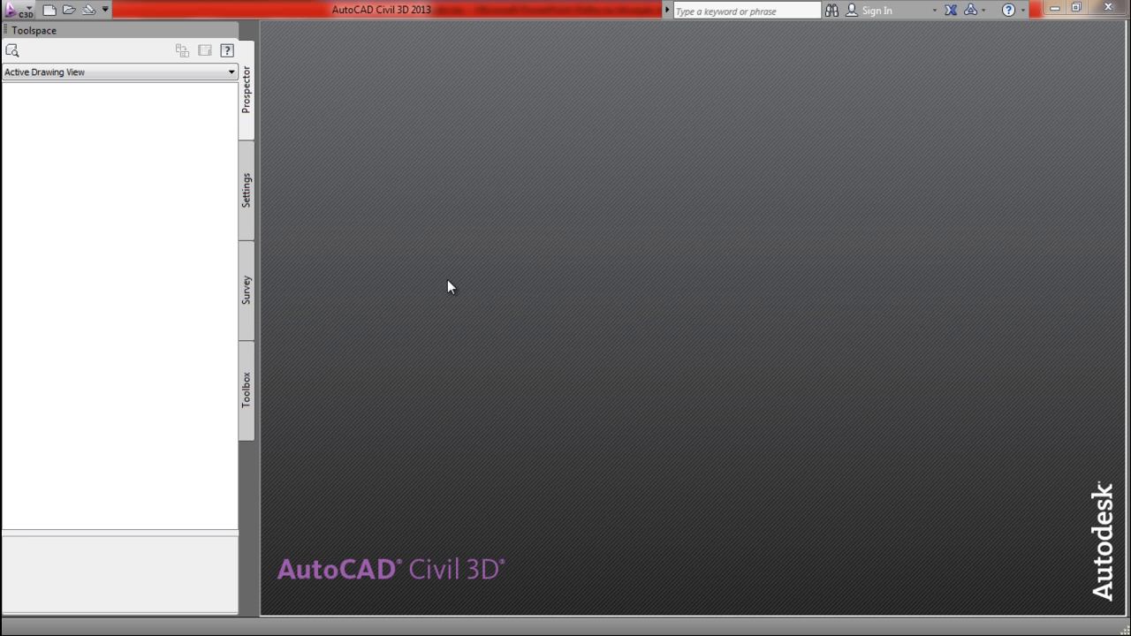
- Open the TRECHO 01 drawing from the Pista simples folder and dismiss the VBA warning
click(69, 11)
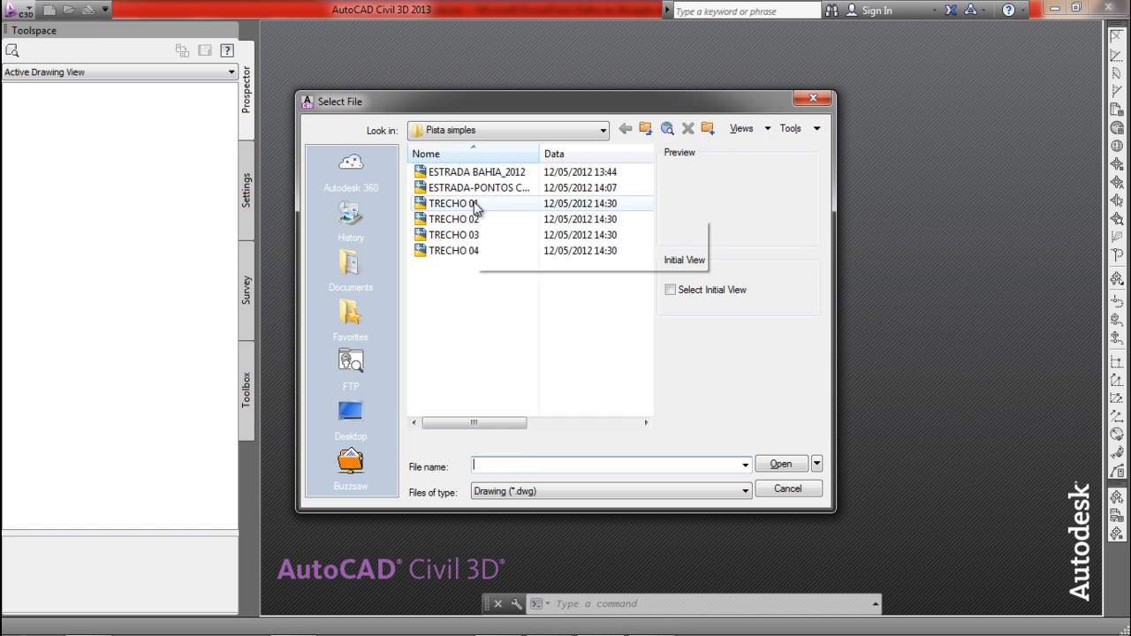
click(465, 203)
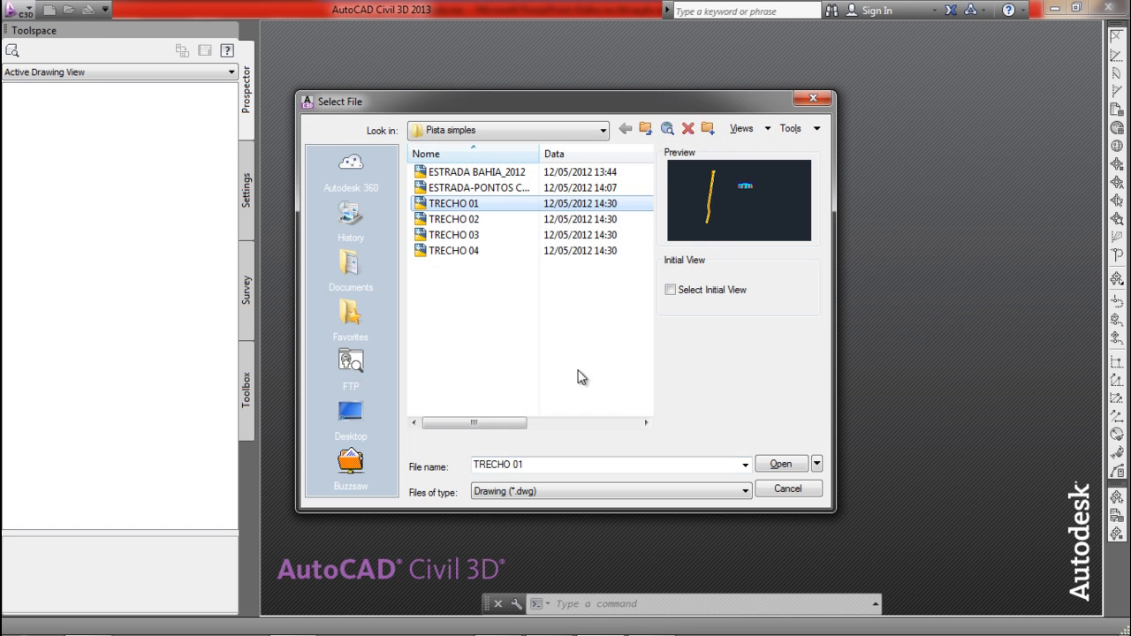
click(781, 464)
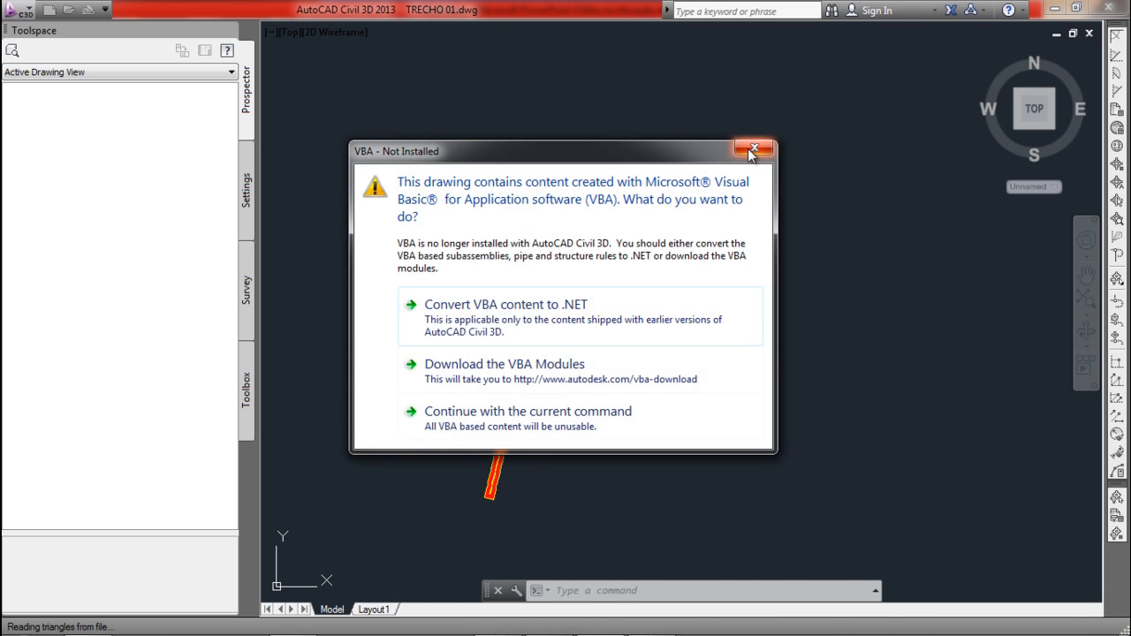
click(751, 151)
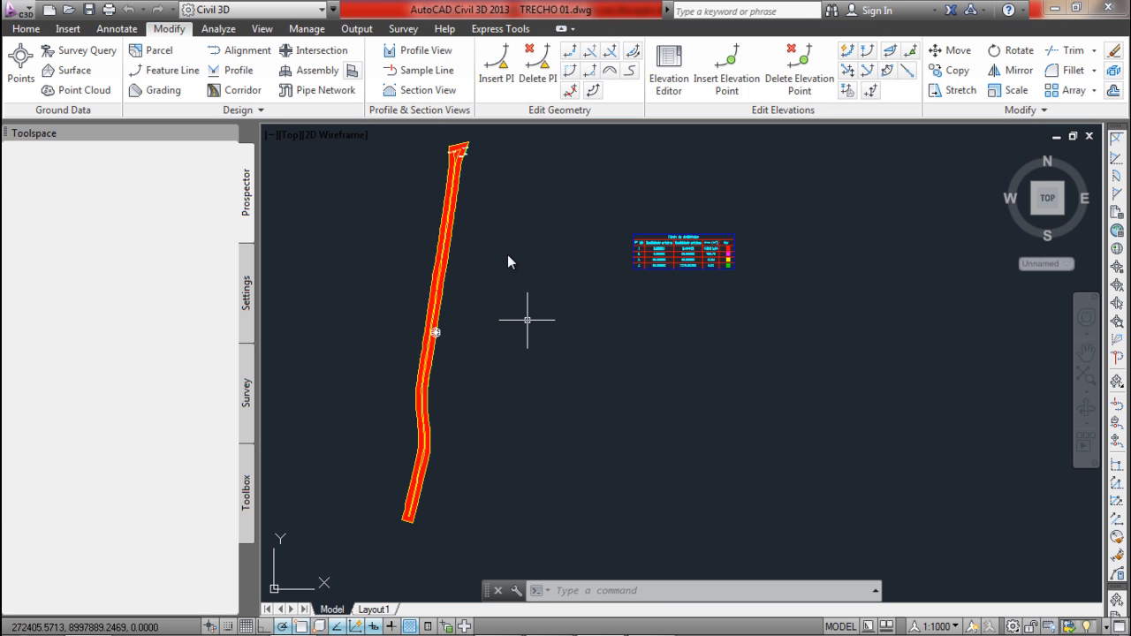
scroll(432, 299, up, 5)
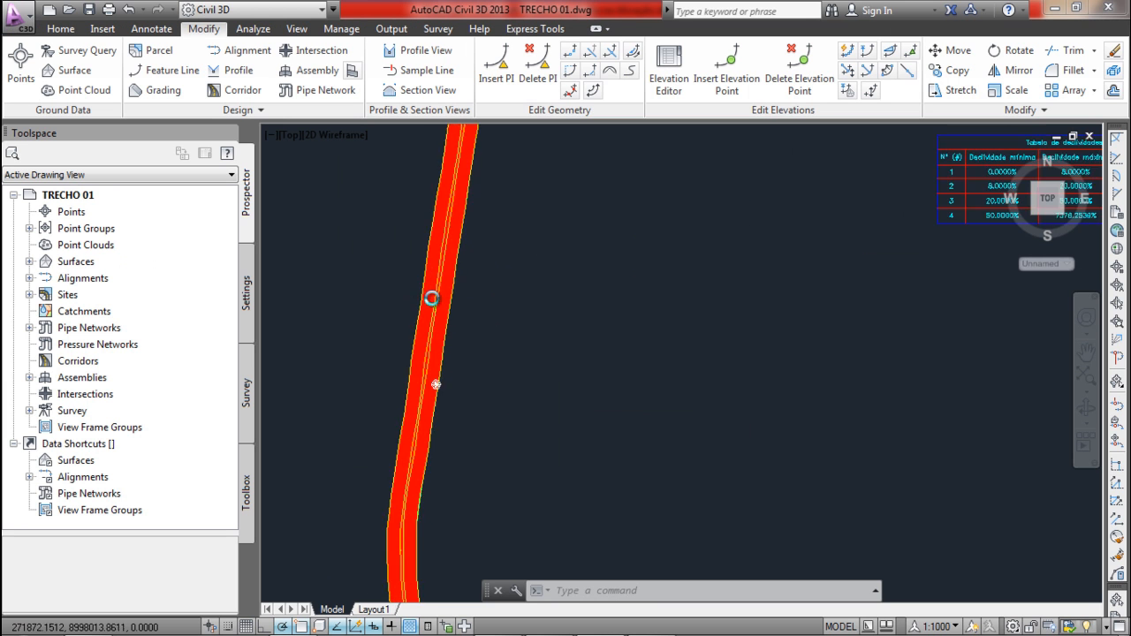
scroll(432, 299, down, 5)
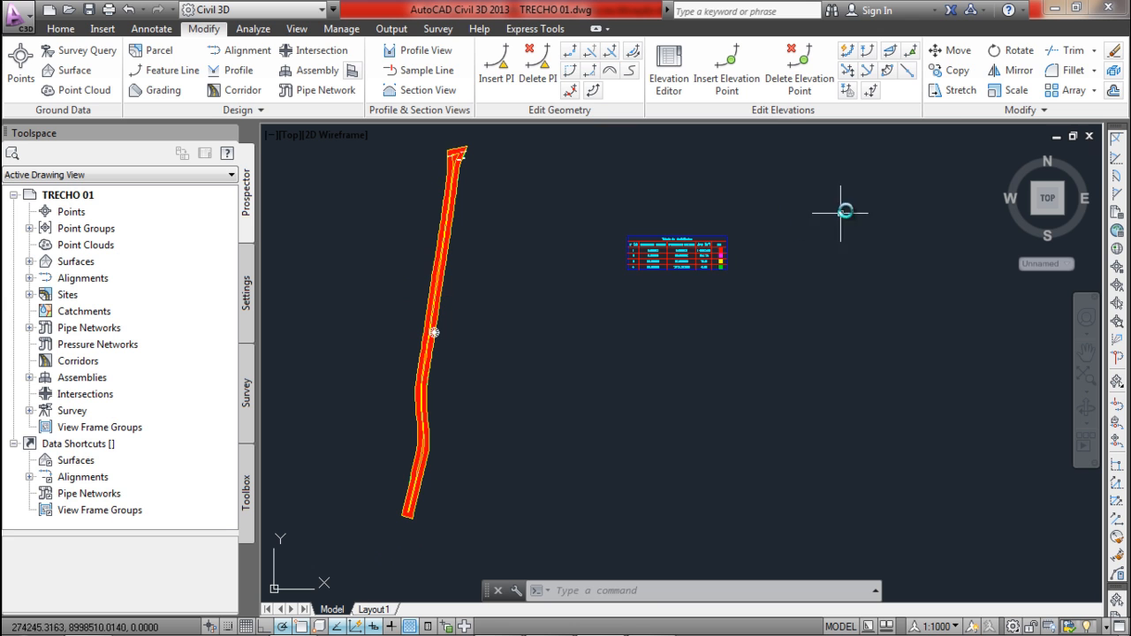
- Thaw the PONTOS - TRECHO 1 layer to display the survey points along the road
click(61, 28)
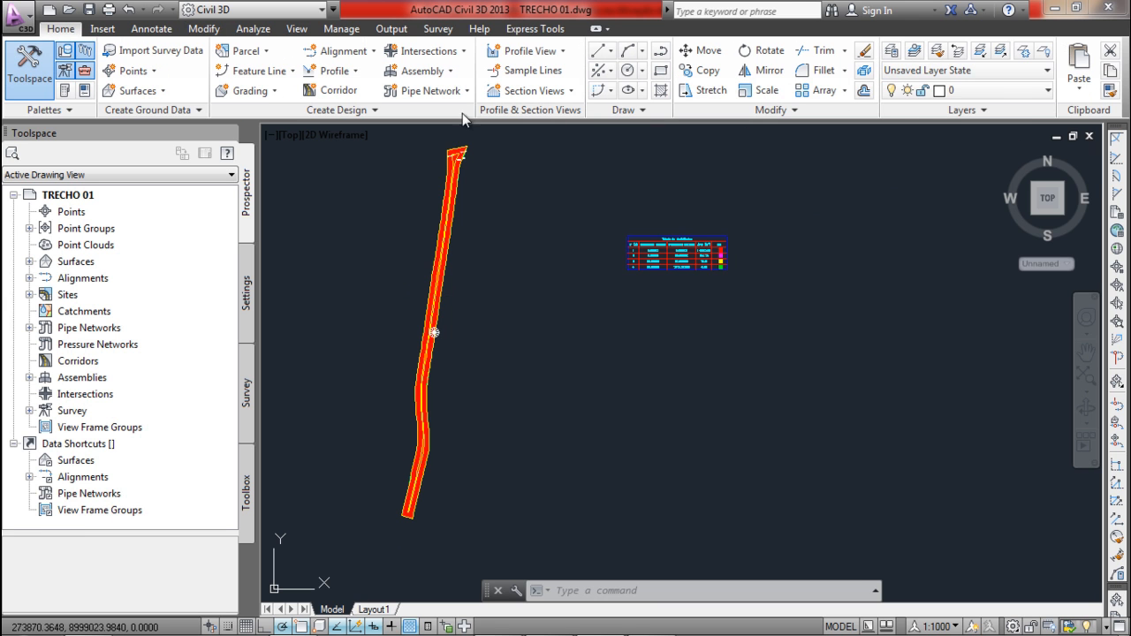
click(1008, 90)
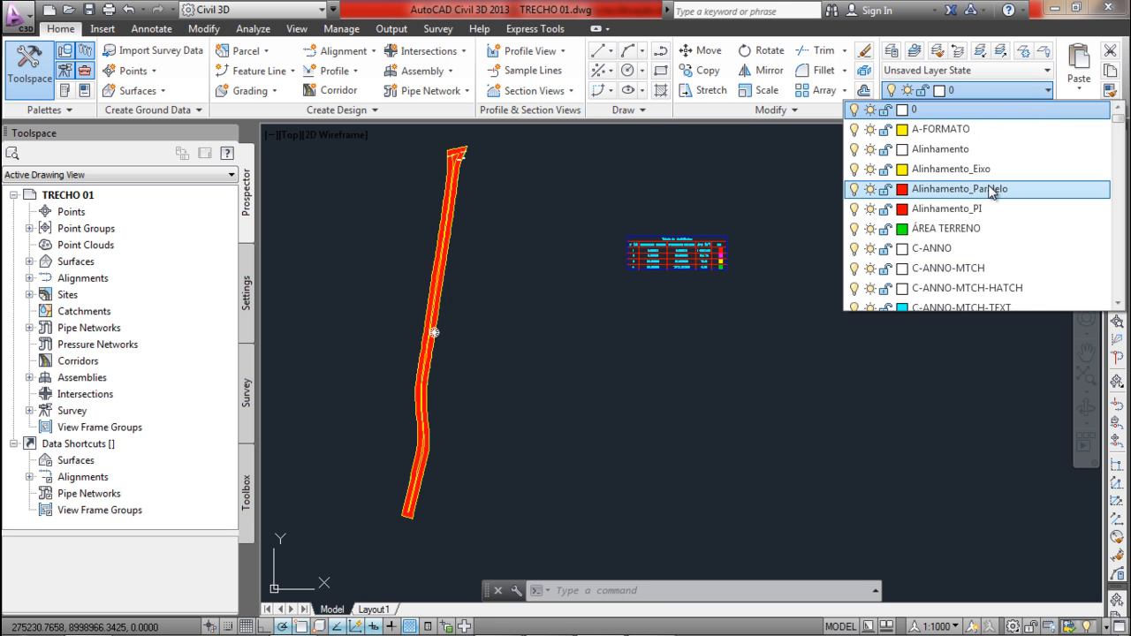
text(pontos)
scroll(990, 192, down, 2)
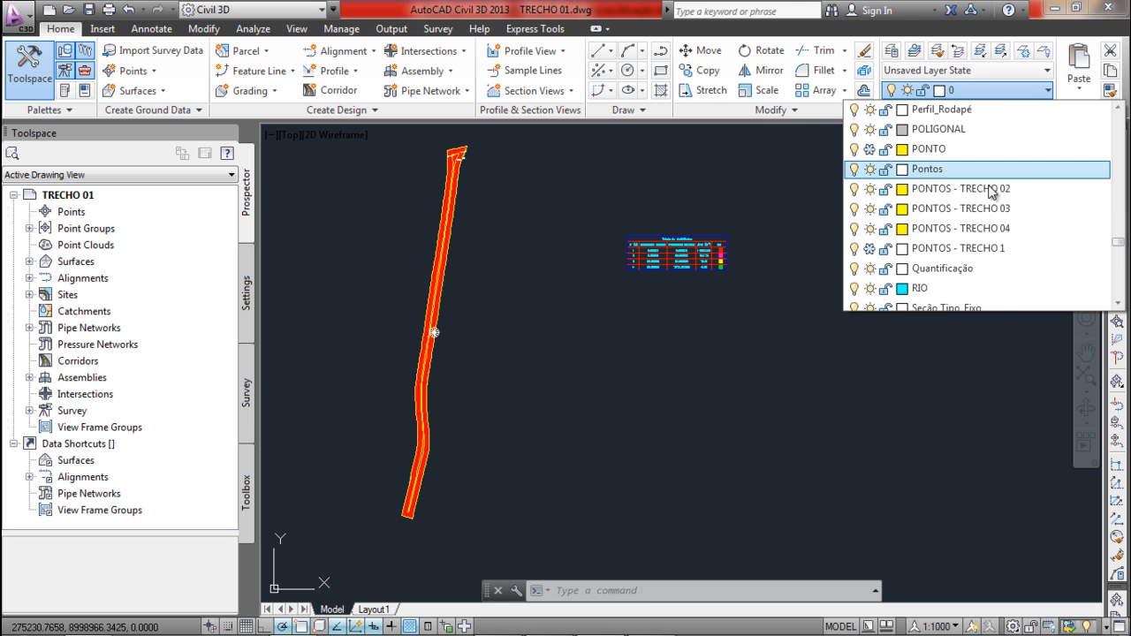
click(868, 250)
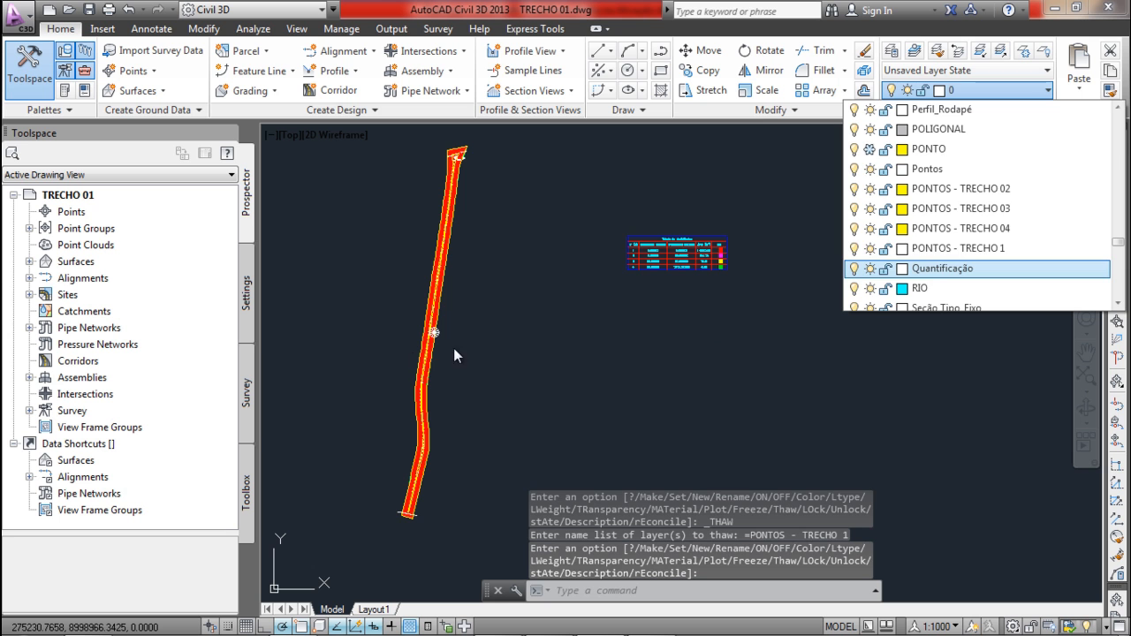
click(475, 351)
scroll(431, 330, up, 2)
scroll(429, 332, down, 1)
scroll(427, 332, down, 2)
scroll(432, 315, up, 3)
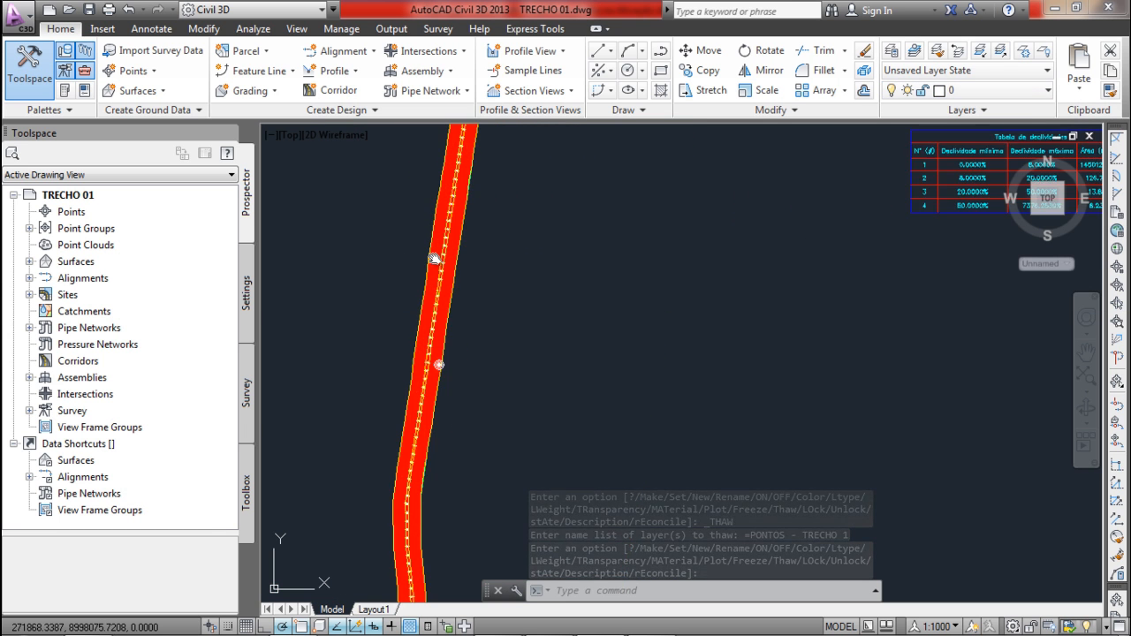
- Change the TRECHO 01 surface's style in its properties to one that hides the red slope banding
click(447, 343)
right_click(446, 343)
click(521, 534)
click(263, 120)
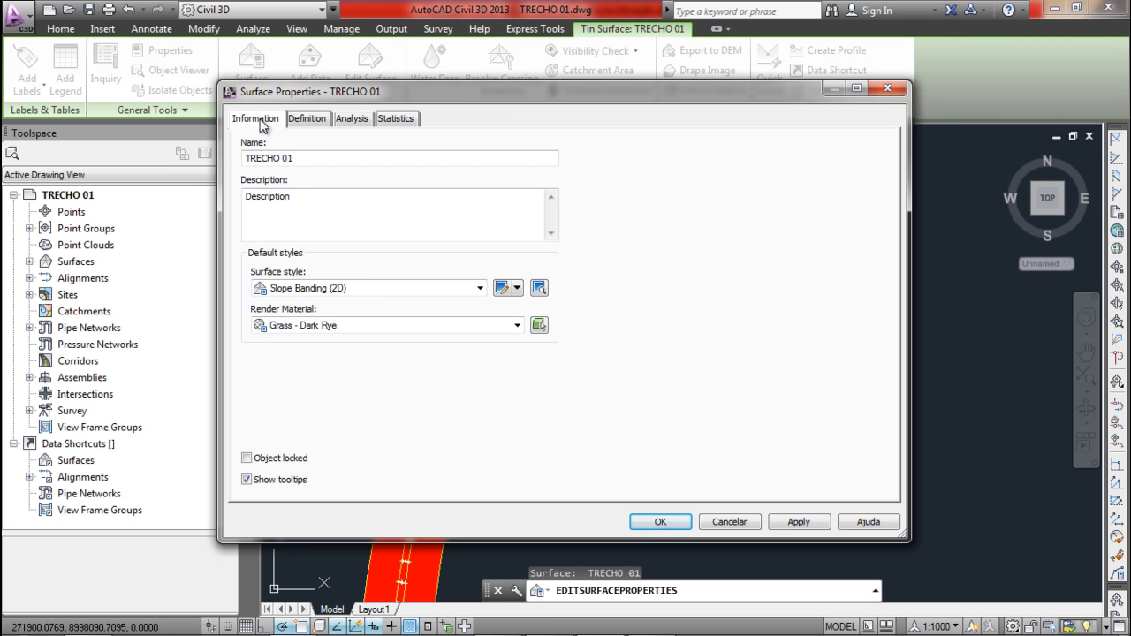
click(372, 288)
click(311, 305)
click(676, 525)
scroll(495, 320, down, 3)
scroll(469, 315, up, 3)
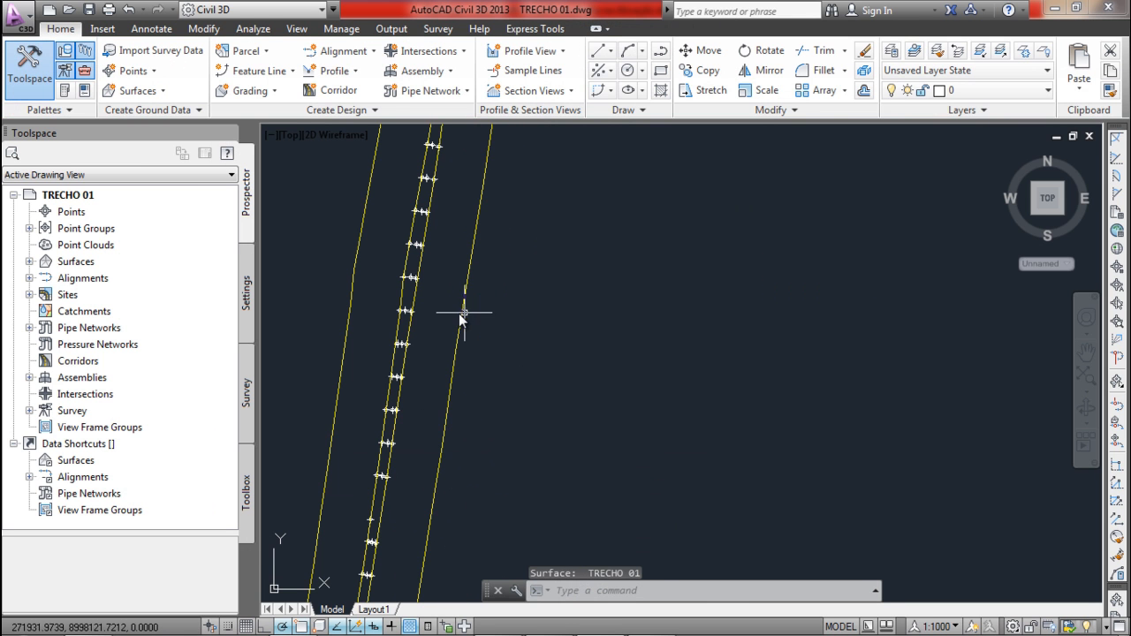
- Freeze the FAIXA DE DOMÍNIO layer by picking one of the yellow lines beside the survey points
text(LAYFRZ)
key(Return)
click(455, 346)
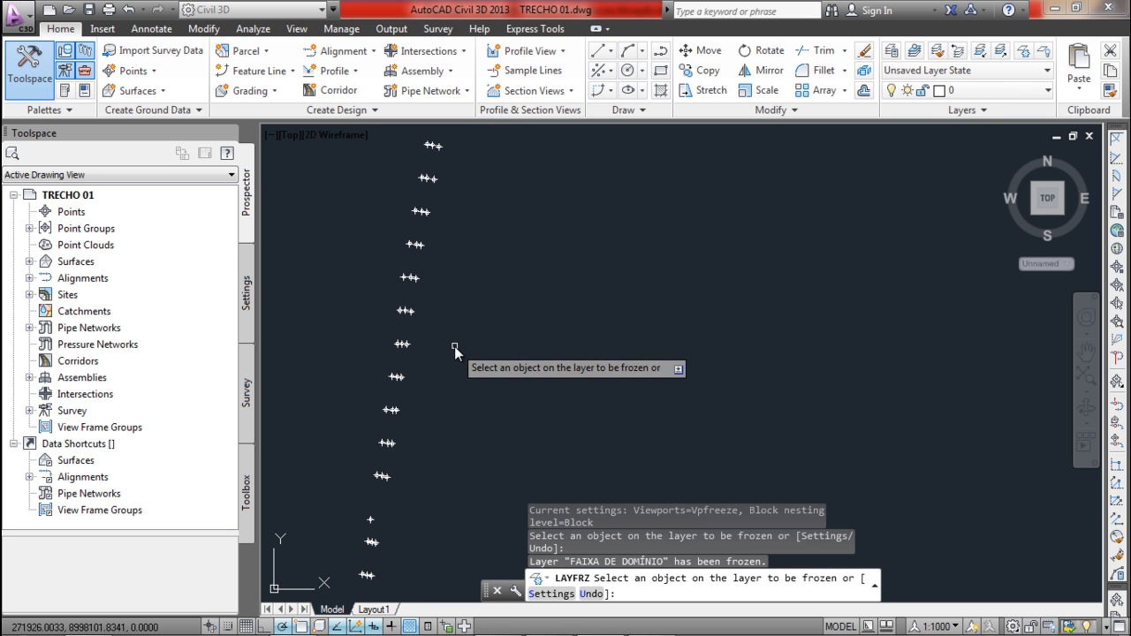
scroll(395, 309, down, 2)
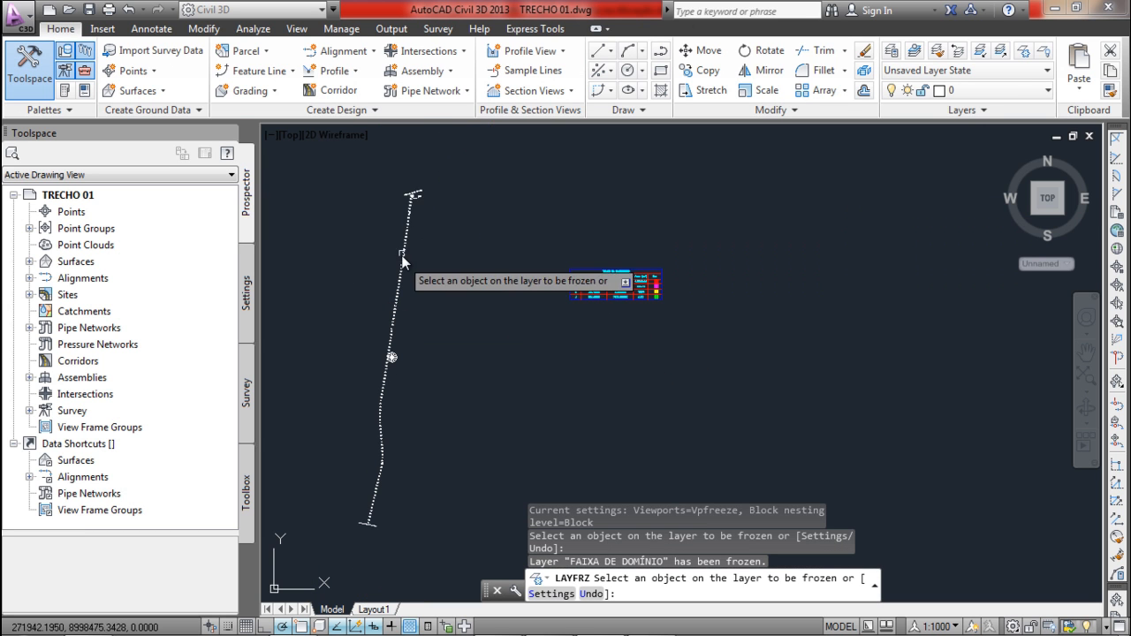
key(Escape)
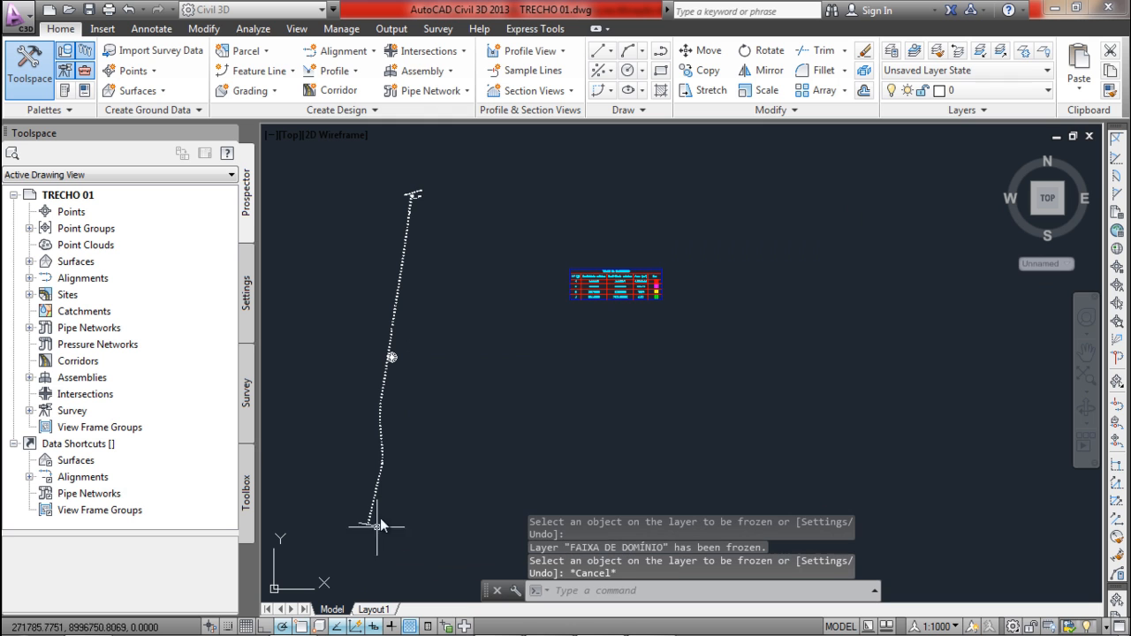
middle_drag(417, 221, 452, 215)
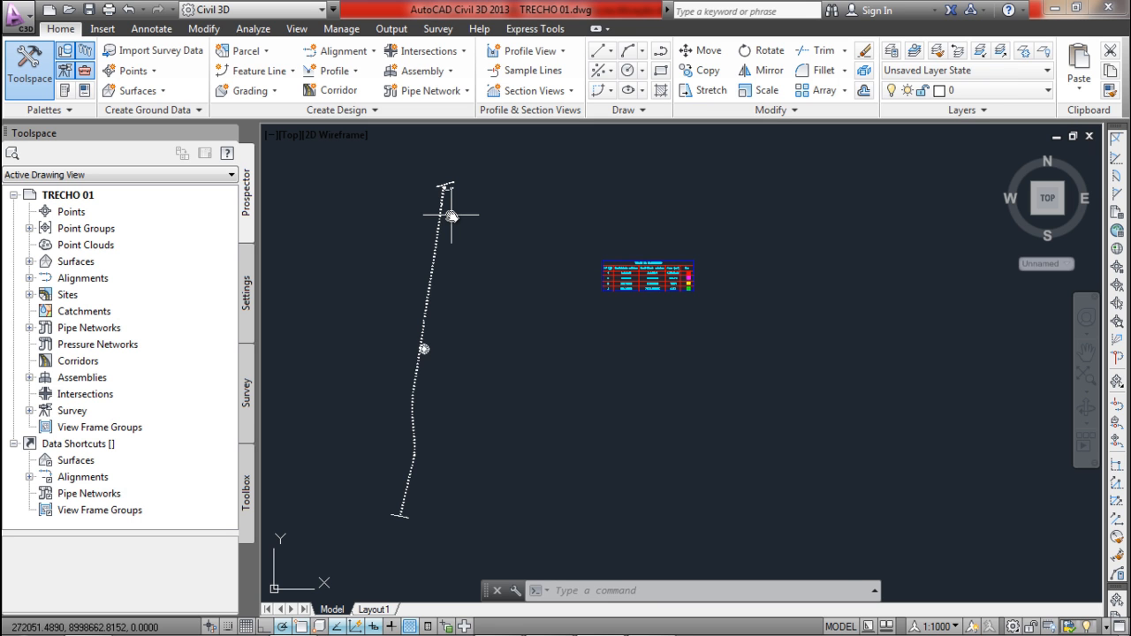
- Start a new centerline alignment with the Alignment Creation Tools and name it TRECHO-01
click(349, 50)
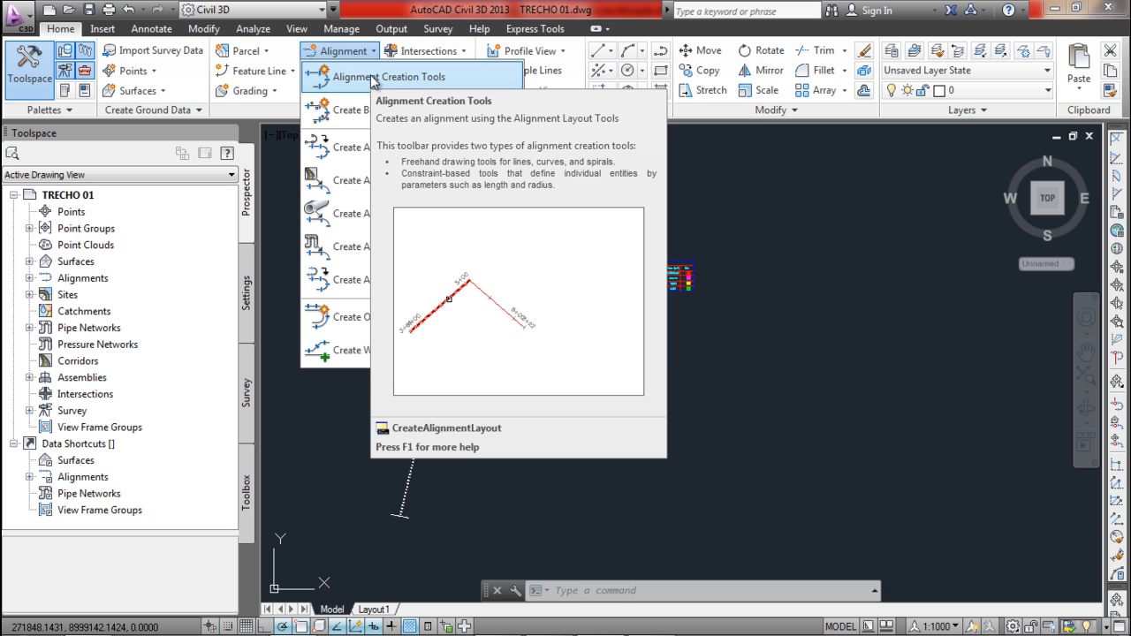
click(371, 76)
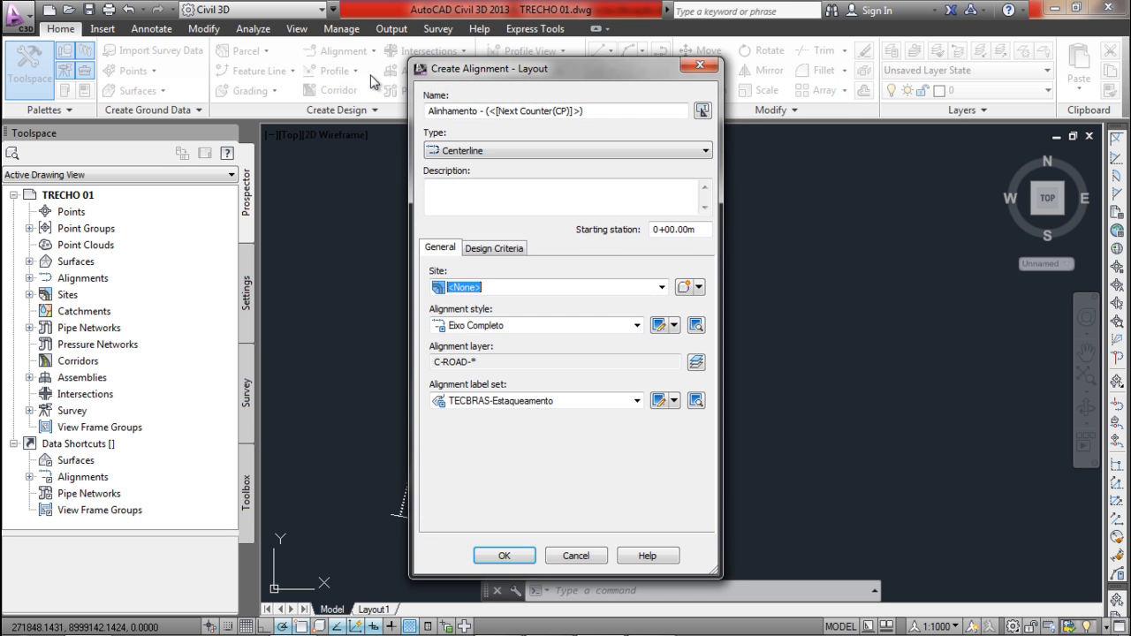
drag(449, 56, 579, 62)
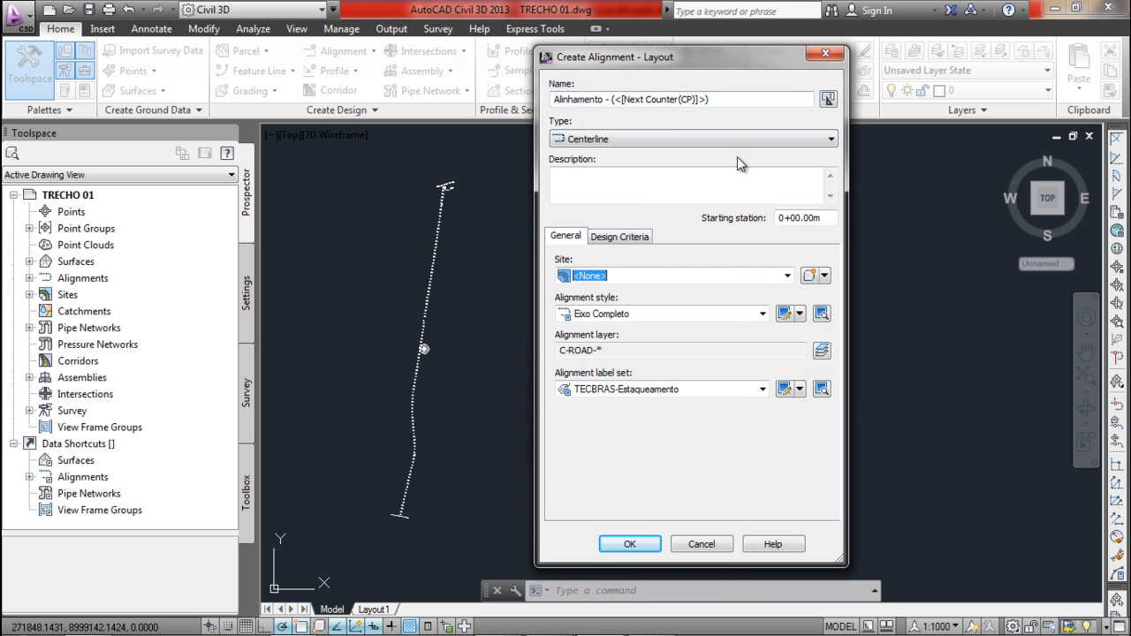
drag(716, 99, 550, 121)
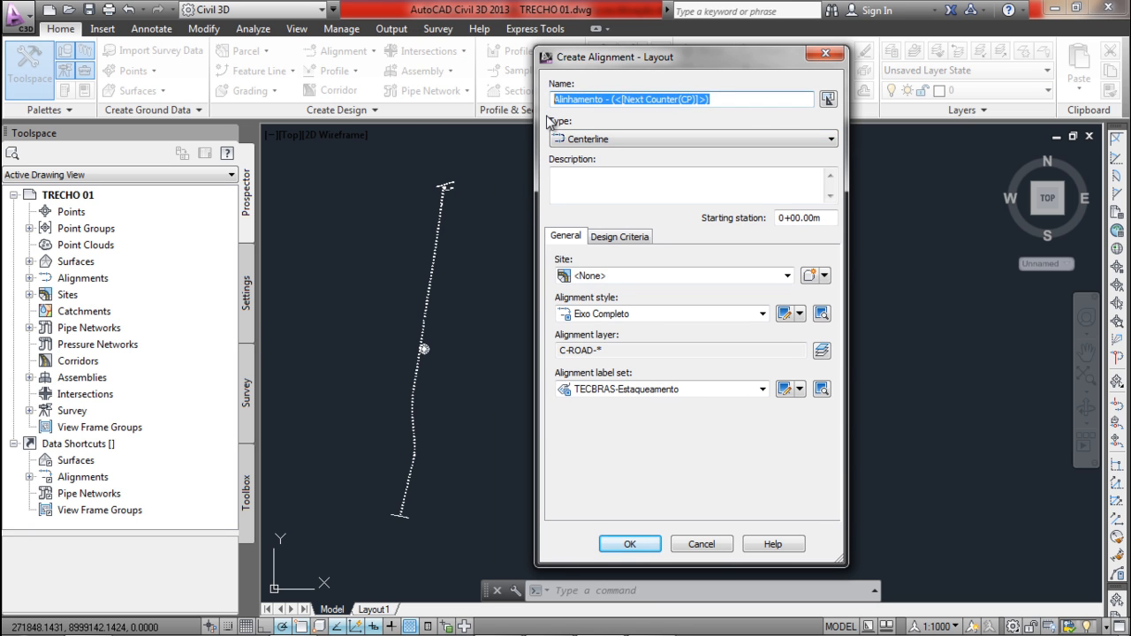
text(TRECHO-01)
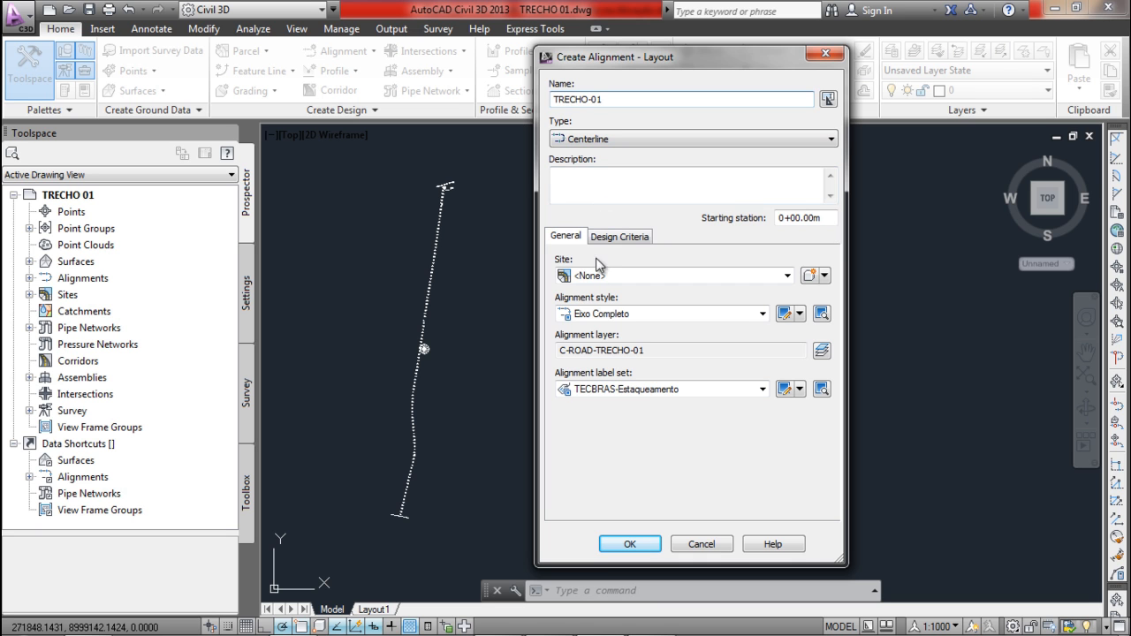
- Assign the ESTAQUEAMENTO alignment style and review its design, marker and display settings
click(608, 319)
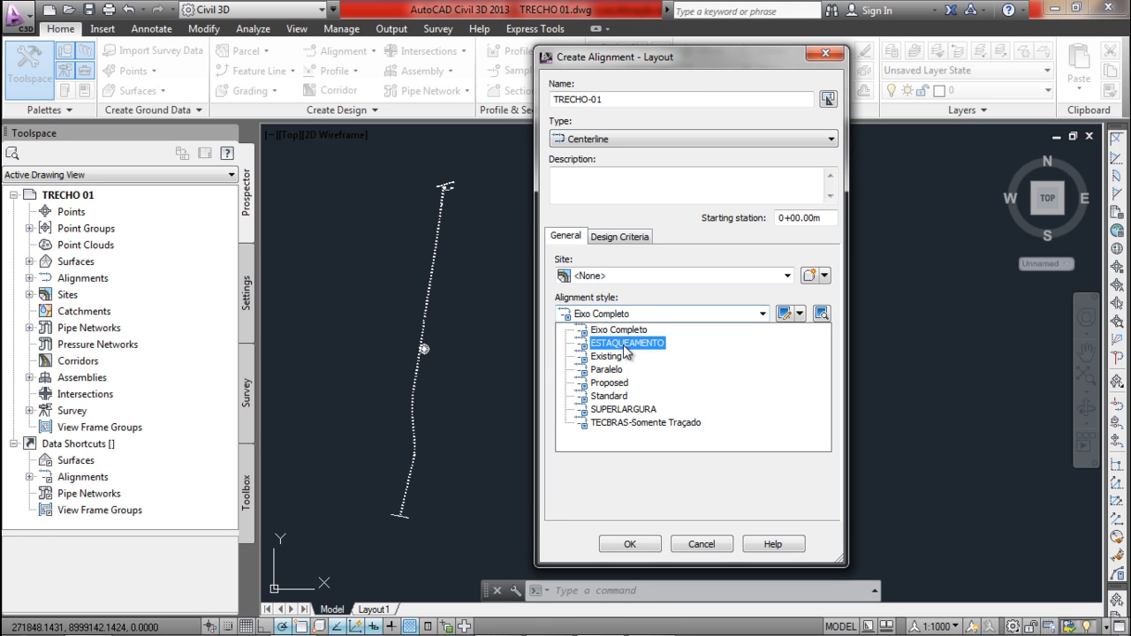
click(626, 345)
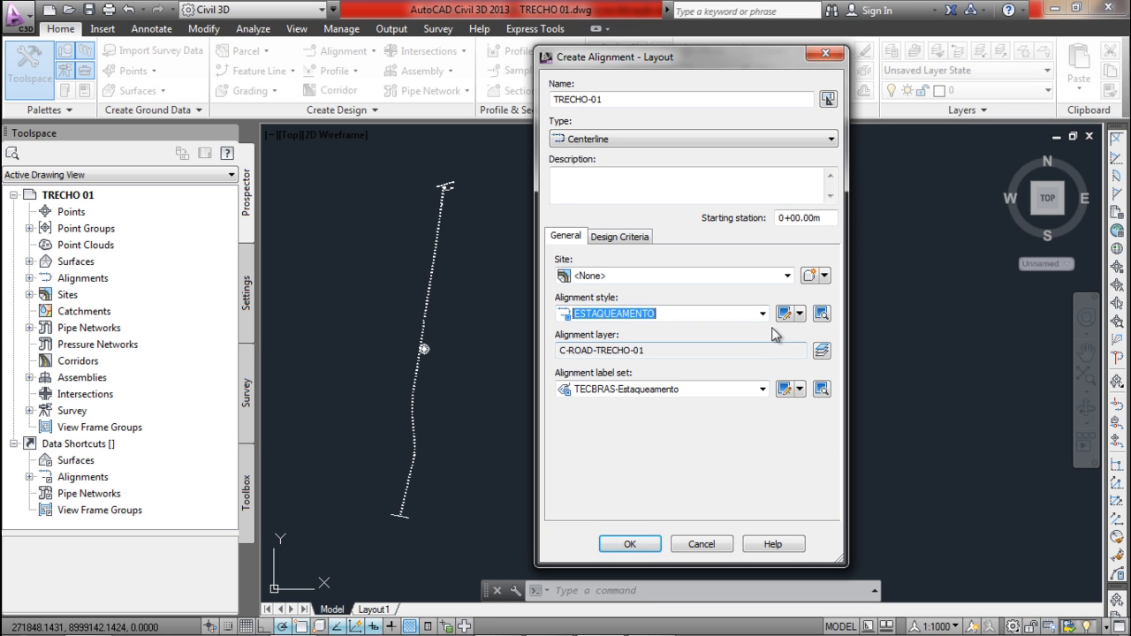
click(792, 315)
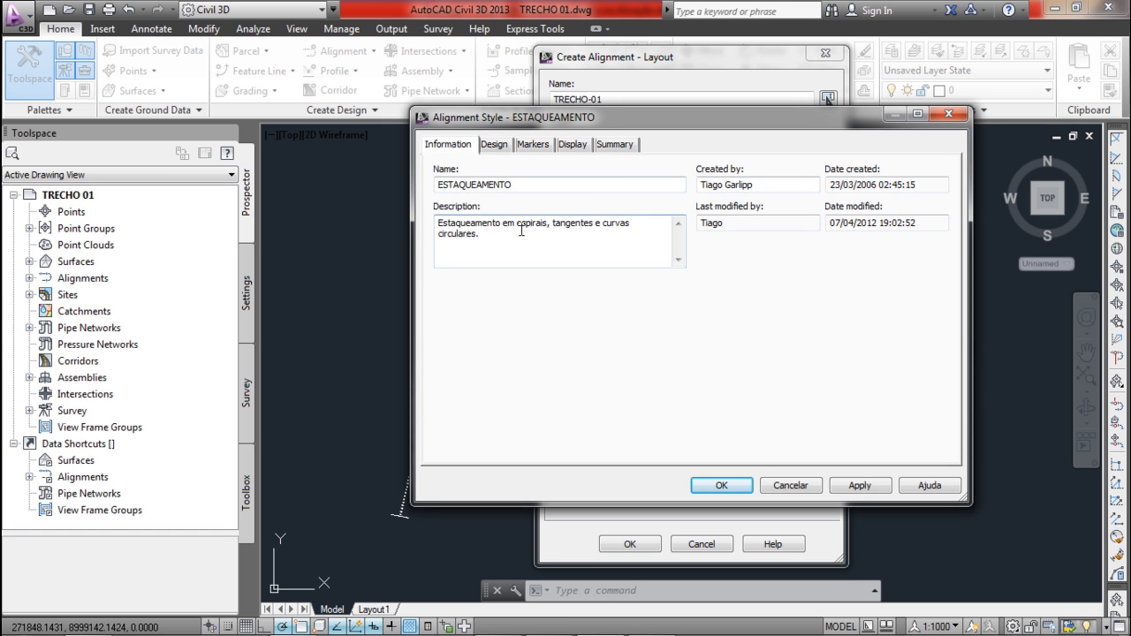
click(495, 148)
click(521, 147)
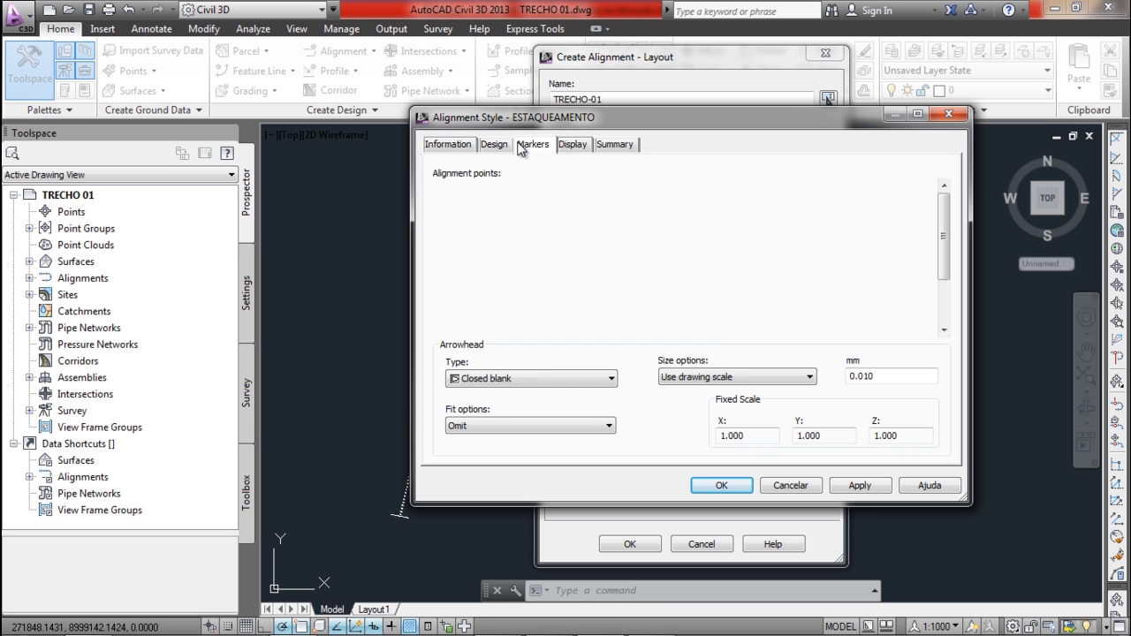
click(570, 145)
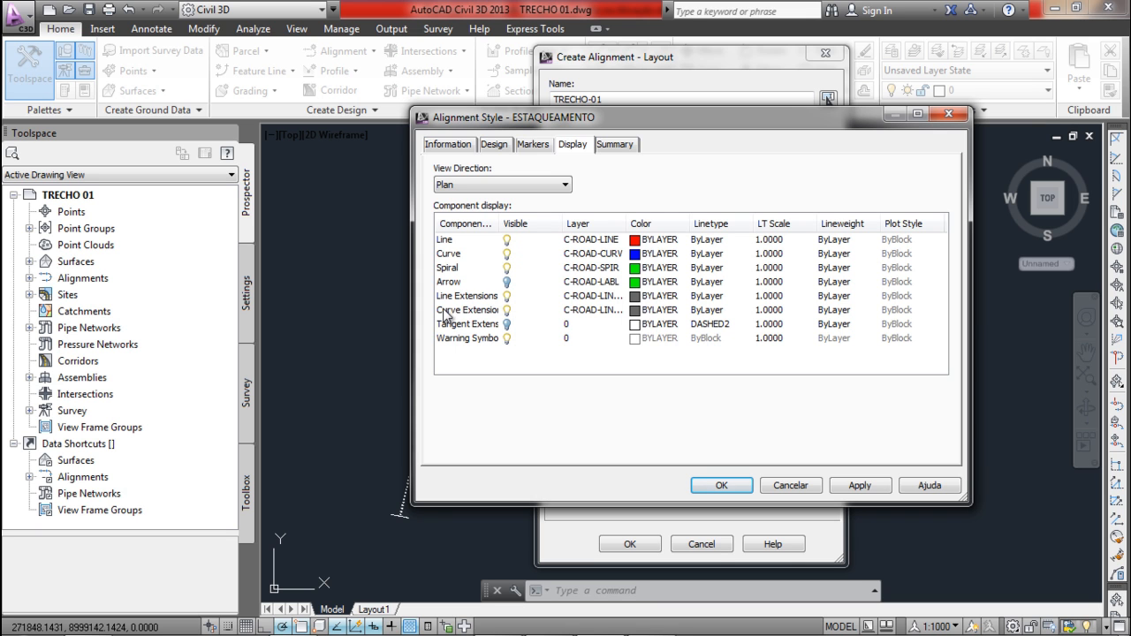
click(719, 493)
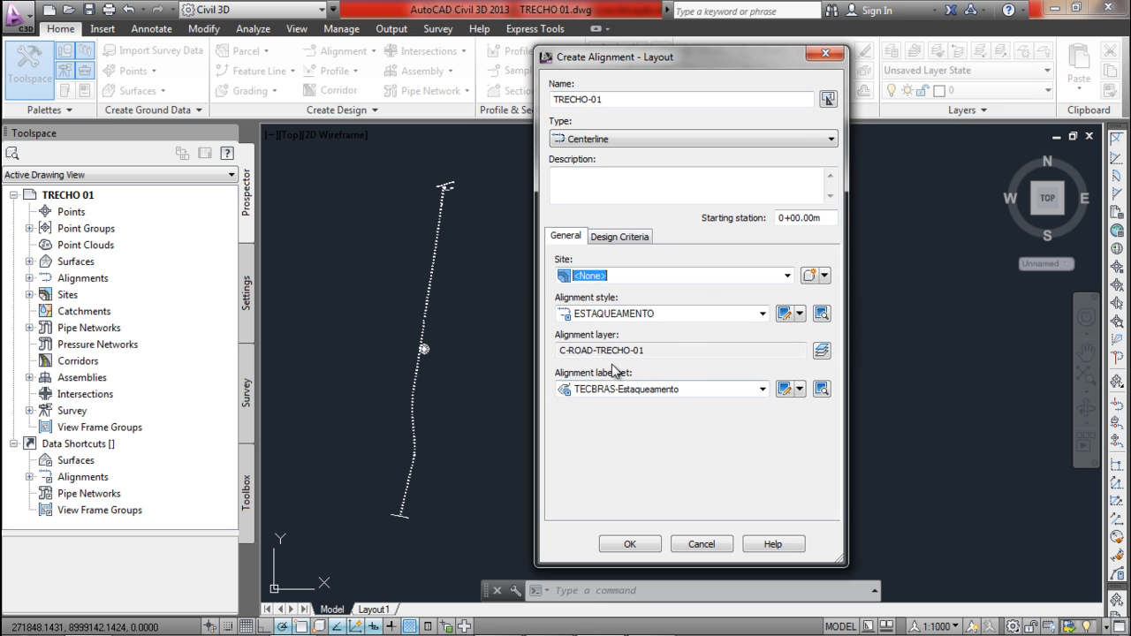
- Try the PADRÃO COMPLETO DER alignment label set and examine its description and label definitions
click(669, 396)
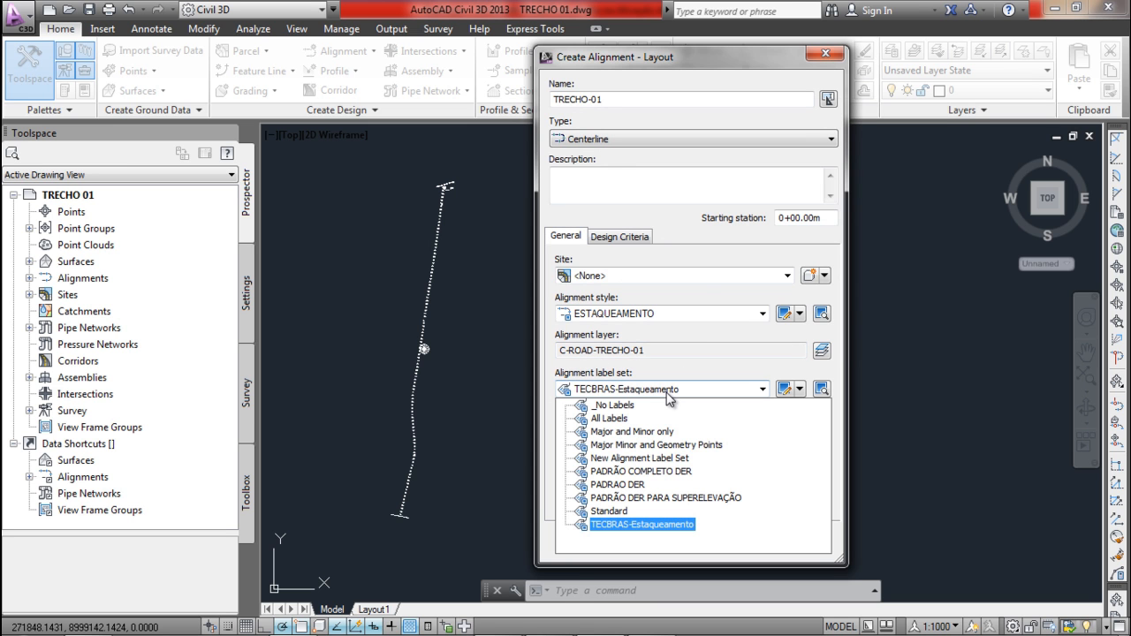
click(663, 471)
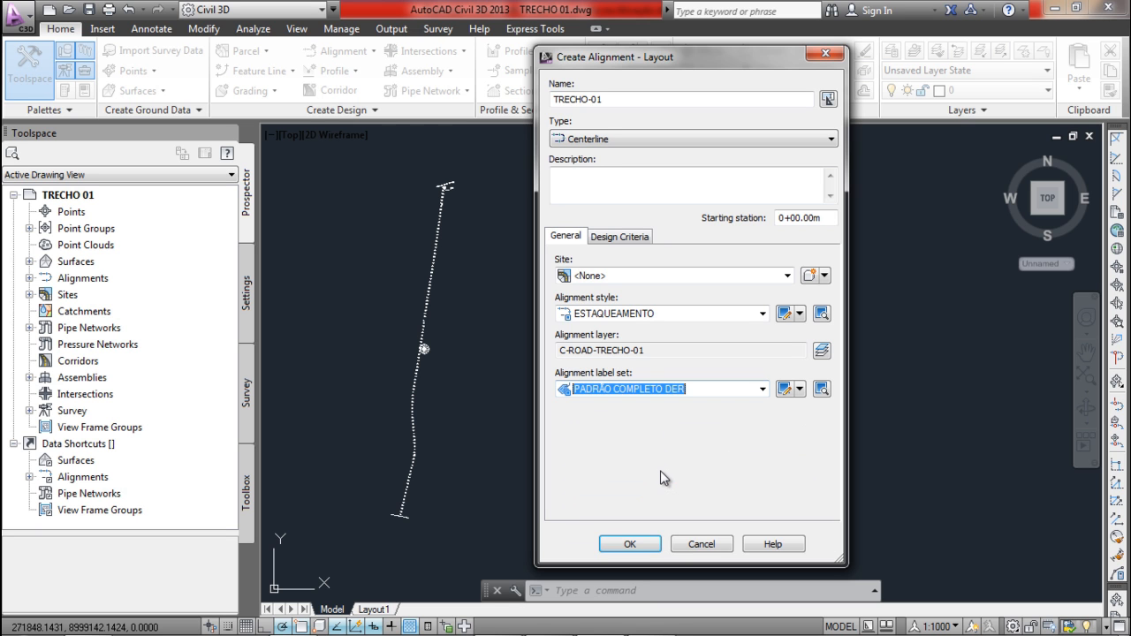
click(784, 390)
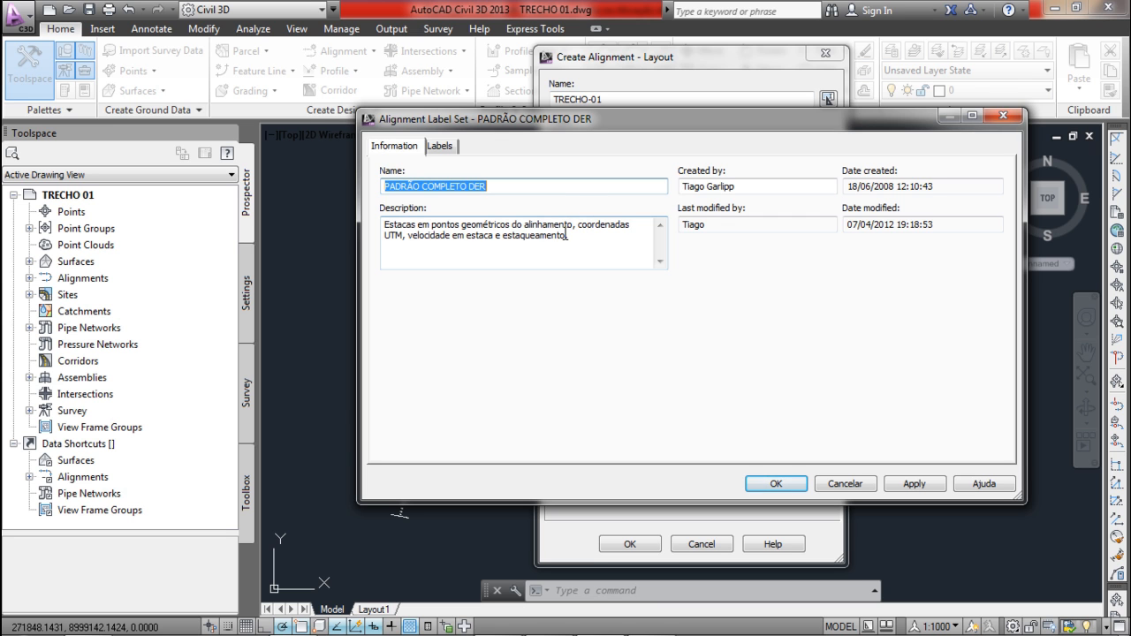
click(438, 148)
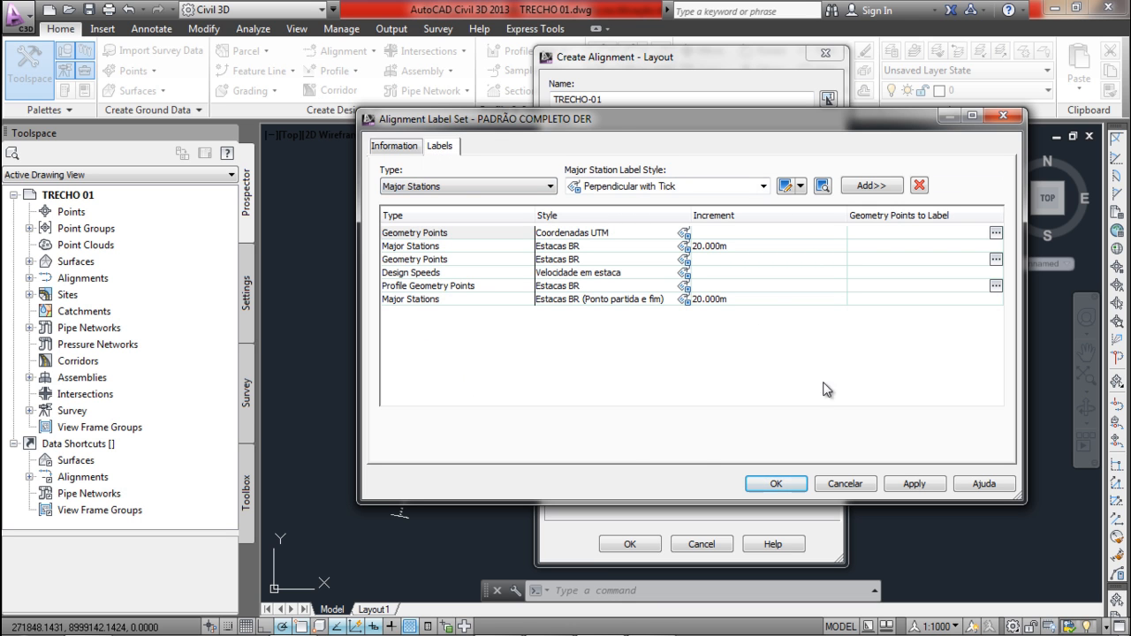
click(840, 484)
- Assign the PADRÃO DER PARA SUPERELEVAÇÃO alignment label set and review its label types, styles and increments
click(672, 392)
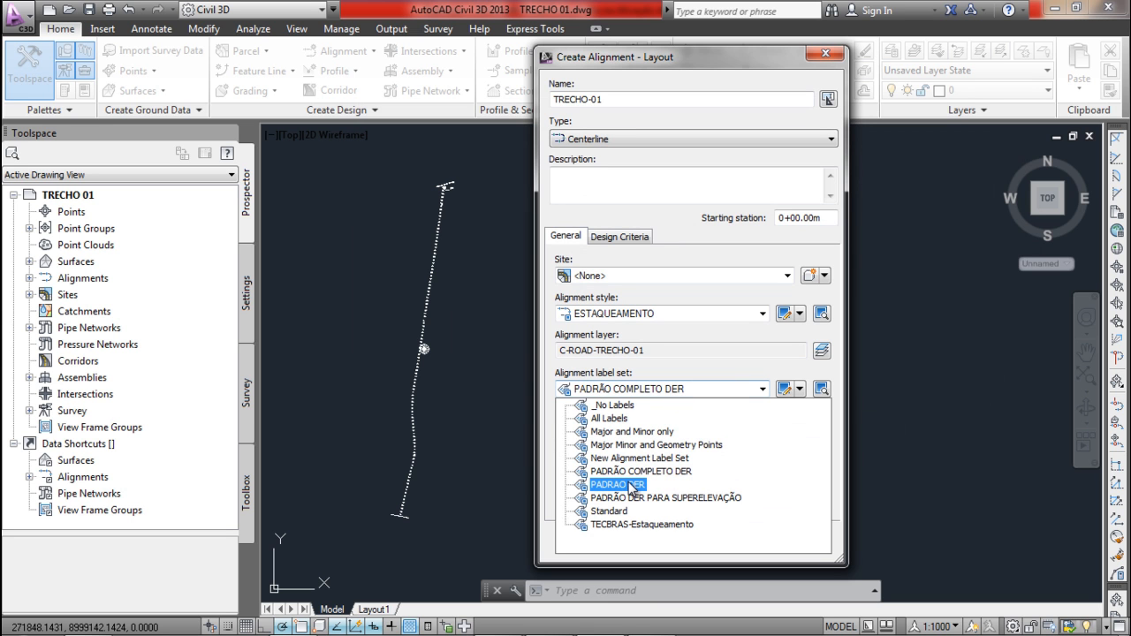
click(712, 499)
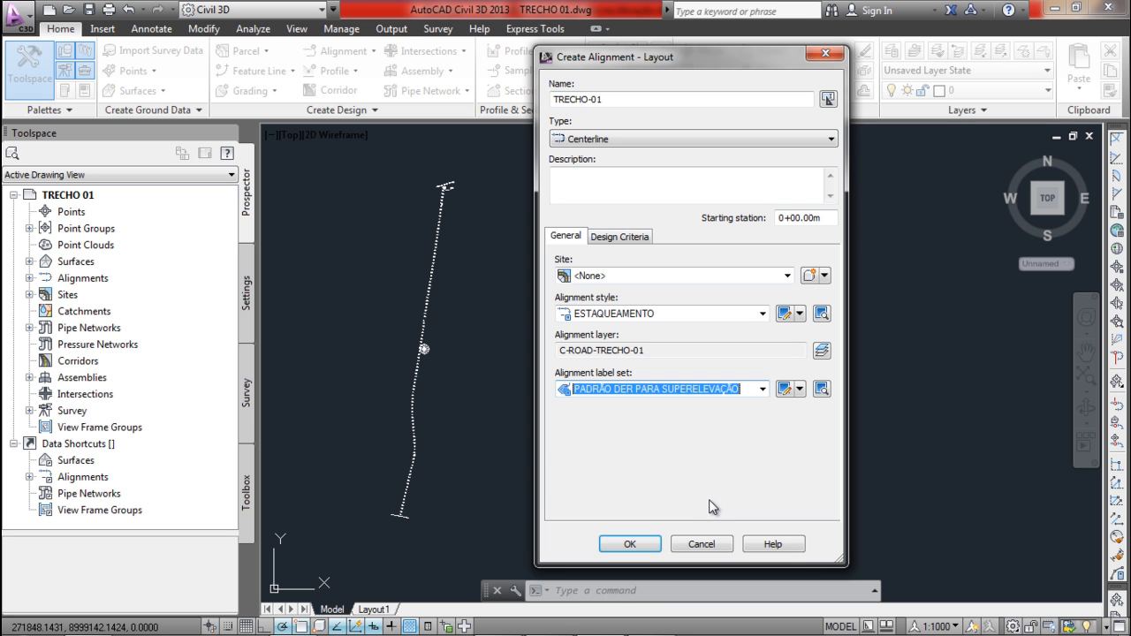
click(790, 390)
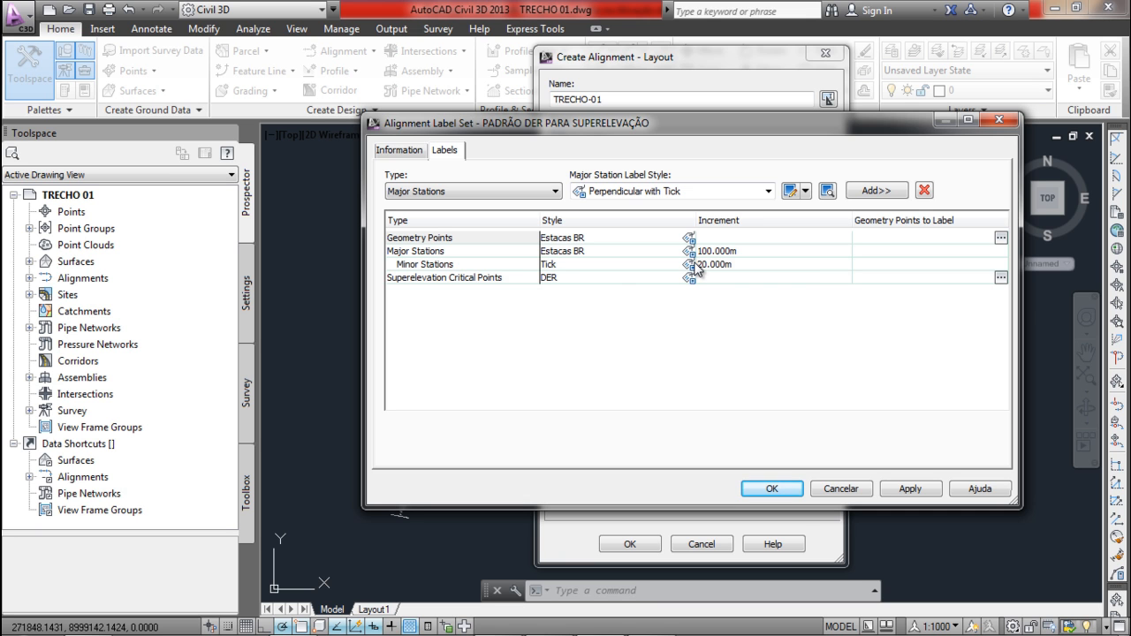
click(486, 243)
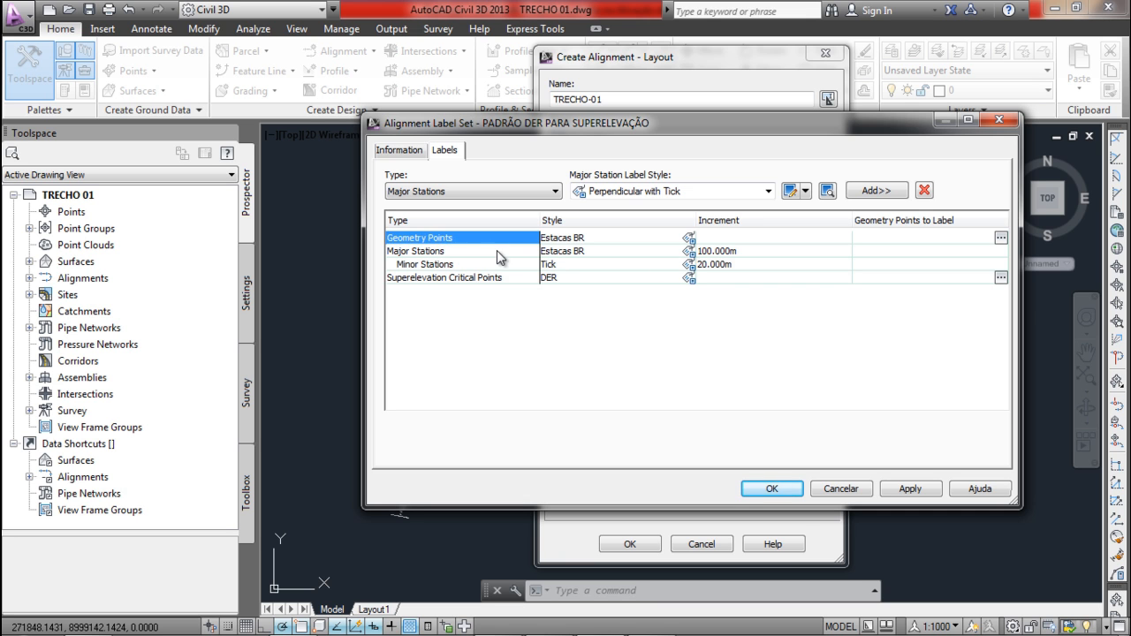
click(497, 254)
click(499, 239)
click(509, 251)
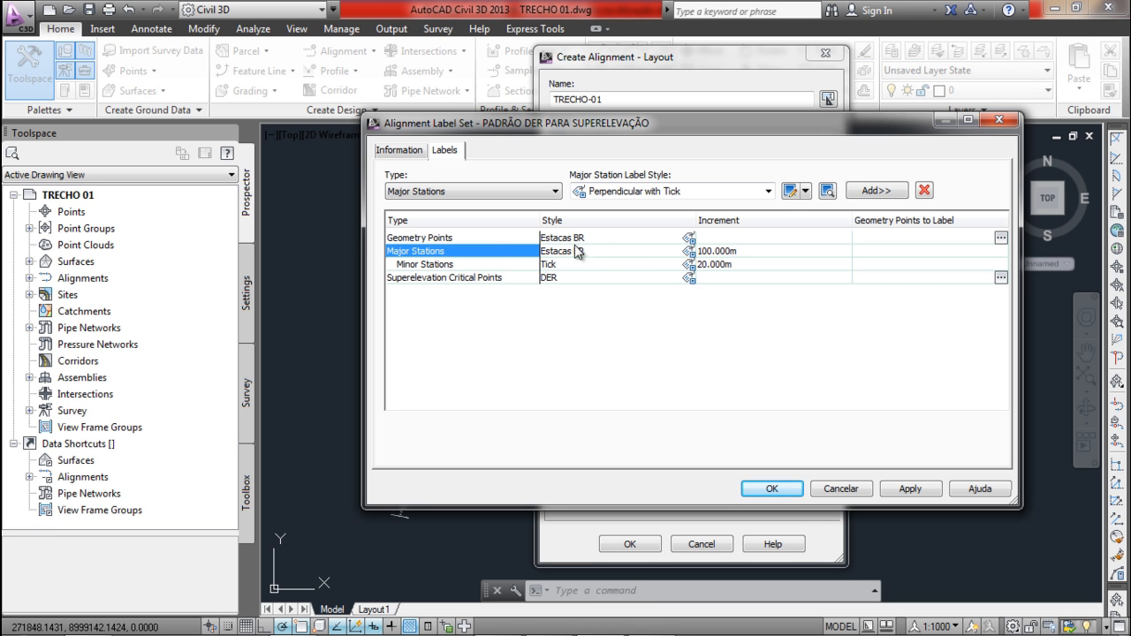
click(742, 266)
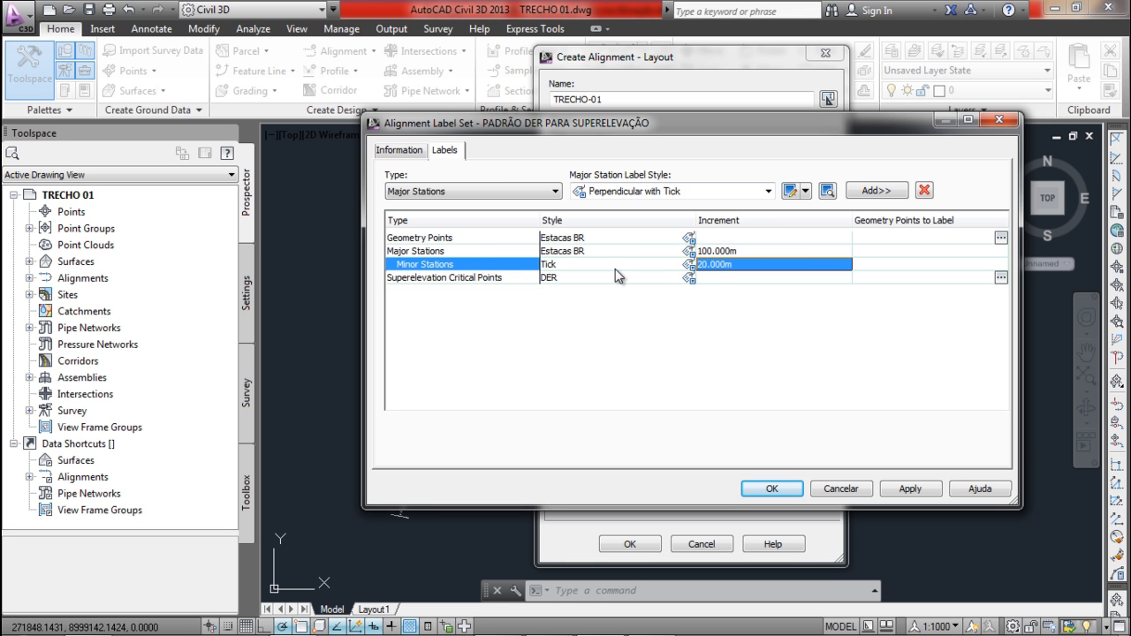
- Examine the layout and preview of the Tick label style used for the minor stations
click(690, 265)
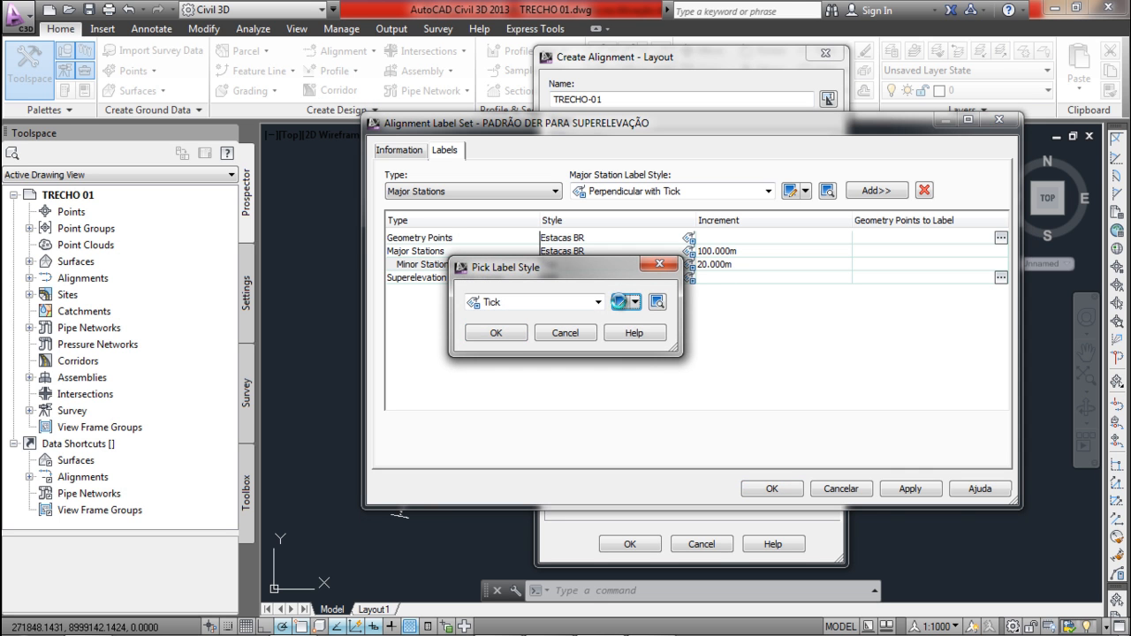
click(622, 302)
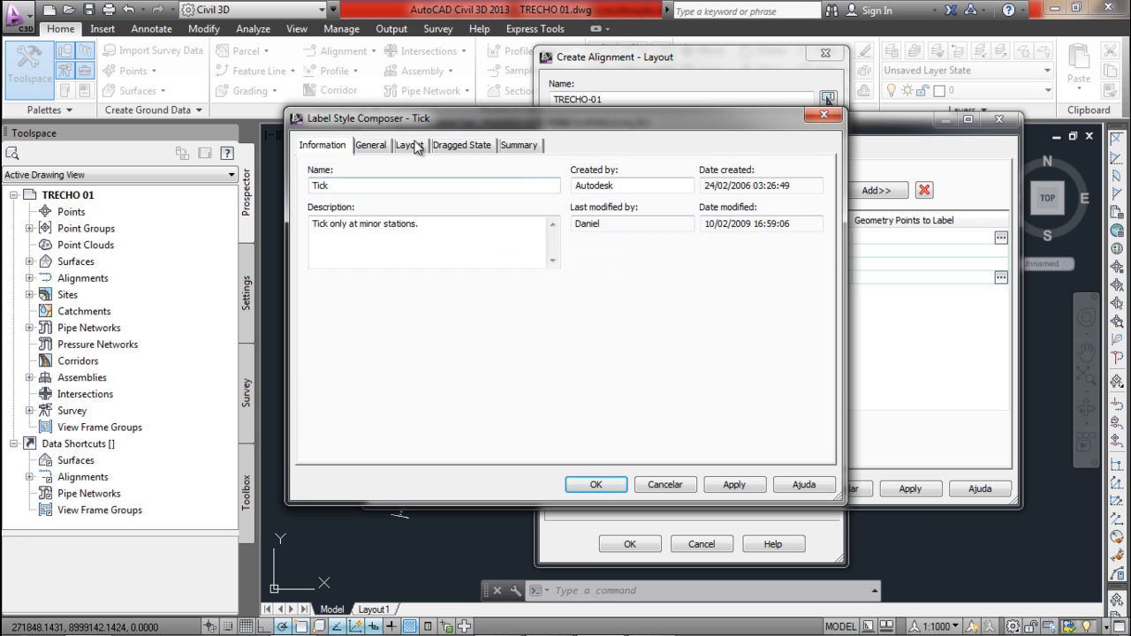
click(416, 146)
scroll(651, 288, up, 2)
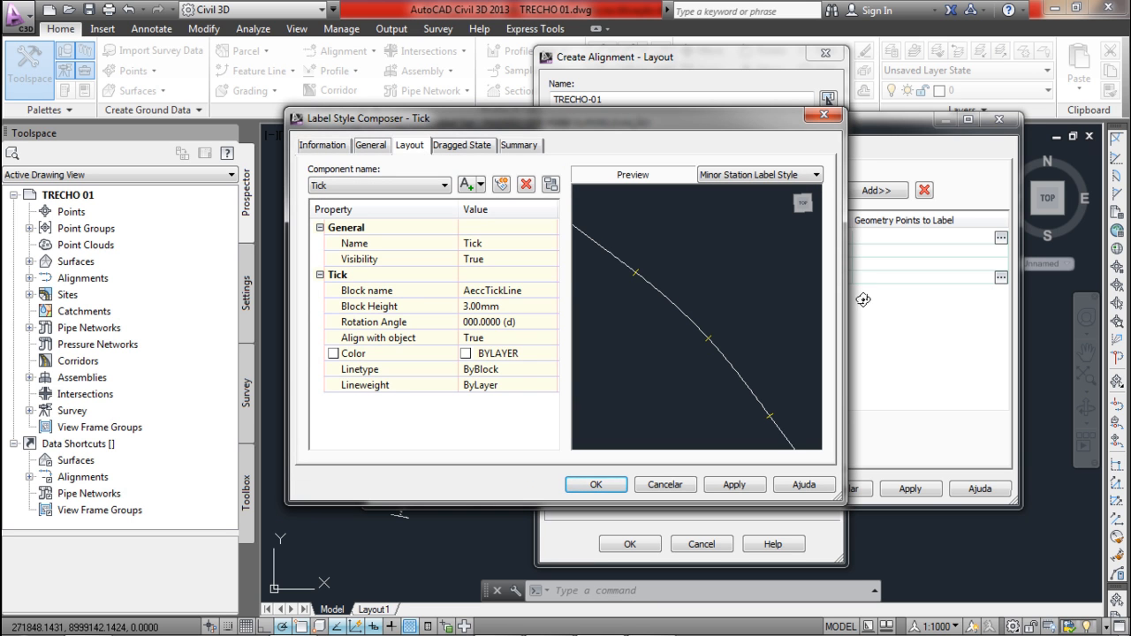
key(Escape)
key(Escape)
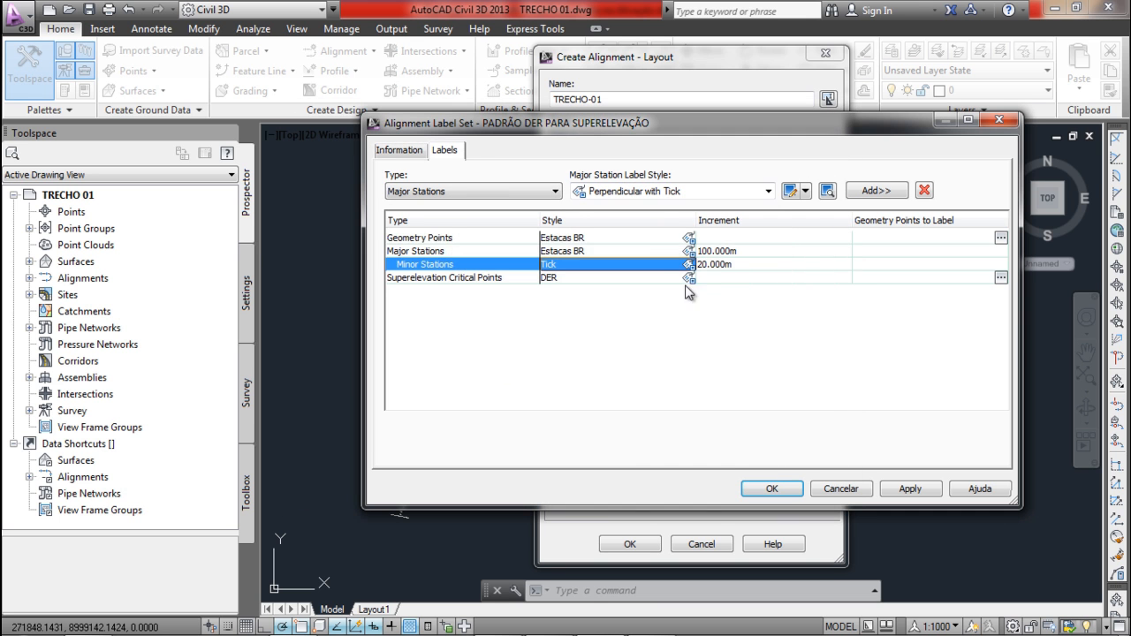
- Inspect the Estacas BR major station label style and the text contents of its Station component
click(648, 252)
click(689, 252)
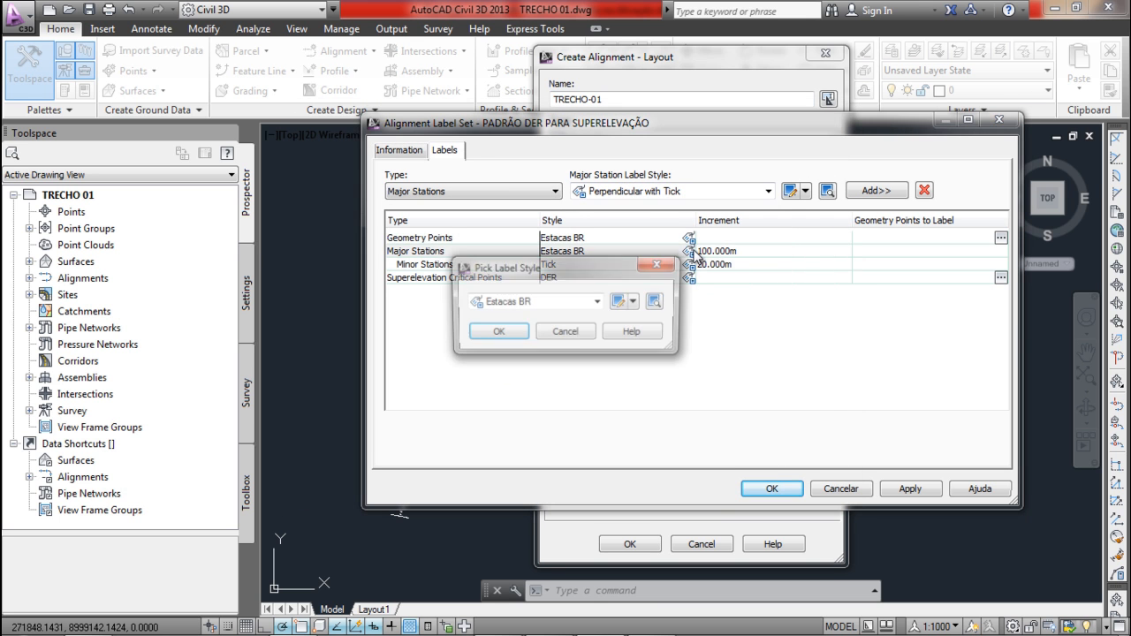
click(619, 303)
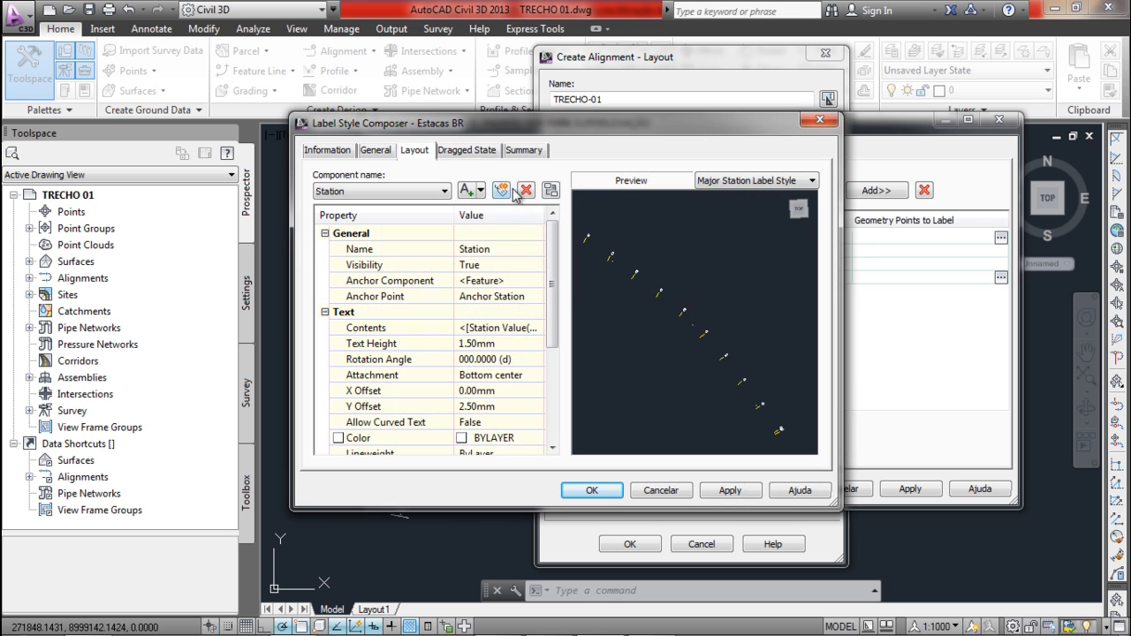
scroll(635, 285, up, 3)
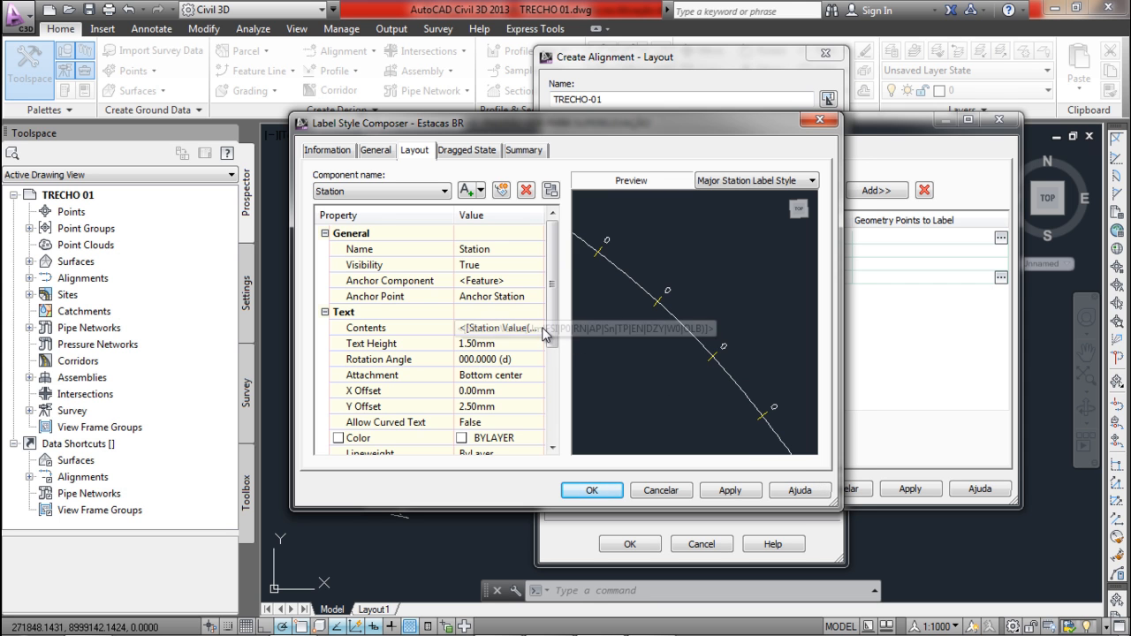
click(541, 328)
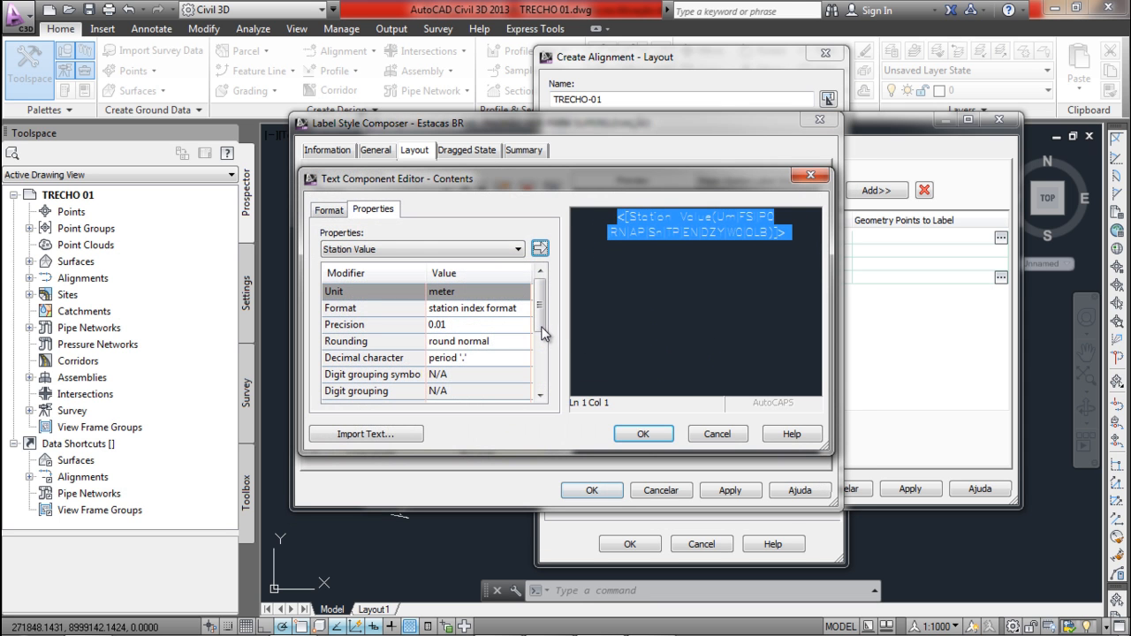
click(575, 328)
drag(701, 184, 766, 239)
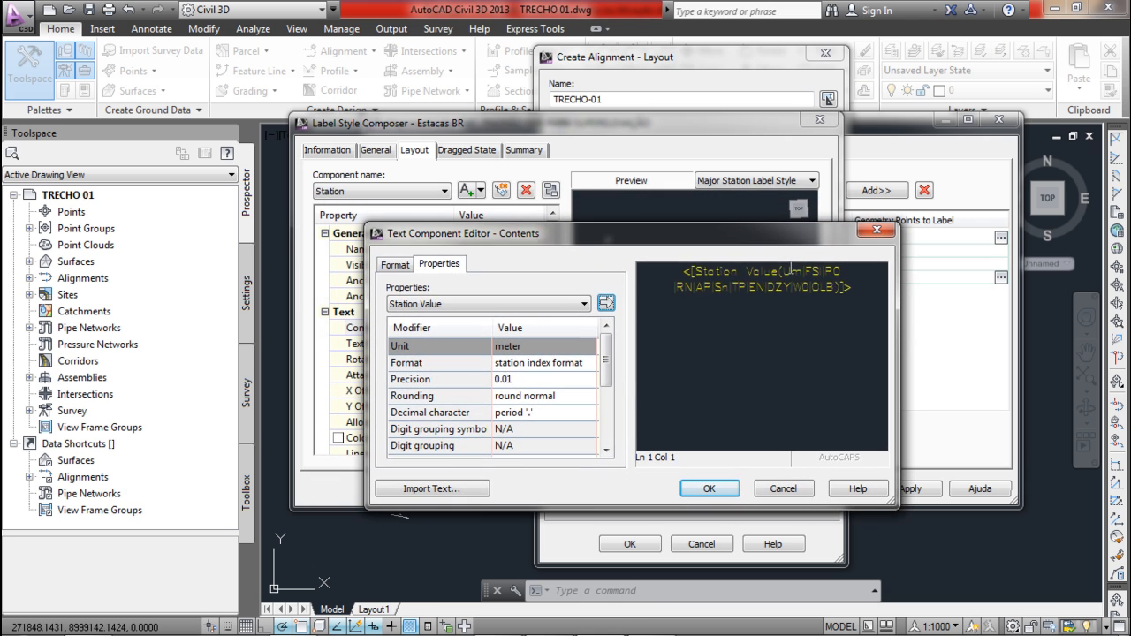
double_click(791, 271)
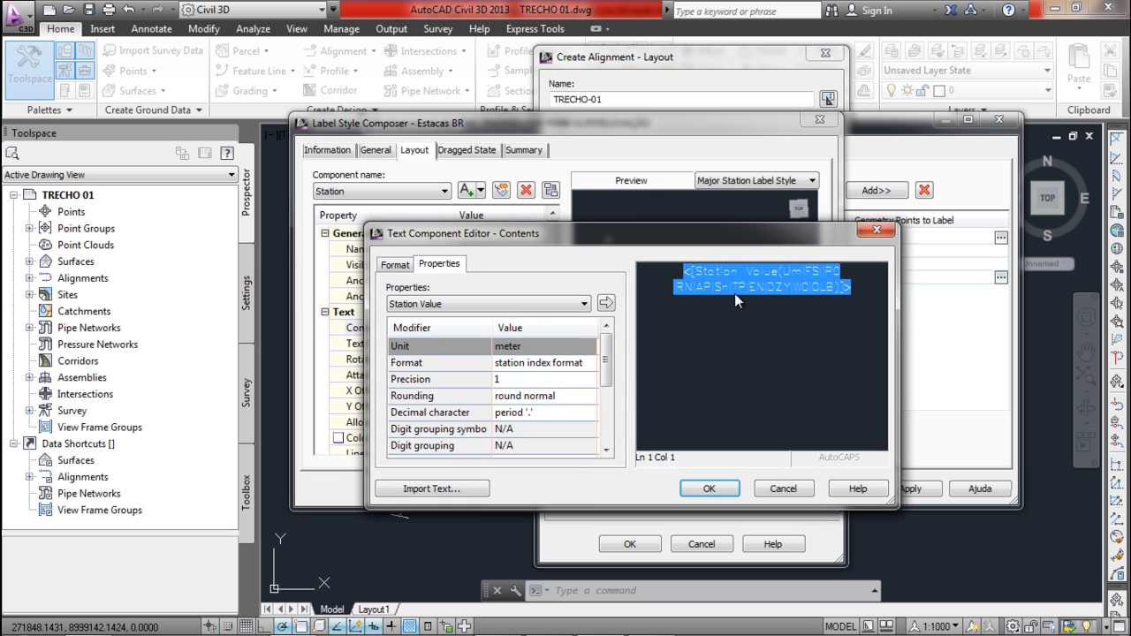
- Check the format and output modifiers of the Station Value property, and close the Estacas BR label style
click(543, 365)
click(570, 362)
click(570, 361)
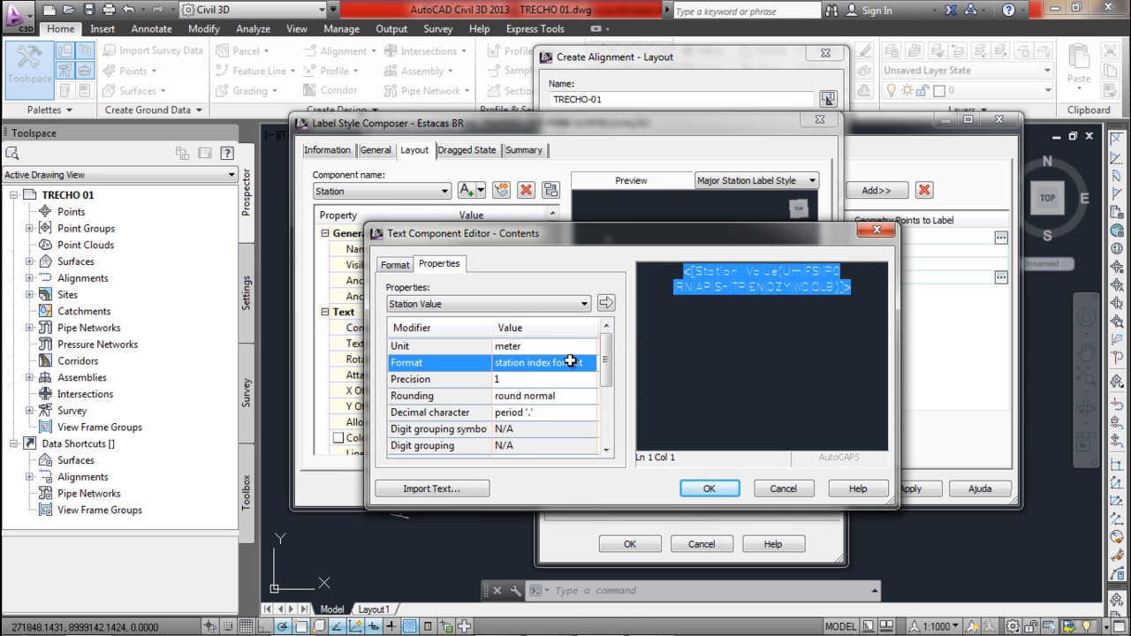
drag(606, 351, 595, 440)
click(595, 441)
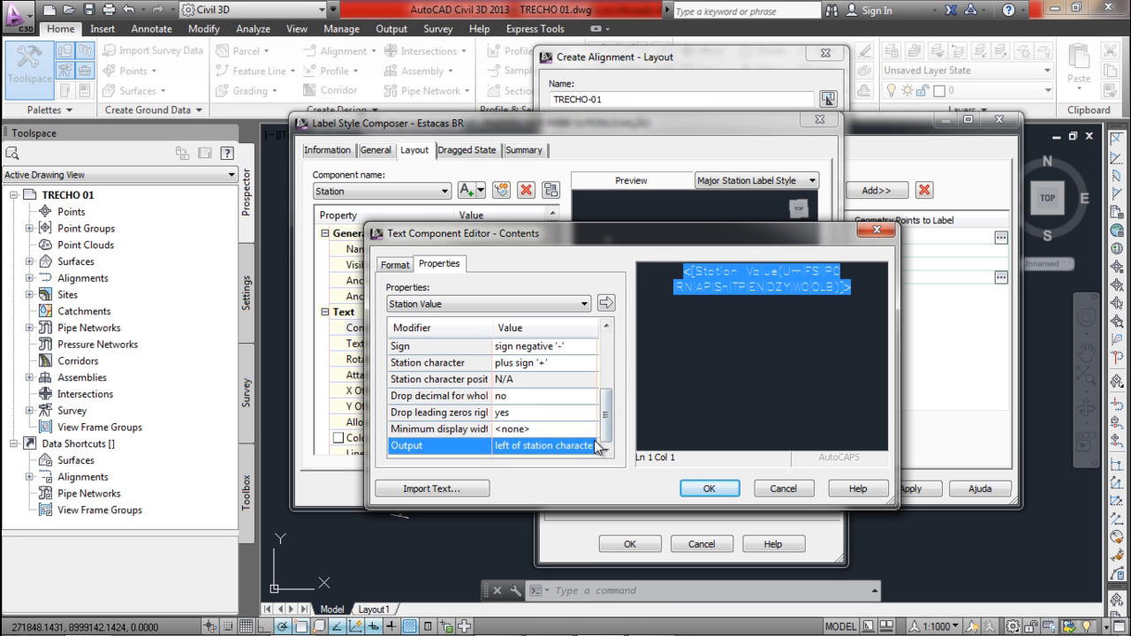
click(593, 445)
click(594, 446)
click(724, 493)
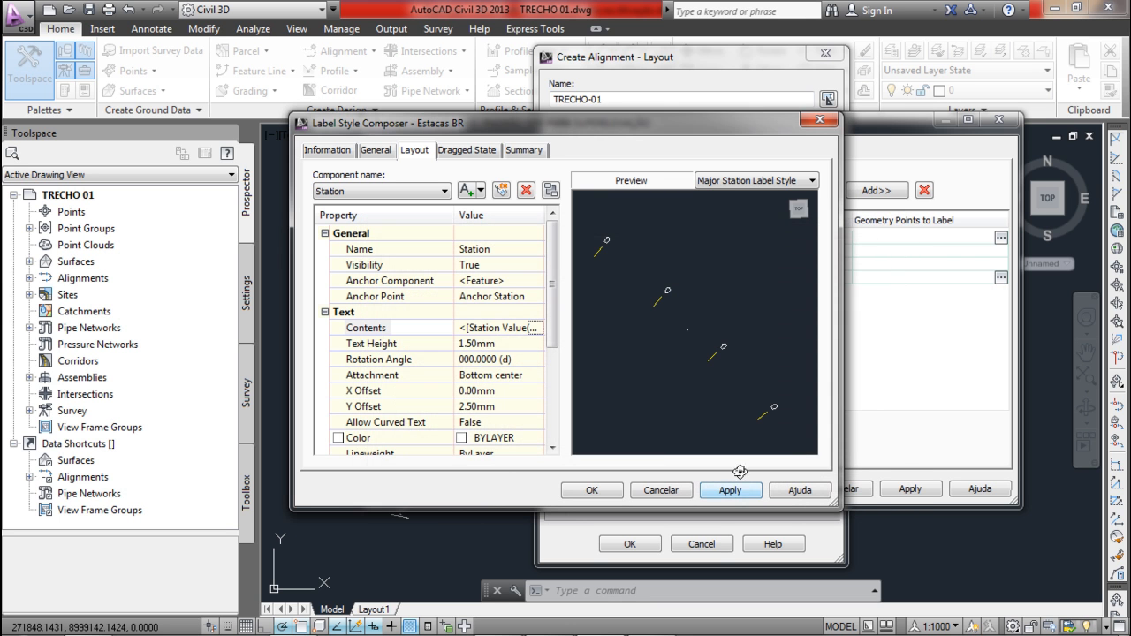
click(616, 495)
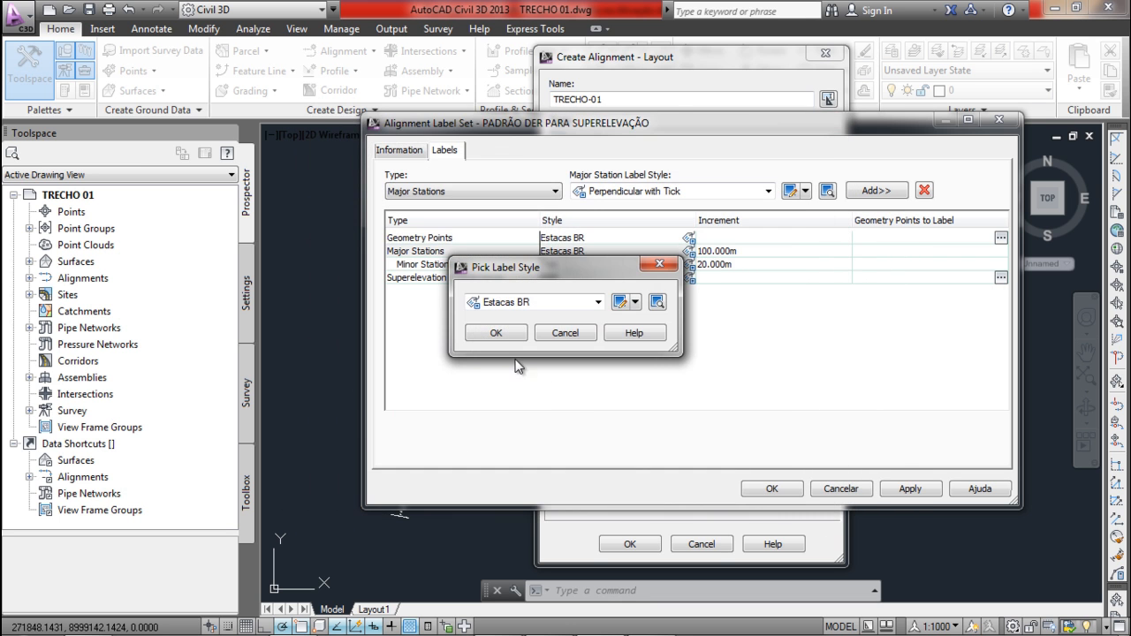
click(500, 334)
- Examine the layout of the DER label style for superelevation critical points and inspect its preview along the alignment
click(502, 276)
click(584, 267)
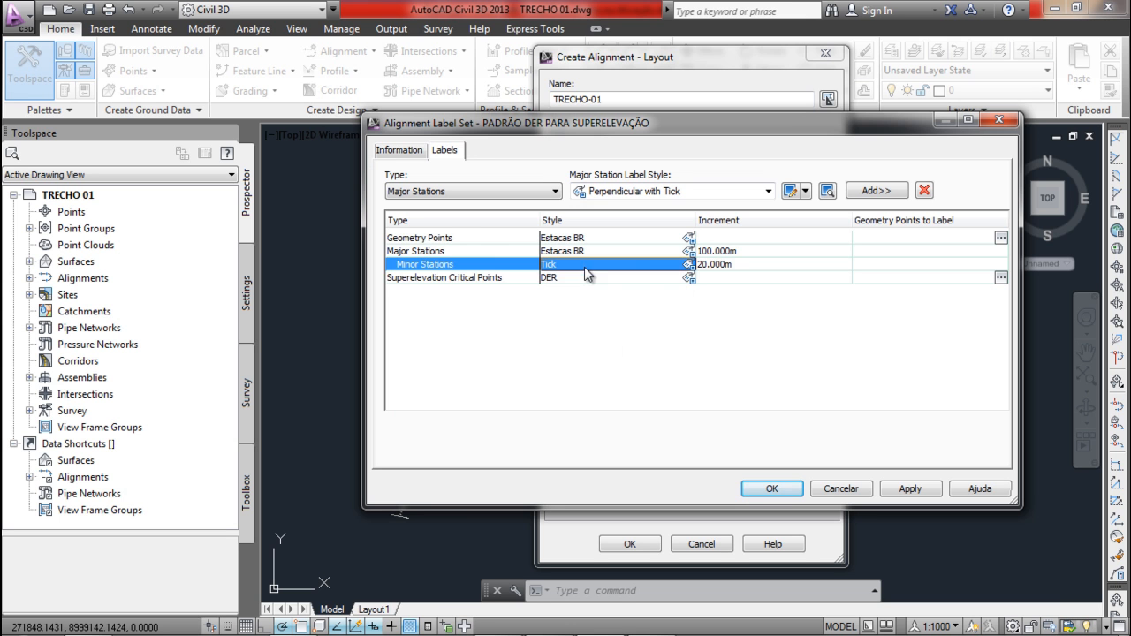
click(606, 276)
click(690, 277)
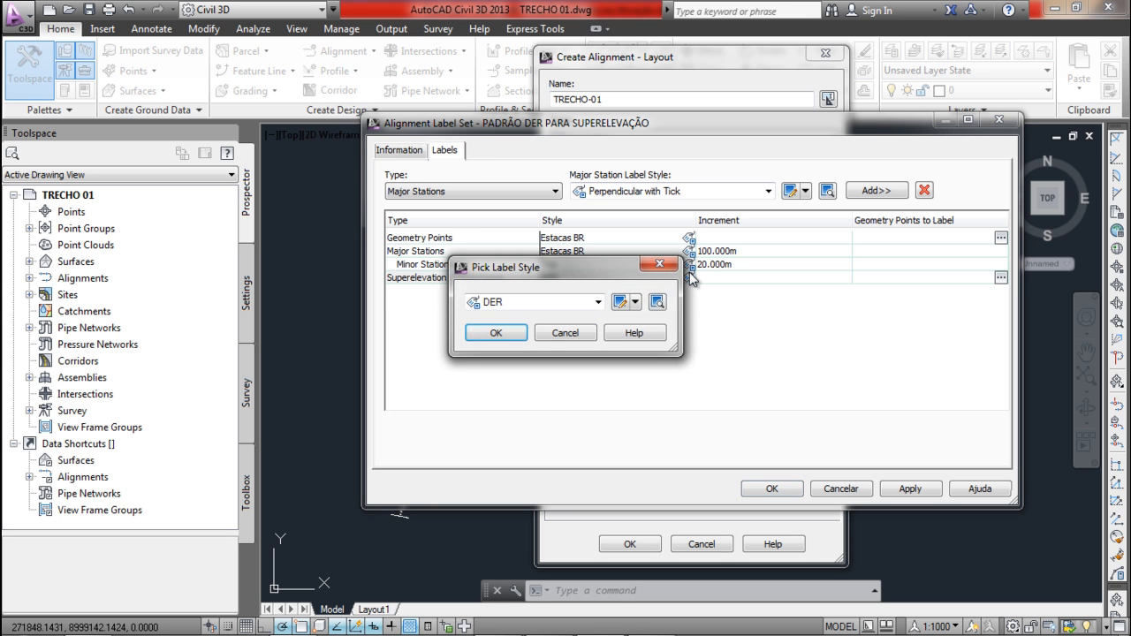
click(626, 301)
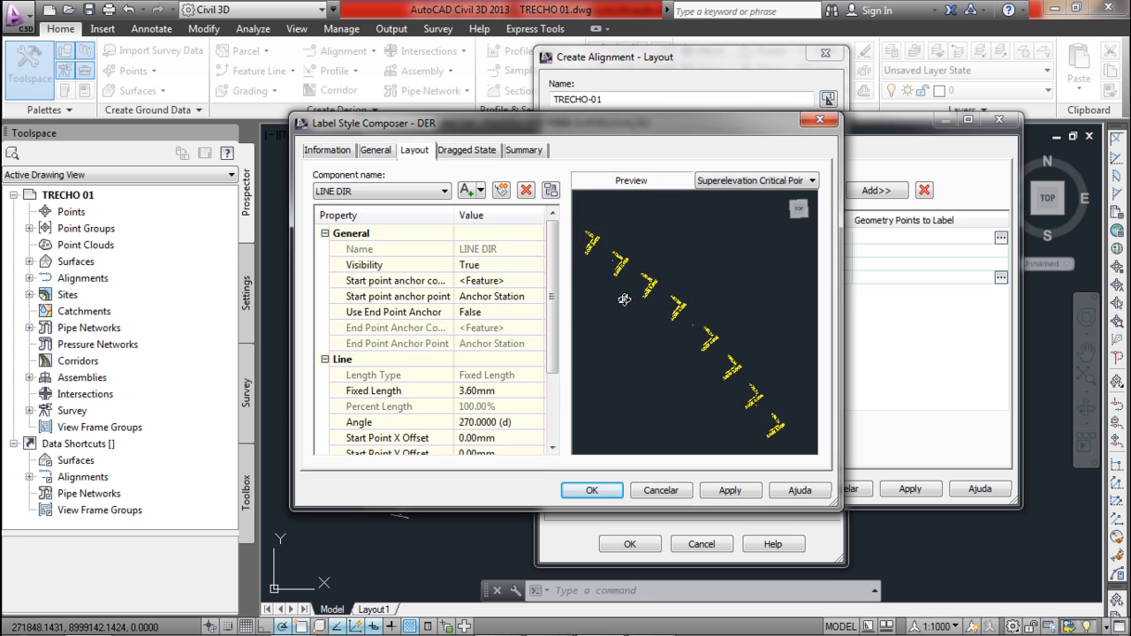
middle_drag(783, 383, 714, 281)
middle_drag(753, 395, 674, 303)
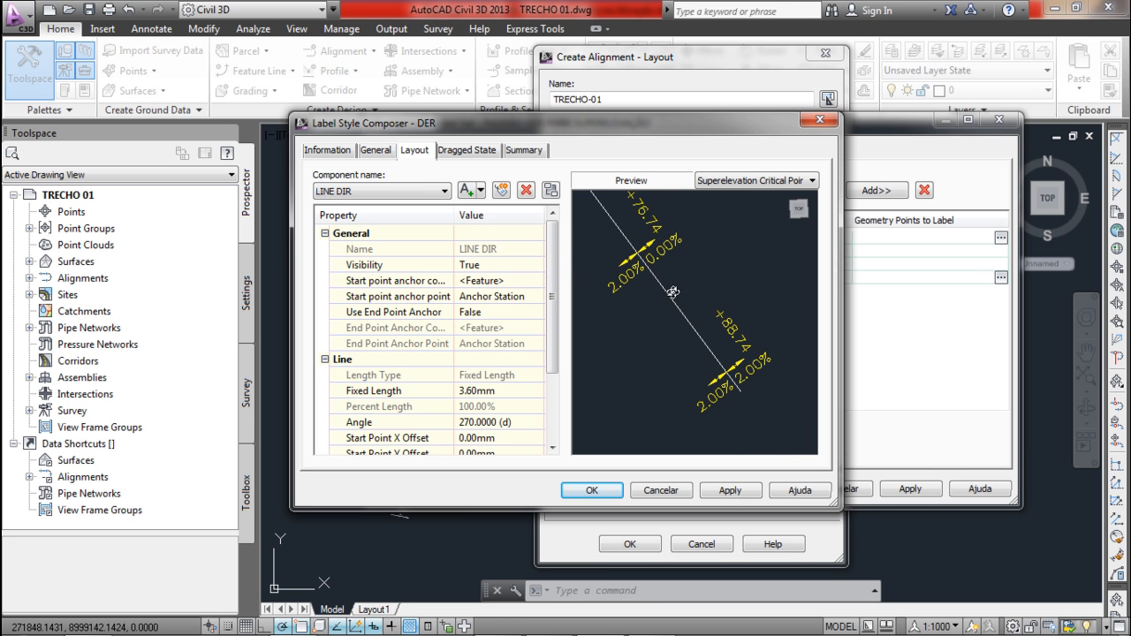
middle_drag(663, 259, 703, 331)
middle_drag(653, 247, 703, 331)
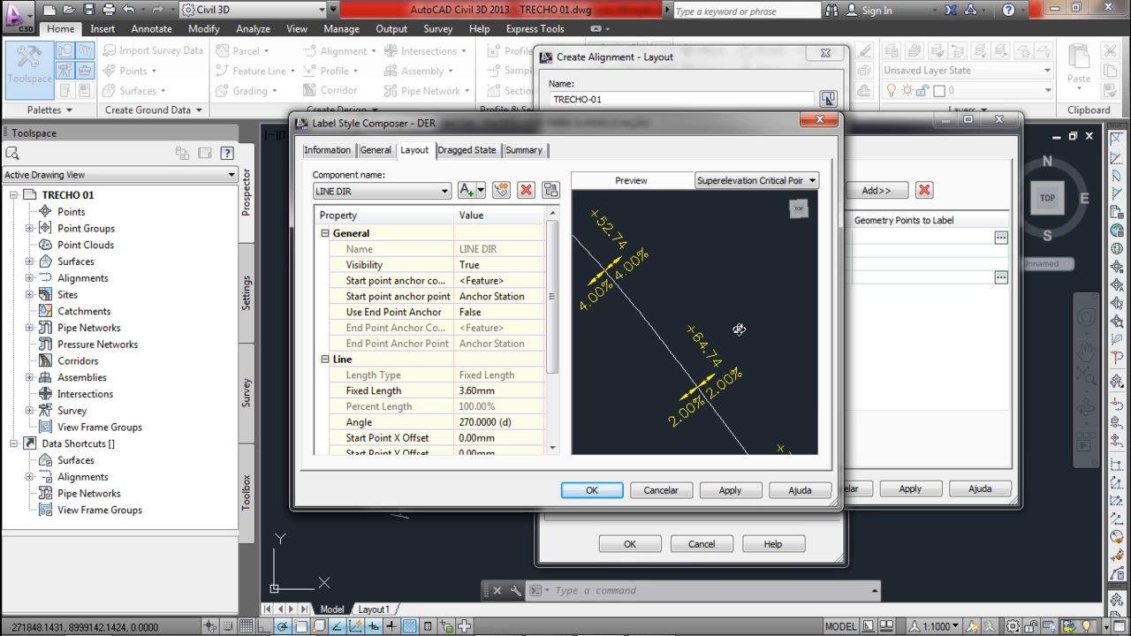
click(588, 491)
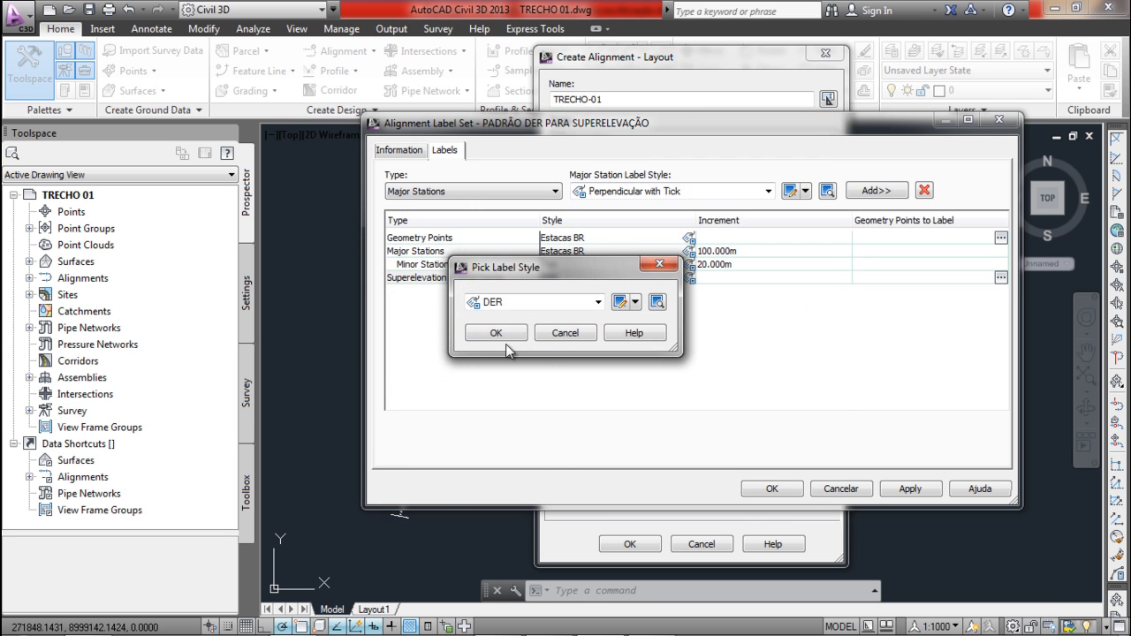
click(493, 337)
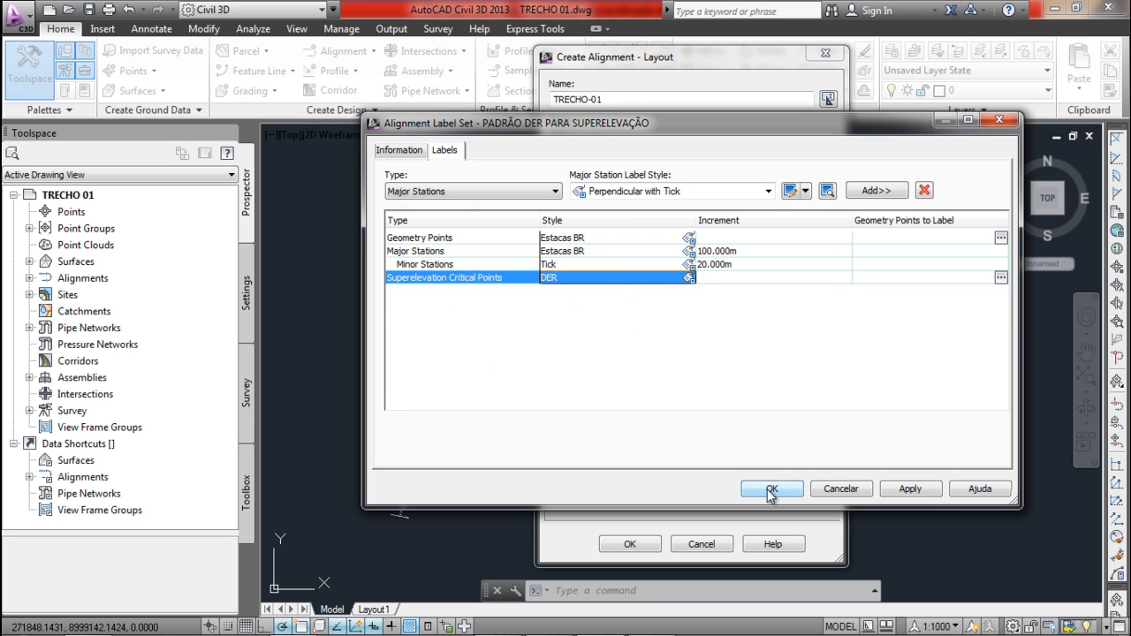
- Review which superelevation critical points and geometry points are labelled, and accept the label set
click(1001, 279)
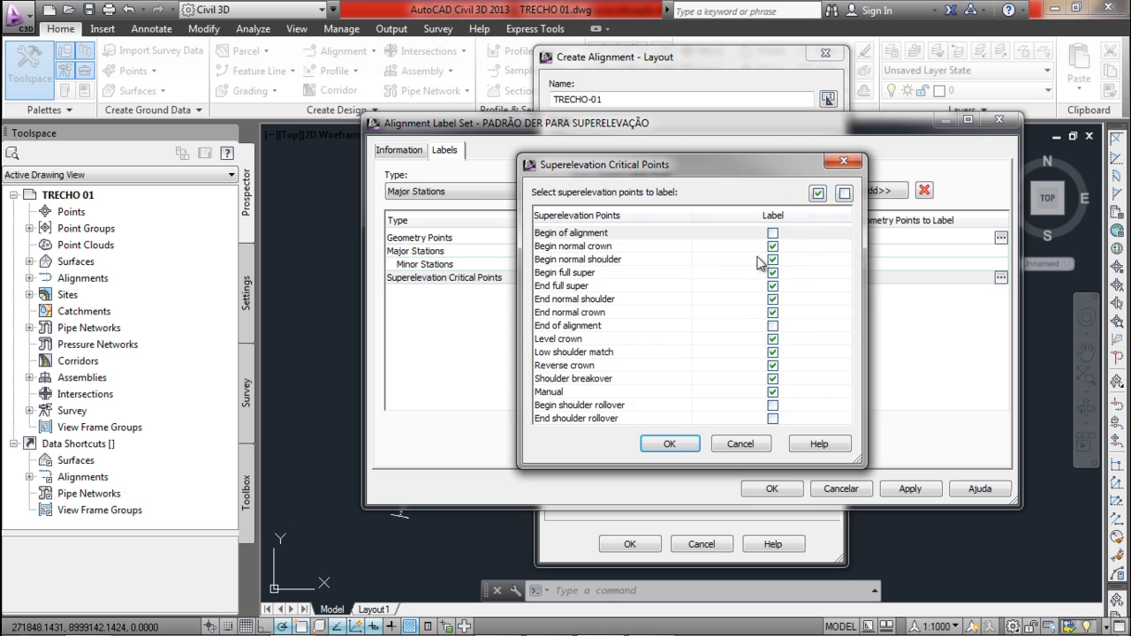
click(670, 444)
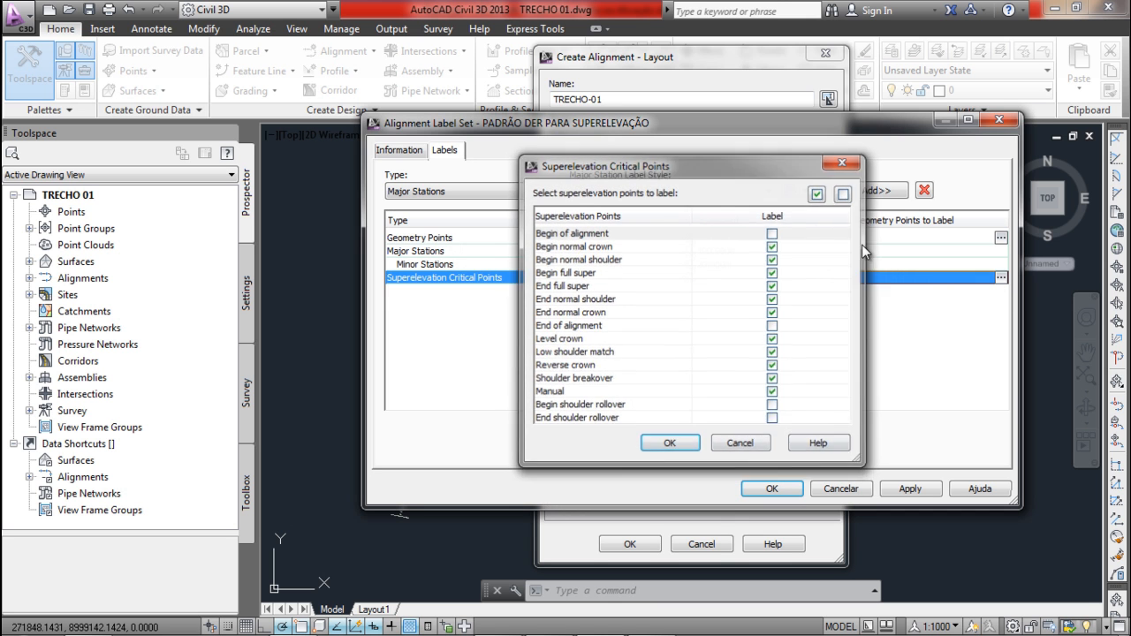
click(1001, 238)
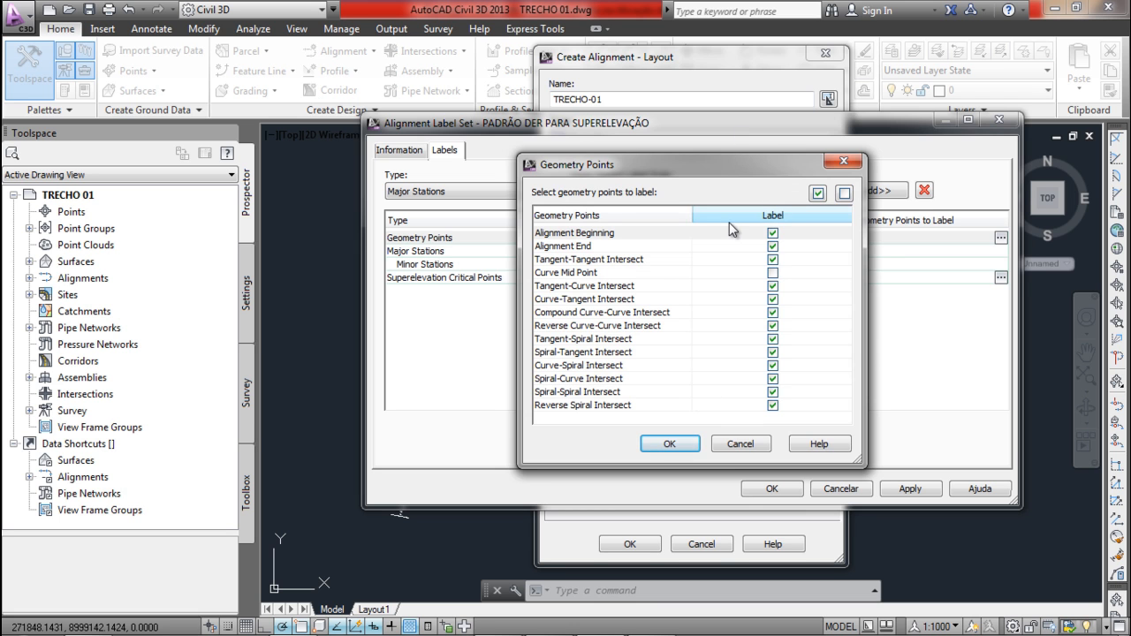
click(669, 444)
click(772, 489)
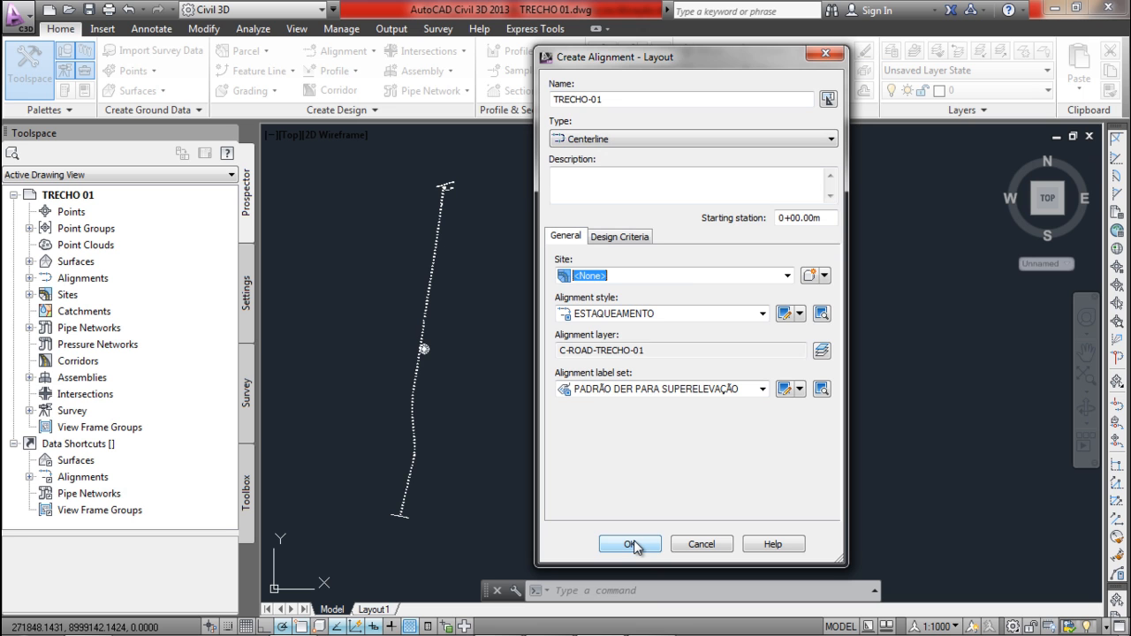
- Check the alignment type options, keeping Centerline as the type
click(611, 133)
click(611, 134)
click(612, 139)
click(613, 137)
click(625, 139)
click(625, 138)
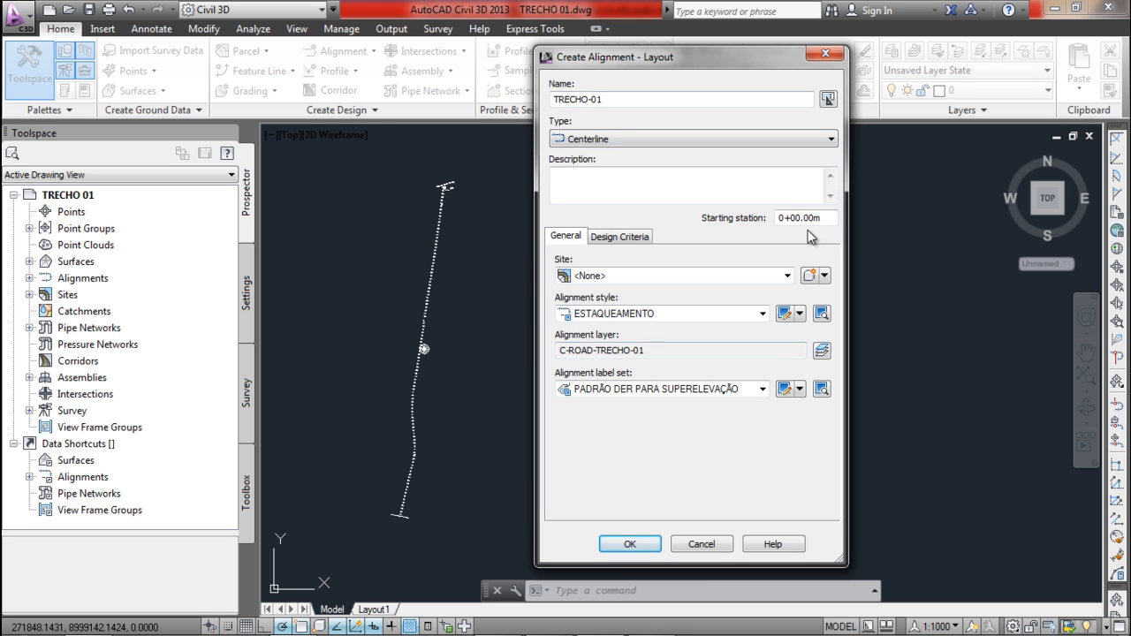
- Set the starting design speed to 60 km/h and enable criteria-based design for the alignment
click(636, 240)
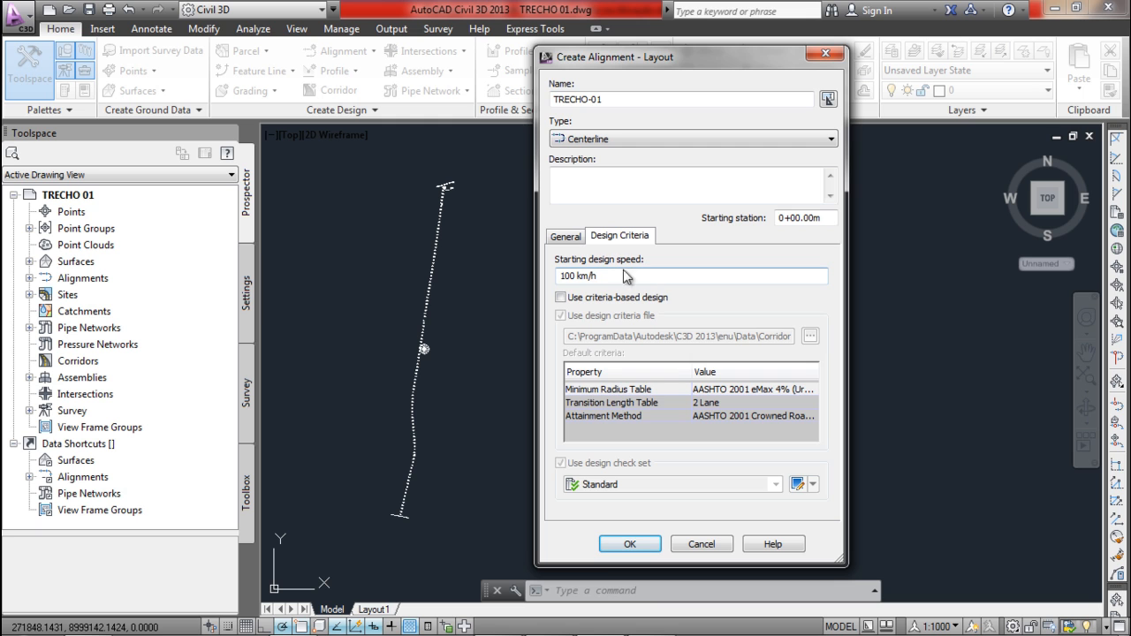
drag(620, 276, 541, 281)
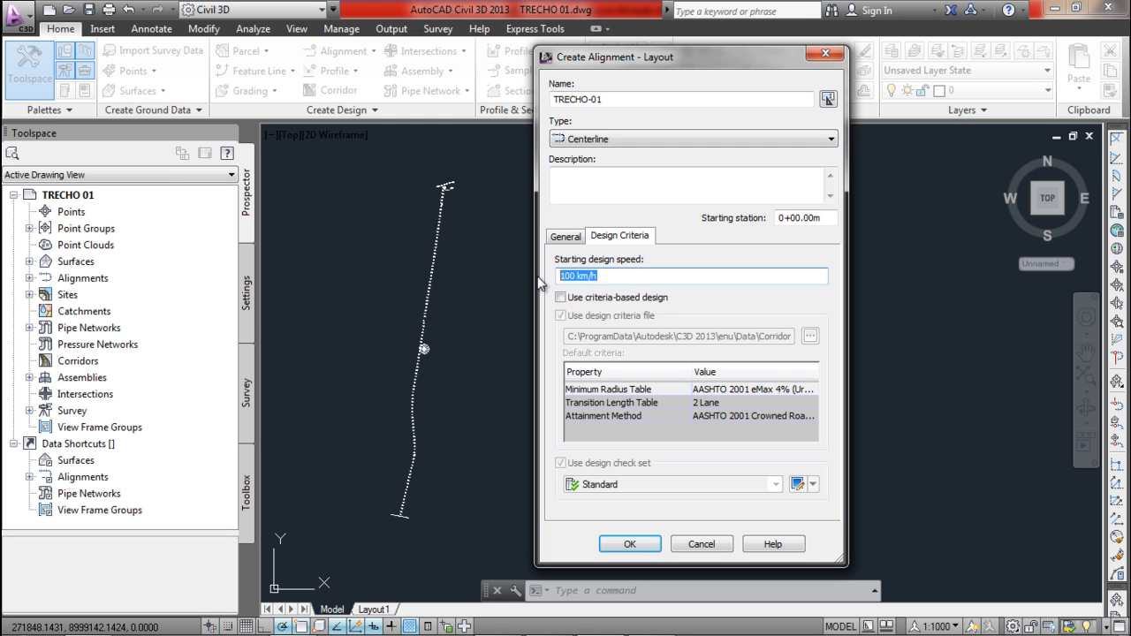
text(6)
click(608, 302)
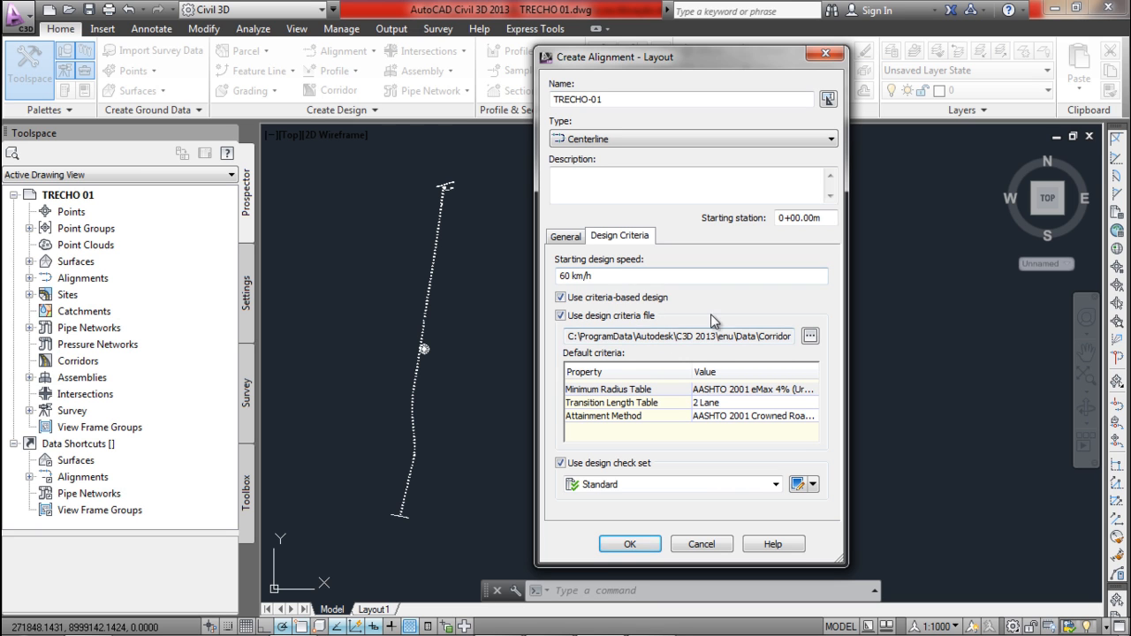
- Load the design criteria file _Autodesk Civil 3D Metric_BRA-DER-SP-(AASHTO2004) from the criteria folder inside the RODOVIAS Vol.1 _Template folder
click(809, 338)
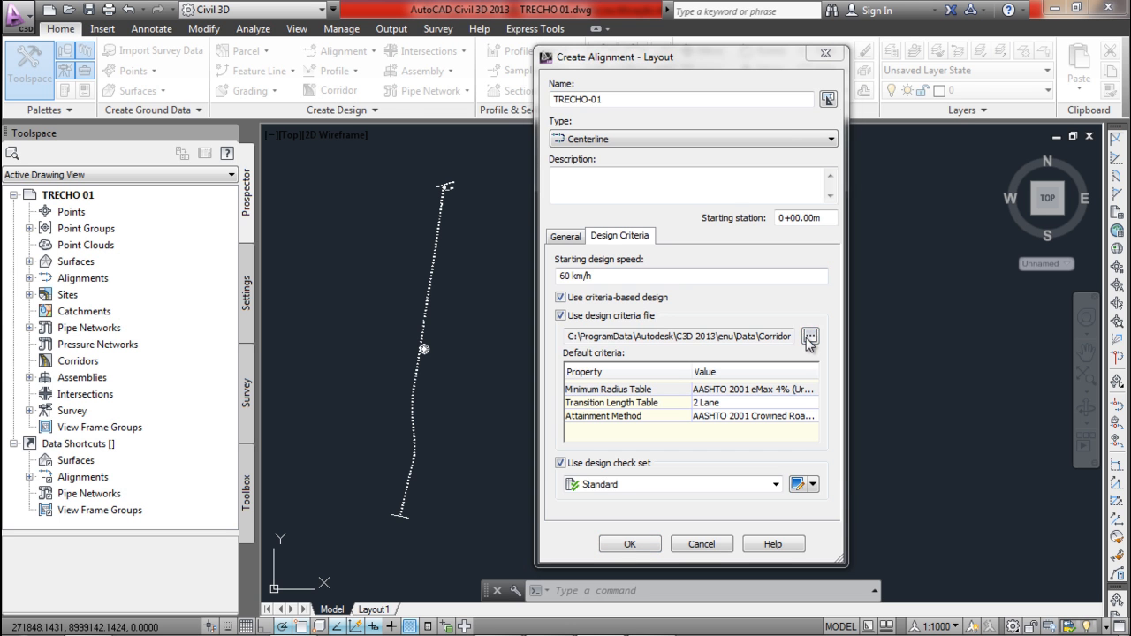
click(708, 138)
scroll(583, 186, up, 1)
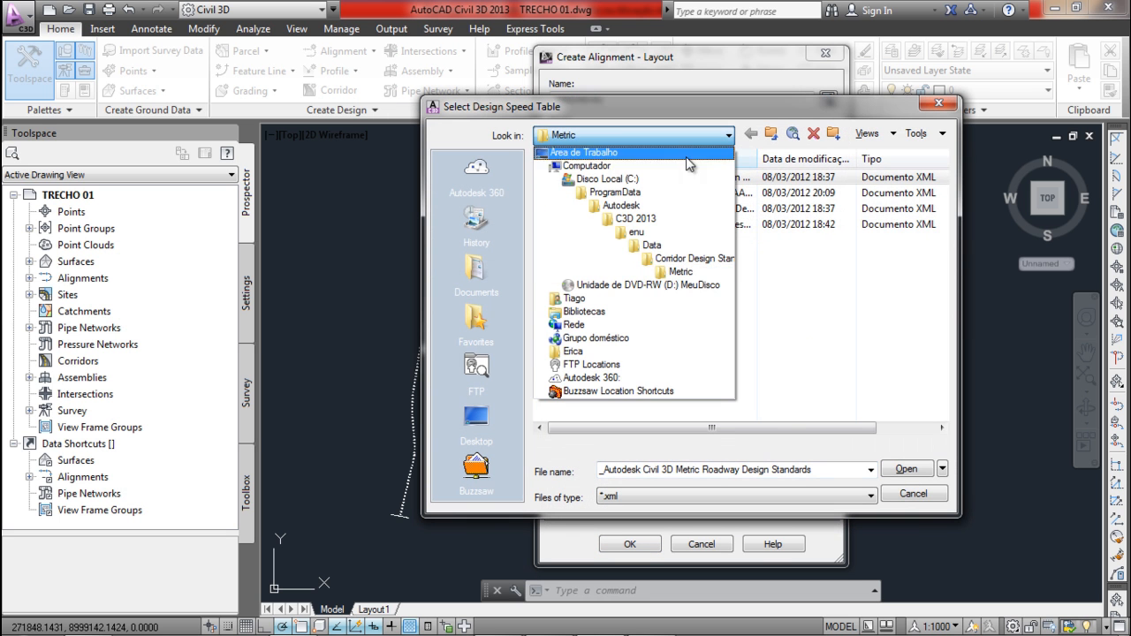
click(622, 181)
double_click(603, 192)
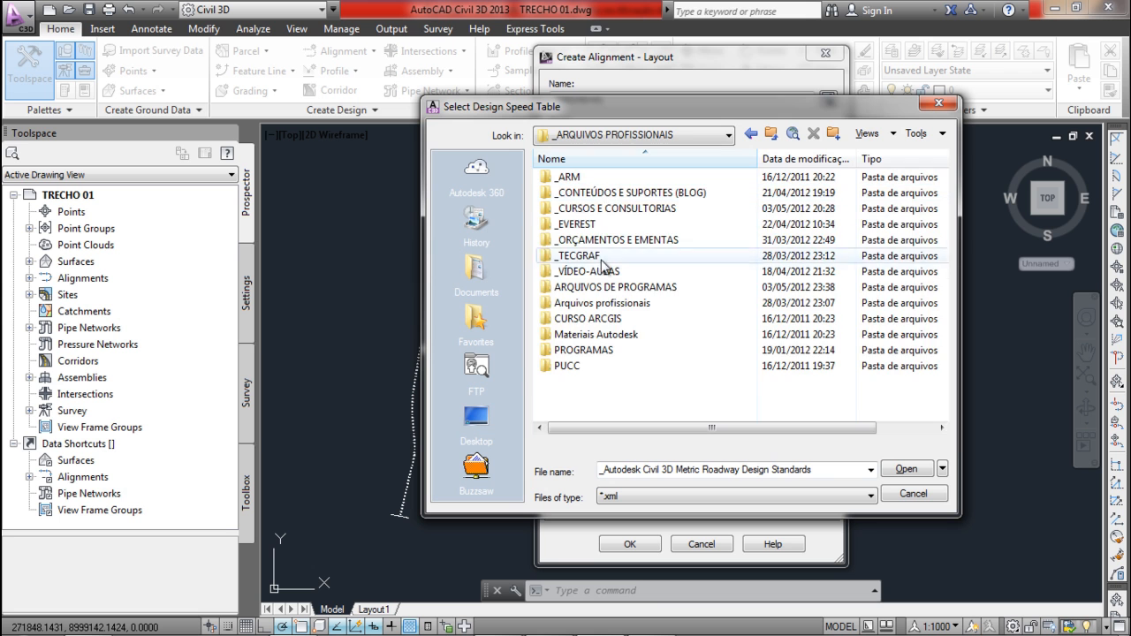
double_click(586, 272)
click(588, 210)
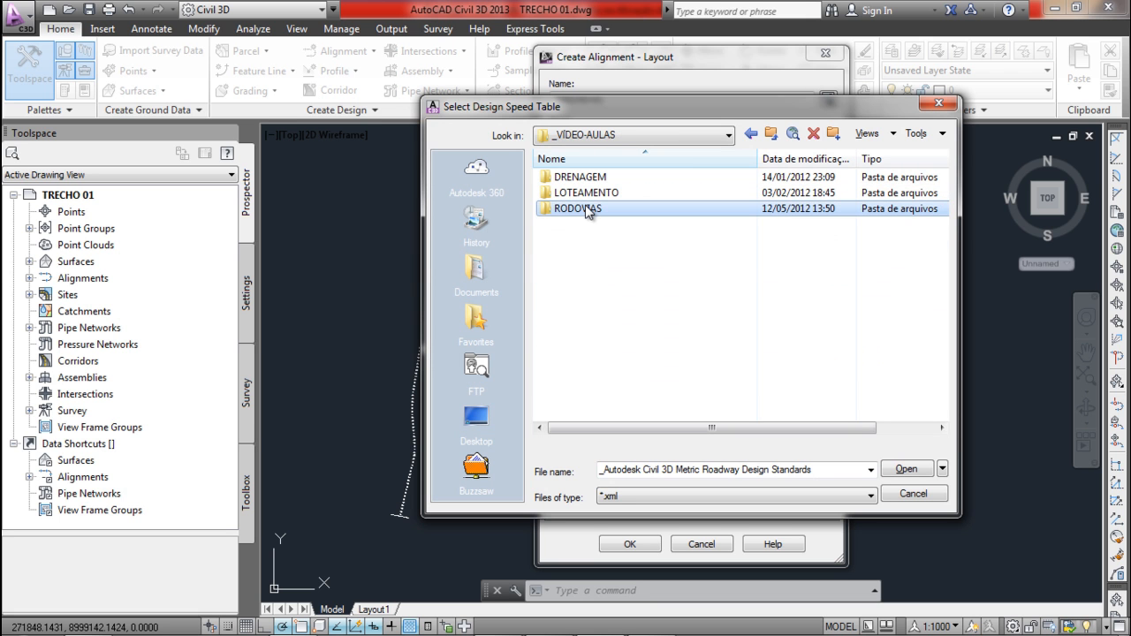
double_click(588, 210)
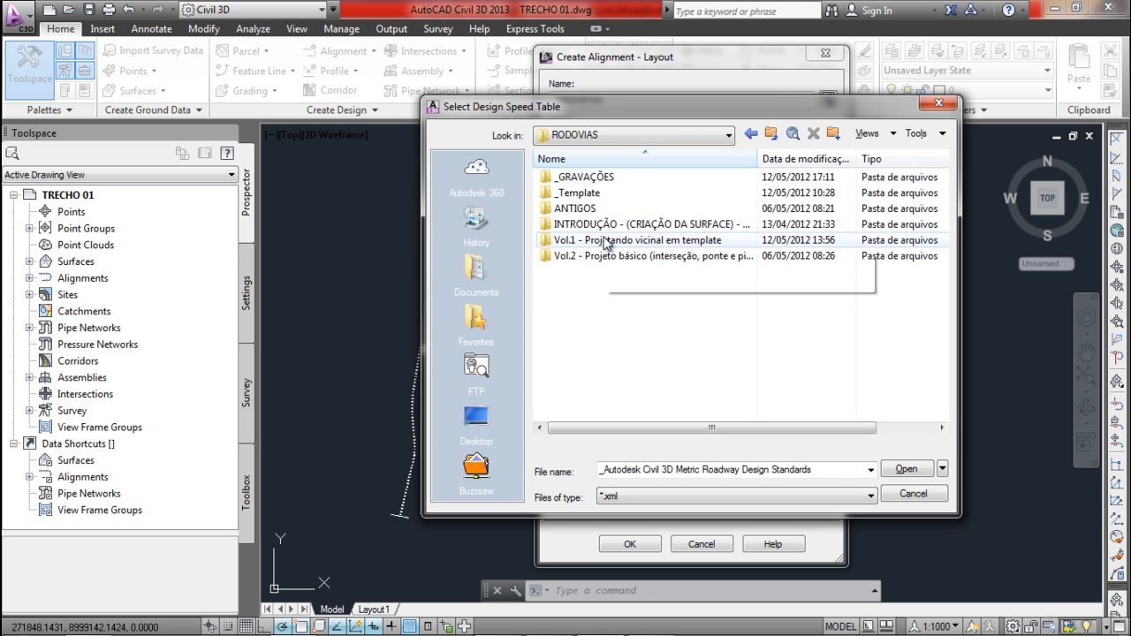
double_click(590, 240)
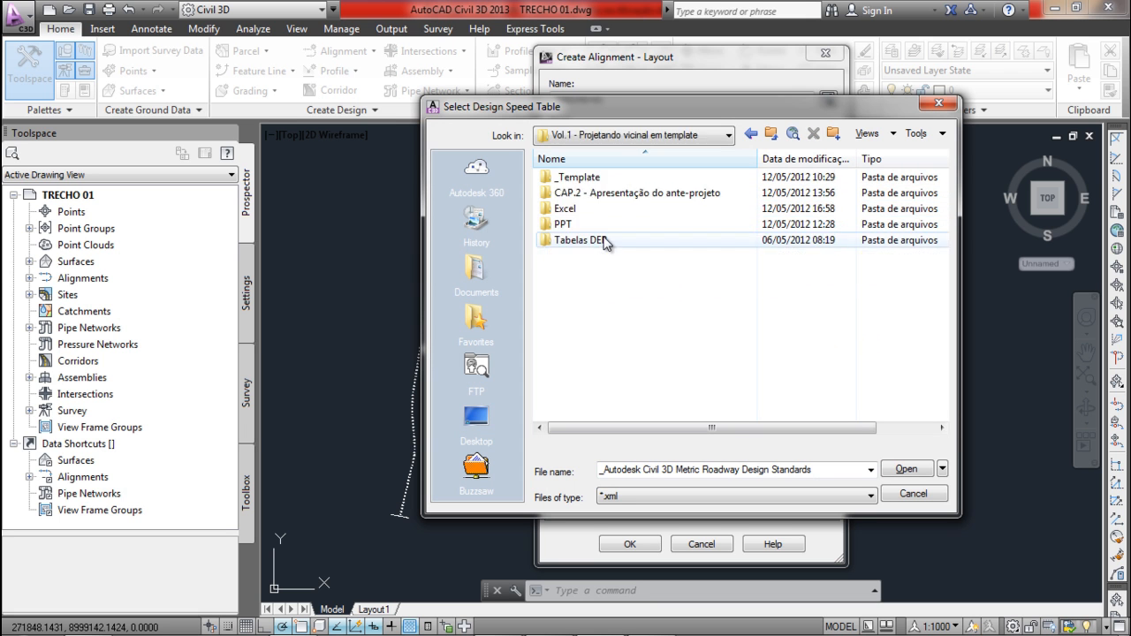
double_click(592, 179)
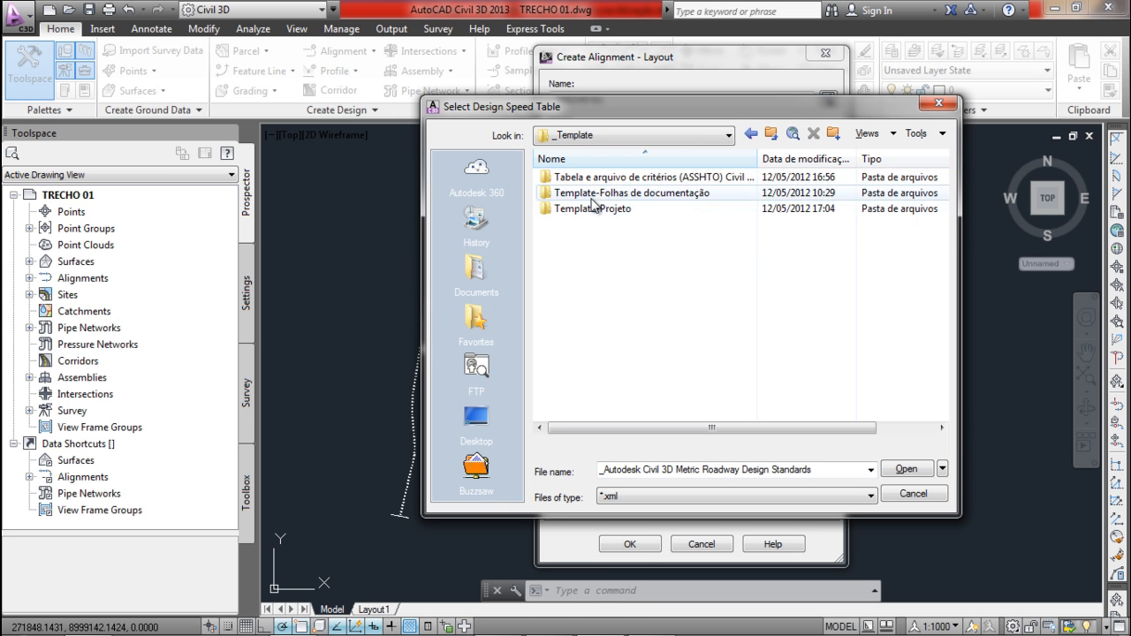
double_click(596, 179)
click(598, 182)
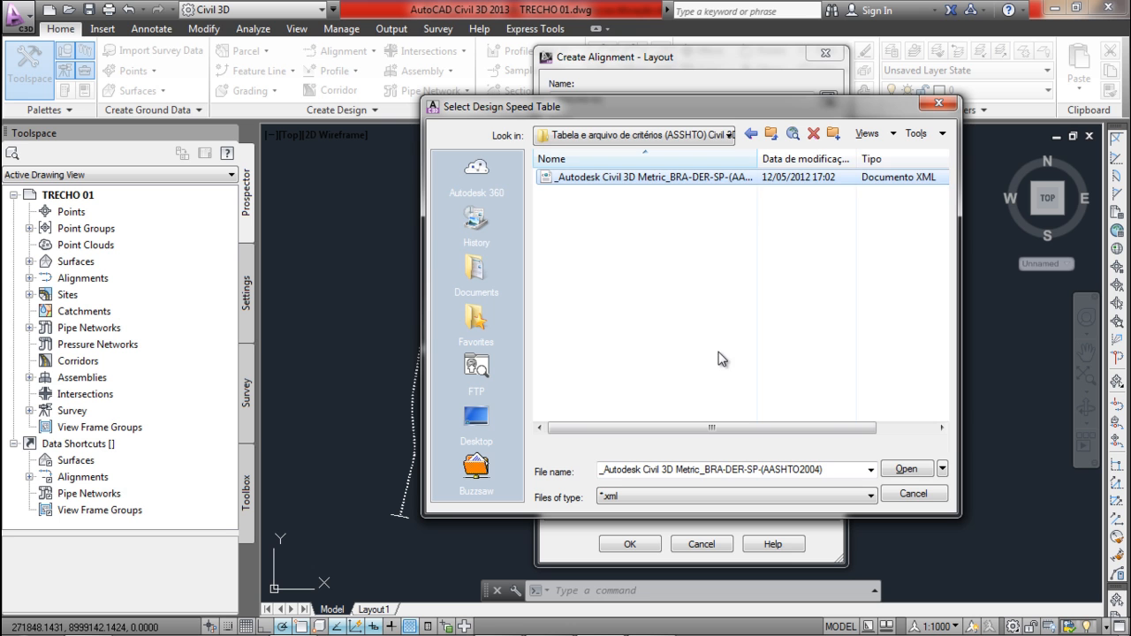
click(922, 470)
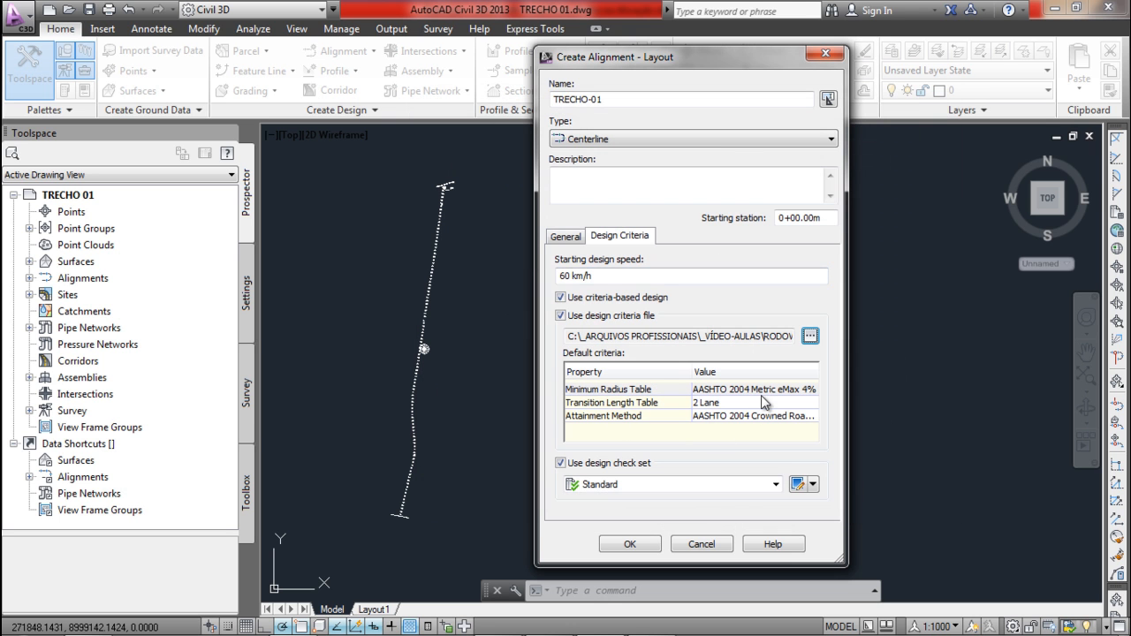
- Set the minimum radius table to AASHTO 2004 Metric eMax 8% and the attainment method to Planar Roadway, and create the alignment
click(795, 394)
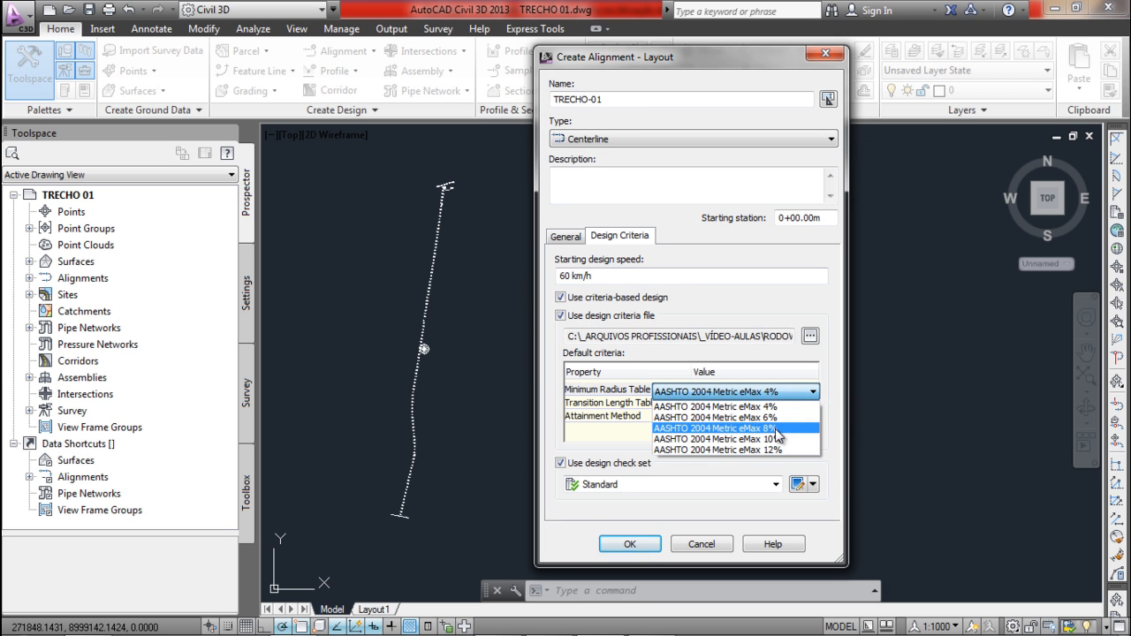
click(777, 428)
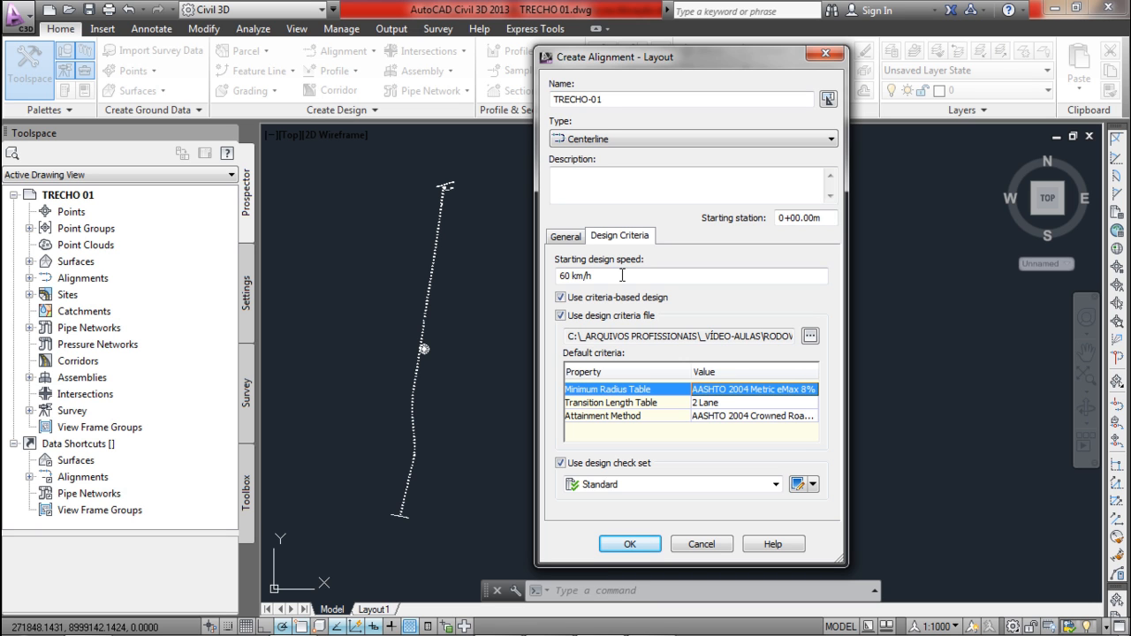
click(790, 419)
click(701, 444)
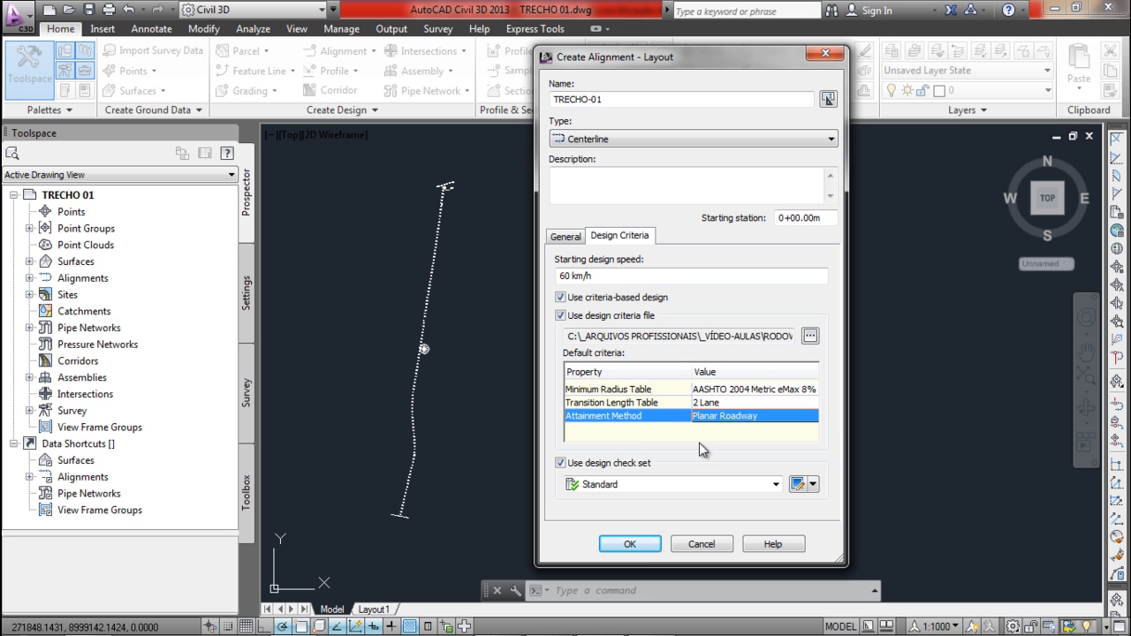
click(644, 546)
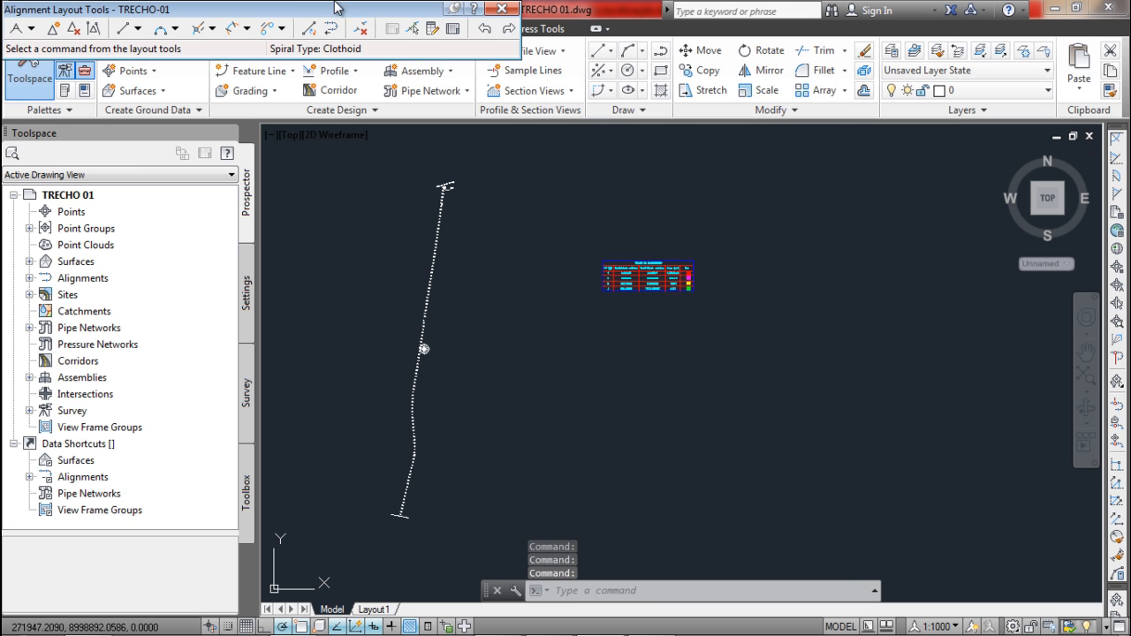
- Open the alignment's curve and spiral settings and enable both the spiral in and spiral out, keeping the Clothoid type
drag(325, 14, 842, 143)
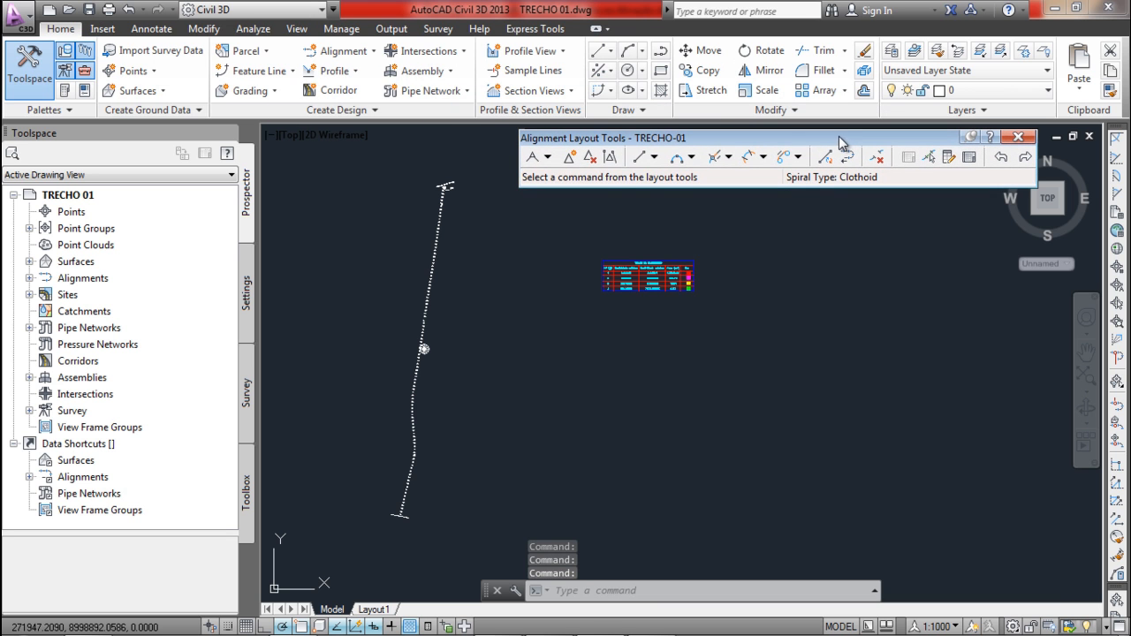
click(547, 157)
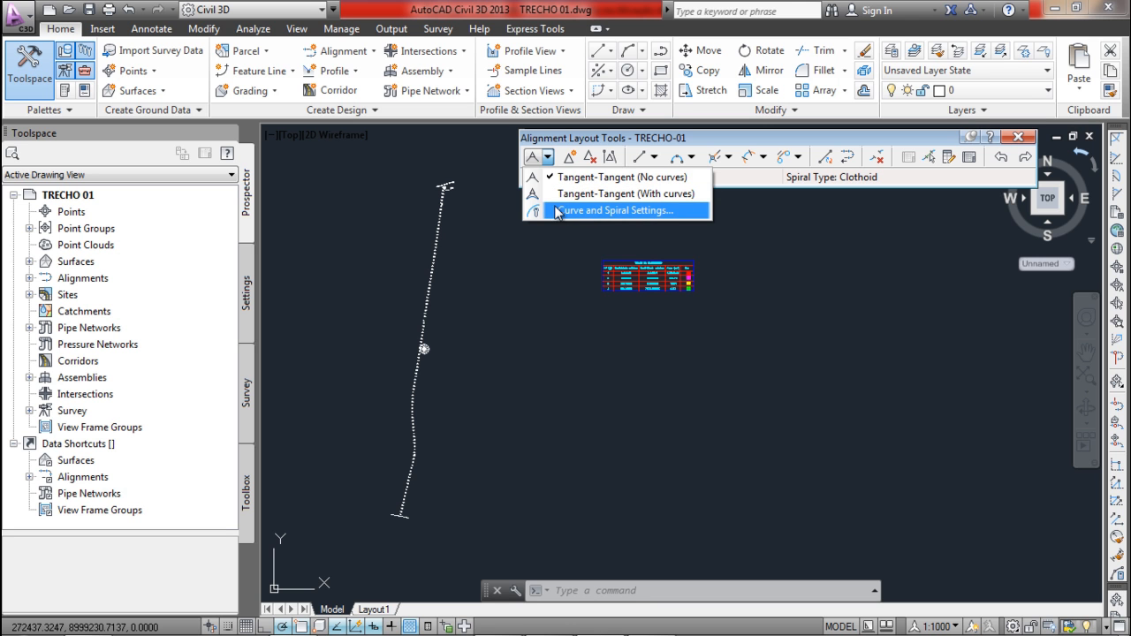
click(652, 212)
drag(587, 201, 752, 196)
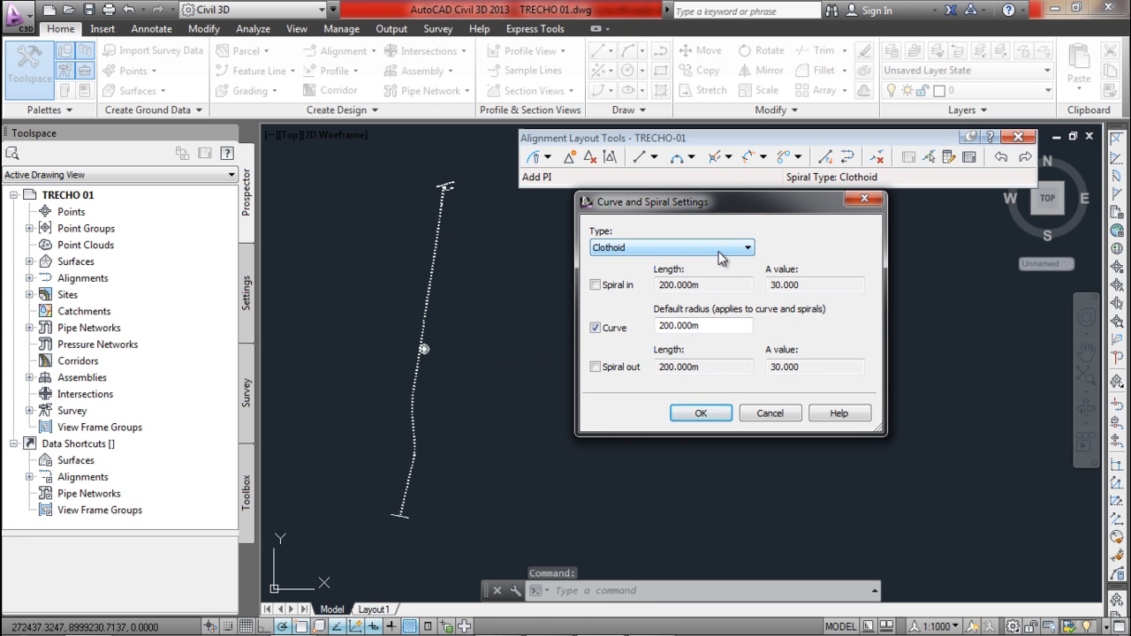
click(617, 289)
click(609, 371)
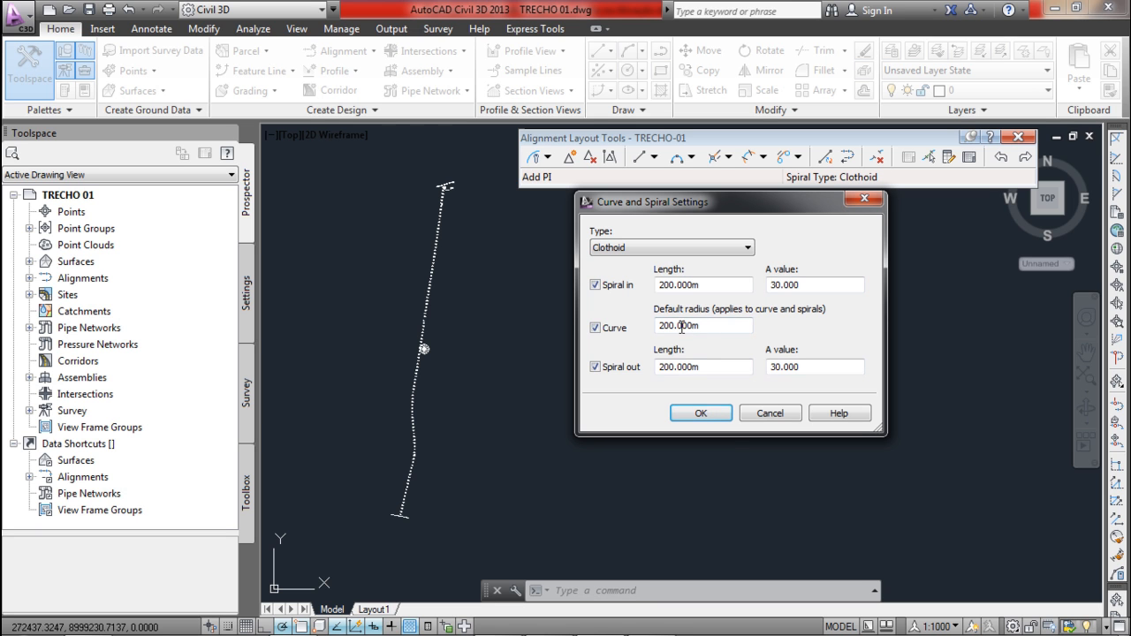
- Look up the minimum horizontal curve radius in the Excel project table and set the default curve radius to 125 m in Civil 3D
click(654, 621)
scroll(635, 394, up, 2)
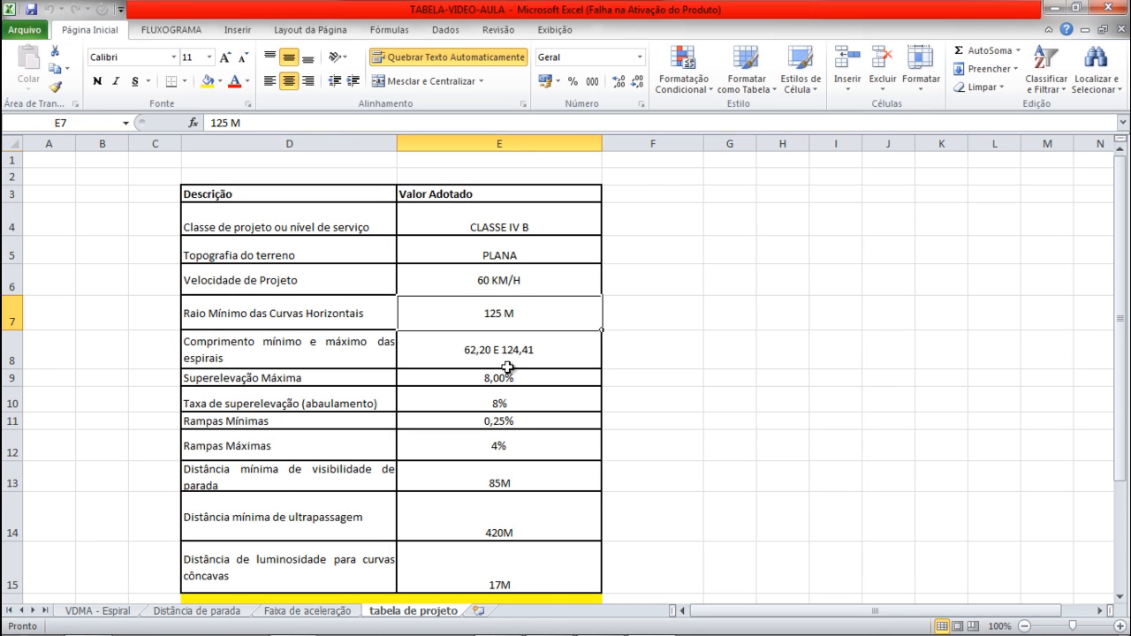
click(600, 622)
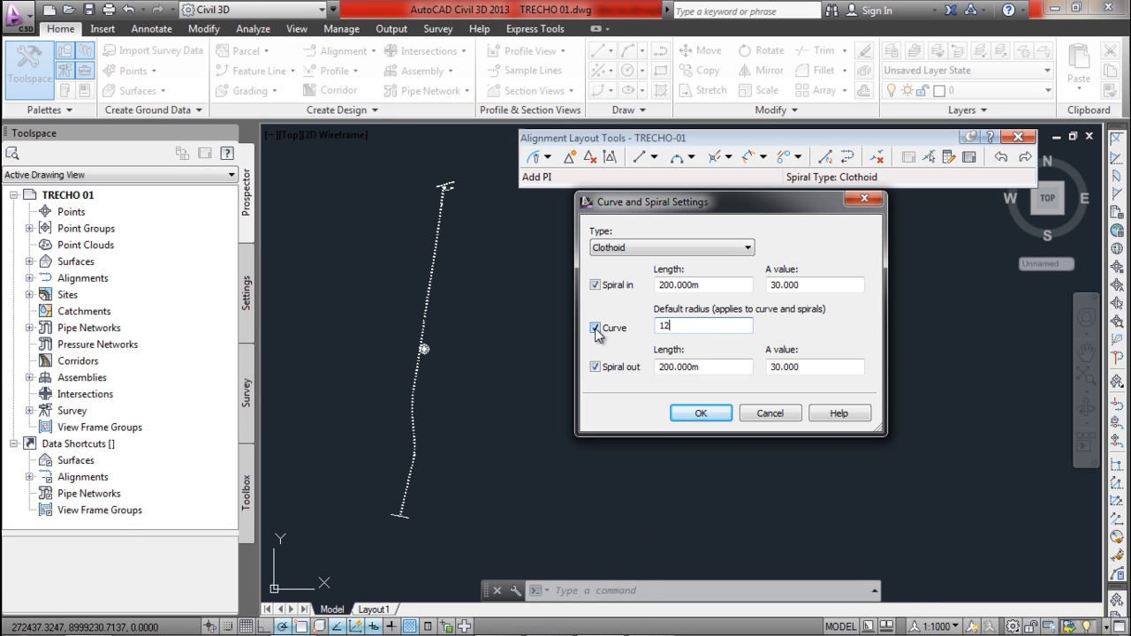
- Check the minimum spiral length in the Excel table, set the spiral in and spiral out lengths to 62.2 m, and accept the settings
click(651, 621)
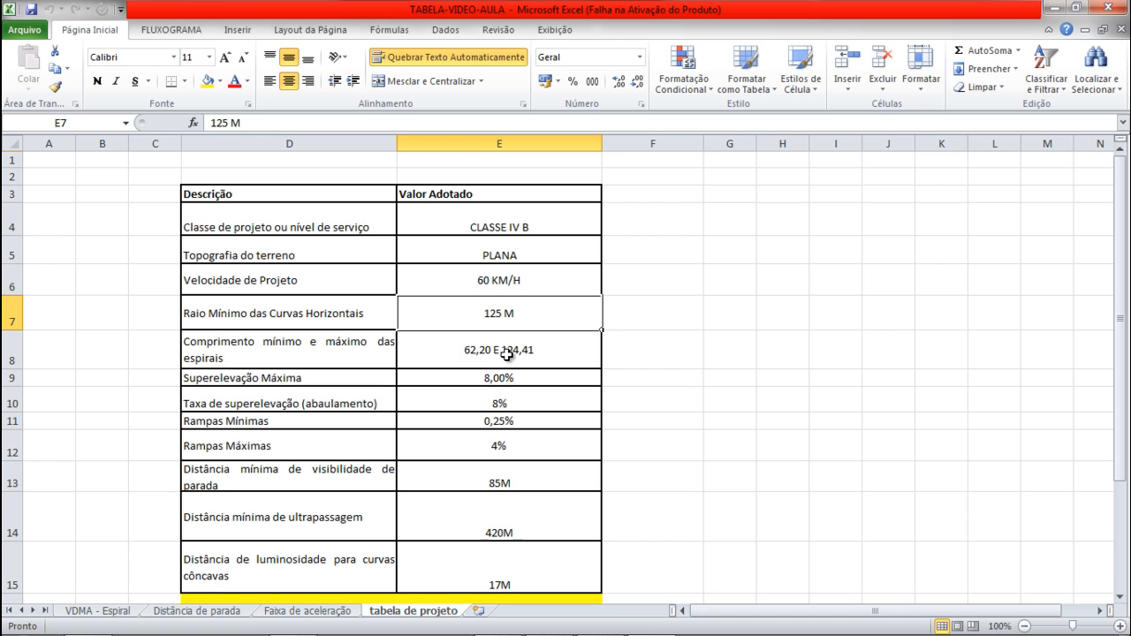
click(601, 630)
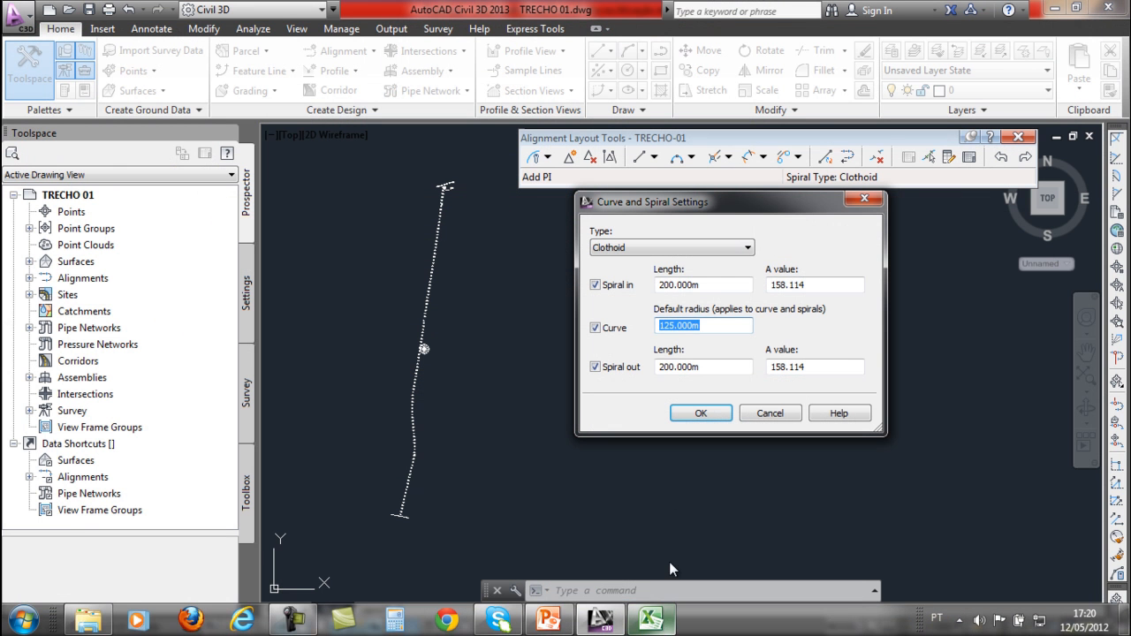
double_click(721, 280)
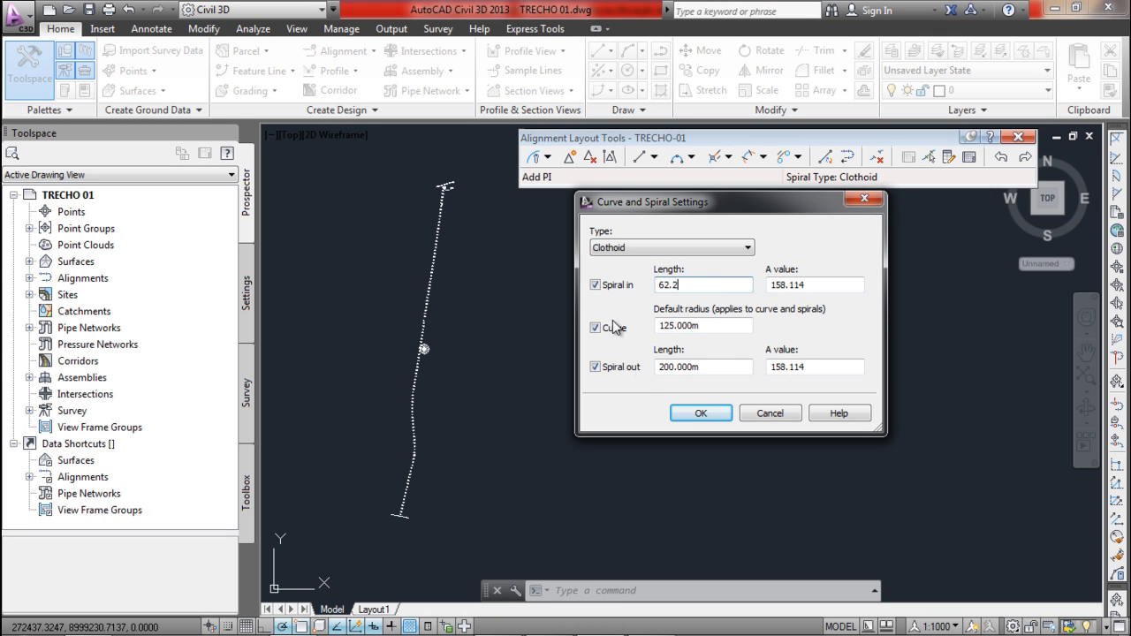
double_click(698, 366)
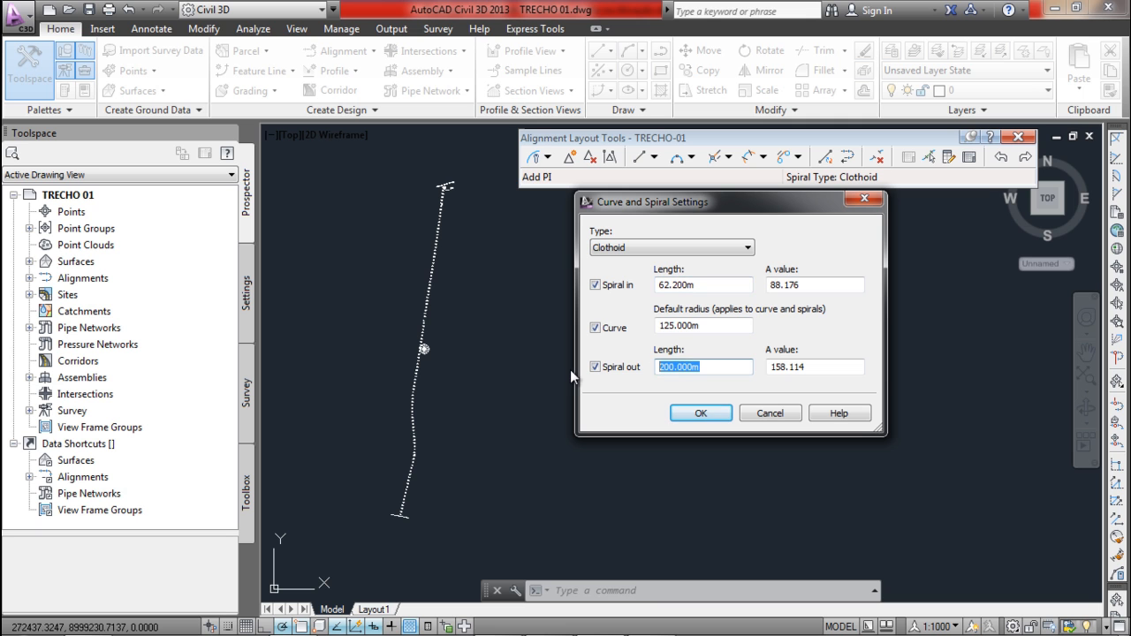
text(62.2)
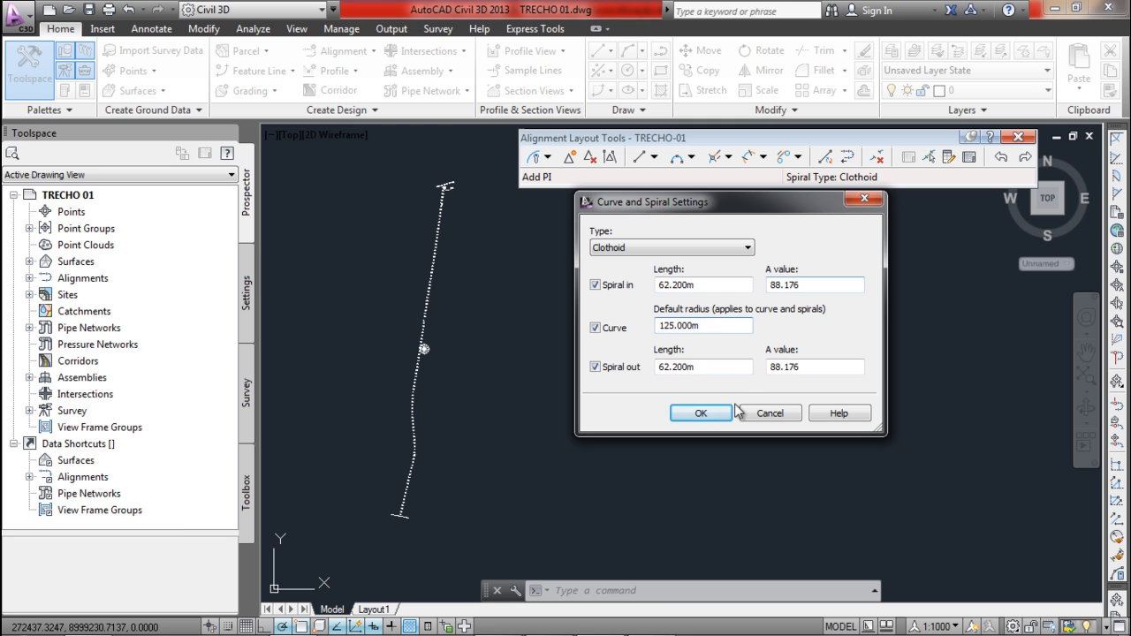
click(706, 415)
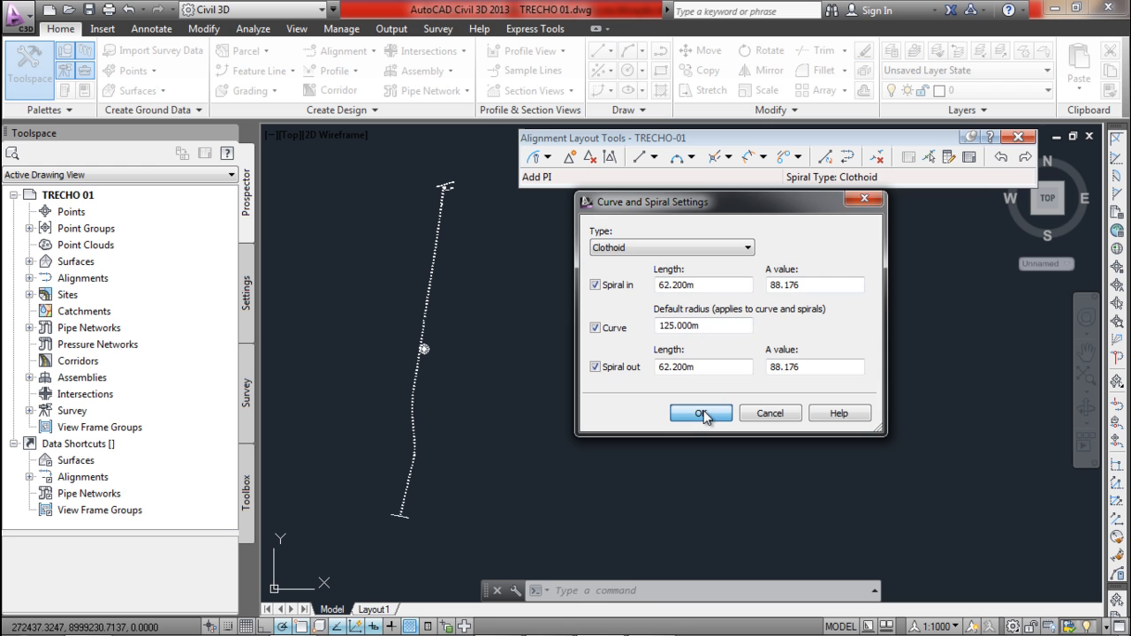
click(548, 157)
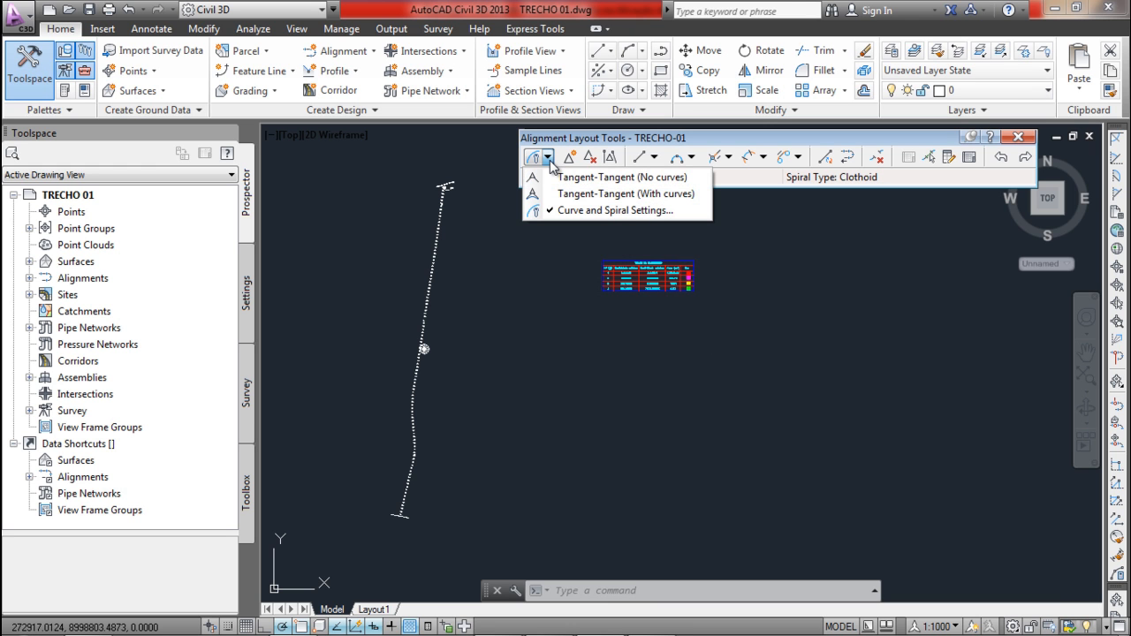
click(580, 196)
scroll(432, 184, up, 5)
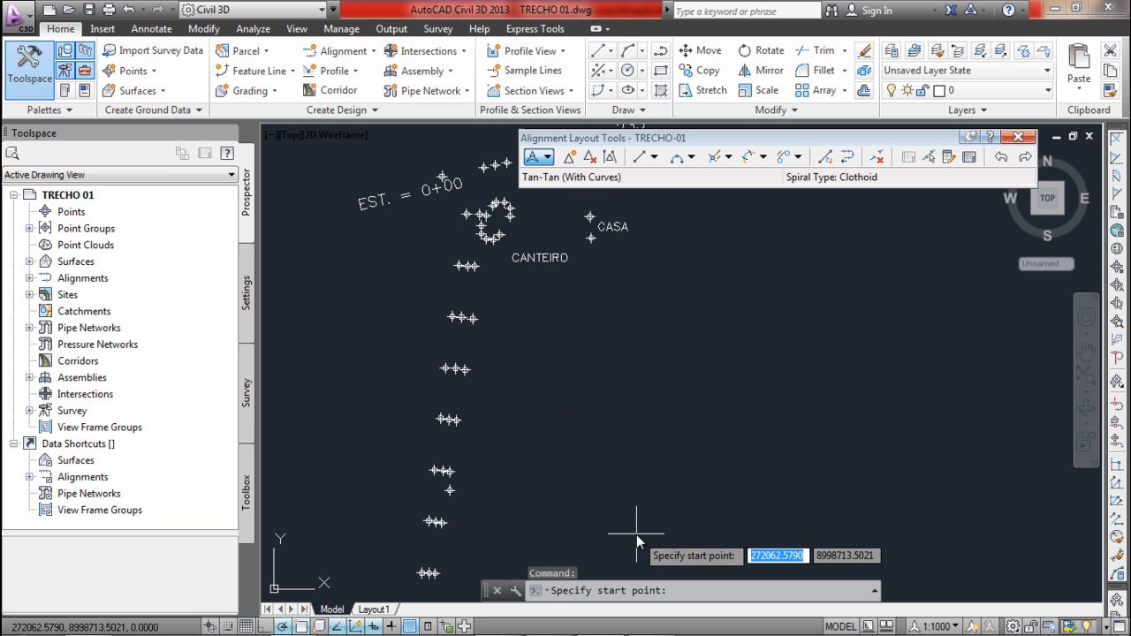
- Show the drafting toggles as text labels and clear the Endpoint, Center and Intersection object snap modes
right_click(304, 628)
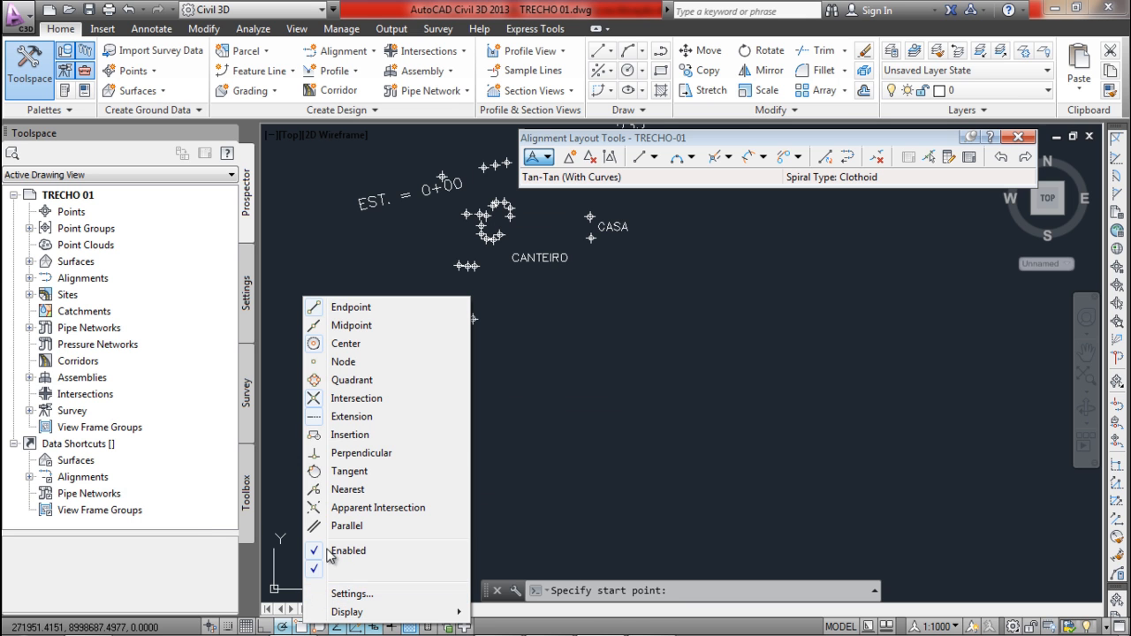
click(343, 362)
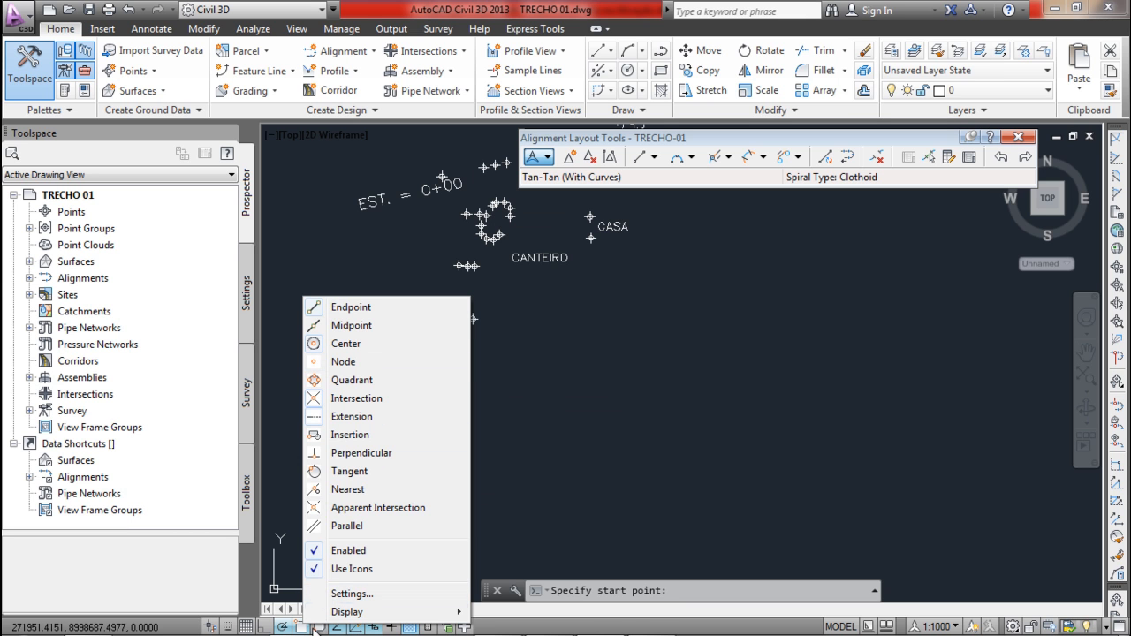
click(354, 569)
right_click(378, 627)
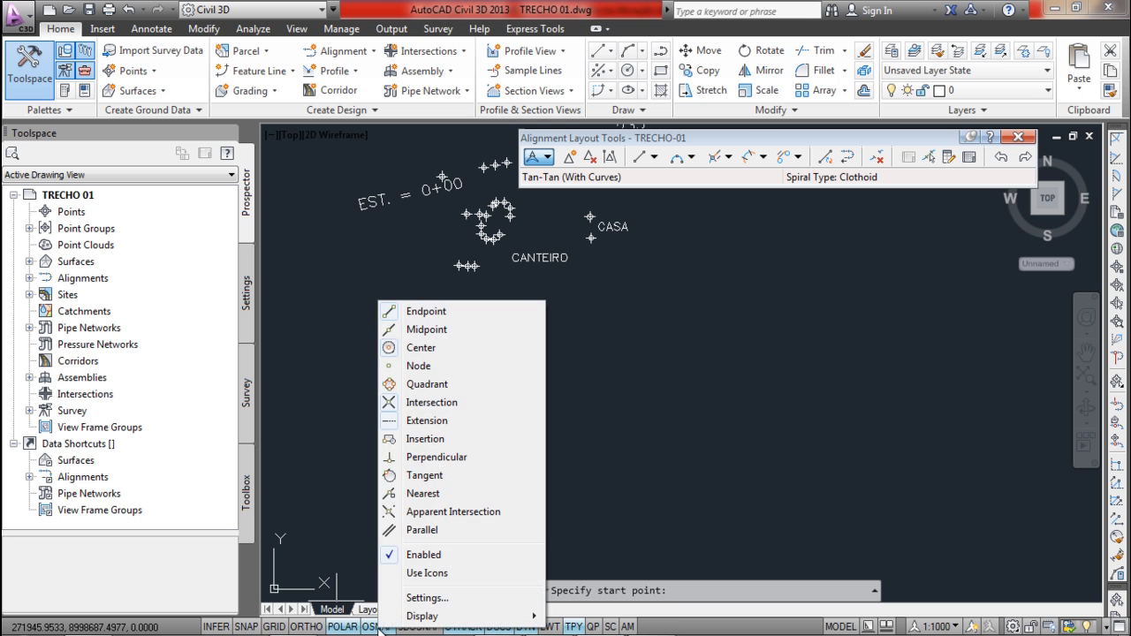
click(424, 597)
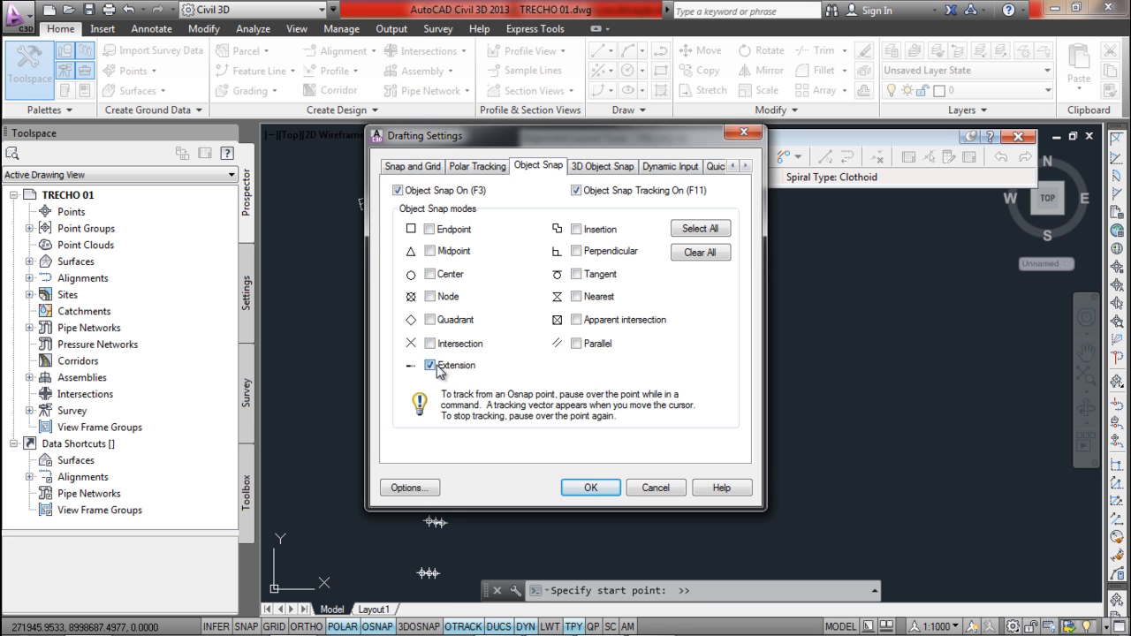
click(590, 488)
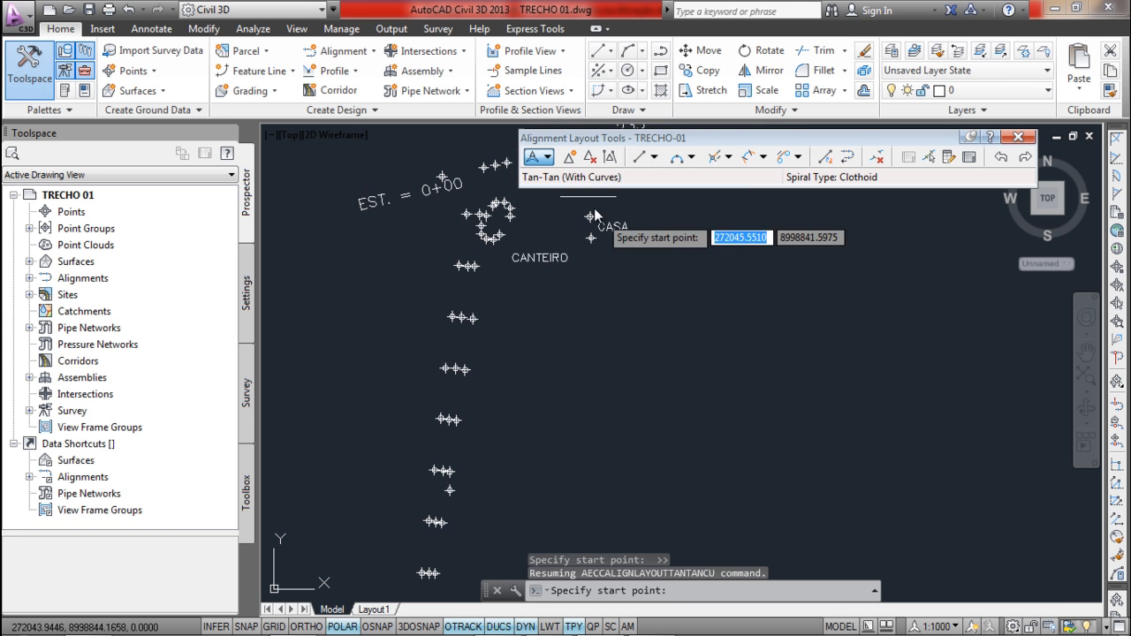
- Start the Tangent-Tangent (With Curves) layout near the EST. = 0+00 end and clear the Center object snap mode
click(548, 158)
click(623, 194)
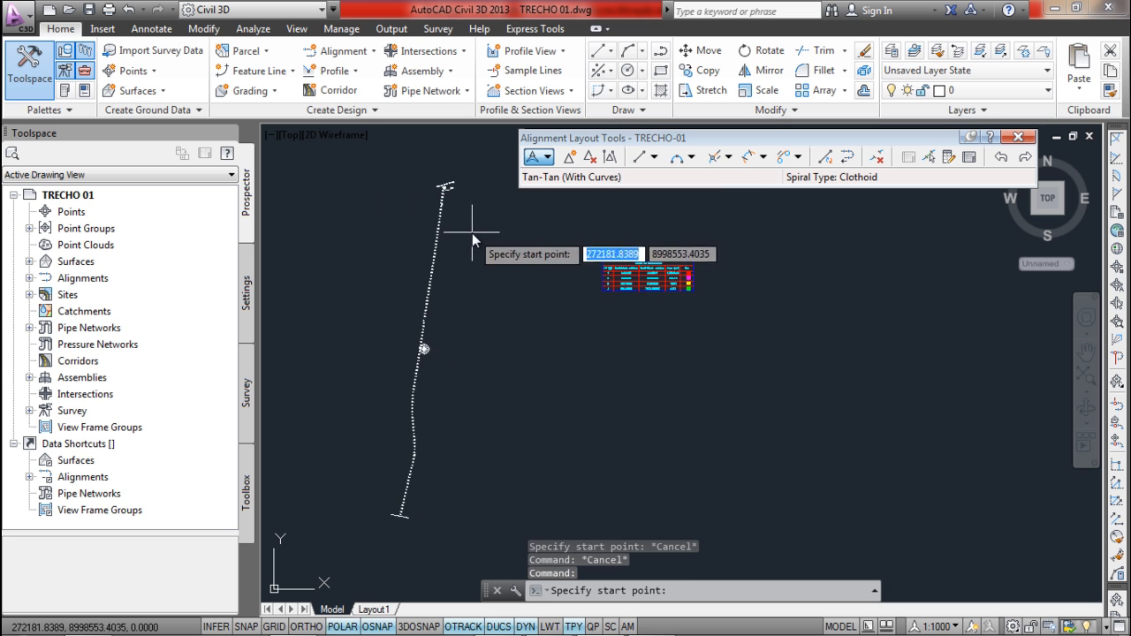
scroll(466, 187, up, 5)
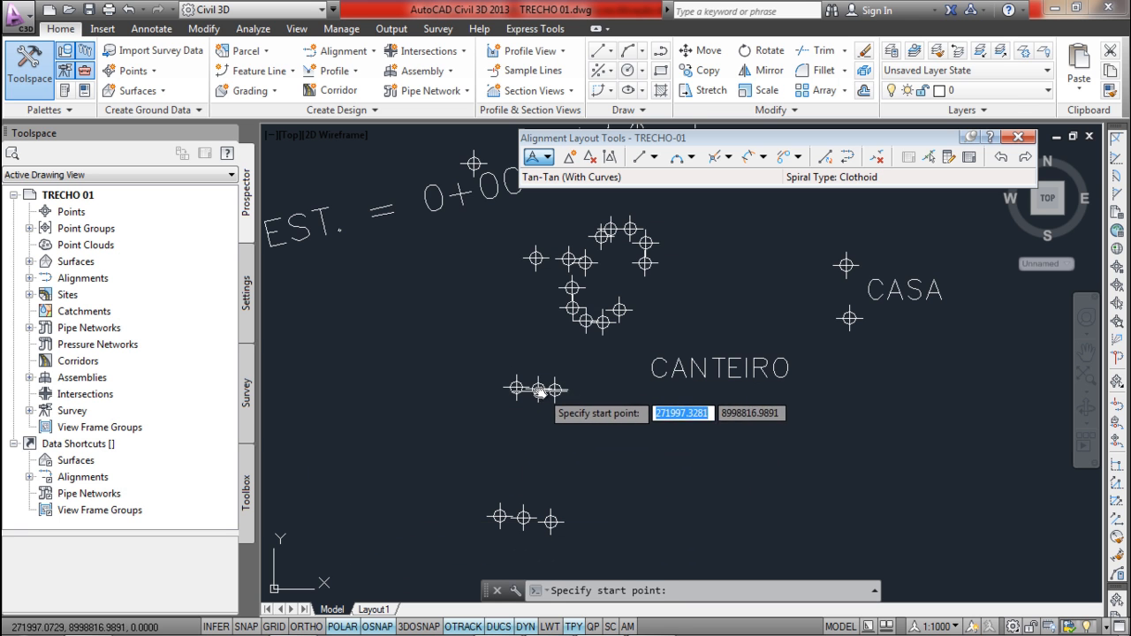
scroll(537, 389, down, 2)
scroll(537, 389, up, 3)
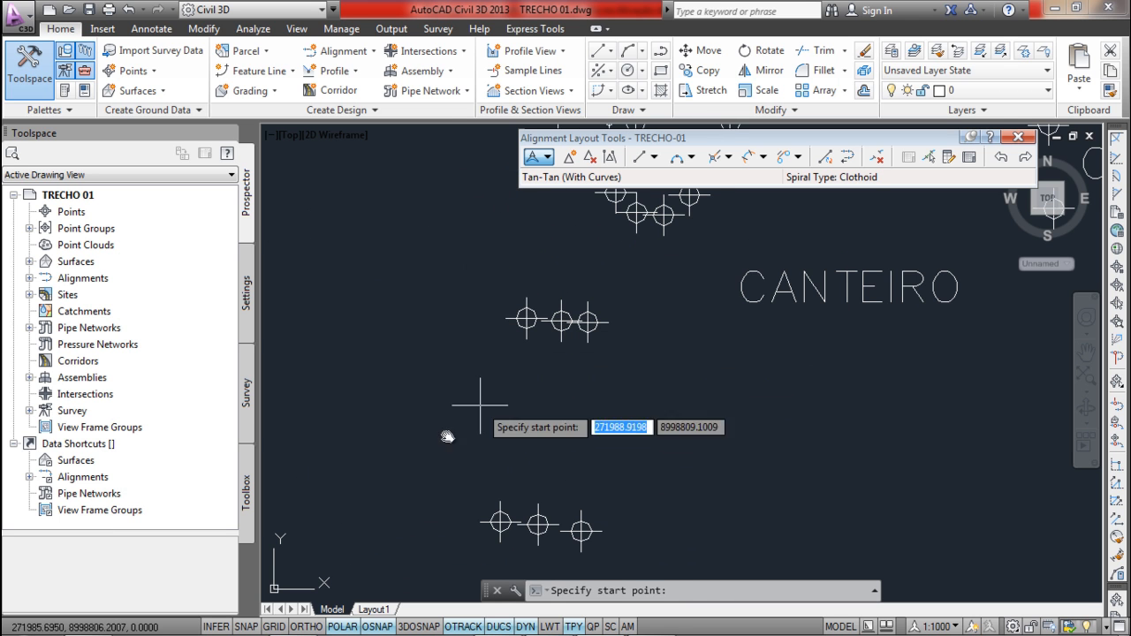
right_click(371, 626)
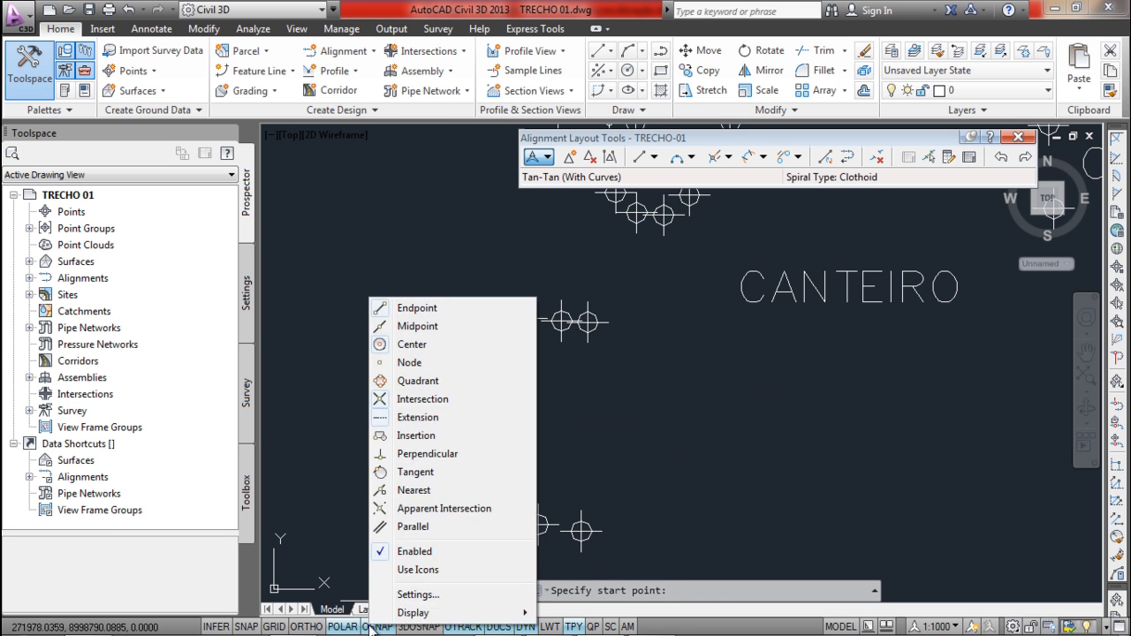
click(406, 589)
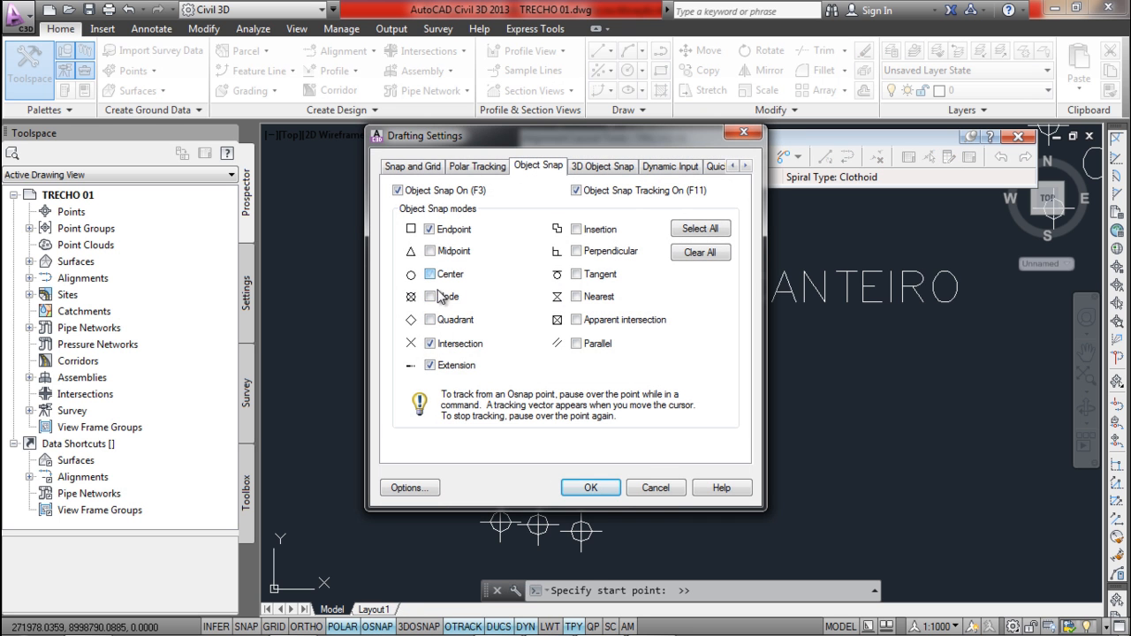
click(586, 487)
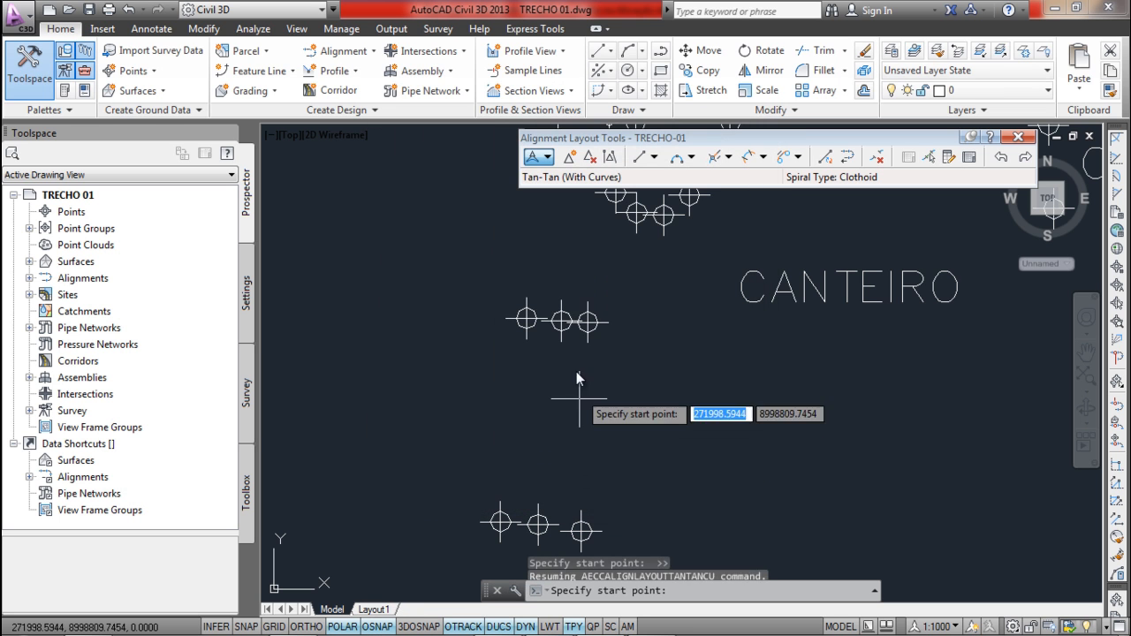
- Start the alignment at the middle point of the first three-point row below CANTEIRO and draw the first tangent about 160 m down the centerline
click(556, 316)
scroll(548, 398, down, 2)
scroll(548, 400, down, 4)
scroll(519, 450, up, 3)
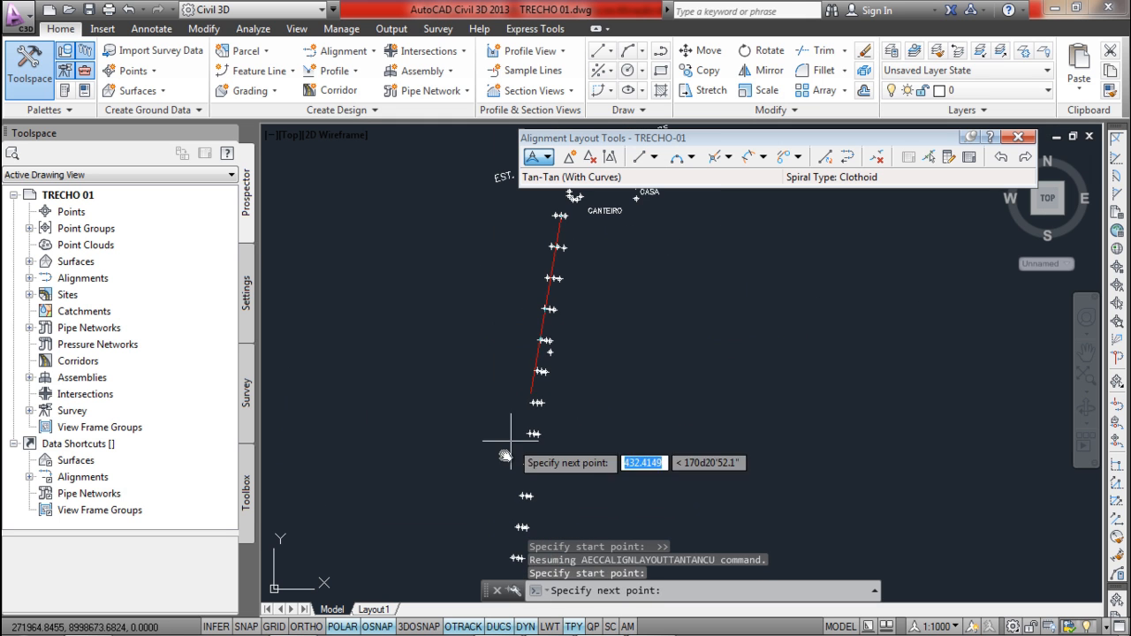
middle_drag(530, 468, 526, 474)
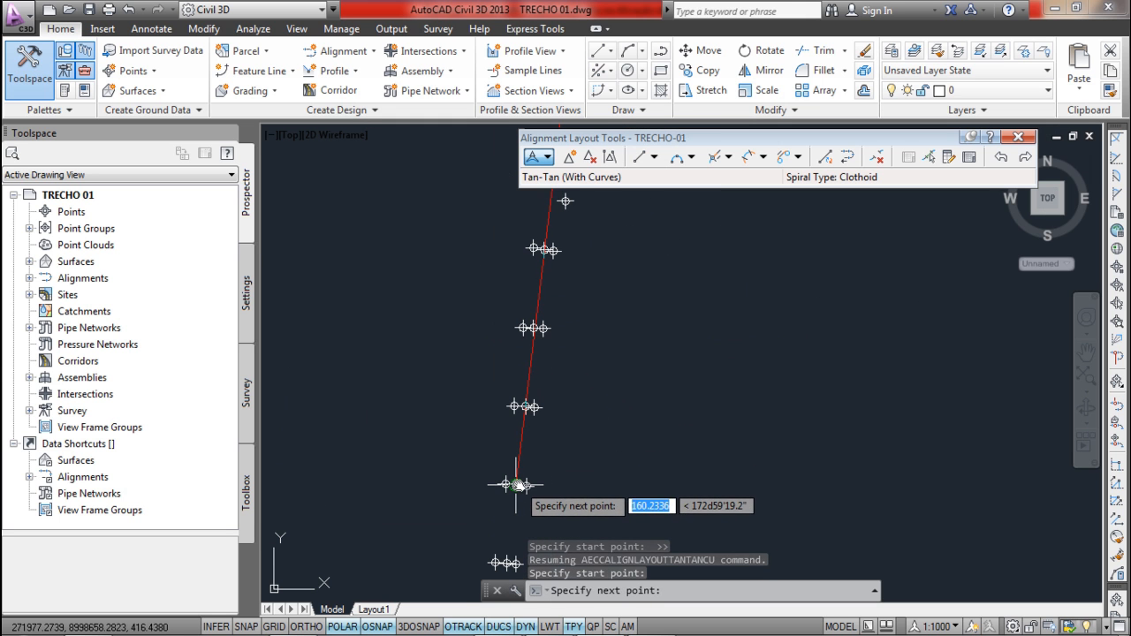
click(518, 485)
scroll(518, 481, down, 3)
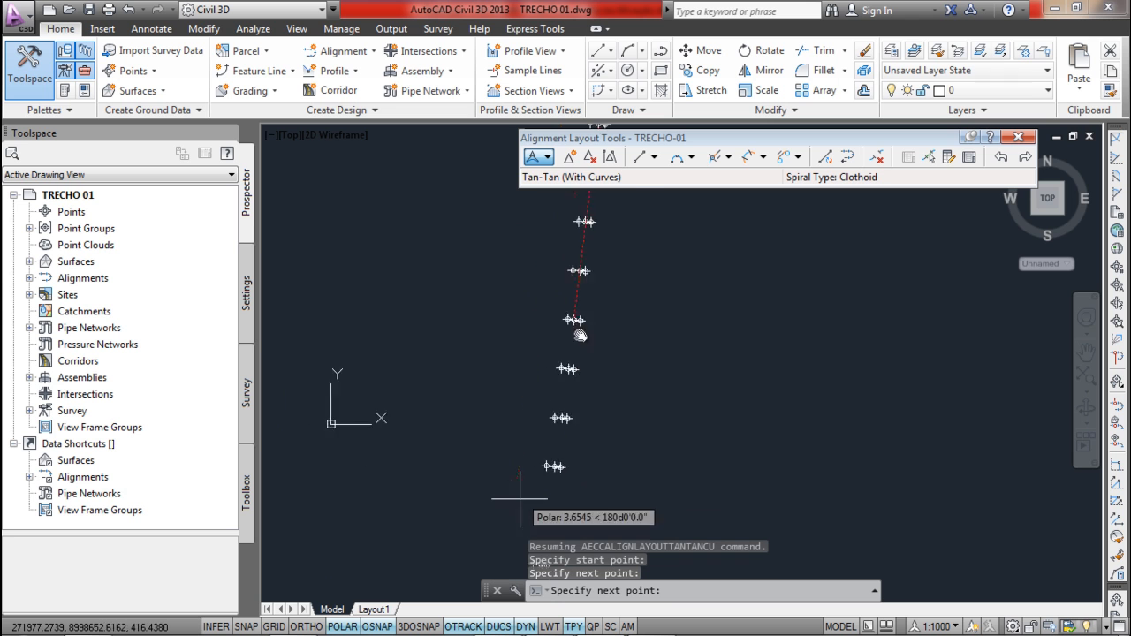
- Add two more tangents ending on middle survey points farther down the route, the first of them about 140 m long
scroll(544, 433, up, 4)
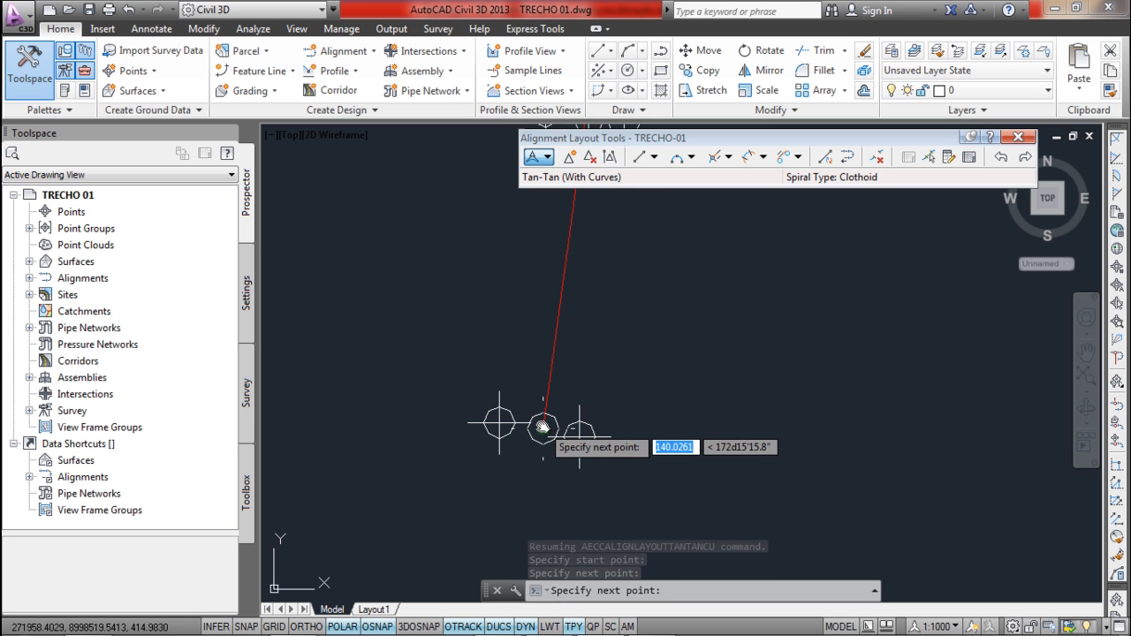
click(542, 427)
scroll(542, 426, down, 5)
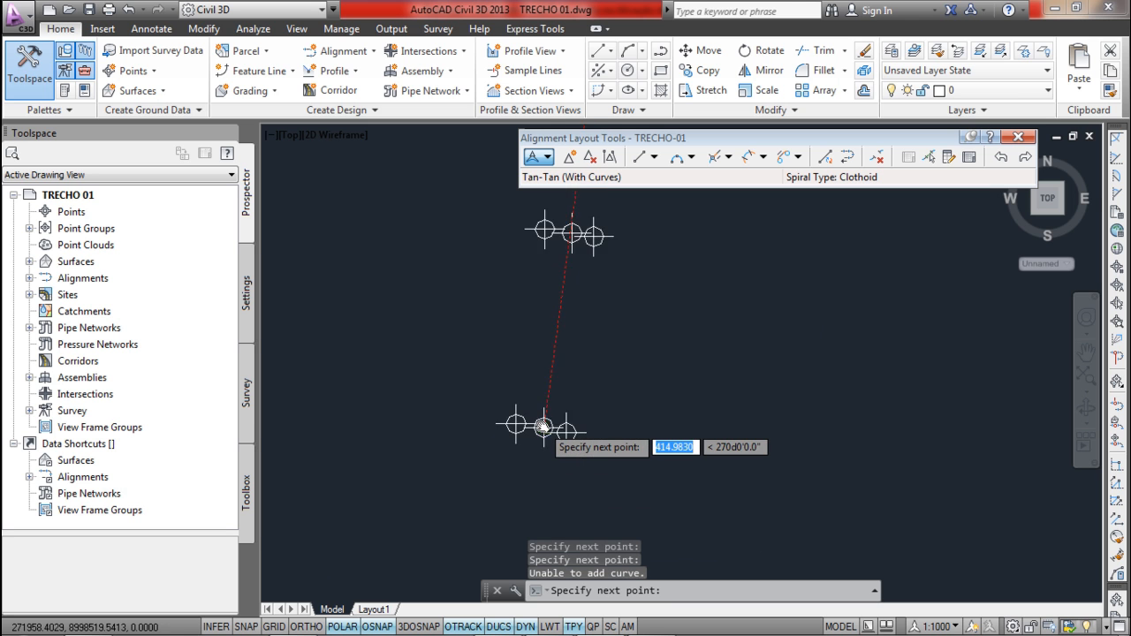
scroll(513, 445, up, 4)
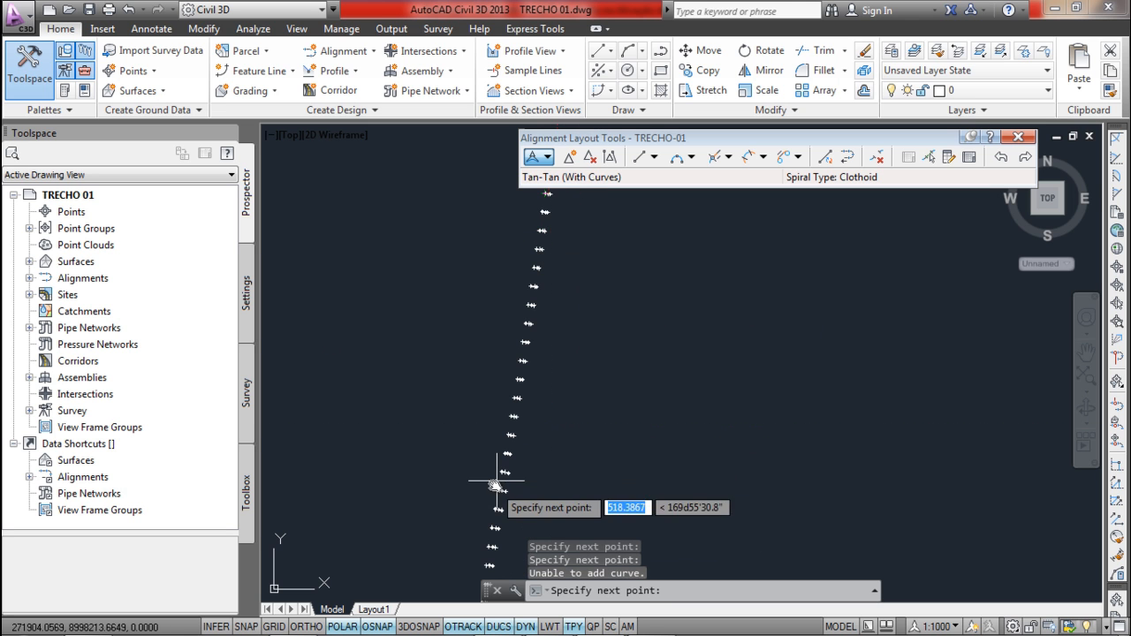
scroll(498, 450, up, 3)
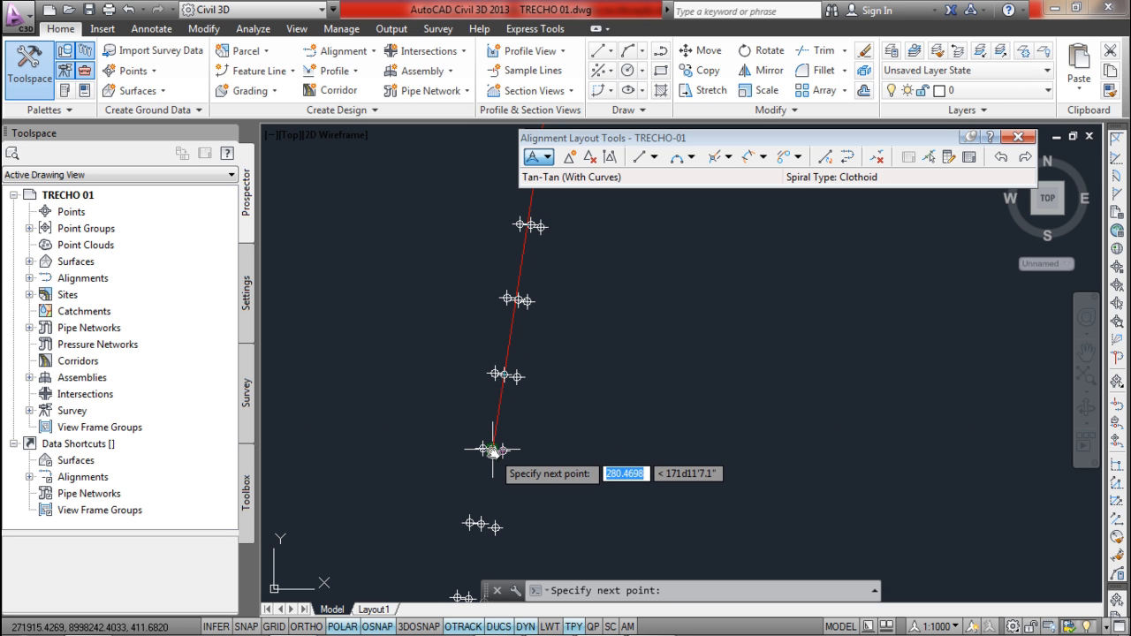
click(519, 300)
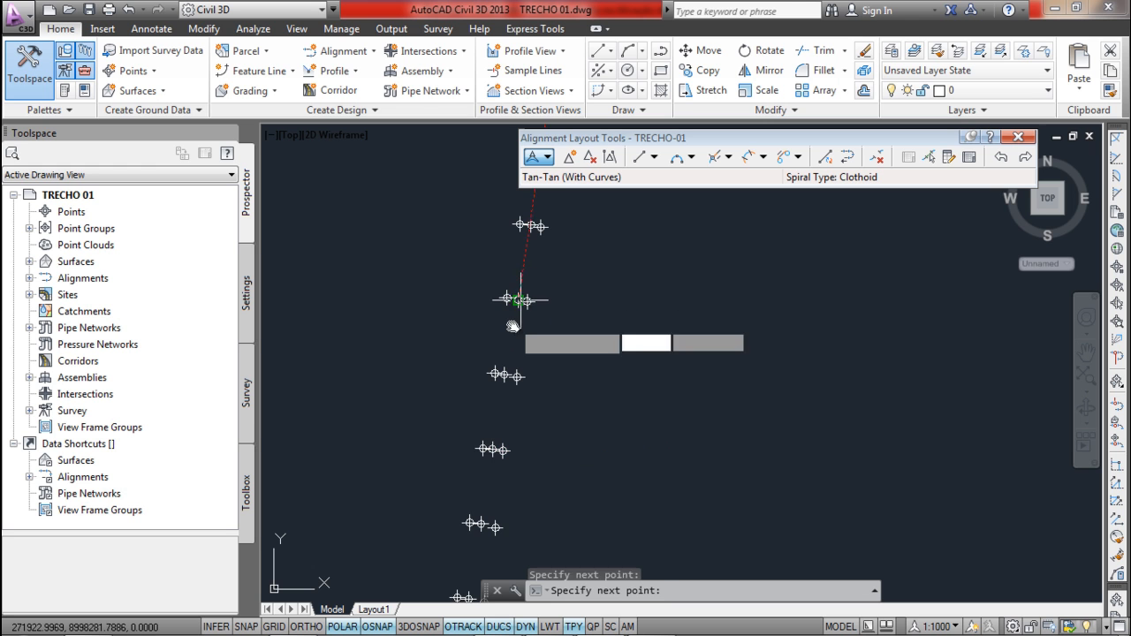
- Place the next alignment vertex on the middle point of the three-point row just before the lone survey point
scroll(502, 316, down, 3)
scroll(507, 397, up, 5)
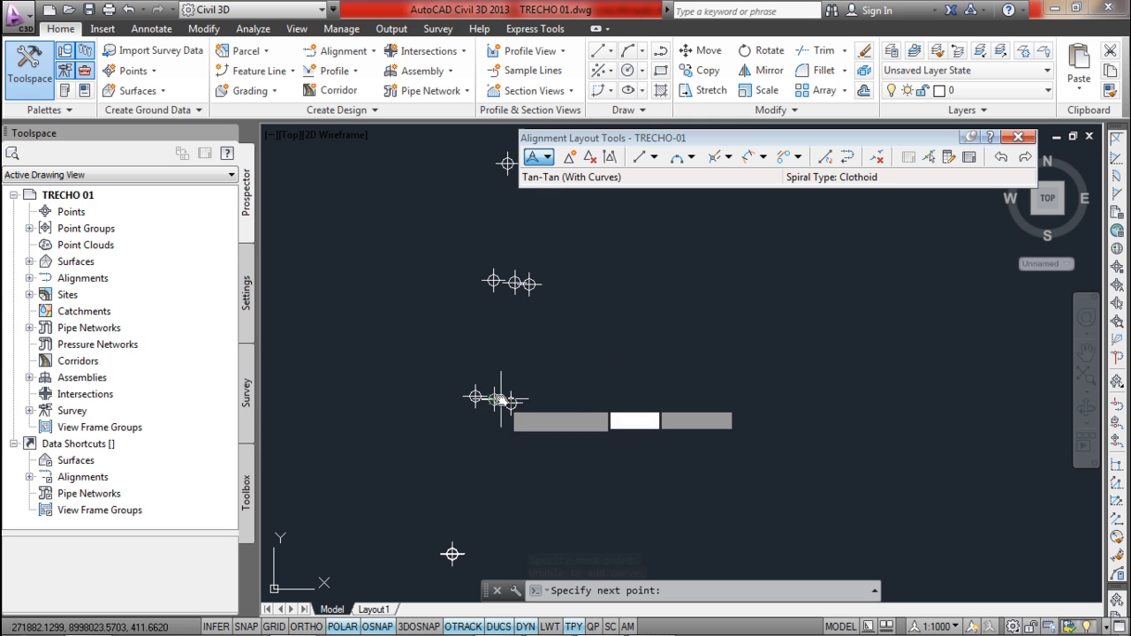
click(495, 399)
key(Return)
scroll(482, 424, down, 3)
click(477, 495)
scroll(486, 274, down, 2)
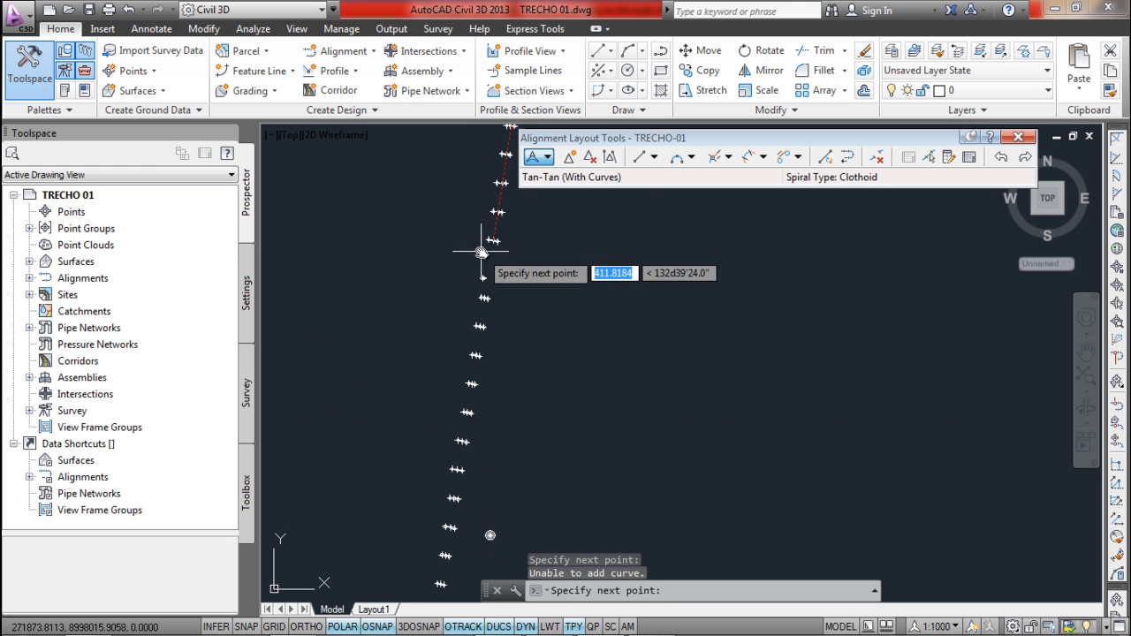
- Extend the alignment with a tangent about 401 m long, ending on a middle survey point before the route bends
scroll(477, 289, up, 3)
scroll(479, 267, up, 2)
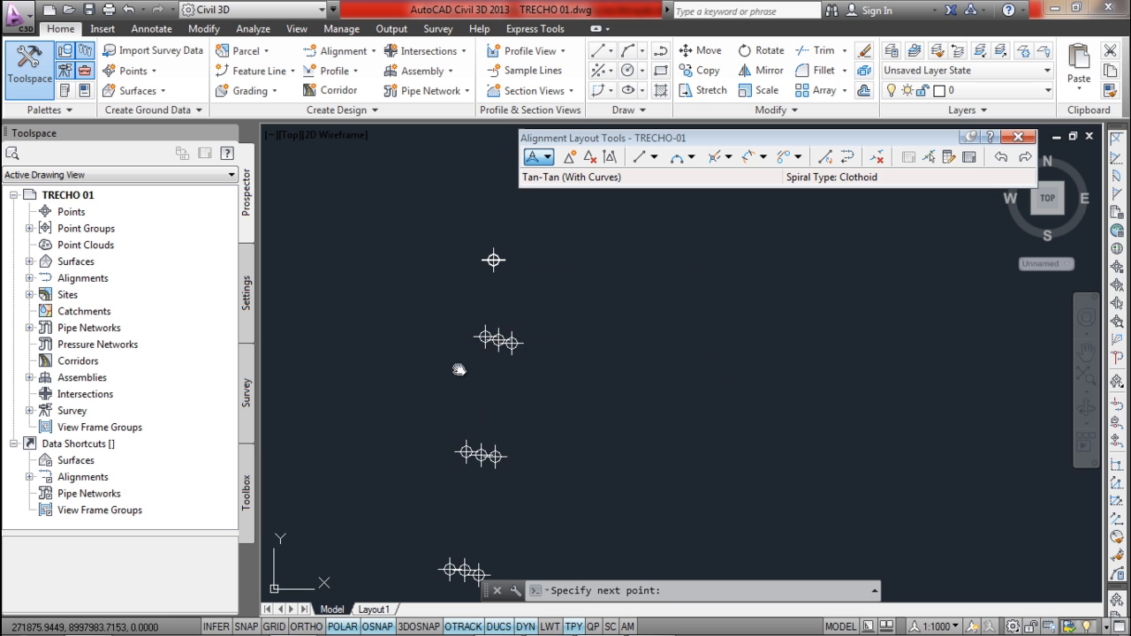
scroll(469, 447, down, 4)
middle_drag(449, 508, 498, 253)
scroll(485, 386, down, 3)
mouse_move(480, 466)
middle_down()
mouse_move(496, 331)
mouse_move(494, 315)
mouse_move(480, 314)
middle_up()
scroll(466, 367, up, 2)
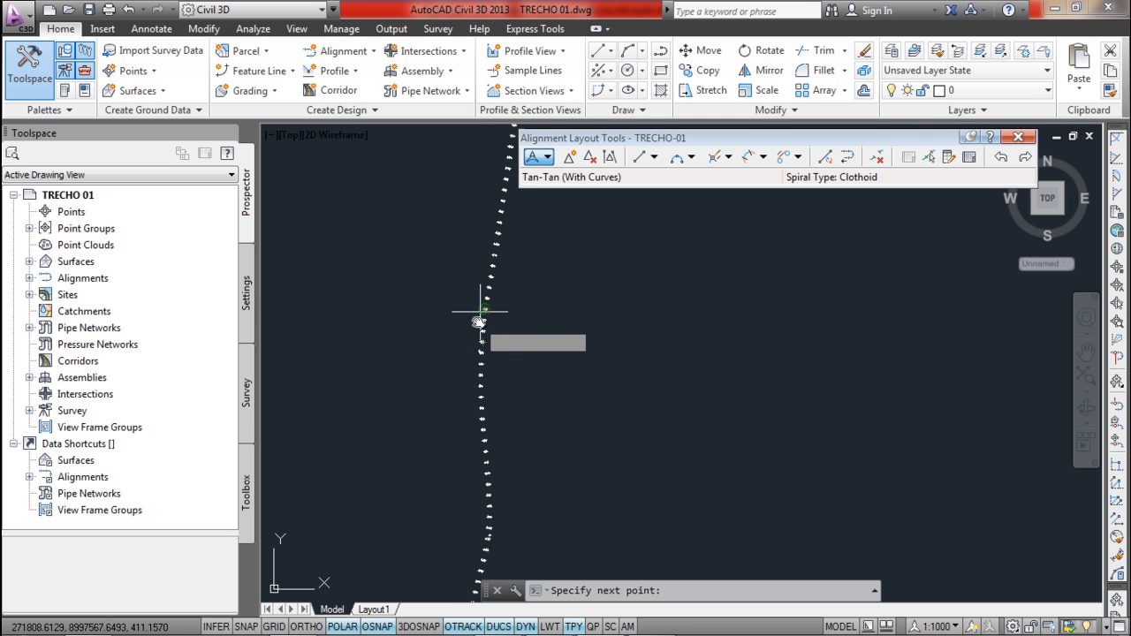
scroll(484, 284, up, 5)
scroll(497, 298, up, 2)
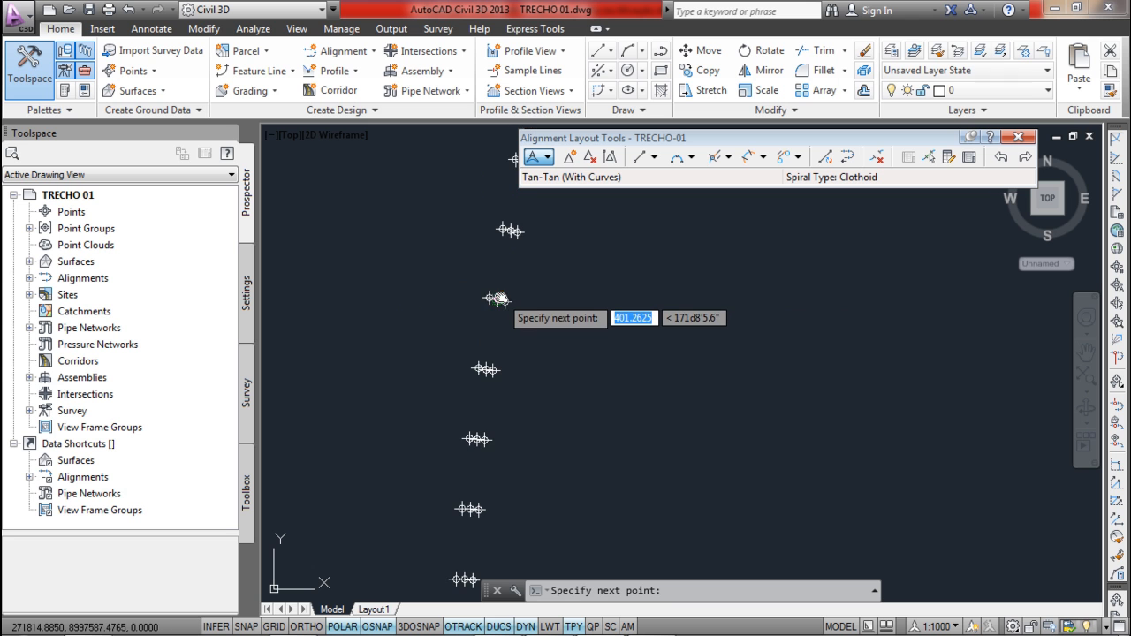
click(499, 298)
scroll(495, 318, down, 2)
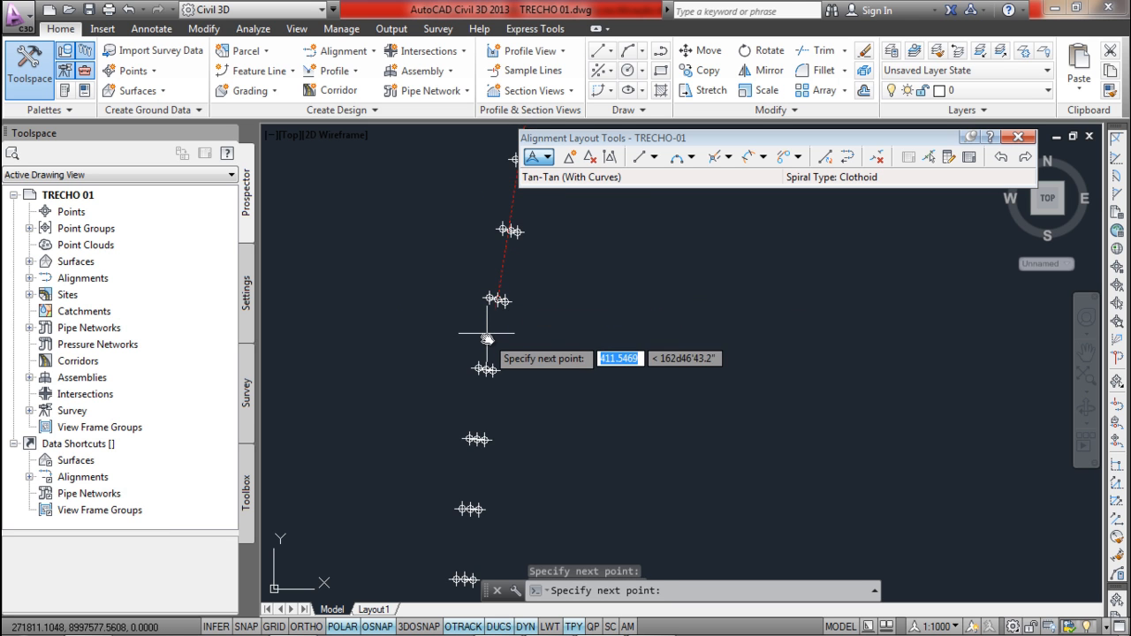
- Add a vertex on the lone survey point at the bend, followed by a tangent about 124 m long to a middle point
scroll(461, 350, up, 4)
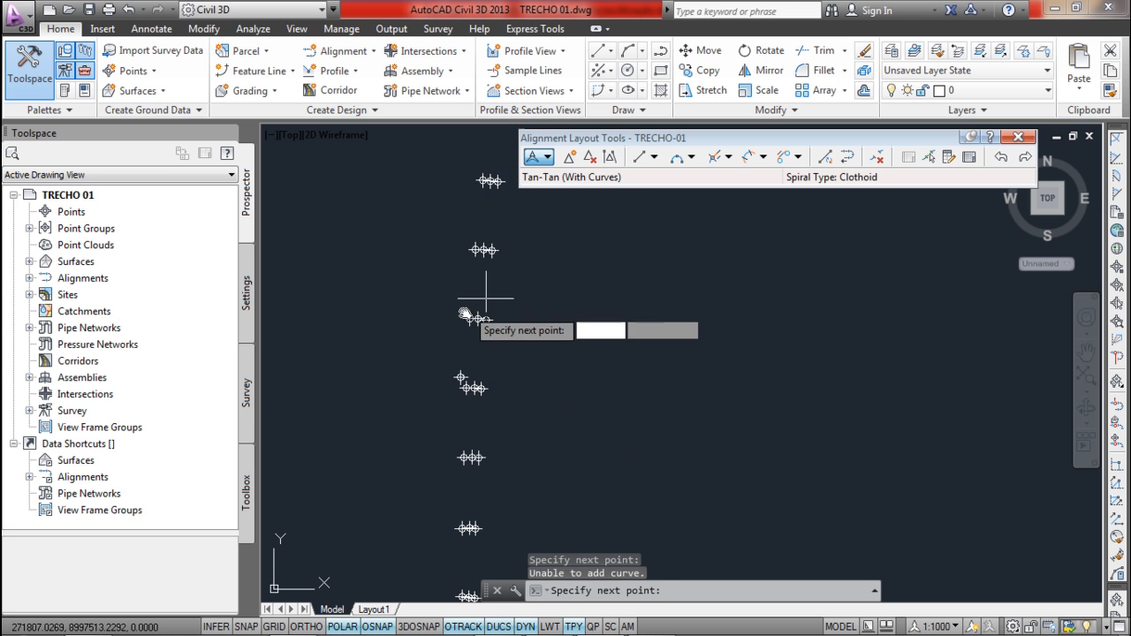
click(461, 407)
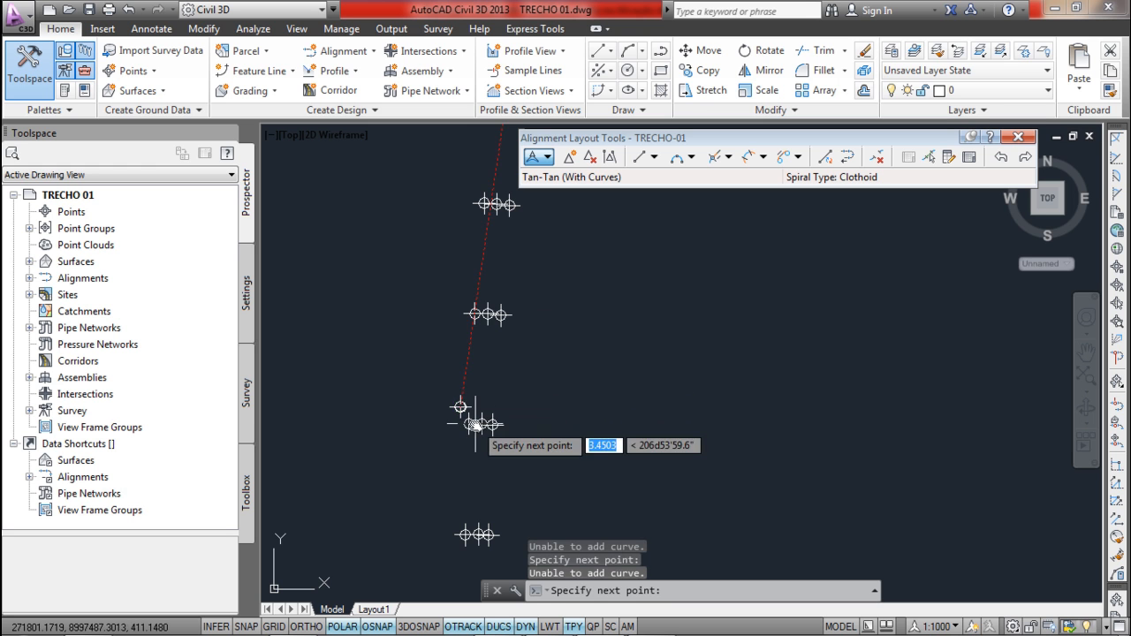
scroll(467, 429, down, 2)
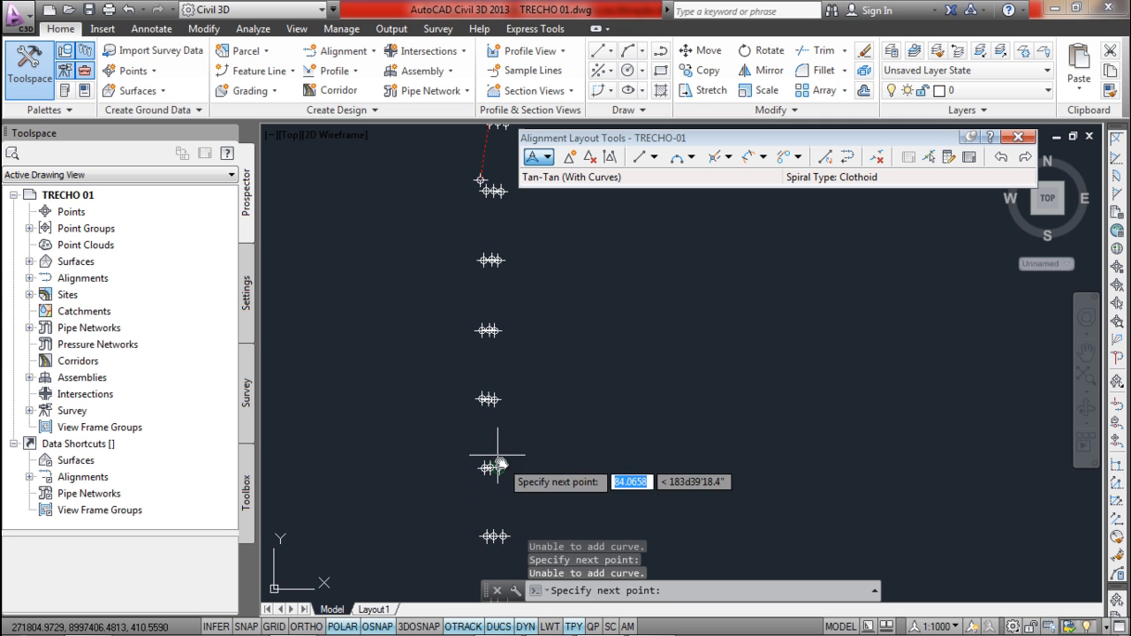
scroll(495, 424, down, 2)
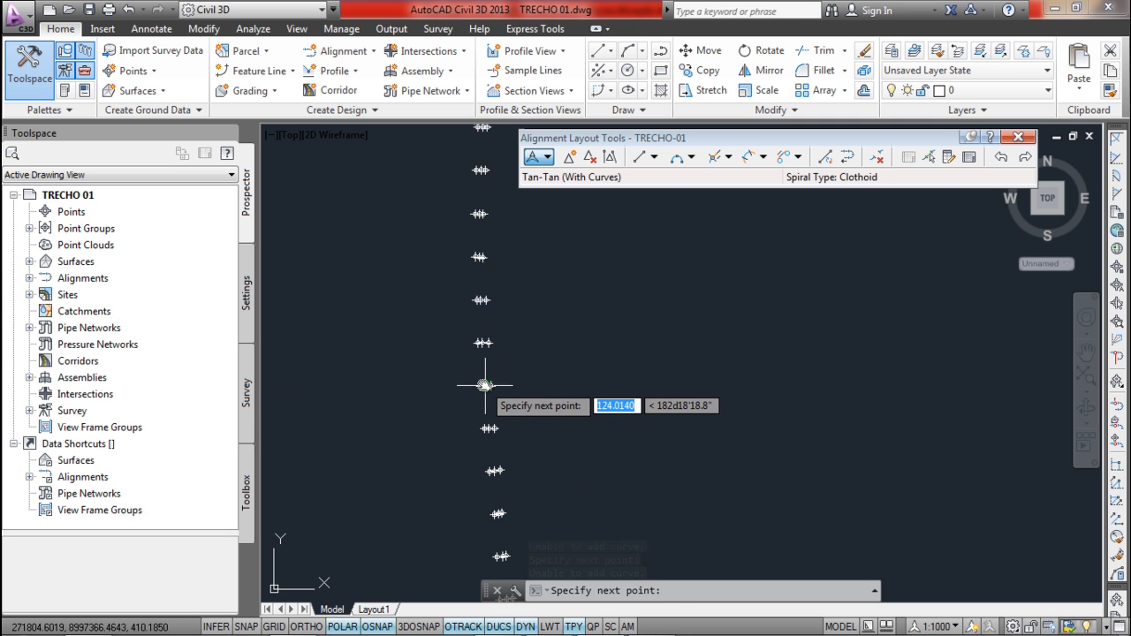
click(484, 386)
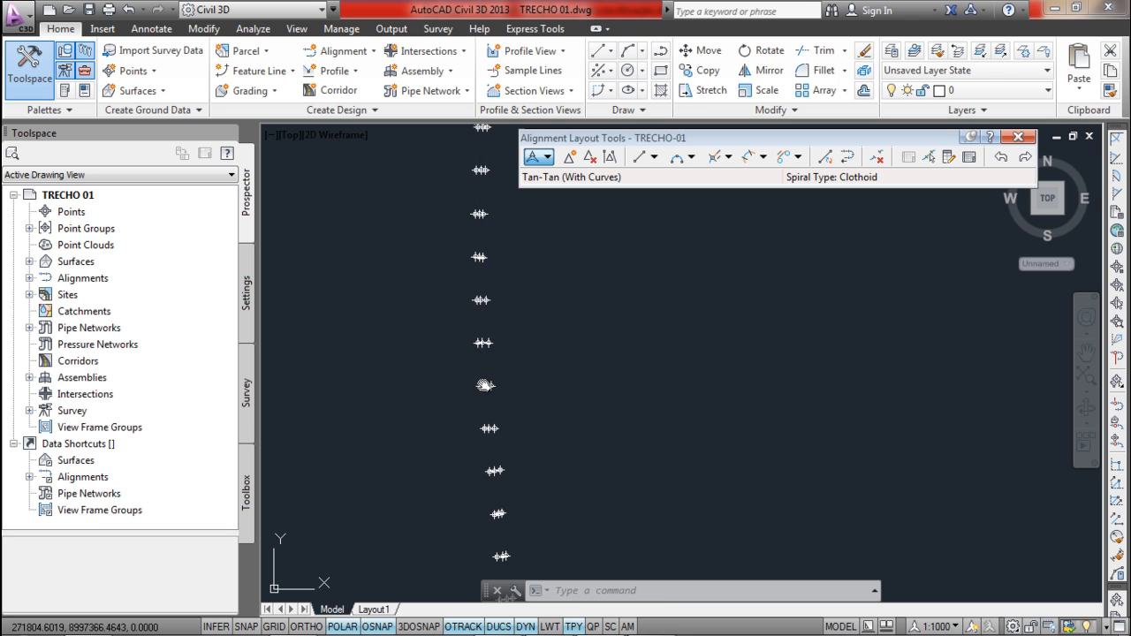
- Place the next vertex on the middle point of the sixth row before the following lone survey point
scroll(480, 387, down, 3)
mouse_move(480, 386)
middle_down()
mouse_move(530, 395)
mouse_move(526, 321)
middle_up()
scroll(480, 362, up, 4)
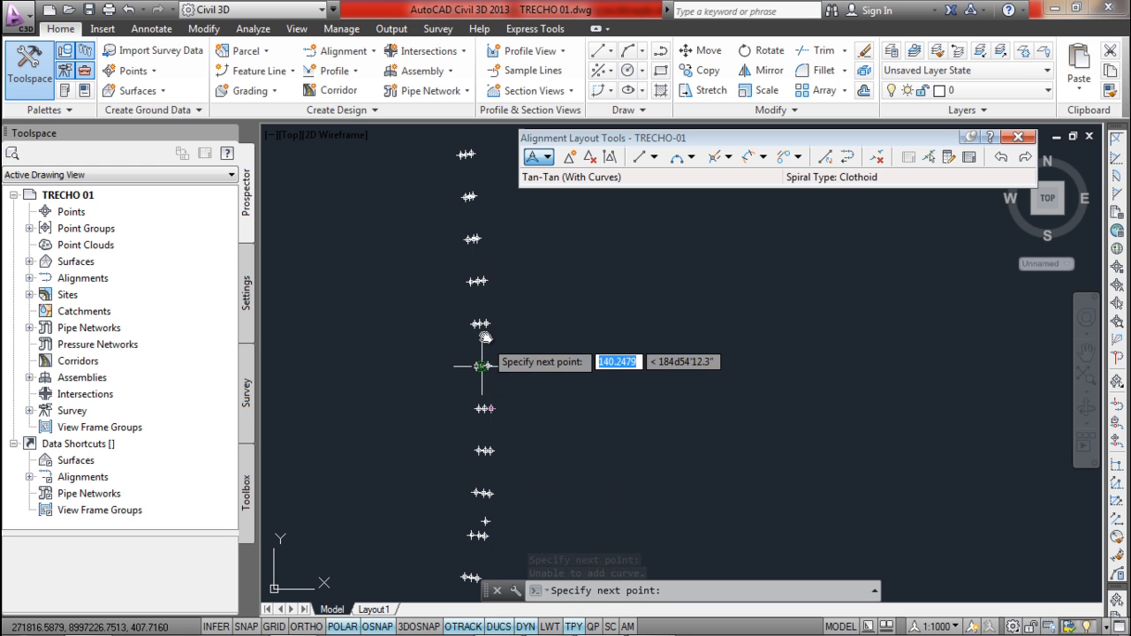
click(477, 281)
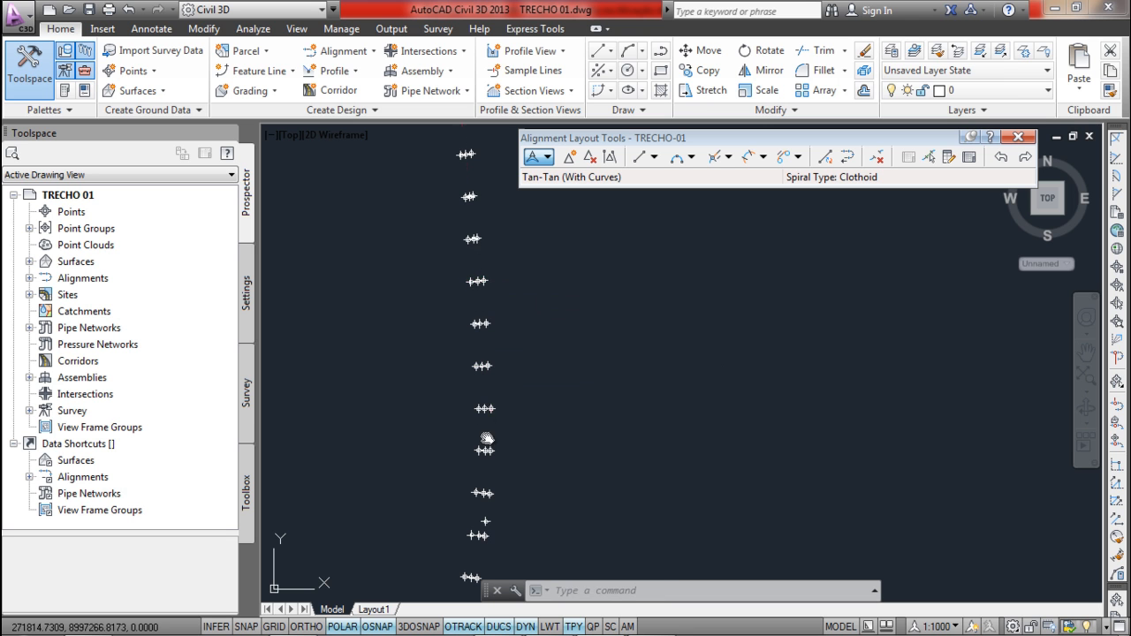
- Continue the alignment with a tangent about 60 m long to a middle point, then one to the lone survey point
middle_drag(487, 439, 504, 353)
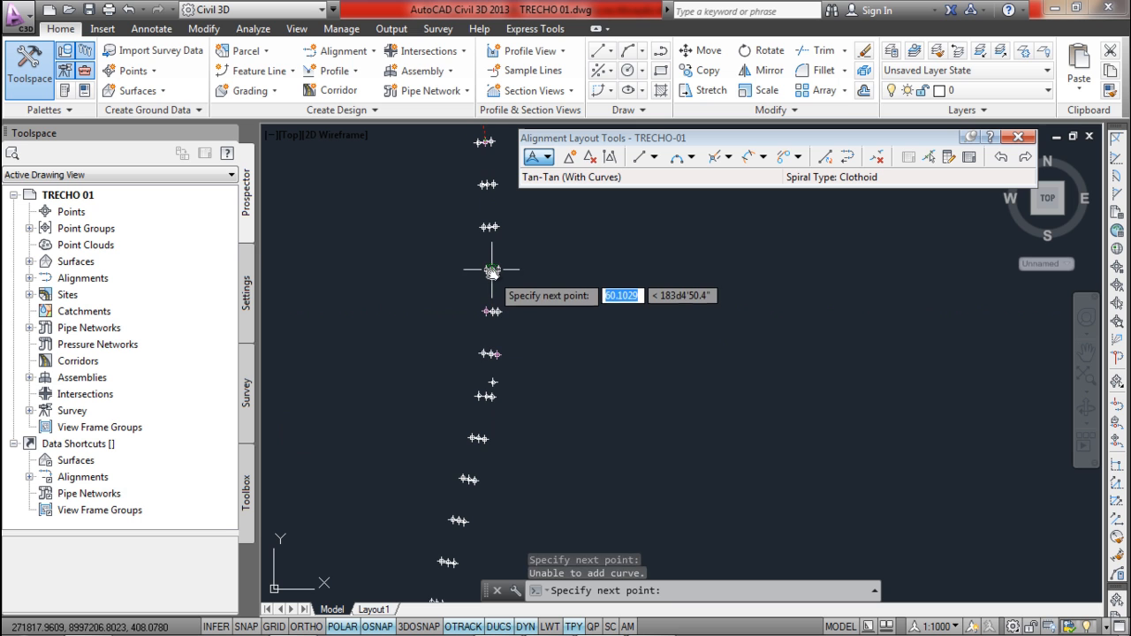
middle_drag(492, 270, 488, 296)
click(485, 359)
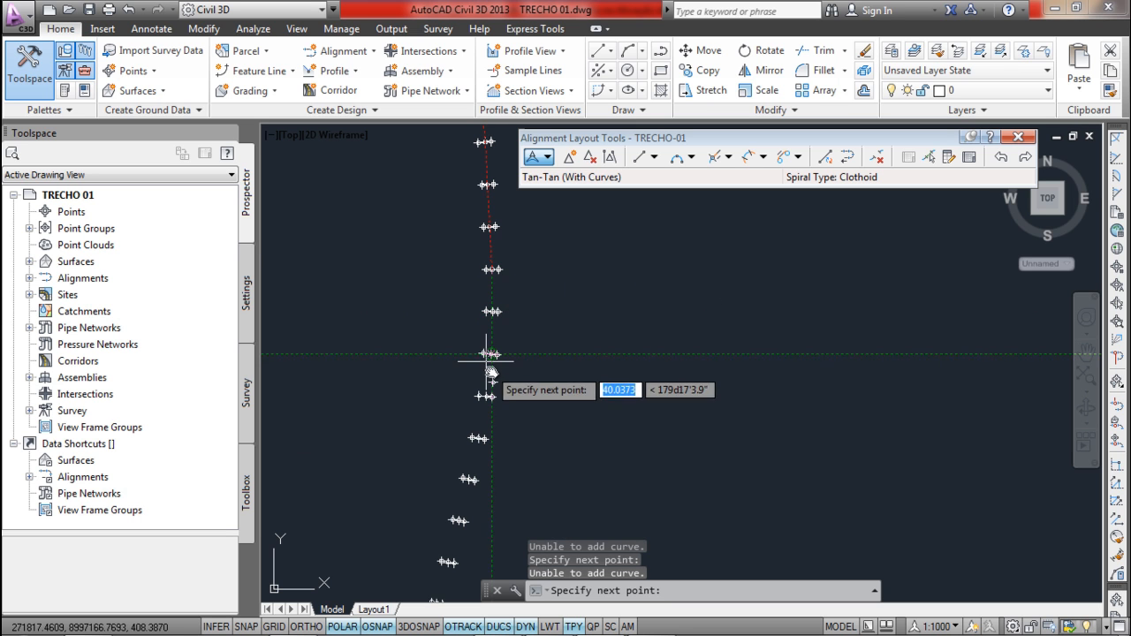
click(492, 381)
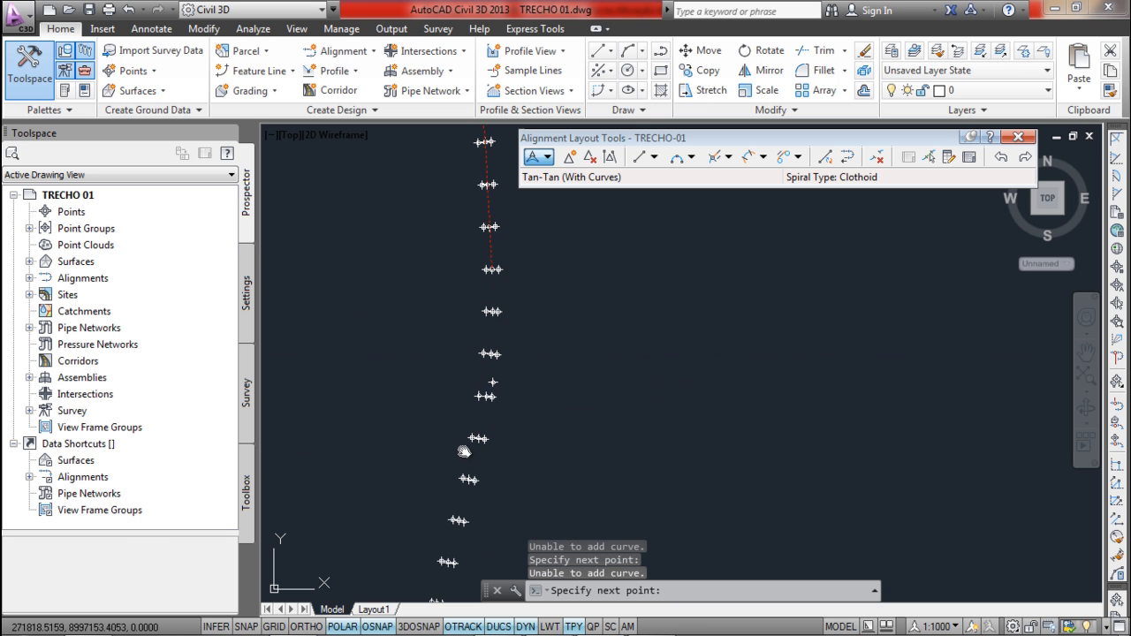
- Add a tangent about 88 m long past the lone point and another ending on the middle point two rows farther on
middle_drag(469, 452, 503, 291)
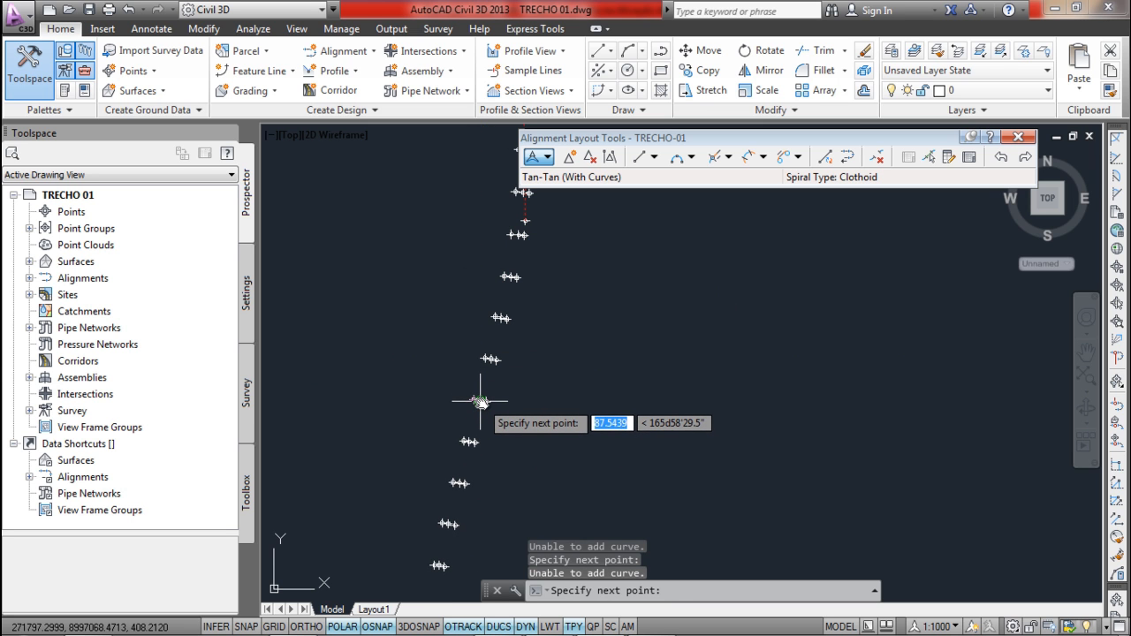
middle_drag(480, 401, 477, 405)
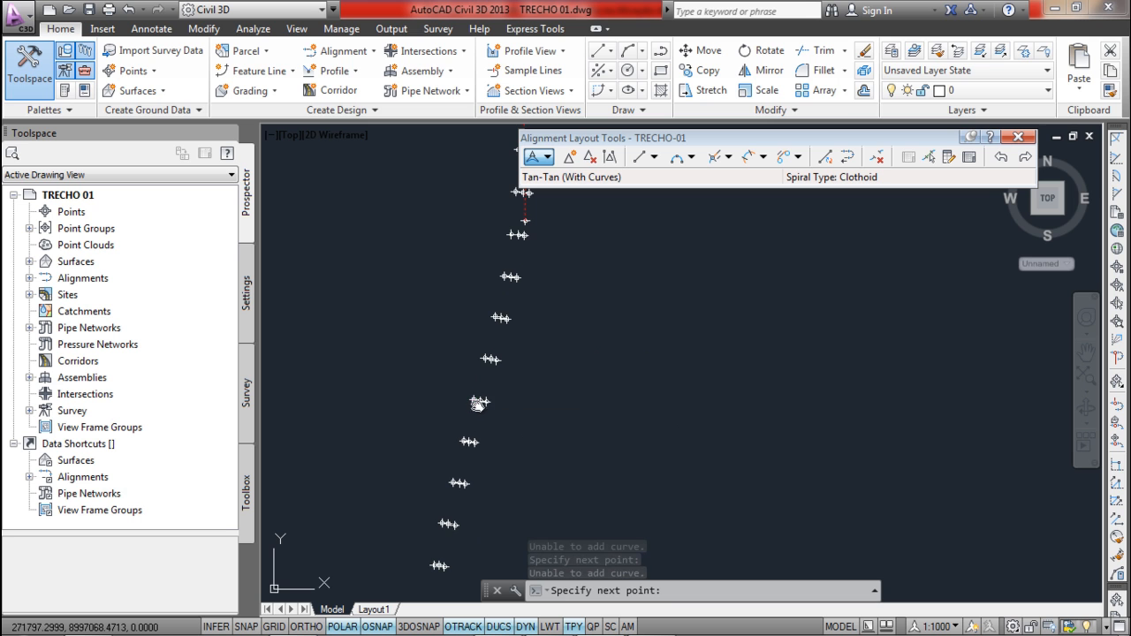
middle_drag(455, 464, 478, 221)
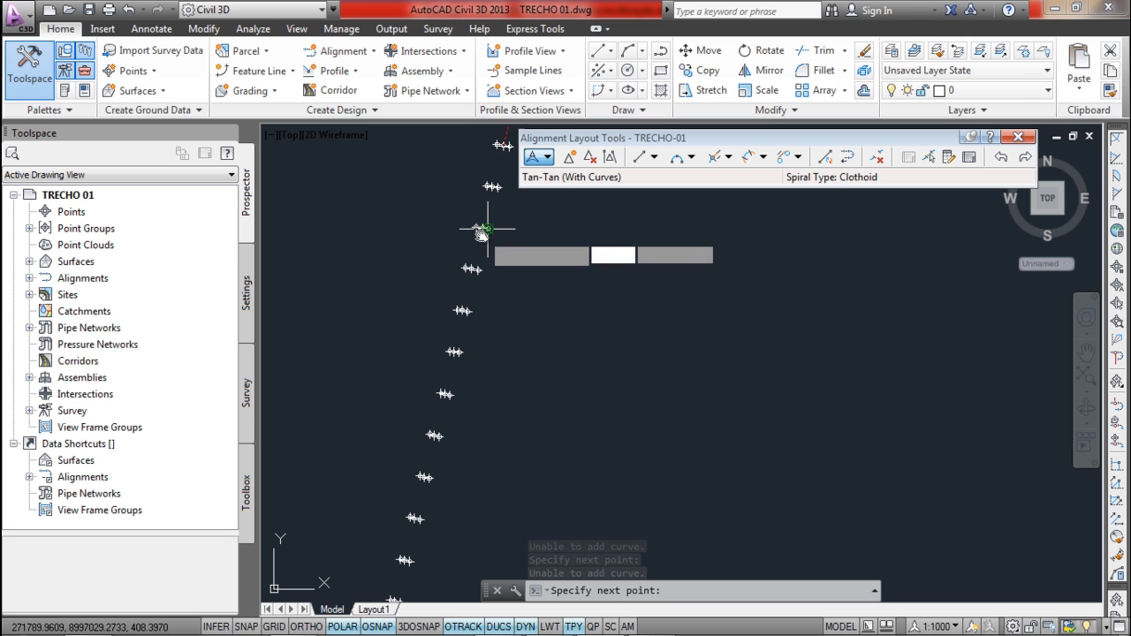
click(482, 234)
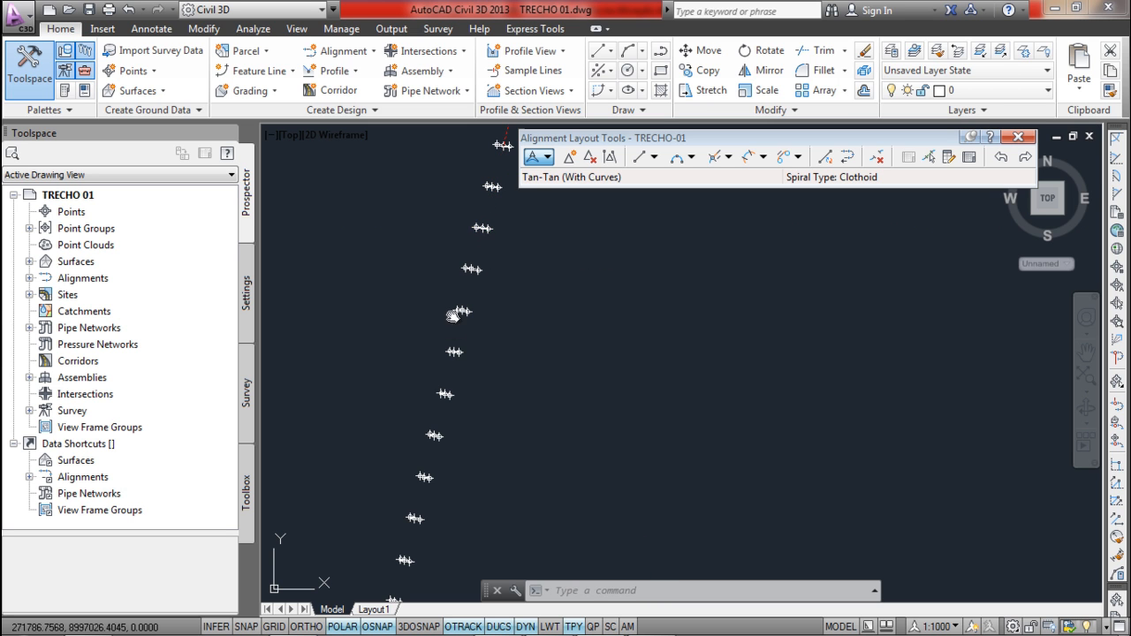
scroll(442, 394, down, 4)
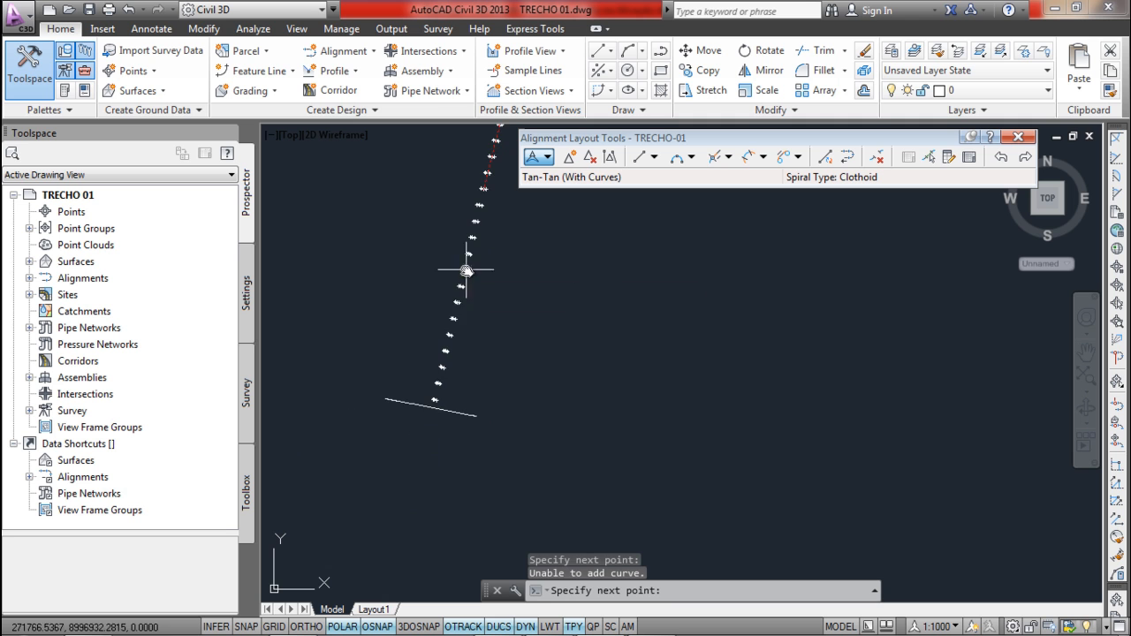
- Finish the alignment with a tangent to the middle survey point of the last row before the end line
scroll(425, 389, up, 5)
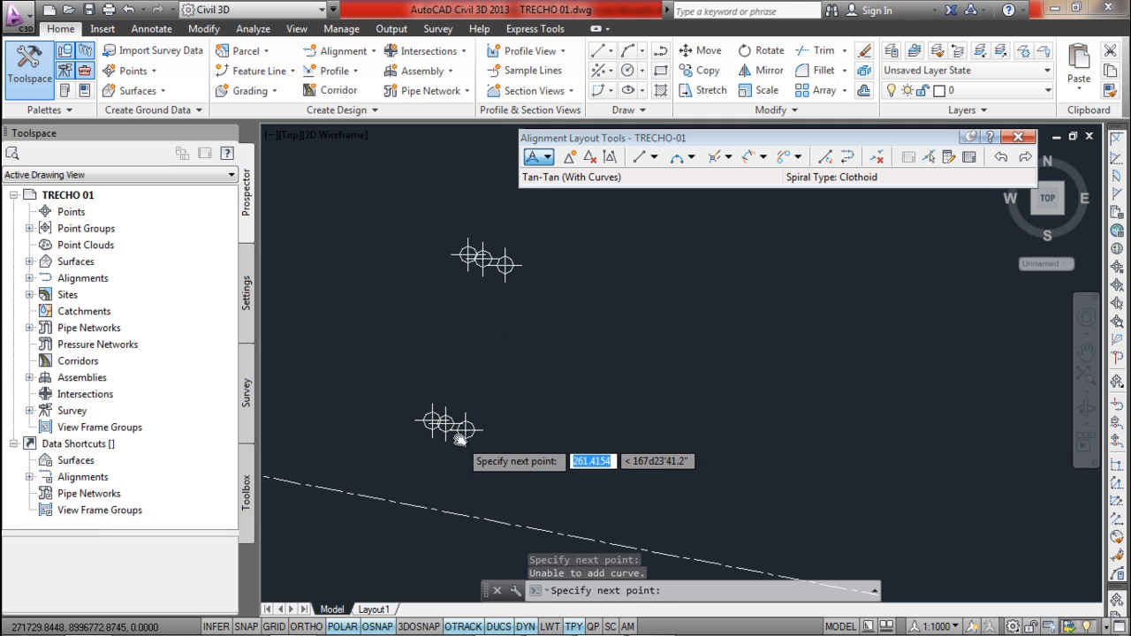
click(440, 418)
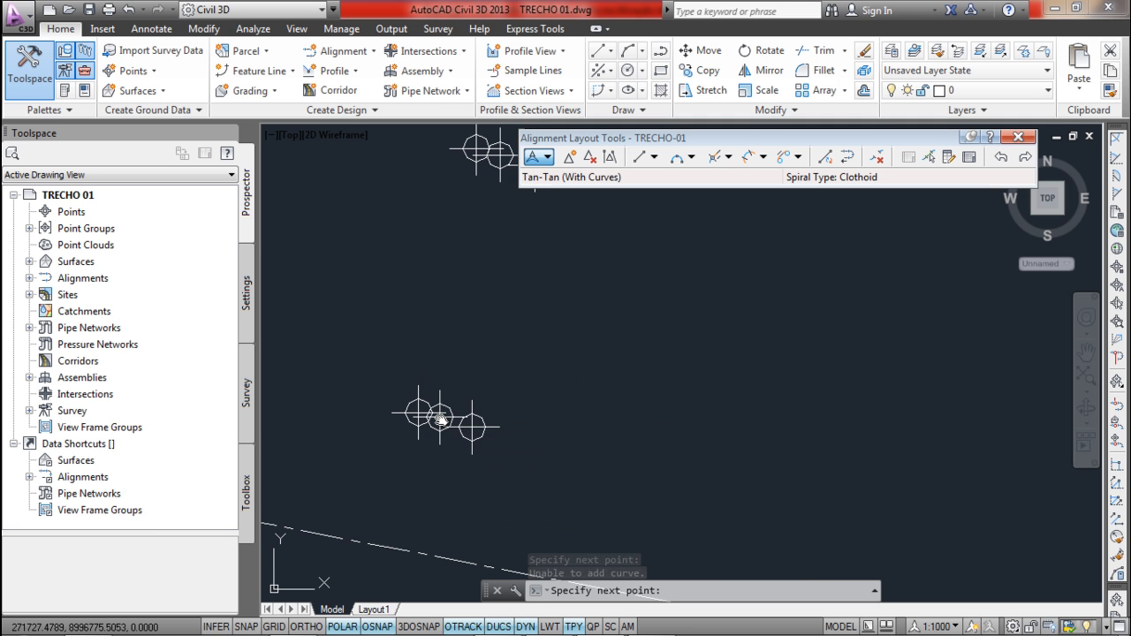
key(Return)
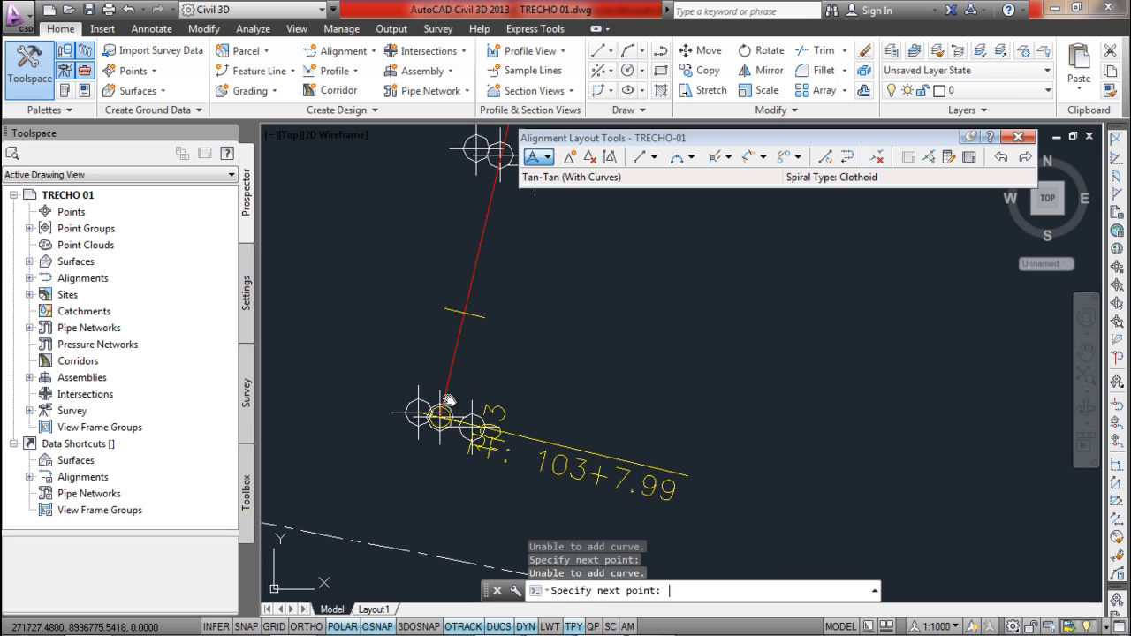
- Examine the drawn alignment along the survey points from its end back to its start
scroll(451, 396, down, 7)
scroll(471, 295, up, 7)
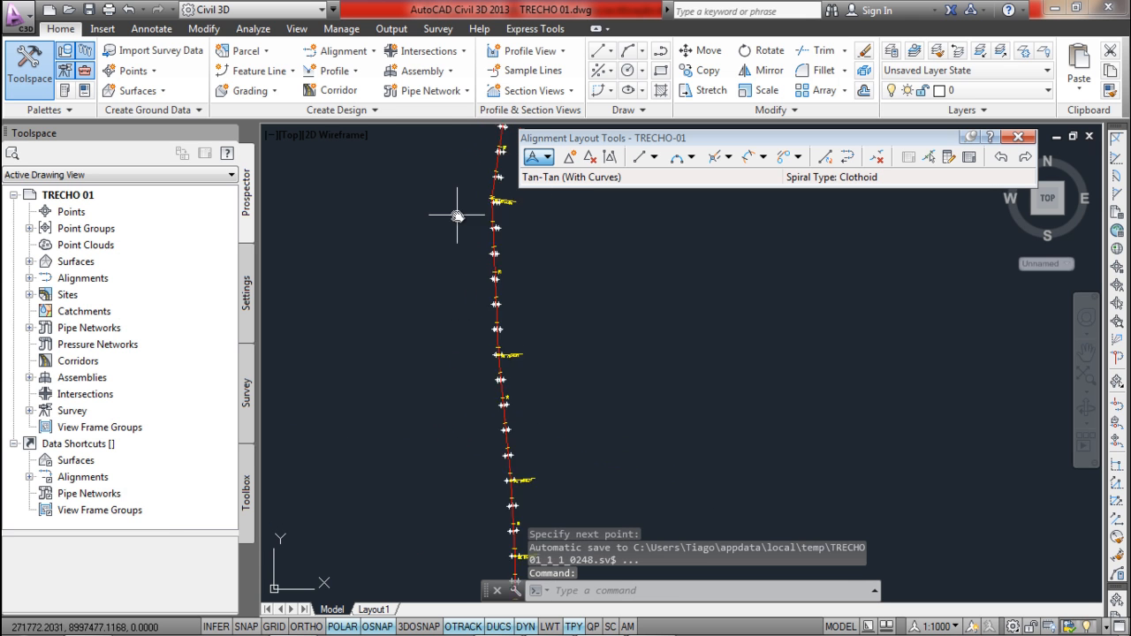
scroll(477, 353, up, 2)
scroll(454, 321, down, 7)
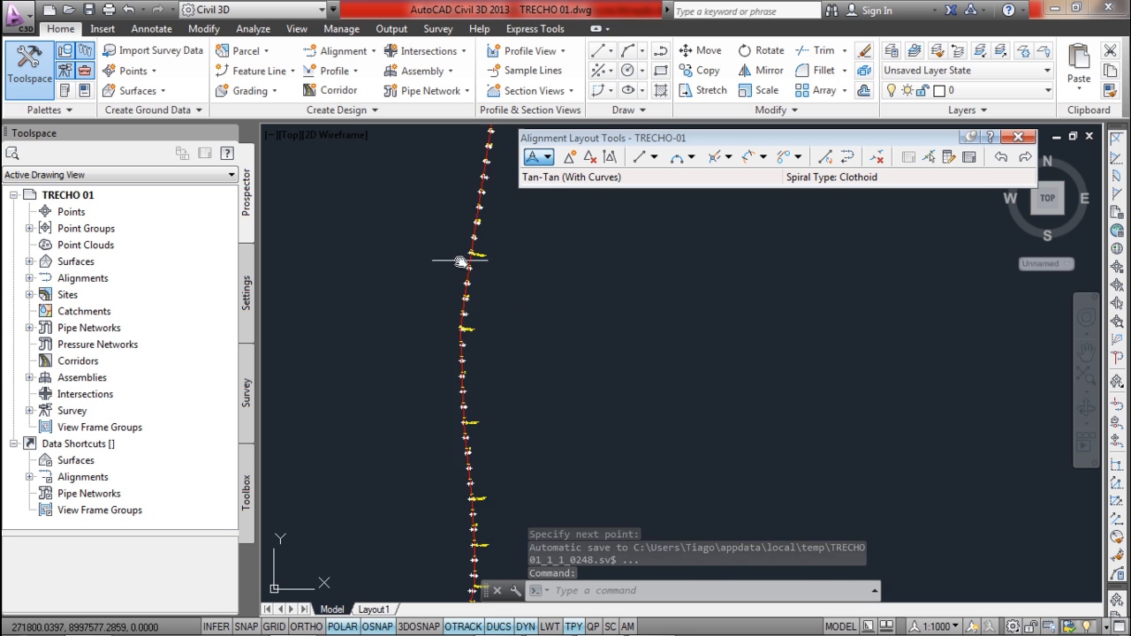
middle_drag(422, 338, 414, 388)
middle_drag(433, 209, 410, 352)
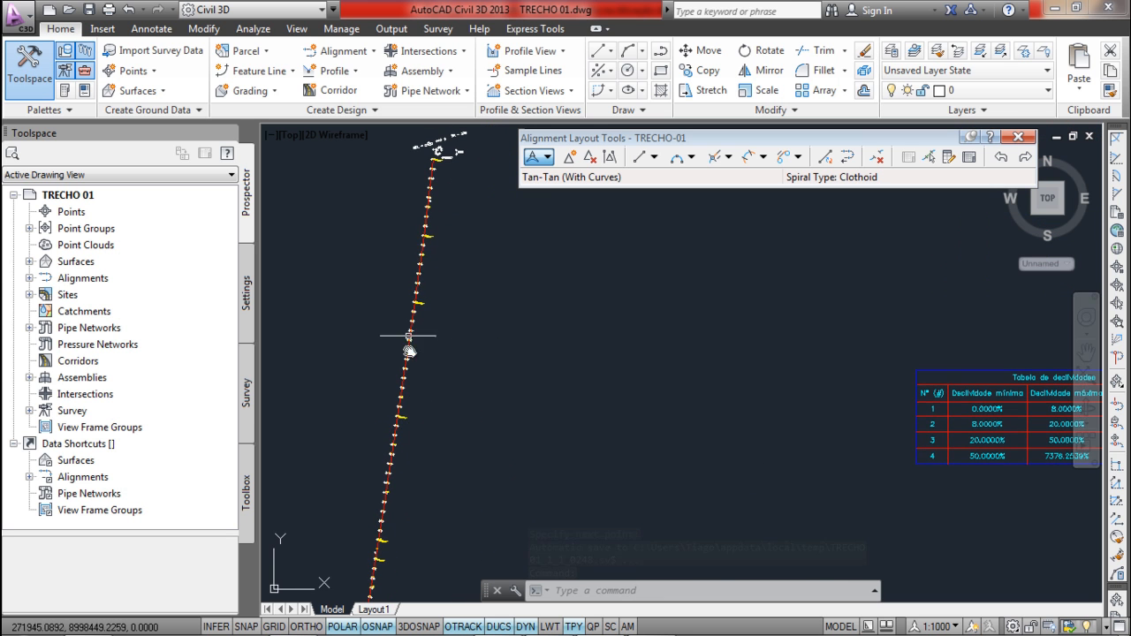
middle_drag(389, 412, 408, 295)
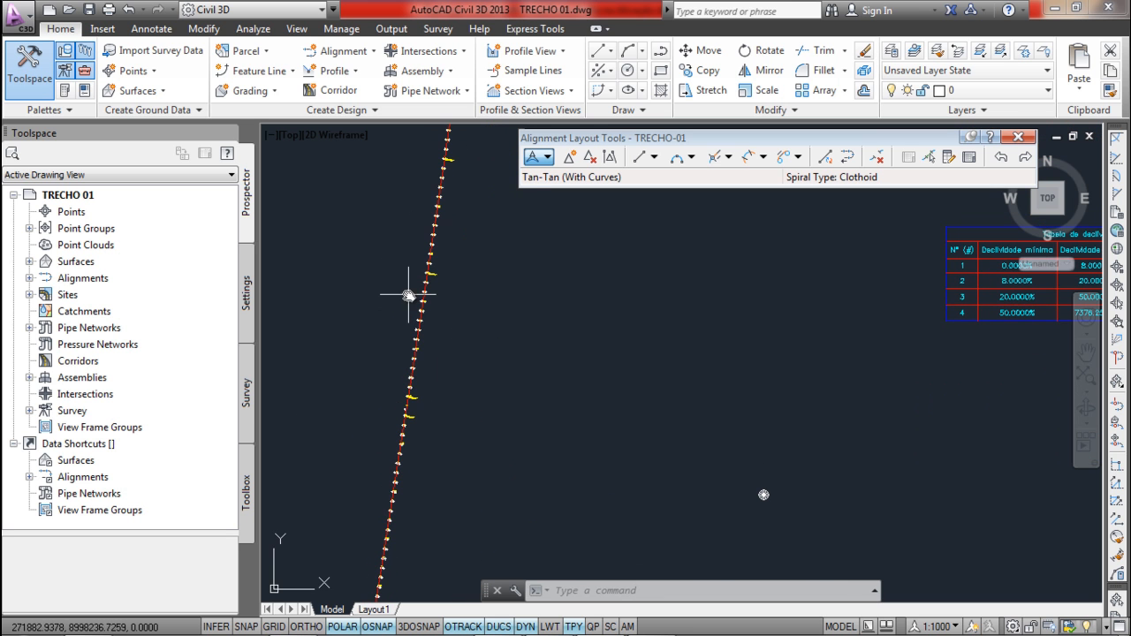
- Check the curve and spiral settings for the alignment layout without altering them
click(546, 157)
click(554, 210)
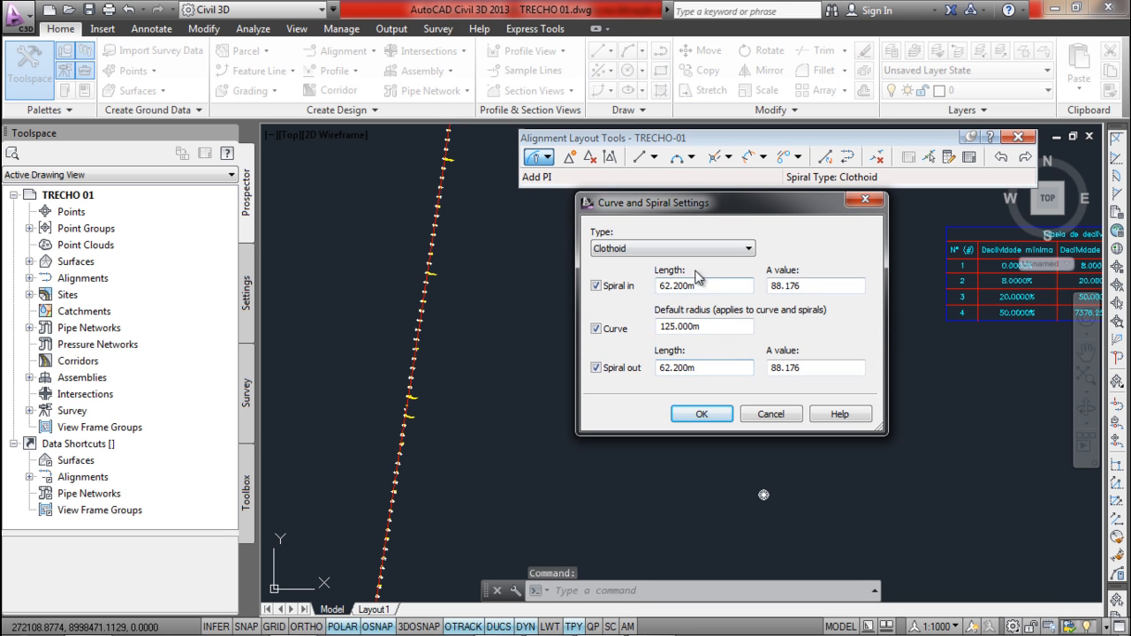
key(Return)
click(549, 157)
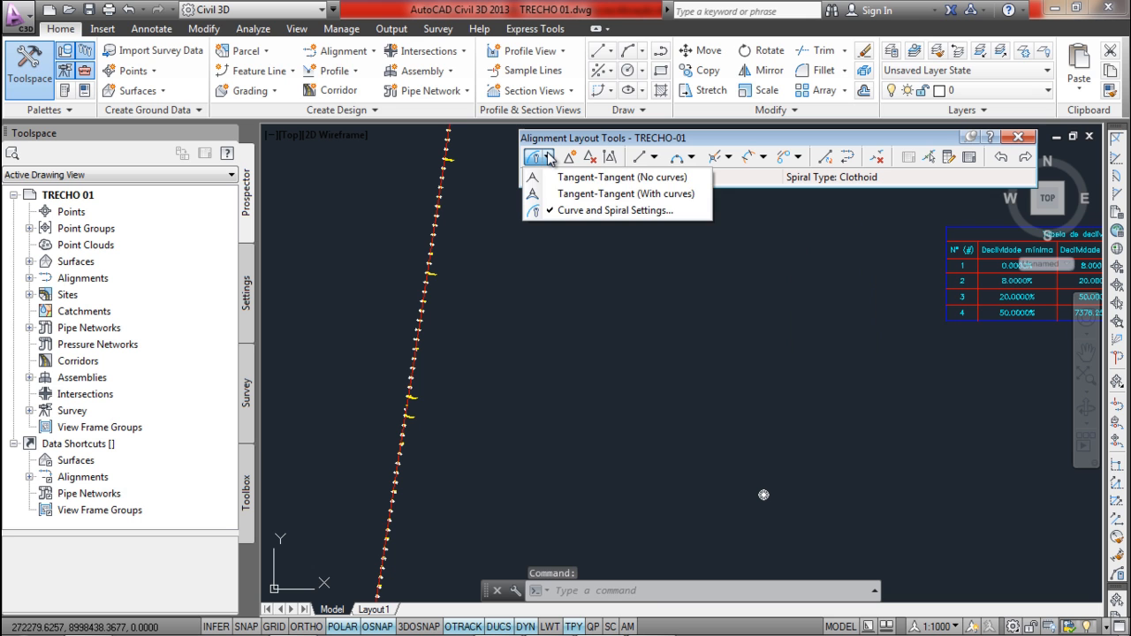
click(549, 158)
- Start a radius-based free curve fillet between the two tangents meeting at PI 67+1.60, with a solution angle less than 180
click(693, 158)
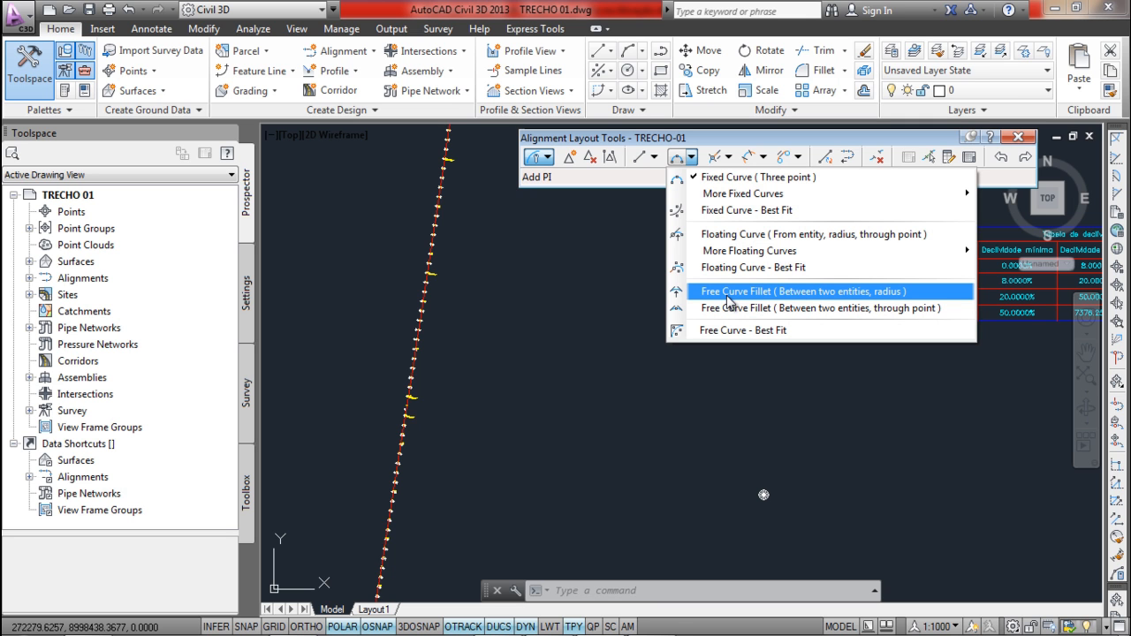
click(816, 293)
scroll(576, 298, down, 2)
middle_drag(559, 253, 541, 351)
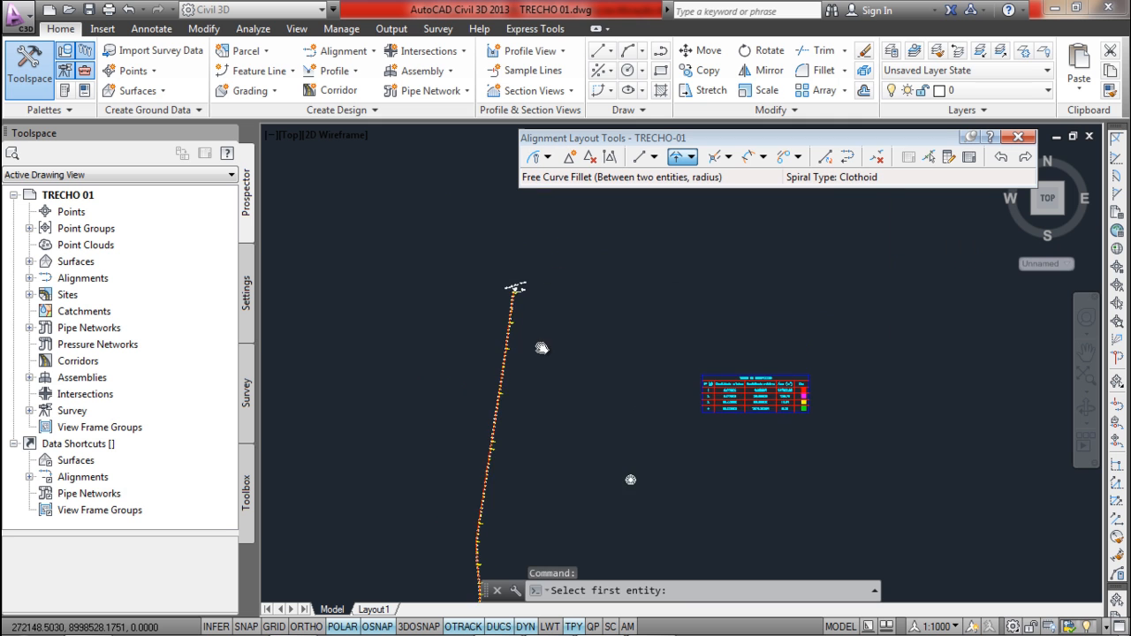
scroll(531, 380, up, 5)
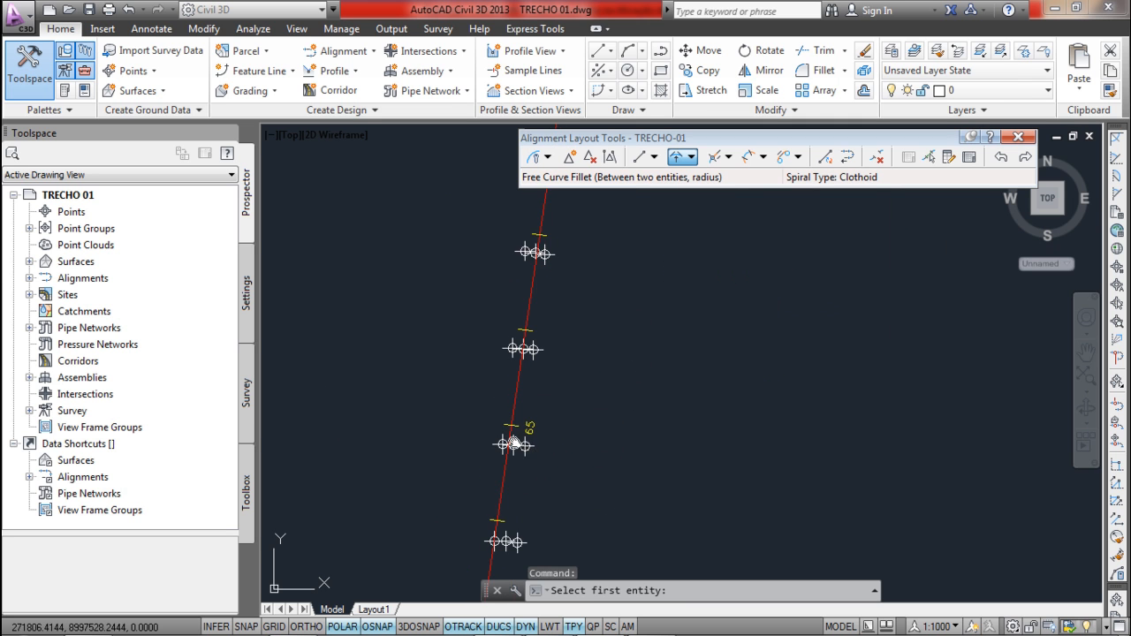
click(547, 310)
middle_drag(546, 431, 539, 228)
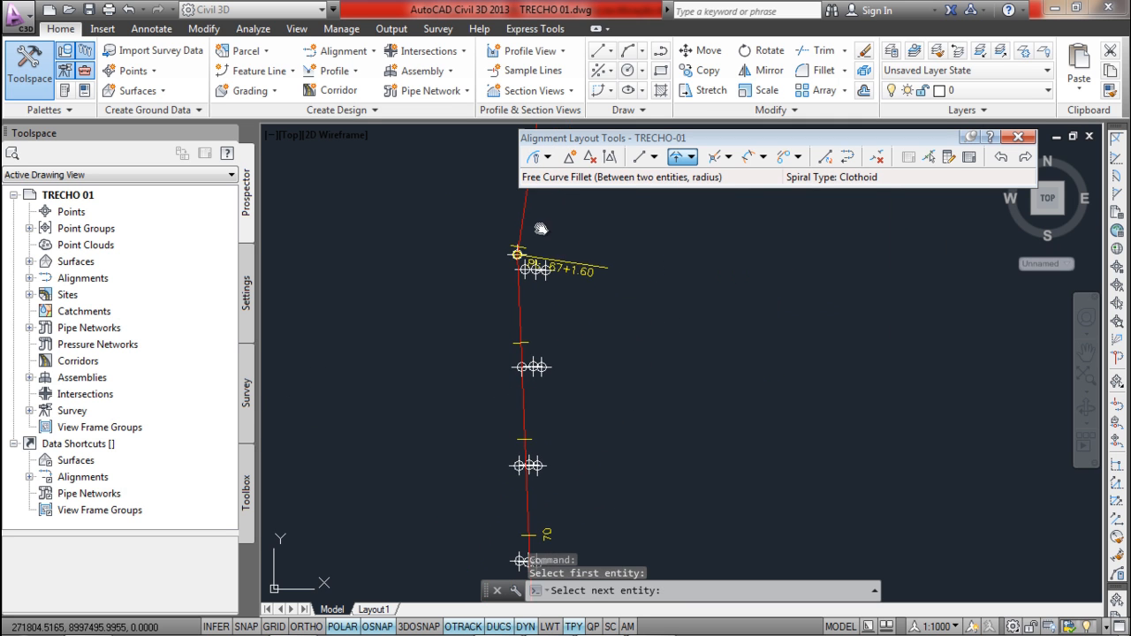
click(526, 415)
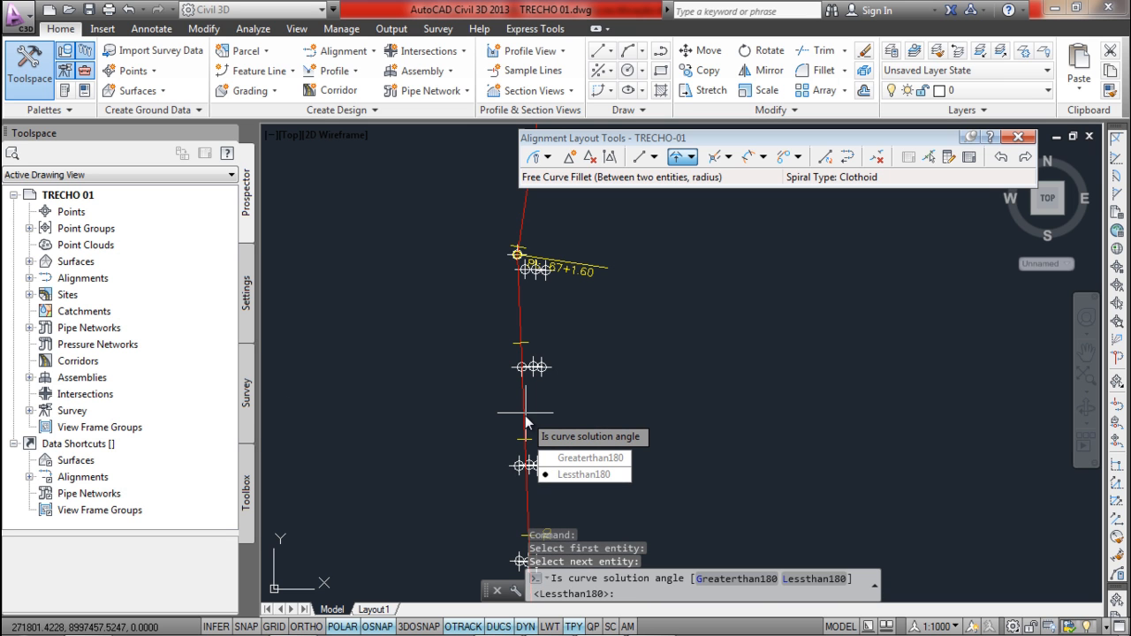
click(559, 476)
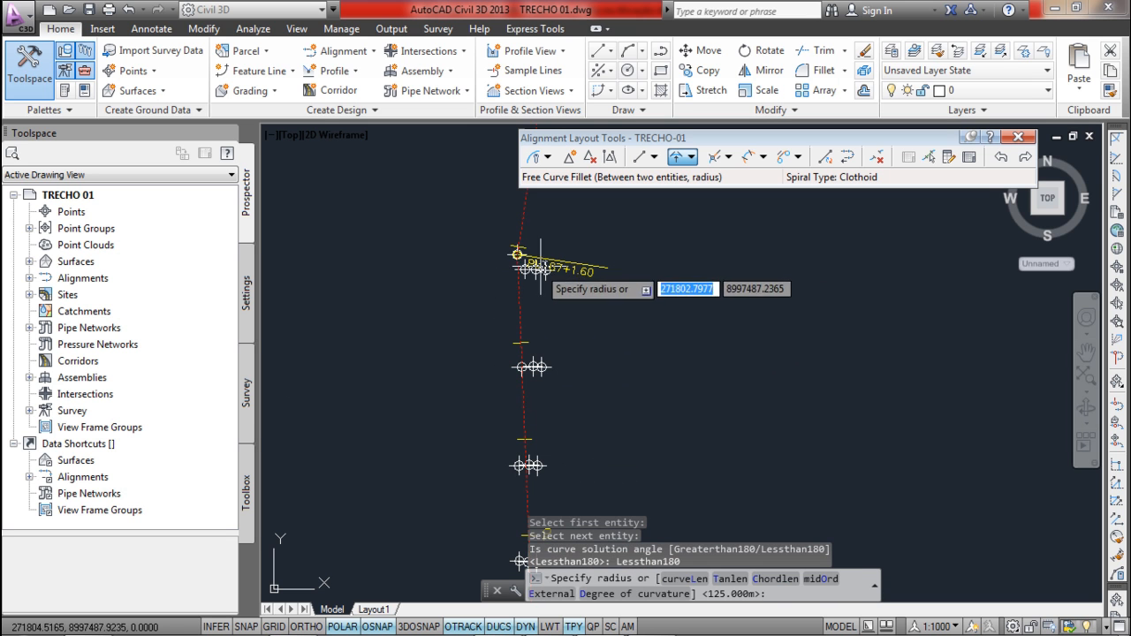
- Define the fillet radius at PI 67+1.60 as about 9 m by picking two points near the bend
scroll(635, 261, down, 2)
scroll(566, 296, up, 7)
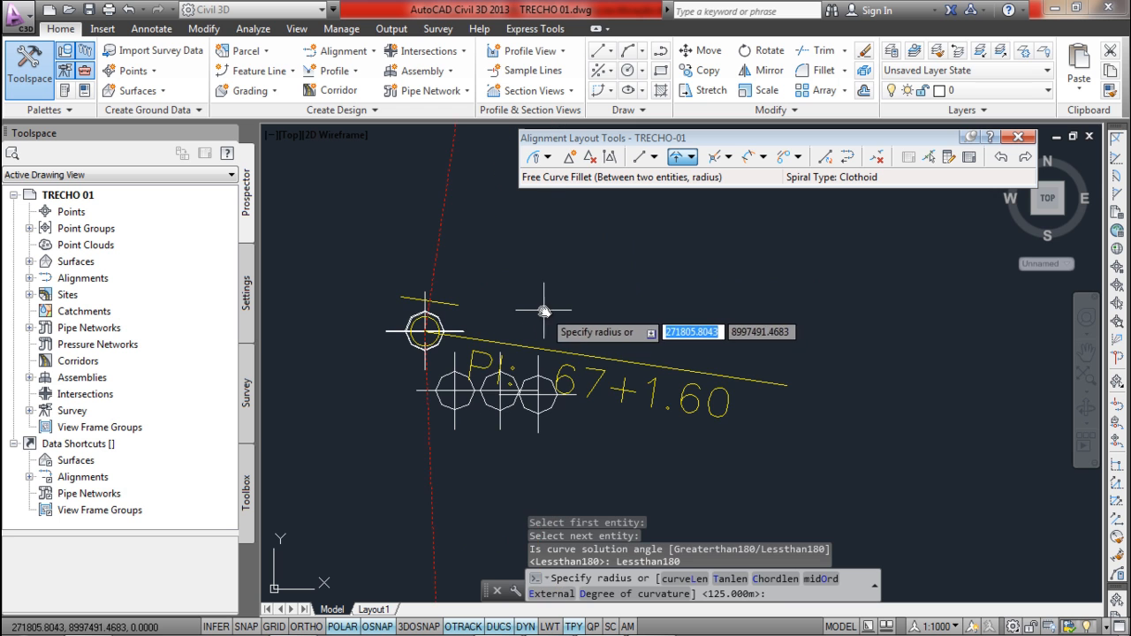
click(519, 308)
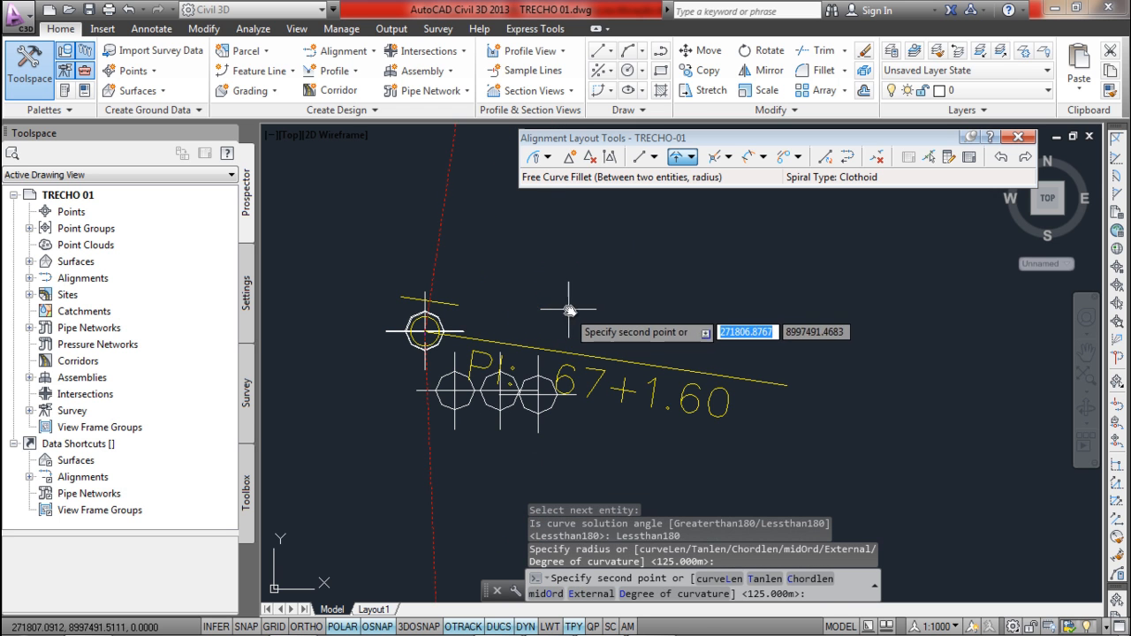
scroll(619, 310, down, 6)
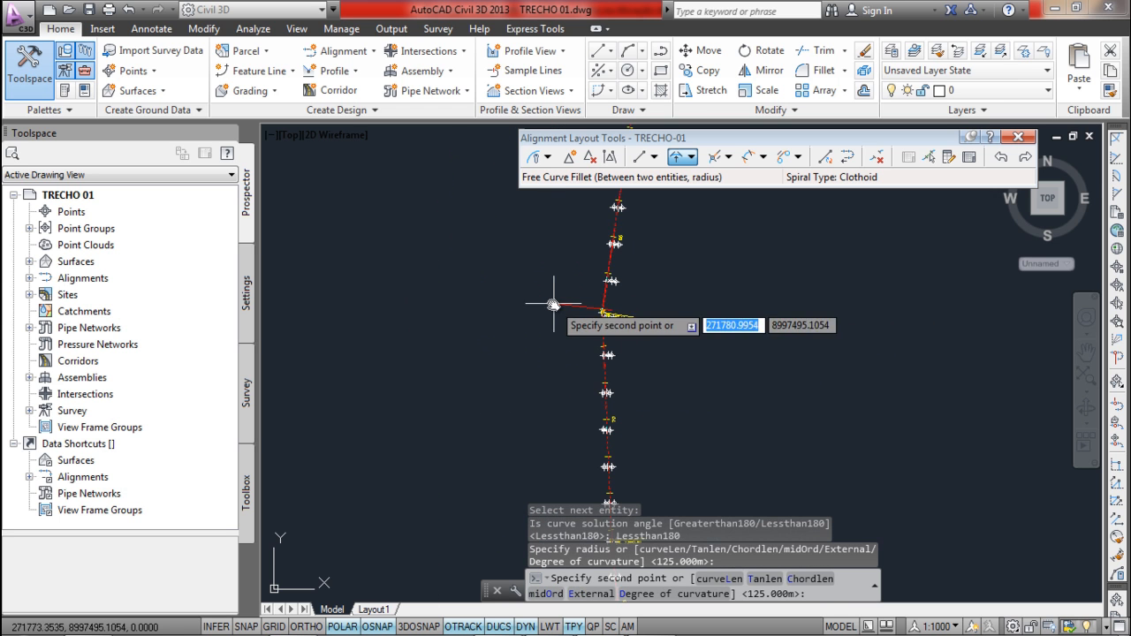
scroll(623, 301, up, 6)
middle_drag(612, 393, 613, 393)
scroll(563, 385, down, 2)
scroll(525, 397, up, 8)
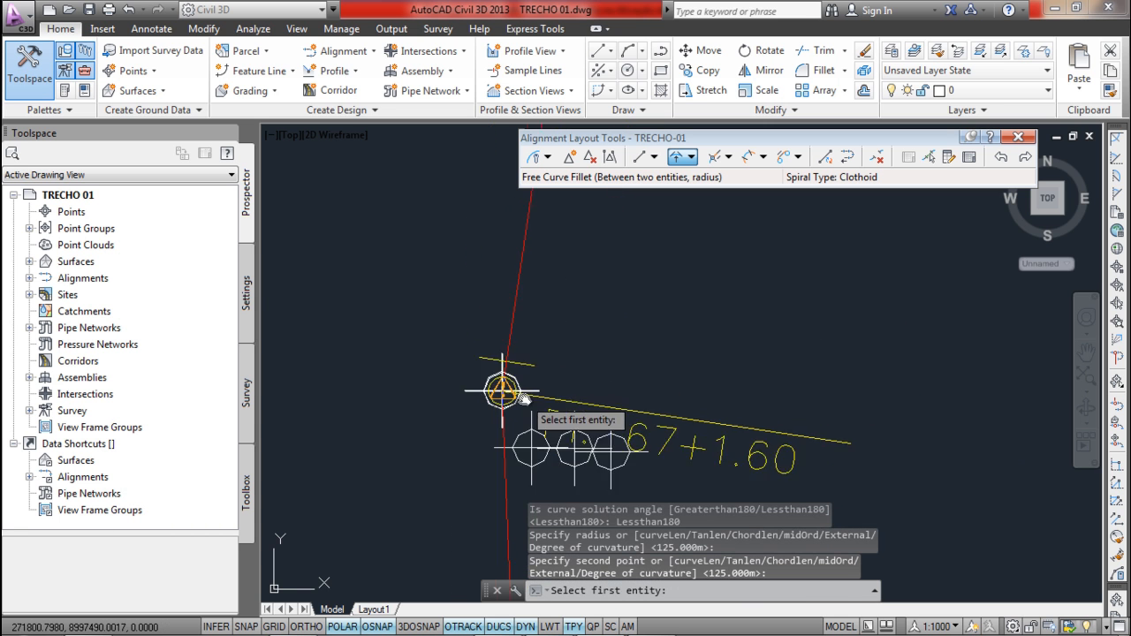
scroll(490, 375, down, 1)
scroll(442, 375, up, 3)
scroll(410, 371, down, 8)
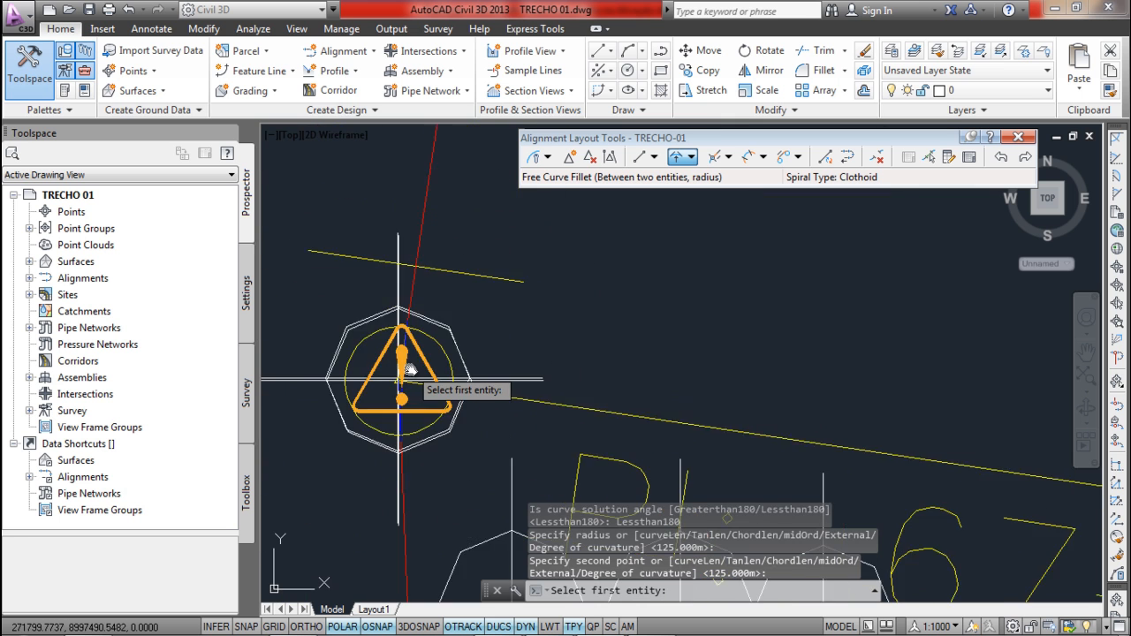
- Add a 125 m radius free curve fillet between the tangents meeting at PI 83+19.27, with a solution angle less than 180
scroll(437, 336, down, 2)
scroll(442, 396, up, 6)
click(442, 392)
mouse_move(455, 420)
middle_down()
mouse_move(462, 334)
mouse_move(556, 106)
middle_up()
click(506, 390)
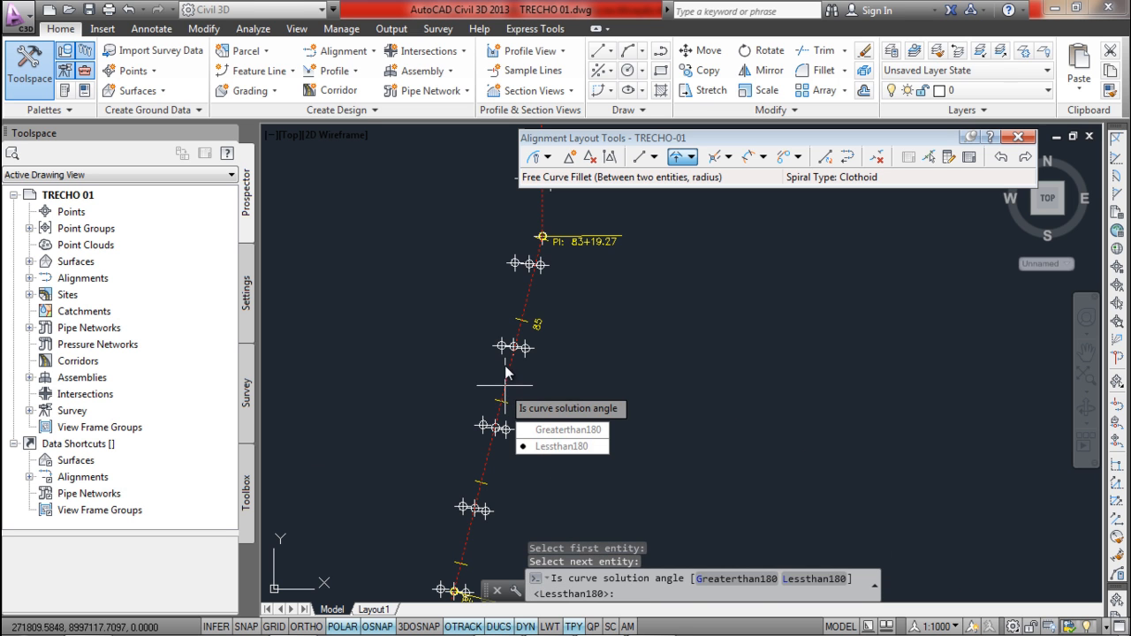
click(541, 448)
scroll(503, 362, down, 4)
text(12)
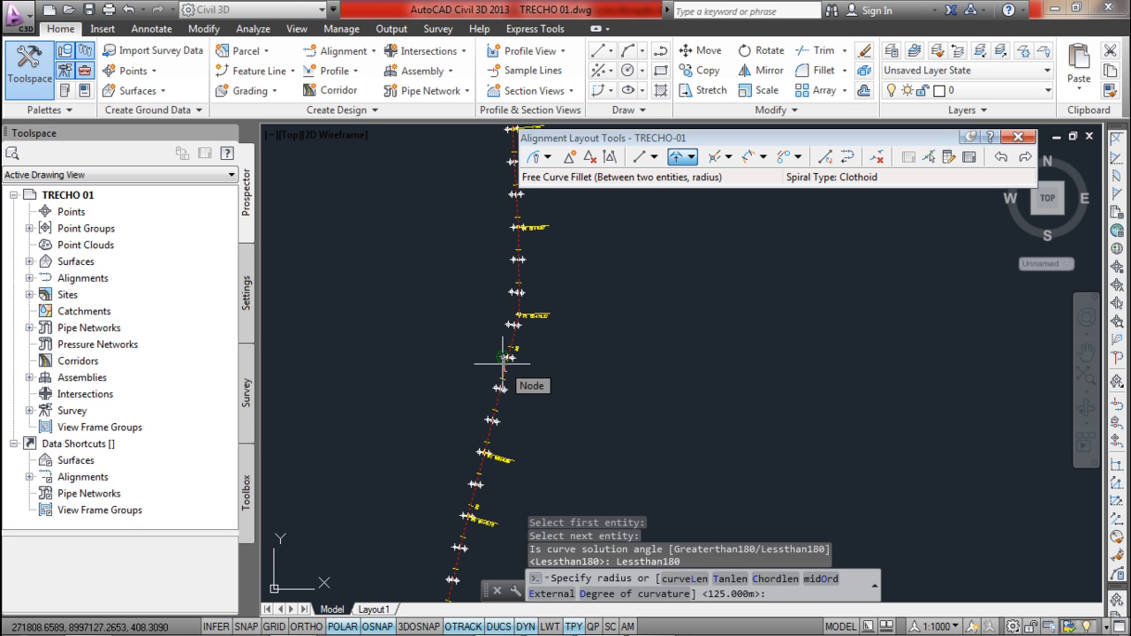
text(5)
key(Return)
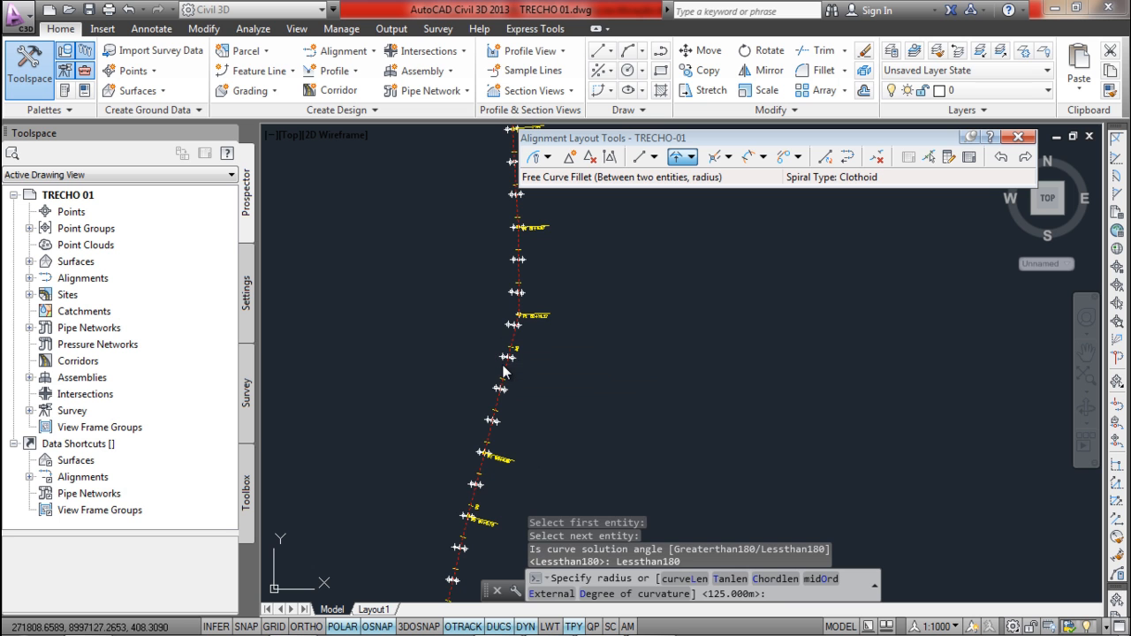
- Examine the 125 m curve's start and end points, along with the design-criteria violation at the bend near station 67
scroll(511, 335, up, 5)
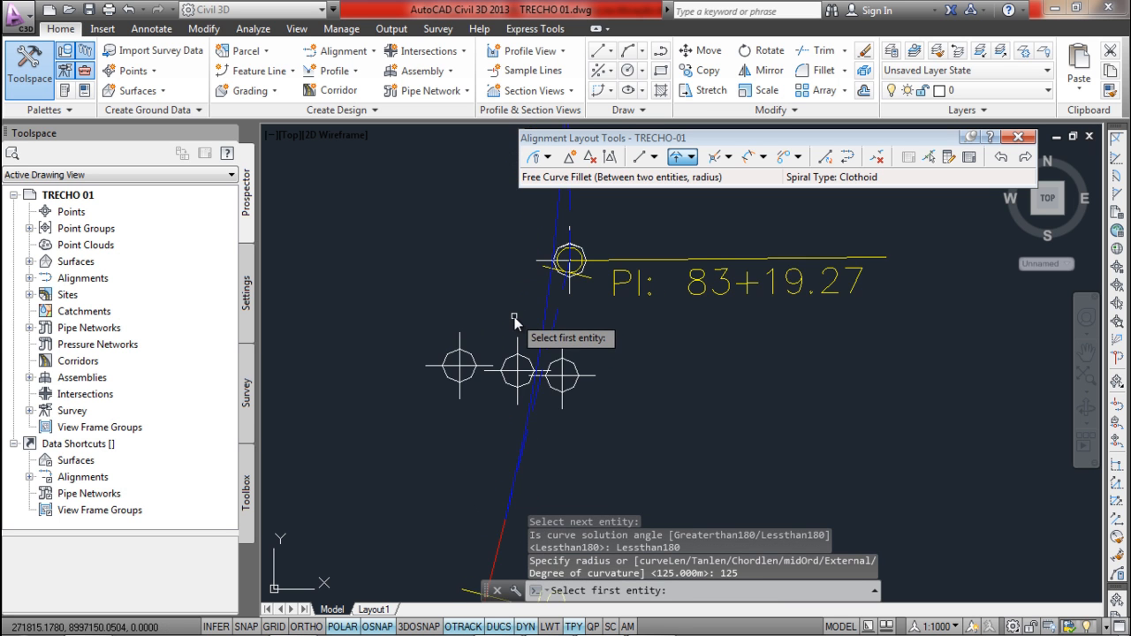
scroll(515, 320, down, 5)
scroll(509, 331, up, 6)
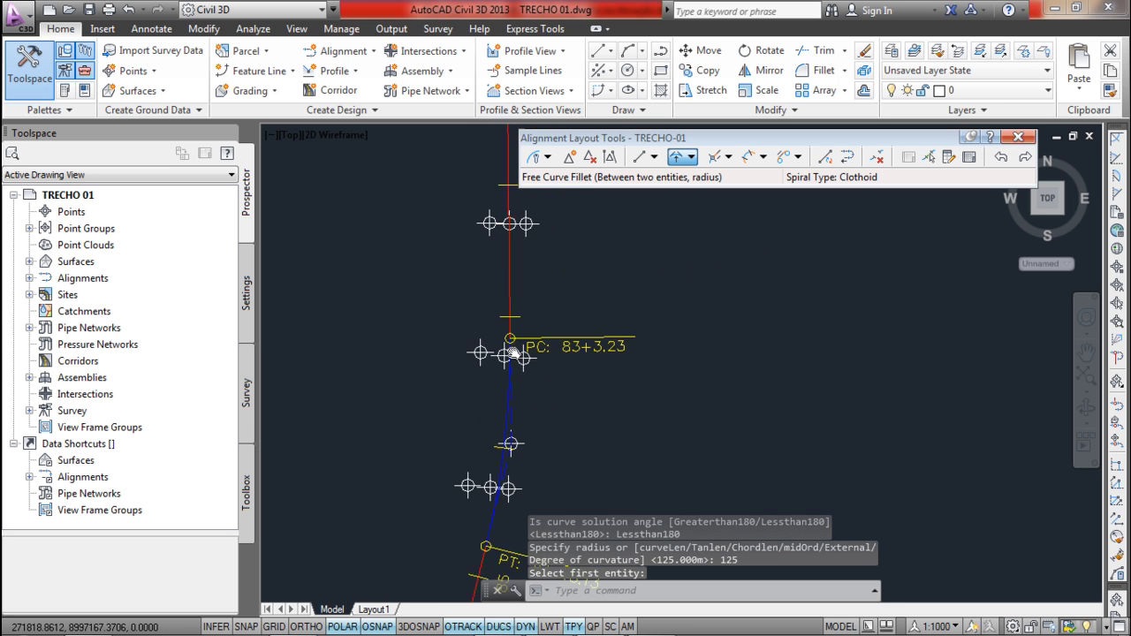
scroll(506, 329, down, 5)
scroll(511, 358, up, 5)
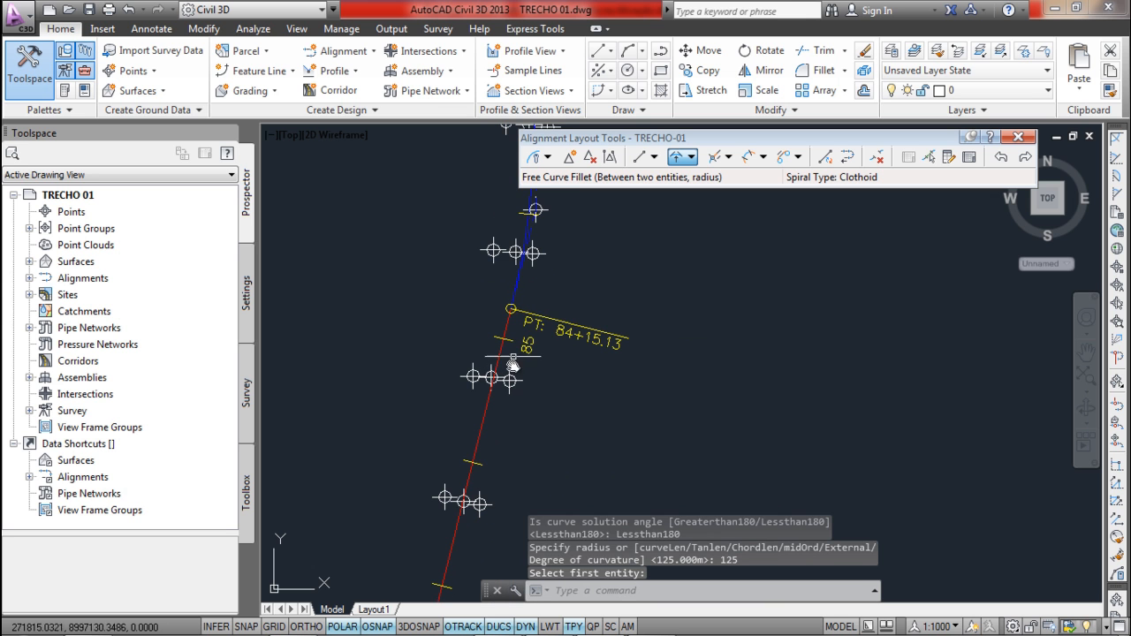
scroll(502, 324, down, 4)
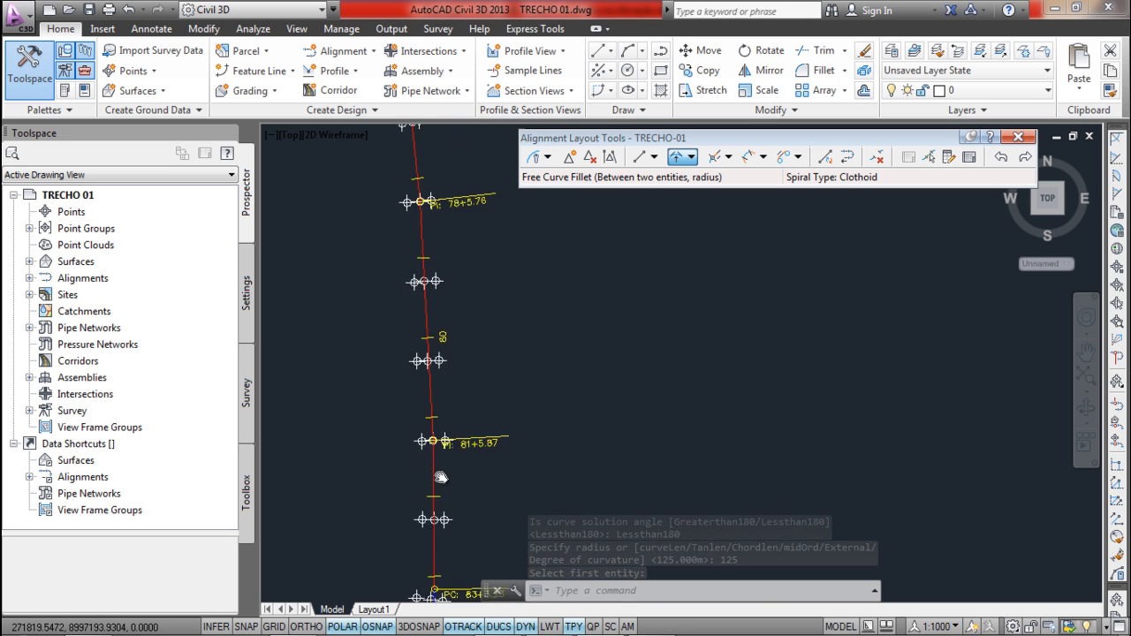
middle_drag(422, 319, 472, 595)
middle_drag(447, 352, 425, 589)
scroll(444, 276, up, 10)
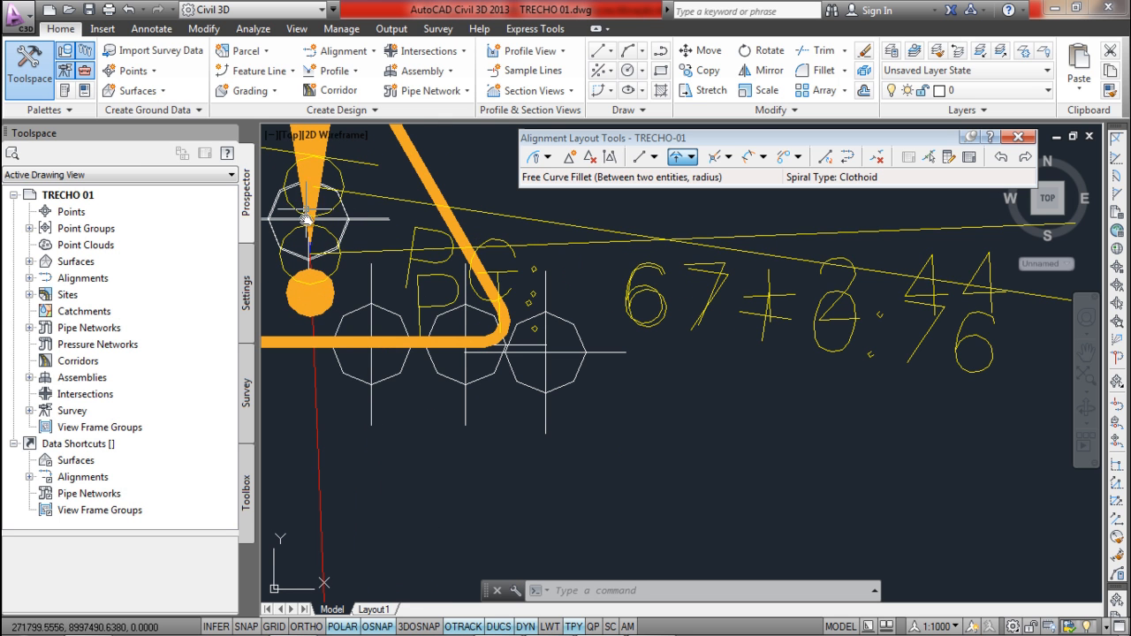
scroll(310, 158, down, 3)
mouse_move(397, 248)
middle_down()
mouse_move(434, 317)
mouse_move(507, 397)
middle_up()
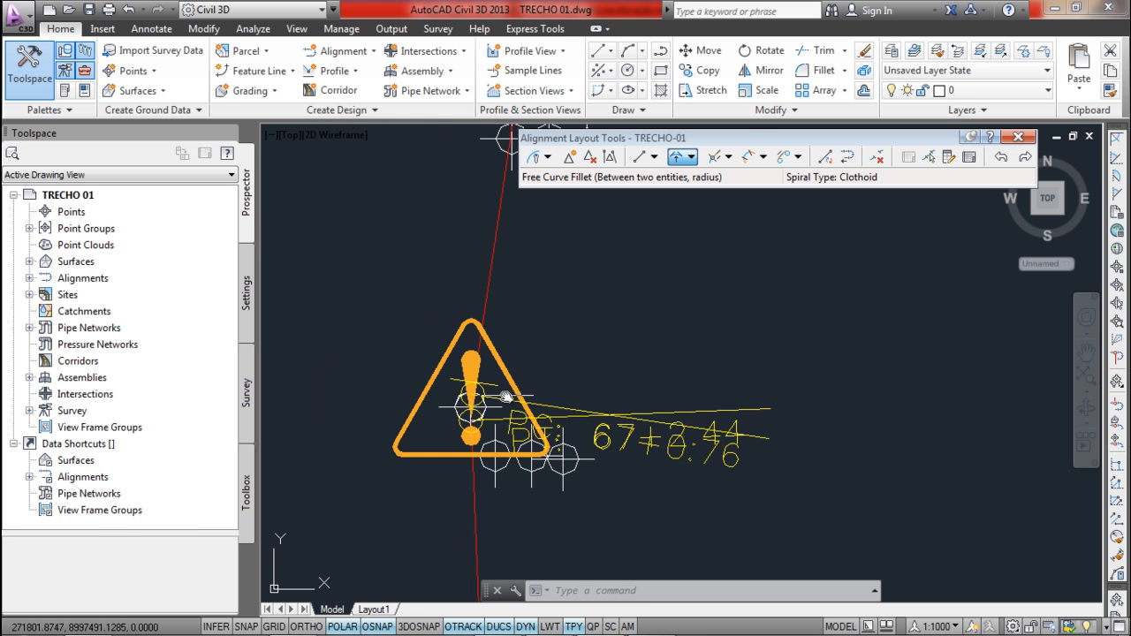
mouse_move(505, 374)
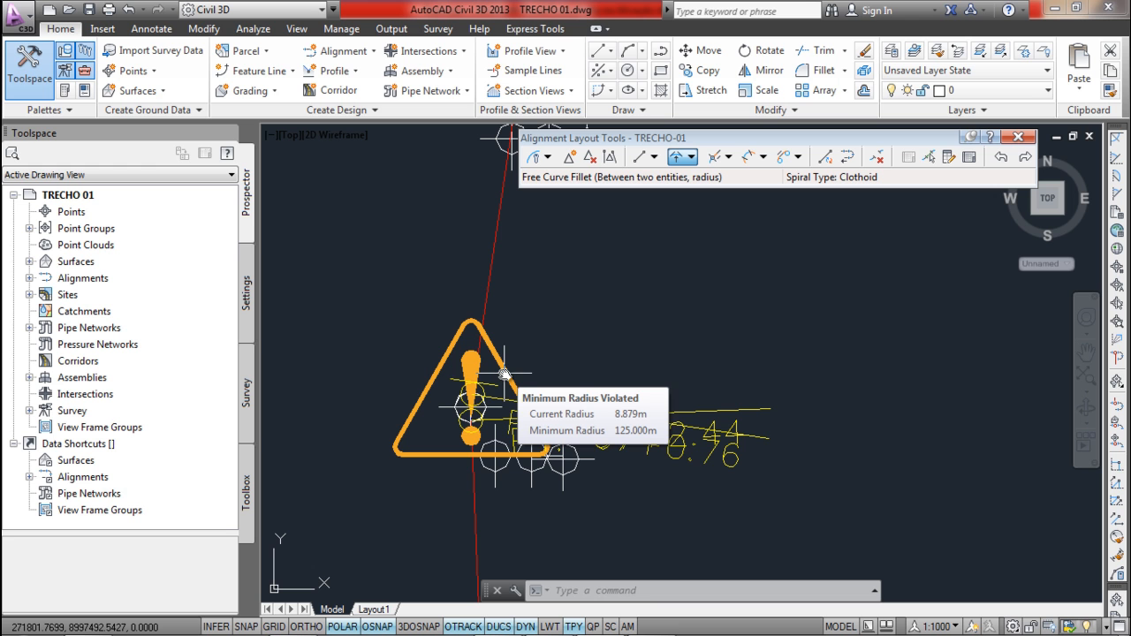
- Erase the whole TRECHO-01 alignment from the drawing
click(489, 277)
scroll(495, 274, down, 4)
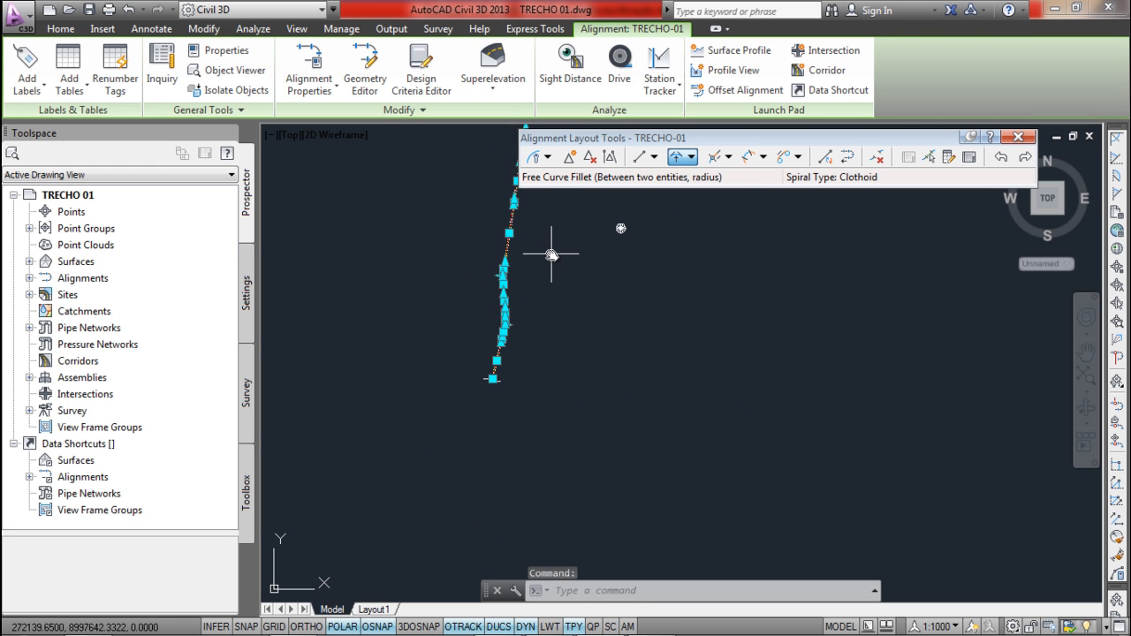
middle_drag(551, 255, 542, 318)
key(Delete)
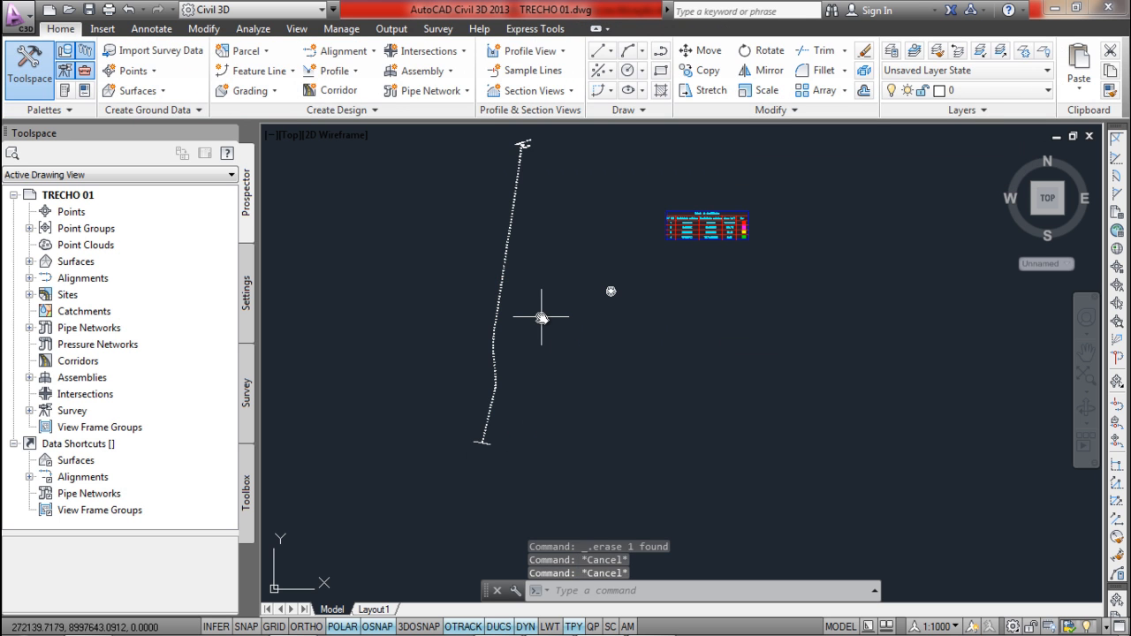
- Start a centerline alignment layout named TRECHO 01 with the ESTAQUEAMENTO style and the PADRÃO DER PARA SUPERELEVAÇÃO label set
click(354, 50)
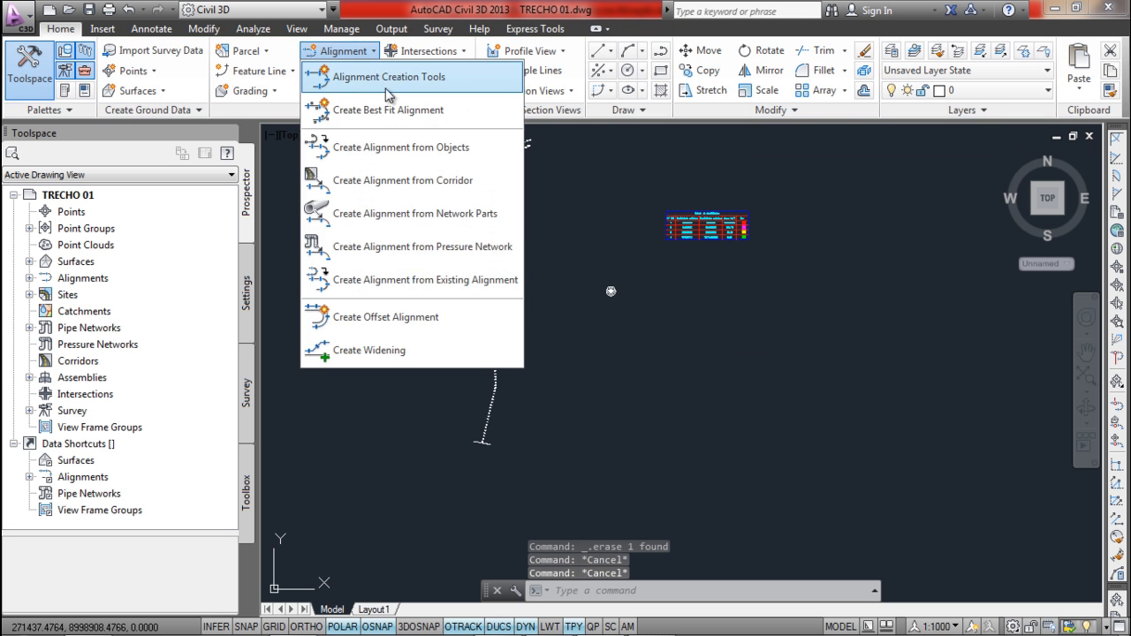
click(386, 93)
drag(589, 55, 686, 61)
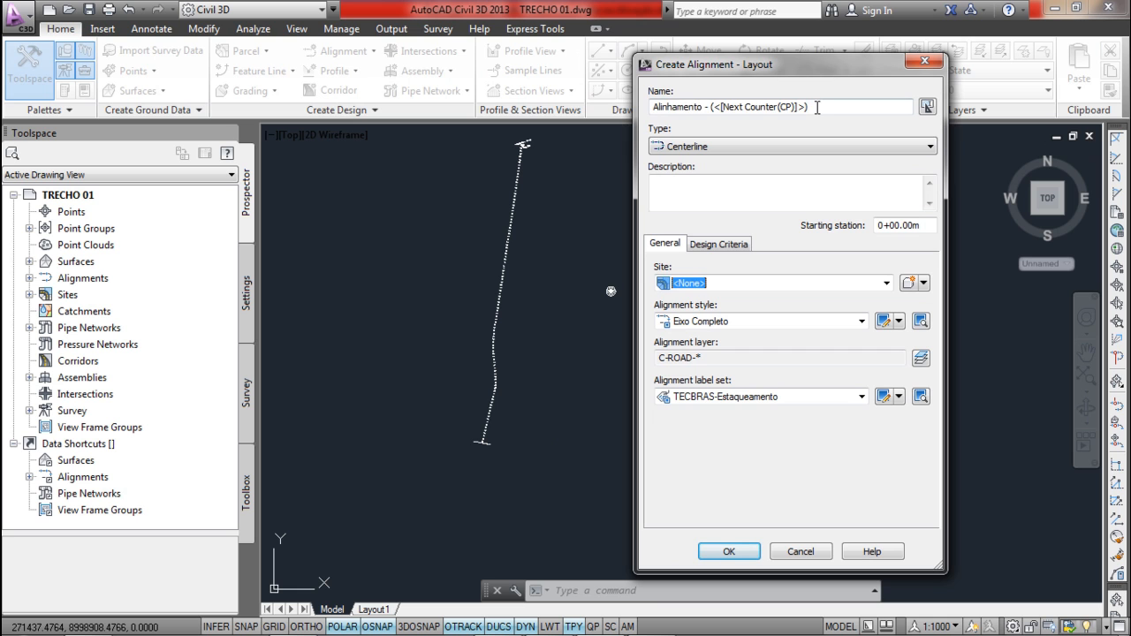
drag(817, 107, 664, 121)
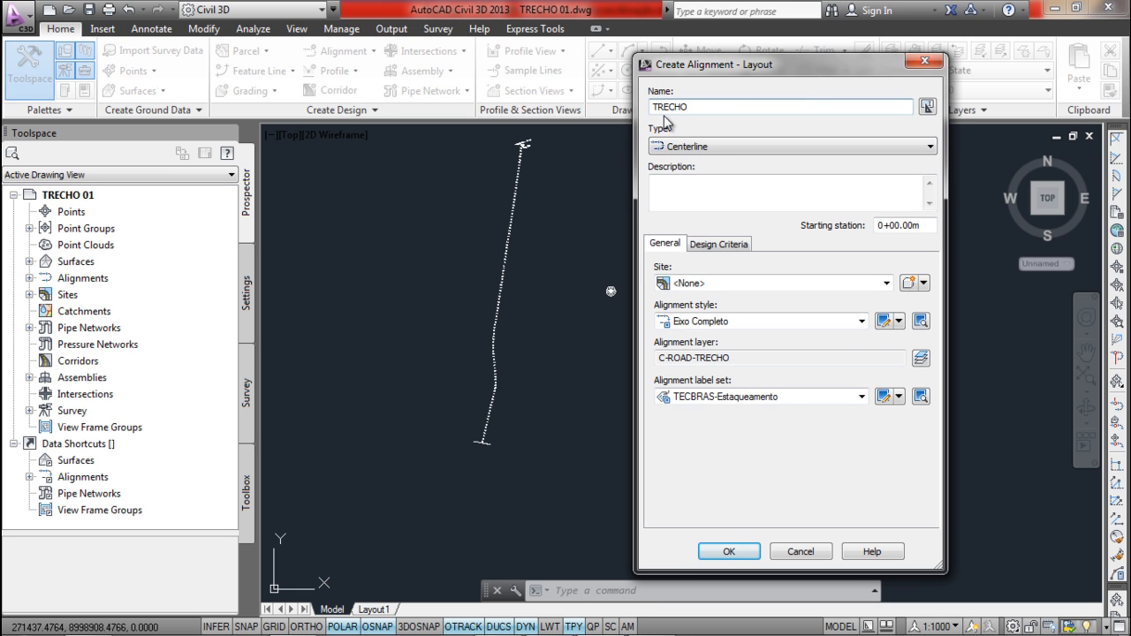
click(703, 322)
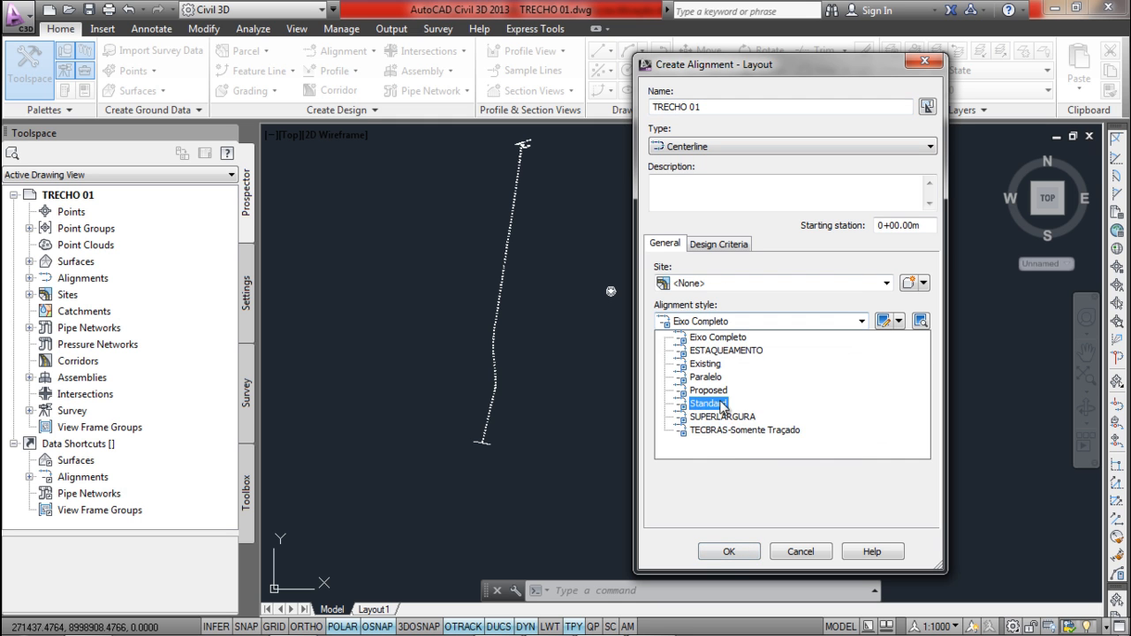
click(725, 352)
click(725, 398)
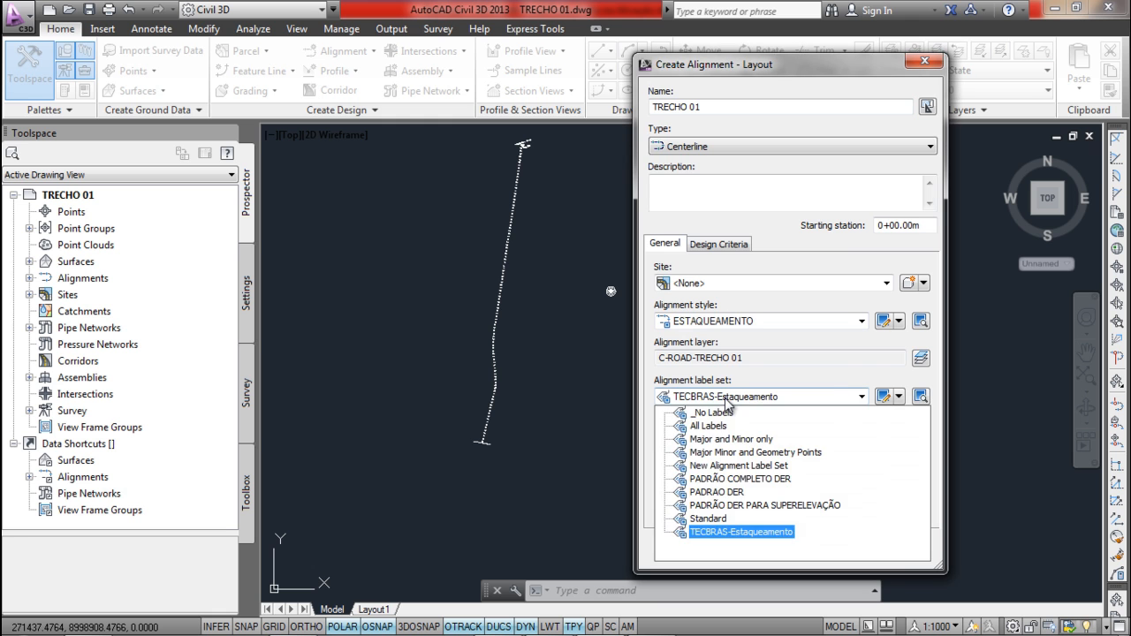
click(745, 509)
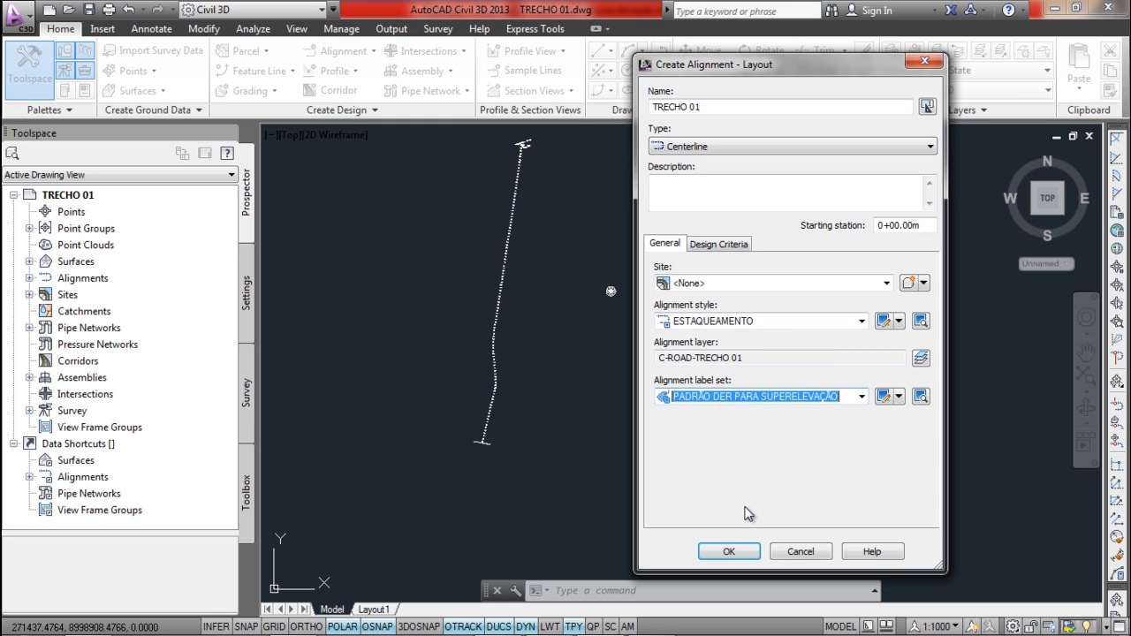
- Set the starting design speed to 60 km/h and enable criteria-based design for the alignment
click(716, 248)
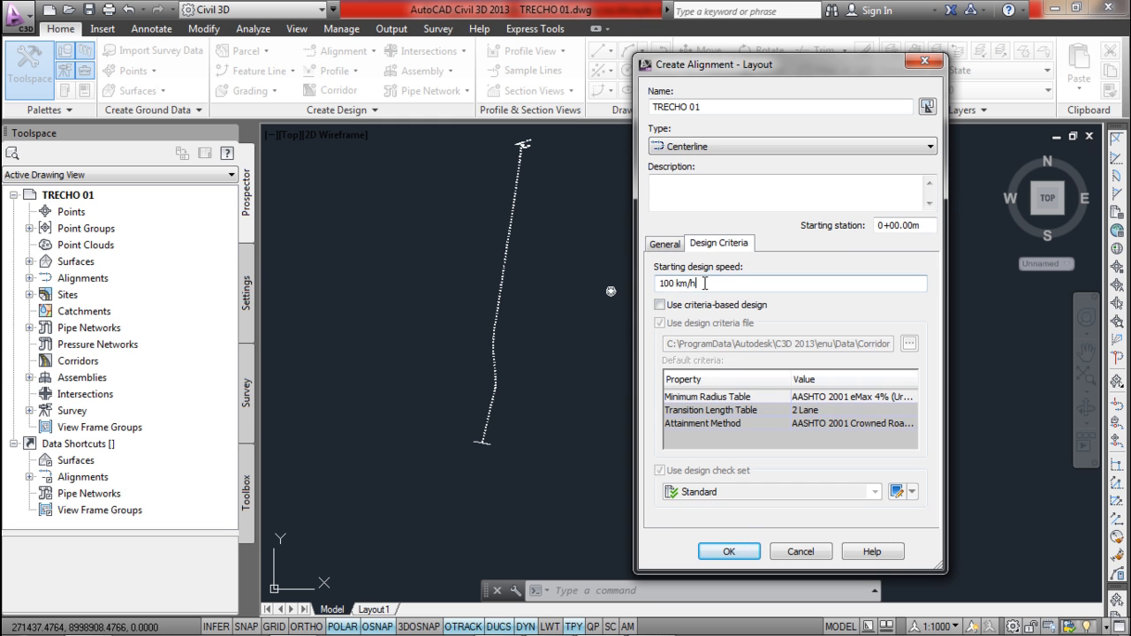
text(60)
click(705, 313)
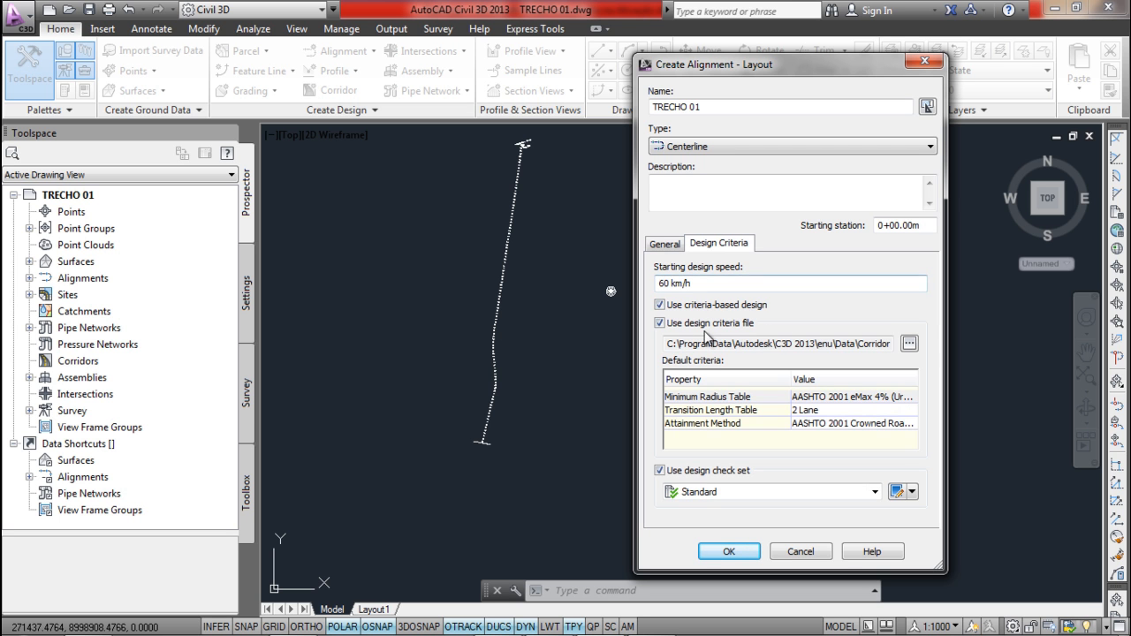
- Load the design criteria file _Autodesk Civil 3D Metric_BRA-DER-SP-(AASHTO2004) from the criteria folder inside the RODOVIAS _Template folder
click(909, 343)
click(694, 135)
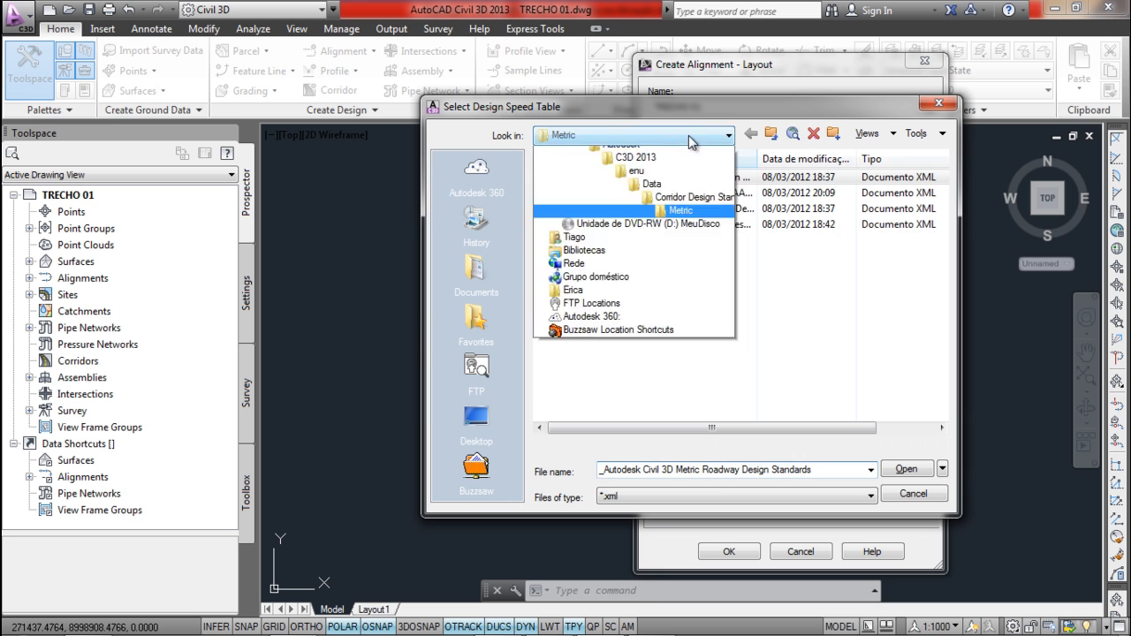
click(619, 179)
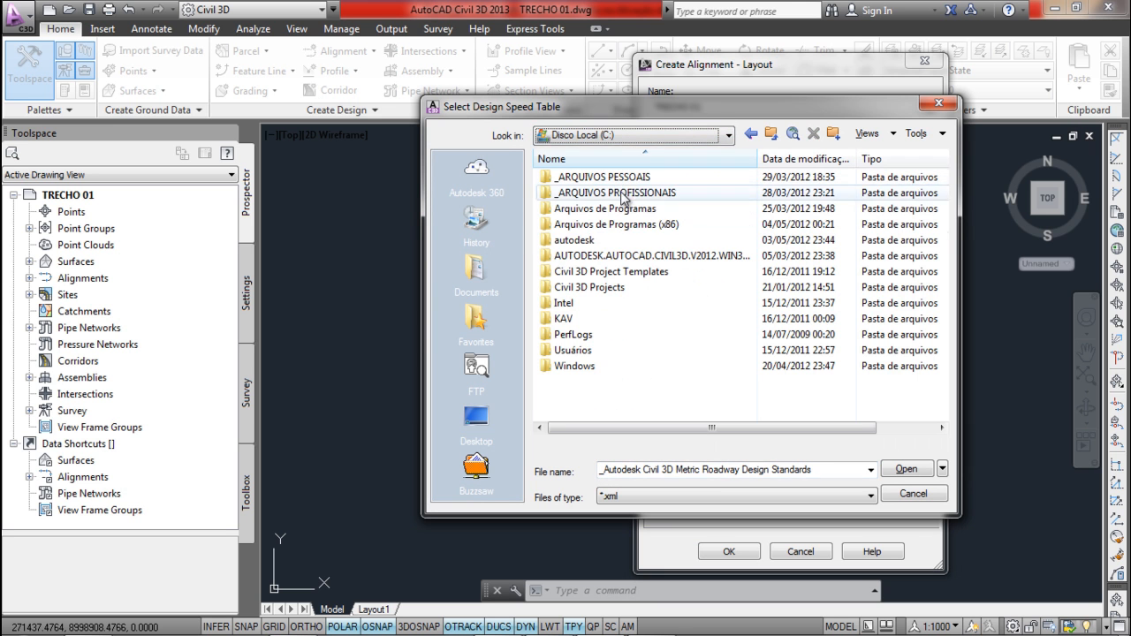
double_click(619, 193)
double_click(616, 274)
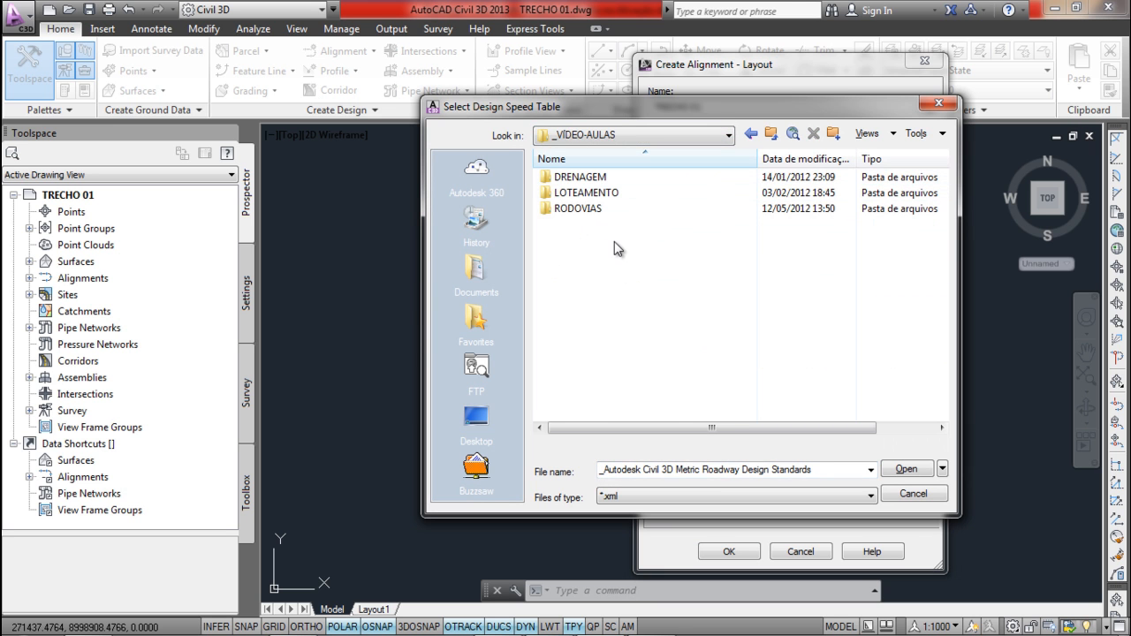
double_click(614, 209)
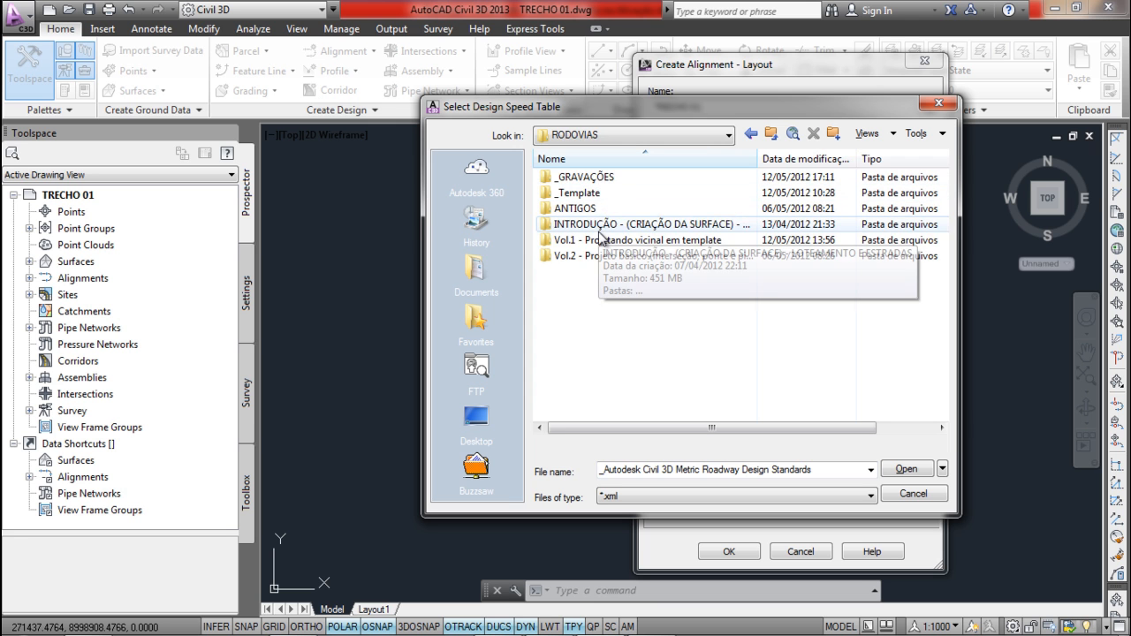
double_click(619, 240)
double_click(607, 179)
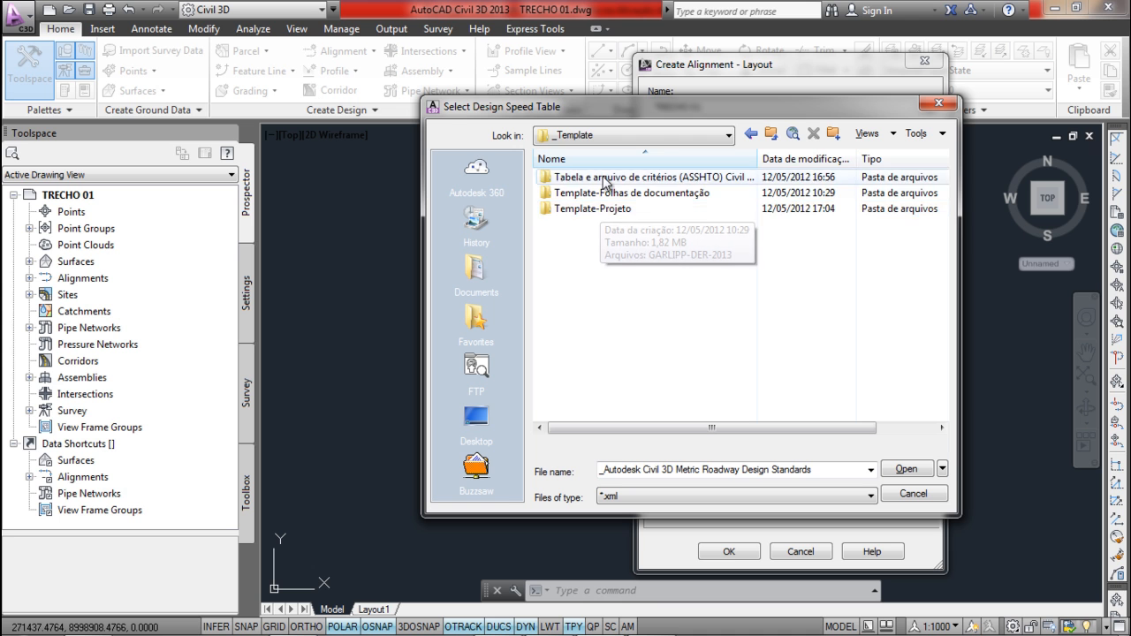
double_click(599, 179)
click(599, 179)
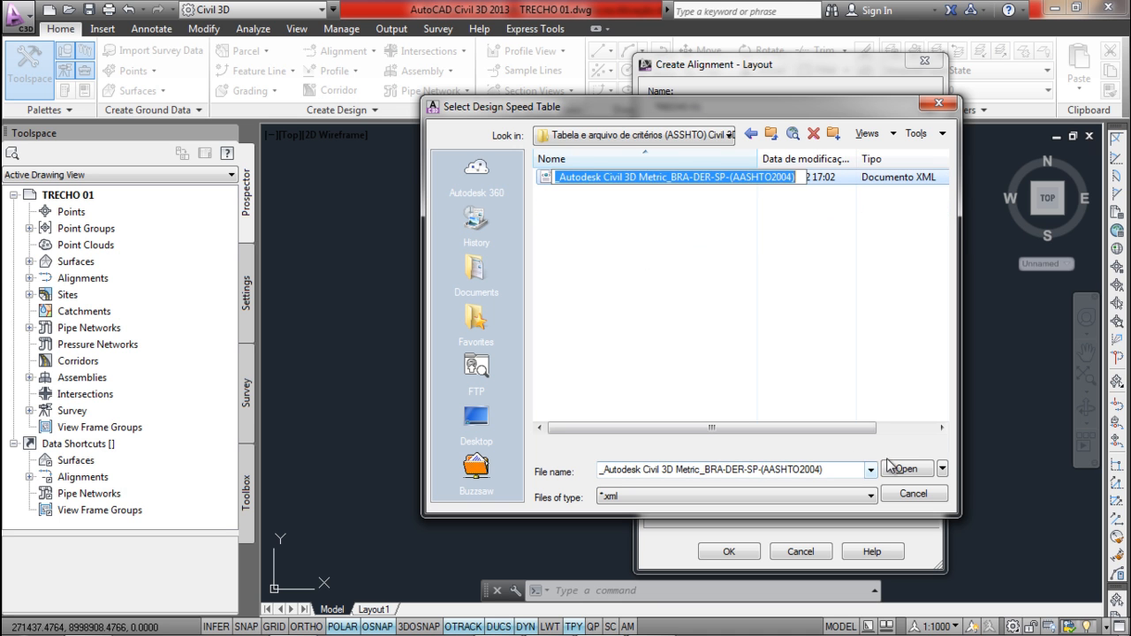
click(915, 474)
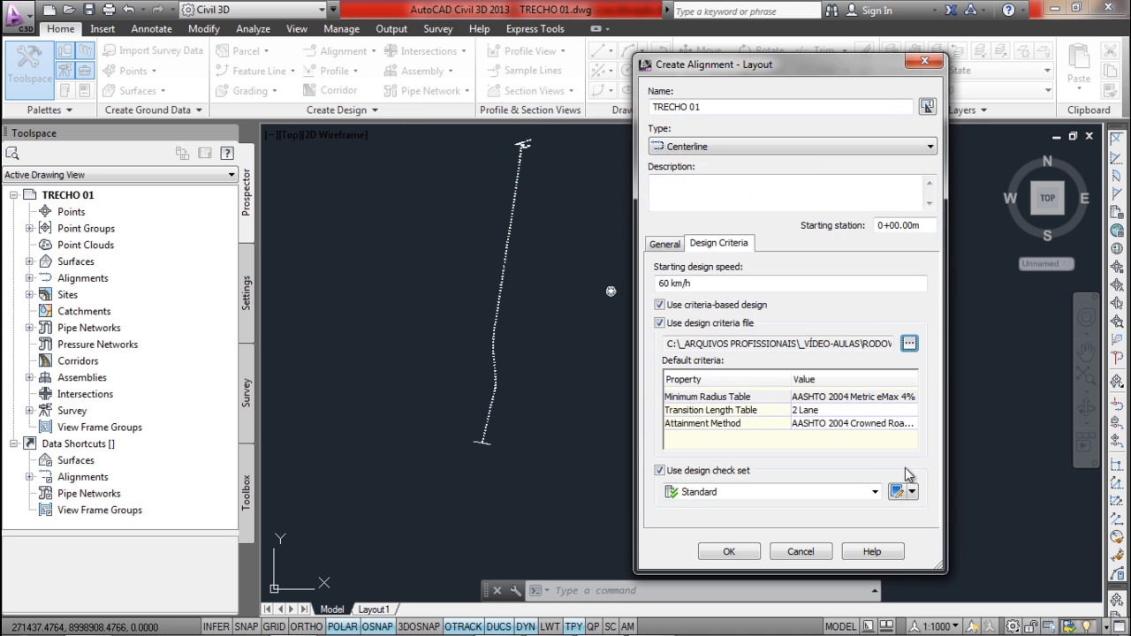
- Check the AASHTO 2004 attainment method and the general settings, and create the TRECHO 01 alignment
click(854, 424)
click(854, 423)
click(837, 448)
click(676, 249)
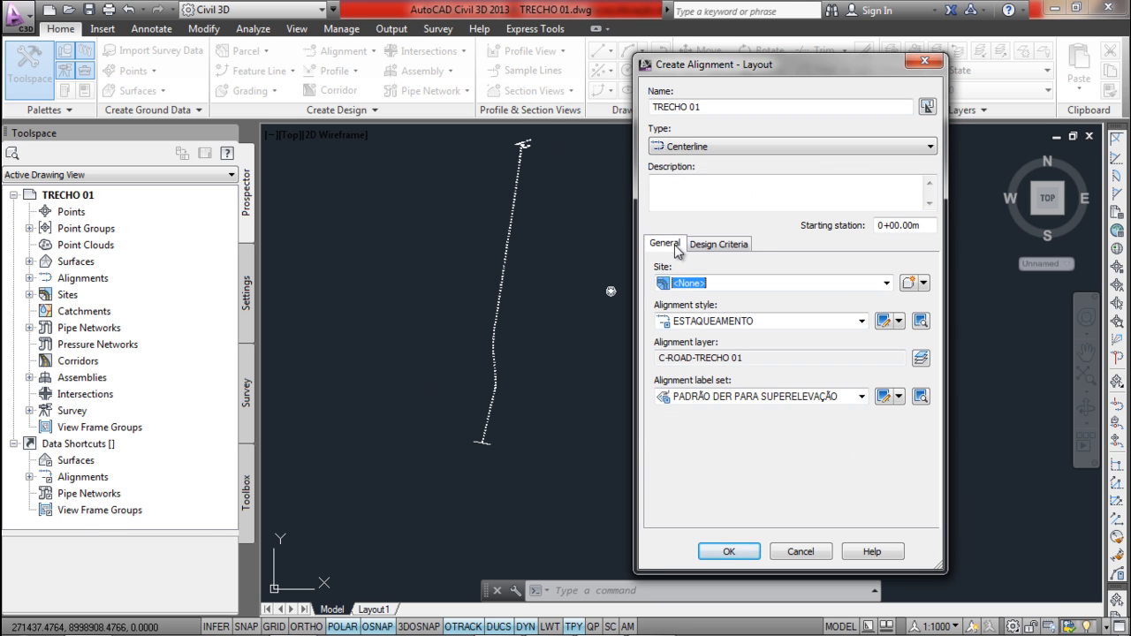
click(729, 550)
- Lay out tangents with automatic curves from the northern end of the surveyed road, picking the first vertices along the survey points
click(548, 157)
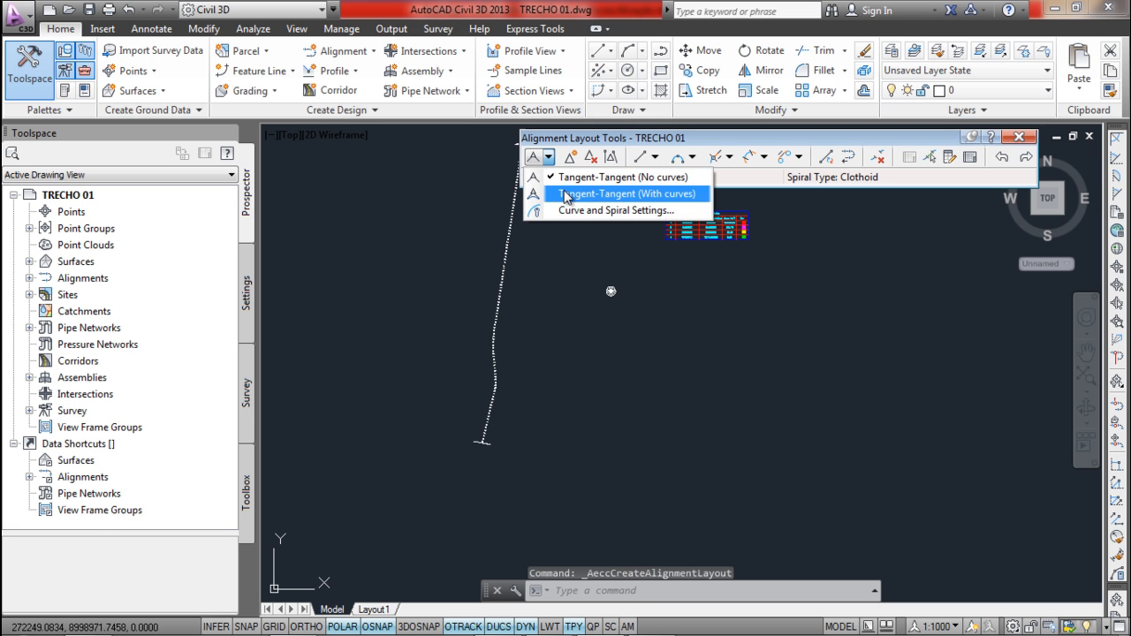
click(565, 194)
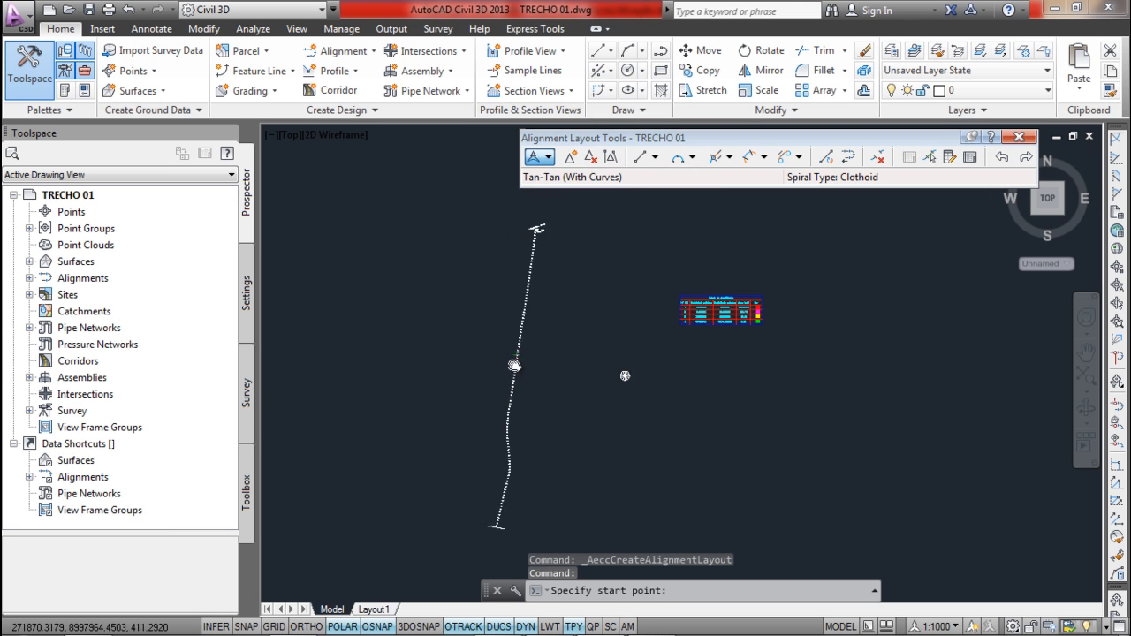
scroll(585, 281, up, 3)
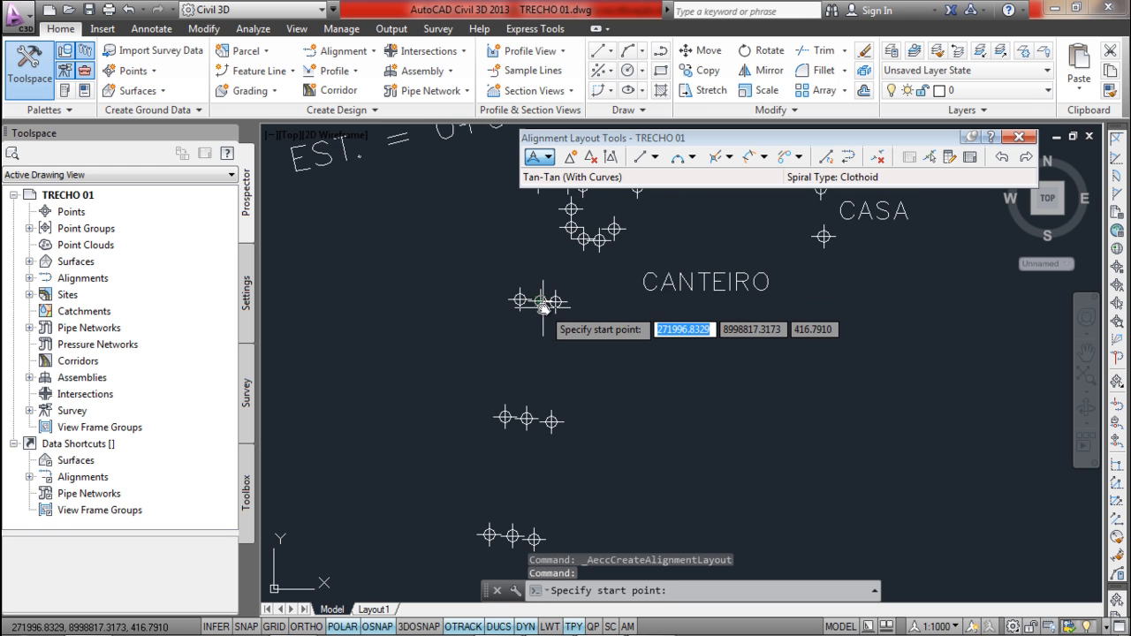
scroll(528, 437, down, 2)
click(527, 438)
middle_drag(526, 453, 519, 310)
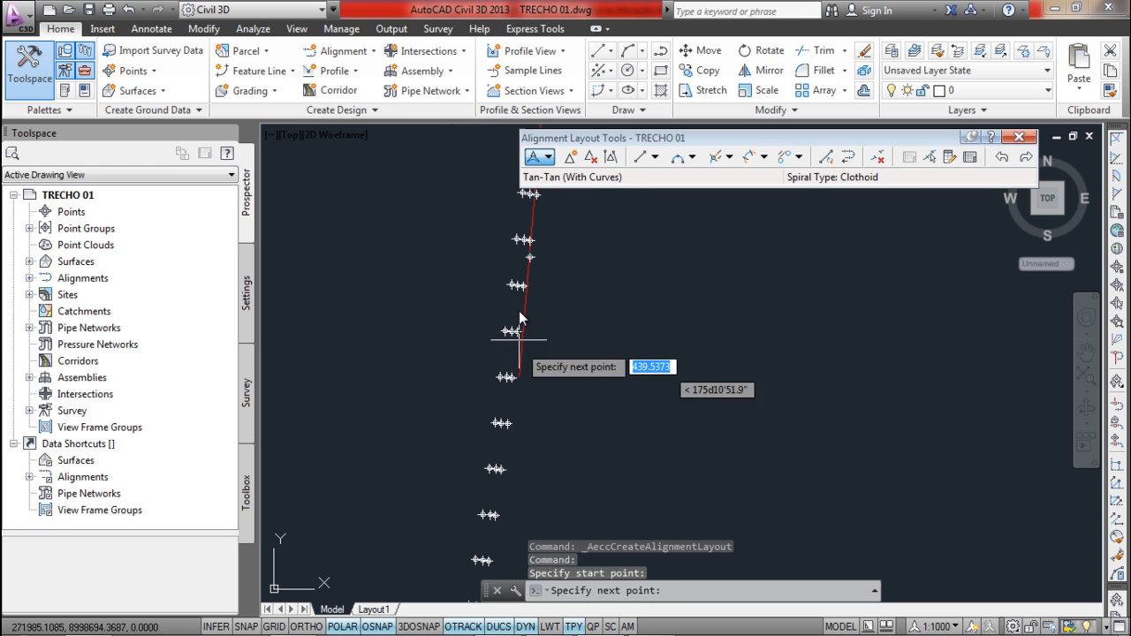
click(529, 262)
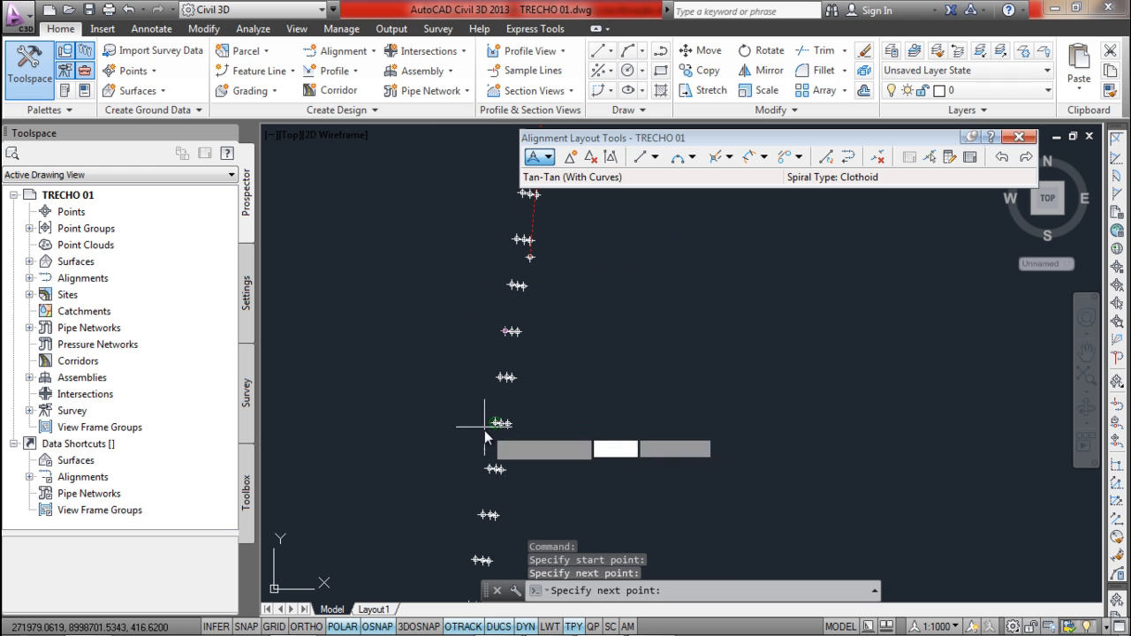
click(496, 467)
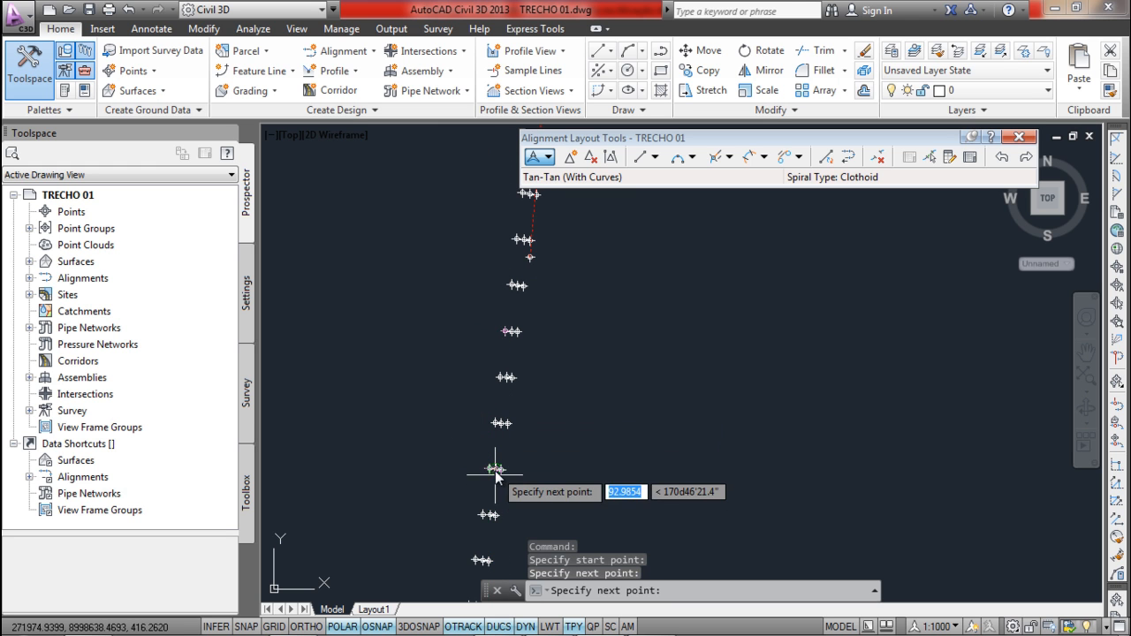
- Try to continue the tangents with curves southward along the survey points, and end the layout
scroll(497, 442, down, 4)
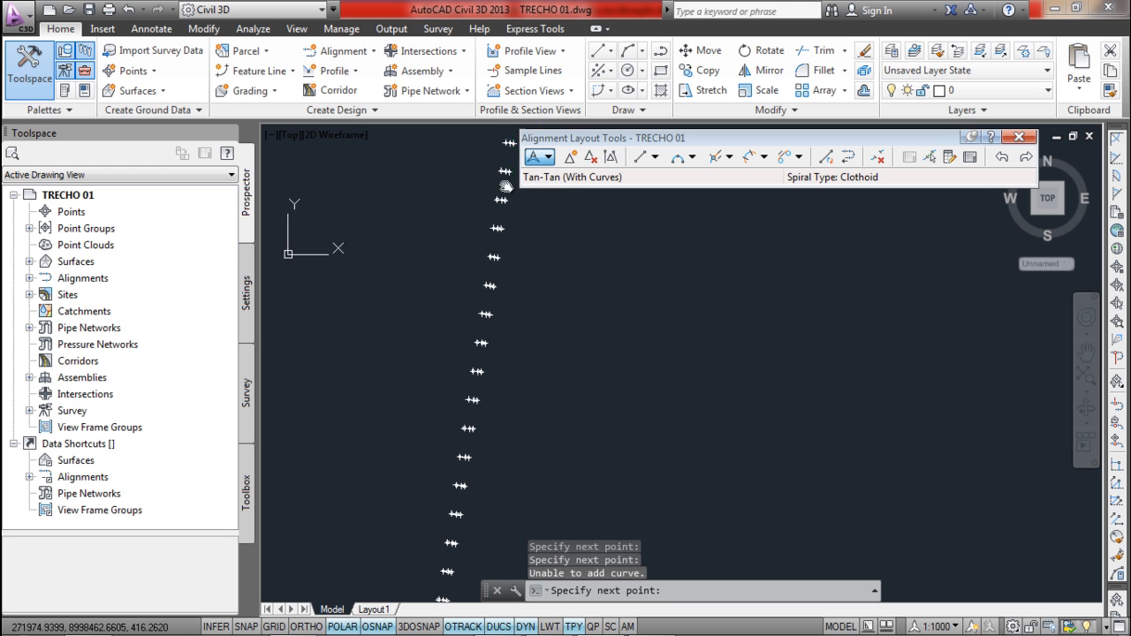
middle_drag(493, 303, 493, 452)
scroll(495, 384, down, 4)
middle_drag(581, 480, 530, 272)
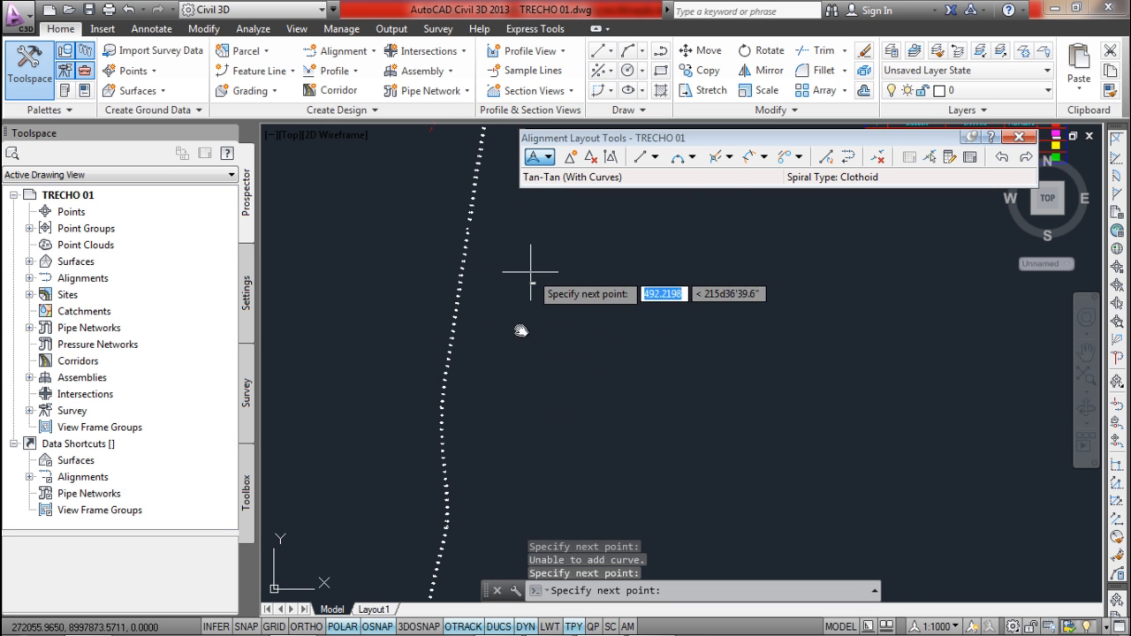
scroll(492, 450, down, 3)
mouse_move(531, 371)
middle_down()
mouse_move(560, 525)
mouse_move(573, 352)
middle_up()
scroll(562, 325, down, 3)
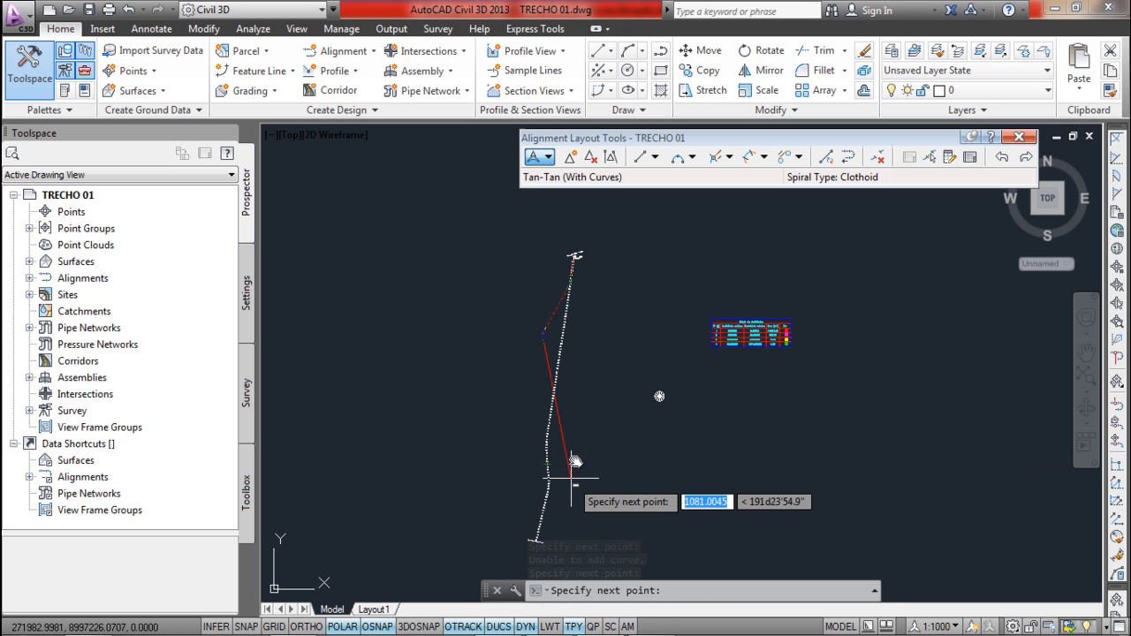
scroll(569, 351, up, 4)
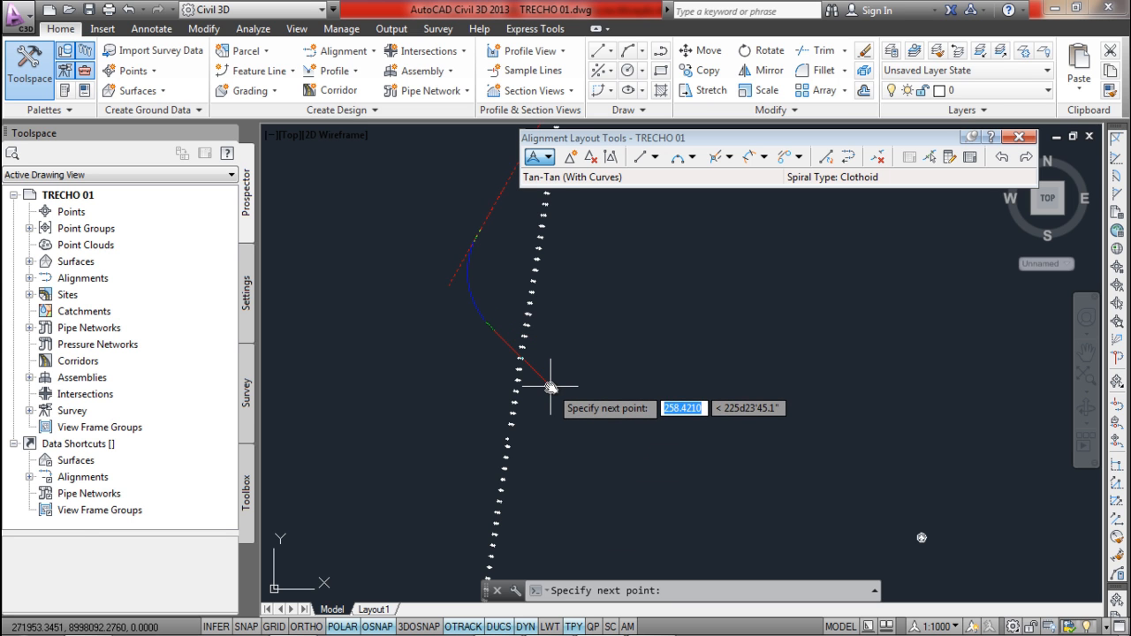
key(Escape)
scroll(538, 313, down, 2)
scroll(543, 318, up, 2)
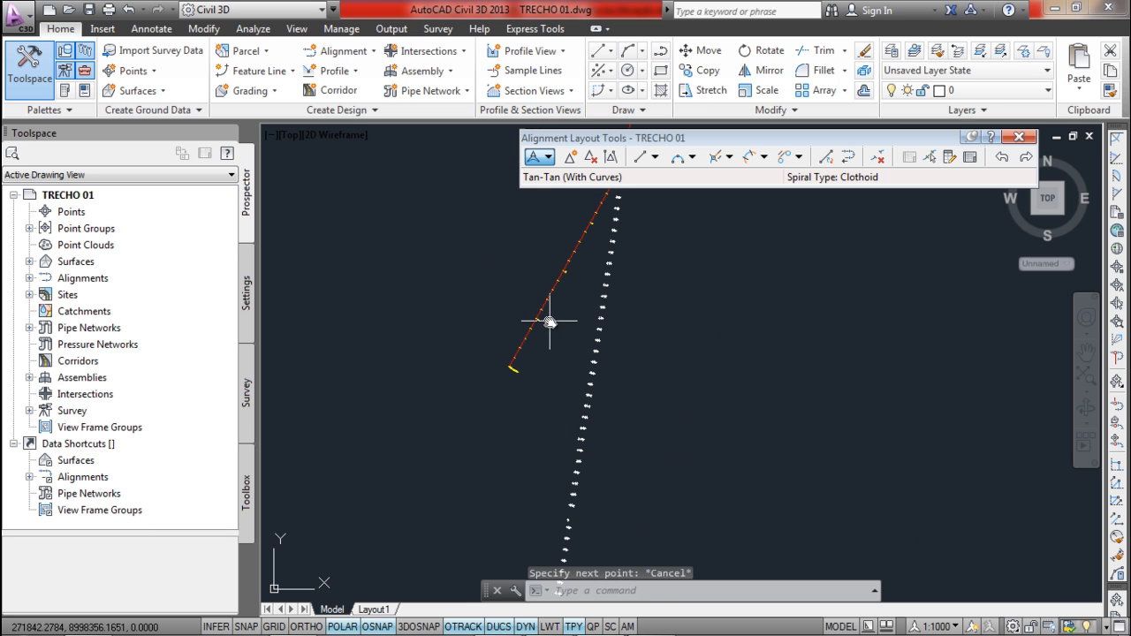
- Try to stretch the last tangent of the alignment onto the surveyed centerline points
scroll(533, 345, up, 4)
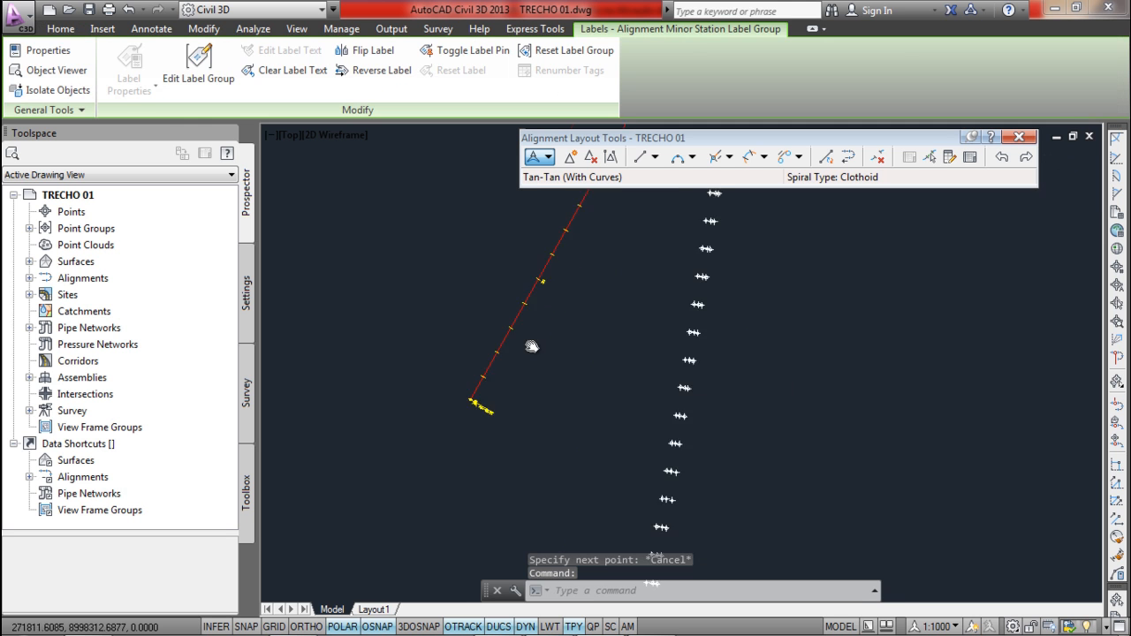
key(Escape)
click(492, 272)
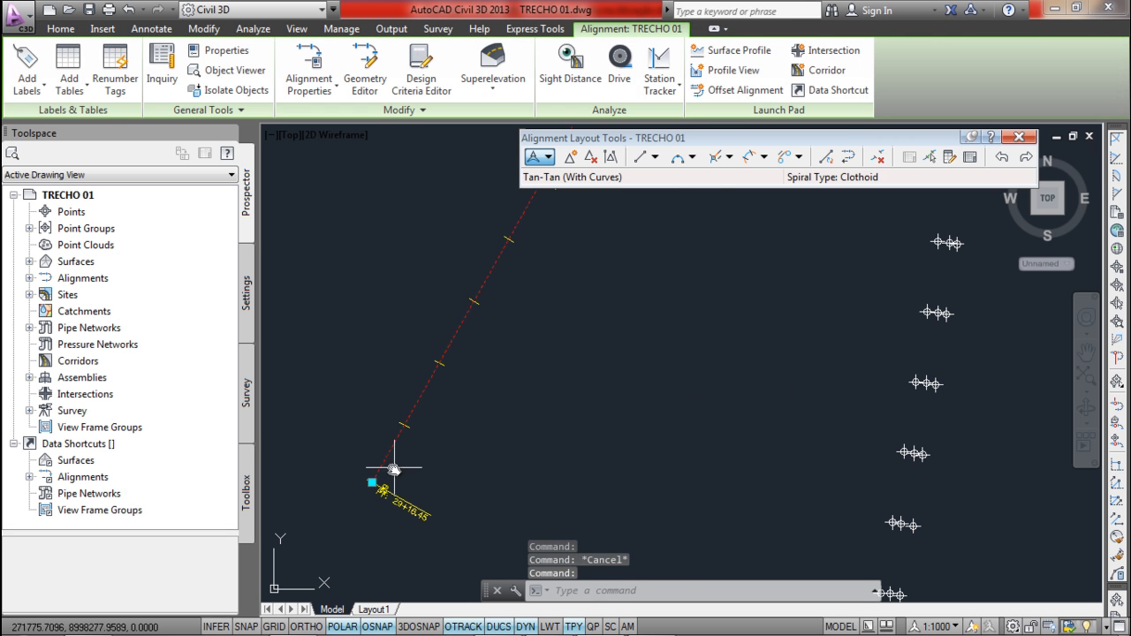
scroll(795, 433, up, 5)
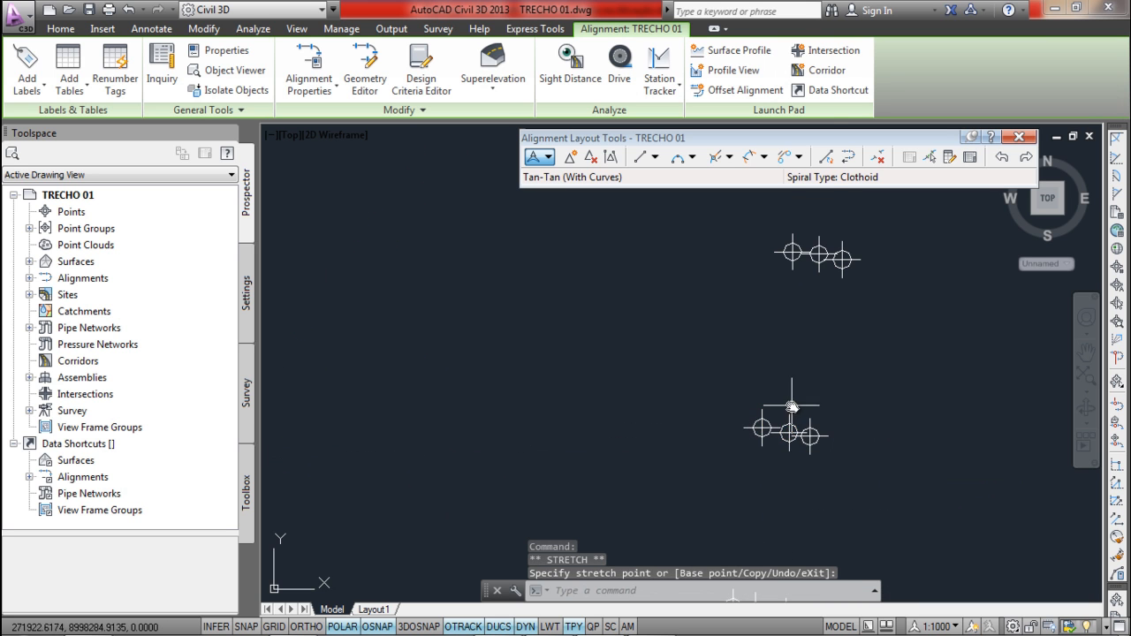
click(760, 320)
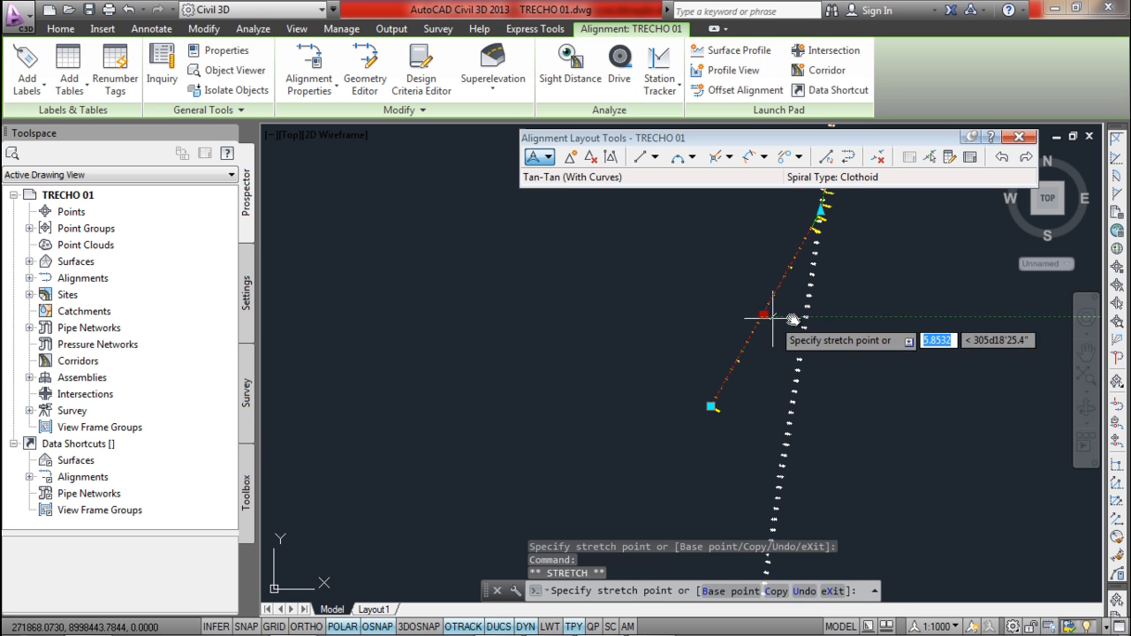
scroll(769, 390, up, 2)
key(Escape)
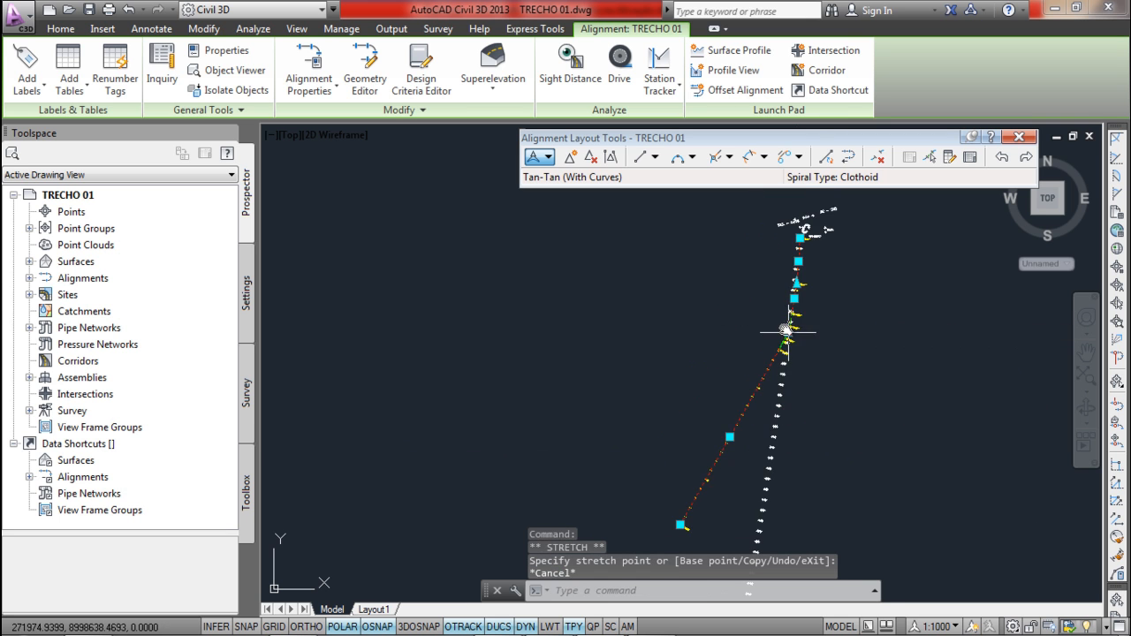
- Erase the misplaced TRECHO 01 alignment from the drawing
key(Escape)
key(Escape)
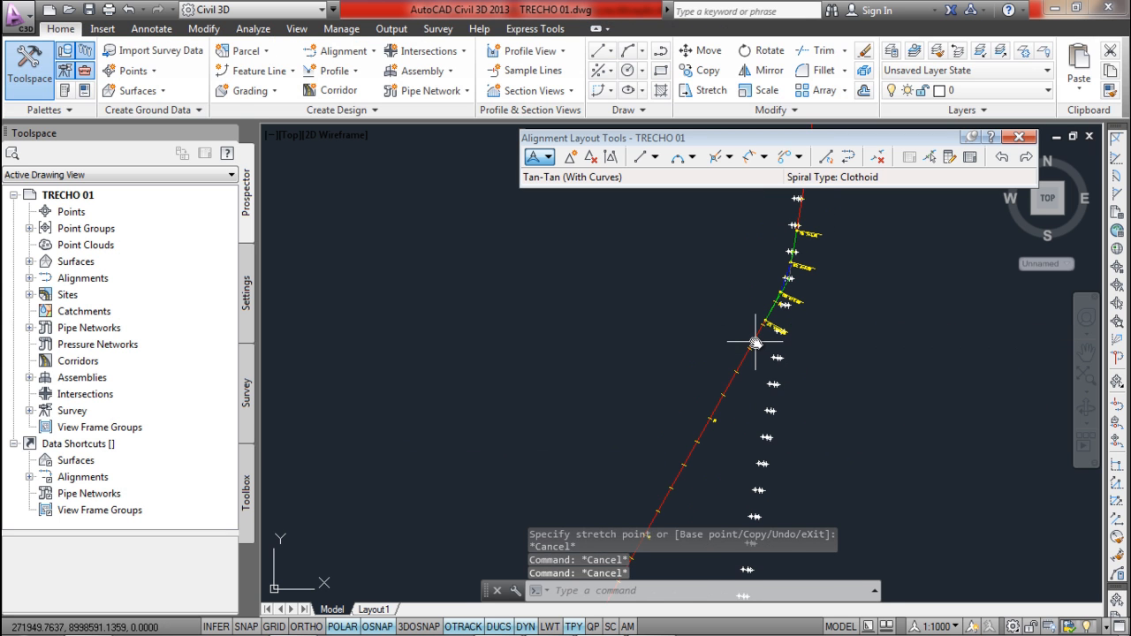
click(756, 343)
key(Delete)
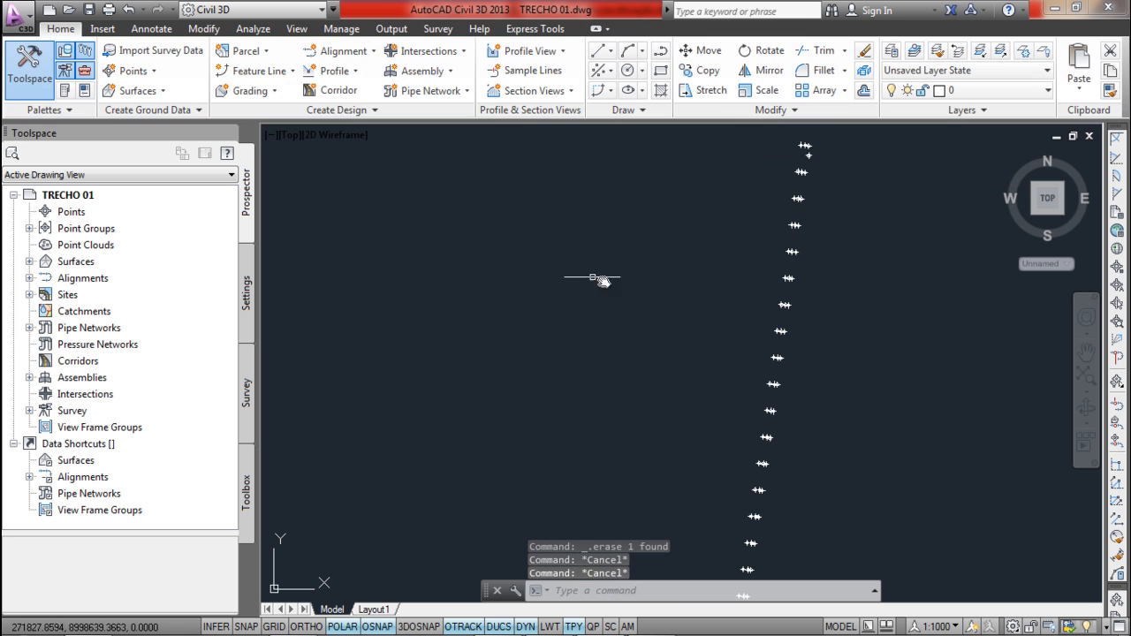
- Start a new TRECHO 01 centerline alignment layout, choosing the ESTAQUEAMENTO alignment style and an alignment label set
click(328, 52)
click(340, 77)
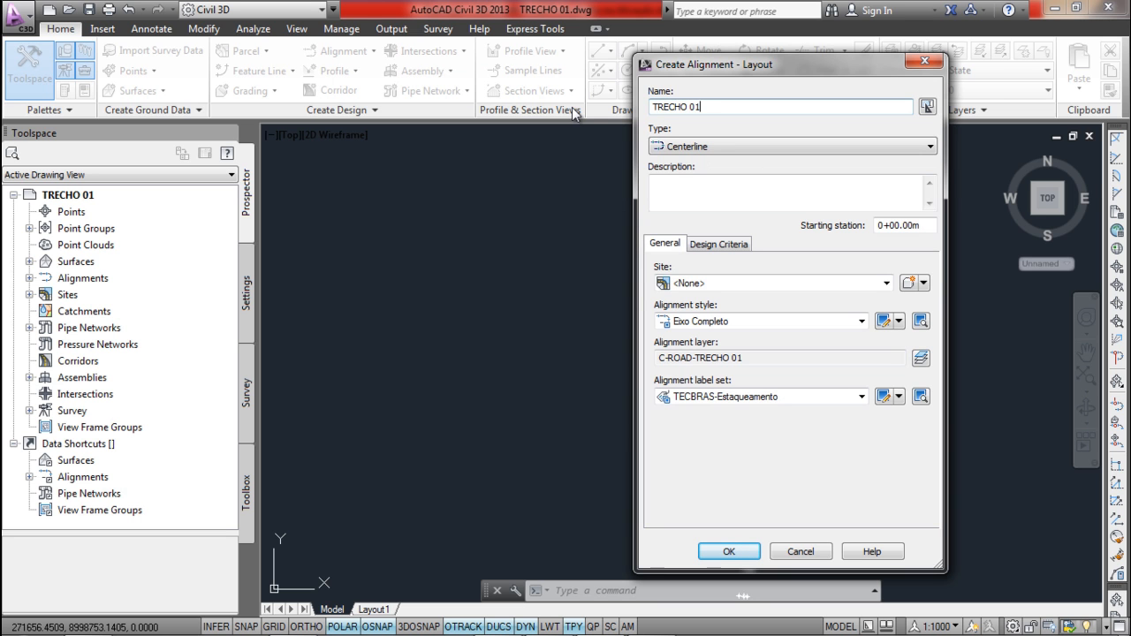
click(745, 320)
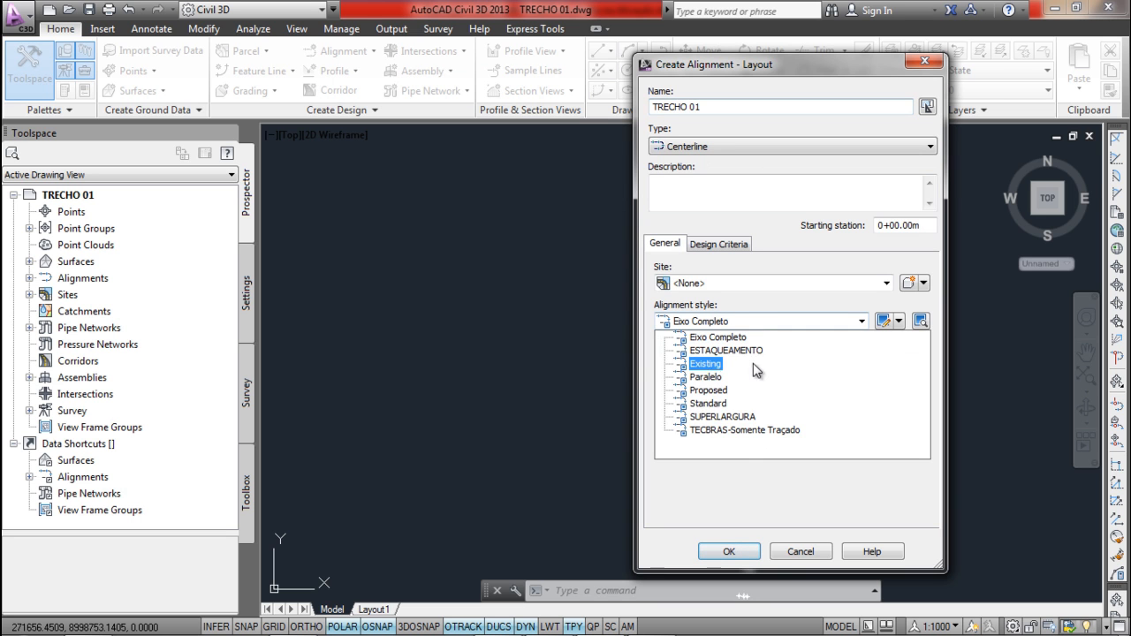
click(721, 350)
click(735, 398)
click(770, 510)
- Use criteria-based design with AASHTO 2001 eMax 8% minimum radius, 60 km/h starting speed and Planar Roadway attainment, and accept the alignment settings
click(734, 243)
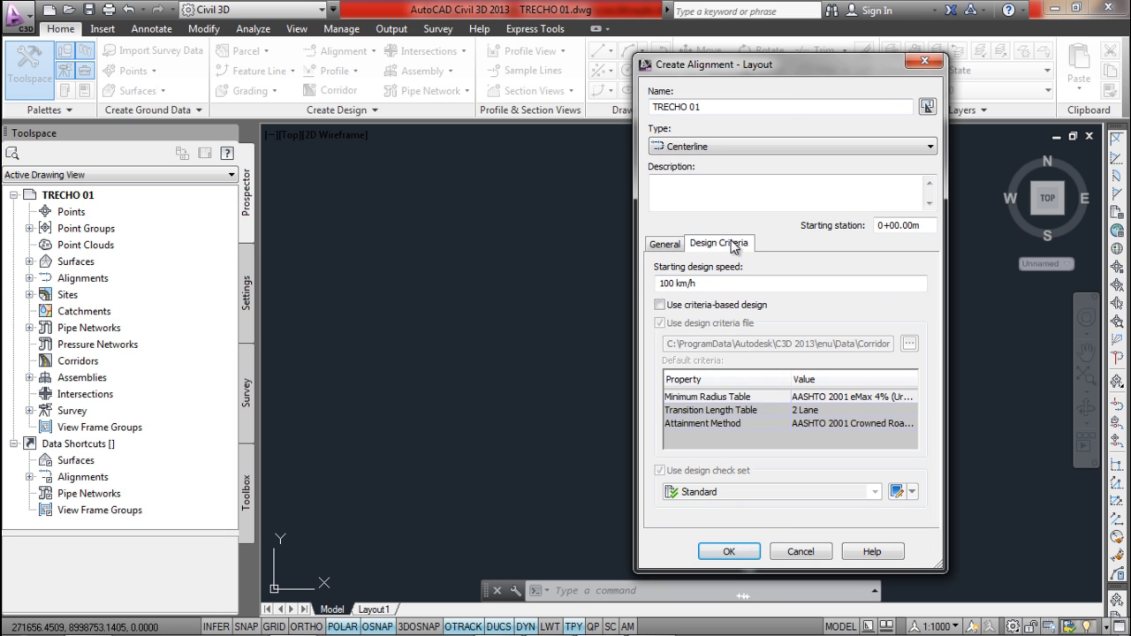
click(684, 304)
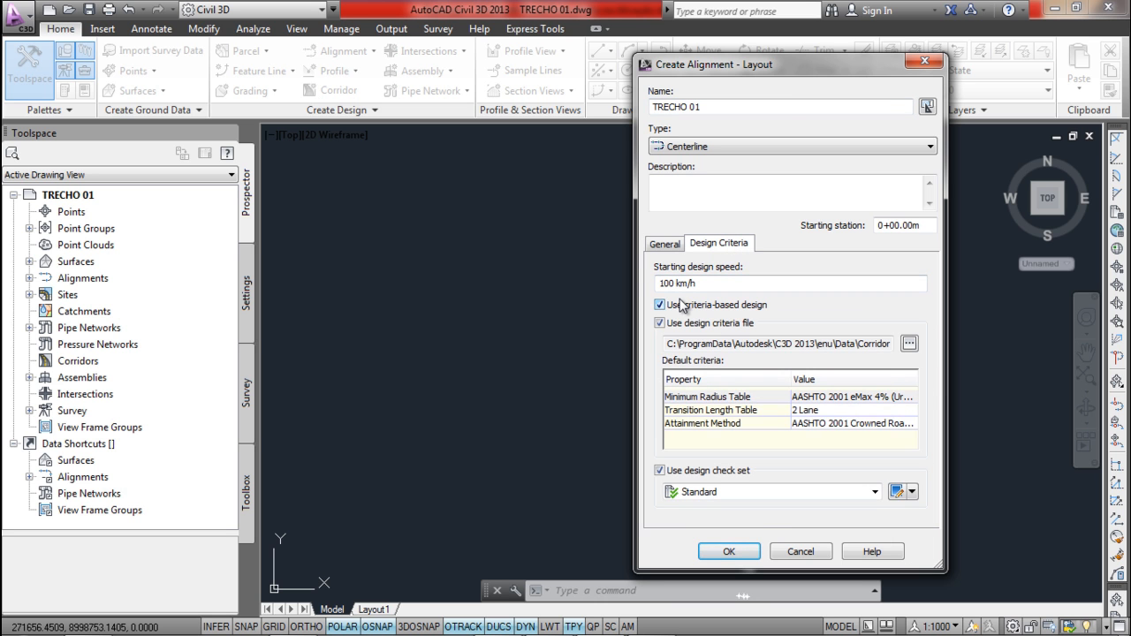
click(910, 399)
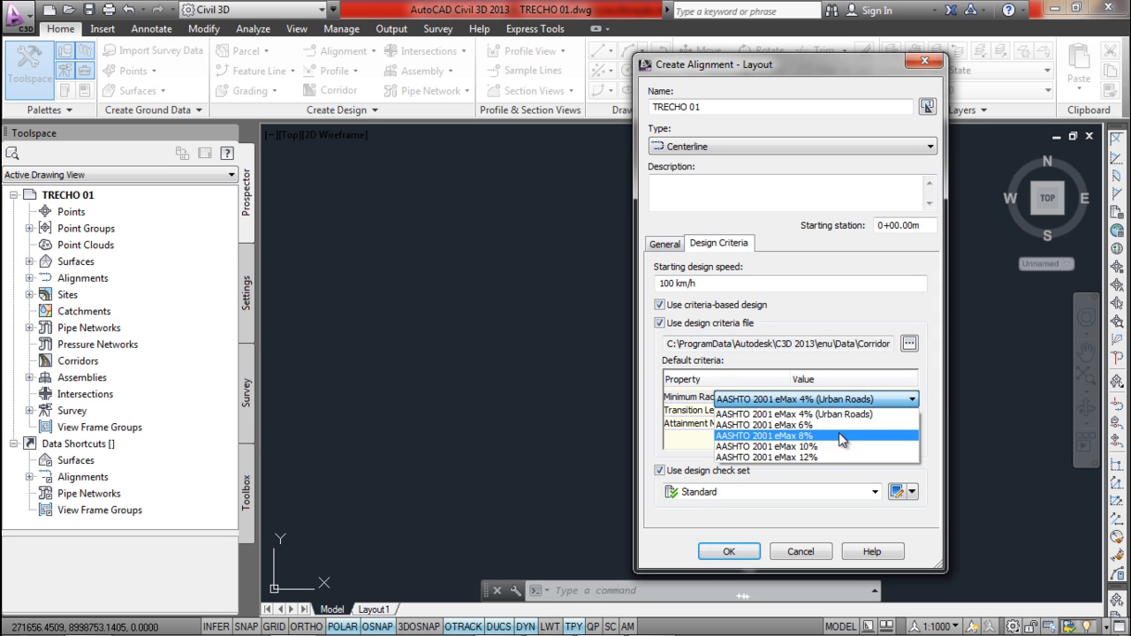
click(813, 436)
click(736, 282)
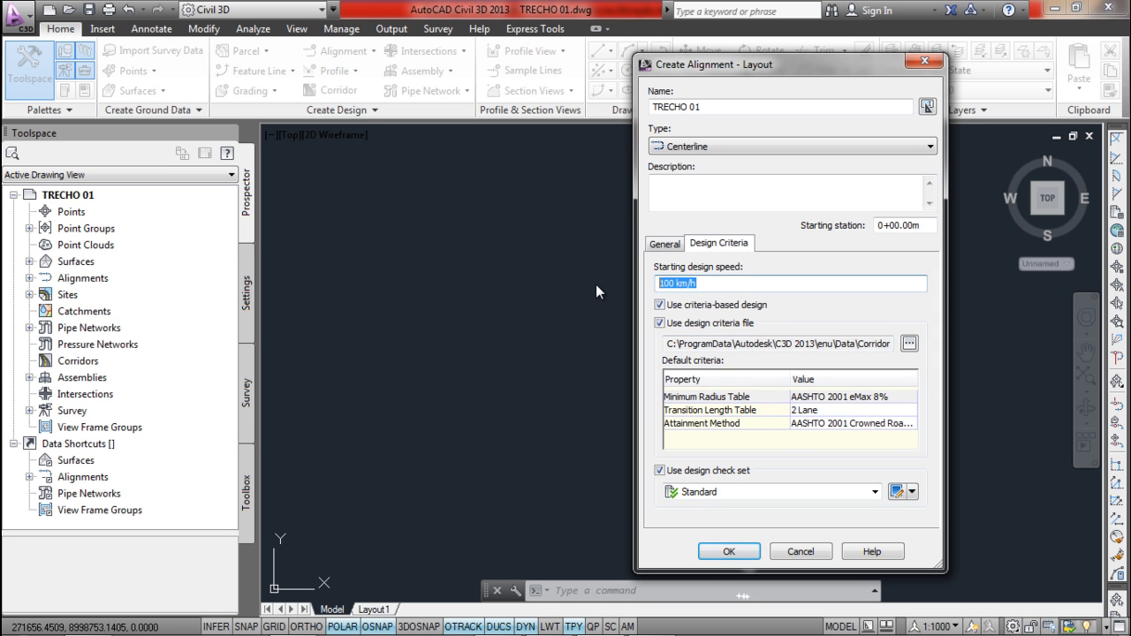
text(60)
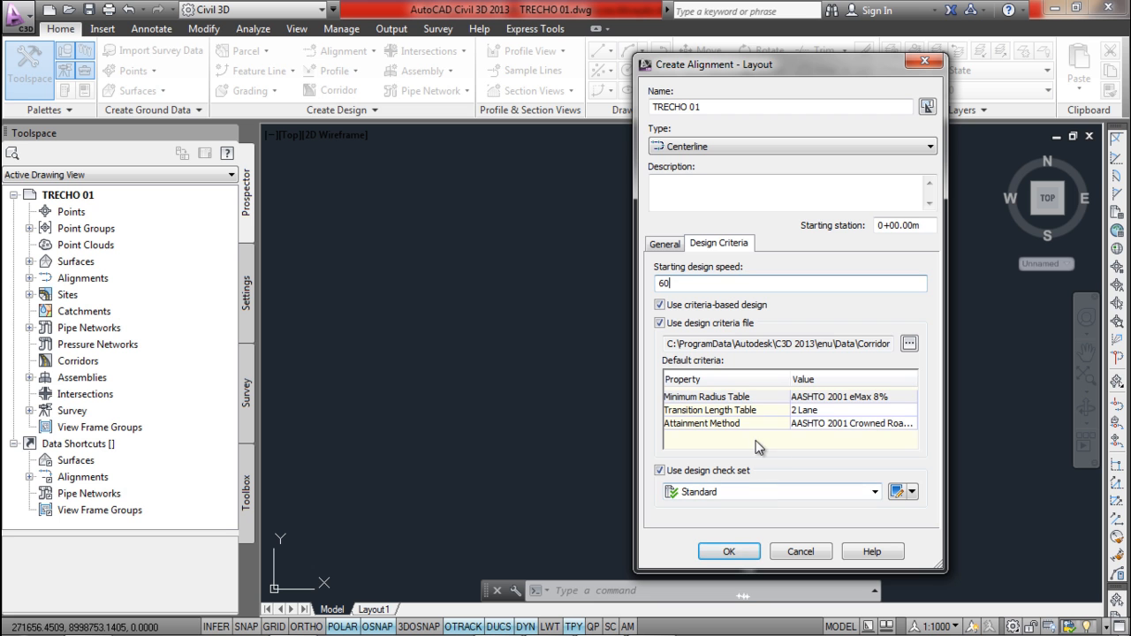
click(862, 422)
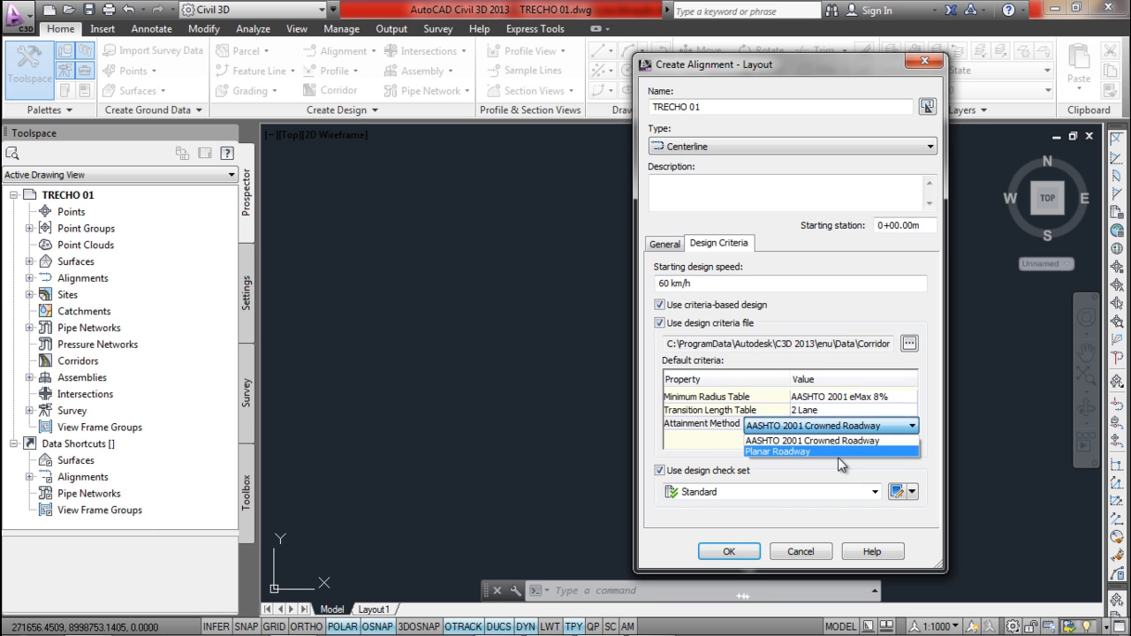
click(837, 454)
click(729, 552)
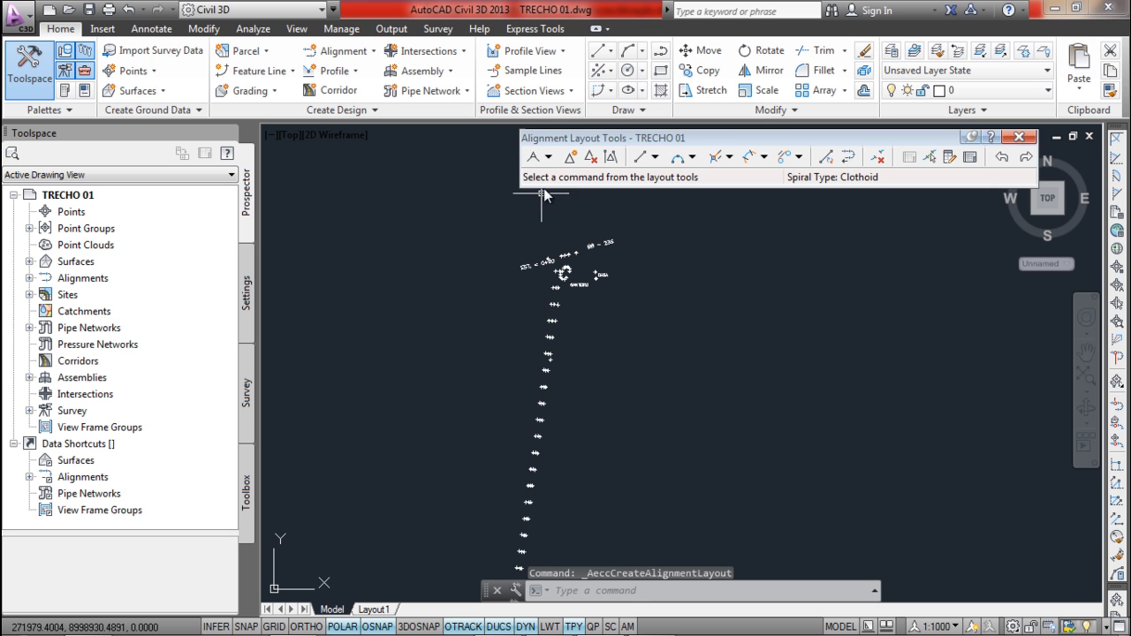
- Lay out tangents with curves from the road's northern end beside CANTEIRO, placing the first three vertices on centerline survey points
click(548, 156)
click(583, 189)
scroll(545, 296, up, 3)
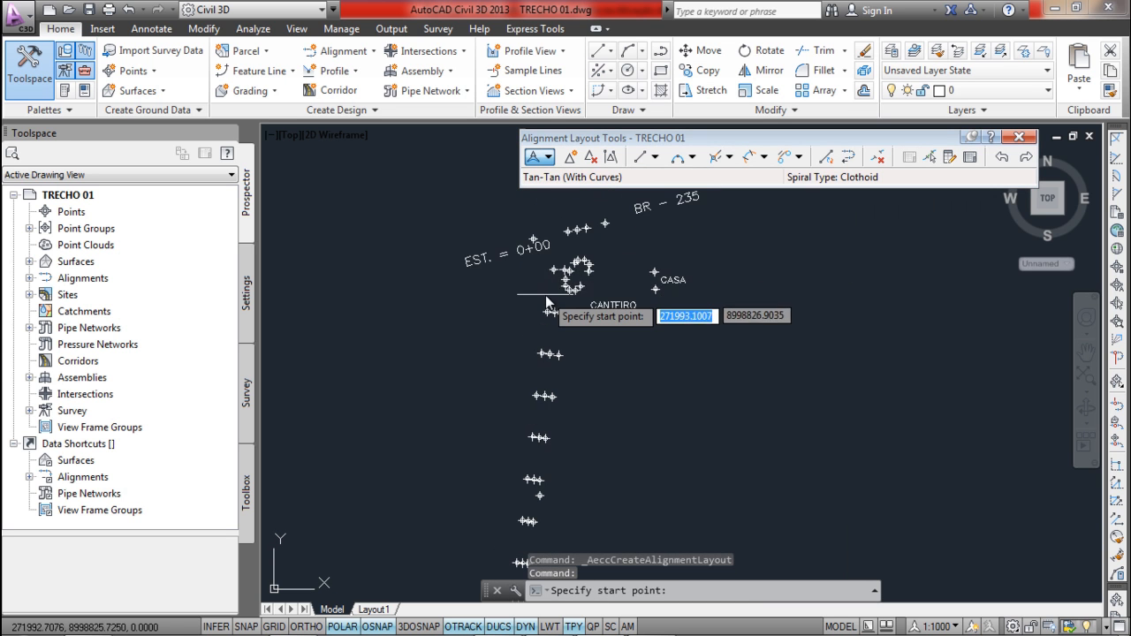
scroll(546, 299, up, 2)
click(574, 266)
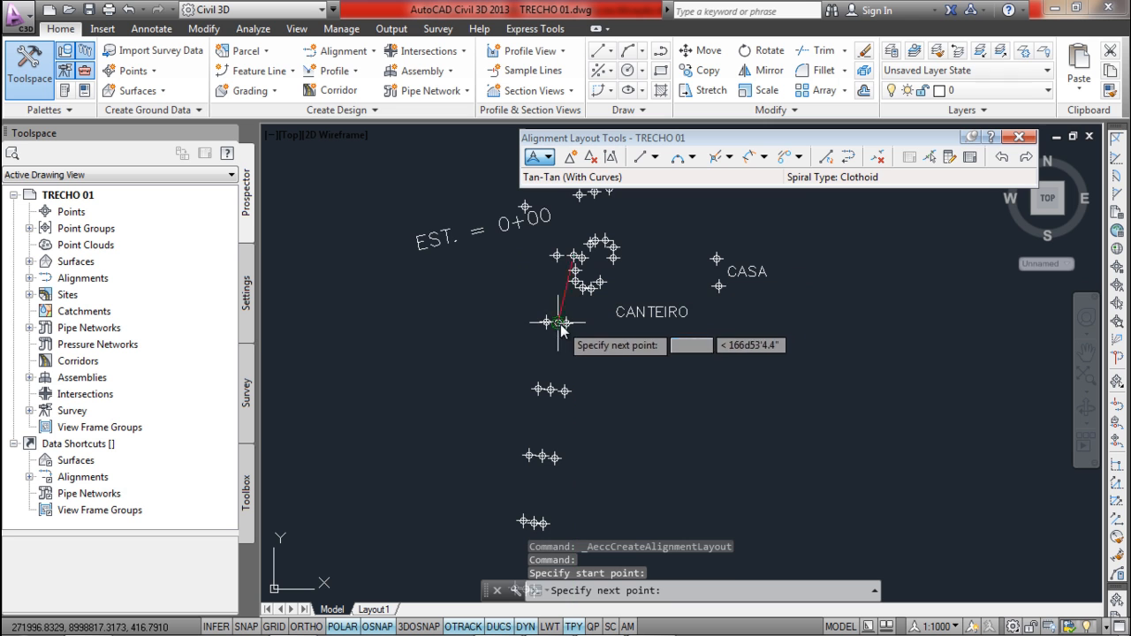
click(560, 324)
scroll(530, 447, down, 3)
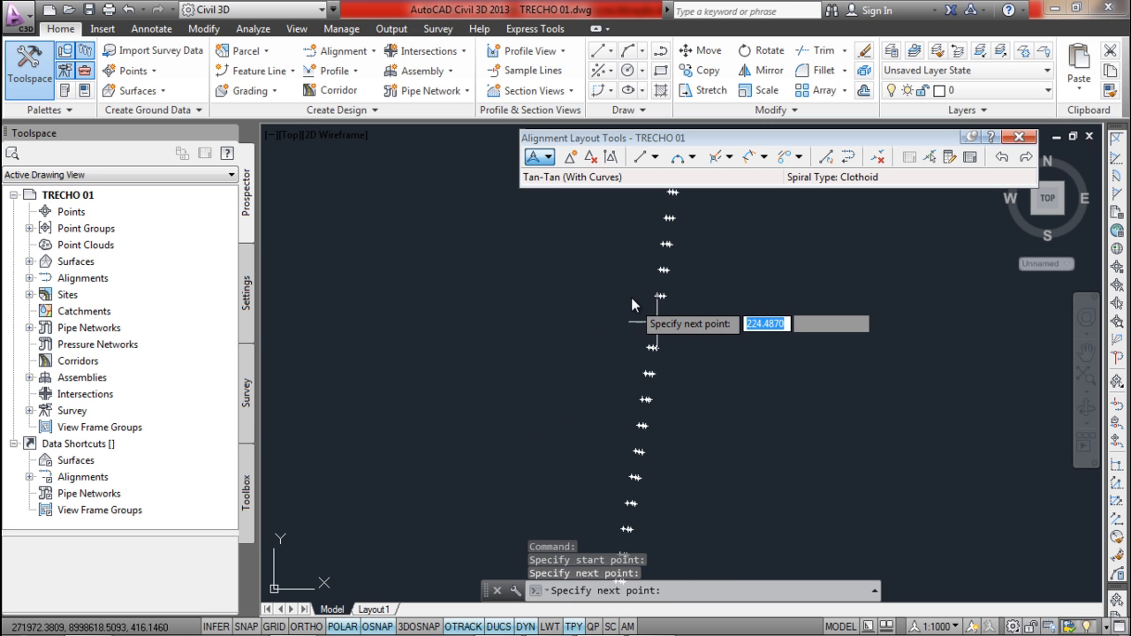
scroll(619, 455, up, 4)
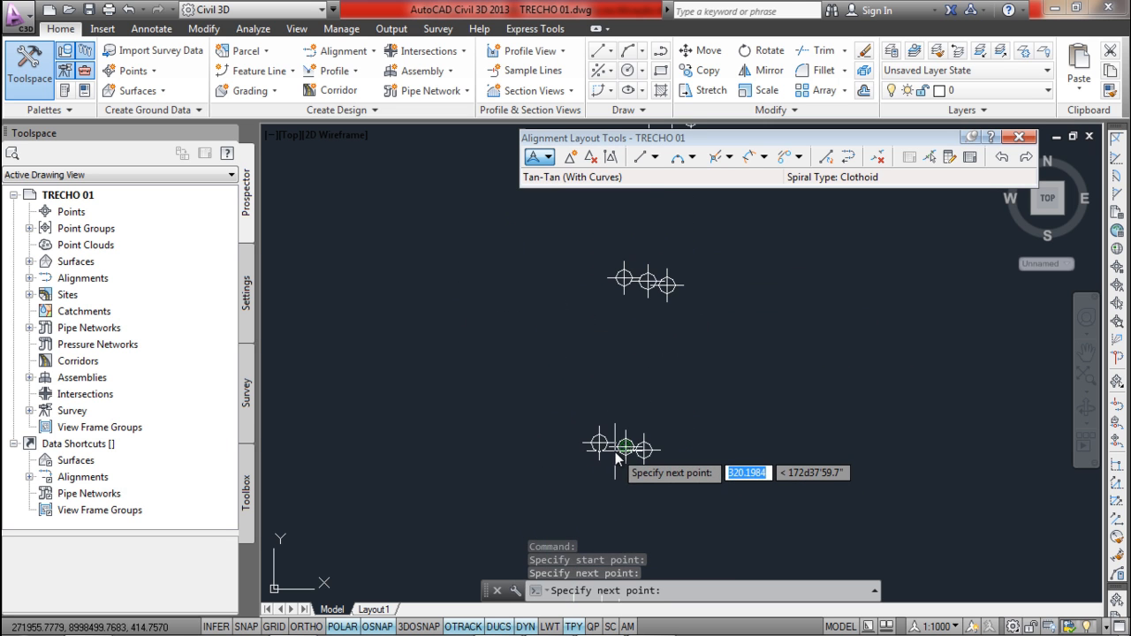
click(626, 449)
- Continue the tangents southward along the surveyed centerline, adding vertices up to the offset survey point at the first bend
scroll(623, 446, down, 3)
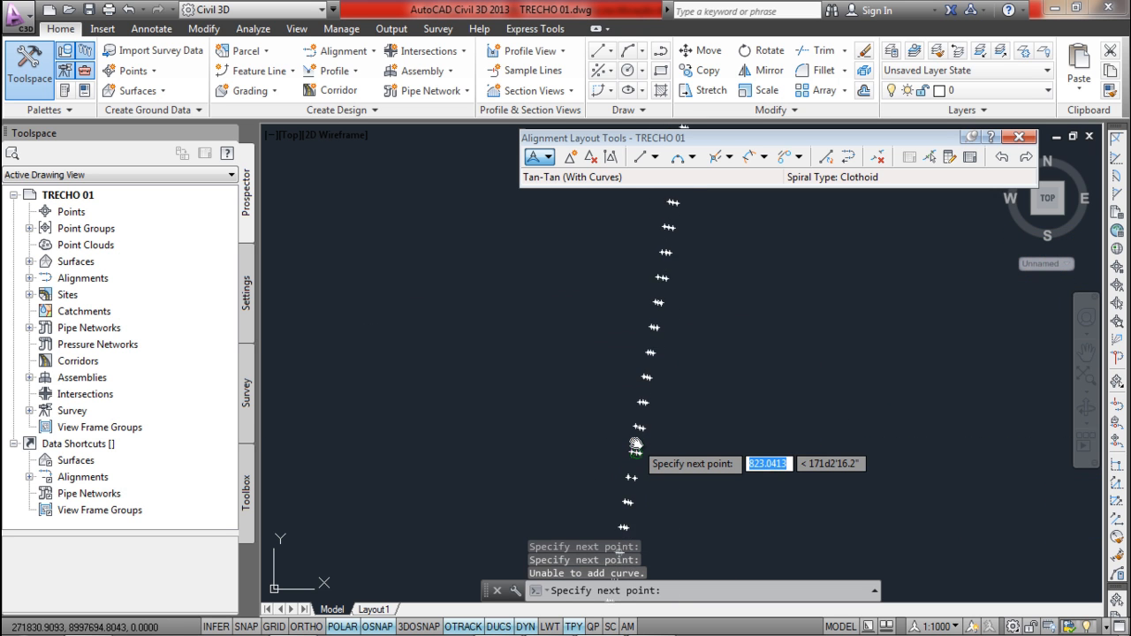
scroll(640, 405, up, 4)
scroll(646, 362, down, 4)
click(645, 380)
middle_drag(631, 408, 635, 357)
middle_drag(623, 505, 640, 368)
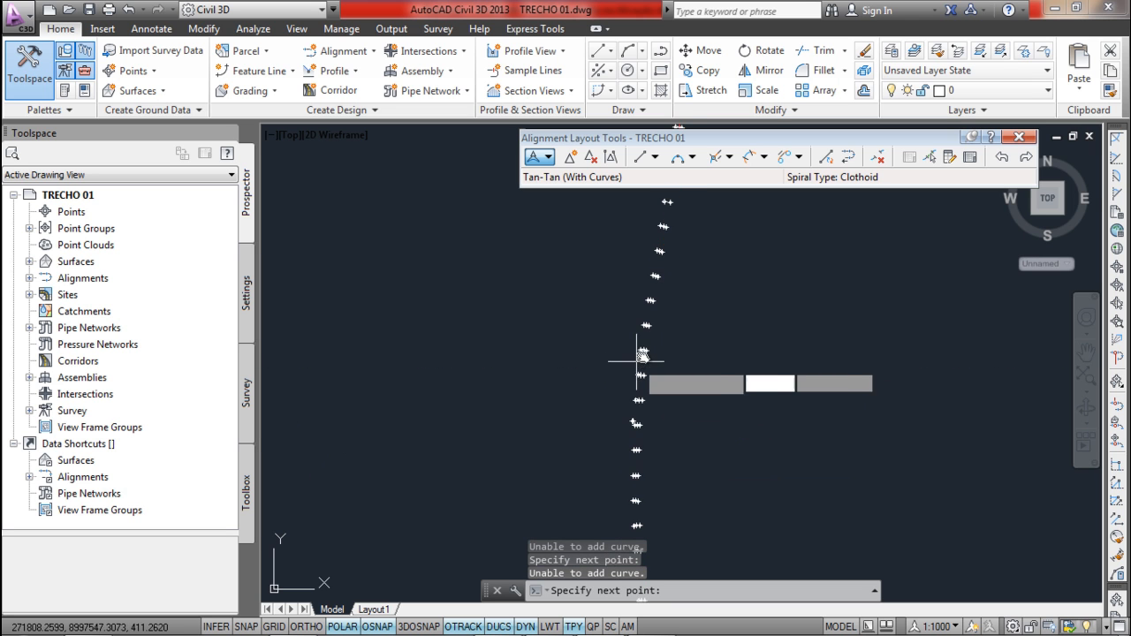
scroll(643, 354, up, 6)
scroll(615, 385, down, 2)
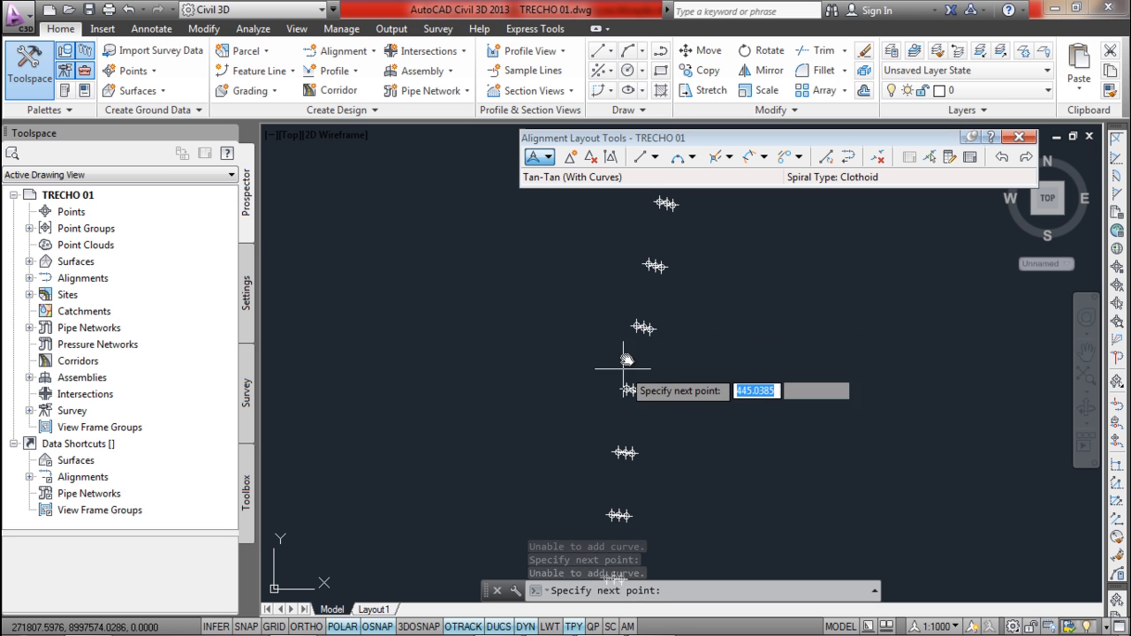
click(655, 265)
middle_drag(639, 467, 654, 337)
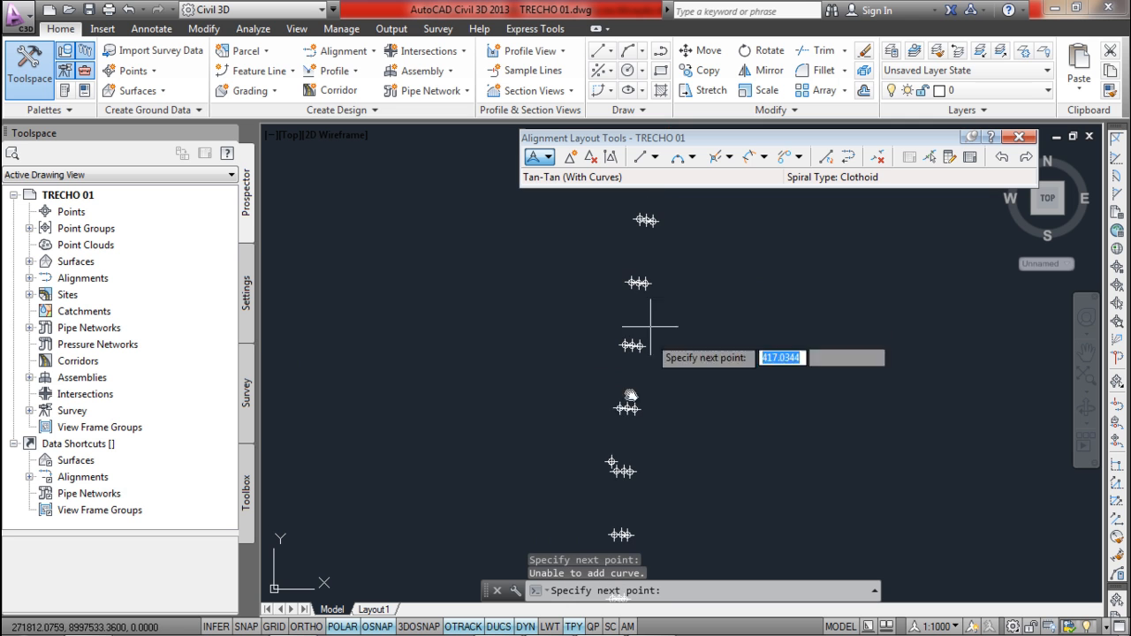
click(612, 462)
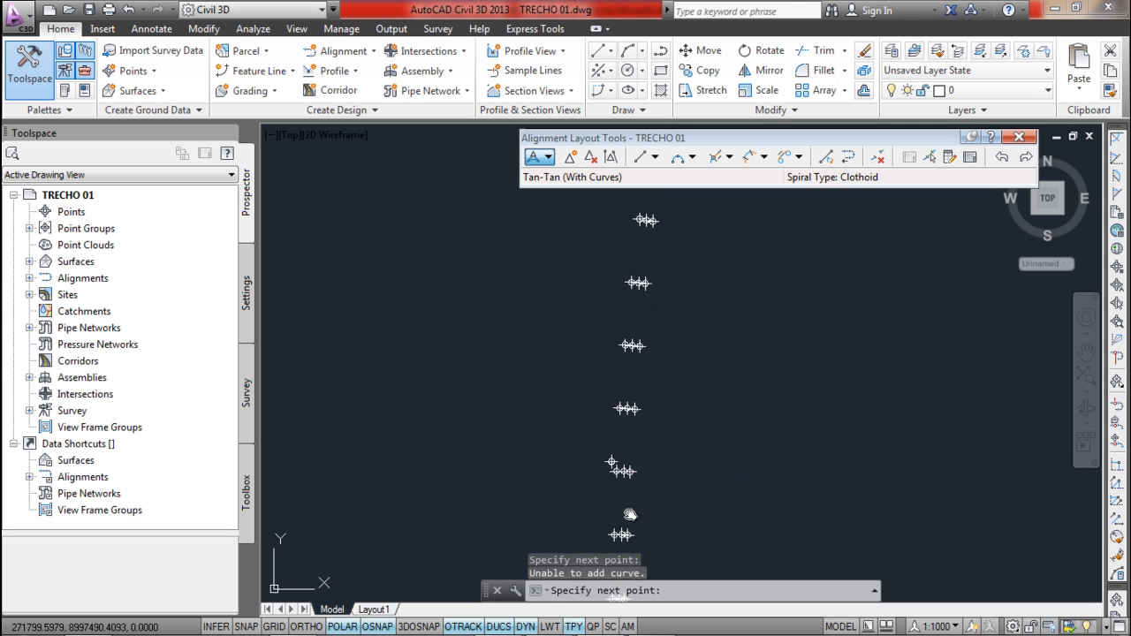
- Extend the tangents from the first bend to the second bend, placing a vertex near the offset survey point there
middle_drag(666, 509, 690, 365)
scroll(689, 389, down, 2)
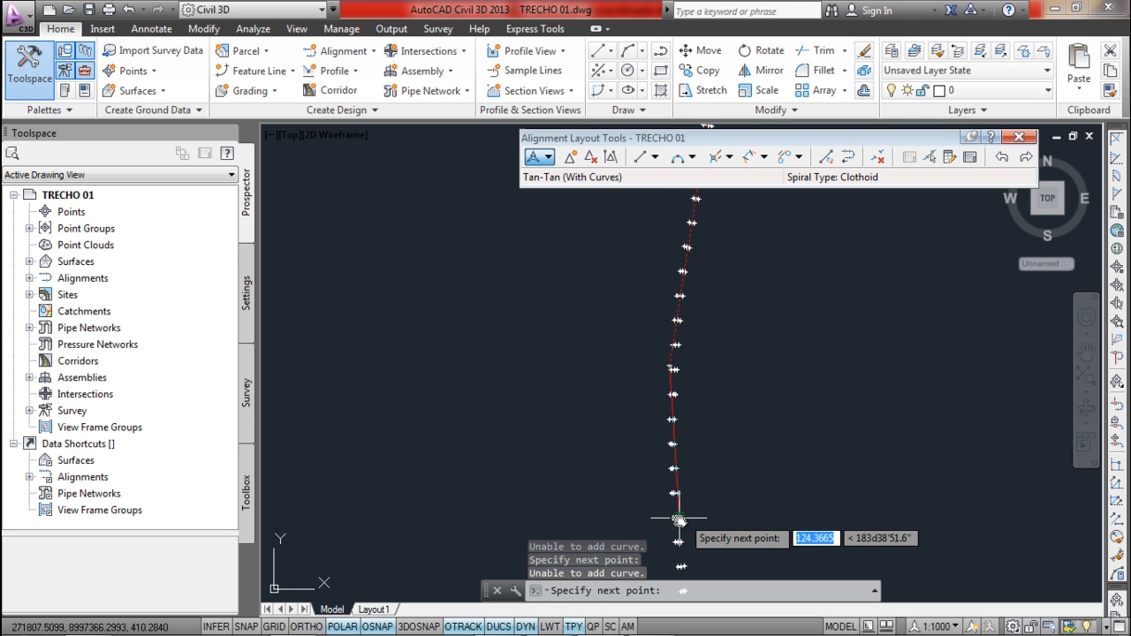
scroll(673, 530, up, 2)
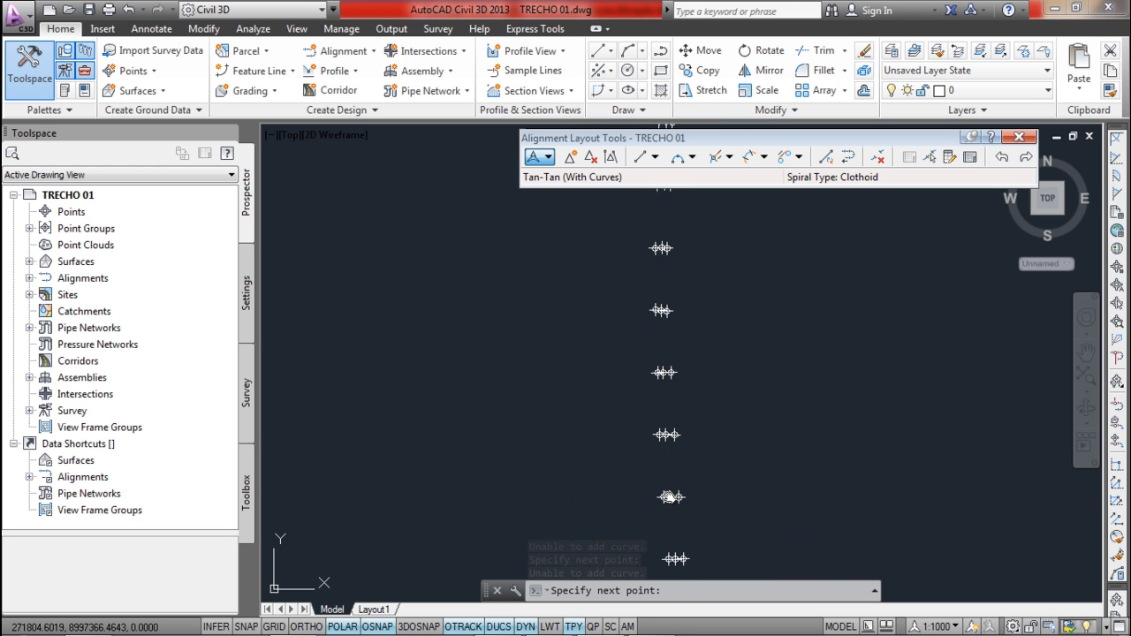
scroll(670, 497, down, 5)
middle_drag(669, 497, 622, 256)
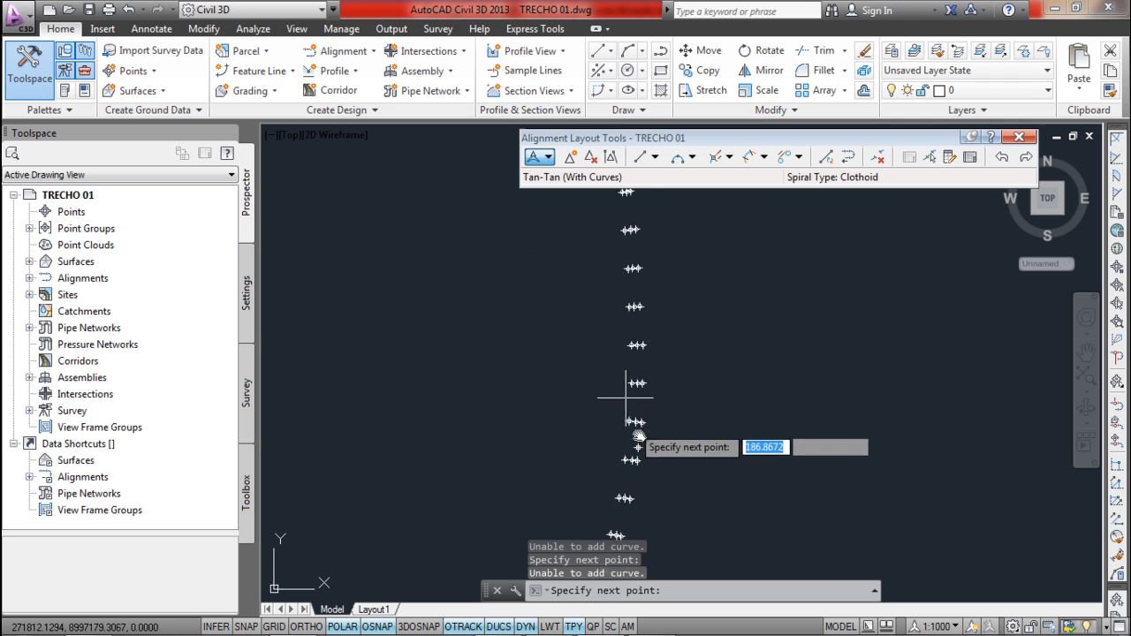
scroll(633, 453, up, 3)
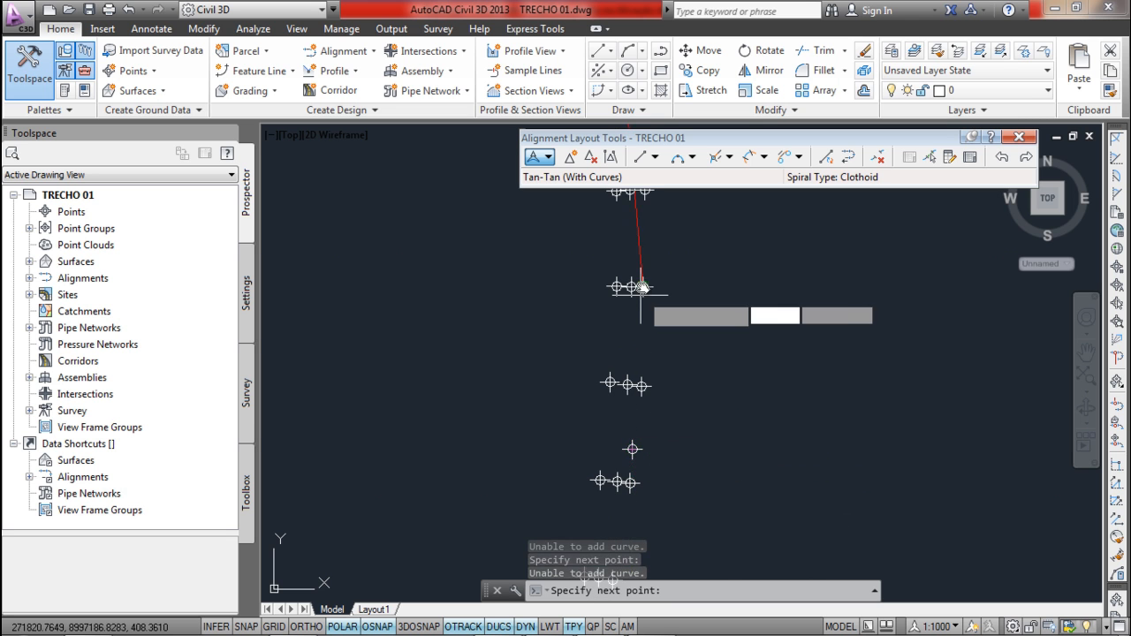
scroll(637, 225, down, 2)
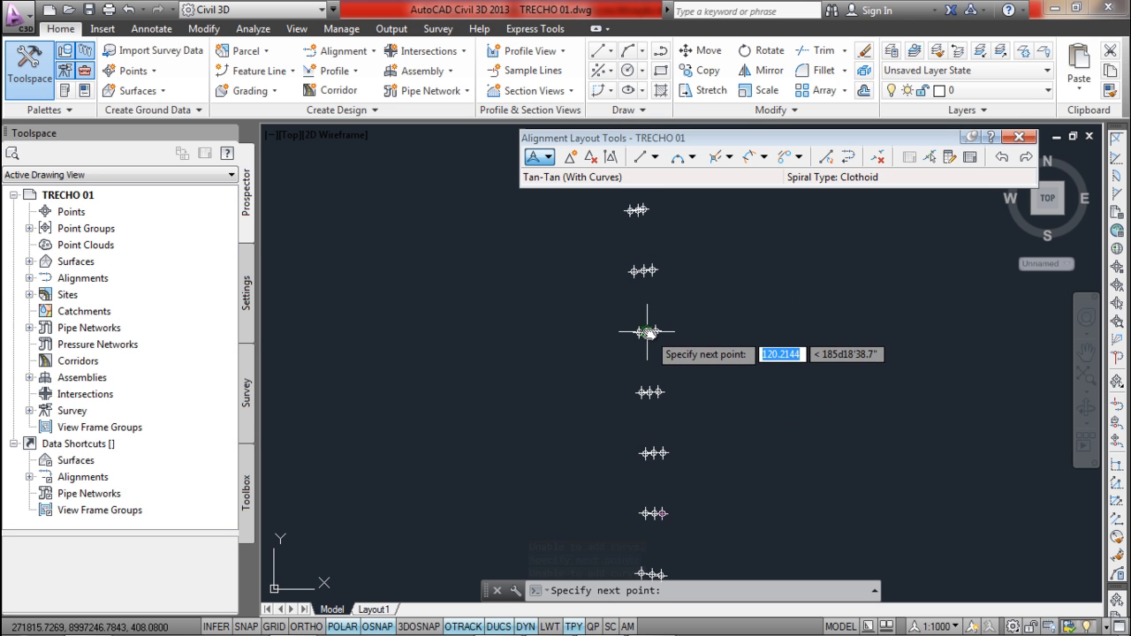
middle_drag(665, 489, 690, 264)
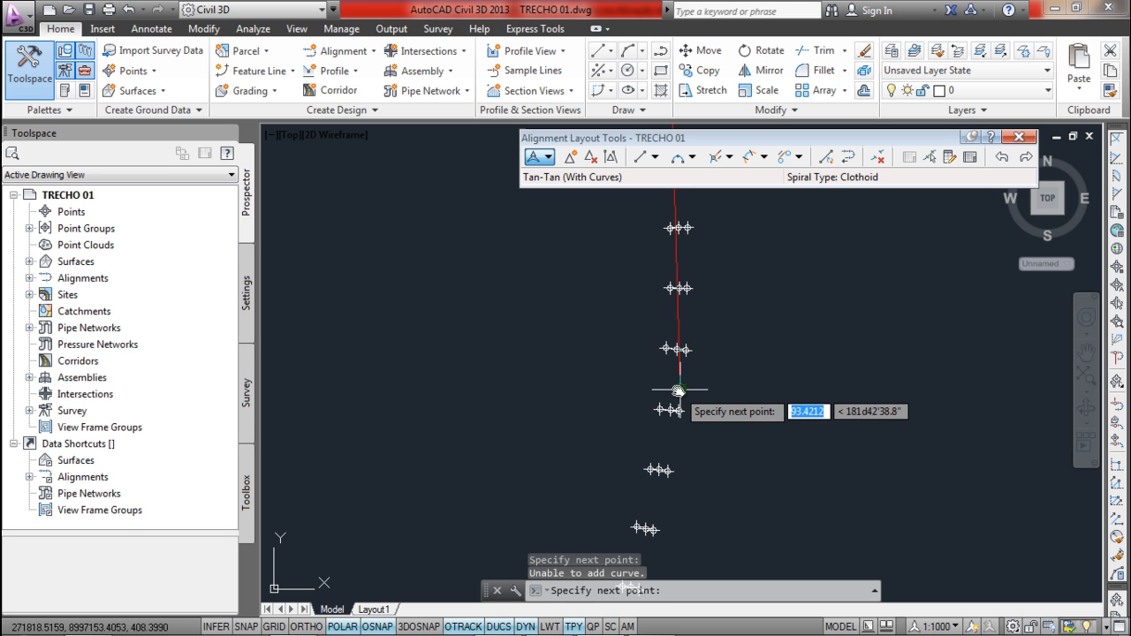
click(656, 451)
- Run the last tangent to the southern end of the survey points and end the alignment layout
scroll(728, 330, down, 3)
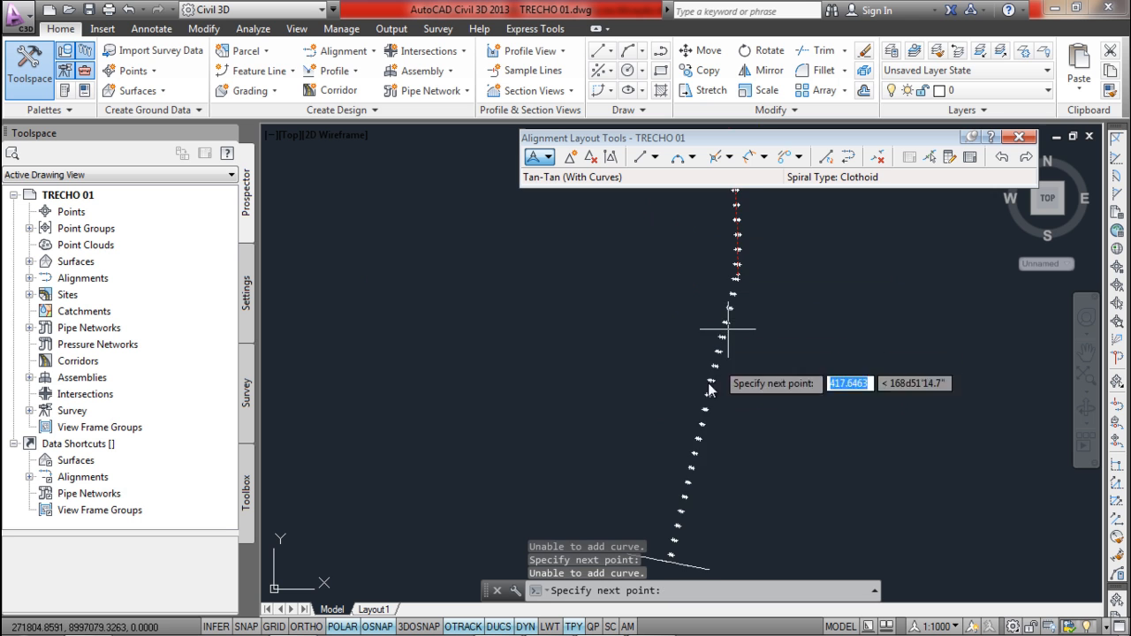
scroll(710, 389, up, 4)
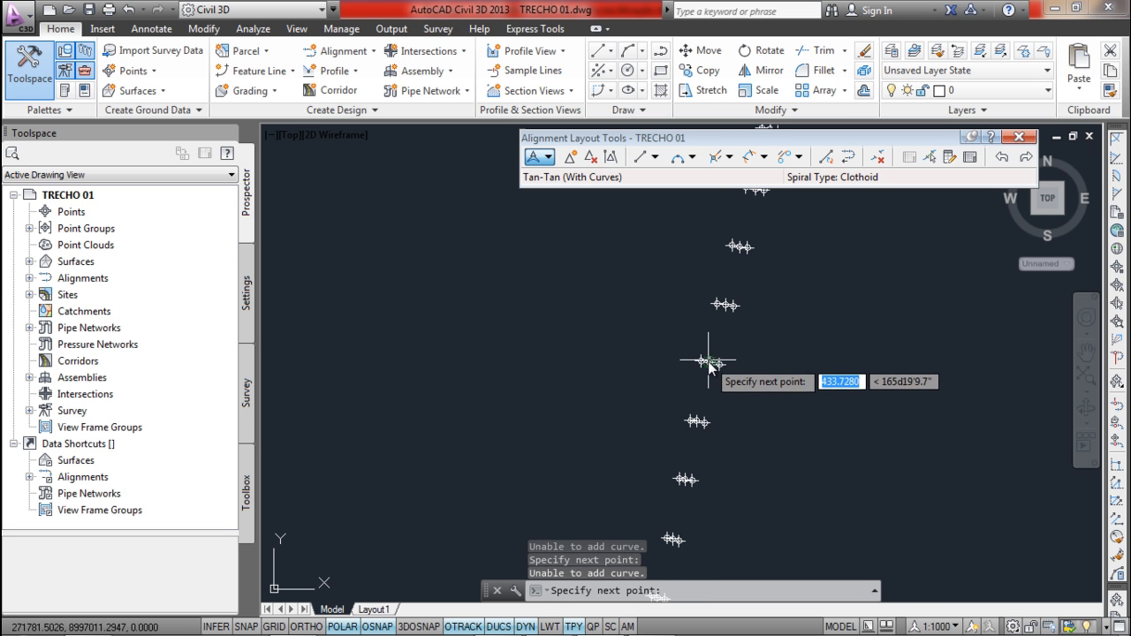
scroll(681, 480, down, 4)
scroll(654, 488, up, 5)
click(655, 487)
key(Return)
- Inspect how closely the new alignment follows the centerline survey points from the southern end northward
scroll(709, 386, down, 6)
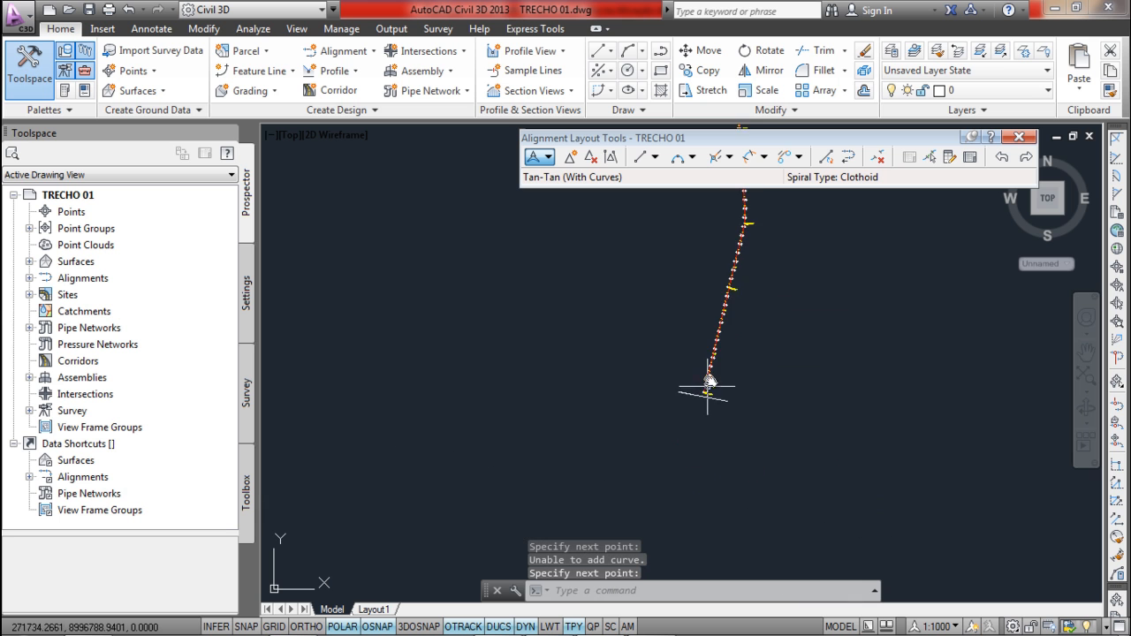
middle_drag(747, 352, 744, 367)
scroll(725, 309, up, 7)
mouse_move(699, 234)
middle_down()
mouse_move(726, 376)
mouse_move(666, 295)
mouse_move(712, 313)
mouse_move(741, 267)
mouse_move(742, 311)
mouse_move(756, 312)
mouse_move(660, 432)
mouse_move(654, 354)
middle_up()
scroll(725, 379, down, 6)
scroll(703, 400, up, 5)
scroll(720, 416, down, 5)
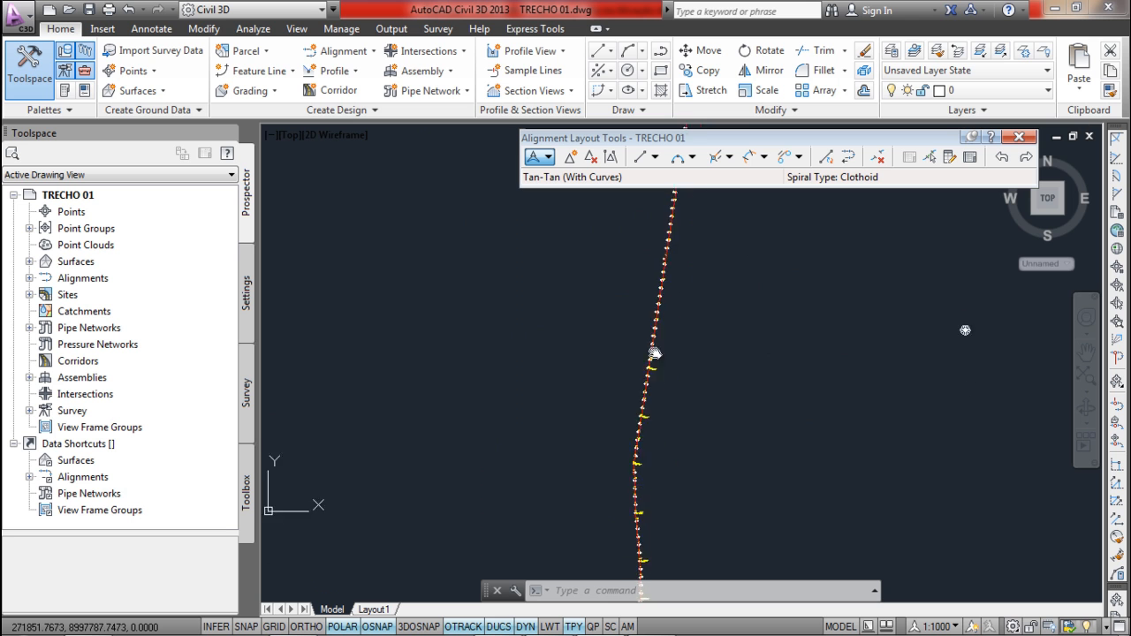
- Insert two PIs on the tangent just north of the PI at station 68+2.18, placing them at the surveyed centerline points
scroll(640, 431, up, 4)
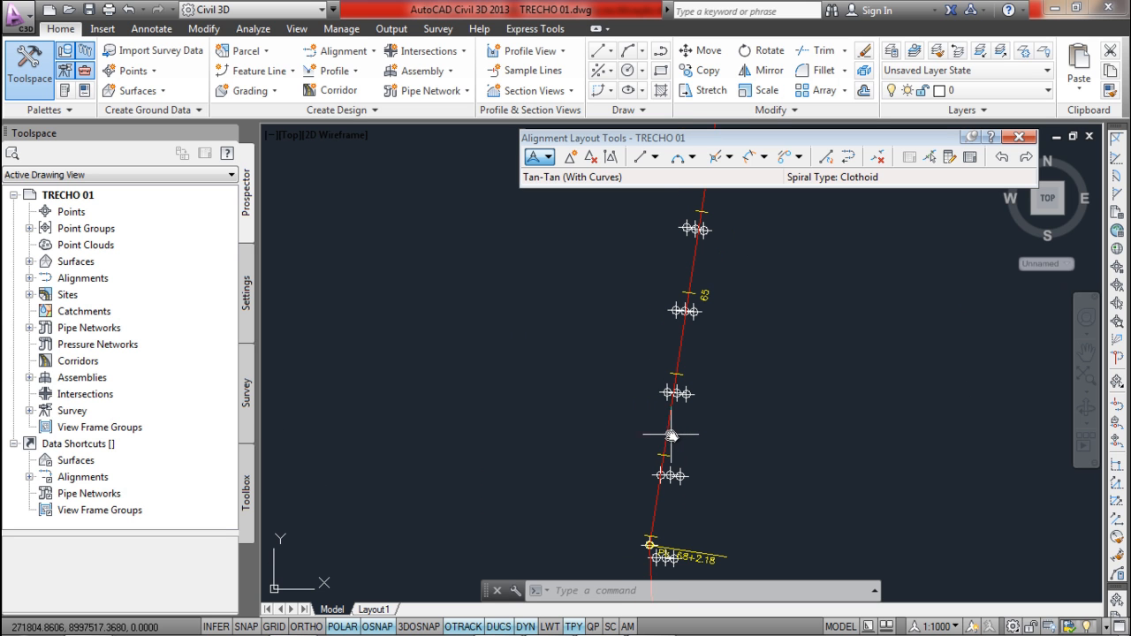
click(667, 413)
key(Escape)
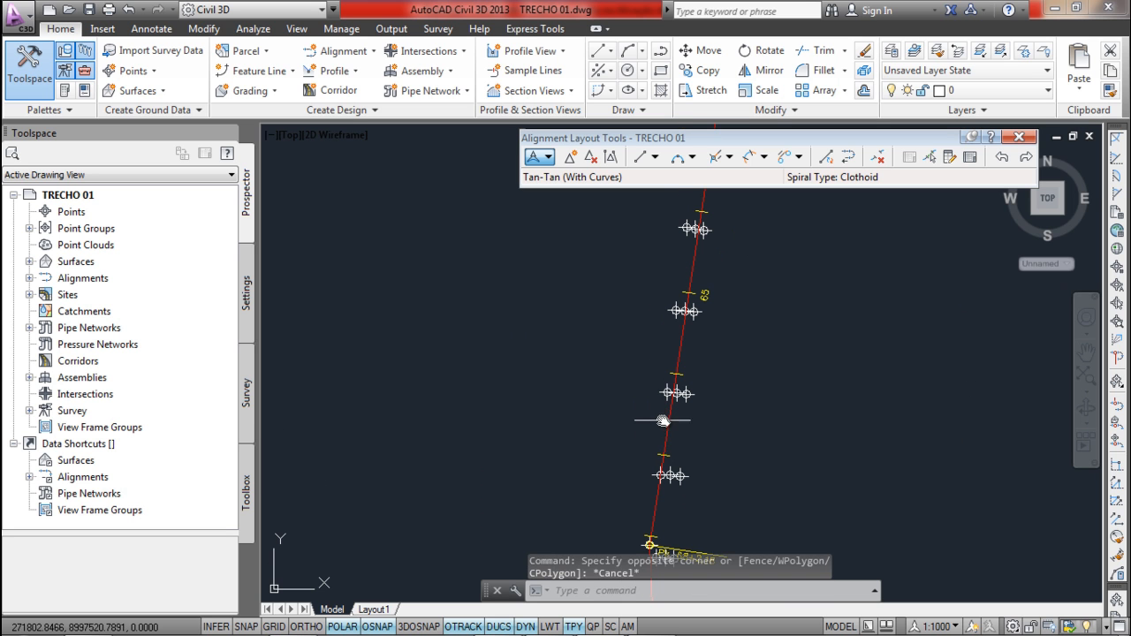
click(667, 416)
click(570, 157)
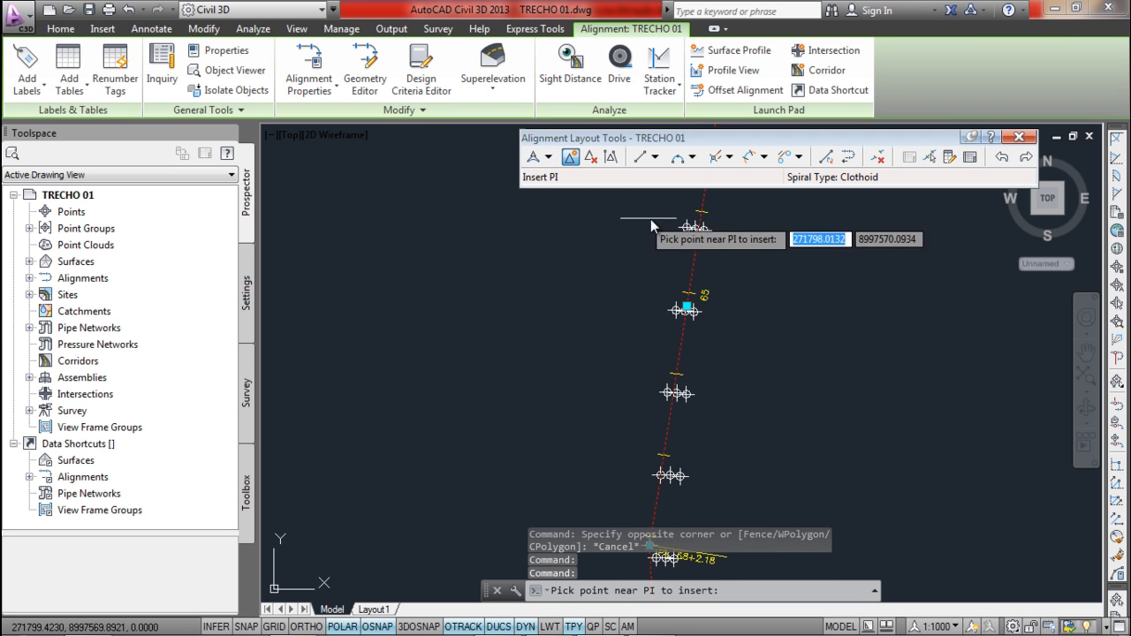
click(695, 229)
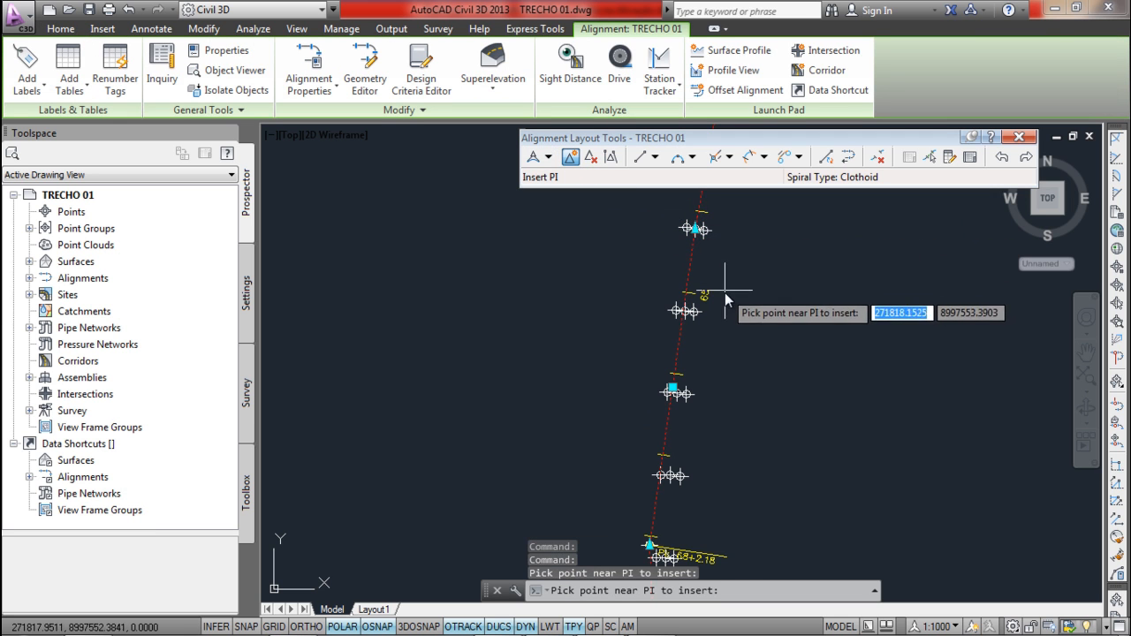
middle_drag(680, 477, 698, 340)
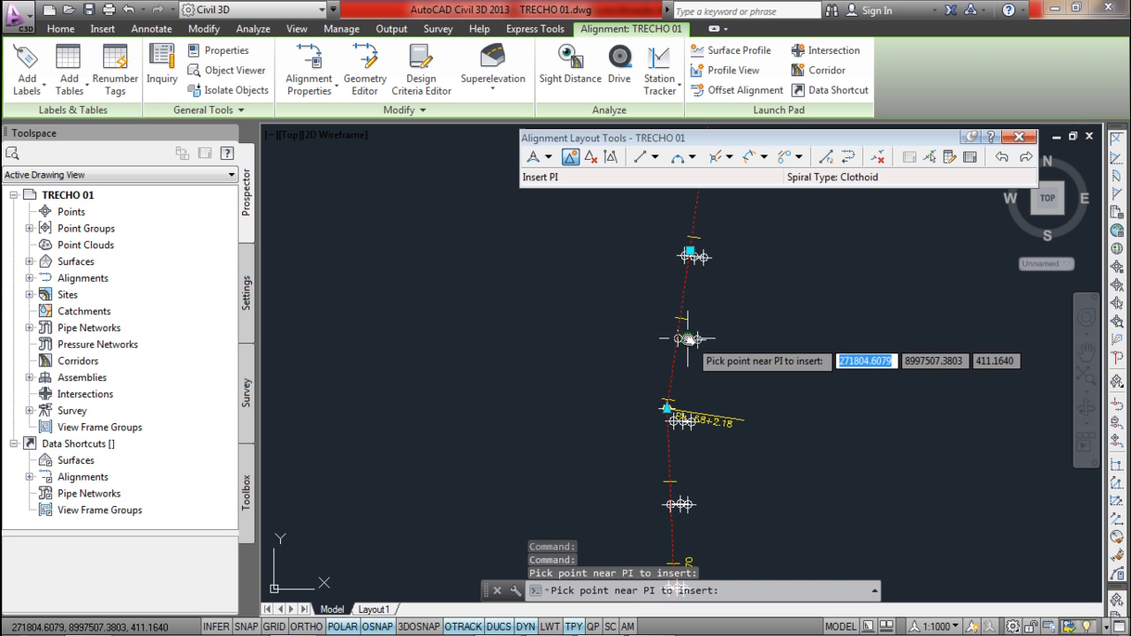
click(691, 357)
scroll(707, 380, down, 4)
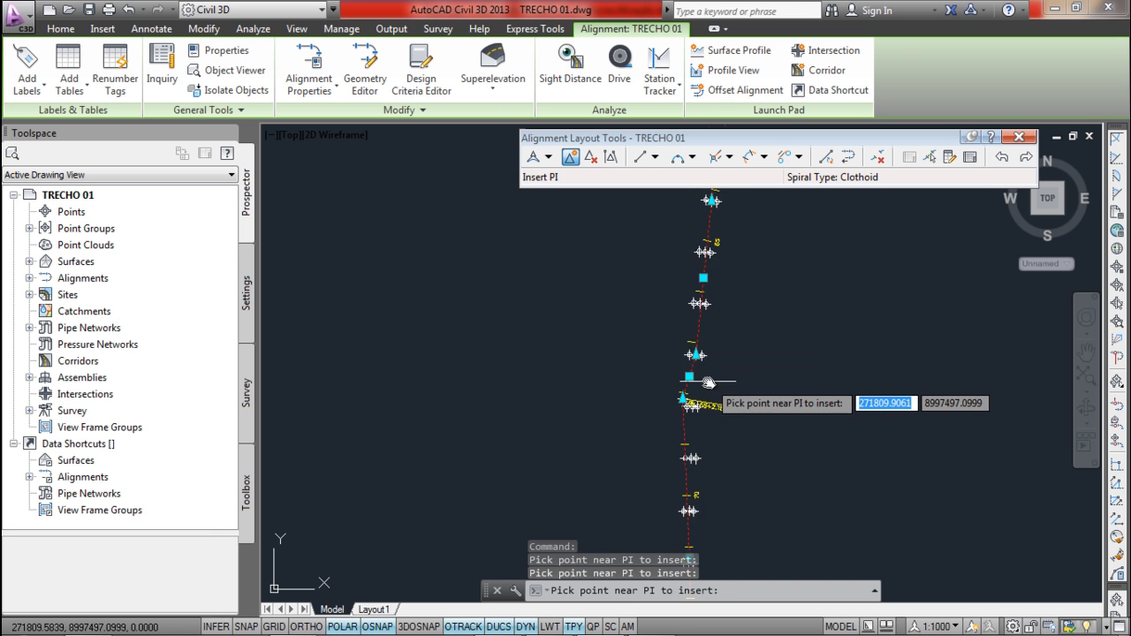
key(Escape)
key(Escape)
middle_drag(720, 303, 695, 505)
middle_drag(731, 265, 698, 514)
scroll(747, 415, down, 2)
mouse_move(757, 328)
middle_down()
mouse_move(757, 404)
mouse_move(763, 262)
middle_up()
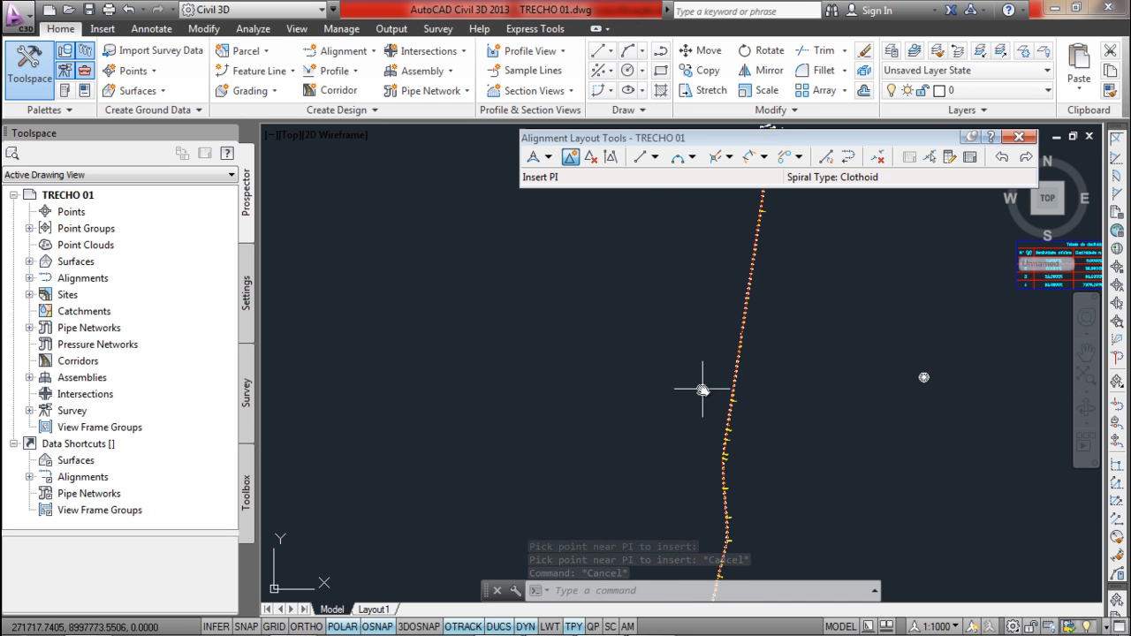
- Inspect how the alignment follows the survey points around the PIs at stations 67+4.73 and 68+2.43 and the bend at 85+0.09
scroll(703, 390, up, 5)
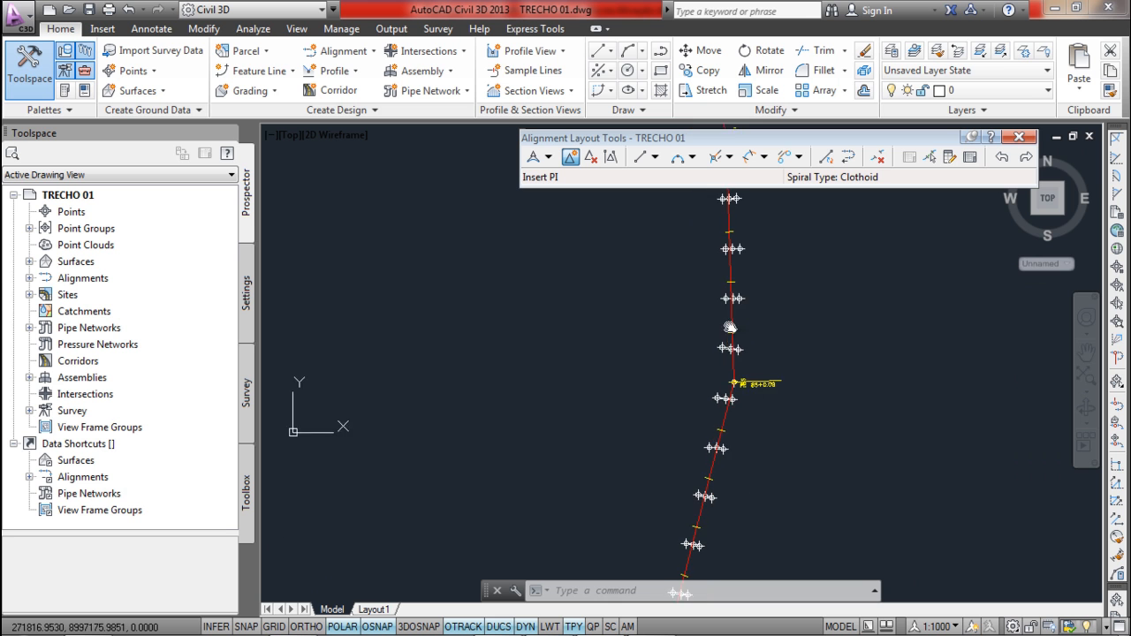
scroll(725, 484, up, 4)
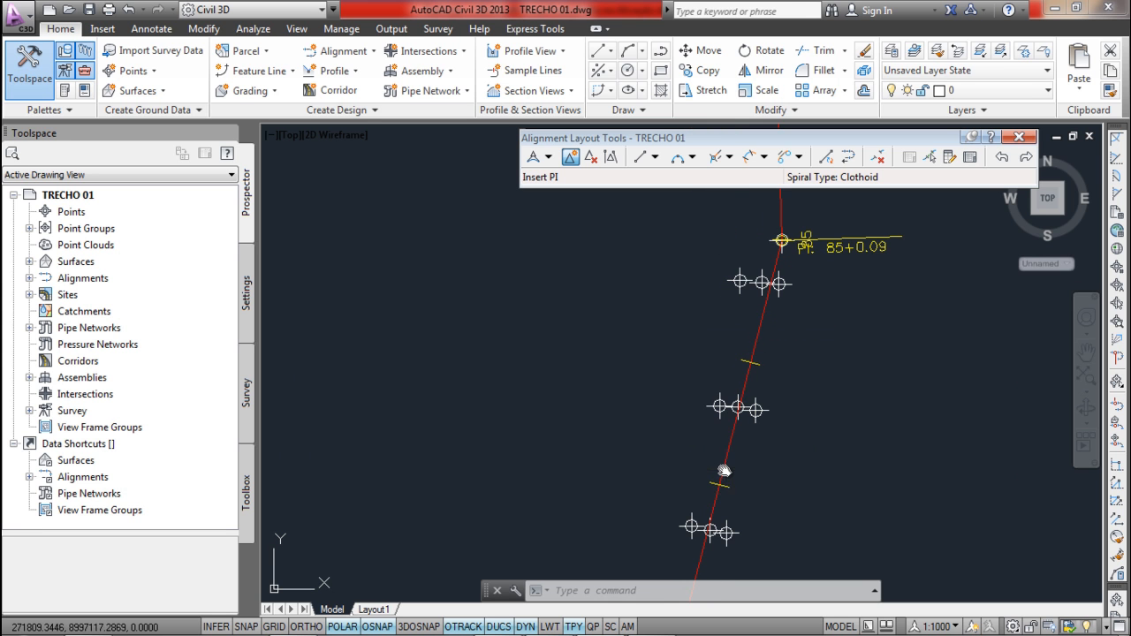
click(723, 471)
scroll(725, 469, down, 3)
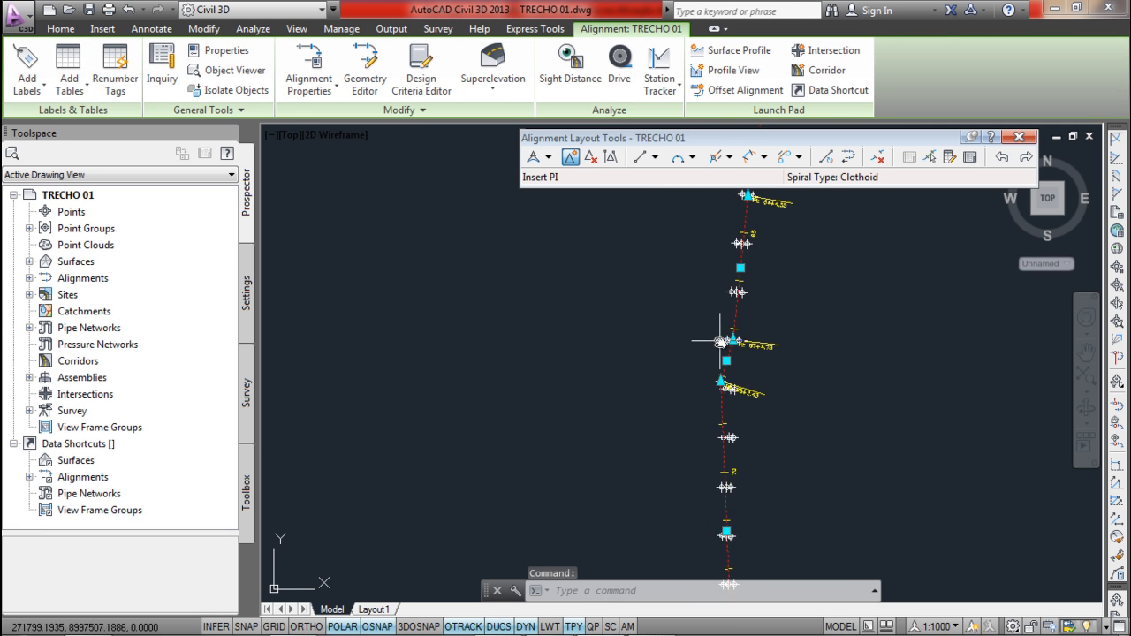
scroll(721, 341, up, 4)
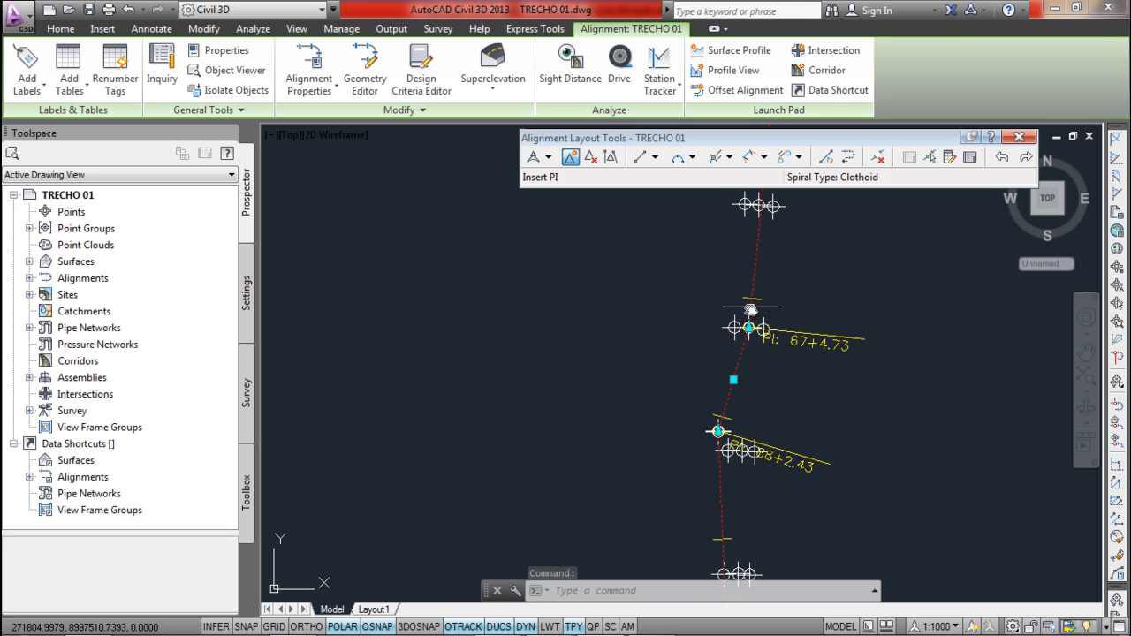
scroll(747, 245, down, 5)
middle_drag(740, 460, 743, 355)
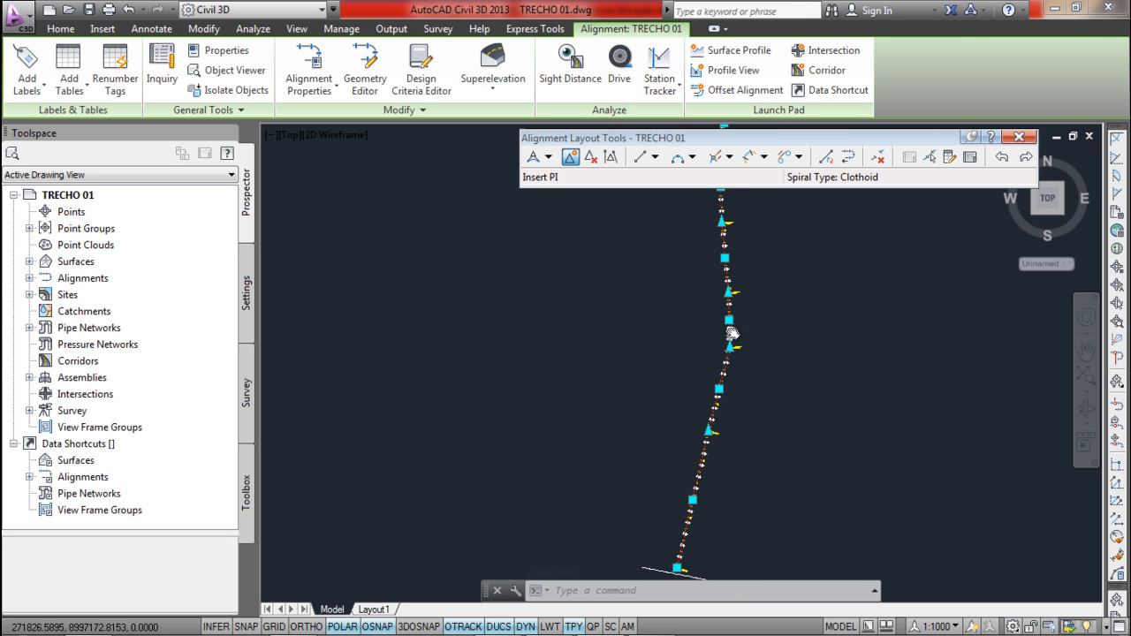
scroll(732, 332, up, 3)
key(Escape)
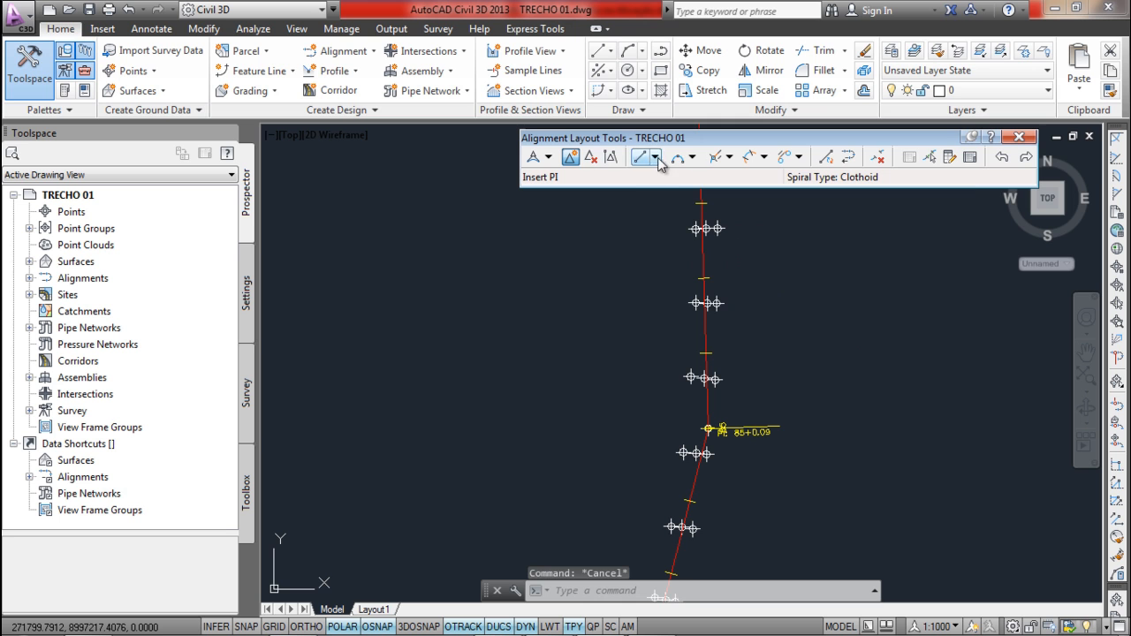
- Add a free curve fillet of less than 180° with a 125 m radius between the tangents meeting at station 85+0.09
click(692, 158)
click(707, 289)
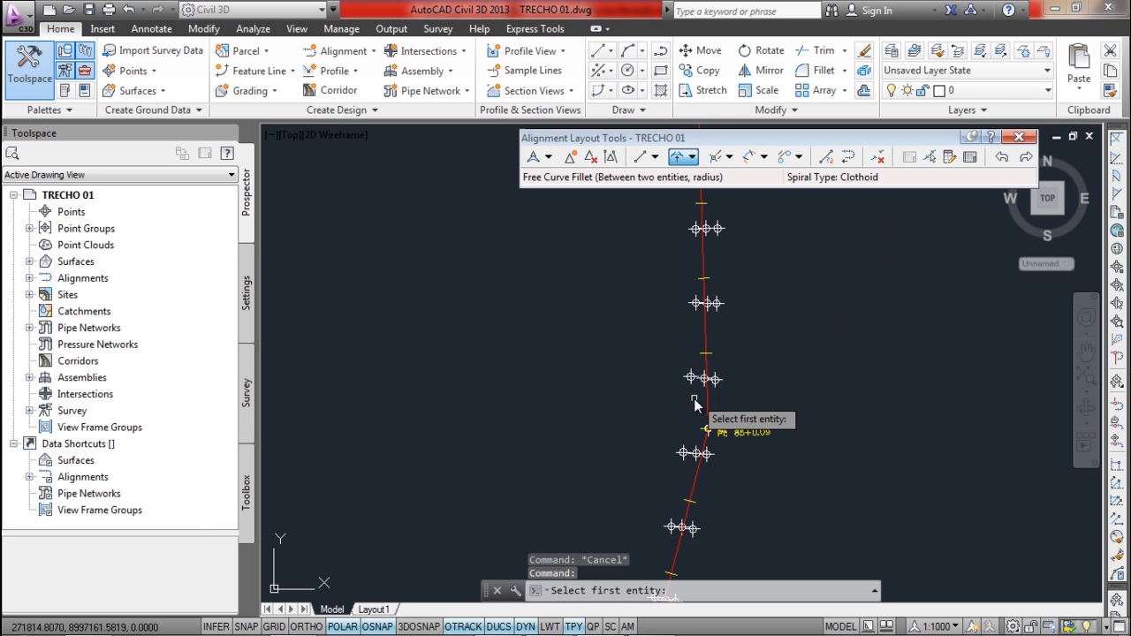
click(707, 392)
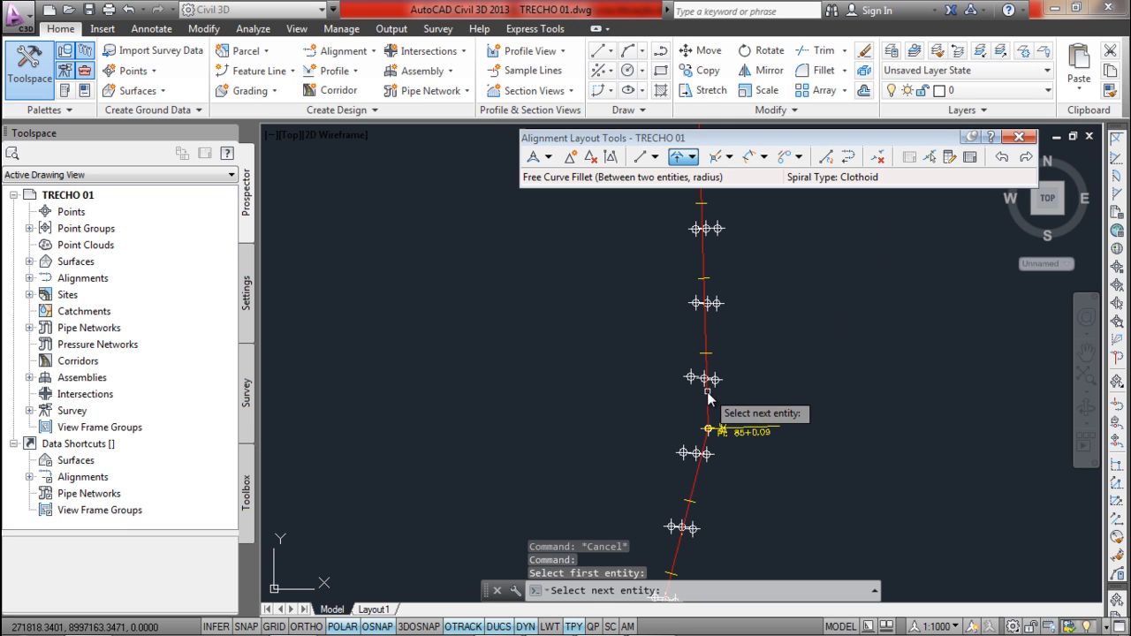
click(693, 486)
click(744, 546)
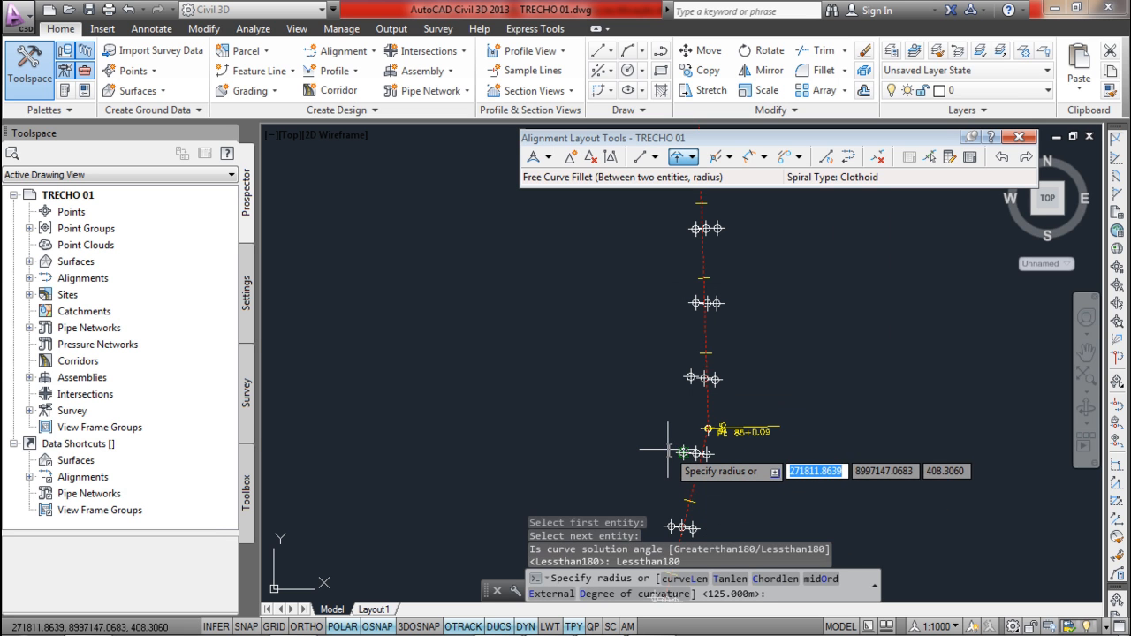
text(125)
key(Return)
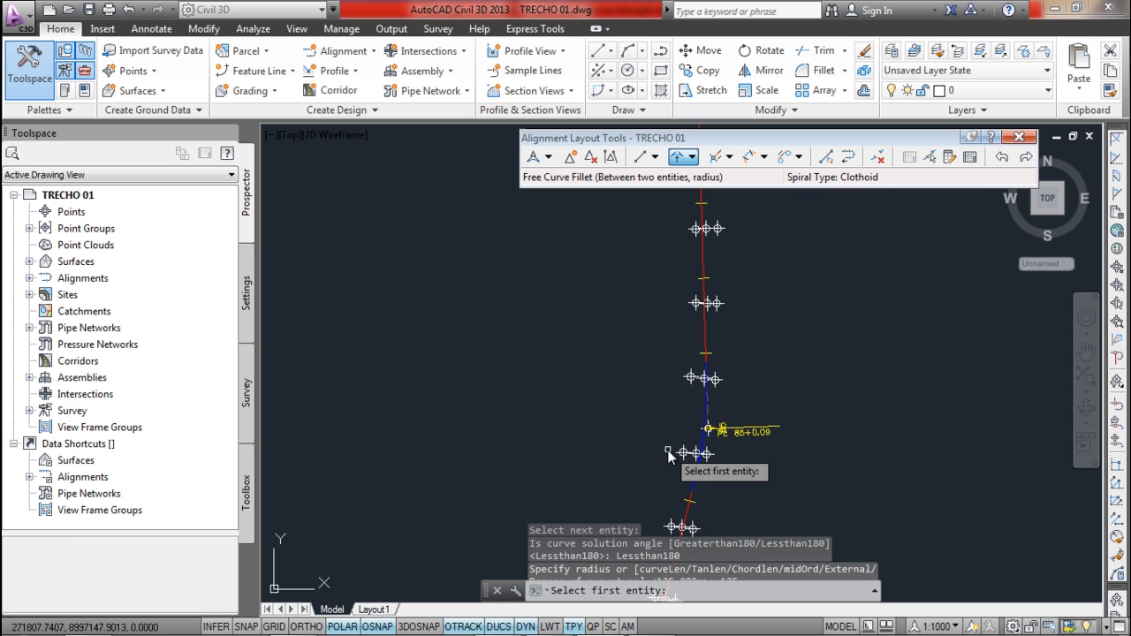
- Try to add a free curve fillet of less than 180° with a 125 m radius at the PI at station 68+2.43
scroll(734, 368, down, 2)
mouse_move(734, 368)
middle_down()
mouse_move(715, 308)
mouse_move(720, 465)
mouse_move(715, 361)
mouse_move(678, 245)
middle_up()
scroll(691, 288, up, 3)
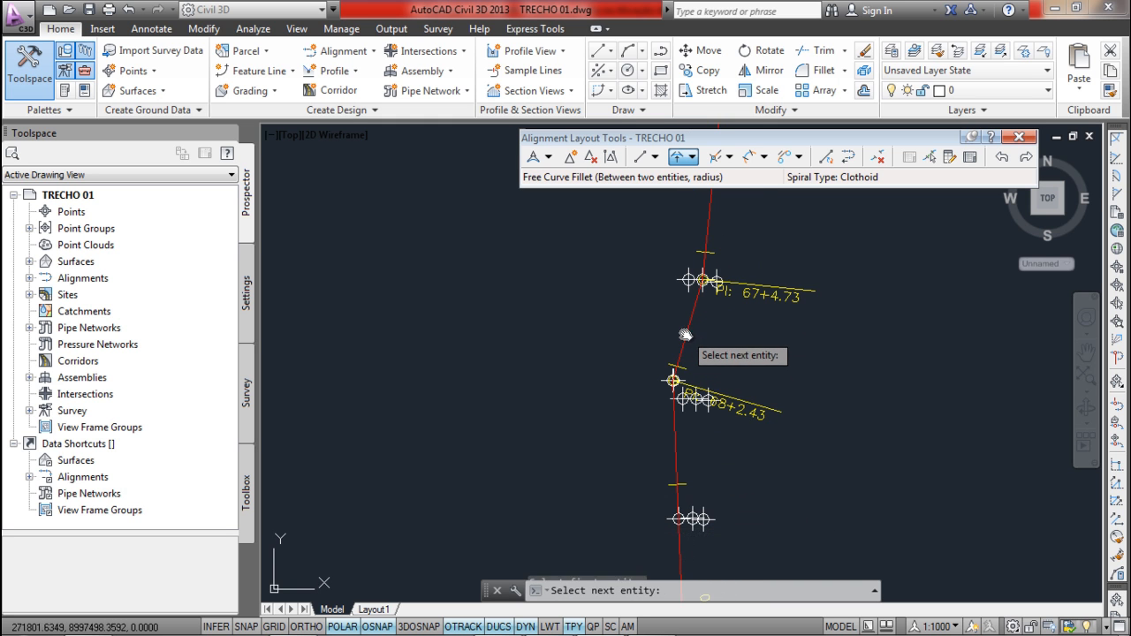
click(675, 444)
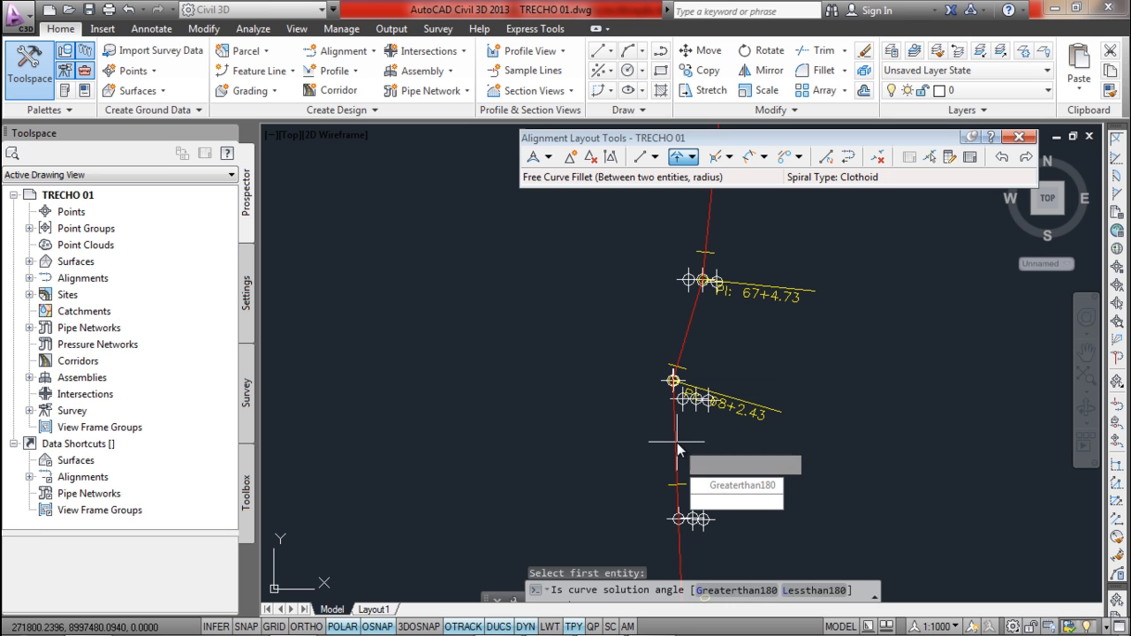
click(723, 499)
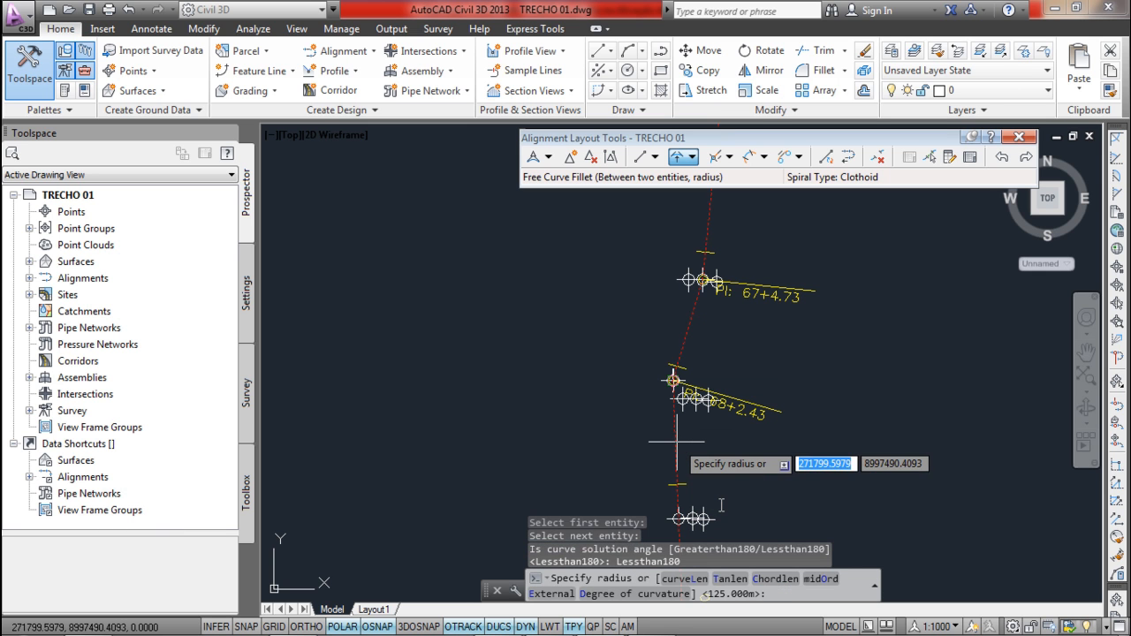
text(125)
key(Return)
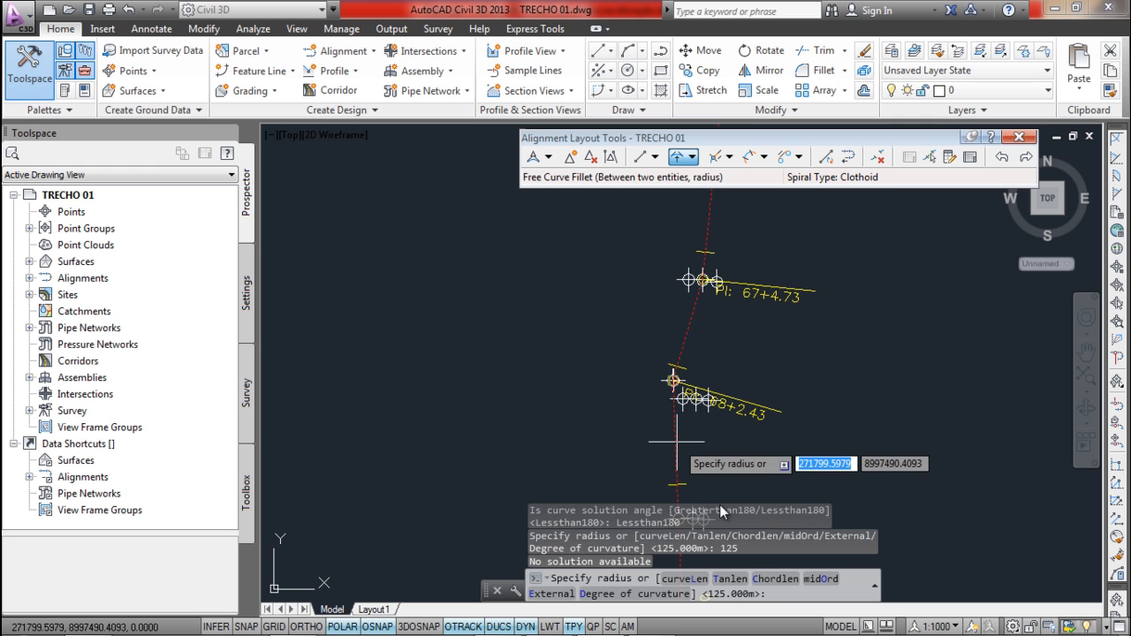
key(Escape)
- Delete the PI at station 68+2.43 from the alignment
scroll(698, 407, down, 4)
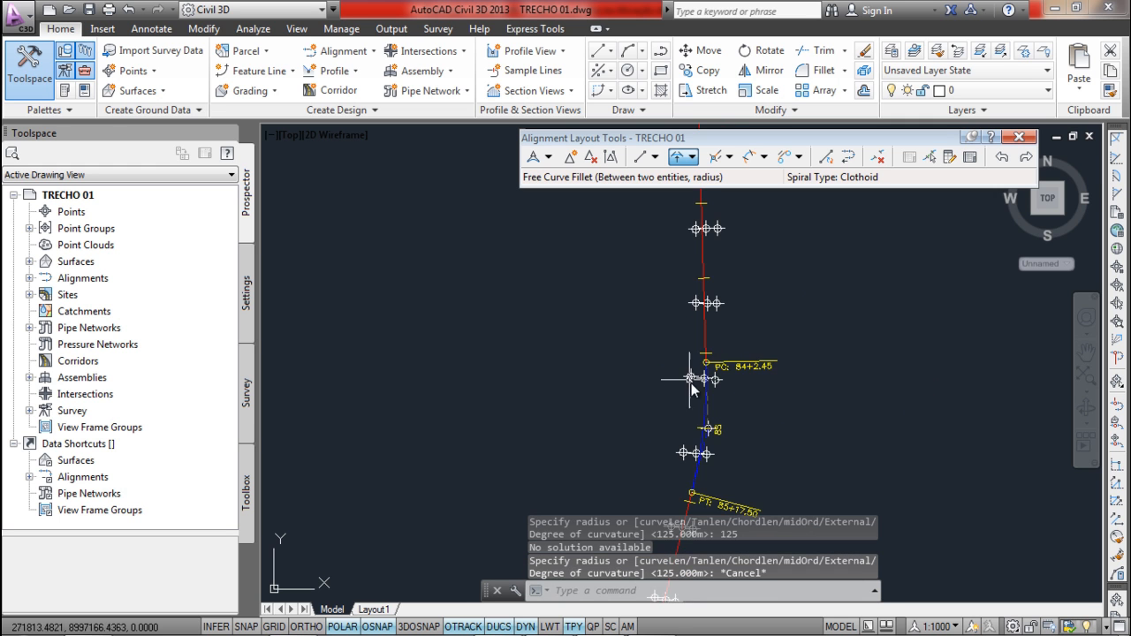
scroll(714, 368, up, 5)
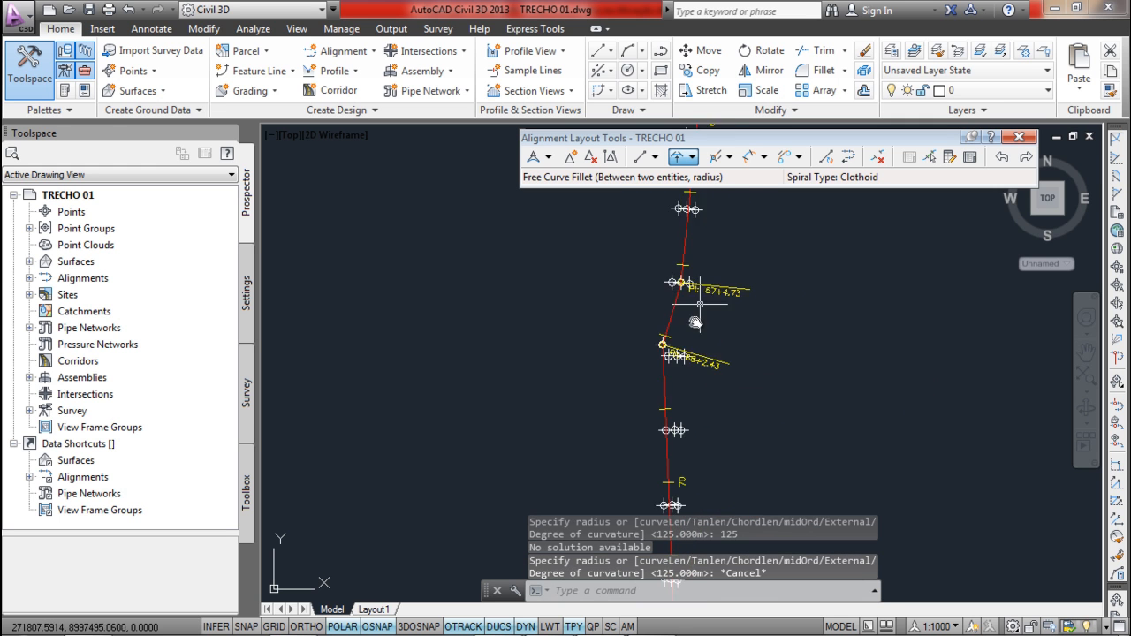
mouse_move(689, 328)
middle_down()
mouse_move(601, 341)
mouse_move(624, 305)
mouse_move(655, 289)
middle_up()
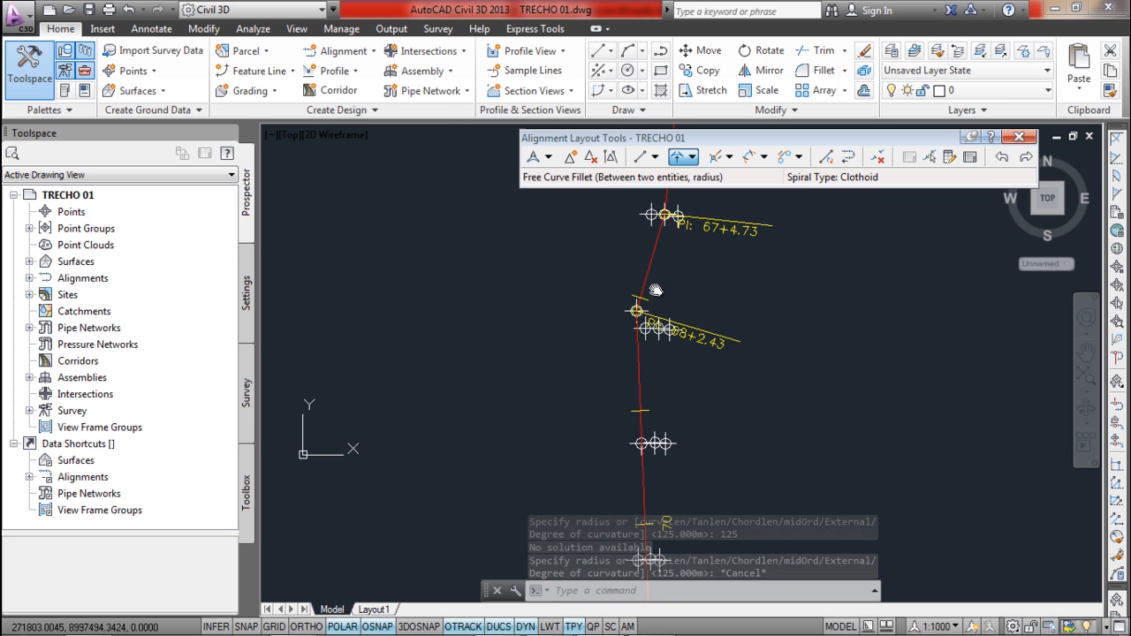
click(637, 354)
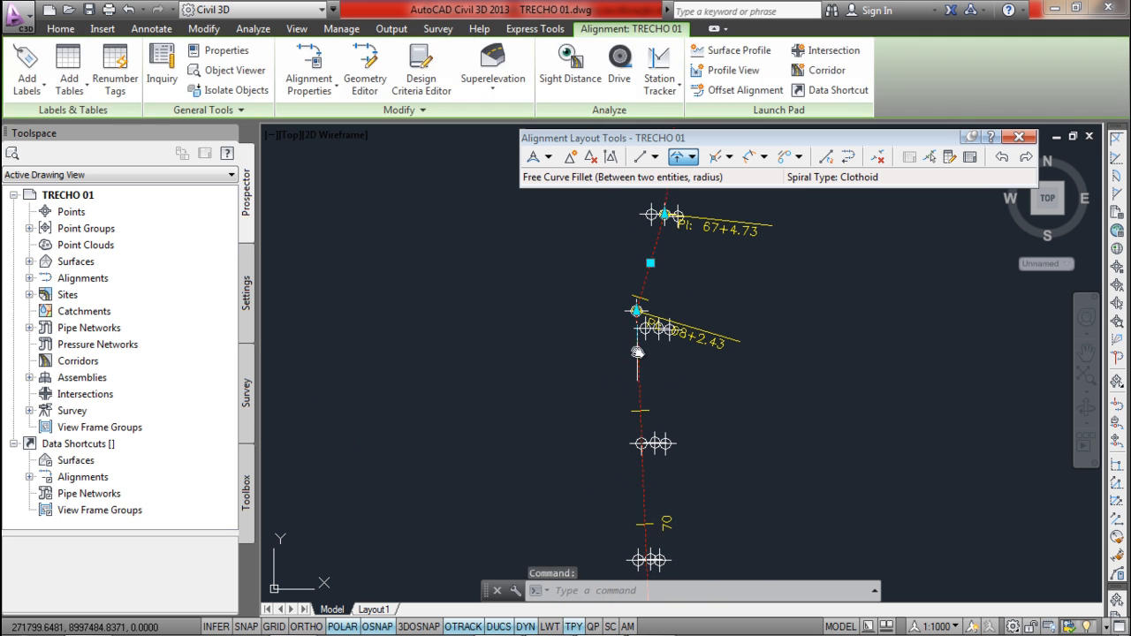
click(592, 159)
click(637, 313)
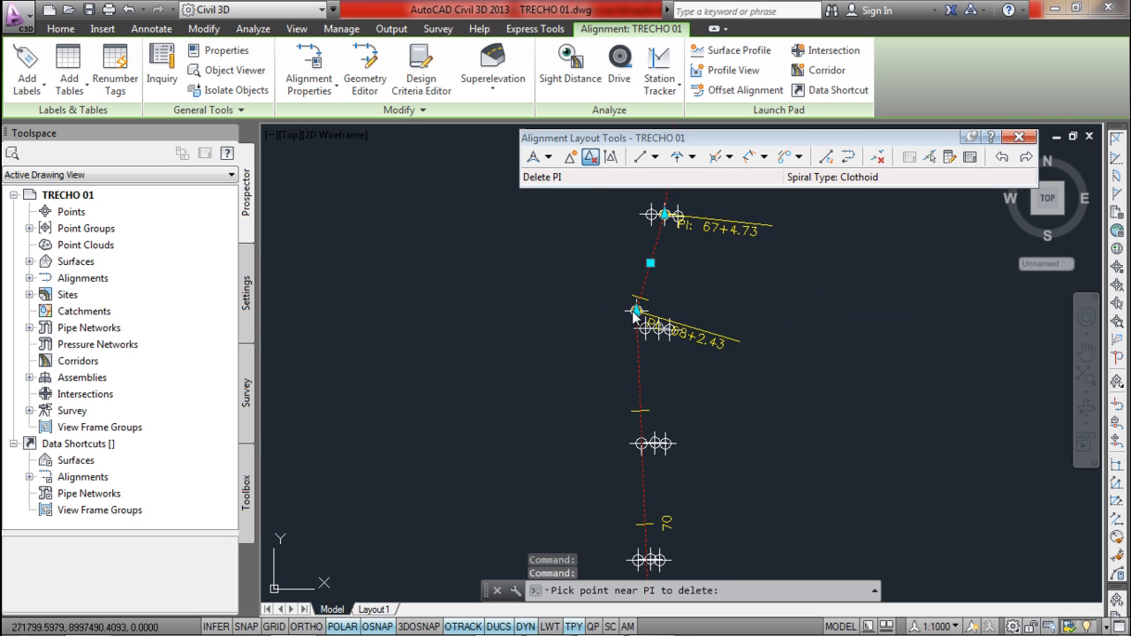
key(Escape)
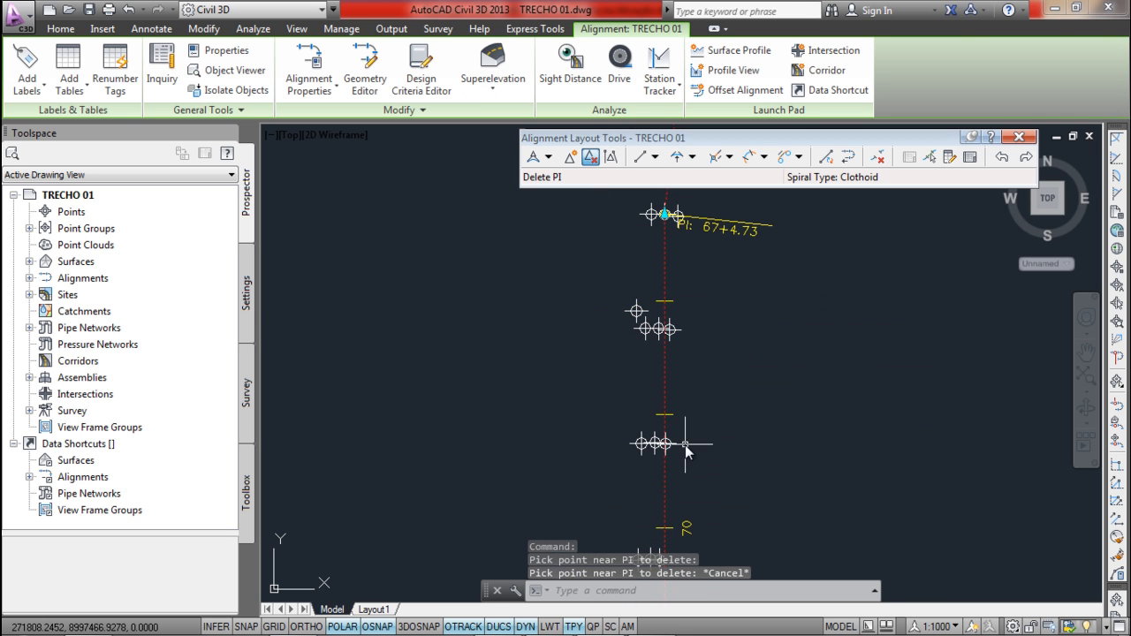
- Insert a PI at the surveyed centerline point just south of station 71
middle_drag(685, 446, 697, 382)
middle_drag(680, 424, 705, 311)
scroll(693, 353, down, 1)
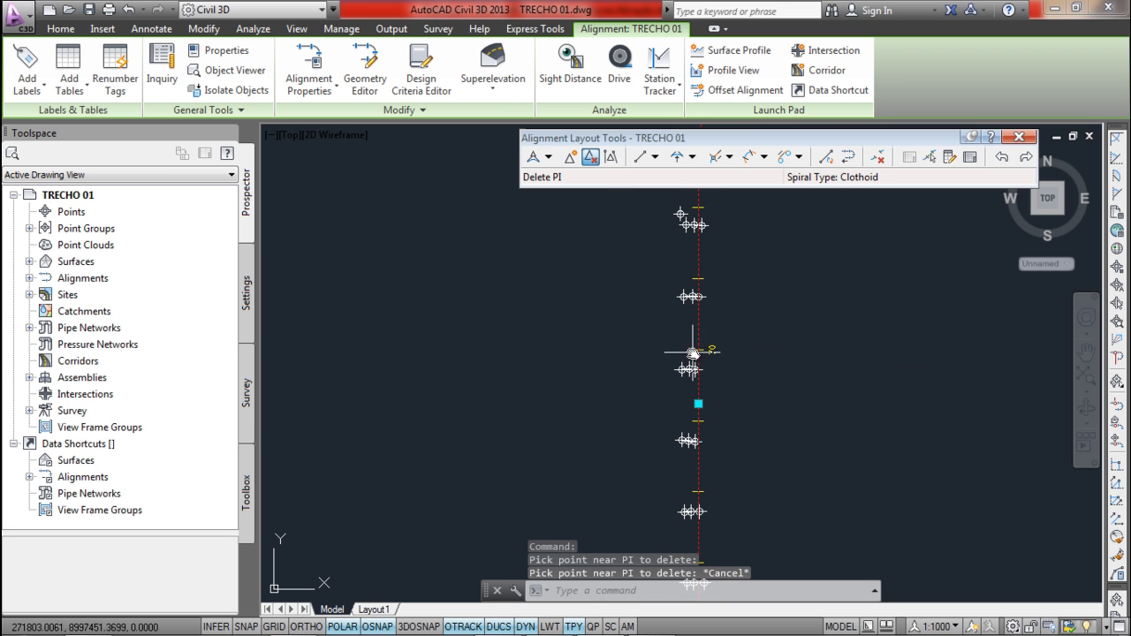
click(570, 157)
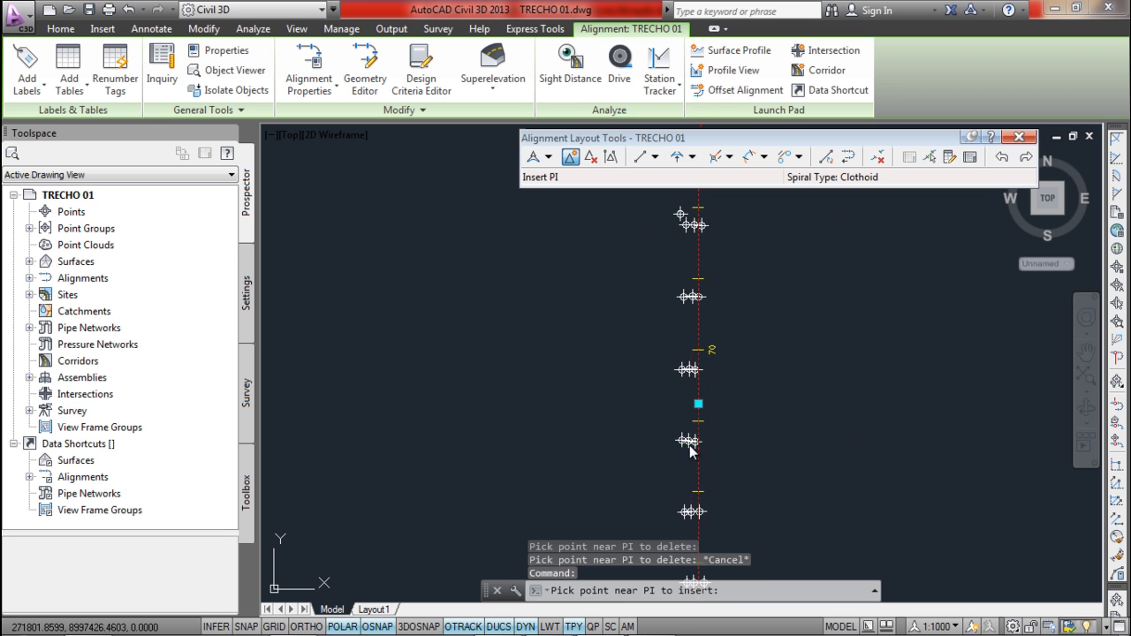
click(691, 449)
key(Escape)
key(Escape)
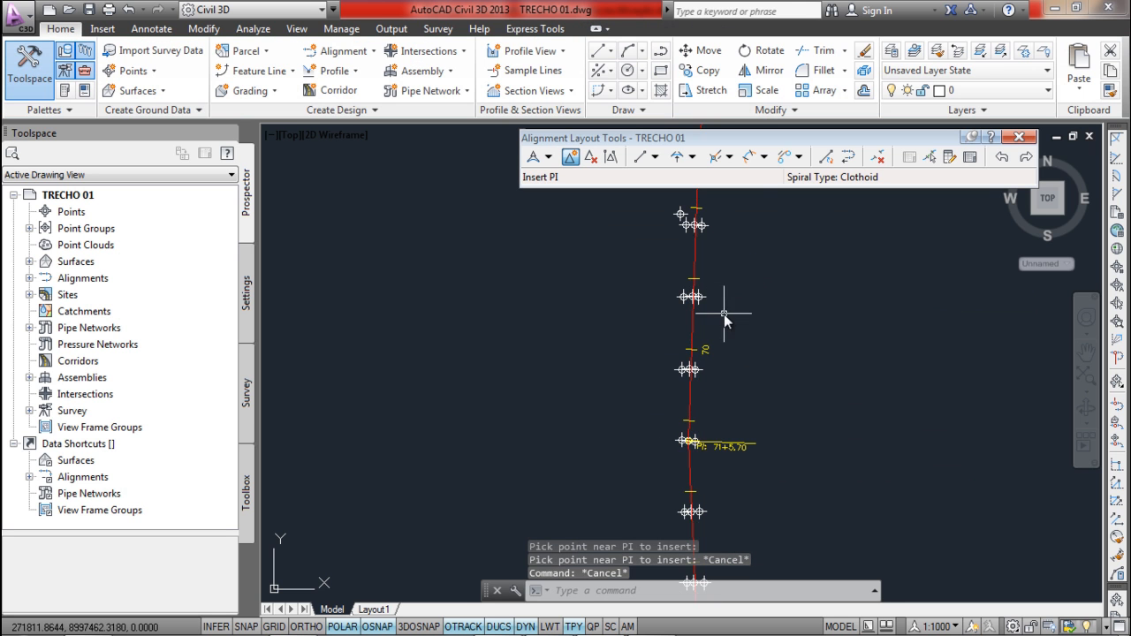
- Insert PIs at the surveyed centerline points on the northern tangent, working from station 35 northward toward station 30
middle_drag(722, 280, 705, 391)
mouse_move(710, 264)
middle_down()
mouse_move(705, 386)
mouse_move(695, 324)
mouse_move(734, 289)
mouse_move(659, 433)
mouse_move(662, 455)
middle_up()
scroll(678, 309, up, 3)
scroll(701, 453, down, 3)
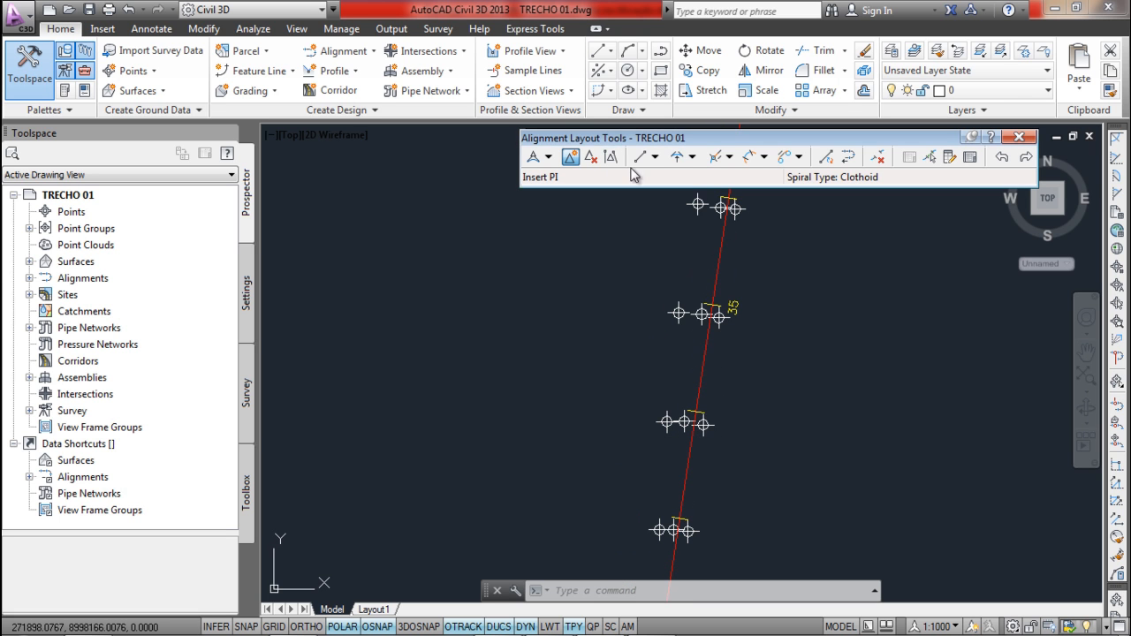
click(570, 158)
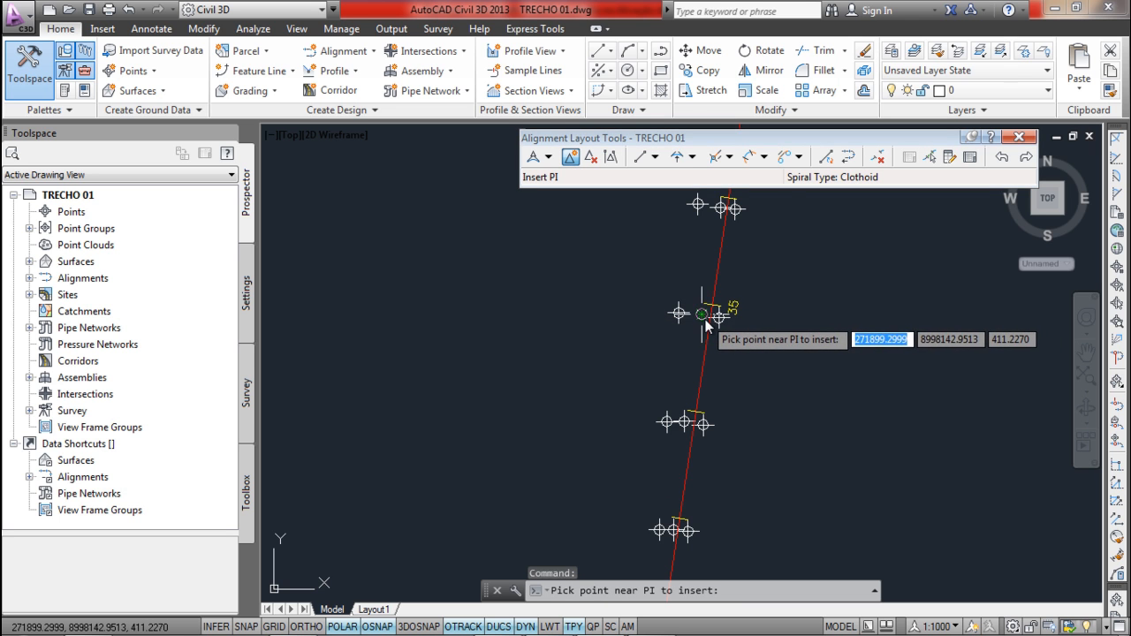
scroll(782, 300, down, 3)
scroll(738, 429, up, 2)
scroll(758, 308, up, 2)
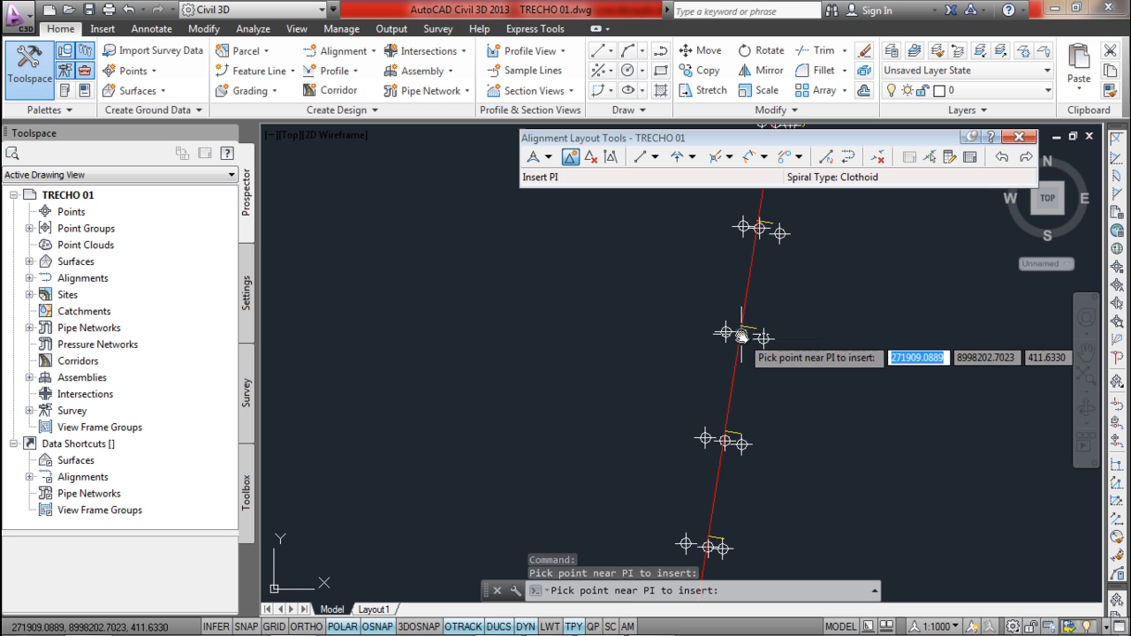
scroll(730, 391, up, 2)
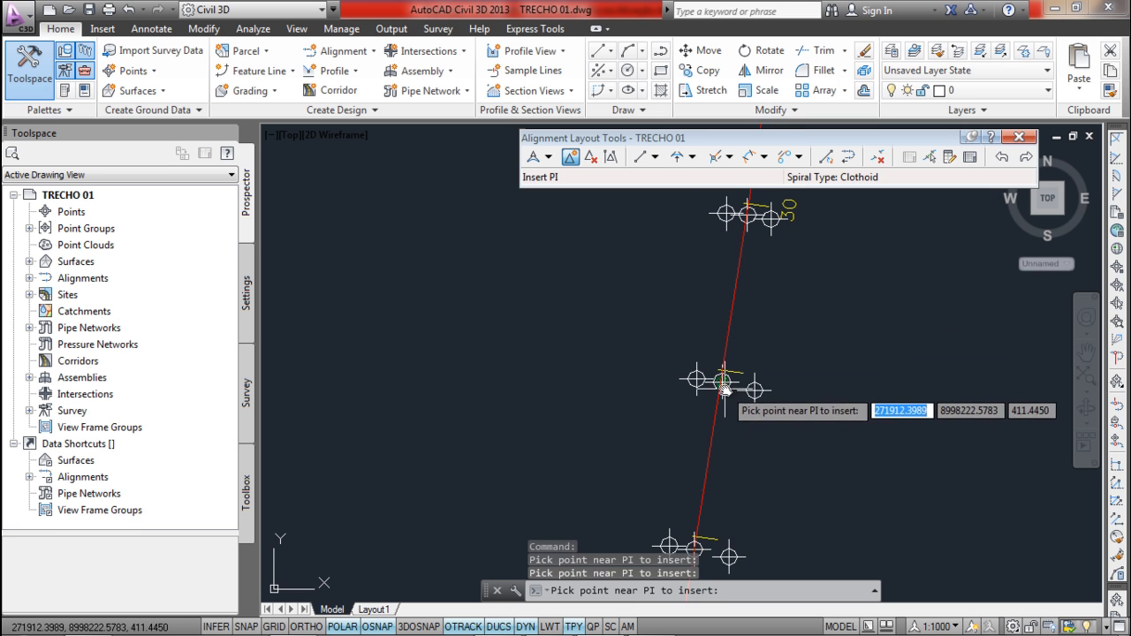
- Insert further PIs at the surveyed centerline points north of station 30, up to the survey point just south of PI 17+0.81
scroll(721, 382, down, 3)
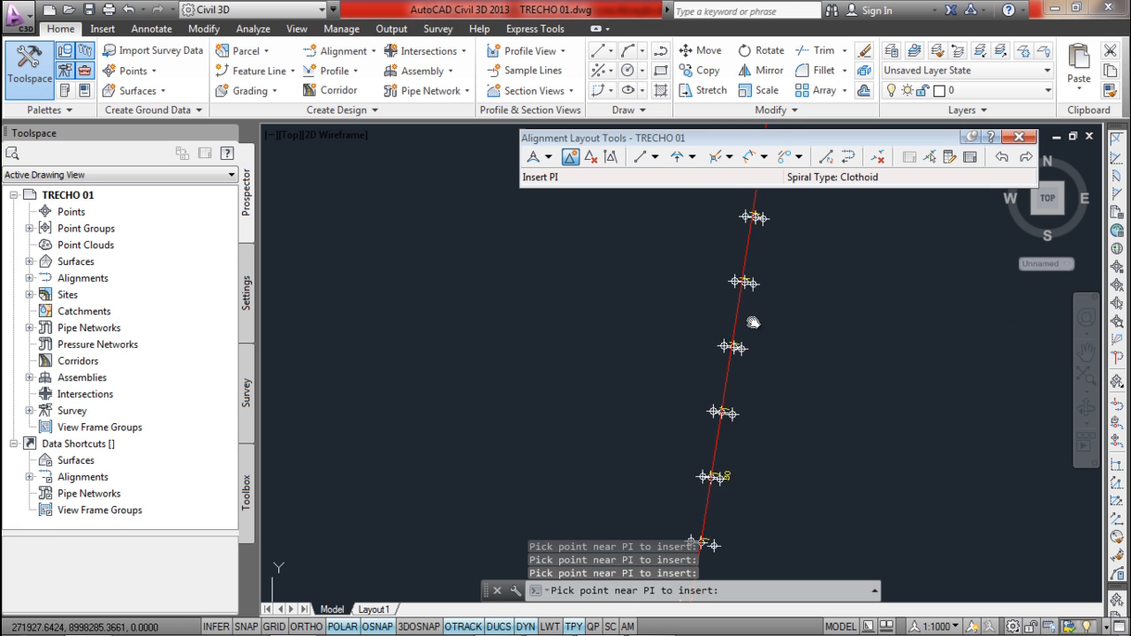
scroll(750, 321, up, 4)
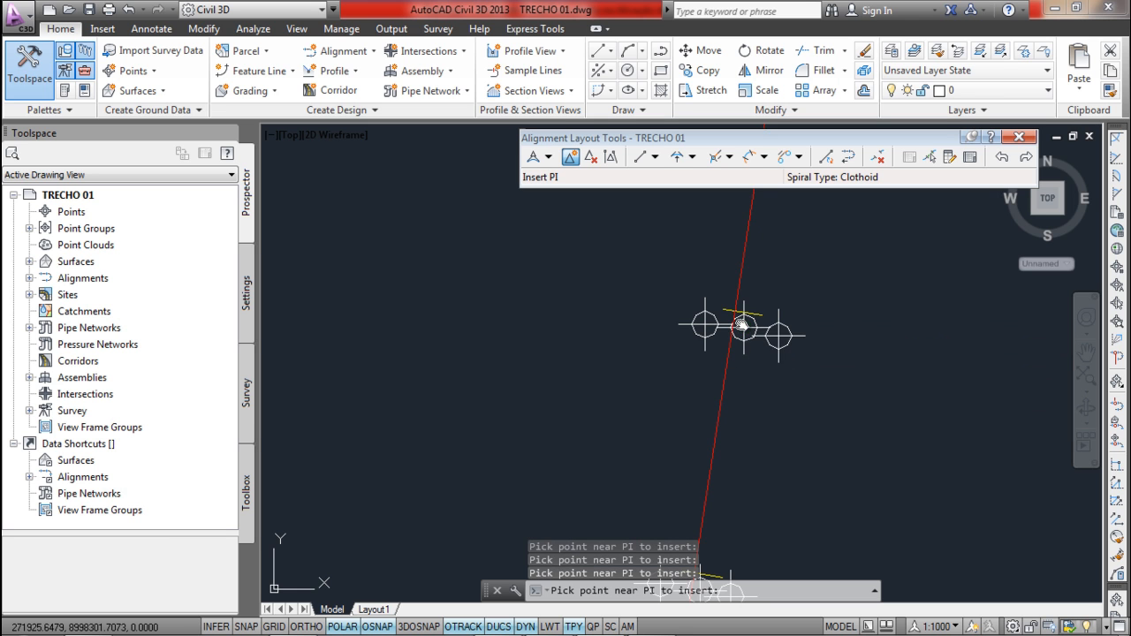
scroll(743, 327, down, 3)
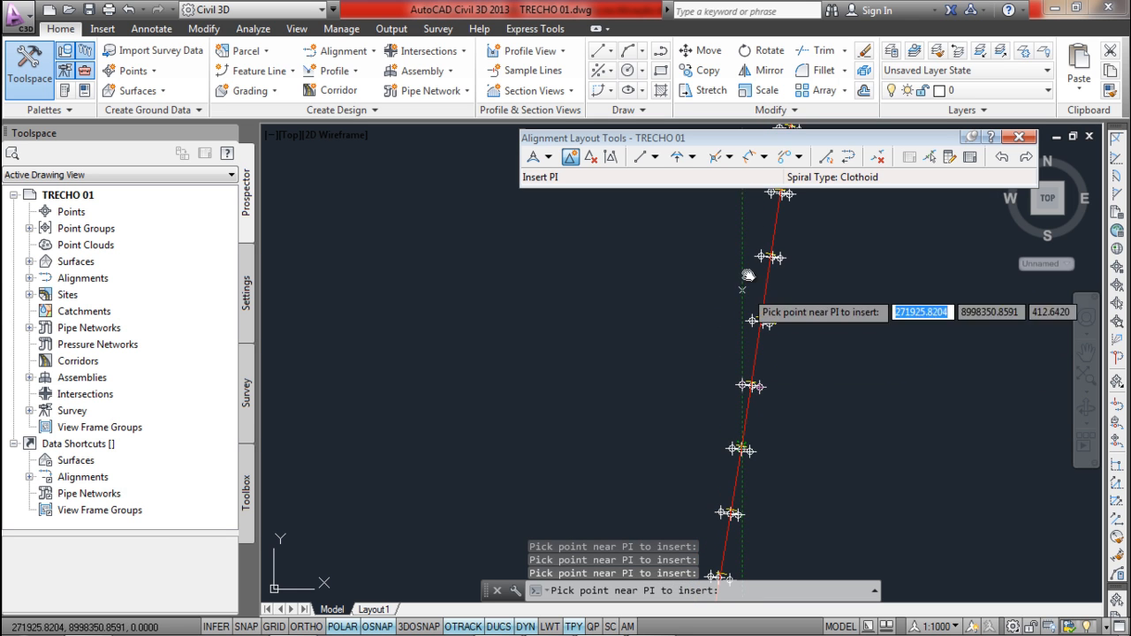
middle_drag(779, 284, 779, 368)
scroll(770, 385, up, 5)
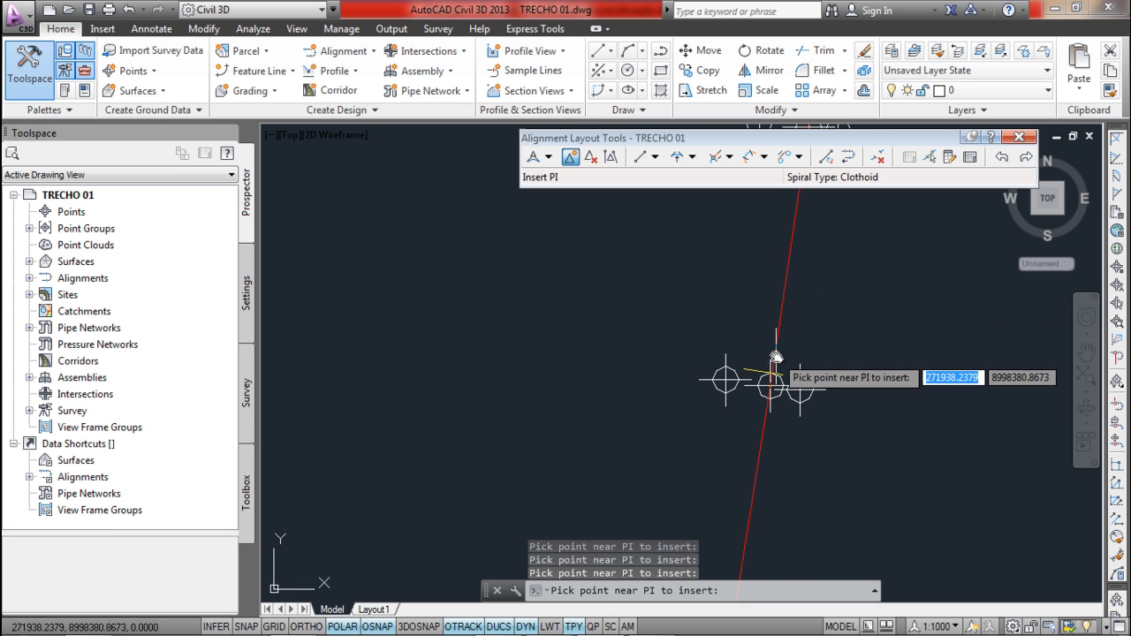
scroll(775, 374, down, 5)
scroll(772, 362, up, 5)
scroll(804, 340, down, 5)
scroll(807, 332, up, 2)
scroll(808, 266, down, 2)
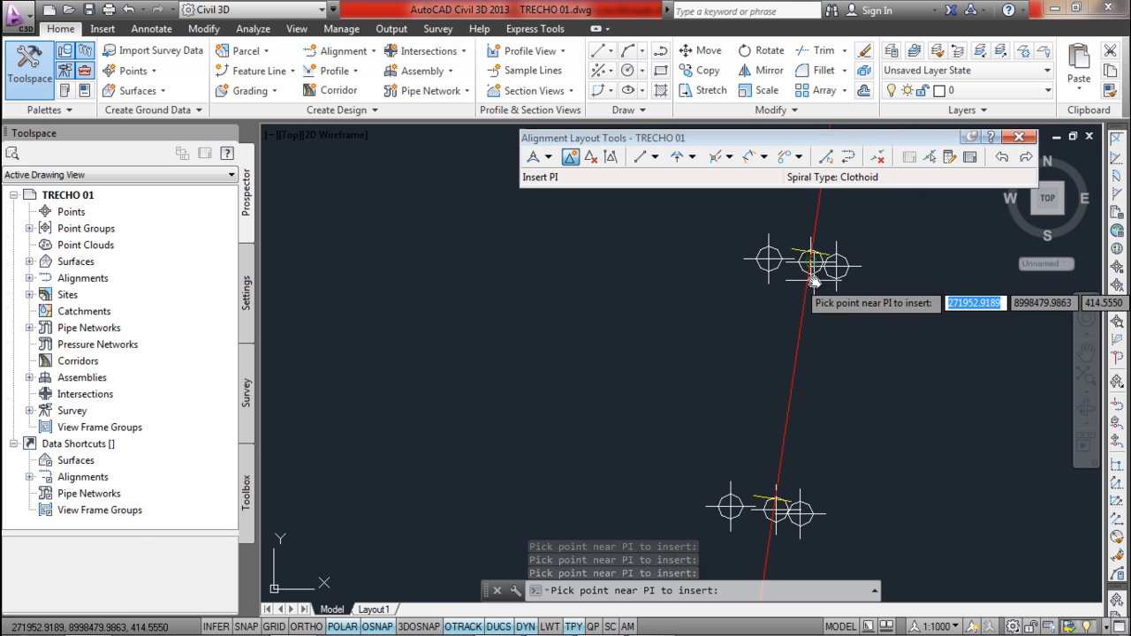
- Check the alignment against the surveyed points northward from PI 17+0.81 to the start at 0+0.00, and end the PI insertion
middle_drag(811, 268, 790, 441)
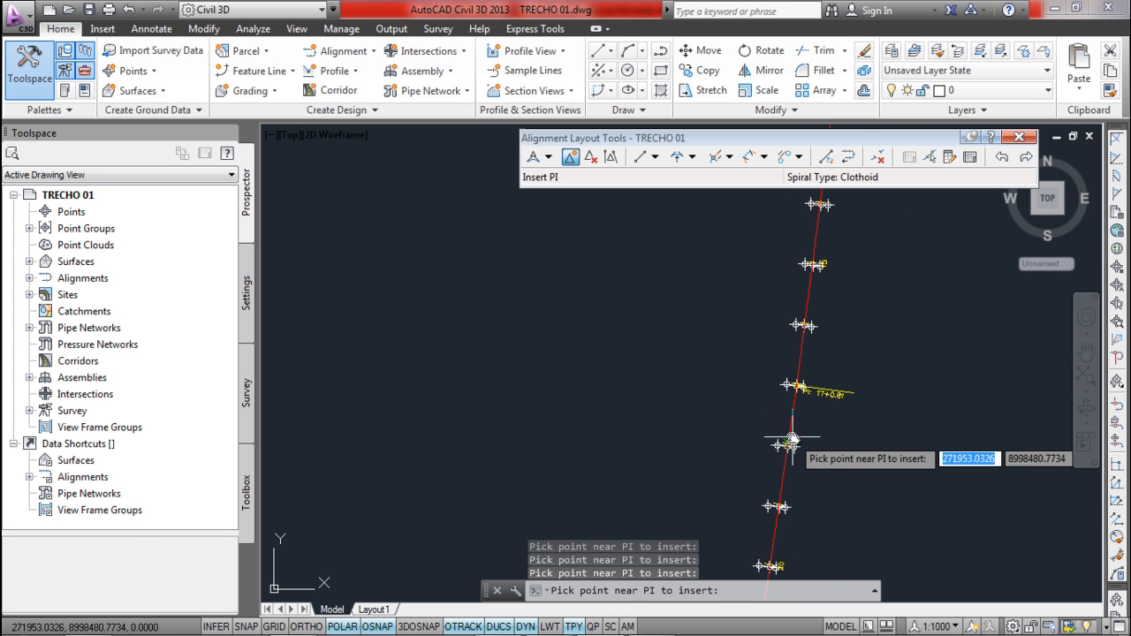
middle_drag(812, 327, 797, 477)
scroll(799, 478, down, 1)
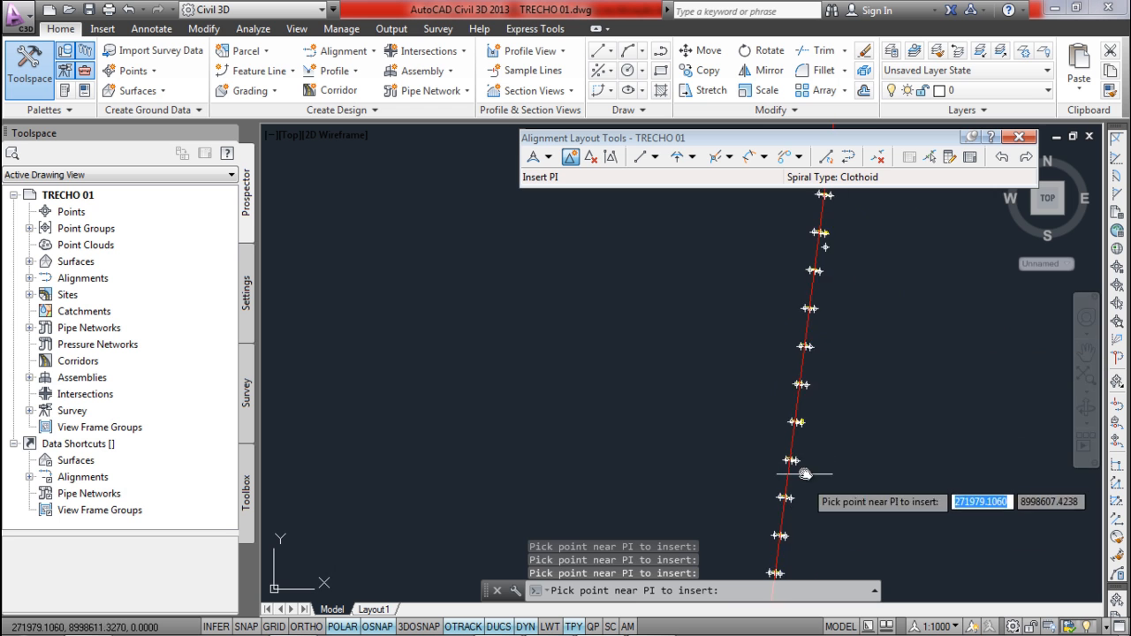
scroll(800, 354, up, 4)
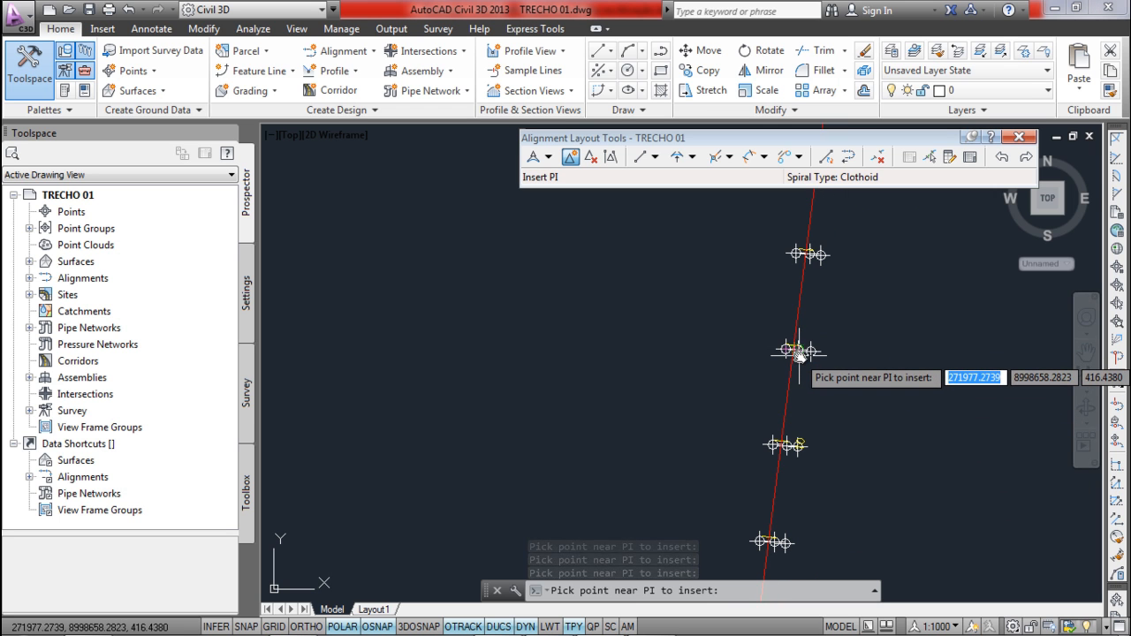
middle_drag(824, 282, 814, 506)
middle_drag(819, 372, 811, 502)
middle_drag(827, 336, 812, 462)
scroll(869, 305, down, 1)
middle_drag(869, 306, 810, 470)
scroll(812, 306, up, 2)
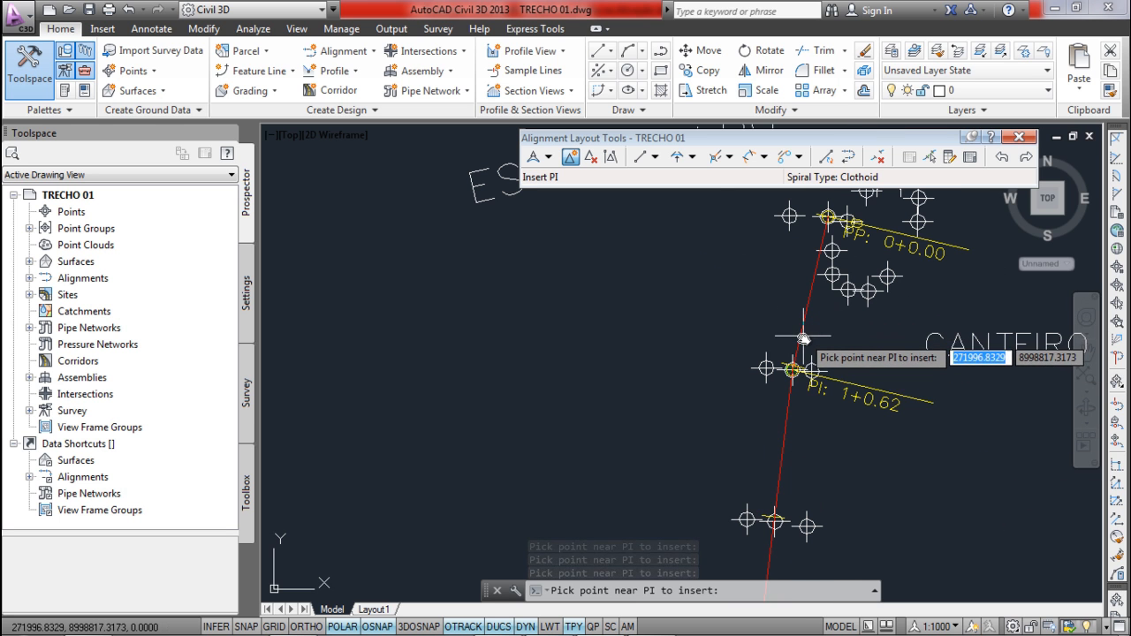
key(Escape)
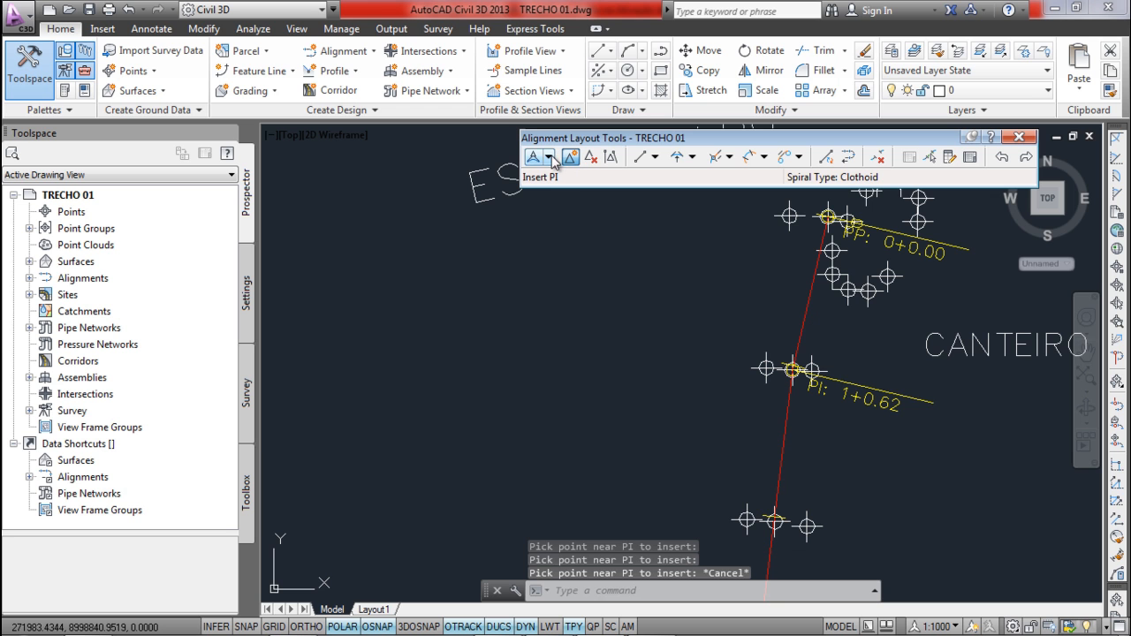
- Add a free curve fillet of 125 m radius, with a solution angle under 180°, between the two tangents meeting at PI 1+0.62
click(656, 159)
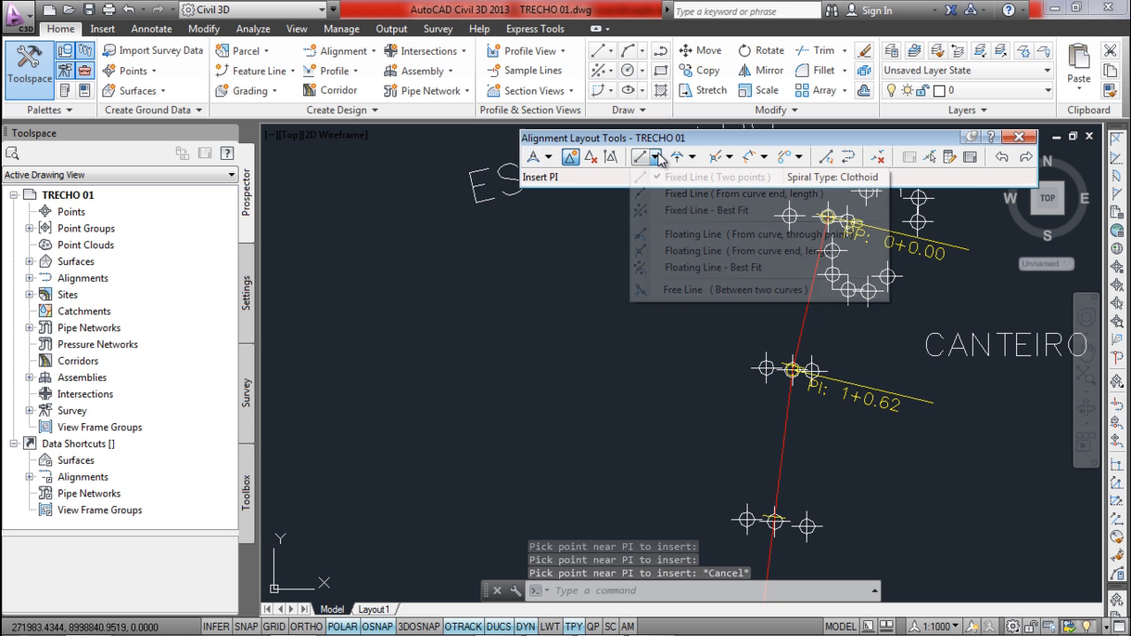
click(692, 157)
click(734, 291)
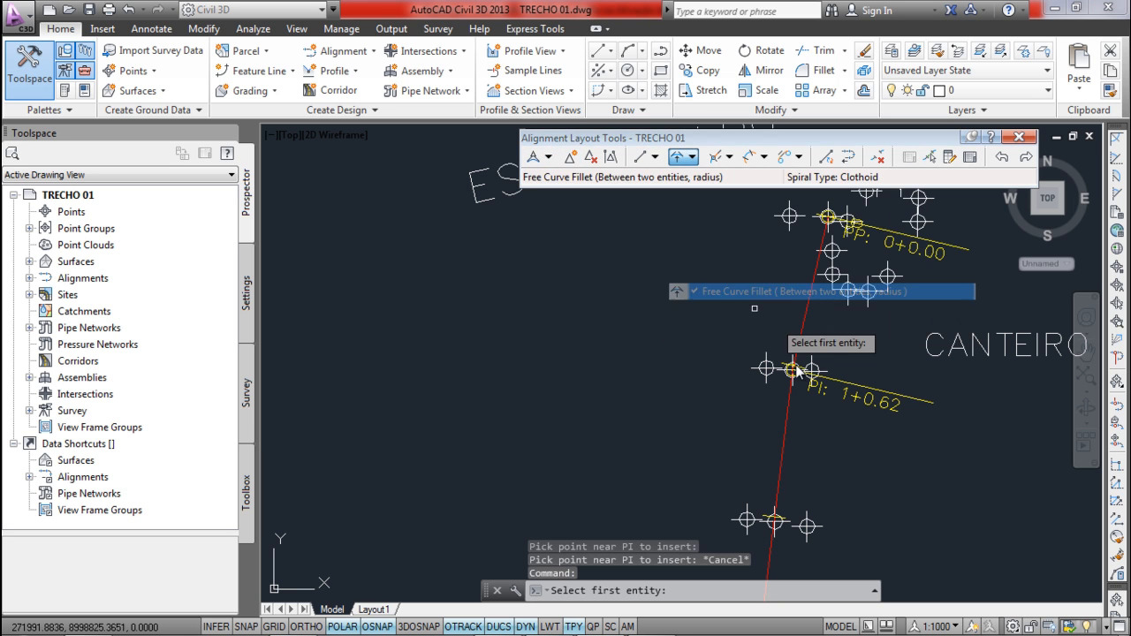
click(794, 353)
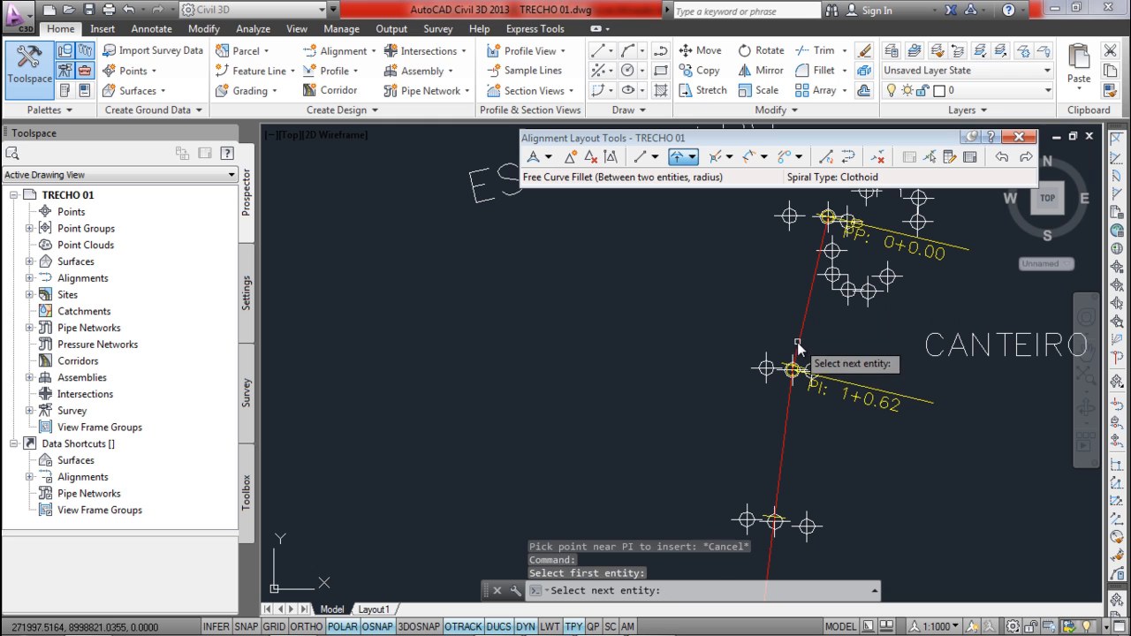
click(793, 431)
click(819, 491)
text(125)
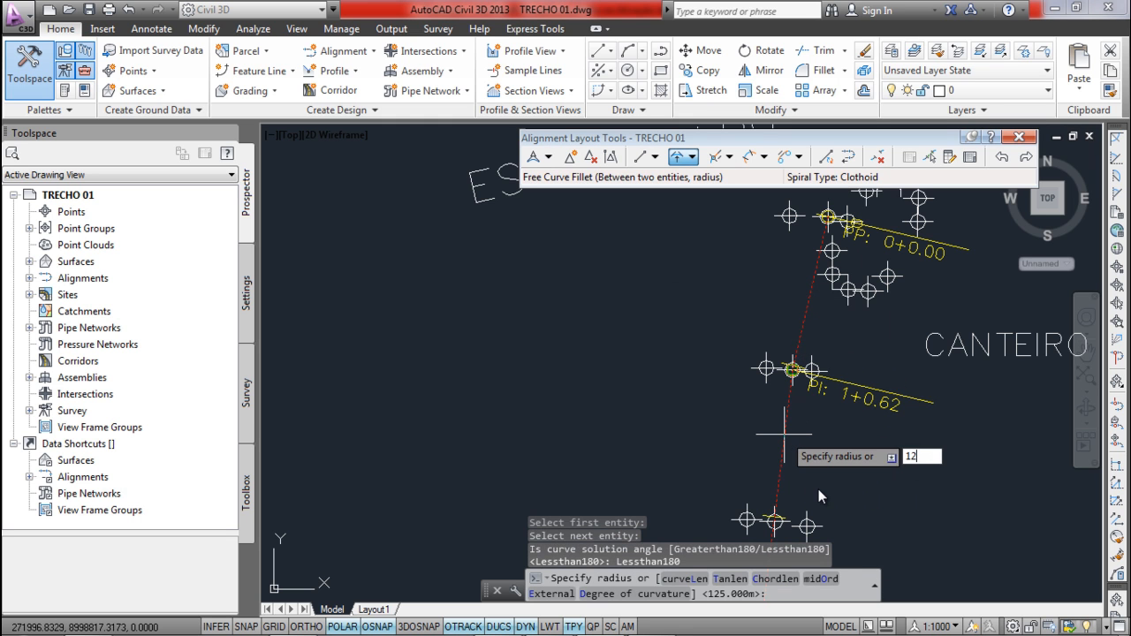
key(Return)
key(Return)
scroll(809, 389, down, 5)
scroll(812, 385, up, 4)
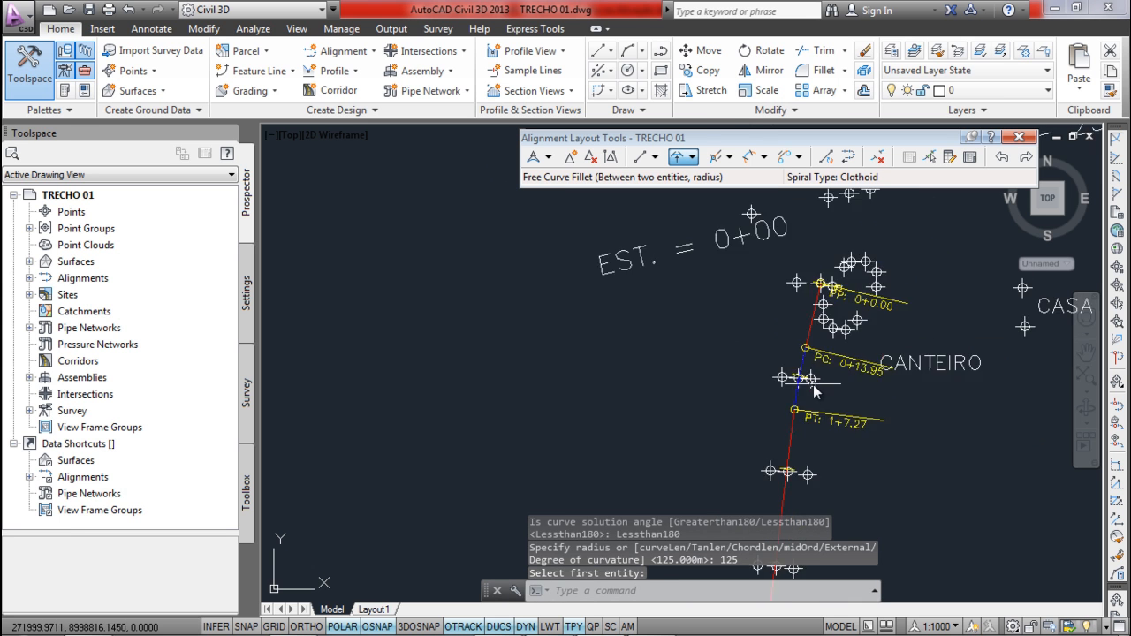
- Examine the new curve near the alignment's start against the surrounding surveyed points
scroll(759, 348, down, 4)
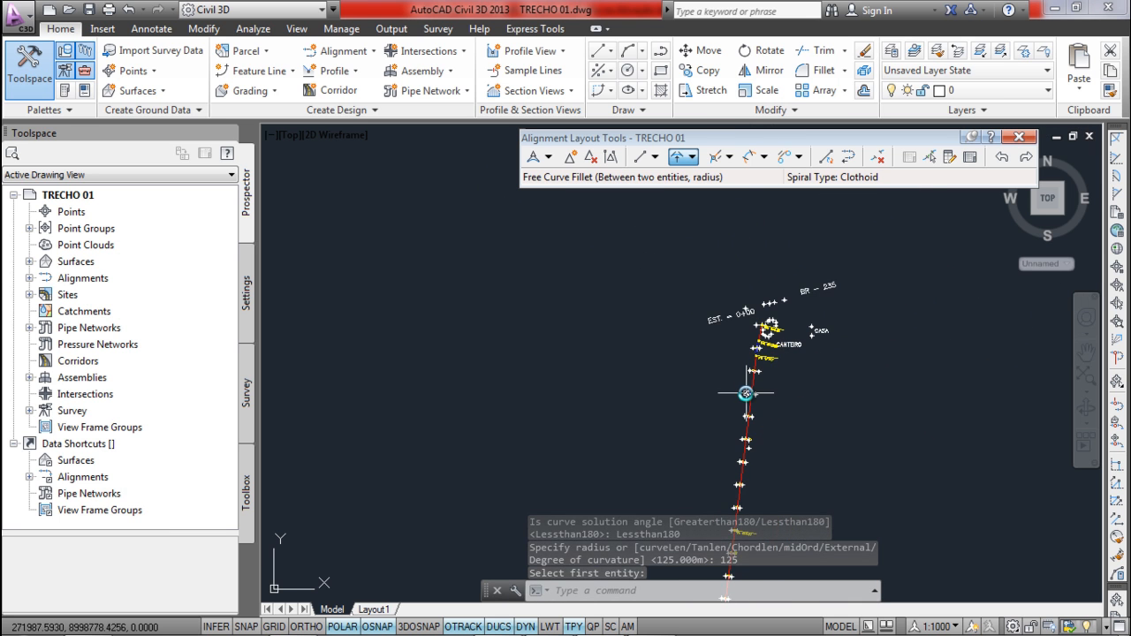
scroll(708, 334, down, 2)
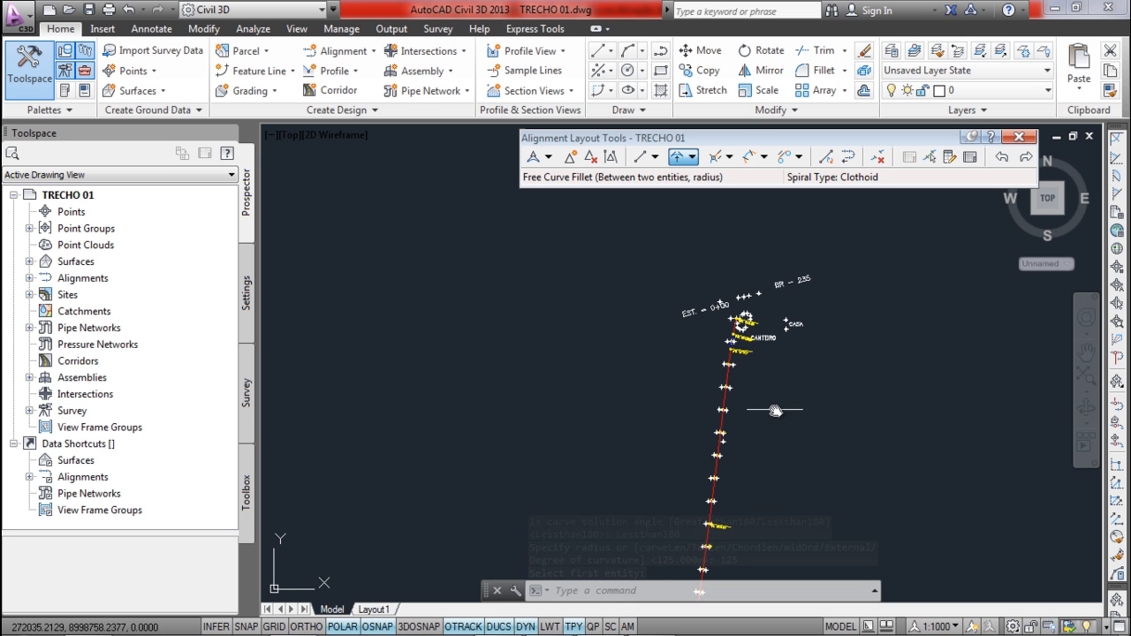
scroll(742, 326, up, 6)
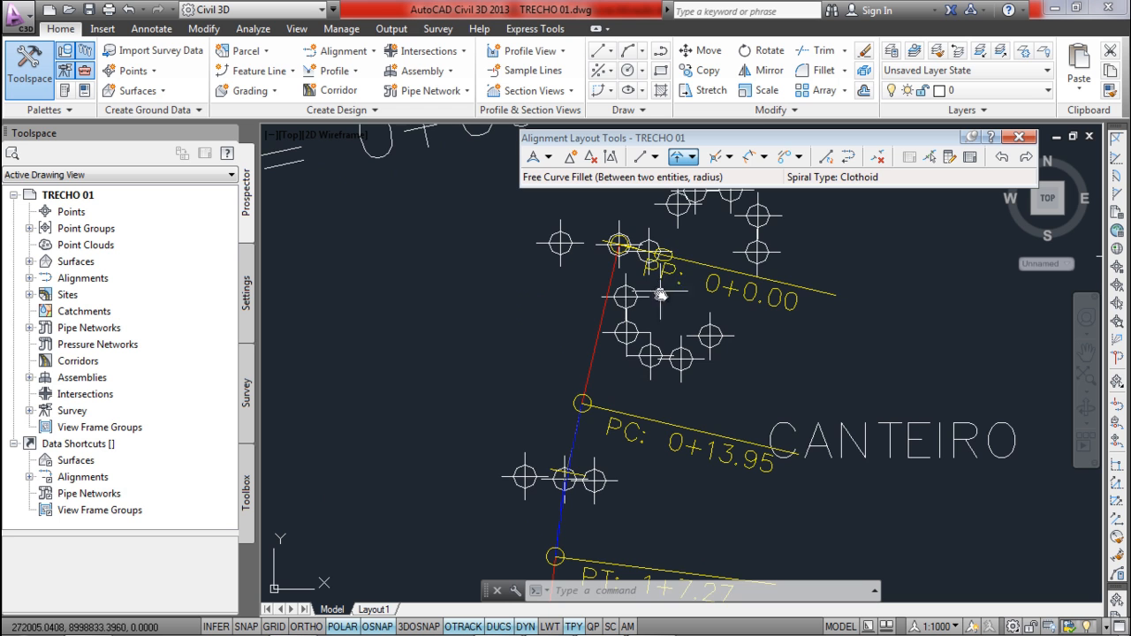
mouse_move(638, 388)
middle_down()
mouse_move(639, 308)
mouse_move(629, 337)
middle_up()
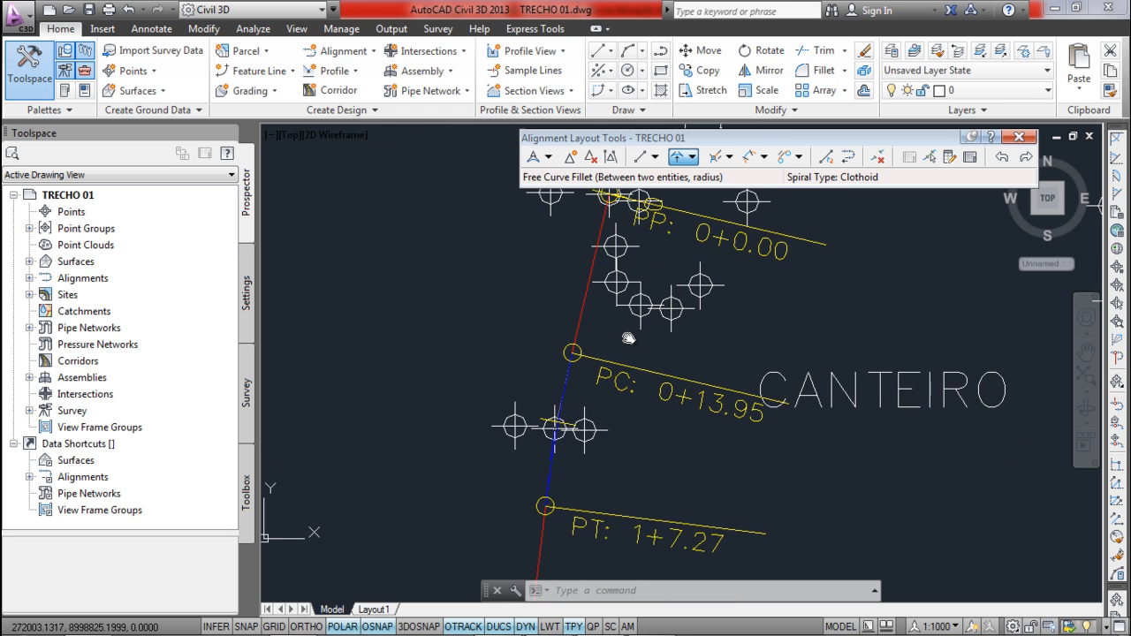
scroll(621, 447, down, 3)
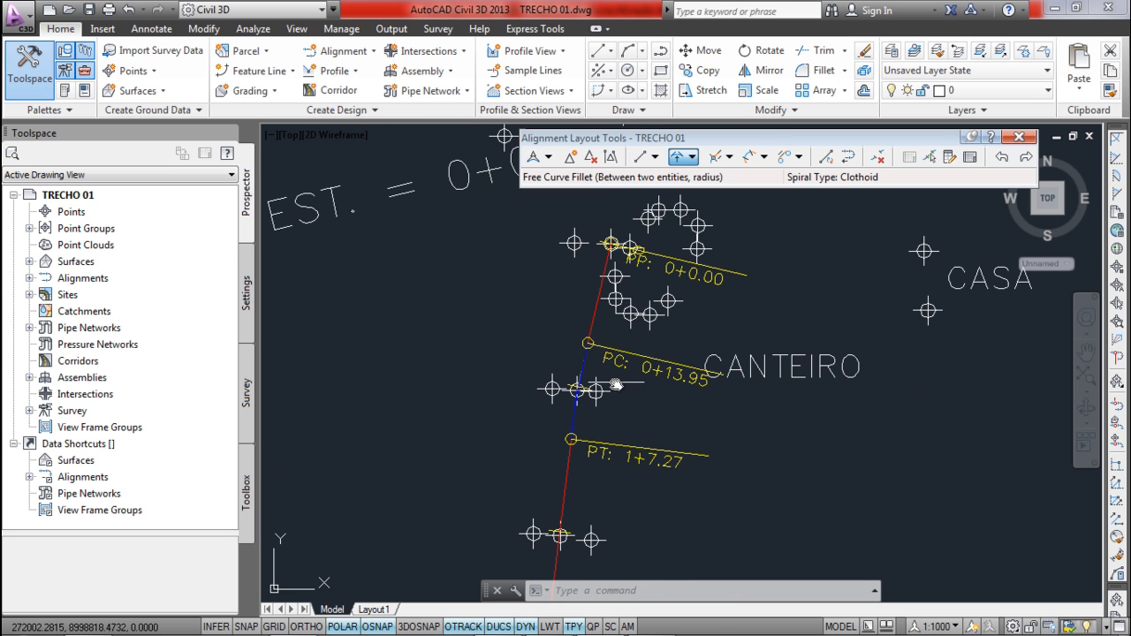
scroll(607, 457, down, 5)
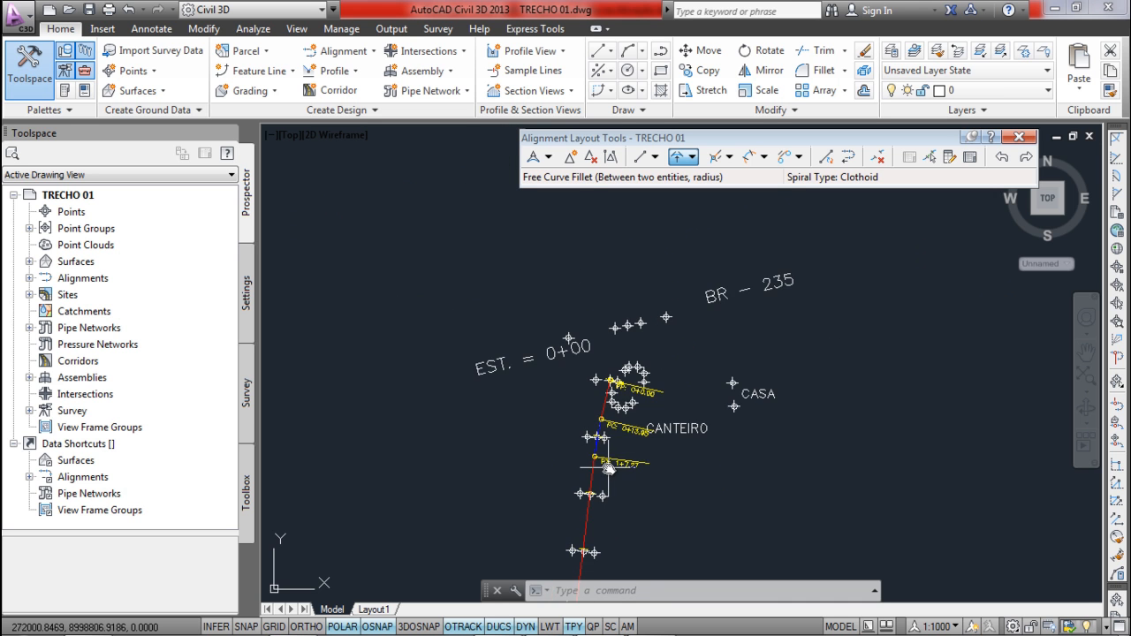
- Trace the alignment from its northern start southward to the curve at station 85, comparing it with the surveyed points
scroll(601, 460, up, 4)
middle_drag(518, 454, 607, 392)
scroll(620, 383, down, 4)
middle_drag(612, 451, 664, 237)
scroll(621, 374, down, 2)
middle_drag(617, 459, 638, 255)
scroll(619, 255, down, 3)
scroll(619, 421, up, 3)
scroll(609, 225, up, 2)
middle_drag(616, 217, 642, 480)
middle_drag(622, 237, 639, 491)
scroll(624, 273, up, 2)
scroll(674, 429, down, 2)
mouse_move(675, 428)
middle_down()
mouse_move(703, 417)
mouse_move(688, 521)
mouse_move(714, 188)
middle_up()
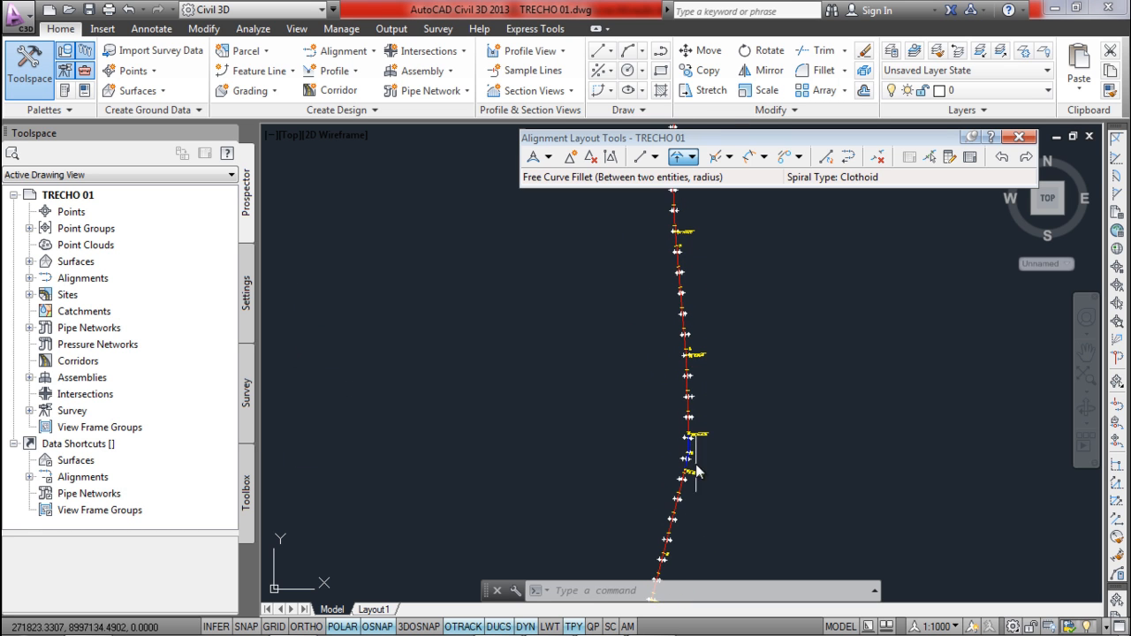
- Examine the curve at station 85 and its adjoining tangents against the surveyed centerline points
scroll(690, 469, up, 6)
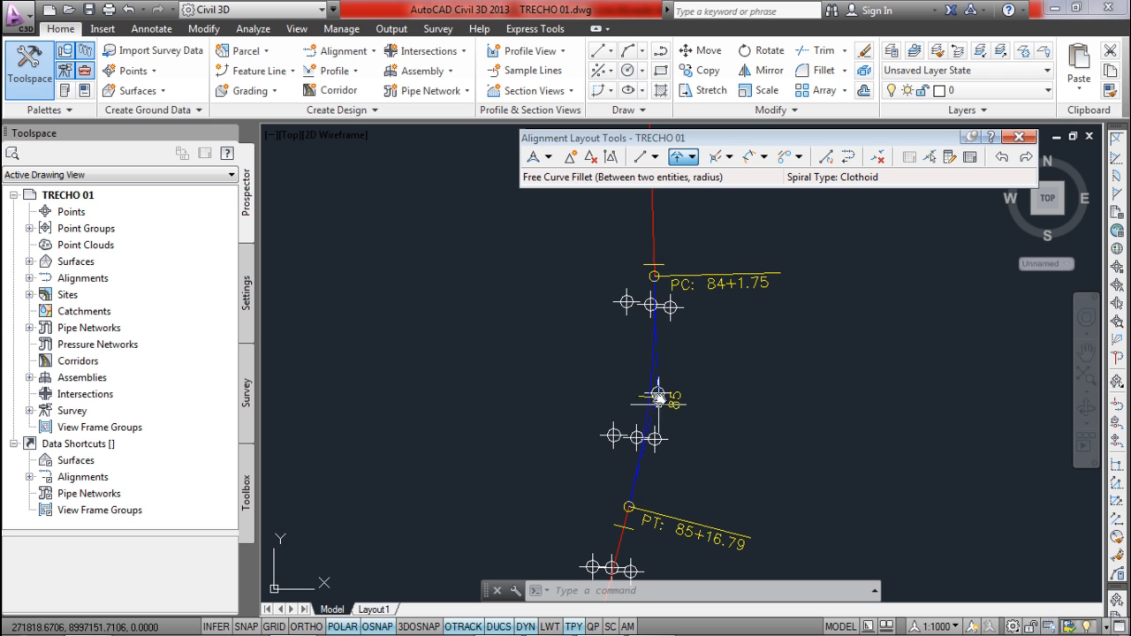
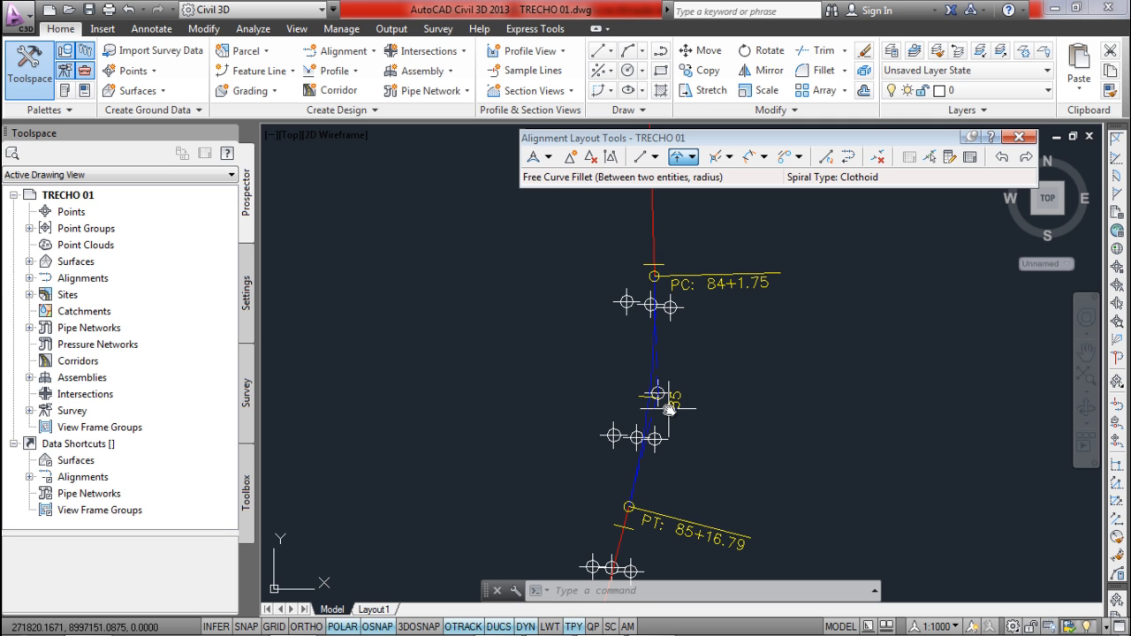
middle_drag(703, 426, 696, 389)
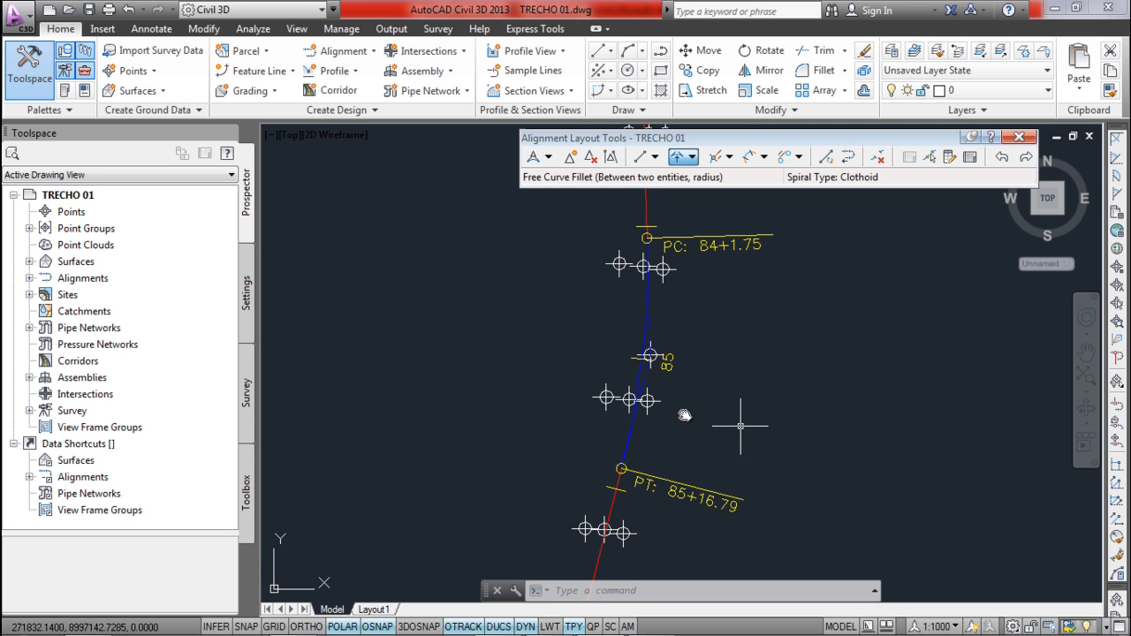
scroll(761, 496, down, 4)
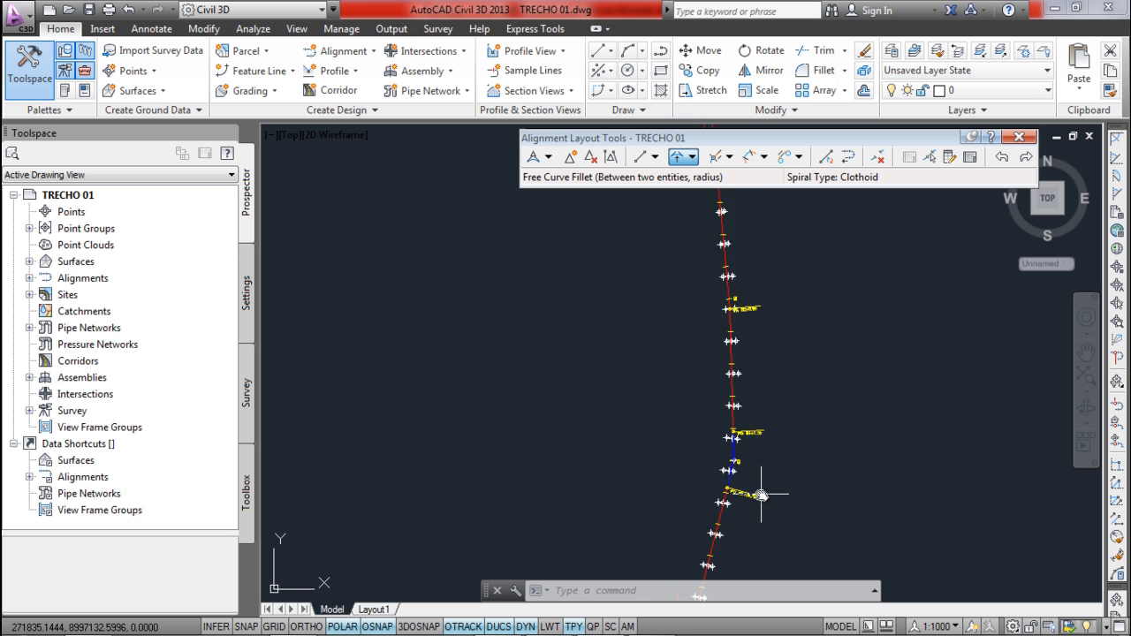
middle_drag(754, 528, 739, 430)
scroll(703, 434, up, 3)
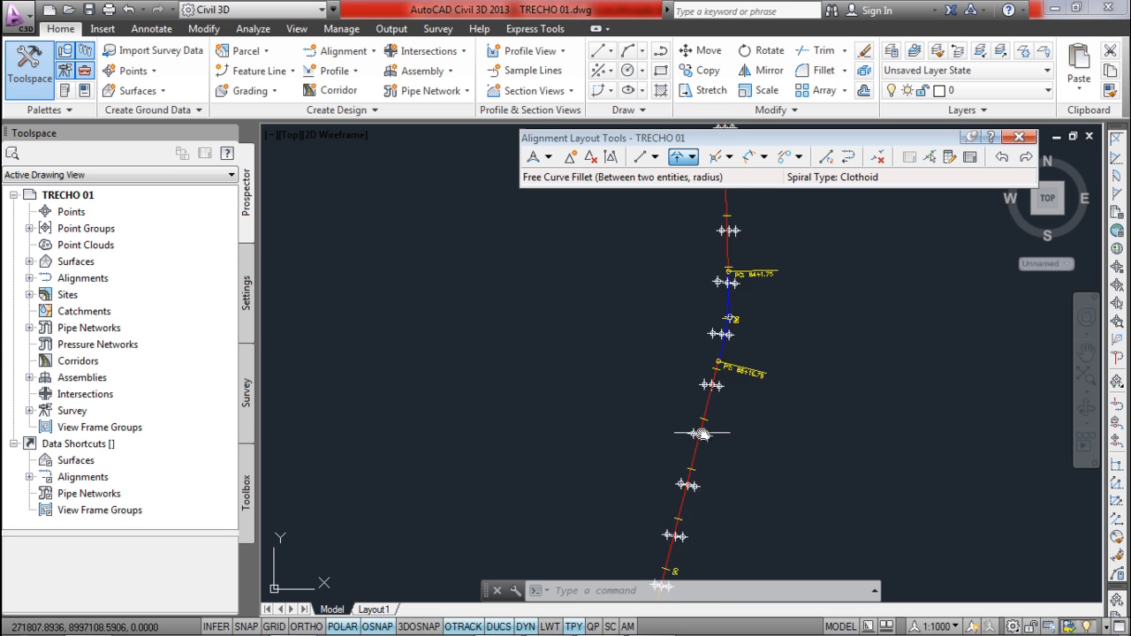
scroll(756, 280, down, 1)
middle_drag(756, 280, 738, 501)
scroll(732, 450, up, 2)
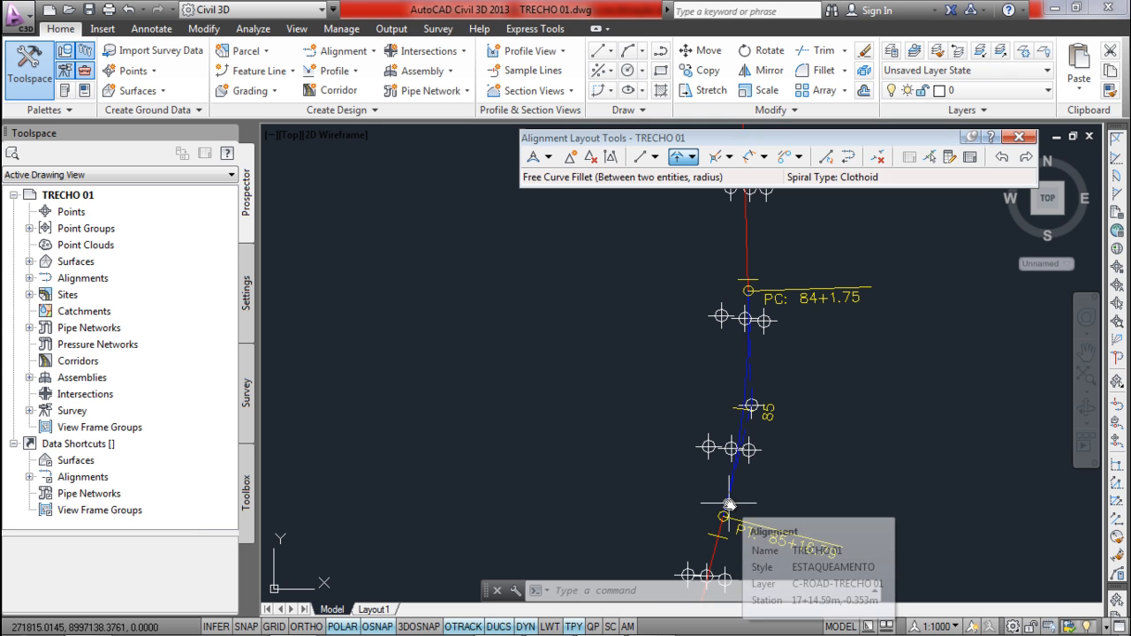
scroll(771, 304, down, 2)
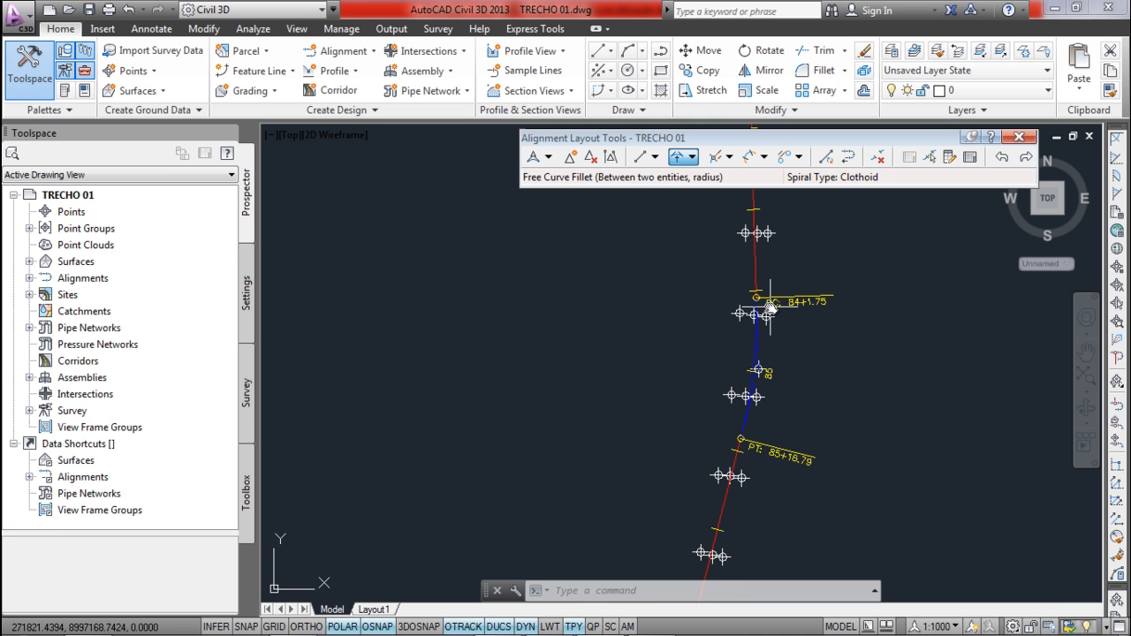
scroll(762, 329, down, 5)
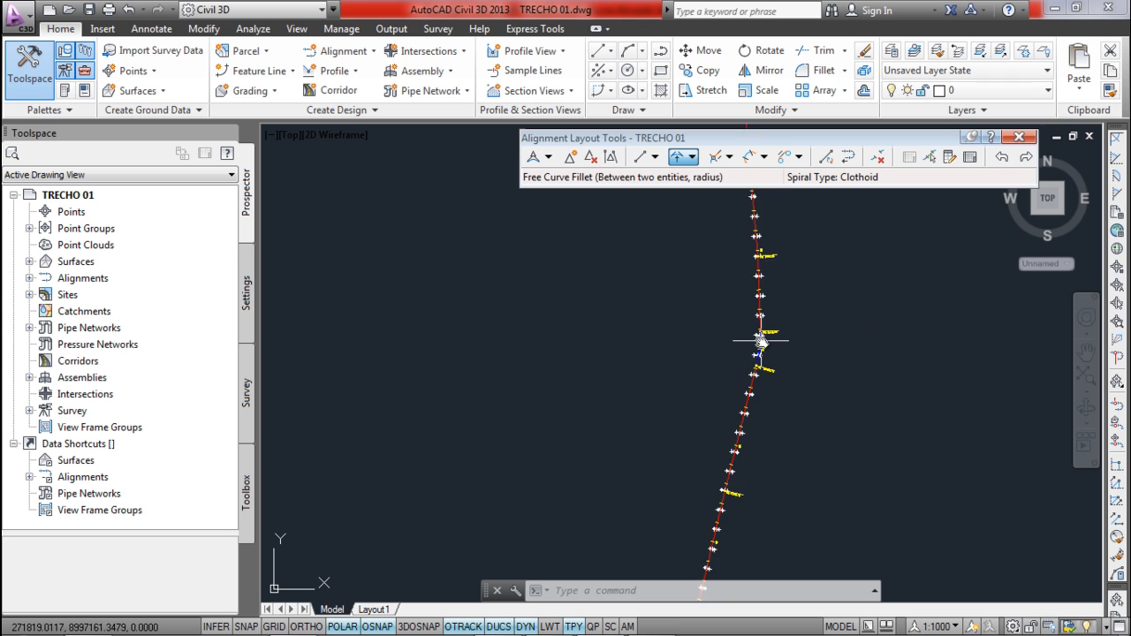
- Open the alignment layout parameters and select the curve at station 85 for sub-entity editing
mouse_move(767, 339)
middle_down()
mouse_move(720, 449)
mouse_move(675, 469)
middle_up()
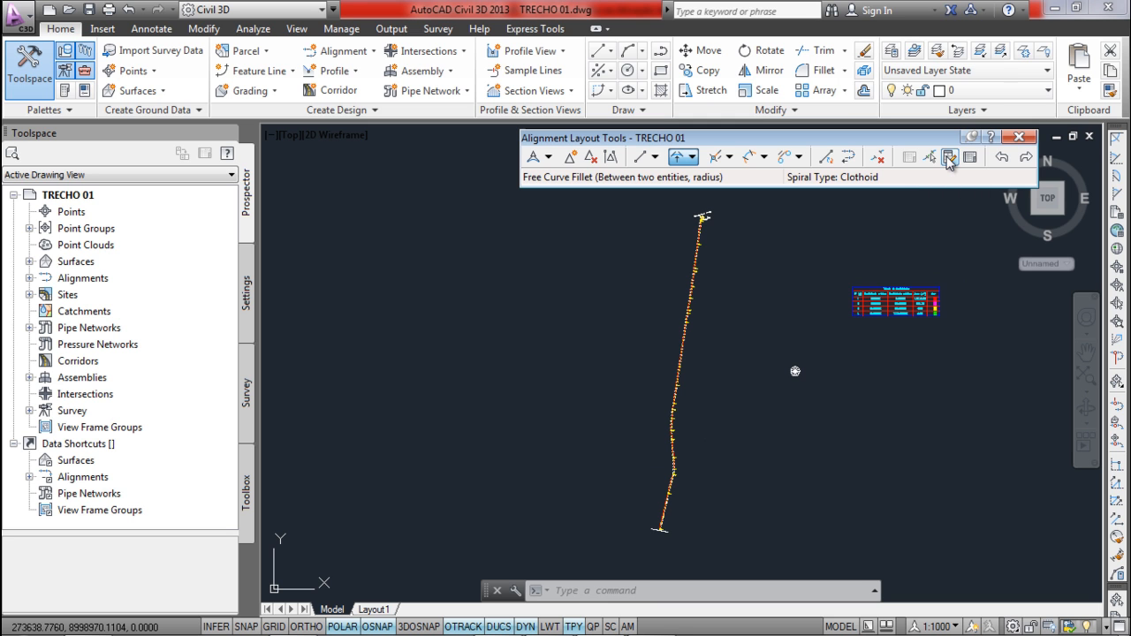
click(948, 159)
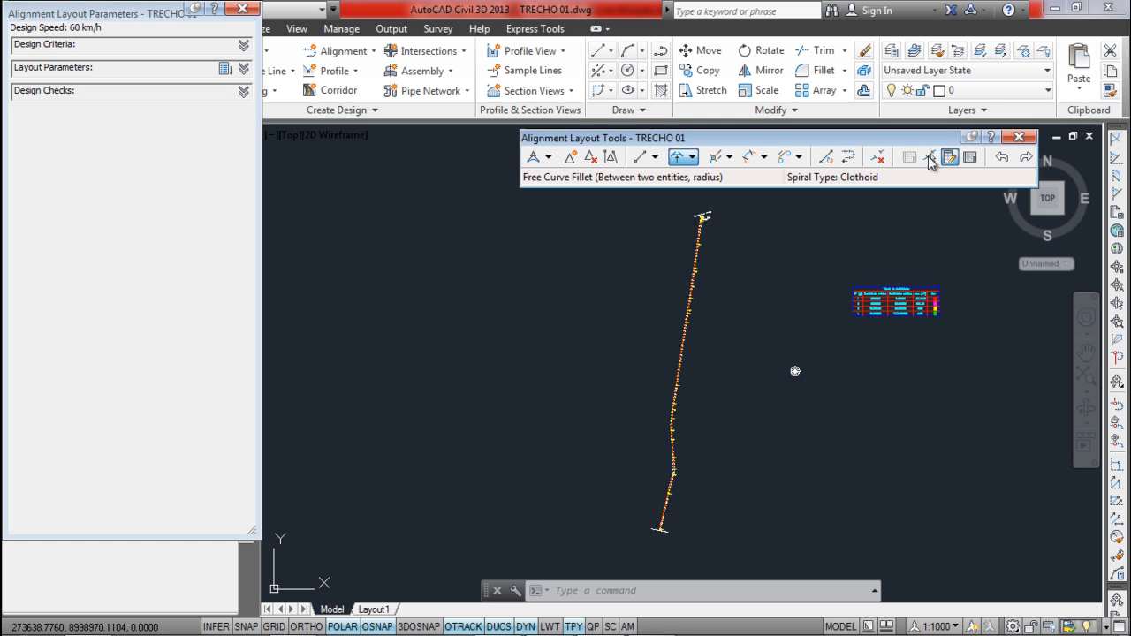
click(929, 157)
scroll(656, 495, up, 5)
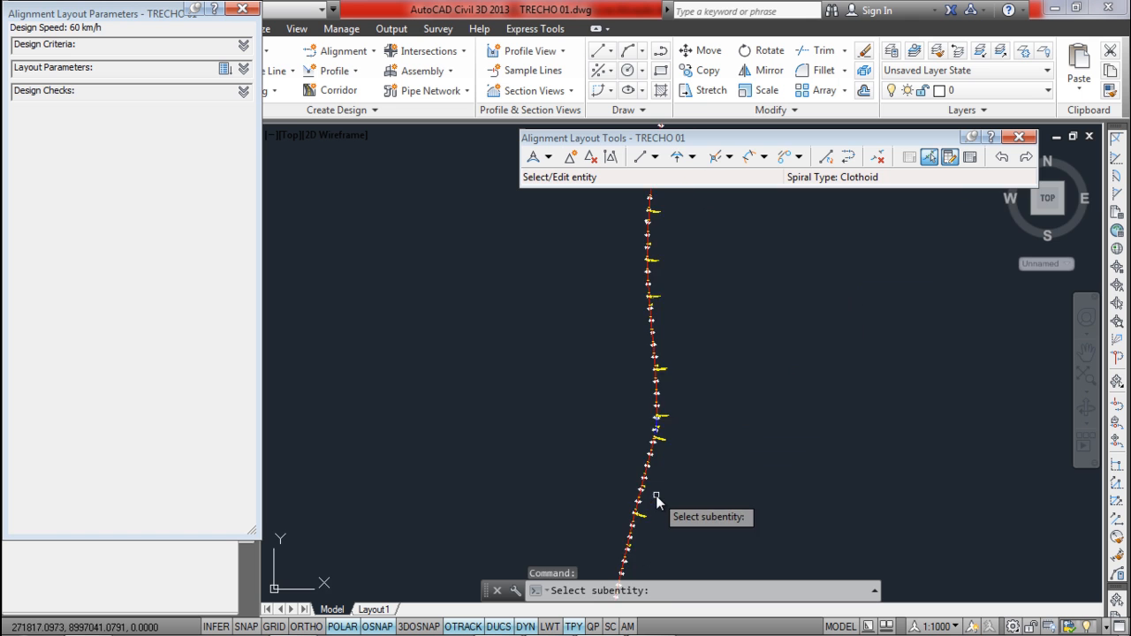
click(650, 332)
scroll(619, 389, down, 2)
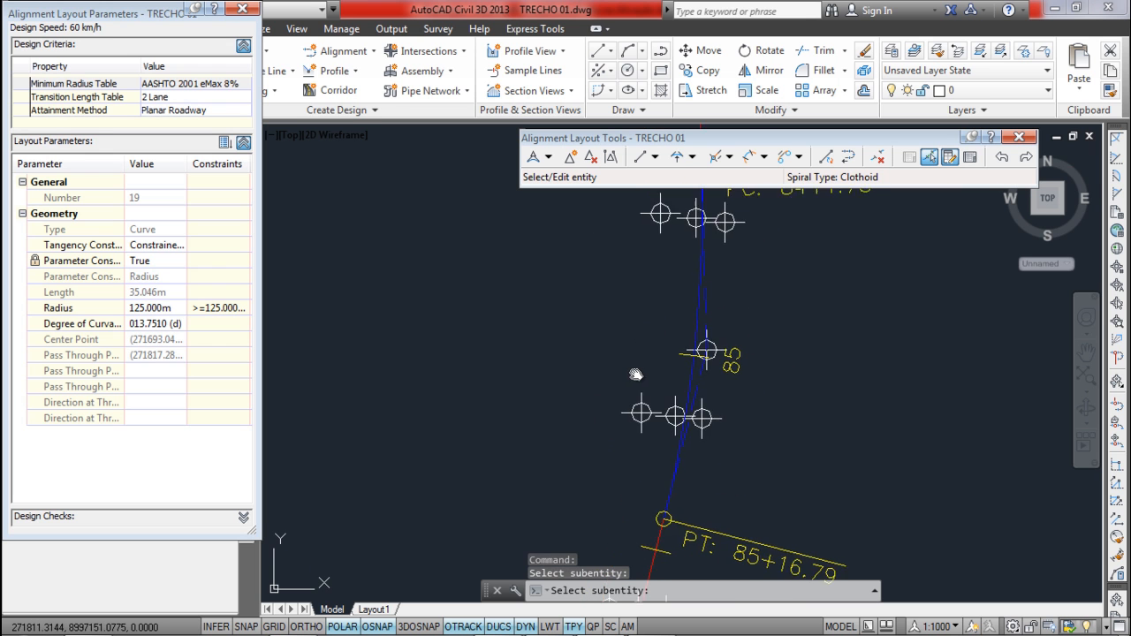
- Set the radius of the curve at station 85 to 130 m
click(221, 307)
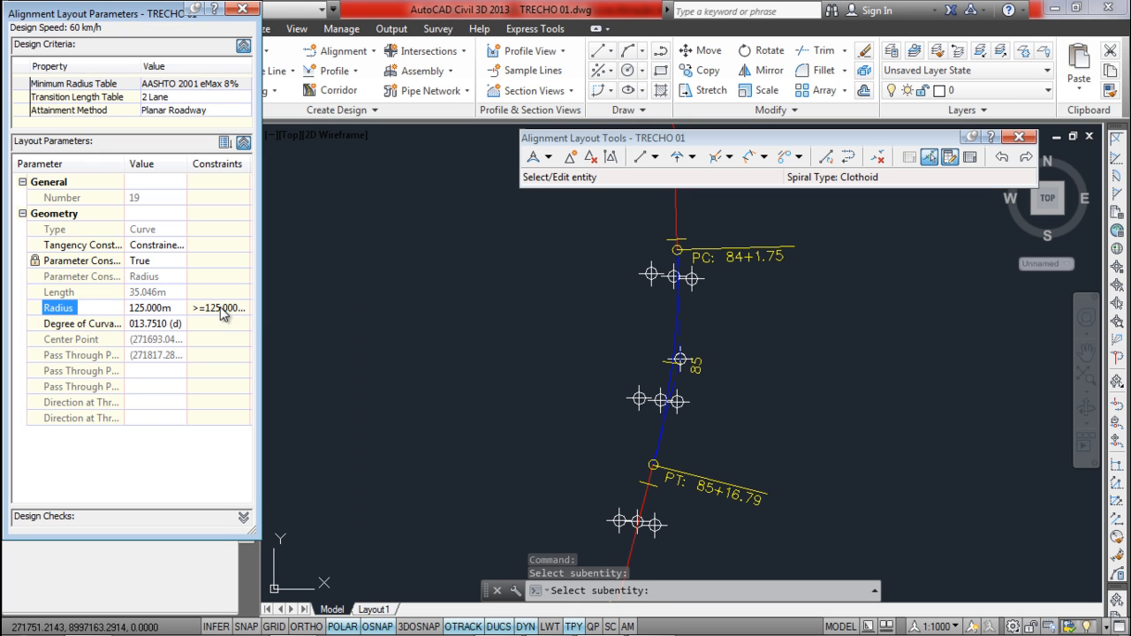
click(133, 309)
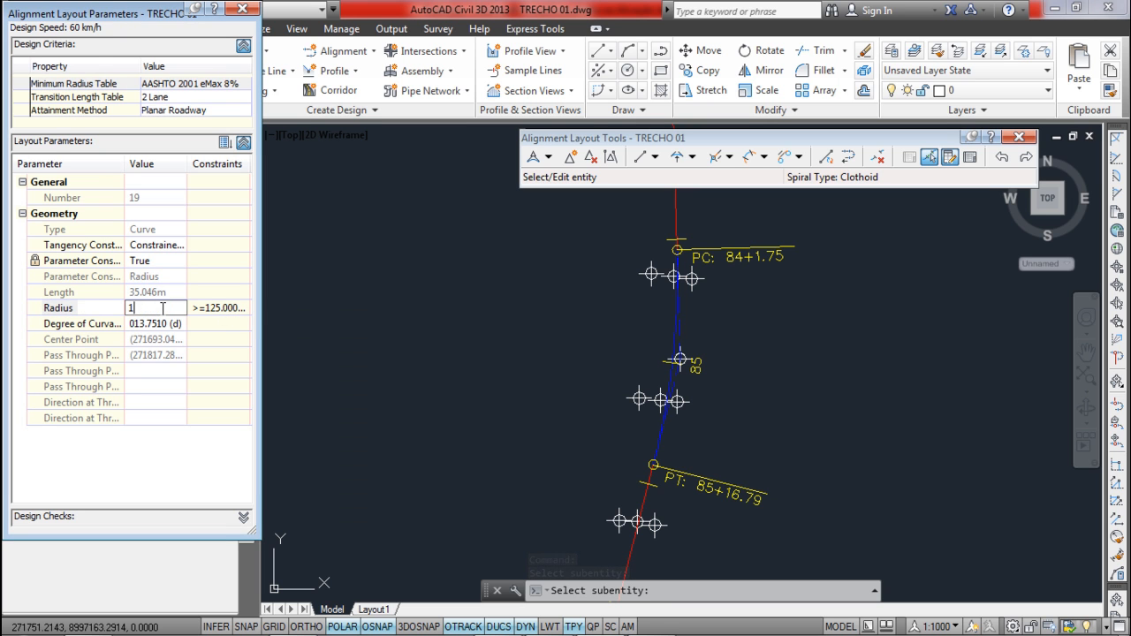
key(Return)
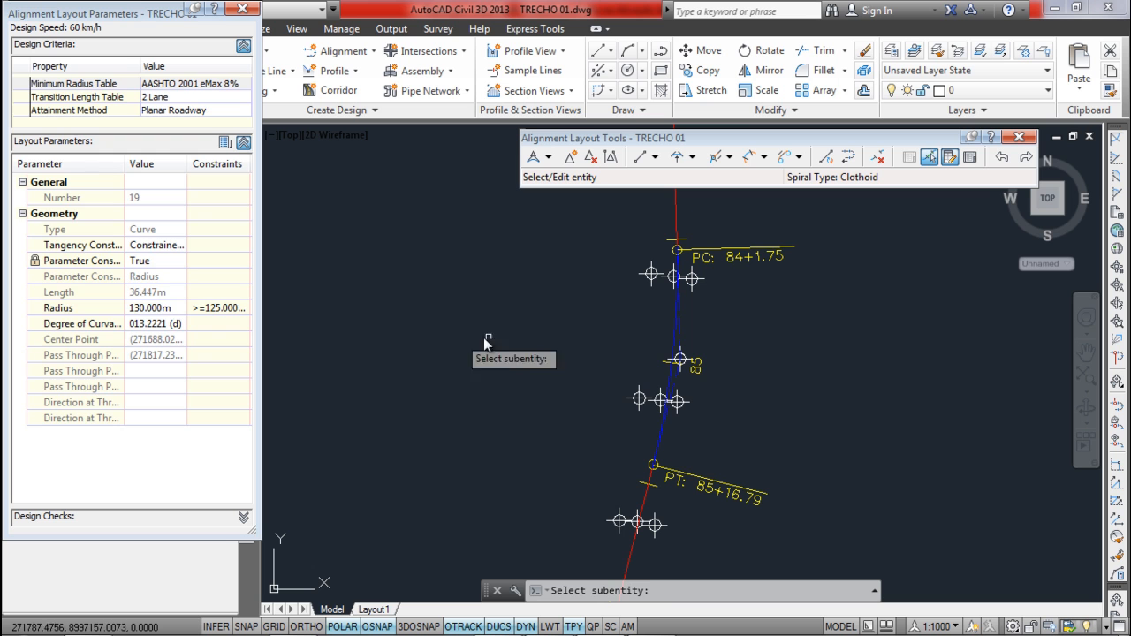
- Reselect the curve at station 85 and set its radius to 100 m, below the design-criteria minimum
click(930, 156)
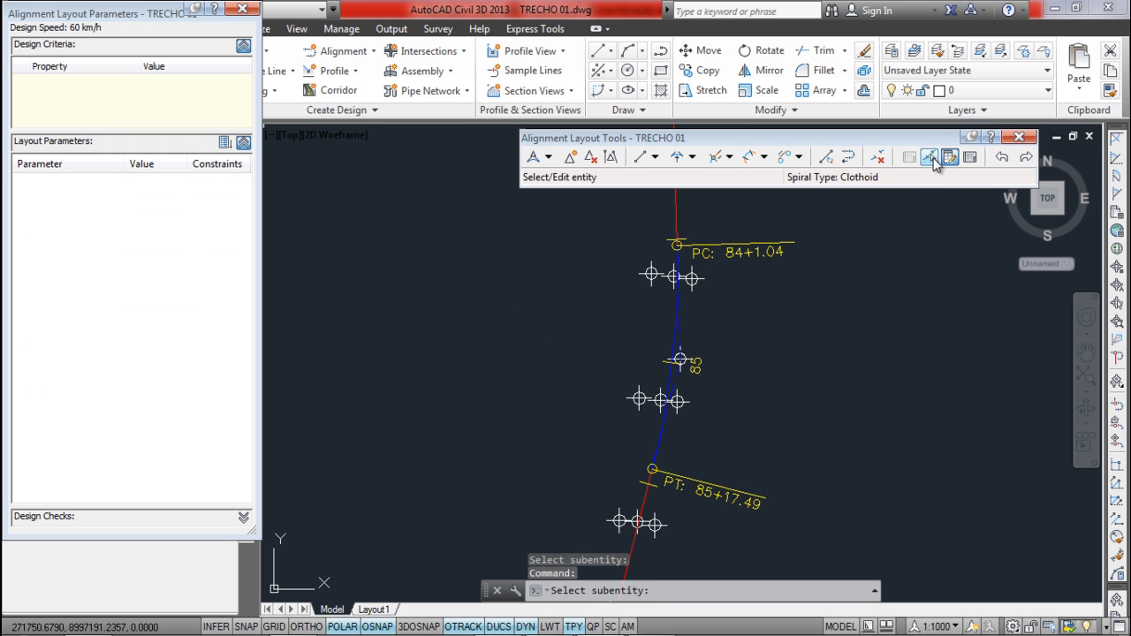
click(676, 350)
click(146, 308)
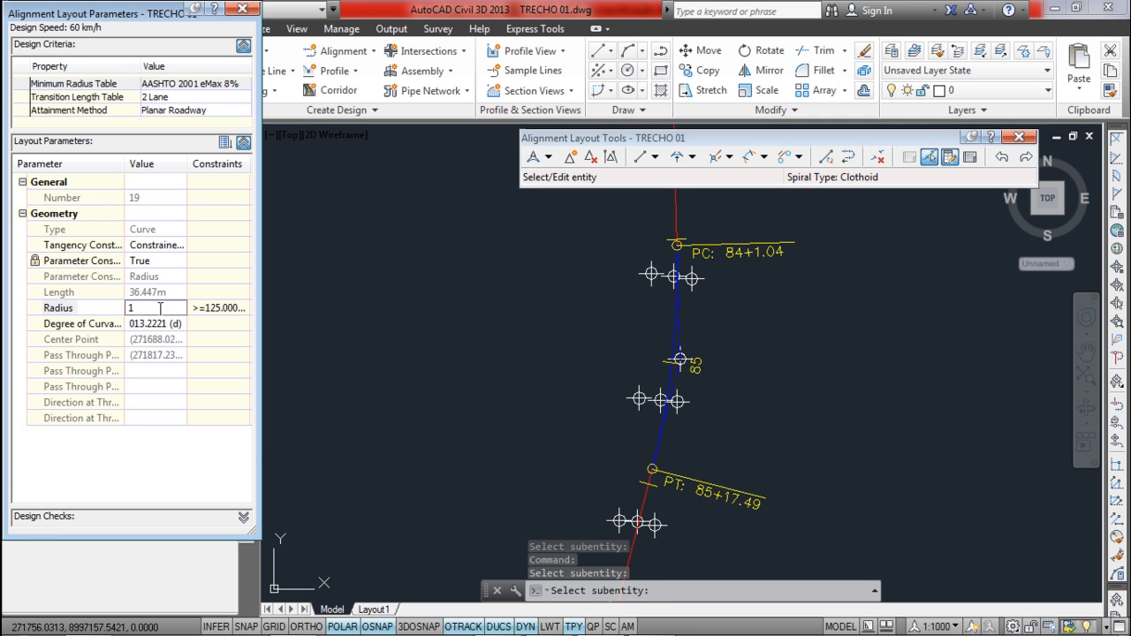
key(Return)
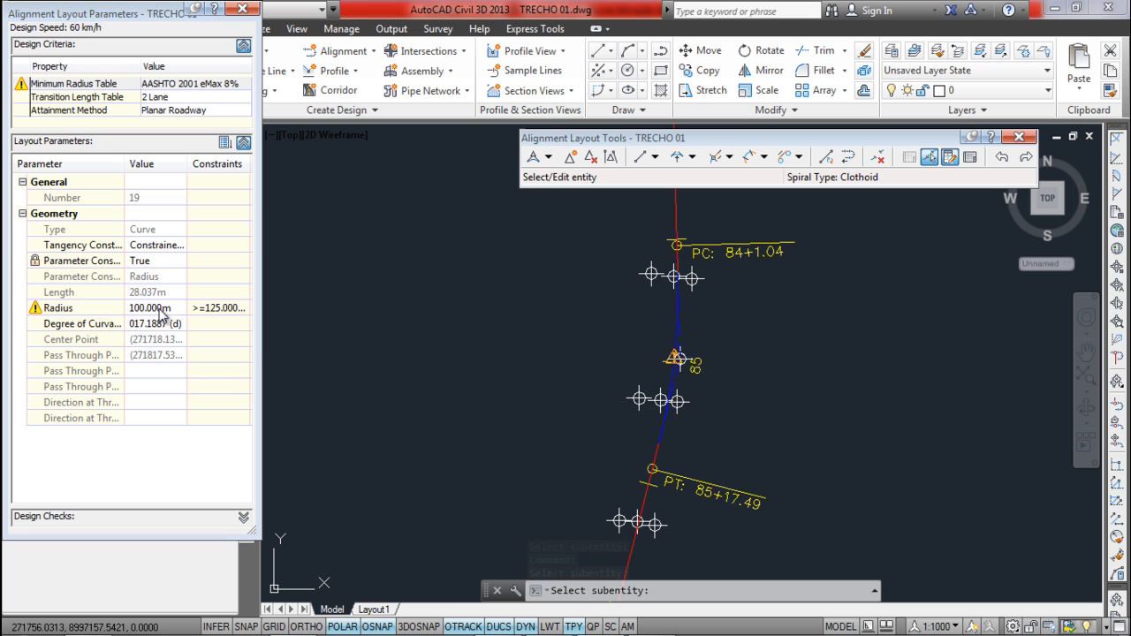
- Inspect the design-criteria warning marker on the curve at station 85
scroll(674, 359, up, 3)
key(Escape)
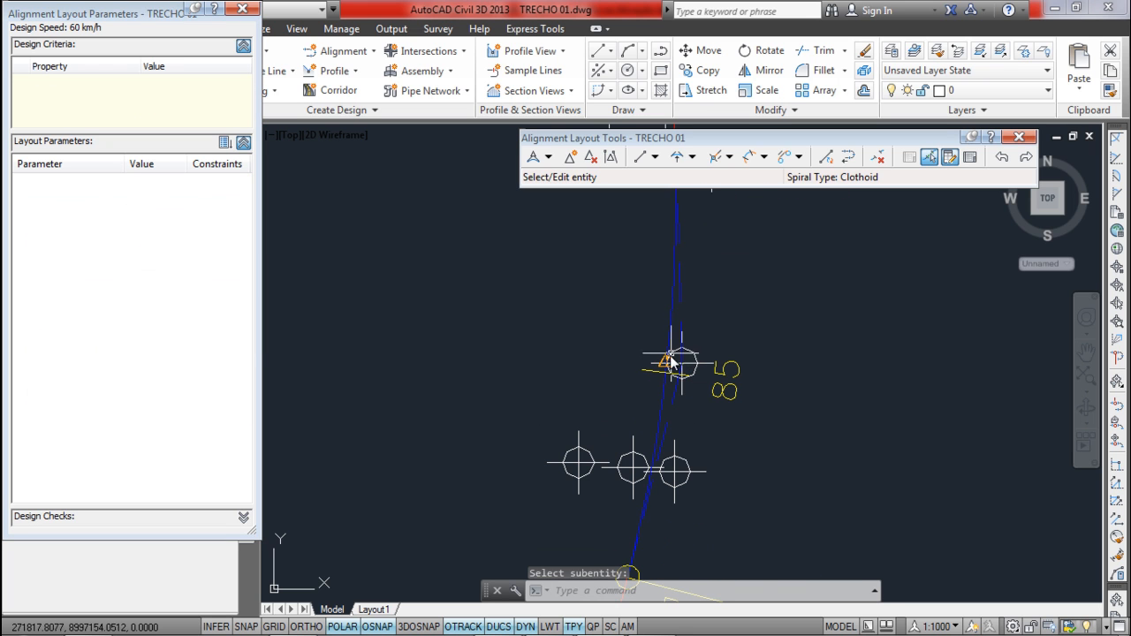
mouse_move(670, 364)
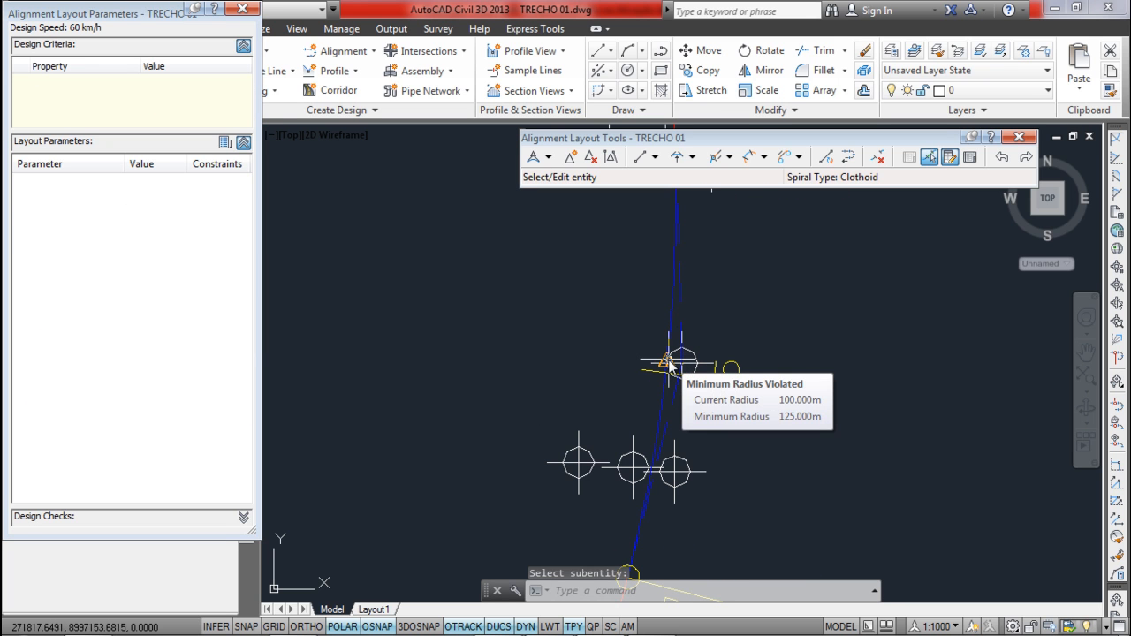
scroll(670, 365, down, 1)
- Reselect the curve at station 85, set its radius to 125 m, and close the layout parameters
click(935, 161)
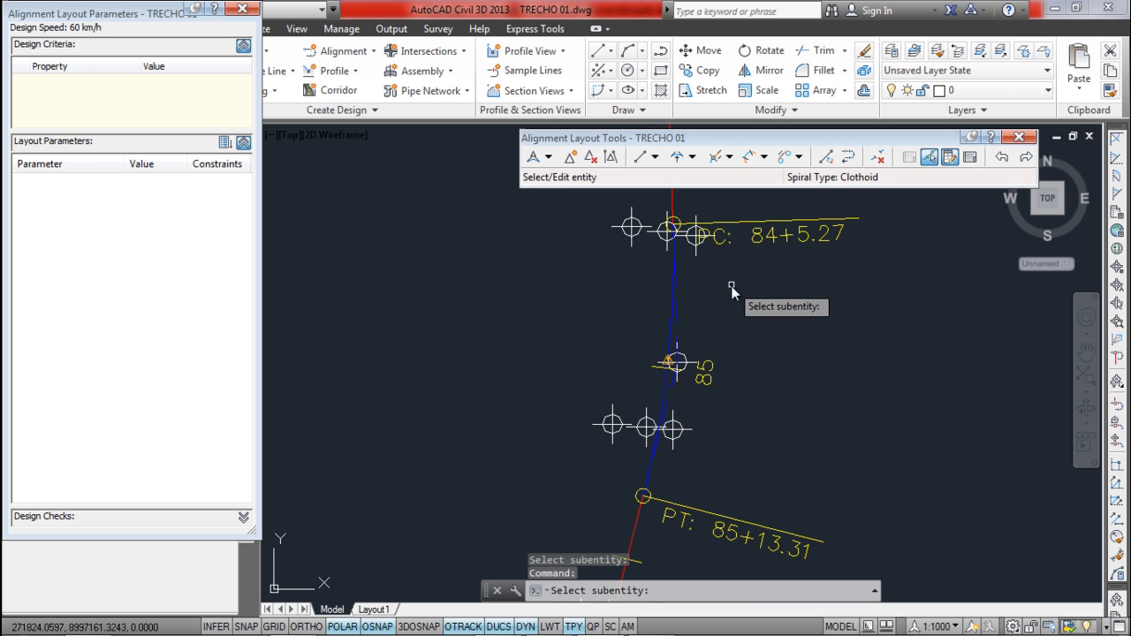
click(674, 357)
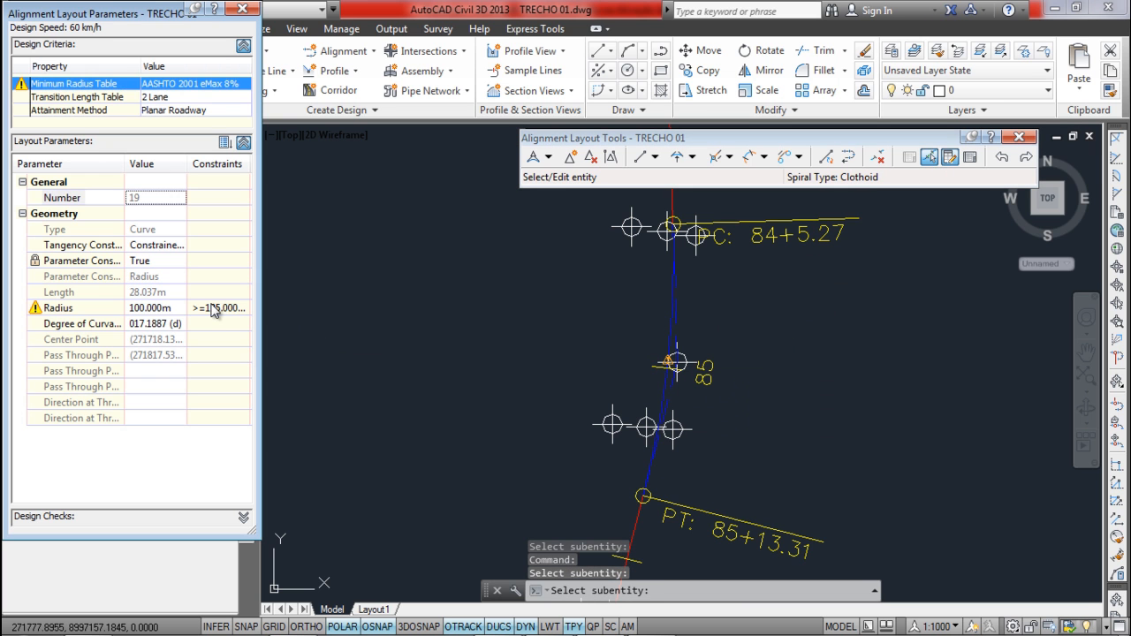
click(213, 309)
click(139, 307)
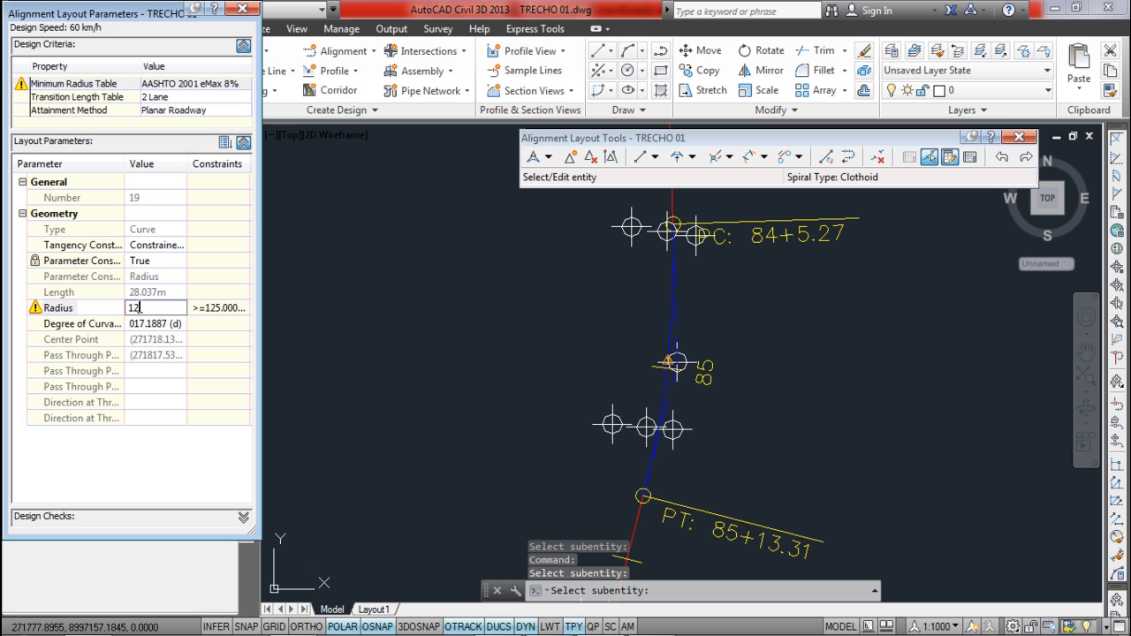
click(165, 326)
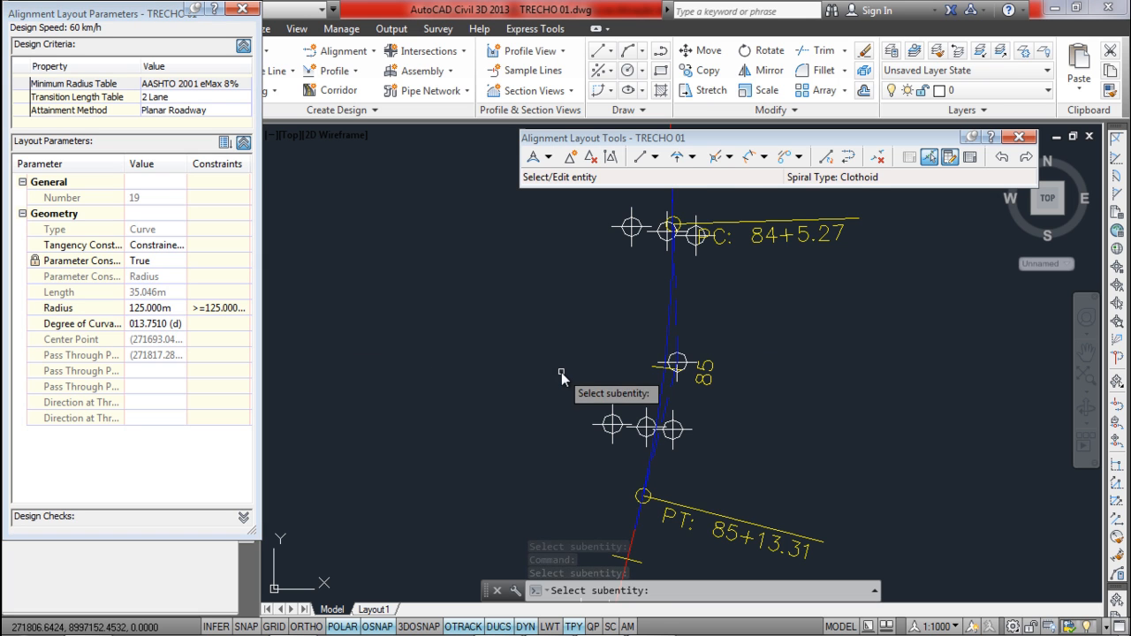
key(Escape)
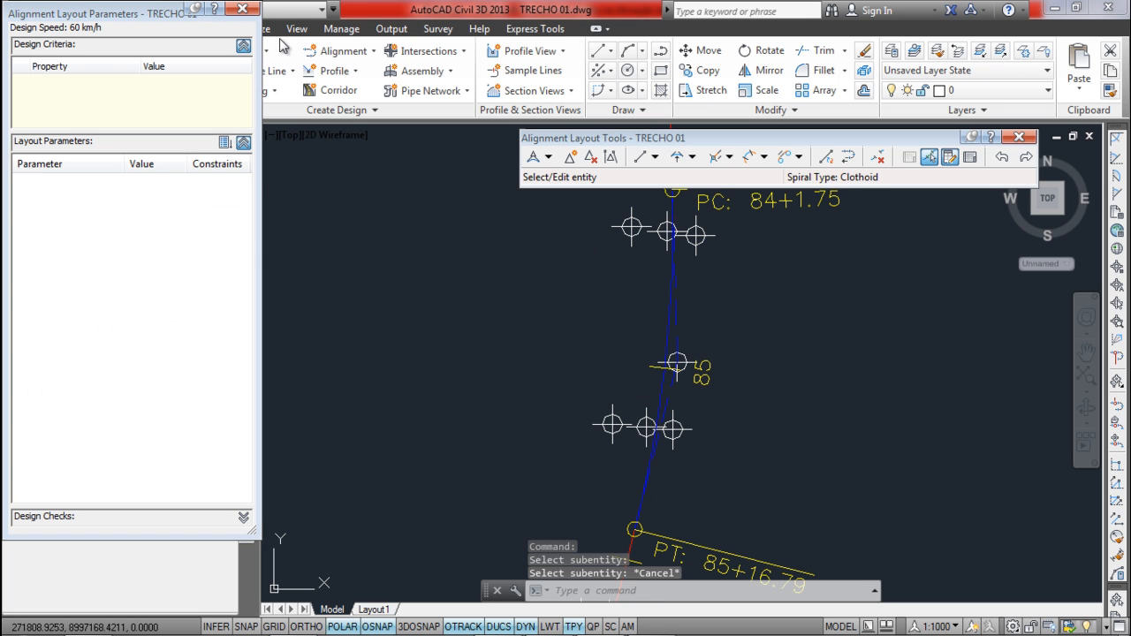
key(Escape)
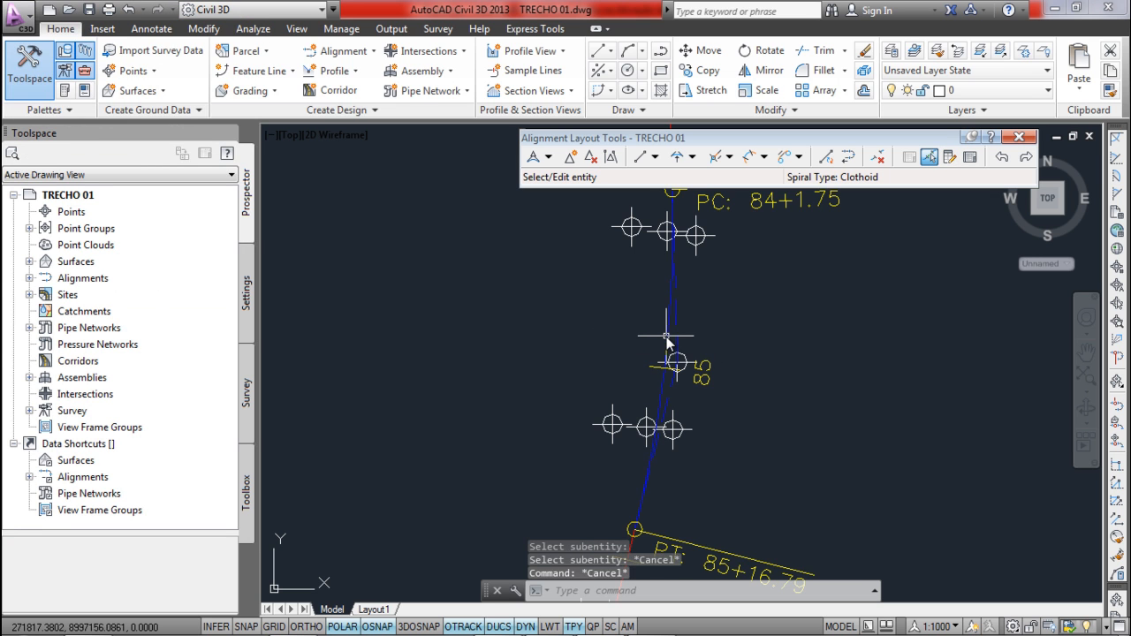
- Open the TRECHO 01 alignment entities table, enlarge it, and review the constraints, lengths and radii of all lines and curves
click(667, 343)
scroll(670, 342, down, 3)
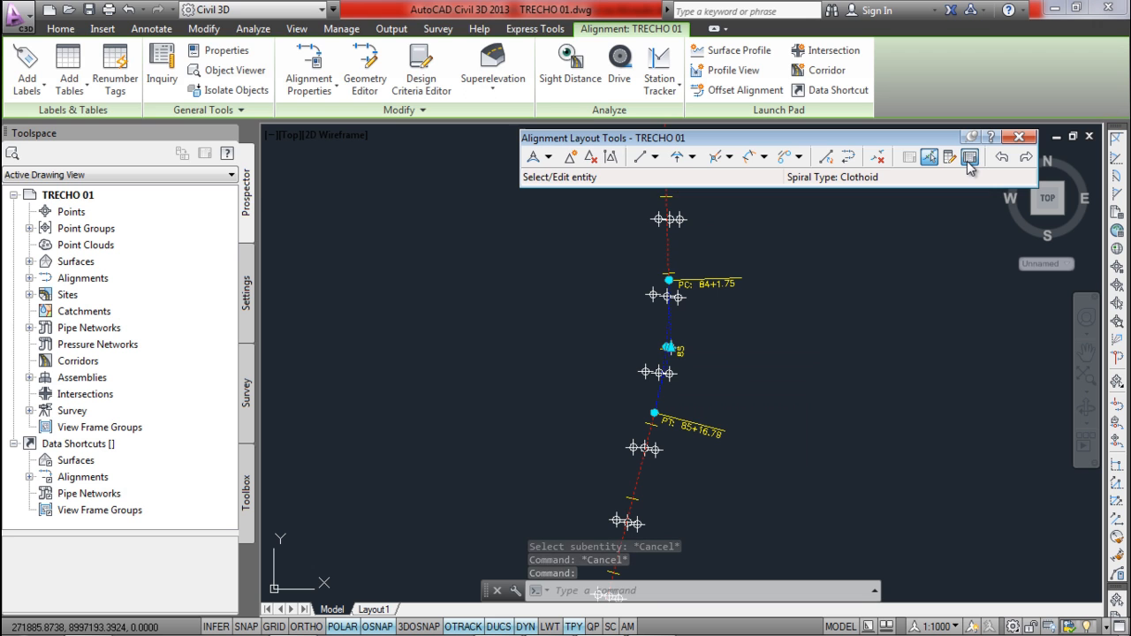
click(970, 159)
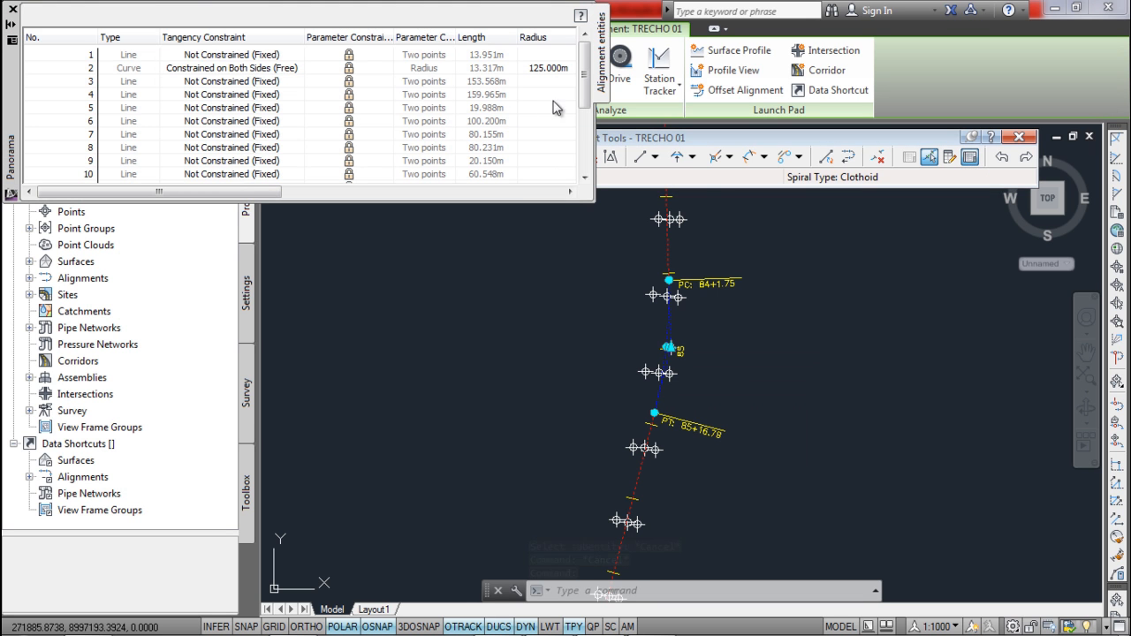
drag(583, 80, 656, 240)
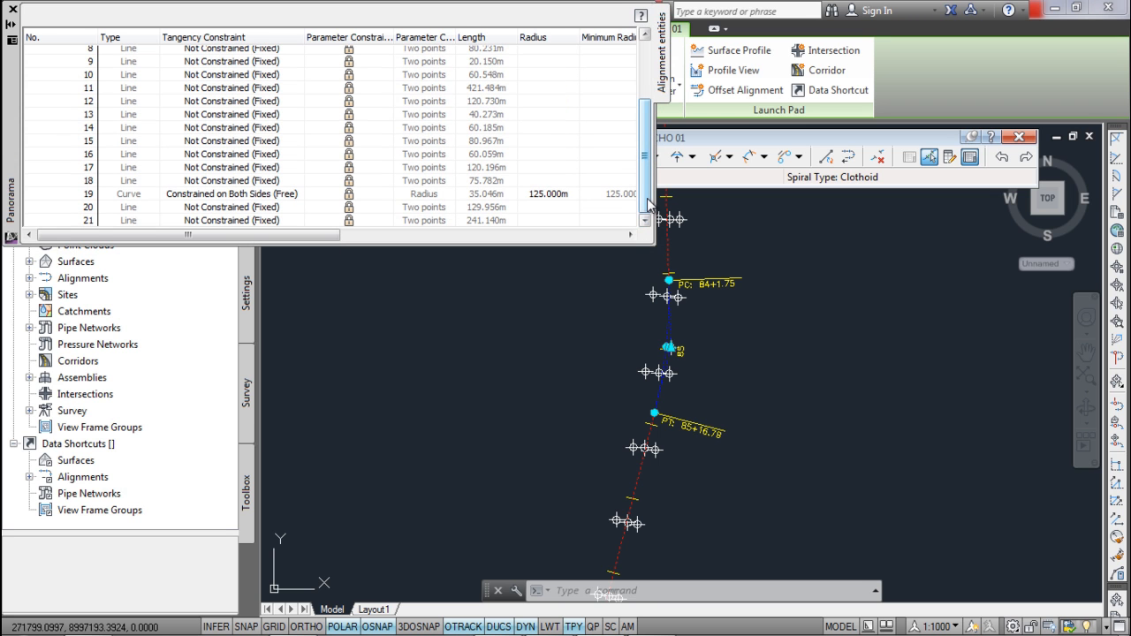
drag(648, 198, 648, 145)
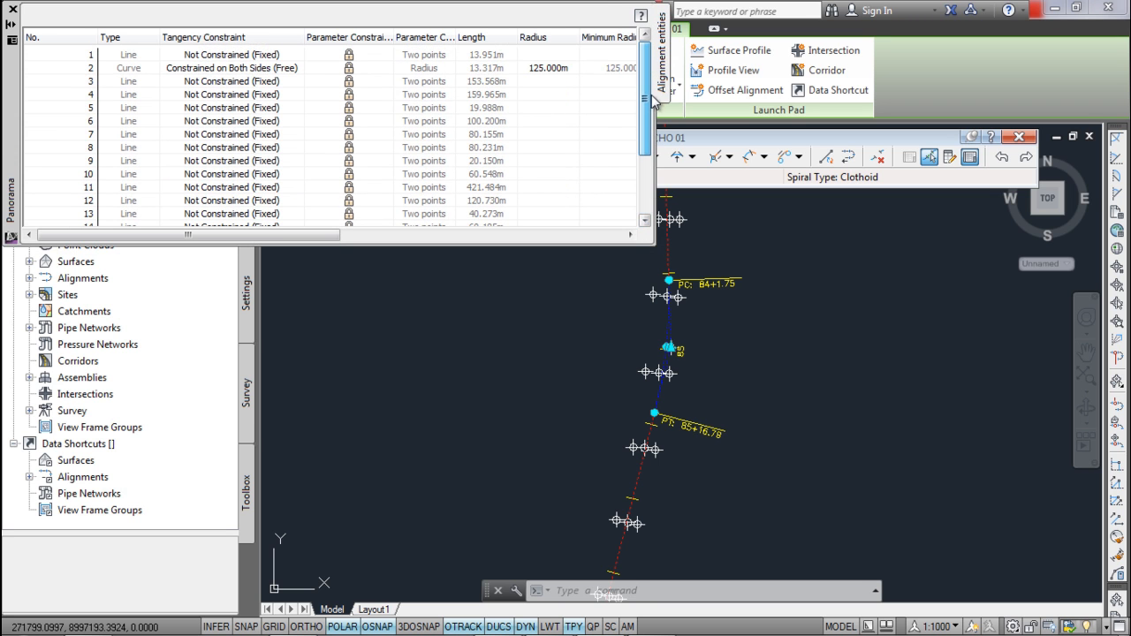
click(559, 68)
click(558, 67)
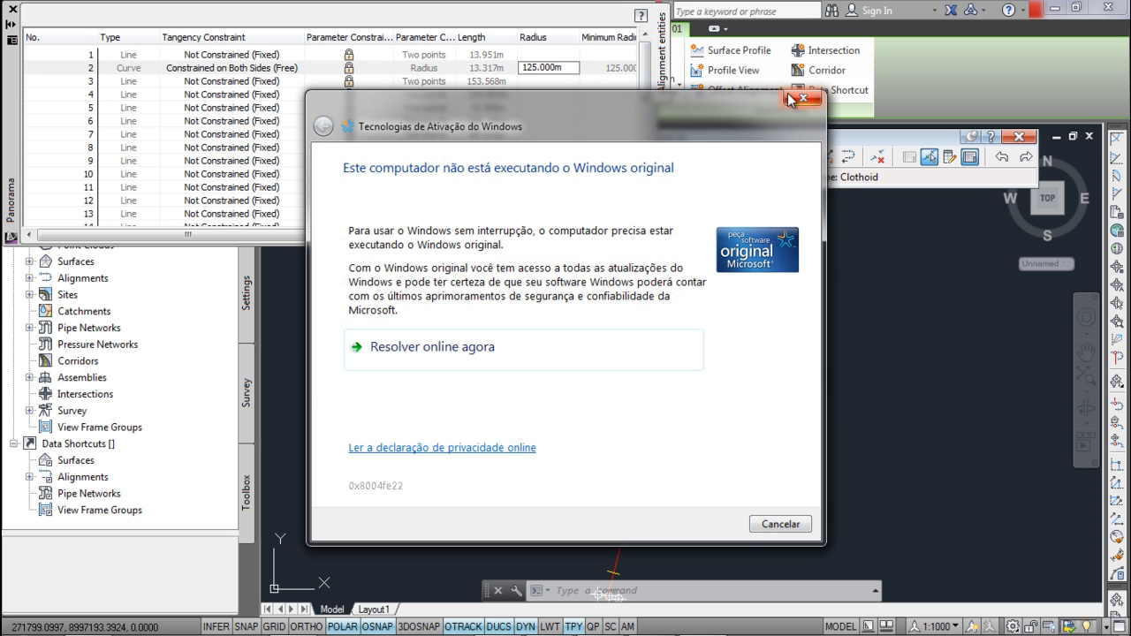
click(791, 99)
- Set the radius of curve 19 to 130 m in the alignment entities table and close the table
scroll(646, 89, down, 3)
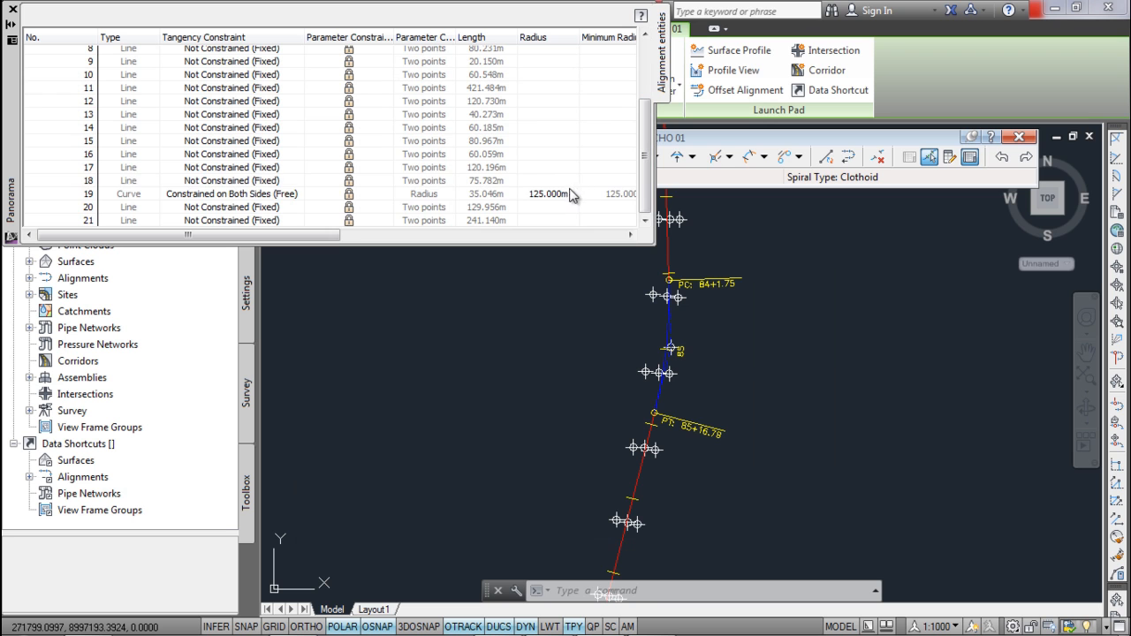
click(570, 193)
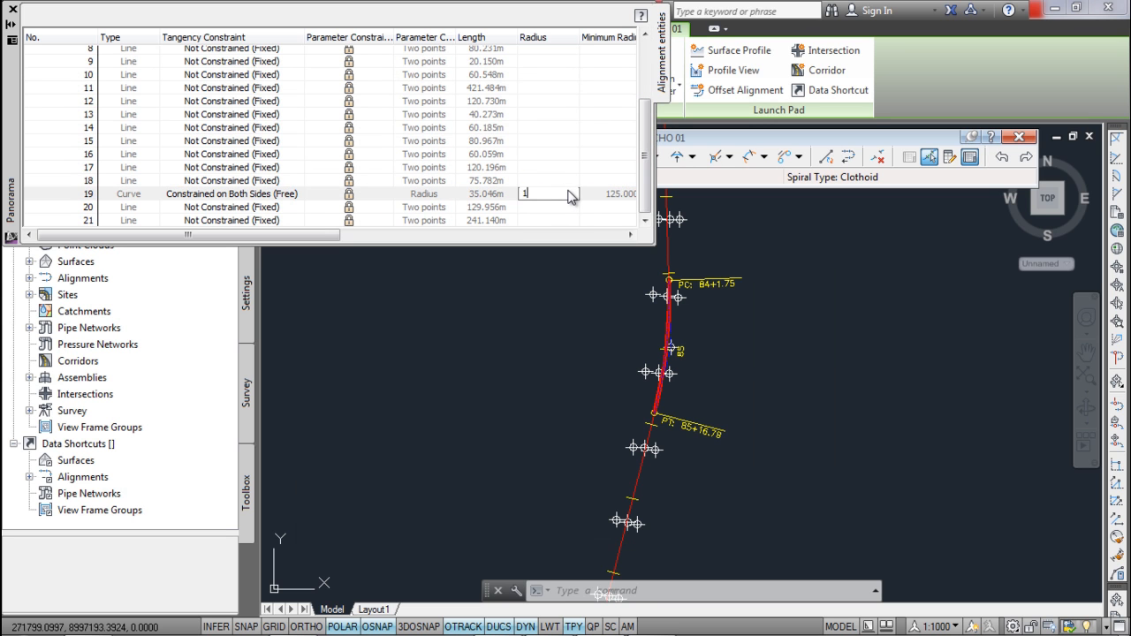
key(Return)
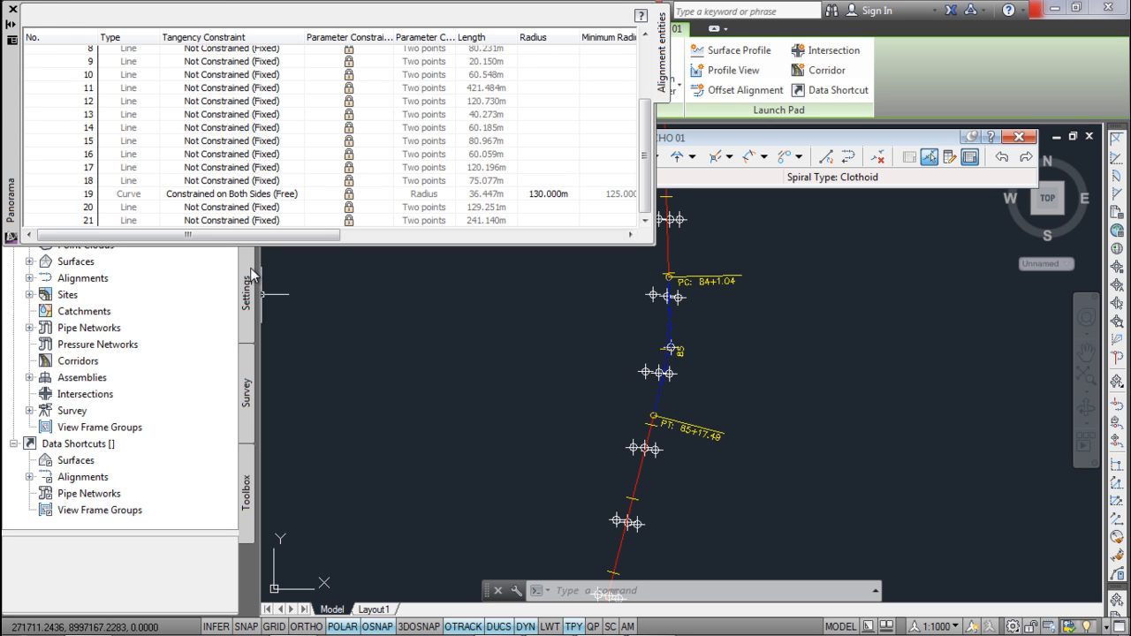
click(13, 9)
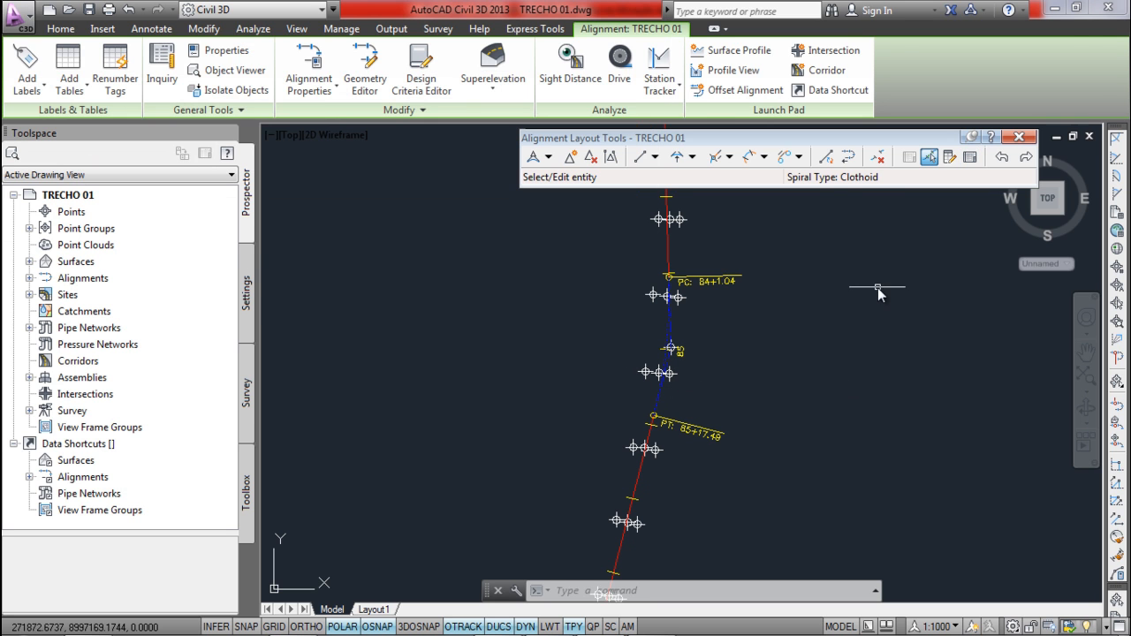
key(Escape)
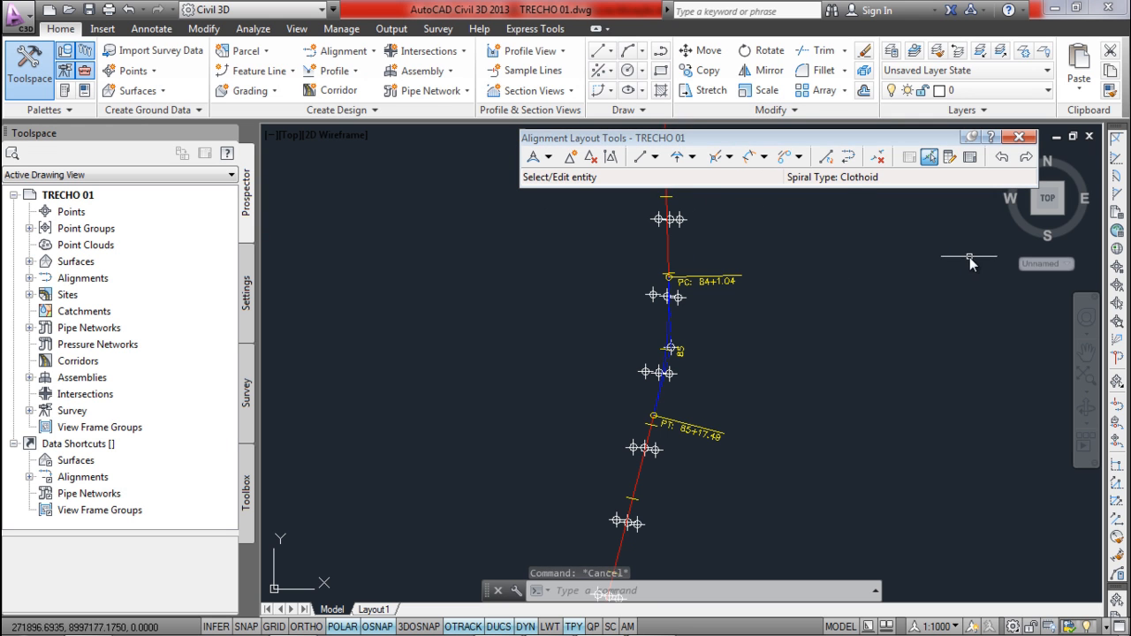
- Close the alignment layout tools and save the TRECHO 01 drawing
click(1024, 139)
scroll(732, 285, down, 5)
middle_drag(705, 380, 683, 403)
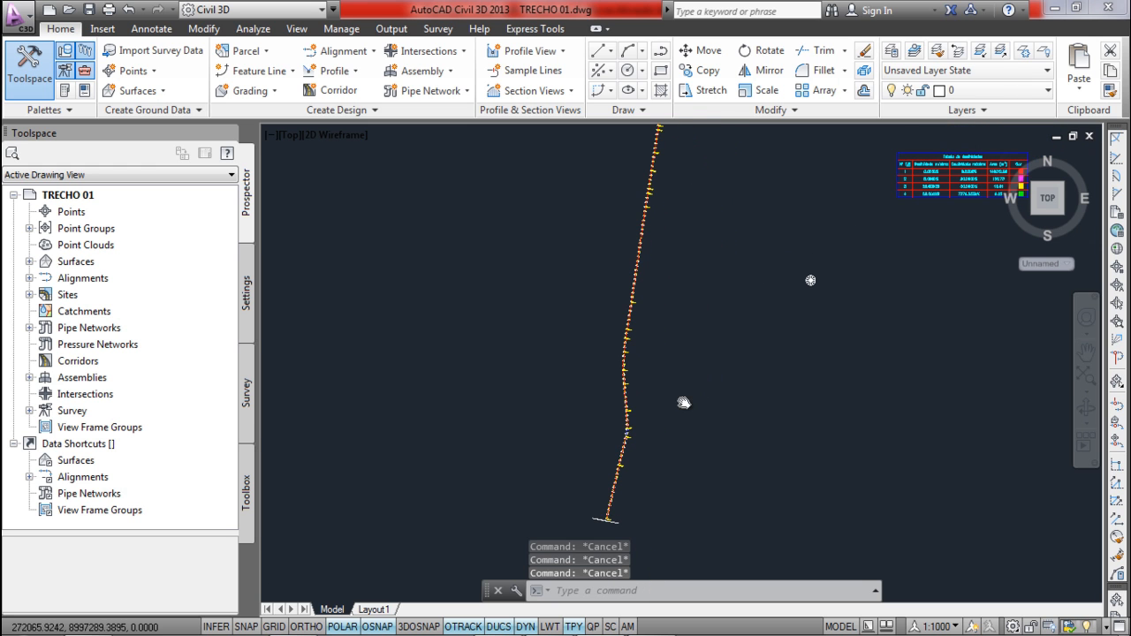
click(89, 11)
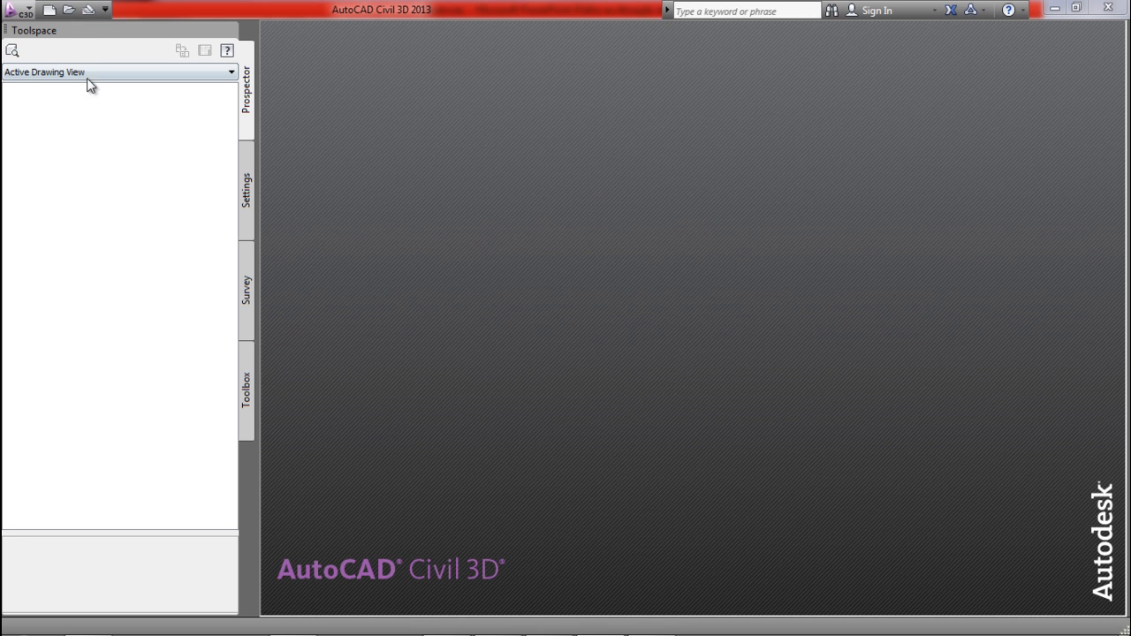
- Open the TRECHO 02 drawing from the Pista simples folder and dismiss the VBA prompt
click(75, 12)
click(489, 221)
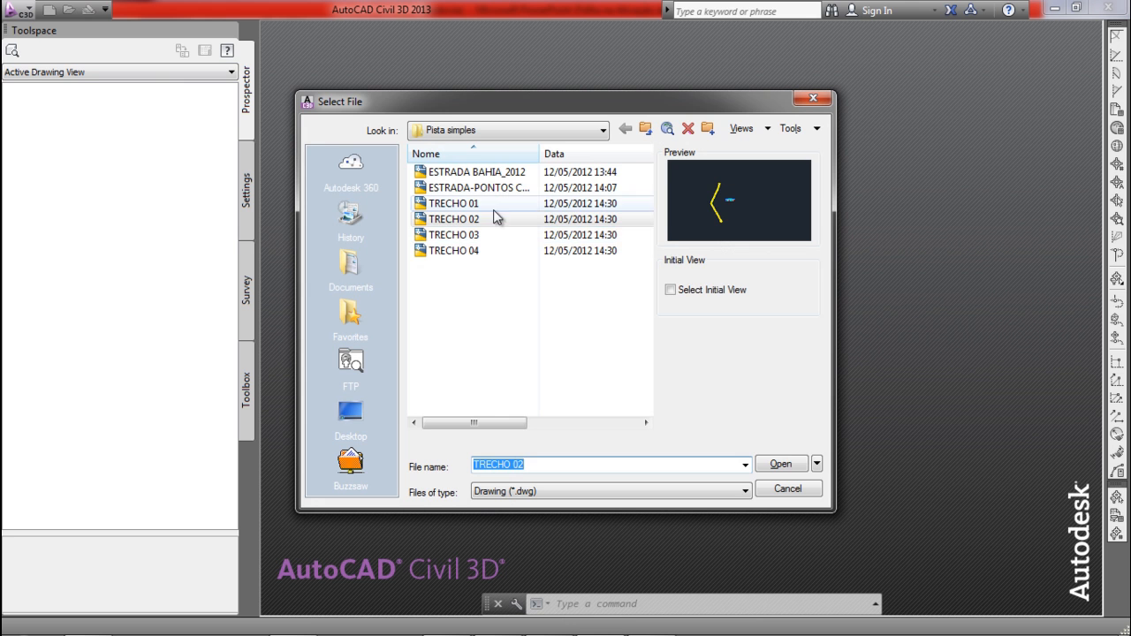
click(782, 464)
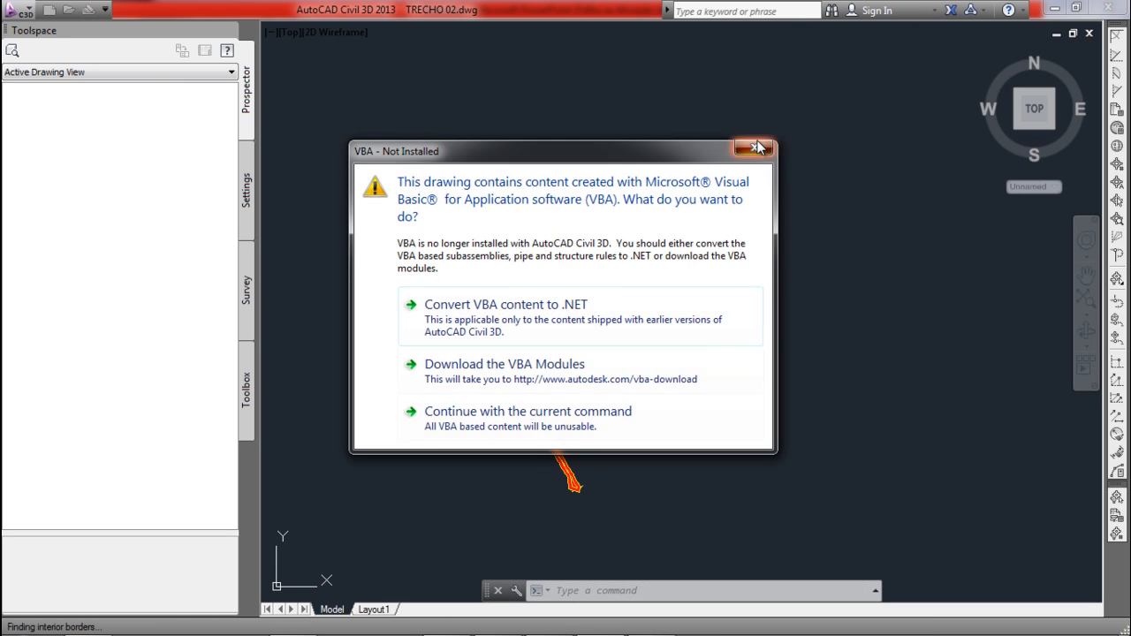
click(756, 147)
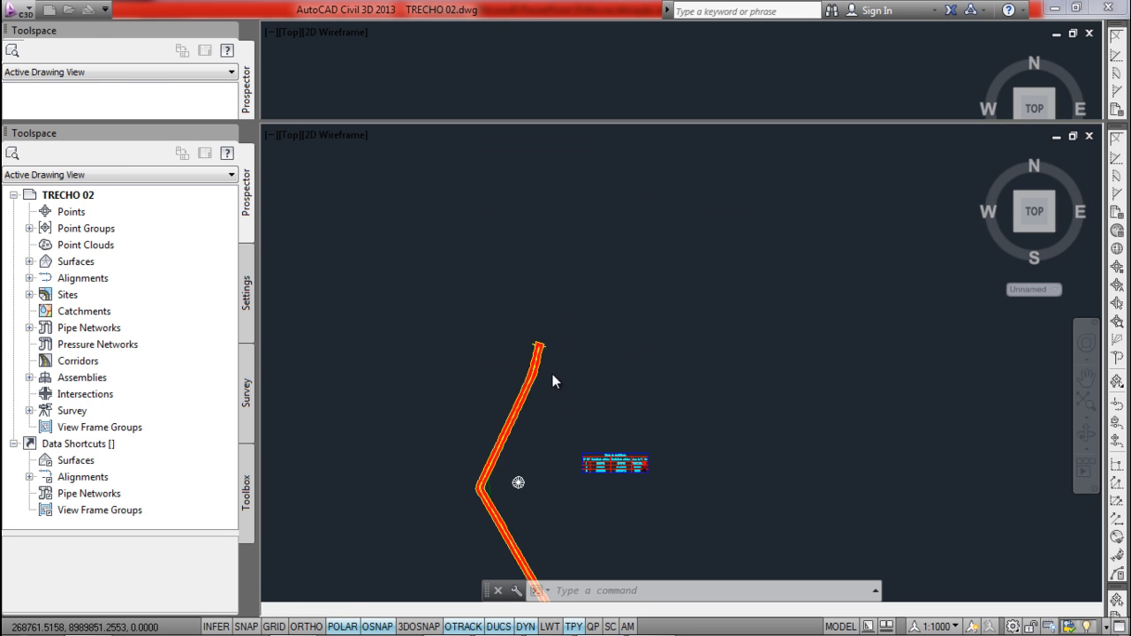
- Hide the TRECHO 02 surface by setting its surface style to _No Display
scroll(533, 385, up, 6)
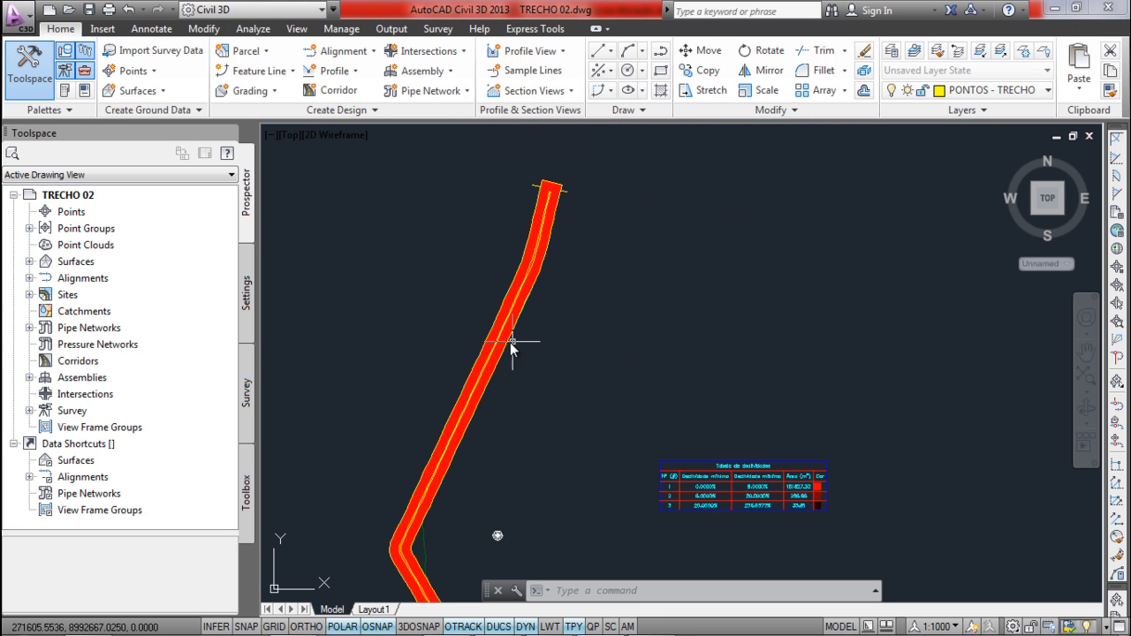
click(501, 351)
right_click(501, 352)
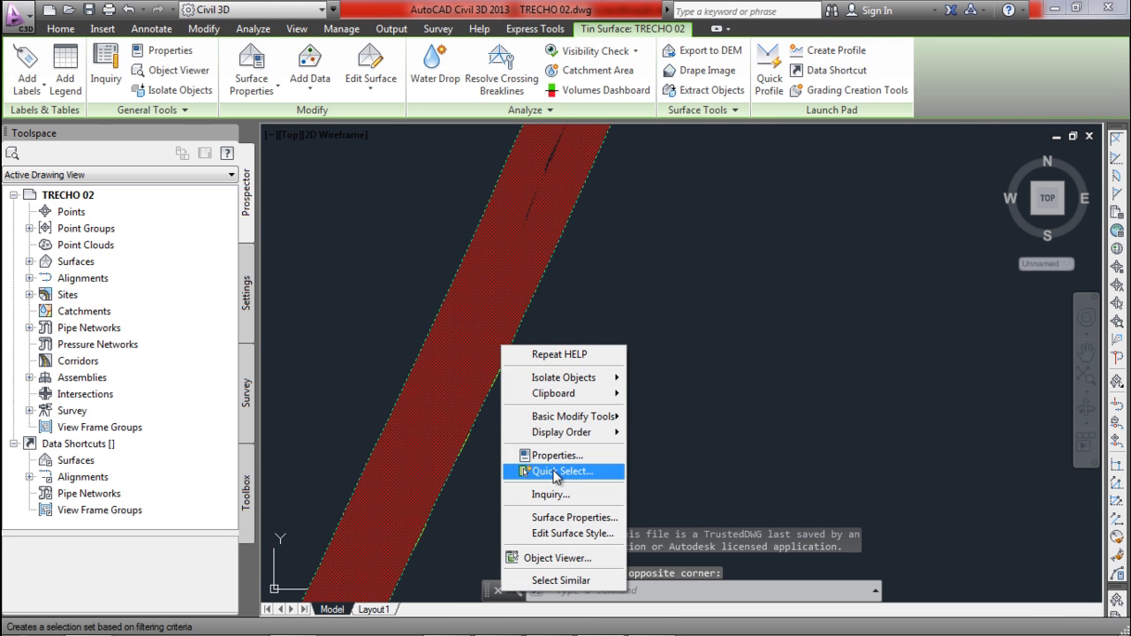
click(560, 519)
click(460, 292)
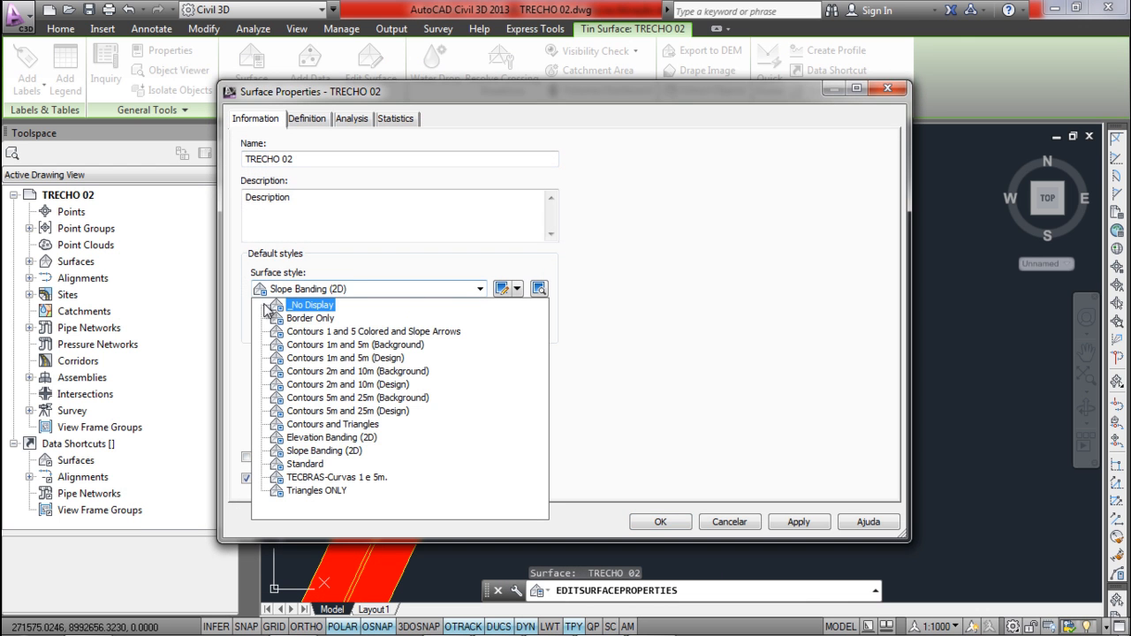
click(292, 308)
click(663, 521)
scroll(608, 346, down, 3)
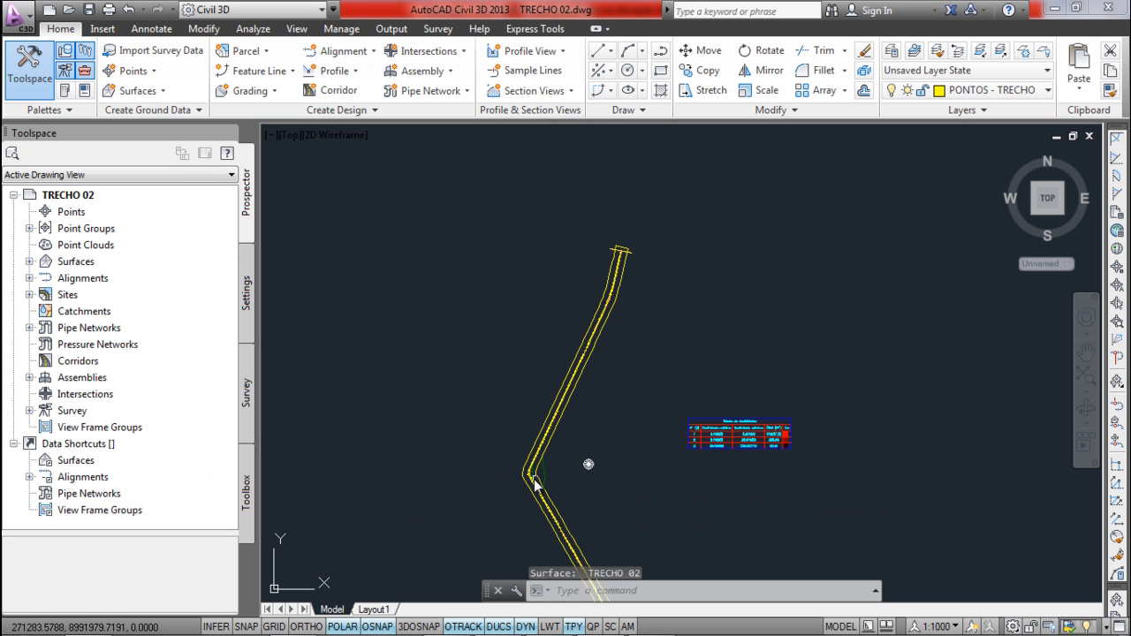
- Freeze the FAIXA DE DOMÍNIO and C-TOPO-FEAT layers with LAYFRZ by picking the offset boundary and the green feature line
scroll(541, 477, up, 5)
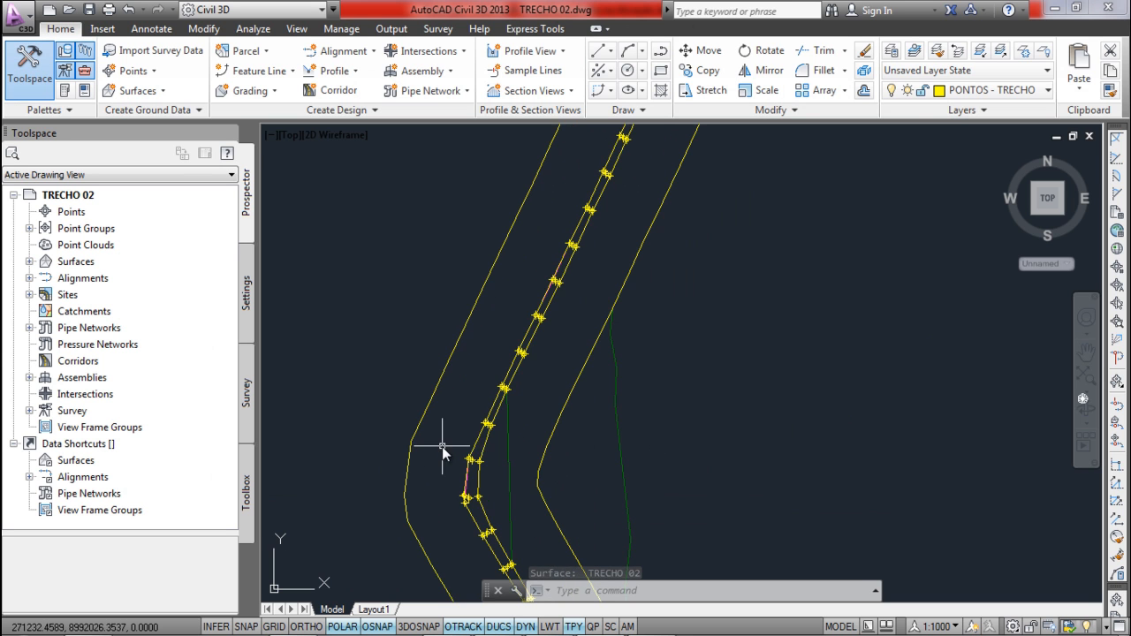
scroll(531, 406, down, 1)
text(LAY)
key(BackSpace)
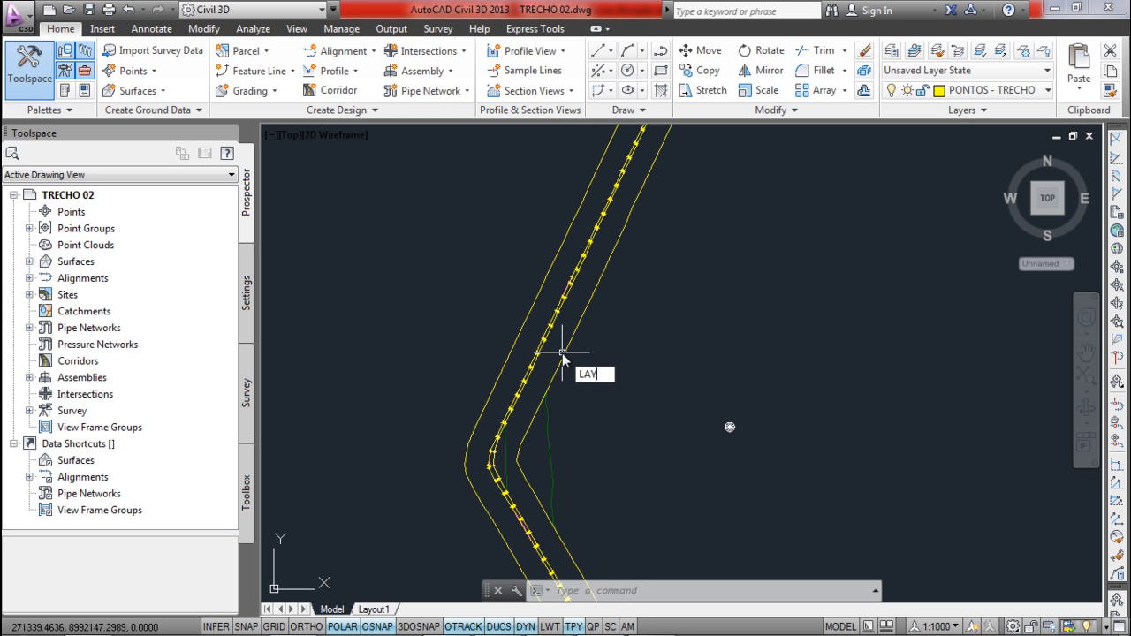
text(FRZ)
key(Return)
click(562, 354)
scroll(554, 363, up, 3)
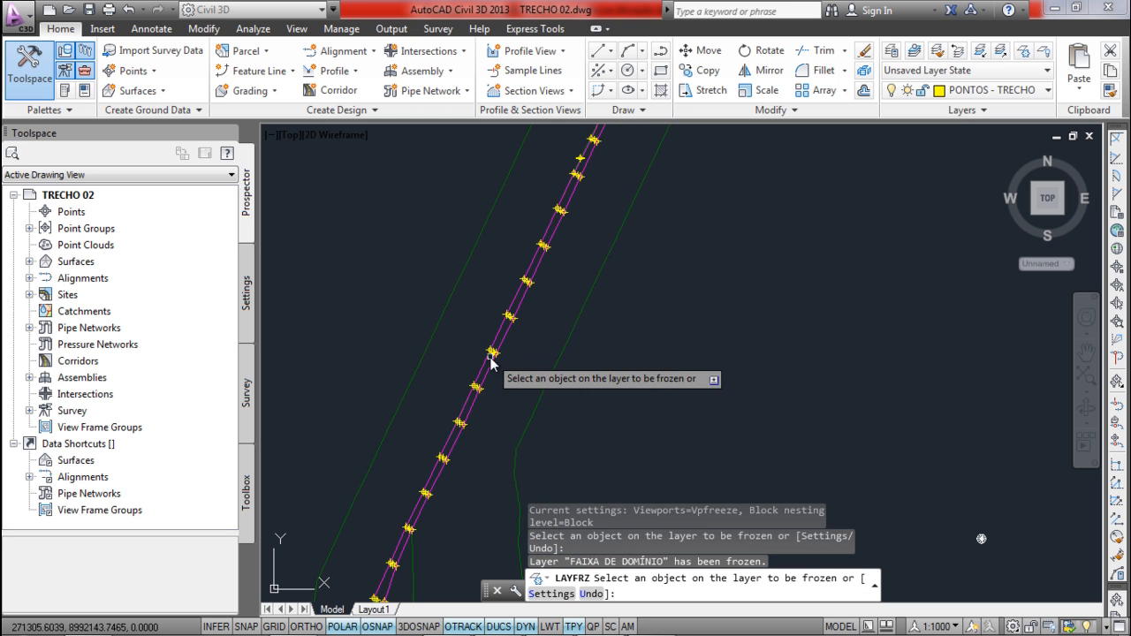
click(554, 363)
scroll(484, 351, up, 3)
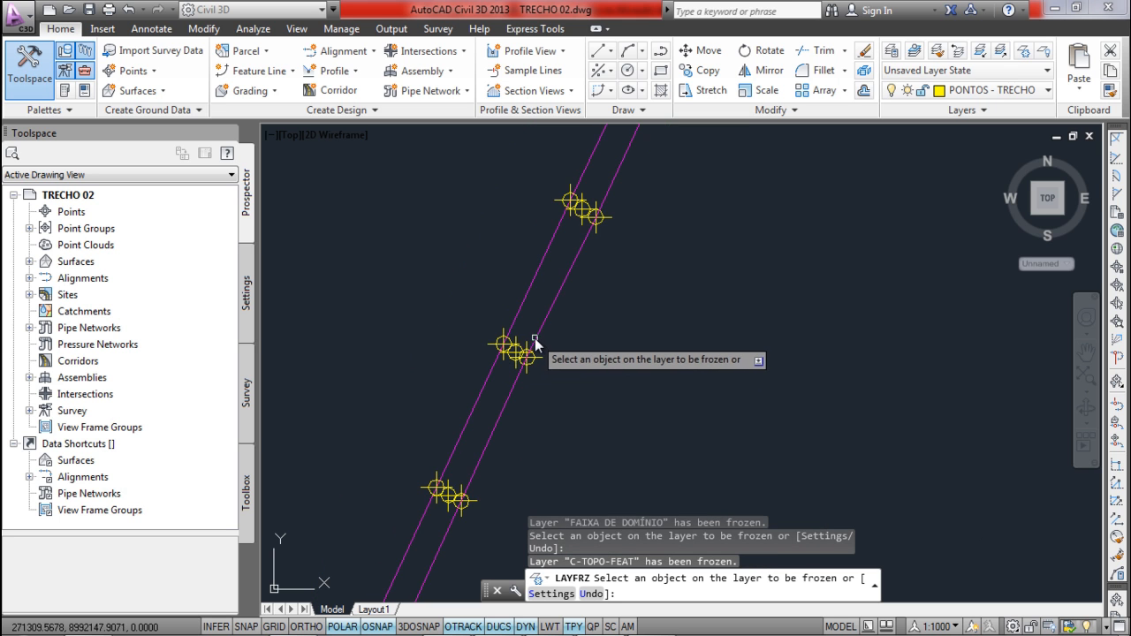
- Freeze the ESTRADA layer by picking a magenta road edge line, and end the layer freeze command
scroll(535, 345, down, 4)
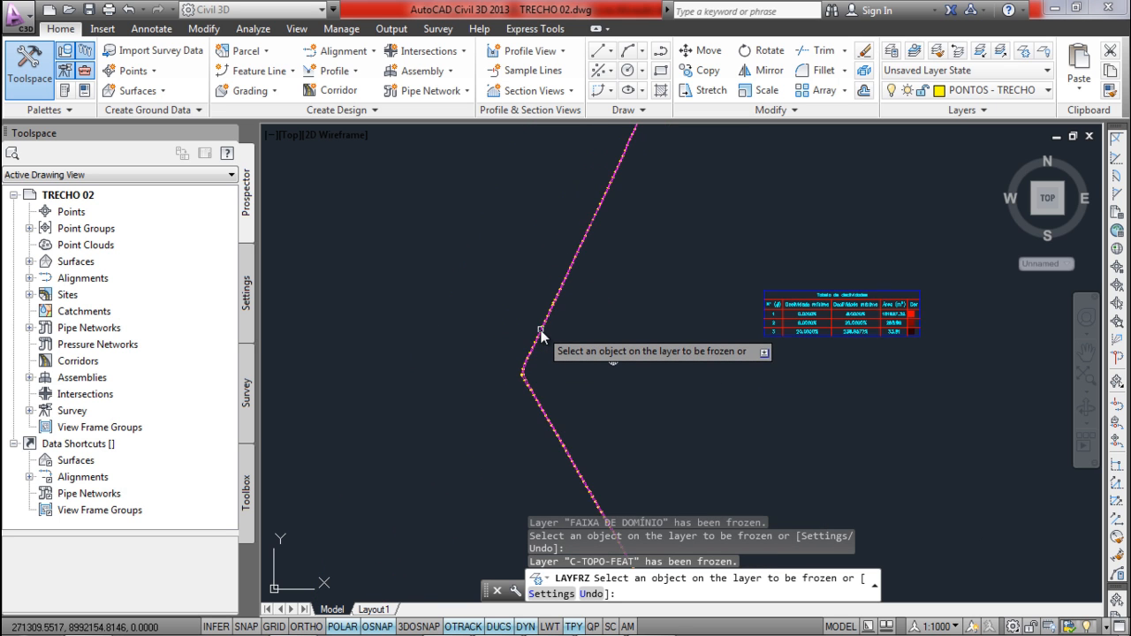
scroll(523, 376, up, 3)
click(456, 445)
scroll(472, 447, down, 4)
scroll(547, 352, up, 5)
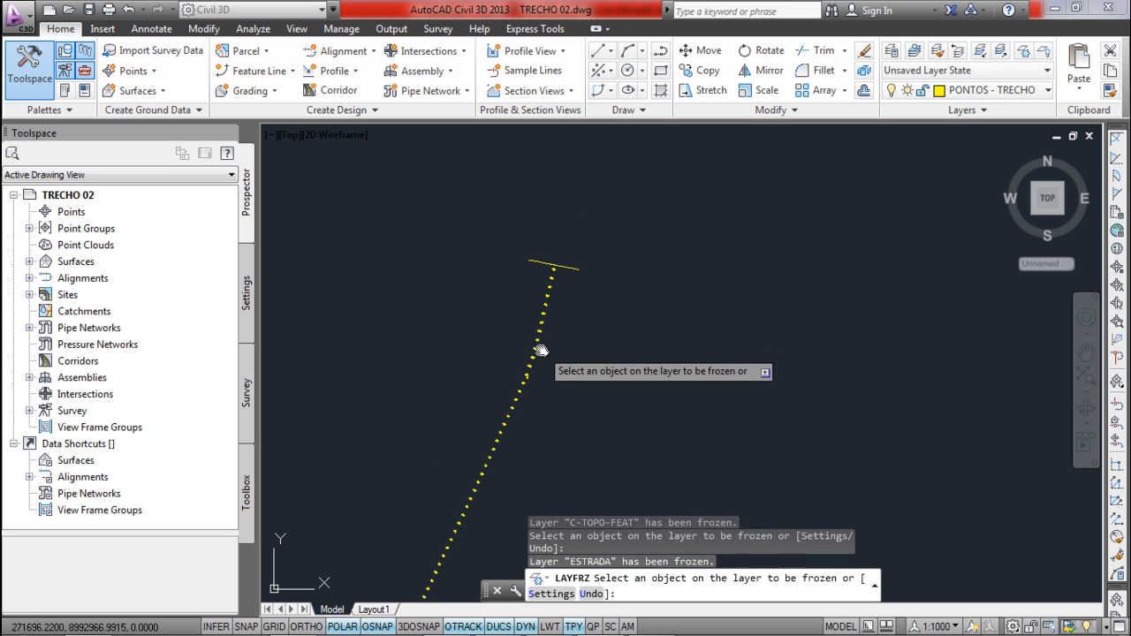
key(Escape)
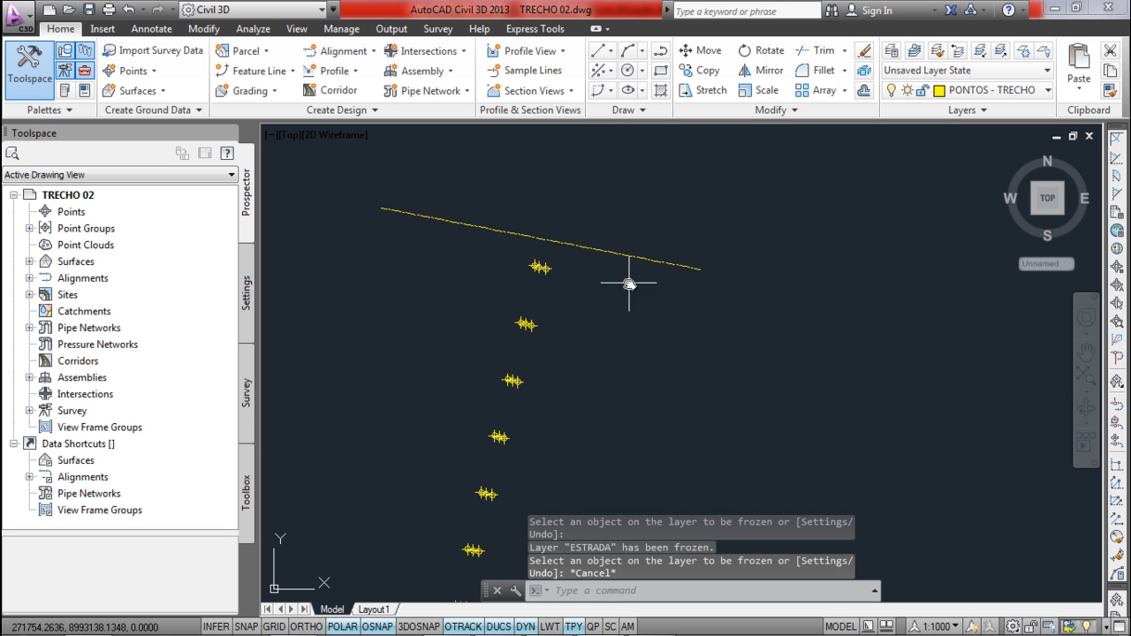
- Start a centerline alignment layout named TRECHO 02 with the ESTAQUEAMENTO style and the PADRÃO DER PARA SUPERELEVAÇÃO label set
click(358, 52)
click(373, 82)
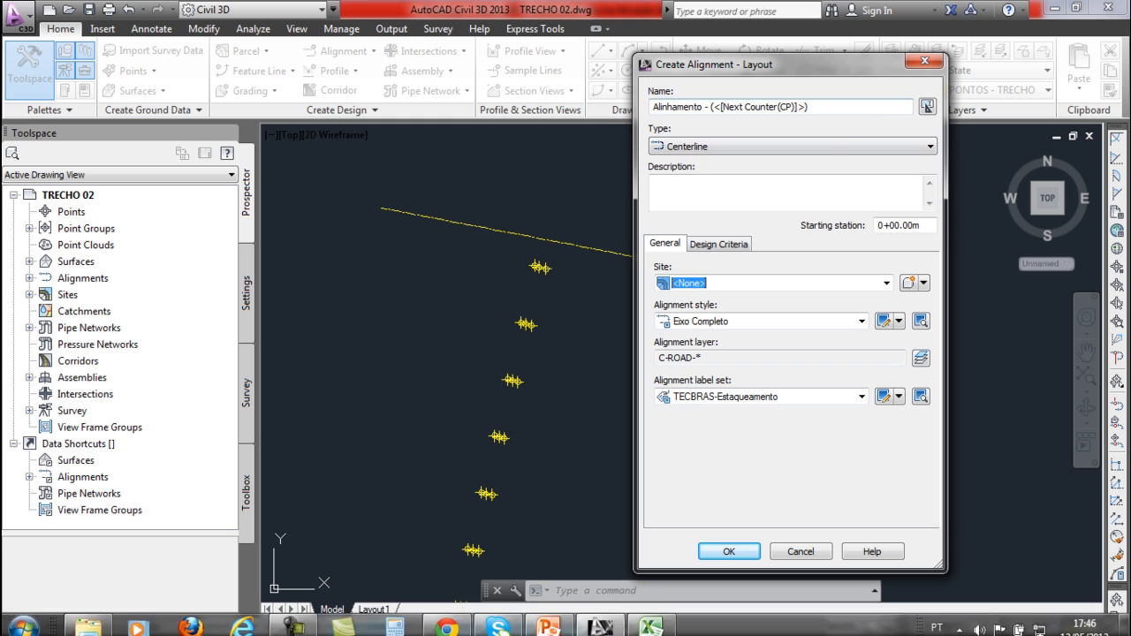
drag(833, 107, 668, 107)
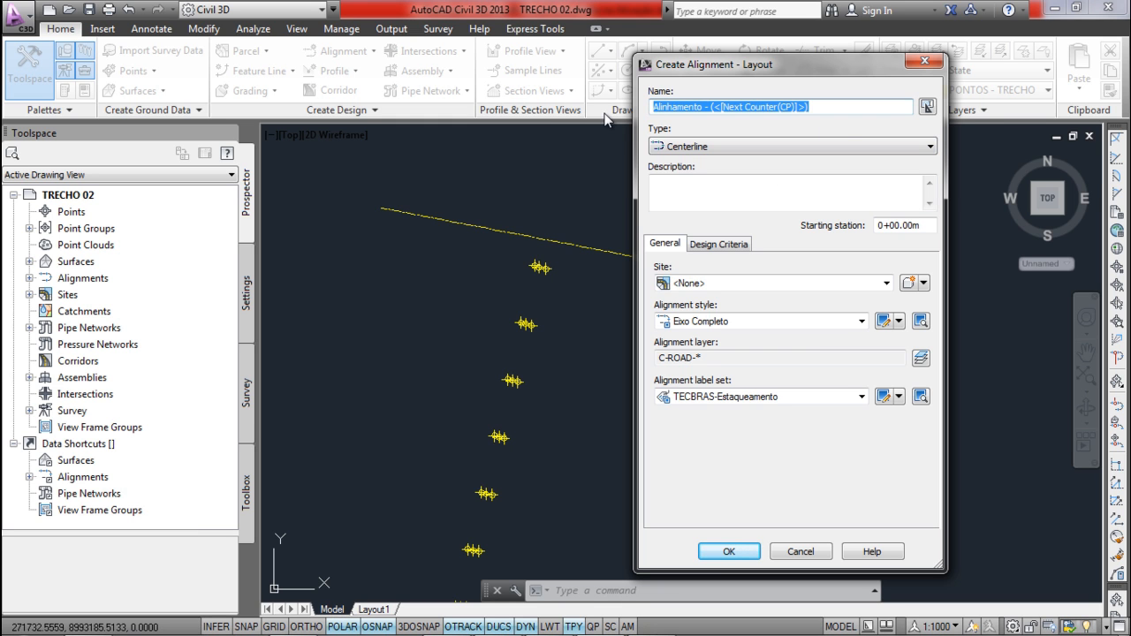
text(TRECHO 02)
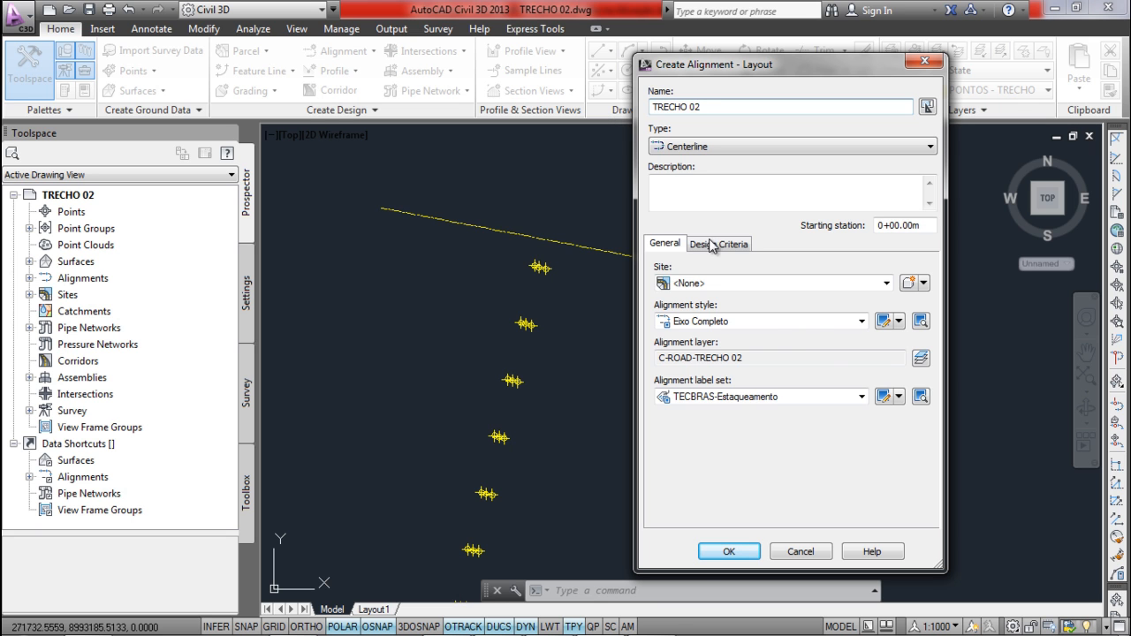
click(792, 323)
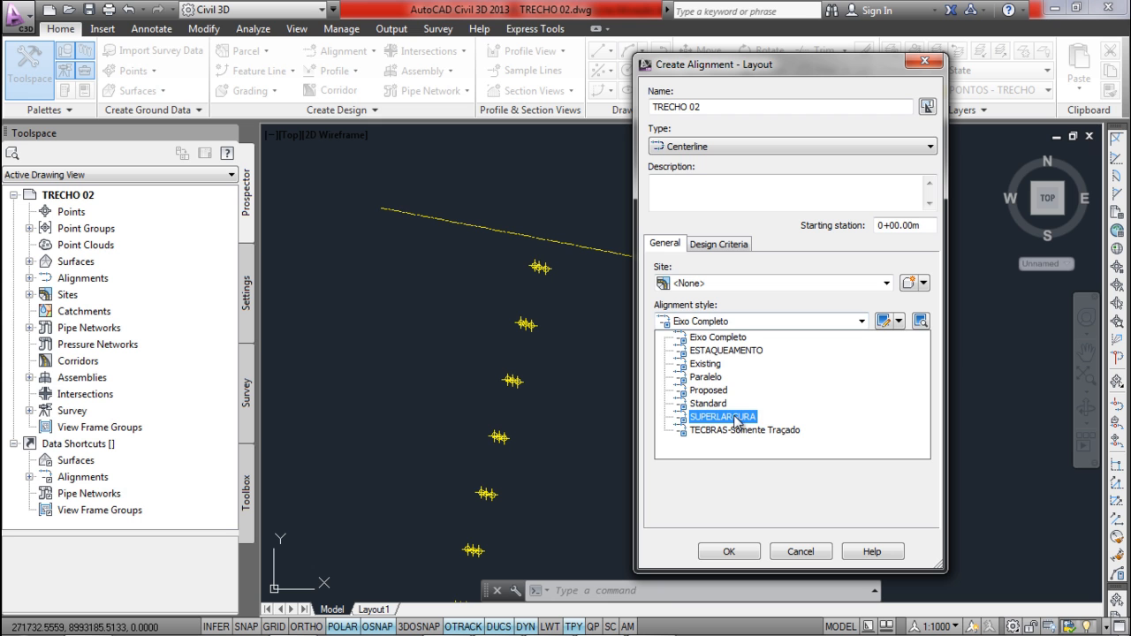
click(727, 351)
click(735, 399)
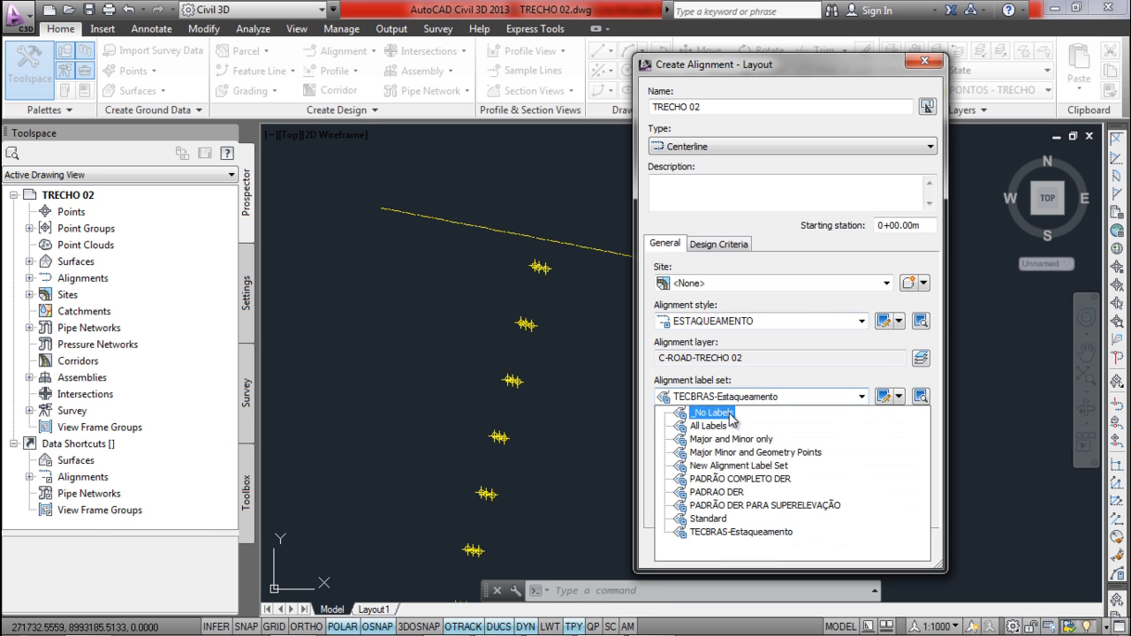
click(740, 505)
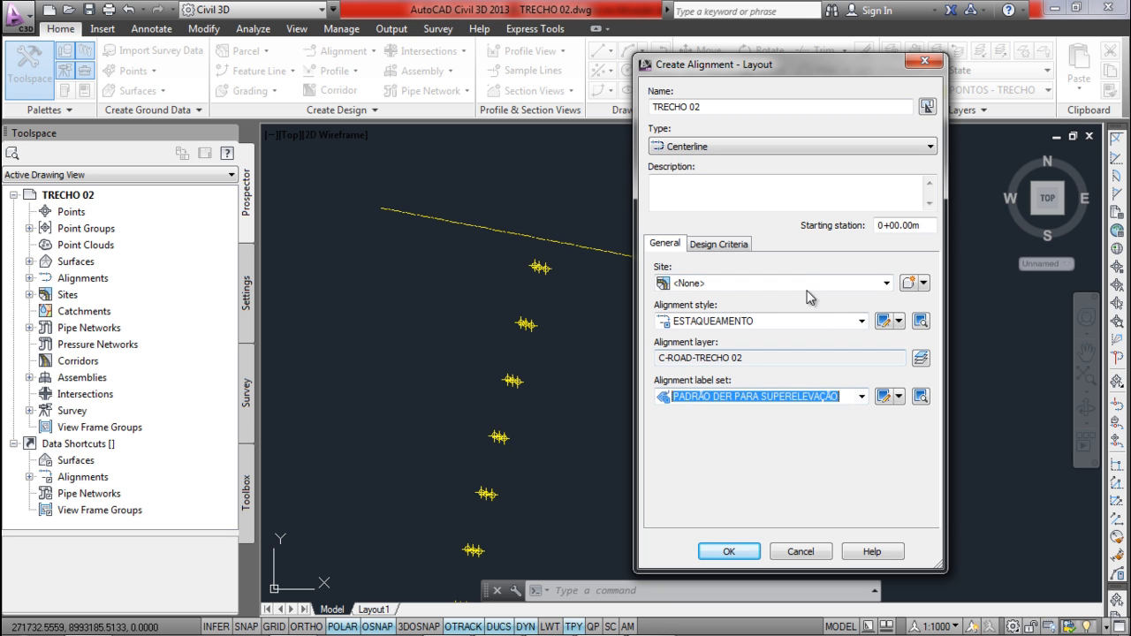
- Set the alignment's starting design speed to 60 km/h and enable criteria-based design
click(716, 248)
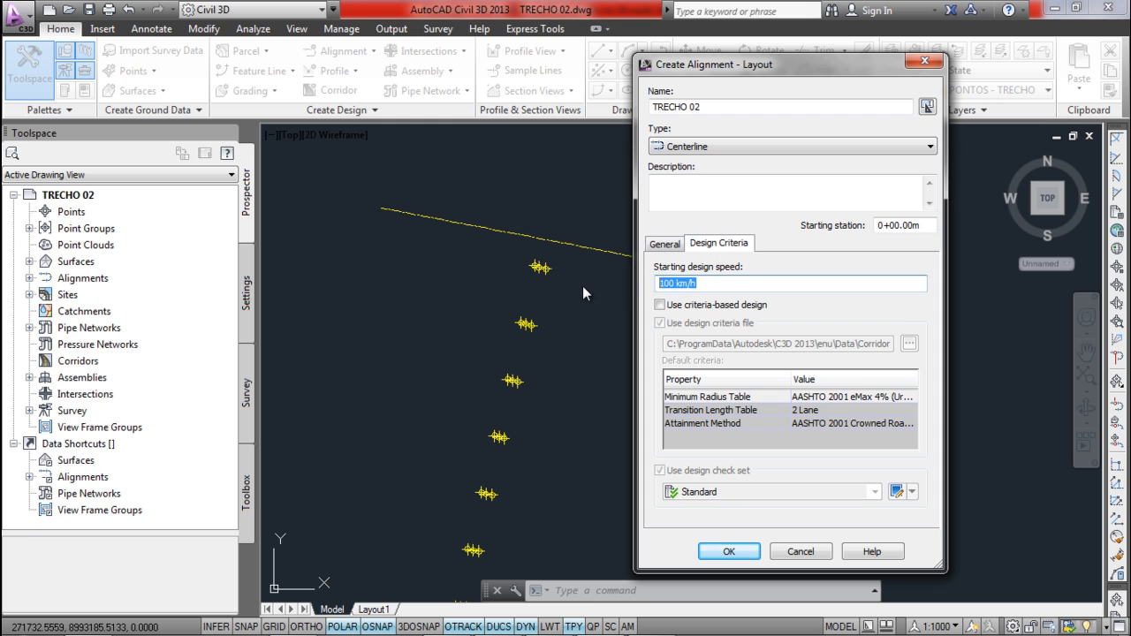
text(600)
click(704, 305)
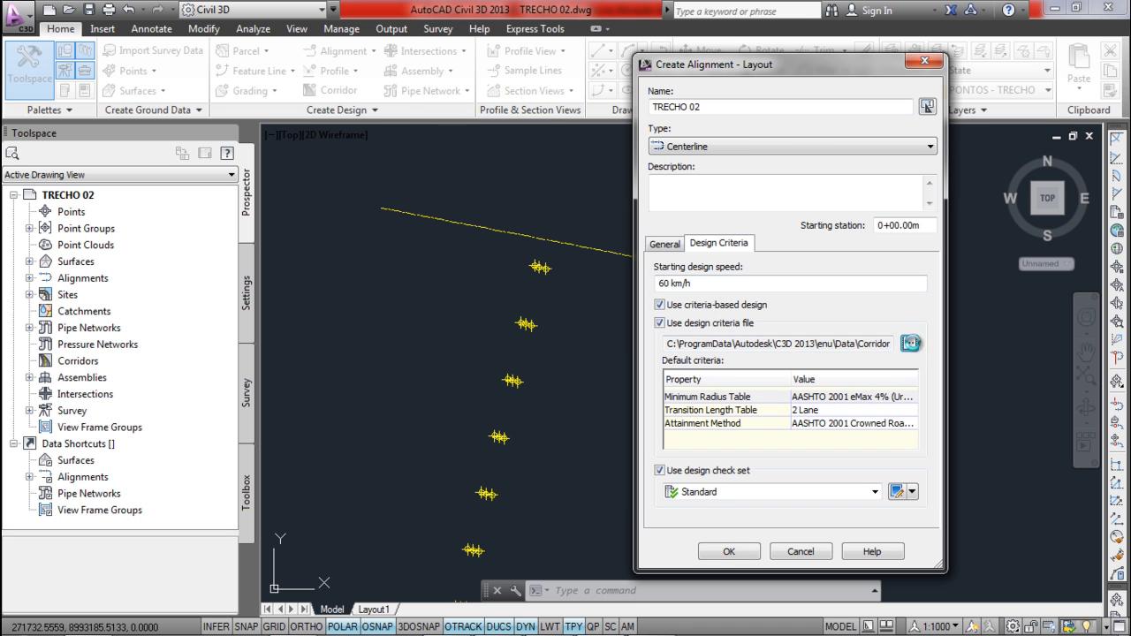
- Load the BRA-DER-SP metric design criteria XML file from the criteria folder inside _Template of Vol.1 - Projetando vicinal em template
click(911, 343)
click(730, 135)
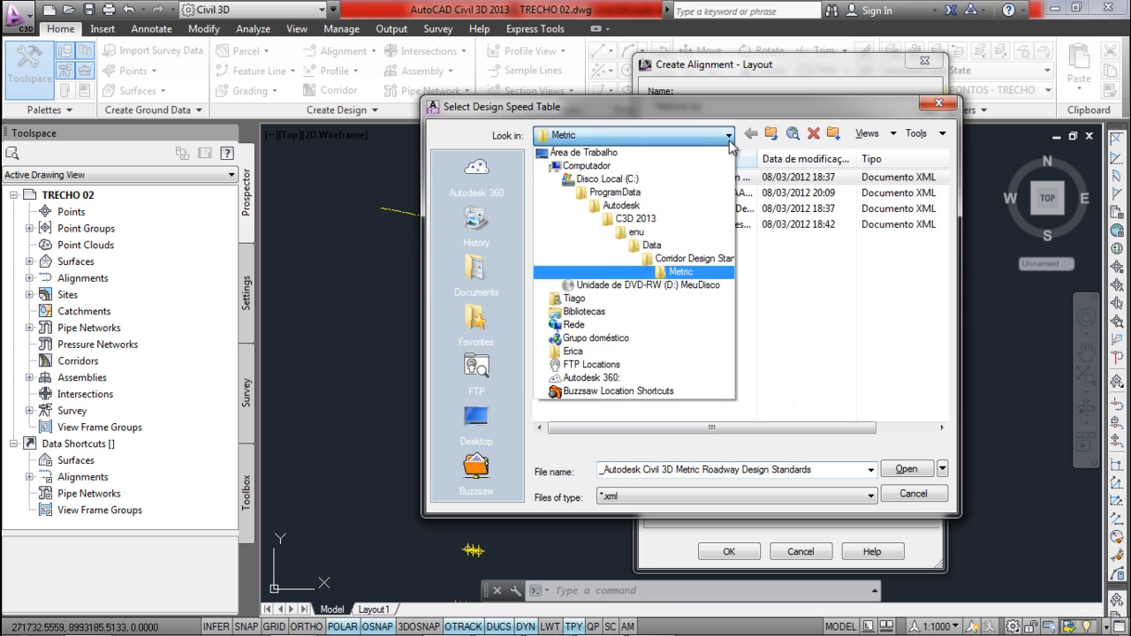
click(627, 181)
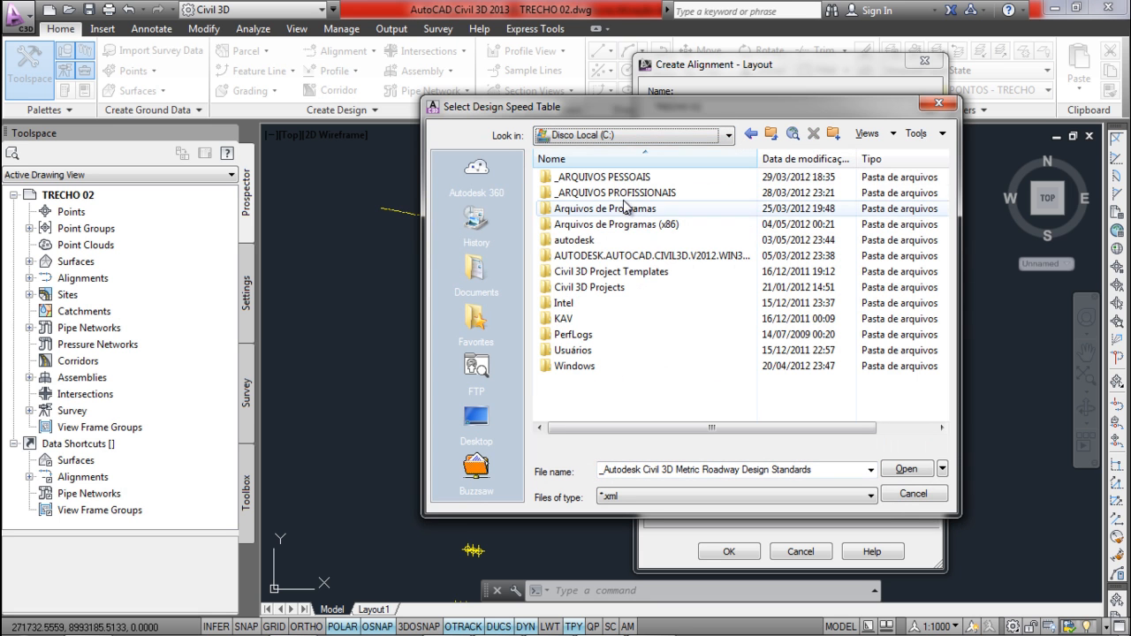
double_click(618, 193)
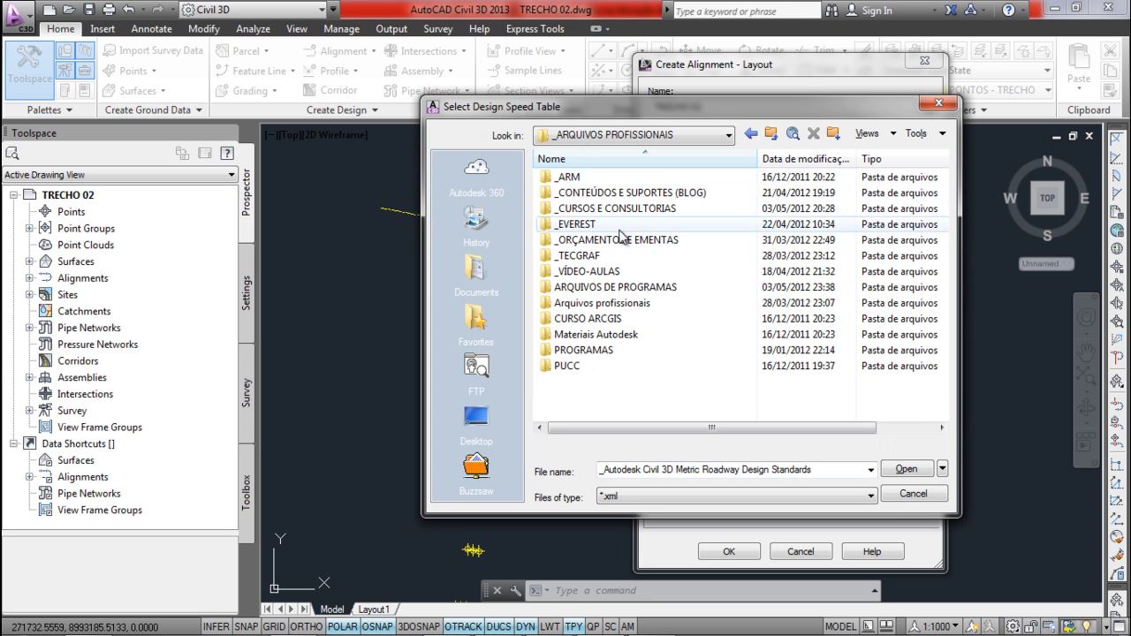
double_click(616, 270)
double_click(616, 207)
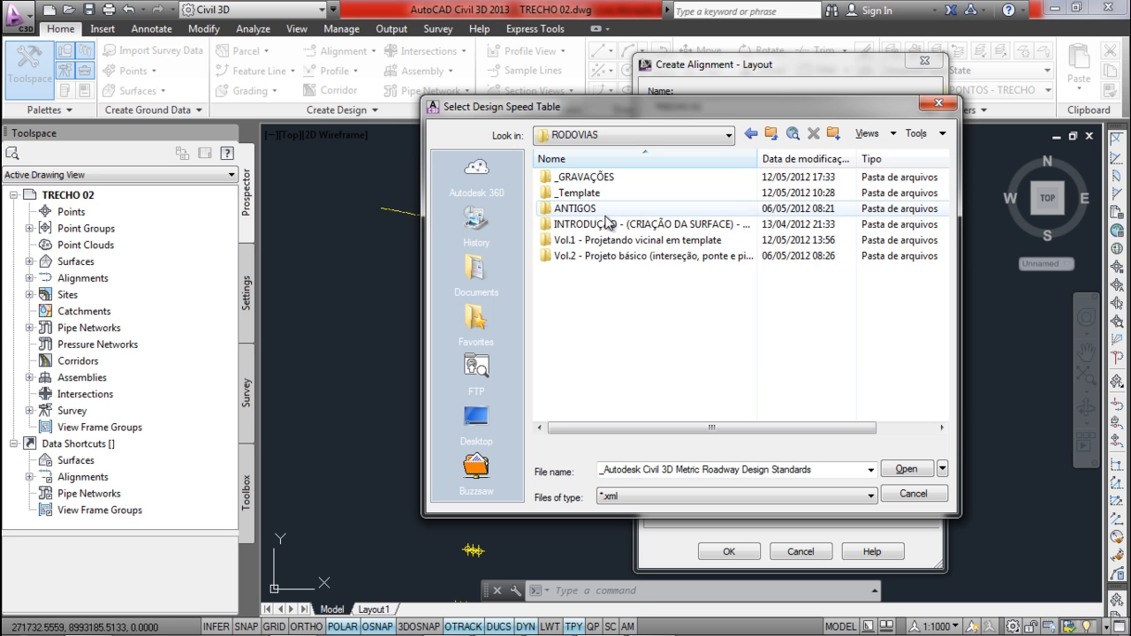
click(606, 246)
double_click(606, 247)
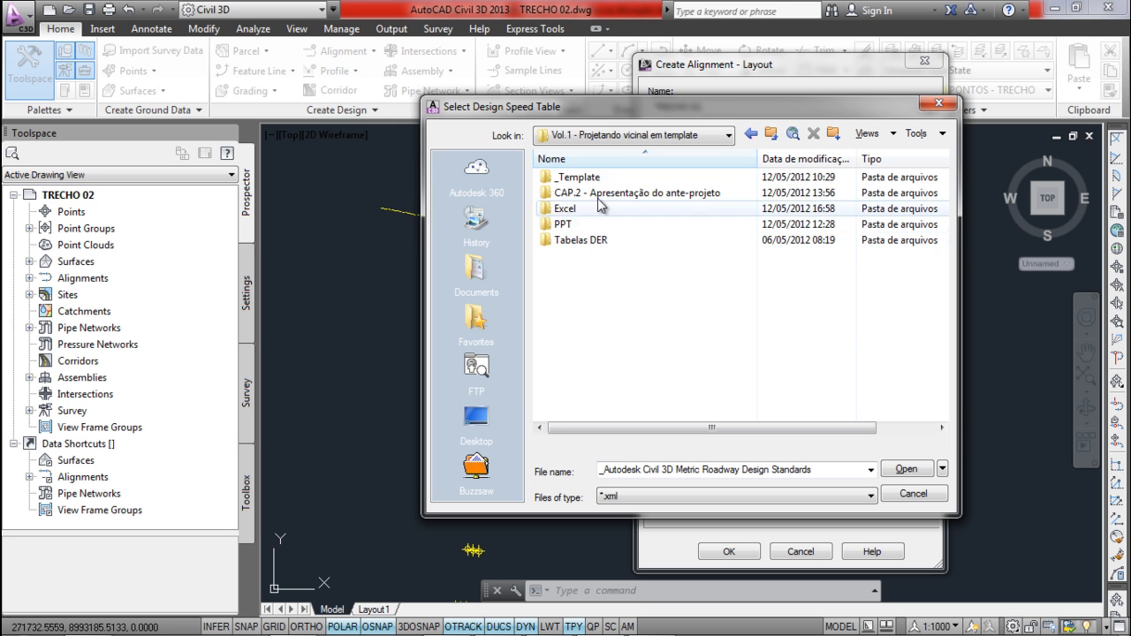
double_click(598, 180)
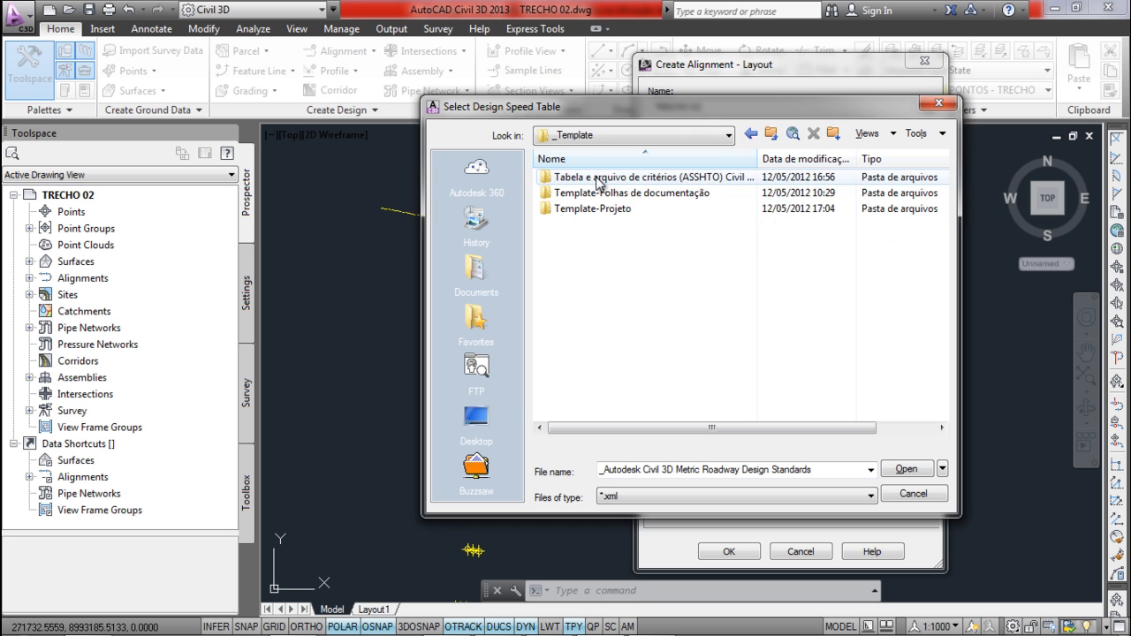
click(645, 177)
click(653, 191)
double_click(645, 176)
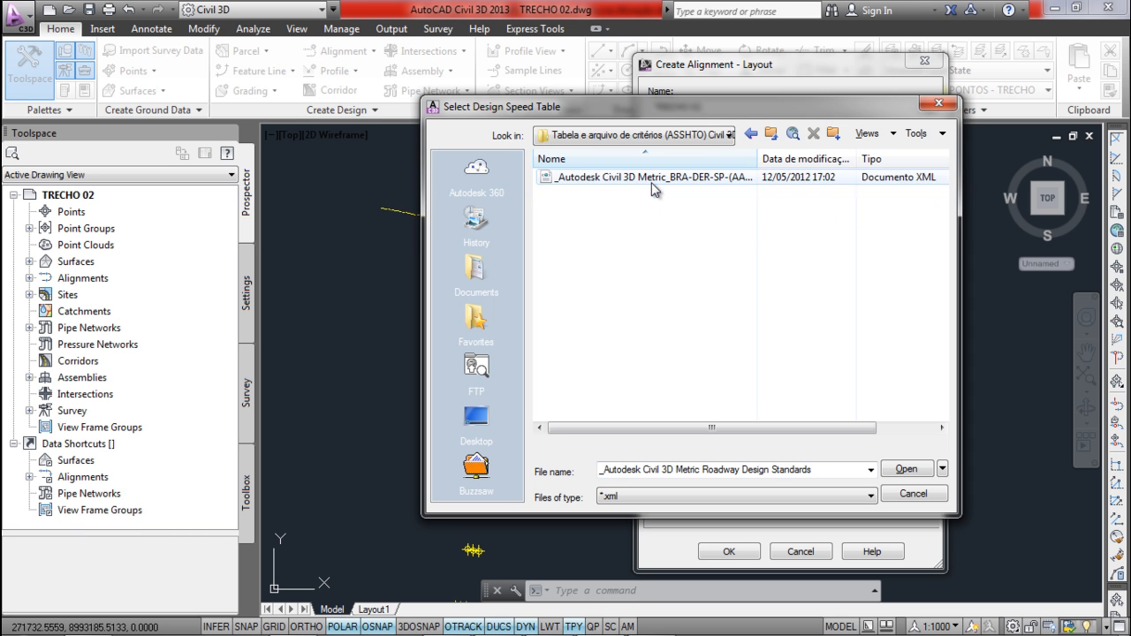
double_click(619, 178)
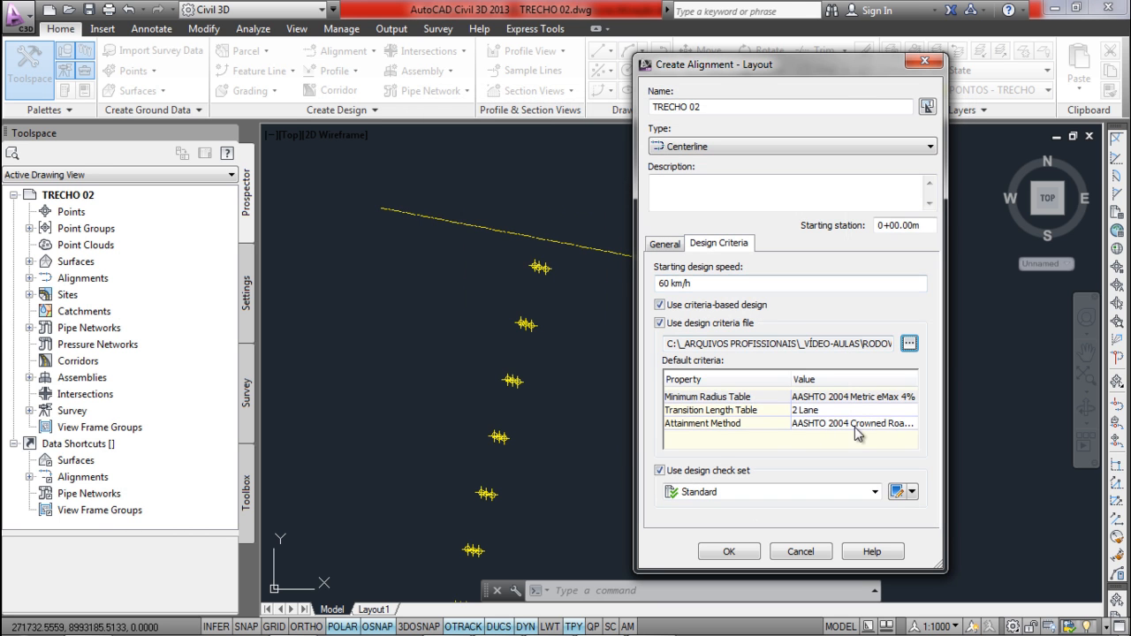
- Set the minimum radius table to AASHTO 2004 Metric eMax 8% and the attainment method to Planar Roadway, and create the alignment
click(890, 402)
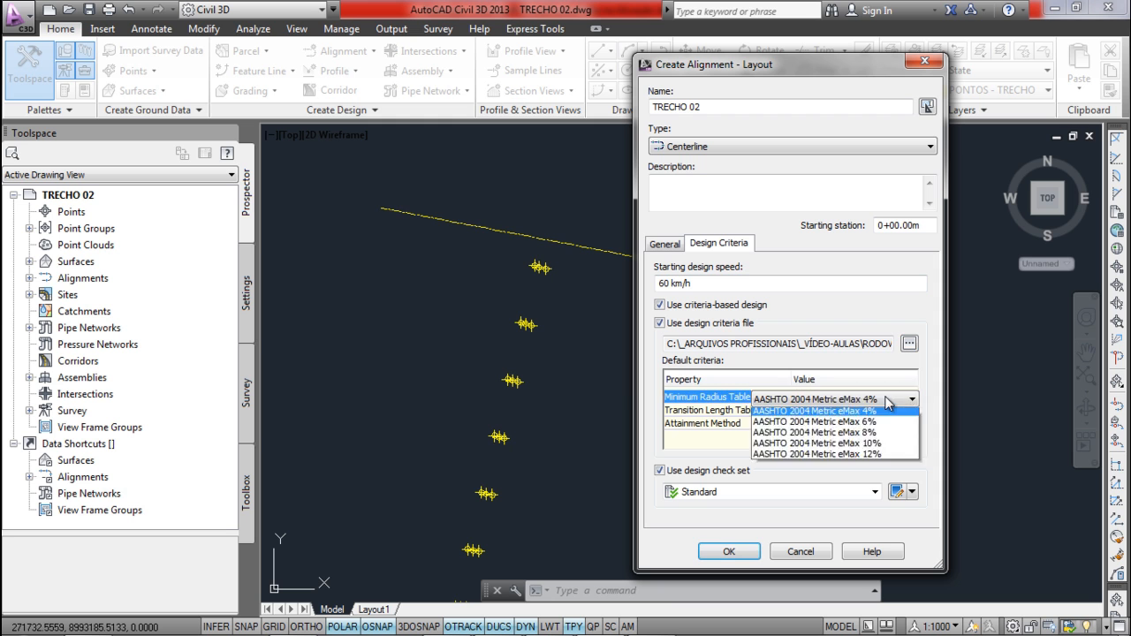
click(858, 437)
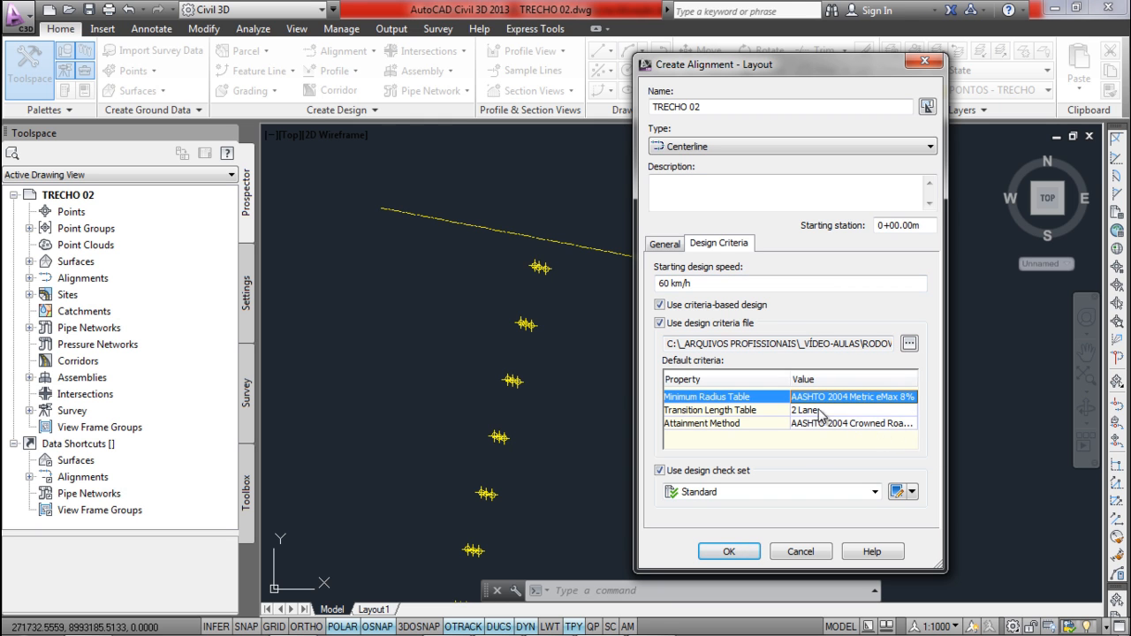
click(899, 432)
click(899, 432)
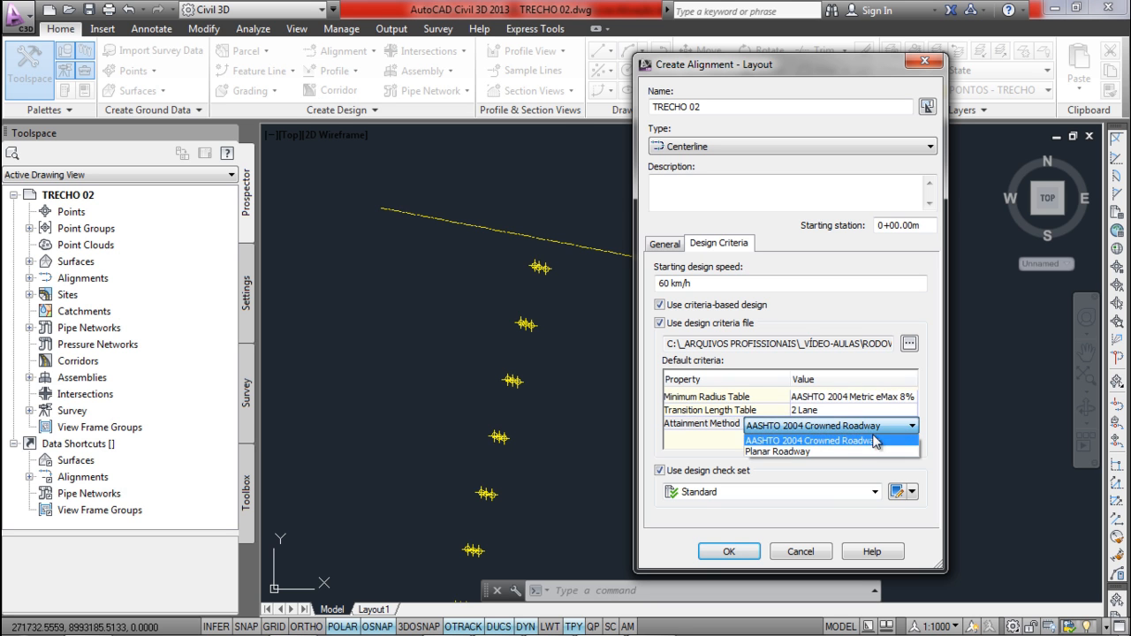
click(799, 449)
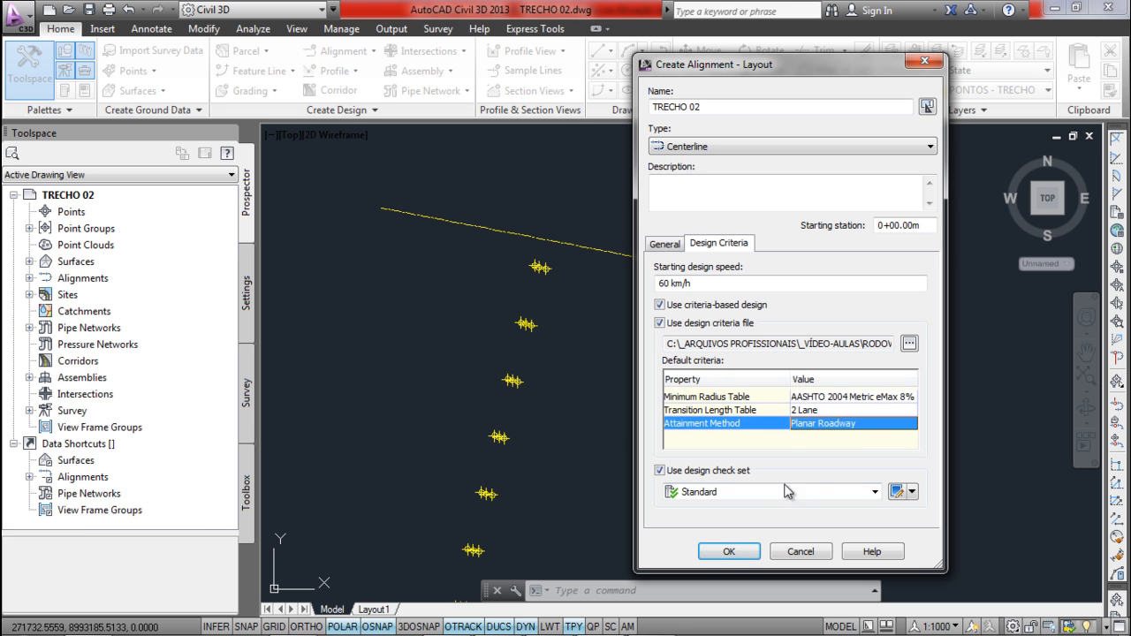
click(727, 553)
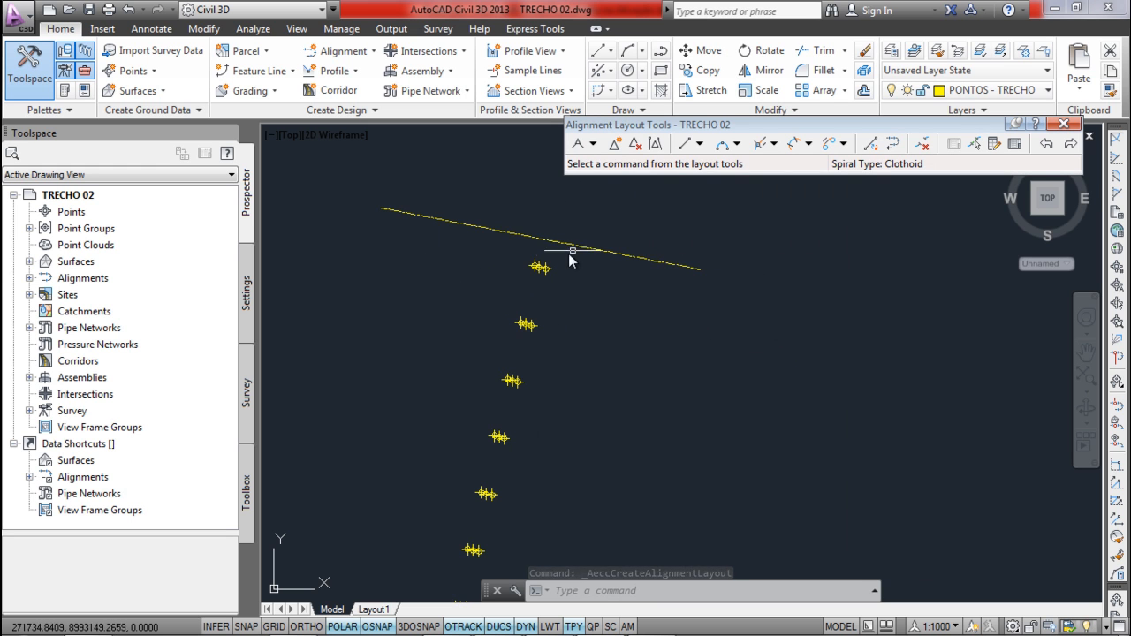
- Enable clothoid spiral in and spiral out in the curve and spiral settings, keeping the 200 m lengths and 200 m radius
click(594, 144)
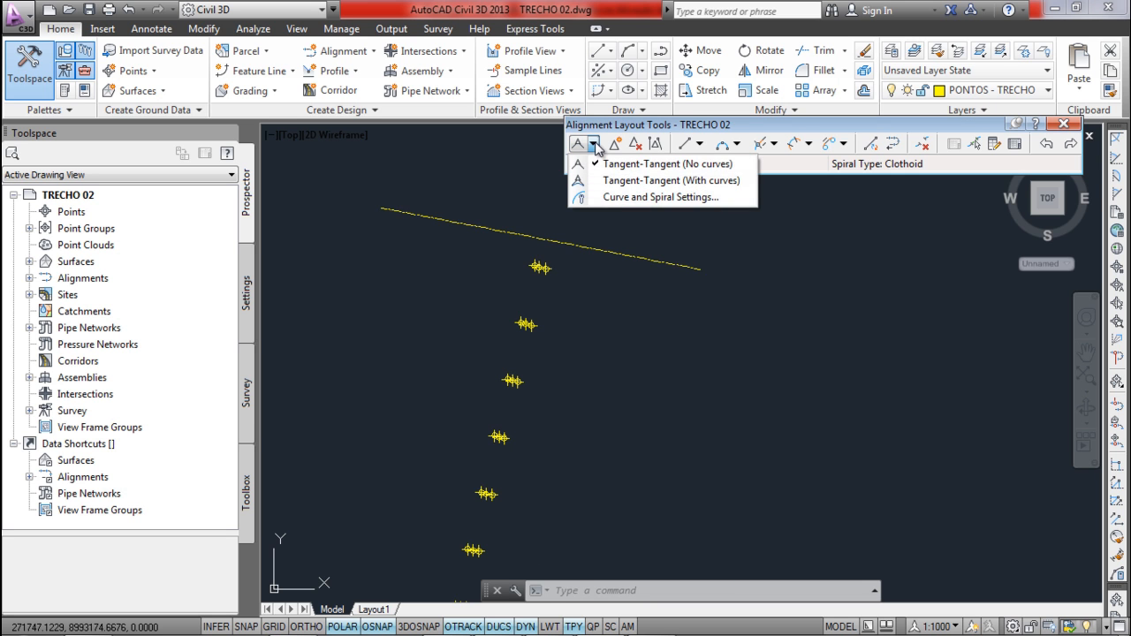
click(638, 198)
click(606, 286)
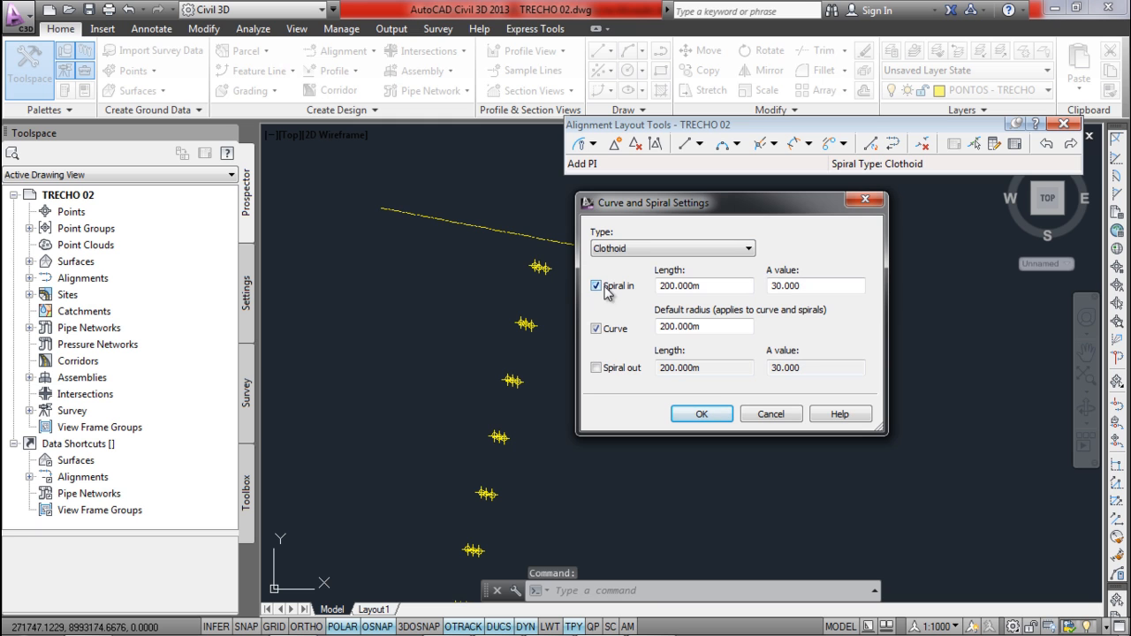
click(609, 374)
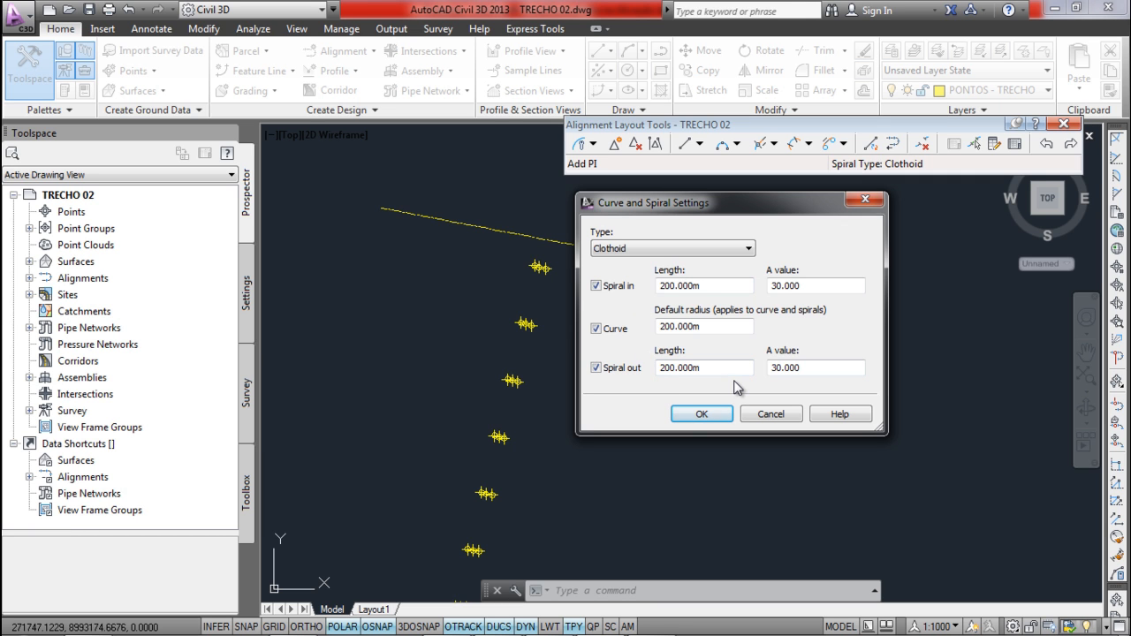
click(702, 415)
- Begin a Tangent-Tangent (With Curves) layout from the northernmost central survey node to the isolated node at the first slight bend
click(593, 145)
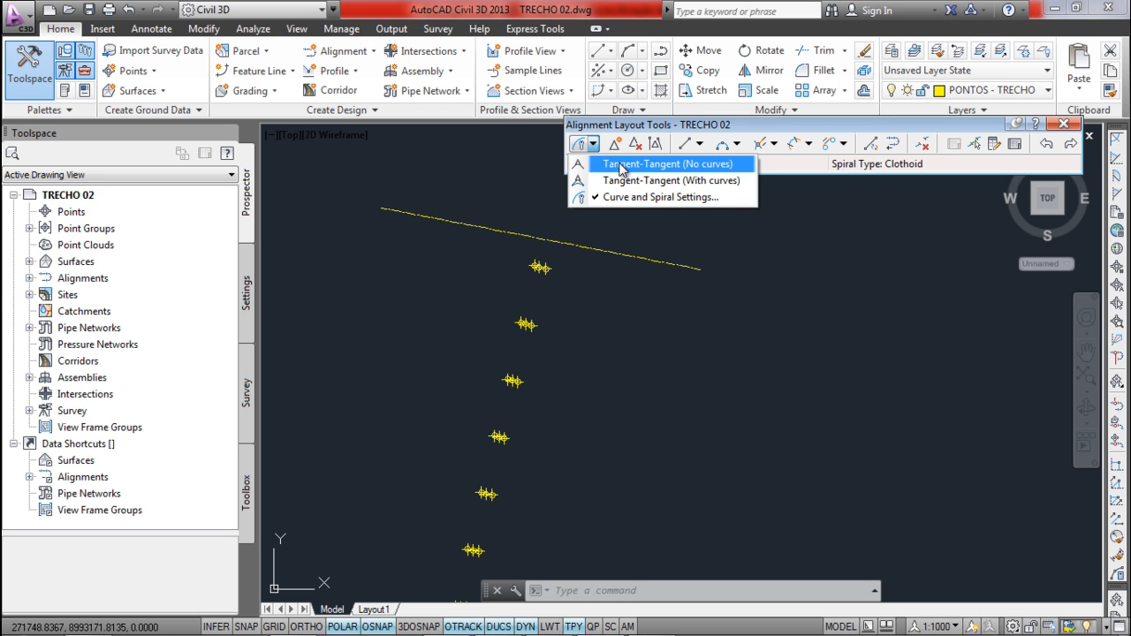
click(716, 182)
scroll(526, 276, up, 3)
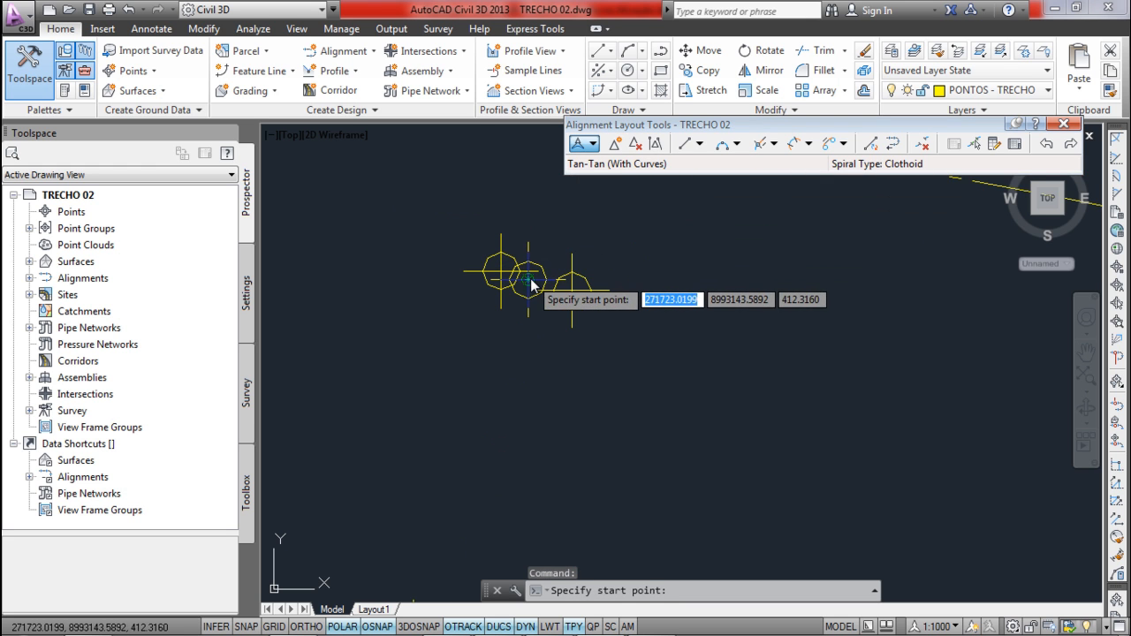
click(529, 279)
scroll(501, 358, down, 3)
middle_drag(500, 457, 619, 189)
scroll(617, 200, down, 2)
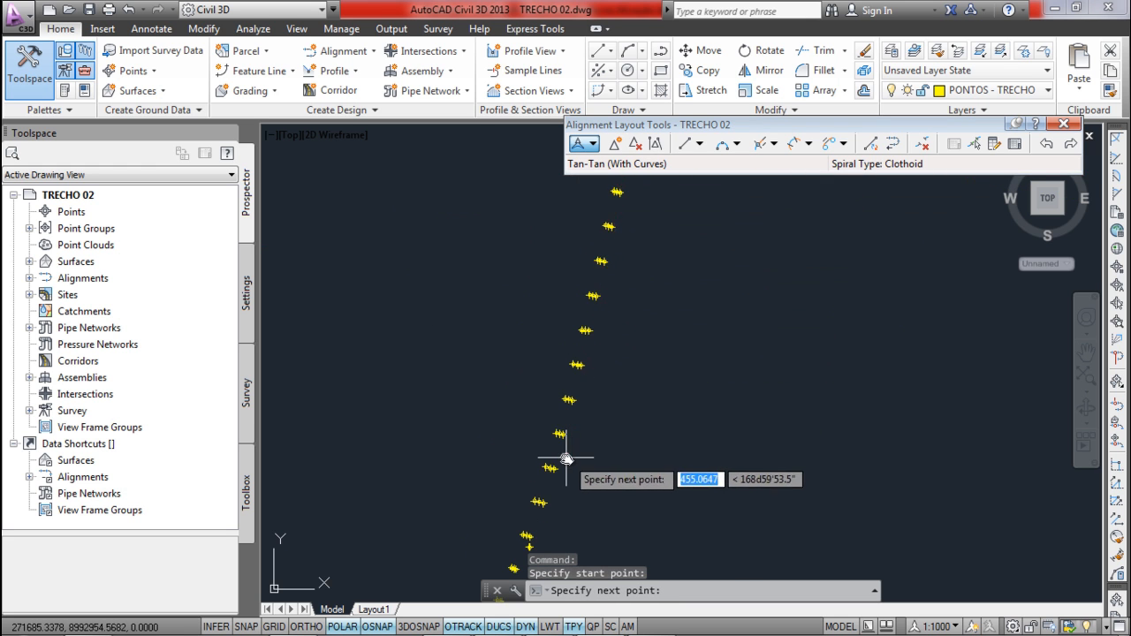
scroll(618, 378, up, 2)
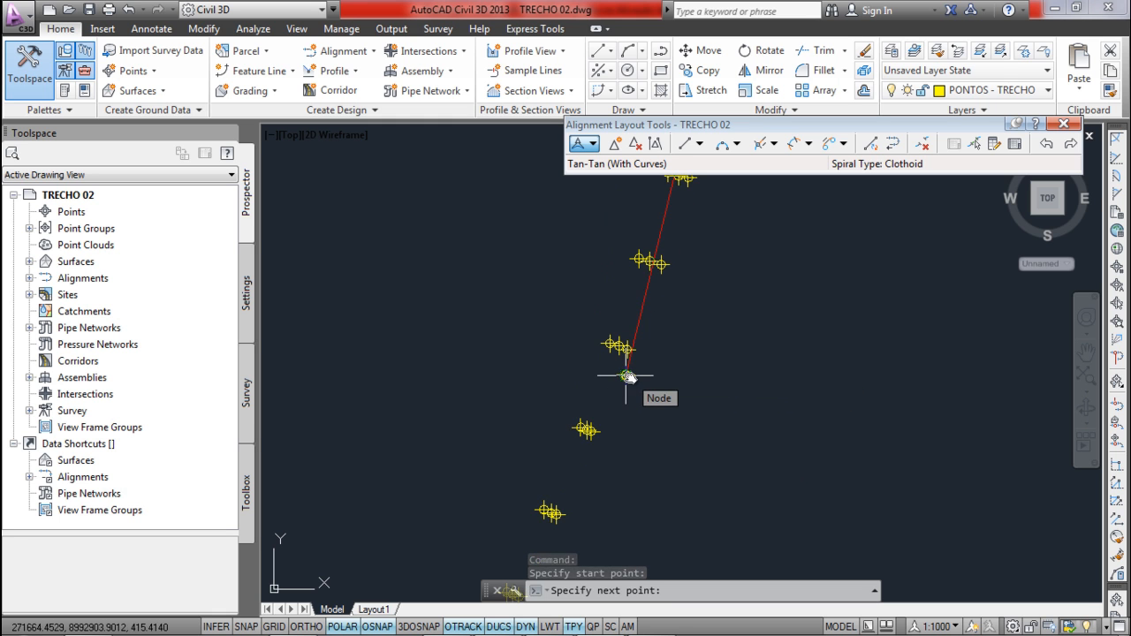
click(627, 377)
- Continue the tangents southwest through nodes along the straight row of survey points to the outlying node at the sharp bend
scroll(619, 424, down, 4)
middle_drag(654, 425, 764, 259)
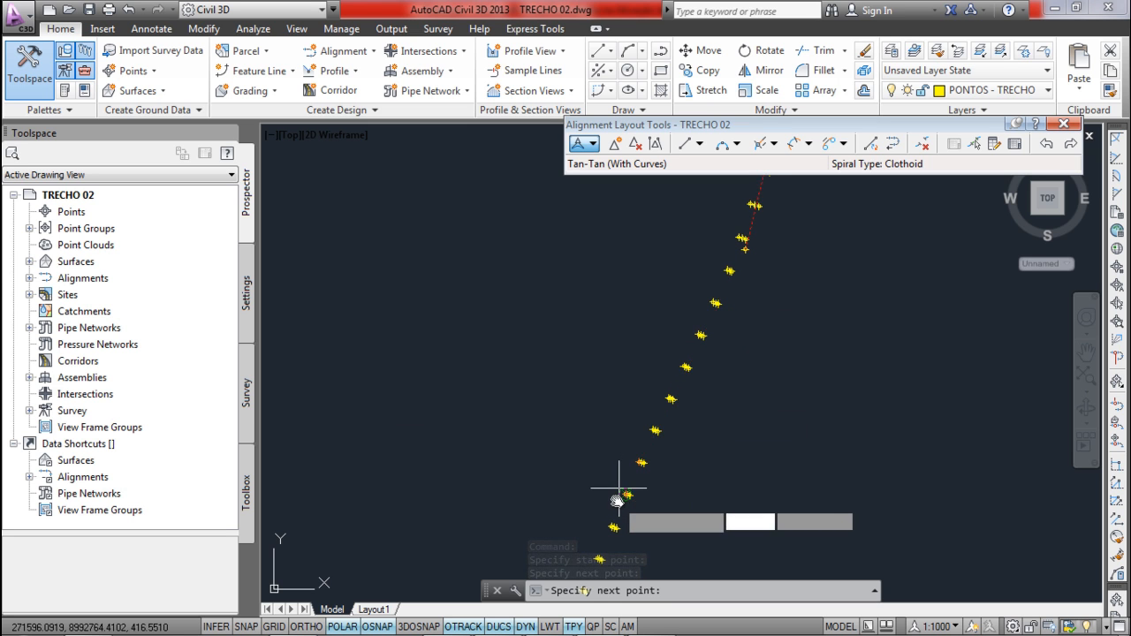
scroll(627, 492, up, 1)
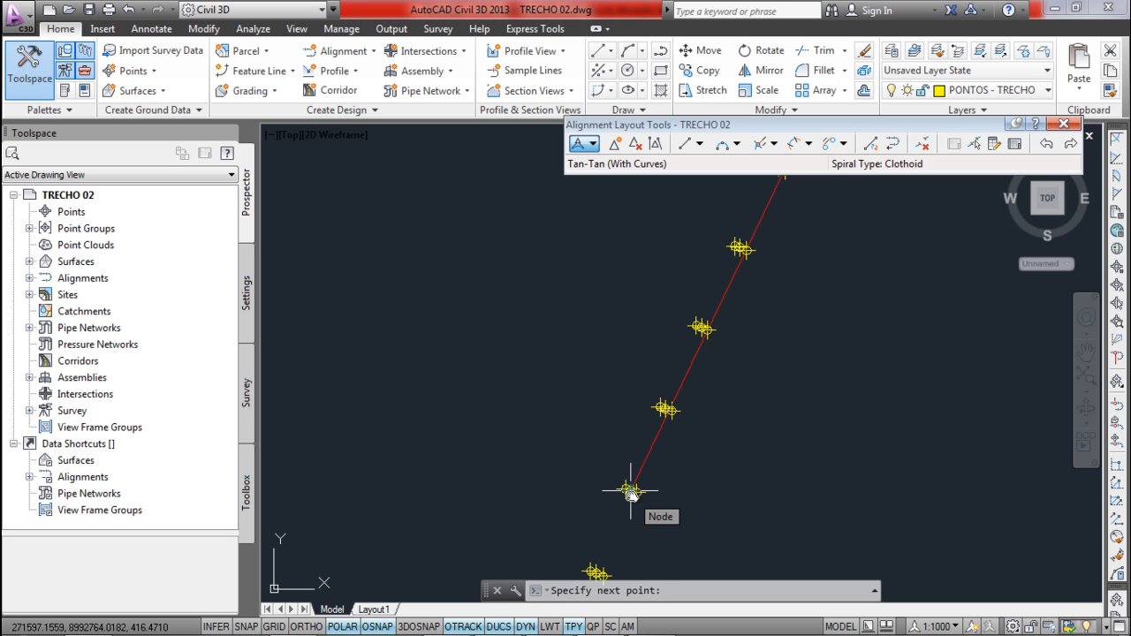
click(631, 494)
scroll(641, 488, down, 8)
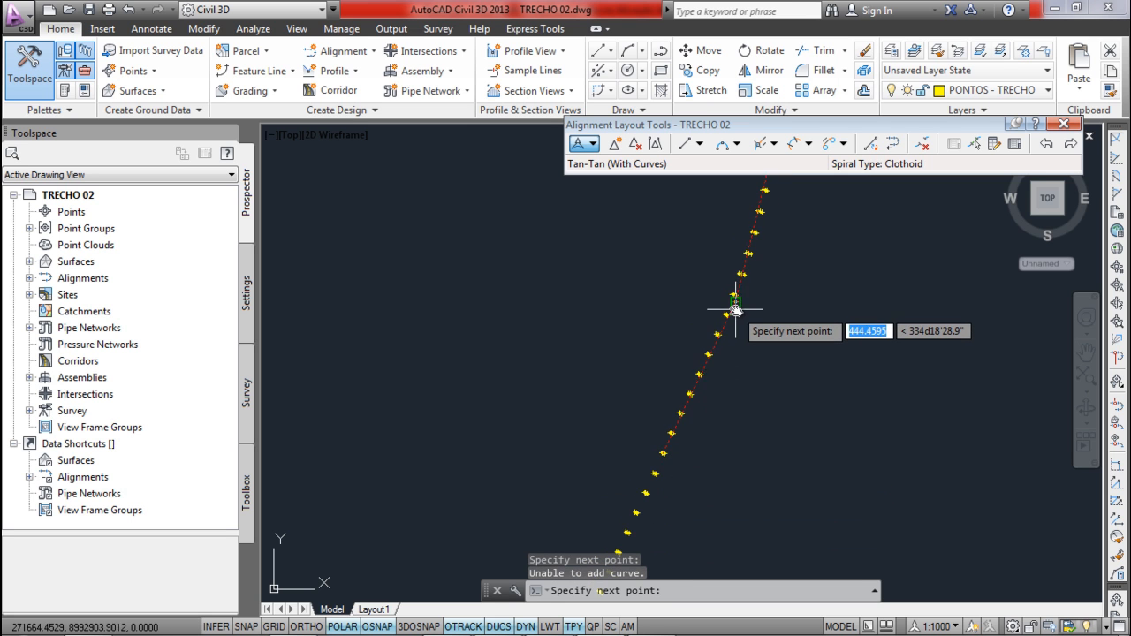
scroll(736, 305, down, 4)
middle_drag(703, 499, 763, 328)
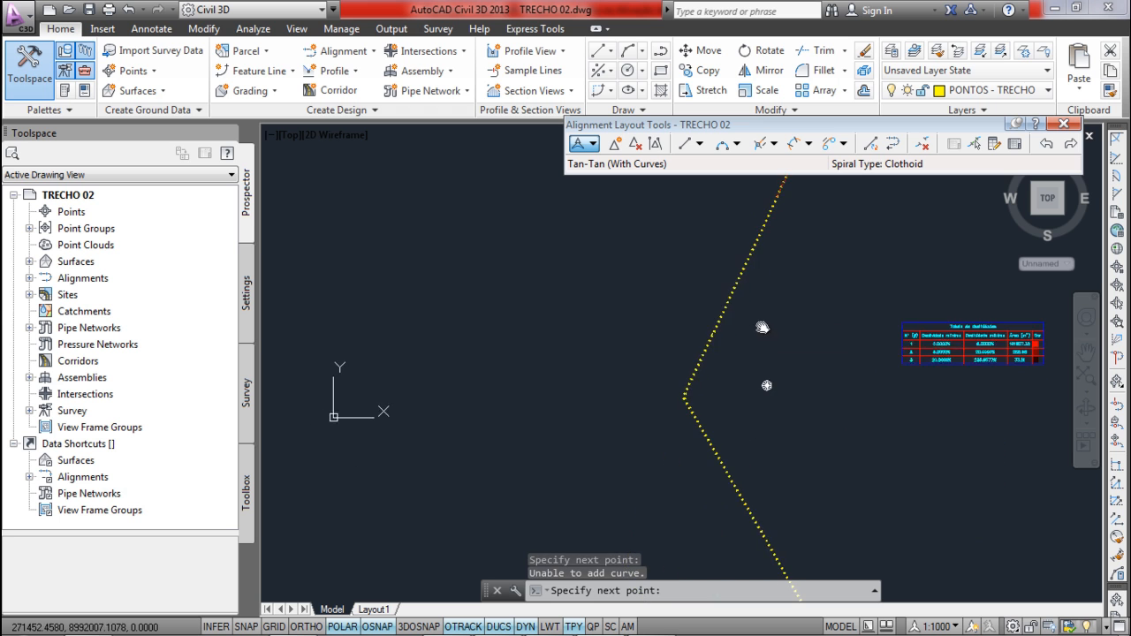
scroll(697, 376, up, 5)
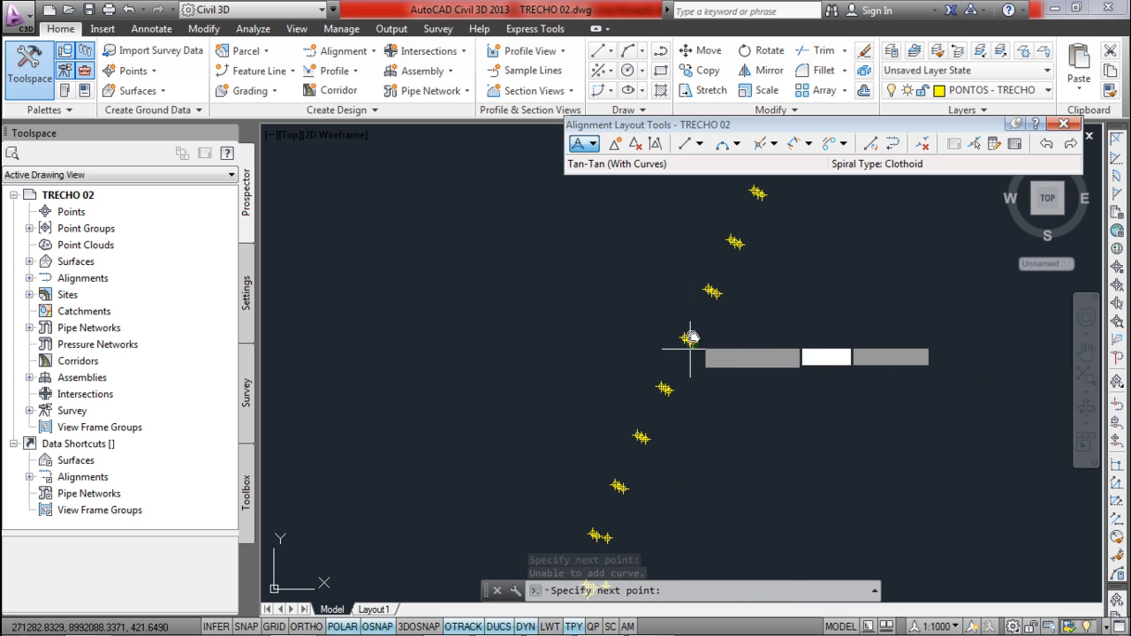
scroll(687, 336, down, 2)
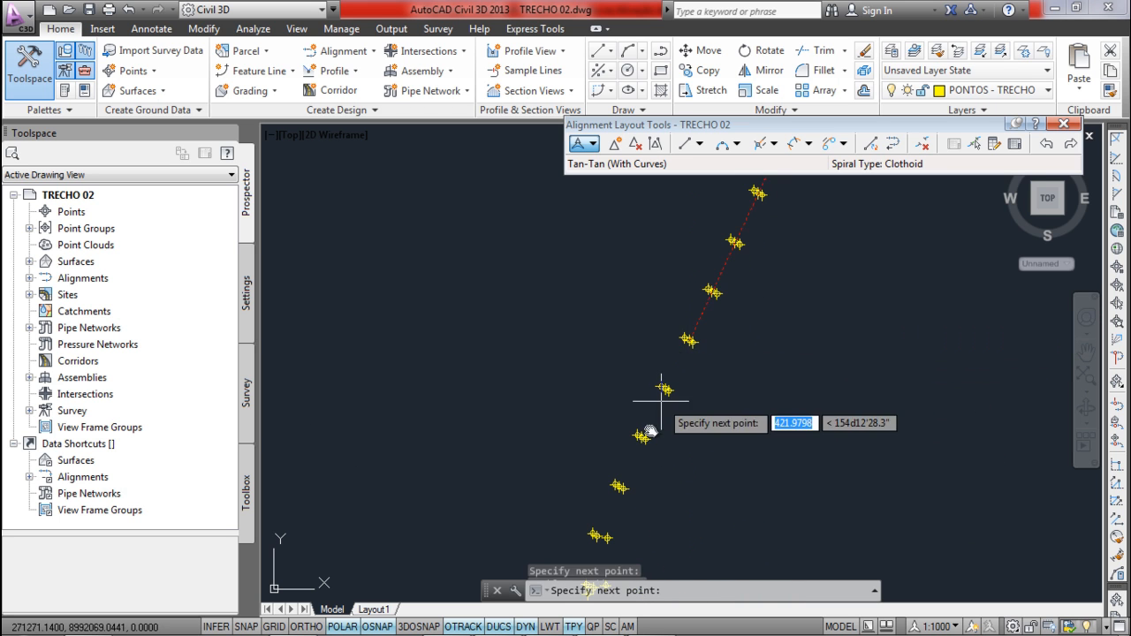
scroll(608, 354, up, 5)
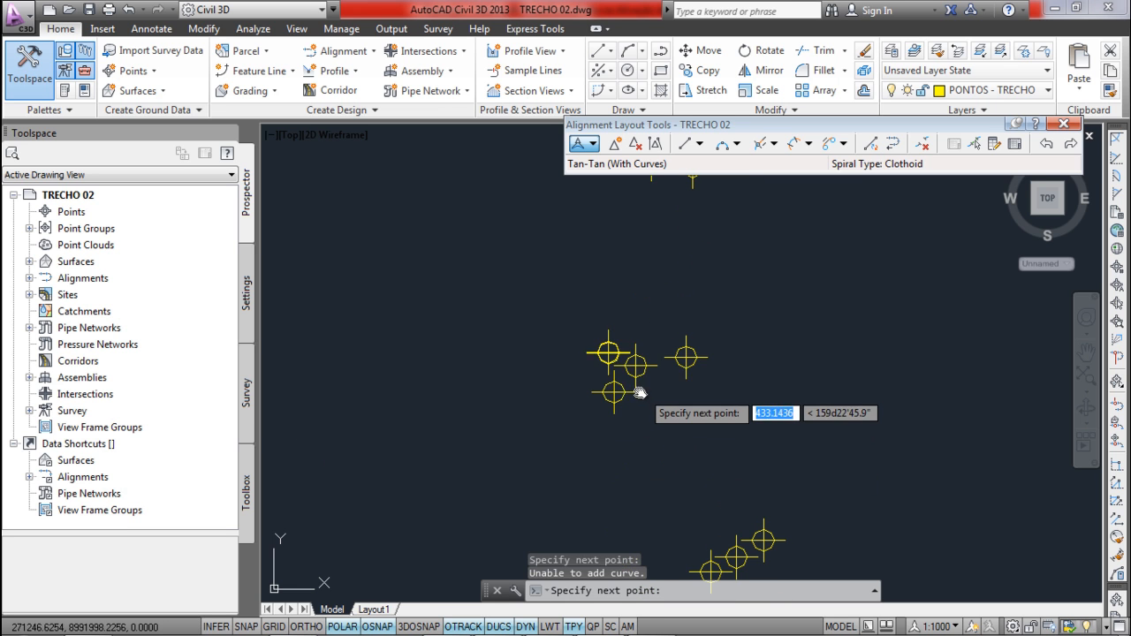
click(614, 392)
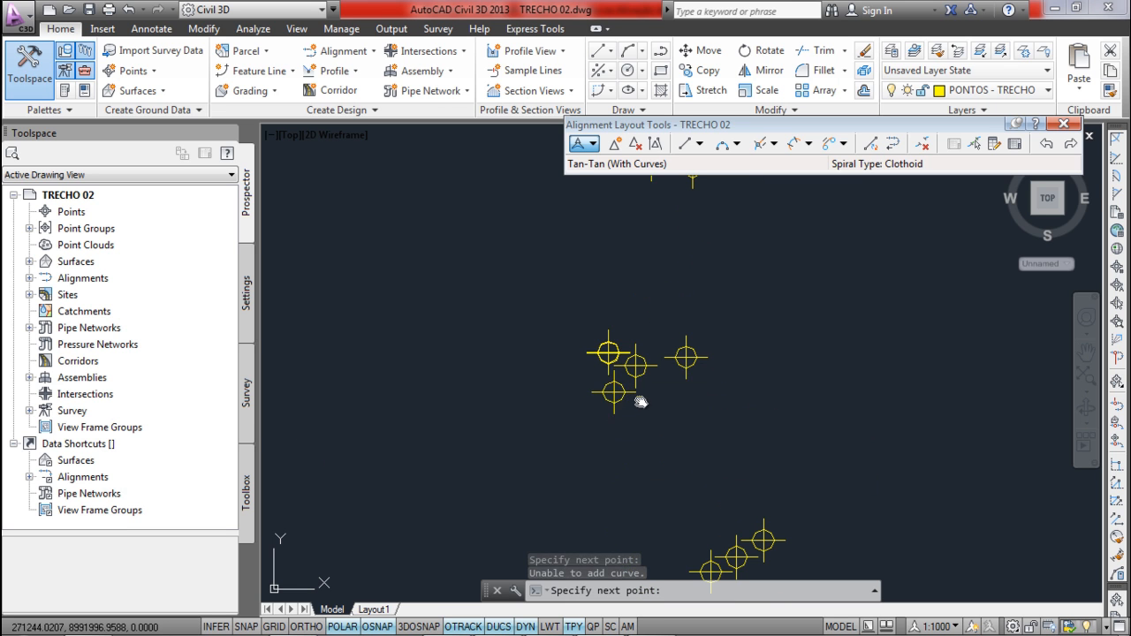
- Place the next alignment vertex on a central survey node southeast of the sharp bend, fitting the spiral-curve-spiral transition
scroll(651, 418, down, 3)
middle_drag(650, 418, 623, 320)
scroll(623, 321, down, 2)
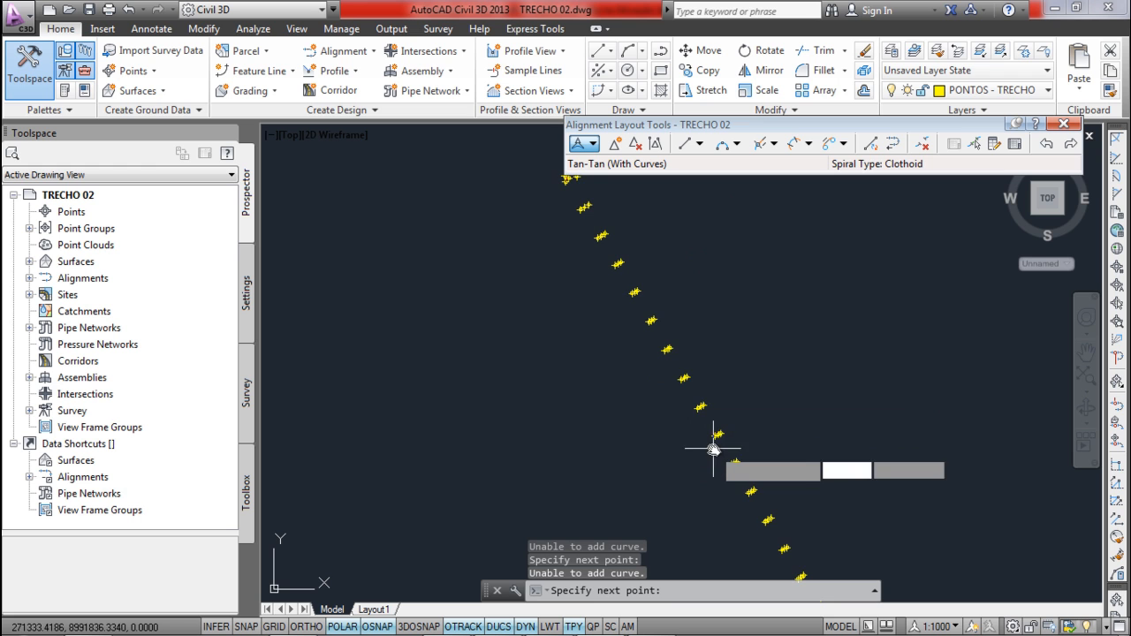
scroll(716, 436, up, 2)
scroll(716, 437, down, 2)
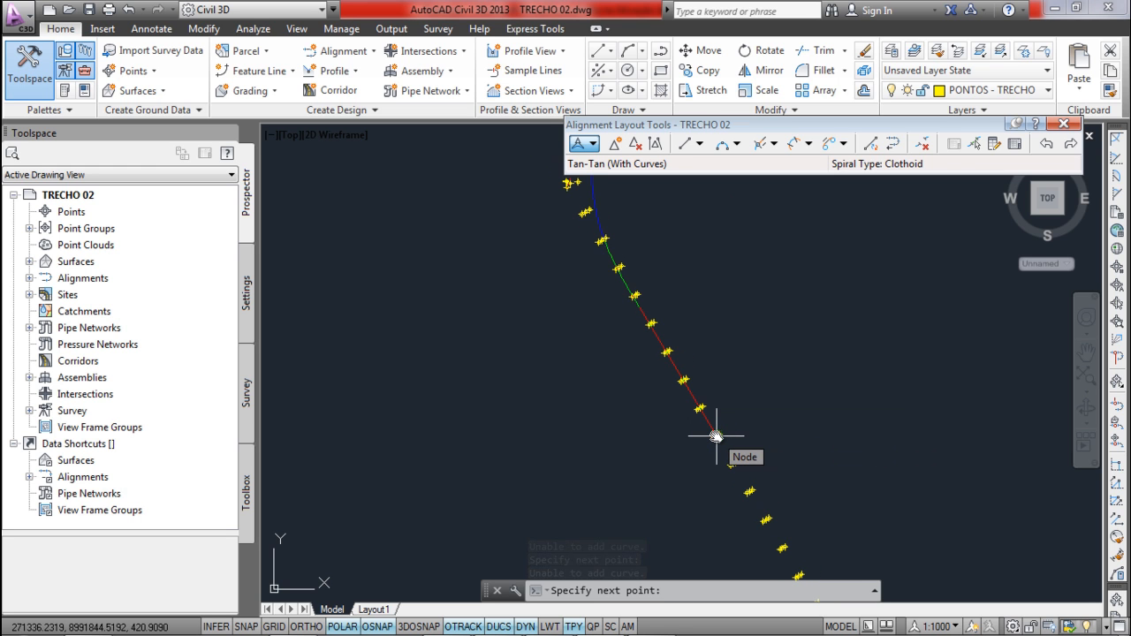
middle_drag(716, 437, 732, 495)
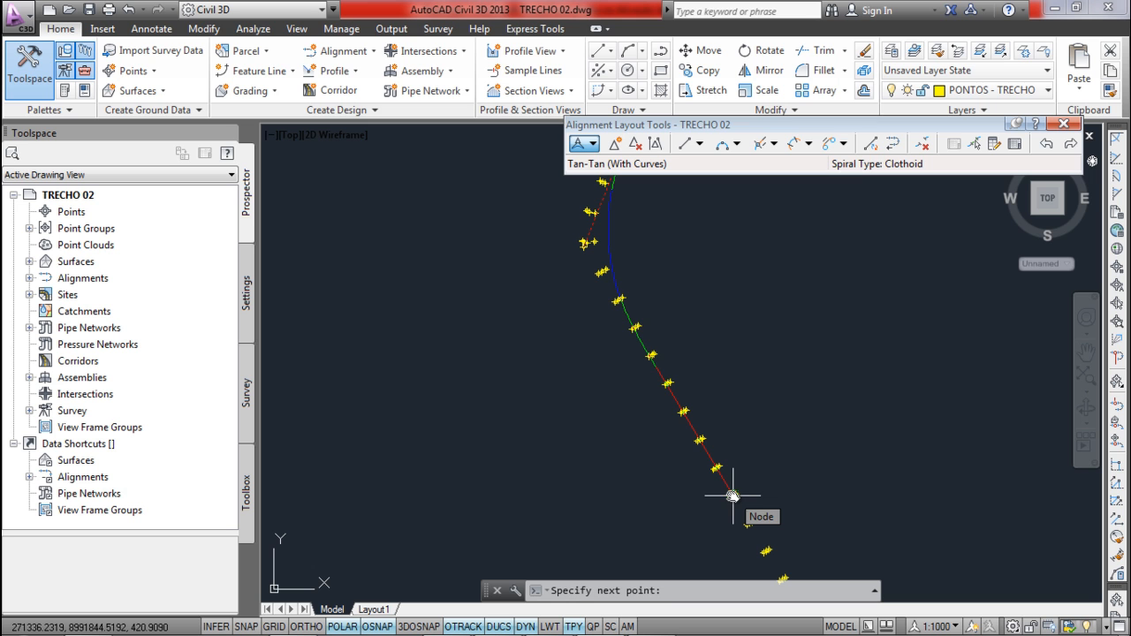
key(Escape)
scroll(742, 483, down, 2)
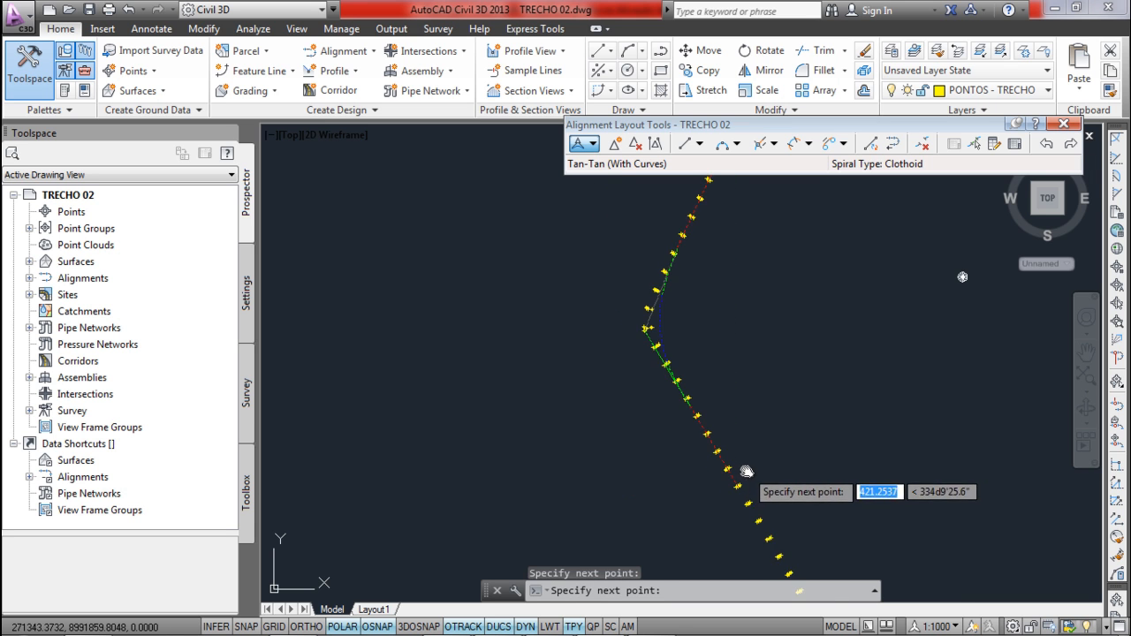
- Examine the spiral-curve transition at the alignment's bend against the surveyed stake points on both tangents
middle_drag(770, 539, 662, 310)
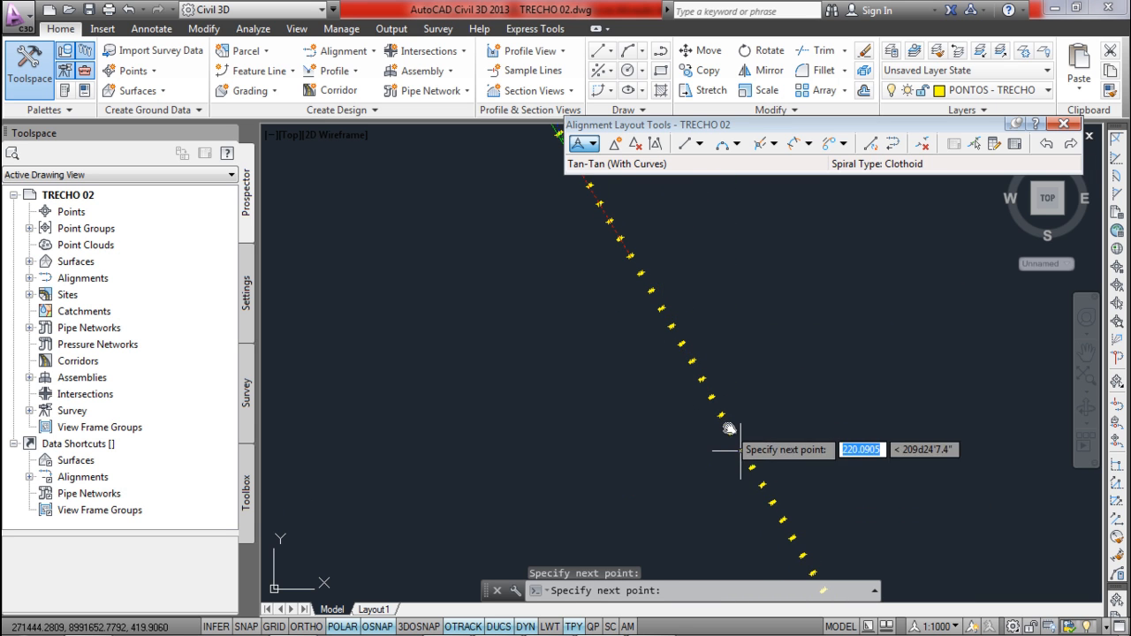
scroll(667, 358, up, 4)
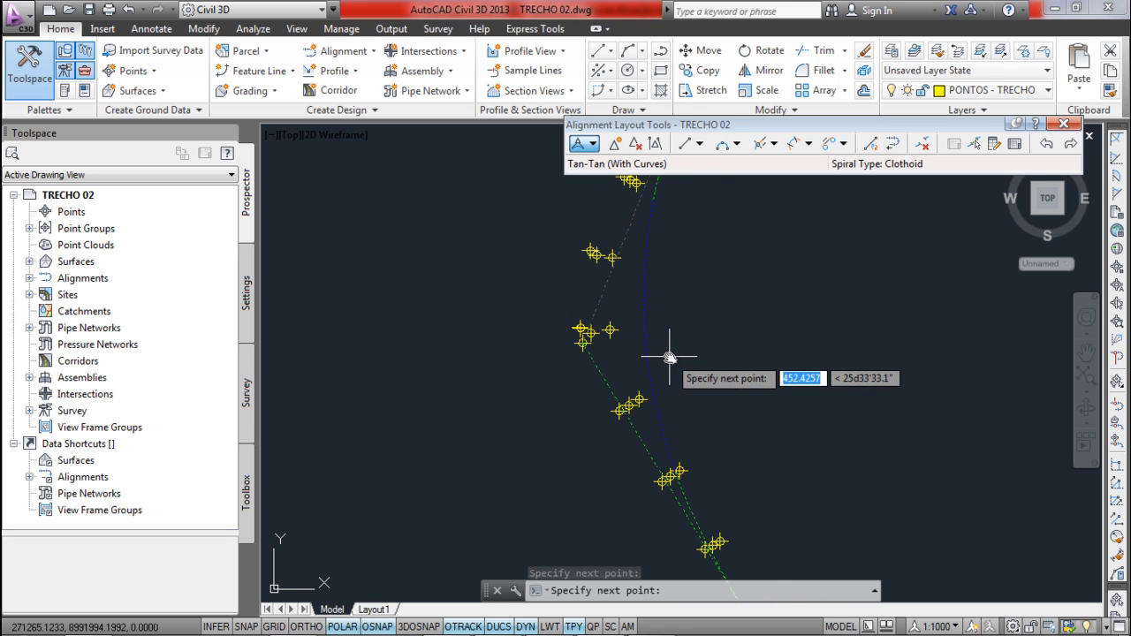
scroll(669, 346, up, 2)
middle_drag(669, 346, 663, 520)
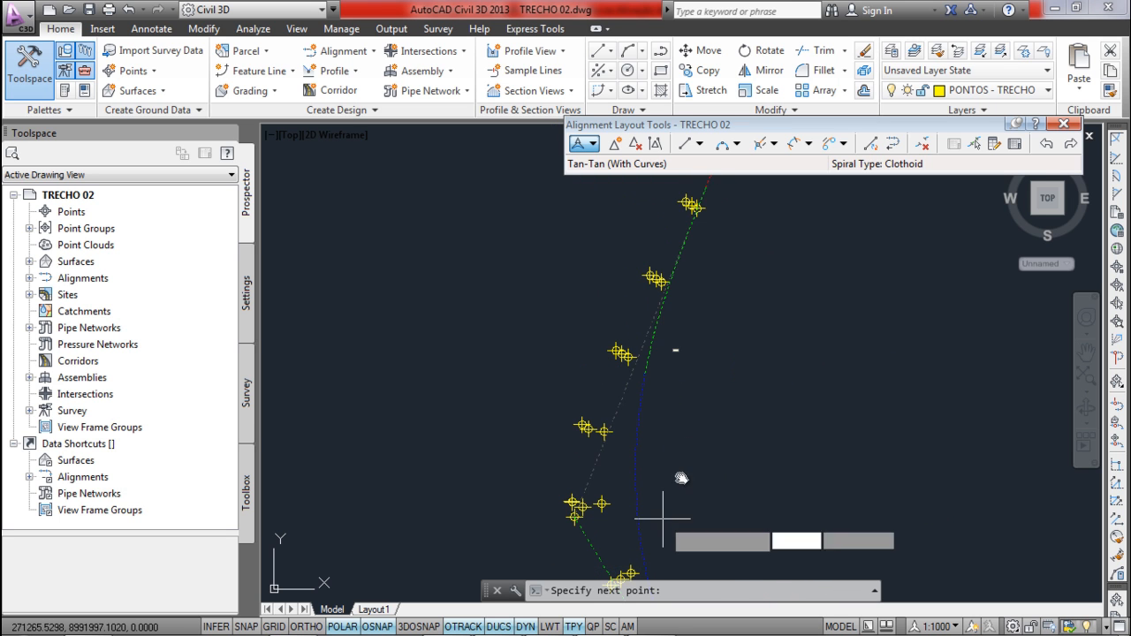
mouse_move(699, 245)
middle_down()
mouse_move(650, 426)
mouse_move(661, 238)
middle_up()
scroll(661, 238, down, 2)
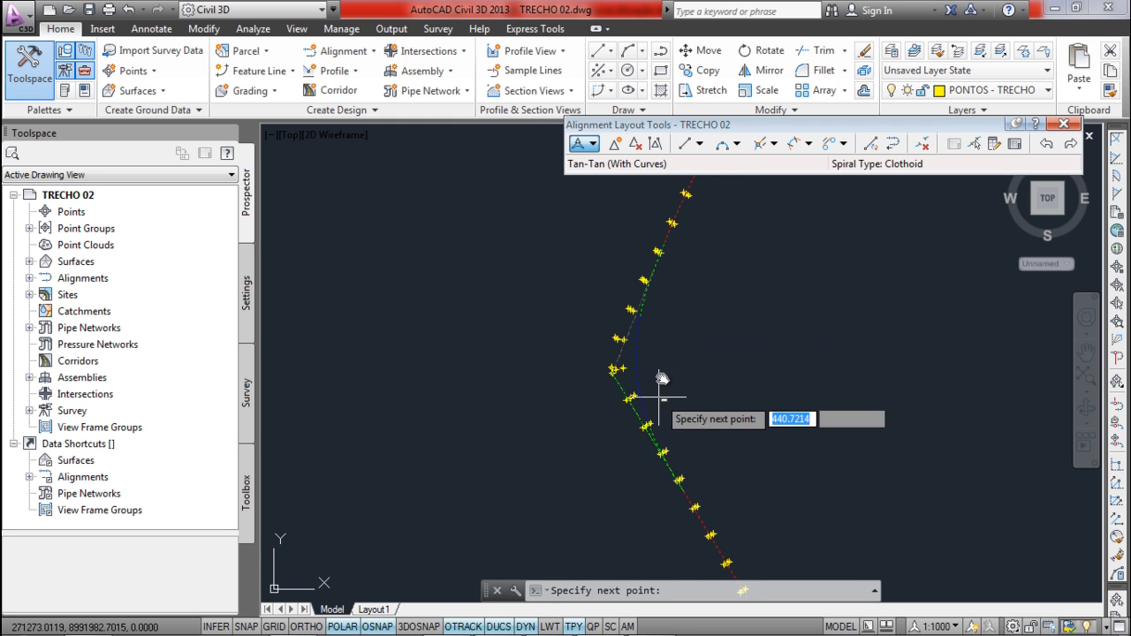
scroll(685, 460, up, 2)
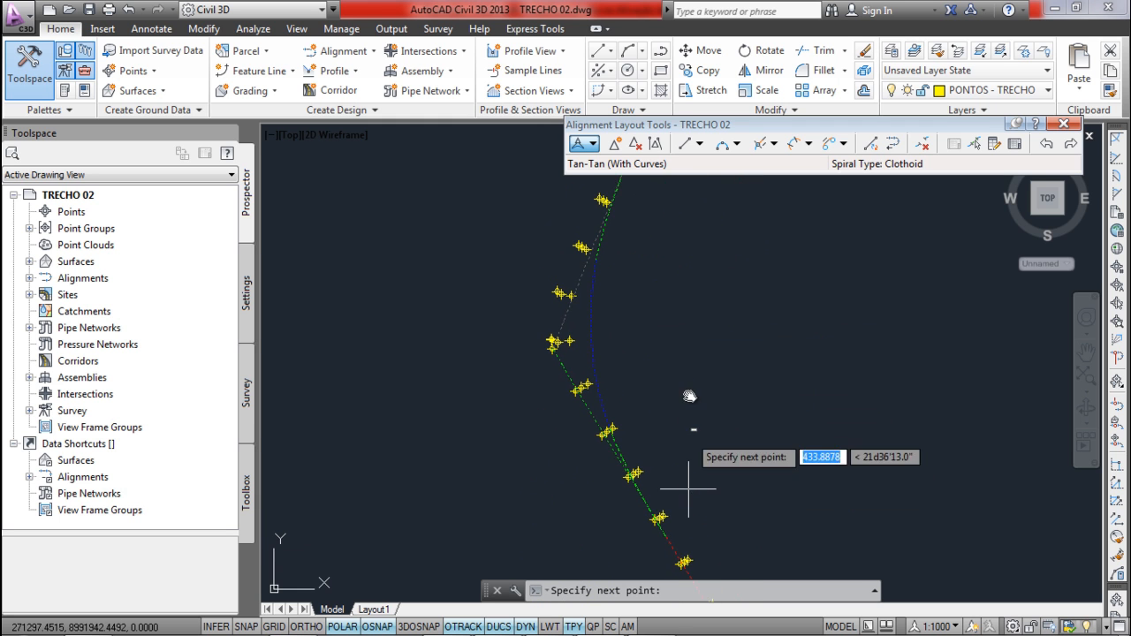
middle_drag(675, 474, 669, 392)
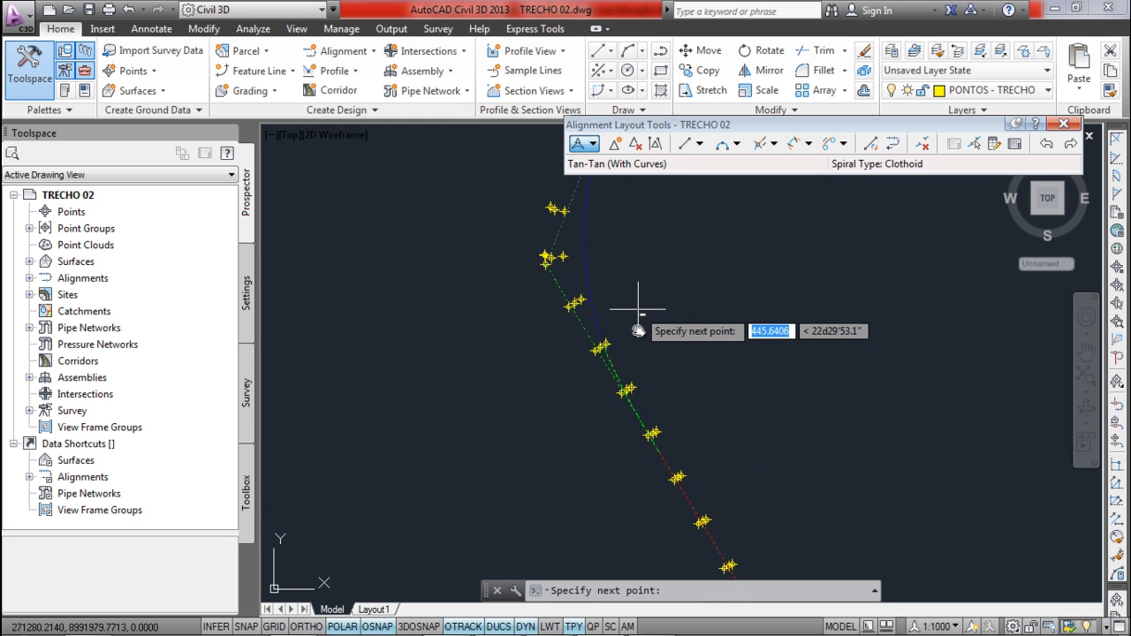
- Extend the Tan-Tan alignment to the centre point of a stake group on the straight stretch southeast of the bend
scroll(643, 335, down, 2)
mouse_move(743, 473)
middle_down()
mouse_move(728, 396)
mouse_move(680, 295)
middle_up()
scroll(680, 296, up, 1)
scroll(738, 429, up, 5)
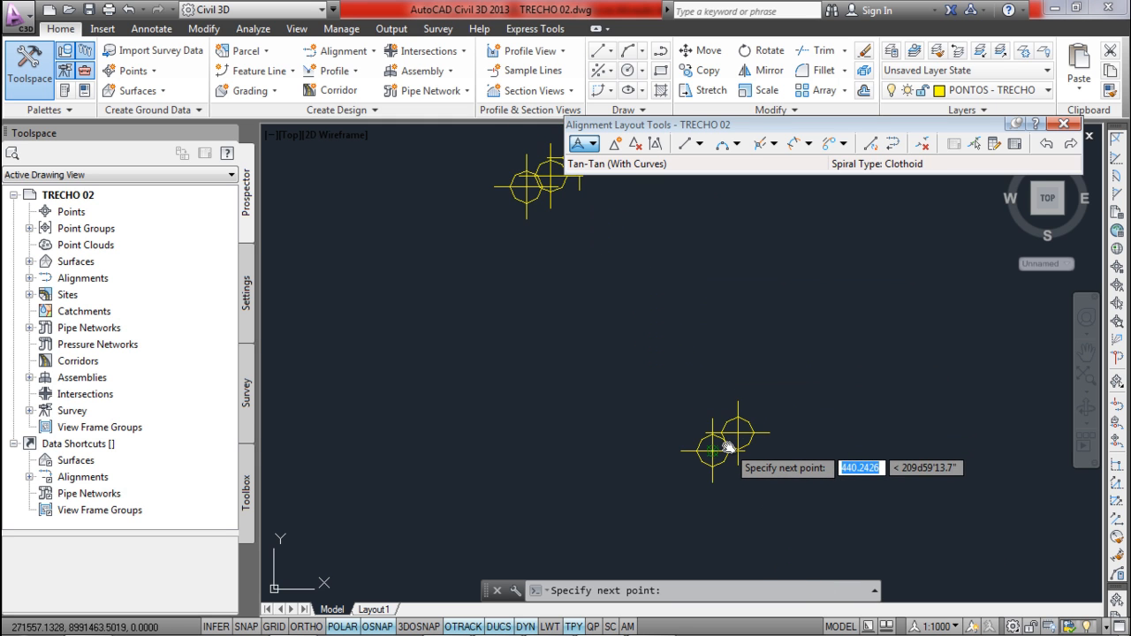
scroll(727, 446, down, 5)
scroll(679, 387, up, 5)
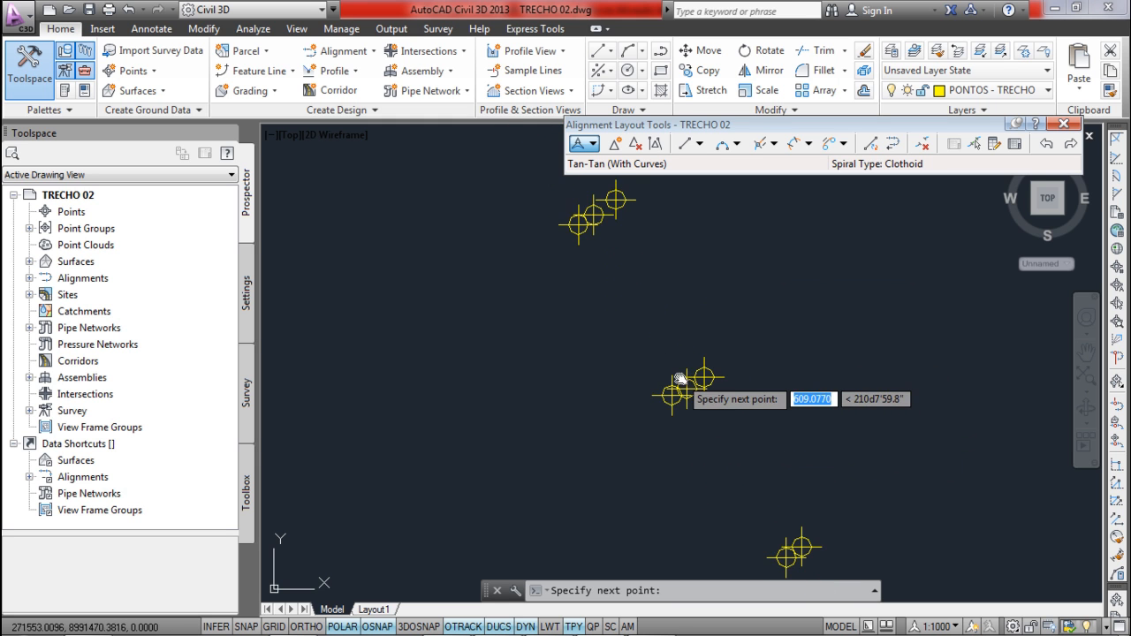
middle_drag(686, 392, 689, 396)
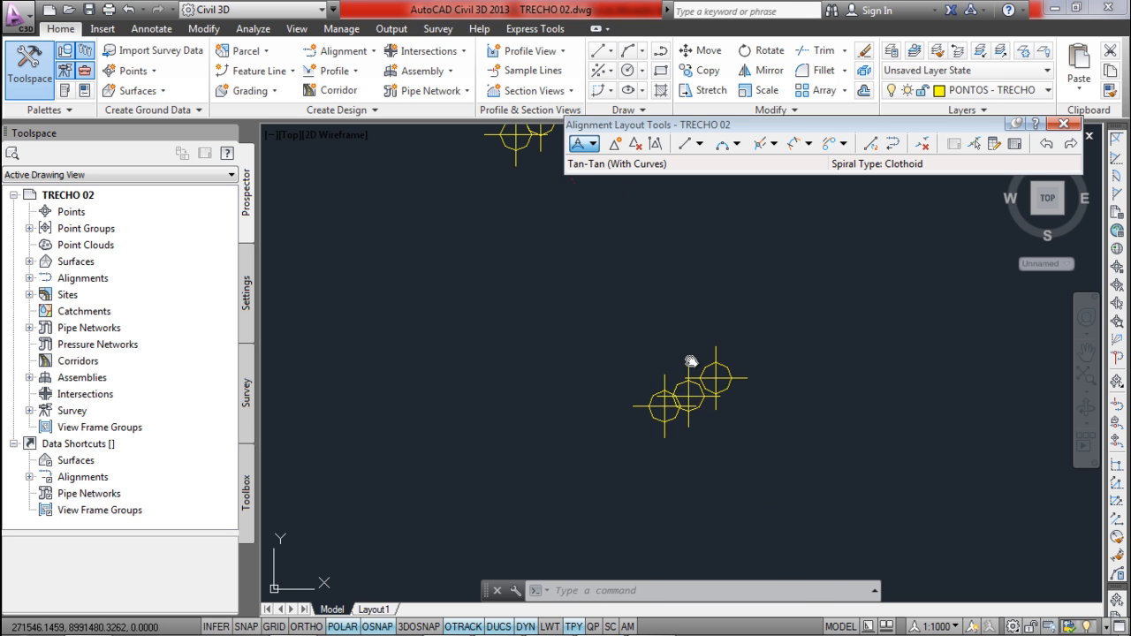
scroll(690, 370, down, 4)
click(690, 372)
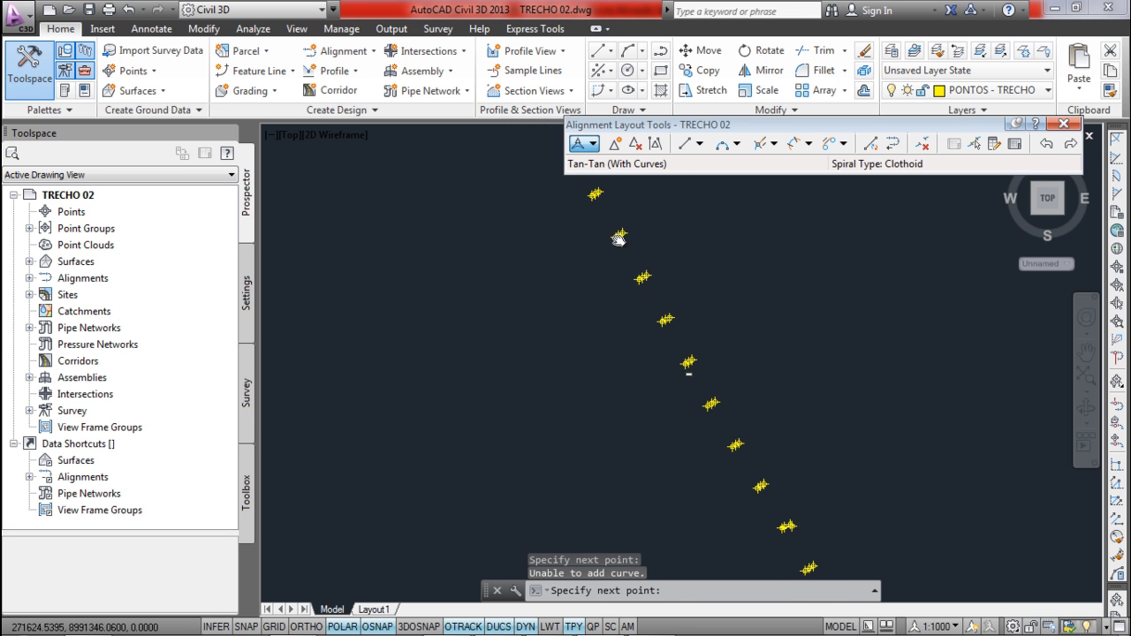
- Add two more alignment vertices on the centre points of stake groups farther southeast along the straight stretch
scroll(661, 315, up, 6)
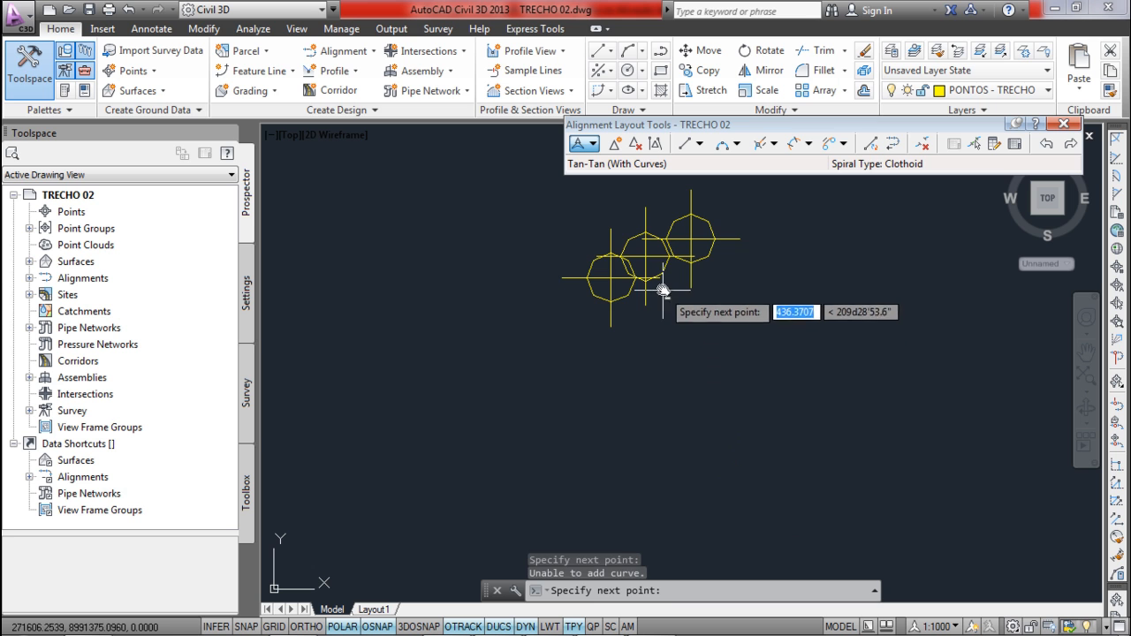
click(690, 350)
scroll(689, 351, down, 3)
scroll(708, 332, down, 3)
scroll(698, 363, down, 1)
scroll(703, 370, up, 6)
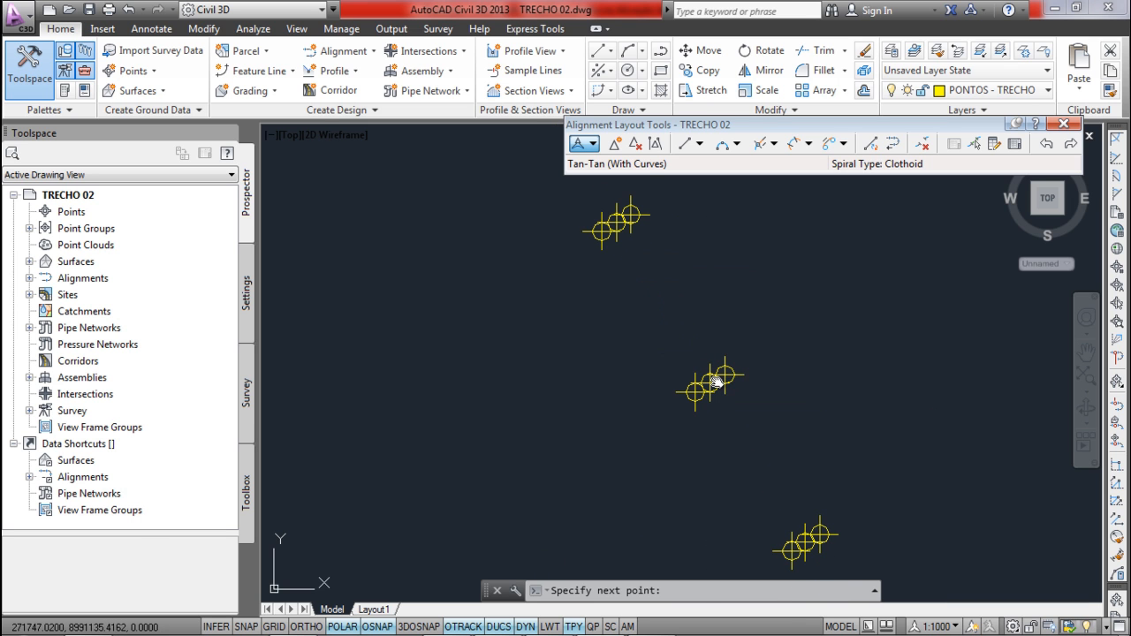
click(716, 380)
- Place the final alignment vertex on the centre point of the last stake group past CASA and finish the layout command
scroll(716, 380, down, 5)
scroll(705, 382, up, 6)
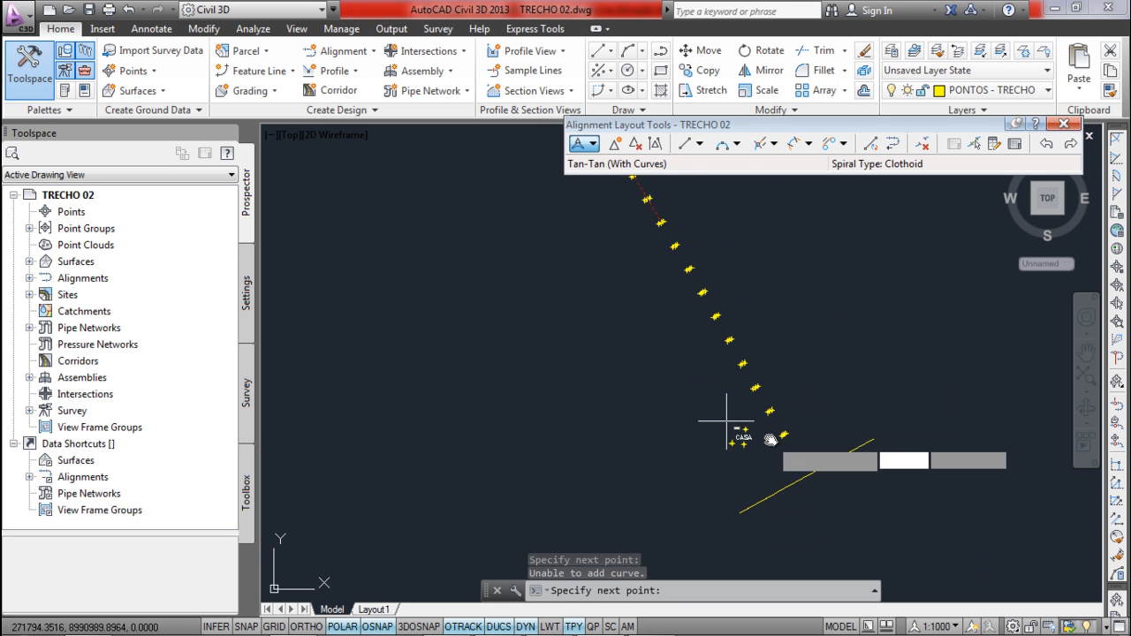
scroll(771, 440, up, 8)
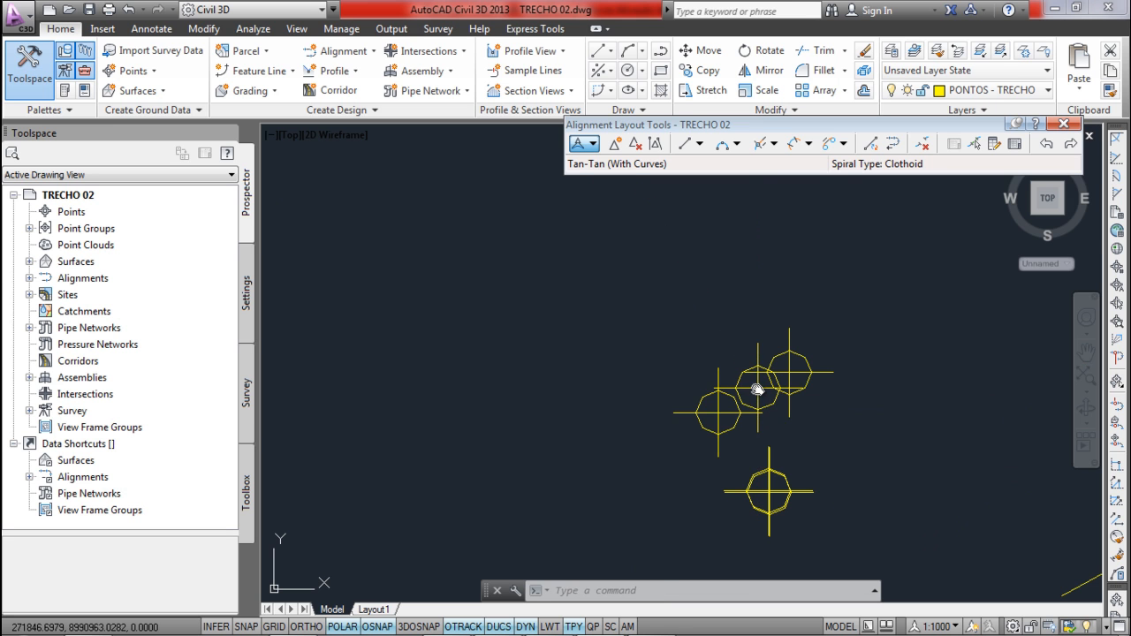
click(758, 390)
scroll(758, 389, down, 5)
scroll(728, 341, down, 2)
scroll(776, 392, up, 8)
scroll(643, 351, up, 5)
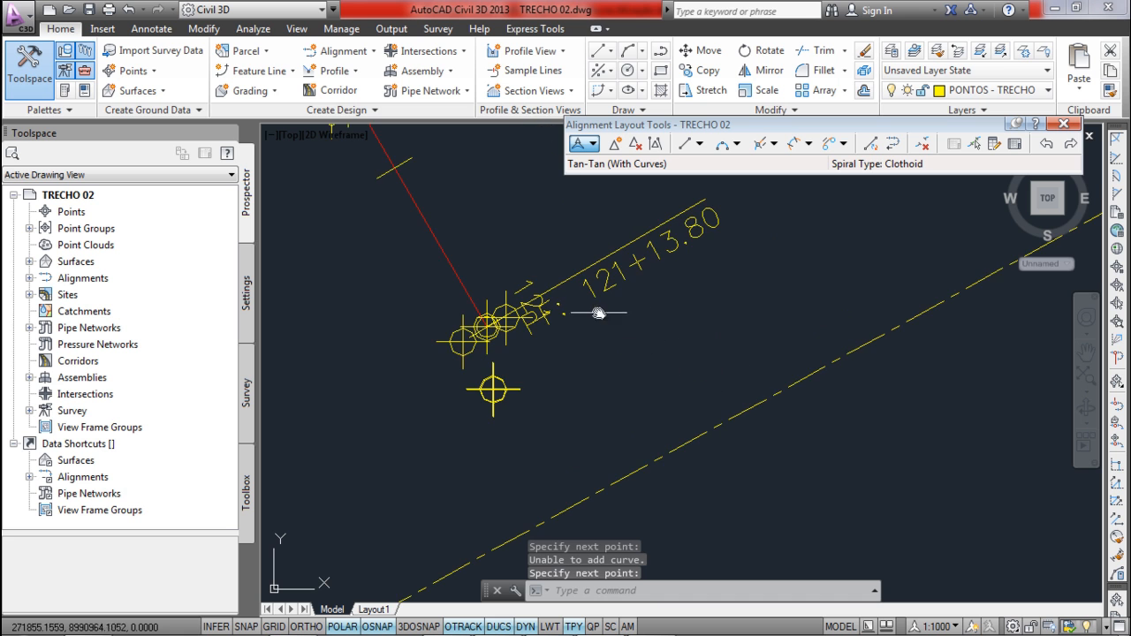
- Check the end-station label and review the station range and length in the TRECHO 02 alignment properties' station control
middle_drag(557, 239, 579, 269)
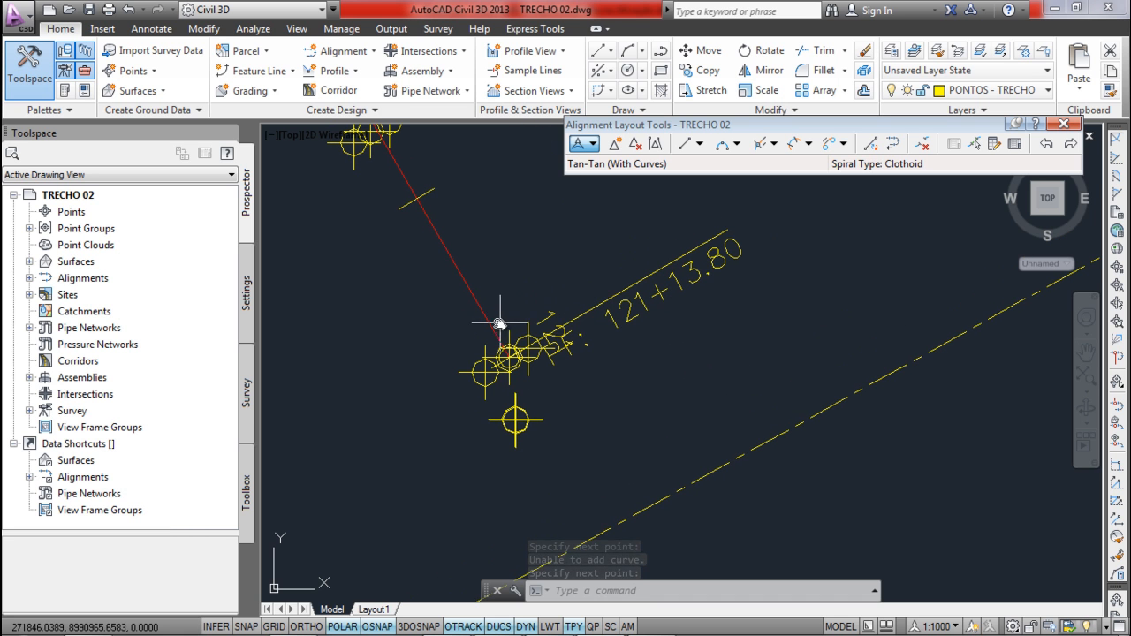
scroll(683, 279, up, 1)
middle_drag(761, 250, 787, 281)
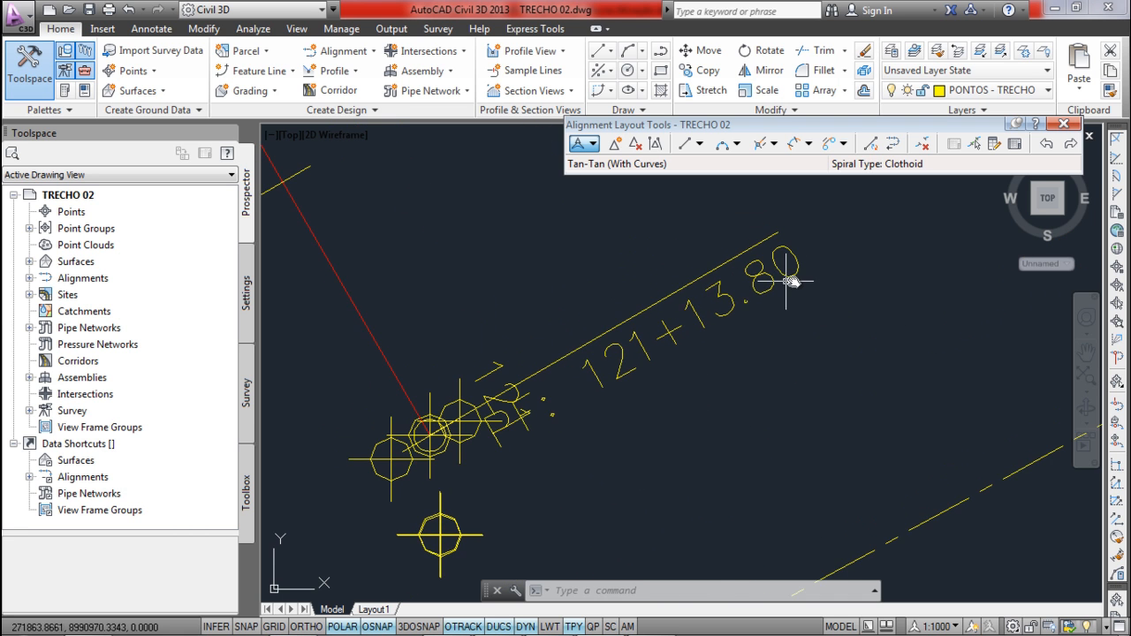
scroll(663, 307, down, 2)
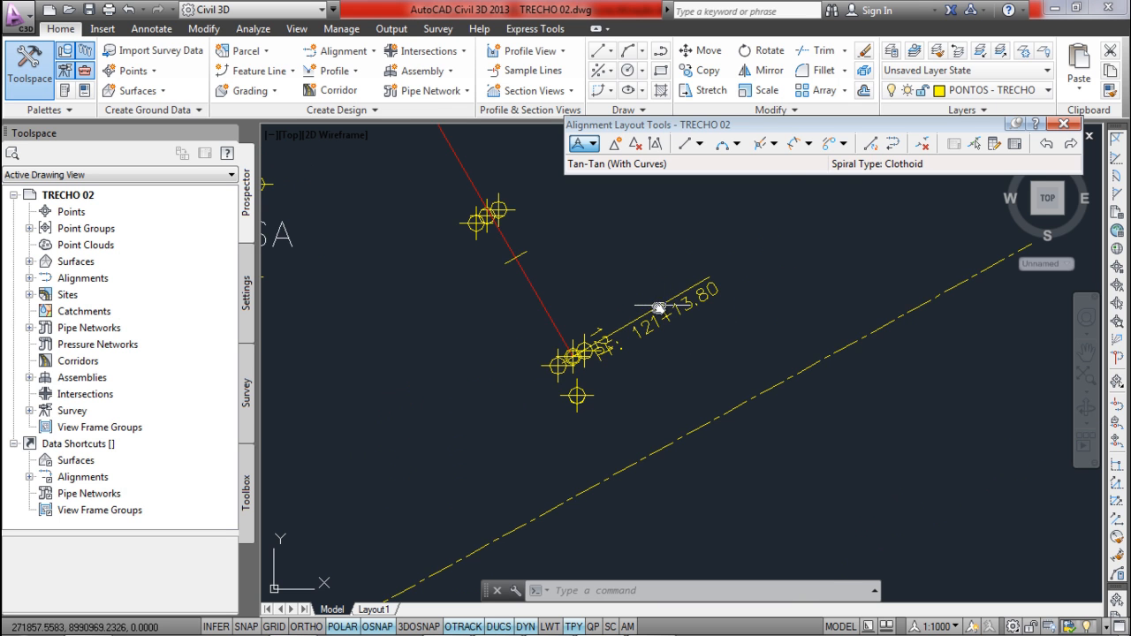
scroll(534, 295, down, 3)
middle_drag(539, 314, 563, 362)
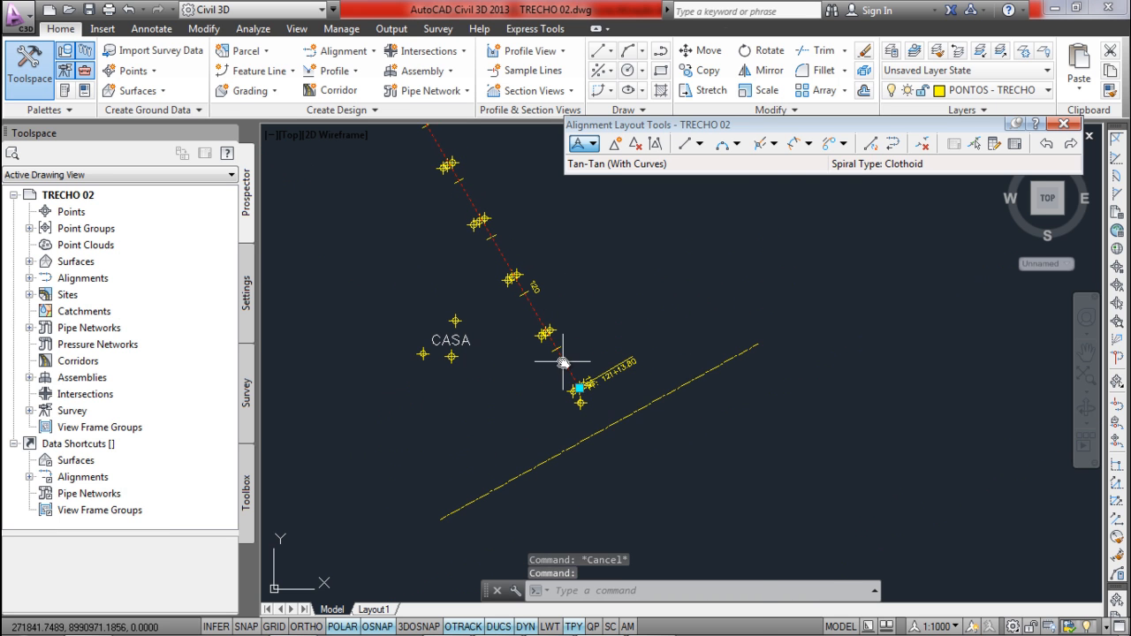
click(563, 363)
right_click(563, 363)
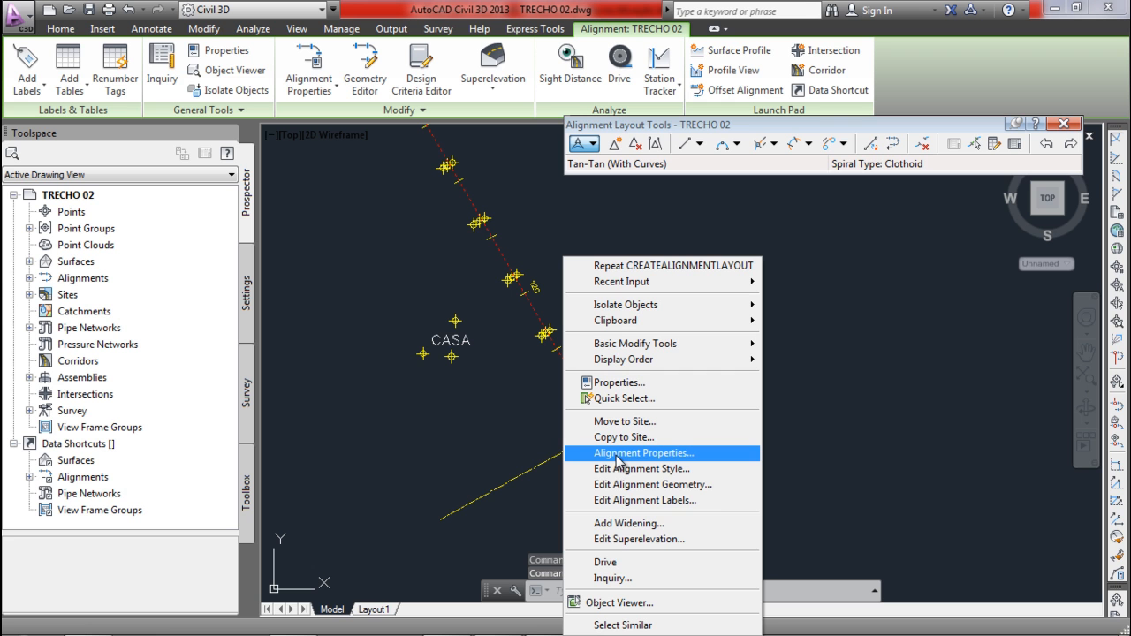
click(616, 453)
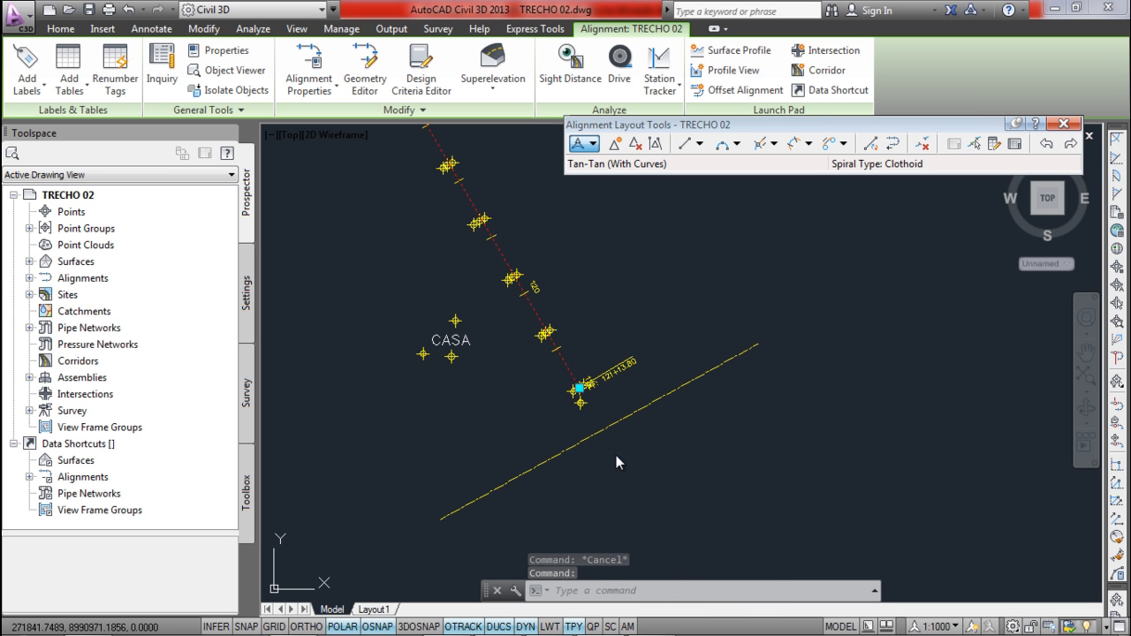
click(382, 156)
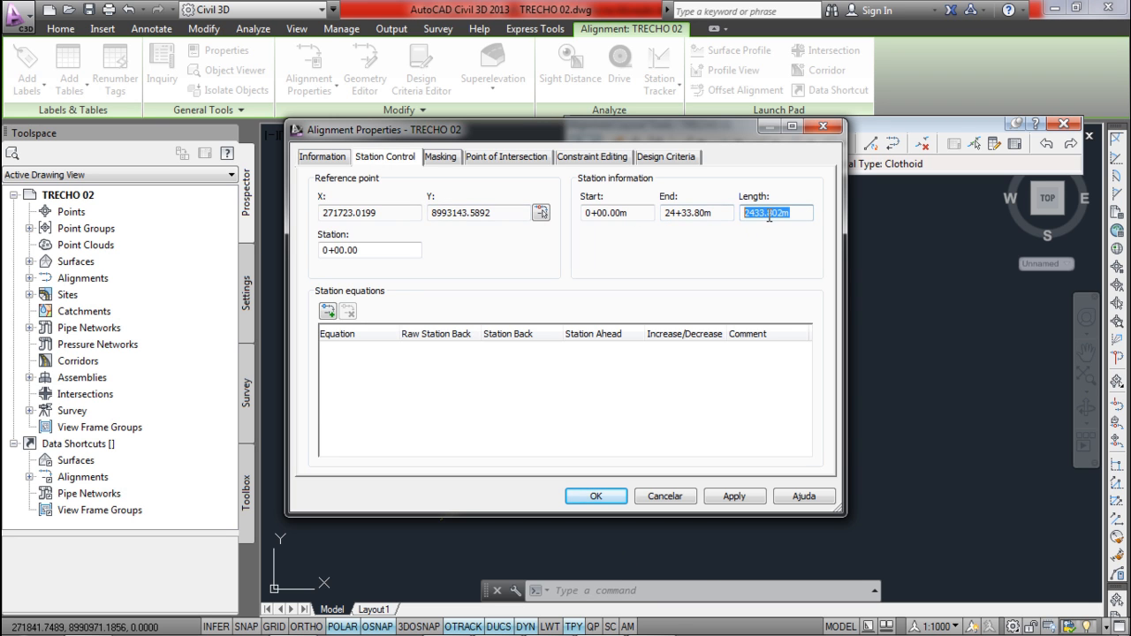
click(597, 497)
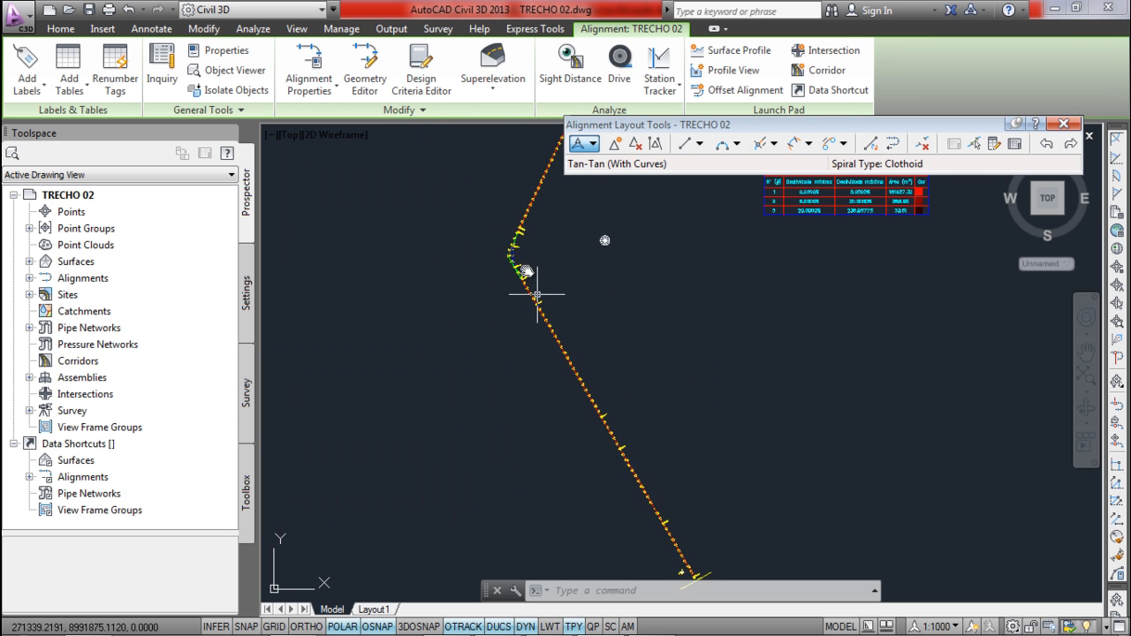
- Insert a PI on the first tangent of the TRECHO 02 alignment, at the centre point of a stake group
key(Escape)
scroll(522, 238, up, 5)
scroll(436, 313, down, 5)
middle_drag(441, 300, 469, 444)
middle_drag(518, 285, 504, 319)
scroll(518, 273, up, 10)
middle_drag(536, 215, 503, 257)
click(487, 347)
scroll(487, 347, down, 3)
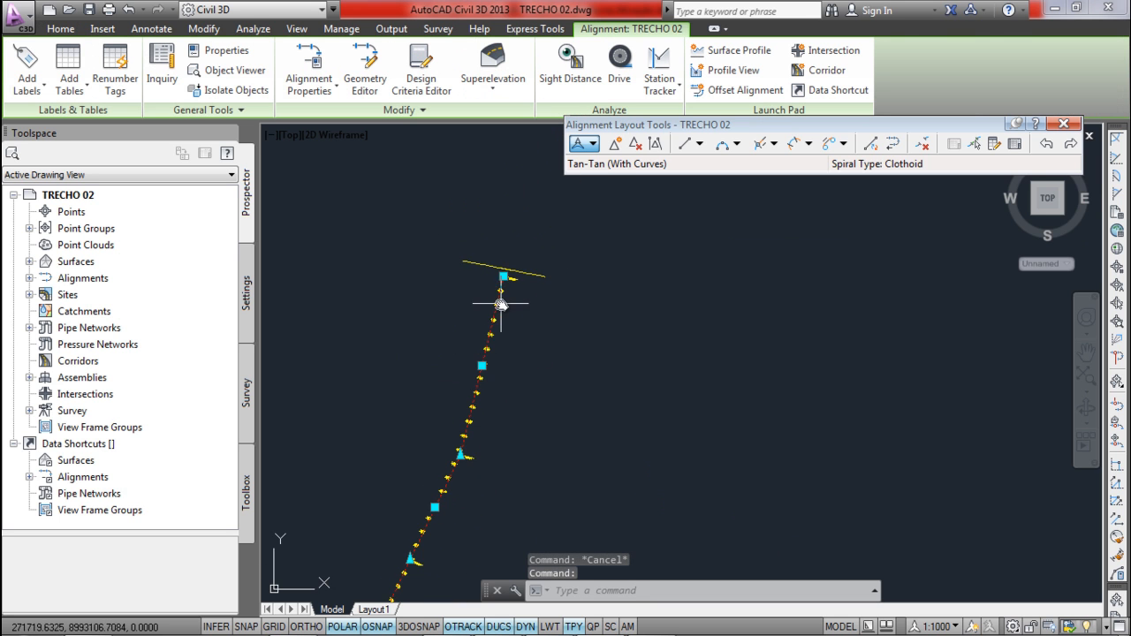
scroll(500, 304, up, 2)
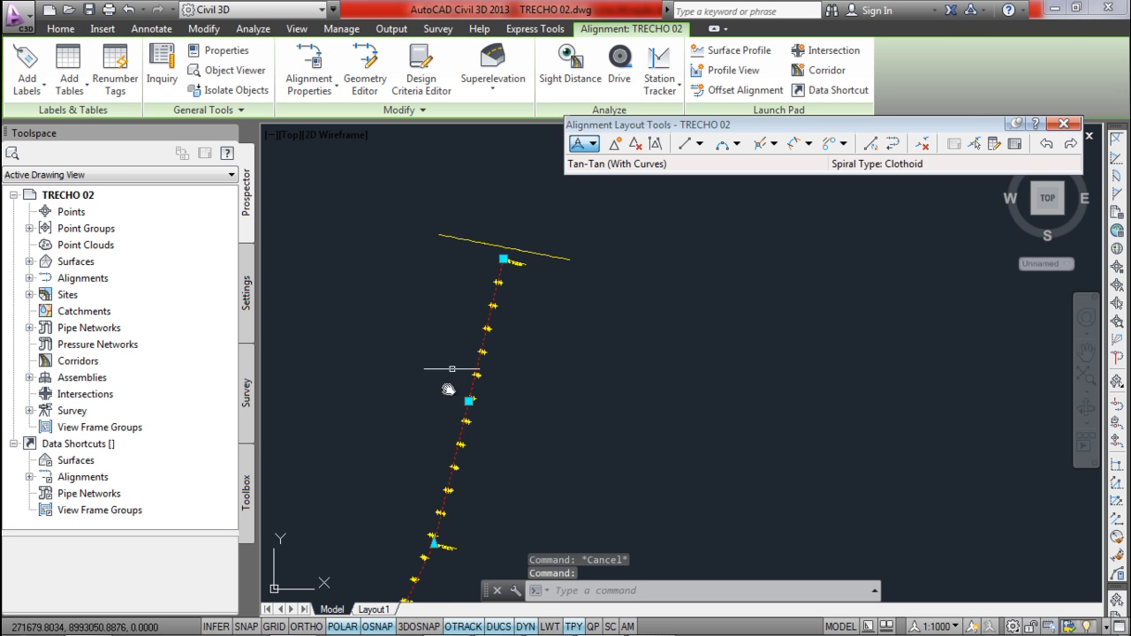
click(615, 147)
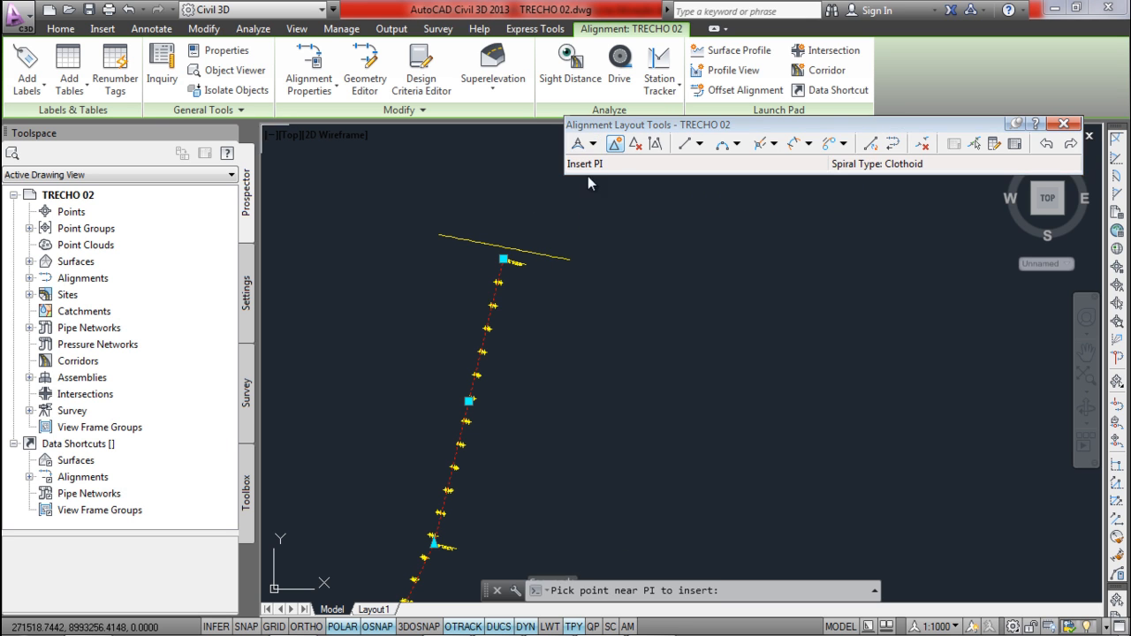
scroll(464, 389, up, 5)
click(512, 452)
scroll(512, 446, down, 8)
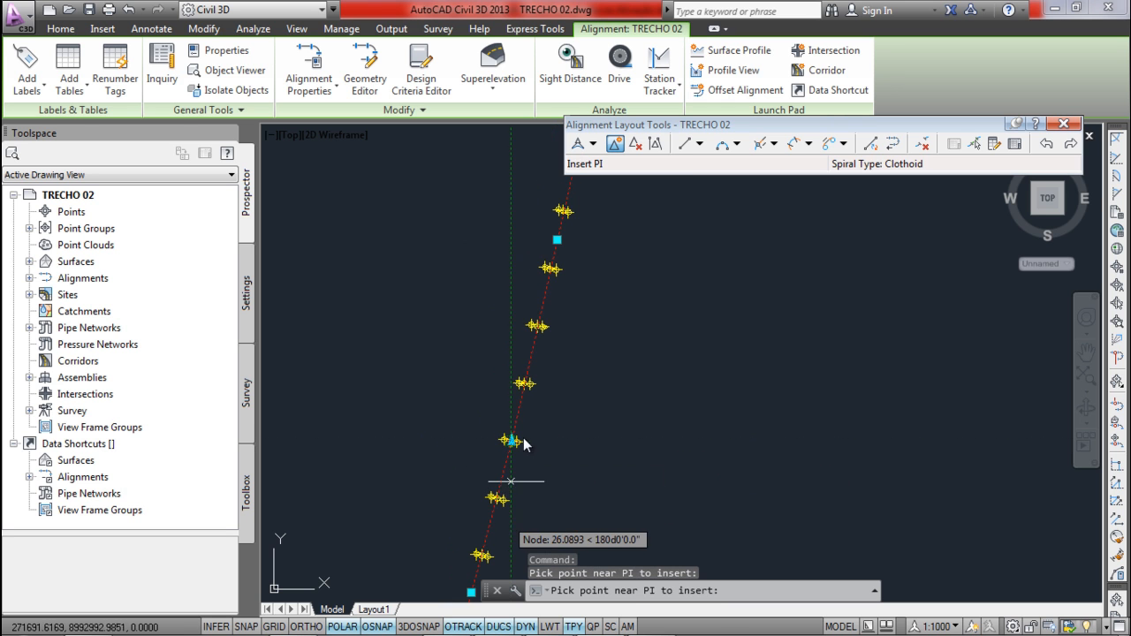
- Insert another PI at about station 10+0.77 on a stake group's centre point and end the Insert PI command
middle_drag(512, 451, 536, 464)
scroll(530, 417, up, 6)
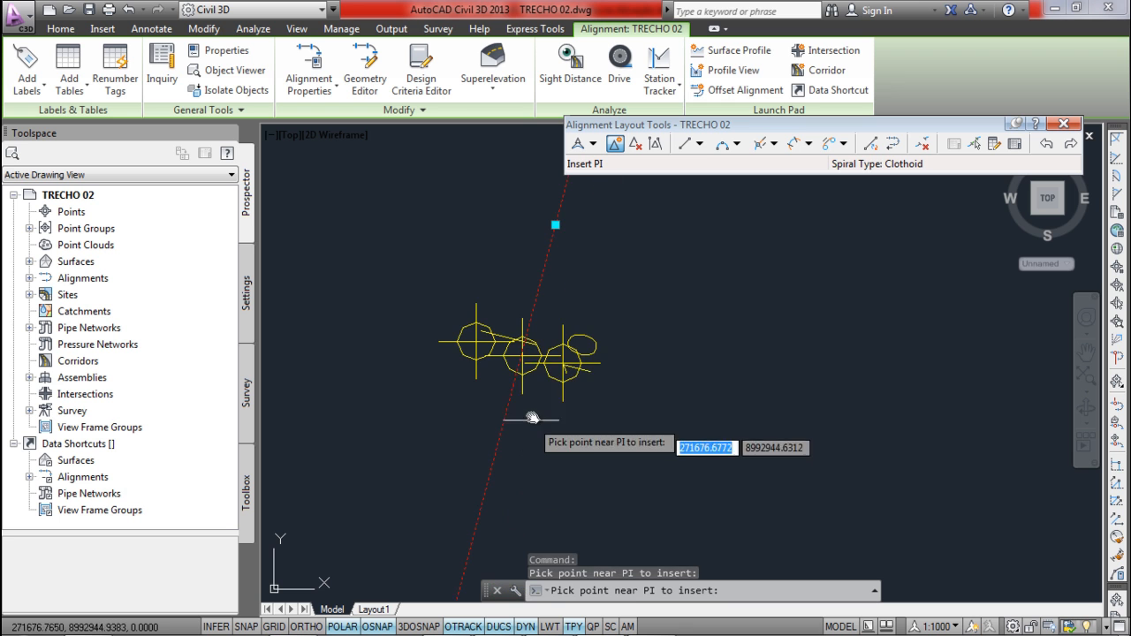
scroll(521, 424, down, 5)
scroll(530, 397, up, 5)
scroll(529, 398, down, 4)
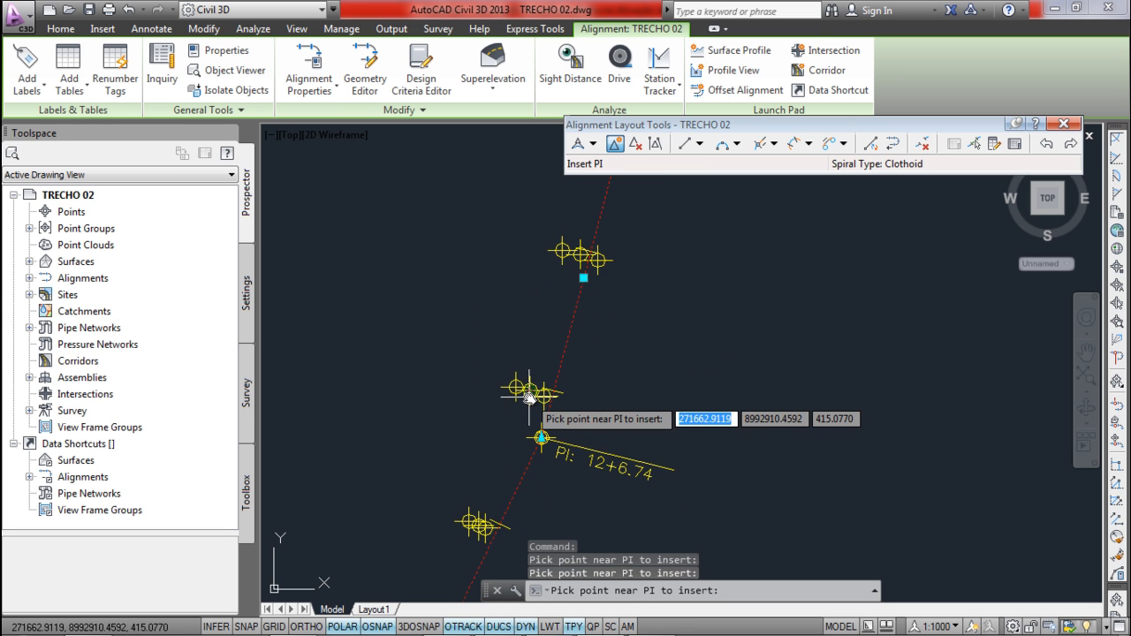
scroll(563, 305, up, 4)
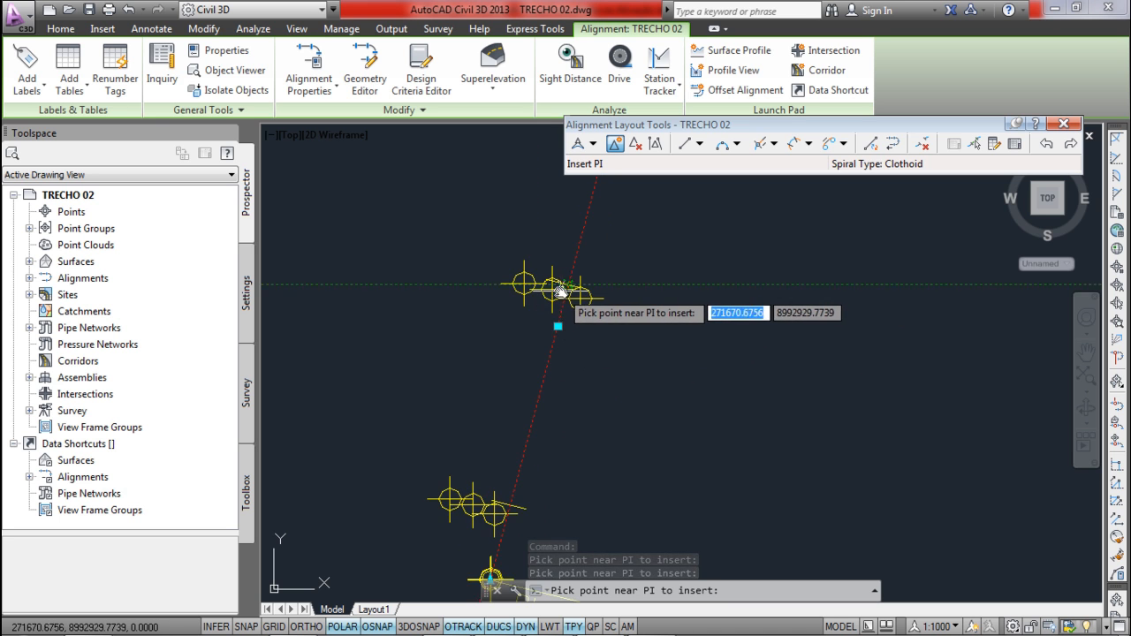
scroll(549, 318, down, 2)
key(Escape)
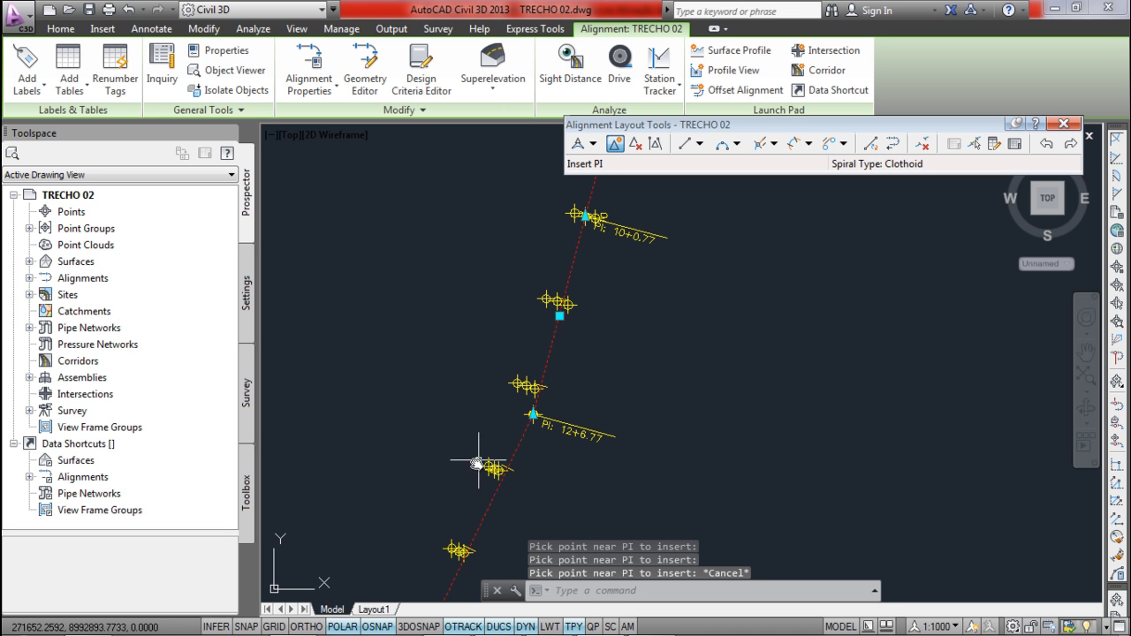
- Add a free curve fillet between the two tangents meeting at PI 12+6.77, with the solution angle less than 180 and a 125 m radius
click(736, 145)
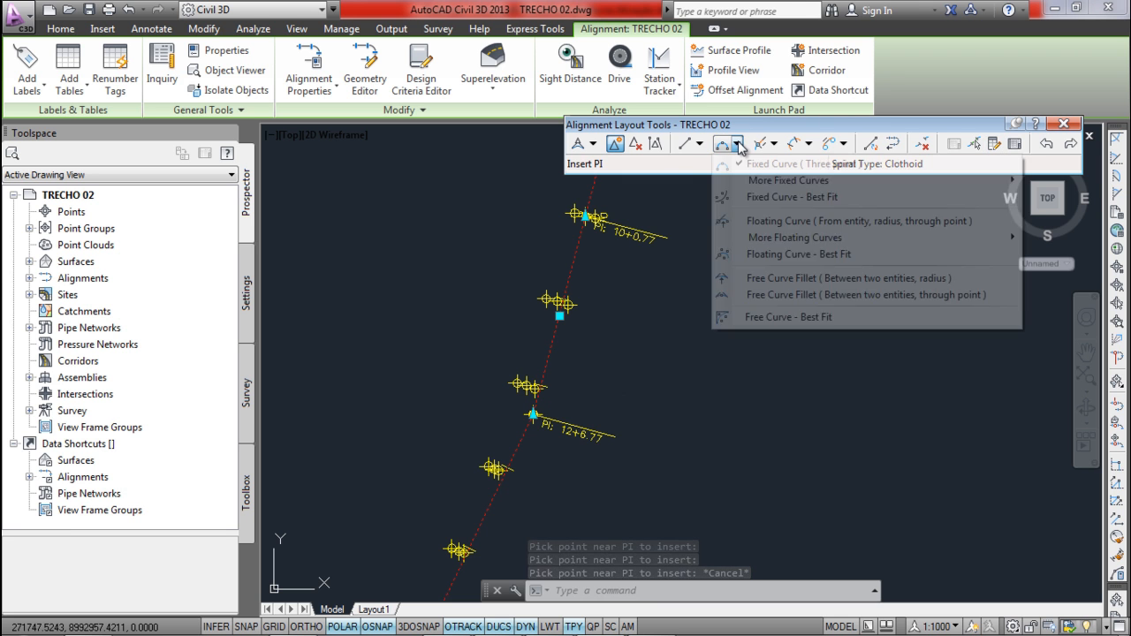
click(831, 279)
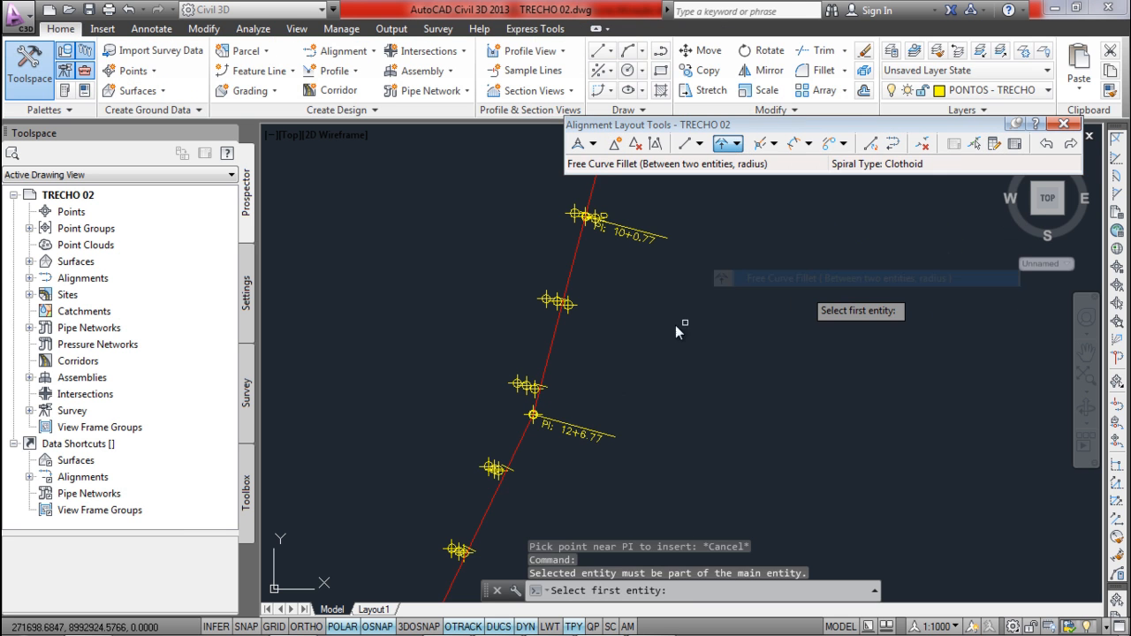
click(571, 267)
click(515, 452)
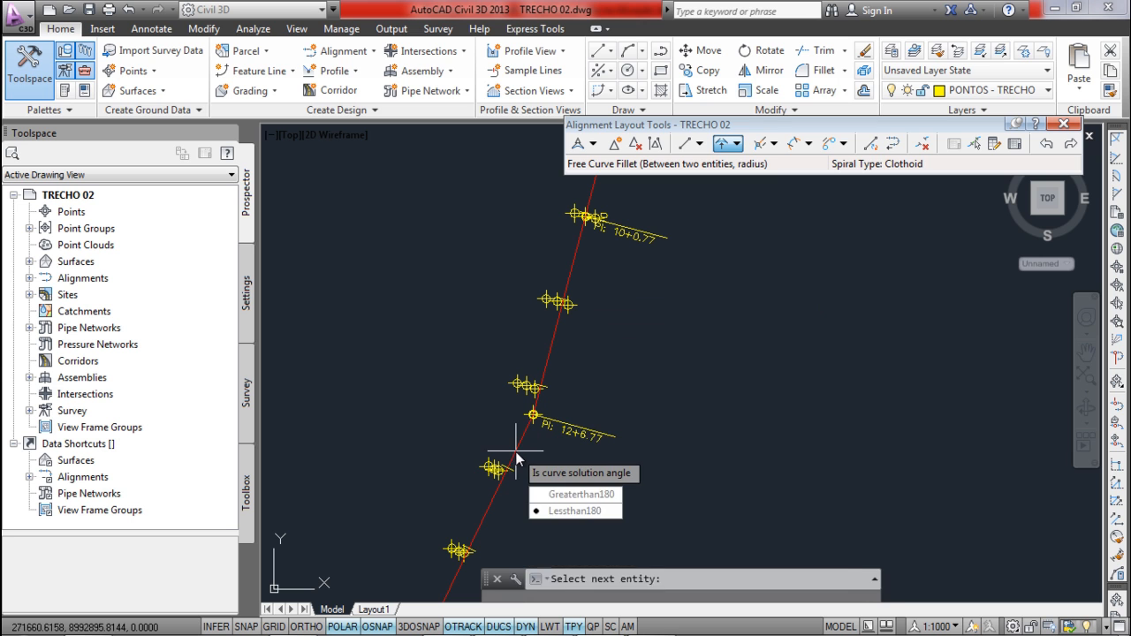
click(570, 516)
text(125)
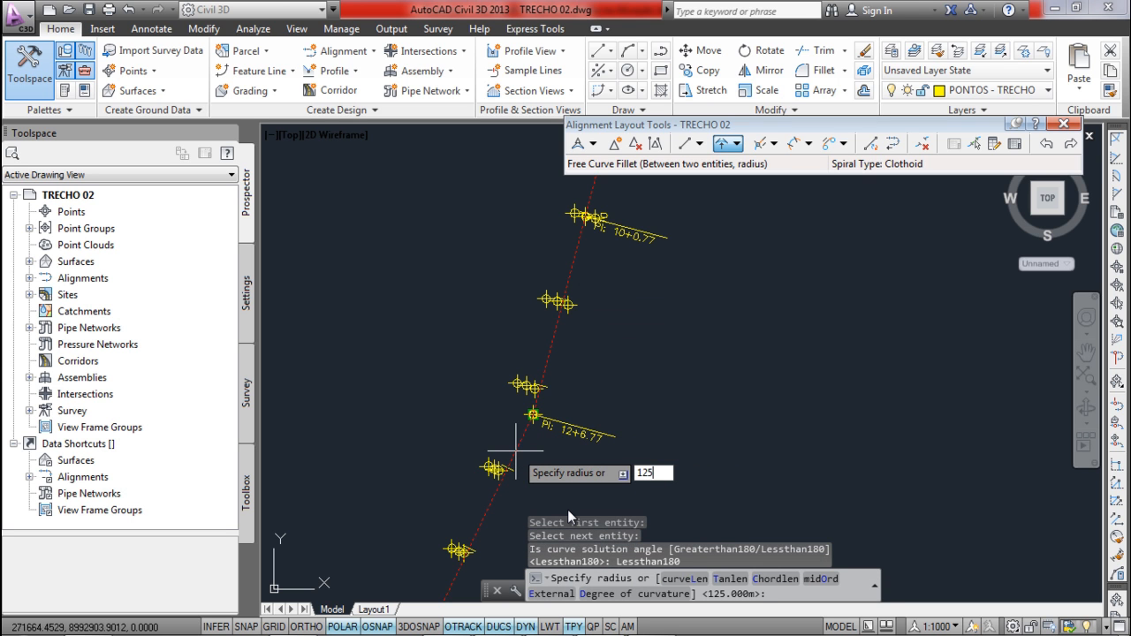
key(Return)
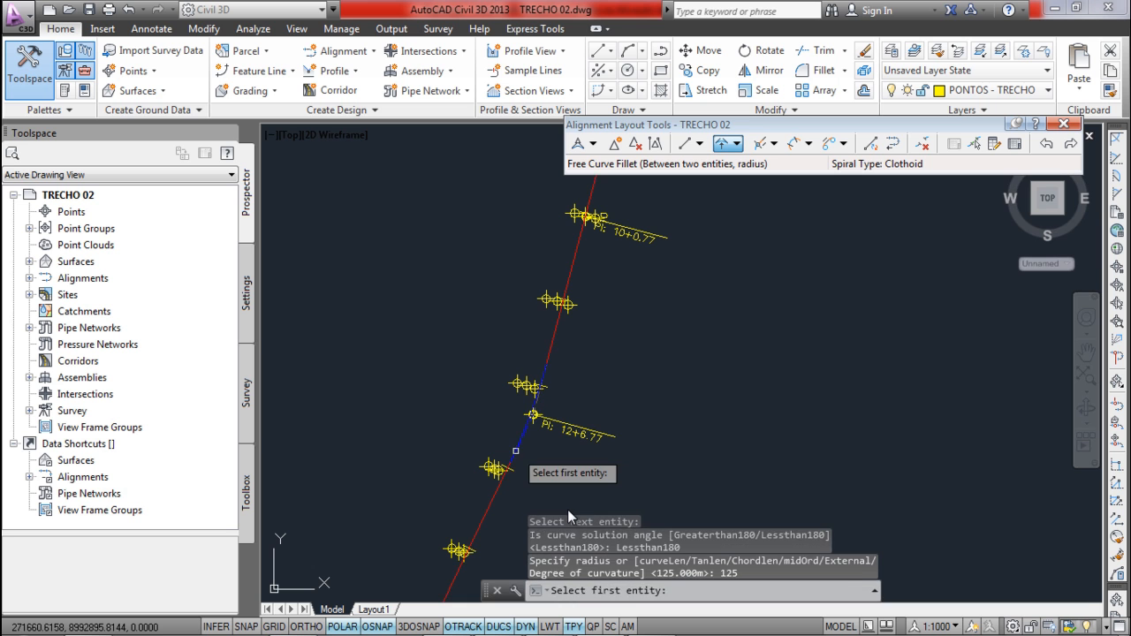
scroll(518, 425, up, 2)
scroll(526, 404, down, 3)
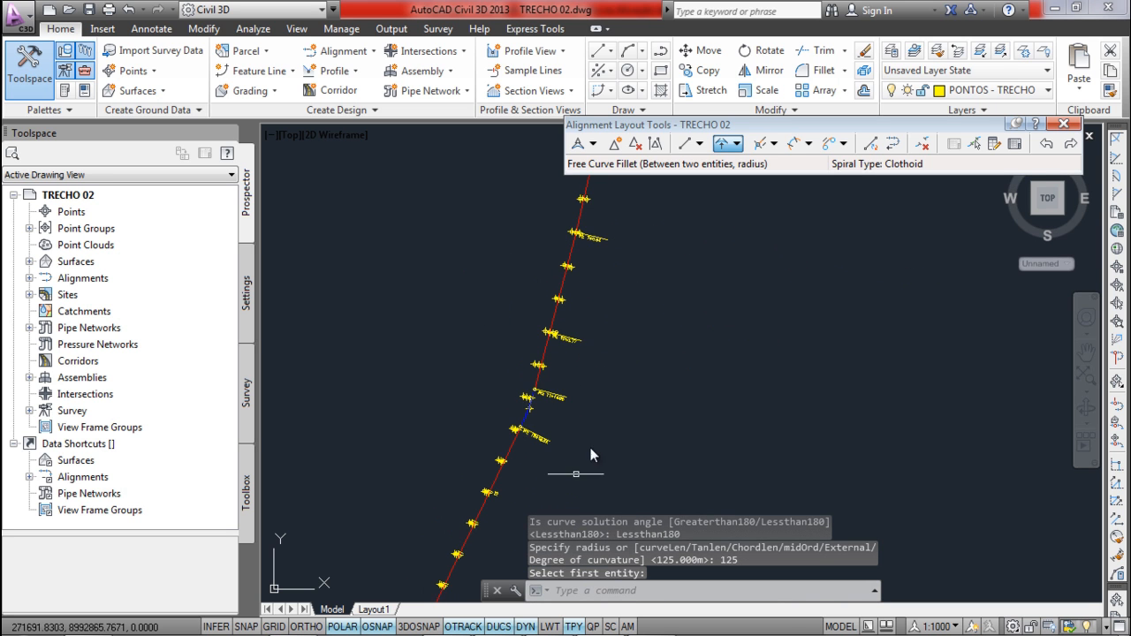
- Insert PIs in the TRECHO 02 alignment at the centre points of the stake groups one before and three past the 15 label
middle_drag(537, 449, 618, 327)
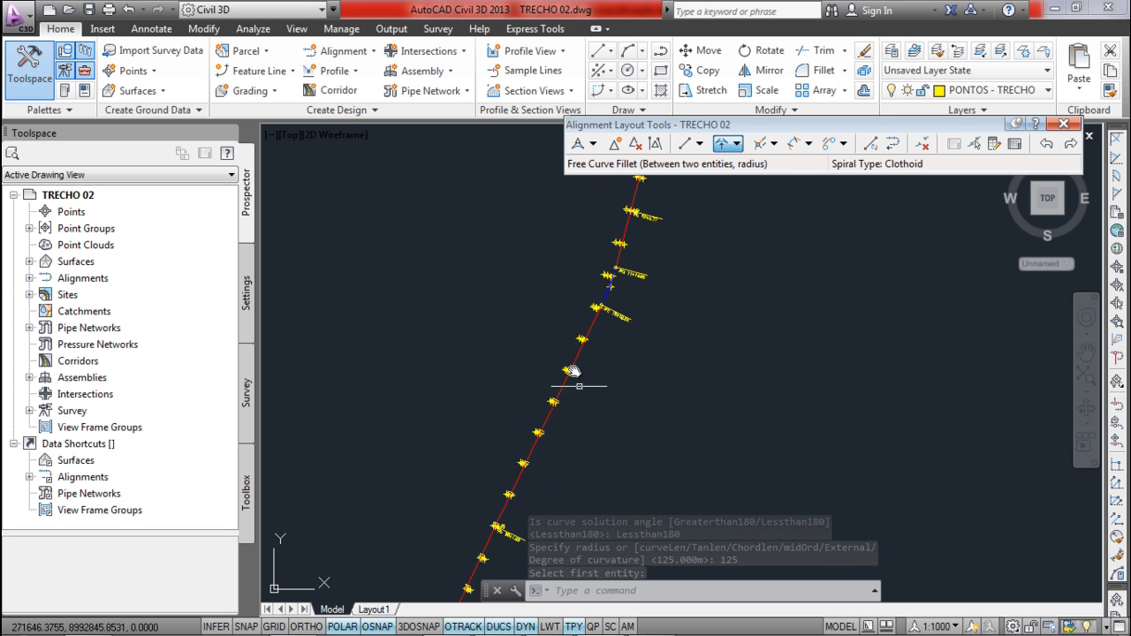
scroll(579, 386, up, 3)
click(572, 413)
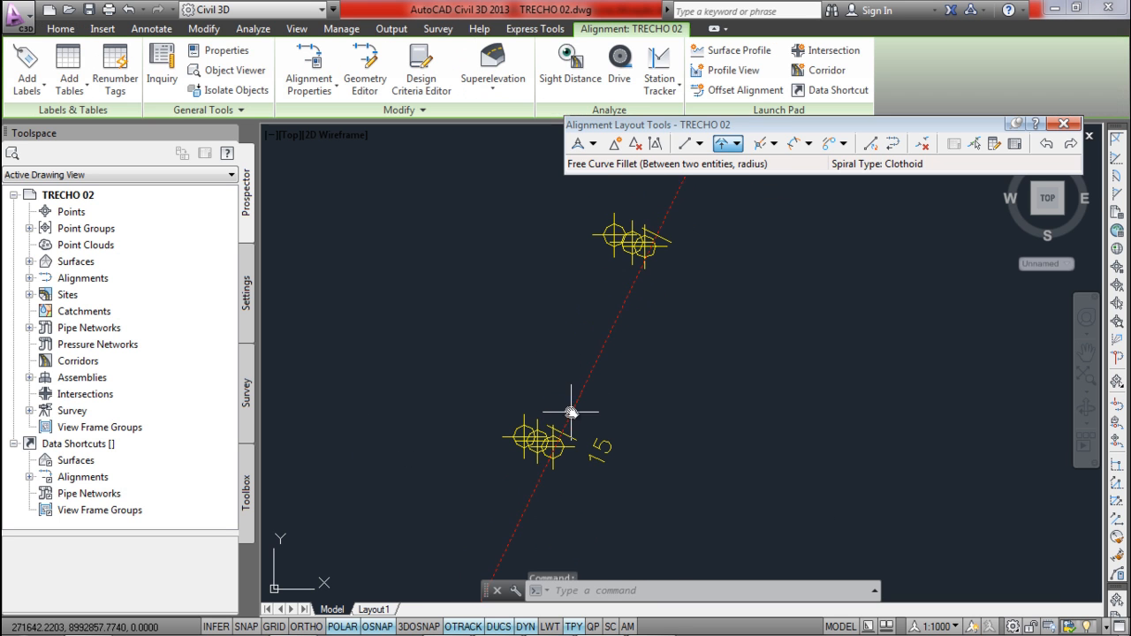
click(616, 147)
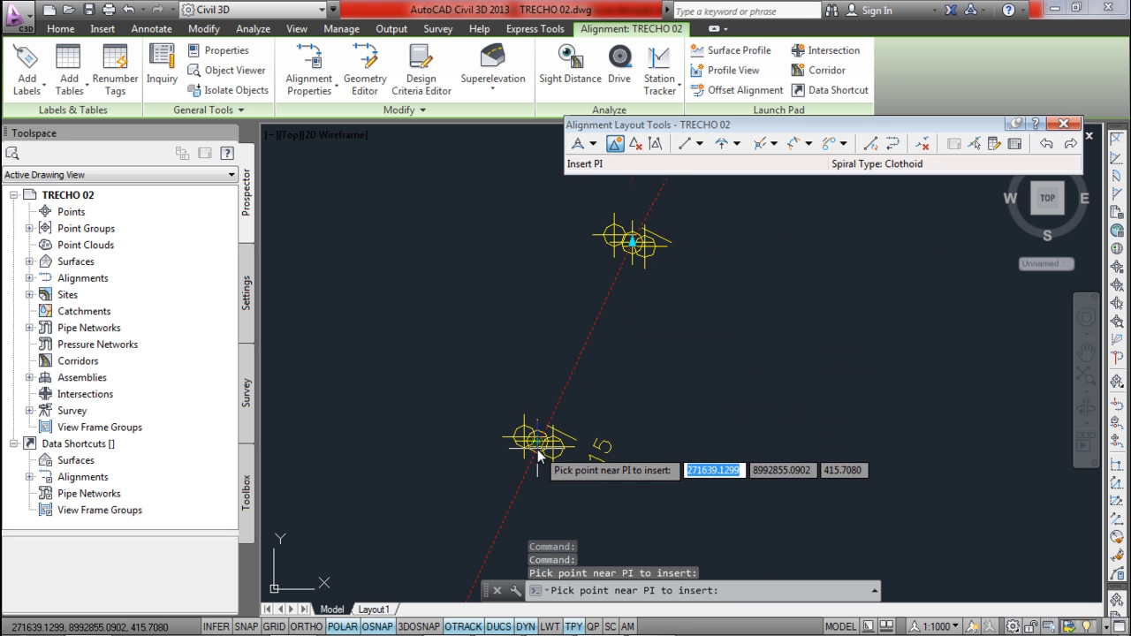
scroll(523, 483, down, 3)
scroll(433, 495, up, 3)
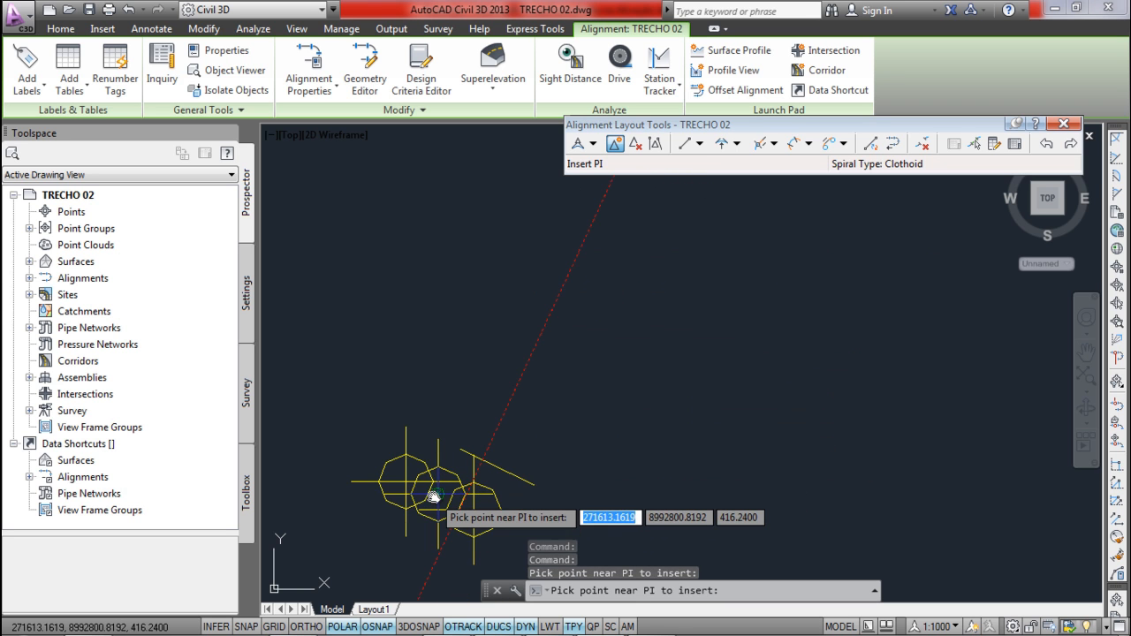
scroll(521, 446, down, 3)
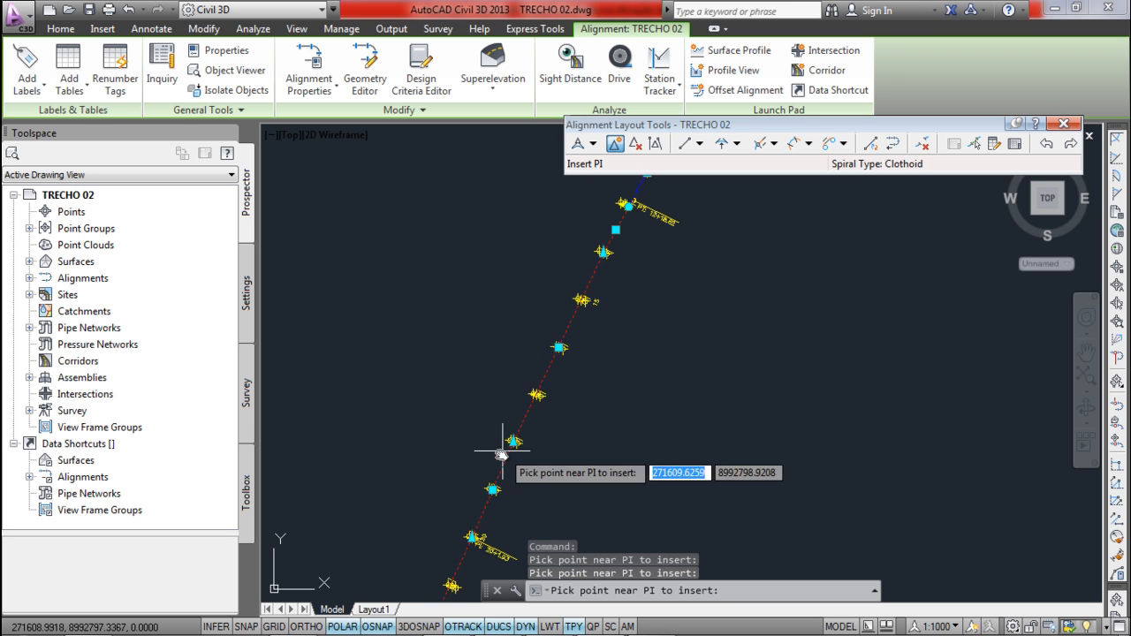
- Insert PIs at the centre points of two stake groups past the 20+1.03 vertex, the second at about 271547, 8992654
scroll(513, 395, up, 3)
scroll(604, 326, down, 3)
middle_drag(566, 421, 573, 403)
scroll(573, 402, up, 5)
click(543, 364)
scroll(538, 447, down, 5)
middle_drag(525, 471, 554, 381)
scroll(513, 419, up, 5)
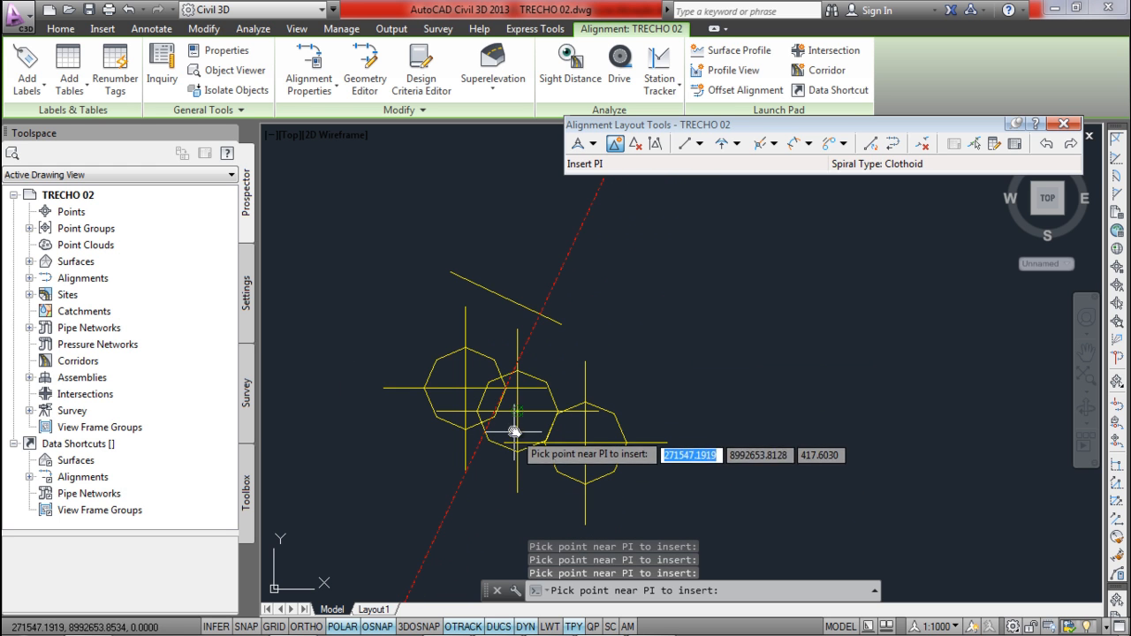
scroll(511, 415, down, 5)
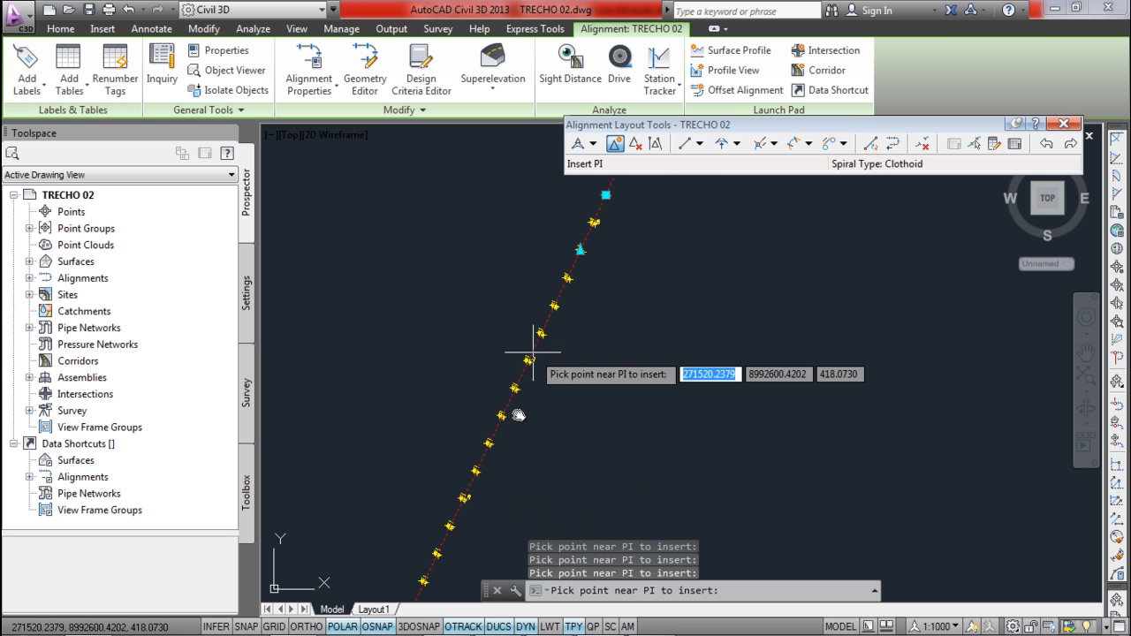
- Insert PIs at the centre points of three more stake groups along the tangent, near eastings 271504, 271461 and 271435
scroll(525, 311, up, 2)
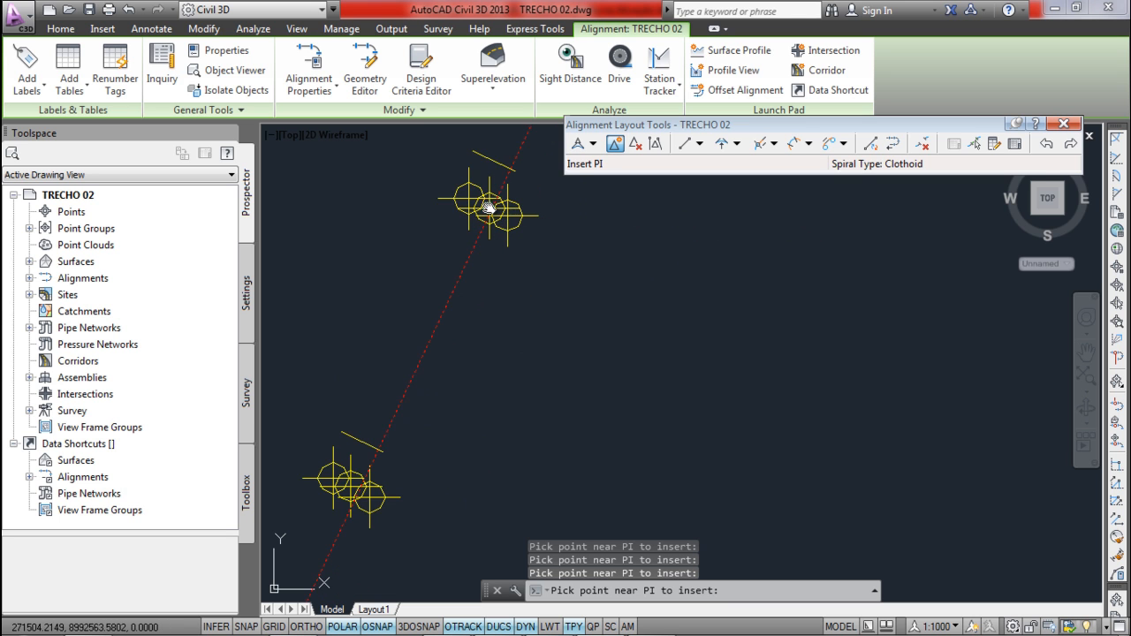
scroll(460, 411, down, 4)
scroll(513, 438, up, 4)
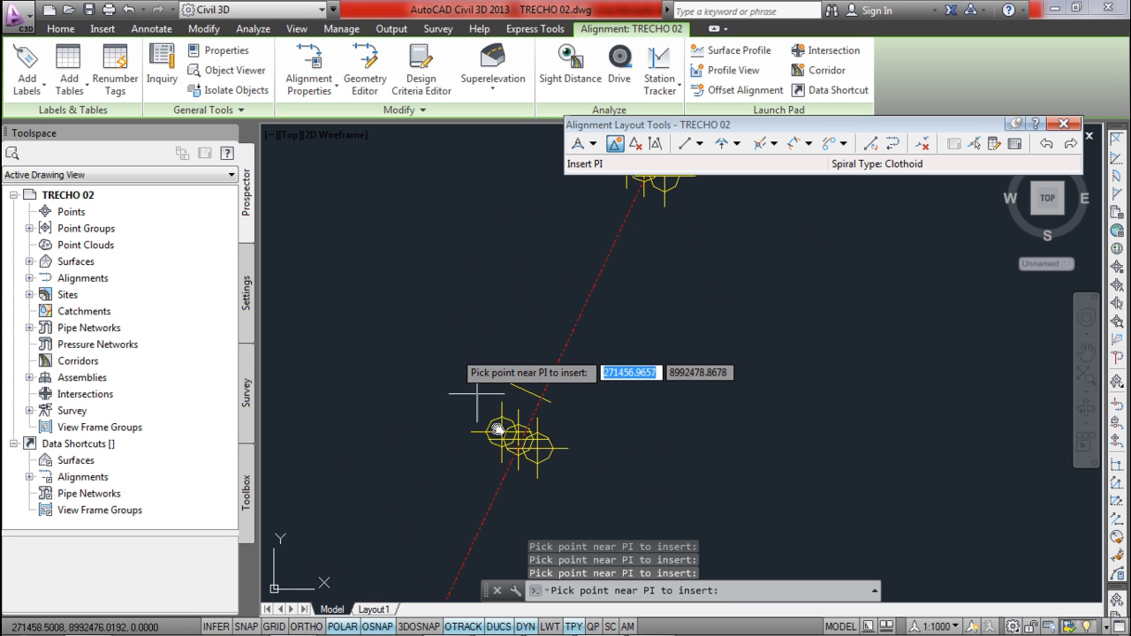
scroll(508, 442, down, 4)
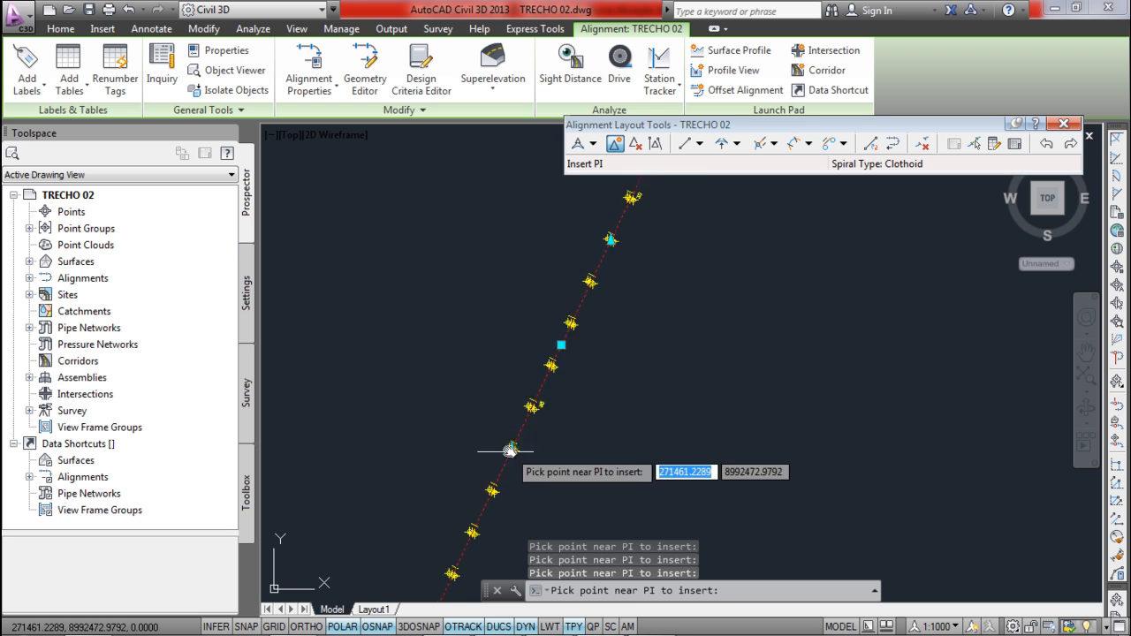
scroll(562, 336, up, 5)
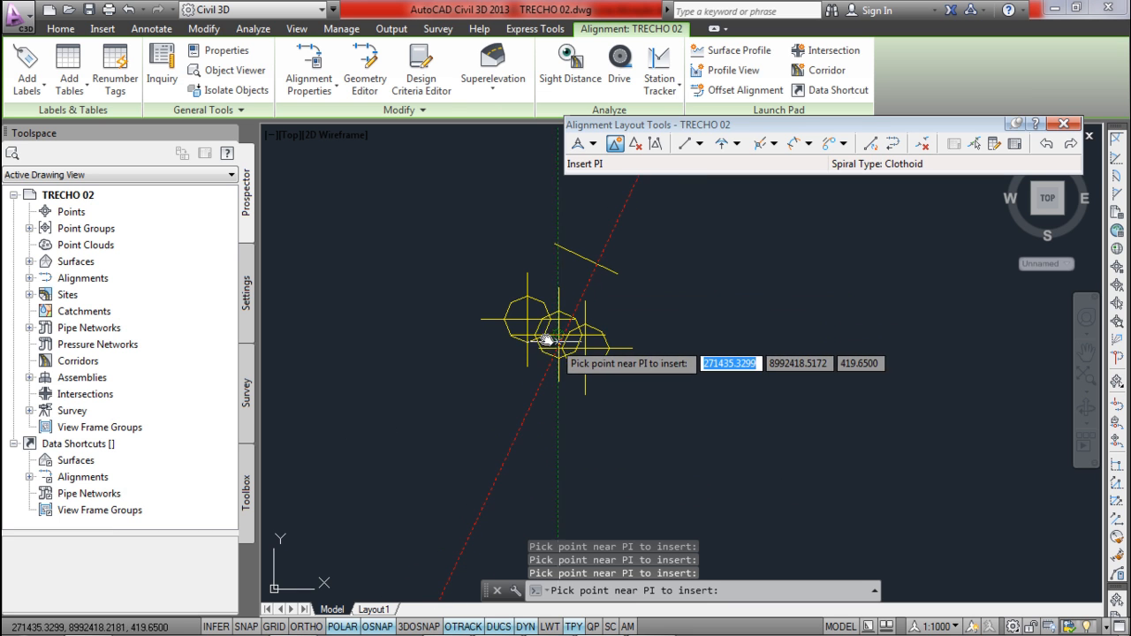
scroll(531, 442, down, 4)
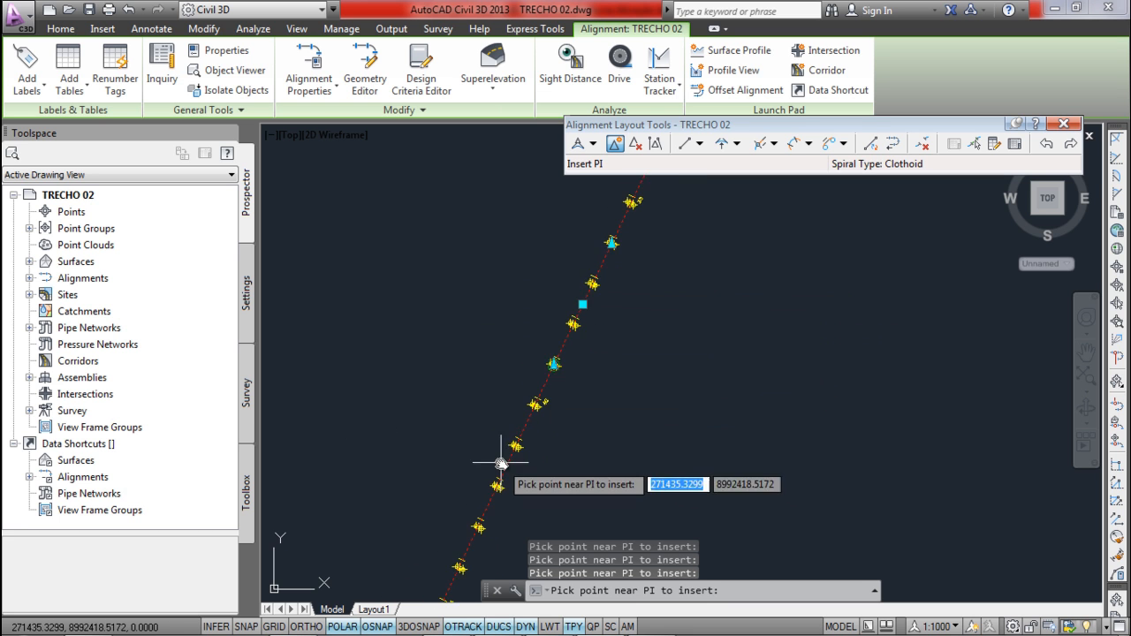
- Insert further PIs on stake-group centre points along the tangent, ending with the group just before the 45 label
scroll(548, 363, up, 5)
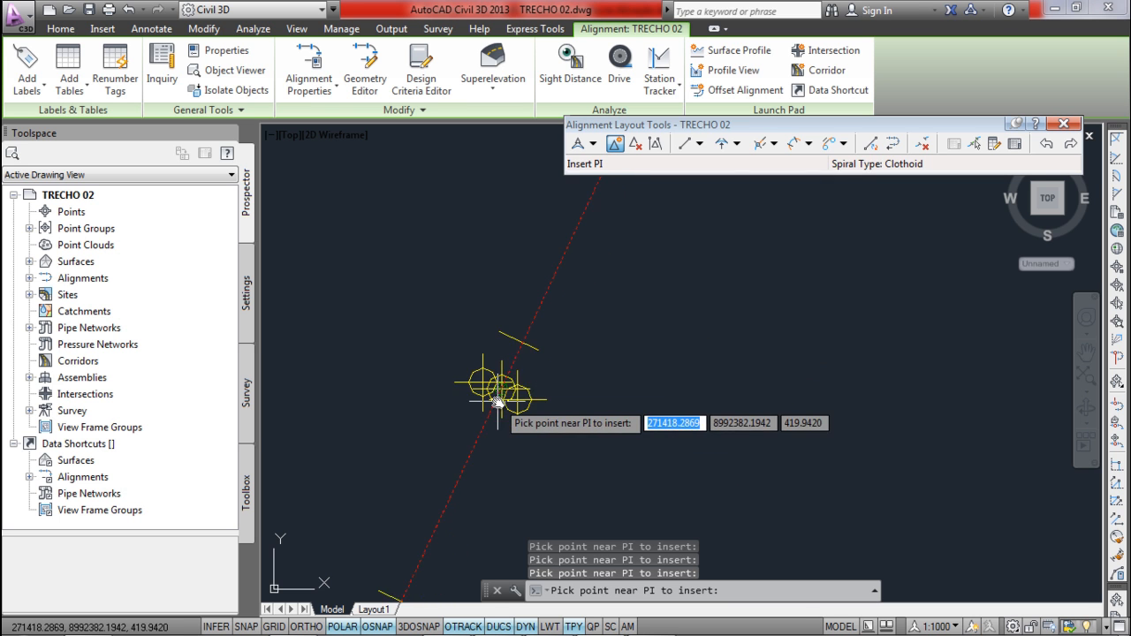
scroll(482, 442, down, 4)
scroll(485, 367, up, 3)
scroll(495, 398, up, 3)
scroll(503, 425, down, 2)
scroll(500, 425, up, 1)
scroll(500, 424, down, 4)
scroll(551, 379, up, 4)
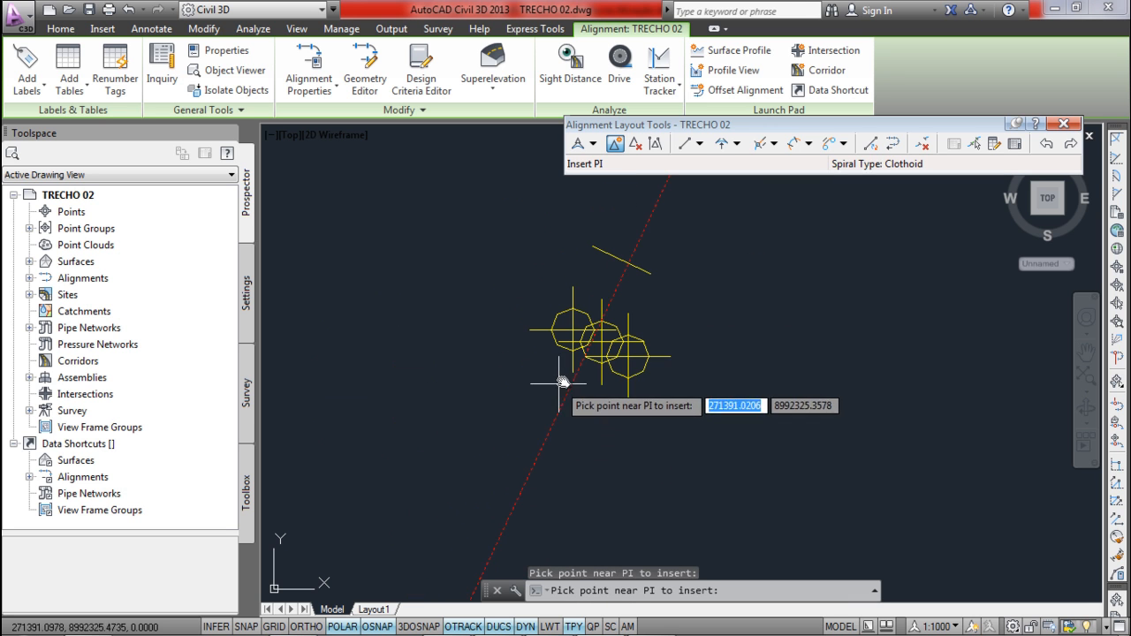
click(601, 347)
scroll(610, 353, down, 4)
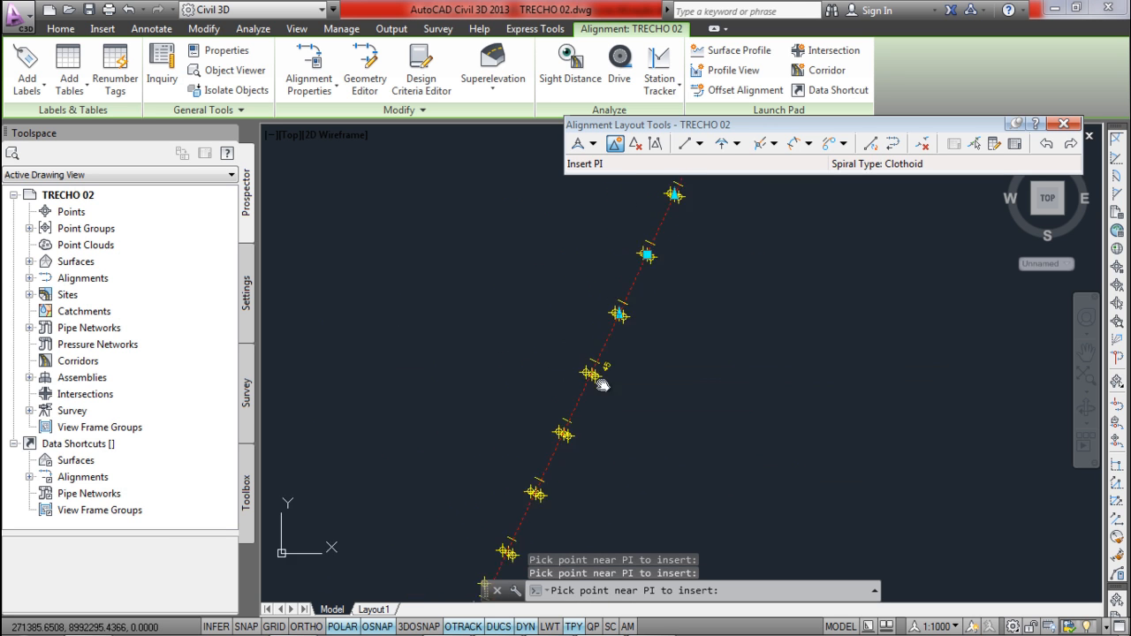
- Insert PIs at the centre points of the stake group just before station 50 and the group at station 50
scroll(530, 464, up, 5)
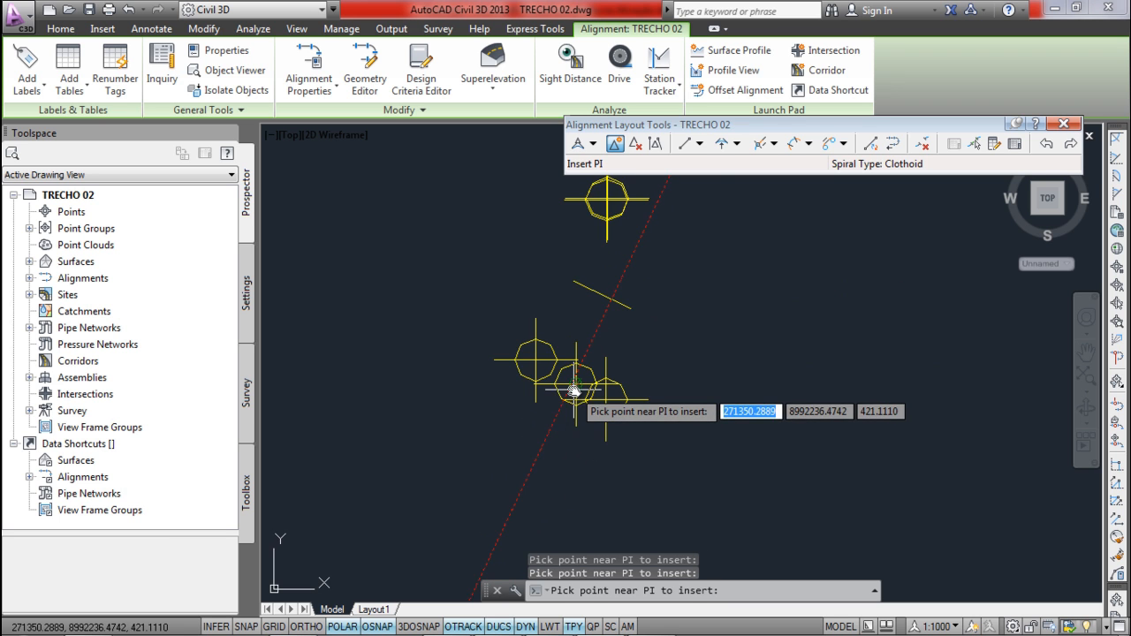
click(574, 392)
scroll(568, 477, down, 4)
scroll(575, 306, up, 4)
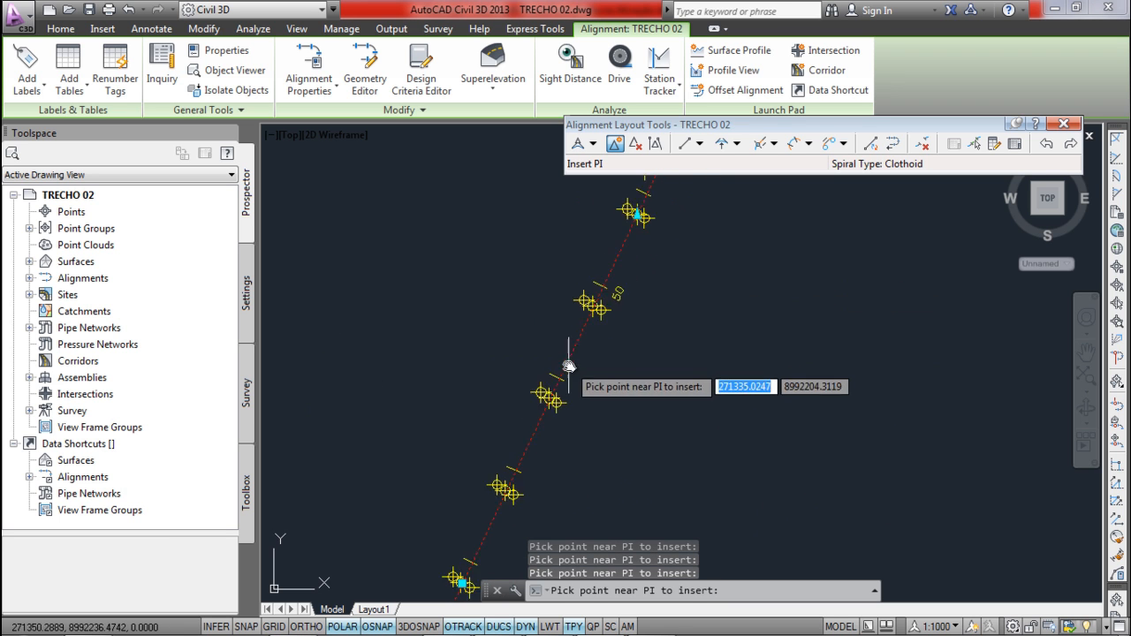
click(607, 278)
scroll(606, 274, down, 4)
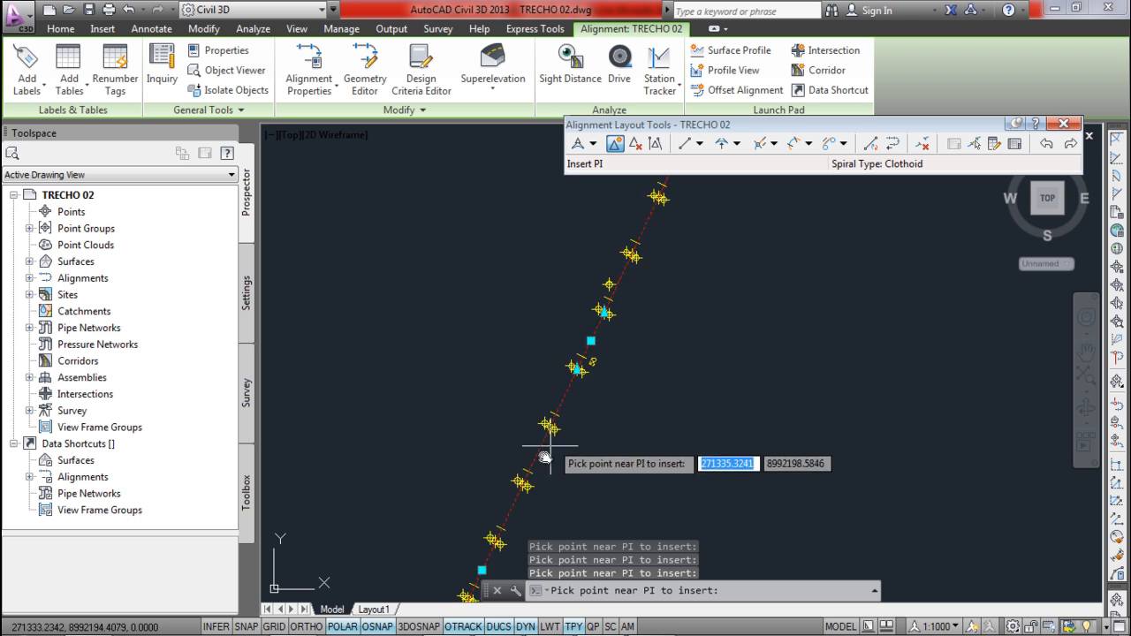
- Try to insert a PI on the spiral section past the 57+4.79 vertex, and end the Insert PI command
scroll(503, 464, up, 5)
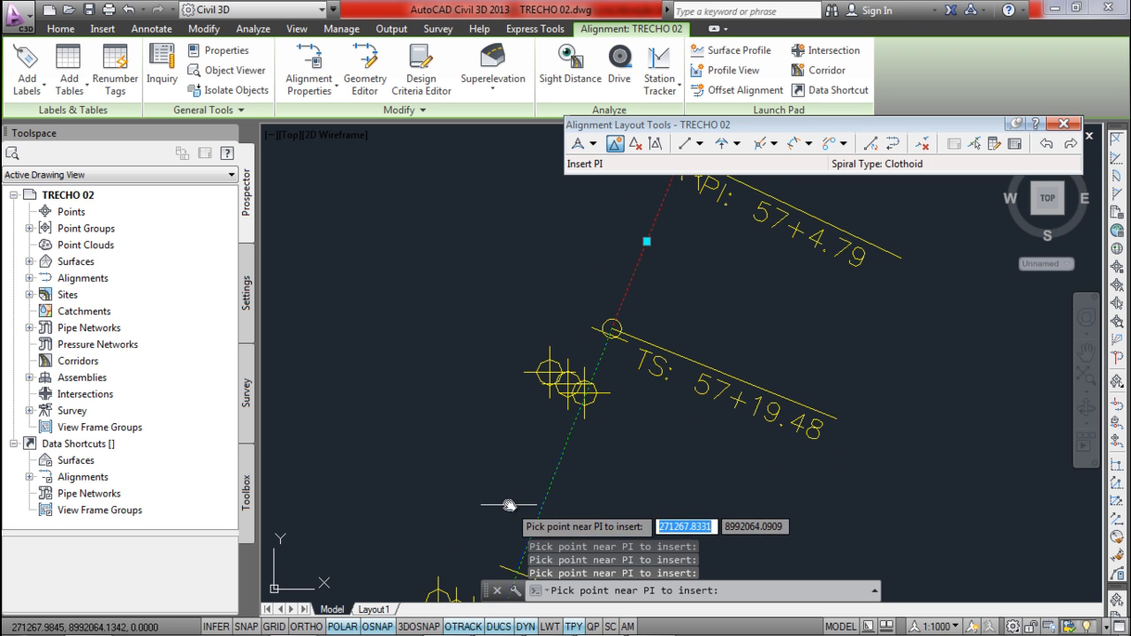
scroll(566, 389, down, 4)
scroll(554, 309, up, 5)
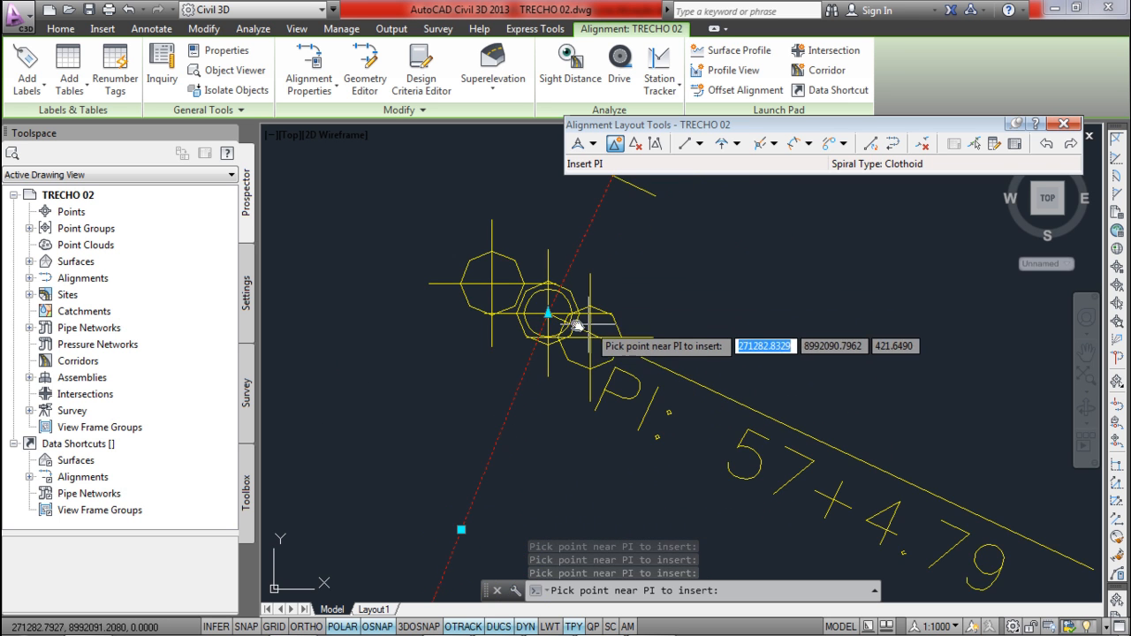
scroll(547, 309, down, 4)
click(495, 434)
scroll(491, 485, down, 3)
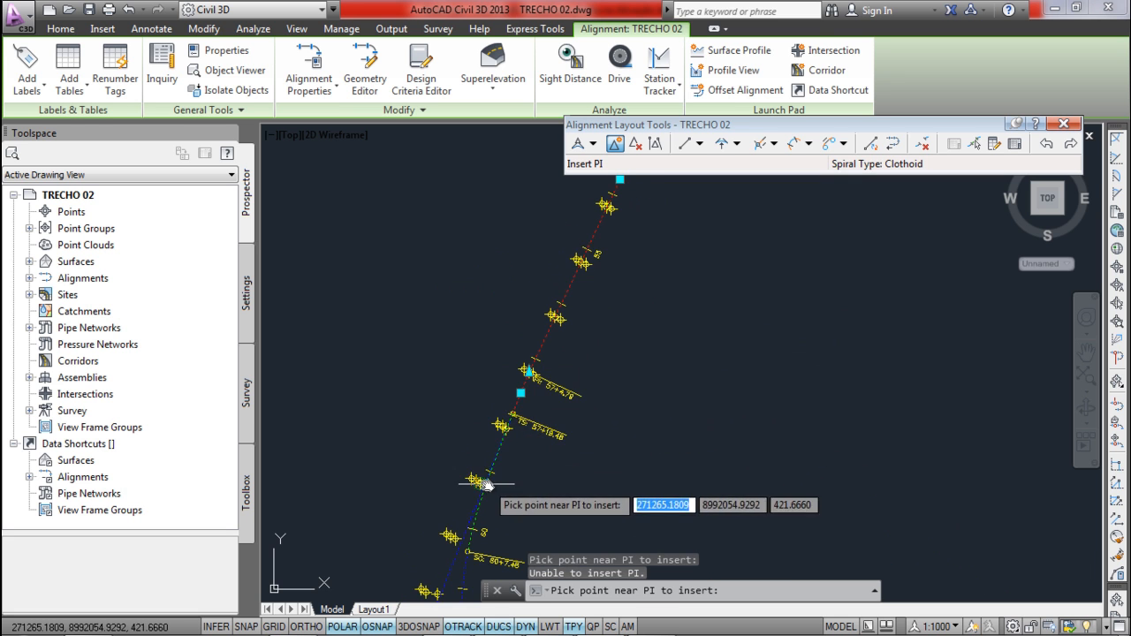
middle_drag(525, 522, 553, 467)
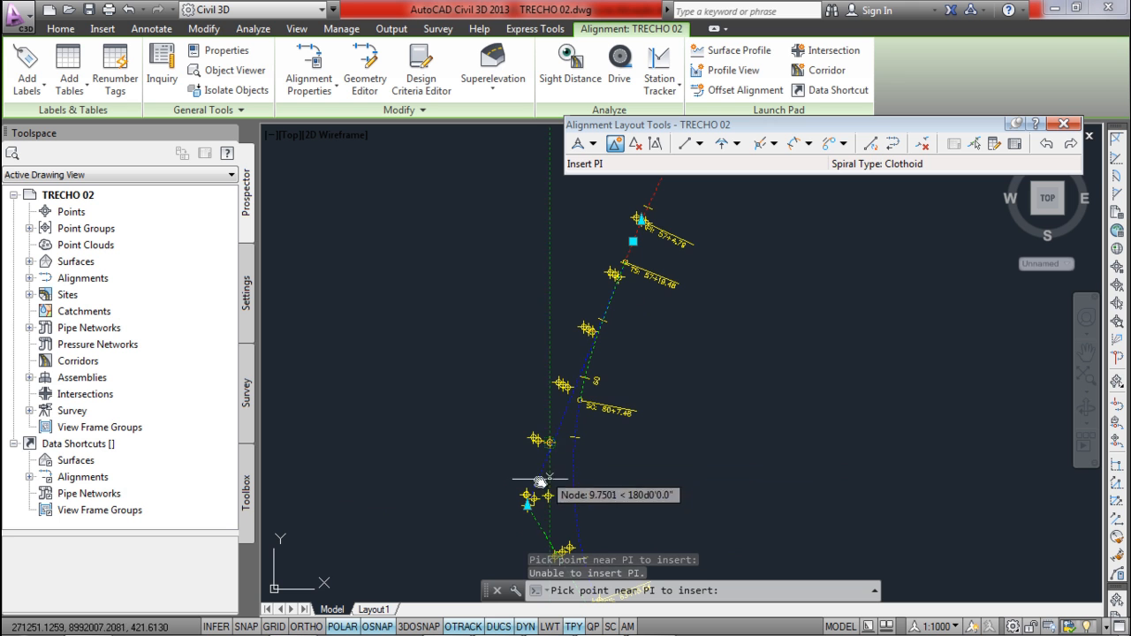
scroll(531, 477, up, 4)
key(Escape)
key(Escape)
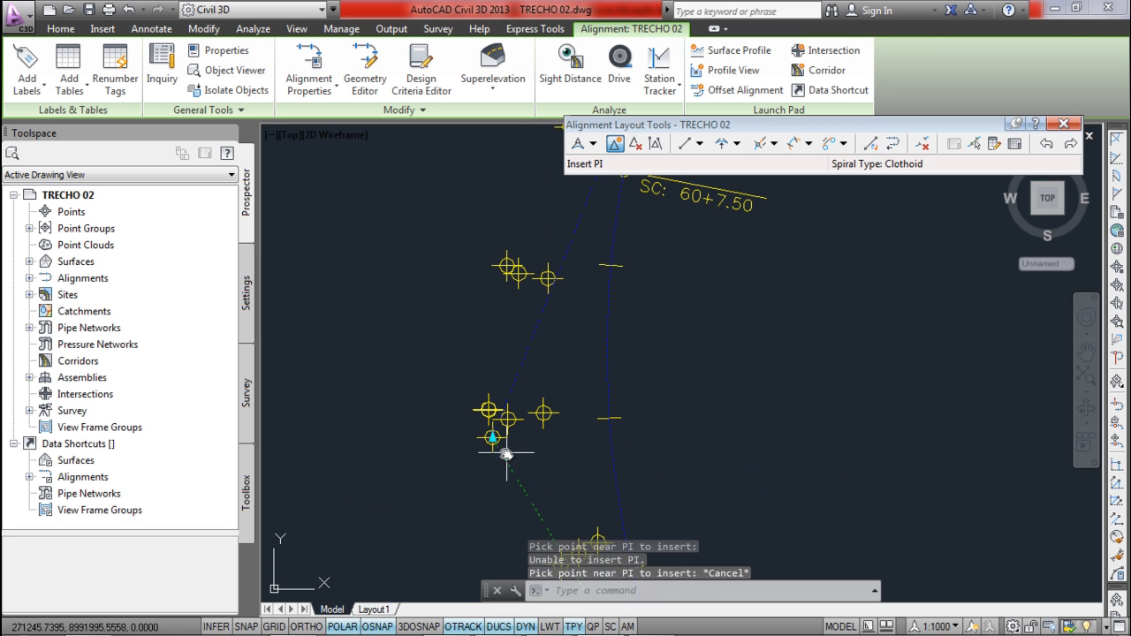
click(499, 455)
key(Escape)
click(501, 453)
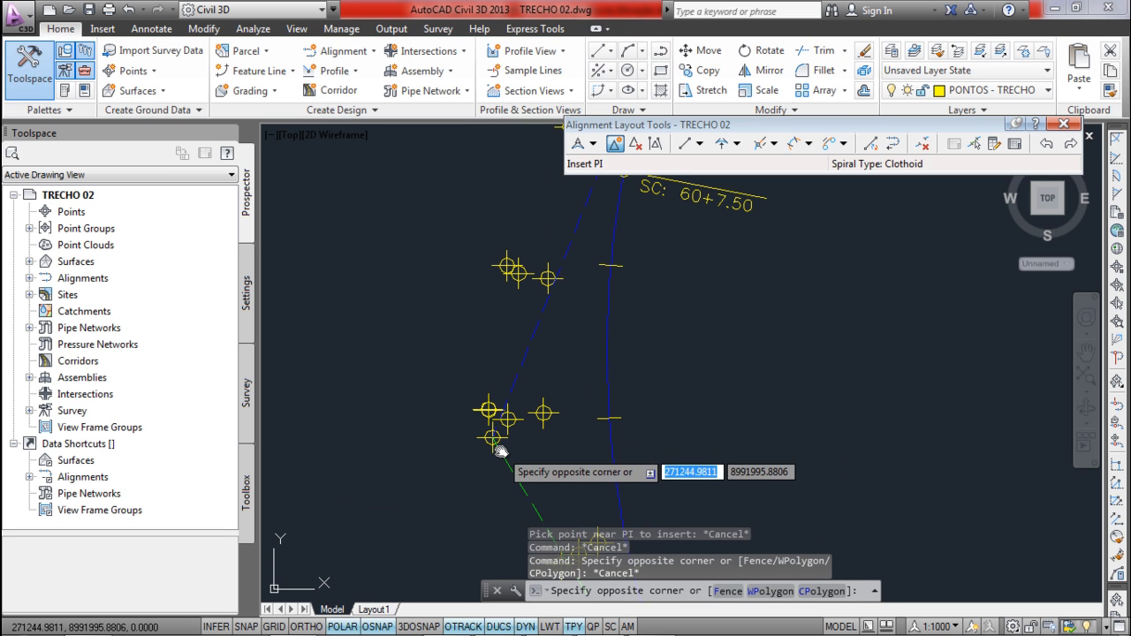
key(Escape)
- Select the alignment and move the PI of the spiral curve past 57+4.79 about 13 m due west
click(501, 454)
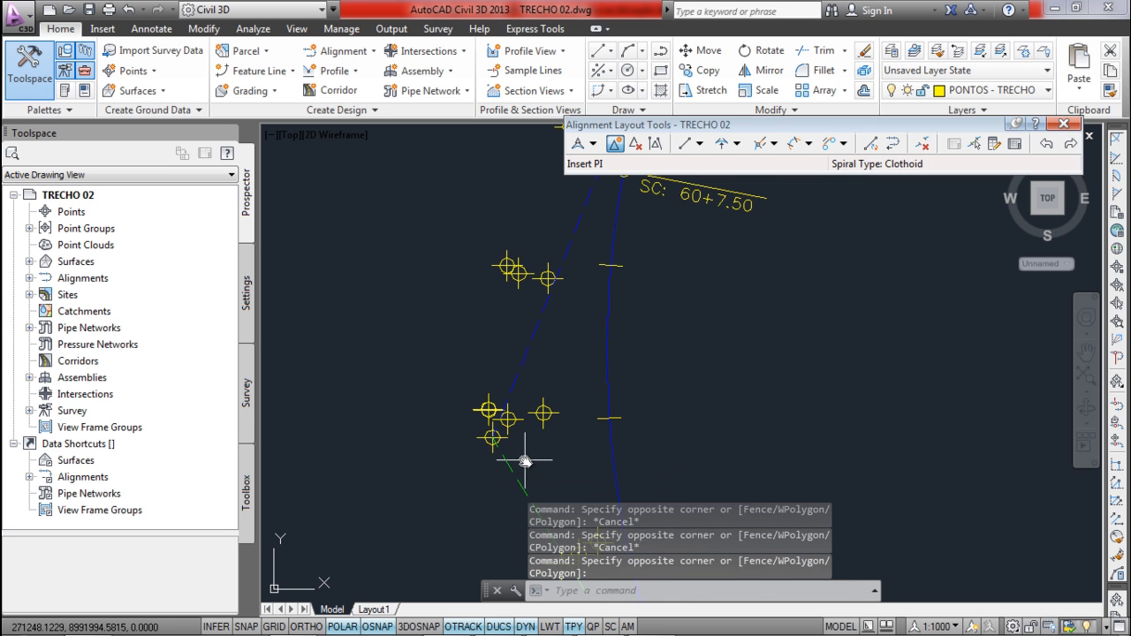
click(493, 480)
click(493, 440)
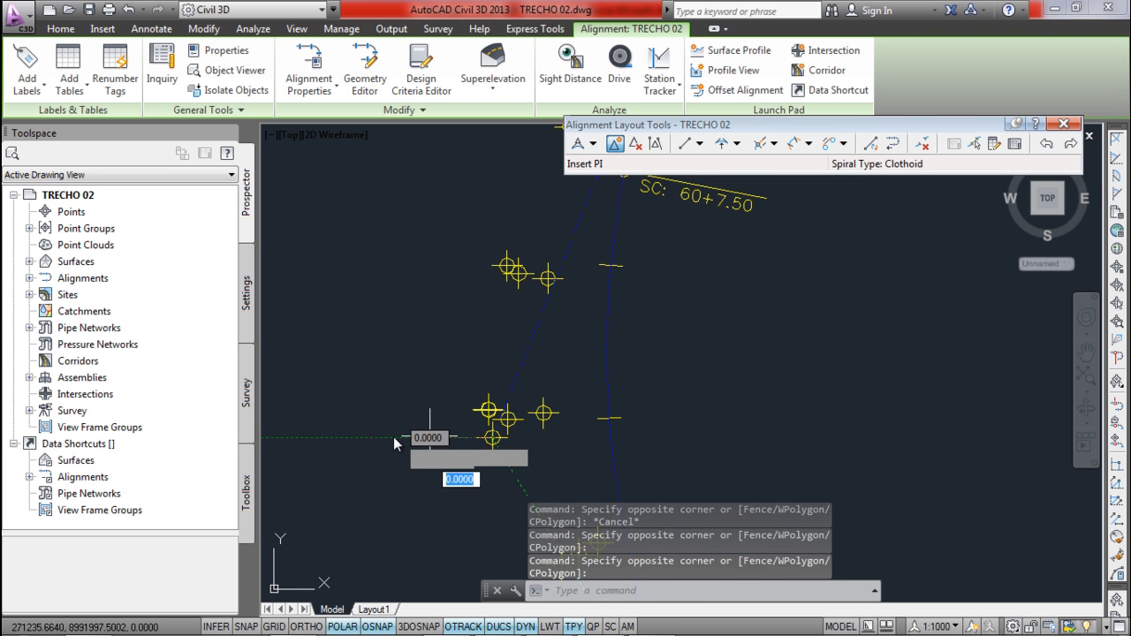
scroll(392, 440, down, 4)
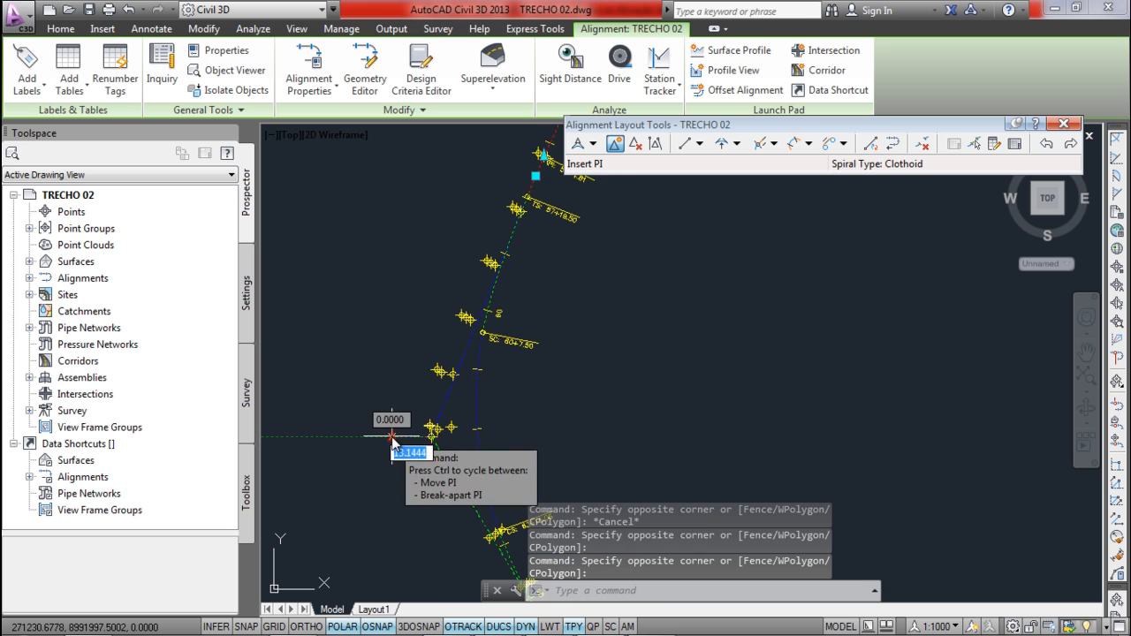
click(391, 435)
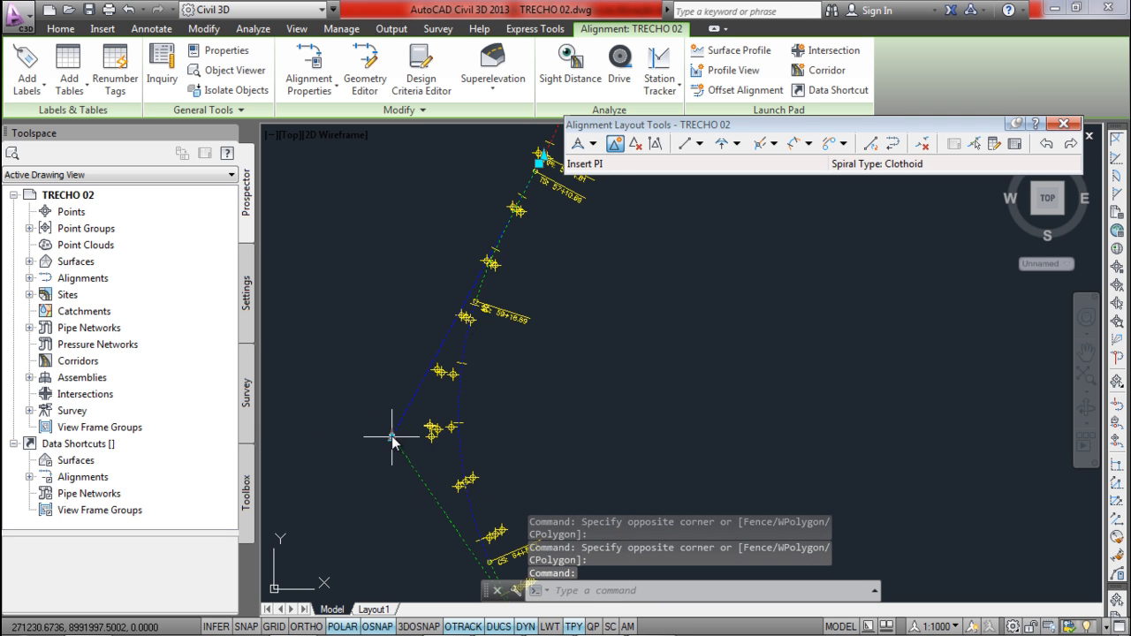
scroll(508, 433, down, 4)
scroll(511, 434, up, 5)
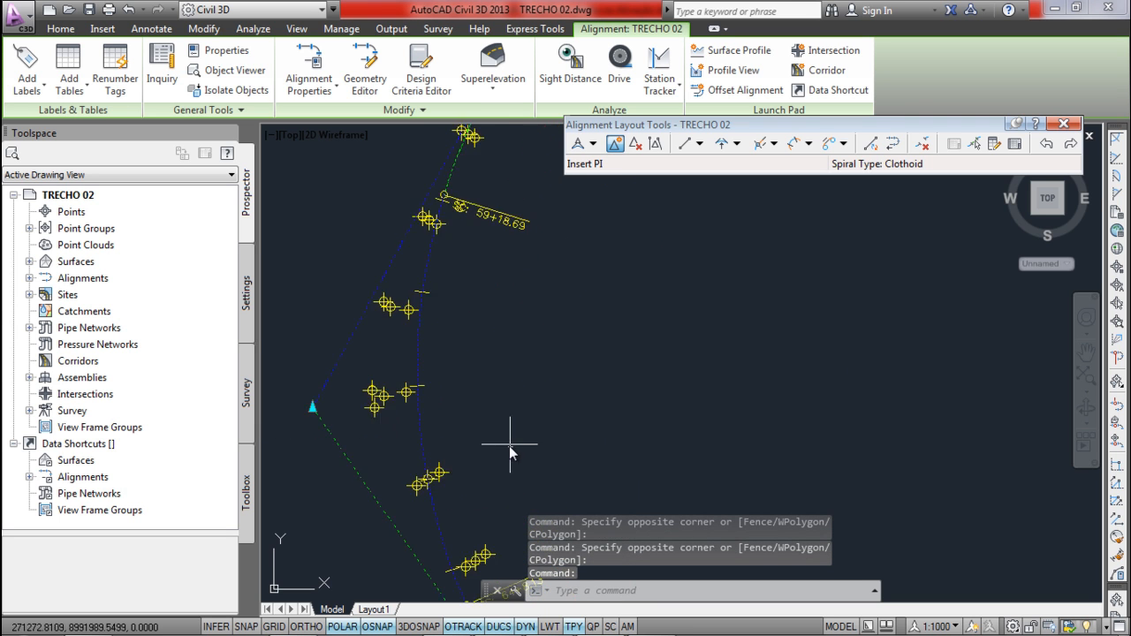
- Move the PI of the spiral curve past 57+4.79 a few metres farther due west
middle_drag(428, 289, 463, 381)
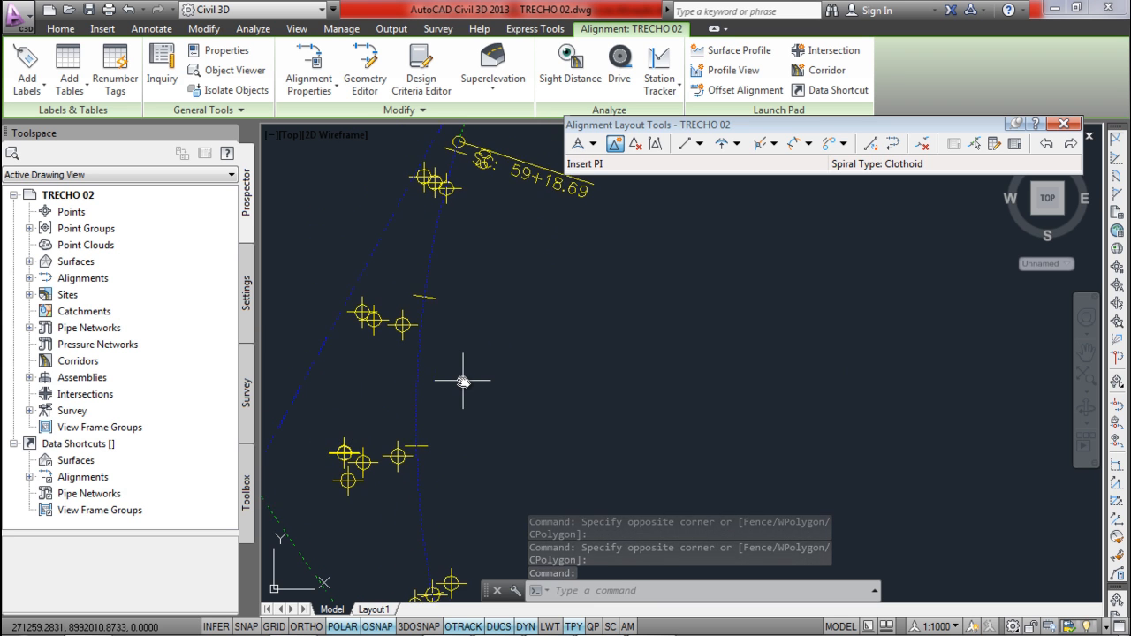
scroll(463, 381, down, 1)
click(330, 444)
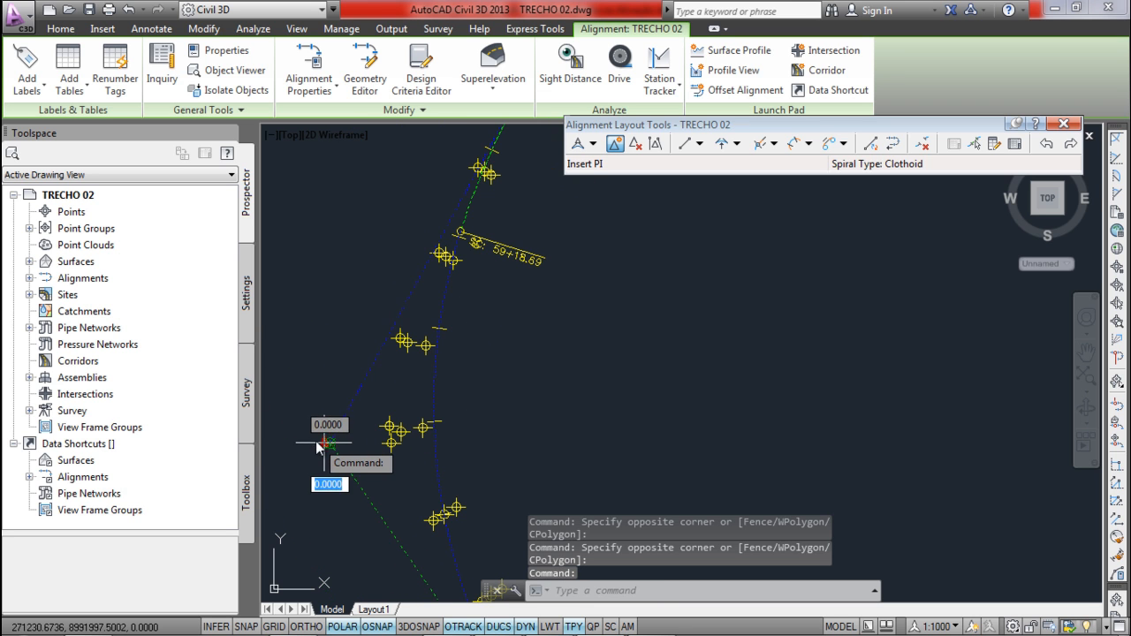
click(311, 447)
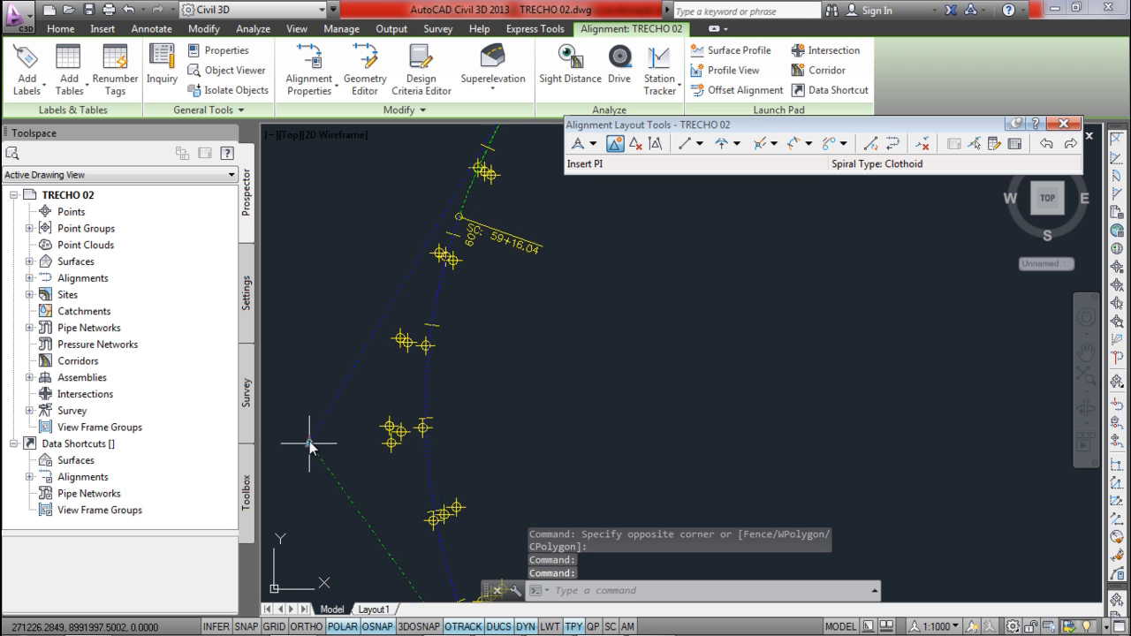
scroll(404, 425, down, 2)
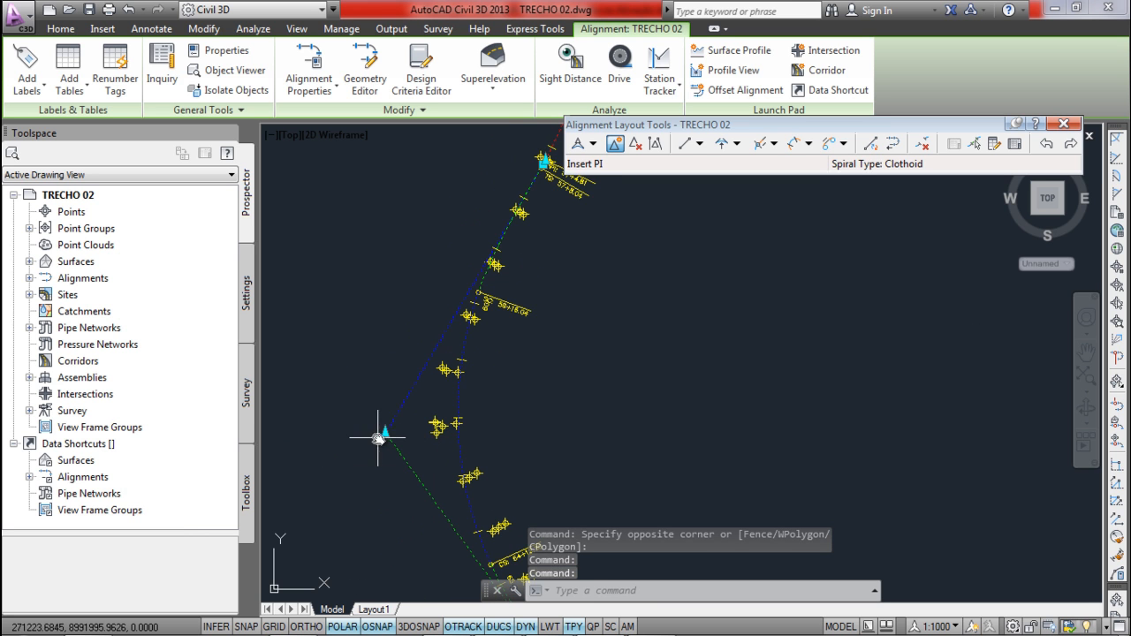
scroll(456, 437, down, 2)
middle_drag(454, 438, 448, 394)
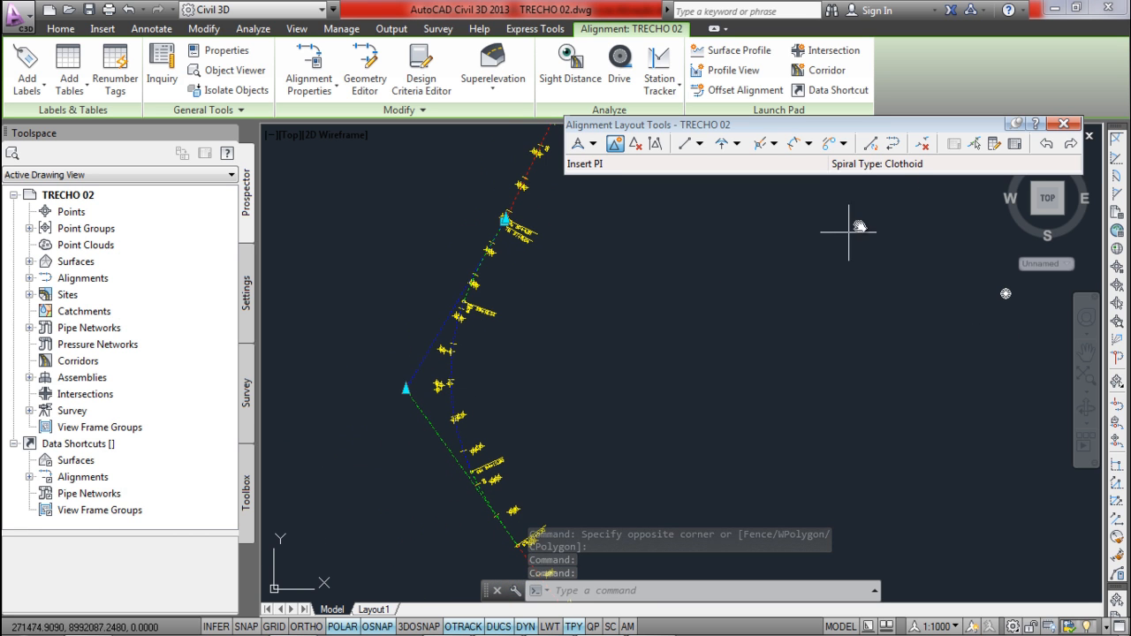
- Display the layout parameters of the spiral curve past 57+4.79 for sub-entity editing
click(993, 144)
click(974, 144)
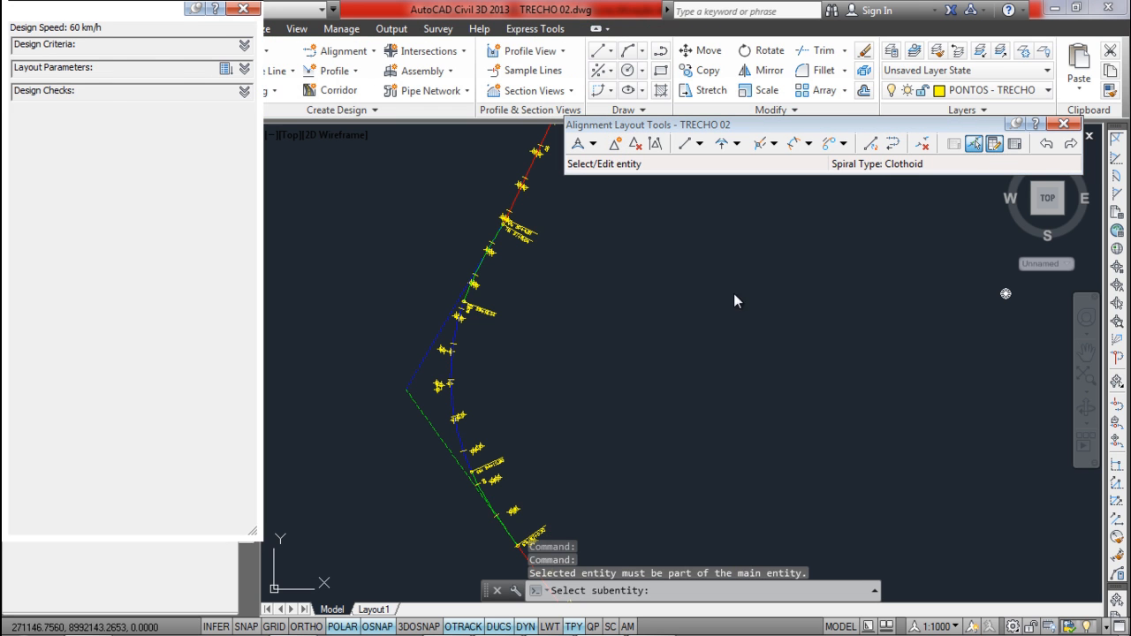
click(451, 372)
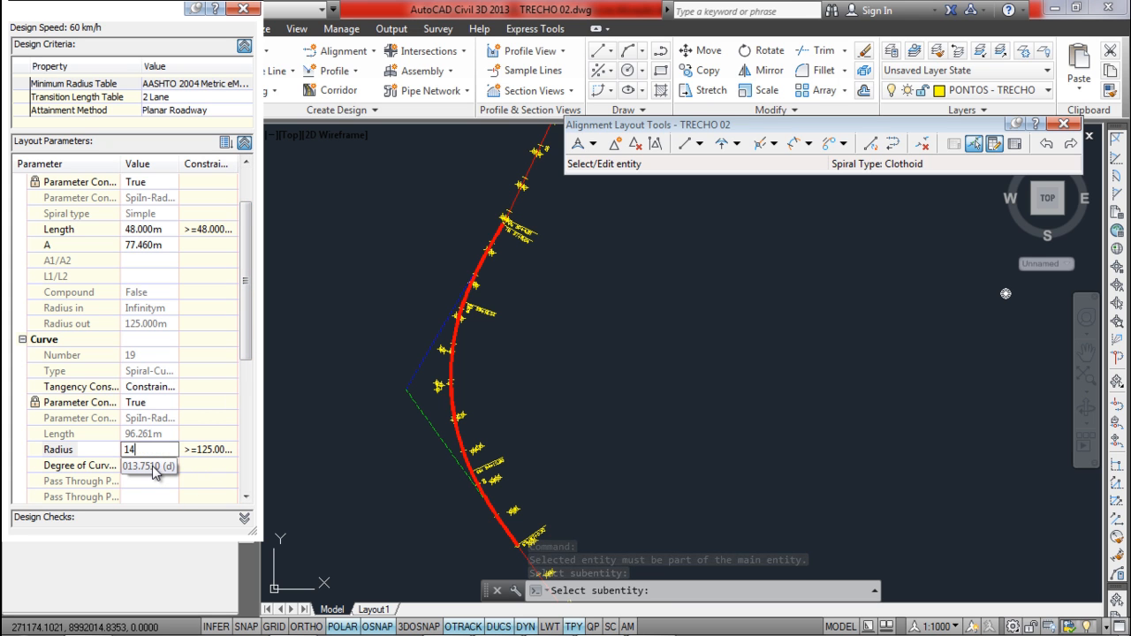
- Try to increase the curve's radius, including a value of 130 m
key(Return)
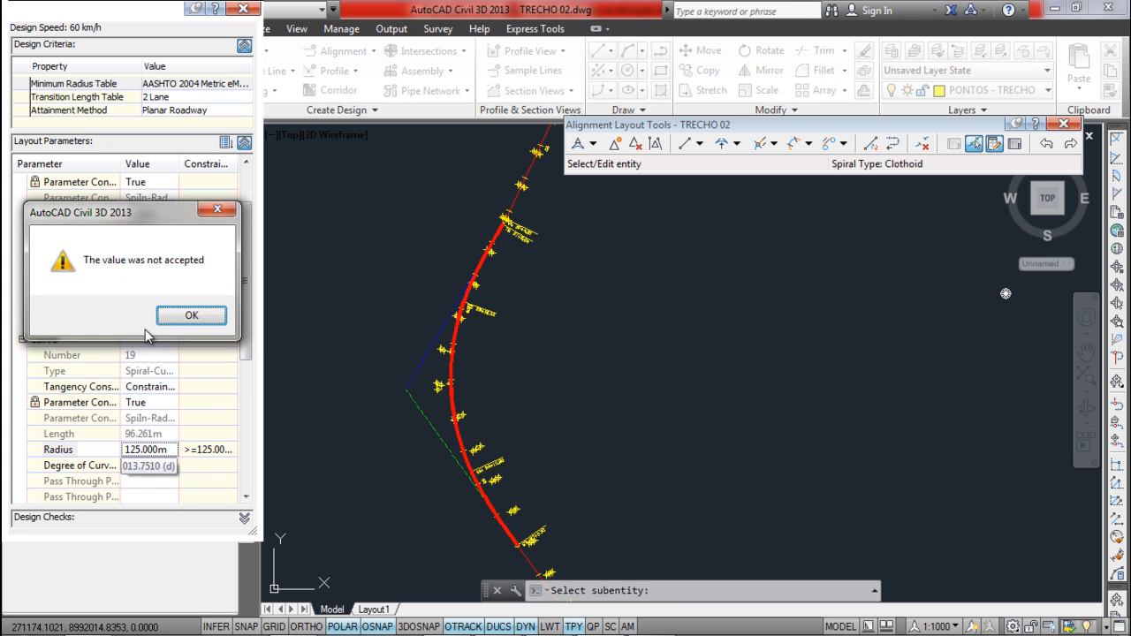
click(192, 315)
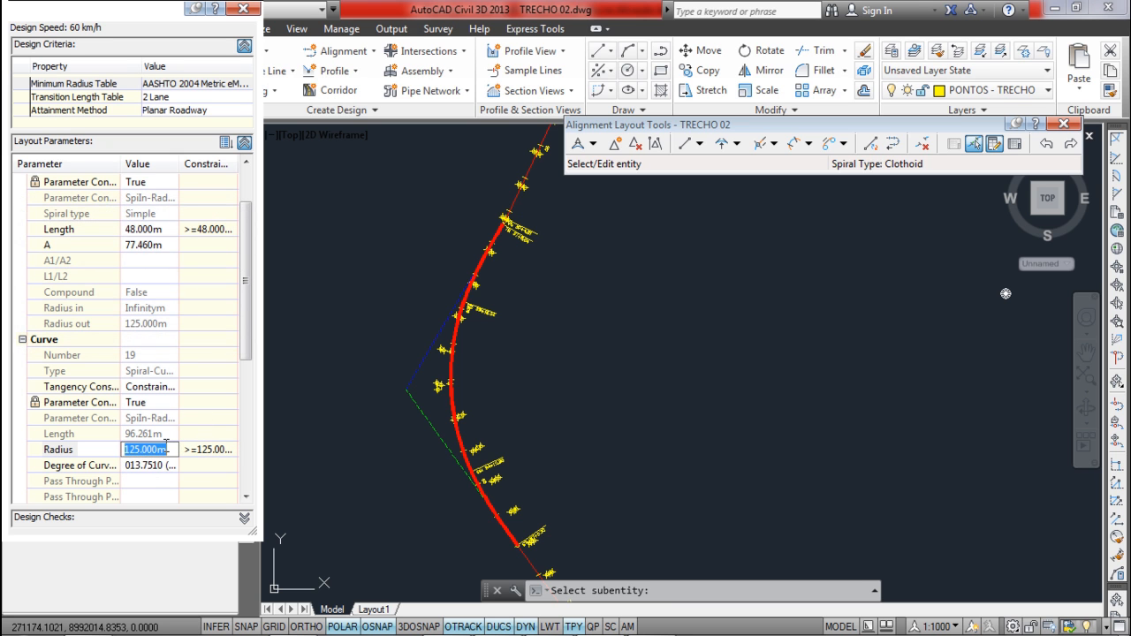
click(166, 446)
text(130)
key(Return)
key(Return)
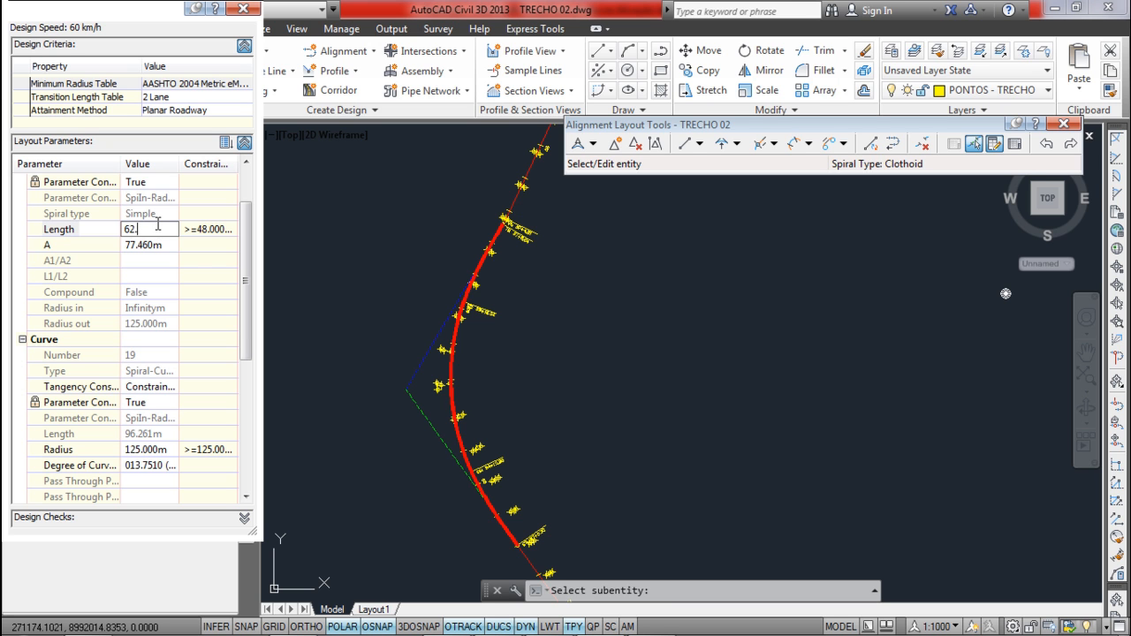
- Try a Spiral In length of about 62 m, set it to 52 m instead, and end the sub-entity selection
key(Return)
key(Return)
key(Return)
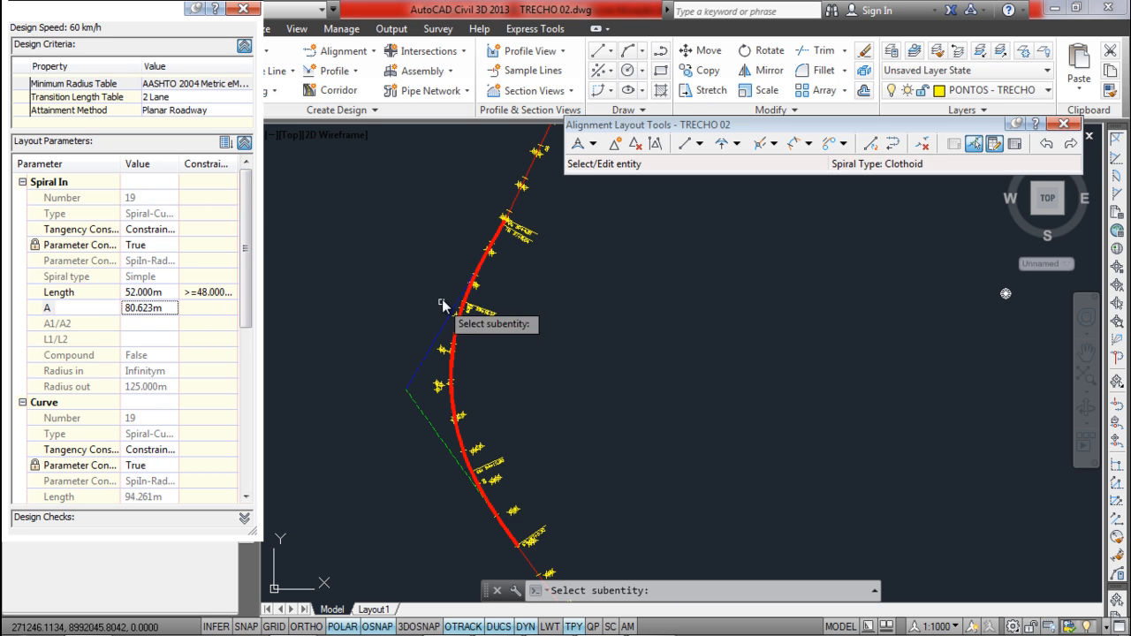
key(Escape)
- Select the alignment and delete the PI at 57+4.81 just before the spiral curve, ending the Delete PI command
scroll(492, 257, up, 2)
click(498, 224)
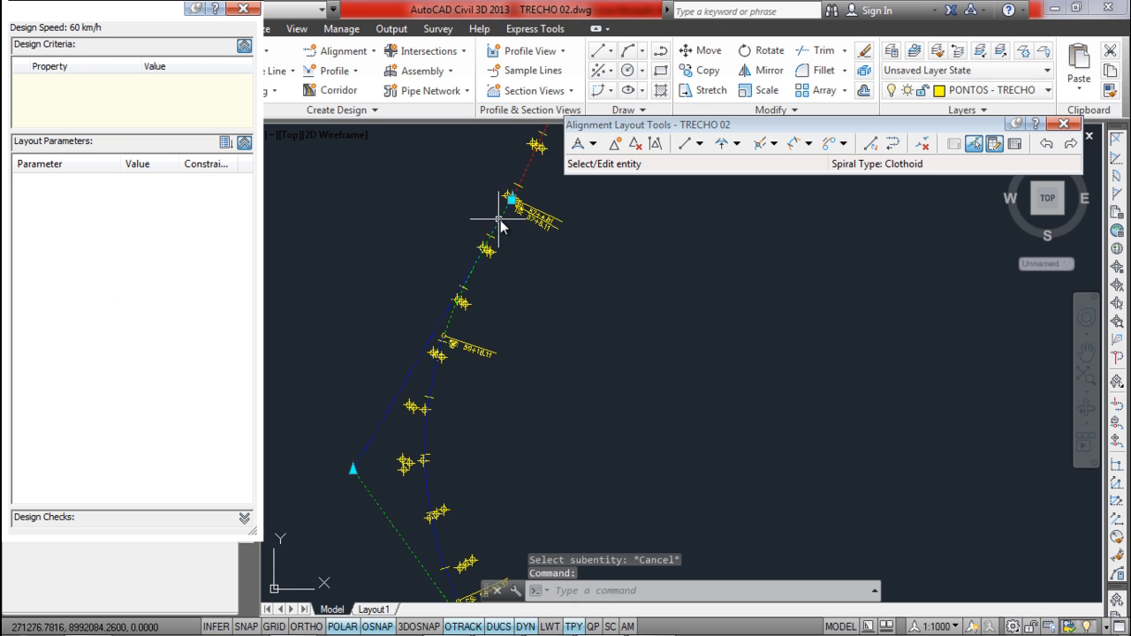
scroll(507, 239, up, 2)
scroll(460, 292, up, 3)
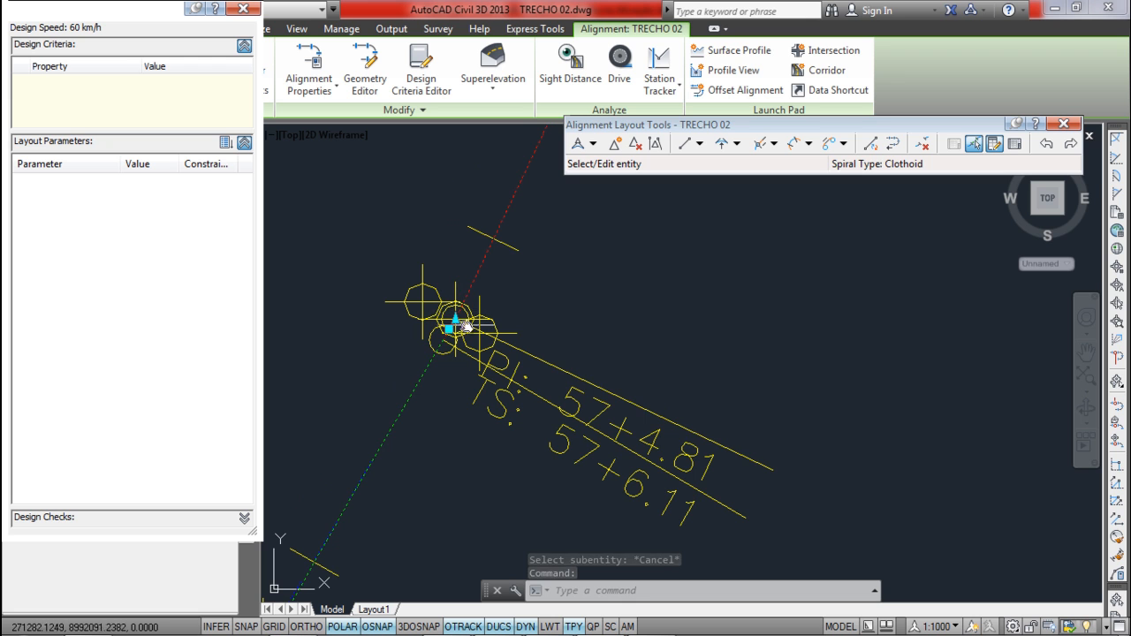
click(635, 143)
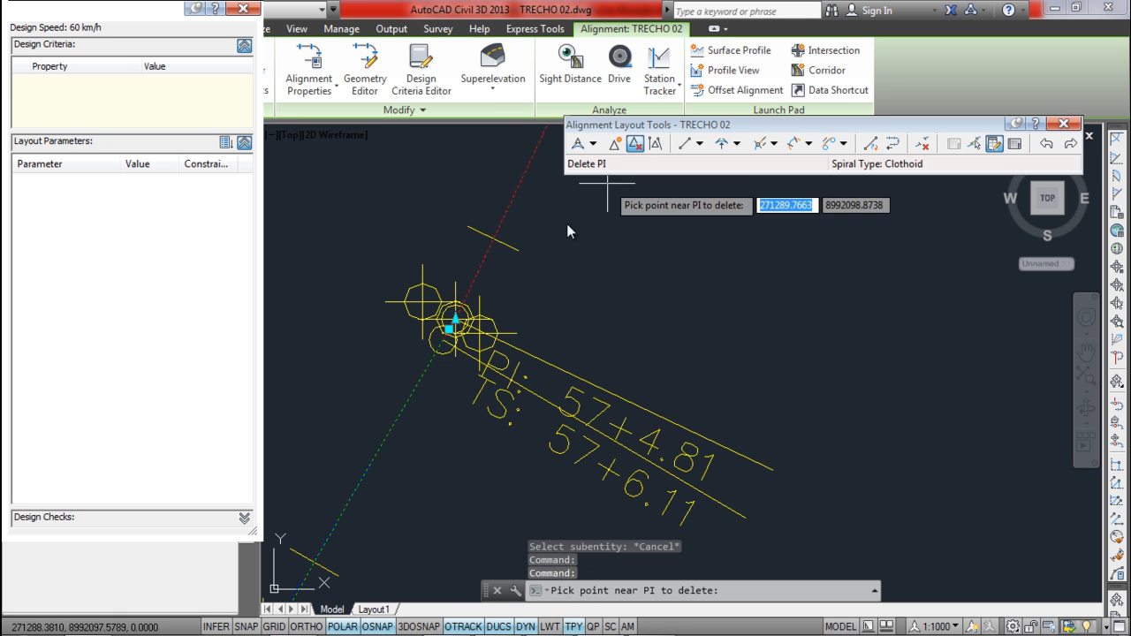
scroll(456, 320, down, 4)
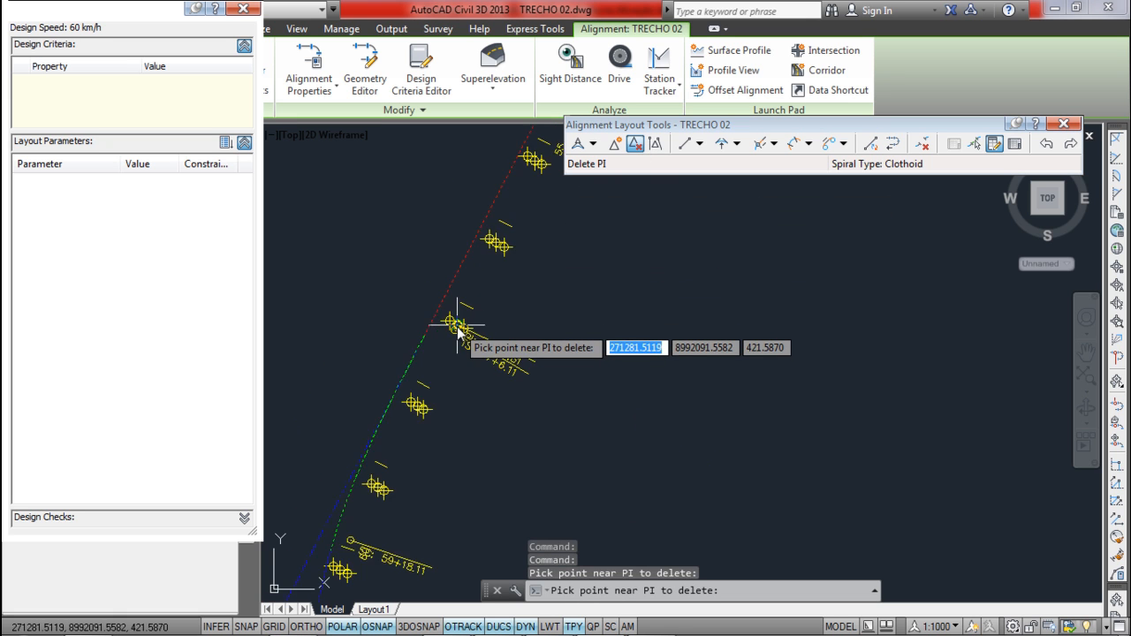
key(Escape)
- Move the midpoint of the tangent before the spiral curve onto the surveyed stake points just before station 55
scroll(510, 221, up, 4)
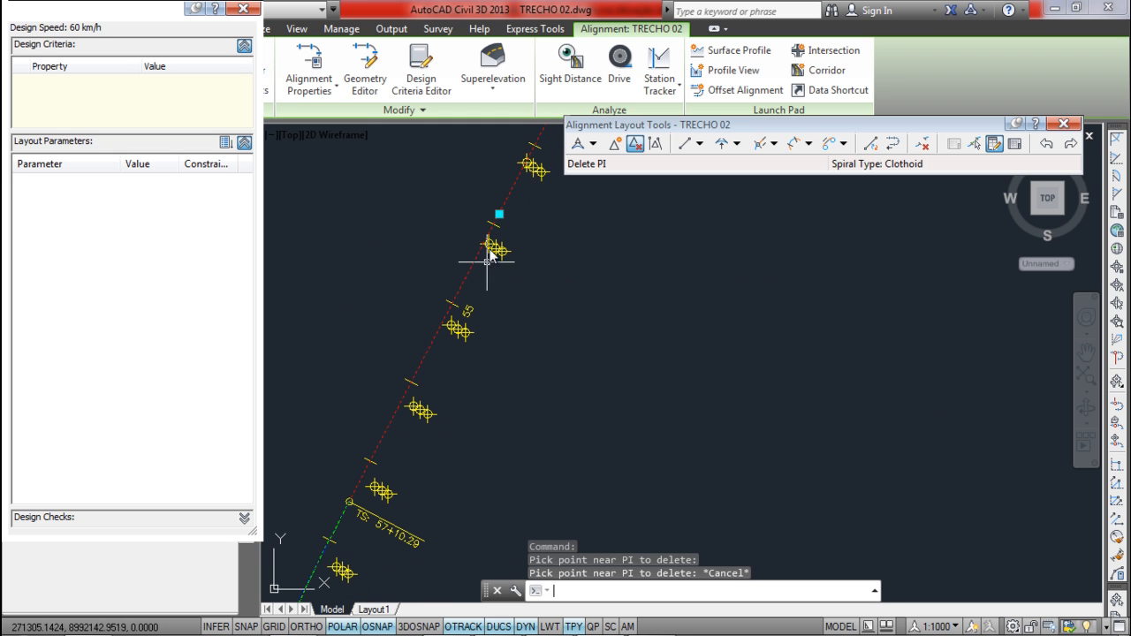
click(499, 216)
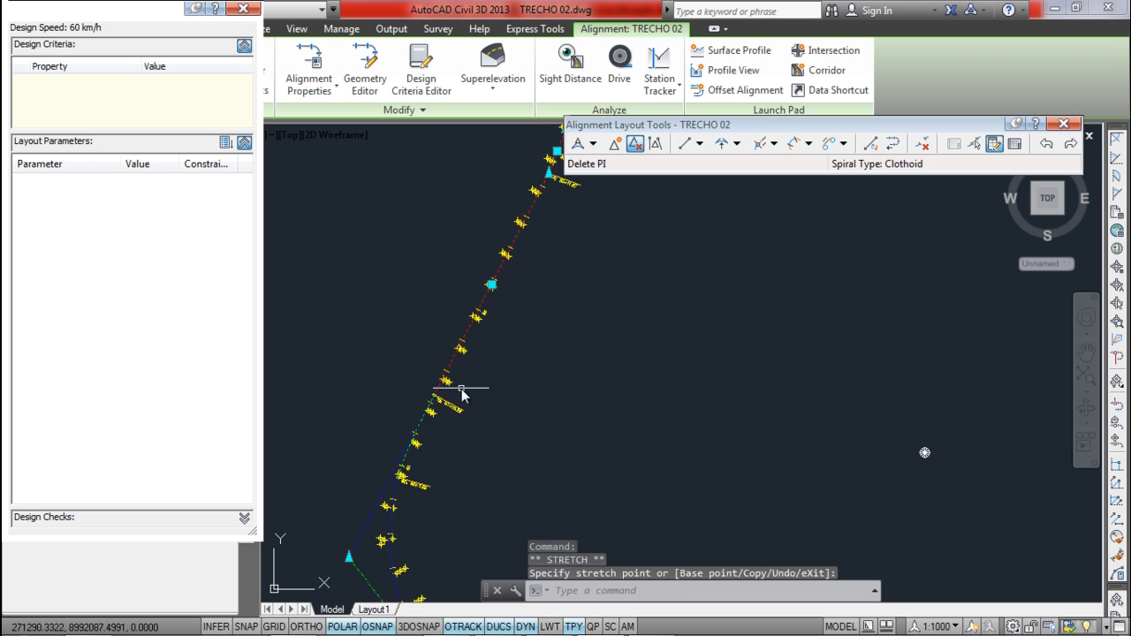
click(327, 454)
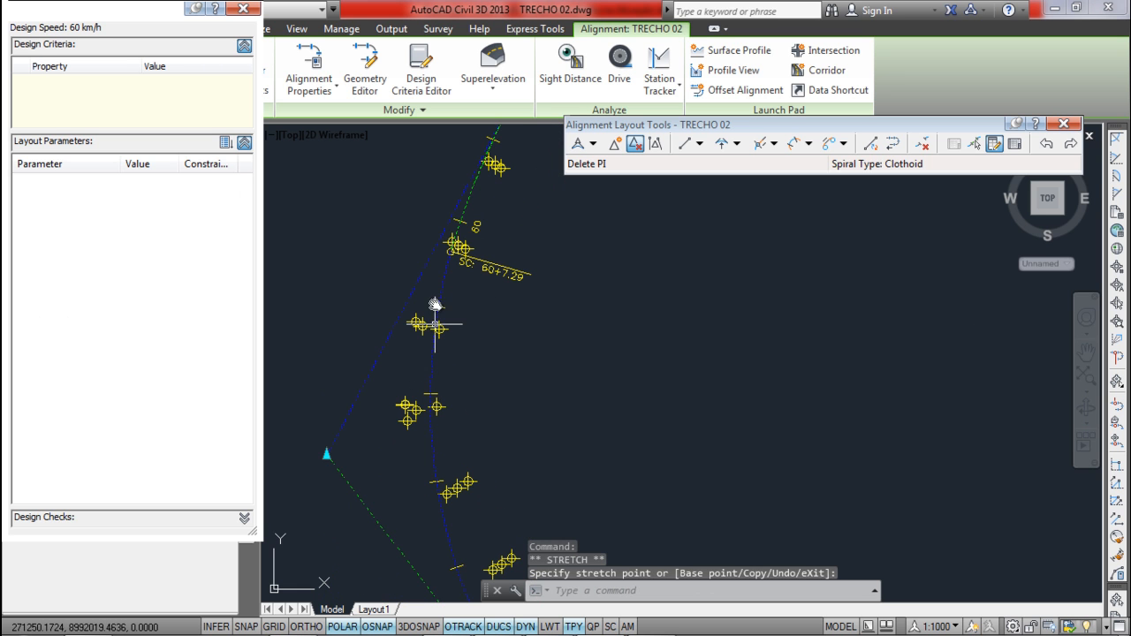
- Shift the midpoint of the tangent following the spiral curve slightly northeast toward the surveyed stake points
scroll(480, 505, down, 4)
middle_drag(479, 505, 397, 365)
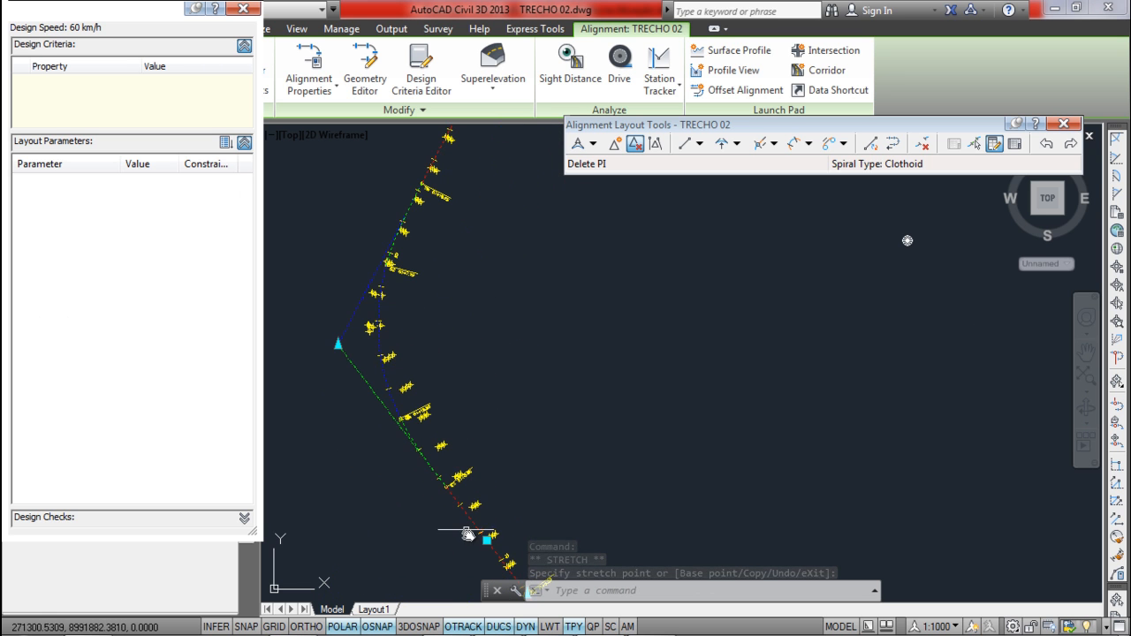
scroll(479, 543, up, 4)
click(497, 535)
click(509, 522)
scroll(475, 458, down, 2)
middle_drag(374, 298, 465, 437)
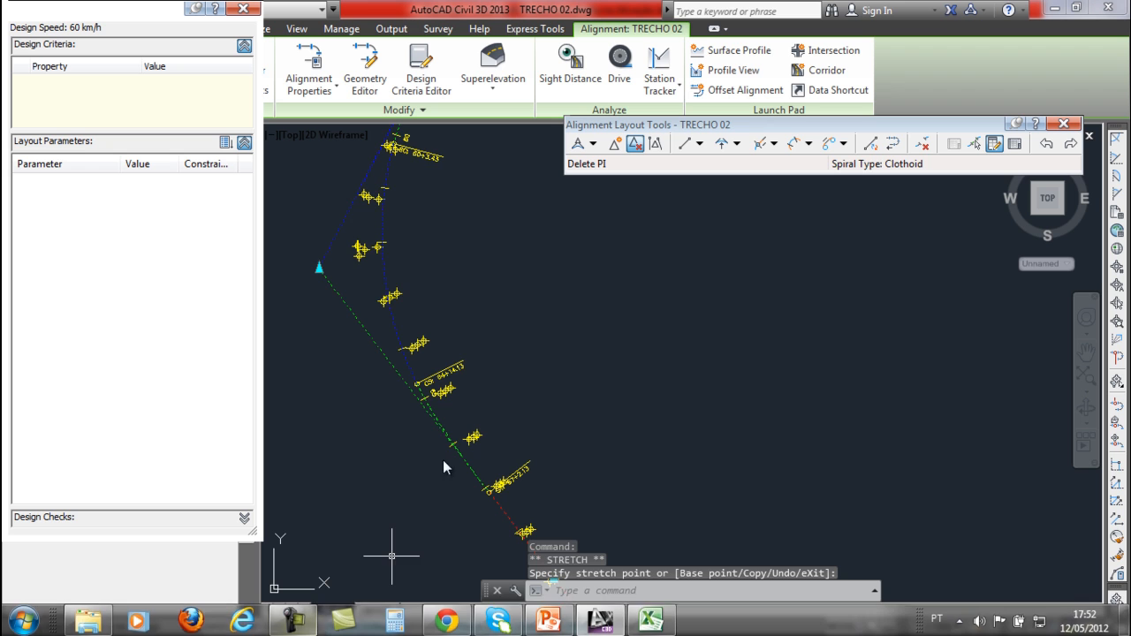
mouse_move(374, 247)
middle_down()
mouse_move(425, 280)
mouse_move(397, 297)
middle_up()
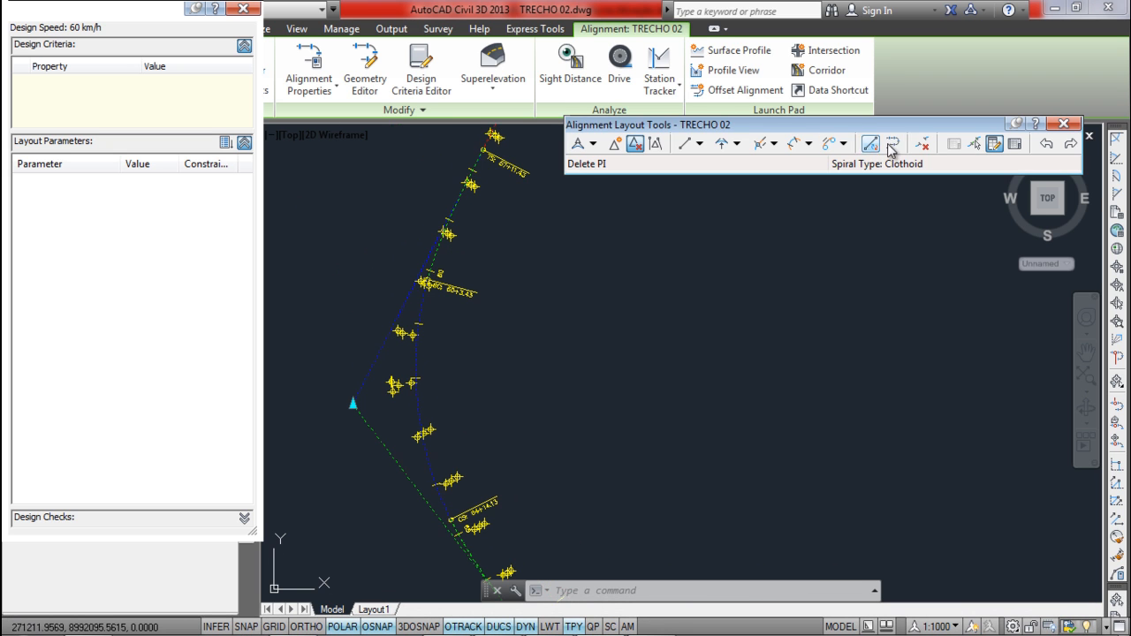
- Select the spiral curve for sub-entity editing and set its Spiral In length to 62.2 m
click(976, 145)
click(391, 369)
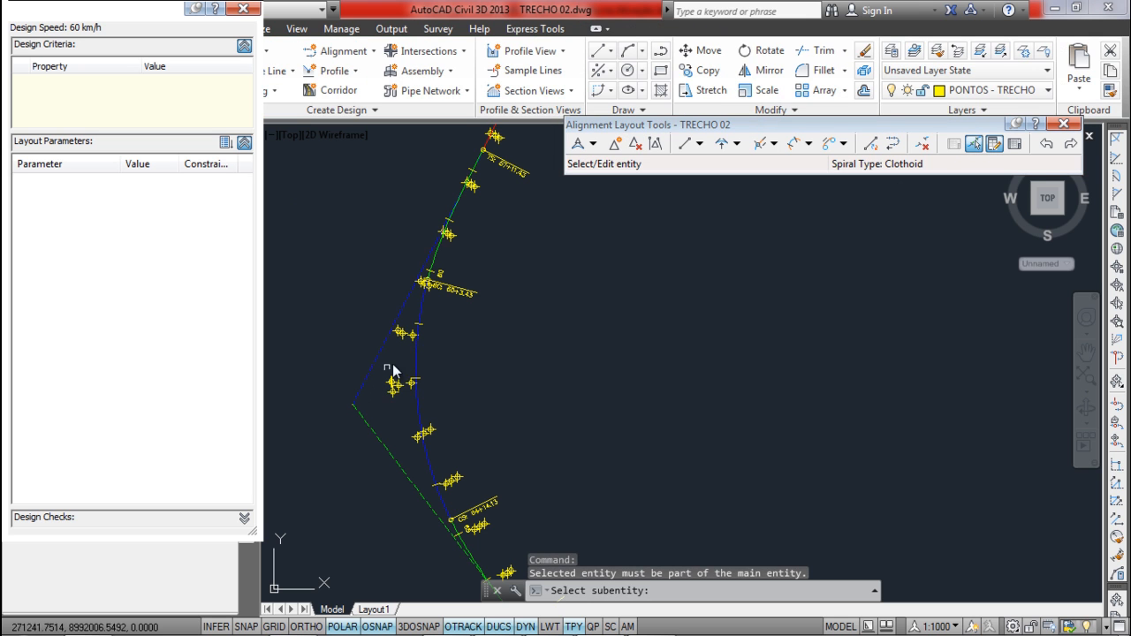
click(420, 358)
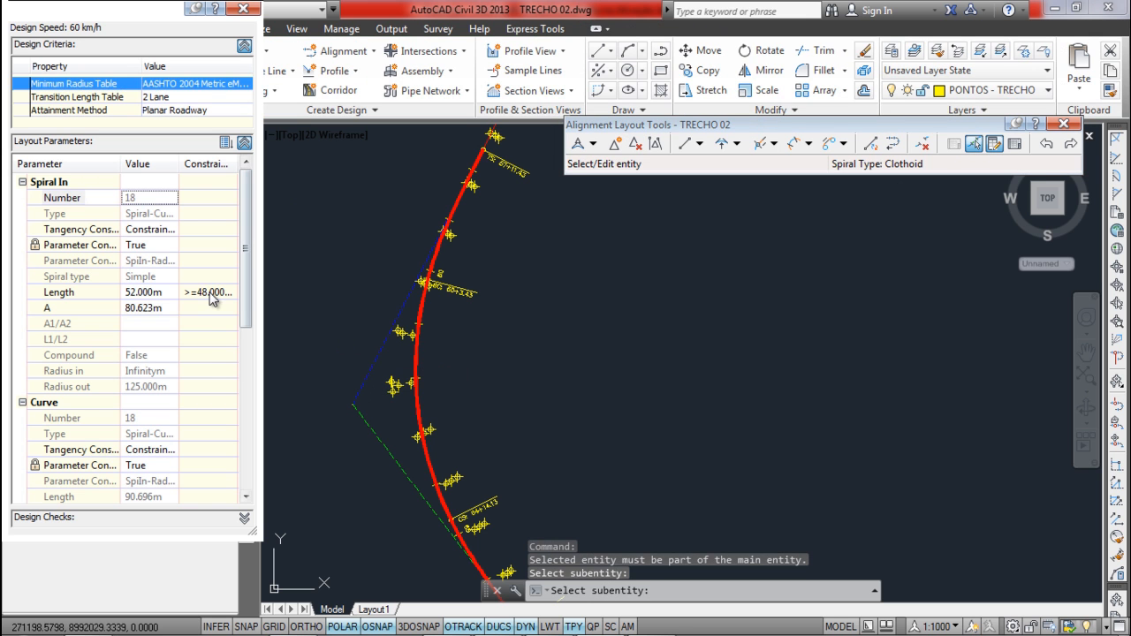
click(157, 295)
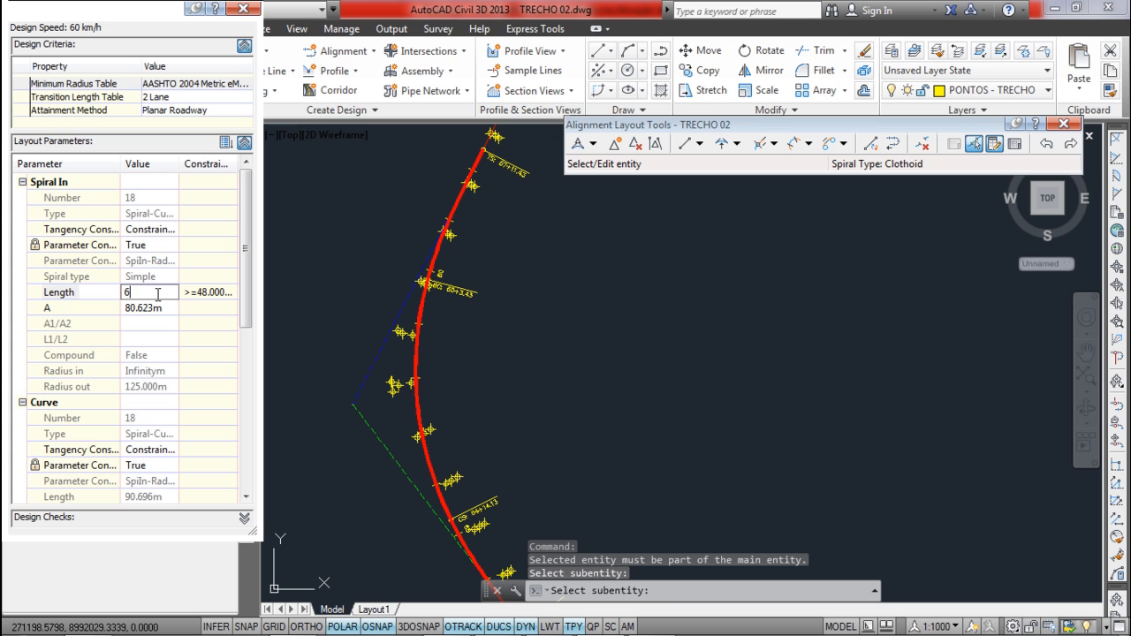
text(62.2)
key(Return)
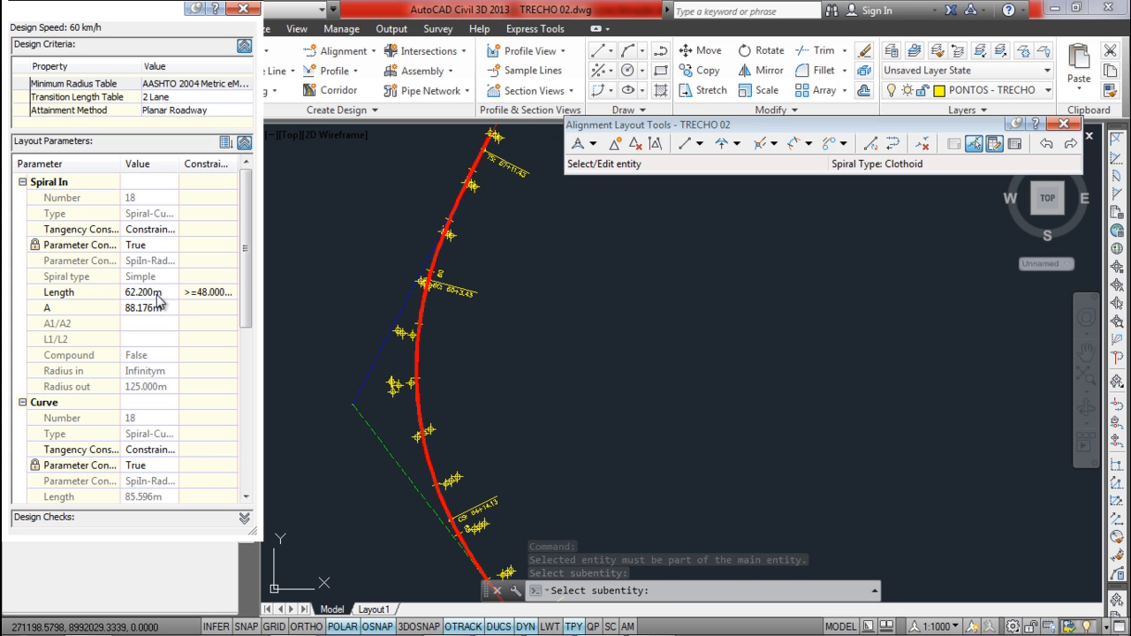
- Reselect the same curve near its end at 67+2.13 and set its Spiral Out length to 62.2 m
scroll(438, 351, down, 2)
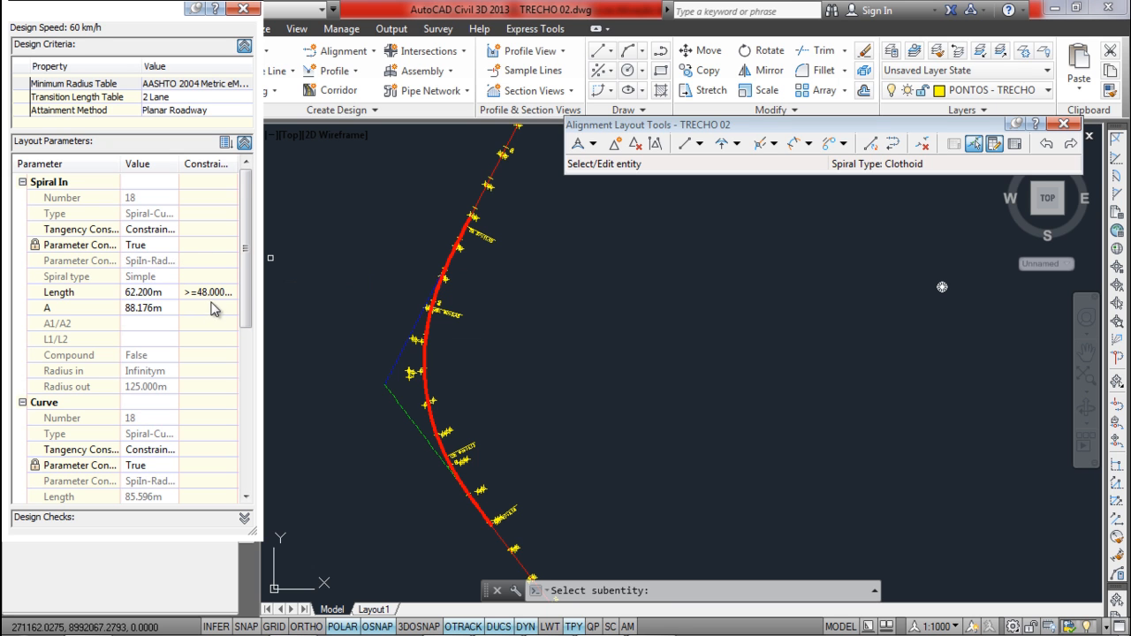
scroll(408, 427, up, 3)
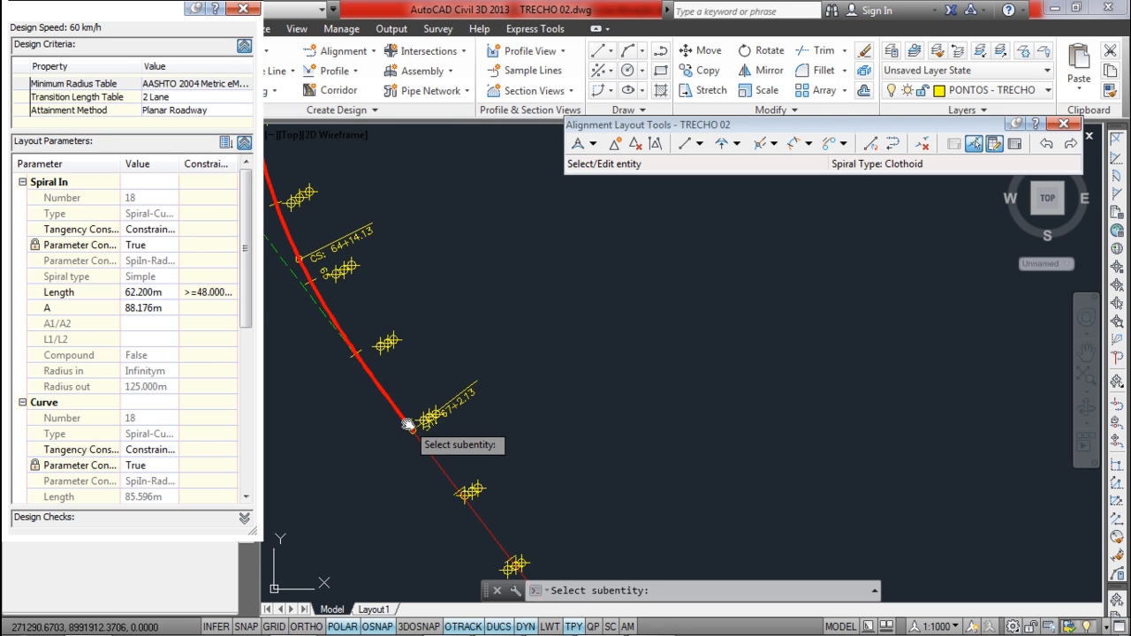
scroll(407, 425, up, 2)
click(394, 409)
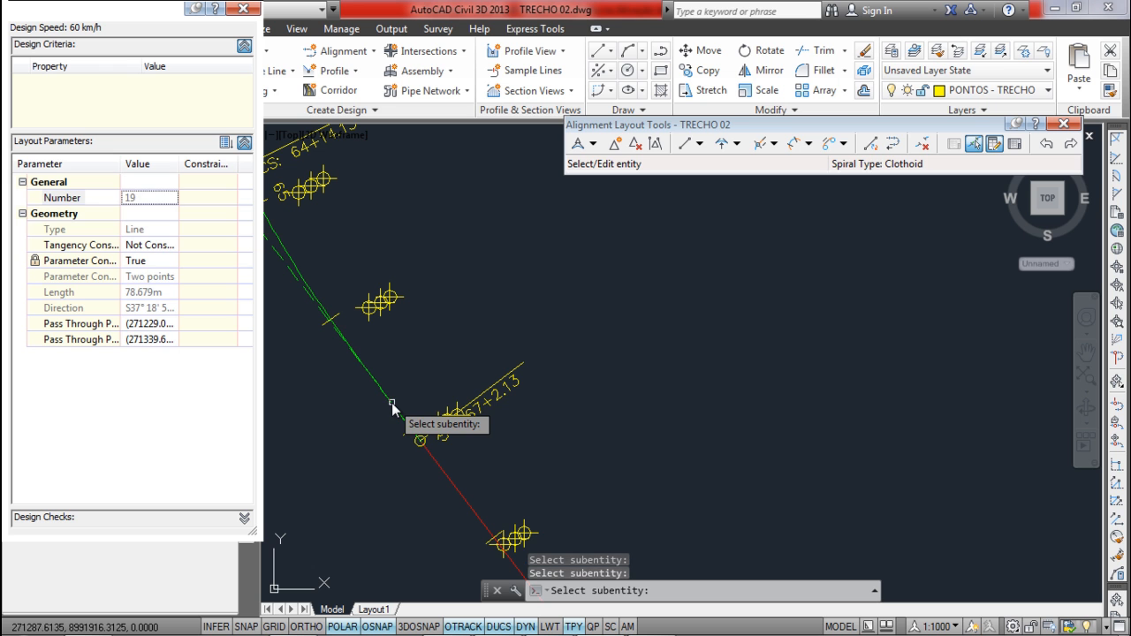
click(407, 426)
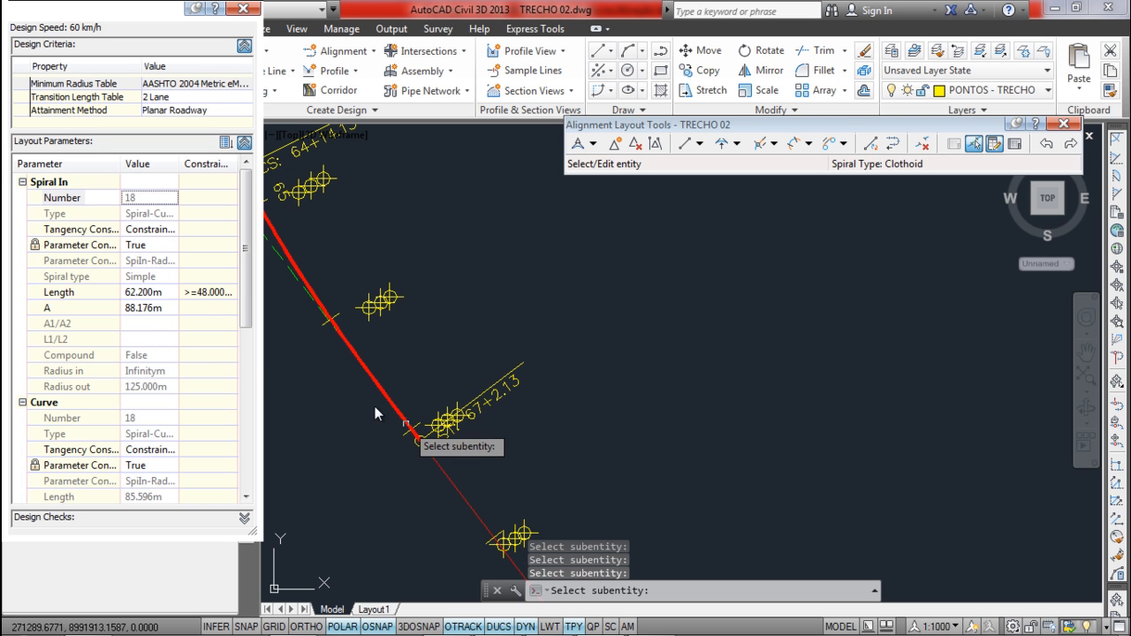
drag(246, 320, 246, 482)
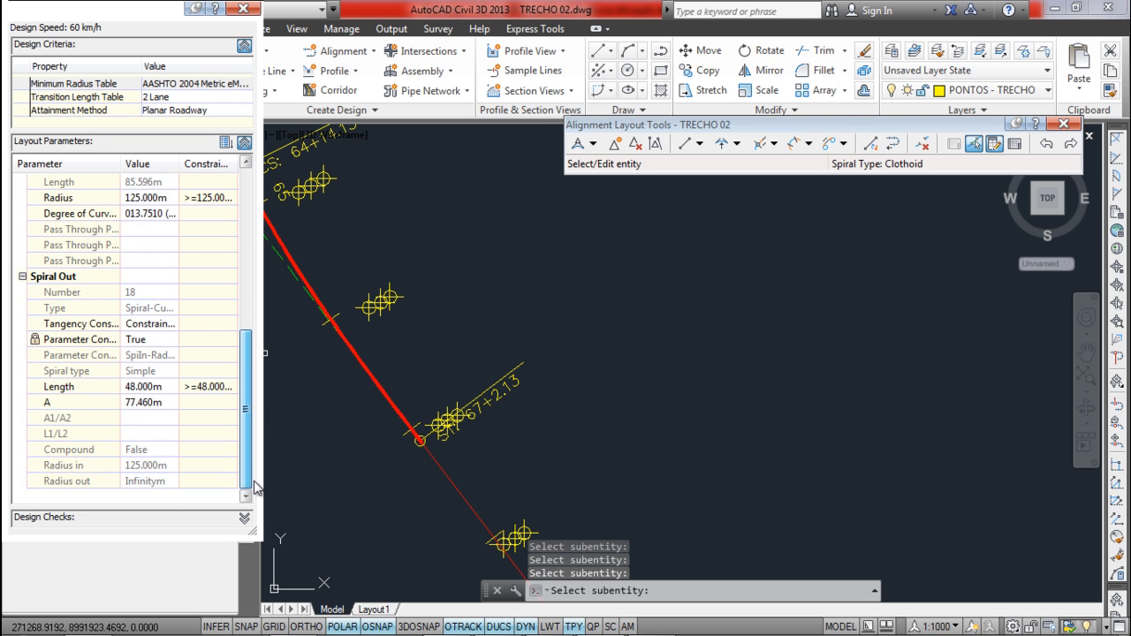
click(141, 386)
text(6)
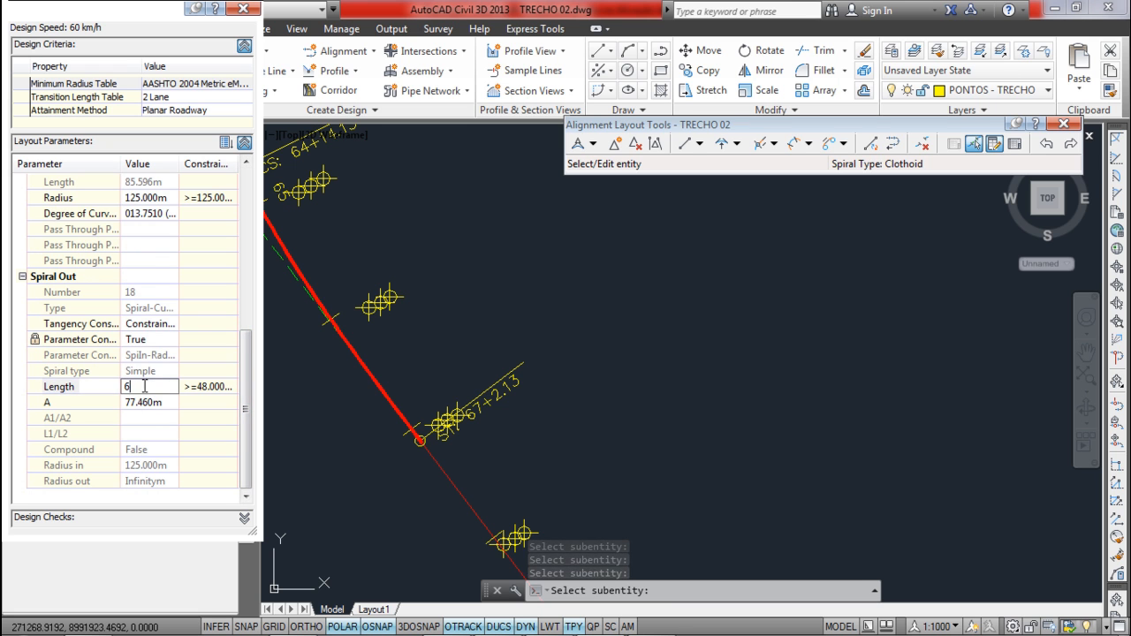
text(2.2)
key(Return)
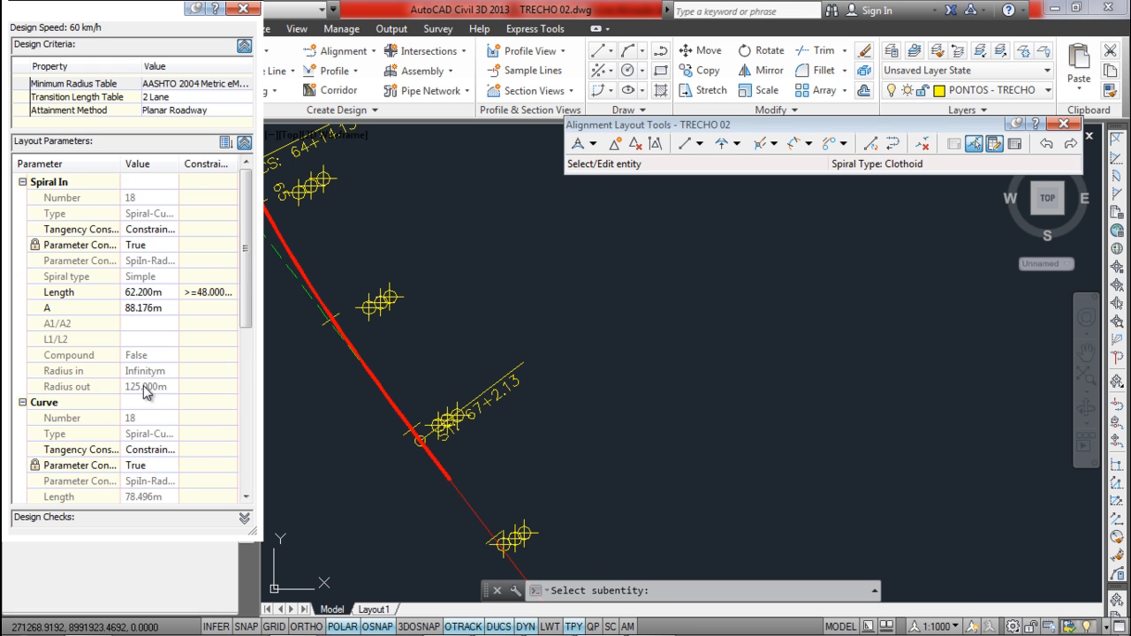
- End the sub-entity selection and close the curve's layout parameters
scroll(530, 416, down, 5)
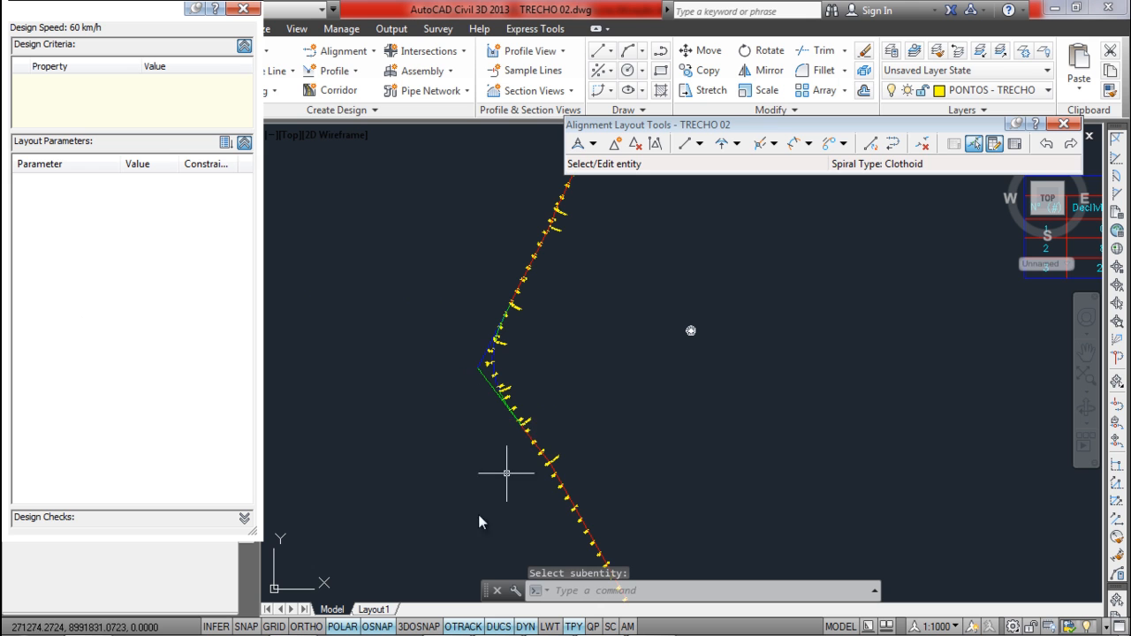
scroll(495, 359, up, 3)
middle_drag(528, 275, 466, 393)
click(235, 10)
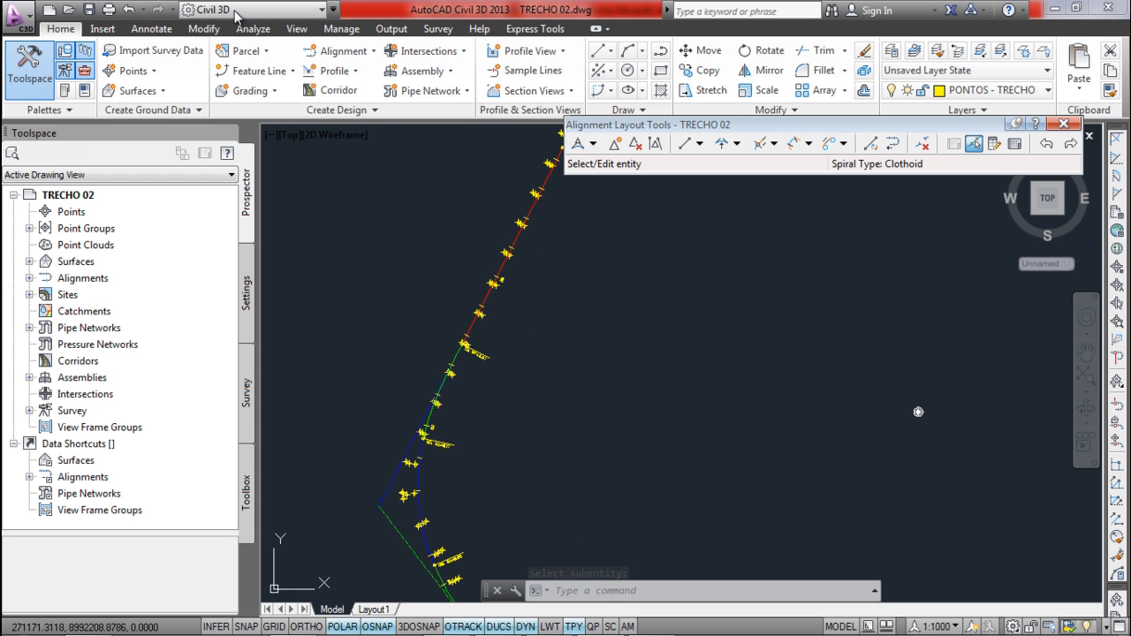
scroll(422, 378, down, 4)
scroll(439, 384, up, 4)
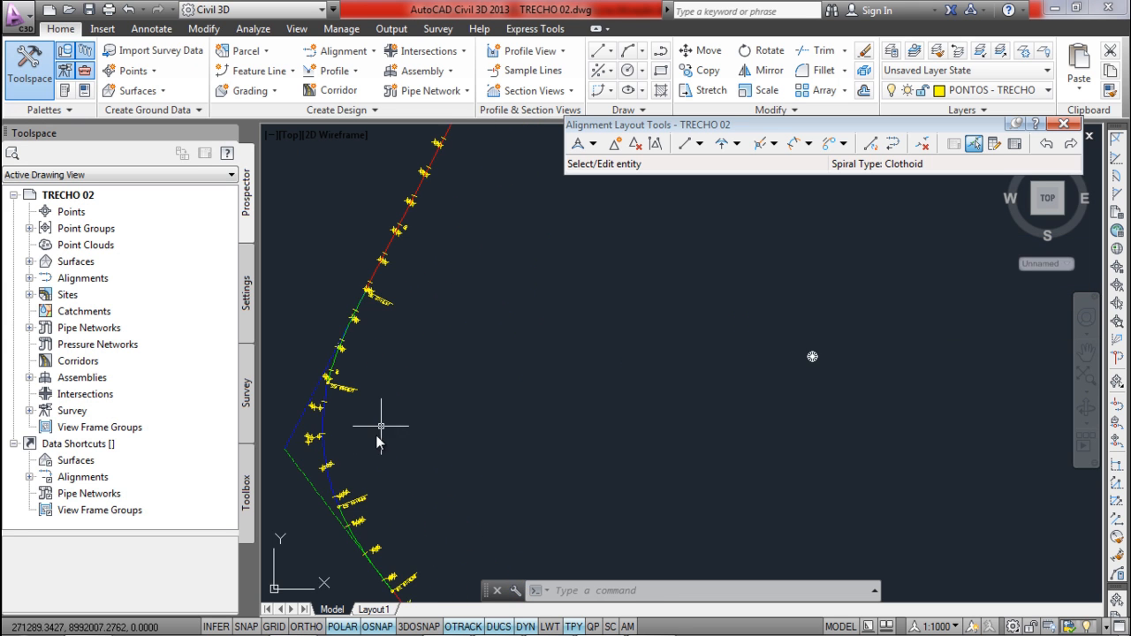
- Examine how the curve between PC 11+11.85 and PT 13+1.55 fits the surveyed stake points
scroll(378, 442, down, 3)
scroll(387, 449, up, 4)
scroll(558, 239, up, 3)
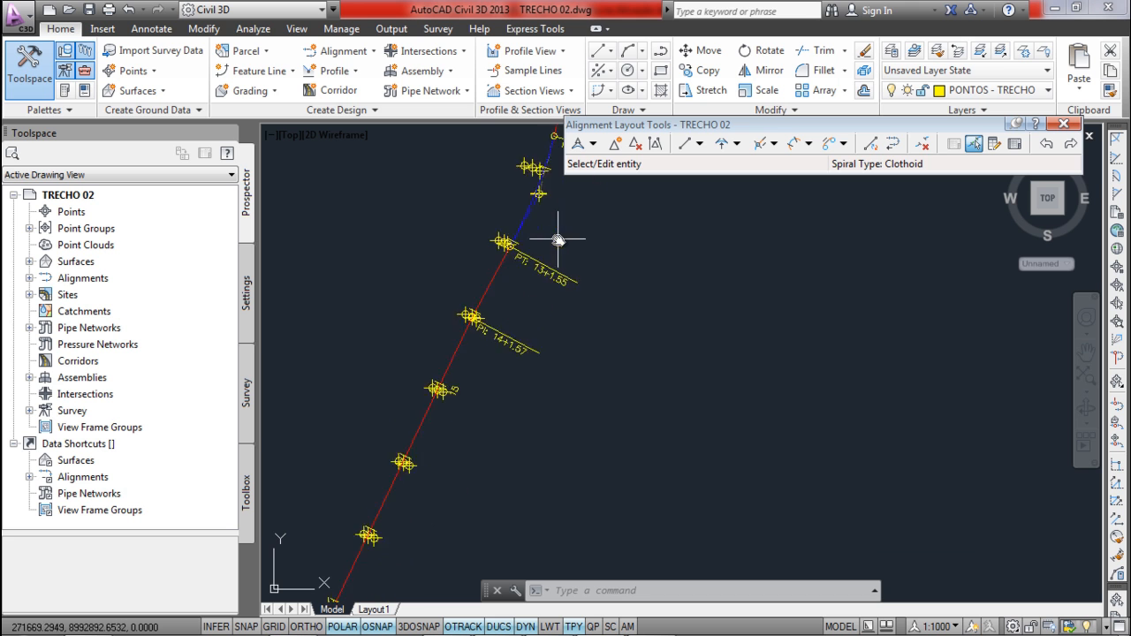
middle_drag(558, 239, 515, 399)
scroll(471, 343, up, 2)
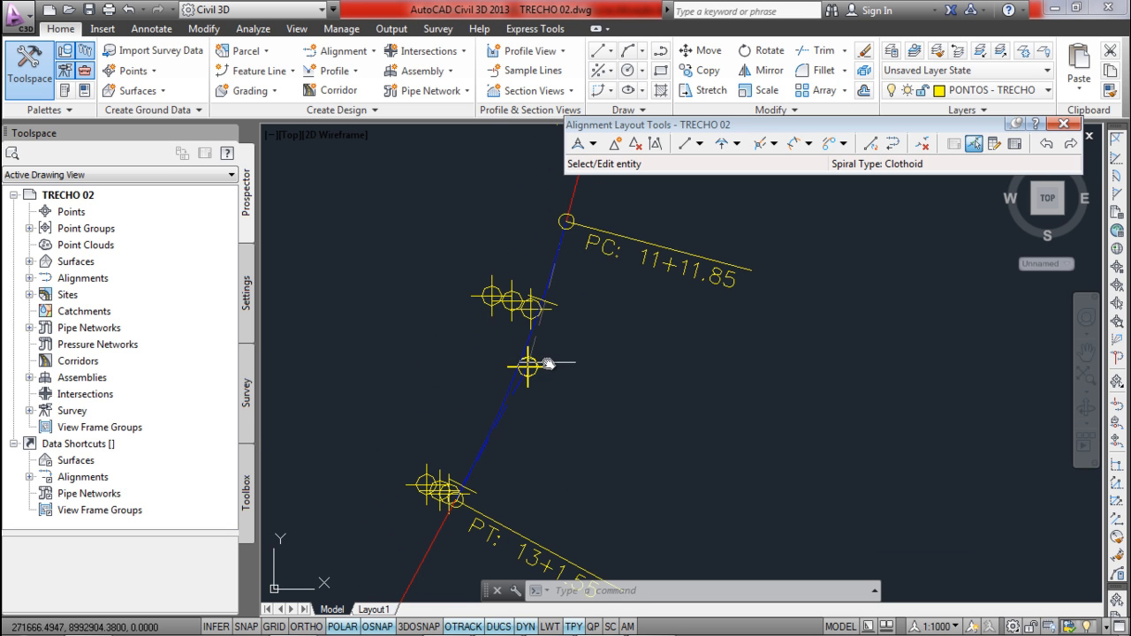
scroll(546, 370, down, 2)
scroll(503, 497, up, 2)
scroll(503, 500, down, 1)
middle_drag(566, 366, 526, 439)
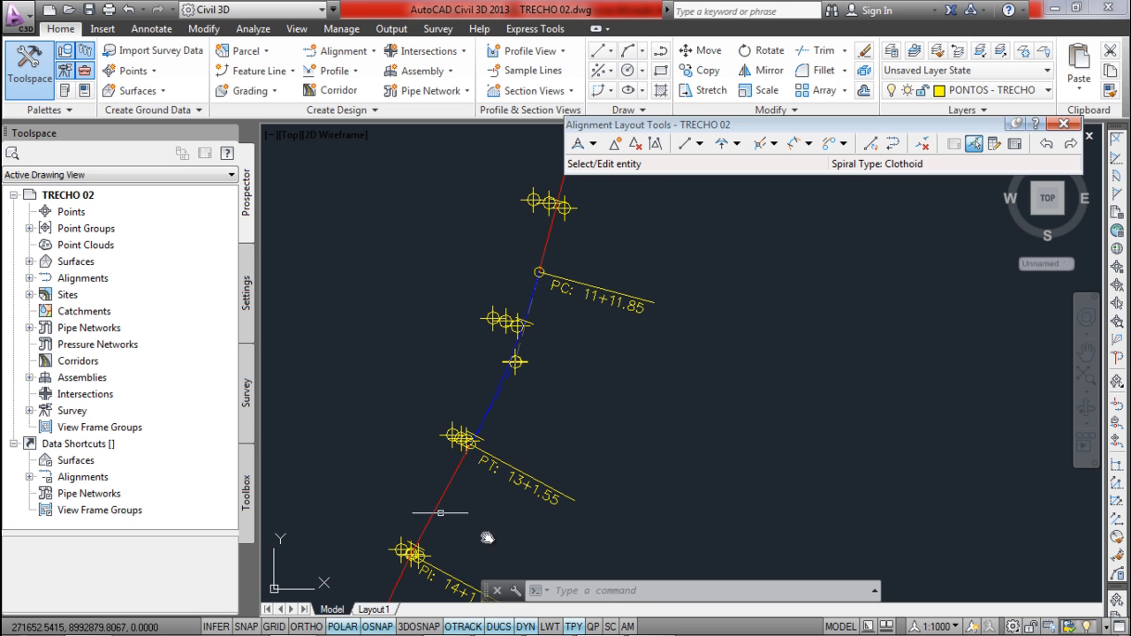
- Check the long southern tangent against the surveyed stake points around stake 110 and the PI at 112+1.14
scroll(412, 398, down, 5)
scroll(380, 460, up, 5)
scroll(327, 442, down, 2)
scroll(391, 366, up, 5)
scroll(524, 511, up, 3)
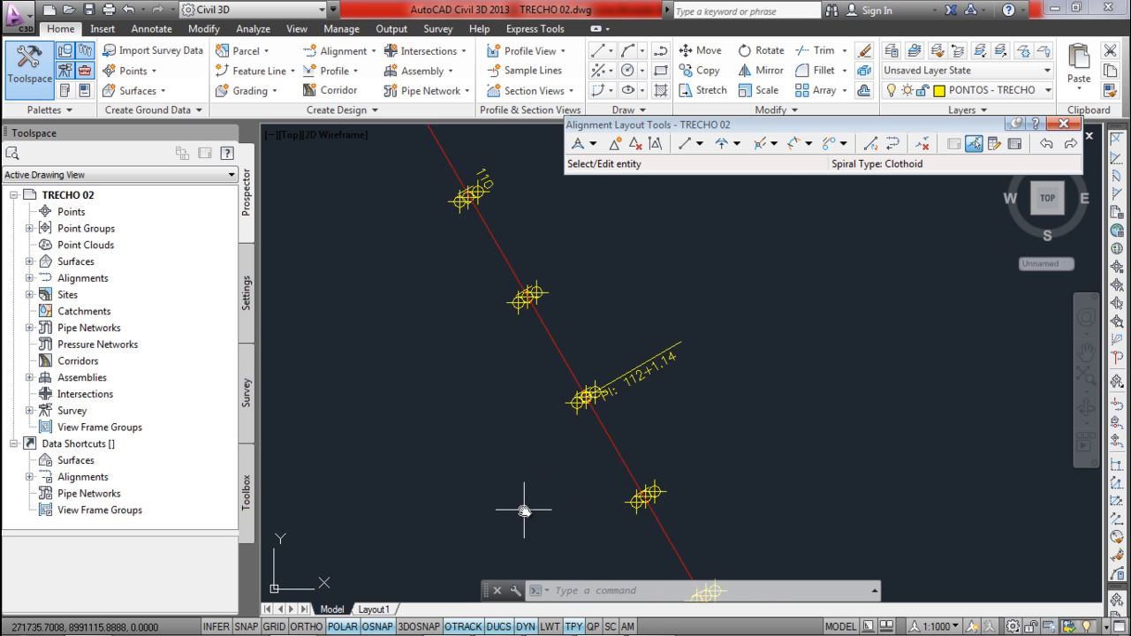
scroll(524, 511, up, 2)
scroll(578, 522, down, 4)
scroll(444, 233, up, 4)
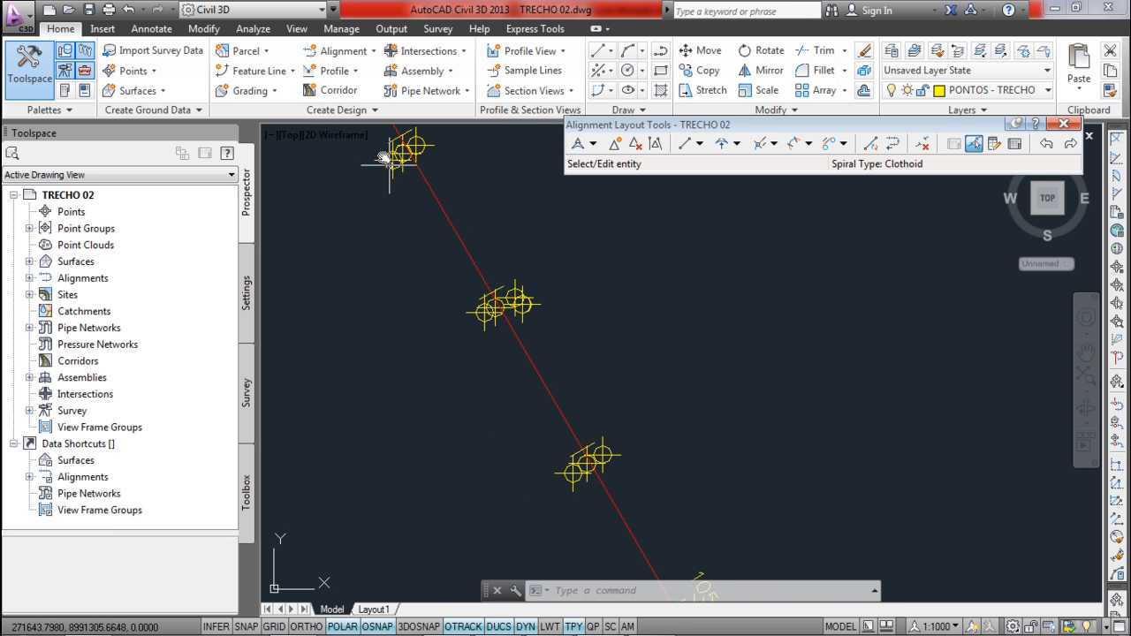
- Insert a PI on the last tangent at the central stake point between stake 120 and the alignment's end, then deselect the alignment
middle_drag(483, 294, 518, 392)
click(424, 212)
scroll(424, 213, down, 4)
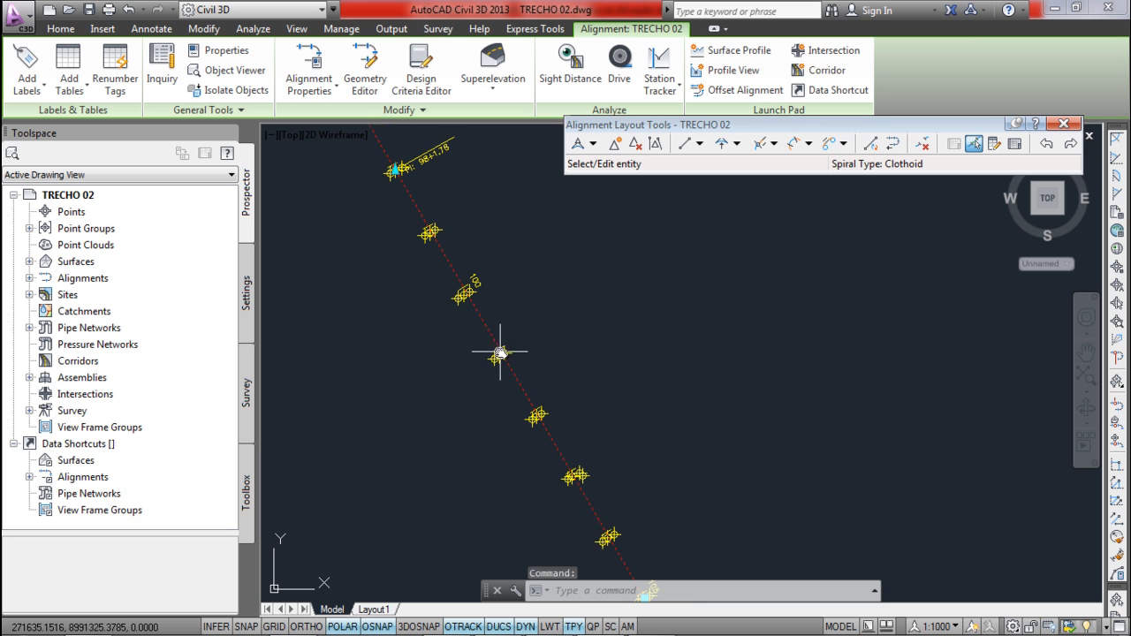
click(615, 144)
scroll(477, 265, up, 4)
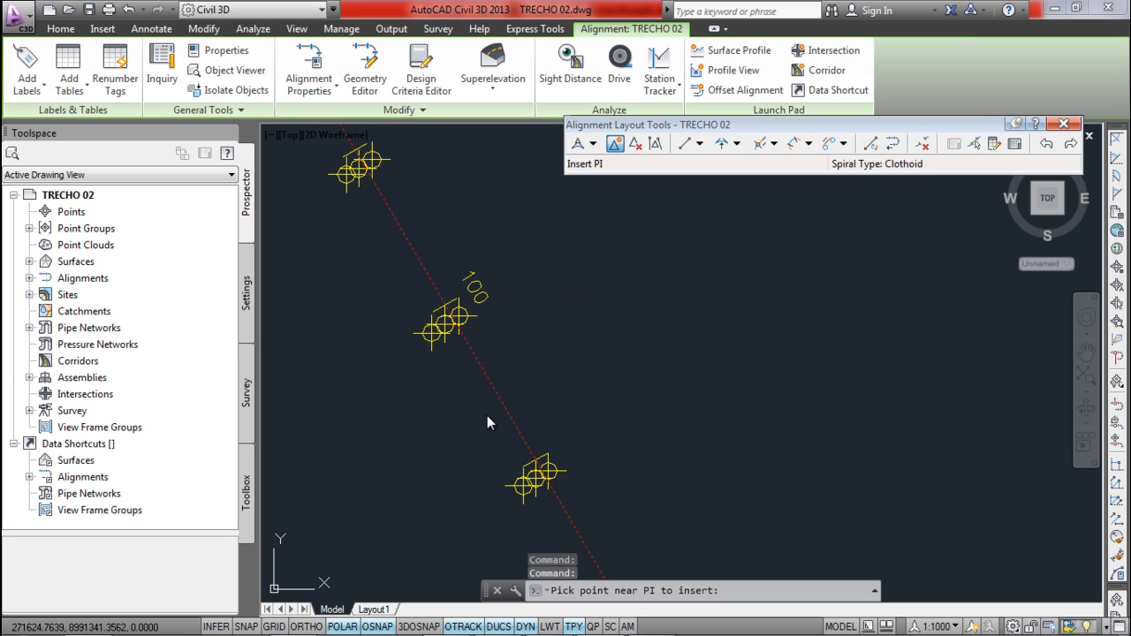
scroll(489, 421, down, 7)
middle_drag(522, 470, 467, 257)
scroll(447, 248, up, 4)
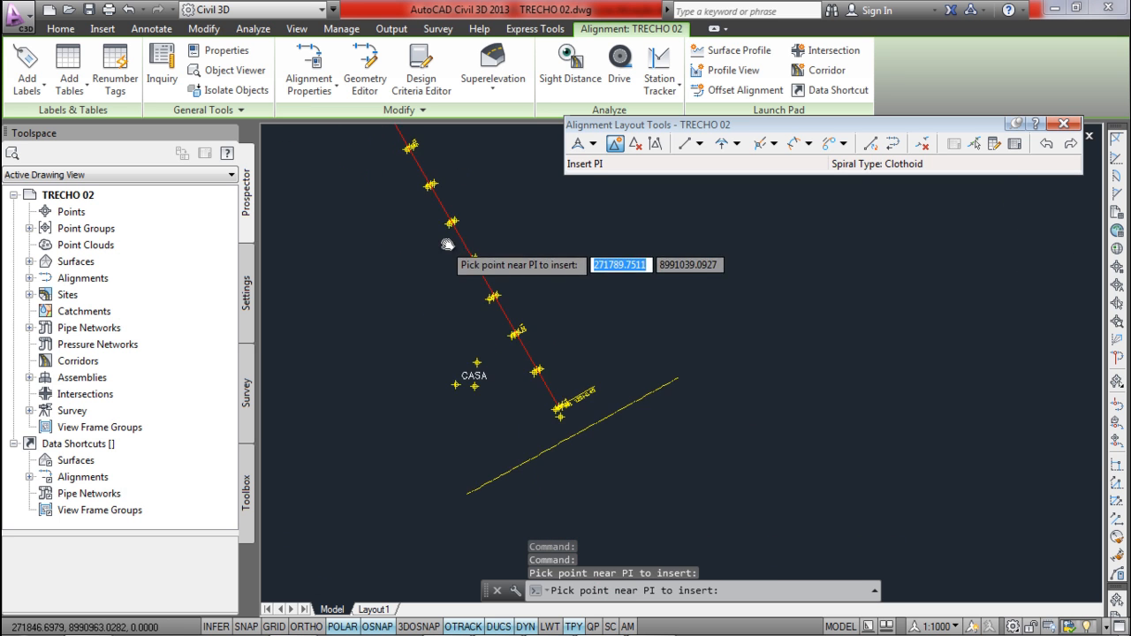
scroll(460, 261, up, 4)
scroll(566, 407, up, 4)
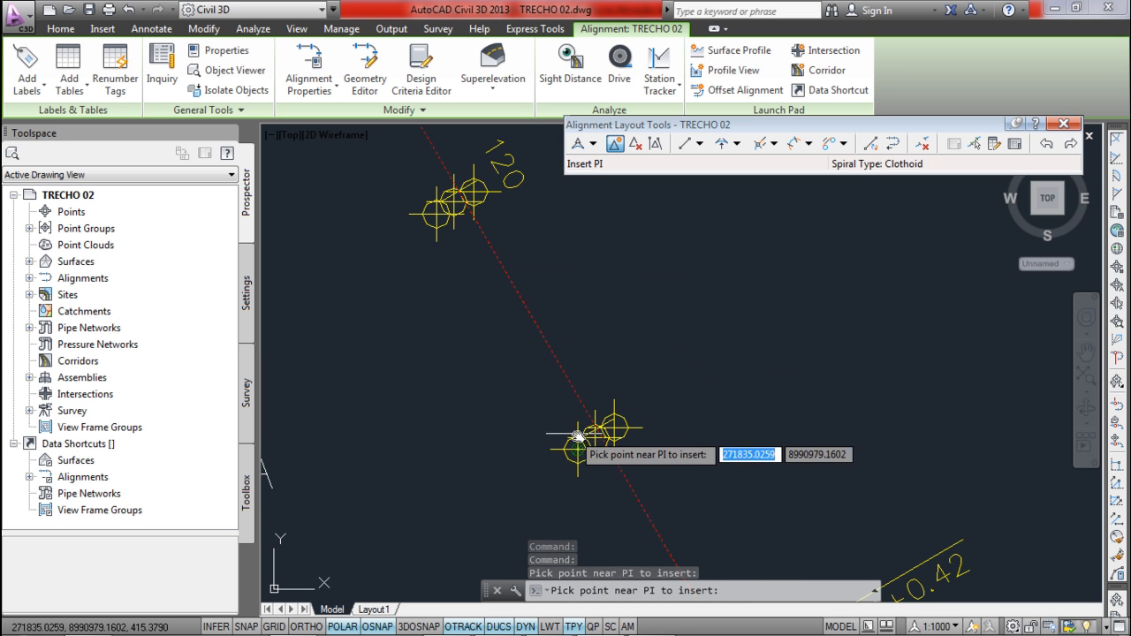
click(595, 437)
scroll(649, 340, down, 4)
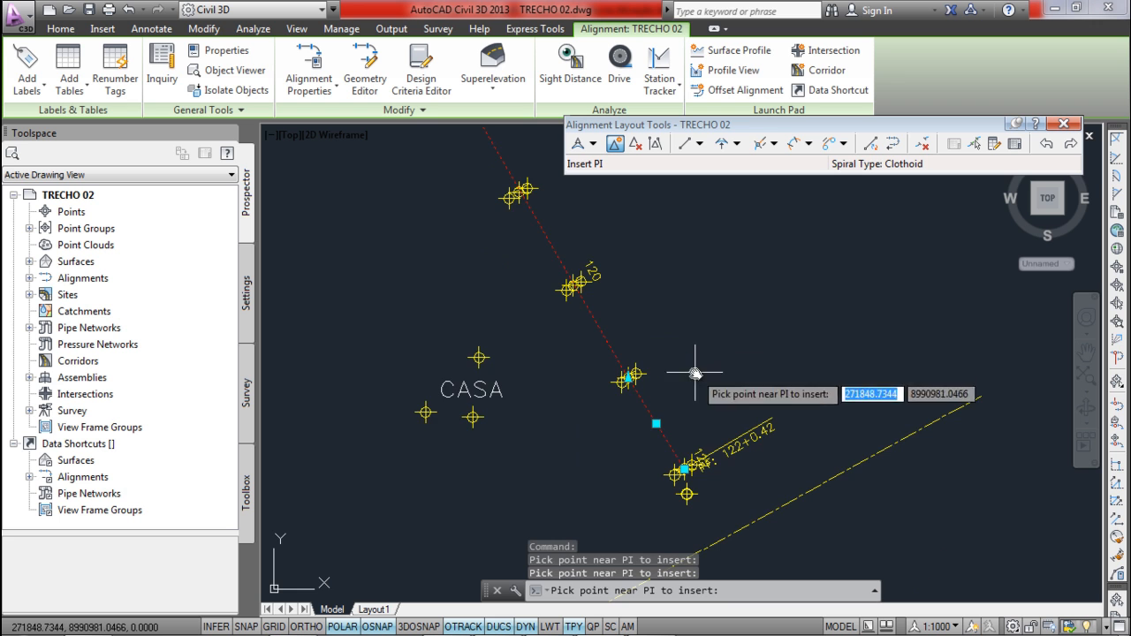
key(Escape)
scroll(610, 320, down, 6)
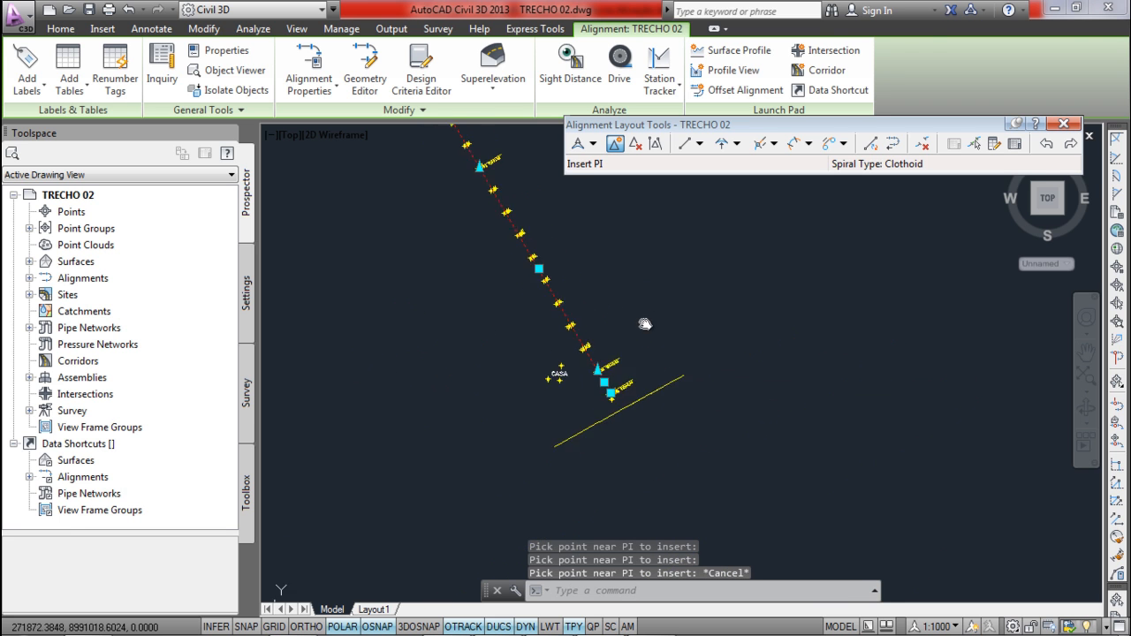
middle_drag(645, 324, 644, 379)
key(Escape)
- Examine the start of the spiral curve around the TS label at 57+5.97 and its neighbouring stake points
scroll(631, 315, down, 5)
middle_drag(631, 316, 683, 449)
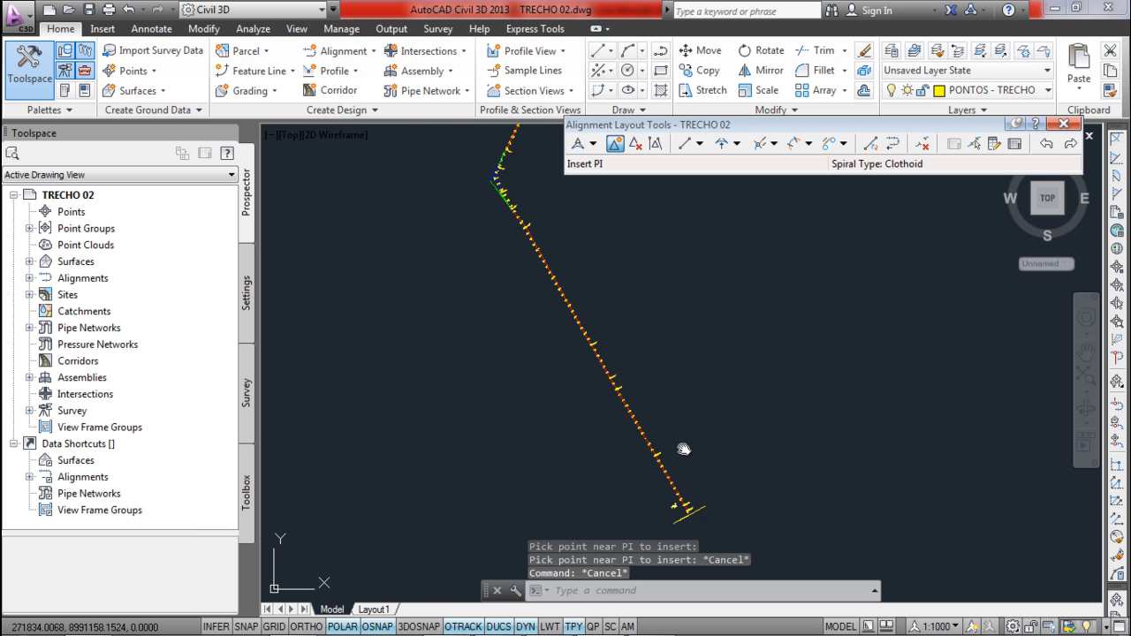
middle_drag(568, 292, 523, 366)
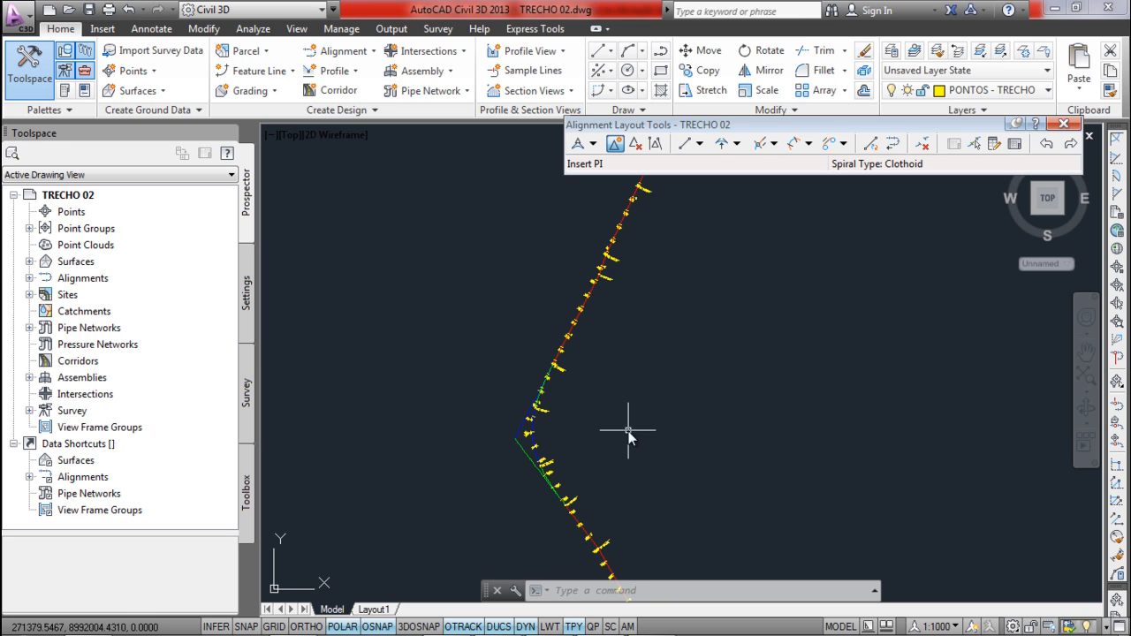
scroll(550, 404, up, 4)
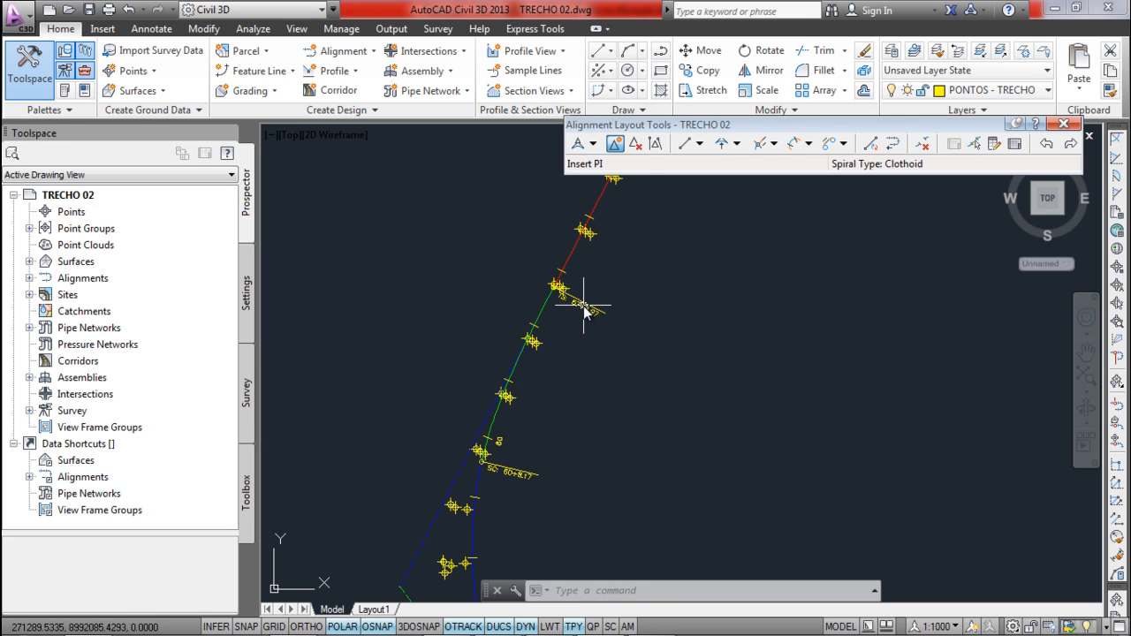
scroll(578, 298, up, 2)
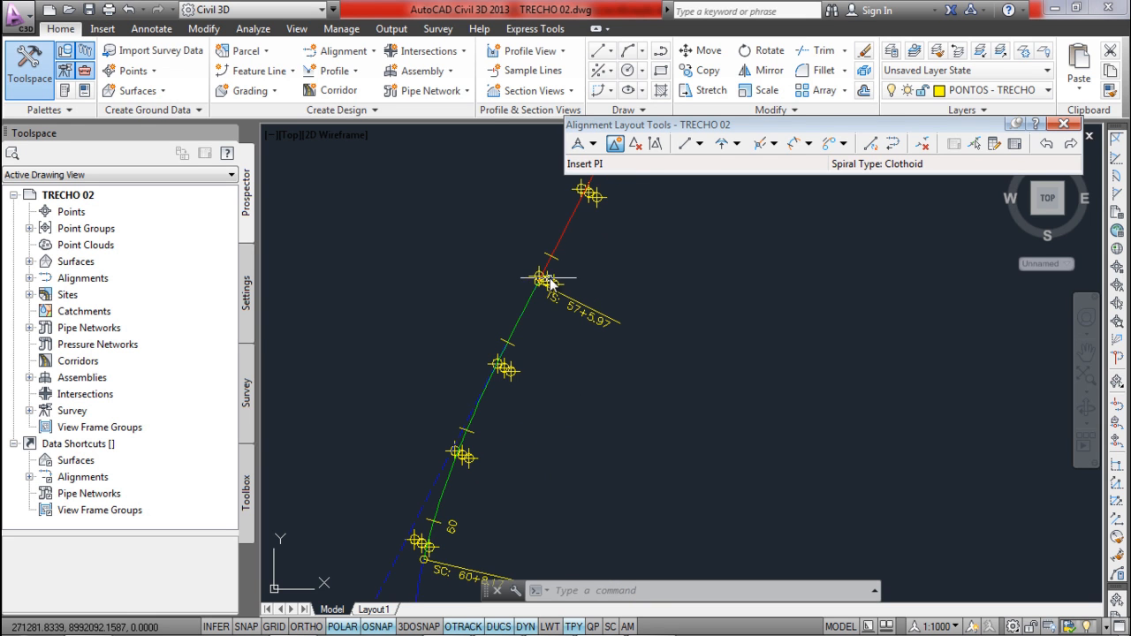
scroll(549, 281, up, 2)
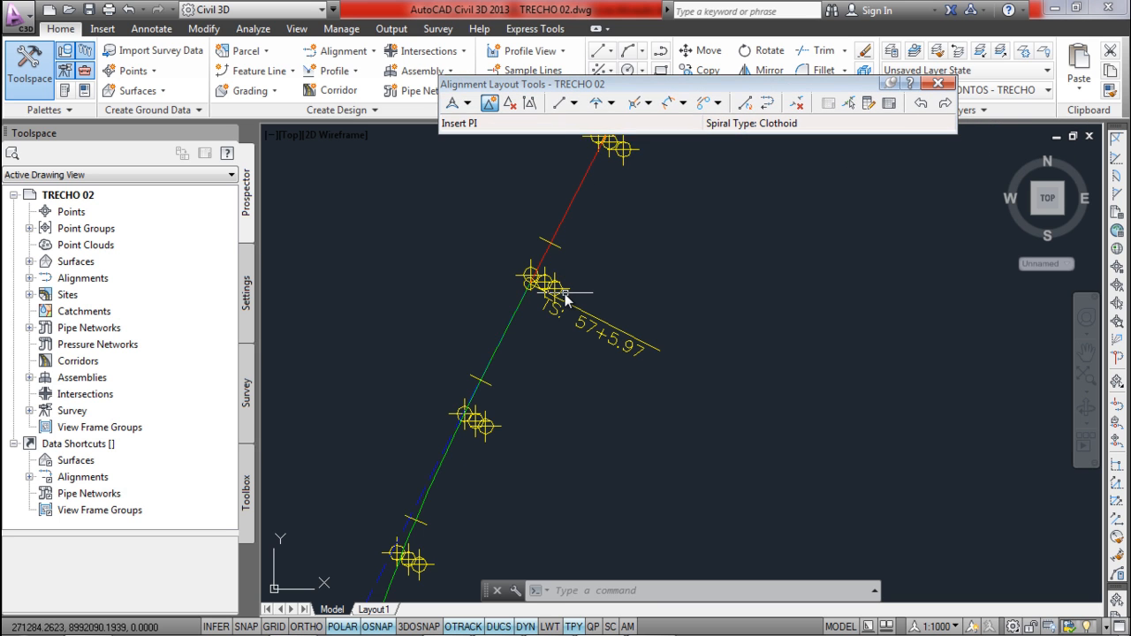
scroll(561, 301, up, 2)
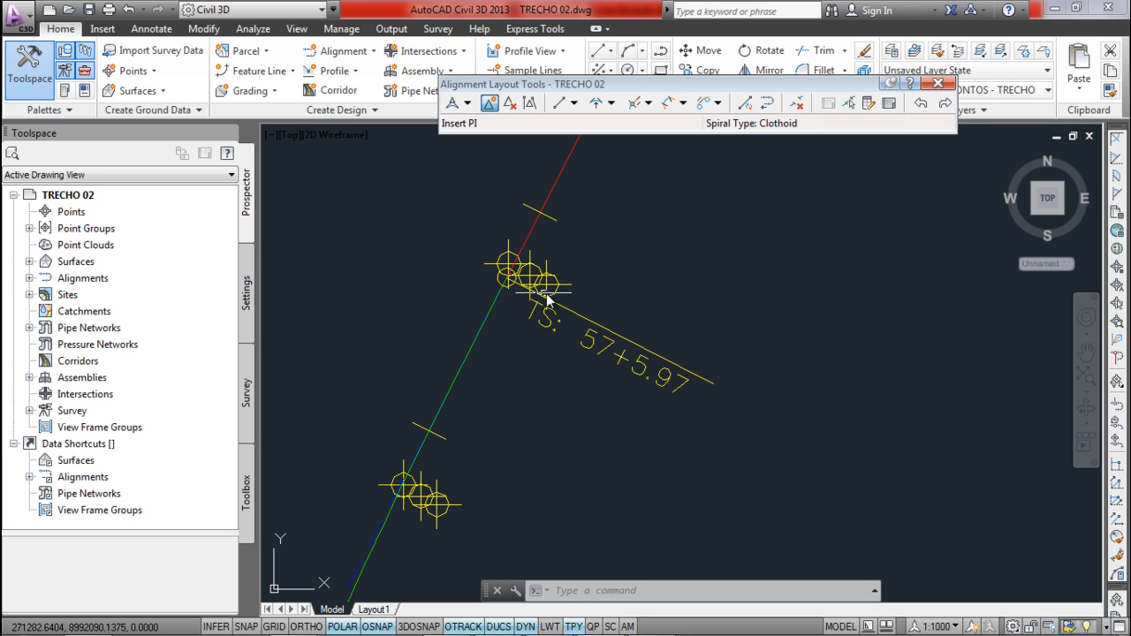
scroll(526, 281, down, 2)
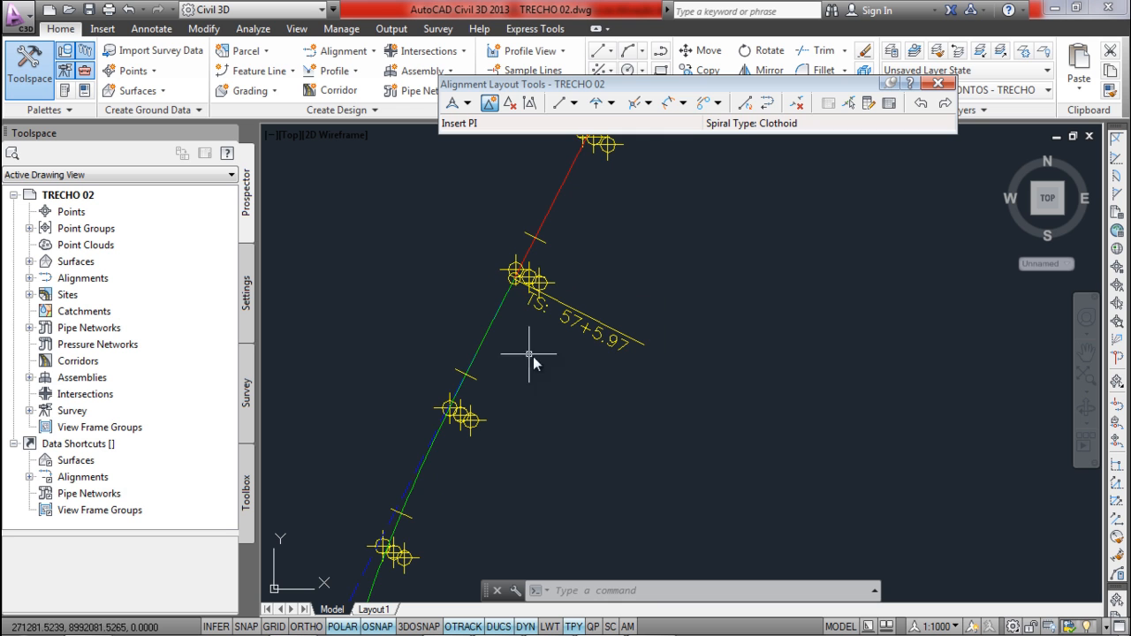
- Examine the circular part of the spiral curve from the SC label at 60+8.17 to the CS label at 64+6.66
scroll(548, 379, down, 3)
middle_drag(565, 463, 589, 377)
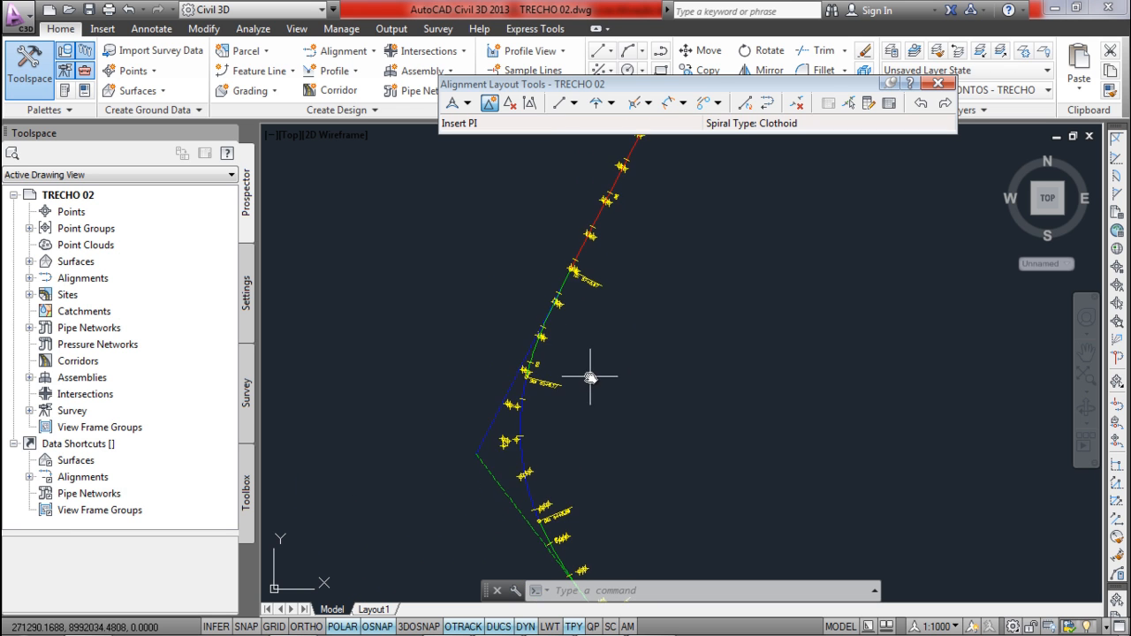
scroll(524, 389, up, 3)
middle_drag(524, 389, 528, 374)
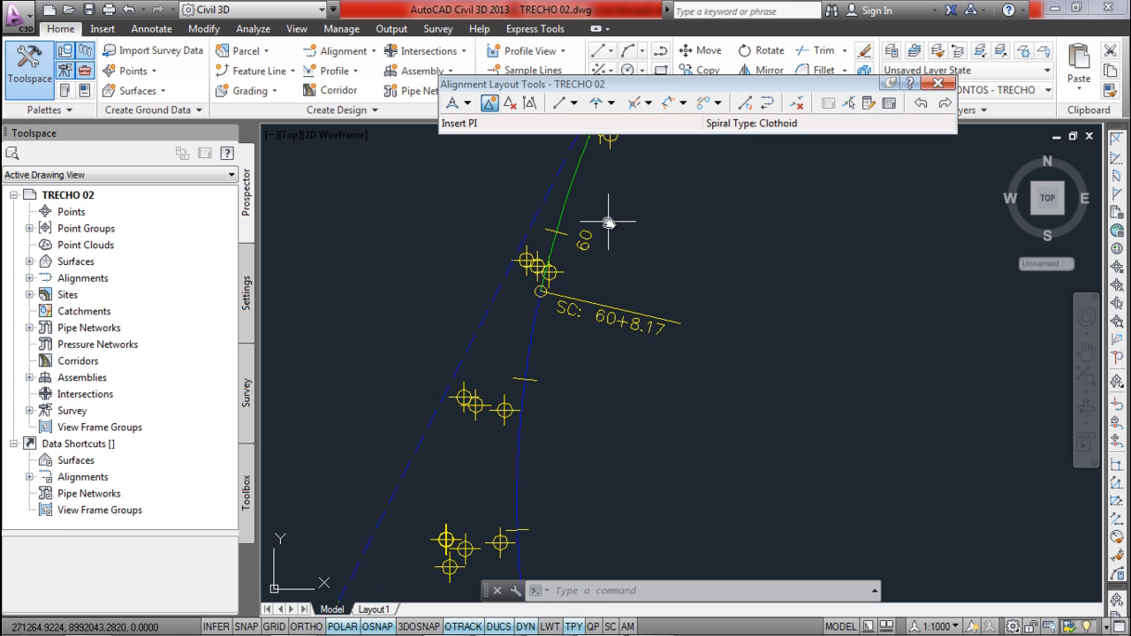
middle_drag(607, 223, 587, 262)
scroll(654, 317, down, 2)
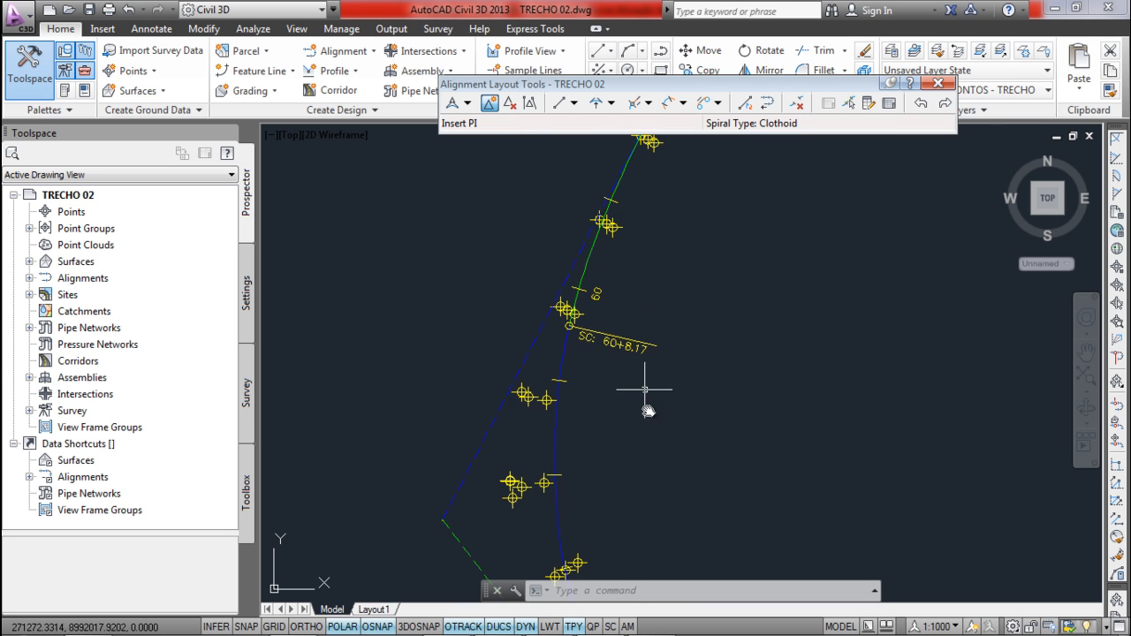
middle_drag(649, 426, 614, 224)
scroll(607, 486, up, 4)
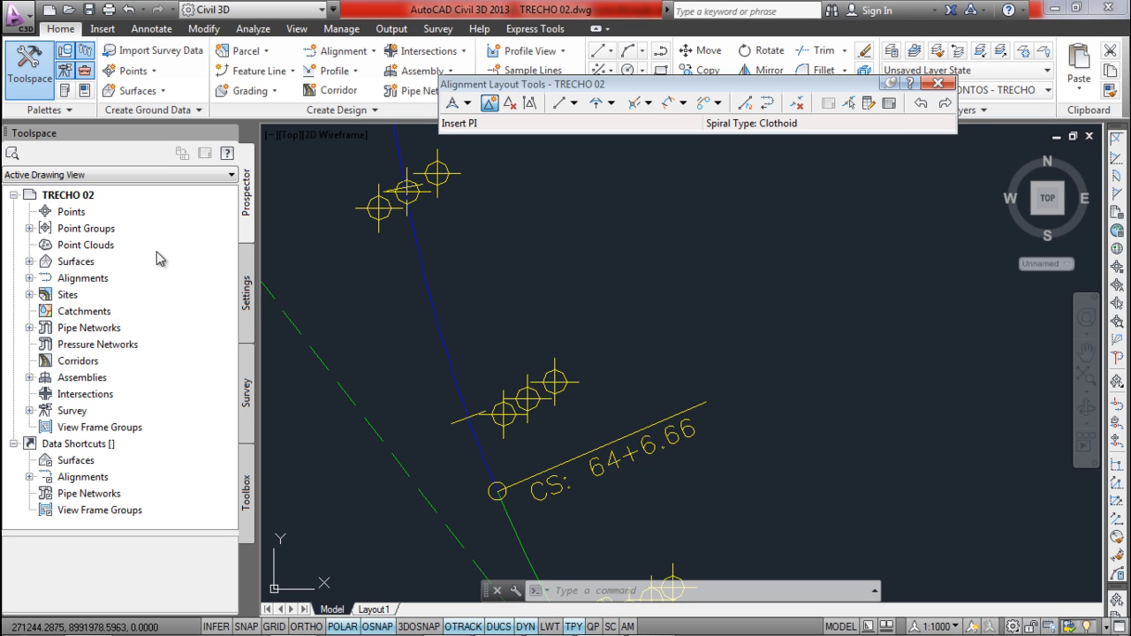
- Open the abbreviations in the TRECHO 02 drawing settings
click(249, 276)
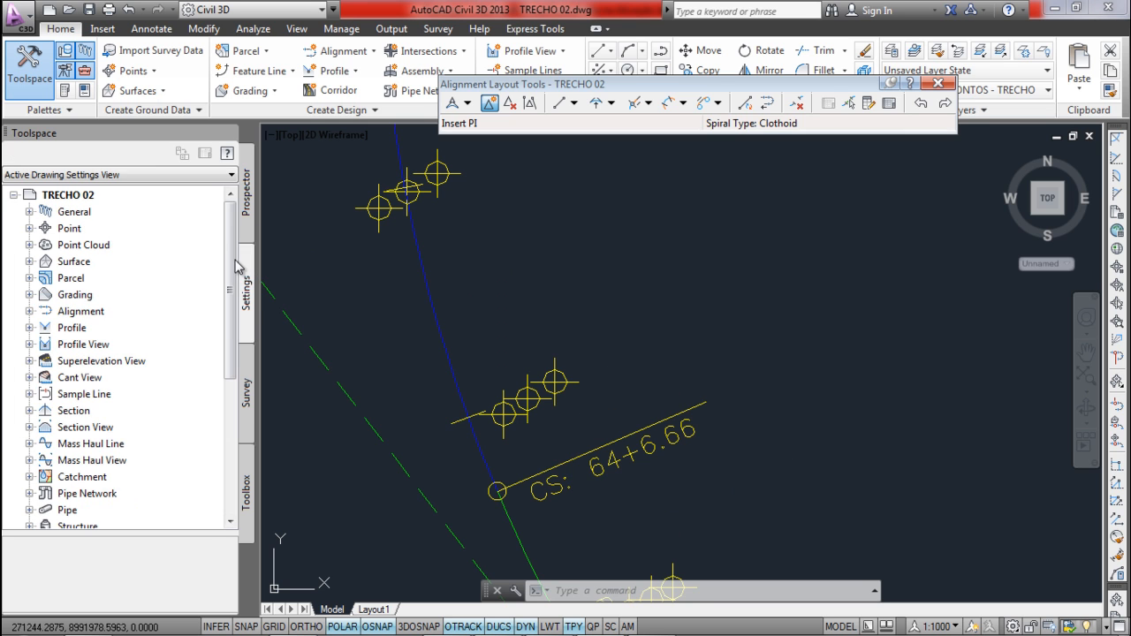
right_click(132, 196)
click(168, 211)
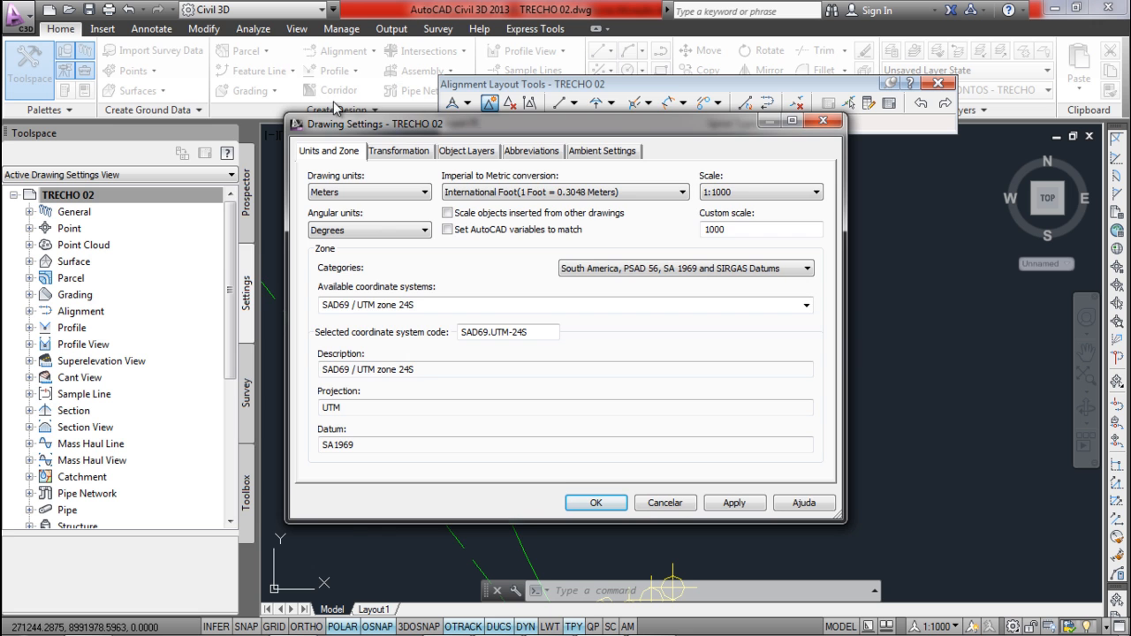
drag(442, 128, 290, 119)
click(402, 142)
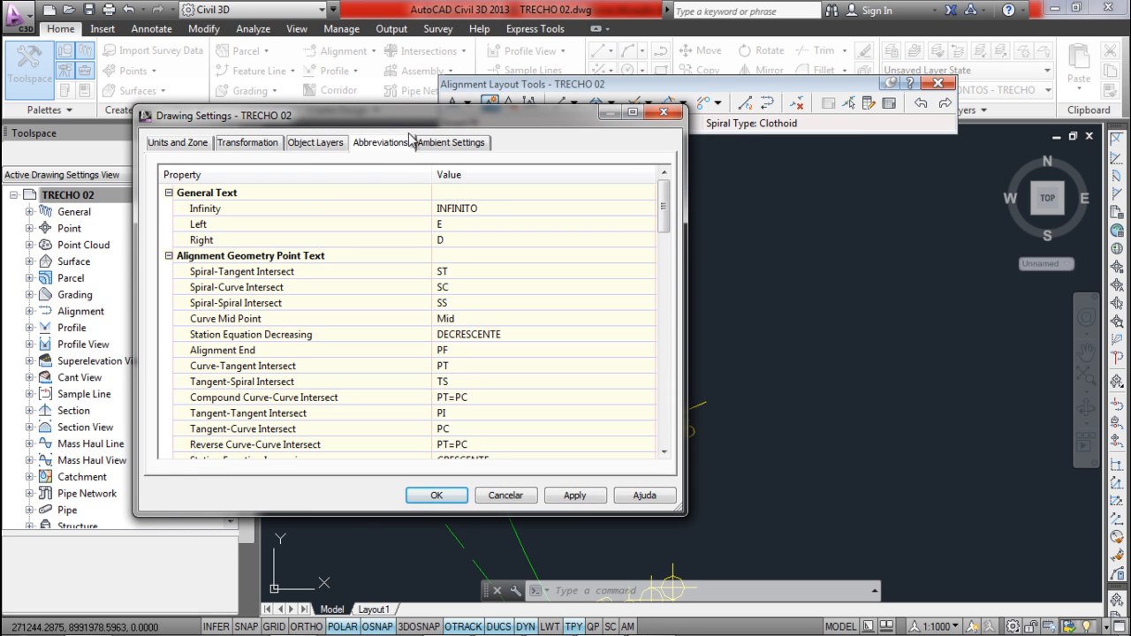
mouse_move(485, 128)
mouse_down()
mouse_move(380, 78)
mouse_move(389, 73)
mouse_up()
- Review the alignment geometry point abbreviations for tangent-tangent, tangent-spiral and curve-tangent intersects, then close the drawing settings
drag(573, 162, 572, 187)
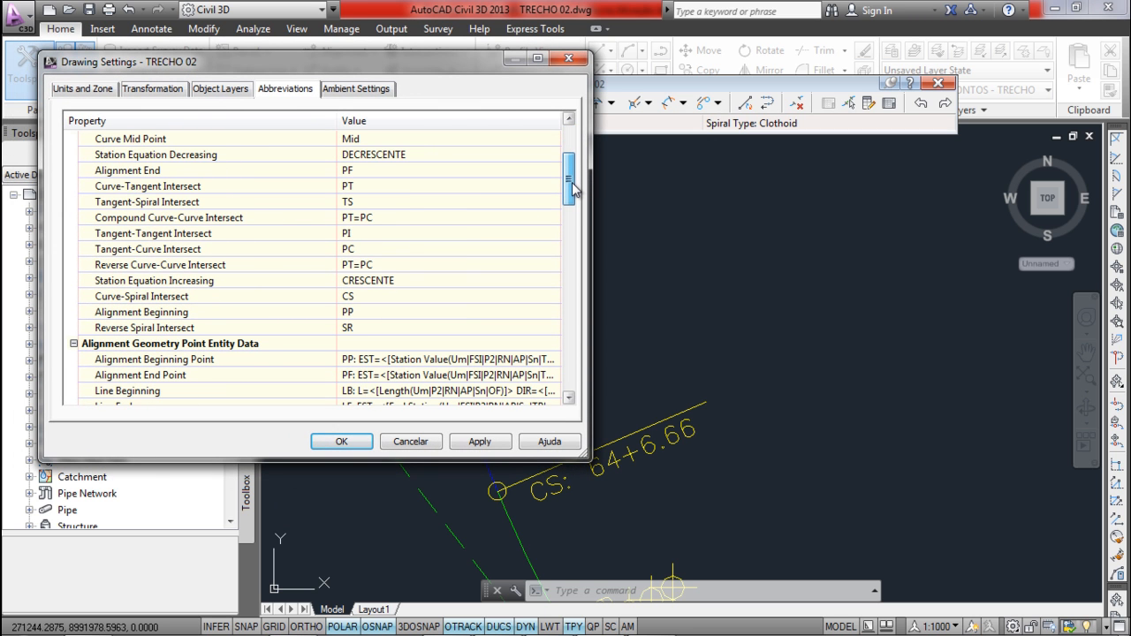
click(122, 234)
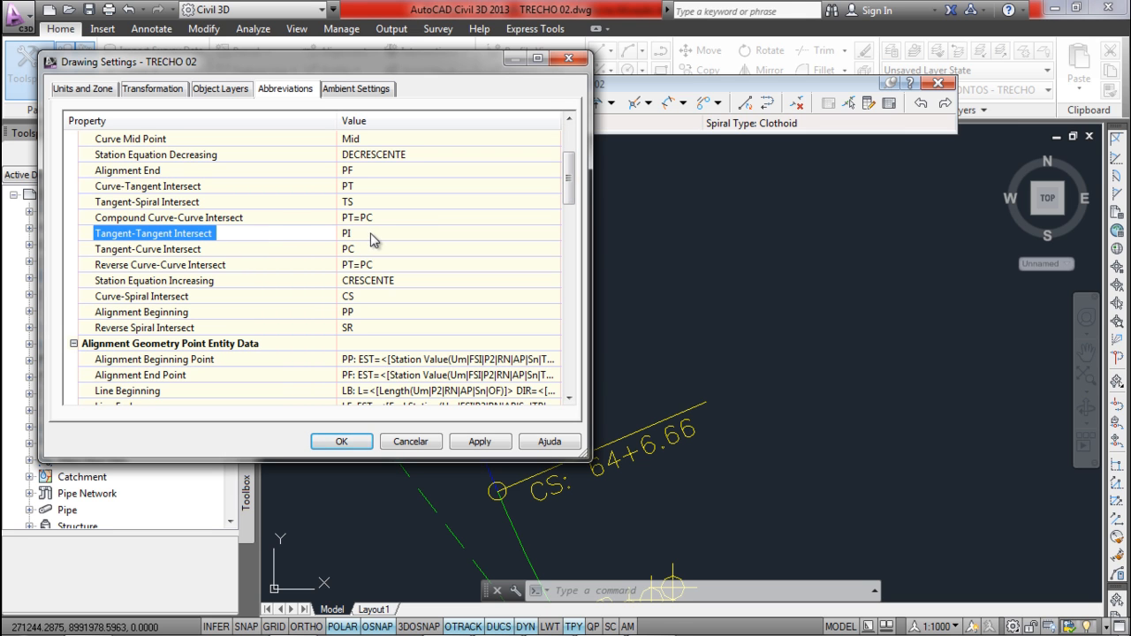
click(159, 203)
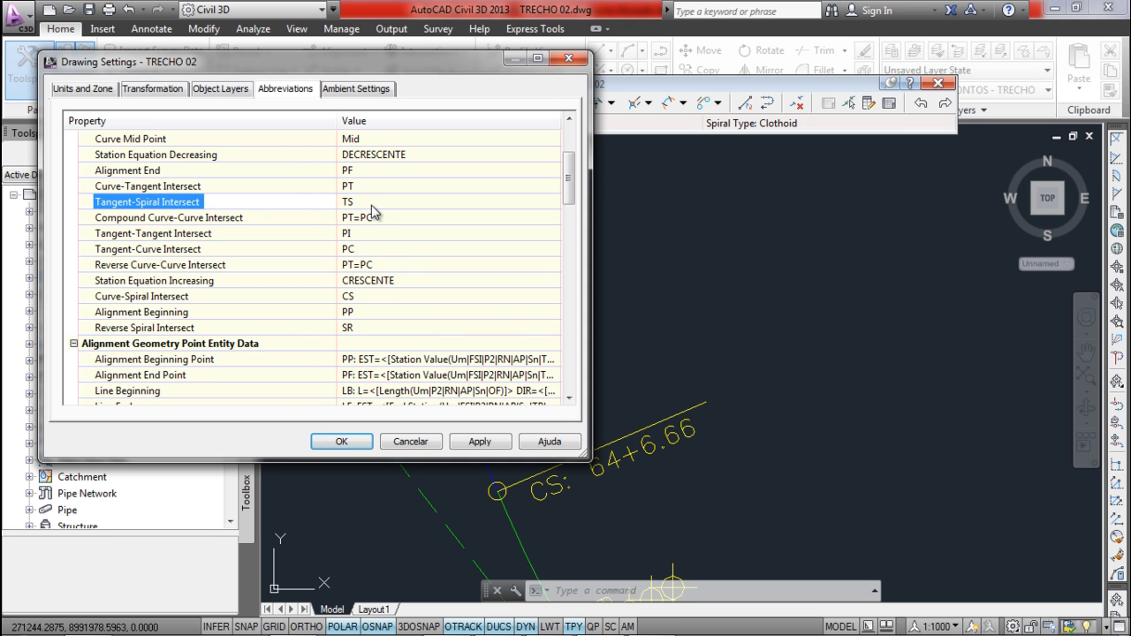
click(176, 187)
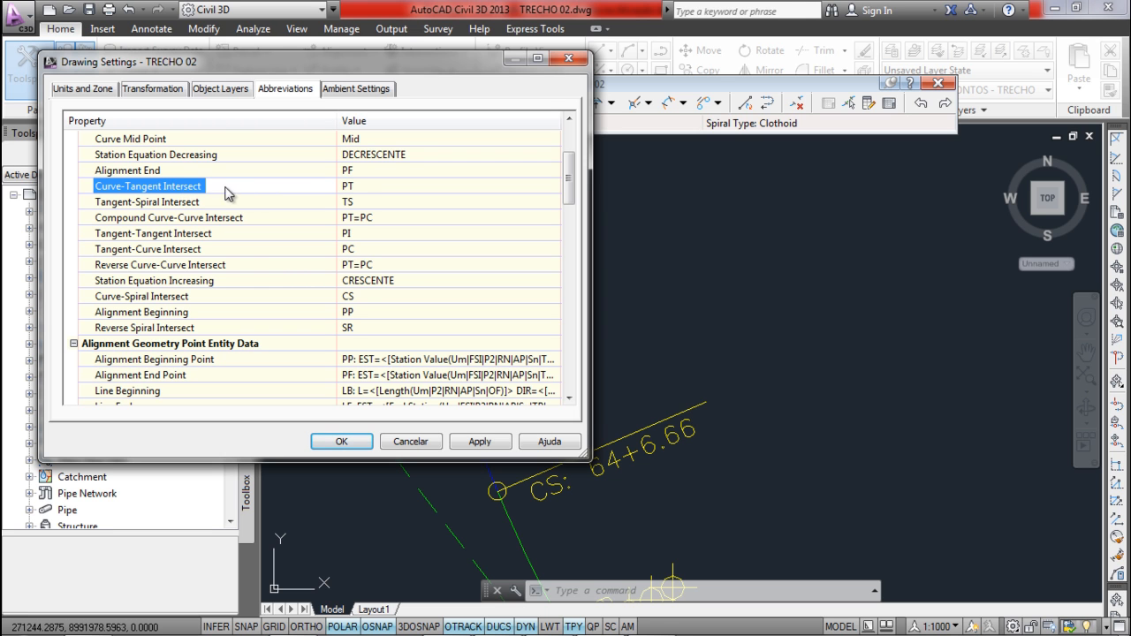
drag(569, 185, 573, 141)
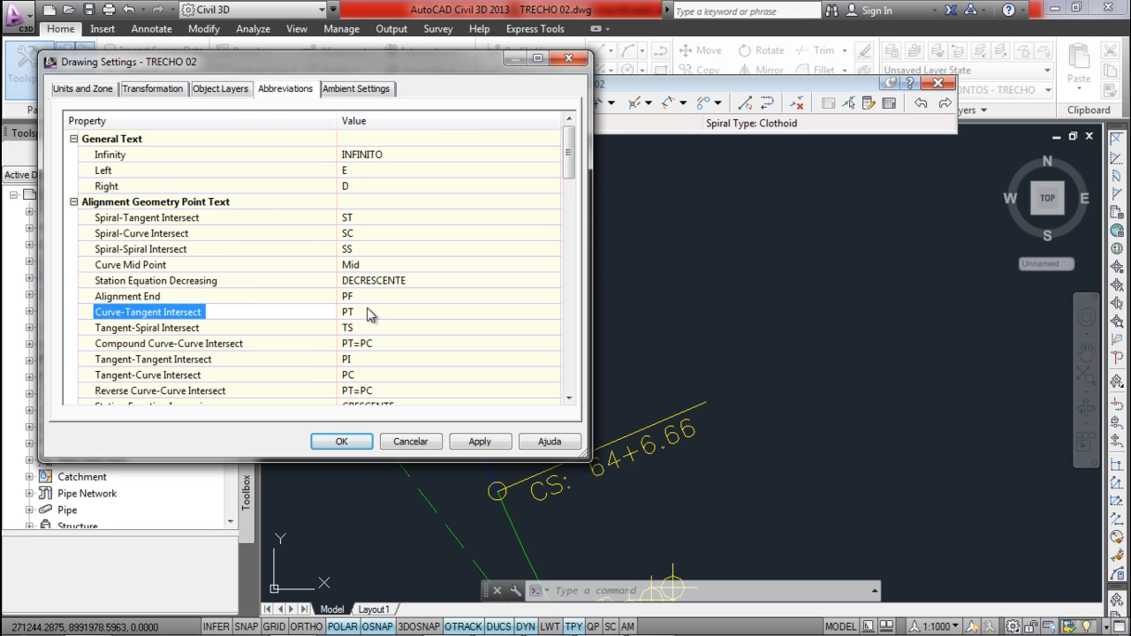
click(344, 440)
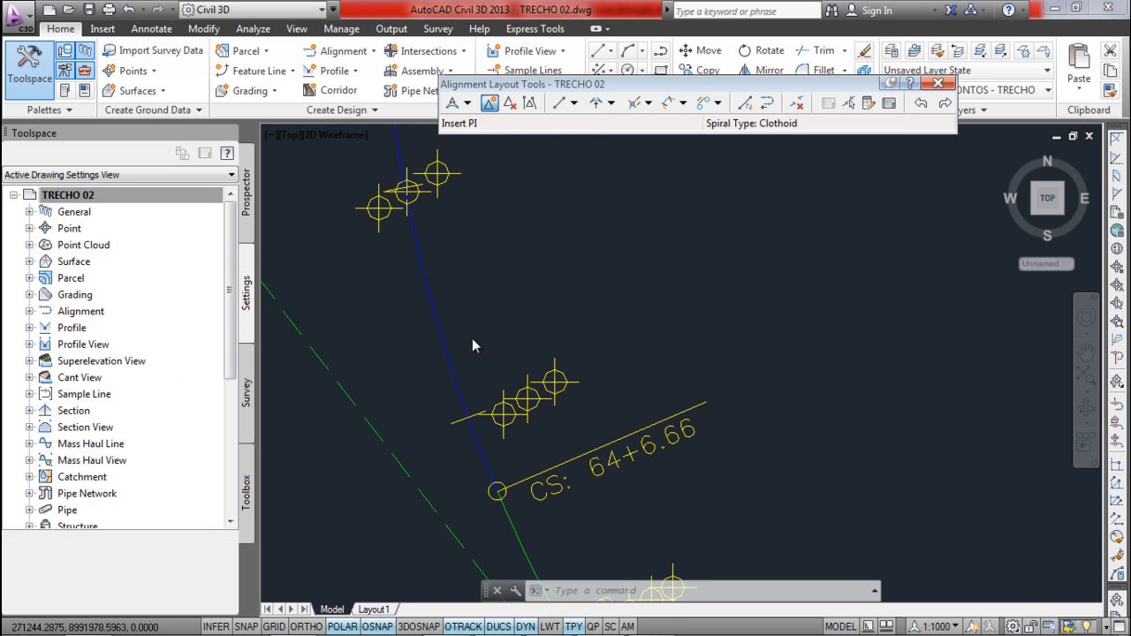
- View the station control and general information in the TRECHO 02 alignment properties, then close them without changes
scroll(472, 335, down, 5)
right_click(468, 336)
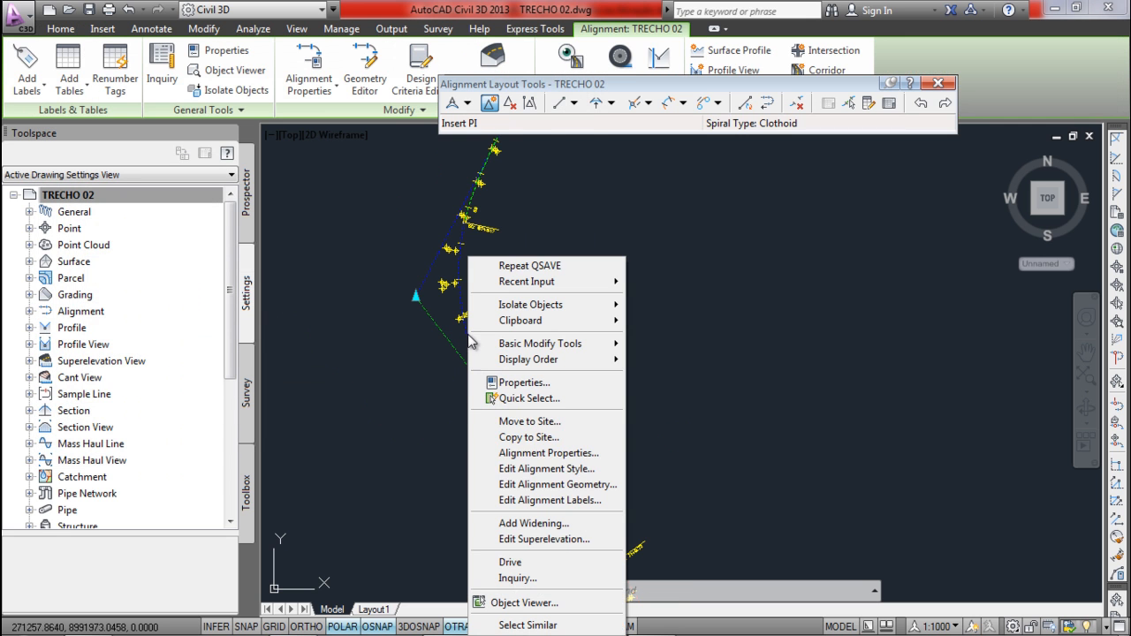
click(552, 455)
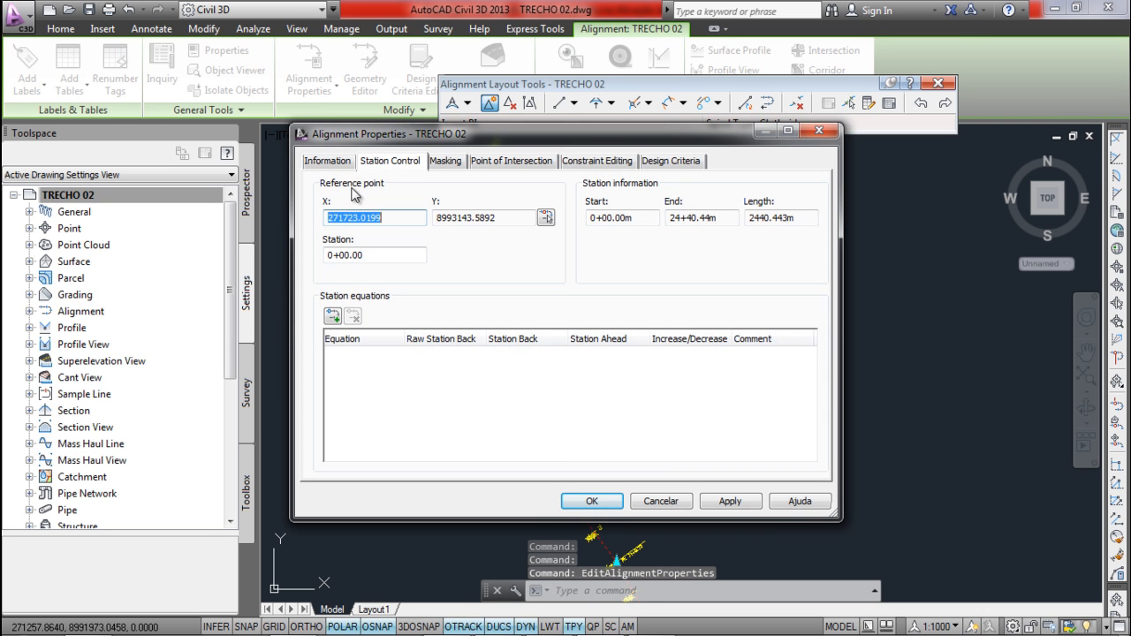
click(328, 161)
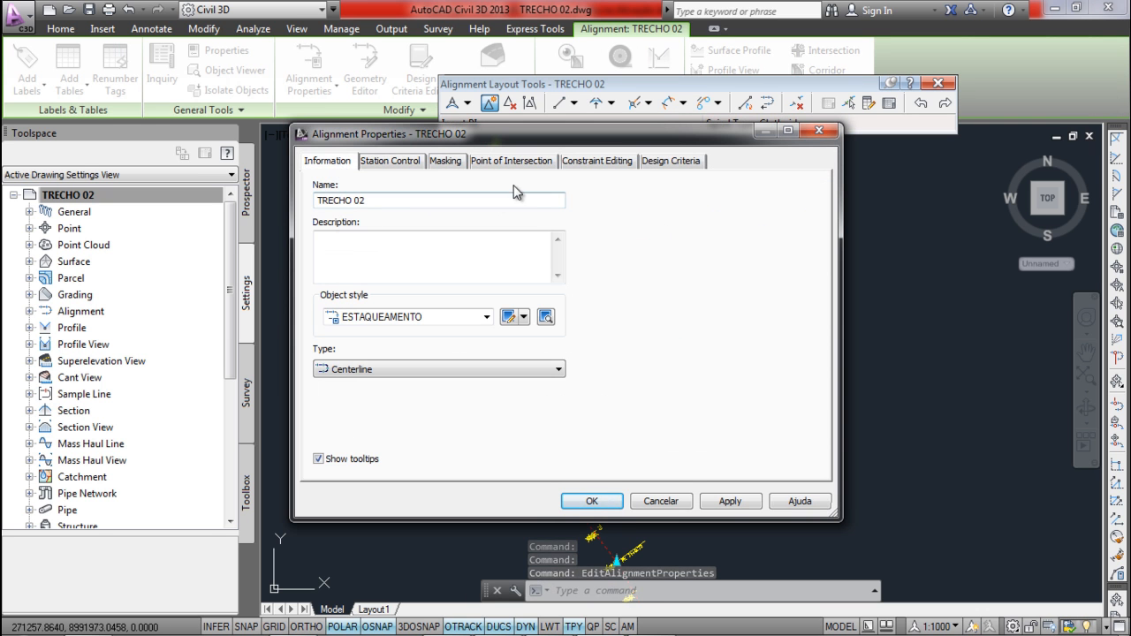
key(Escape)
click(458, 304)
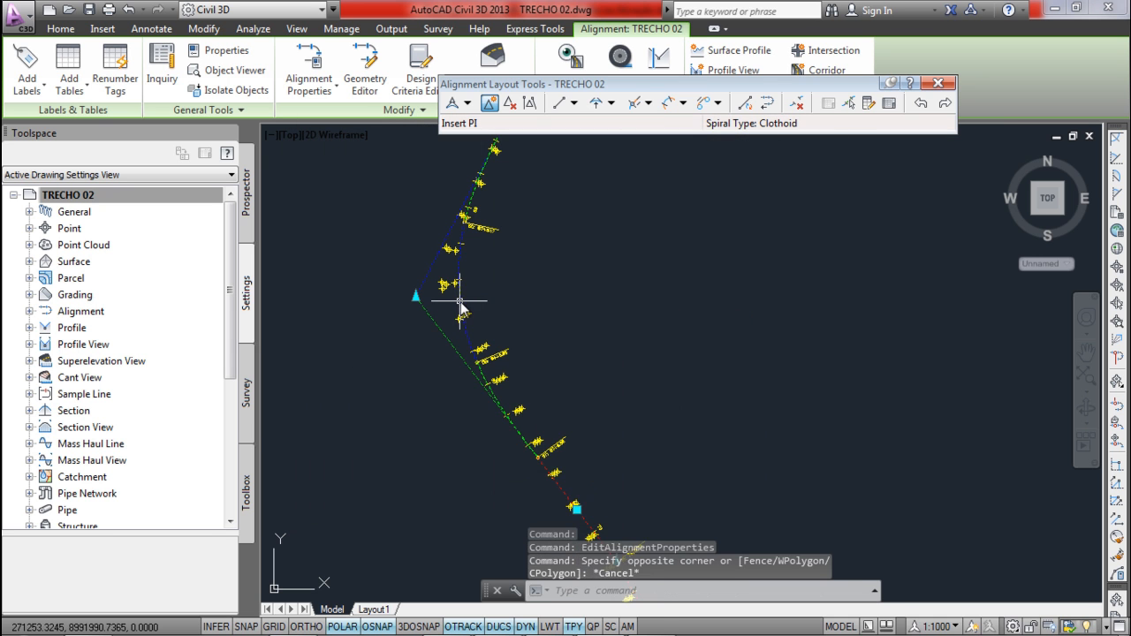
- Open the Estacas BR style of the geometry point labels for editing and examine the spiral point labels in its preview
right_click(462, 303)
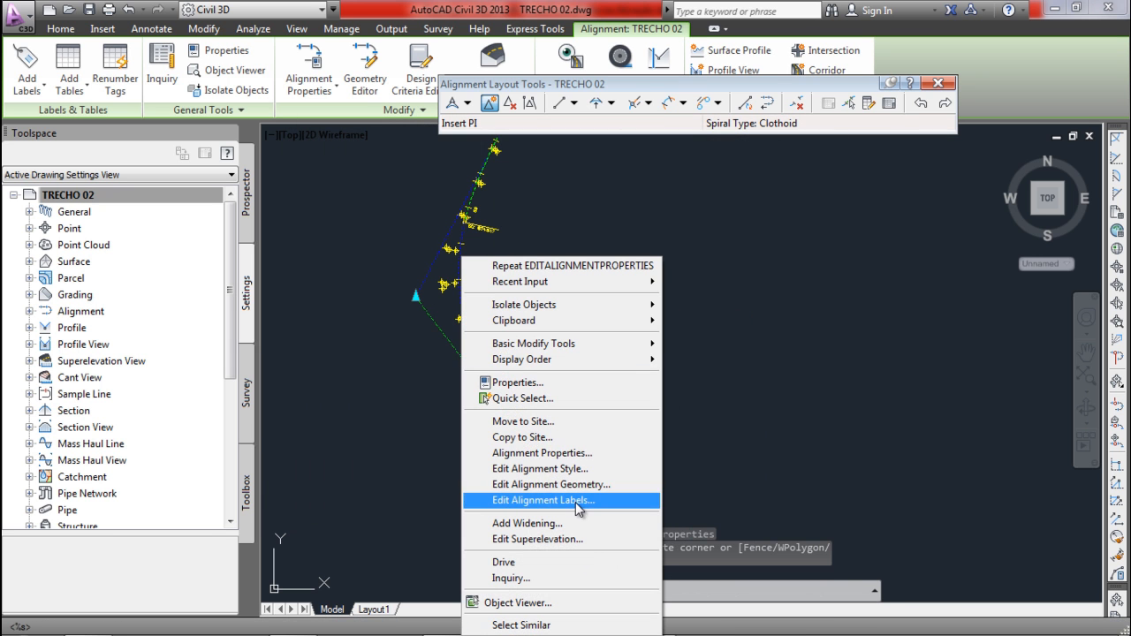
click(575, 500)
click(298, 228)
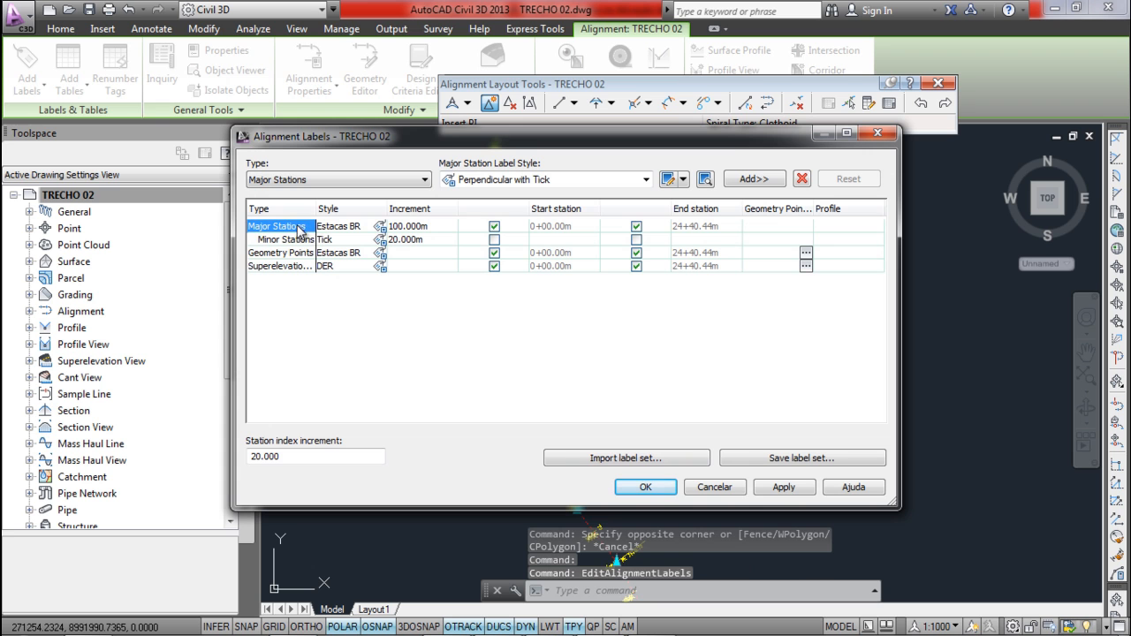
click(287, 254)
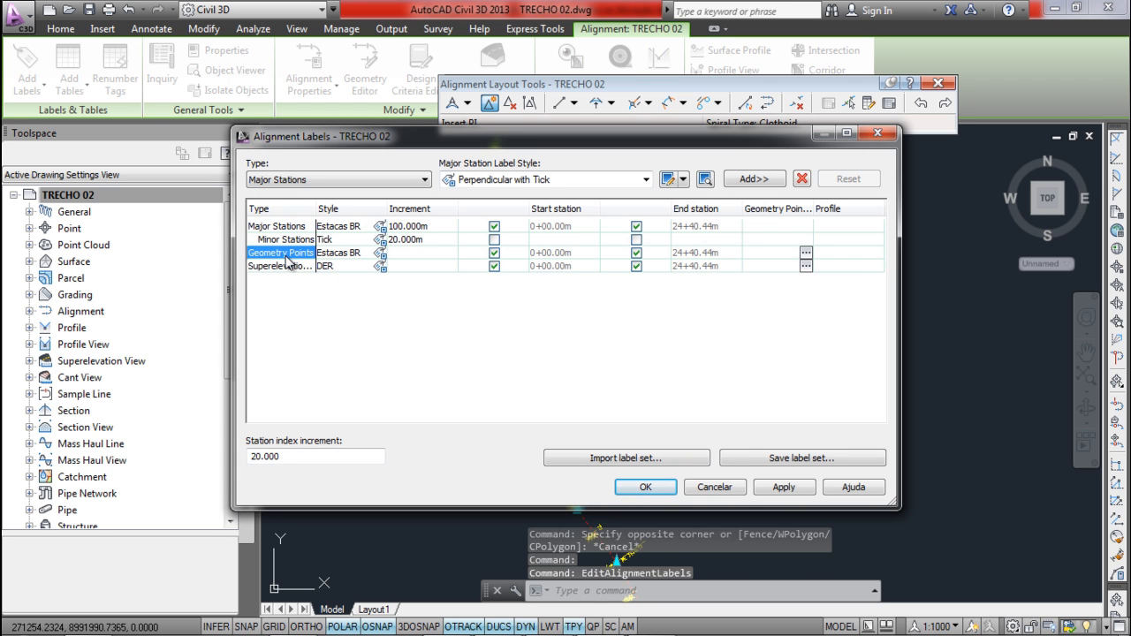
click(379, 254)
click(621, 301)
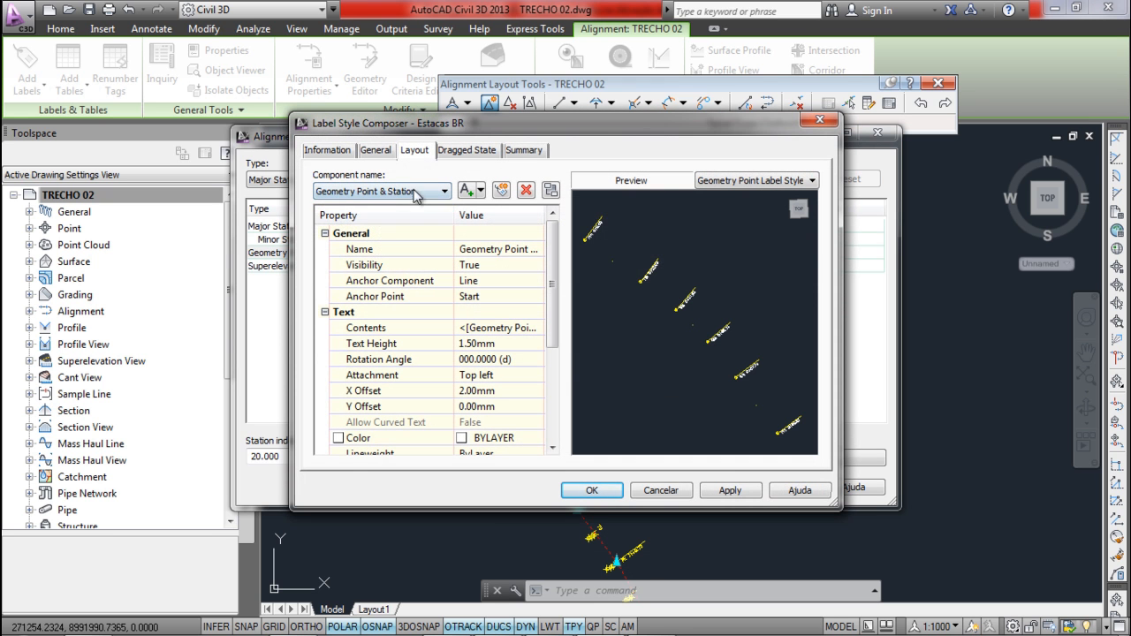
scroll(638, 295, up, 4)
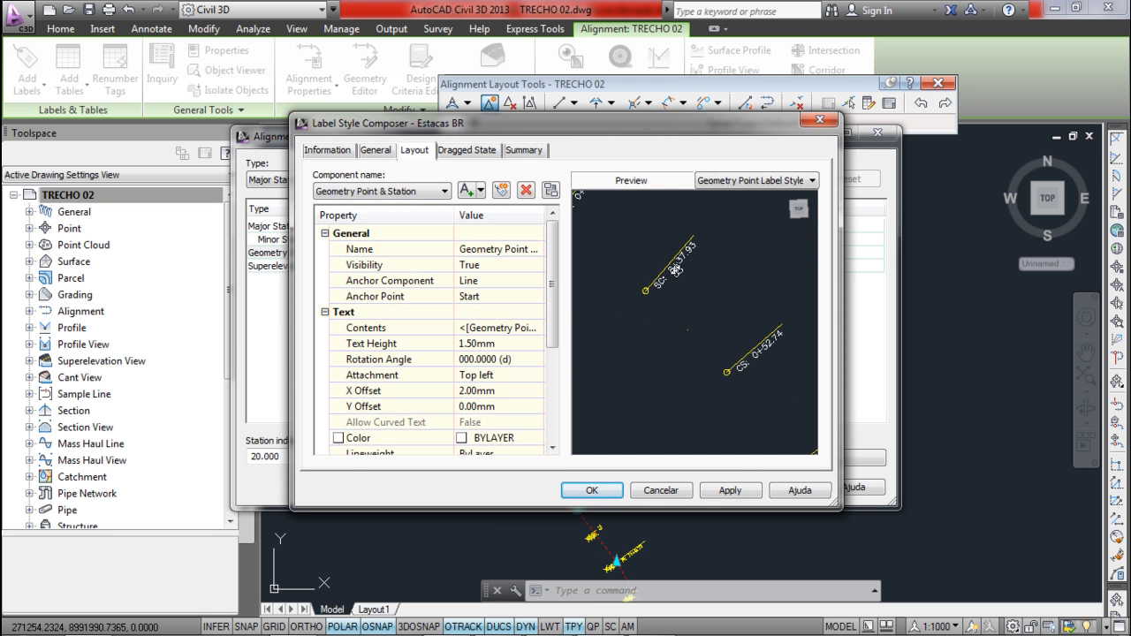
middle_drag(652, 262, 694, 303)
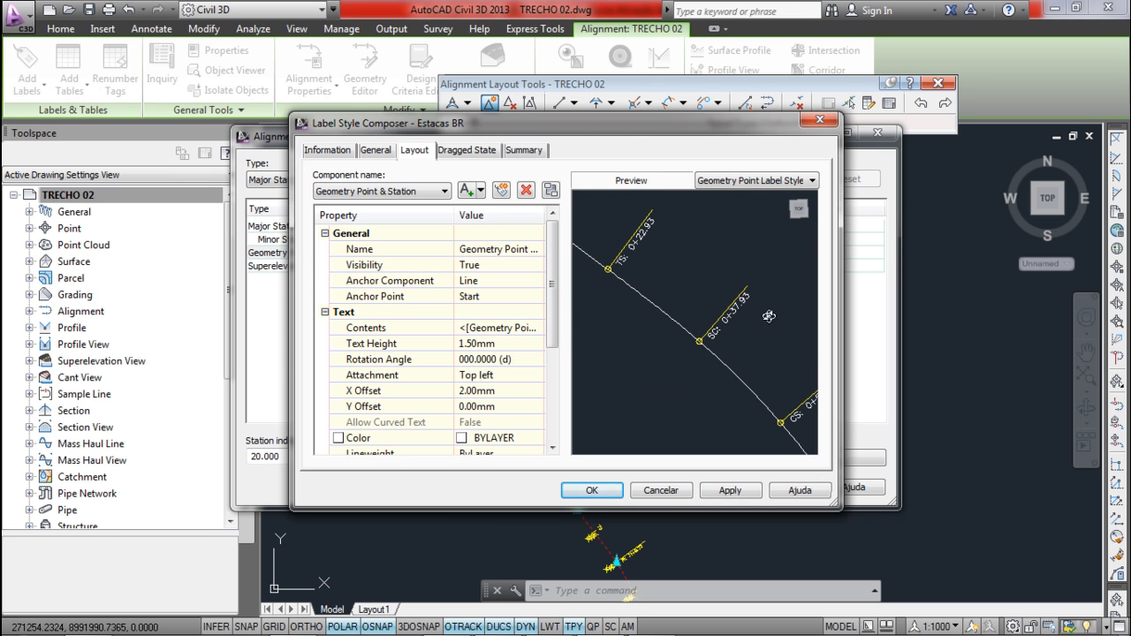
- Examine the Geometry Point Text and Station Value fields in the label text contents, then close the text editor without changes
click(500, 327)
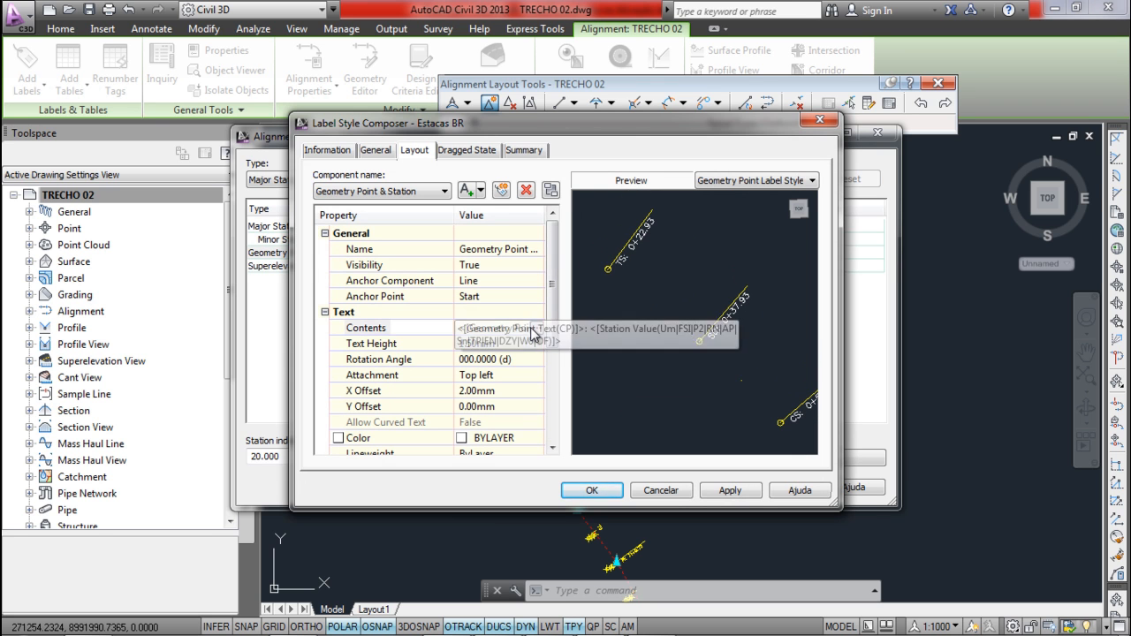
click(537, 328)
click(718, 297)
click(720, 272)
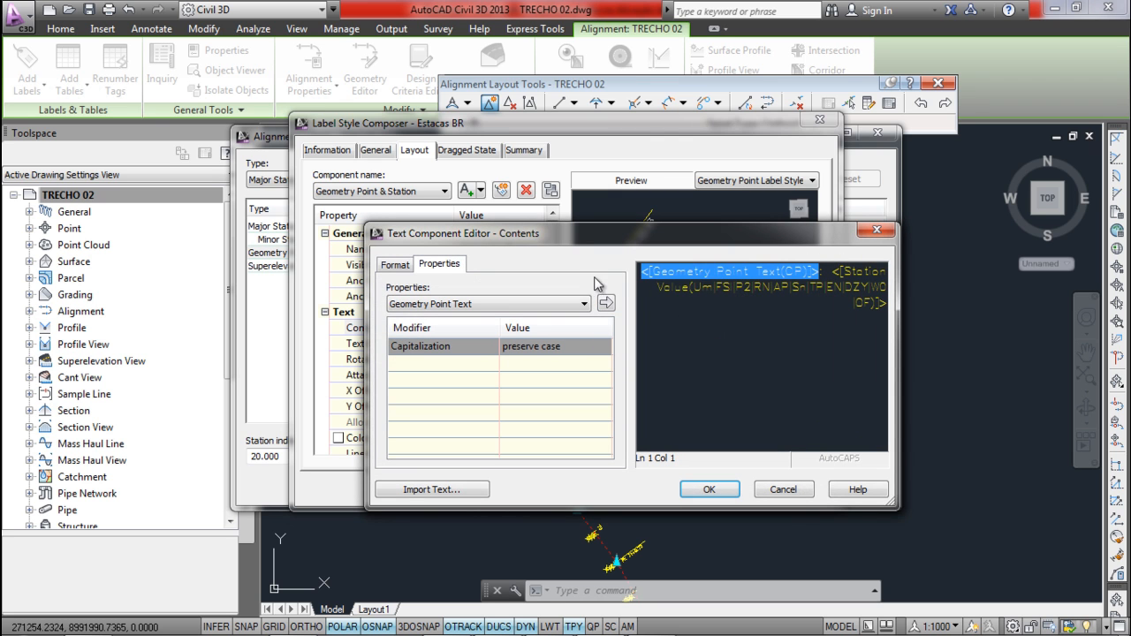
click(841, 272)
click(782, 270)
click(756, 291)
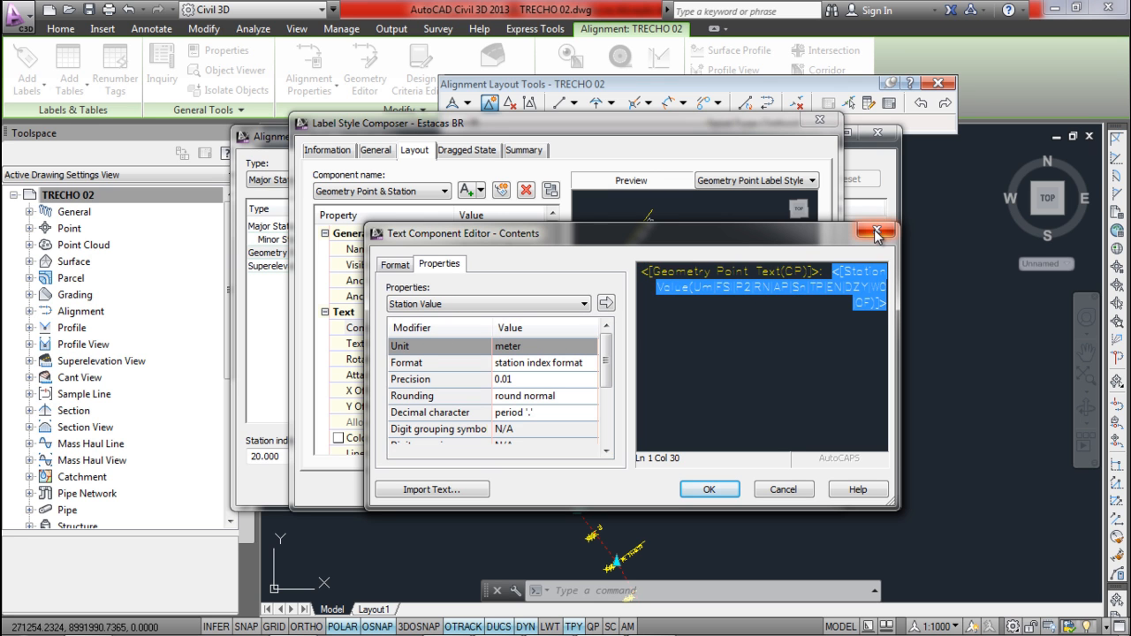
click(779, 270)
drag(747, 240, 728, 378)
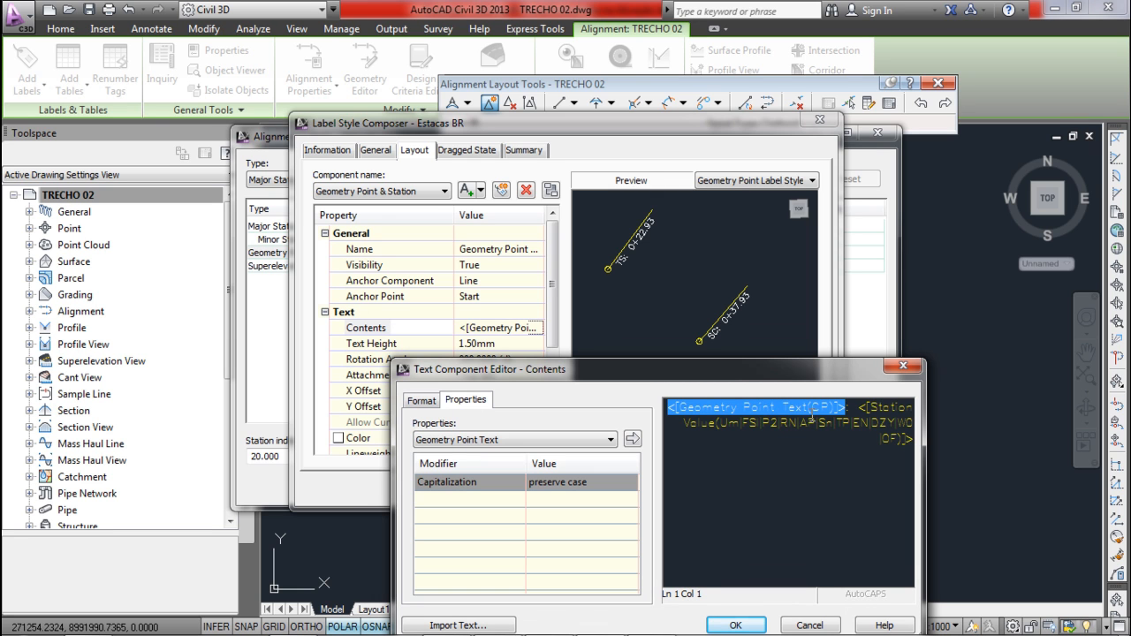
click(862, 421)
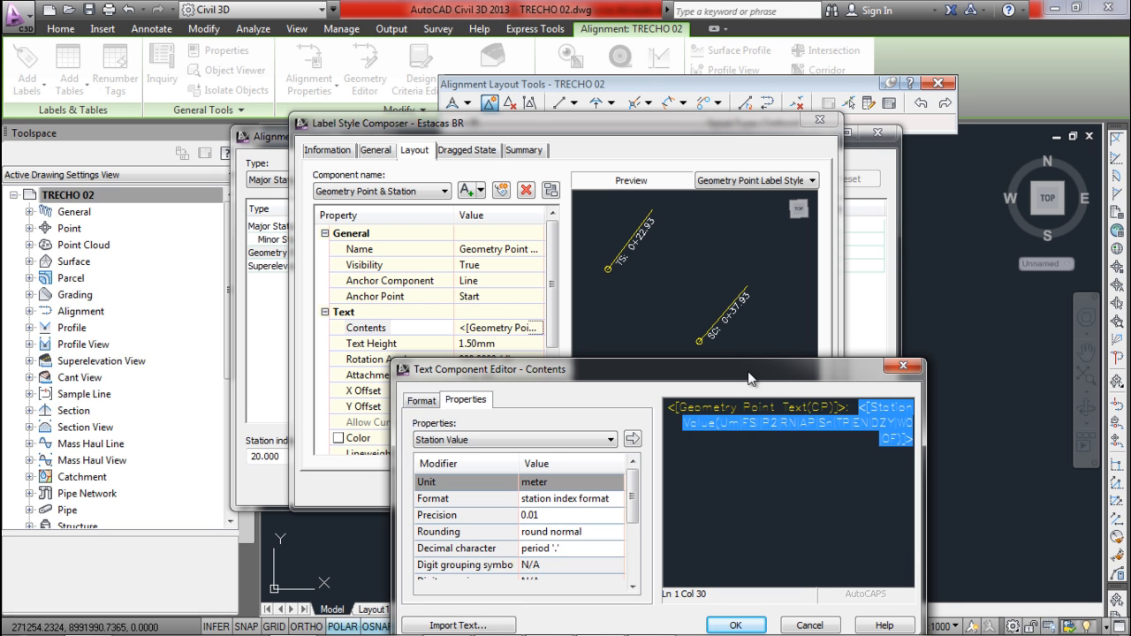
click(903, 365)
- Review the Line and Tick components of the Estacas BR label style, then accept the style and the alignment labels
click(444, 191)
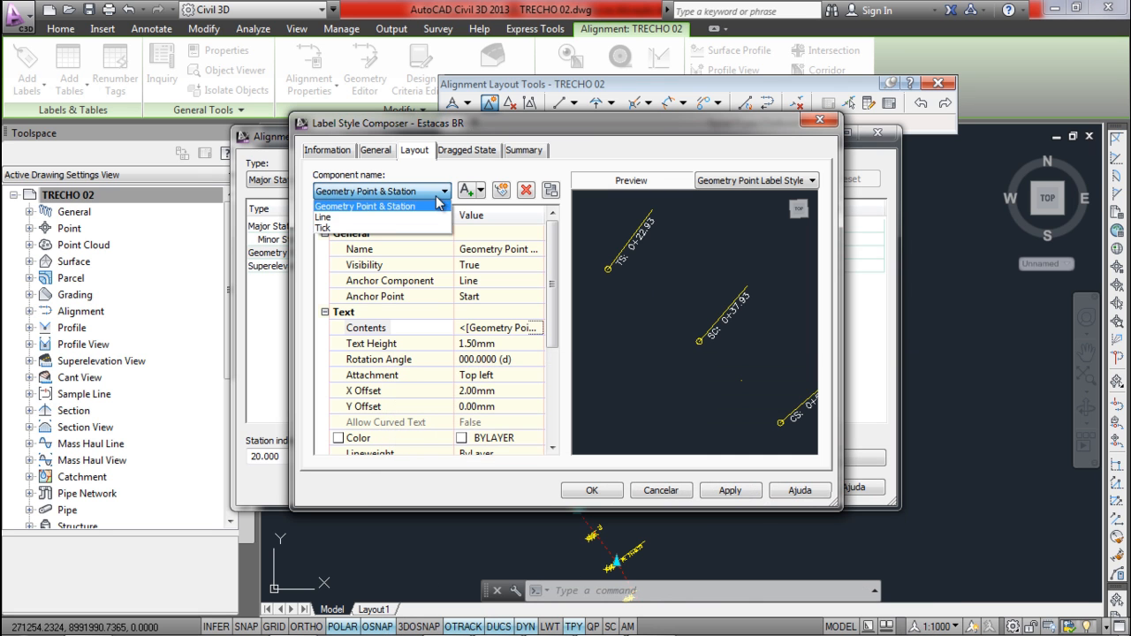
click(397, 219)
click(419, 191)
click(398, 227)
click(408, 192)
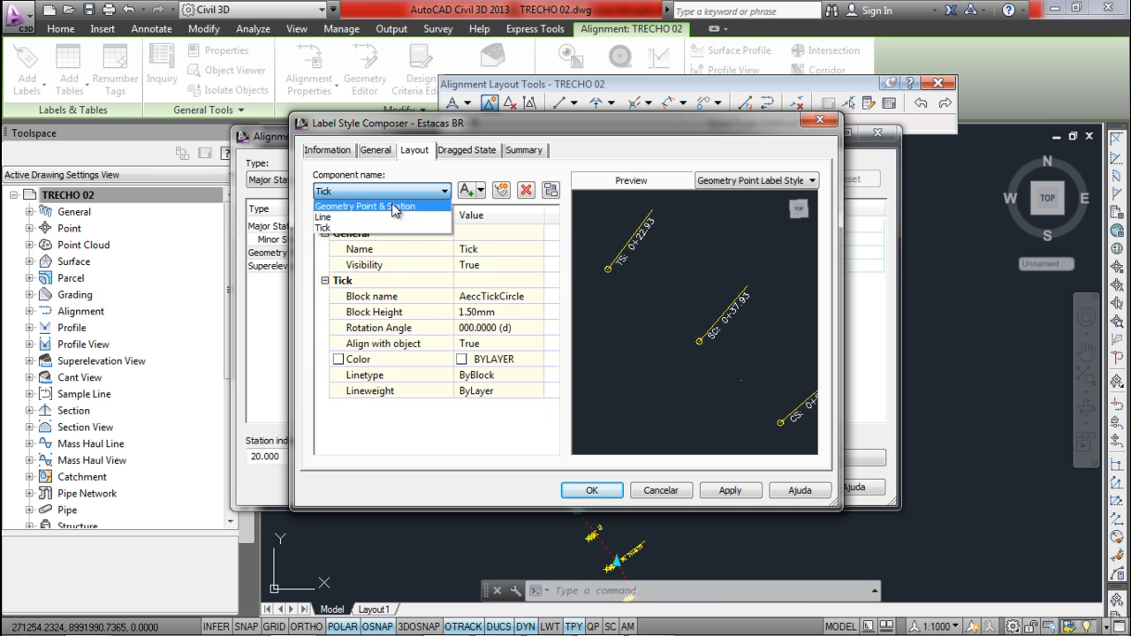
click(382, 216)
click(380, 191)
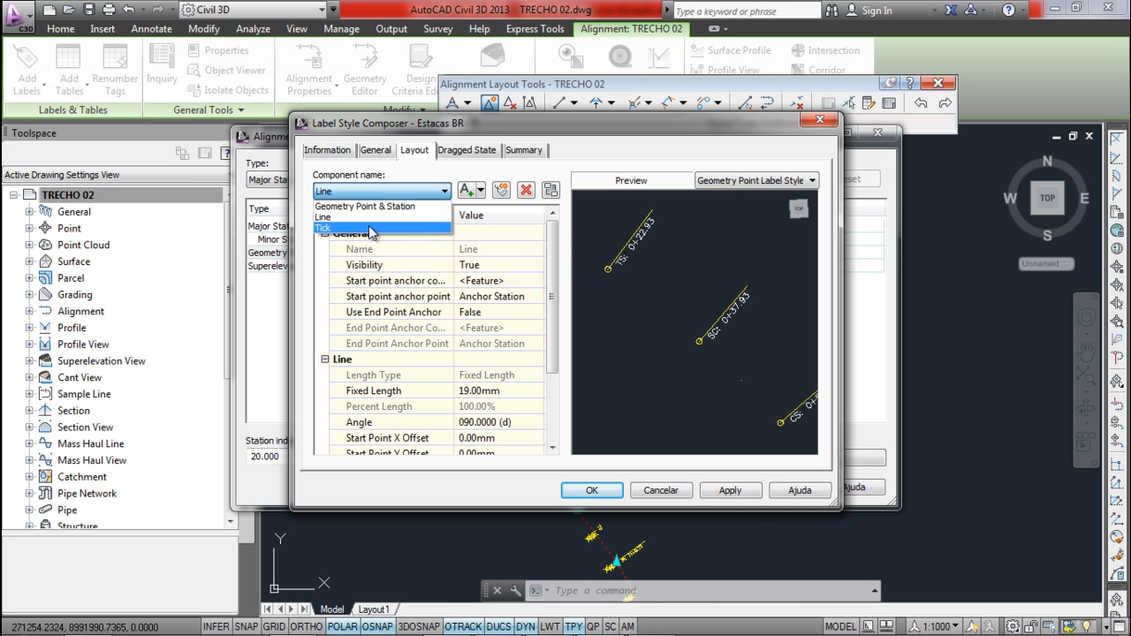
click(371, 229)
click(593, 491)
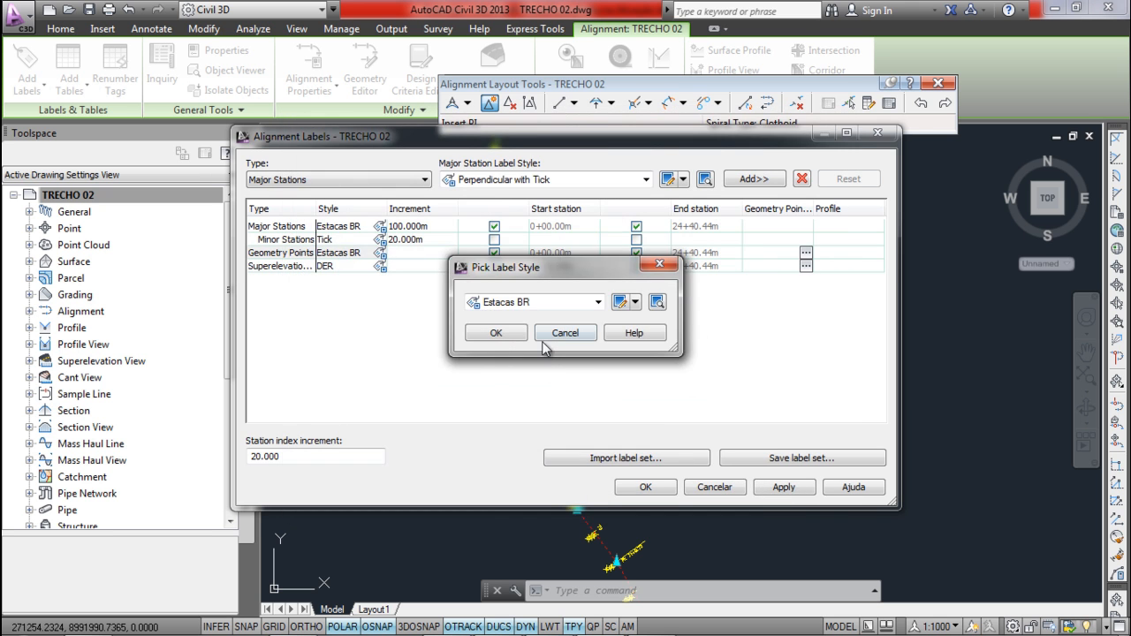
click(496, 333)
click(645, 487)
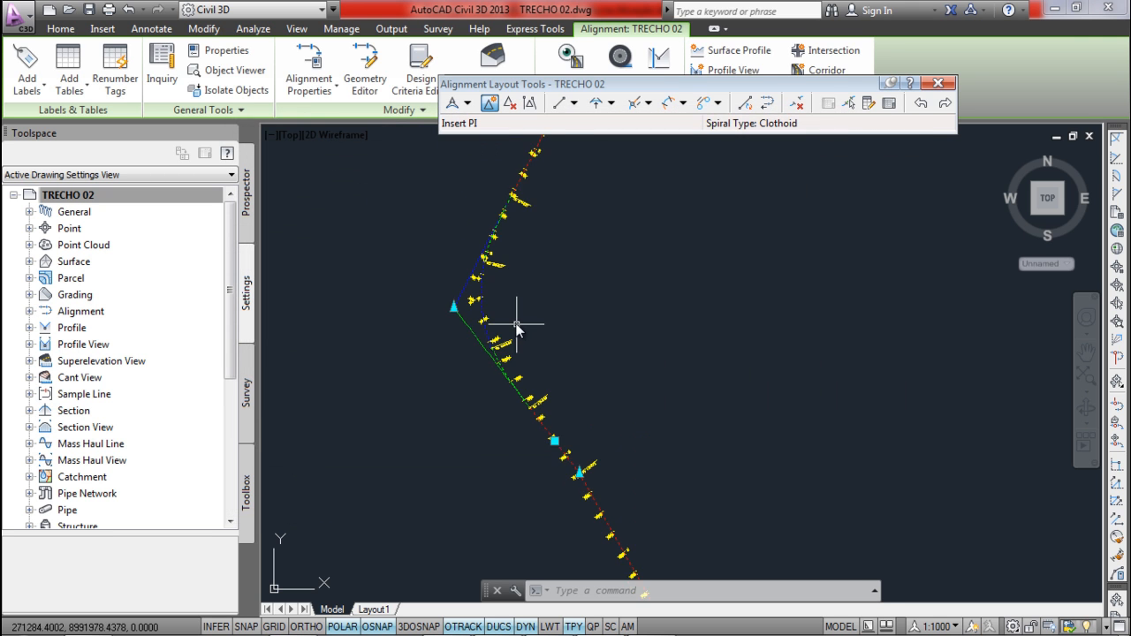
- Examine the PI labelled 71+0.72 on the tangent beyond the end of the spiral curve
key(Escape)
scroll(525, 277, up, 6)
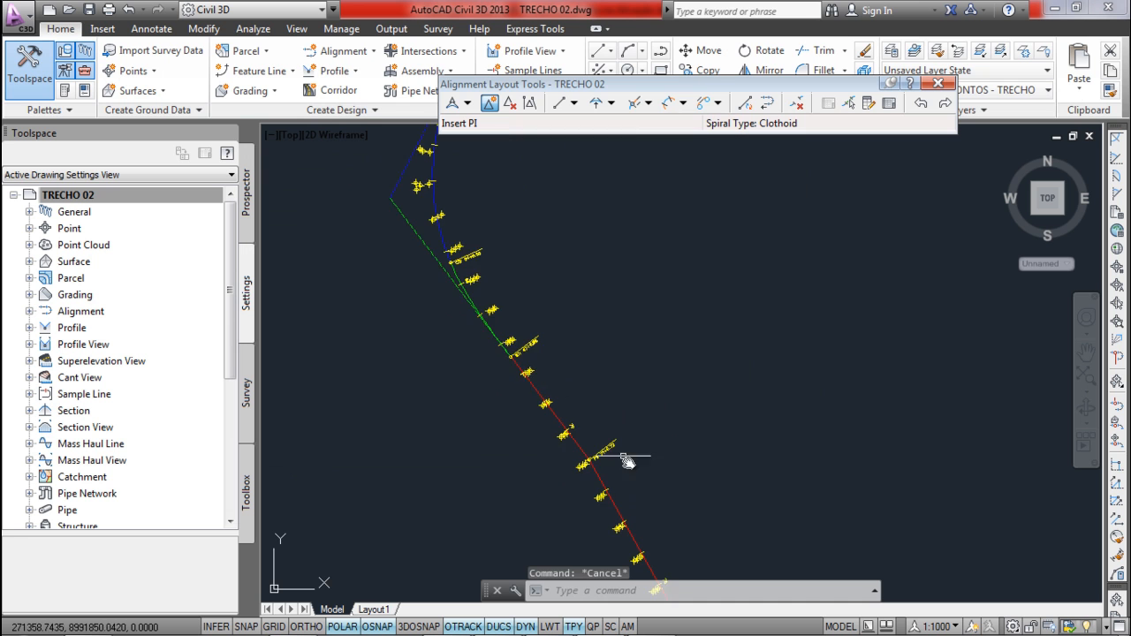
click(562, 406)
scroll(562, 407, down, 2)
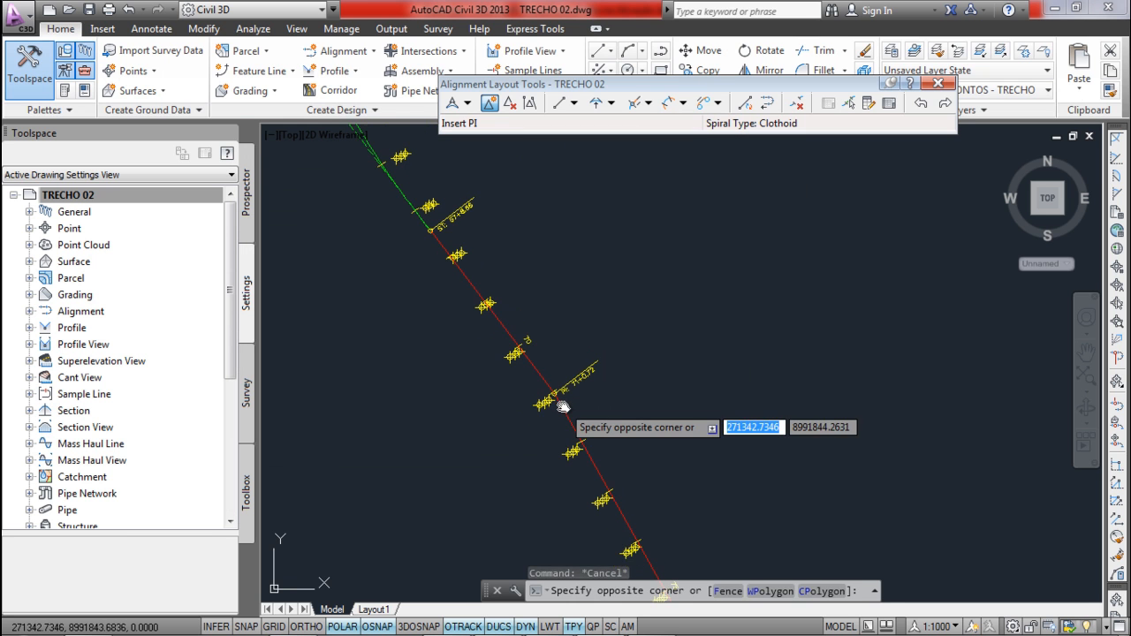
key(Escape)
click(563, 409)
scroll(565, 411, down, 2)
middle_drag(566, 418, 630, 352)
scroll(623, 344, up, 3)
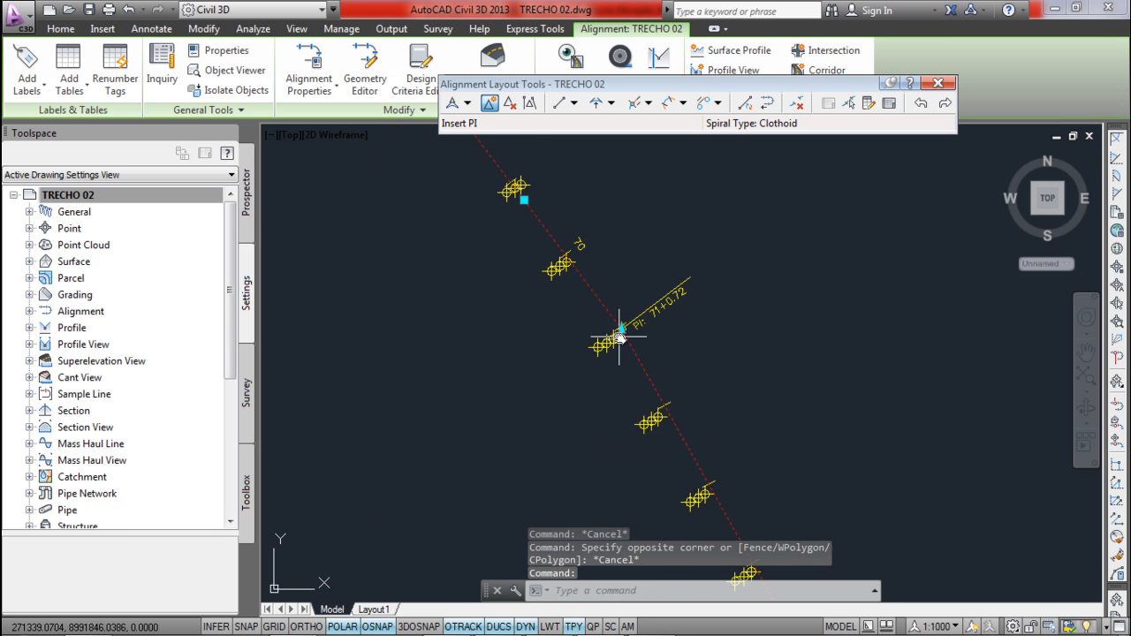
key(Escape)
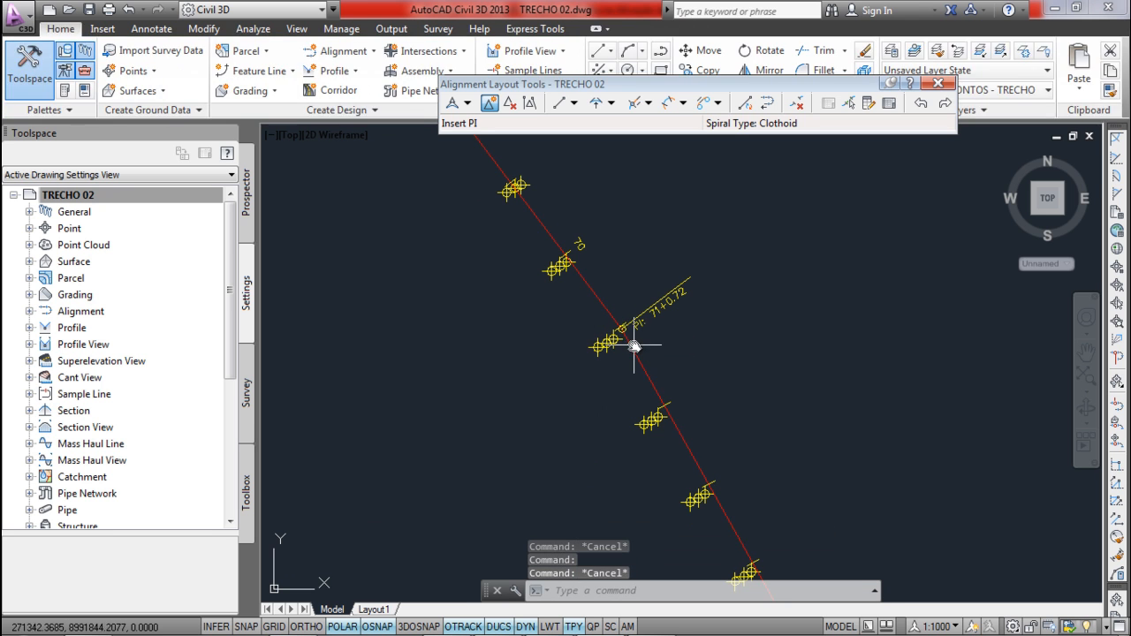
- Move the PI at 71+0.72 back along the alignment to the centreline point just past the ST at 67+8.86
click(628, 346)
click(623, 331)
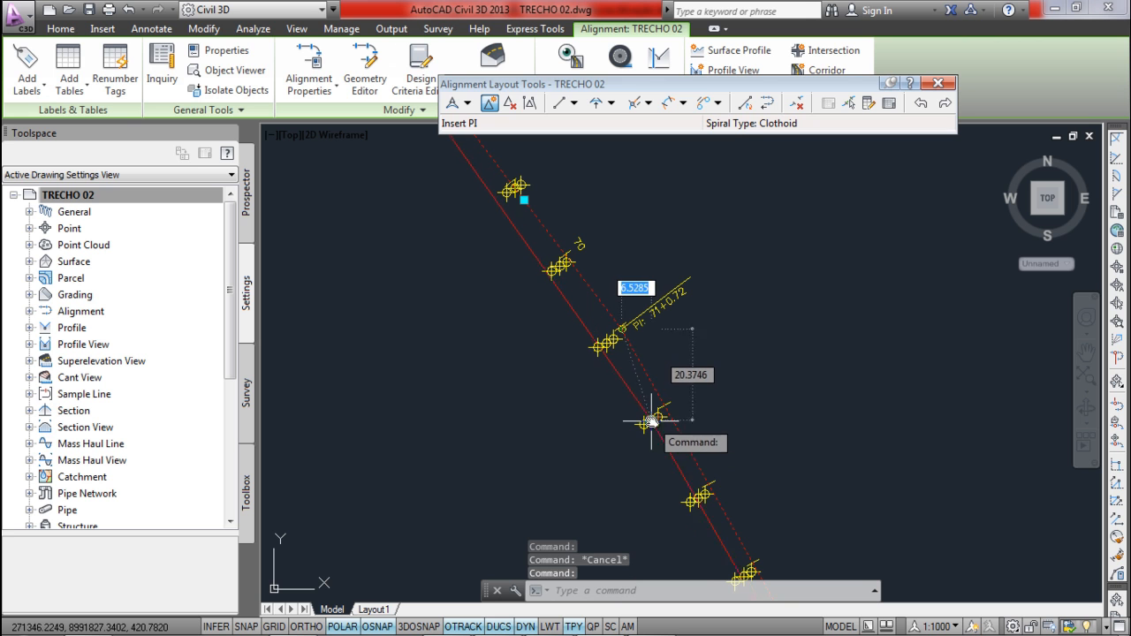
scroll(650, 422, down, 3)
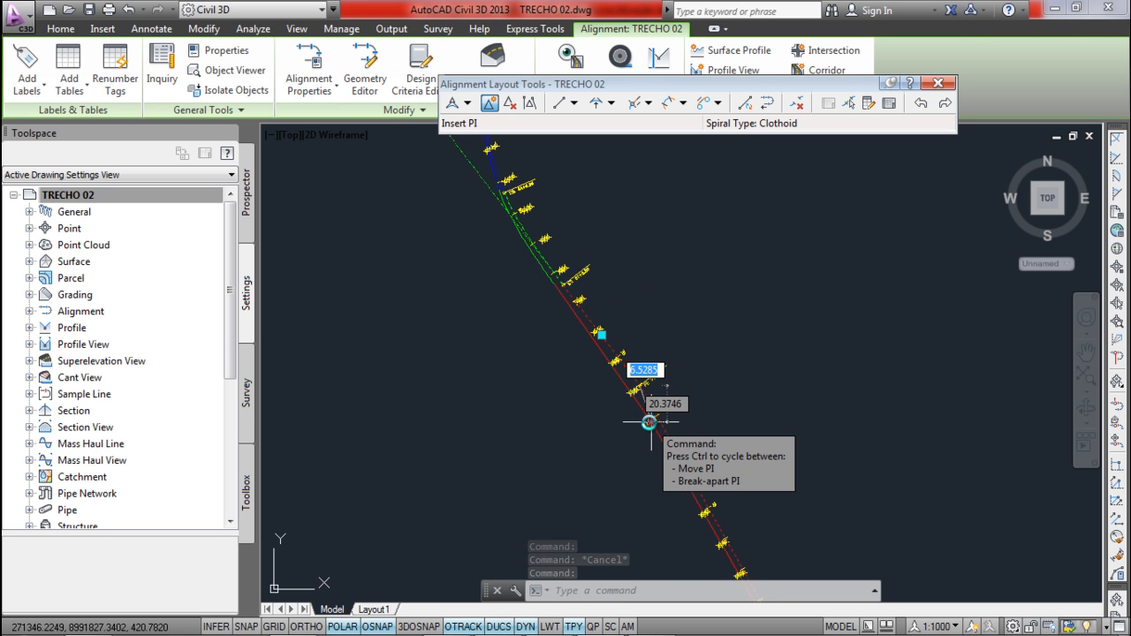
scroll(650, 422, up, 3)
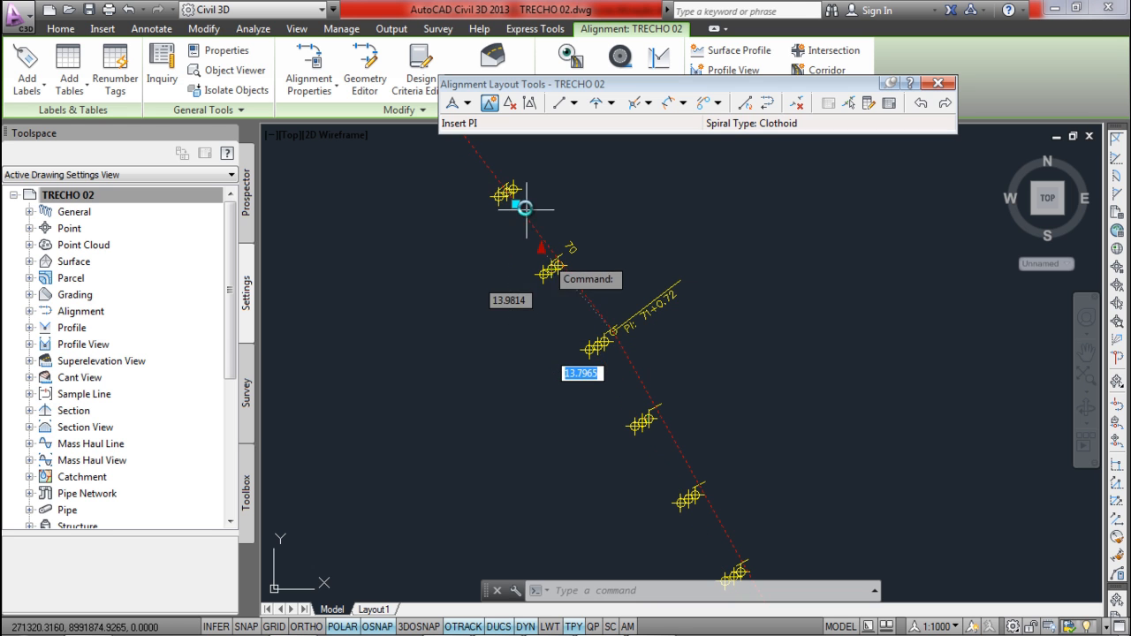
middle_drag(502, 182, 586, 324)
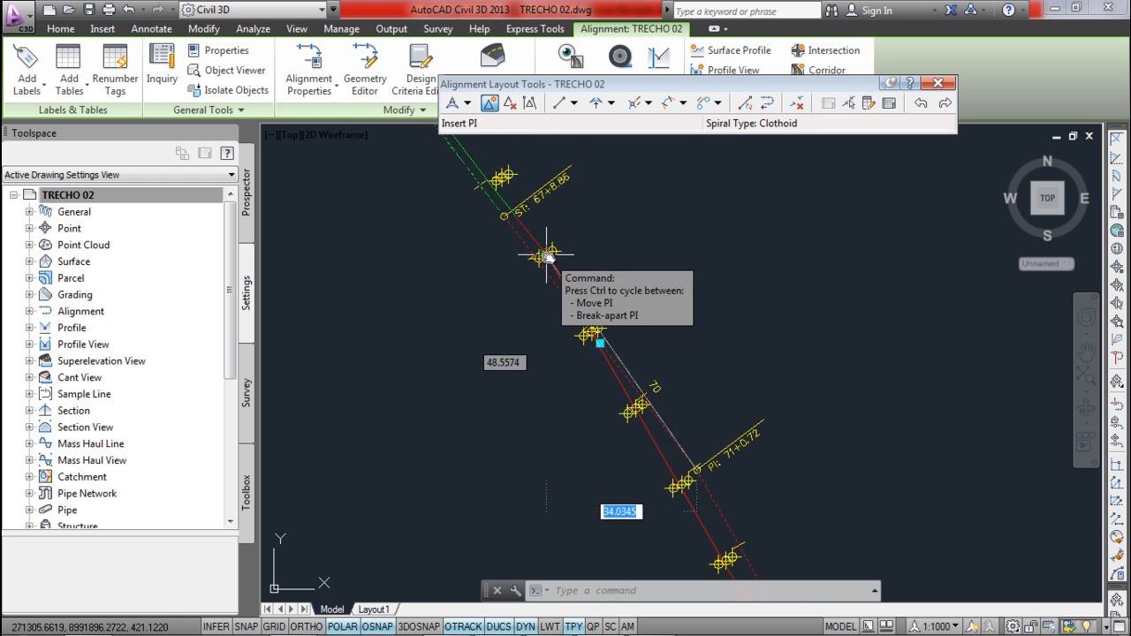
middle_drag(539, 254, 574, 323)
click(573, 325)
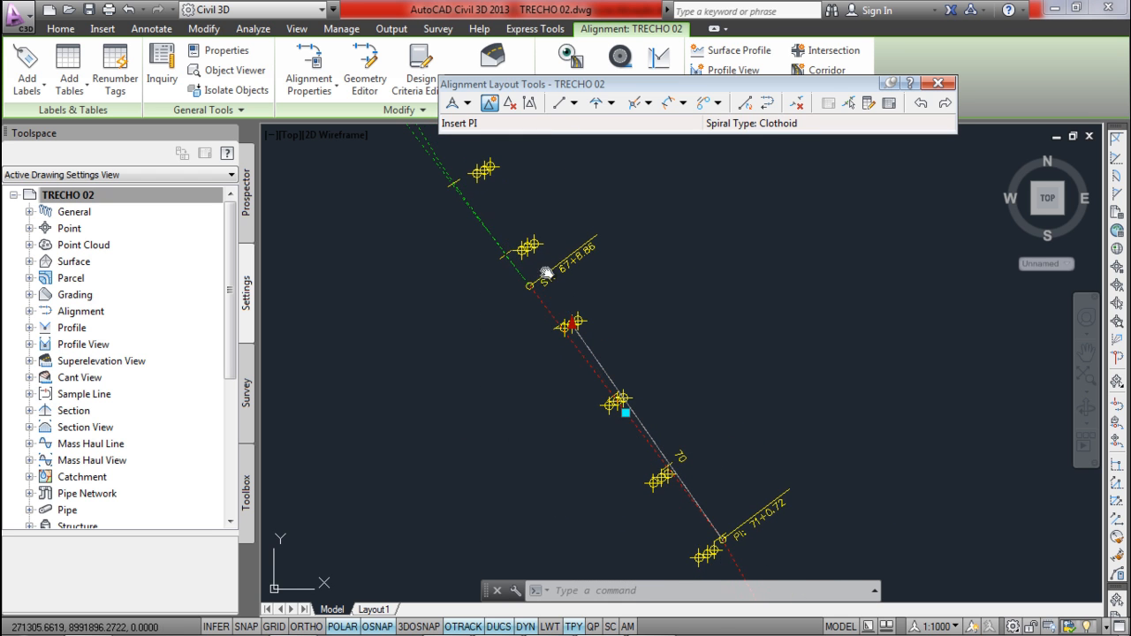
mouse_move(527, 234)
middle_down()
mouse_move(614, 434)
mouse_move(544, 241)
middle_up()
scroll(610, 427, down, 2)
scroll(586, 366, up, 4)
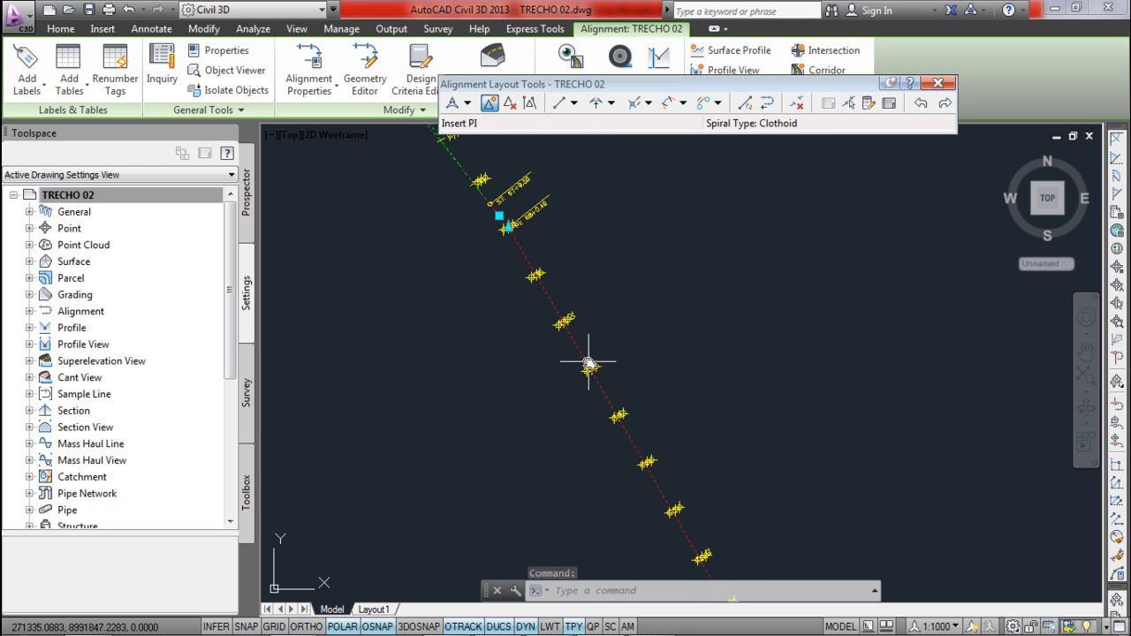
- Insert additional PIs on surveyed centreline points along the long tangent after the spiral curve, including near stations 98 and 100
click(490, 104)
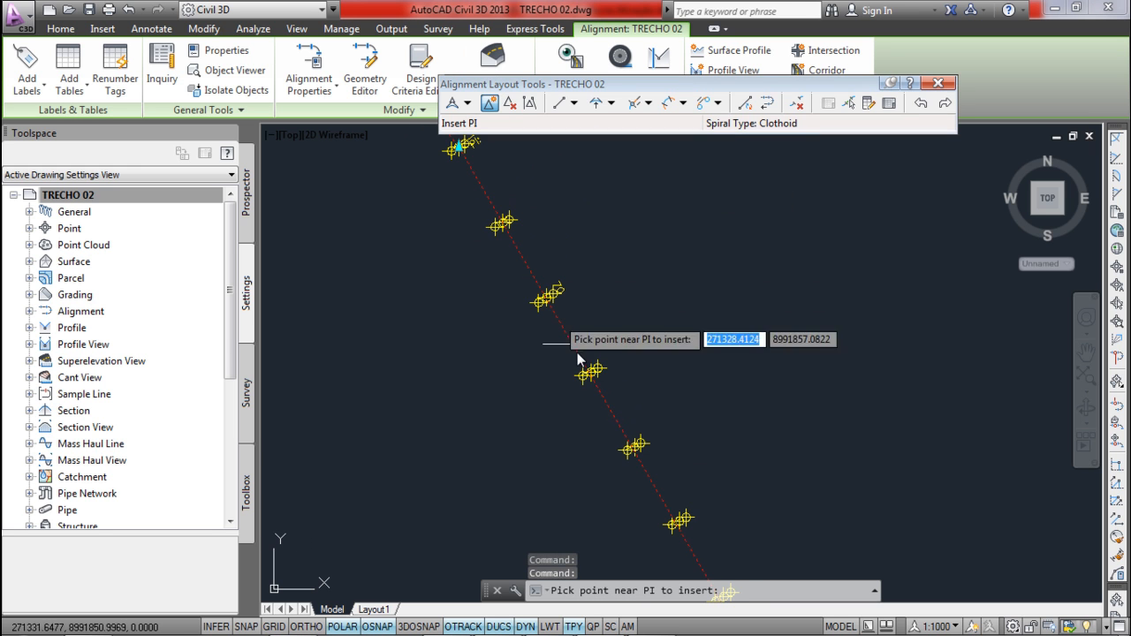
scroll(583, 327, up, 2)
click(580, 326)
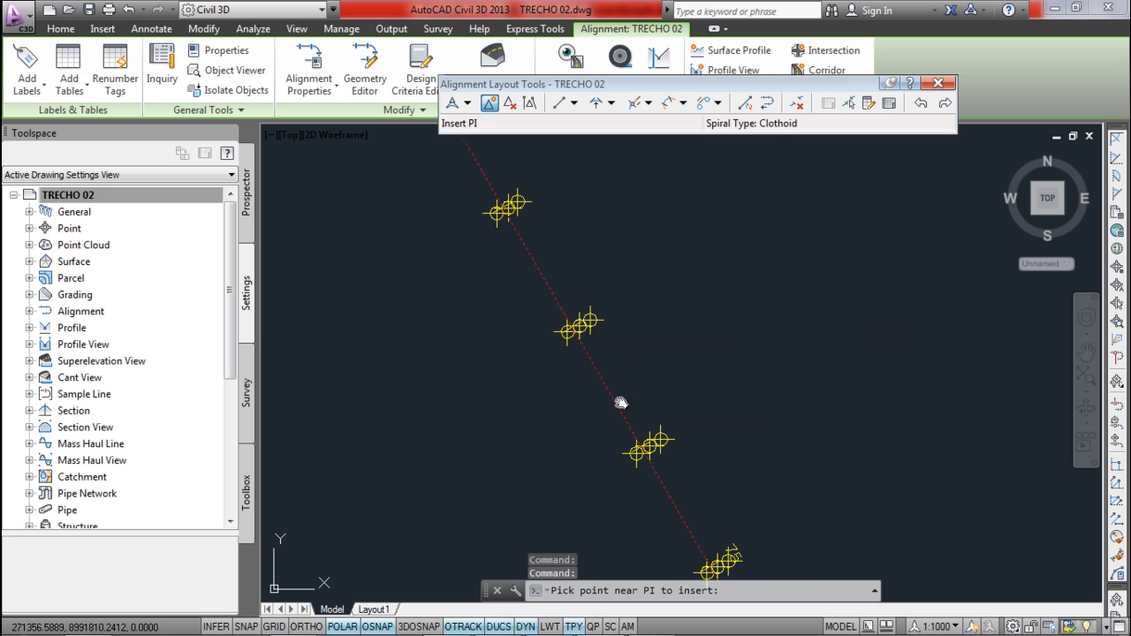
scroll(735, 521, down, 1)
middle_drag(734, 521, 569, 207)
scroll(568, 207, down, 1)
scroll(763, 541, up, 2)
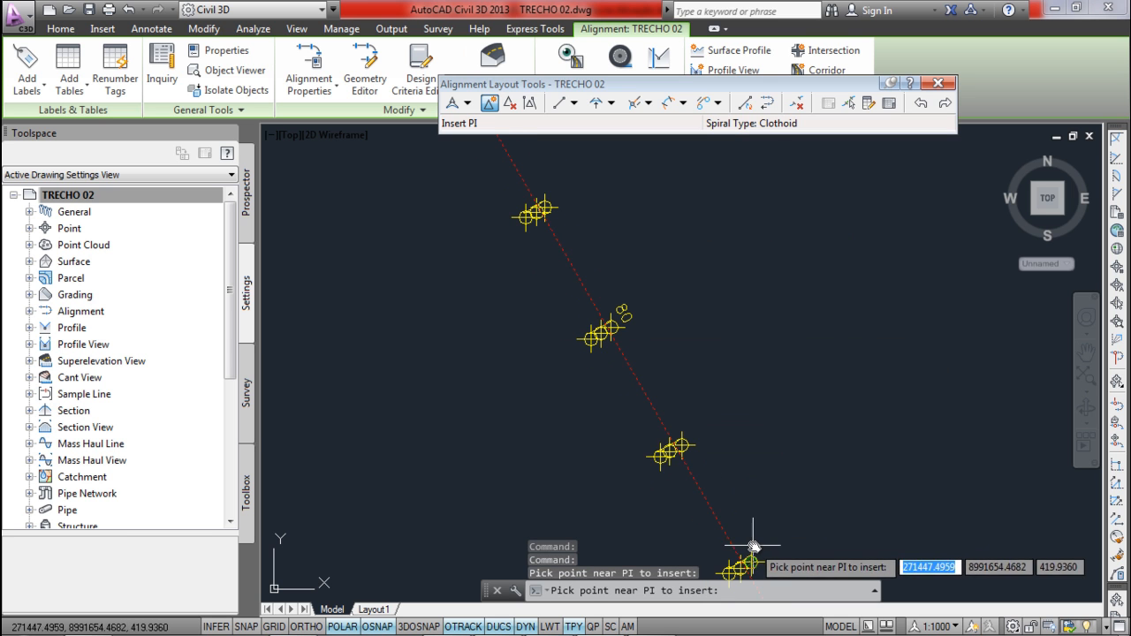
scroll(743, 489, down, 3)
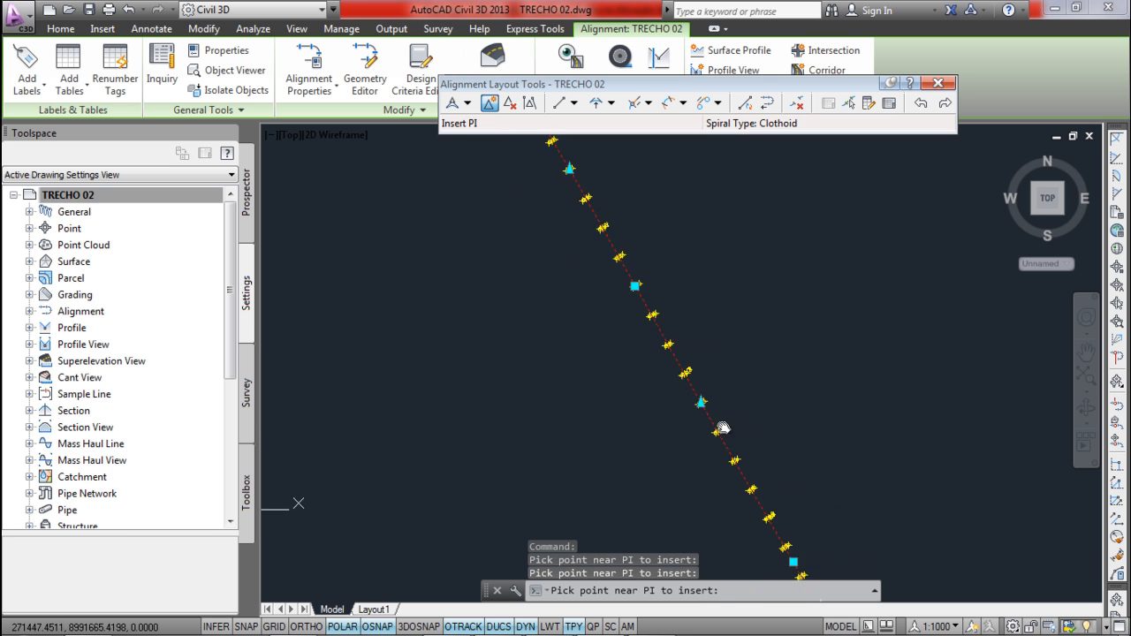
scroll(697, 376, up, 4)
scroll(708, 351, down, 5)
scroll(723, 428, up, 4)
key(Escape)
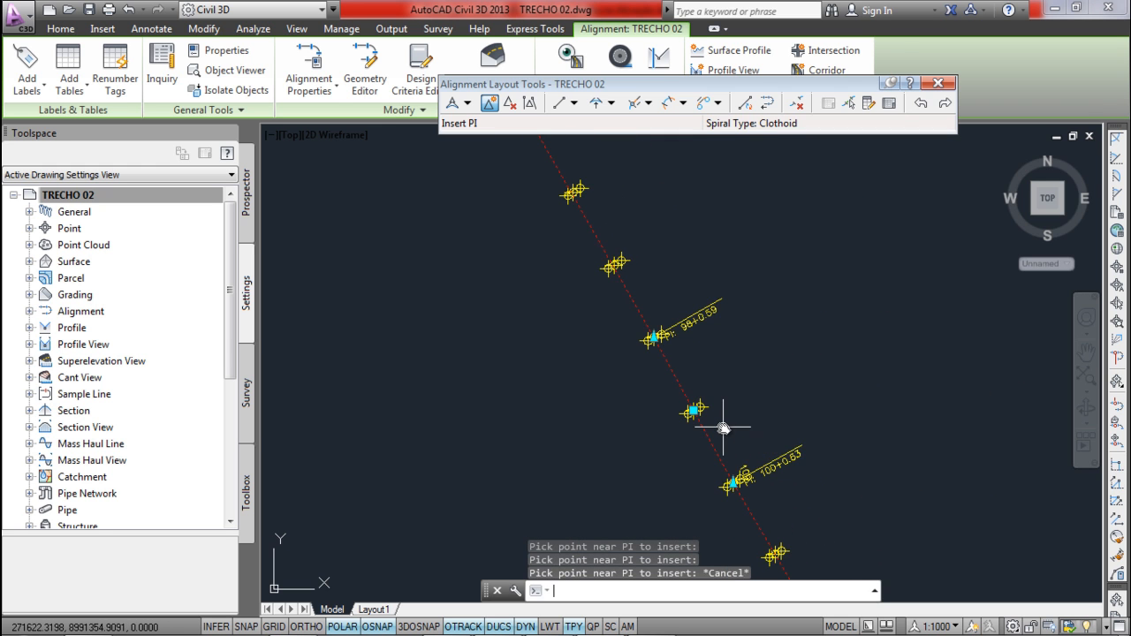
- Deselect the alignment with the whole route in view, then save and close the TRECHO 02 drawing
scroll(725, 442, down, 6)
key(Escape)
mouse_move(663, 395)
middle_down()
mouse_move(575, 300)
mouse_move(575, 332)
middle_up()
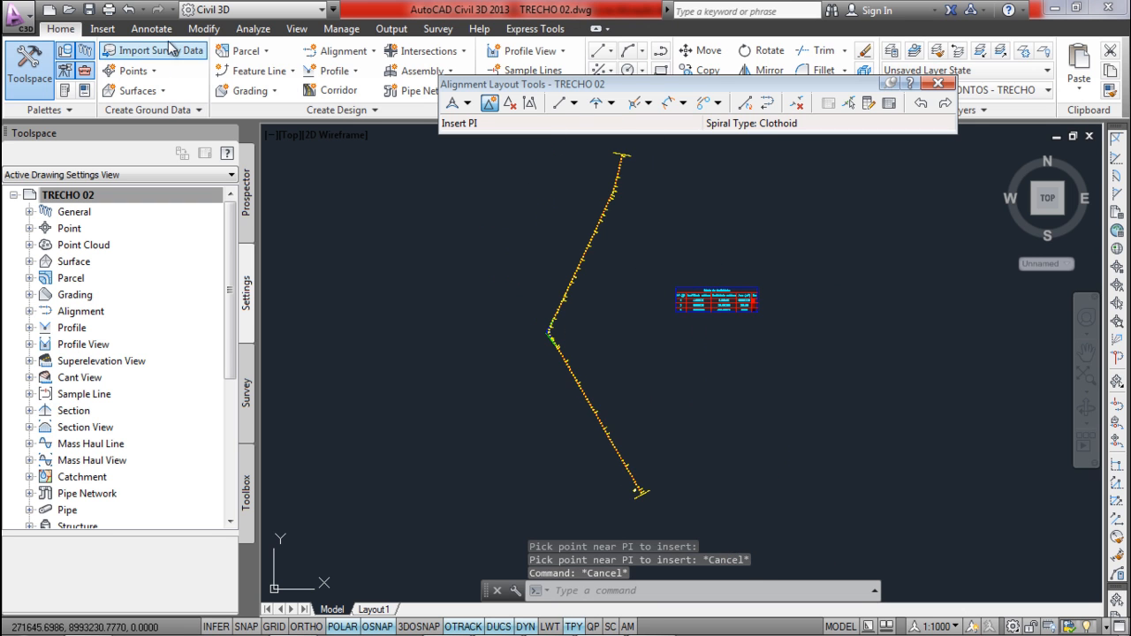
click(88, 10)
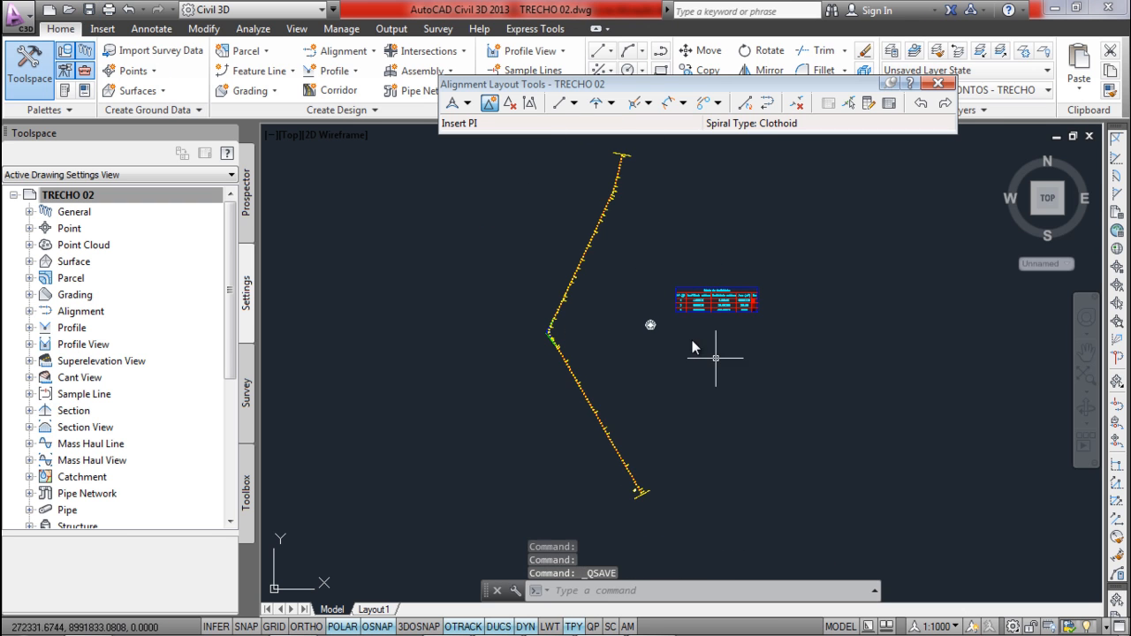
click(1091, 137)
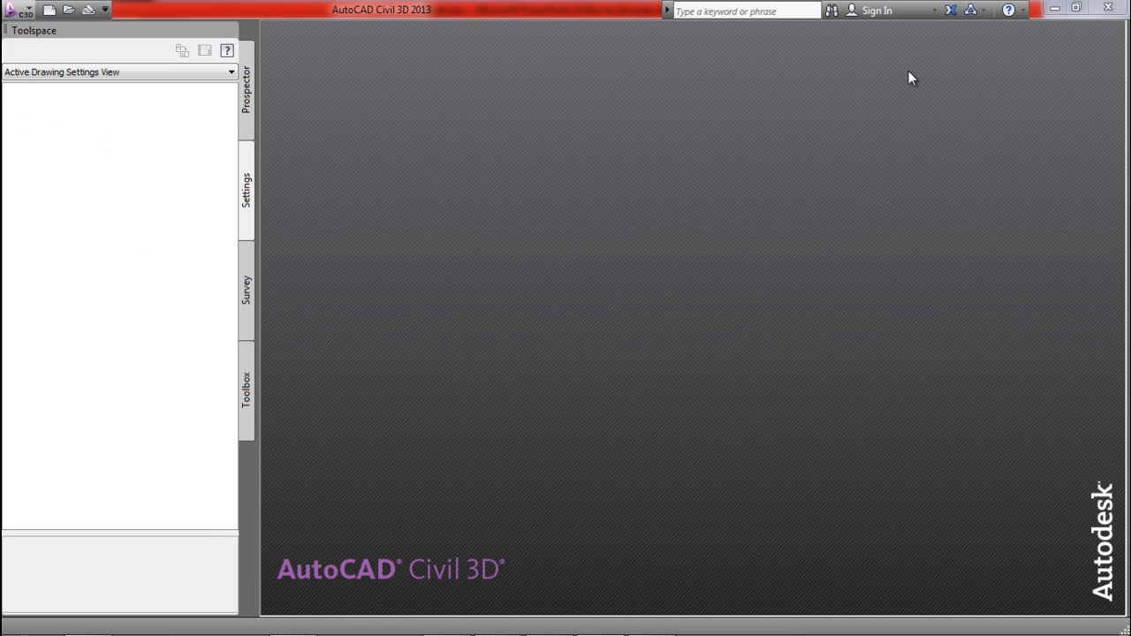
- Open the TRECHO 03 drawing from the Pista simples folder
click(68, 11)
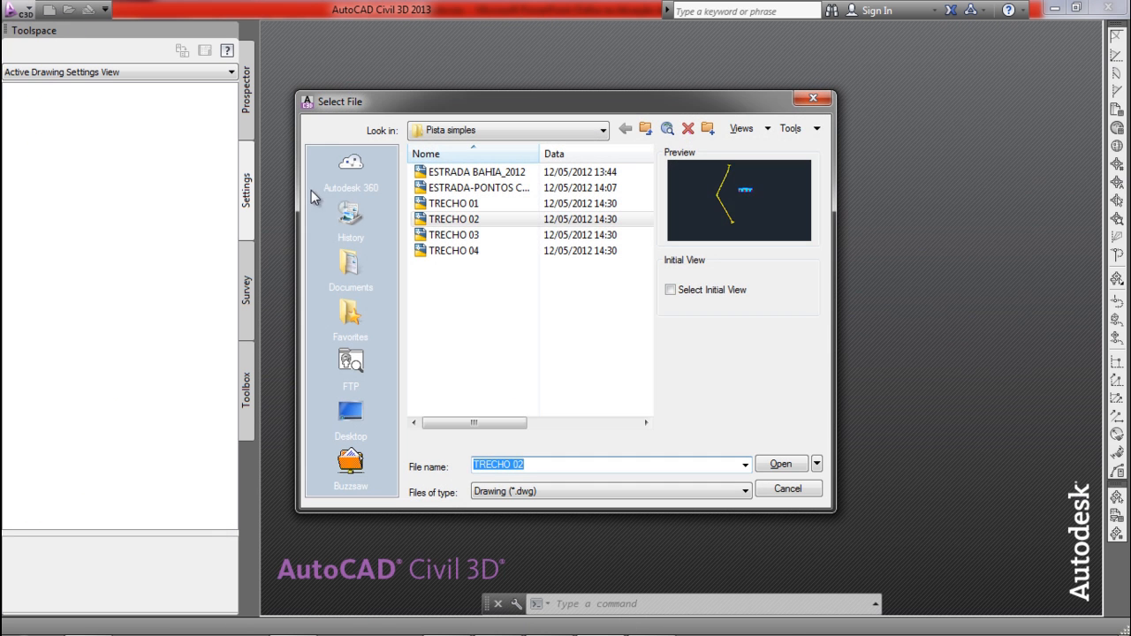
click(490, 239)
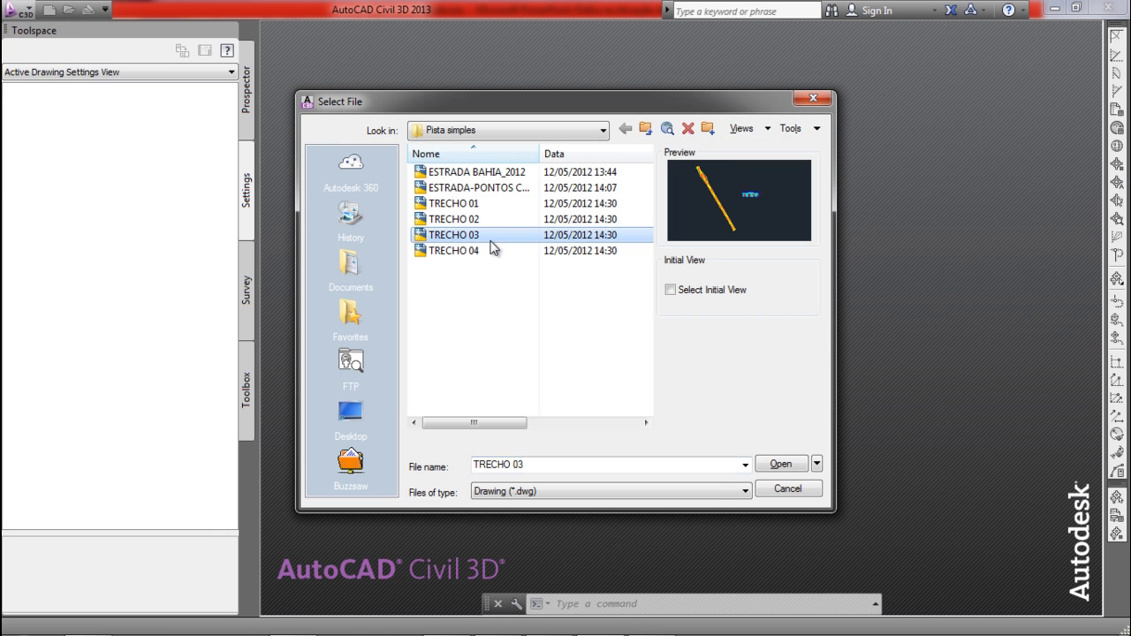
click(781, 464)
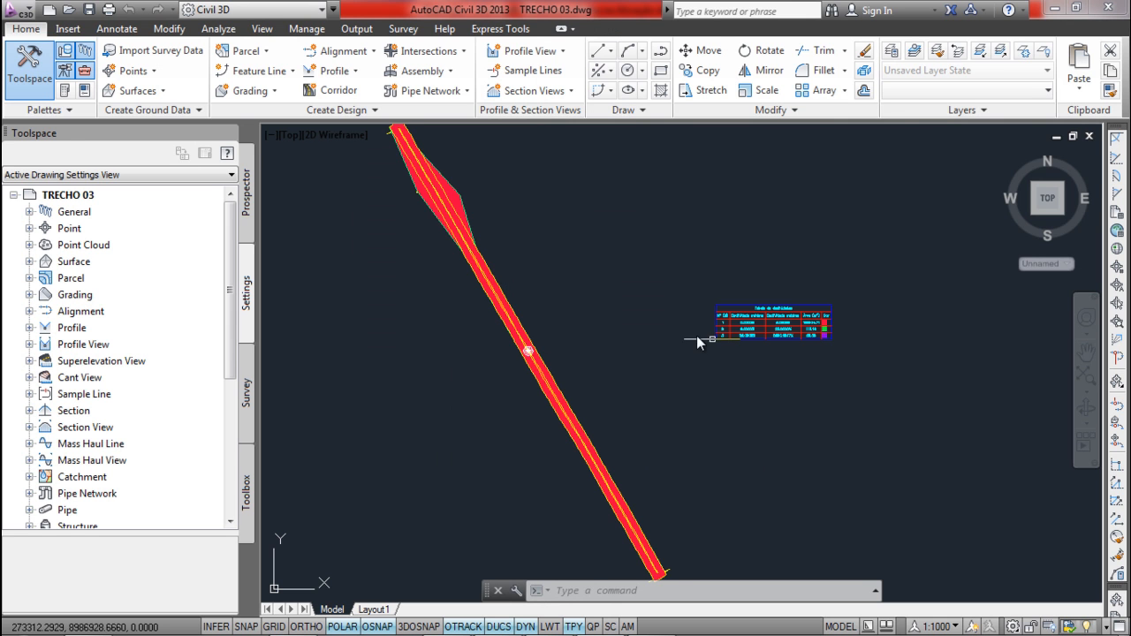
- Set the style of the TRECHO 03 surface to _No Display in its surface properties
scroll(445, 205, up, 2)
click(461, 196)
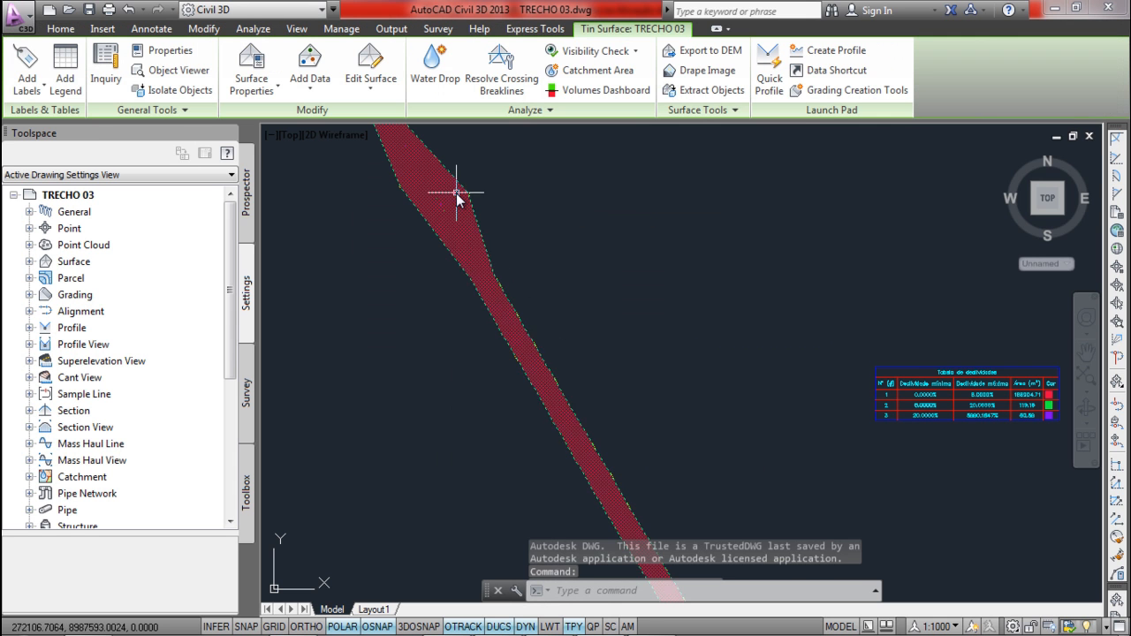
right_click(456, 194)
click(528, 366)
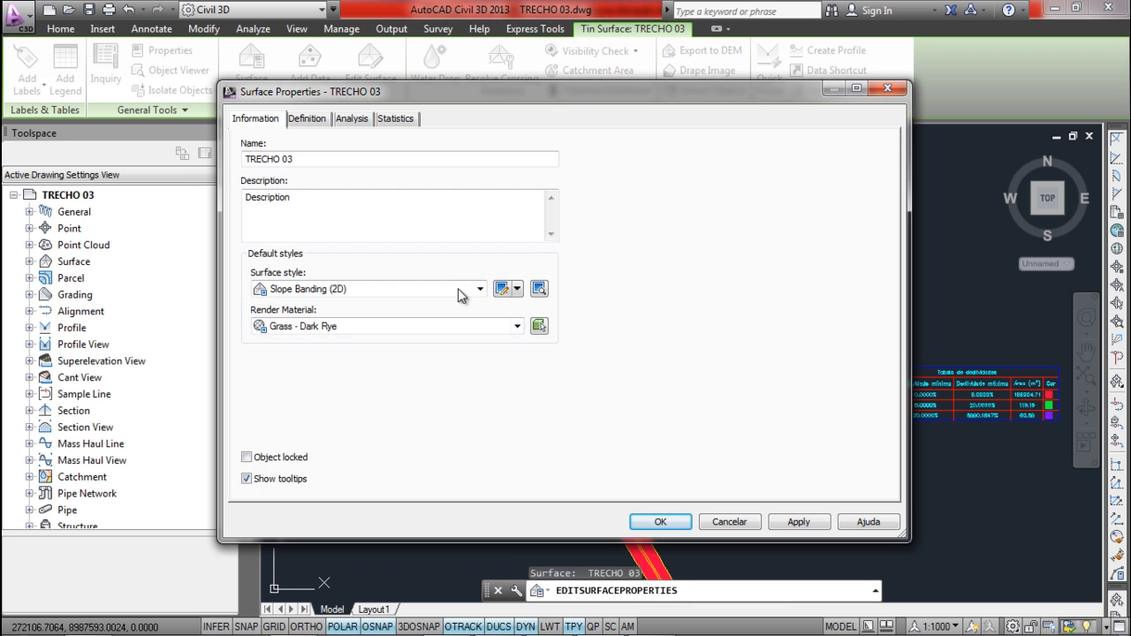
click(440, 287)
click(323, 306)
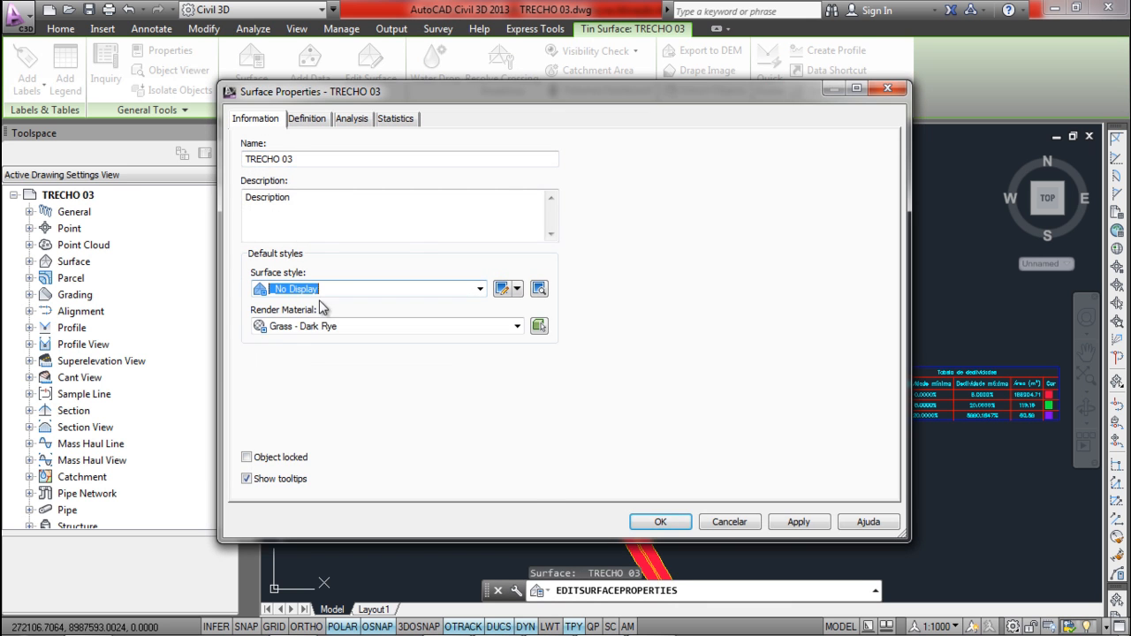
click(658, 521)
- Freeze the FAIXA DE DOMÍNIO, ESTRADA and EIXO layers with LAYFRZ by picking their road lines, leaving the survey points
text(L)
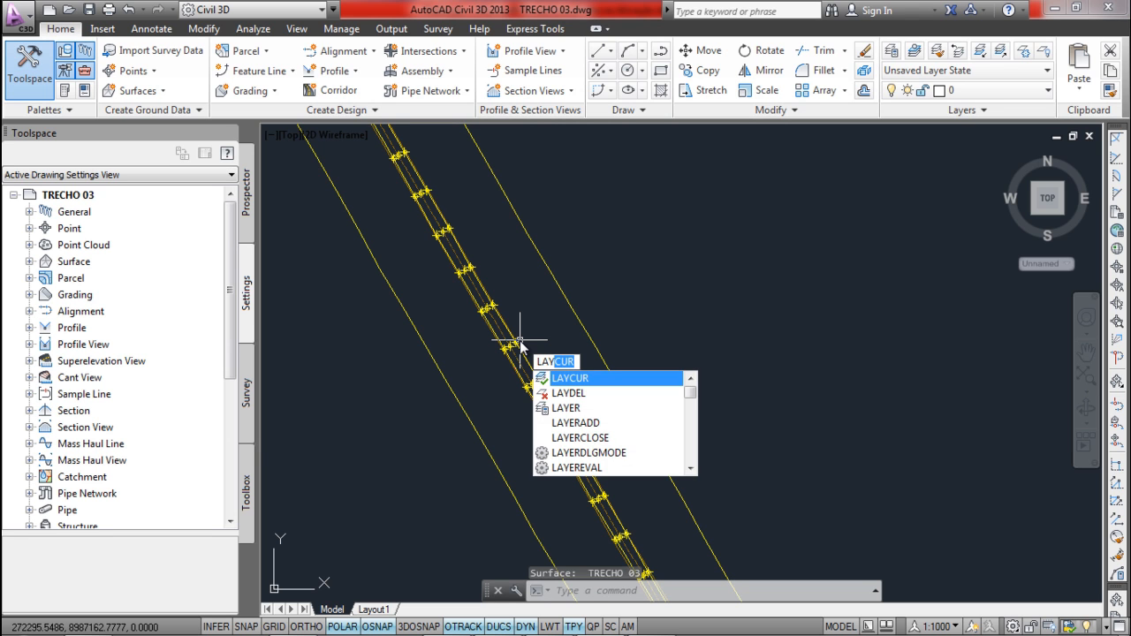
text(AYF)
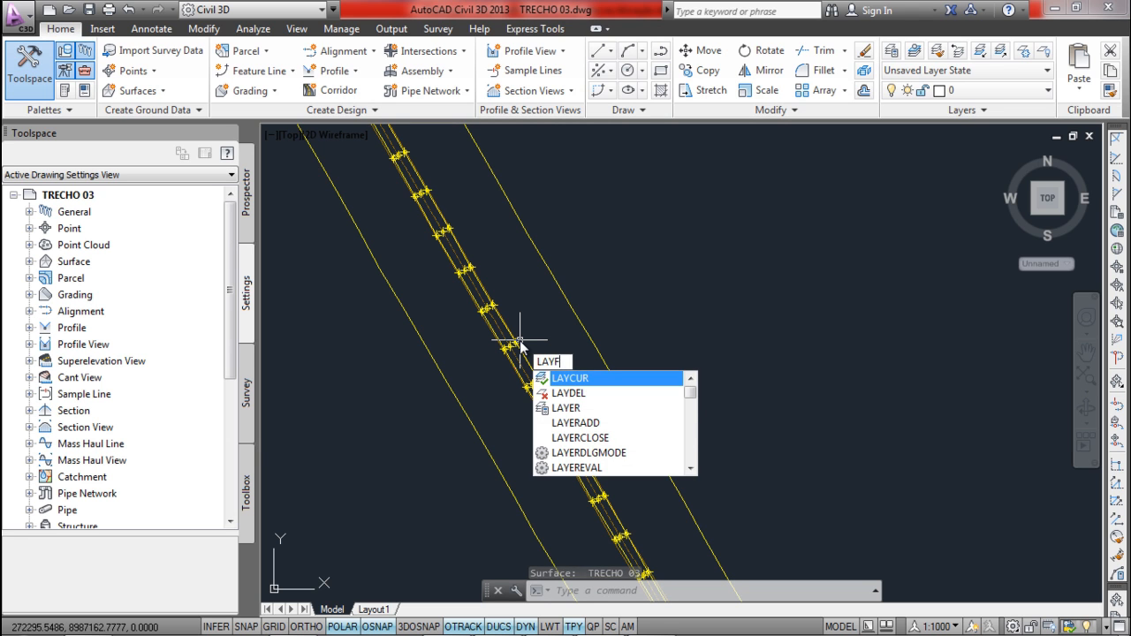
text(RZ)
key(Return)
scroll(516, 349, up, 3)
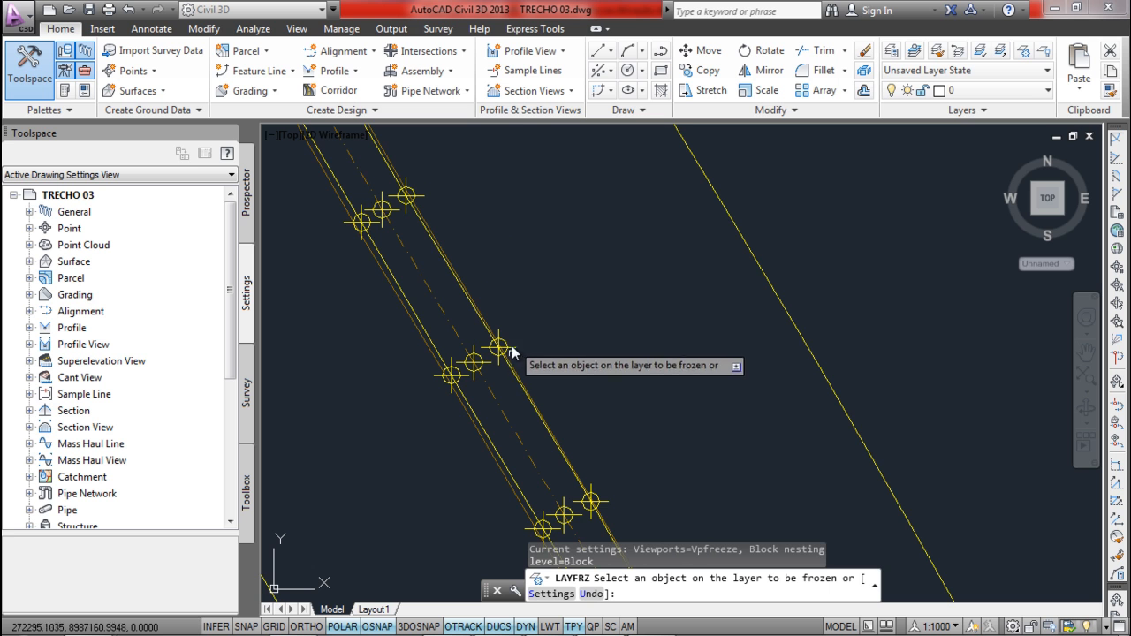
click(512, 353)
click(509, 363)
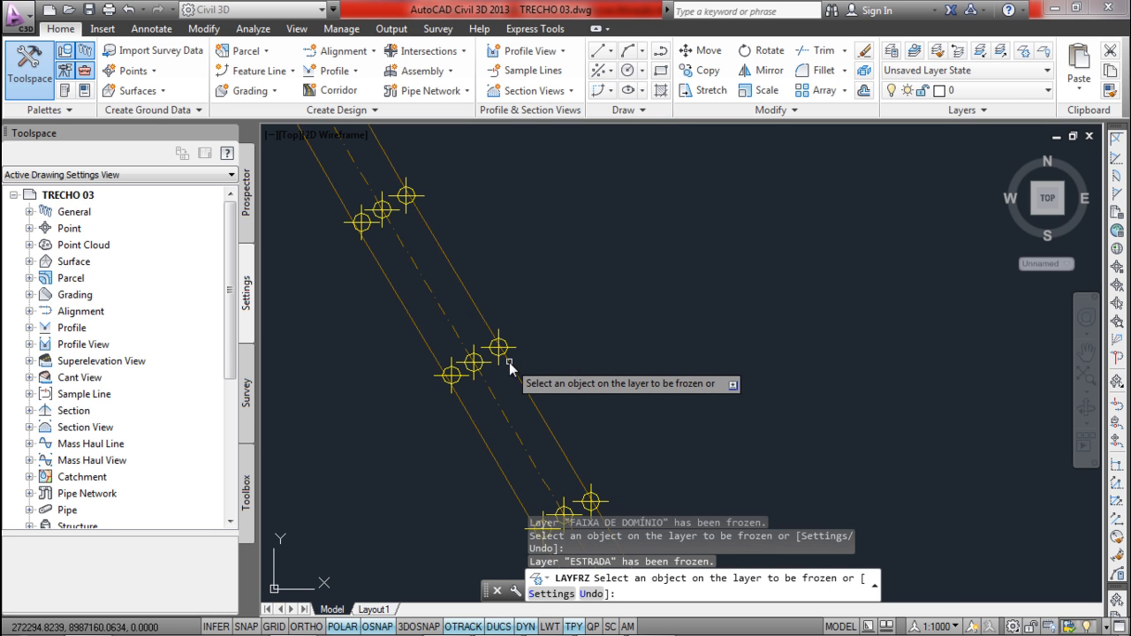
click(509, 362)
scroll(497, 402, down, 5)
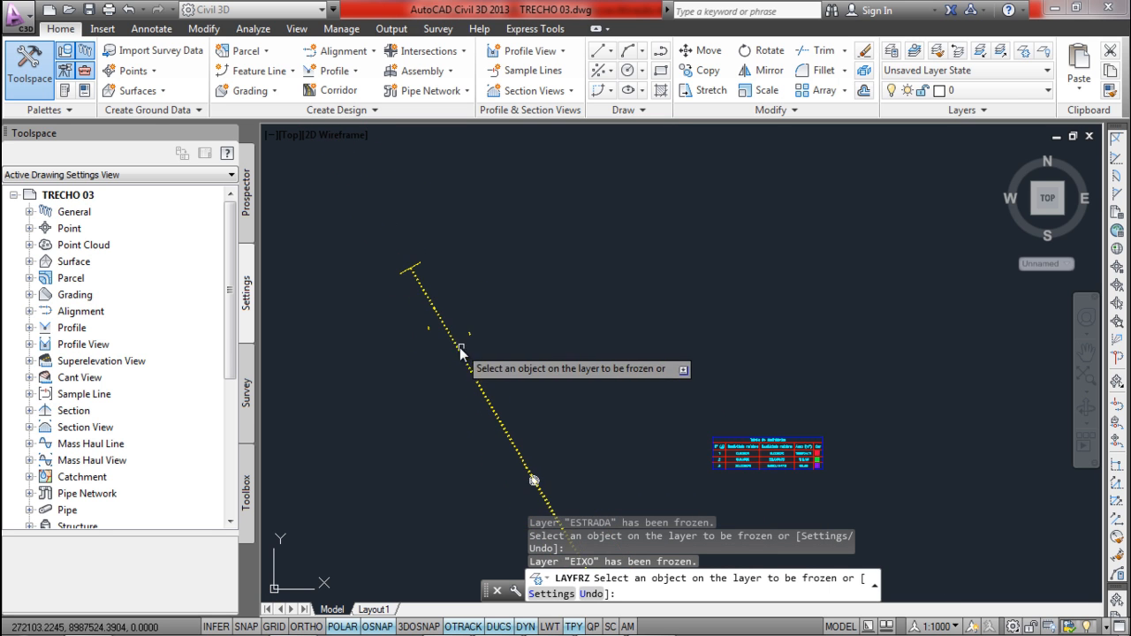
key(Return)
- Start a centerline alignment layout named TRECHO 03 with the ESTAQUEAMENTO style and the PADRÃO DER PARA SUPERELEVAÇÃO label set
mouse_move(534, 481)
middle_down()
mouse_move(548, 426)
mouse_move(527, 379)
middle_up()
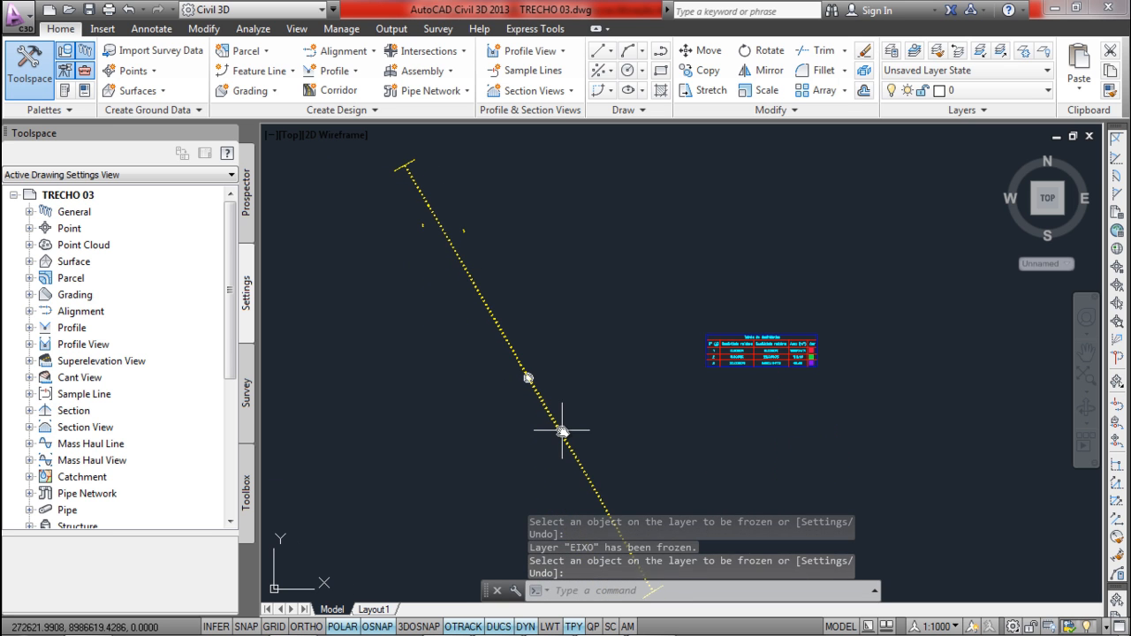
scroll(562, 431, down, 2)
middle_drag(563, 430, 535, 374)
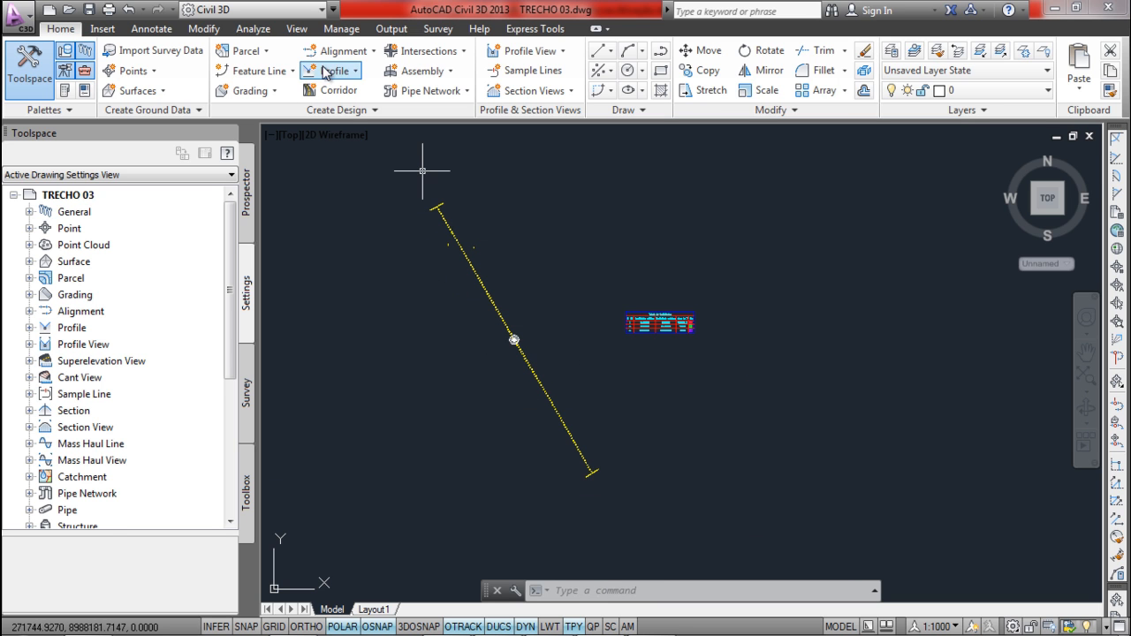
click(349, 50)
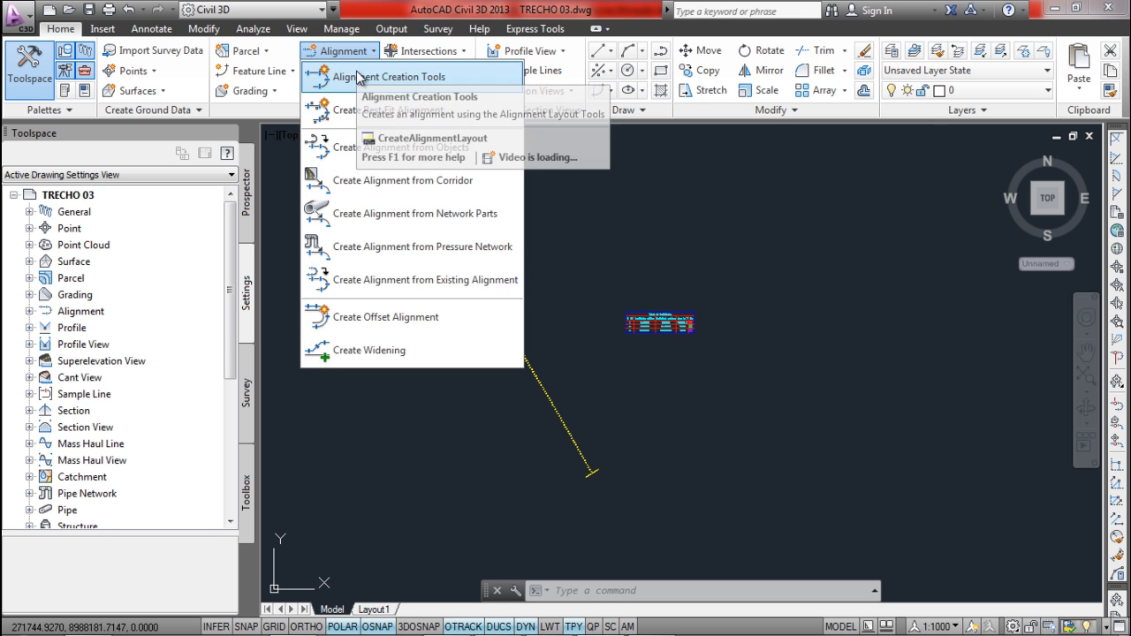
click(358, 78)
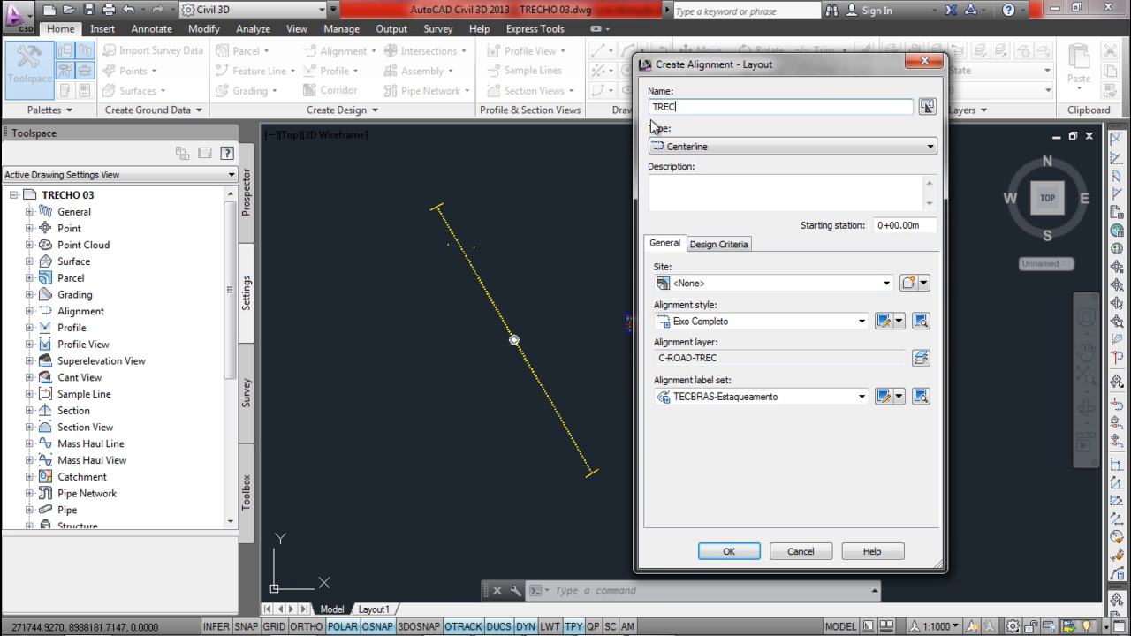
click(806, 322)
click(760, 352)
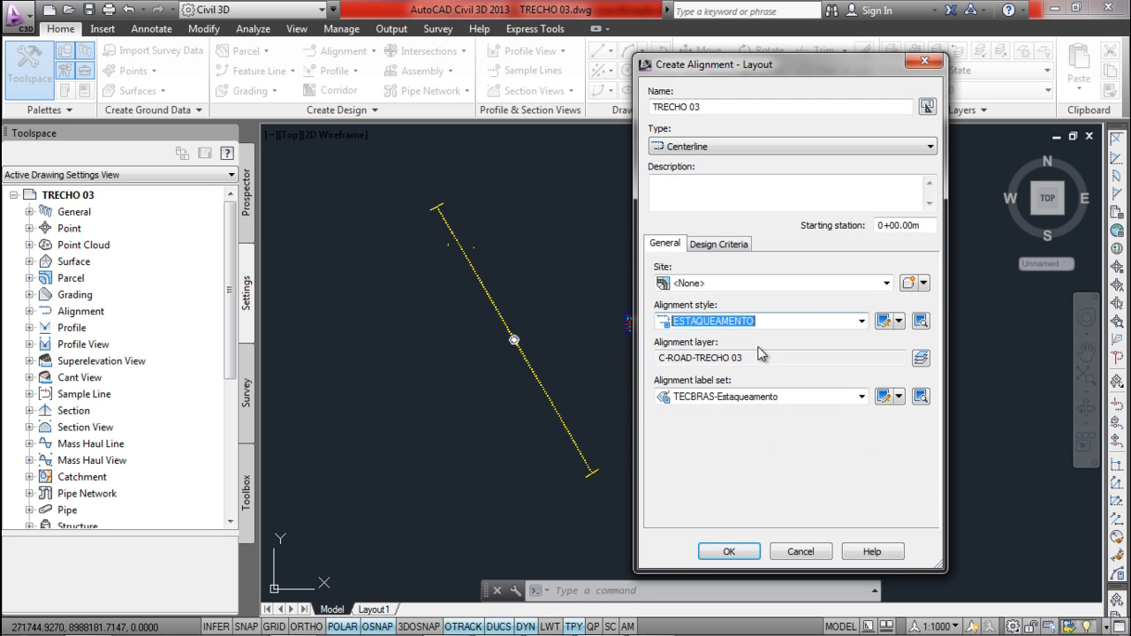
click(780, 396)
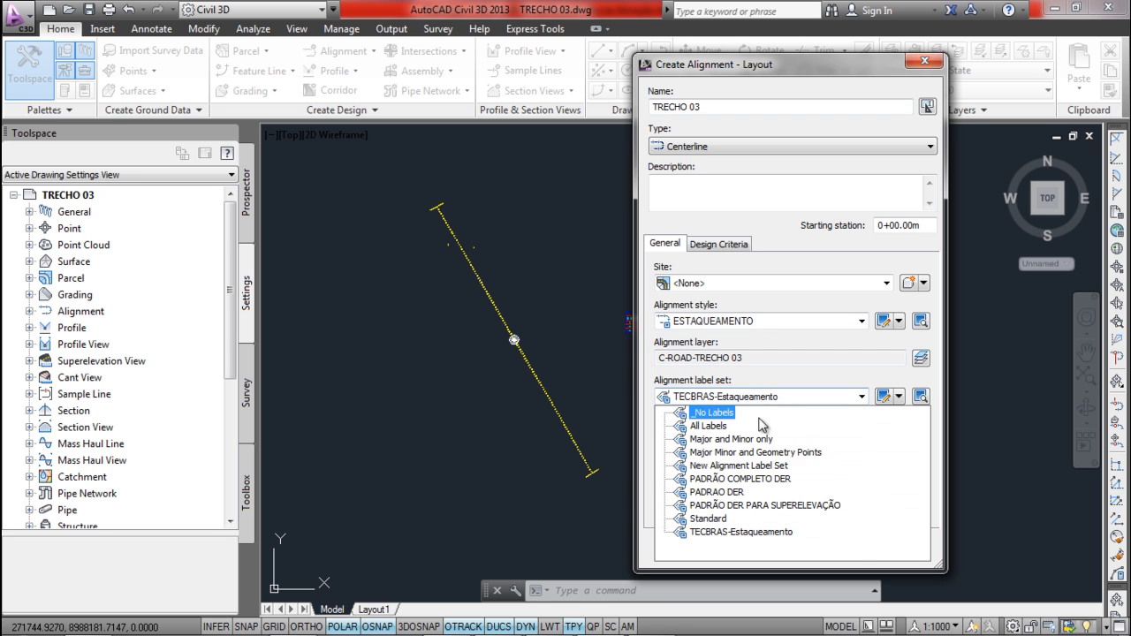
click(743, 508)
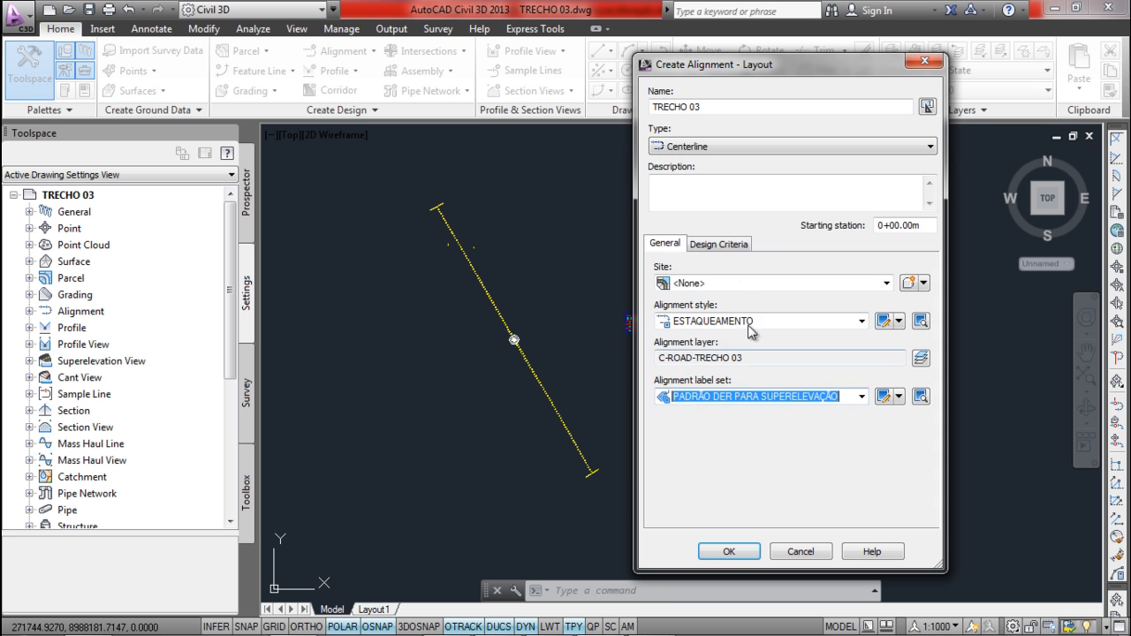
- Set the alignment's starting design speed to 60 km/h and enable criteria-based design
click(739, 246)
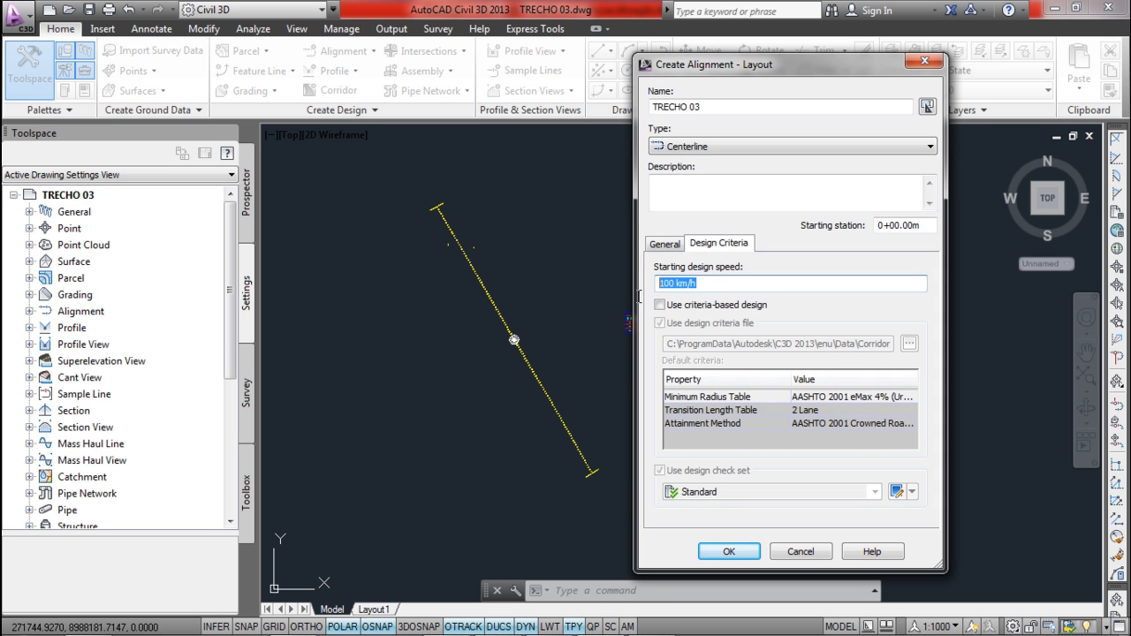
text(60)
click(710, 305)
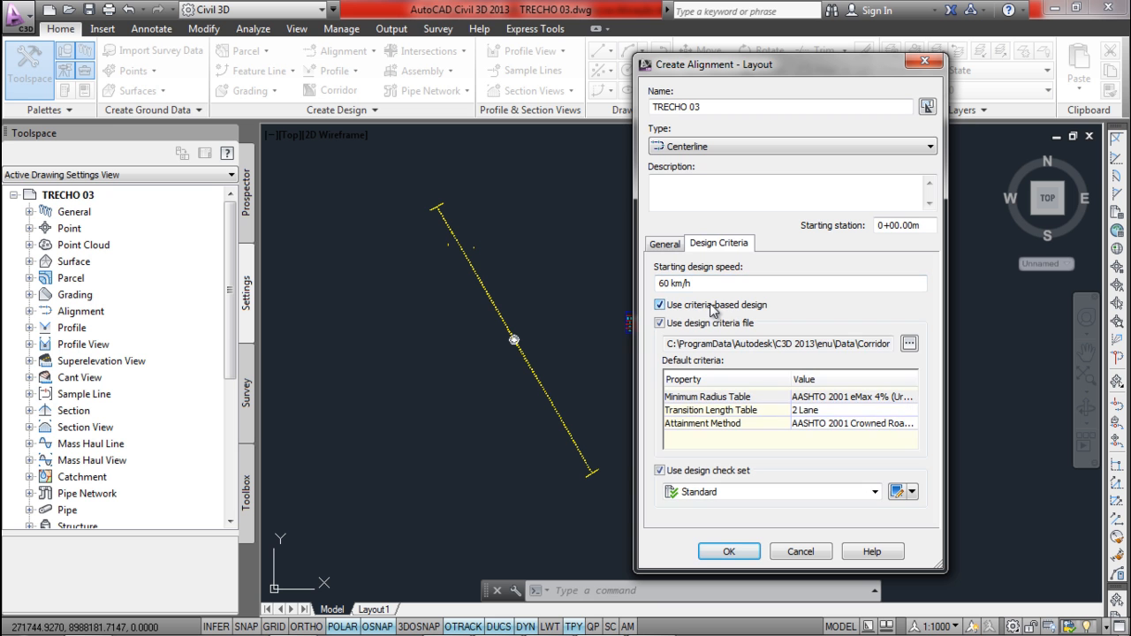
- Load the design criteria file "Tabela e arquivo de critérios (ASSHTO) Civil 3D" from the _Template folder of the RODOVIAS Vol.1 course
click(908, 344)
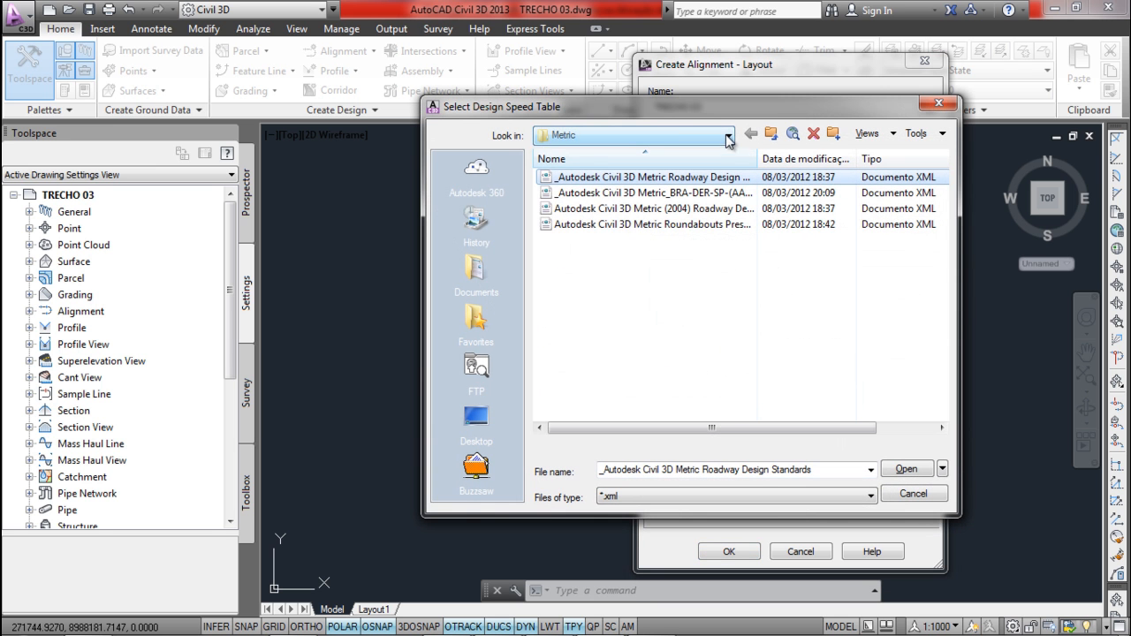
click(728, 135)
click(625, 184)
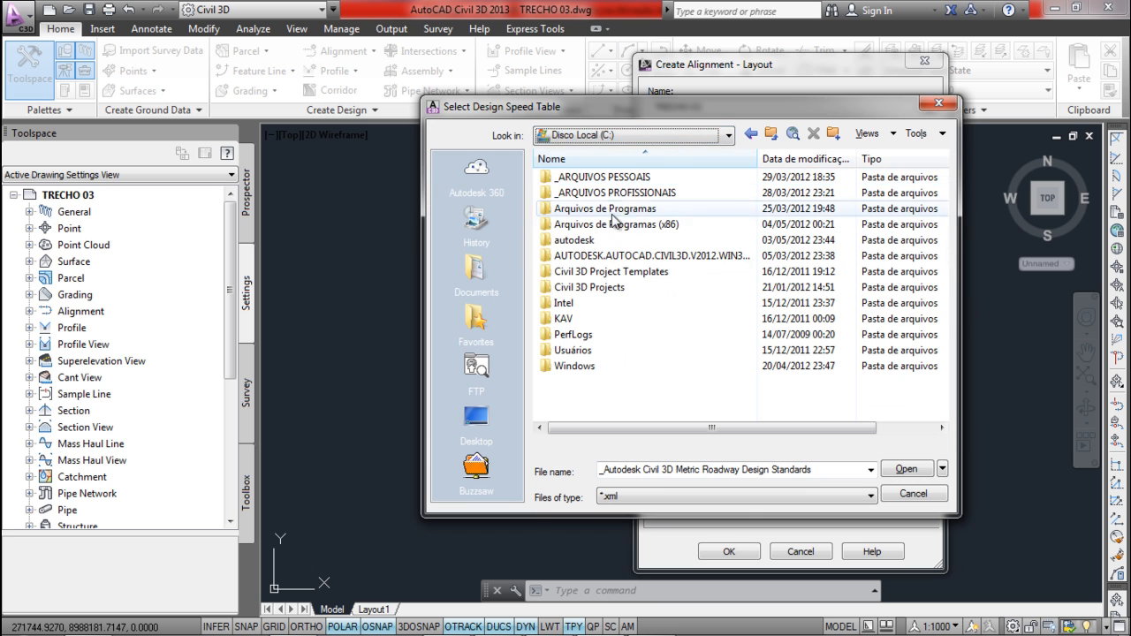
double_click(621, 194)
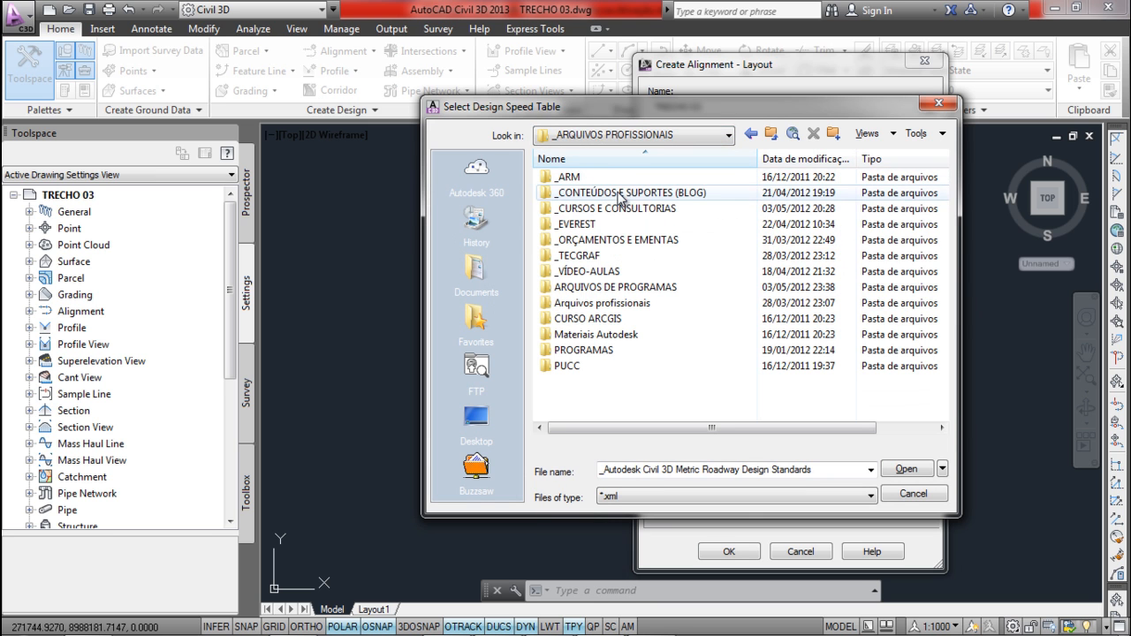
double_click(594, 271)
click(594, 210)
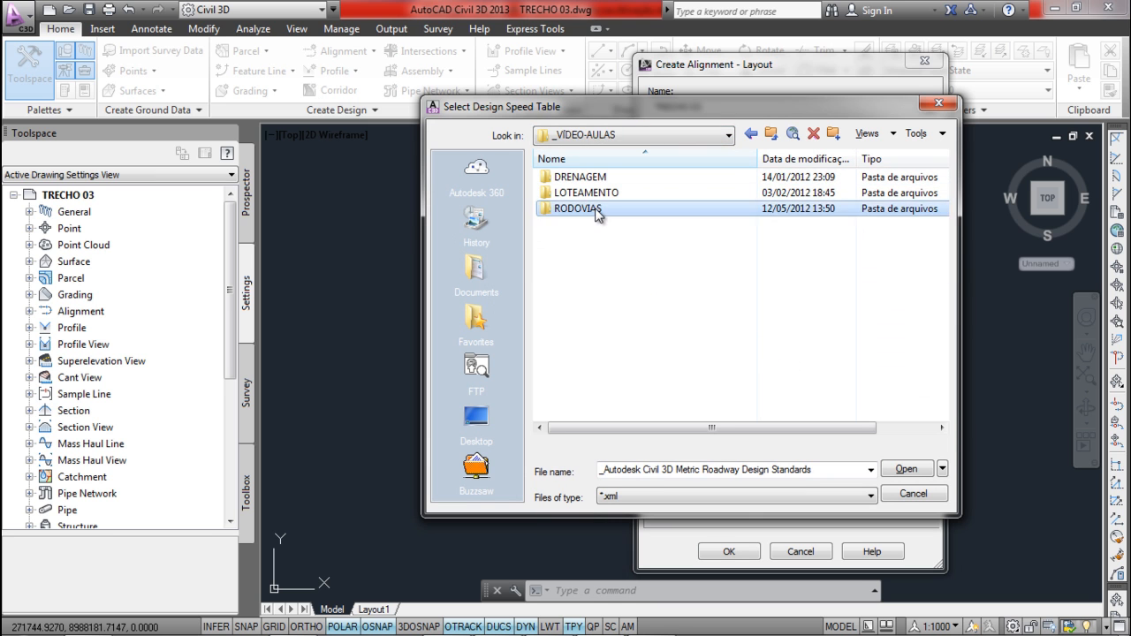
double_click(598, 209)
double_click(583, 231)
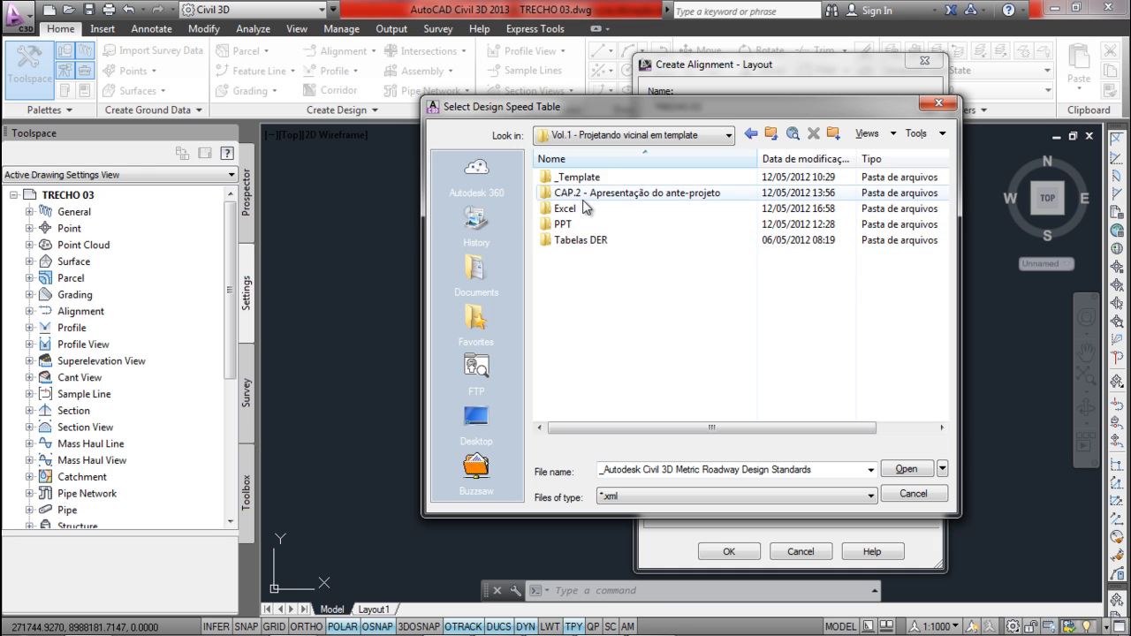
double_click(583, 176)
double_click(584, 176)
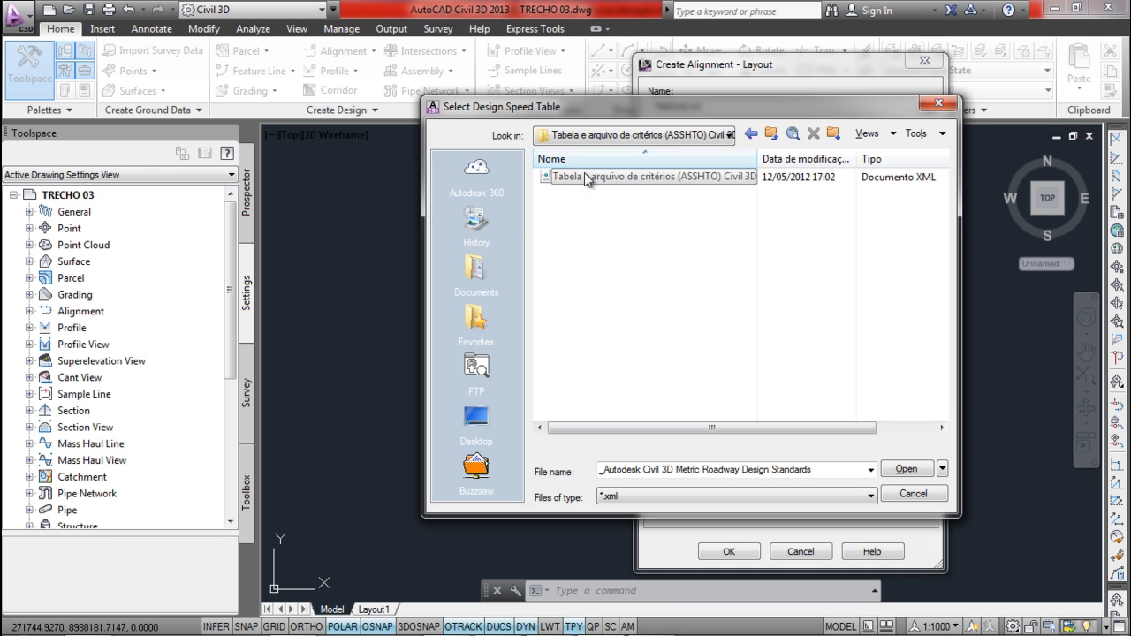
click(584, 177)
click(910, 472)
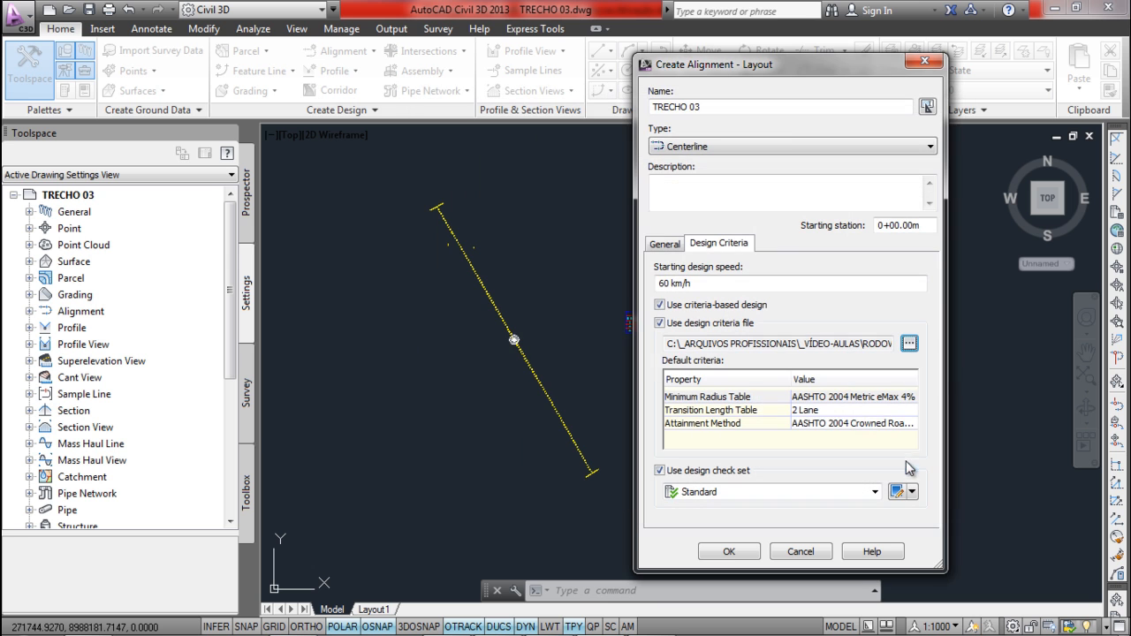
- Set the superelevation attainment method to Planar Roadway and accept the new alignment's settings
click(870, 428)
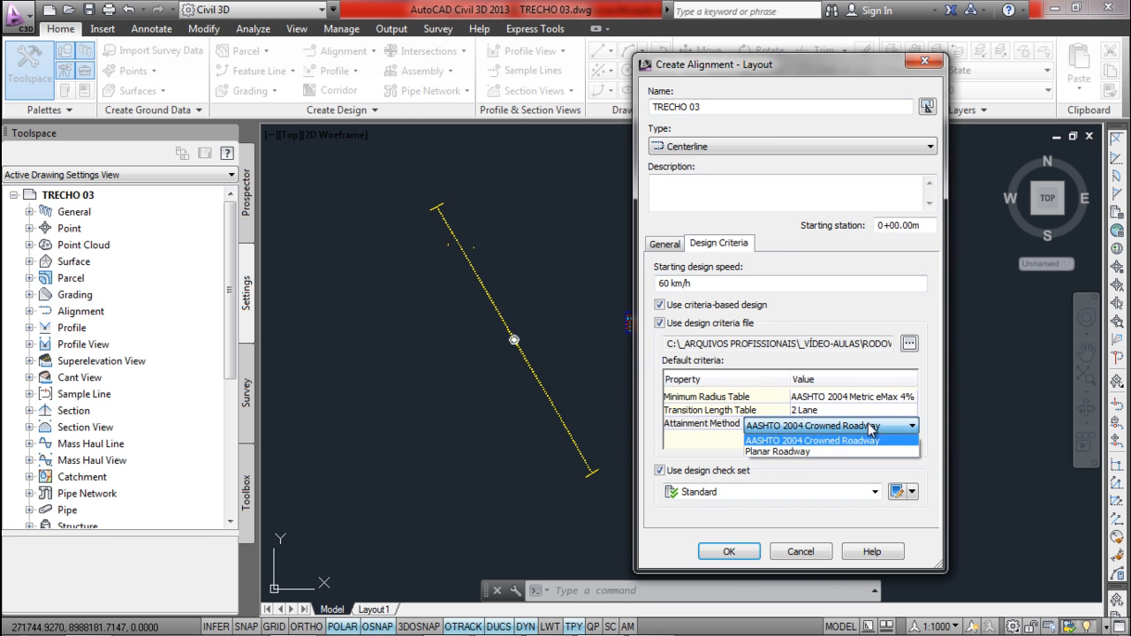
click(826, 456)
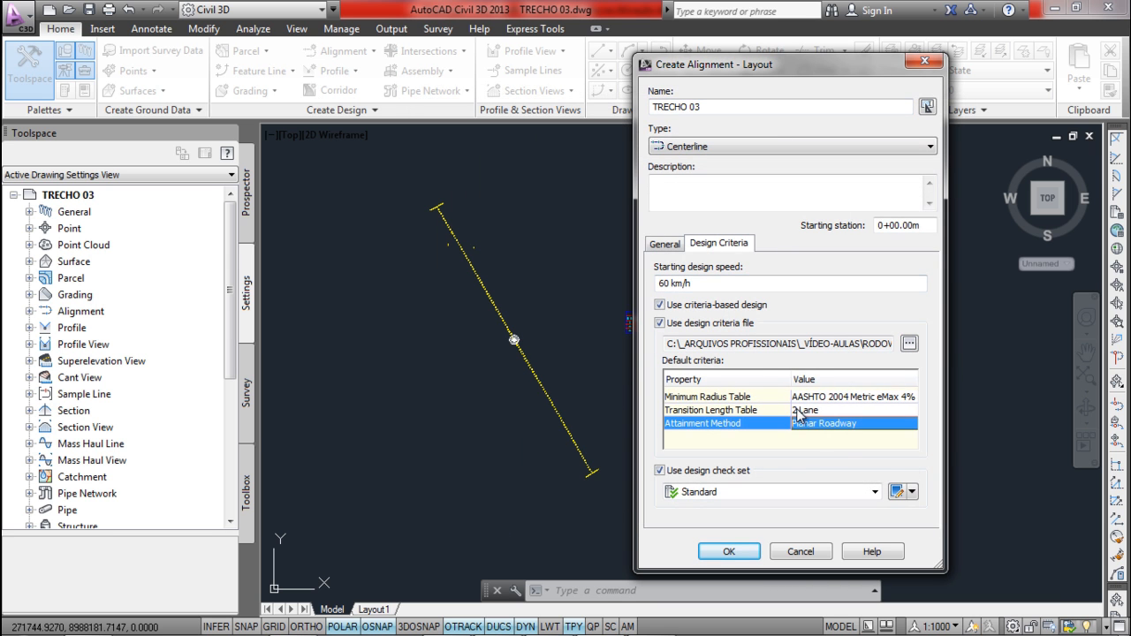
click(726, 553)
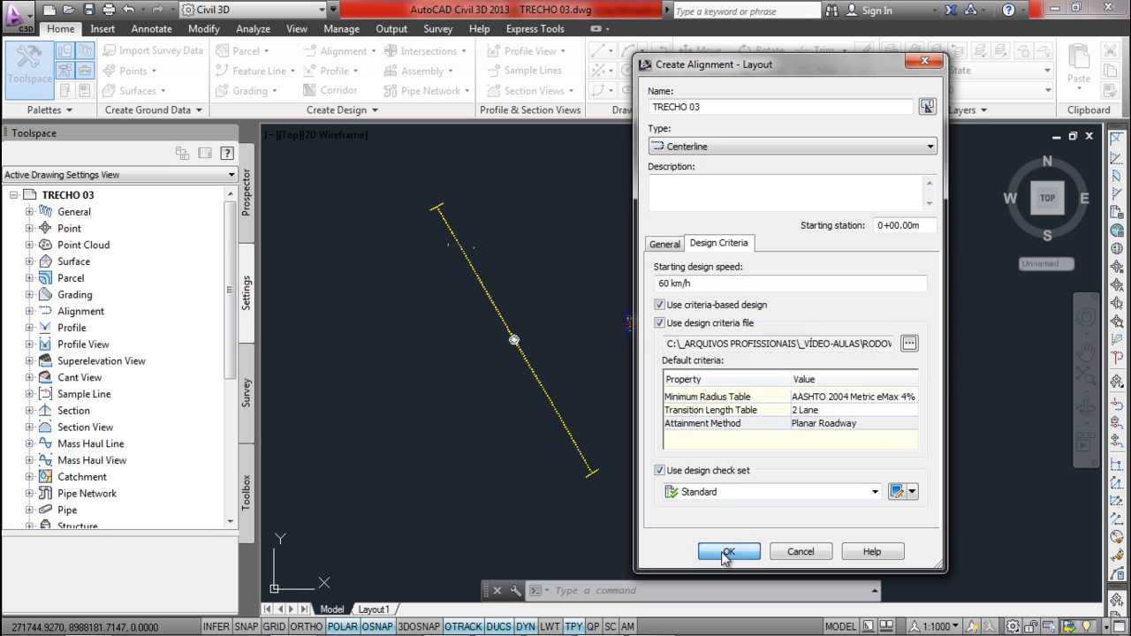
- Draw one tangent without curves from the first surveyed centreline point to the last one at the road's southern end
click(467, 104)
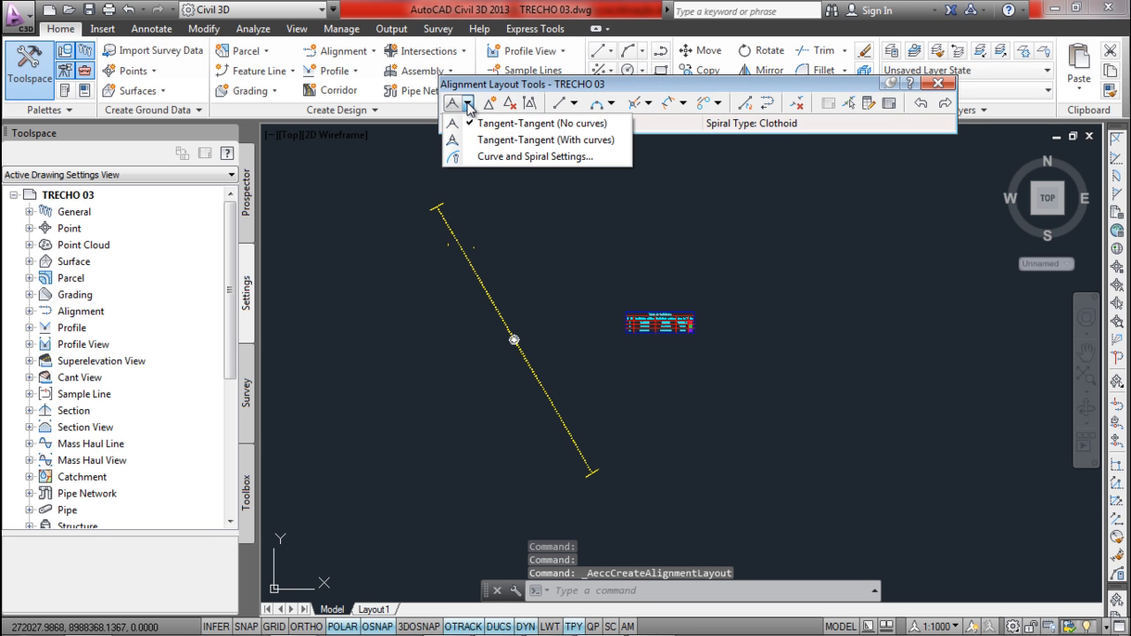
click(577, 128)
scroll(458, 205, up, 10)
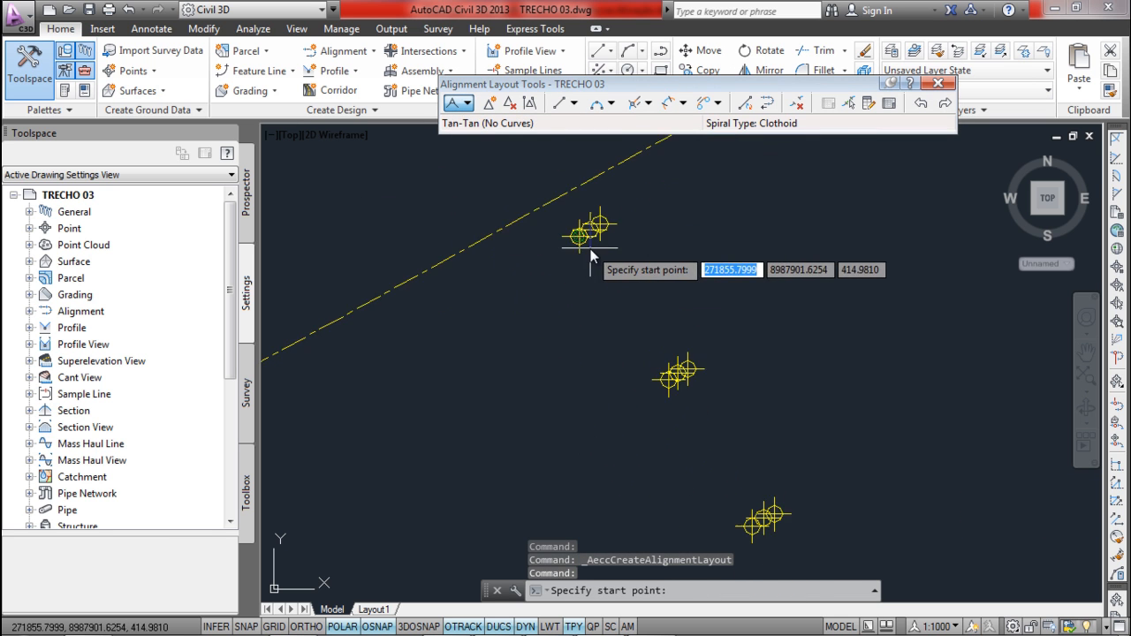
scroll(591, 252, up, 3)
click(602, 205)
scroll(665, 332, down, 8)
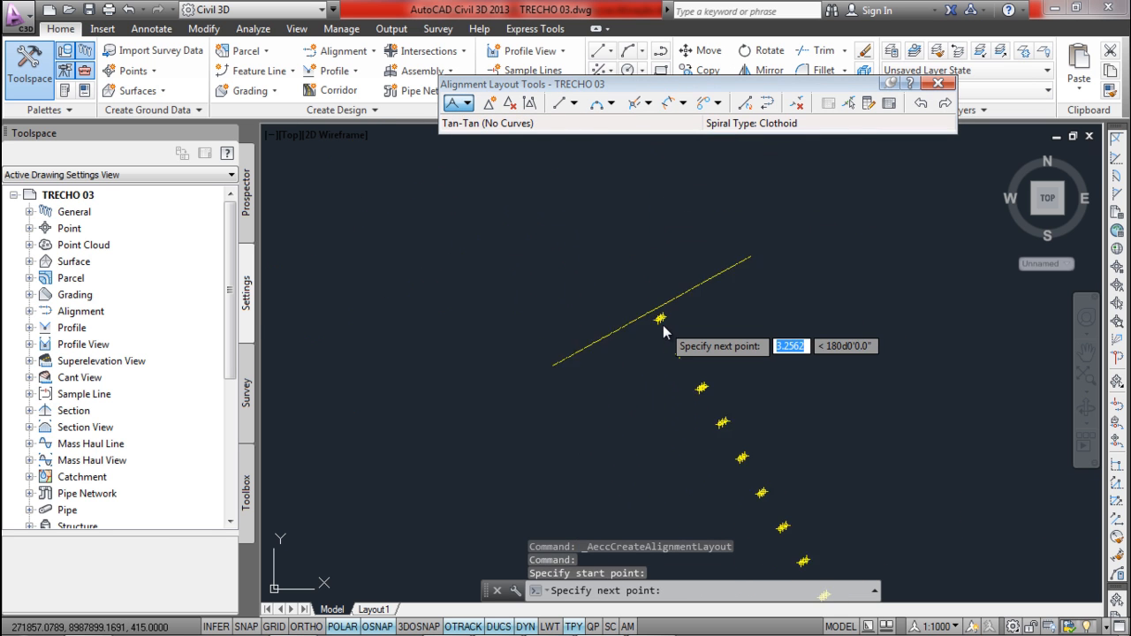
scroll(661, 329, down, 8)
middle_drag(755, 495, 631, 238)
scroll(700, 320, up, 6)
scroll(573, 291, down, 3)
scroll(586, 253, up, 8)
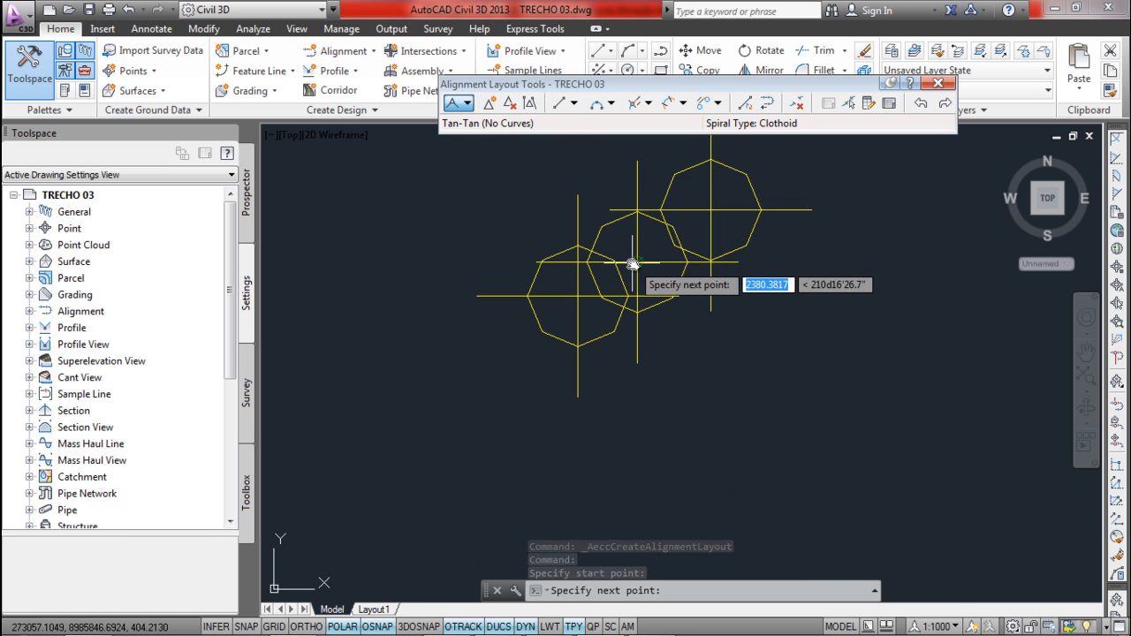
click(635, 261)
scroll(619, 310, down, 5)
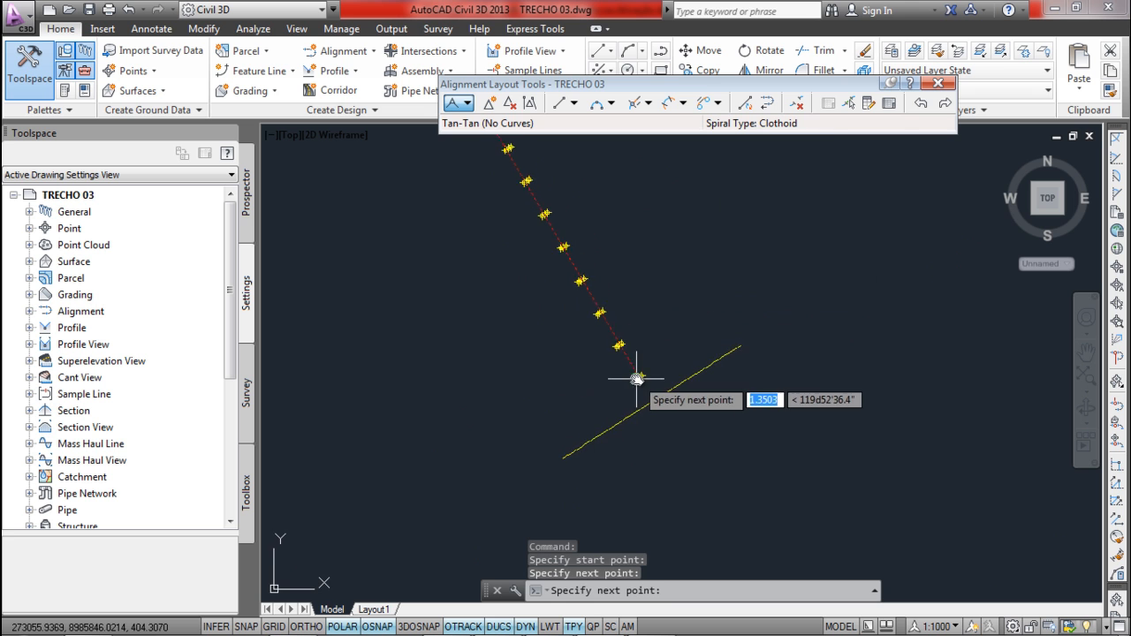
key(Return)
- Examine the new tangent's end and start station labels and how its line runs against the surveyed centreline points
scroll(639, 379, up, 4)
scroll(639, 348, down, 4)
scroll(692, 333, up, 2)
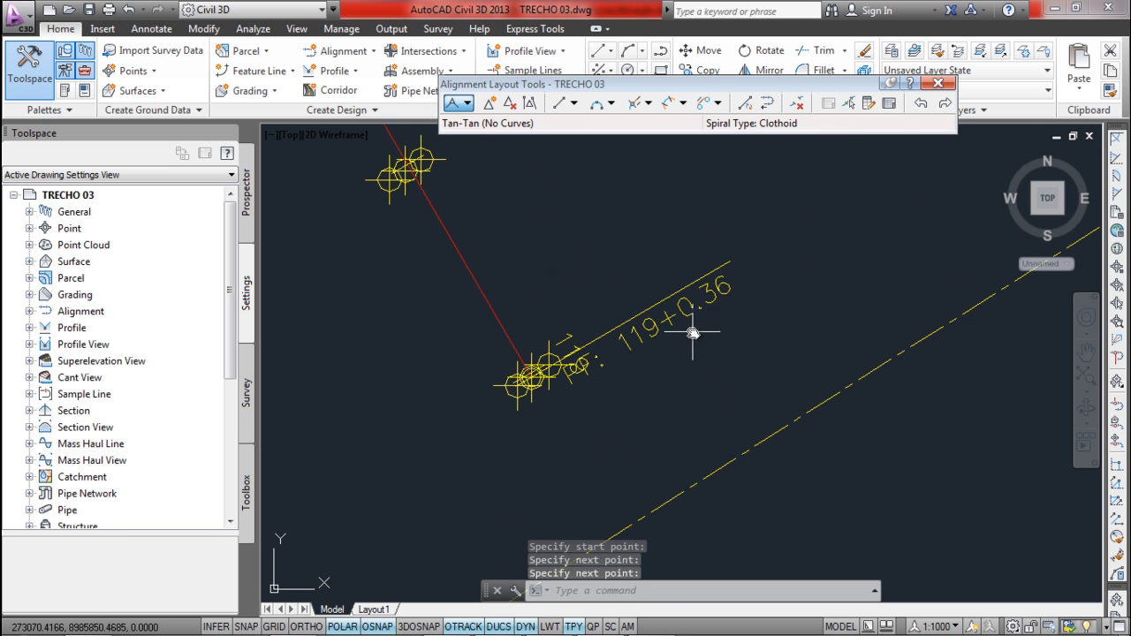
scroll(733, 335, down, 4)
middle_drag(623, 239, 748, 508)
scroll(685, 429, down, 3)
middle_drag(614, 291, 752, 530)
middle_drag(667, 419, 757, 543)
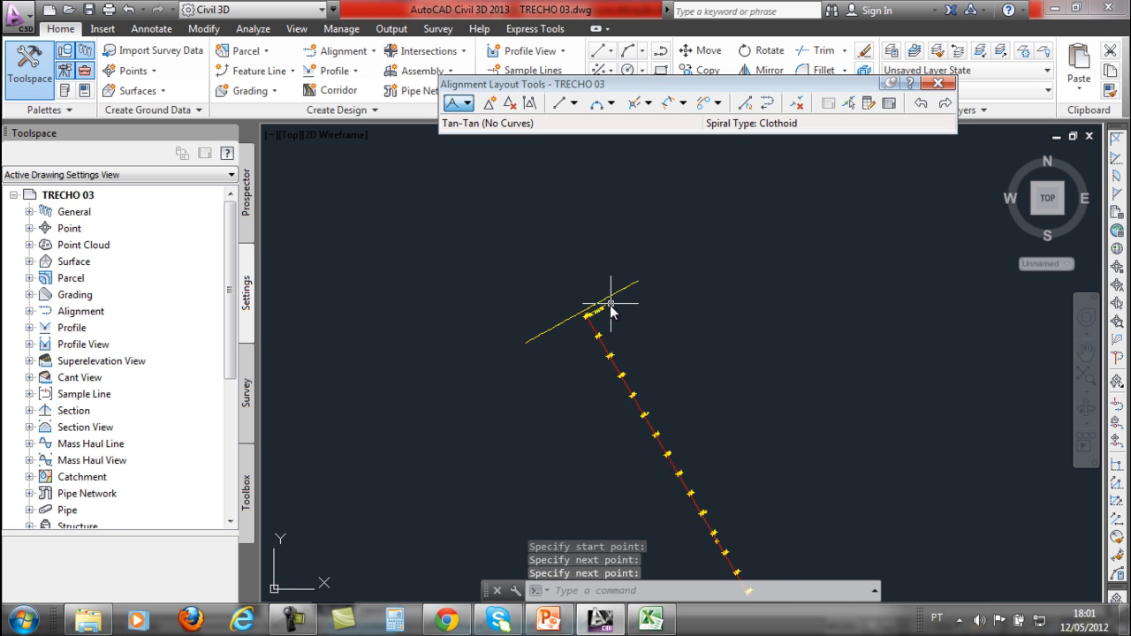
scroll(609, 305, down, 3)
scroll(474, 373, up, 3)
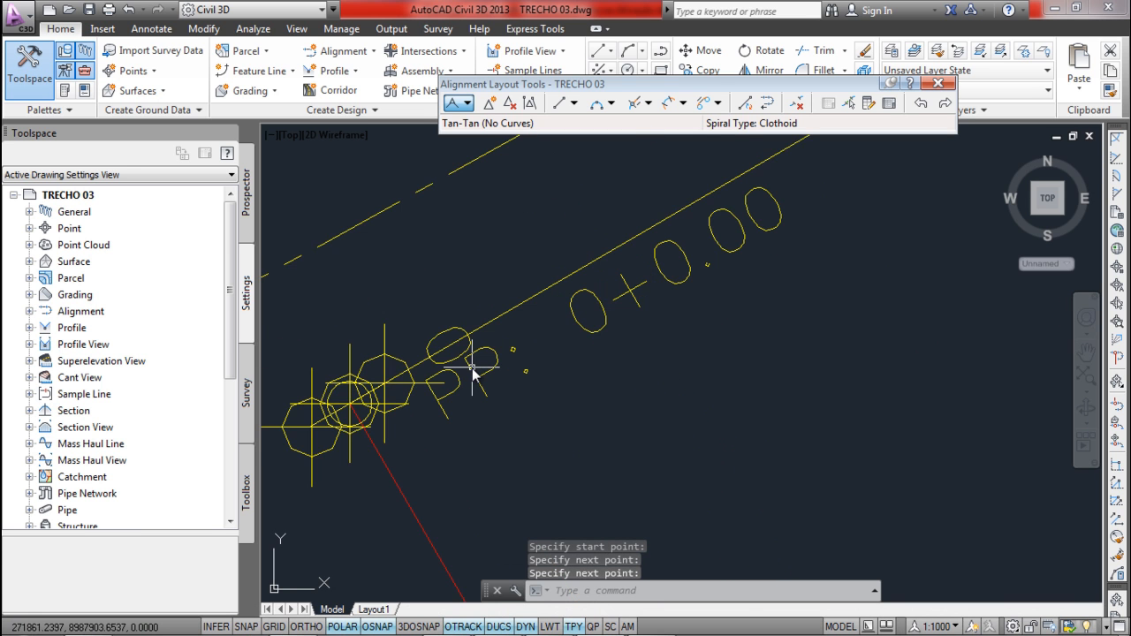
scroll(472, 371, down, 4)
middle_drag(522, 474, 538, 346)
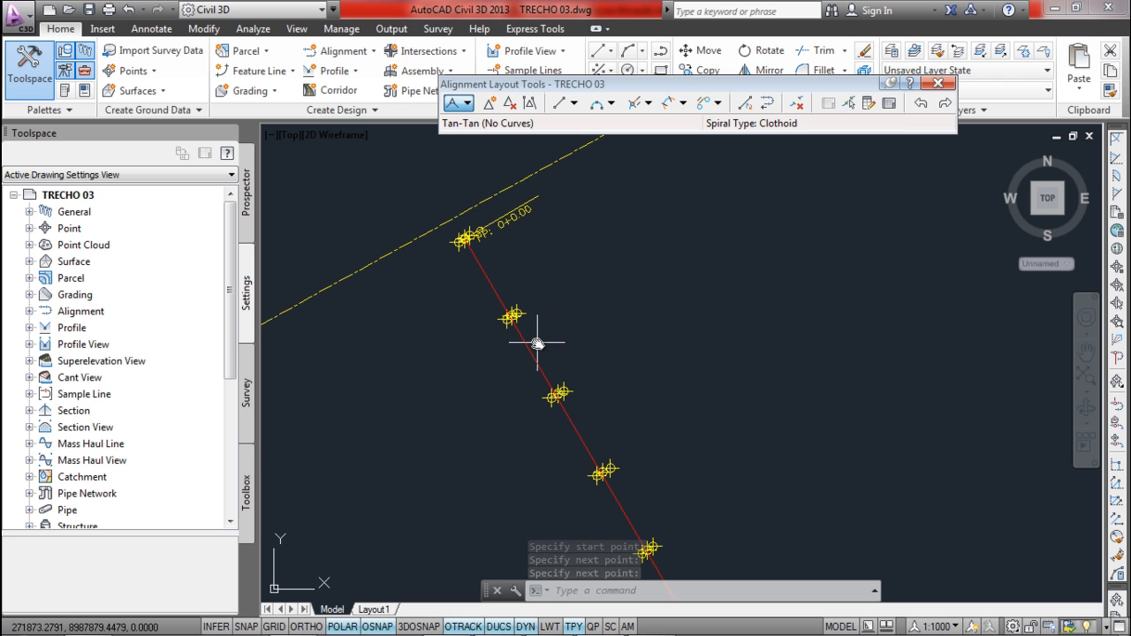
scroll(570, 415, up, 2)
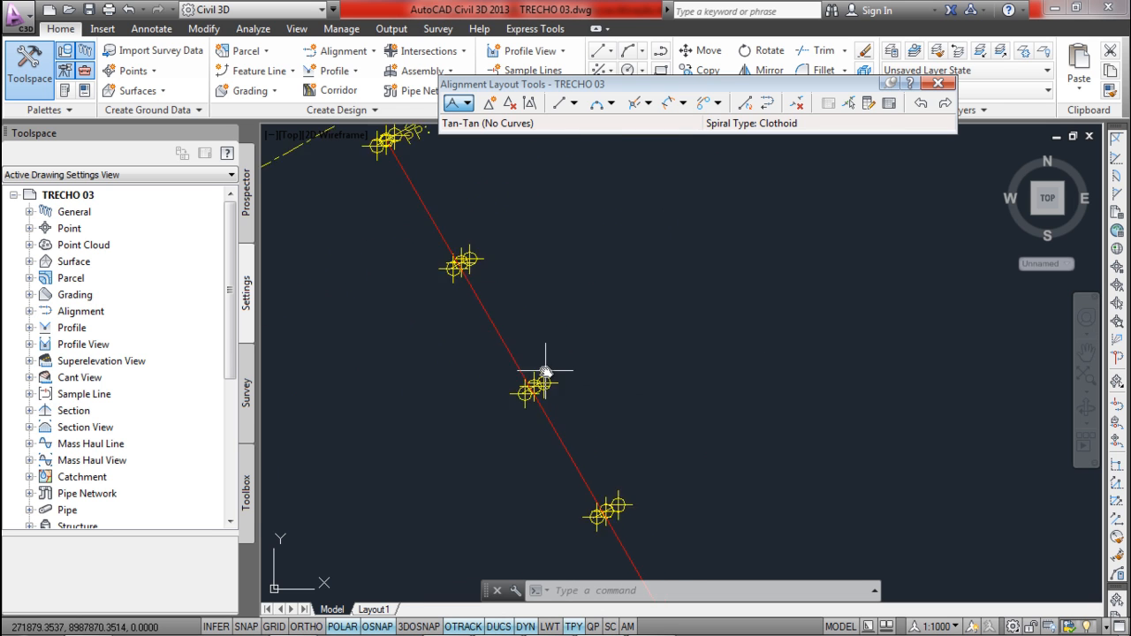
middle_drag(540, 374, 553, 373)
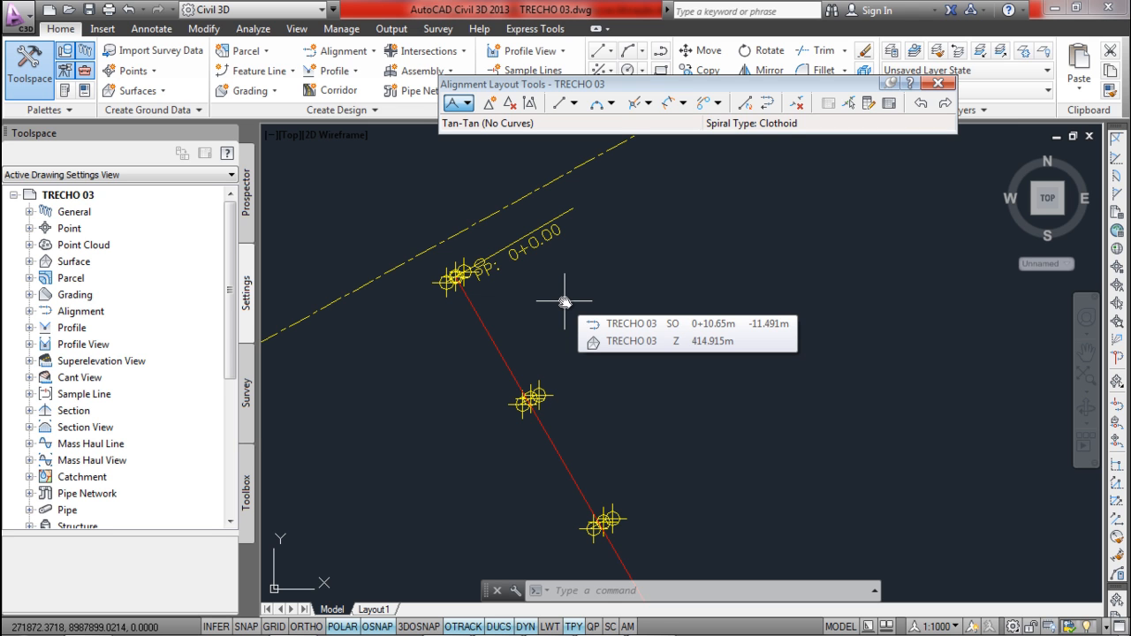
scroll(564, 302, down, 4)
scroll(571, 360, up, 4)
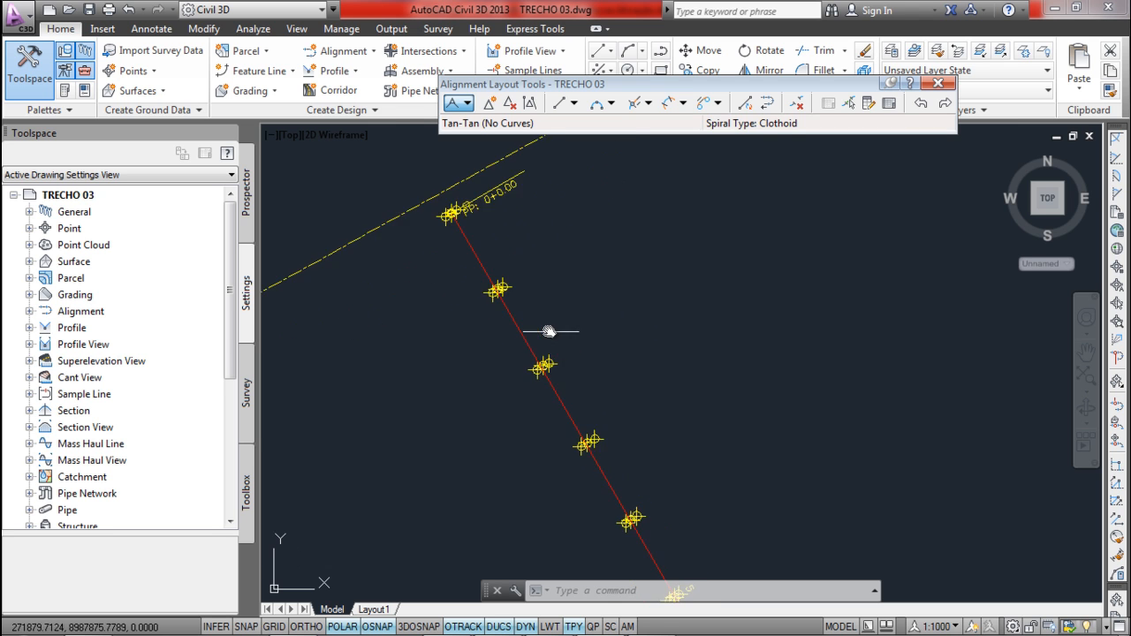
middle_drag(442, 204, 493, 269)
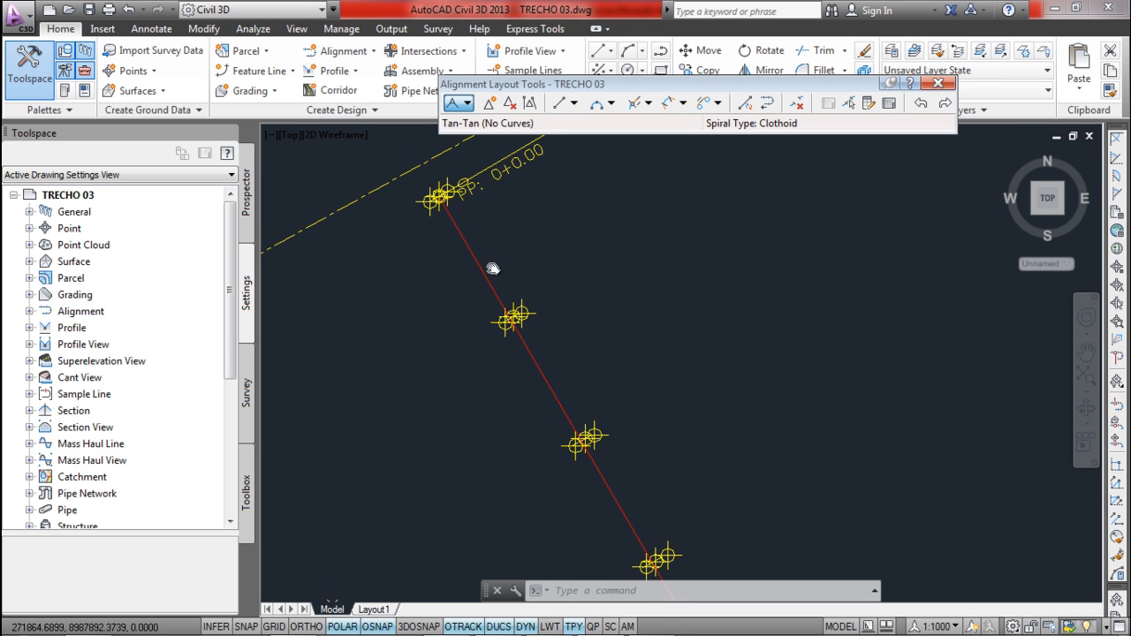
- Insert PIs on the surveyed centreline points from the second point down to about northing 8987740
click(492, 105)
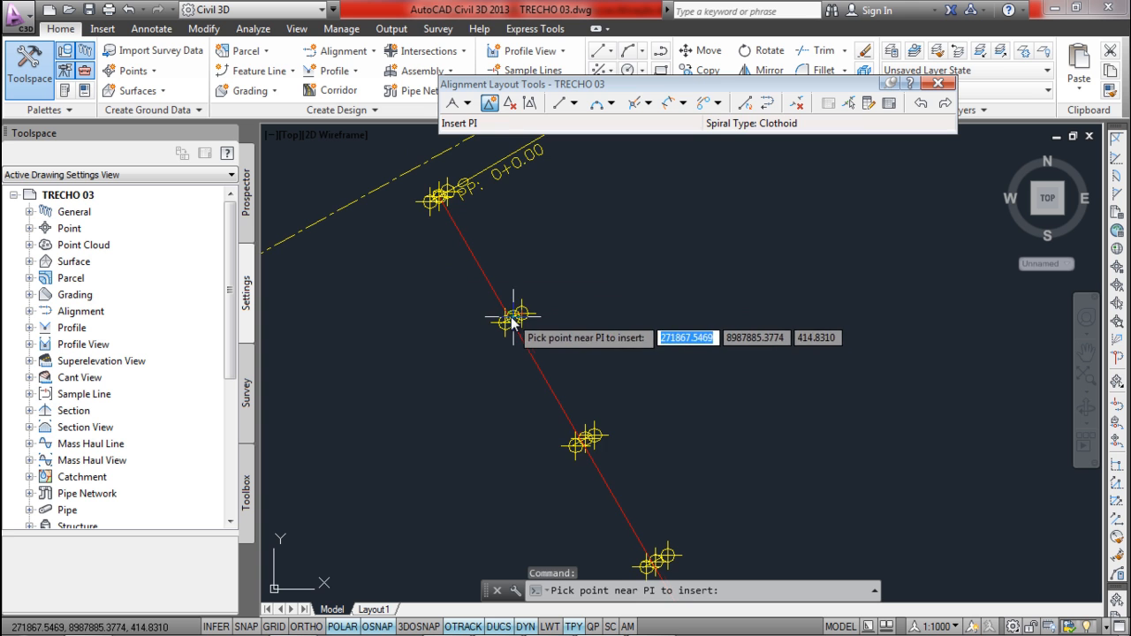
scroll(615, 464, down, 2)
scroll(612, 468, down, 2)
scroll(581, 409, up, 6)
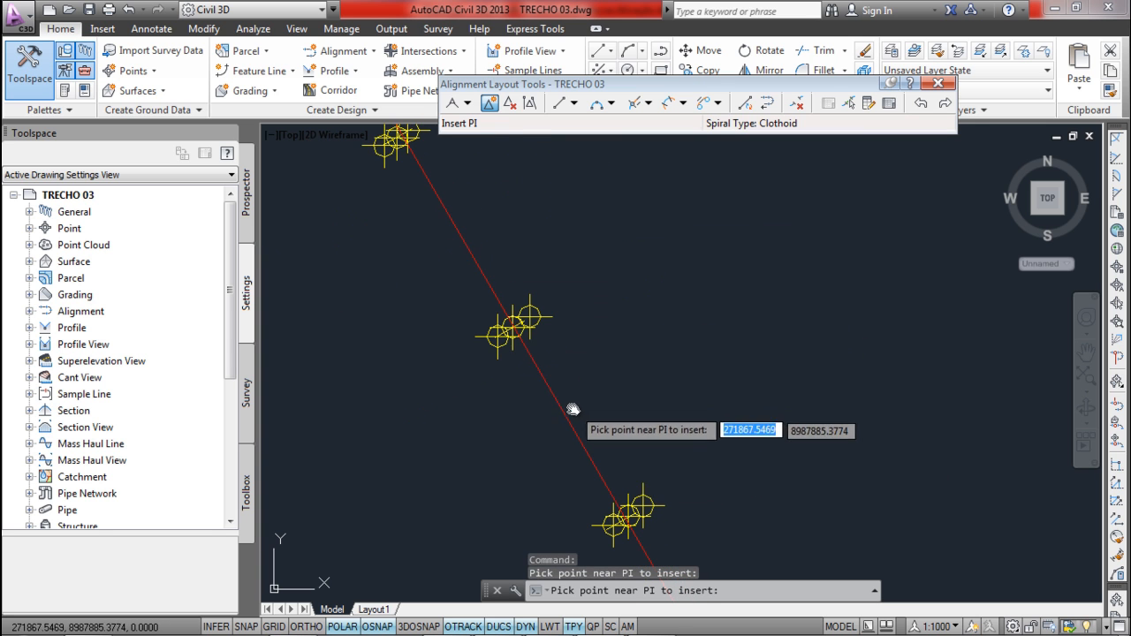
scroll(606, 450, down, 5)
scroll(538, 328, up, 5)
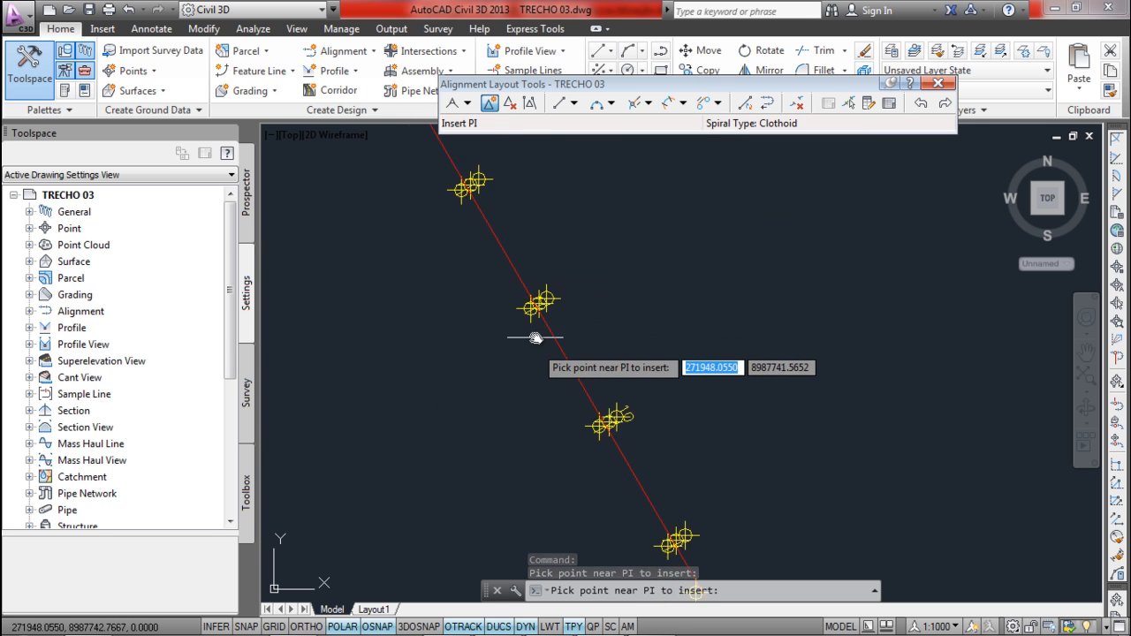
click(536, 295)
- Insert PIs on the centreline points from about northing 8987715 down to about 8987575
scroll(538, 297, down, 3)
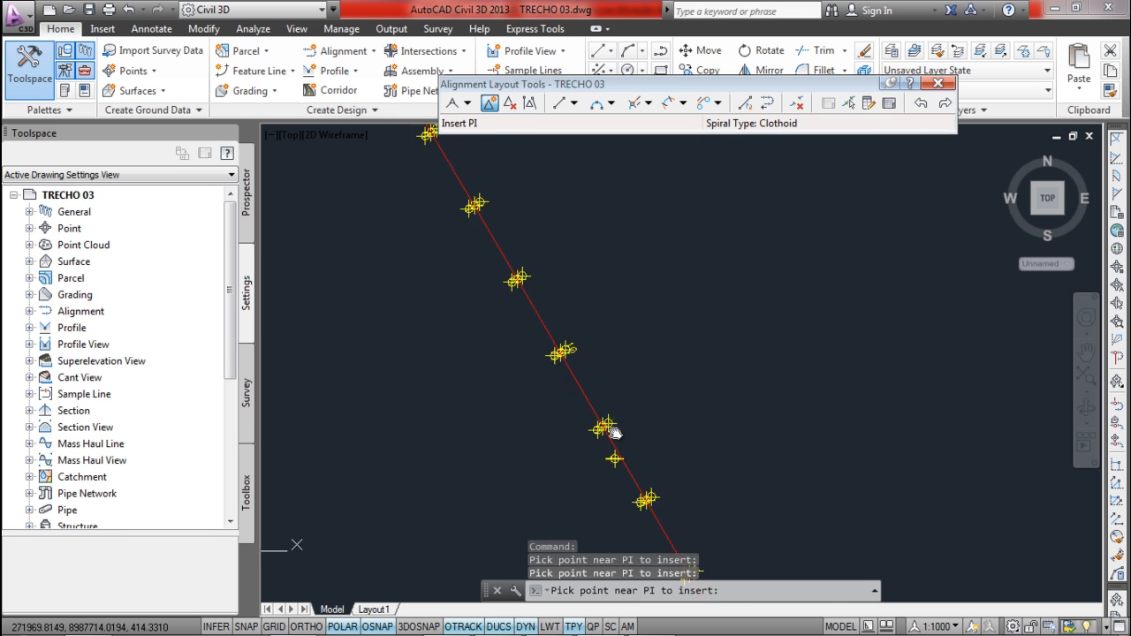
scroll(565, 361, up, 4)
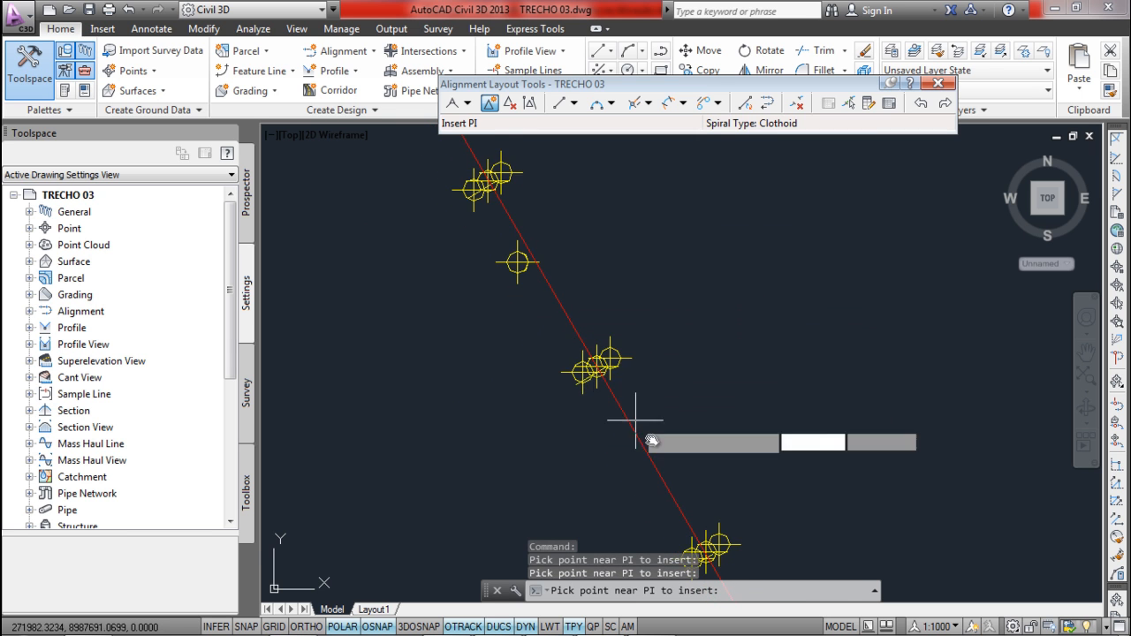
scroll(635, 423, down, 2)
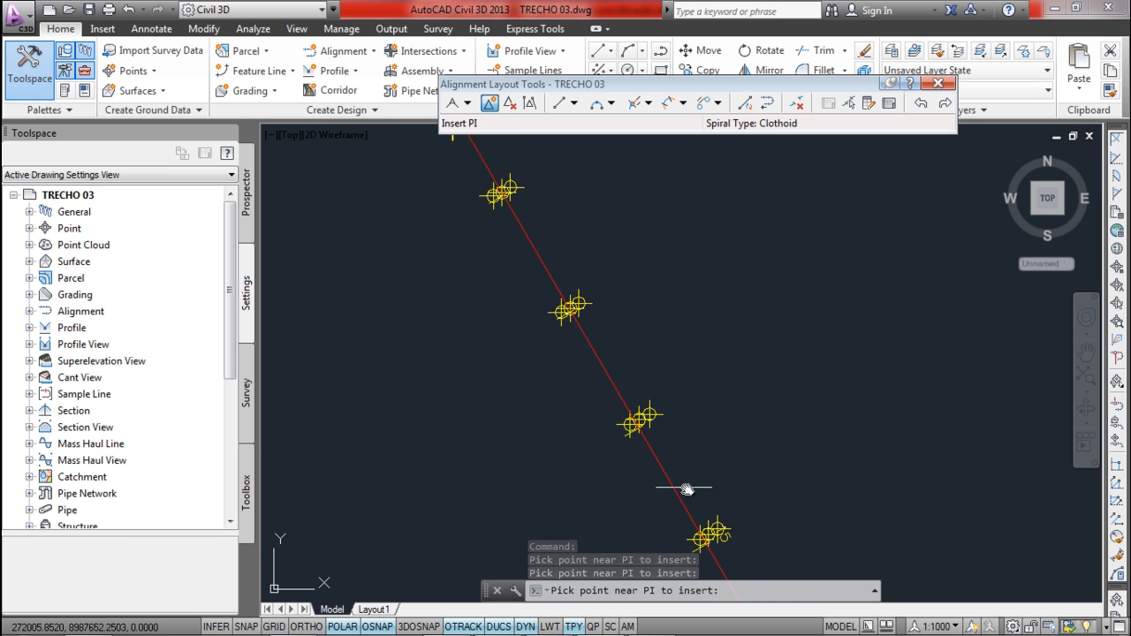
click(606, 391)
scroll(604, 390, down, 5)
scroll(609, 381, up, 2)
scroll(575, 270, up, 3)
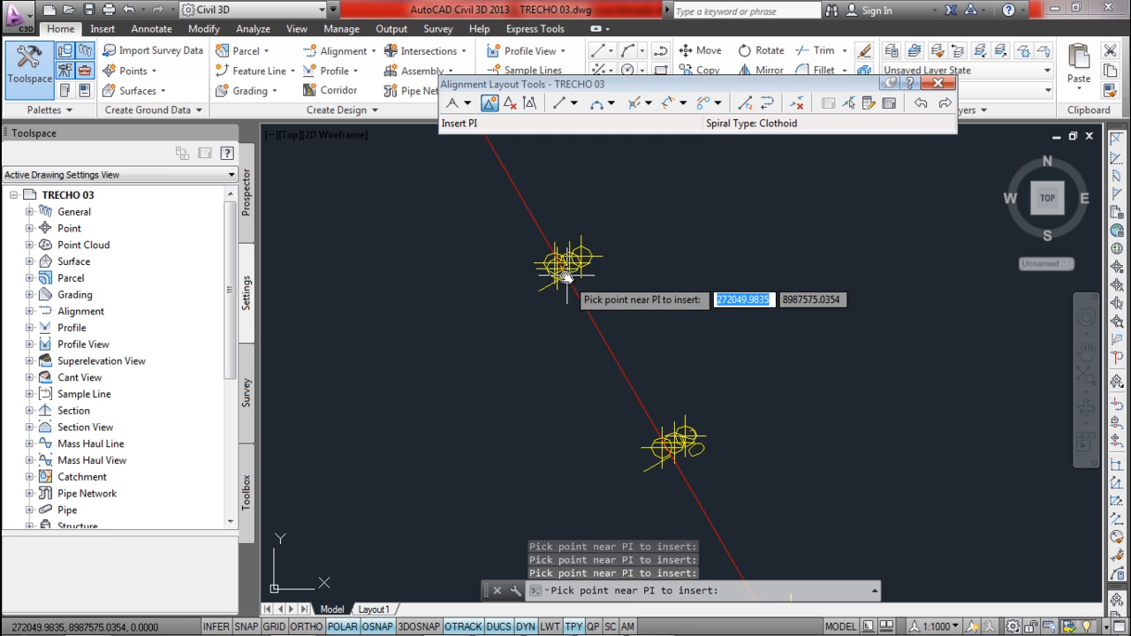
- Continue inserting PIs on the middle survey points down to about northing 8987275
scroll(579, 264, down, 5)
scroll(631, 345, up, 6)
scroll(657, 518, down, 6)
scroll(652, 373, up, 8)
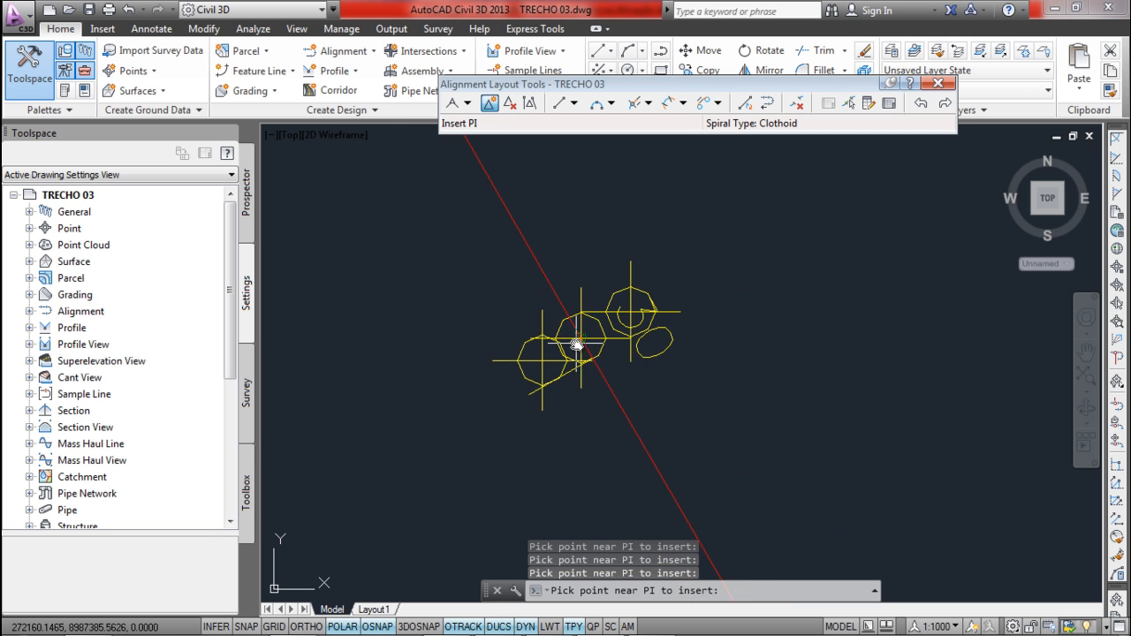
scroll(583, 362, down, 6)
scroll(587, 427, up, 4)
scroll(627, 371, down, 6)
scroll(601, 407, up, 3)
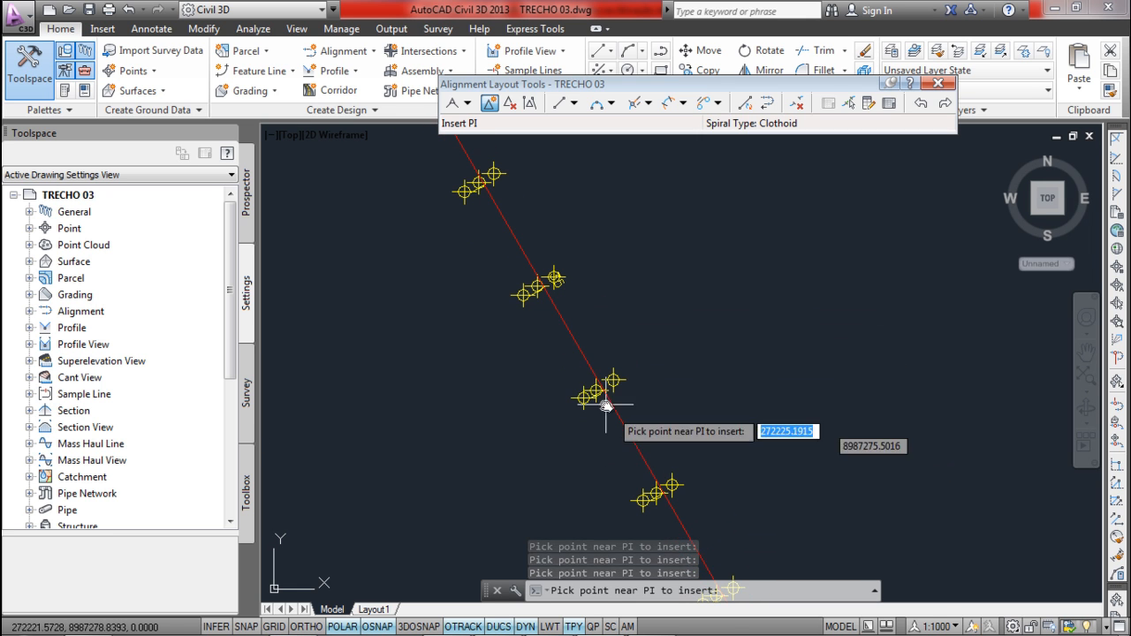
- Add PIs on the centreline points between about northing 8987275 and 8987040
scroll(593, 405, down, 5)
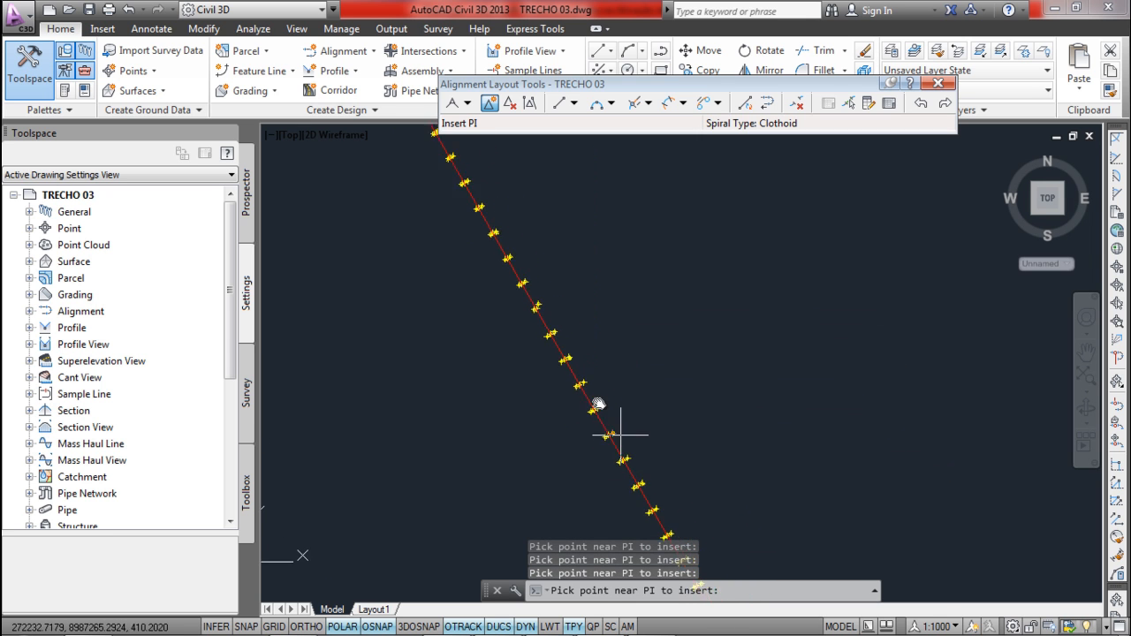
scroll(494, 252, up, 7)
scroll(500, 274, down, 5)
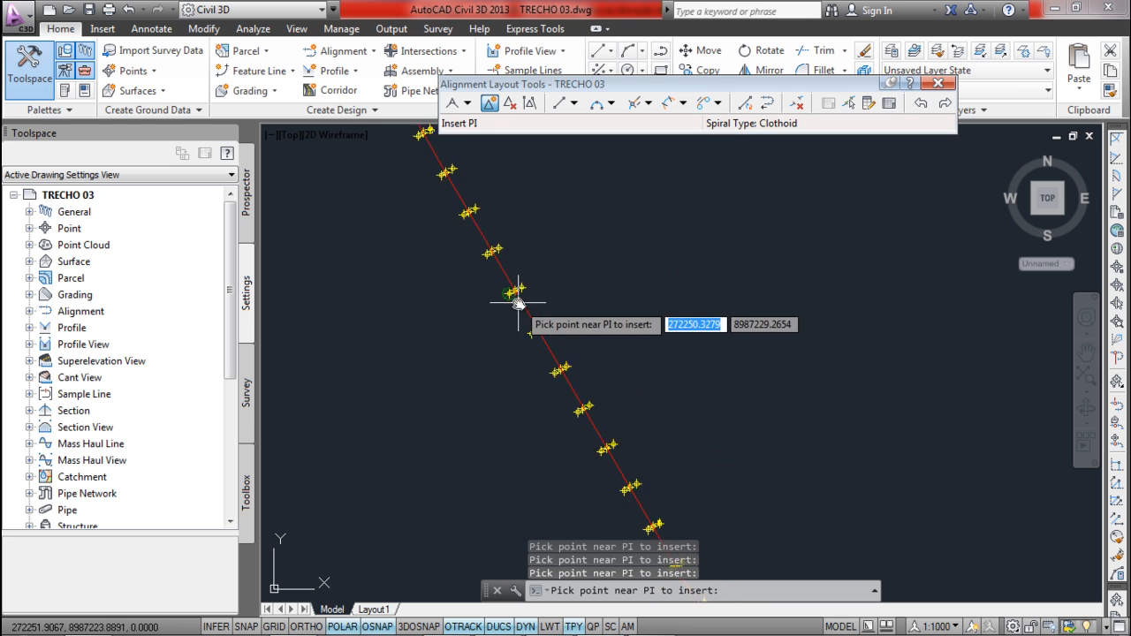
scroll(639, 472, up, 7)
scroll(656, 518, down, 7)
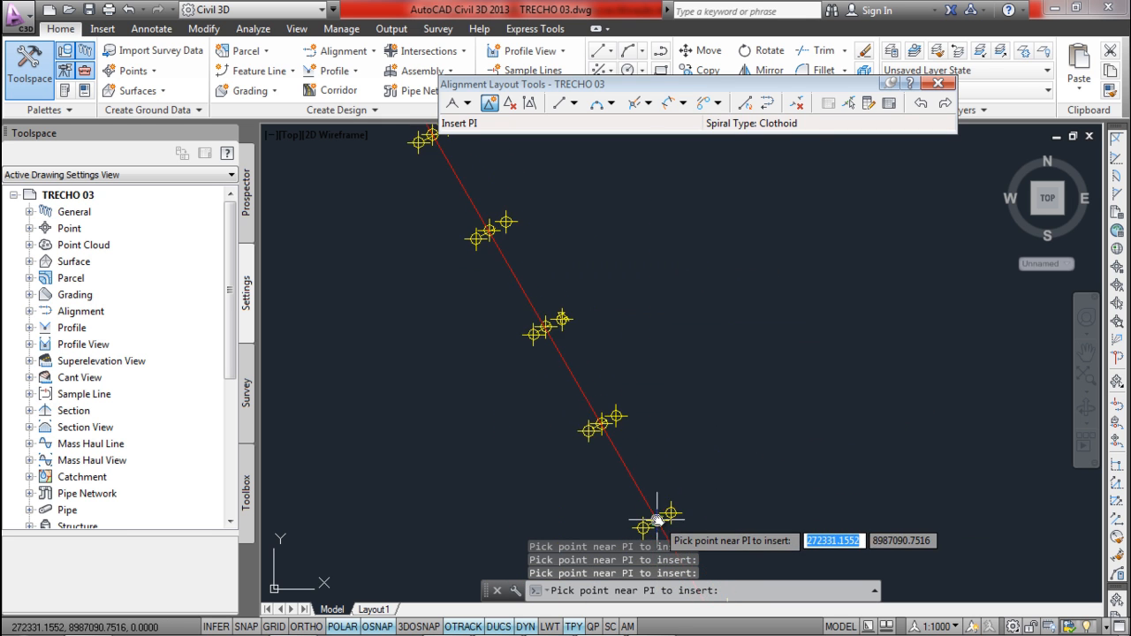
middle_drag(656, 518, 466, 147)
scroll(638, 427, up, 3)
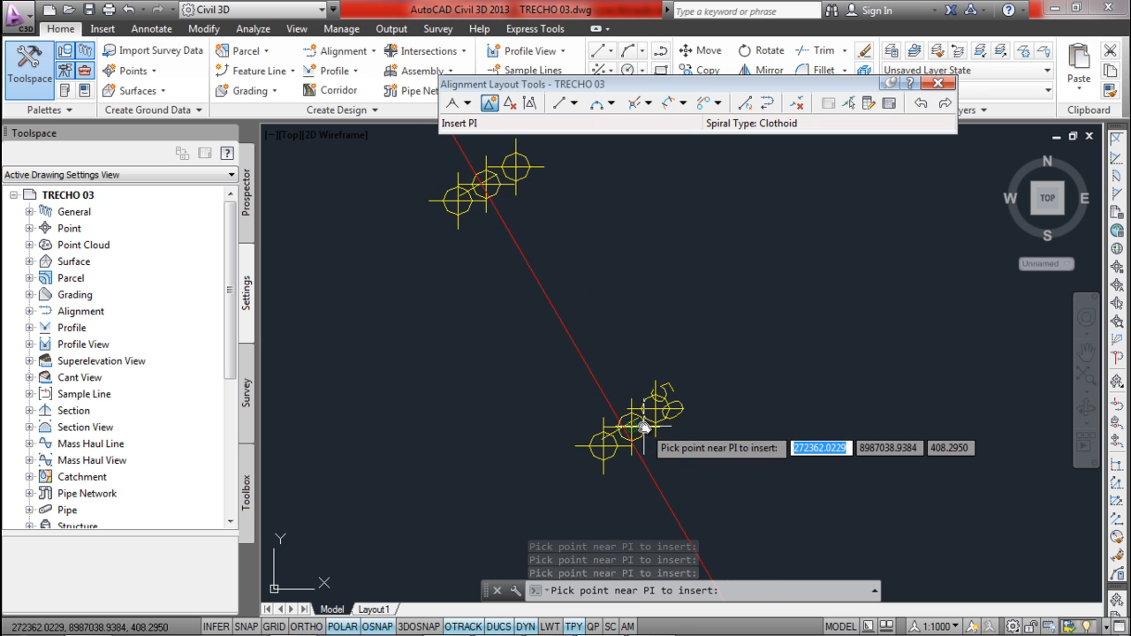
- Insert PIs on the centreline points between about northing 8987040 and 8986780, past the point labelled 55
scroll(633, 433, down, 7)
middle_drag(633, 433, 630, 353)
scroll(634, 394, up, 5)
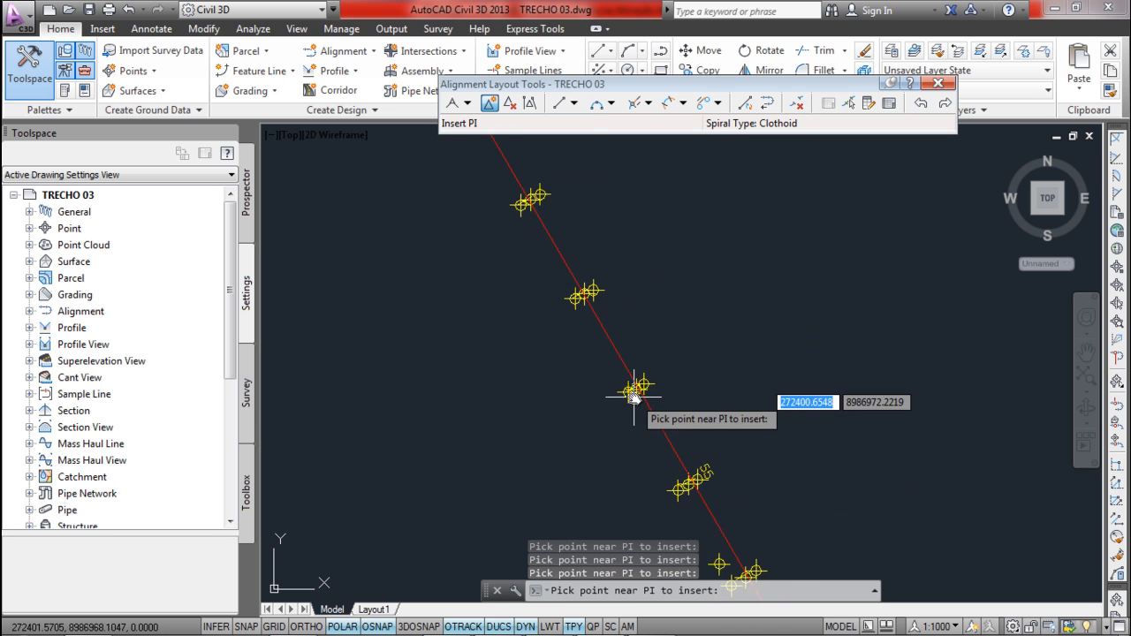
scroll(629, 359, down, 5)
scroll(671, 426, up, 6)
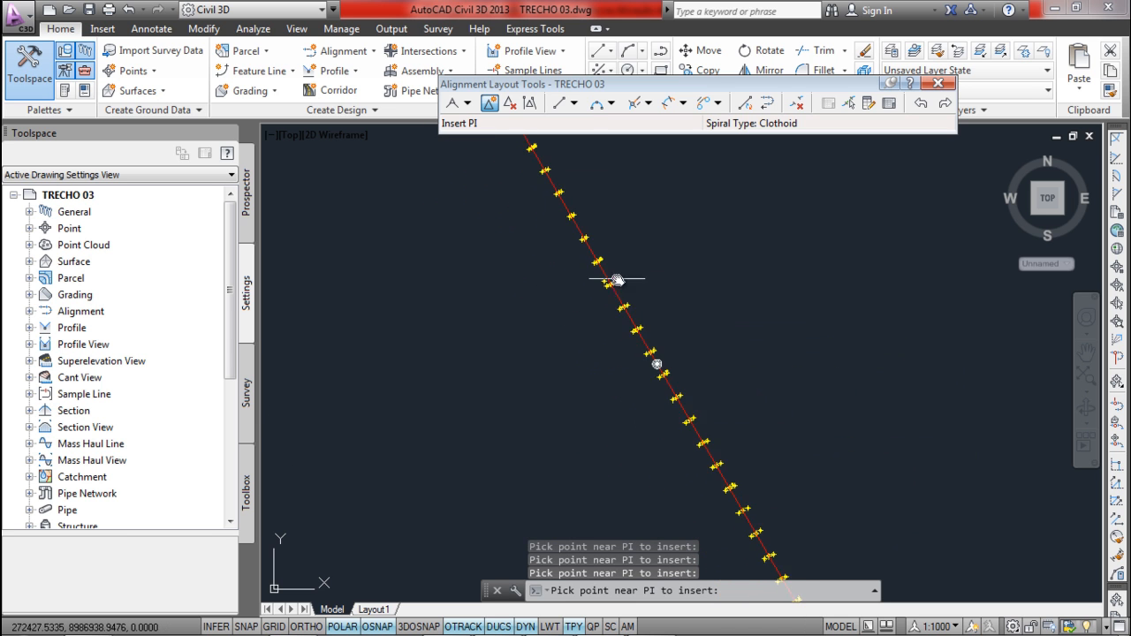
scroll(665, 425, down, 5)
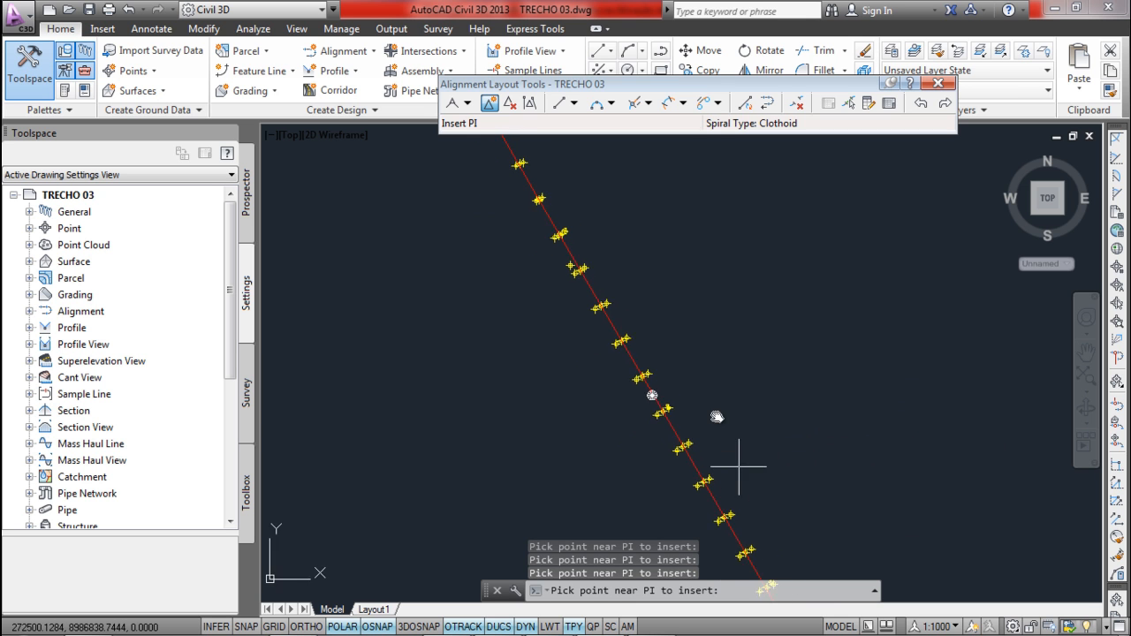
scroll(695, 486, up, 5)
scroll(695, 480, down, 5)
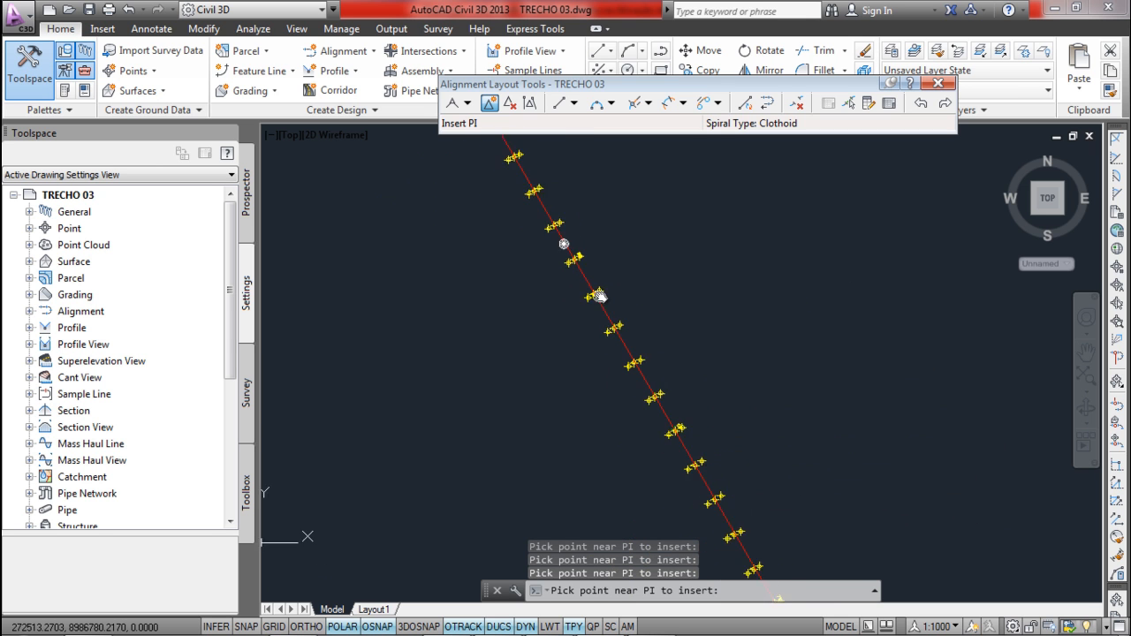
- Insert PIs on the middle points of the survey sections from about northing 8986780 to 8986540
scroll(641, 451, up, 5)
scroll(695, 487, down, 5)
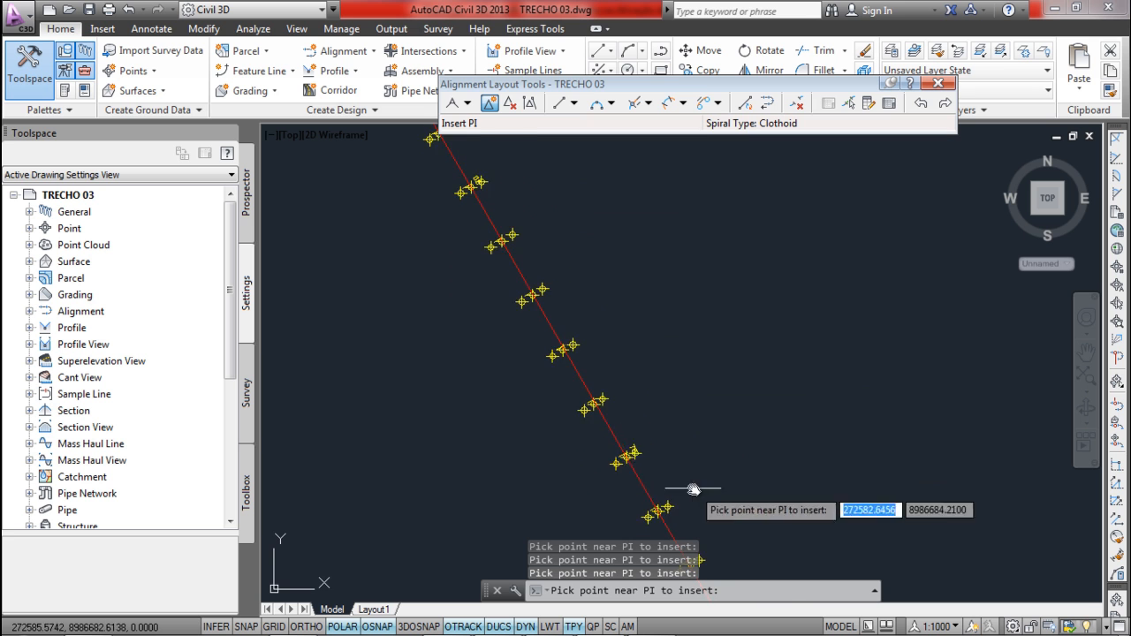
scroll(630, 407, up, 5)
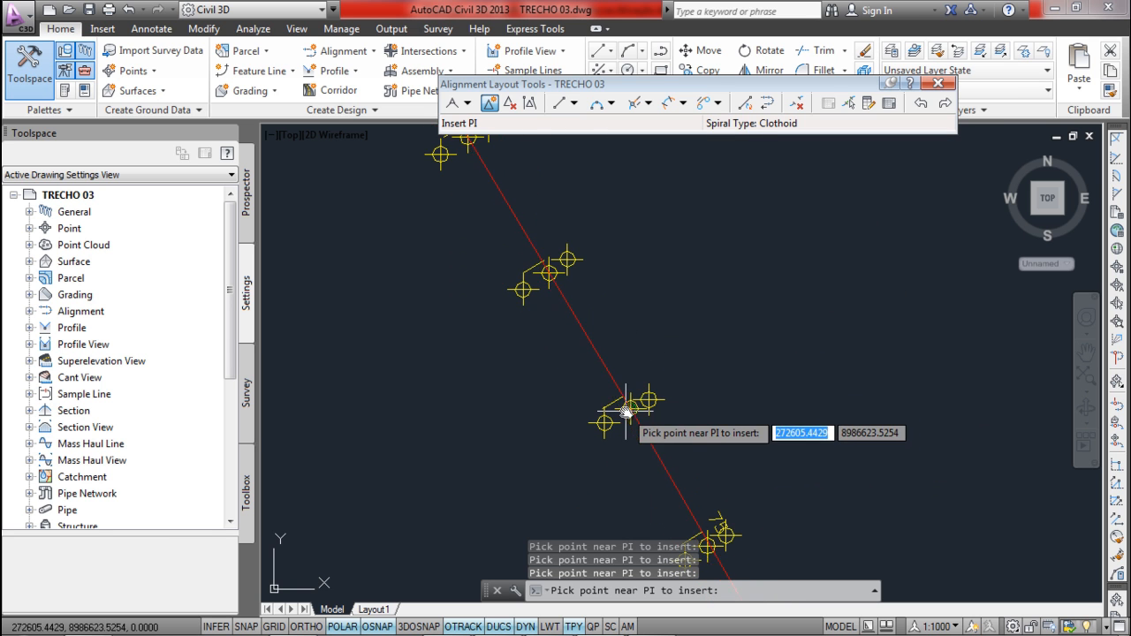
scroll(629, 409, down, 5)
scroll(610, 431, up, 5)
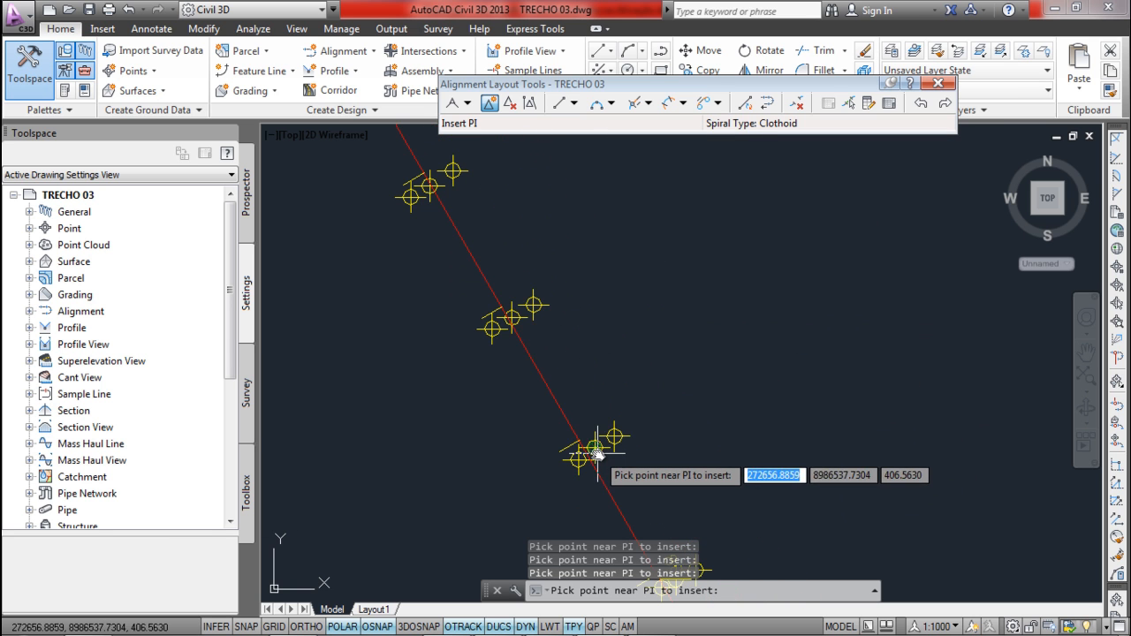
- Insert a PI on the middle point of the survey section near northing 8986433
scroll(609, 446, down, 5)
scroll(641, 410, up, 5)
scroll(642, 409, up, 1)
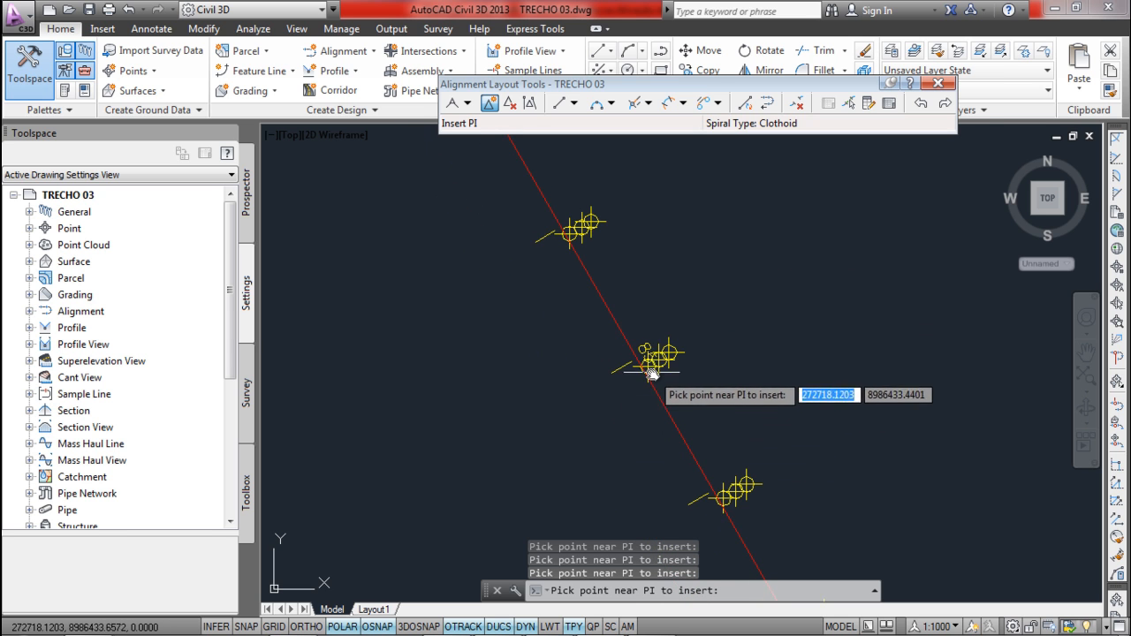
click(664, 362)
scroll(663, 365, down, 2)
scroll(658, 380, down, 3)
scroll(677, 404, up, 5)
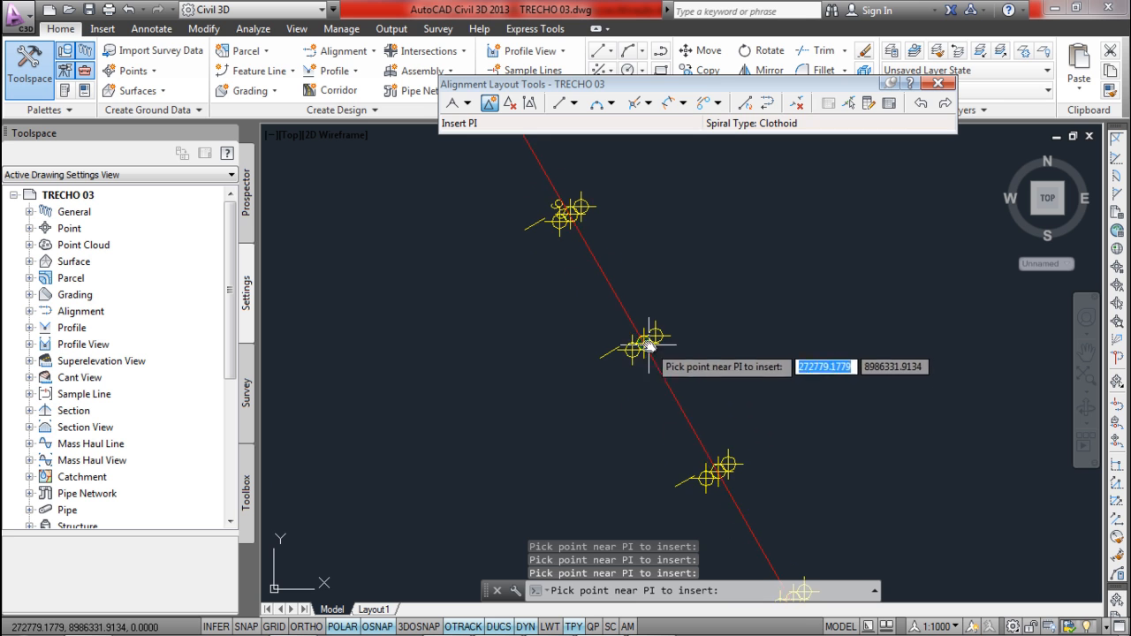
- Check the alignment against the remaining centreline points from about northing 8986330 to its southern end, and end the PI insertion
scroll(668, 376, down, 3)
scroll(681, 375, up, 5)
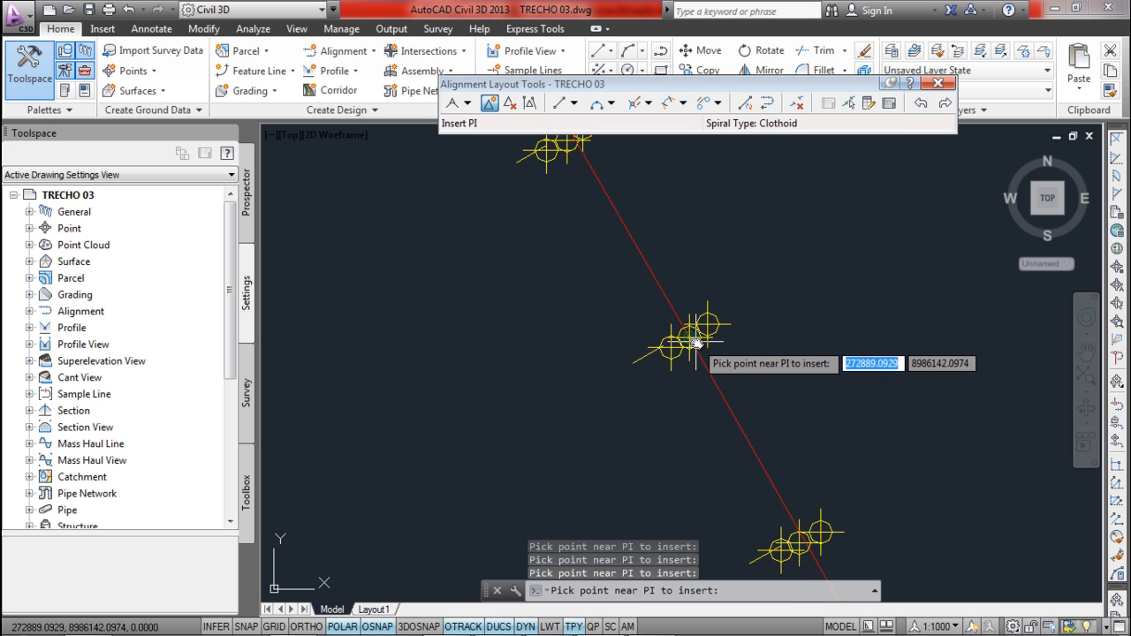
scroll(699, 389, down, 3)
scroll(661, 301, up, 5)
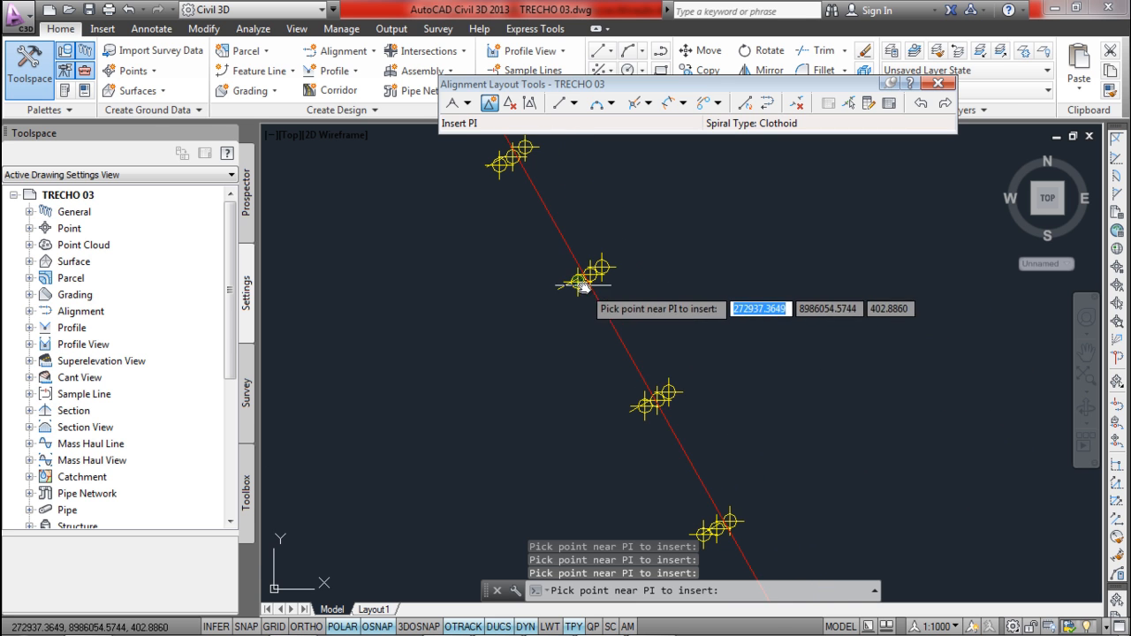
scroll(610, 300, down, 3)
scroll(652, 372, up, 4)
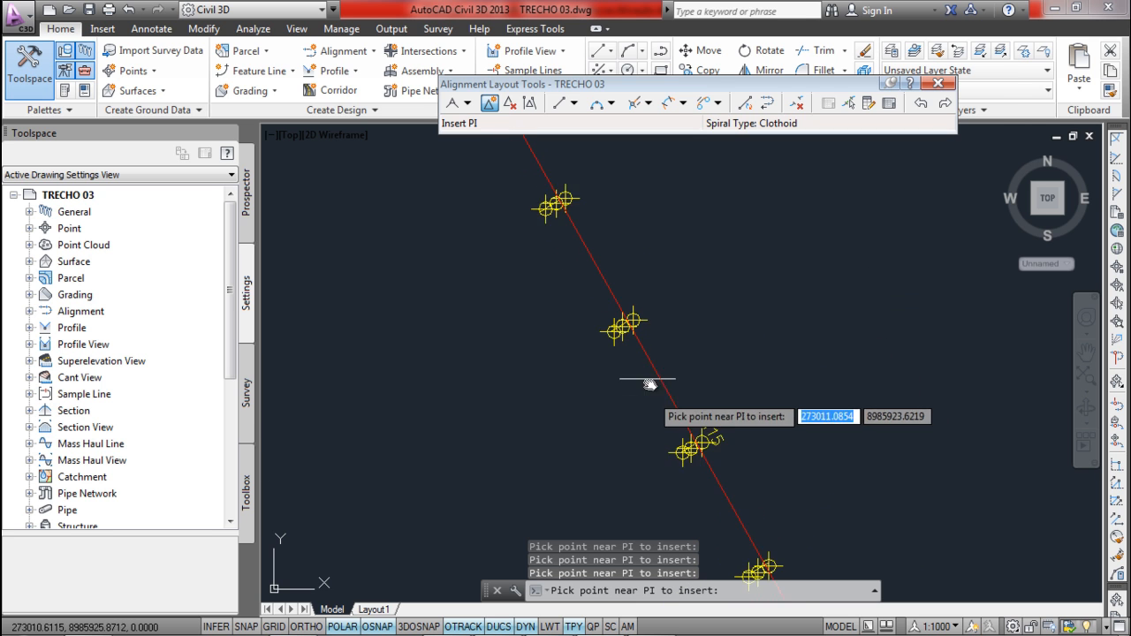
scroll(618, 323, down, 4)
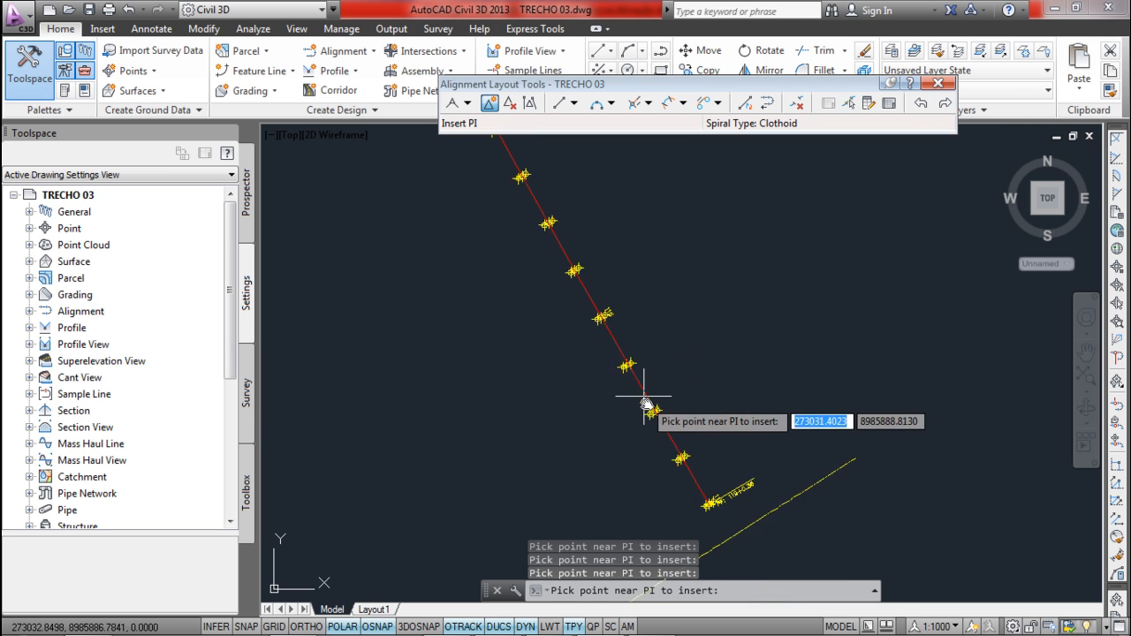
scroll(663, 424, up, 3)
scroll(693, 462, down, 2)
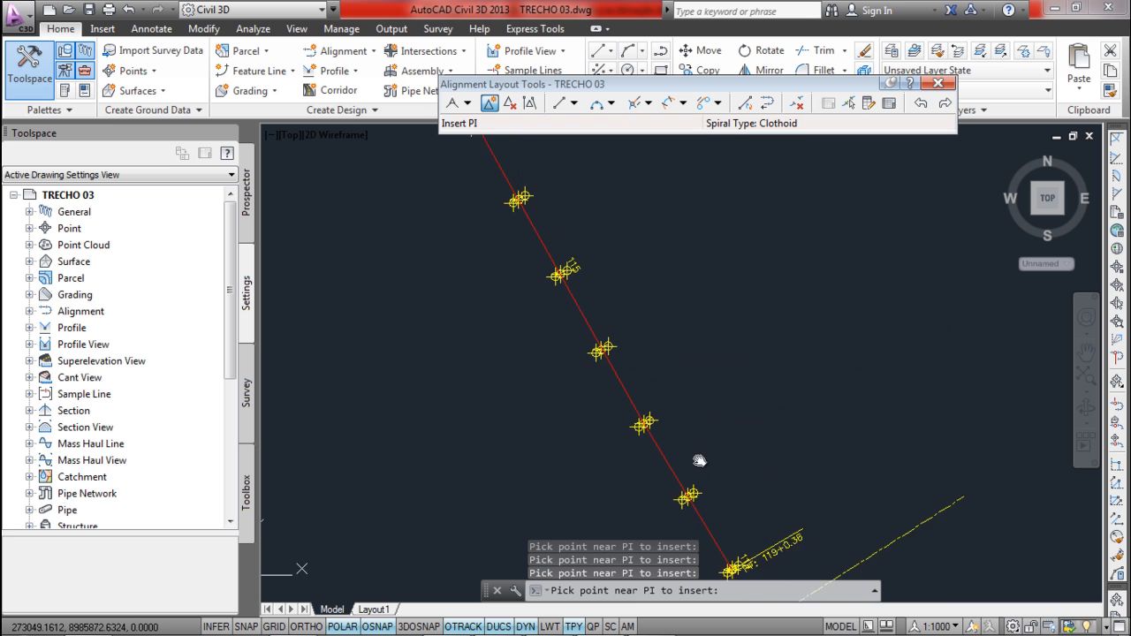
scroll(661, 469, up, 5)
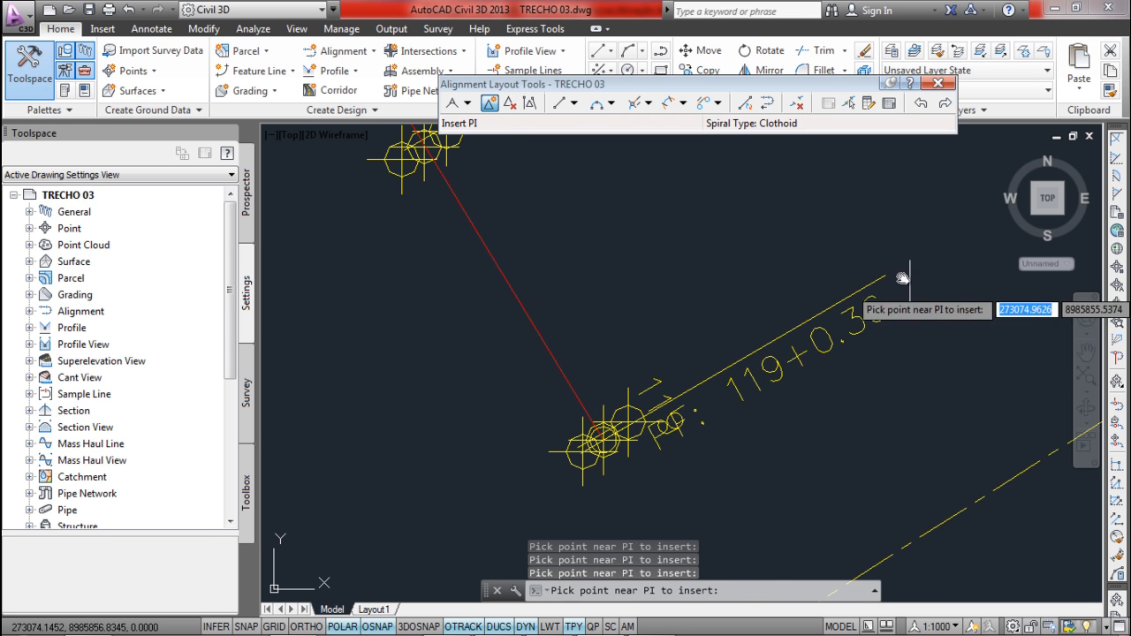
scroll(768, 380, down, 2)
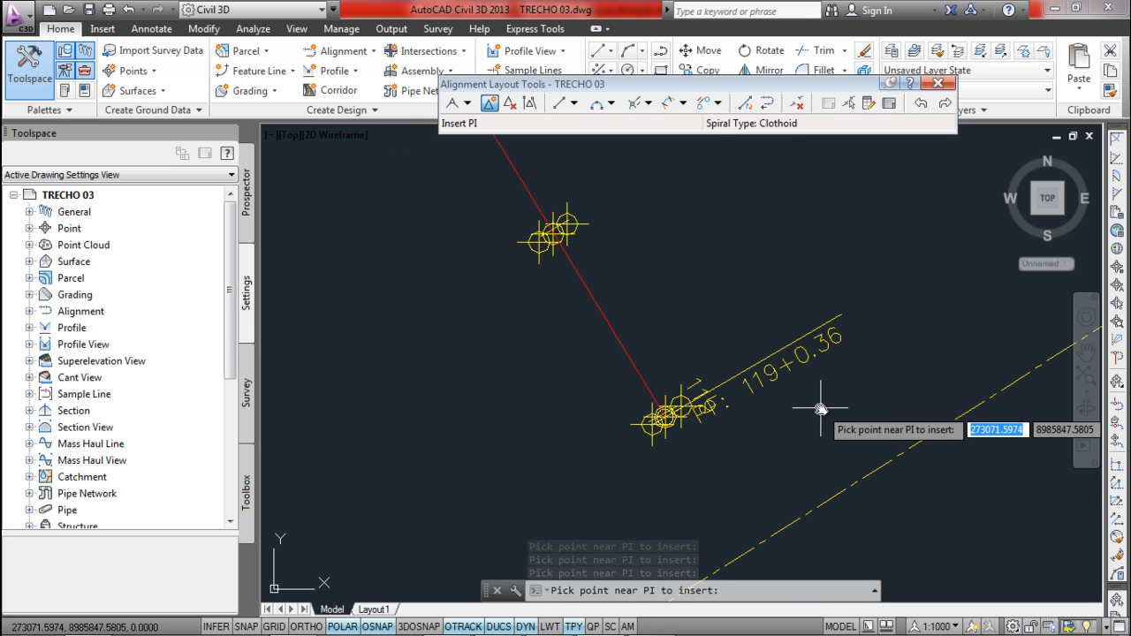
key(Escape)
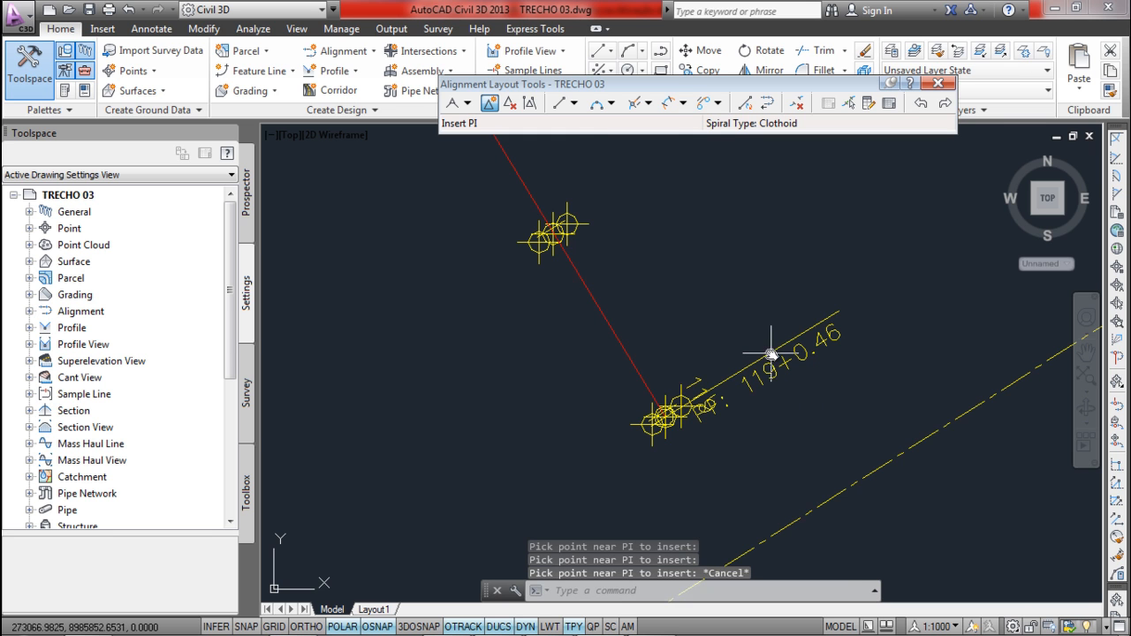
- Leave the alignment layout tools, then save and close the TRECHO 03 drawing
scroll(771, 353, down, 3)
mouse_move(700, 195)
middle_down()
mouse_move(695, 421)
mouse_move(669, 406)
middle_up()
scroll(693, 374, down, 1)
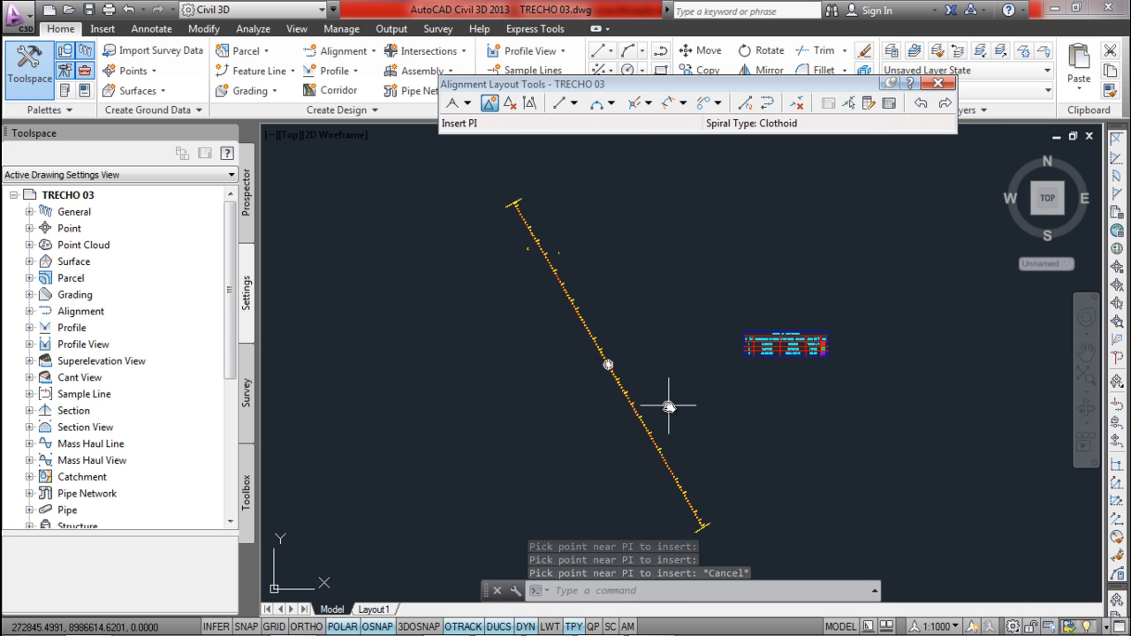
click(938, 83)
click(88, 11)
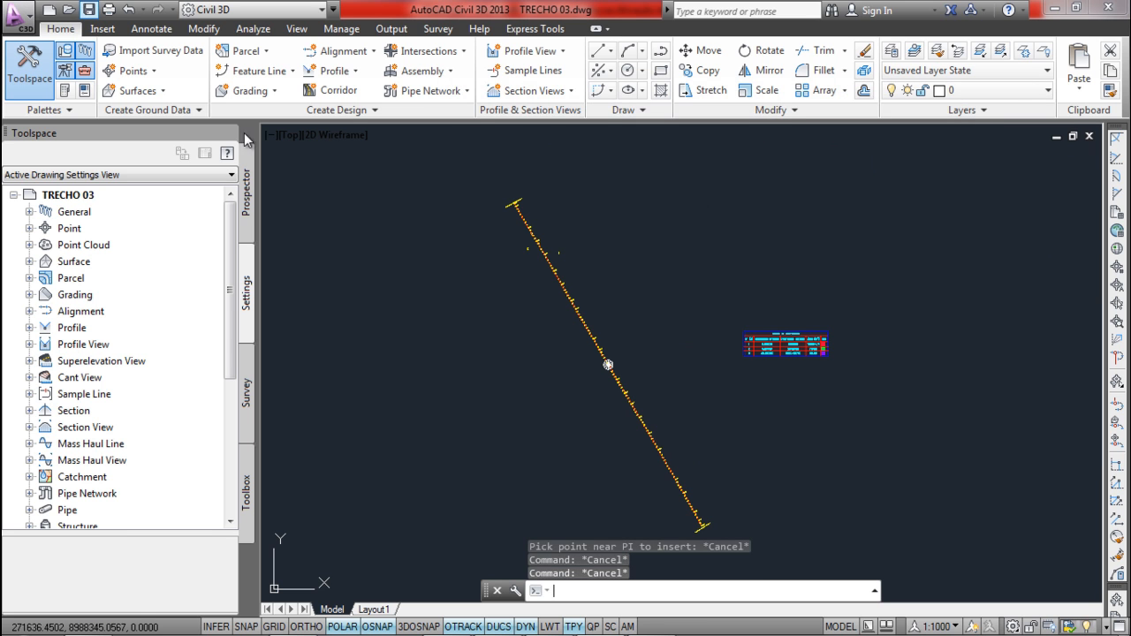
click(1090, 137)
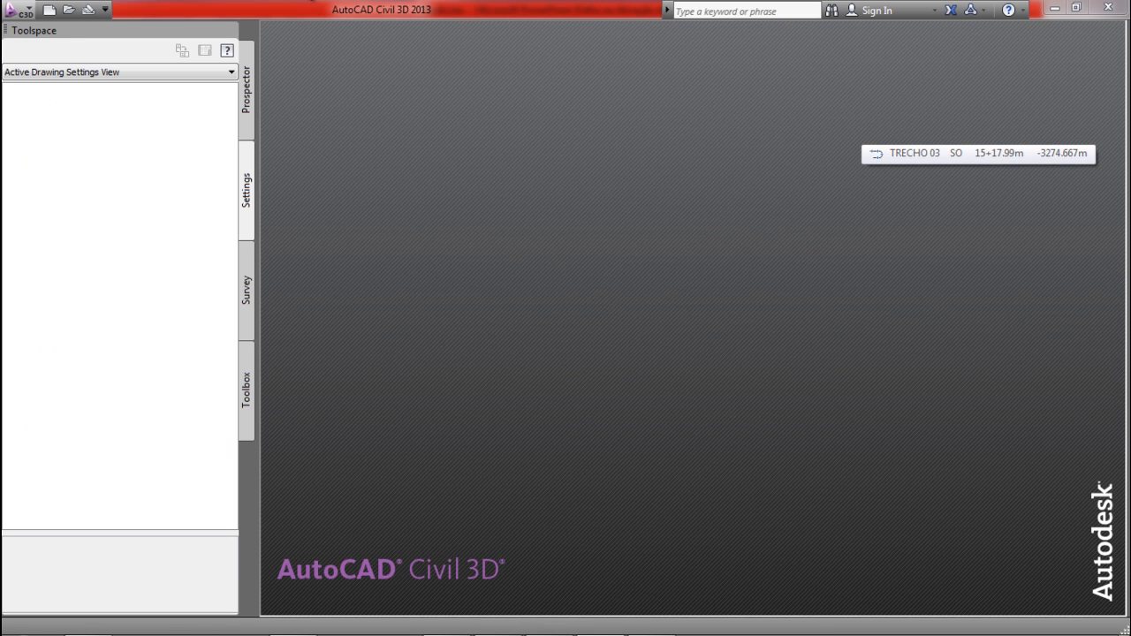
- Open the TRECHO 04 drawing from the Pista simples folder and dismiss the VBA notice
click(68, 11)
click(485, 252)
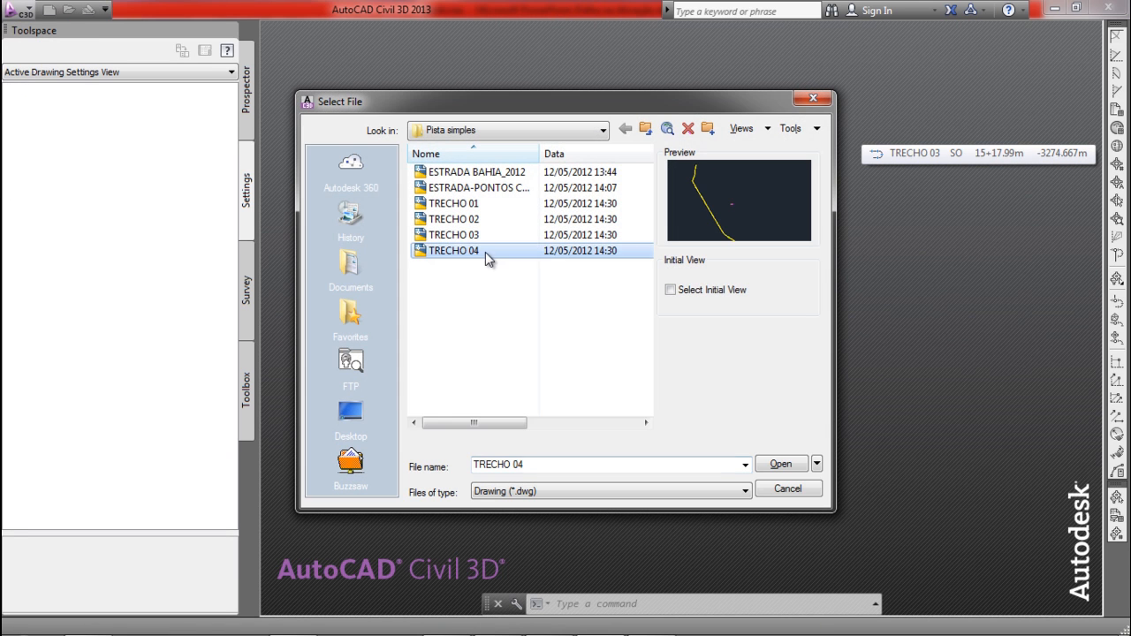
click(771, 467)
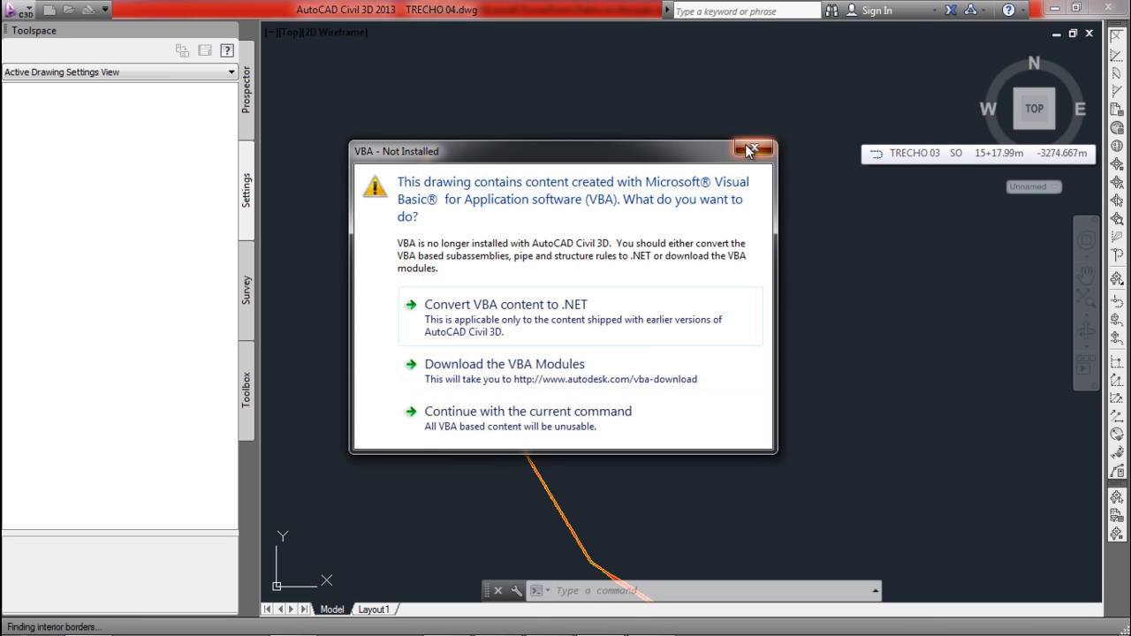
click(747, 149)
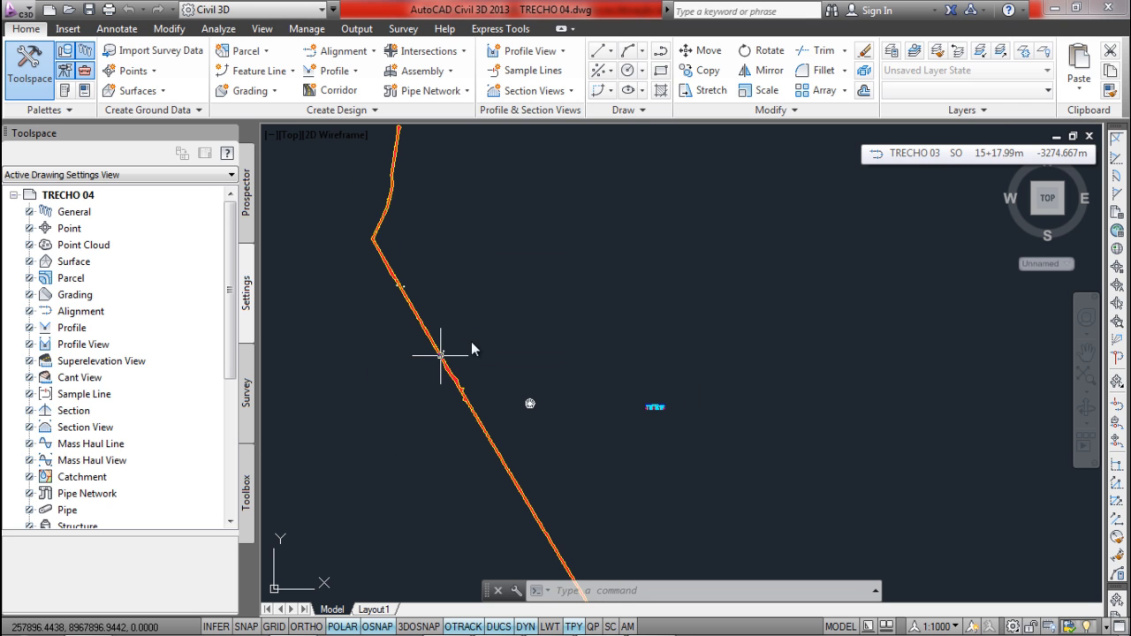
- Change the TRECHO 04 surface style in its properties to one that displays only the border
click(418, 393)
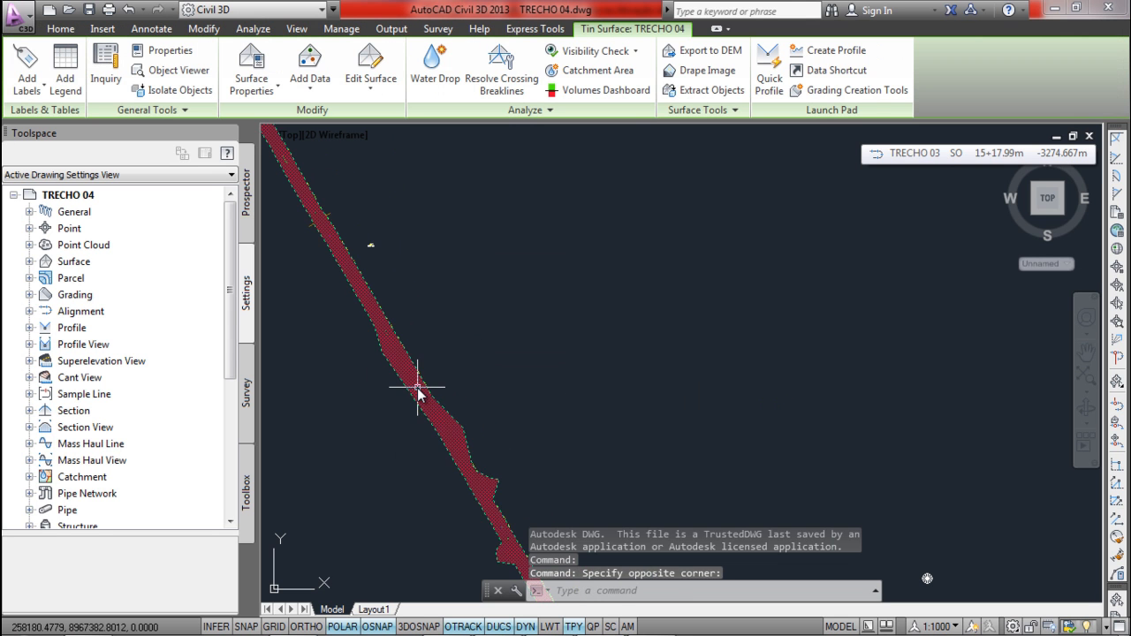
right_click(416, 389)
click(477, 561)
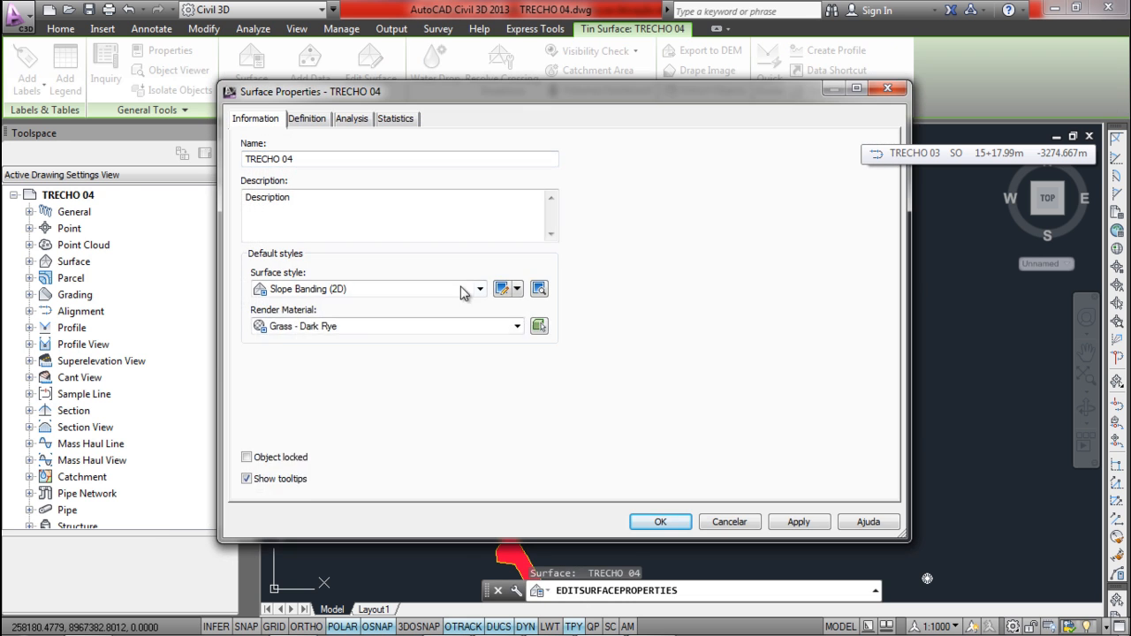
click(682, 530)
scroll(553, 404, down, 5)
scroll(672, 442, up, 4)
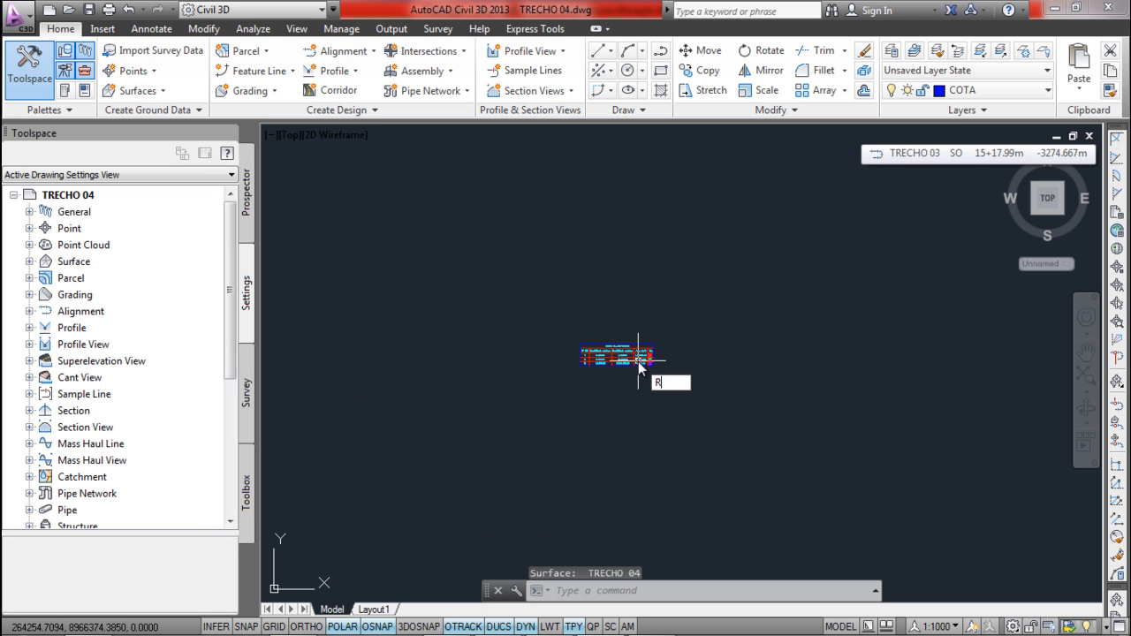
text(rec)
key(Return)
click(560, 332)
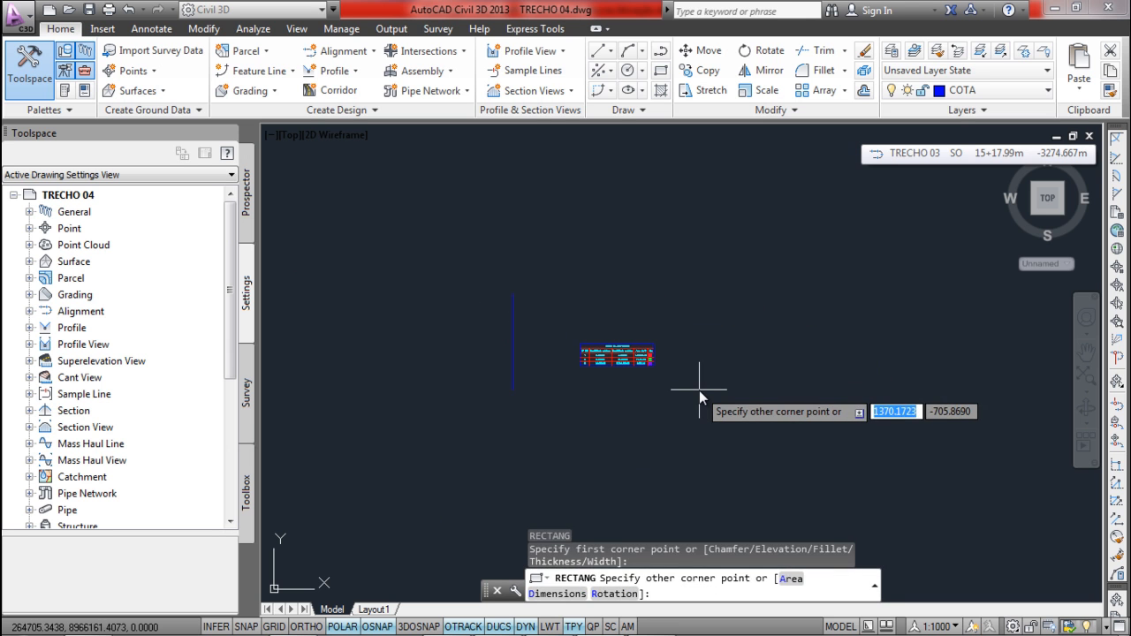
key(Escape)
key(Escape)
- Make layer 0 current and draw a rectangle around the Tabela de declividades table
click(1005, 91)
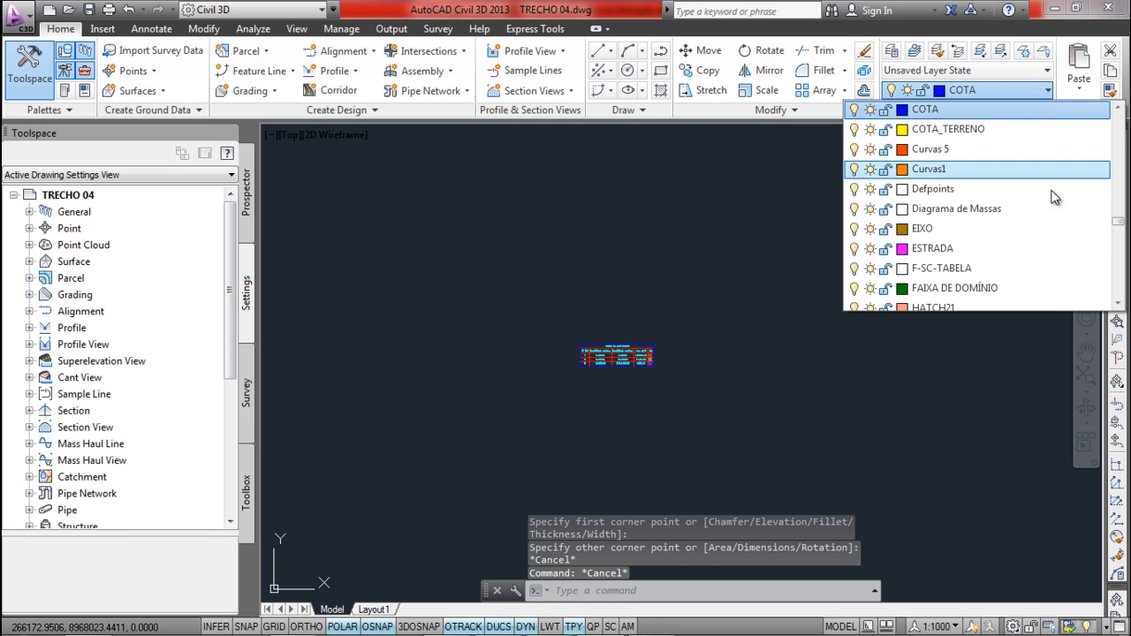
scroll(1120, 228, up, 5)
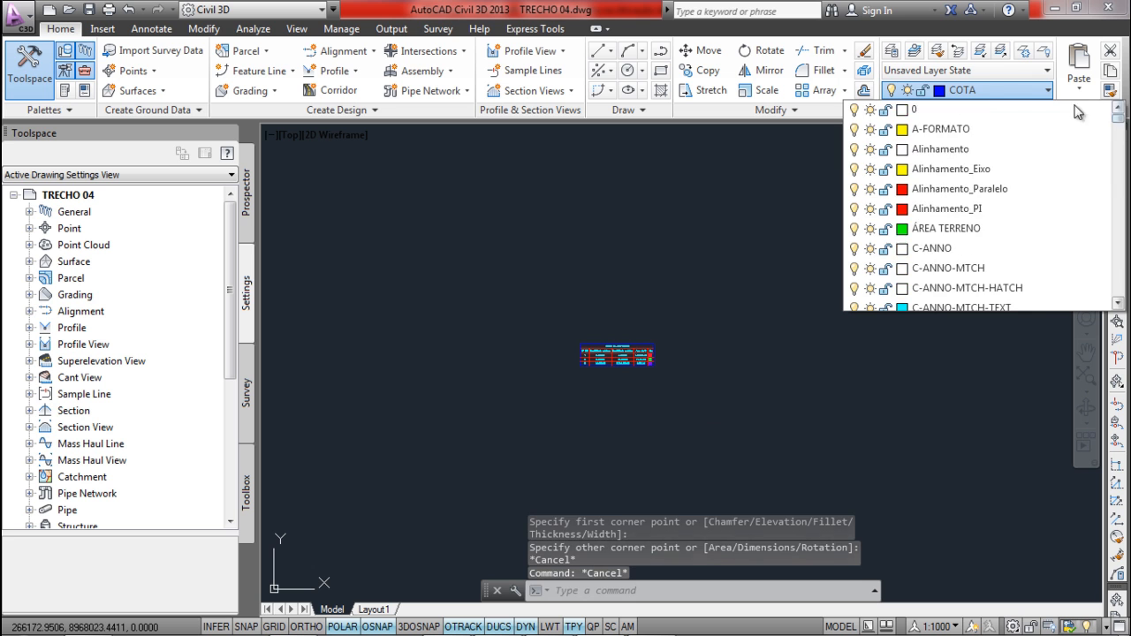
click(924, 110)
text(rec)
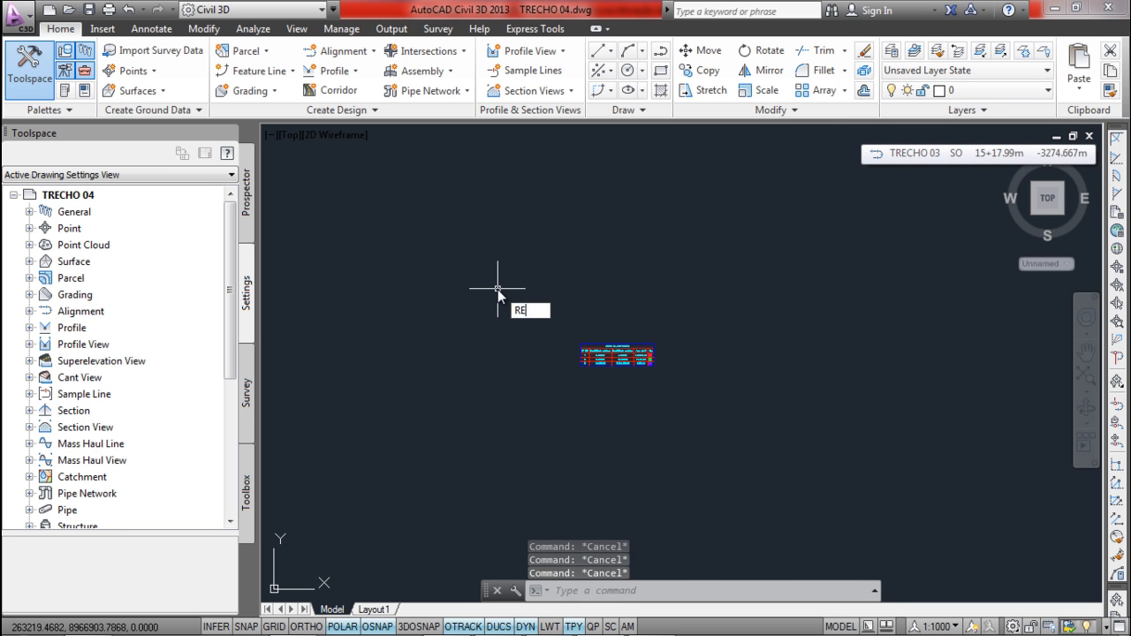
key(Return)
click(578, 336)
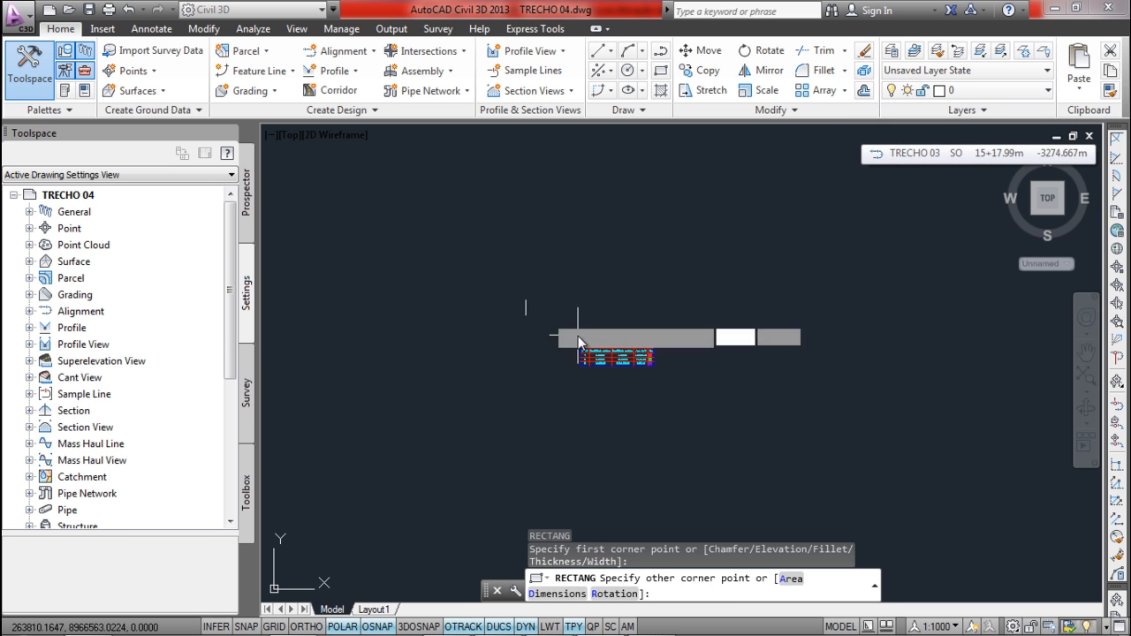
click(711, 388)
- Lower the rectangle's top edge slightly towards the slope table
click(640, 300)
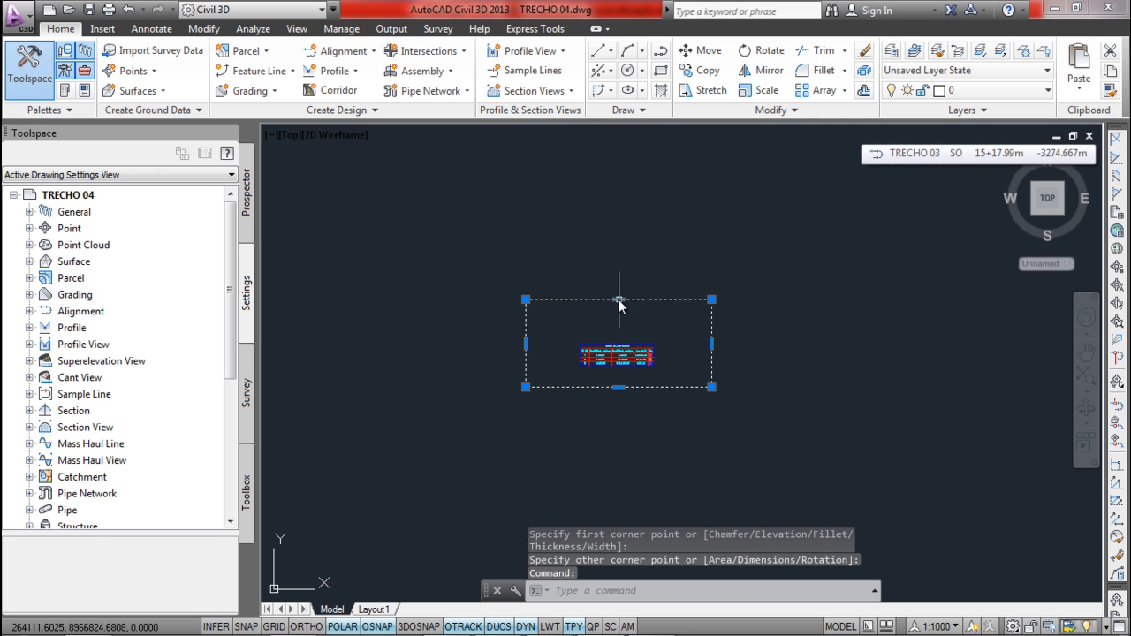
click(616, 306)
key(Escape)
- Add the single-line text MAPA DE DECLIVIDADE inside the rectangle's upper-left corner, accepting the default height of 34.4737 and rotation of 270 degrees
scroll(586, 320, up, 4)
key(Escape)
text(dt)
key(Return)
scroll(459, 316, up, 2)
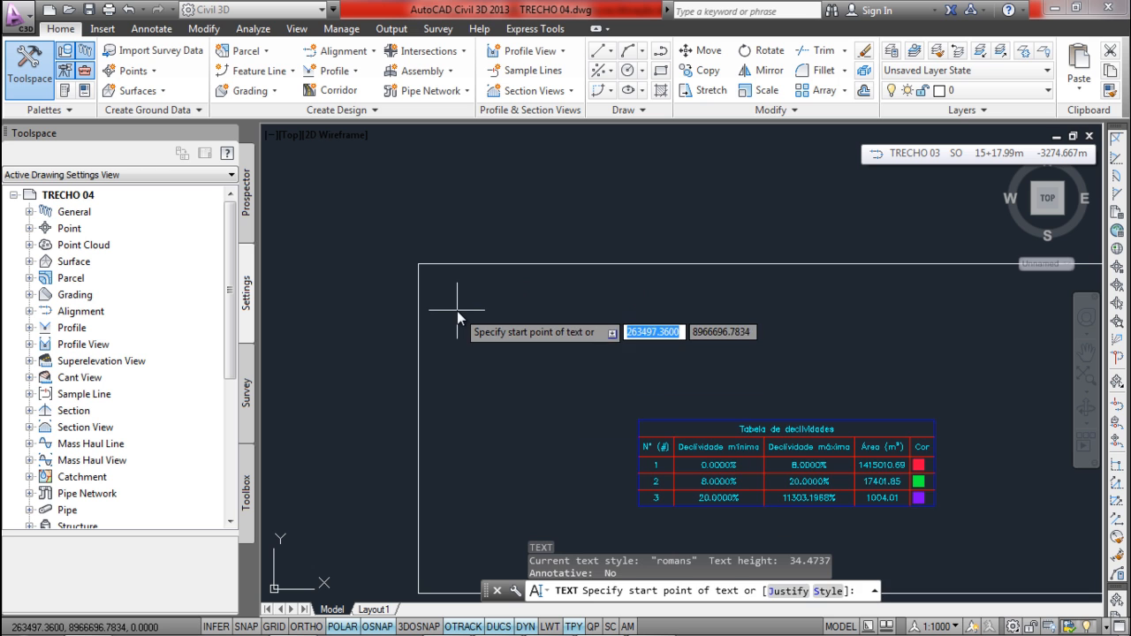
click(457, 310)
key(Return)
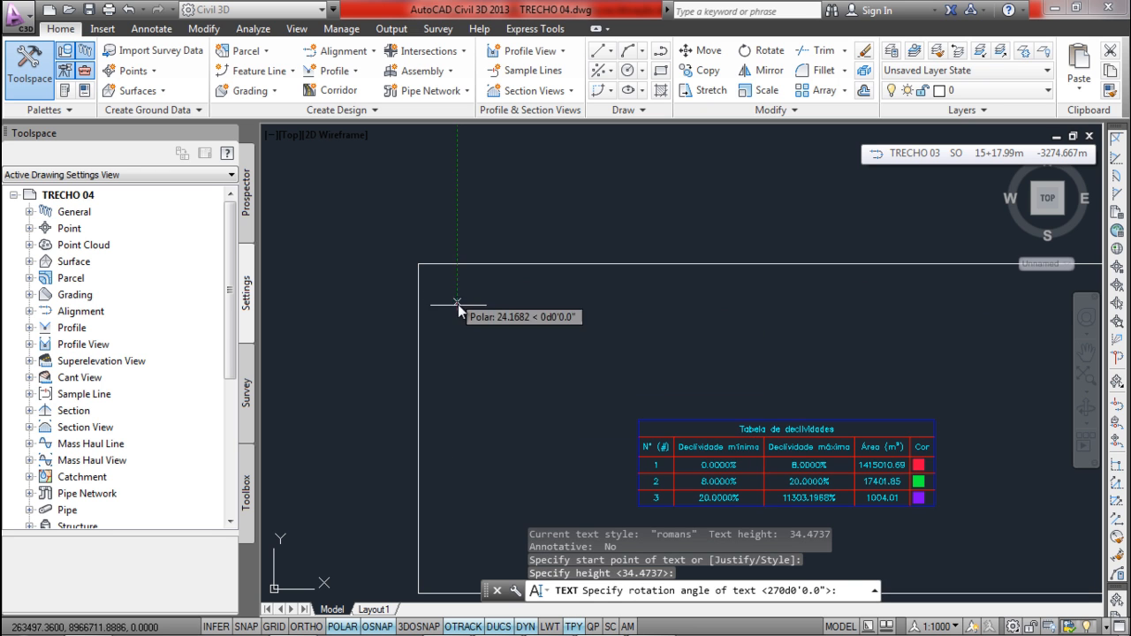
key(Return)
text(MAPA DE DECLIVI)
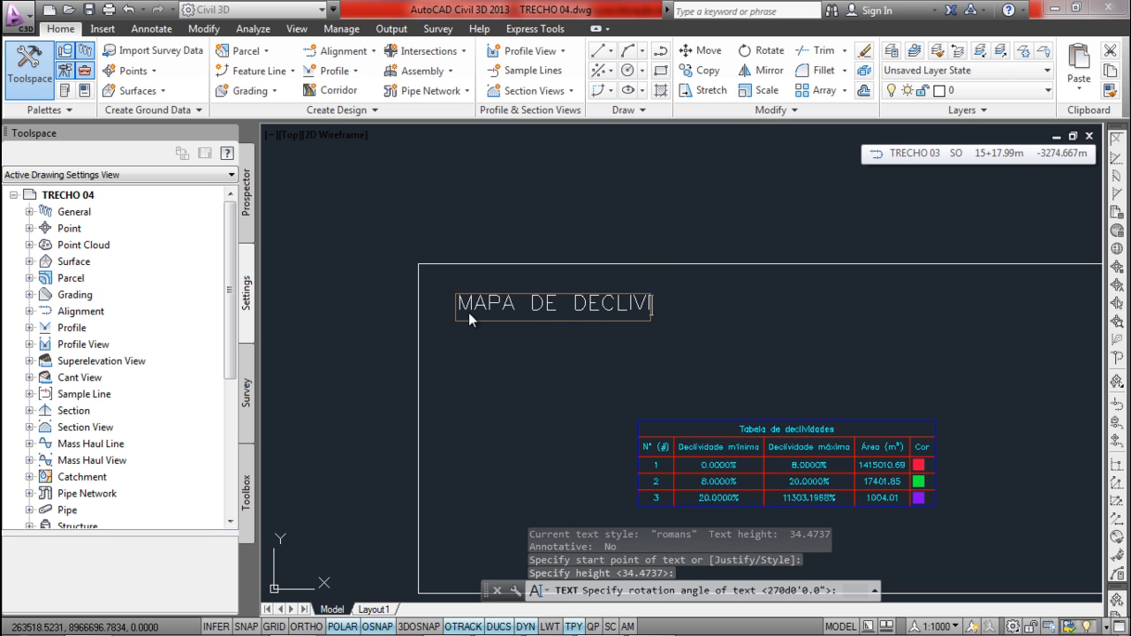
key(Return)
key(Return)
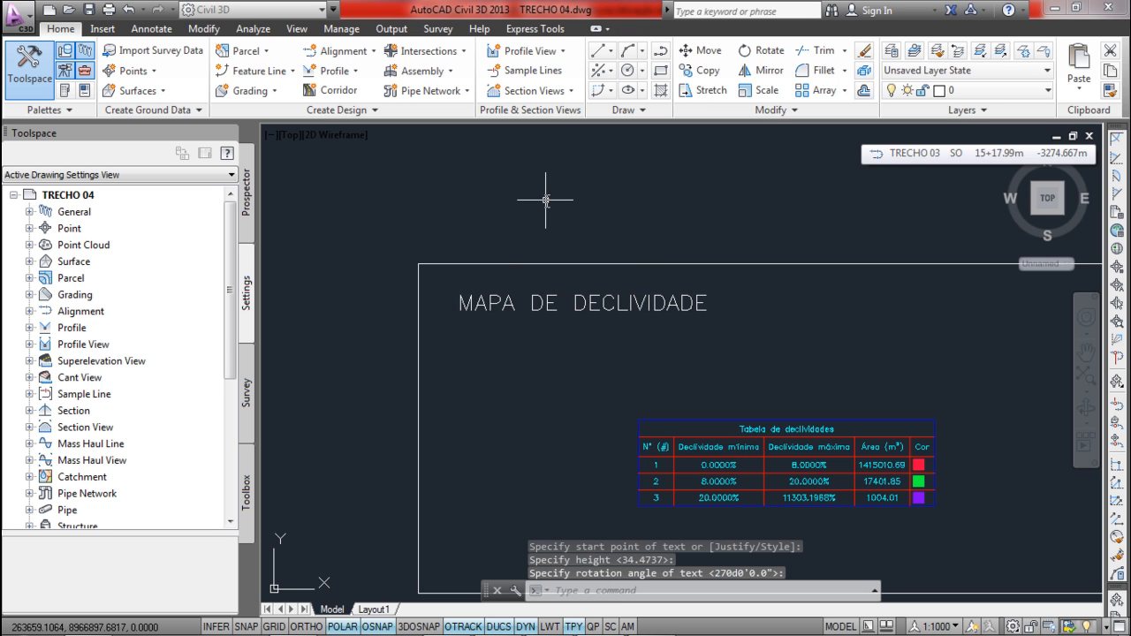
- Freeze the COTA layer by picking one of the elevation labels along the road with LAYFRZ
scroll(543, 209, down, 5)
scroll(550, 242, down, 8)
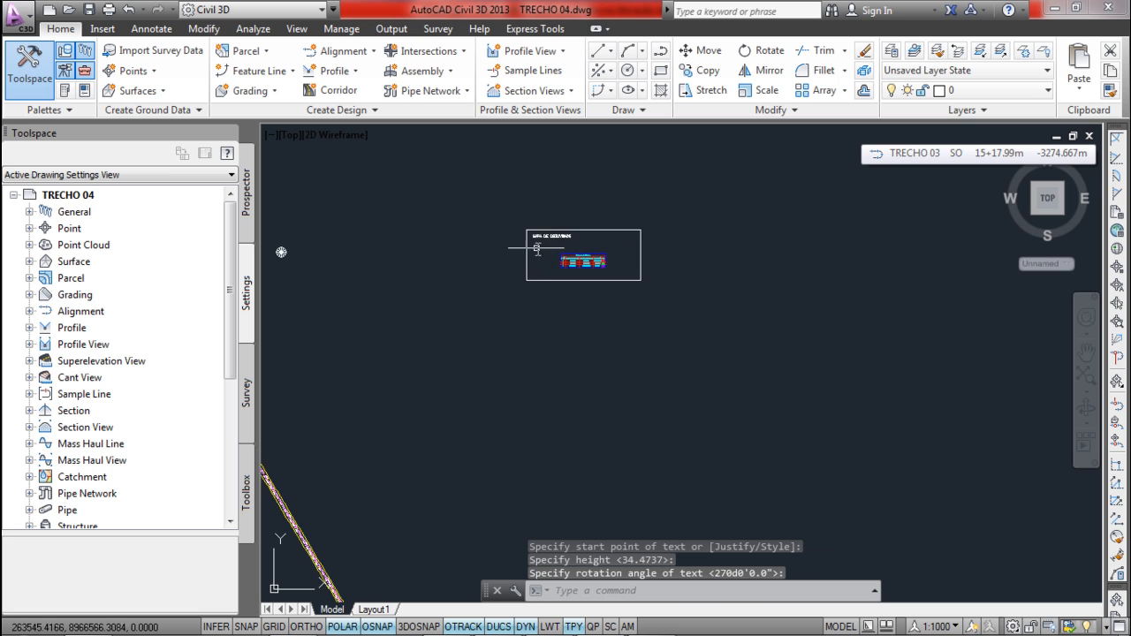
mouse_move(450, 256)
middle_down()
mouse_move(465, 295)
mouse_move(446, 292)
mouse_move(480, 294)
middle_up()
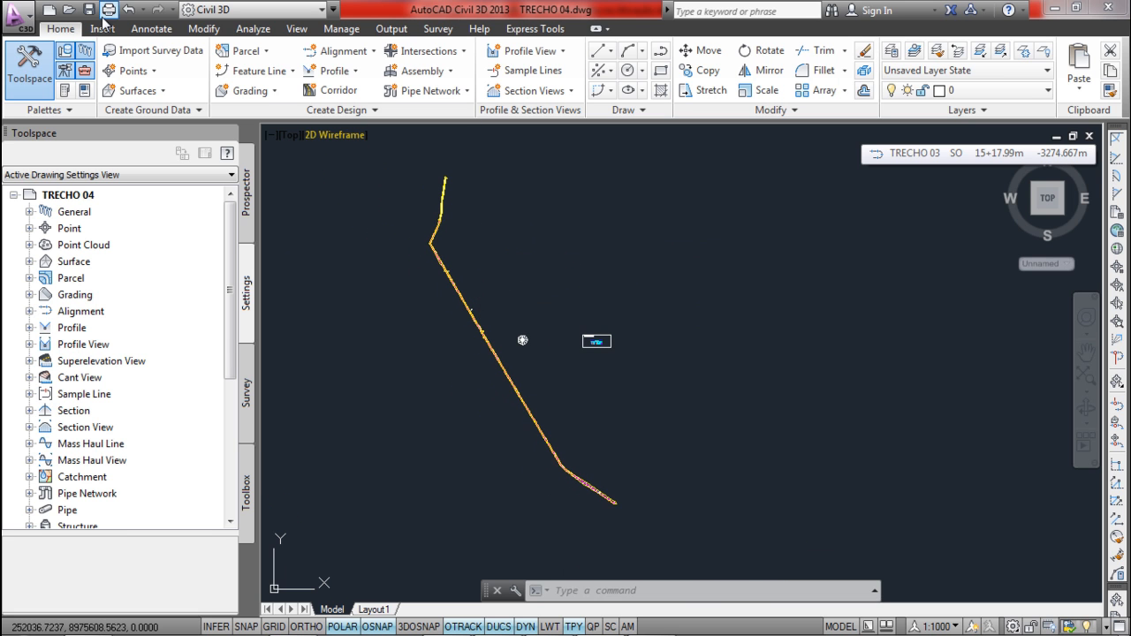
scroll(450, 252, up, 10)
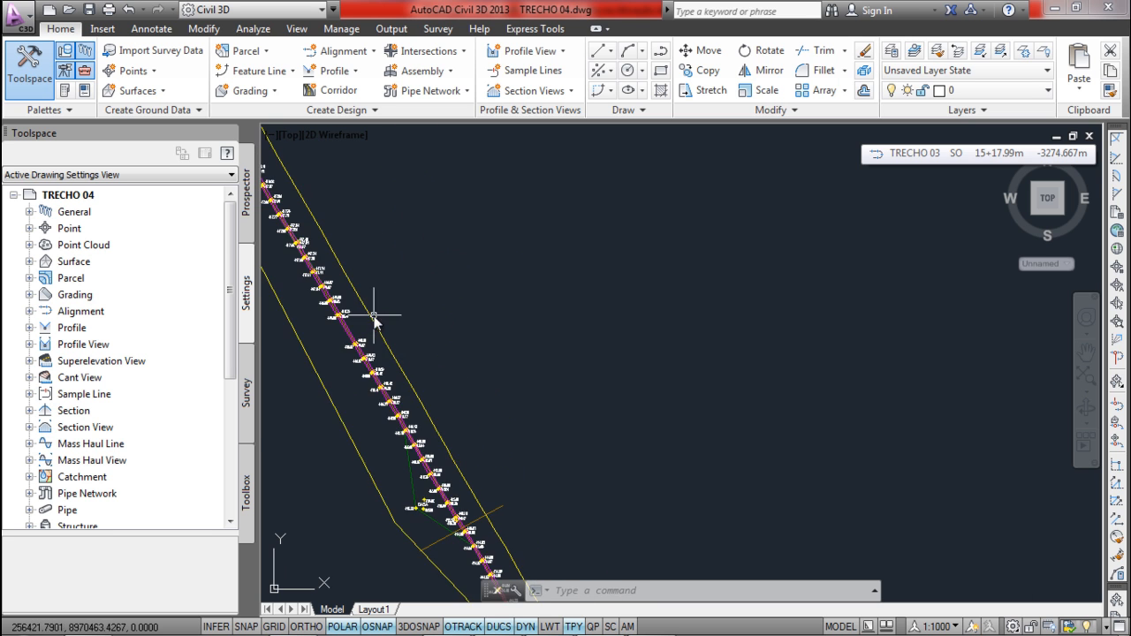
text(LA)
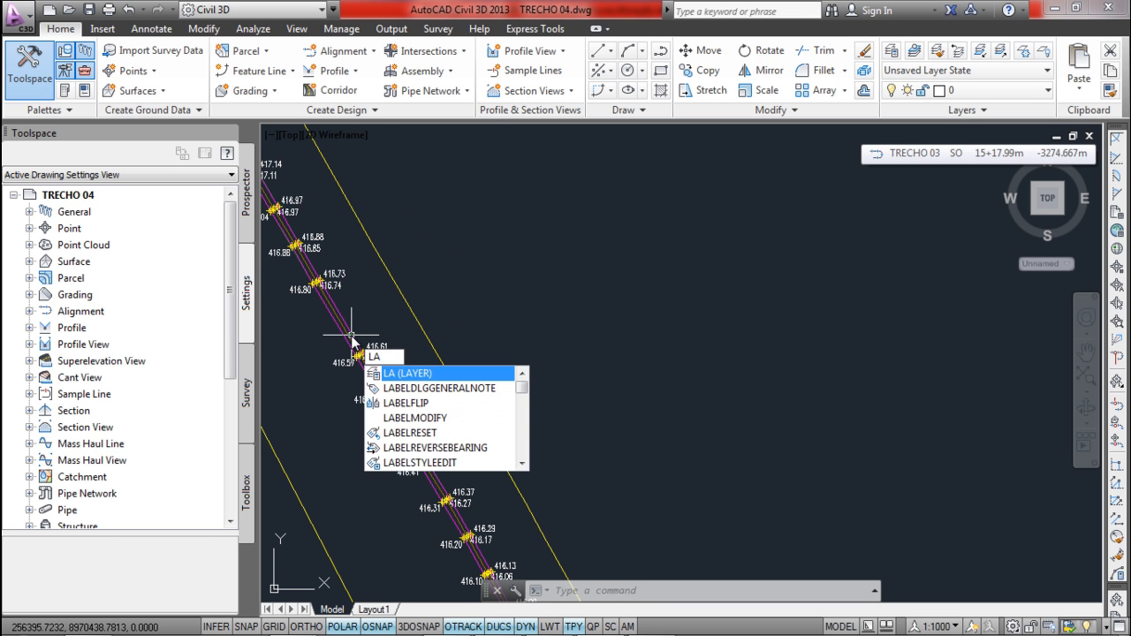
text(YFRZ)
key(Return)
scroll(363, 354, up, 2)
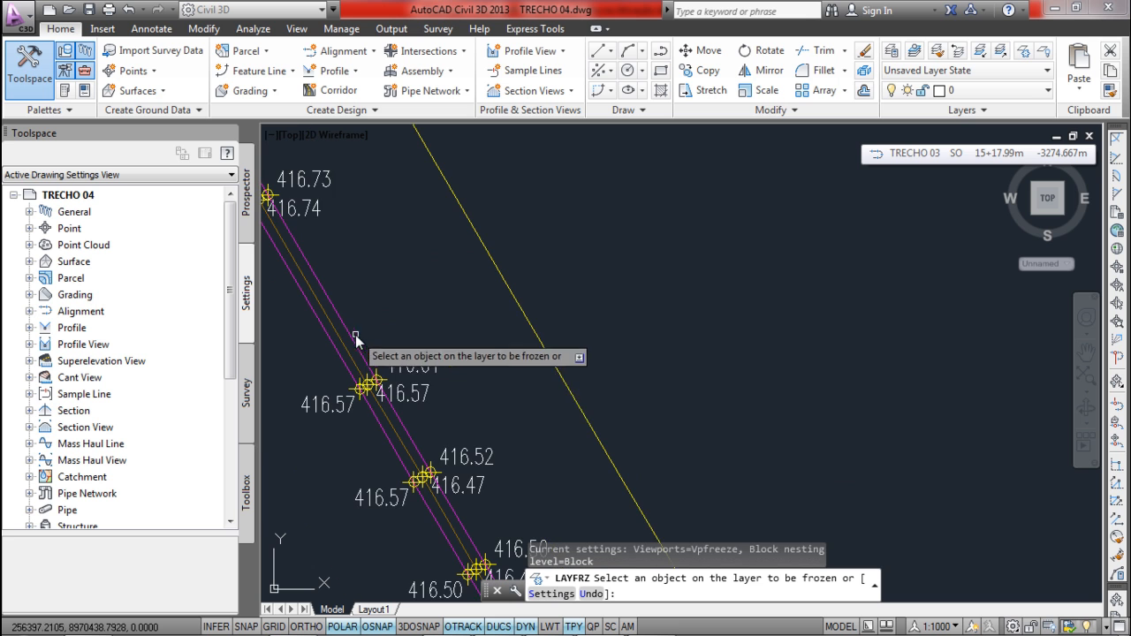
click(406, 369)
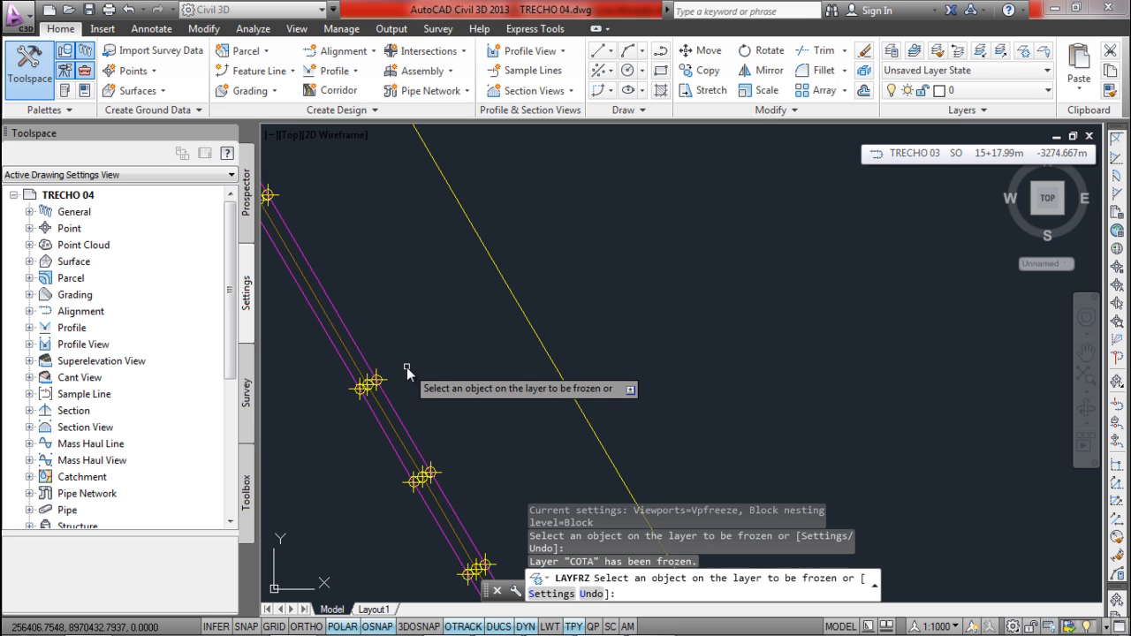
- Freeze the ESTRADA, EIXO, C-TOPO-FEAT and FAIXA DE DOMÍNIO layers by picking one object of each with LAYFRZ
click(362, 377)
click(360, 369)
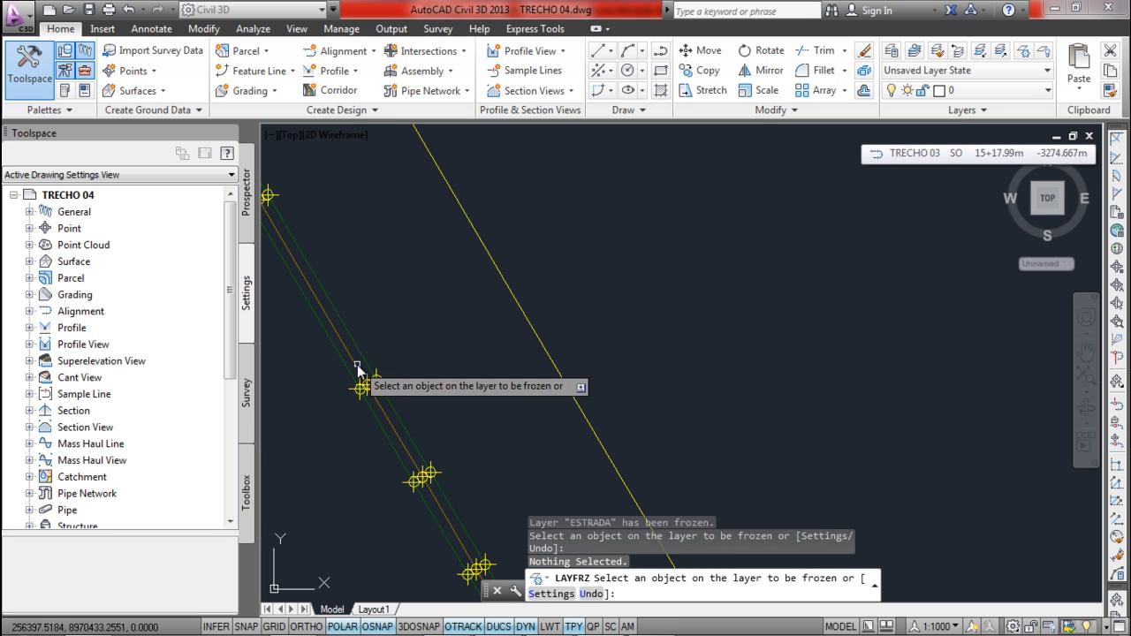
click(363, 373)
click(365, 378)
scroll(549, 363, down, 2)
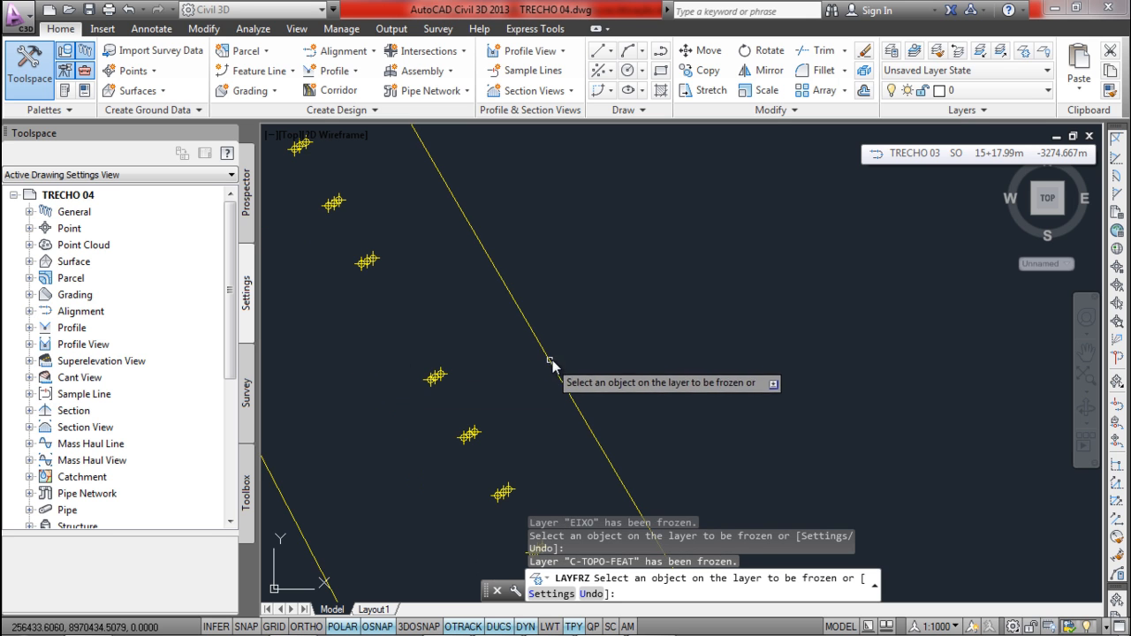
click(549, 363)
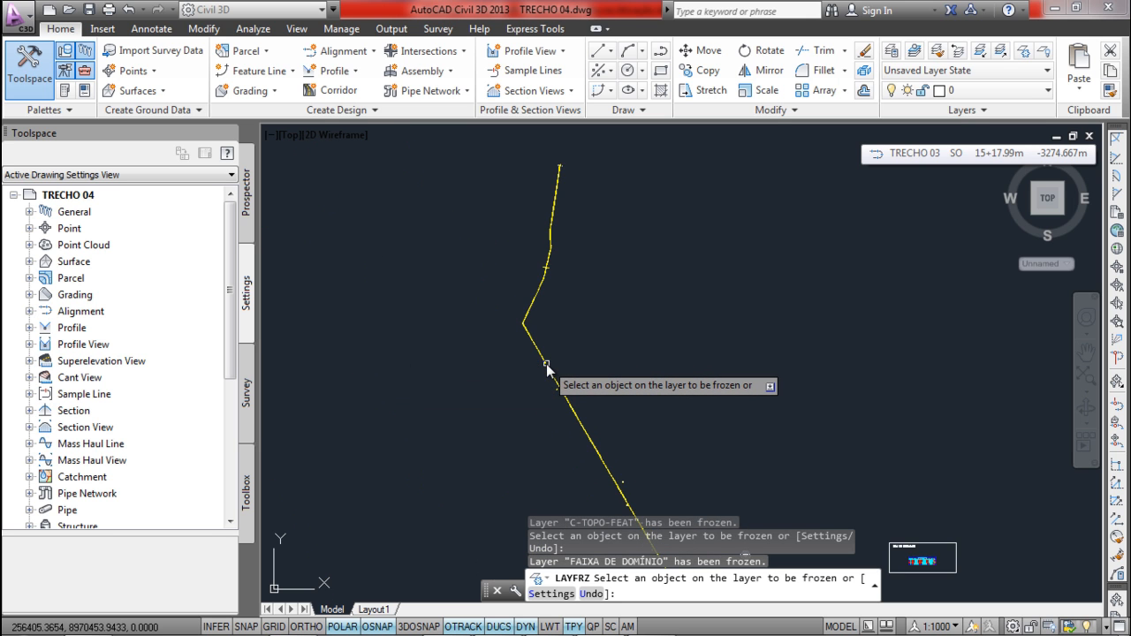
scroll(549, 364, down, 1)
key(Escape)
- Start a layout alignment named TRECHO 04 with style ESTAQUEAMENTO and label set PADRÃO DER PARA SUPERELEVAÇÃO
middle_drag(578, 378, 496, 265)
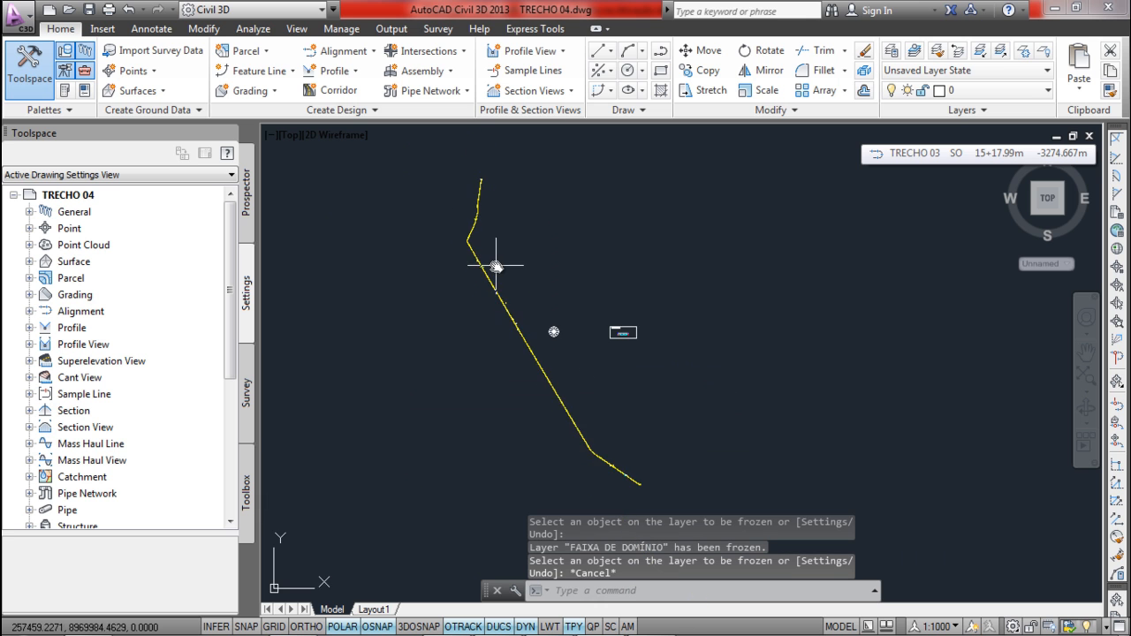
click(362, 58)
click(376, 76)
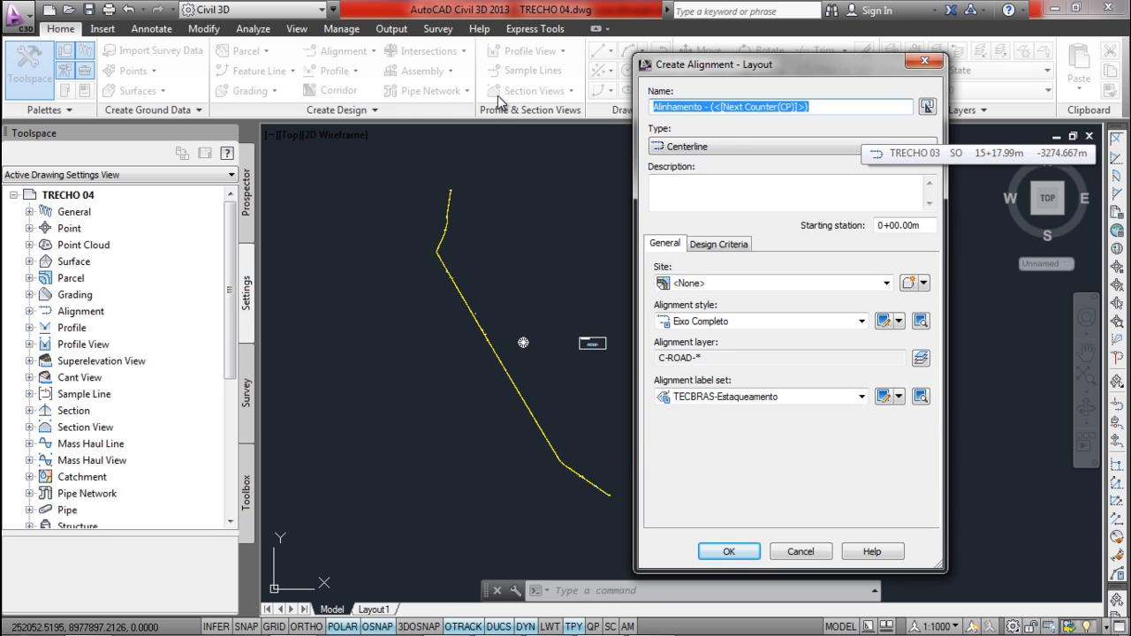
text(TRECHO 04)
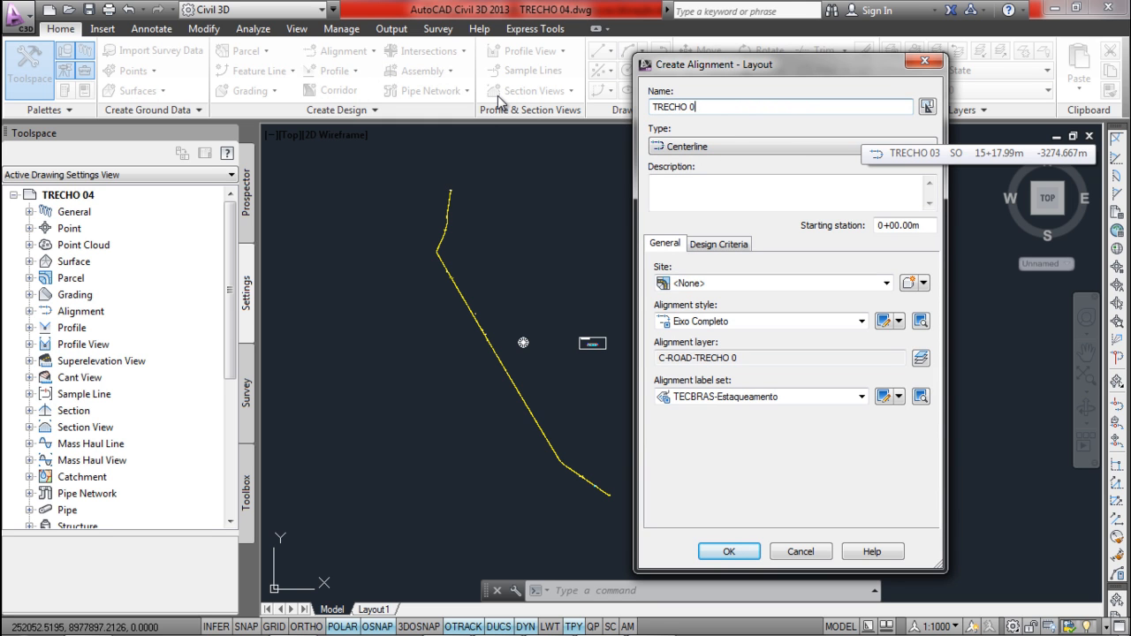
click(714, 321)
click(723, 350)
click(737, 400)
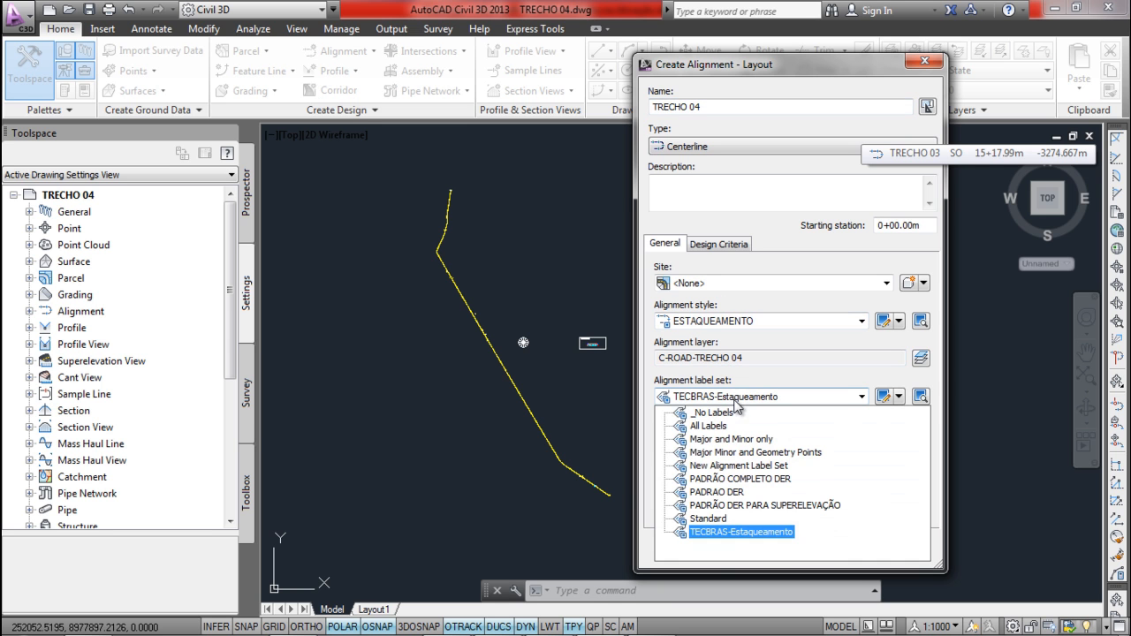
click(776, 506)
- Set the alignment's starting design speed to 60 km/h and enable criteria-based design
click(745, 244)
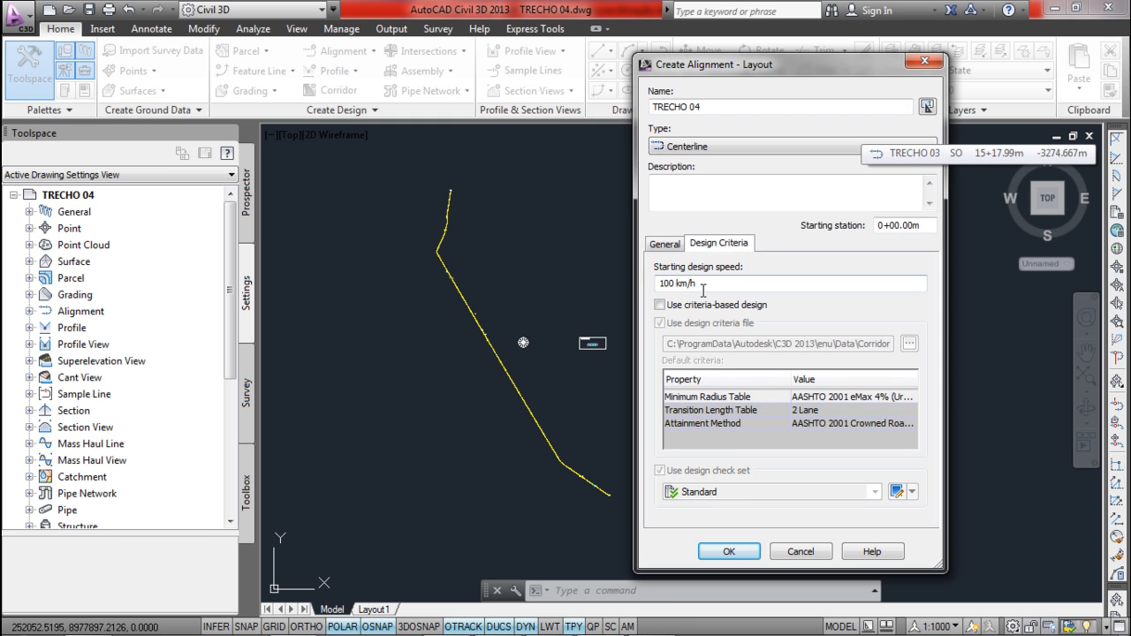
text(60)
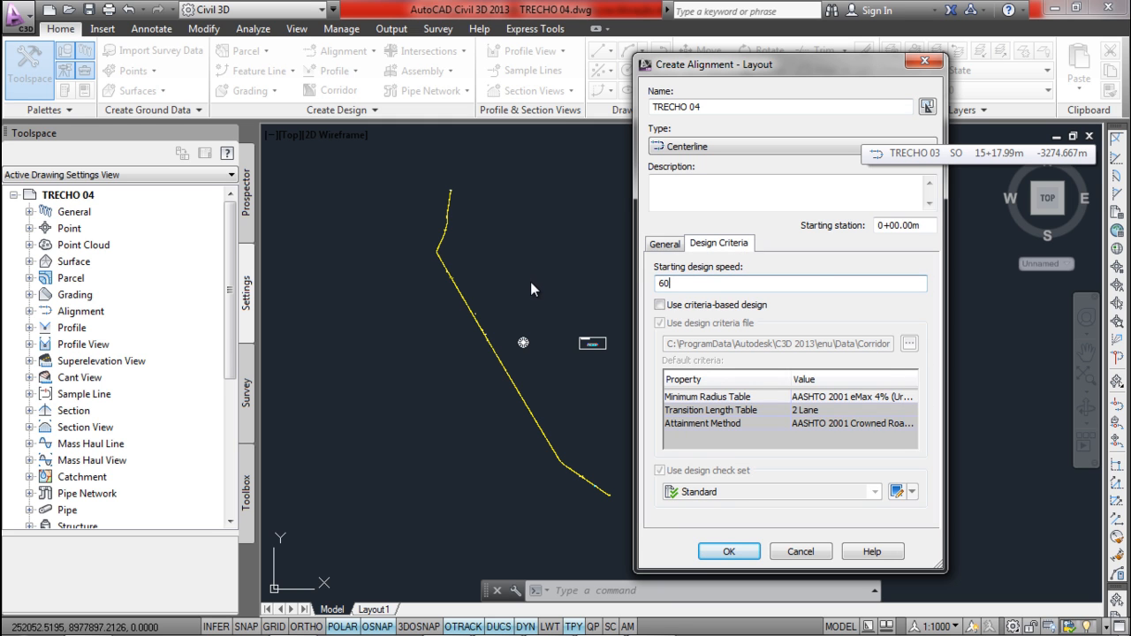
click(712, 306)
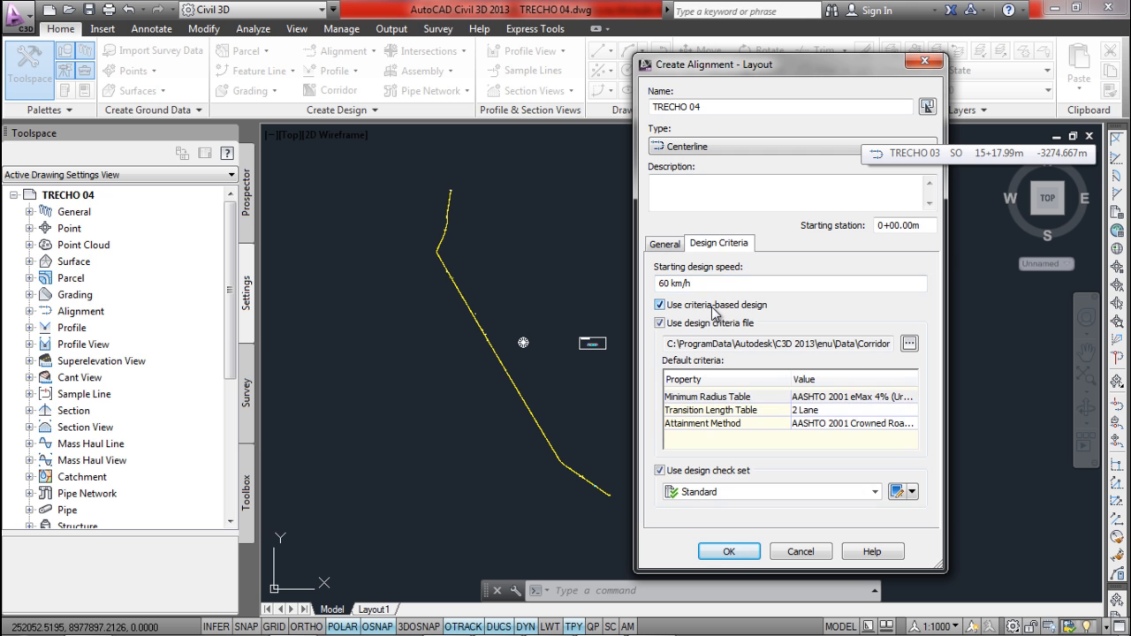
- Browse for the design criteria file in C:\_ARQUIVOS PROFISSIONAIS\_VÍDEO-AULAS\RODOVIAS\Vol.1 - Projetando vicinal em template
click(909, 344)
click(731, 135)
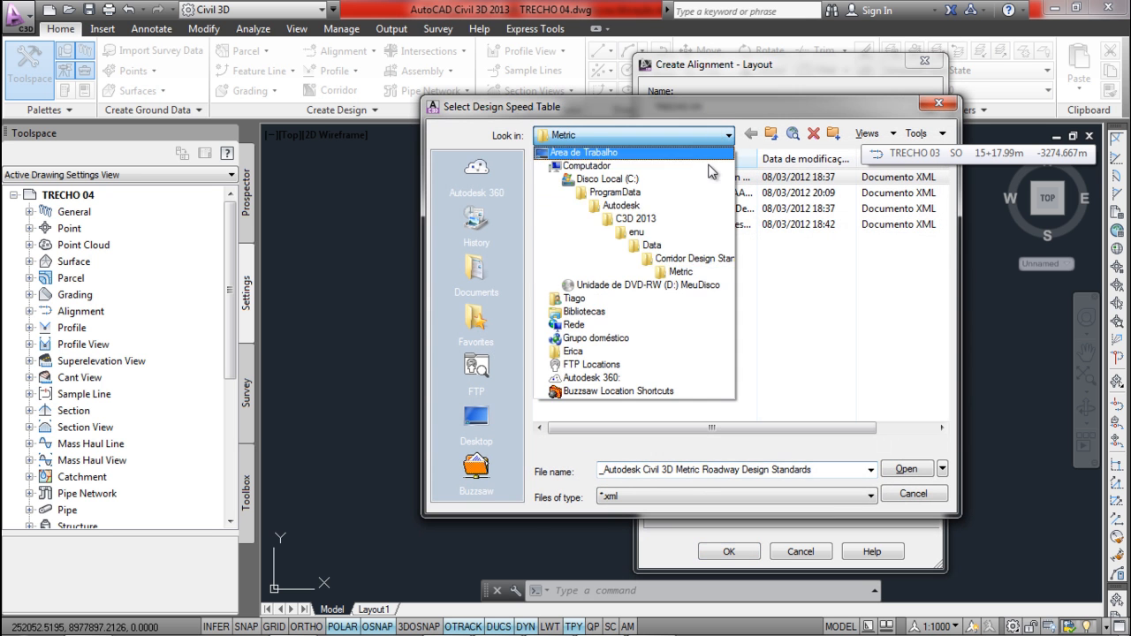
click(609, 179)
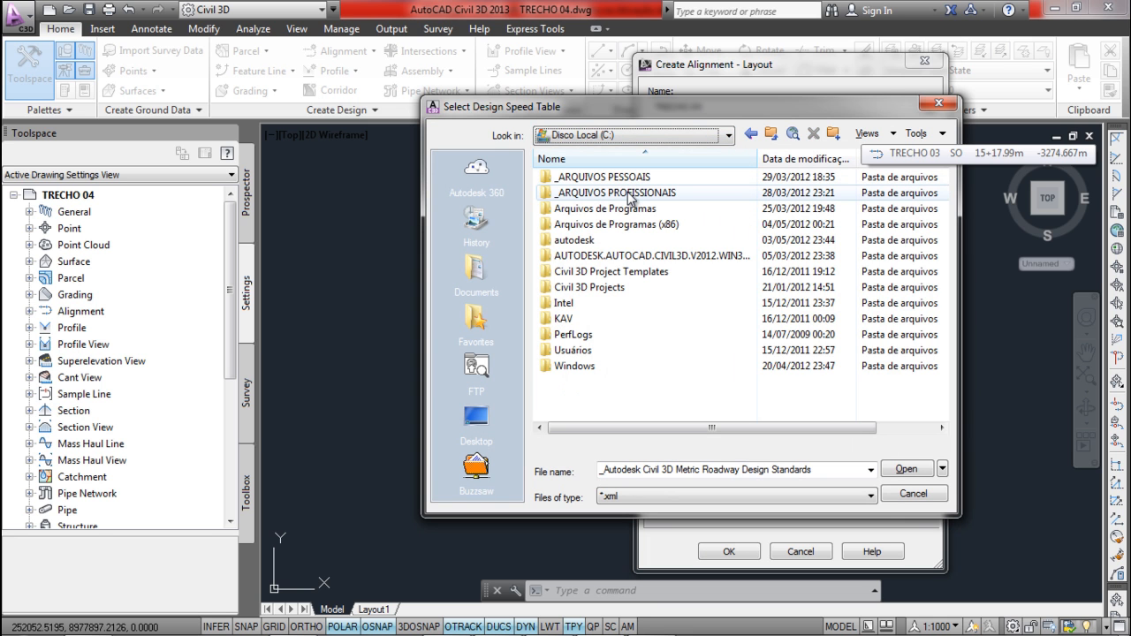
double_click(631, 194)
double_click(599, 272)
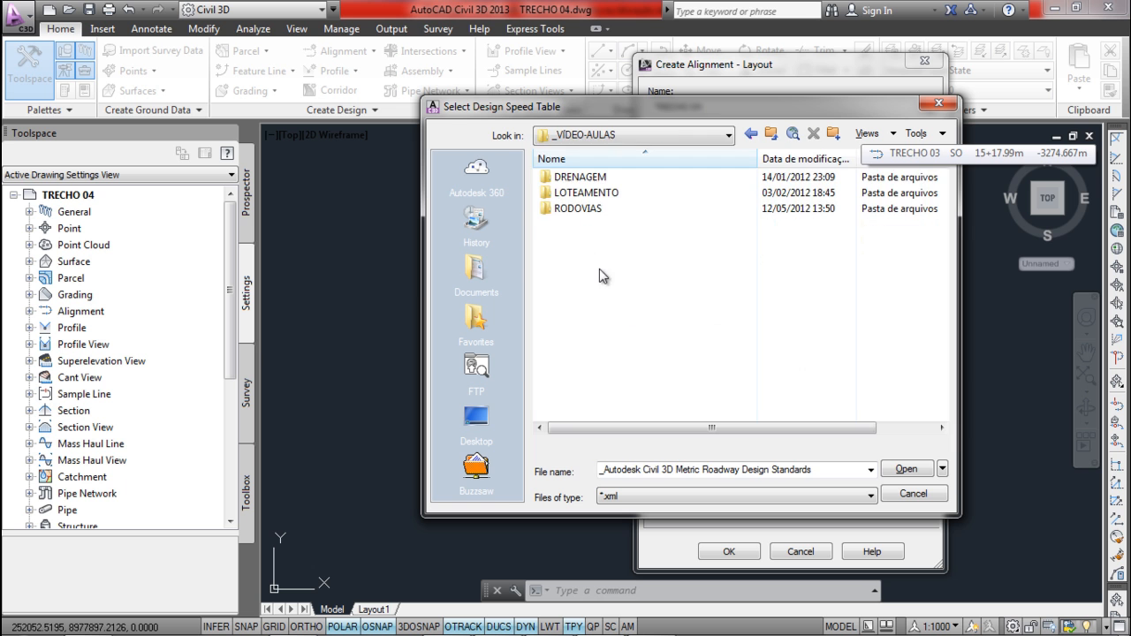
double_click(579, 210)
drag(606, 114, 263, 128)
double_click(266, 249)
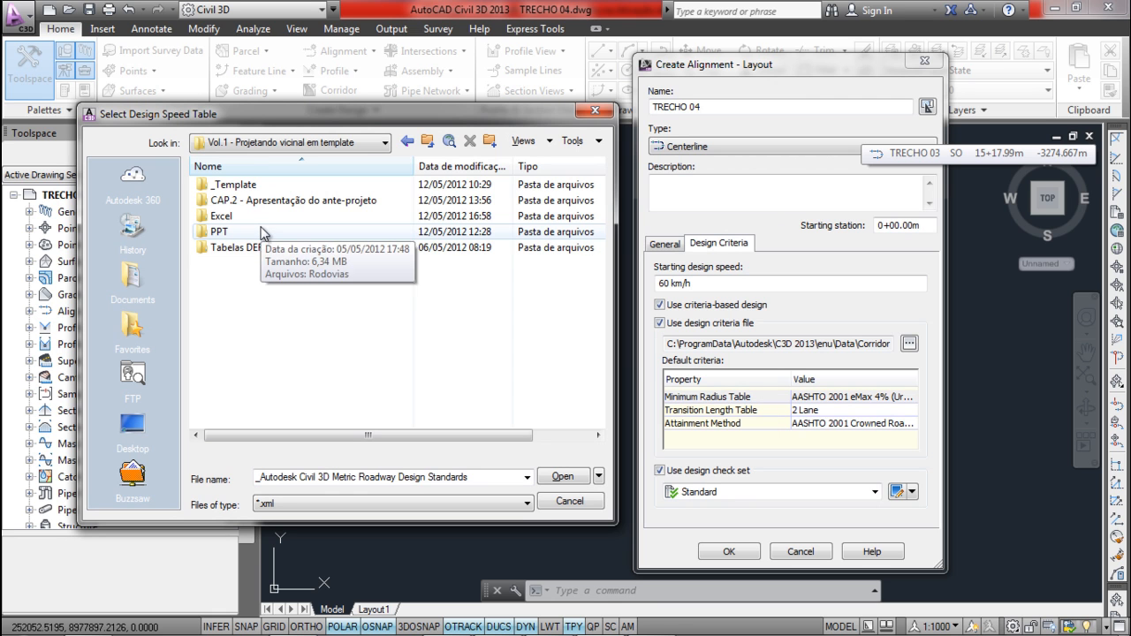
- Load the criteria file from the _Template subfolder Tabela e arquivo de critérios (ASSHTO) and accept the alignment's creation settings
double_click(228, 185)
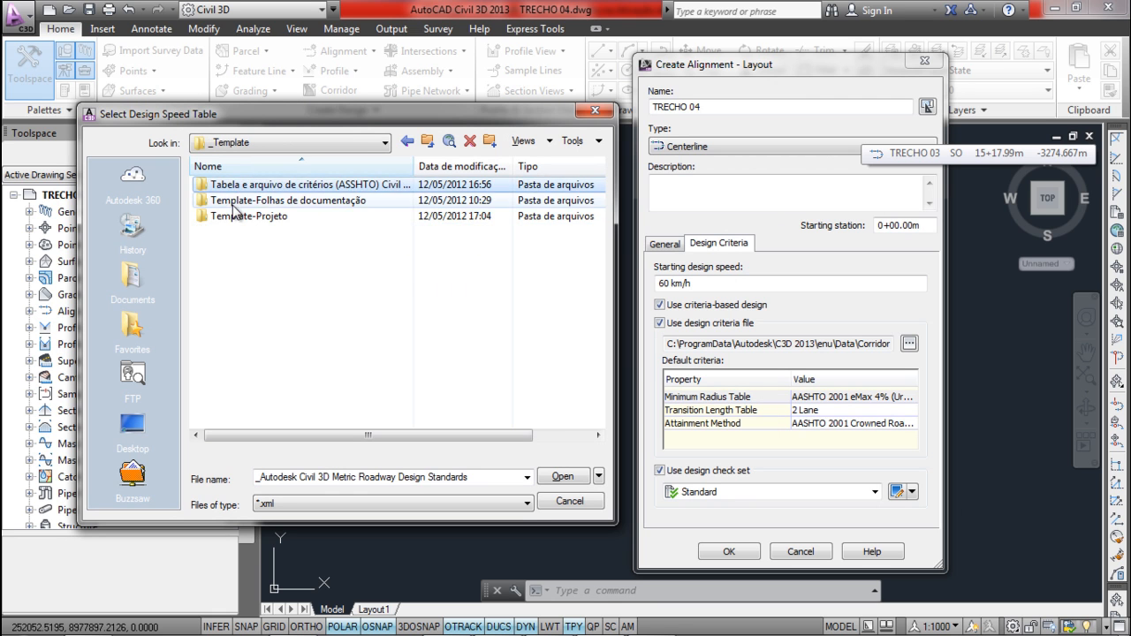
double_click(265, 184)
click(240, 185)
click(556, 478)
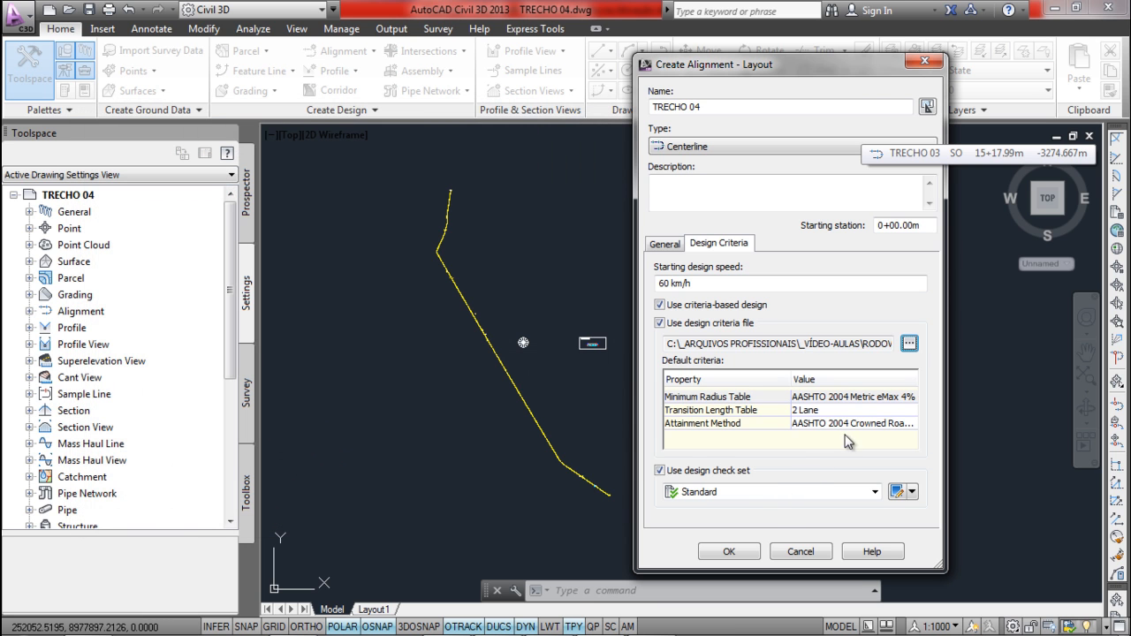
click(730, 553)
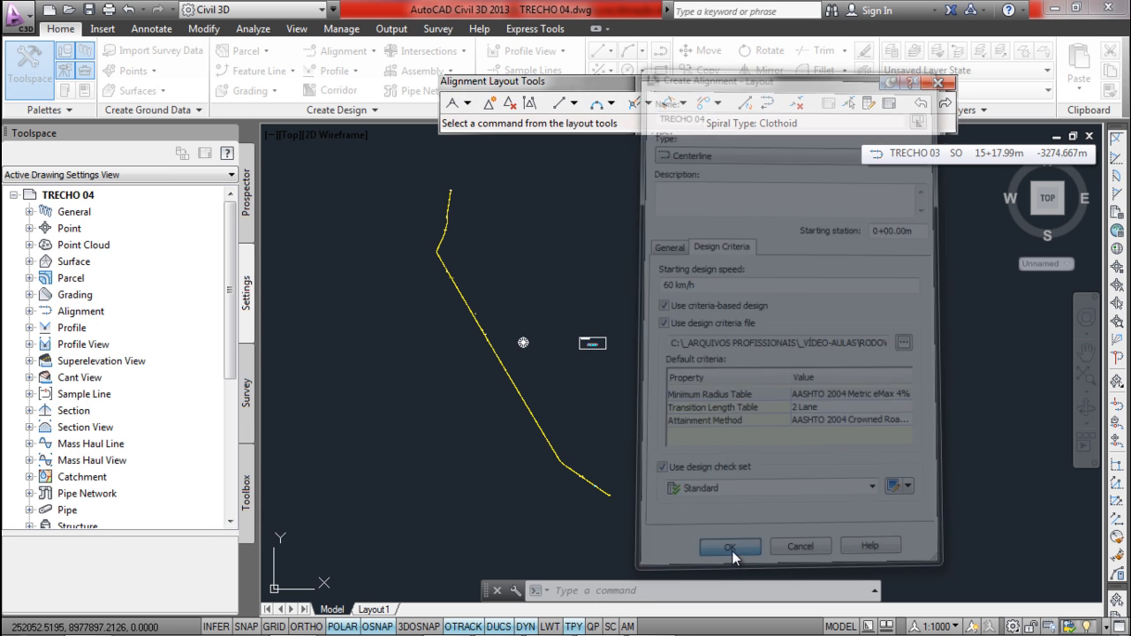
- Open the alignment's curve and spiral settings and accept the Clothoid type with a default radius of 200 m
scroll(435, 168, up, 5)
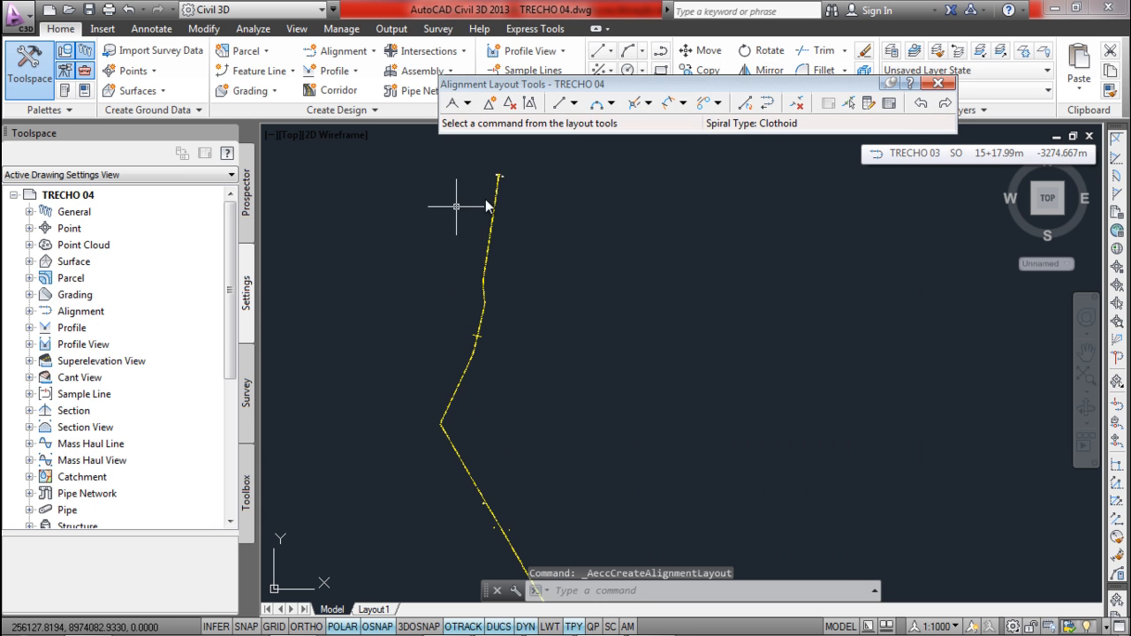
click(467, 103)
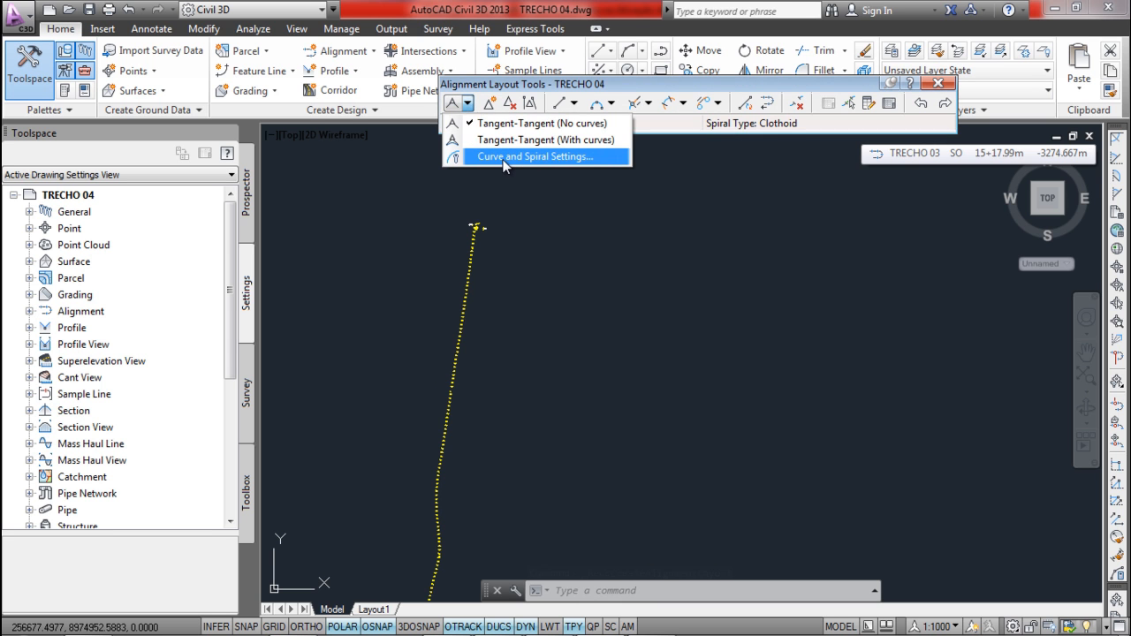
click(505, 157)
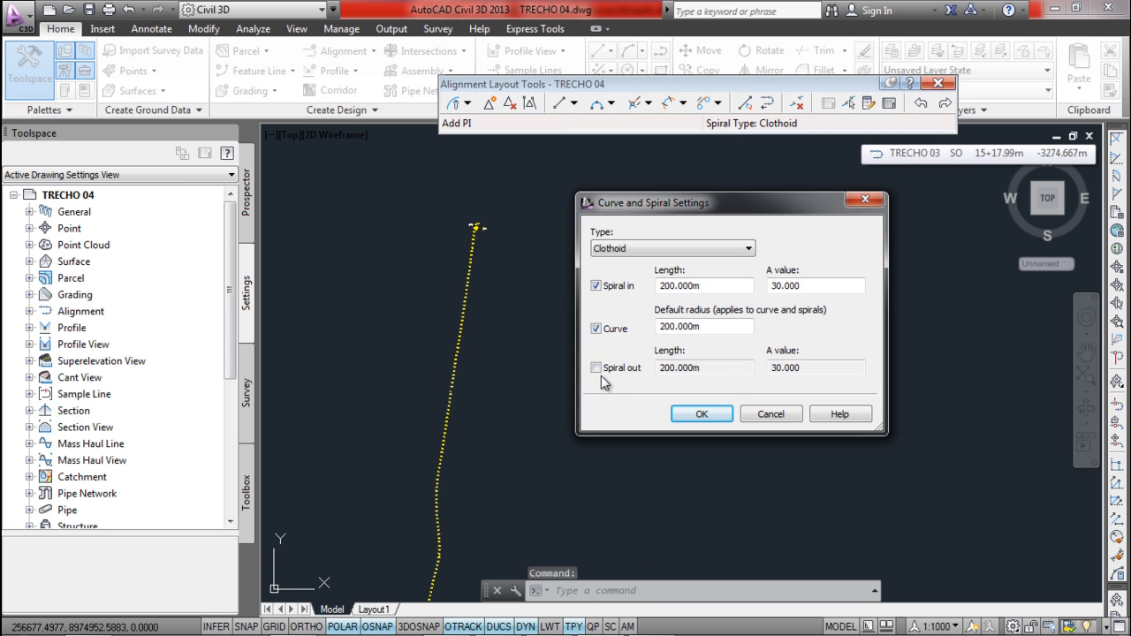
click(700, 414)
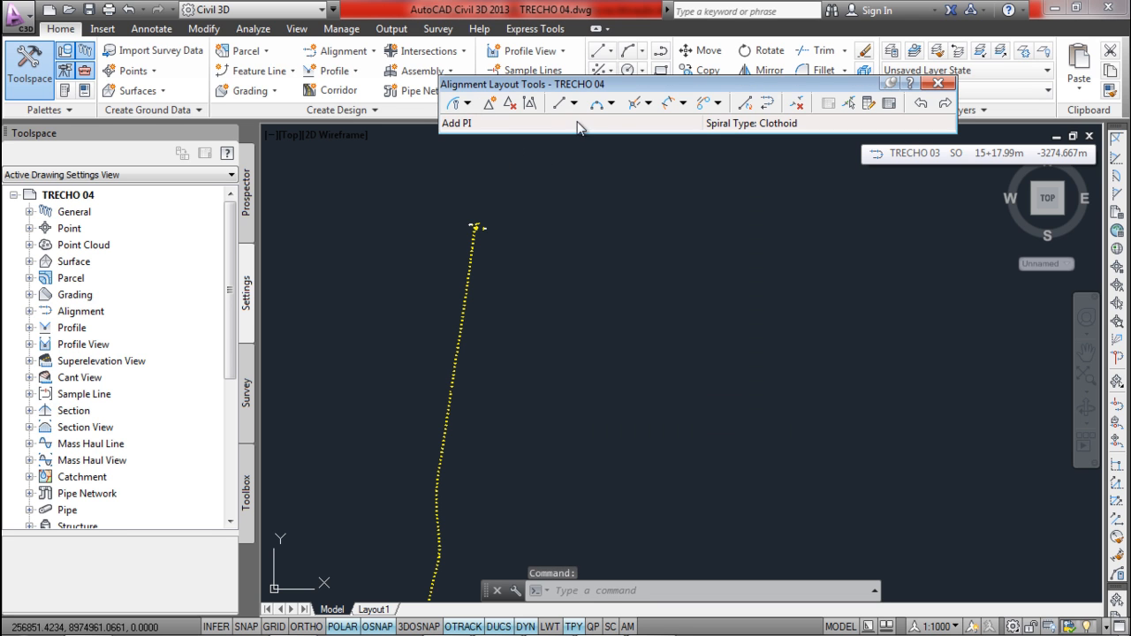
- Start a tangent-tangent layout with curves at the road's north end near 0+00 and place the first vertex on the surveyed points to the south
click(611, 105)
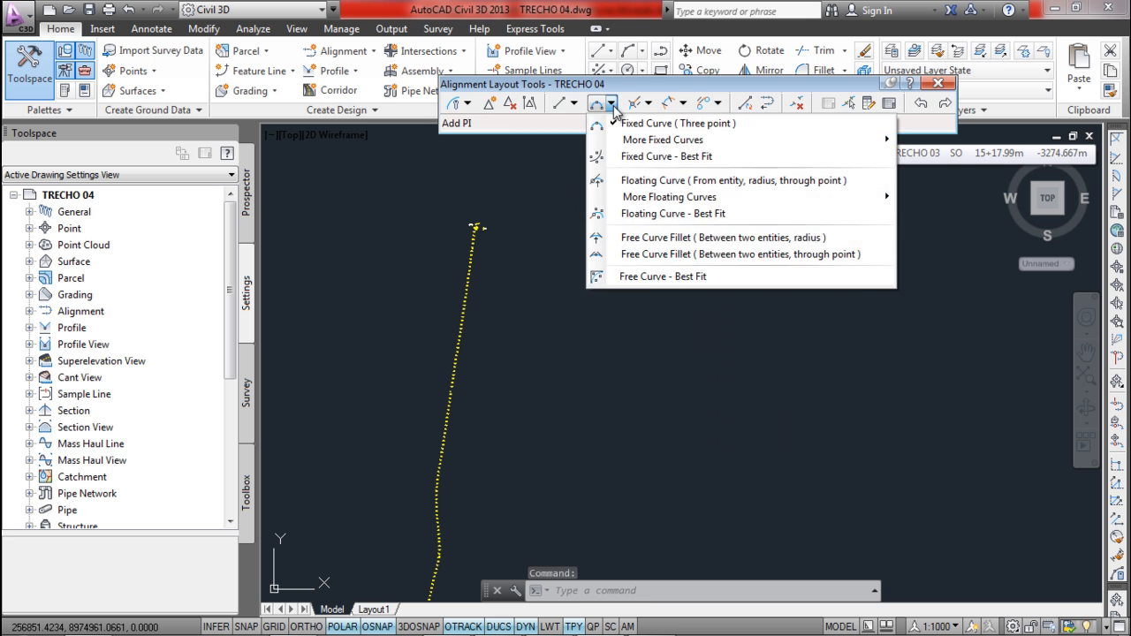
click(467, 104)
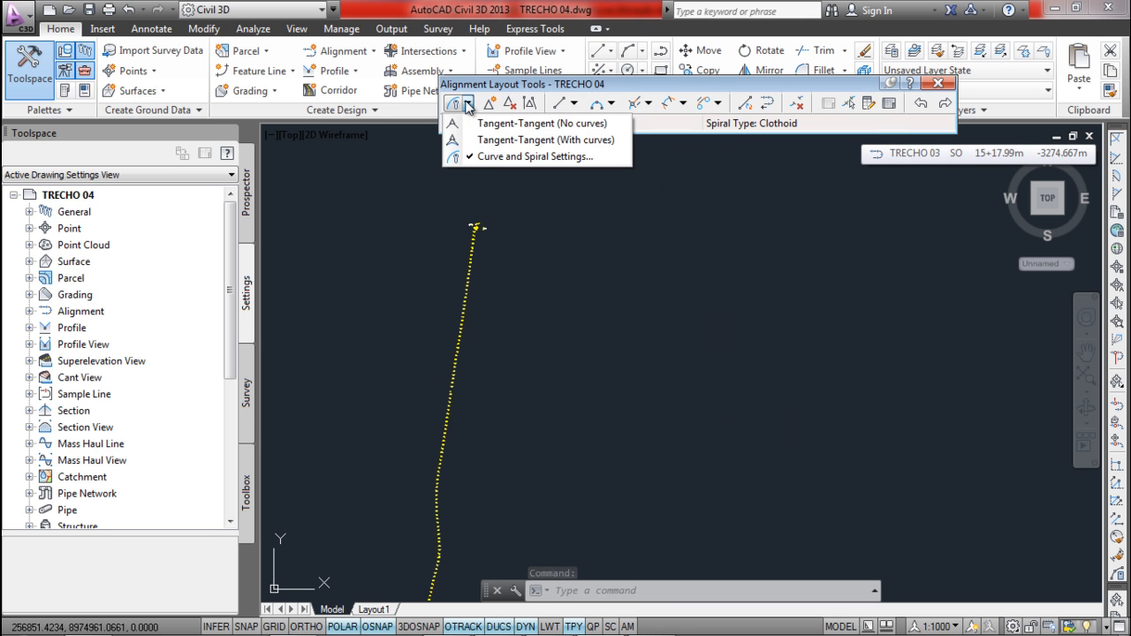
click(548, 141)
scroll(473, 261, up, 5)
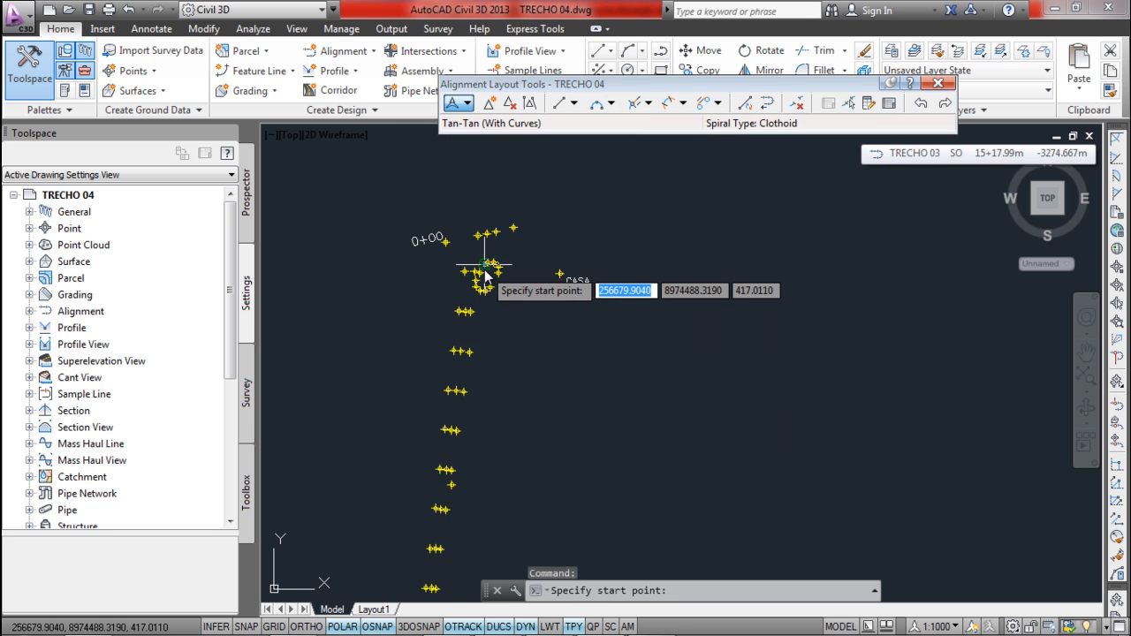
click(430, 266)
scroll(415, 309, down, 3)
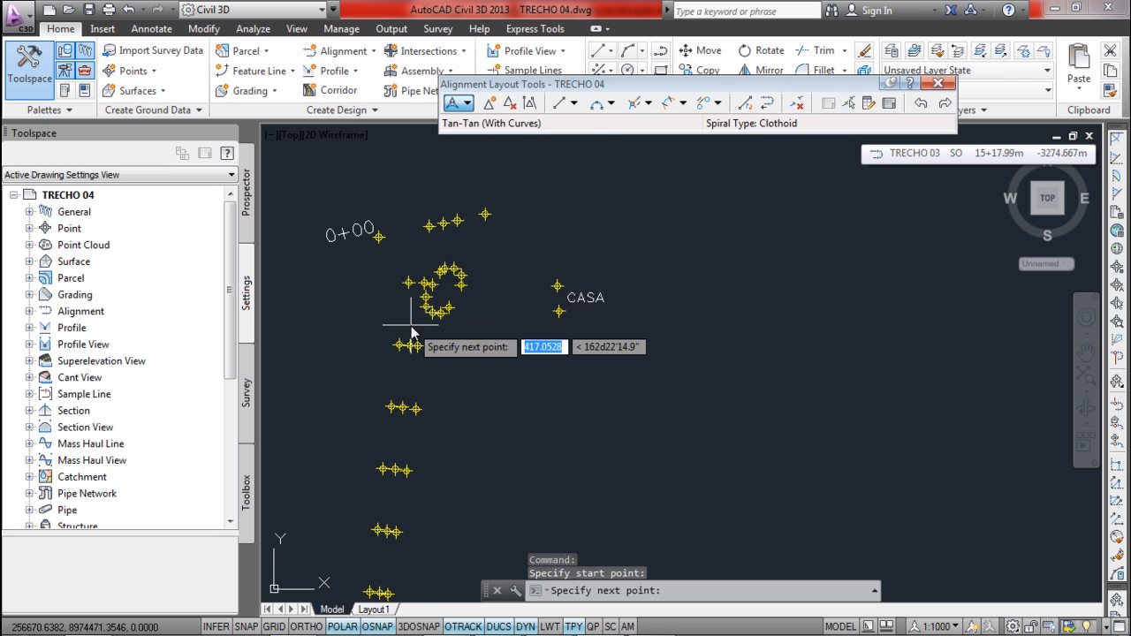
scroll(420, 390, up, 3)
click(403, 406)
click(401, 406)
- Add two alignment vertices farther south, at the isolated survey point beside the road and at a centre point several rows below it
scroll(401, 477, down, 3)
middle_drag(389, 503, 425, 249)
scroll(435, 240, down, 1)
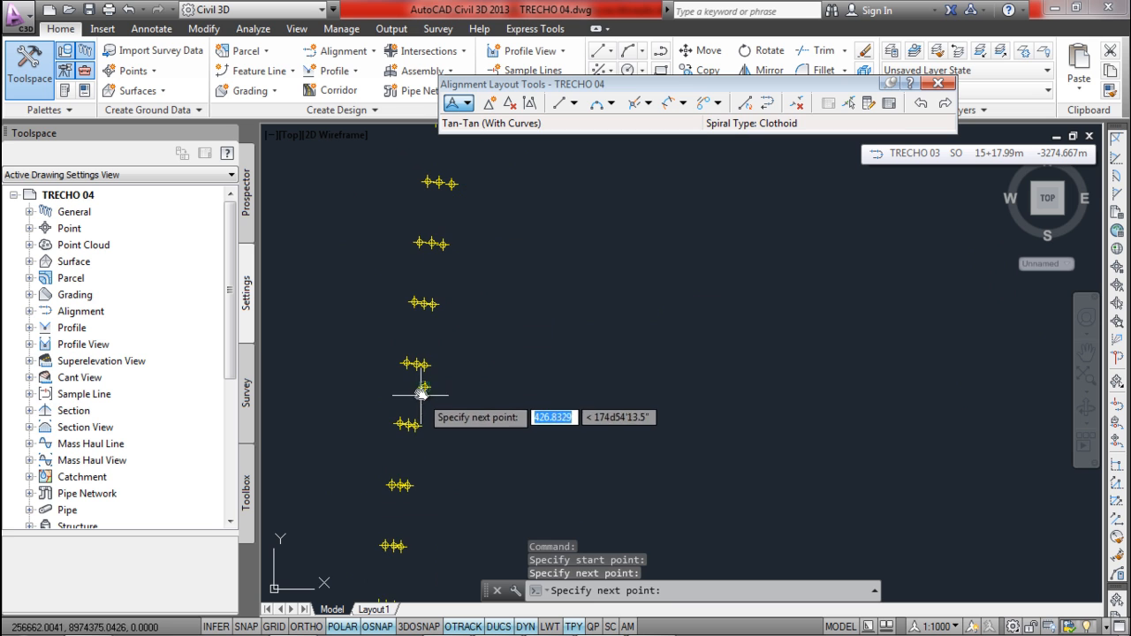
click(422, 393)
scroll(402, 495, up, 2)
middle_drag(430, 422, 446, 358)
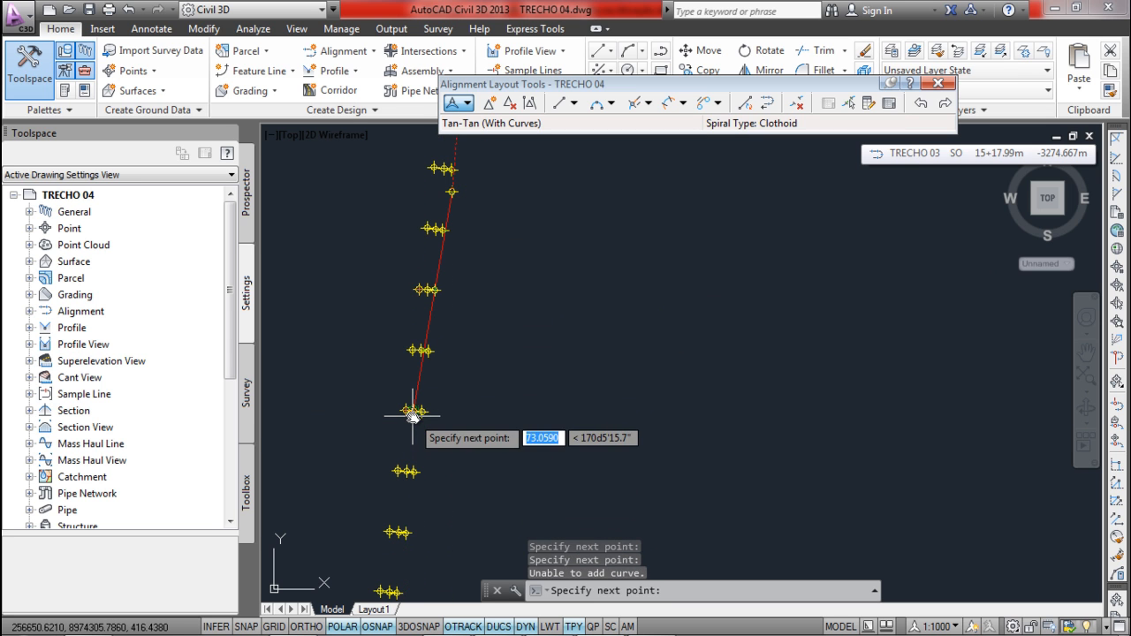
click(412, 415)
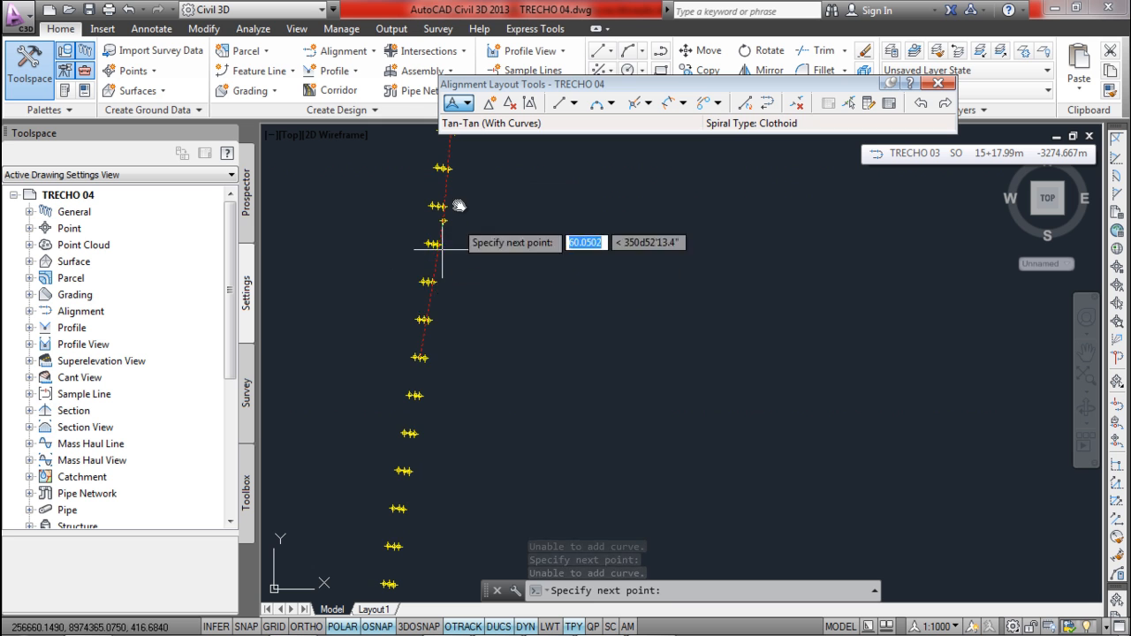
- Add two alignment vertices farther south at the centre points of survey rows, the second about 261 m beyond the first
scroll(438, 212, up, 2)
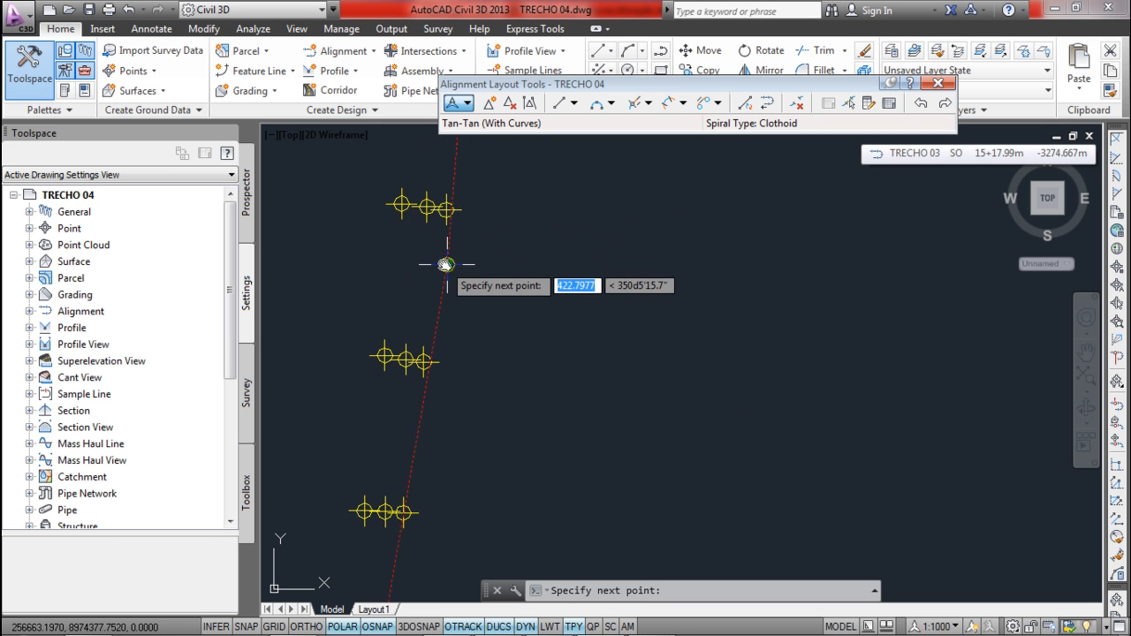
scroll(378, 310, down, 5)
scroll(396, 409, up, 6)
click(404, 437)
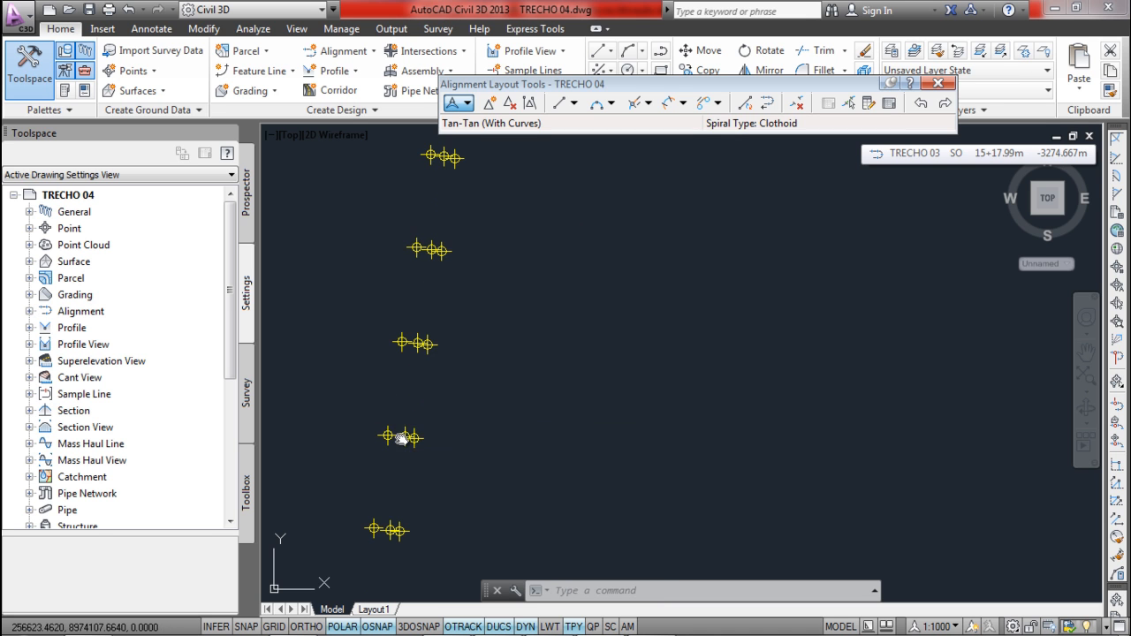
scroll(402, 439, down, 6)
middle_drag(402, 439, 447, 271)
scroll(421, 419, up, 4)
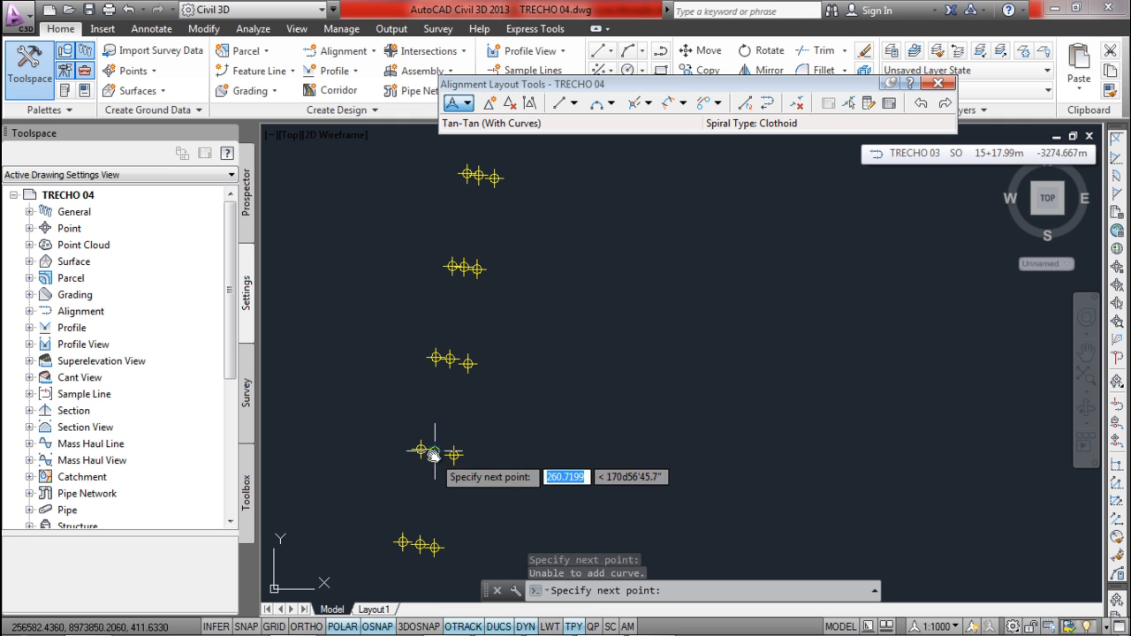
click(433, 454)
- Add vertices at the centre point four rows farther south and at the isolated survey point just past the next five rows
scroll(454, 344, down, 3)
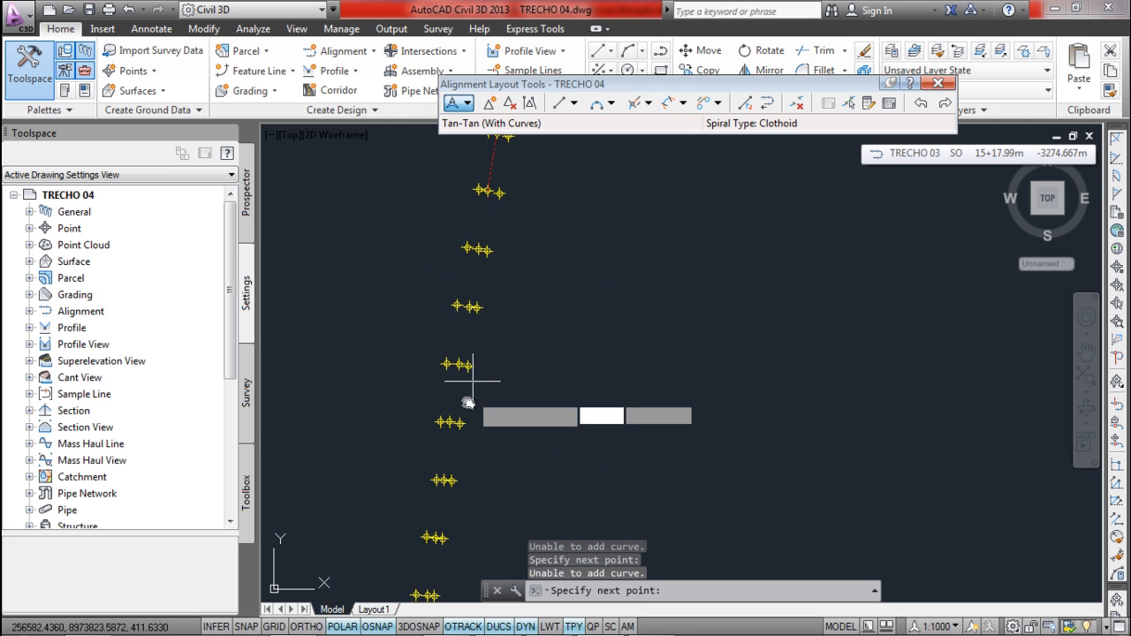
click(449, 423)
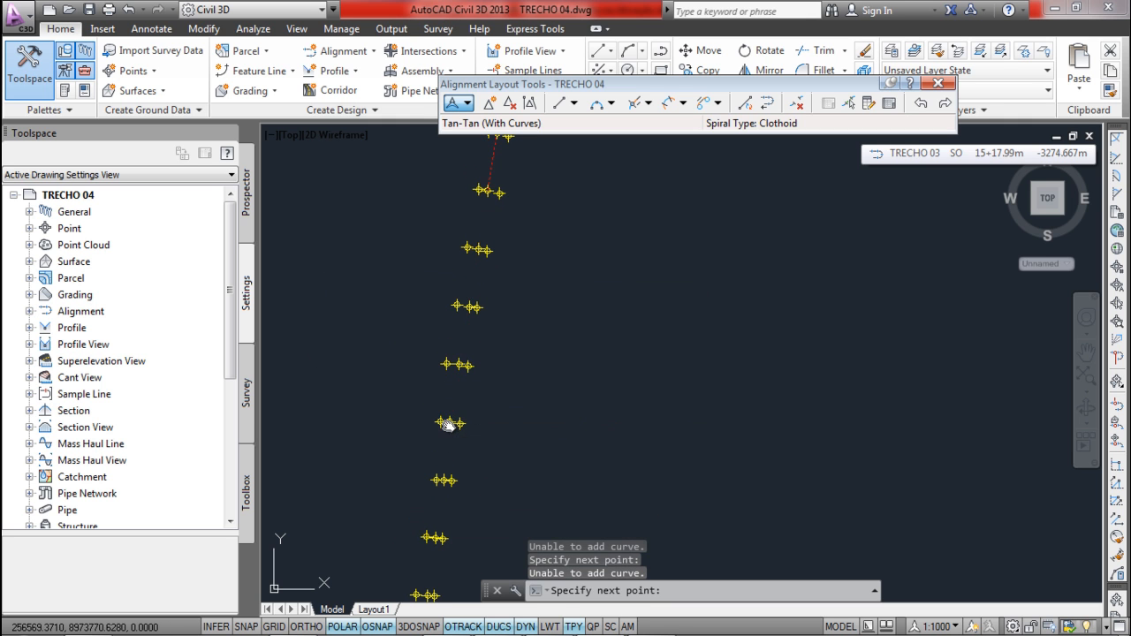
middle_drag(443, 522, 450, 259)
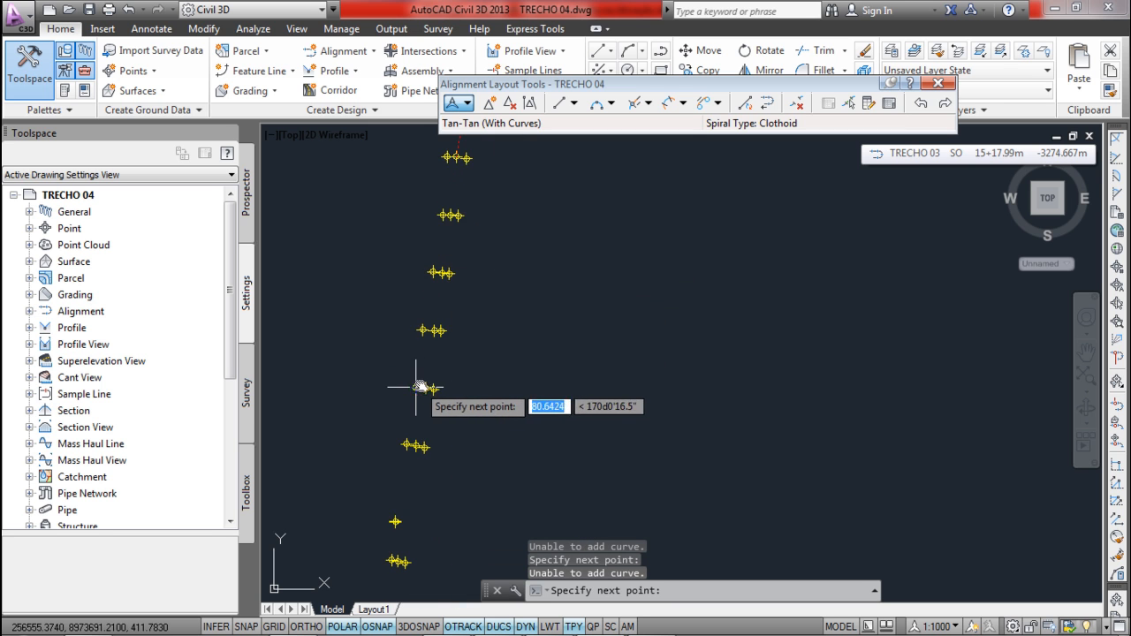
scroll(417, 380, down, 2)
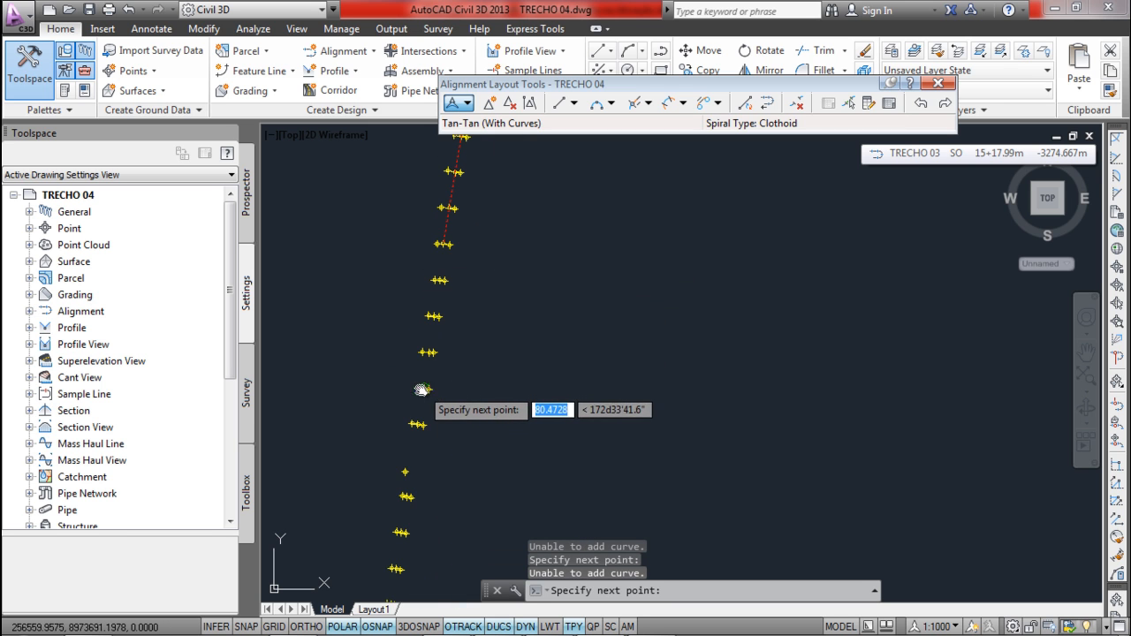
click(405, 473)
middle_drag(400, 519, 473, 283)
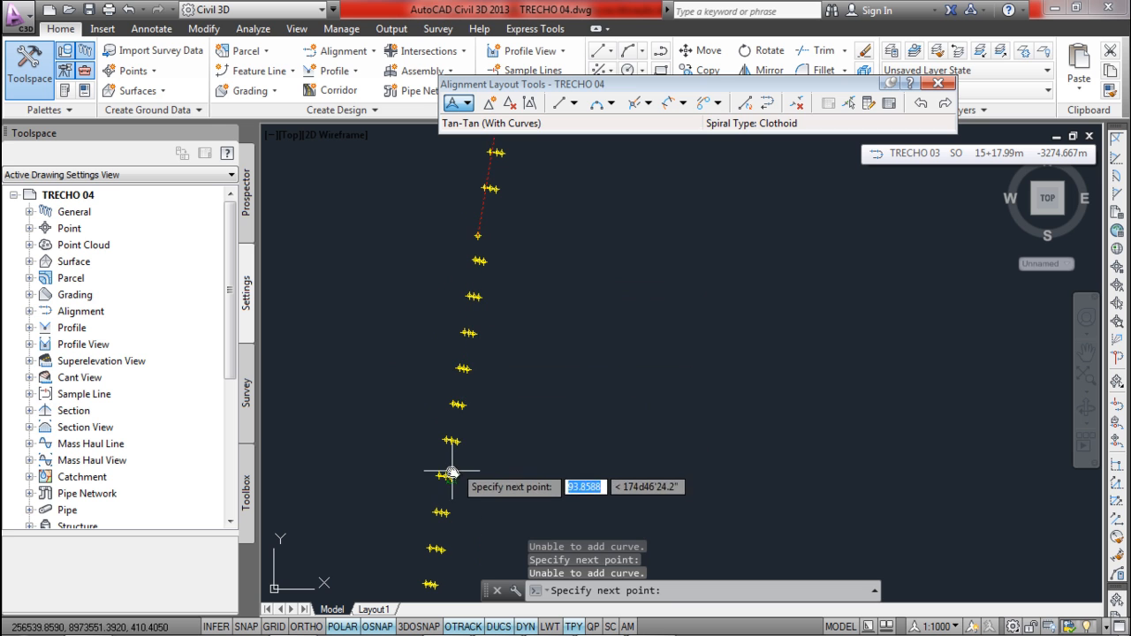
- Continue the alignment through a centre point farther south to the isolated survey point at the road's bend, about 218 m beyond it
middle_drag(446, 477, 495, 202)
scroll(432, 494, up, 4)
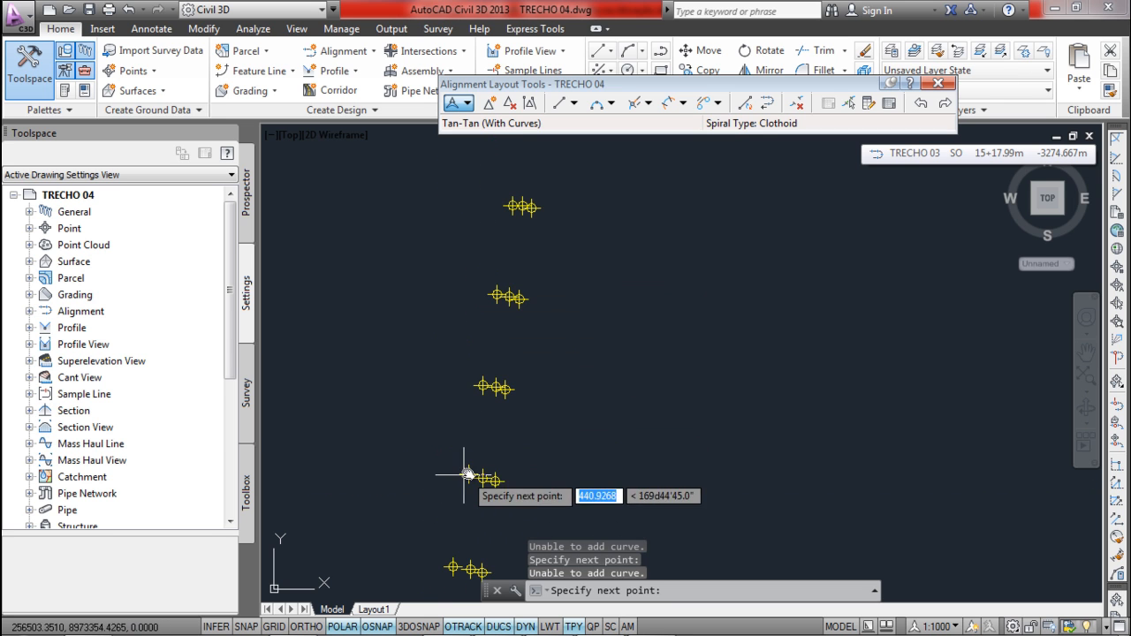
click(478, 482)
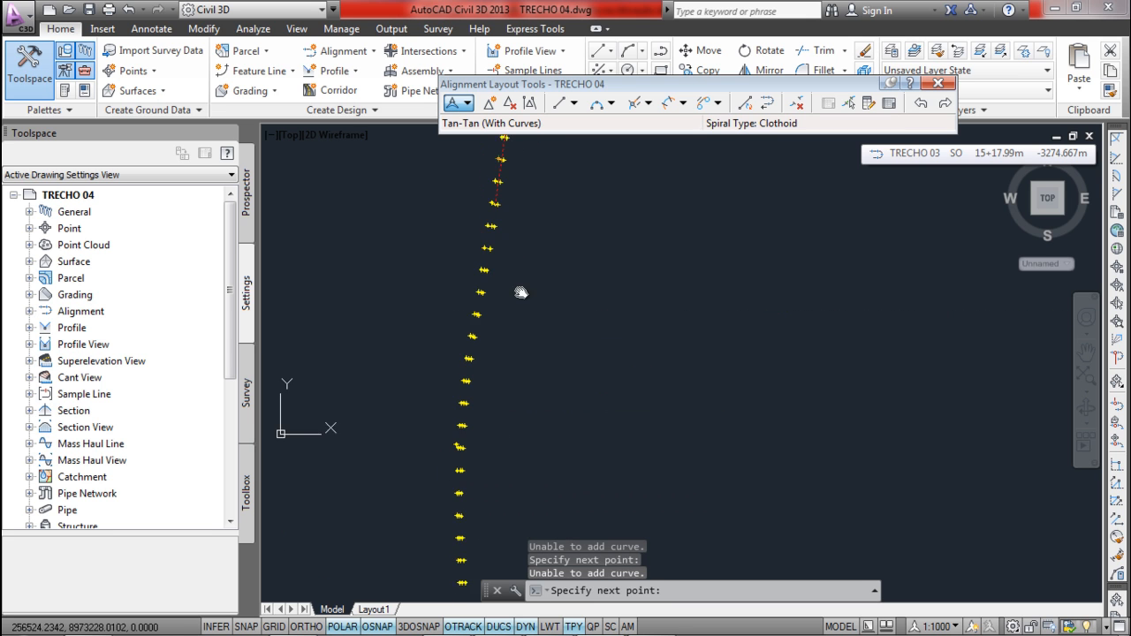
scroll(455, 435, up, 2)
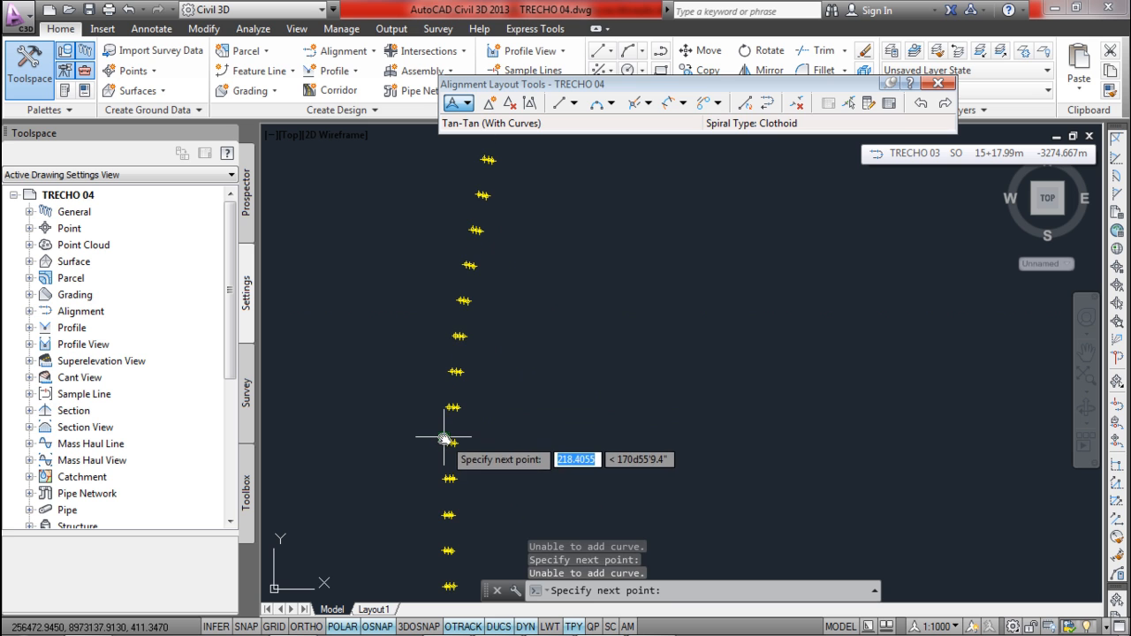
scroll(480, 530, down, 2)
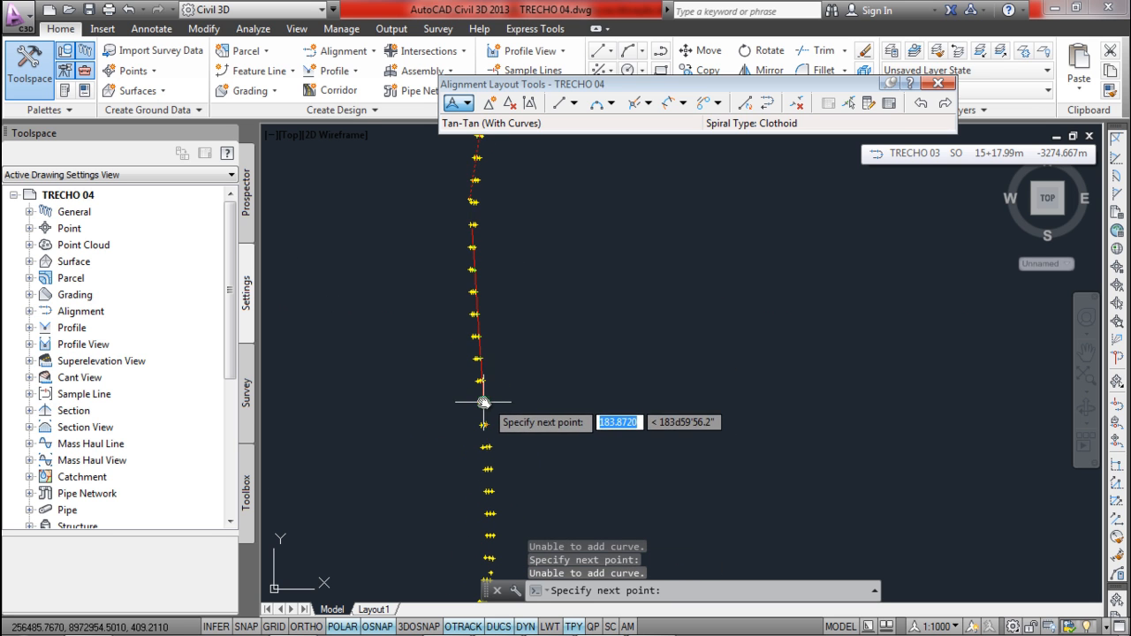
- Add a vertex at the centre point of the survey row about 184 m south of the bend
scroll(480, 404, up, 6)
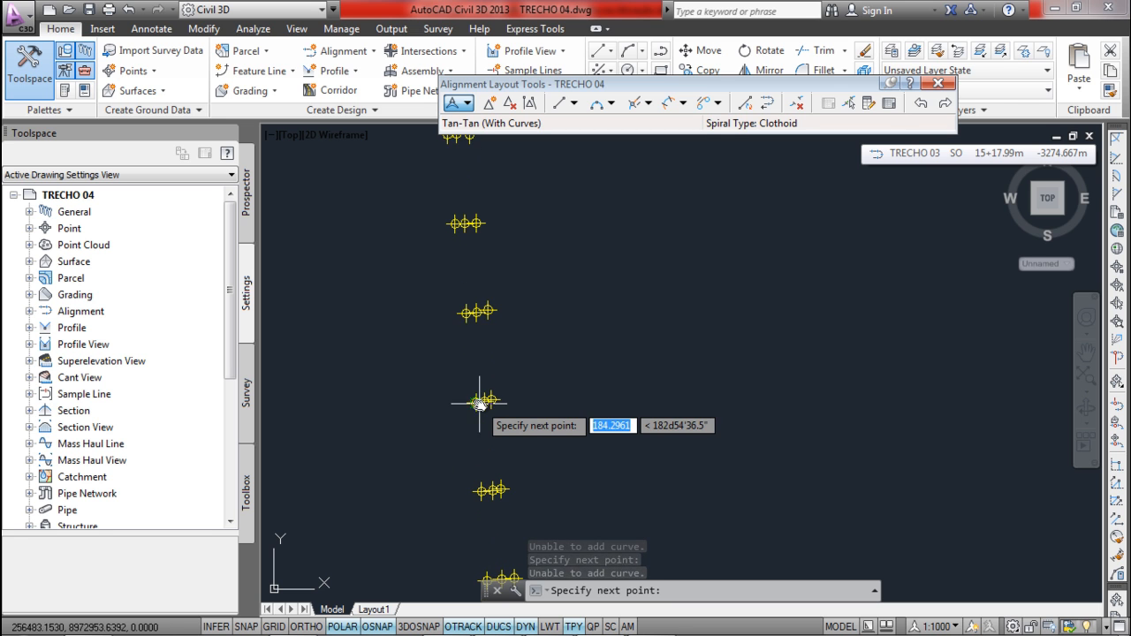
click(475, 404)
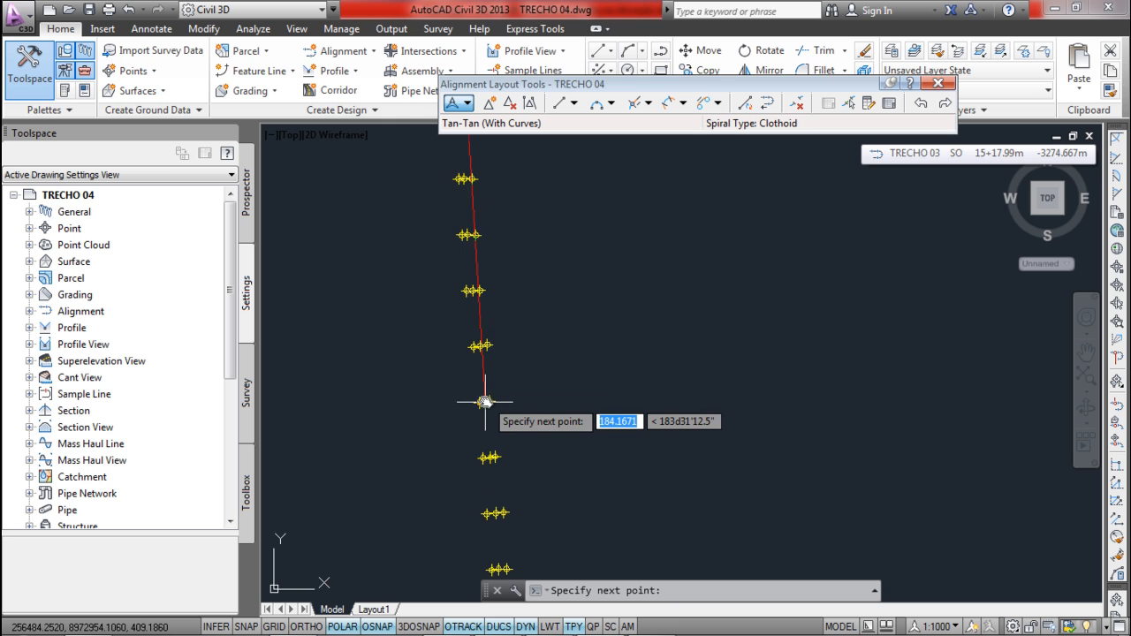
scroll(482, 398, down, 4)
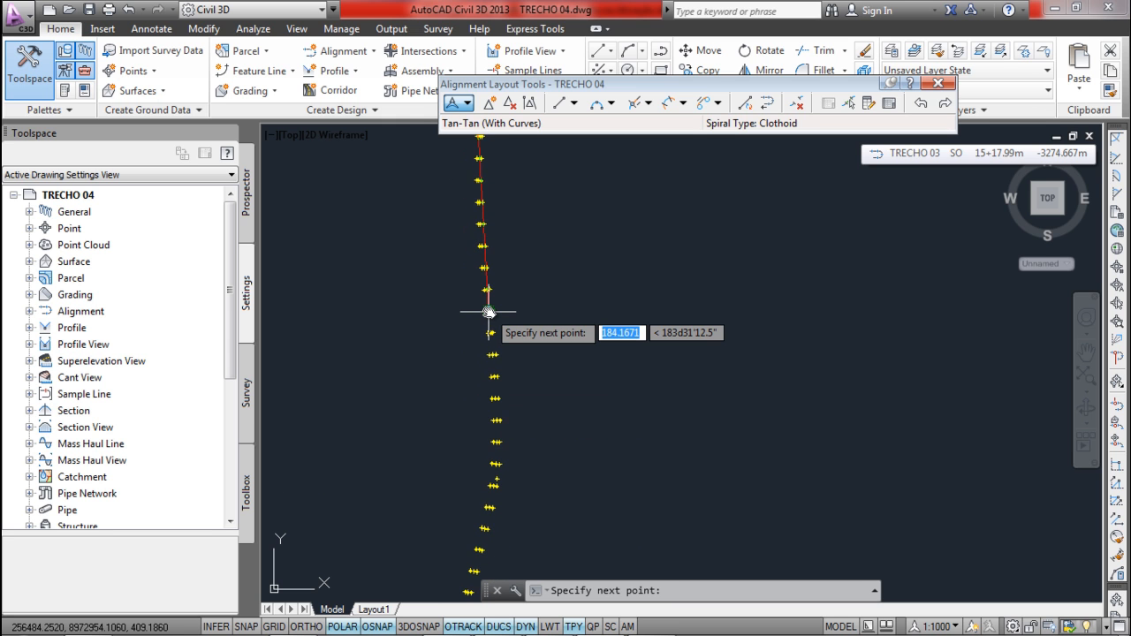
key(Return)
- Place a vertex at the isolated survey point about 153 m farther south, where the road turns southwest
mouse_move(501, 419)
middle_down()
mouse_move(493, 442)
mouse_move(482, 407)
middle_up()
scroll(492, 450, up, 4)
scroll(491, 363, up, 2)
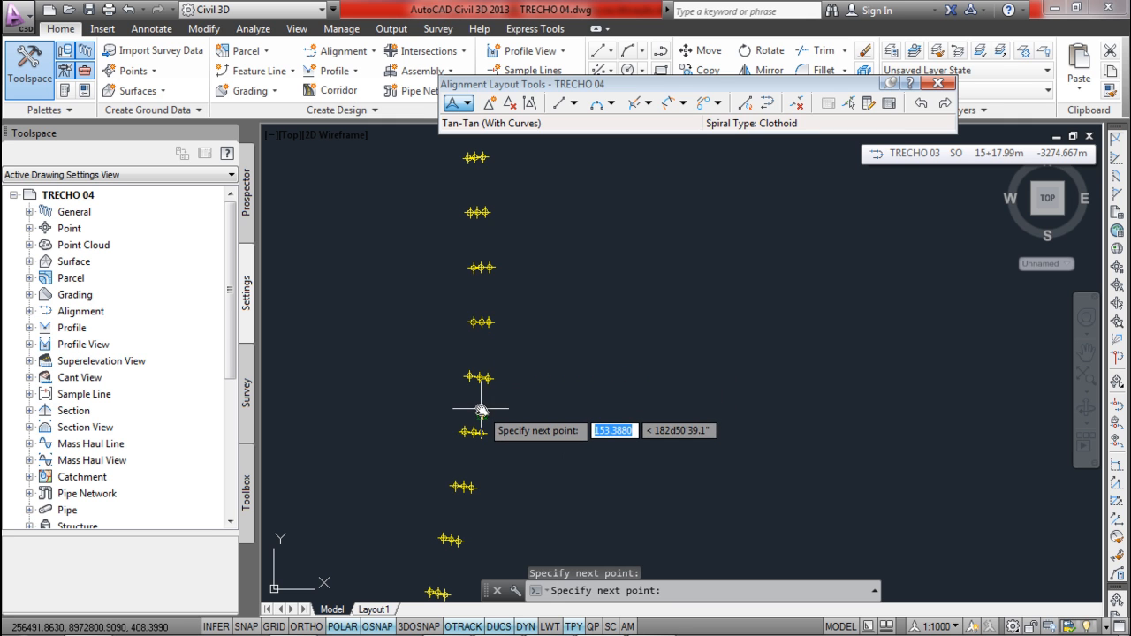
click(482, 415)
scroll(480, 417, down, 2)
- Add vertices at a centre point on the southwest stretch and about 261 m farther, at the centre point just past the yellow crossing line
middle_drag(475, 449, 536, 278)
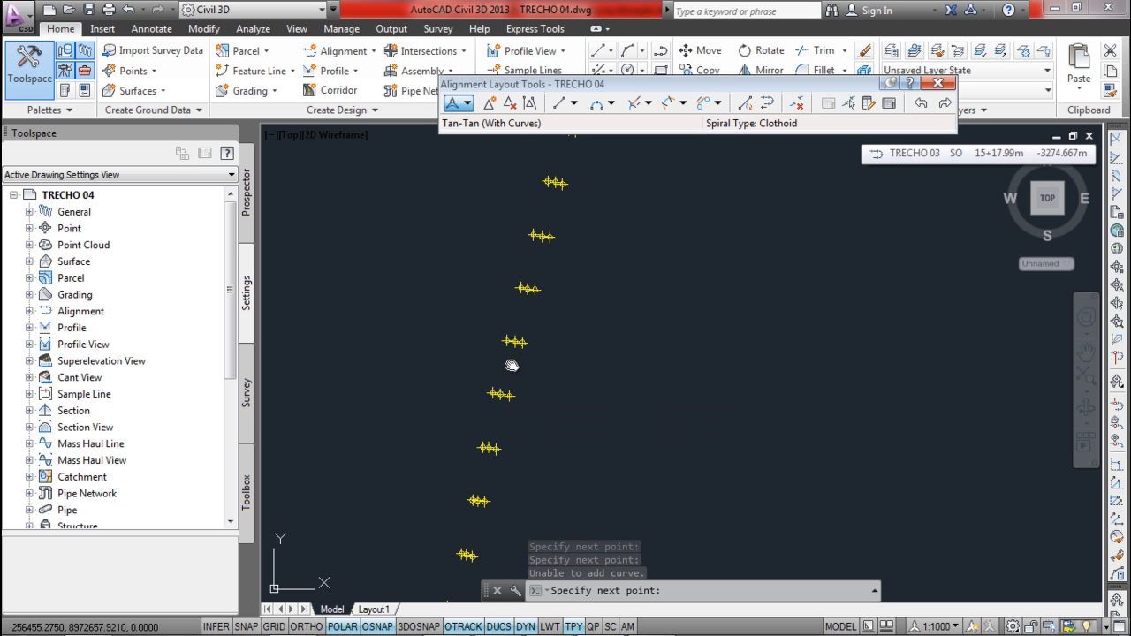
middle_drag(526, 360, 521, 367)
scroll(519, 371, down, 5)
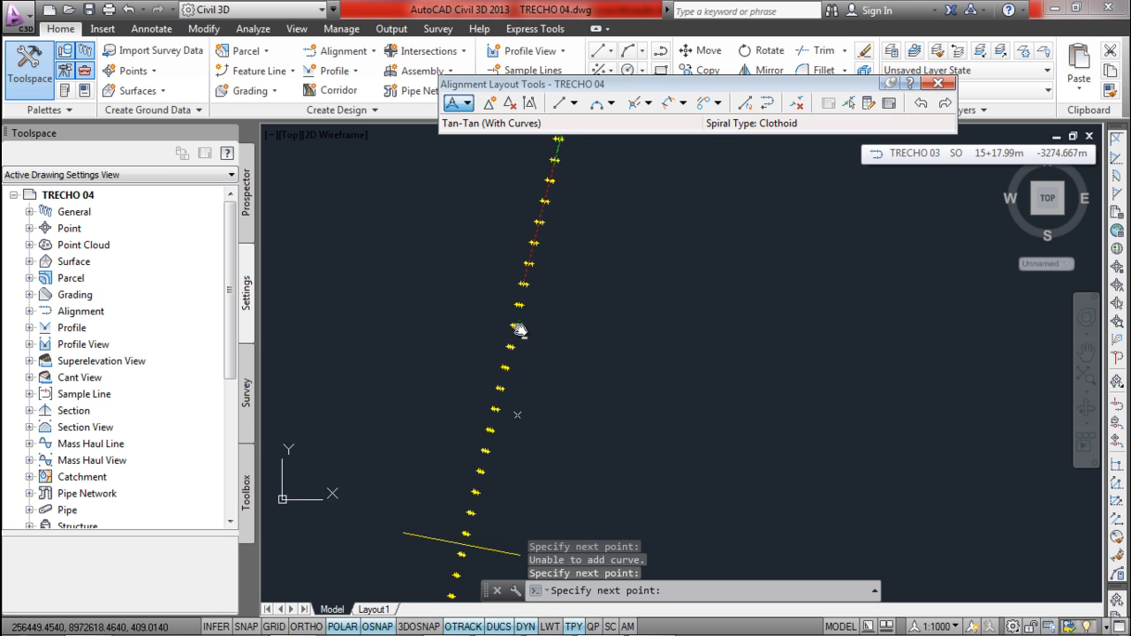
scroll(469, 437, up, 4)
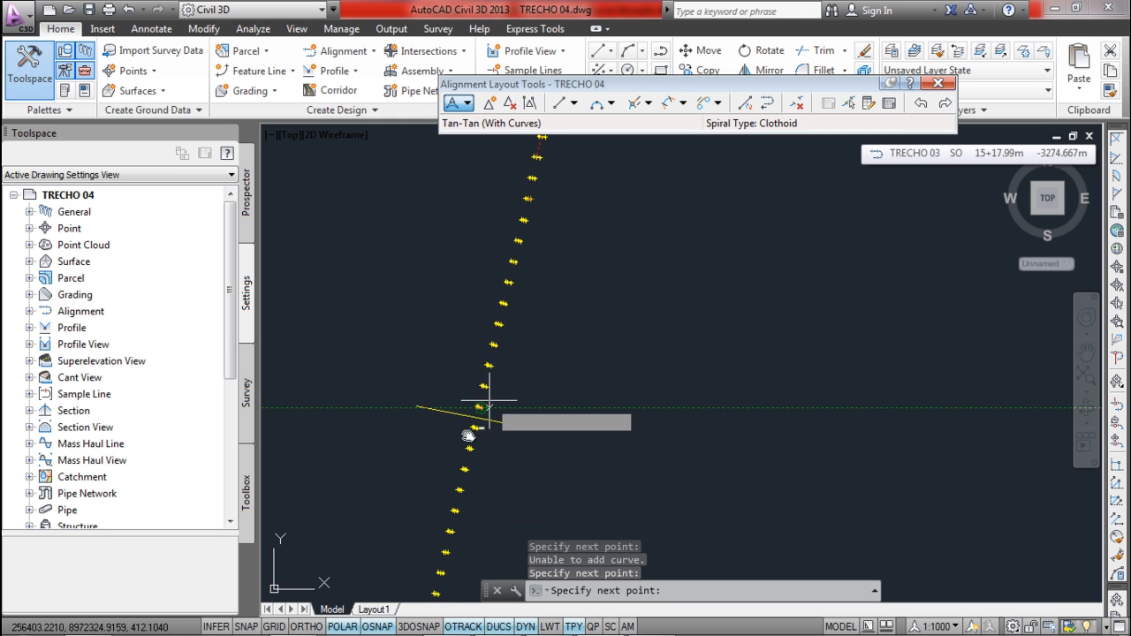
scroll(501, 377, up, 4)
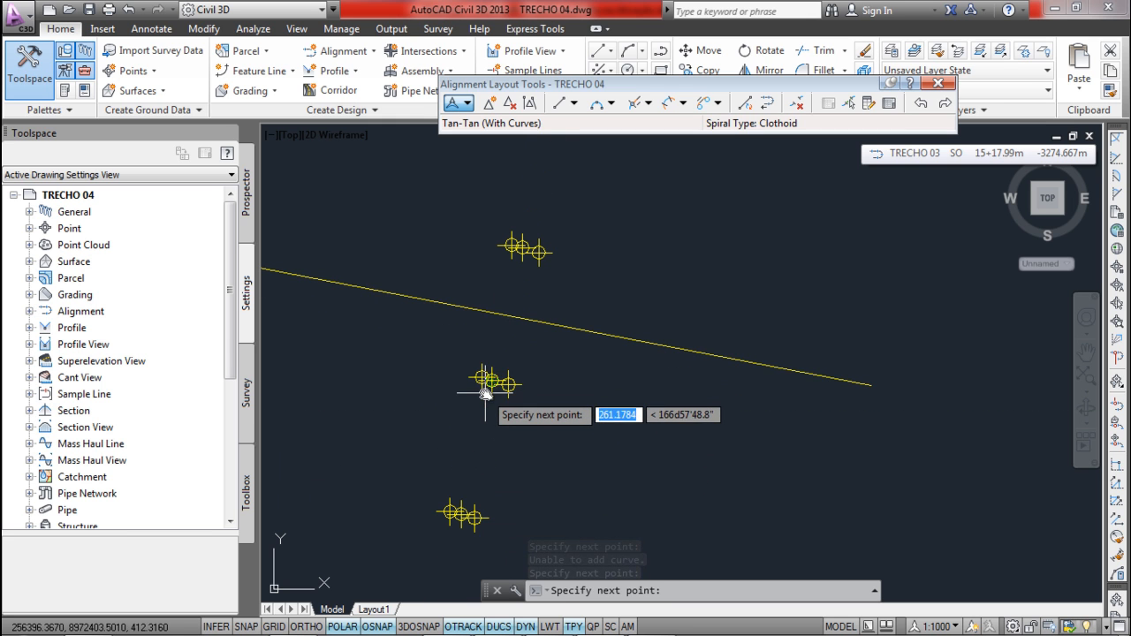
scroll(492, 389, down, 4)
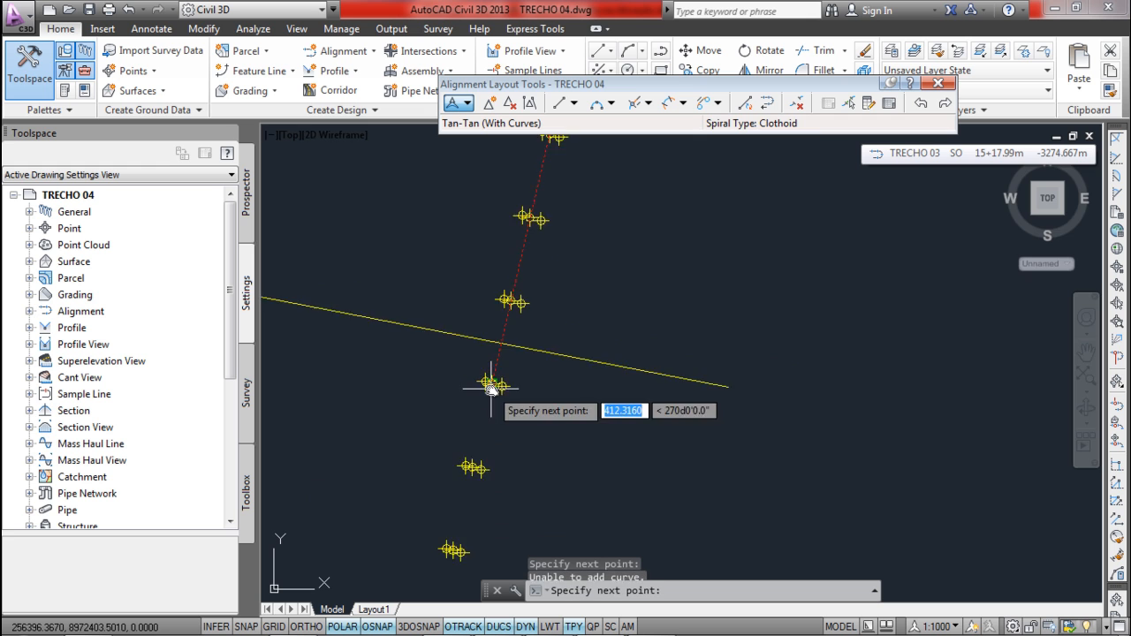
- Add vertices at the next isolated survey point to the southwest and at a centre point about 135 m beyond it
middle_drag(490, 414, 525, 189)
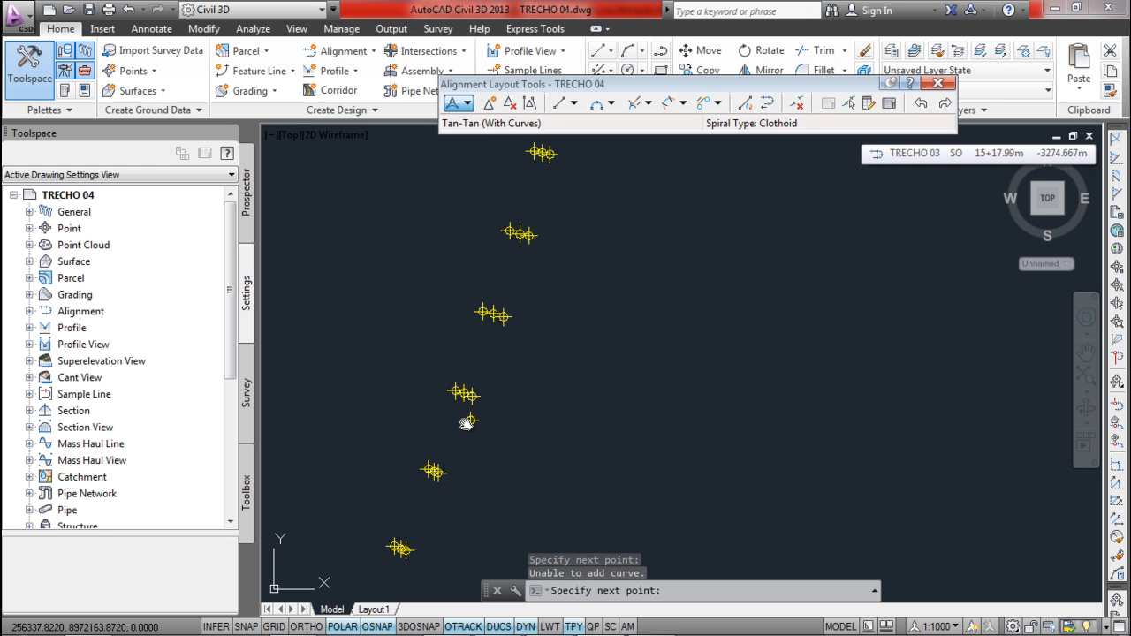
click(470, 421)
scroll(466, 422, down, 2)
middle_drag(415, 486, 528, 306)
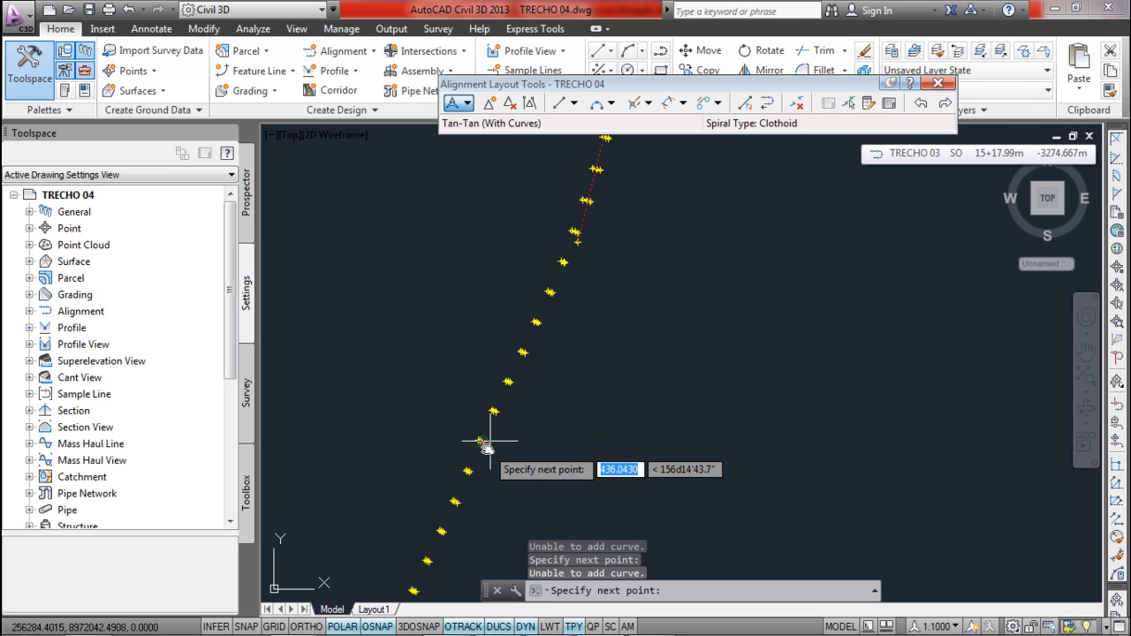
scroll(487, 437, up, 7)
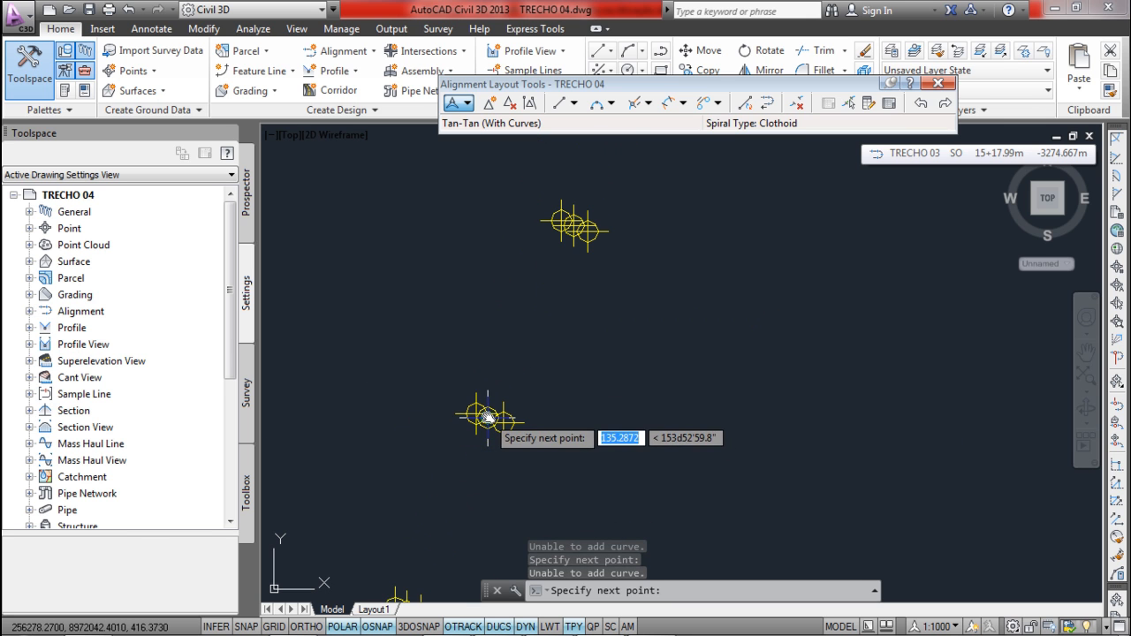
click(486, 420)
scroll(480, 416, down, 6)
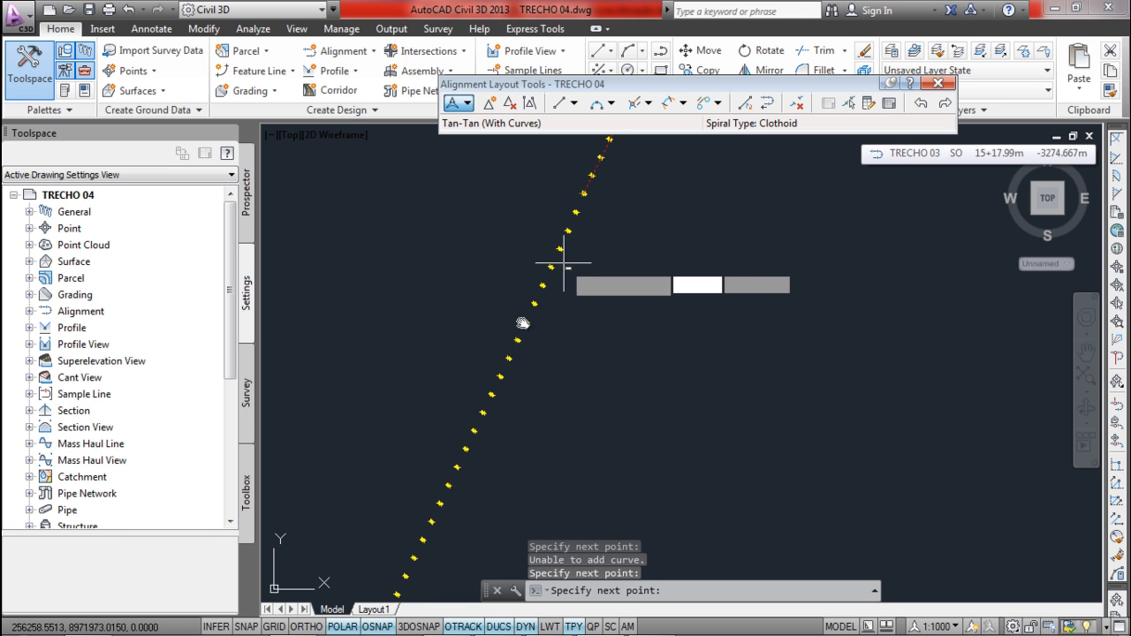
- Continue the vertices along the centre points of the long southwest straight to the row five rows before the sharp turn
scroll(480, 397, up, 5)
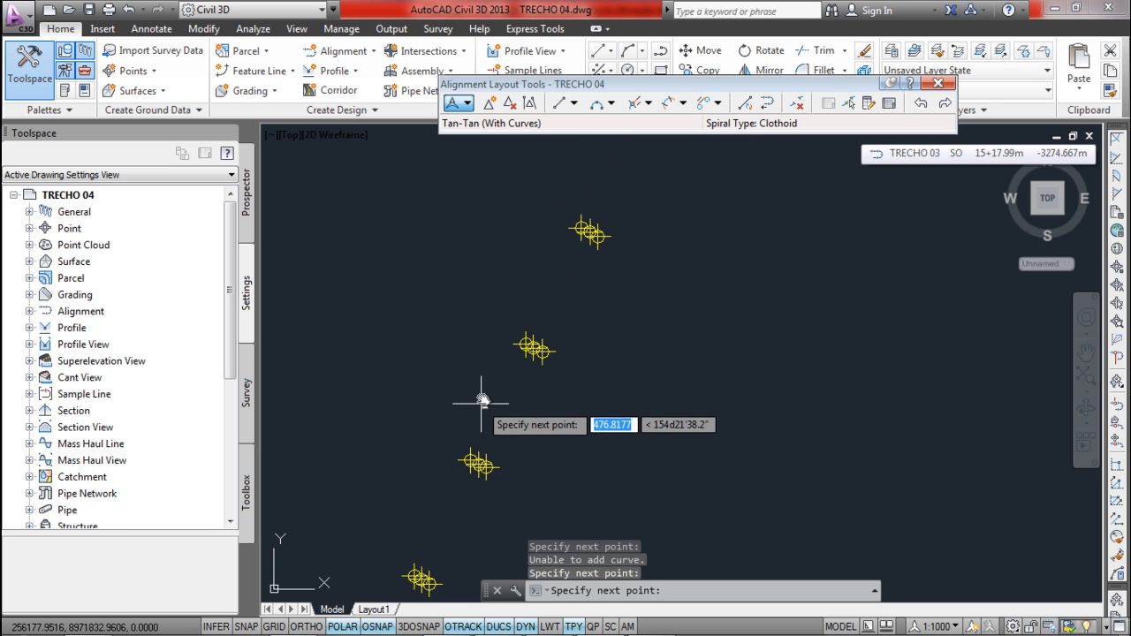
click(532, 349)
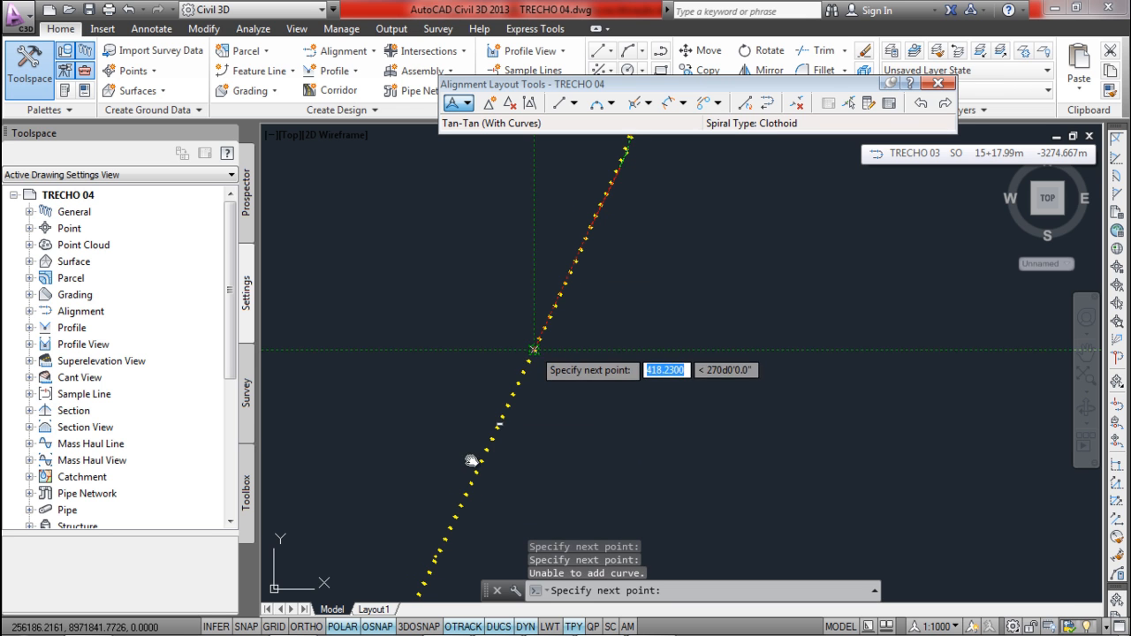
click(486, 397)
scroll(486, 397, down, 1)
middle_drag(486, 444, 586, 241)
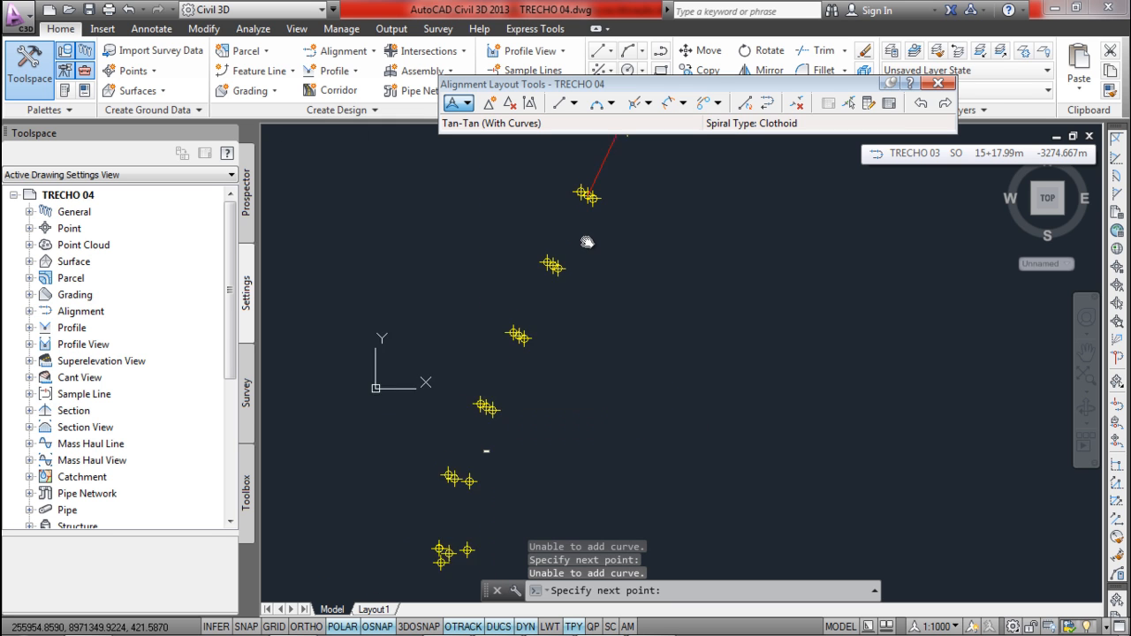
- Place vertices on either side of the sharp turn, on the rows just before and just after the clustered survey points
middle_drag(495, 424, 538, 277)
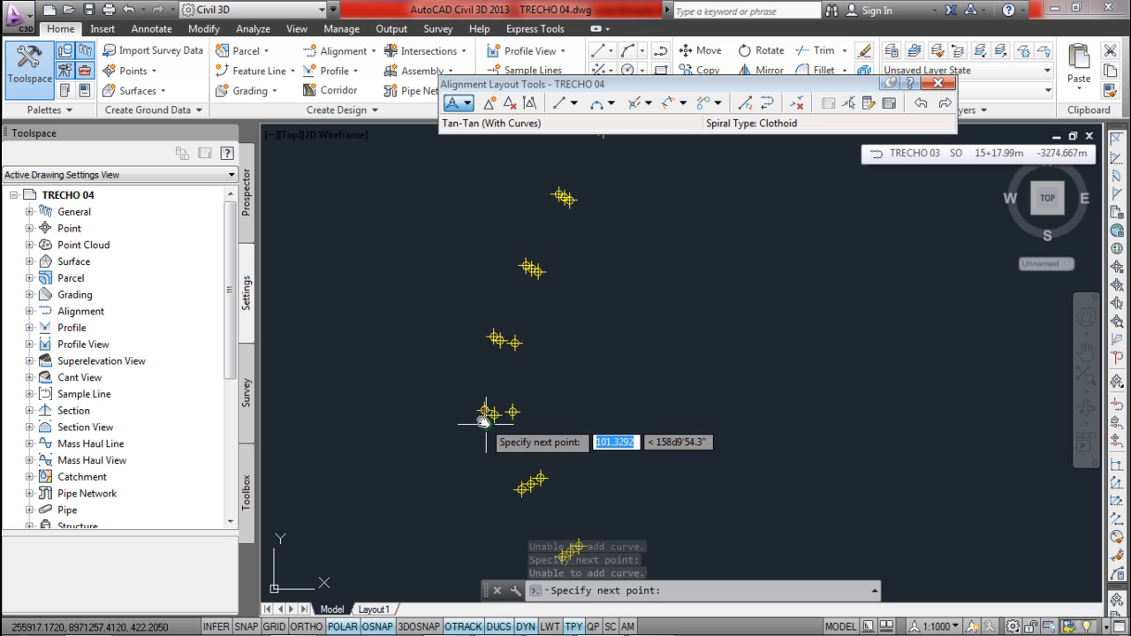
scroll(478, 380, down, 1)
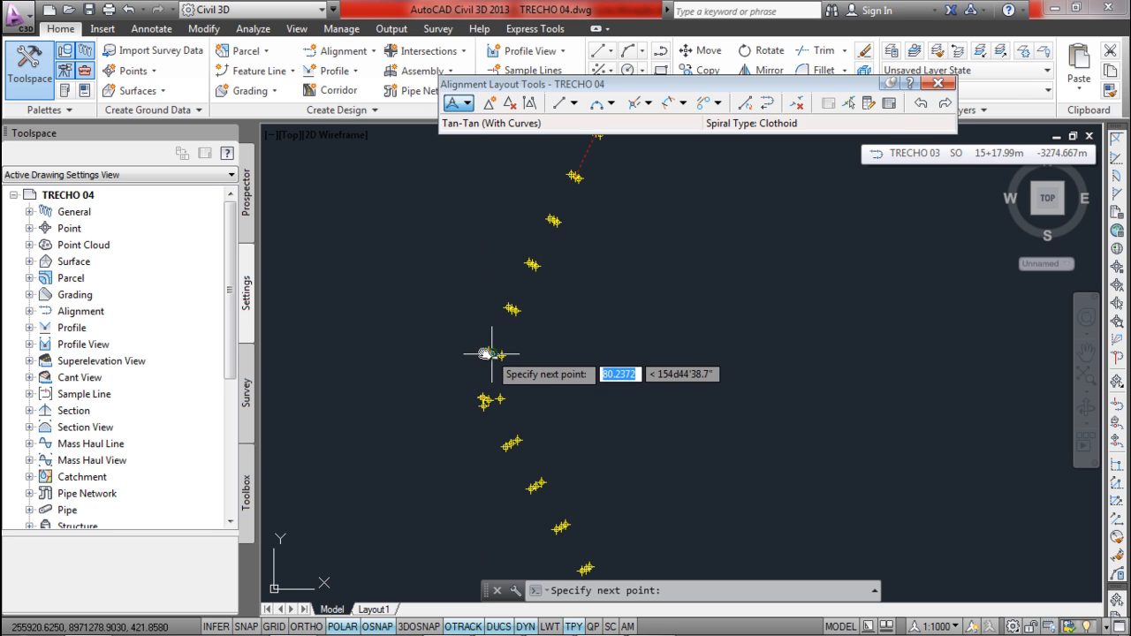
click(518, 493)
middle_drag(531, 495, 469, 336)
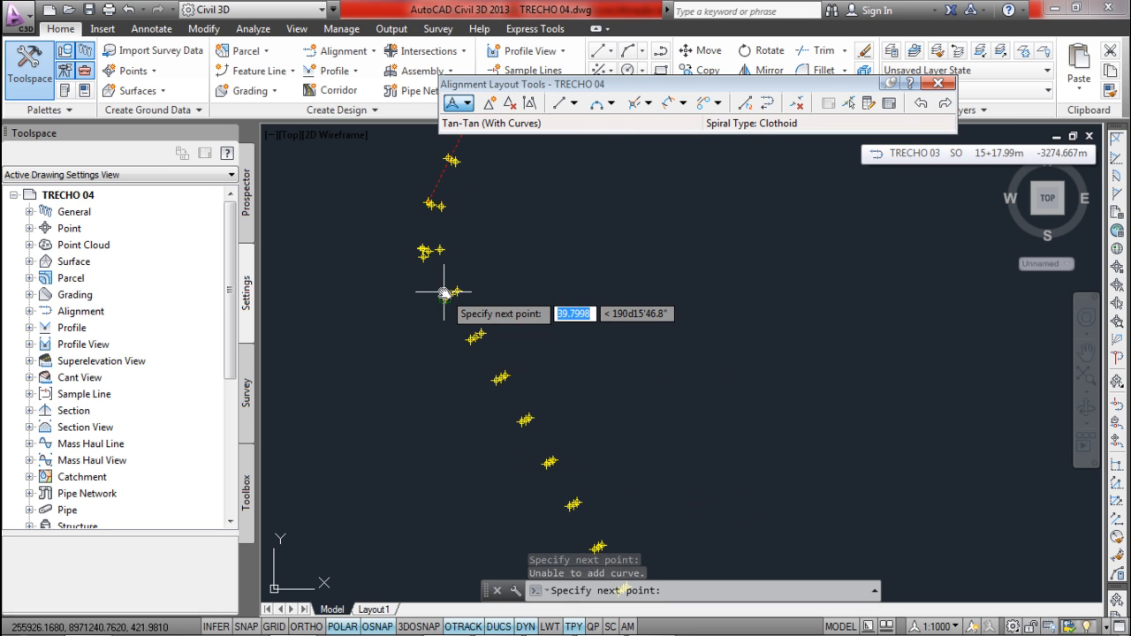
click(532, 429)
- Add a vertex at the centre point of a survey row farther along the southeast stretch after the sharp turn
middle_drag(525, 416, 456, 231)
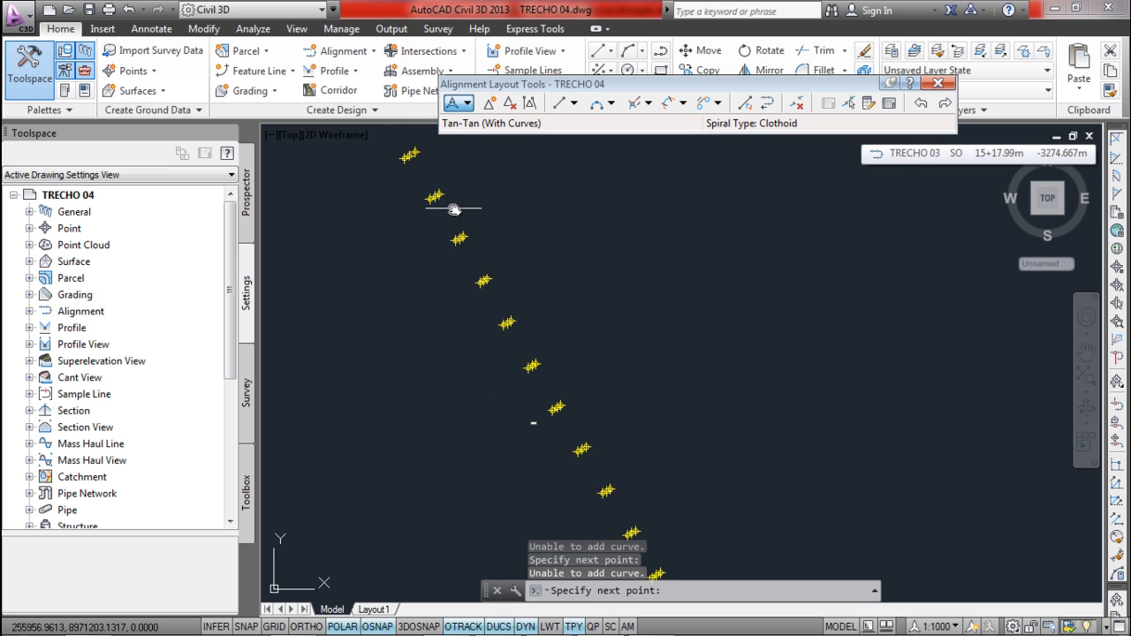
scroll(530, 449, down, 2)
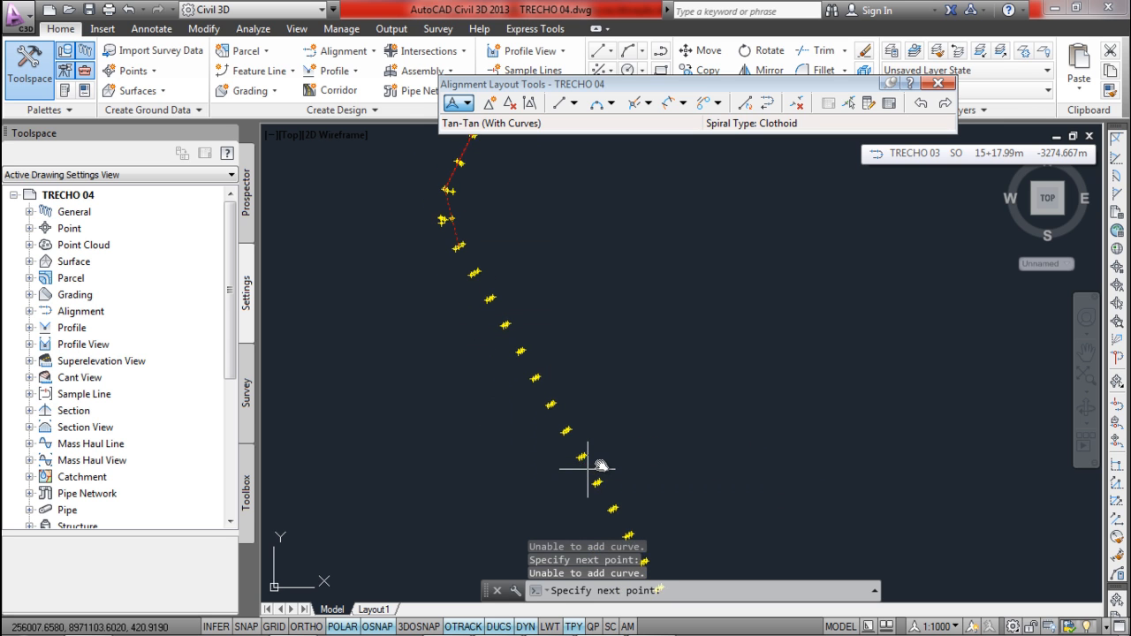
scroll(537, 399, up, 3)
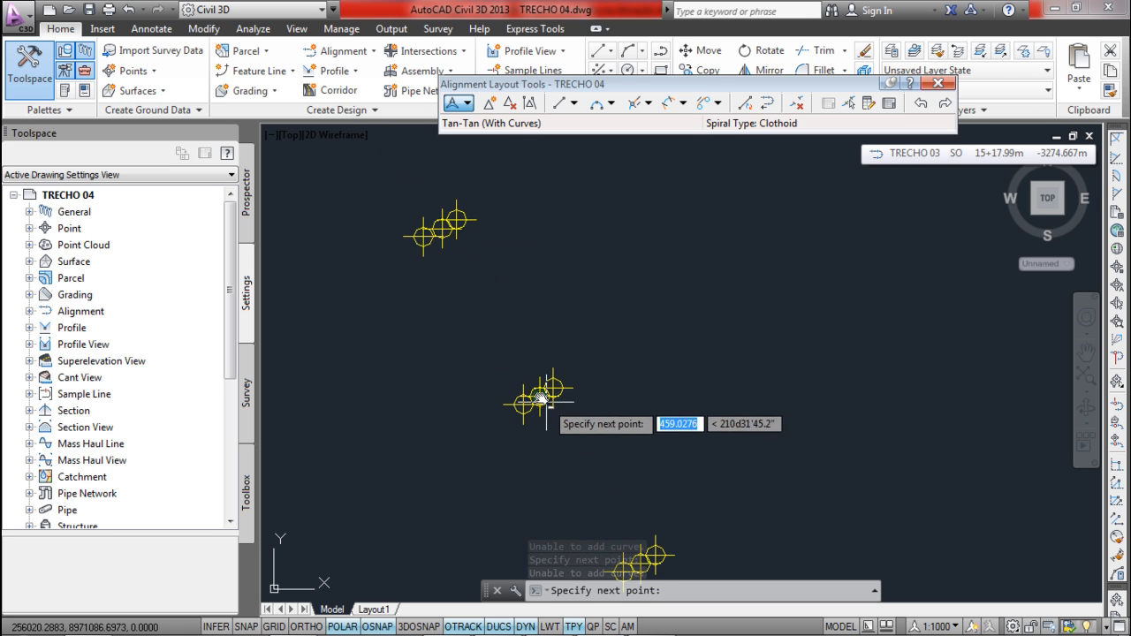
key(Return)
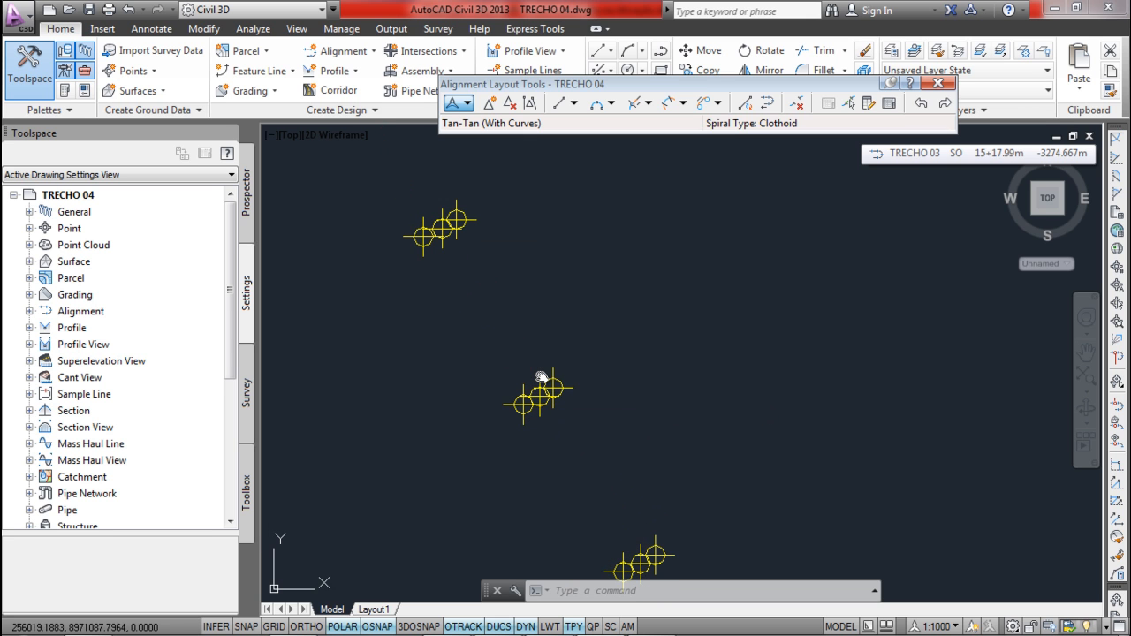
- Continue the TRECHO 04 vertices down the southeast straight to the centre point of the row just before the missing survey row
scroll(539, 385, down, 5)
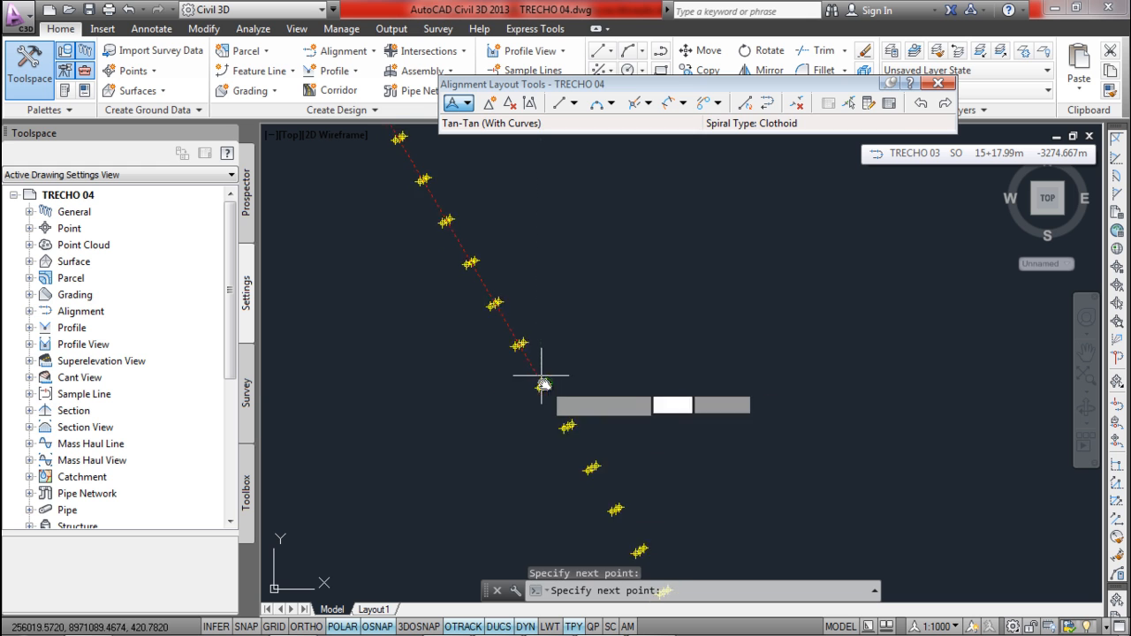
scroll(515, 384, up, 5)
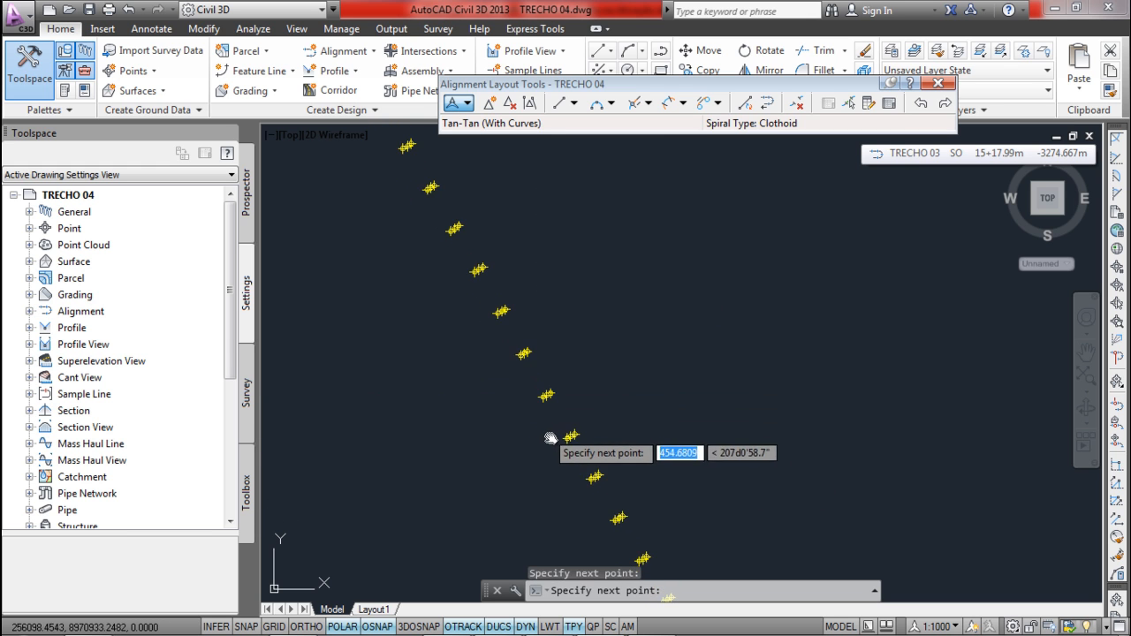
scroll(571, 336, down, 4)
click(574, 361)
scroll(482, 241, down, 3)
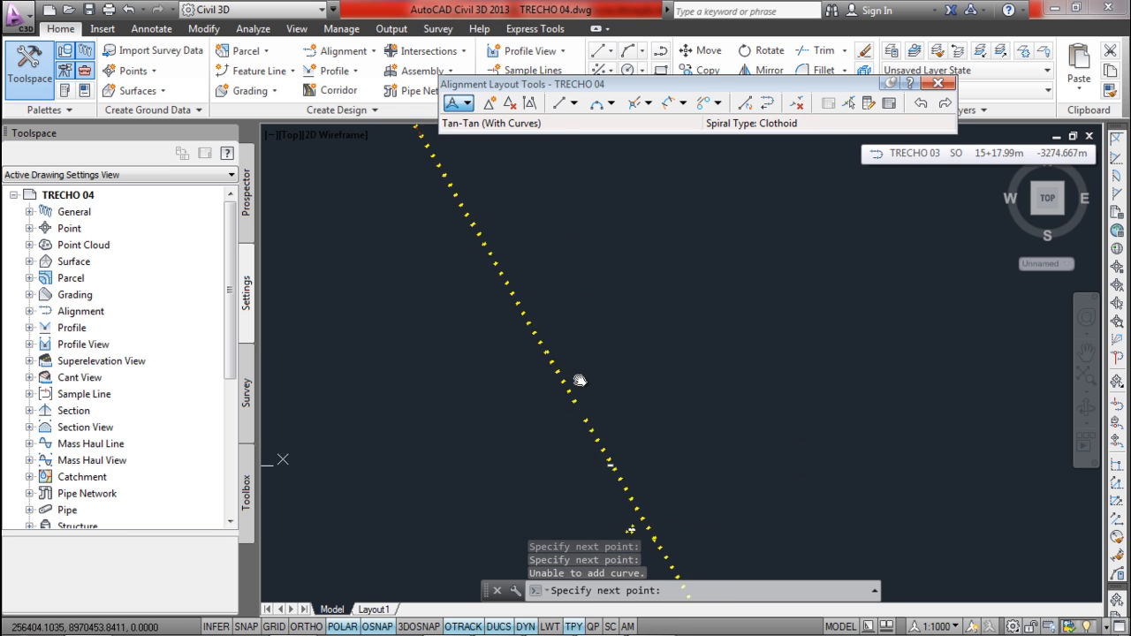
scroll(546, 332, up, 5)
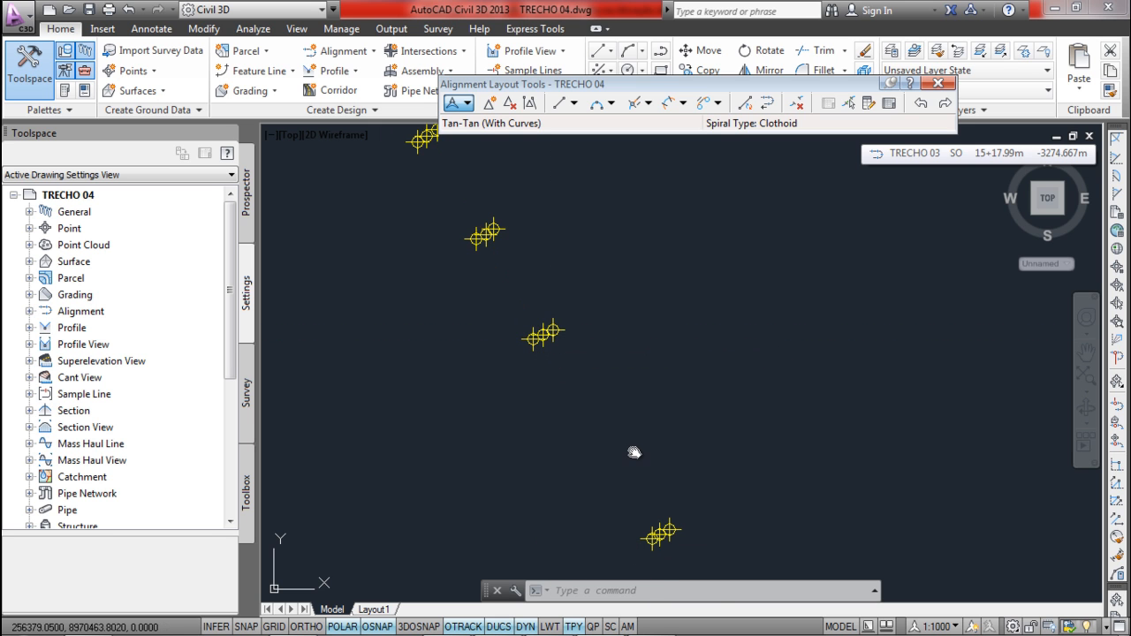
scroll(625, 426, down, 5)
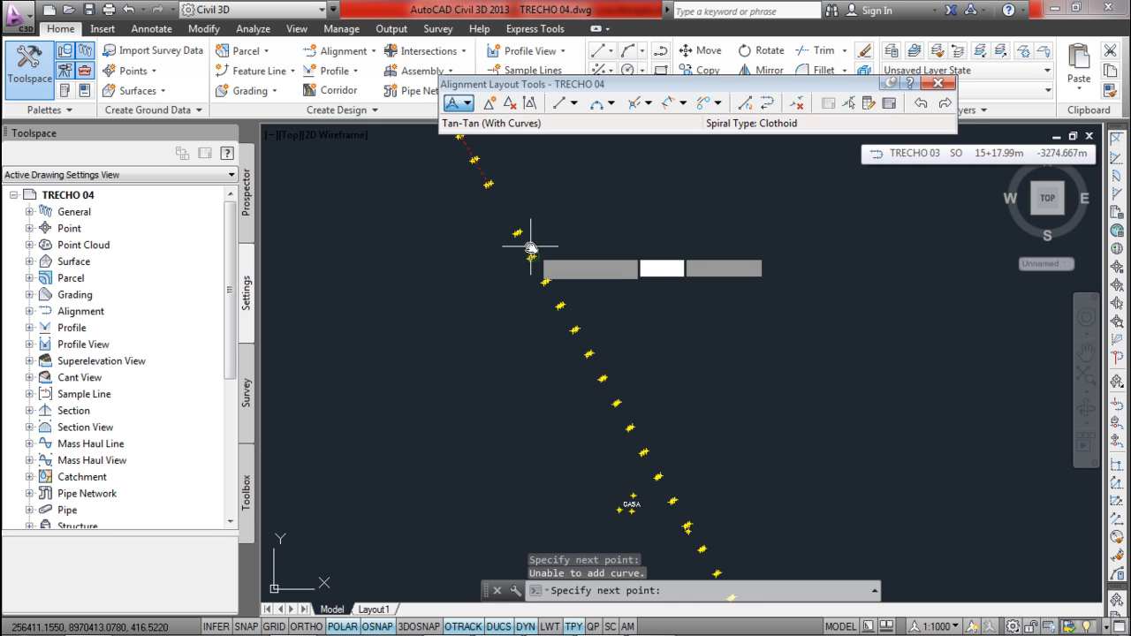
- Add vertices at the centre point about 219 m beyond the missing row and at another about 559 m farther southeast
scroll(623, 447, up, 5)
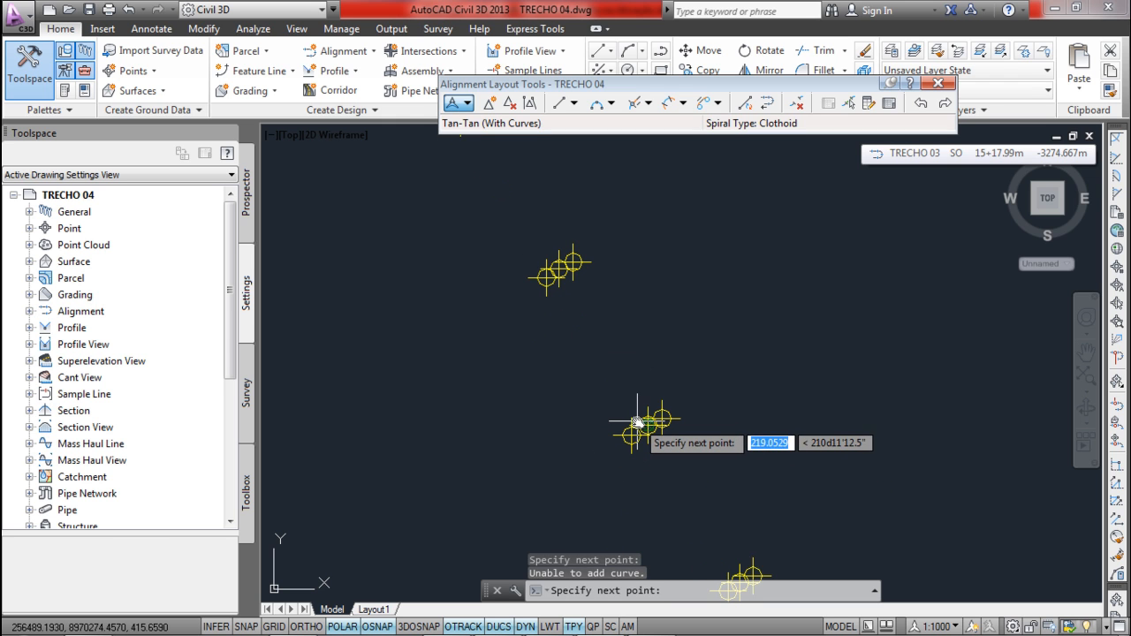
middle_drag(641, 423, 643, 424)
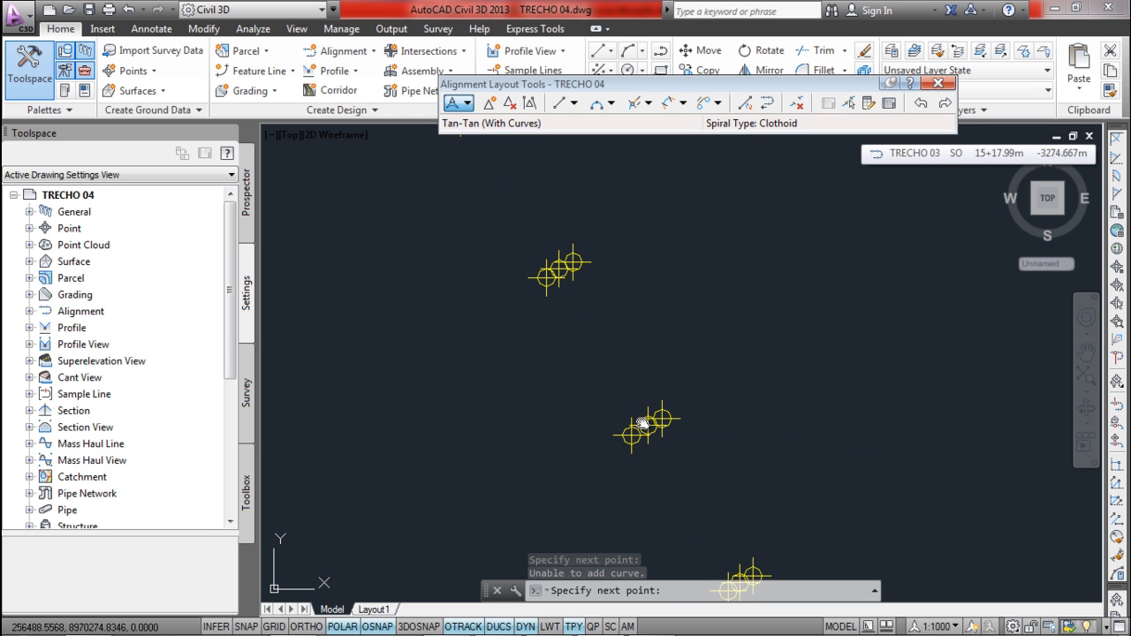
scroll(649, 429, down, 5)
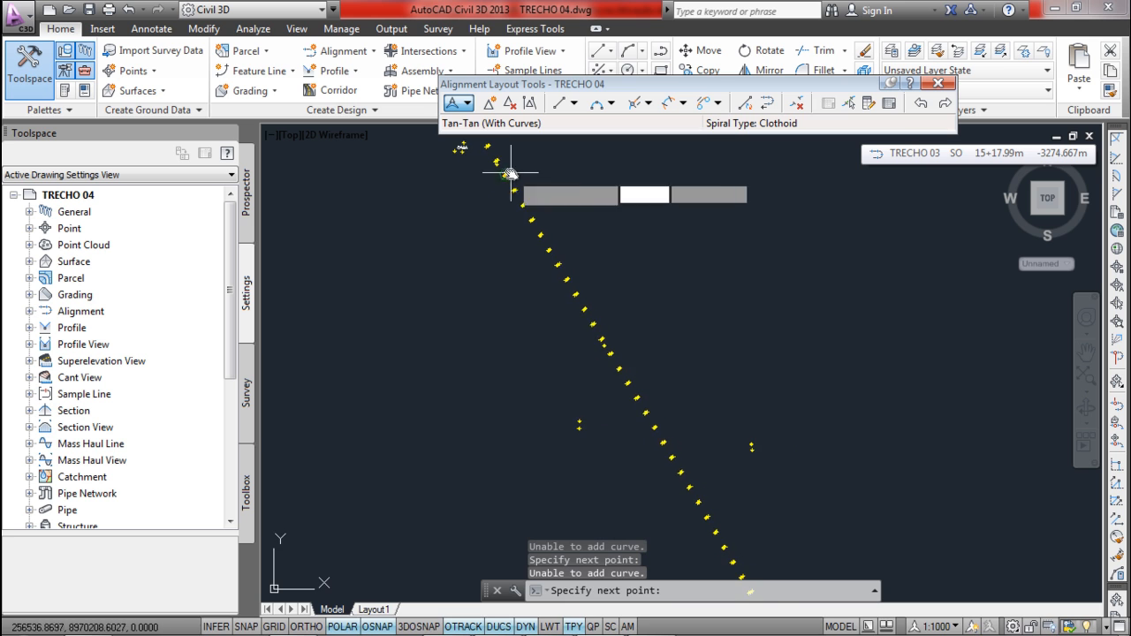
middle_drag(682, 518, 590, 356)
scroll(543, 327, down, 2)
scroll(534, 254, up, 5)
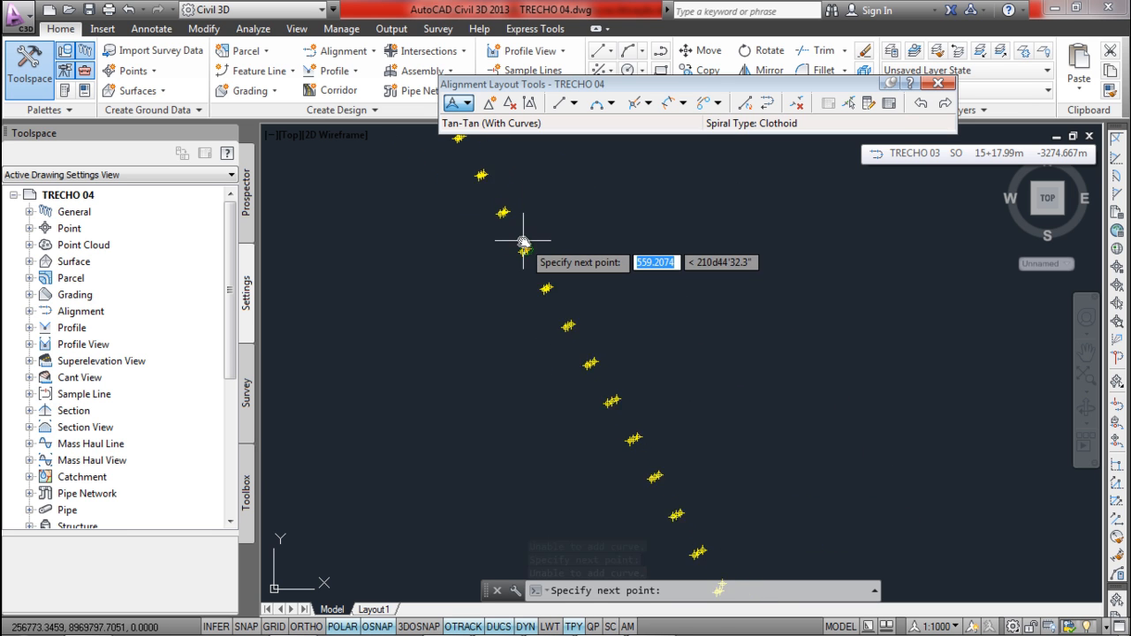
key(Escape)
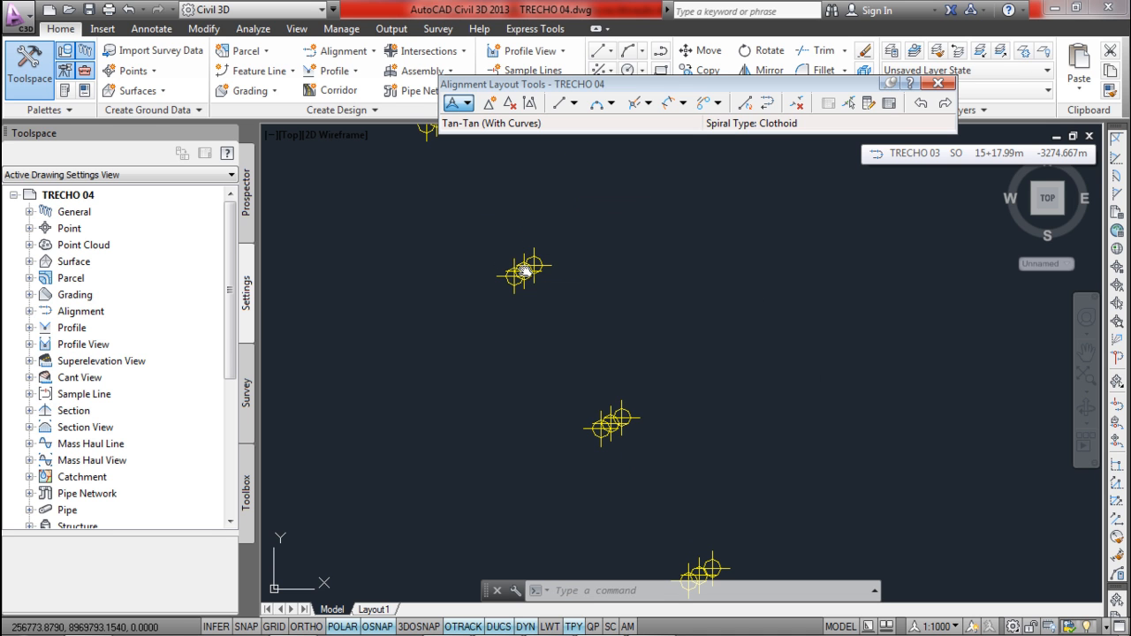
- Add a vertex about 178 m farther, at the centre point of the row whose outer survey point is displaced
scroll(595, 349, down, 3)
middle_drag(633, 442, 623, 434)
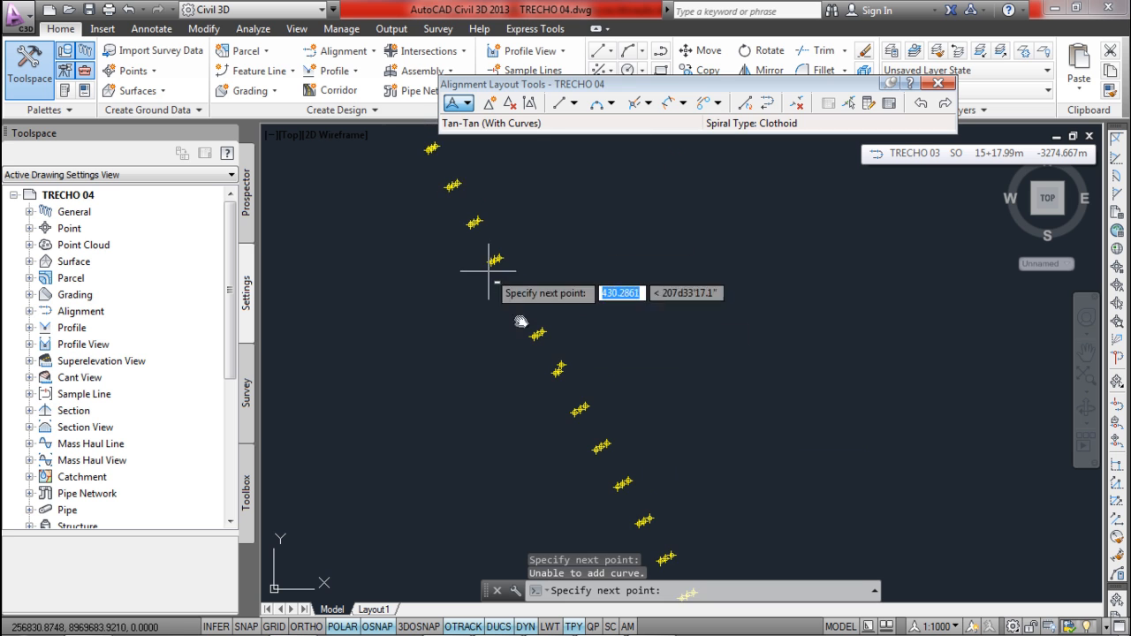
scroll(552, 349, up, 4)
scroll(553, 351, down, 2)
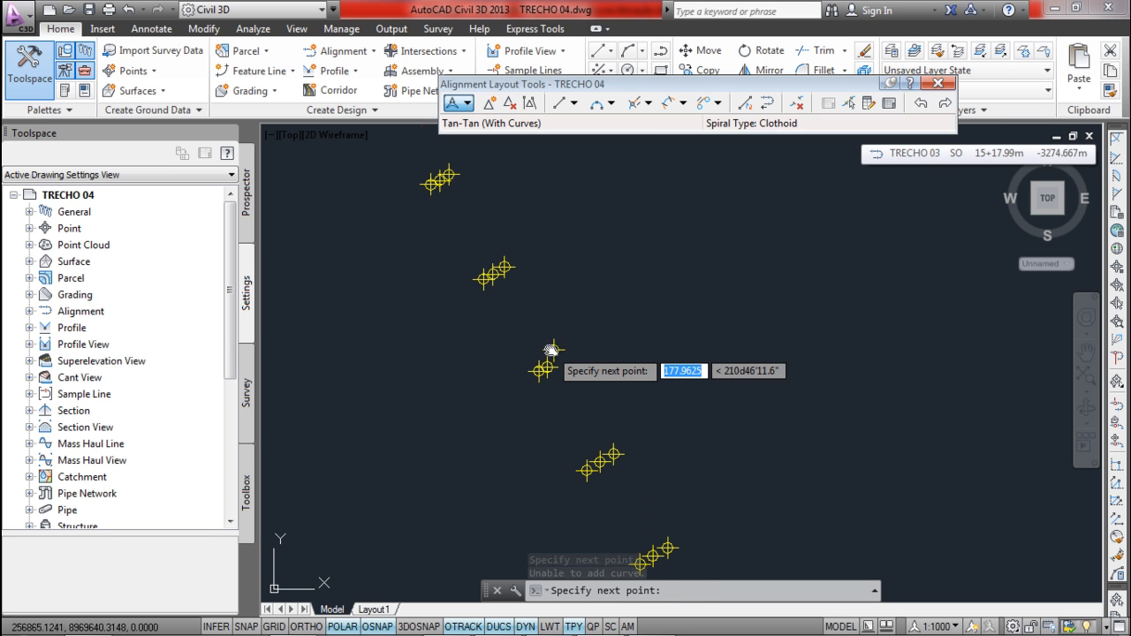
scroll(552, 350, up, 2)
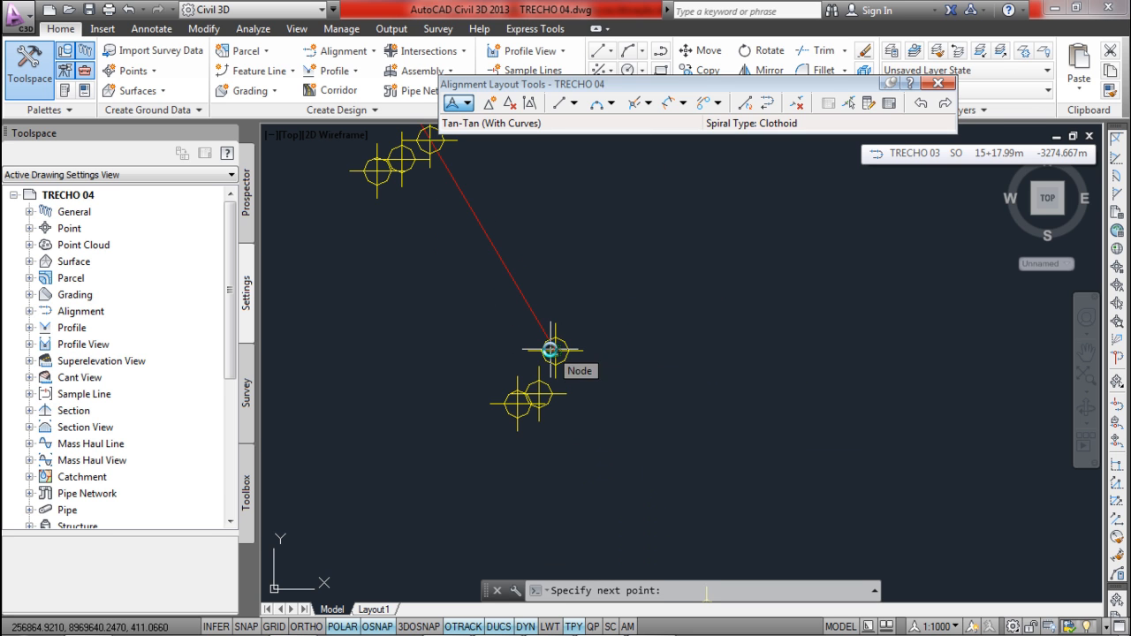
click(550, 349)
key(Return)
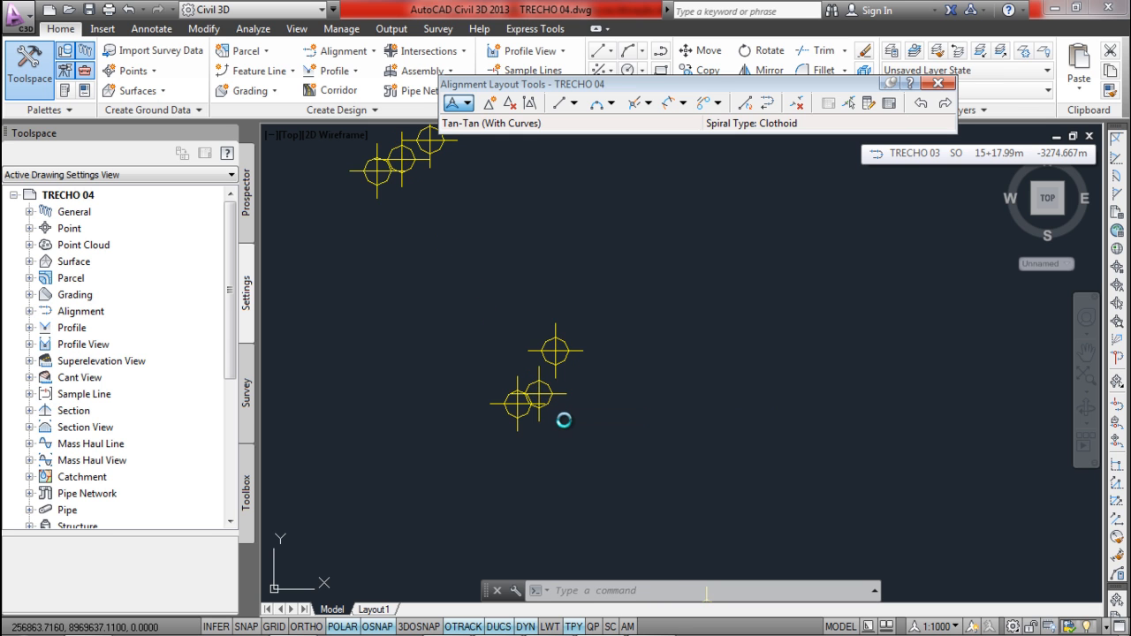
- Add vertices two rows before the next isolated survey point beside the road and at that isolated point
scroll(562, 419, down, 4)
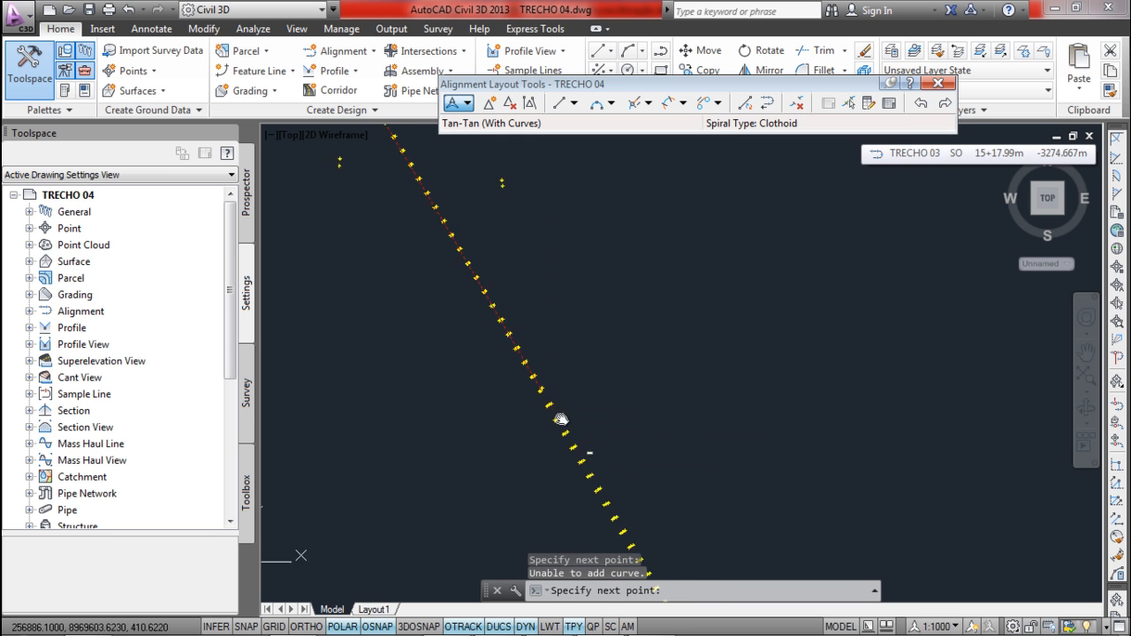
scroll(539, 387, up, 3)
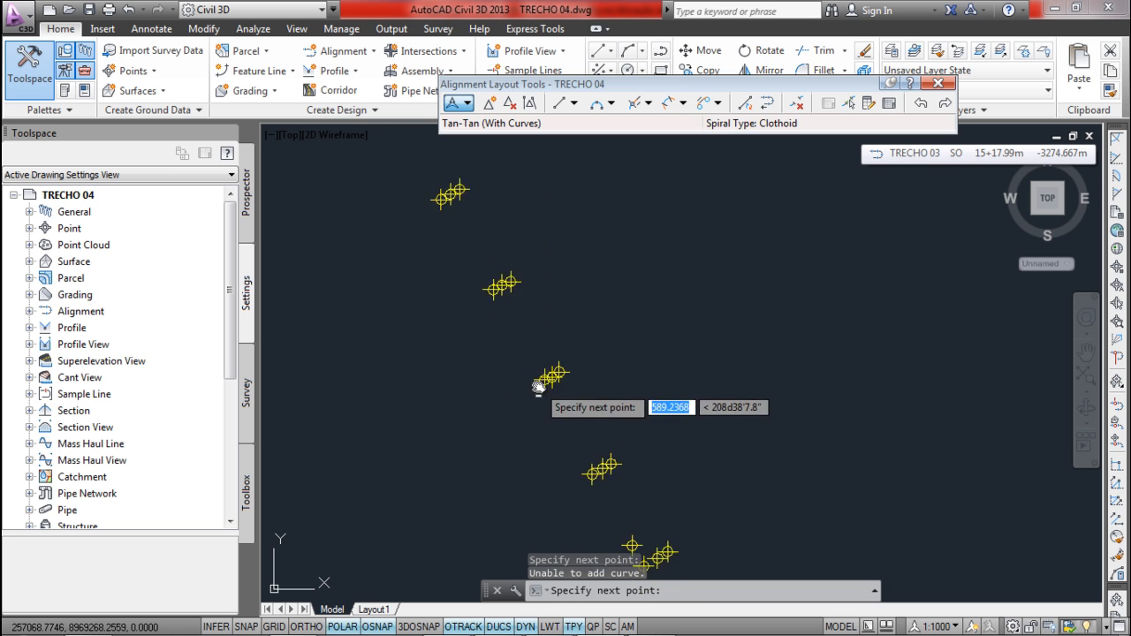
scroll(579, 354, down, 3)
click(588, 345)
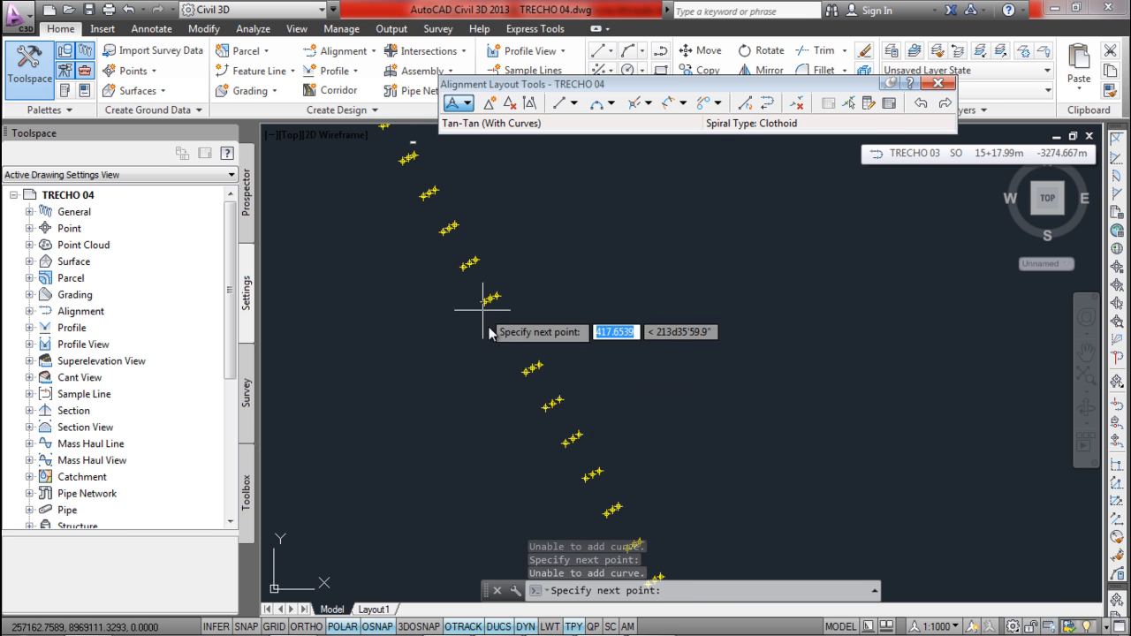
scroll(485, 309, up, 2)
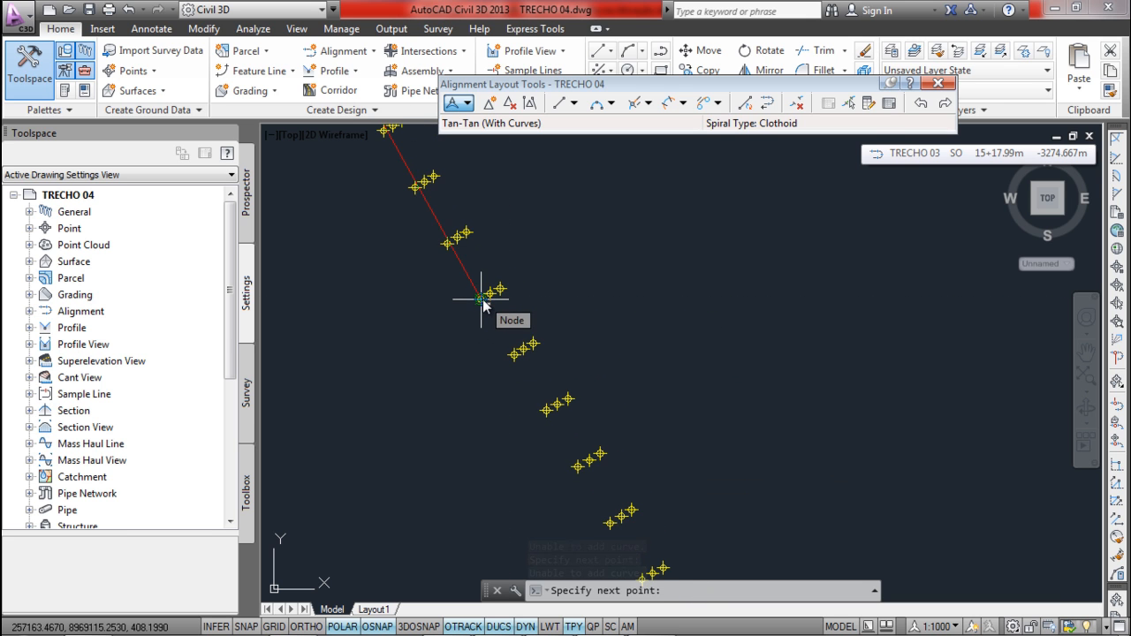
scroll(484, 305, down, 3)
scroll(484, 305, up, 3)
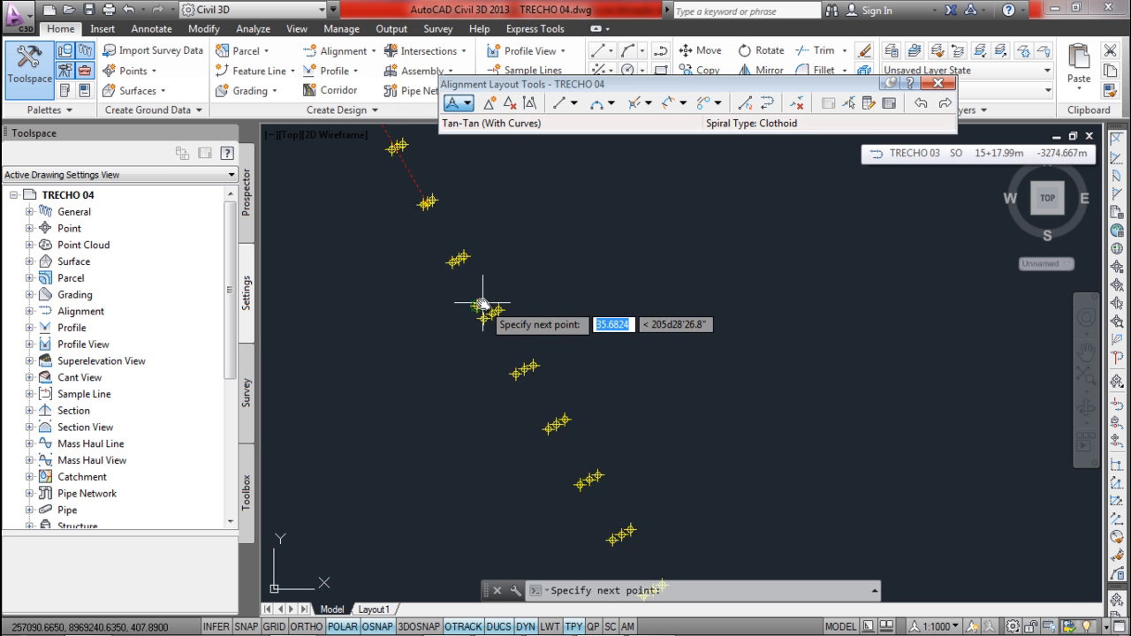
key(Return)
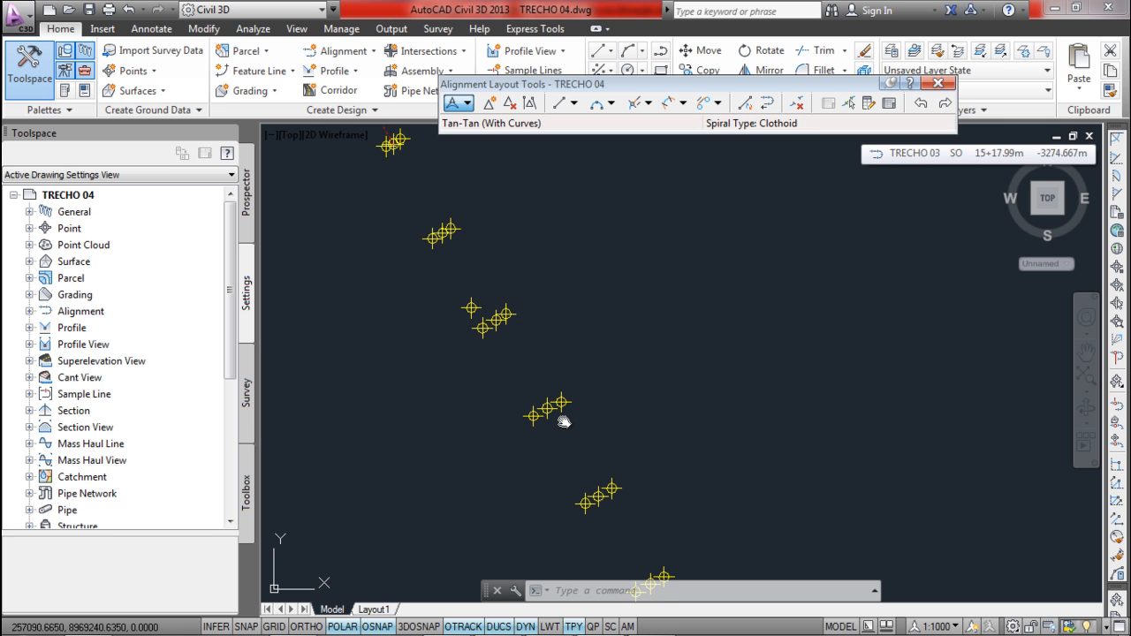
- Add vertices at a centre point about twelve rows beyond the isolated point and at another about 859 m farther southeast
scroll(564, 421, down, 2)
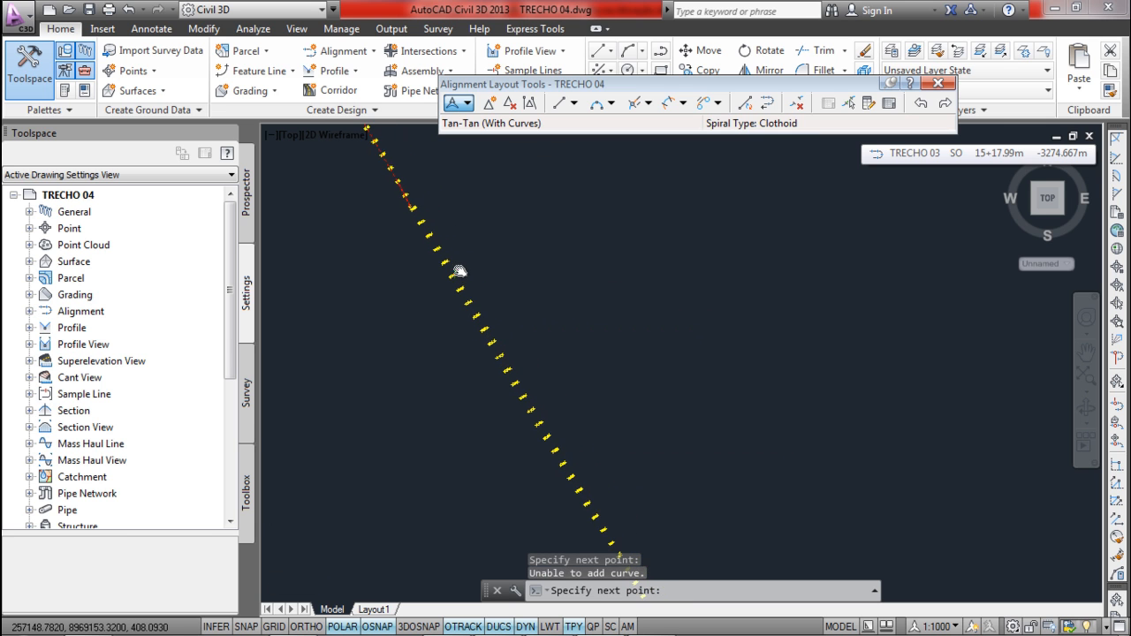
scroll(498, 384, up, 2)
scroll(518, 336, up, 2)
scroll(525, 334, up, 2)
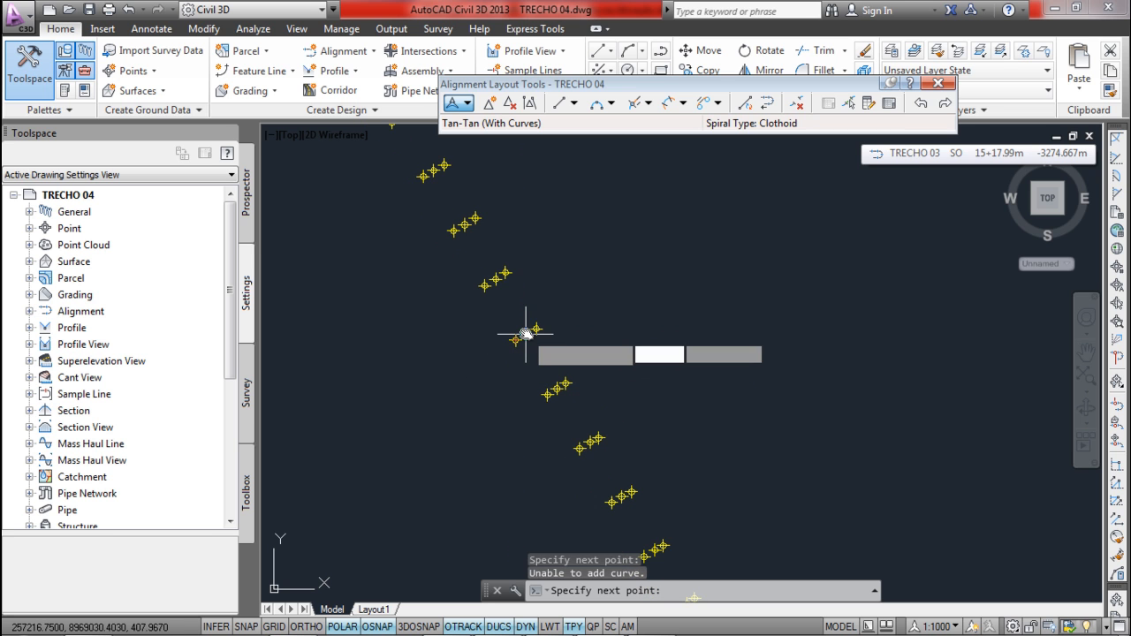
middle_drag(526, 334, 518, 354)
scroll(526, 334, down, 2)
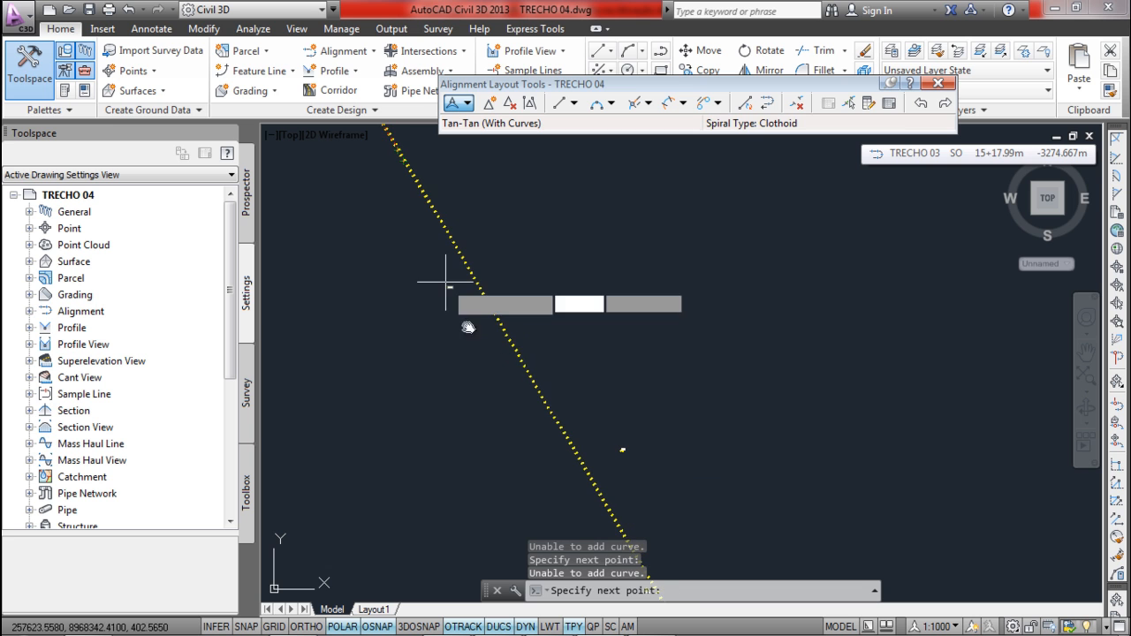
scroll(523, 371, up, 3)
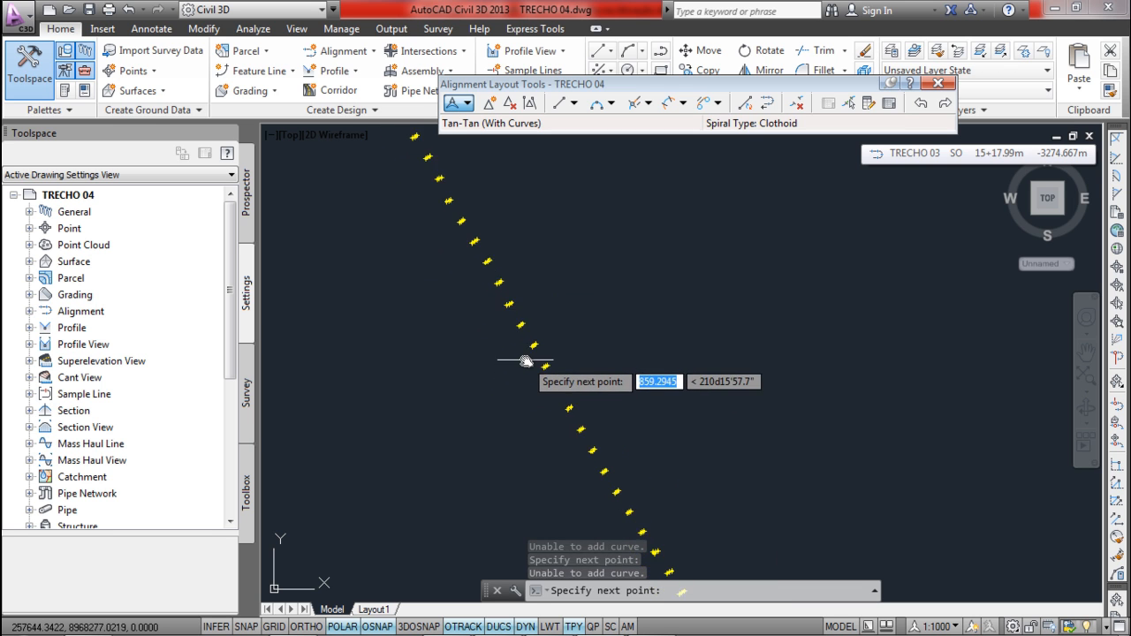
scroll(536, 355, up, 4)
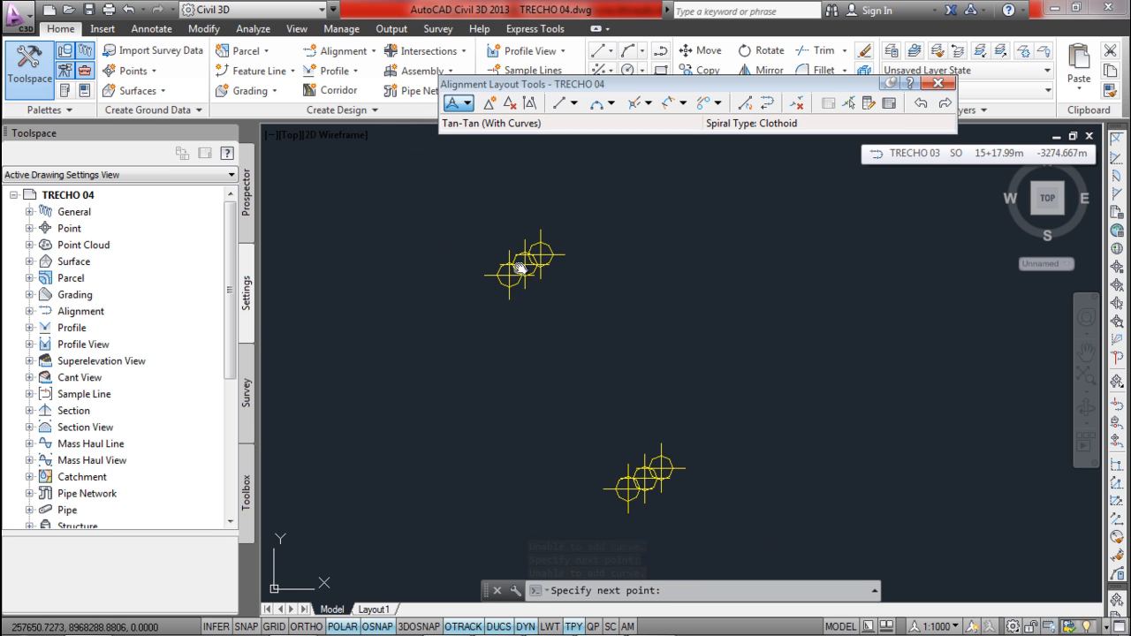
- Add a vertex at the centre point of the survey row just east of the CASA points
scroll(592, 461, down, 6)
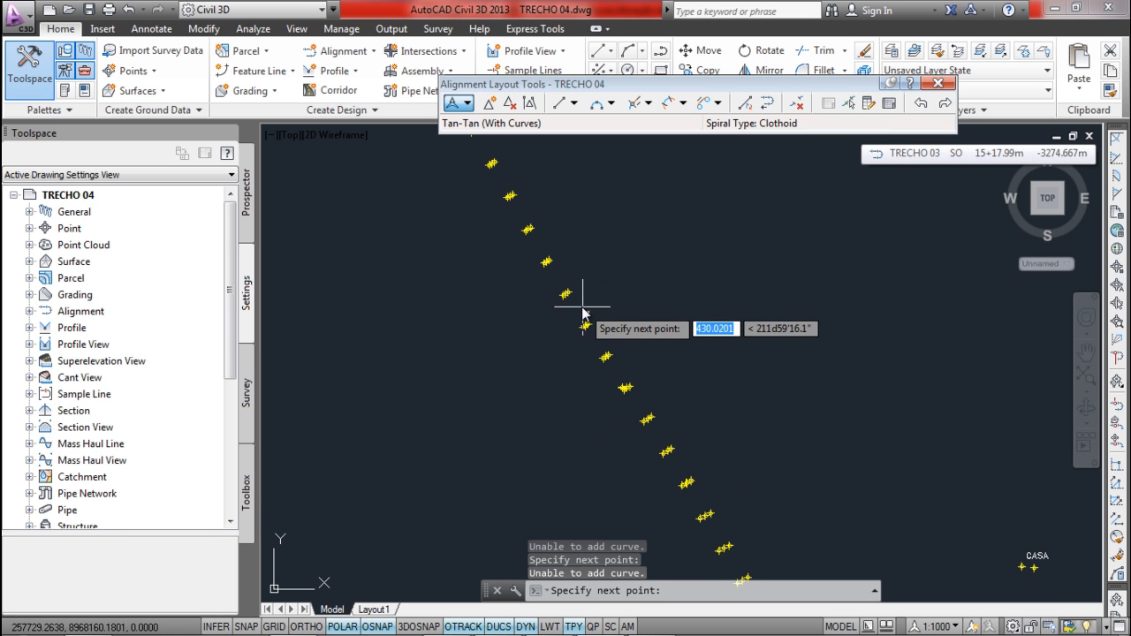
scroll(581, 300, down, 5)
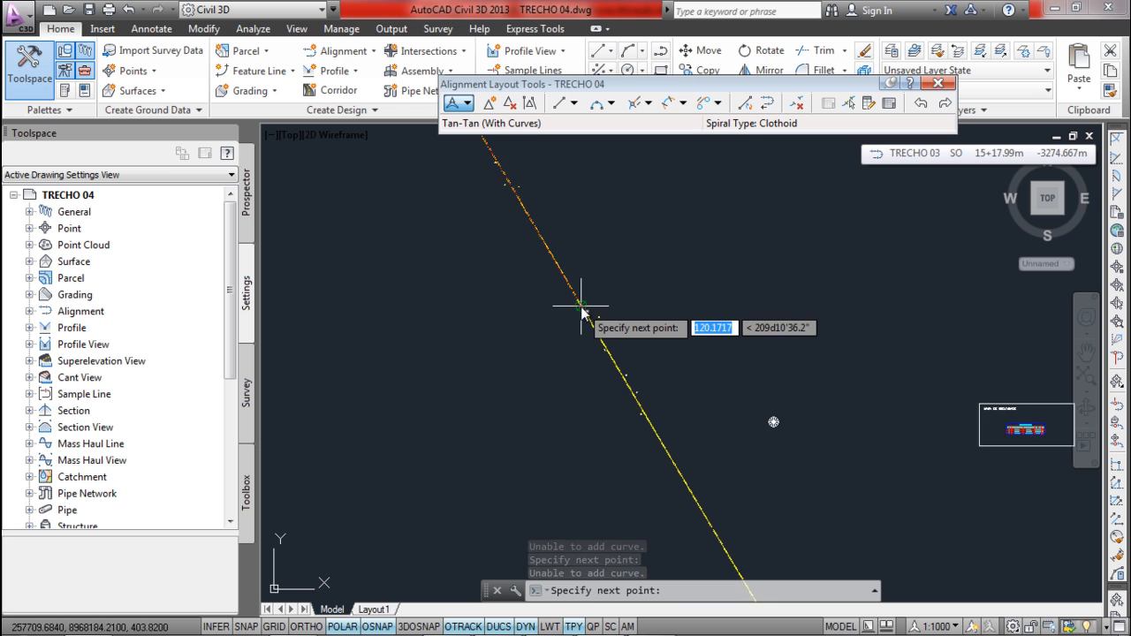
scroll(581, 309, up, 3)
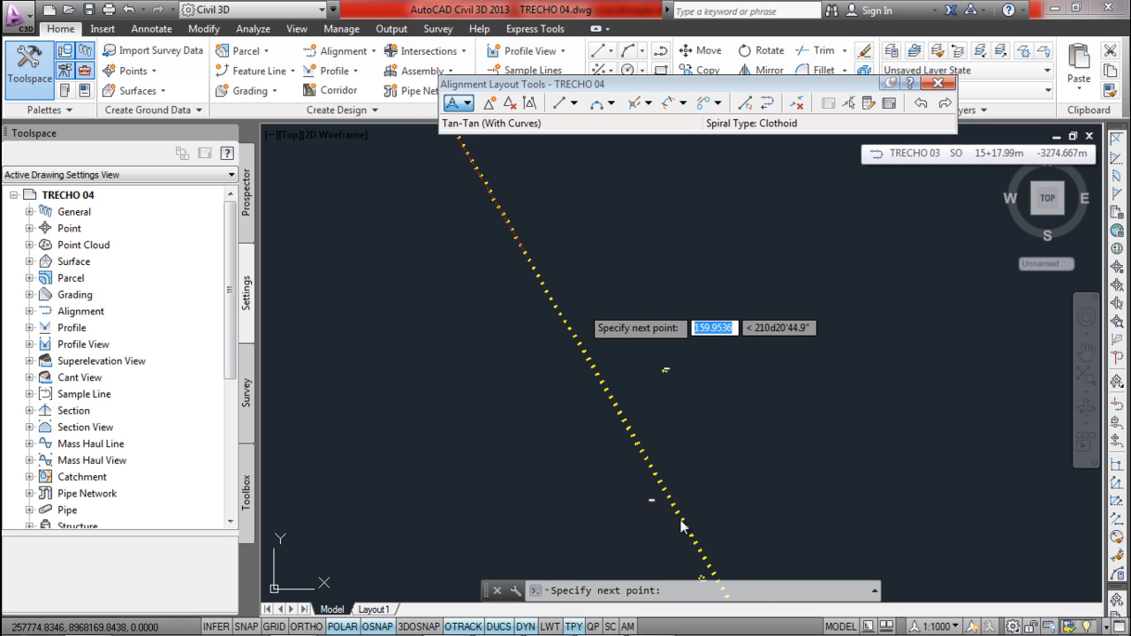
scroll(579, 493, up, 5)
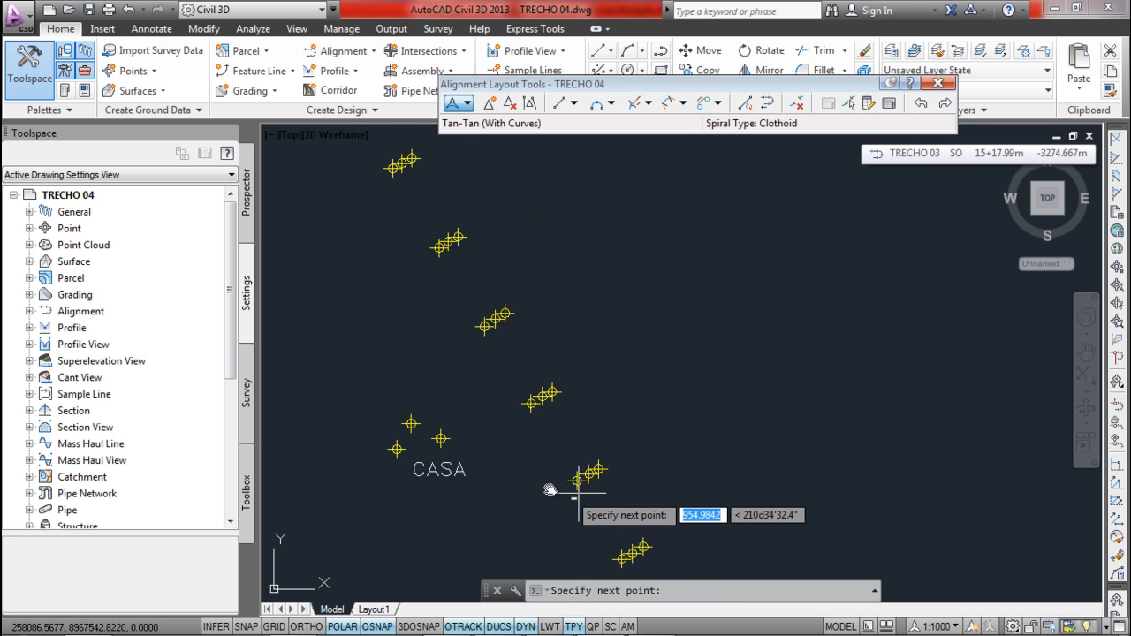
middle_drag(588, 469, 588, 470)
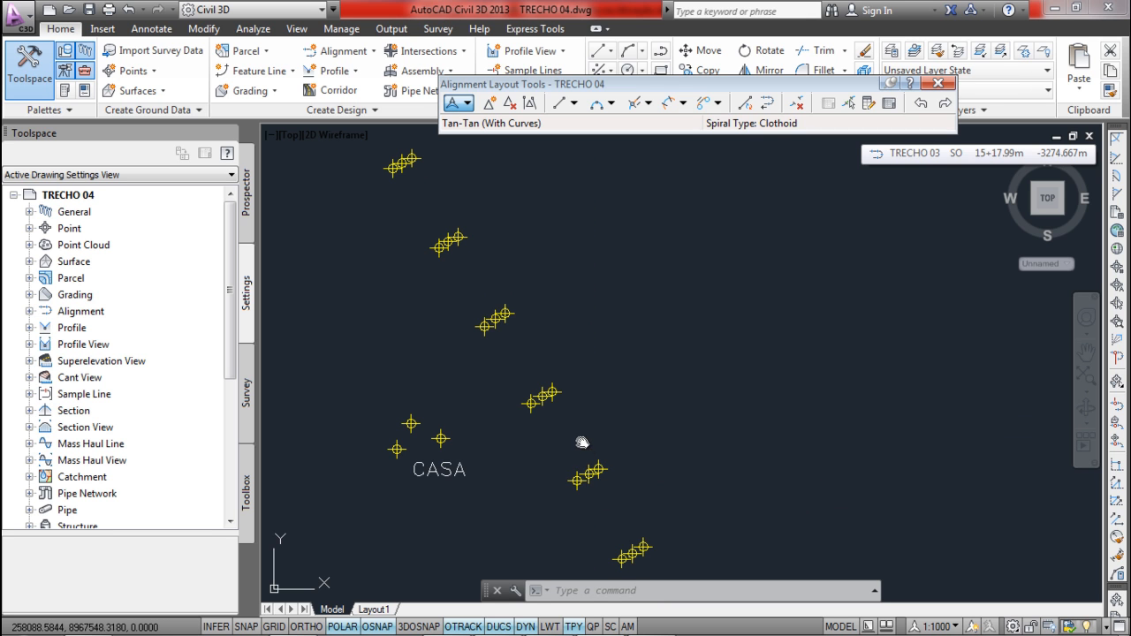
- Add vertices at the centre point two rows before the next single survey point, about 1283 m farther, and at another centre point about 1064 m beyond
scroll(579, 436, down, 5)
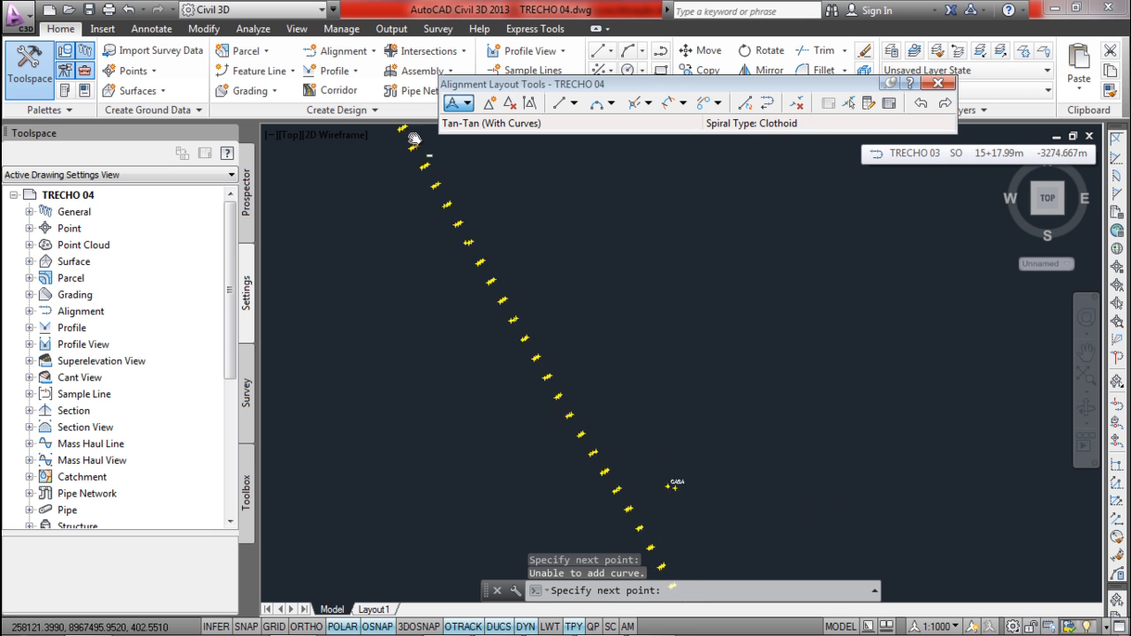
scroll(554, 419, up, 8)
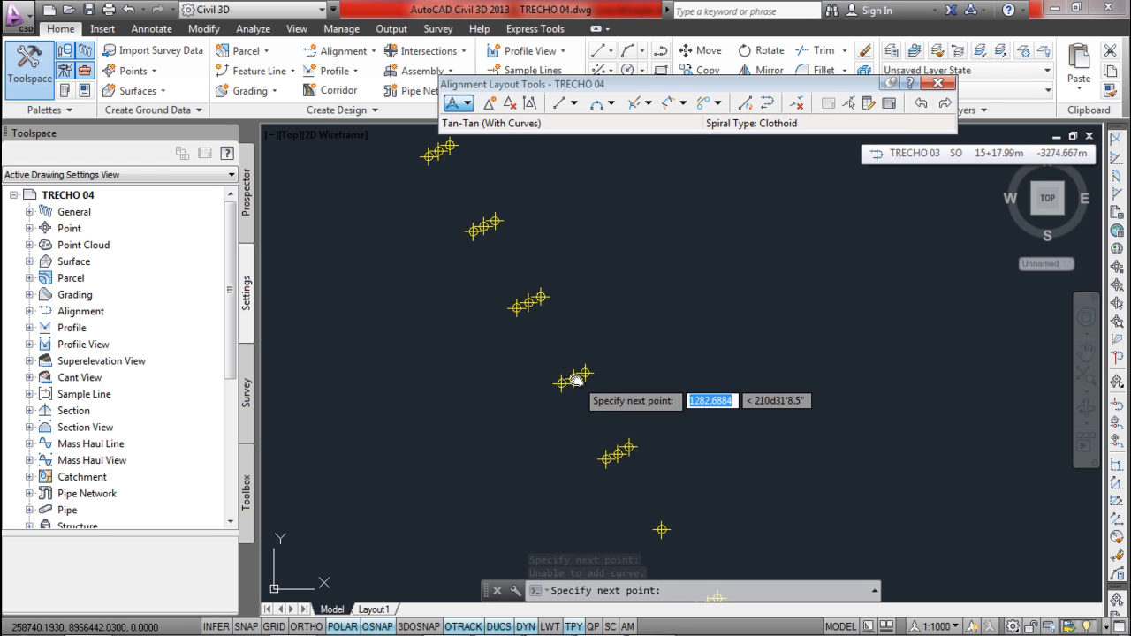
scroll(610, 365, down, 8)
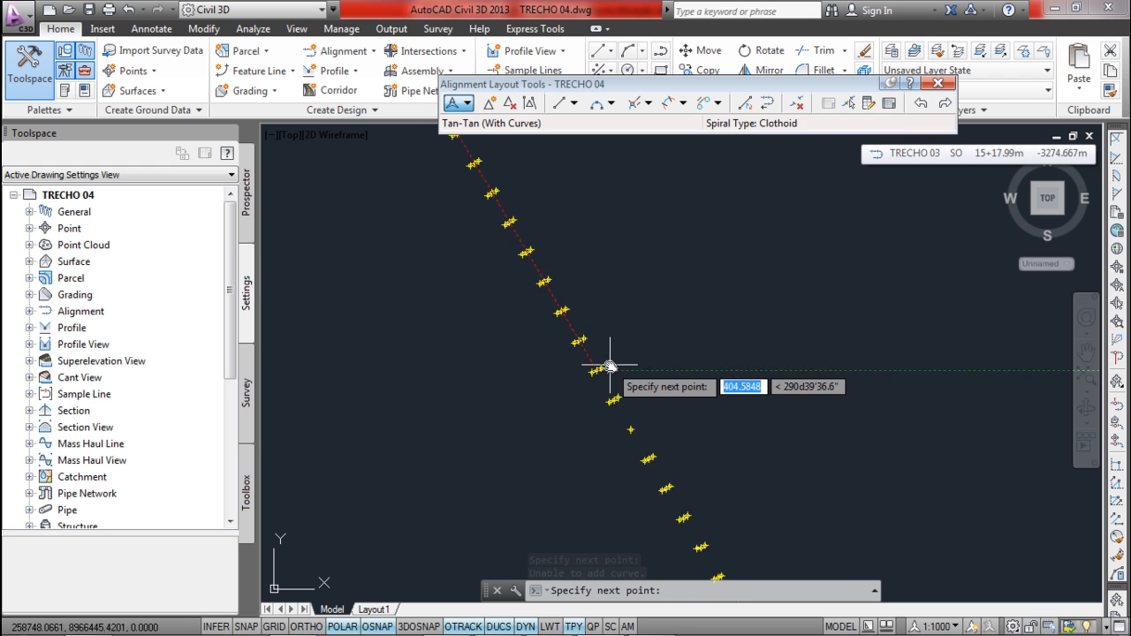
click(637, 380)
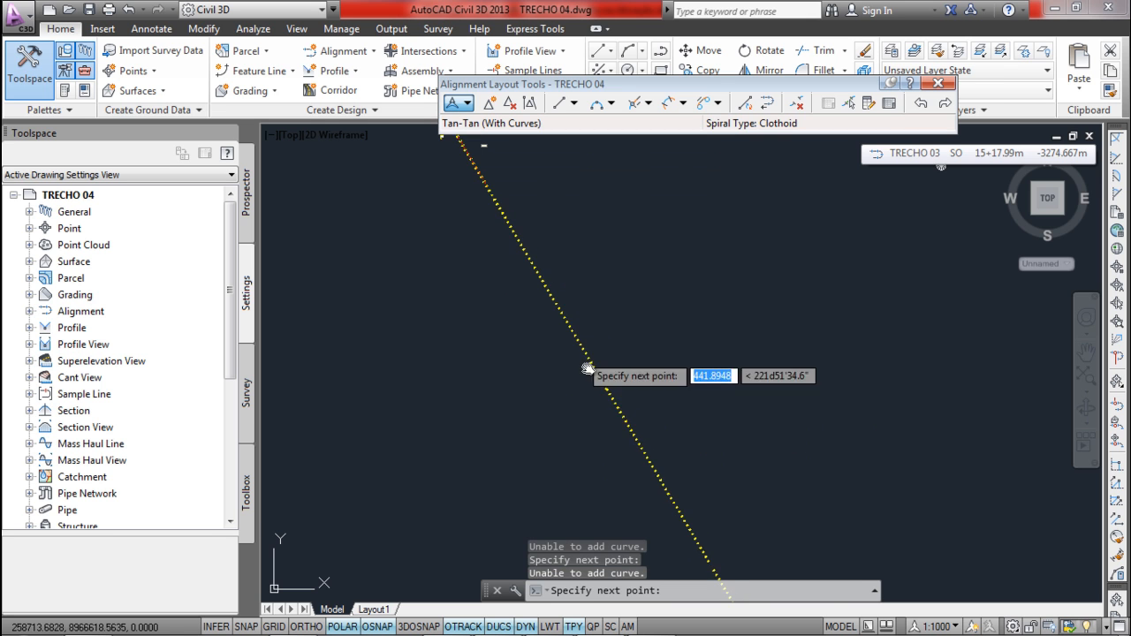
scroll(619, 433, up, 6)
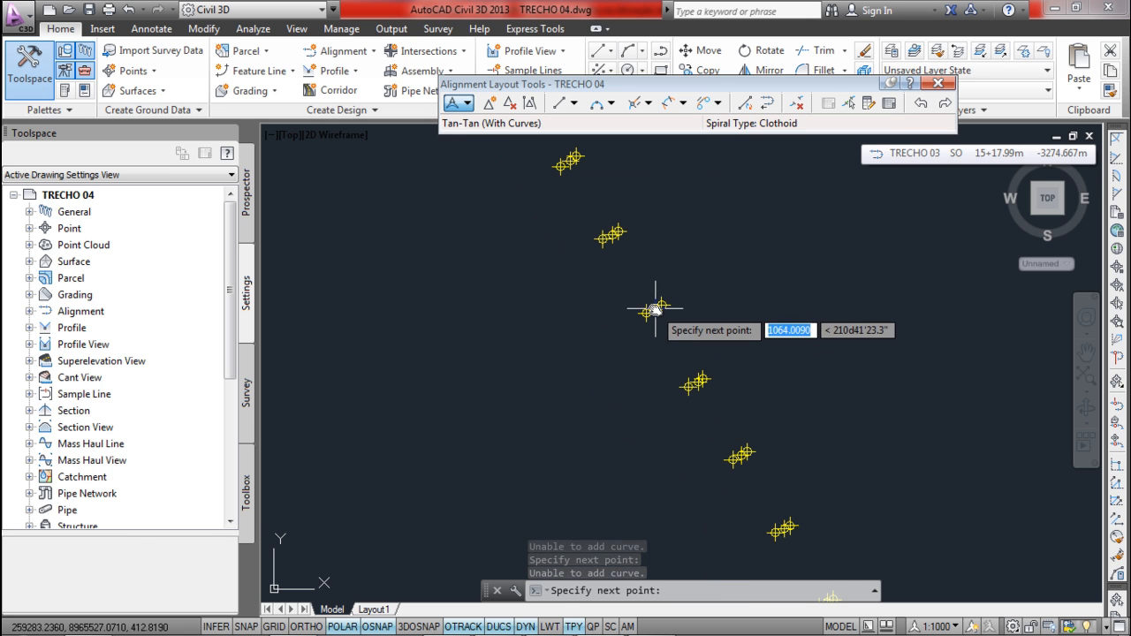
scroll(652, 311, down, 6)
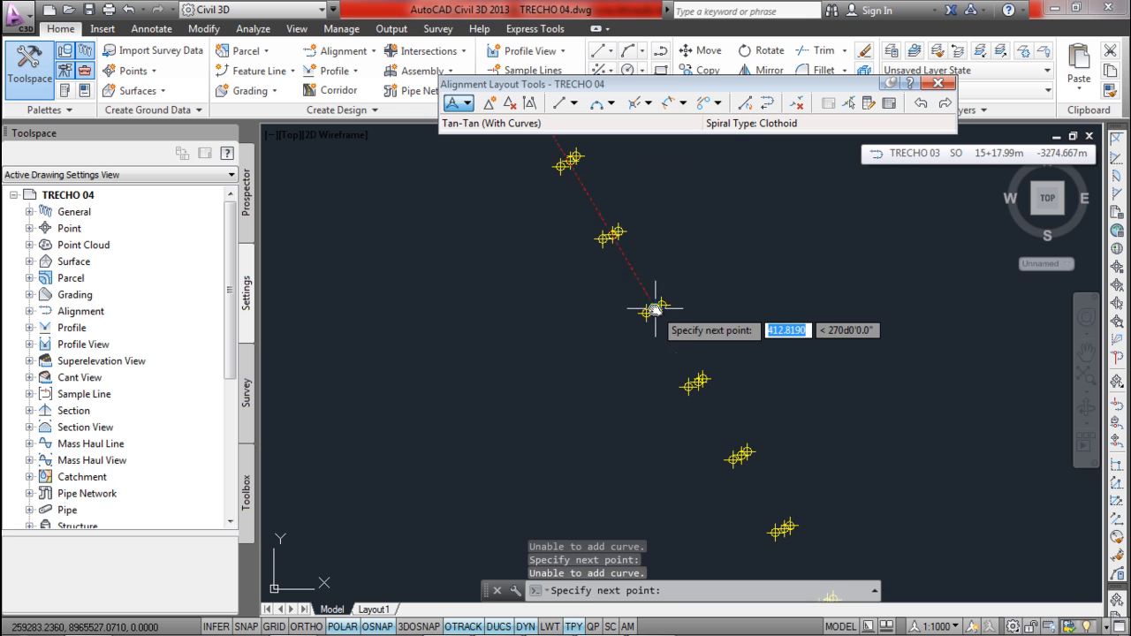
- Add a vertex at the centre point of a survey row about 2.4 km farther southeast along the straight
middle_drag(644, 316, 526, 208)
scroll(521, 225, down, 5)
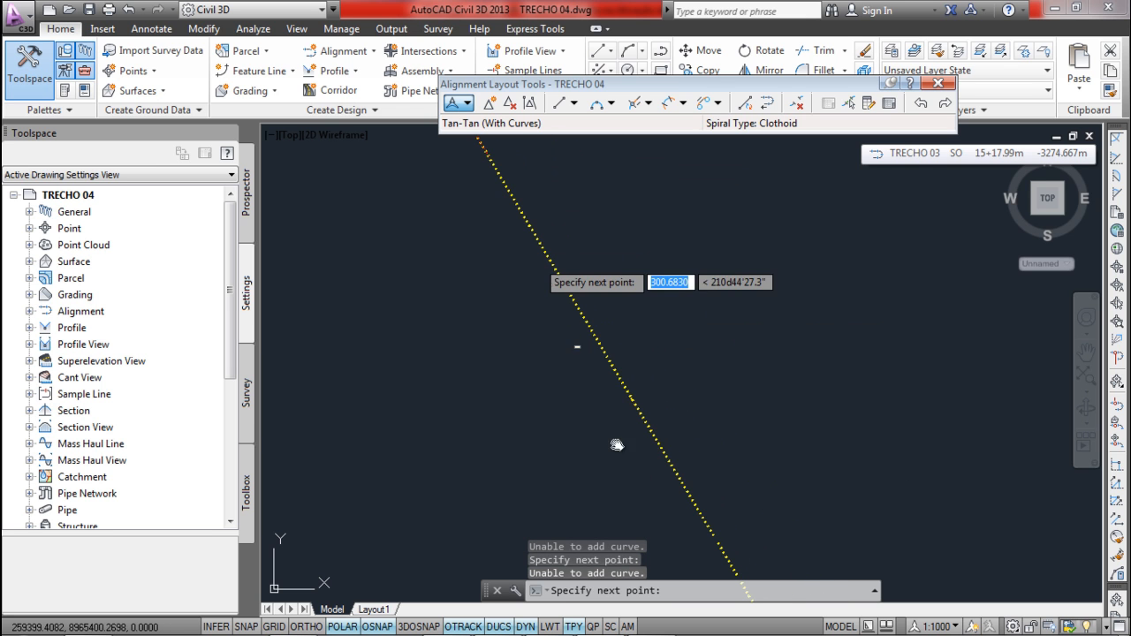
scroll(585, 352, down, 3)
scroll(592, 363, up, 8)
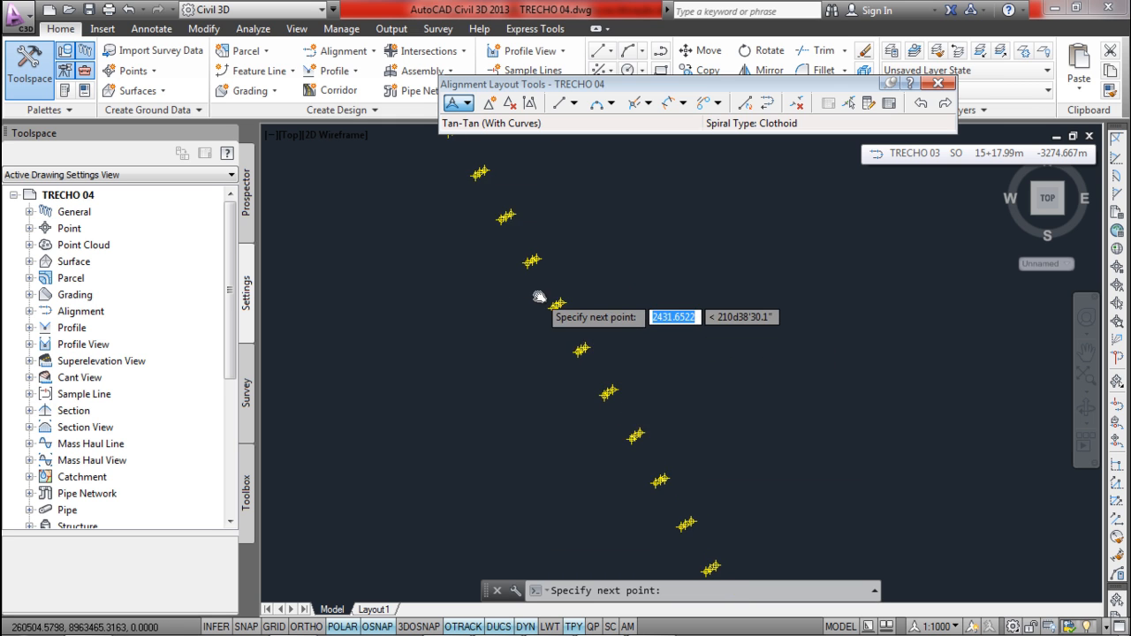
scroll(579, 327, up, 4)
key(Return)
scroll(581, 320, down, 3)
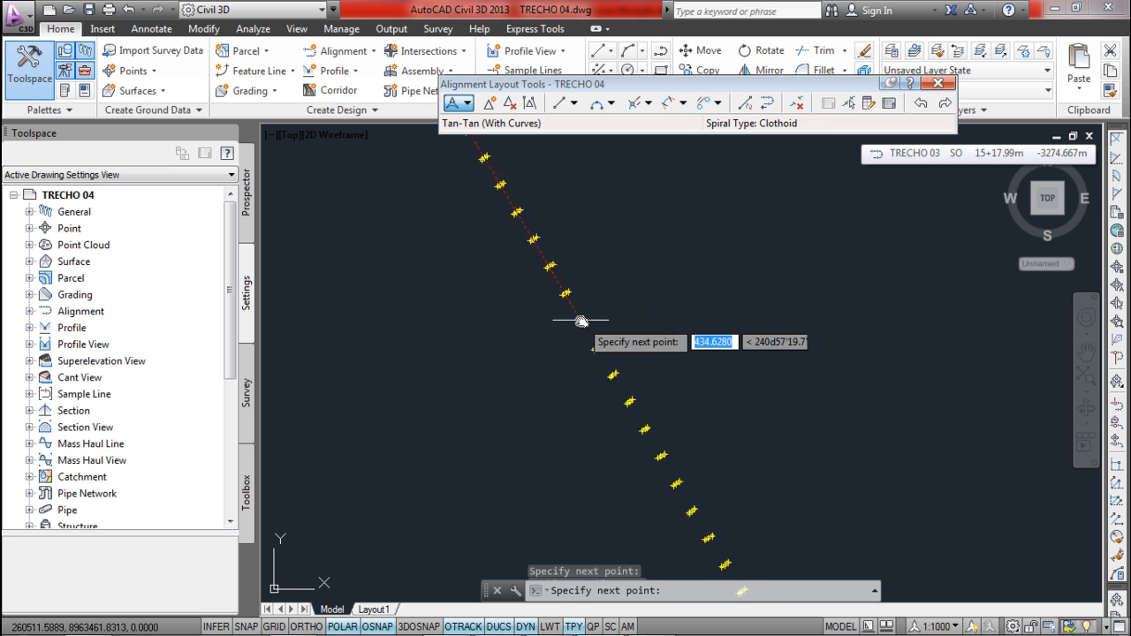
click(581, 321)
- Add a vertex at a row's centre point about 3.2 km farther southeast, shortly before the road bends east
scroll(580, 321, down, 3)
middle_drag(643, 436, 467, 167)
scroll(466, 165, down, 3)
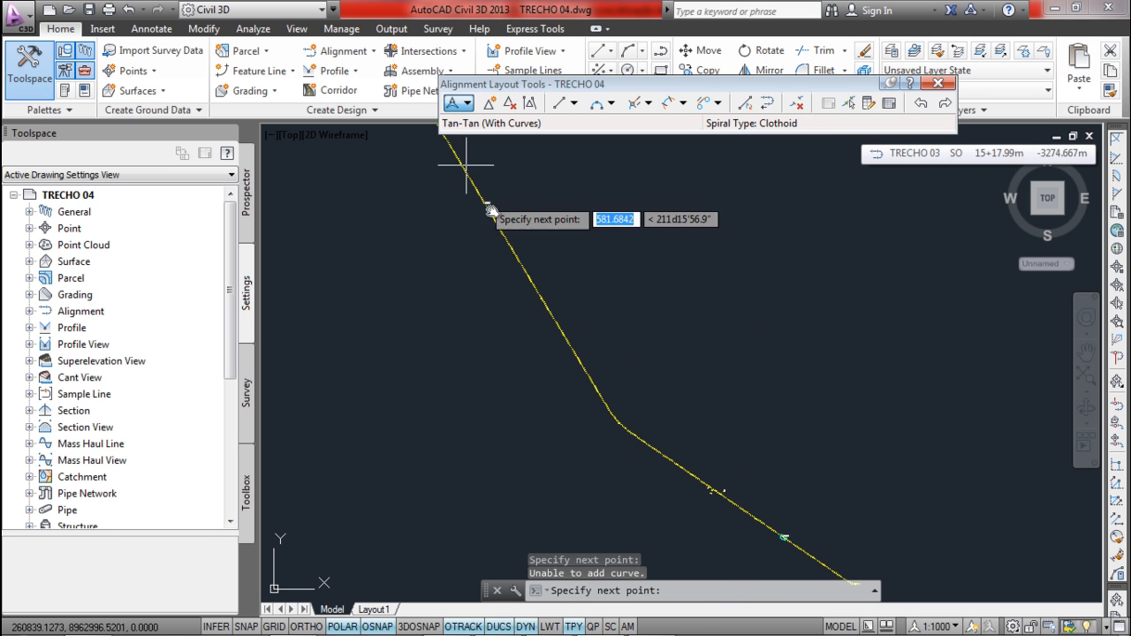
scroll(575, 423, up, 1)
scroll(591, 351, up, 4)
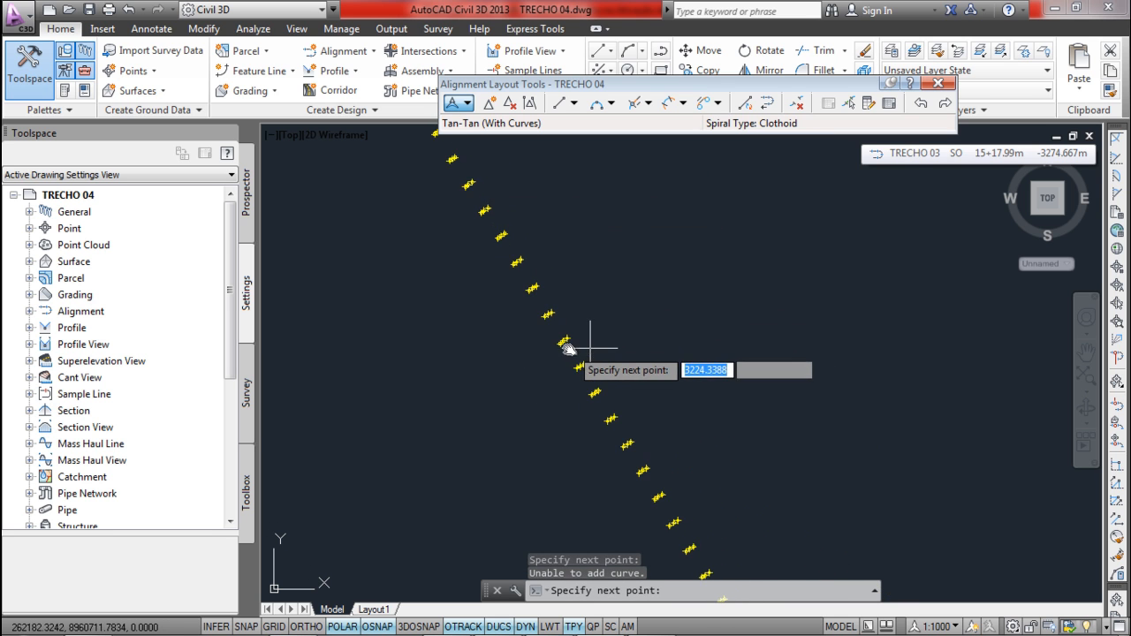
scroll(557, 334, up, 4)
mouse_move(553, 329)
middle_down()
mouse_move(604, 436)
mouse_move(685, 485)
mouse_move(513, 213)
mouse_move(556, 290)
middle_up()
- Add a vertex about 380 m farther, at the centre point of the row where the bend begins
scroll(606, 415, down, 8)
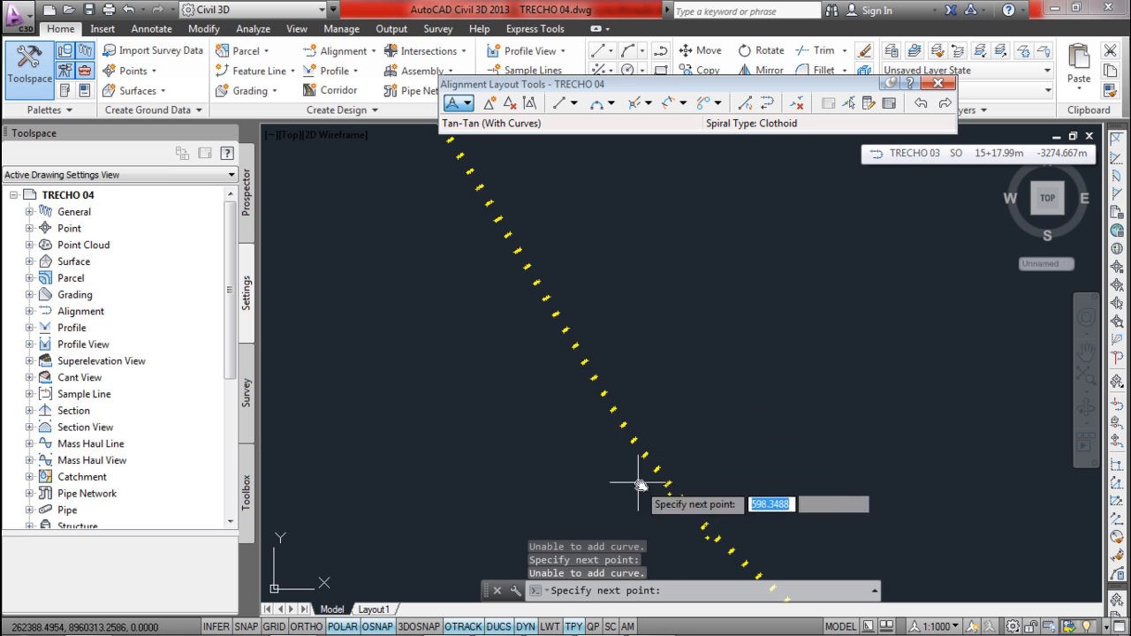
scroll(599, 417, up, 6)
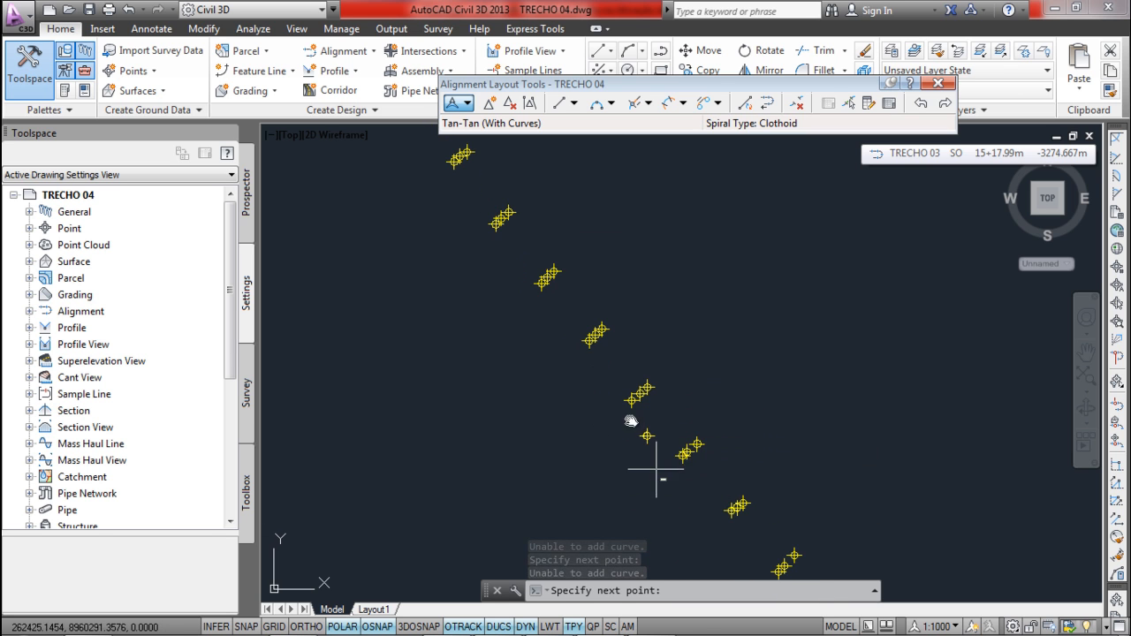
scroll(619, 398, down, 3)
middle_drag(648, 447, 601, 388)
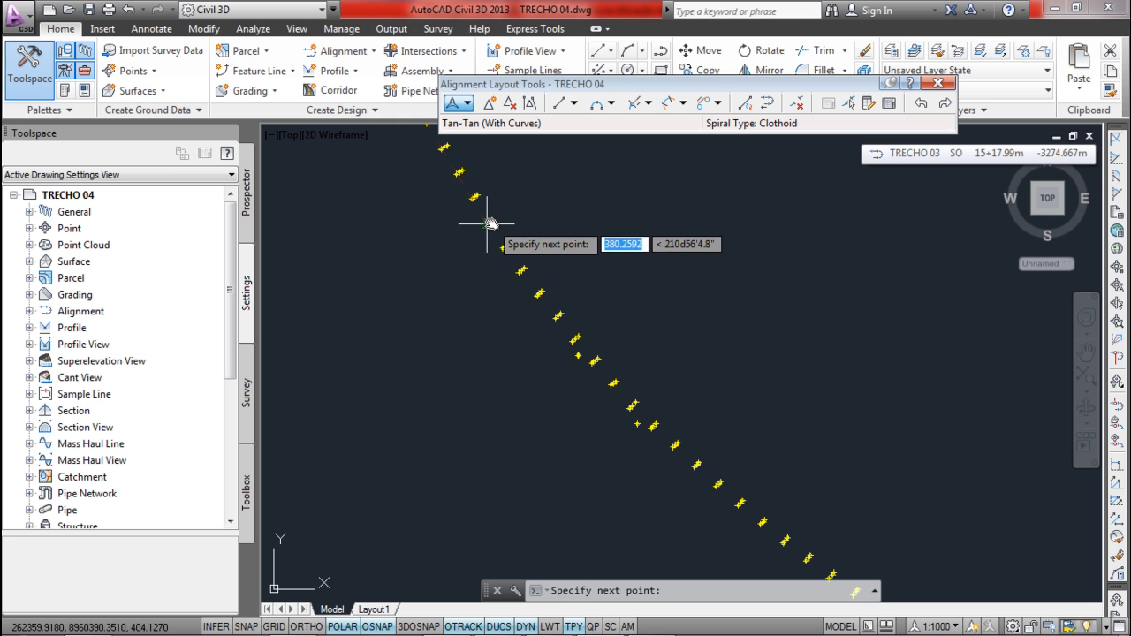
- Continue the tangent-tangent alignment with curves along the survey points, placing a PI just before the row where the strip bends
scroll(490, 223, up, 4)
key(Return)
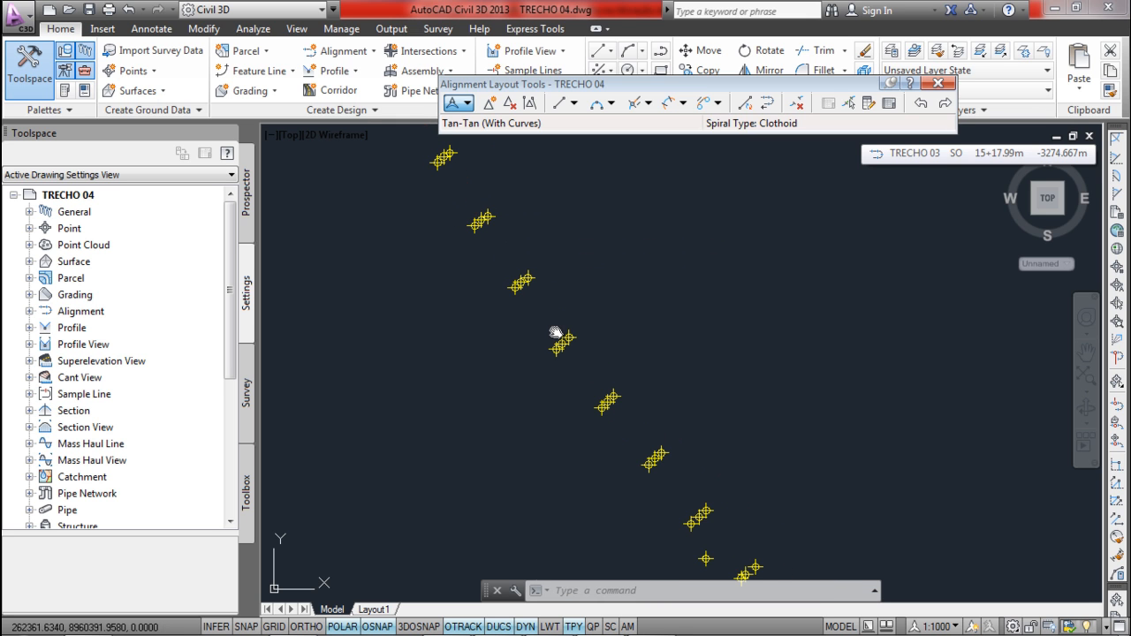
scroll(555, 333, down, 2)
middle_drag(616, 430, 565, 344)
scroll(565, 375, up, 1)
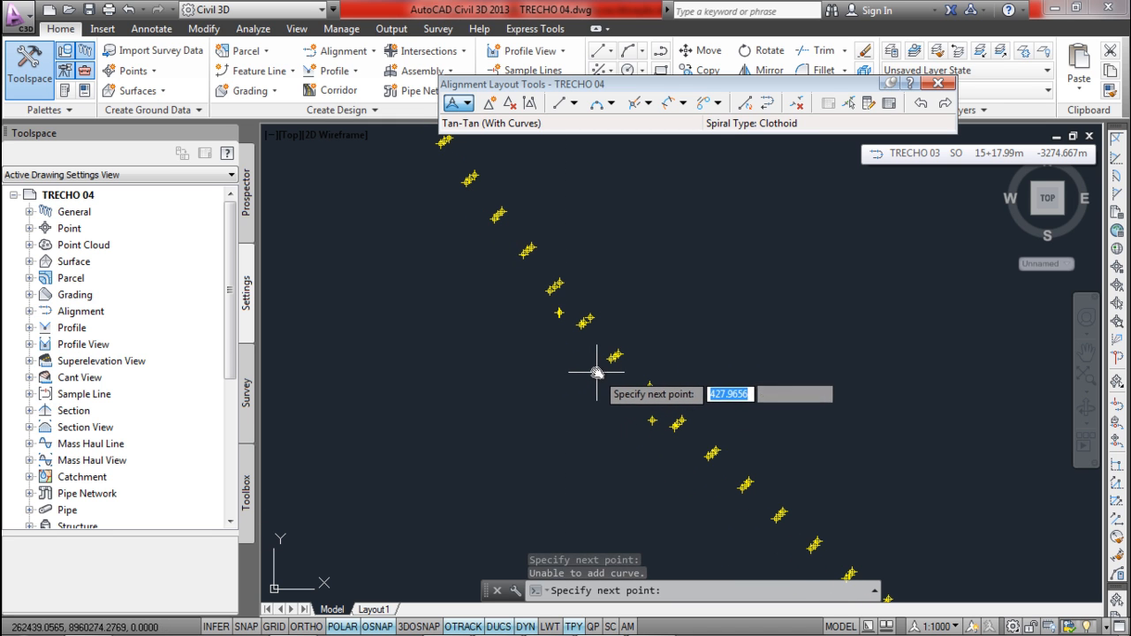
click(597, 362)
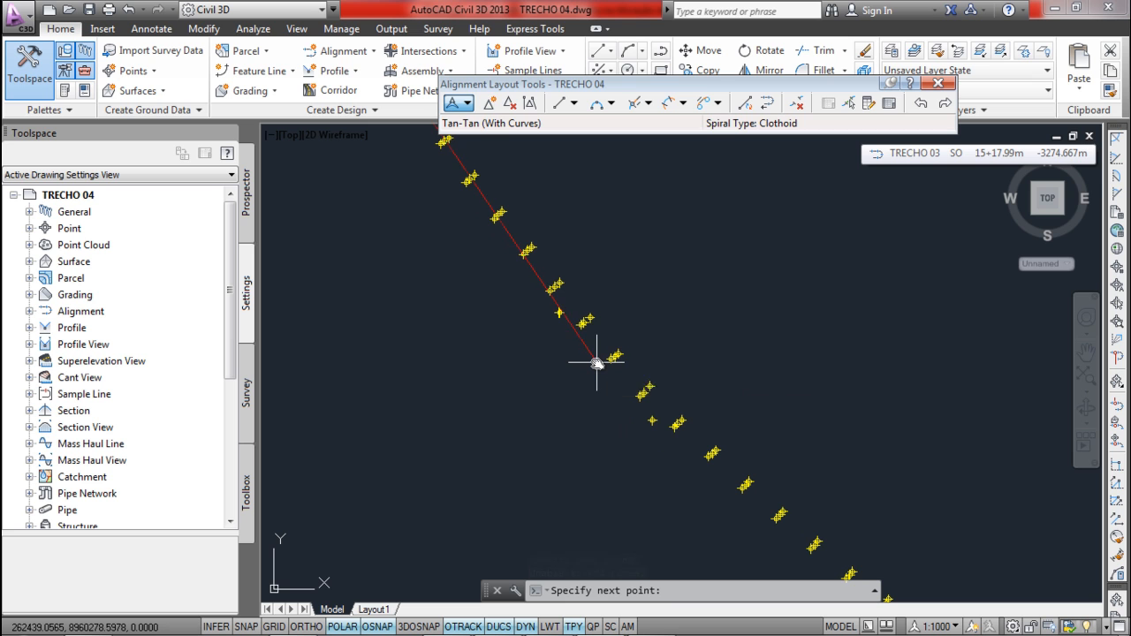
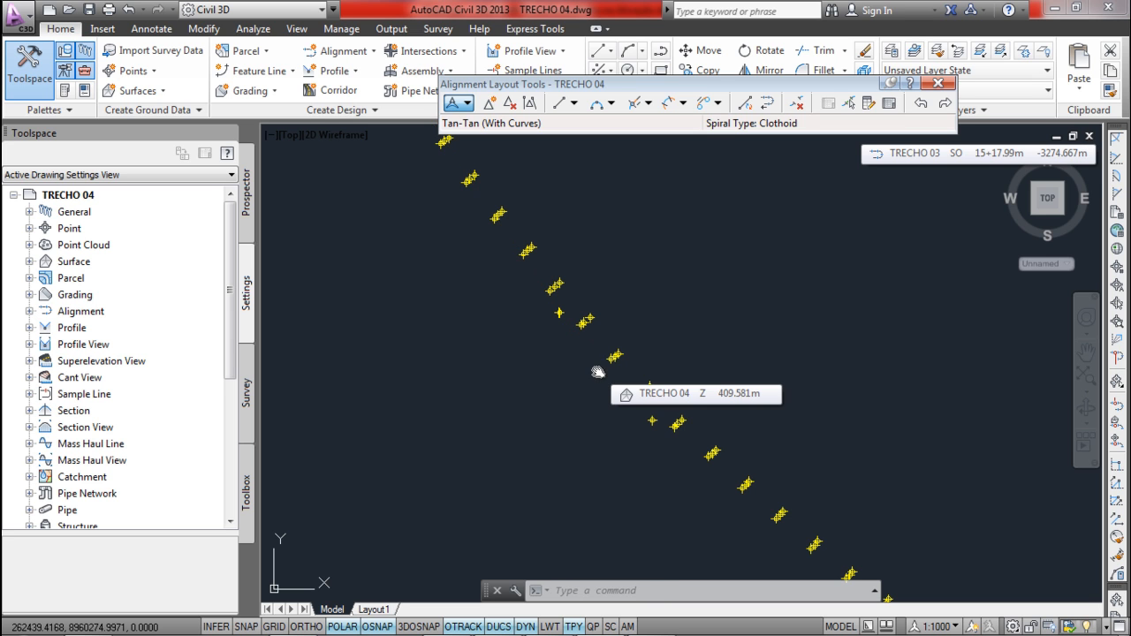
click(754, 481)
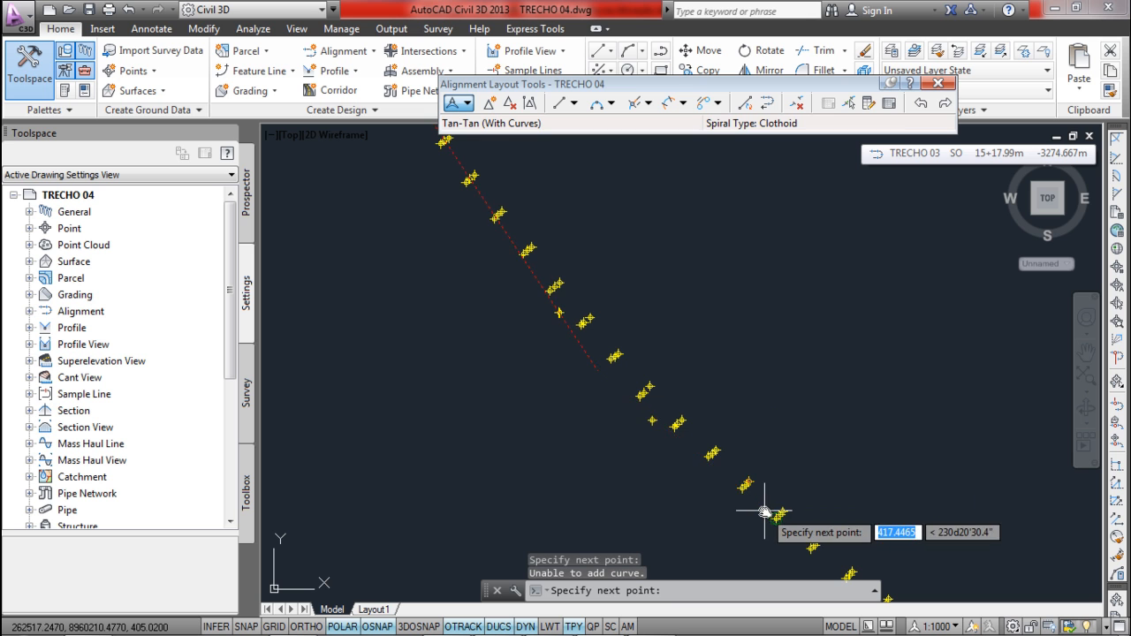
- Place further alignment PIs along the surveyed strip past the bend, keeping them near the middle of the point rows
middle_drag(758, 518, 694, 457)
scroll(692, 459, up, 2)
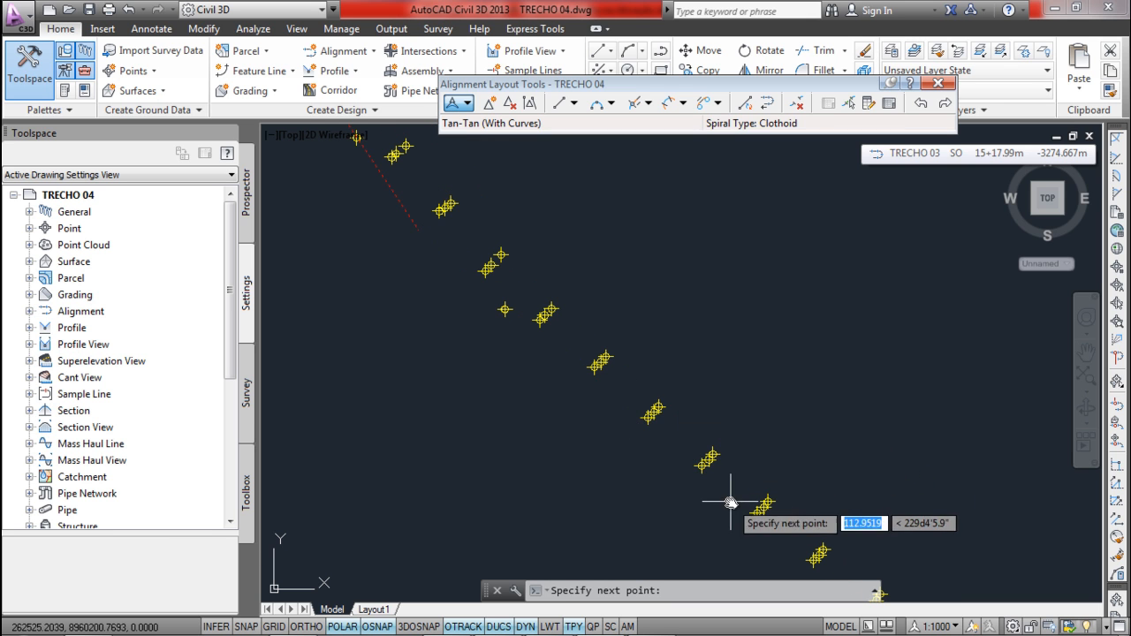
middle_drag(730, 501, 590, 383)
scroll(584, 377, down, 2)
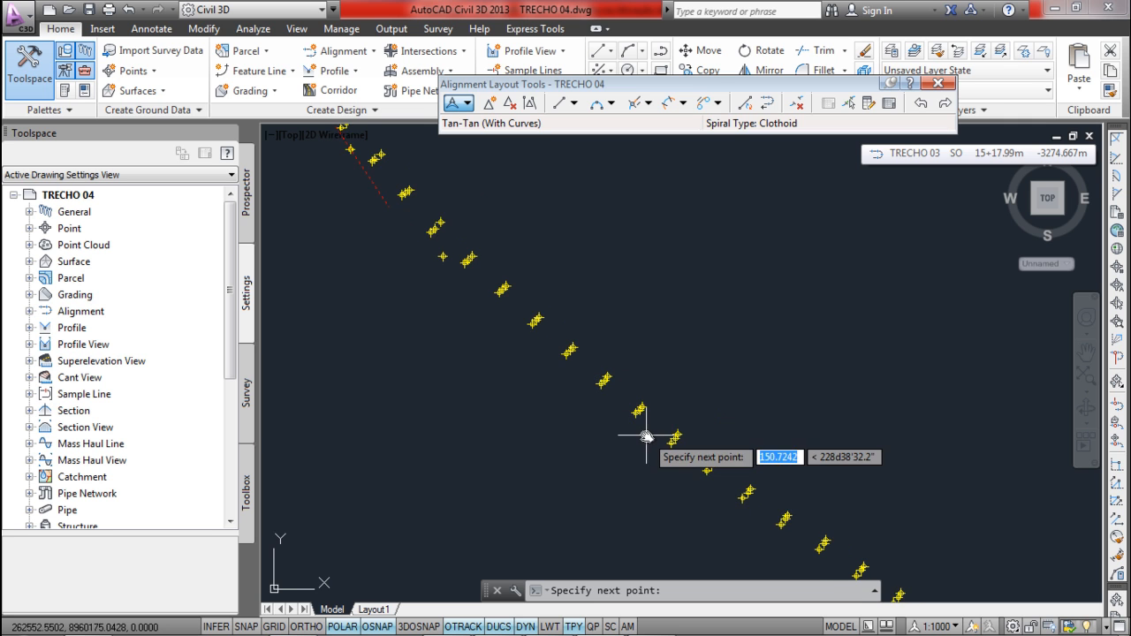
middle_drag(646, 437, 587, 410)
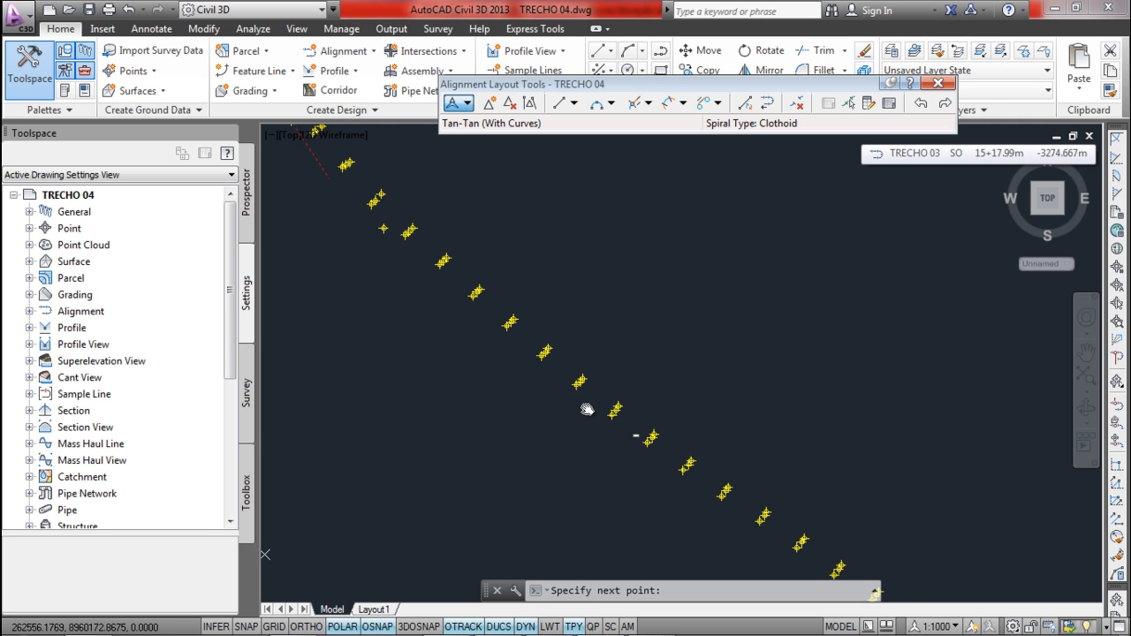
click(501, 319)
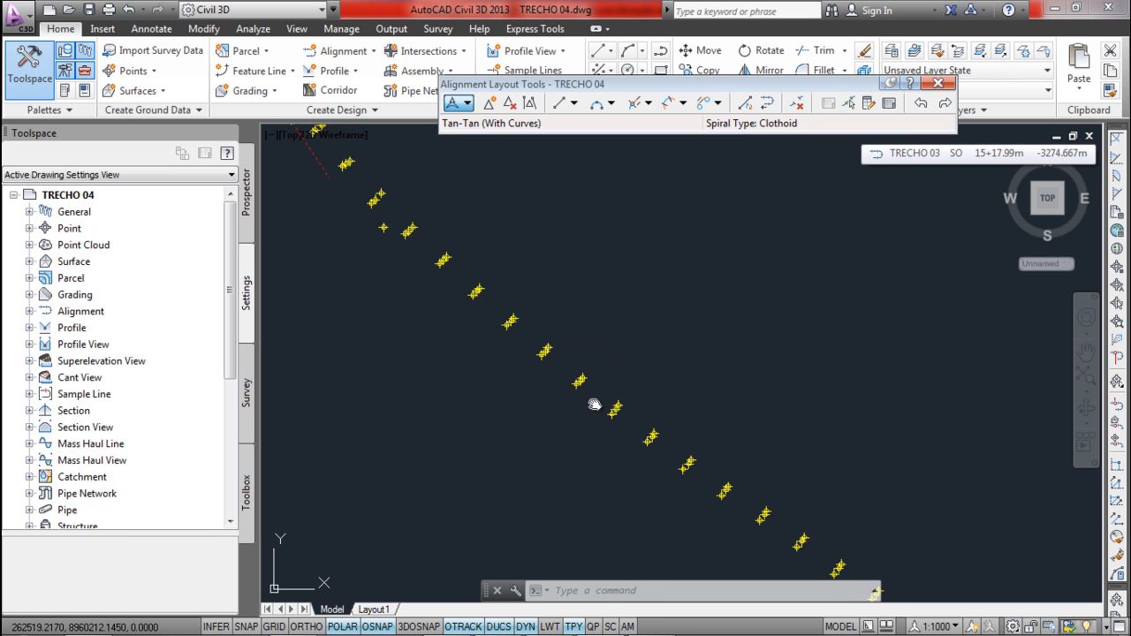
scroll(596, 403, down, 1)
click(597, 406)
- Place the next alignment PI on the middle point of a row on the long straight stretch
middle_drag(613, 416, 447, 306)
scroll(444, 305, down, 2)
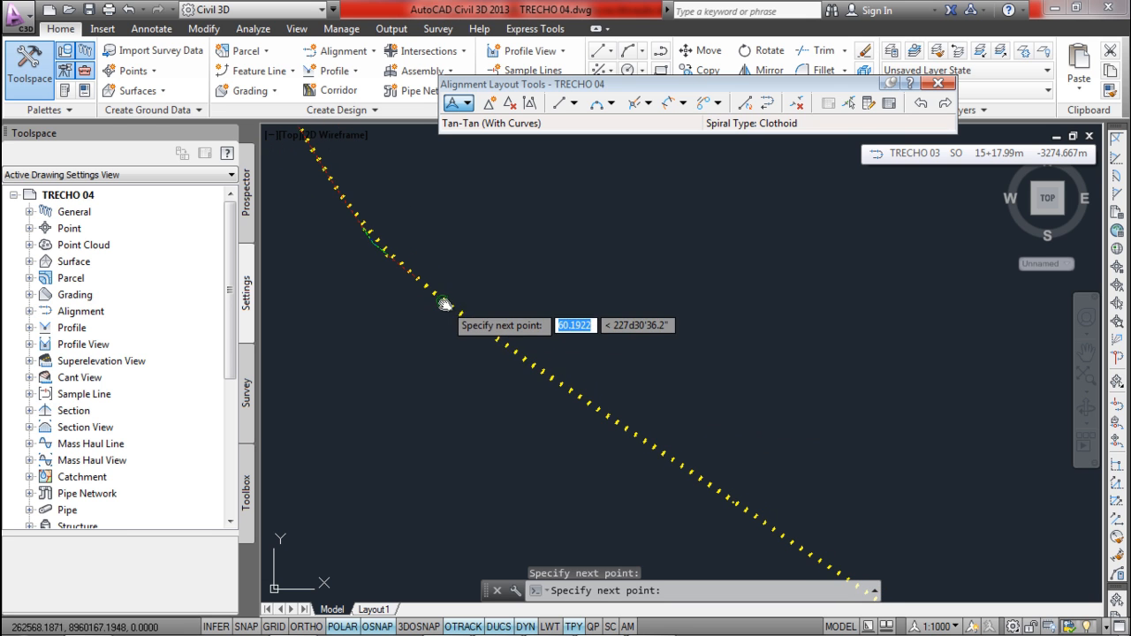
scroll(570, 386, up, 3)
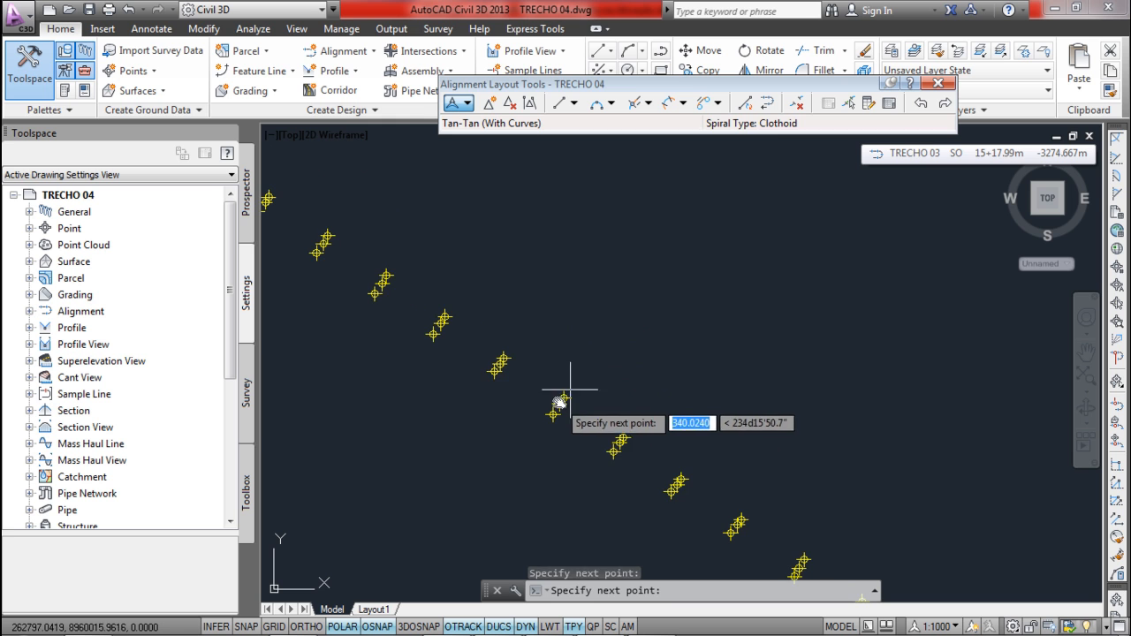
scroll(570, 389, up, 3)
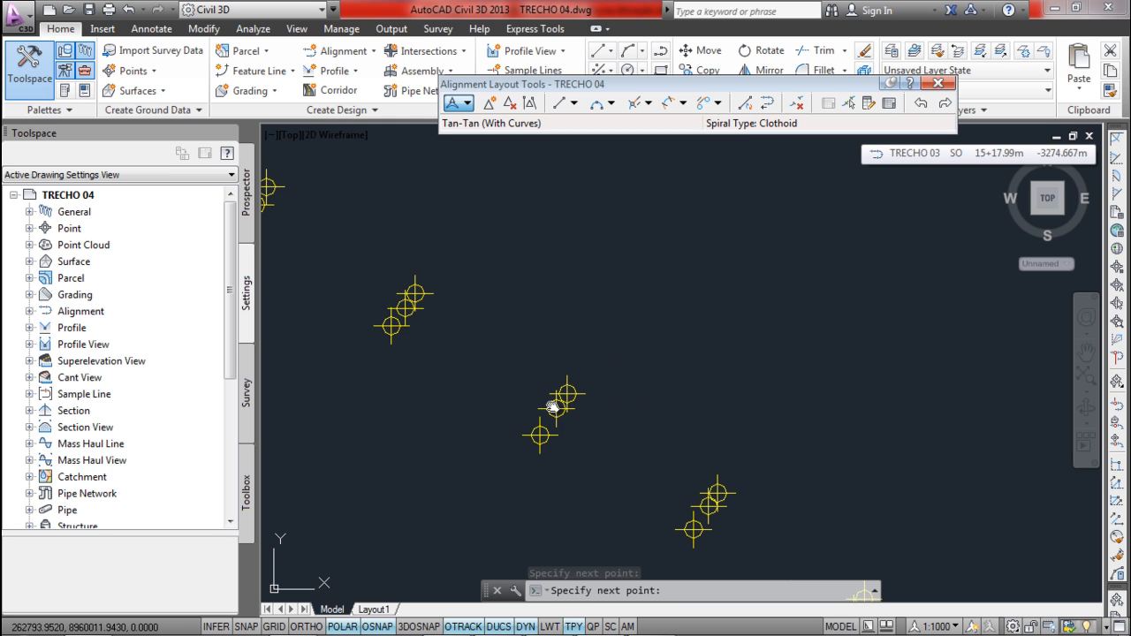
click(552, 408)
scroll(550, 398, down, 4)
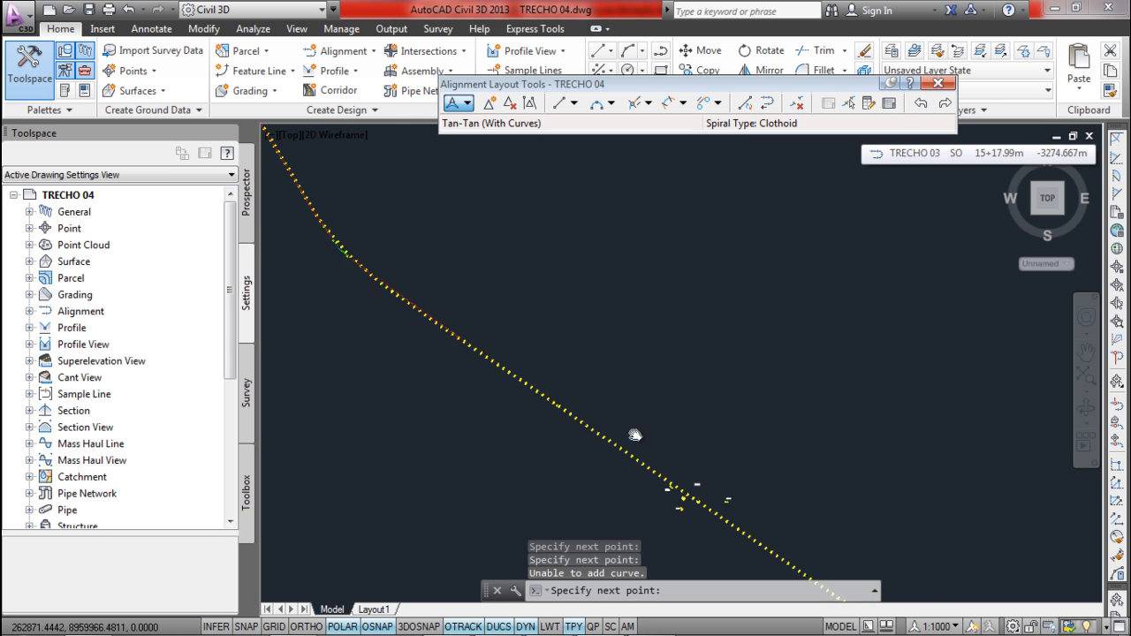
- Extend the alignment along the straight stretch beyond the circled area, placing a PI on a middle point before the final bend
scroll(760, 484, up, 2)
scroll(753, 480, up, 3)
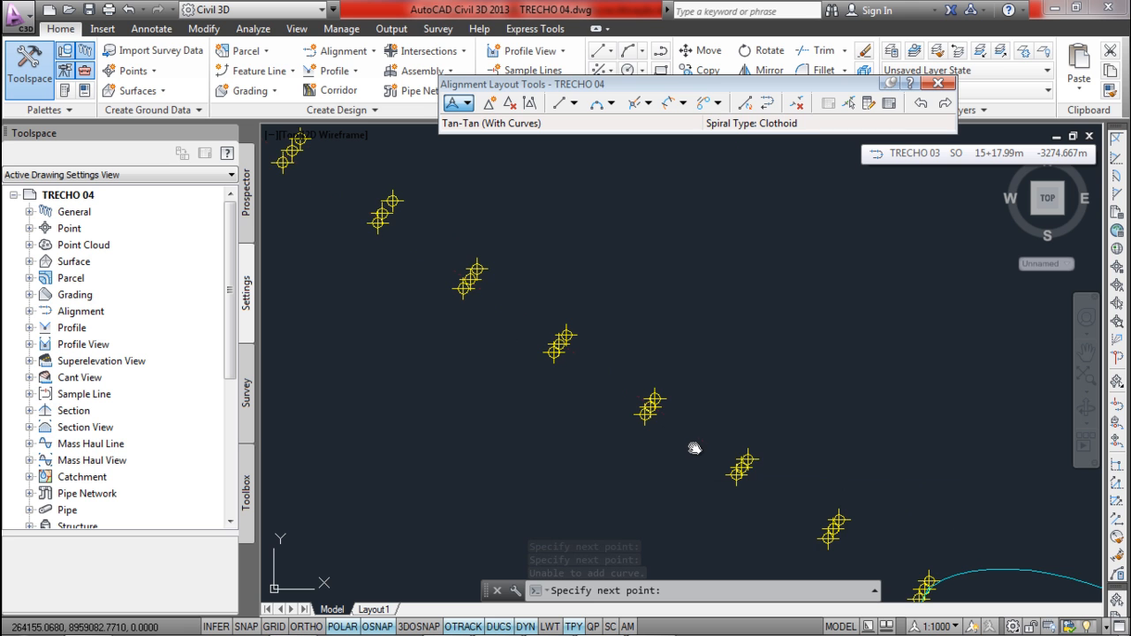
scroll(695, 449, down, 5)
middle_drag(808, 526, 486, 290)
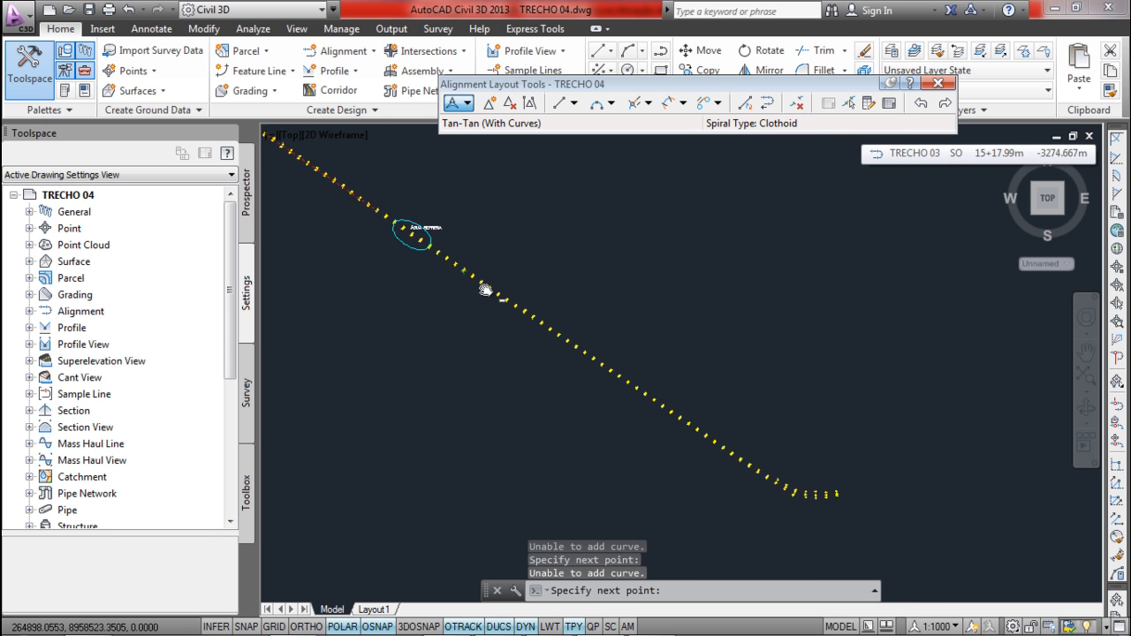
scroll(804, 477, up, 4)
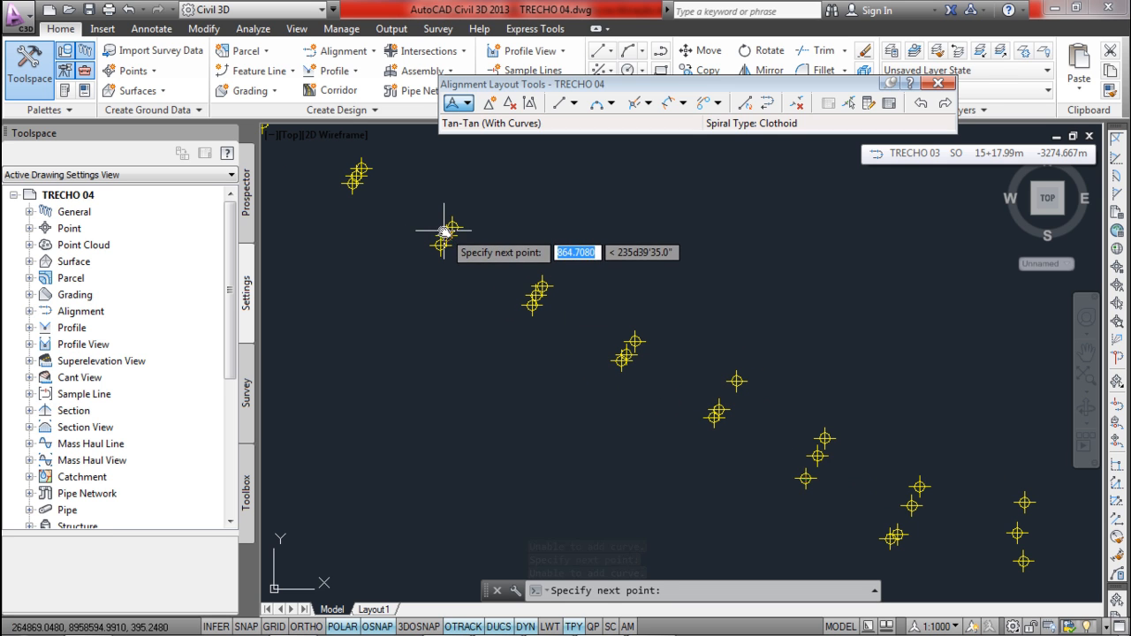
key(Escape)
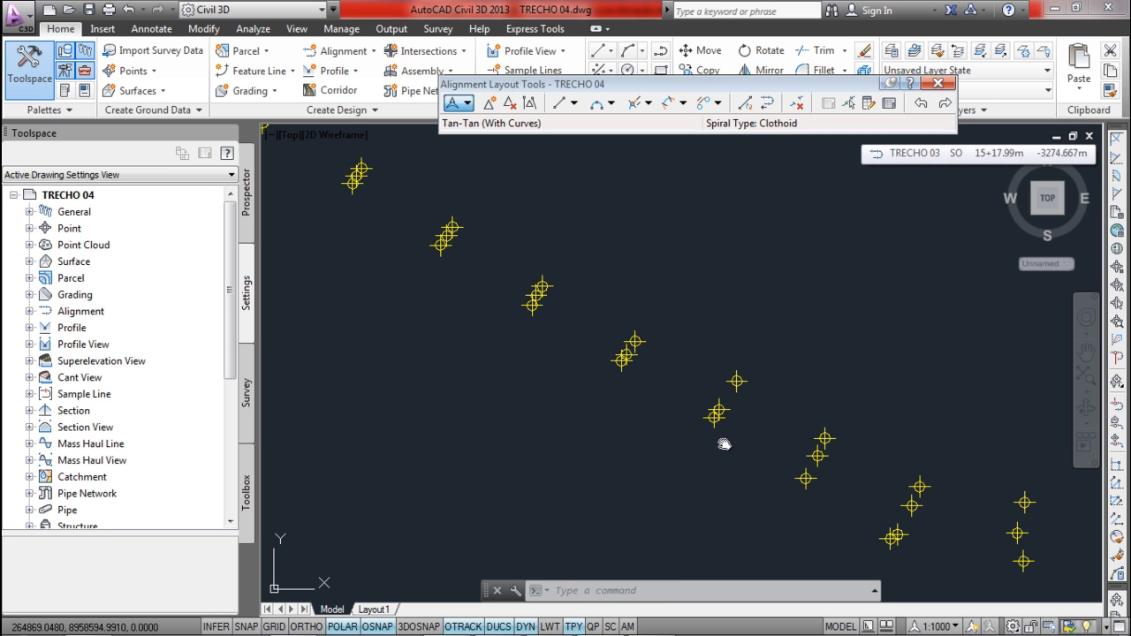
- Place a PI on the outer point of the final bend and end the alignment at the middle point of the last row
middle_drag(712, 437, 514, 323)
scroll(515, 324, down, 1)
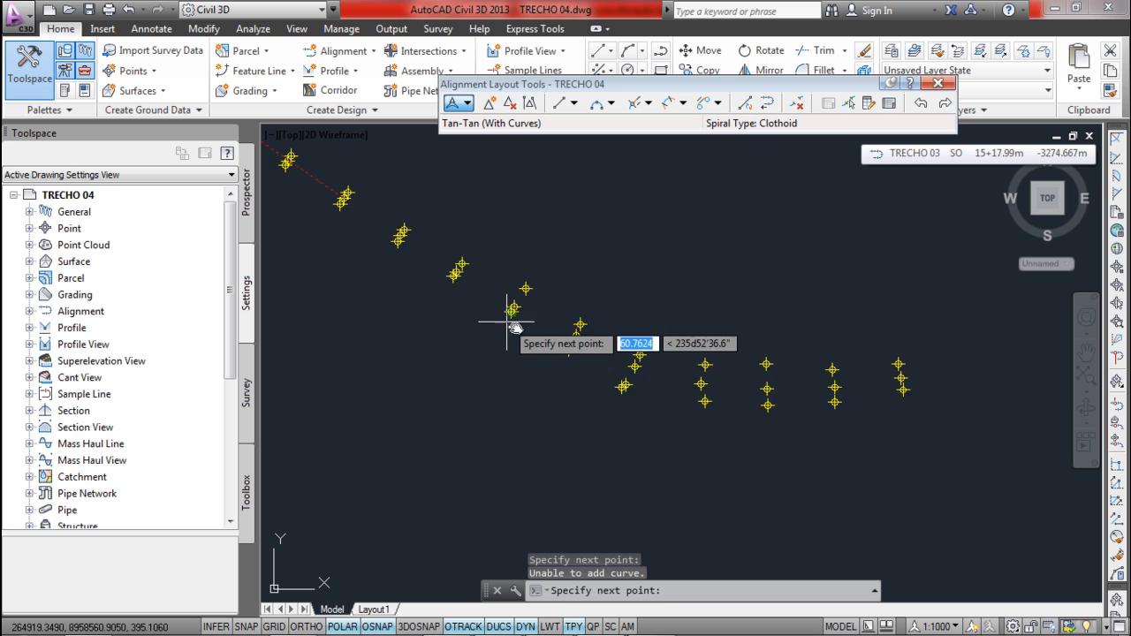
scroll(614, 378, up, 1)
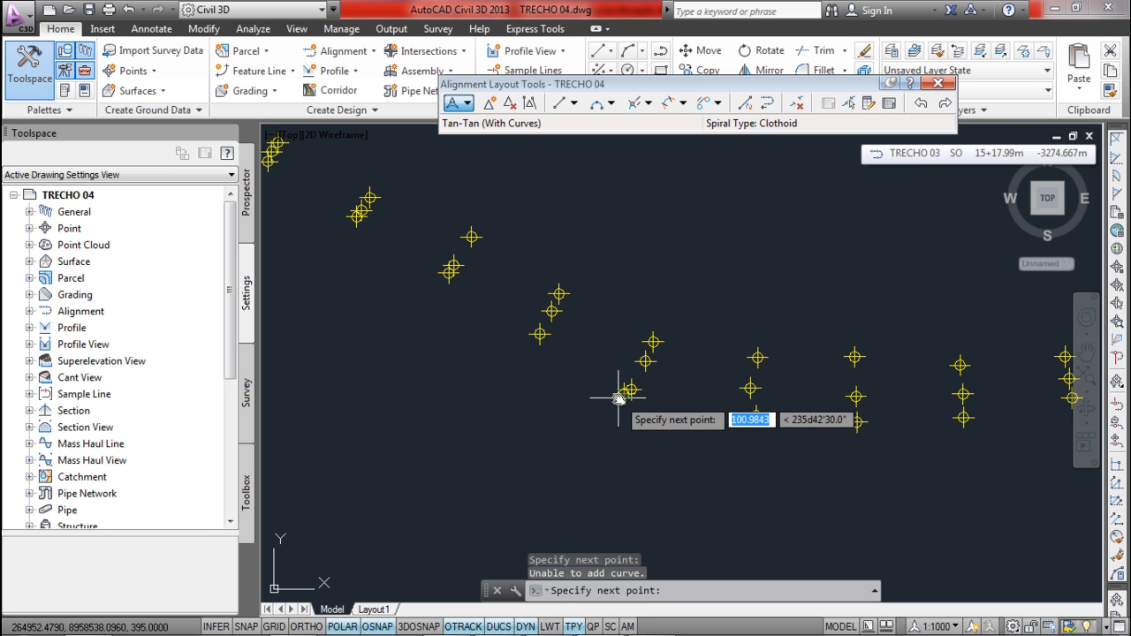
scroll(618, 388, down, 1)
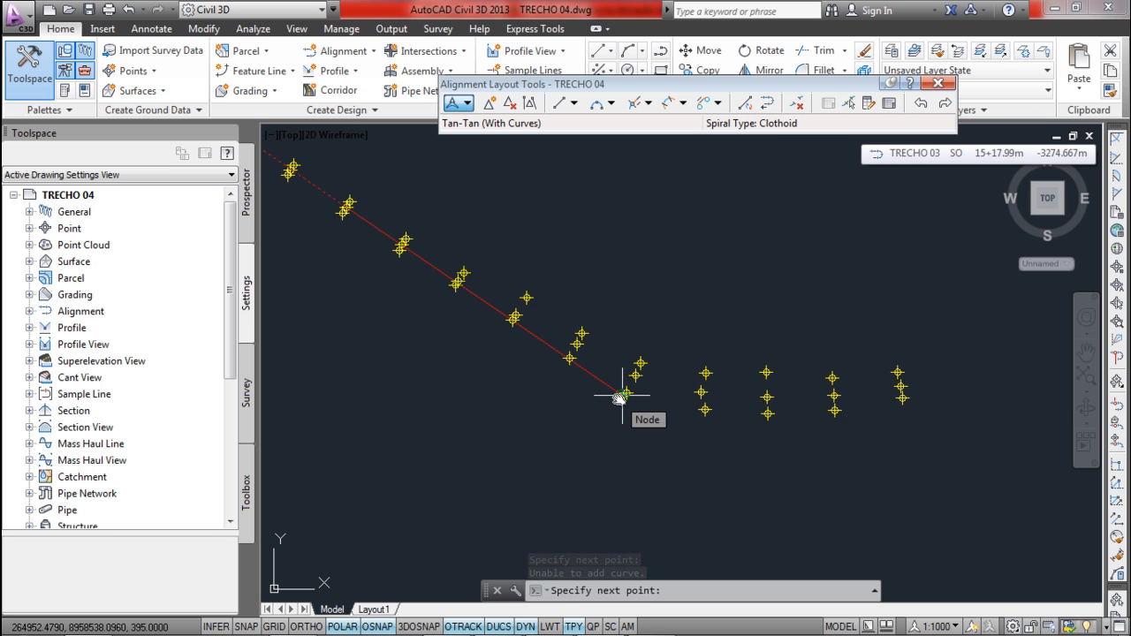
right_click(620, 396)
click(859, 379)
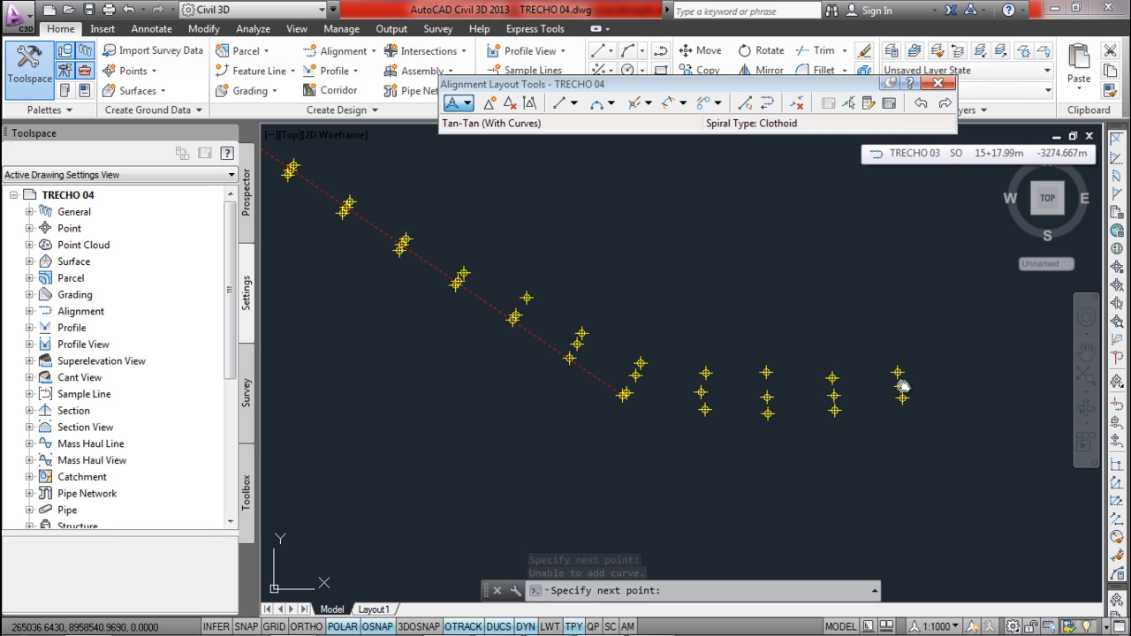
click(902, 387)
key(Return)
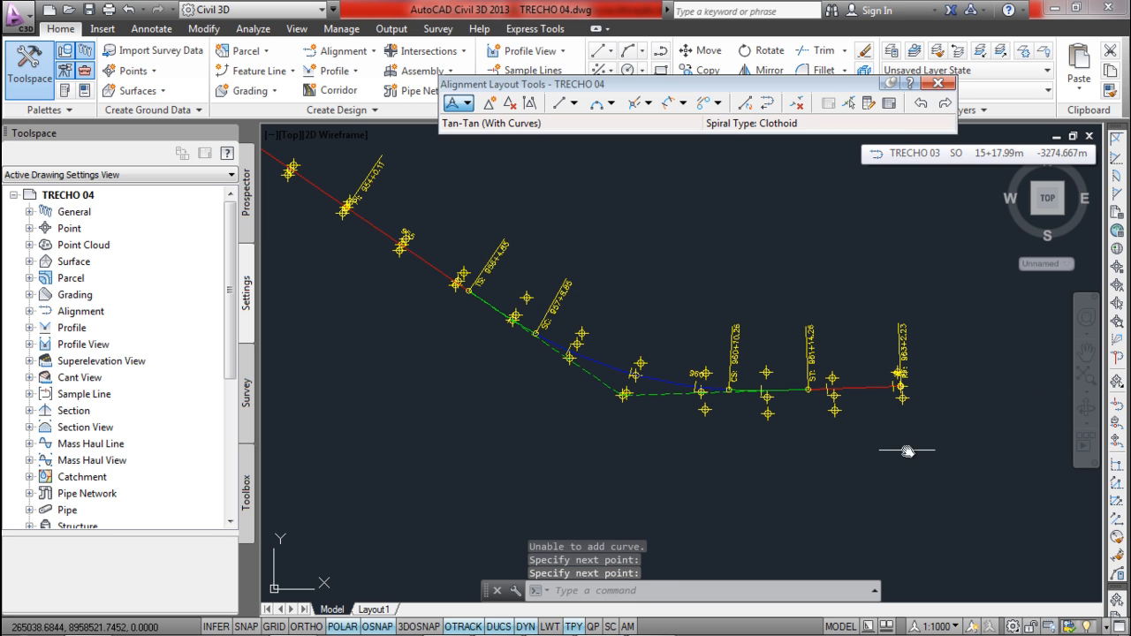
mouse_move(671, 405)
middle_down()
mouse_move(663, 392)
mouse_move(614, 412)
mouse_move(582, 399)
mouse_move(677, 380)
mouse_move(727, 462)
mouse_move(586, 331)
mouse_move(609, 209)
mouse_move(651, 286)
mouse_move(631, 323)
mouse_move(616, 326)
middle_up()
click(591, 329)
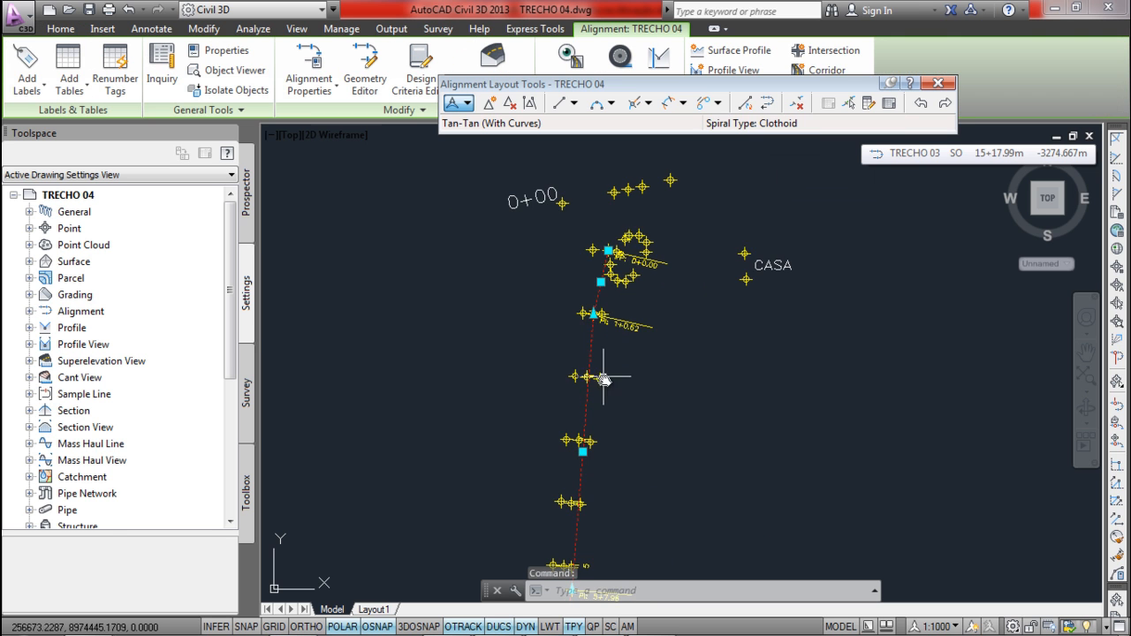
scroll(594, 424, up, 5)
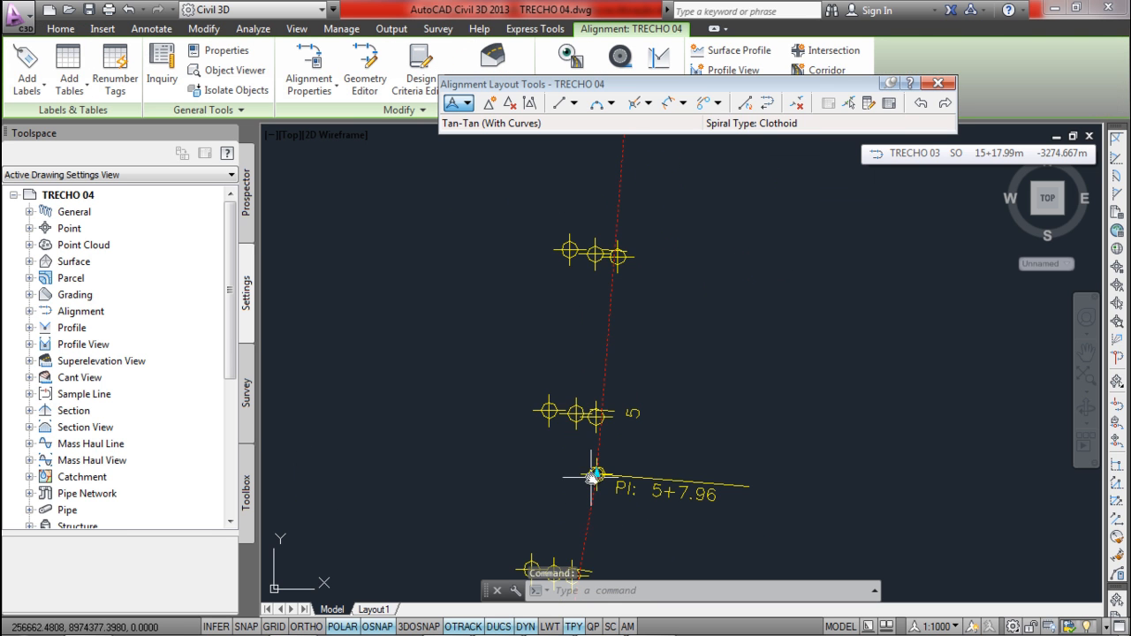
scroll(592, 469, down, 3)
scroll(591, 399, up, 2)
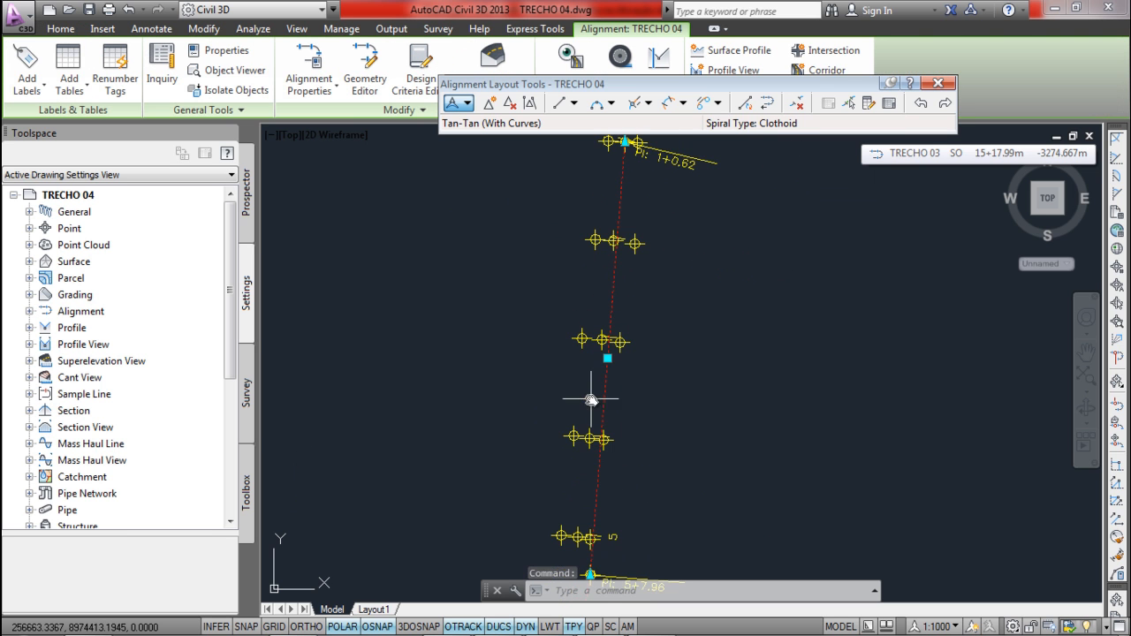
click(607, 357)
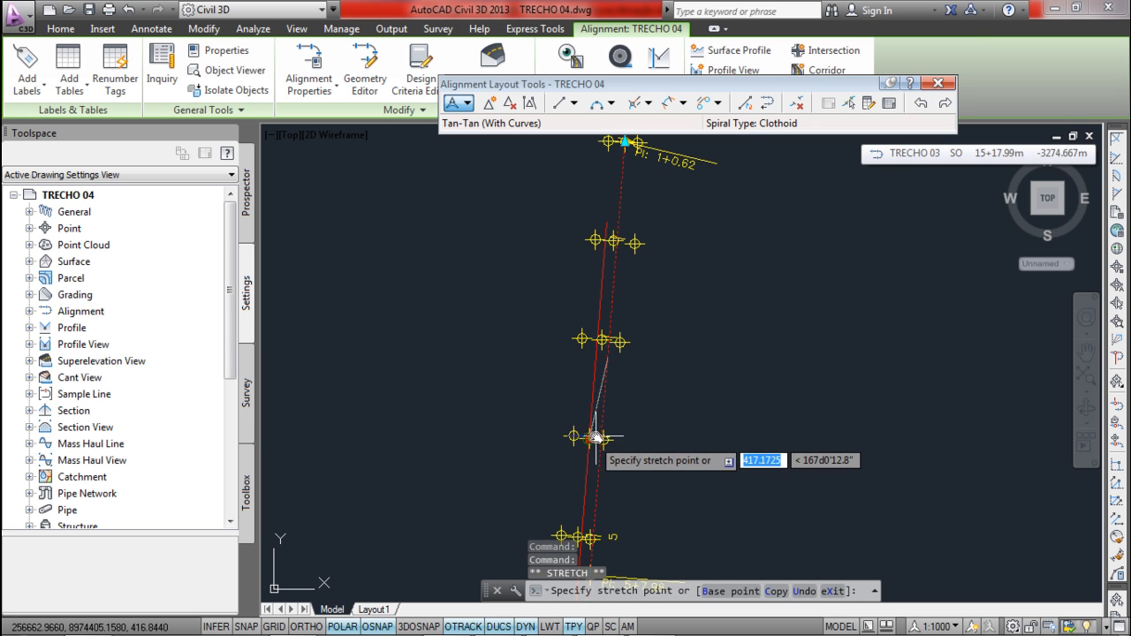
key(Escape)
- Insert a PI on the middle point of the row just before station 5, on the tangent between PIs 1+0.62 and 5+7.96
scroll(595, 437, down, 4)
click(490, 103)
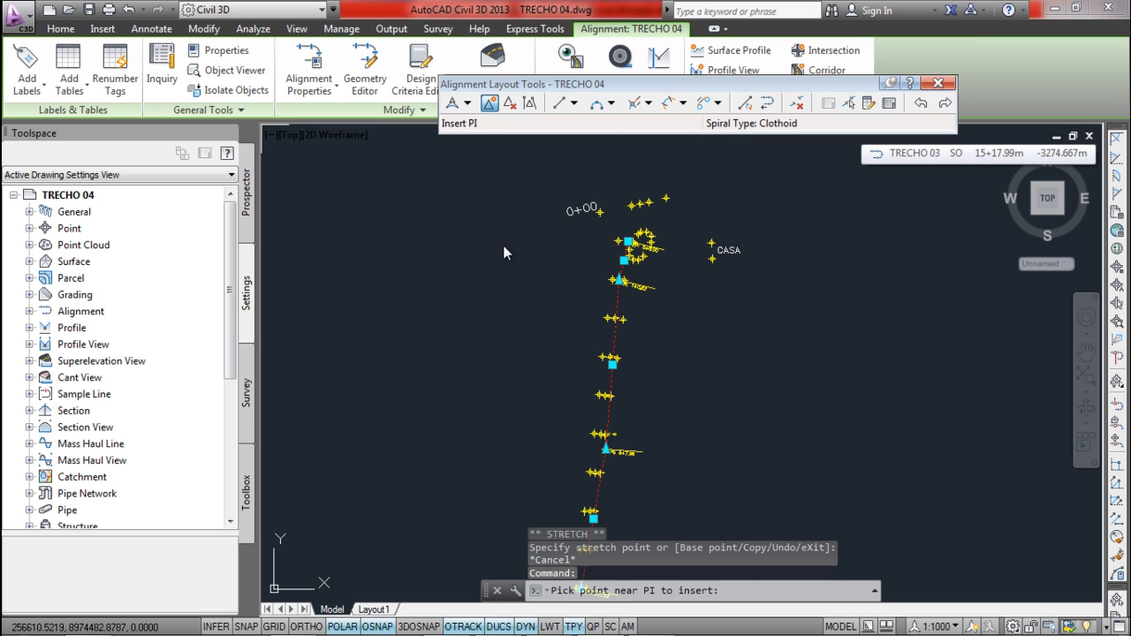
scroll(586, 412, up, 4)
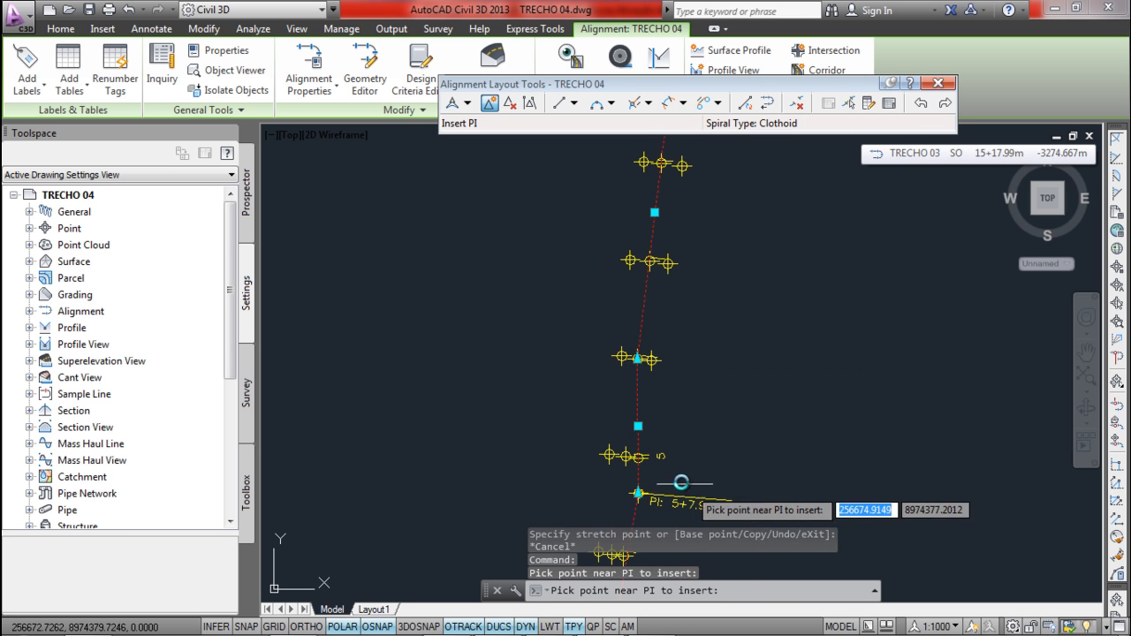
middle_drag(677, 480, 695, 331)
middle_drag(633, 451, 663, 315)
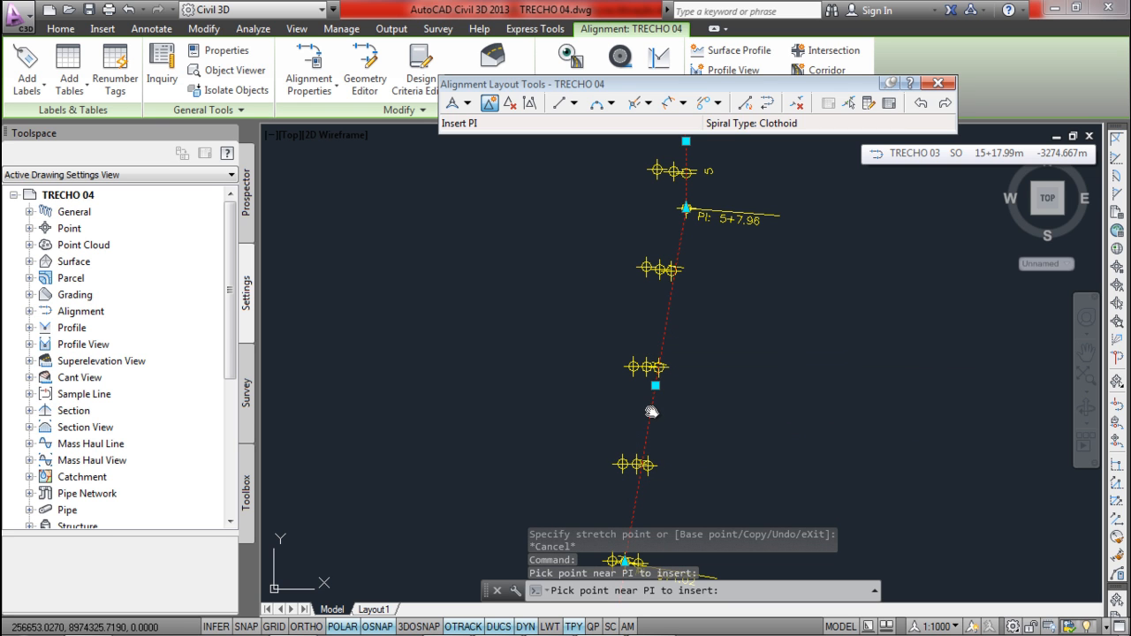
click(690, 305)
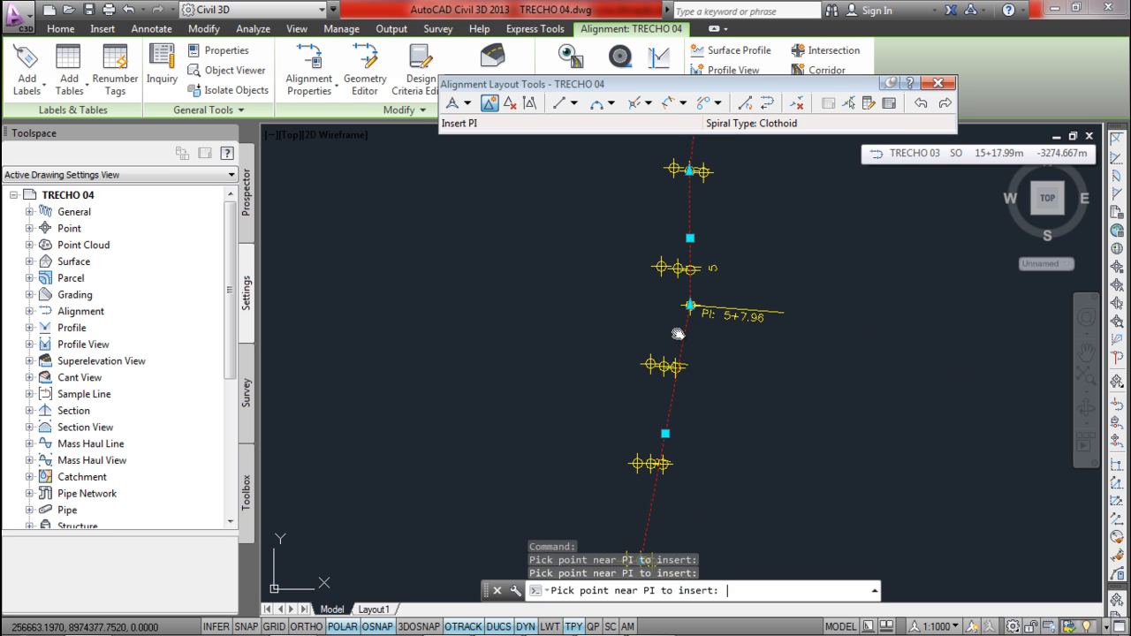
key(Escape)
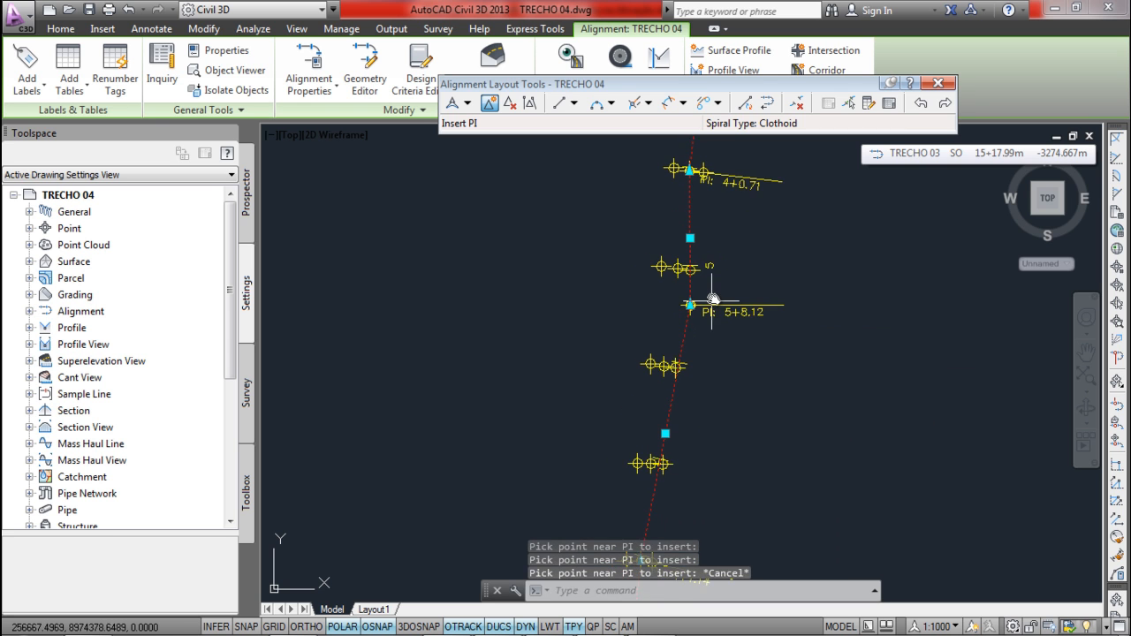
- Add a free curve fillet with a 125 m radius, less than 180 degrees, between the tangents meeting at PI 5+8.12
click(608, 104)
click(681, 238)
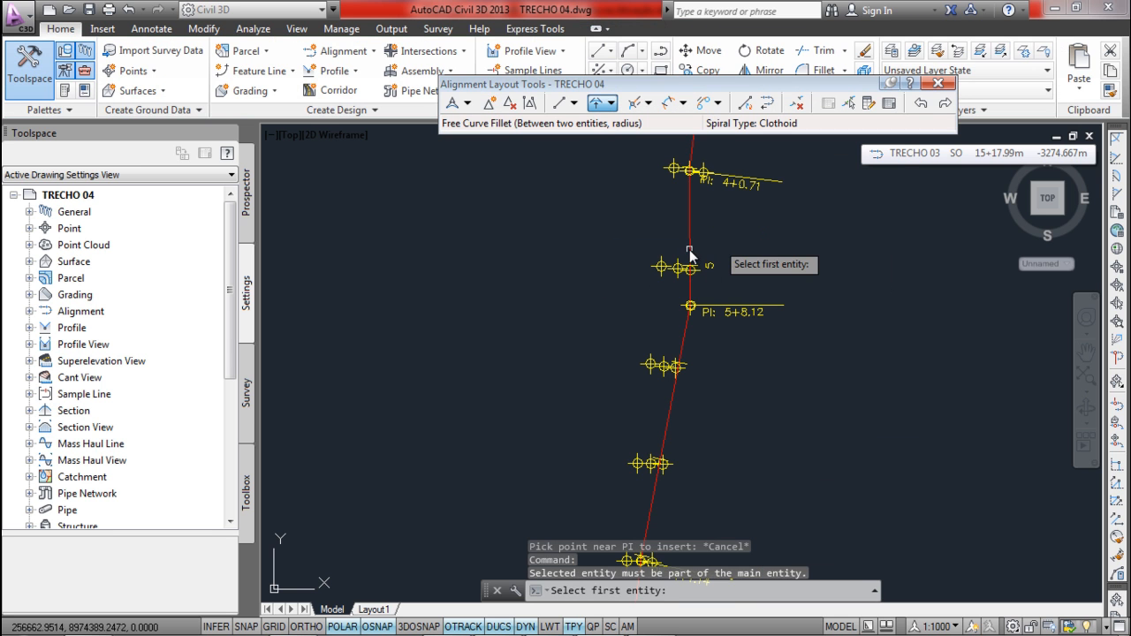
click(688, 238)
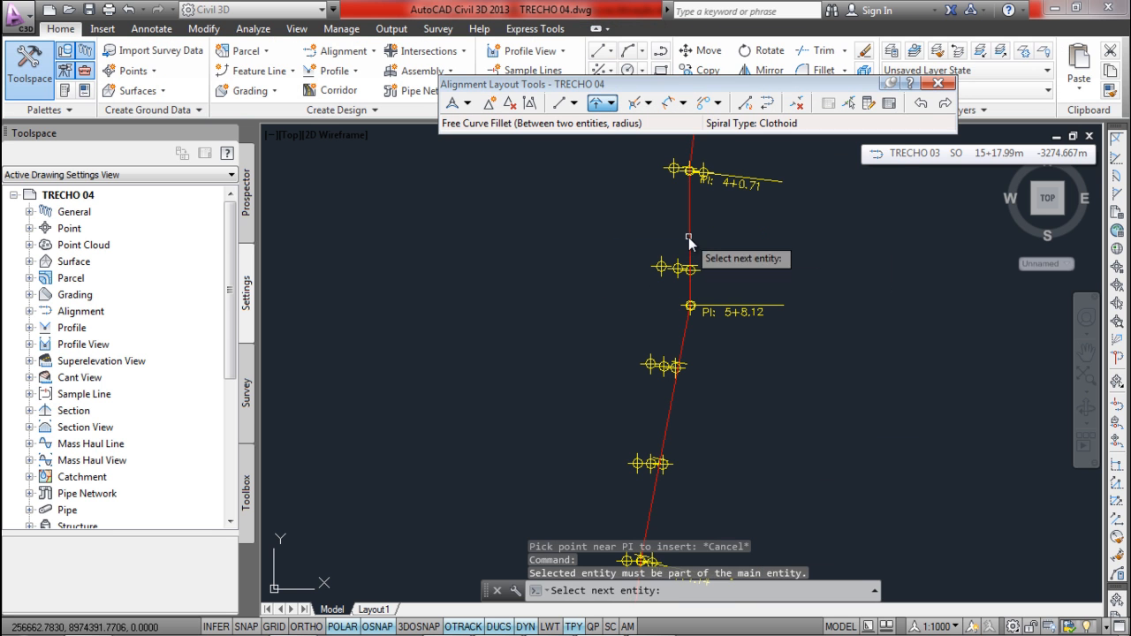
click(672, 406)
click(693, 467)
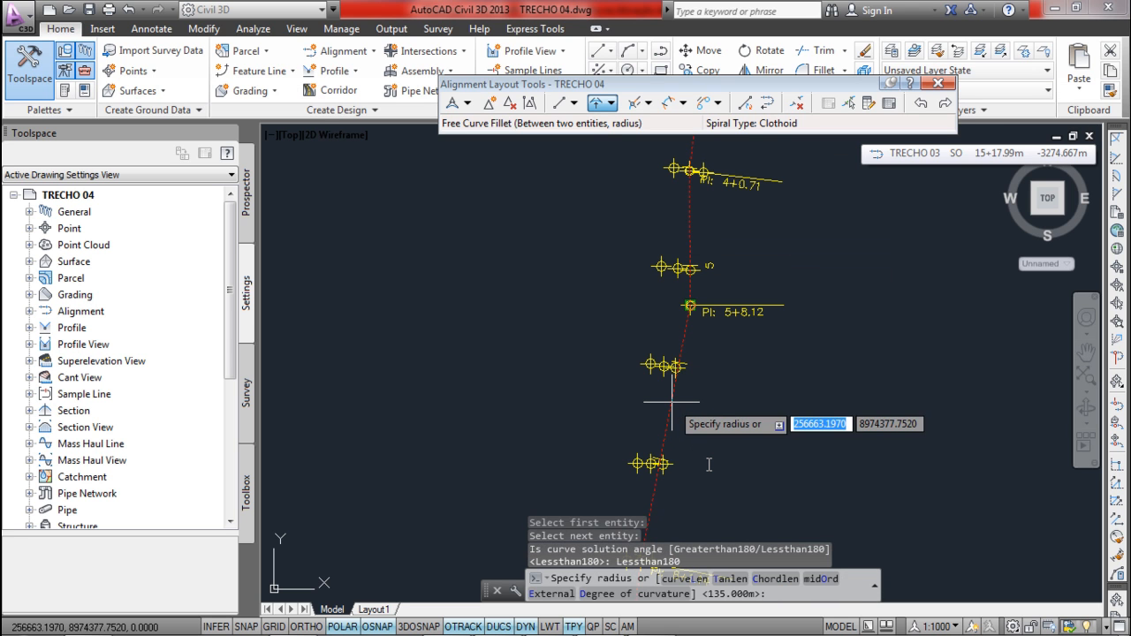
text(120)
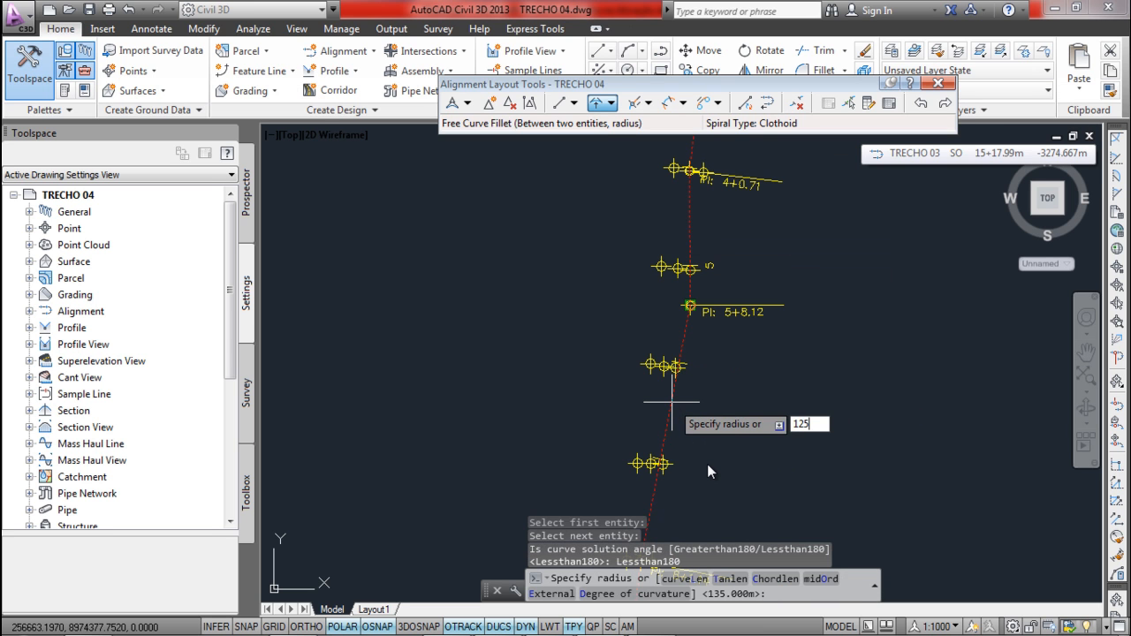
key(Return)
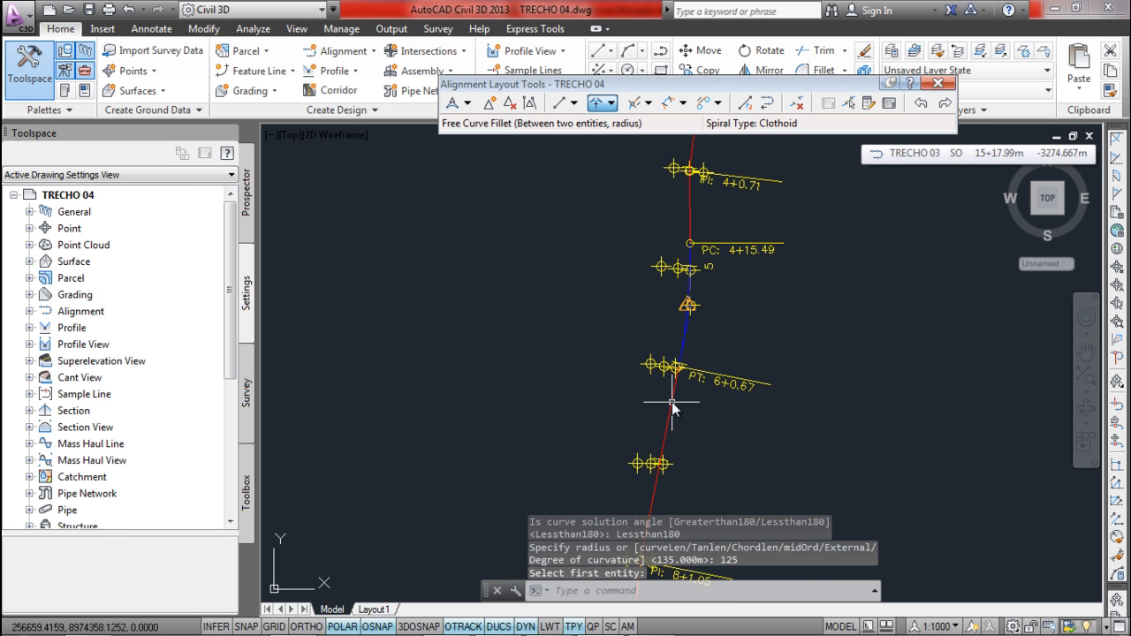
scroll(681, 314, up, 3)
scroll(681, 311, down, 3)
scroll(688, 297, up, 1)
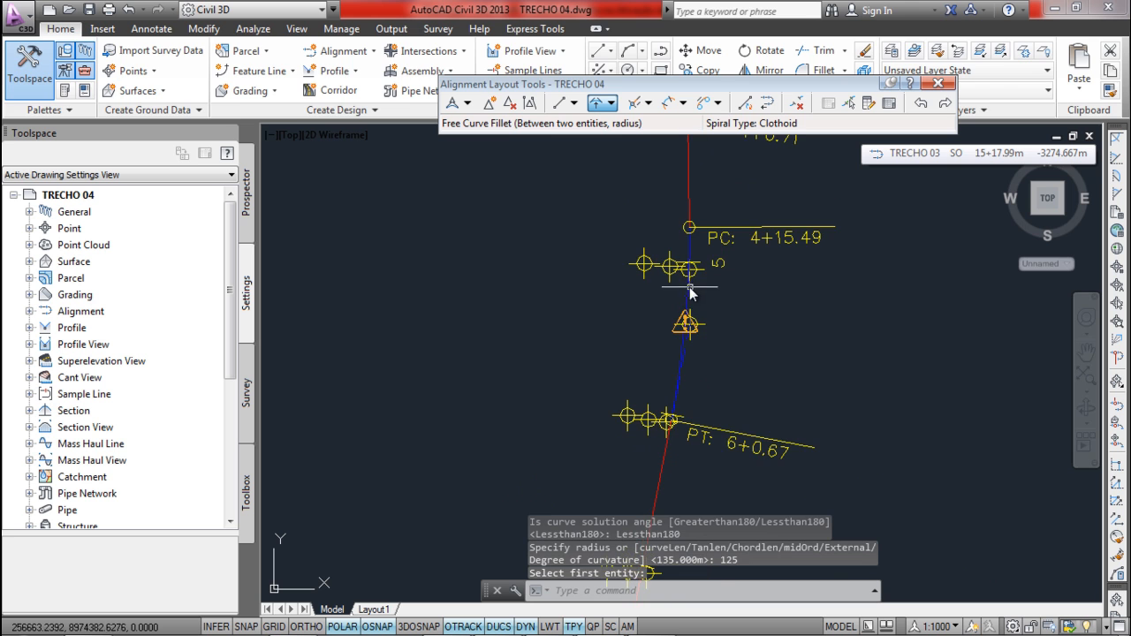
- Display the layout parameters of the fillet curve between PC 4+15.49 and PT 6+0.67
key(Return)
scroll(690, 292, down, 5)
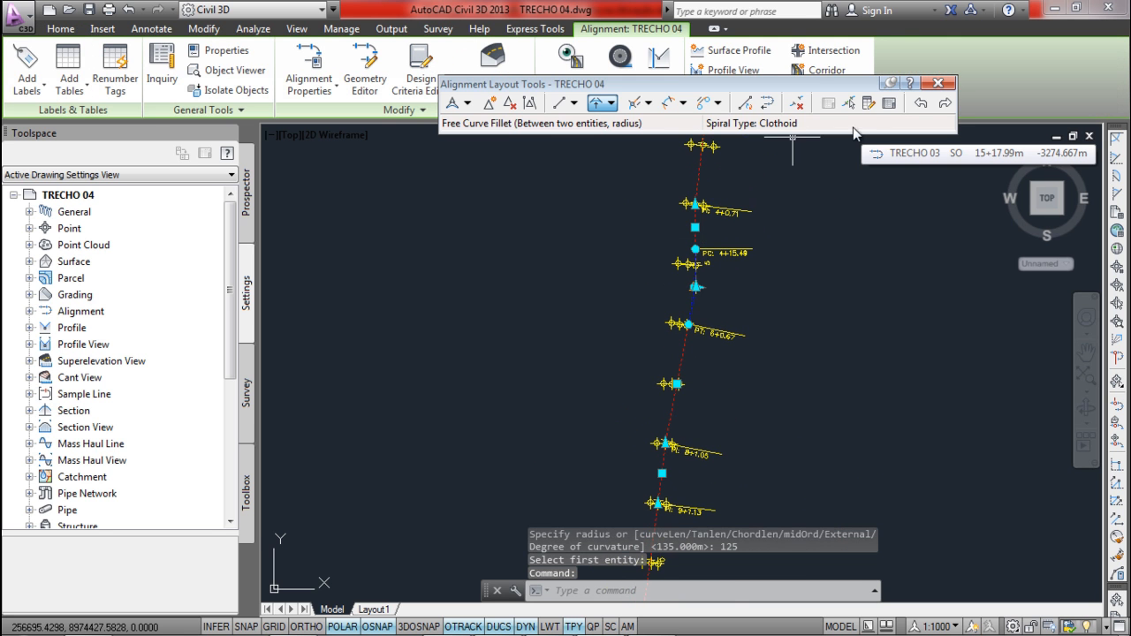
click(869, 102)
click(849, 102)
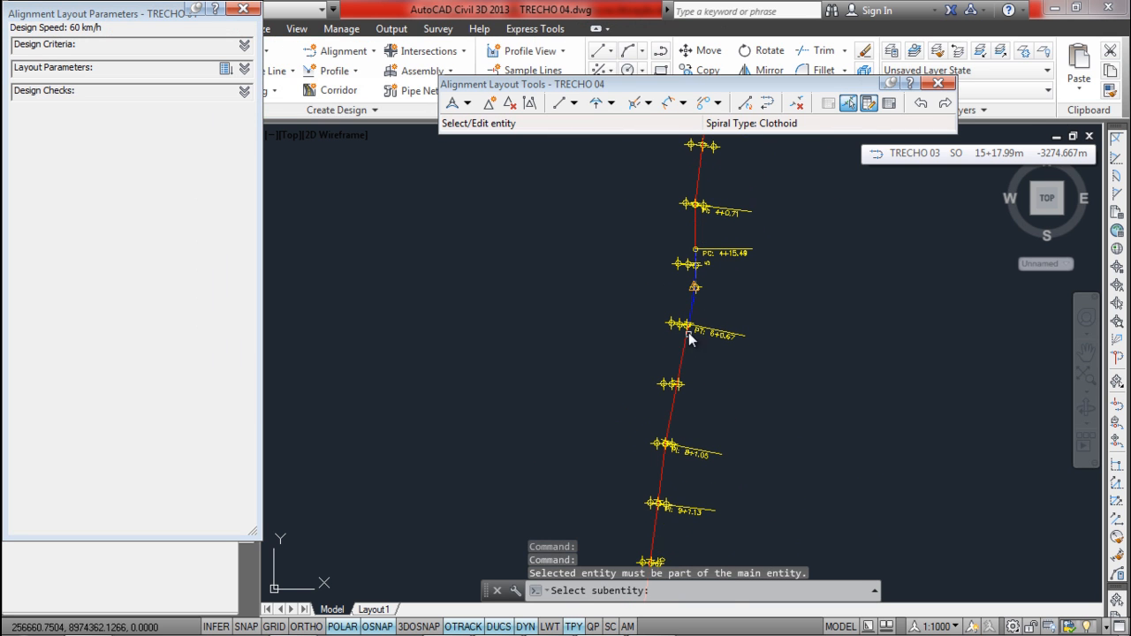
click(693, 301)
click(693, 301)
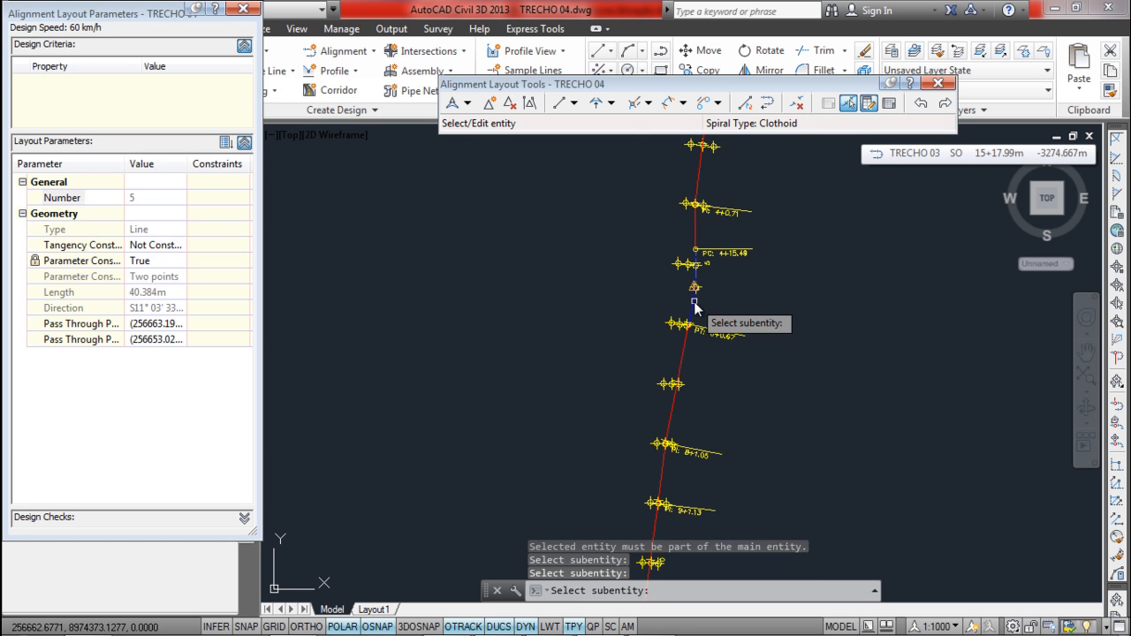
key(Escape)
click(694, 302)
scroll(694, 302, up, 3)
click(849, 103)
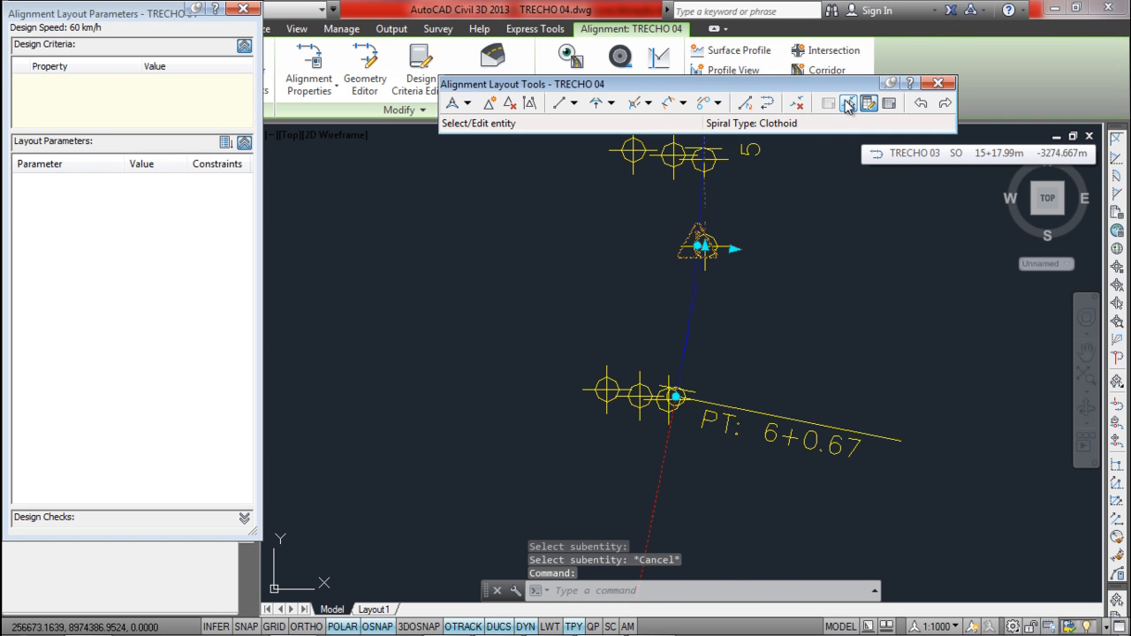
click(692, 306)
click(691, 310)
click(689, 330)
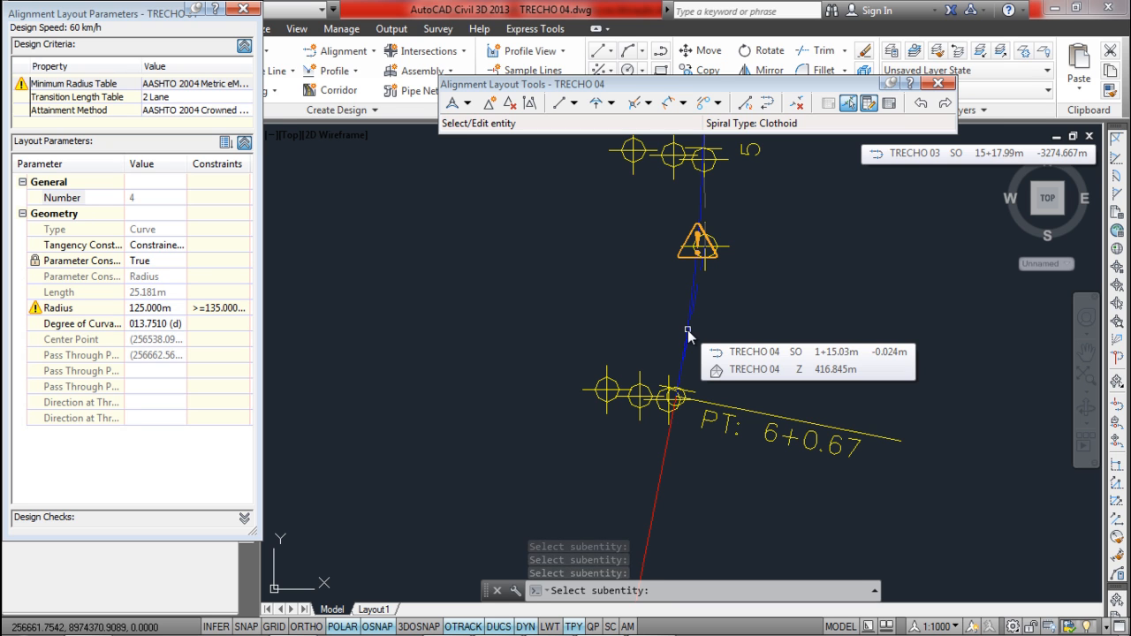
- Set the curve's attainment method to Planar Roadway and its minimum radius table to AASHTO 2004 Metric eMax 8%
drag(263, 123, 470, 126)
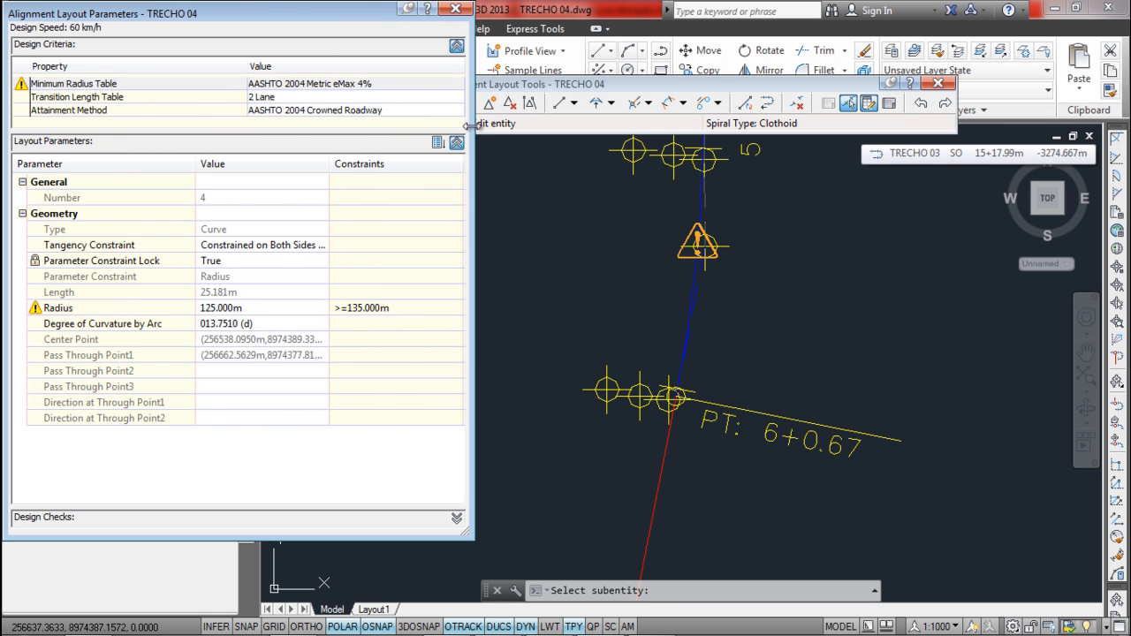
click(455, 112)
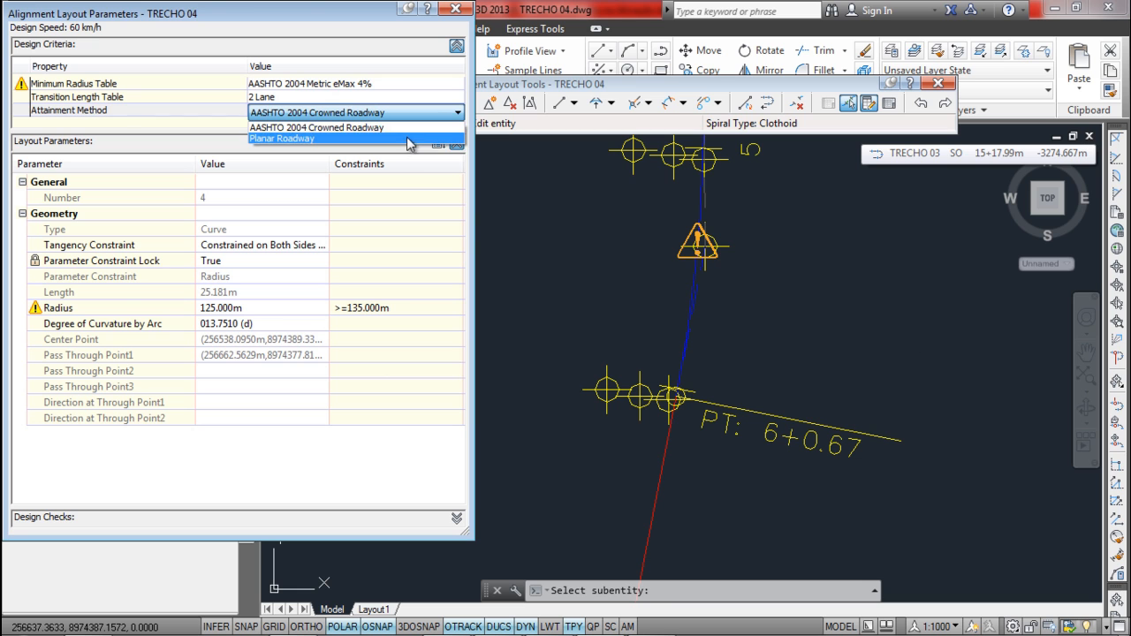
click(408, 138)
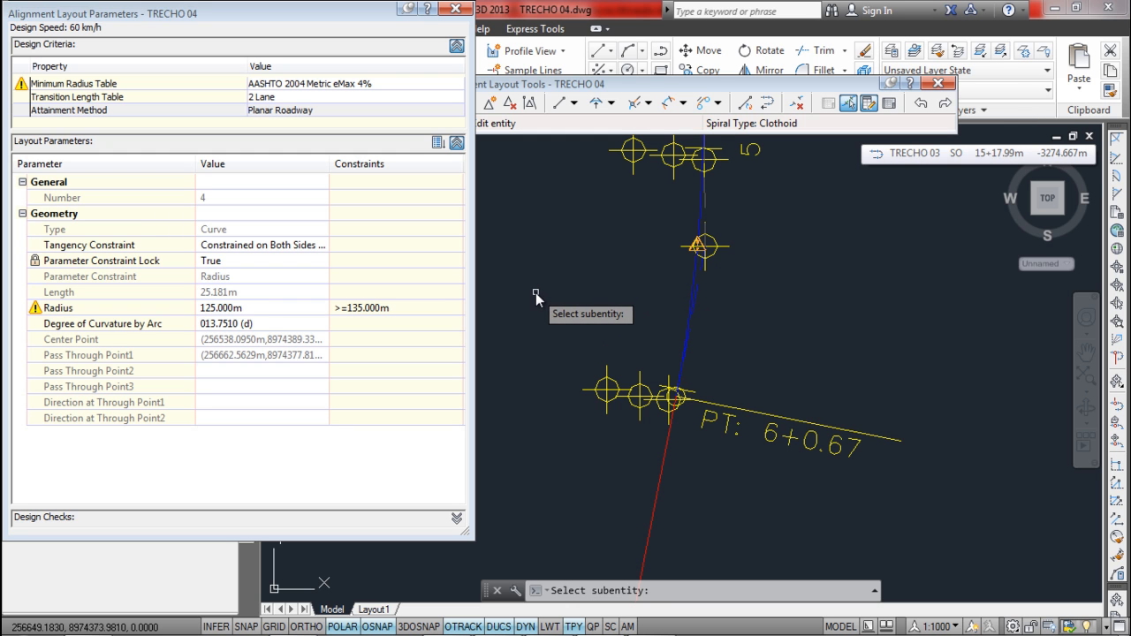
click(392, 83)
click(392, 84)
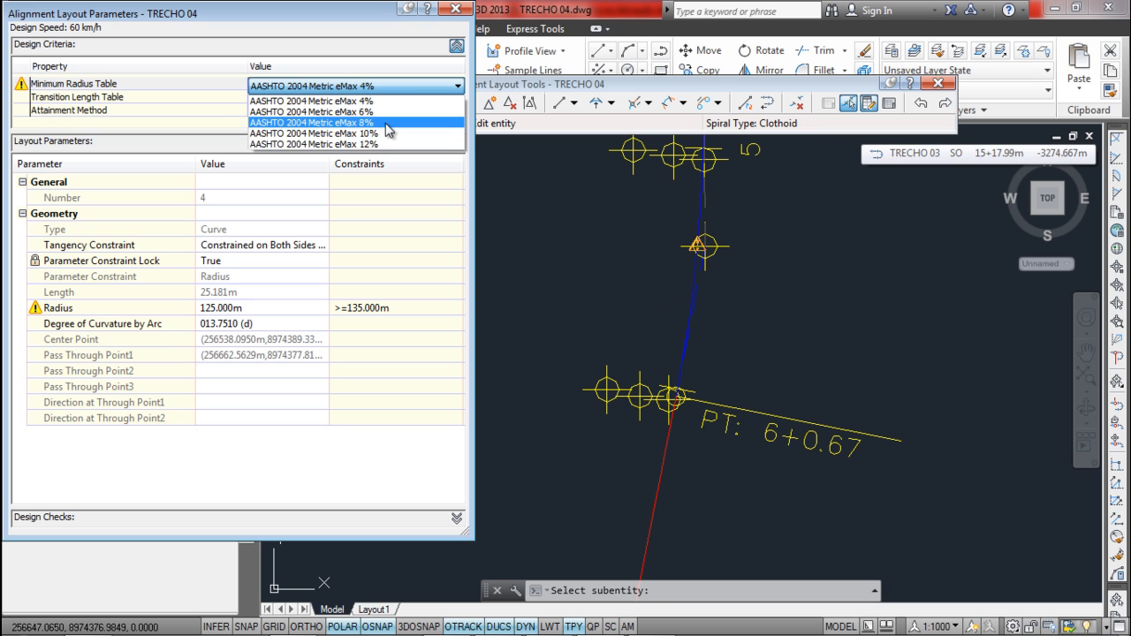
click(388, 122)
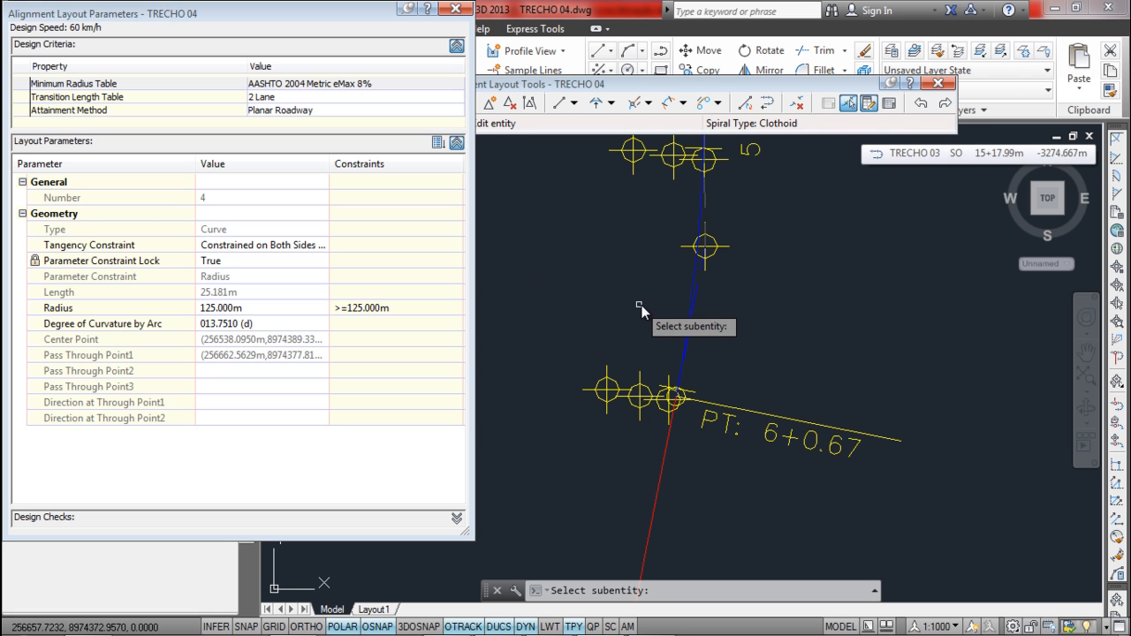
- Check the layout parameters of the tangent at PI 4+0.71, then close the parameters window
scroll(641, 305, down, 3)
middle_drag(644, 313, 623, 416)
scroll(649, 345, up, 2)
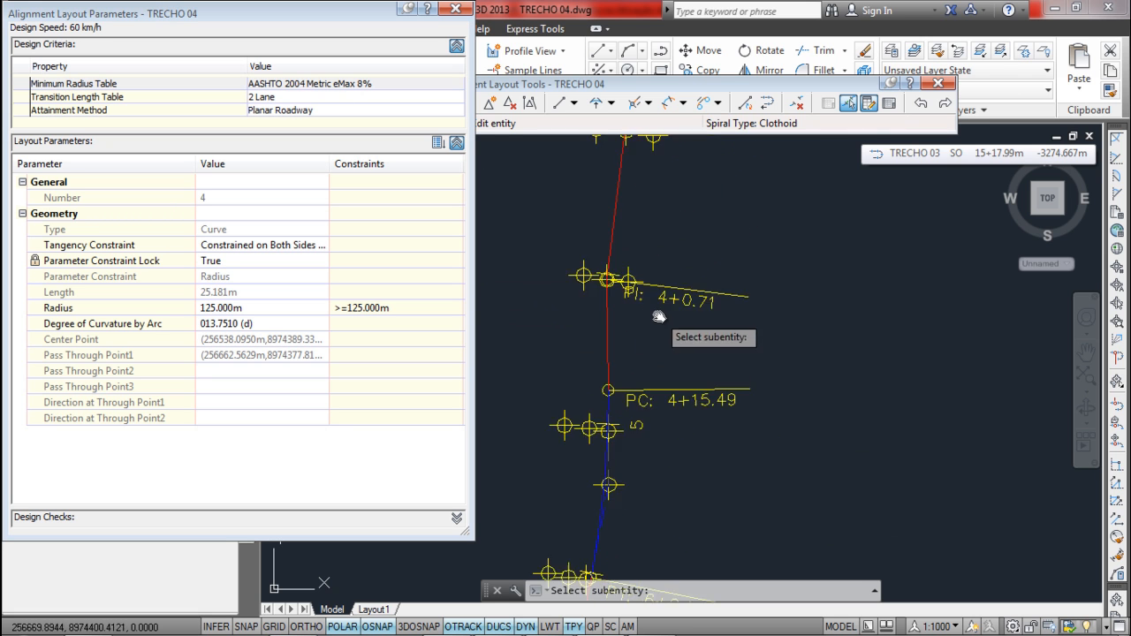
click(610, 320)
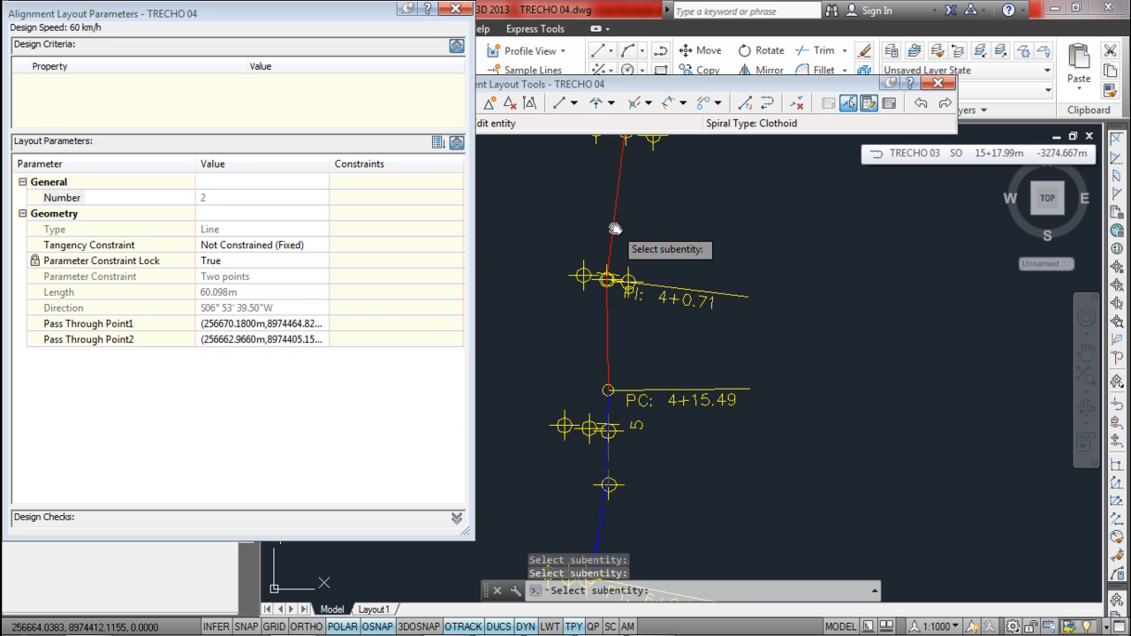
click(456, 8)
key(Escape)
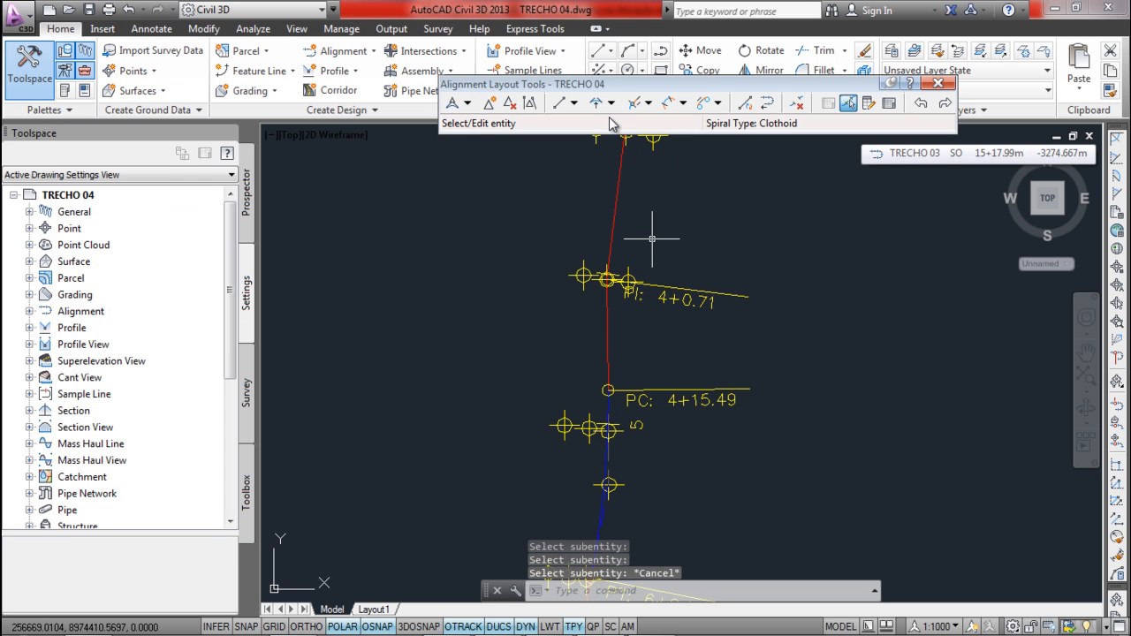
- Add a free curve fillet with a 125 m radius, less than 180 degrees, between the tangents meeting at PI 4+0.71
click(610, 104)
click(619, 240)
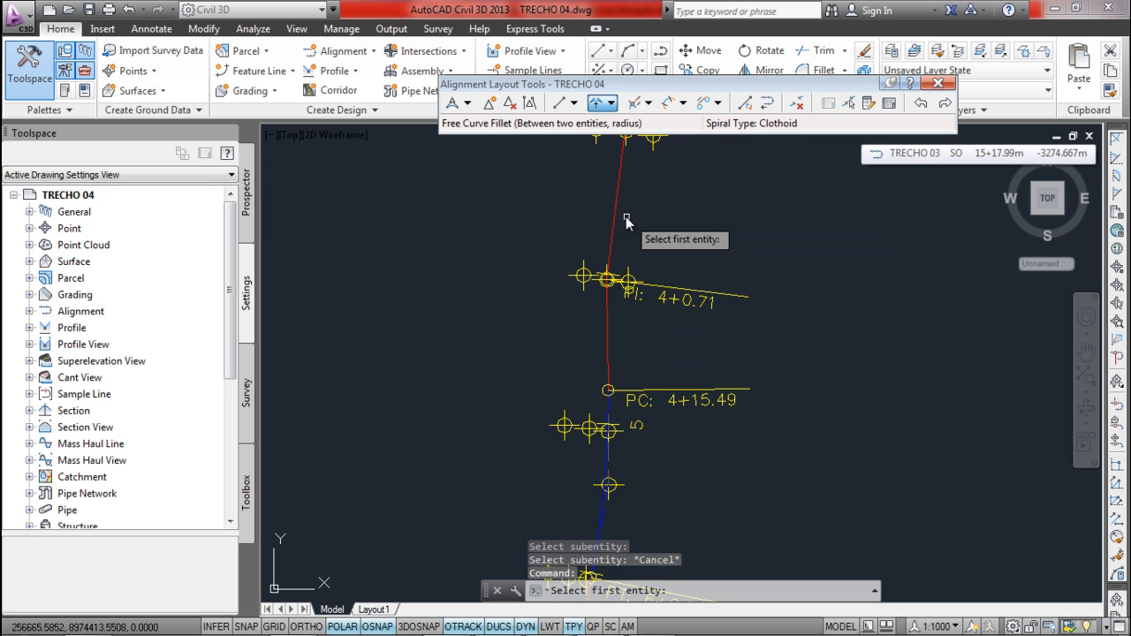
click(616, 217)
click(606, 329)
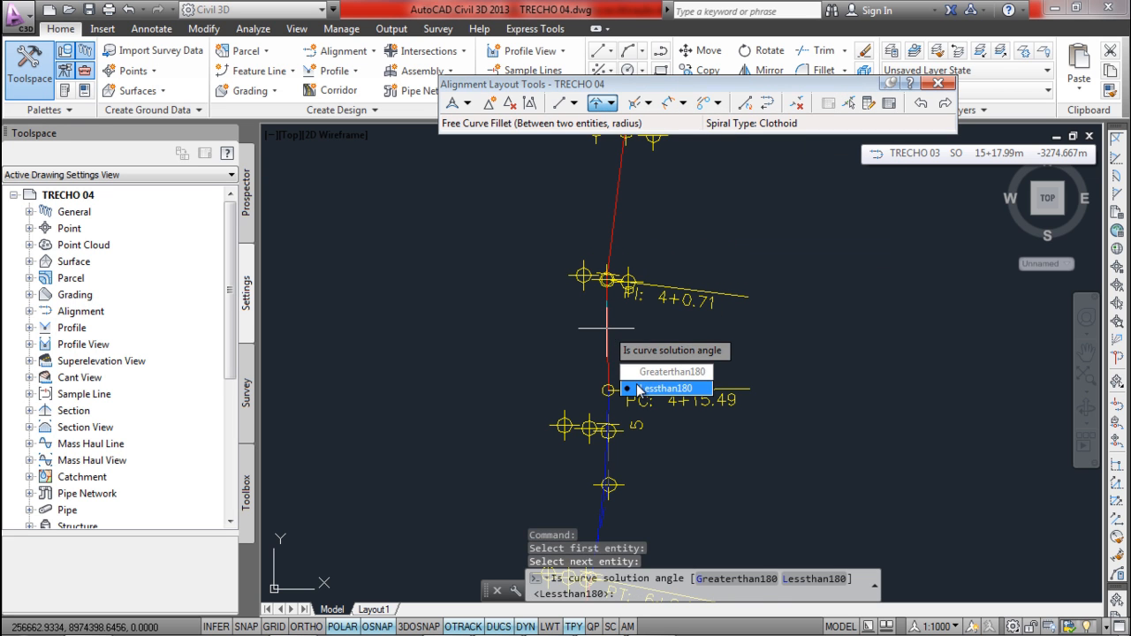
click(665, 390)
text(120)
key(Return)
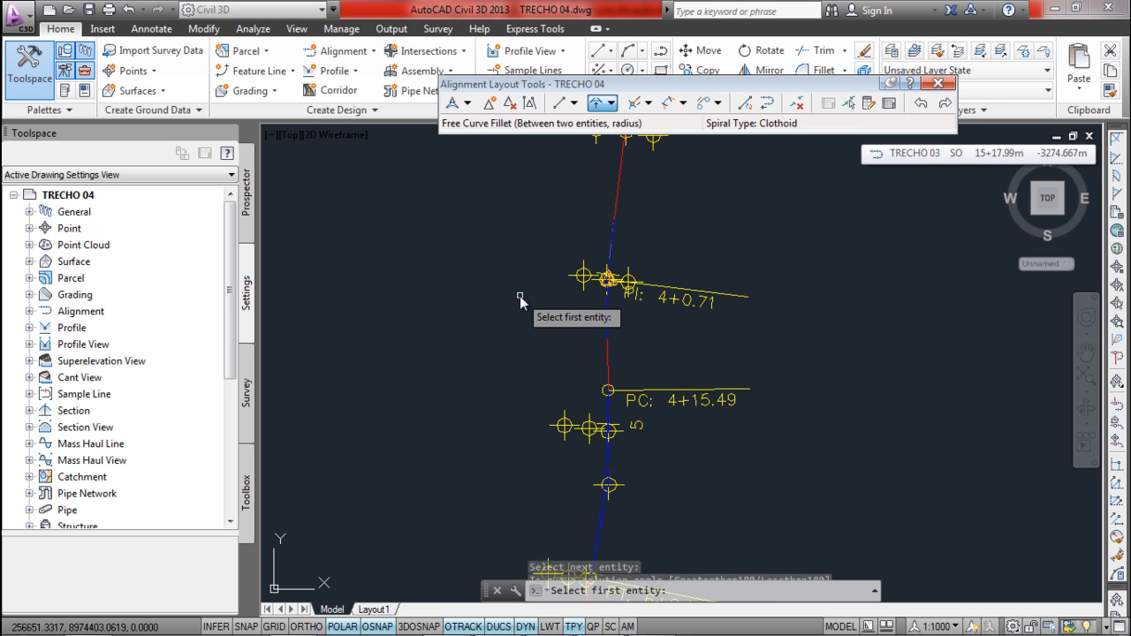
scroll(616, 285, up, 4)
scroll(616, 285, down, 4)
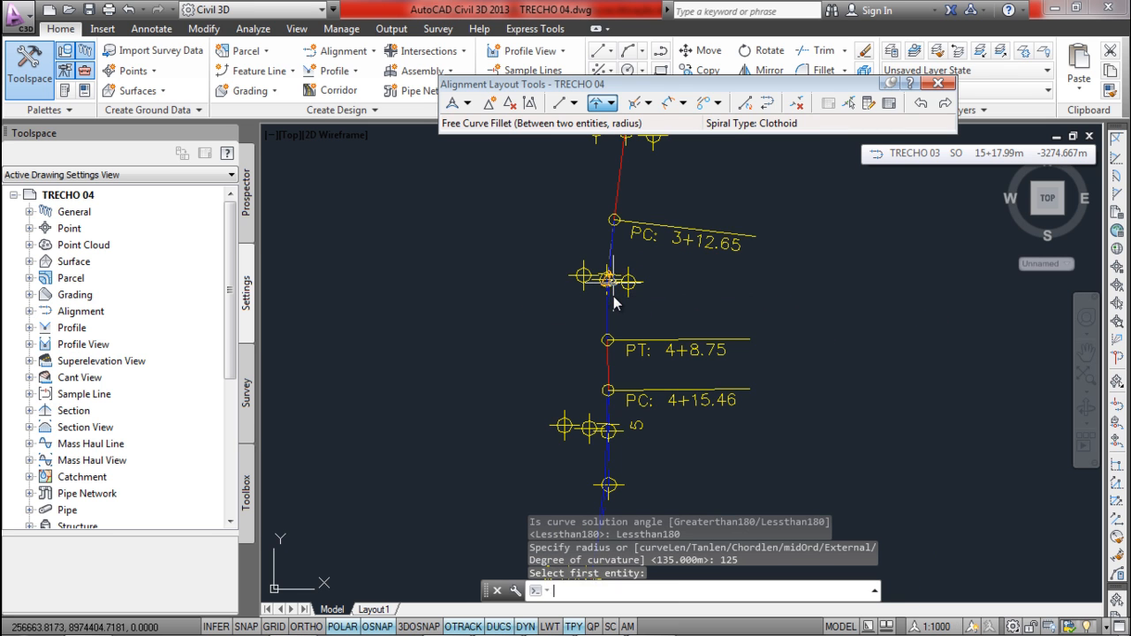
scroll(609, 314, down, 2)
scroll(608, 331, up, 2)
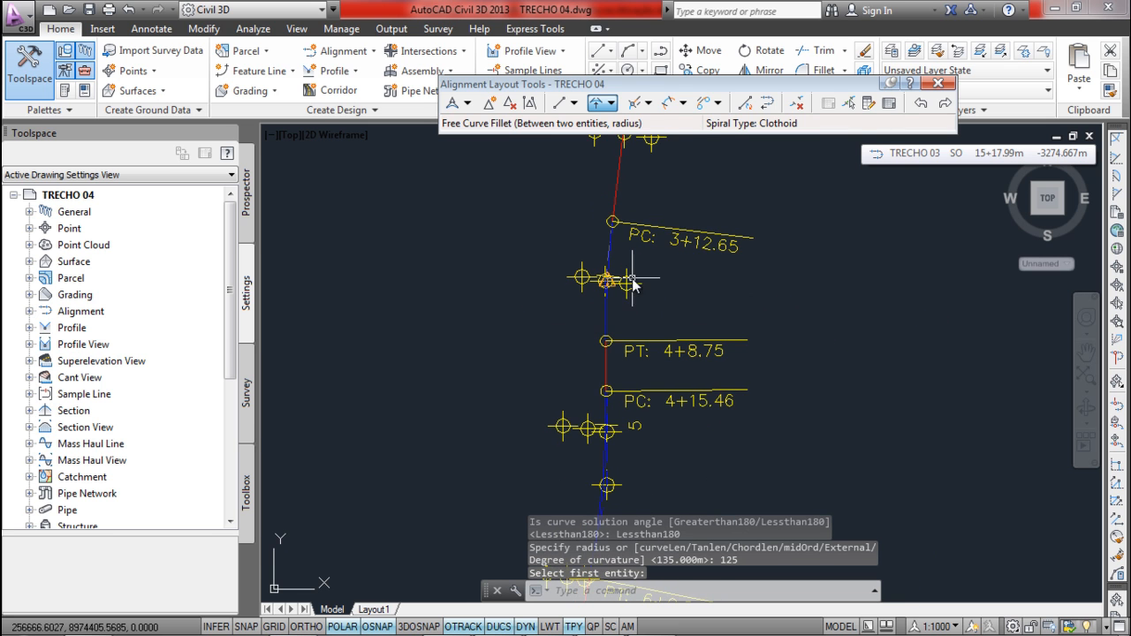
middle_drag(632, 279, 630, 287)
- Examine the radius and design criteria of the curve between PC 3+12.65 and PT 4+8.75 in the layout parameters
click(869, 103)
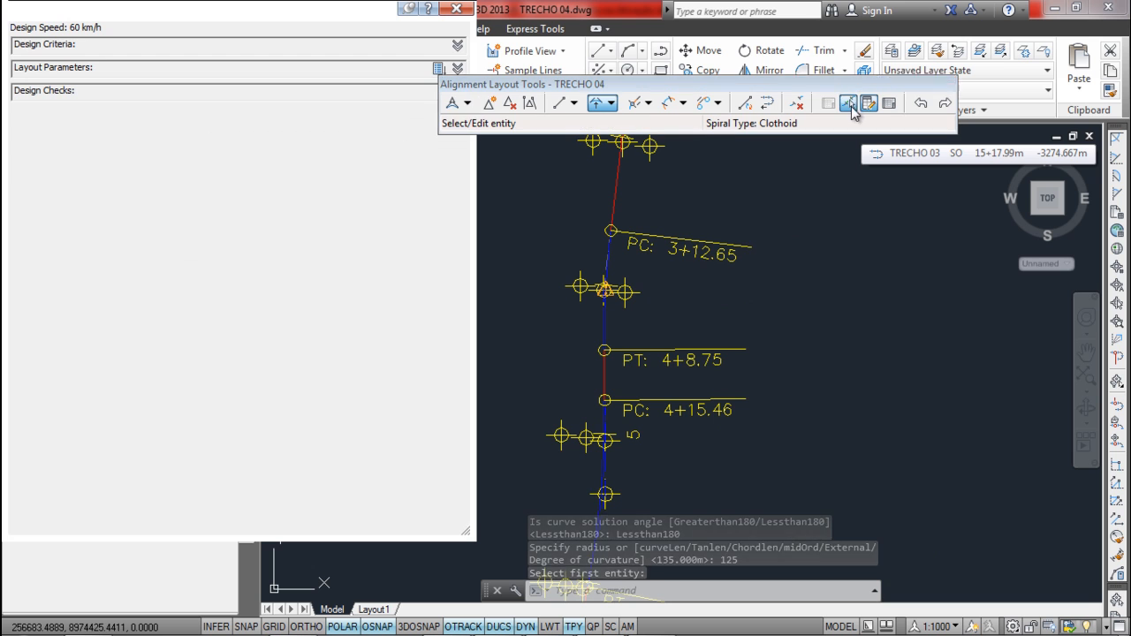
click(605, 329)
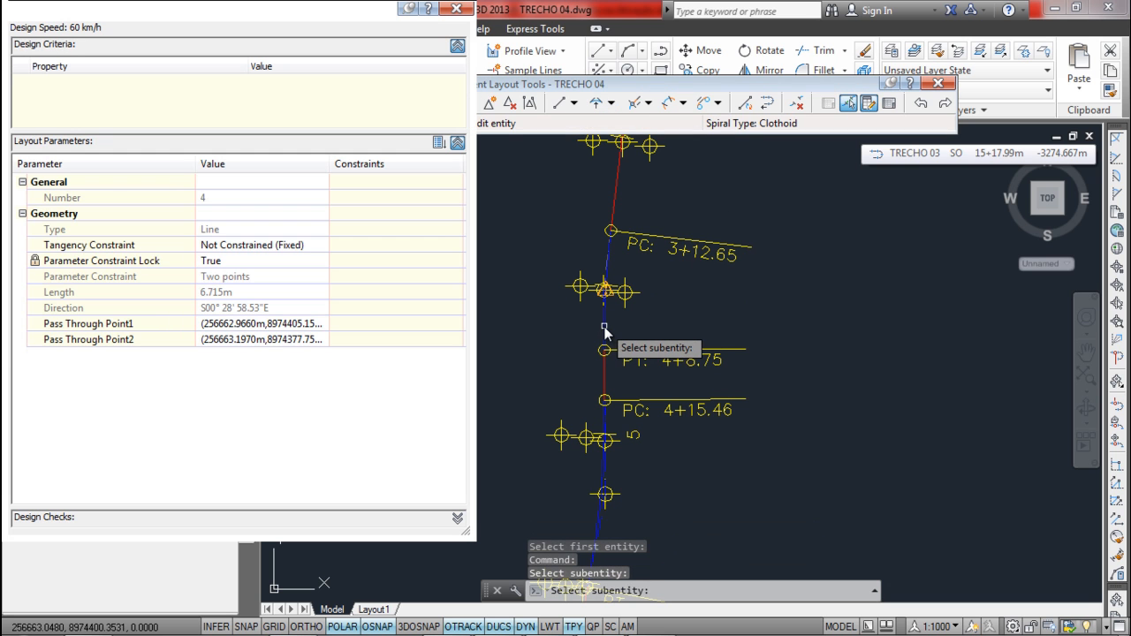
key(Escape)
key(Escape)
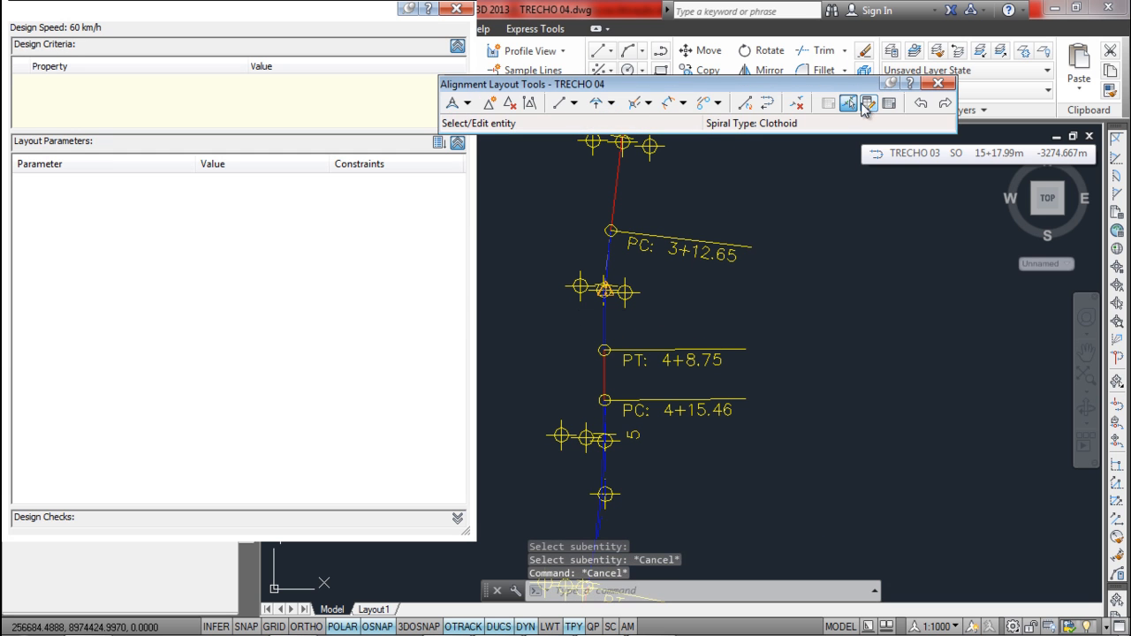
click(849, 103)
click(604, 316)
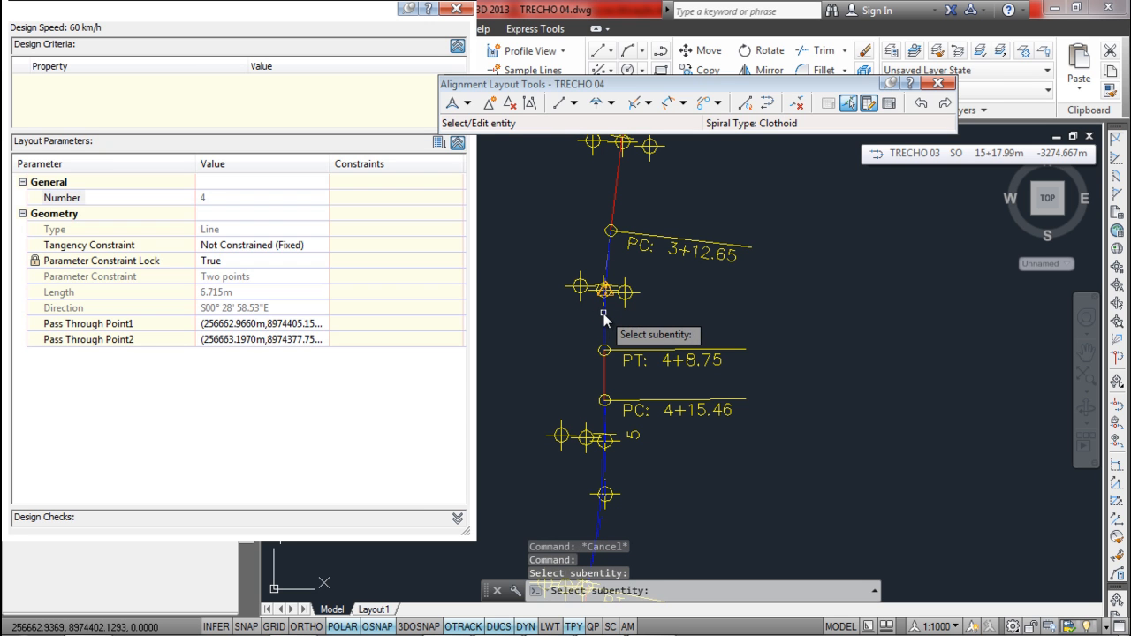
key(Escape)
click(456, 9)
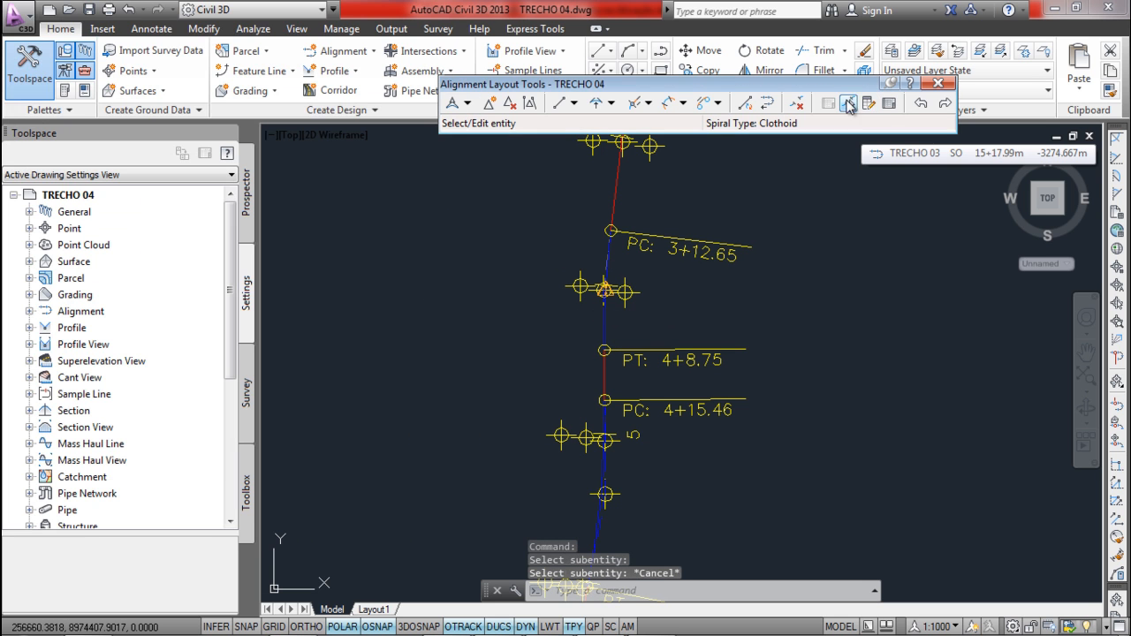
click(868, 103)
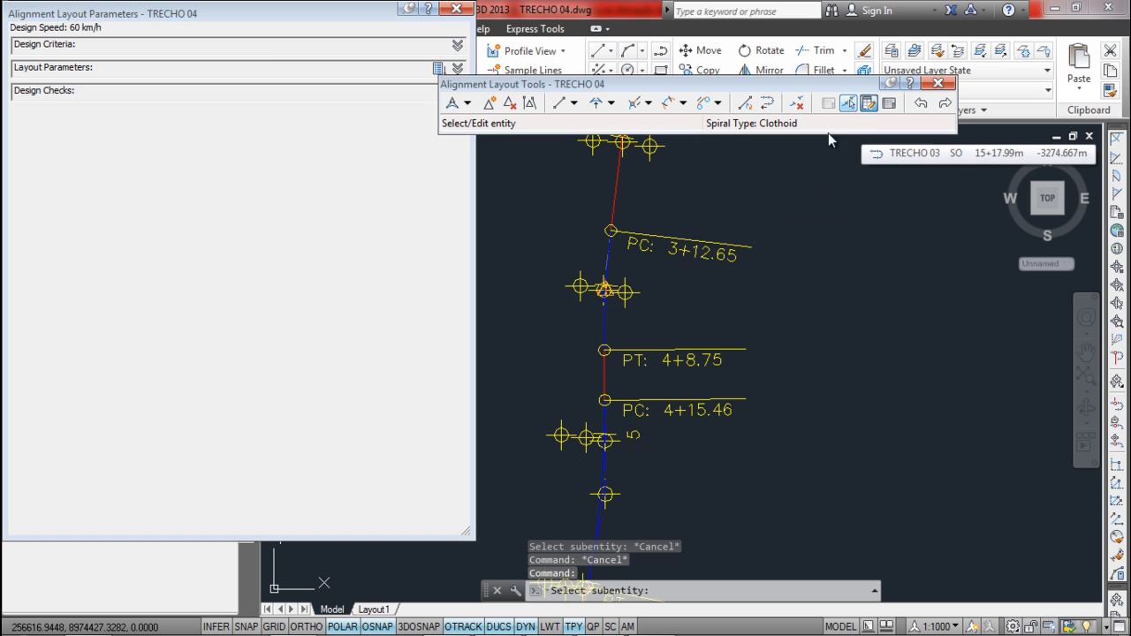
click(607, 315)
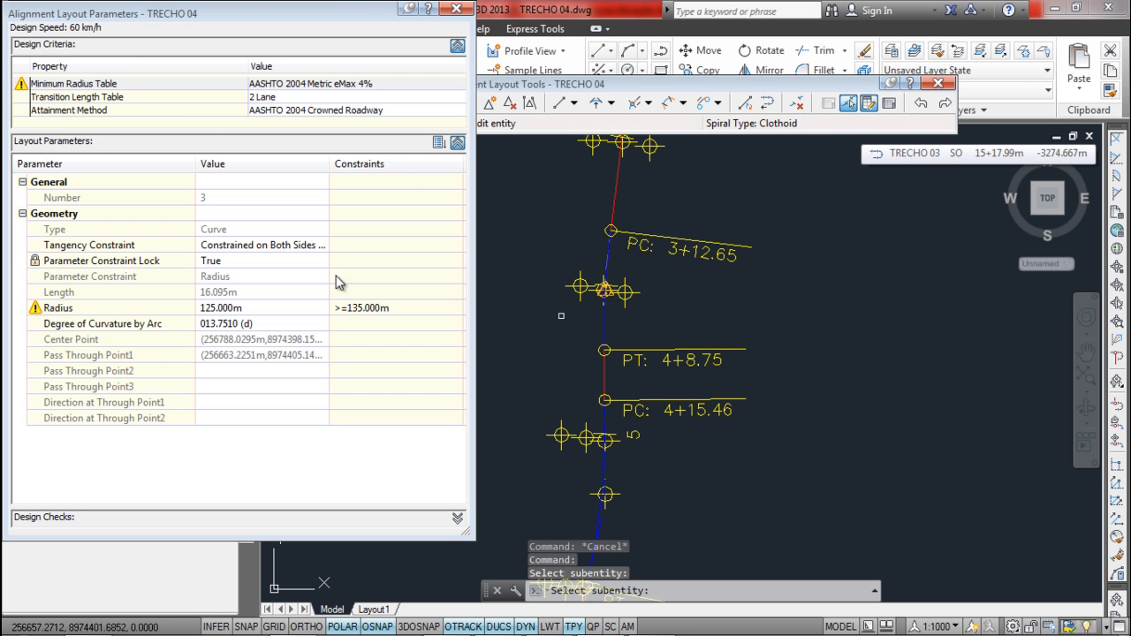
key(Escape)
key(Escape)
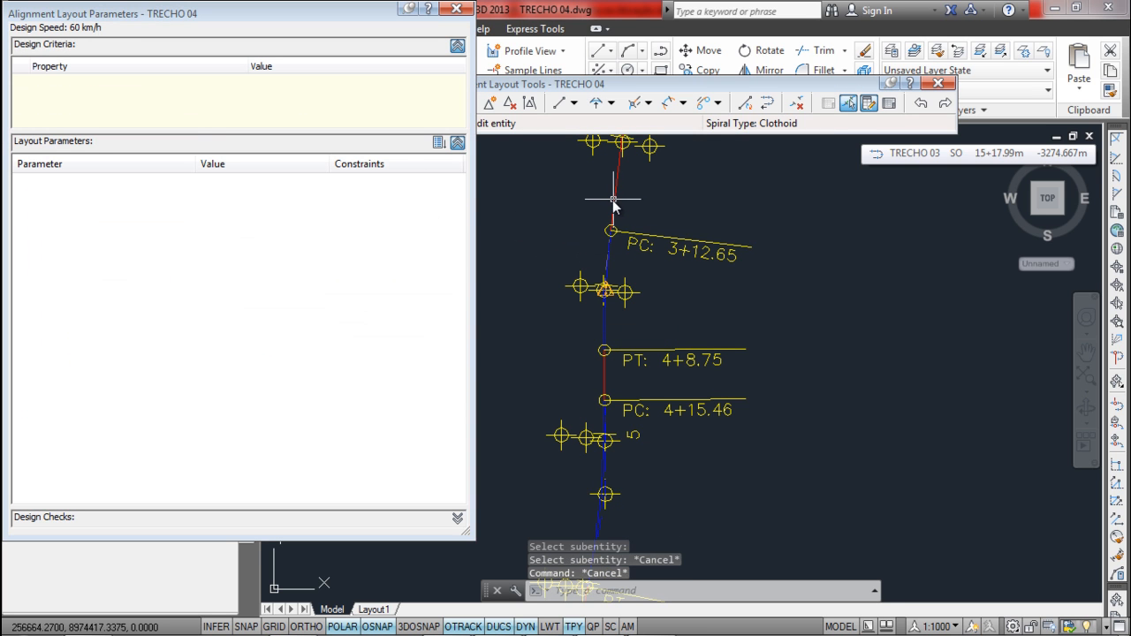
- Set the TRECHO 04 alignment's default minimum radius table to AASHTO 2004 Metric eMax 8% for all its entities
click(613, 201)
right_click(612, 202)
click(694, 397)
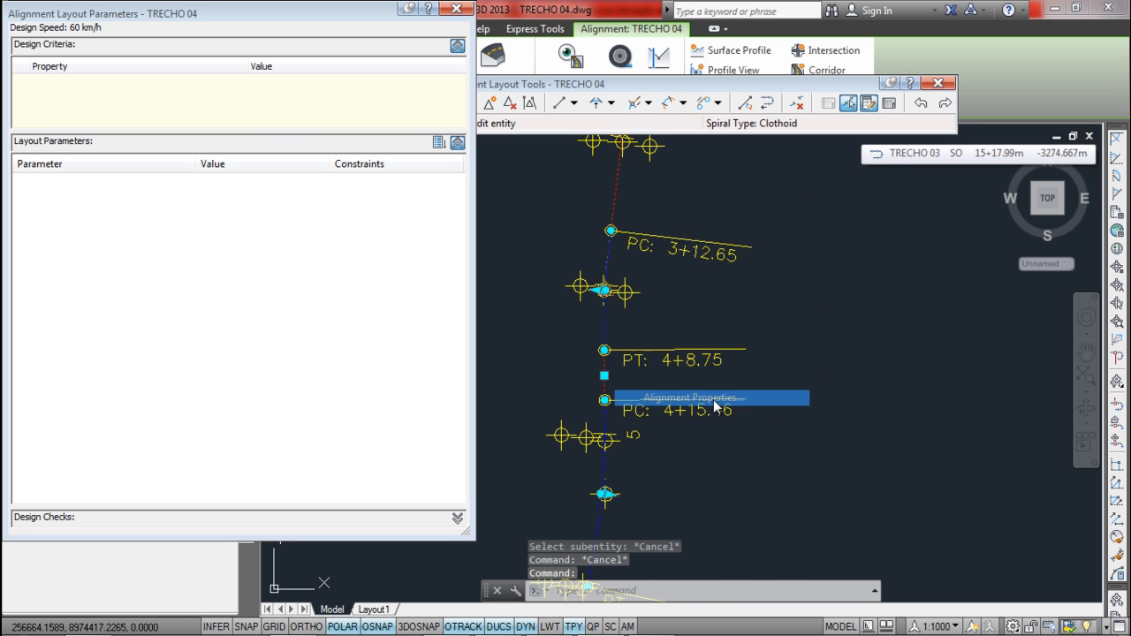
click(673, 161)
click(778, 283)
click(779, 285)
click(767, 330)
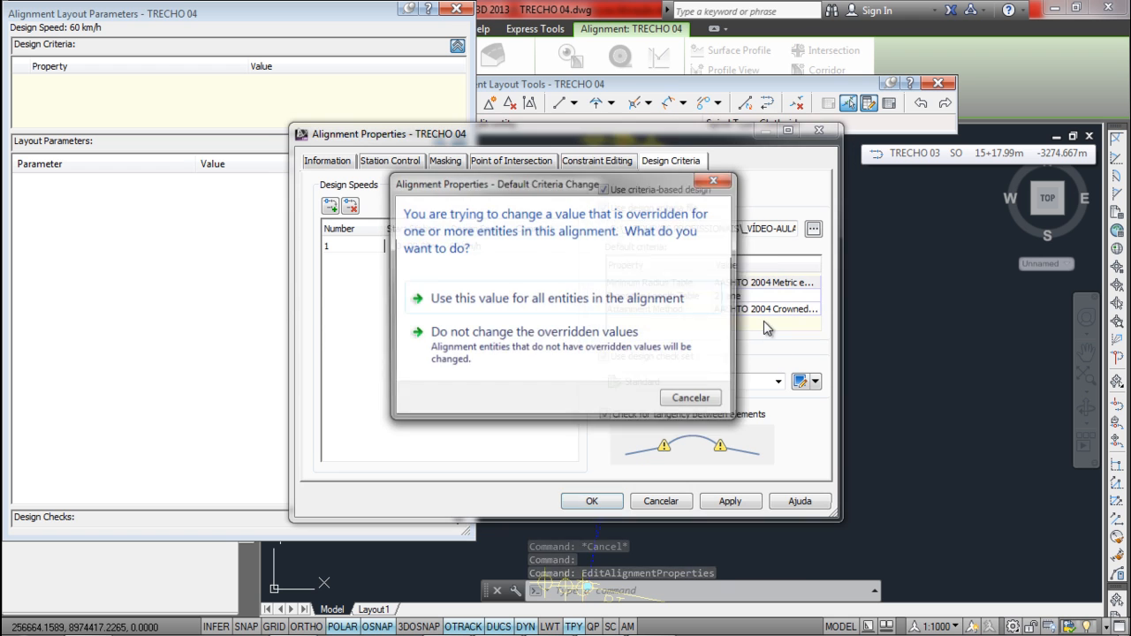
click(715, 183)
click(774, 284)
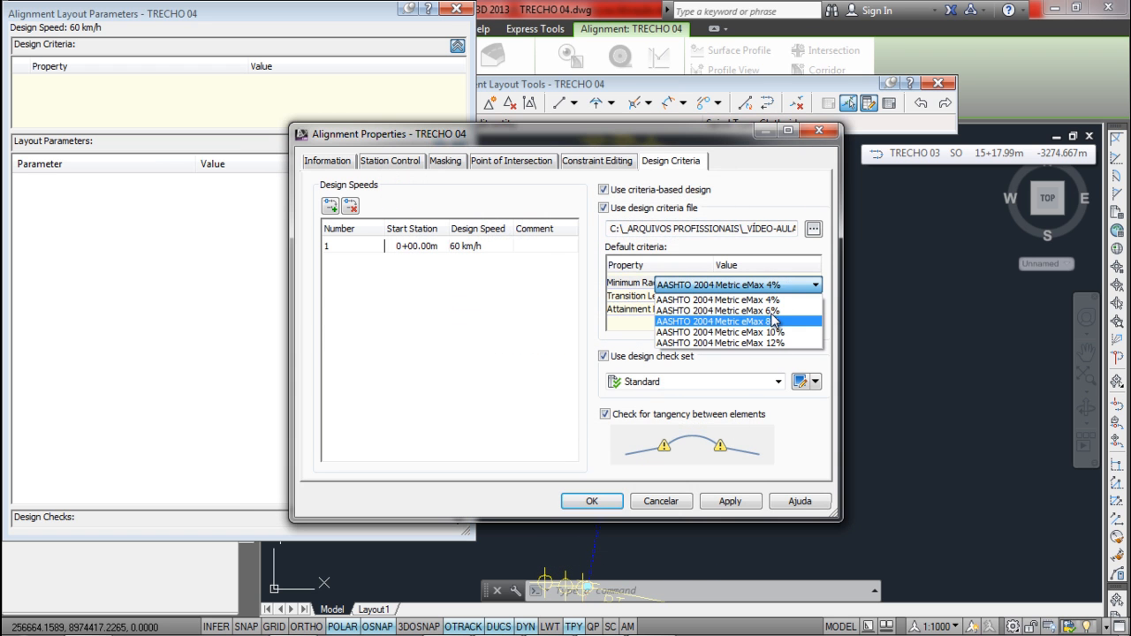
click(768, 322)
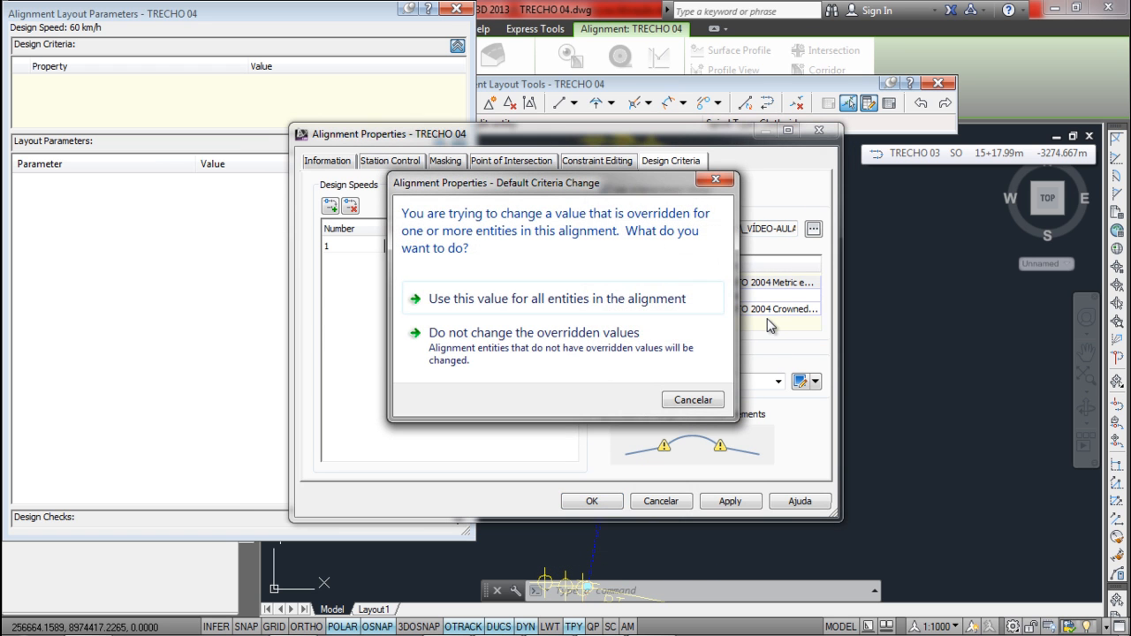
click(608, 300)
- Reapply the minimum radius table to all alignment entities, check the design criteria file path, and accept the alignment properties
click(815, 285)
click(814, 283)
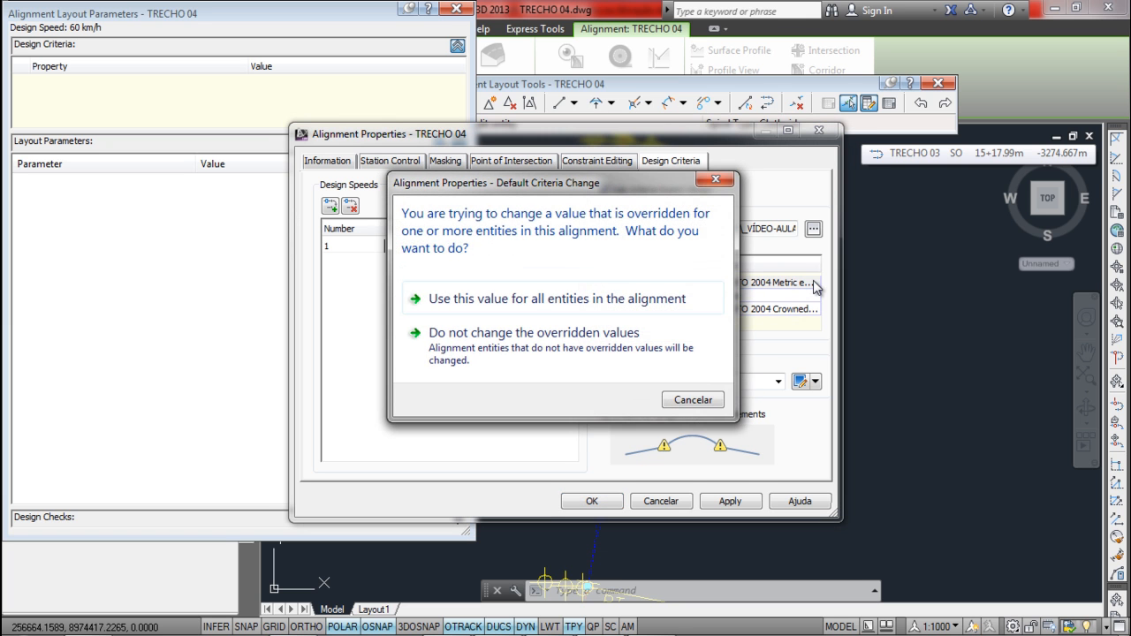
click(646, 300)
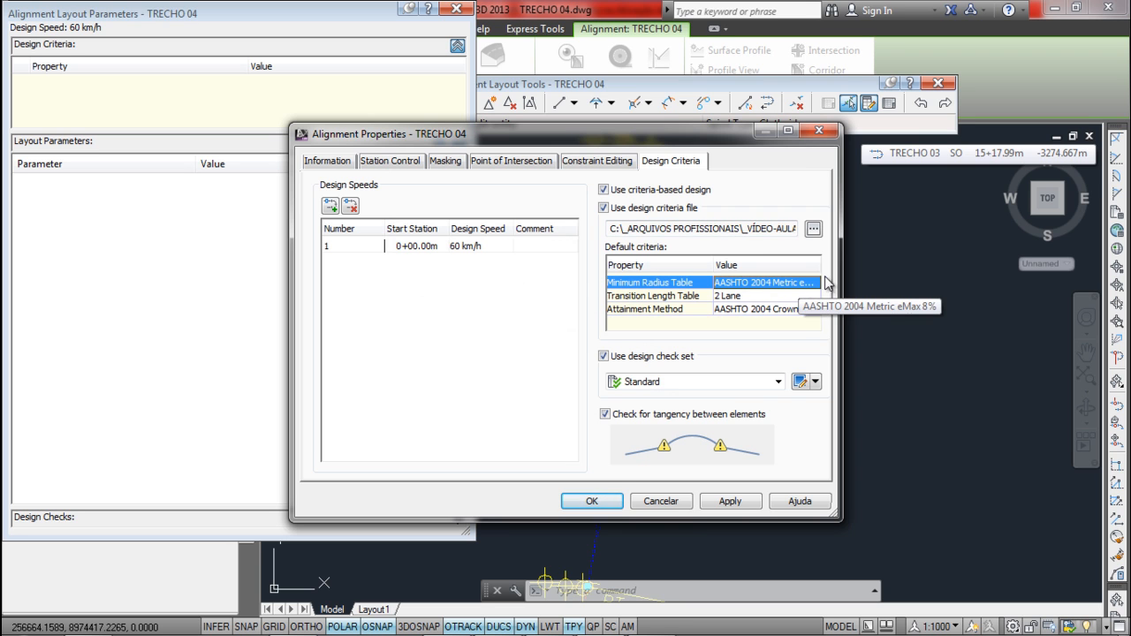
click(707, 230)
drag(660, 229, 595, 232)
click(640, 230)
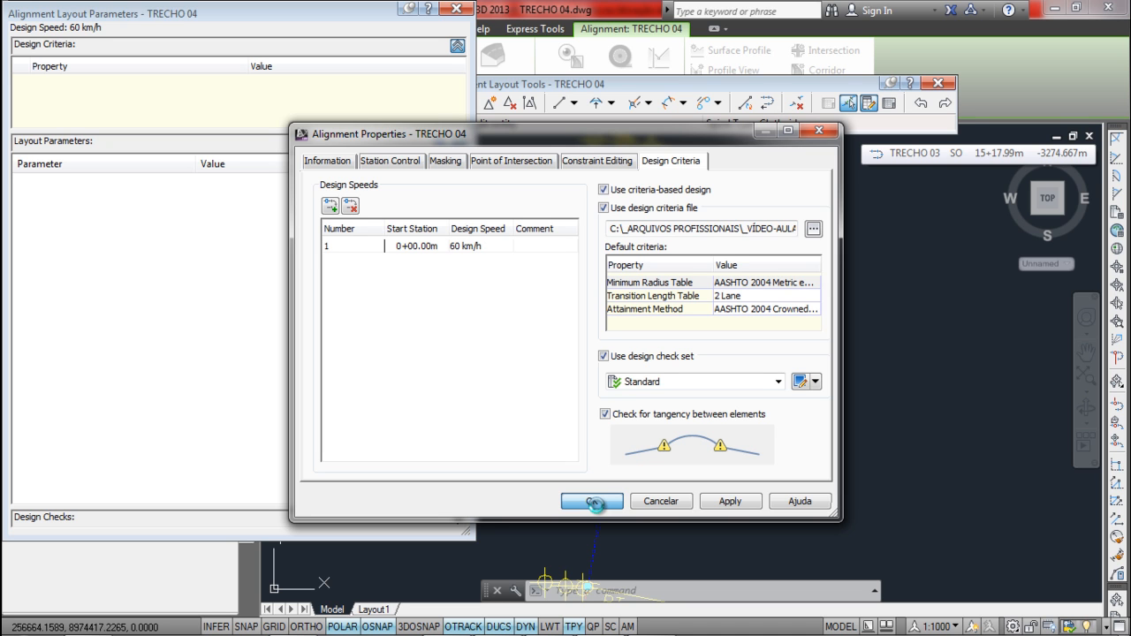
click(592, 502)
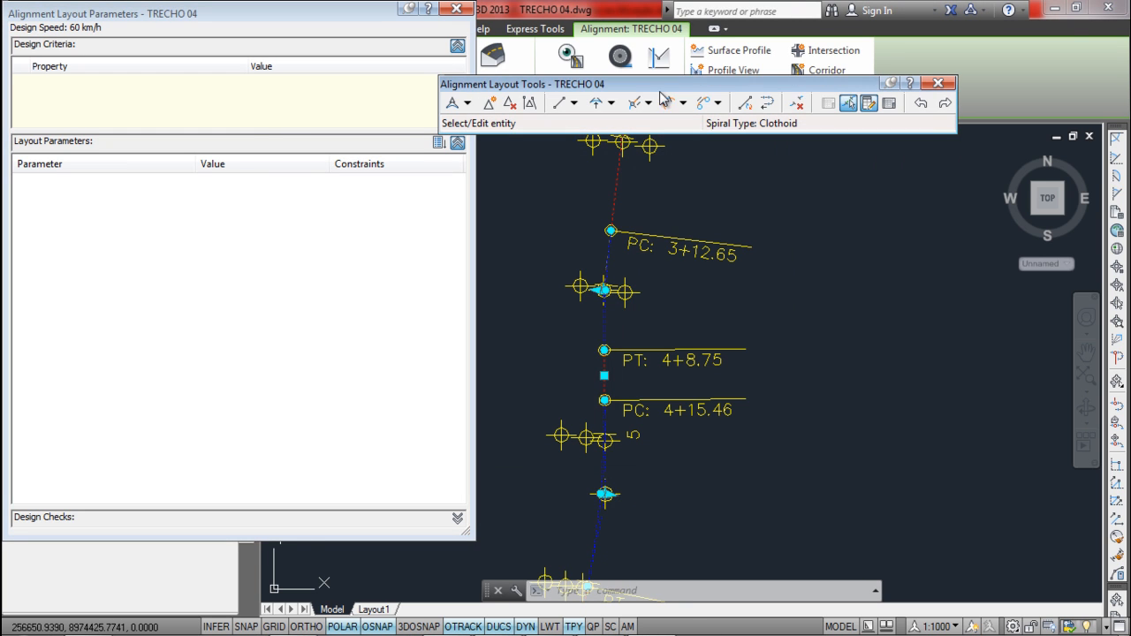
- Close the alignment layout parameters window and end the subentity selection
click(847, 104)
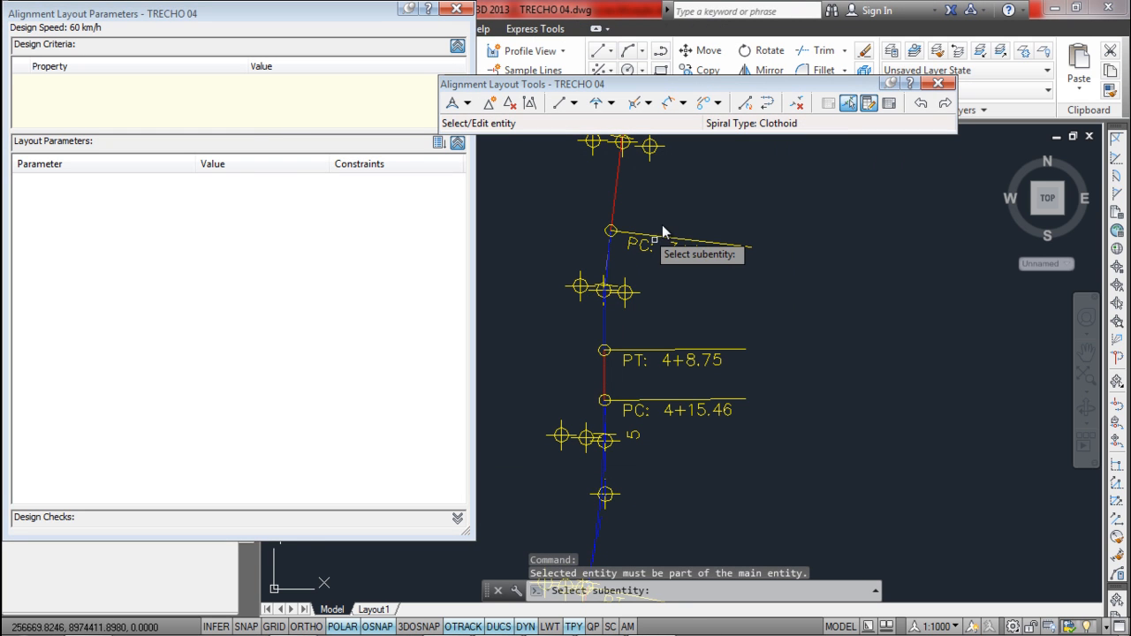
scroll(715, 279, down, 6)
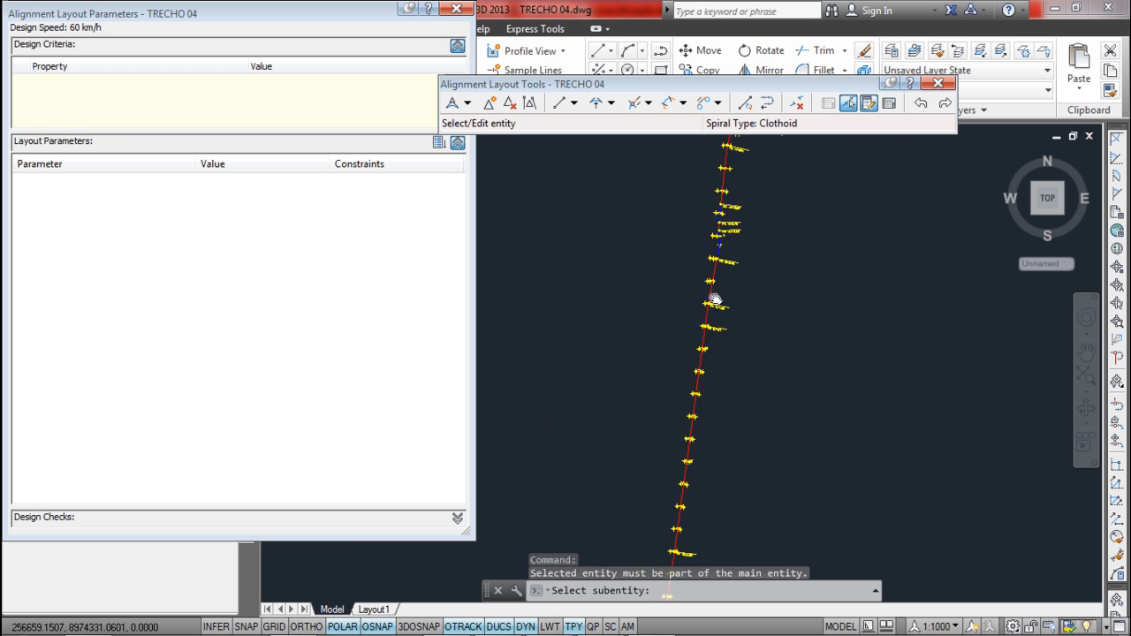
scroll(677, 442, up, 5)
click(468, 29)
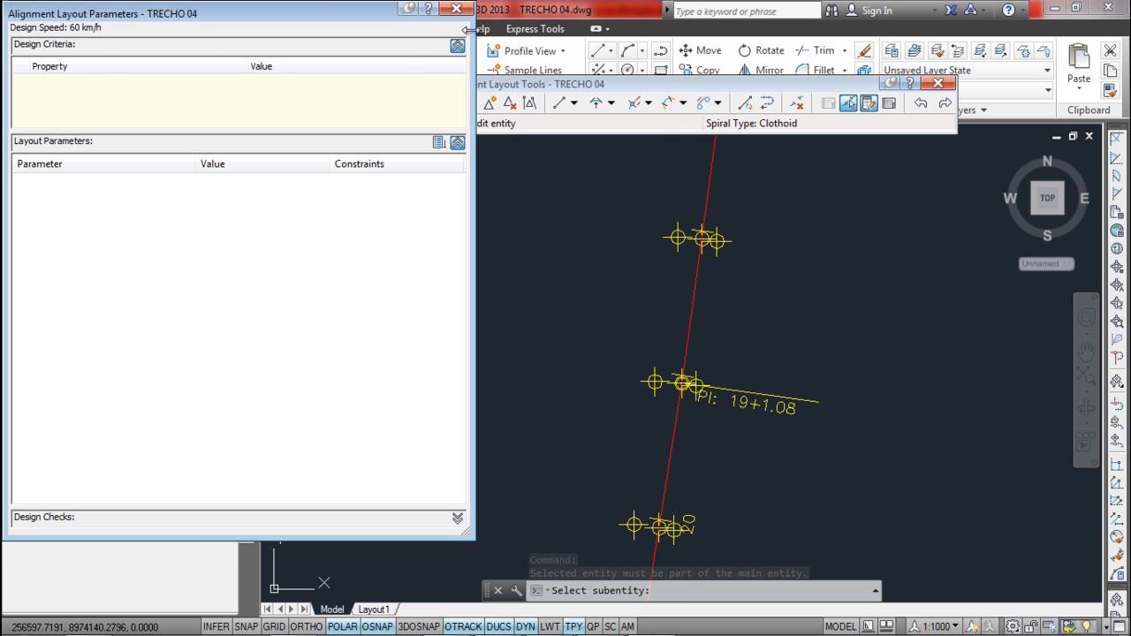
click(457, 11)
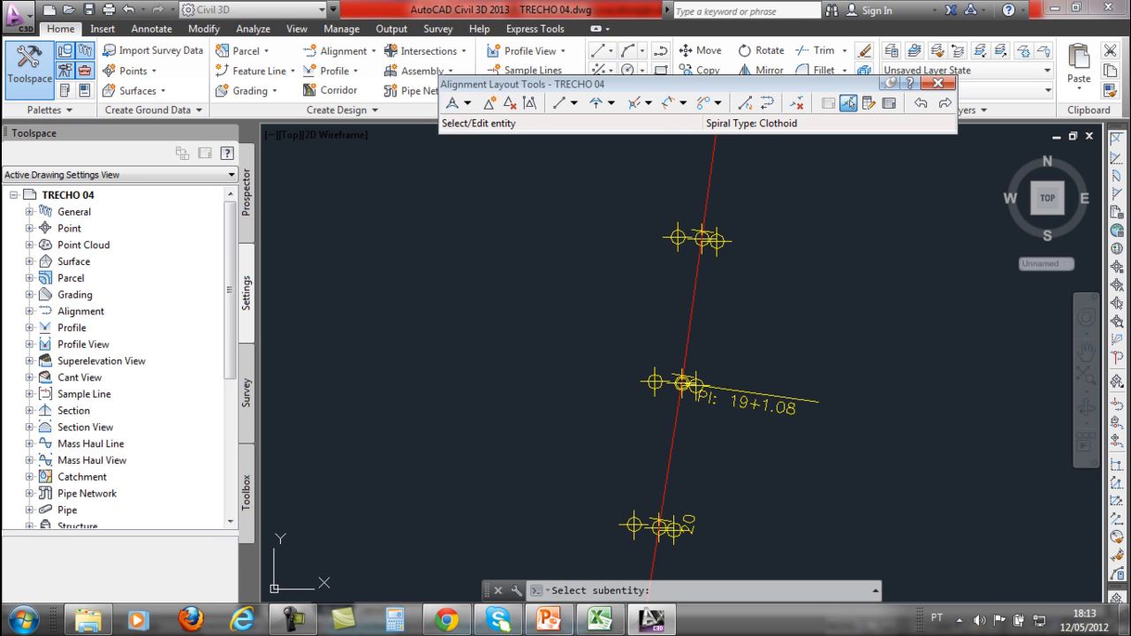
key(Escape)
- Insert a PI in the TRECHO 04 alignment at the surveyed centre point near station 25
scroll(686, 381, down, 4)
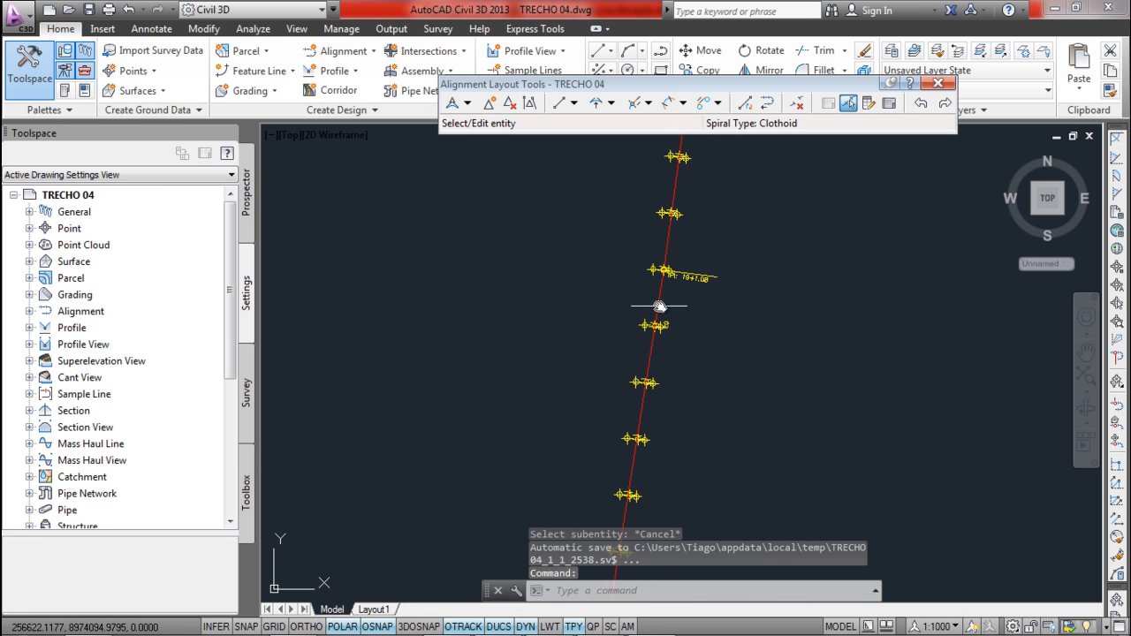
scroll(645, 355, up, 5)
click(489, 102)
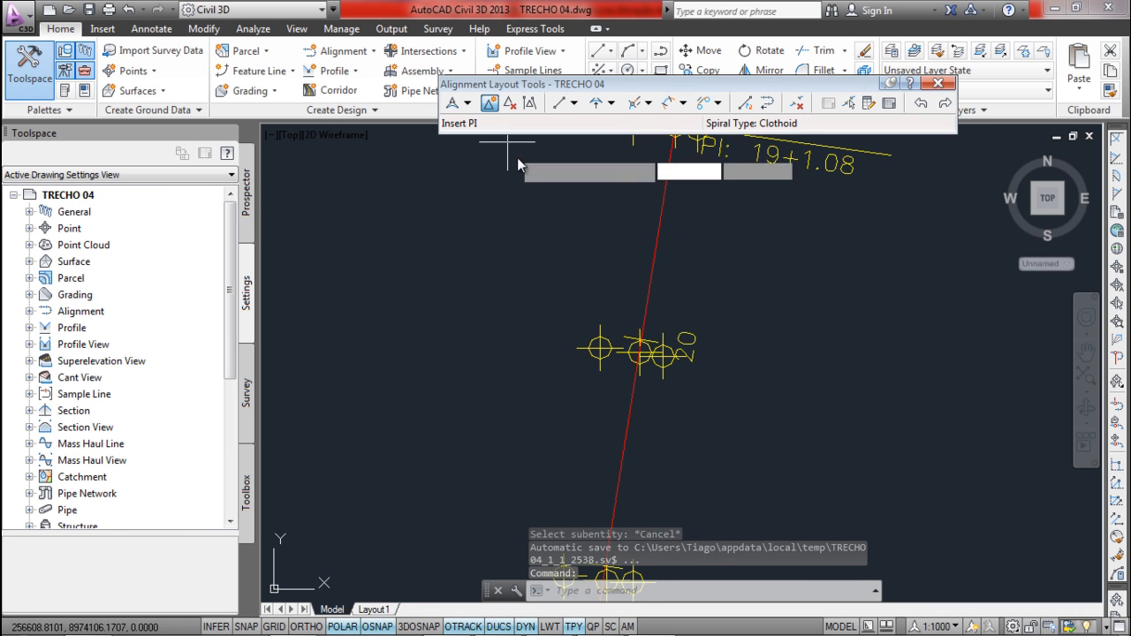
scroll(651, 386, down, 4)
scroll(624, 434, up, 4)
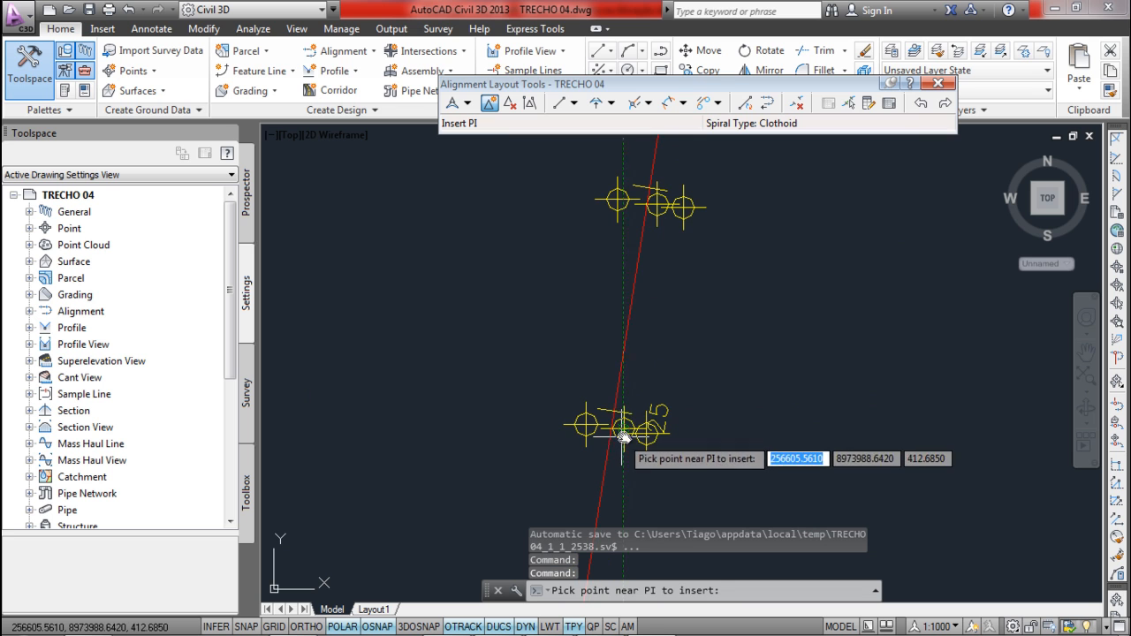
click(635, 327)
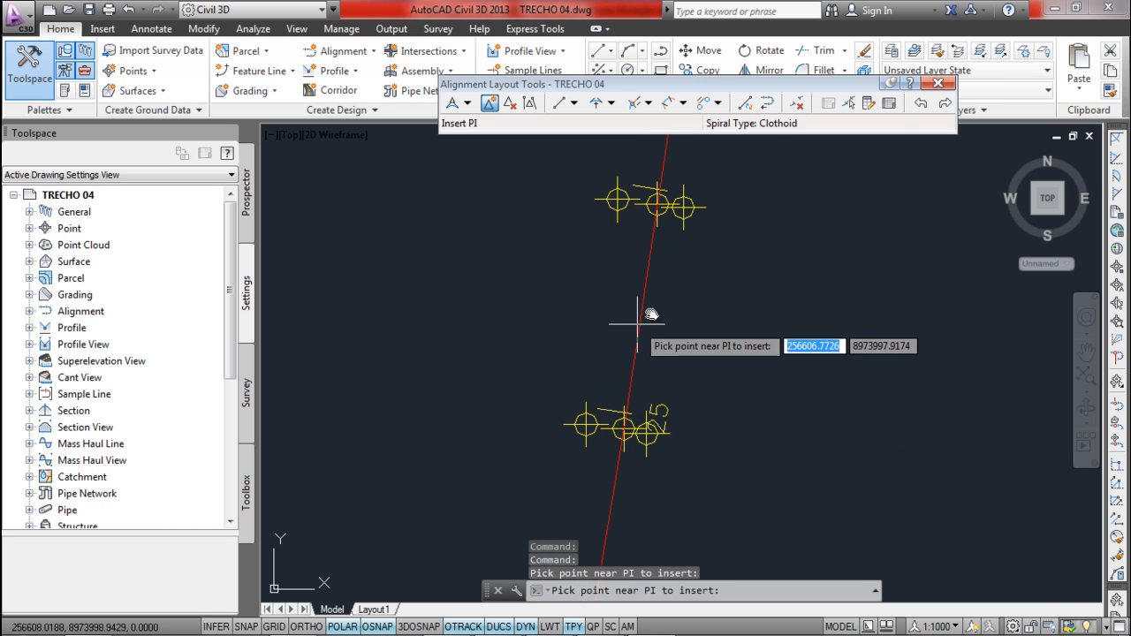
- Insert another PI at the surveyed centre point shortly before station 40
scroll(644, 354, down, 4)
scroll(630, 376, up, 4)
scroll(630, 375, down, 4)
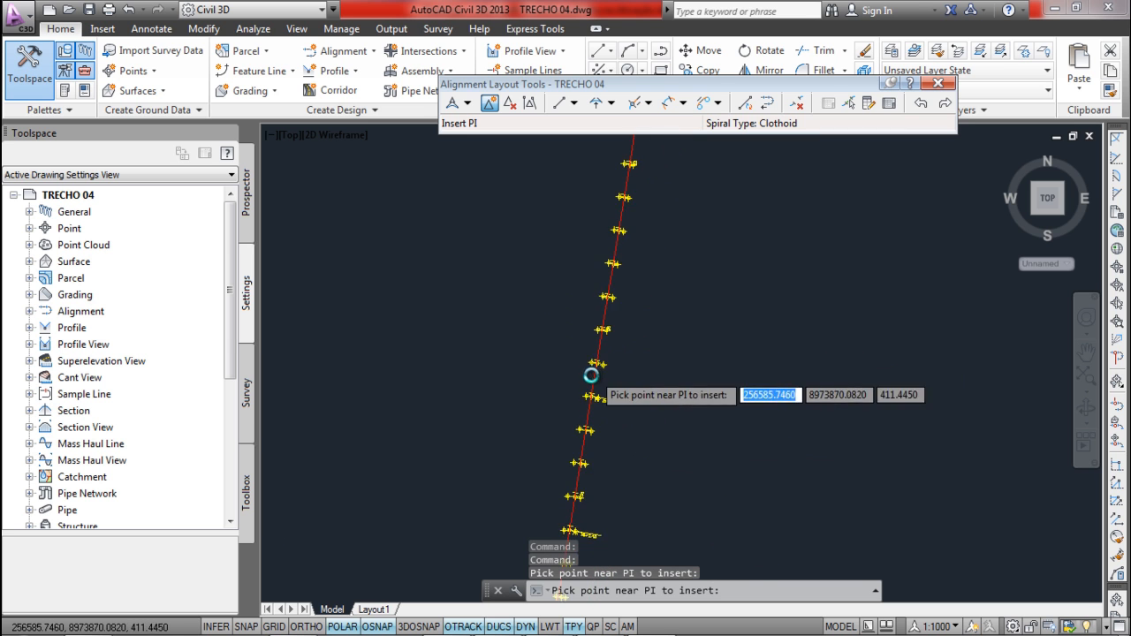
scroll(584, 341, up, 4)
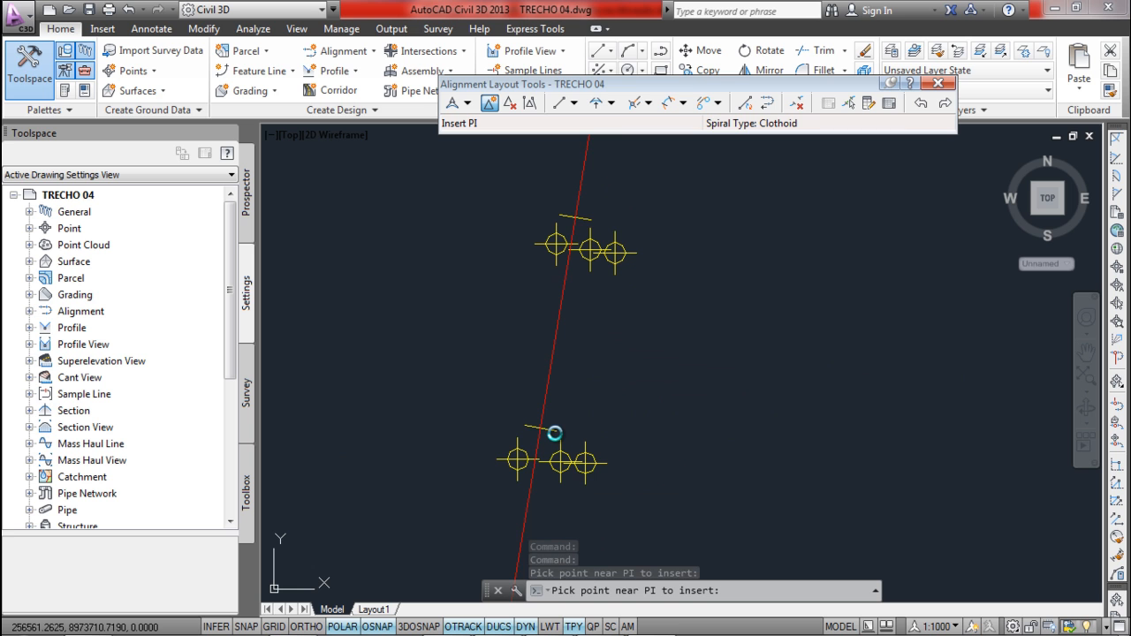
click(566, 402)
- Insert PIs at the surveyed points near stations 41+3, 42+10 and 43+4, and end the insertion
scroll(567, 398, down, 4)
scroll(557, 395, up, 4)
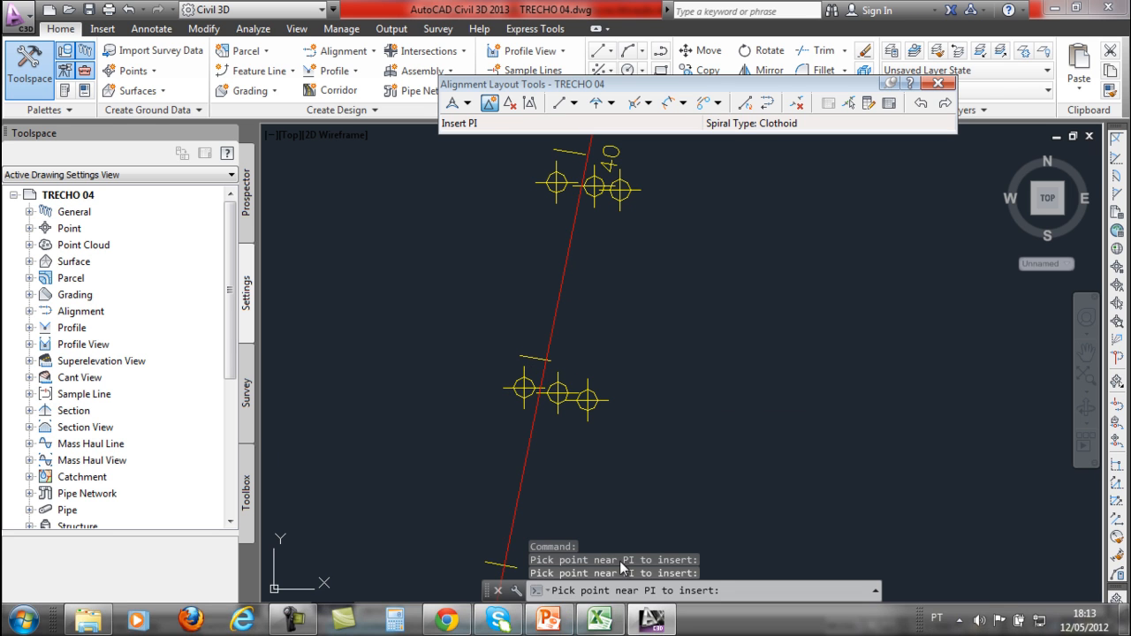
click(614, 440)
scroll(605, 334, down, 4)
scroll(604, 335, up, 4)
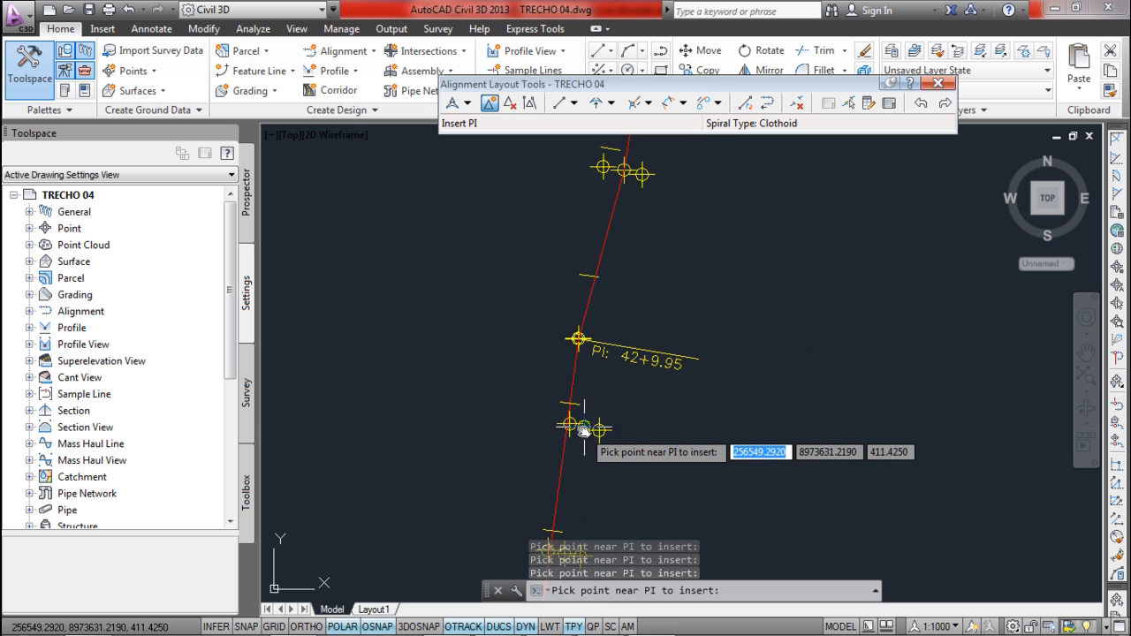
click(582, 428)
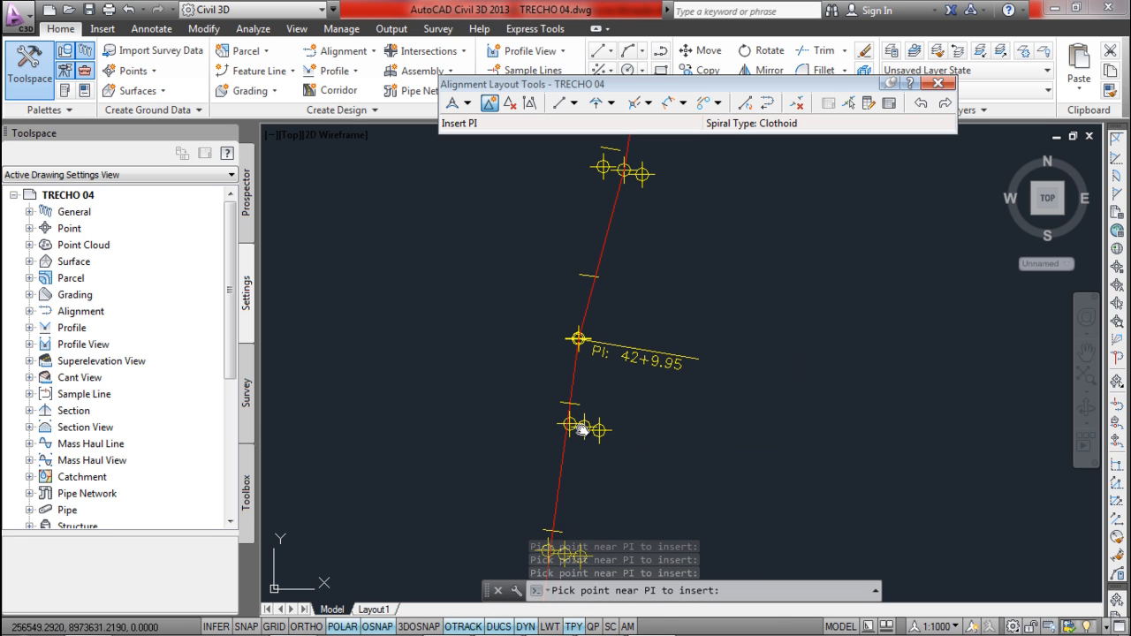
key(Escape)
- Delete the alignment's PI at station 42+10.13
click(580, 364)
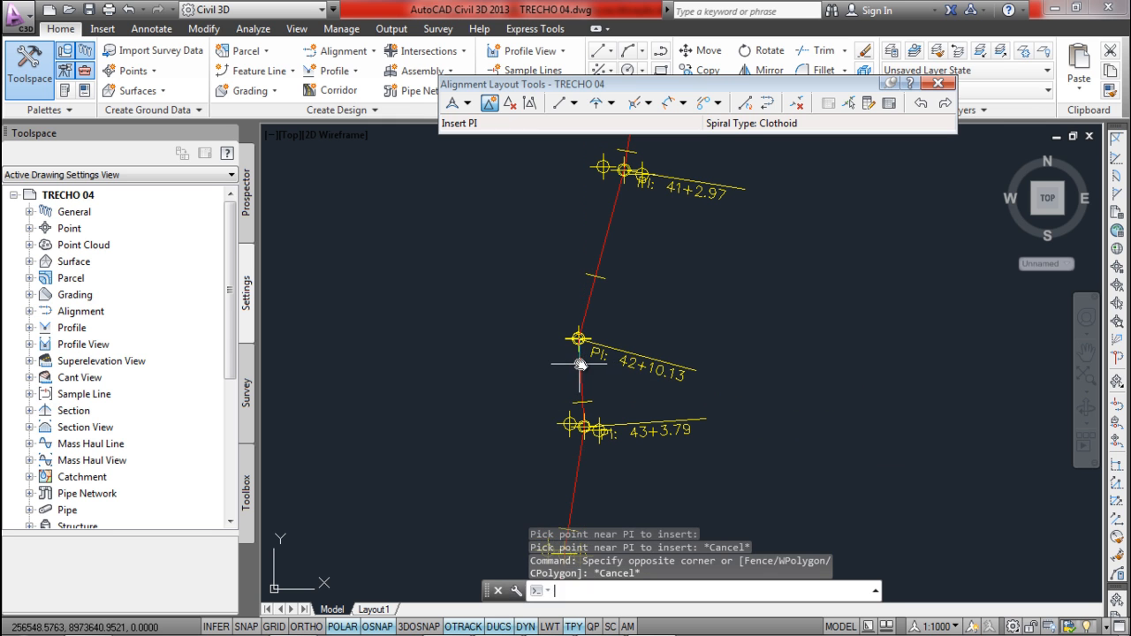
click(580, 364)
click(511, 104)
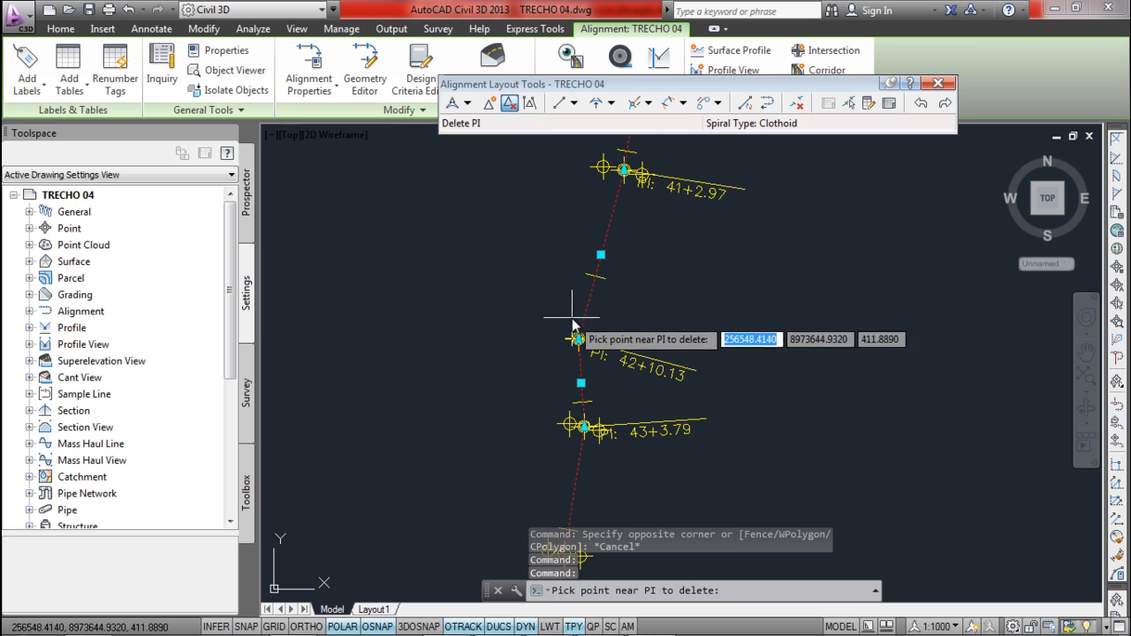
click(675, 363)
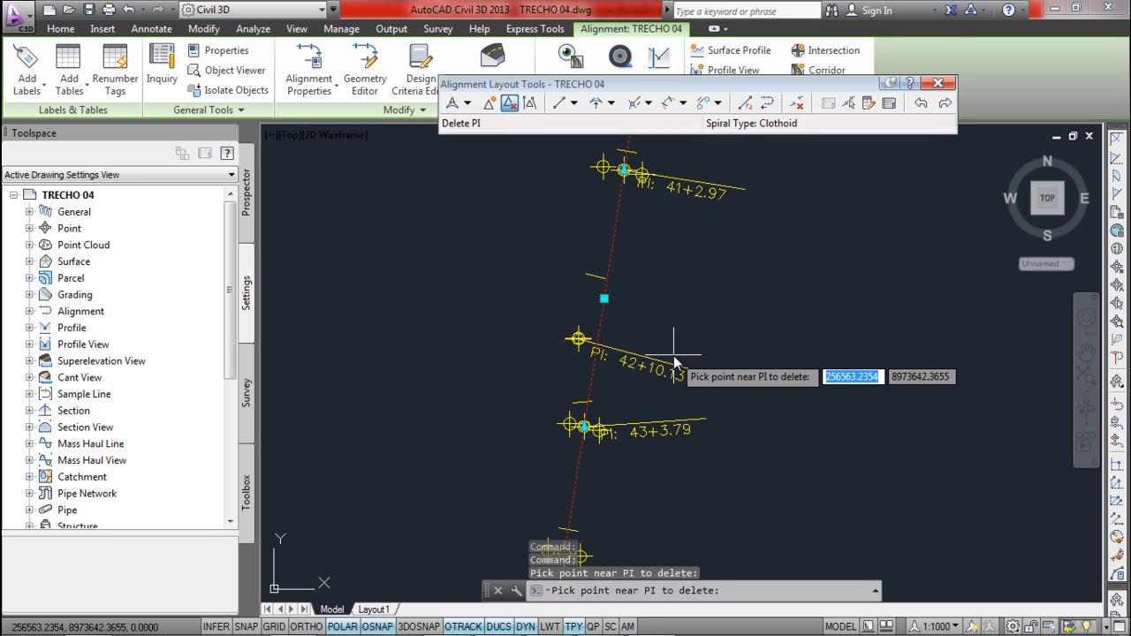
key(Escape)
- Insert a PI at the surveyed centre point at station 49+3.69, just before station 50
scroll(672, 349, down, 3)
middle_drag(673, 349, 655, 263)
scroll(654, 264, up, 5)
scroll(576, 371, down, 6)
scroll(580, 347, up, 9)
scroll(580, 347, down, 4)
click(489, 102)
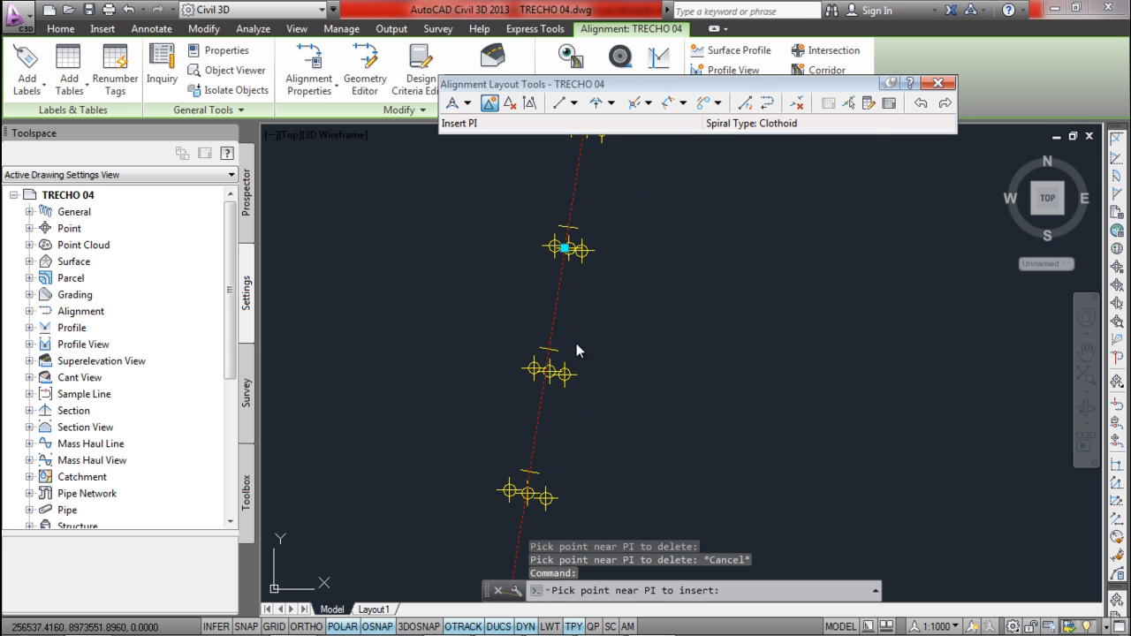
scroll(565, 350, down, 4)
scroll(573, 326, up, 5)
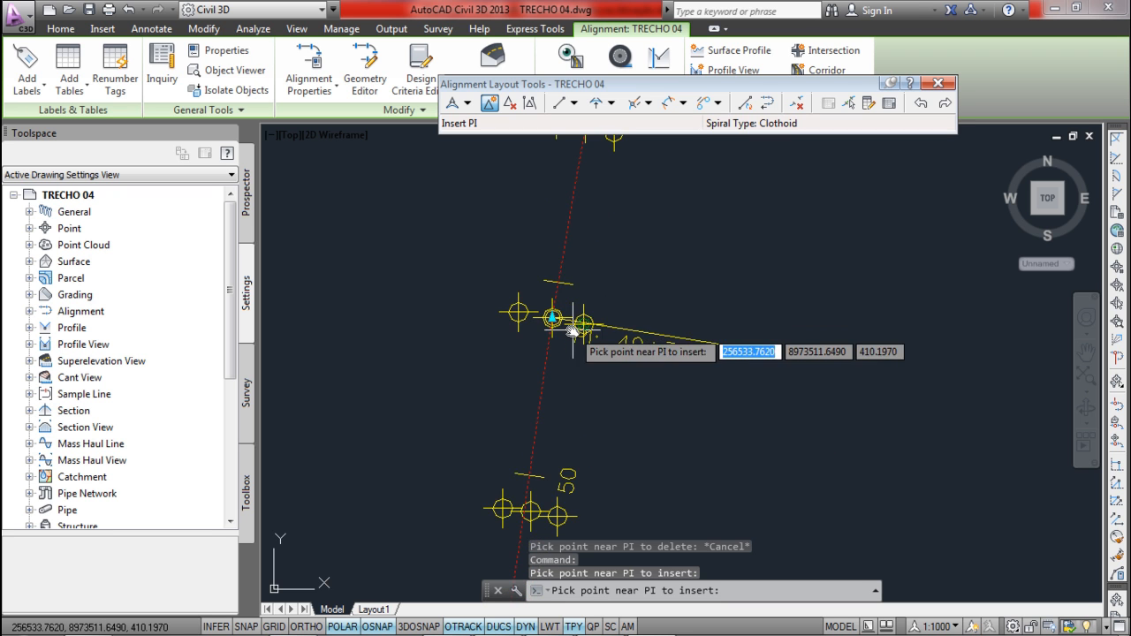
- Insert further PIs at the surveyed centre points between stations 50 and 60, the last one near station 60
scroll(537, 402, down, 3)
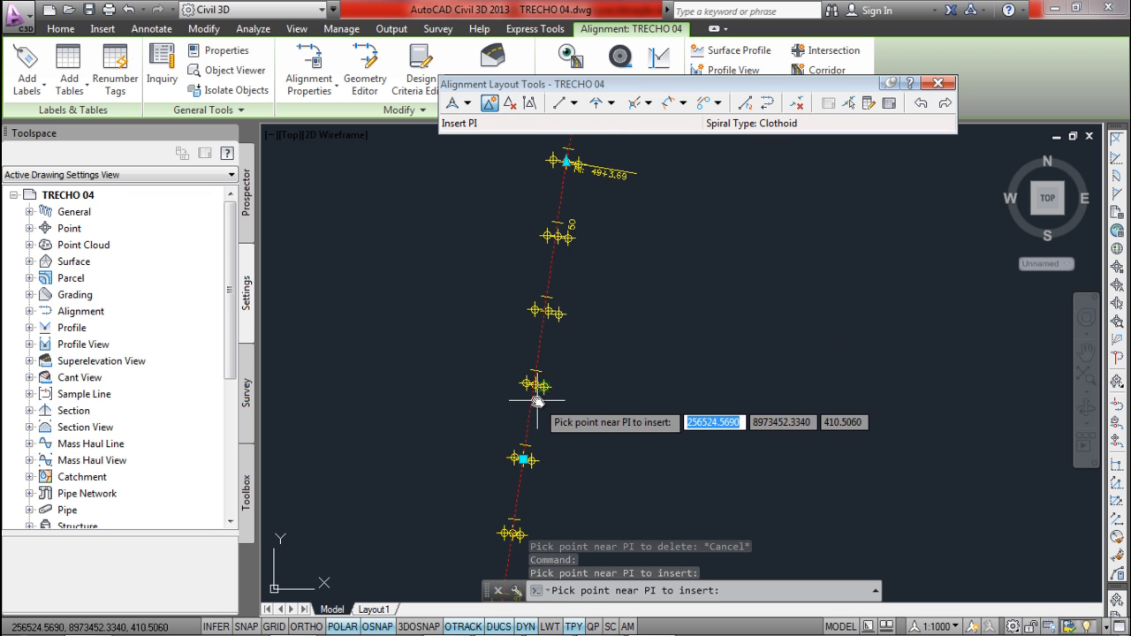
scroll(535, 386, up, 5)
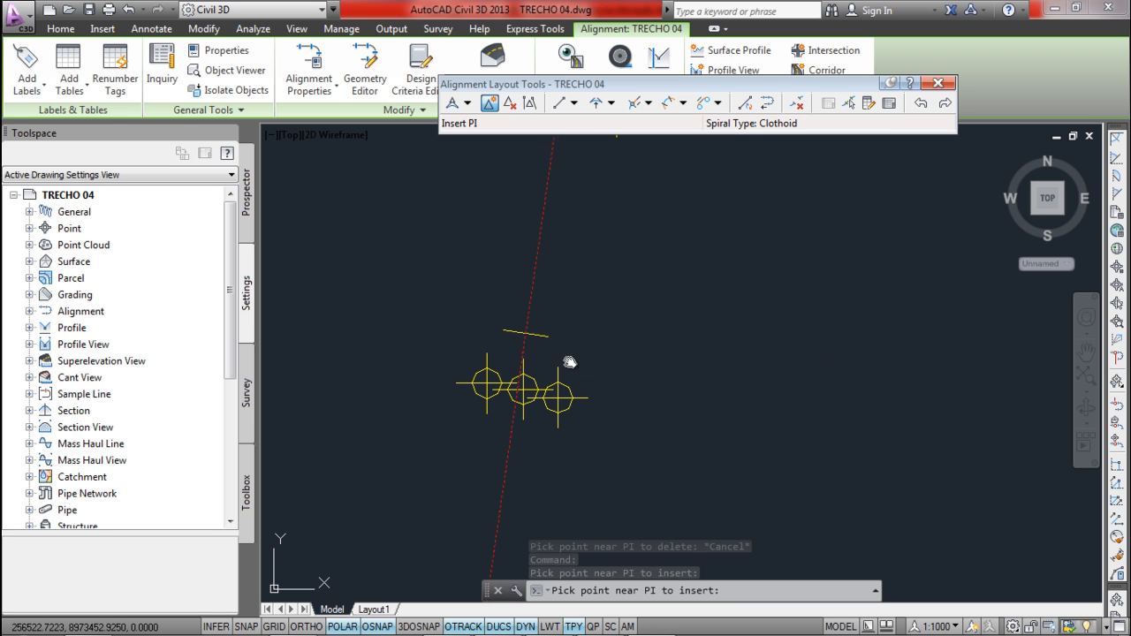
scroll(569, 364, down, 4)
scroll(548, 393, up, 2)
scroll(521, 415, down, 2)
scroll(535, 442, up, 5)
scroll(535, 442, down, 3)
scroll(524, 332, up, 5)
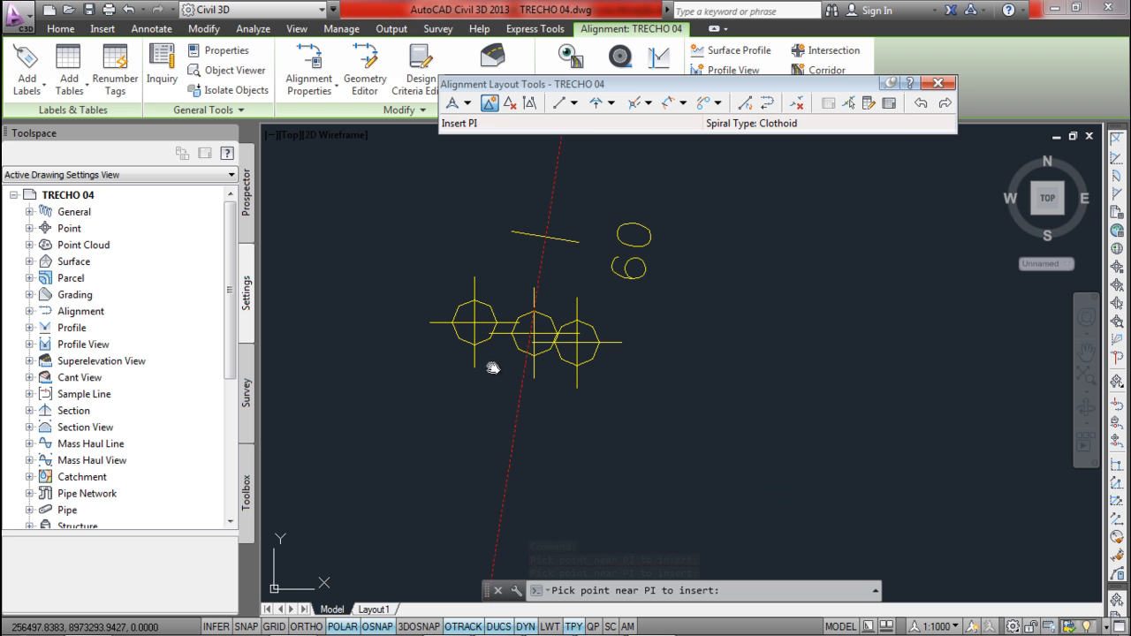
- Insert PIs at the surveyed centre points between station 60 and the spiral start past station 66, and end the insertion
scroll(527, 334, down, 3)
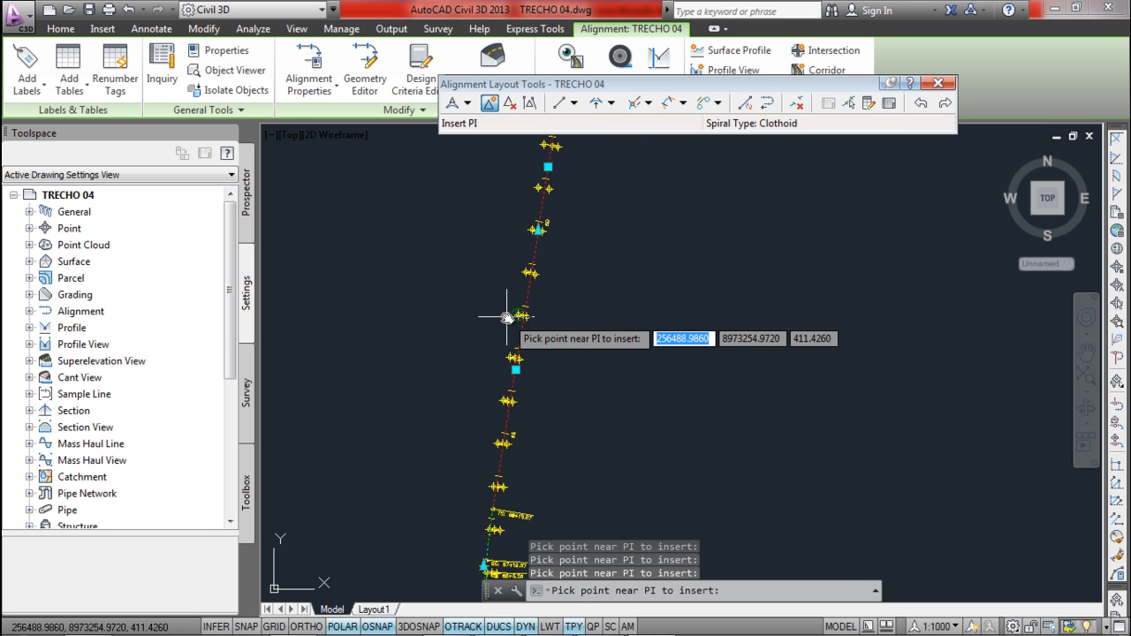
scroll(548, 315, up, 3)
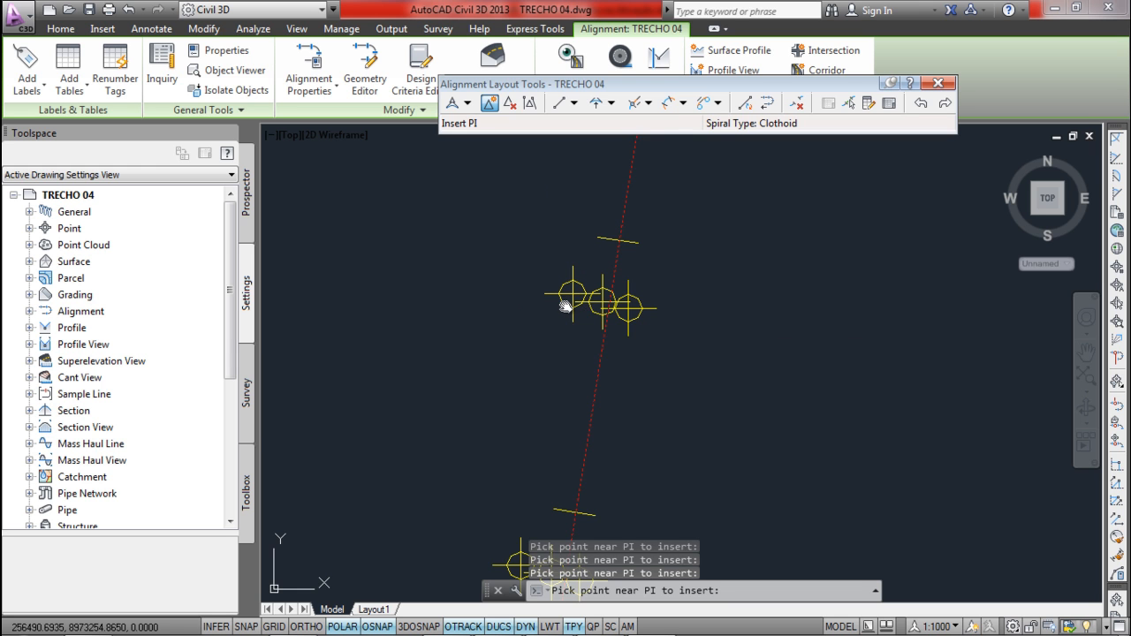
scroll(566, 305, down, 3)
scroll(560, 385, up, 2)
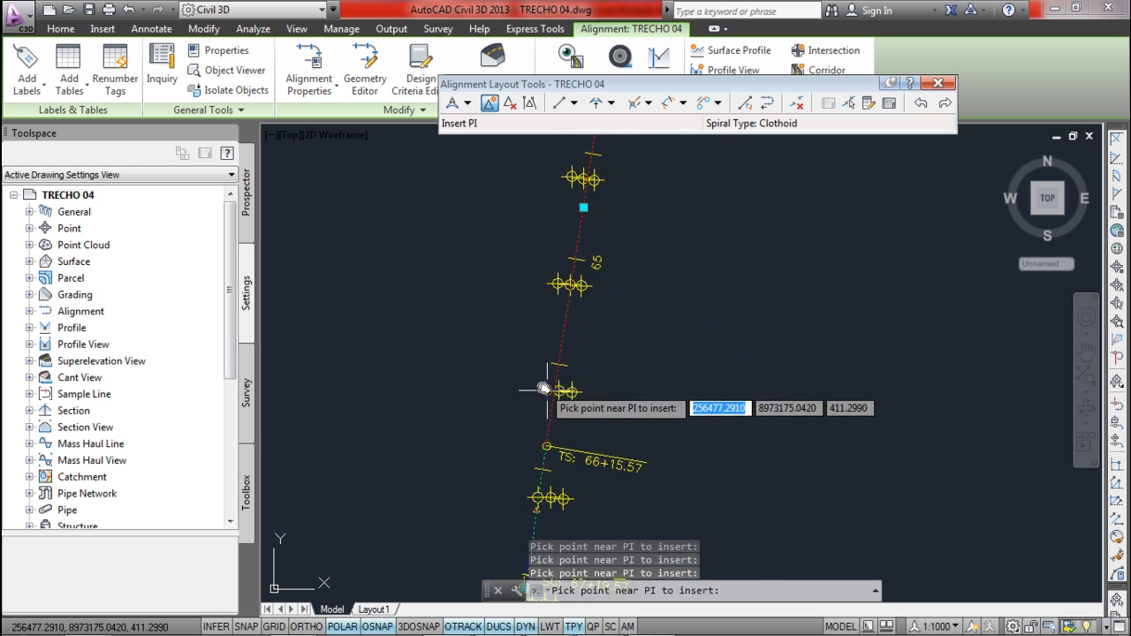
scroll(583, 394, down, 3)
scroll(586, 341, up, 4)
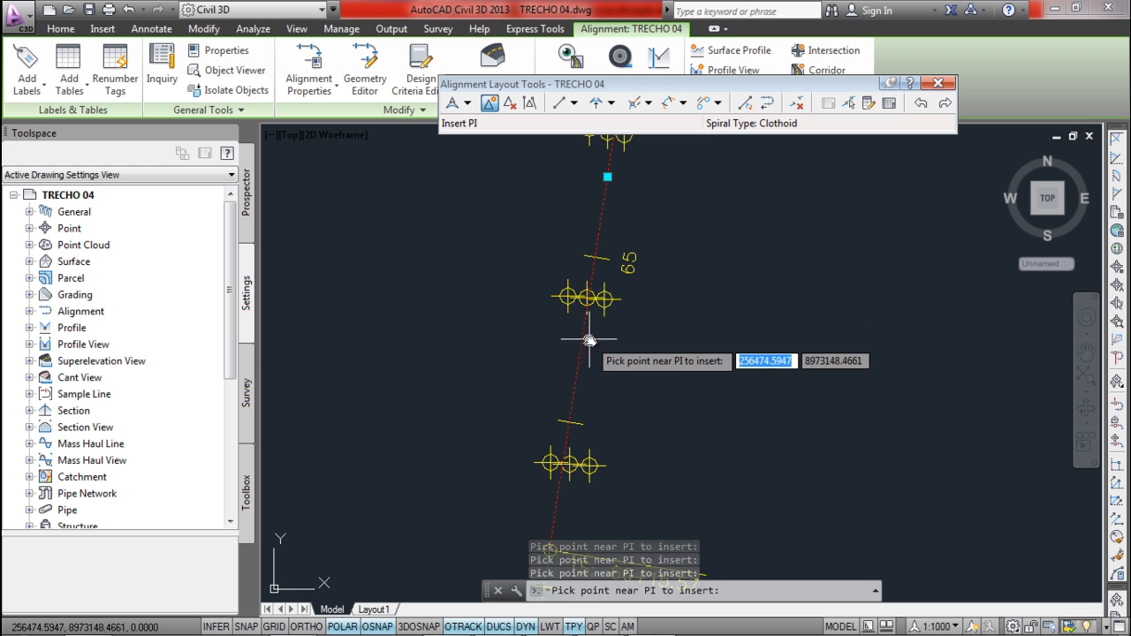
scroll(589, 340, down, 3)
scroll(593, 380, up, 3)
scroll(598, 385, down, 3)
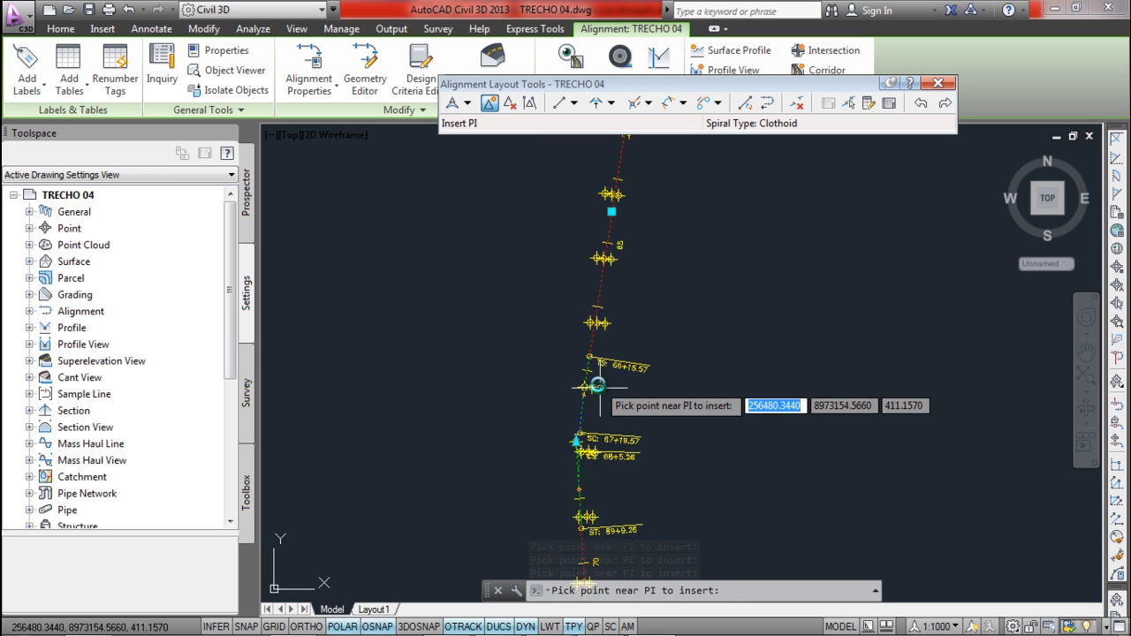
scroll(578, 331, up, 4)
key(Escape)
scroll(578, 332, down, 3)
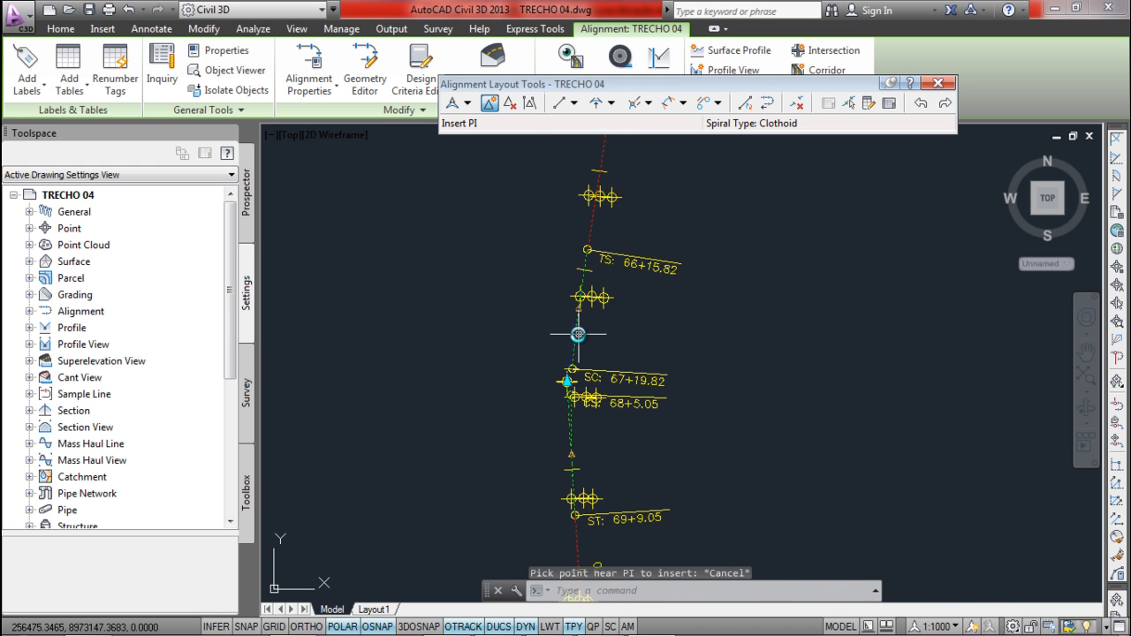
- Try to set the length of the incoming spiral starting at station 66+15.82 to 62.2 m
scroll(579, 334, up, 3)
key(Escape)
scroll(570, 371, down, 3)
scroll(579, 319, up, 3)
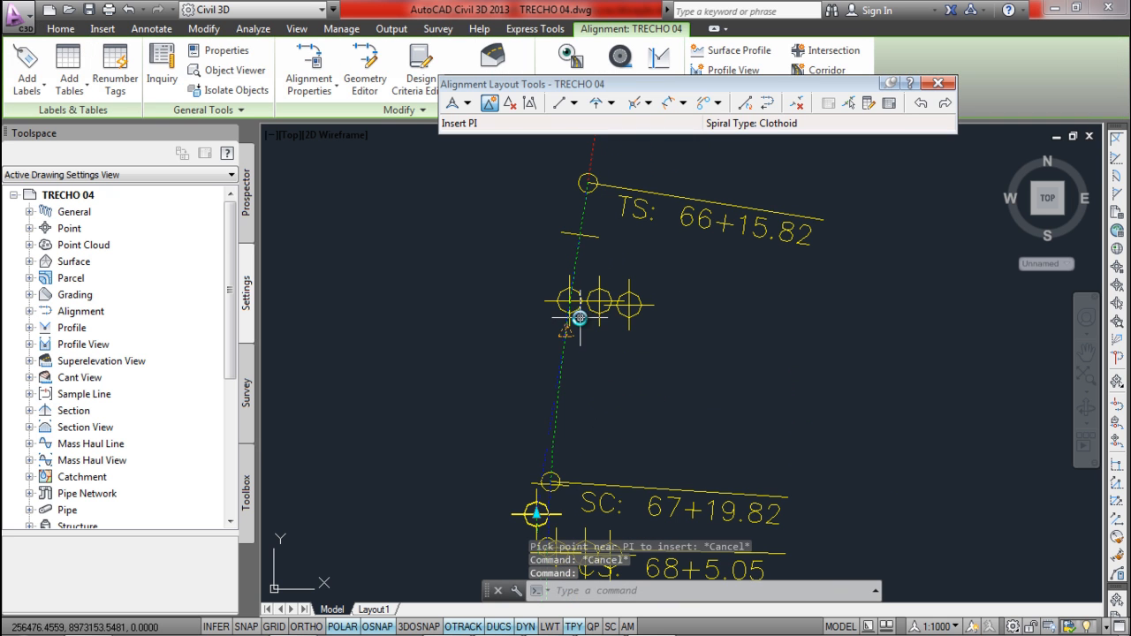
click(850, 104)
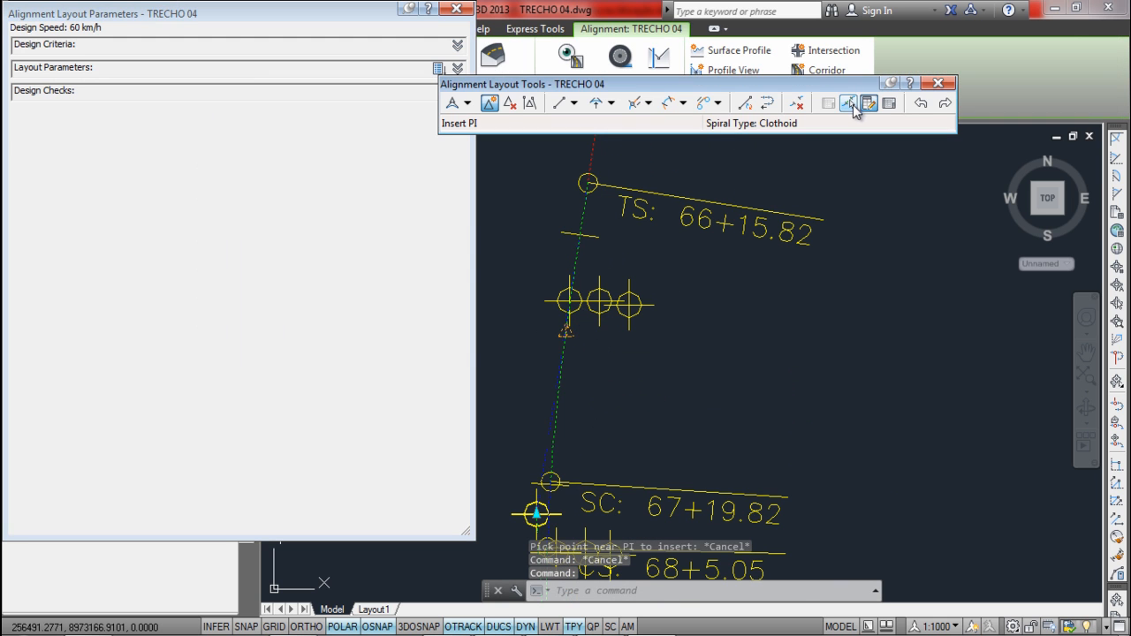
click(710, 240)
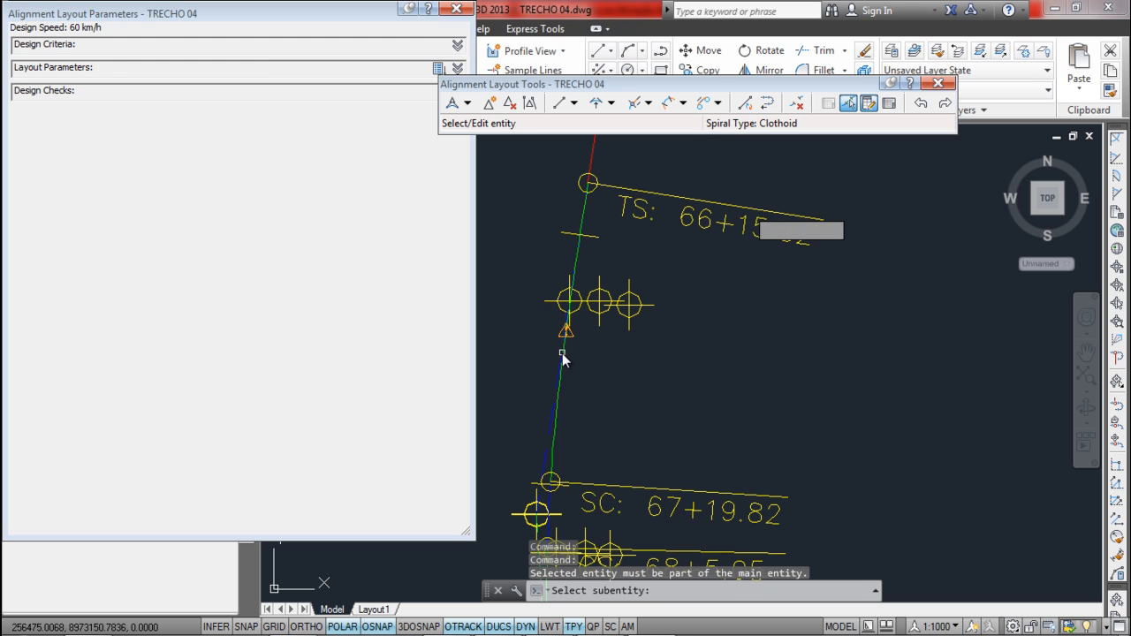
click(563, 354)
click(258, 231)
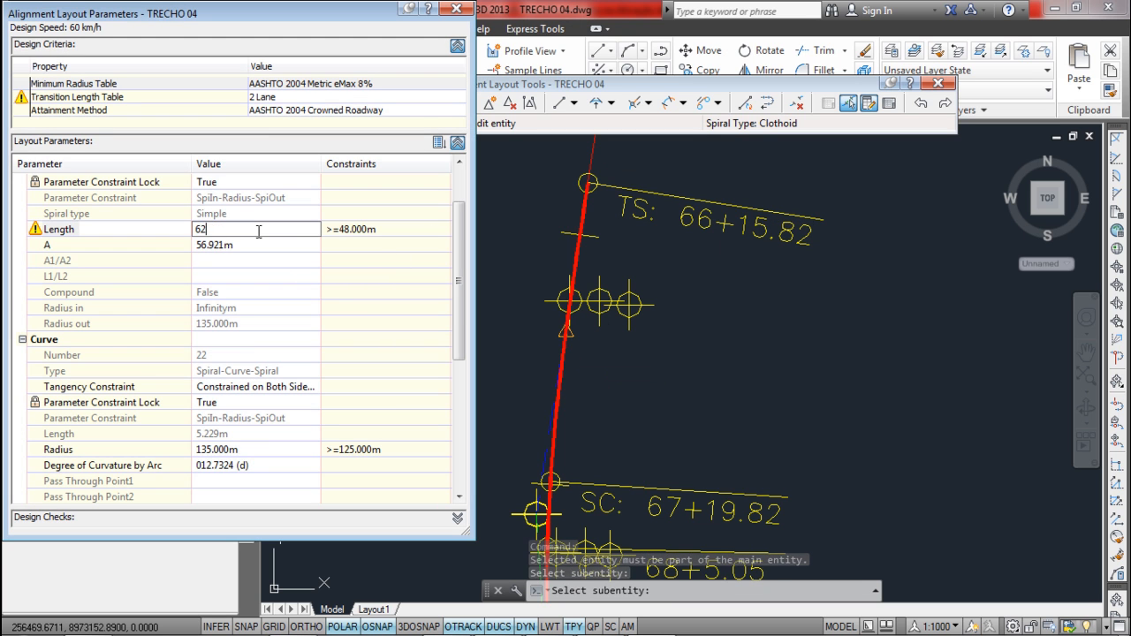
text(62.2)
key(Return)
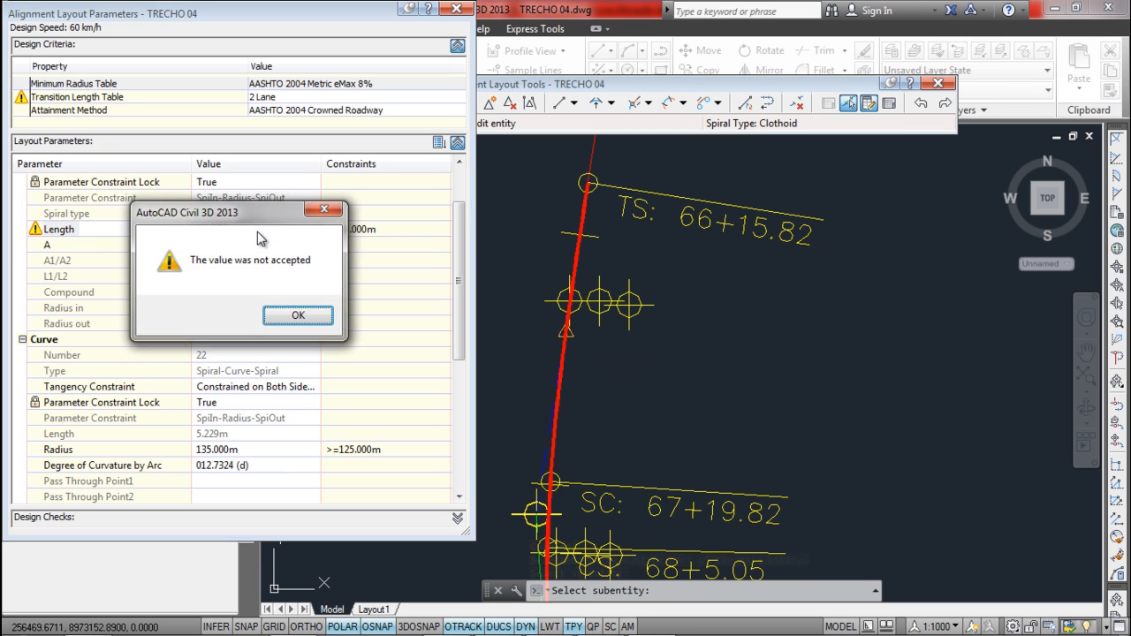
key(Return)
key(Escape)
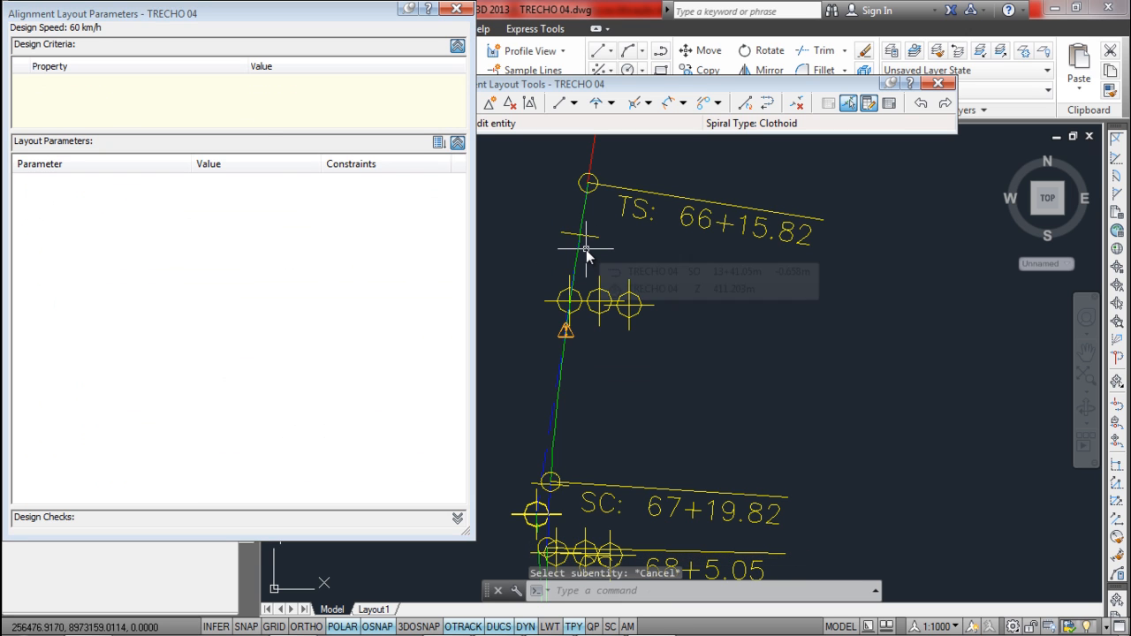
- Examine the alignment geometry from around station 64 through the spiral-curve-spiral near station 68, and clear the selection
click(578, 256)
scroll(598, 218, down, 2)
middle_drag(598, 217, 594, 348)
scroll(593, 348, down, 1)
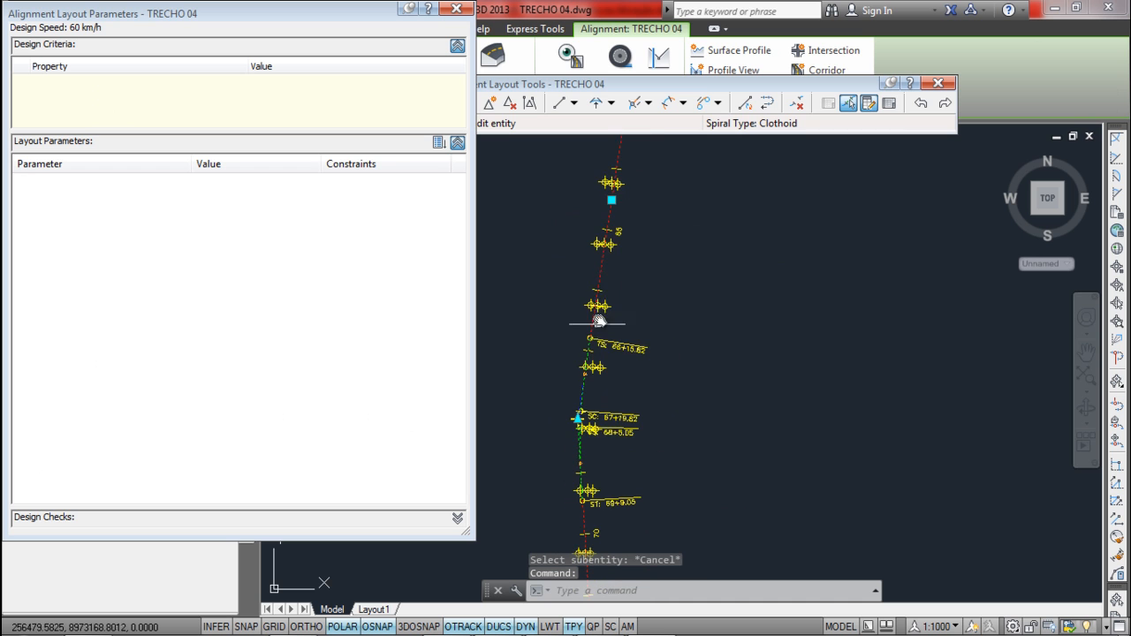
scroll(573, 436, up, 3)
scroll(588, 384, down, 2)
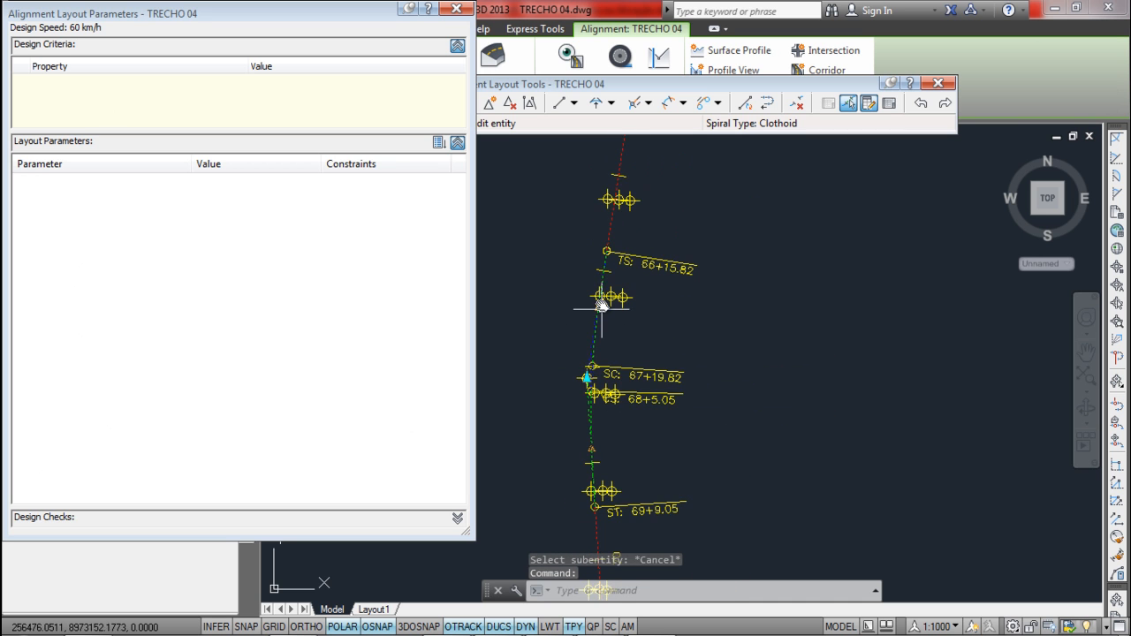
middle_drag(601, 308, 571, 394)
scroll(574, 368, down, 2)
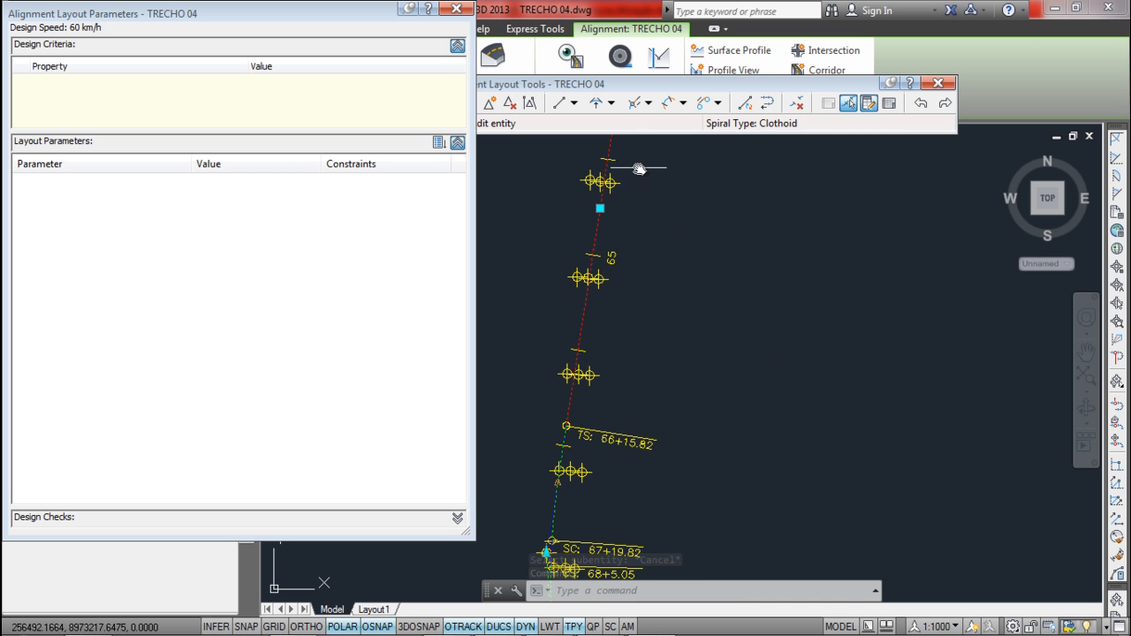
scroll(640, 201, down, 1)
scroll(597, 440, up, 3)
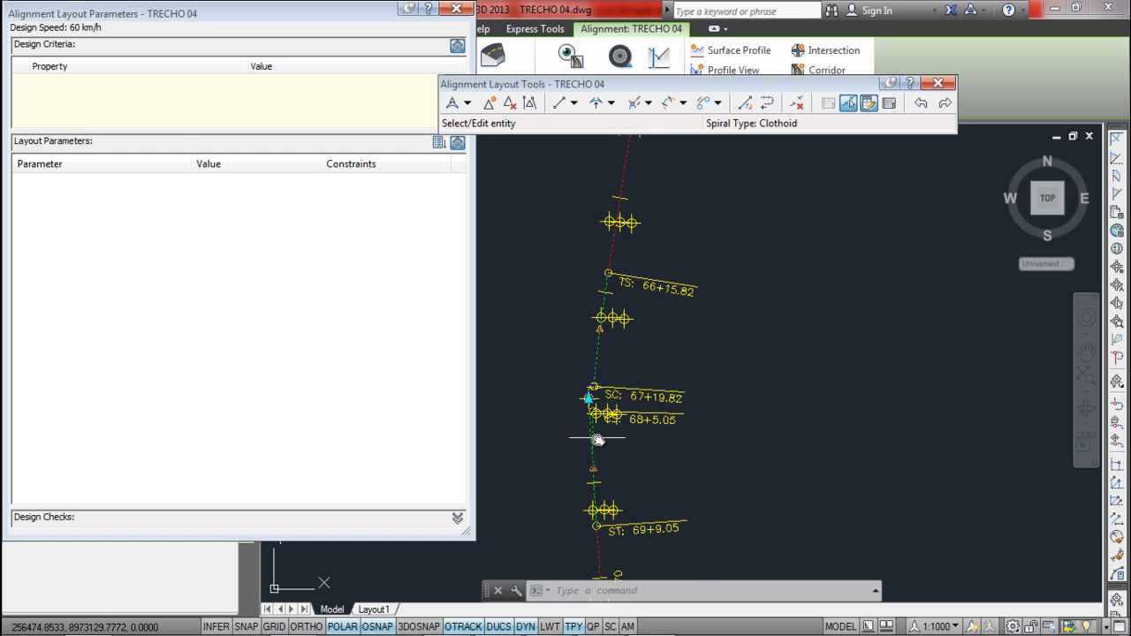
key(Escape)
key(Escape)
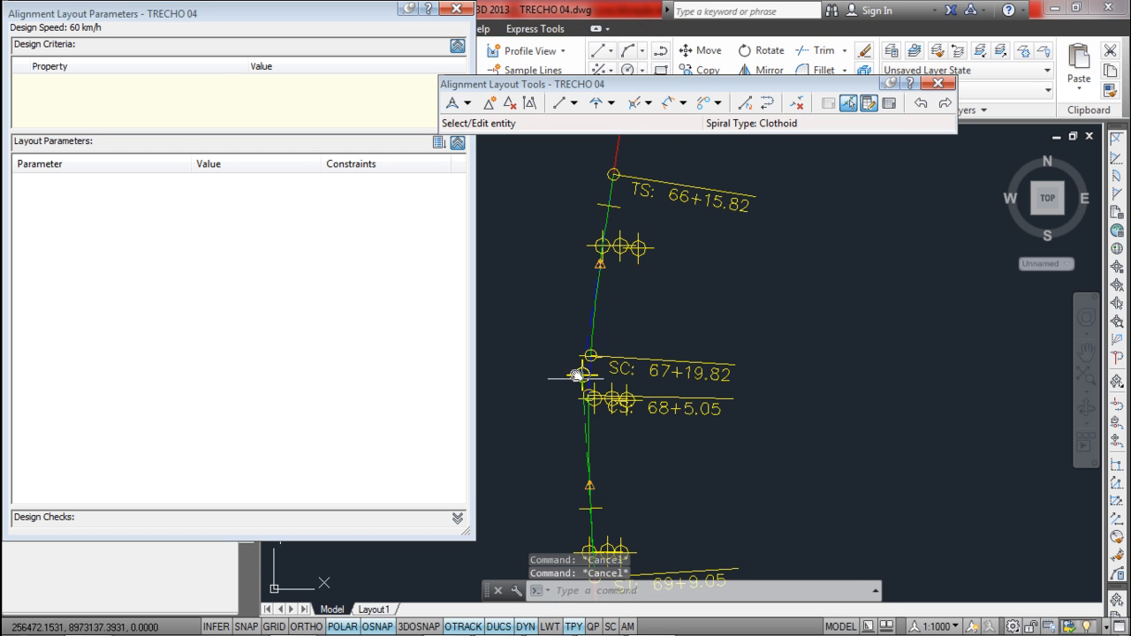
- Select the spiral-curve-spiral near station 68 for editing and set its curve radius to 125 m
scroll(591, 379, down, 2)
click(848, 102)
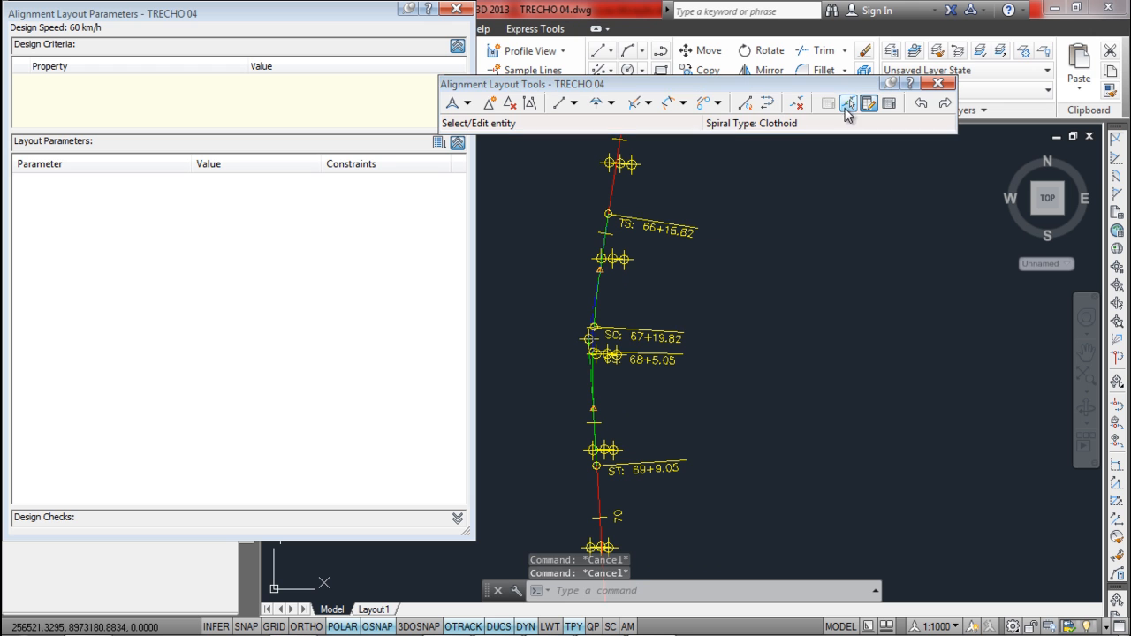
click(594, 311)
click(595, 329)
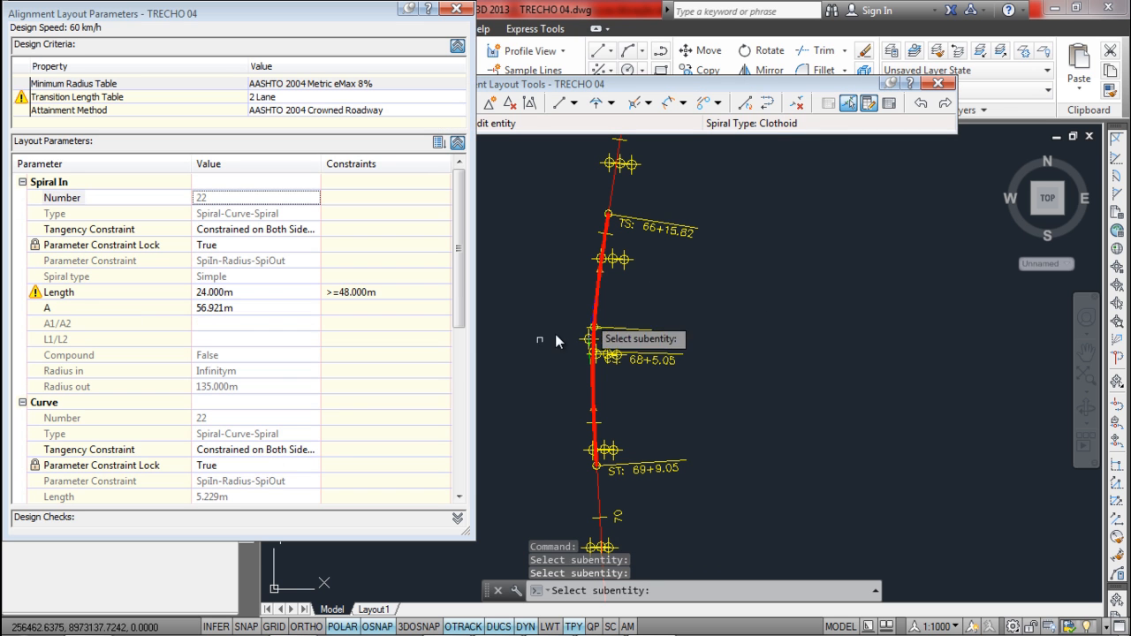
scroll(449, 356, down, 4)
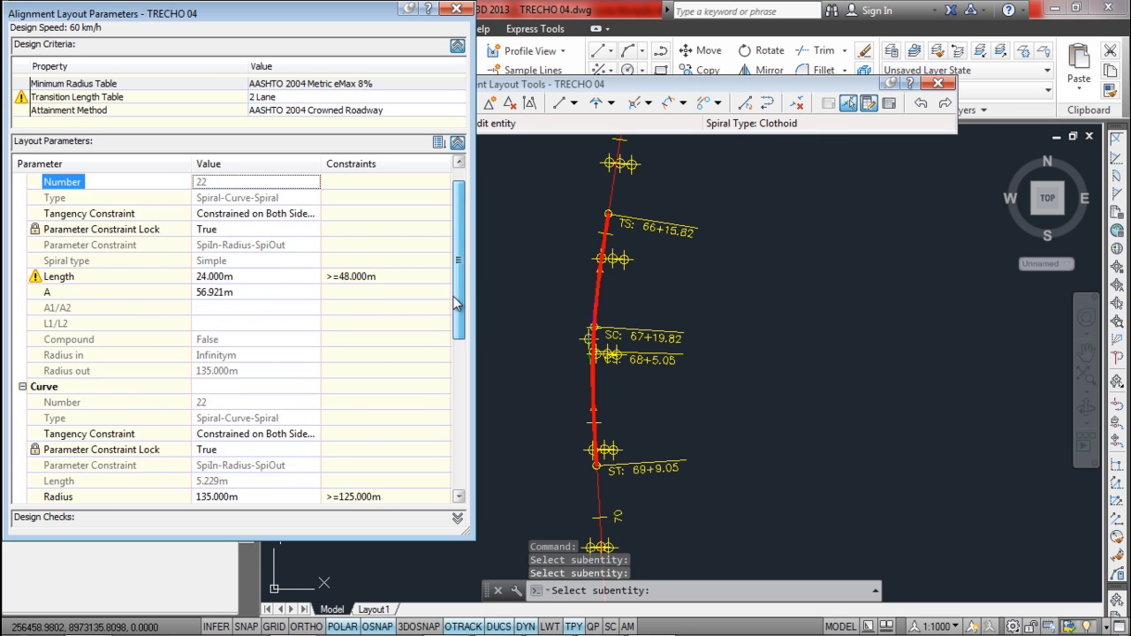
click(257, 353)
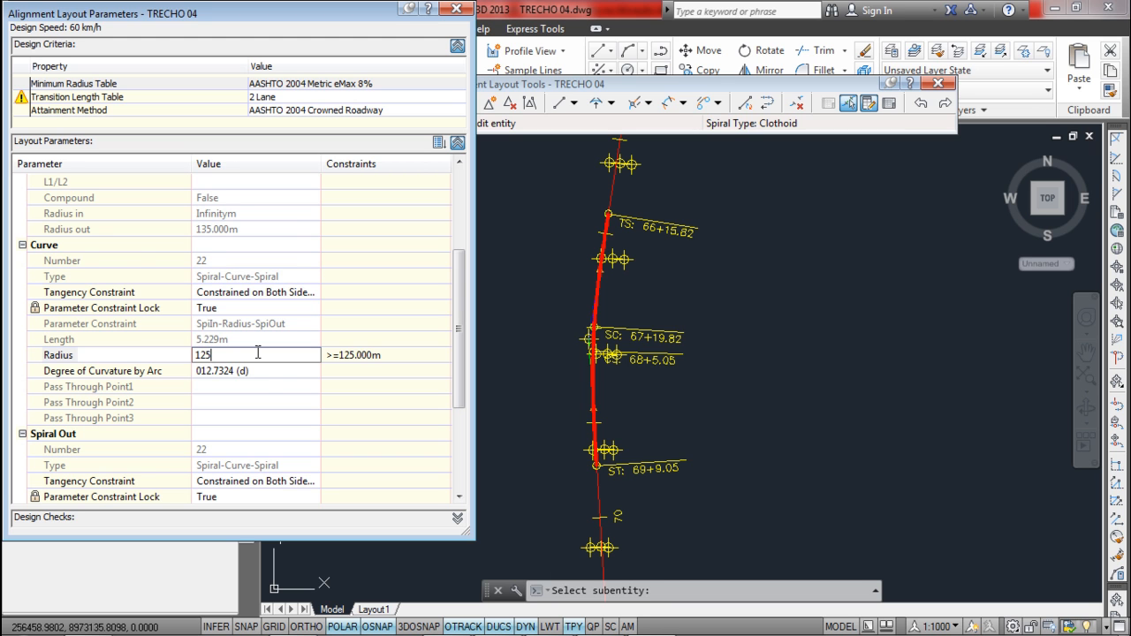
key(Return)
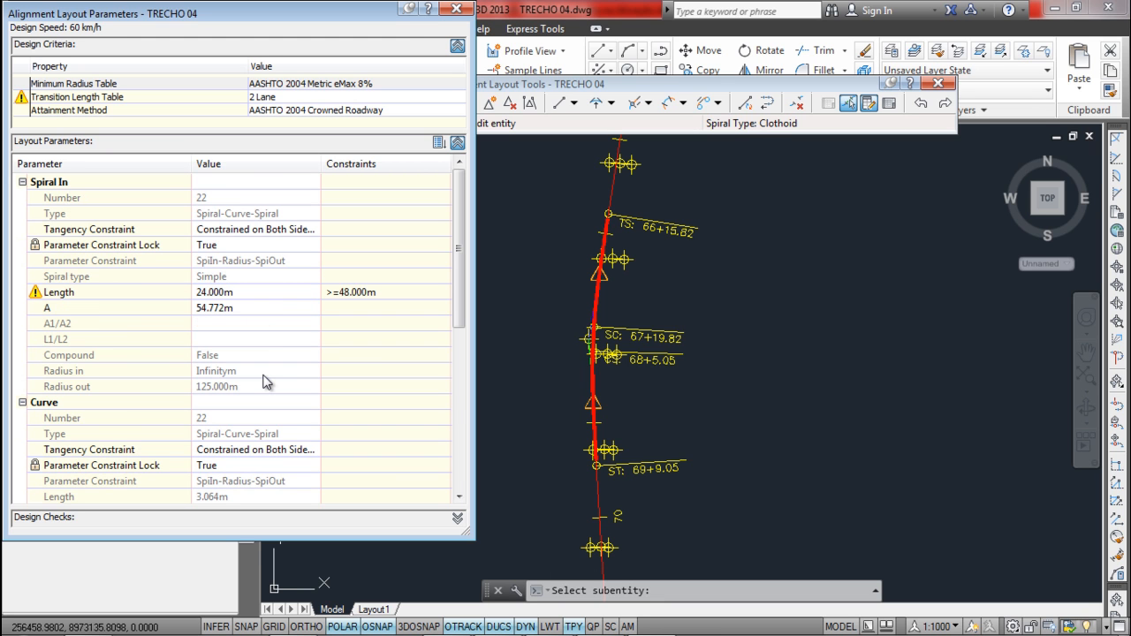
- Retry a 62.2 m length for the incoming spiral of the 125 m radius curve and end the entity editing
click(258, 289)
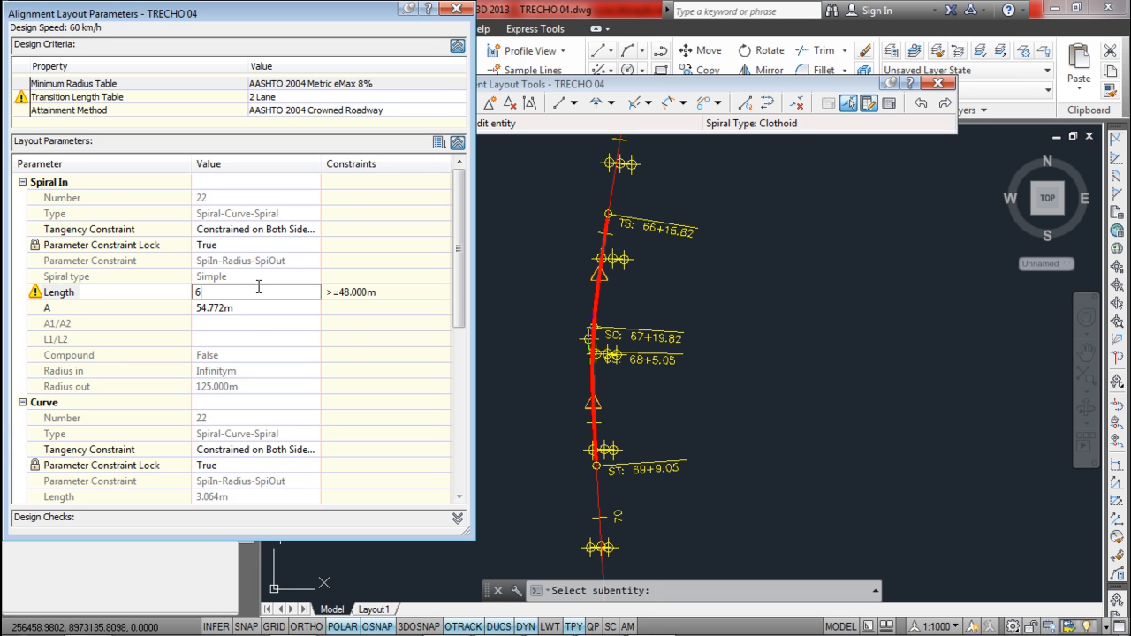
text(62.2)
key(Return)
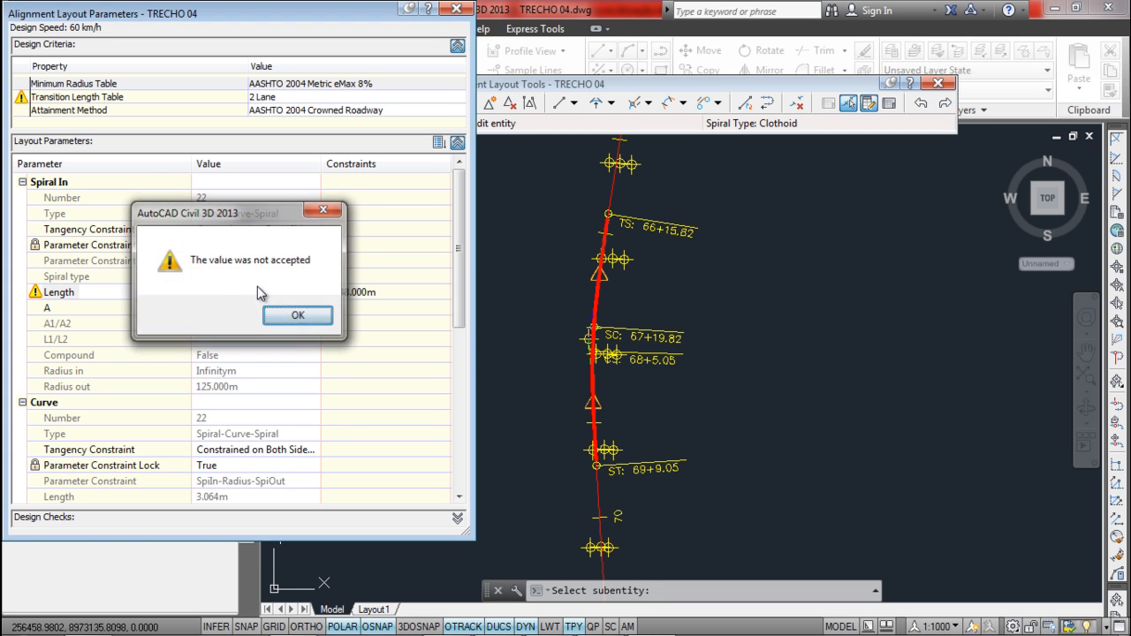
key(Return)
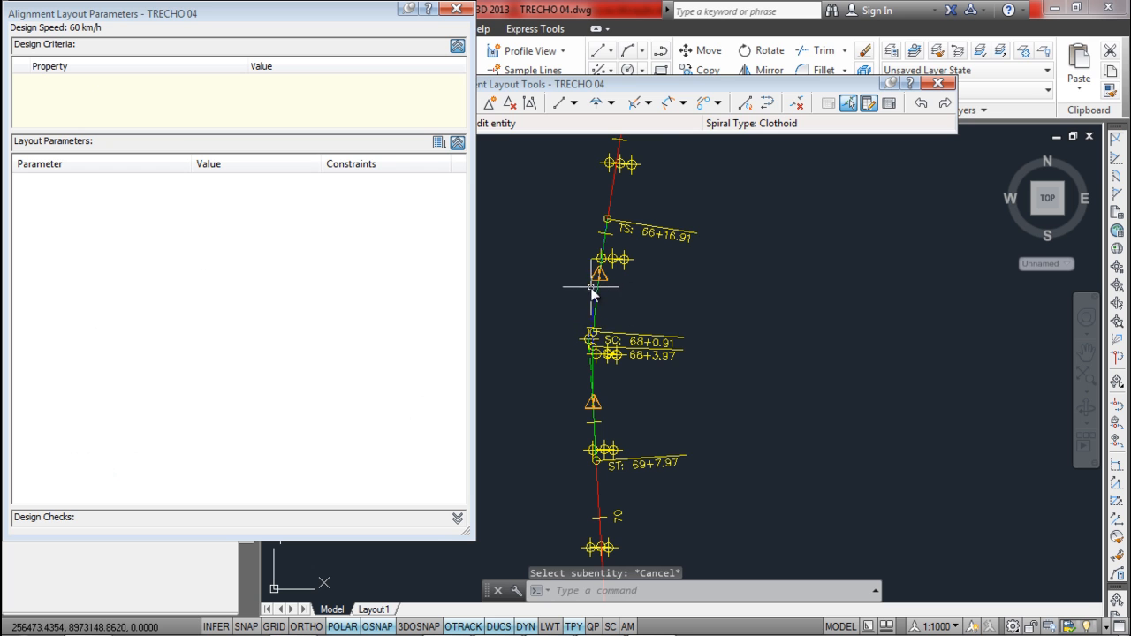
key(Escape)
- Delete the alignment's PI at station 62+4.60 and end the PI deletion
scroll(598, 301, down, 4)
scroll(611, 265, up, 3)
scroll(617, 248, down, 2)
middle_drag(616, 247, 614, 387)
scroll(614, 387, down, 1)
scroll(639, 247, up, 3)
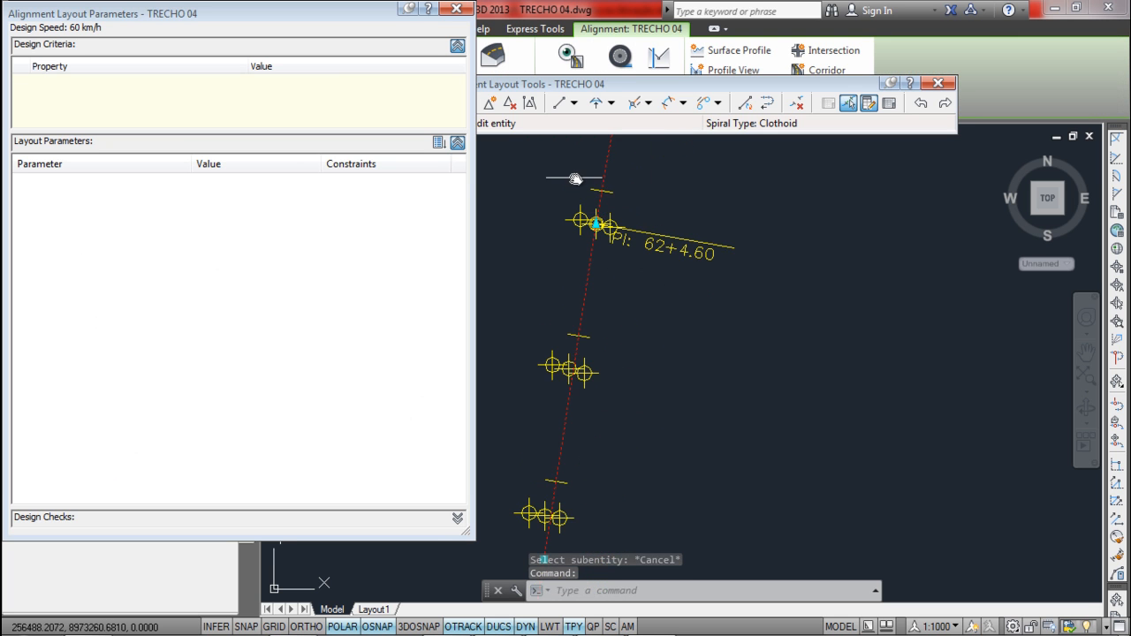
middle_drag(523, 165, 570, 200)
click(509, 103)
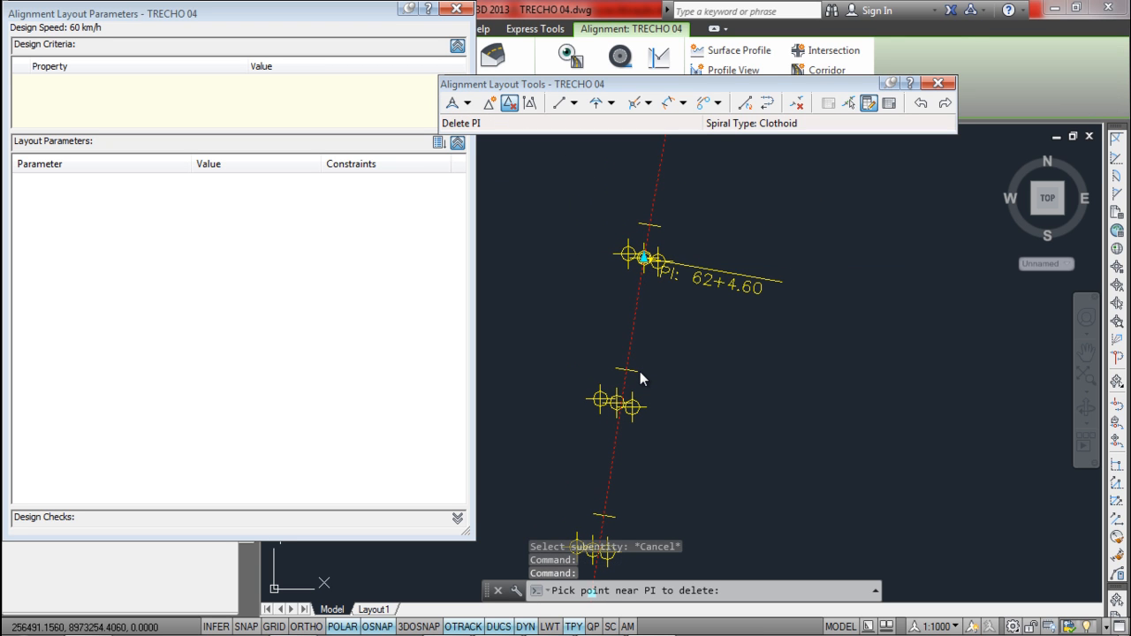
scroll(640, 371, down, 1)
middle_drag(633, 430, 633, 245)
scroll(633, 245, down, 1)
scroll(588, 391, down, 2)
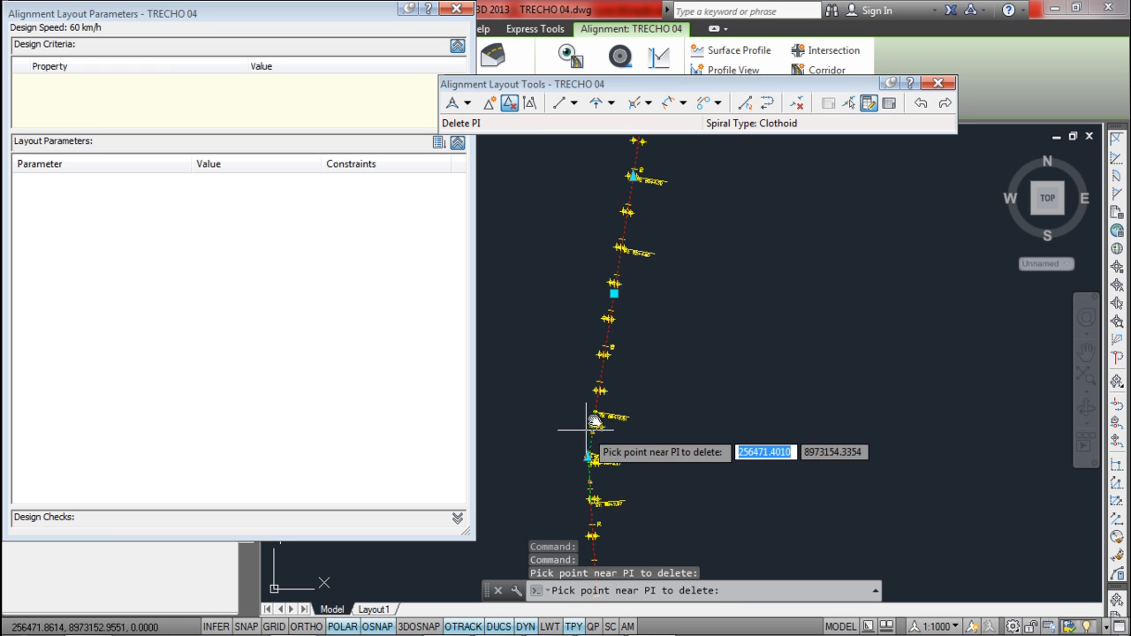
scroll(588, 431, up, 2)
scroll(594, 433, up, 2)
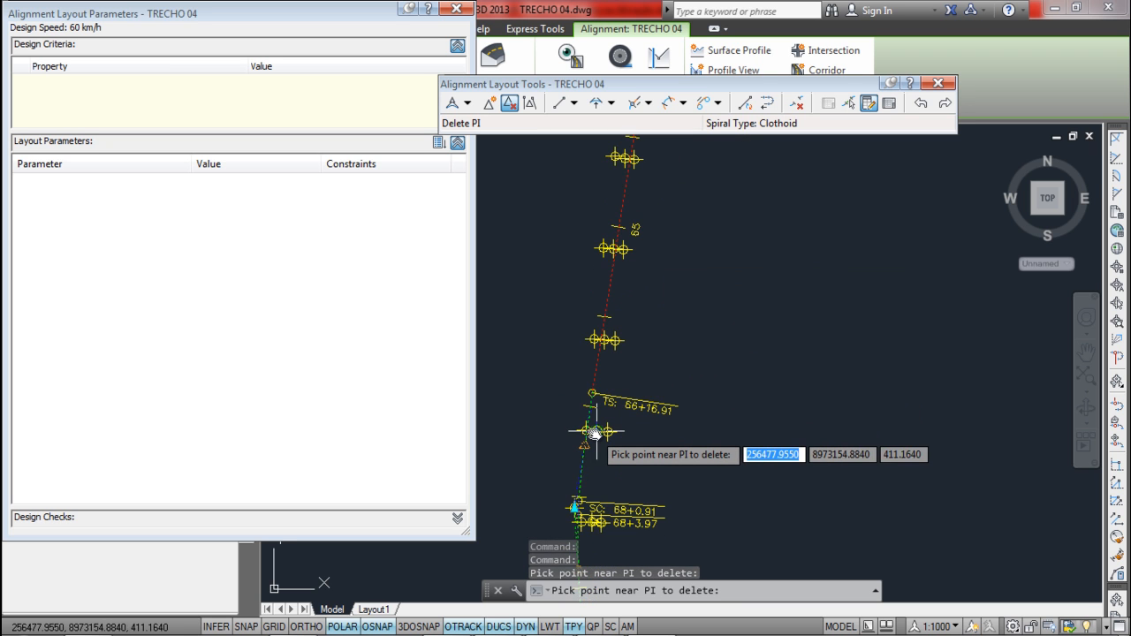
key(Escape)
- Try to set the length of the incoming spiral starting at station 66+16.61 to 62.2 m
middle_drag(616, 355, 653, 289)
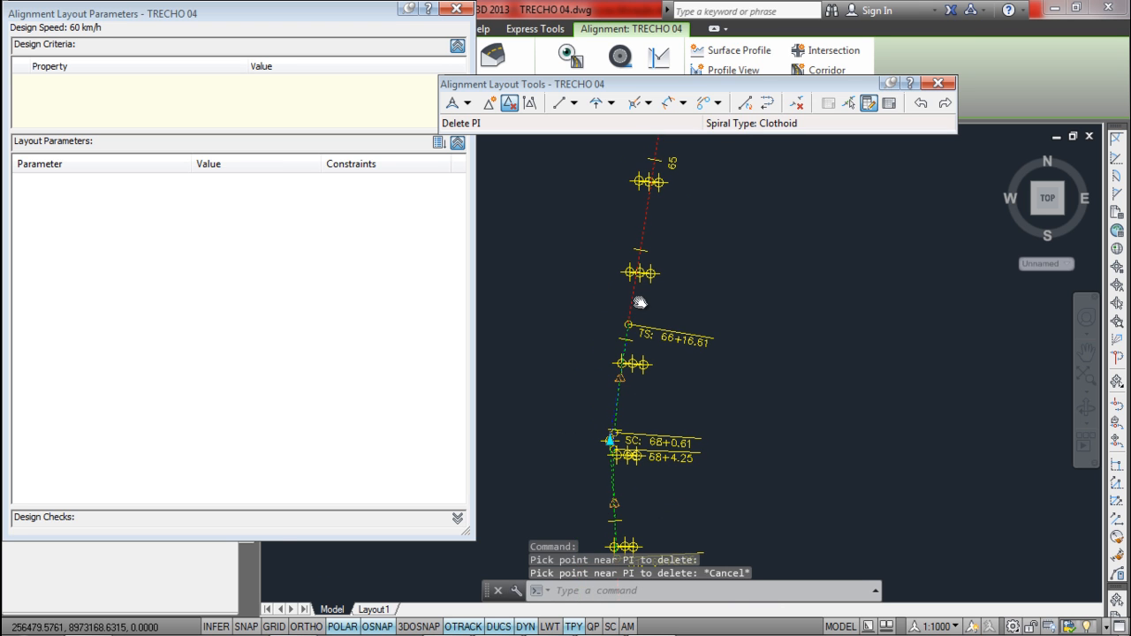
click(847, 103)
click(846, 104)
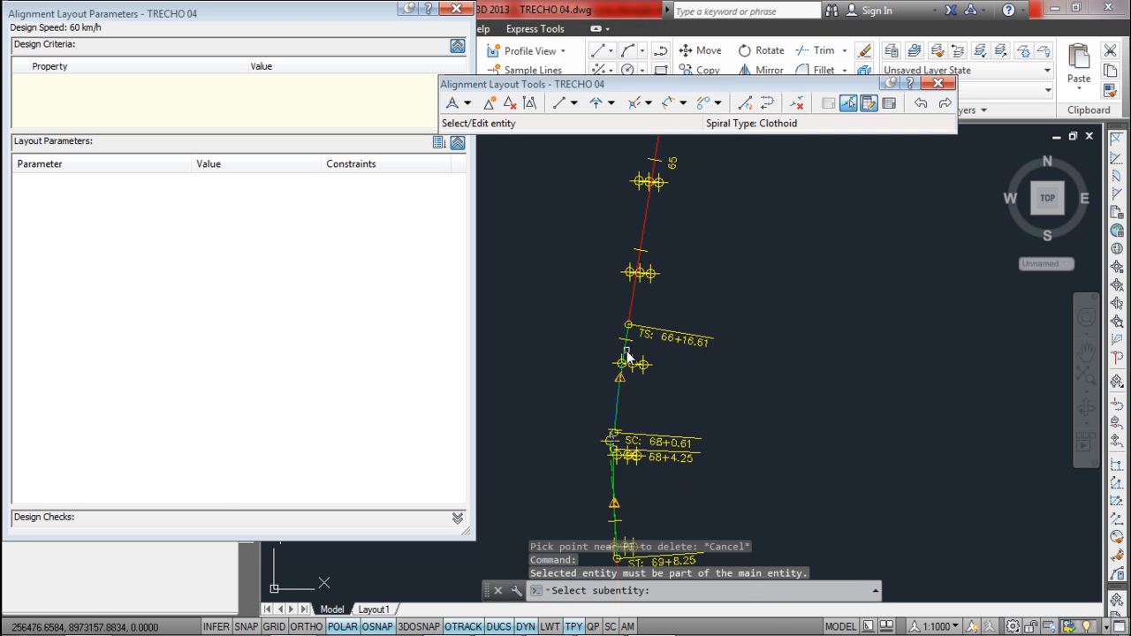
click(627, 358)
click(241, 292)
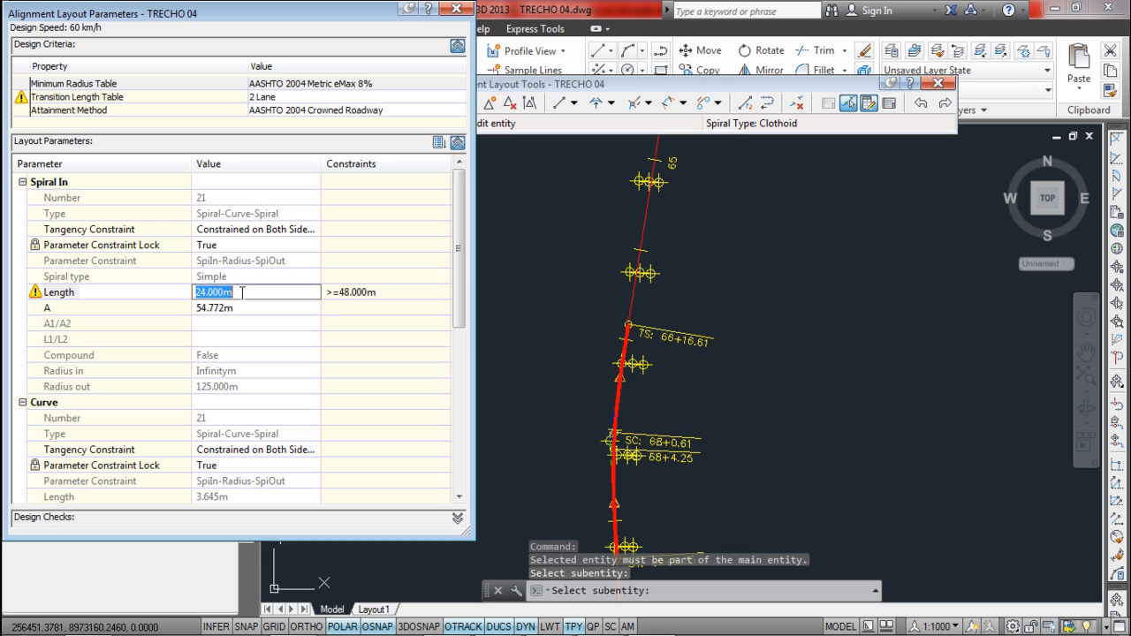
text(62.5)
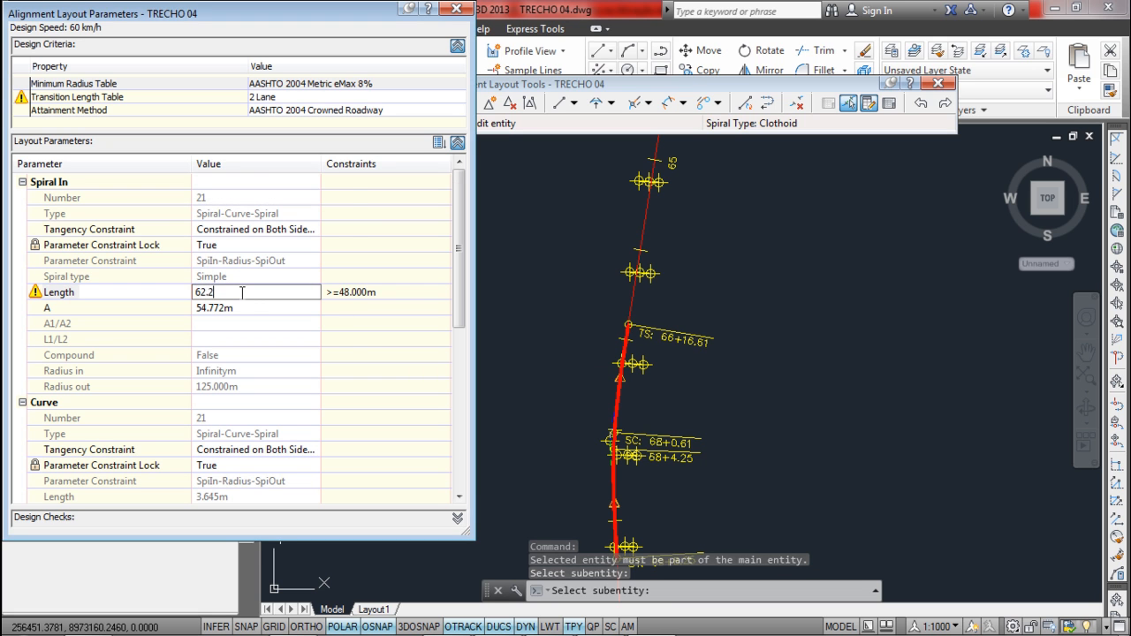
key(Return)
key(Return)
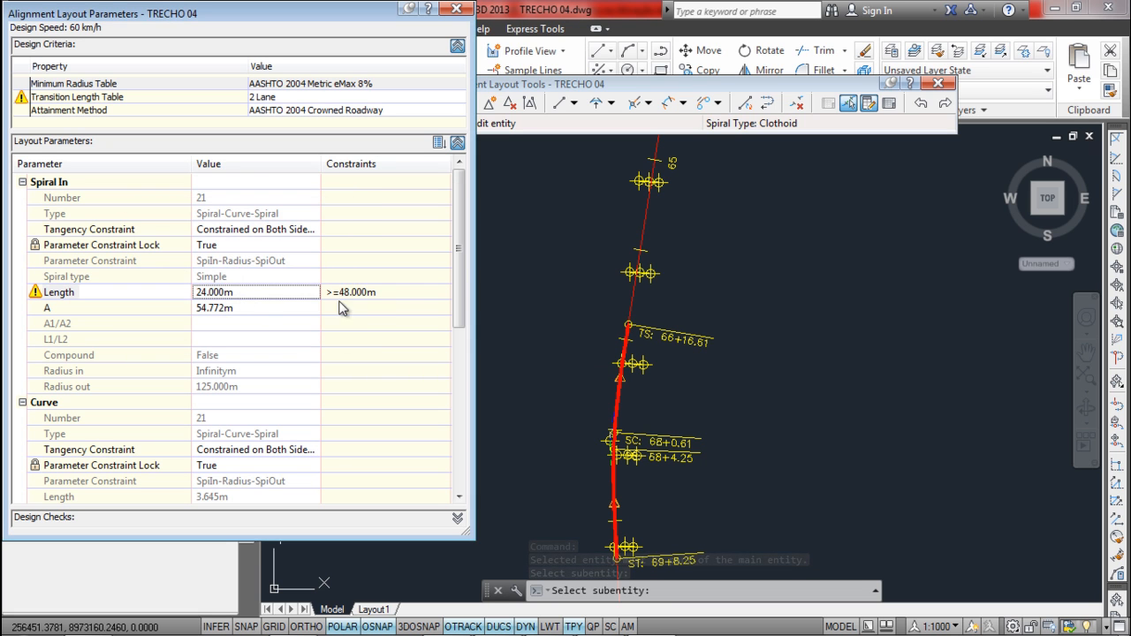
- Examine the spiral-curve-spiral and its outgoing spiral between stations 68 and 69, and reselect the alignment
scroll(580, 330, down, 3)
scroll(601, 403, up, 5)
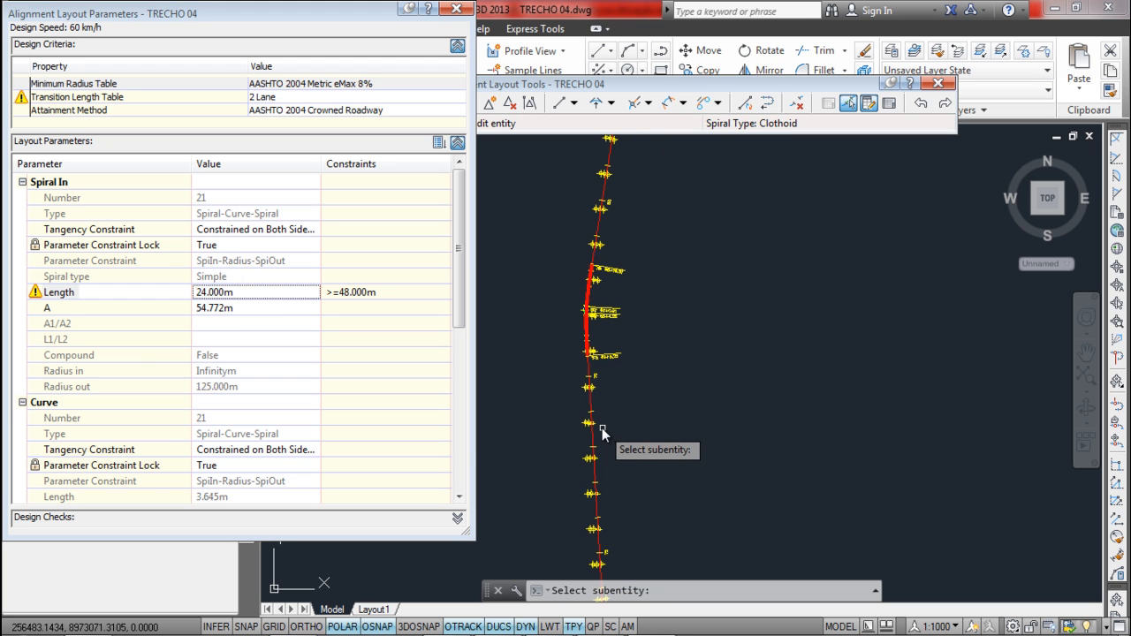
scroll(598, 334, up, 3)
scroll(591, 310, down, 4)
scroll(590, 366, up, 2)
scroll(584, 356, up, 2)
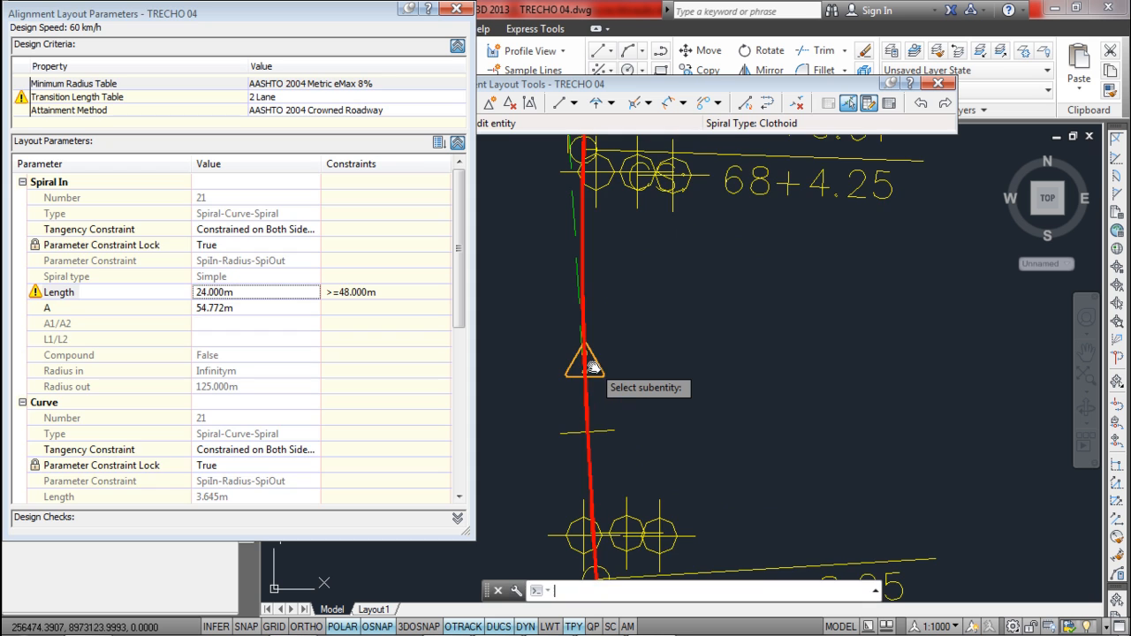
key(Escape)
scroll(589, 368, down, 2)
click(584, 335)
key(Escape)
click(584, 336)
scroll(584, 336, down, 5)
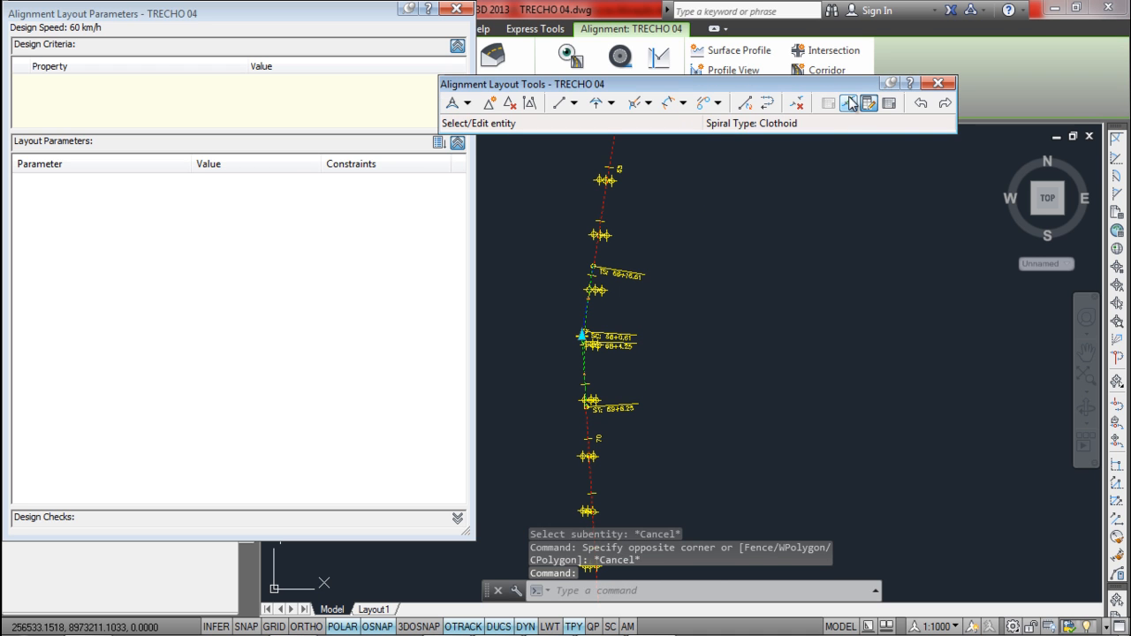
- Open the alignment entities table and select the incoming spiral of spiral-curve-spiral entity 34
click(887, 103)
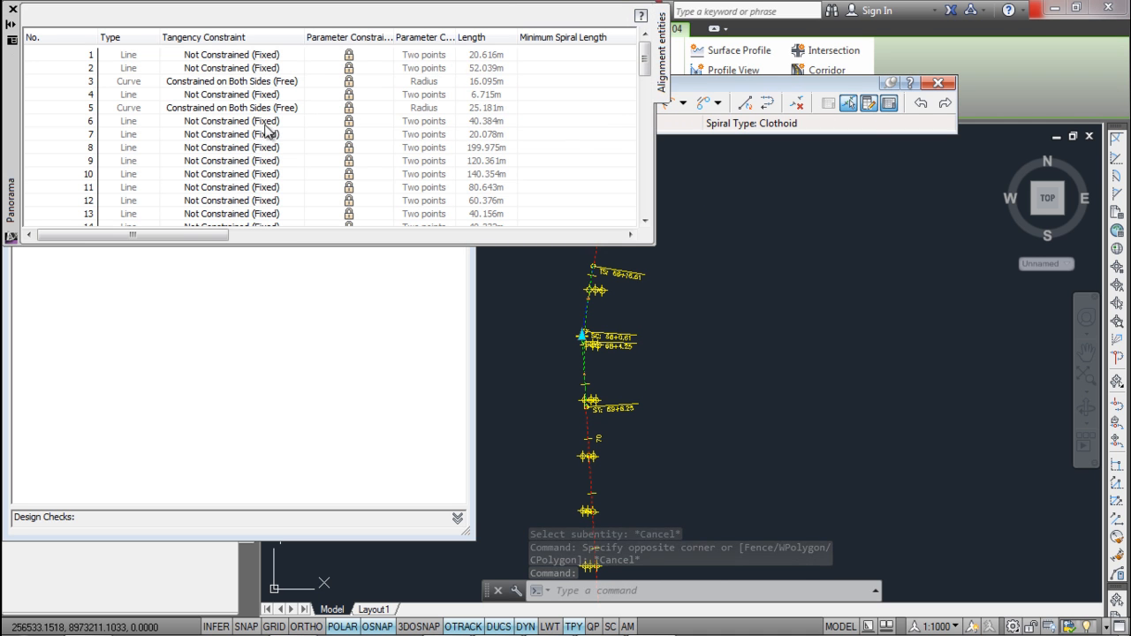
click(82, 96)
right_click(82, 97)
key(Escape)
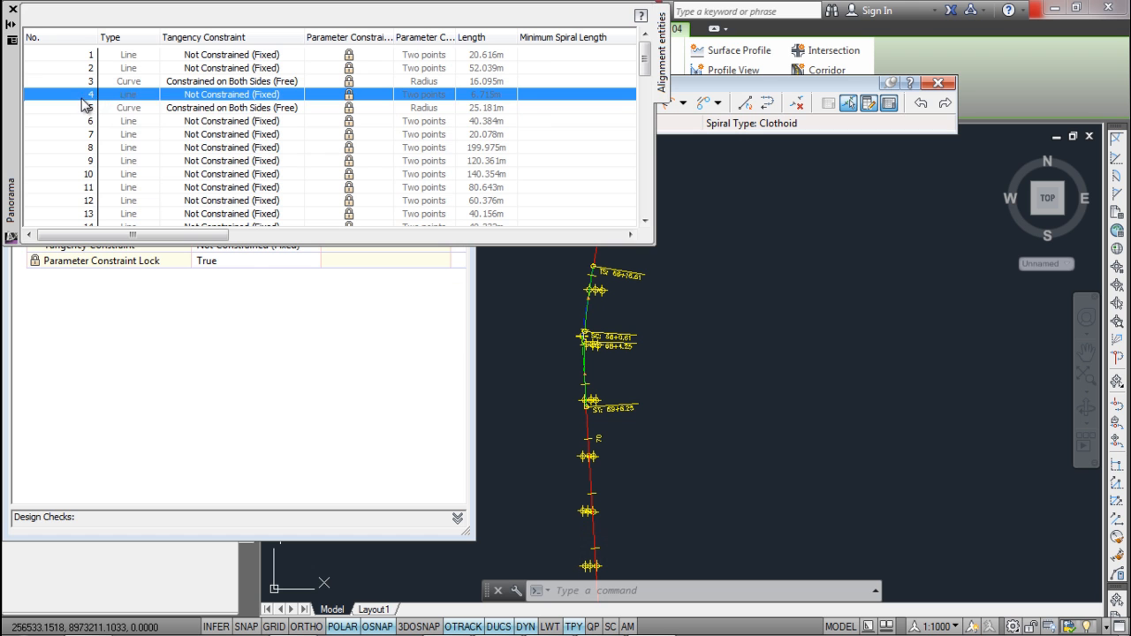
drag(650, 64, 646, 146)
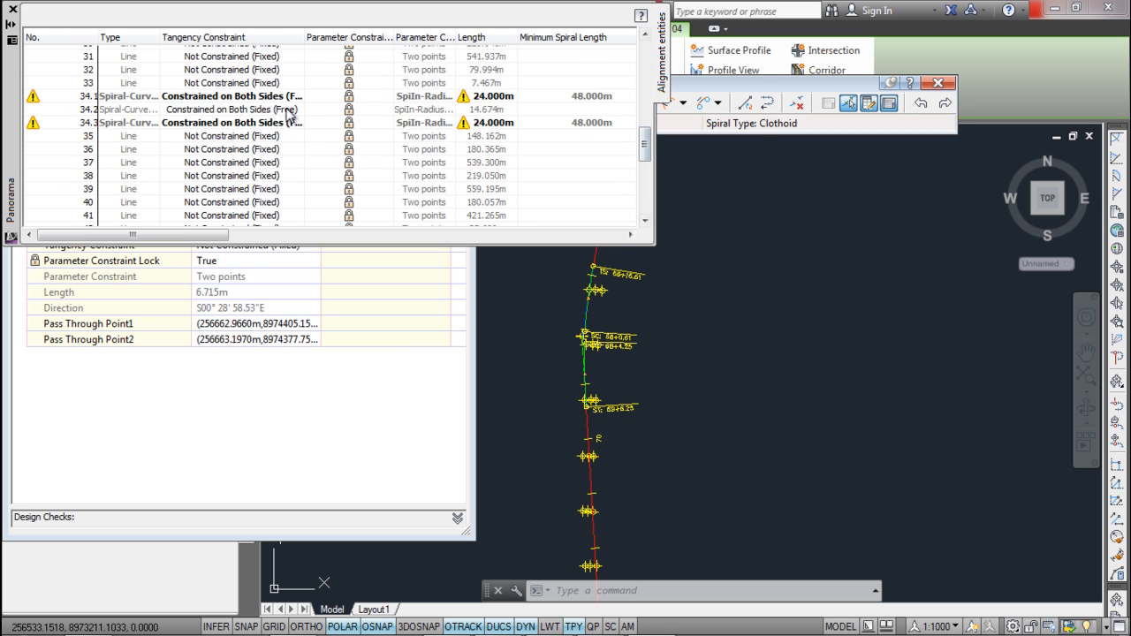
click(353, 105)
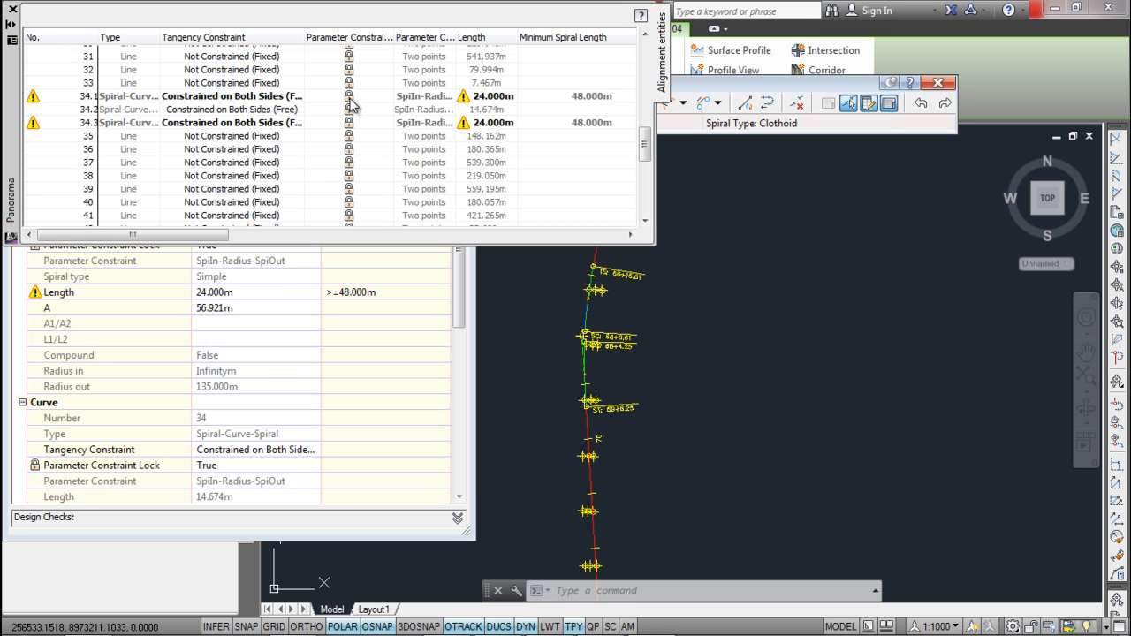
- Unlock the parameter constraint of spiral-curve-spiral entity 34 and try to change its outgoing spiral's length
click(349, 104)
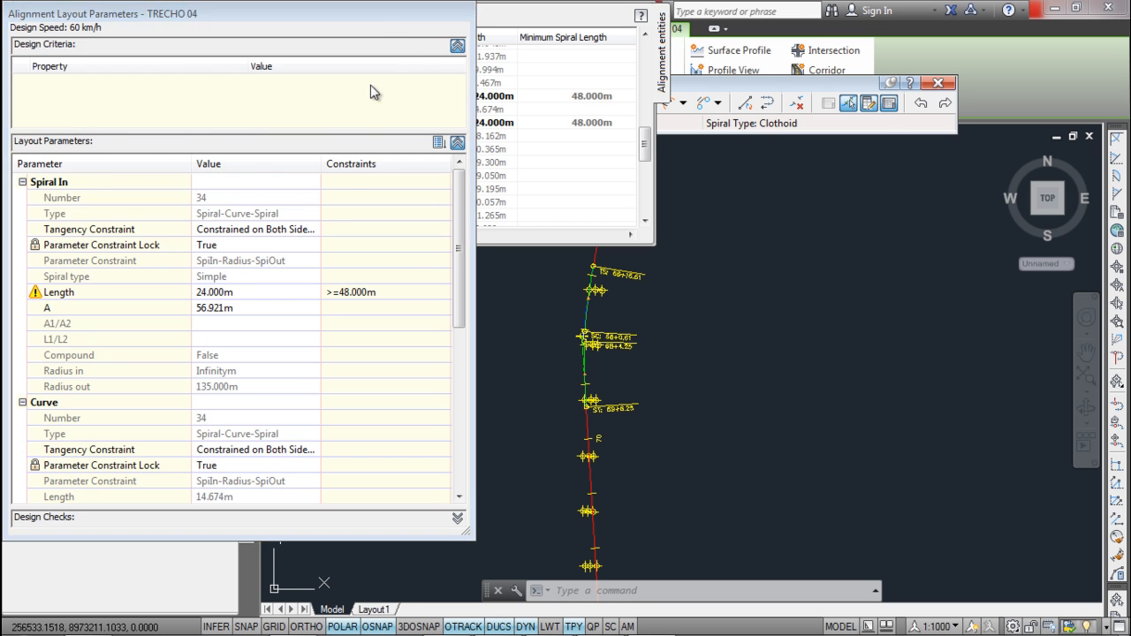
drag(340, 20, 344, 267)
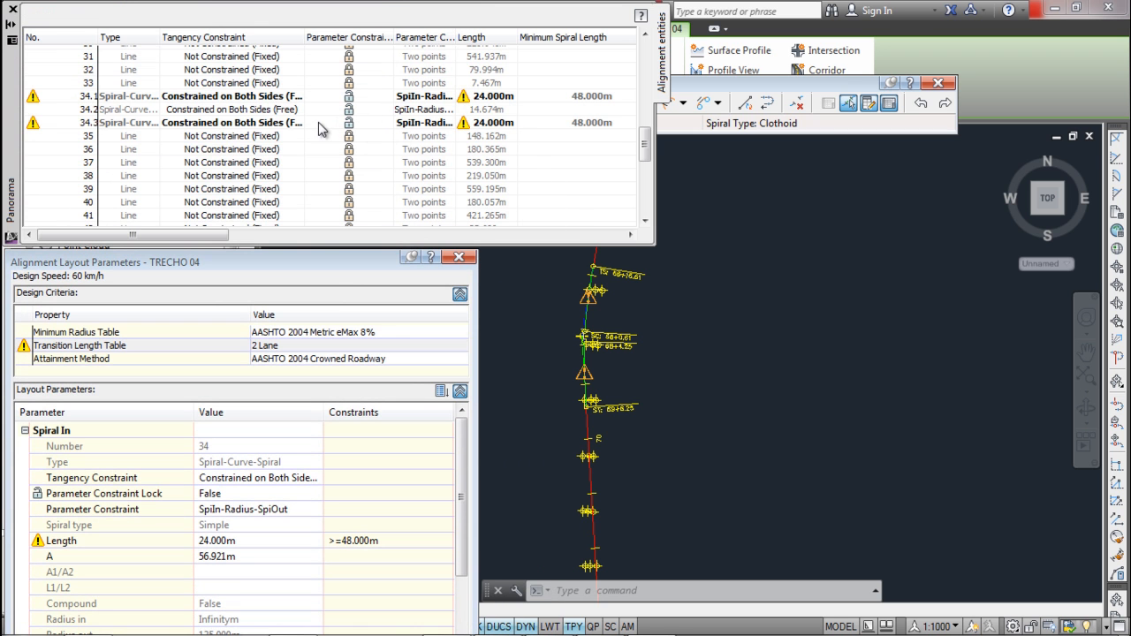
click(493, 123)
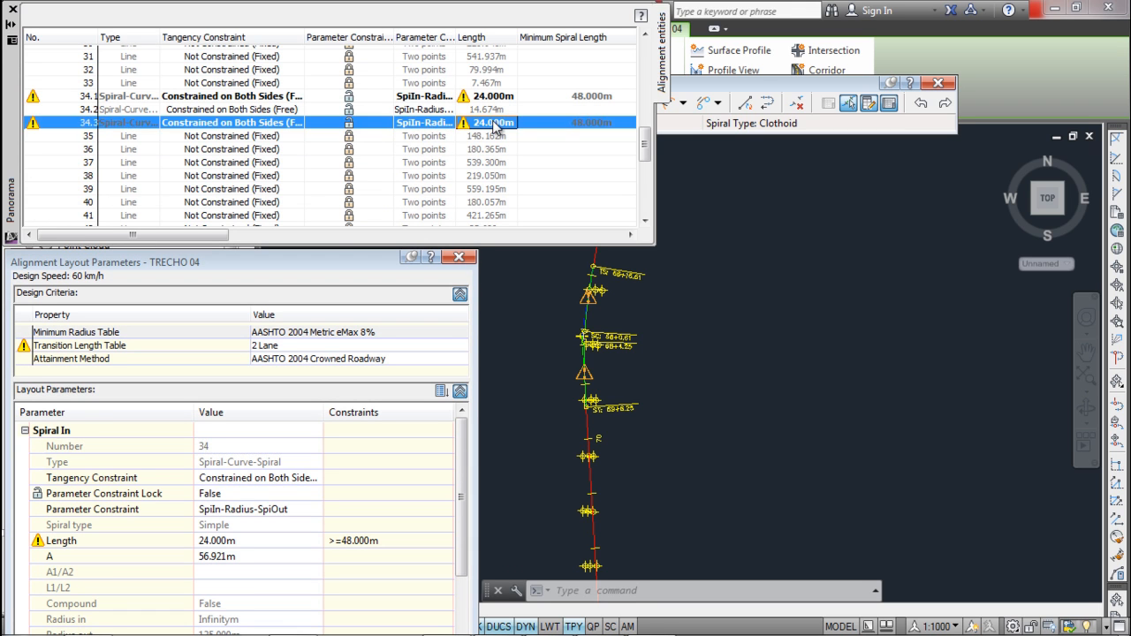
click(494, 123)
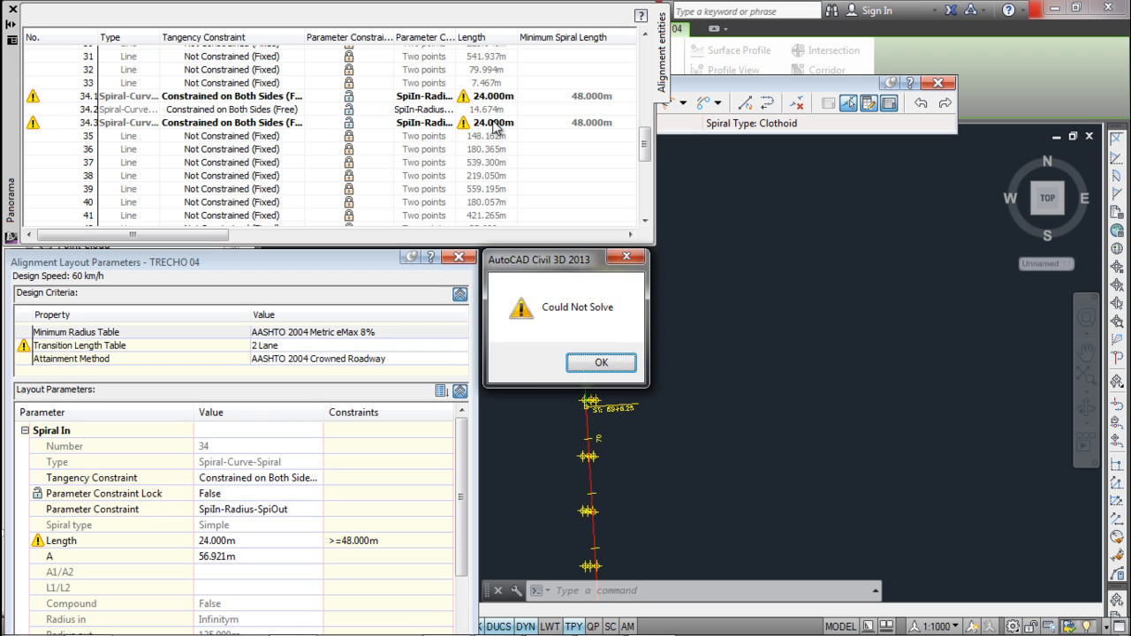
key(Return)
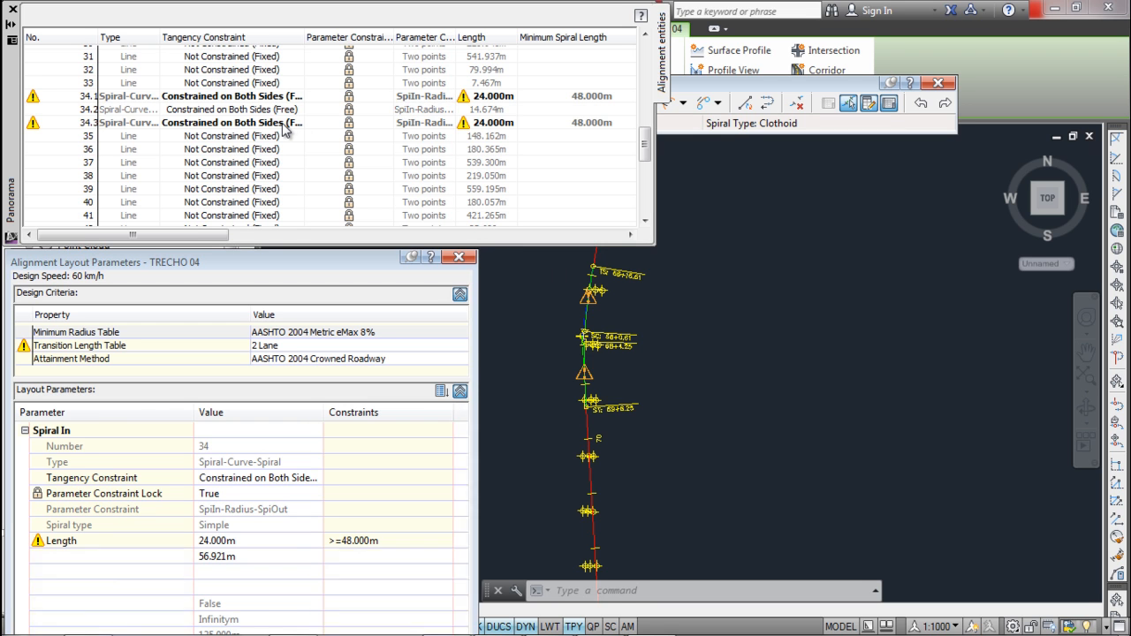
- Set the tangency constraint of entity 34's outgoing spiral to Not Constrained (Fixed) and try to edit its length
right_click(284, 126)
click(284, 126)
click(284, 125)
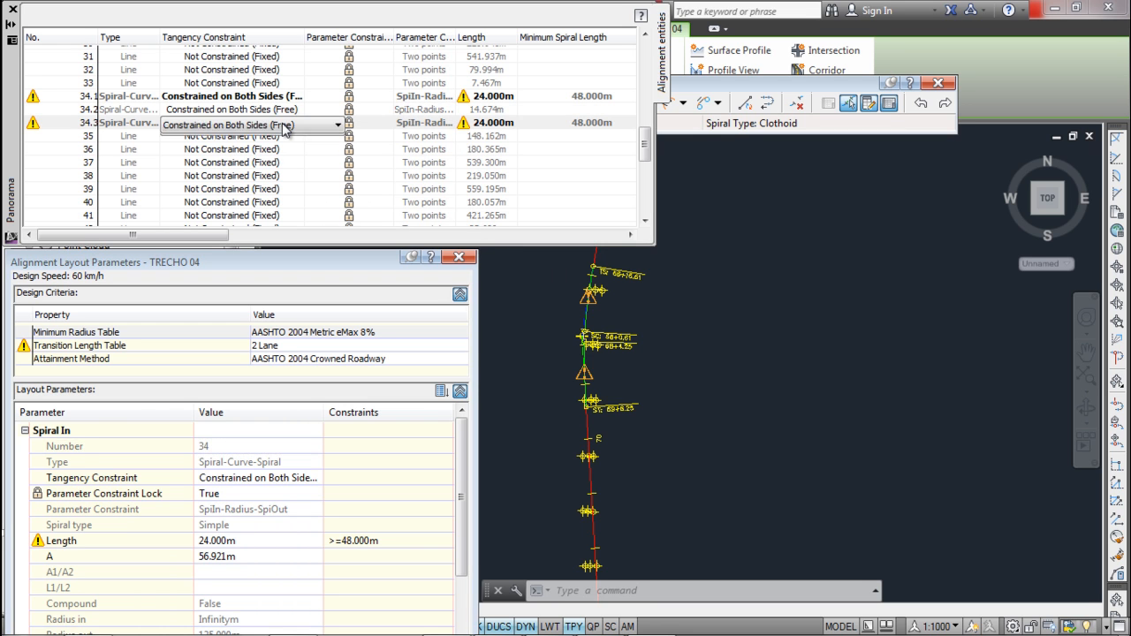
click(283, 125)
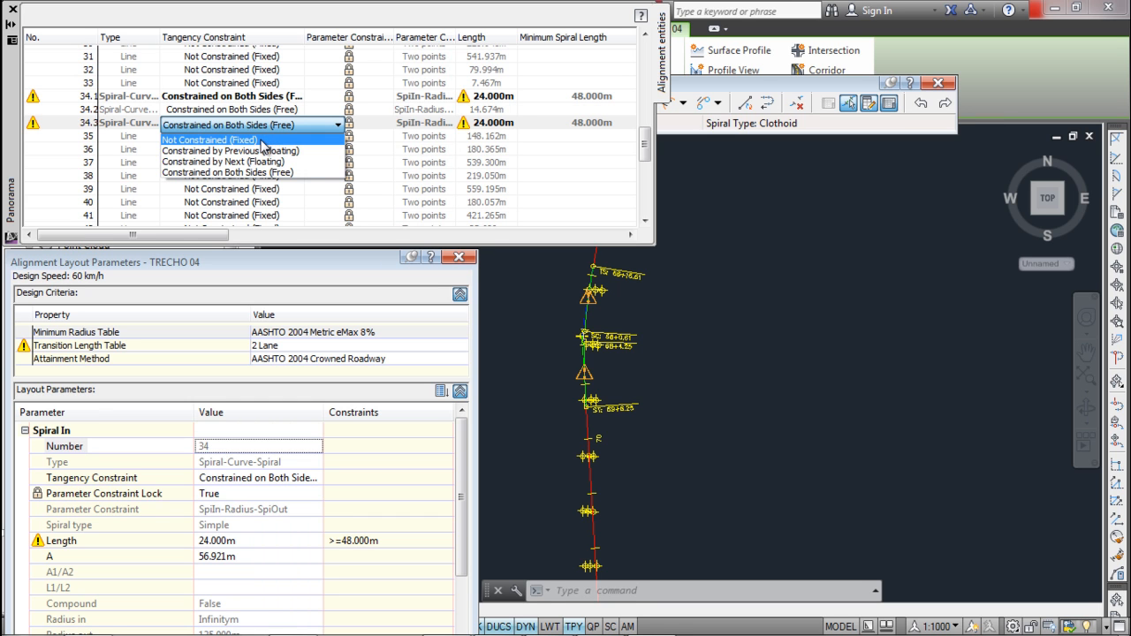
click(261, 142)
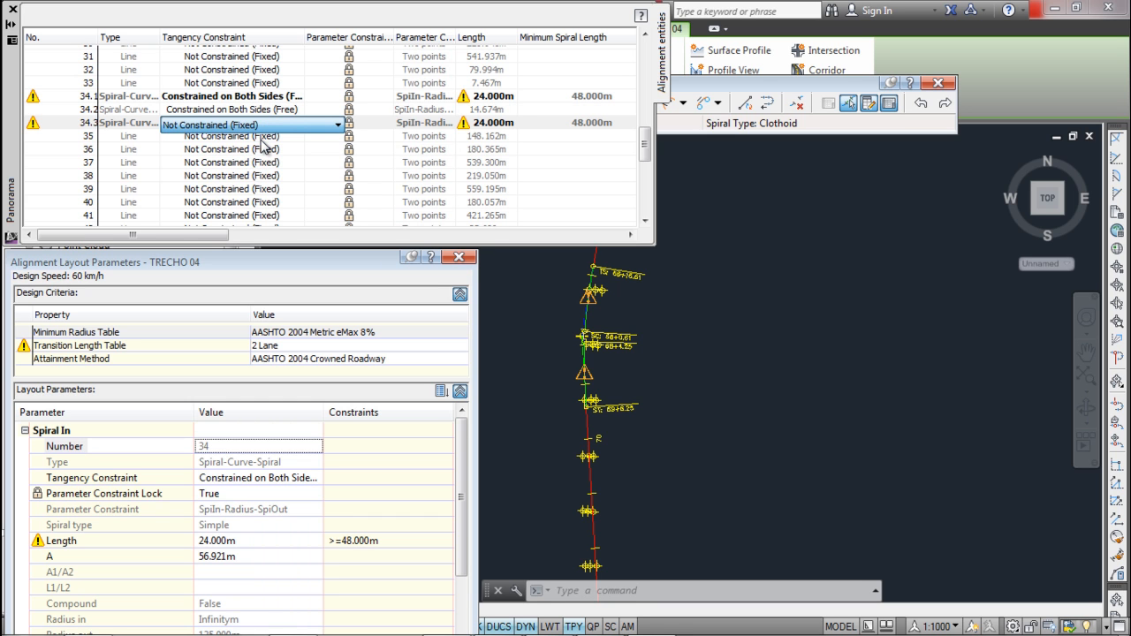
click(490, 122)
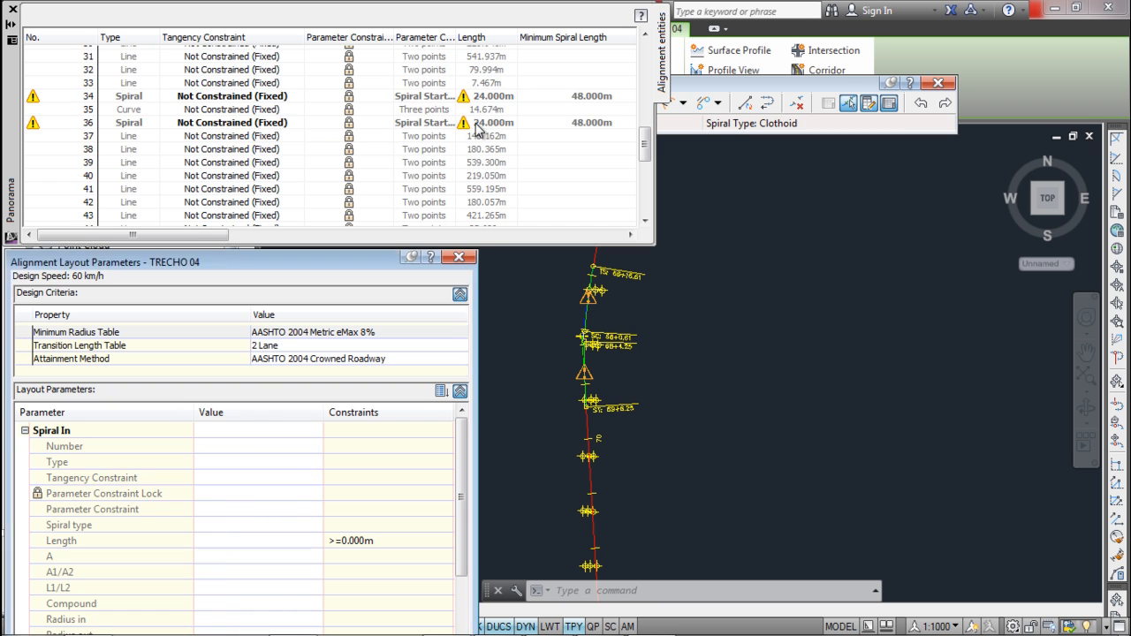
click(491, 123)
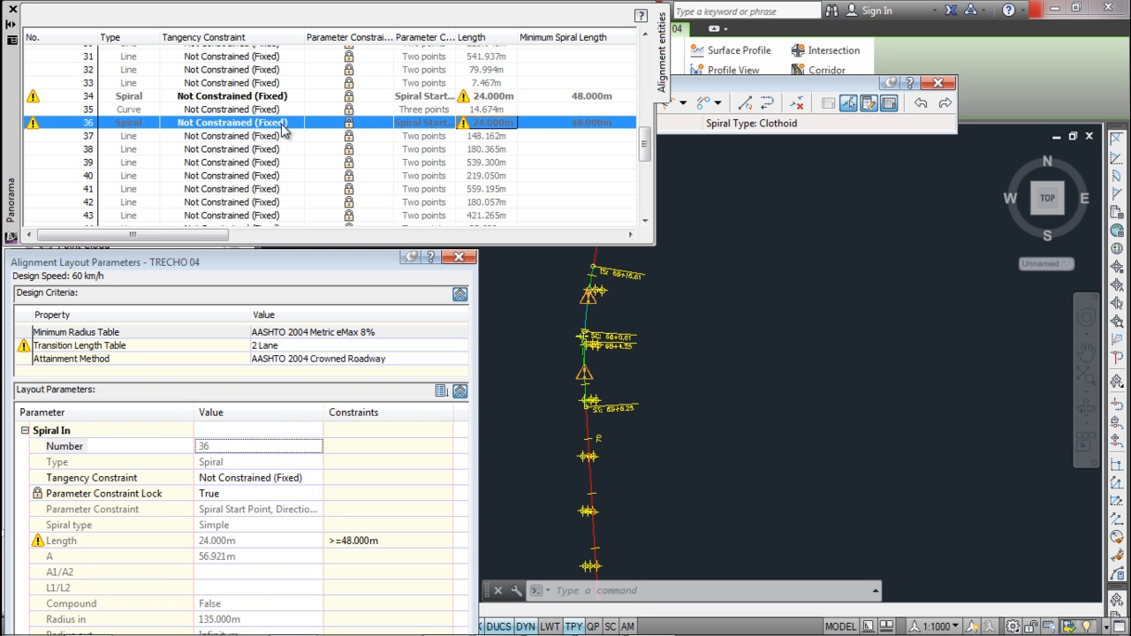
- Close the alignment entities table and the layout parameters window, and deselect the alignment
click(13, 12)
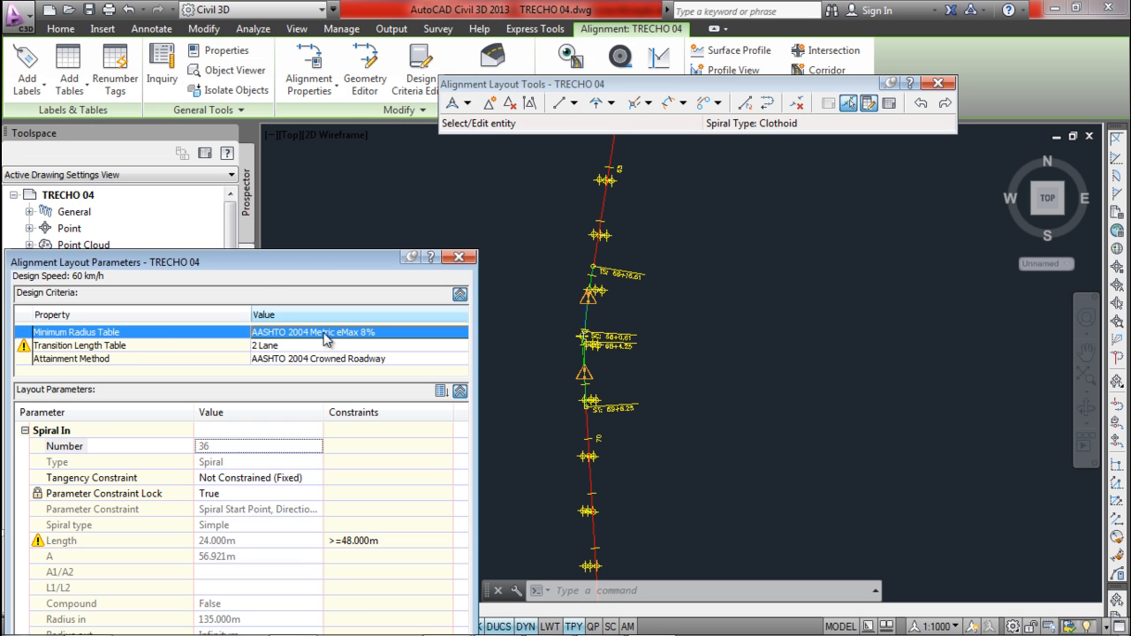
drag(331, 263, 357, 177)
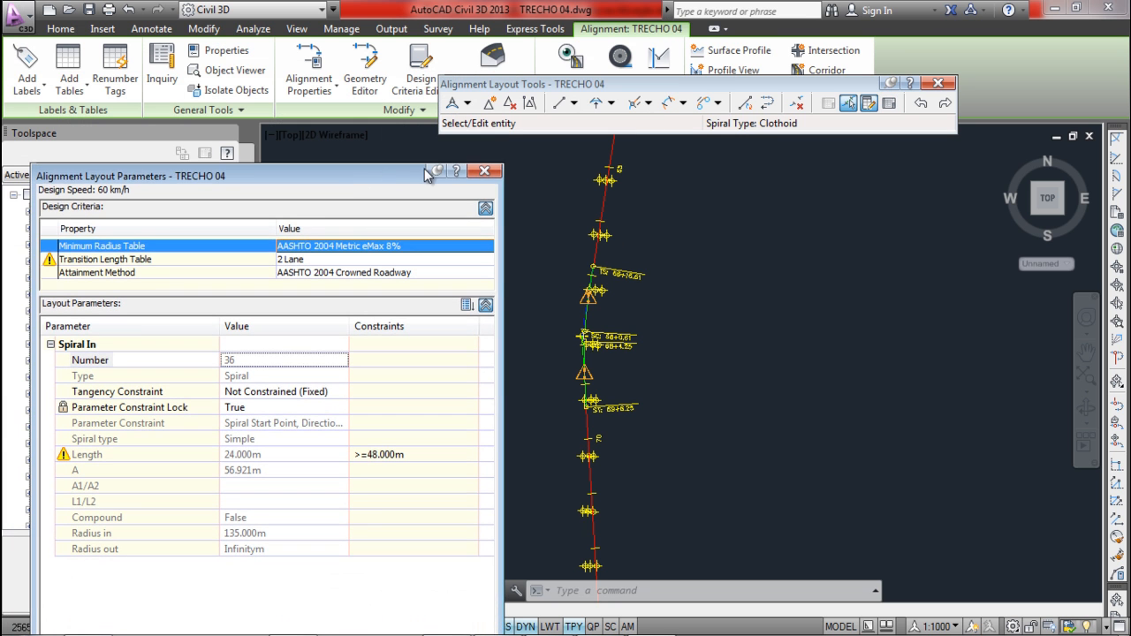
click(486, 172)
mouse_move(551, 374)
middle_down()
mouse_move(539, 399)
mouse_move(529, 395)
middle_up()
scroll(529, 395, up, 2)
scroll(530, 395, down, 2)
key(Escape)
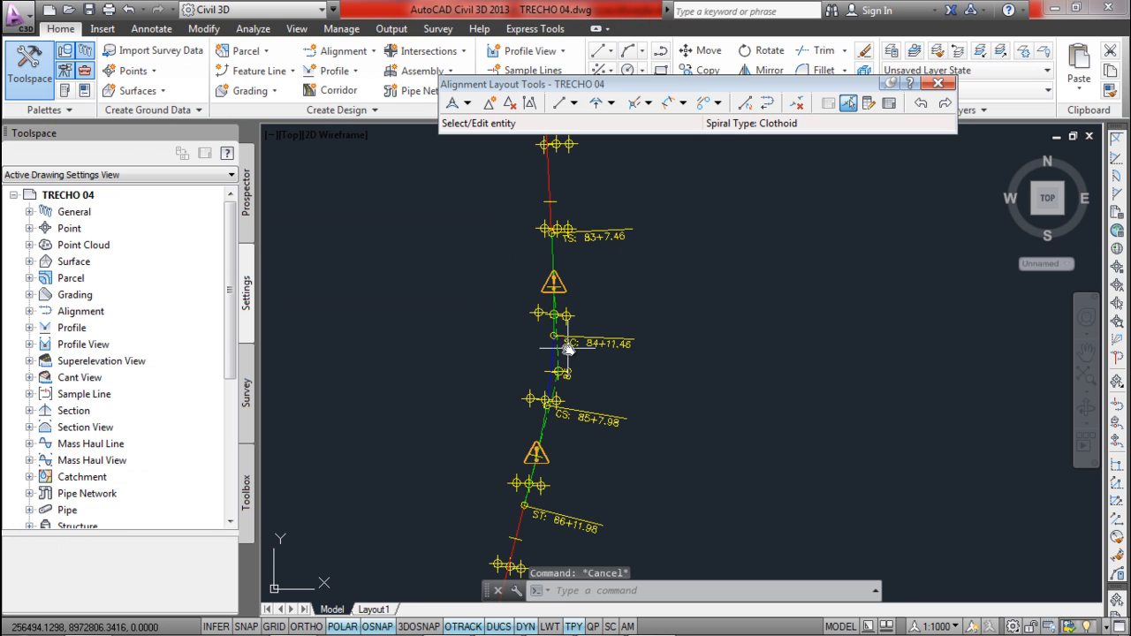
- Select the alignment and delete the PI of the curve between stations 84+11.46 and 85+7.98
scroll(554, 356, up, 2)
click(553, 354)
key(Escape)
click(549, 355)
scroll(548, 355, down, 3)
middle_drag(549, 355, 574, 351)
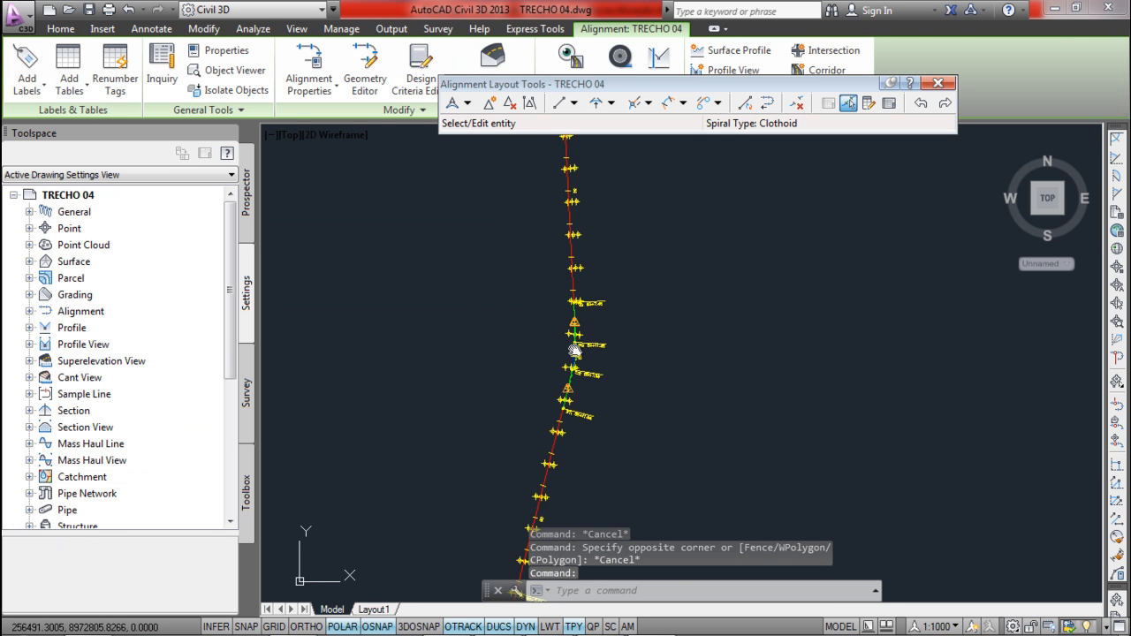
scroll(576, 344, up, 2)
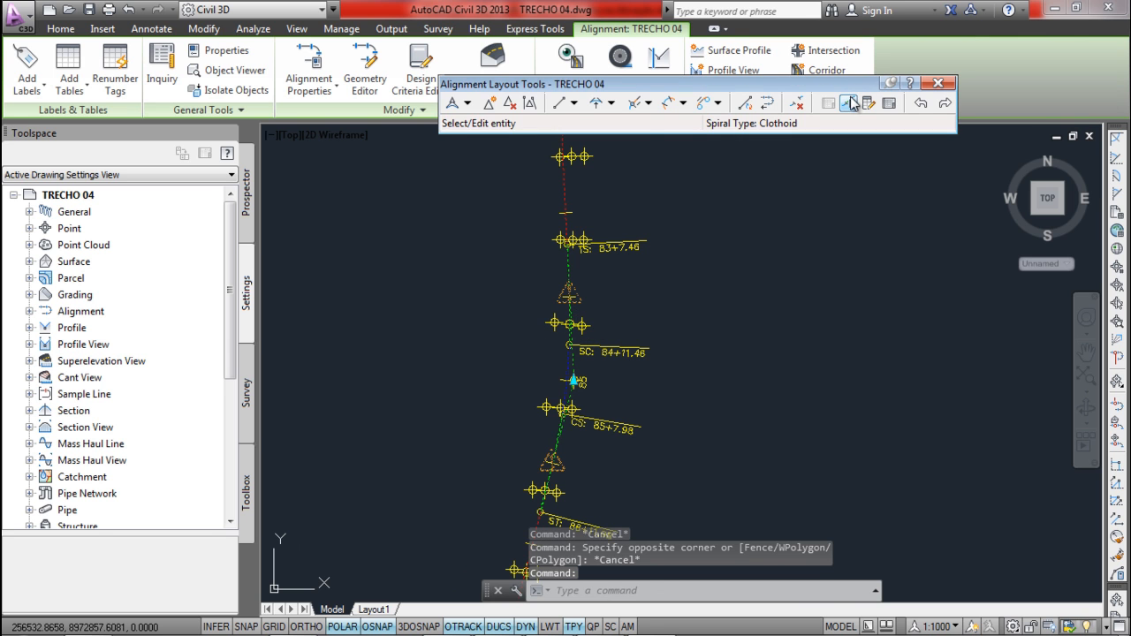
click(509, 103)
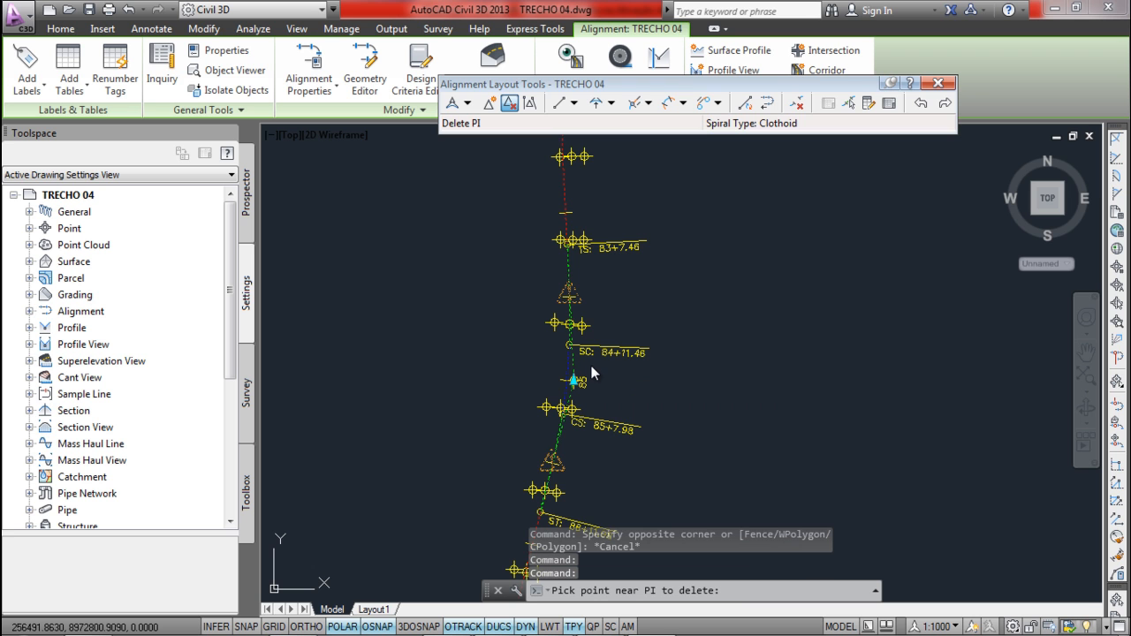
scroll(591, 362, down, 4)
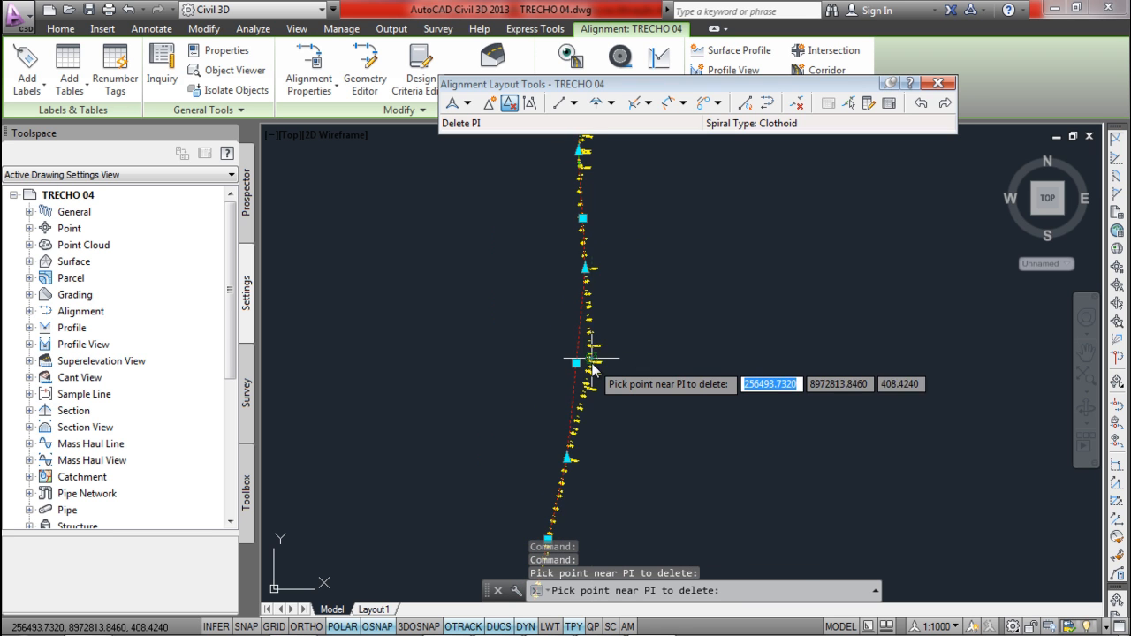
- Delete the PI of the spiral-curve-spiral near station 68+0.61 and end the PI deletion
middle_drag(573, 208, 556, 365)
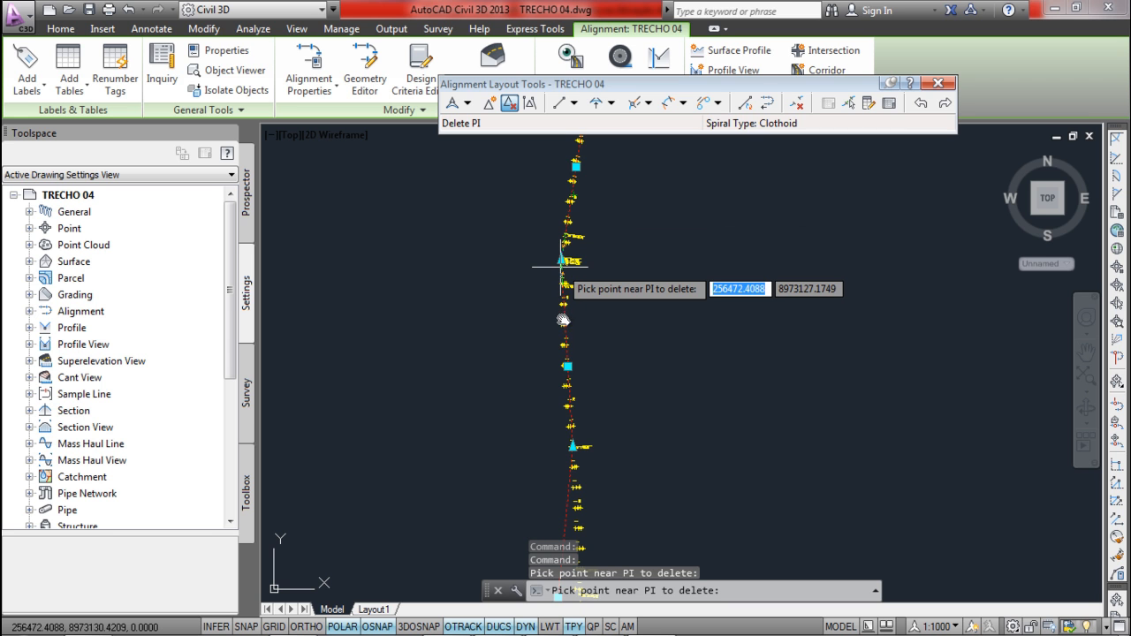
scroll(599, 447, up, 6)
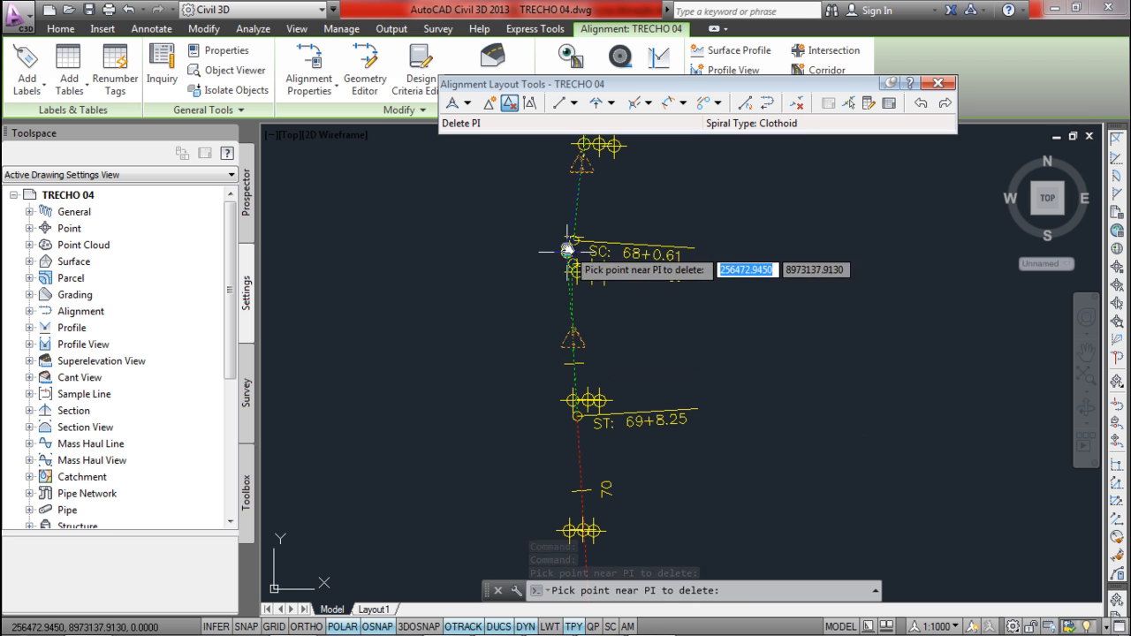
click(562, 252)
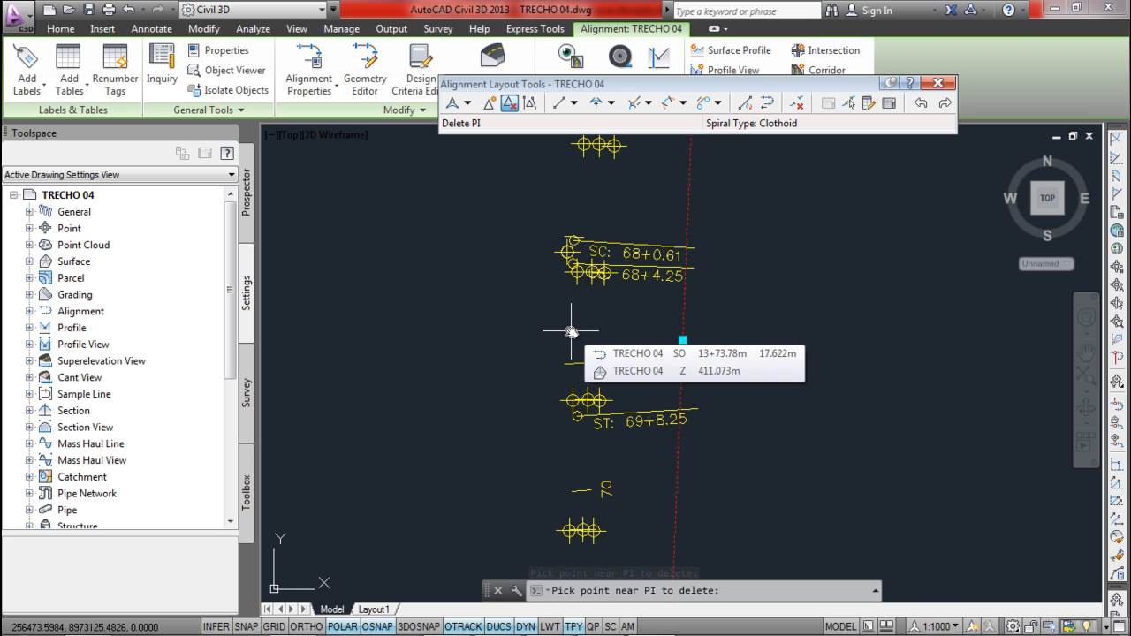
key(Escape)
key(Escape)
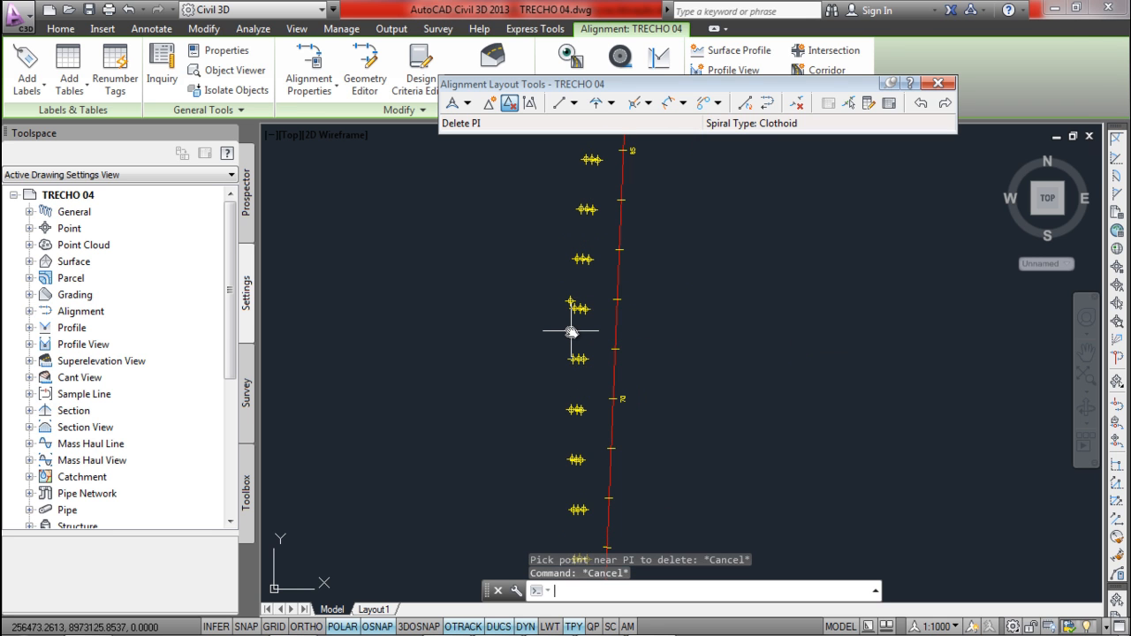
- Save the TRECHO 04 drawing
scroll(657, 290, down, 3)
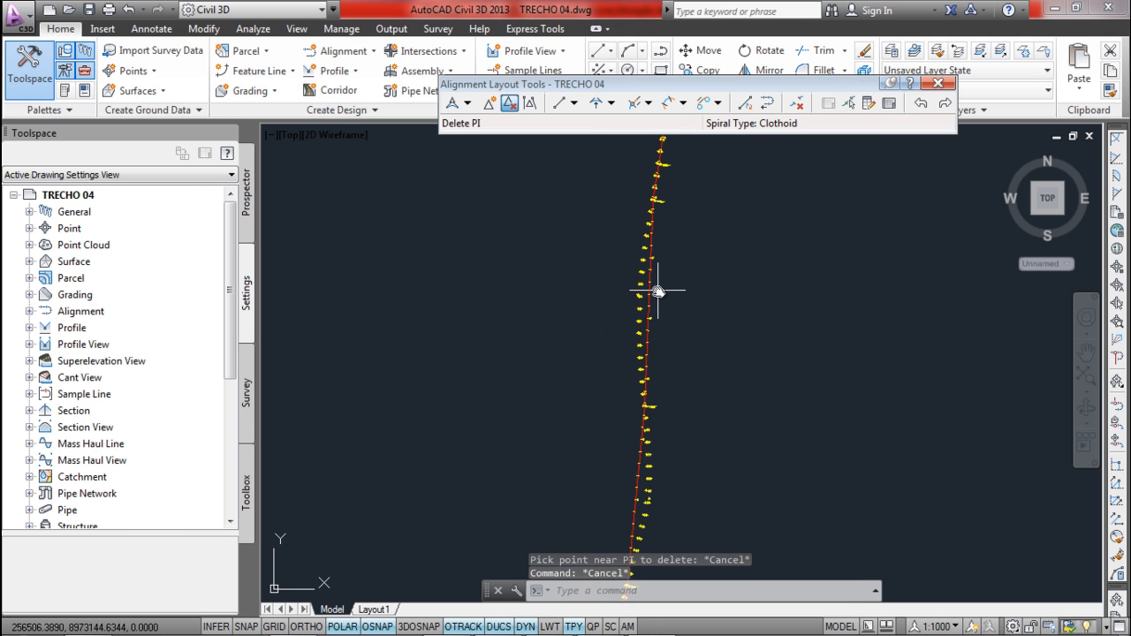
scroll(658, 291, down, 1)
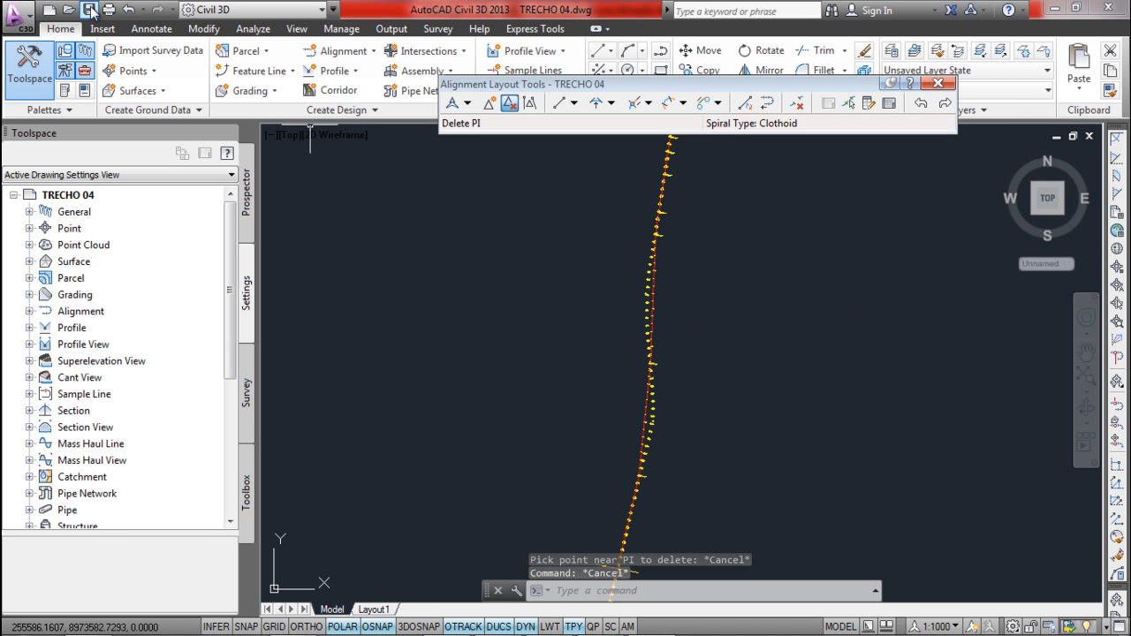
click(89, 10)
- Select the alignment and insert a PI at the surveyed offset point near station 68, ending the PI insertion
scroll(657, 416, up, 3)
click(636, 324)
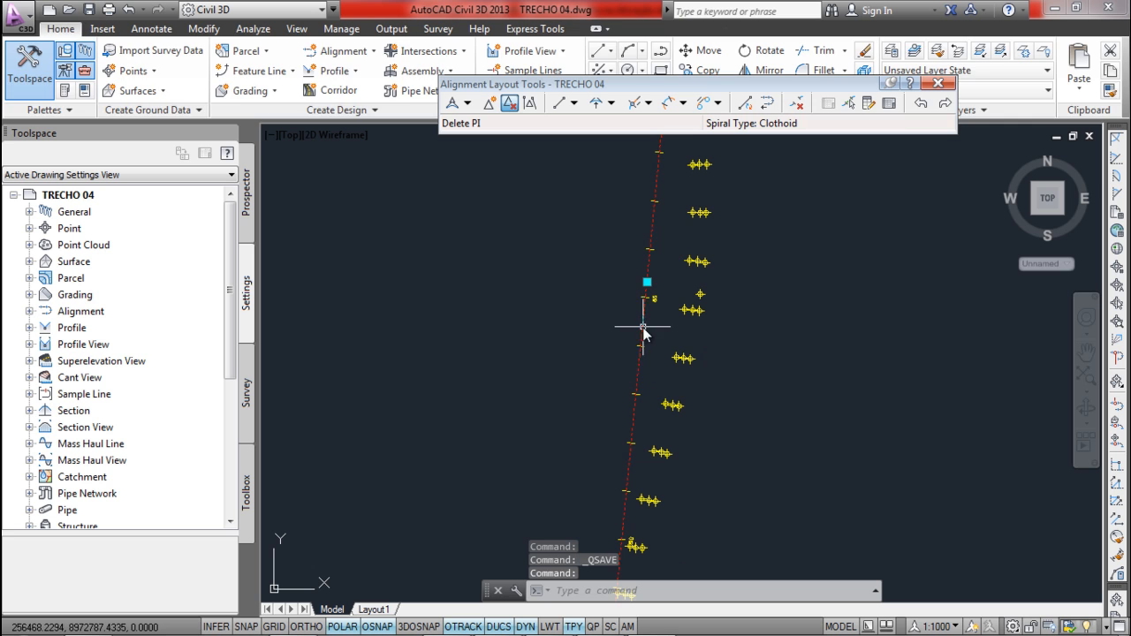
click(491, 103)
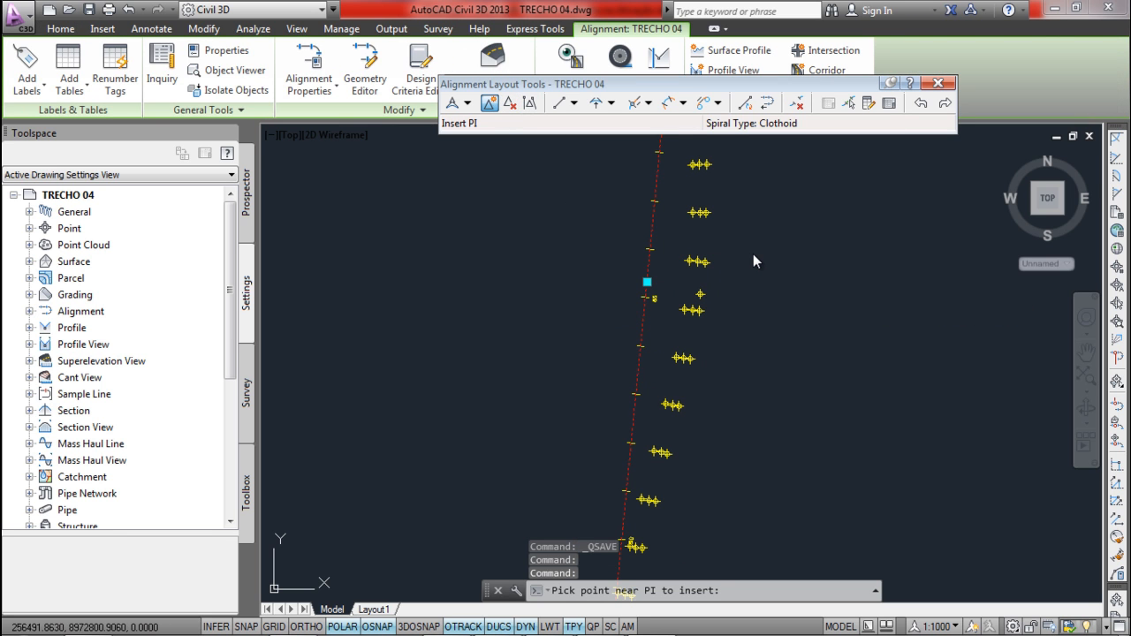
scroll(754, 253, down, 3)
mouse_move(753, 253)
middle_down()
mouse_move(714, 315)
mouse_move(694, 305)
middle_up()
scroll(694, 289, up, 5)
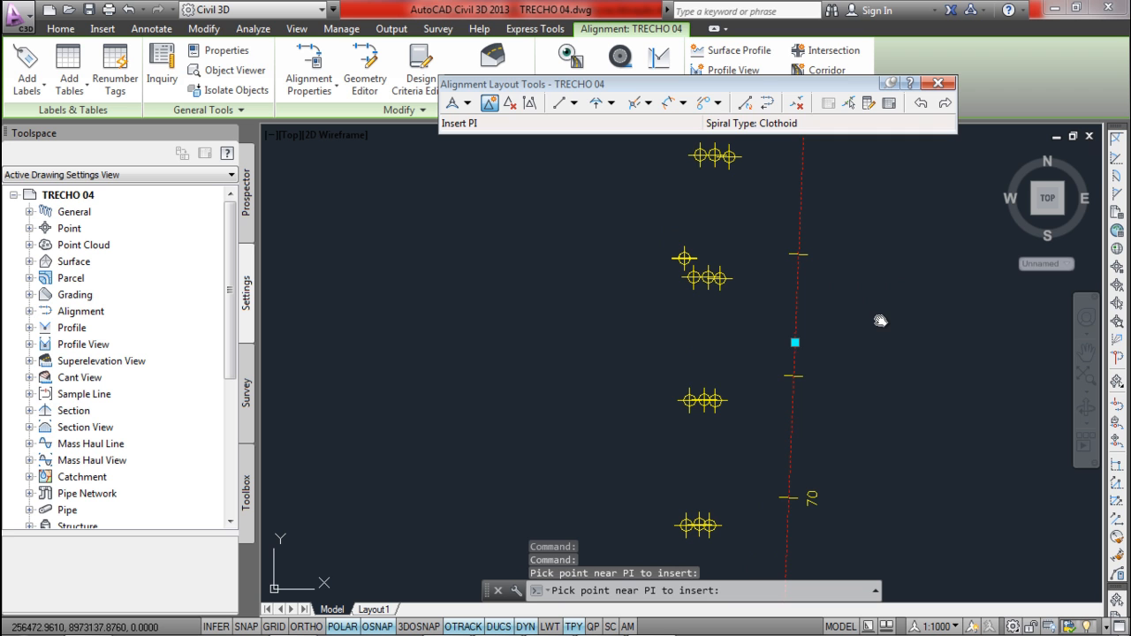
scroll(881, 321, down, 3)
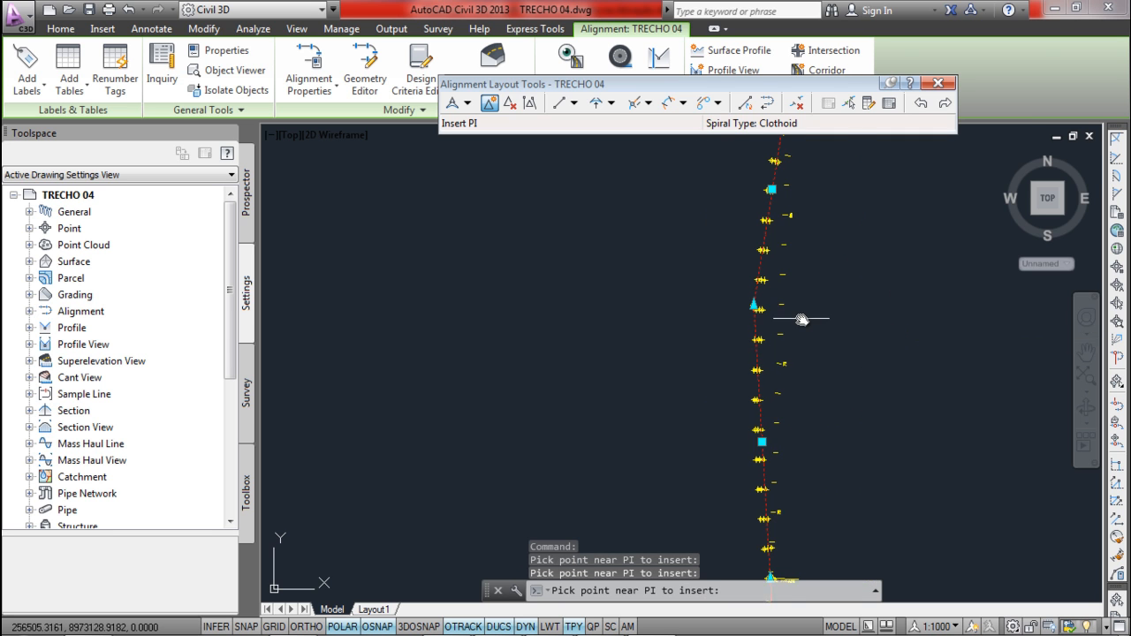
key(Escape)
key(Escape)
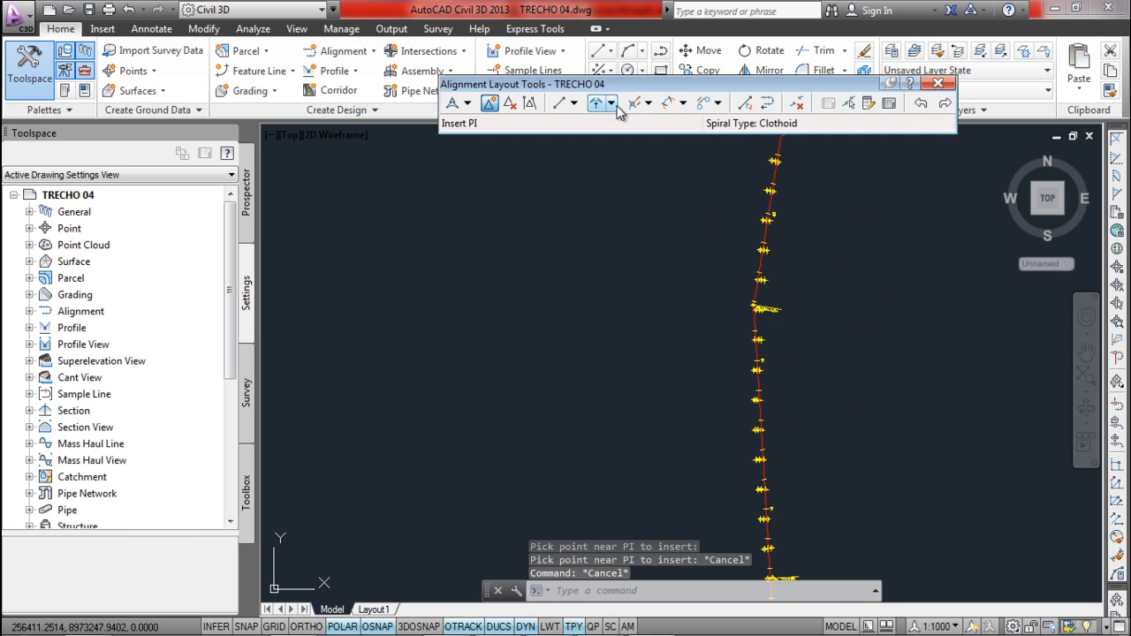
- Add a free curve fillet between the two tangents at PI 68+2.54, with a Lessthan180 solution and a 125 m radius
click(612, 103)
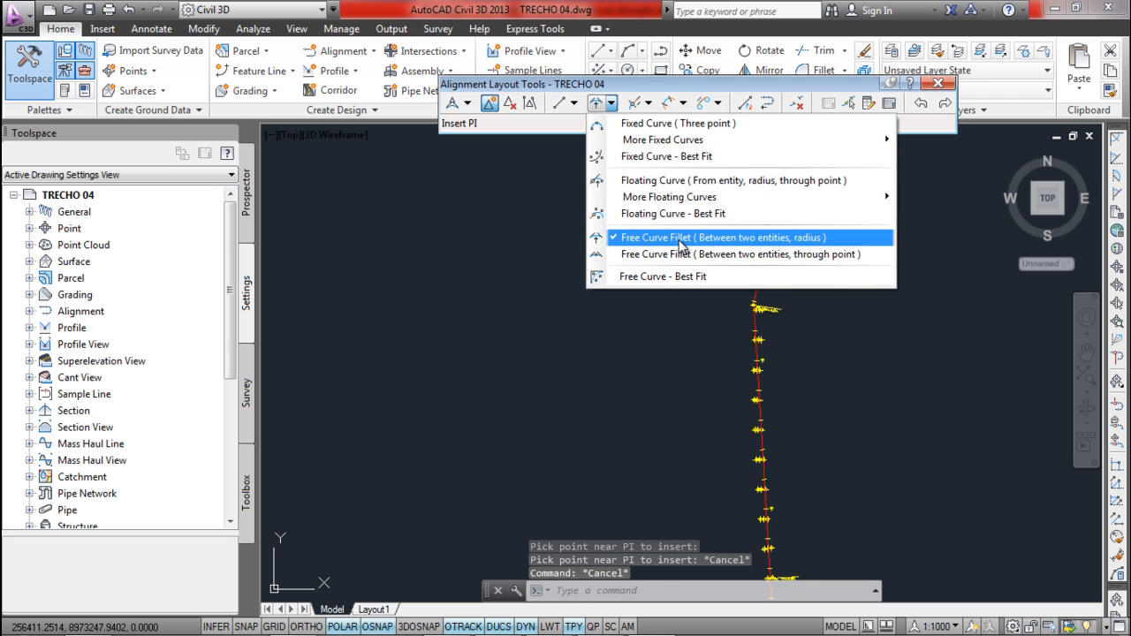
click(682, 246)
scroll(738, 297, up, 5)
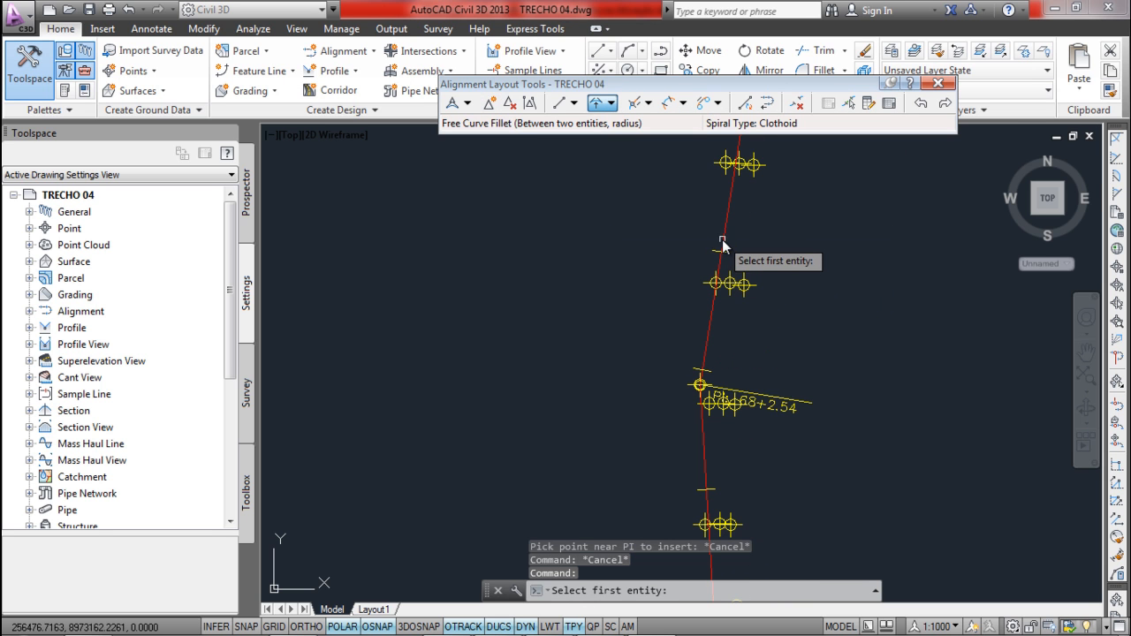
click(723, 246)
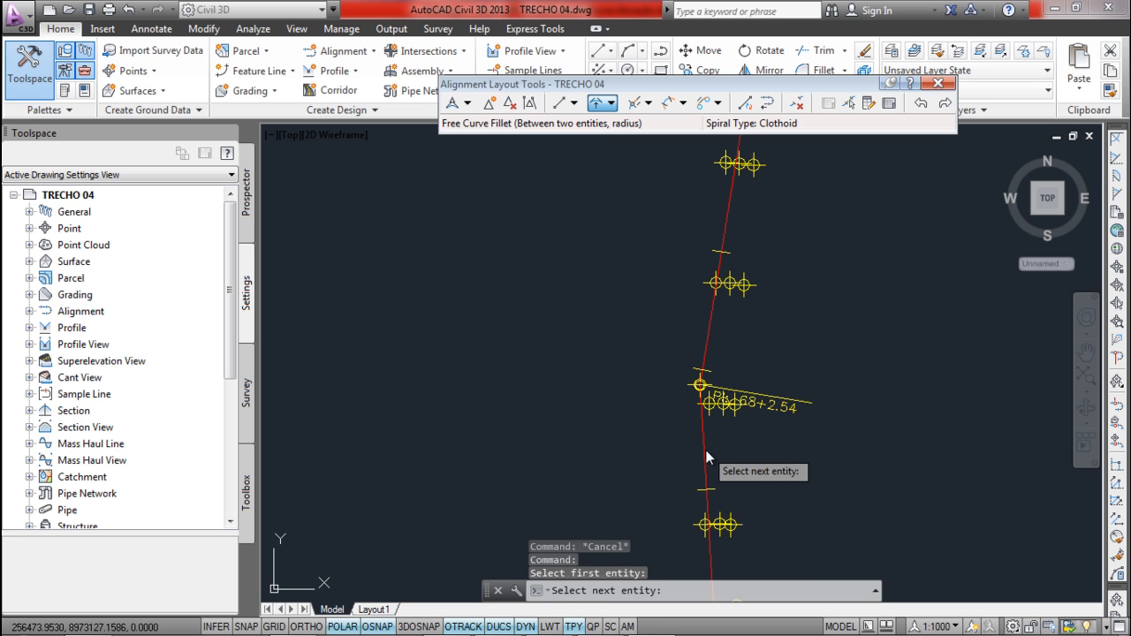
click(707, 452)
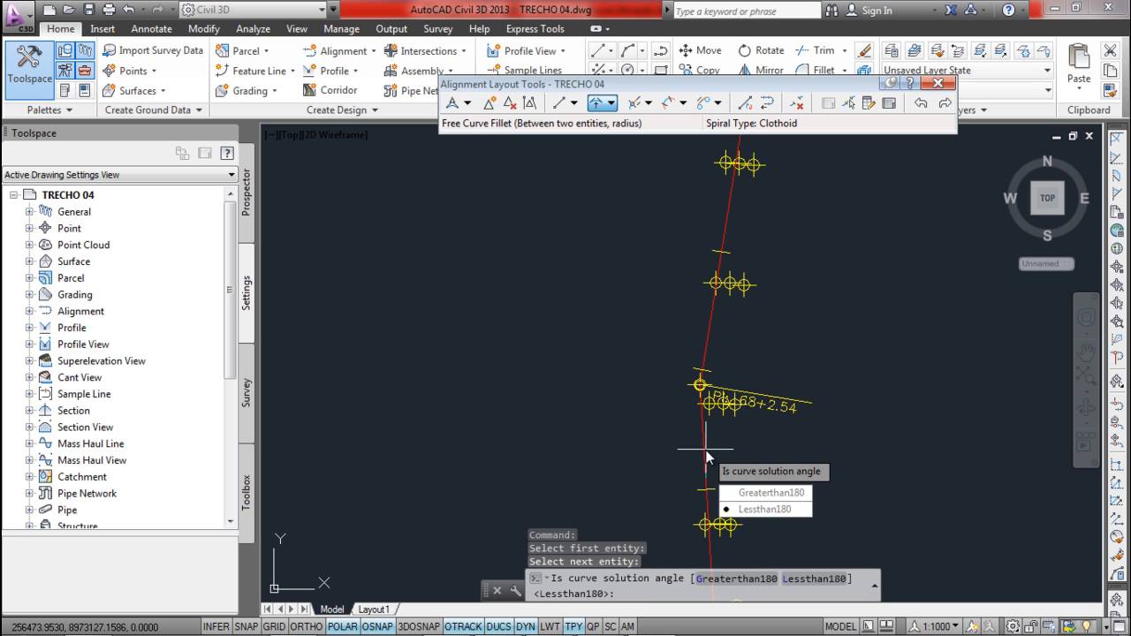
click(748, 511)
text(120)
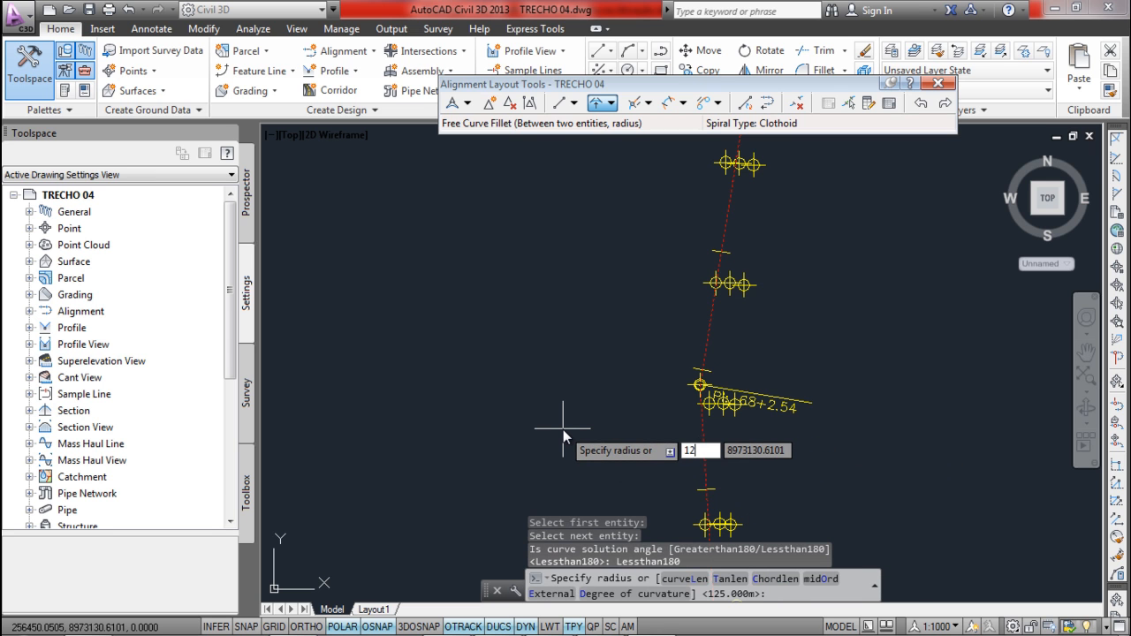
key(Return)
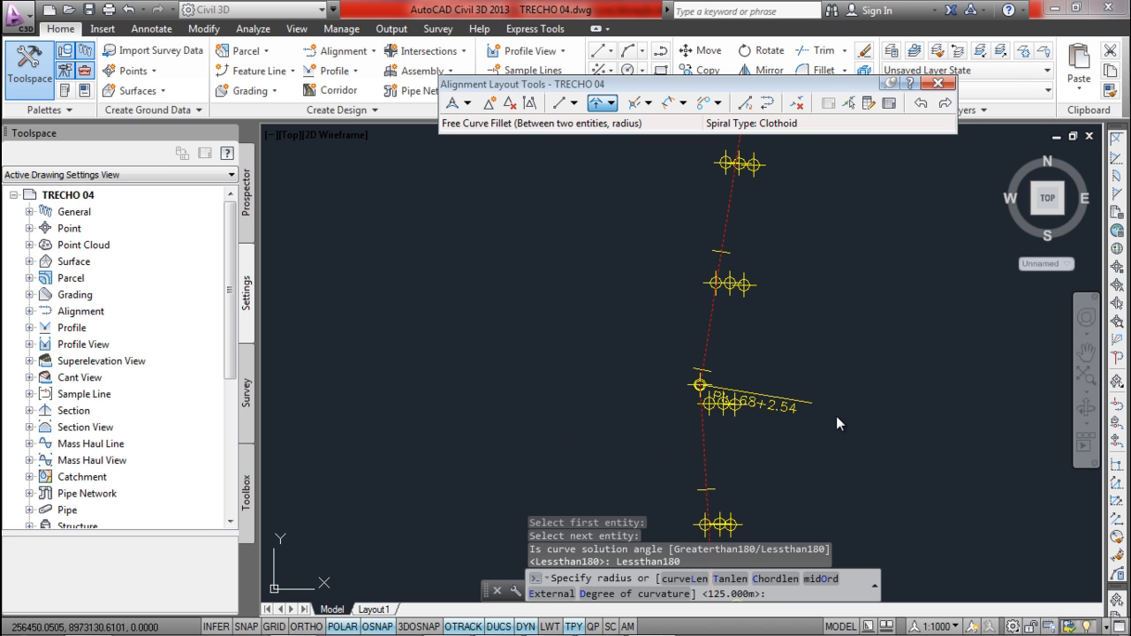
scroll(785, 411, down, 5)
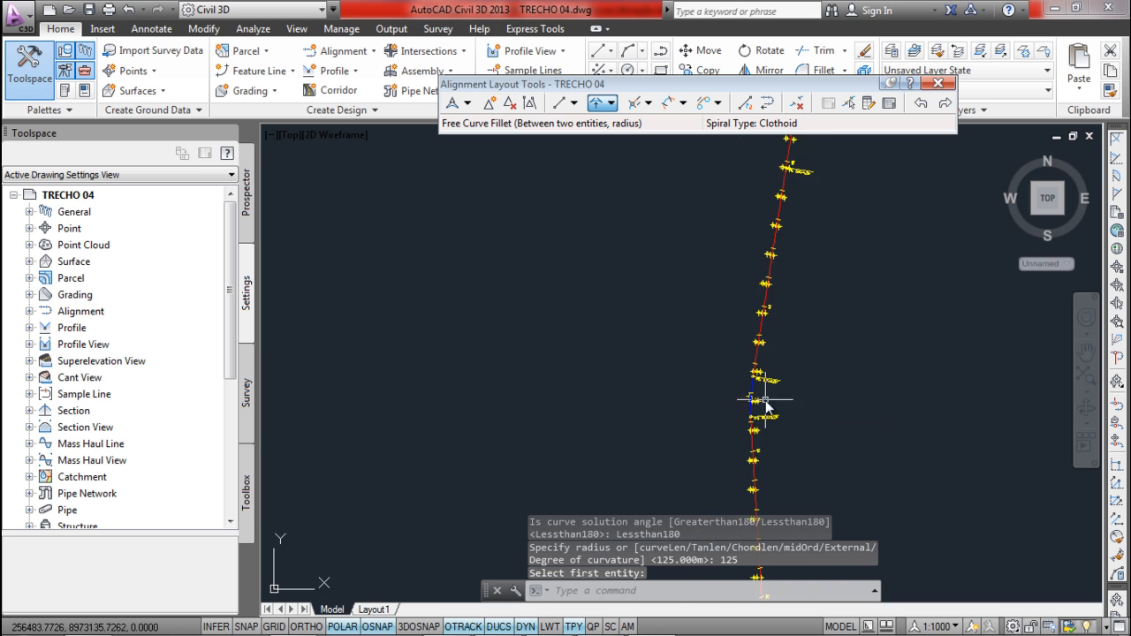
- Add a free curve fillet between the two tangents at PI 84+19.93, with a Lessthan180 solution and a 125 m radius
scroll(717, 412, up, 4)
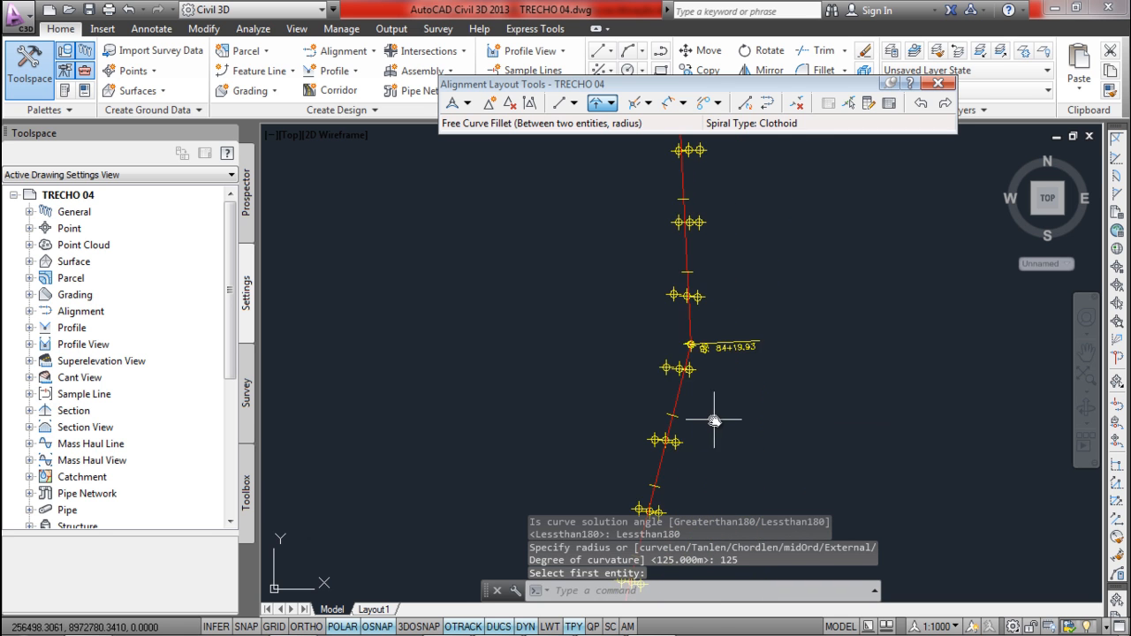
scroll(622, 283, down, 2)
scroll(616, 136, up, 1)
click(610, 103)
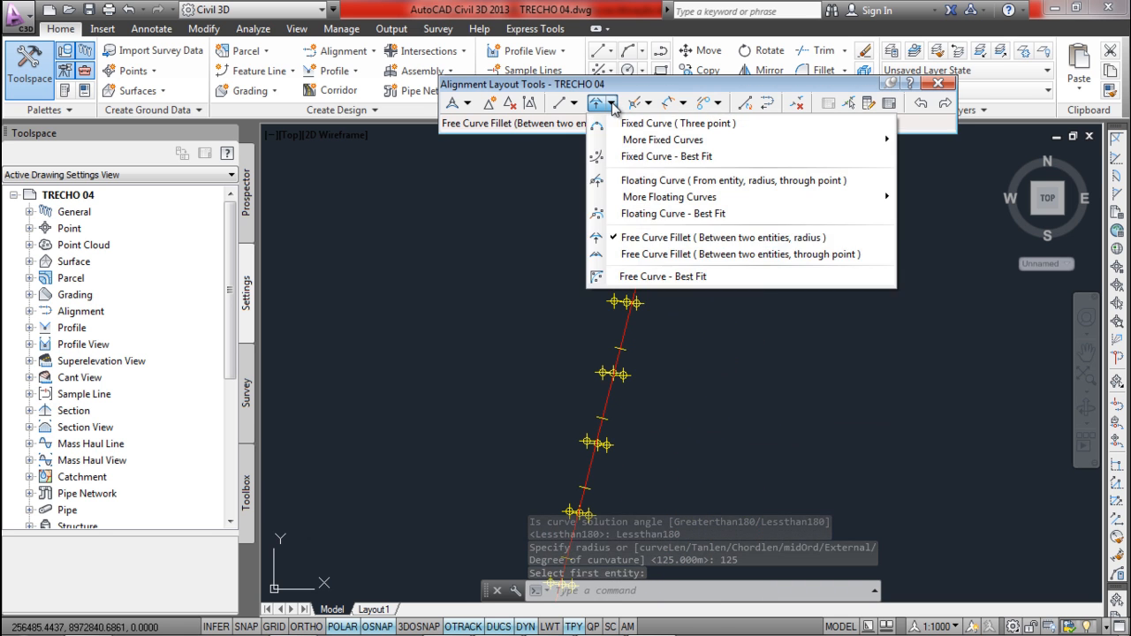
click(661, 235)
click(637, 257)
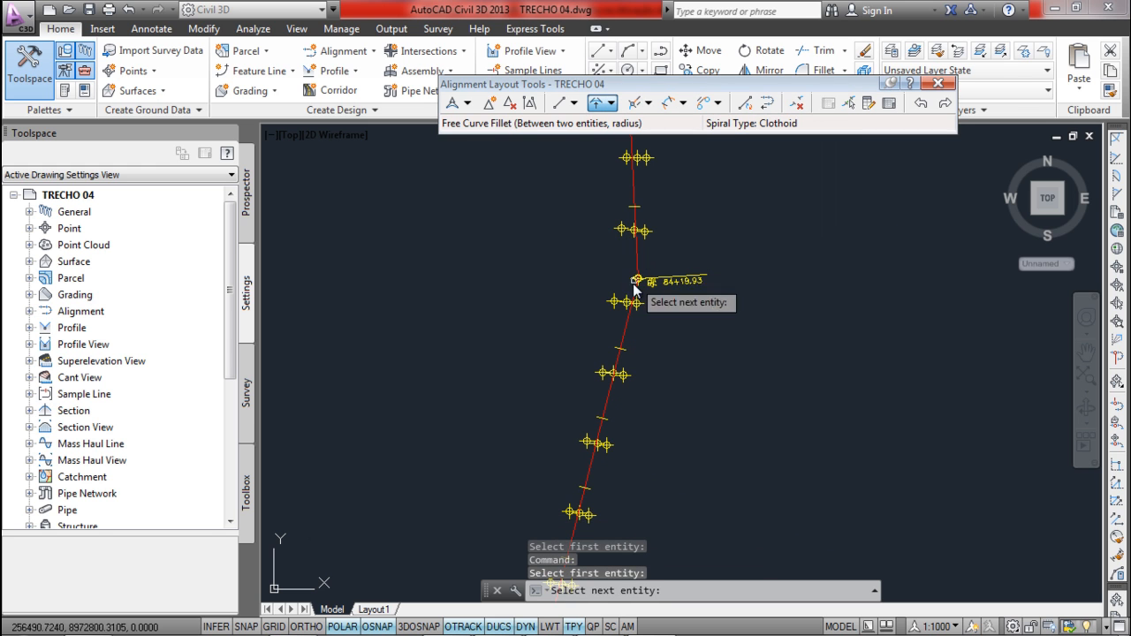
click(624, 333)
click(659, 389)
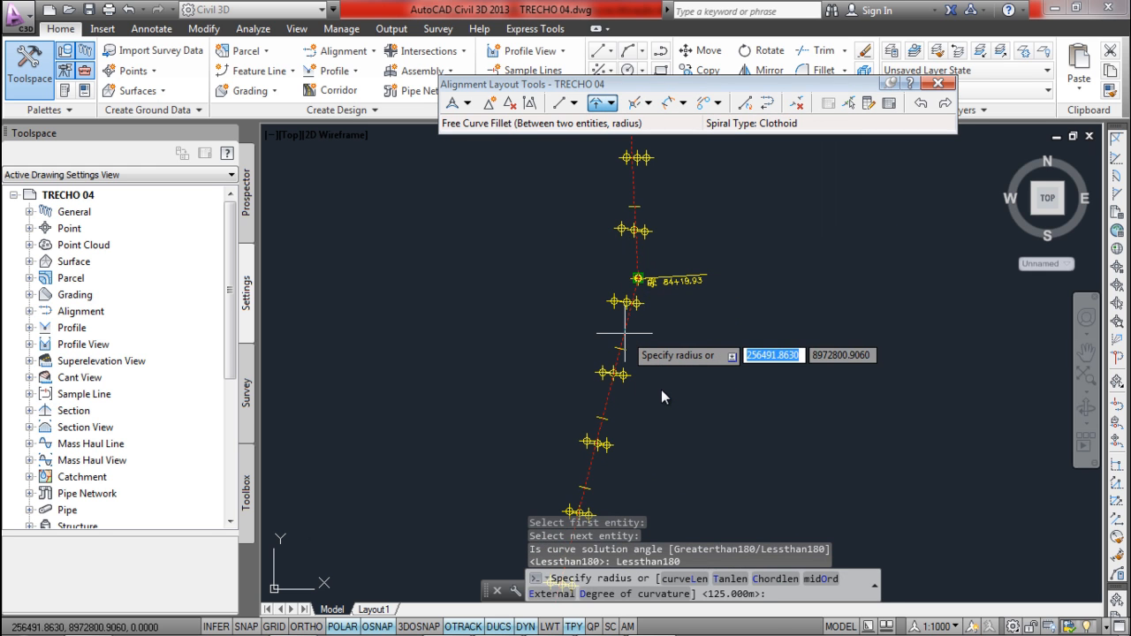
text(125)
key(Return)
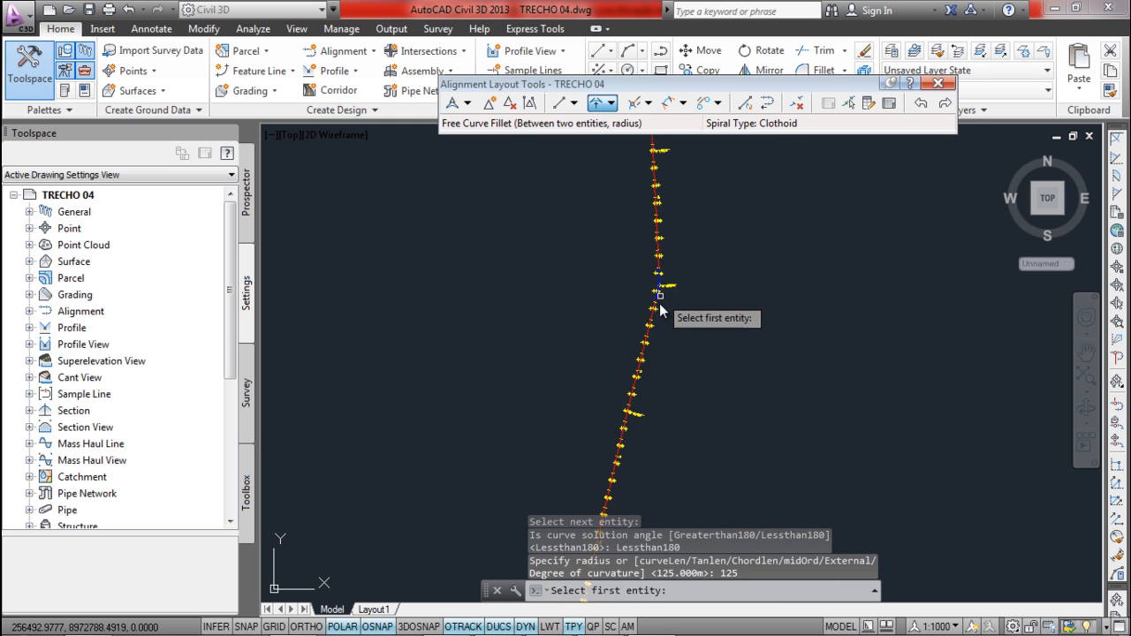
key(Escape)
- Select the alignment and insert a PI at the first surveyed centre point past PI 92+7.24
scroll(646, 286, up, 1)
scroll(644, 292, down, 2)
middle_drag(631, 373, 644, 258)
scroll(644, 267, down, 1)
middle_drag(620, 446, 651, 310)
scroll(616, 380, up, 2)
scroll(614, 332, up, 3)
scroll(598, 222, down, 3)
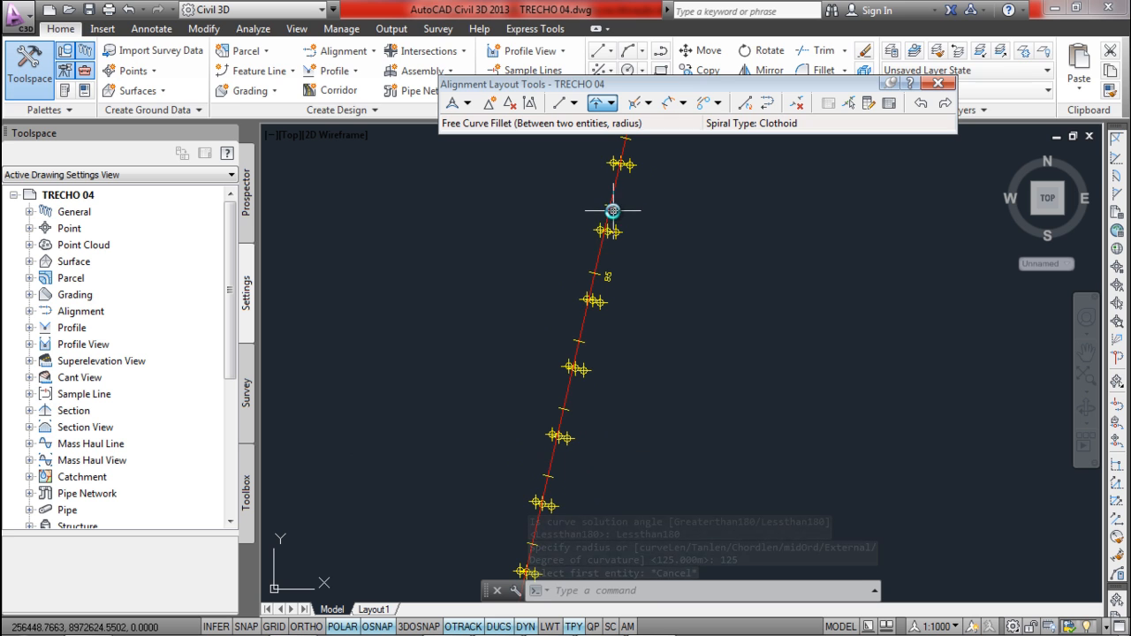
click(608, 213)
middle_drag(608, 213, 606, 244)
click(489, 103)
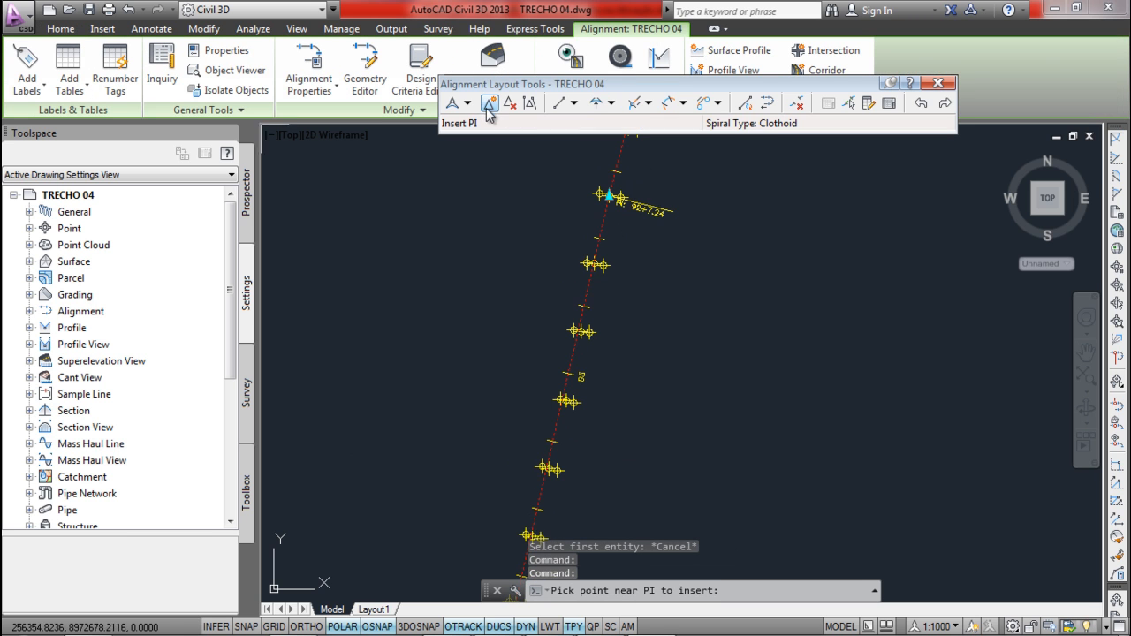
scroll(601, 265, up, 4)
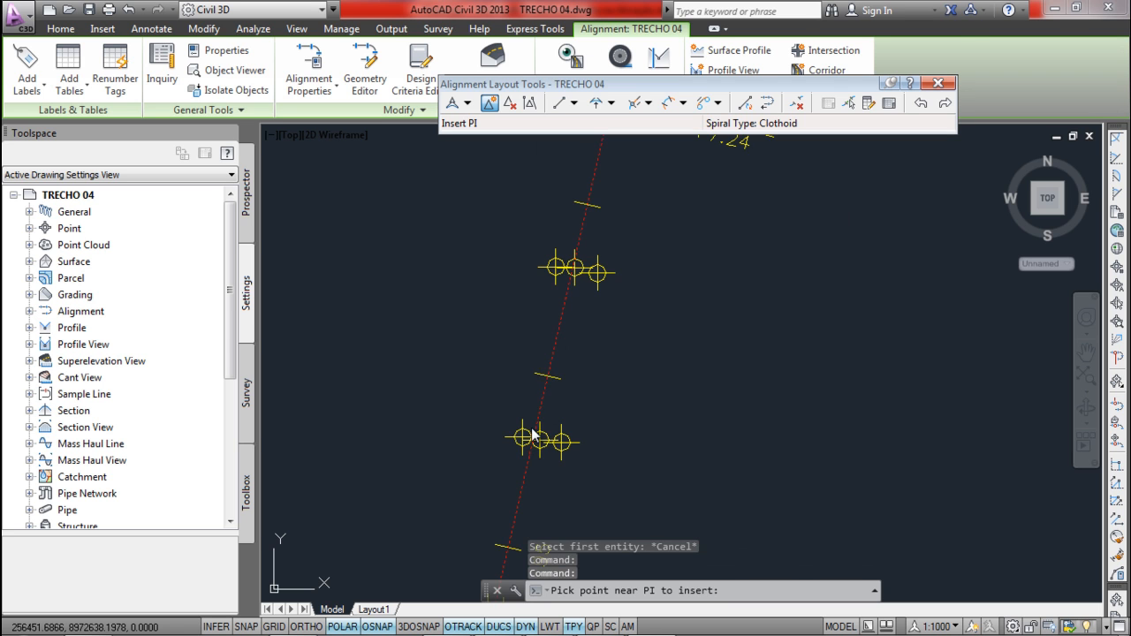
scroll(533, 433, down, 2)
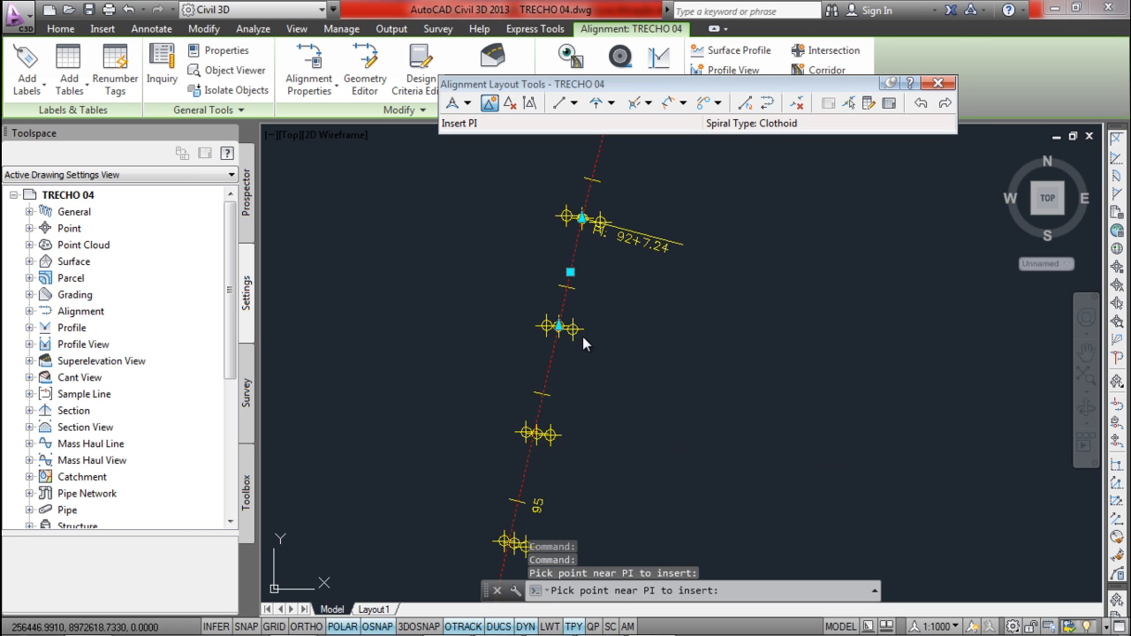
- Insert PIs at the surveyed centre point just before station 95 and at another one between stations 95 and 105
middle_drag(568, 425, 709, 128)
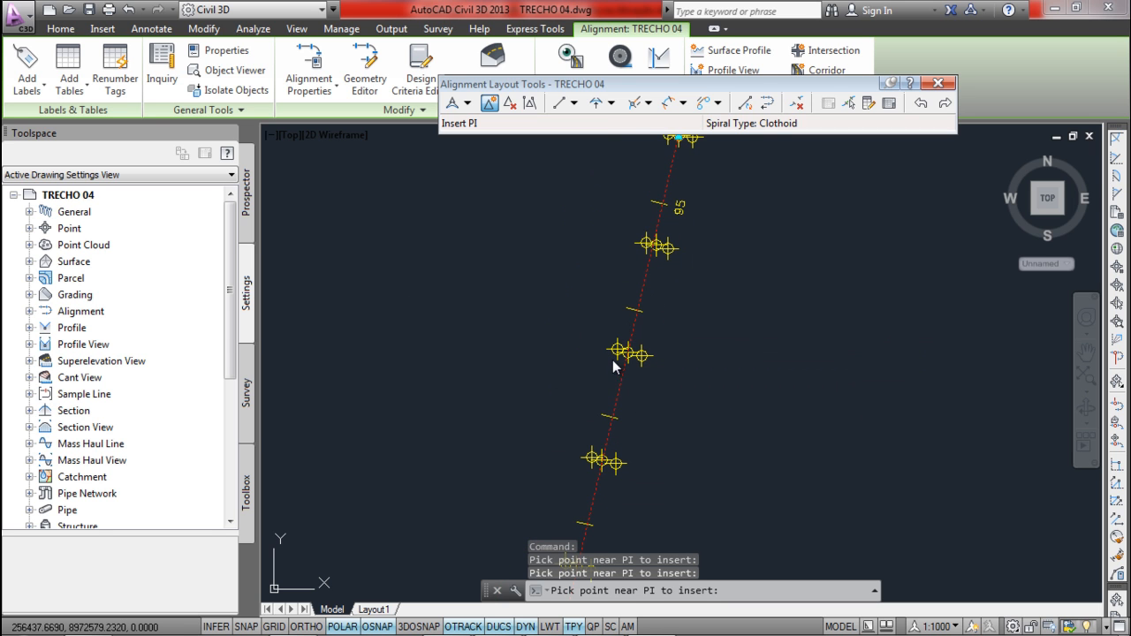
middle_drag(608, 465, 676, 165)
scroll(657, 296, up, 8)
click(645, 232)
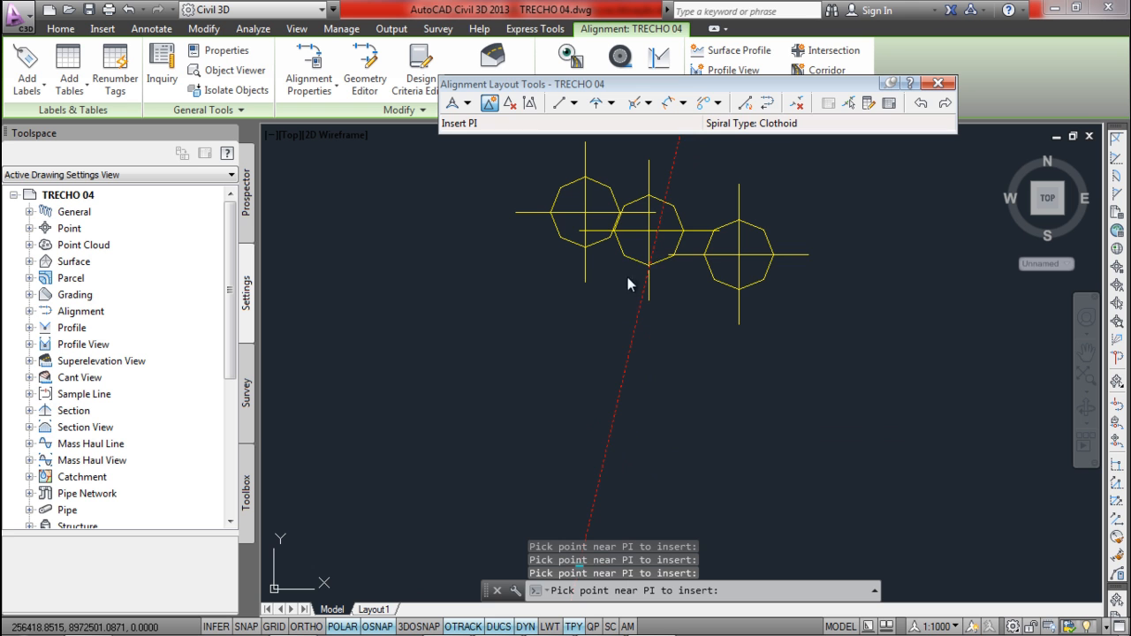
- Insert a PI at the surveyed centre point between PI 105+8.39 and station 110, ending the PI insertion
scroll(626, 286, down, 6)
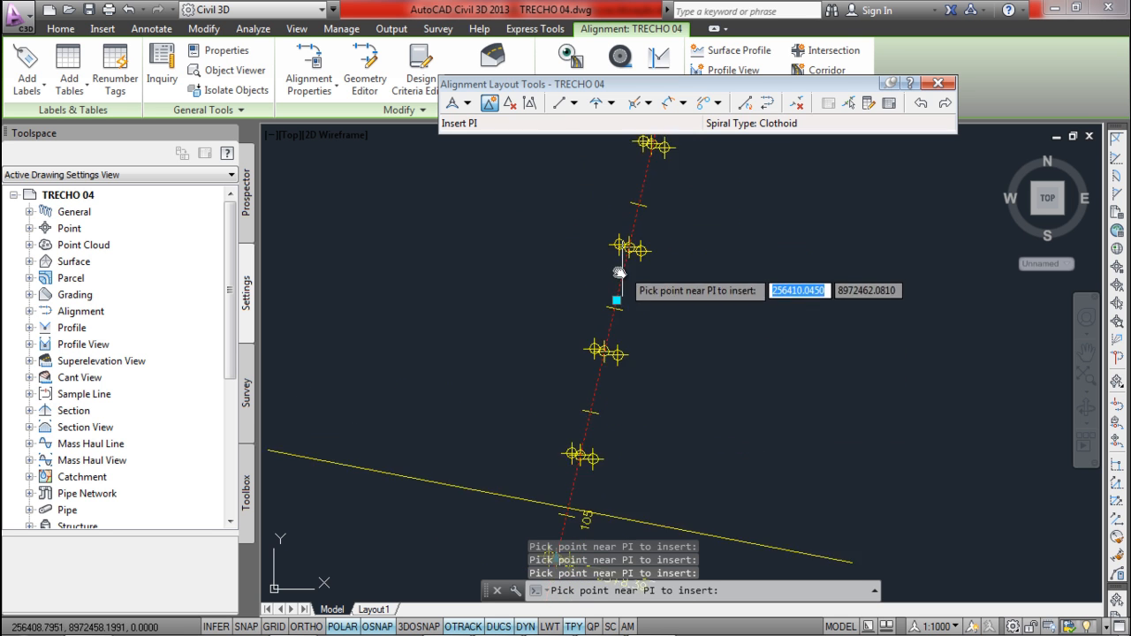
scroll(639, 231, down, 2)
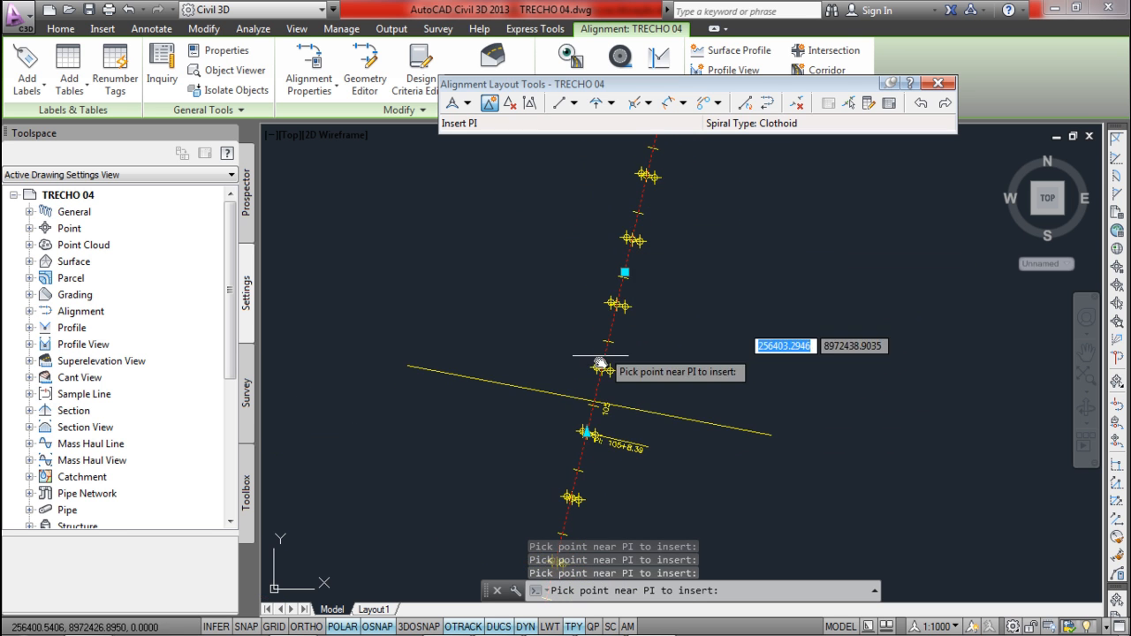
scroll(588, 447, up, 4)
scroll(644, 202, down, 3)
scroll(585, 359, up, 1)
scroll(633, 389, down, 1)
mouse_move(601, 491)
middle_down()
mouse_move(611, 455)
mouse_move(598, 344)
middle_up()
scroll(604, 408, up, 2)
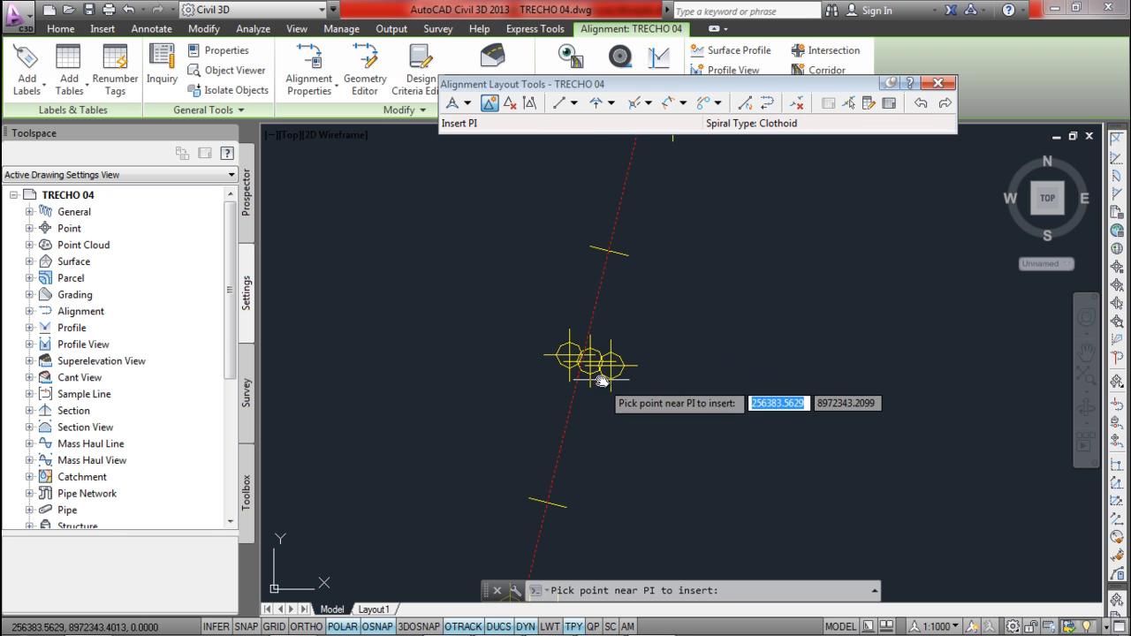
key(Escape)
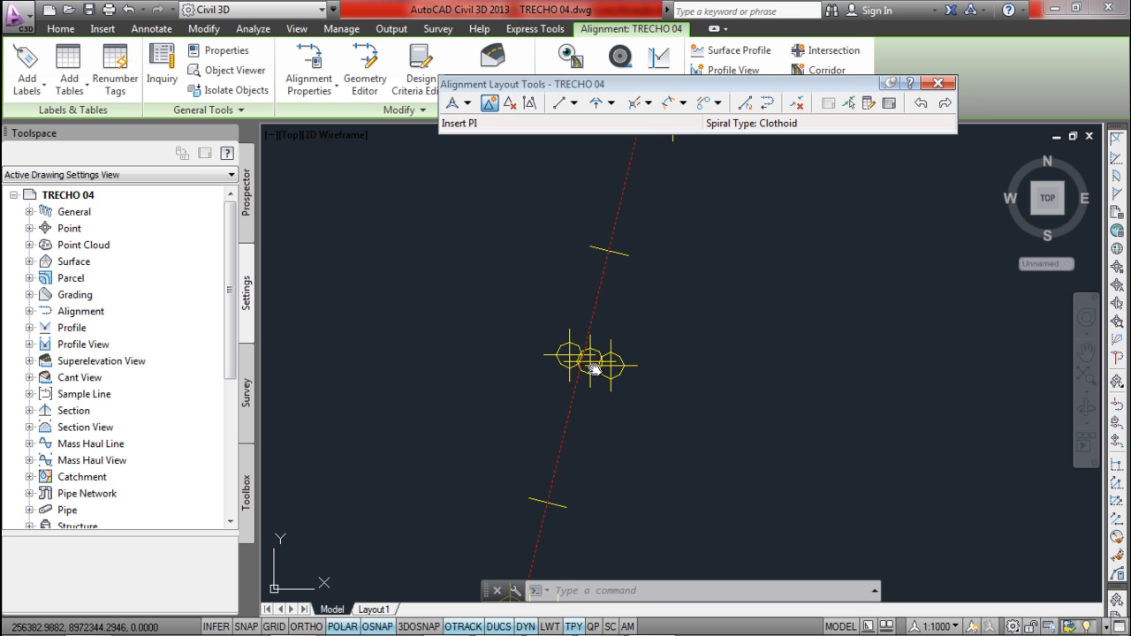
- Insert PIs at two consecutive surveyed centre points between stations 110 and 115
key(Return)
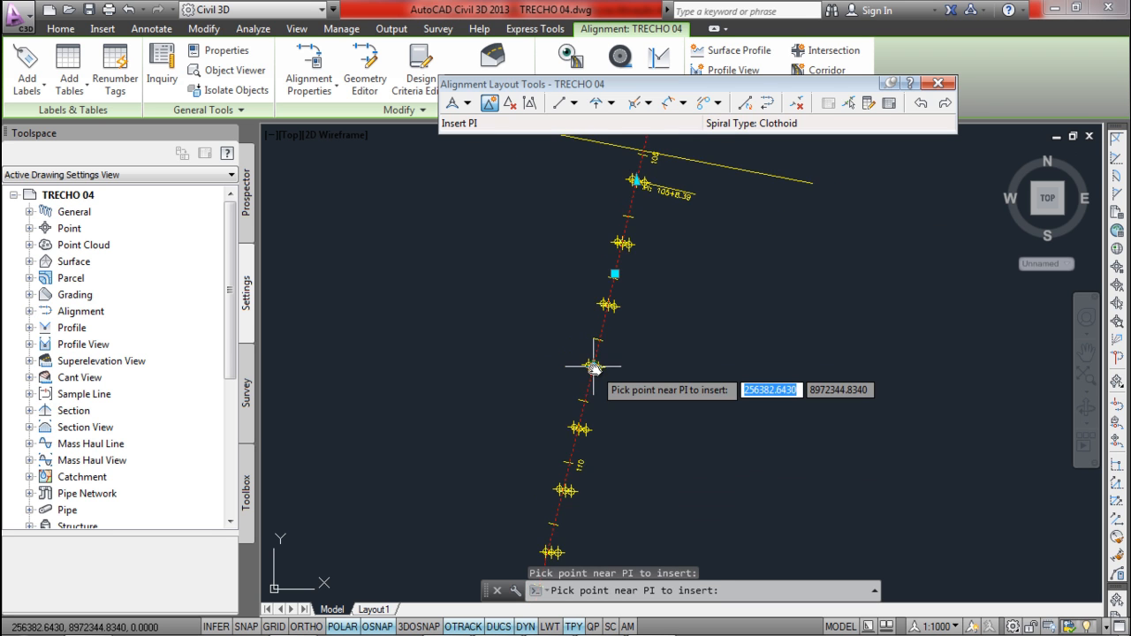
scroll(541, 433, up, 3)
click(541, 389)
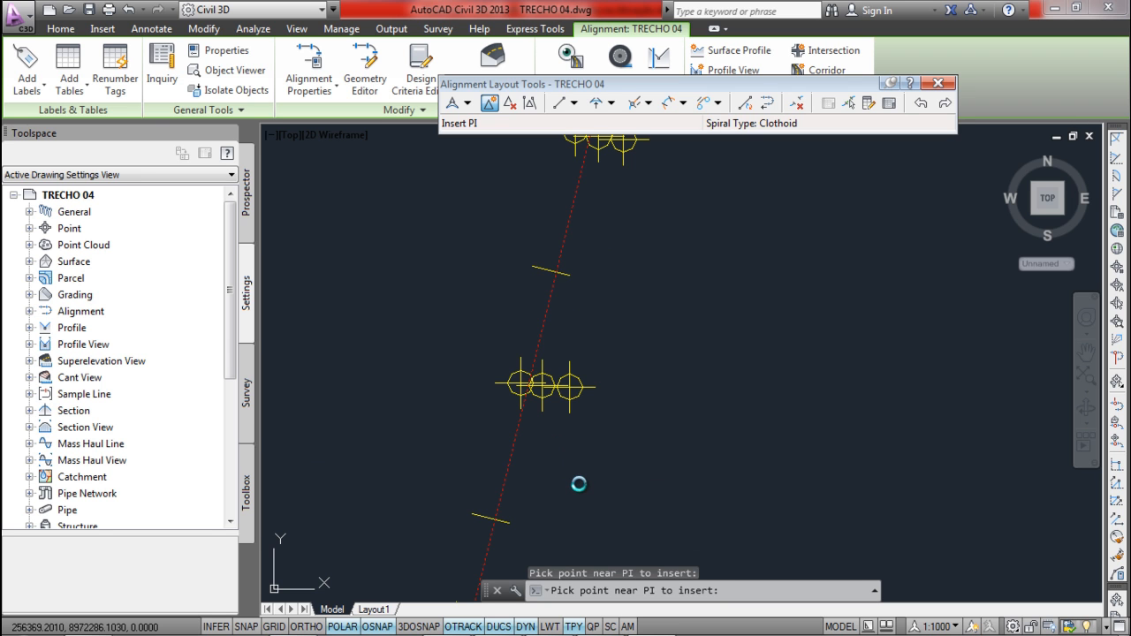
scroll(579, 484, down, 2)
middle_drag(578, 490, 621, 292)
scroll(590, 344, up, 3)
click(600, 328)
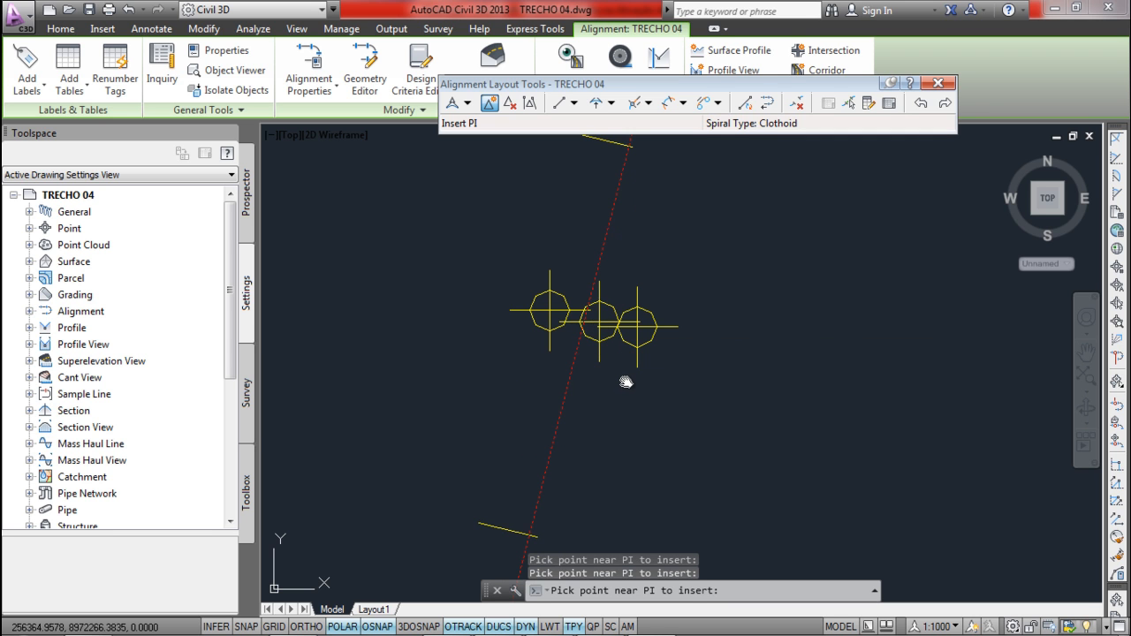
- End the PI insertion and examine how the spiral-curve-spiral between stations 116 and 119 fits the surveyed points
scroll(626, 382, down, 5)
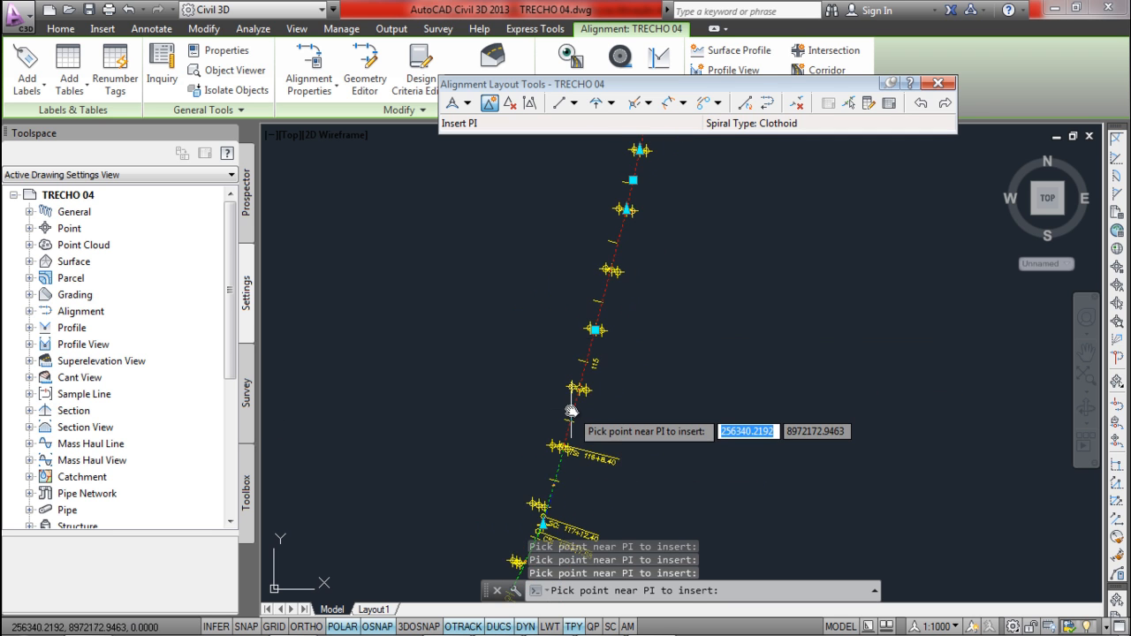
middle_drag(571, 411, 650, 296)
scroll(613, 397, up, 5)
scroll(596, 305, down, 3)
middle_drag(598, 255, 560, 412)
scroll(605, 258, up, 2)
scroll(602, 249, down, 4)
key(Escape)
scroll(581, 305, up, 4)
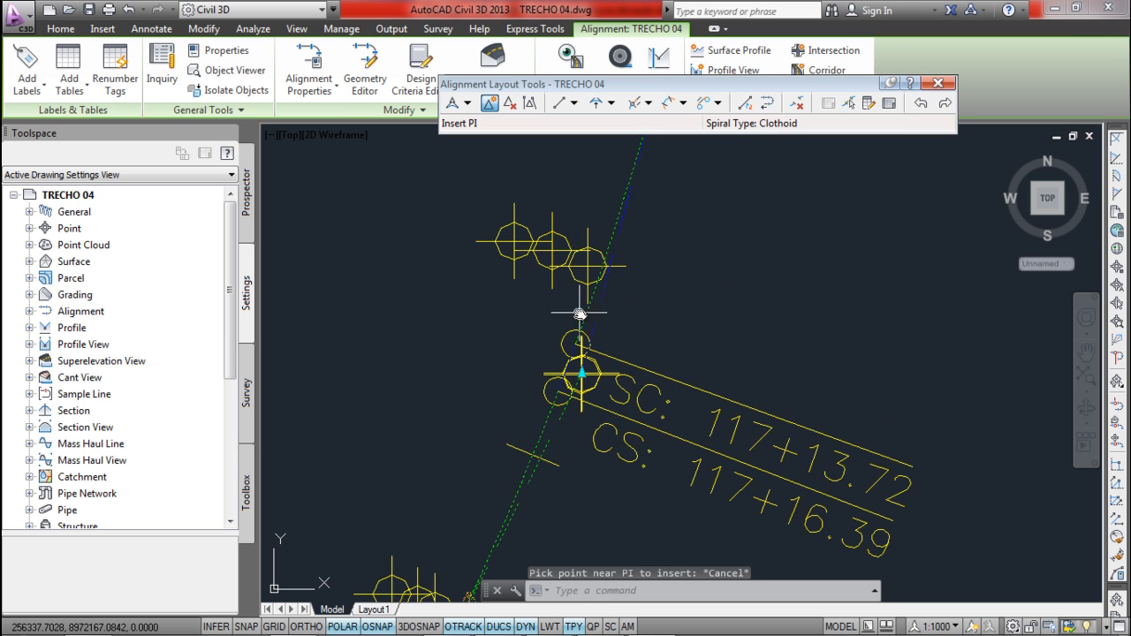
key(Escape)
click(605, 298)
scroll(606, 265, down, 4)
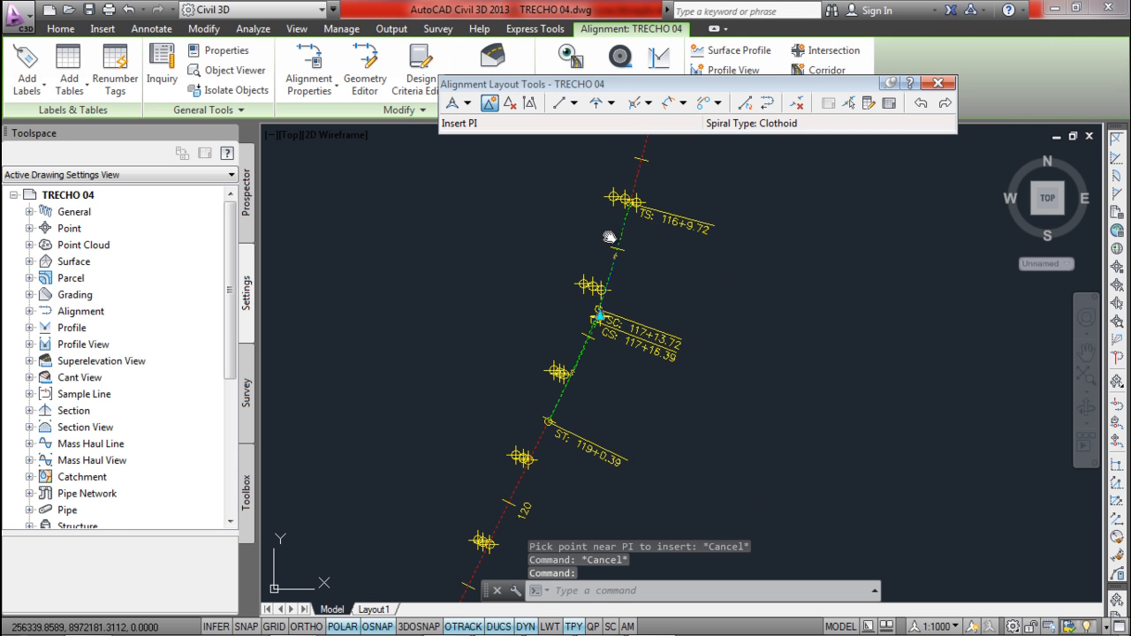
scroll(608, 240, up, 2)
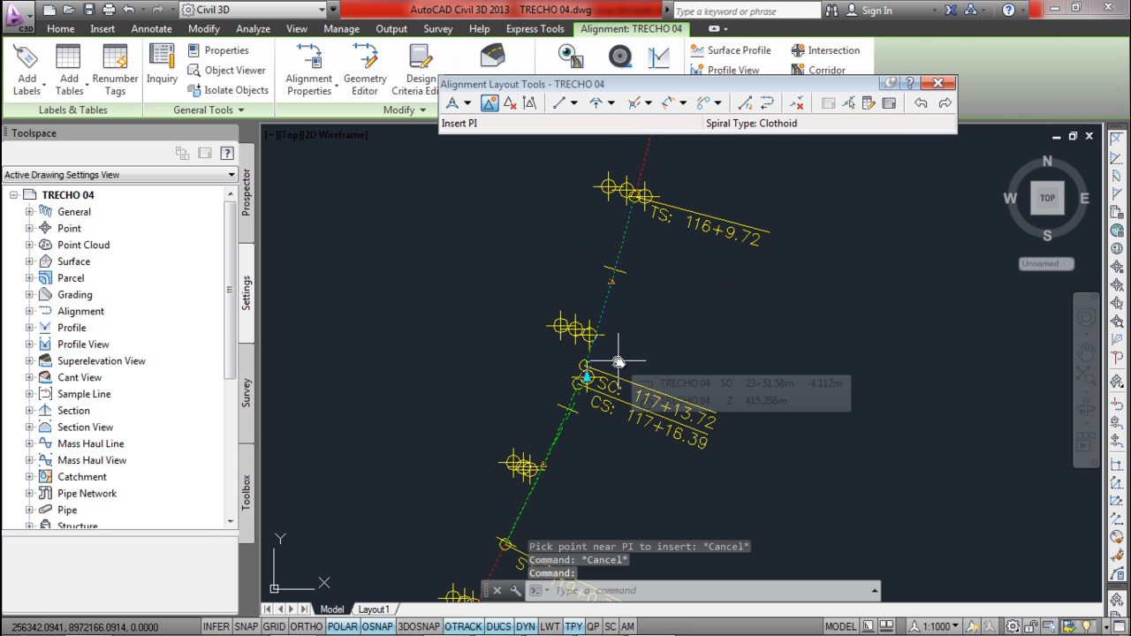
scroll(538, 445, up, 4)
scroll(541, 436, down, 2)
scroll(541, 436, down, 3)
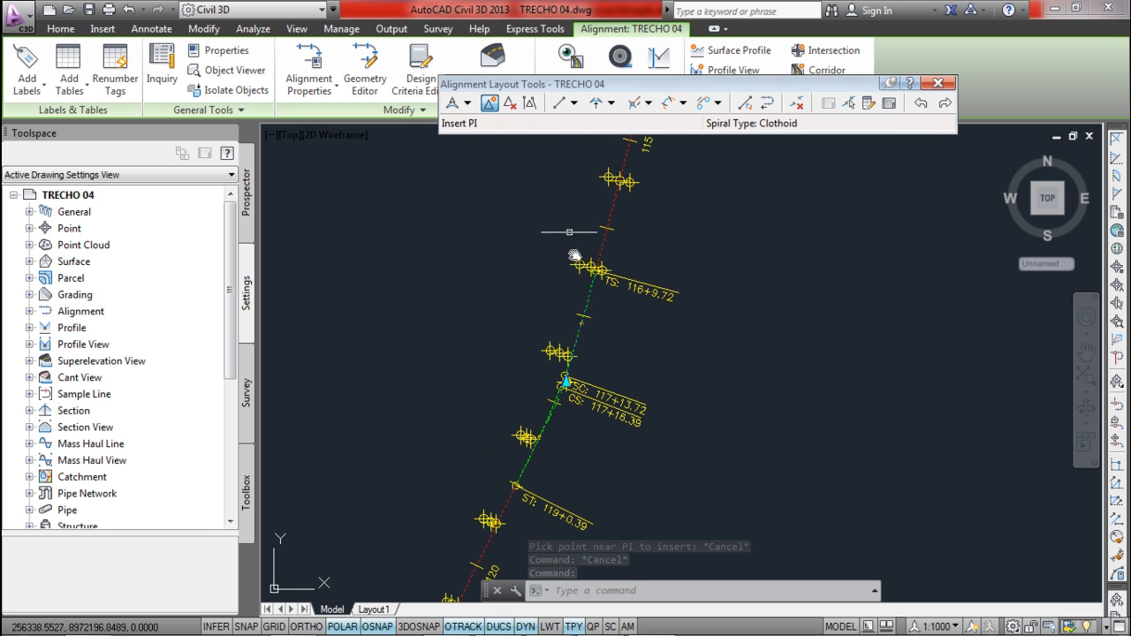
- Delete the PI of the spiral-curve-spiral near station 117+13.72 and end the PI deletion
click(509, 103)
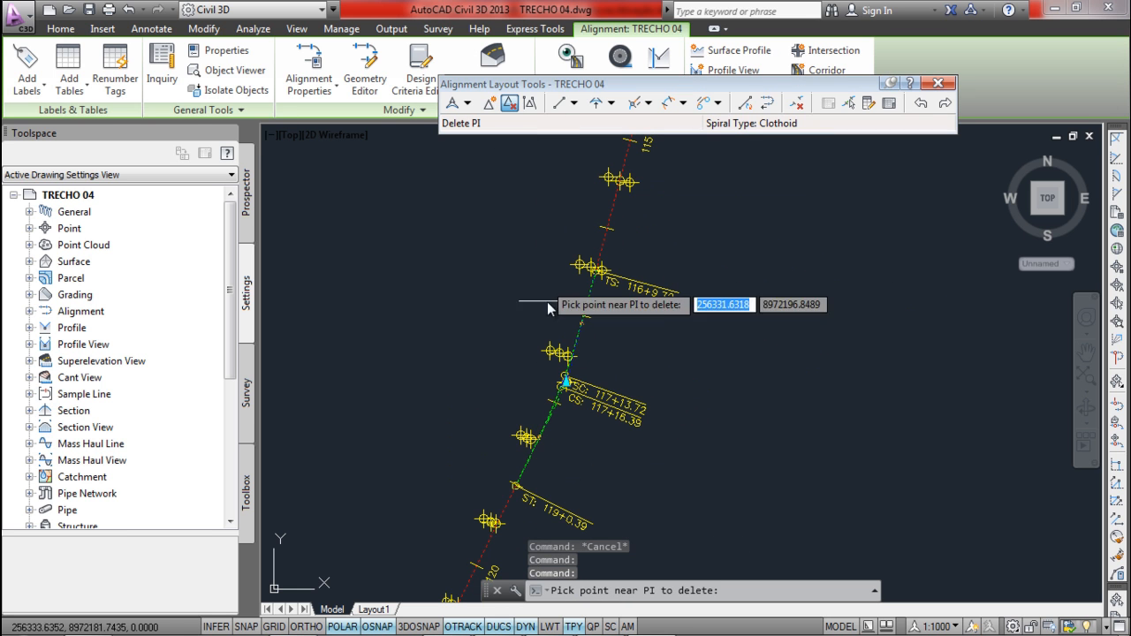
click(566, 386)
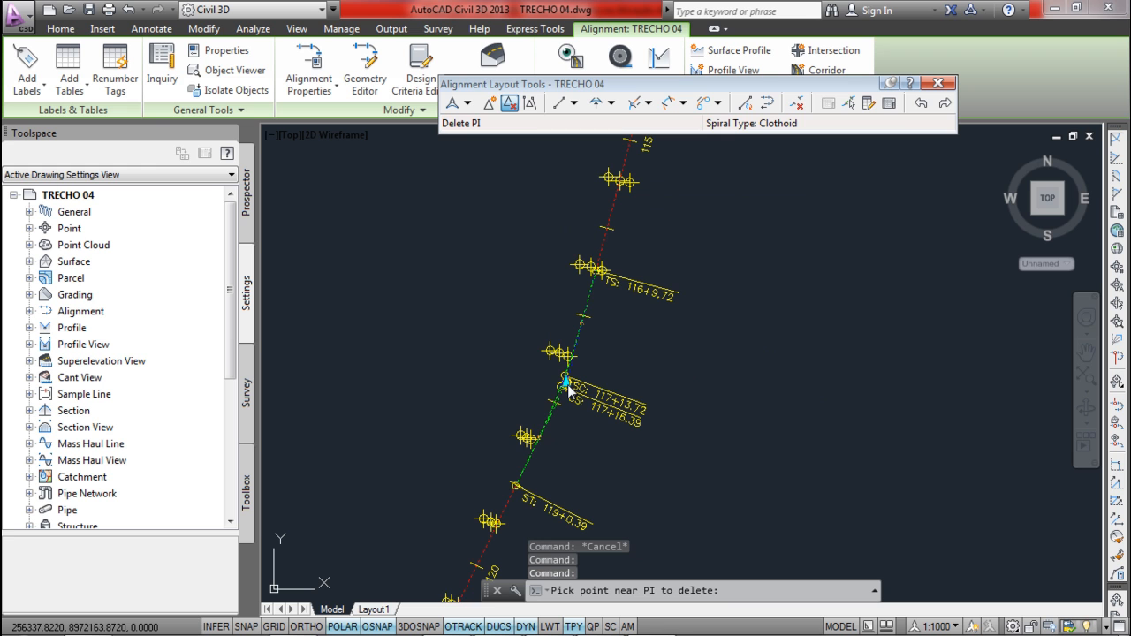
click(565, 385)
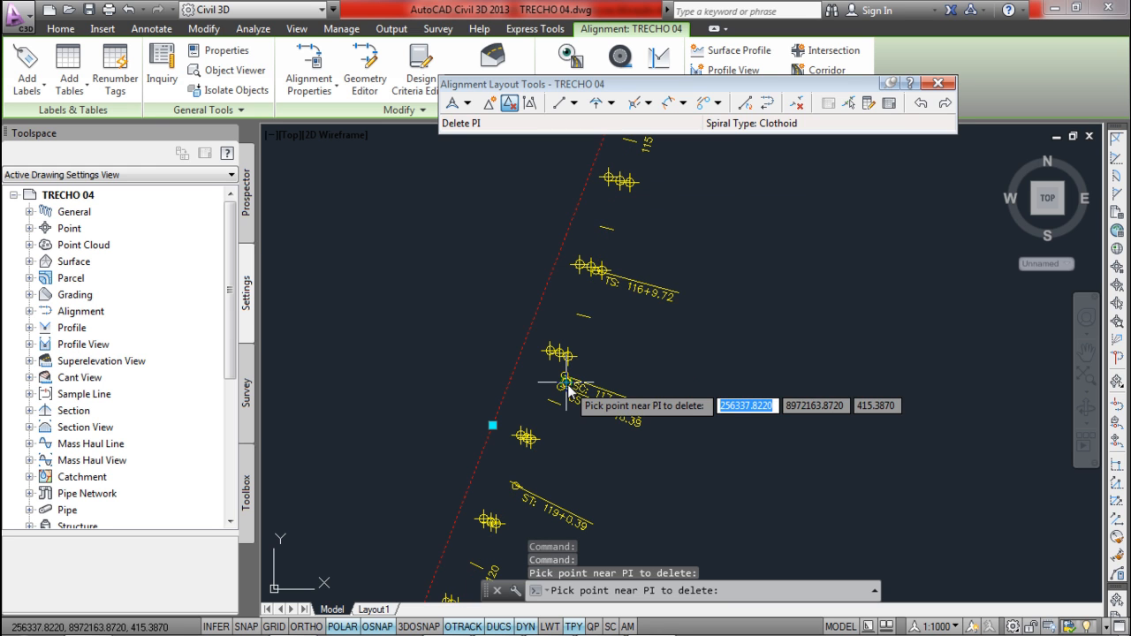
key(Escape)
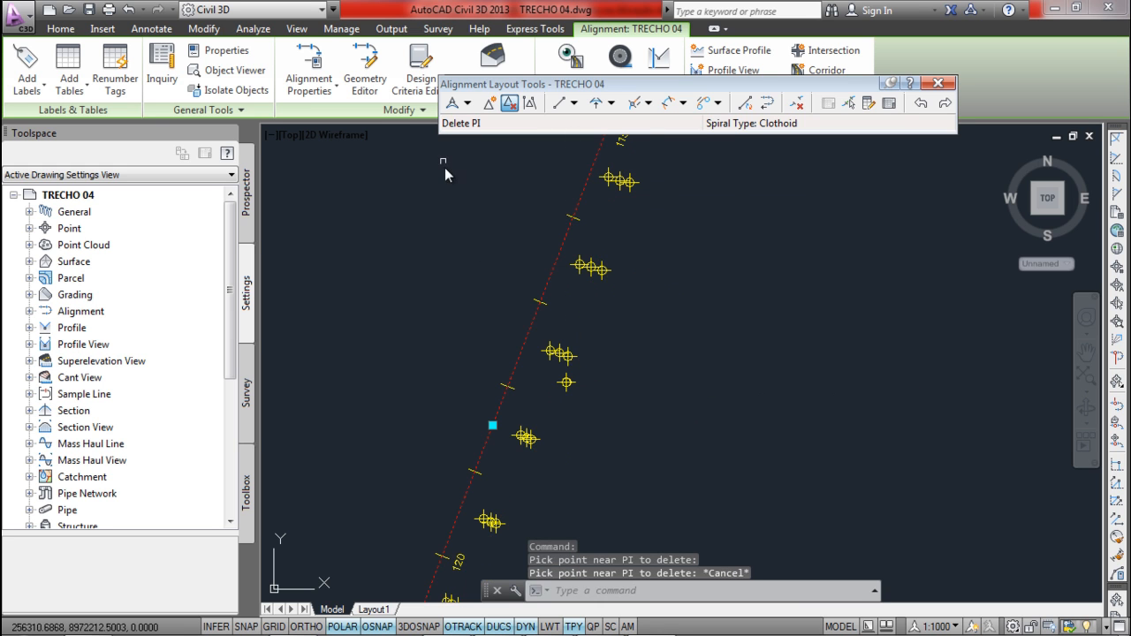
- Insert a PI at the surveyed offset point near station 117, ending the PI insertion and clearing the selection
click(491, 104)
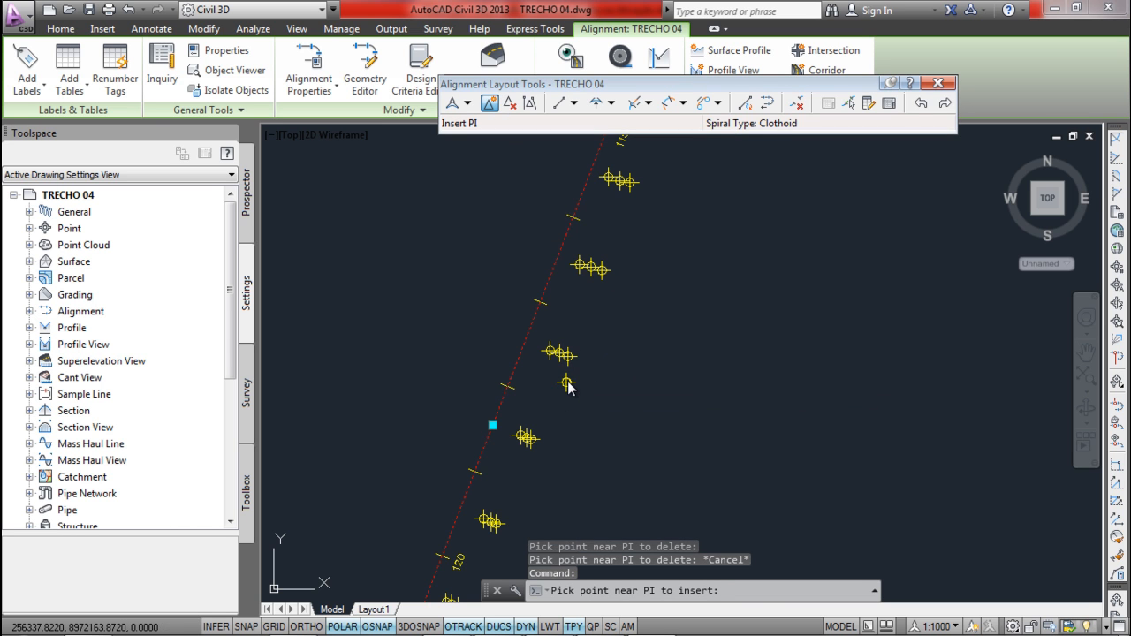
click(567, 384)
key(Escape)
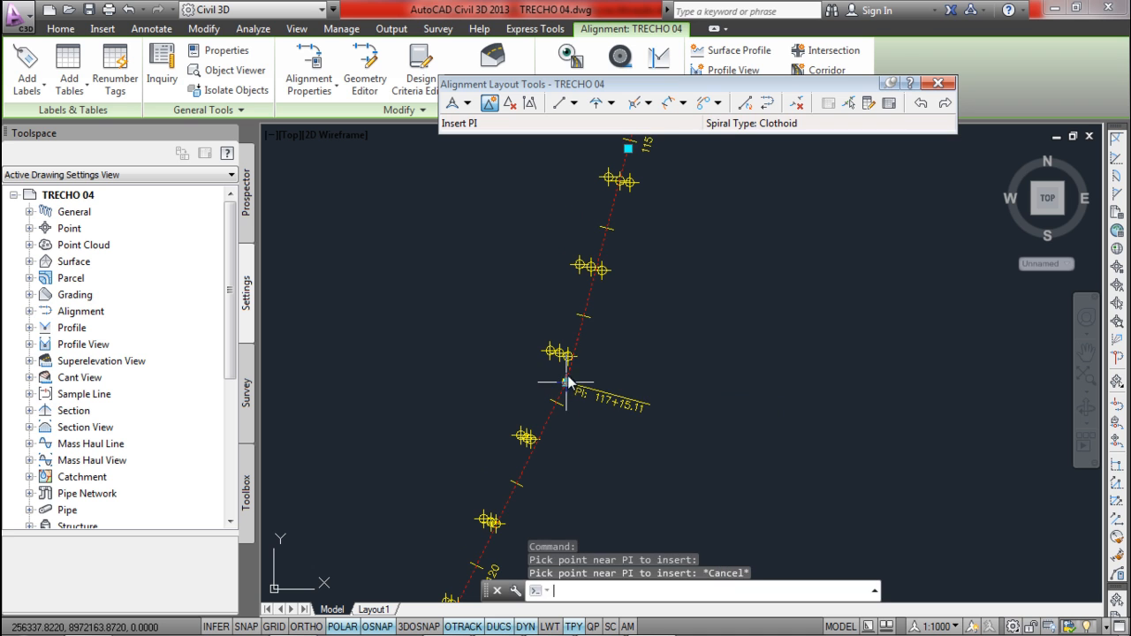
key(Escape)
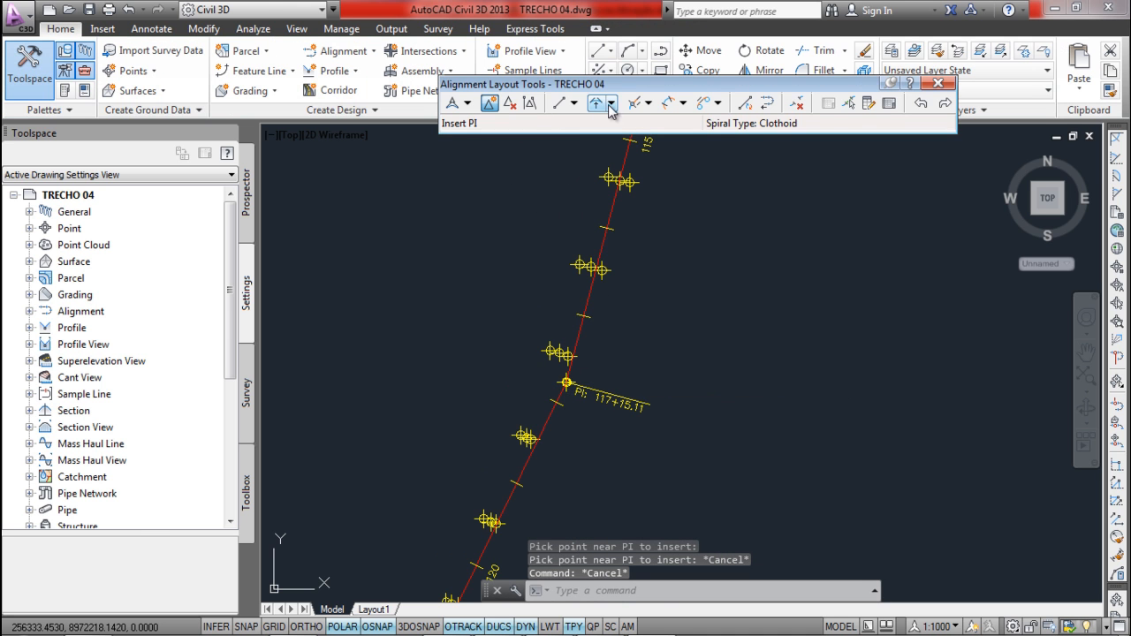
- Add a free curve fillet between the two tangents at PI 117+15.11, with a Lessthan180 solution and a 125 m radius
click(610, 104)
click(638, 238)
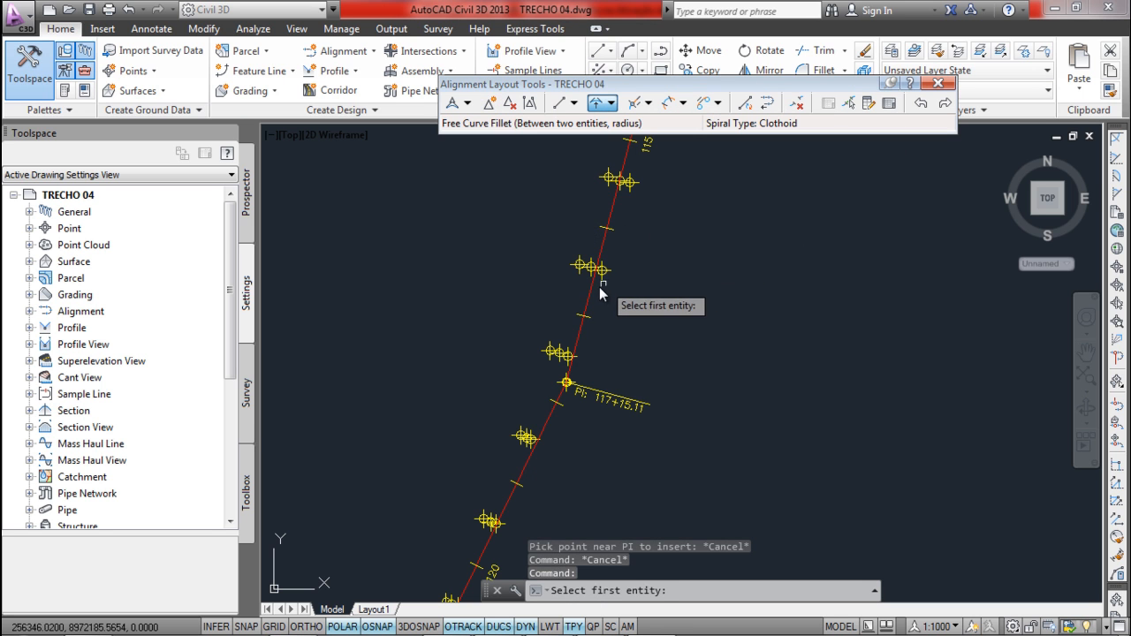
click(546, 430)
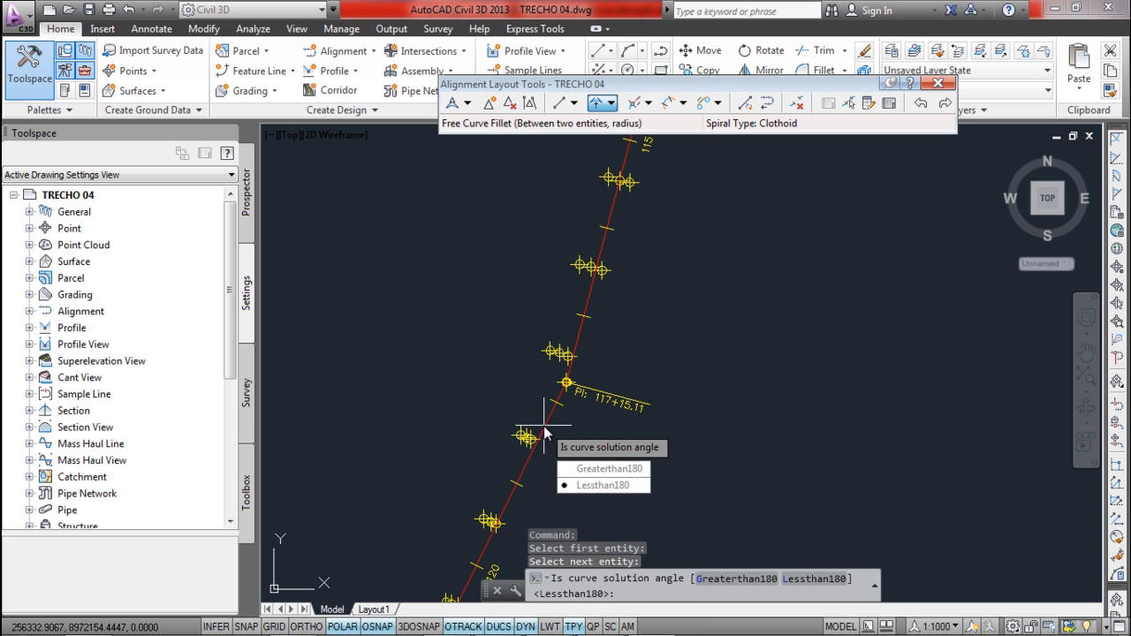
click(597, 486)
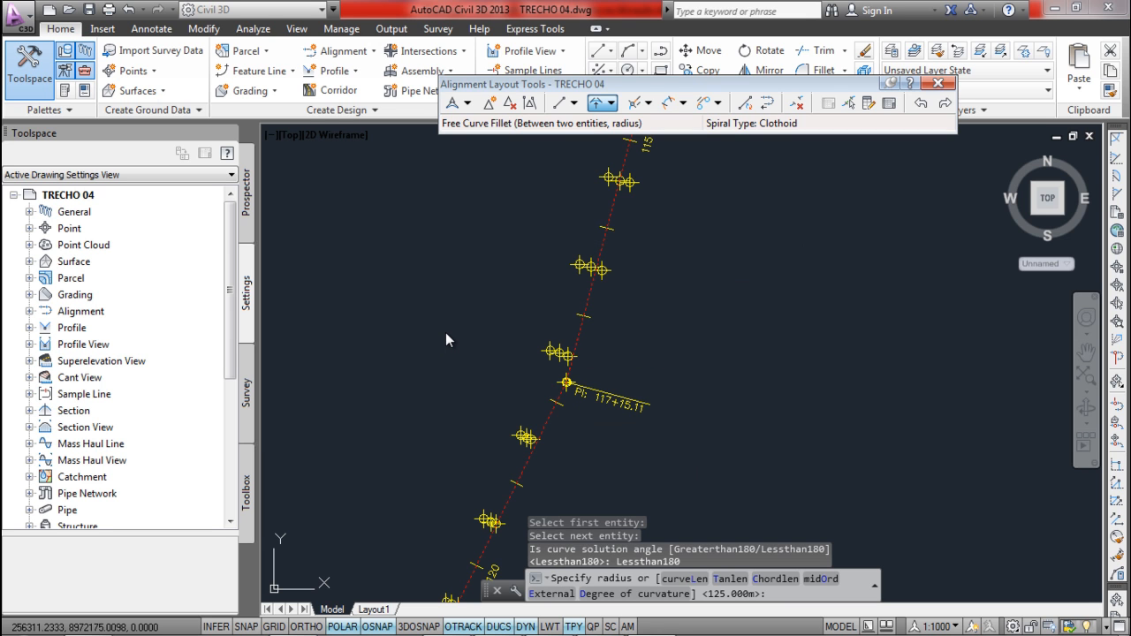
text(125)
key(Return)
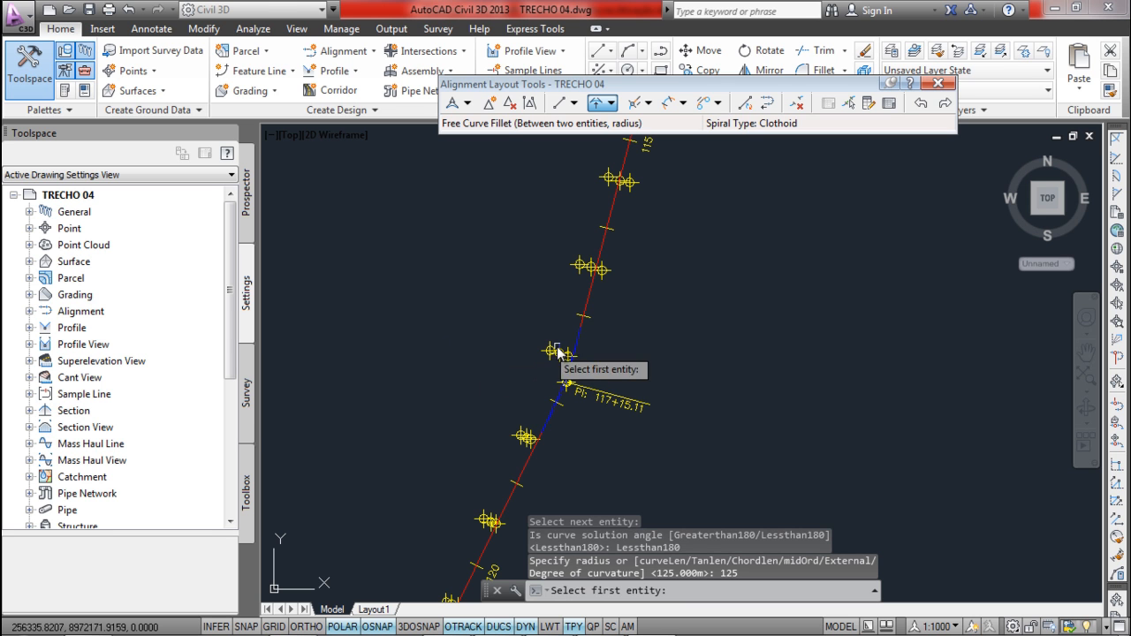
key(Escape)
click(581, 329)
scroll(581, 329, up, 4)
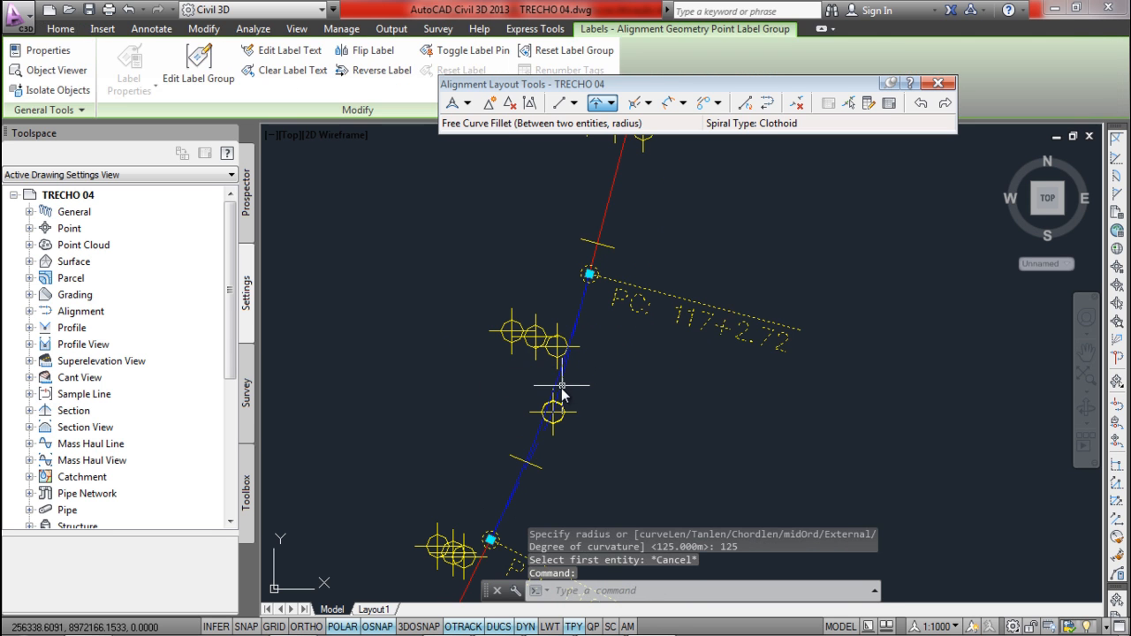
- Stretch the curve at the PI near station 117+15 to a larger radius, carrying its end to the surveyed points near station 121
key(Escape)
click(556, 389)
key(Escape)
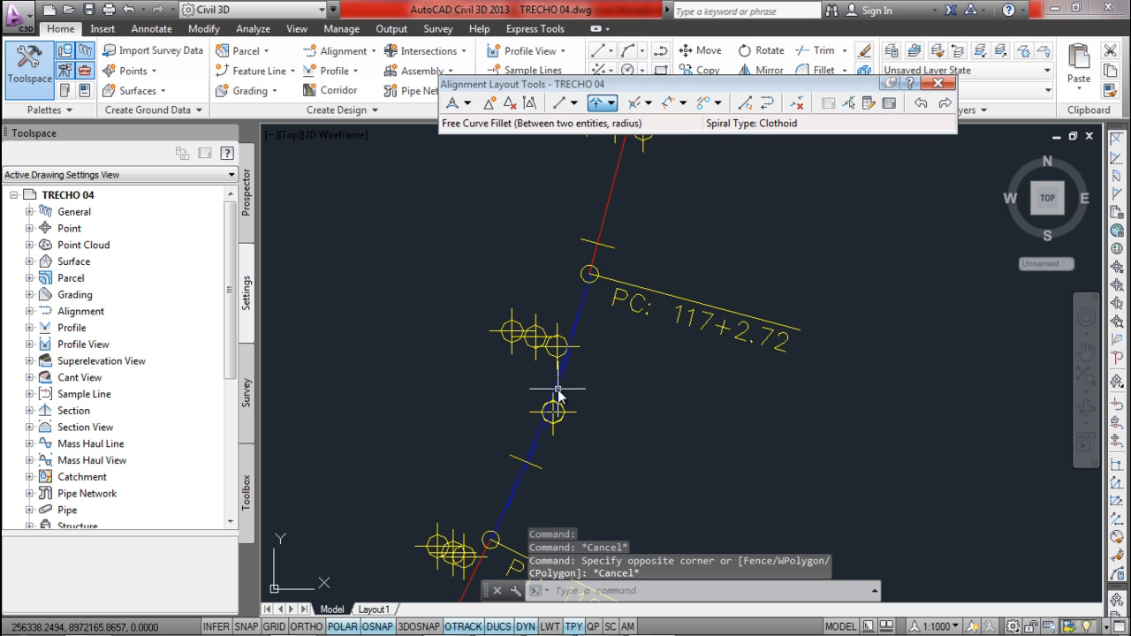
click(558, 397)
click(552, 411)
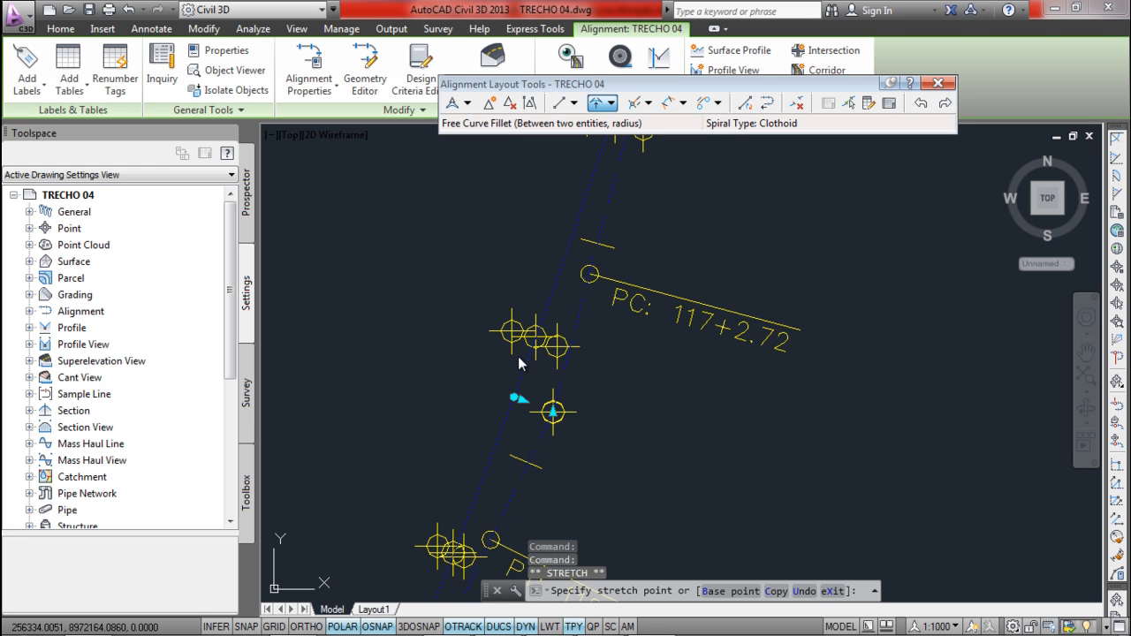
scroll(520, 364, down, 3)
middle_drag(579, 183, 512, 336)
scroll(508, 369, down, 1)
scroll(468, 424, up, 3)
scroll(479, 450, down, 2)
scroll(482, 442, up, 3)
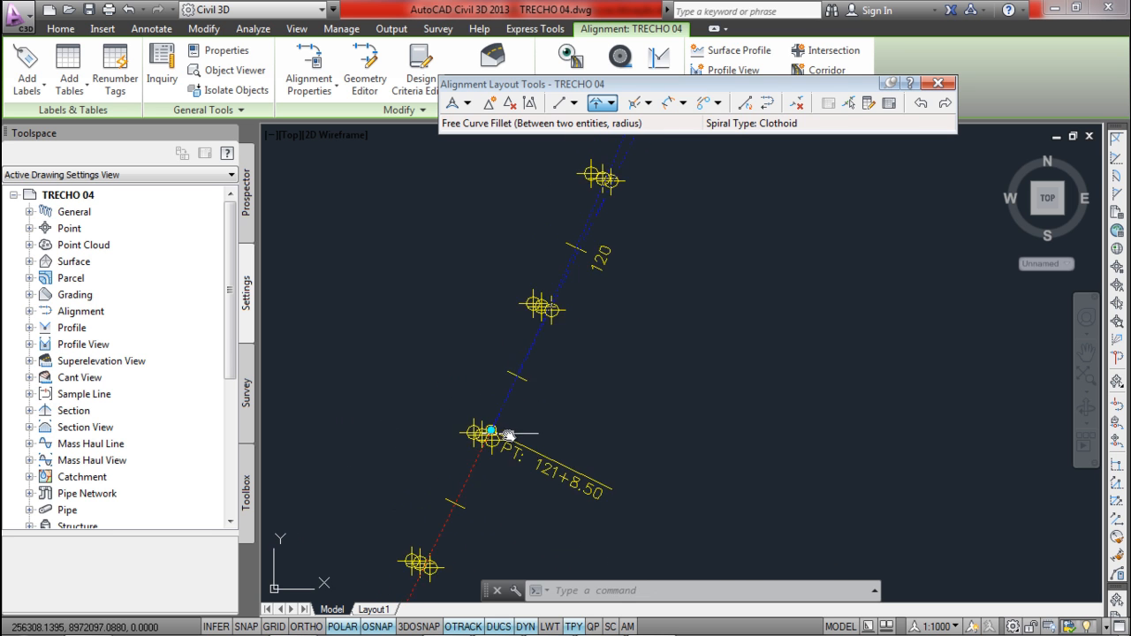
scroll(512, 406, down, 3)
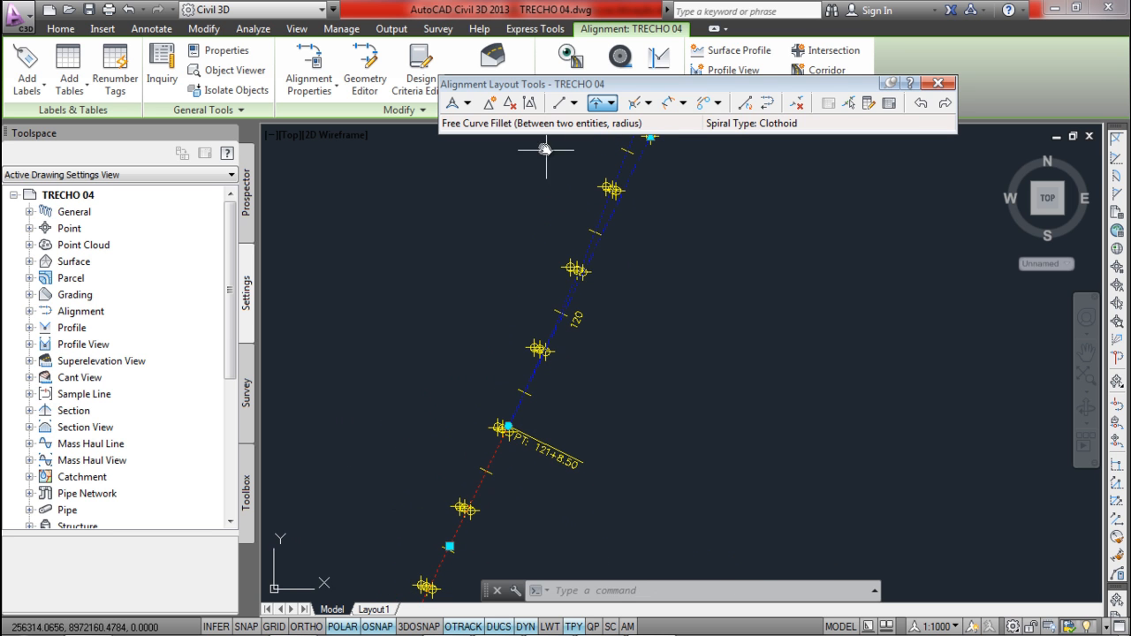
- Start inserting PIs and place one at the surveyed centre point between stations 122 and 123, past the end of the enlarged curve
click(489, 103)
scroll(499, 426, up, 1)
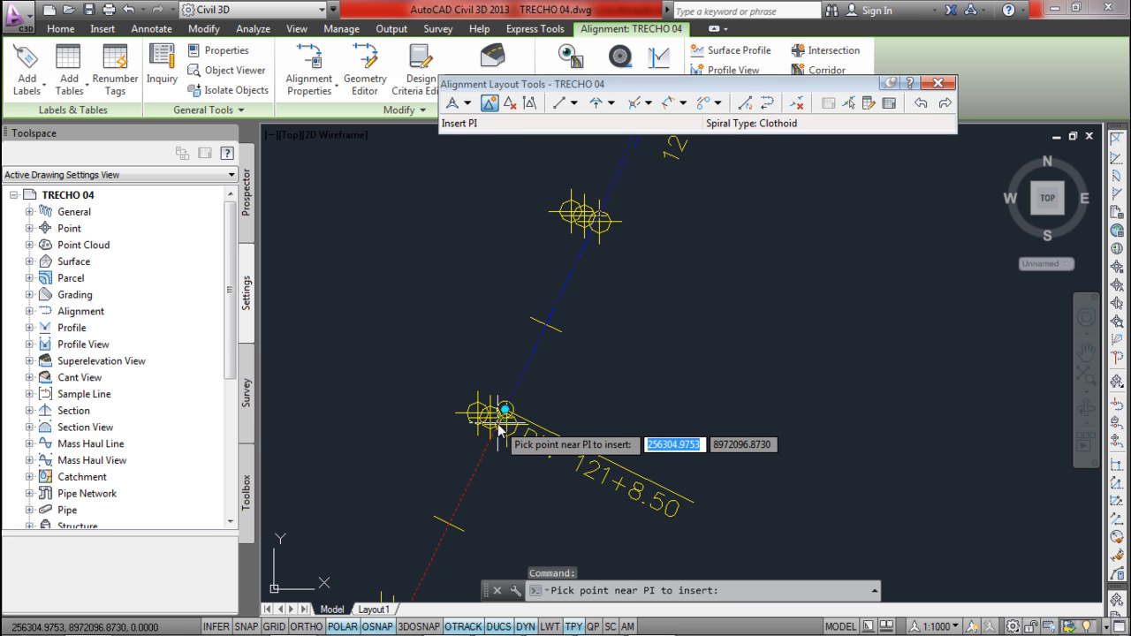
scroll(487, 469, down, 3)
middle_drag(487, 469, 528, 397)
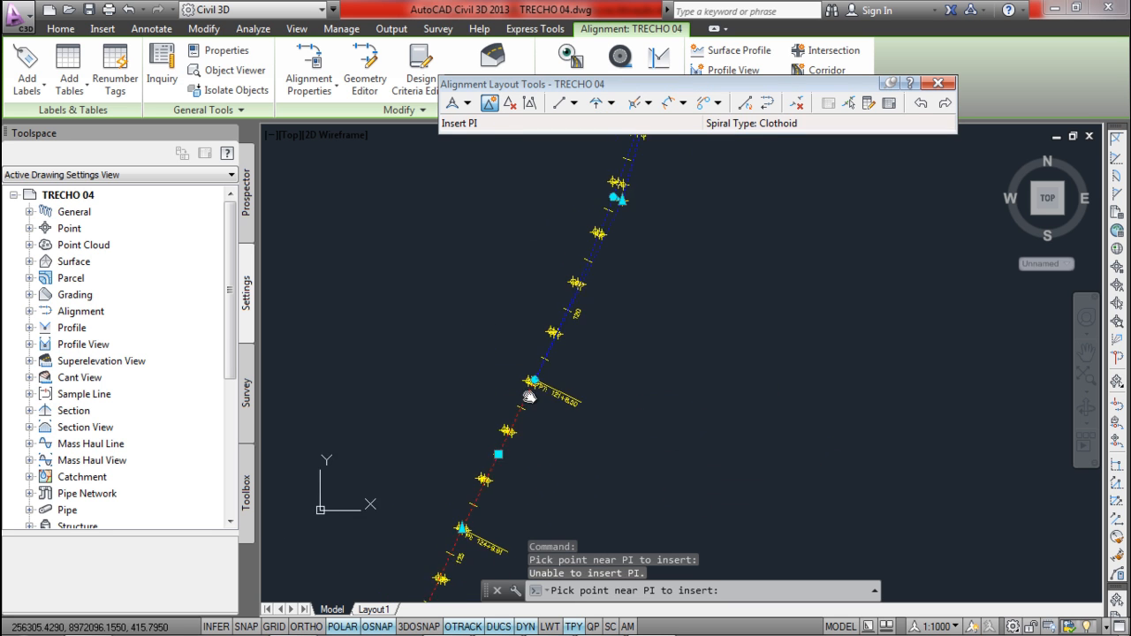
scroll(499, 431, up, 2)
middle_drag(517, 442, 516, 445)
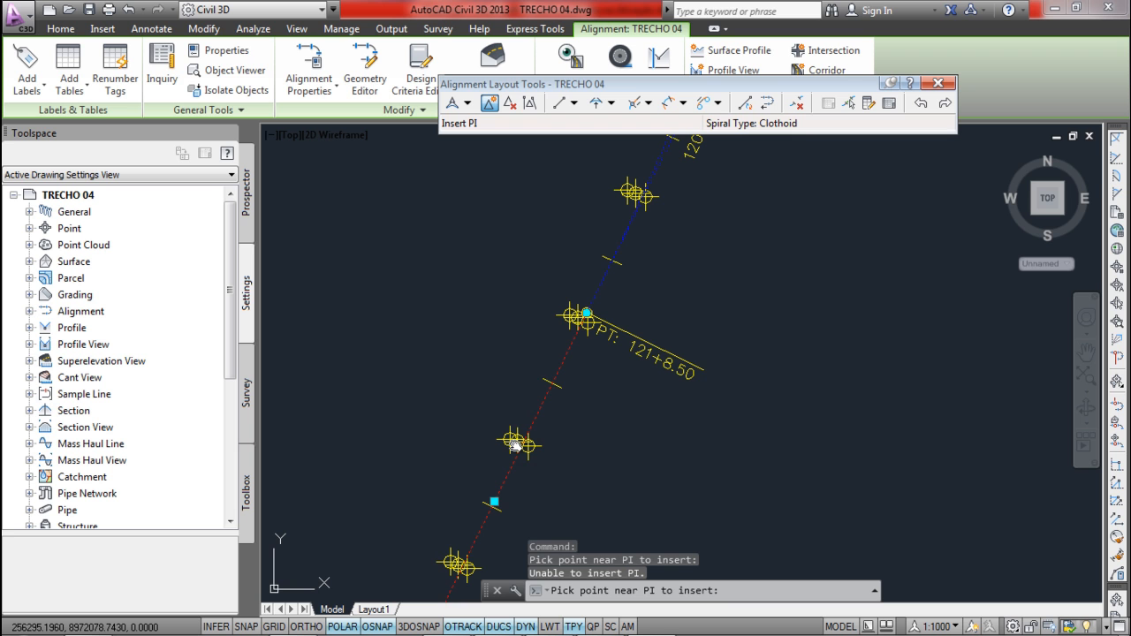
click(516, 445)
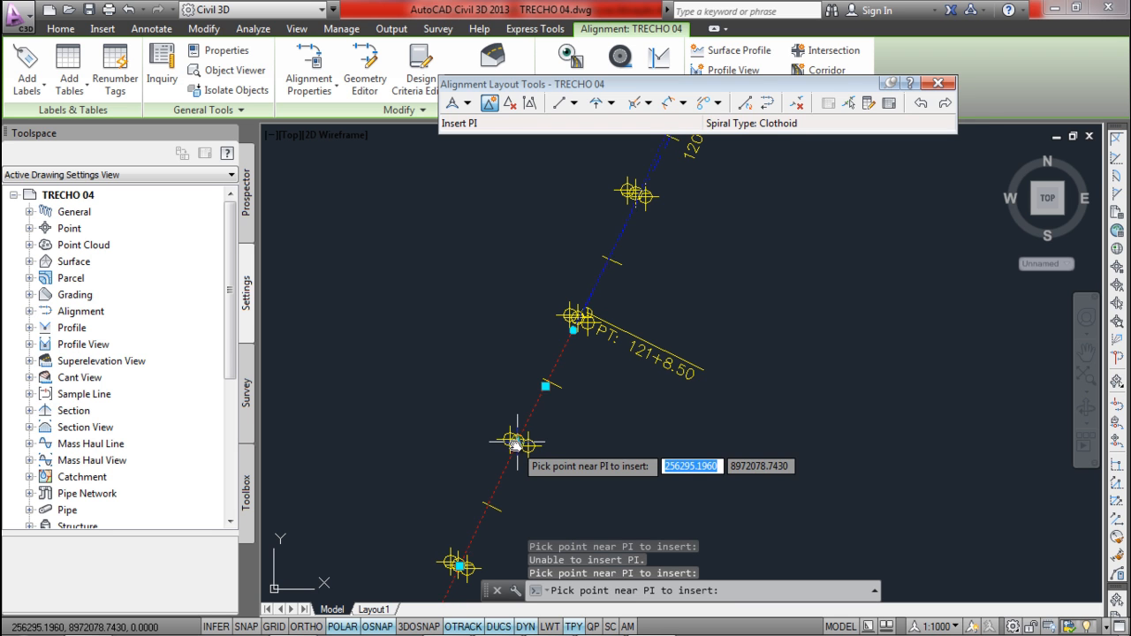
- Insert a PI on the tangent at the surveyed centre point between stations 127 and 128
scroll(517, 445, down, 2)
middle_drag(517, 444, 594, 292)
scroll(557, 420, up, 2)
middle_drag(473, 400, 505, 195)
middle_drag(478, 445, 540, 296)
scroll(499, 358, up, 1)
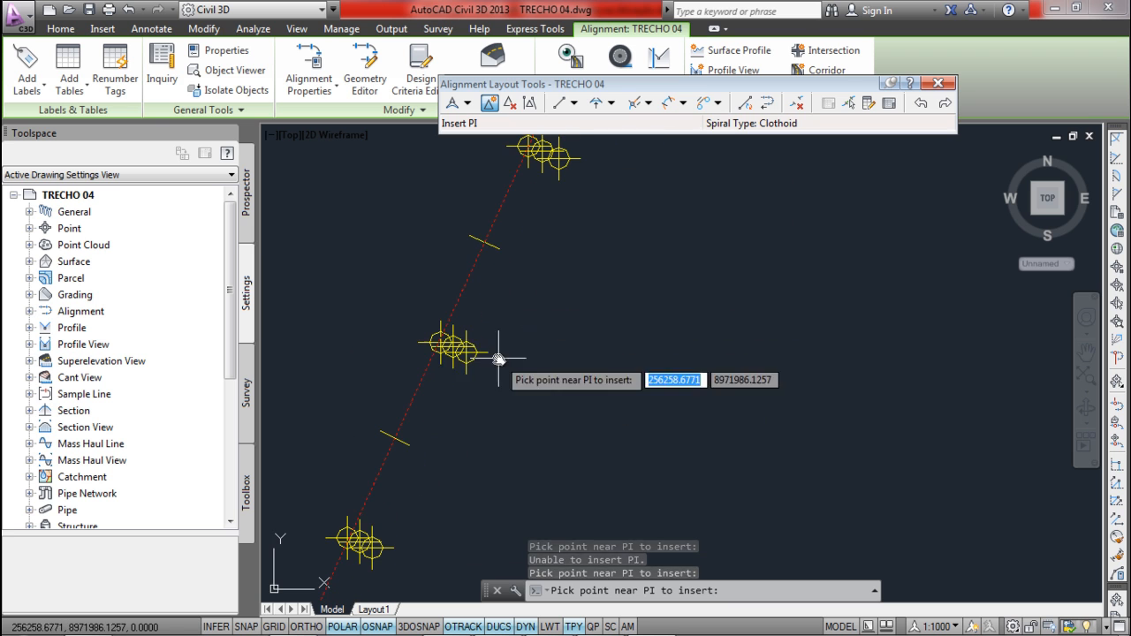
click(450, 349)
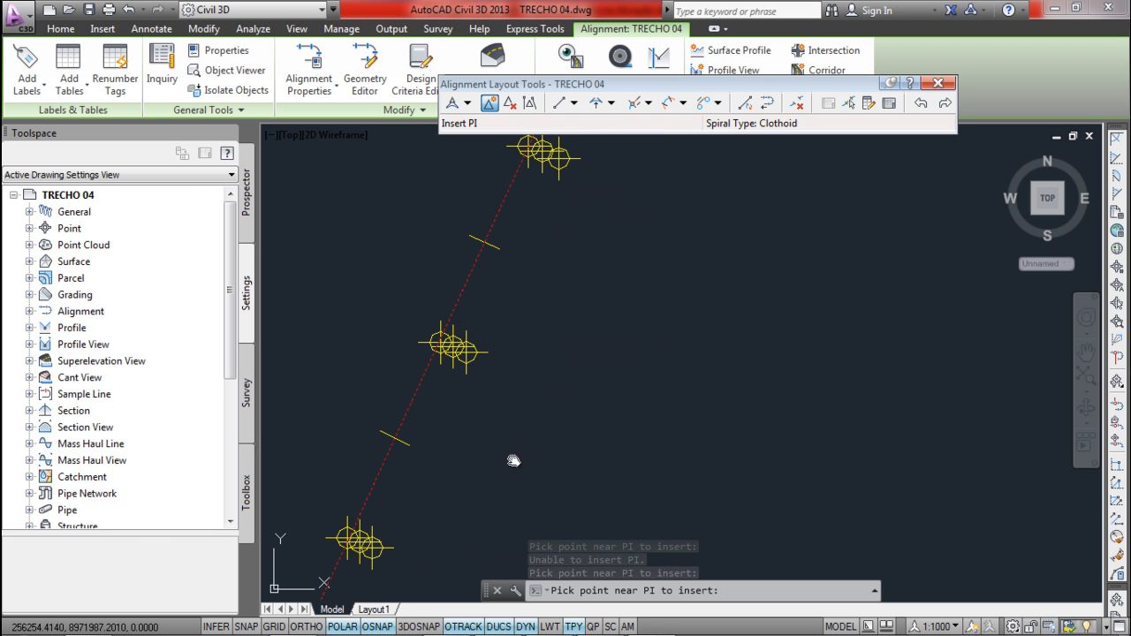
- Insert a PI at the surveyed centre point just past station 130
scroll(480, 492, down, 2)
middle_drag(441, 516, 583, 280)
scroll(505, 427, up, 2)
click(500, 434)
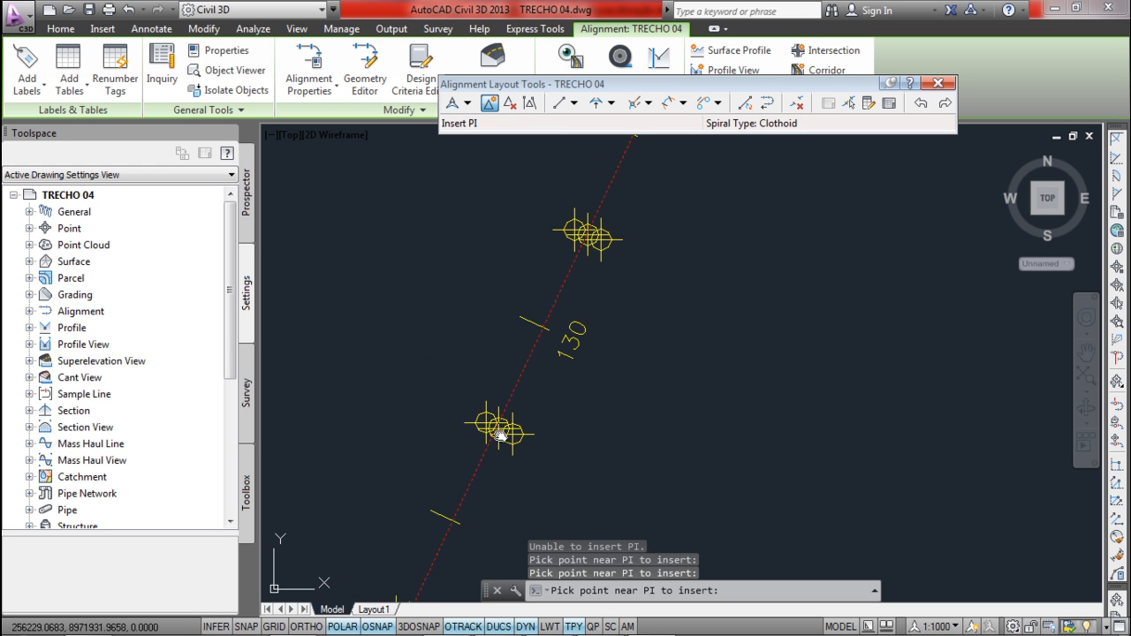
- Insert a PI at the surveyed centre point between stations 145 and 146
scroll(499, 438, down, 2)
scroll(473, 483, down, 3)
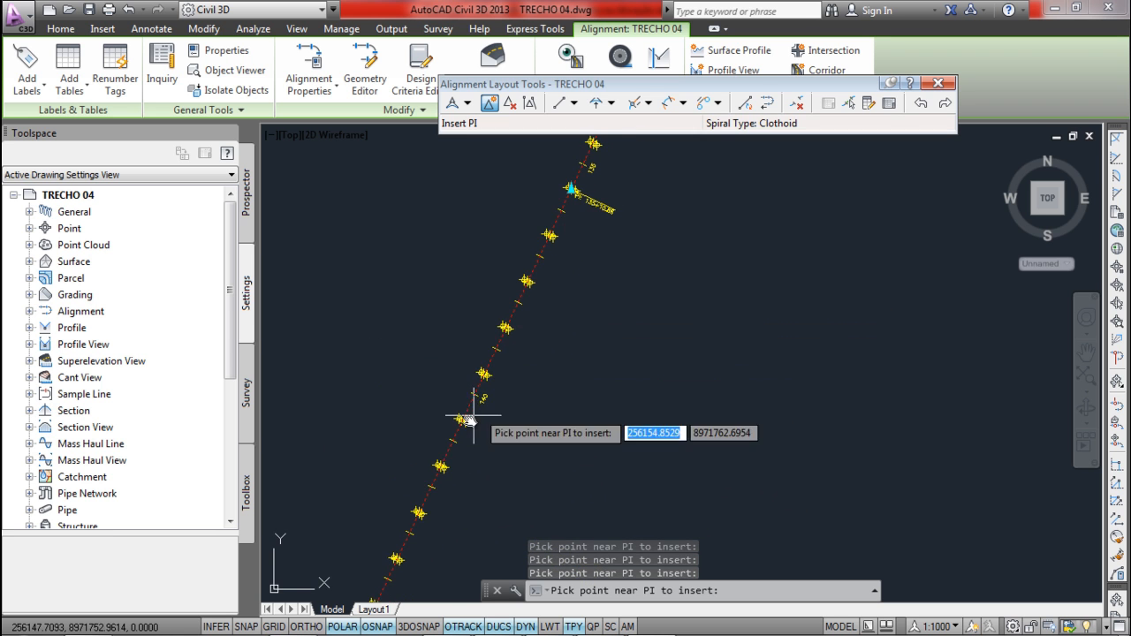
scroll(477, 371, up, 2)
scroll(495, 344, down, 2)
scroll(512, 333, up, 3)
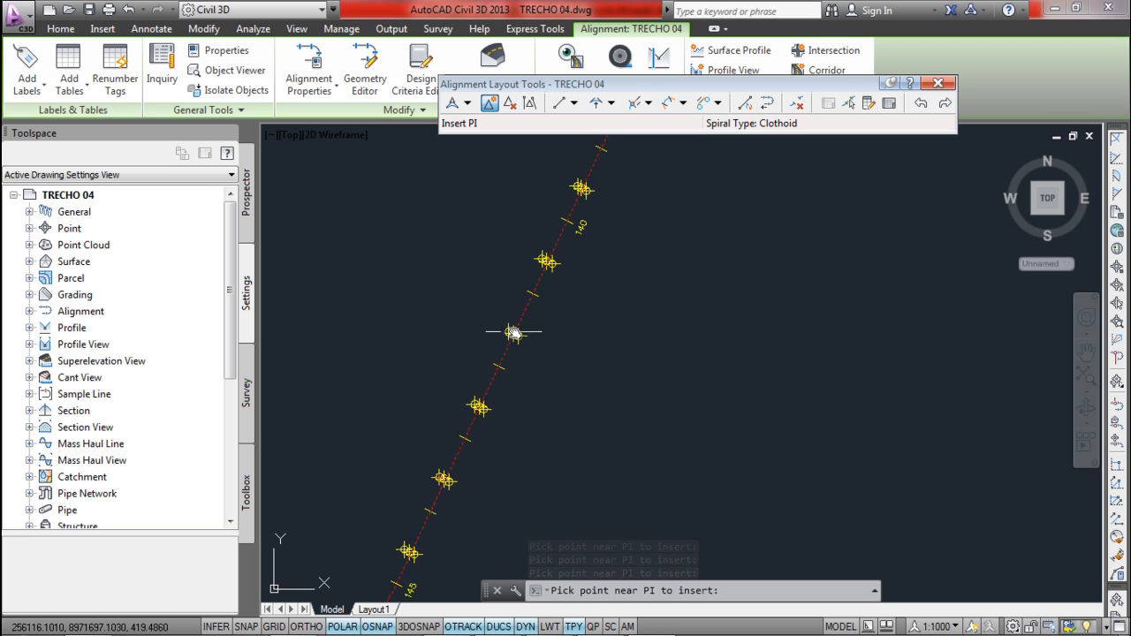
scroll(442, 451, up, 3)
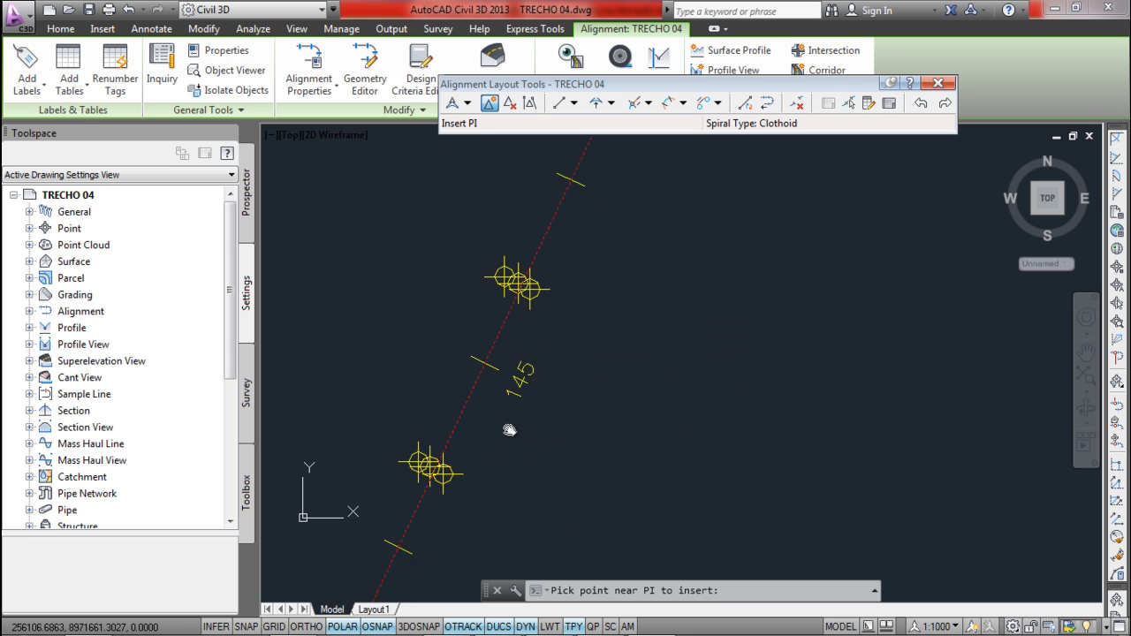
middle_drag(509, 430, 556, 337)
key(Escape)
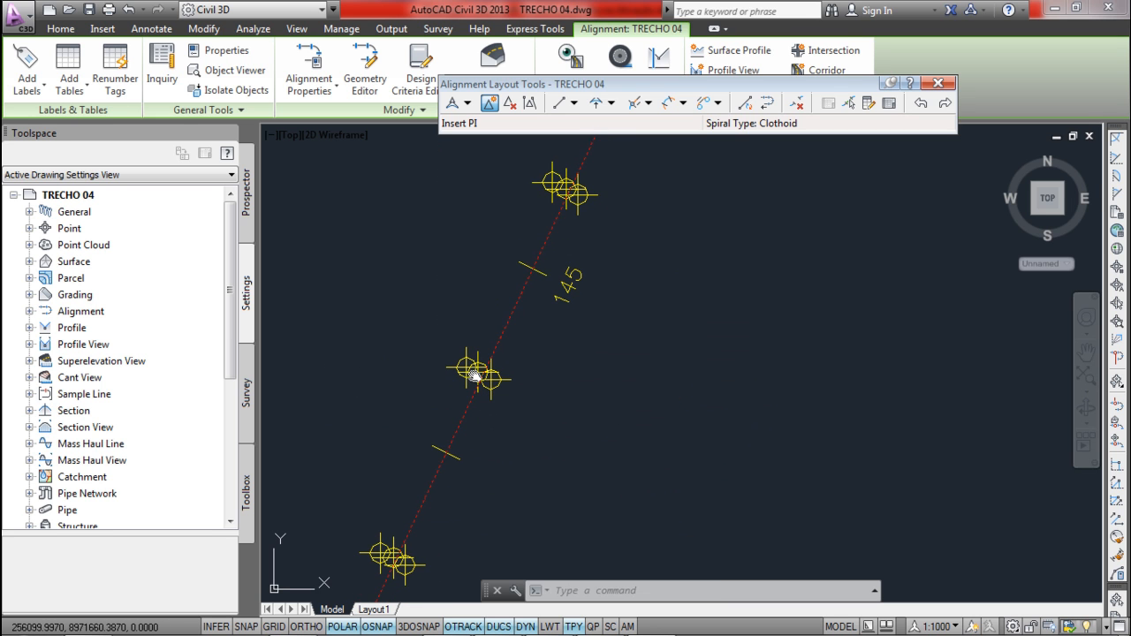
- Insert a PI at the surveyed centre point just before station 150
scroll(475, 375, down, 2)
middle_drag(444, 471, 578, 250)
middle_drag(481, 475, 535, 371)
scroll(543, 350, up, 1)
scroll(542, 351, up, 2)
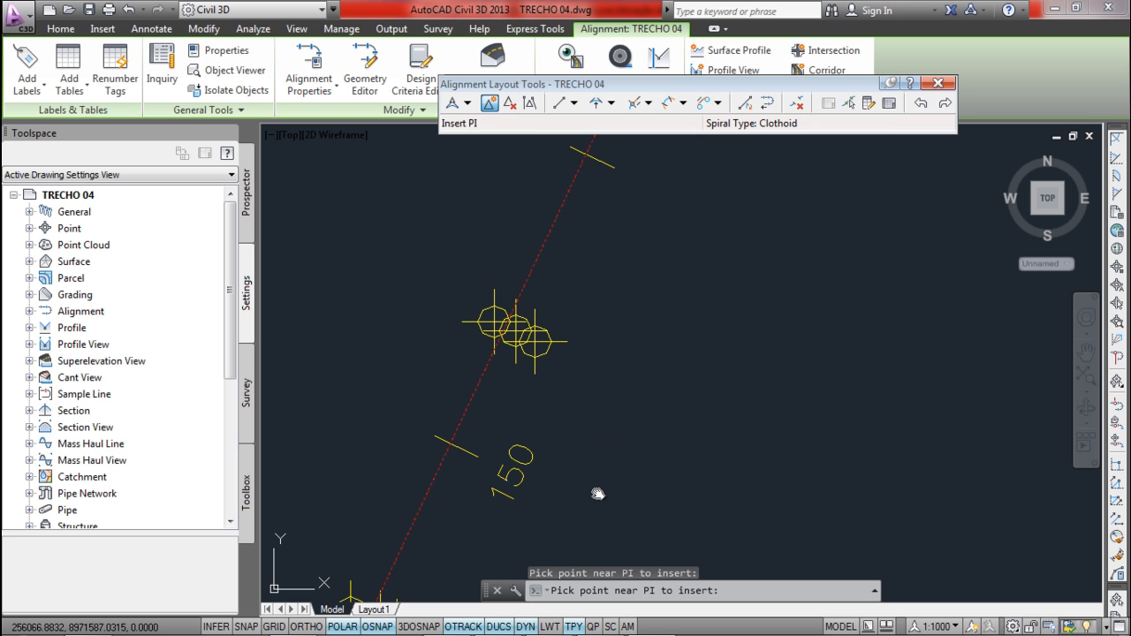
- Examine how the alignment follows the surveyed points from station 150 to the PI past station 166, and end the PI insertion
scroll(591, 417, down, 2)
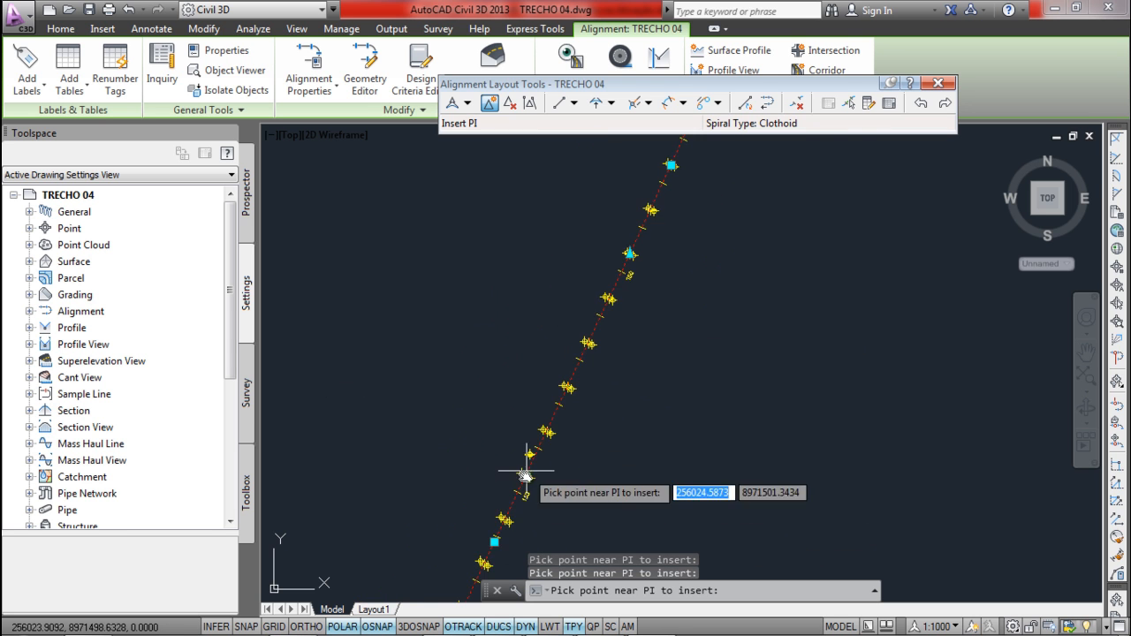
scroll(519, 495, up, 2)
scroll(530, 474, down, 2)
middle_drag(522, 472, 594, 245)
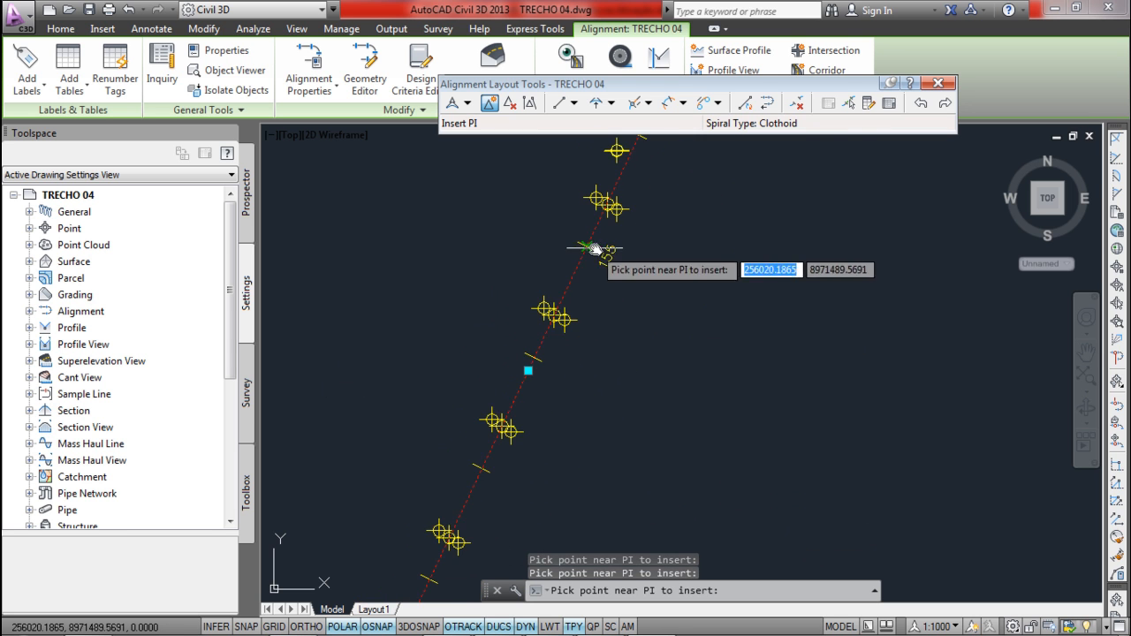
scroll(508, 451, down, 3)
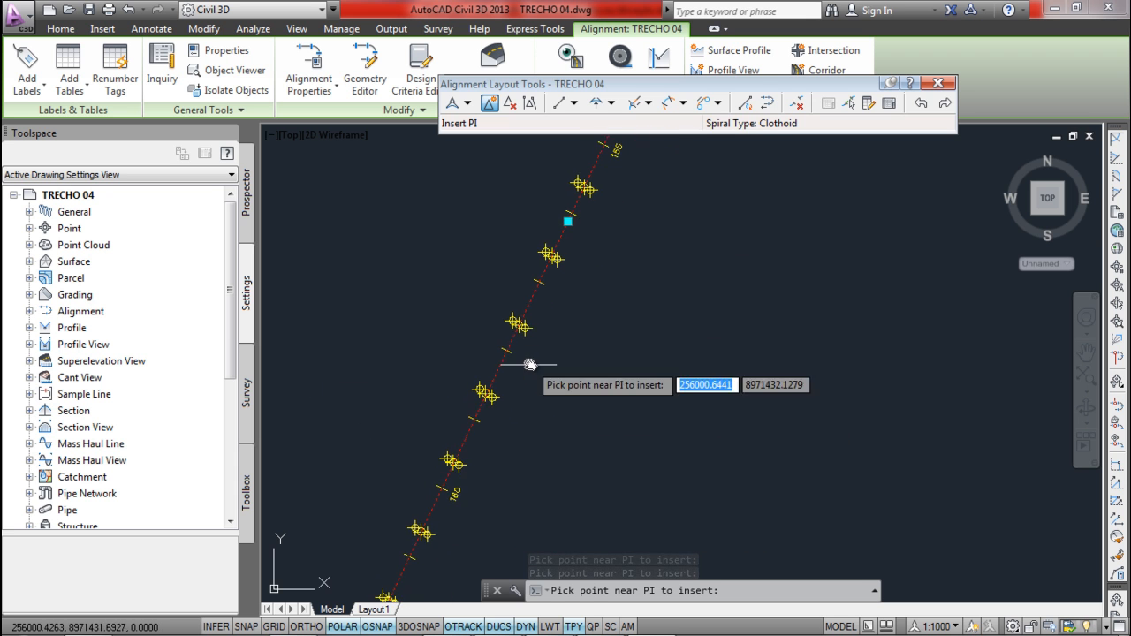
scroll(466, 449, up, 3)
scroll(480, 442, down, 2)
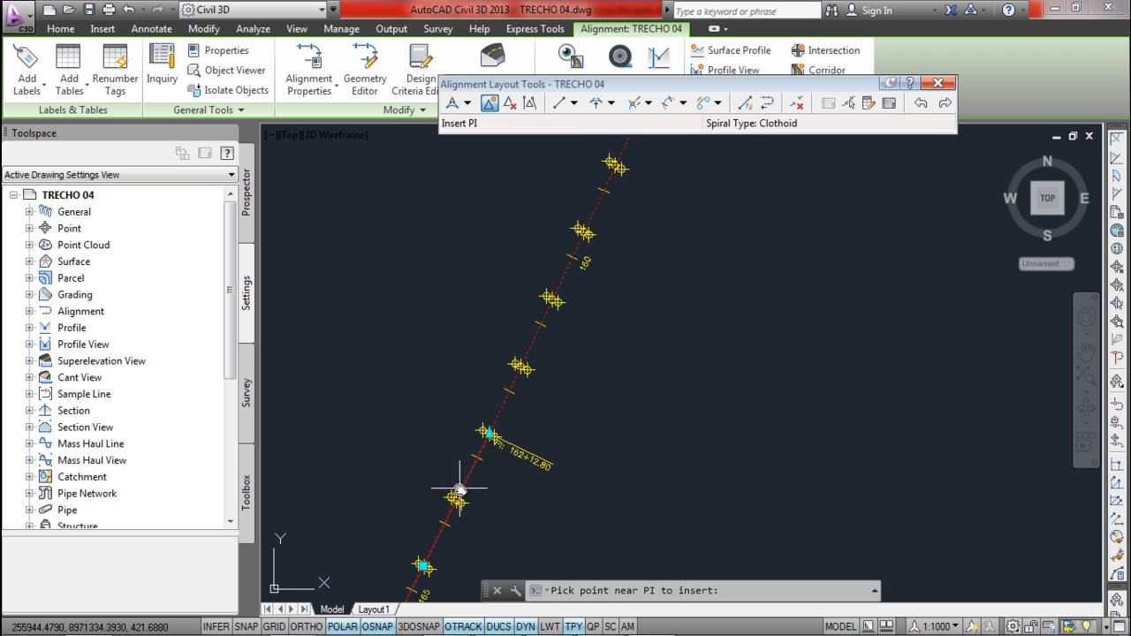
middle_drag(483, 478, 493, 376)
scroll(505, 450, up, 2)
middle_drag(505, 450, 484, 369)
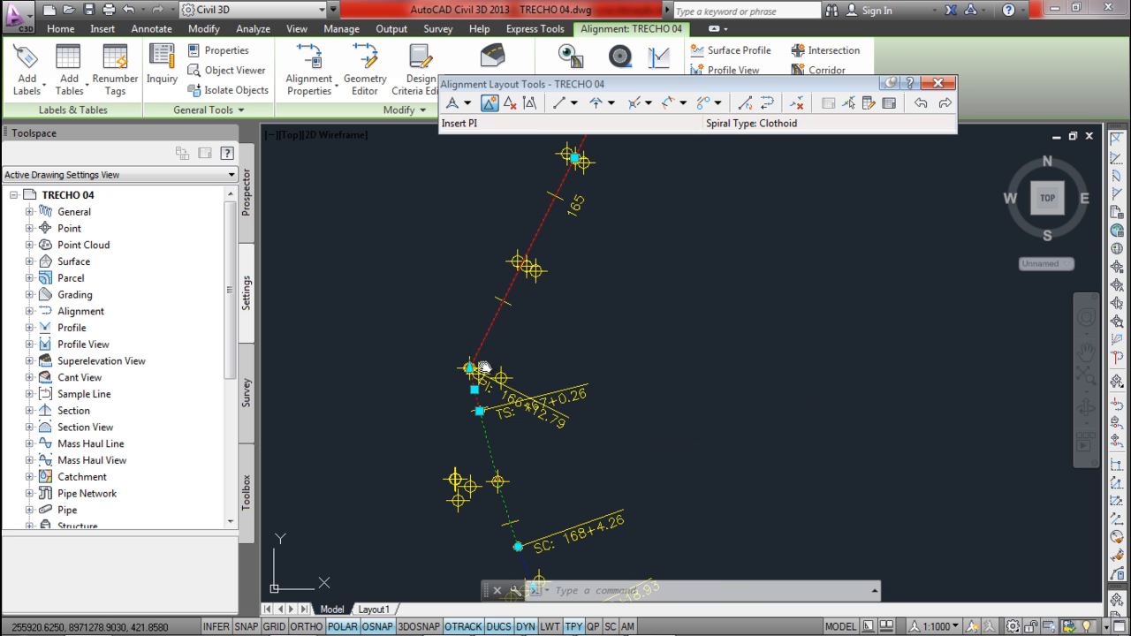
mouse_move(492, 446)
middle_down()
mouse_move(490, 242)
mouse_move(514, 395)
middle_up()
key(Escape)
scroll(485, 338, down, 2)
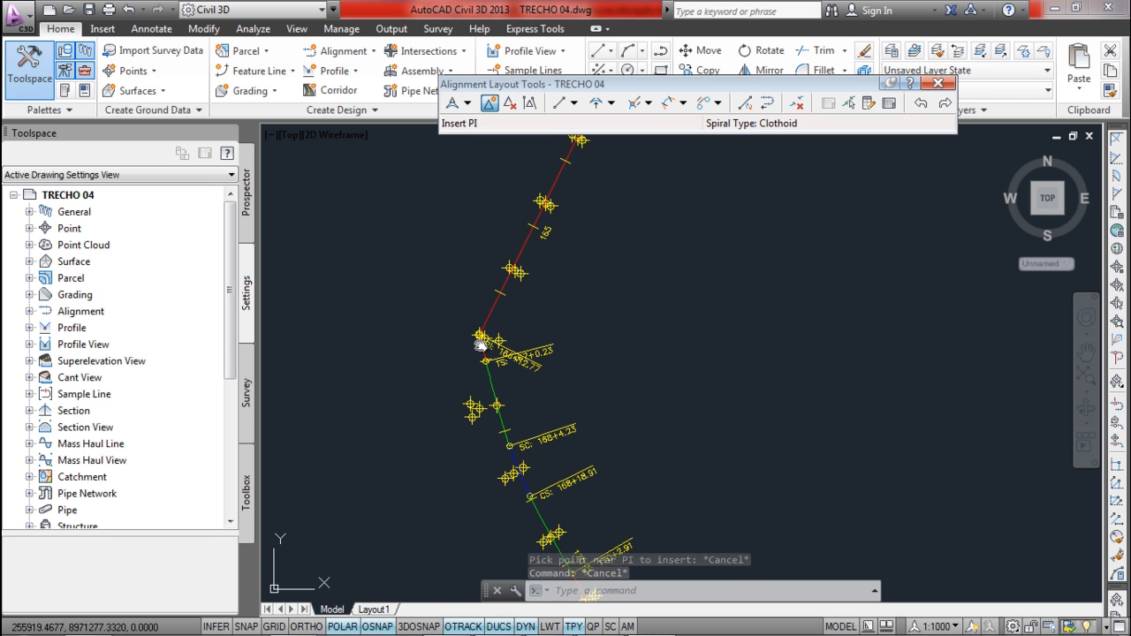
- Select the alignment and examine how the spiral-curve-spiral between stations 167 and 170 fits the surveyed points
click(482, 345)
scroll(483, 344, up, 4)
scroll(509, 166, down, 2)
scroll(498, 265, up, 5)
scroll(498, 283, down, 4)
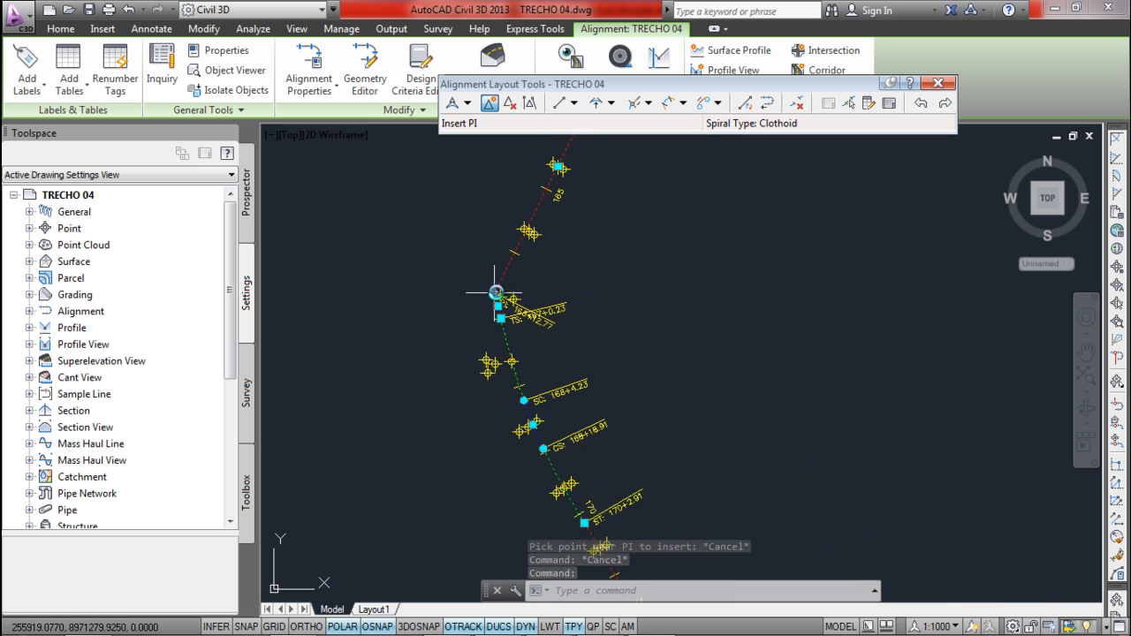
scroll(489, 305, up, 4)
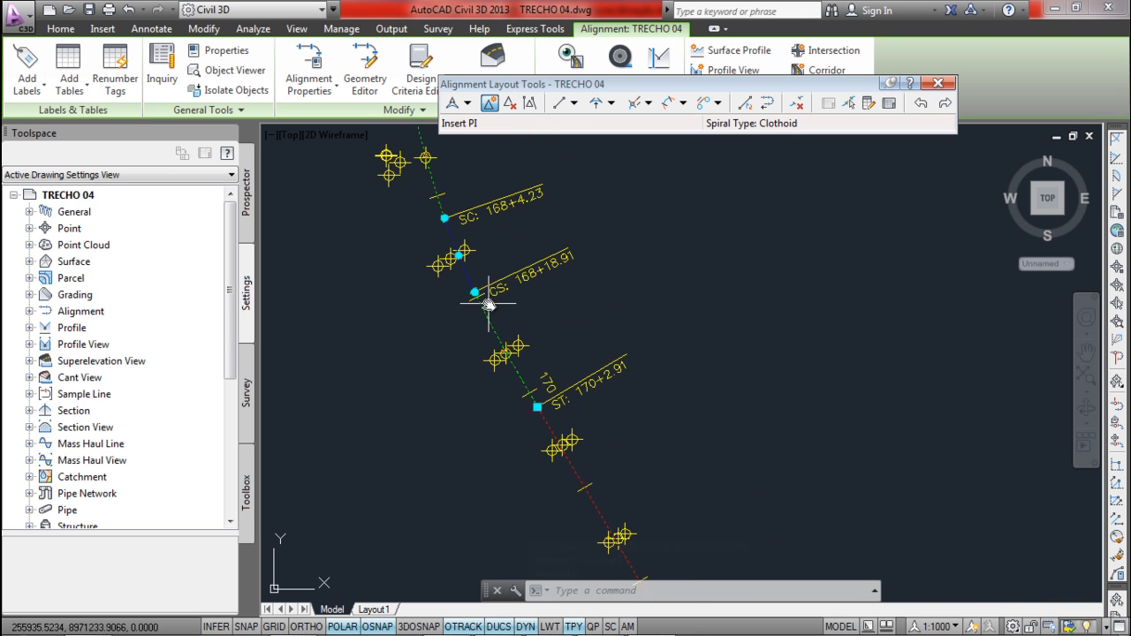
key(Escape)
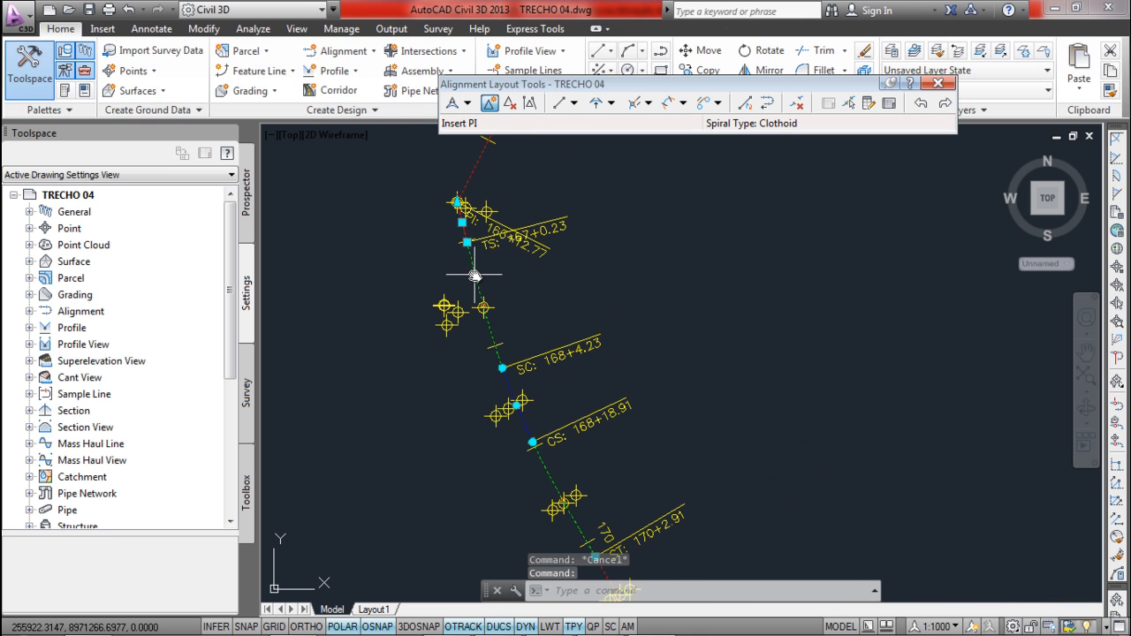
- Try to move the PI near station 166+12 to the surveyed points offset from the first spiral
click(474, 277)
scroll(482, 287, down, 2)
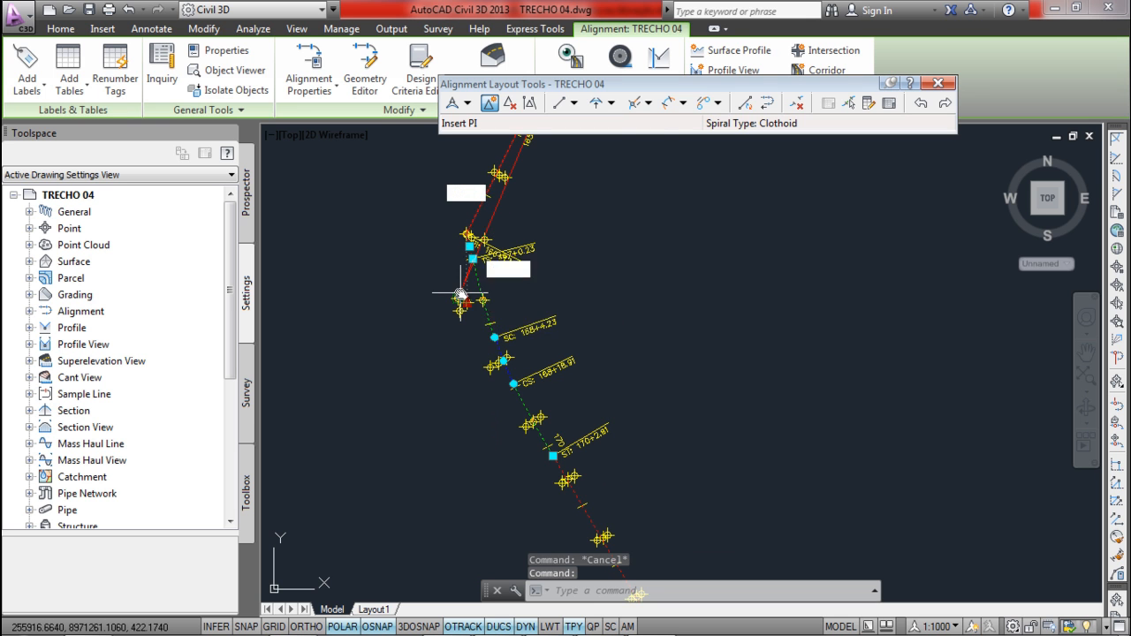
scroll(464, 298, up, 4)
key(Escape)
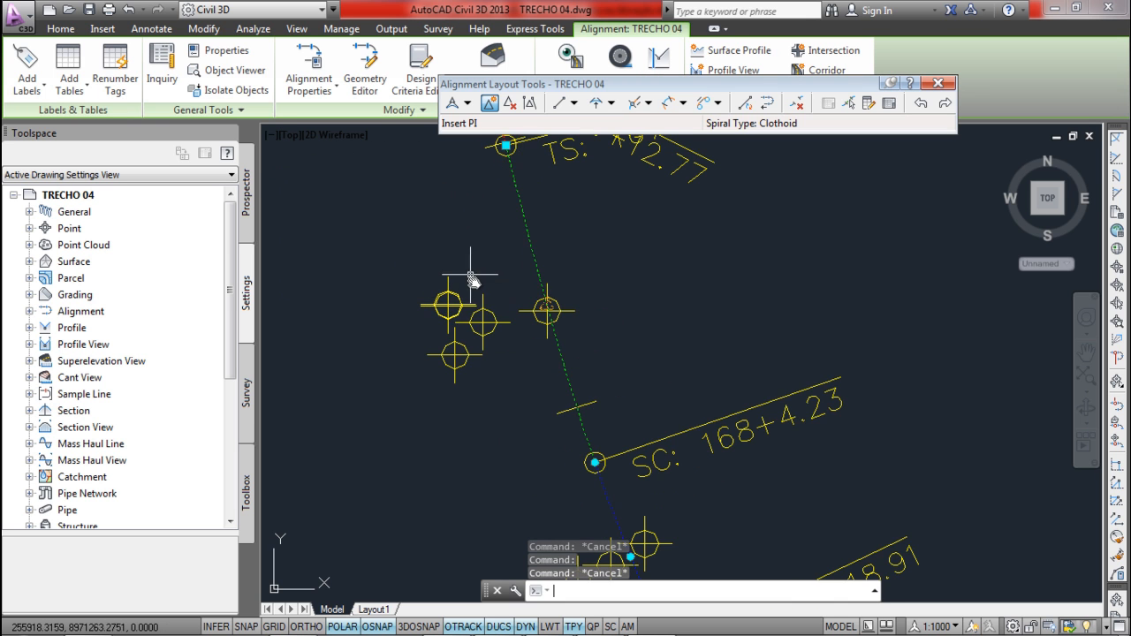
scroll(523, 382, down, 4)
scroll(509, 378, up, 3)
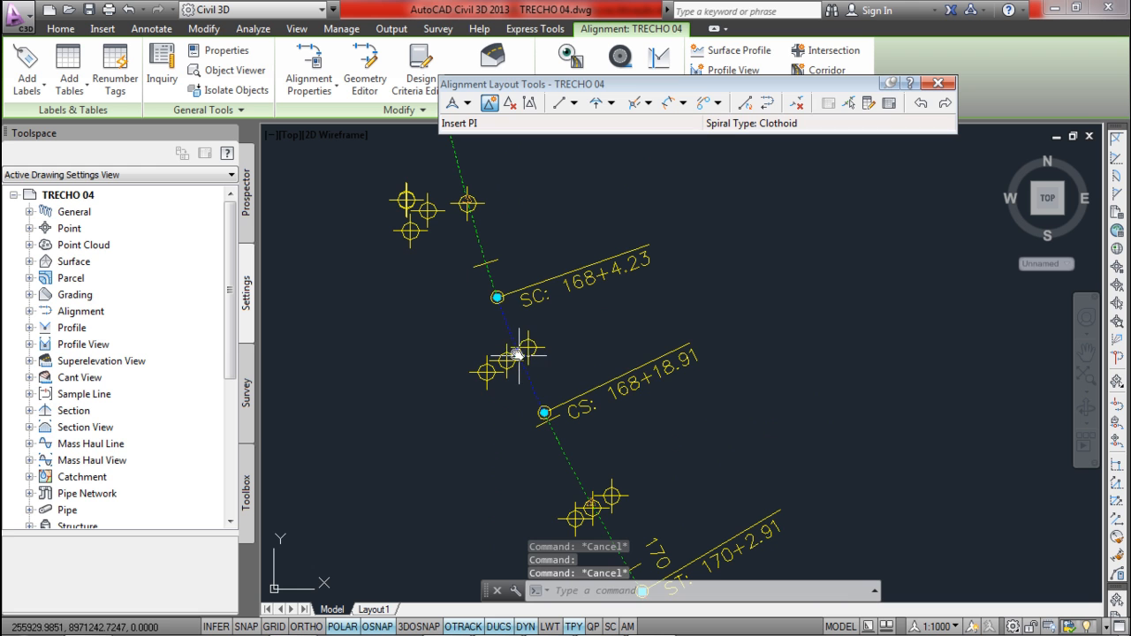
- Try to stretch the curve between SC 168+4.23 and CS 168+18.91, and clear the selection
click(516, 355)
key(Escape)
mouse_move(488, 371)
middle_down()
mouse_move(501, 313)
mouse_move(505, 354)
mouse_move(518, 232)
mouse_move(514, 358)
mouse_move(504, 316)
mouse_move(515, 358)
middle_up()
click(522, 283)
key(Escape)
scroll(518, 230, down, 3)
key(Escape)
scroll(505, 316, down, 2)
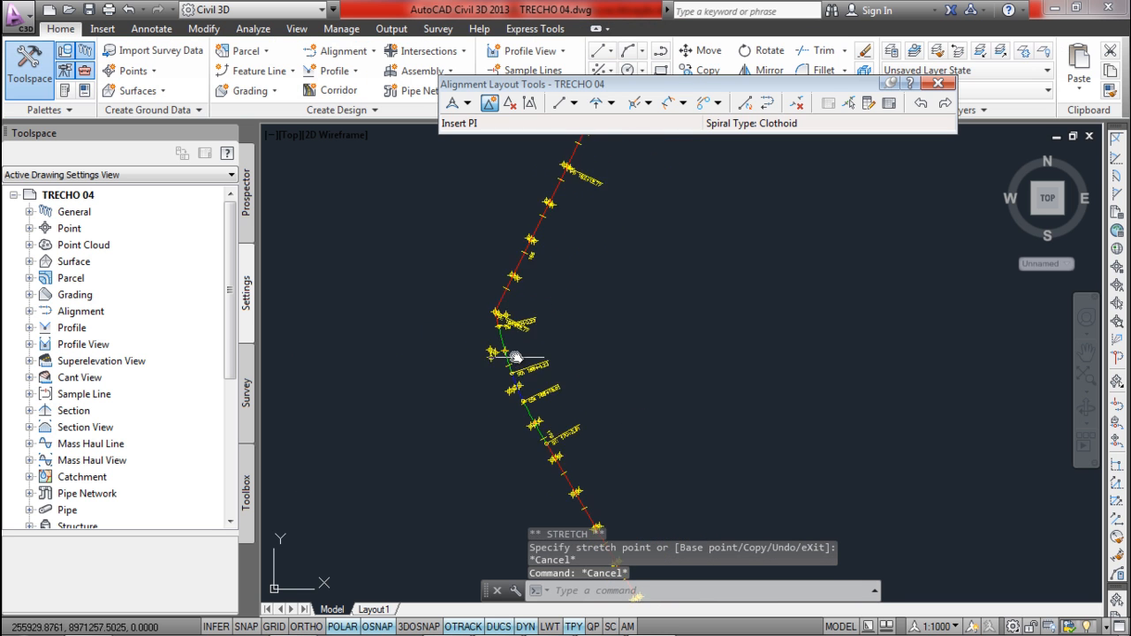
text(C)
key(Return)
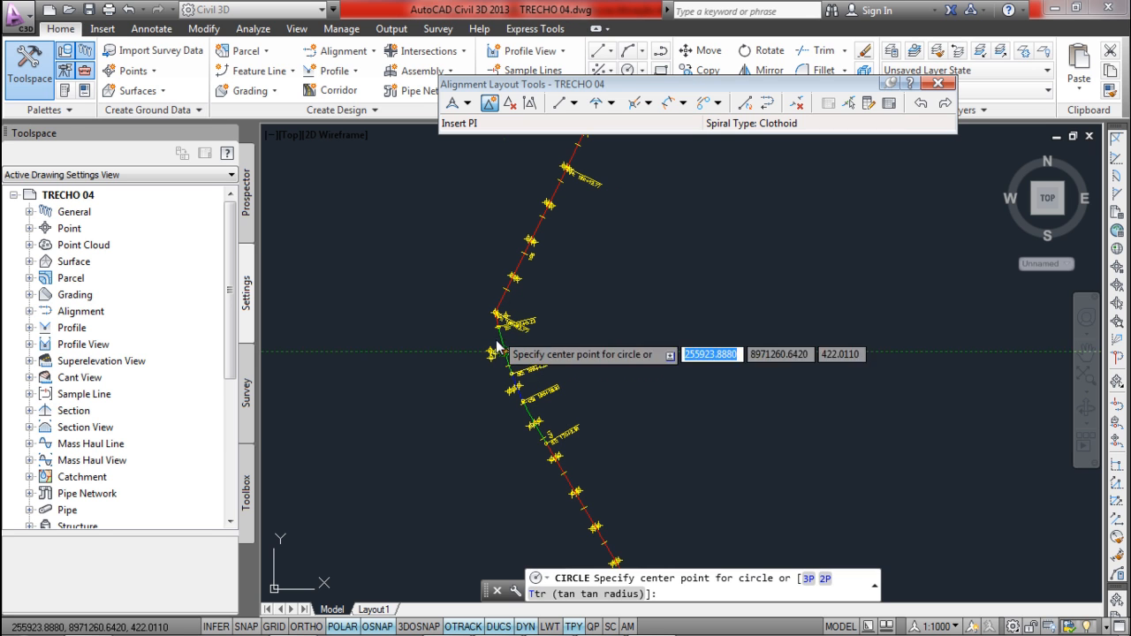
key(Escape)
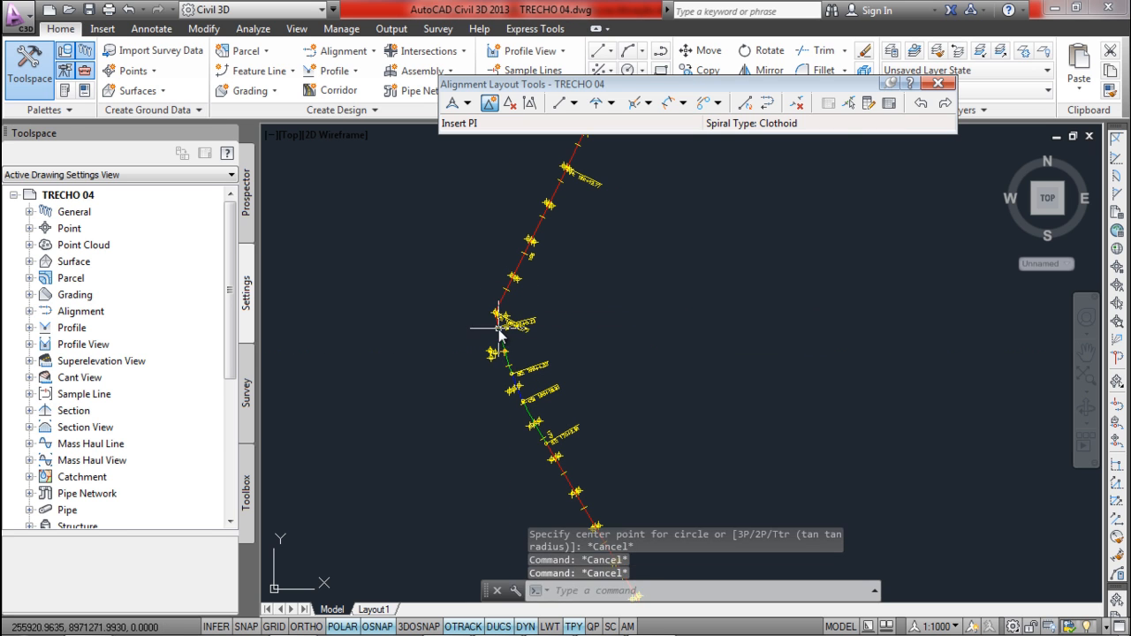
key(Return)
click(502, 325)
click(561, 325)
- Select the alignment and insert a PI at a surveyed centre point on the long tangent ahead of station 205
scroll(560, 325, down, 3)
middle_drag(572, 373, 526, 313)
scroll(545, 351, up, 4)
middle_drag(531, 422, 482, 226)
middle_drag(616, 463, 468, 194)
middle_drag(610, 460, 523, 343)
scroll(546, 366, up, 2)
scroll(537, 372, down, 3)
mouse_move(504, 239)
middle_down()
mouse_move(567, 363)
mouse_move(677, 397)
mouse_move(695, 463)
middle_up()
scroll(567, 362, up, 4)
click(541, 241)
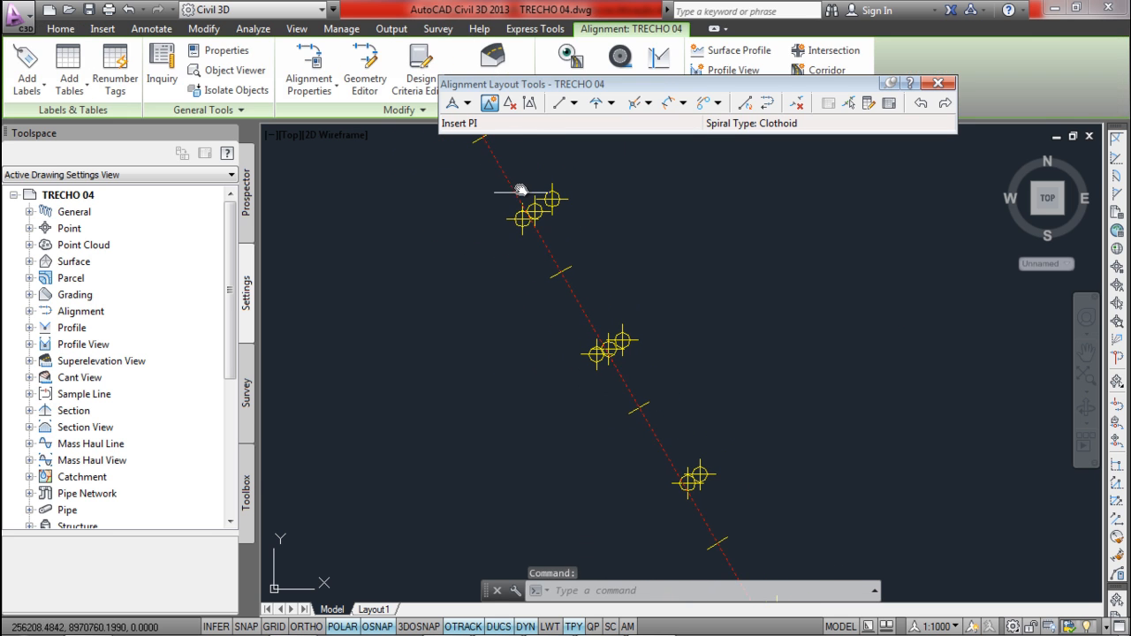
click(490, 103)
click(531, 210)
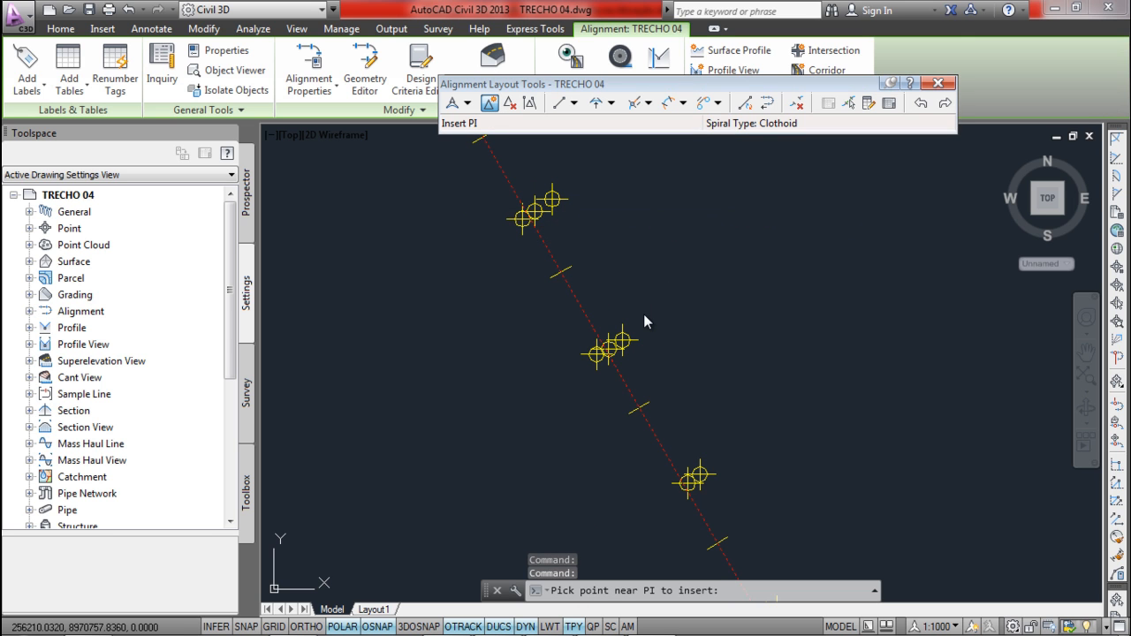
- Insert a PI in the alignment at the surveyed centre point just past station 205
scroll(644, 314, down, 5)
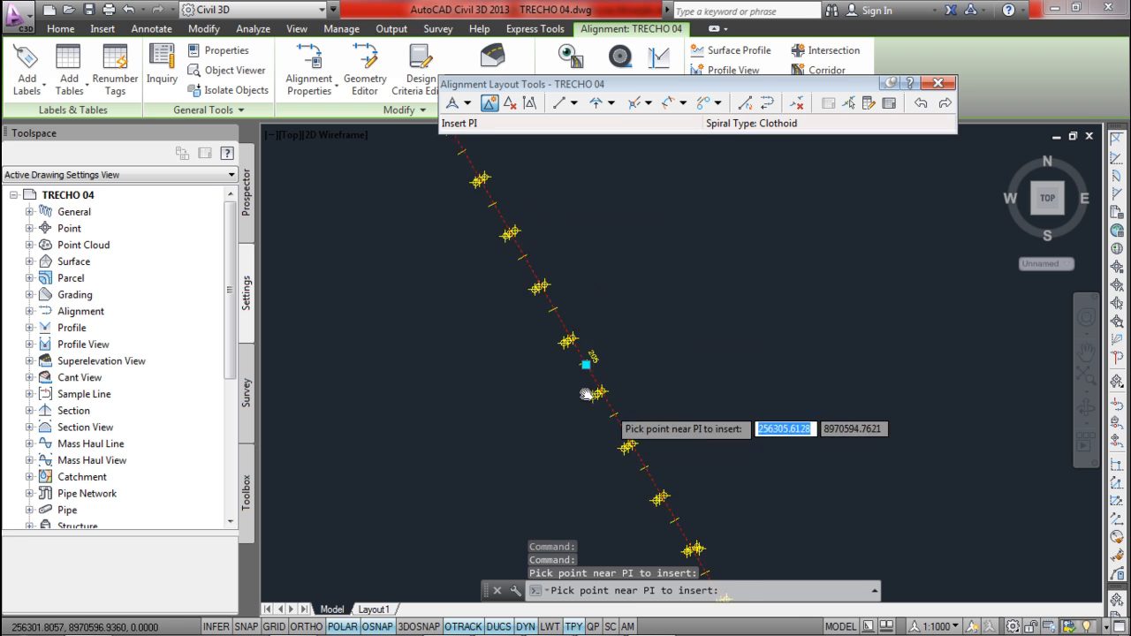
scroll(586, 395, up, 5)
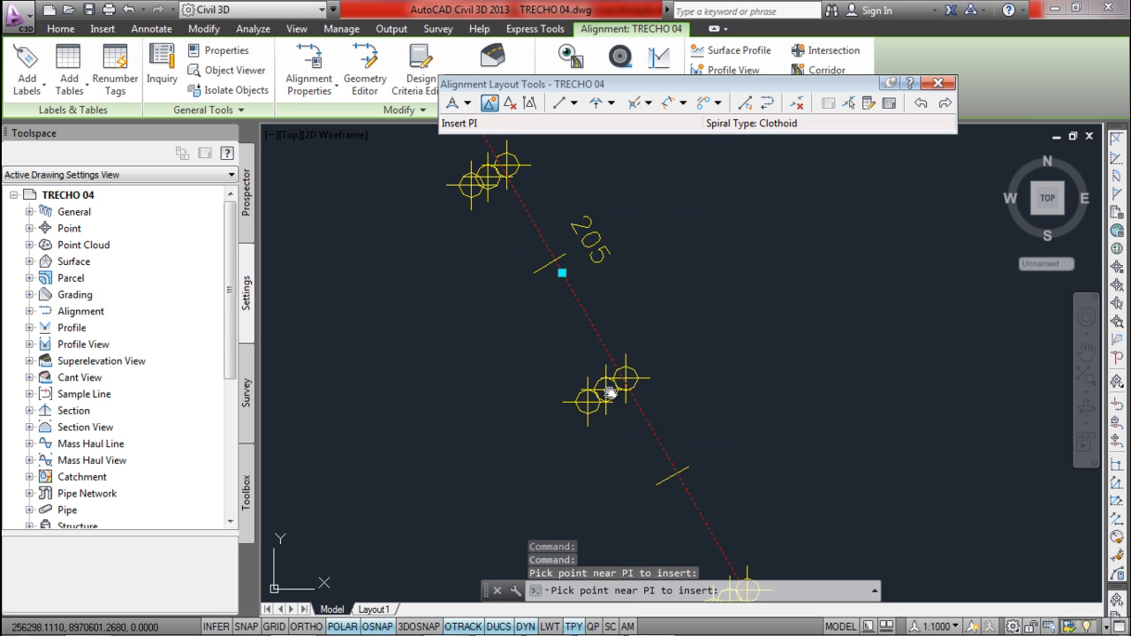
click(608, 393)
scroll(606, 391, down, 5)
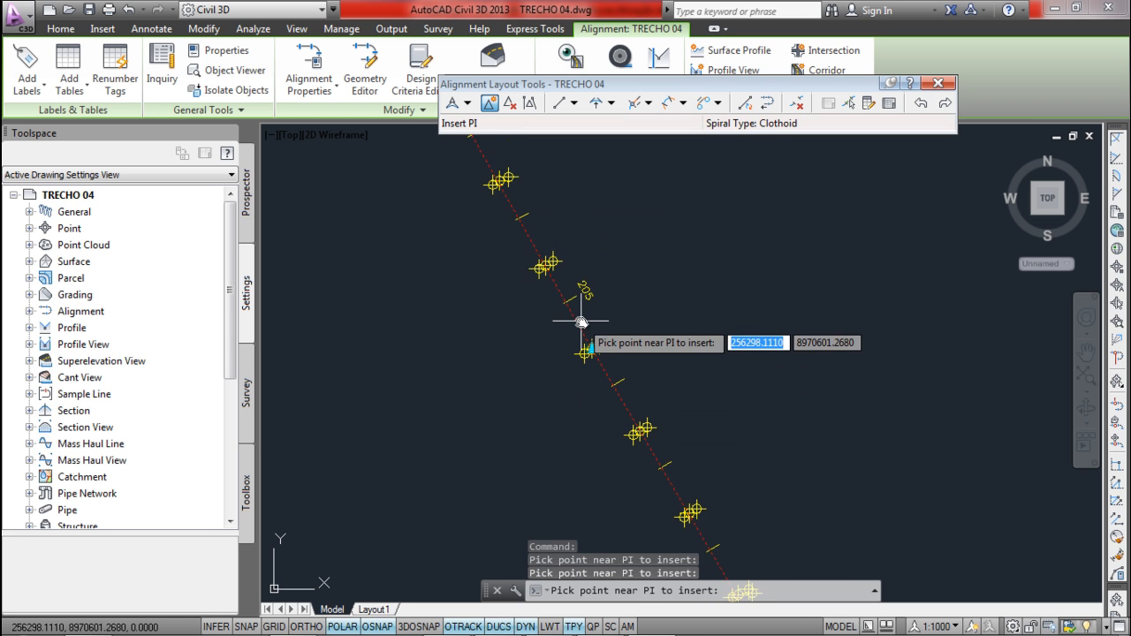
- Insert a PI at the surveyed centre point between station 220 and the existing PI at 224+9.78
scroll(658, 442, up, 5)
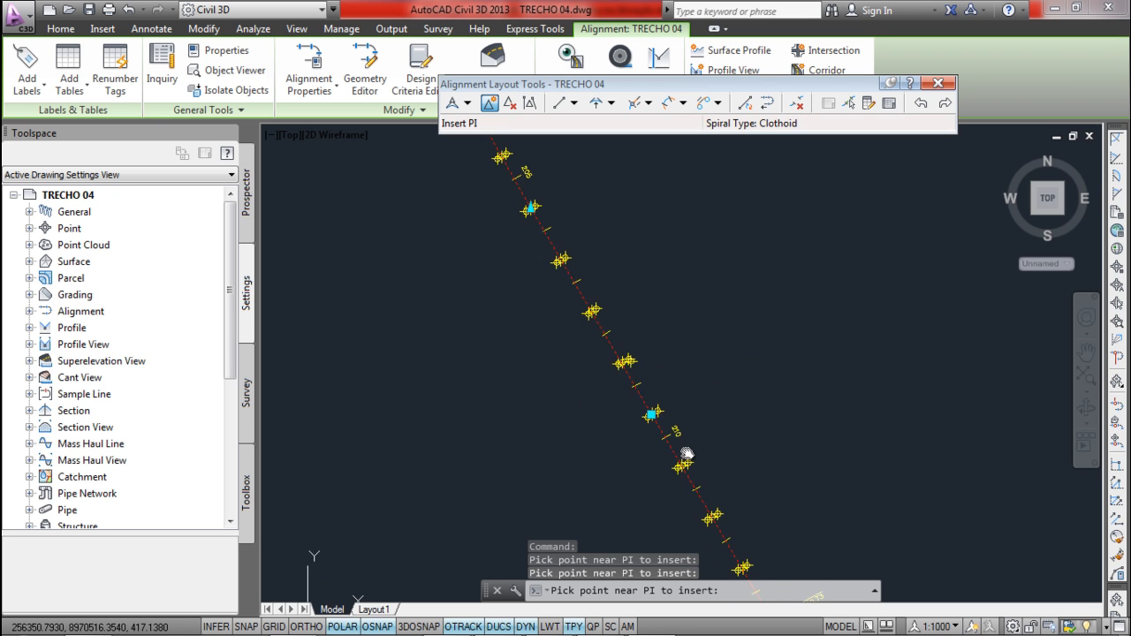
scroll(669, 416, down, 5)
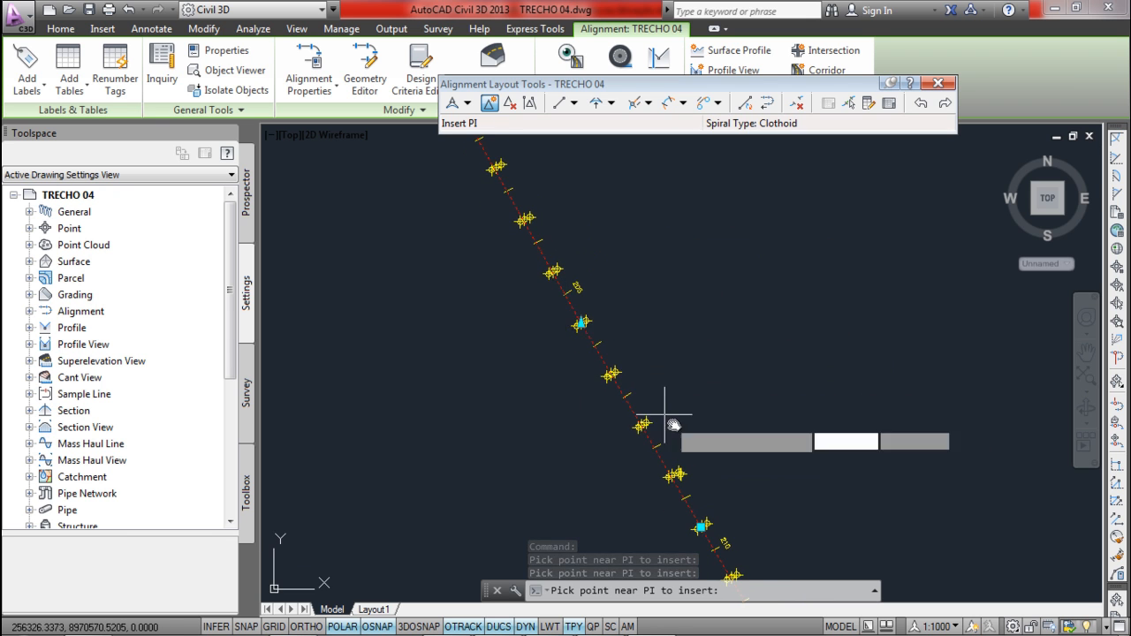
scroll(665, 474, up, 5)
key(Escape)
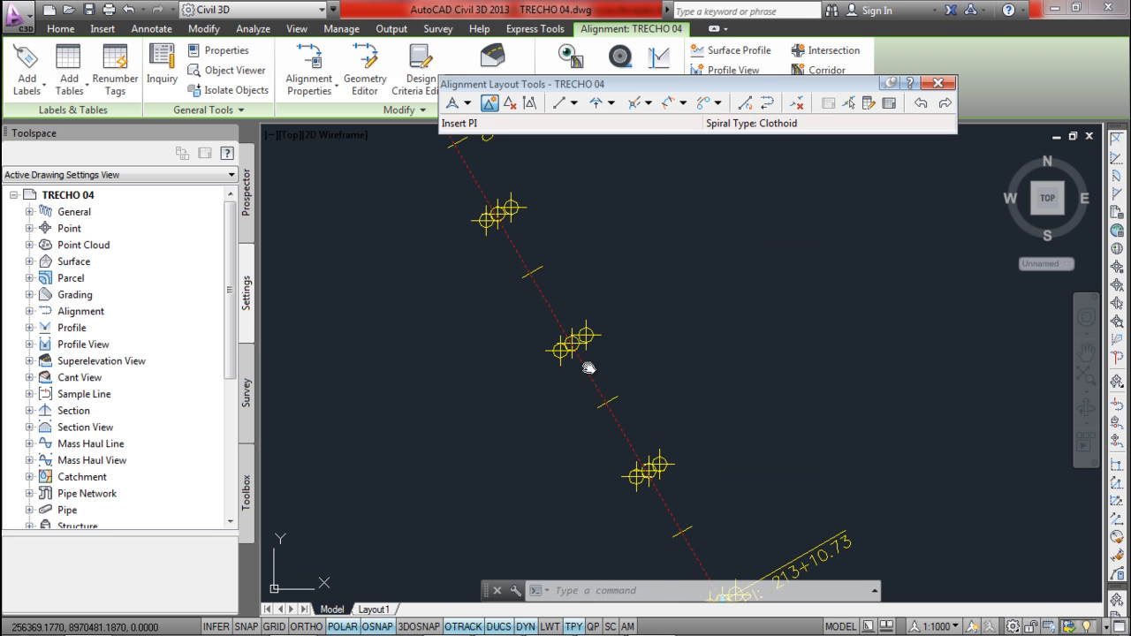
key(Return)
scroll(654, 455, up, 3)
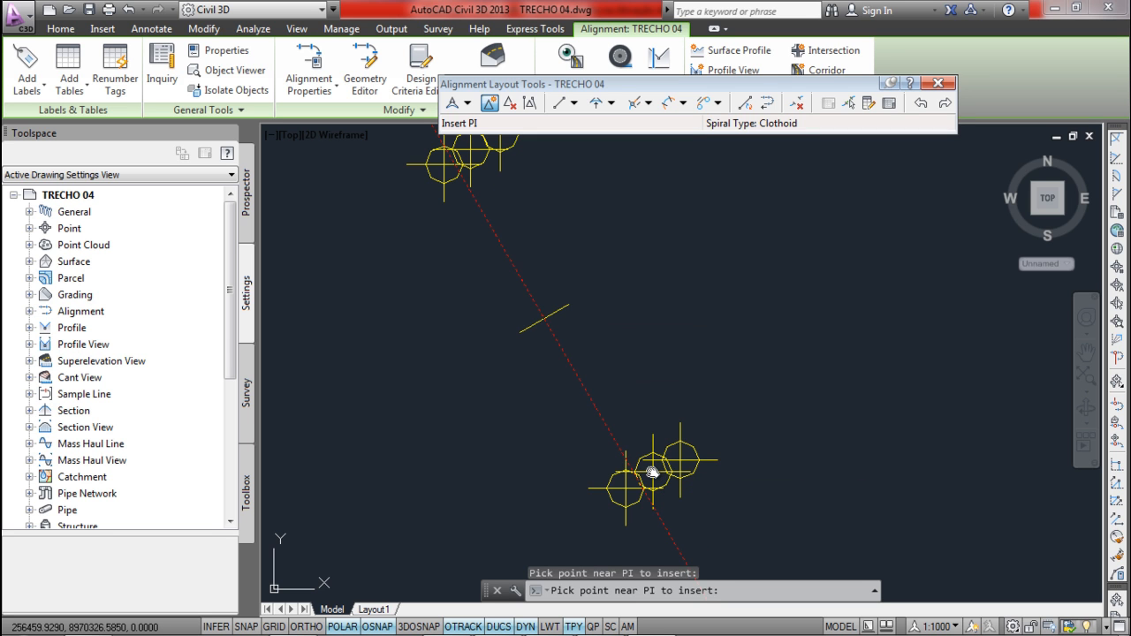
click(653, 472)
scroll(652, 472, down, 7)
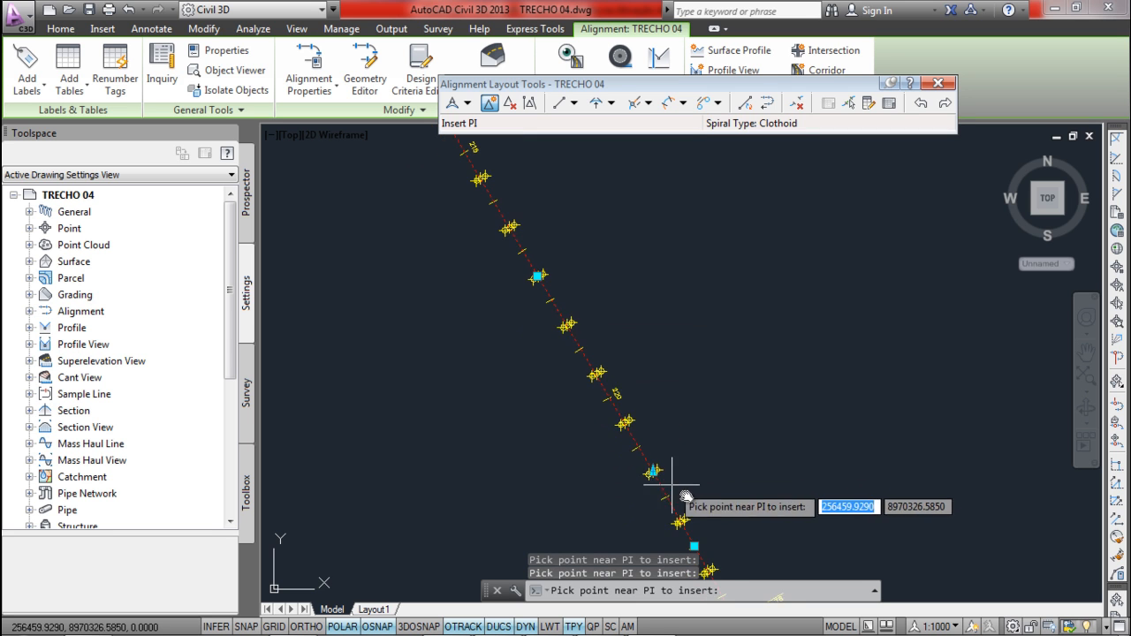
- Insert a PI at the surveyed centre point just before station 230, past the CASA points
middle_drag(682, 495, 590, 252)
middle_drag(708, 497, 518, 303)
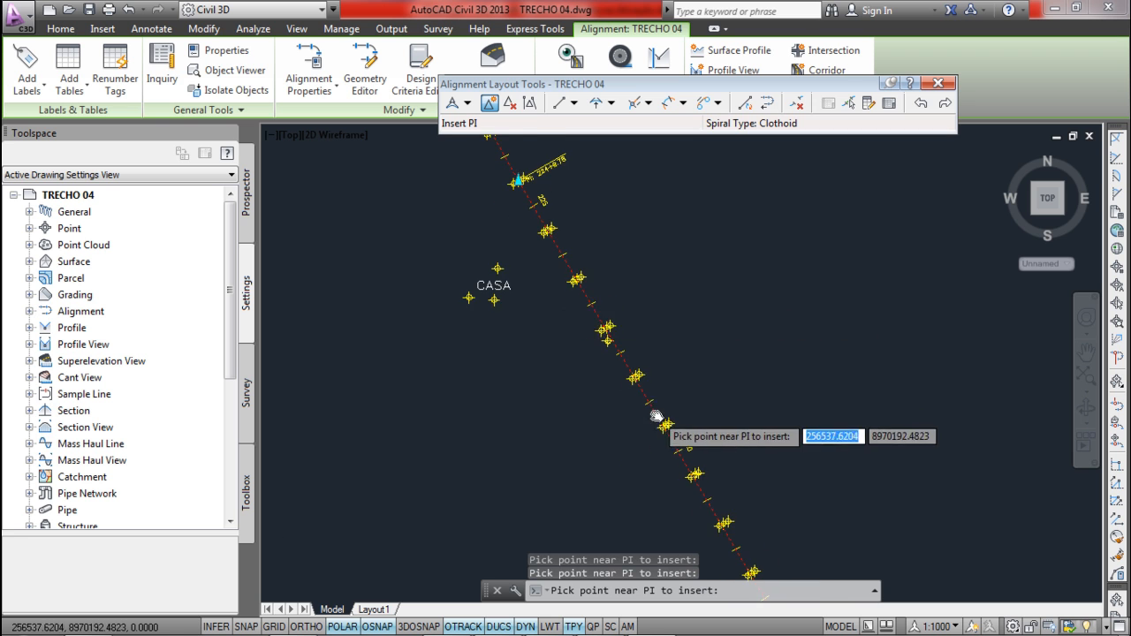
scroll(681, 472, up, 5)
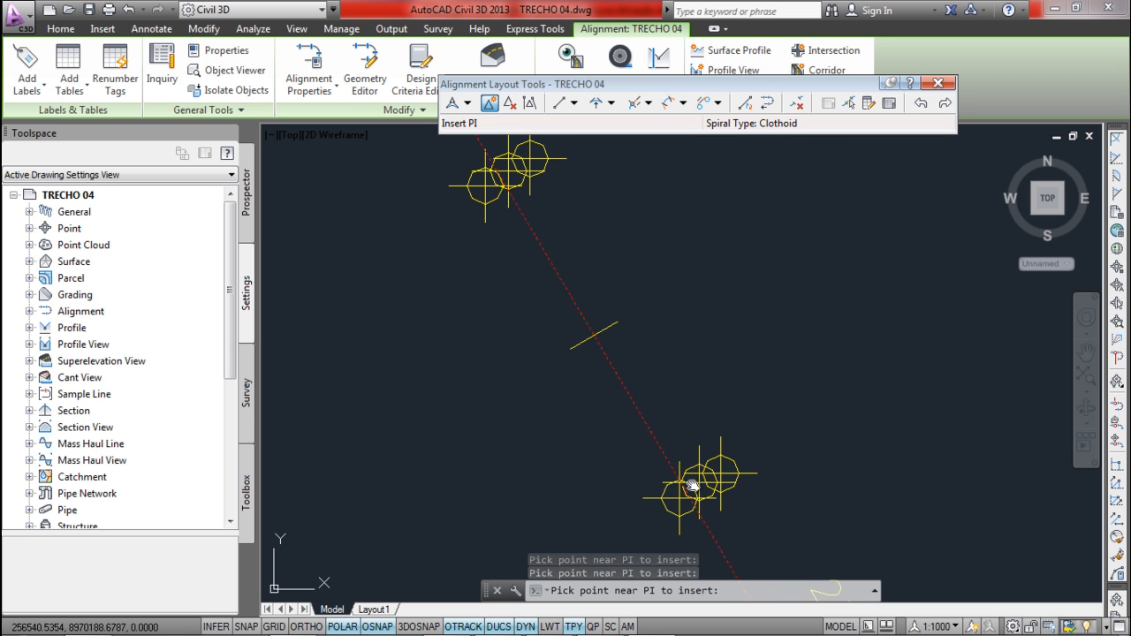
click(692, 487)
scroll(694, 499, down, 5)
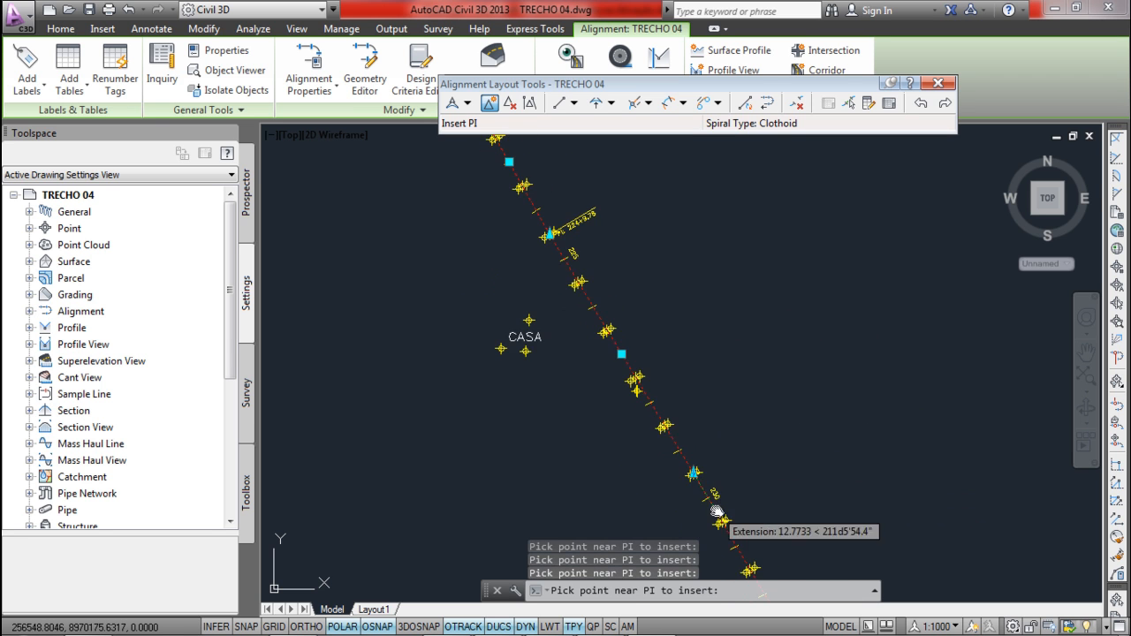
- Insert PIs at the surveyed centre points between stations 230 and 235 and just before station 245
scroll(684, 426, up, 5)
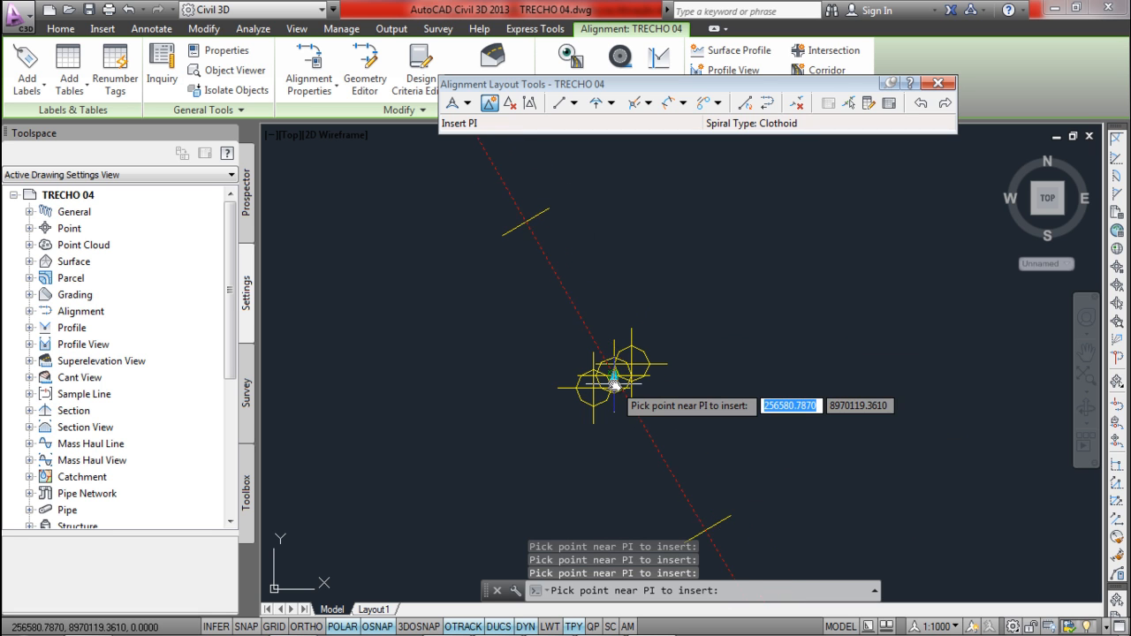
scroll(614, 463, up, 5)
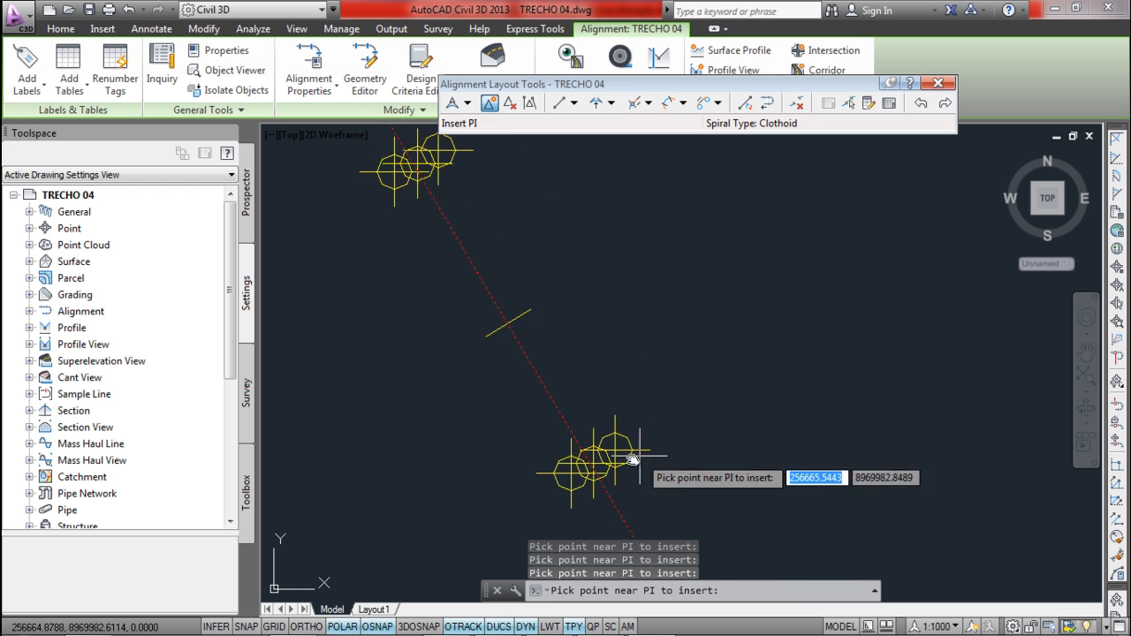
scroll(594, 467, down, 5)
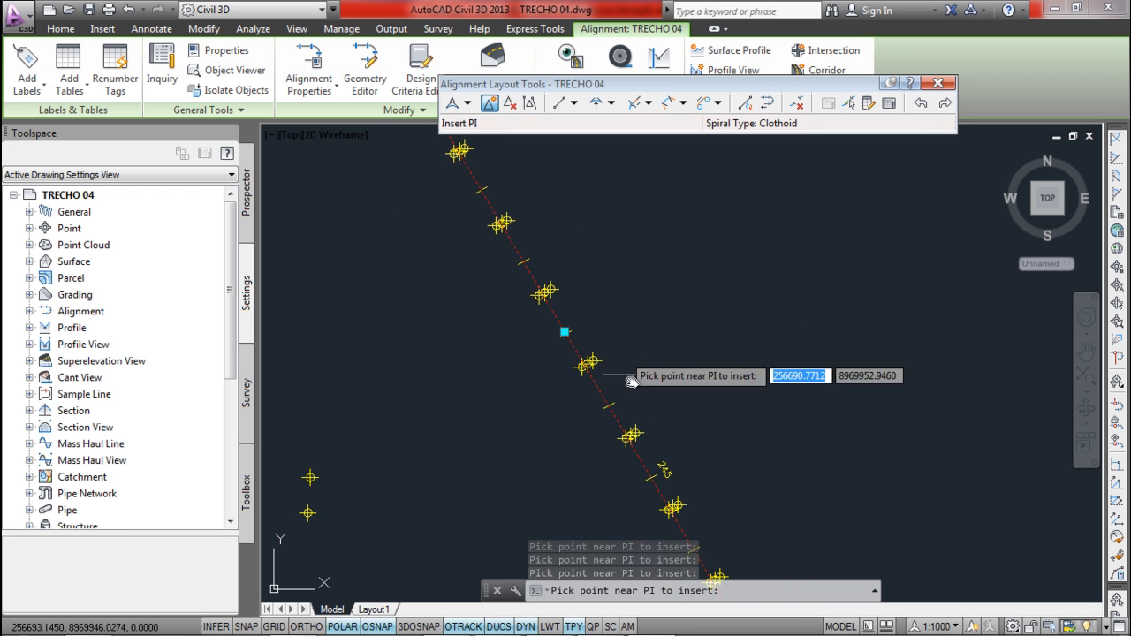
scroll(623, 455, up, 5)
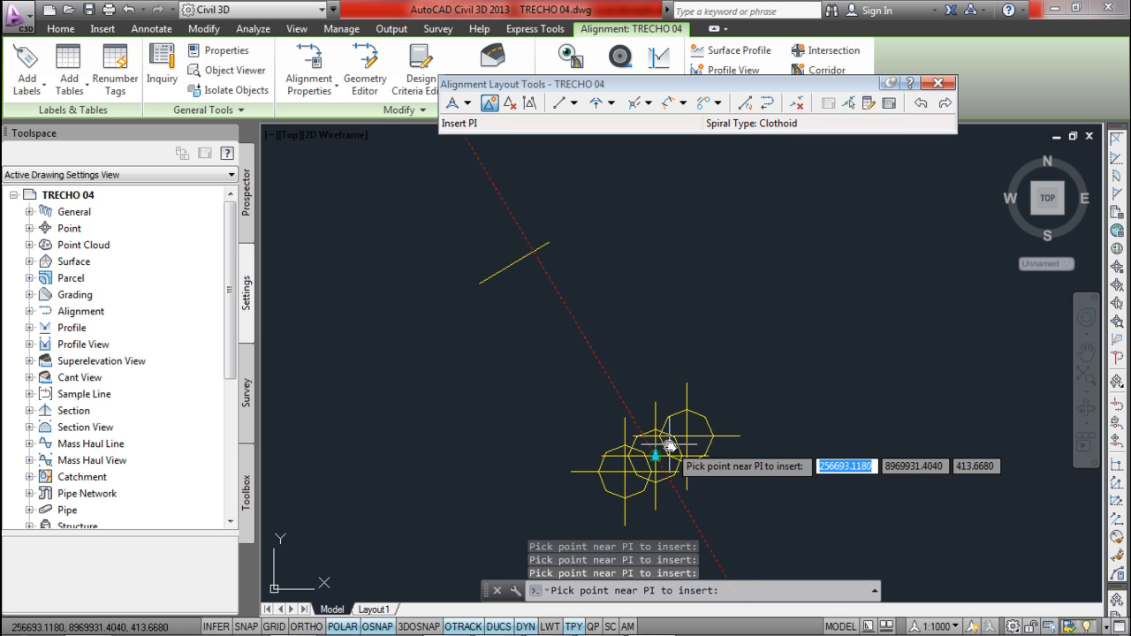
scroll(665, 444, down, 5)
- Examine how the tangents from station 245 to the PI at 261+9.04 fit the surveyed centre points
scroll(663, 451, up, 3)
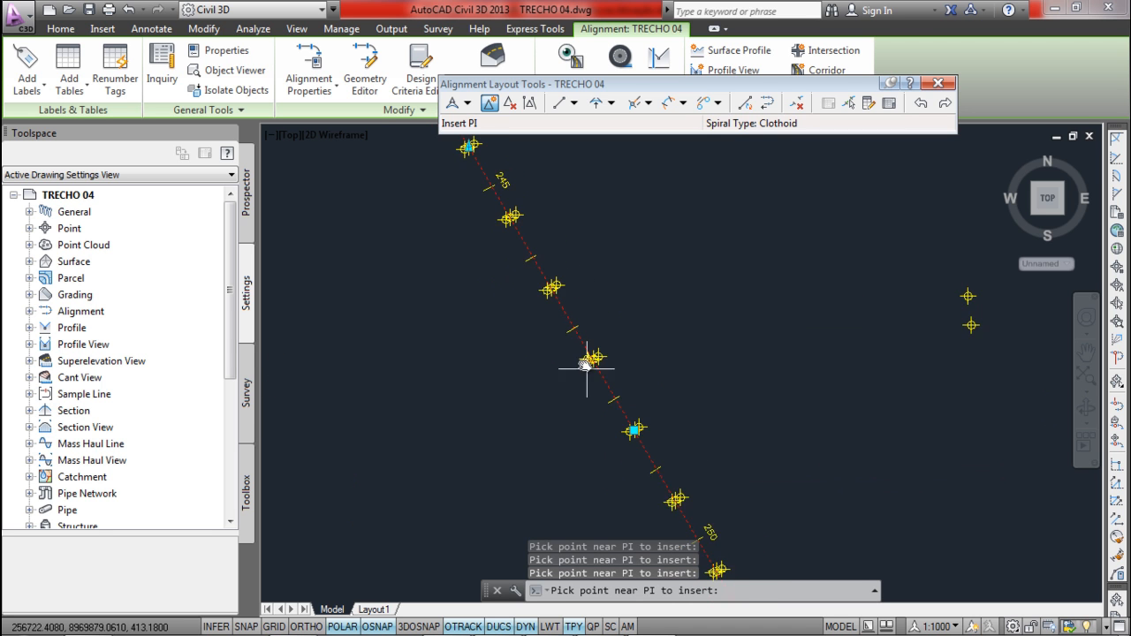
scroll(628, 437, up, 3)
middle_drag(714, 459, 661, 257)
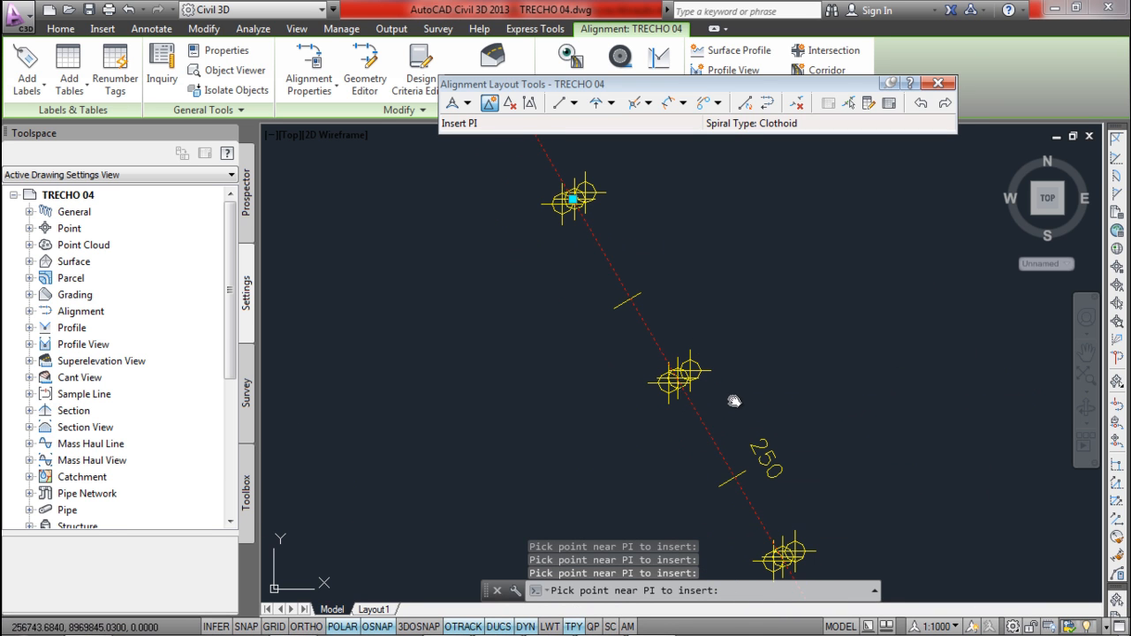
middle_drag(786, 471, 654, 161)
scroll(655, 161, down, 1)
scroll(795, 459, up, 1)
mouse_move(823, 499)
middle_down()
mouse_move(589, 292)
mouse_move(539, 208)
middle_up()
scroll(539, 208, down, 2)
middle_drag(687, 484, 531, 206)
middle_drag(639, 408, 468, 132)
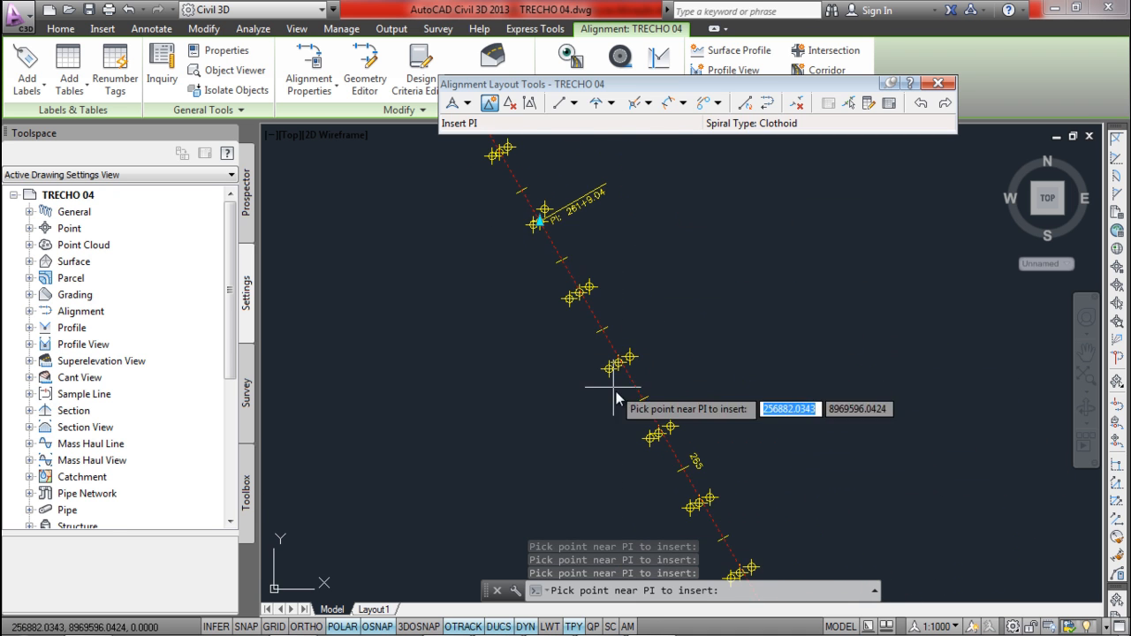
- Insert a PI at the surveyed centre point just past station 280
scroll(661, 438, up, 2)
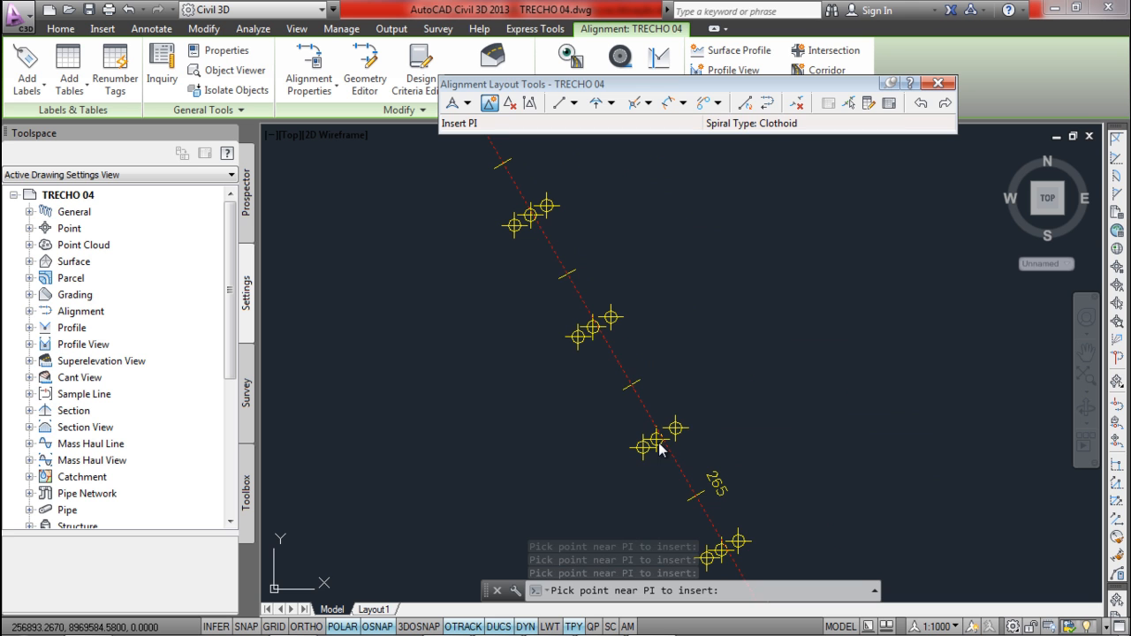
scroll(574, 427, down, 3)
middle_drag(628, 471, 611, 326)
scroll(725, 477, up, 5)
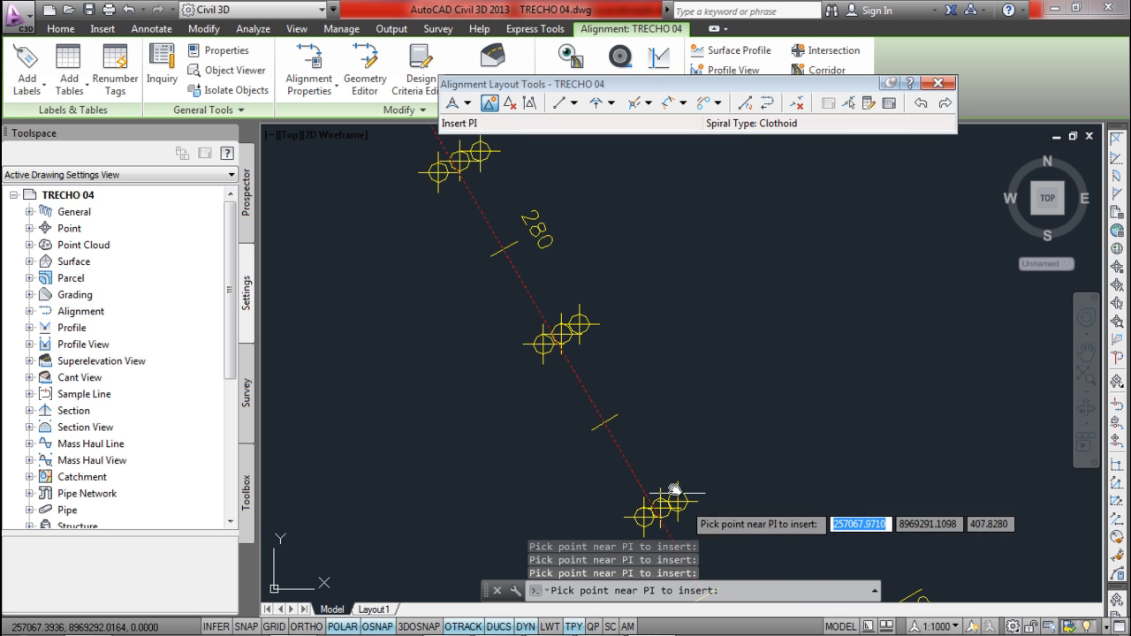
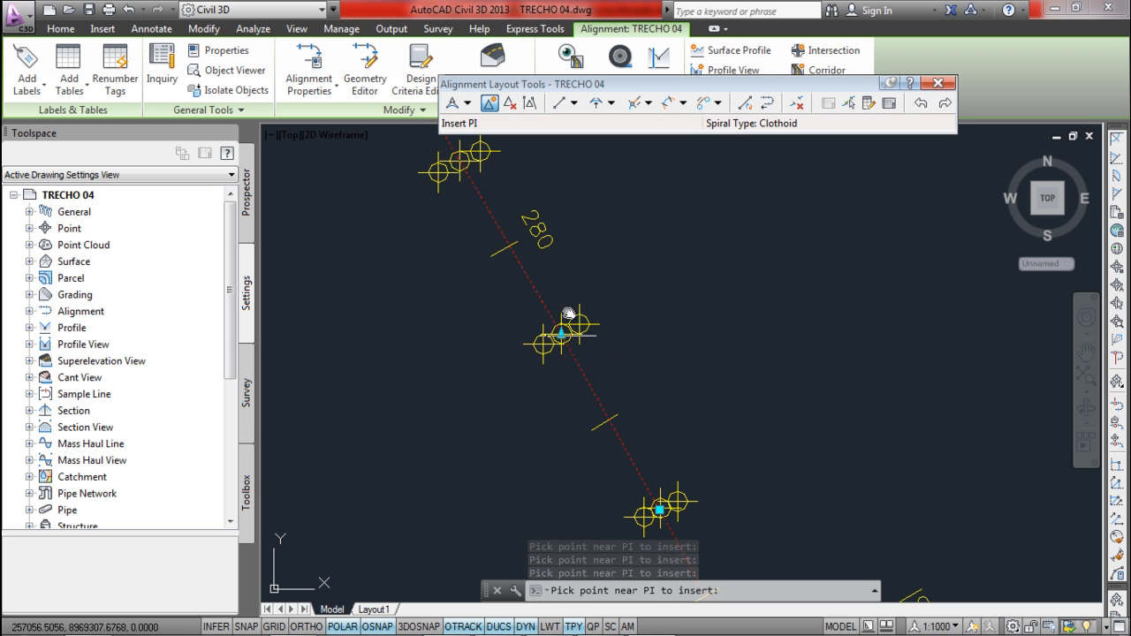
- Insert a PI at the surveyed centre point between stations 300 and 305
scroll(557, 310, down, 4)
scroll(607, 382, up, 6)
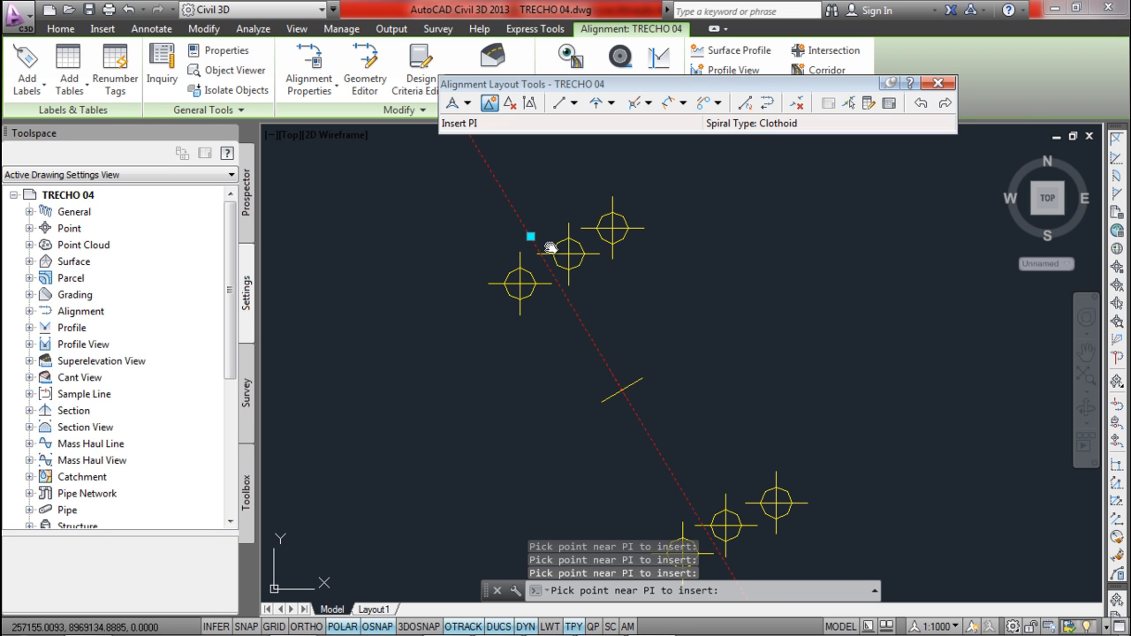
scroll(550, 248, down, 4)
scroll(566, 389, up, 5)
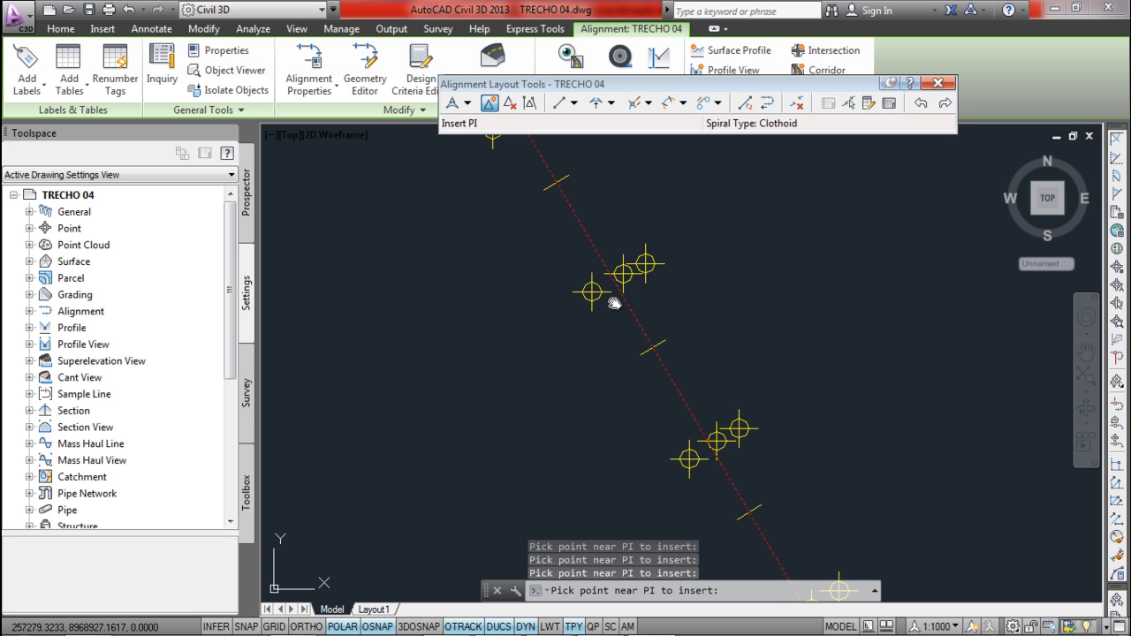
scroll(614, 306, down, 5)
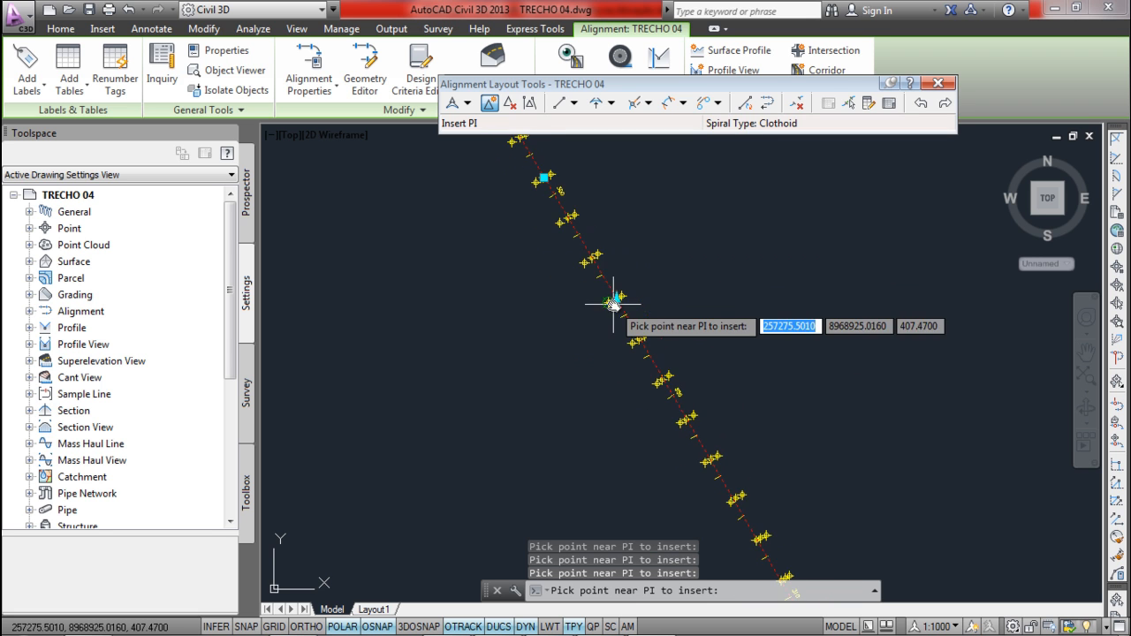
- Insert PIs at the surveyed centre points just before station 310 and between stations 315 and 320
scroll(662, 341, up, 5)
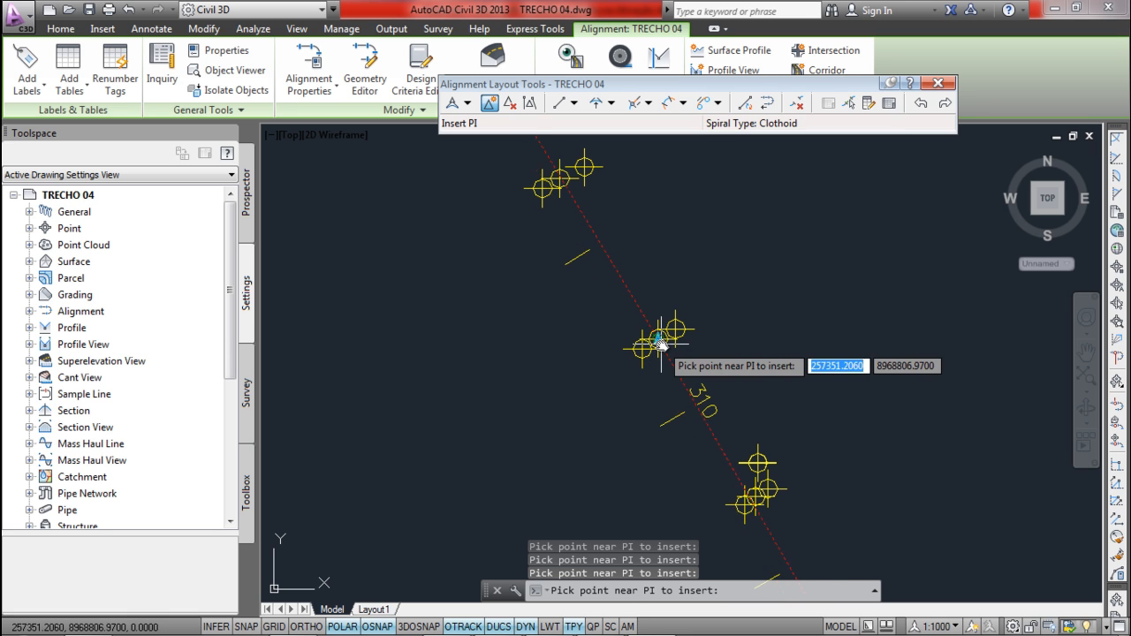
scroll(661, 342, down, 5)
scroll(639, 321, up, 5)
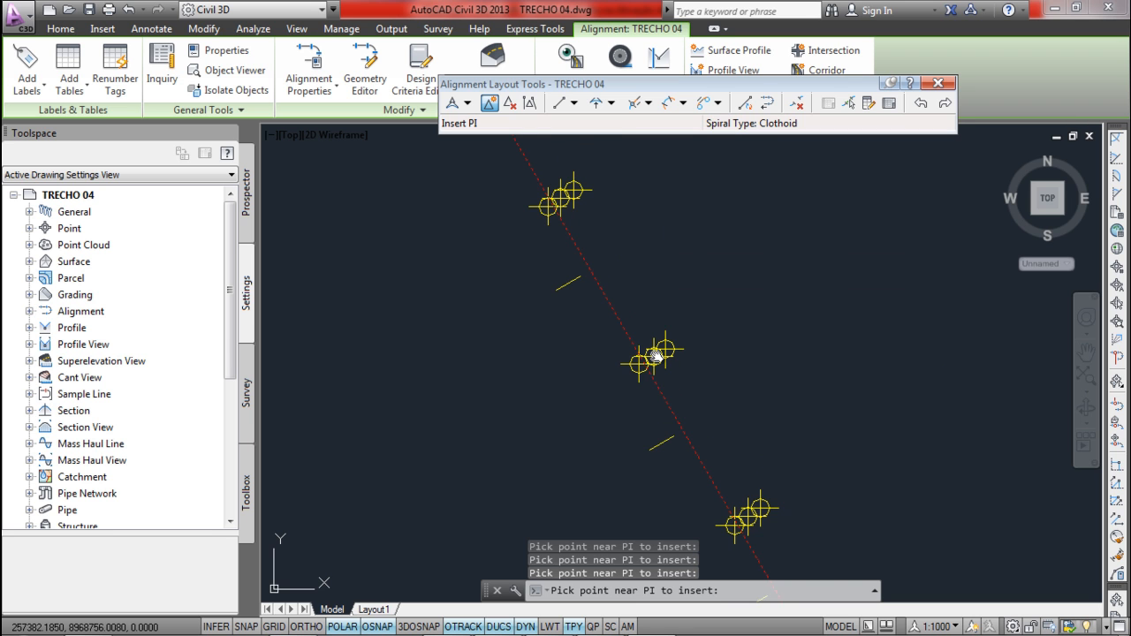
scroll(788, 412, down, 3)
scroll(674, 257, up, 3)
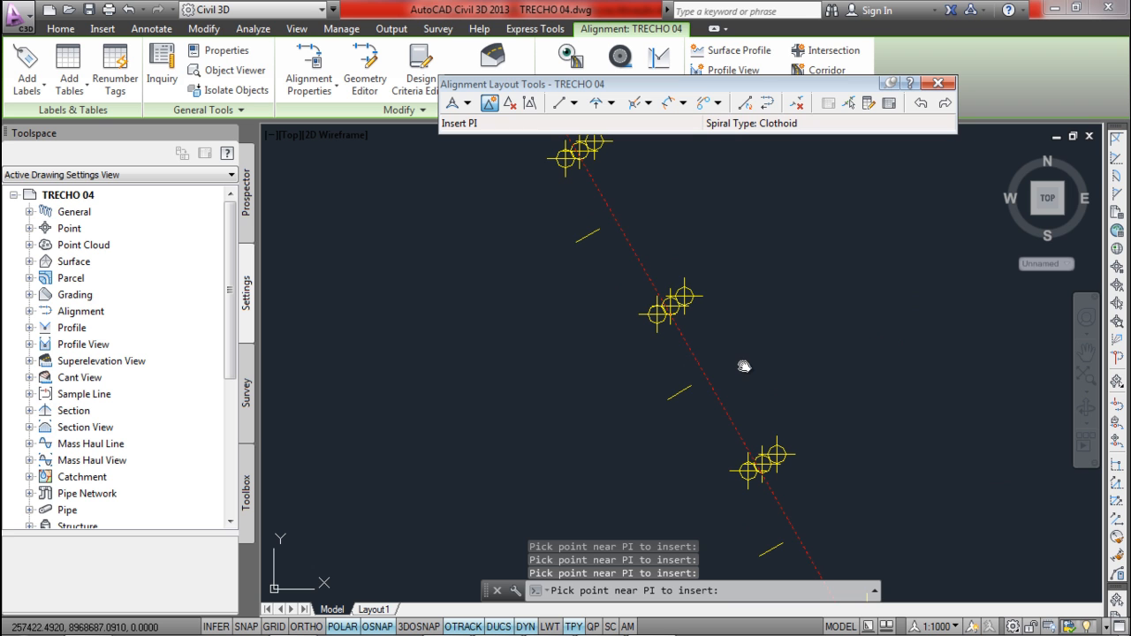
scroll(670, 256, down, 3)
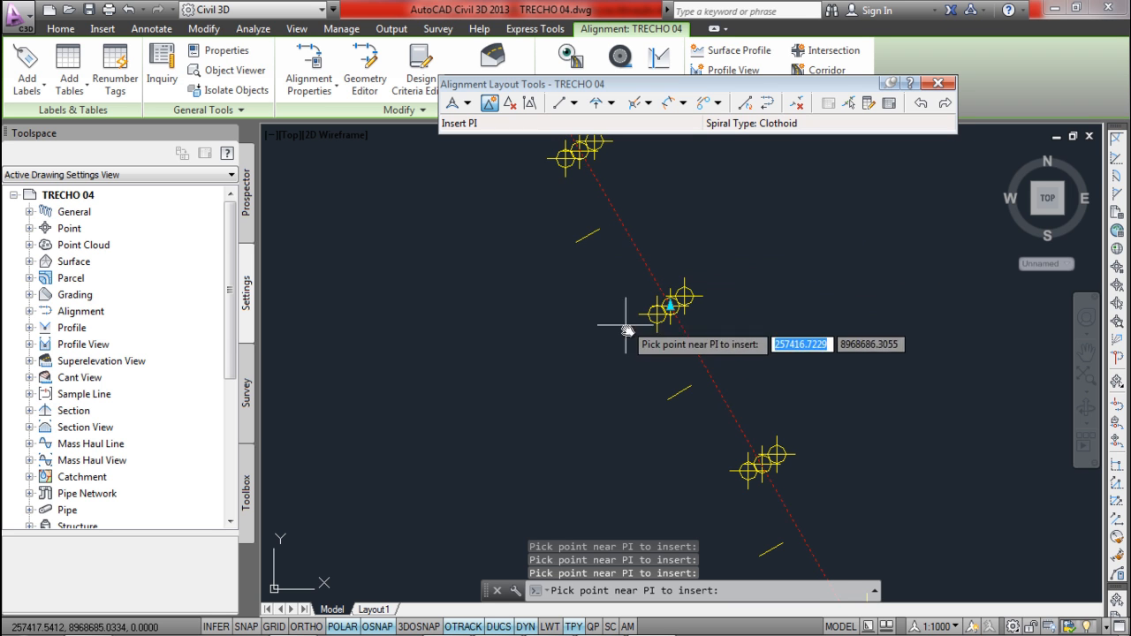
- Insert PIs at the surveyed centre points between stations 320 and 325 and between stations 325 and 330
scroll(672, 371, up, 4)
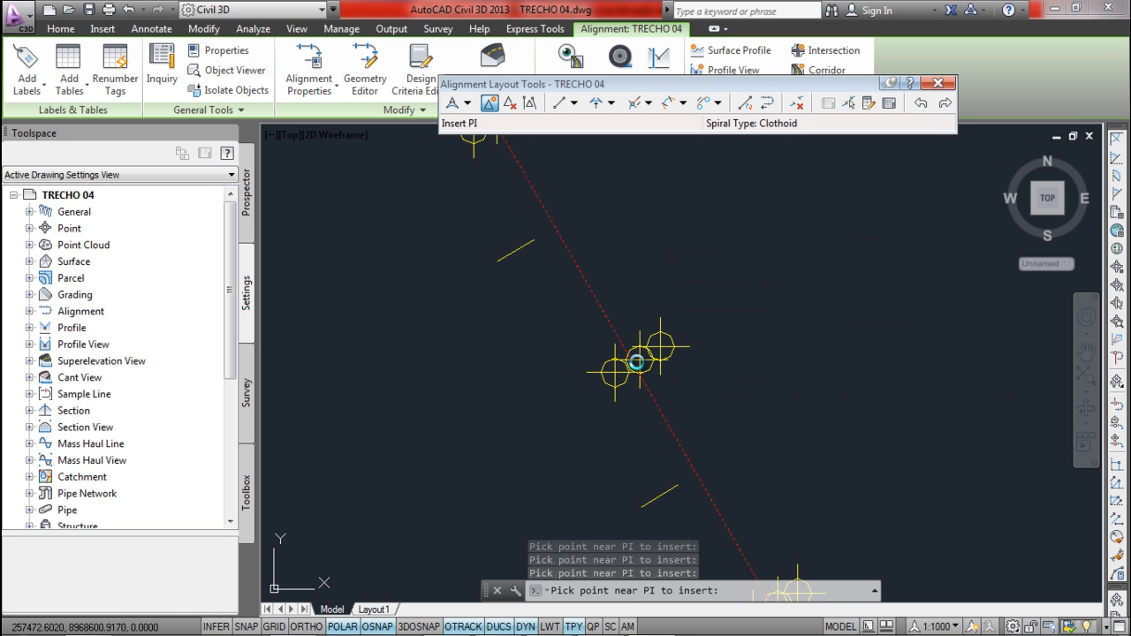
scroll(644, 357, down, 4)
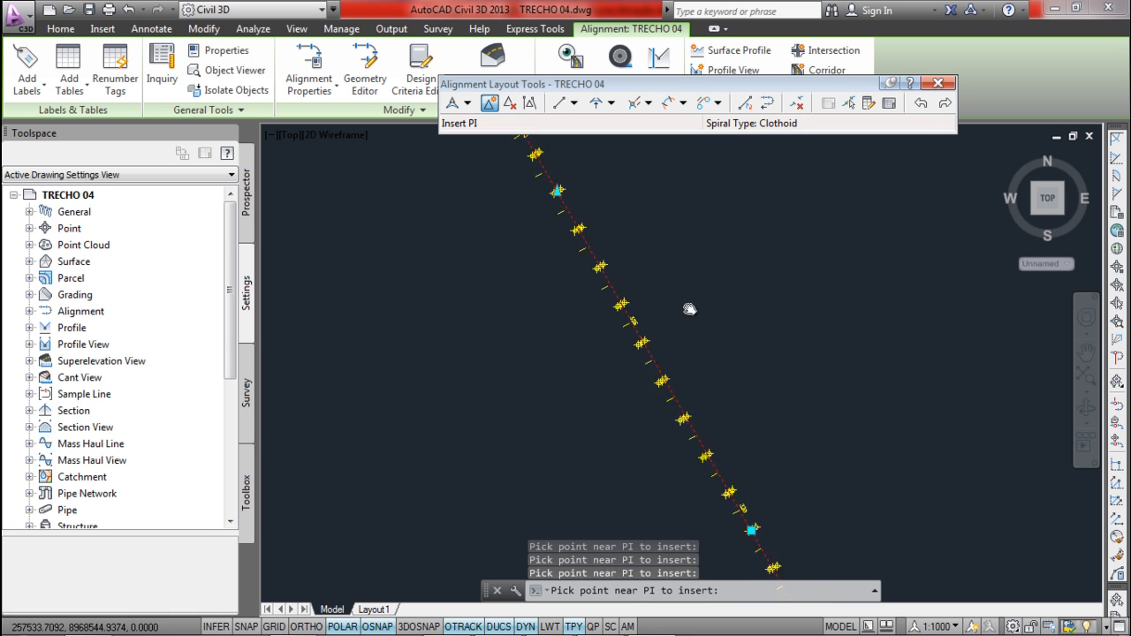
scroll(655, 405, up, 4)
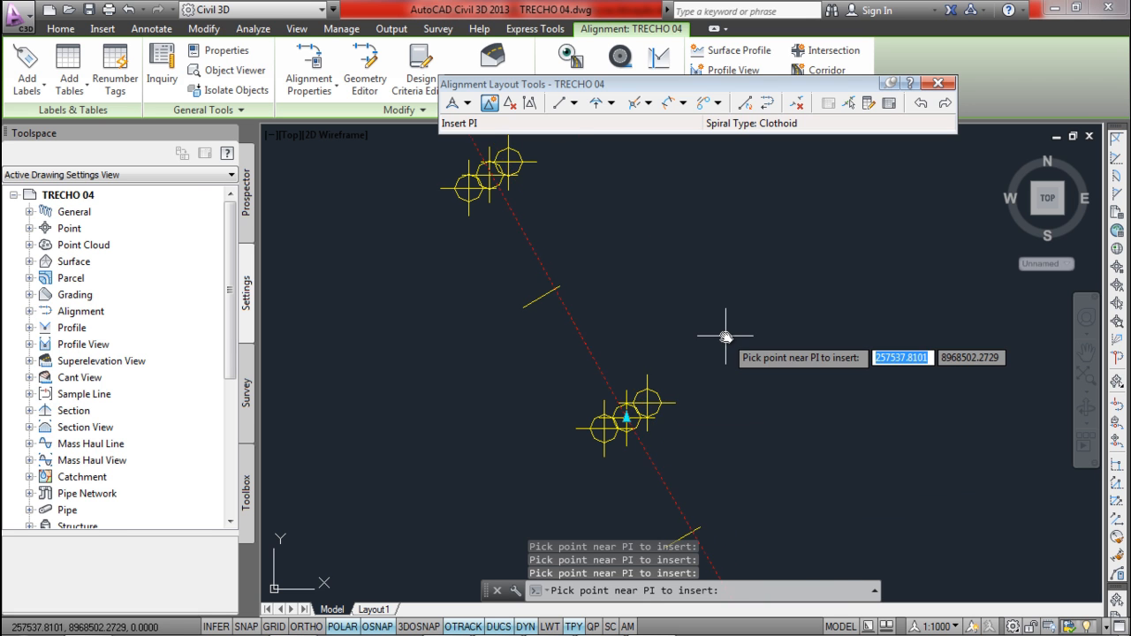
- Insert PIs at the surveyed centre points just past stations 340 and 345 and just before station 350
scroll(730, 328, down, 3)
middle_drag(751, 351, 704, 276)
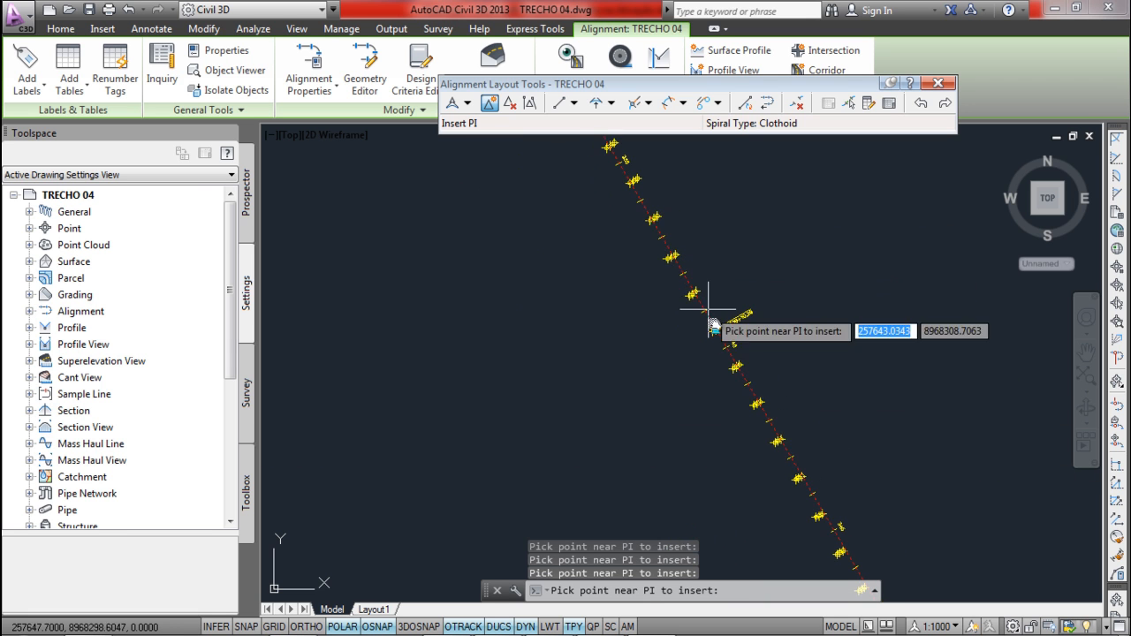
scroll(719, 328, up, 5)
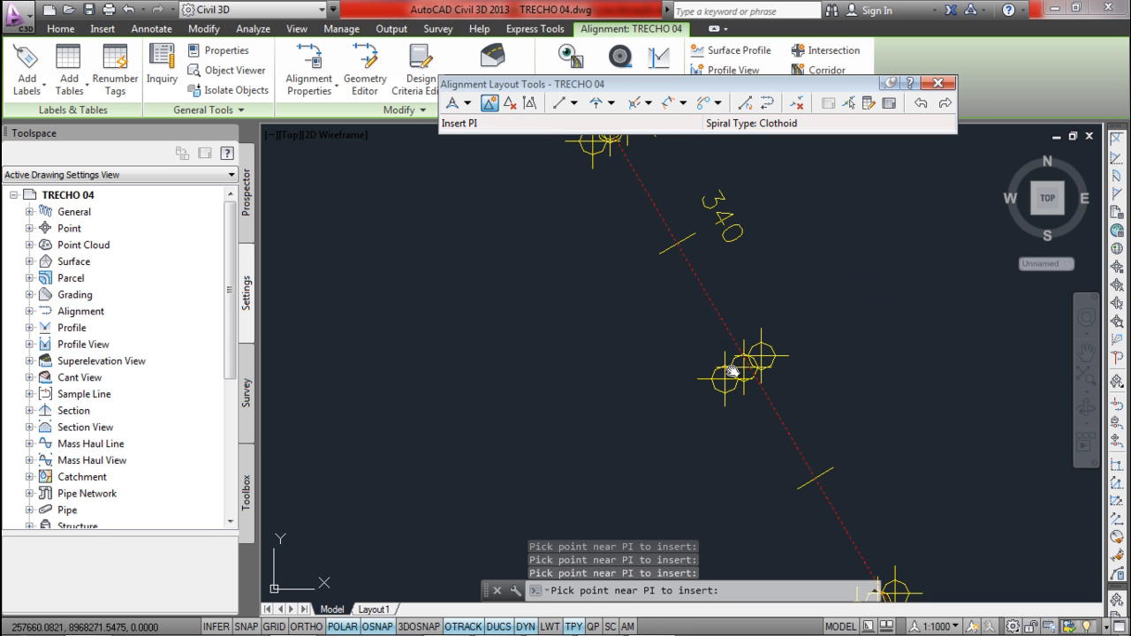
scroll(732, 370, down, 7)
middle_drag(835, 480, 709, 333)
scroll(692, 406, up, 6)
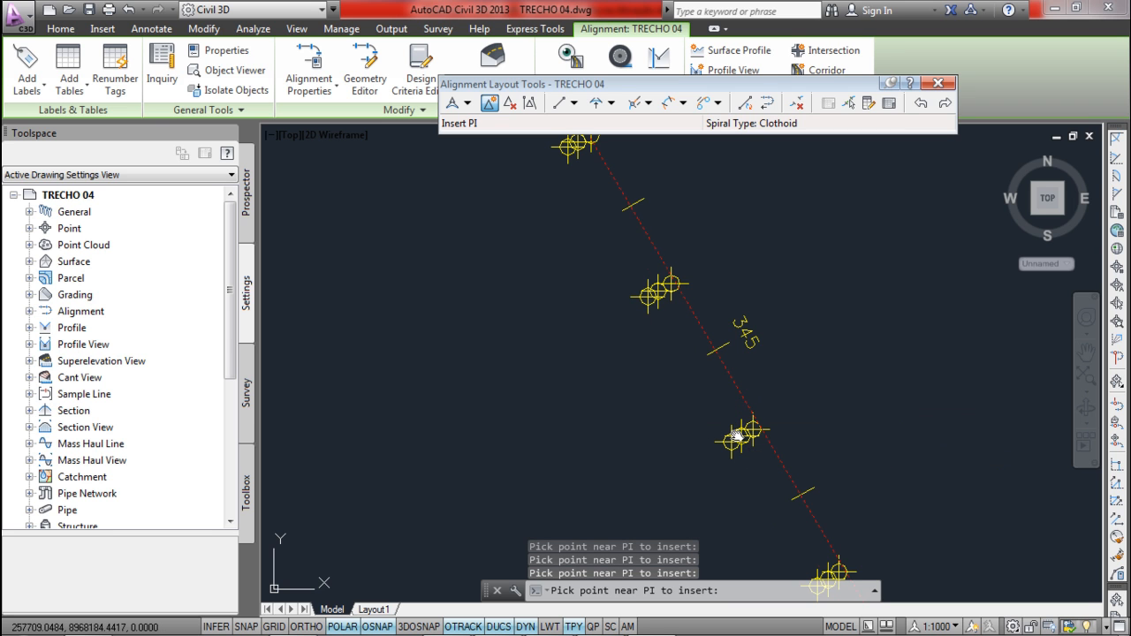
scroll(778, 459, down, 4)
scroll(698, 381, up, 2)
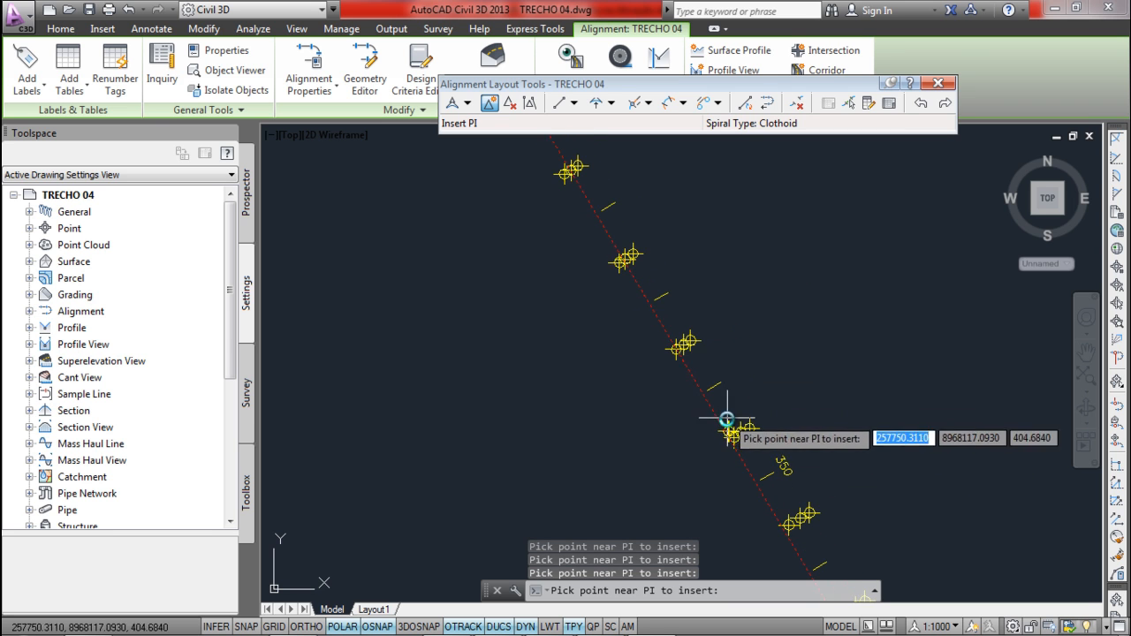
- Insert PIs at the surveyed centre points immediately before station 350 and between stations 350 and 355
scroll(730, 424, up, 3)
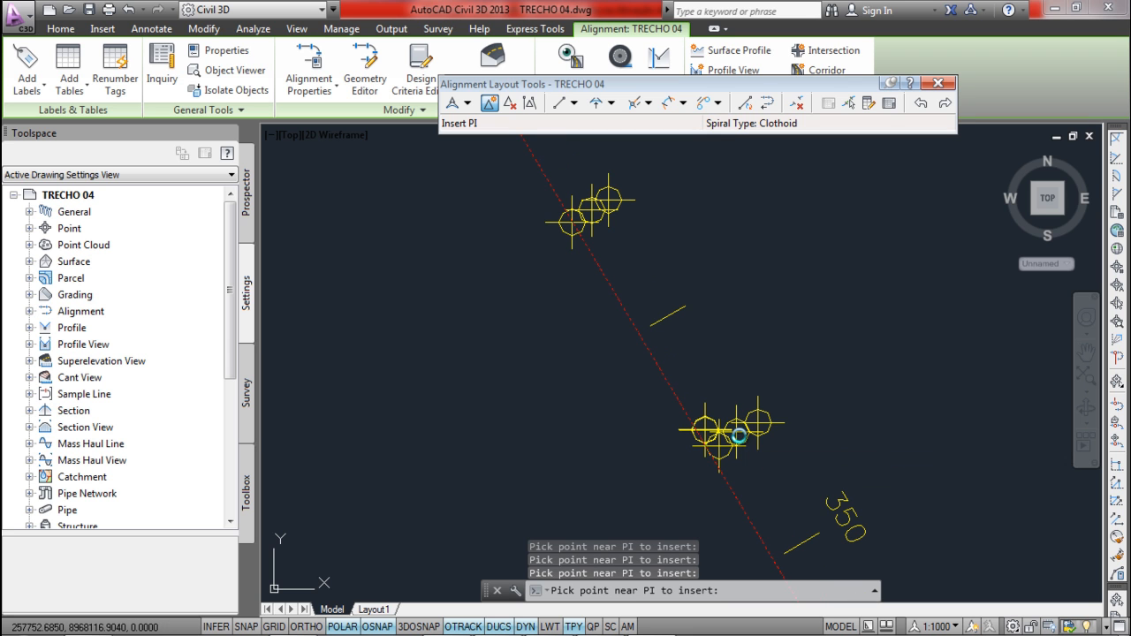
scroll(743, 438, down, 3)
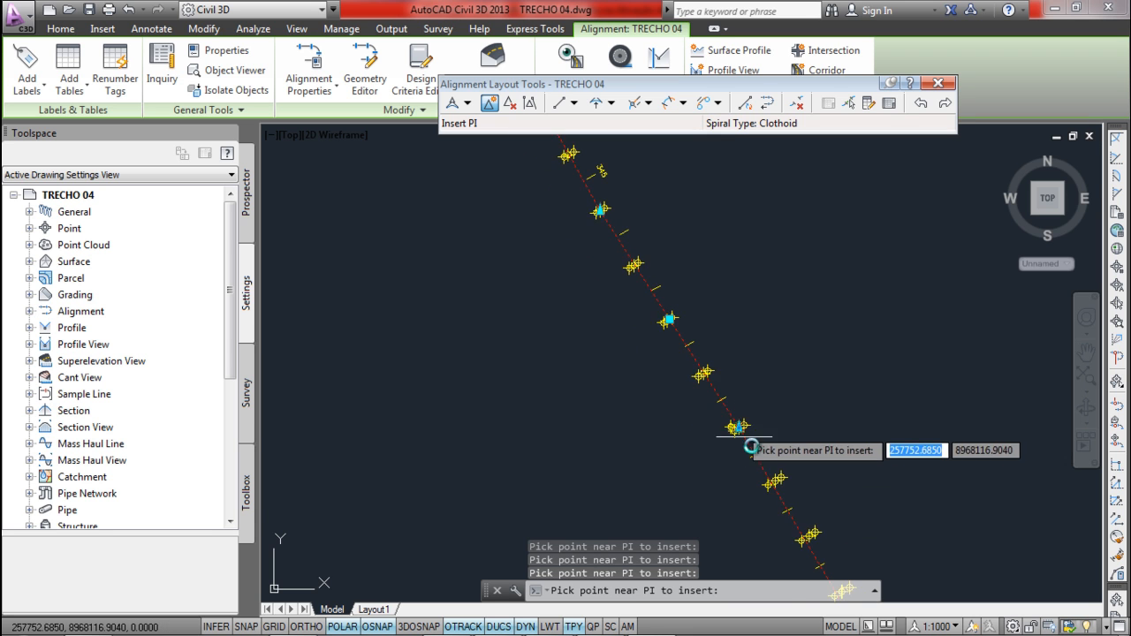
scroll(699, 384, up, 4)
scroll(717, 401, up, 2)
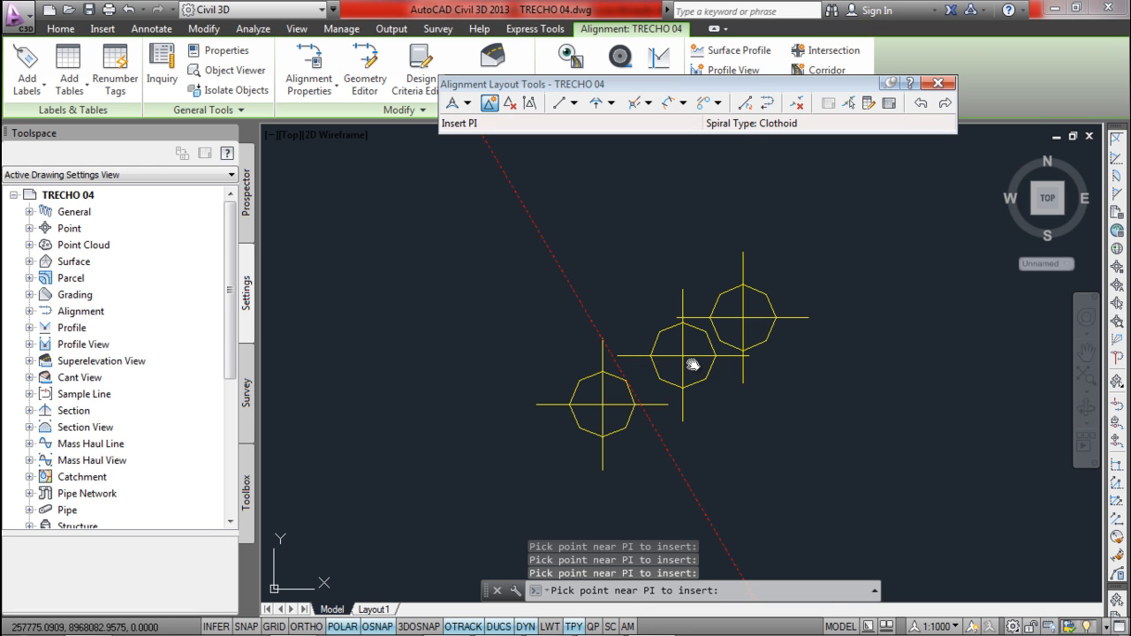
- Insert PIs at the surveyed centre points between stations 355 and 360 and between stations 365 and 370
scroll(692, 364, down, 4)
scroll(694, 367, up, 3)
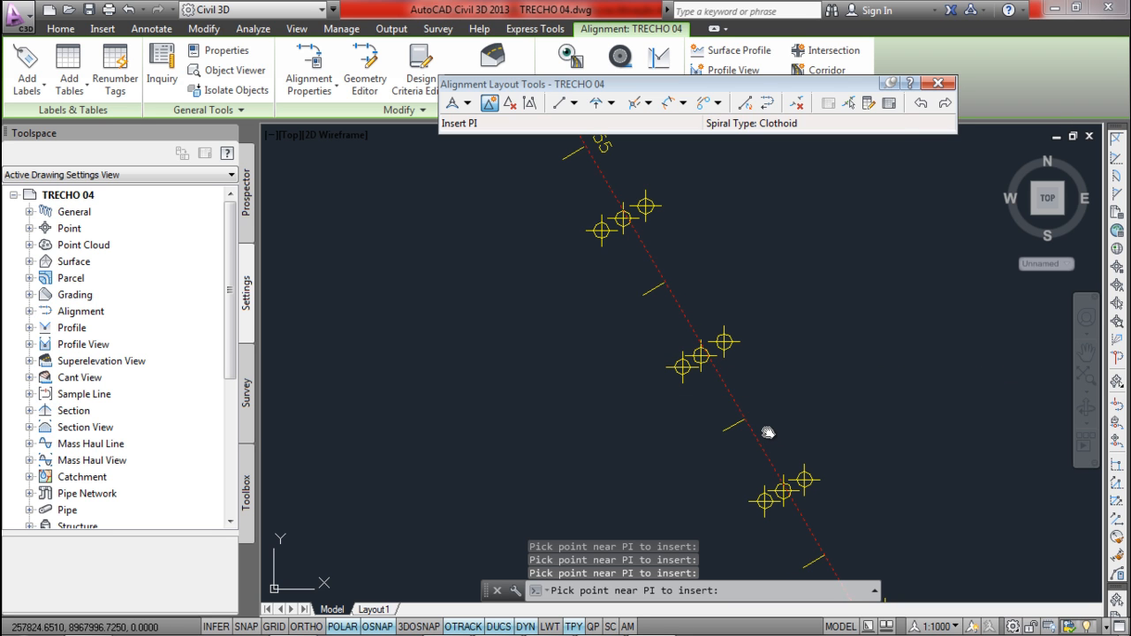
scroll(699, 354, down, 4)
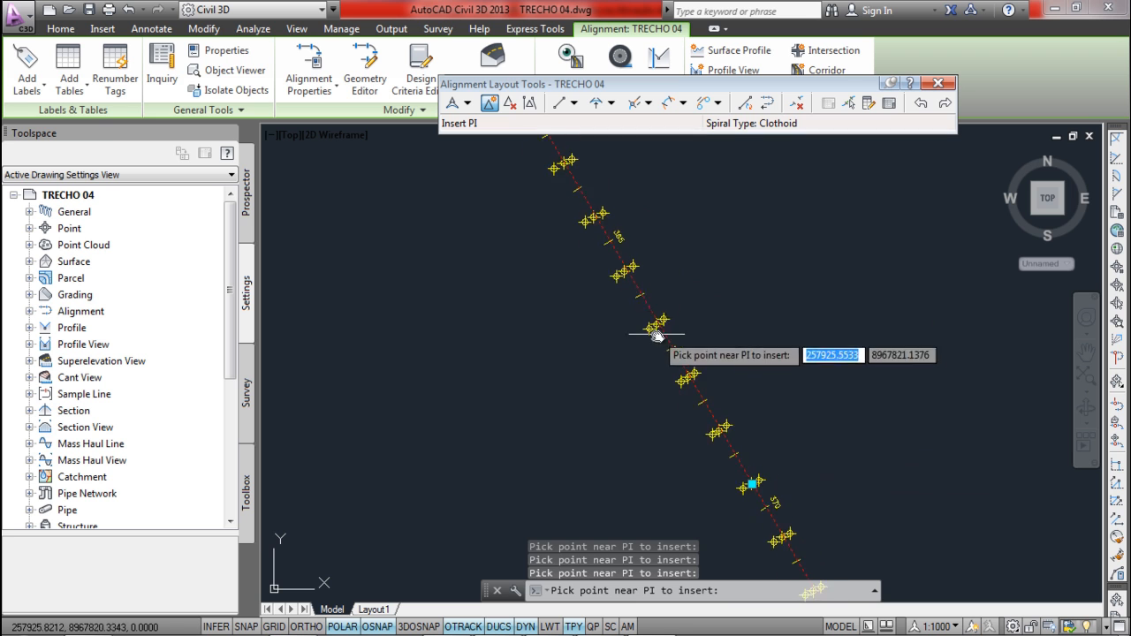
scroll(629, 308, up, 4)
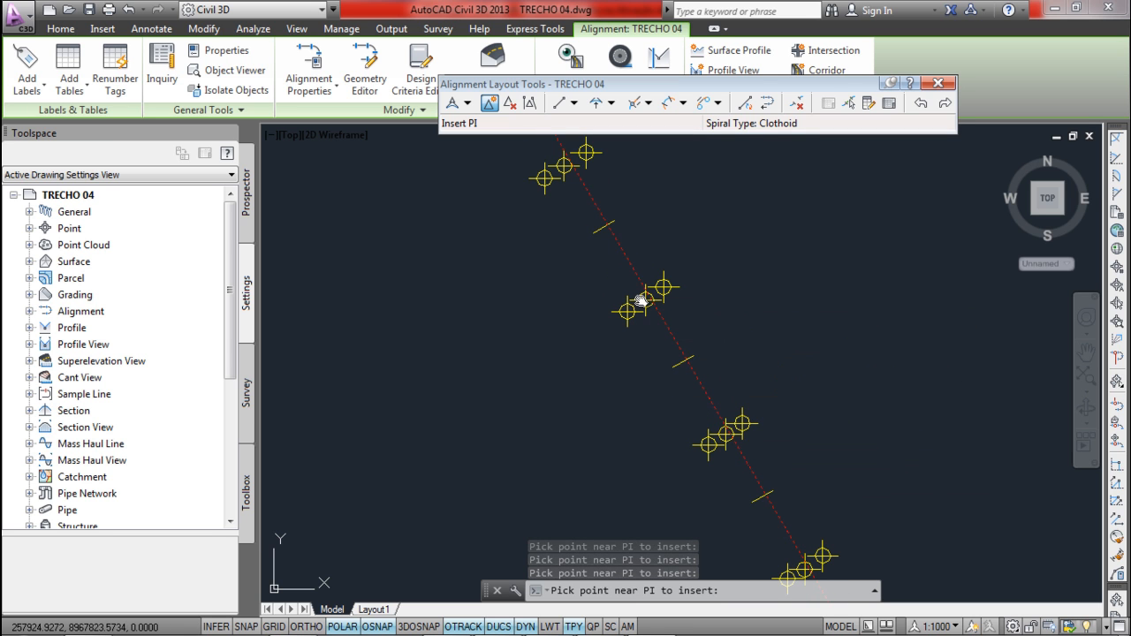
- Insert PIs at the surveyed centre points just before station 380 and between stations 390 and 395
scroll(640, 301, down, 3)
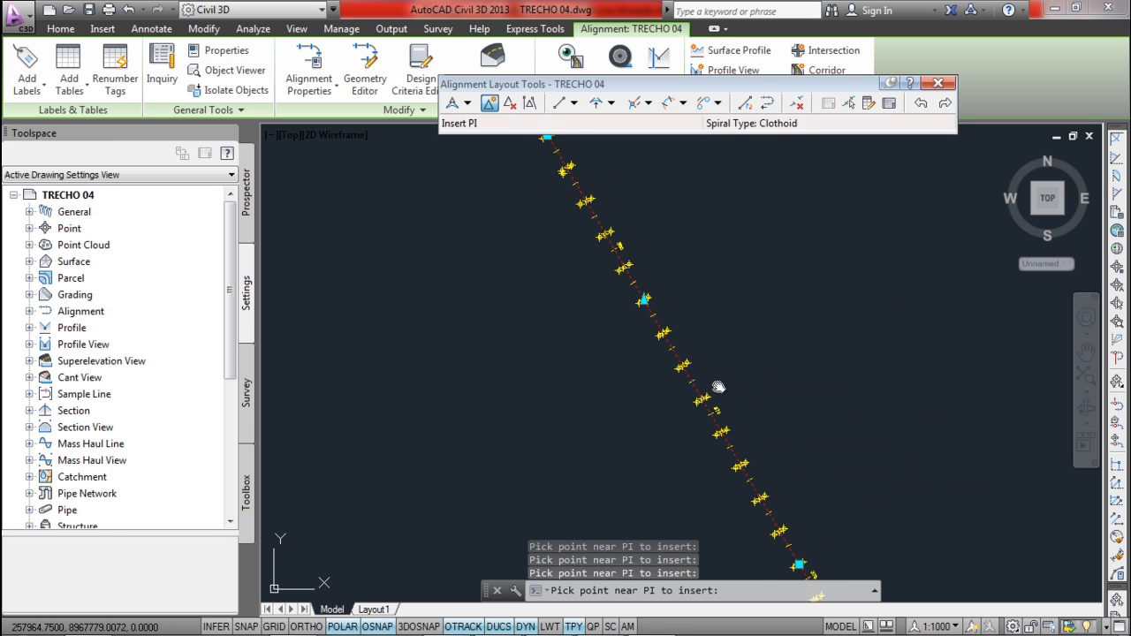
scroll(666, 365, up, 3)
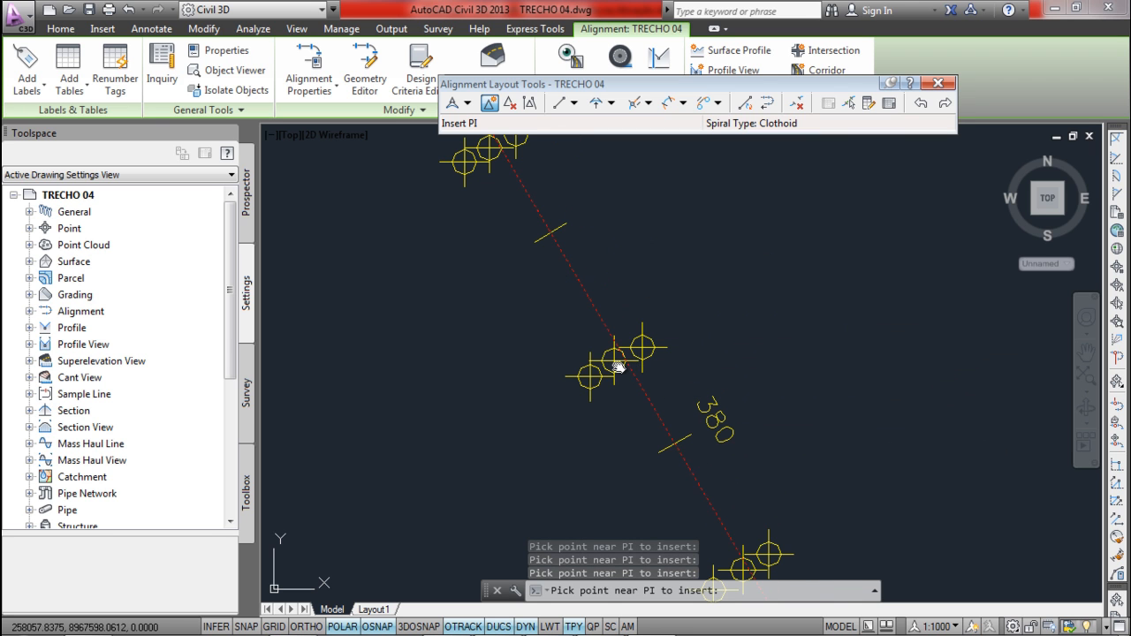
scroll(619, 367, down, 5)
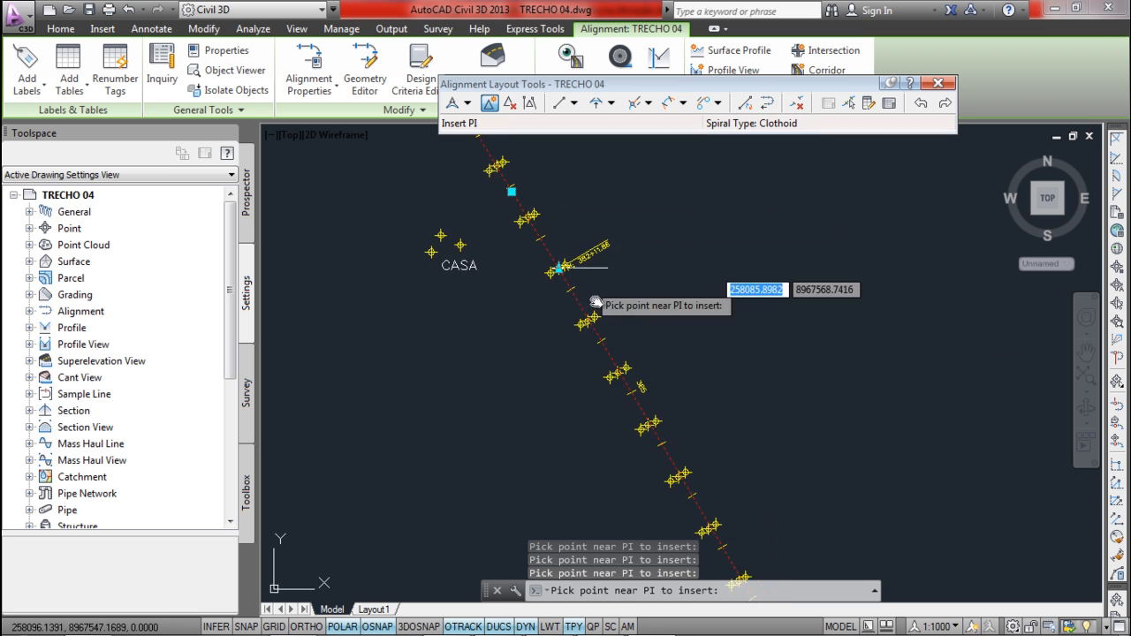
scroll(620, 382, up, 4)
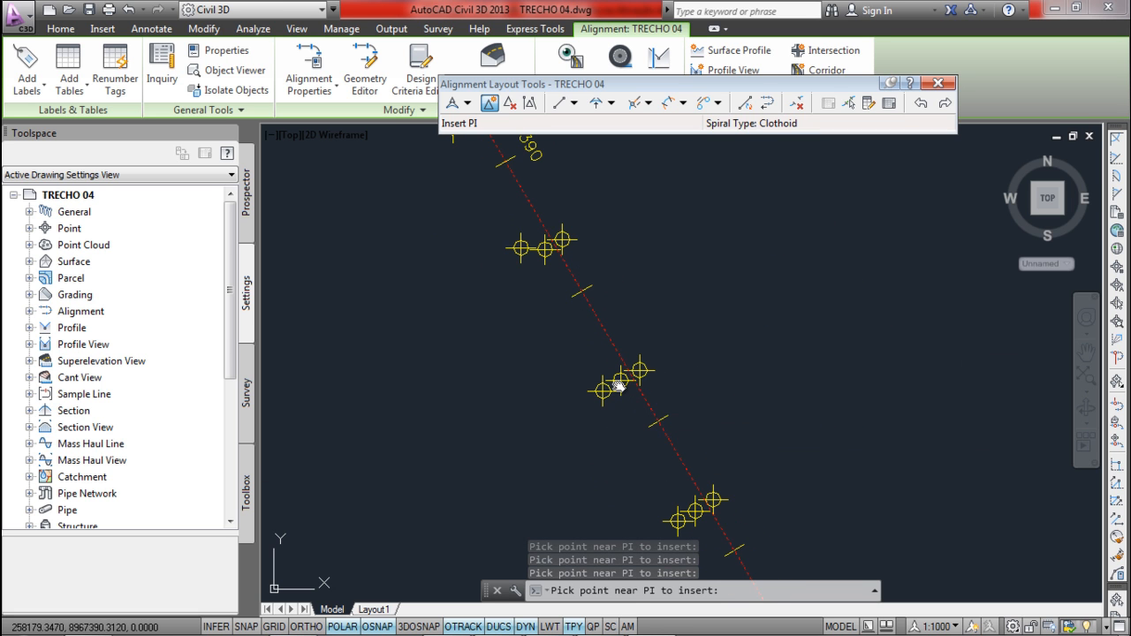
- Insert PIs at the surveyed centre points between stations 395 and 400, just past station 400 and just before station 405
scroll(619, 385, down, 5)
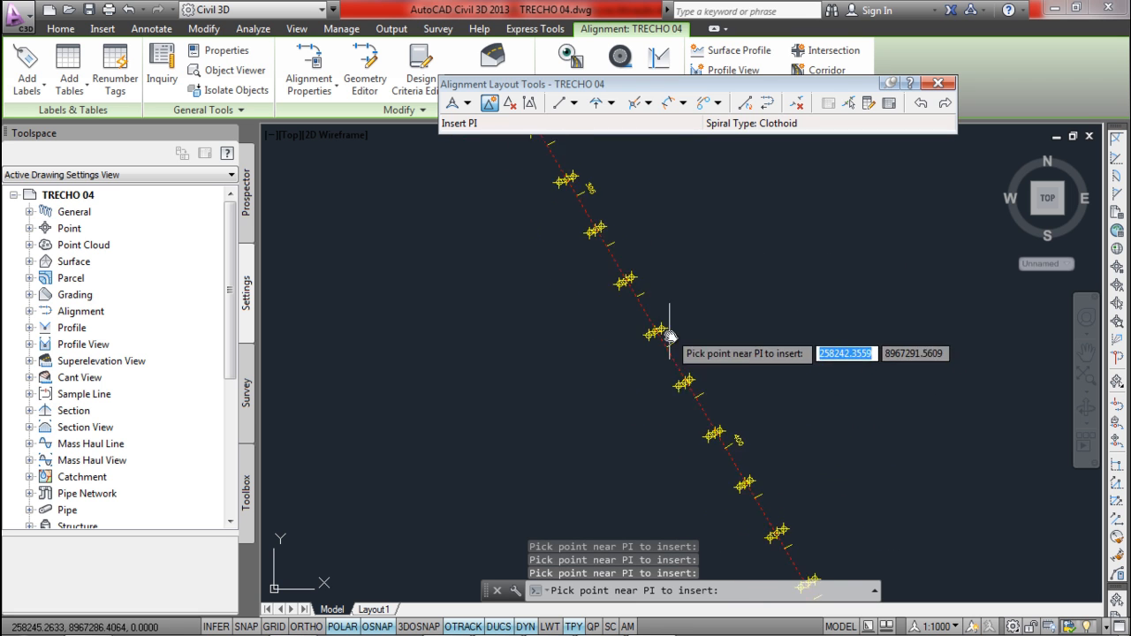
scroll(700, 412, up, 5)
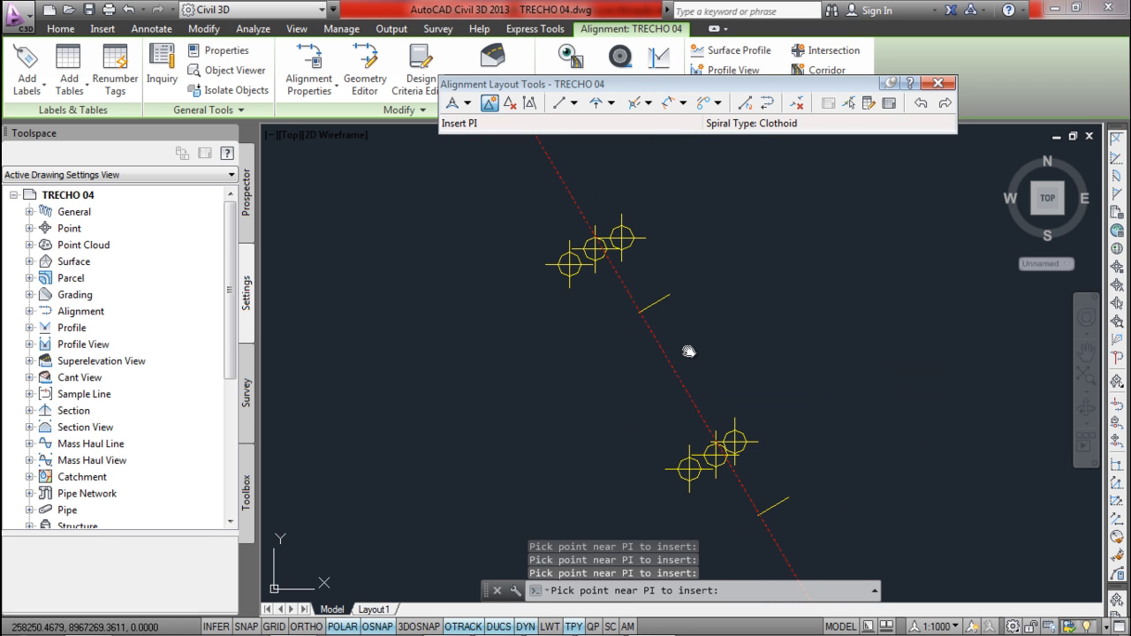
scroll(689, 352, down, 3)
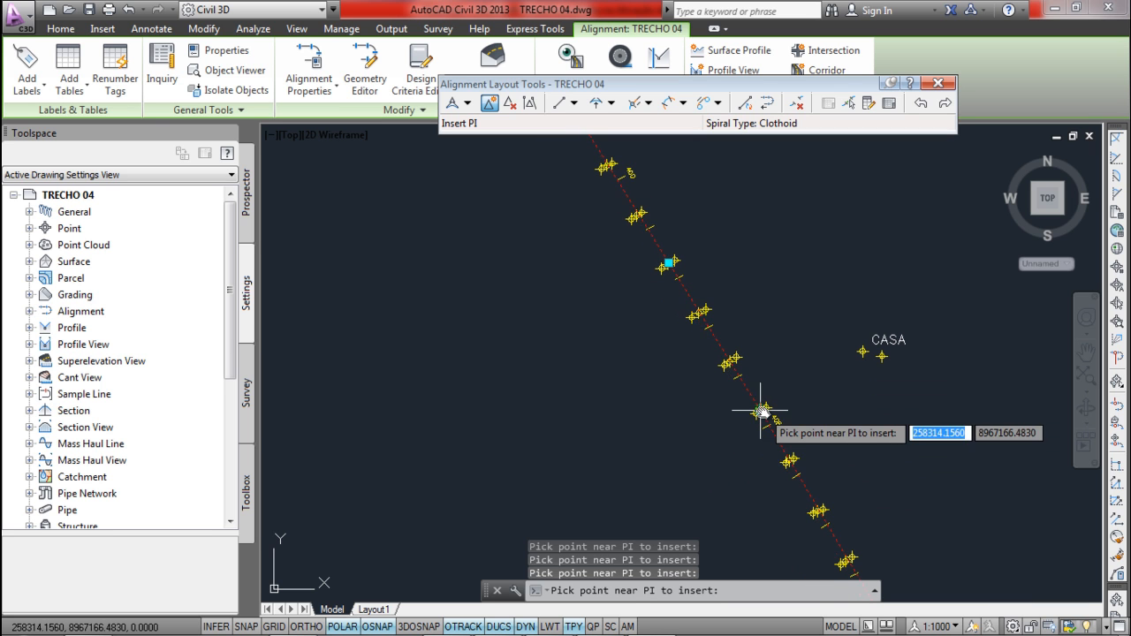
scroll(659, 231, up, 2)
scroll(659, 235, down, 1)
scroll(611, 209, up, 1)
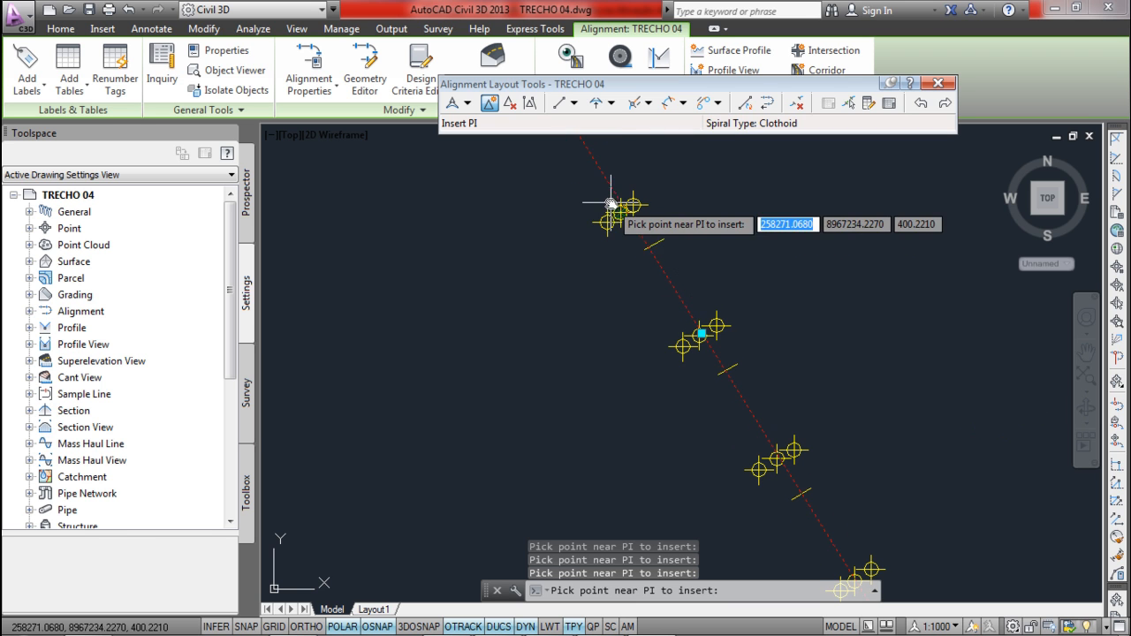
- Insert PIs at the surveyed centre points between stations 420 and 425 and between stations 425 and 430
scroll(728, 315, down, 5)
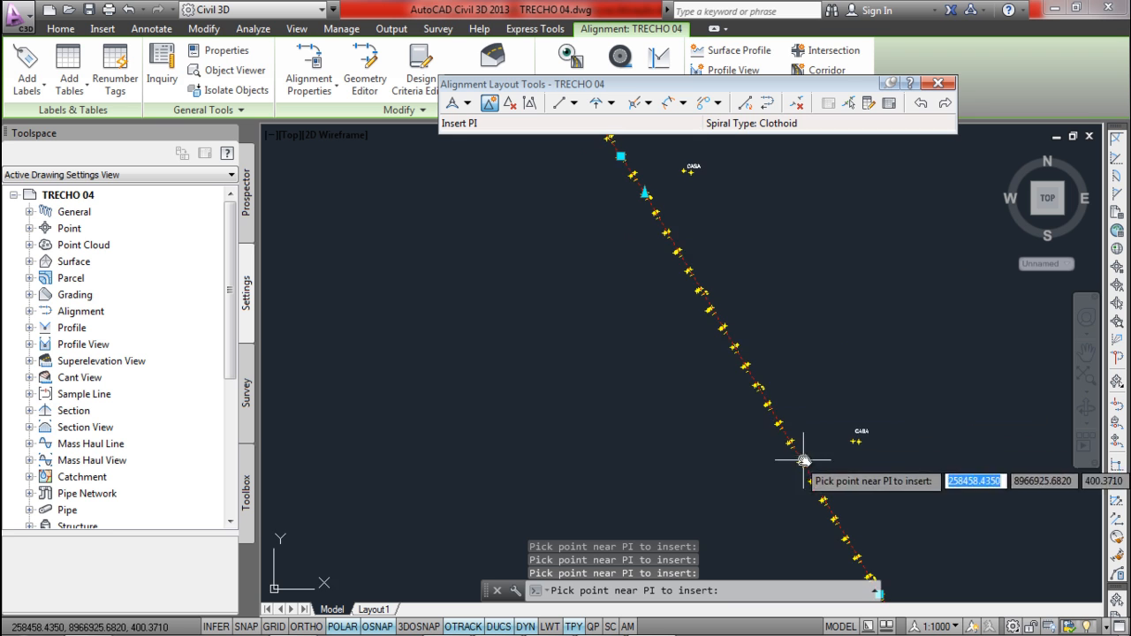
scroll(714, 271, up, 4)
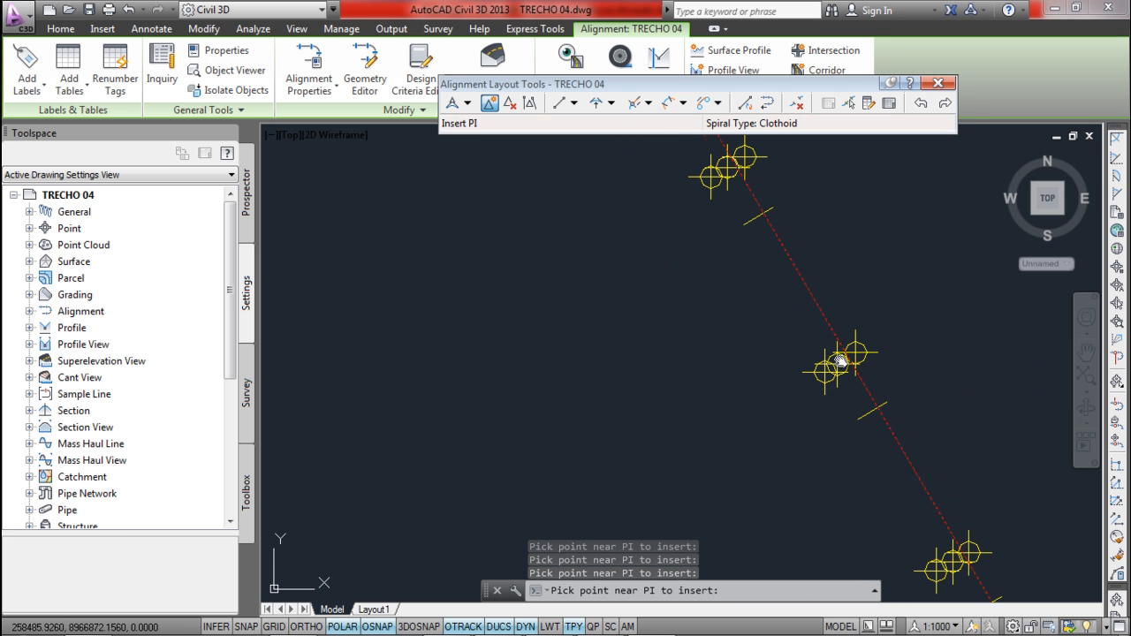
scroll(834, 366, down, 5)
scroll(775, 392, up, 5)
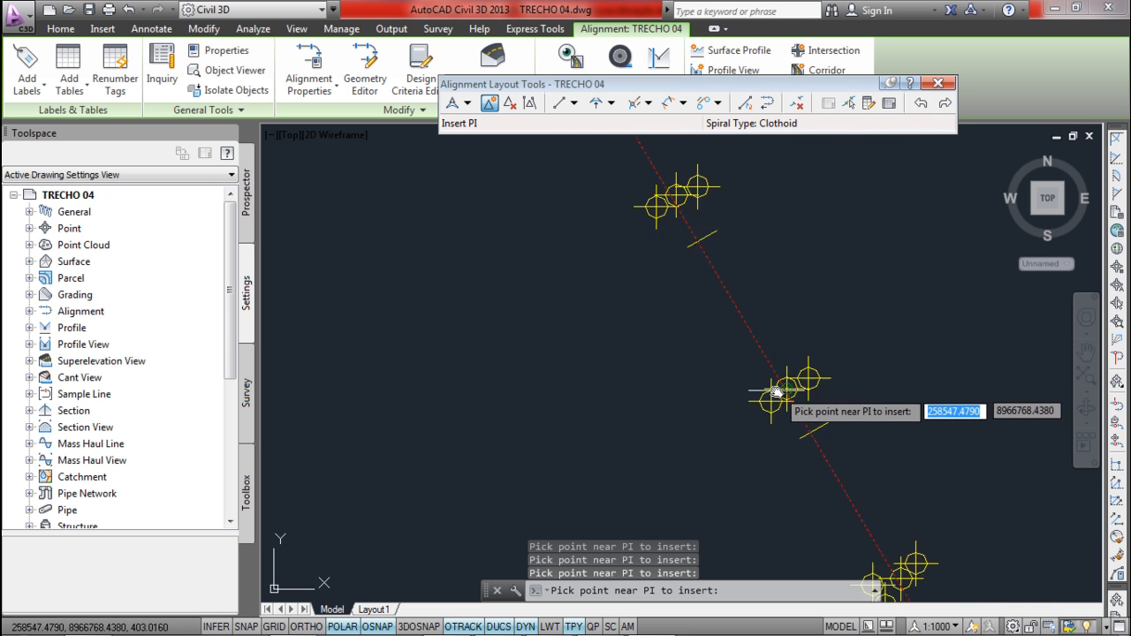
- Insert a PI at the surveyed centre point just before station 455
scroll(775, 392, down, 4)
middle_drag(821, 363, 678, 109)
mouse_move(808, 334)
middle_down()
mouse_move(766, 263)
mouse_move(672, 173)
middle_up()
middle_drag(816, 389, 652, 146)
middle_drag(757, 382, 658, 211)
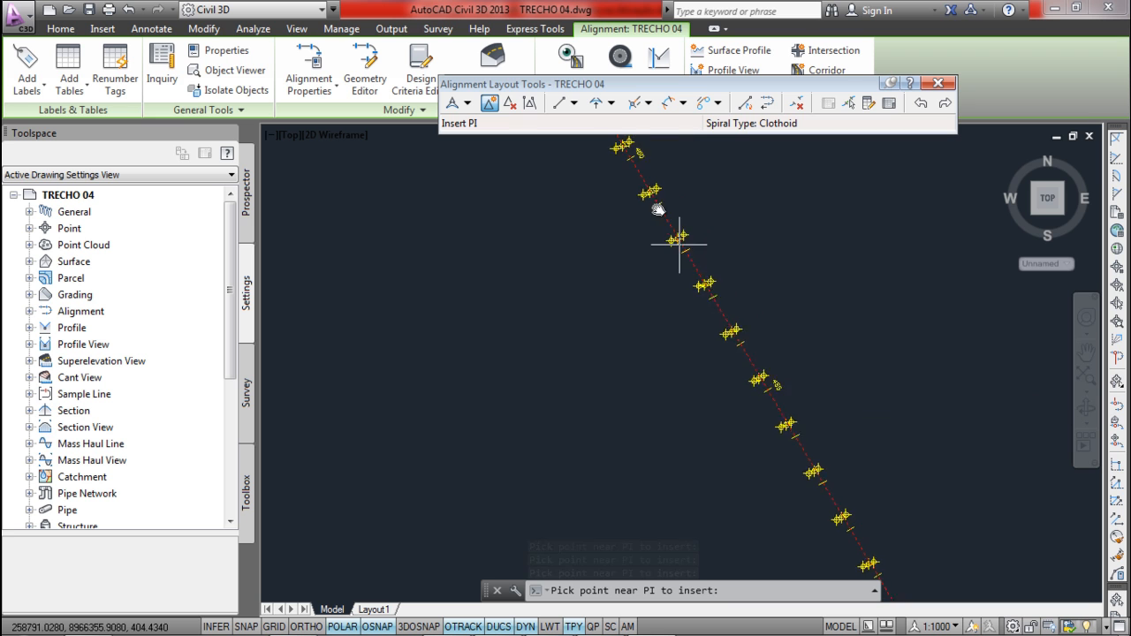
scroll(714, 308, up, 8)
key(Escape)
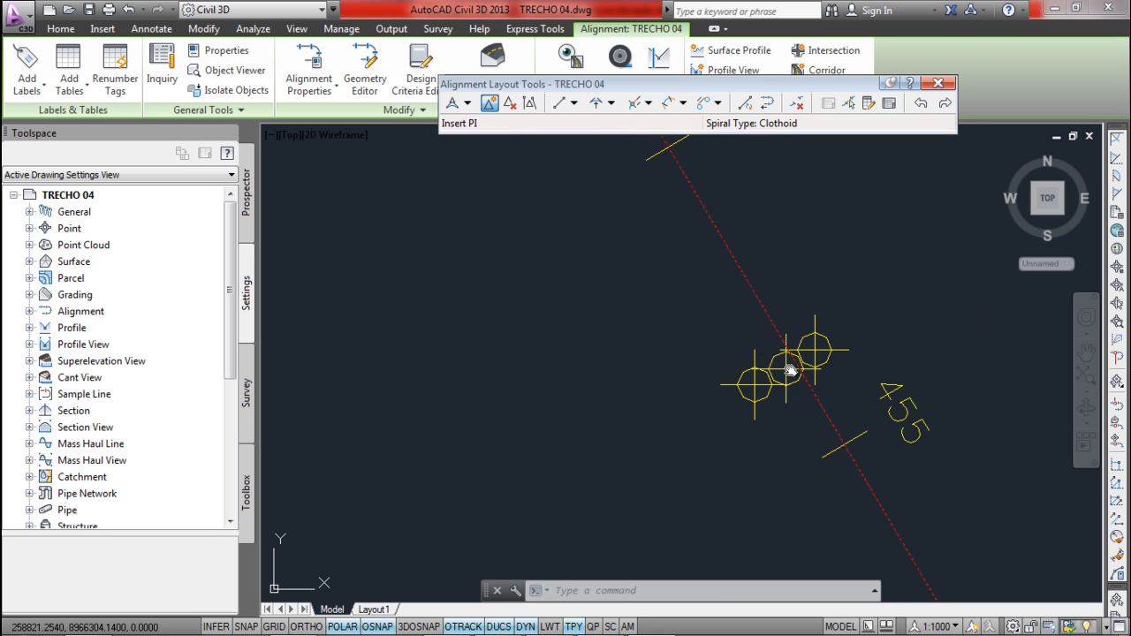
- Insert a PI at the surveyed centre point between stations 475 and 480
scroll(785, 141, down, 3)
key(Return)
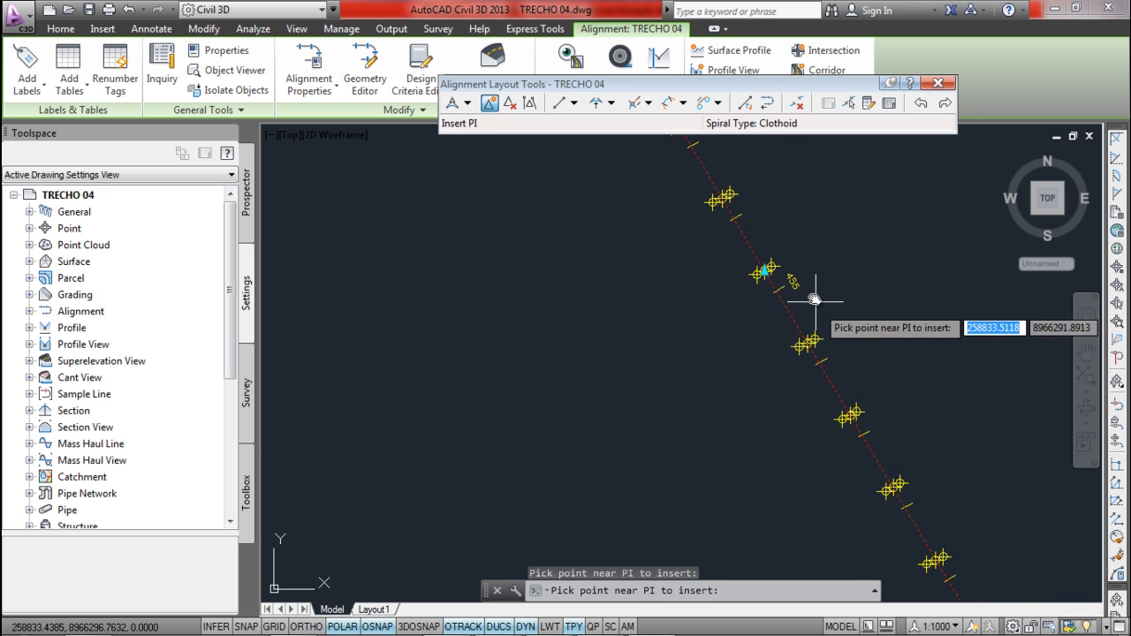
scroll(823, 356, down, 2)
middle_drag(828, 364, 747, 238)
middle_drag(826, 381, 726, 299)
scroll(815, 420, up, 2)
scroll(729, 354, up, 4)
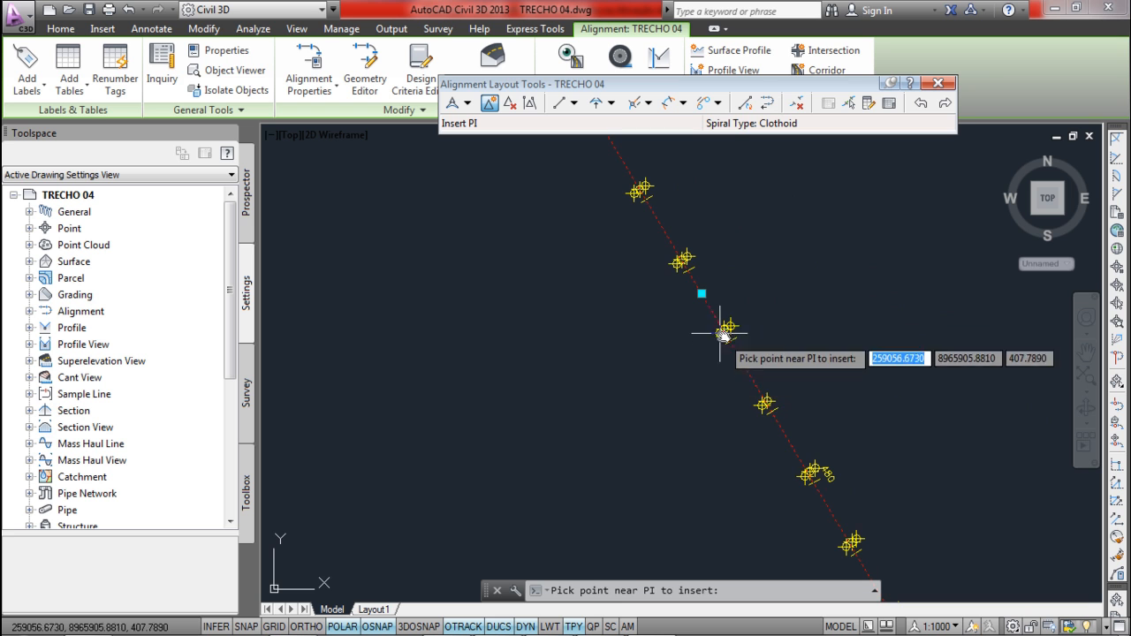
key(Escape)
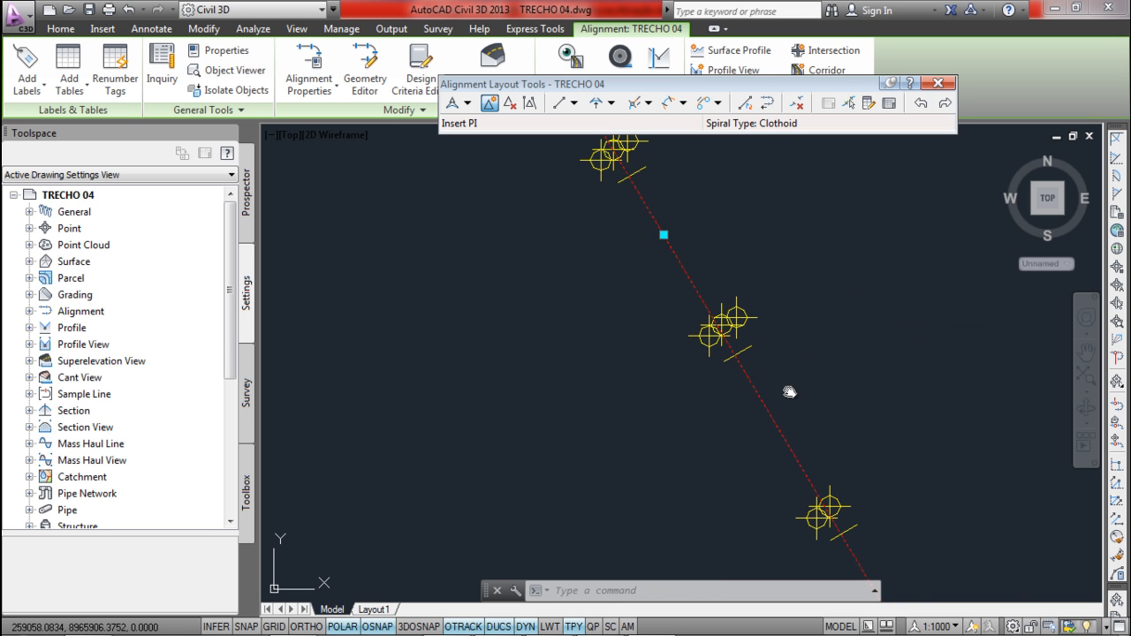
- Insert PIs at the surveyed centre points between stations 490 and 495 and at station 495
key(Return)
scroll(864, 475, down, 5)
scroll(739, 291, up, 1)
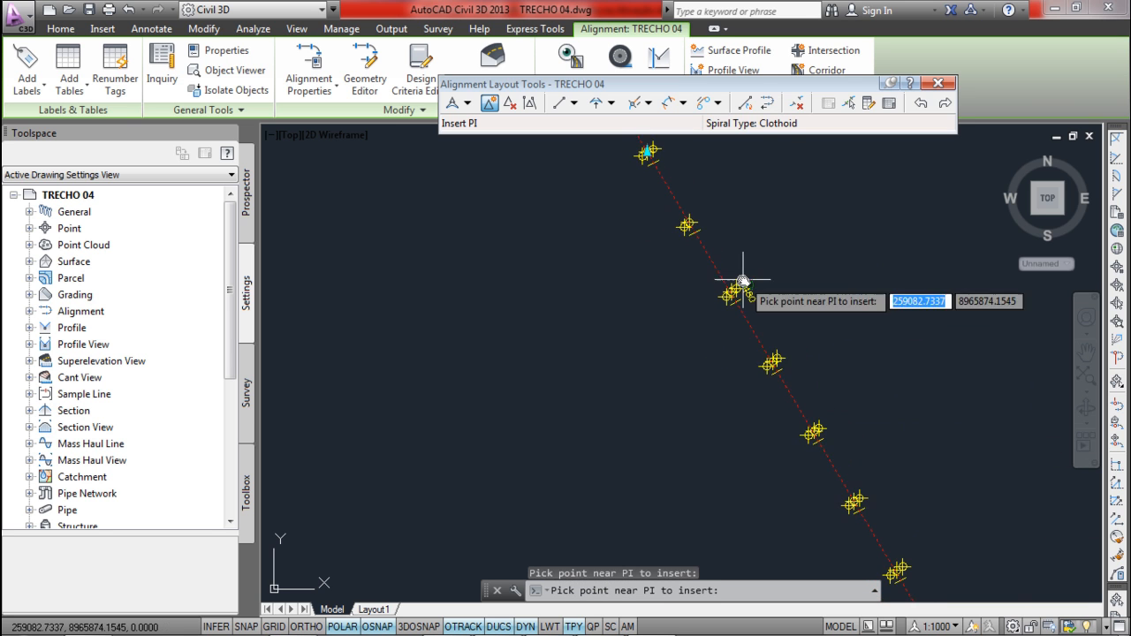
scroll(802, 399, up, 3)
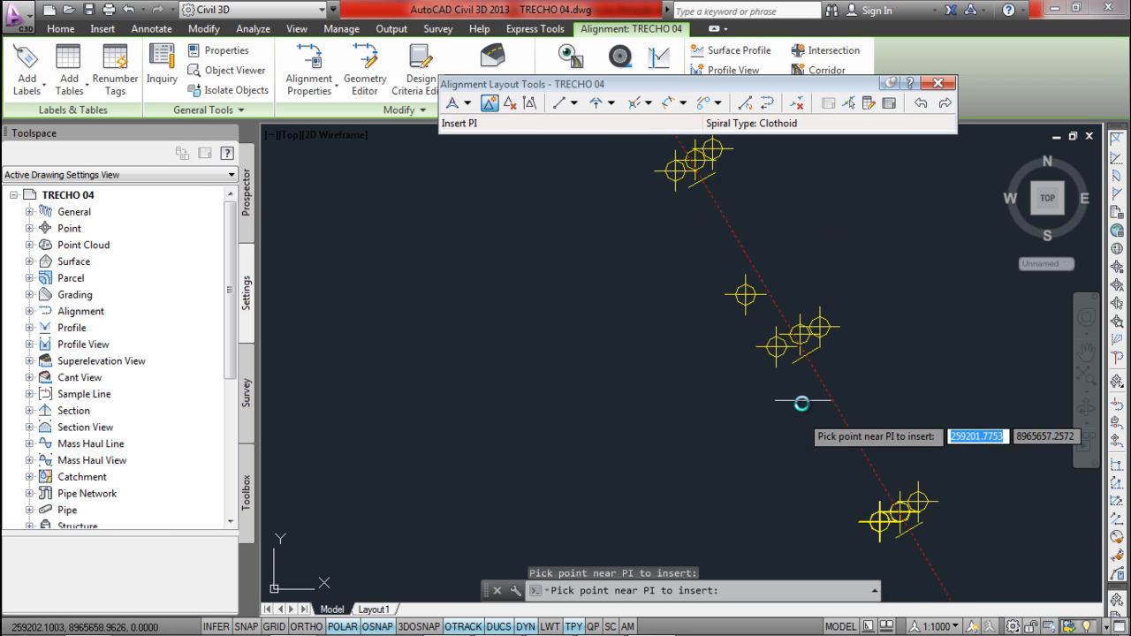
scroll(800, 345, up, 2)
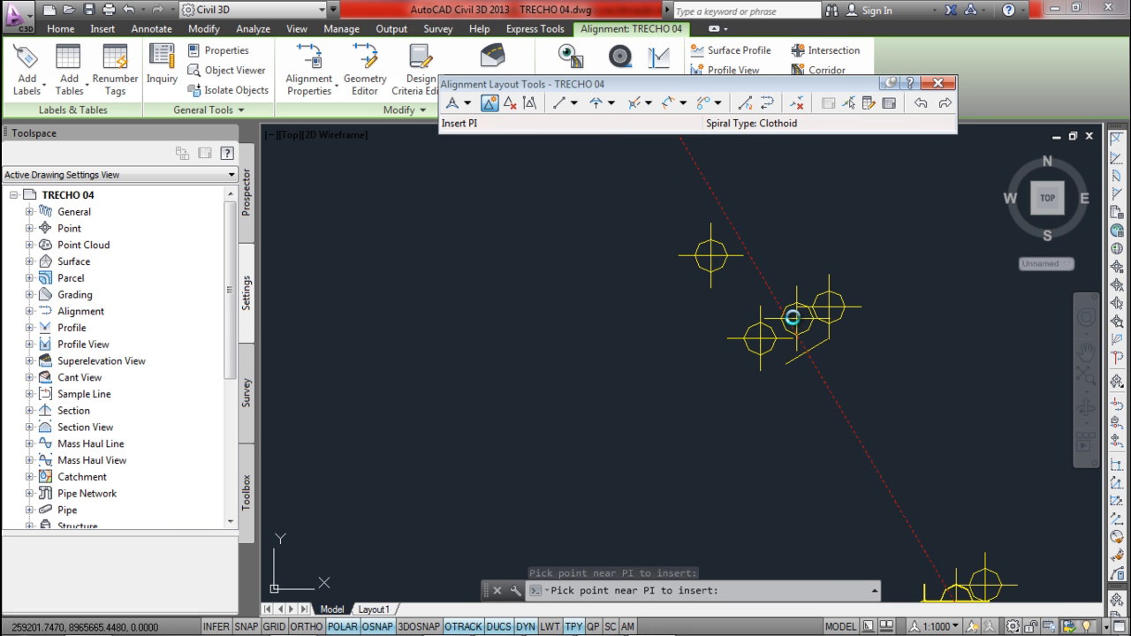
click(795, 305)
scroll(852, 386, down, 3)
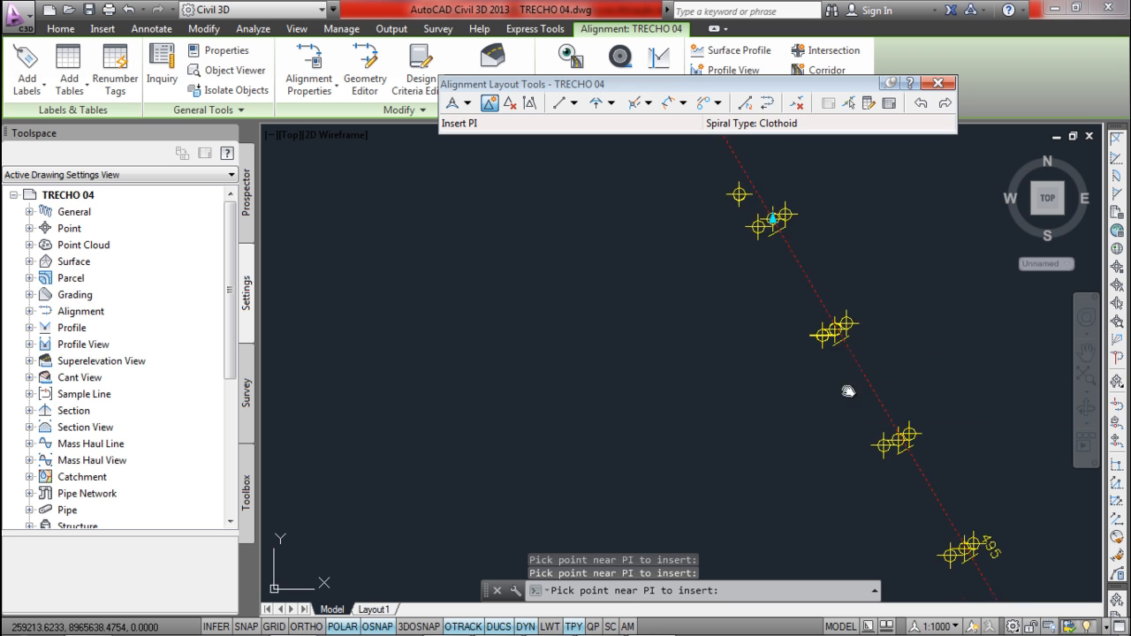
scroll(765, 328, up, 2)
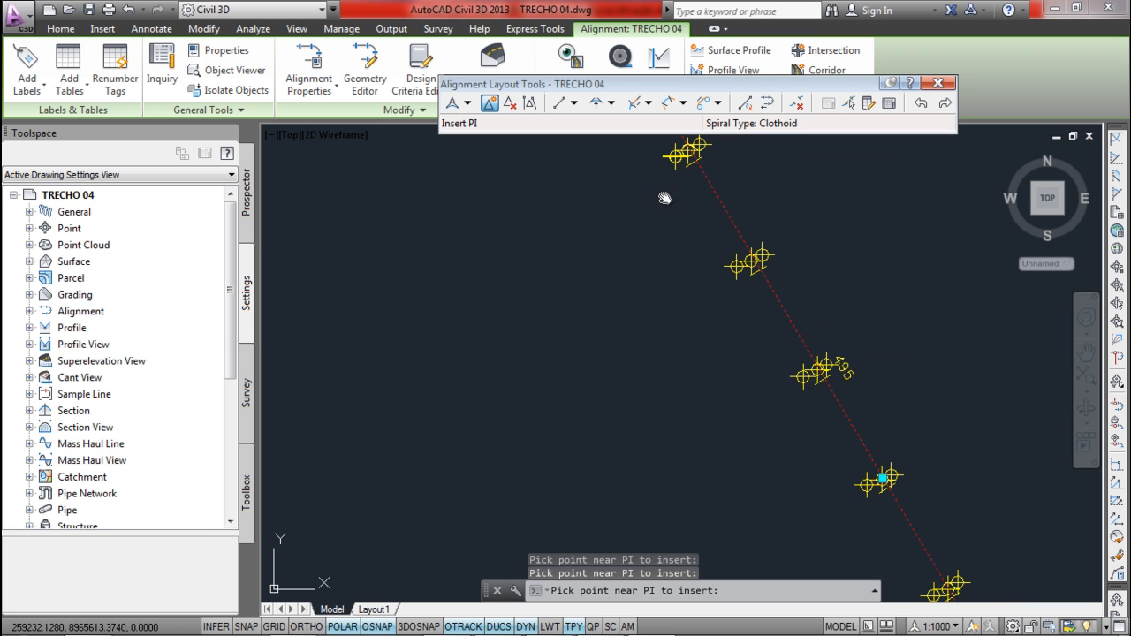
- Insert PIs at the surveyed centre points between stations 505 and 510 and between stations 530 and 535
scroll(806, 345, down, 2)
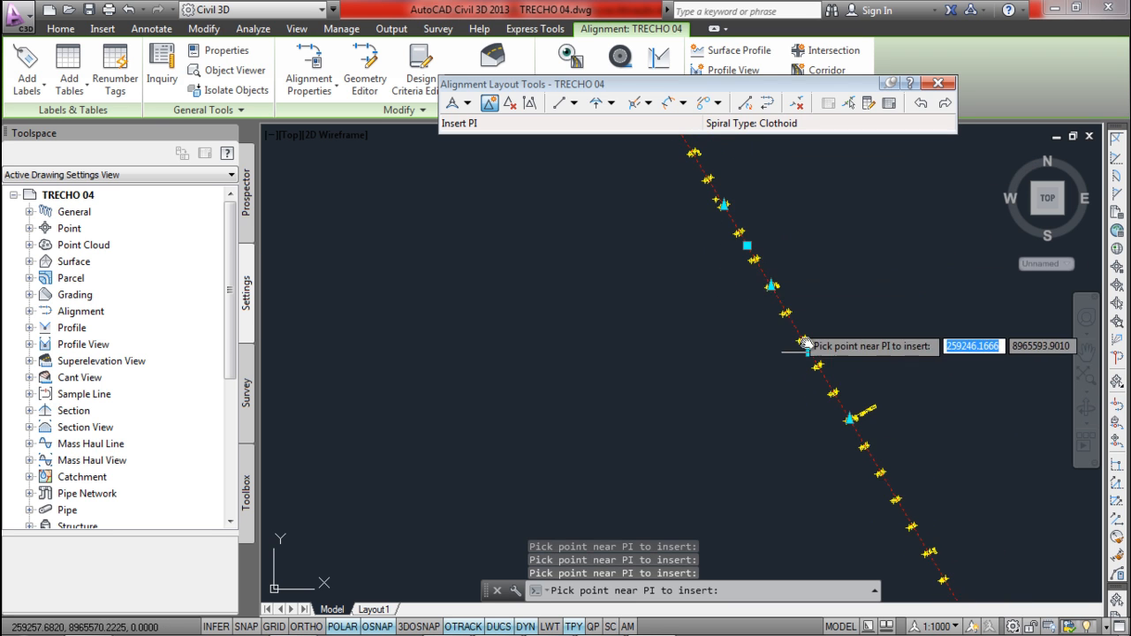
scroll(831, 424, up, 3)
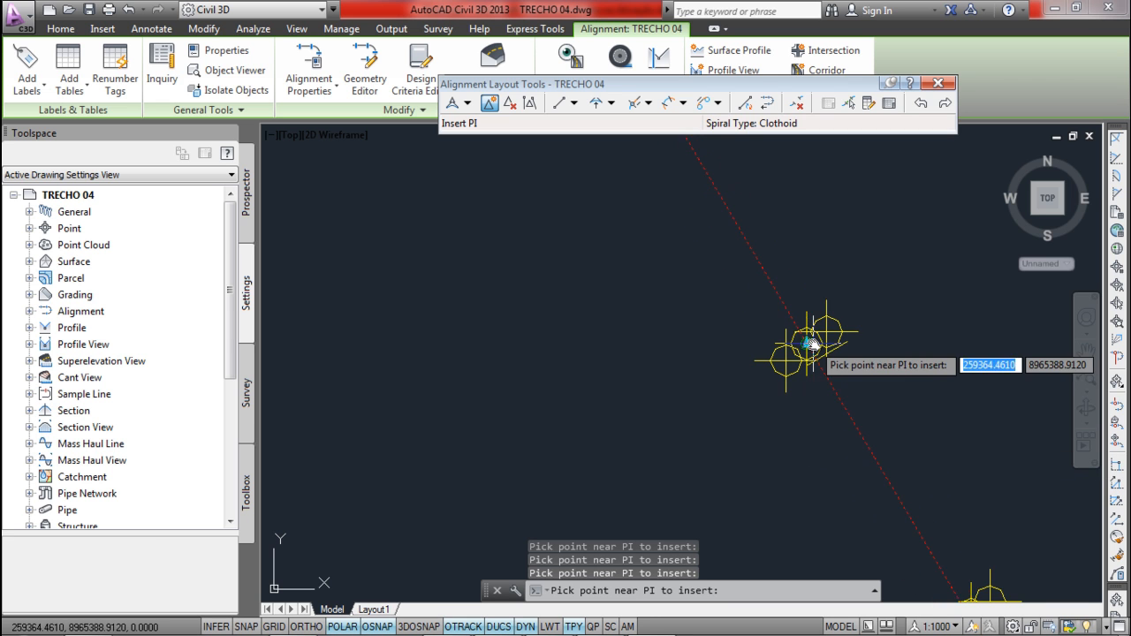
scroll(811, 343, down, 3)
scroll(750, 263, down, 1)
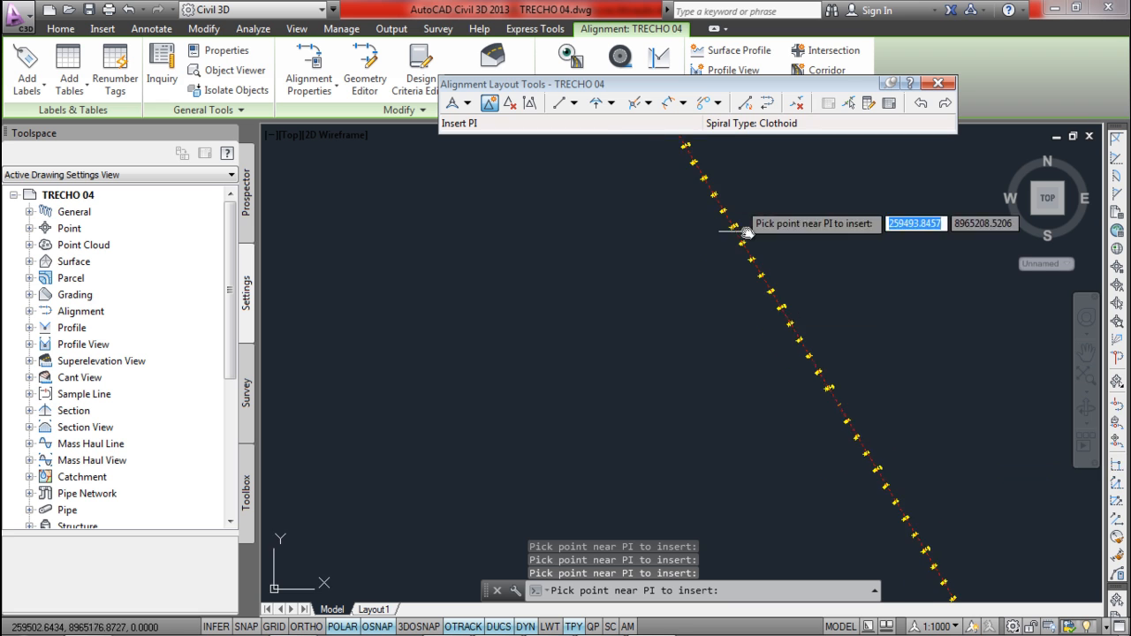
scroll(840, 398, up, 3)
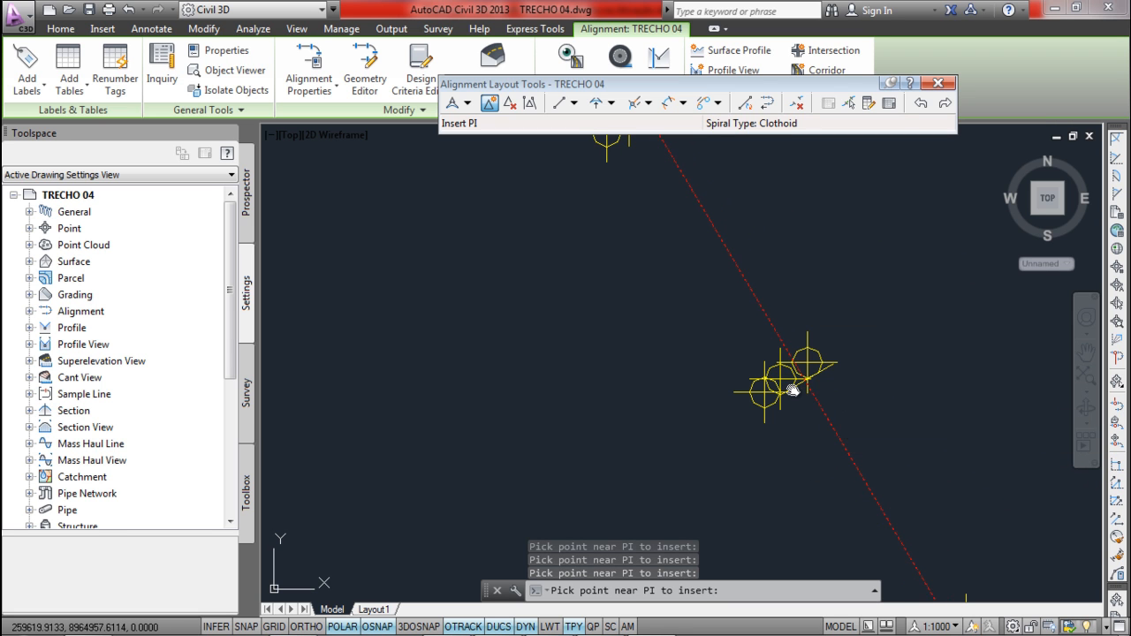
- Insert a PI at the surveyed centre point just past station 555 and end the PI insertion
scroll(857, 459, down, 3)
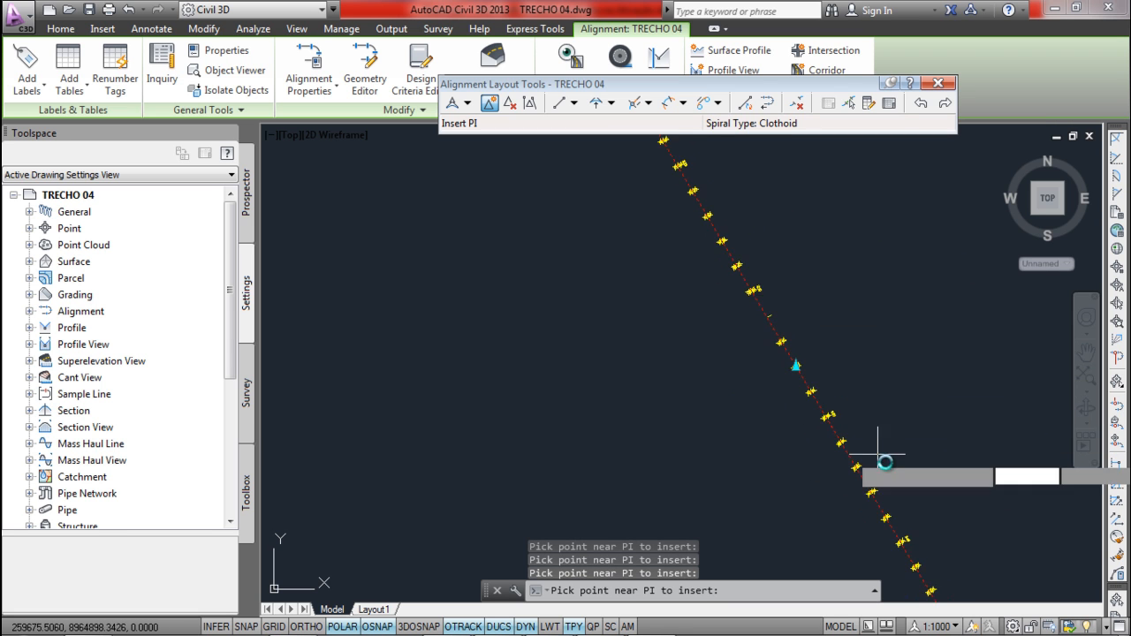
scroll(884, 460, up, 3)
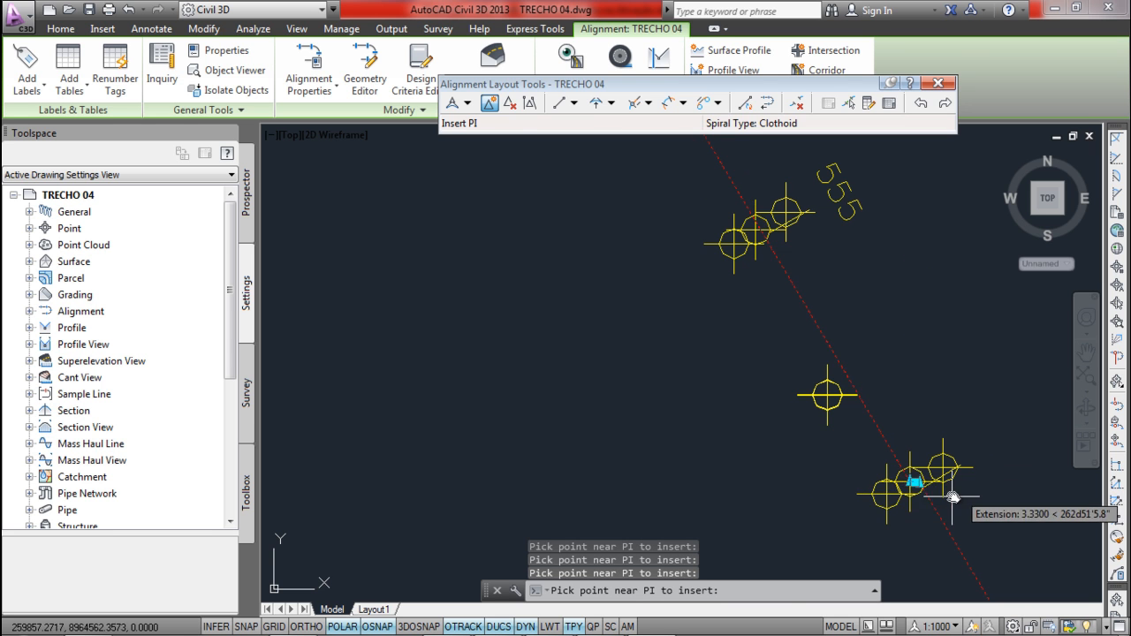
scroll(917, 477, up, 4)
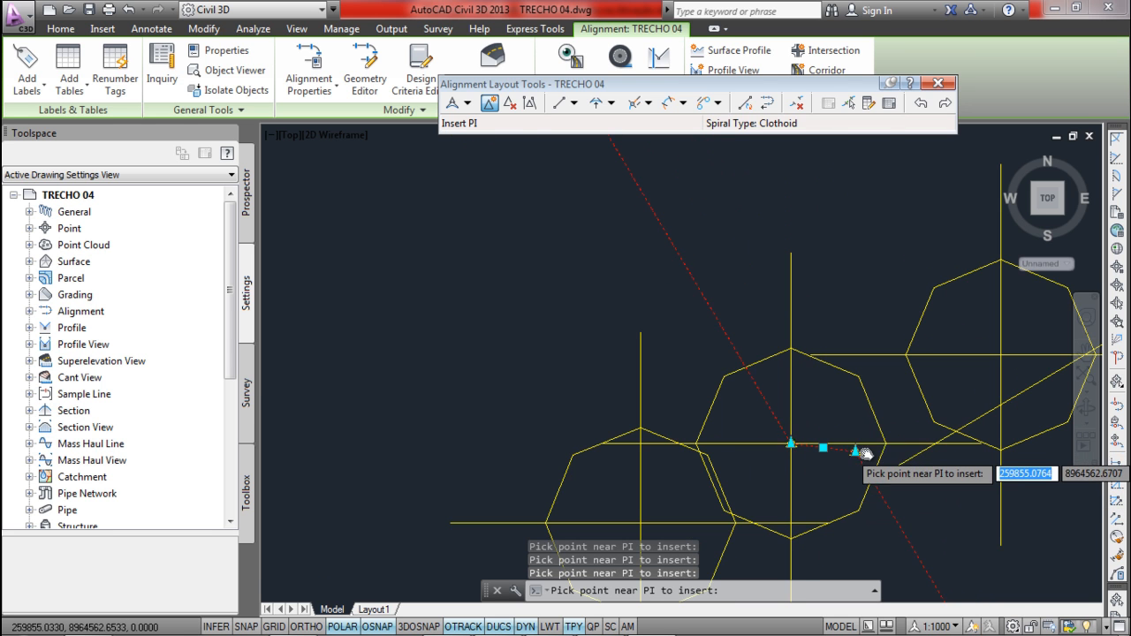
scroll(866, 455, up, 2)
scroll(858, 456, down, 5)
key(Escape)
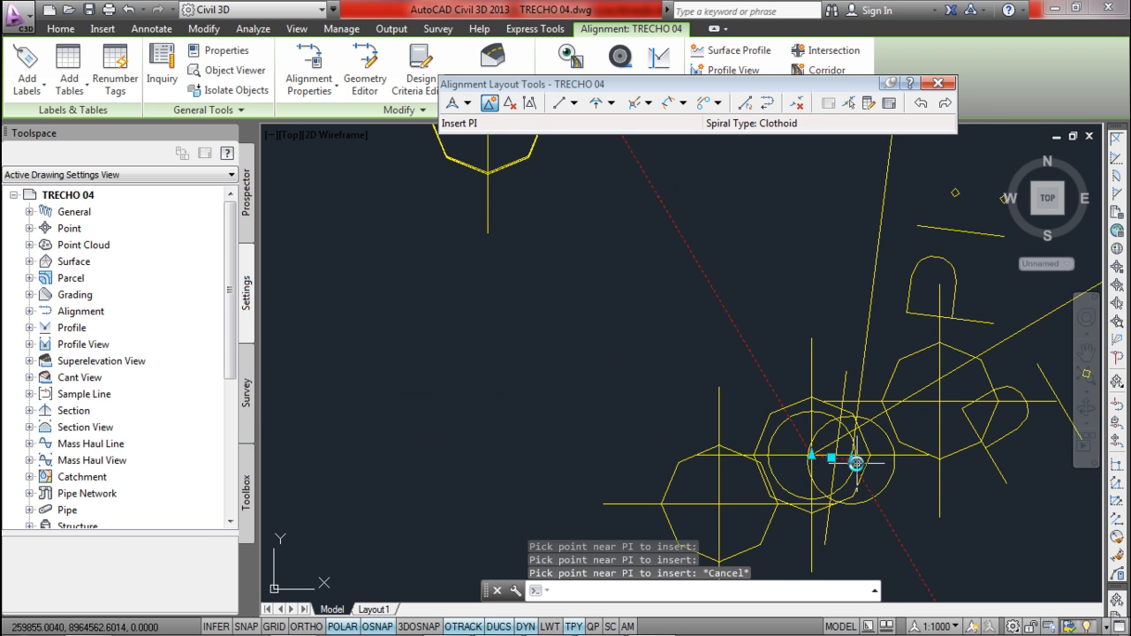
- Delete the surplus PI at station 556+0.26, beside the PI at 555+19.58, and end the PI deletion
click(509, 104)
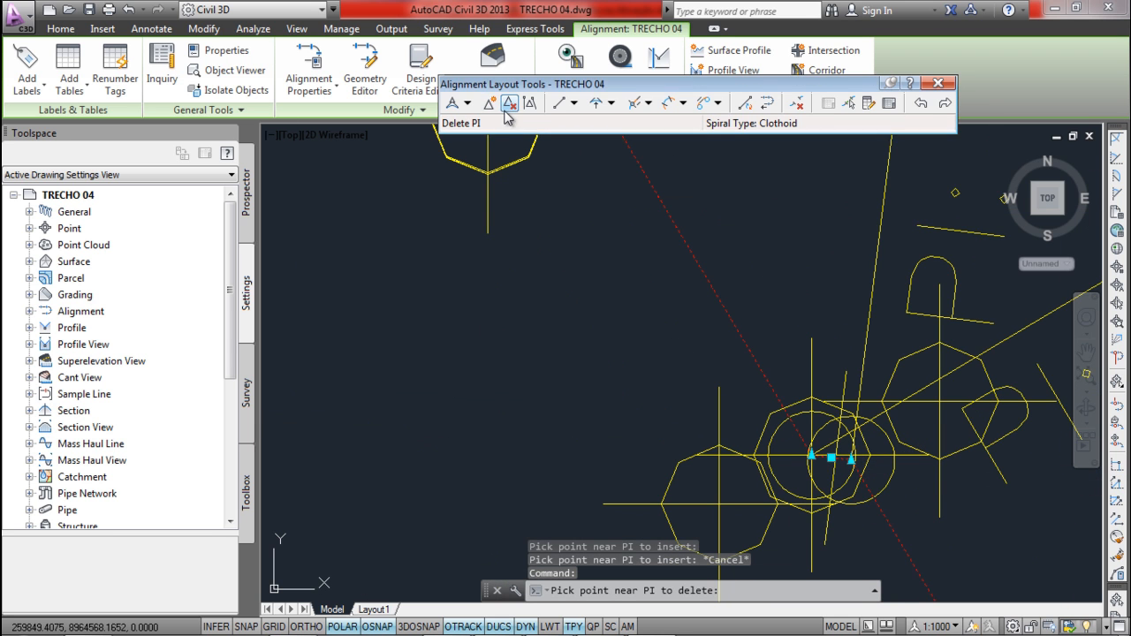
click(509, 104)
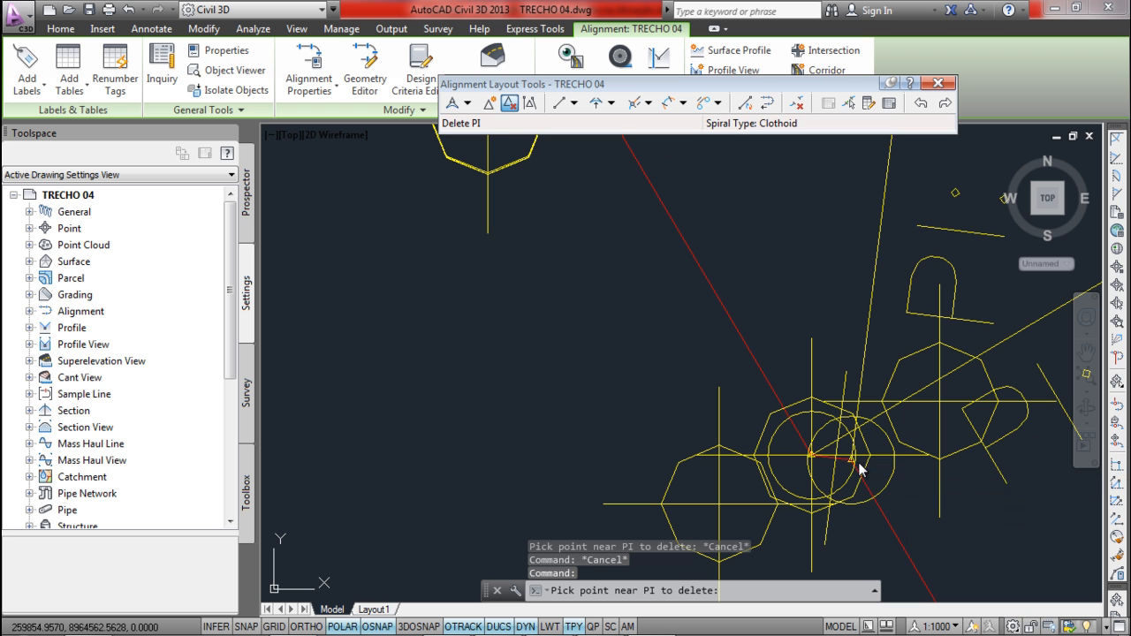
scroll(886, 426, down, 6)
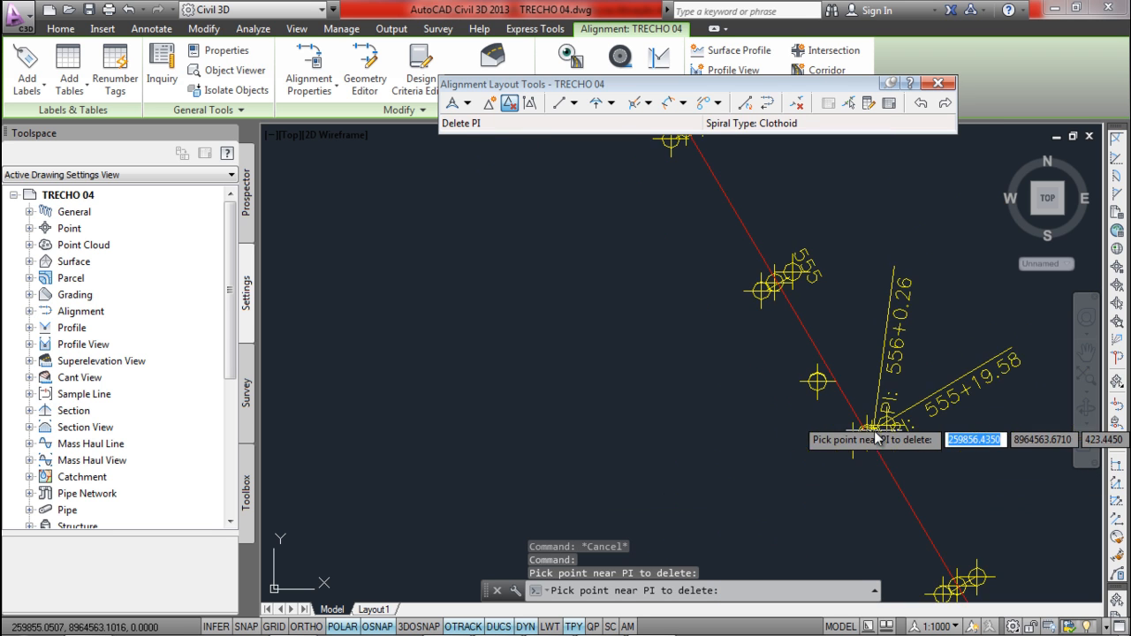
middle_drag(913, 505, 875, 389)
key(Escape)
- Examine how the alignment follows the surveyed centre points from station 555 to just past station 665
scroll(816, 275, up, 4)
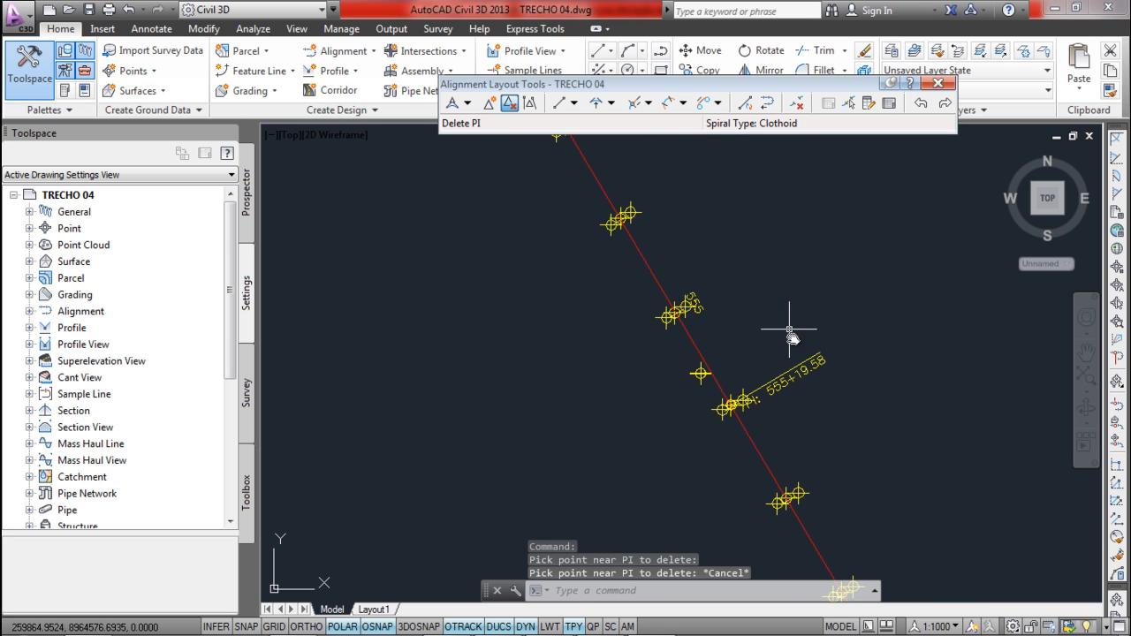
scroll(790, 331, down, 5)
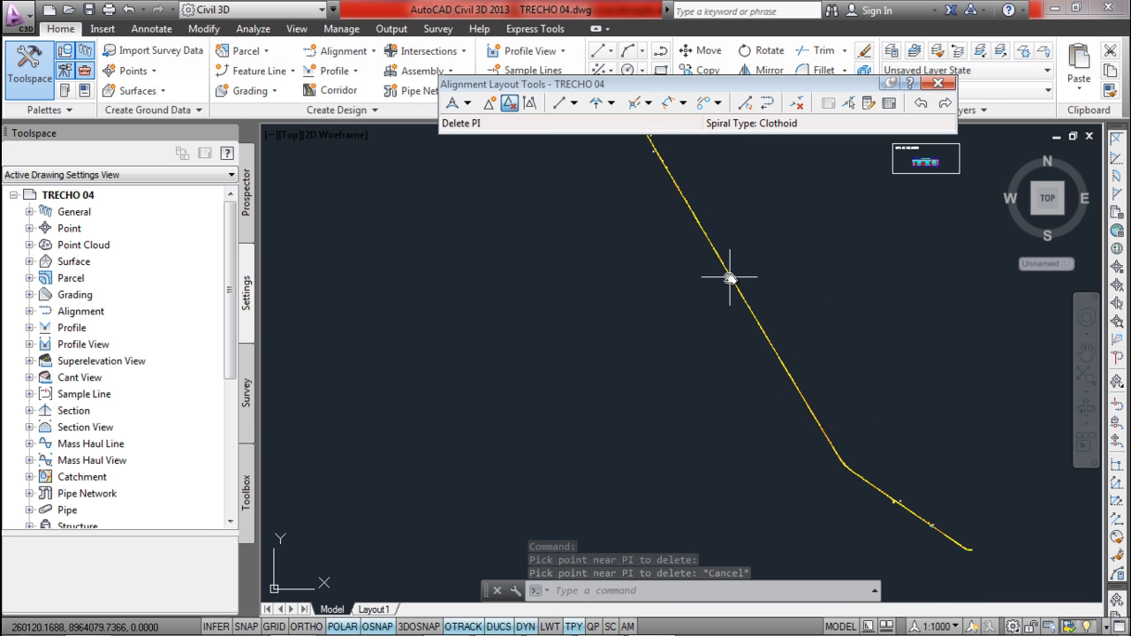
scroll(740, 328, up, 5)
scroll(729, 405, down, 5)
scroll(662, 253, up, 5)
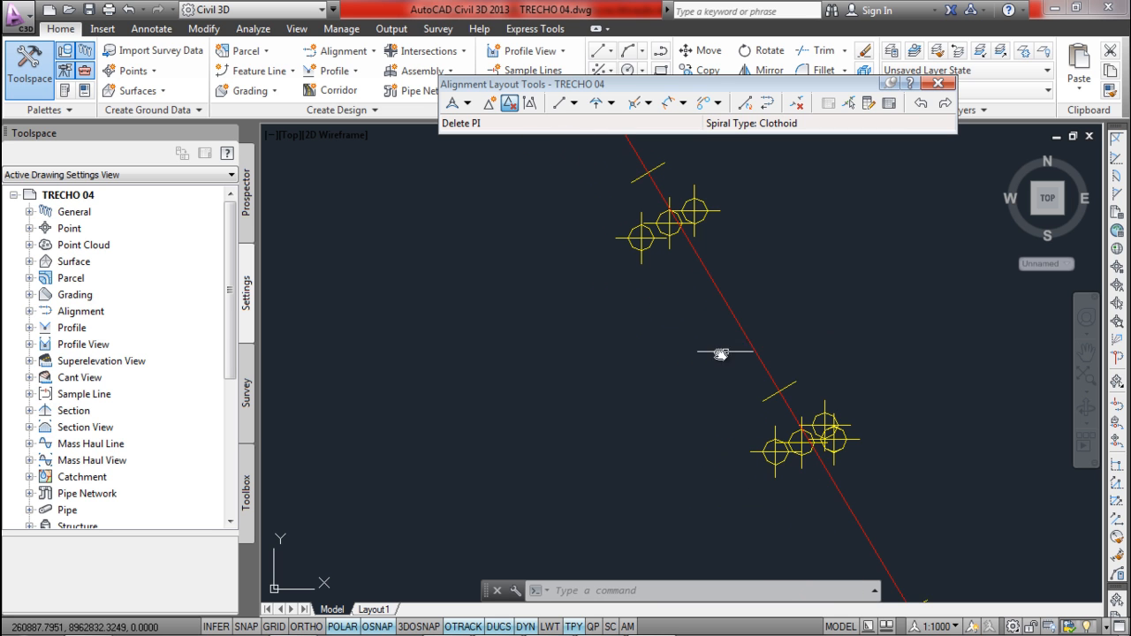
scroll(760, 363, down, 5)
scroll(853, 391, up, 4)
scroll(838, 408, down, 1)
scroll(838, 408, down, 5)
scroll(859, 485, up, 5)
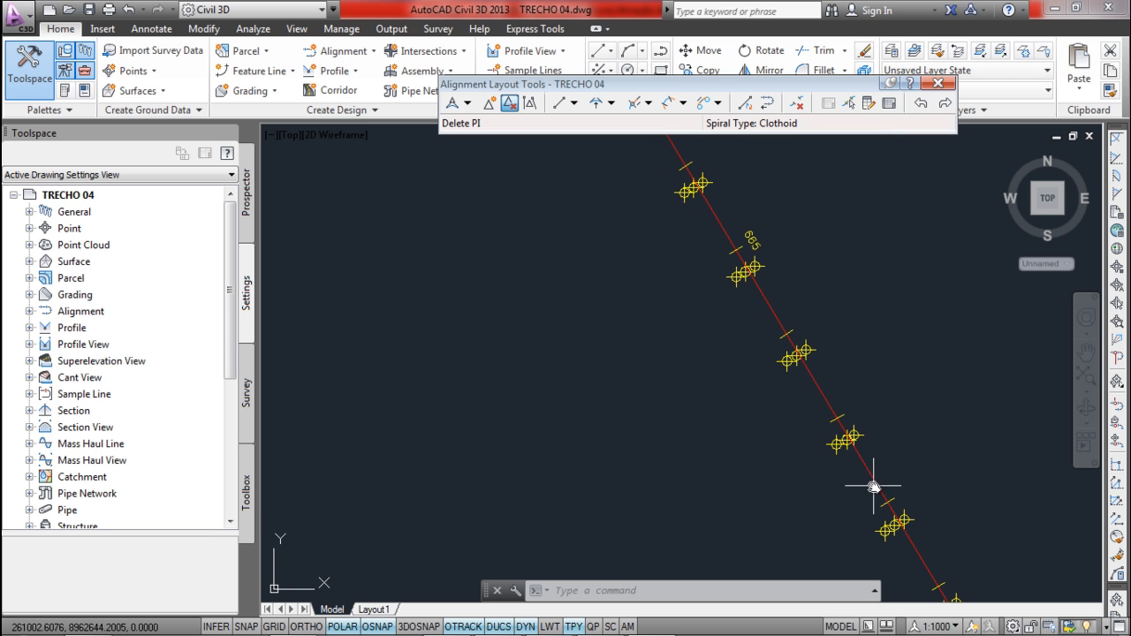
key(Escape)
- Insert PIs at the surveyed centre points between stations 675 and 680 and between stations 685 and 690
click(489, 103)
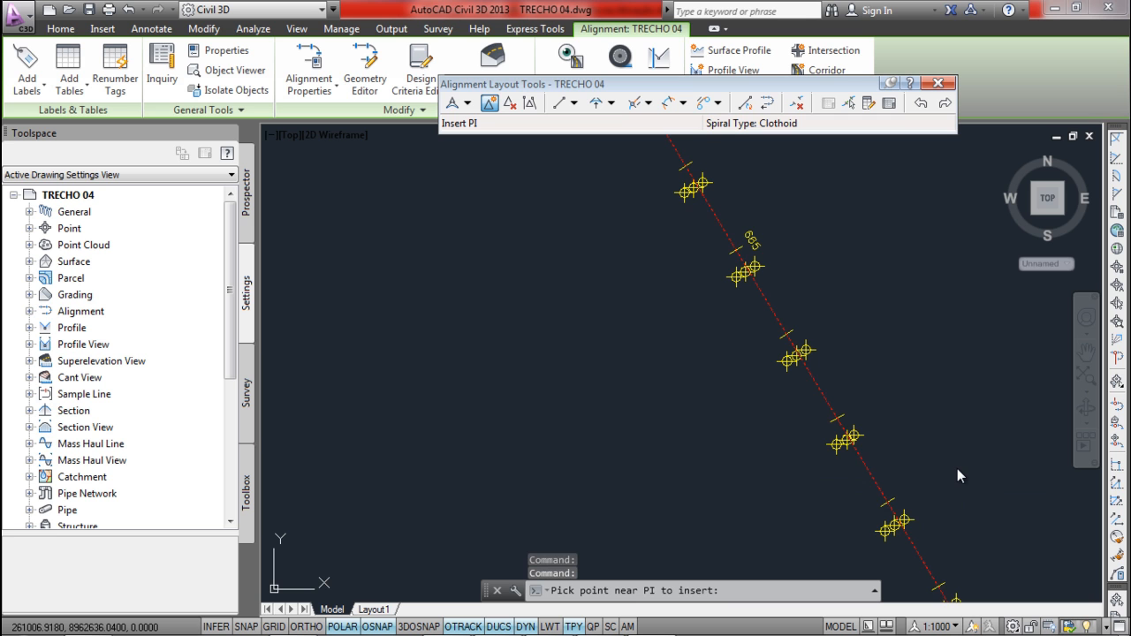
scroll(955, 495, down, 2)
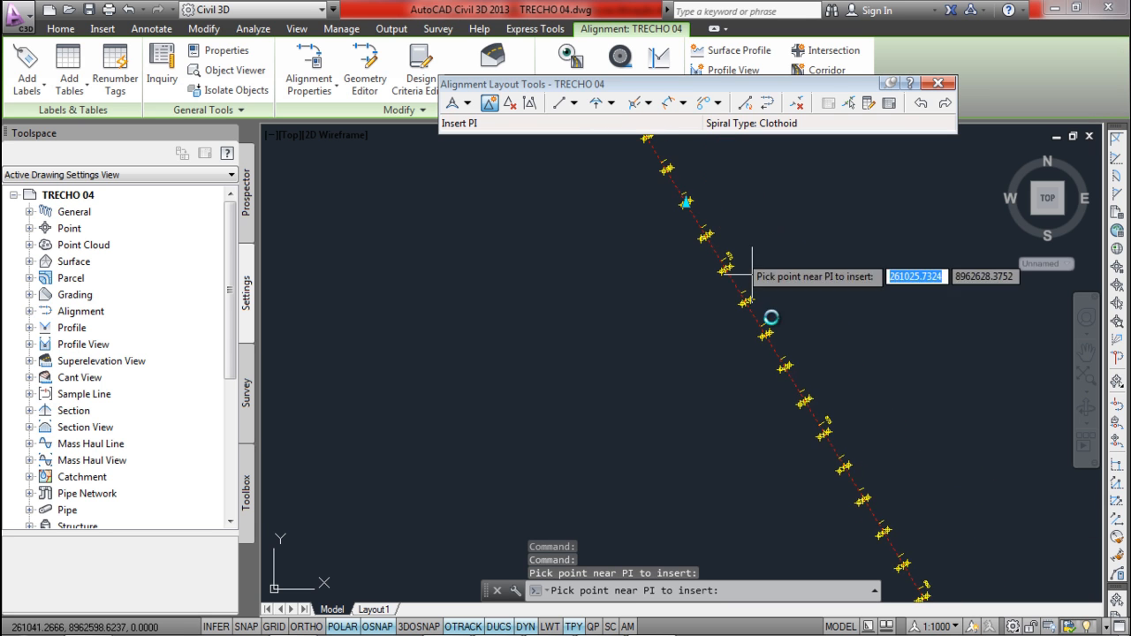
scroll(855, 498, up, 4)
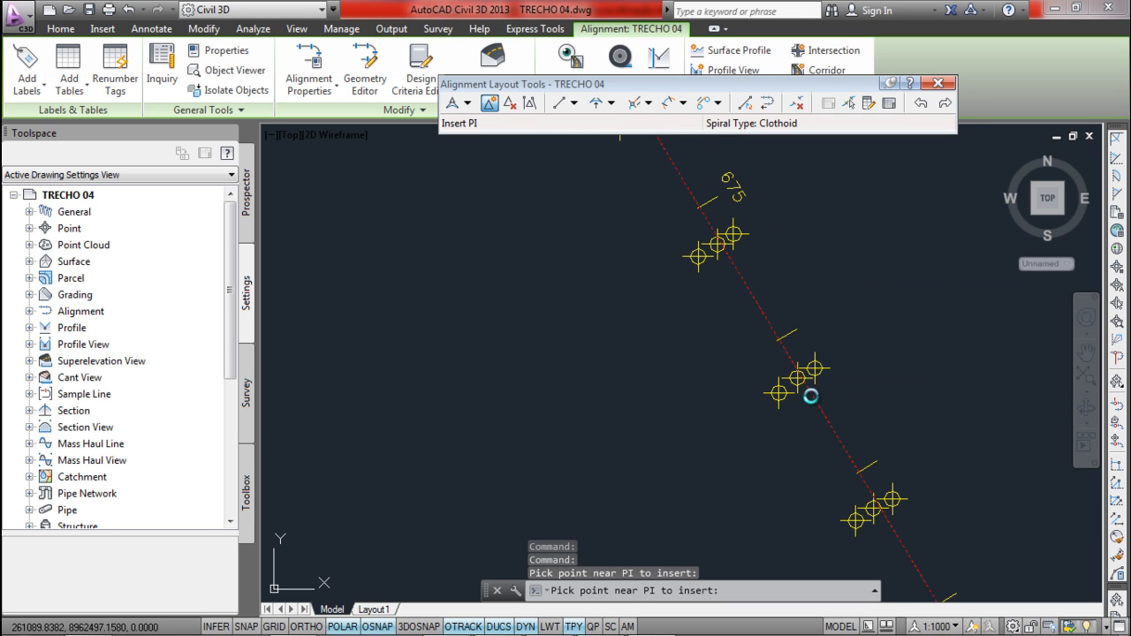
scroll(937, 527, down, 3)
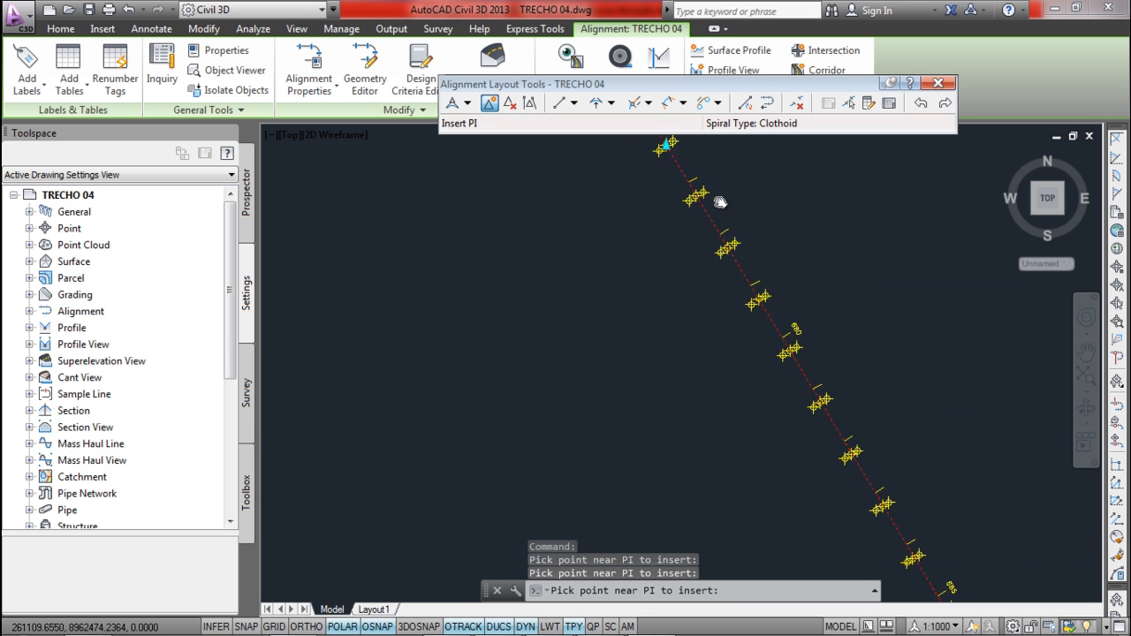
scroll(782, 373, up, 2)
scroll(831, 390, up, 2)
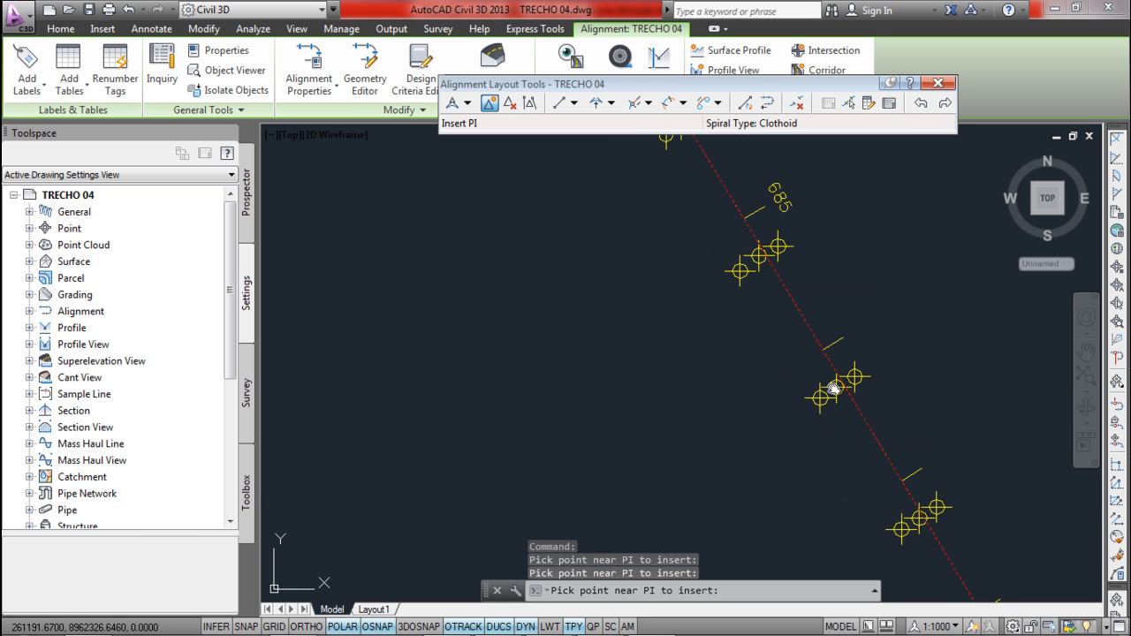
- Insert PIs at the surveyed centre points just past station 690 and between stations 695 and 700
scroll(833, 389, down, 3)
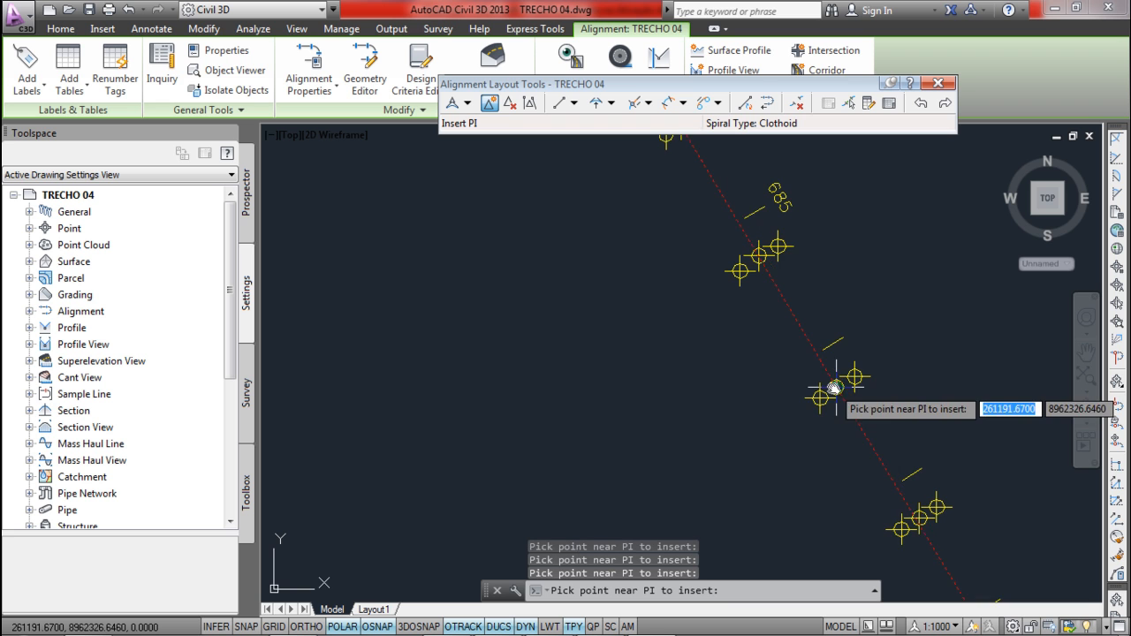
scroll(844, 431, up, 3)
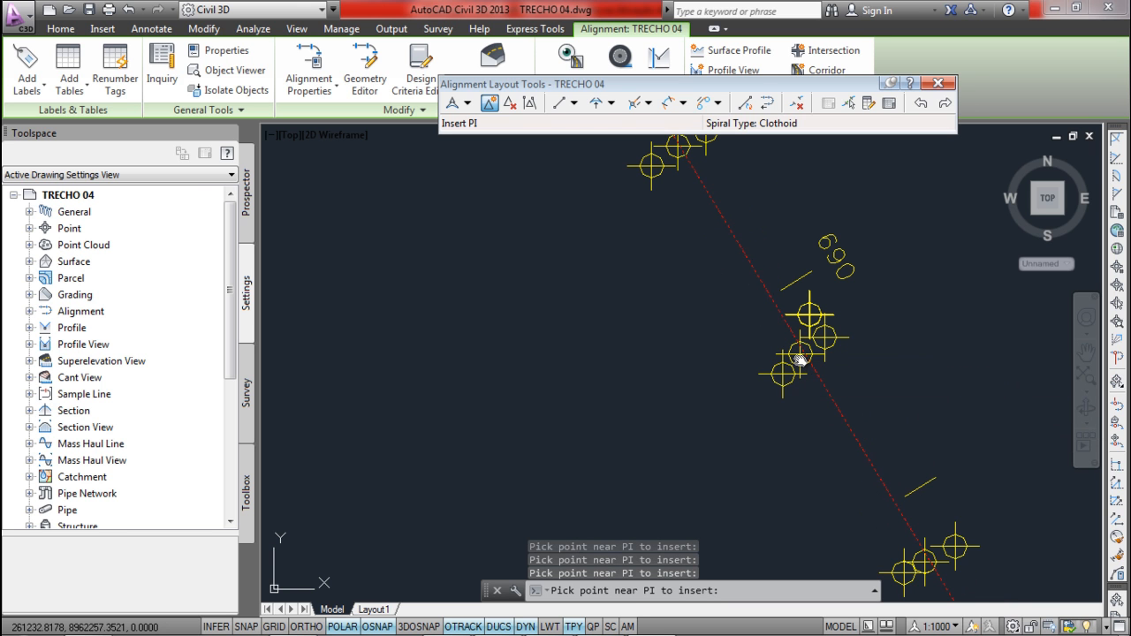
scroll(799, 367, down, 4)
scroll(787, 374, up, 3)
scroll(842, 452, up, 3)
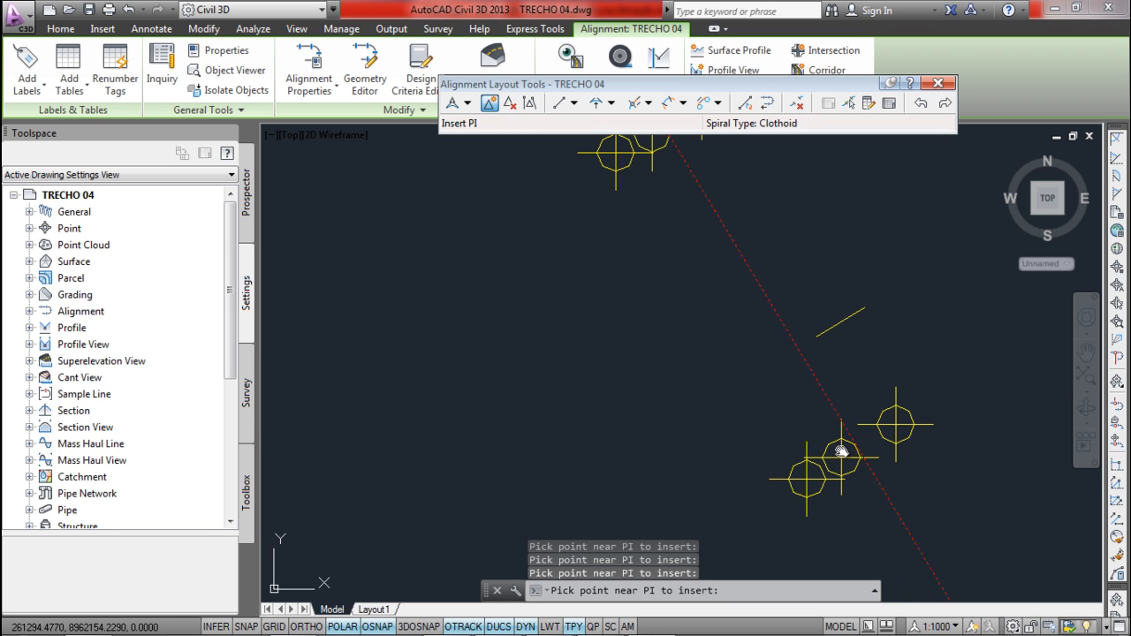
- Insert PIs at the surveyed centre points between stations 700 and 705 and between stations 715 and 720
scroll(841, 454, down, 4)
scroll(790, 303, up, 2)
scroll(801, 442, up, 2)
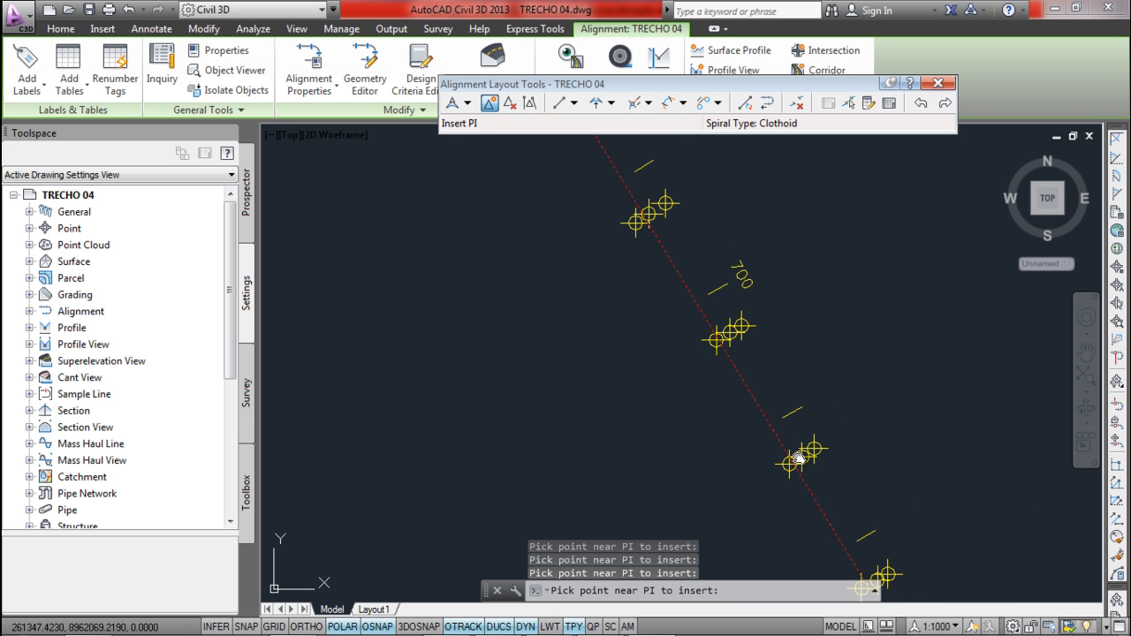
scroll(800, 460, down, 4)
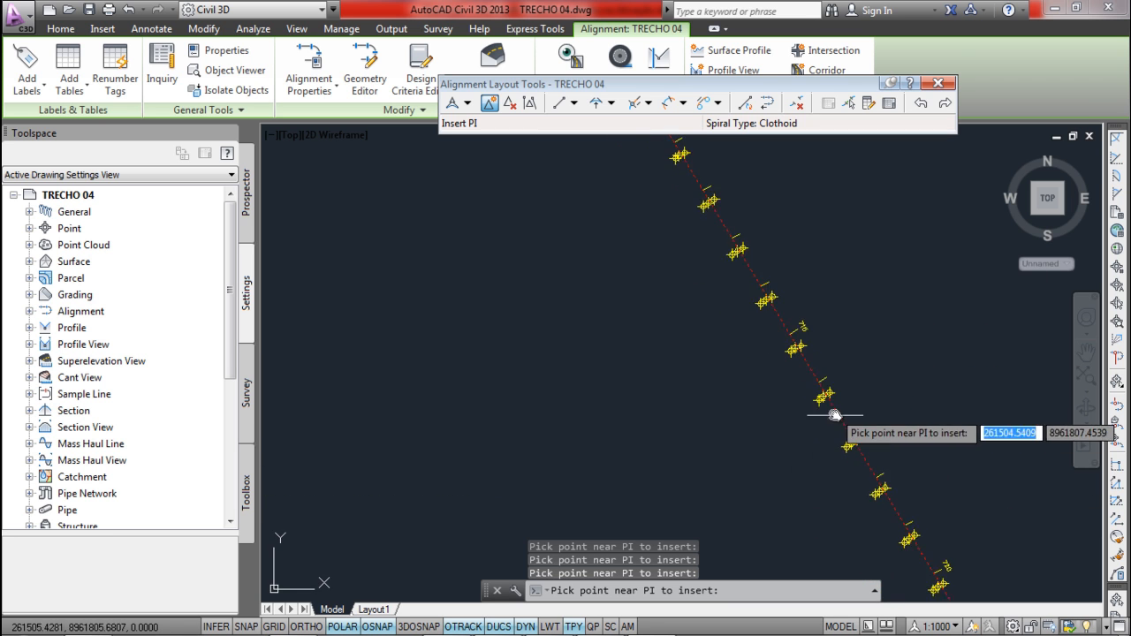
scroll(826, 464, up, 4)
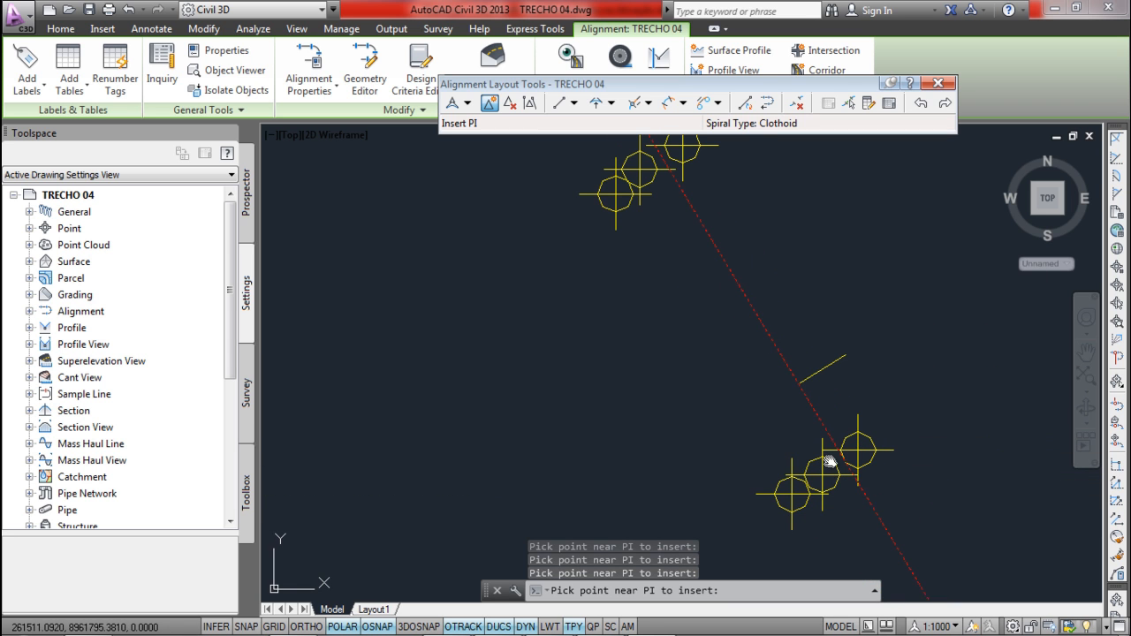
- Insert PIs at the surveyed centre points just past station 750 and ahead of station 795, and end the PI insertion
scroll(833, 446, down, 5)
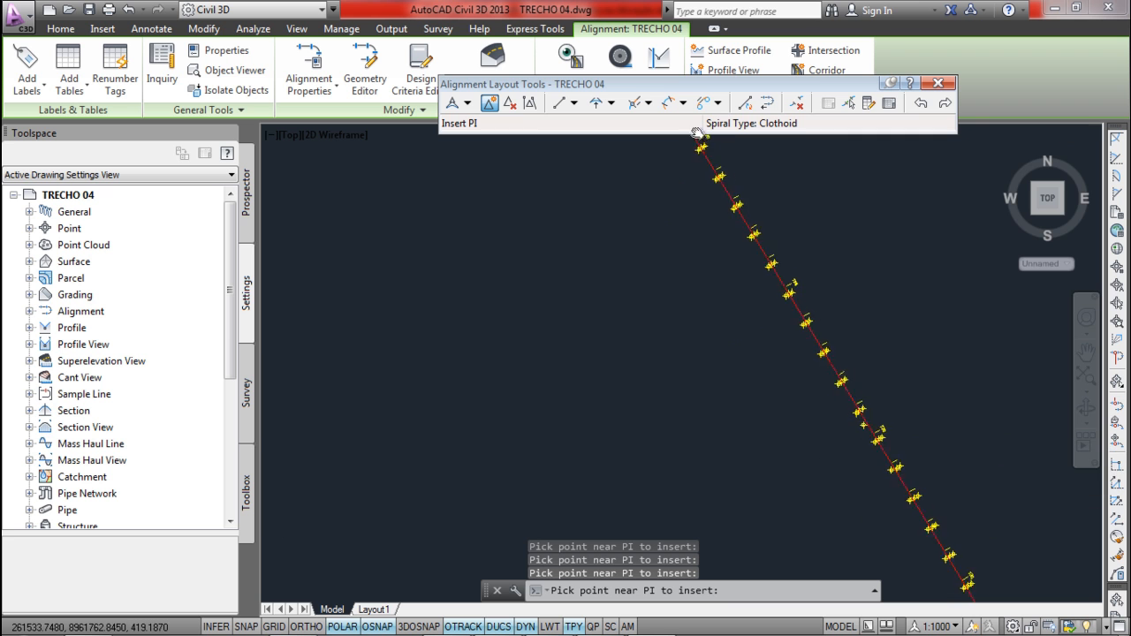
scroll(902, 459, up, 5)
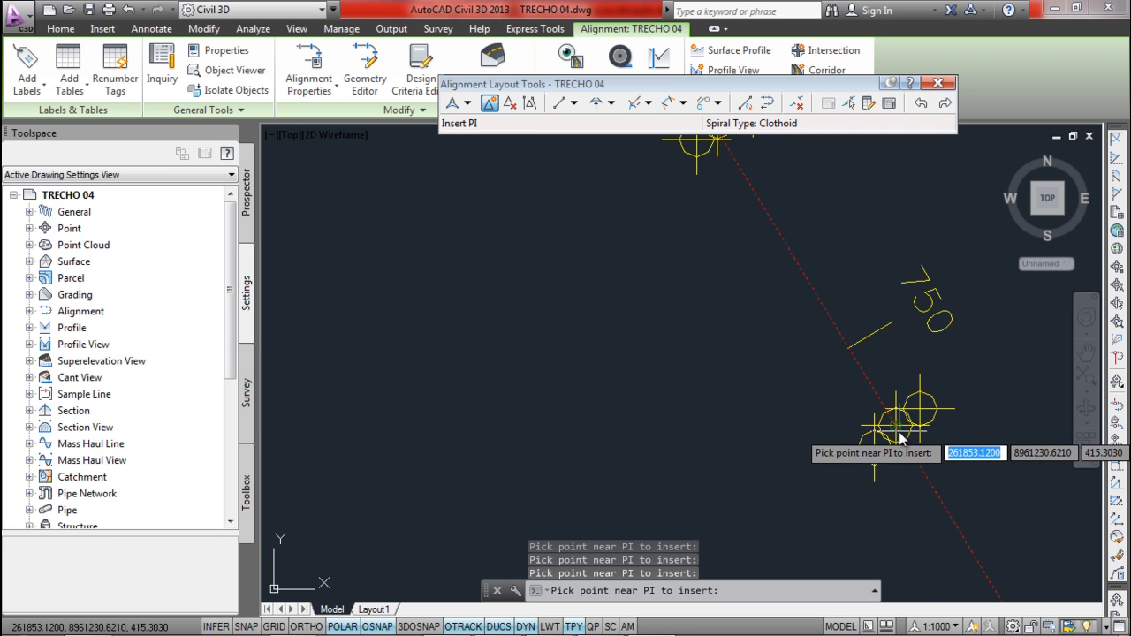
scroll(961, 532, down, 3)
scroll(833, 273, down, 3)
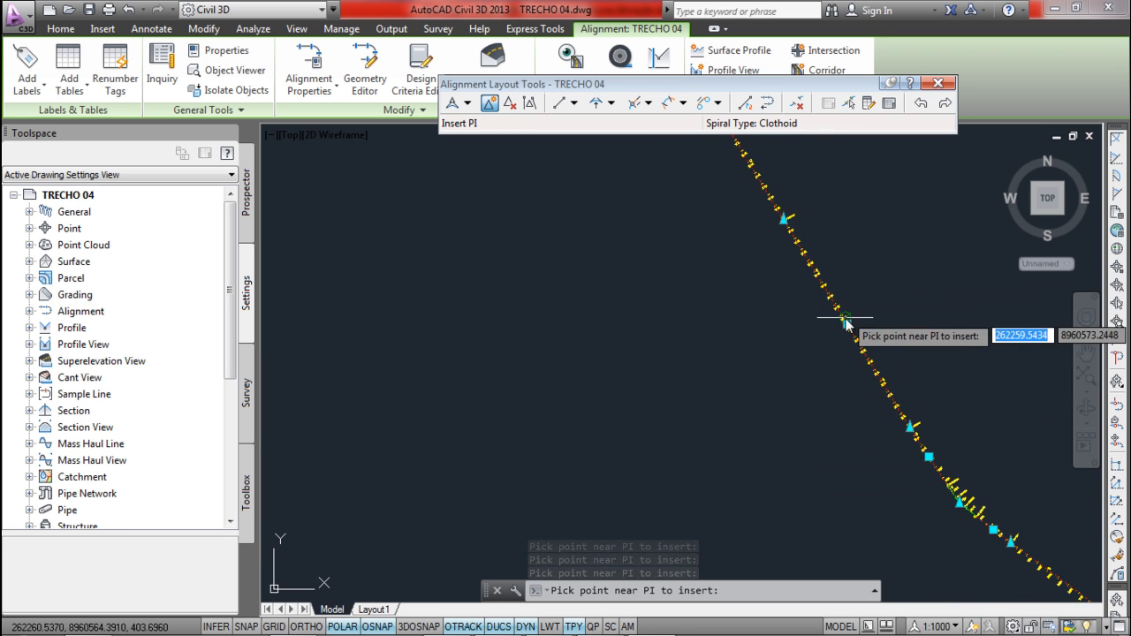
scroll(839, 331, up, 6)
scroll(838, 330, down, 7)
scroll(911, 375, up, 2)
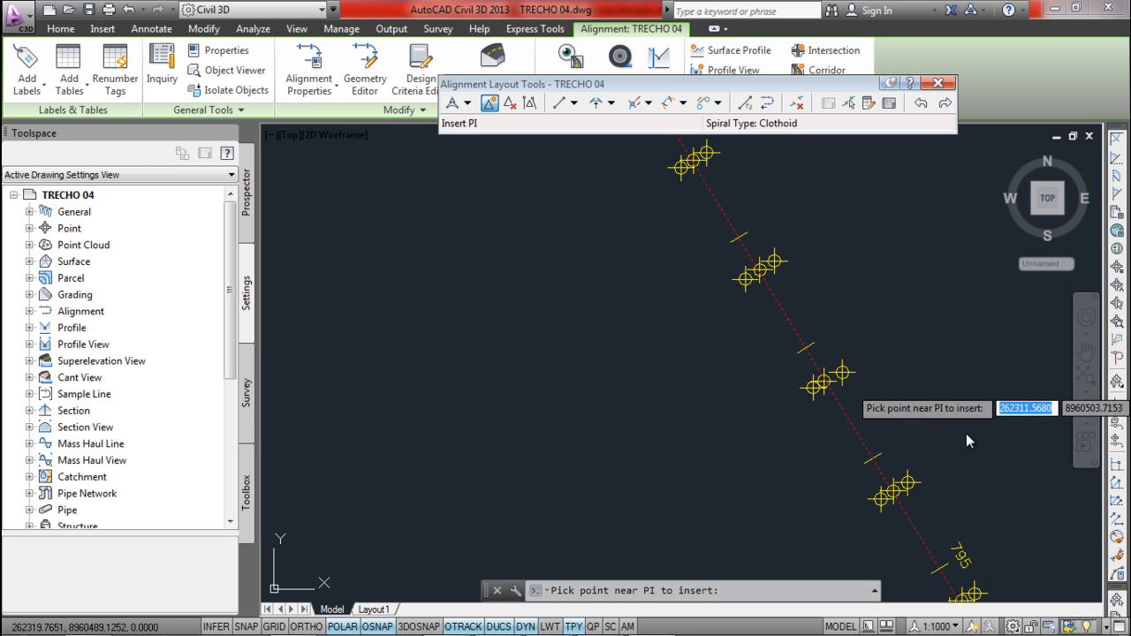
scroll(947, 475, down, 3)
scroll(823, 330, up, 4)
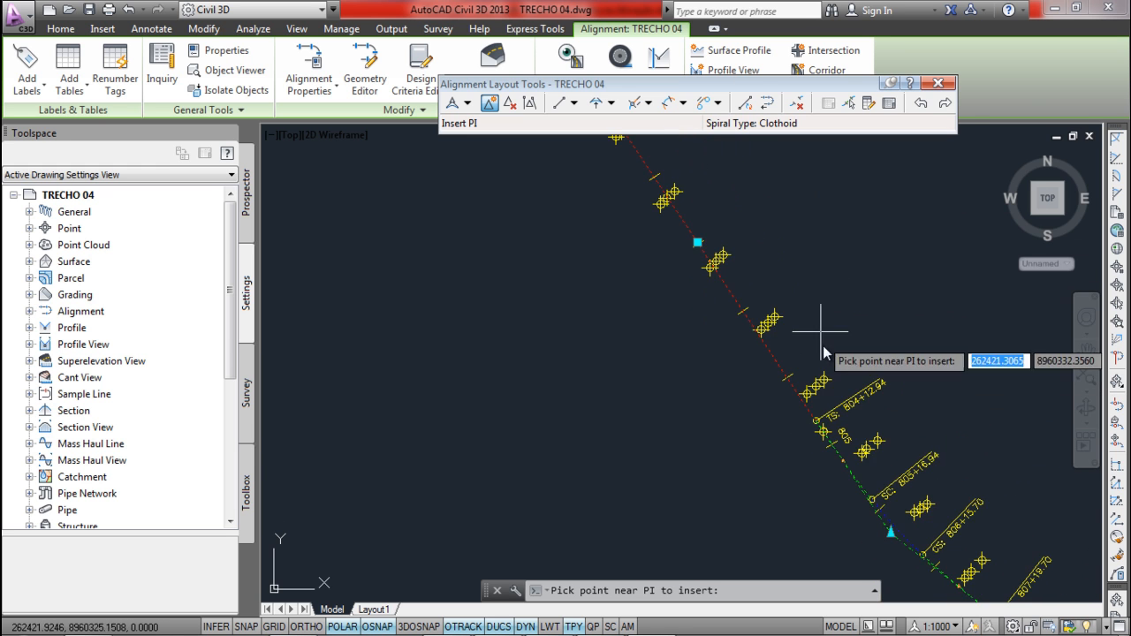
scroll(738, 302, up, 3)
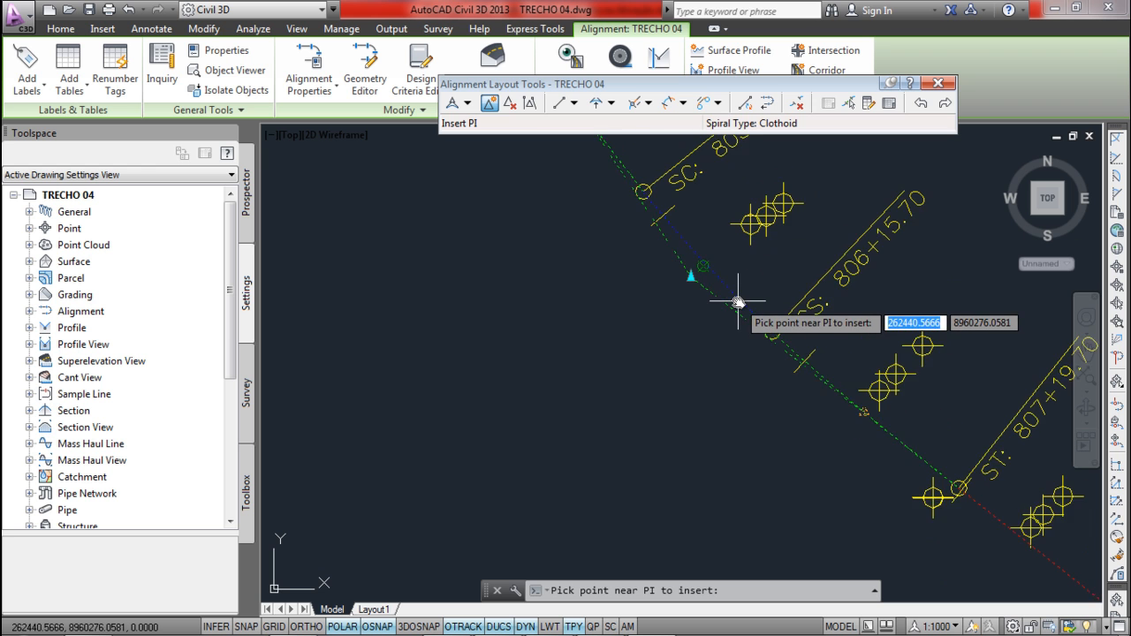
scroll(738, 302, down, 3)
key(Escape)
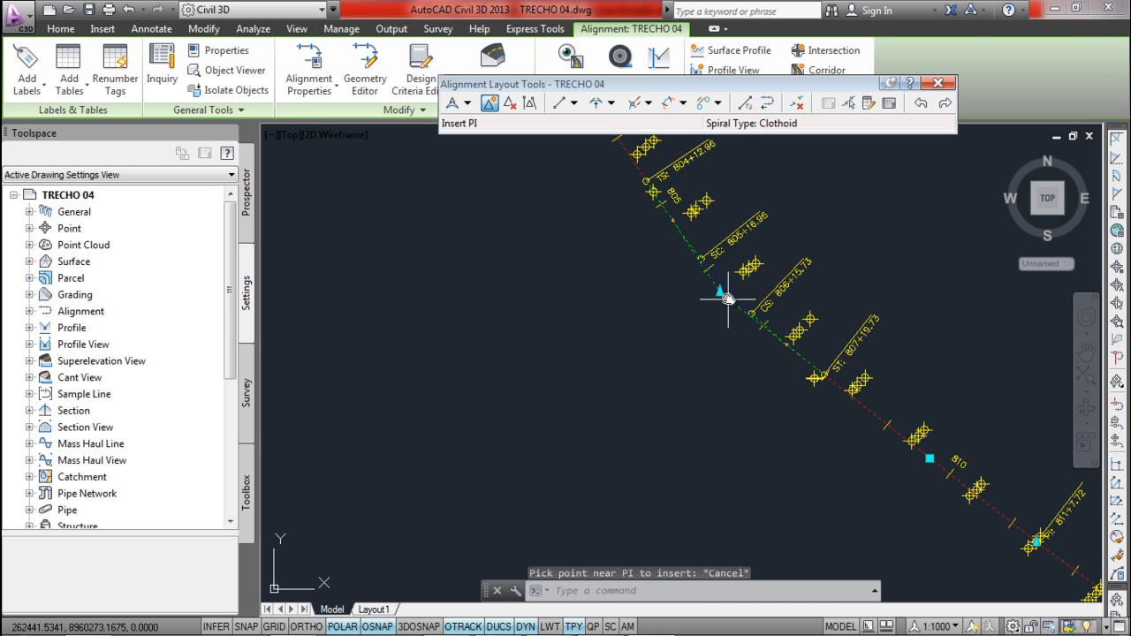
- Set the radius of the spiral-curve-spiral just past station 805 to 125 m and try a spiral-in length of 62.2 m
scroll(698, 251, up, 4)
scroll(659, 234, down, 5)
scroll(692, 353, up, 2)
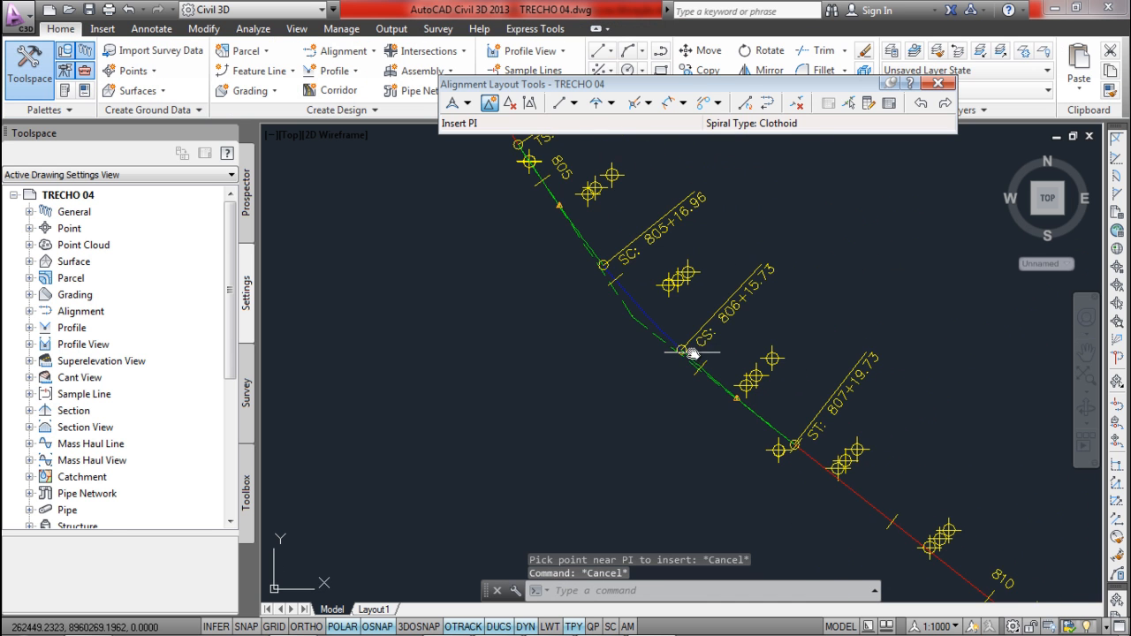
click(666, 339)
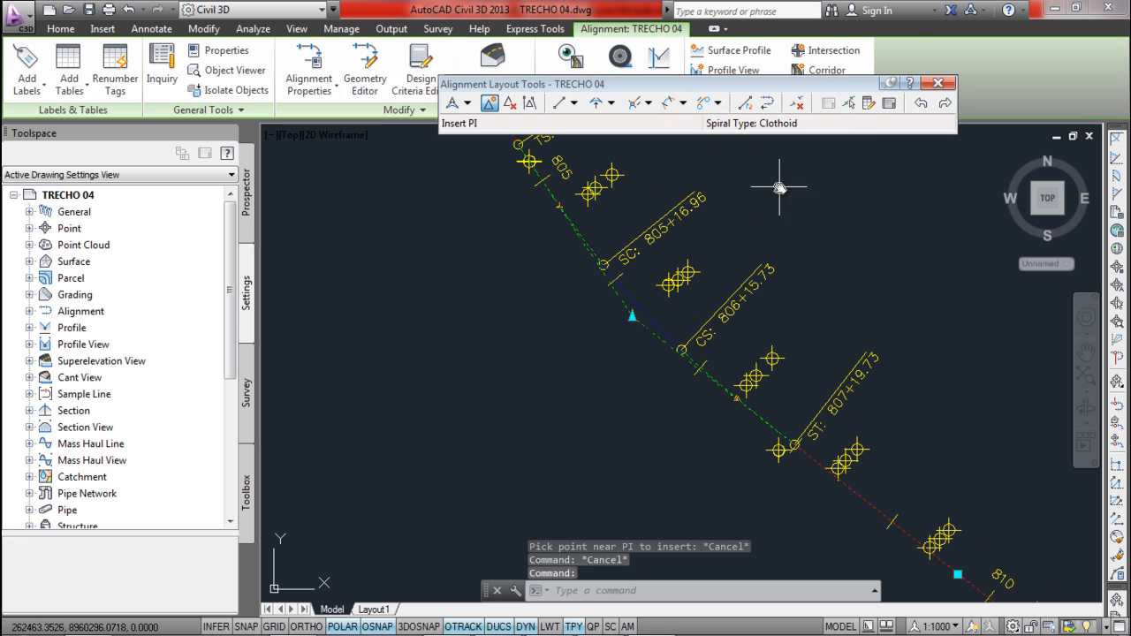
click(868, 102)
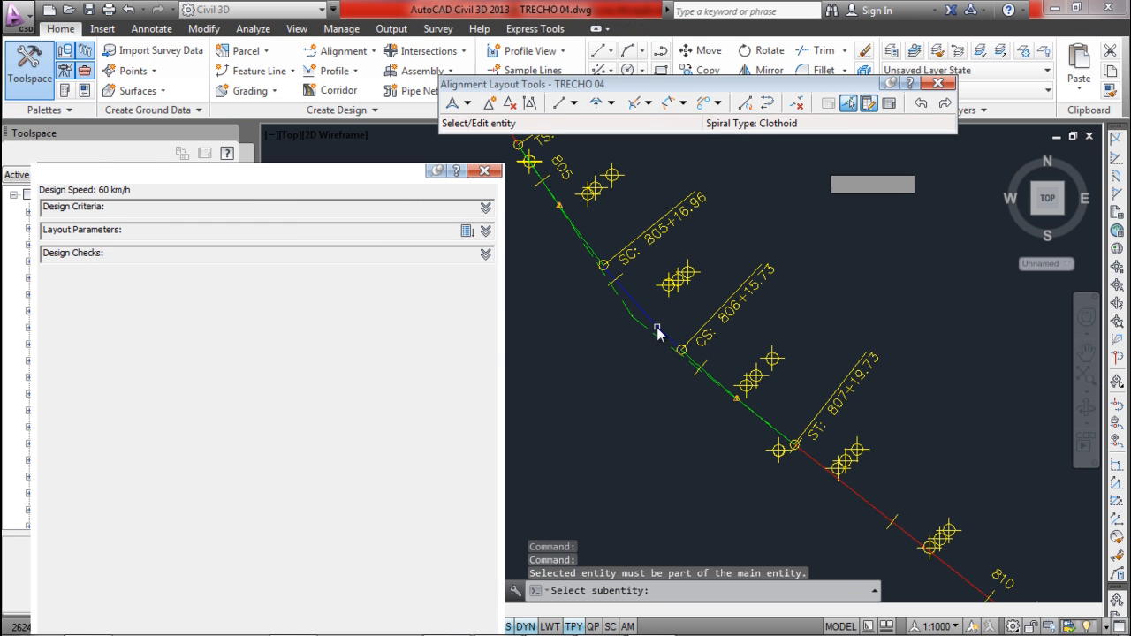
click(659, 333)
drag(332, 191, 340, 102)
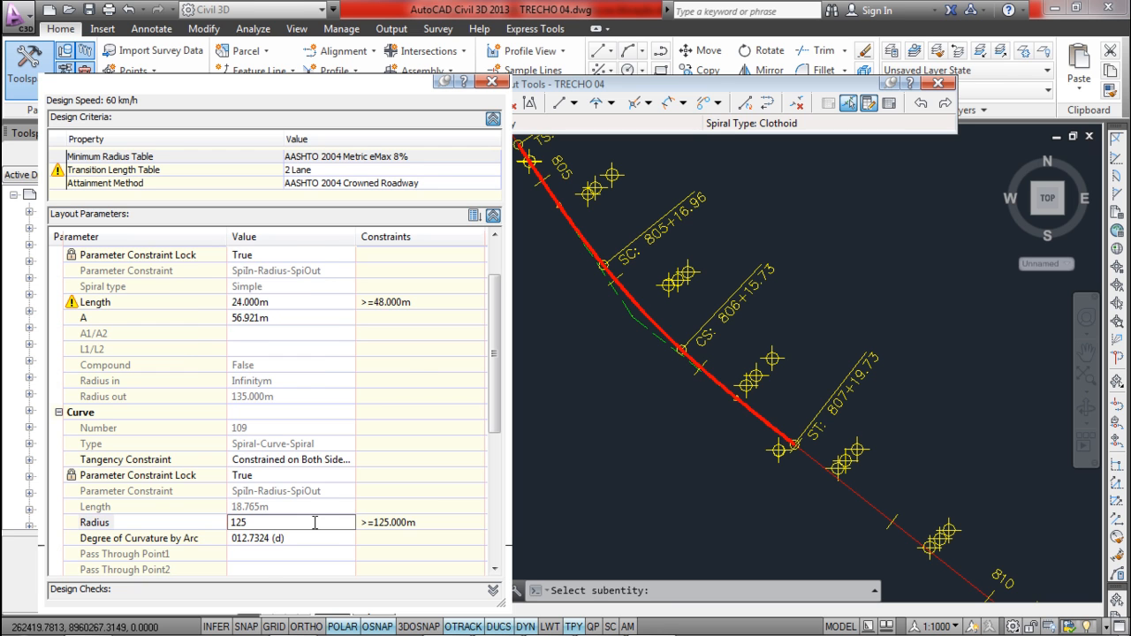
key(Return)
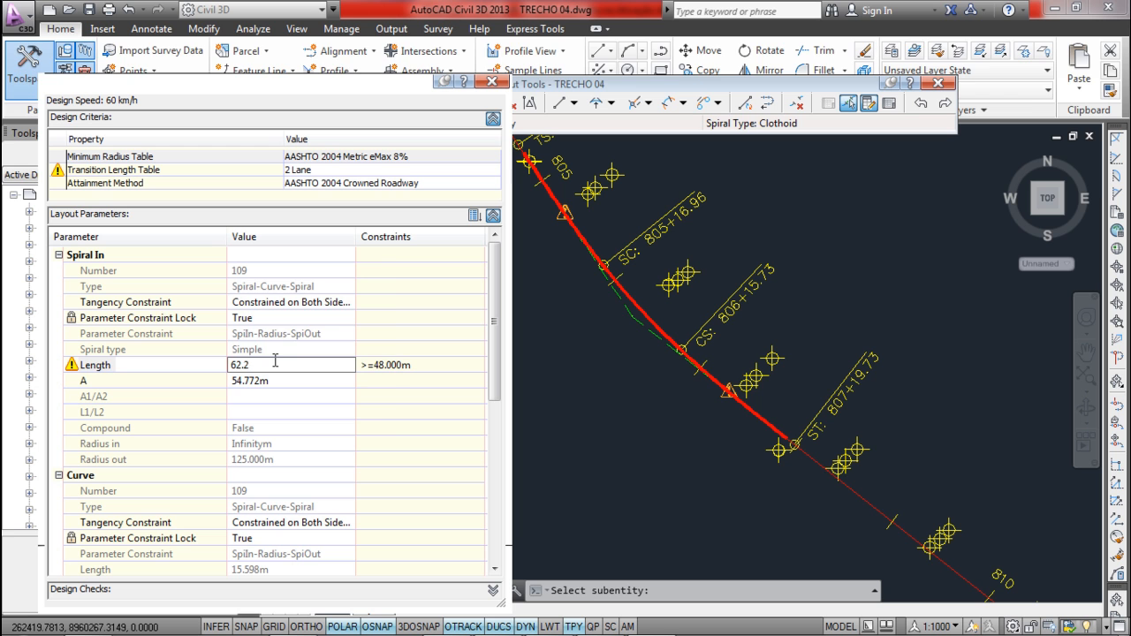
key(Return)
key(Return)
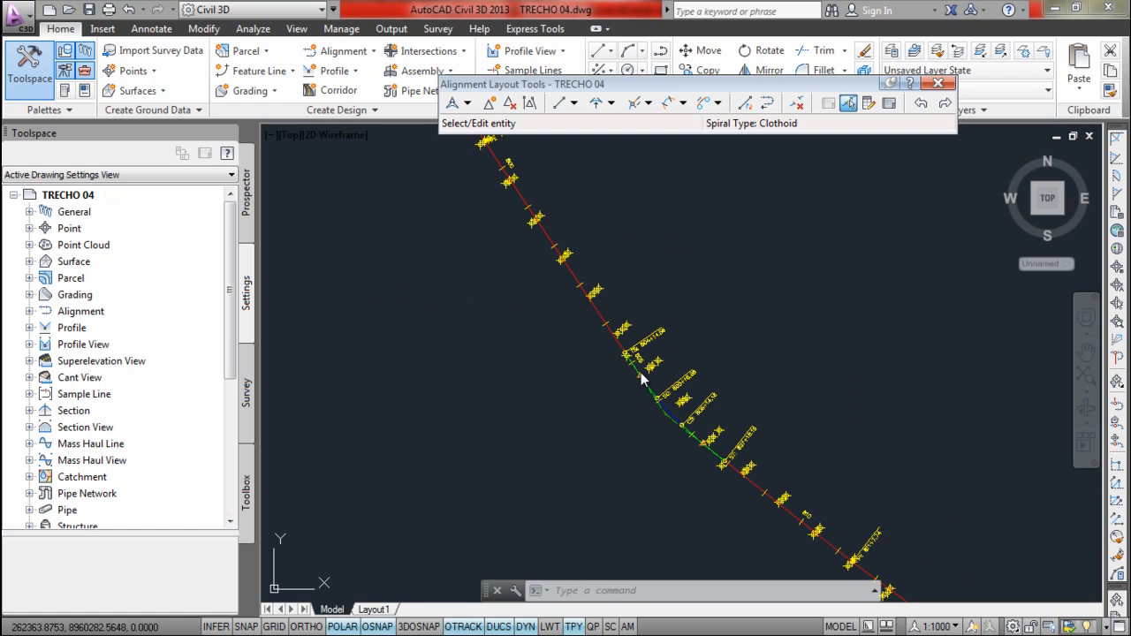
- Delete the PI on the tangent ahead of the spiral-curve-spiral just before station 805, and end the deletion
scroll(627, 380, up, 3)
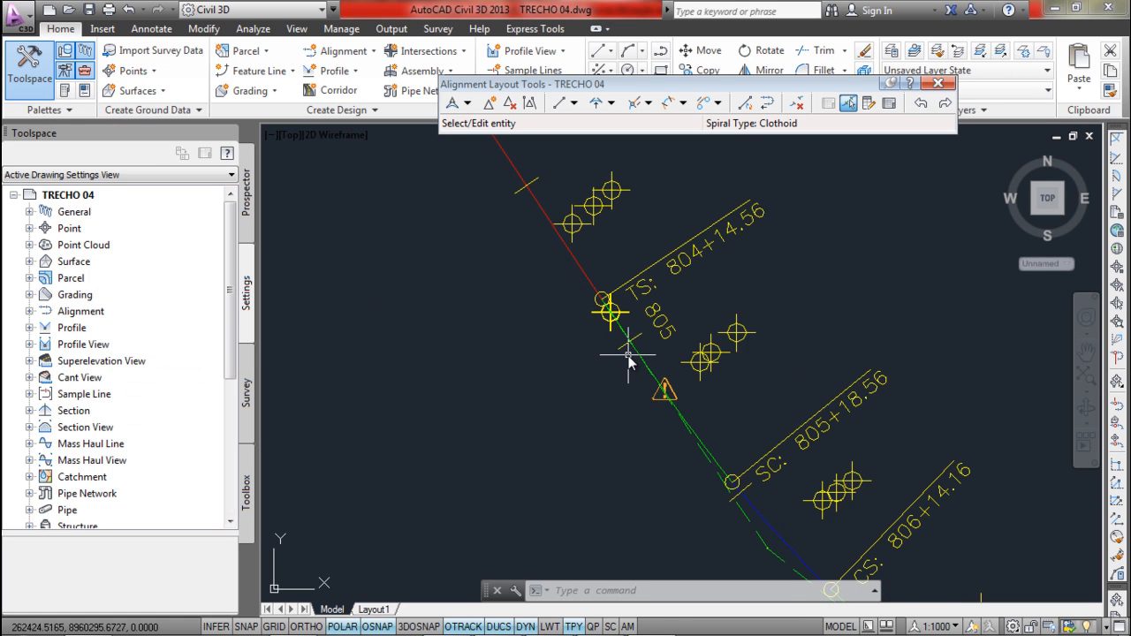
click(634, 354)
scroll(633, 354, down, 2)
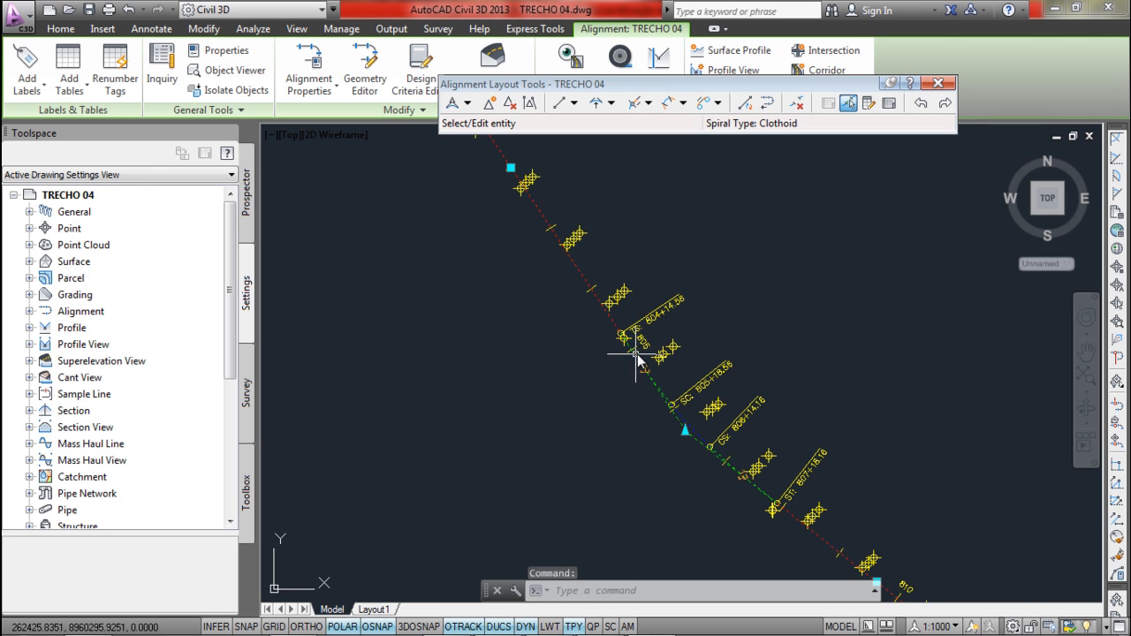
middle_drag(629, 353, 625, 350)
key(Escape)
scroll(597, 358, up, 2)
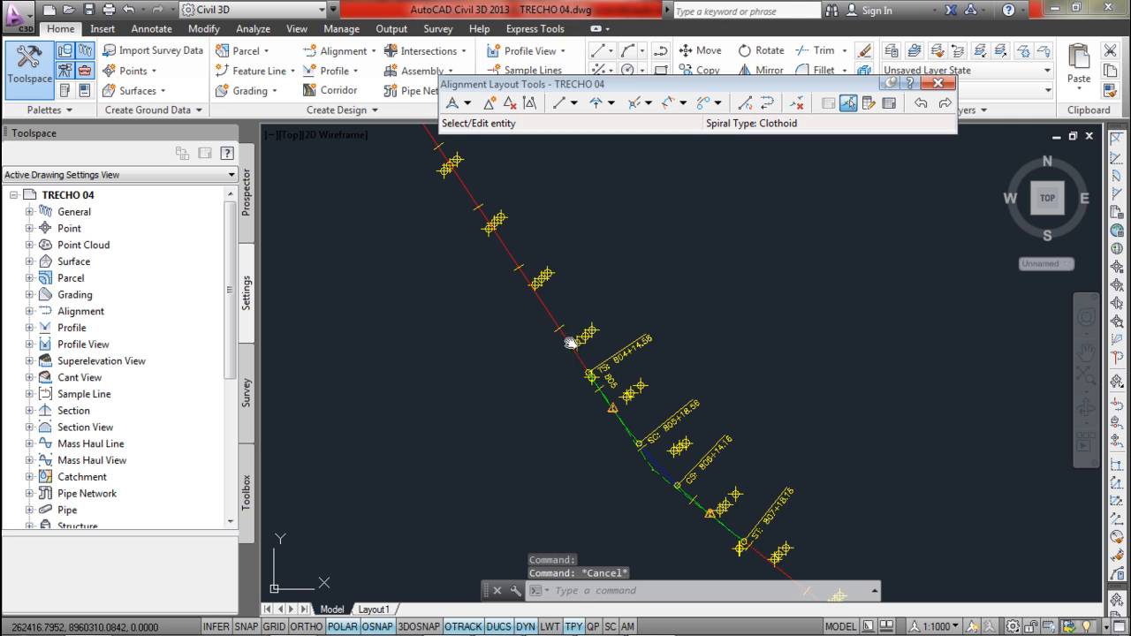
click(570, 343)
scroll(584, 363, down, 2)
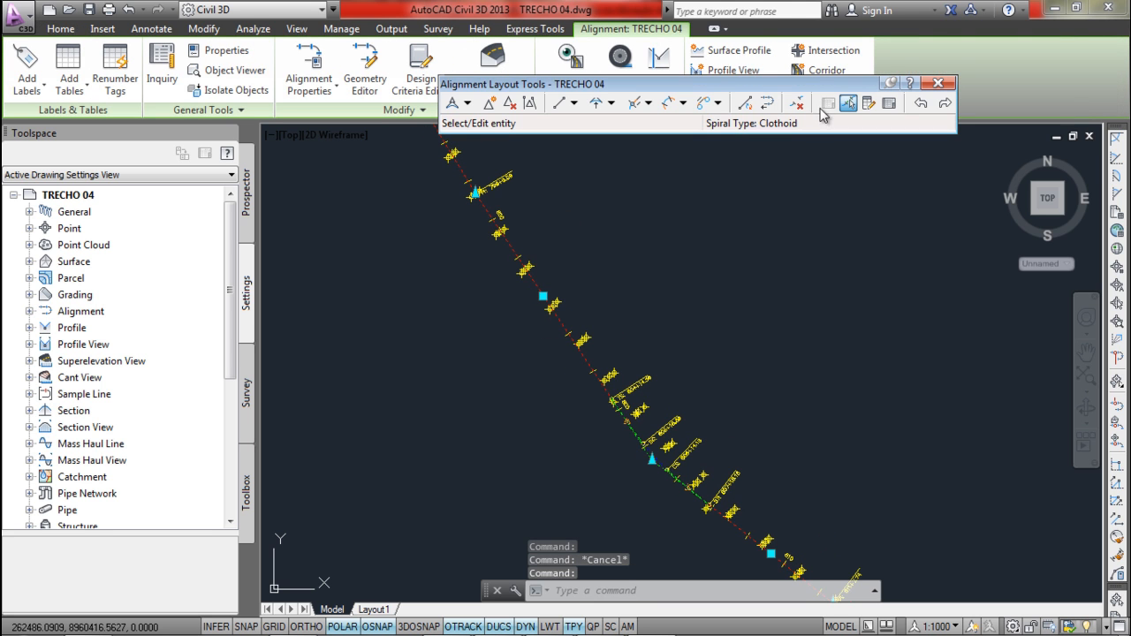
click(509, 103)
scroll(580, 382, up, 2)
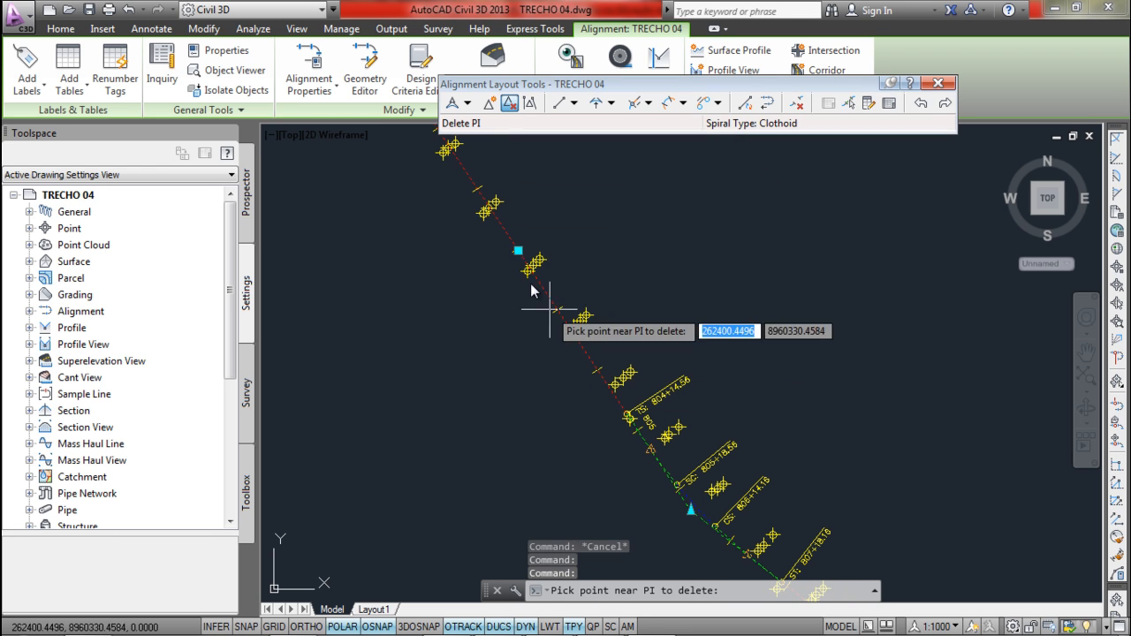
click(518, 254)
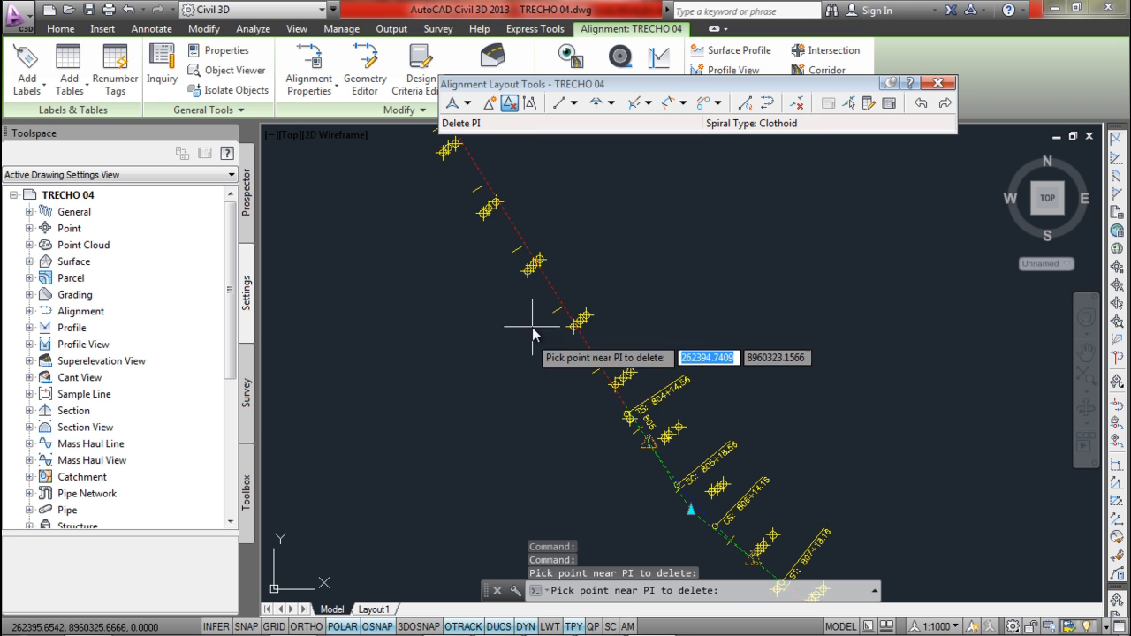
key(Escape)
key(Escape)
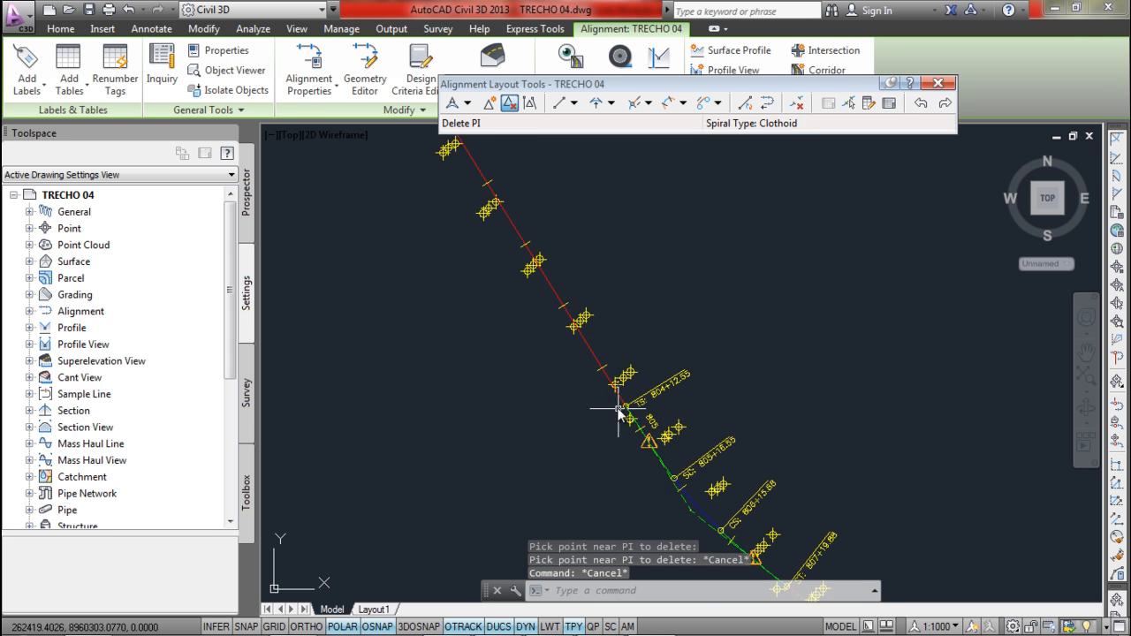
- Set the spiral-in length of the spiral-curve-spiral near station 805 to 62.2 m
scroll(610, 402, down, 2)
scroll(602, 403, up, 2)
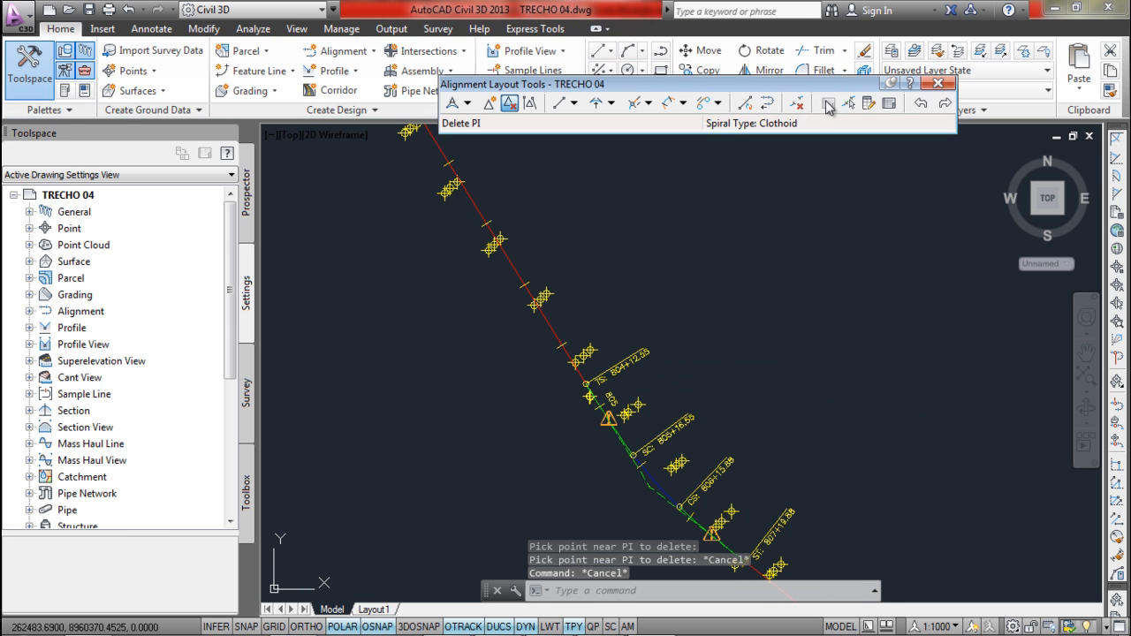
click(868, 104)
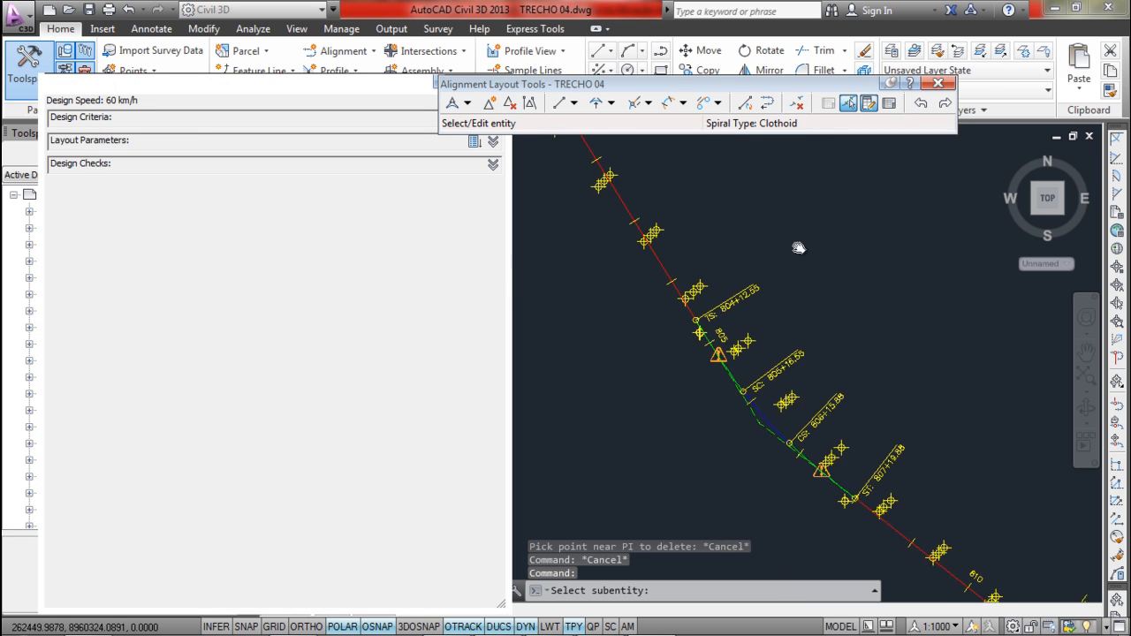
scroll(714, 338, up, 2)
click(701, 337)
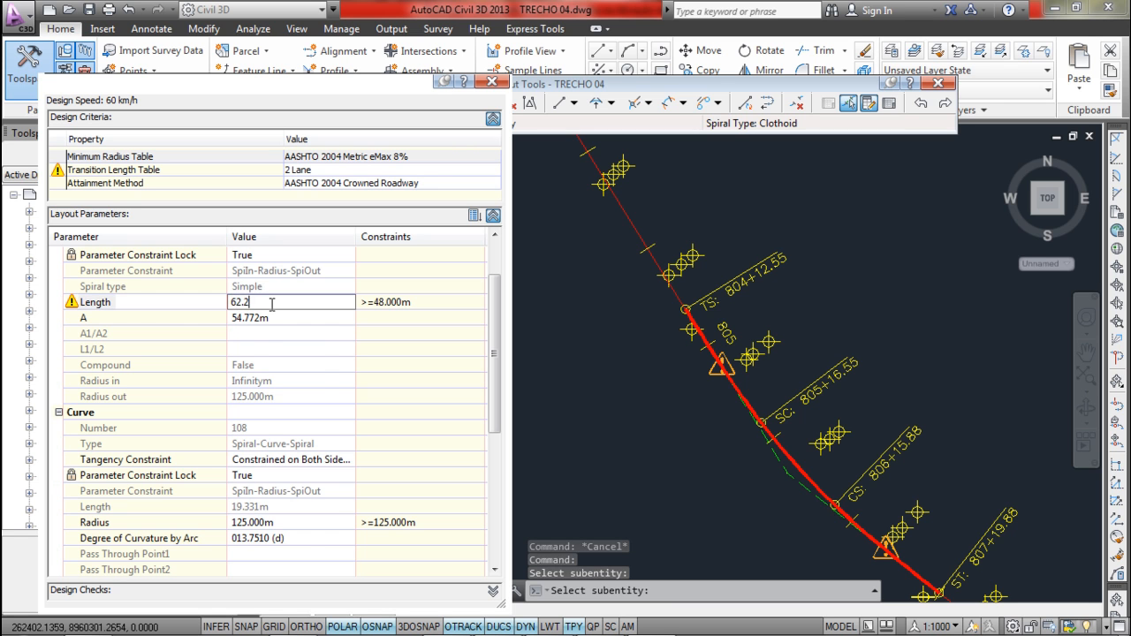
click(271, 303)
text(62.2)
key(Return)
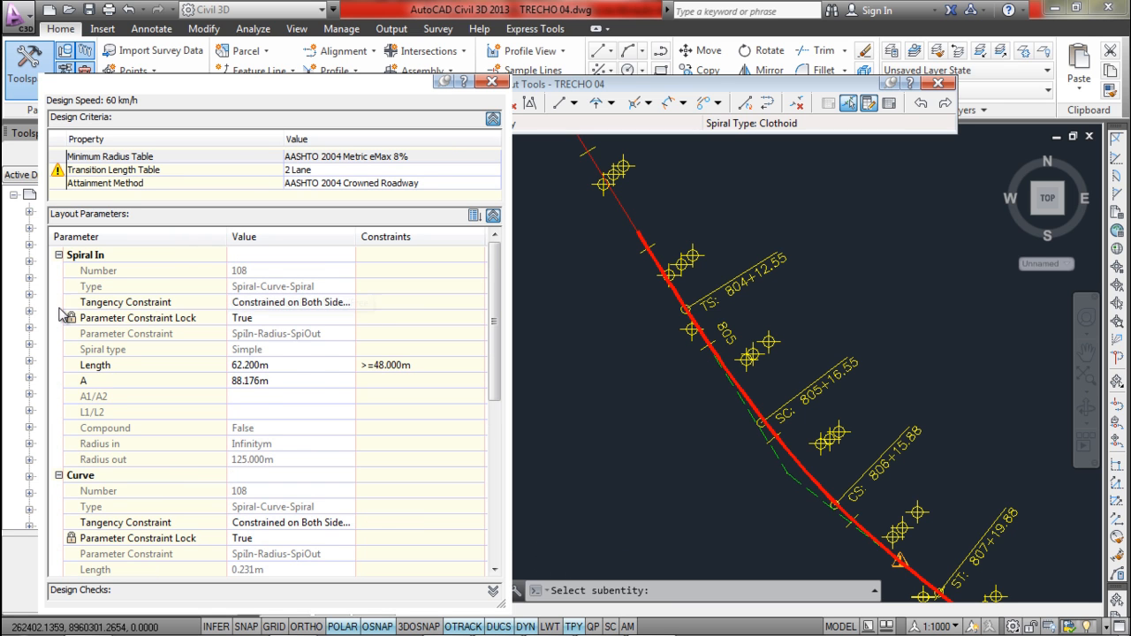
- Try to change the spiral-out length of the same spiral-curve-spiral, and leave the subentity selection
mouse_move(924, 590)
middle_down()
mouse_move(916, 455)
mouse_move(787, 379)
mouse_move(721, 413)
mouse_move(727, 405)
middle_up()
scroll(727, 405, up, 2)
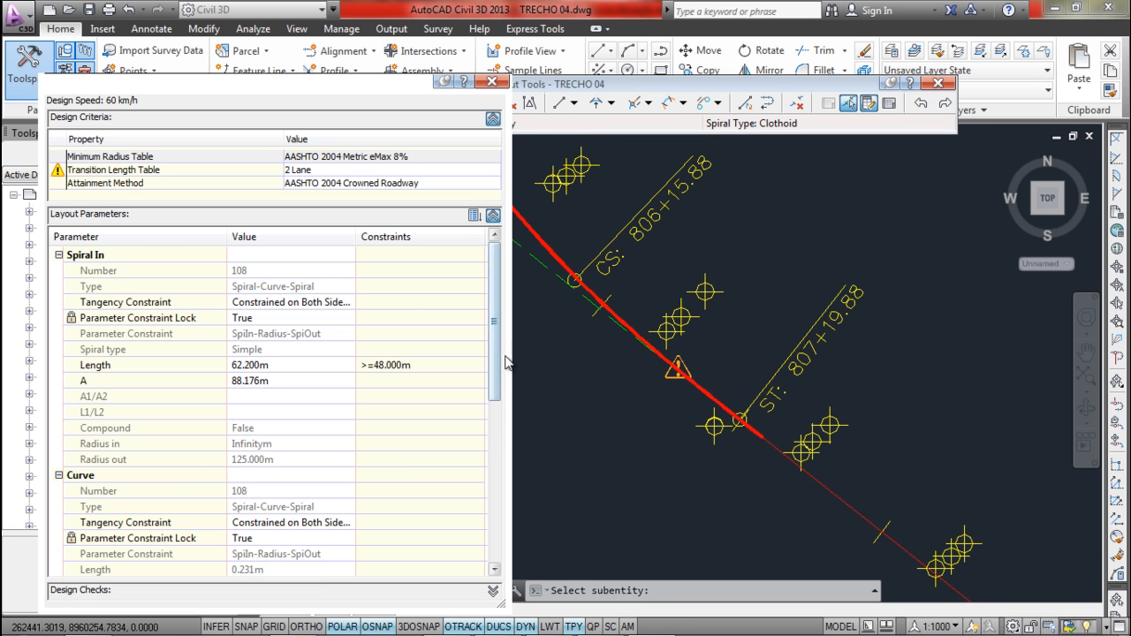
drag(498, 365, 503, 515)
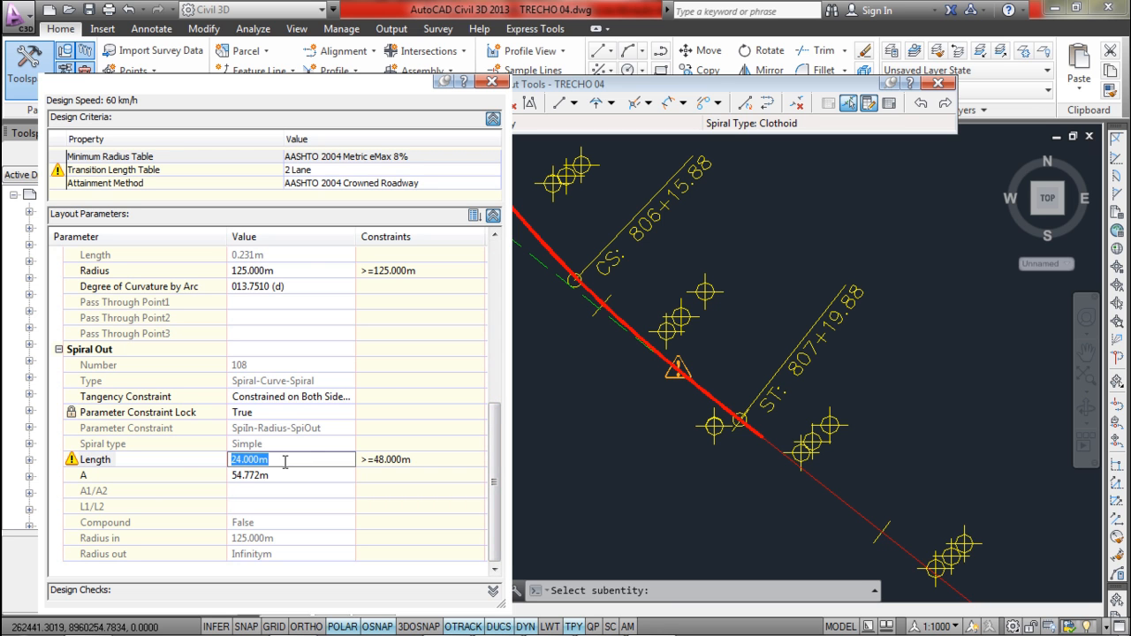
key(Return)
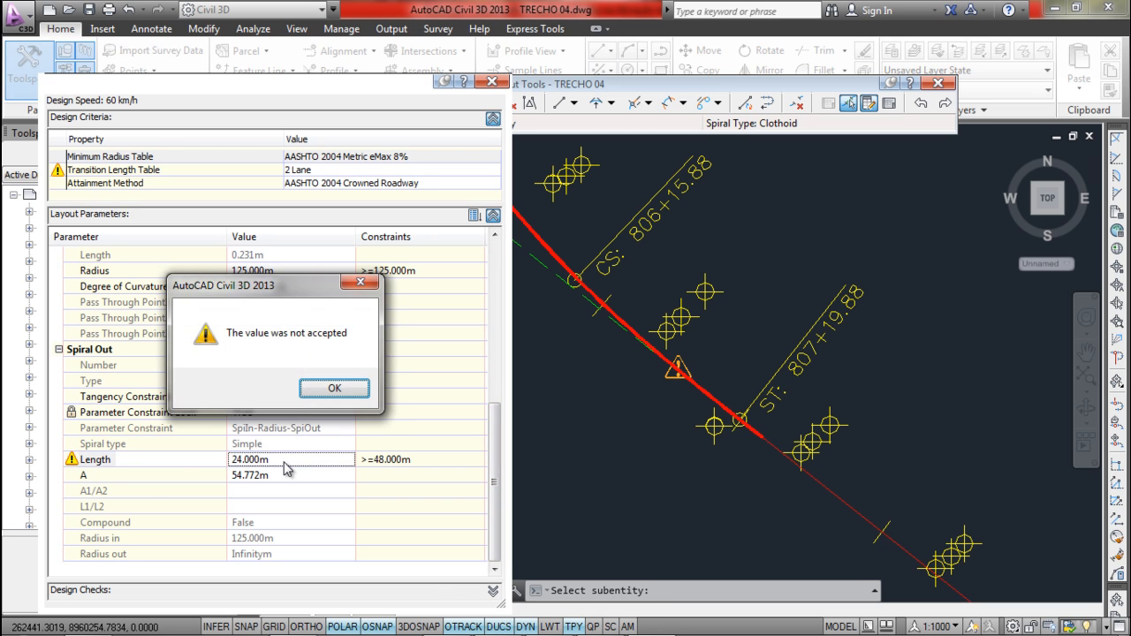
key(Return)
scroll(563, 417, down, 3)
key(Escape)
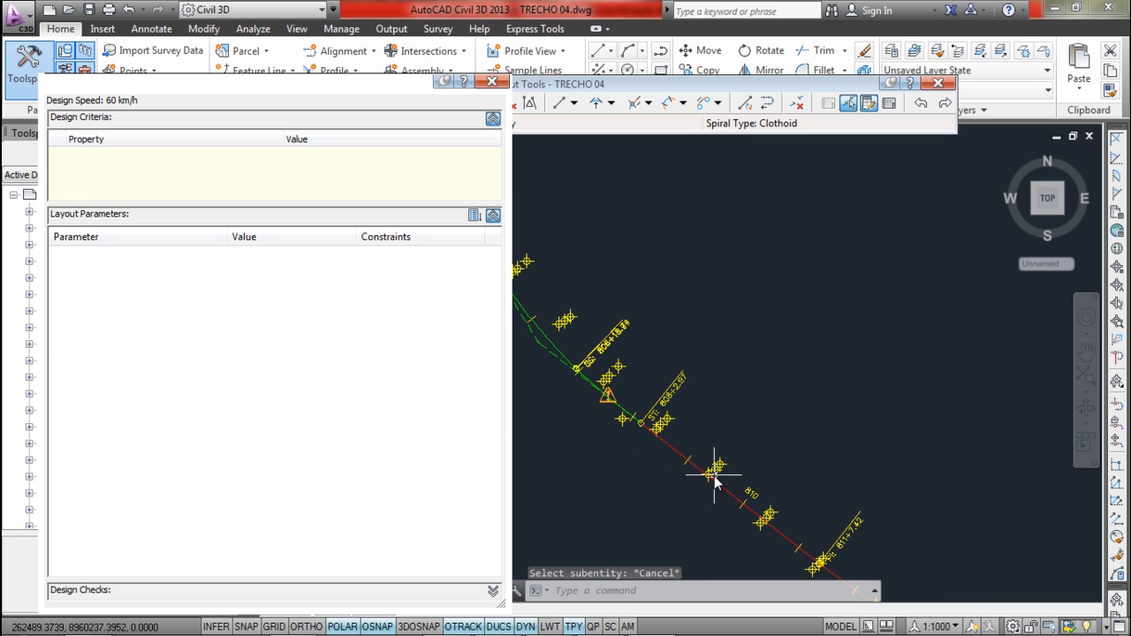
- Try deleting a PI along the tangent near station 810, and undo the deletion
click(712, 480)
middle_drag(856, 556, 853, 464)
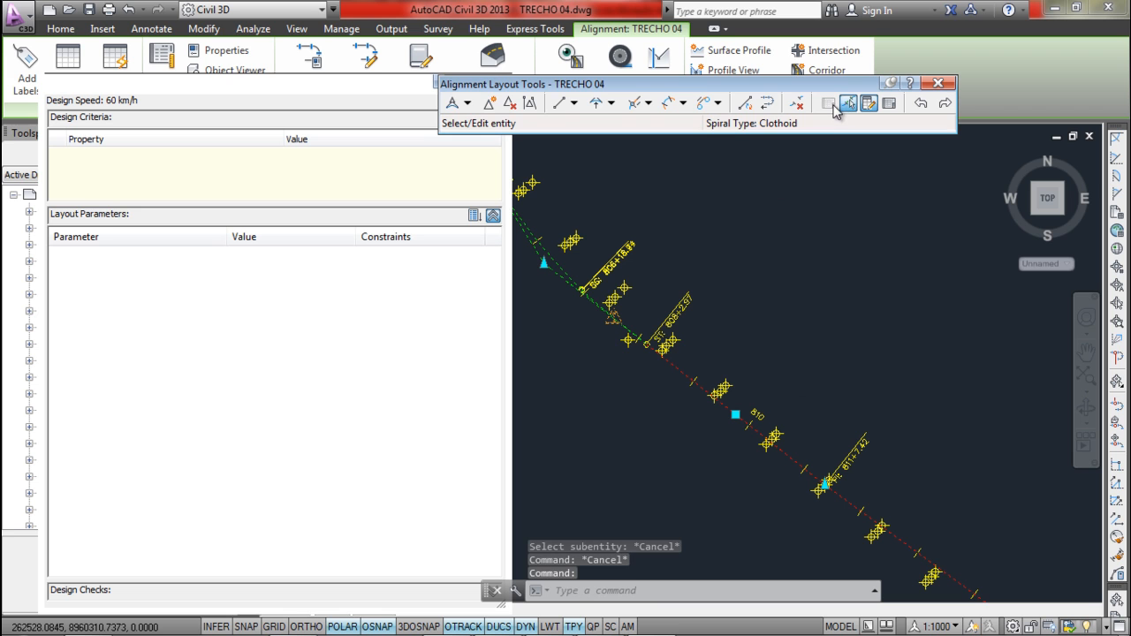
click(509, 104)
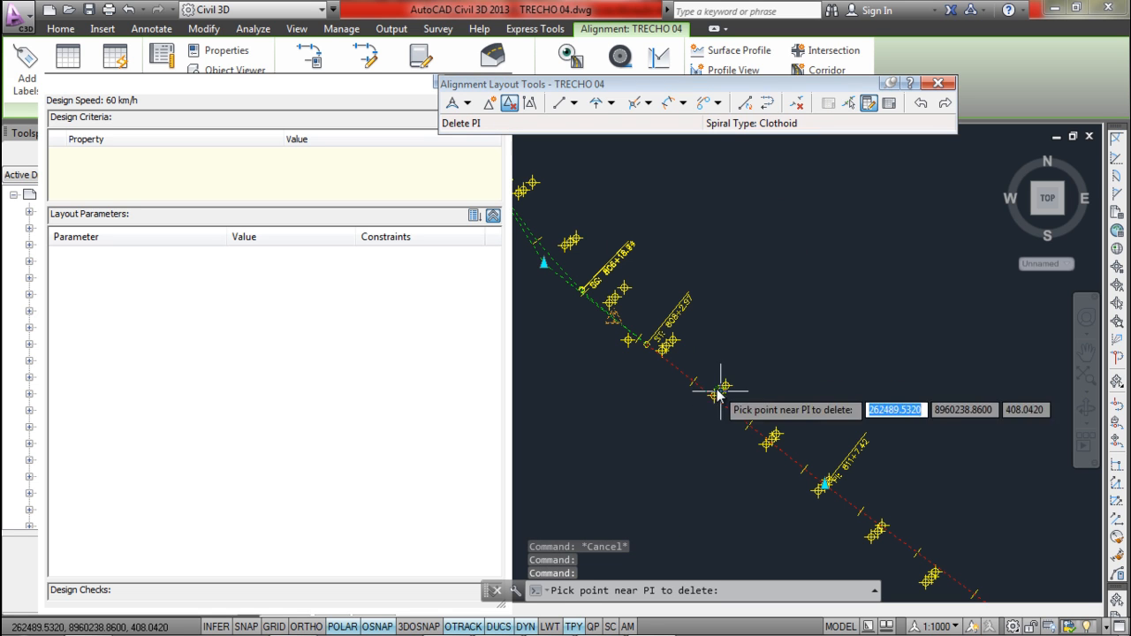
click(744, 451)
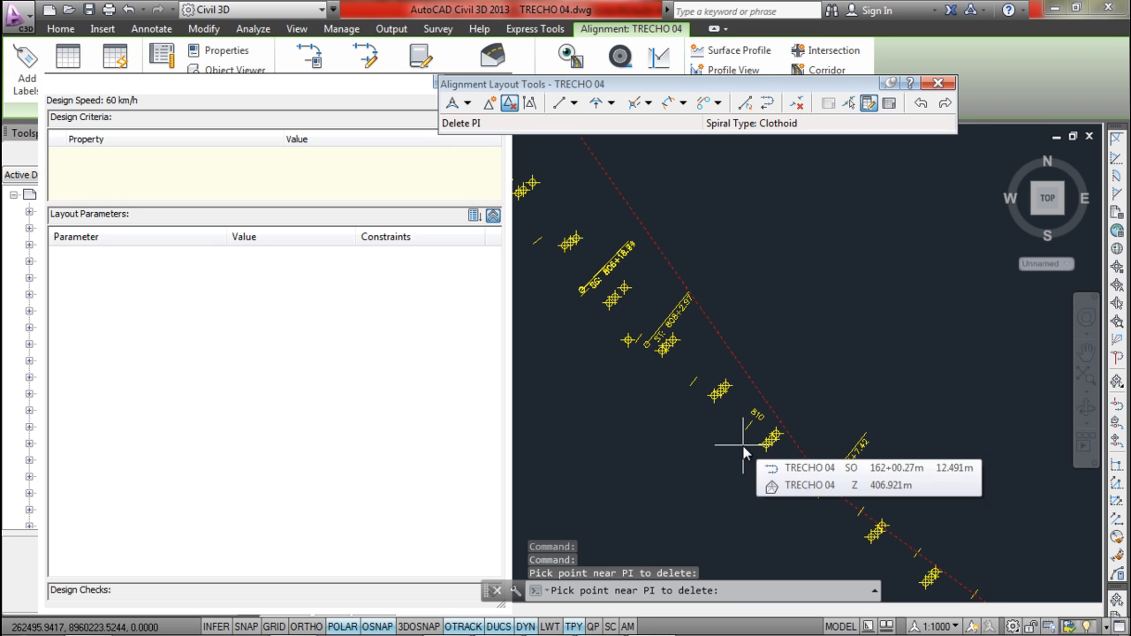
key(Escape)
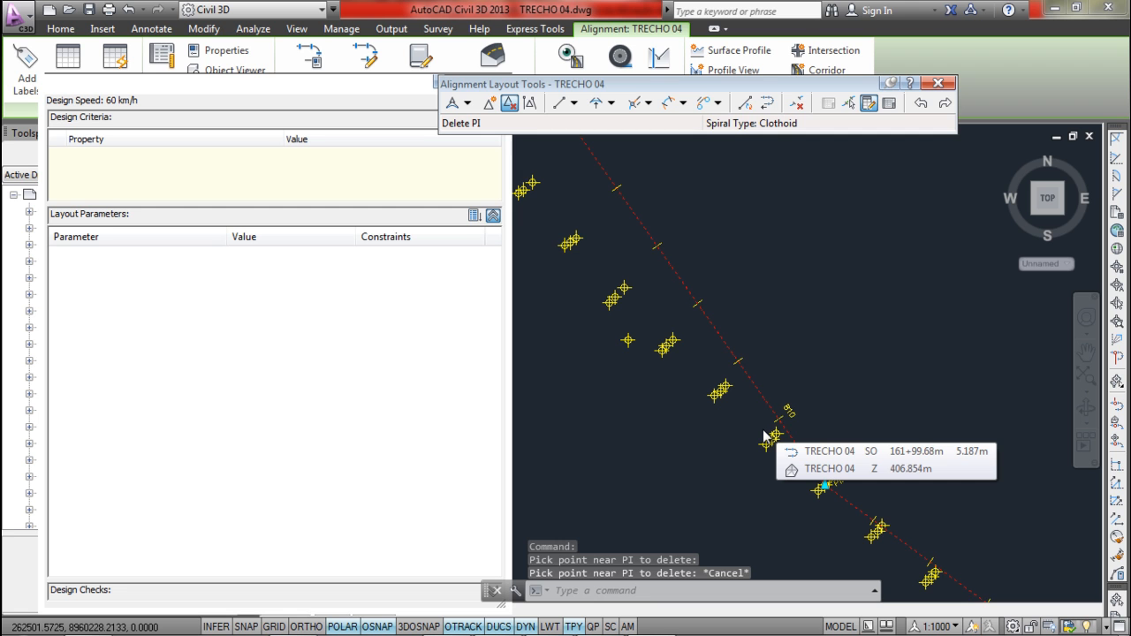
key(ctrl+z)
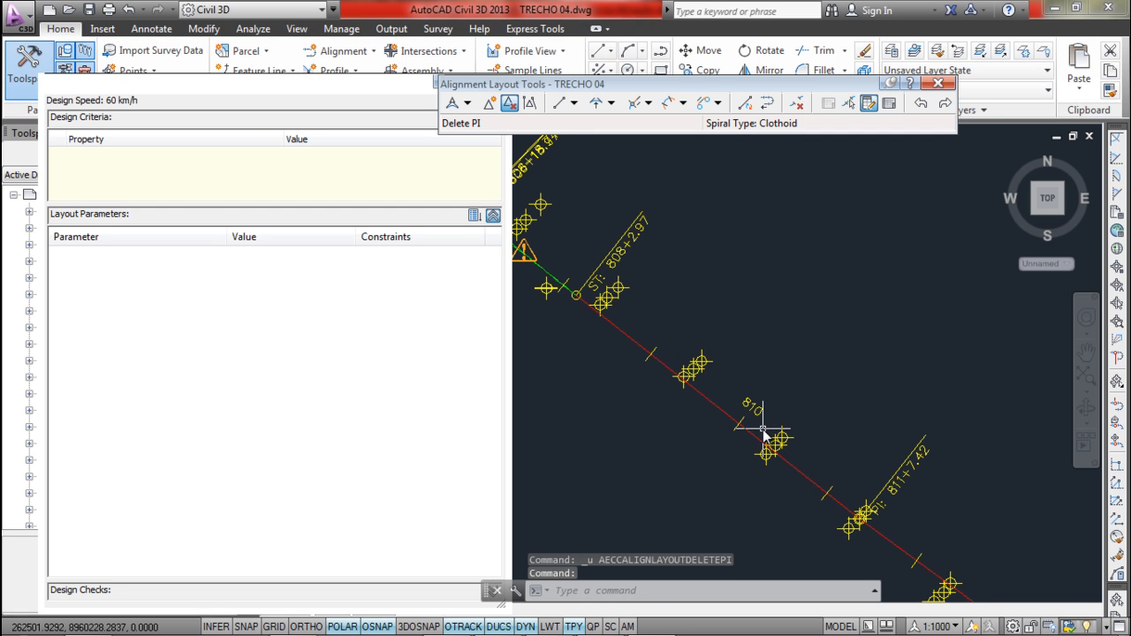
- Retry the PI deletion at the tangent's midpoint just before station 810, and undo it again
click(756, 442)
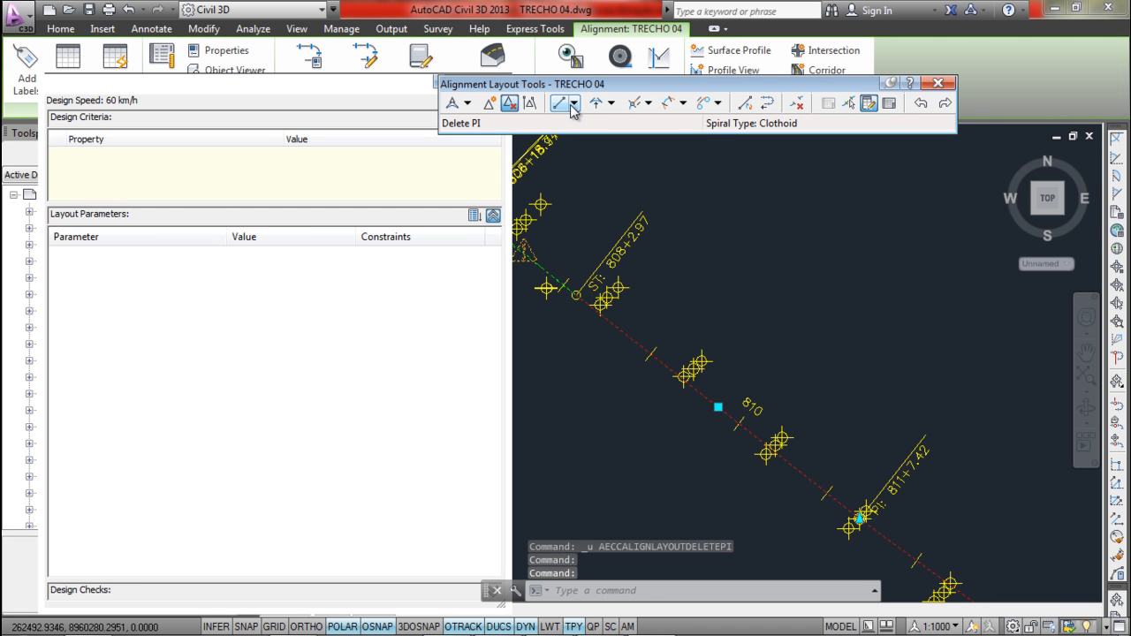
click(512, 103)
scroll(733, 434, up, 8)
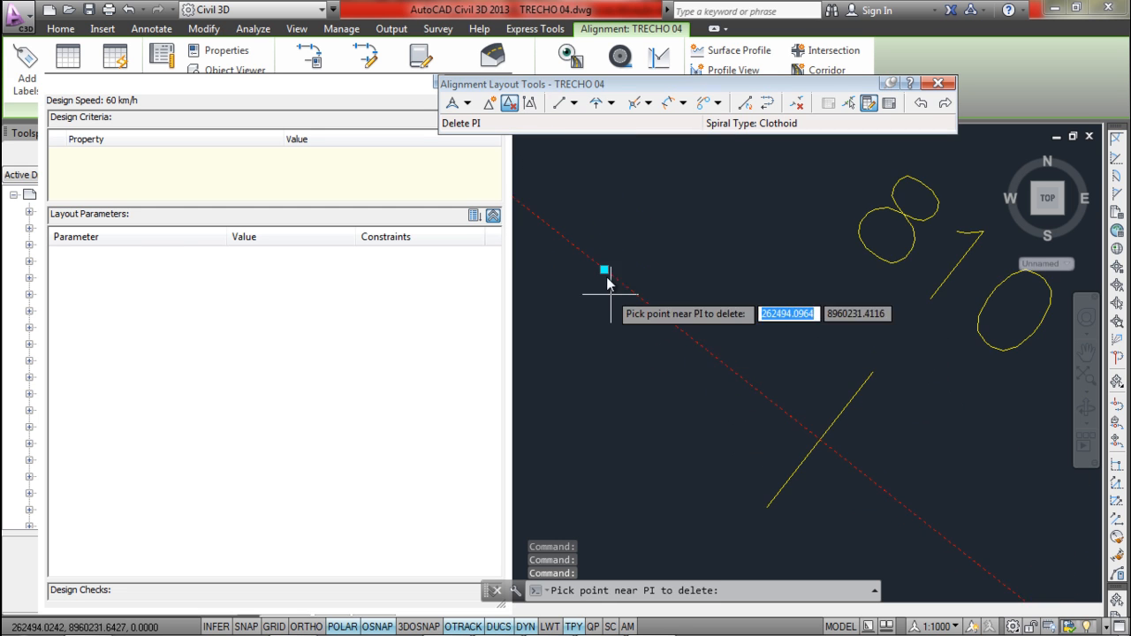
scroll(601, 291, up, 5)
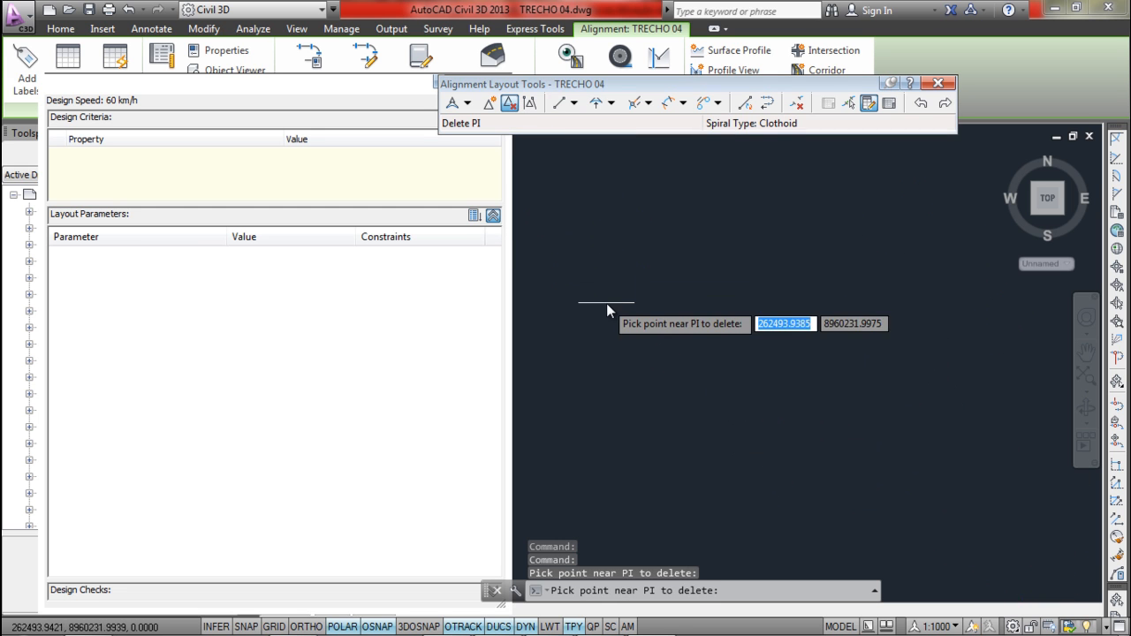
scroll(614, 329, down, 5)
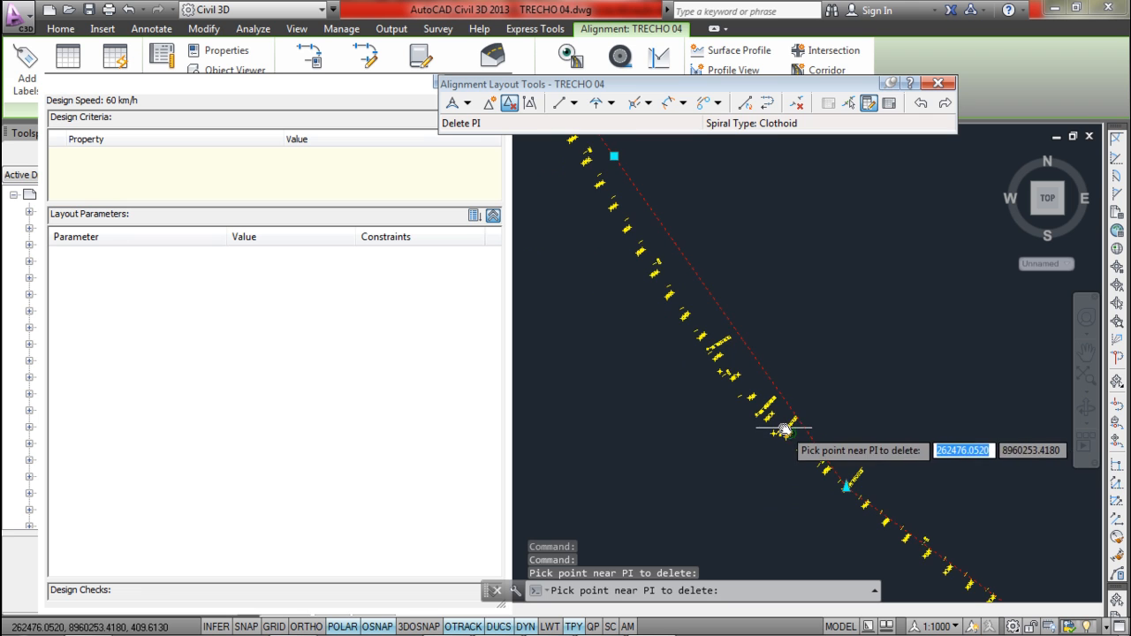
key(Escape)
key(Escape)
key(Escape)
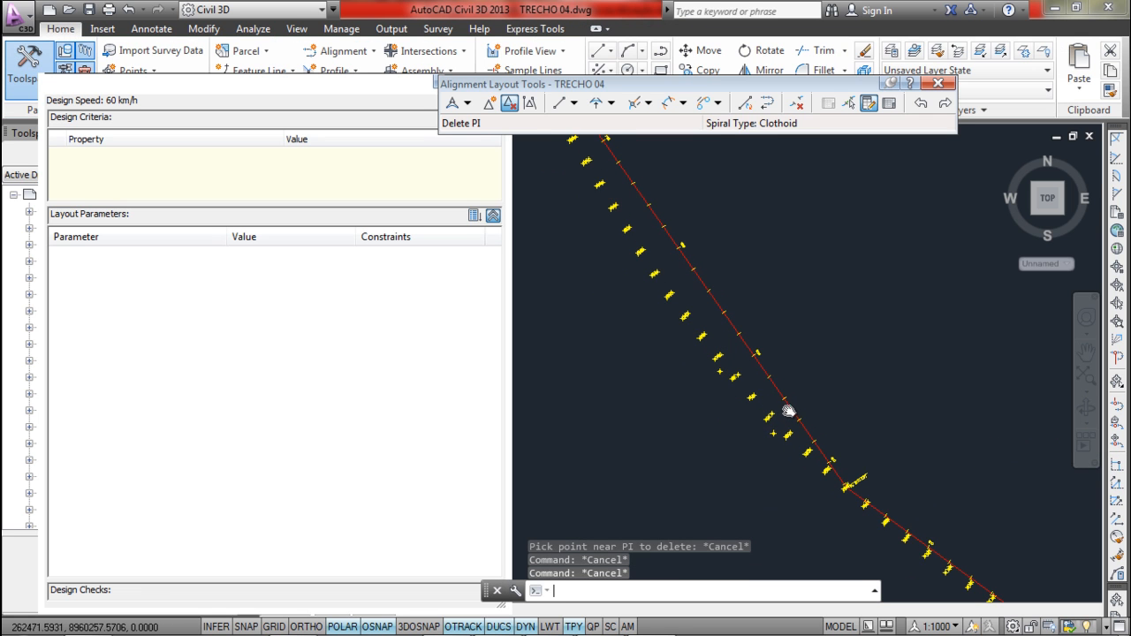
key(ctrl+z)
- Delete the PI at station 811+7.42 to extend the tangent after the spiral-curve-spiral, and end the deletion
click(736, 433)
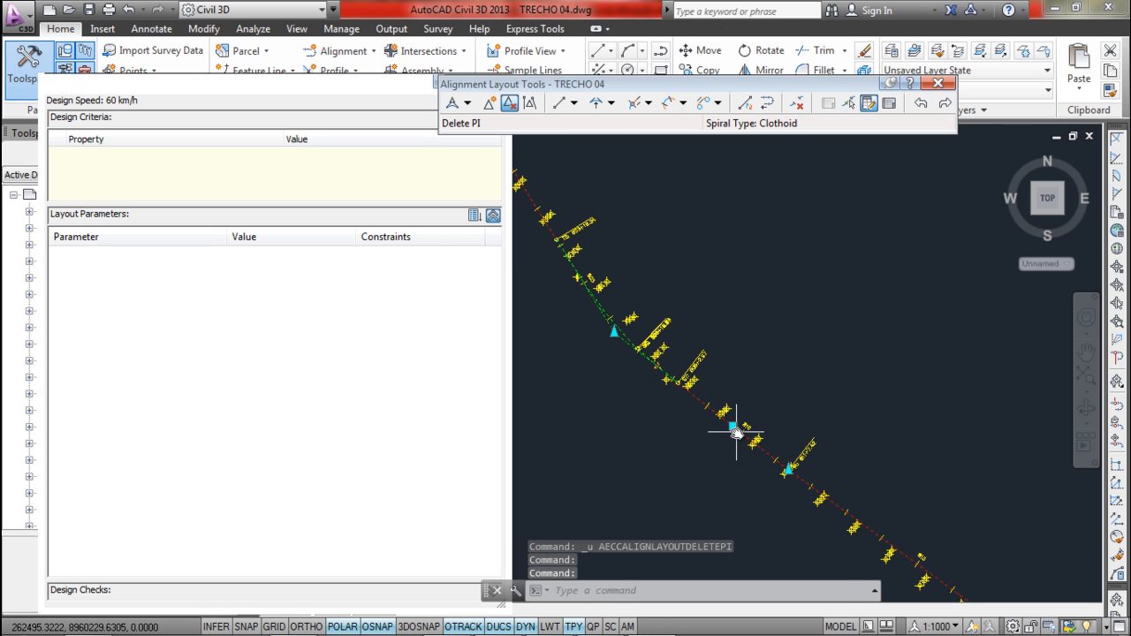
click(733, 426)
click(775, 464)
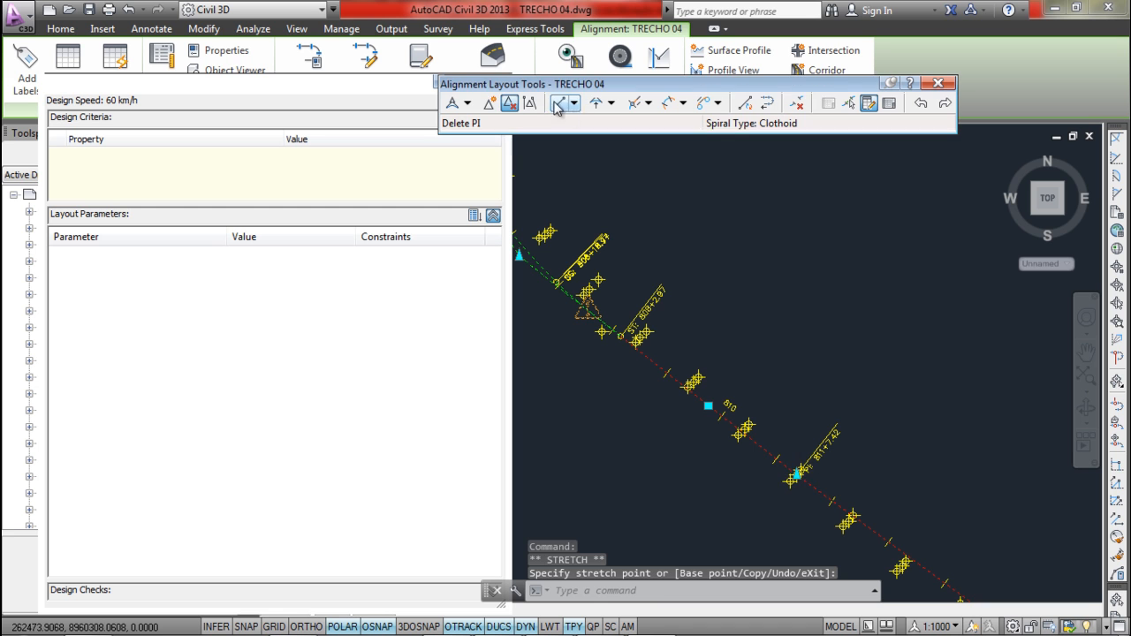
click(515, 104)
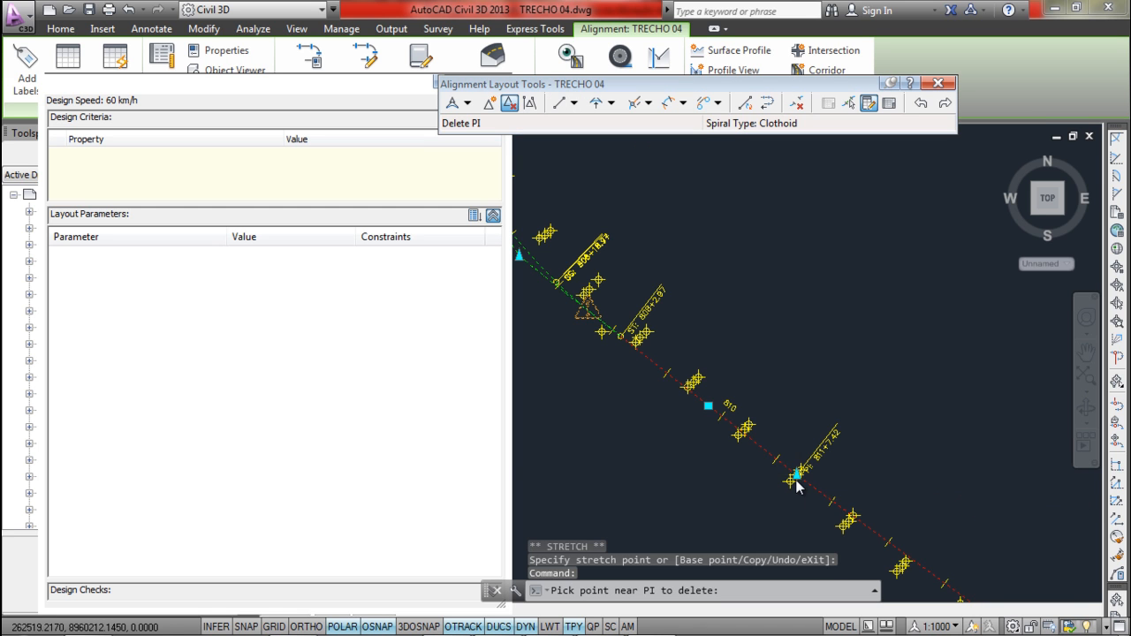
click(798, 480)
key(Escape)
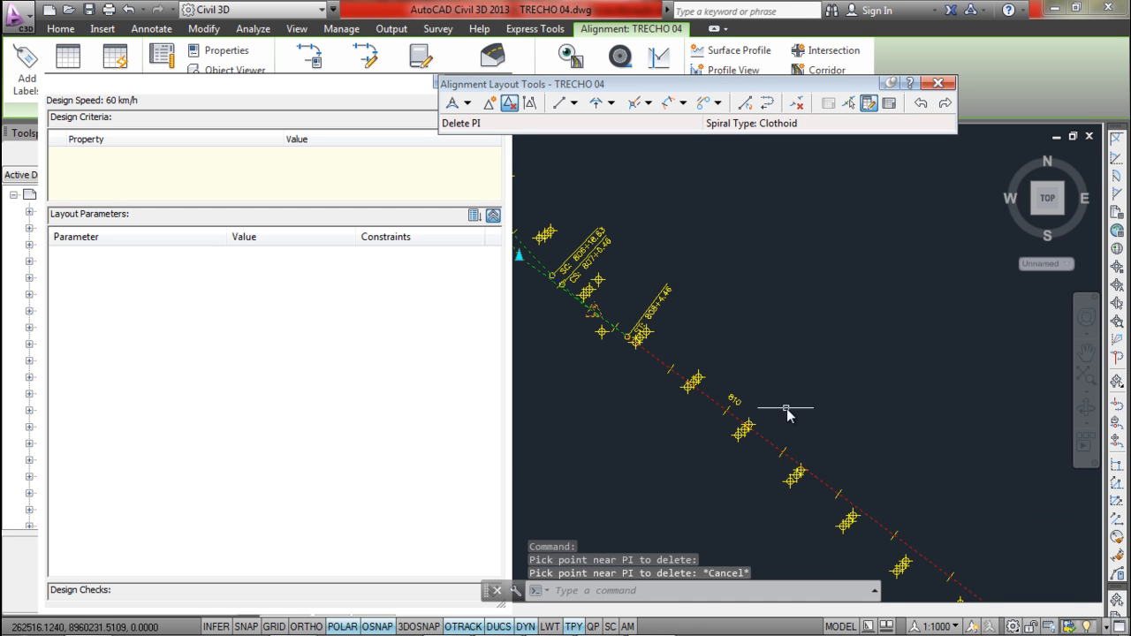
scroll(790, 409, down, 2)
middle_drag(736, 398, 784, 422)
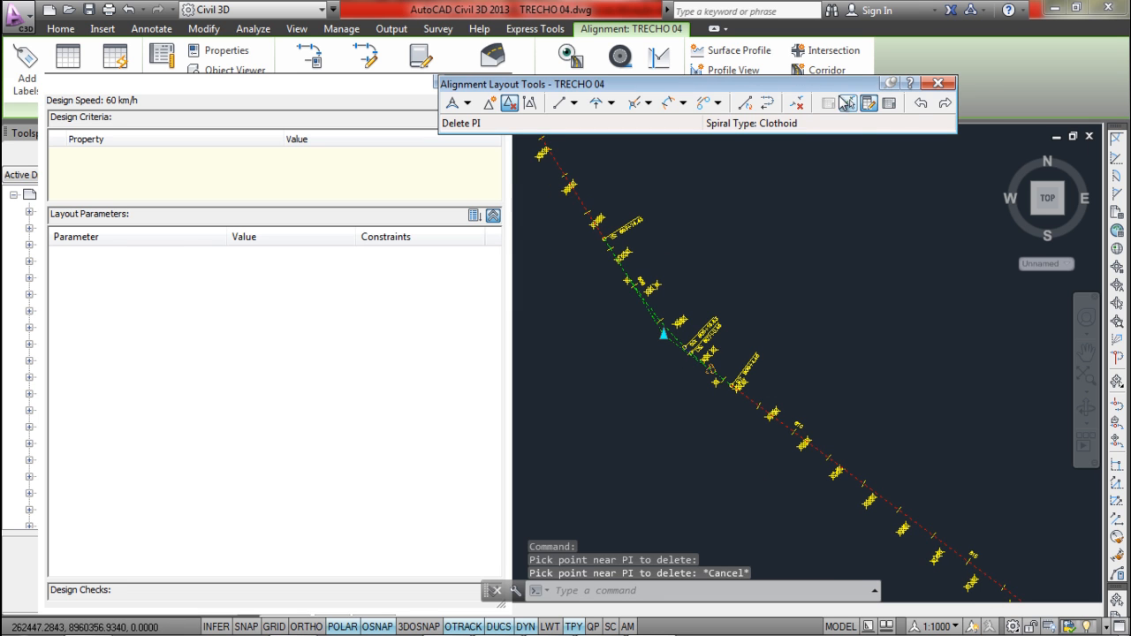
- Try a spiral-out length of 62.2 m for the spiral-curve-spiral between stations 805 and 808
click(862, 105)
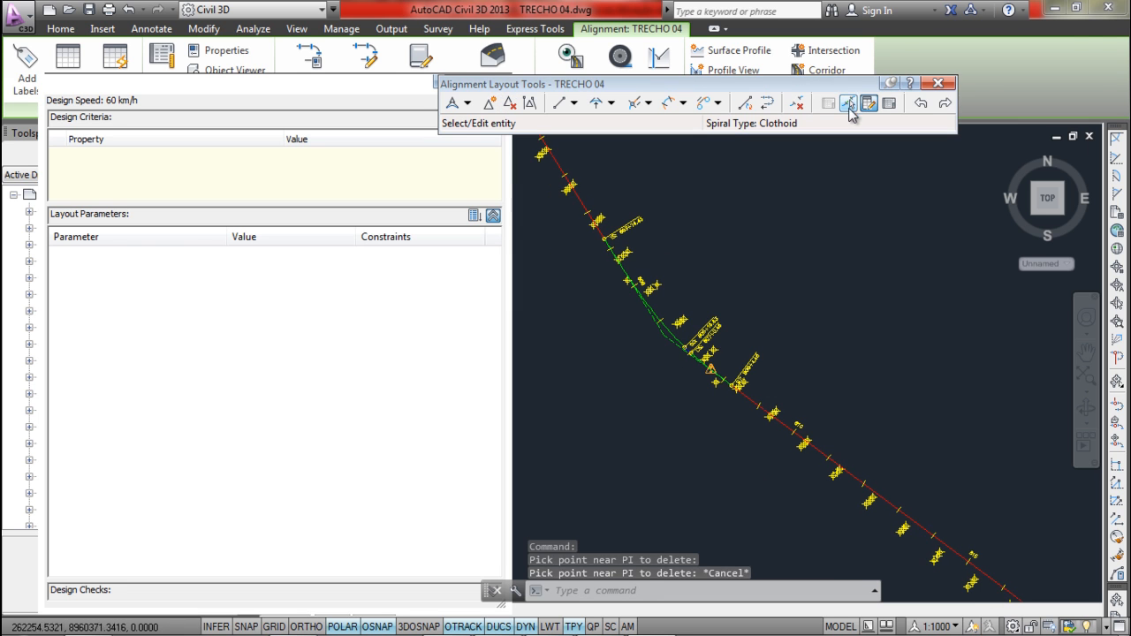
click(720, 382)
drag(498, 376, 497, 529)
click(301, 476)
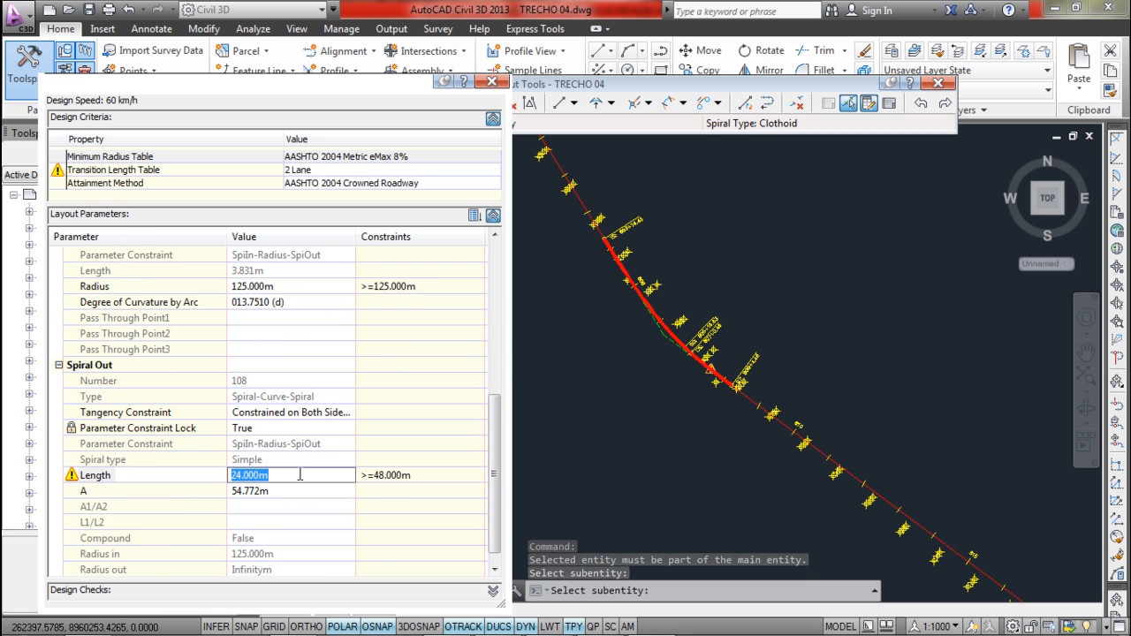
text(62.2)
key(Return)
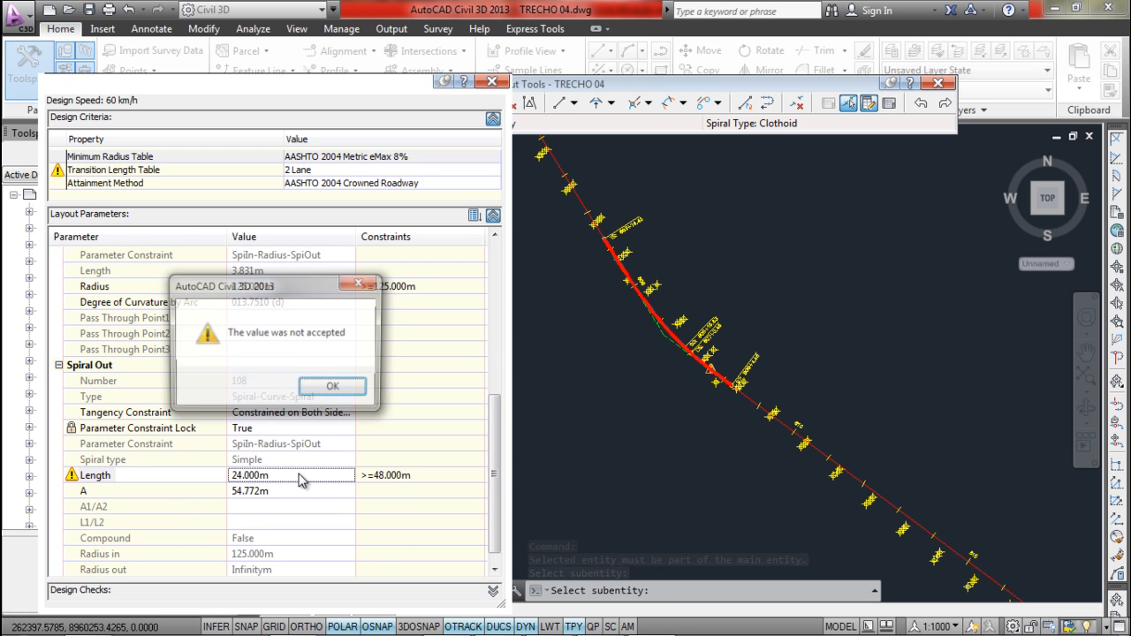
click(334, 389)
- Examine the layout parameters of the tangent line that follows the spiral-curve-spiral past station 810
scroll(830, 456, down, 2)
scroll(869, 495, up, 1)
middle_drag(869, 495, 775, 439)
scroll(770, 440, up, 1)
click(775, 439)
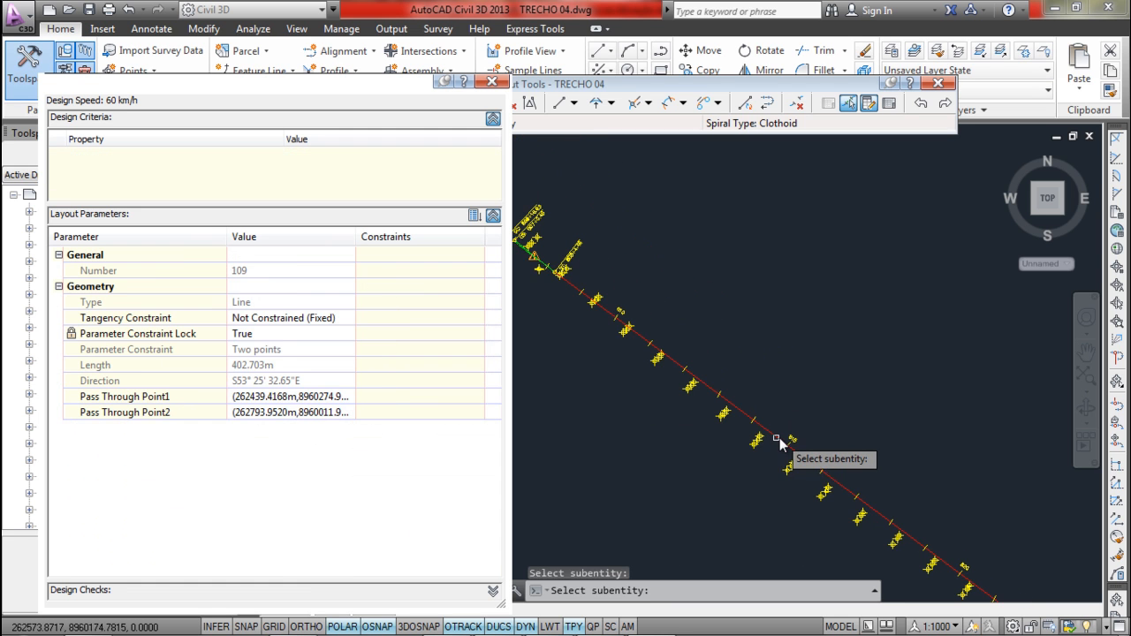
scroll(783, 450, down, 1)
scroll(745, 439, down, 1)
key(Escape)
- Examine the spiral-curve-spiral's PI and its SC, CS and ST points against the surveyed centre points
scroll(671, 361, up, 2)
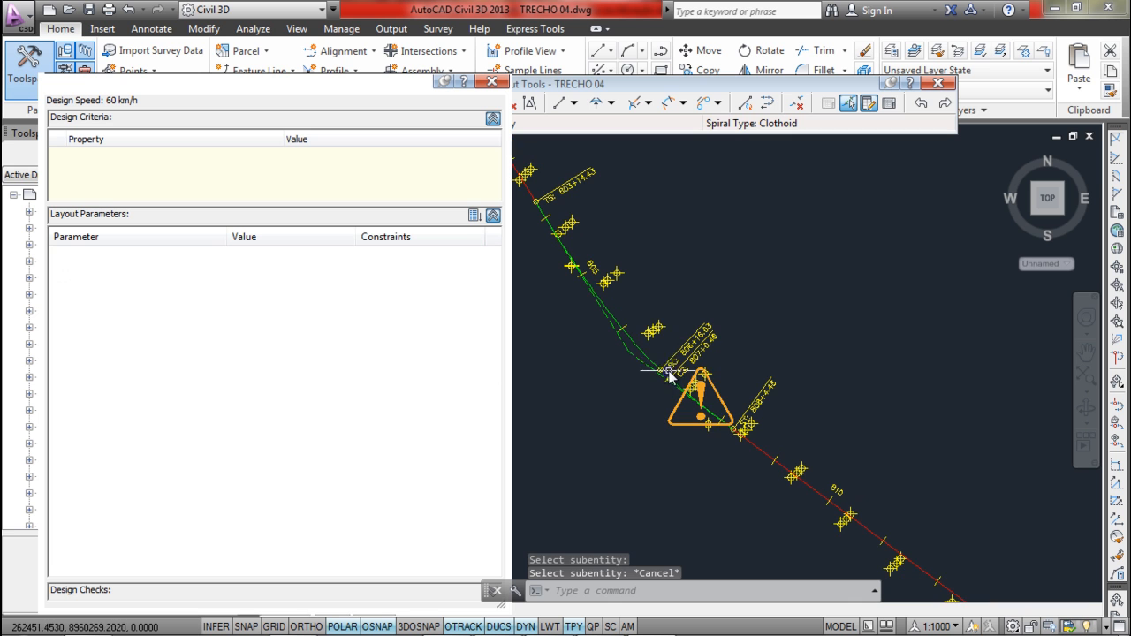
click(655, 363)
key(Escape)
click(650, 357)
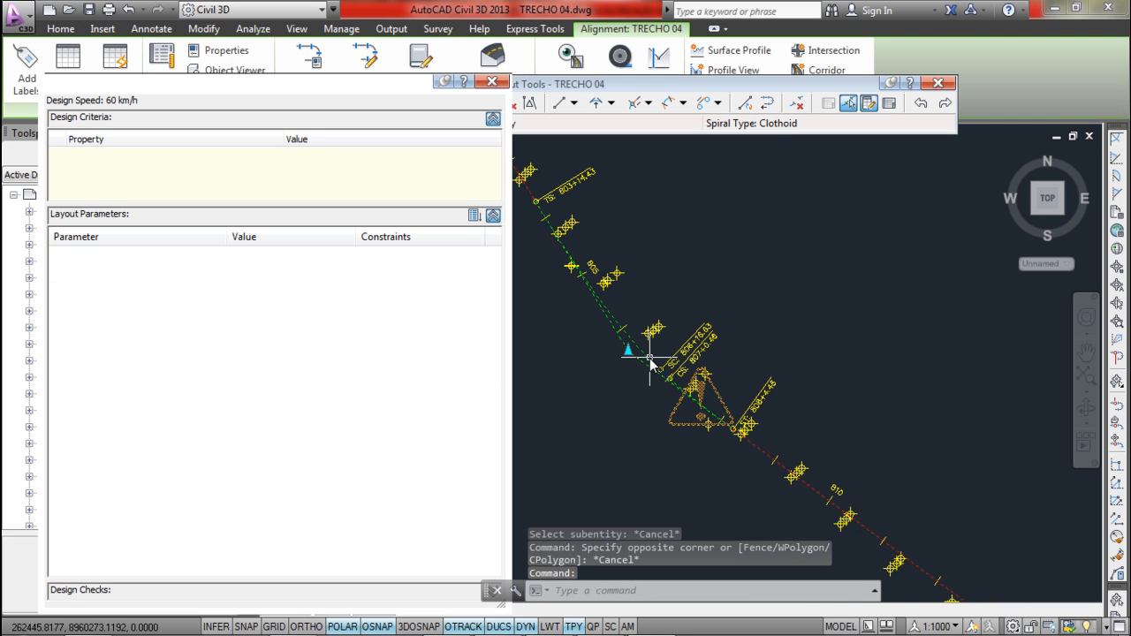
scroll(646, 367, down, 1)
scroll(629, 351, up, 3)
middle_drag(831, 475, 735, 316)
key(Escape)
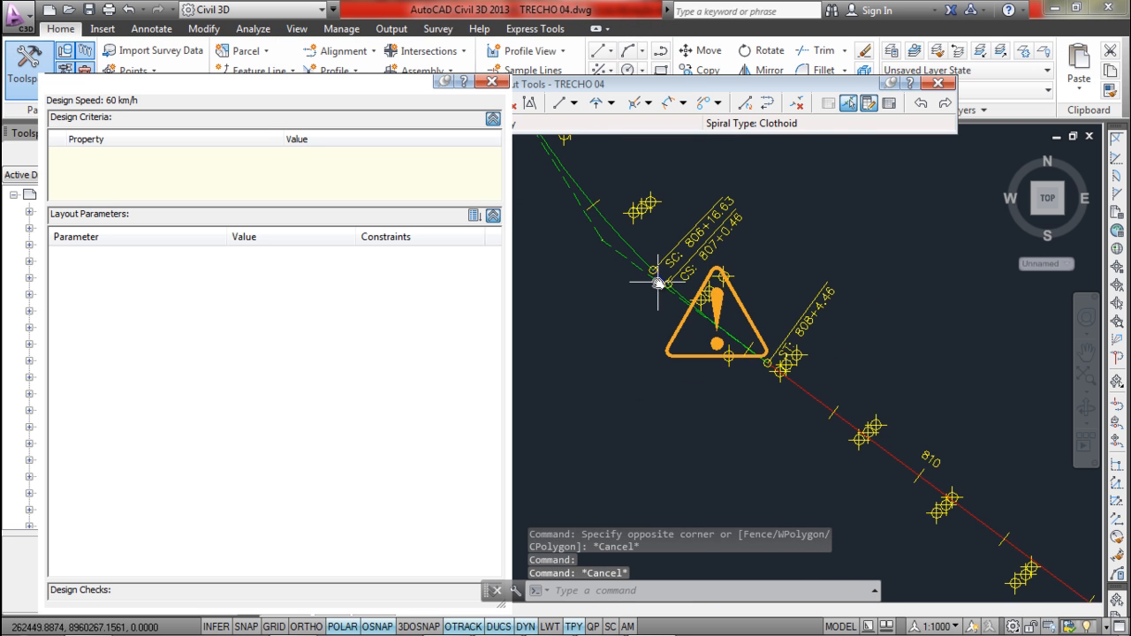
scroll(659, 279, up, 4)
scroll(651, 278, down, 4)
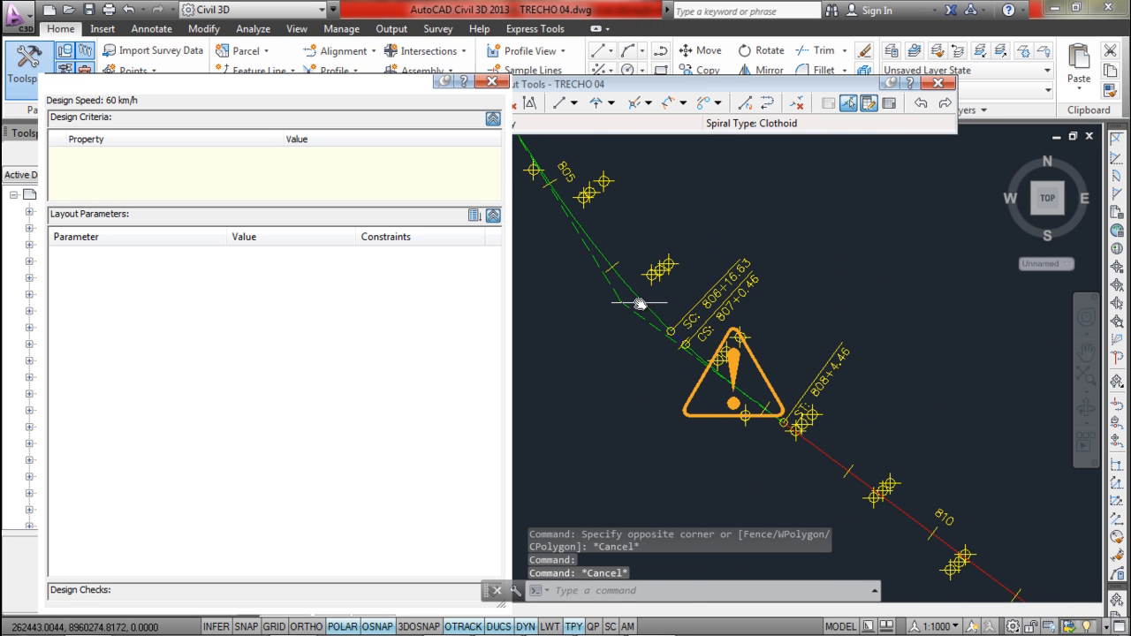
click(680, 337)
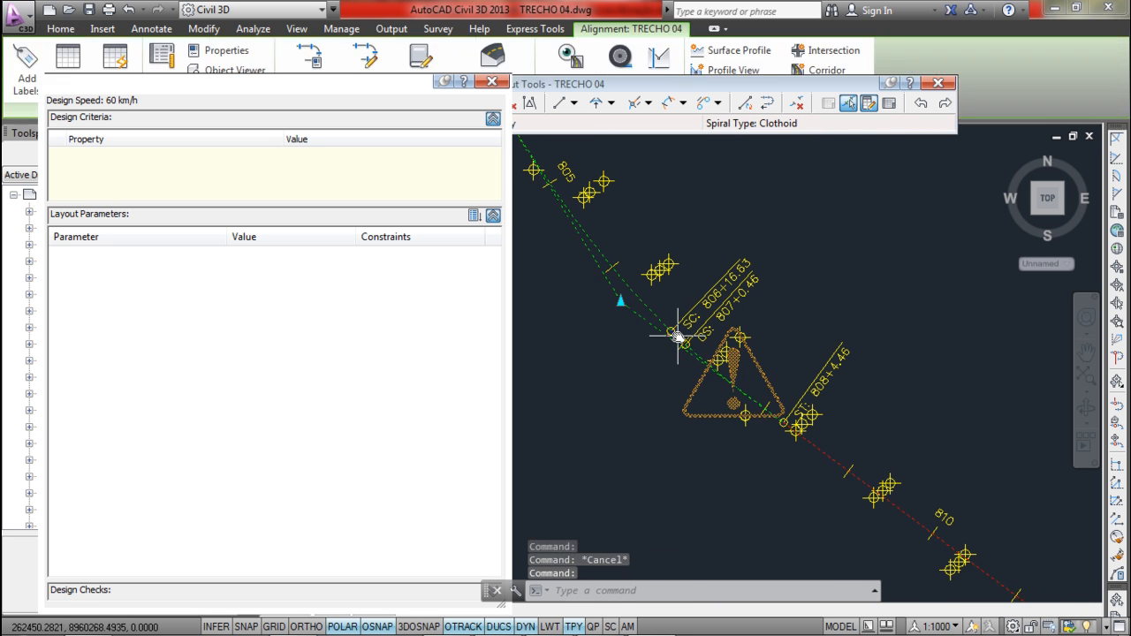
- Set the radius of the spiral-curve-spiral near station 807 to 200 m
click(850, 104)
click(679, 341)
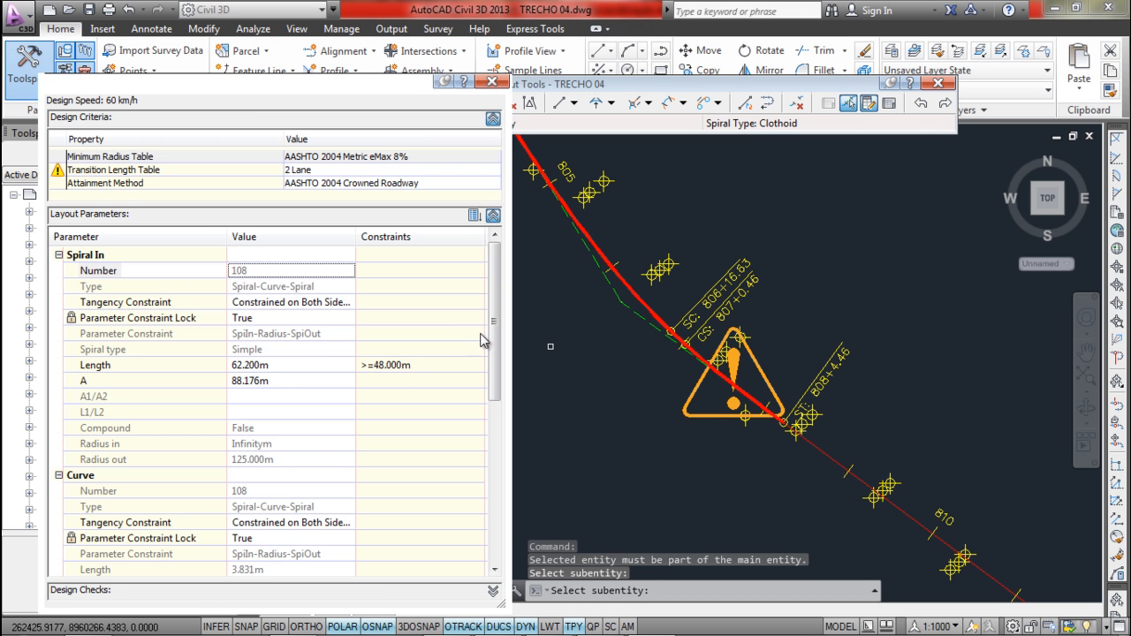
drag(497, 380, 513, 511)
click(288, 287)
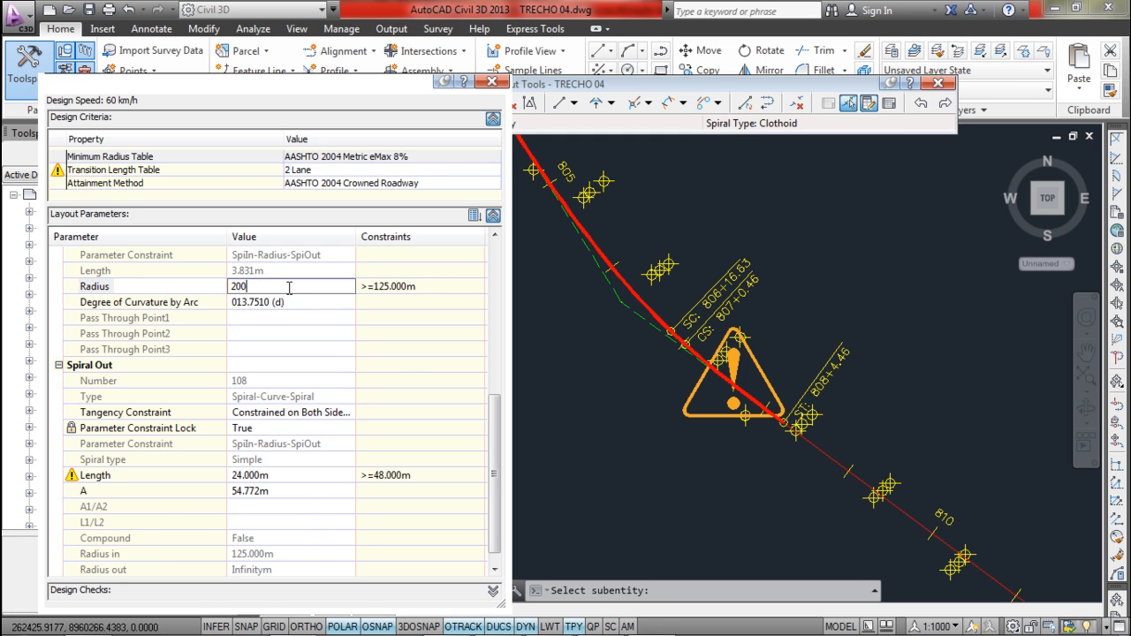
key(Return)
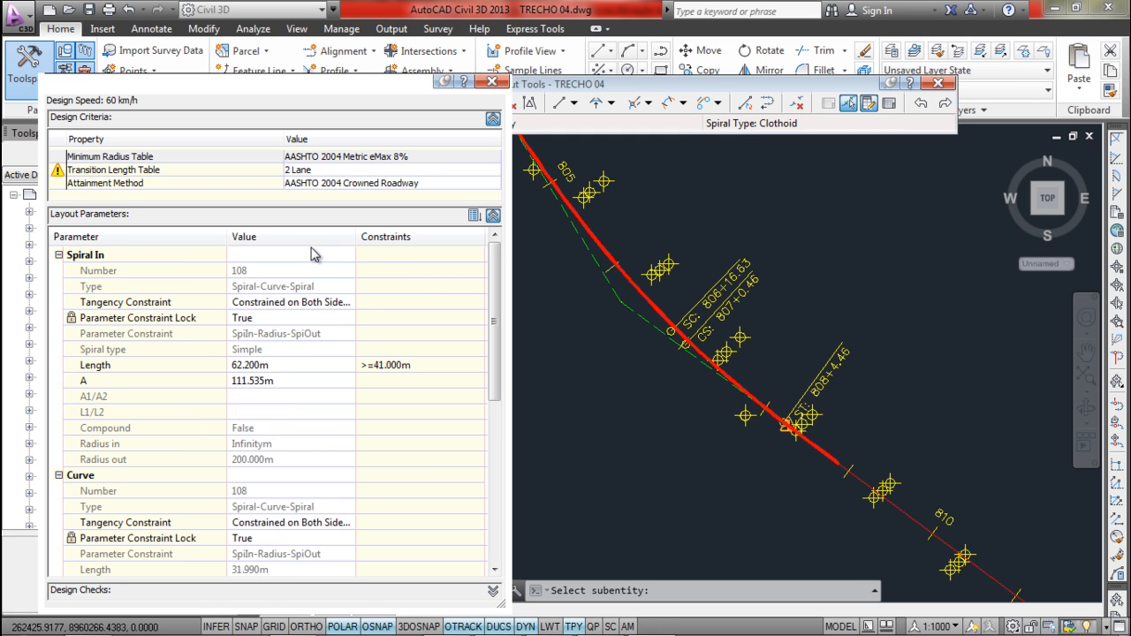
- Set the same curve's Spiral Out length to match its 62.2 m Spiral In length, and close the layout parameters
click(750, 453)
scroll(772, 453, down, 4)
middle_drag(772, 452, 683, 404)
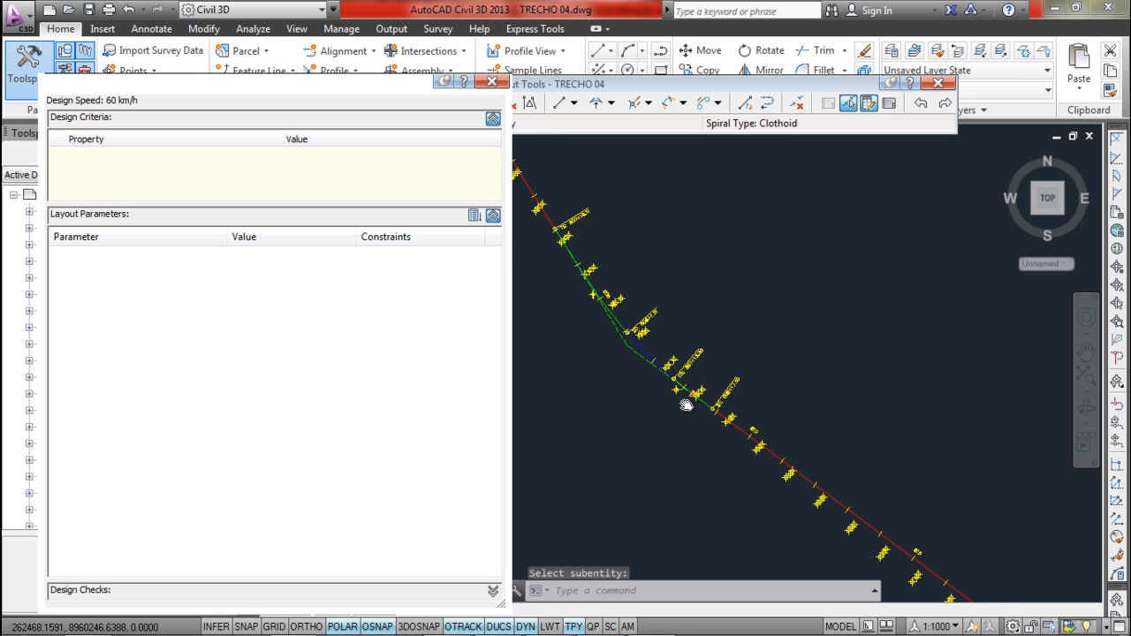
scroll(701, 397, up, 4)
click(719, 423)
scroll(717, 436, down, 3)
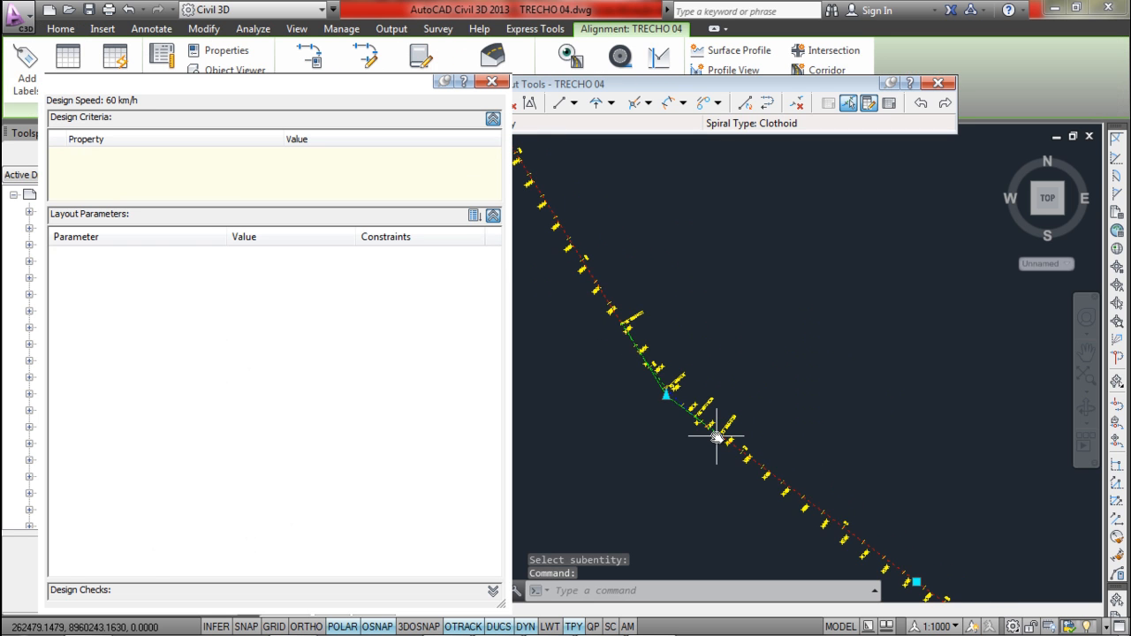
scroll(717, 436, up, 2)
click(846, 104)
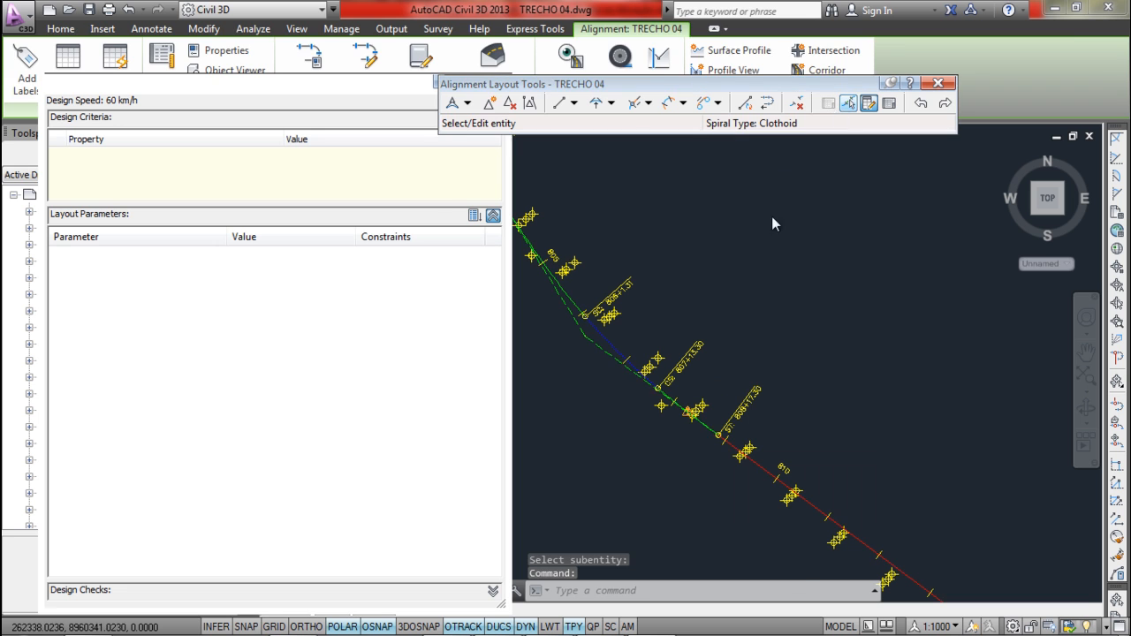
click(647, 384)
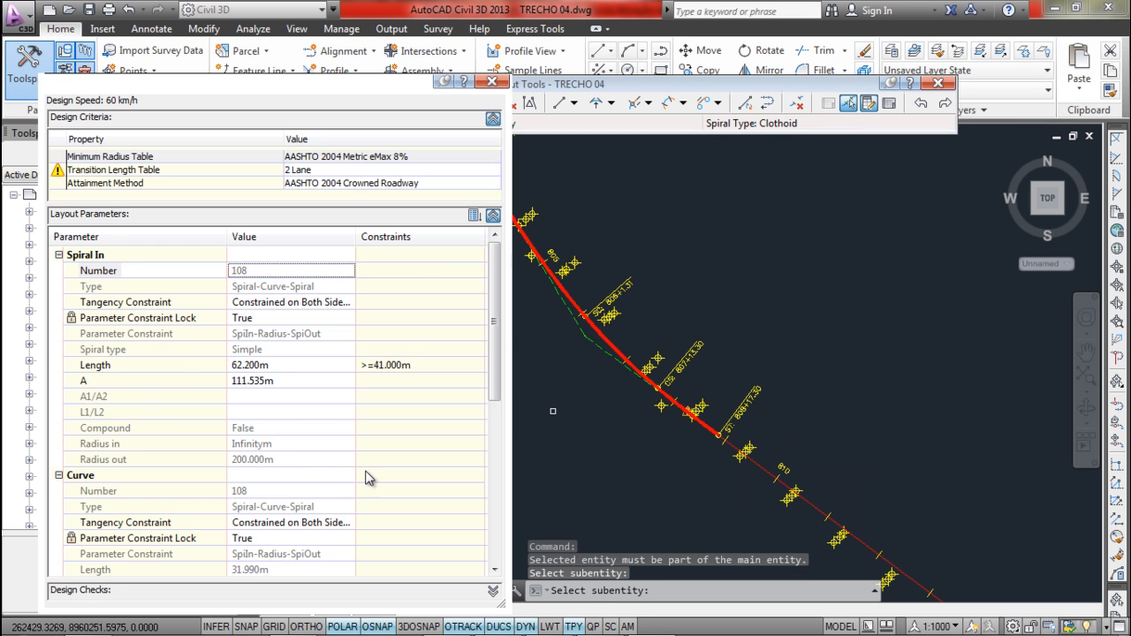
drag(497, 361, 495, 549)
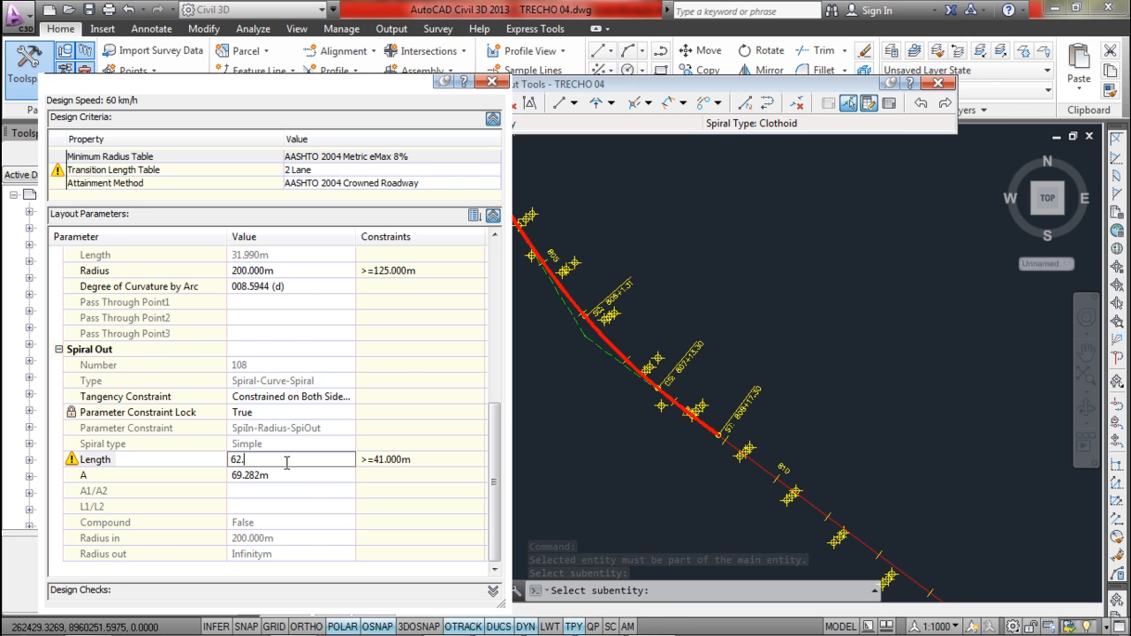
key(Return)
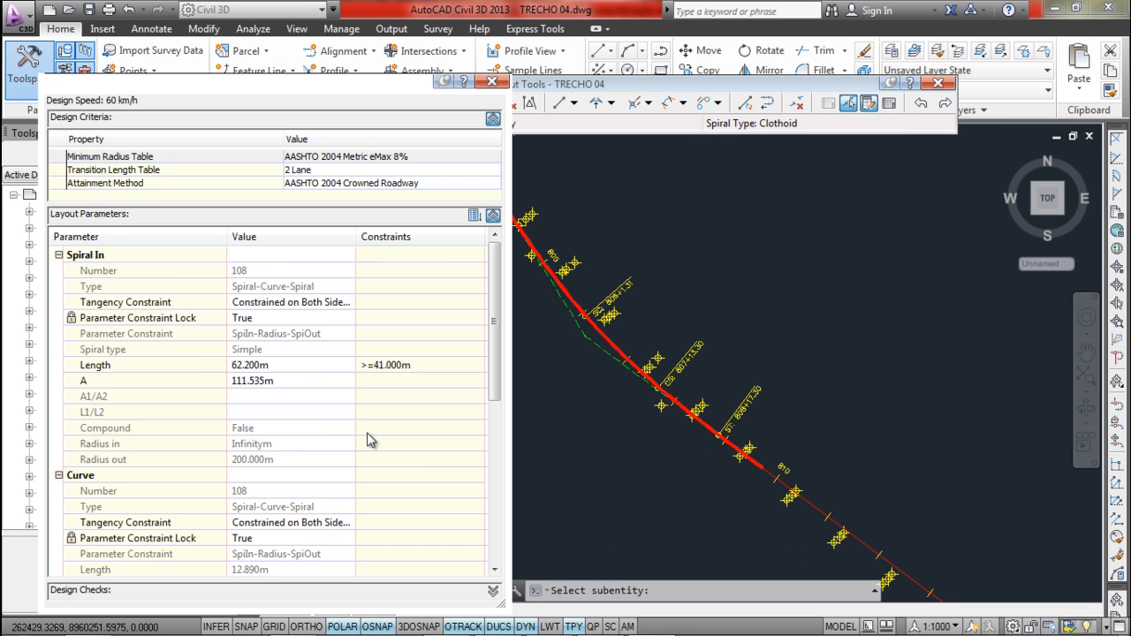
key(Return)
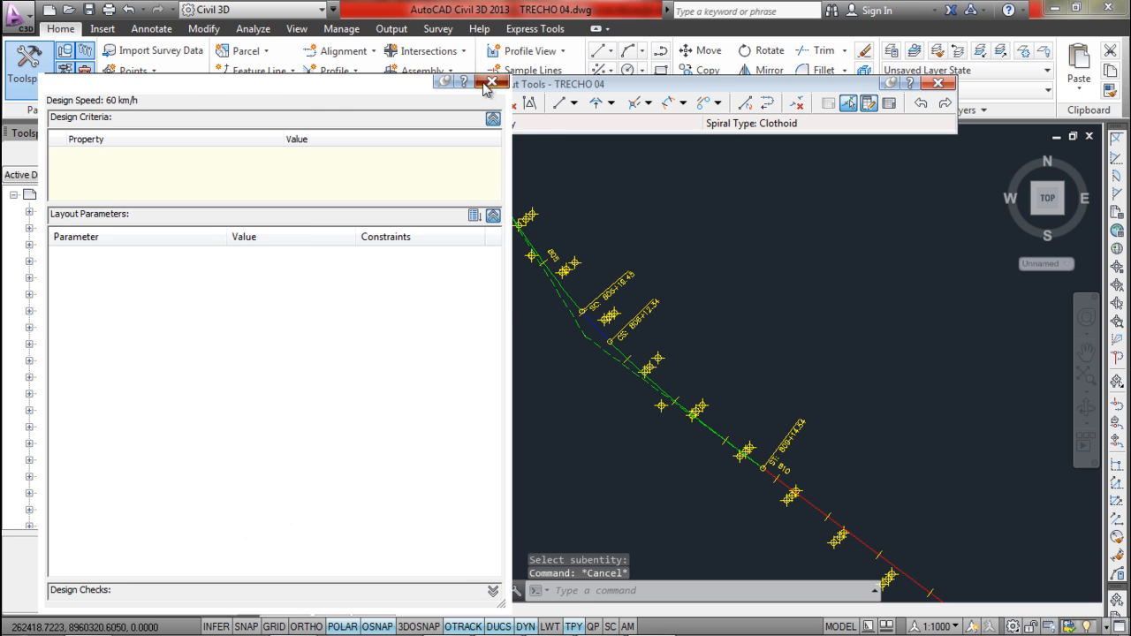
click(493, 82)
- Insert PIs on the middle survey points just before station 790, just past station 795 and just before station 800
mouse_move(589, 215)
middle_down()
mouse_move(530, 246)
mouse_move(586, 323)
mouse_move(680, 561)
middle_up()
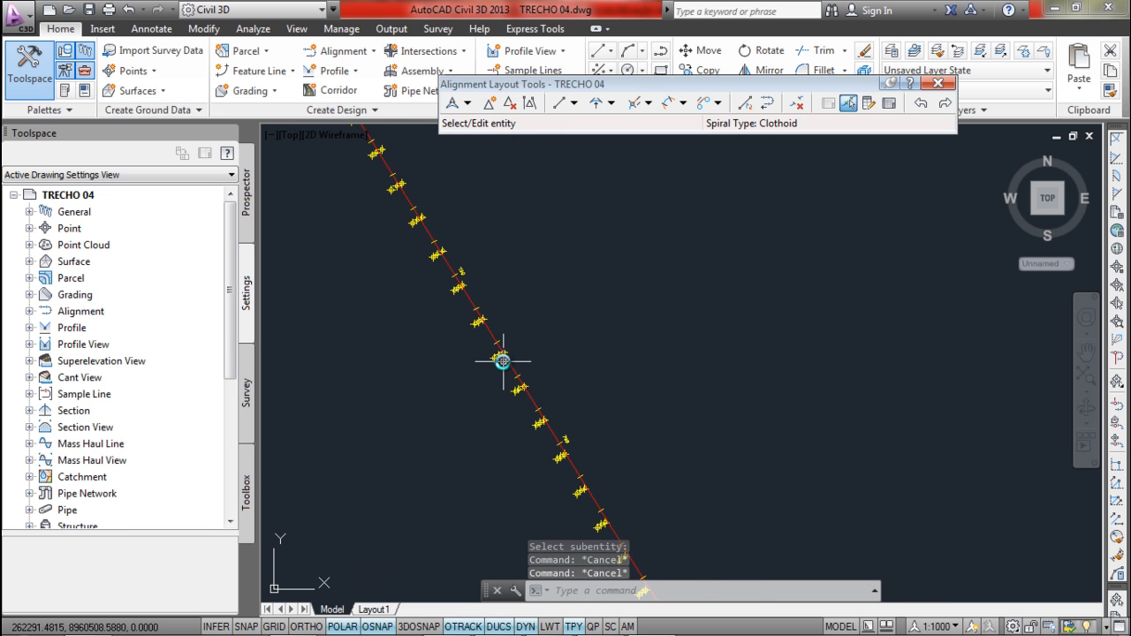
click(512, 365)
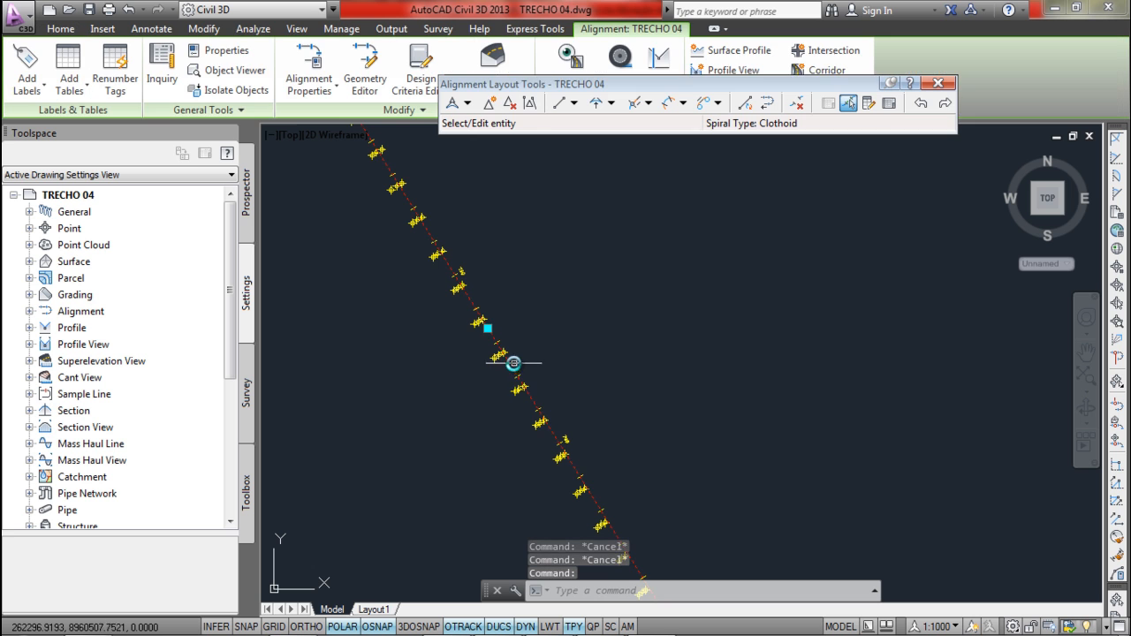
click(490, 103)
scroll(444, 261, up, 5)
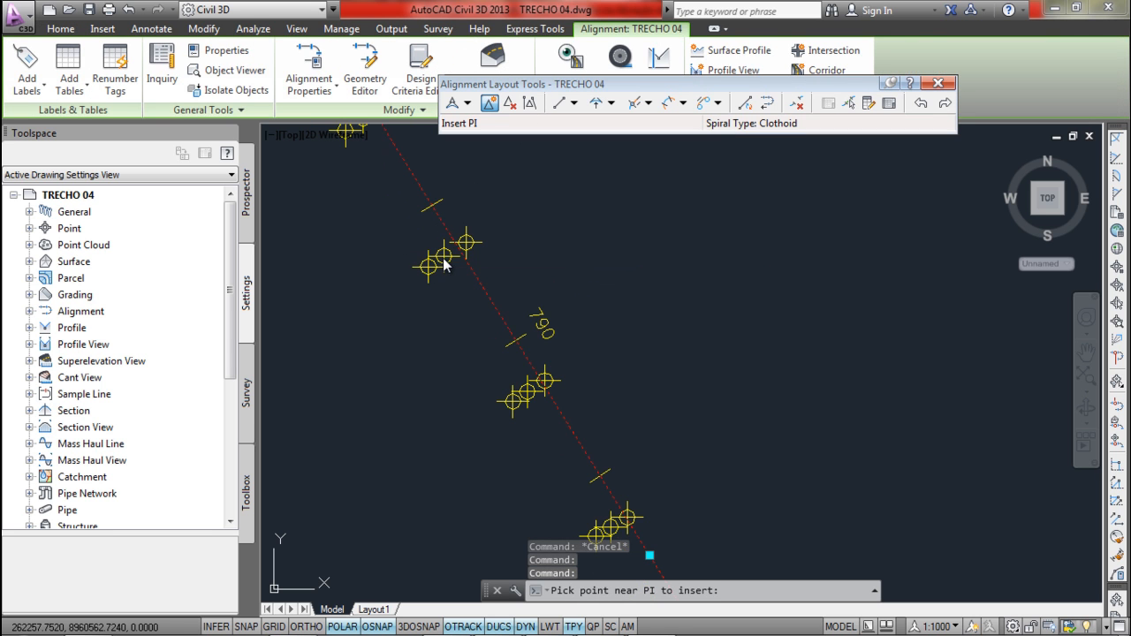
scroll(434, 260, down, 2)
scroll(576, 504, up, 4)
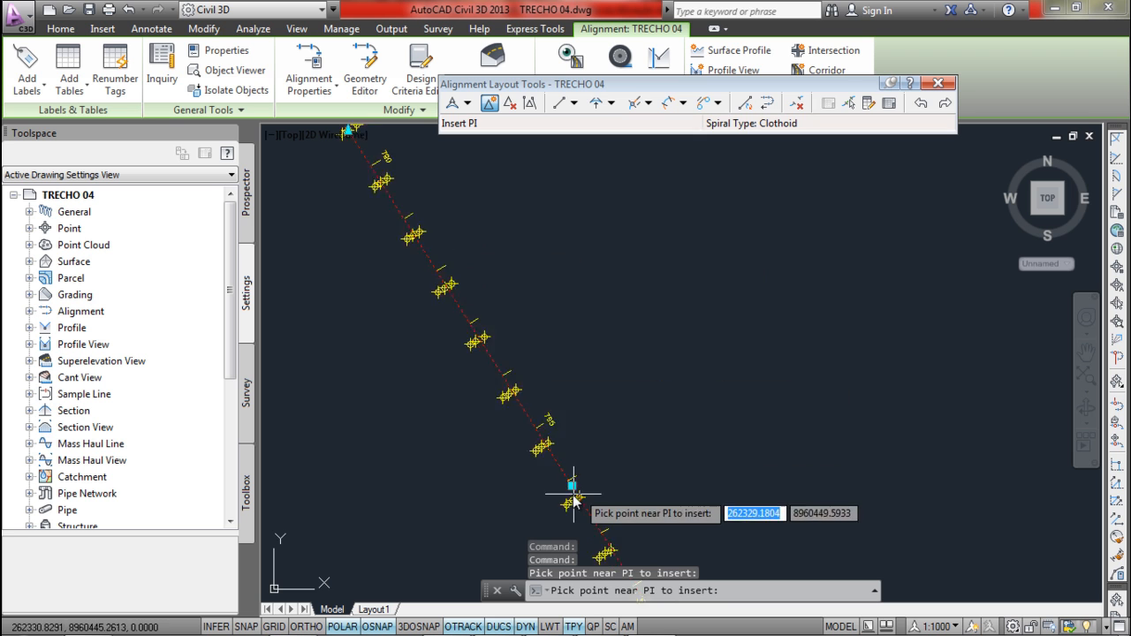
scroll(579, 501, down, 4)
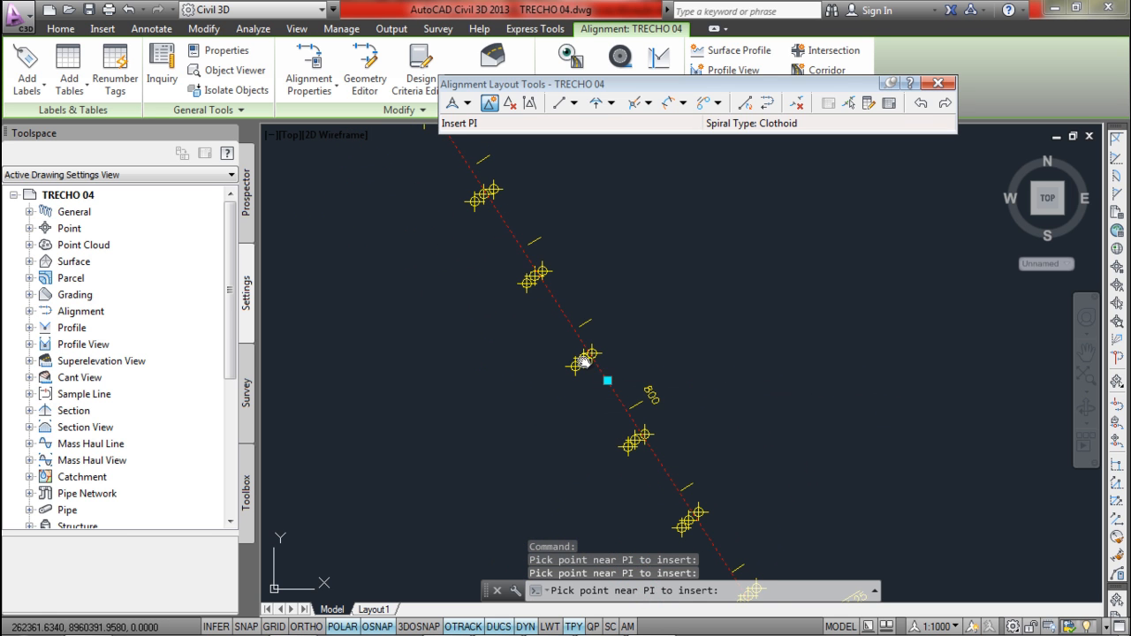
scroll(467, 253, down, 4)
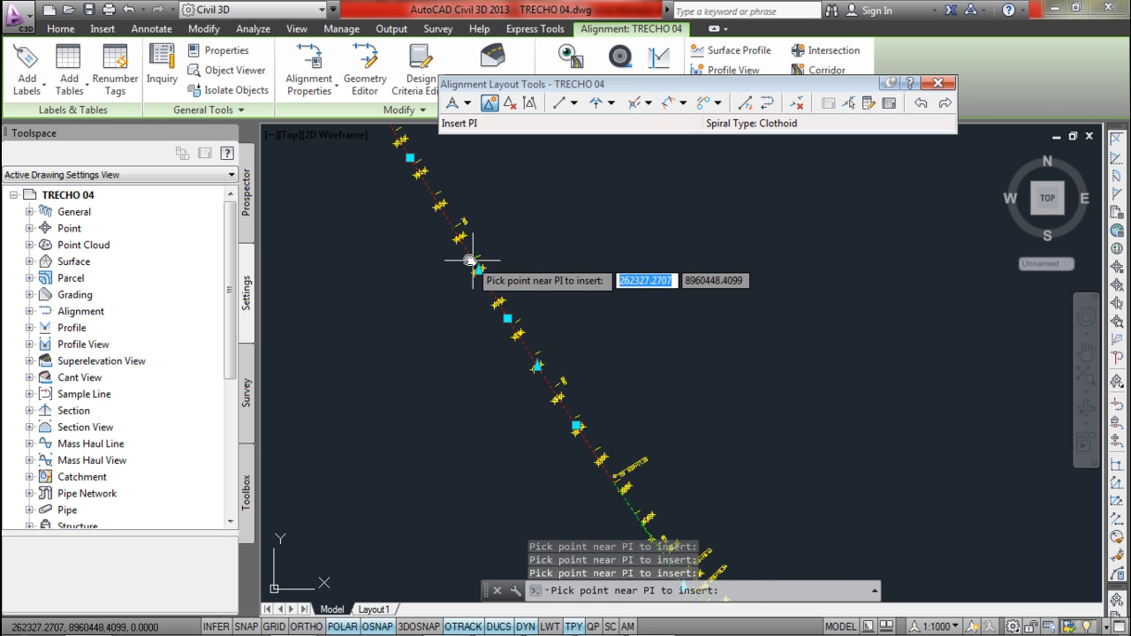
- Insert a PI on the middle survey point just past station 771 and end the Insert PI command
middle_drag(496, 331, 626, 556)
scroll(460, 248, up, 4)
scroll(461, 250, down, 8)
scroll(460, 248, up, 5)
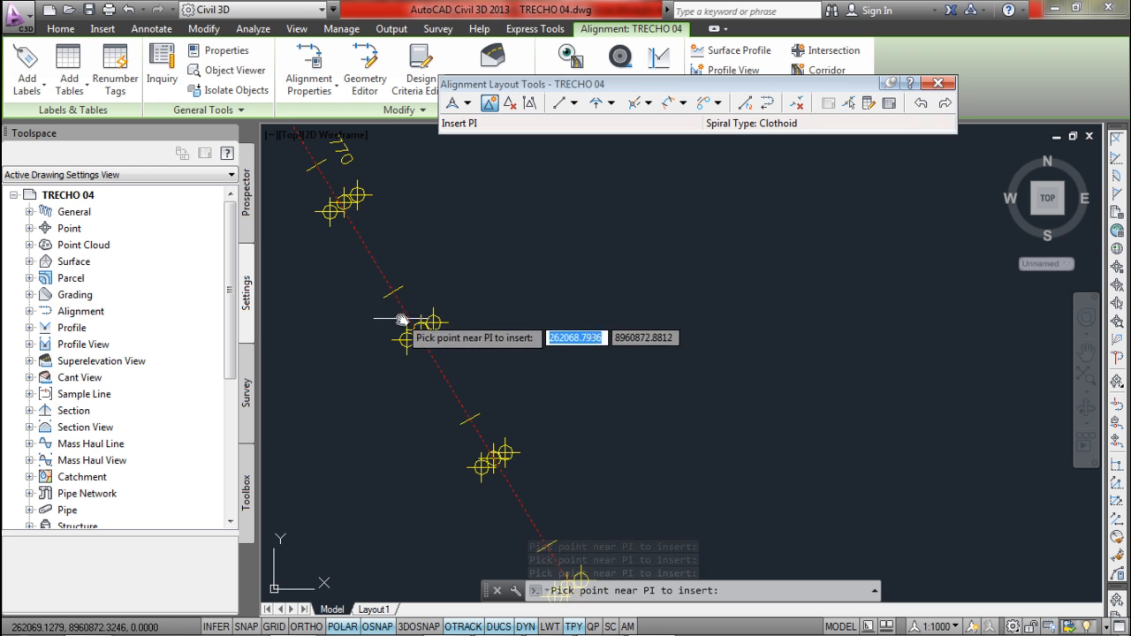
click(420, 330)
scroll(404, 290, down, 5)
scroll(299, 146, up, 4)
scroll(534, 356, up, 2)
scroll(568, 354, up, 1)
scroll(568, 350, down, 5)
middle_drag(725, 539, 643, 374)
middle_drag(578, 356, 507, 286)
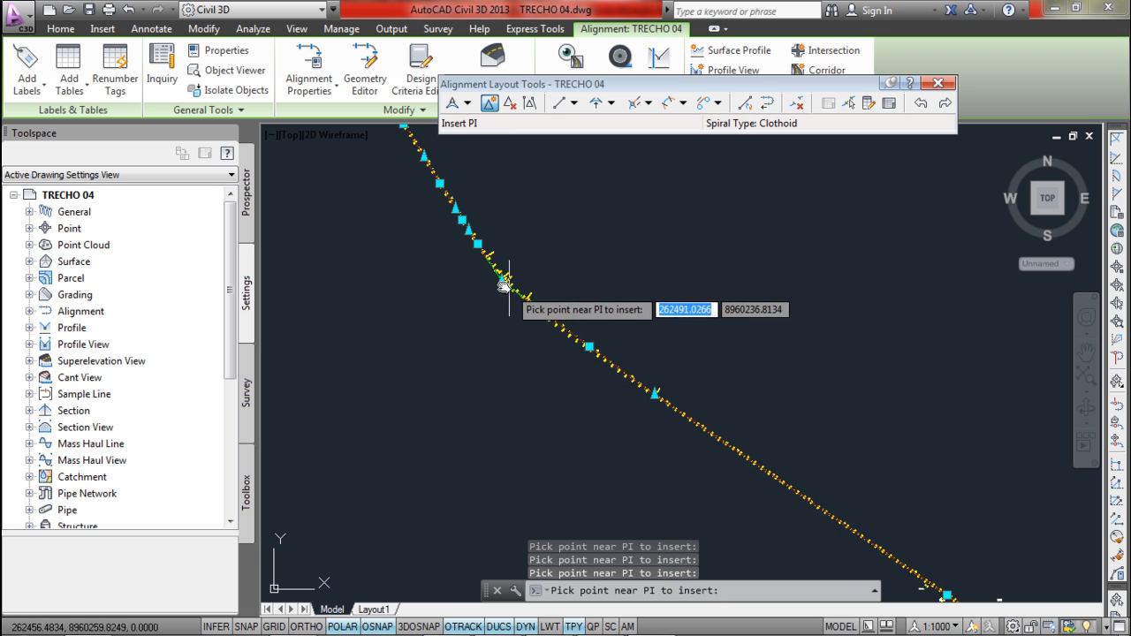
scroll(503, 287, up, 4)
scroll(541, 309, down, 4)
key(Escape)
key(Escape)
- Insert a PI on the survey point near station 820, on the tangent before the PI at 828+7.09
middle_drag(687, 422, 495, 283)
scroll(595, 347, up, 2)
middle_drag(596, 347, 551, 318)
scroll(551, 316, up, 2)
middle_drag(382, 248, 576, 353)
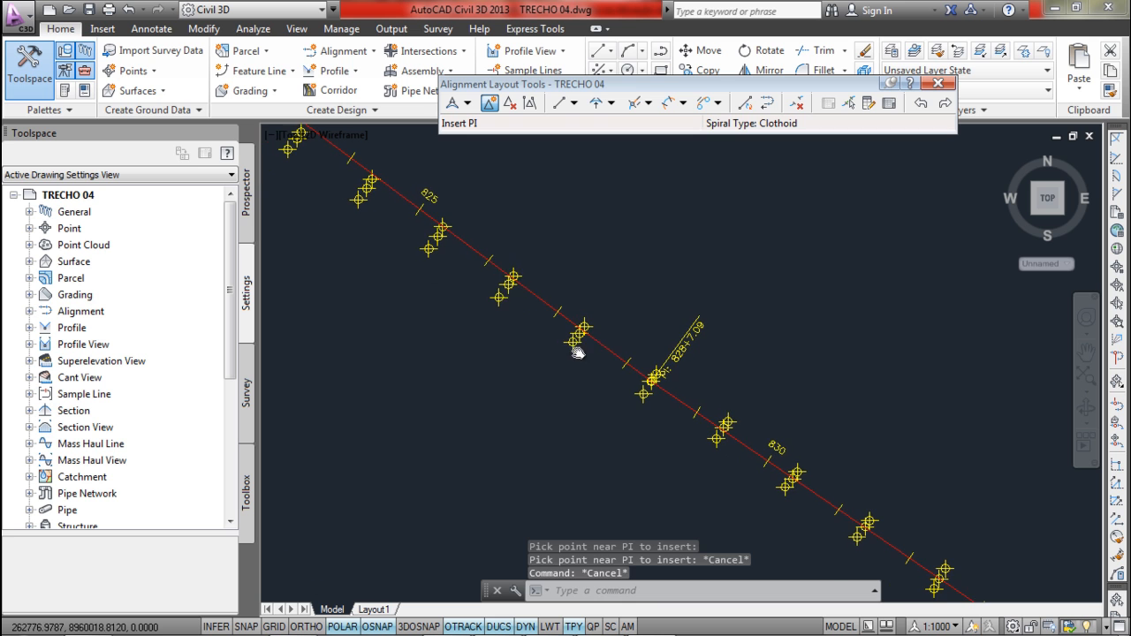
click(503, 273)
middle_drag(434, 227, 632, 408)
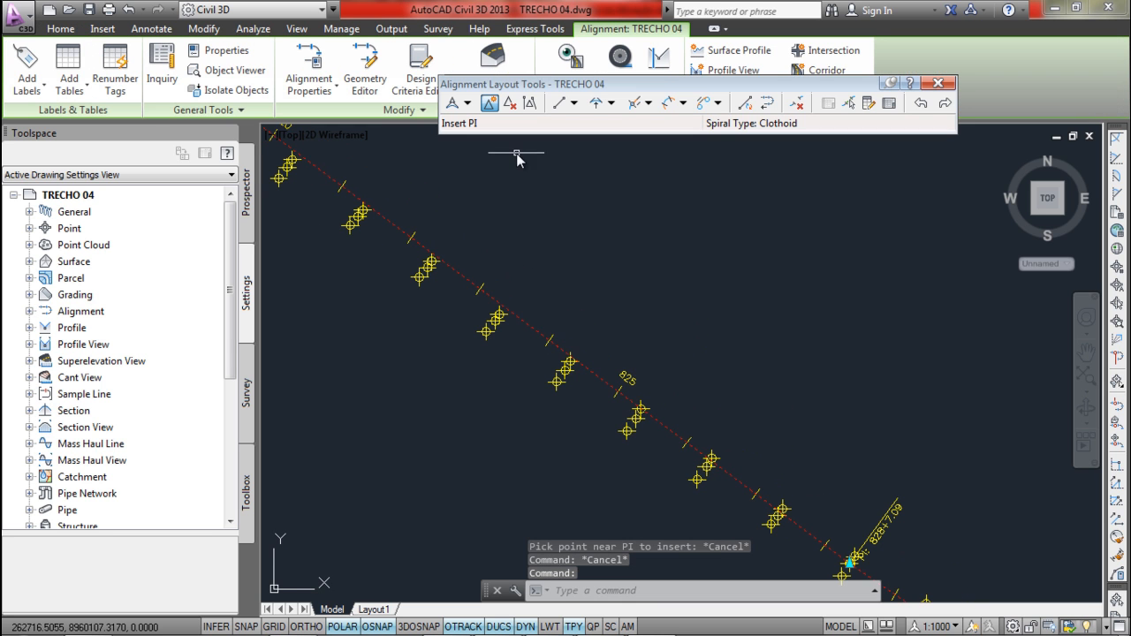
click(487, 104)
scroll(508, 340, down, 2)
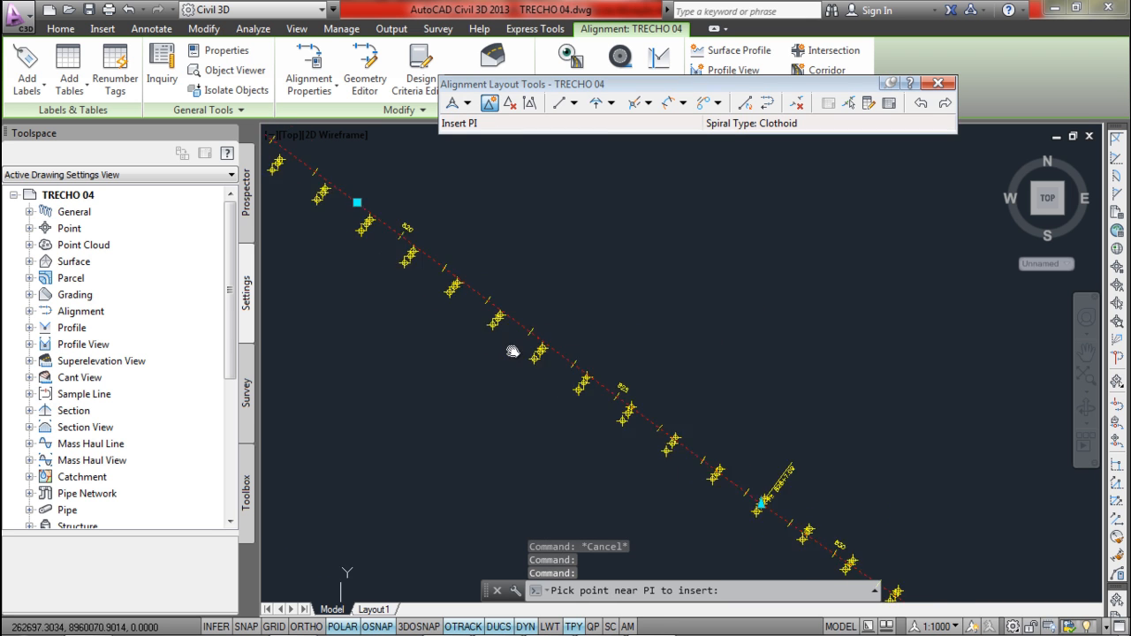
click(500, 296)
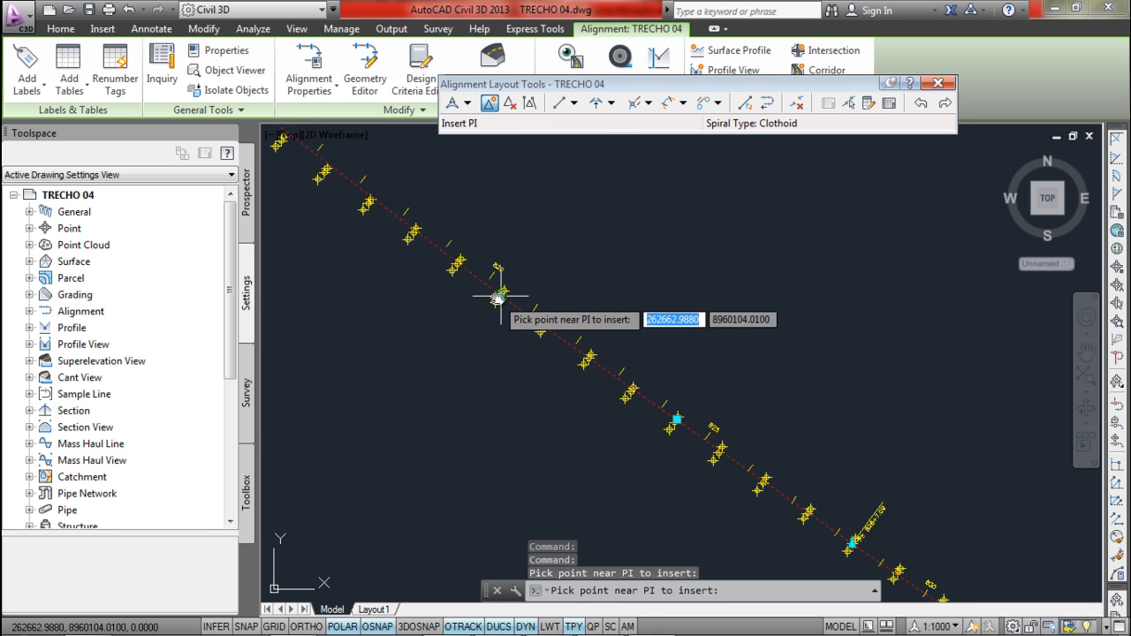
- Try to insert another PI on the middle survey point just before station 815
scroll(465, 262, up, 2)
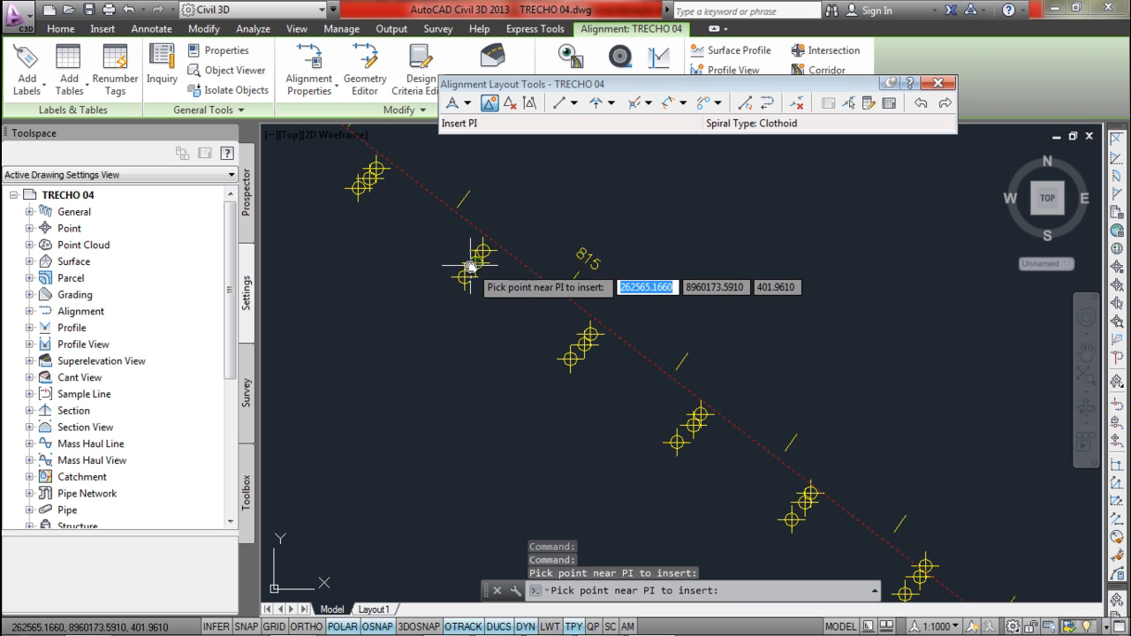
click(471, 265)
click(477, 255)
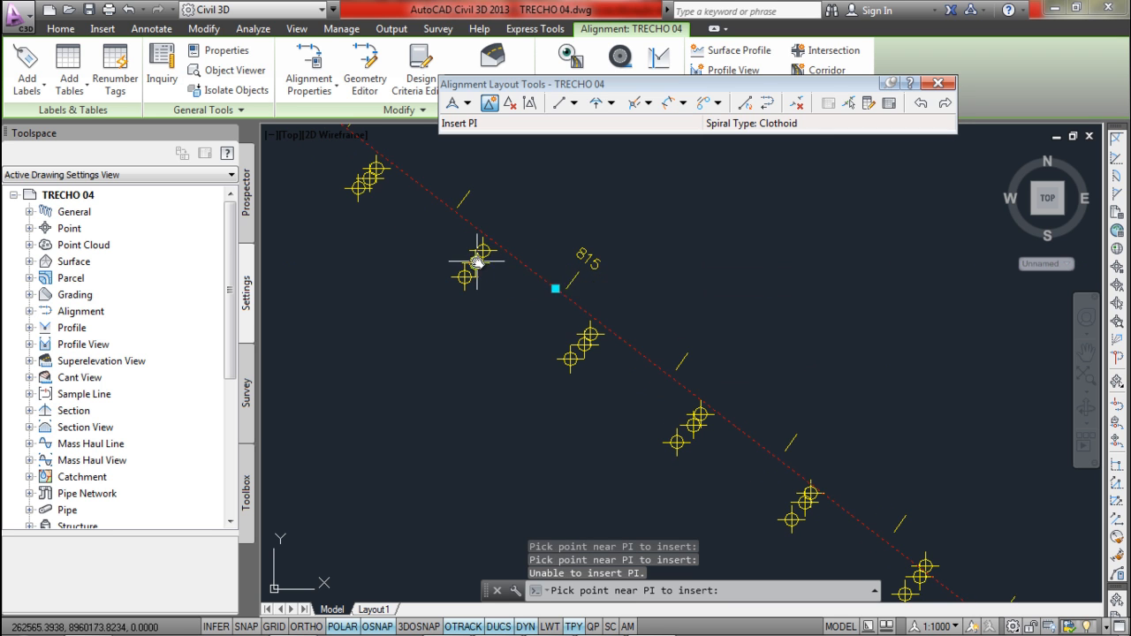
key(Escape)
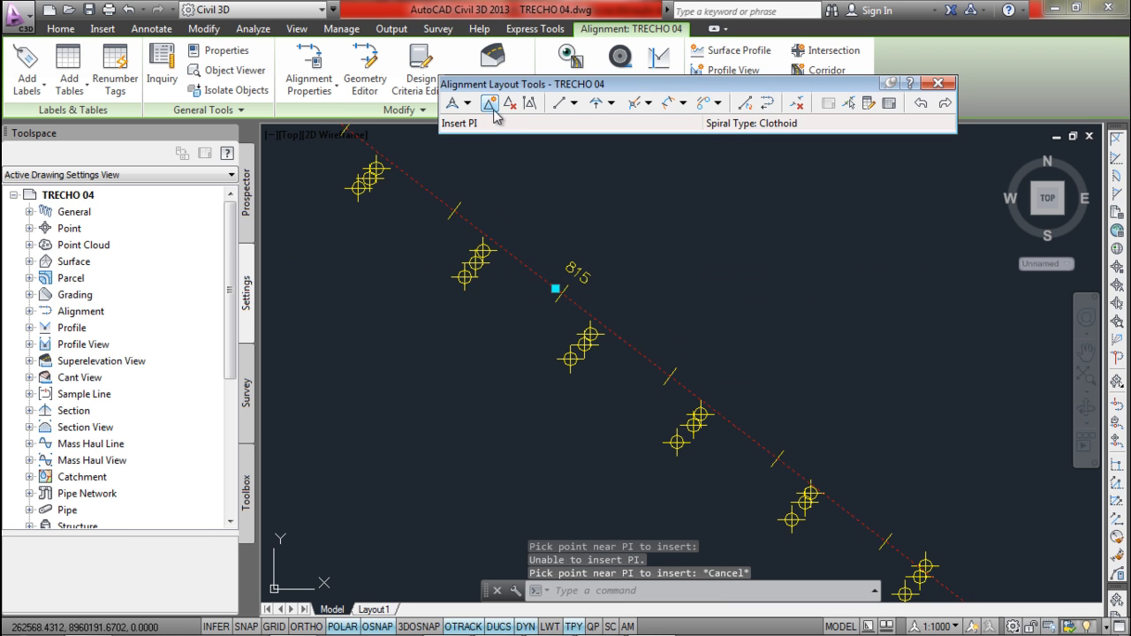
click(484, 262)
key(Escape)
key(Escape)
- Stretch the tangent by its midpoint grip onto the middle survey point near station 815
scroll(504, 276, up, 4)
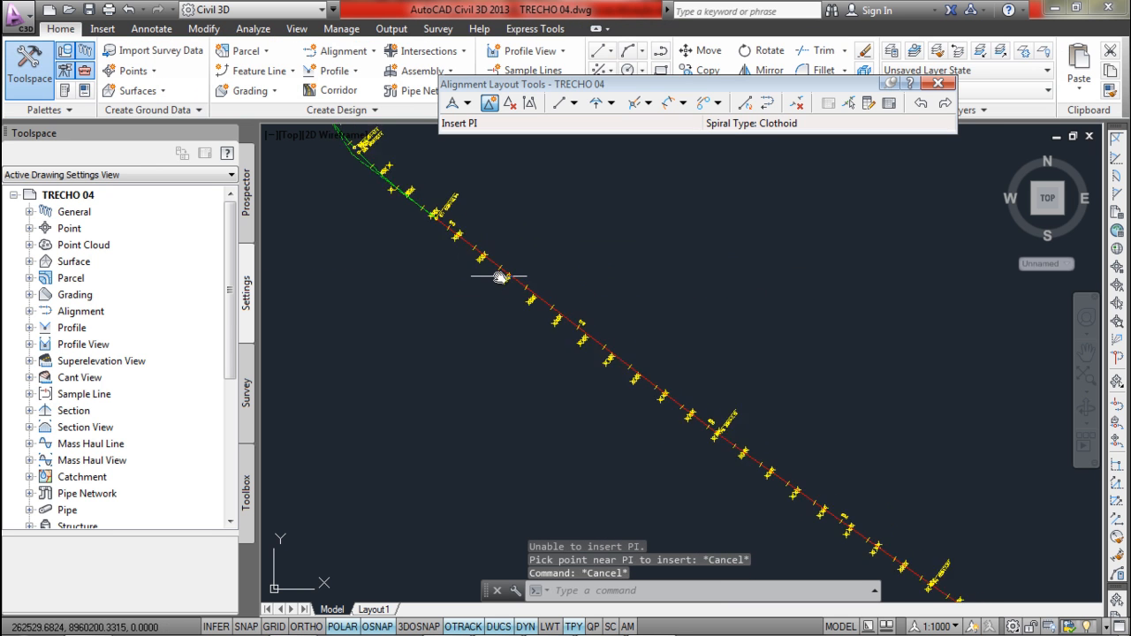
click(623, 357)
scroll(624, 372, up, 2)
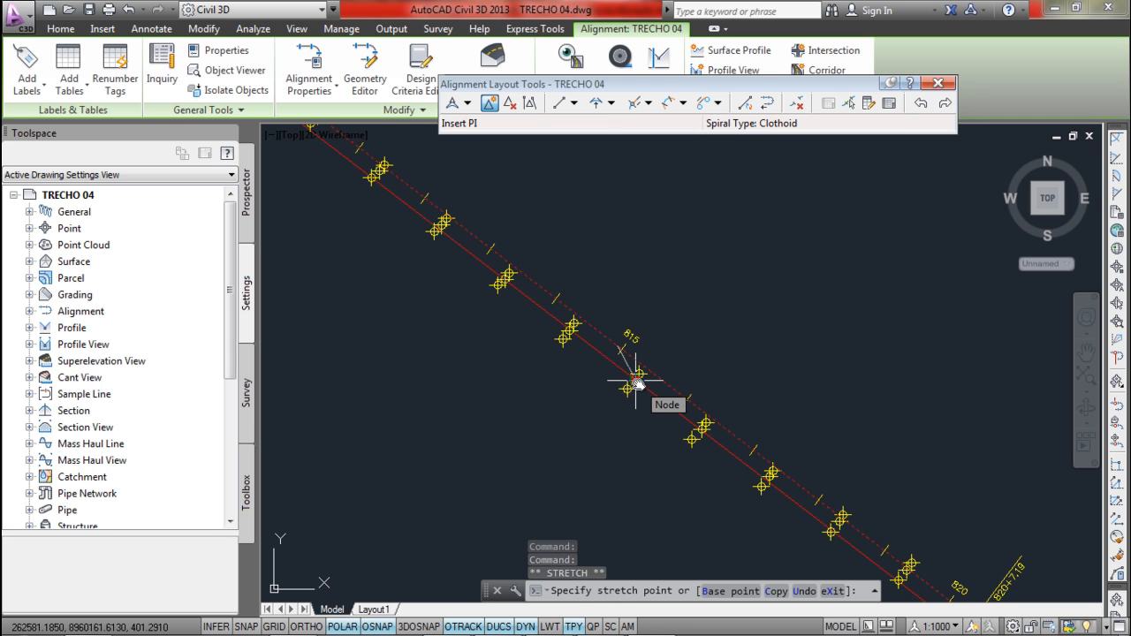
click(636, 382)
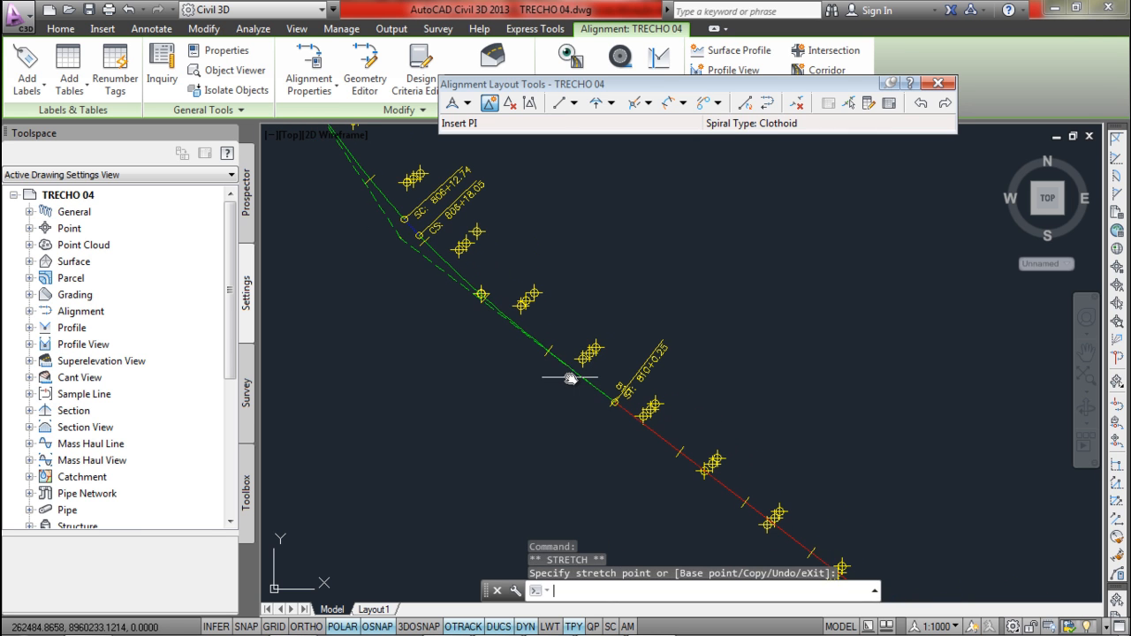
- Deselect the alignment and undo the grip edit of the tangent near station 815
key(Escape)
key(Escape)
key(Escape)
key(ctrl+z)
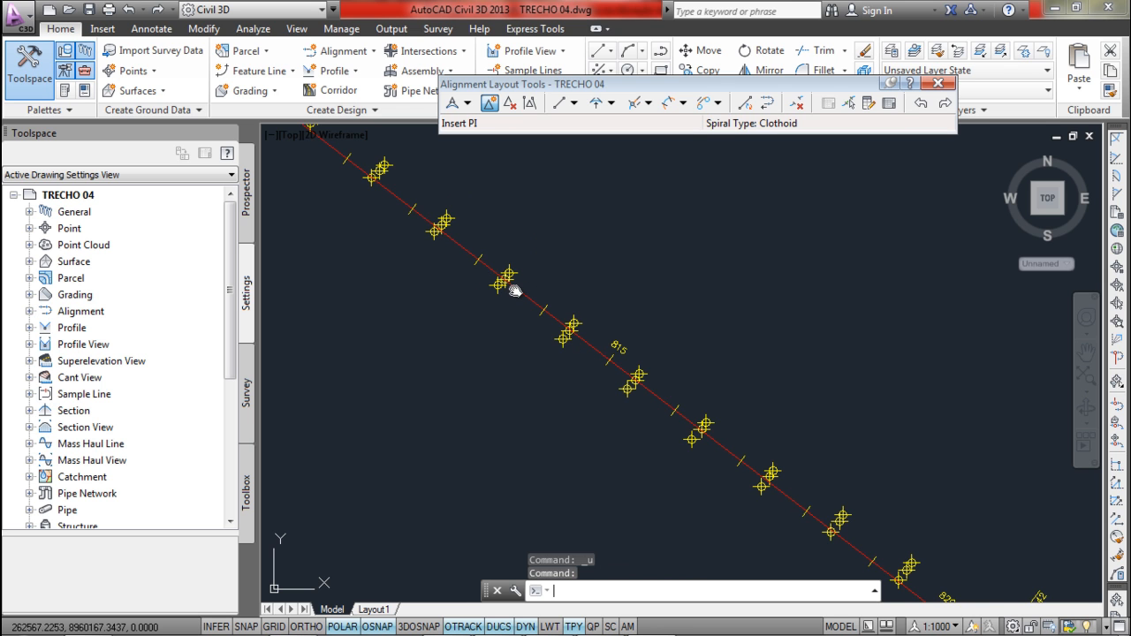
- Move the PI of the spiral curve near station 806 slightly south to refit its tangents to the survey points
scroll(520, 328, down, 2)
middle_drag(460, 243, 531, 292)
scroll(434, 229, up, 3)
scroll(434, 228, down, 4)
scroll(466, 297, up, 2)
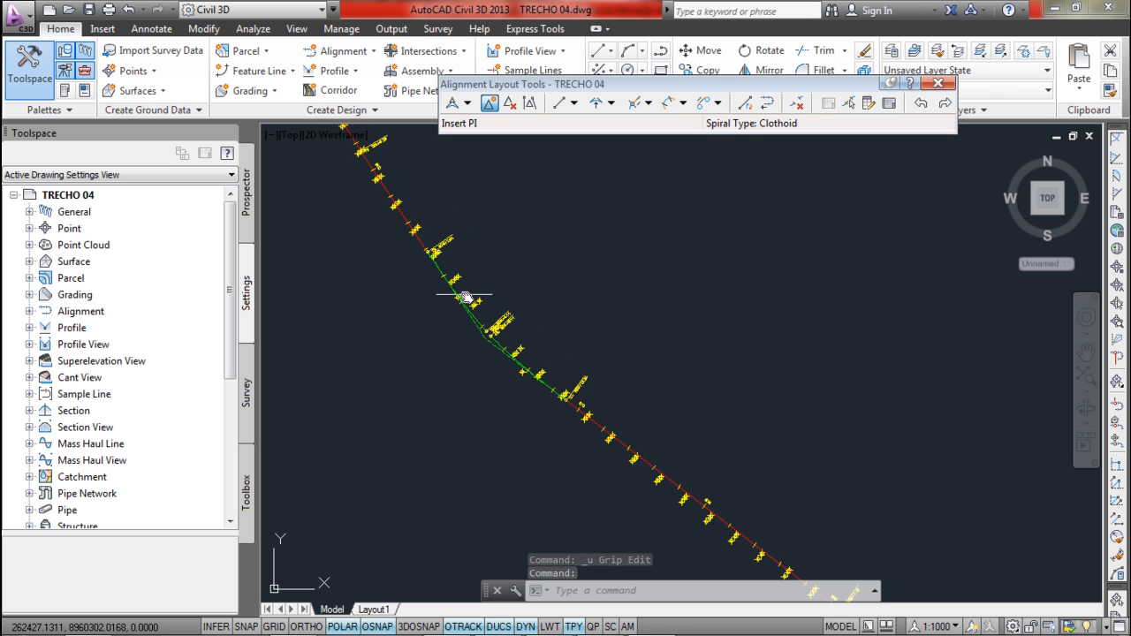
scroll(466, 297, up, 3)
middle_drag(524, 387, 470, 254)
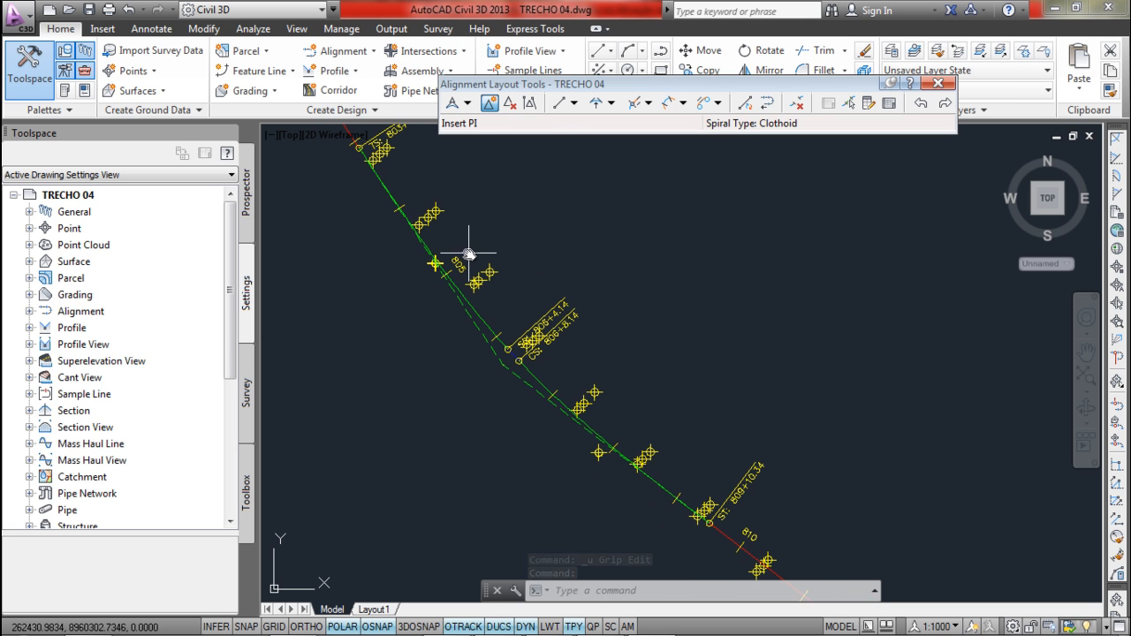
click(536, 377)
middle_drag(625, 432, 609, 367)
mouse_move(487, 300)
click(469, 276)
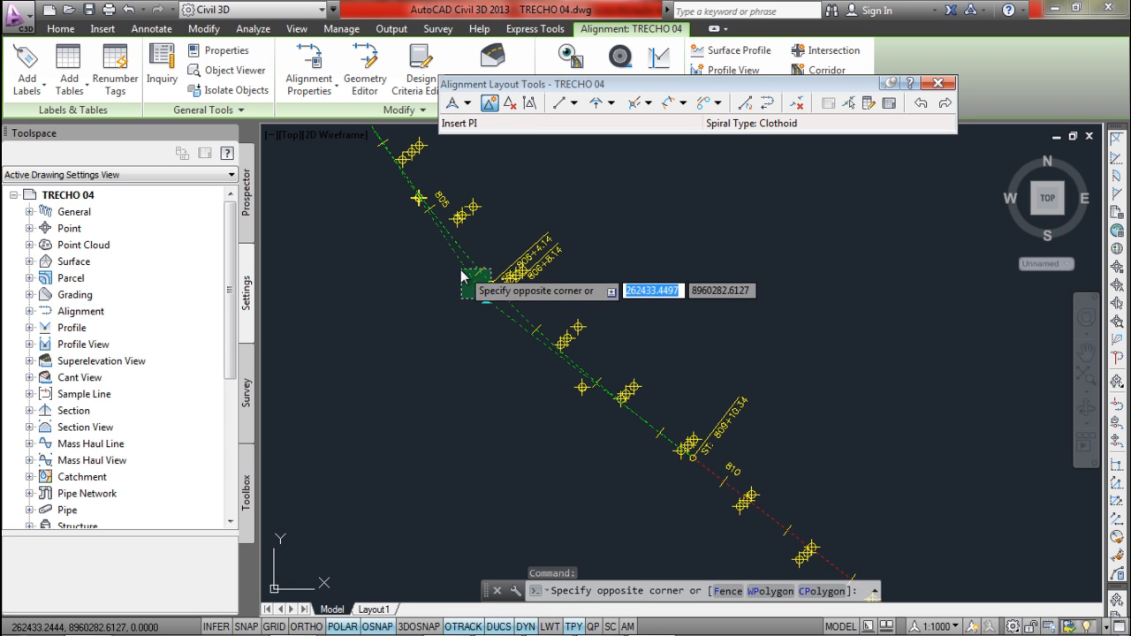
key(Escape)
key(Escape)
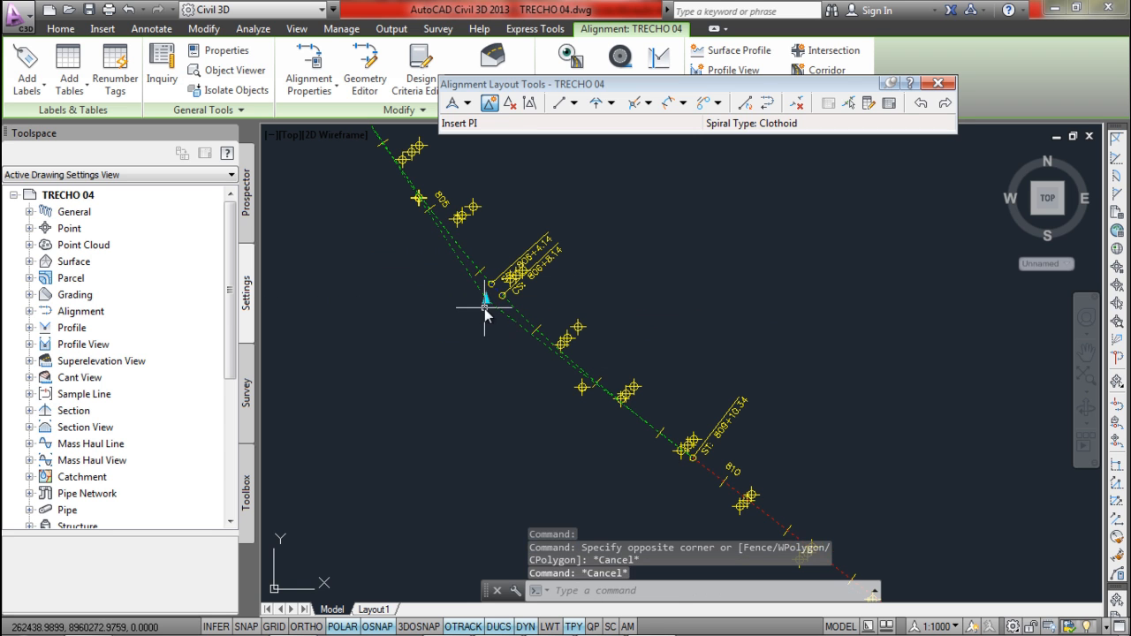
click(486, 300)
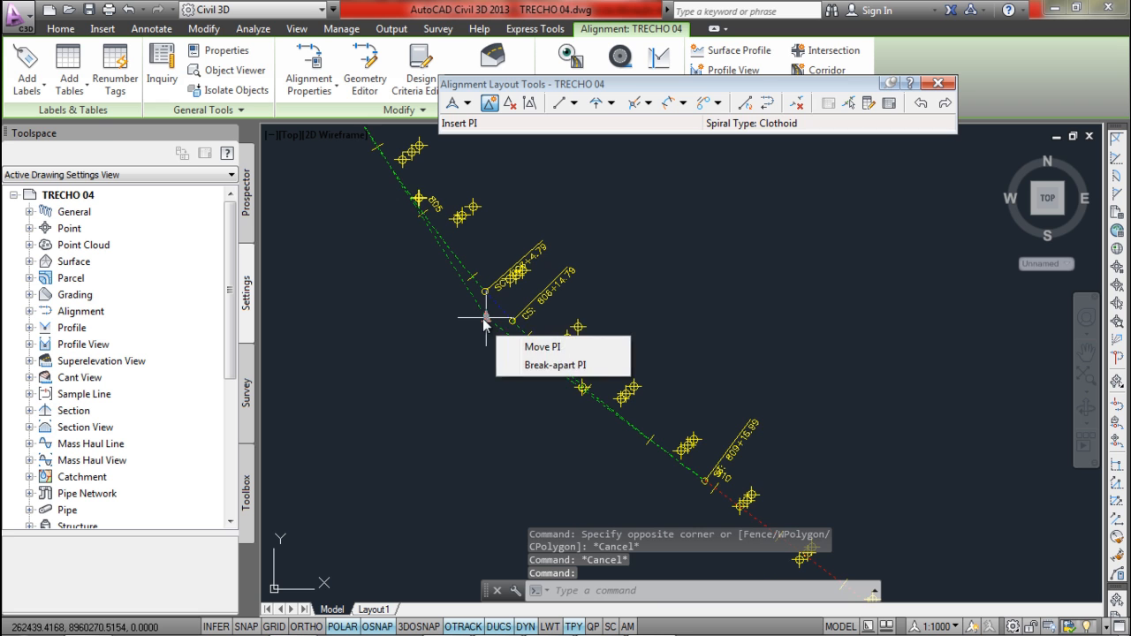
scroll(510, 249, down, 3)
middle_drag(510, 248, 511, 281)
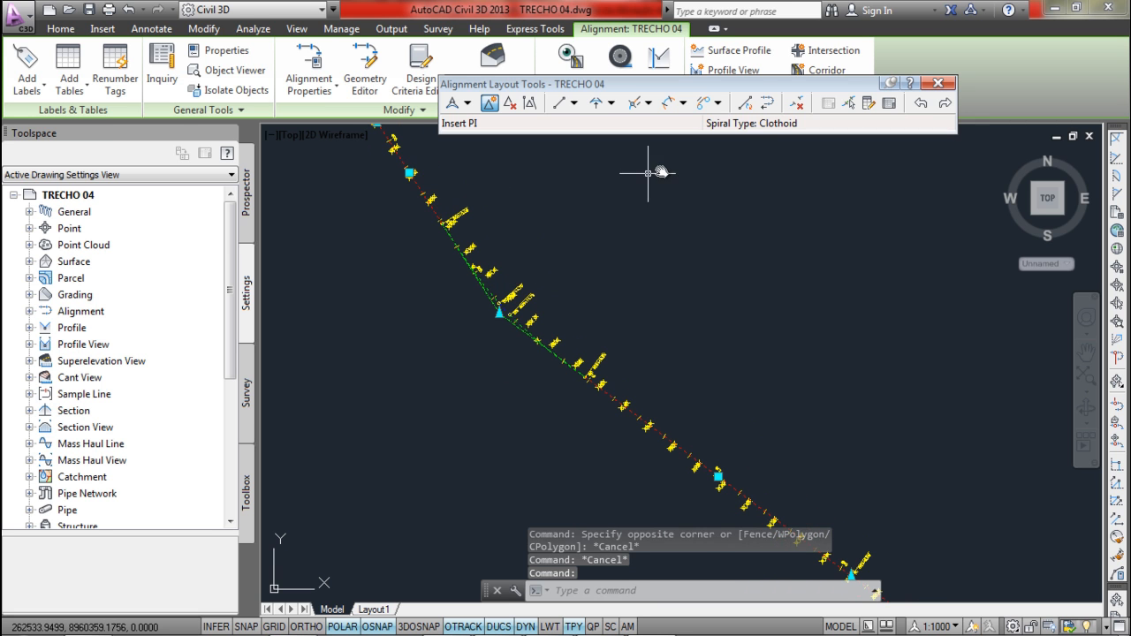
- Set the radius of the spiral curve near station 806 to 500 m
click(870, 104)
click(850, 104)
mouse_move(522, 352)
middle_down()
mouse_move(581, 374)
mouse_move(700, 362)
middle_up()
click(711, 347)
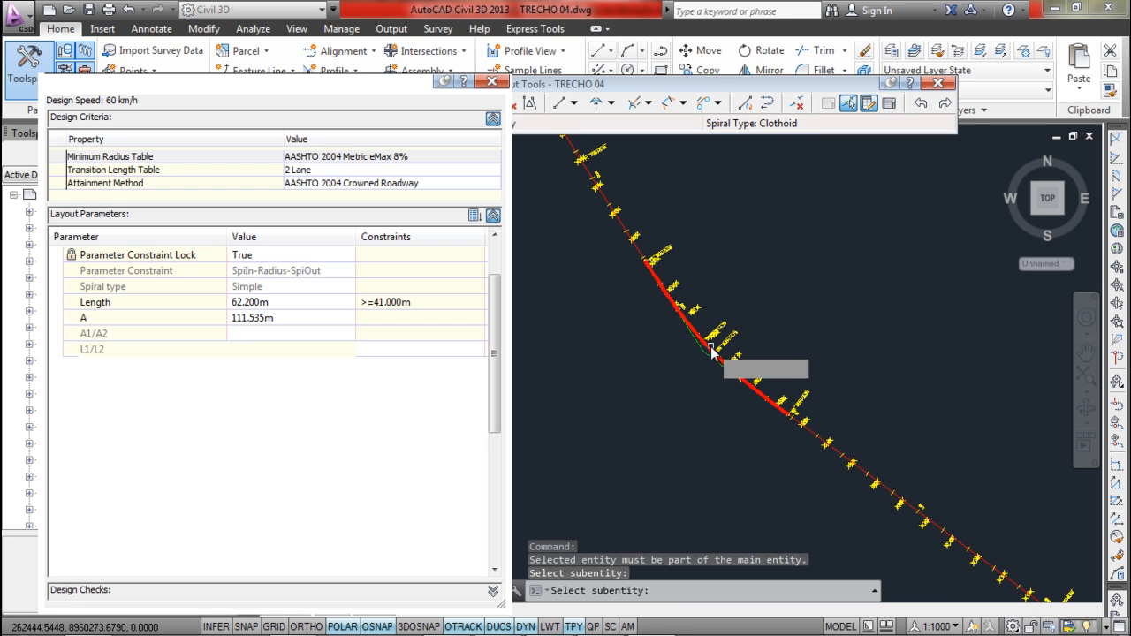
drag(497, 382, 497, 435)
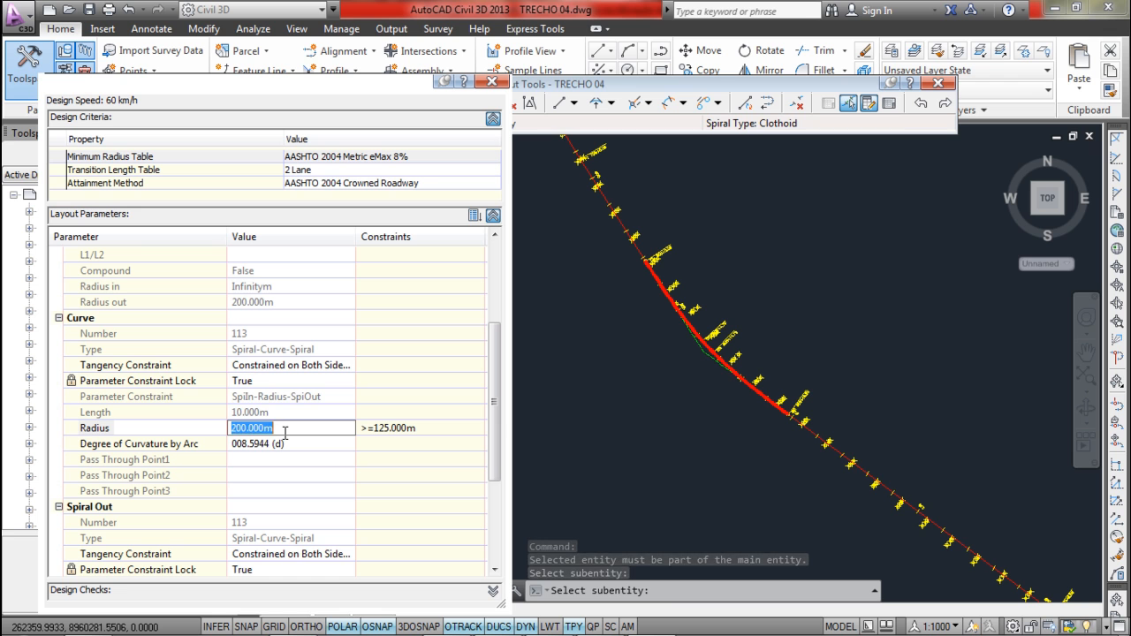
click(285, 433)
text(500)
key(Return)
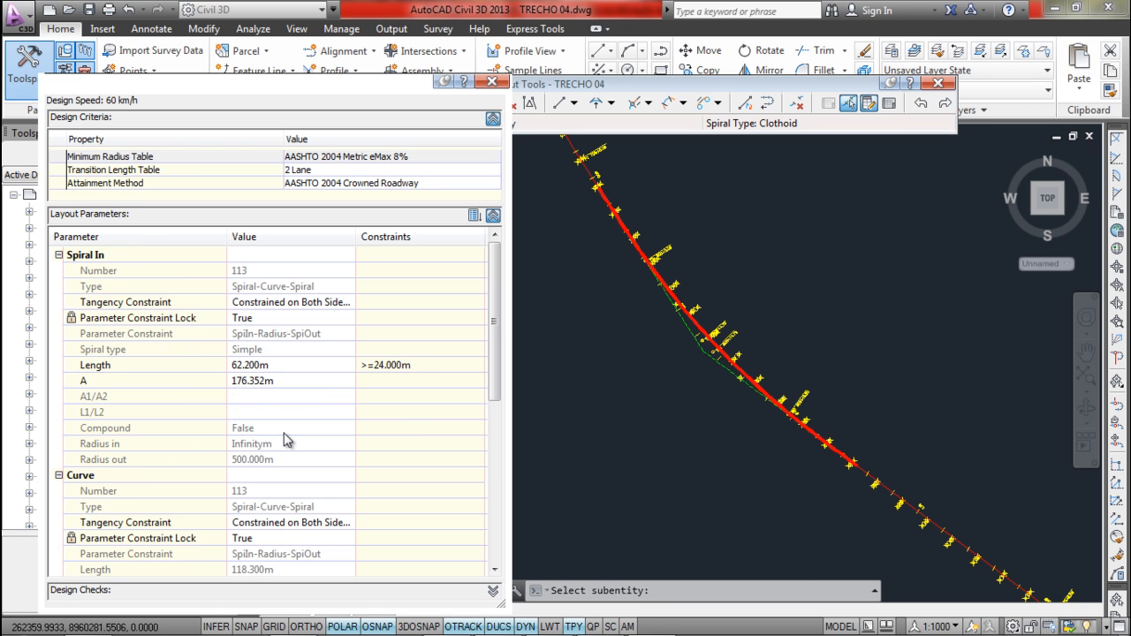
key(Escape)
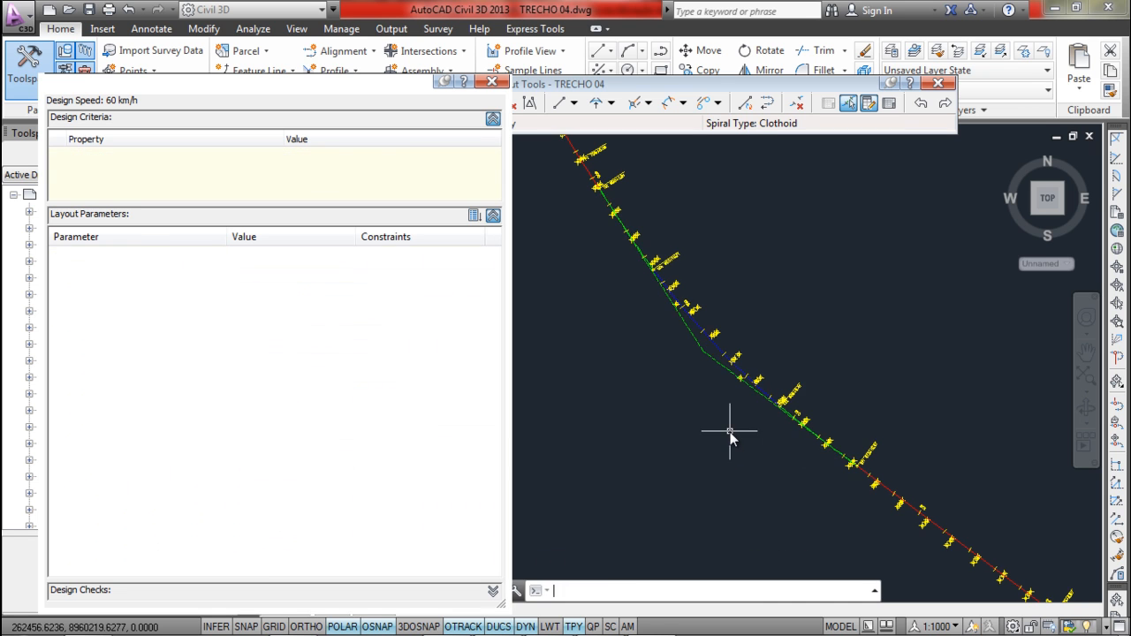
- Increase the radius of the spiral curve near station 806 above 500 m, trying 700 m among the values
scroll(746, 414, up, 3)
scroll(857, 426, down, 4)
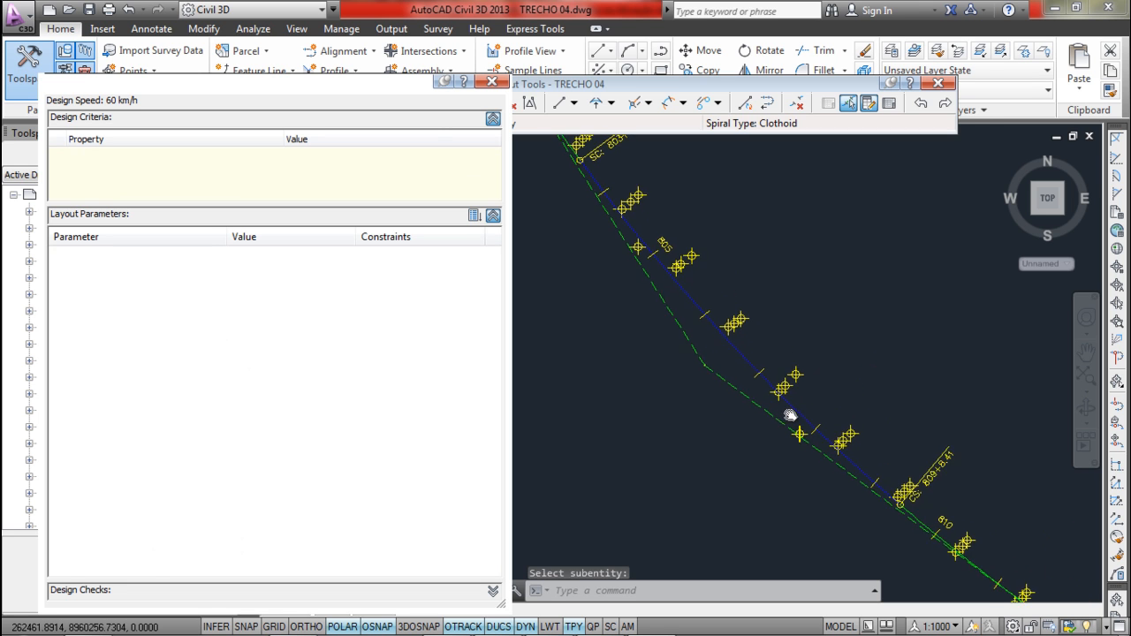
middle_drag(798, 430, 775, 371)
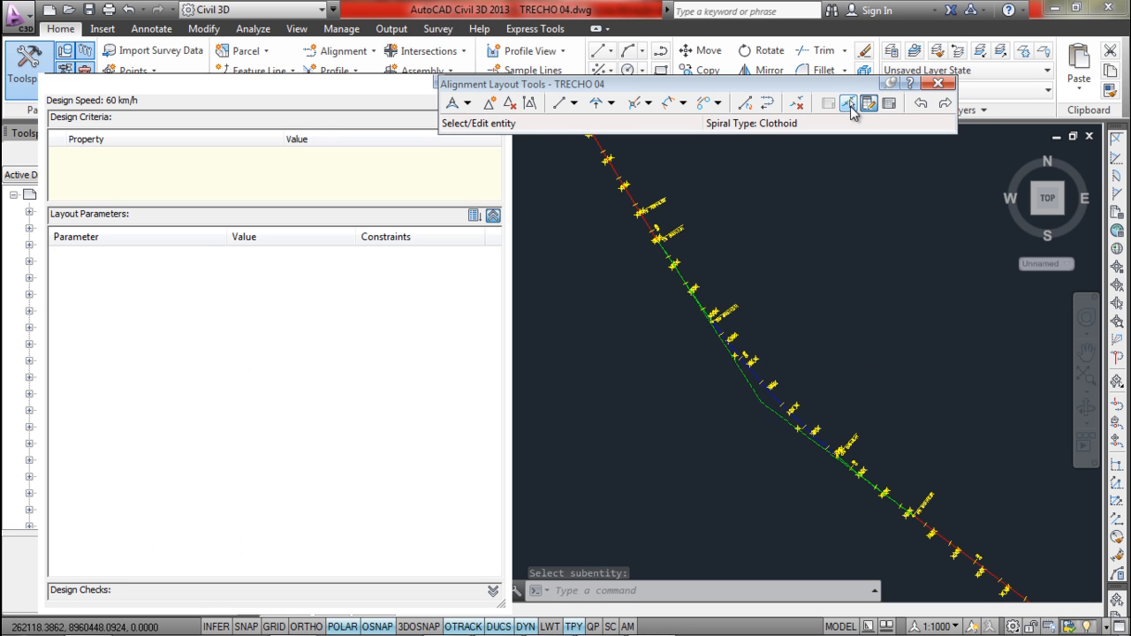
click(849, 103)
click(796, 412)
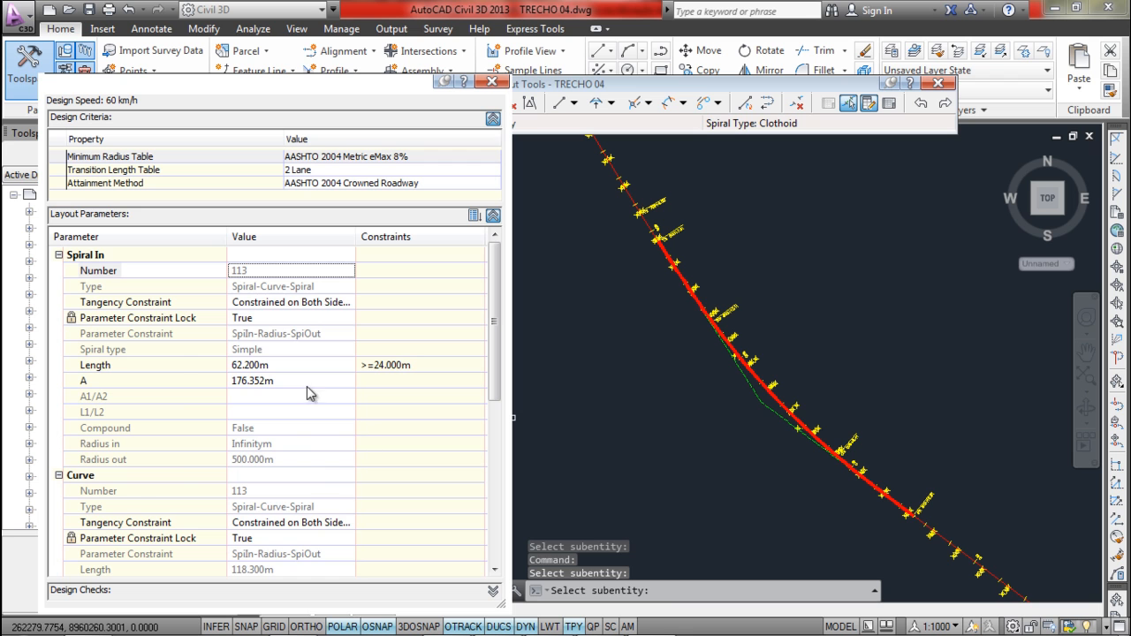
drag(493, 373, 502, 451)
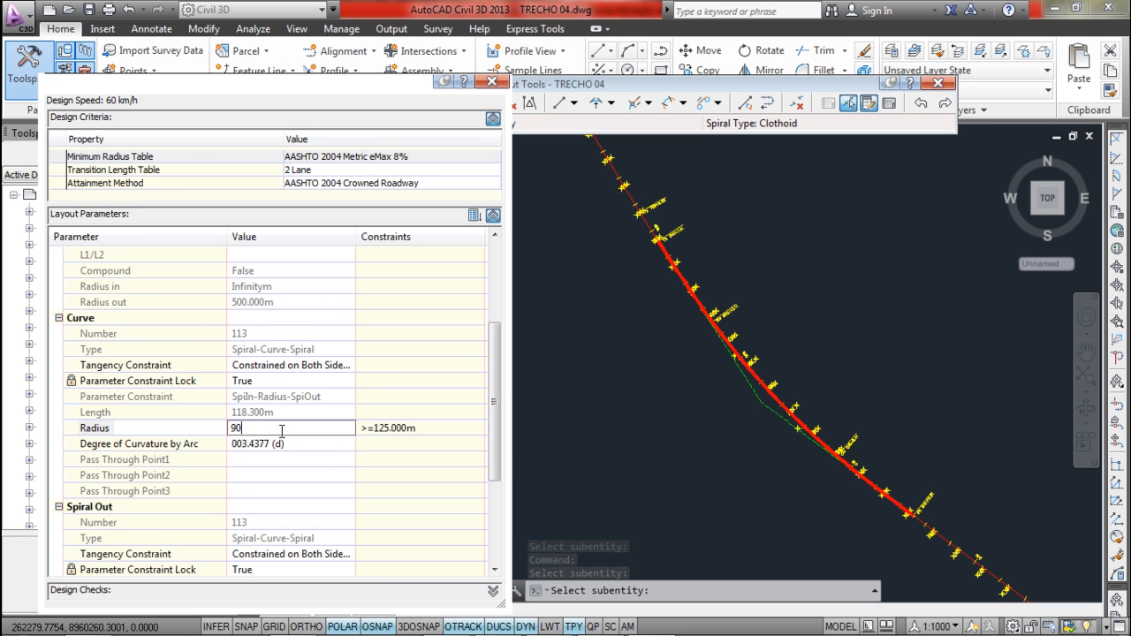
key(Return)
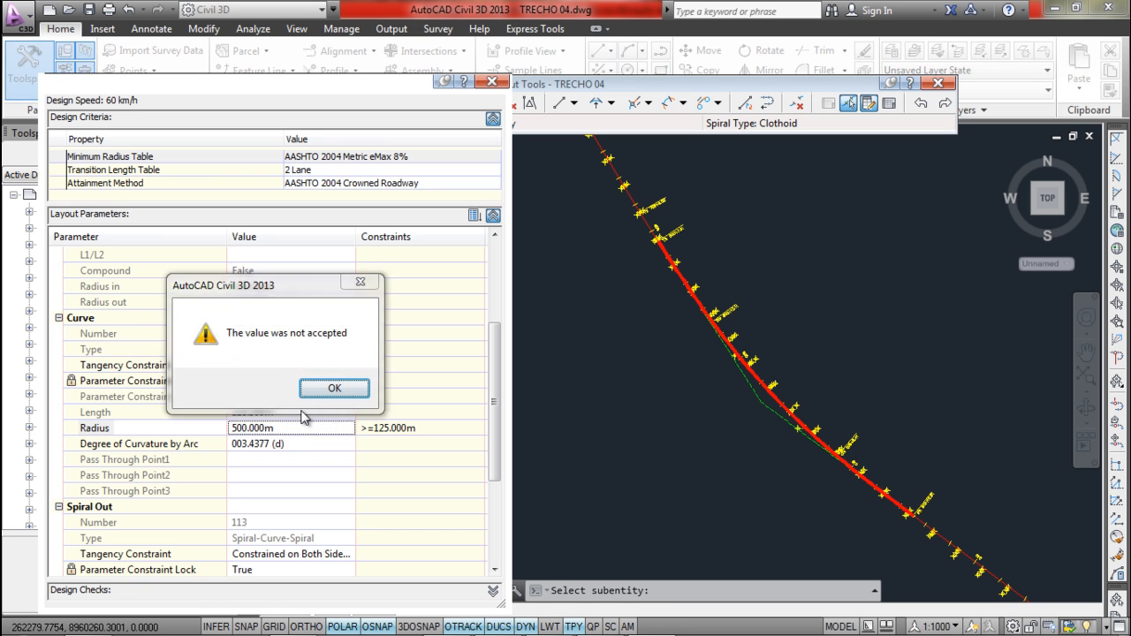
click(334, 389)
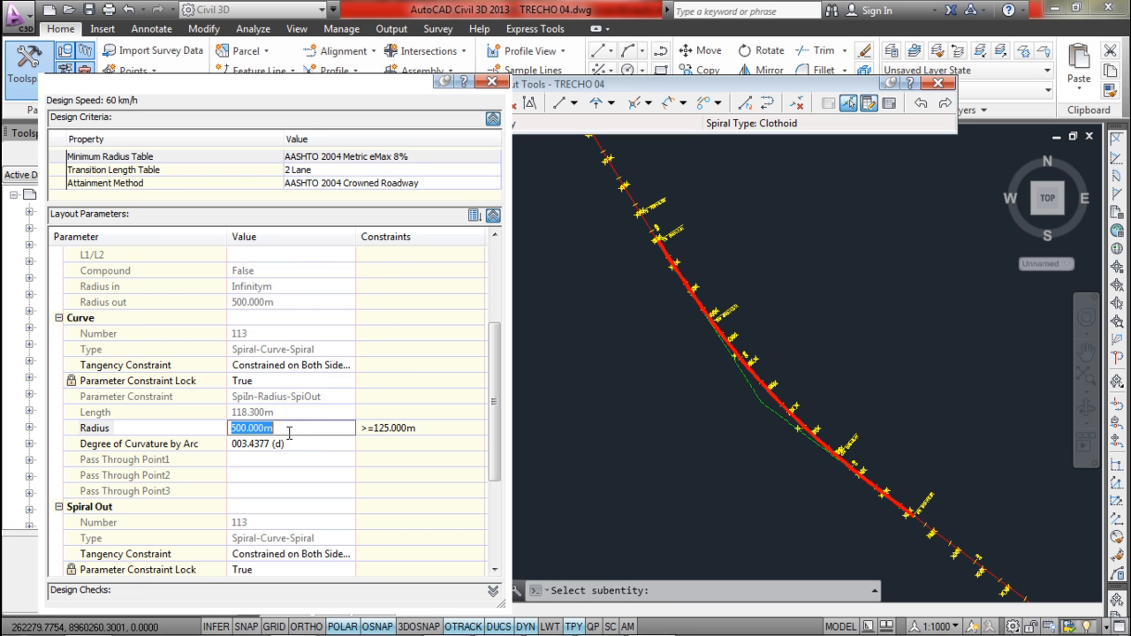
key(Return)
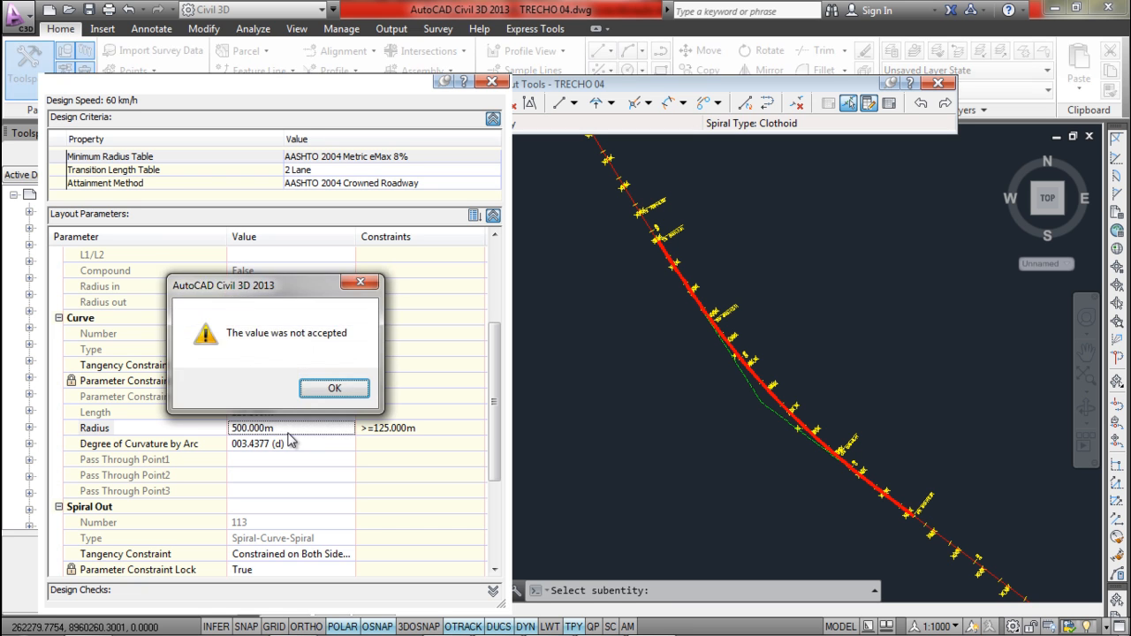
click(335, 389)
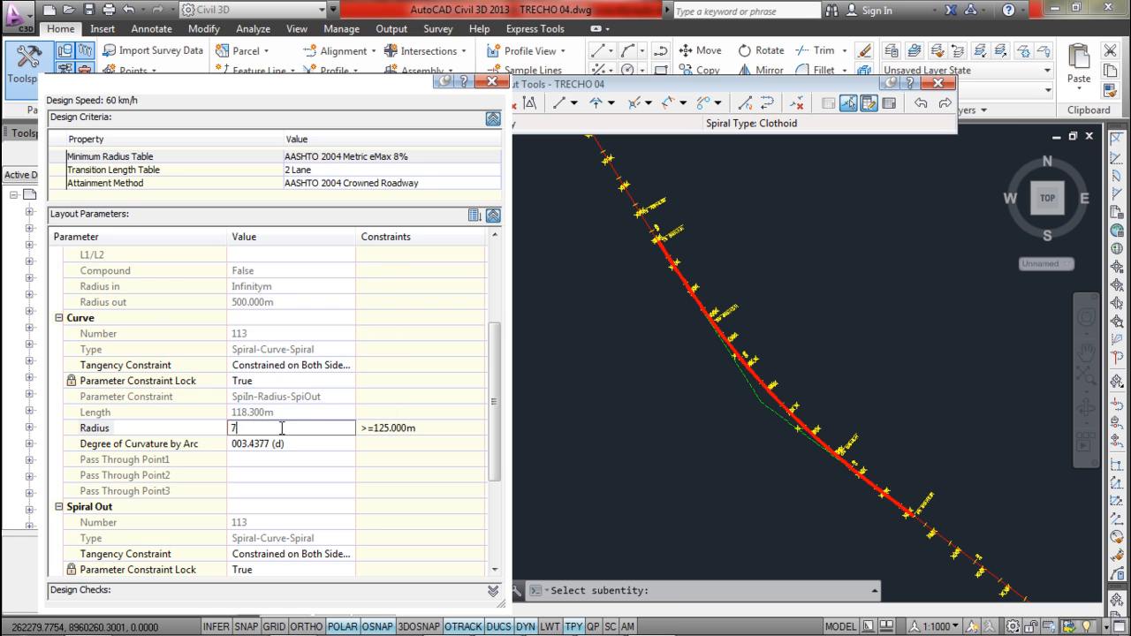
text(700)
key(Return)
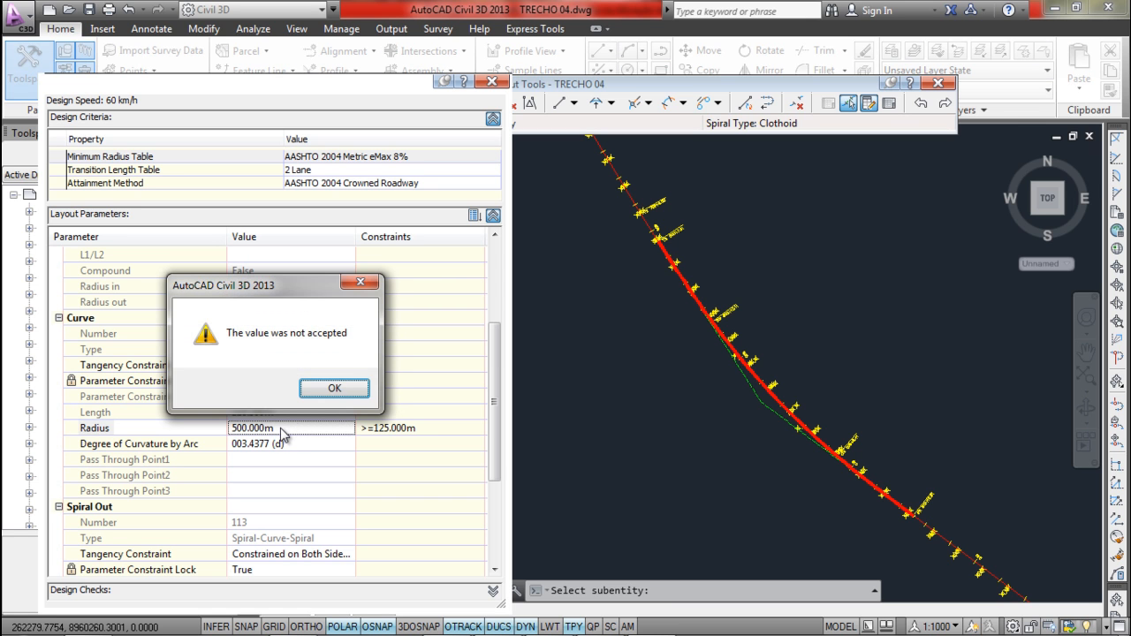
click(334, 389)
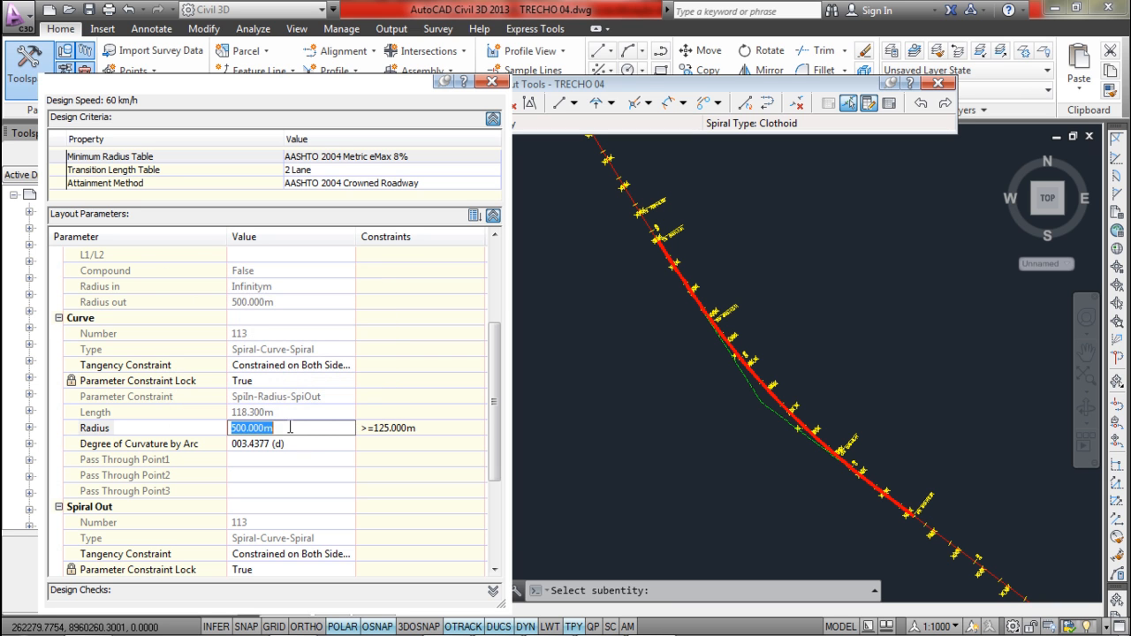
key(Return)
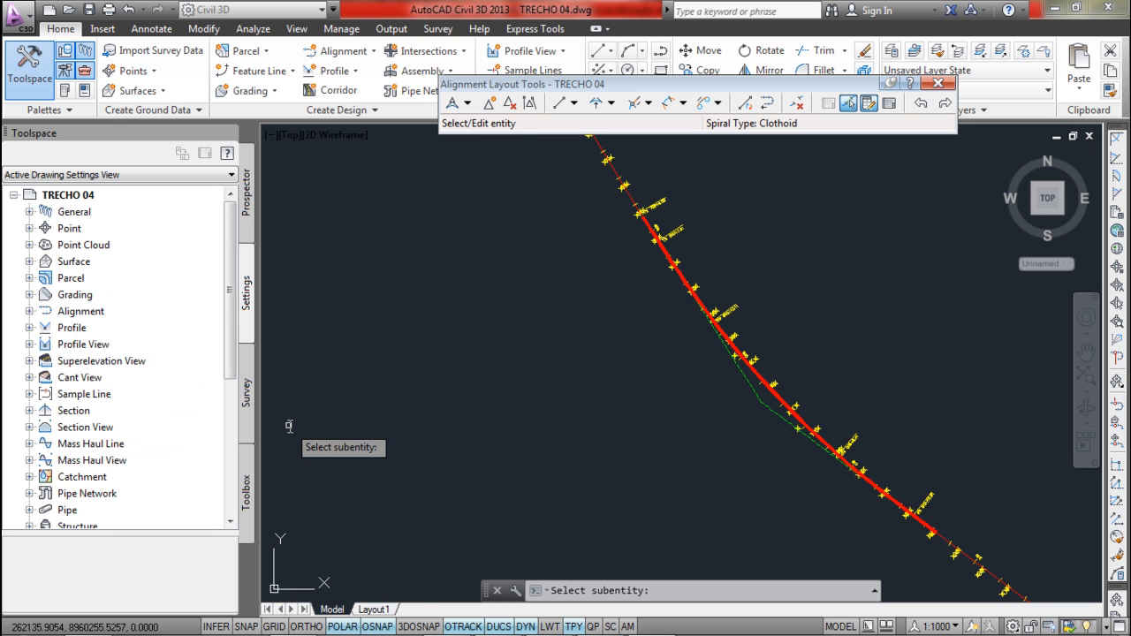
- Examine how the refitted spiral curve and its adjoining tangents follow the survey points from station 799 to 820
scroll(804, 444, up, 2)
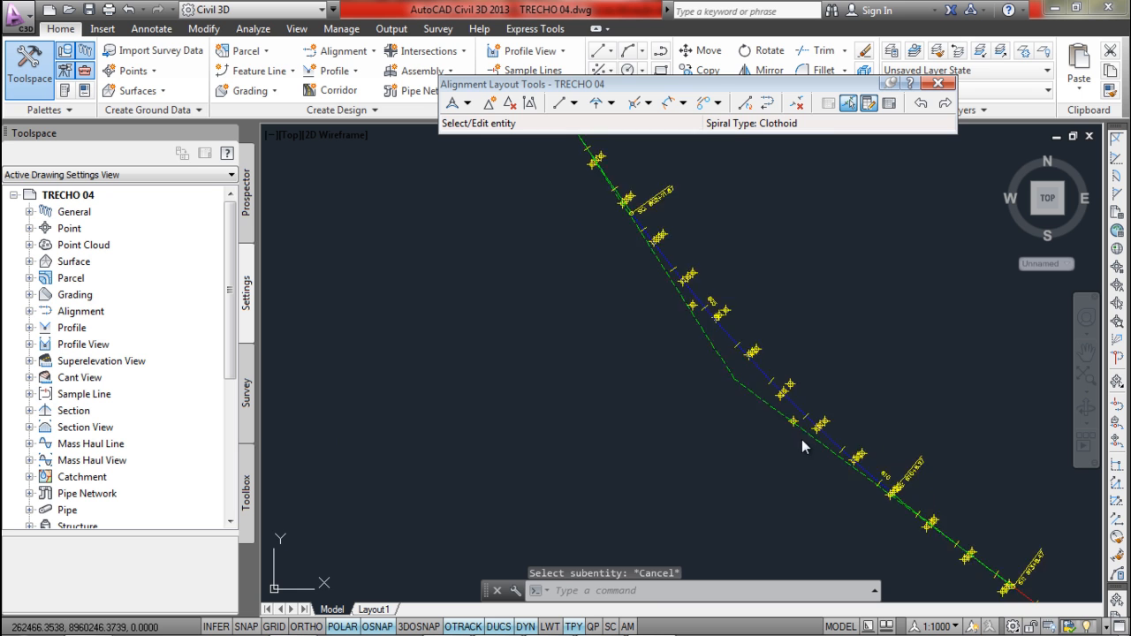
scroll(793, 419, down, 2)
middle_drag(694, 297, 739, 371)
scroll(639, 261, up, 3)
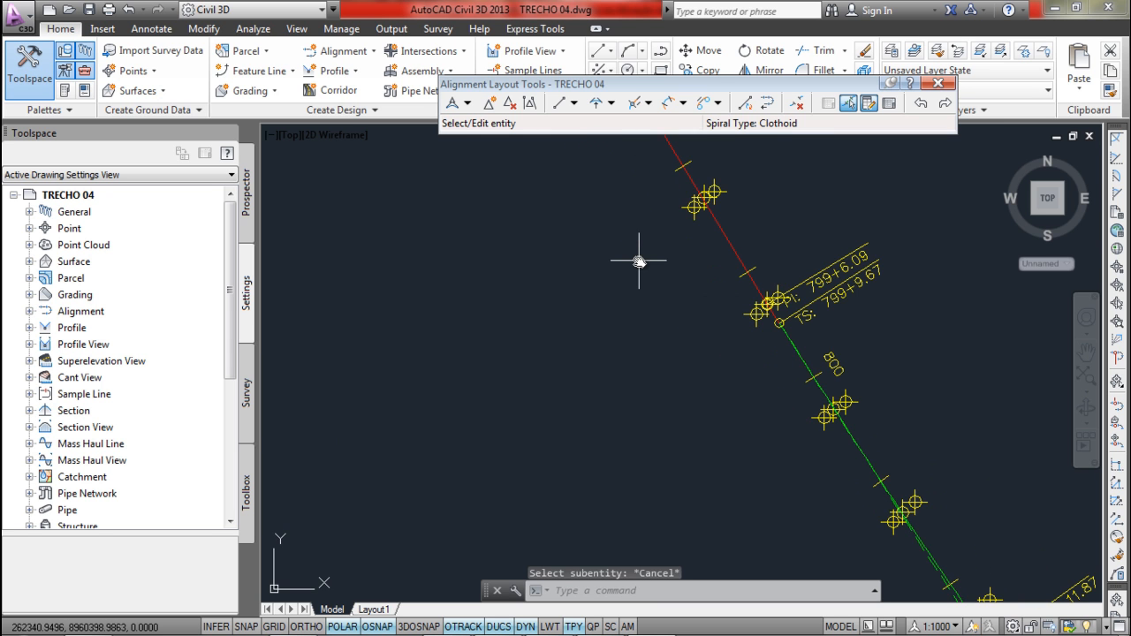
scroll(813, 397, down, 3)
middle_drag(814, 397, 778, 366)
scroll(733, 416, up, 2)
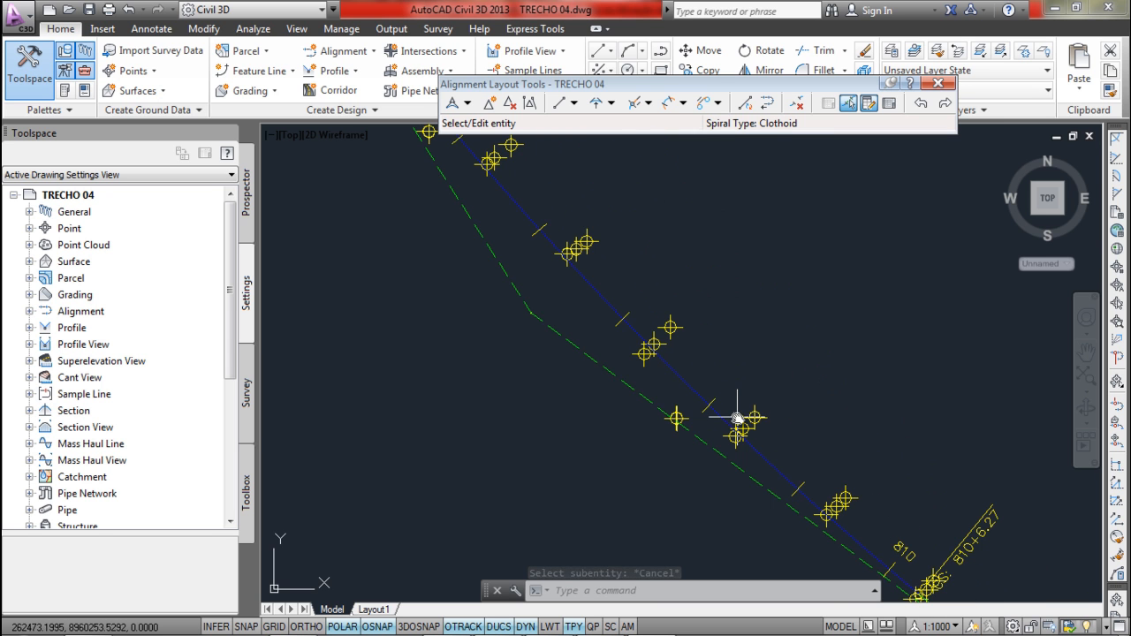
middle_drag(772, 474, 625, 325)
middle_drag(774, 426, 920, 510)
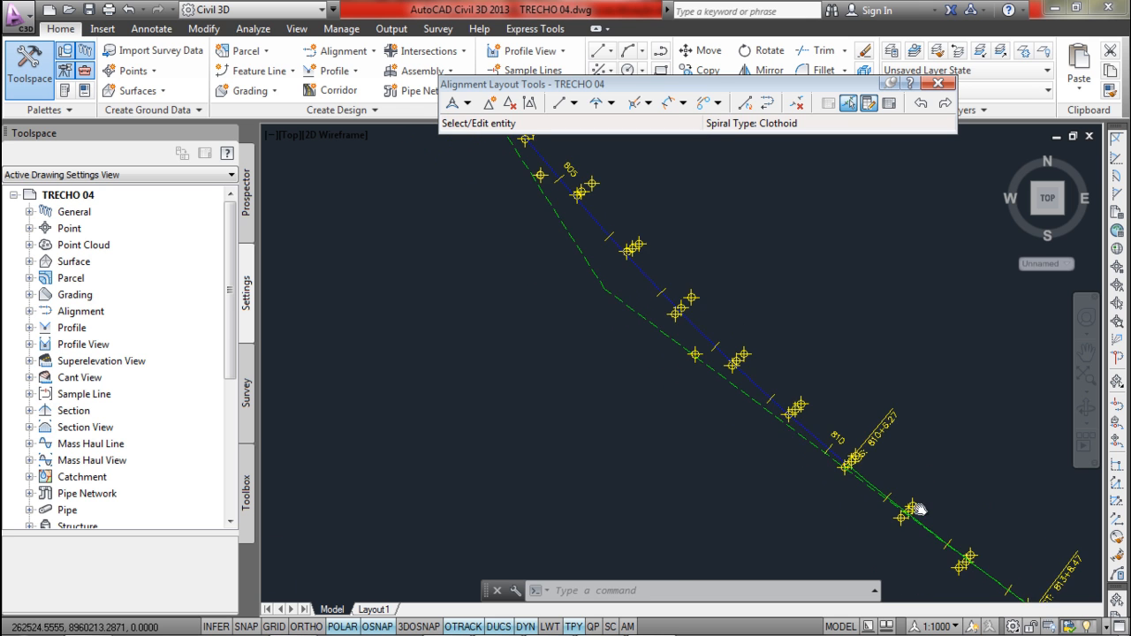
middle_drag(524, 236, 558, 277)
scroll(786, 398, down, 2)
middle_drag(806, 433, 627, 278)
mouse_move(751, 396)
middle_down()
mouse_move(624, 328)
mouse_move(565, 273)
middle_up()
- Insert a PI in the alignment on the middle survey point just past station 815
key(Escape)
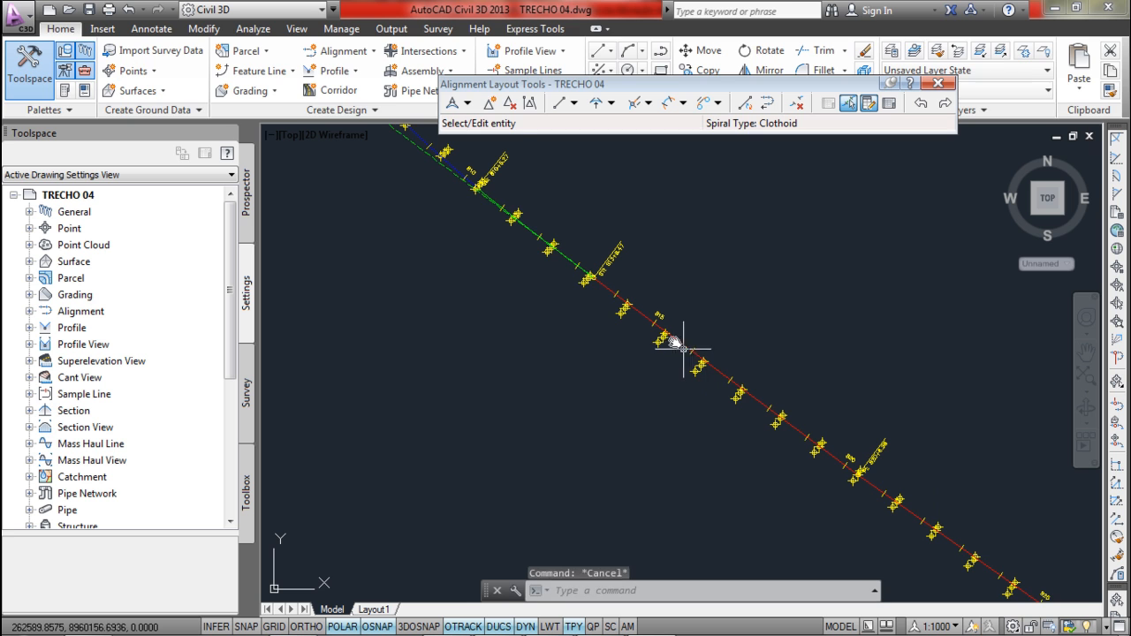
click(677, 340)
click(492, 104)
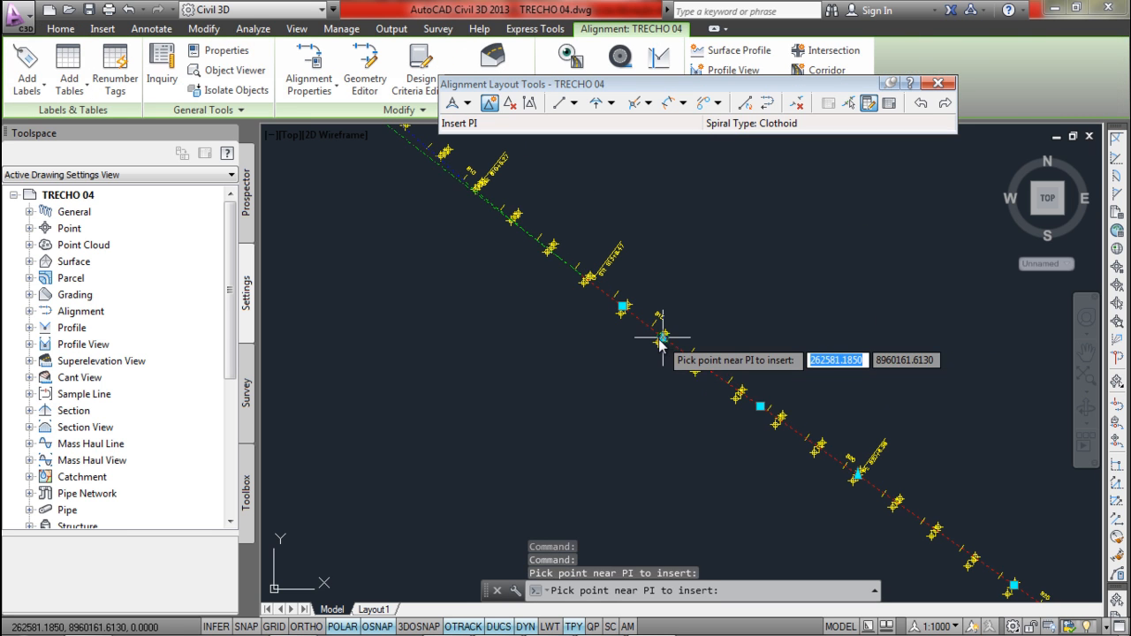
click(601, 346)
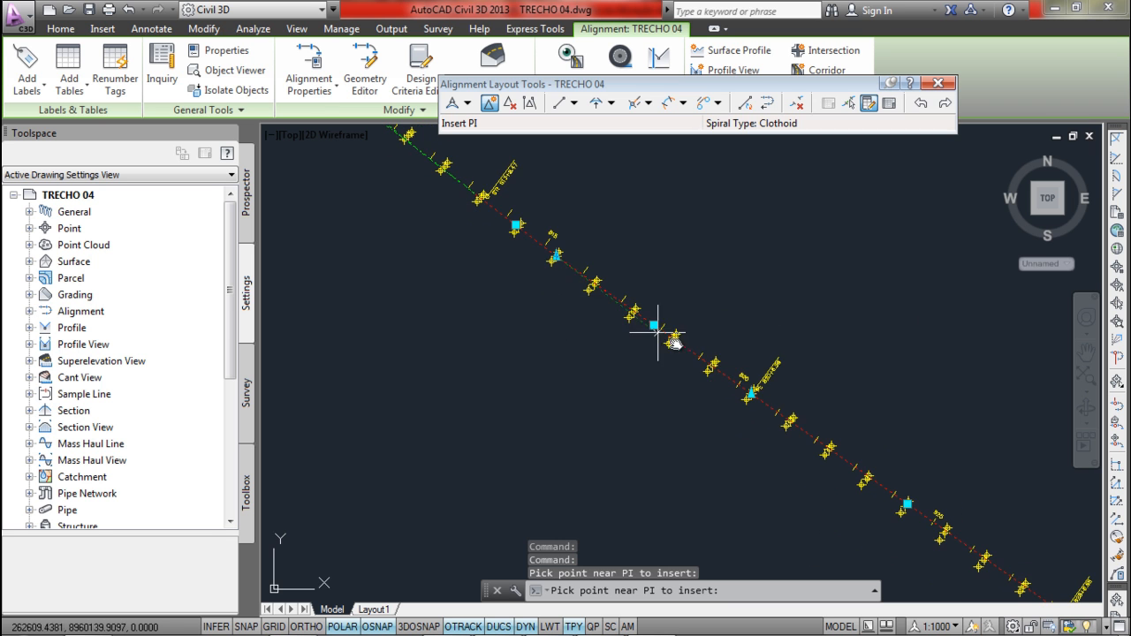
- Insert a PI on the middle survey point just before station 840
scroll(634, 305, up, 5)
scroll(854, 463, down, 3)
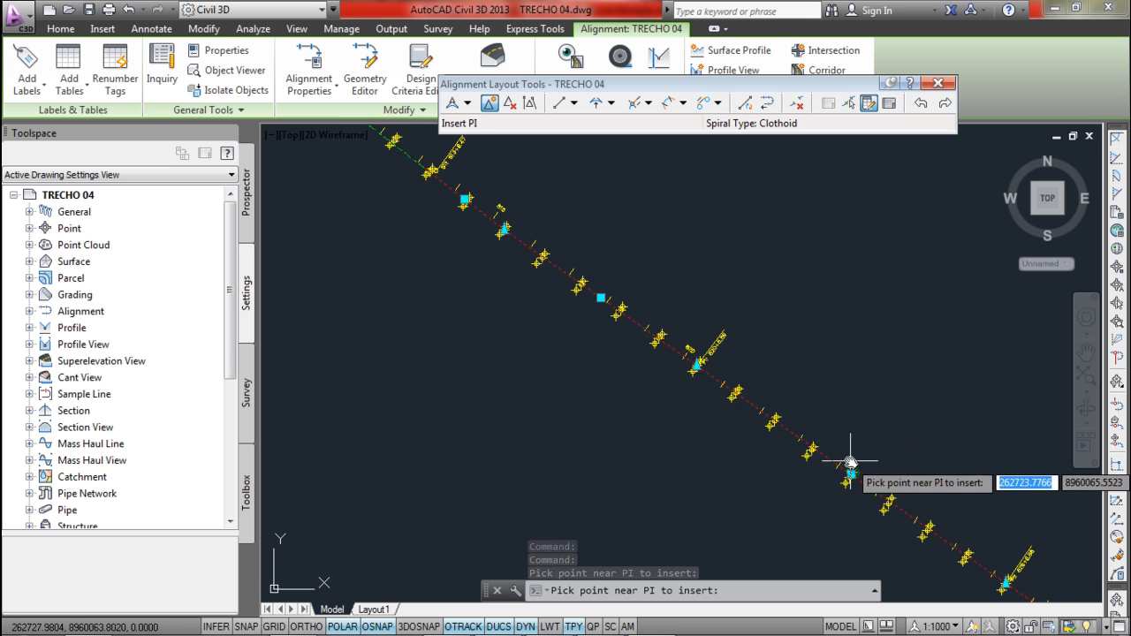
scroll(811, 478, up, 5)
scroll(900, 495, down, 2)
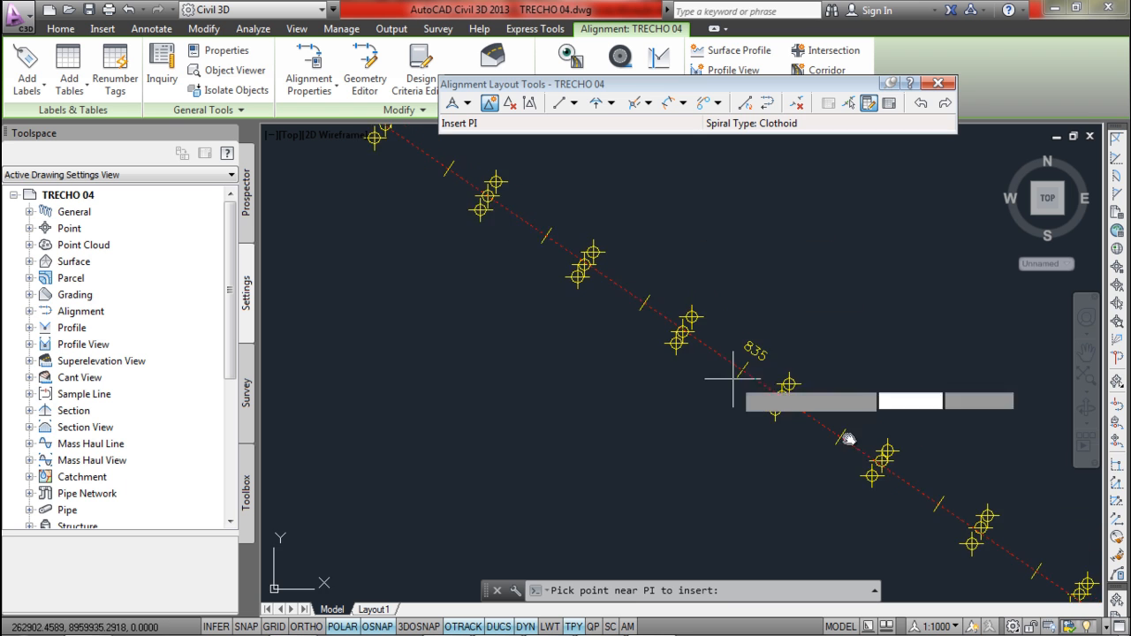
click(541, 228)
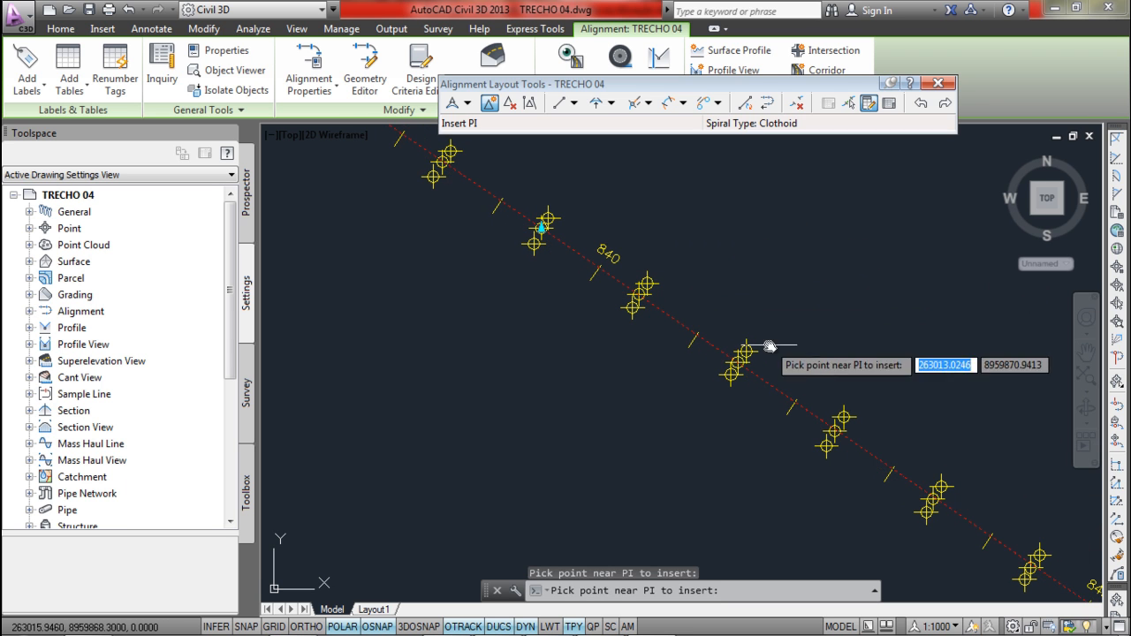
- Insert a PI on the middle survey point just before station 850
mouse_move(757, 318)
middle_down()
mouse_move(723, 302)
mouse_move(785, 338)
middle_up()
scroll(770, 298, down, 3)
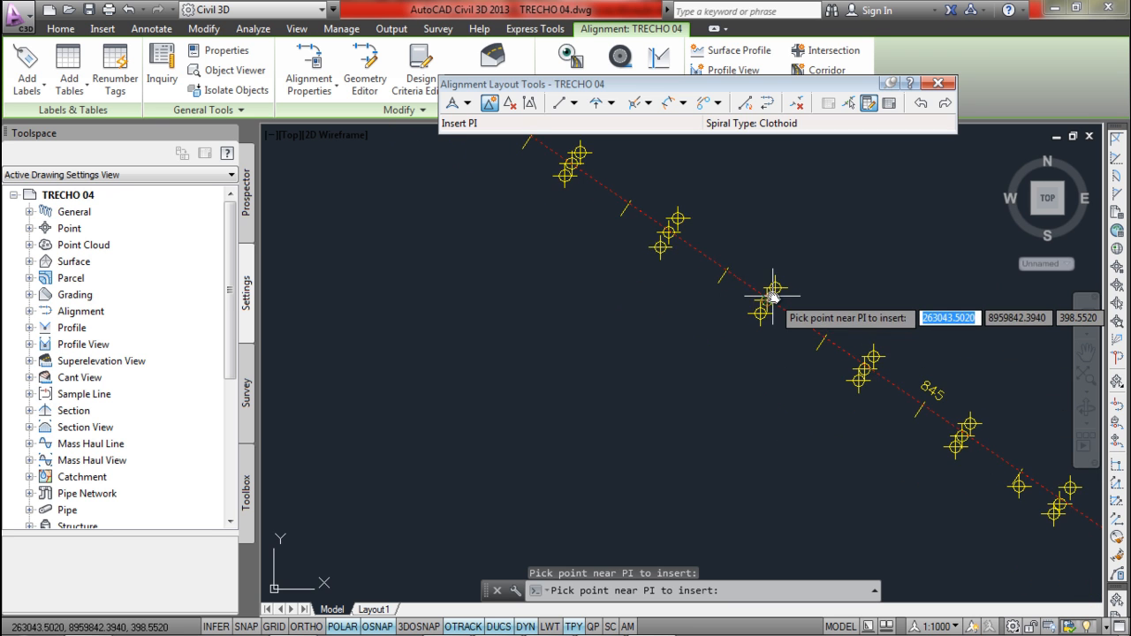
scroll(720, 321, up, 5)
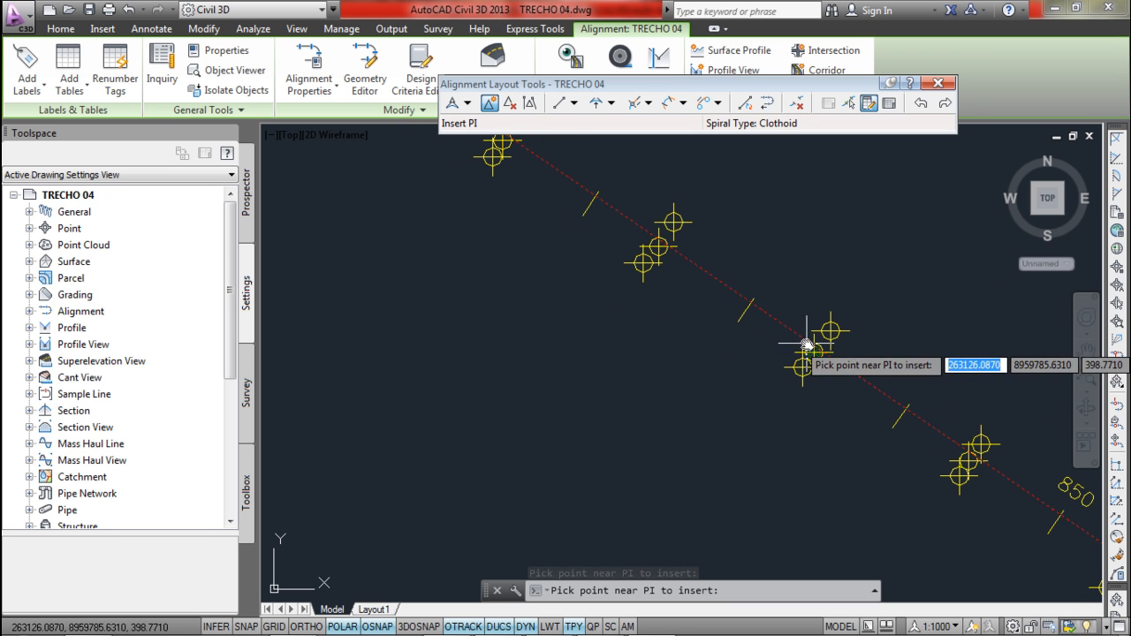
middle_drag(977, 467, 976, 469)
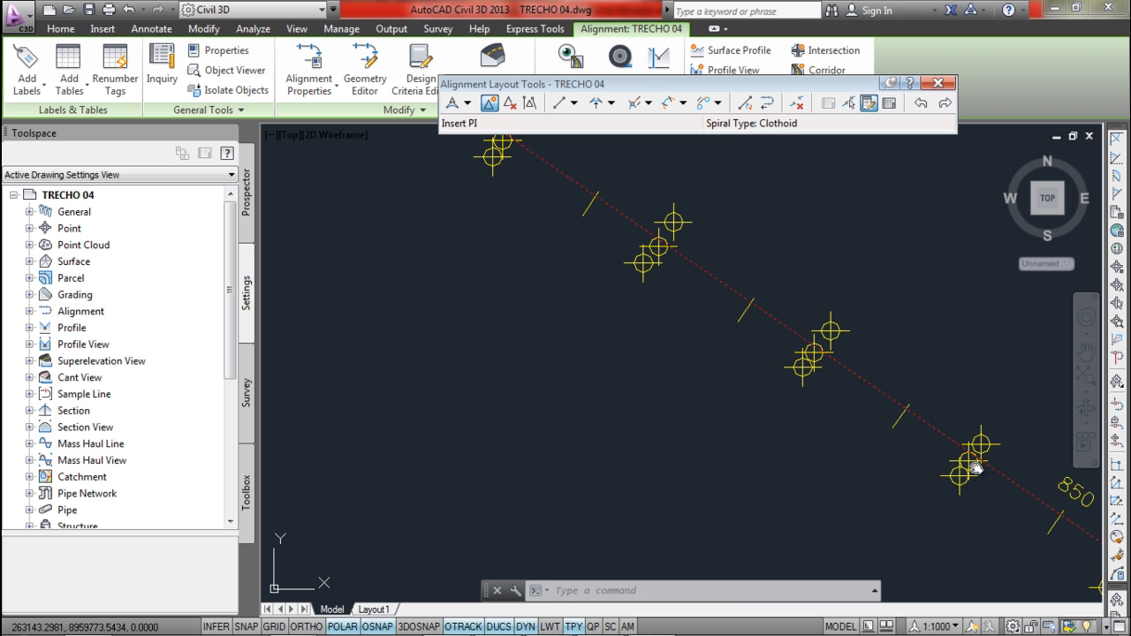
- Insert PIs on a middle survey point between stations 855 and 860 and on the one just before station 865
scroll(871, 353, down, 4)
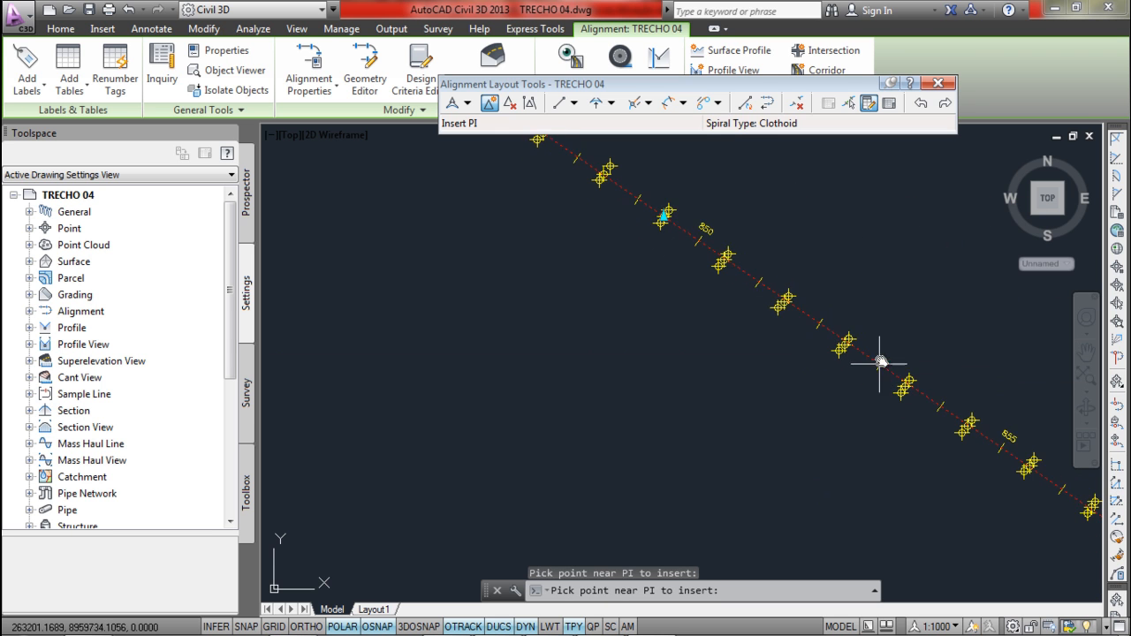
scroll(775, 314, up, 6)
click(693, 305)
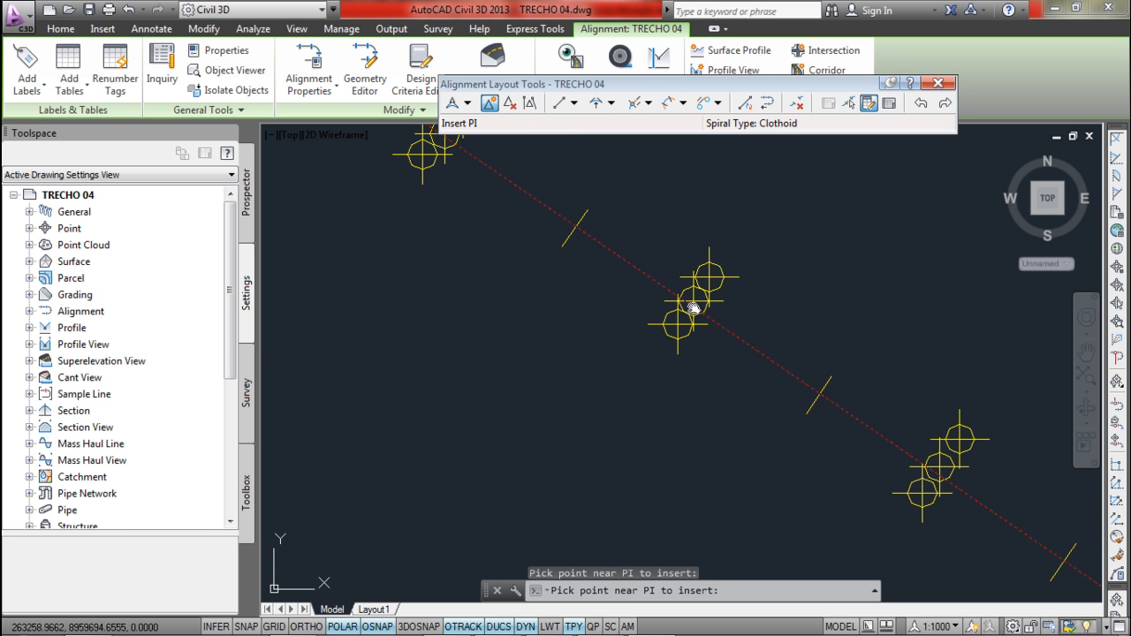
scroll(769, 371, down, 4)
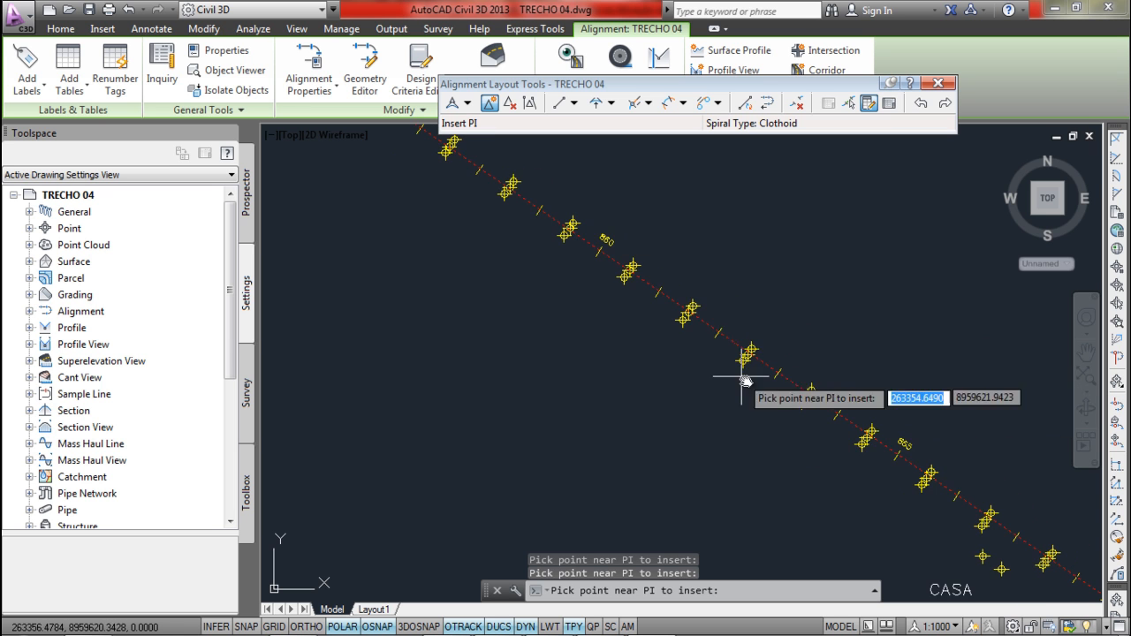
scroll(780, 450, up, 5)
click(691, 323)
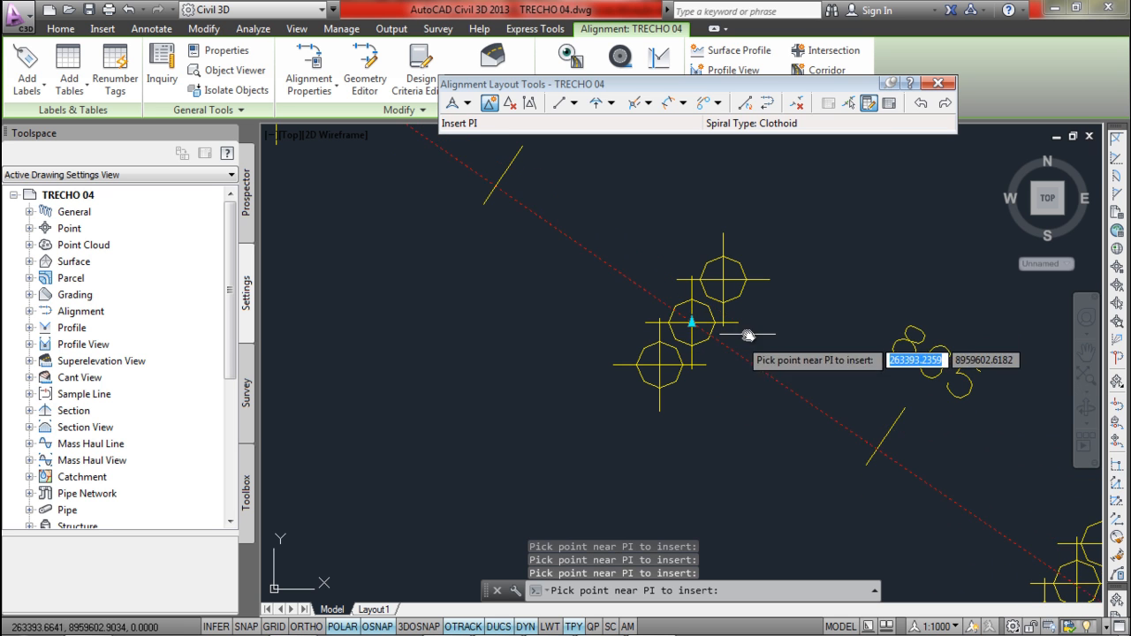
- Insert PIs on a middle survey point shortly before station 895 and on the one just past it
scroll(782, 324, down, 3)
middle_drag(924, 500, 674, 303)
scroll(879, 374, up, 5)
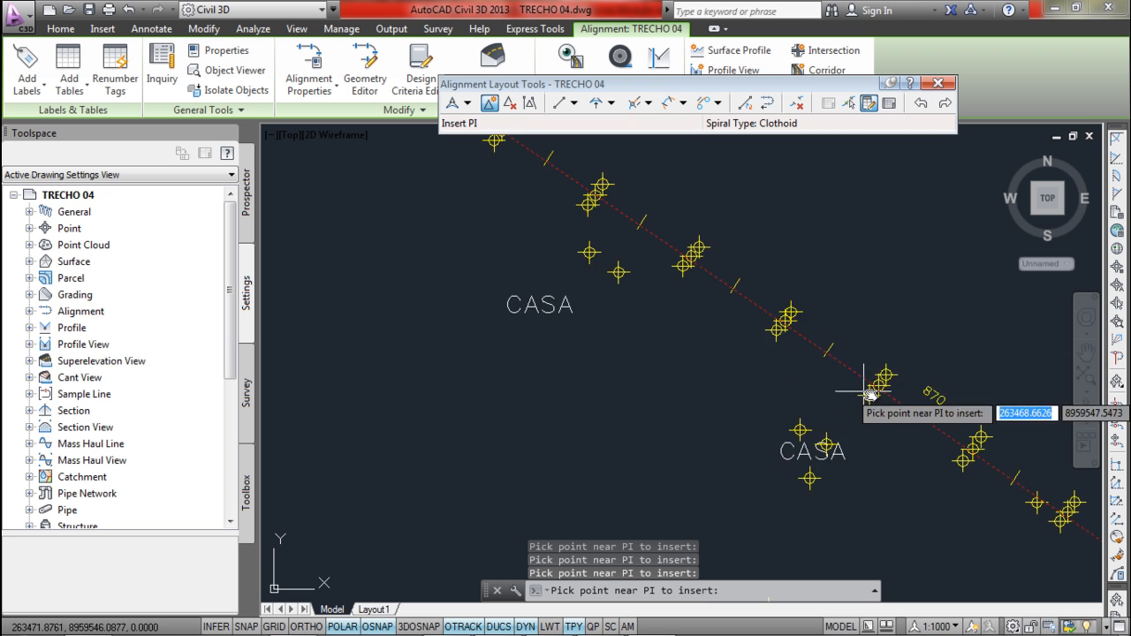
scroll(881, 382, down, 5)
middle_drag(858, 404, 556, 227)
scroll(618, 238, up, 3)
scroll(734, 252, up, 4)
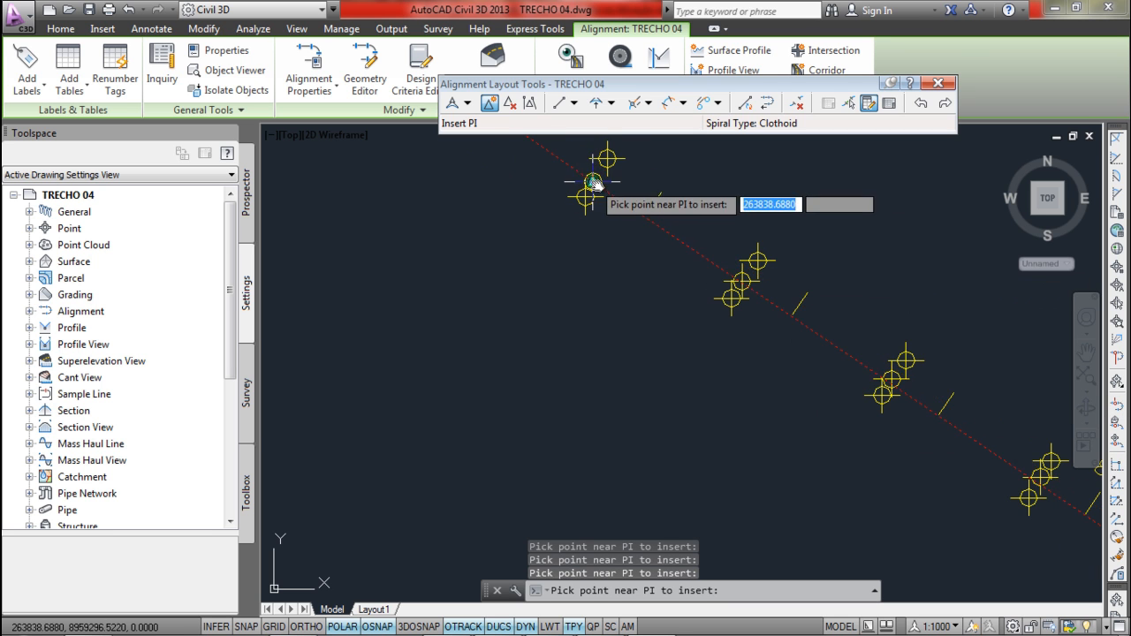
scroll(654, 230, down, 3)
scroll(848, 353, up, 3)
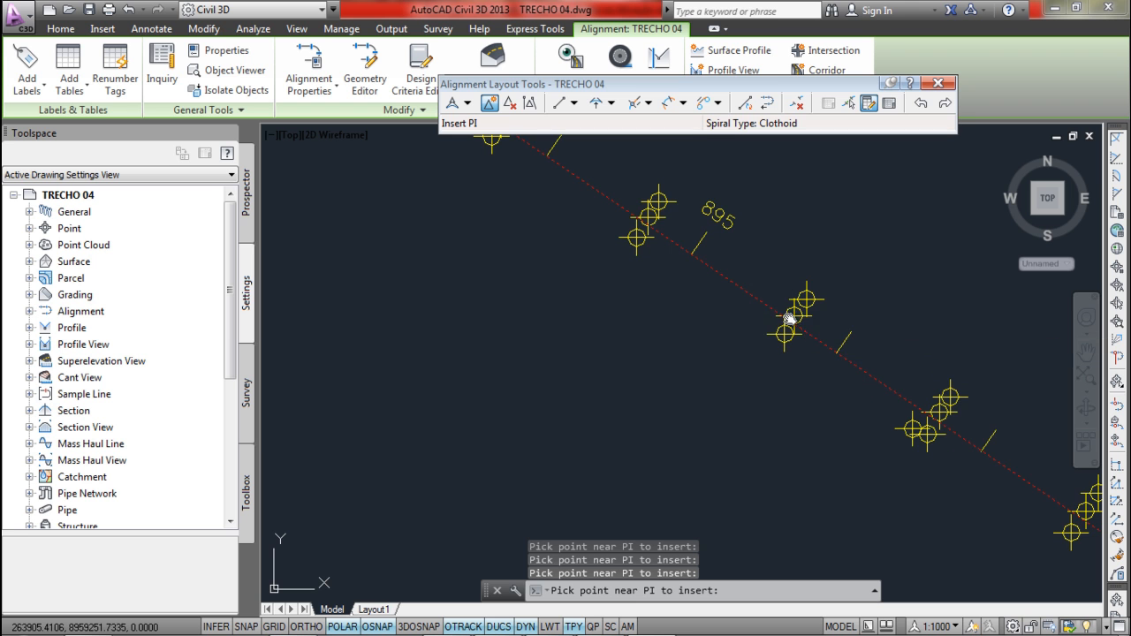
- Insert a PI on a middle survey point between stations 905 and 910, just before station 908
scroll(789, 319, down, 4)
scroll(866, 412, up, 2)
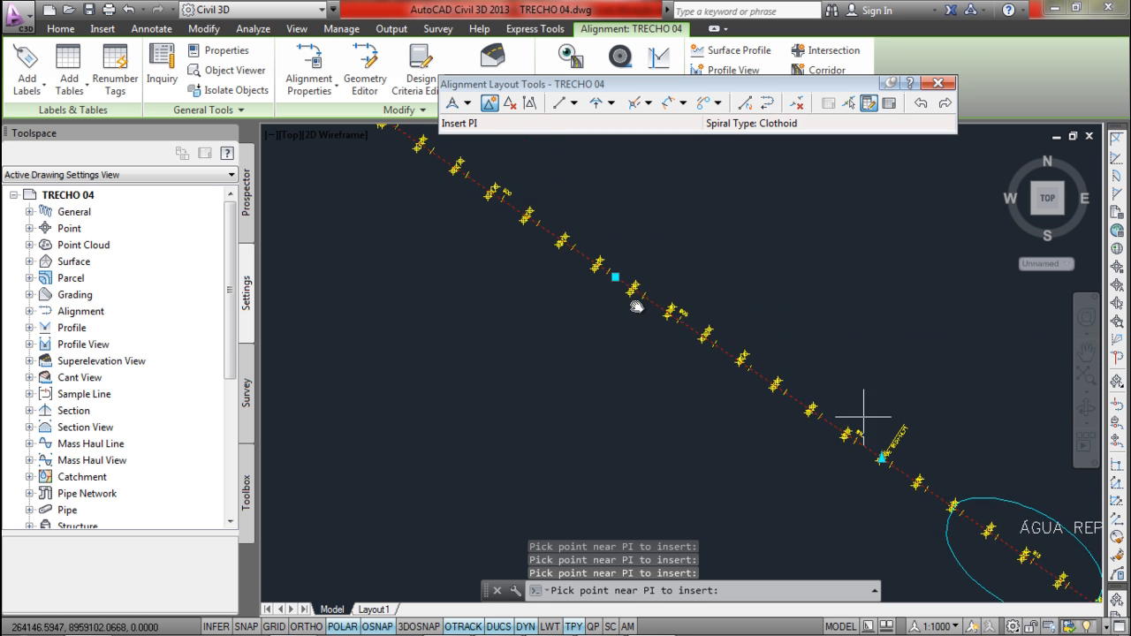
scroll(808, 419, up, 3)
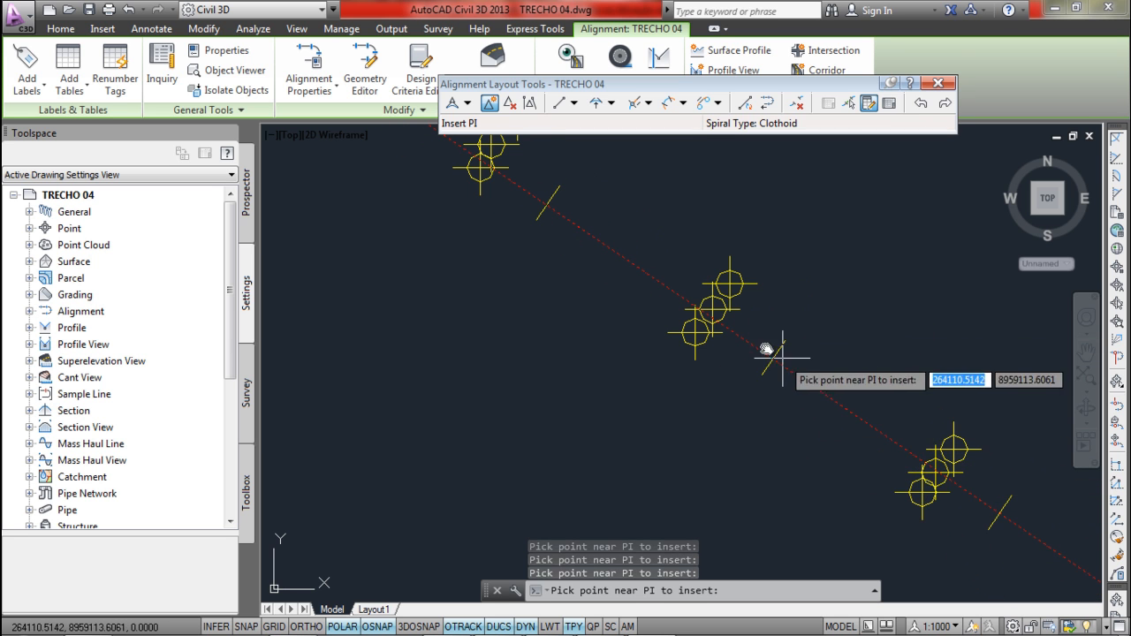
- Insert a PI on the middle survey point just past station 905
scroll(689, 283, down, 4)
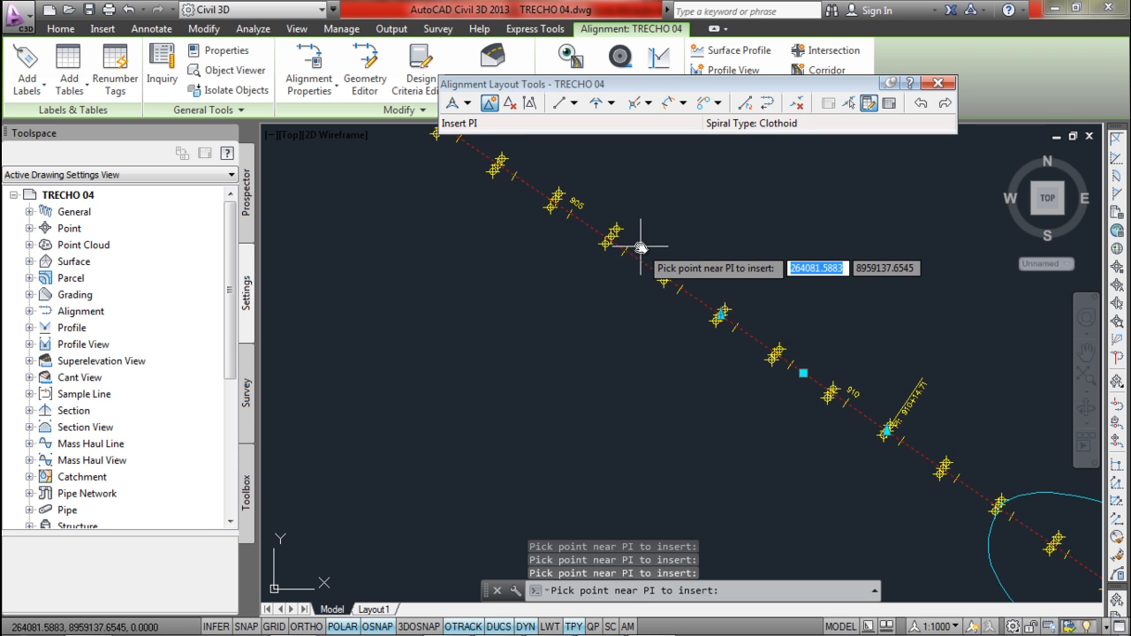
scroll(647, 265, up, 2)
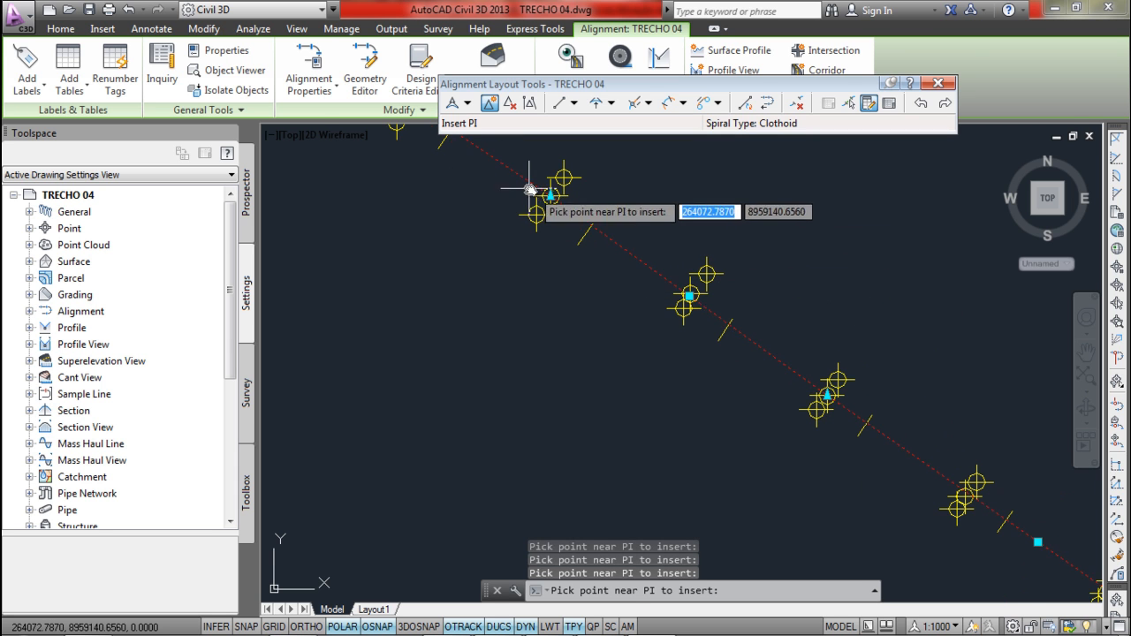
middle_drag(522, 187, 709, 395)
scroll(729, 389, down, 3)
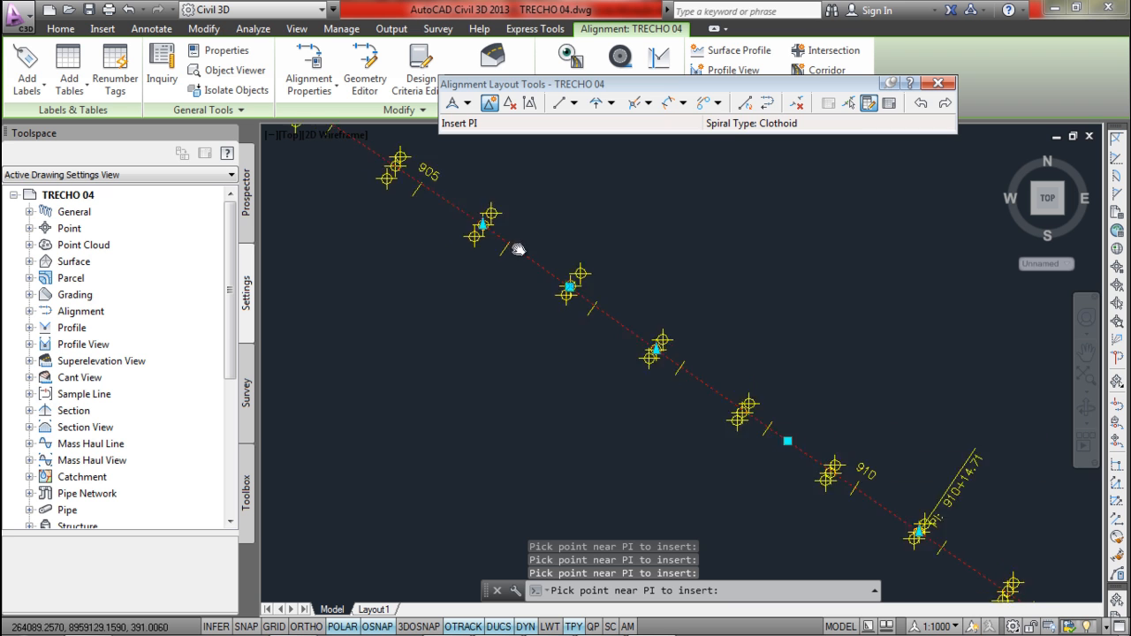
scroll(662, 315, up, 5)
scroll(716, 351, up, 2)
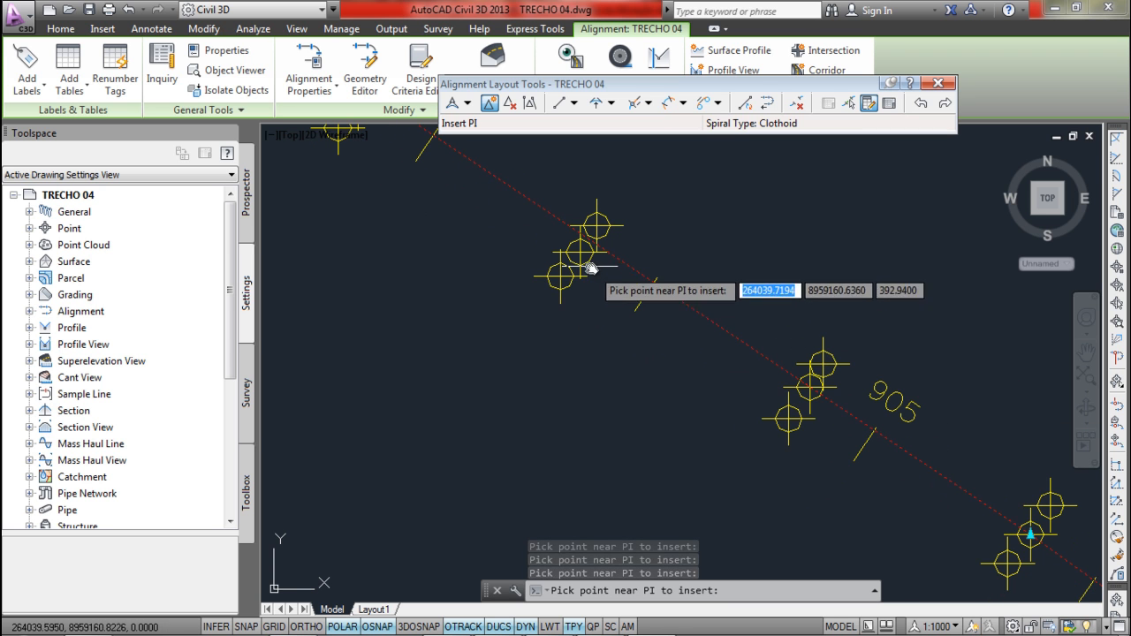
- Insert PIs on three middle survey points around station 930, two before it and one past it
scroll(727, 342, down, 4)
middle_drag(857, 427, 564, 213)
middle_drag(816, 405, 489, 207)
scroll(738, 353, up, 7)
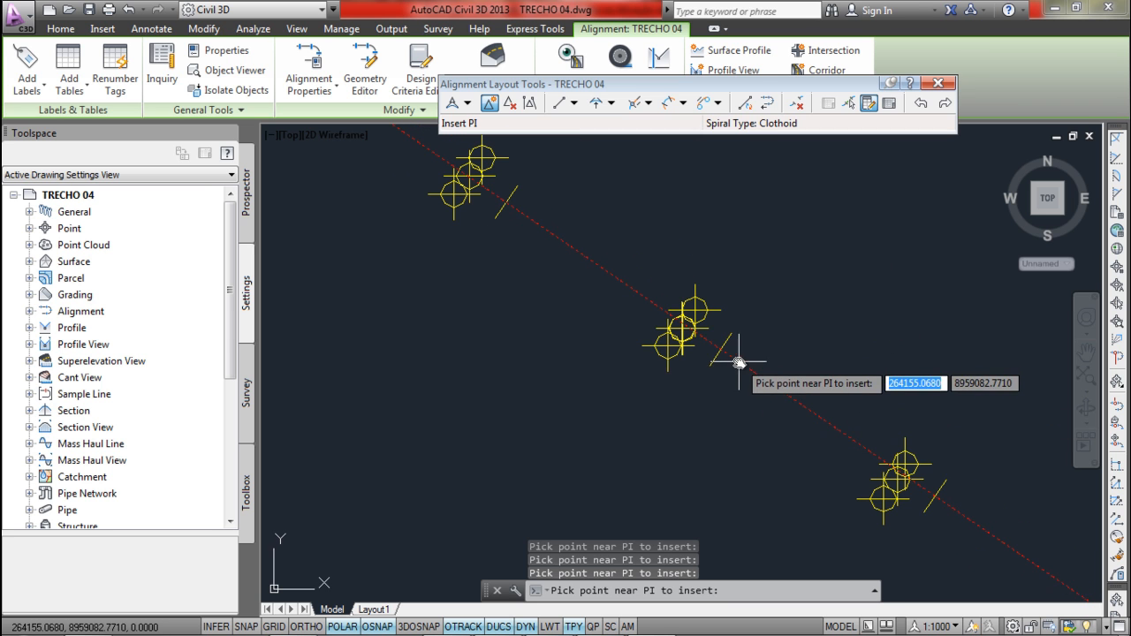
scroll(746, 349, down, 2)
middle_drag(840, 440, 587, 199)
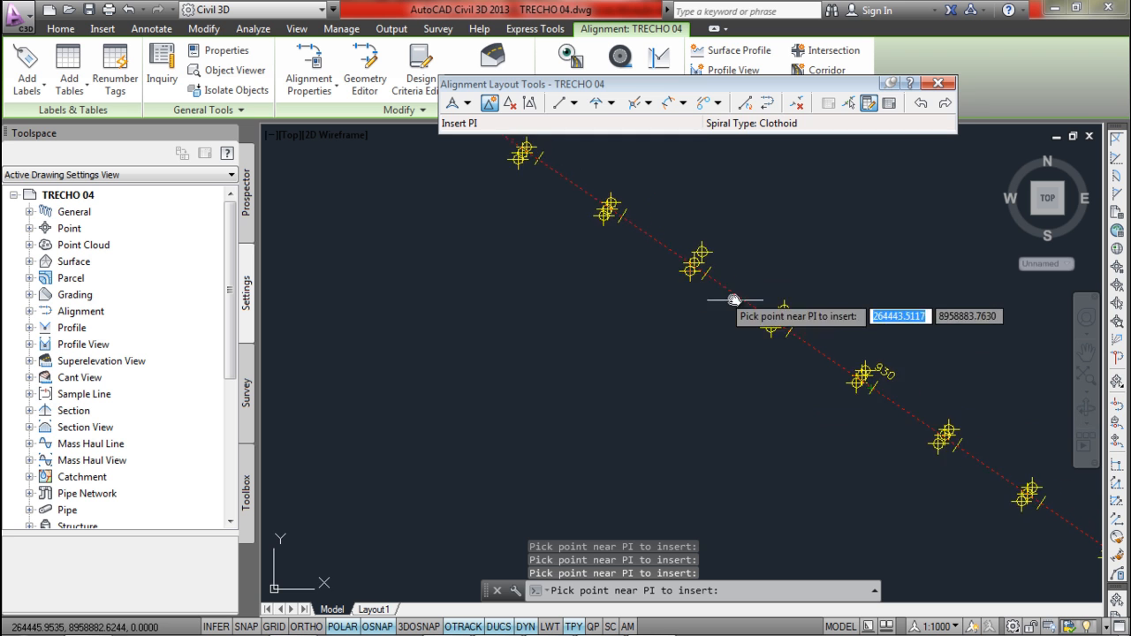
scroll(752, 317, up, 4)
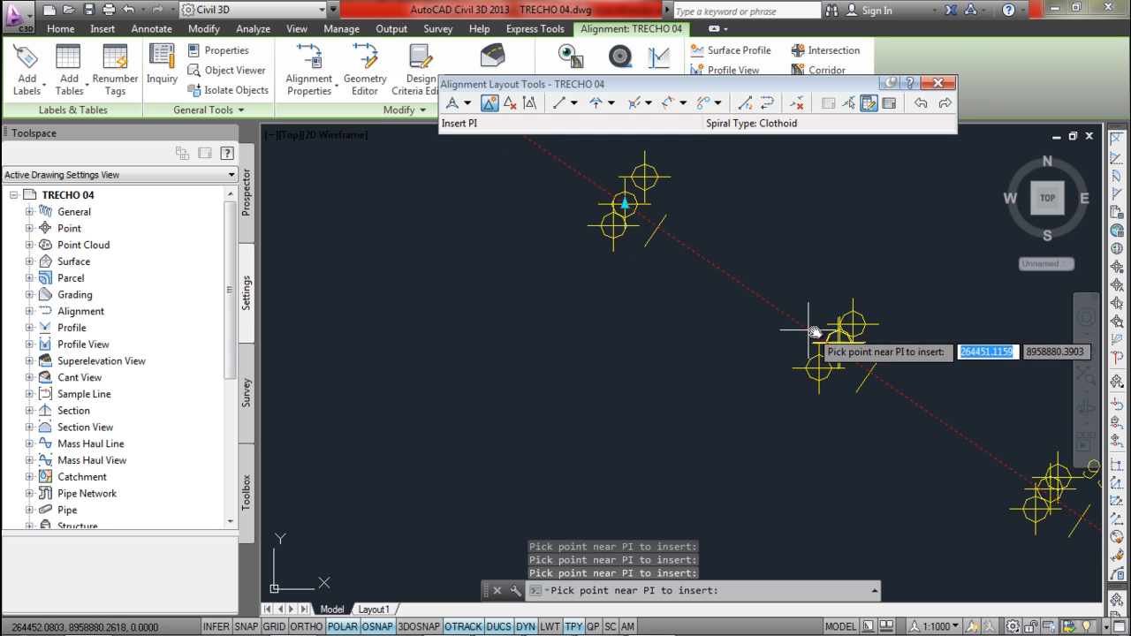
scroll(840, 345, down, 2)
middle_drag(862, 372, 682, 244)
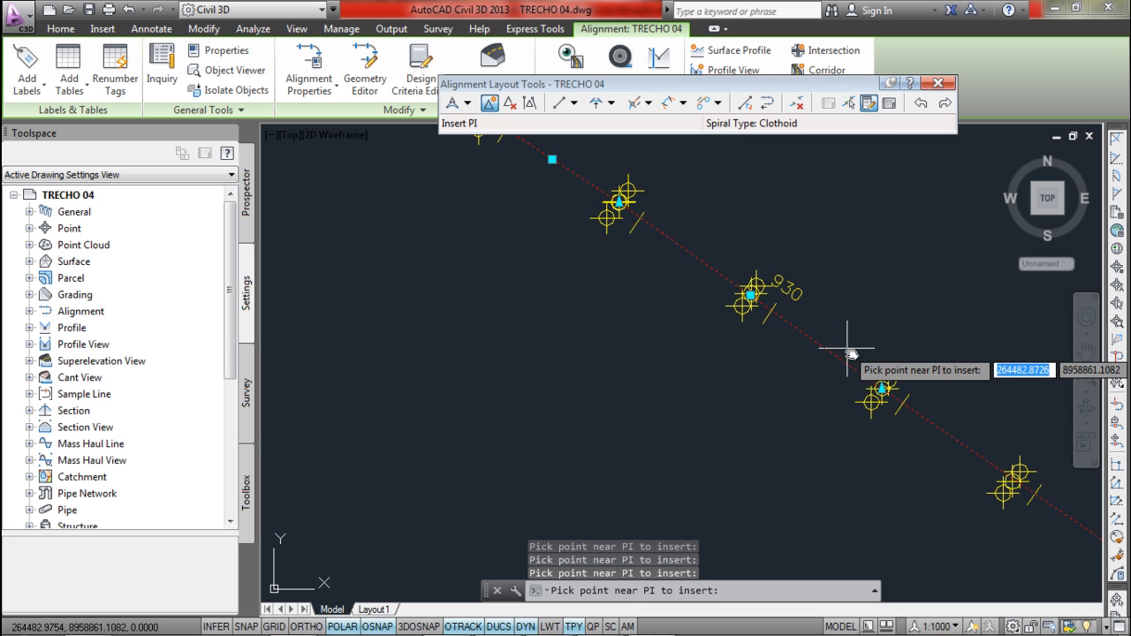
- Examine how the alignment follows the middle survey points from station 935 to the spiral curve around station 960
scroll(854, 346, down, 3)
scroll(859, 402, up, 2)
scroll(859, 403, up, 5)
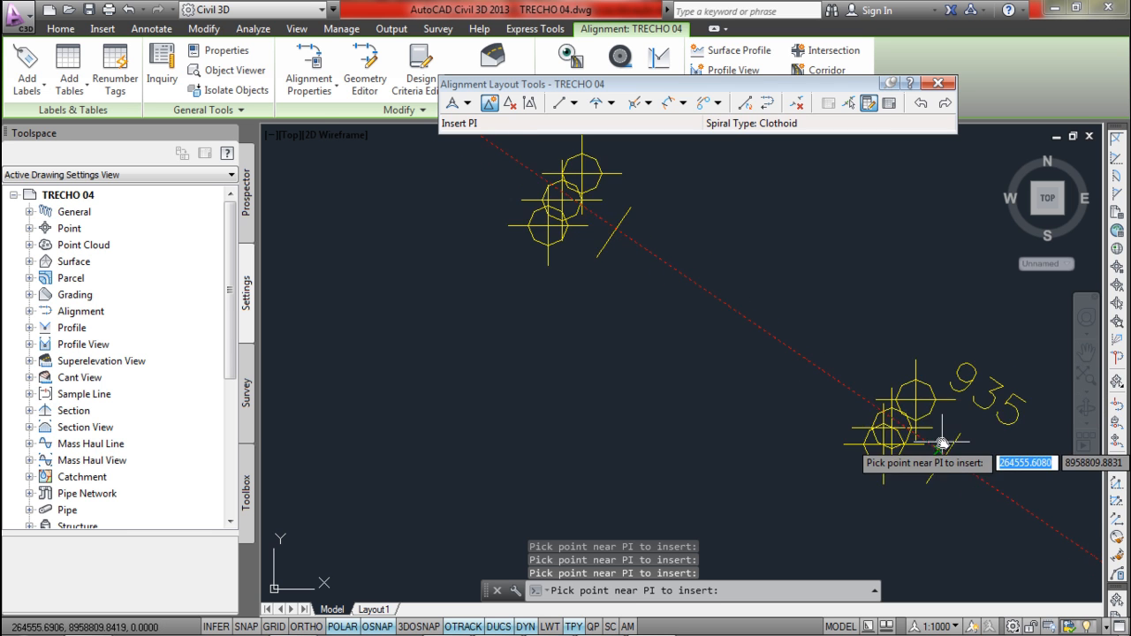
scroll(865, 415, down, 5)
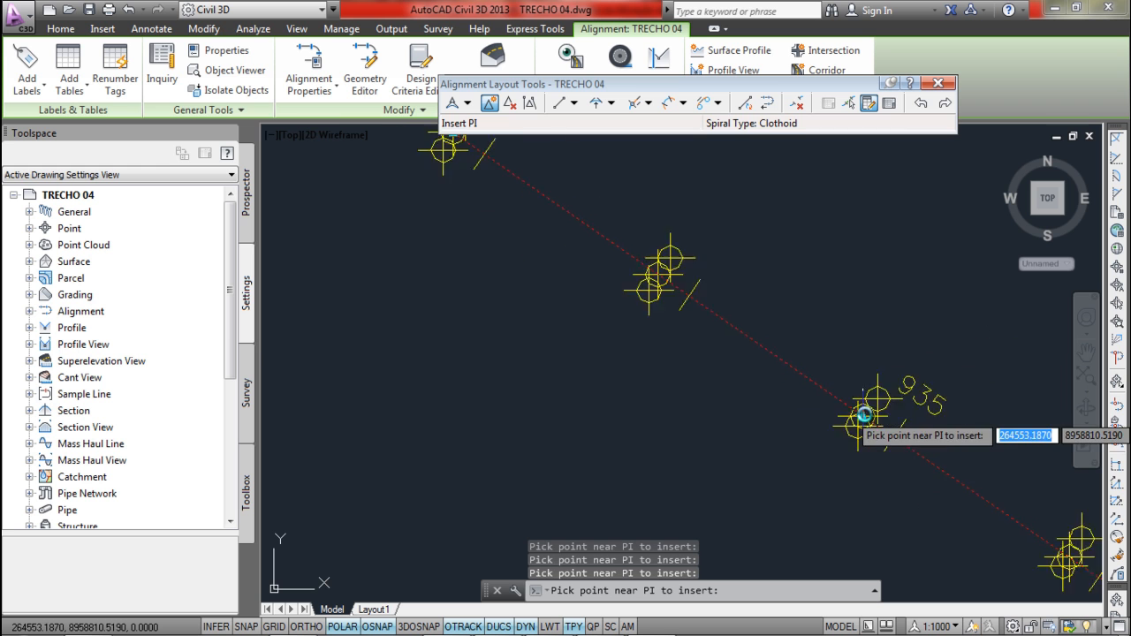
scroll(930, 433, up, 3)
scroll(930, 433, down, 3)
scroll(965, 469, up, 3)
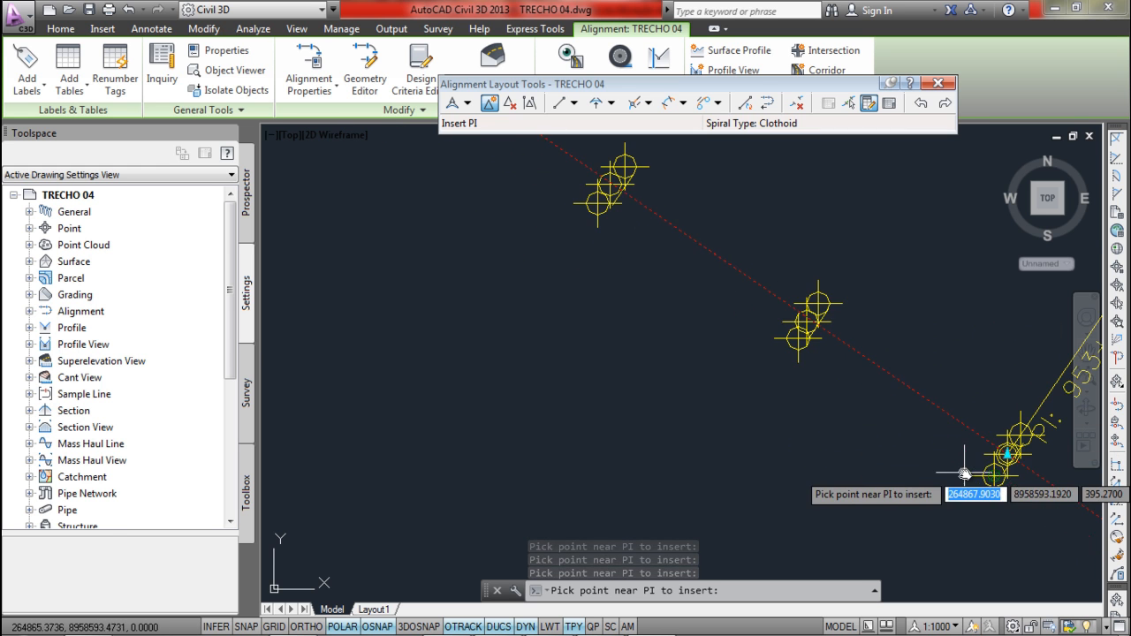
scroll(699, 349, down, 2)
middle_drag(842, 424, 795, 401)
middle_drag(906, 429, 813, 419)
scroll(919, 422, up, 2)
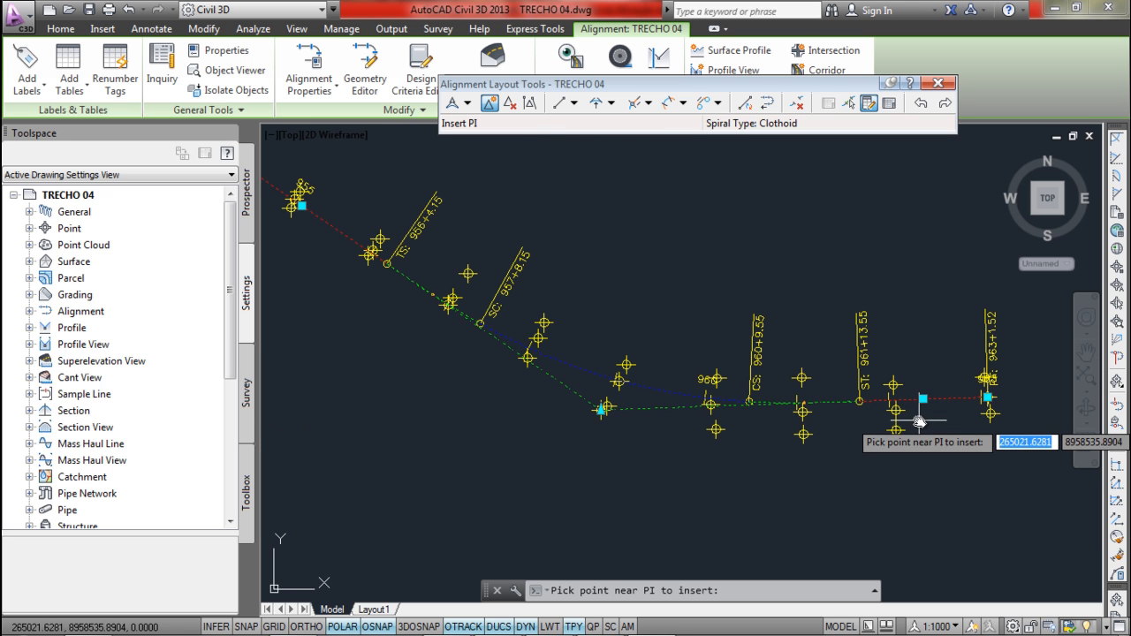
key(Escape)
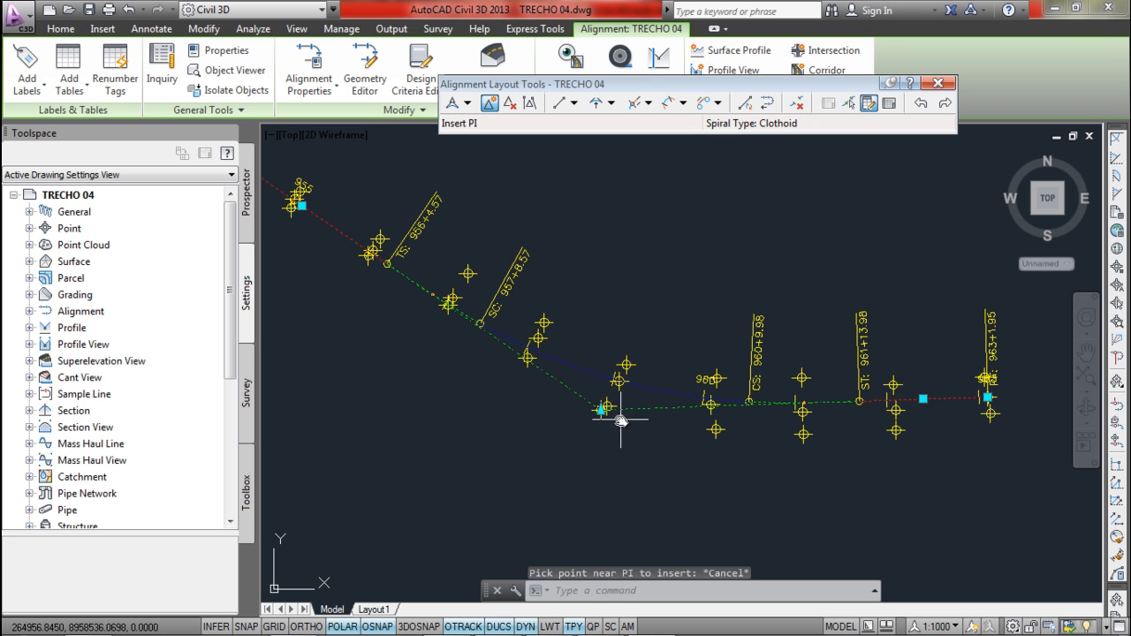
key(Escape)
click(630, 408)
key(Escape)
click(607, 410)
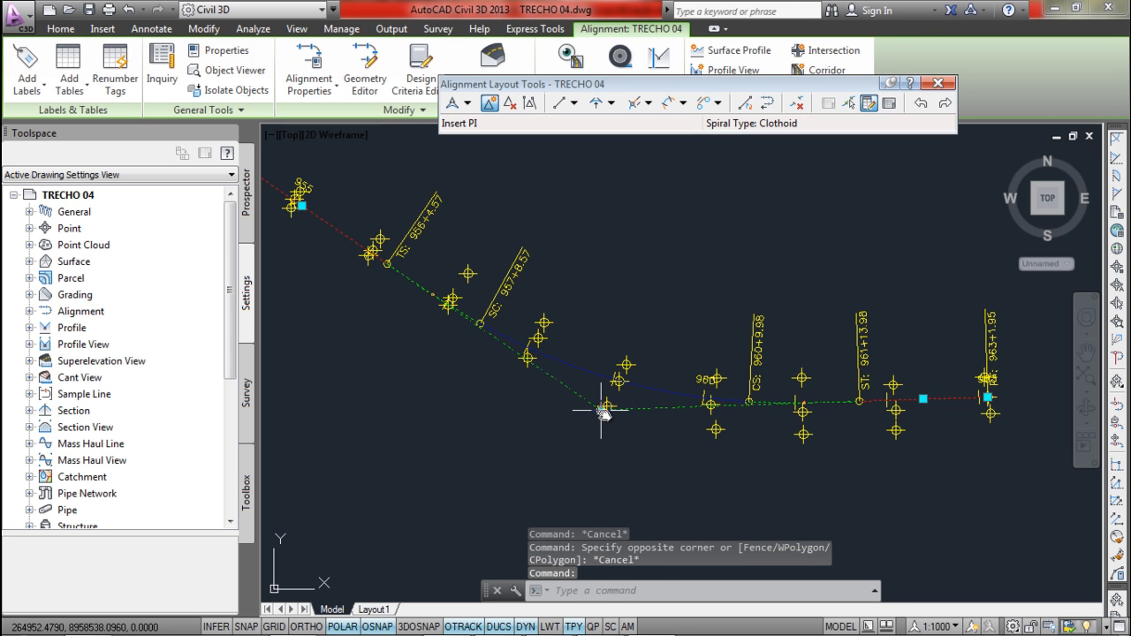
click(603, 416)
key(Escape)
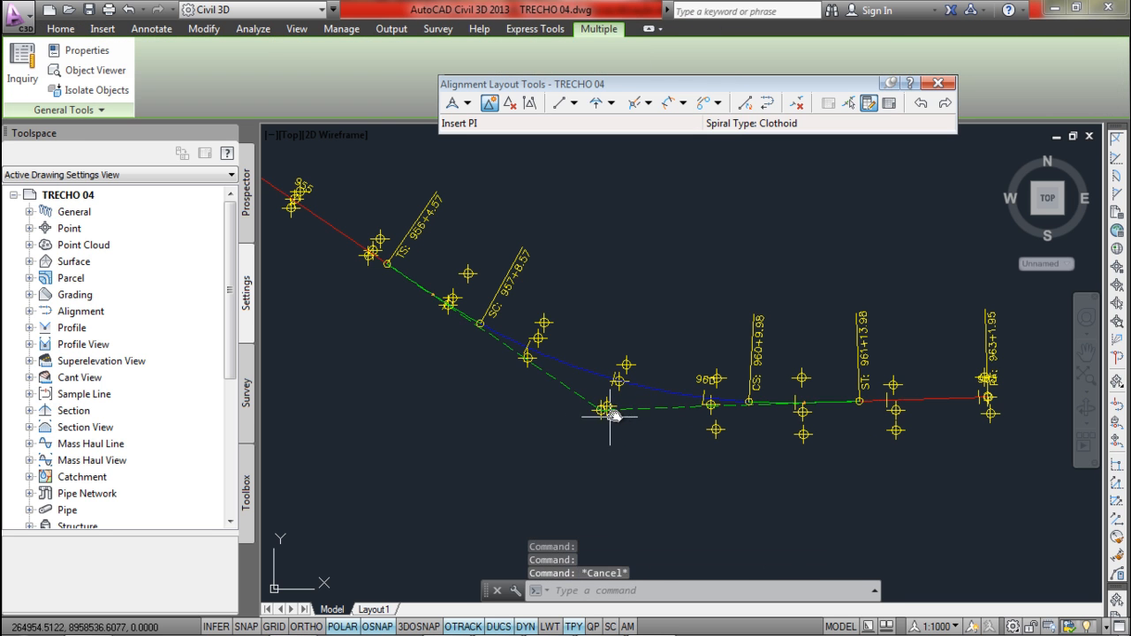
click(622, 410)
click(611, 409)
click(604, 409)
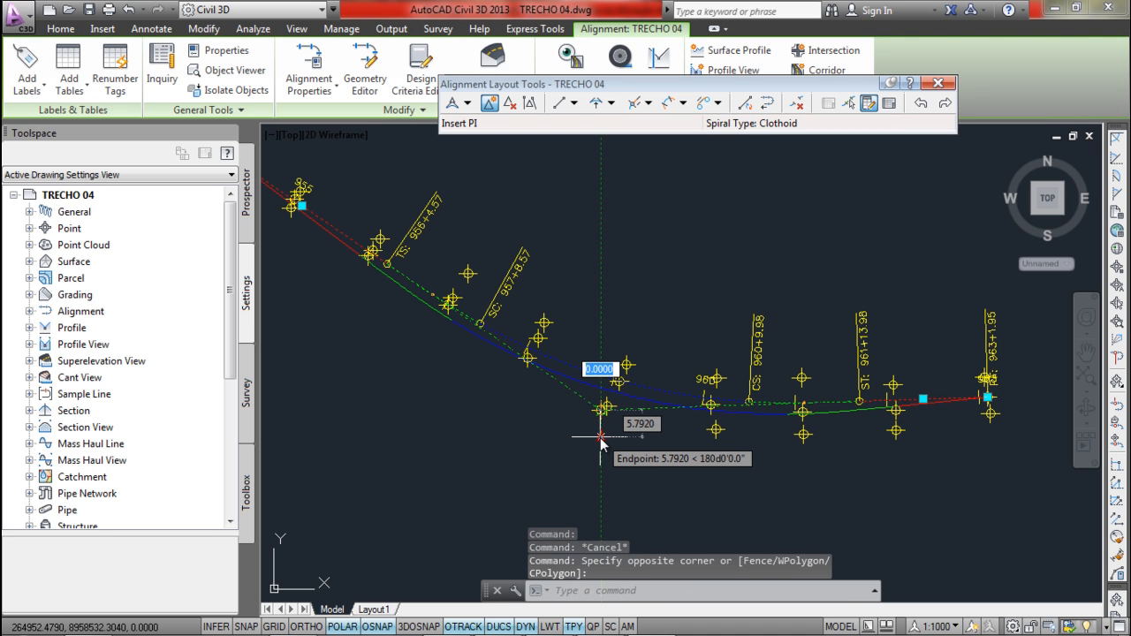
key(Escape)
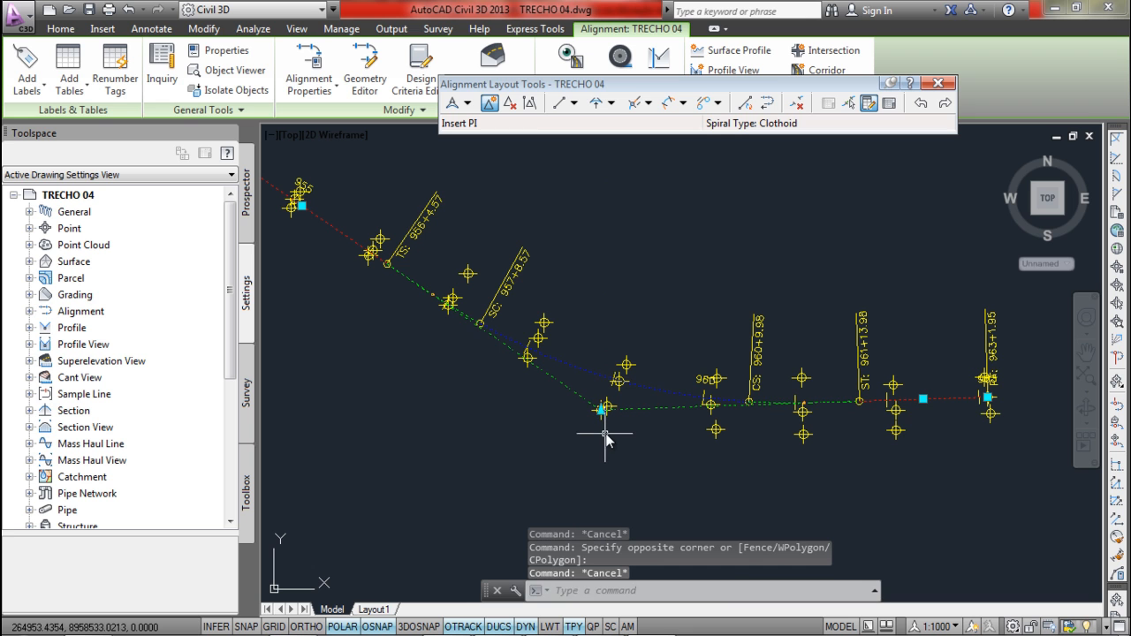
key(Escape)
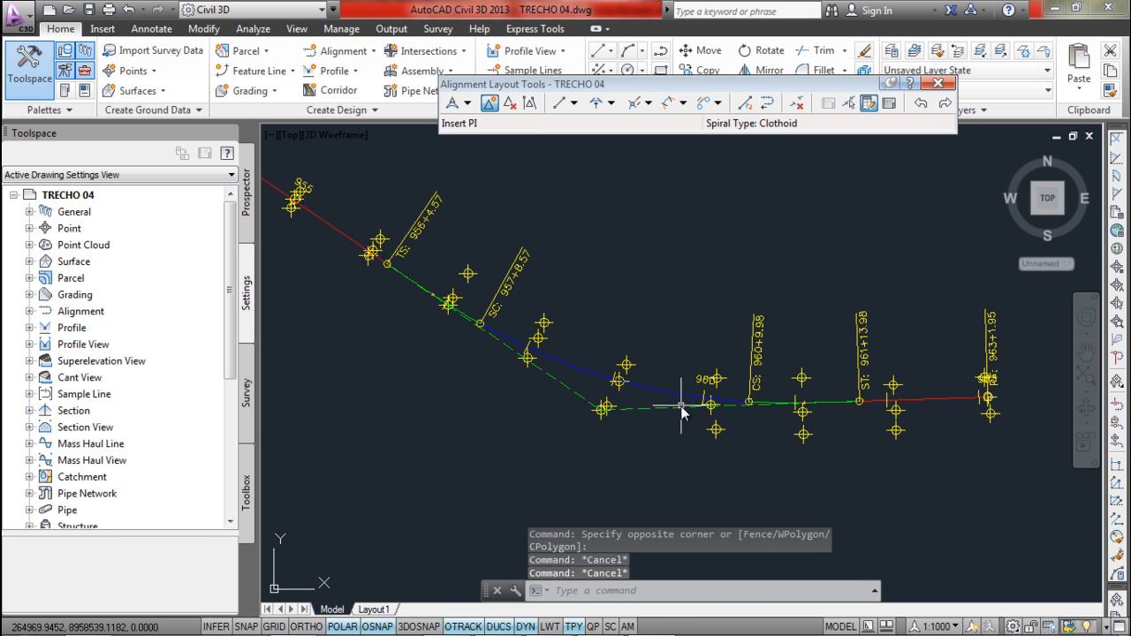
- Move the PI of the curve near station 960 about 9 m outward along the extension of the incoming tangent
click(682, 407)
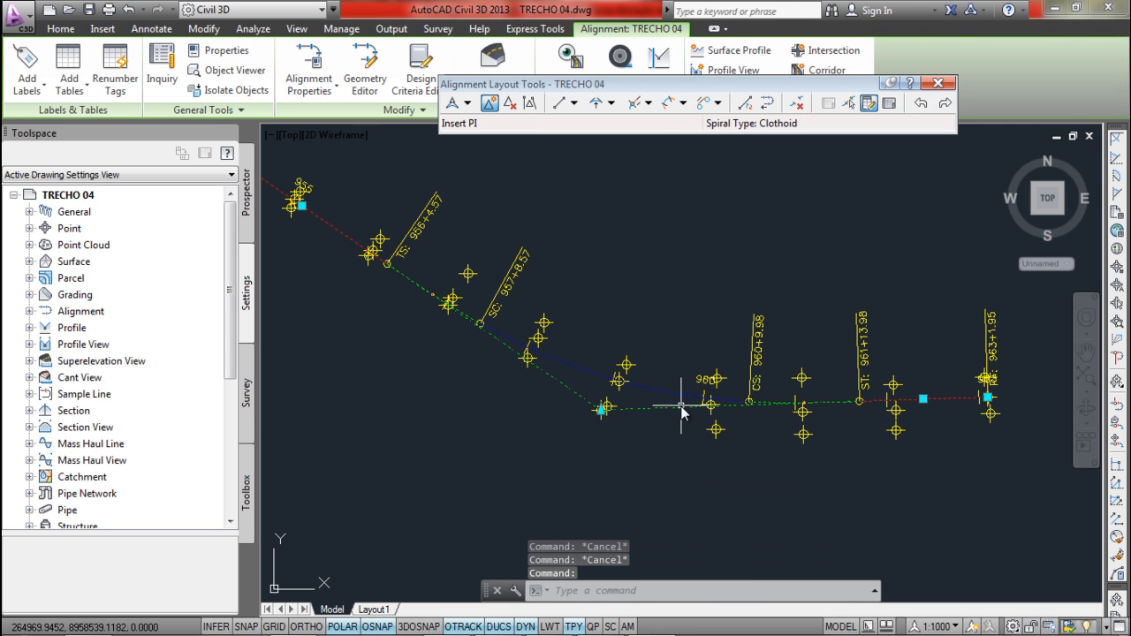
click(602, 409)
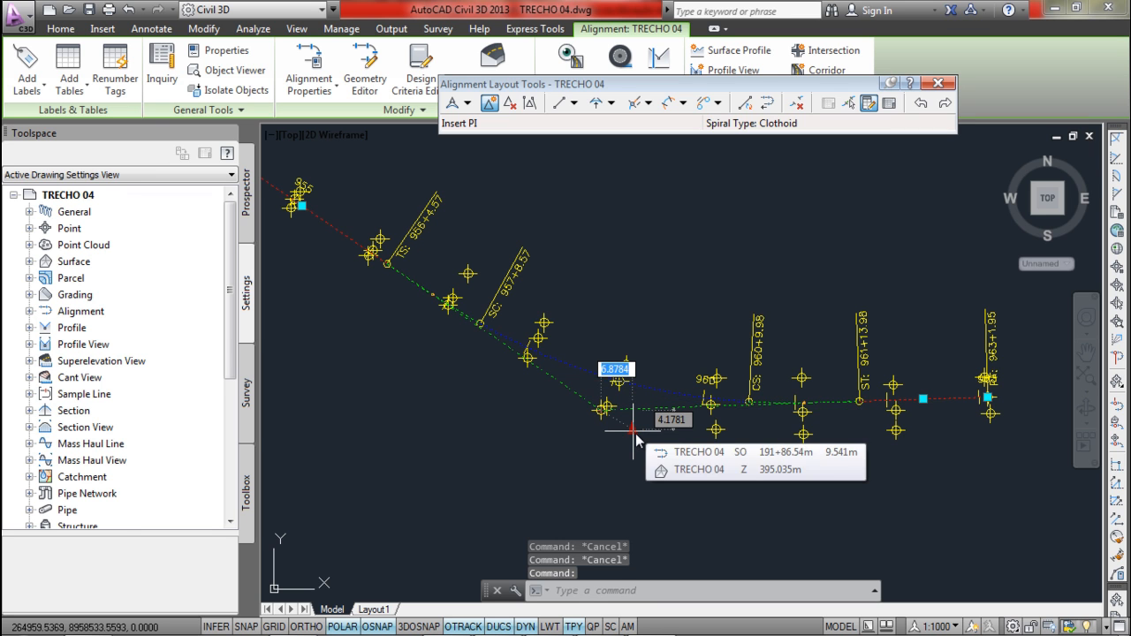
click(634, 432)
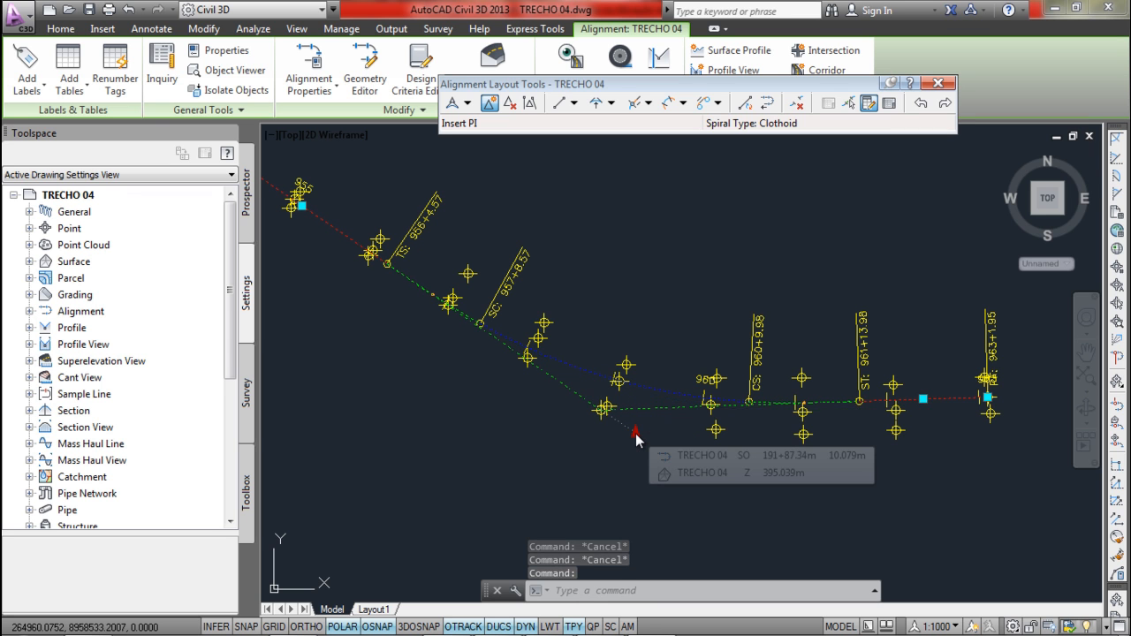
mouse_move(635, 433)
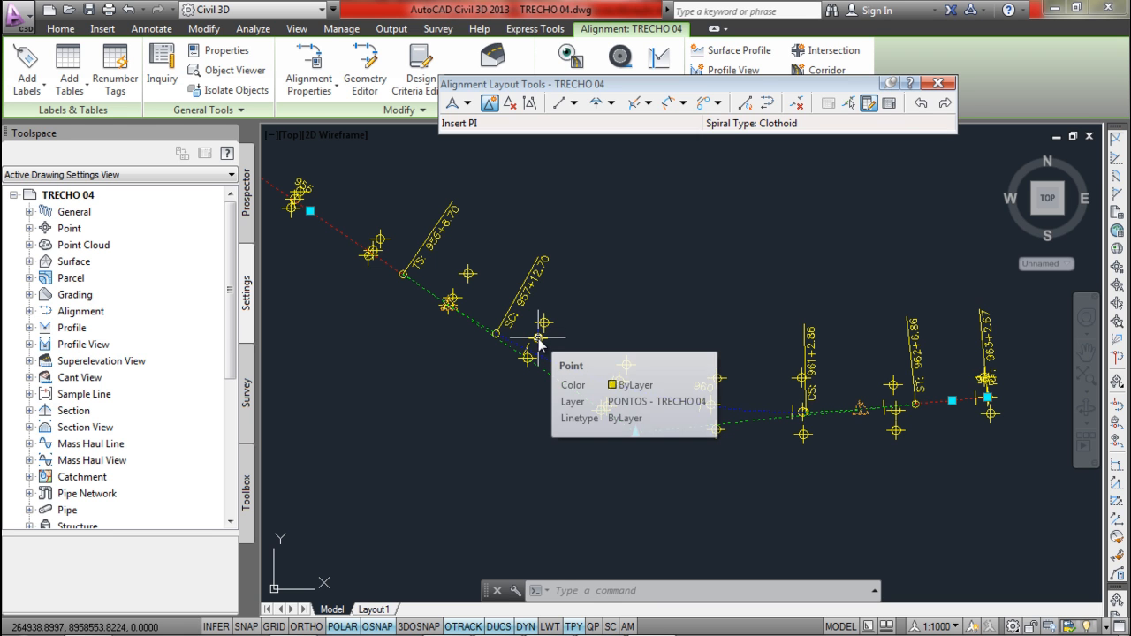
- Set the radius of the spiral curve near station 960 to 150 m in its layout parameters
click(867, 104)
click(696, 375)
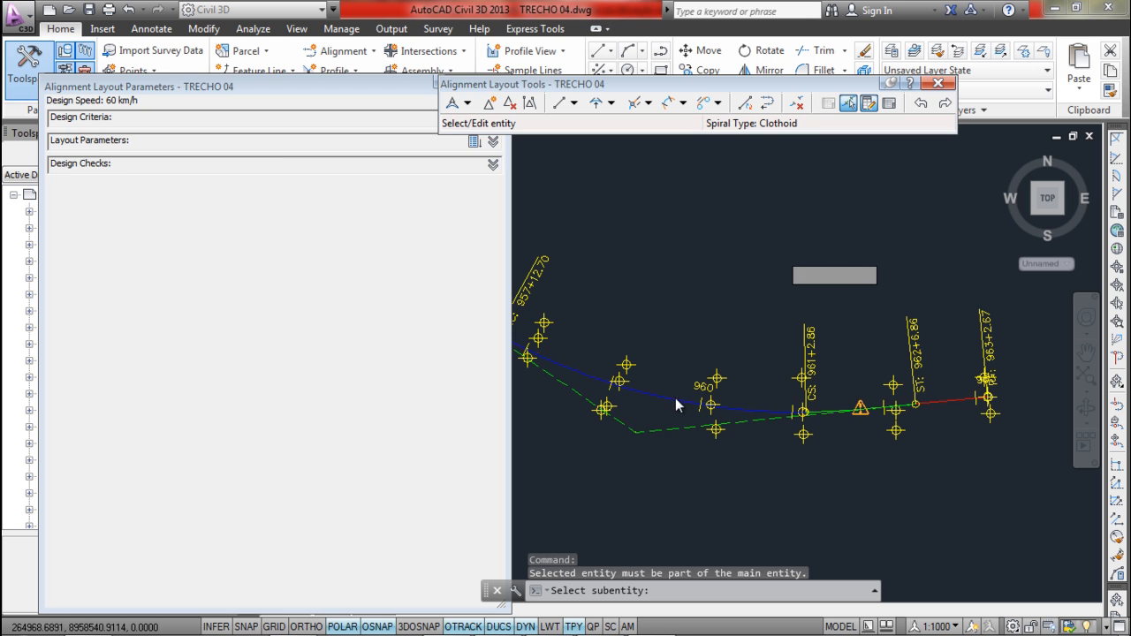
click(676, 400)
drag(496, 357, 496, 417)
click(282, 400)
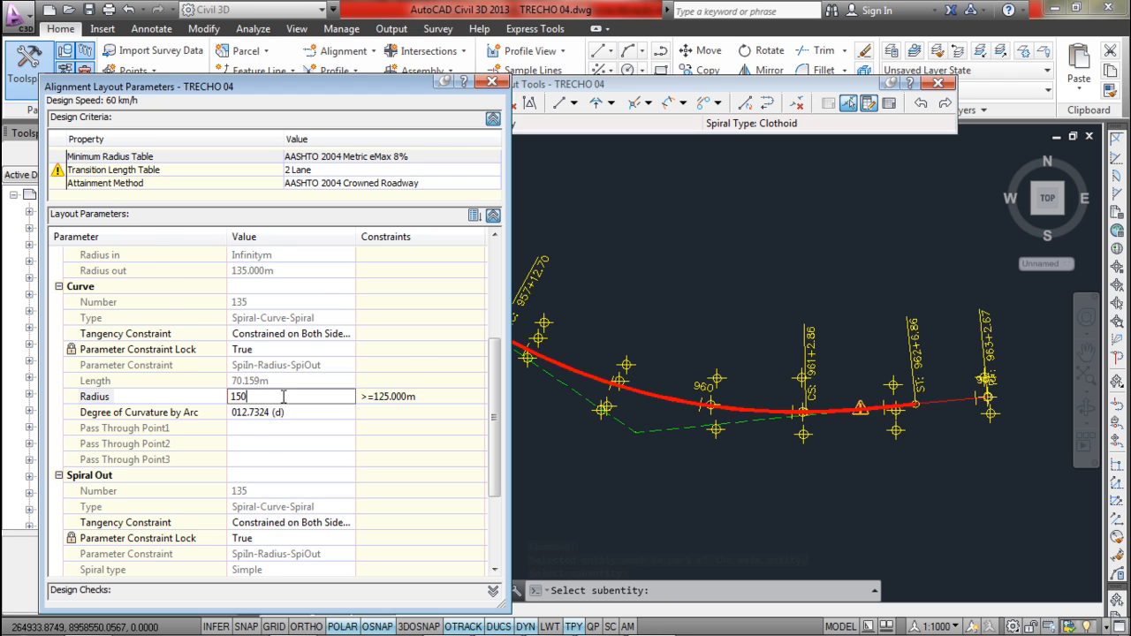
key(Return)
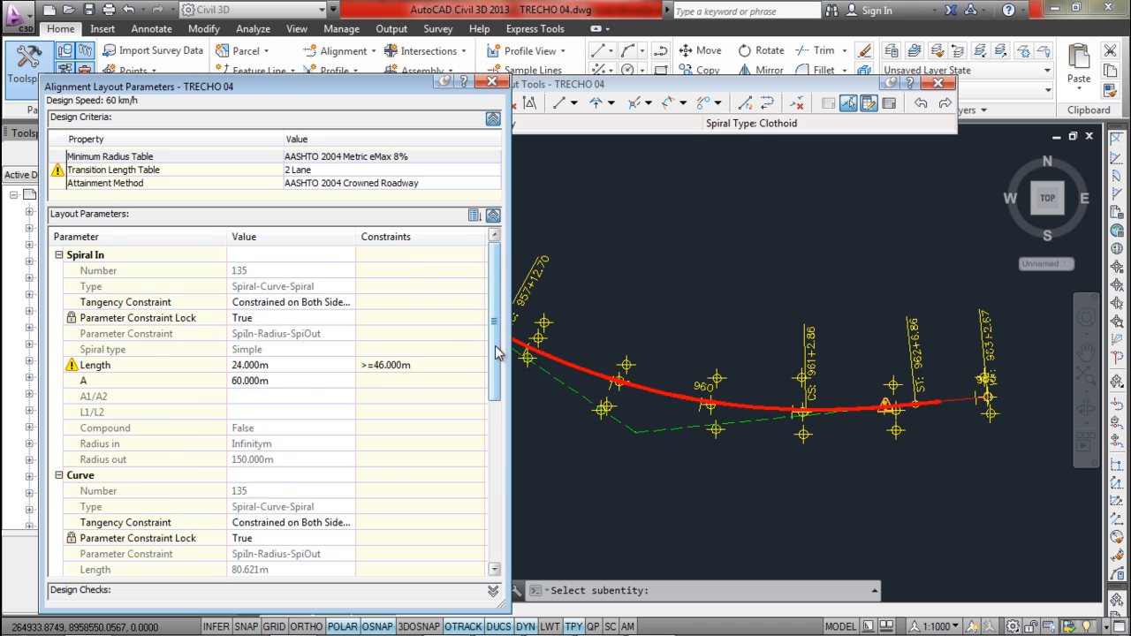
- Try another radius value for the spiral curve near station 960
drag(497, 352, 496, 431)
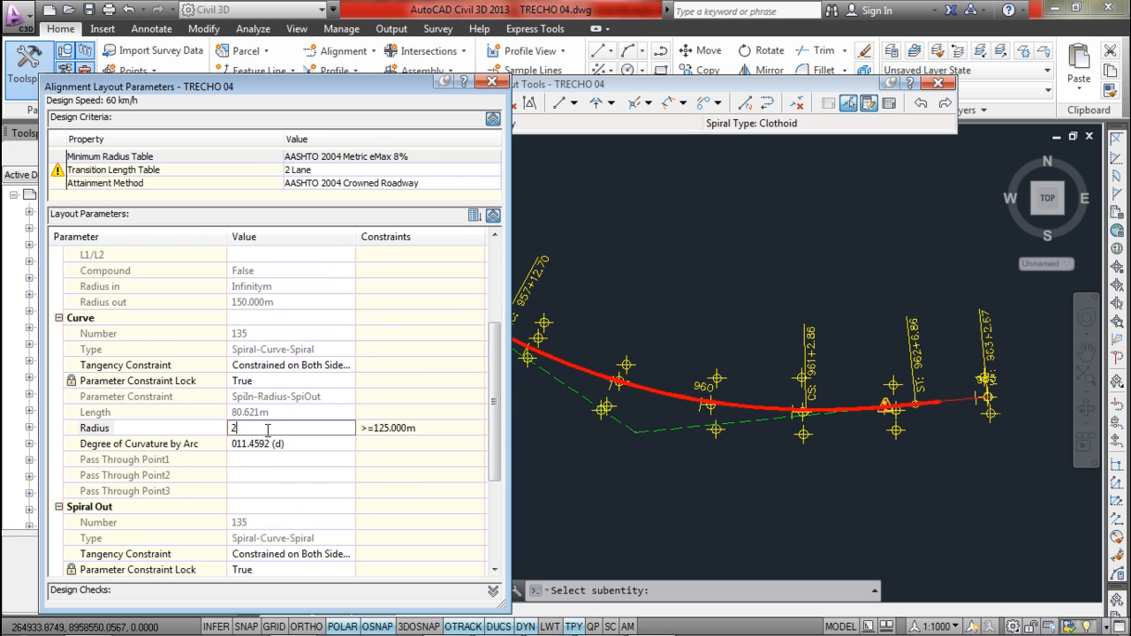
key(Return)
key(Return)
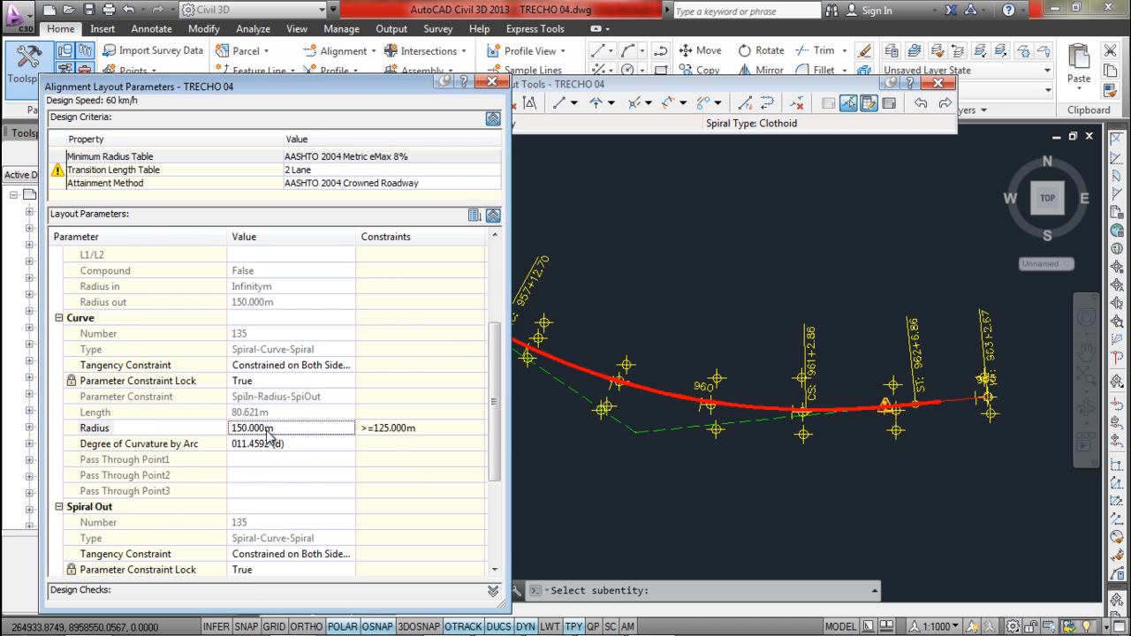
key(Escape)
- Select the TRECHO 04 alignment again and close its layout parameters window
click(902, 404)
key(Escape)
click(910, 404)
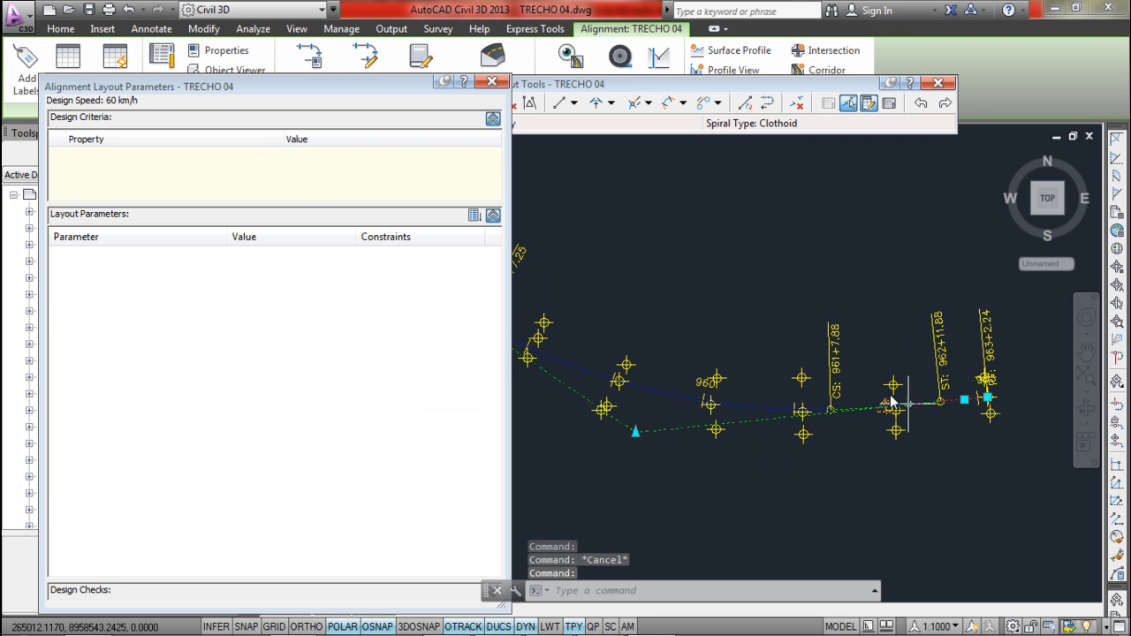
drag(383, 92, 321, 69)
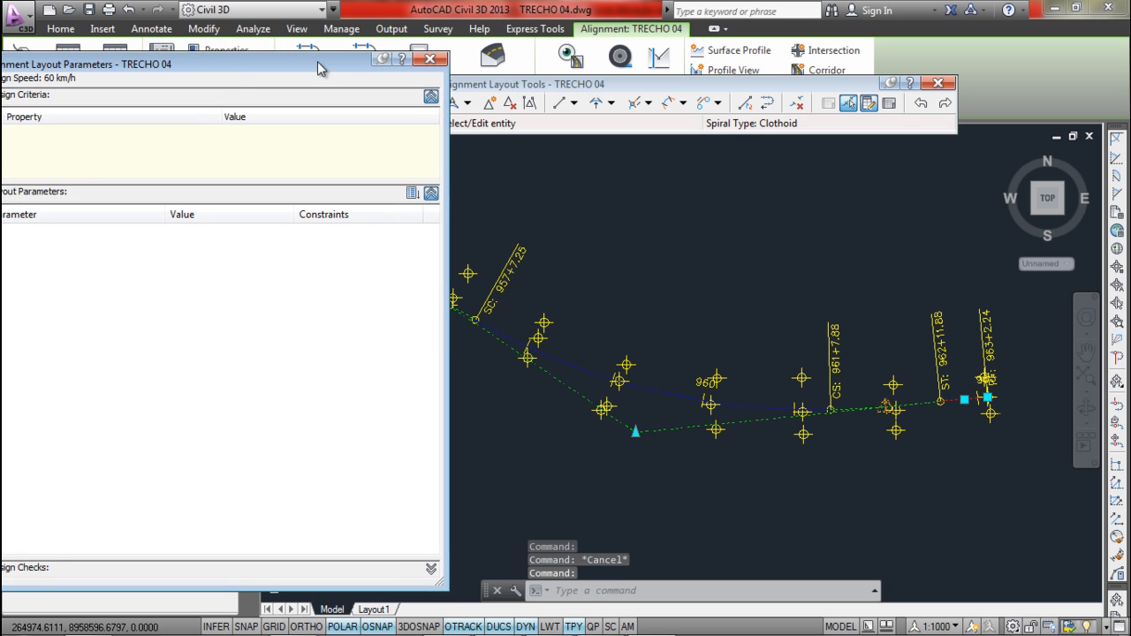
click(430, 60)
- Delete the curve's PI near station 960 and insert a new PI slightly farther along the incoming tangent, beneath the surveyed points
click(509, 103)
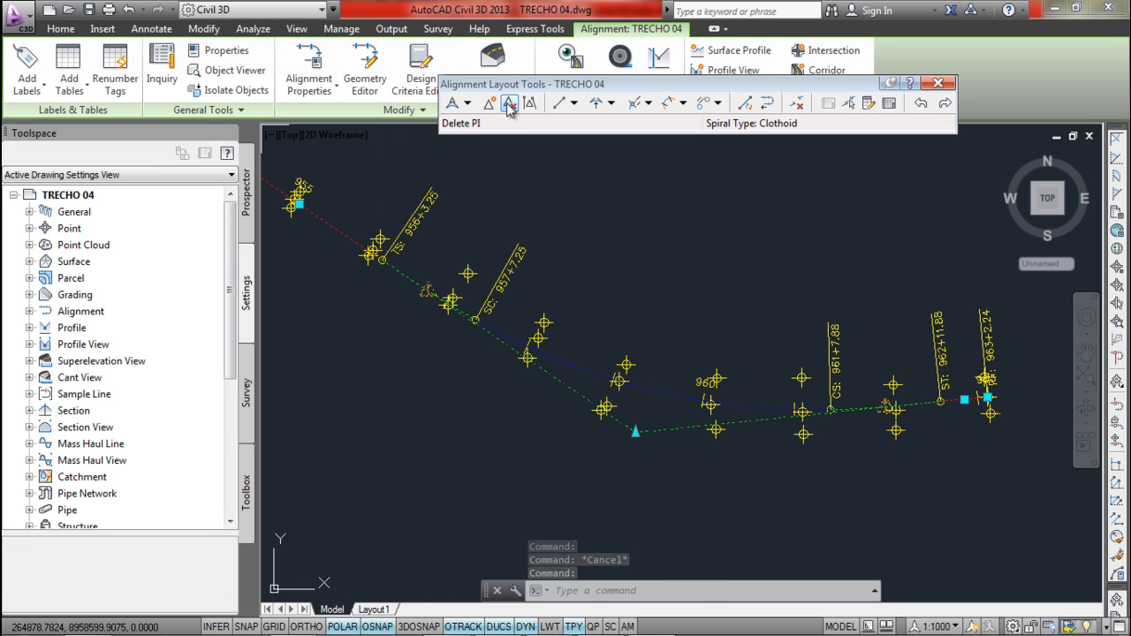
click(640, 442)
key(Escape)
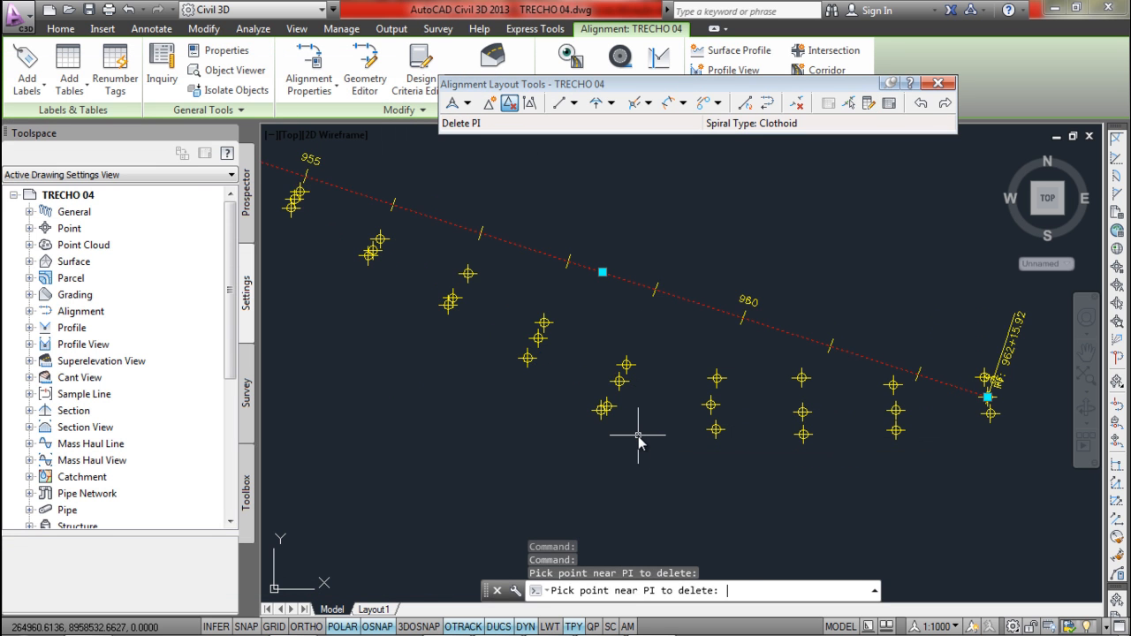
click(489, 103)
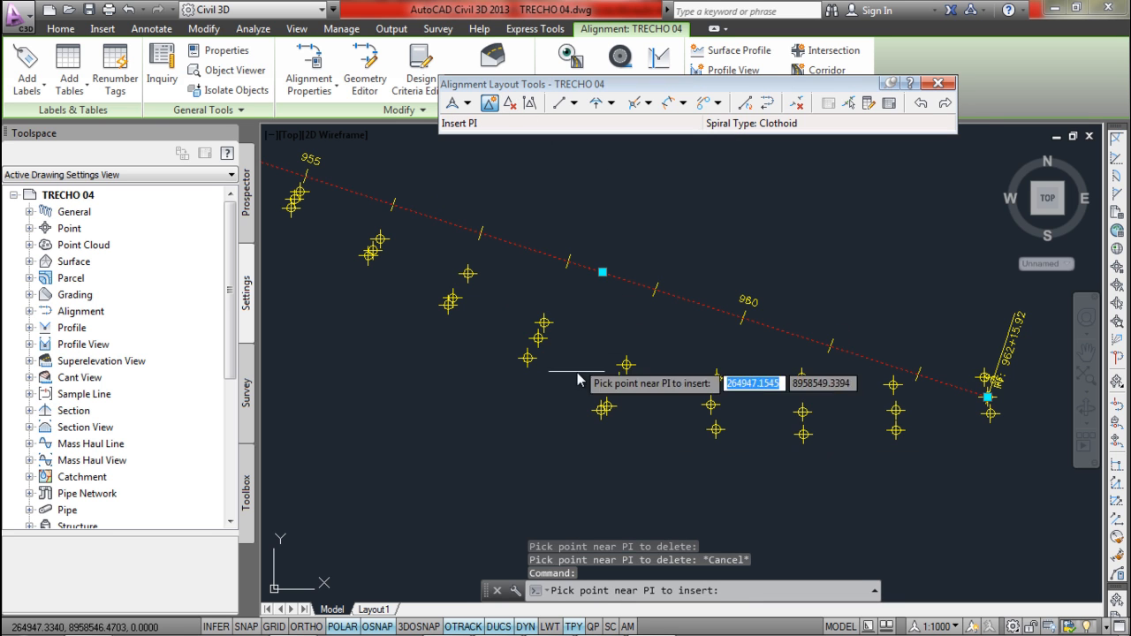
click(646, 432)
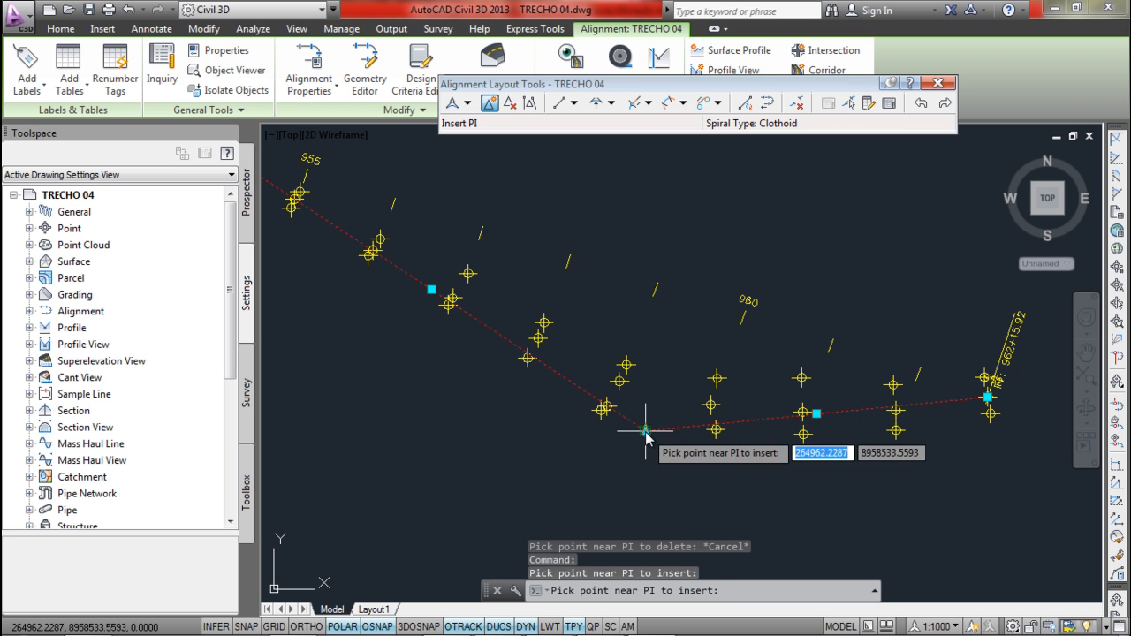
key(Escape)
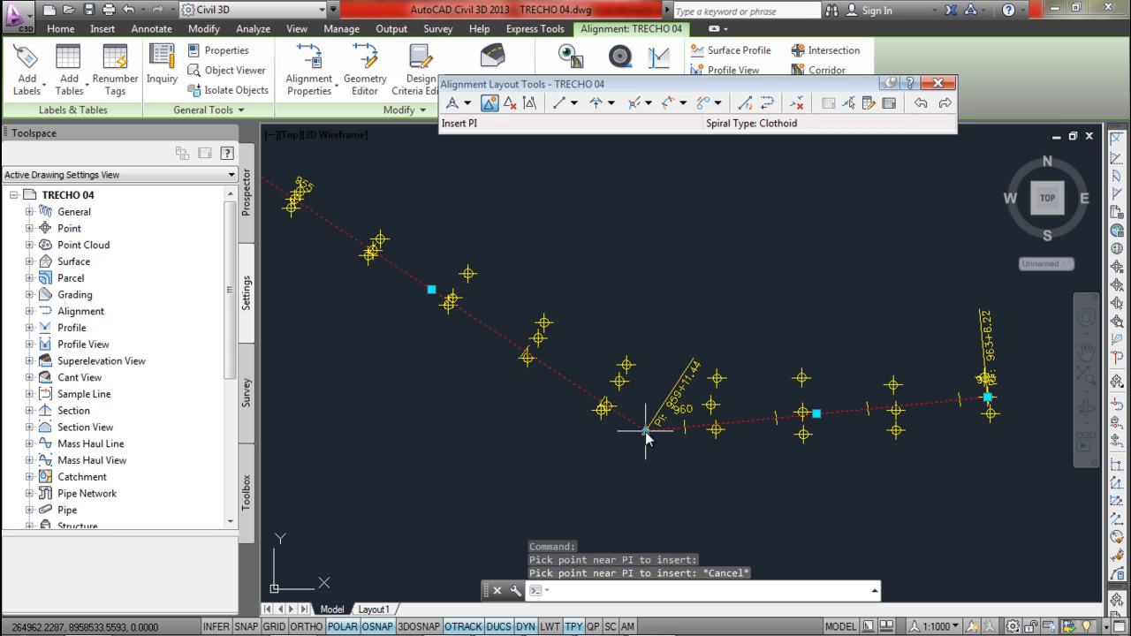
click(611, 104)
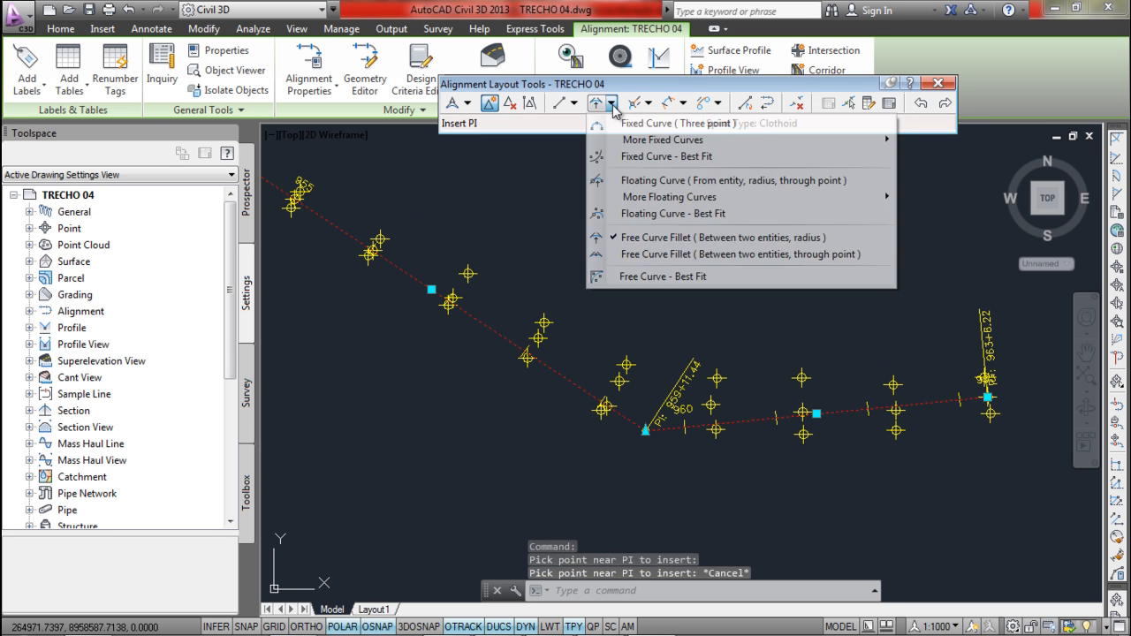
click(683, 241)
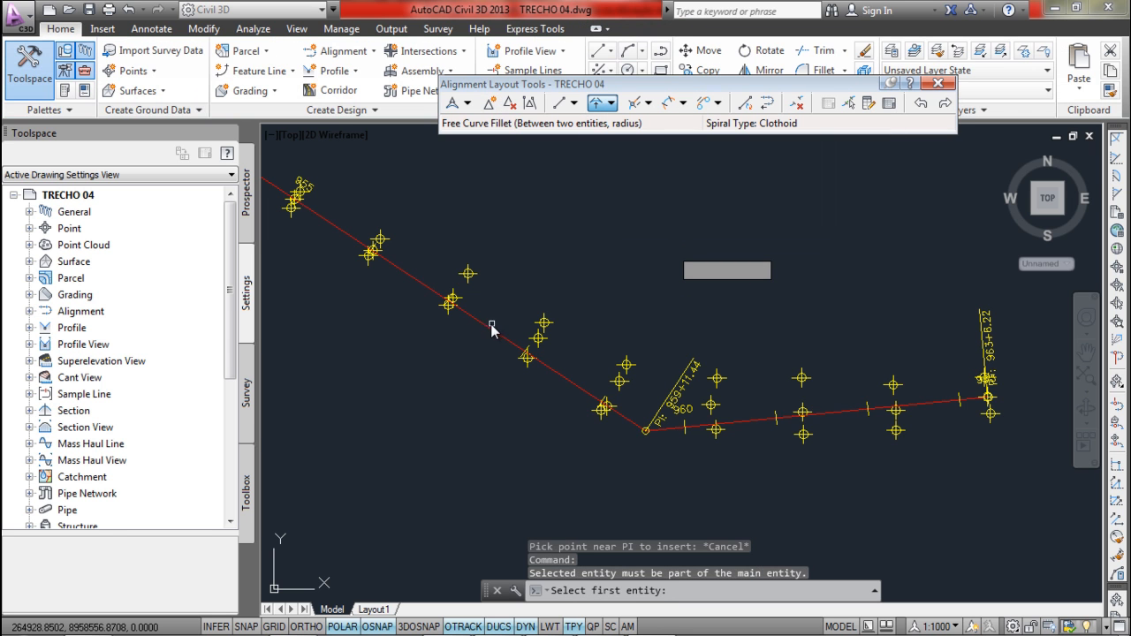
click(495, 336)
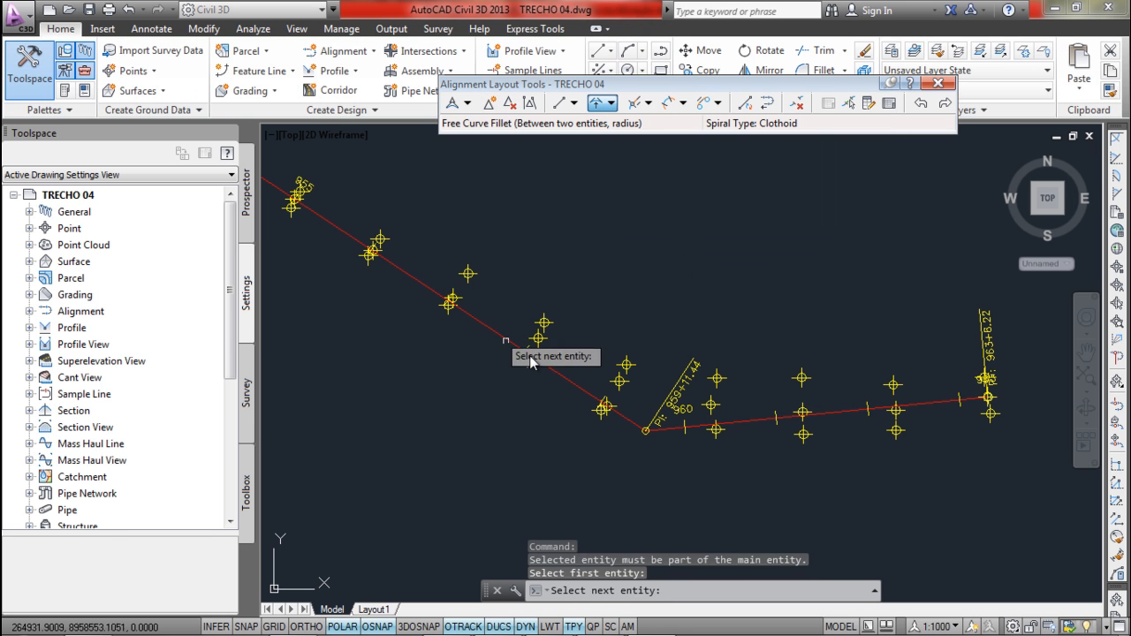
click(758, 420)
click(800, 480)
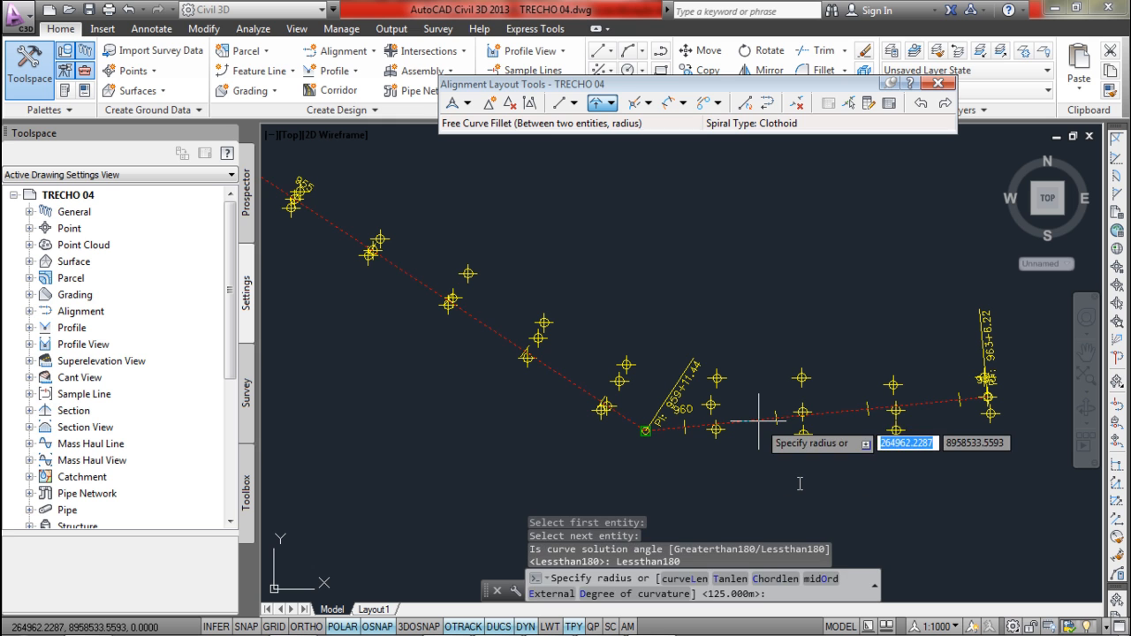
key(Escape)
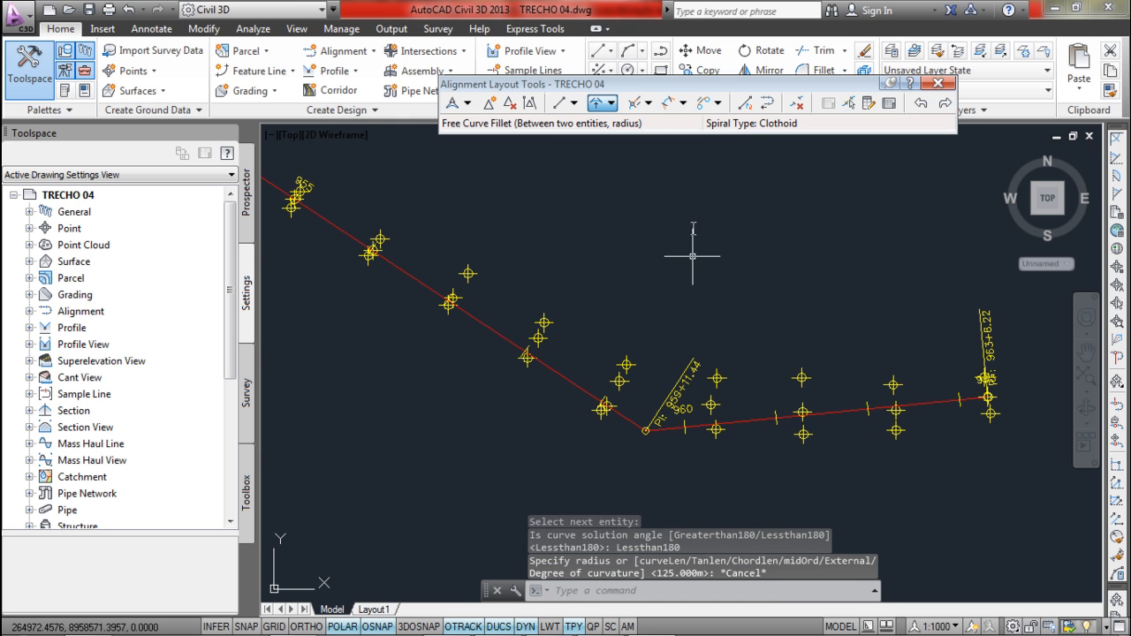
- Review the clothoid, spiral and default radius values in the Curve and Spiral Settings and accept them
click(610, 102)
click(469, 102)
click(469, 102)
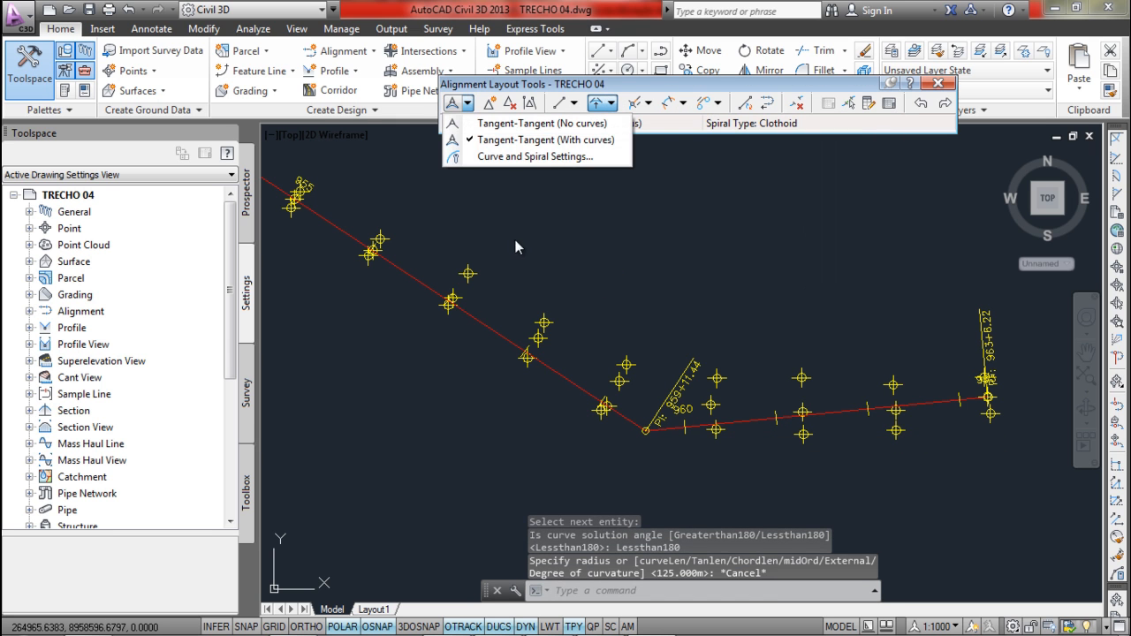
click(513, 156)
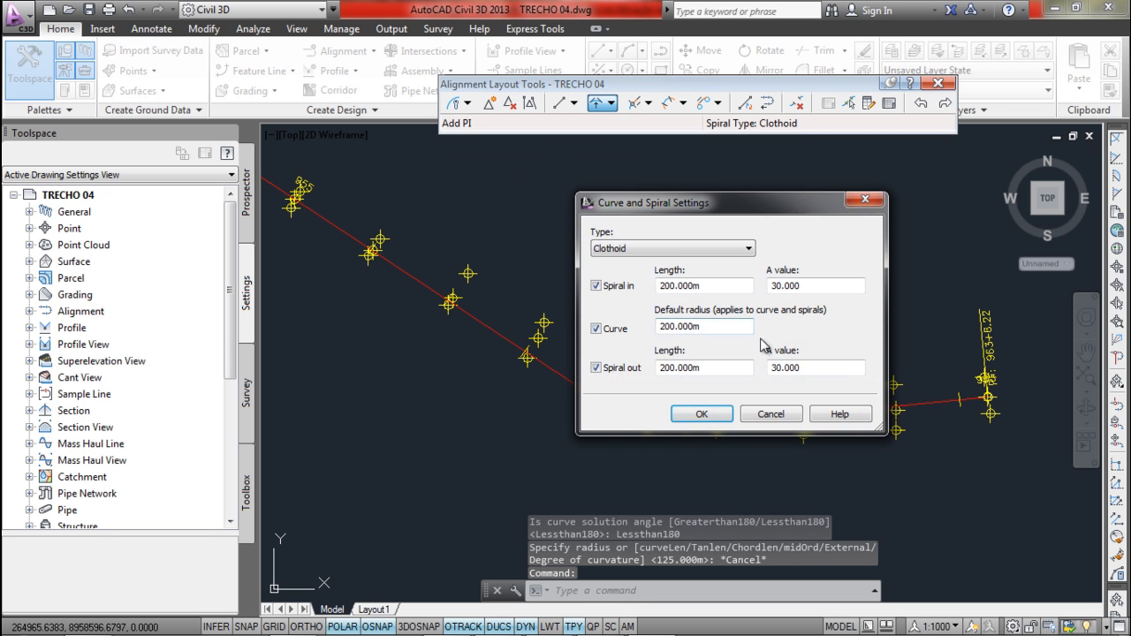
click(702, 414)
- Add a free curve fillet between the two tangents at the new PI, using the Greaterthan180 solution and a 250 m radius
click(610, 103)
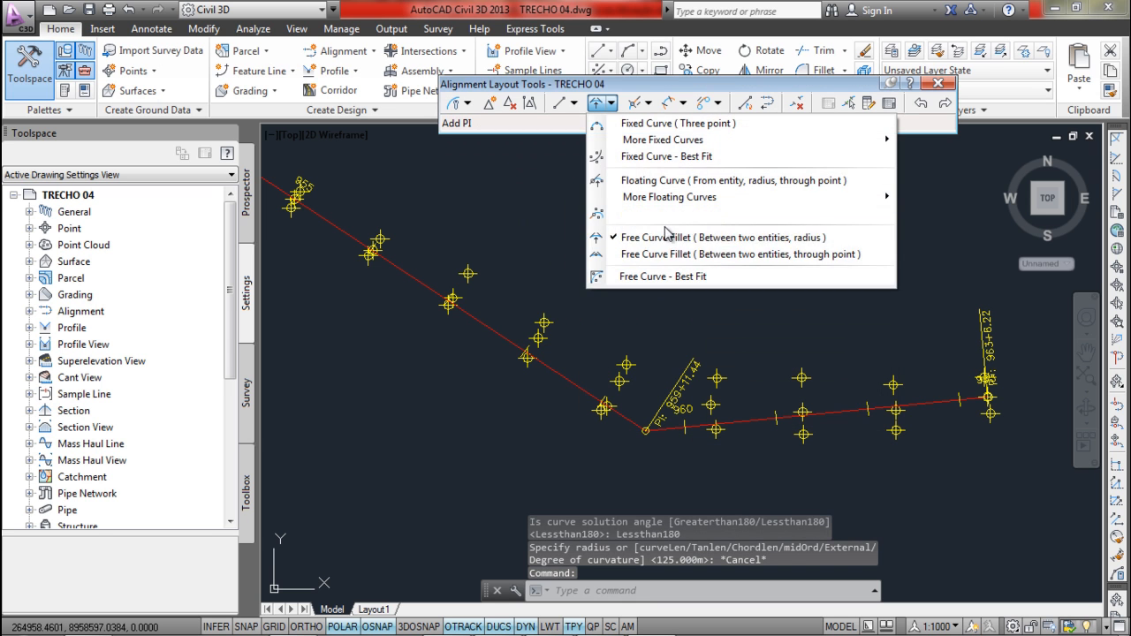
click(685, 245)
click(508, 336)
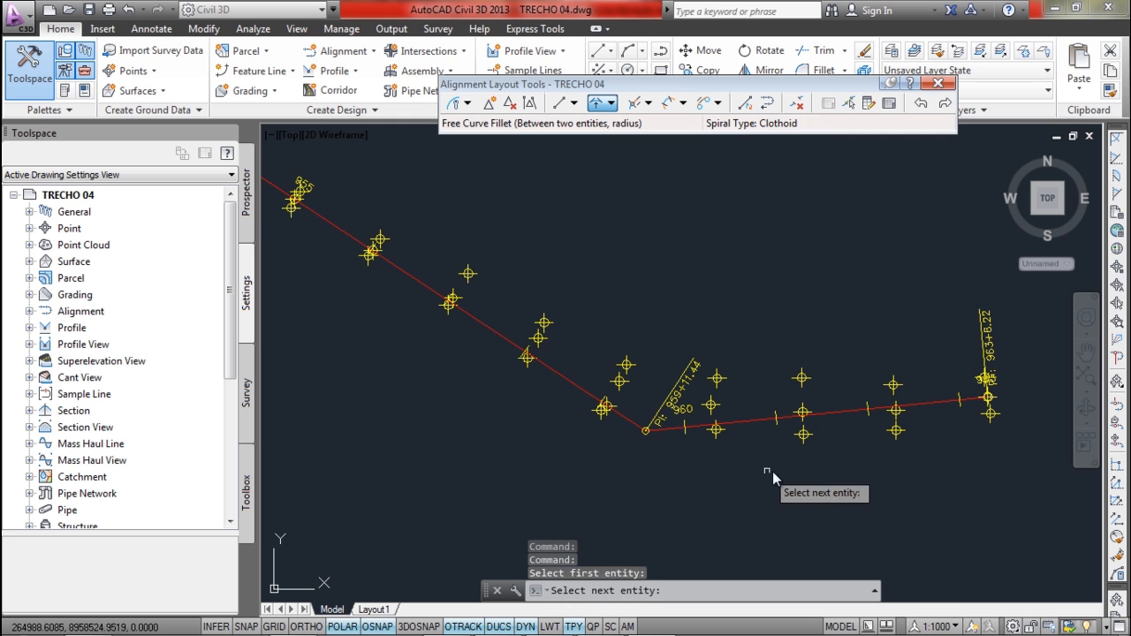
click(756, 430)
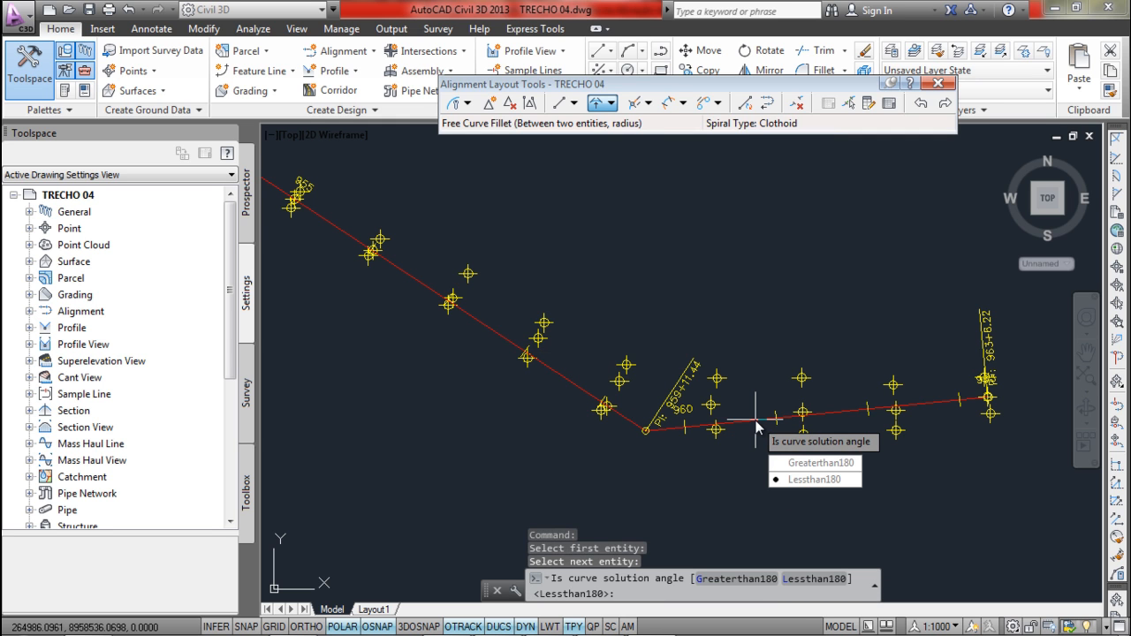
click(814, 462)
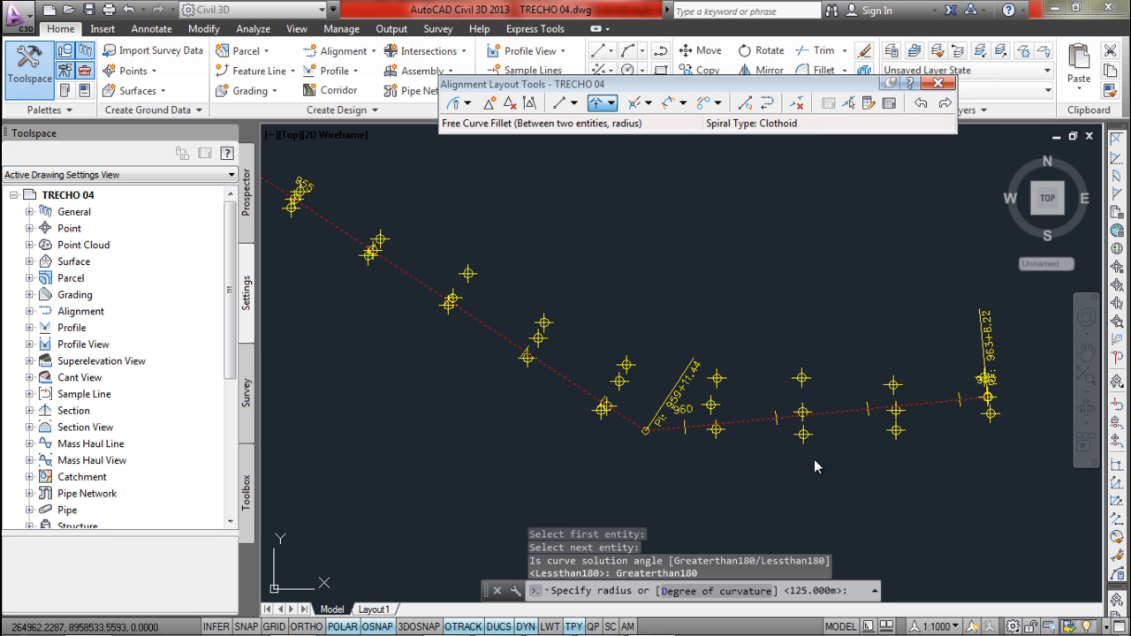
text(250)
key(Return)
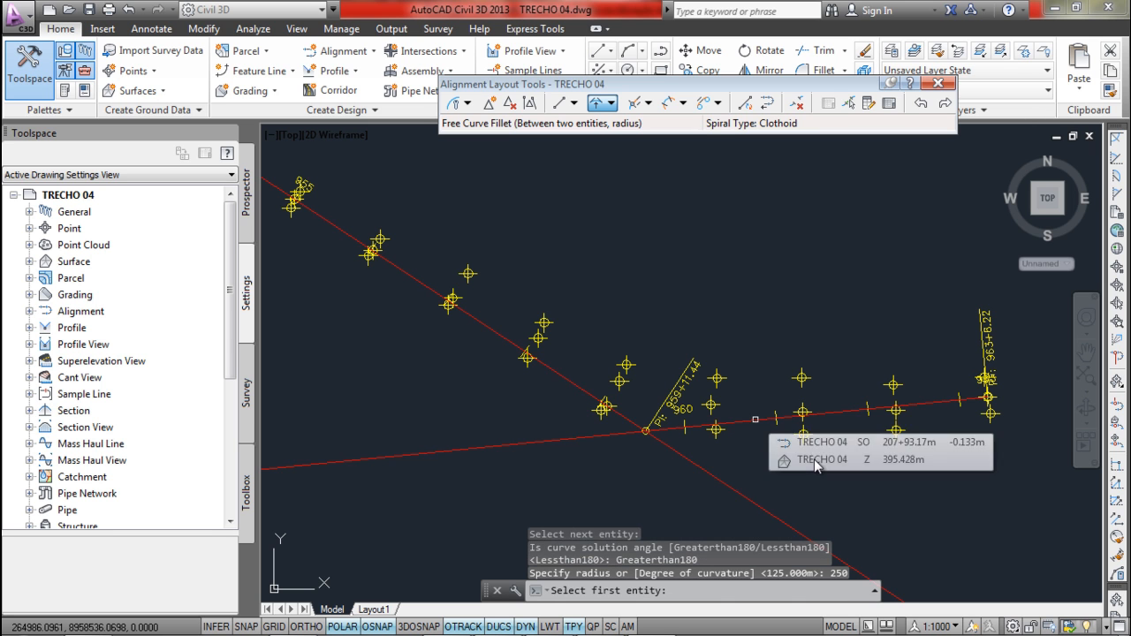
key(Escape)
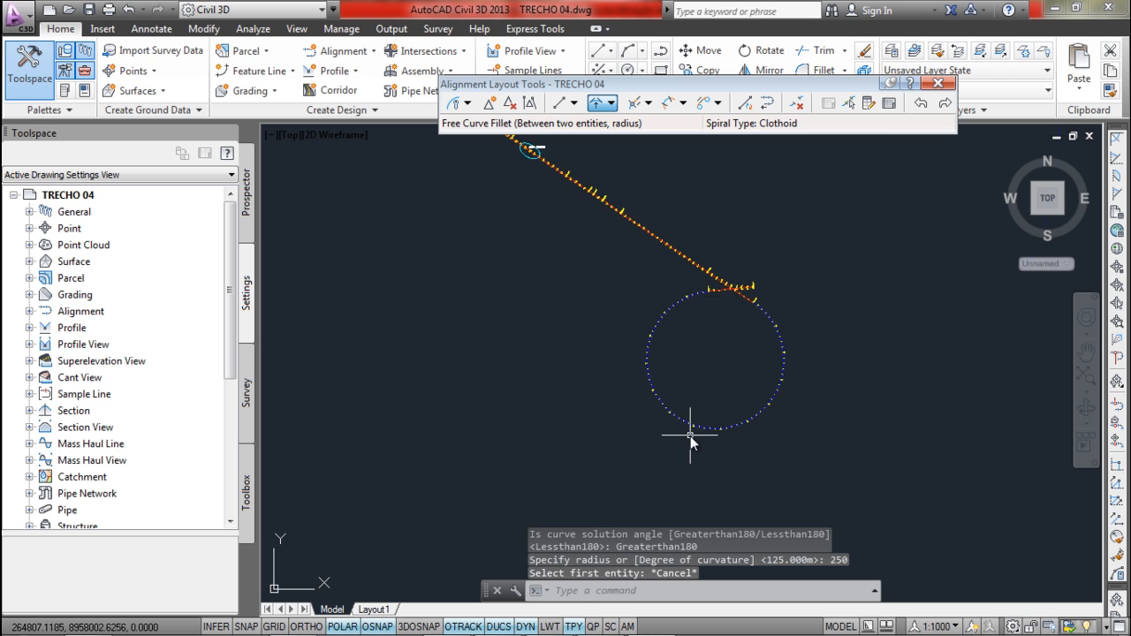
- Inspect the full extent of the 250 m curve and undo that fillet
click(725, 409)
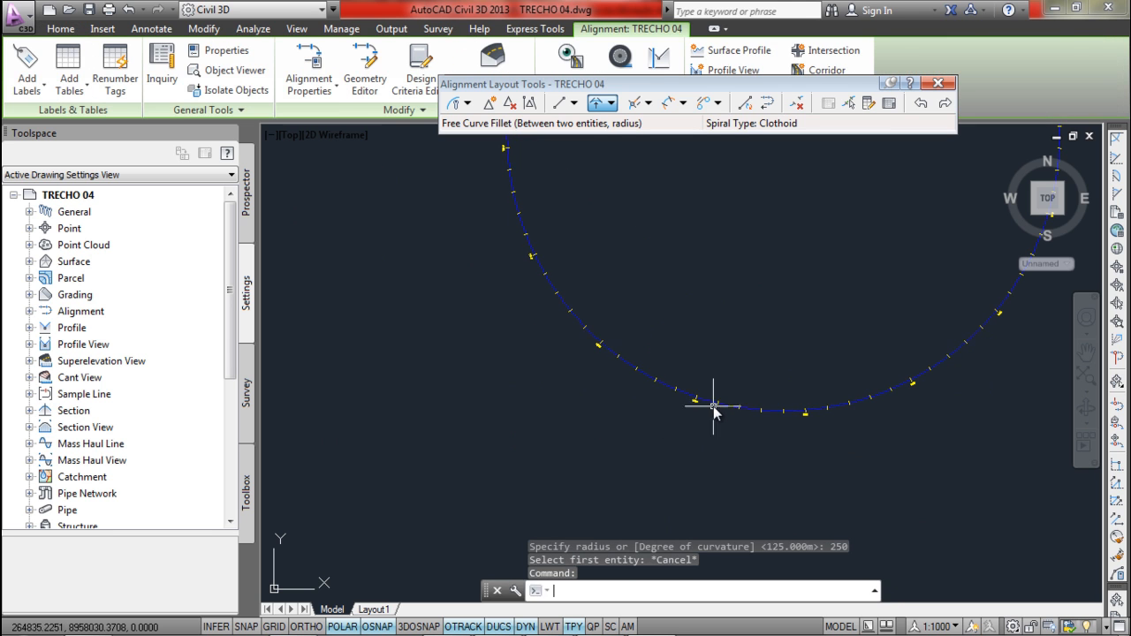
key(Escape)
key(Escape)
scroll(721, 393, down, 2)
middle_drag(748, 320, 743, 382)
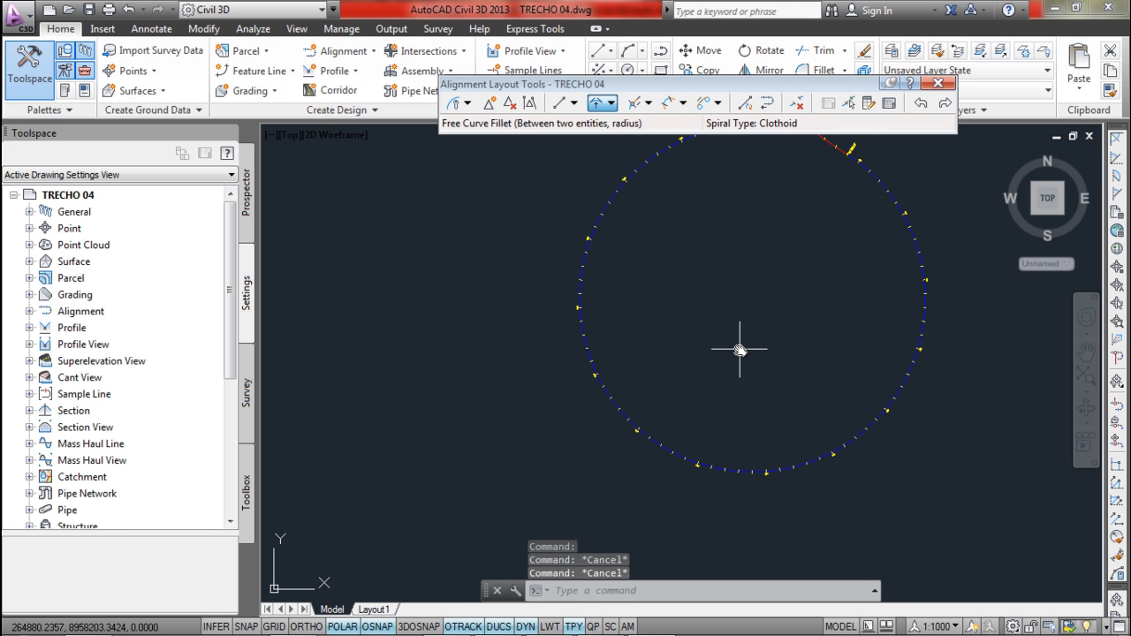
key(ctrl+z)
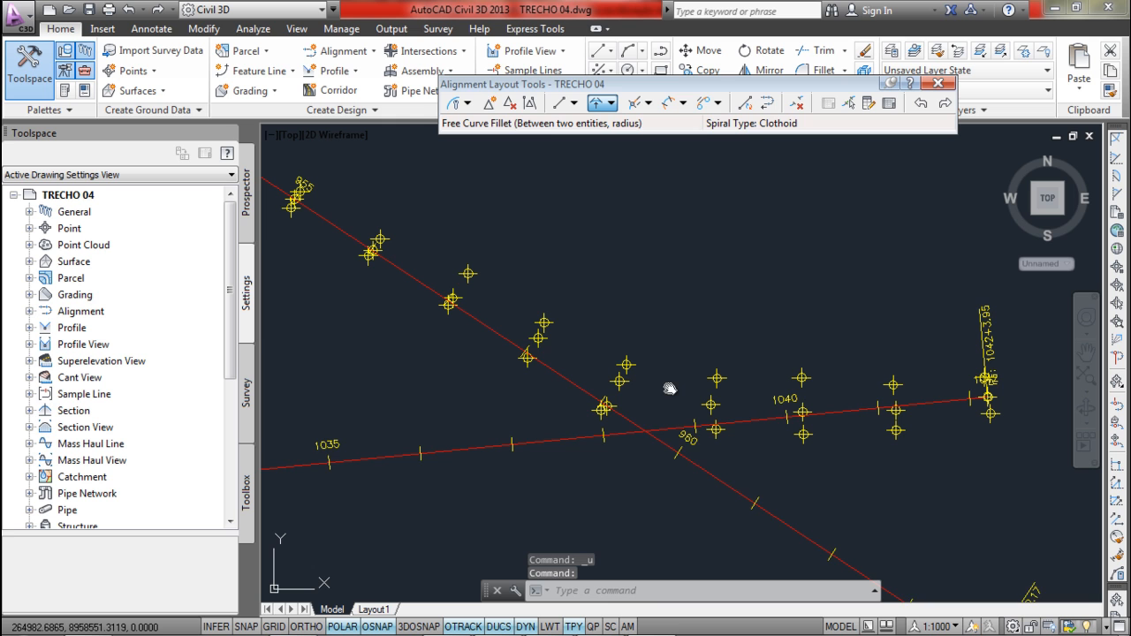
- Fillet the two tangents at the PI near station 960 with a Lessthan180 free curve, trying radius 230 m and settling on 180 m
click(611, 102)
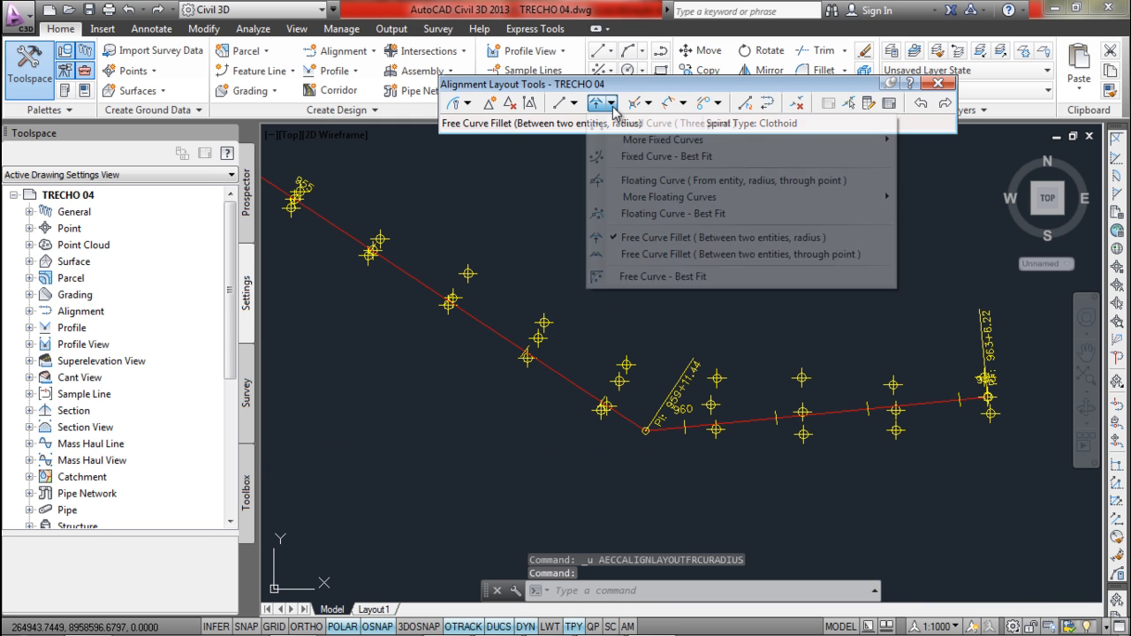
click(689, 237)
click(588, 395)
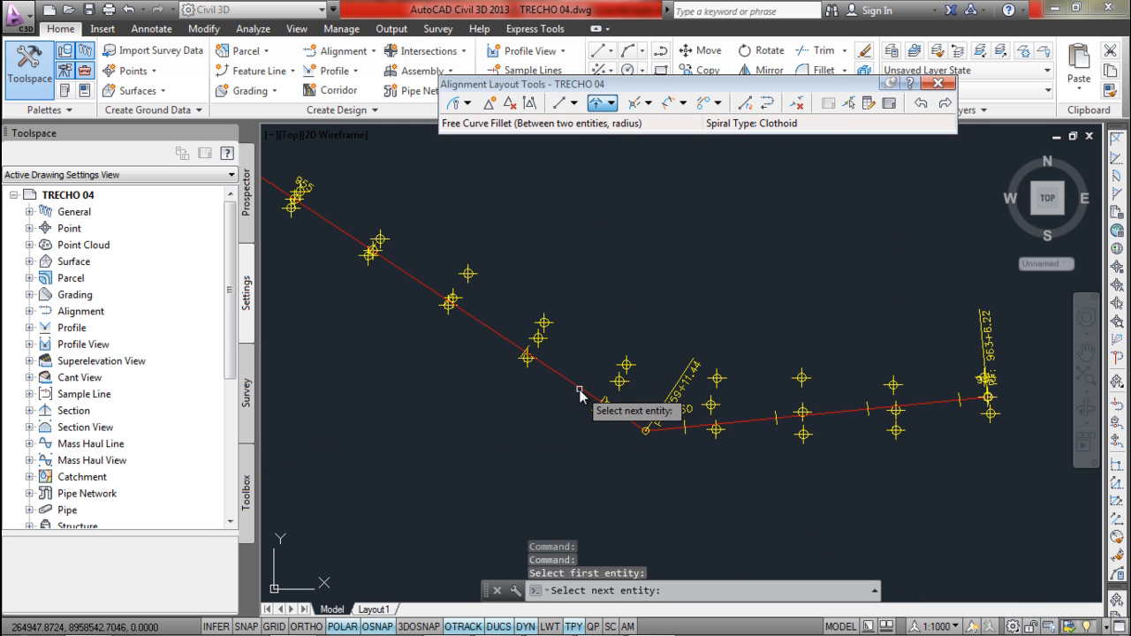
click(750, 428)
click(790, 476)
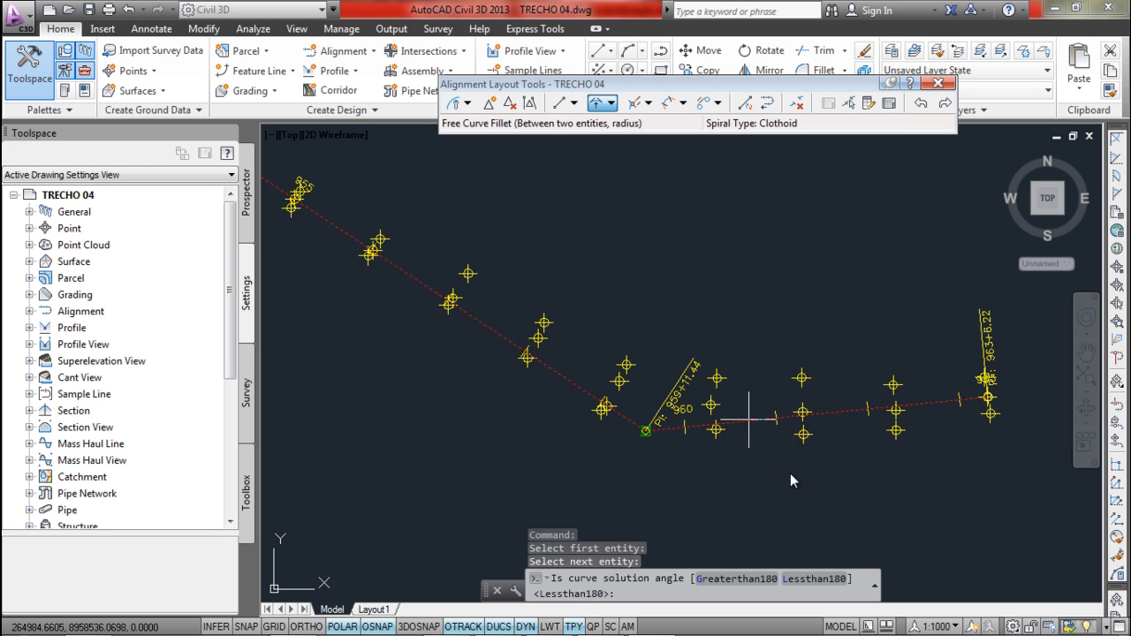
text(230)
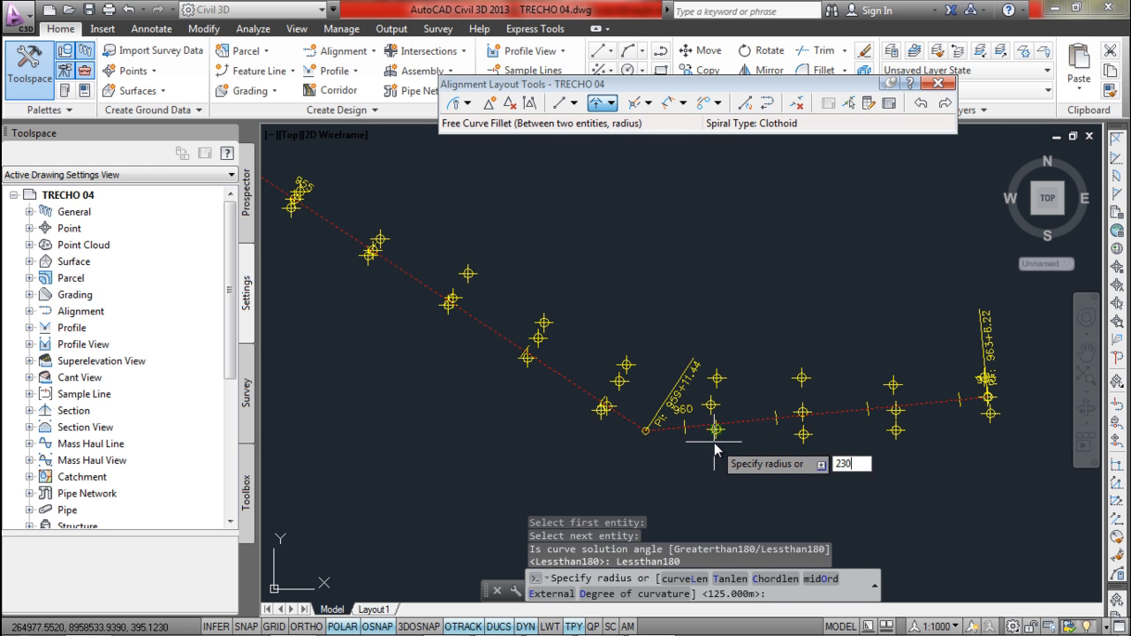
key(Return)
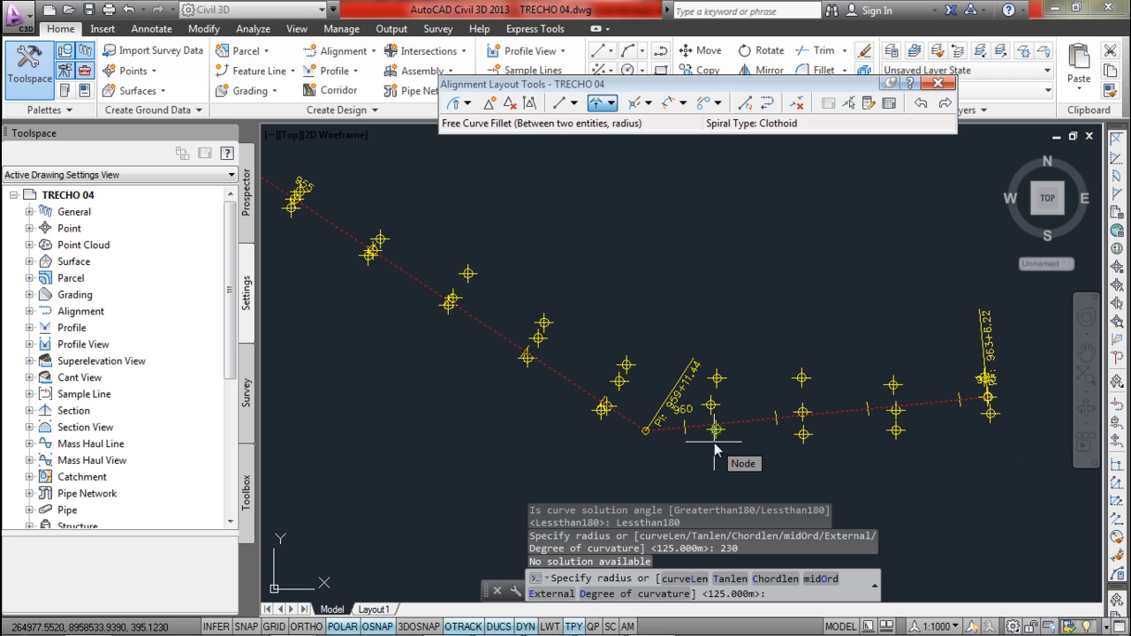
text(200)
key(Return)
key(Return)
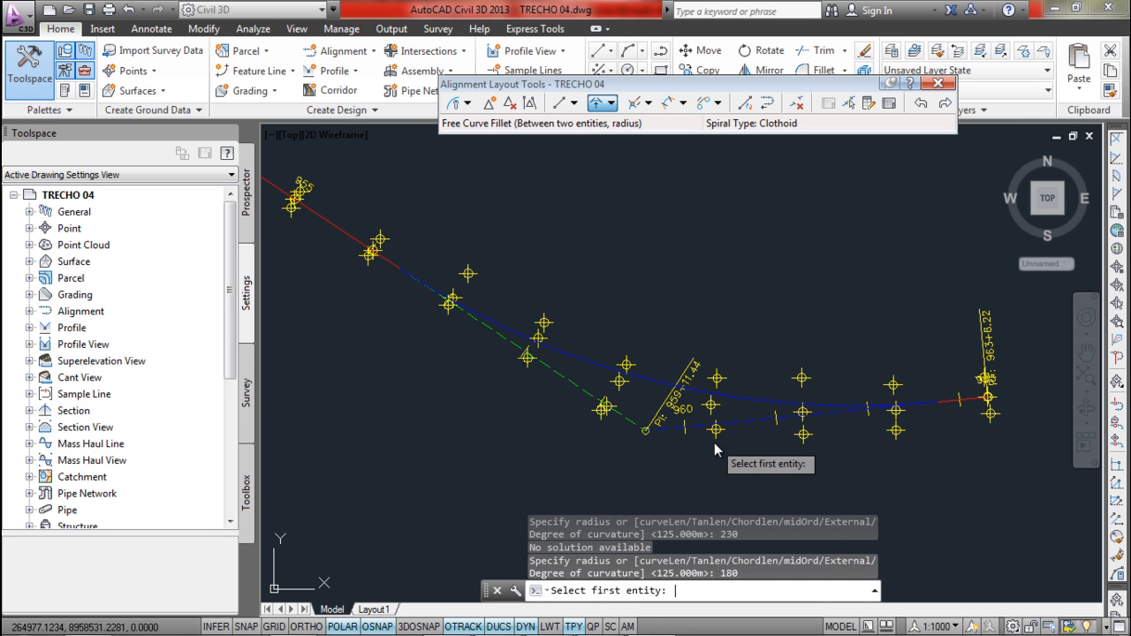
scroll(714, 443, down, 3)
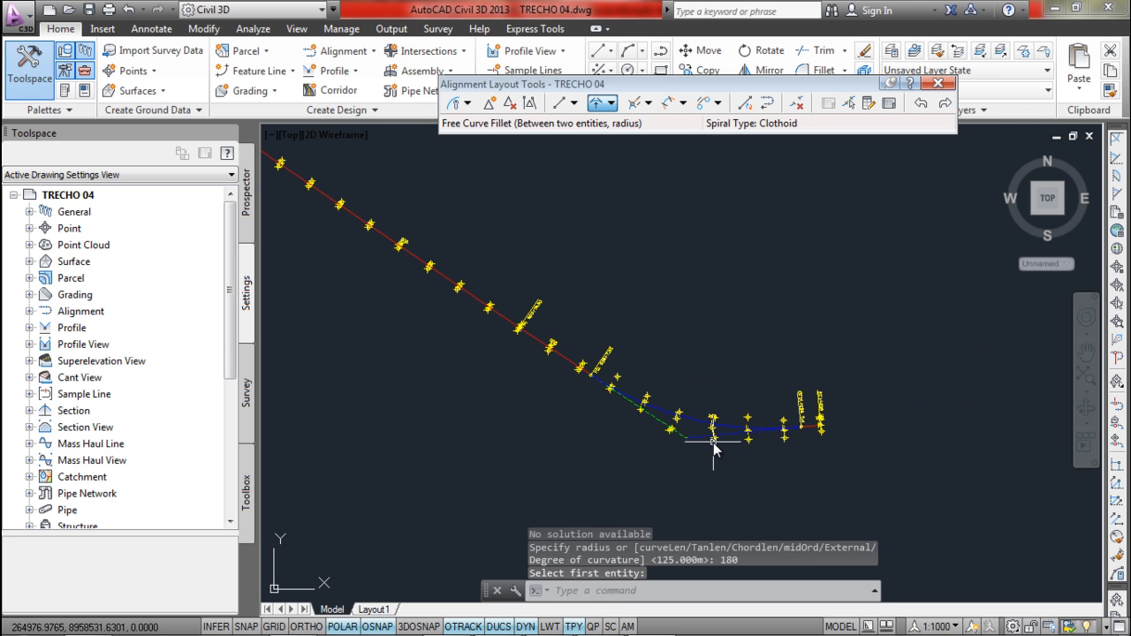
key(Escape)
key(Escape)
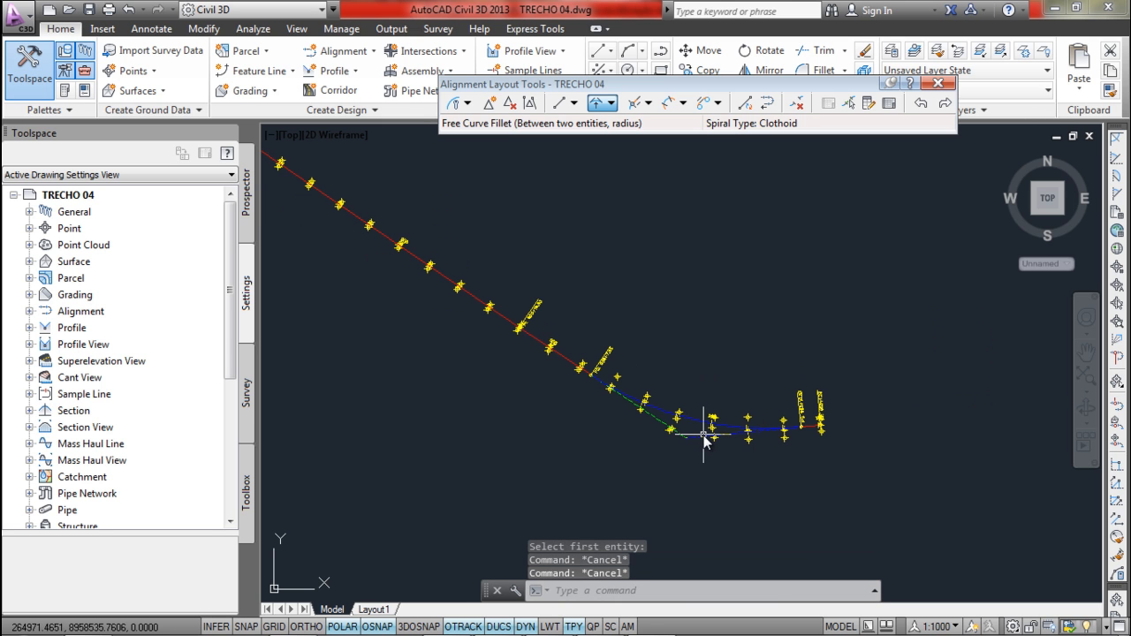
- Check how the alignment fits the surveyed points from the filleted end curve back to the curve near station 805
click(711, 442)
scroll(703, 442, up, 5)
key(Escape)
scroll(698, 442, down, 8)
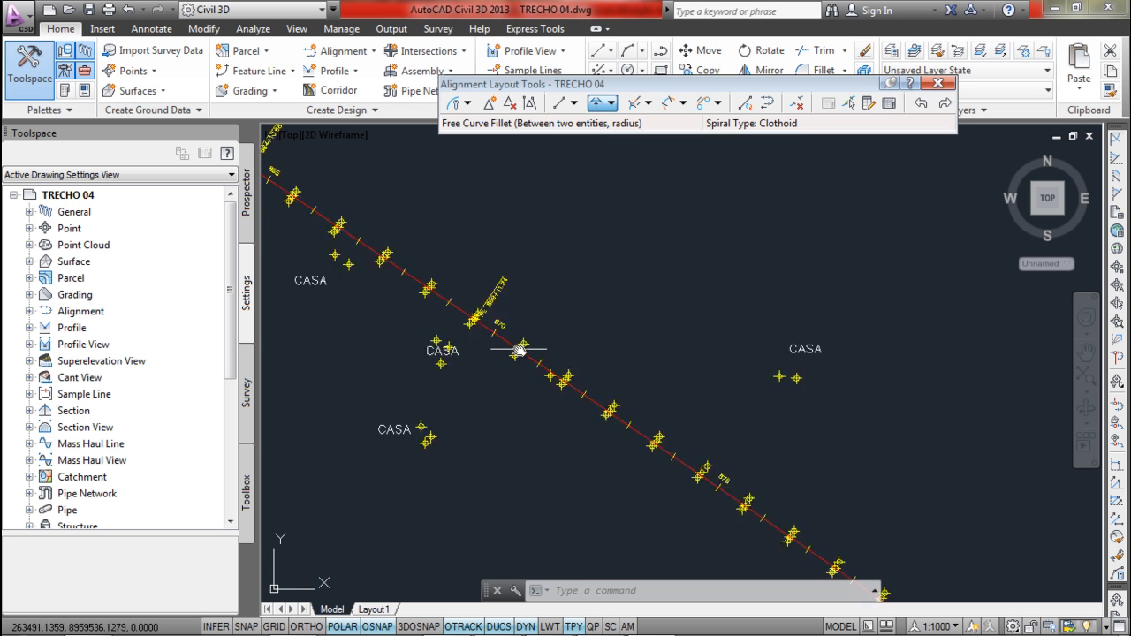
scroll(597, 379, up, 6)
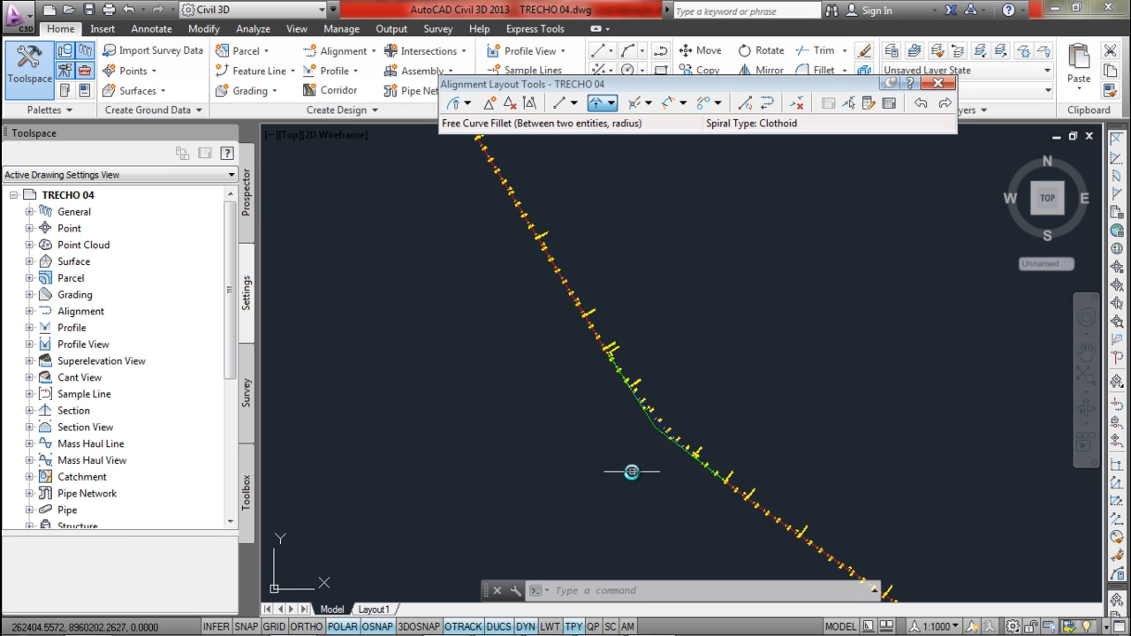
scroll(674, 352, down, 1)
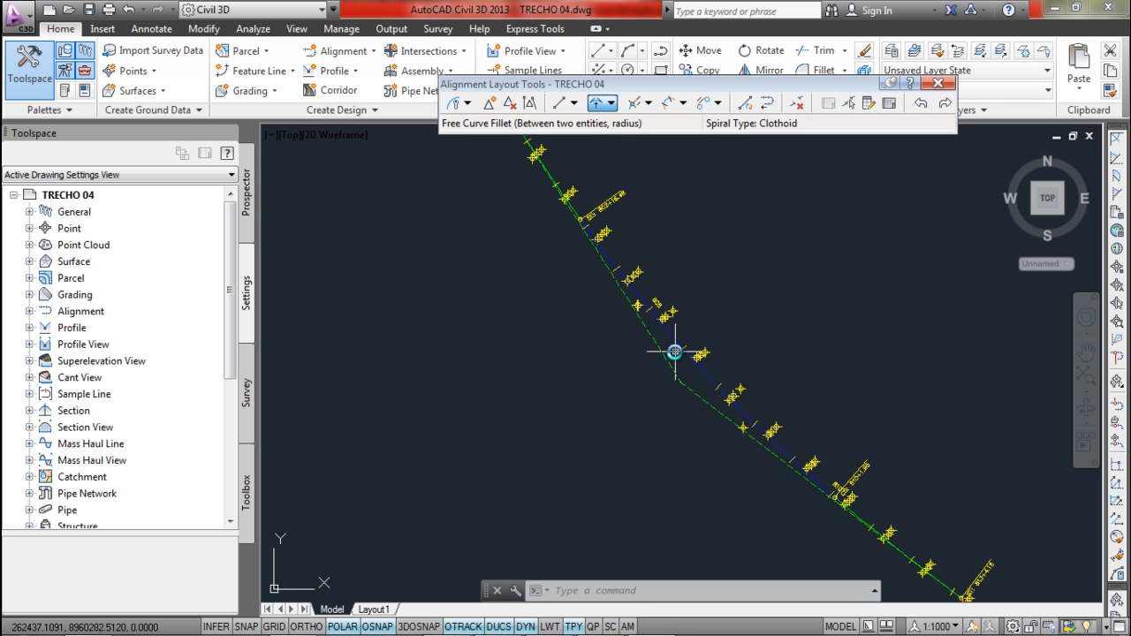
middle_drag(842, 489, 694, 343)
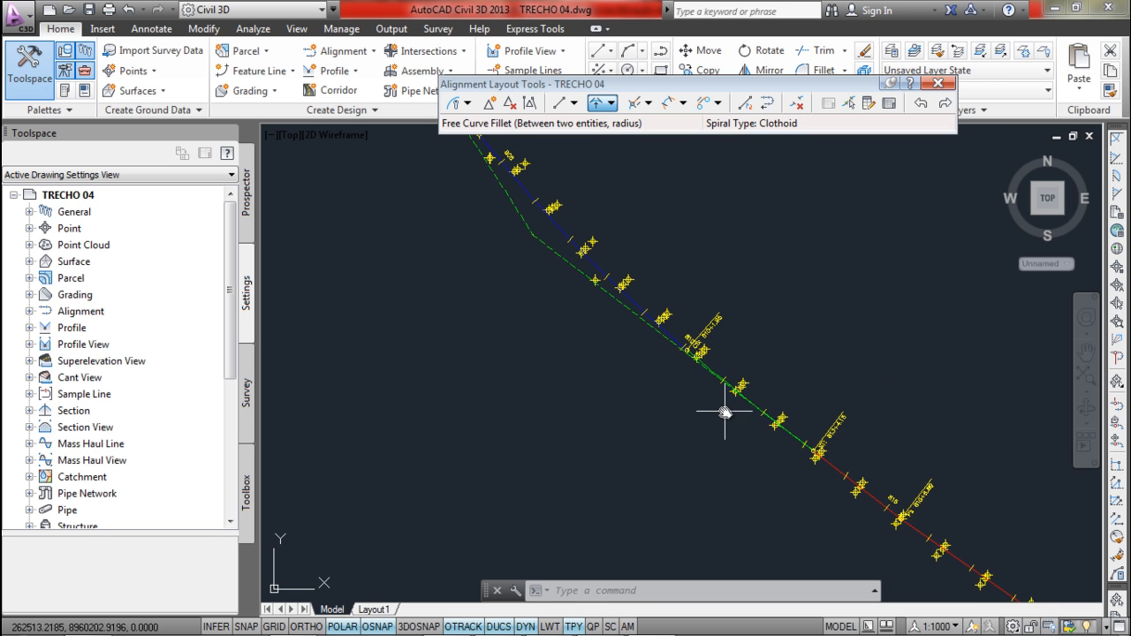
scroll(733, 418, down, 2)
middle_drag(616, 271, 633, 365)
scroll(633, 365, up, 4)
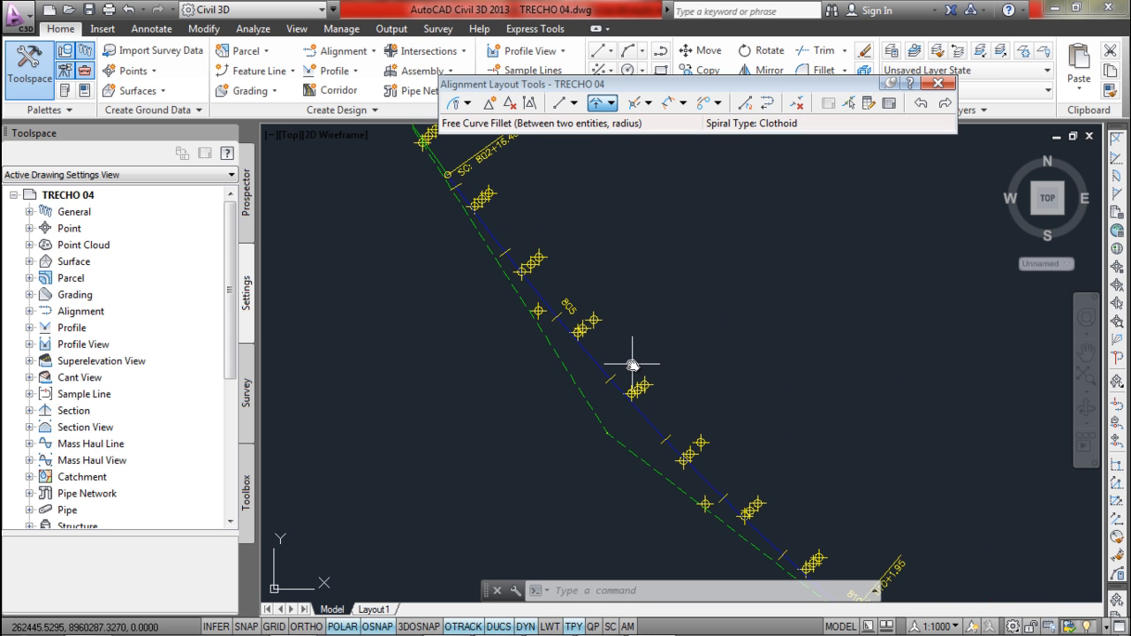
- Examine the layout parameters of the spiral-curve-spiral element near station 805, including its radius and spiral lengths
click(593, 363)
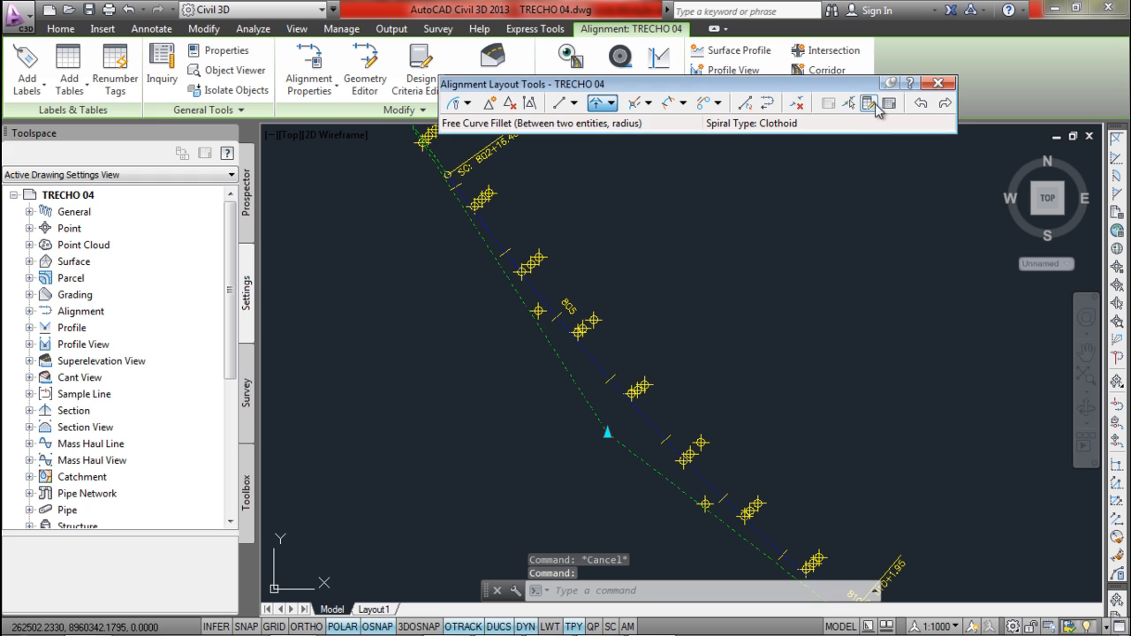
click(869, 104)
click(849, 104)
click(624, 390)
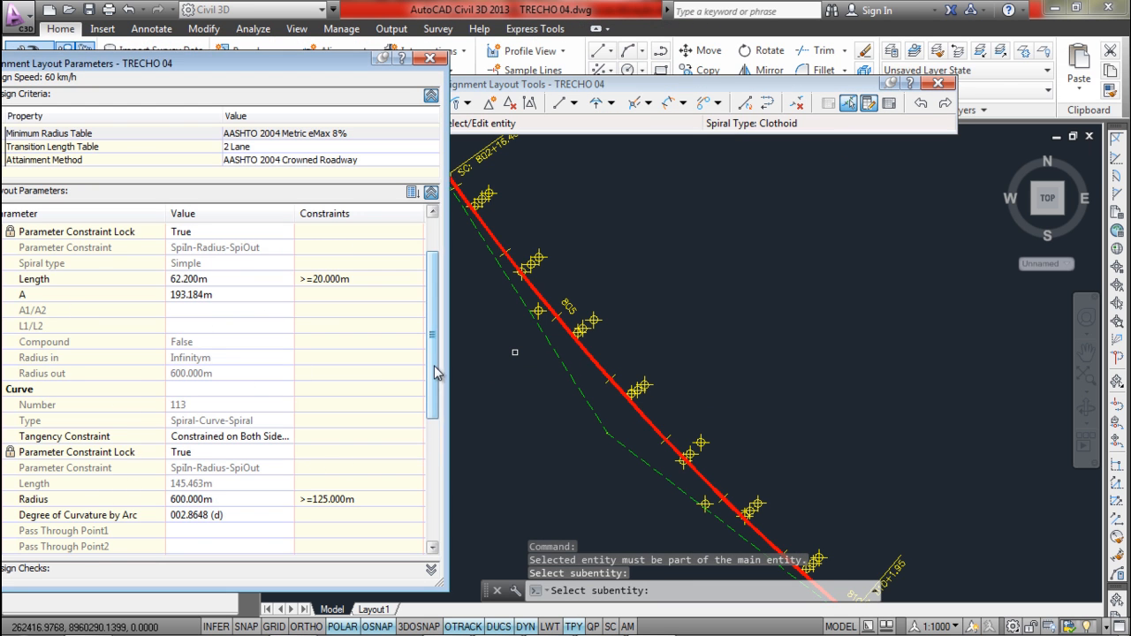
drag(434, 365, 432, 424)
drag(434, 373, 434, 401)
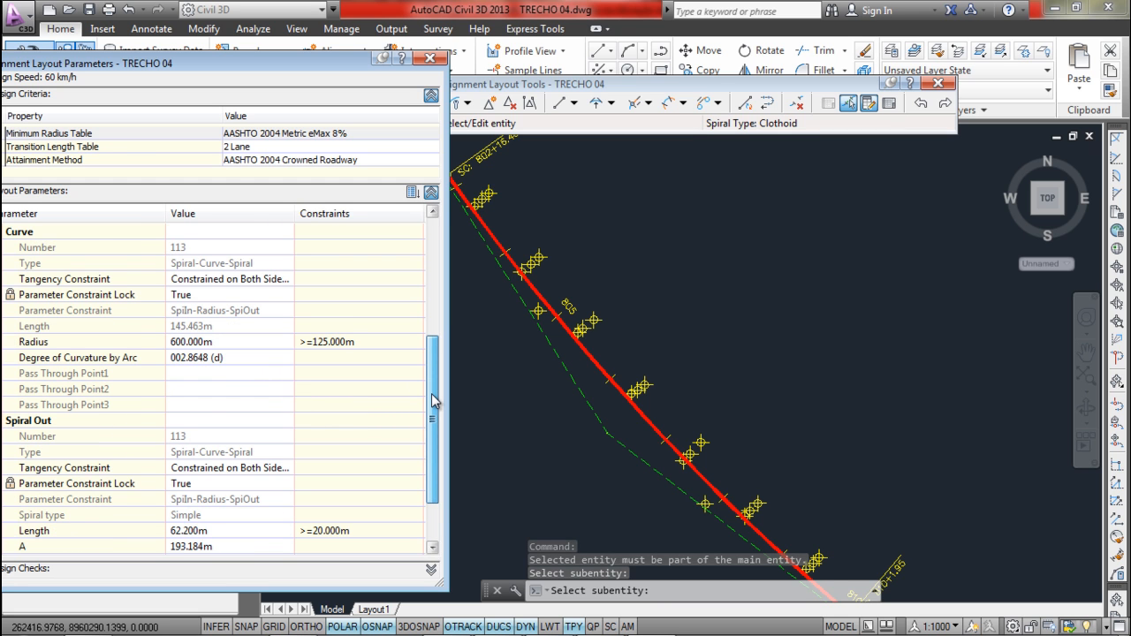
scroll(607, 399, down, 2)
key(Escape)
key(Escape)
- Move the PI of the curve near station 805 a few metres inward to refit the surveyed points, and close the layout parameters
click(602, 410)
scroll(603, 408, up, 2)
click(587, 403)
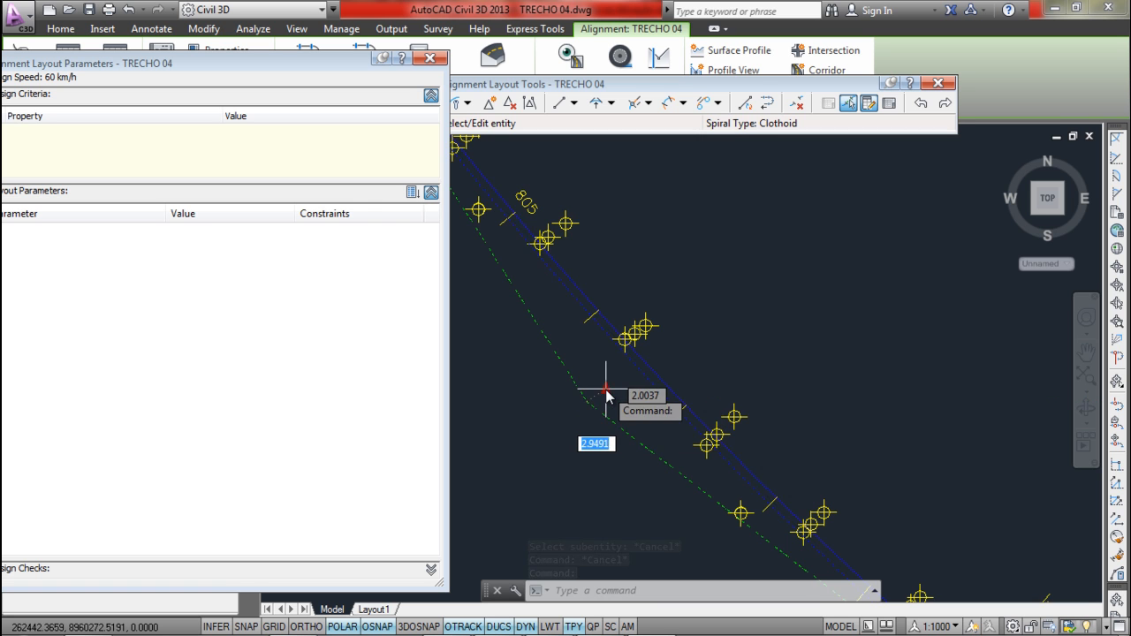
scroll(603, 399, up, 2)
scroll(606, 393, down, 3)
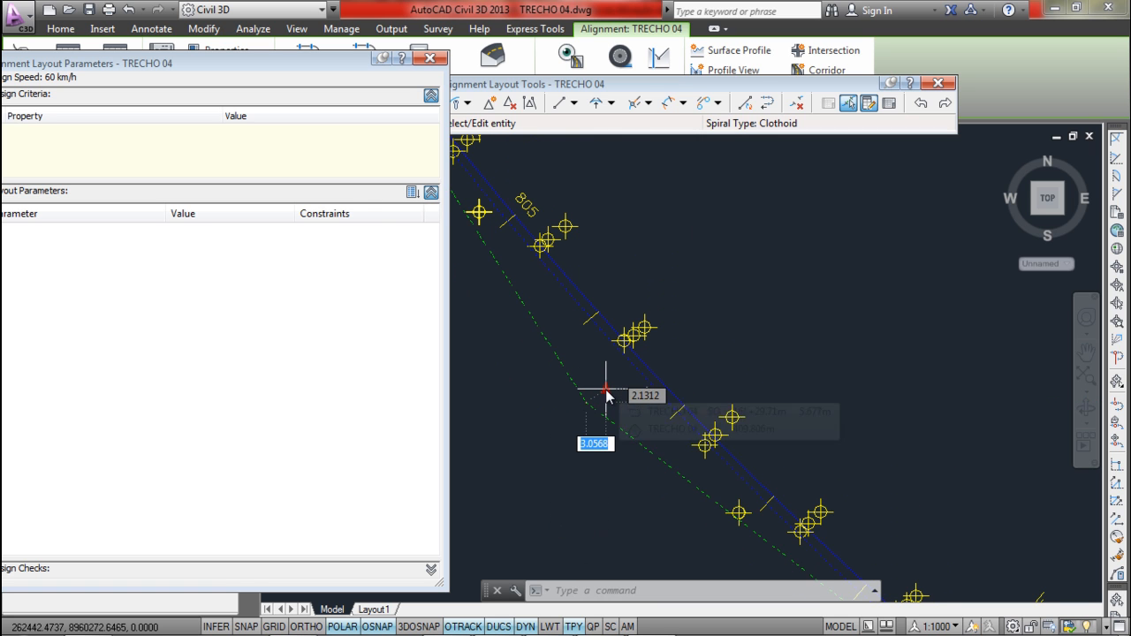
scroll(602, 392, up, 2)
click(602, 387)
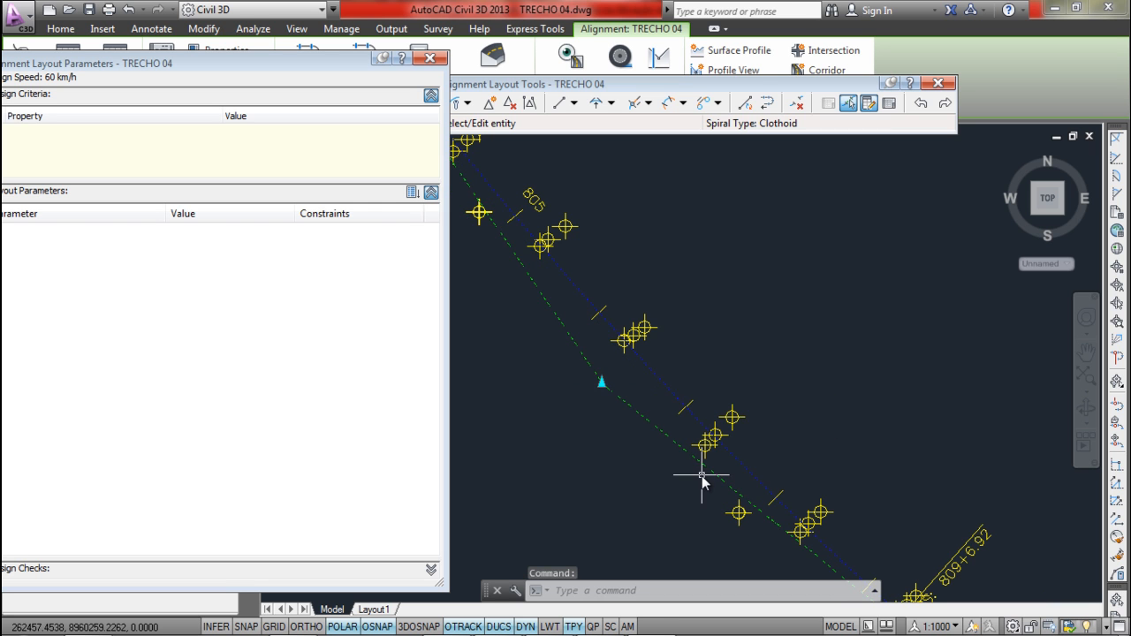
scroll(702, 475, down, 2)
scroll(568, 269, up, 1)
scroll(570, 268, down, 1)
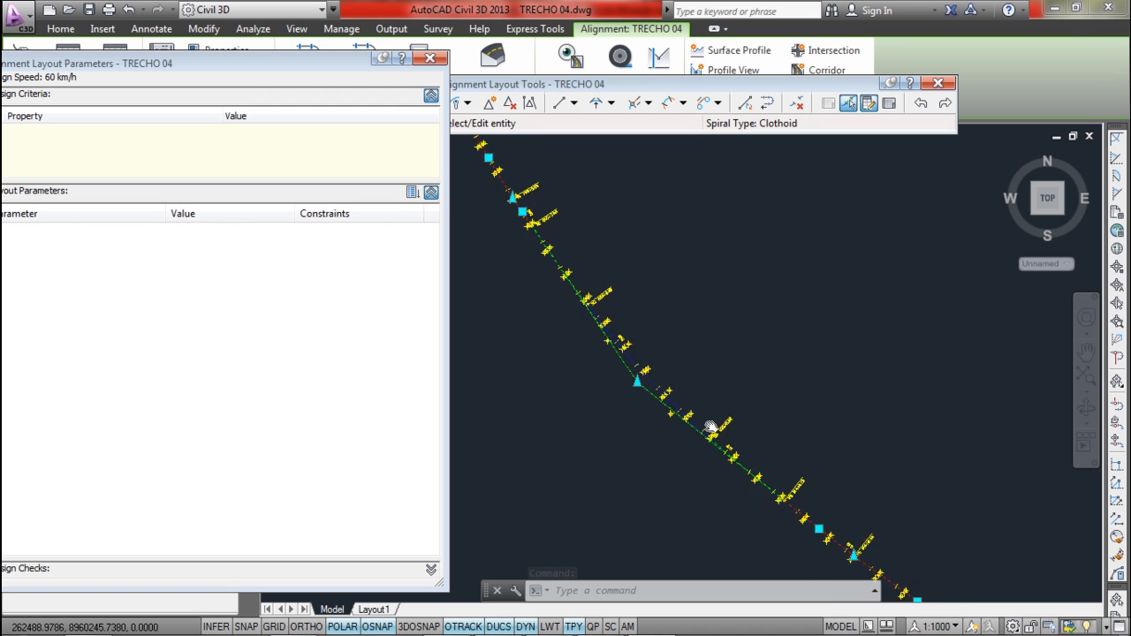
key(Escape)
click(430, 58)
- Save the TRECHO 04 drawing with the whole alignment in view and close it
scroll(556, 253, down, 2)
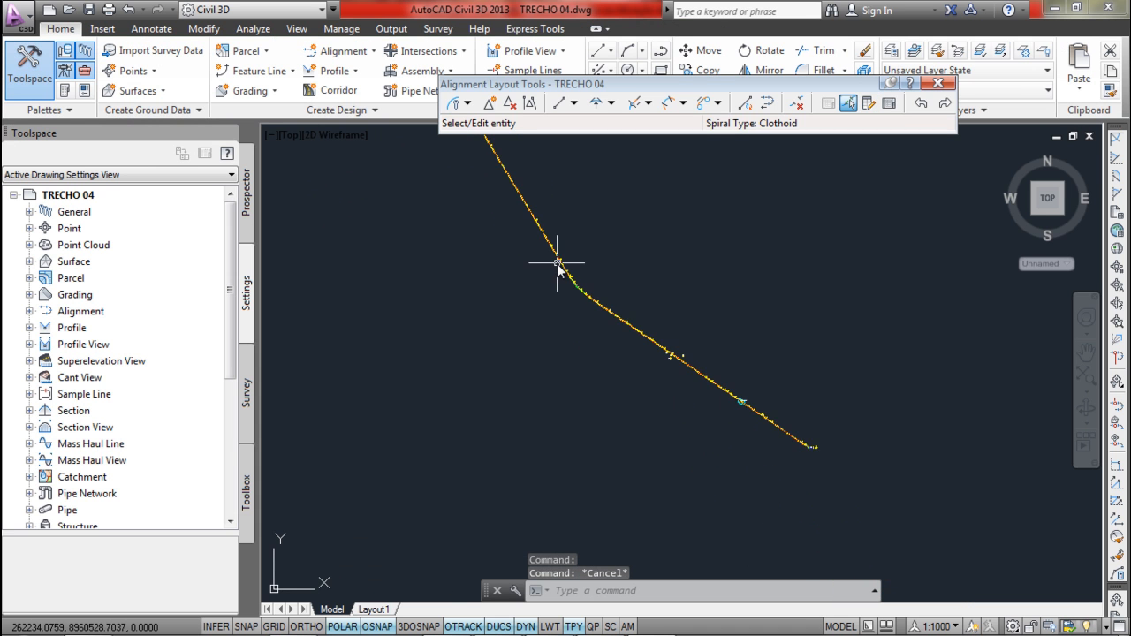
scroll(657, 428, down, 1)
scroll(646, 387, up, 1)
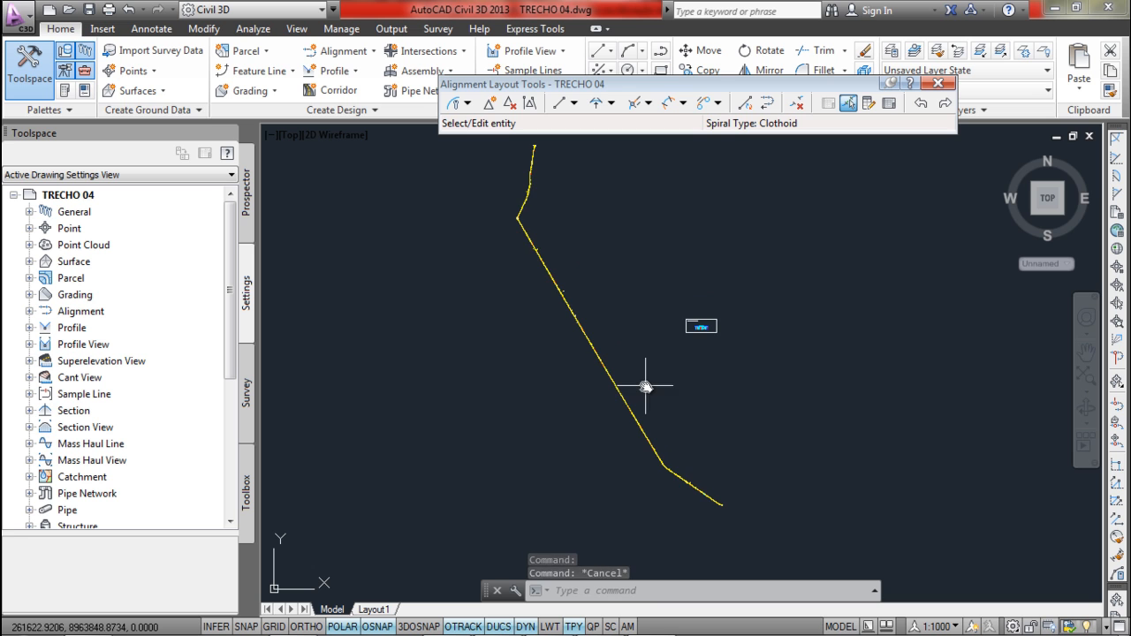
click(88, 10)
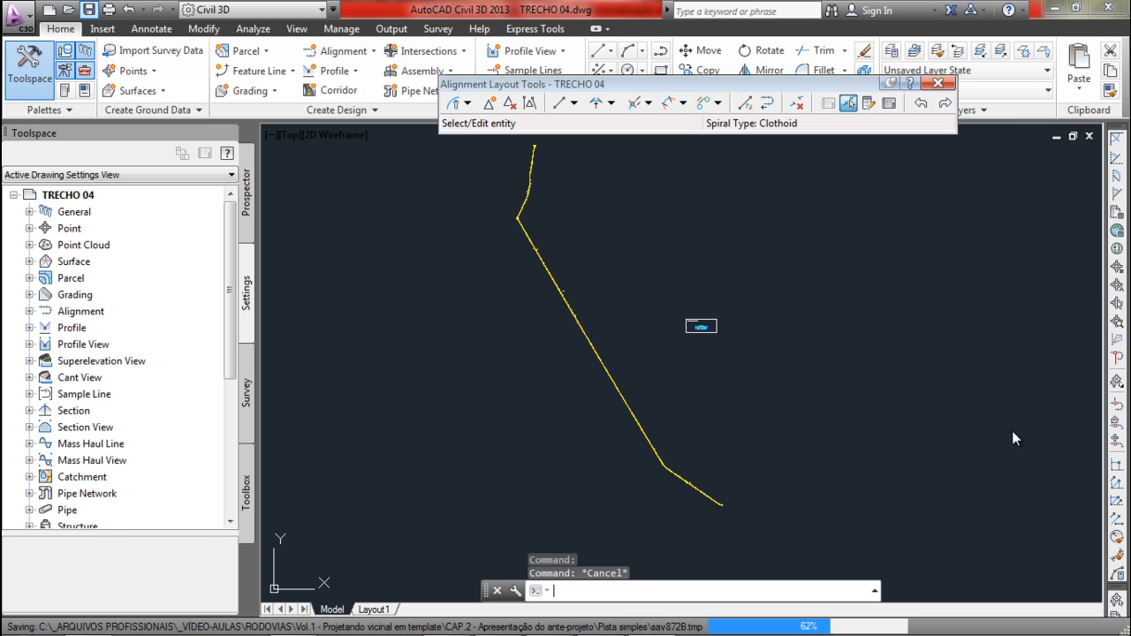
click(1092, 137)
- Open the TRECHO 01 drawing from the Pista simples folder
key(ctrl+o)
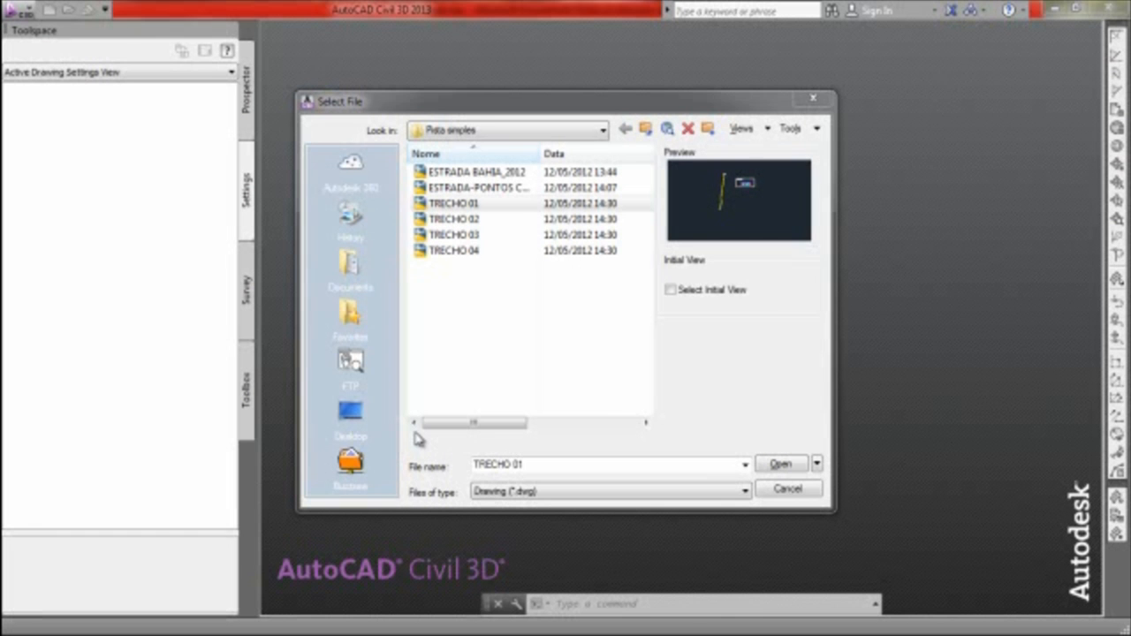
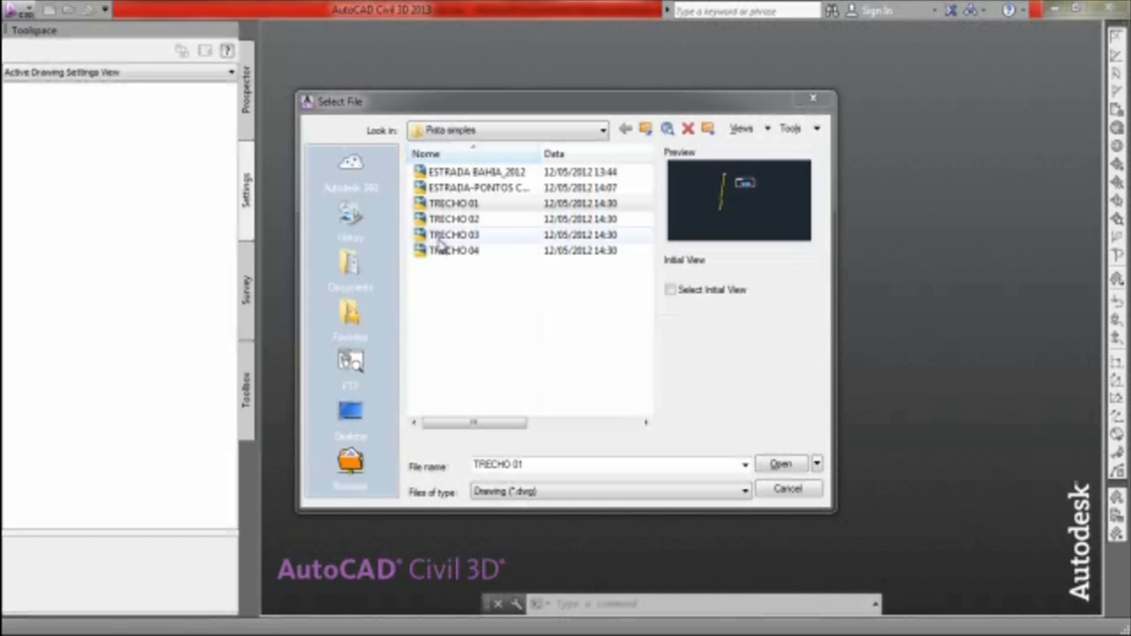
click(782, 465)
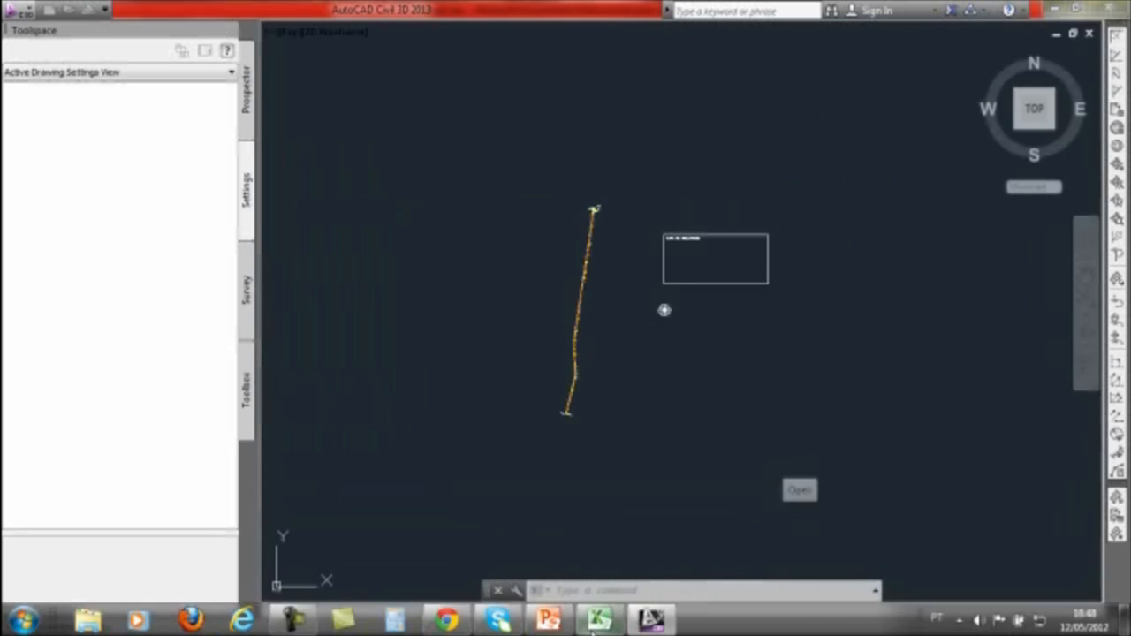
click(754, 150)
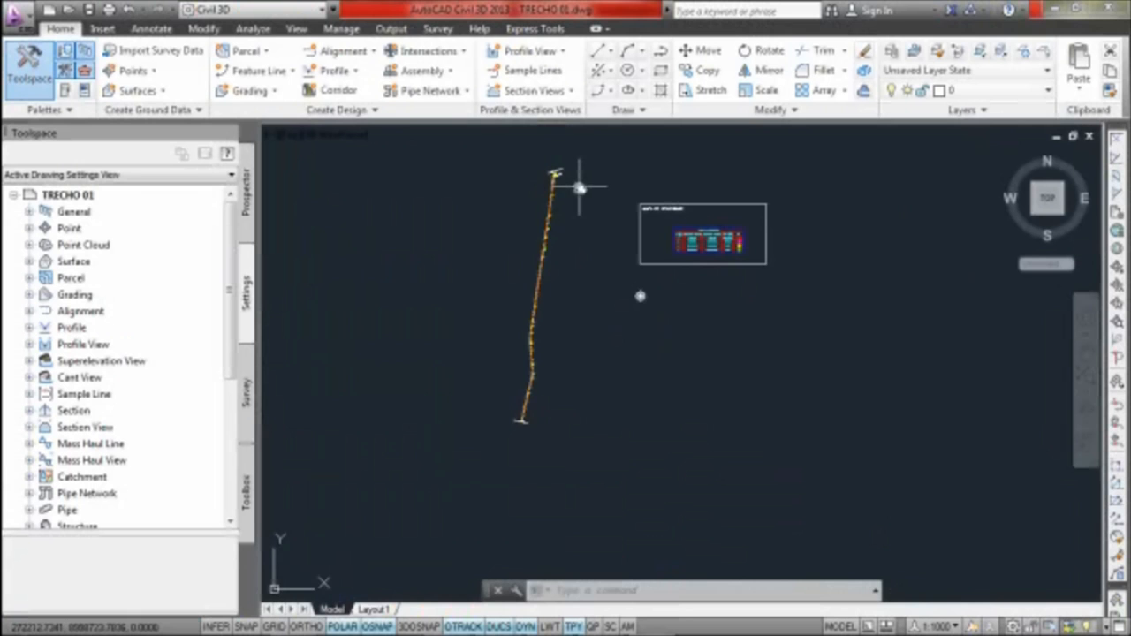
- Select the TRECHO 01 alignment and start the superelevation wizard with the option to calculate superelevation now
scroll(522, 320, up, 4)
scroll(538, 318, up, 2)
click(538, 318)
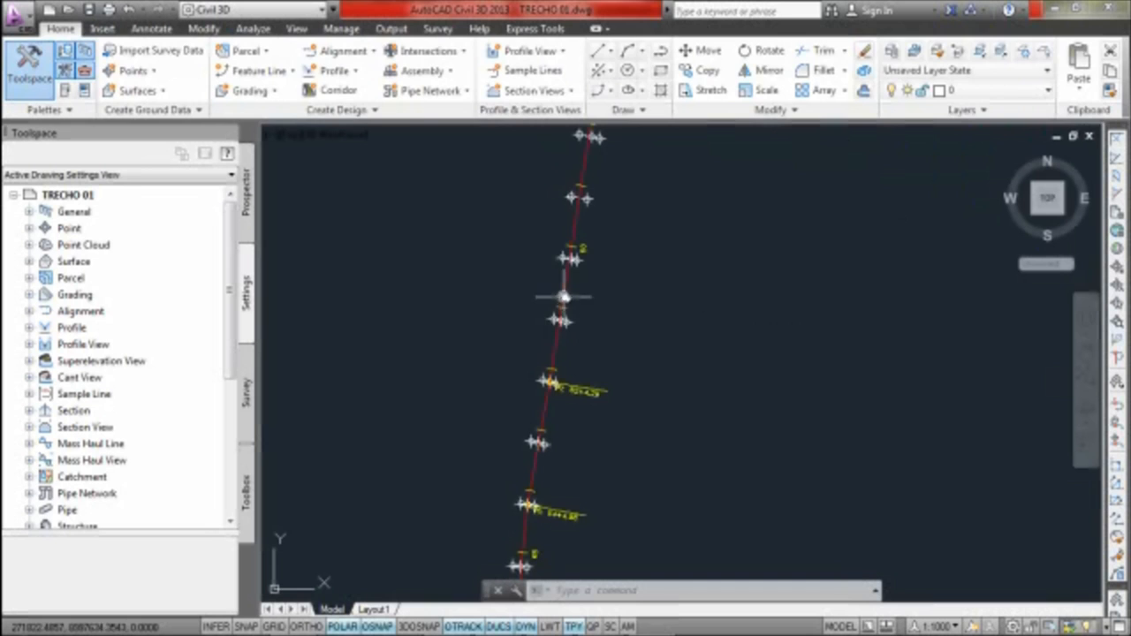
scroll(570, 290, down, 5)
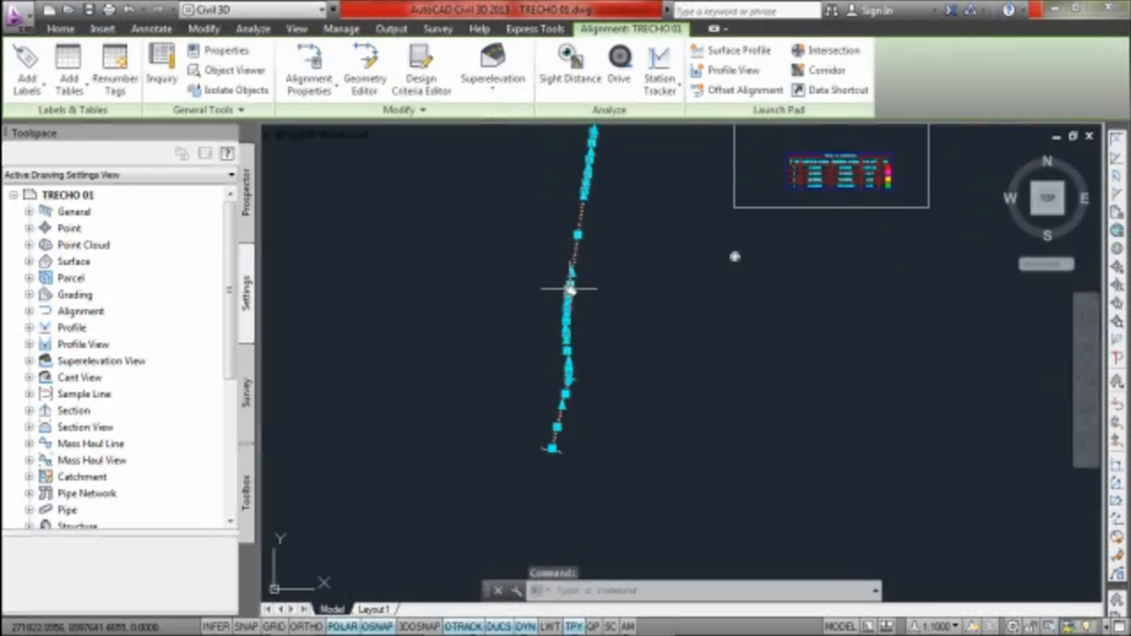
middle_drag(636, 270, 625, 299)
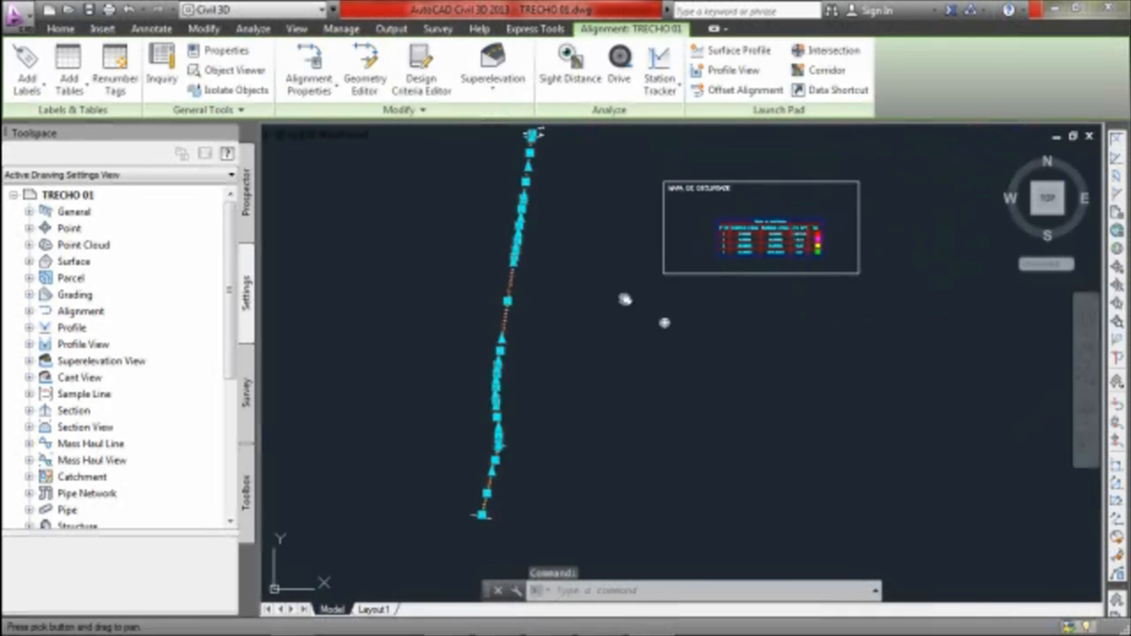
click(505, 81)
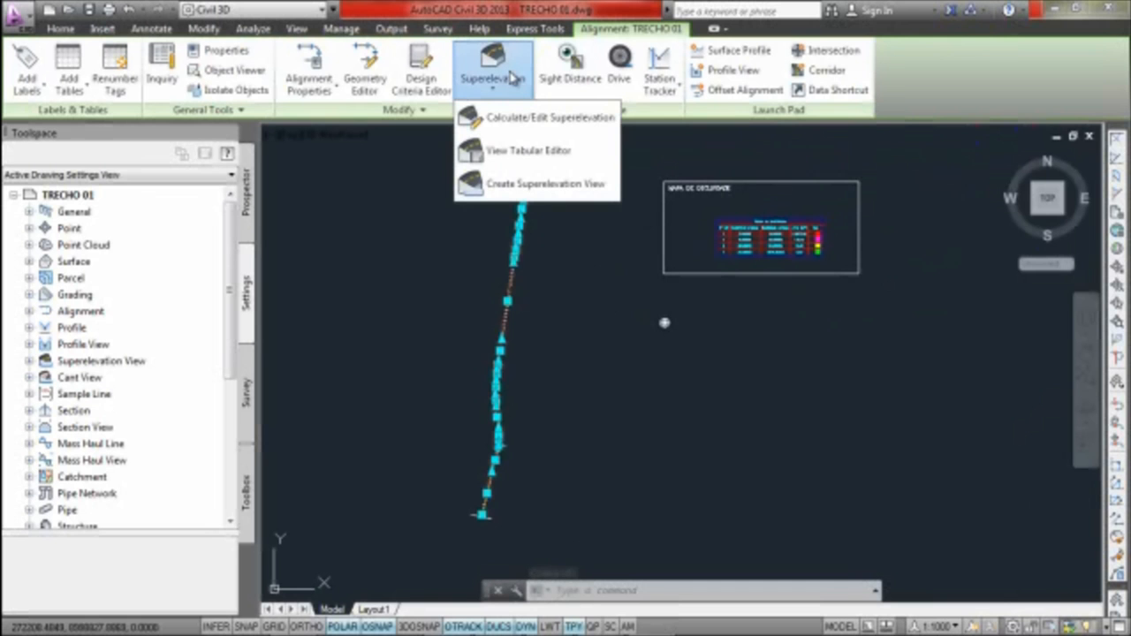
click(588, 122)
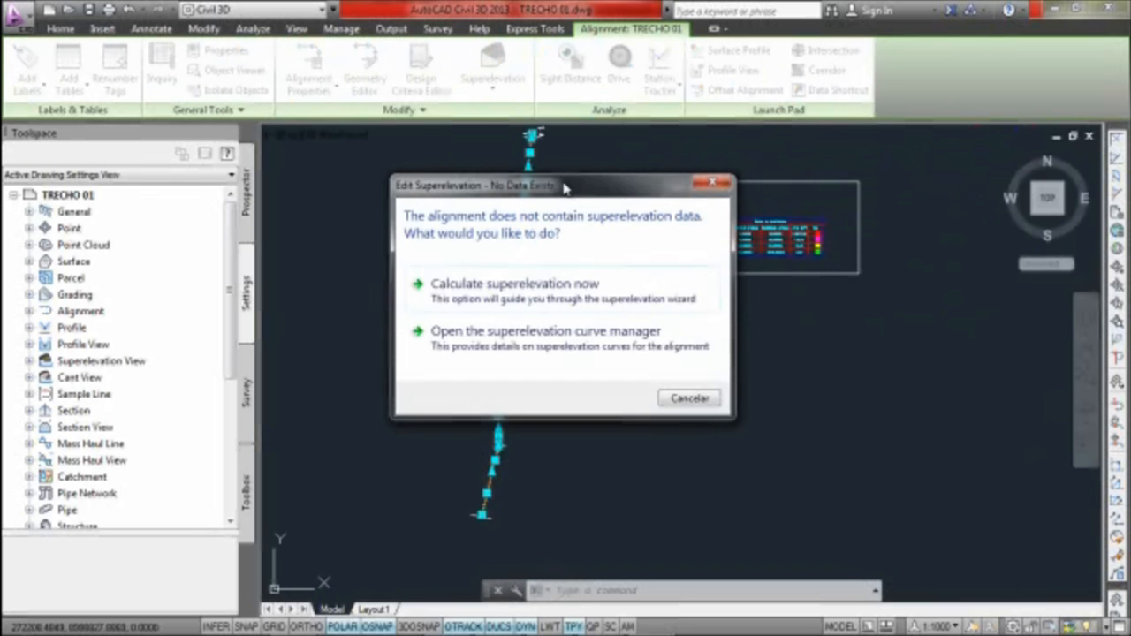
drag(568, 184, 734, 168)
click(677, 268)
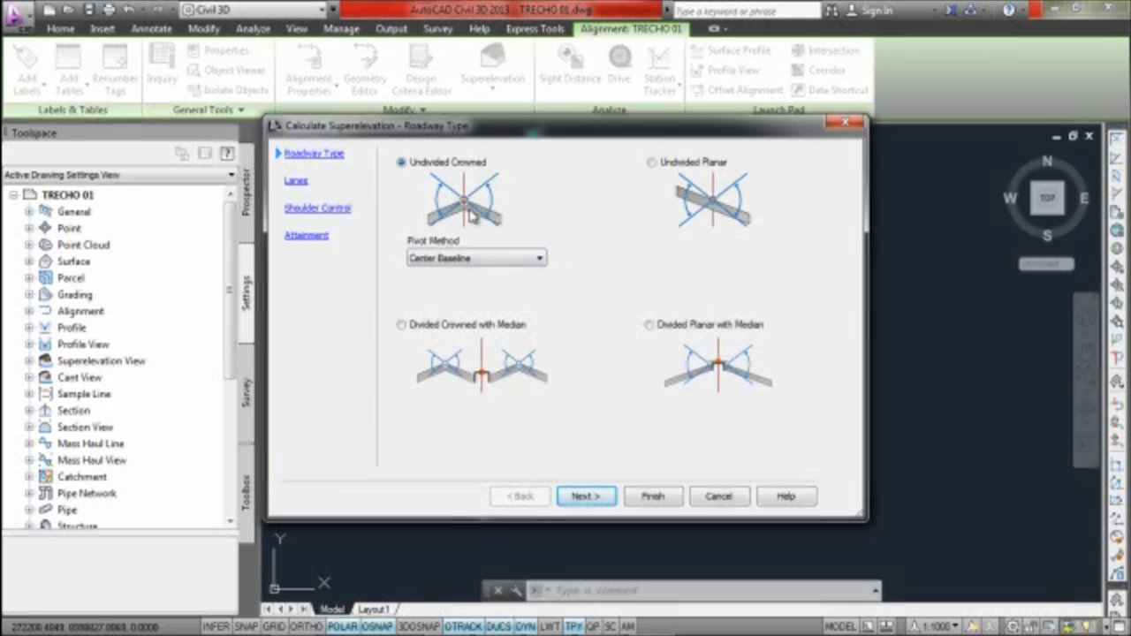
- Set the roadway type to Undivided Crowned with the Outside Of Curve pivot method and continue to the lane settings
click(540, 258)
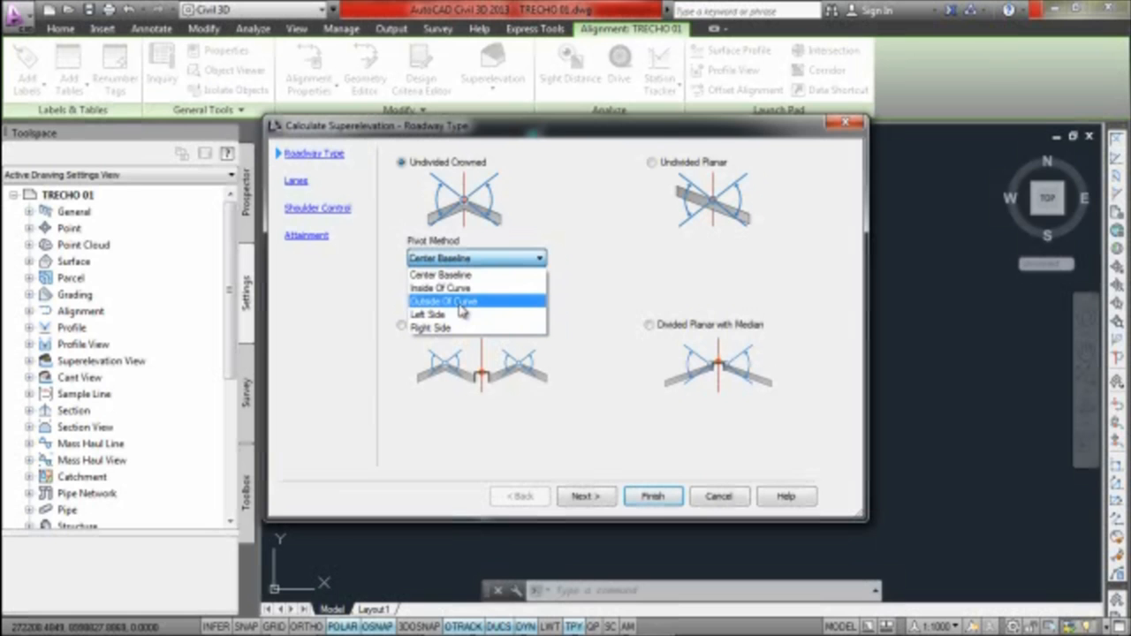
click(459, 302)
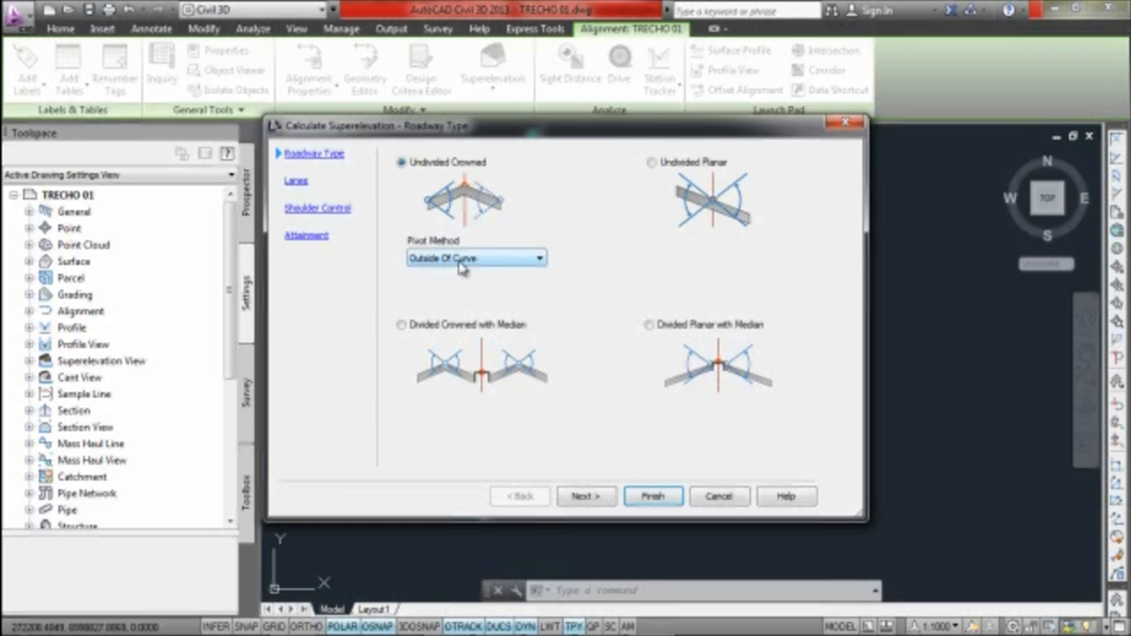
click(535, 260)
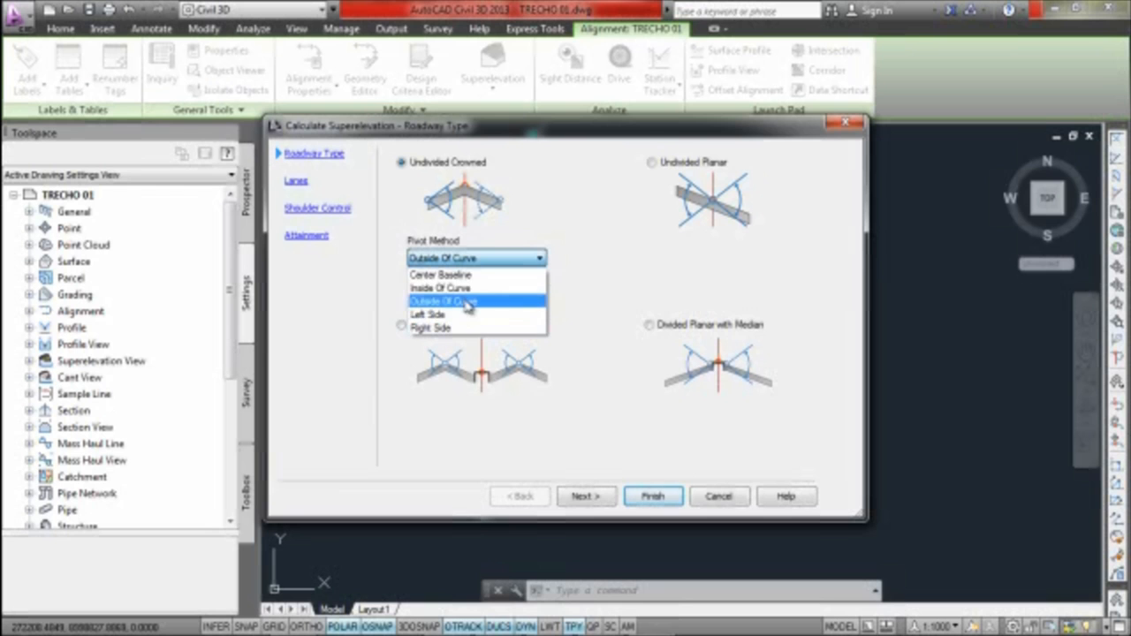
click(466, 304)
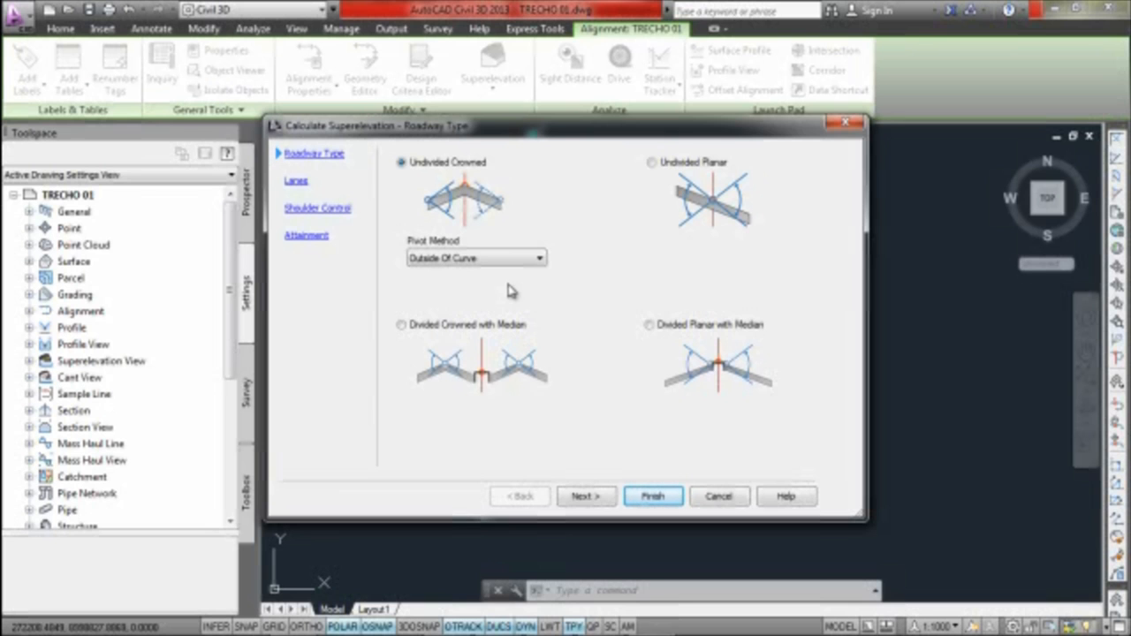
click(605, 499)
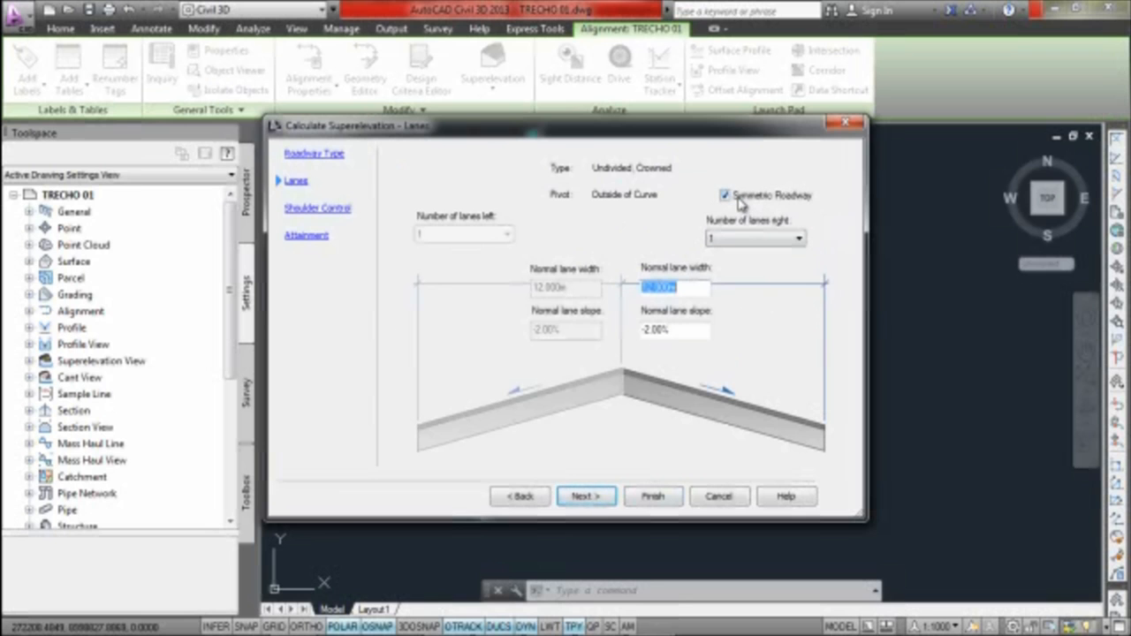
- Define the symmetric roadway with 2 lanes, 3 m normal lane width and -3% normal lane slope, and continue to shoulder control
click(799, 238)
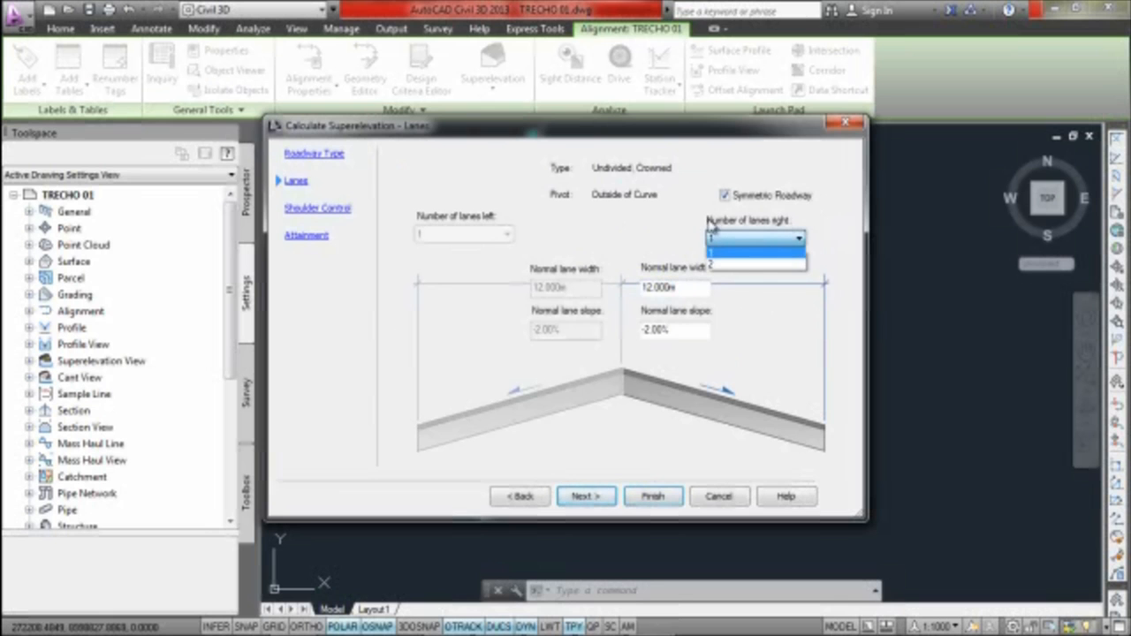
click(726, 264)
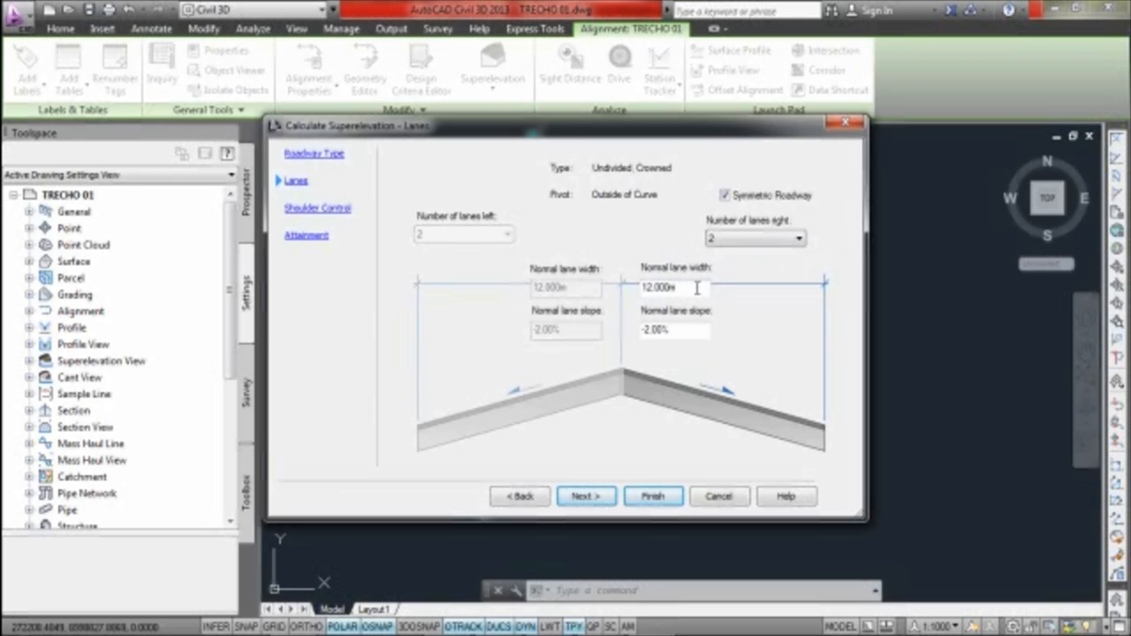
drag(686, 292, 638, 301)
text(3)
click(679, 332)
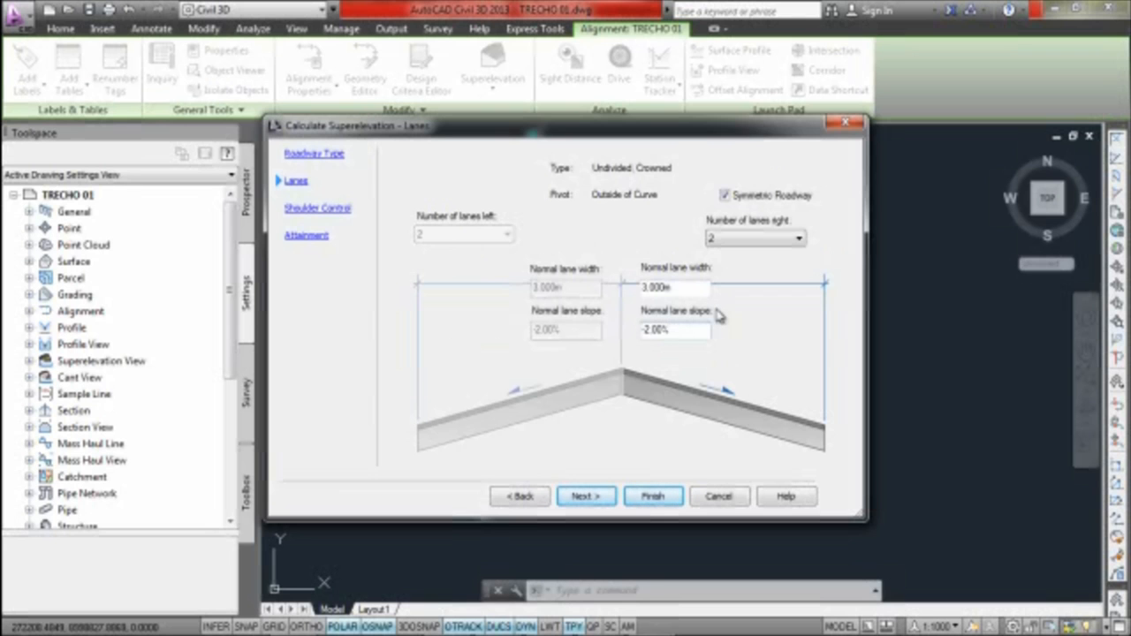
drag(679, 330, 647, 338)
text(-3)
click(685, 287)
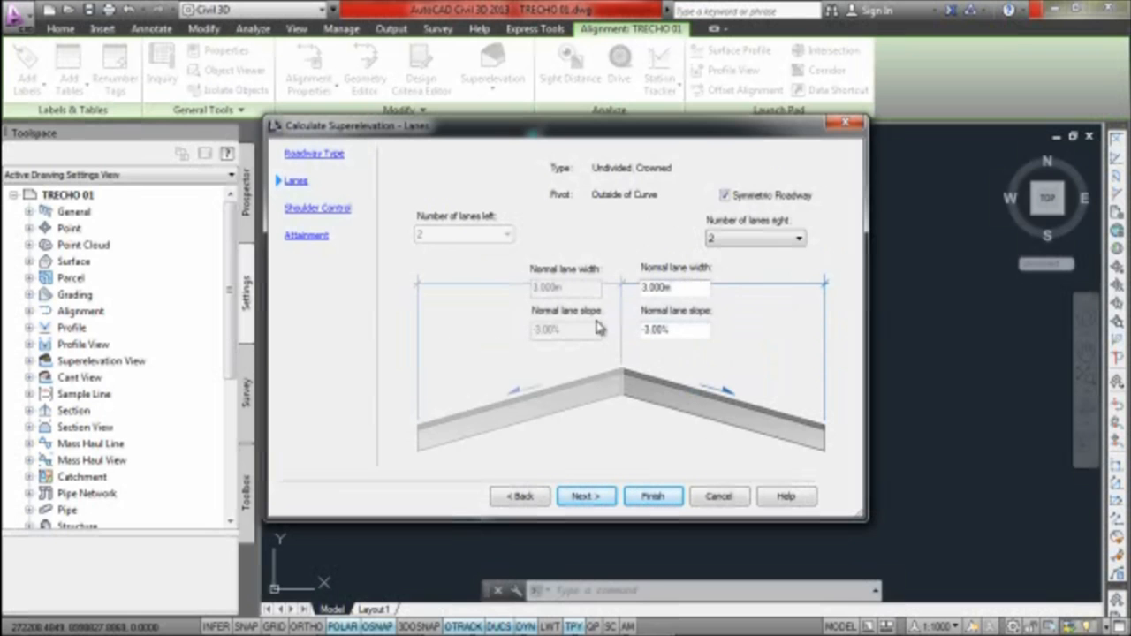
click(601, 498)
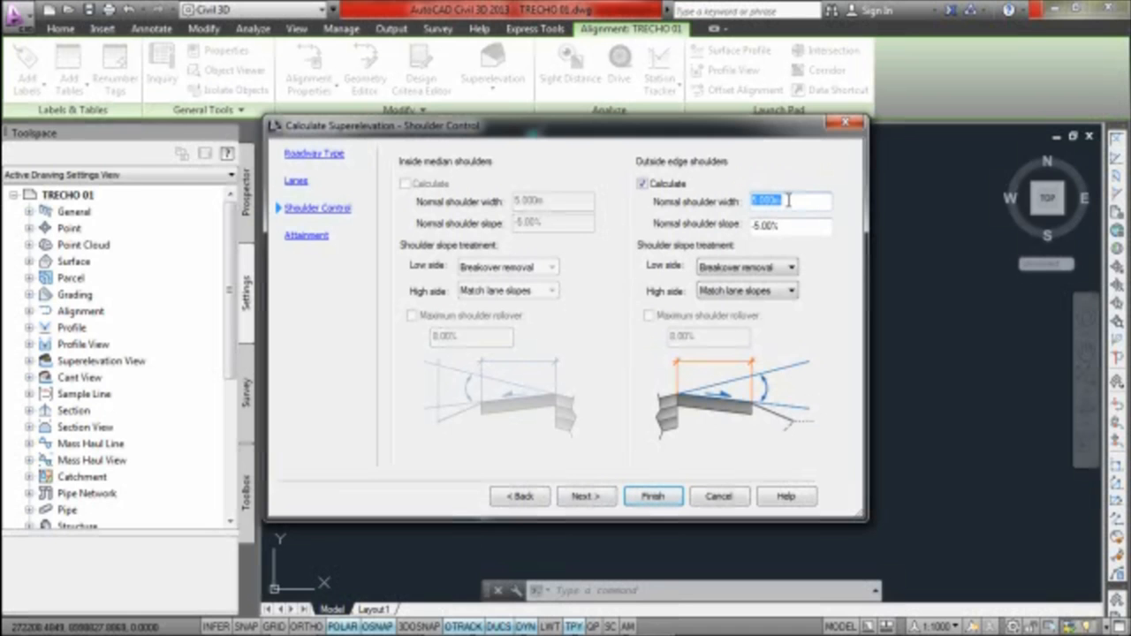
- Set the outside edge shoulders to 0.5 m normal width and -3% normal slope, and continue to the attainment settings
text(5)
click(802, 232)
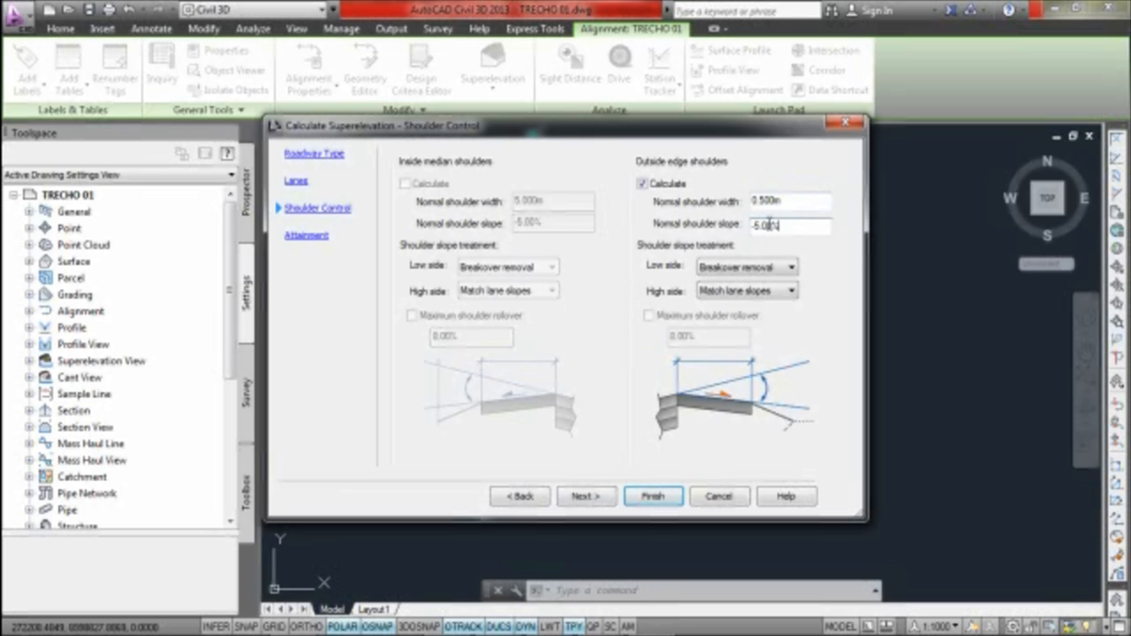
mouse_move(242, 623)
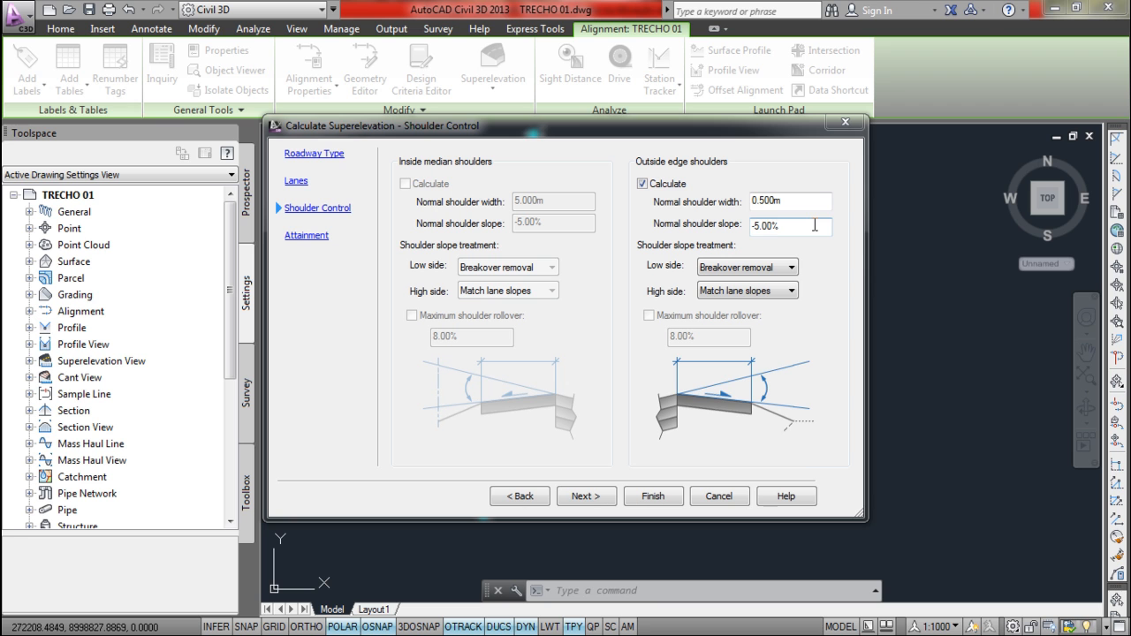
drag(754, 226, 760, 228)
text(3)
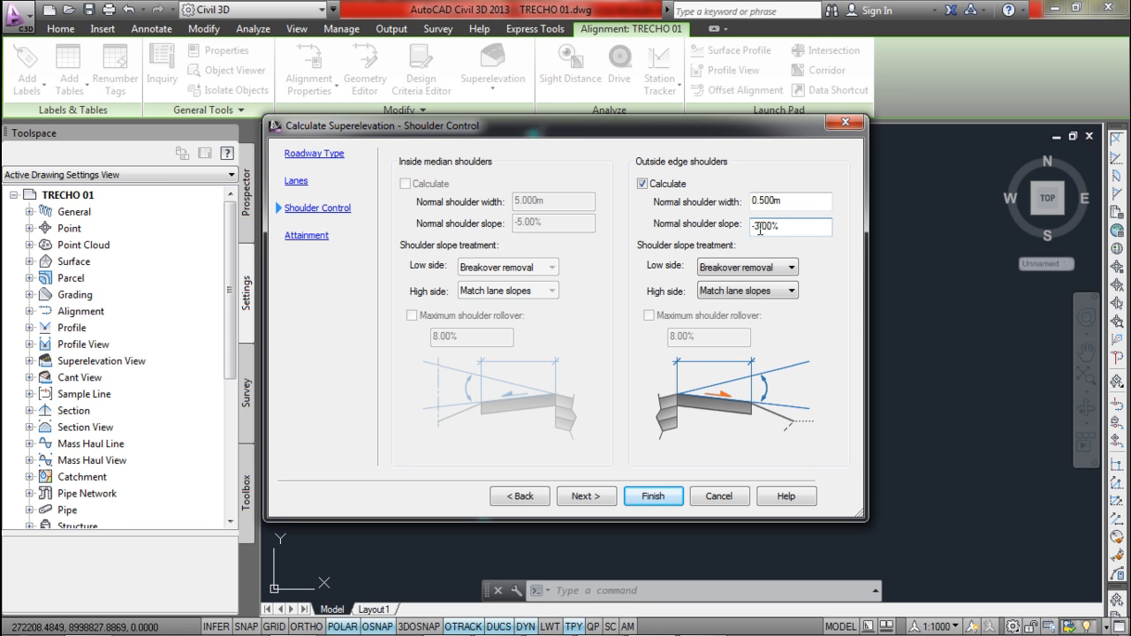
click(589, 497)
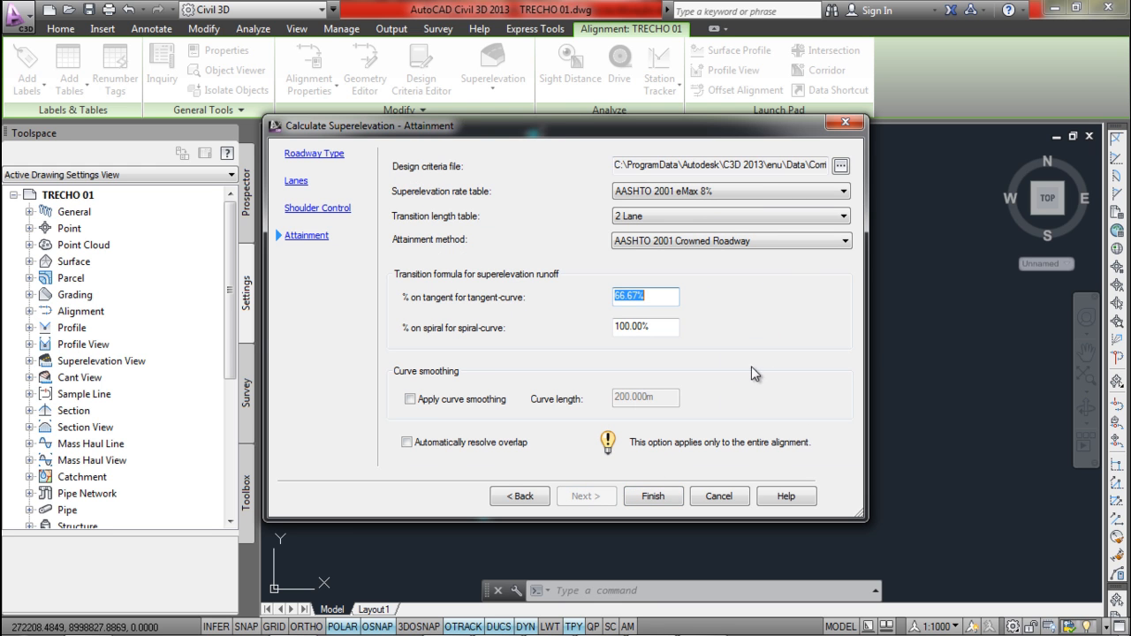
- Load the design criteria file _Autodesk Civil 3D Metric_BRA-DER-SP-(AASHTO2004).xml from the criteria folder within Vol.1's _Template folder
drag(618, 165, 836, 165)
click(826, 166)
click(840, 166)
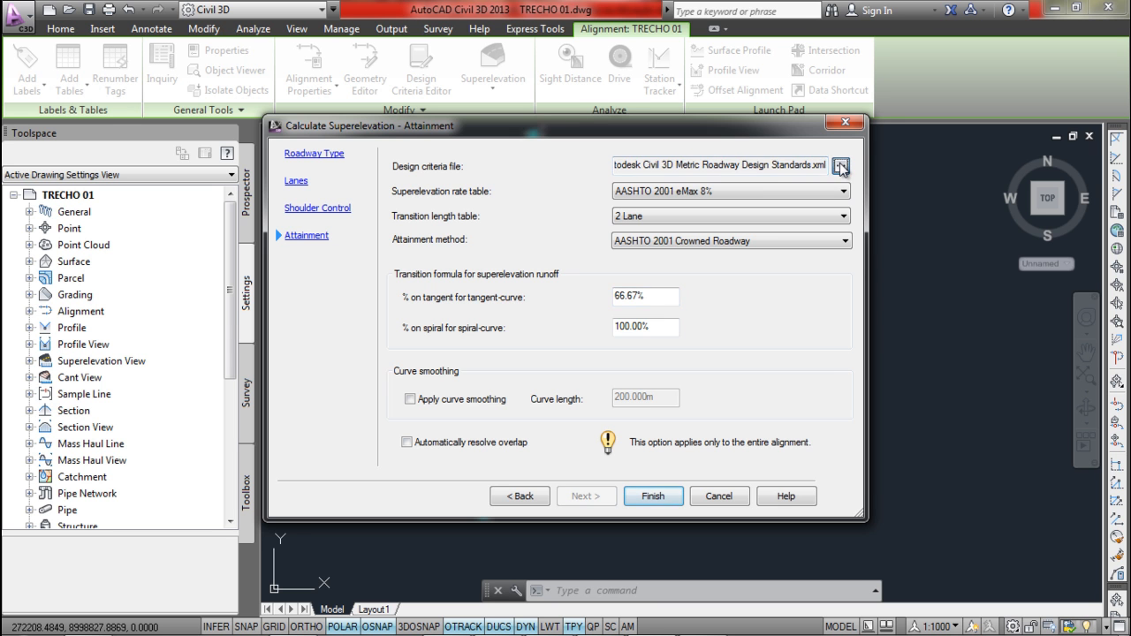
click(399, 405)
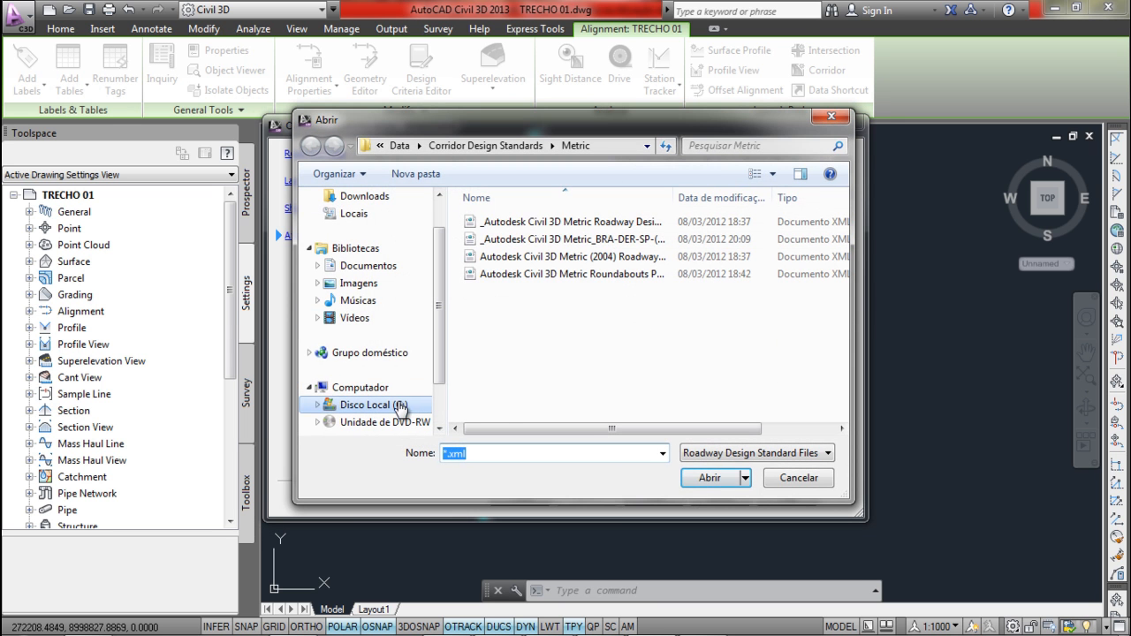
double_click(536, 240)
double_click(513, 325)
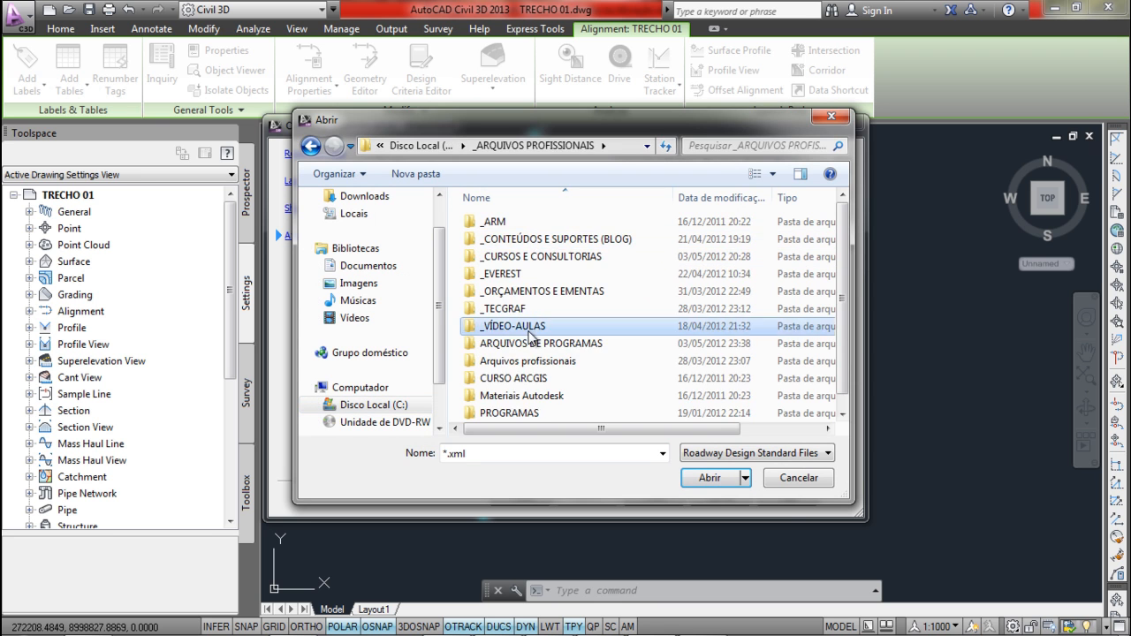
double_click(530, 257)
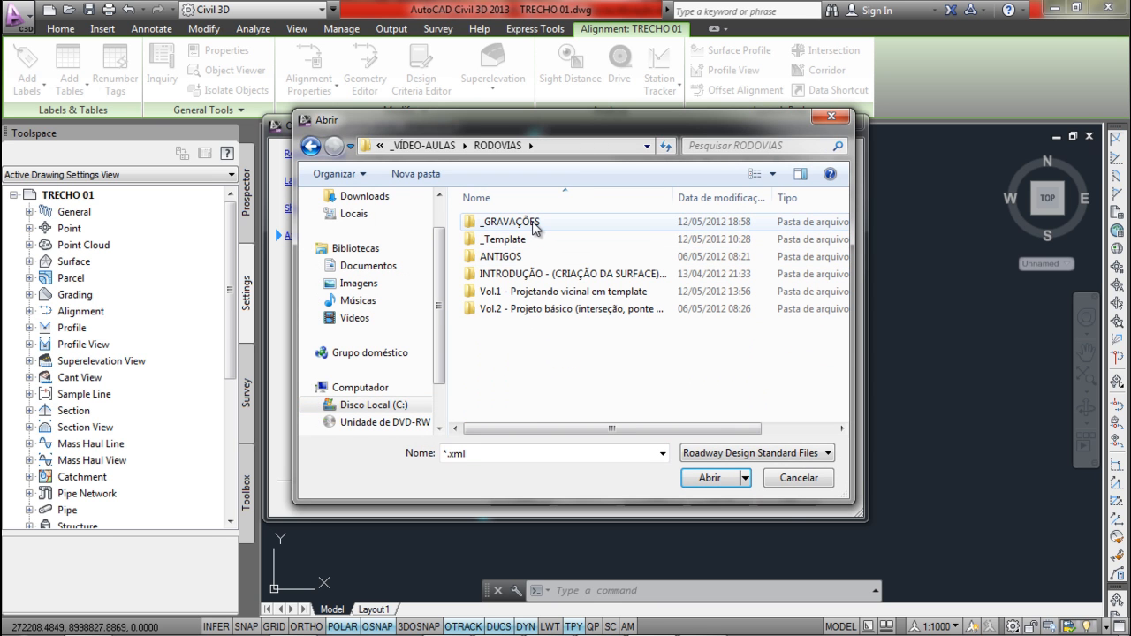
click(524, 222)
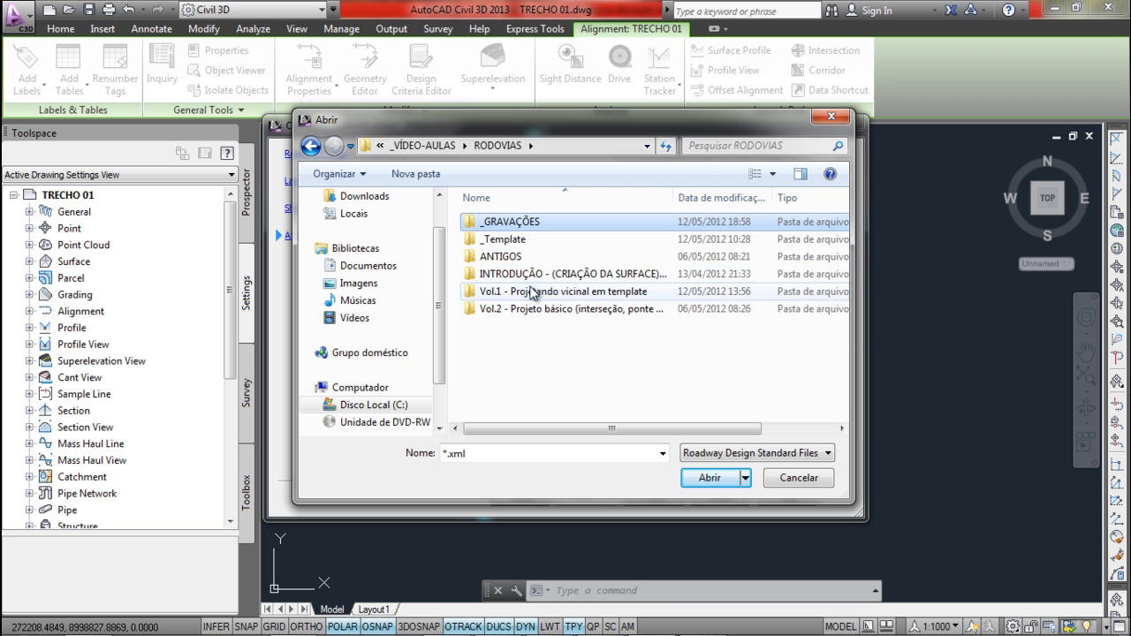
double_click(541, 292)
double_click(533, 227)
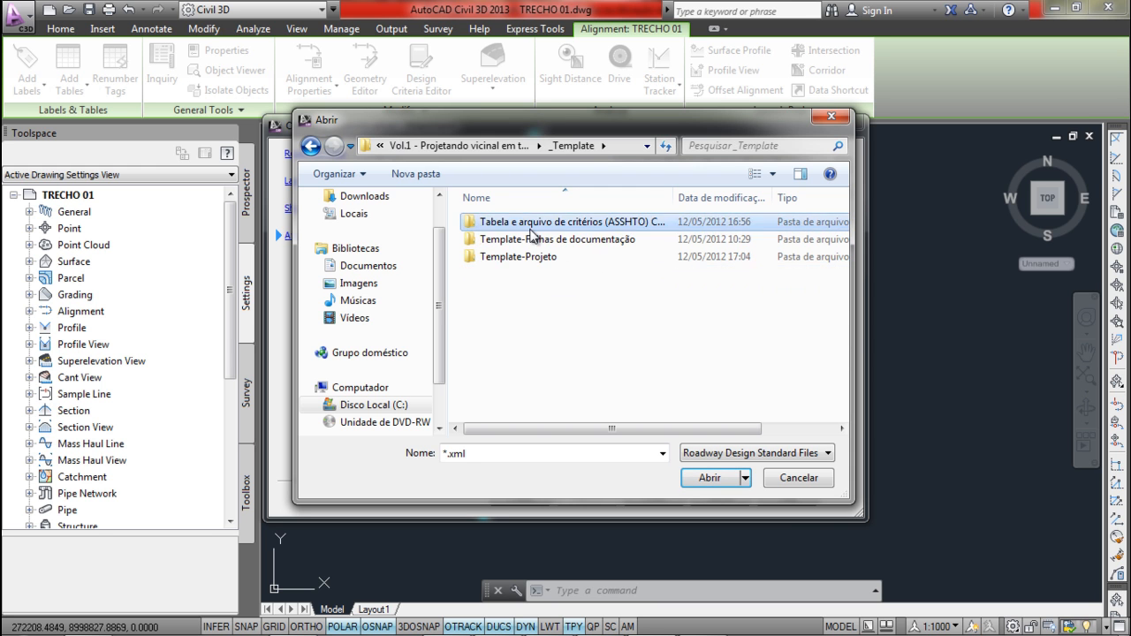
double_click(533, 227)
click(530, 226)
click(710, 478)
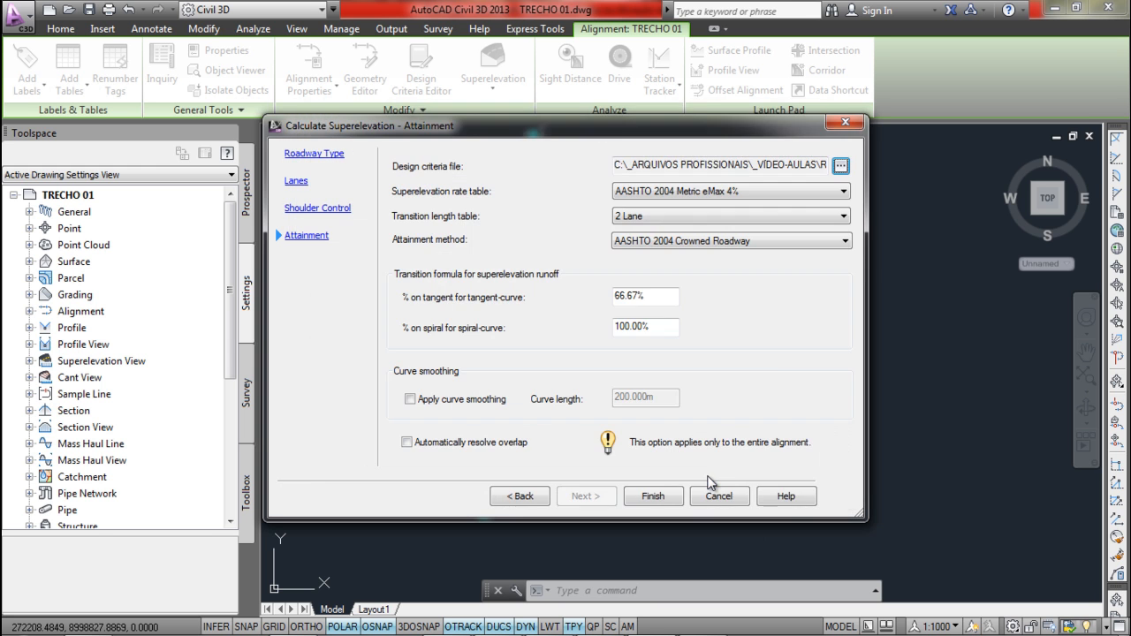
- Choose the AASHTO 2004 Metric eMax 8% superelevation rate table, with the 2 Lane transition length table and AASHTO 2004 Crowned Roadway attainment method
click(769, 192)
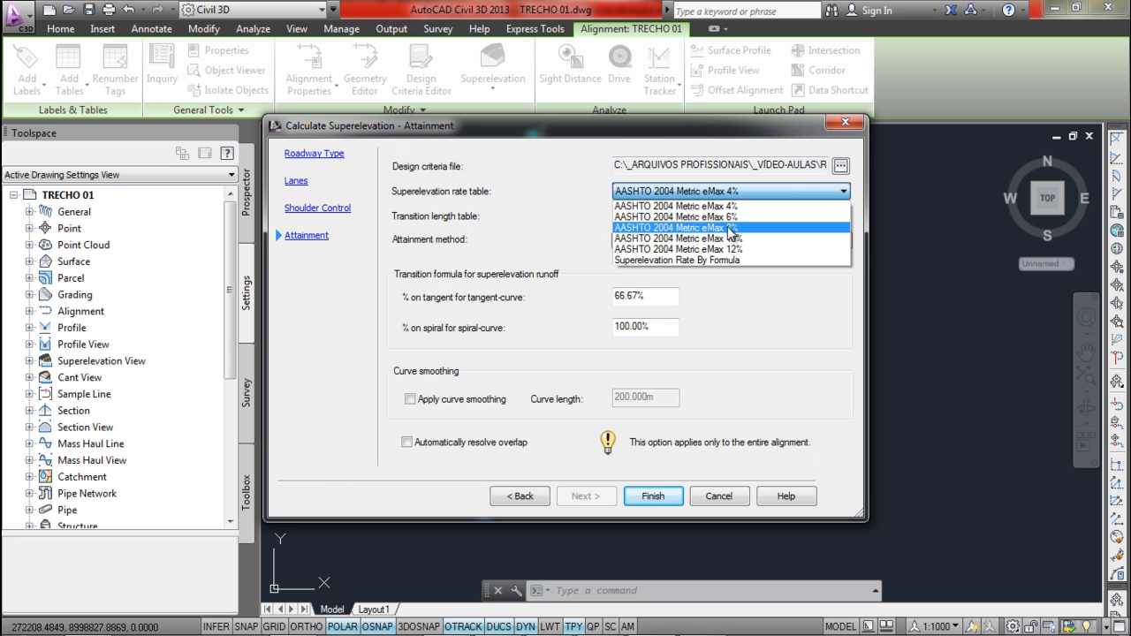
click(732, 228)
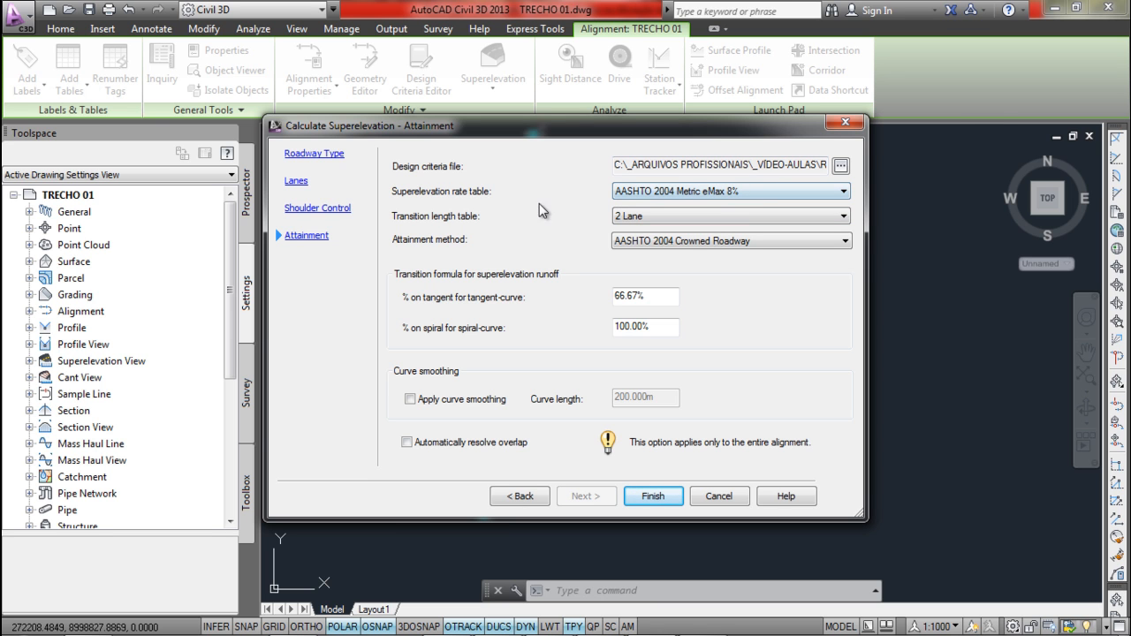
drag(739, 164, 906, 162)
click(803, 166)
click(645, 214)
click(645, 215)
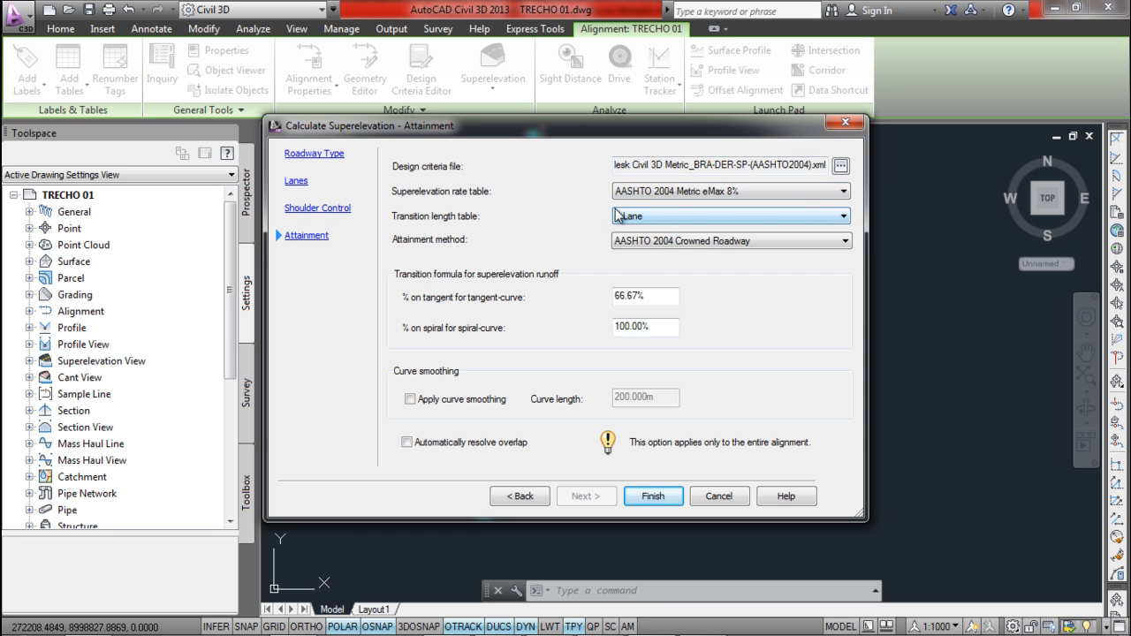
click(667, 249)
click(667, 251)
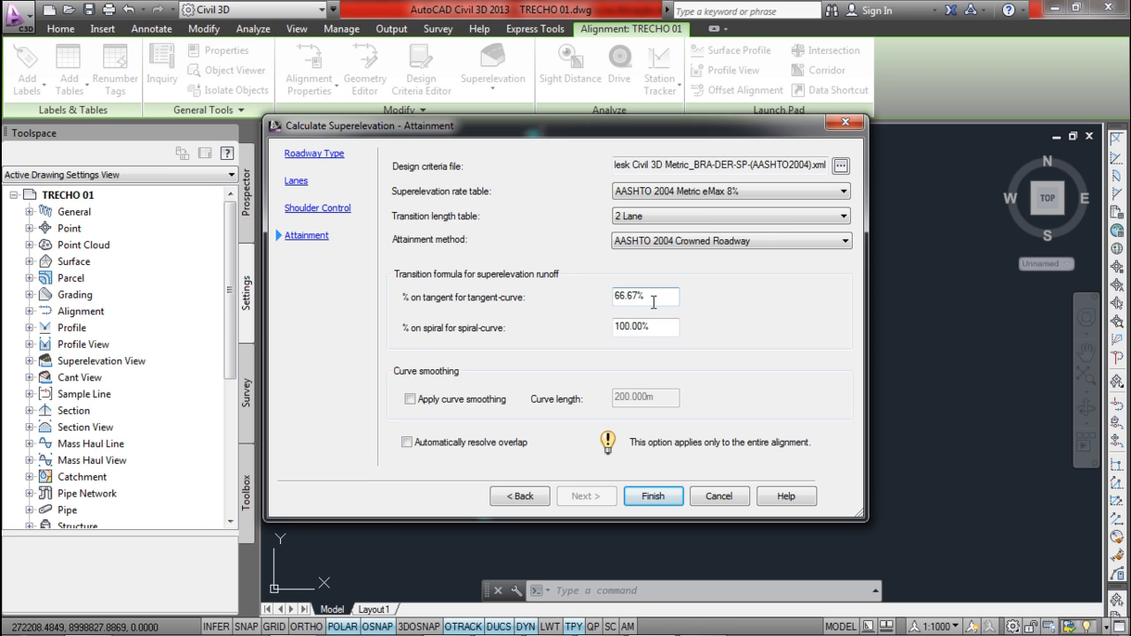
- Set the superelevation runoff to 60% on tangent and 40% on spiral, and finish the superelevation calculation
drag(654, 302, 610, 291)
drag(654, 328, 539, 335)
text(40%)
key(shift+Tab)
text(60%)
click(653, 326)
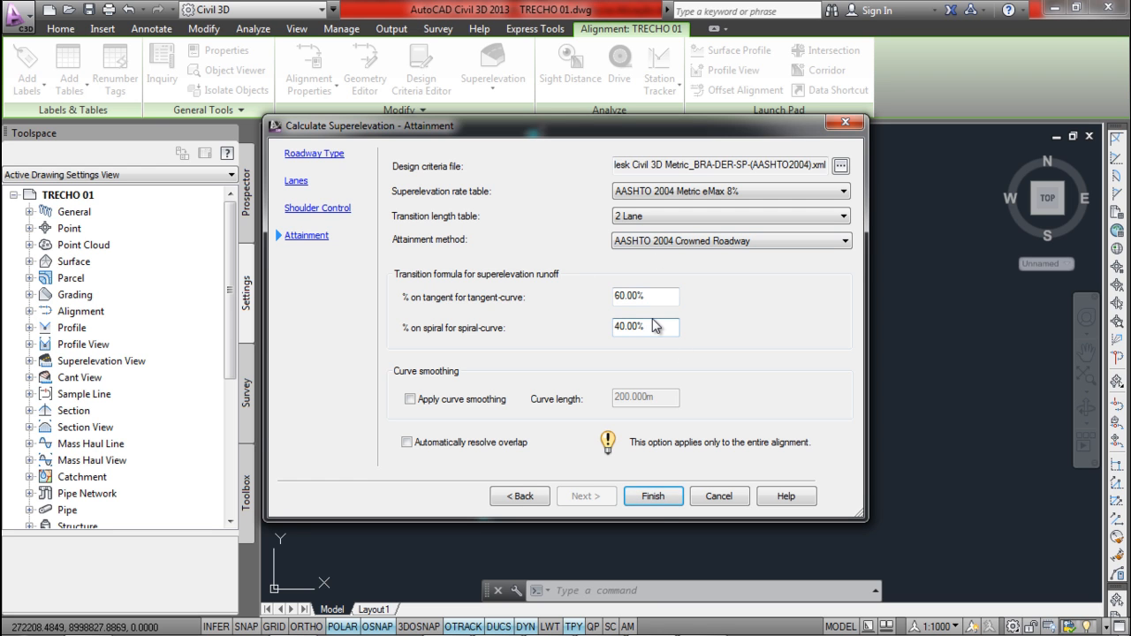
click(652, 498)
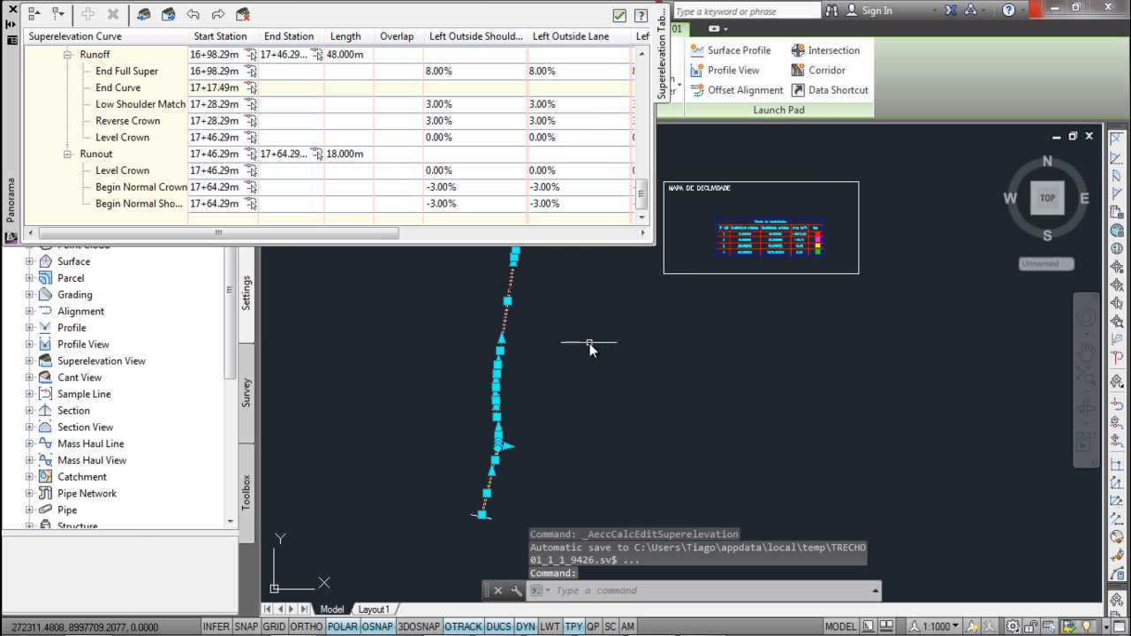
- Enlarge the superelevation table and locate the Transition In Region of Curve.2 at the start of the alignment in the drawing
drag(654, 248, 771, 271)
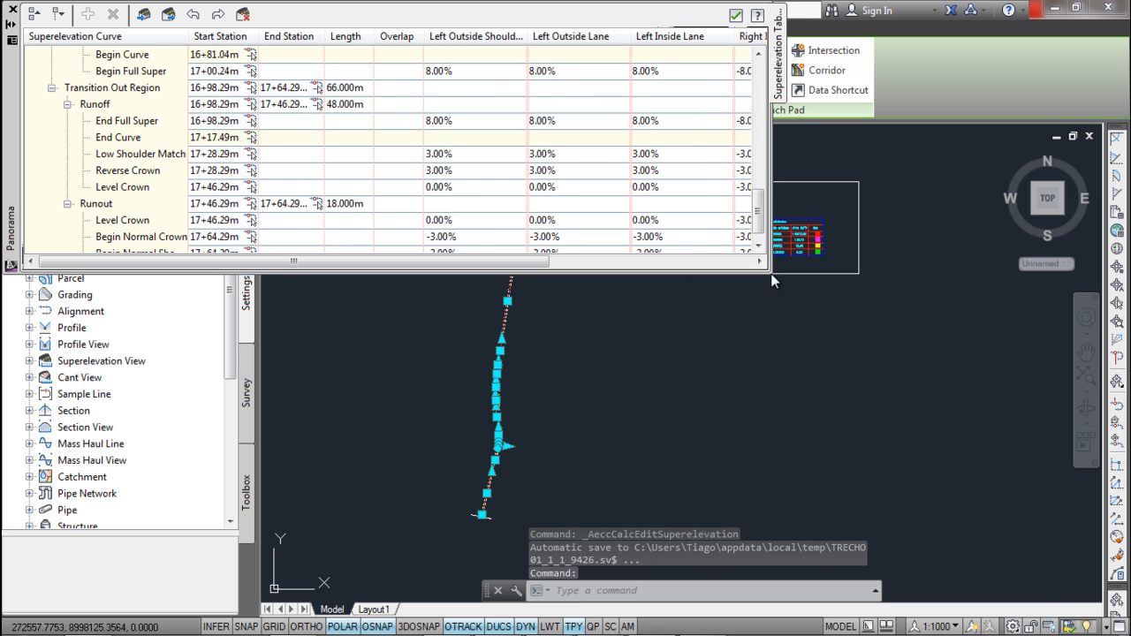
scroll(127, 72, up, 10)
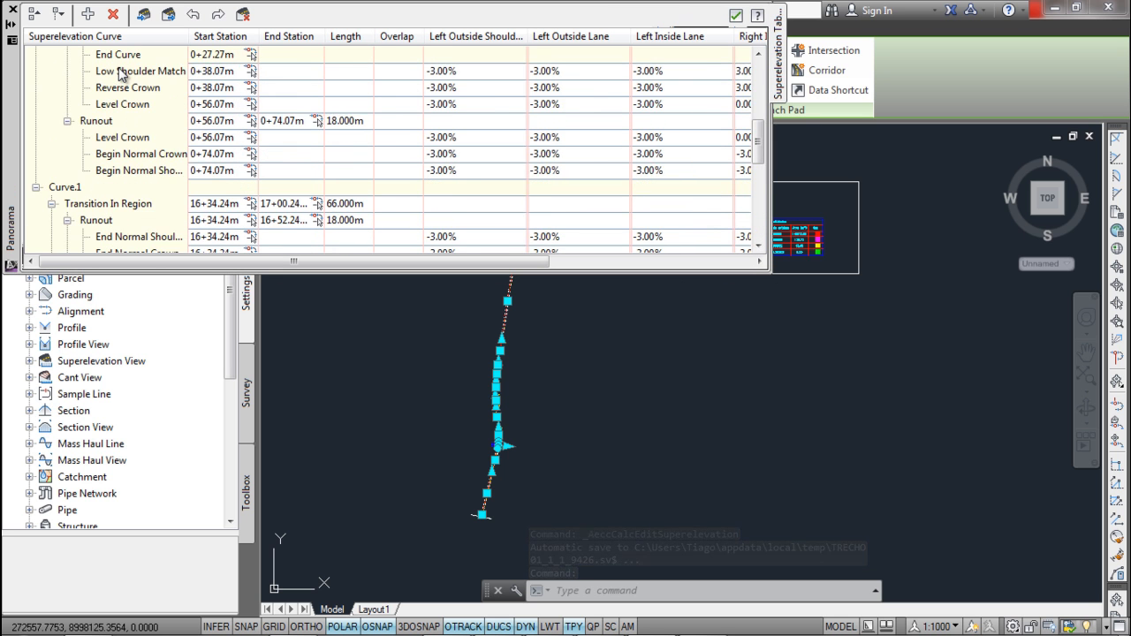
right_click(122, 75)
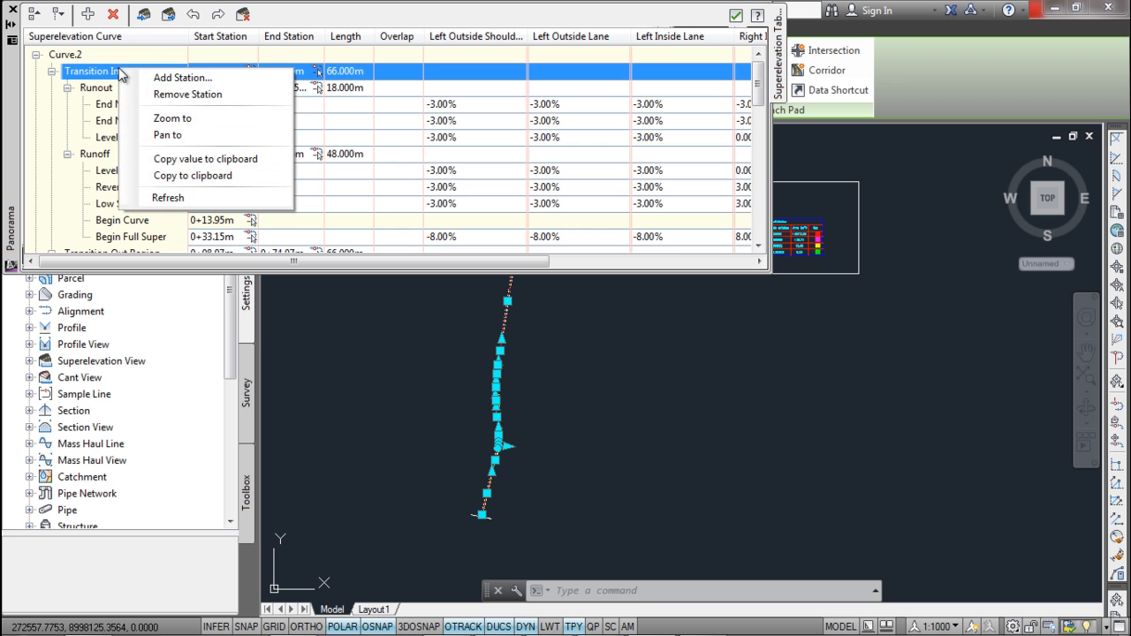
click(154, 119)
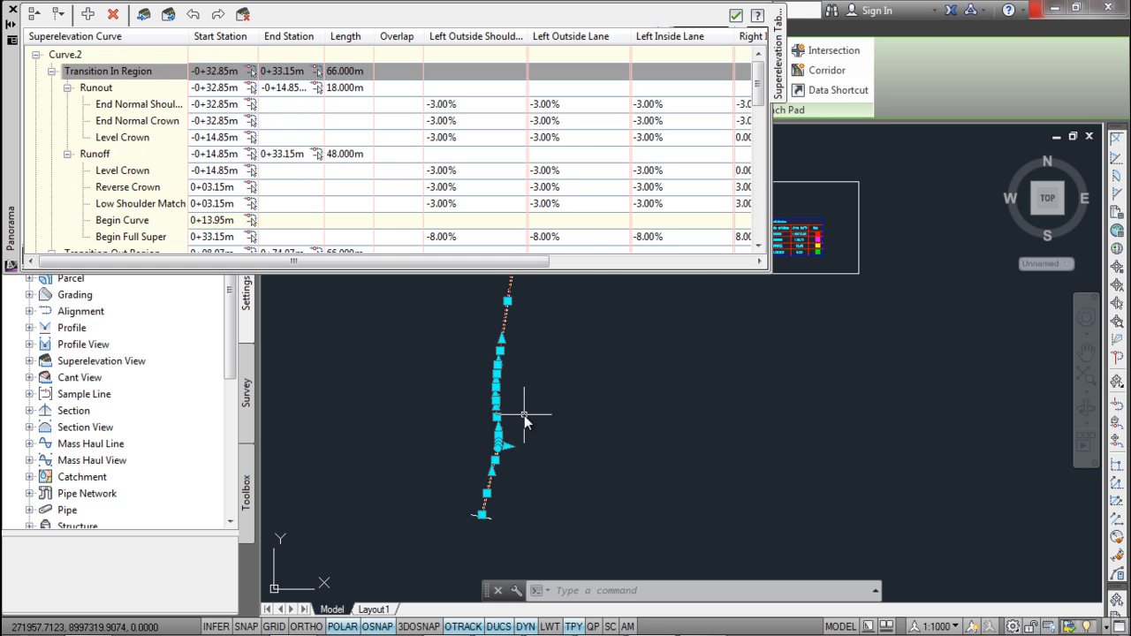
scroll(575, 283, up, 5)
middle_drag(571, 387, 551, 563)
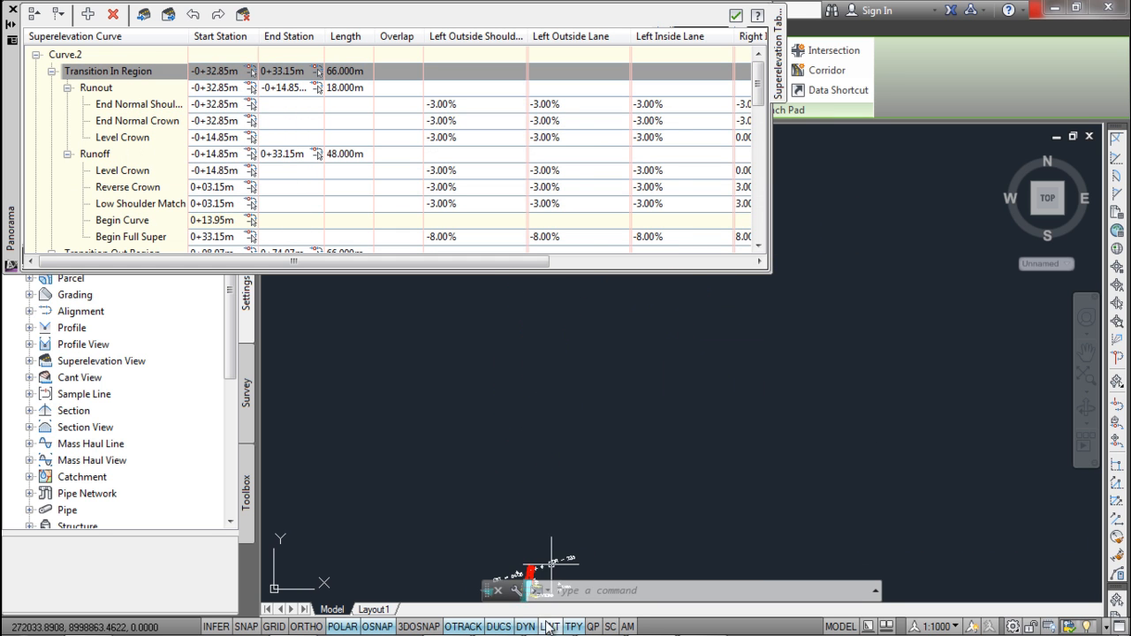
middle_drag(613, 477, 901, 261)
scroll(753, 411, up, 8)
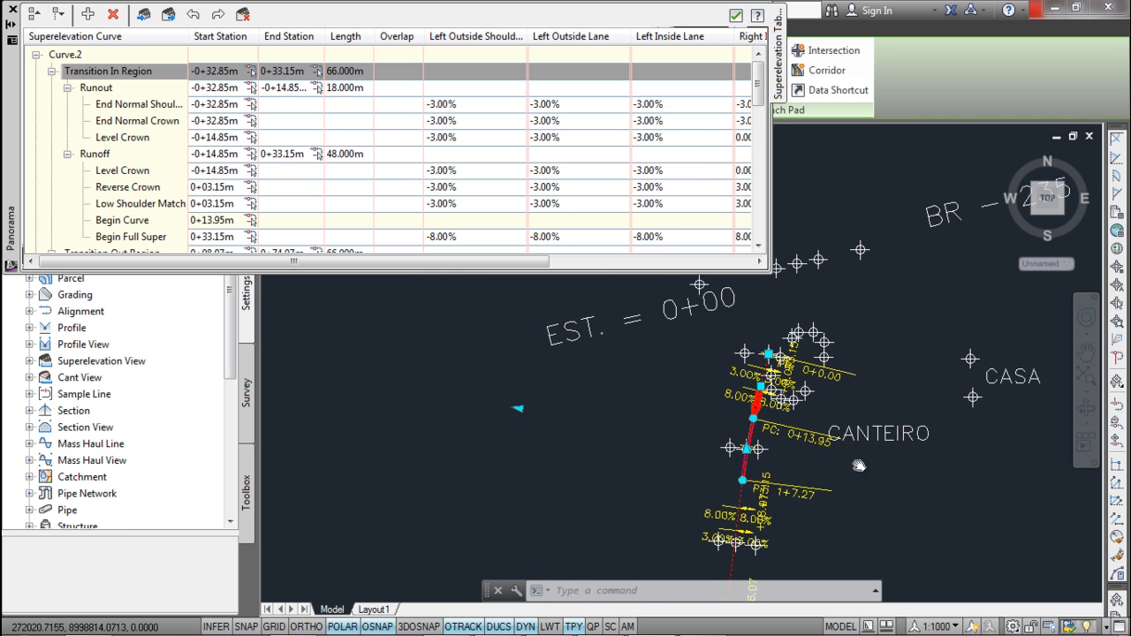
- Deselect the alignment and freeze the PONTOS - TRECHO 1 layer of the point markers around the alignment's start
scroll(753, 416, down, 5)
scroll(755, 407, up, 5)
key(Escape)
scroll(756, 399, down, 3)
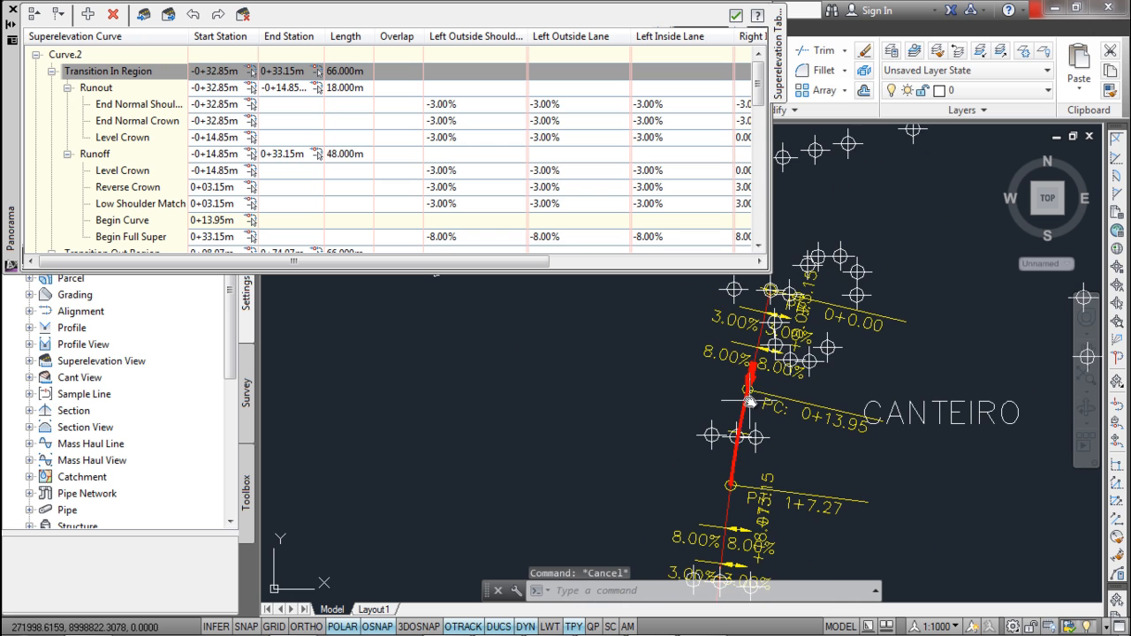
scroll(828, 274, up, 2)
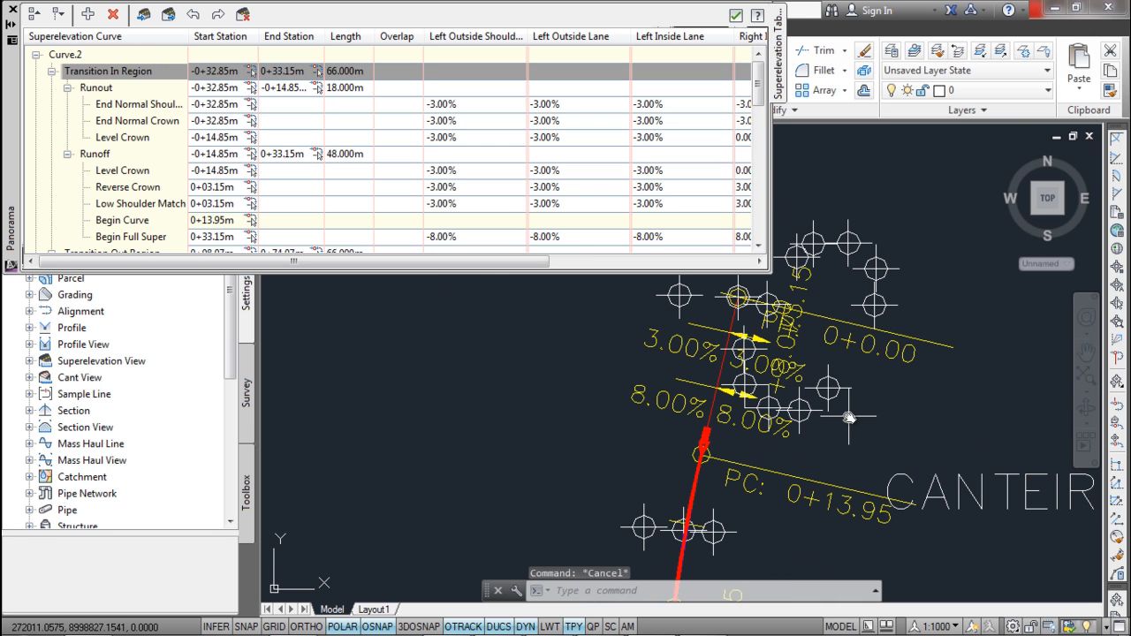
text(LAYFRZ)
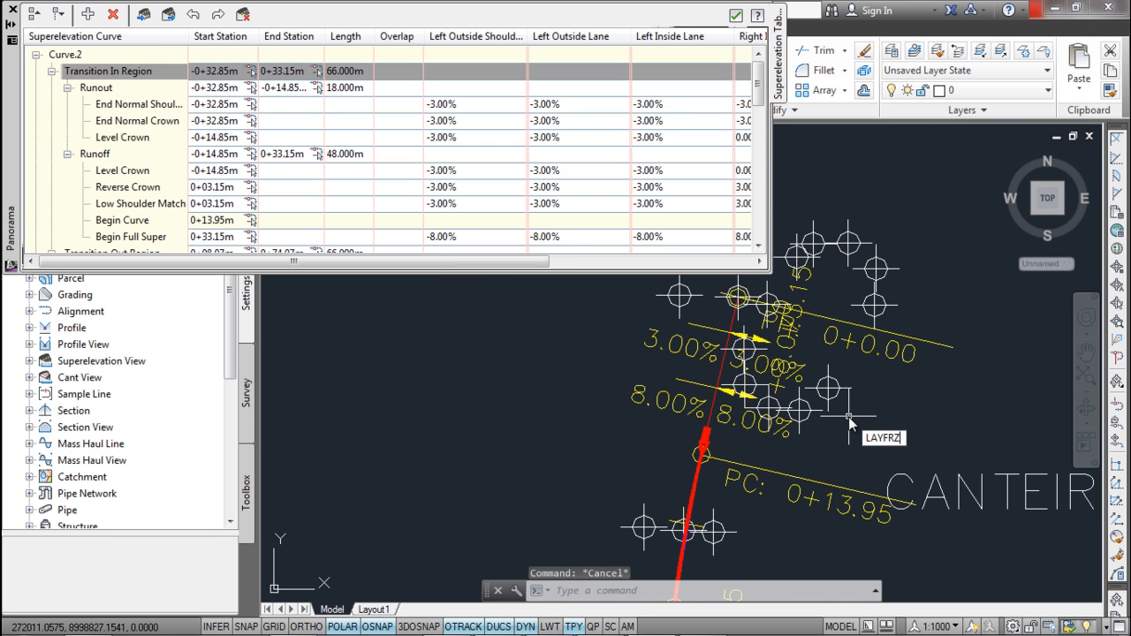
key(Return)
click(840, 395)
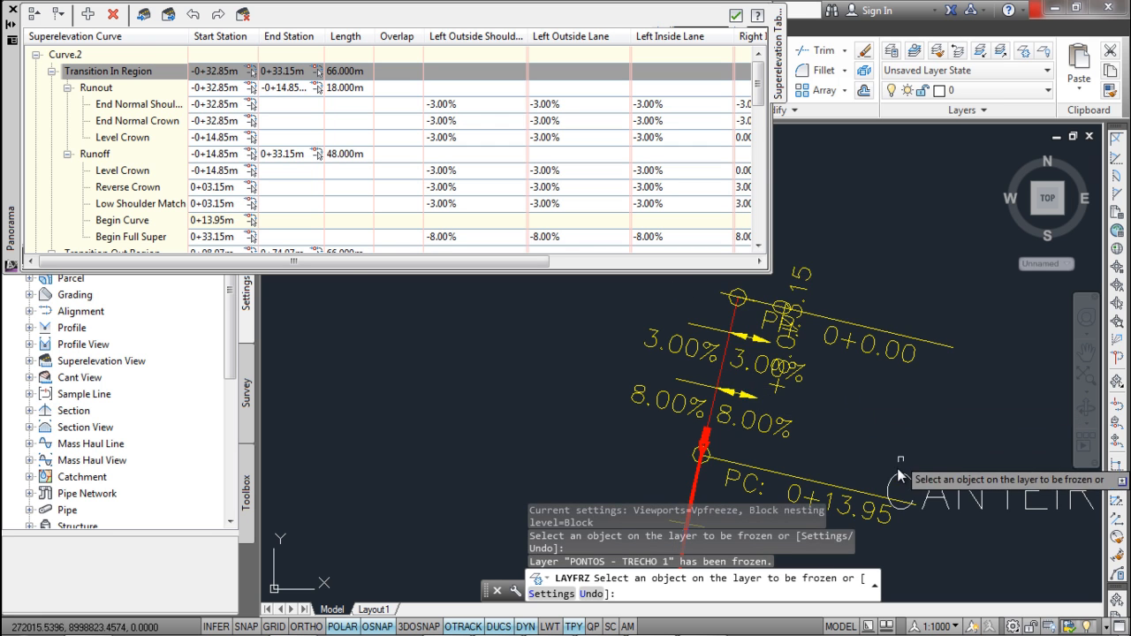
scroll(888, 407, down, 4)
scroll(891, 419, up, 8)
key(Escape)
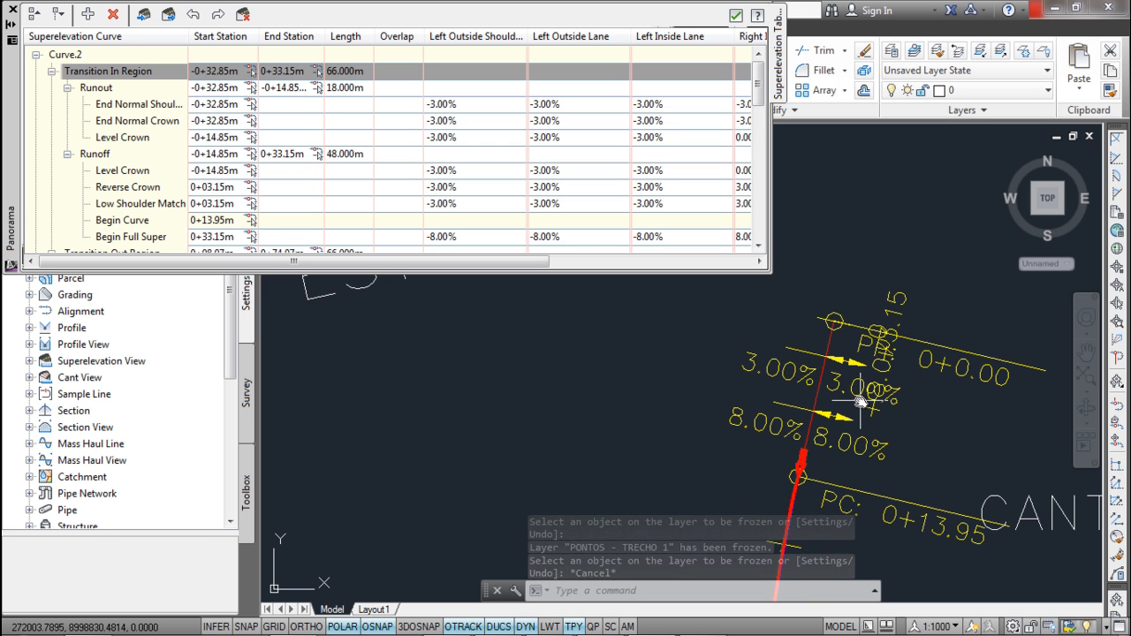
- Examine the superelevation slope and station labels along the first curve and its transition out, comparing them with the Curve.2 table rows
scroll(860, 403, down, 3)
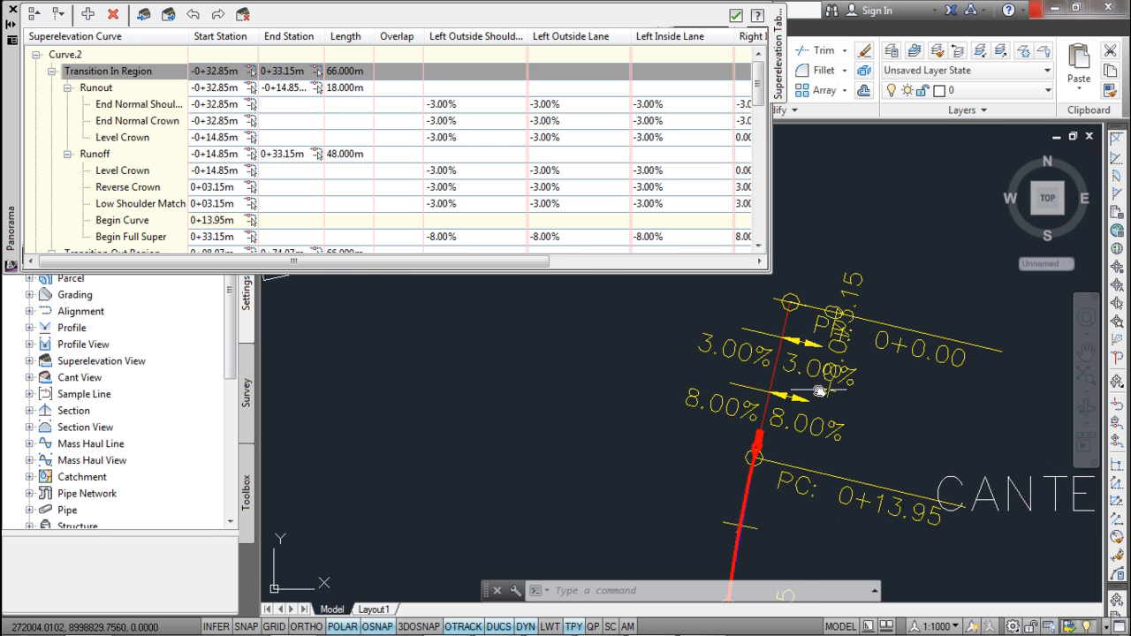
scroll(799, 409, down, 2)
scroll(787, 486, down, 2)
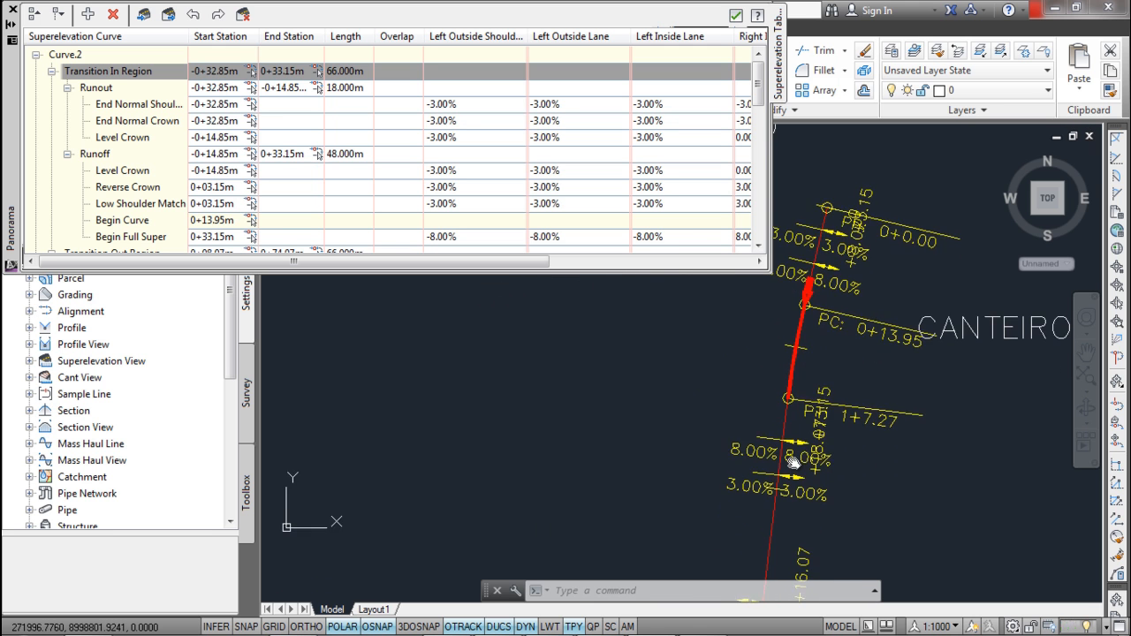
scroll(789, 542, up, 5)
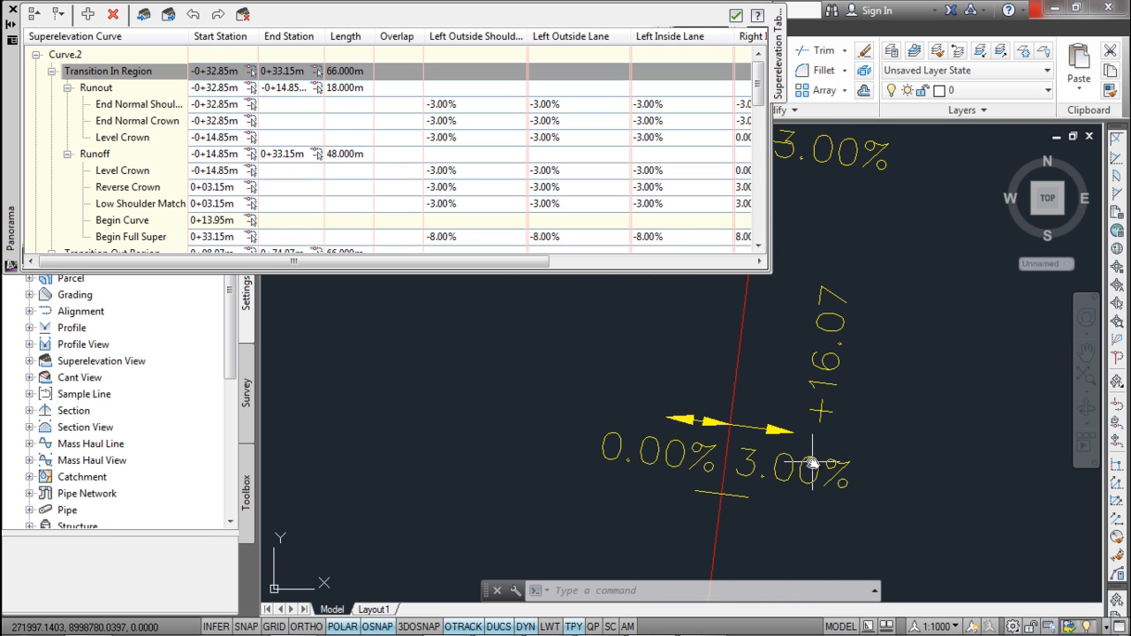
scroll(812, 451, down, 1)
middle_drag(826, 241, 821, 399)
mouse_move(836, 305)
middle_down()
mouse_move(816, 513)
mouse_move(844, 381)
mouse_move(841, 398)
middle_up()
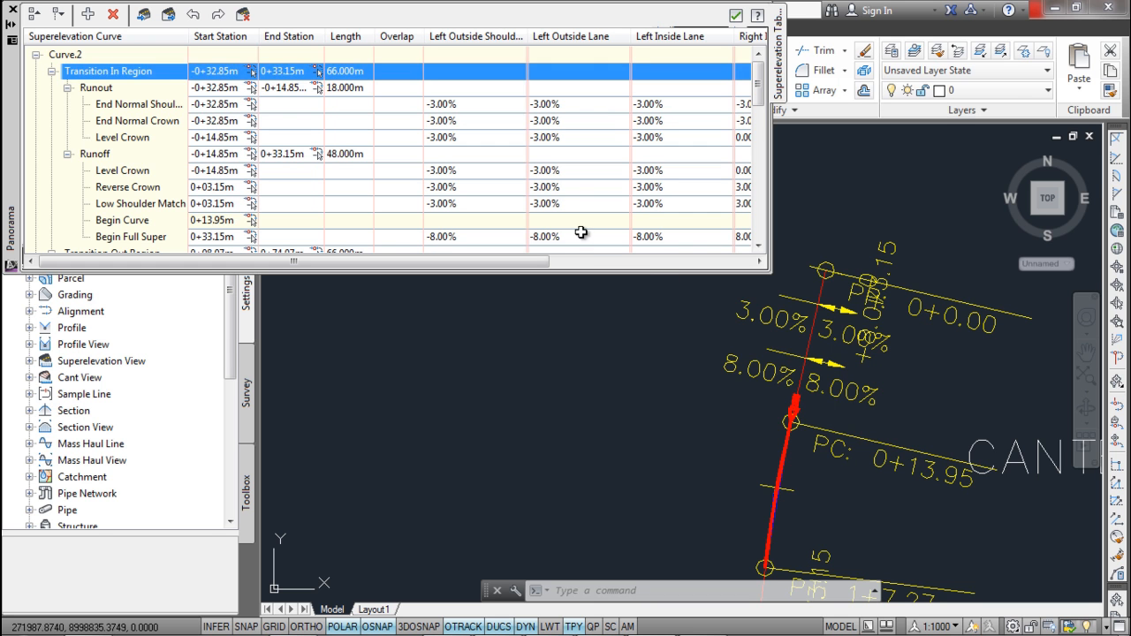
middle_drag(775, 344, 854, 149)
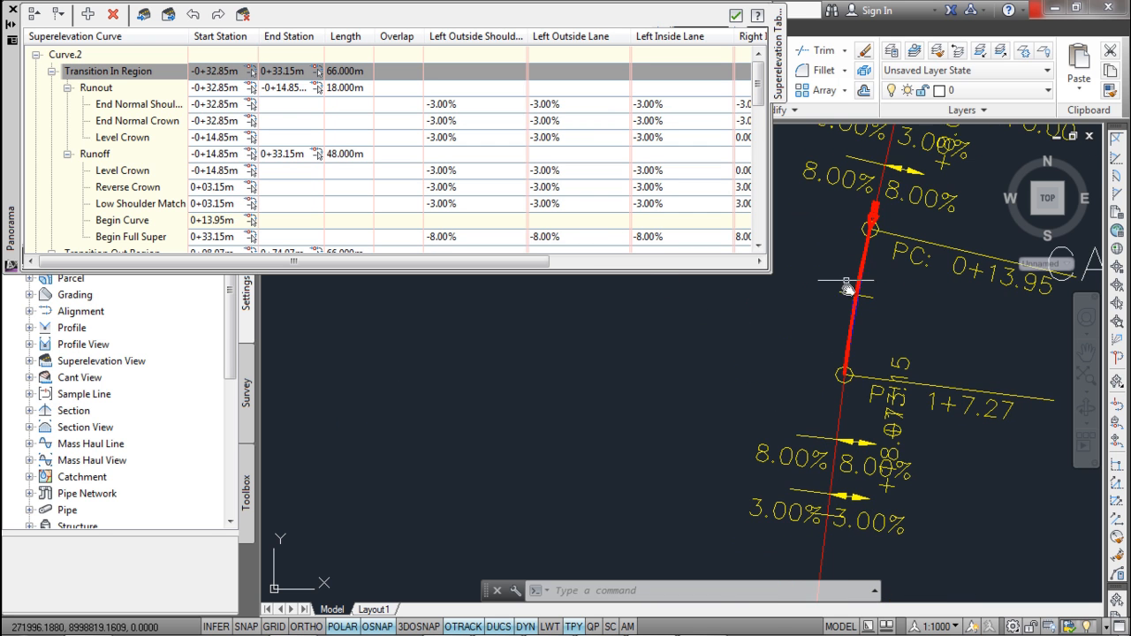
middle_drag(853, 445, 847, 338)
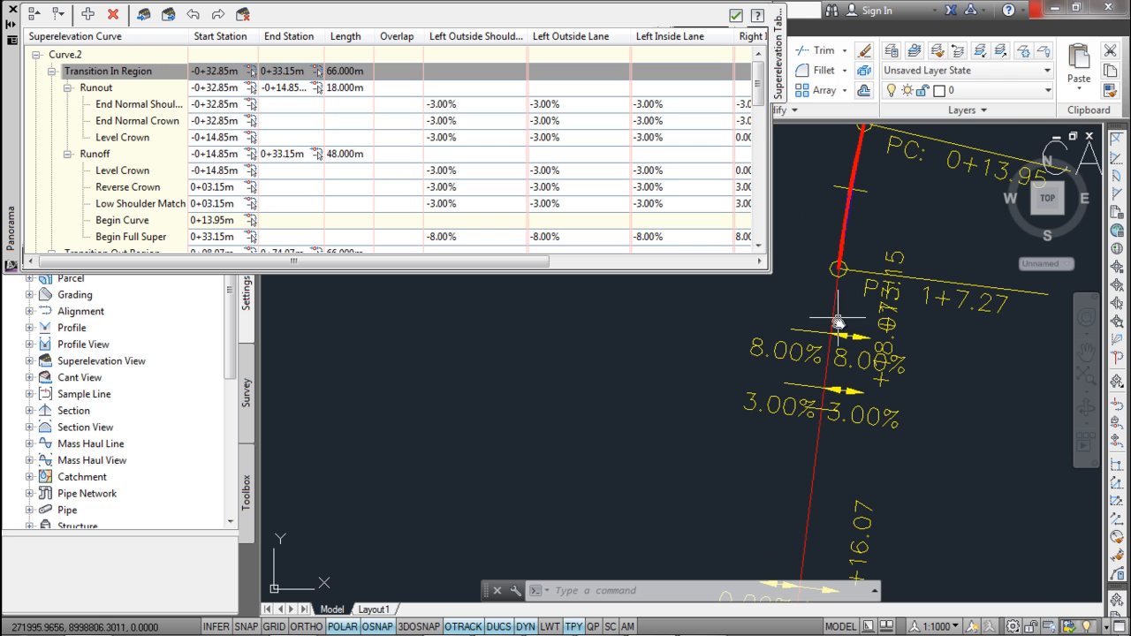
scroll(833, 258, down, 3)
scroll(823, 445, up, 3)
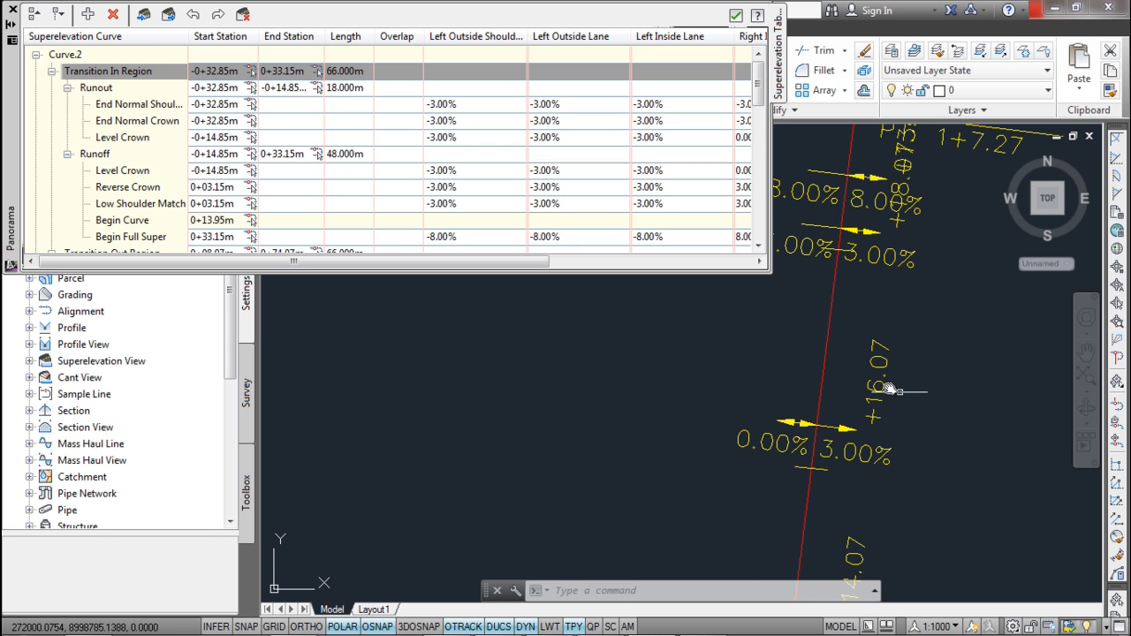
- Trace the superelevation labels from the first curve's full superelevation back to the normal crown on the tangent that follows
mouse_move(856, 241)
middle_down()
mouse_move(841, 327)
mouse_move(847, 524)
middle_up()
middle_drag(857, 159, 862, 248)
middle_drag(862, 199, 861, 336)
mouse_move(828, 467)
middle_down()
mouse_move(869, 369)
mouse_move(871, 276)
middle_up()
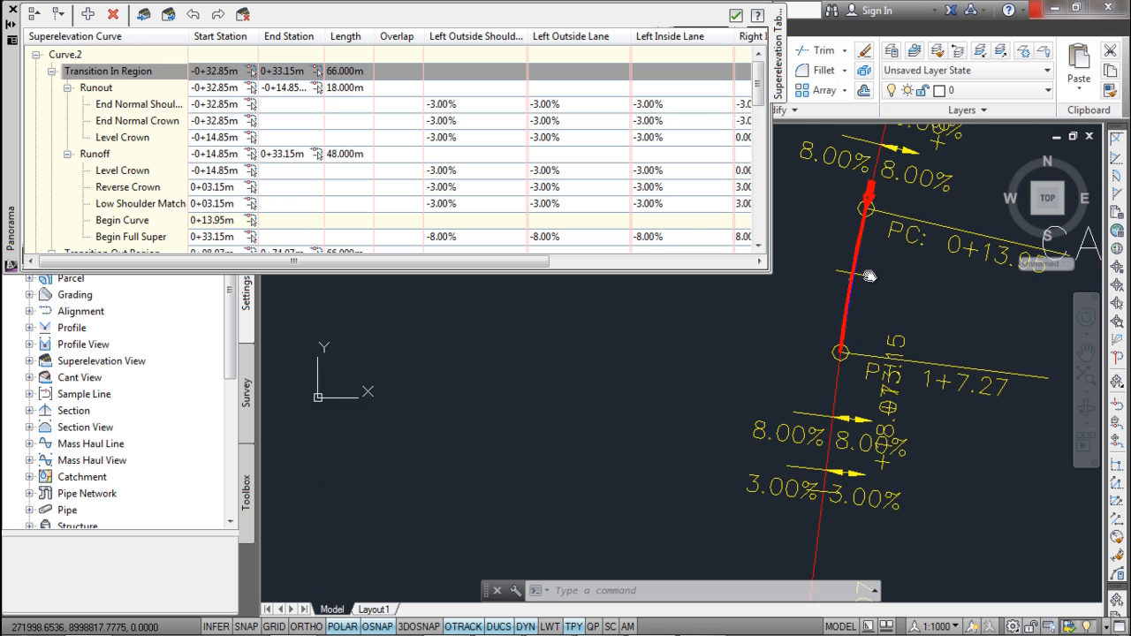
middle_drag(925, 247, 905, 297)
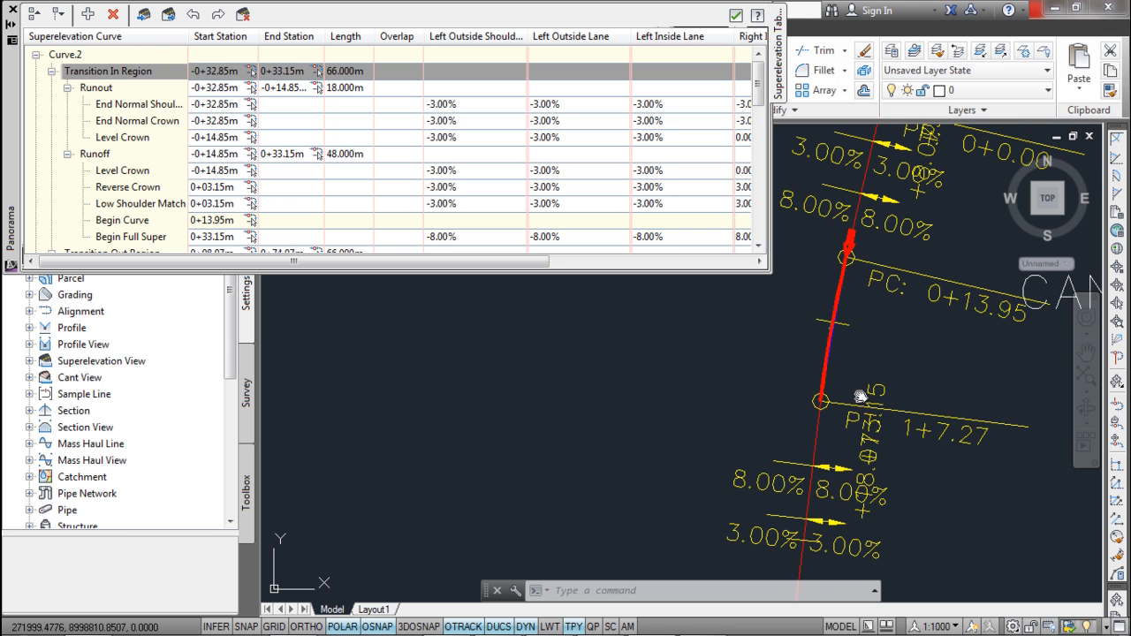
middle_drag(831, 528, 862, 299)
scroll(862, 299, down, 2)
middle_drag(829, 456, 848, 396)
scroll(859, 356, up, 2)
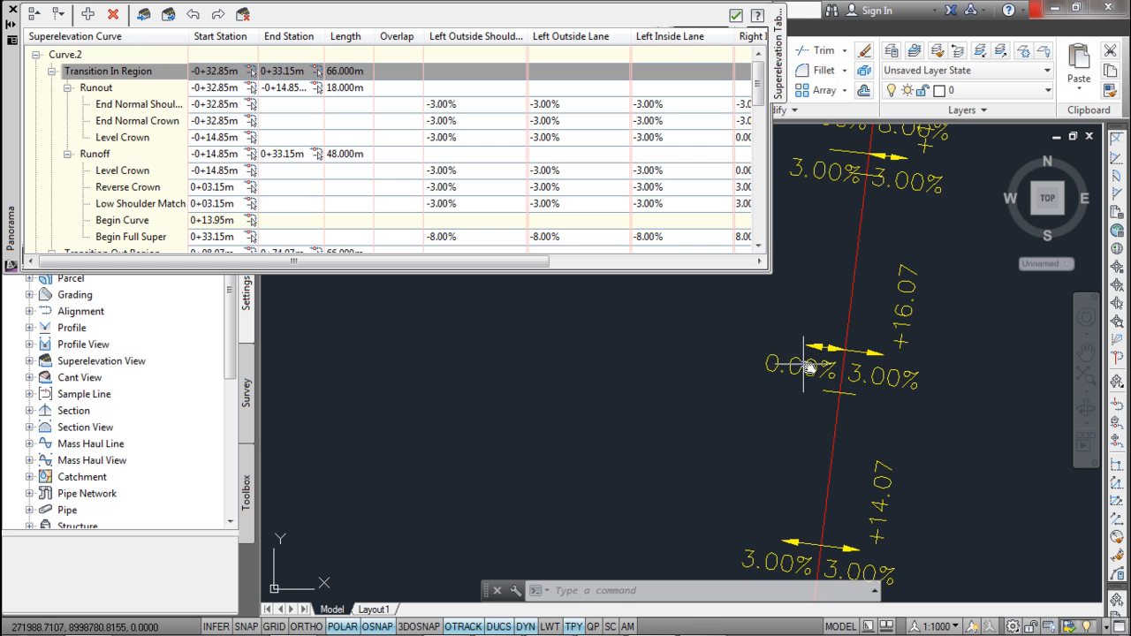
middle_drag(906, 451, 906, 320)
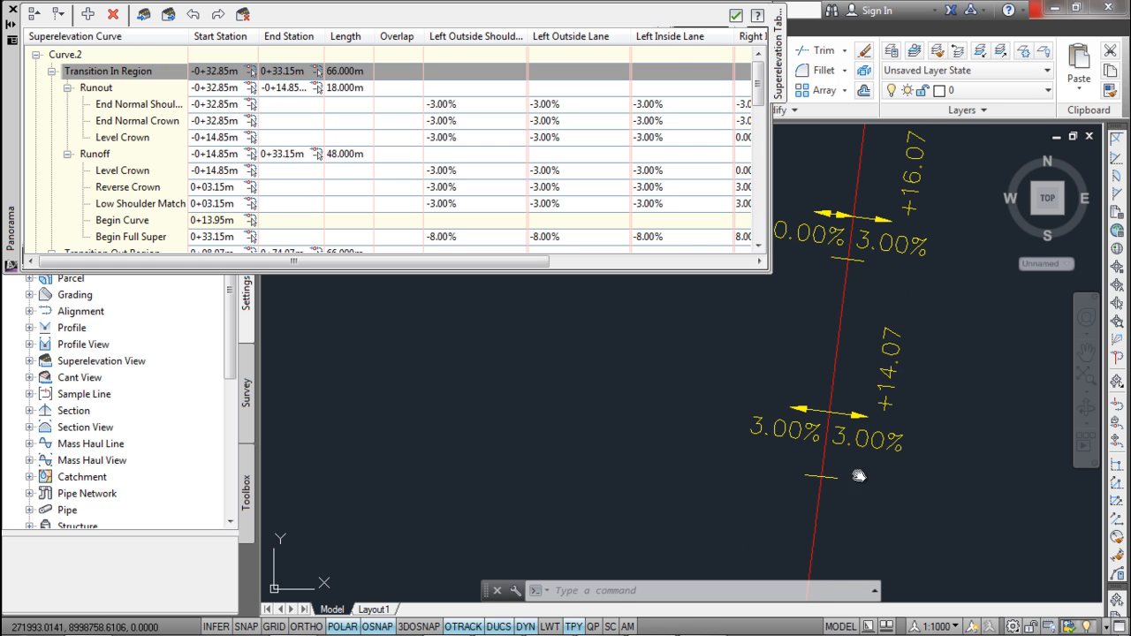
middle_drag(861, 469, 880, 391)
scroll(869, 421, down, 4)
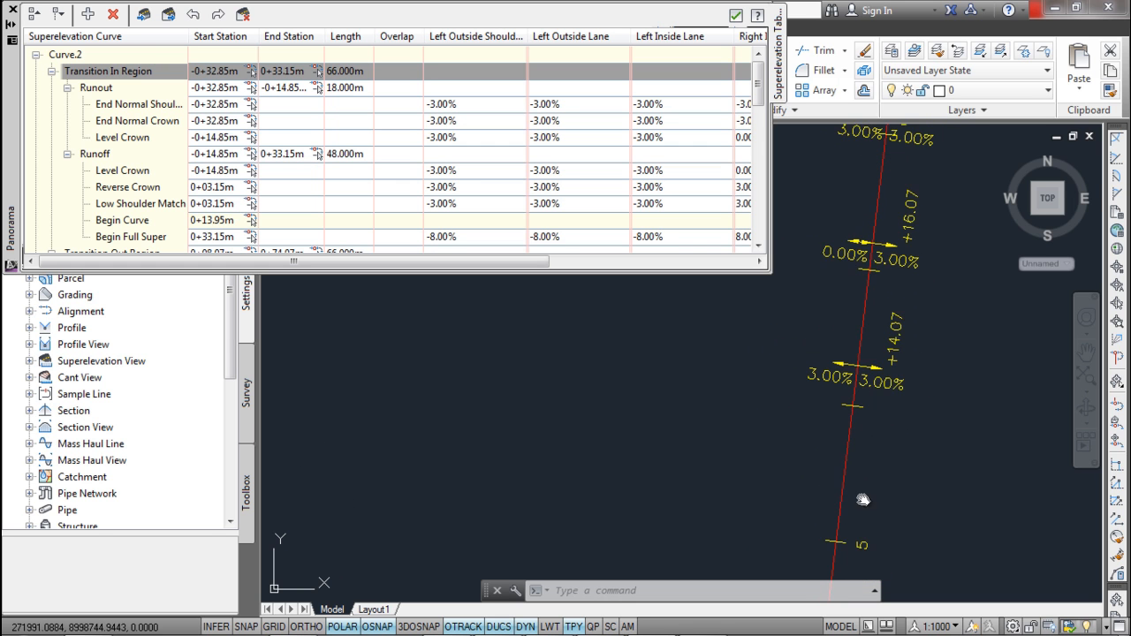
- Follow the alignment along the long tangent to the superelevation transition labels before the curve starting at PC 84+1.04
mouse_move(852, 387)
middle_down()
mouse_move(866, 480)
mouse_move(853, 348)
middle_up()
middle_drag(825, 533, 859, 354)
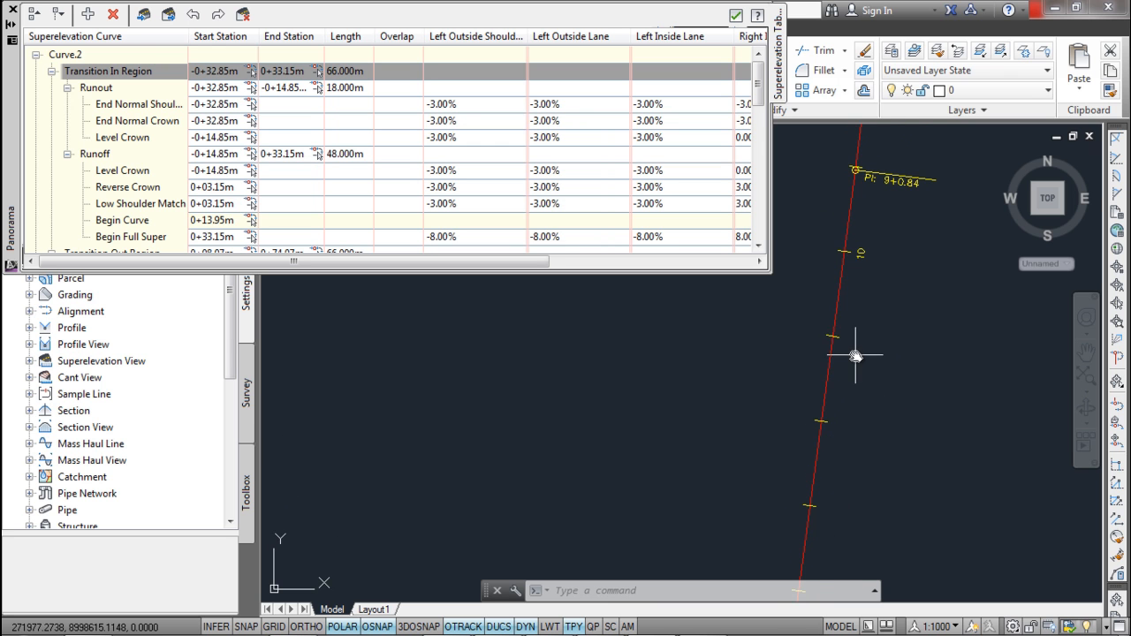
mouse_move(892, 512)
middle_down()
mouse_move(875, 347)
mouse_move(881, 220)
middle_up()
mouse_move(882, 478)
middle_down()
mouse_move(881, 328)
mouse_move(882, 374)
middle_up()
middle_drag(911, 495, 915, 340)
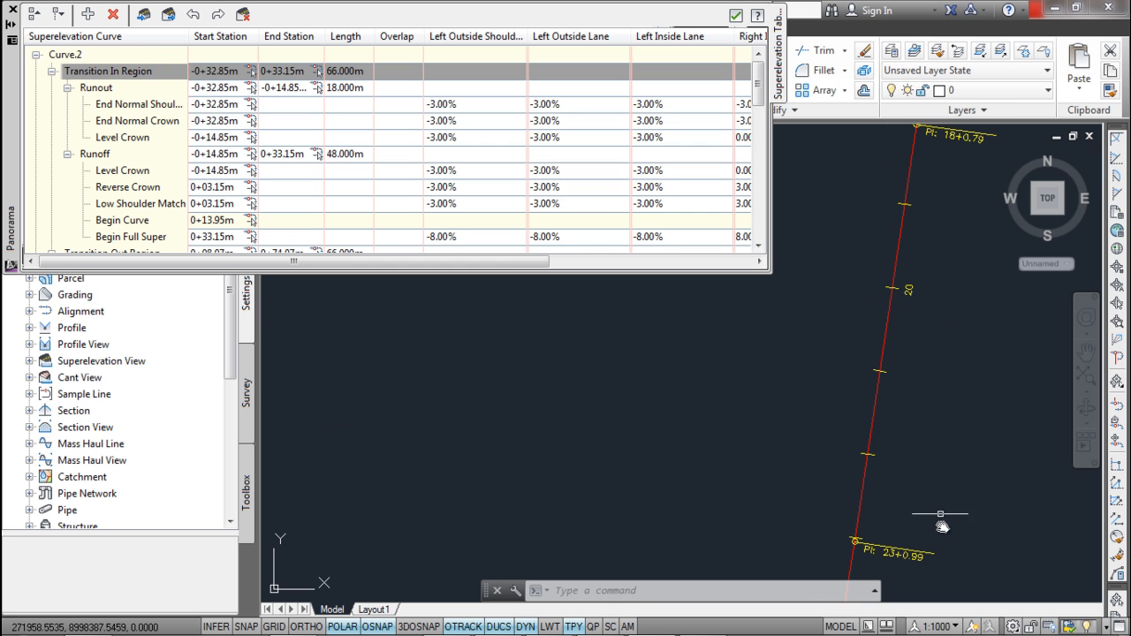
middle_drag(940, 522, 858, 286)
middle_drag(875, 459, 889, 220)
middle_drag(831, 431, 905, 201)
middle_drag(879, 548, 929, 338)
scroll(918, 426, down, 1)
middle_drag(919, 426, 912, 260)
middle_drag(876, 470, 877, 282)
scroll(877, 282, down, 2)
middle_drag(840, 465, 839, 217)
mouse_move(818, 448)
middle_down()
mouse_move(864, 250)
mouse_move(858, 450)
mouse_move(832, 309)
middle_up()
scroll(815, 334, up, 4)
middle_drag(833, 247, 873, 355)
scroll(856, 363, up, 3)
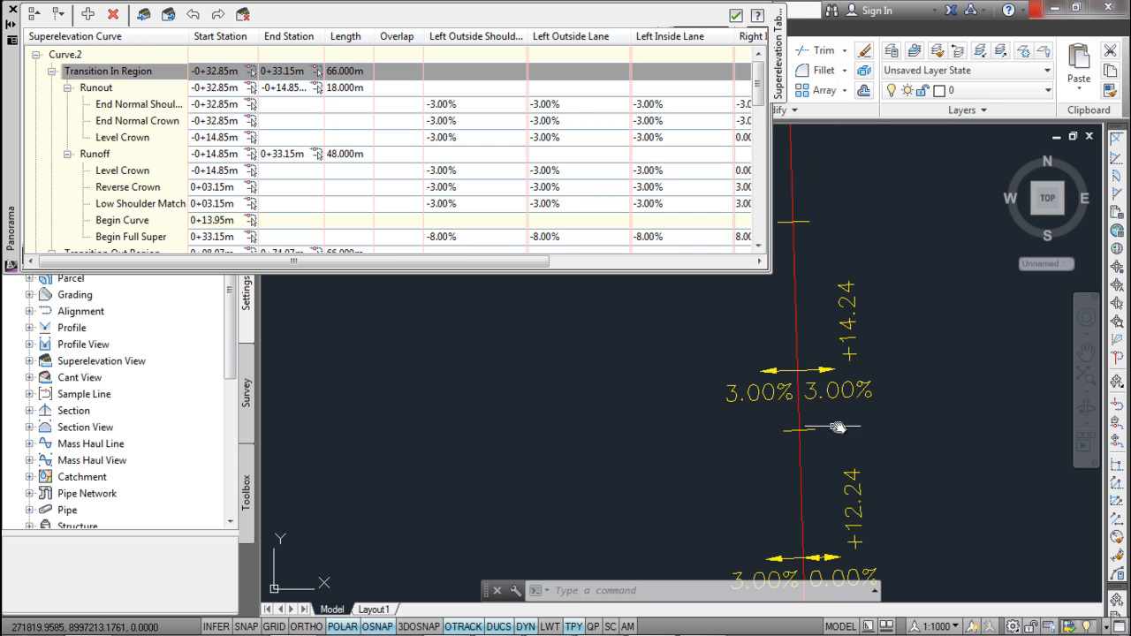
- Examine the slope and station labels through the transitions and full superelevation of the curve between PC 84+1.04 and PT 85+17.49
scroll(747, 403, down, 3)
scroll(865, 376, up, 2)
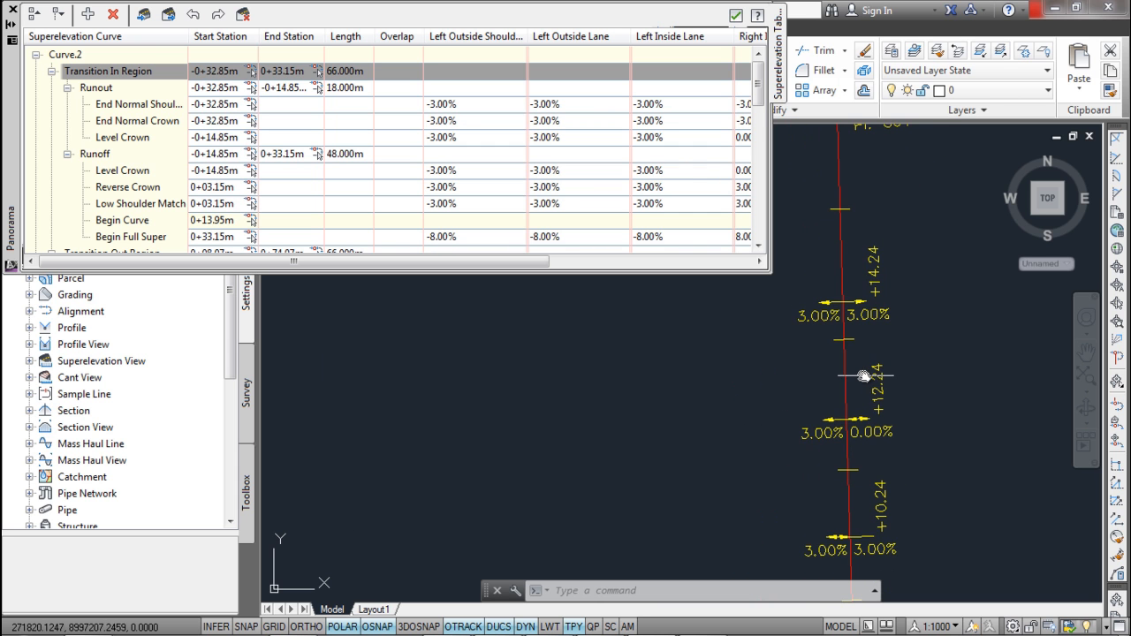
mouse_move(858, 445)
middle_down()
mouse_move(855, 403)
mouse_move(840, 408)
mouse_move(852, 267)
middle_up()
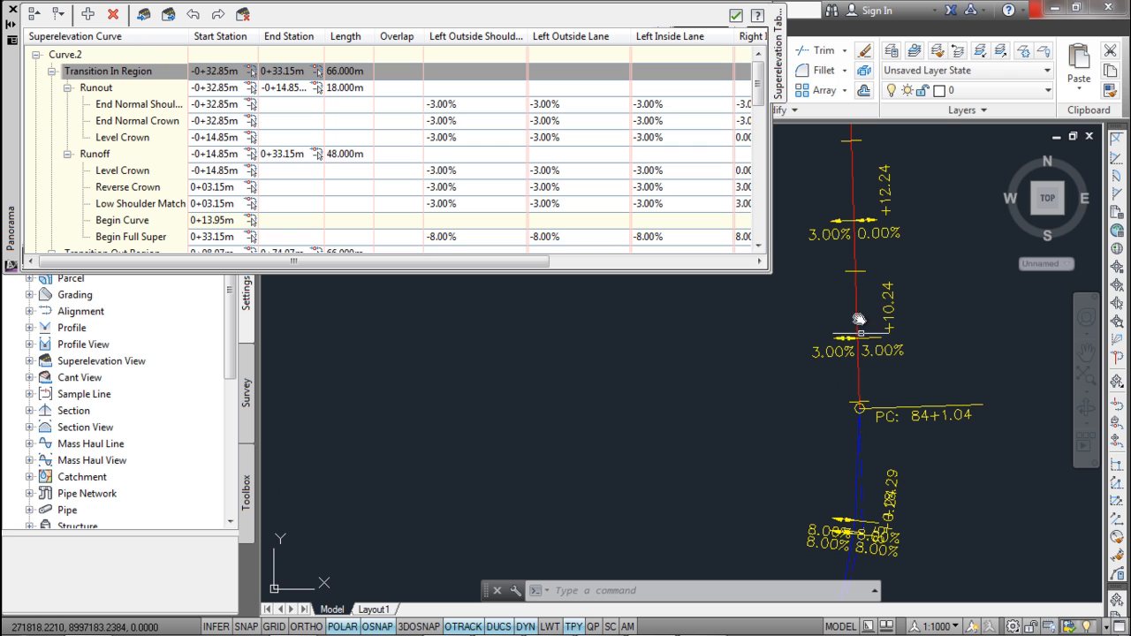
middle_drag(852, 365, 862, 325)
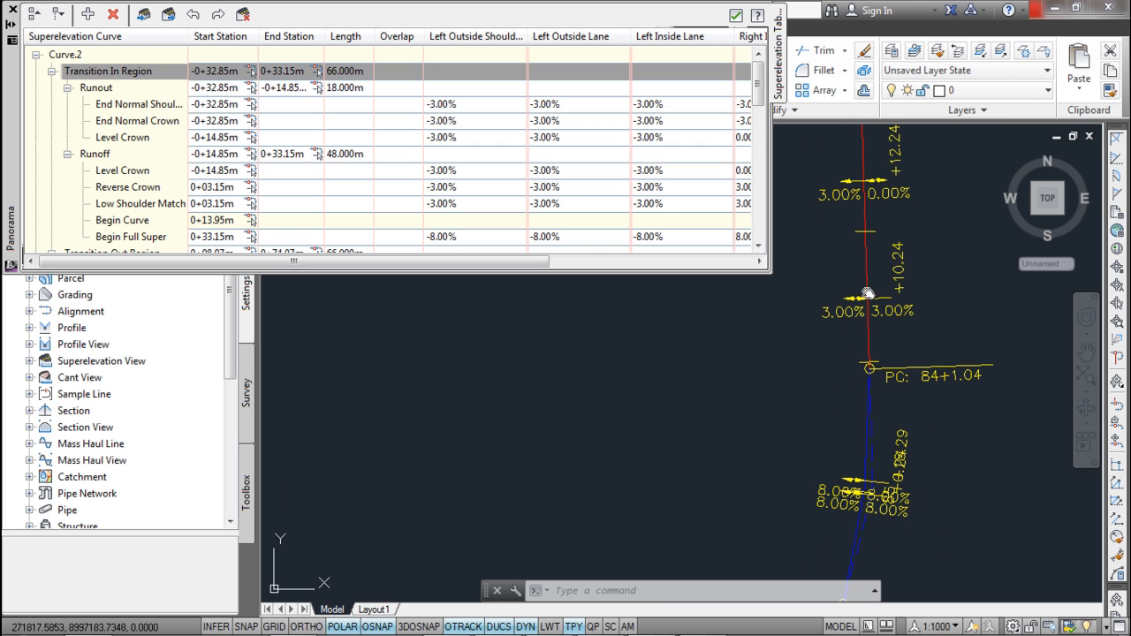
middle_drag(872, 425, 894, 313)
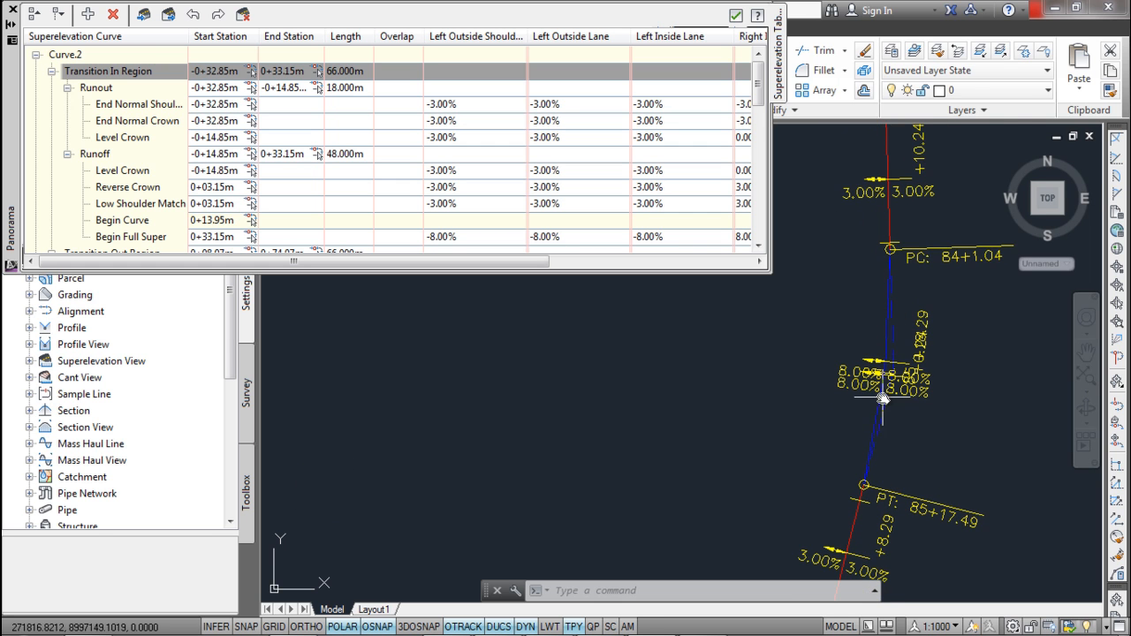
middle_drag(886, 381, 890, 323)
scroll(889, 324, up, 2)
scroll(888, 314, down, 2)
mouse_move(857, 515)
middle_down()
mouse_move(866, 422)
mouse_move(899, 341)
mouse_move(919, 356)
middle_up()
scroll(867, 418, up, 2)
scroll(867, 454, down, 2)
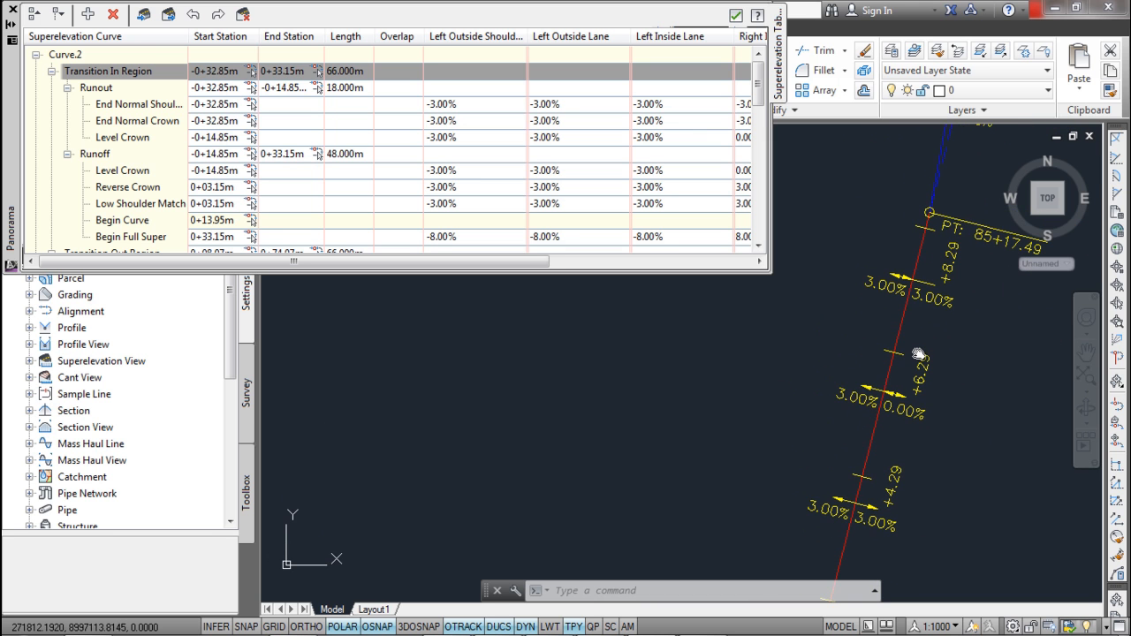
scroll(919, 356, down, 2)
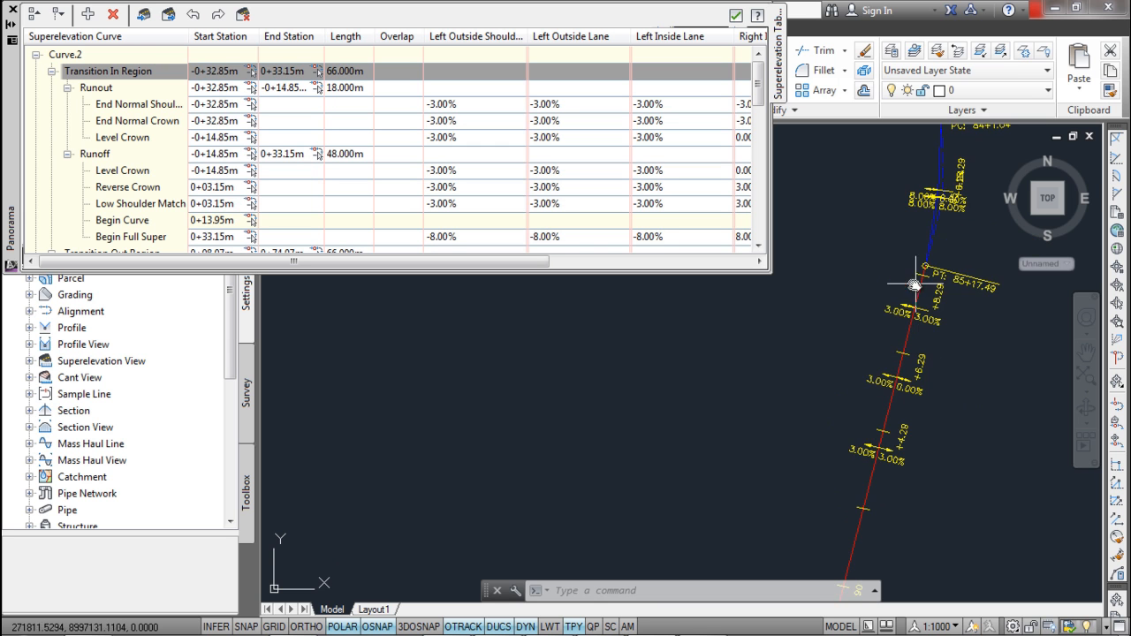
scroll(900, 300, down, 4)
scroll(909, 347, up, 4)
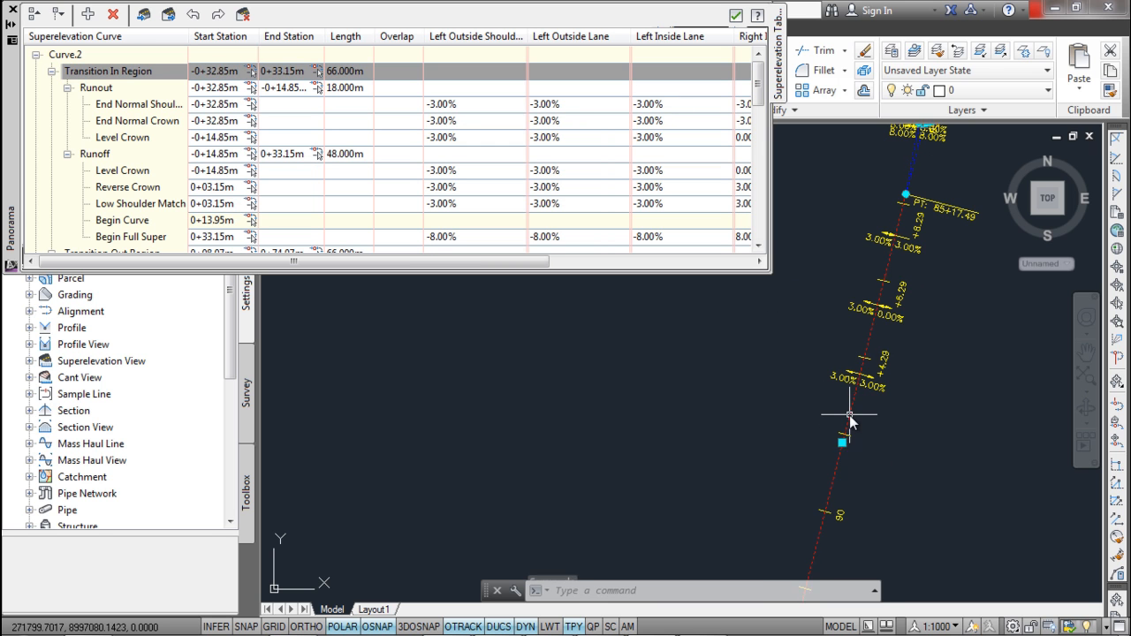
- Close the superelevation table and select the TRECHO 01 alignment in the drawing
key(Escape)
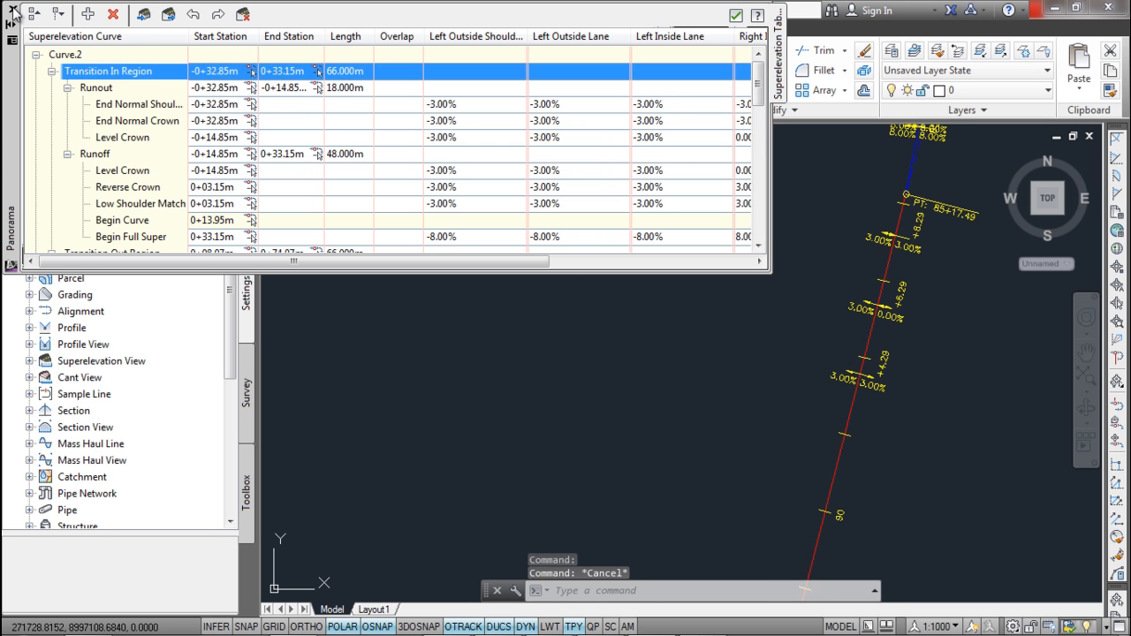
click(12, 10)
key(Escape)
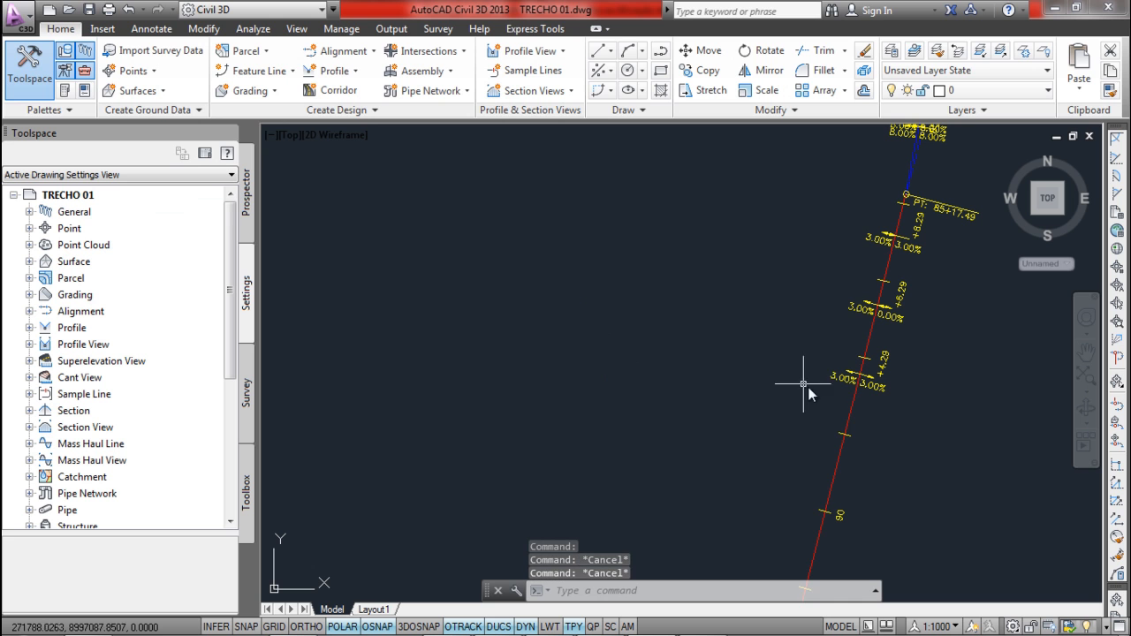
click(853, 405)
right_click(783, 359)
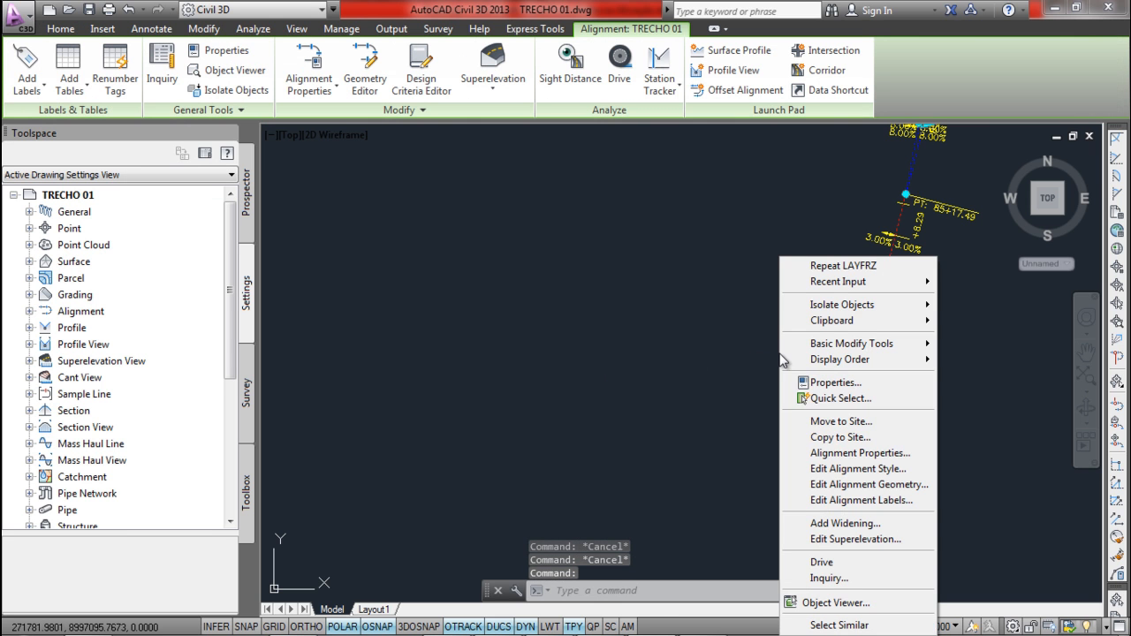
click(859, 453)
drag(555, 143, 457, 110)
key(Escape)
- Open the label settings of the TRECHO 01 alignment and widen the Style column of the label list
right_click(850, 403)
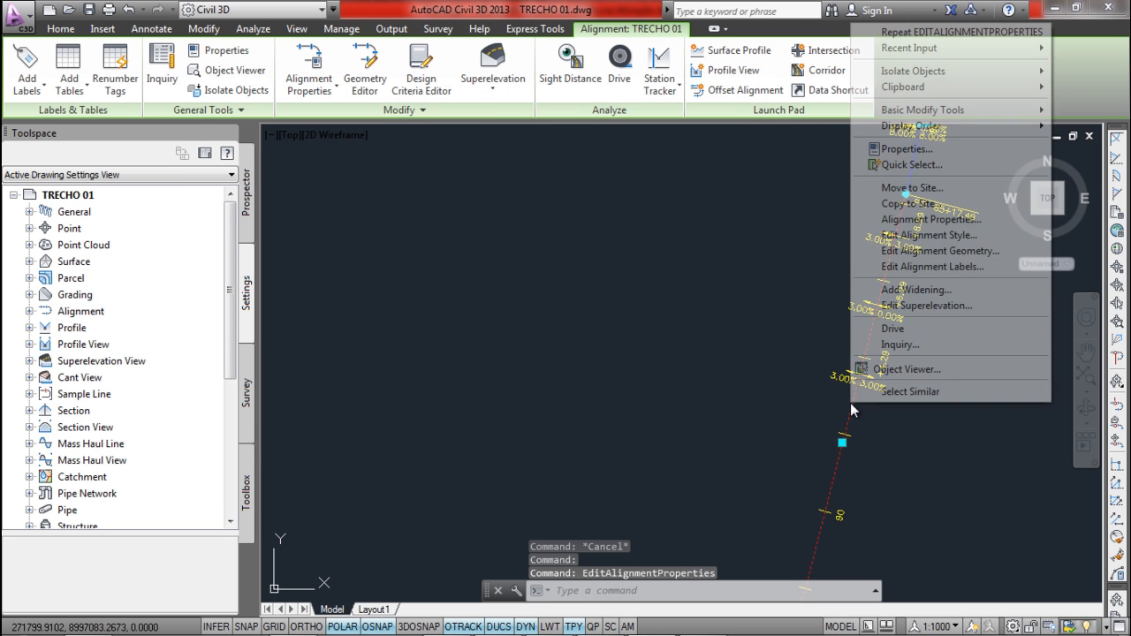
click(893, 266)
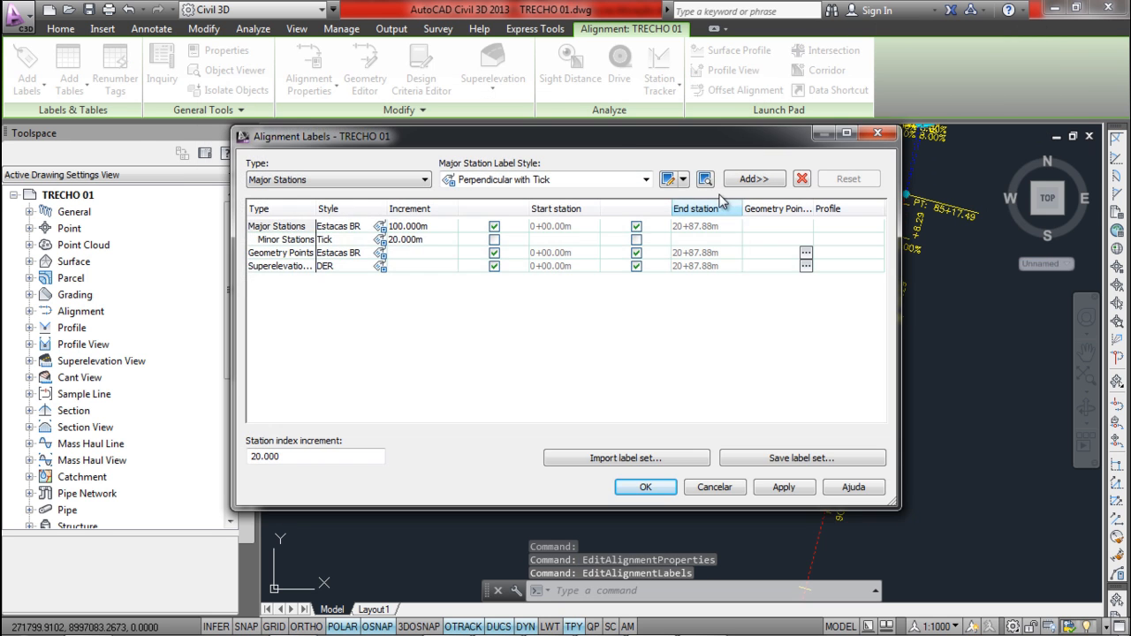
drag(609, 134, 470, 94)
click(195, 227)
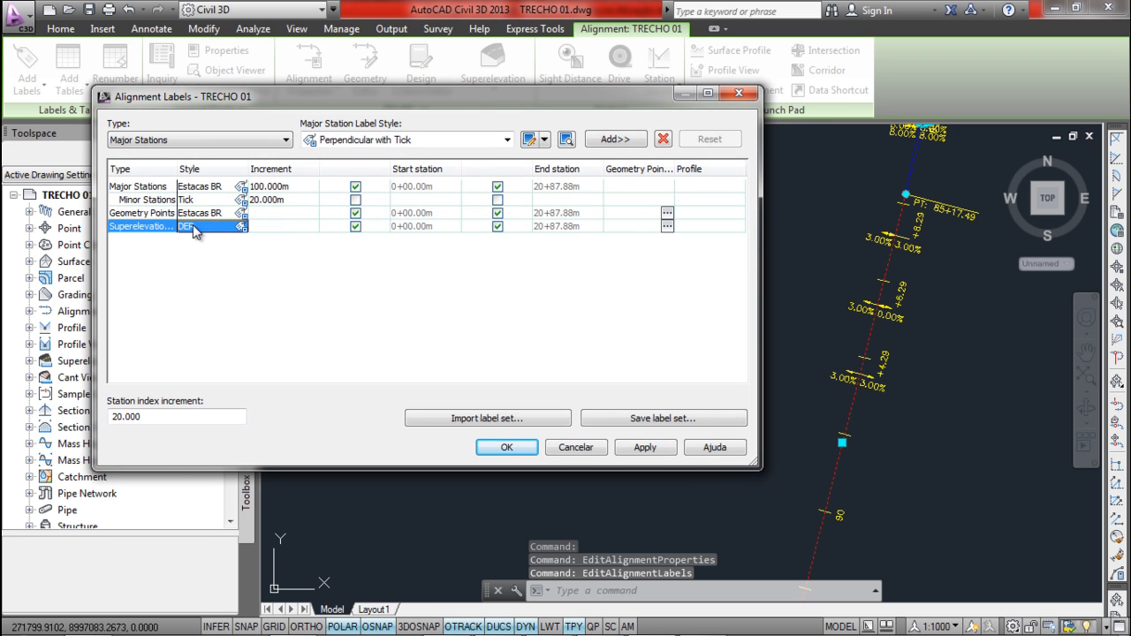
click(252, 170)
drag(248, 169, 290, 169)
click(459, 144)
click(449, 142)
- Review the superelevation critical points available for labelling with the DER style, and cancel without adding a label
click(263, 141)
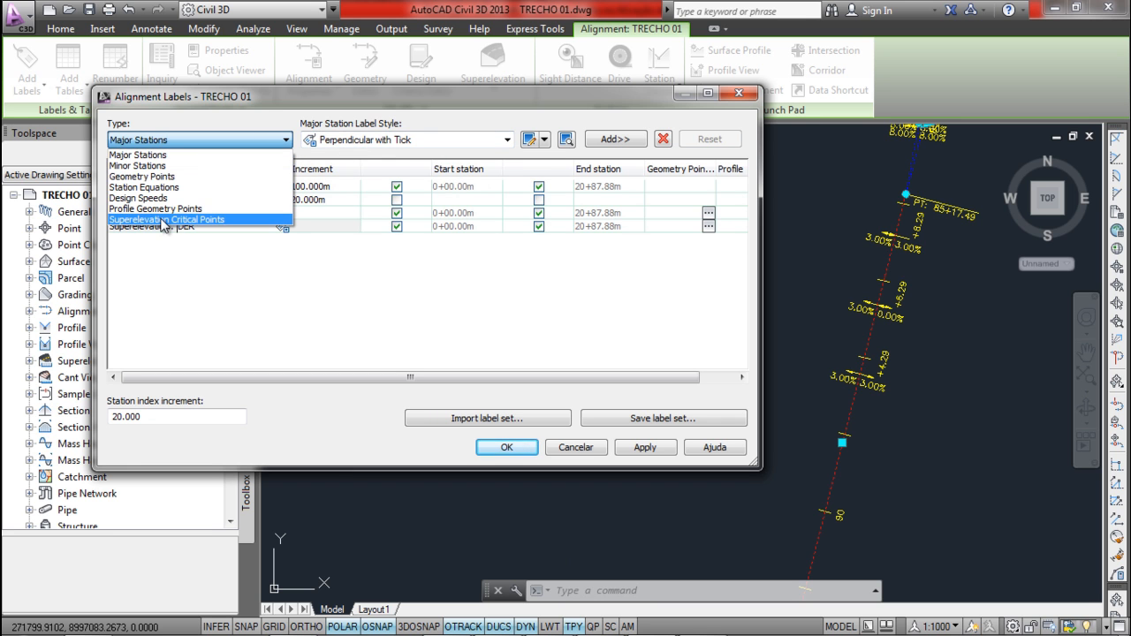
click(163, 220)
click(333, 140)
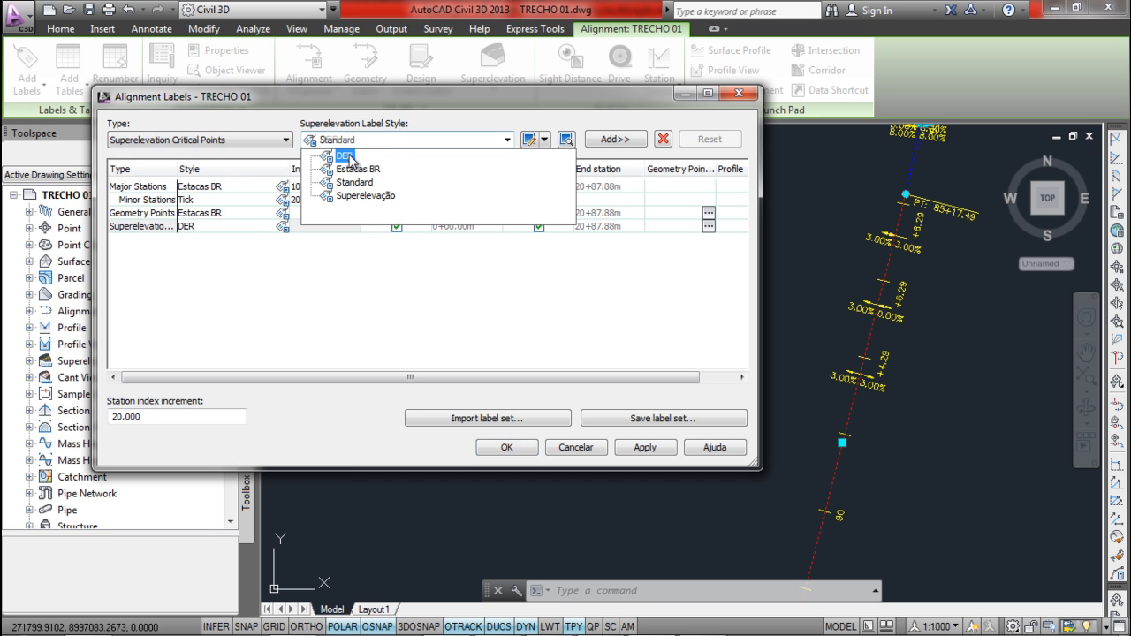
click(334, 152)
click(607, 140)
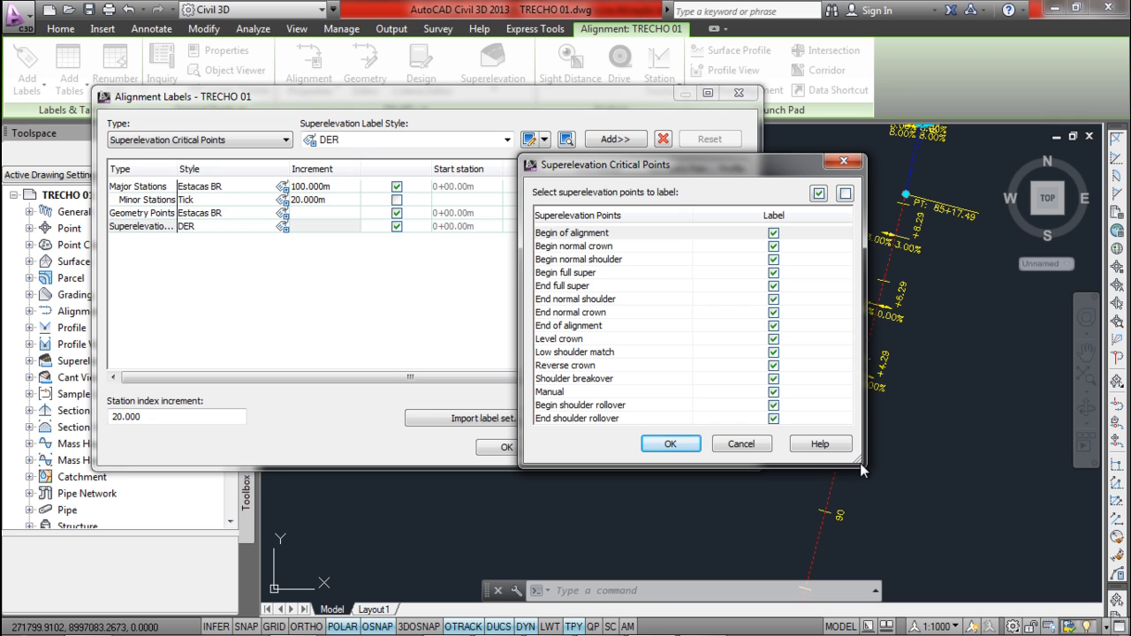
drag(860, 460, 887, 498)
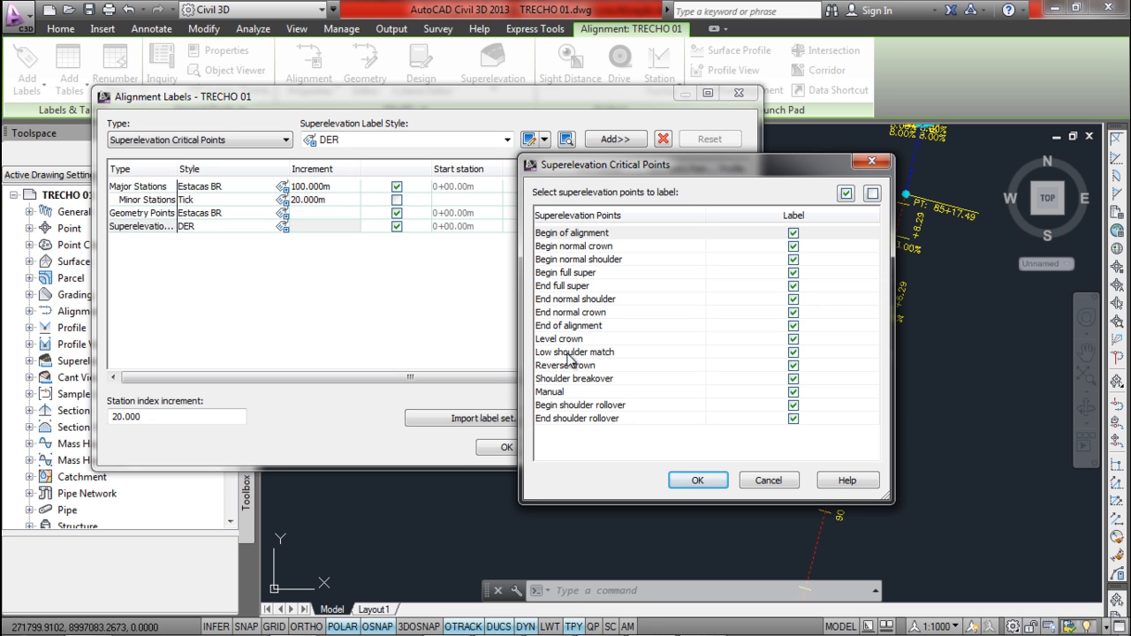
click(765, 480)
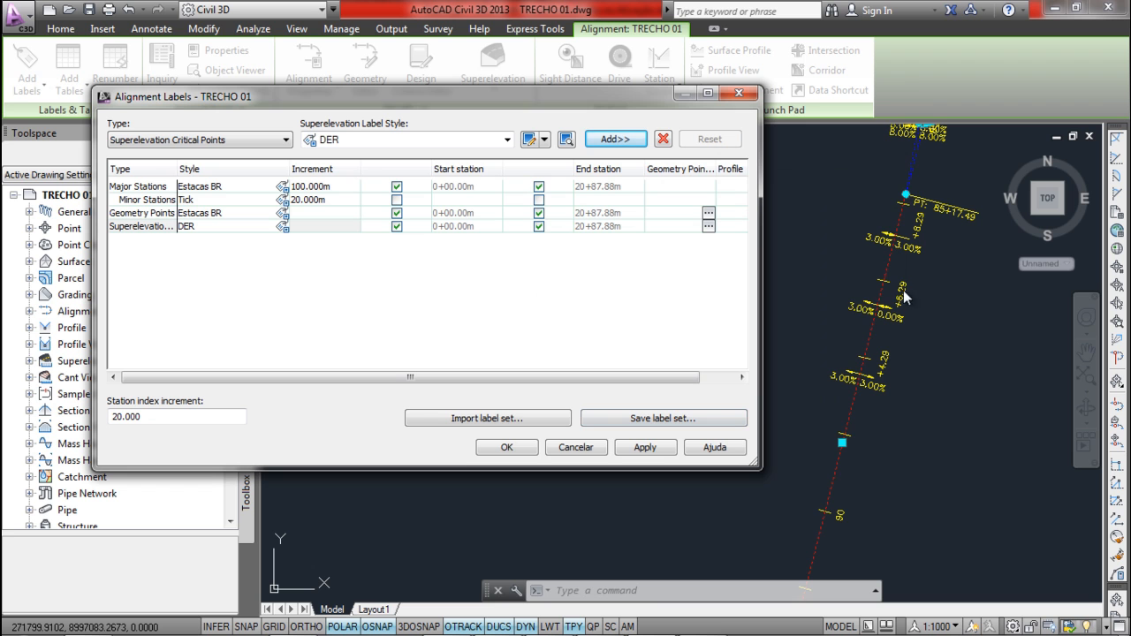
- Open the DER superelevation label style for editing and enlarge the labels in its preview
click(232, 227)
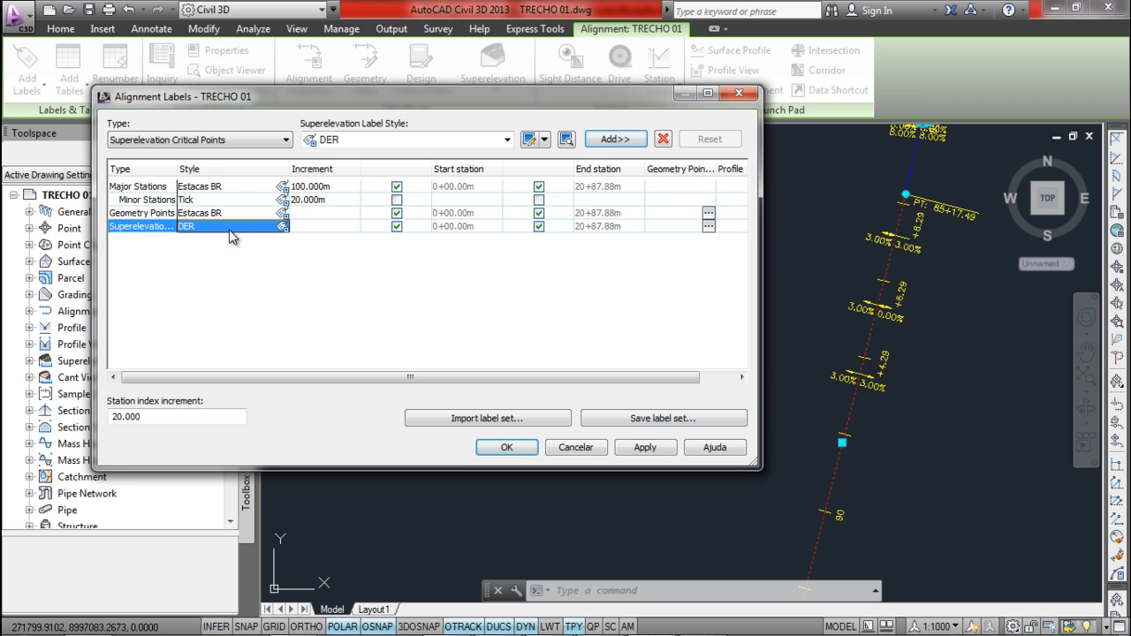
click(282, 227)
click(622, 304)
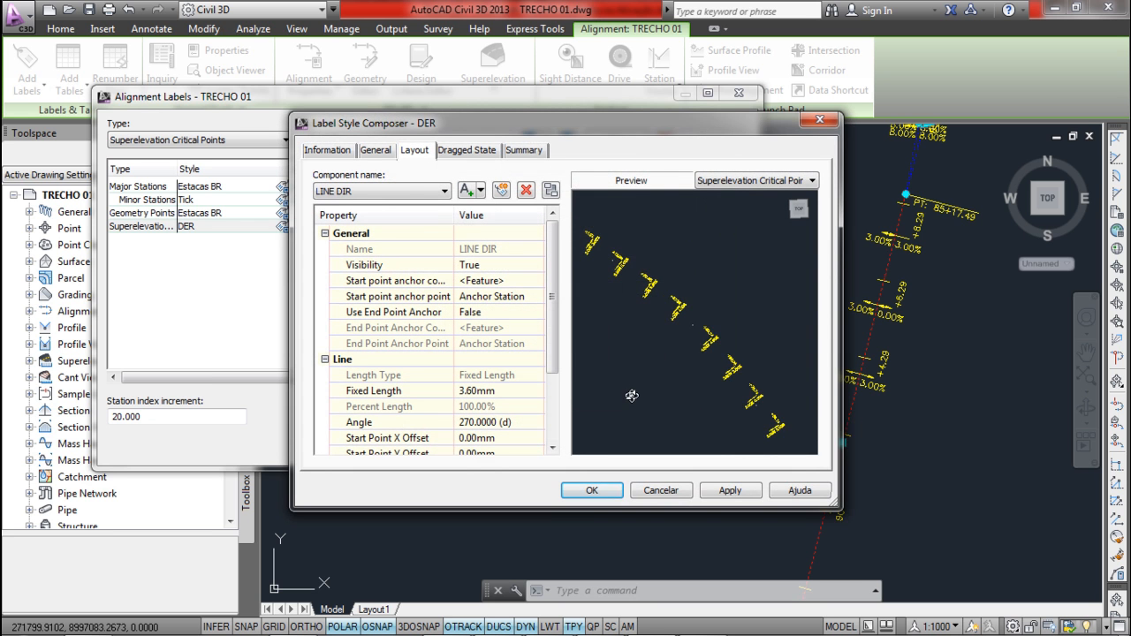
scroll(632, 396, up, 3)
- Review the LINE ESQ, TEXT DIR and TEXT ESQ components in the DER label style's layout
click(376, 192)
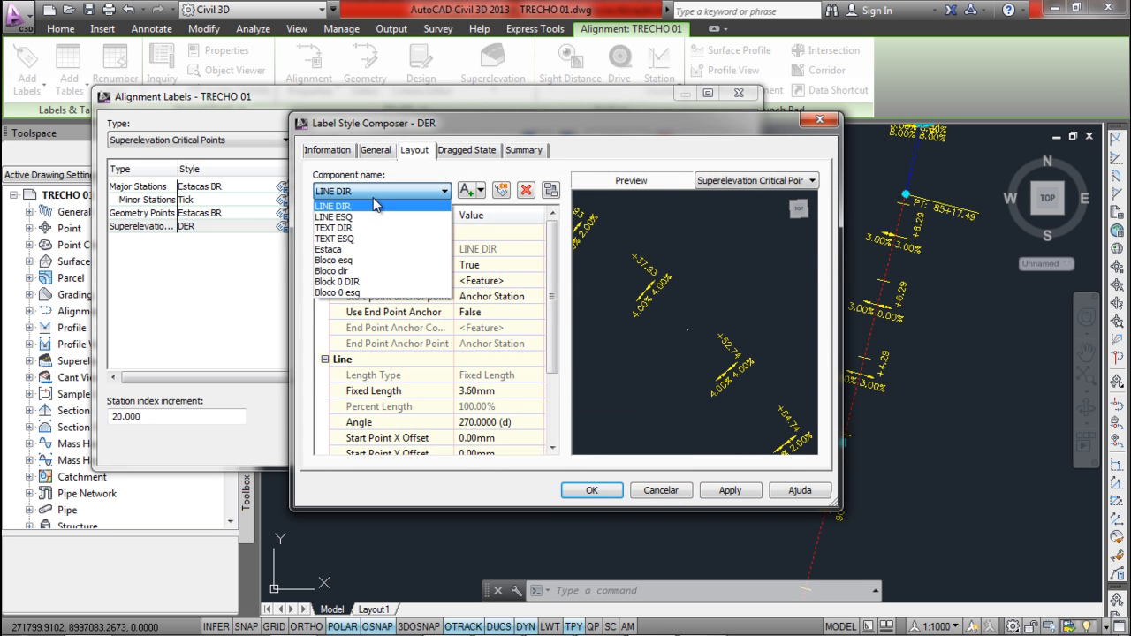
click(335, 216)
click(374, 191)
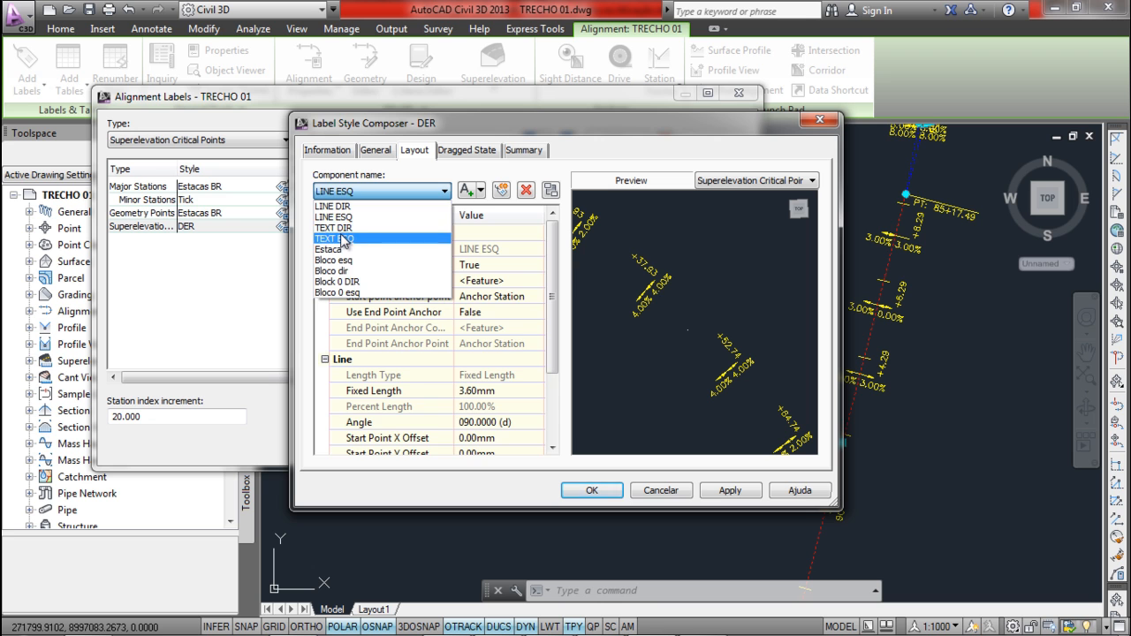
click(334, 227)
click(380, 191)
click(345, 239)
click(353, 192)
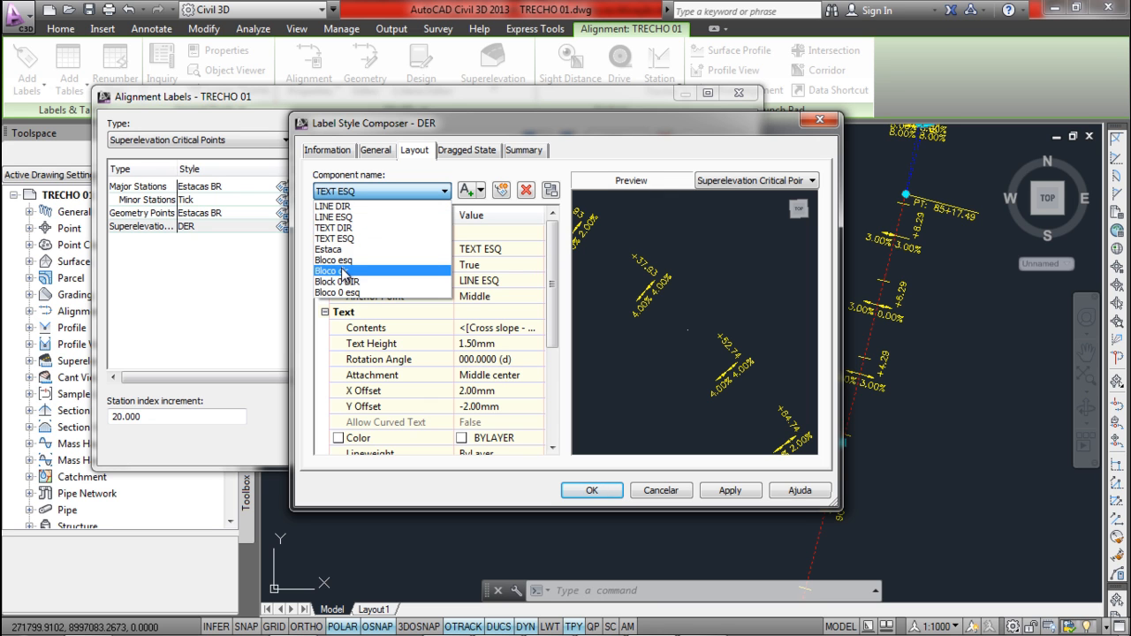
click(386, 193)
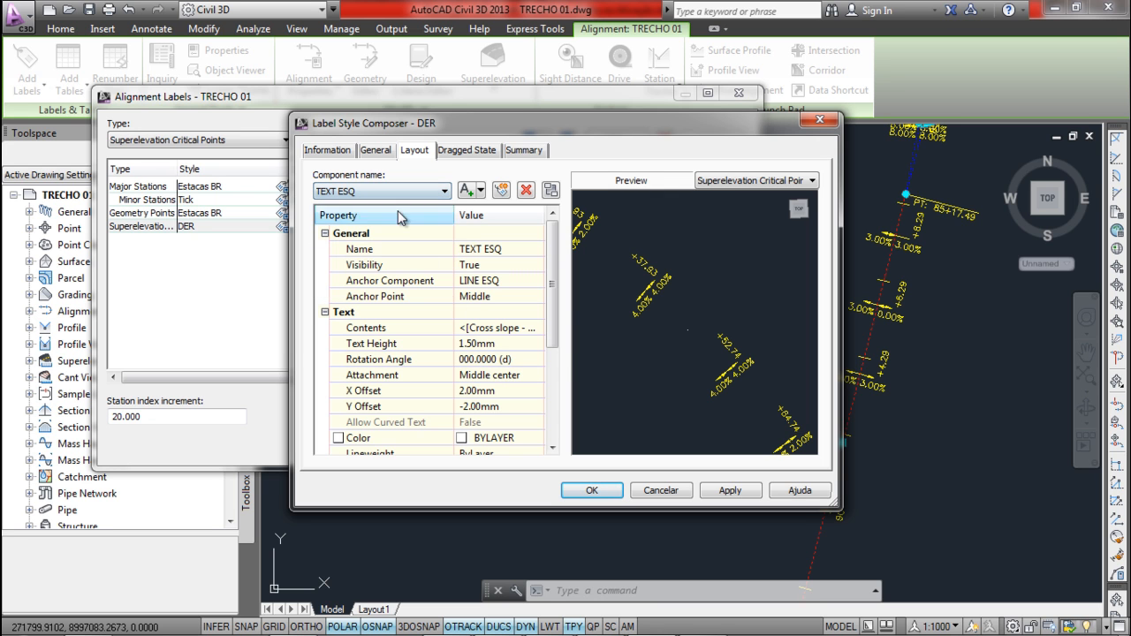
- Open the contents of the TEXT ESQ component and inspect its cross slope expression for the left outside pavement
click(530, 328)
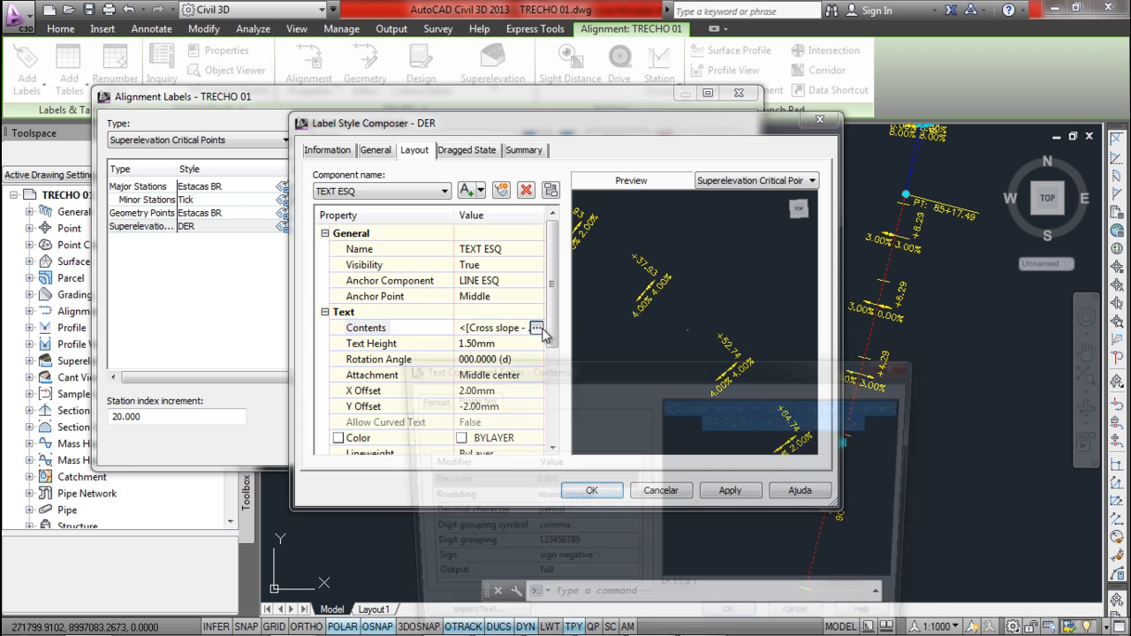
click(538, 328)
drag(721, 378, 710, 303)
click(729, 320)
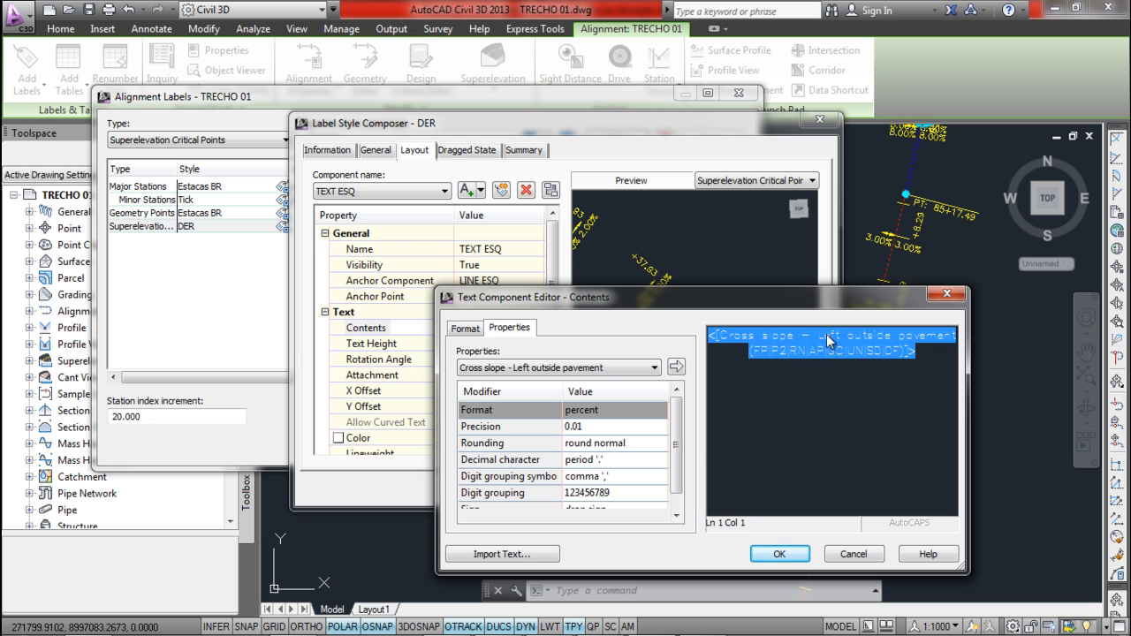
click(934, 349)
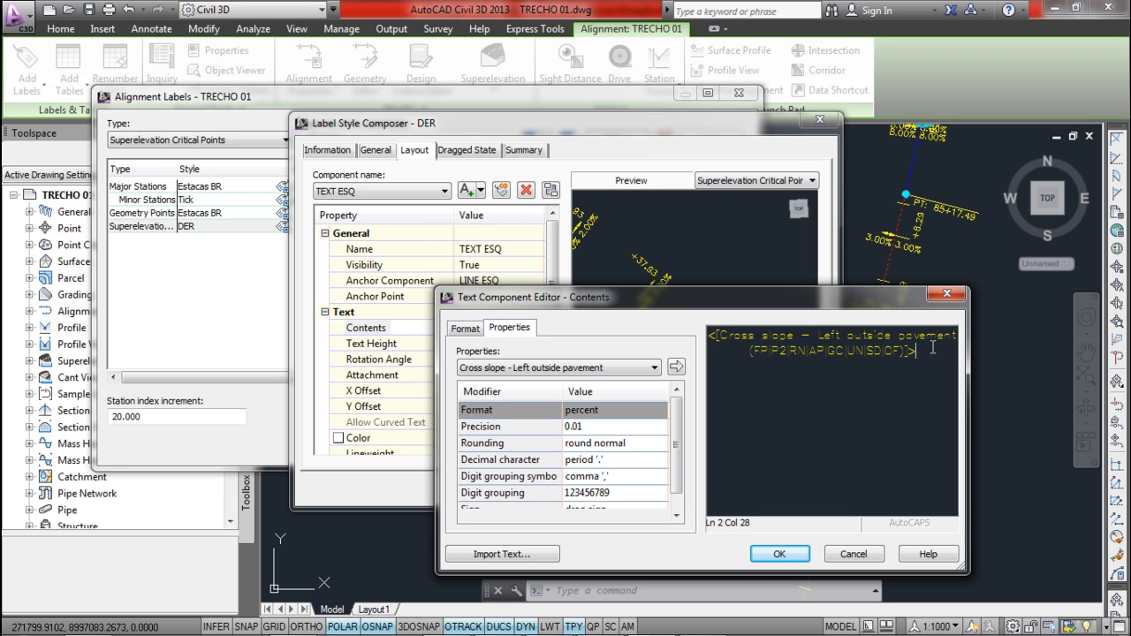
- Inspect the TEXT DIR component's cross slope expression for the right outside pavement, and leave the label style editor without changes
click(943, 301)
click(430, 191)
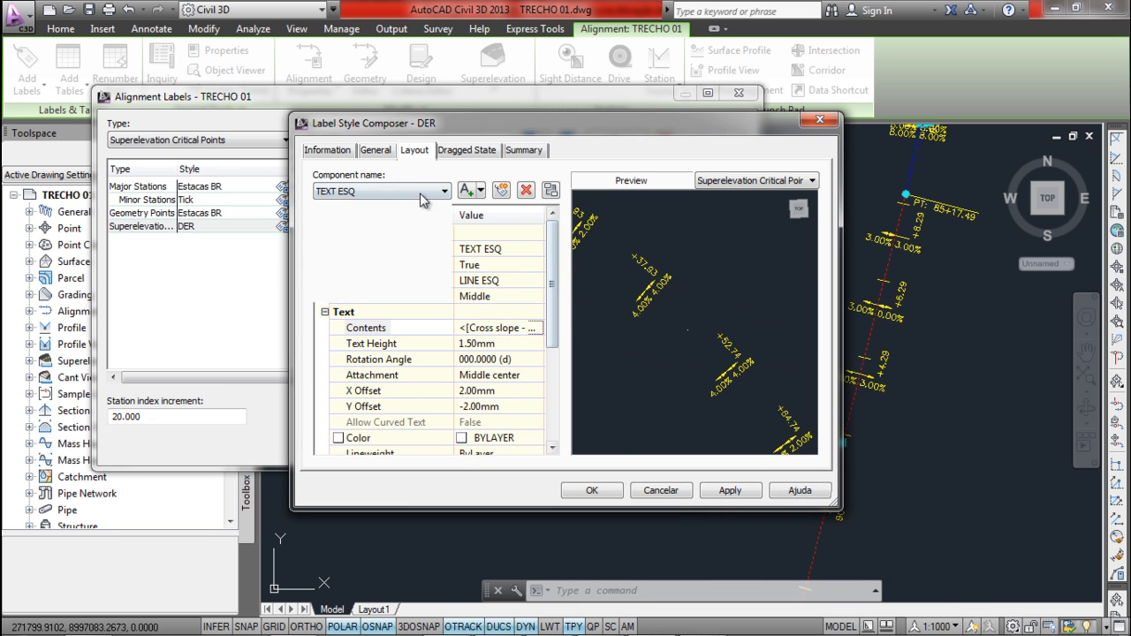
click(380, 228)
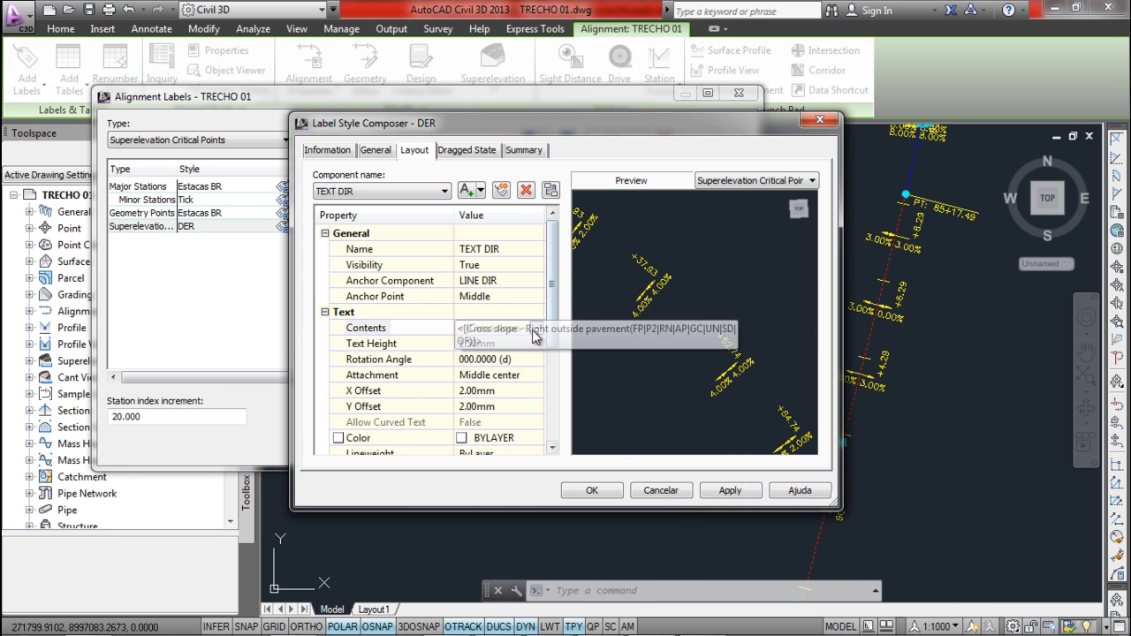
click(537, 328)
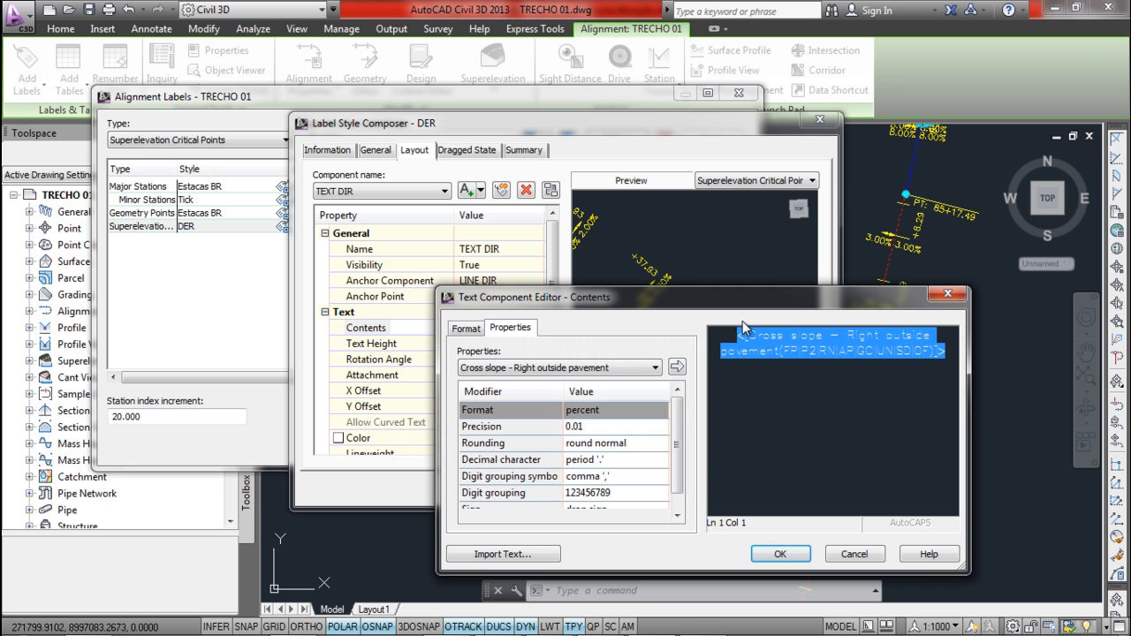
click(955, 350)
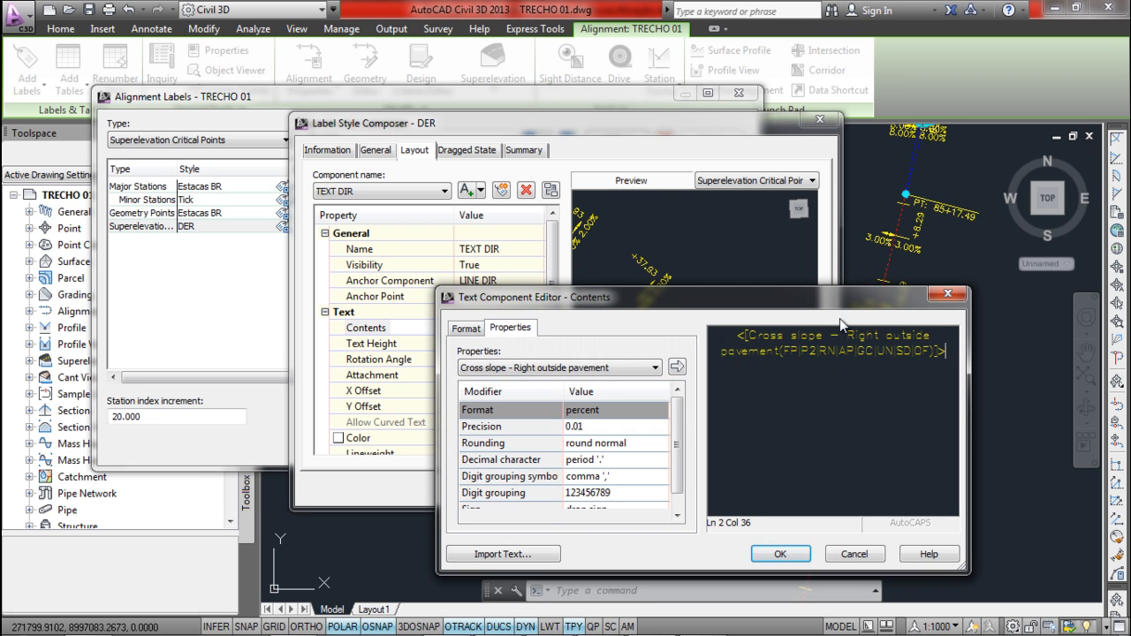
click(594, 368)
scroll(574, 148, up, 1)
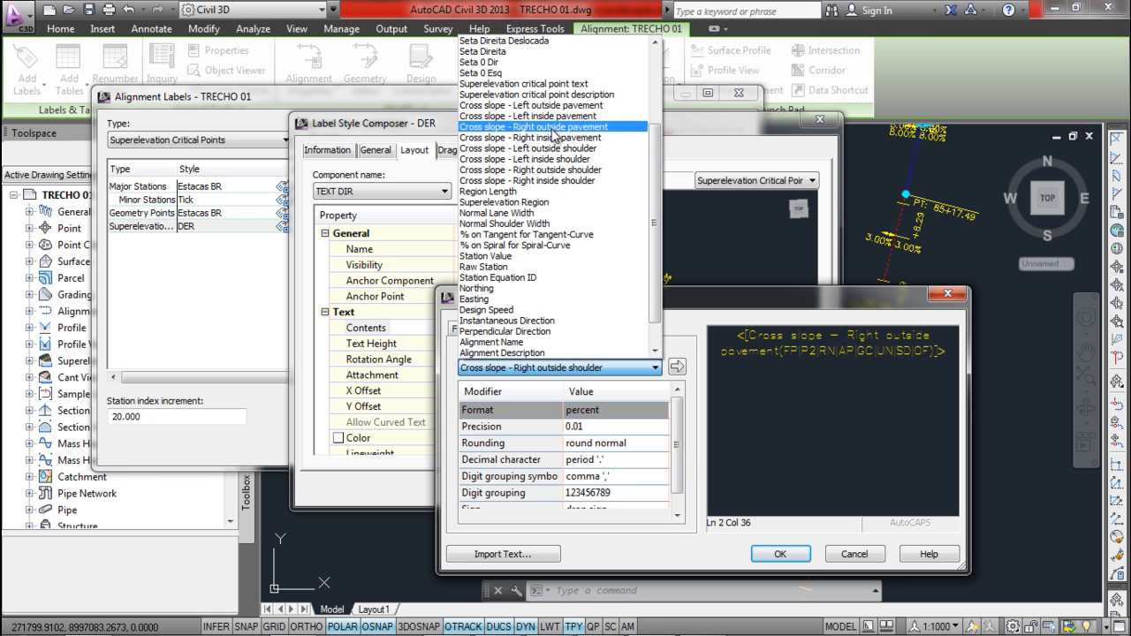
click(535, 127)
key(Escape)
key(Escape)
key(Escape)
key(Escape)
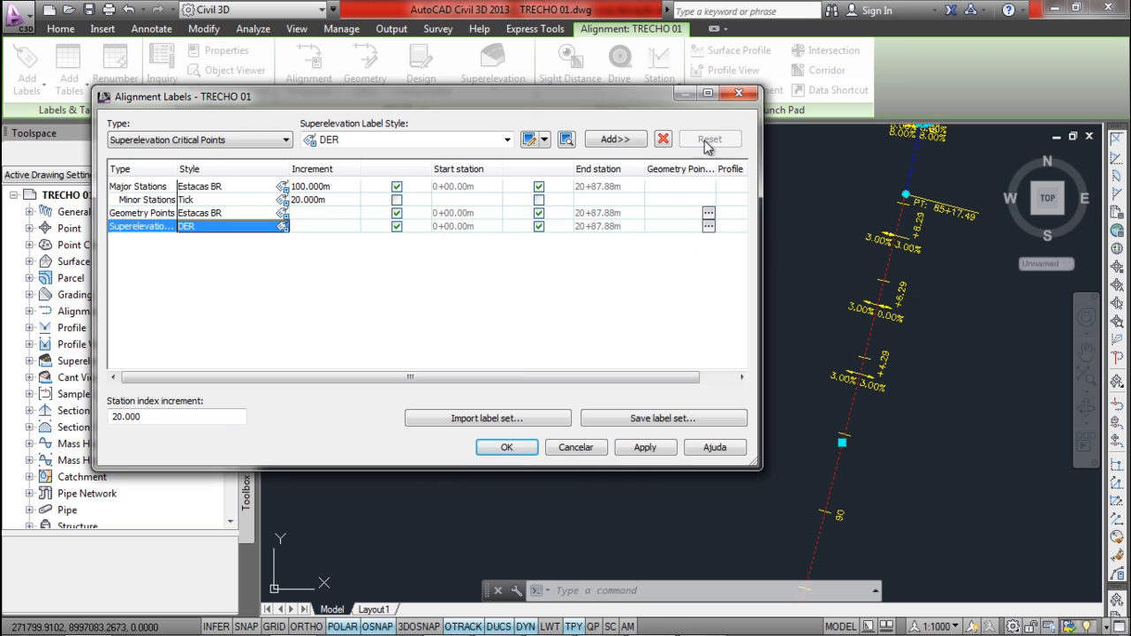
- Deselect the TRECHO 01 alignment, and save and close its drawing
scroll(872, 304, down, 5)
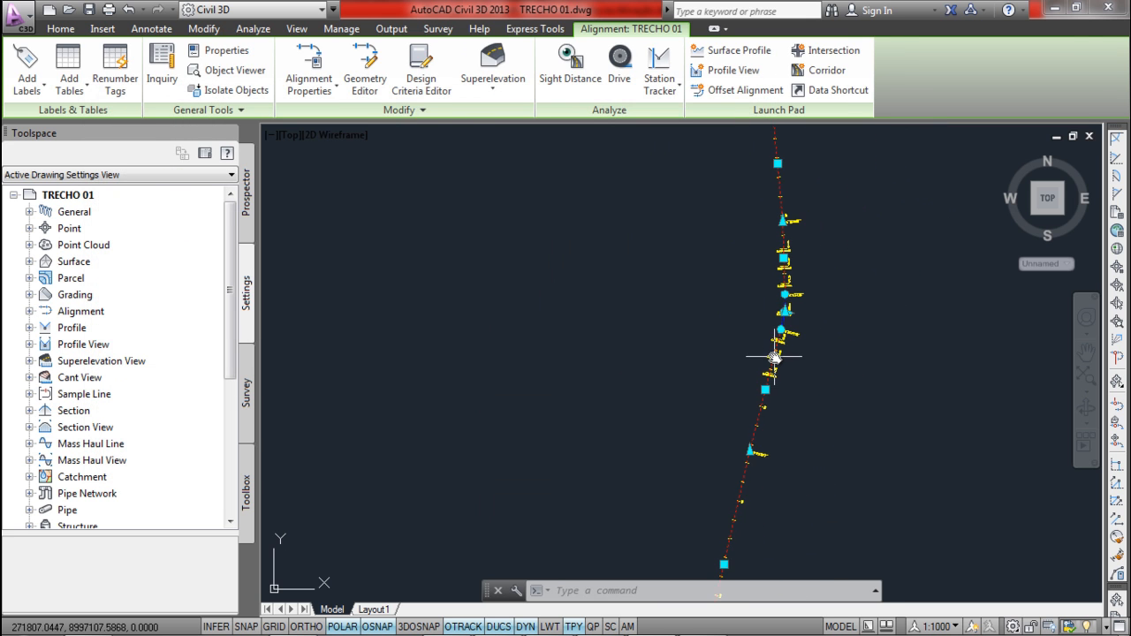
key(Escape)
mouse_move(784, 277)
middle_down()
mouse_move(704, 312)
mouse_move(669, 346)
middle_up()
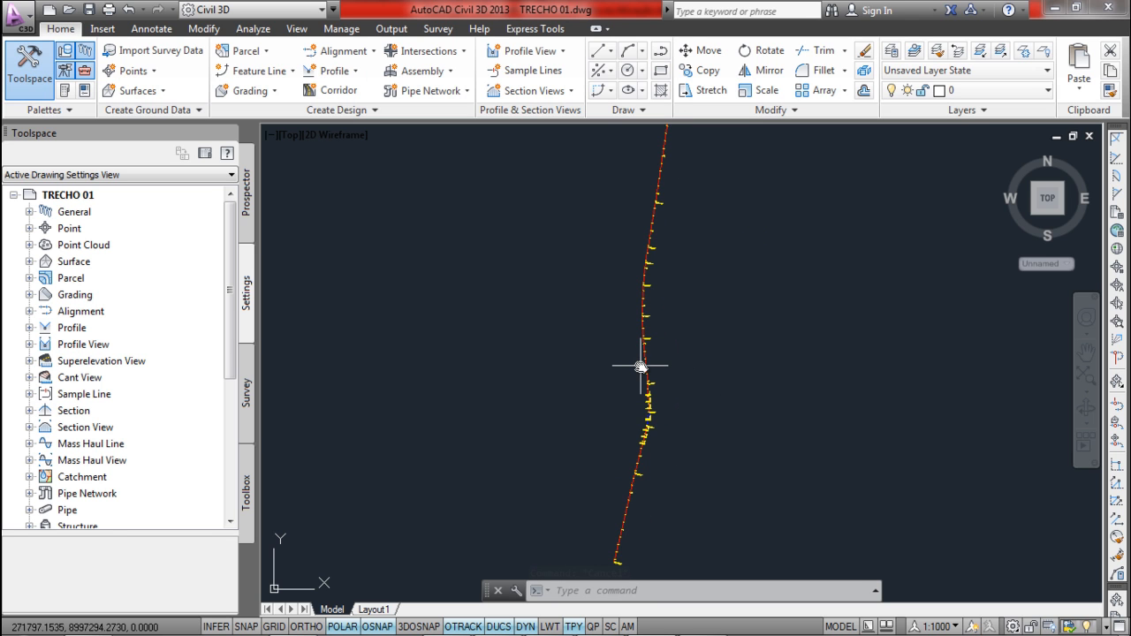
scroll(640, 365, down, 2)
middle_drag(677, 349, 624, 397)
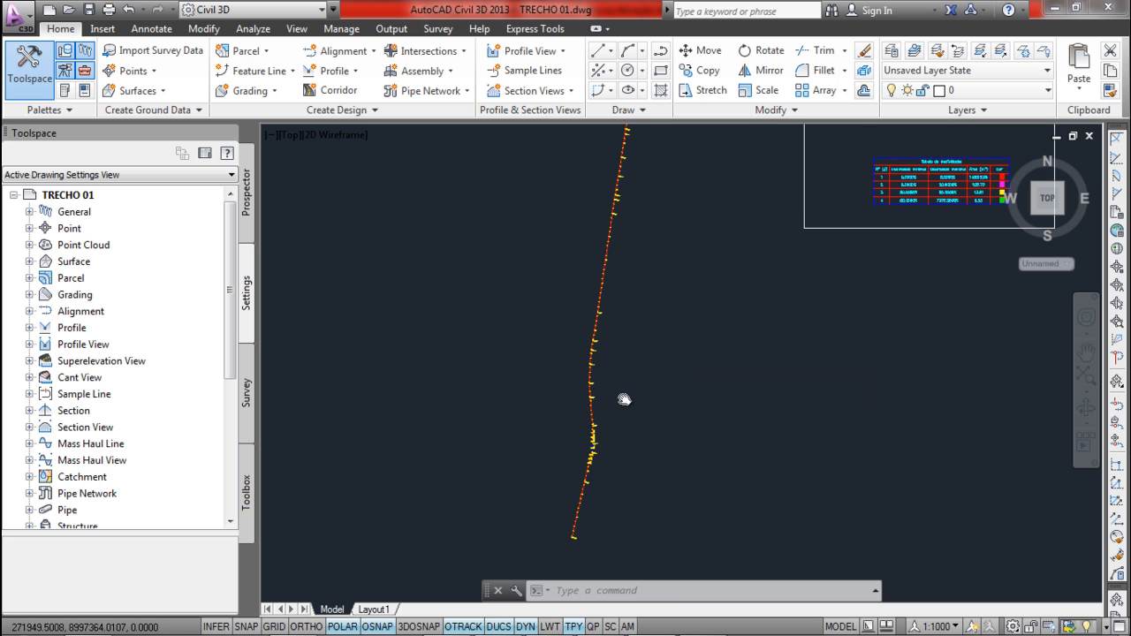
click(90, 11)
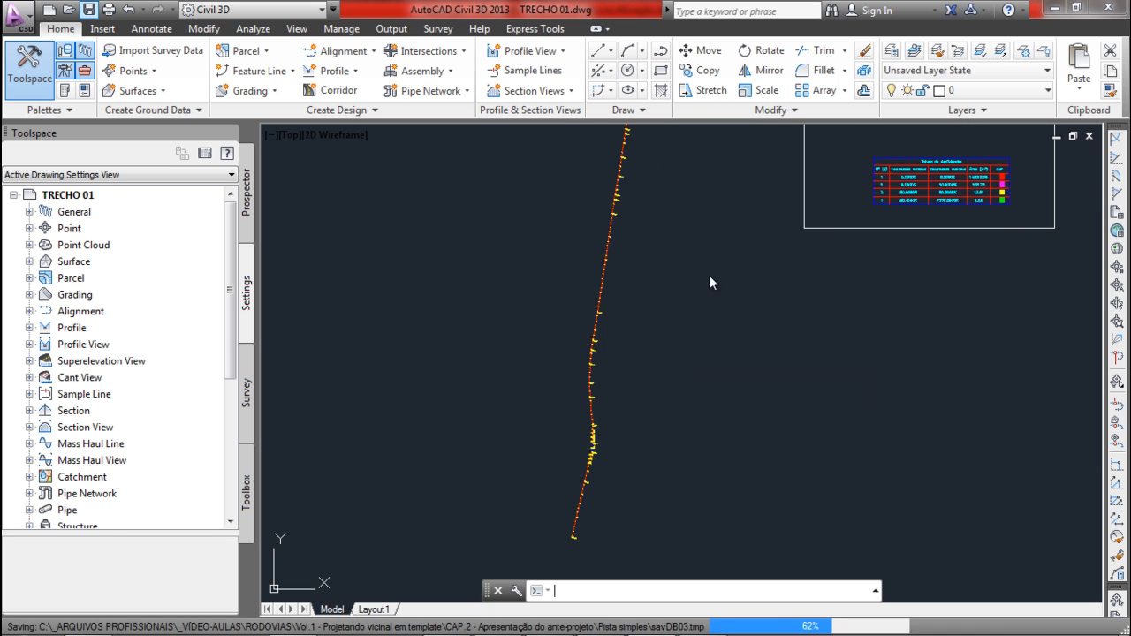
click(1091, 136)
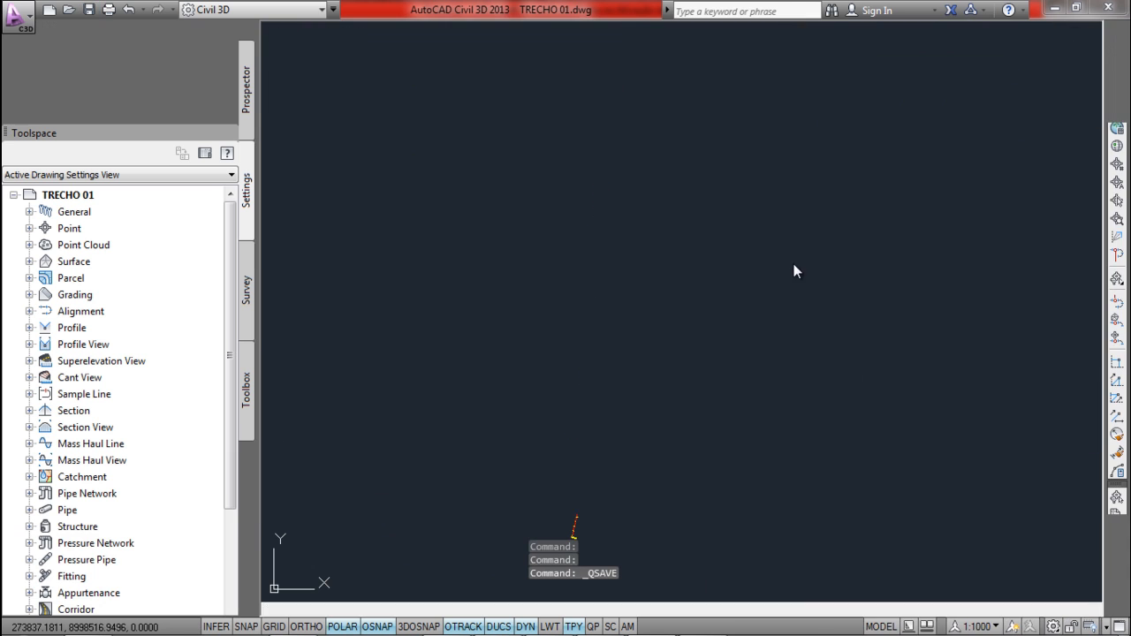
- Open the TRECHO 02 drawing from the Pista simples folder
click(68, 11)
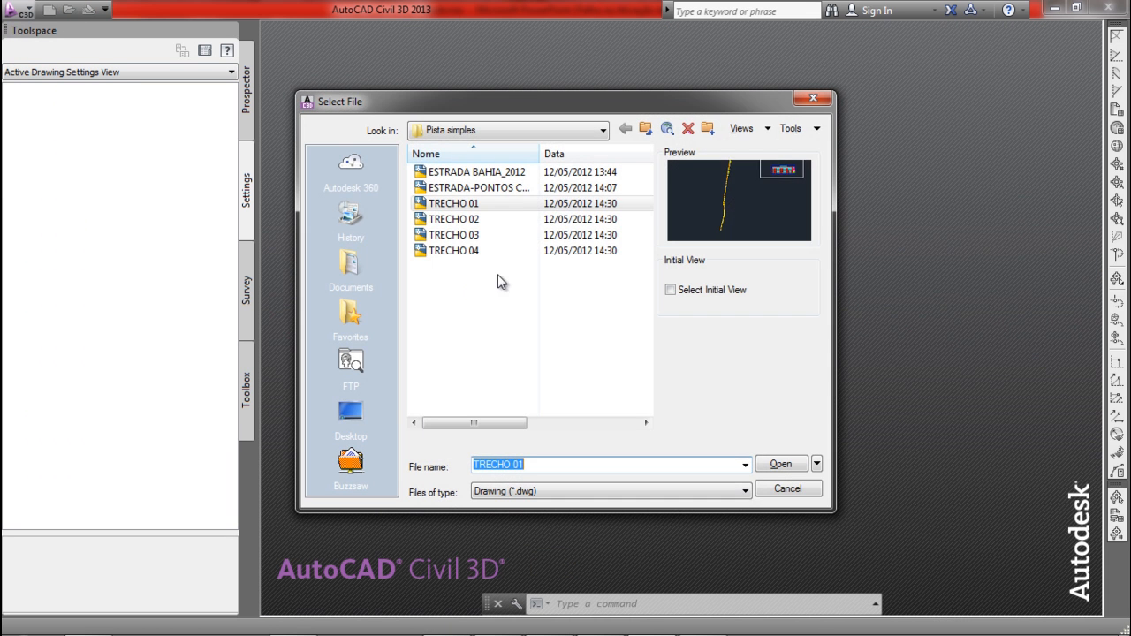
click(507, 218)
click(778, 465)
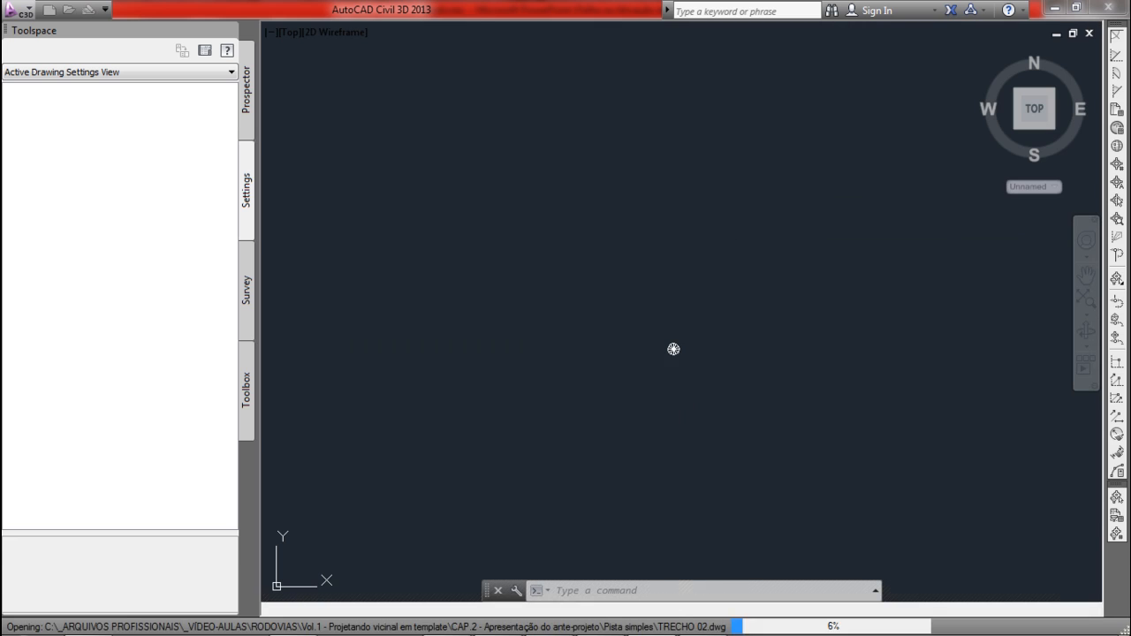
click(755, 148)
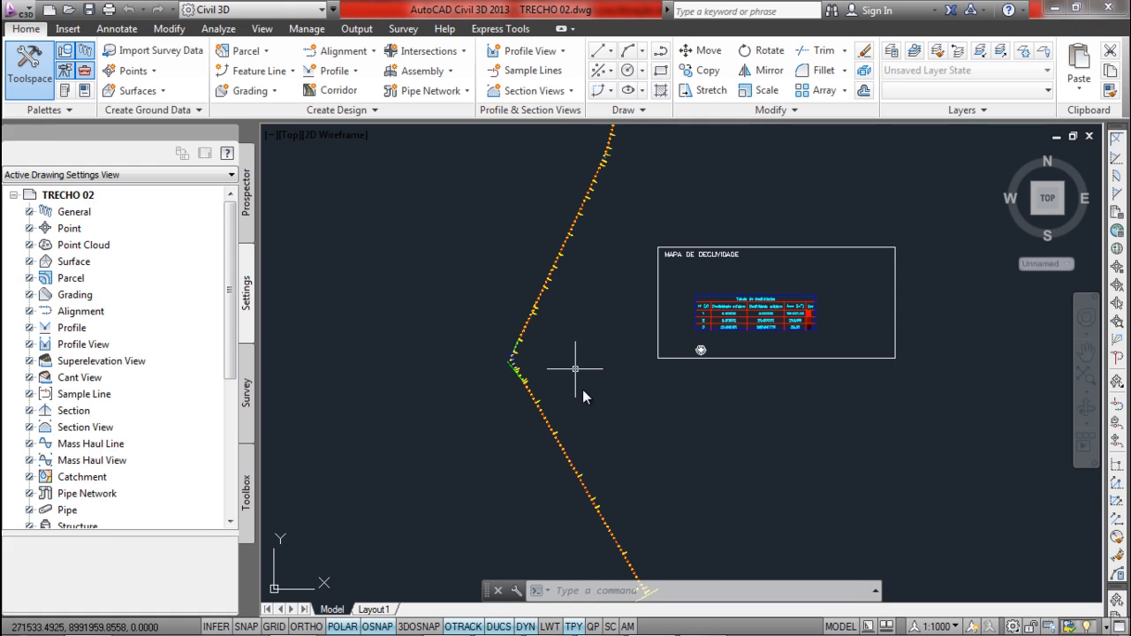
- Select the TRECHO 02 alignment and start a superelevation calculation for it
scroll(568, 380, down, 2)
scroll(568, 380, up, 2)
scroll(568, 381, down, 2)
scroll(559, 286, up, 5)
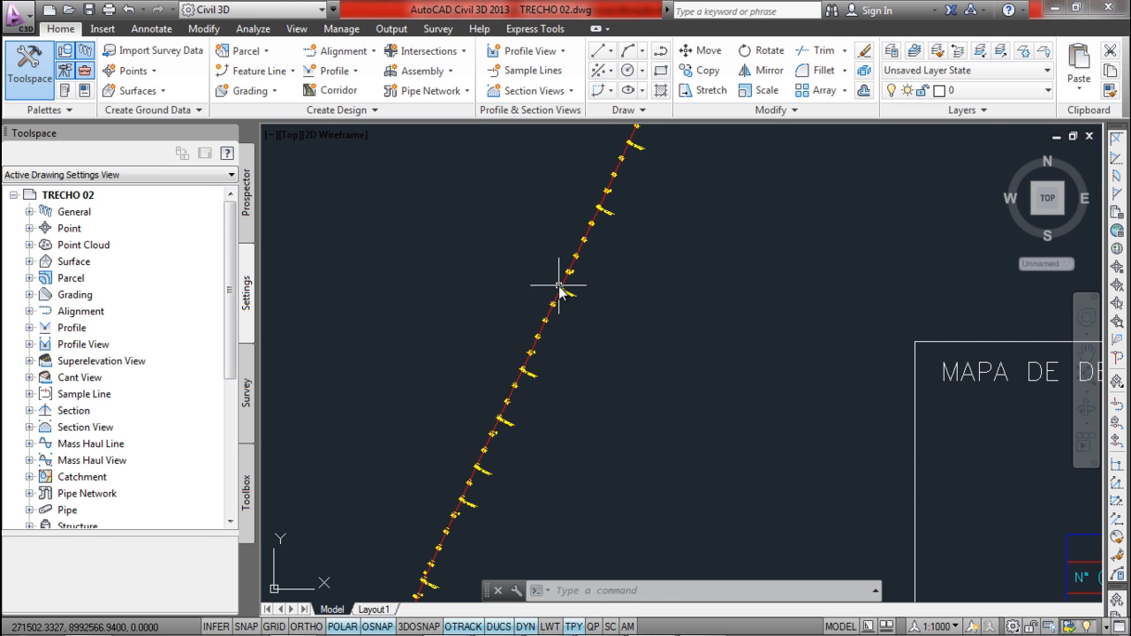
scroll(564, 285, down, 1)
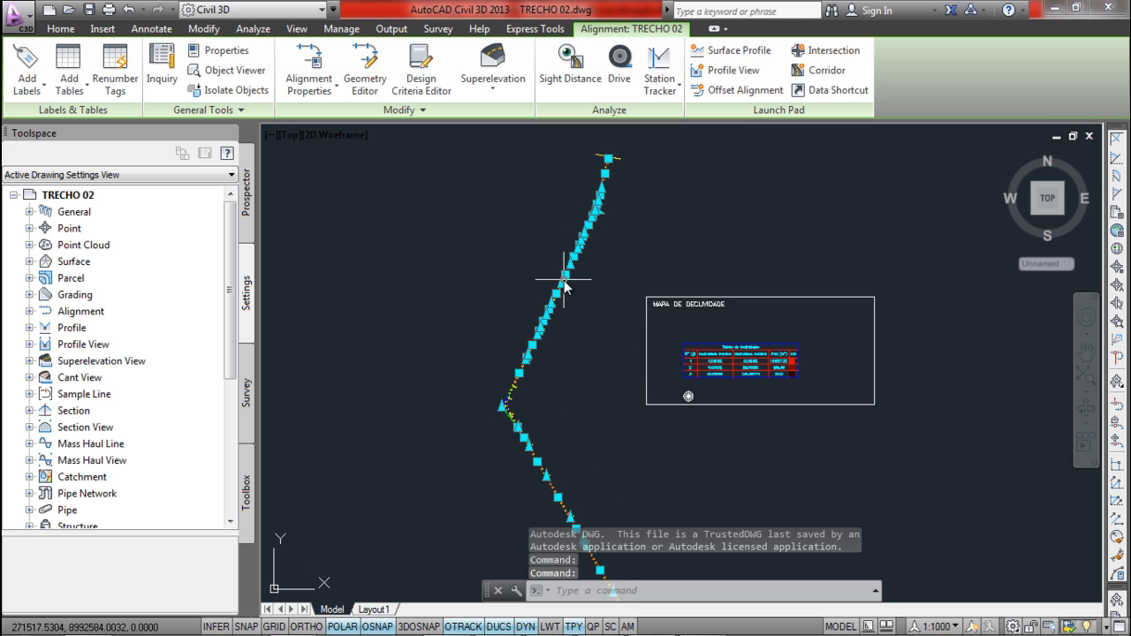
click(491, 71)
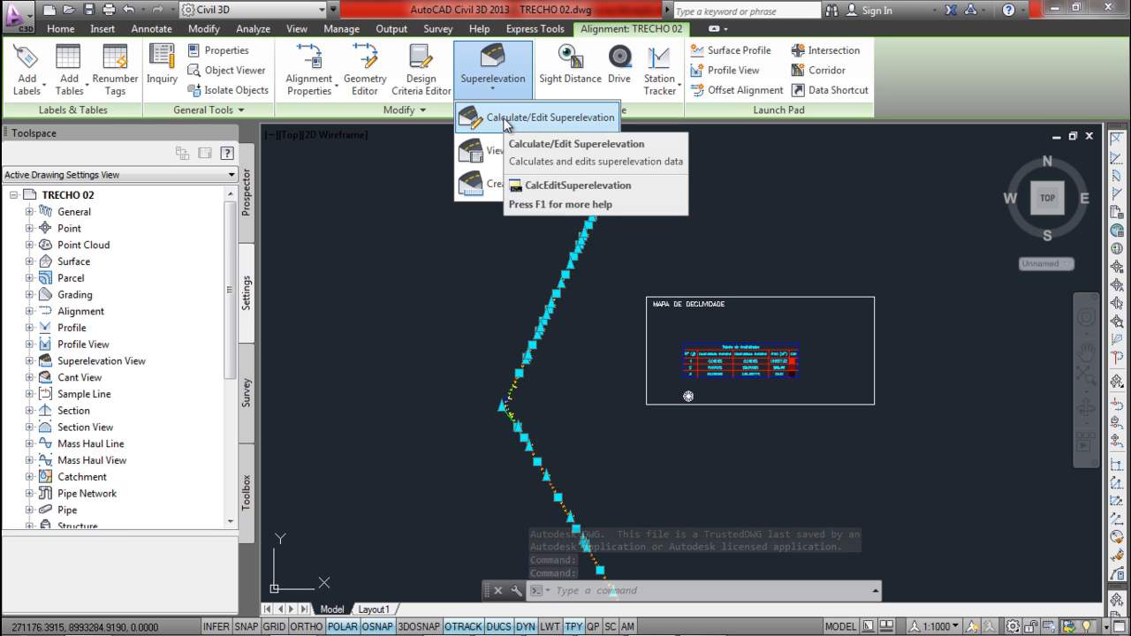
click(505, 121)
click(570, 294)
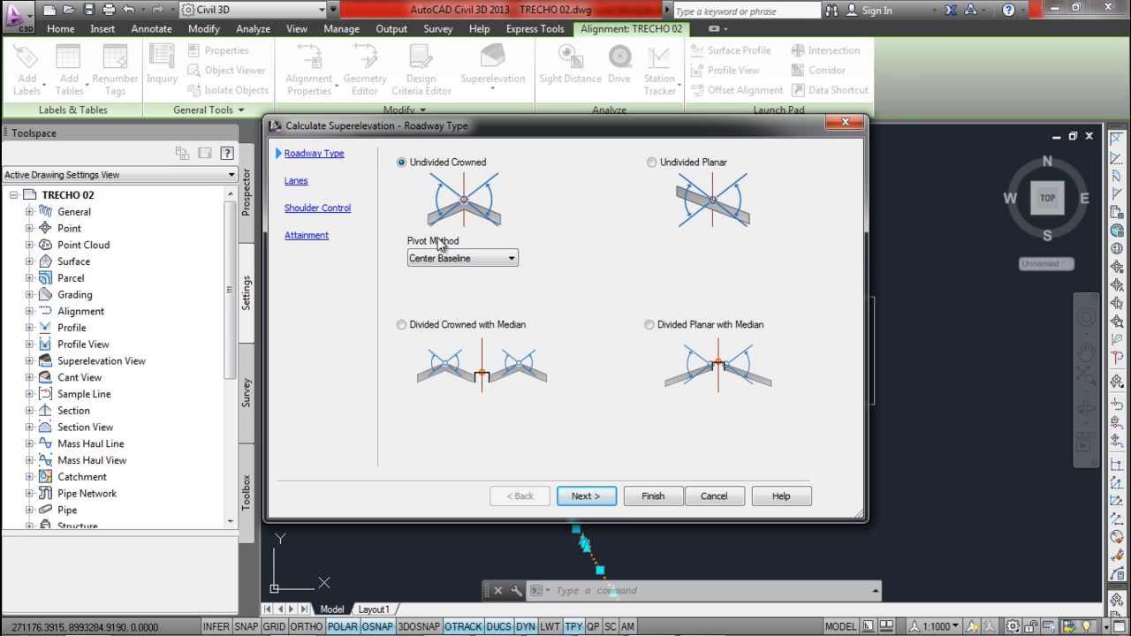
- Compare the pivot methods for the undivided crowned roadway, and choose Outside Of Curve
click(442, 258)
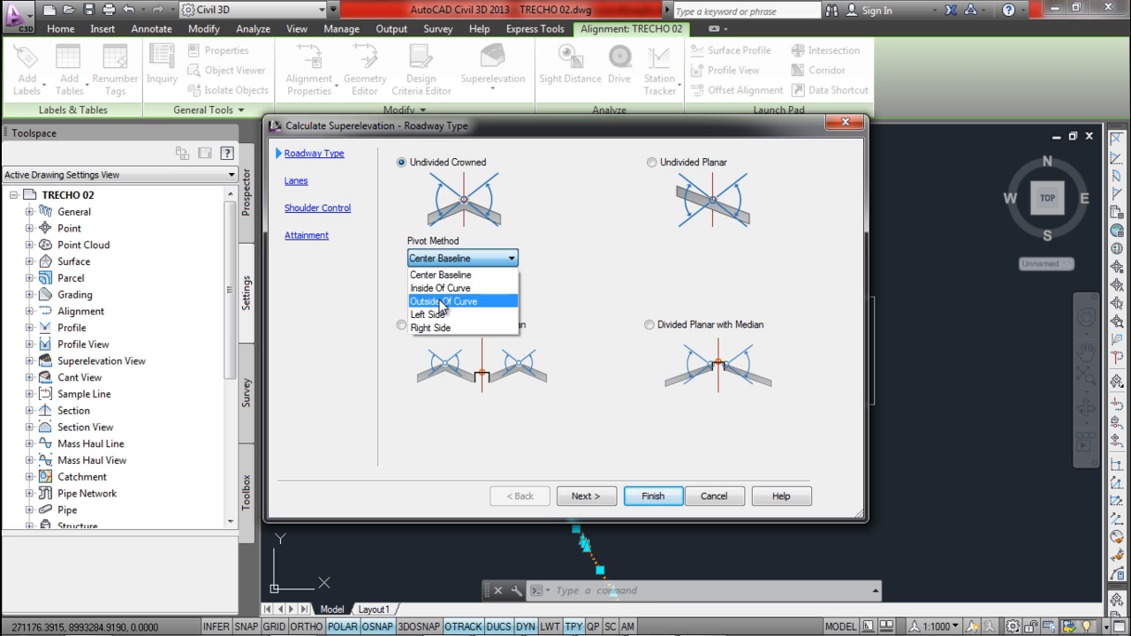
click(443, 302)
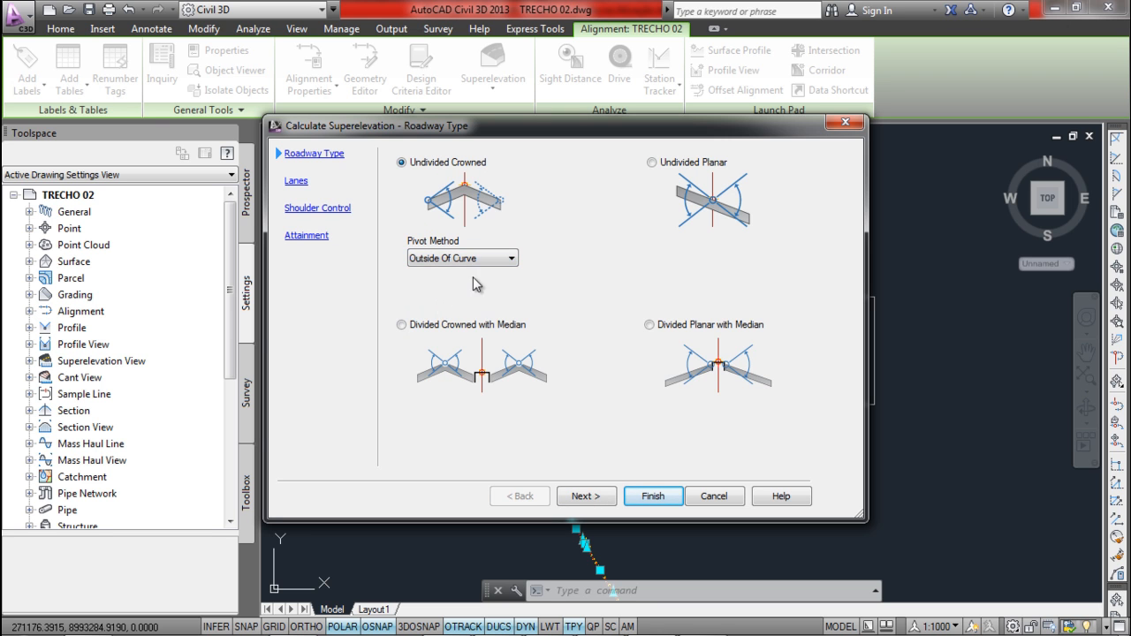
click(492, 264)
click(460, 276)
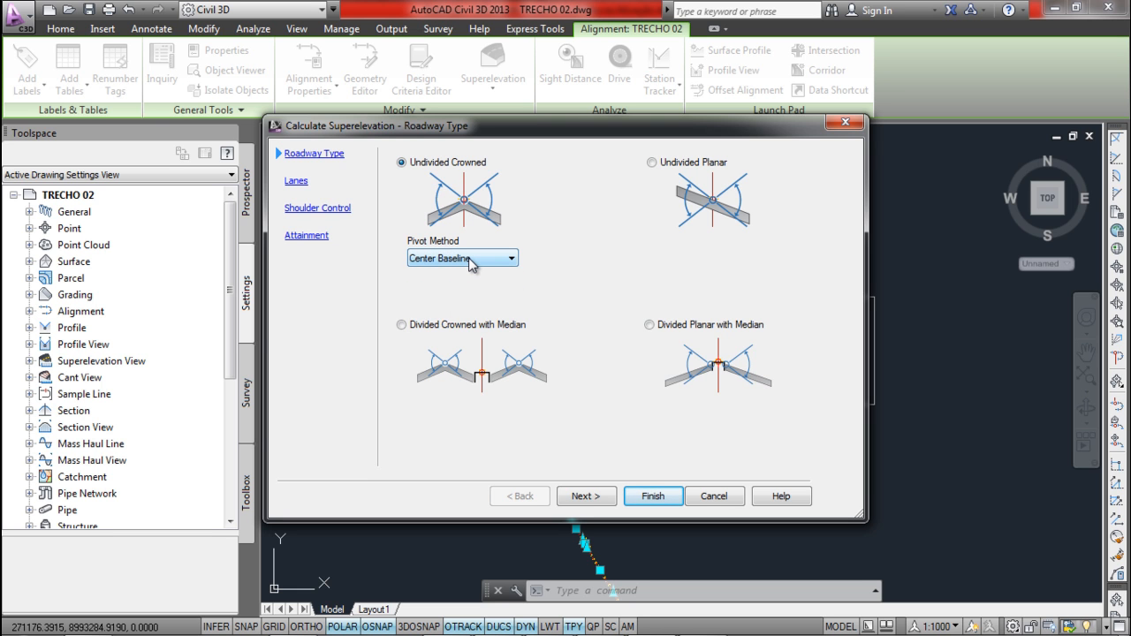
click(481, 261)
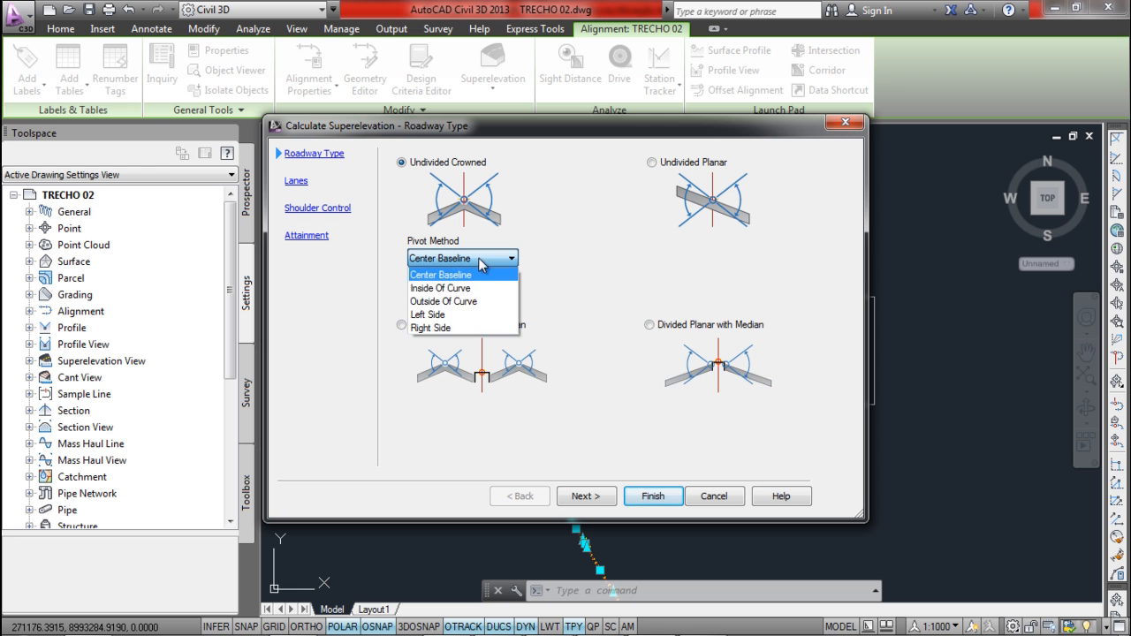
click(485, 302)
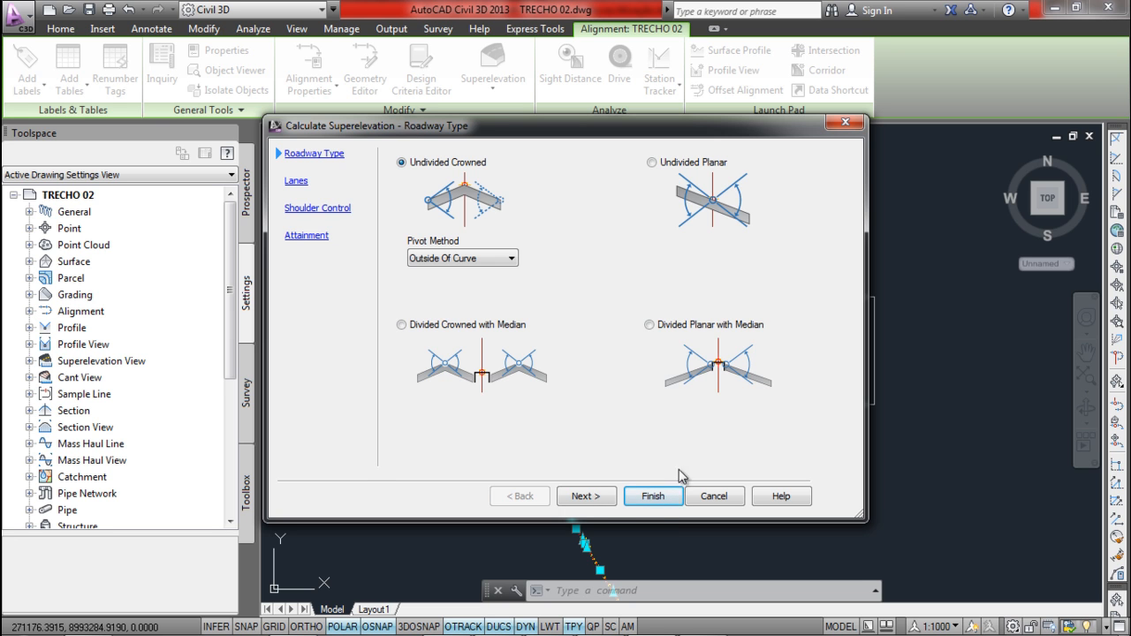
click(591, 499)
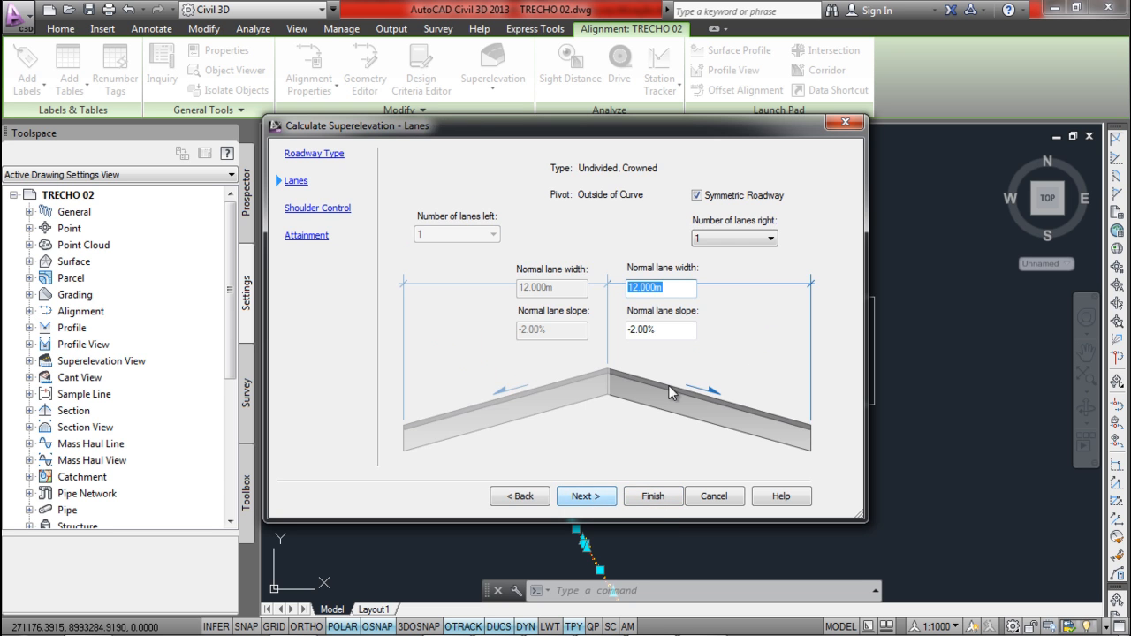
- Define the symmetric roadway with 2 lanes per side, a normal lane width of 3 m and a normal lane slope of -3%
click(734, 240)
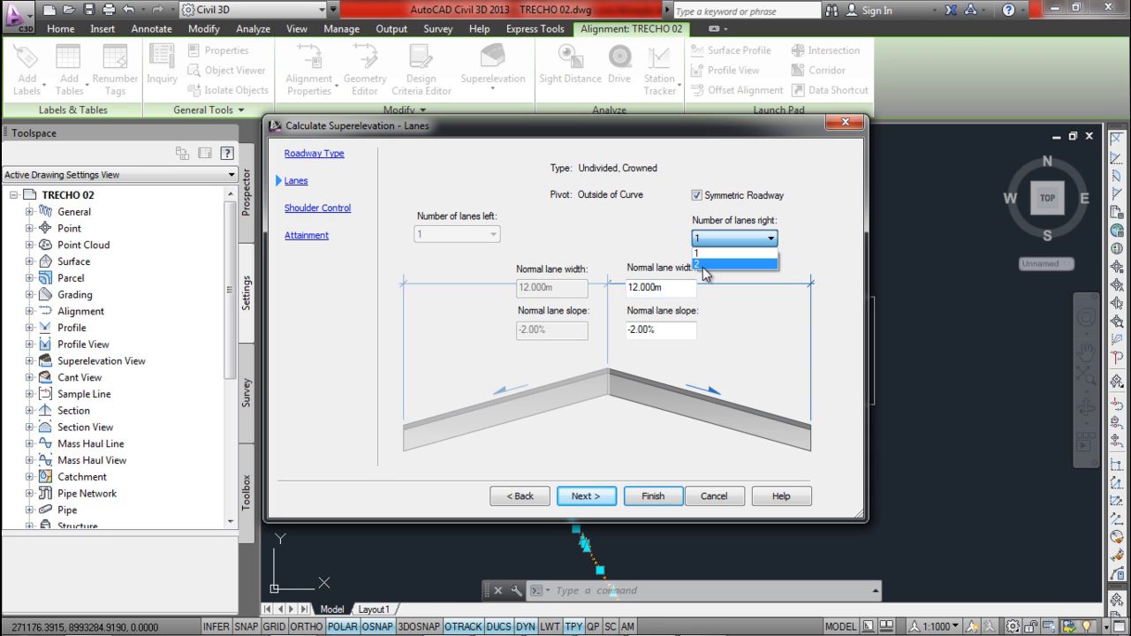
click(696, 263)
drag(674, 287, 598, 305)
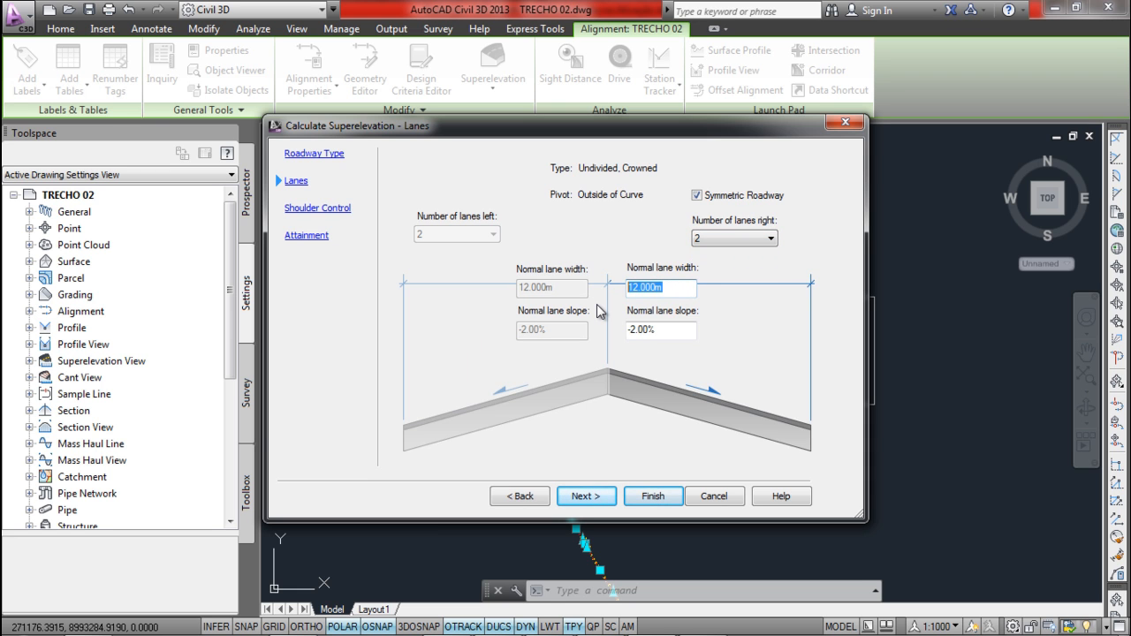
text(3)
drag(665, 330, 649, 332)
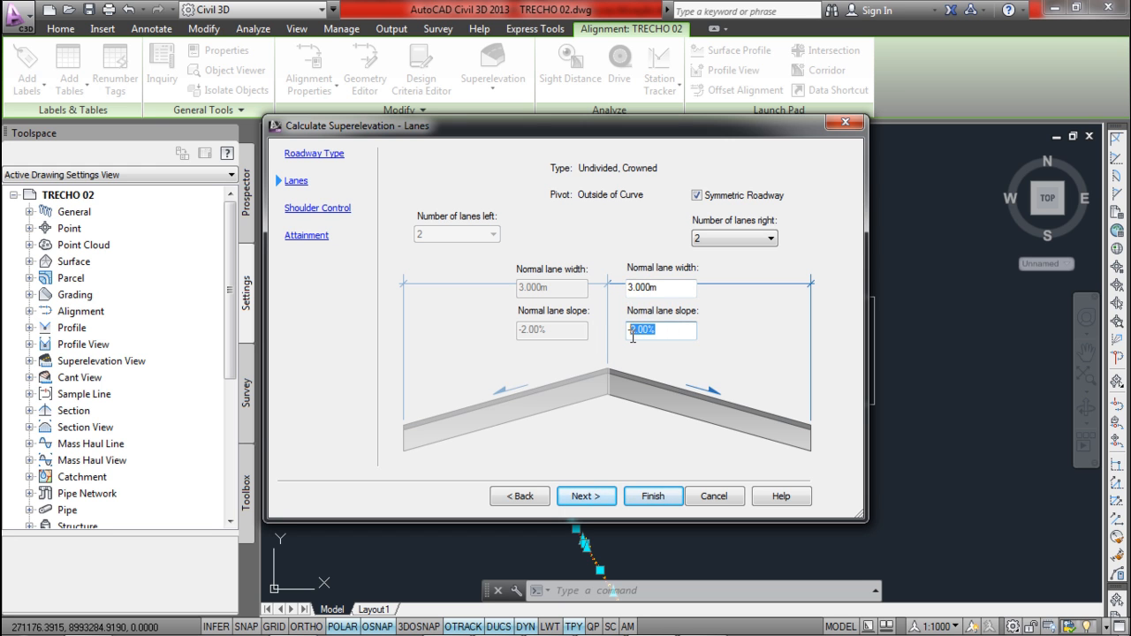
text(-3)
click(583, 496)
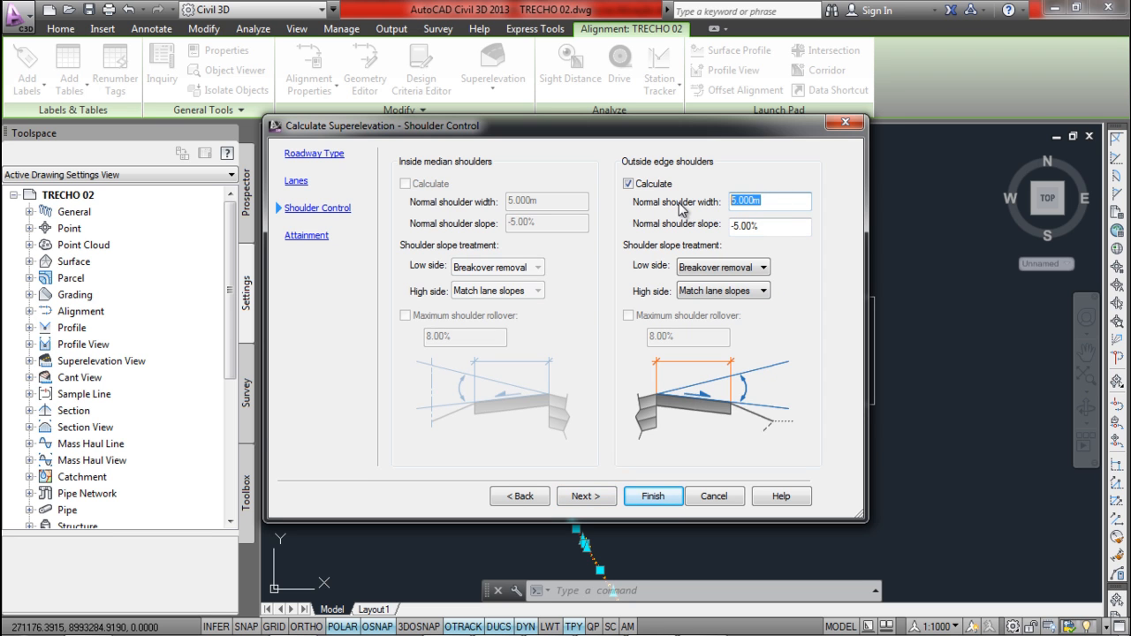
- Set the outside edge shoulders to a normal width of 0.5 m and a normal slope of -3%
key(BackSpace)
drag(790, 227, 735, 228)
text(-3)
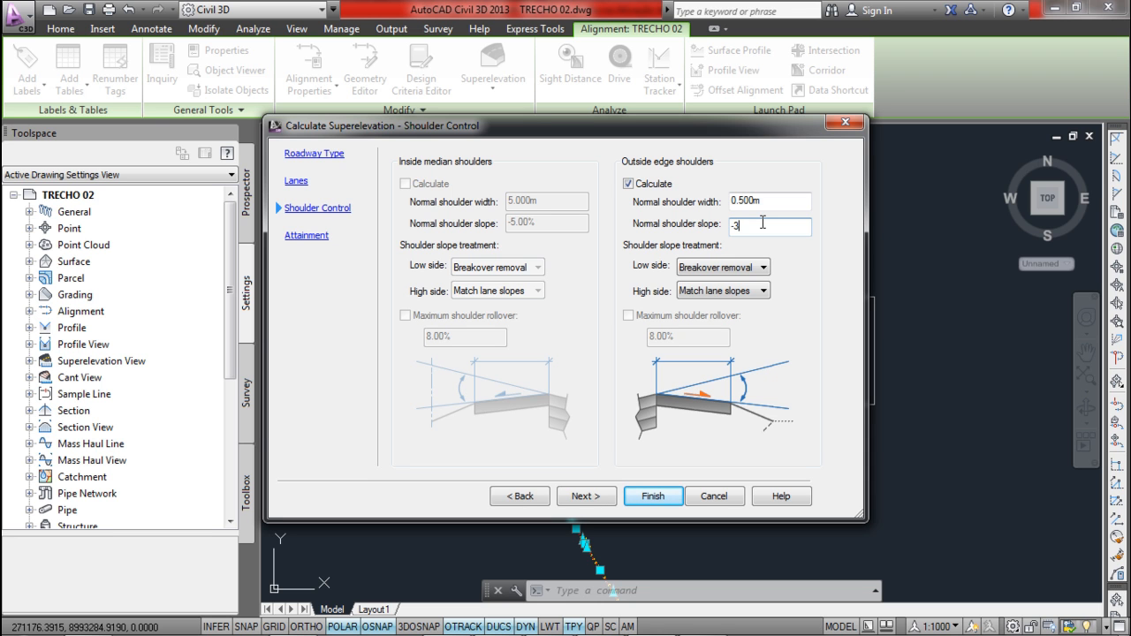
click(585, 496)
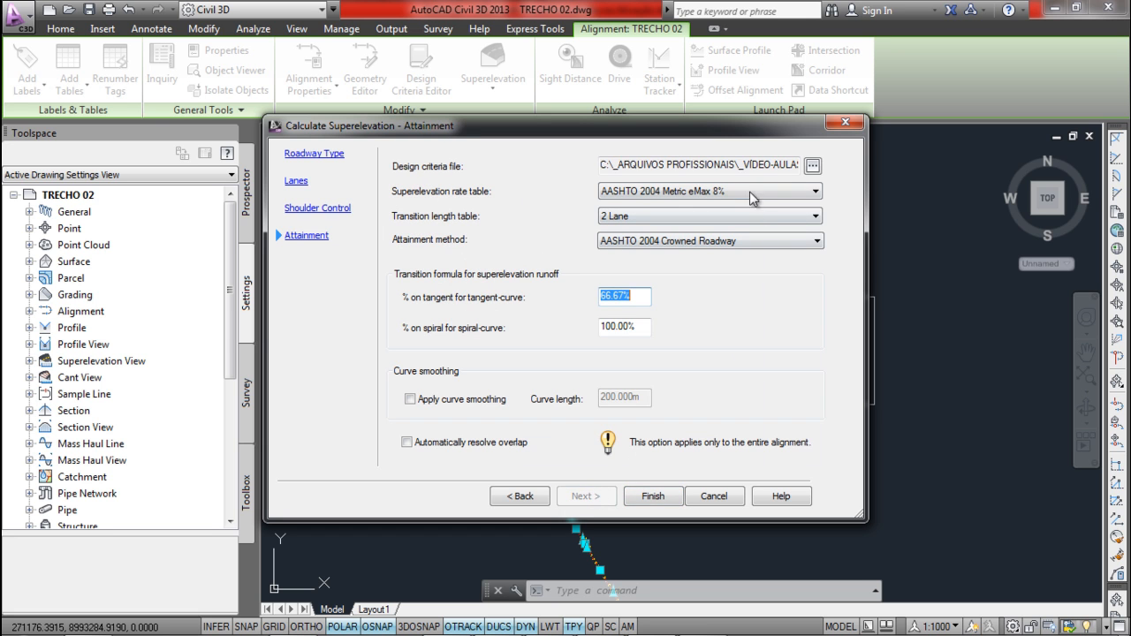
- Load the _Autodesk Civil 3D Metric_BRA-DER-SP-(AASHTO2004).xml design criteria file from the criteria folder inside the Vol.1 project's _Template folder
drag(616, 169, 847, 175)
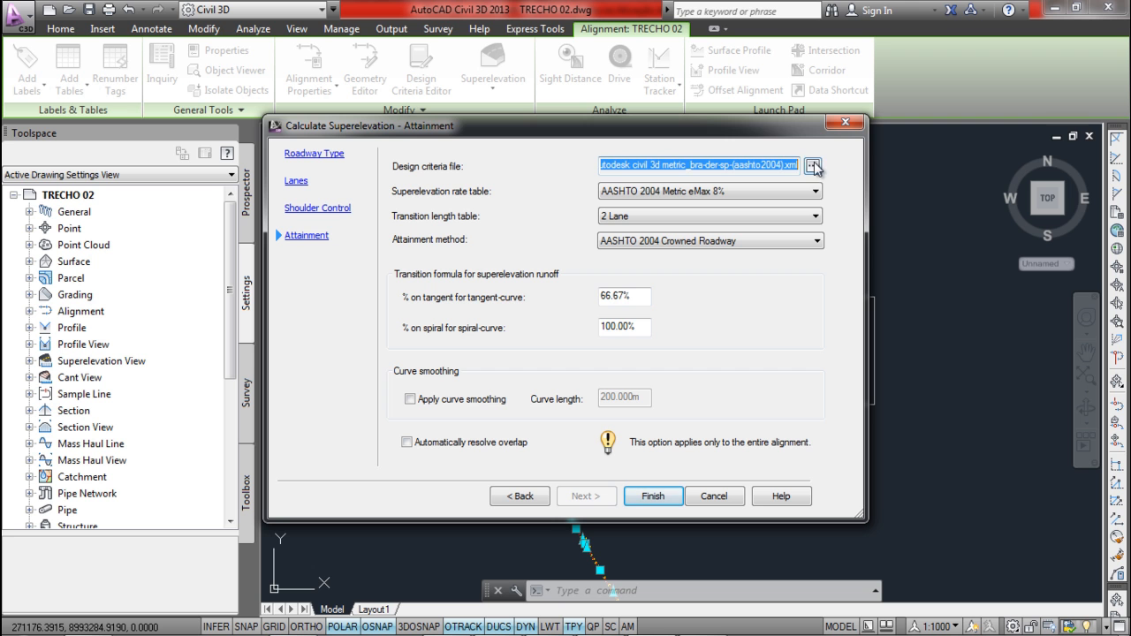
click(813, 168)
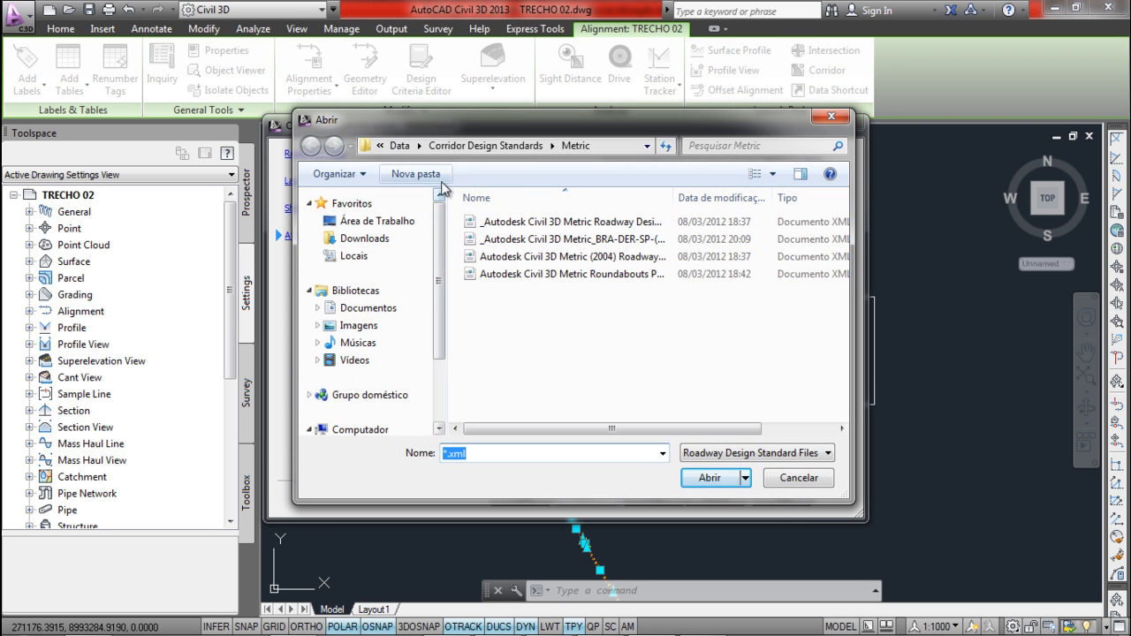
click(365, 431)
double_click(517, 236)
double_click(515, 239)
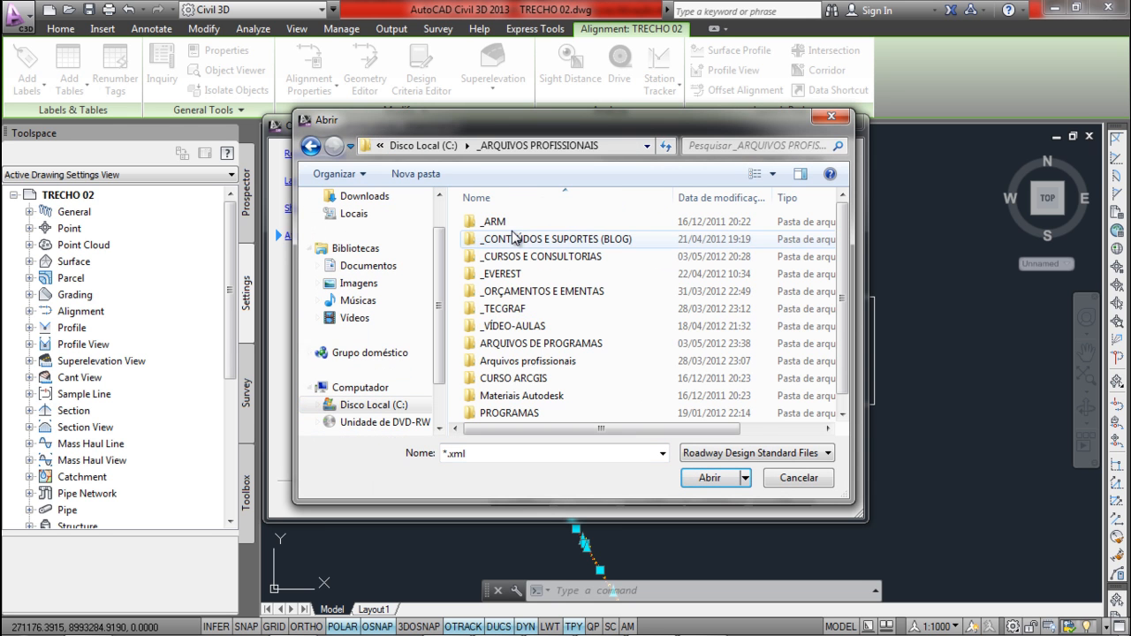
double_click(506, 325)
double_click(506, 257)
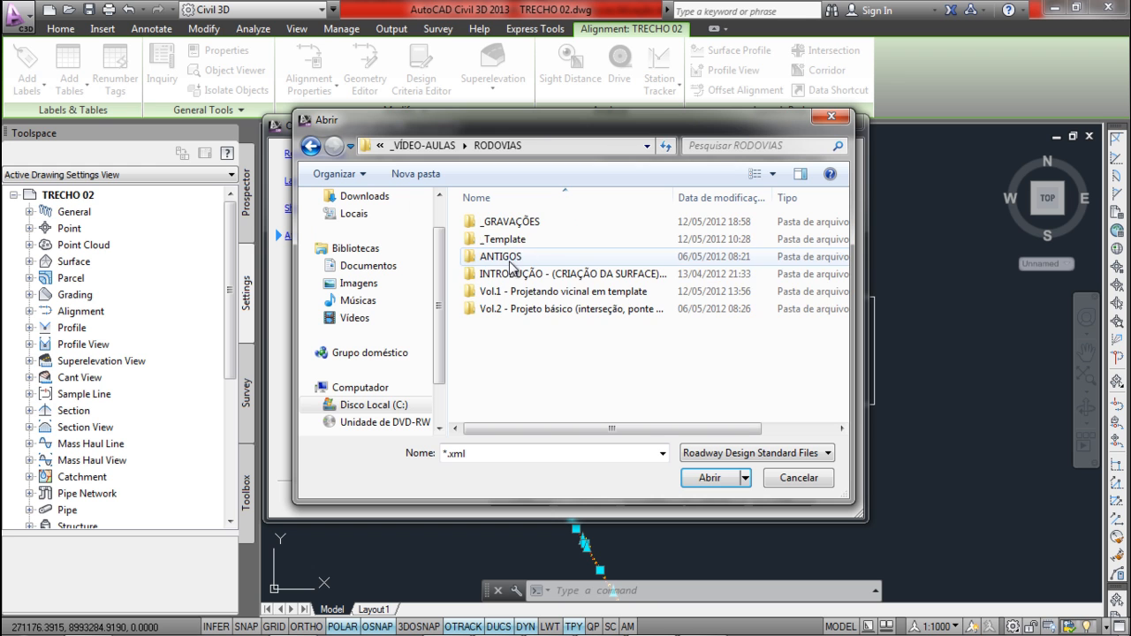
double_click(517, 291)
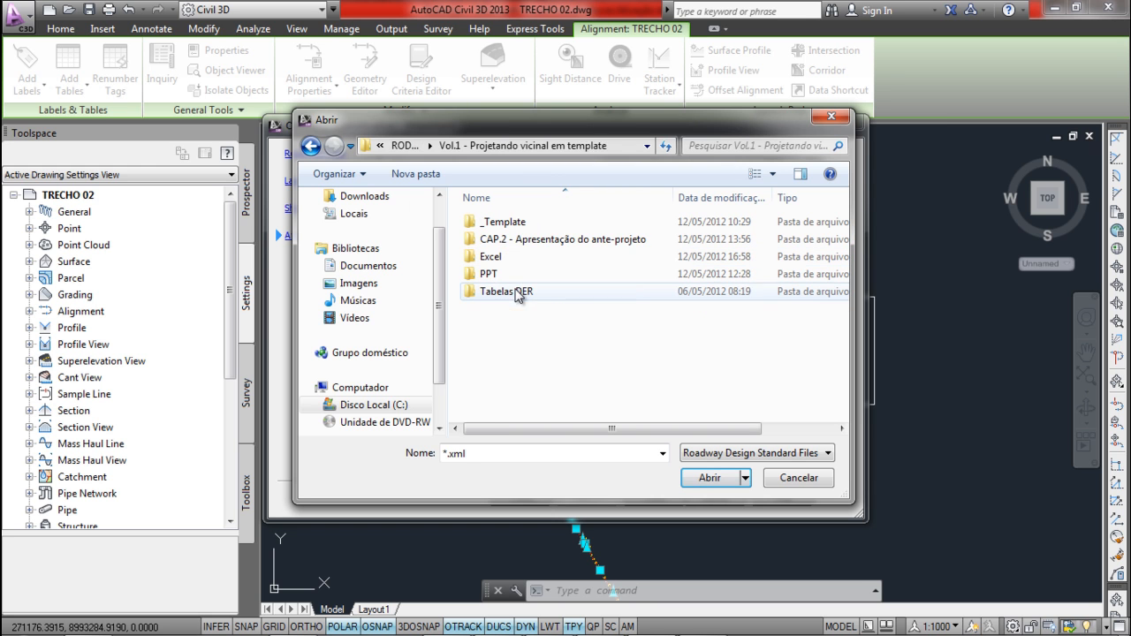
double_click(518, 228)
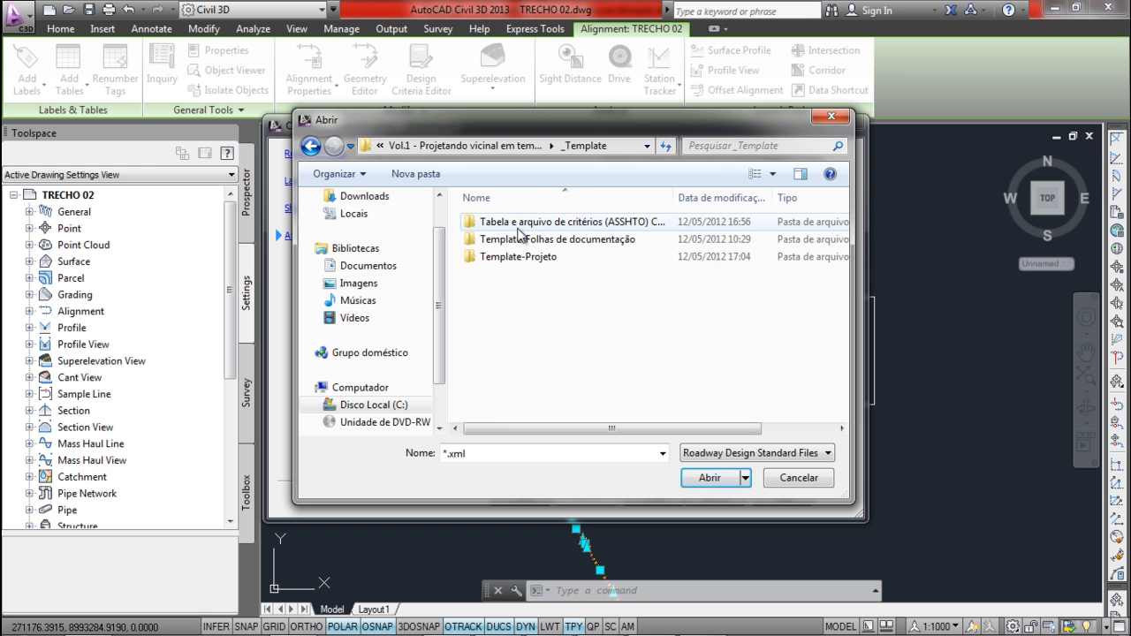
double_click(518, 228)
click(520, 228)
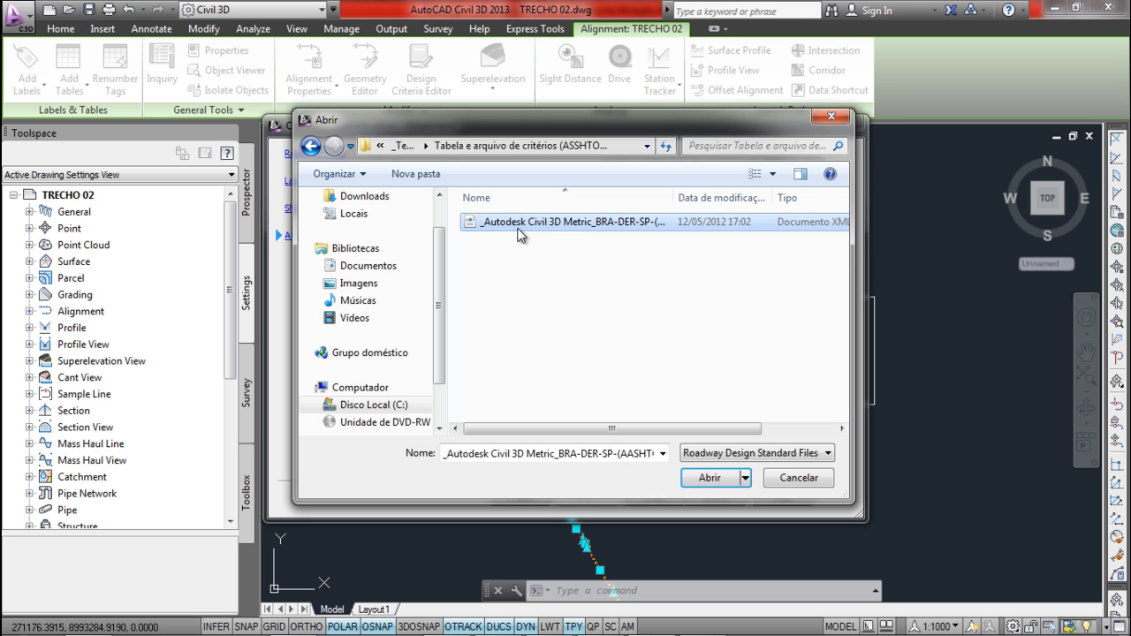
click(698, 479)
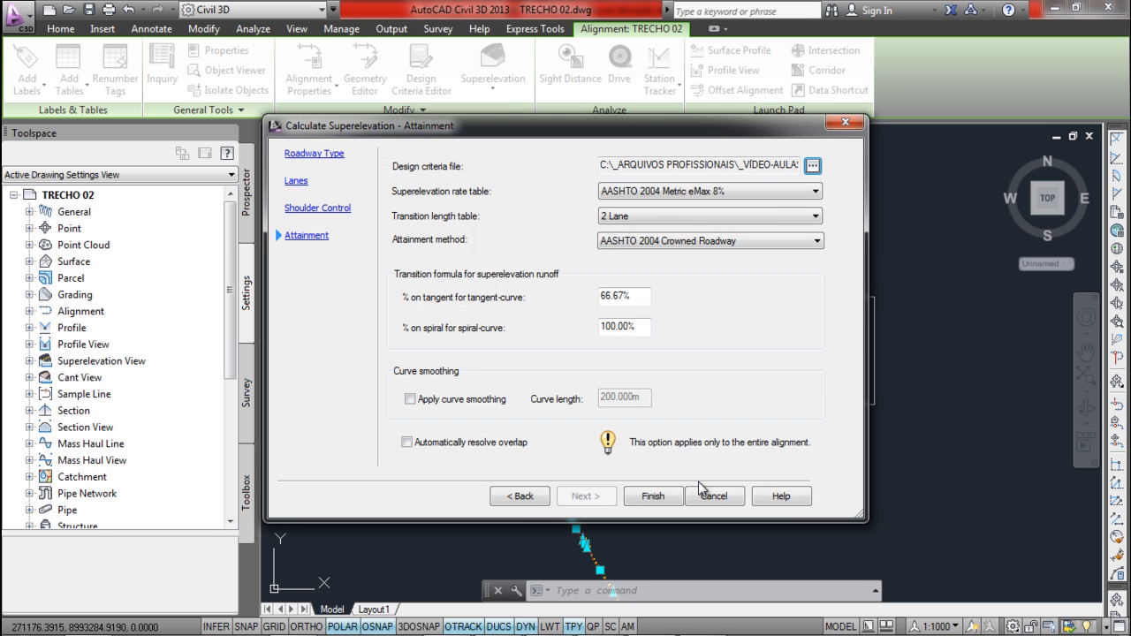
- Use the AASHTO 2004 Metric eMax 8% rate table, 2 Lane transition table and AASHTO 2004 Crowned Roadway method, and complete the superelevation calculation
click(655, 201)
click(662, 204)
click(688, 218)
click(687, 212)
click(669, 241)
click(667, 256)
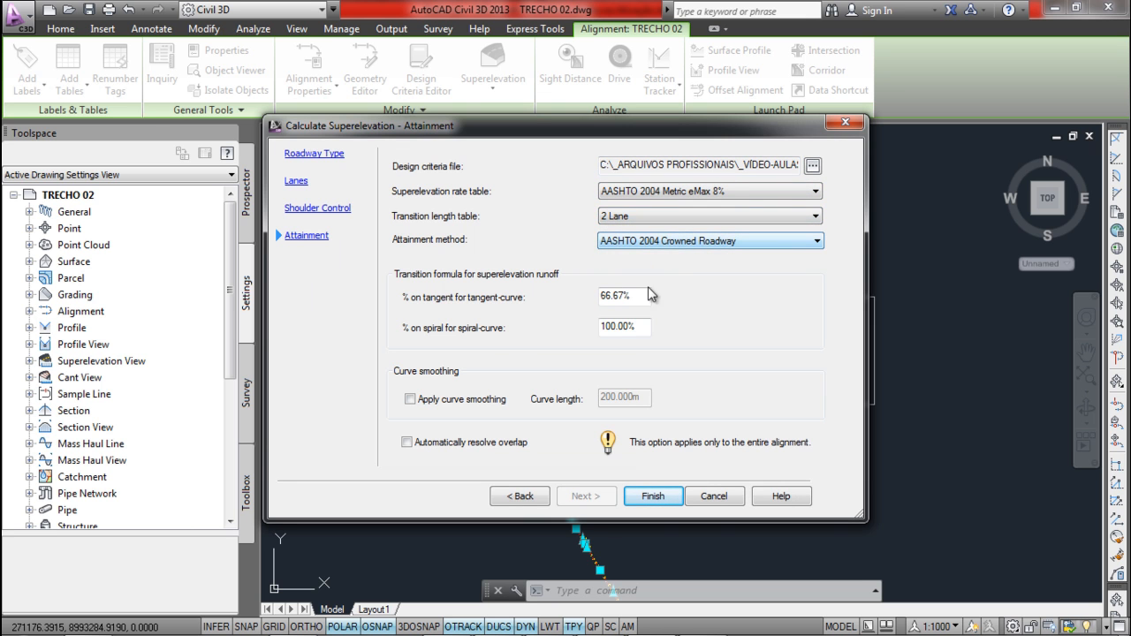
drag(645, 298, 514, 307)
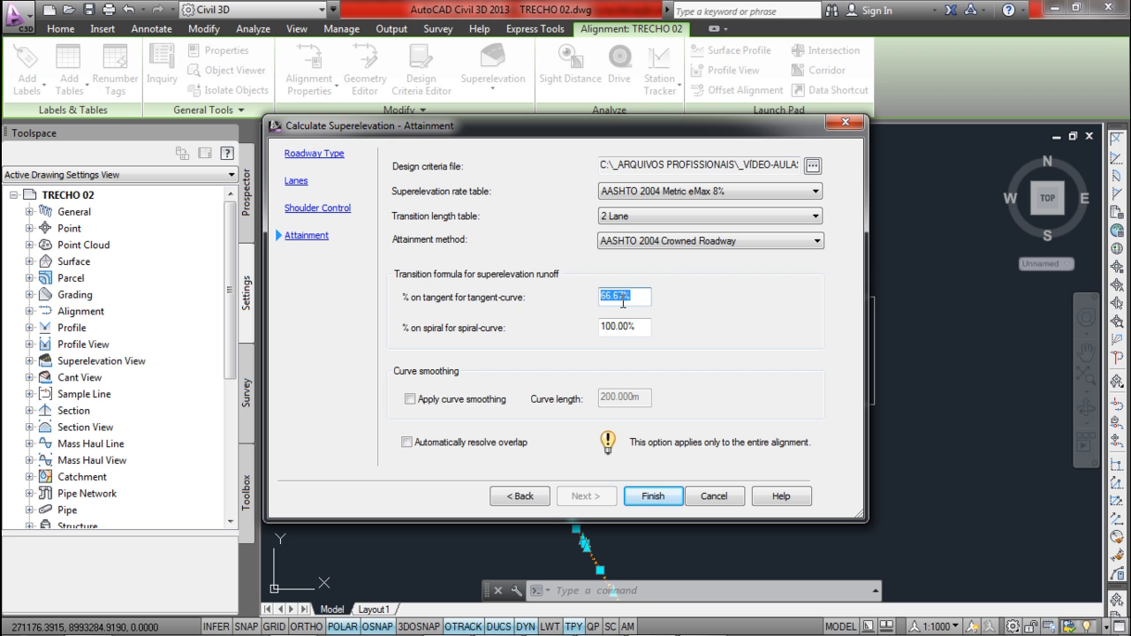
click(632, 501)
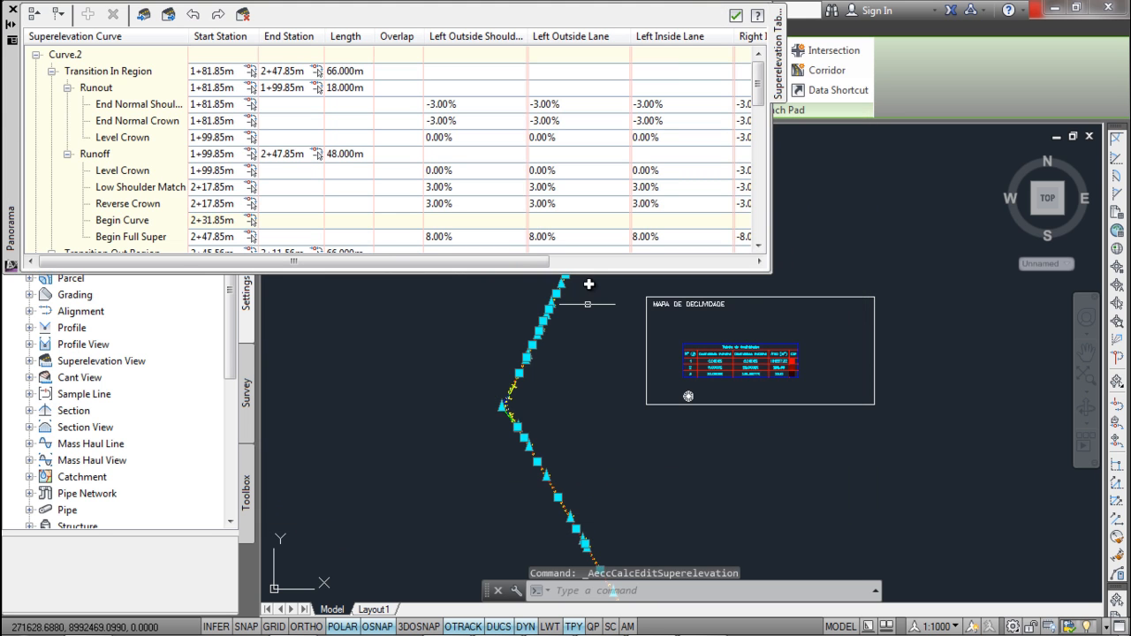
- Examine the superelevation labels and geometry point markers along the TRECHO 02 alignment
scroll(798, 334, down, 1)
scroll(657, 399, up, 3)
scroll(514, 353, up, 5)
scroll(530, 487, down, 5)
middle_drag(618, 369, 522, 586)
middle_drag(638, 316, 538, 548)
middle_drag(577, 353, 569, 398)
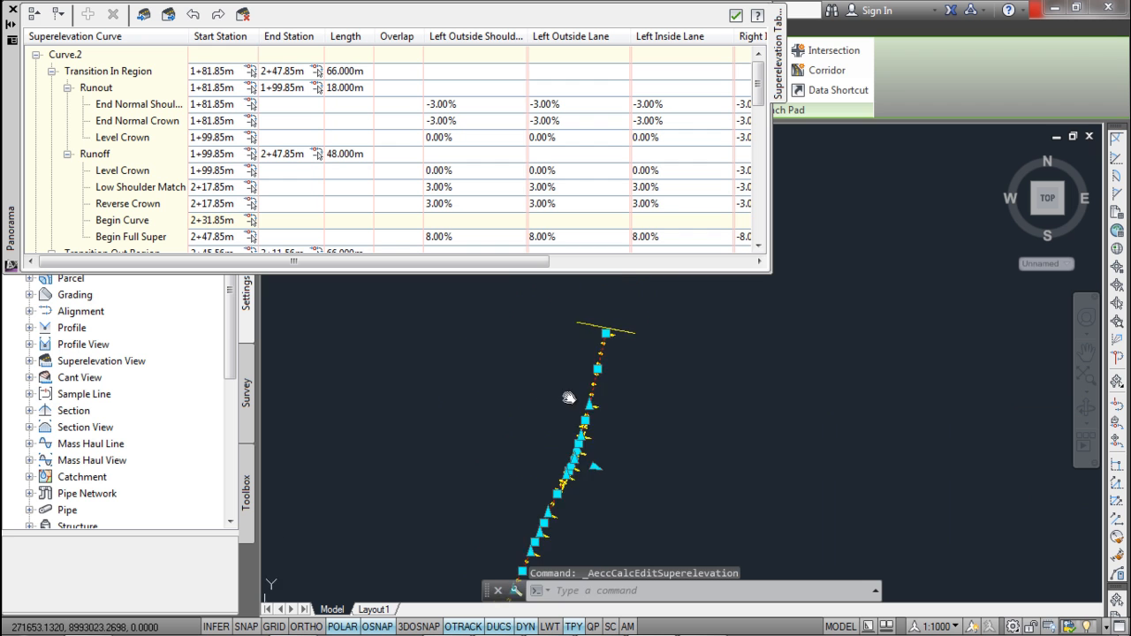
scroll(574, 389, up, 2)
key(Escape)
scroll(597, 351, up, 4)
scroll(581, 442, up, 2)
middle_drag(541, 500, 621, 301)
scroll(505, 505, down, 1)
middle_drag(490, 522, 623, 309)
middle_drag(550, 526, 602, 392)
mouse_move(593, 495)
middle_down()
mouse_move(596, 354)
mouse_move(630, 295)
middle_up()
middle_drag(530, 511, 633, 383)
scroll(539, 538, down, 4)
mouse_move(551, 525)
middle_down()
mouse_move(718, 407)
mouse_move(656, 474)
middle_up()
scroll(598, 445, up, 8)
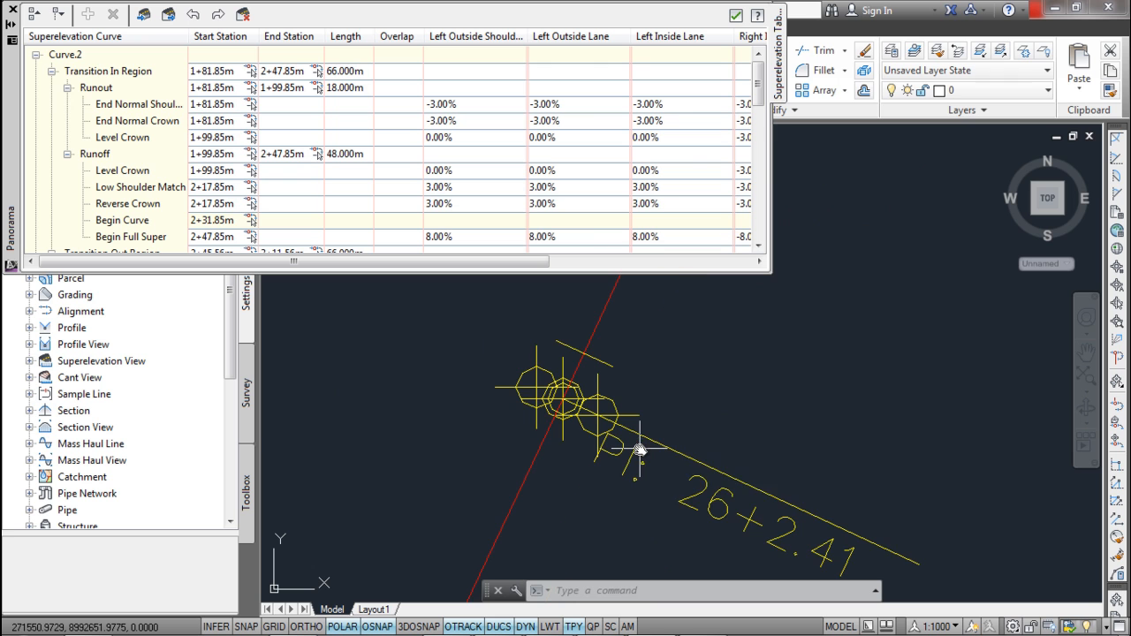
text(LATYFRZ)
key(Return)
text(LAY)
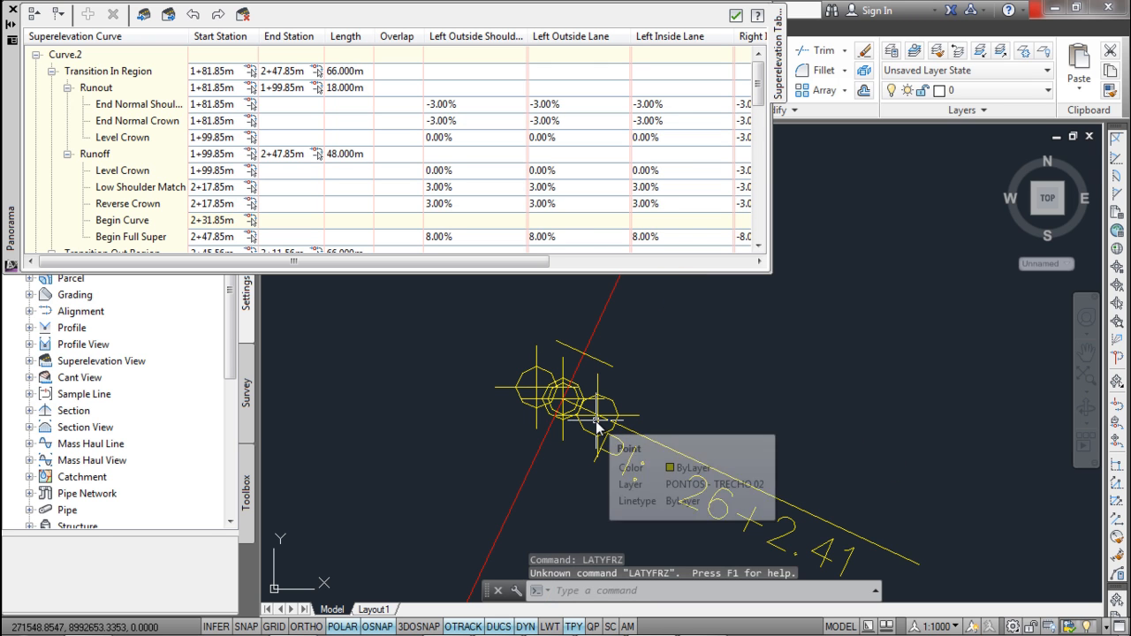
key(Return)
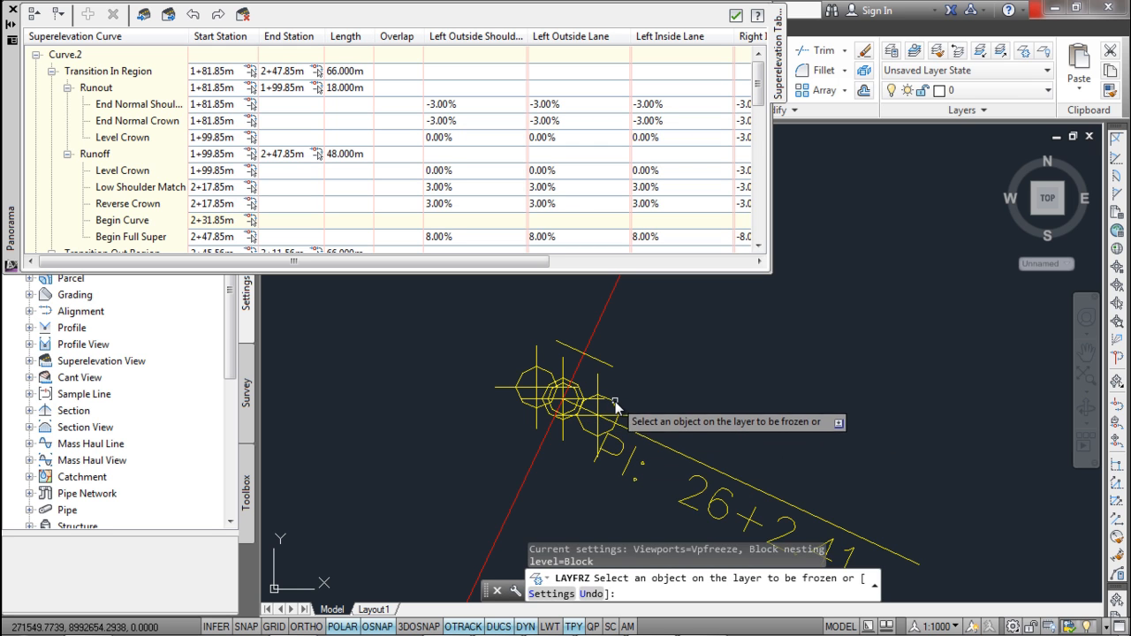
click(616, 406)
key(Escape)
key(Escape)
key(Escape)
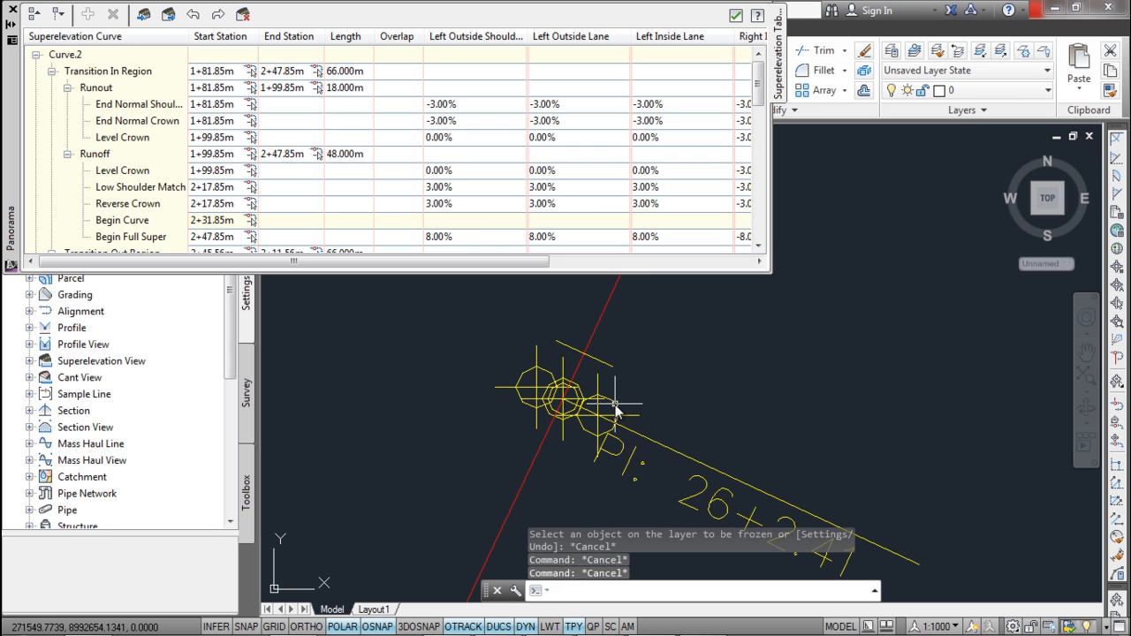
- Freeze the layer of the point markers near the PI 26+2.41 label using LAYFRZ
text(LAYFRZ)
key(Return)
click(616, 407)
scroll(609, 371, down, 3)
key(Escape)
scroll(637, 397, down, 5)
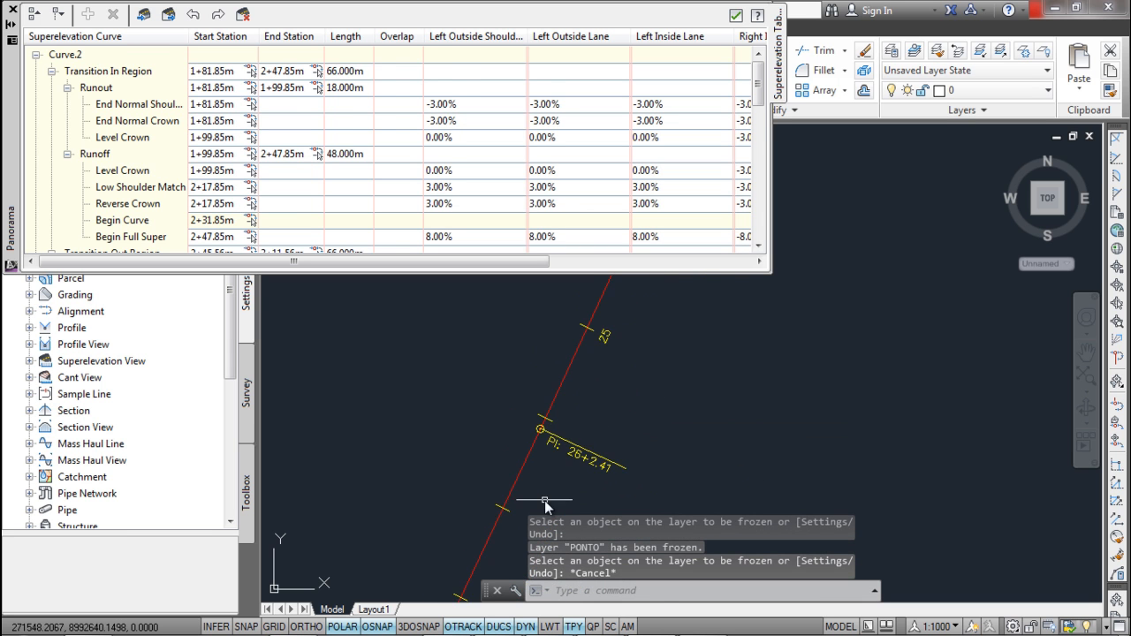
- Examine the superelevation labels around the sharp bend of TRECHO 02, and close the superelevation table
scroll(806, 207, down, 2)
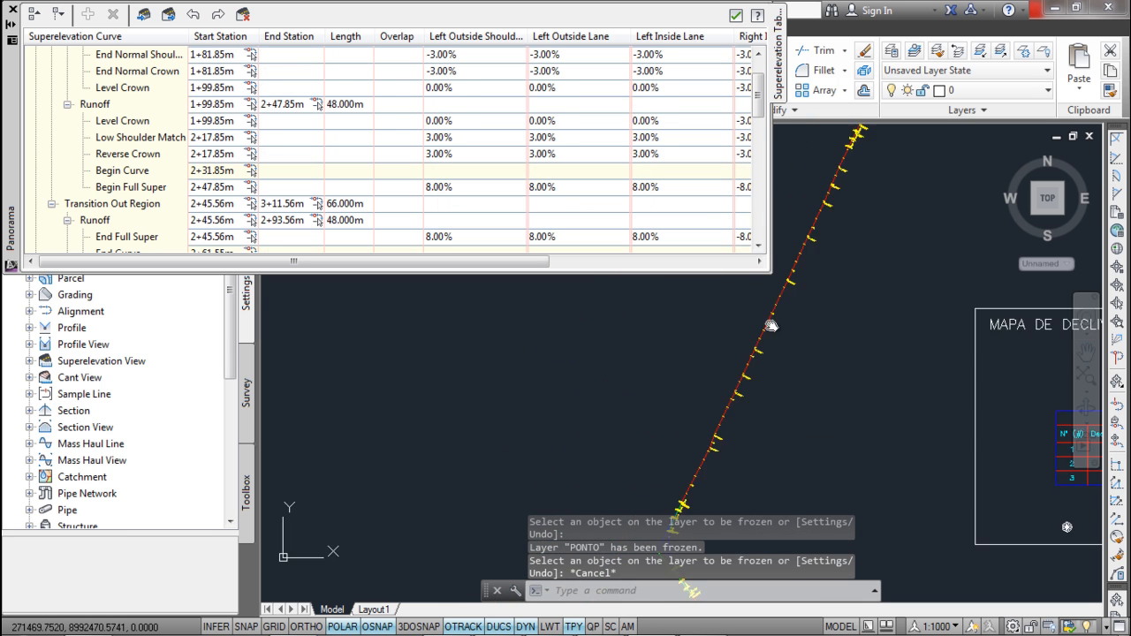
scroll(719, 374, up, 8)
scroll(707, 442, down, 3)
scroll(735, 392, up, 3)
mouse_move(752, 353)
scroll(751, 354, down, 3)
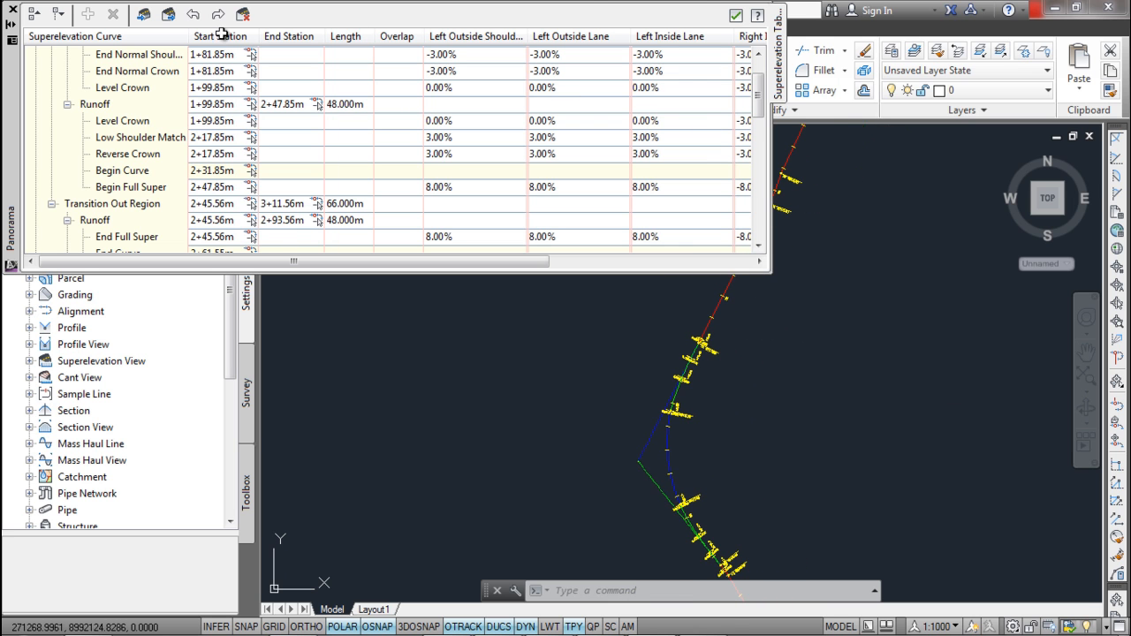
click(735, 15)
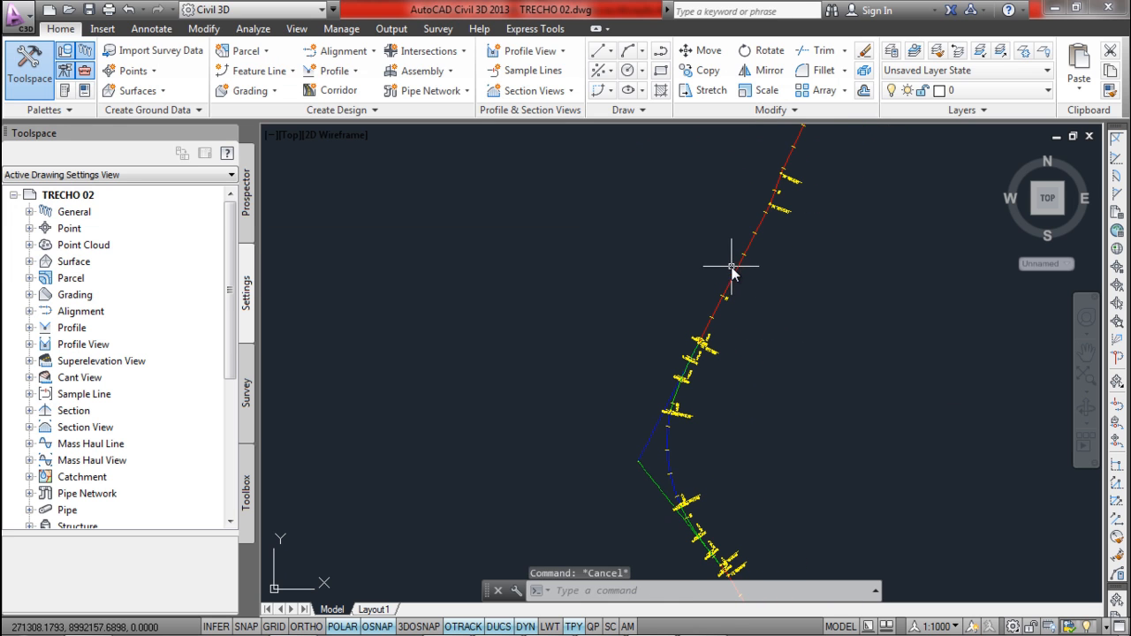
- Open the superelevation tabular editor for the TRECHO 02 alignment
click(738, 263)
scroll(738, 264, down, 2)
middle_drag(793, 235, 672, 273)
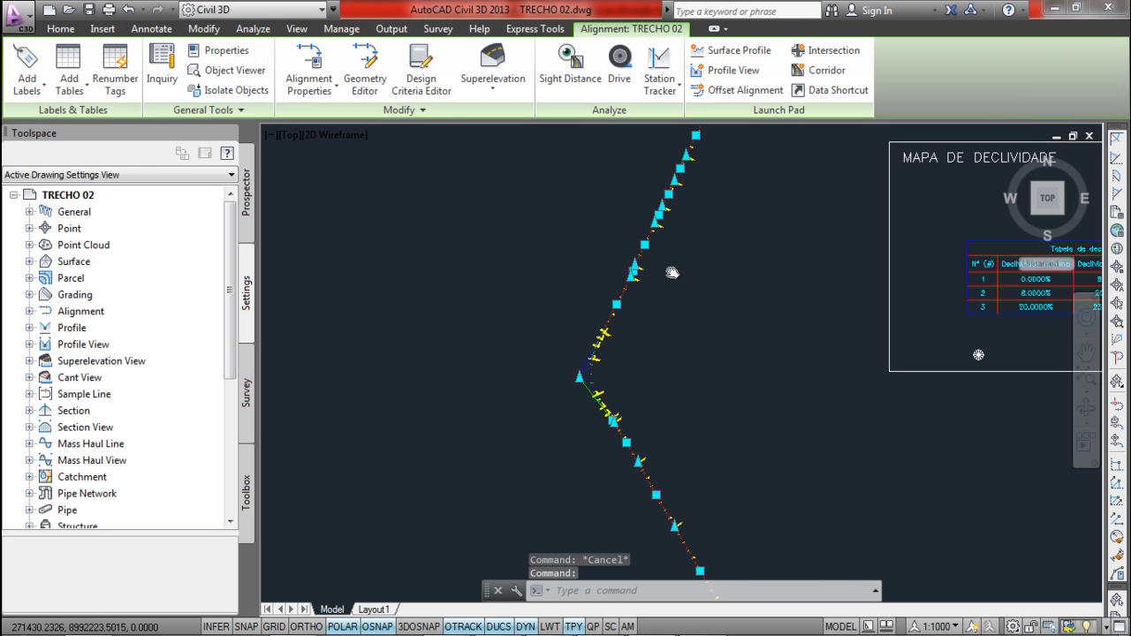
click(488, 83)
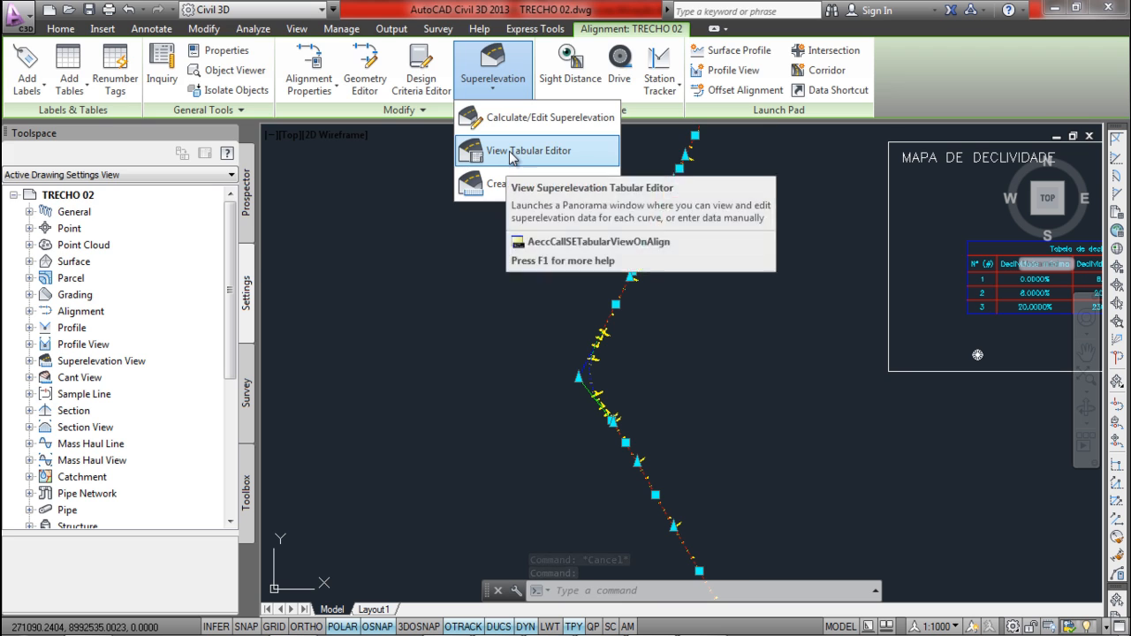
click(502, 150)
mouse_move(649, 312)
middle_down()
mouse_move(829, 336)
mouse_move(861, 381)
middle_up()
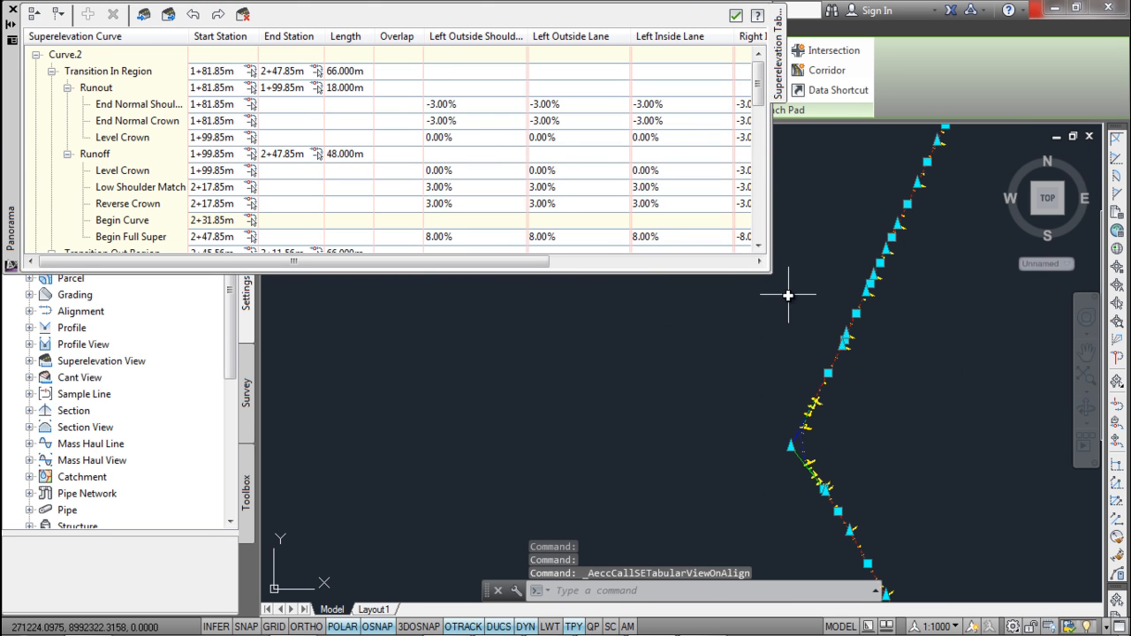
- Locate the transition-in Runout region of Curve.2 in the drawing and inspect its superelevation label
click(462, 104)
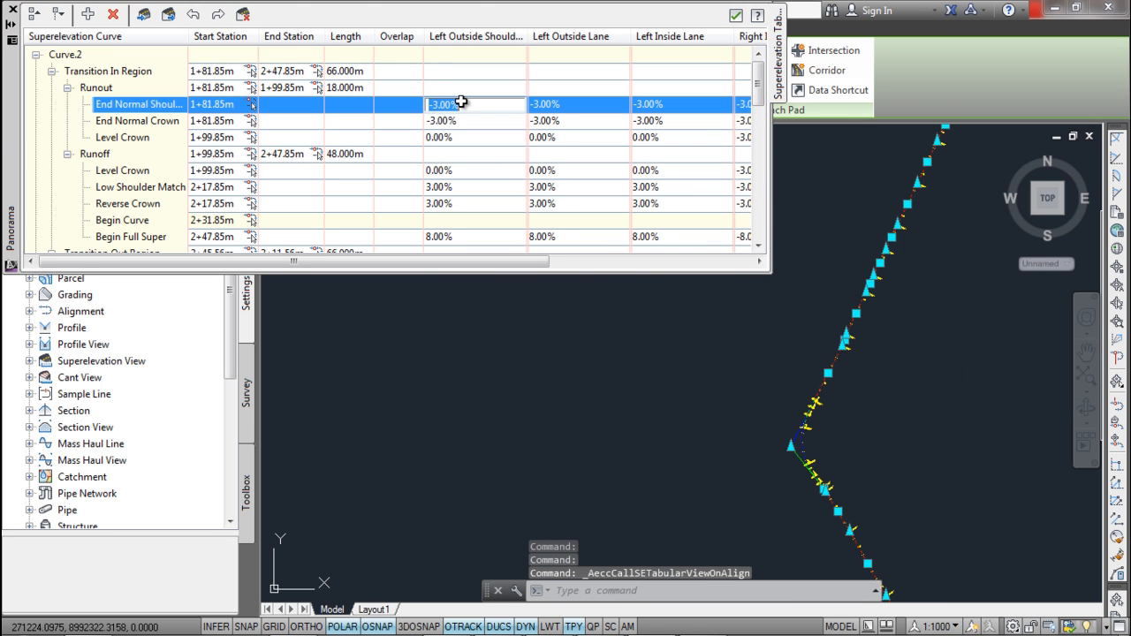
click(142, 76)
click(147, 88)
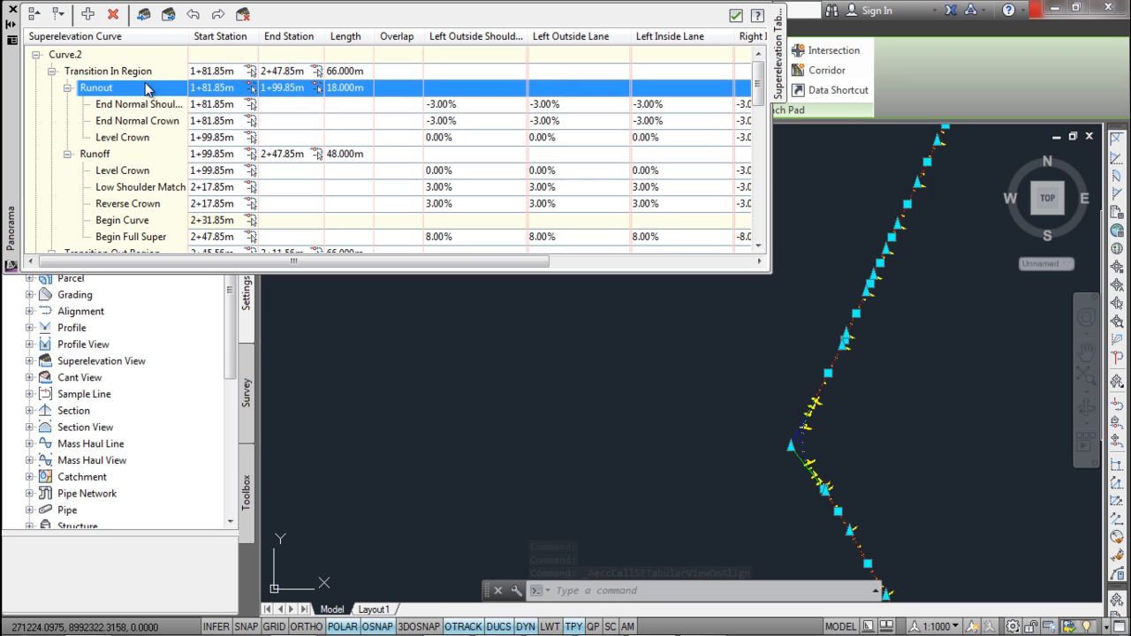
right_click(146, 89)
click(196, 134)
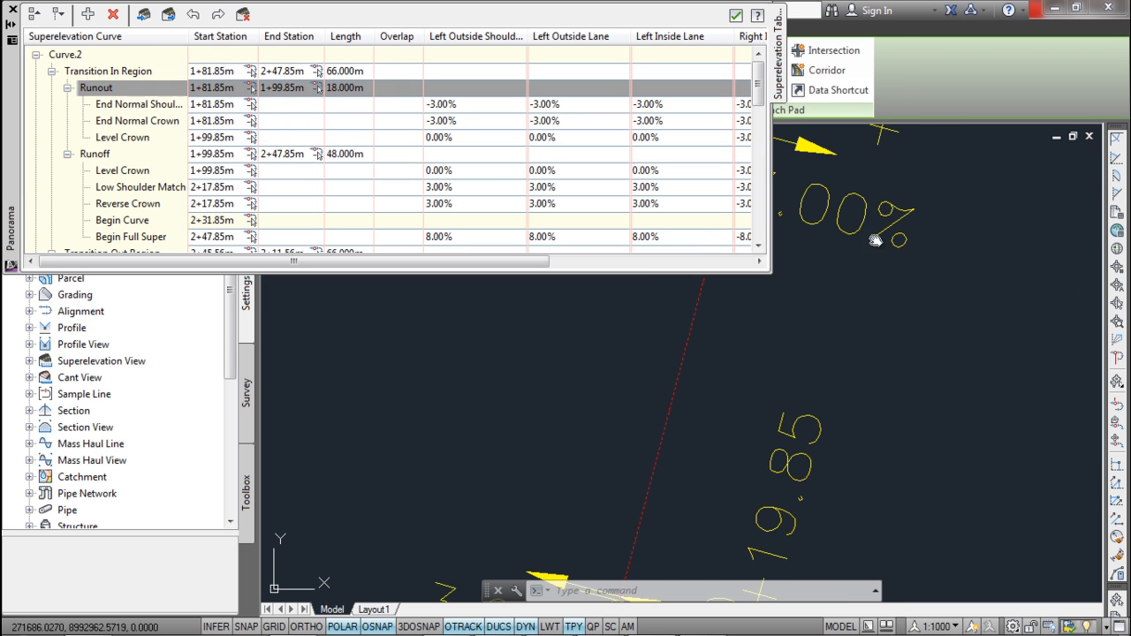
scroll(911, 347, down, 8)
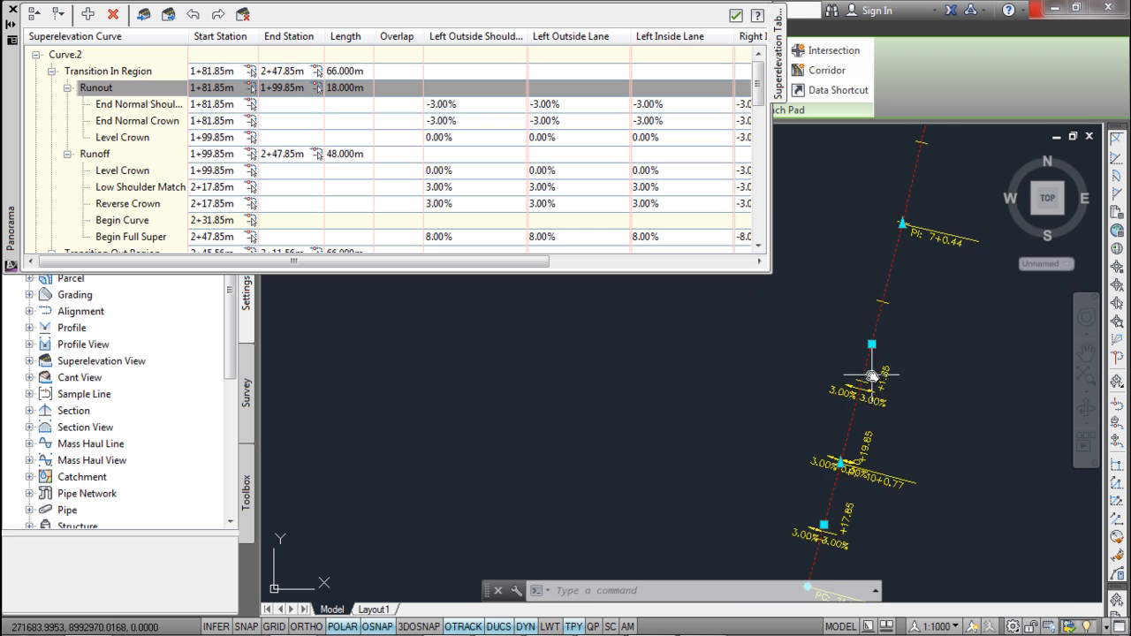
scroll(874, 372, up, 8)
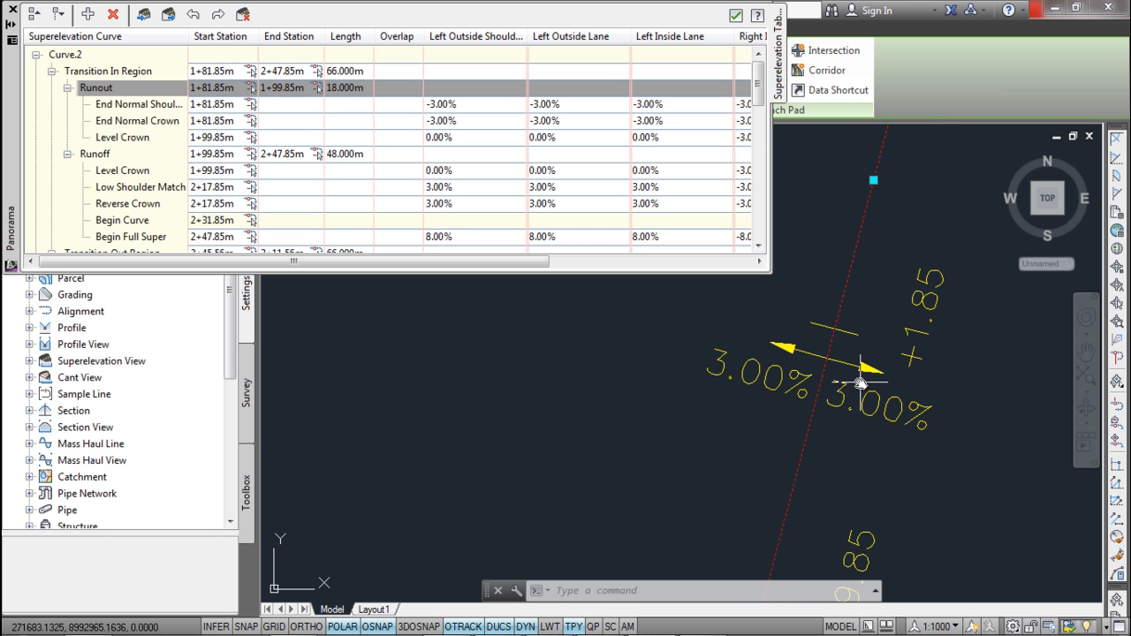
- Review the End Normal Shoulder, End Normal Crown and Level Crown rows in the Runout of Curve.2
click(442, 107)
click(462, 105)
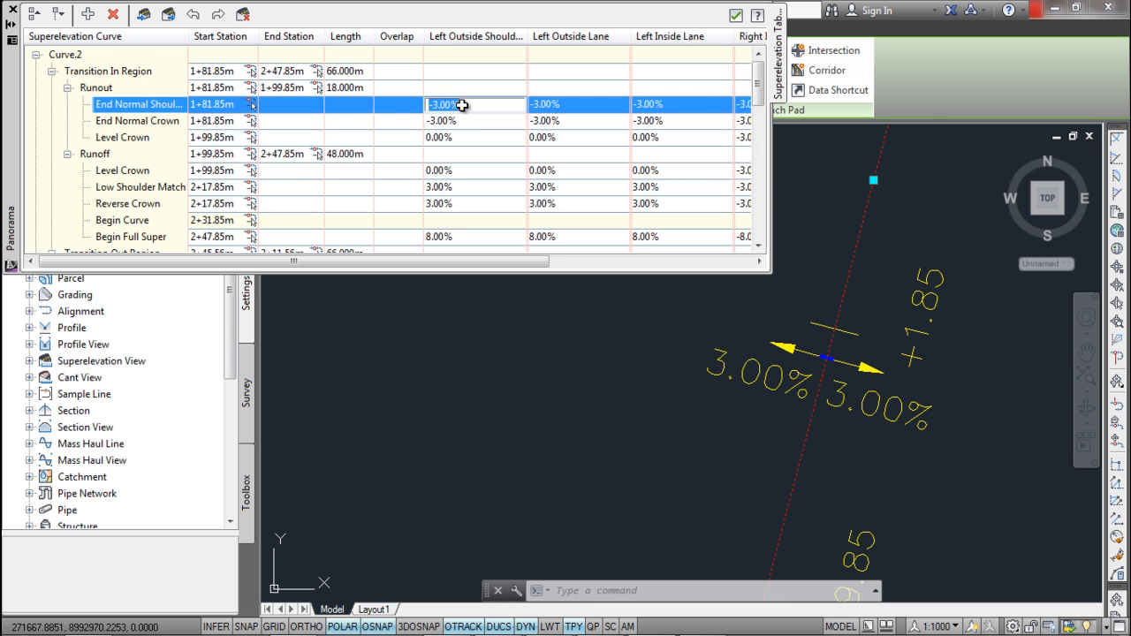
click(139, 101)
click(135, 127)
click(144, 105)
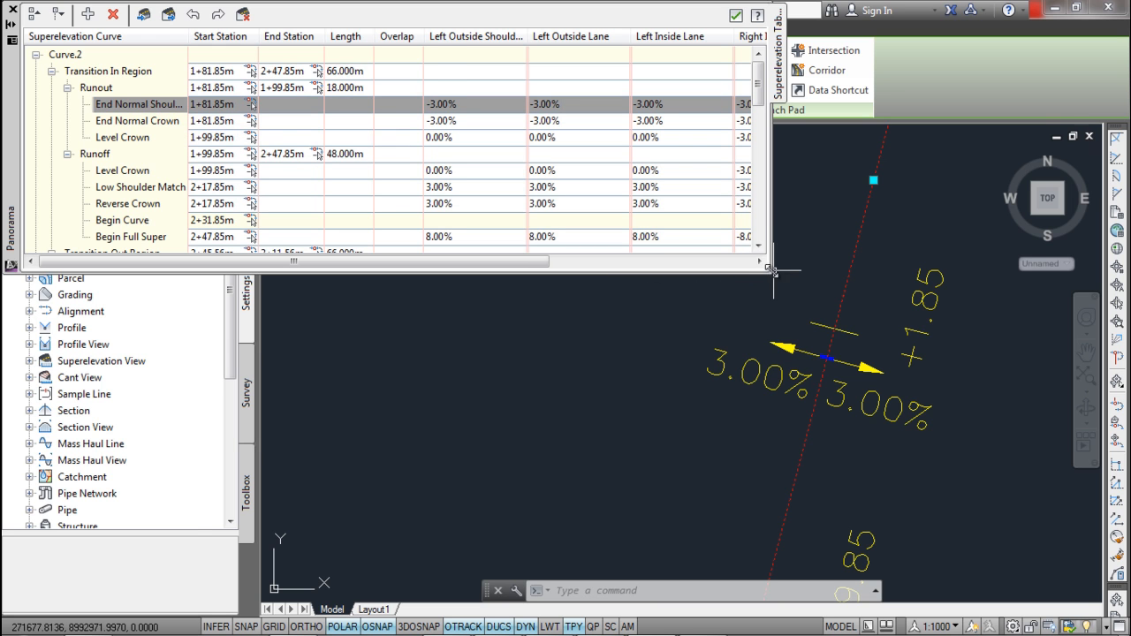
click(142, 121)
click(137, 139)
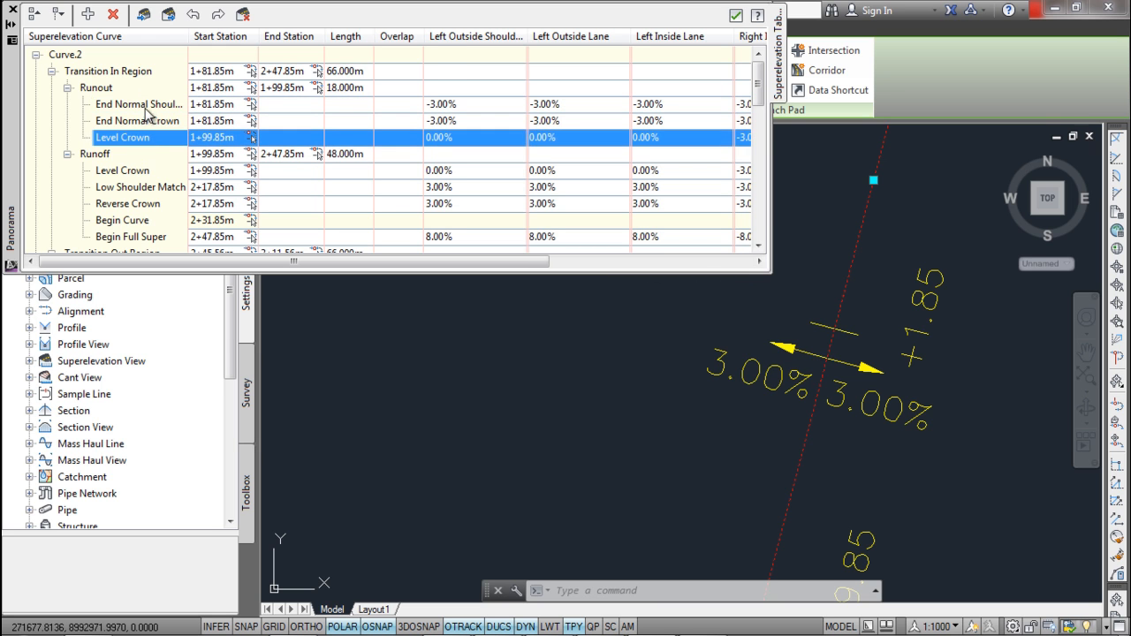
click(145, 107)
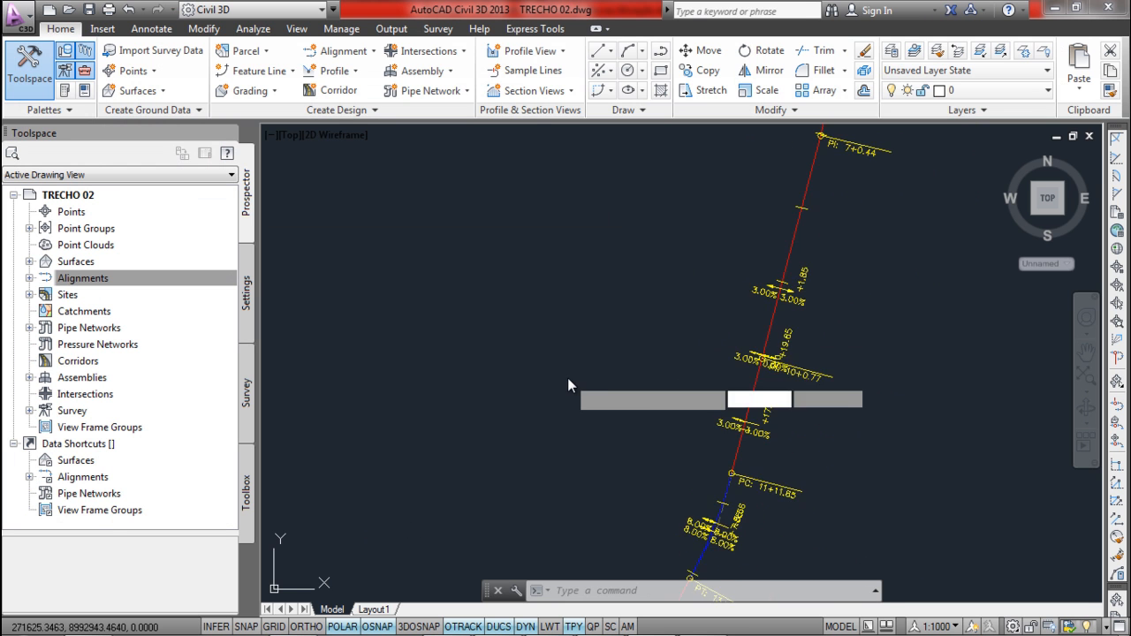
click(567, 377)
key(Escape)
key(Escape)
scroll(625, 380, up, 2)
scroll(625, 381, up, 1)
scroll(687, 356, up, 1)
scroll(716, 288, up, 1)
scroll(652, 249, down, 3)
click(645, 255)
right_click(646, 255)
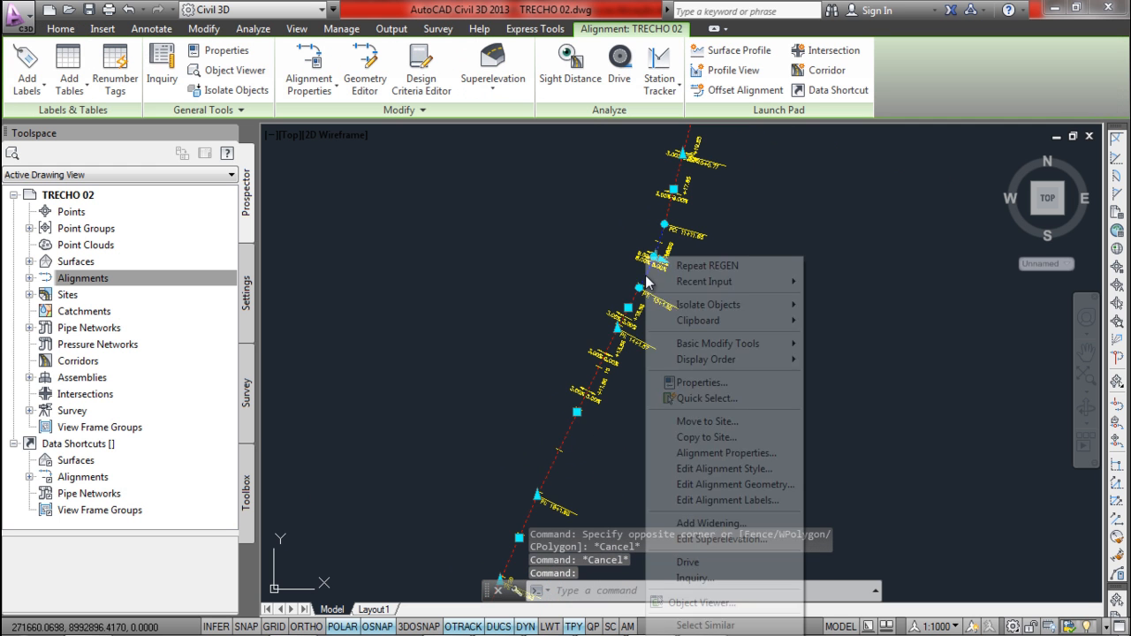
click(751, 454)
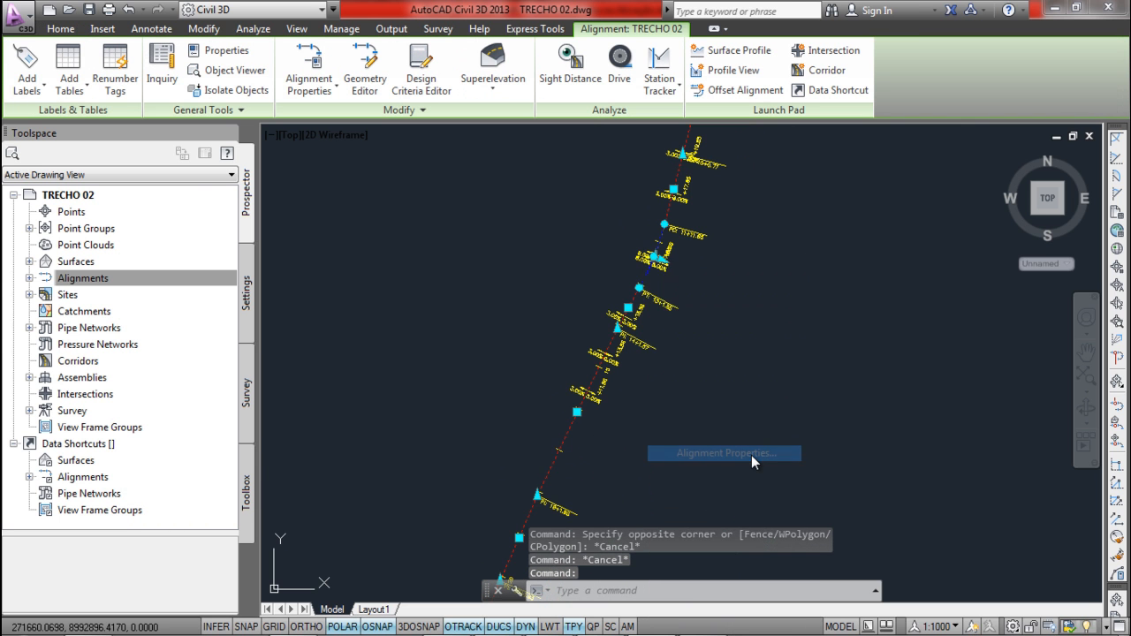
click(402, 289)
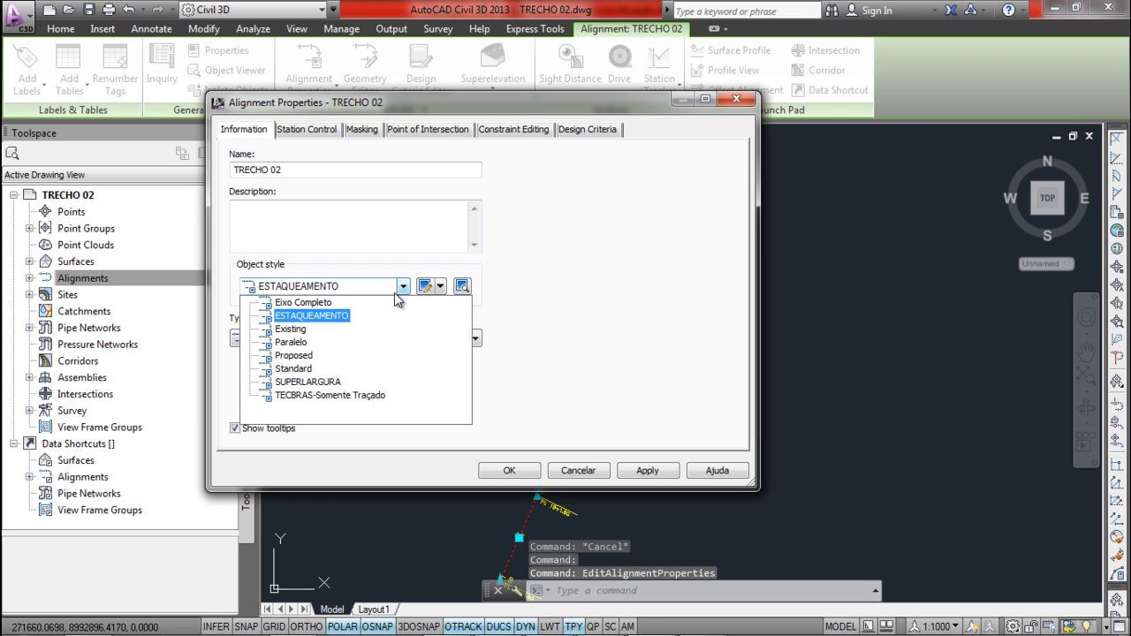
click(311, 315)
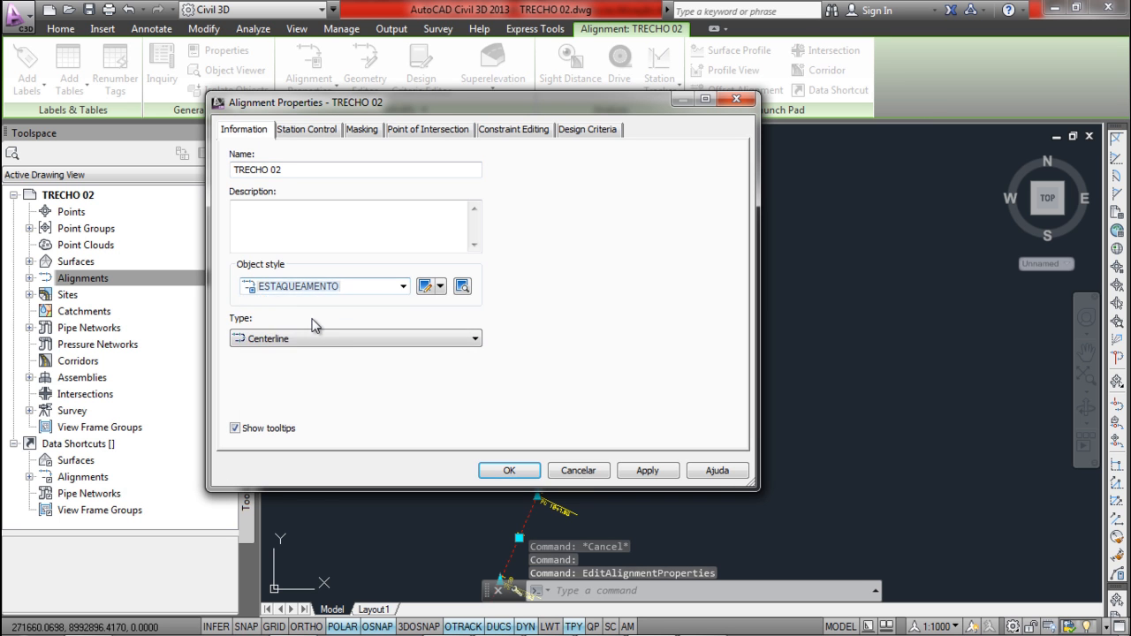
key(Escape)
key(Escape)
- Open the TRECHO 02 alignment labels for editing and start importing a label set, listing the available sets
click(631, 301)
right_click(633, 303)
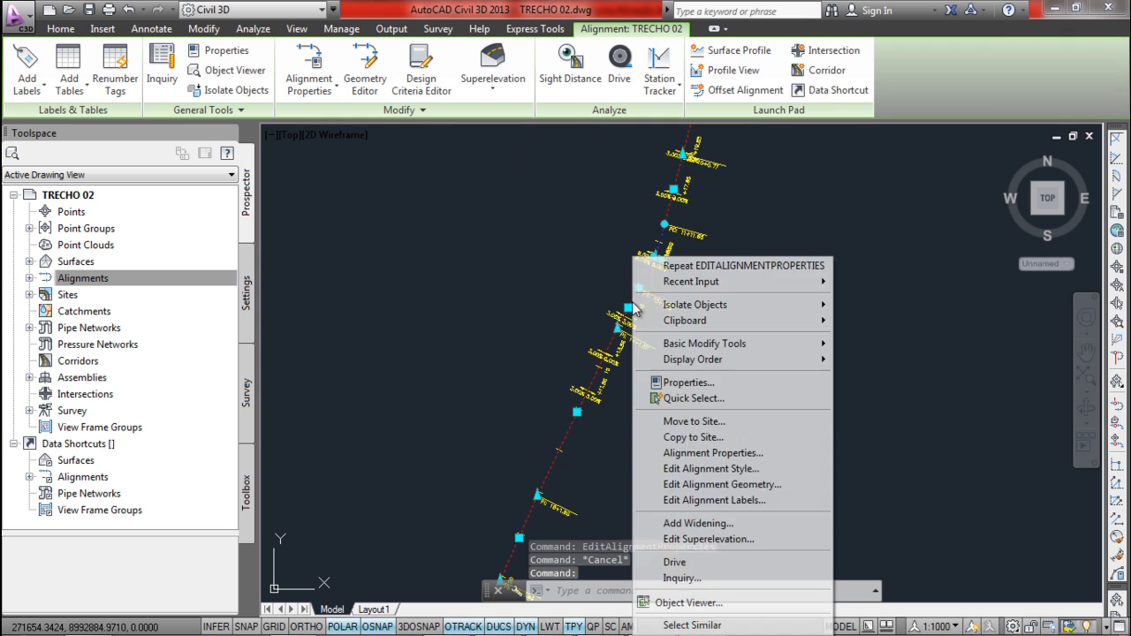
click(714, 500)
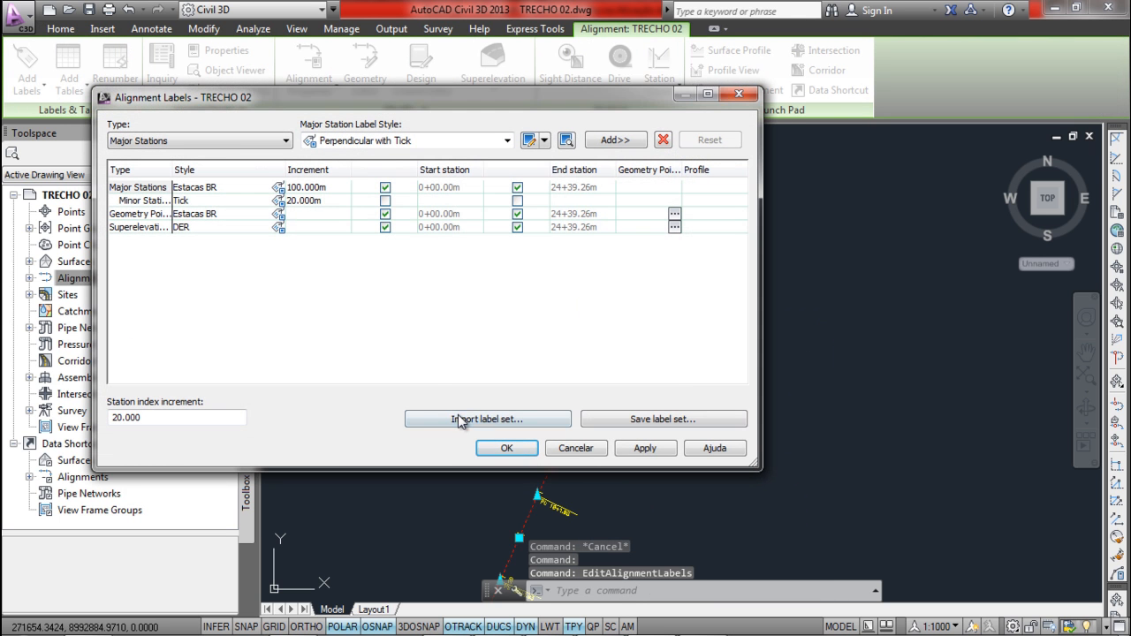
click(459, 421)
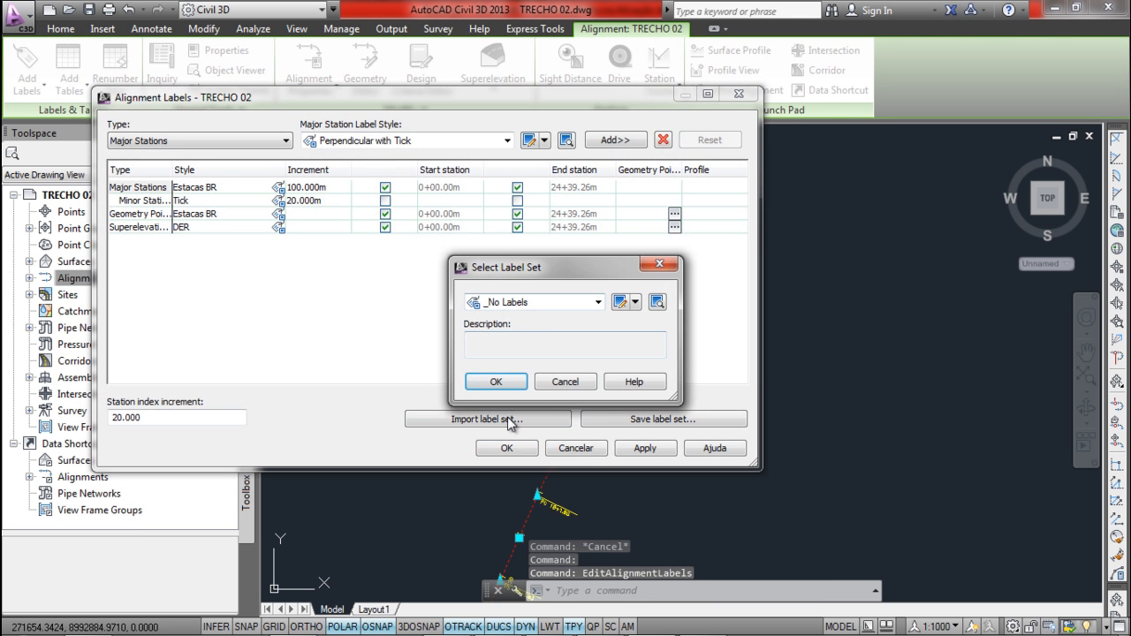
click(563, 304)
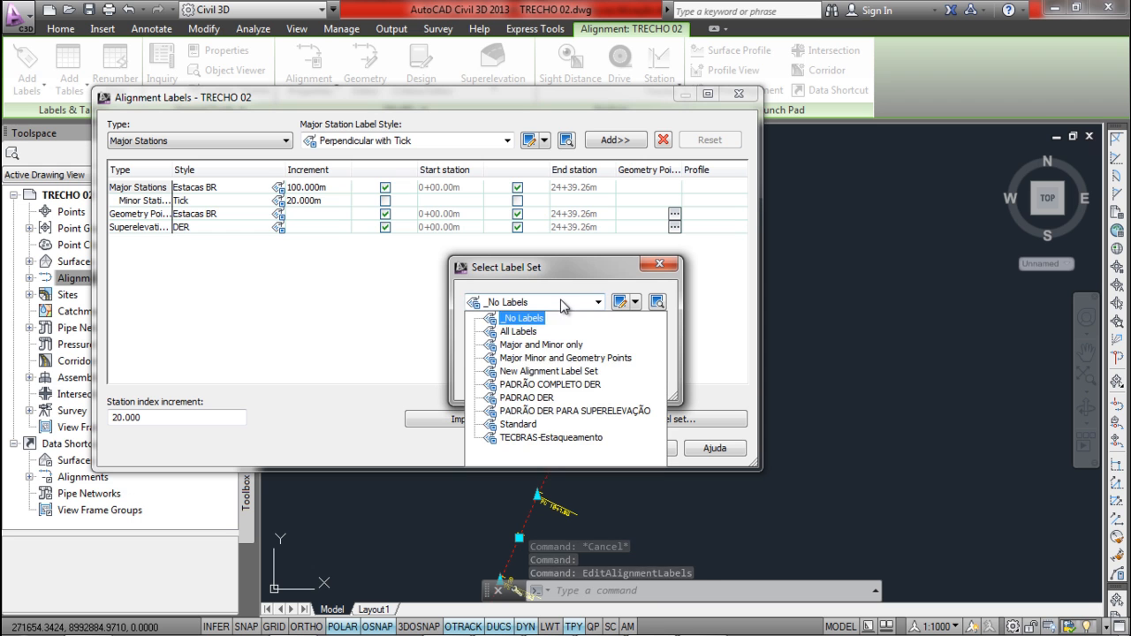
- Choose the PADRAO DER label set and review its geometry point, major station and minor station label entries
click(527, 398)
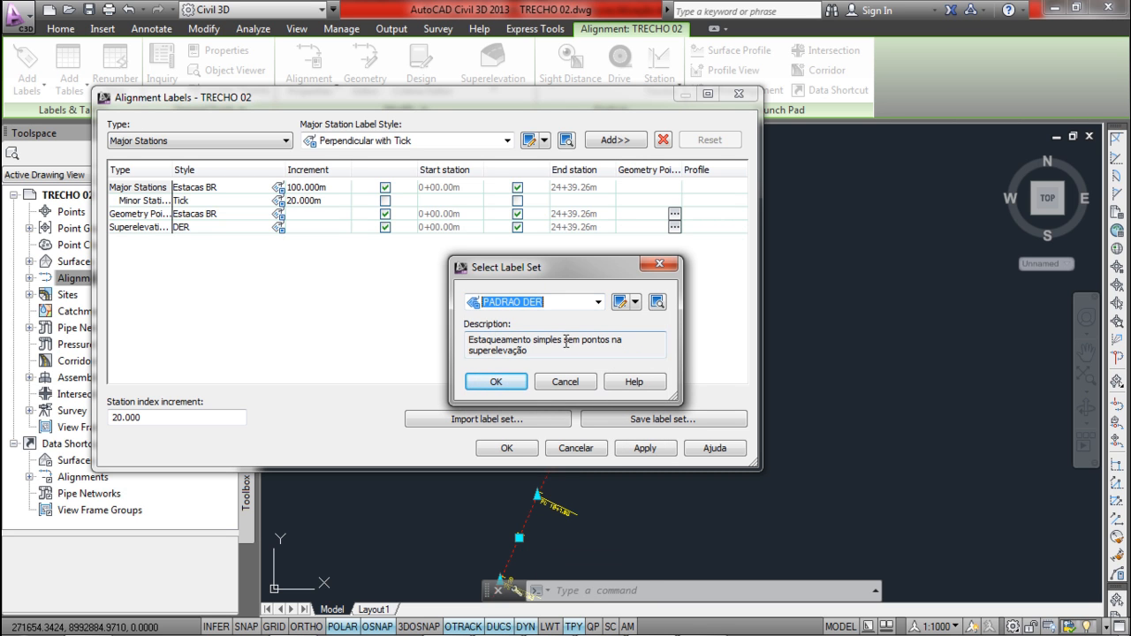
click(622, 302)
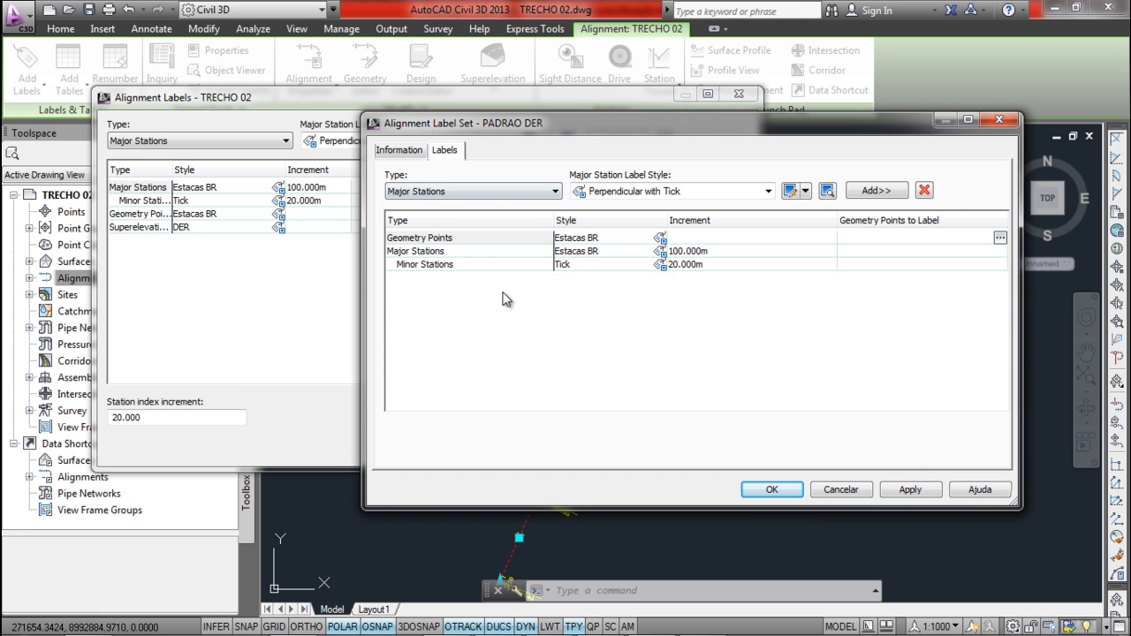
click(444, 265)
click(451, 238)
click(454, 252)
click(453, 240)
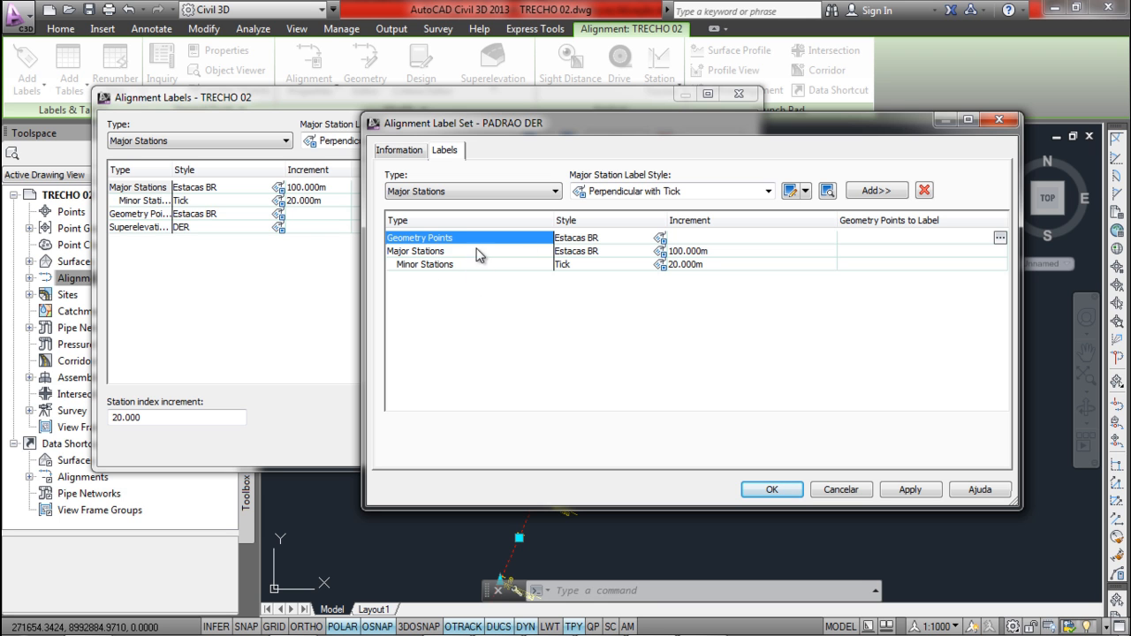
key(Return)
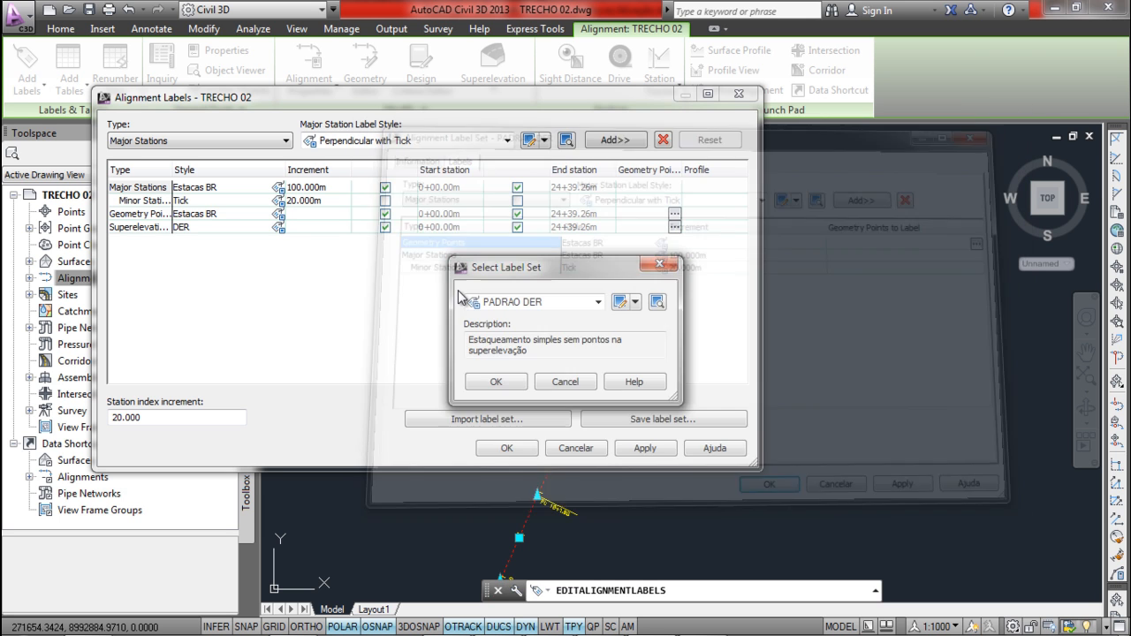
- Choose the PADRÃO COMPLETO DER label set instead, open it for editing, and widen the Style column to show the full style names
click(597, 302)
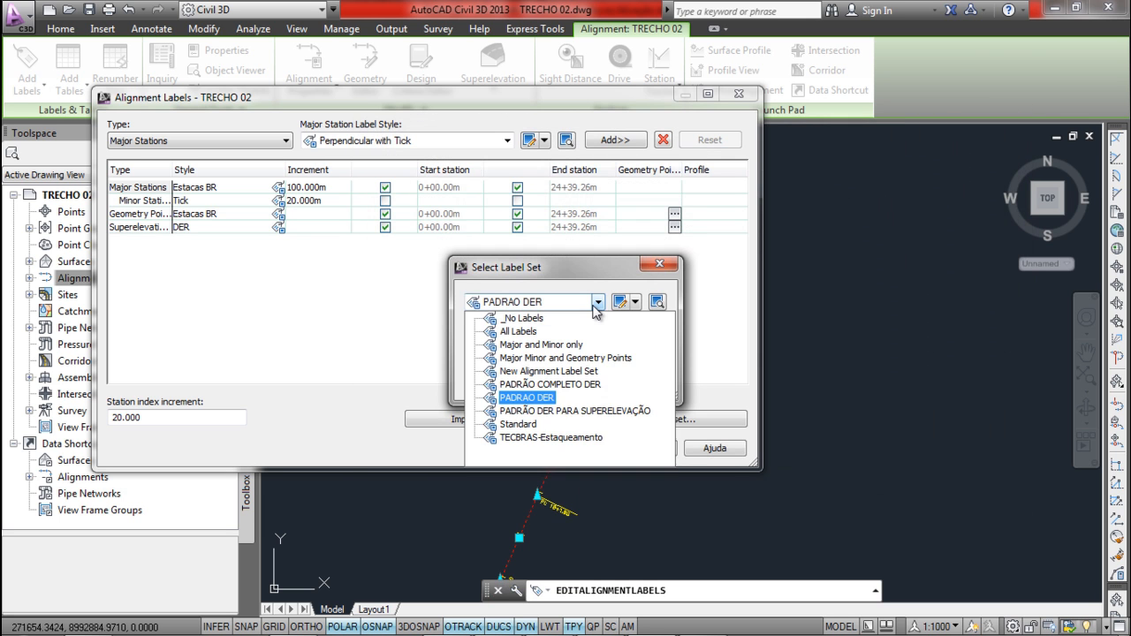
click(559, 385)
click(628, 302)
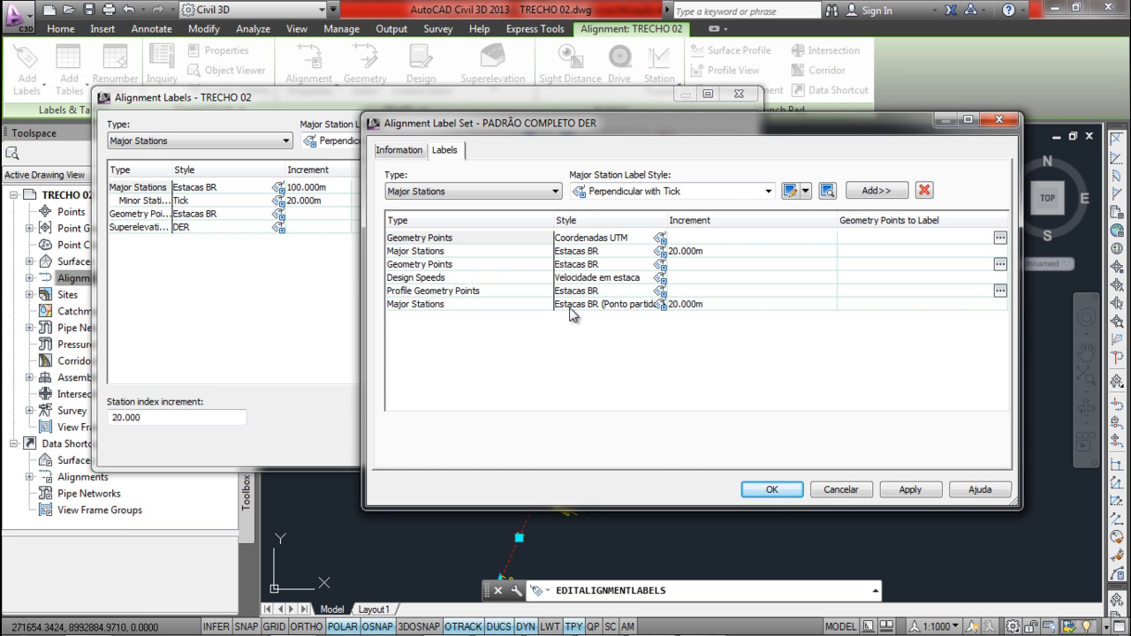
click(670, 221)
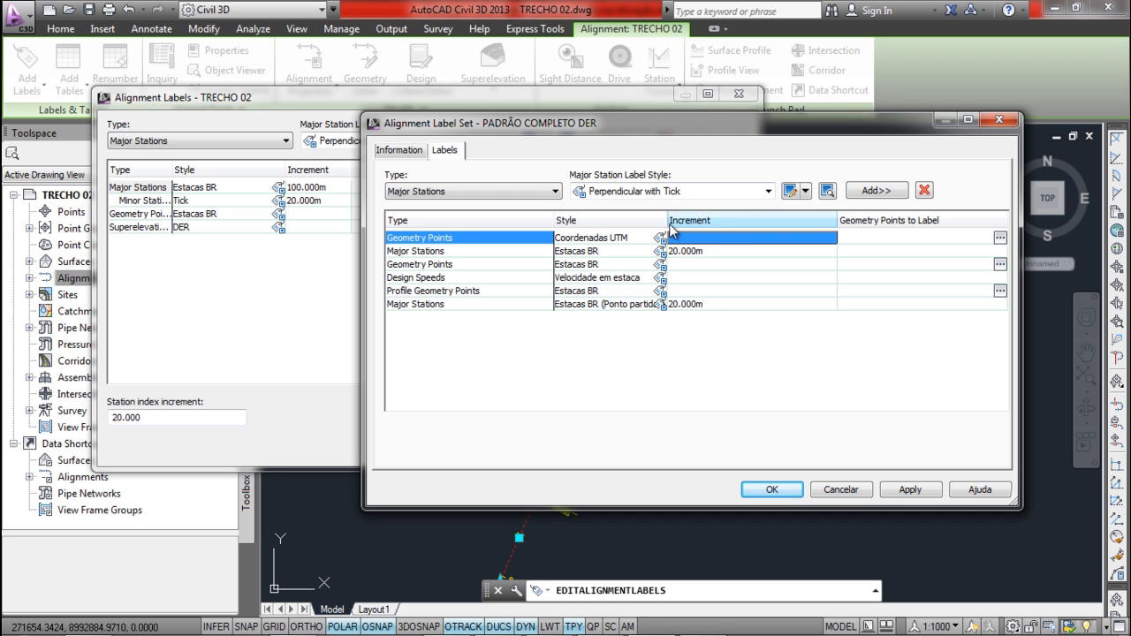
drag(667, 220, 712, 220)
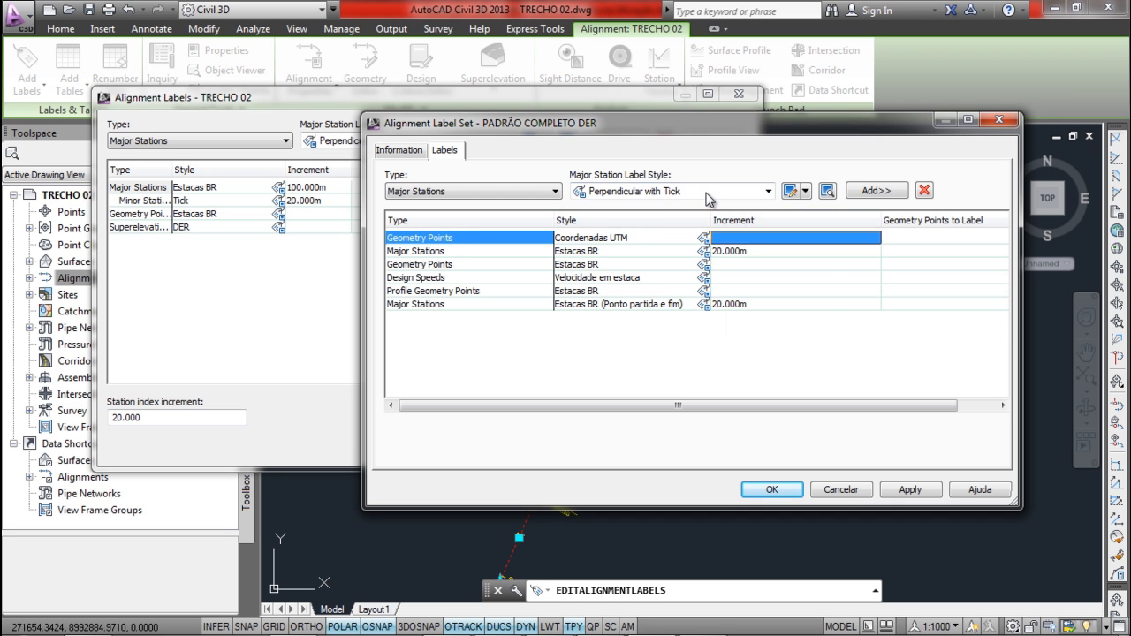
- Add Superelevation Critical Points labels with the DER style to the PADRÃO COMPLETO DER label set
click(707, 191)
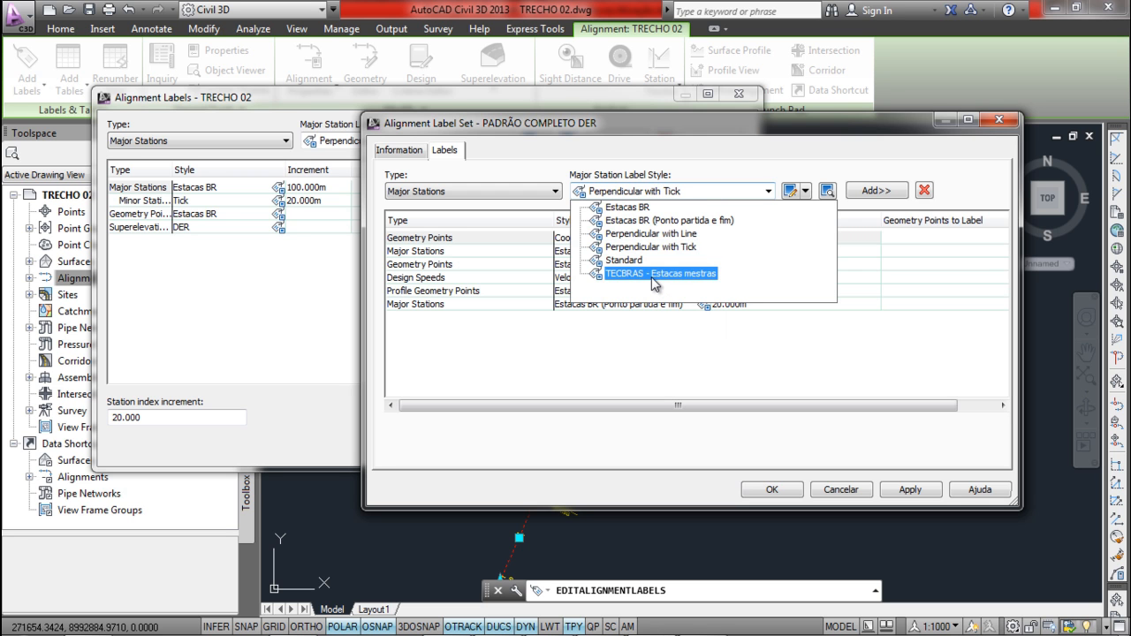
key(Escape)
click(555, 192)
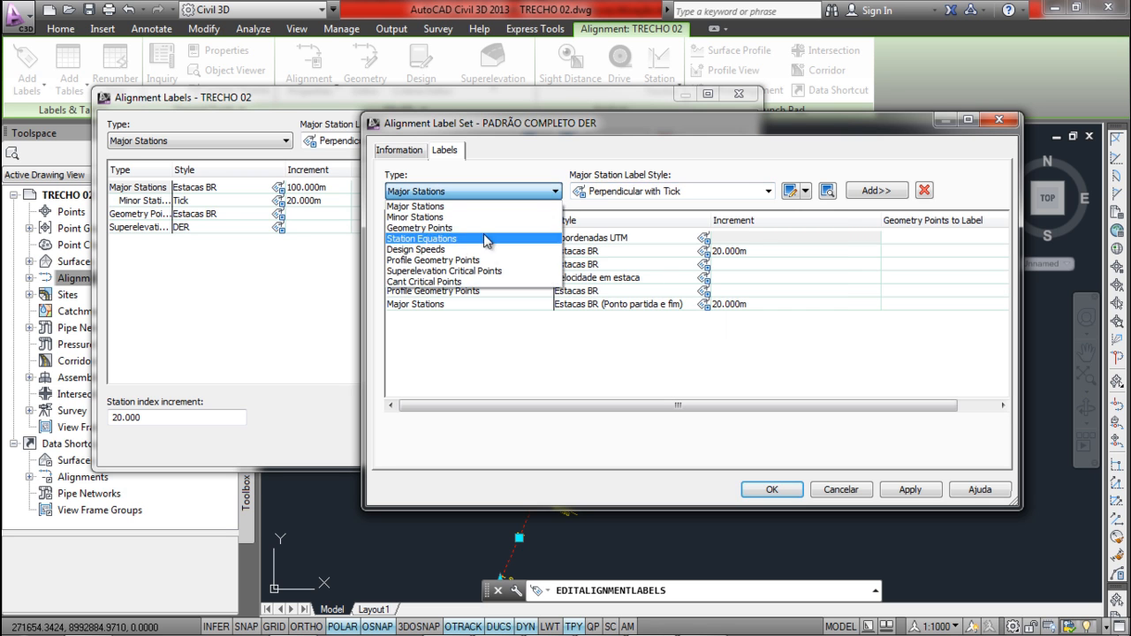
click(442, 267)
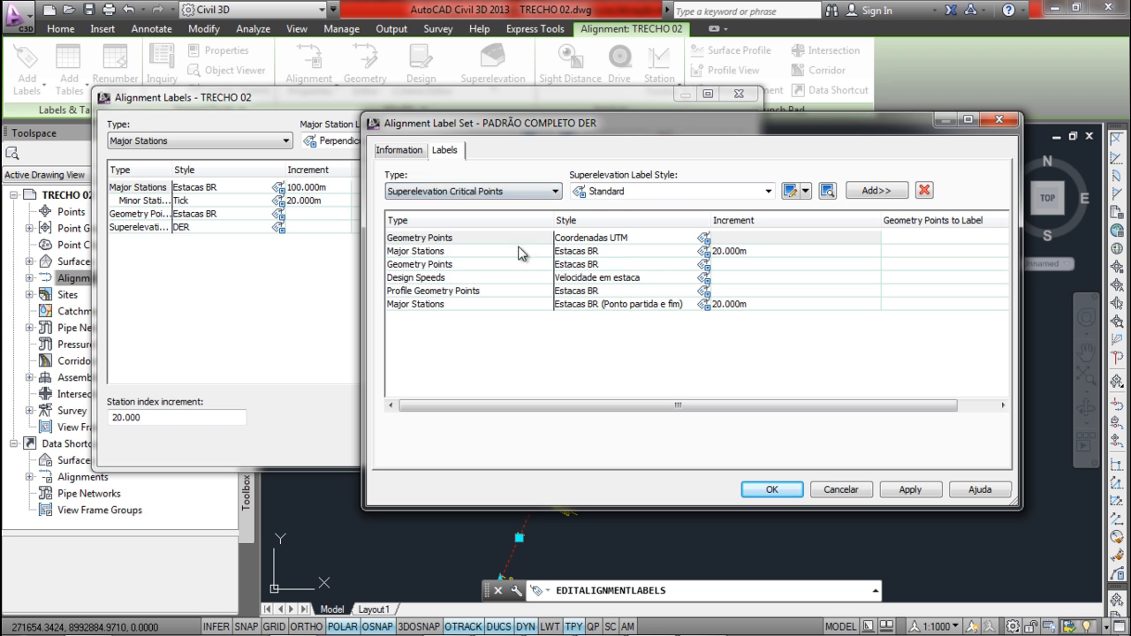
click(679, 197)
click(624, 209)
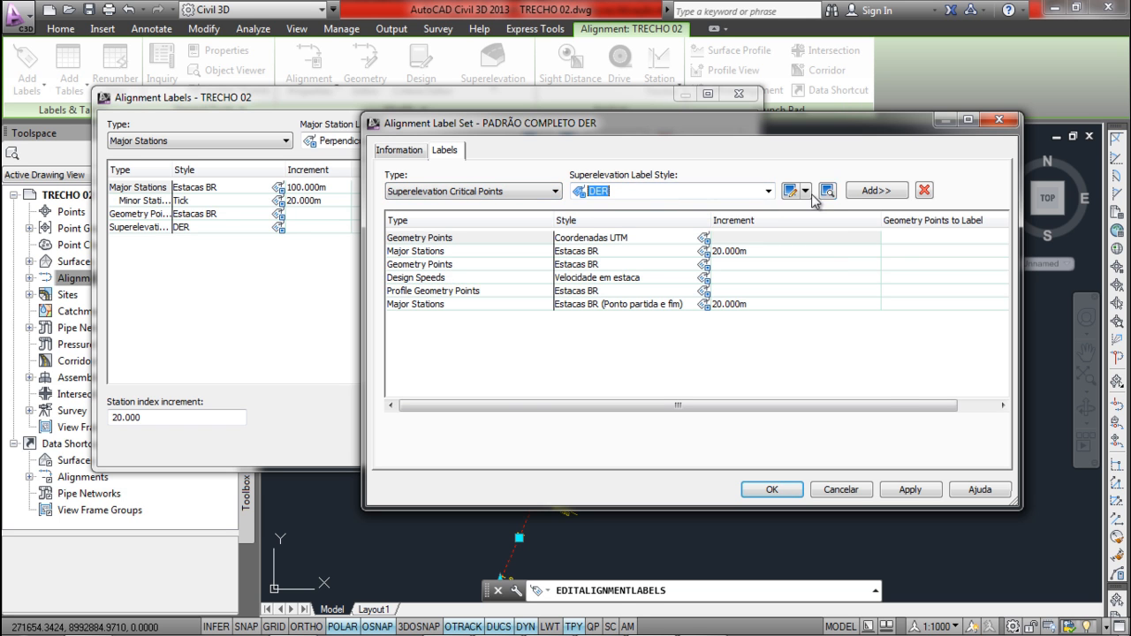
click(876, 191)
click(710, 488)
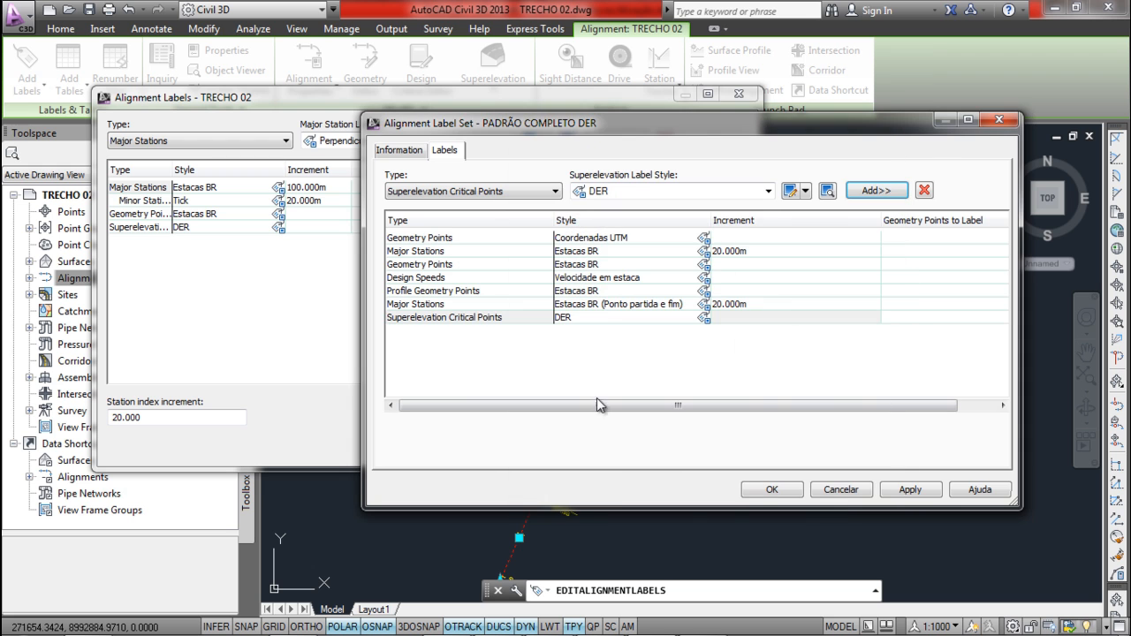
- Inspect the layout and preview of the Velocidade em estaca style used for the Design Speeds labels, keeping that style
click(608, 305)
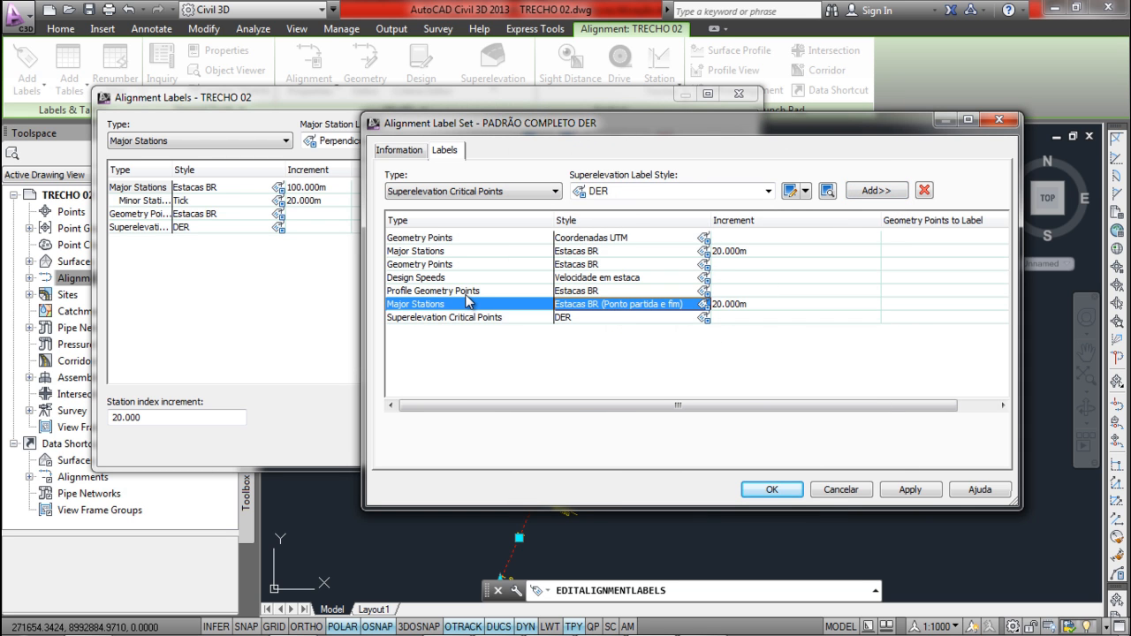
click(628, 279)
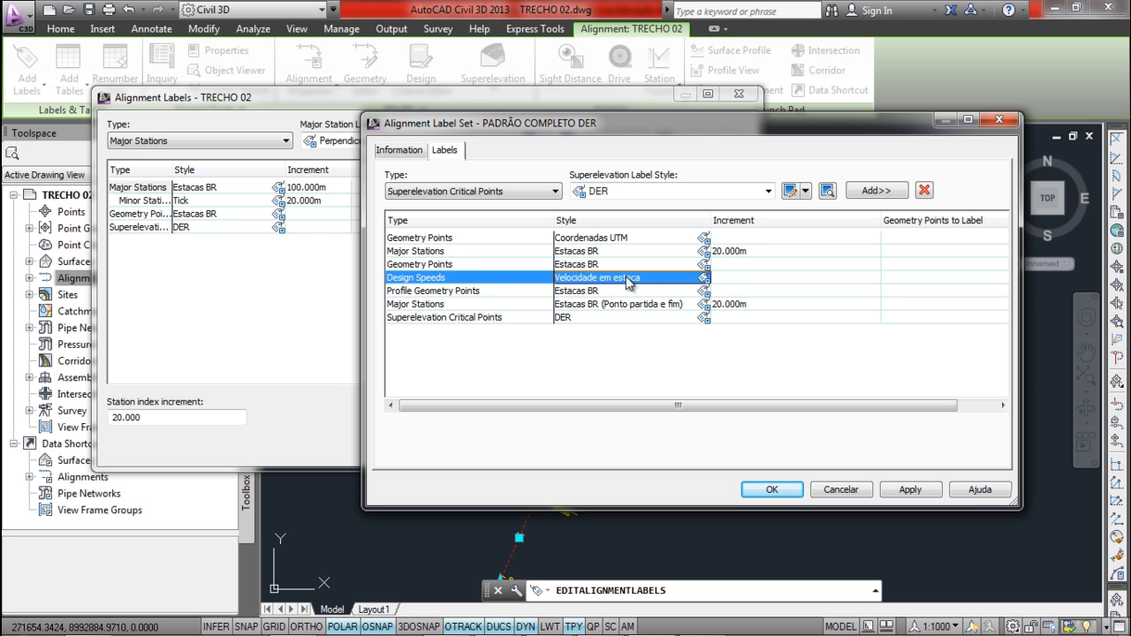
click(703, 281)
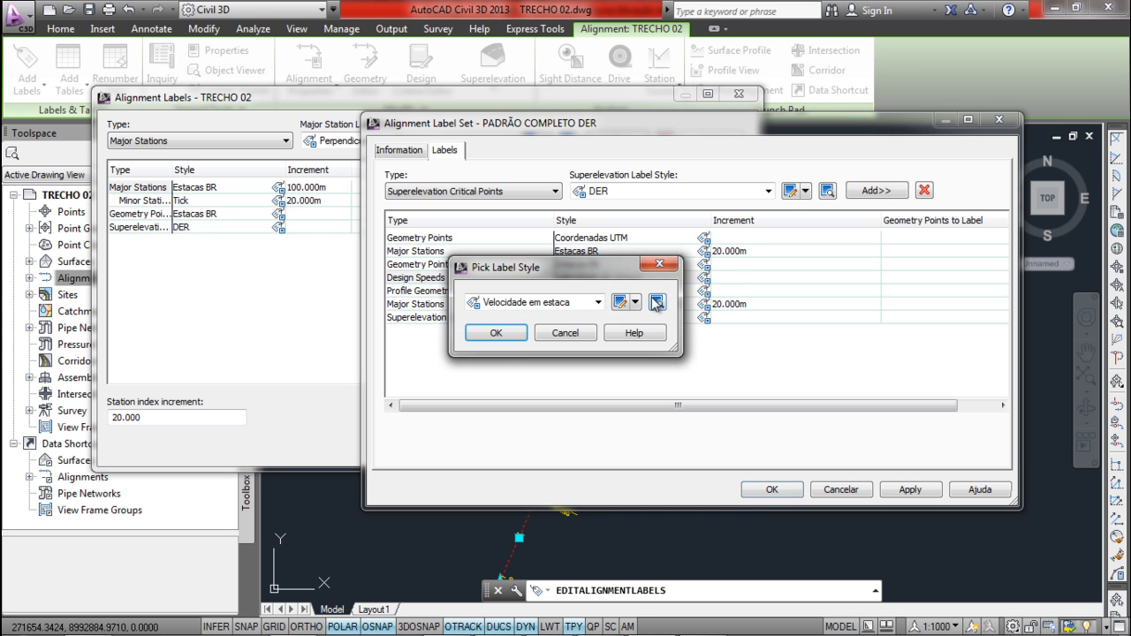
click(621, 302)
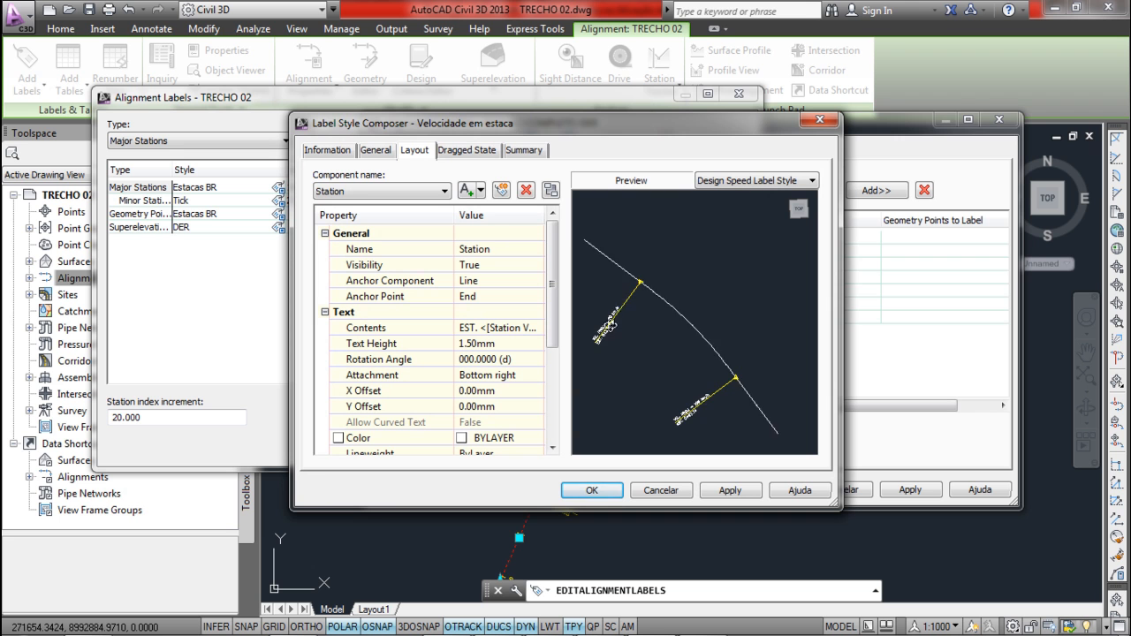
middle_drag(609, 324, 686, 330)
scroll(724, 311, up, 3)
key(Escape)
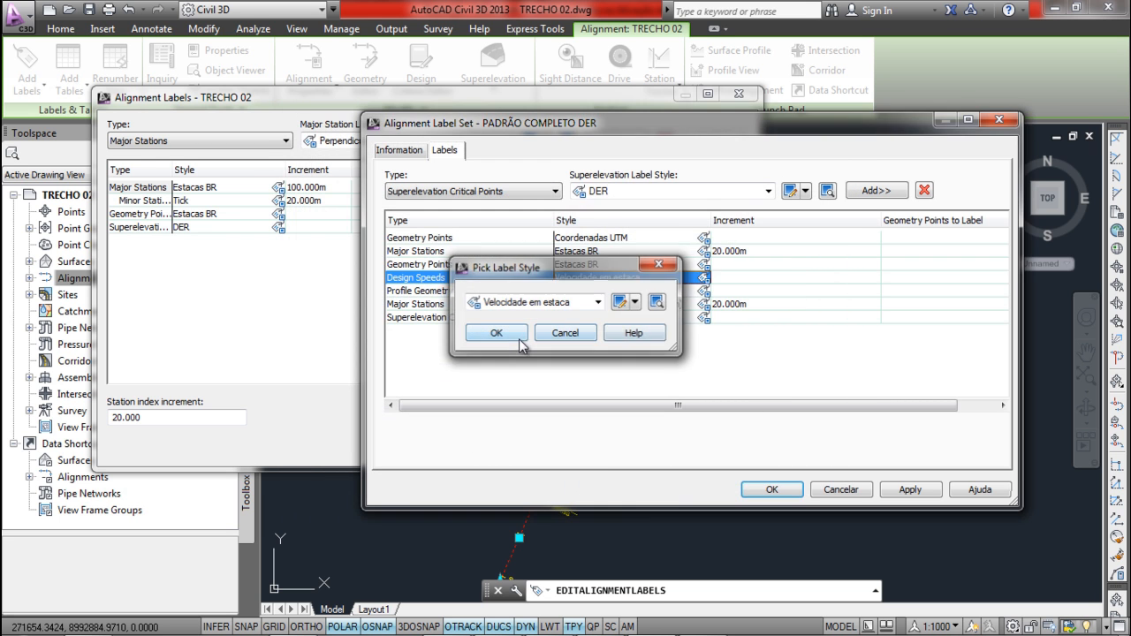
click(525, 341)
- Check the Coordenadas UTM label style entry and review which geometry points it labels
click(608, 242)
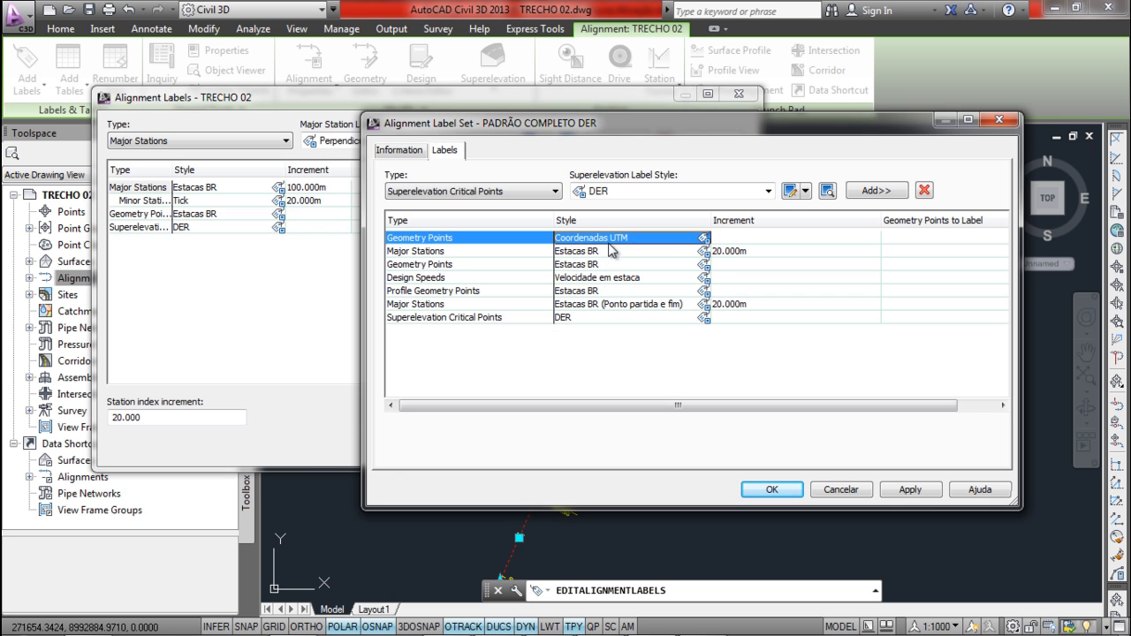
click(705, 239)
click(568, 331)
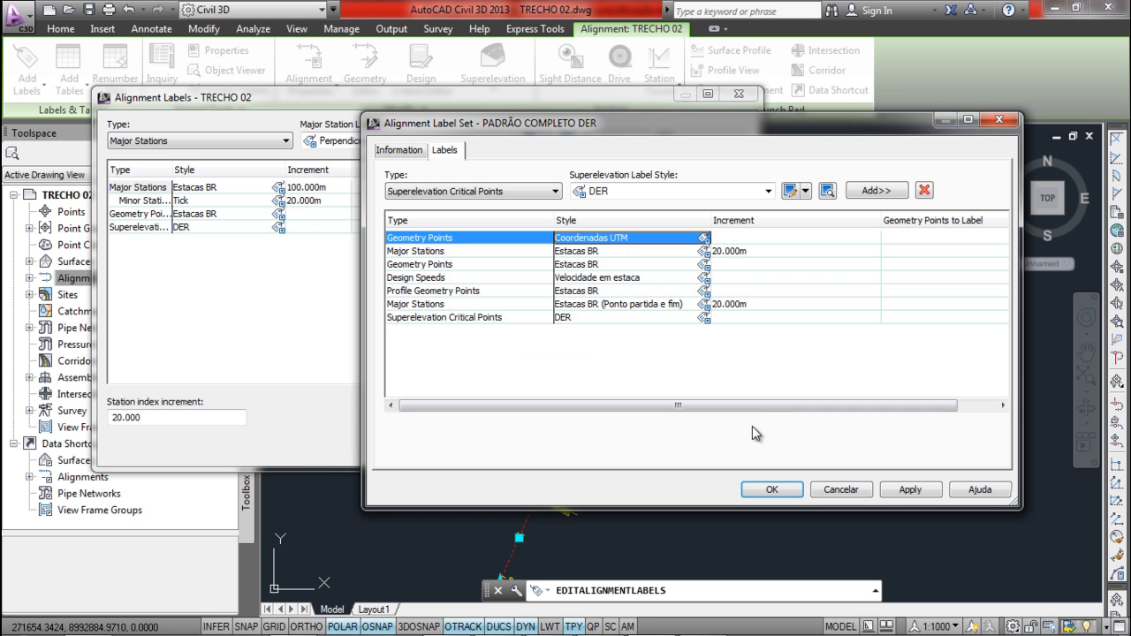
drag(799, 406, 837, 406)
click(1000, 239)
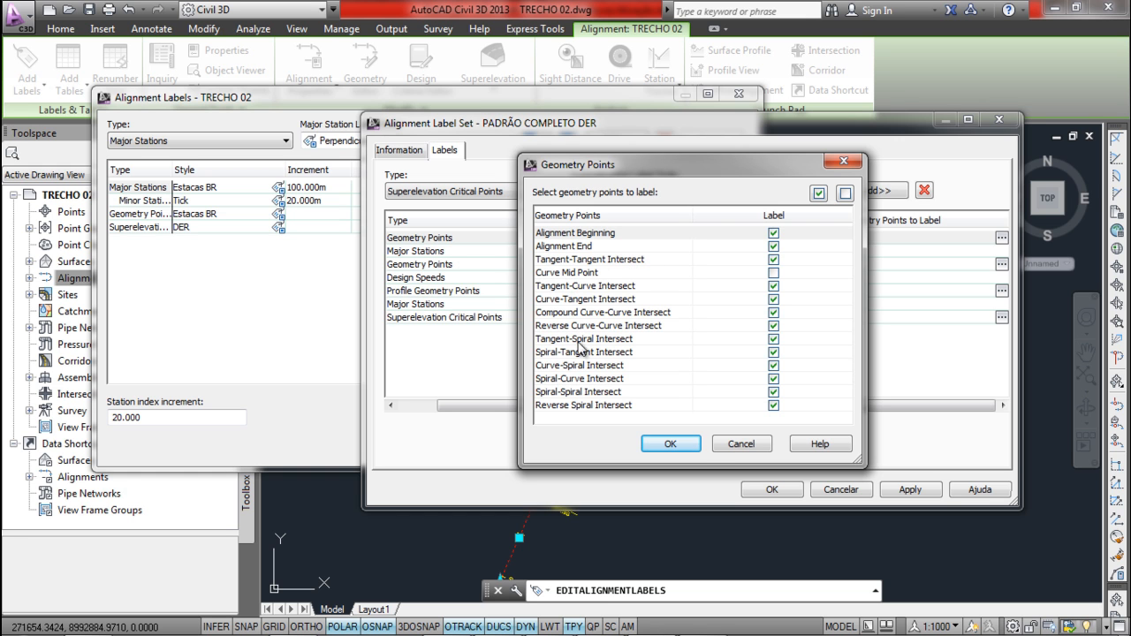
click(670, 444)
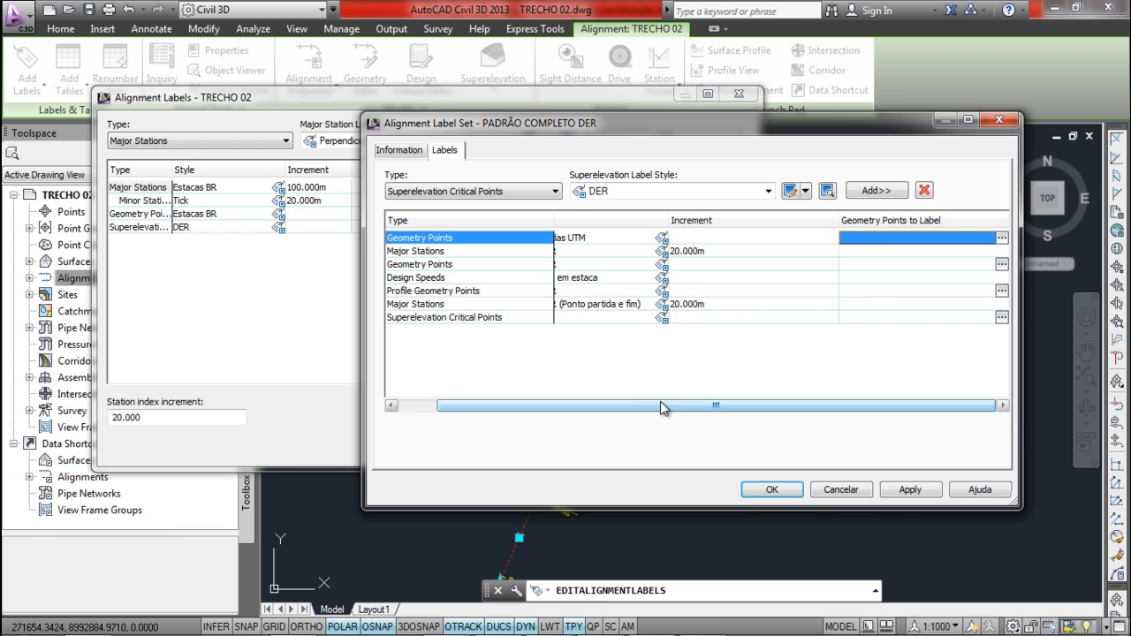
- Review the remaining label rows of the set, including the points labelled by the Profile Geometry Points entry
click(527, 252)
click(493, 265)
click(478, 278)
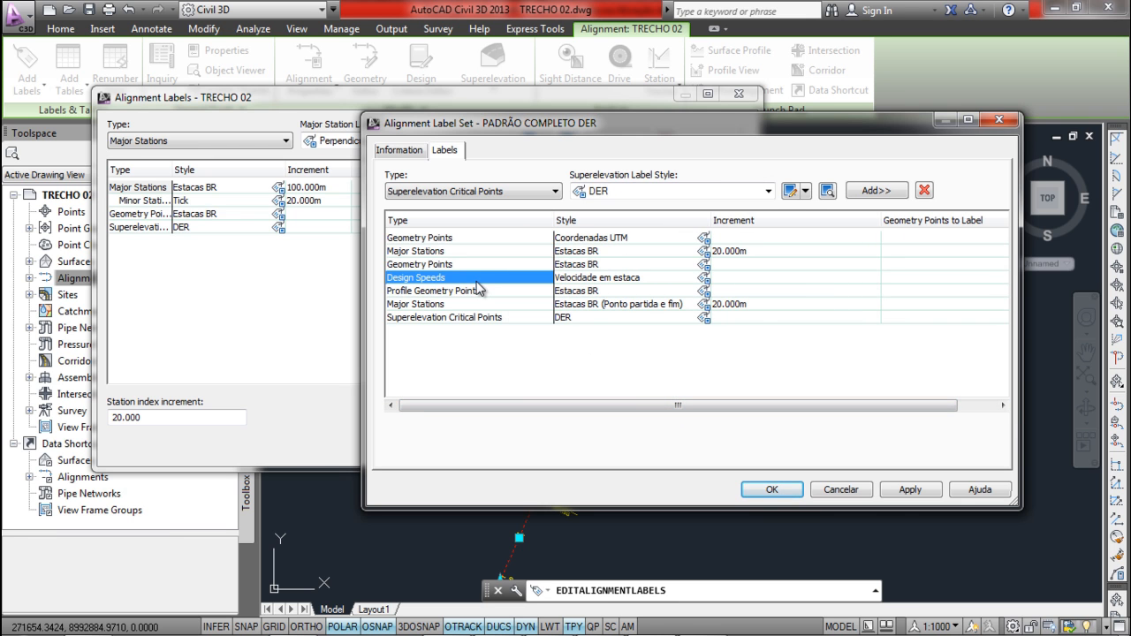
click(475, 293)
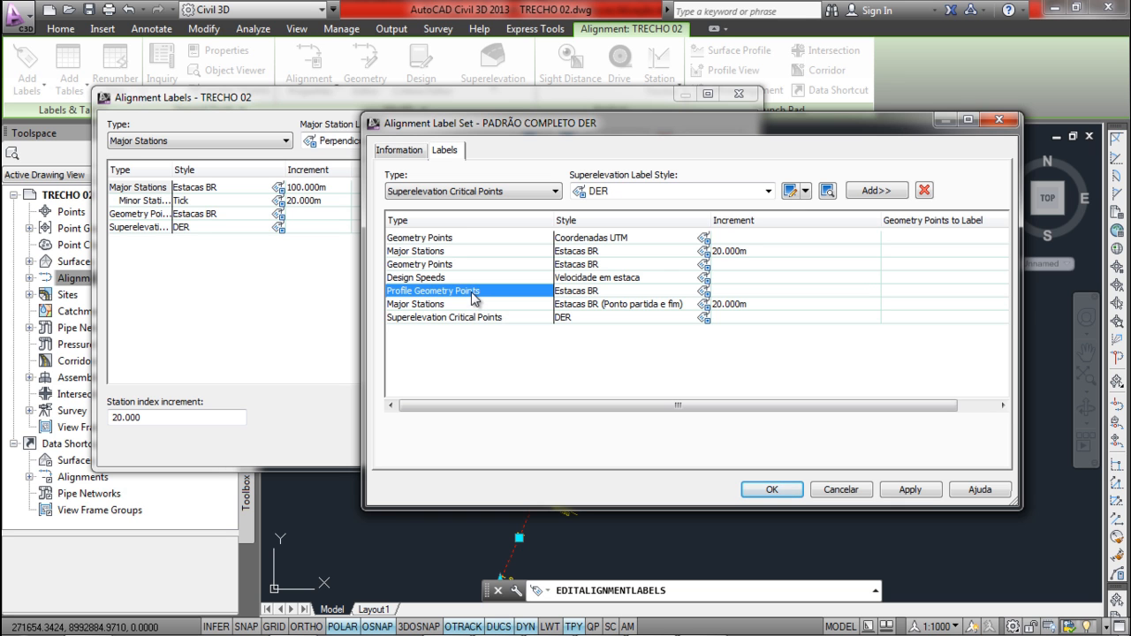
drag(478, 404, 546, 418)
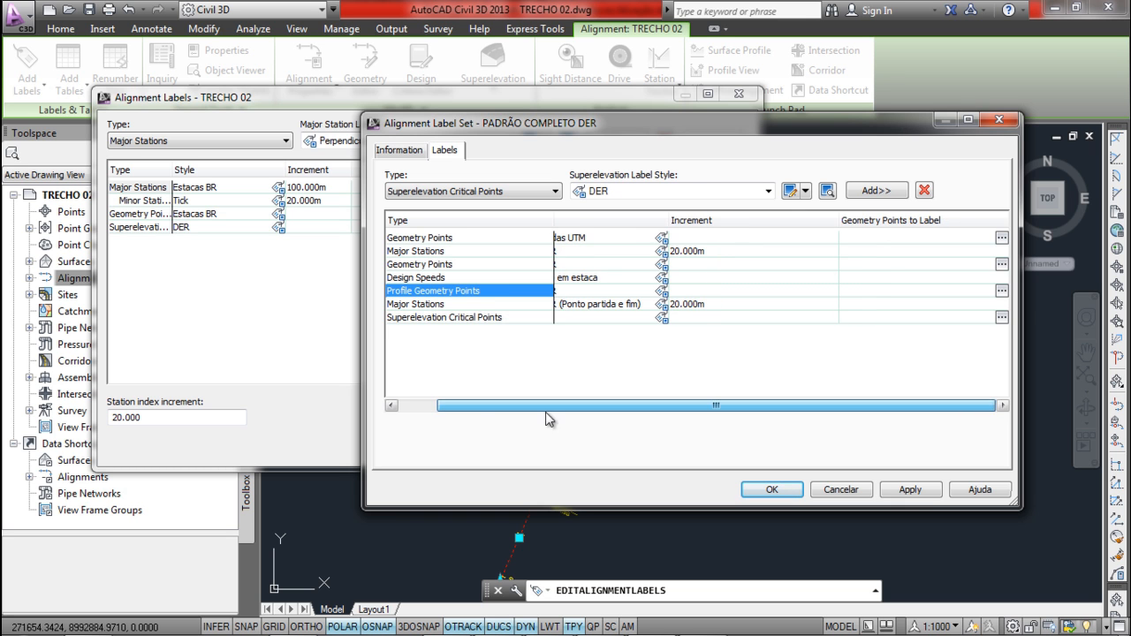
click(1002, 291)
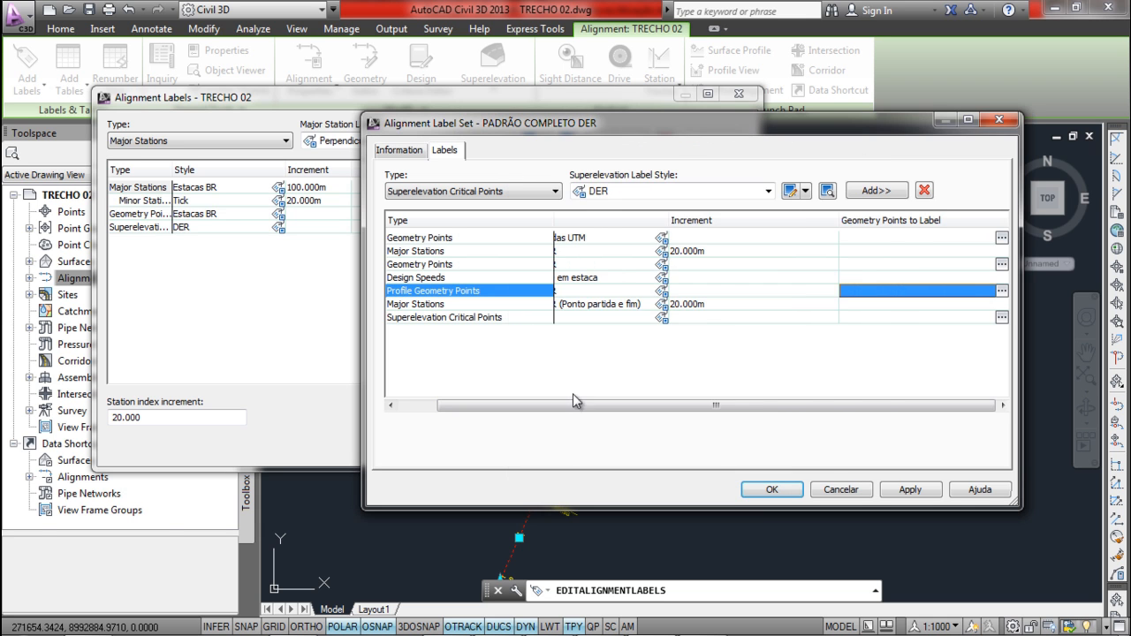
drag(499, 405, 462, 407)
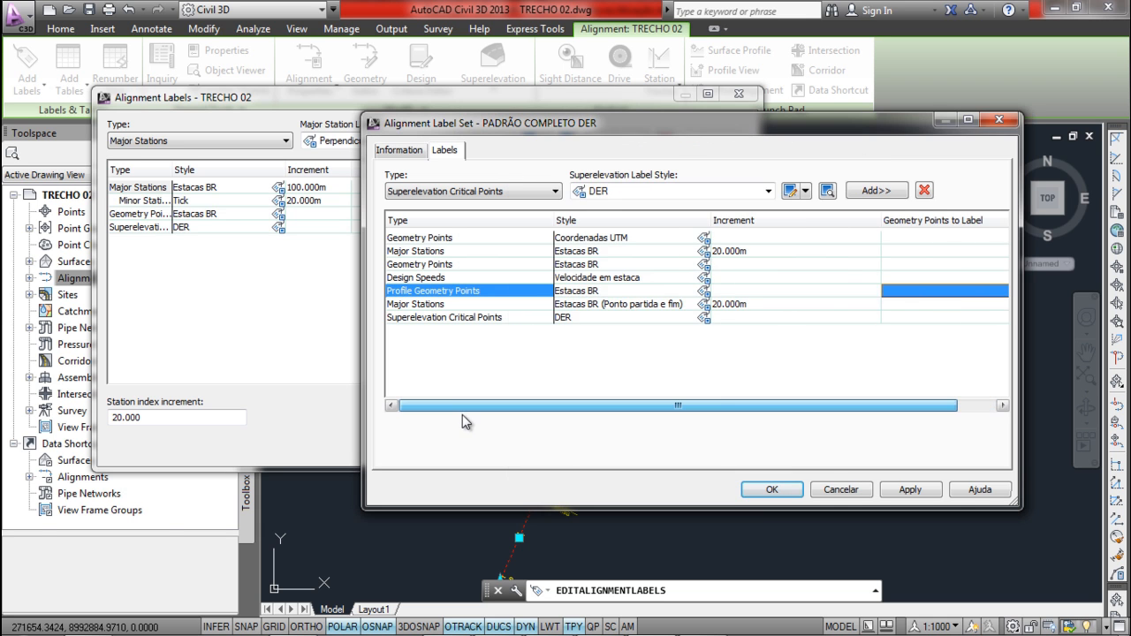
- Inspect the layout and the Geometry Point & Station text contents of the Estacas BR style used for the Profile Geometry Points labels
click(706, 292)
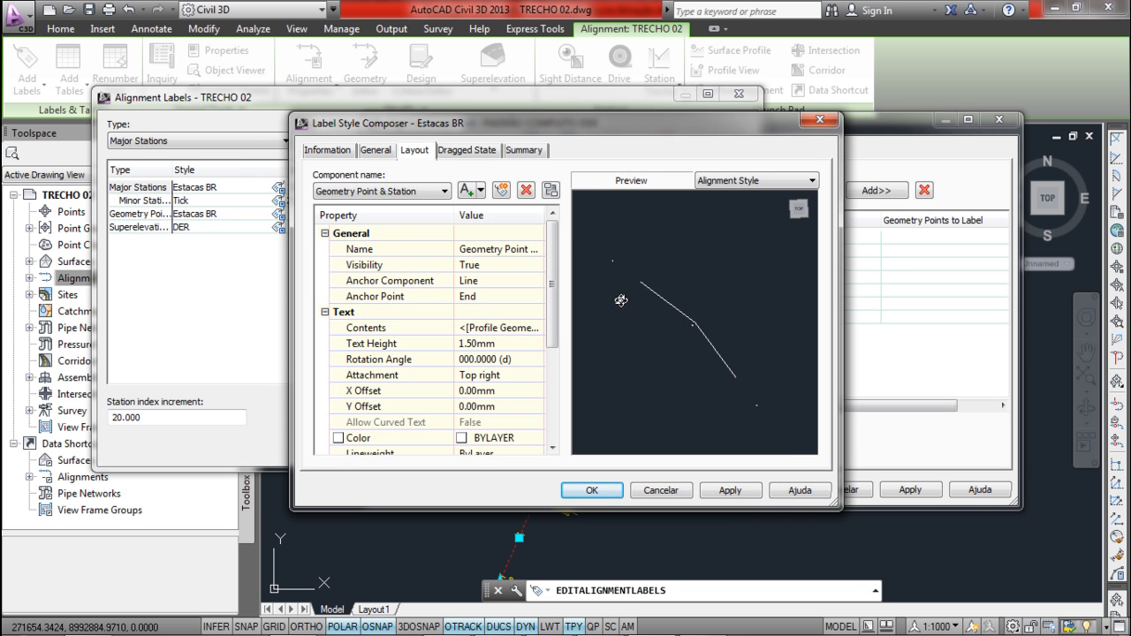
scroll(679, 327, up, 5)
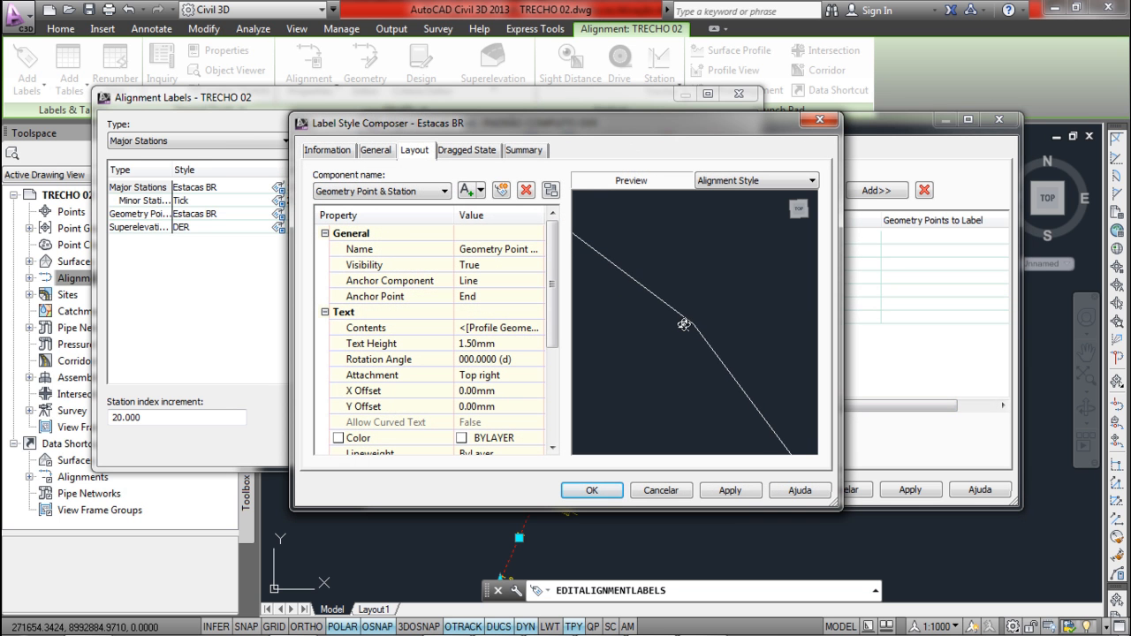
middle_drag(679, 327, 733, 294)
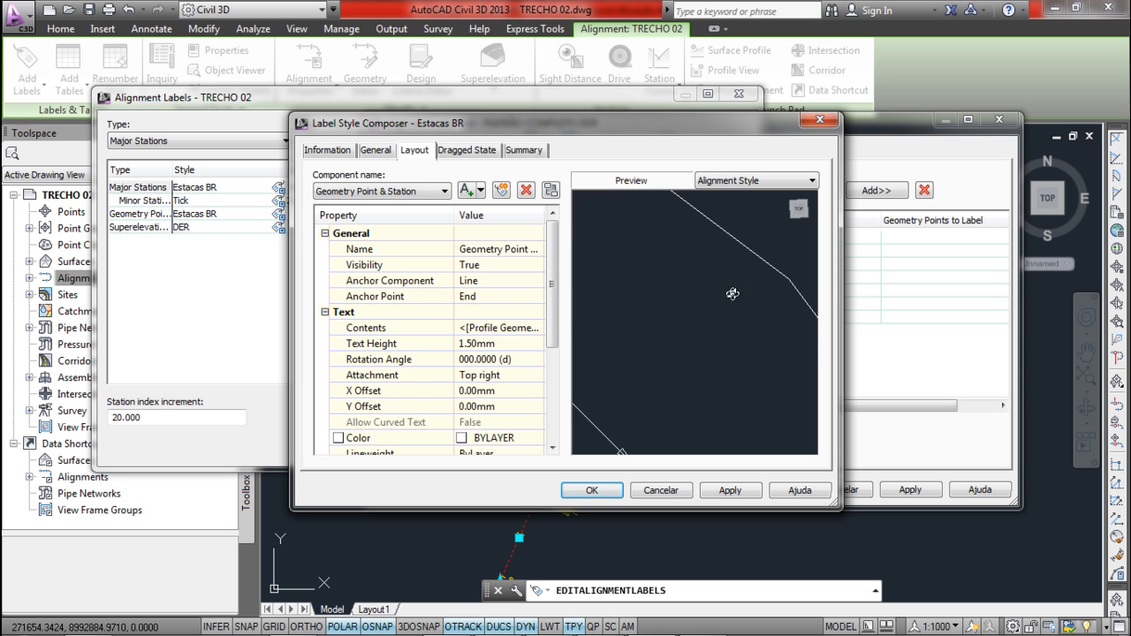
middle_drag(699, 367, 614, 404)
click(396, 192)
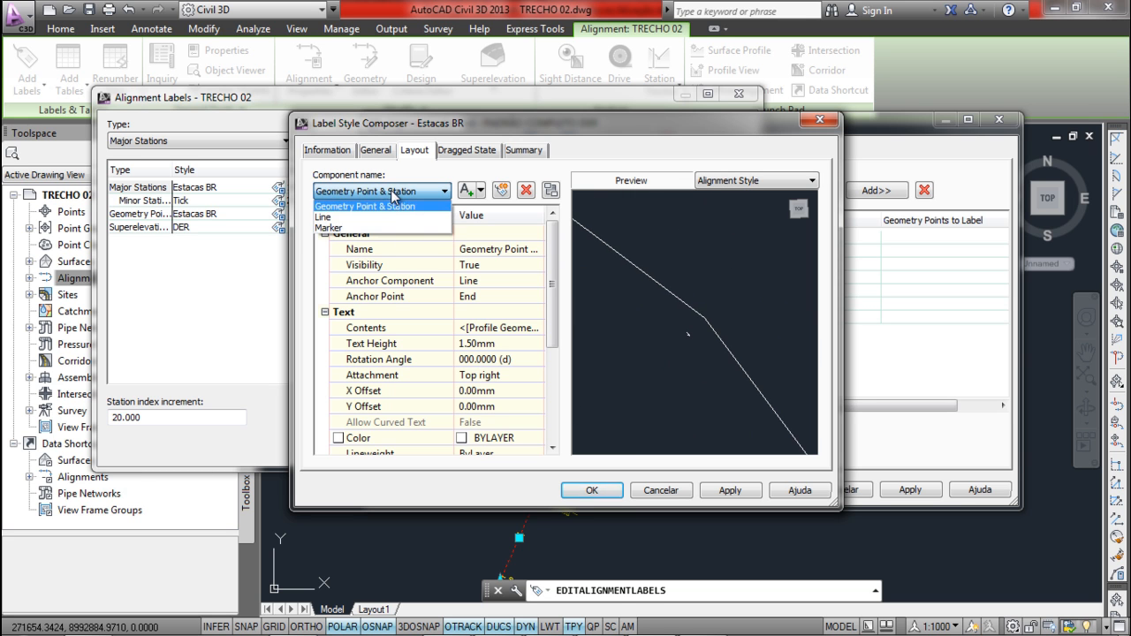
click(372, 206)
click(499, 328)
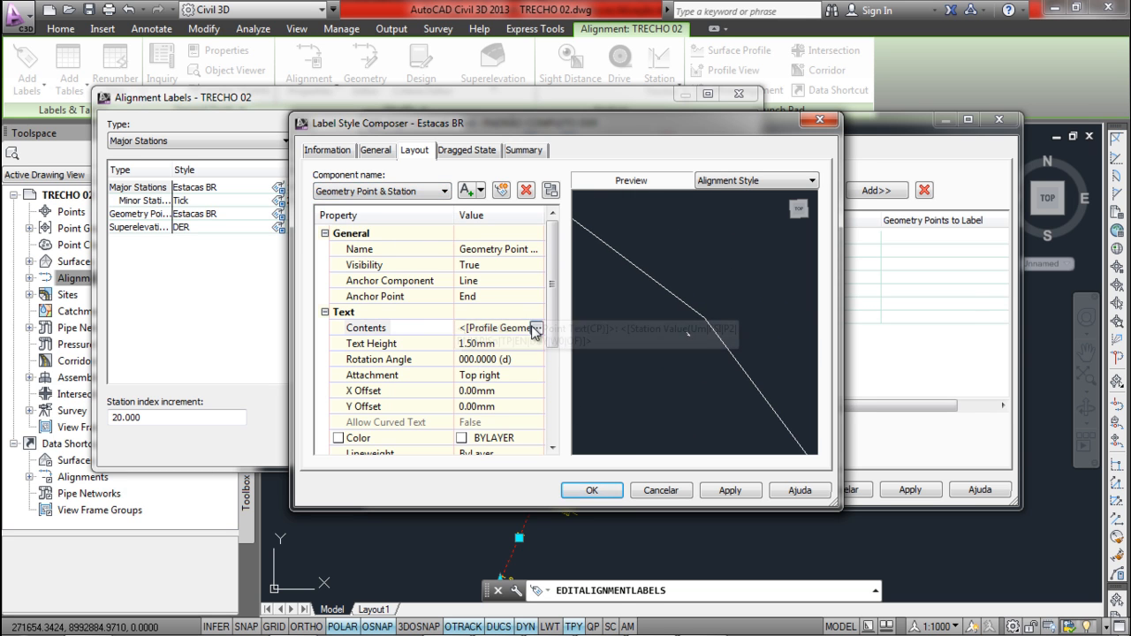
click(536, 327)
click(781, 366)
click(794, 337)
click(803, 352)
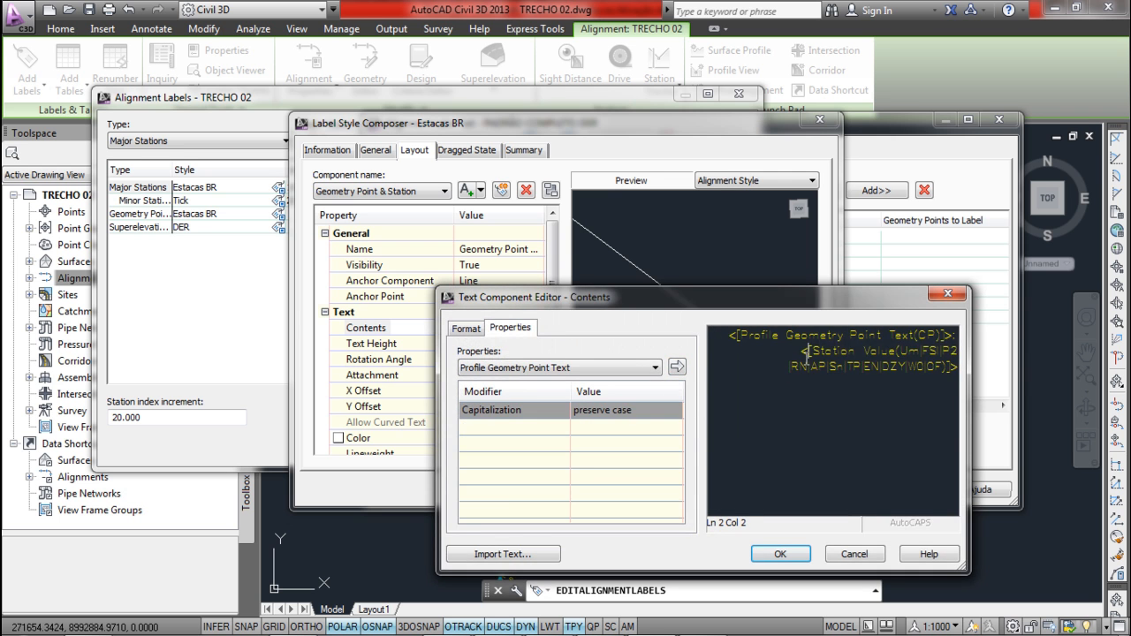
click(798, 338)
key(Escape)
key(Escape)
key(Escape)
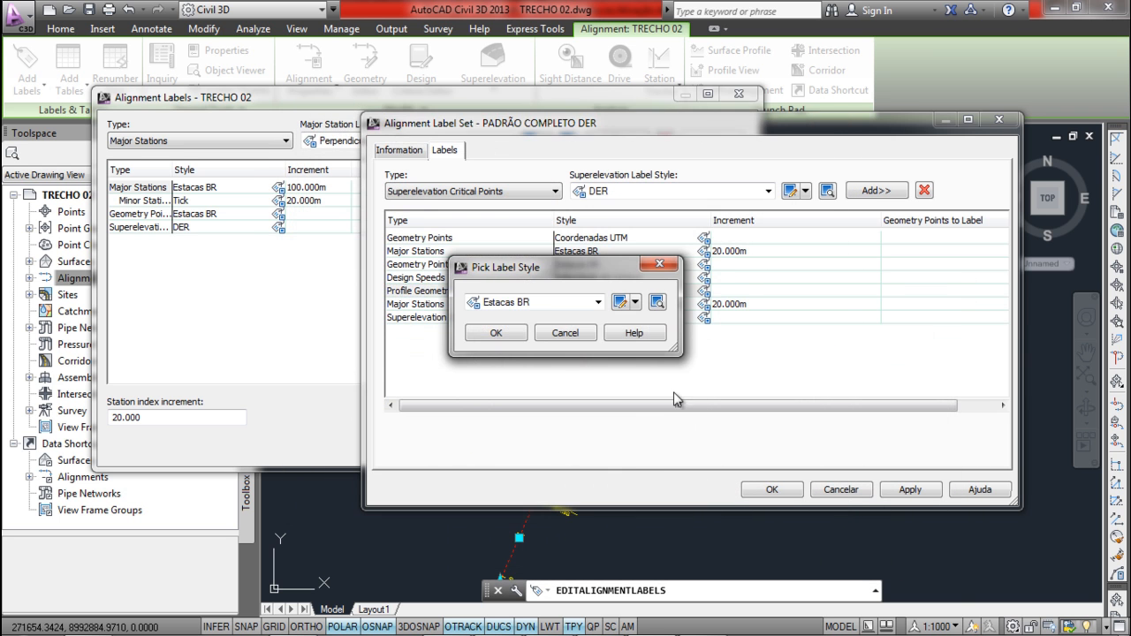
- Inspect the preview and components of the Estacas BR (Ponto partida e fim) style used for the Major Stations labels, keeping that style
click(593, 304)
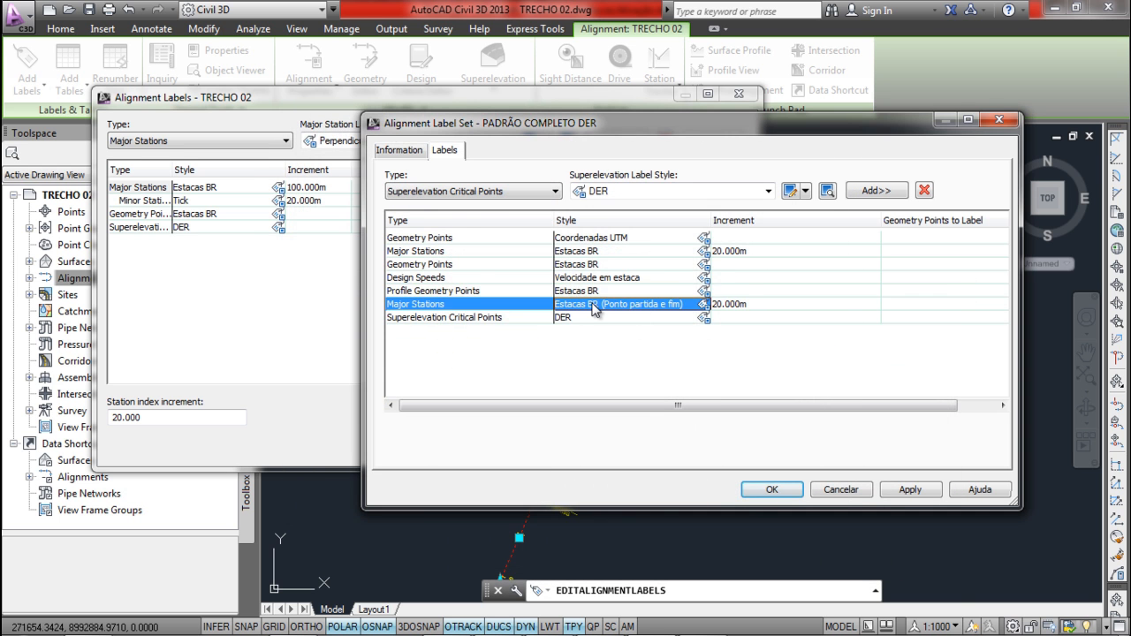
click(706, 304)
click(626, 305)
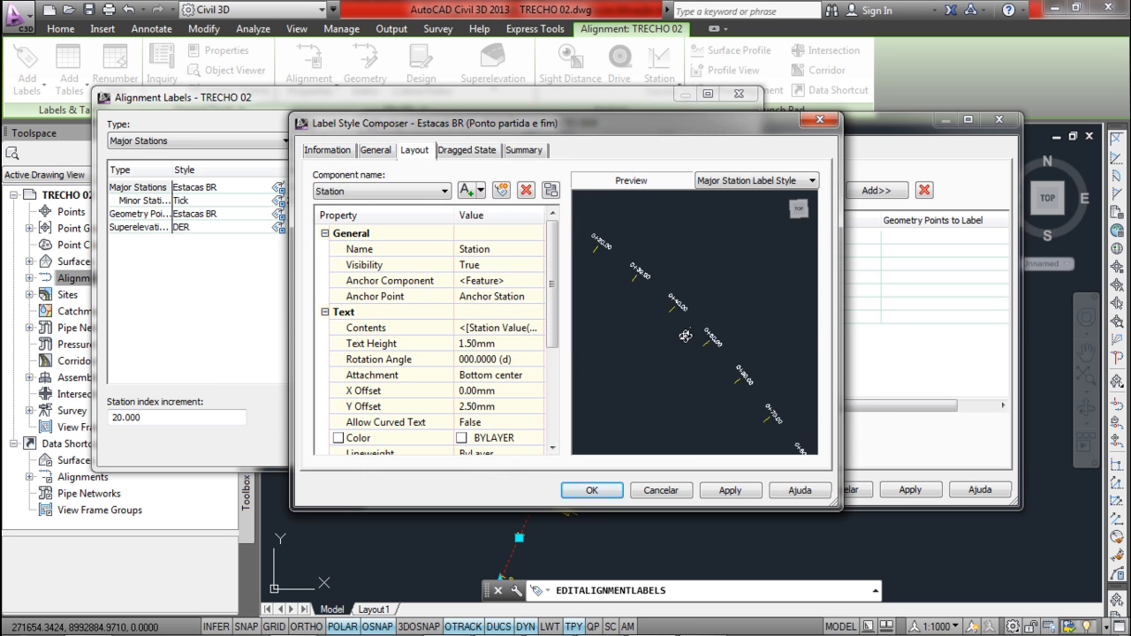
click(417, 192)
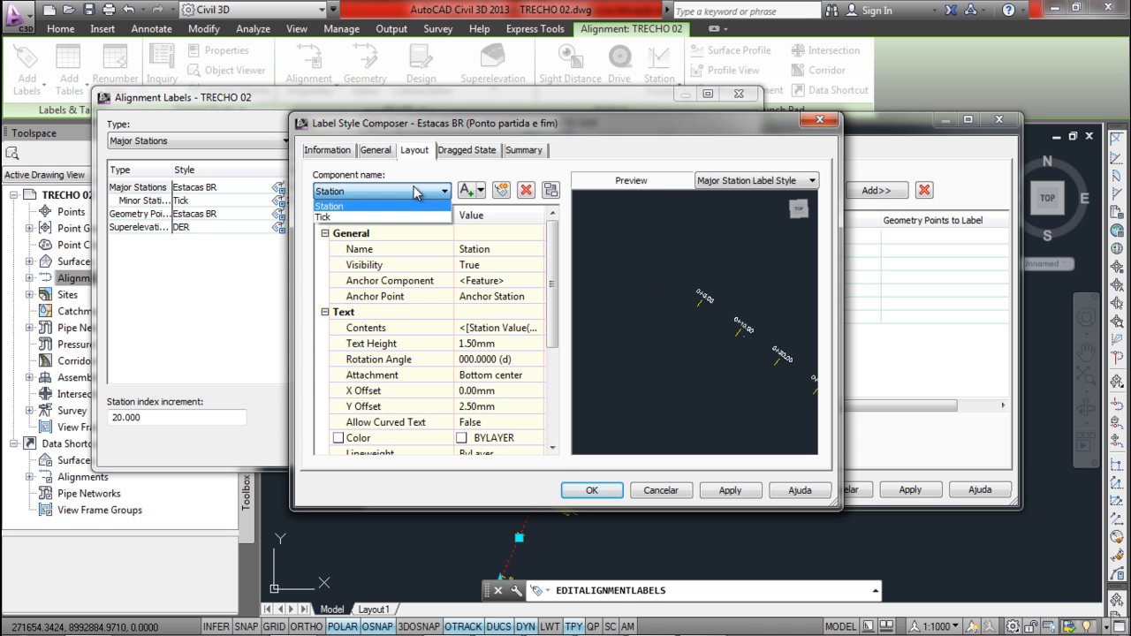
click(417, 192)
click(592, 490)
click(524, 327)
- Save the PADRÃO COMPLETO DER label set and apply it to the TRECHO 02 alignment
click(773, 489)
click(498, 380)
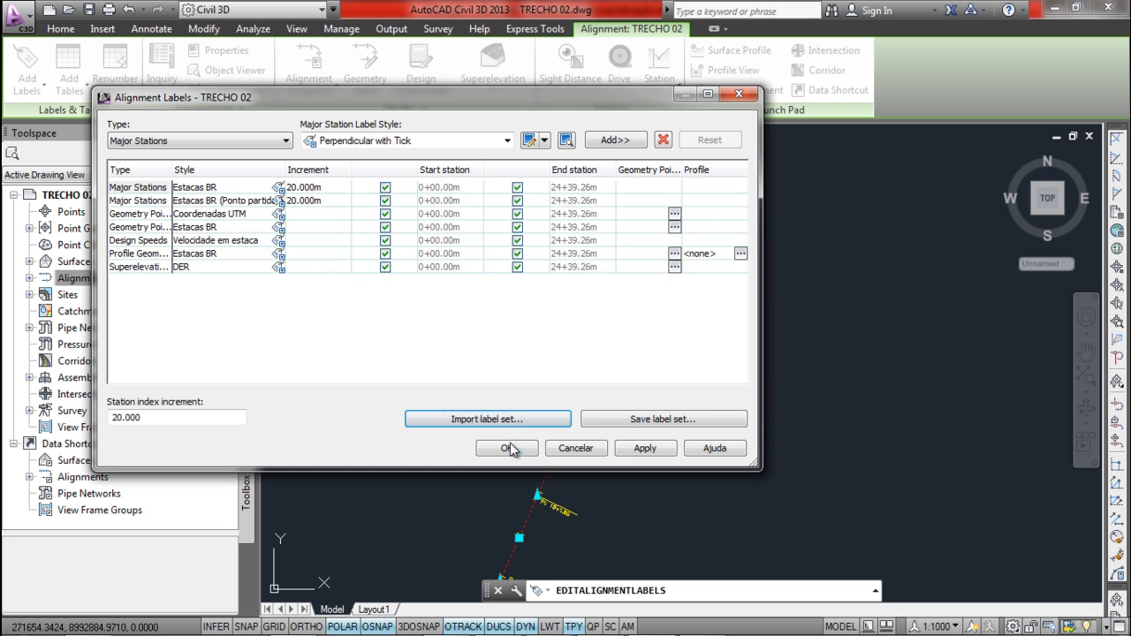
click(508, 448)
scroll(588, 389, up, 5)
scroll(583, 398, down, 6)
scroll(593, 404, up, 3)
- Remove the superelevation critical point labels with the DER style from the TRECHO 02 alignment's labels
right_click(633, 352)
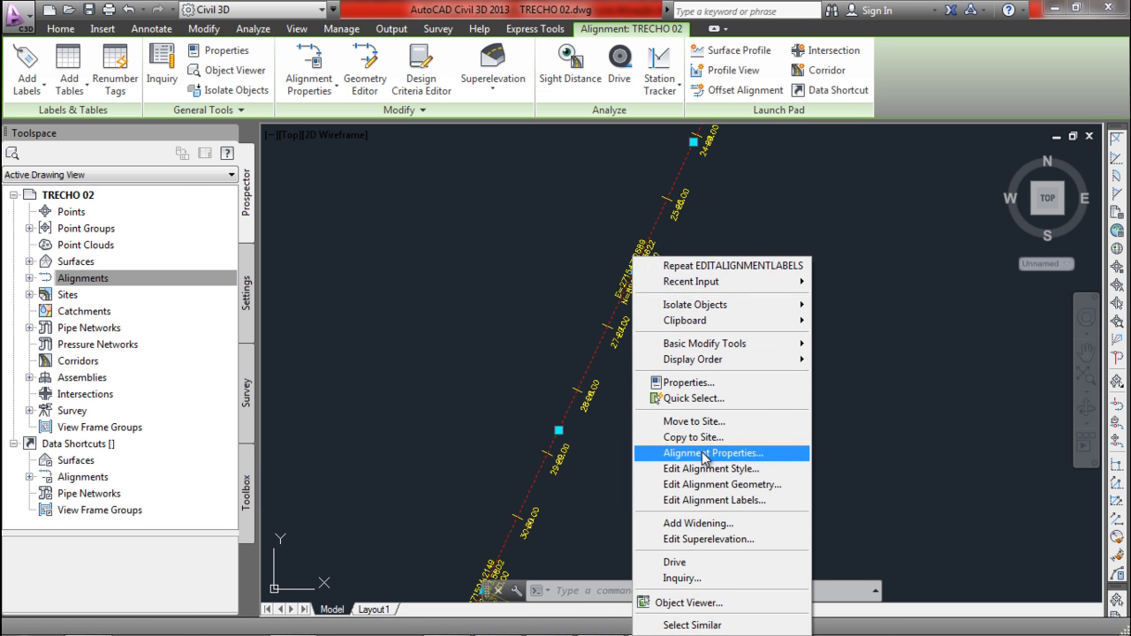
click(704, 454)
click(576, 395)
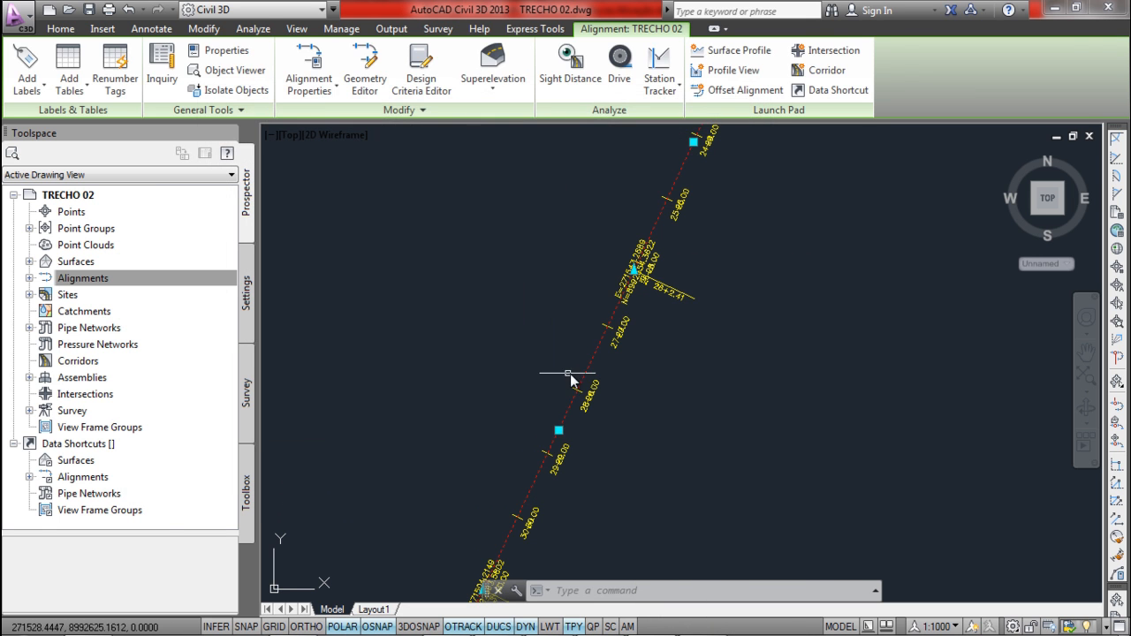
click(592, 367)
right_click(592, 371)
click(680, 500)
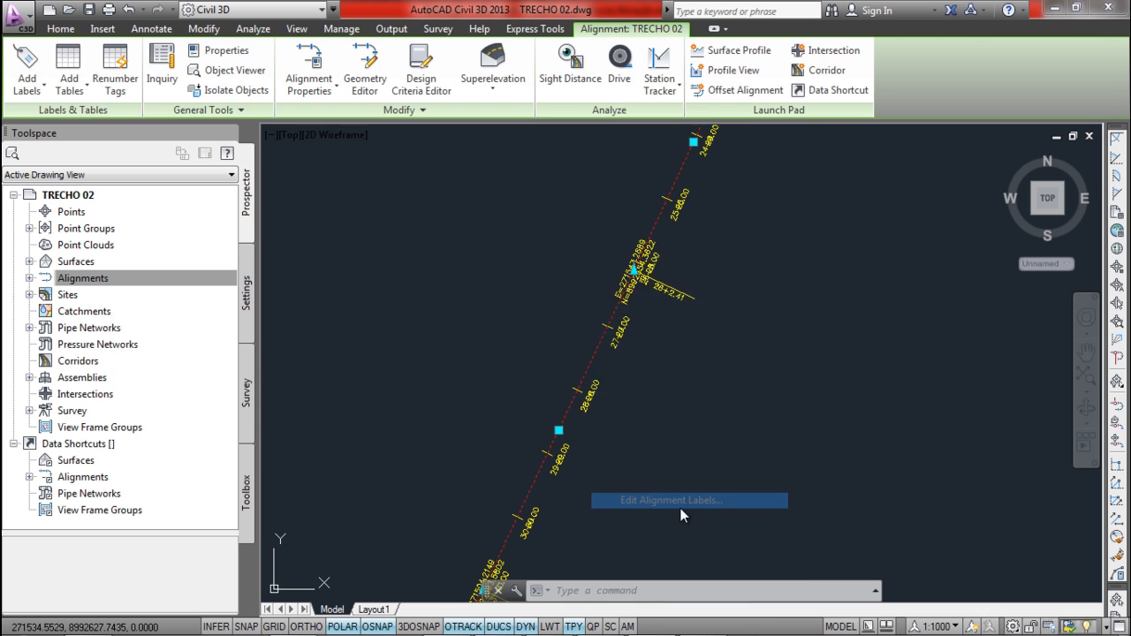
click(226, 267)
click(660, 142)
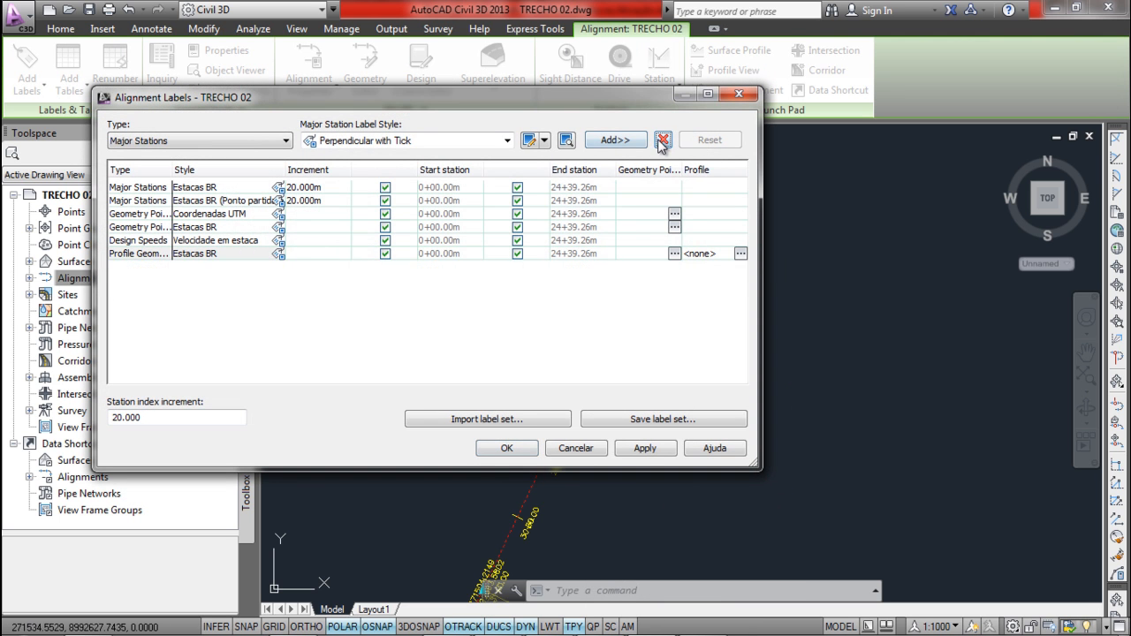
click(506, 449)
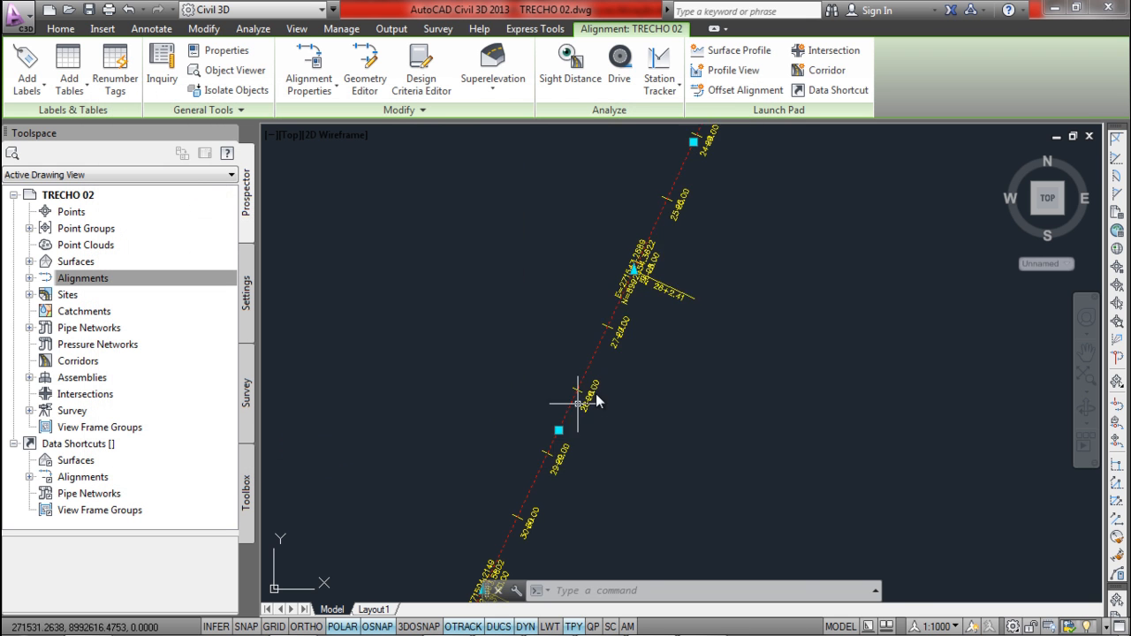
- Move the UTM coordinate label of the PC at station 11+11.85 away from the alignment, onto the side opposite its station label
scroll(618, 318, up, 2)
middle_drag(540, 332, 583, 396)
scroll(575, 356, up, 2)
scroll(575, 357, down, 1)
key(Escape)
scroll(579, 303, down, 1)
middle_drag(578, 300, 571, 372)
scroll(604, 277, up, 2)
click(601, 275)
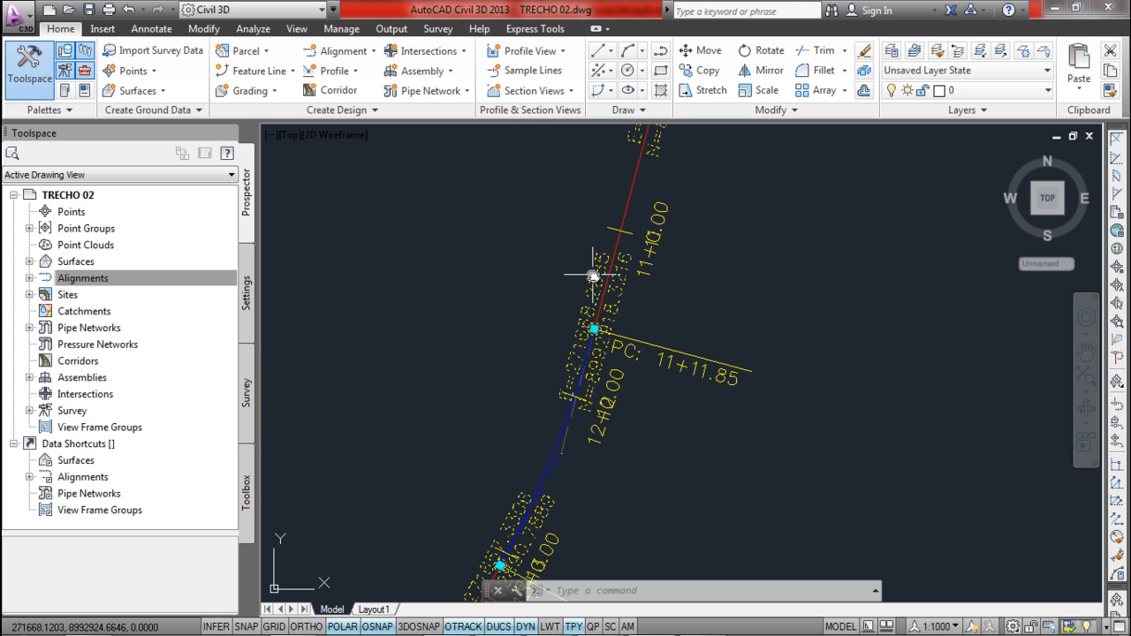
click(597, 329)
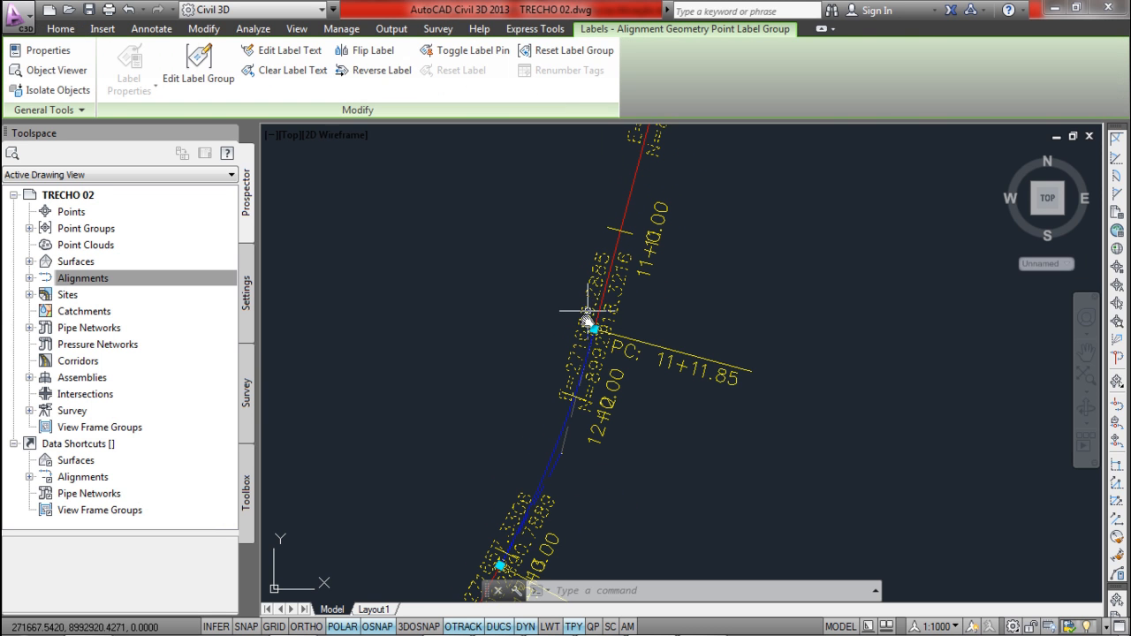
click(468, 262)
scroll(467, 366, down, 2)
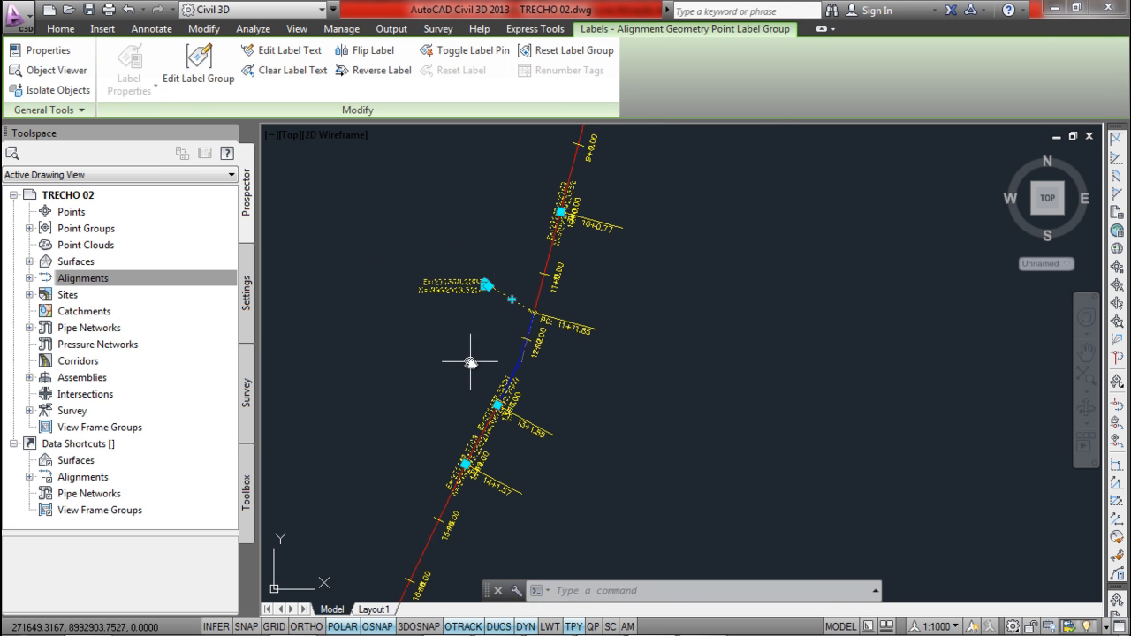
key(Escape)
- Move the UTM coordinate label of the PT at station 13+1.55 off the alignment, opposite its station label
scroll(495, 405, up, 3)
middle_drag(495, 405, 617, 349)
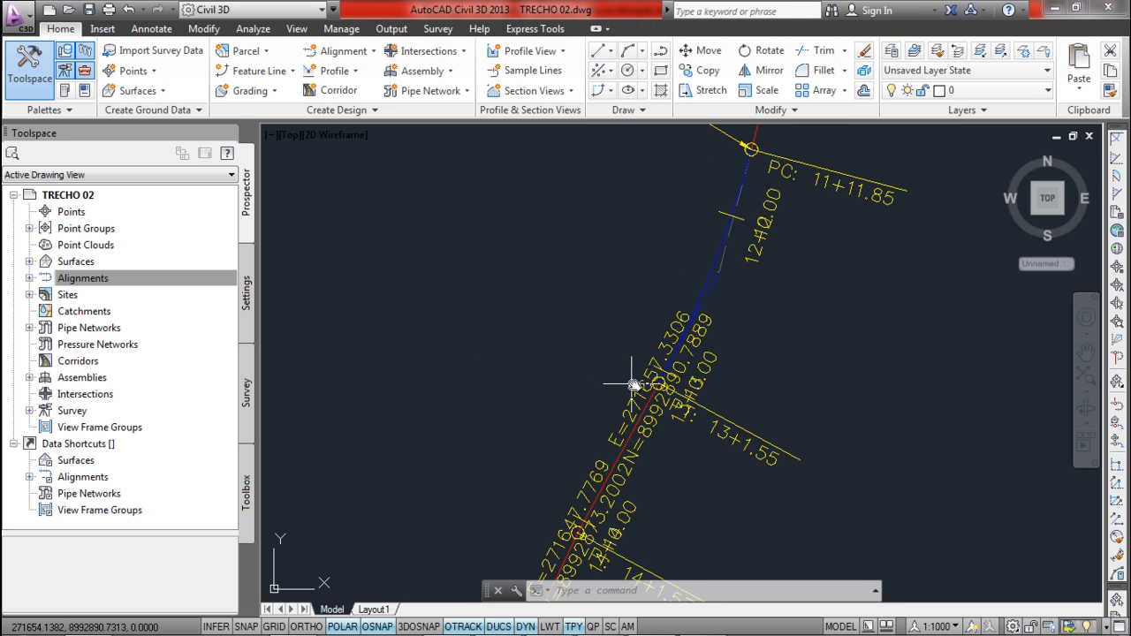
click(633, 384)
click(659, 384)
click(608, 306)
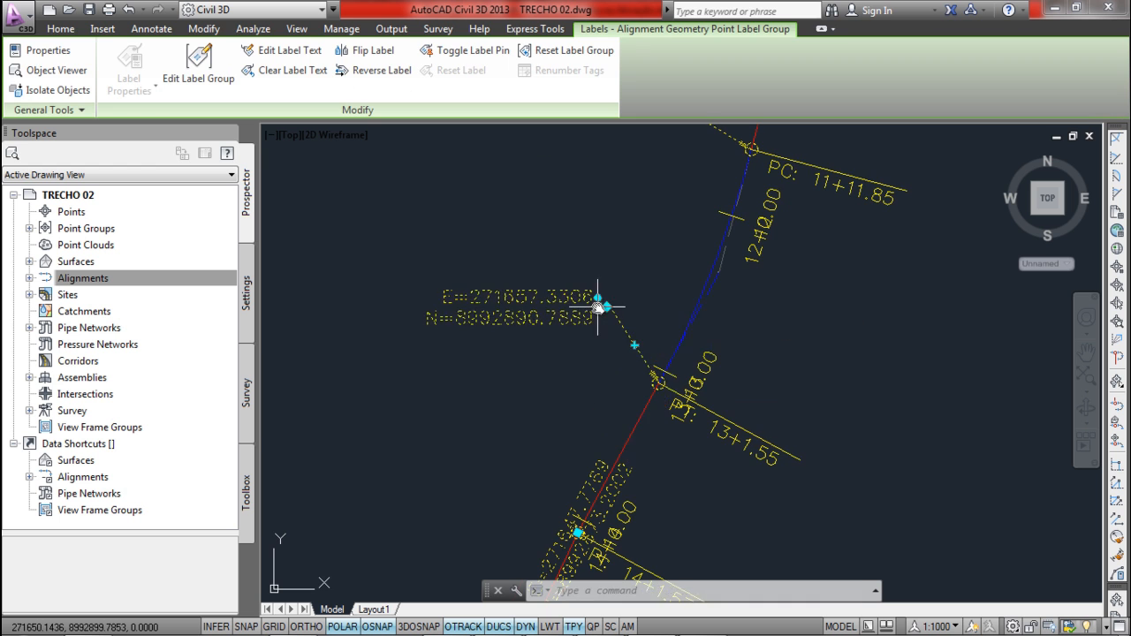
scroll(598, 305, down, 3)
key(Escape)
- Pull the UTM coordinate label at station 14+1.57 clear of the alignment, on the same side as the other moved coordinate labels
scroll(598, 385, up, 3)
click(598, 384)
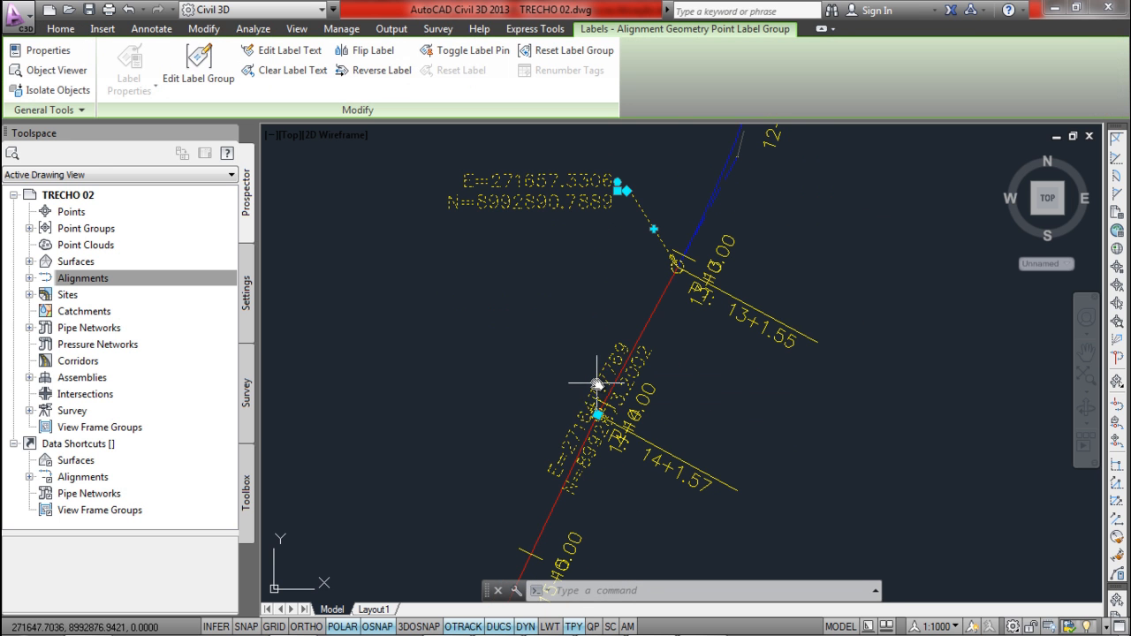
click(598, 415)
click(554, 364)
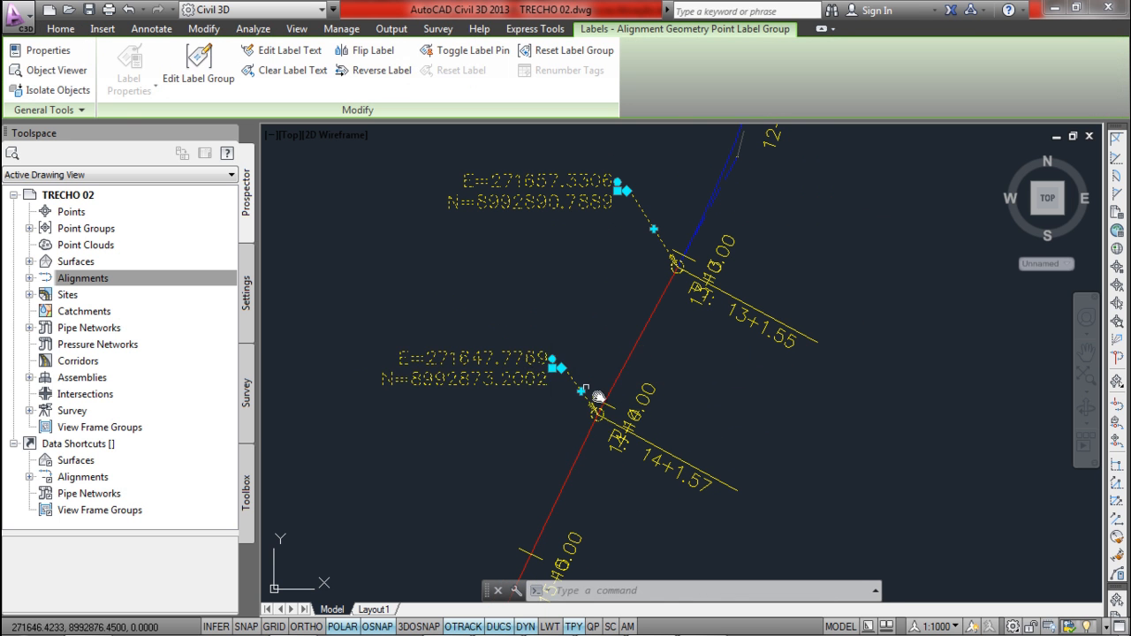
key(Escape)
- Move the UTM coordinate label at station 18+1.80 clear of the alignment, opposite its station label
scroll(610, 389, down, 5)
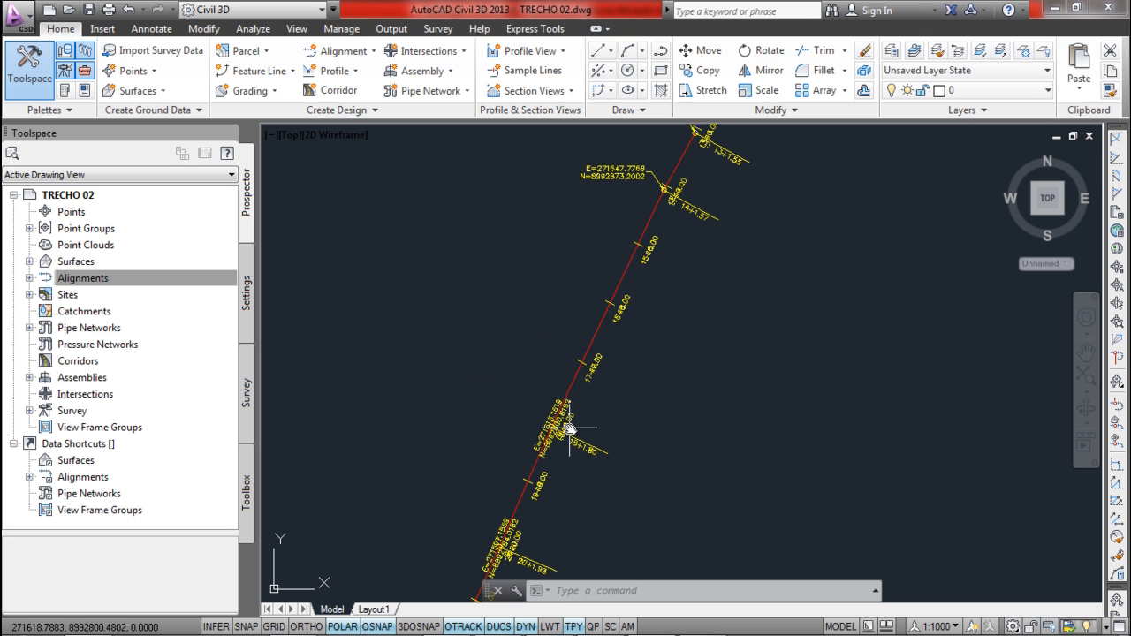
click(570, 428)
scroll(548, 411, up, 4)
key(Escape)
click(546, 409)
click(535, 412)
scroll(539, 402, down, 4)
click(529, 390)
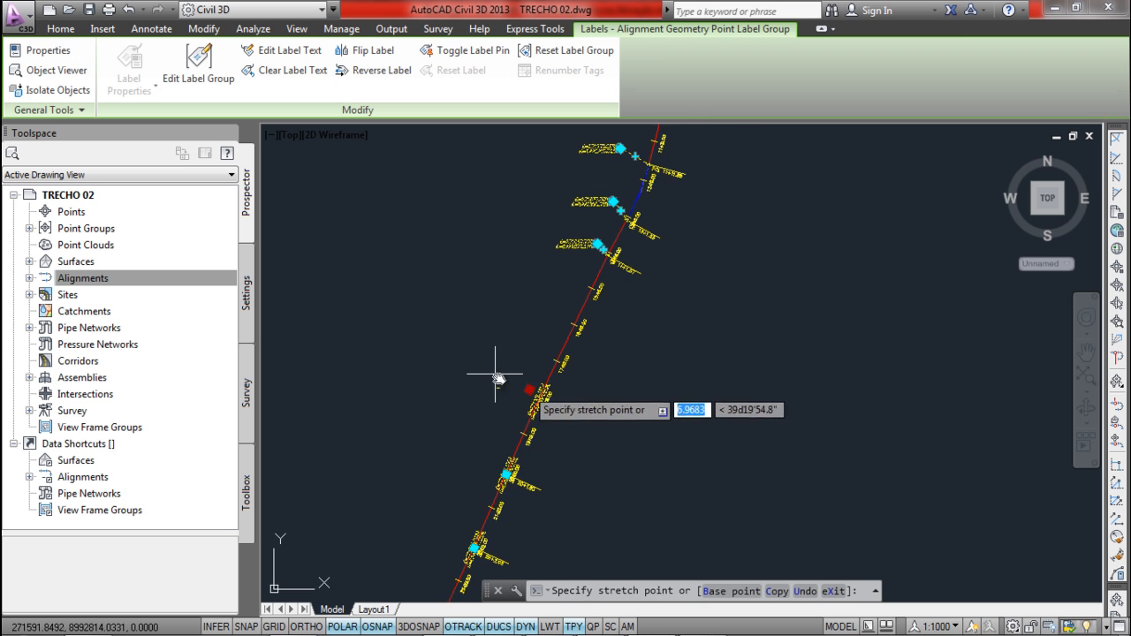
scroll(518, 380, up, 3)
click(516, 382)
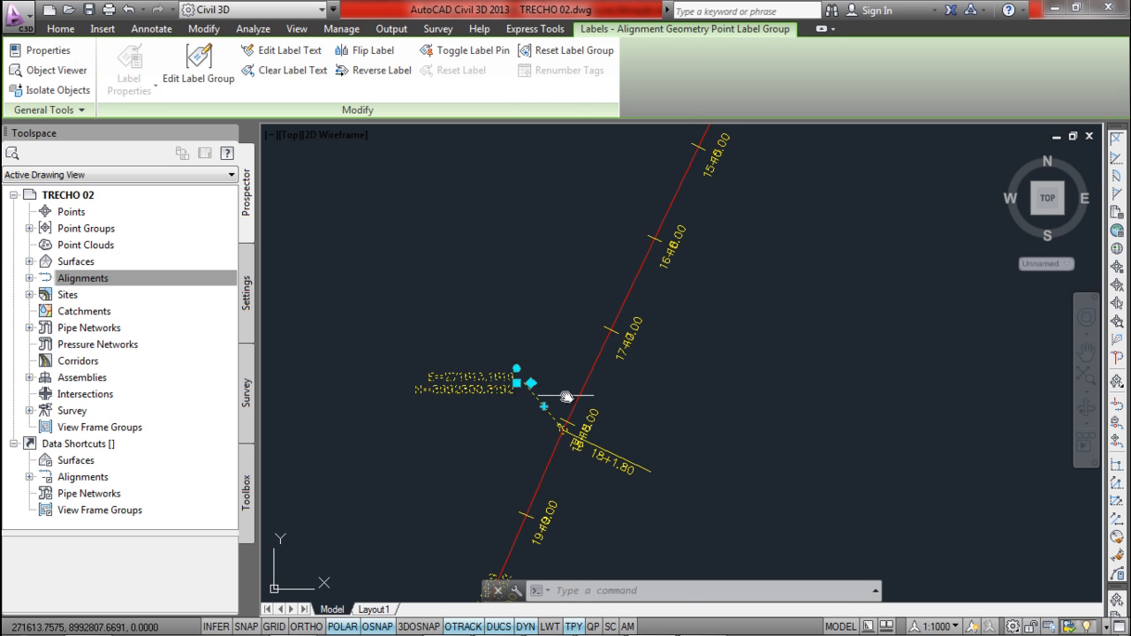
key(Escape)
- Open the Coordenadas UTM geometry point label style for editing from the TRECHO 02 alignment's label settings
click(576, 392)
right_click(586, 386)
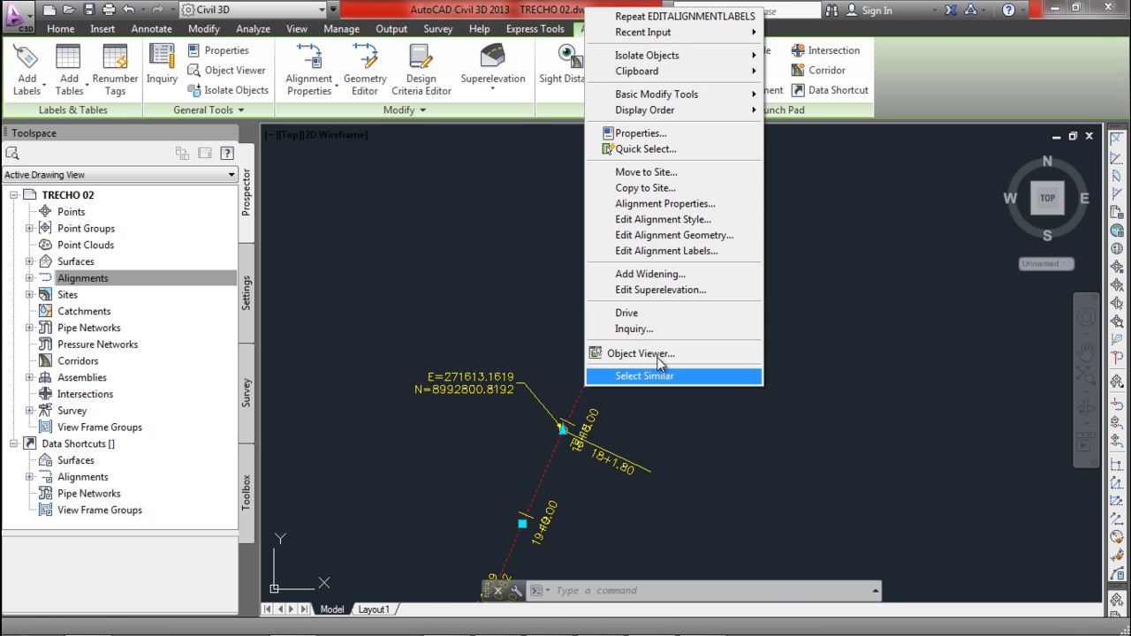
click(673, 251)
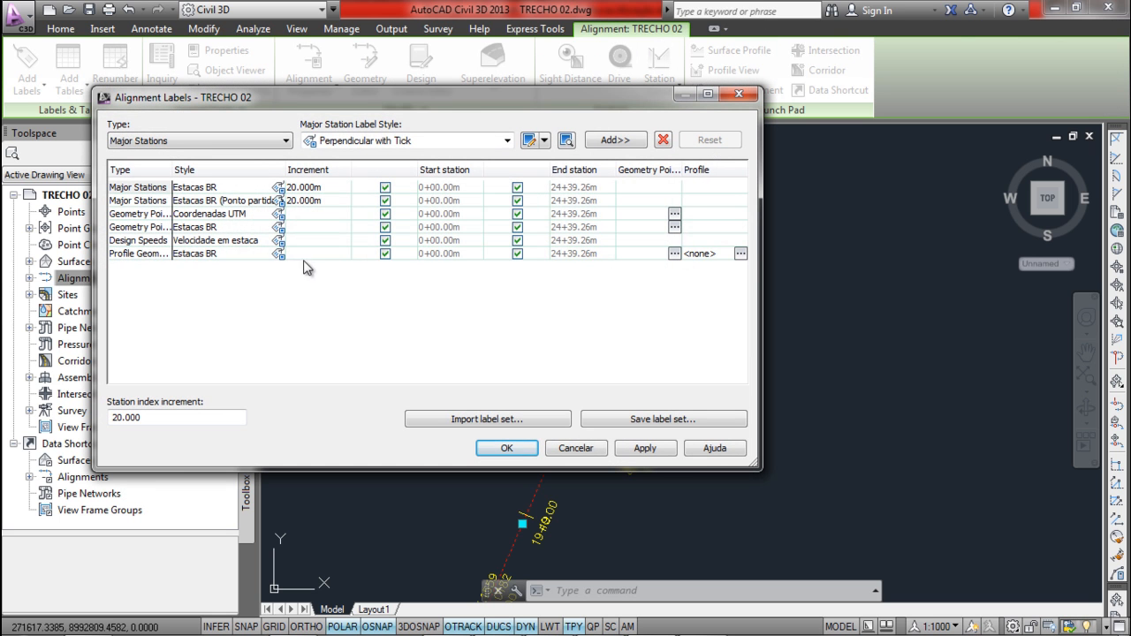
click(226, 255)
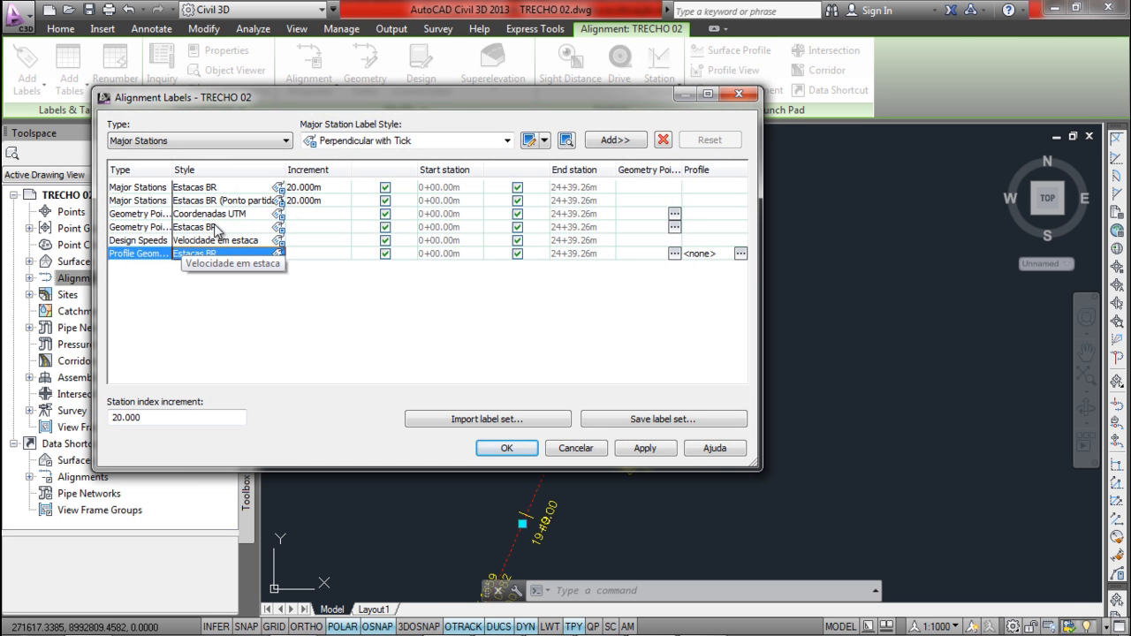
click(232, 215)
click(278, 215)
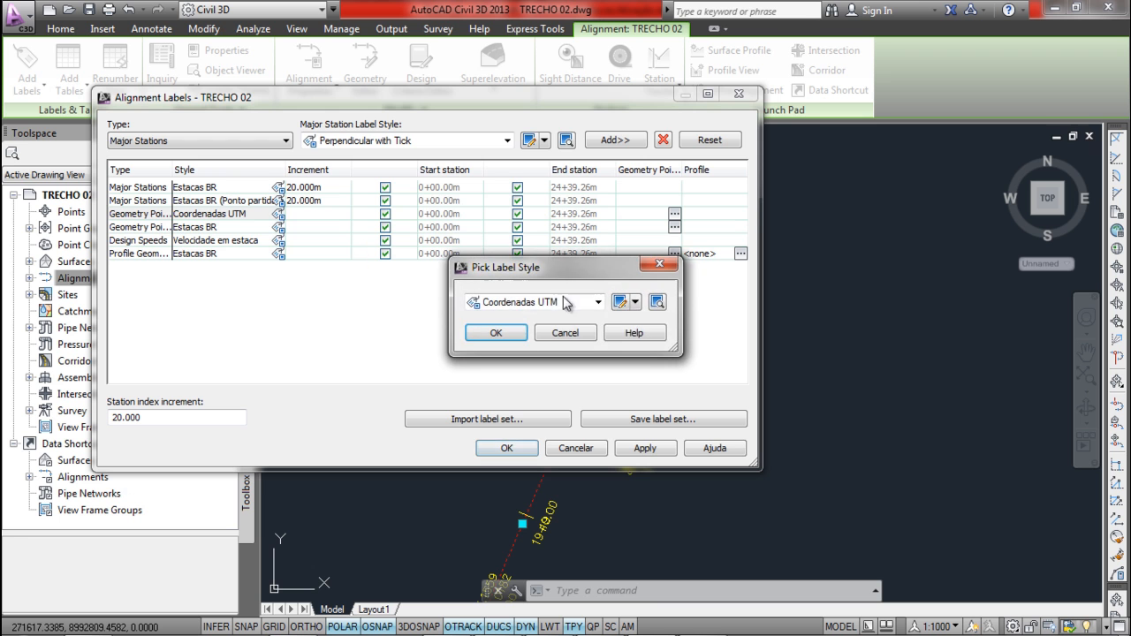
click(621, 303)
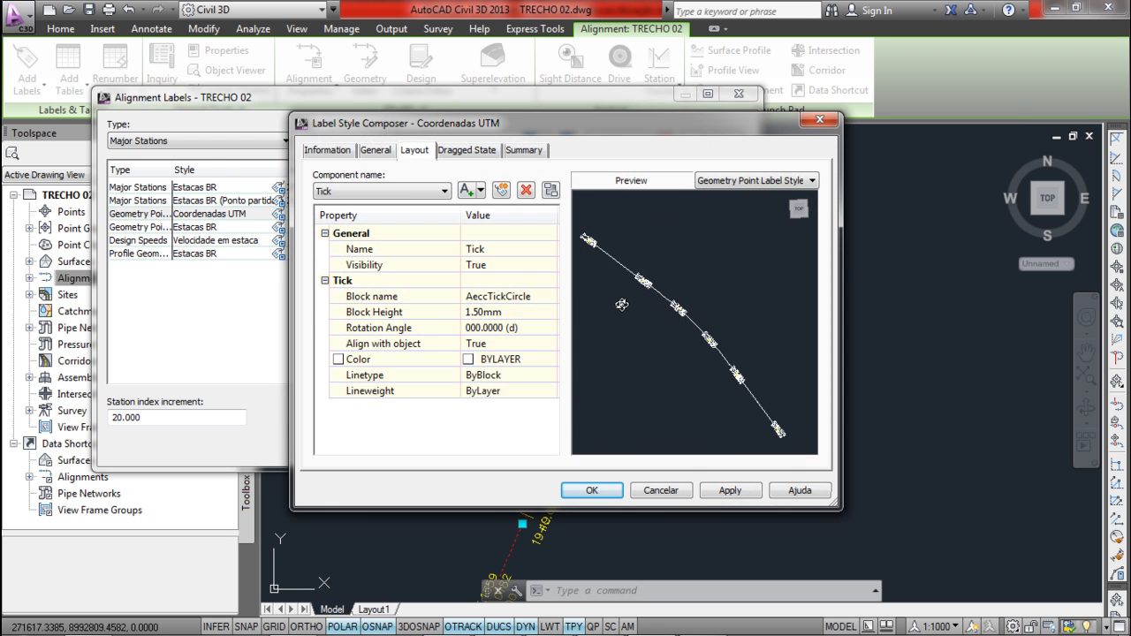
- Examine the Easting and Northing text contents of the Coordenadas component, then close the label style
click(407, 191)
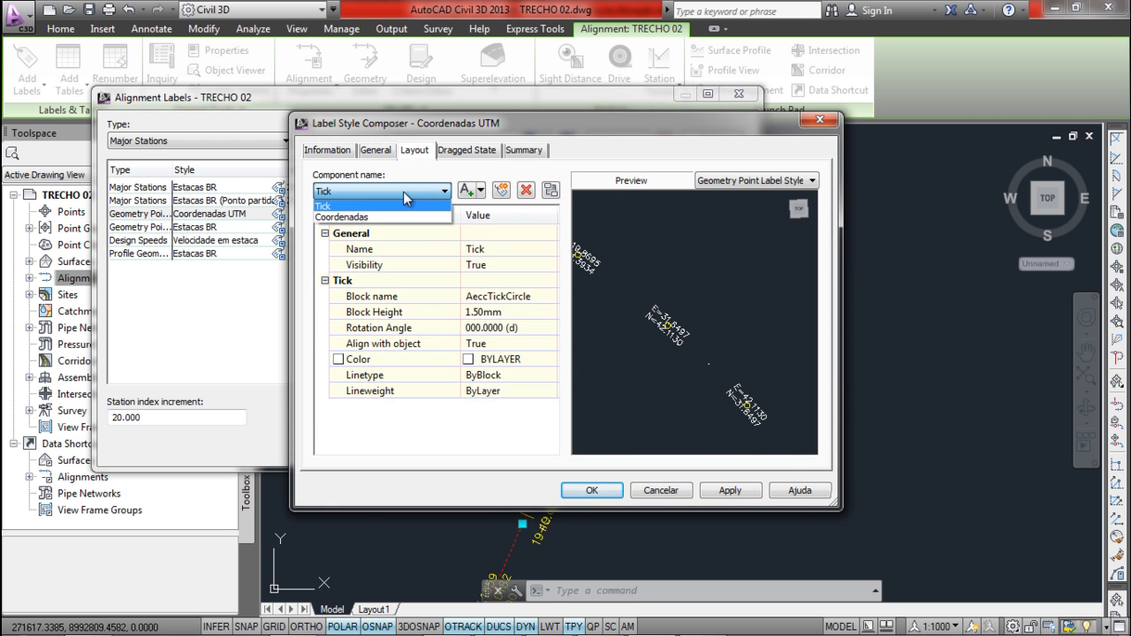
click(362, 217)
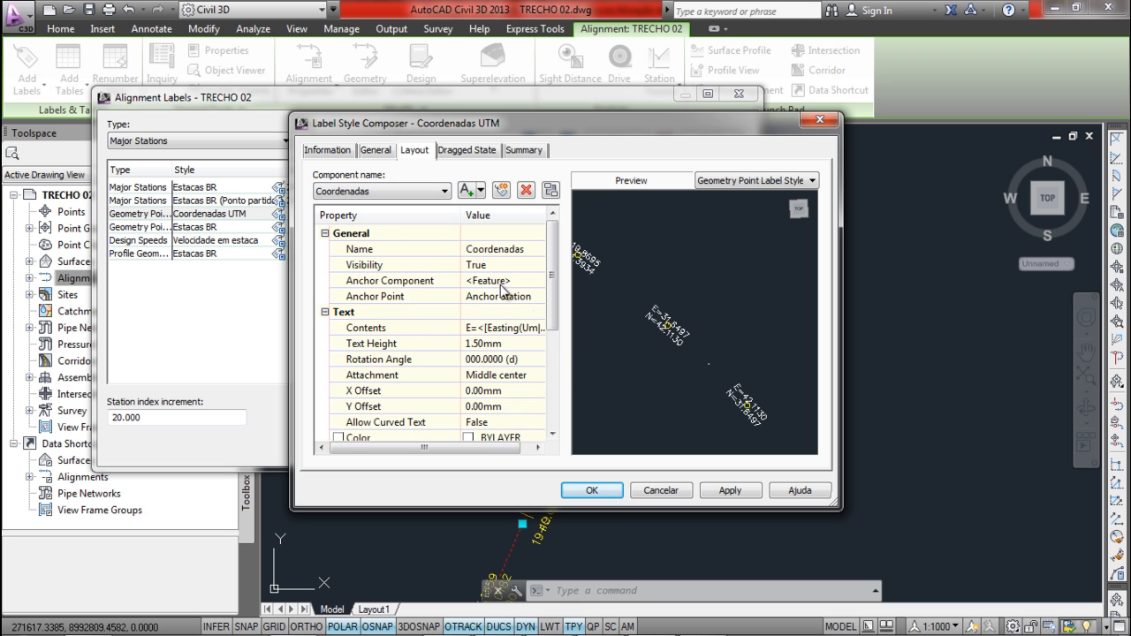
click(538, 328)
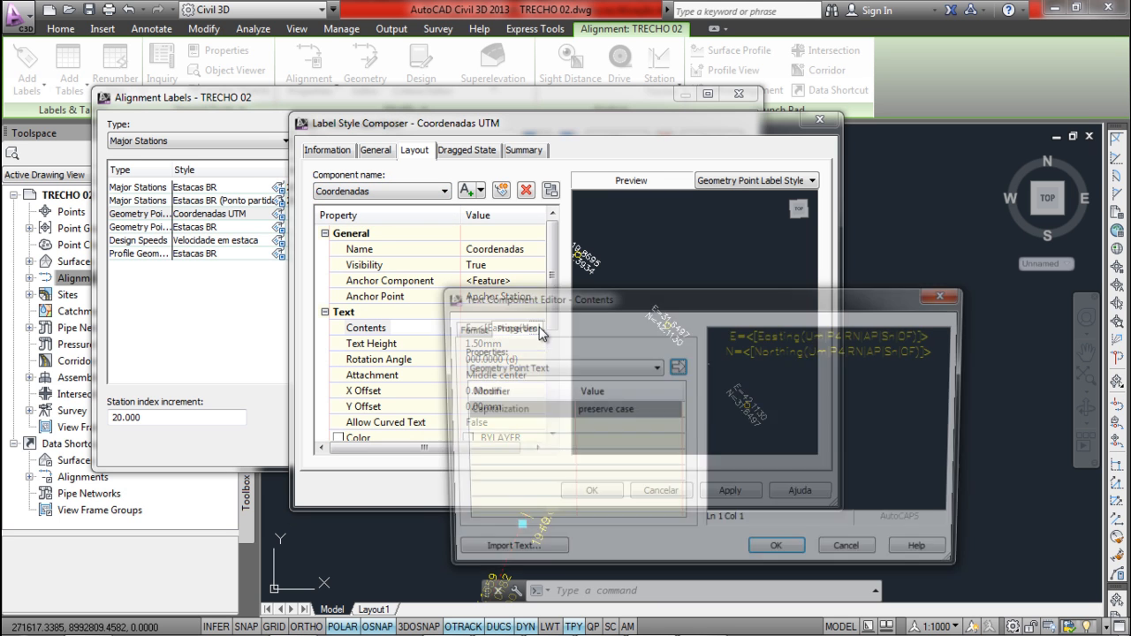
click(758, 351)
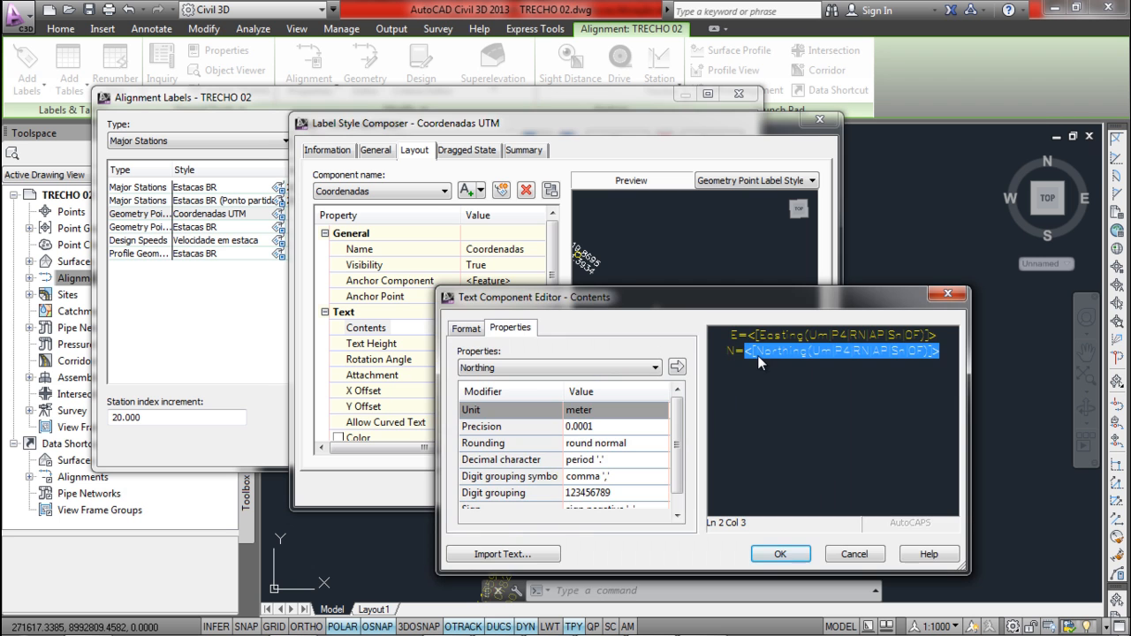
key(Return)
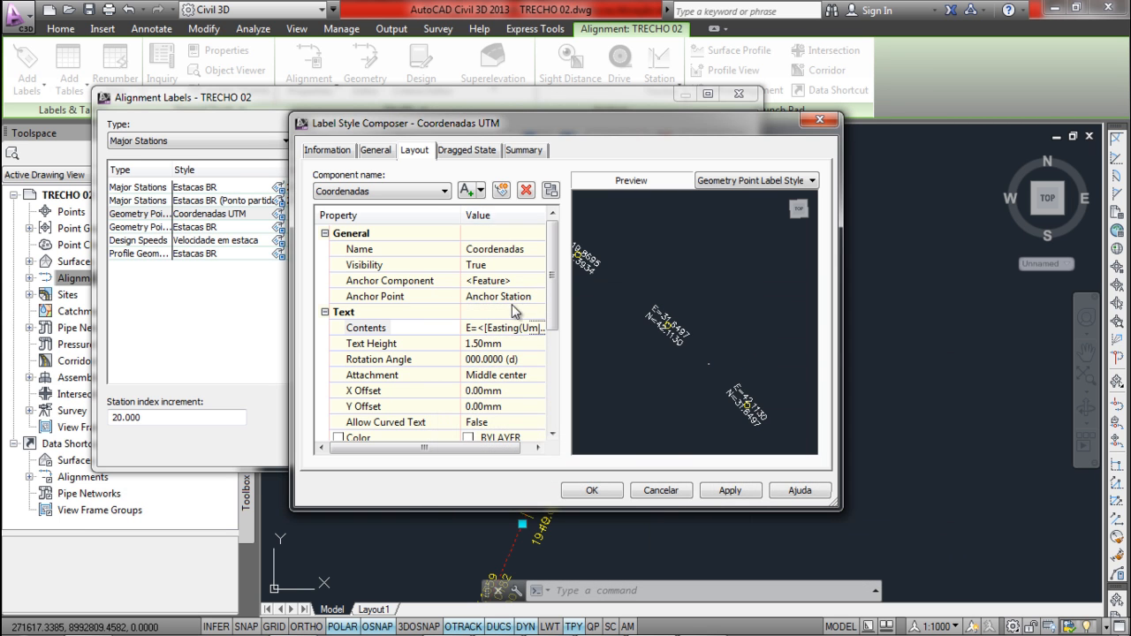
click(592, 490)
click(497, 331)
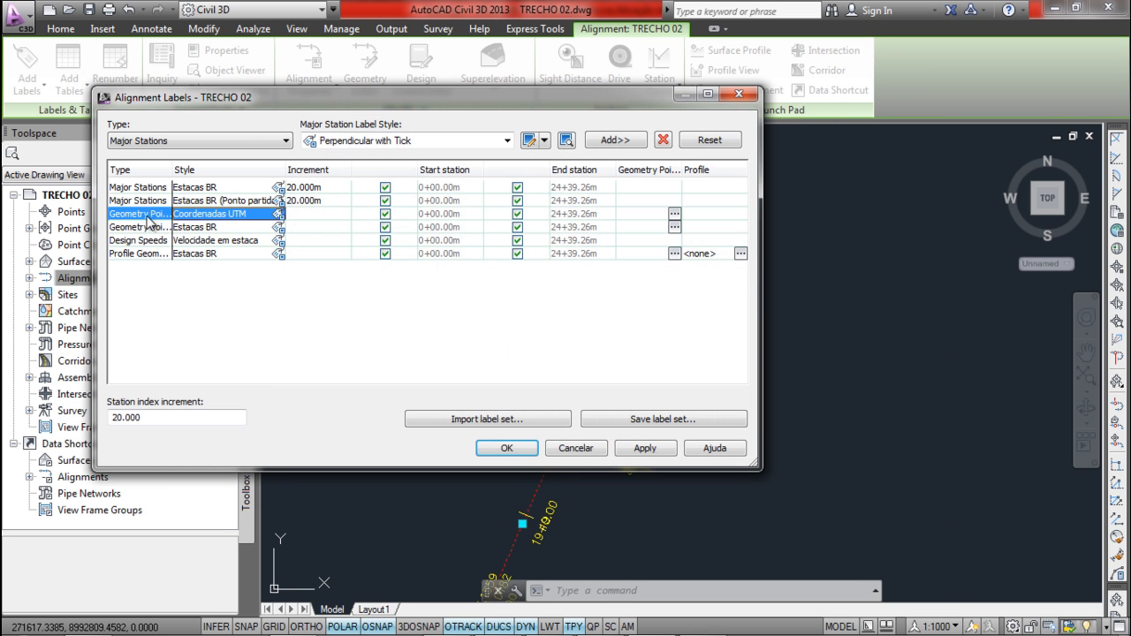
- Switch the label type to Geometry Points and close the alignment's label settings
click(215, 143)
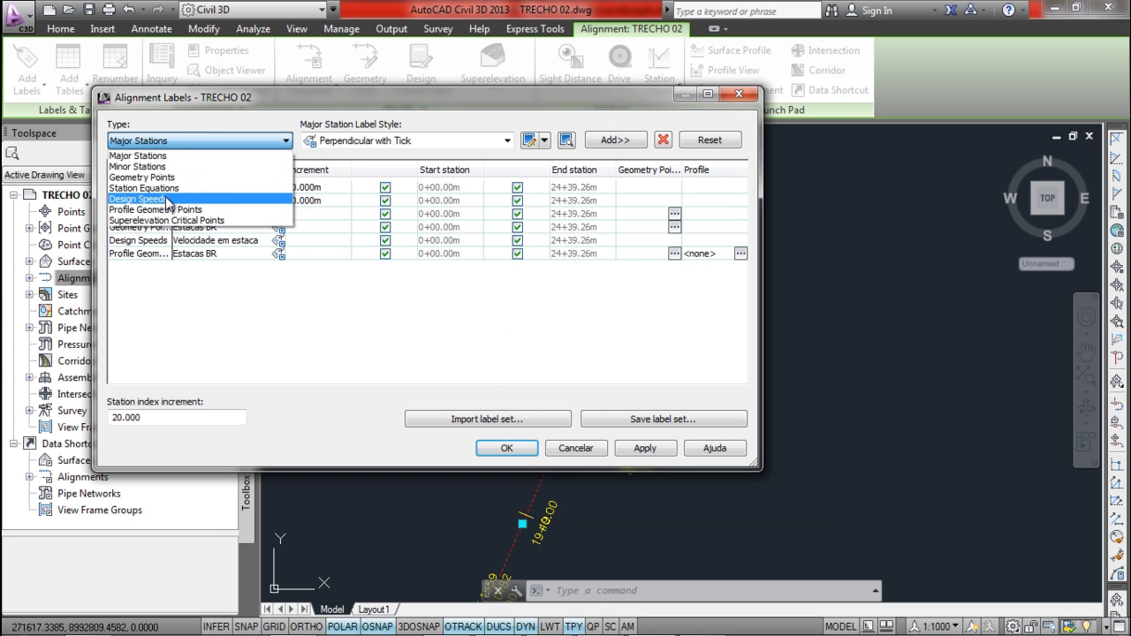
click(168, 177)
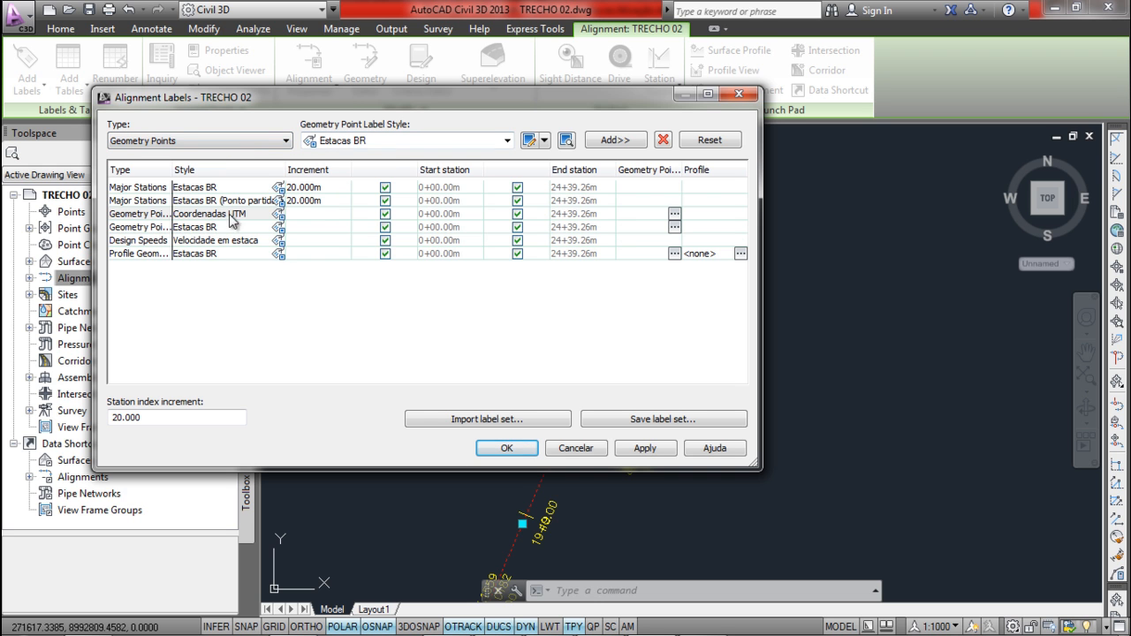
key(Return)
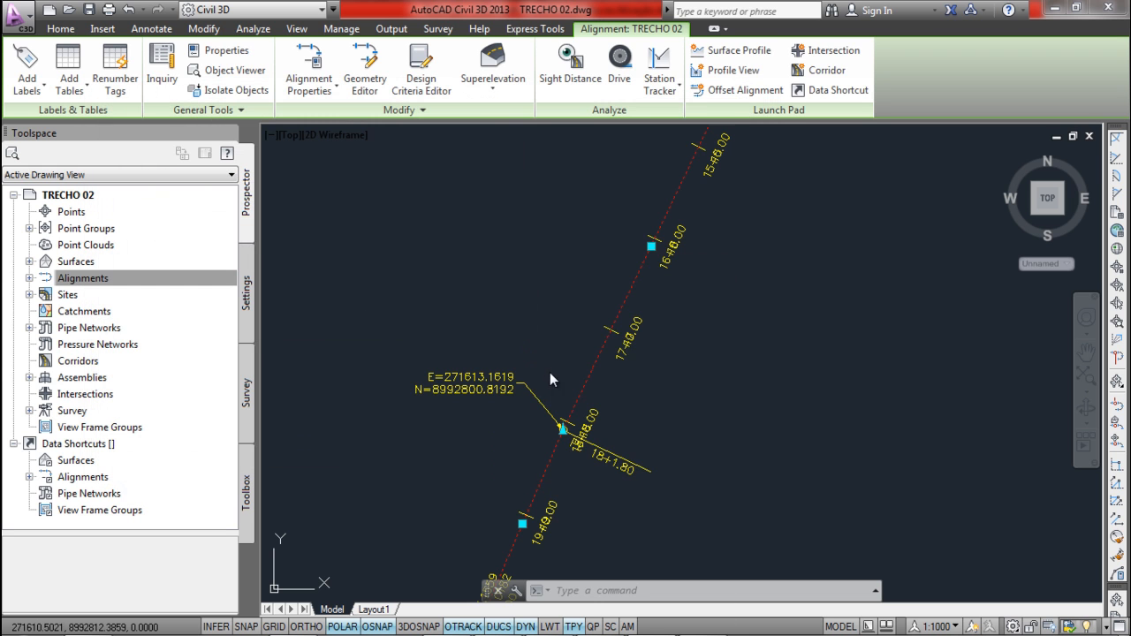
- Reopen the alignment's label settings and view which geometry points the Coordenadas UTM labels cover
right_click(550, 389)
click(631, 501)
click(209, 216)
click(208, 217)
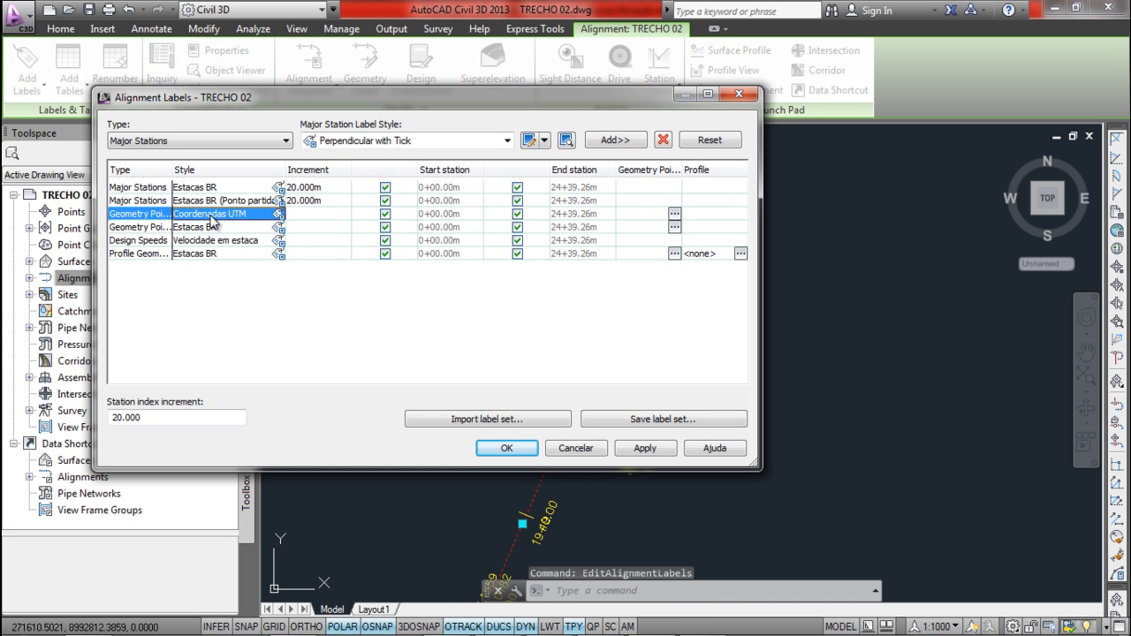
click(675, 216)
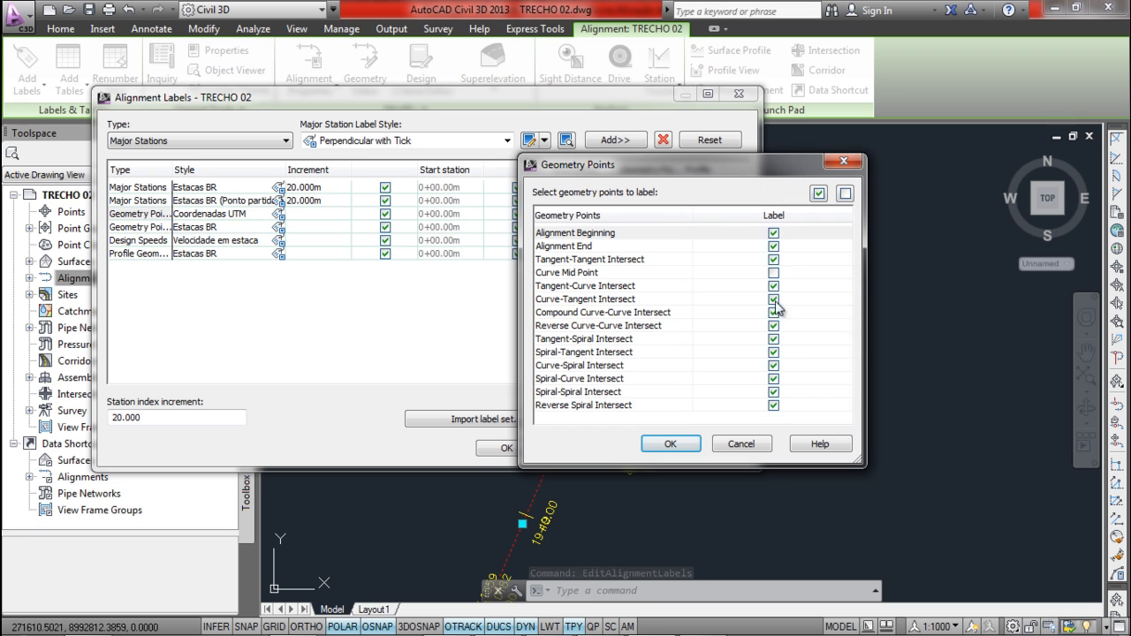
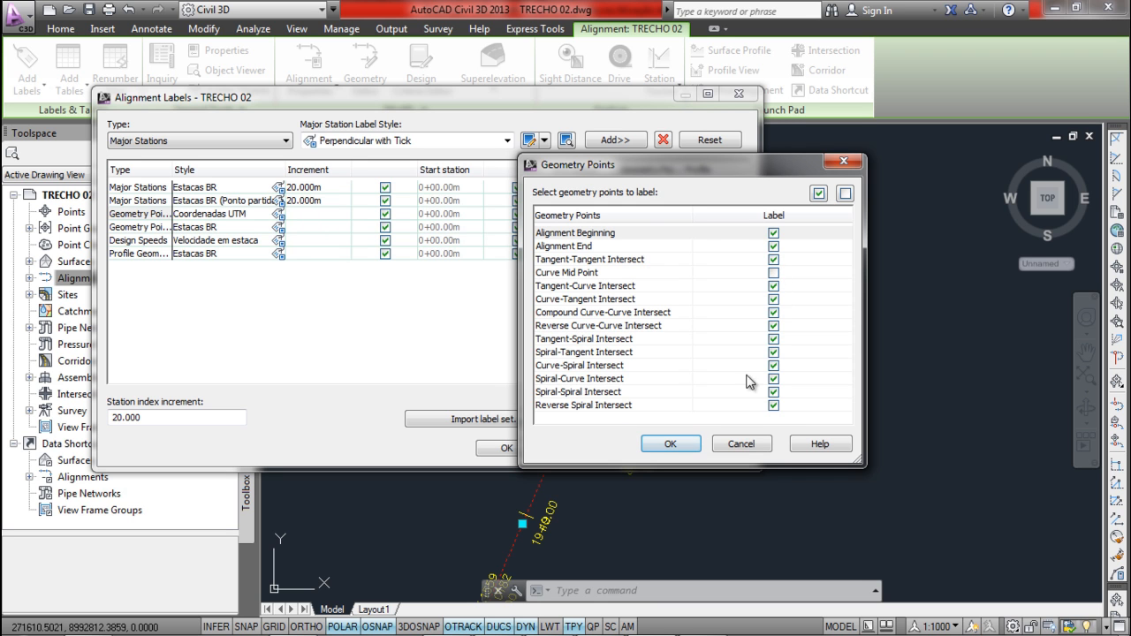
- Accept the selected geometry points and the alignment label settings of TRECHO 02, leaving the alignment deselected
click(508, 450)
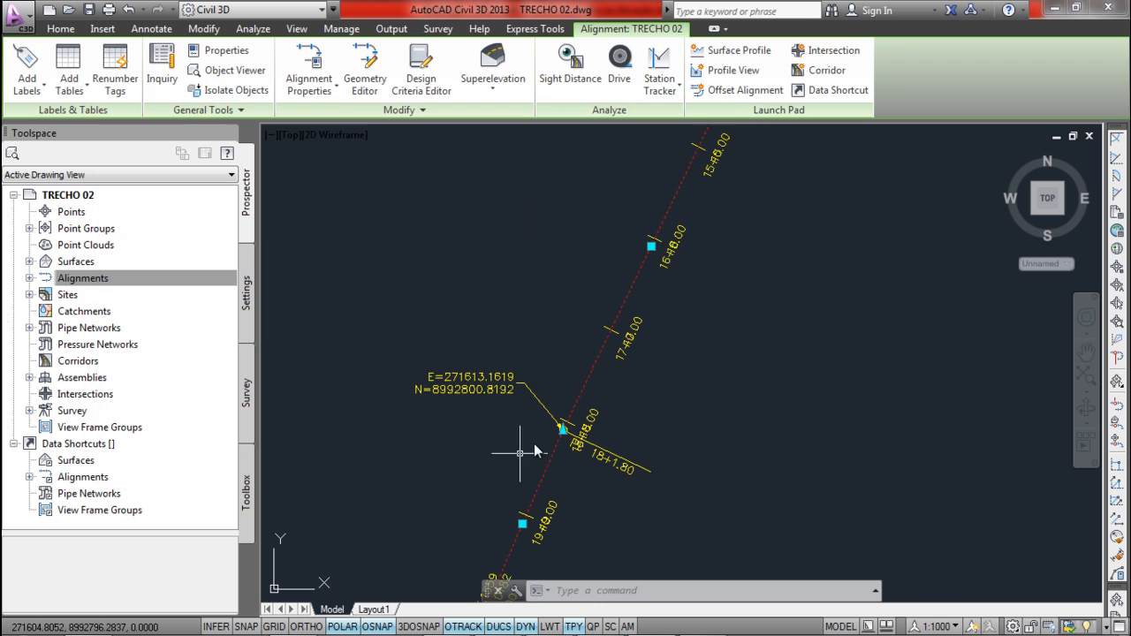
key(Escape)
scroll(544, 431, up, 3)
scroll(618, 265, down, 5)
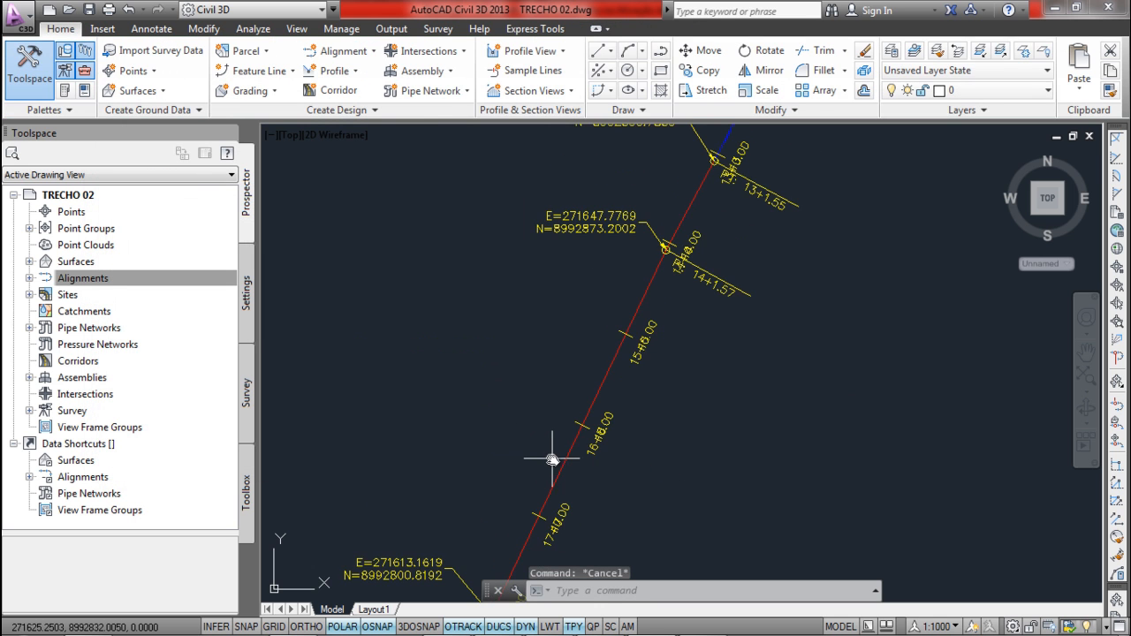
scroll(557, 455, up, 4)
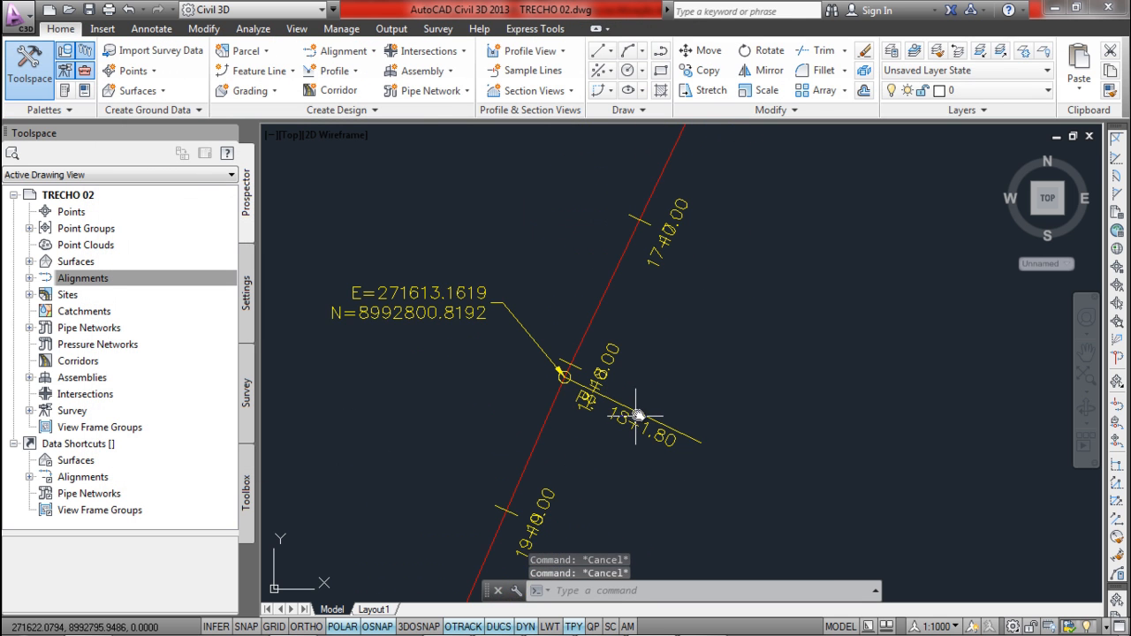
- Move the PI 18+1.80 station label to the opposite side of the alignment, below its coordinate label
click(639, 415)
click(566, 379)
click(508, 348)
key(Escape)
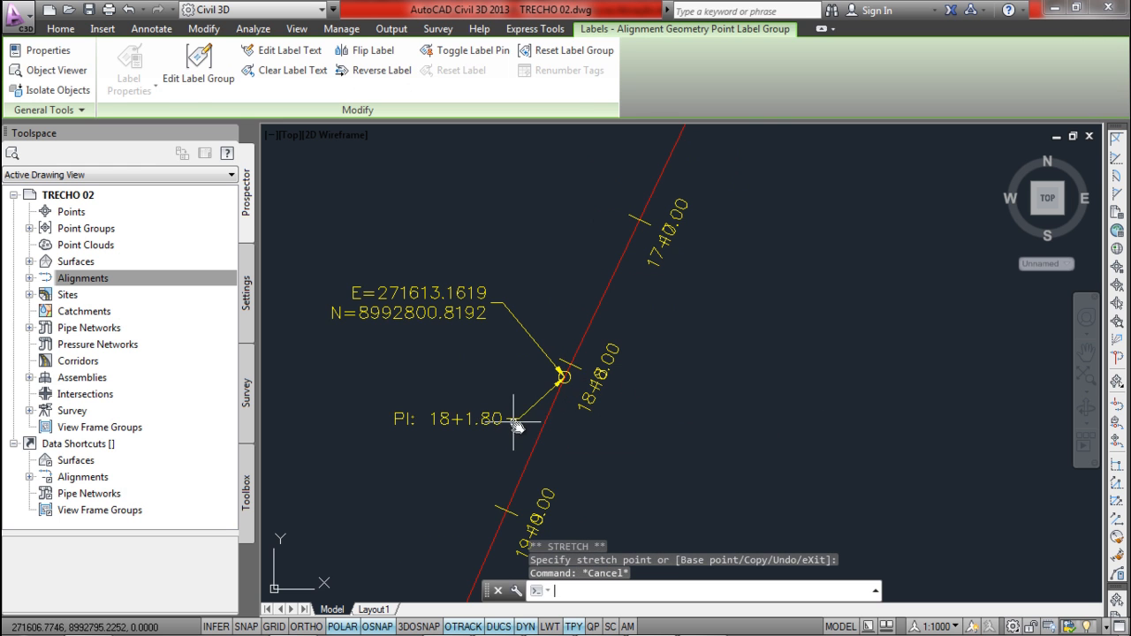
- Pull the UTM coordinate label at station 20+1.93 off the alignment to a clear spot with a leader
scroll(651, 369, down, 4)
scroll(675, 404, up, 4)
middle_drag(621, 419, 714, 359)
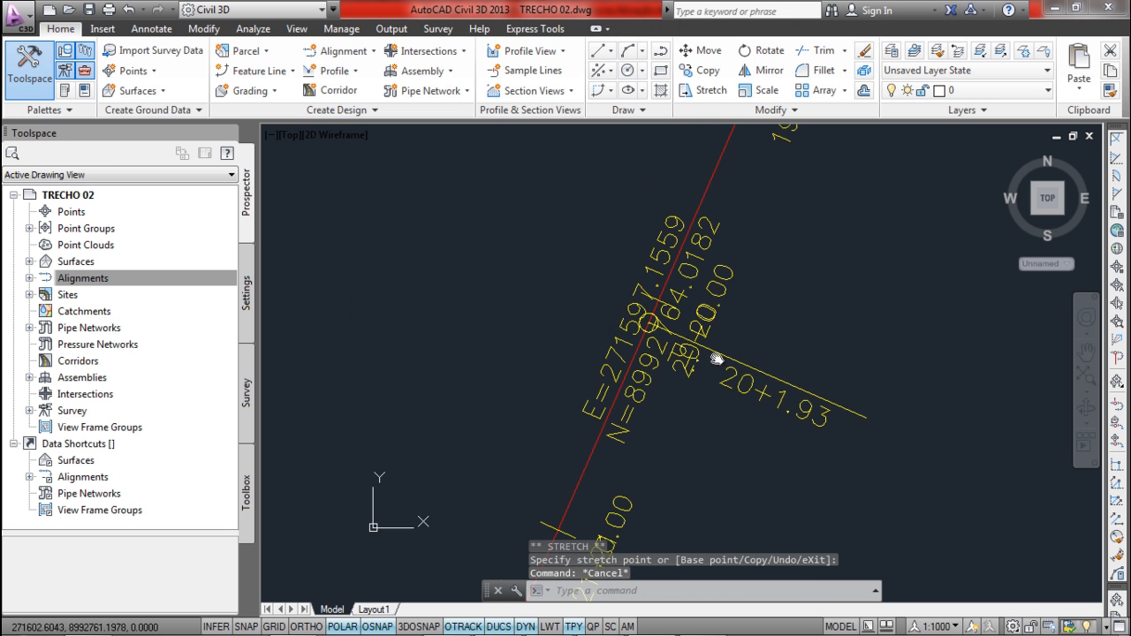
click(642, 289)
click(650, 322)
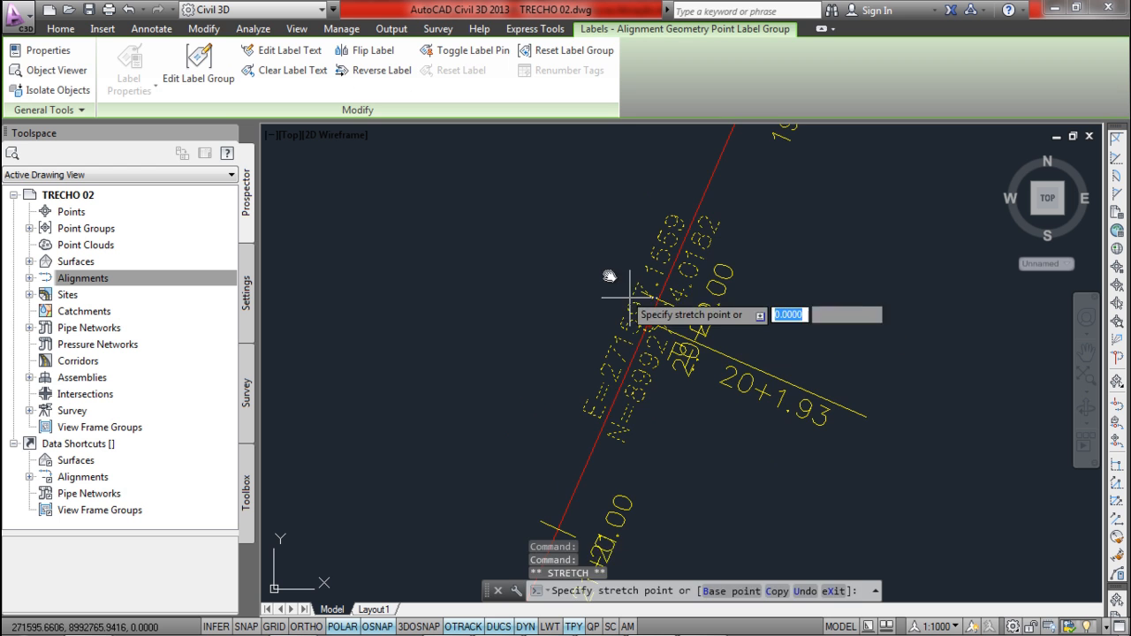
scroll(606, 274, down, 4)
key(Escape)
- Move the UTM coordinate label at station 22+2.03 up and away from the alignment so it reads horizontally
scroll(566, 363, up, 4)
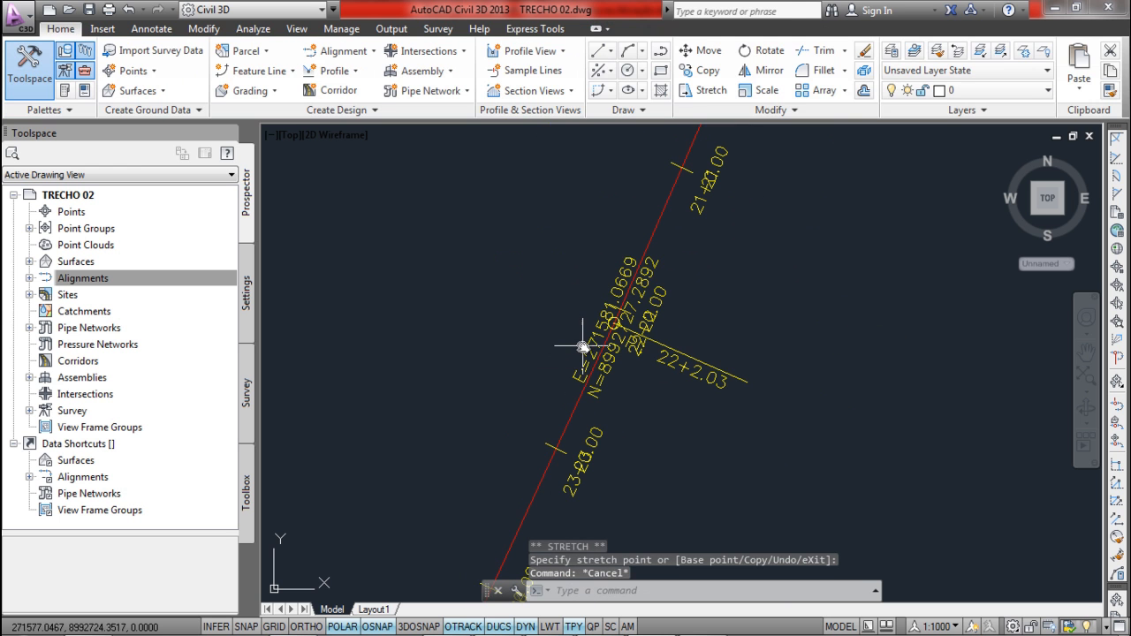
click(610, 323)
click(609, 323)
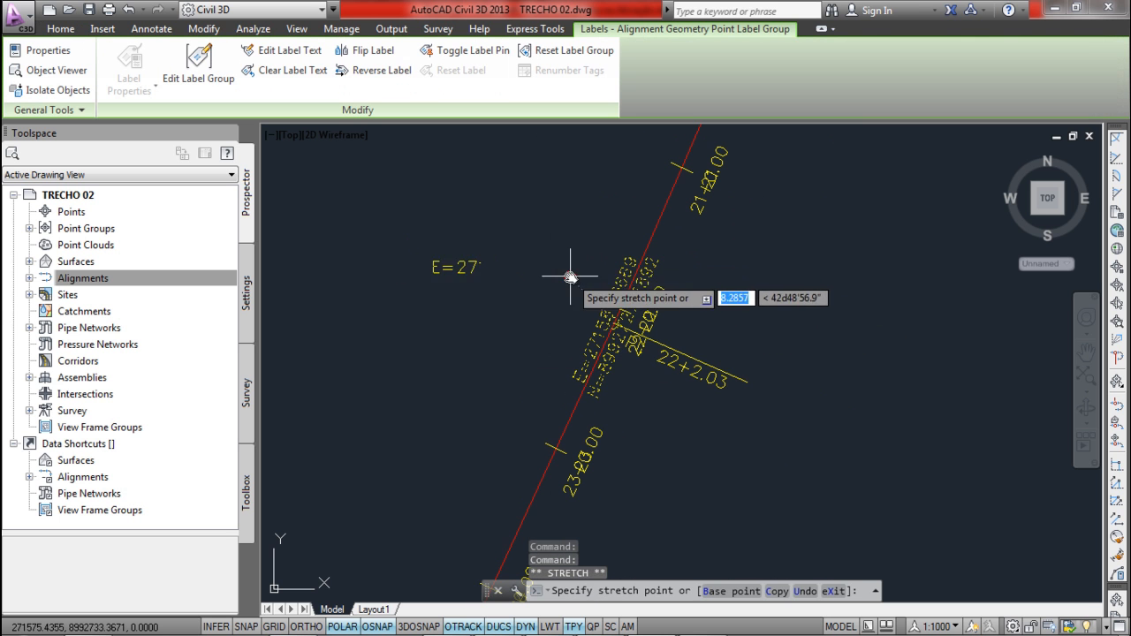
click(575, 275)
key(Escape)
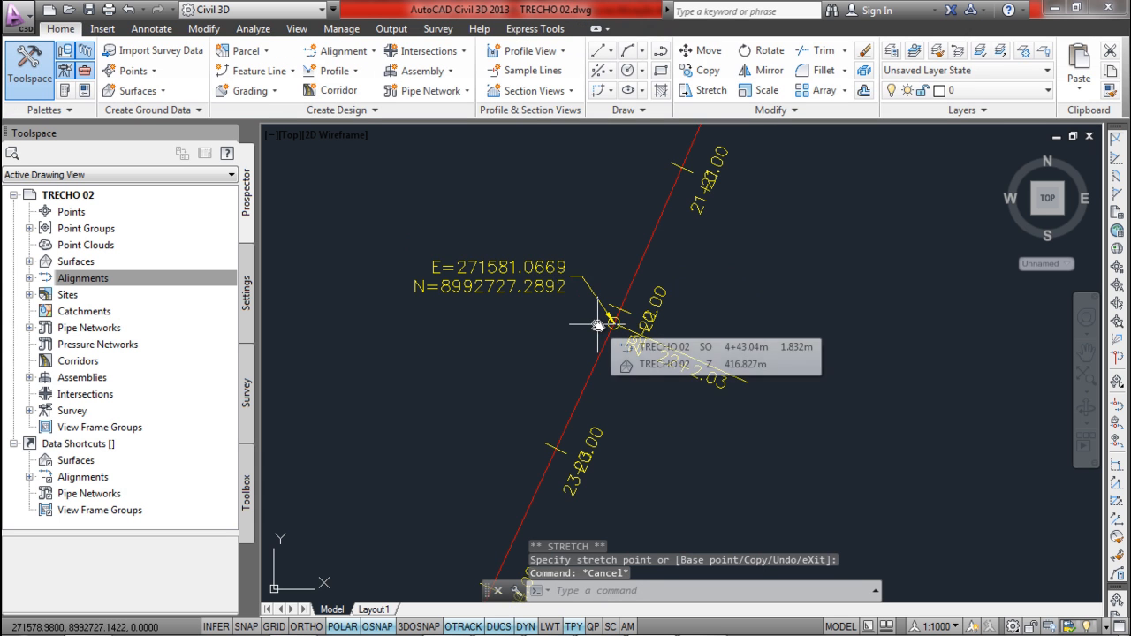
- Bring the whole alignment into view and save the TRECHO 02 drawing
scroll(610, 327, down, 5)
scroll(626, 336, down, 4)
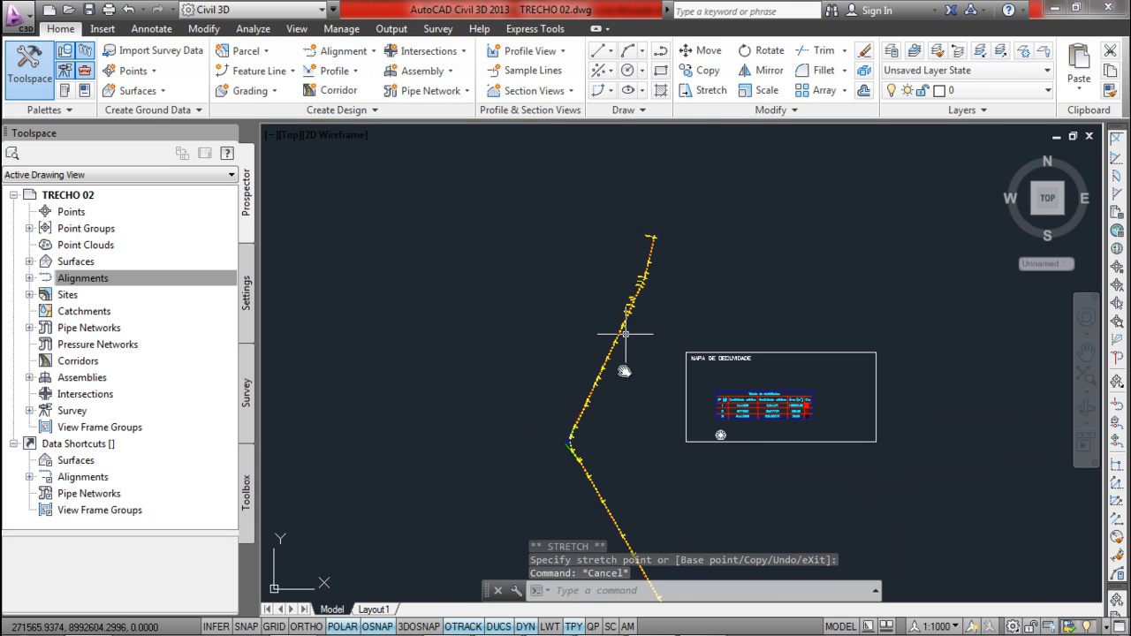
middle_drag(734, 366, 674, 374)
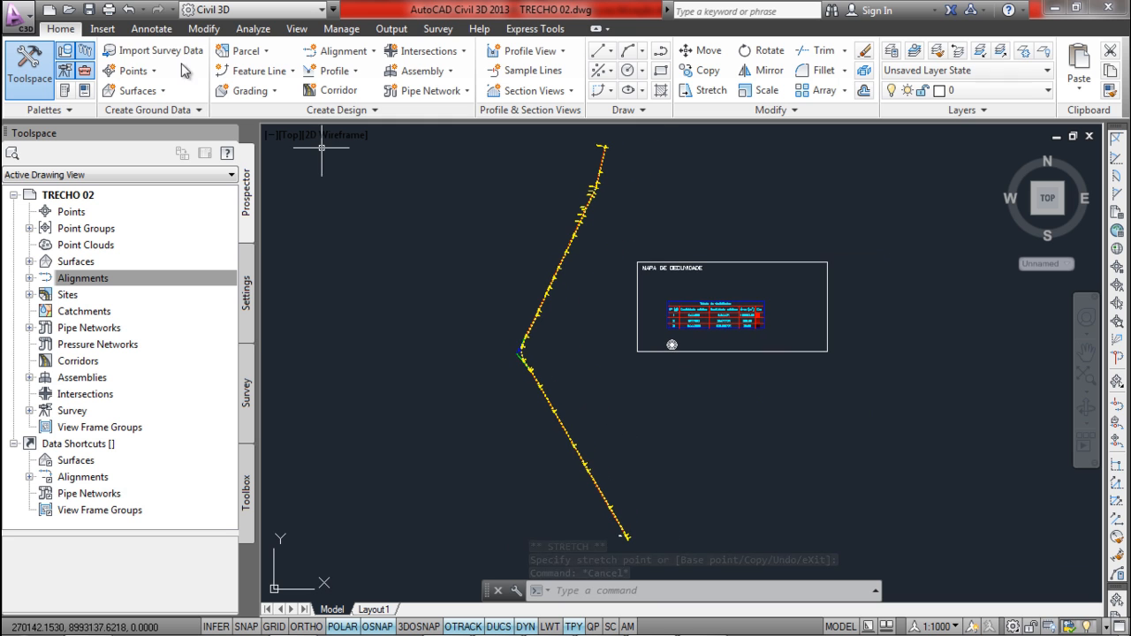
click(90, 11)
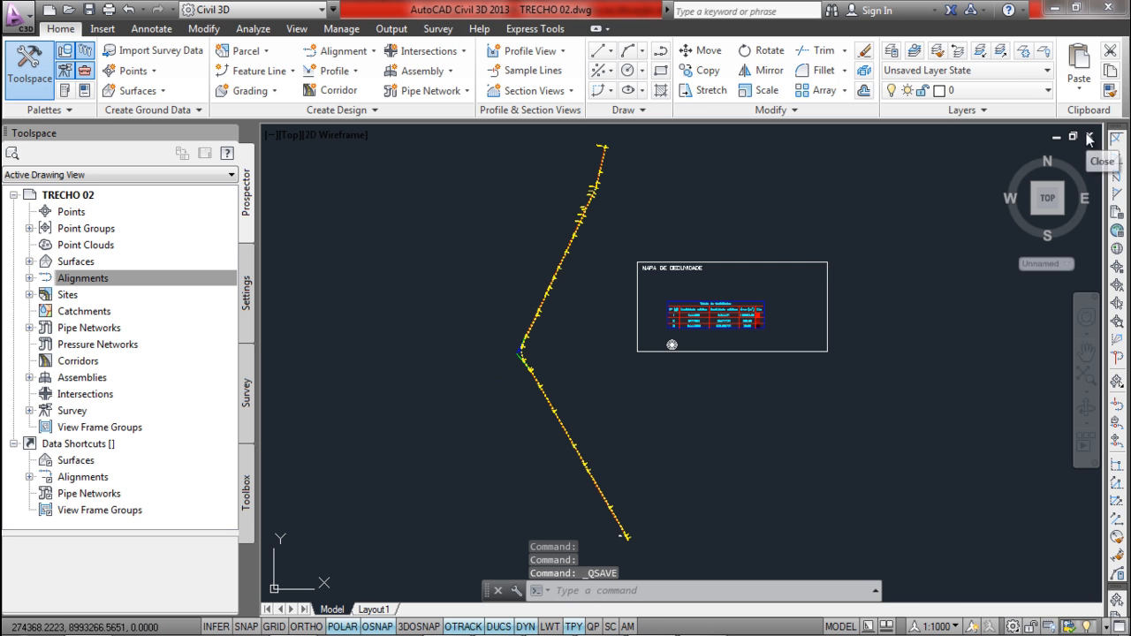
- Replace the labels of alignment TRECHO 02 by importing the label set PADRÃO DER PARA SUPERELEVAÇÃO
scroll(531, 177, up, 3)
scroll(695, 215, up, 2)
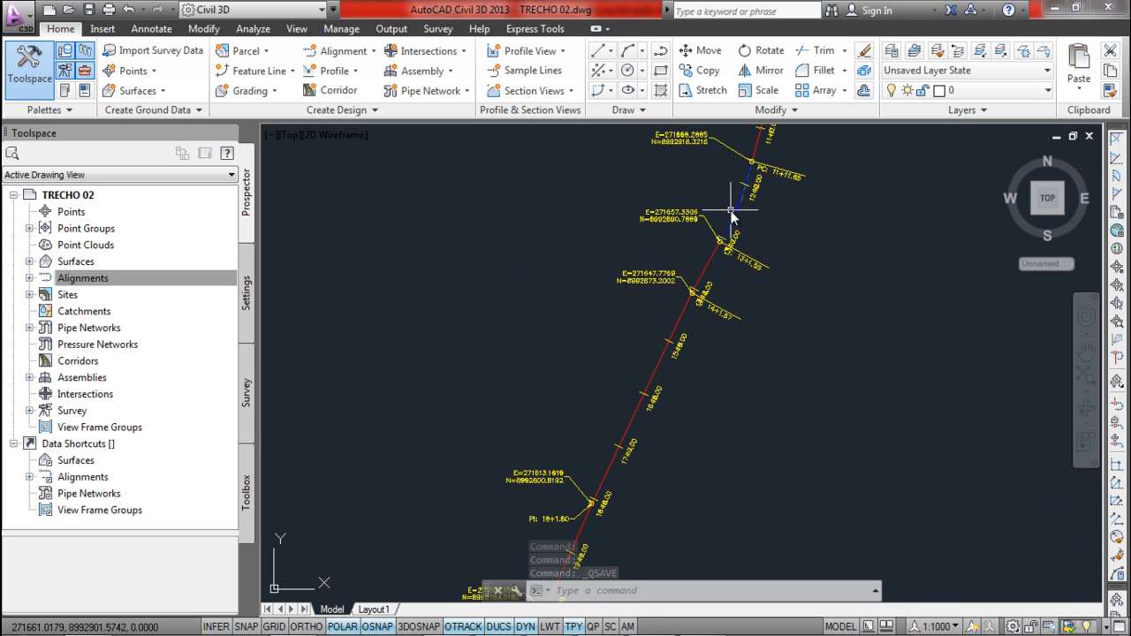
click(731, 211)
key(Escape)
click(707, 263)
right_click(706, 257)
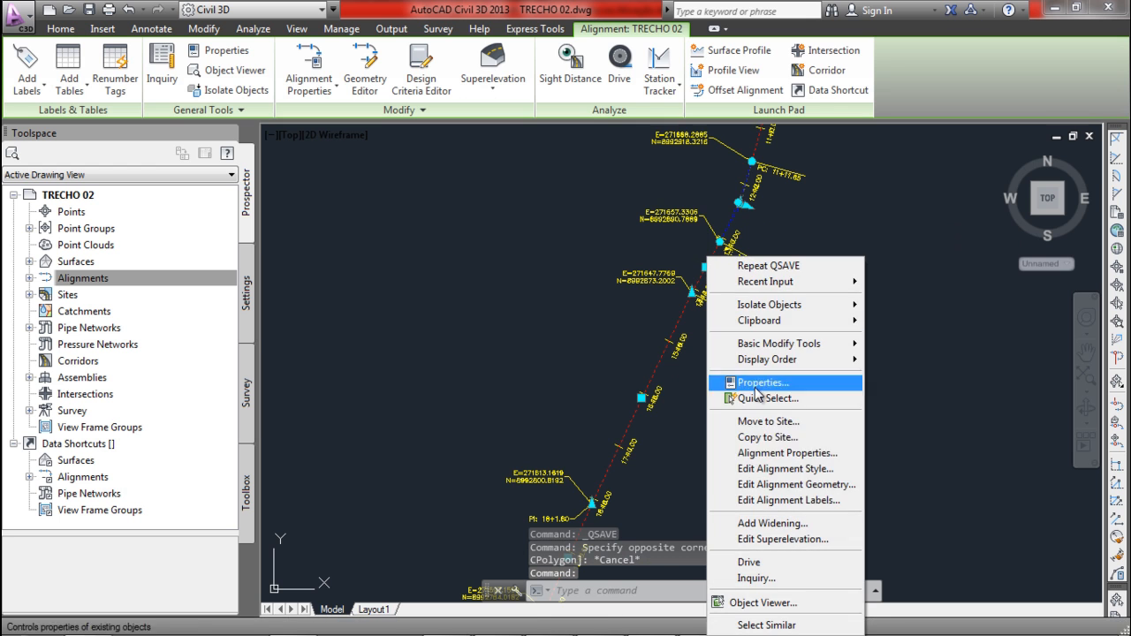
click(775, 500)
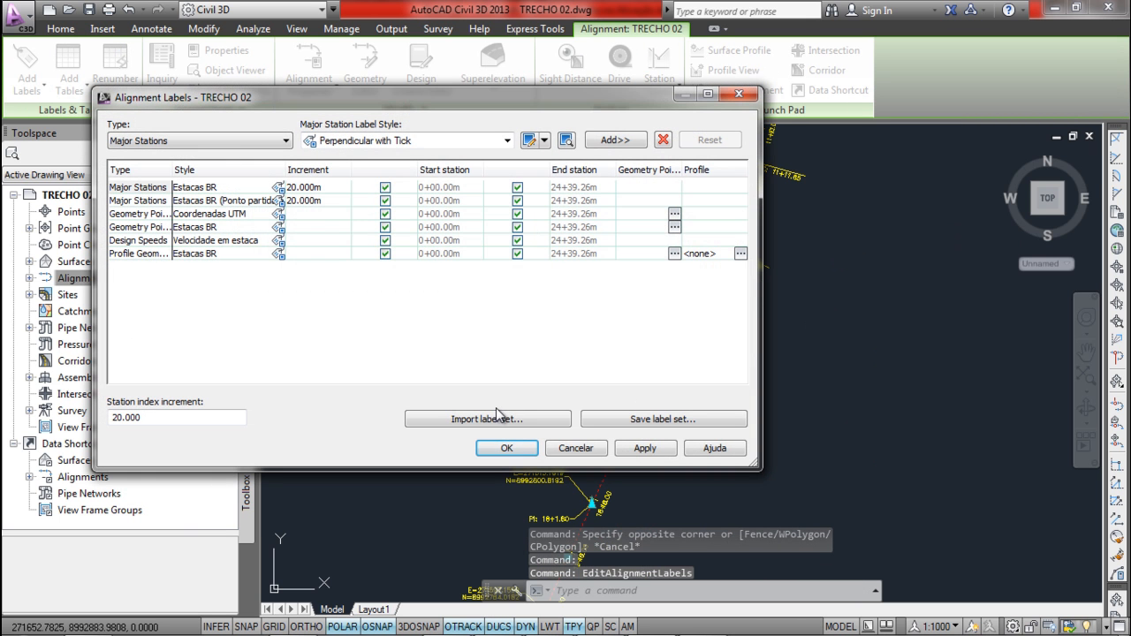
click(495, 420)
click(508, 304)
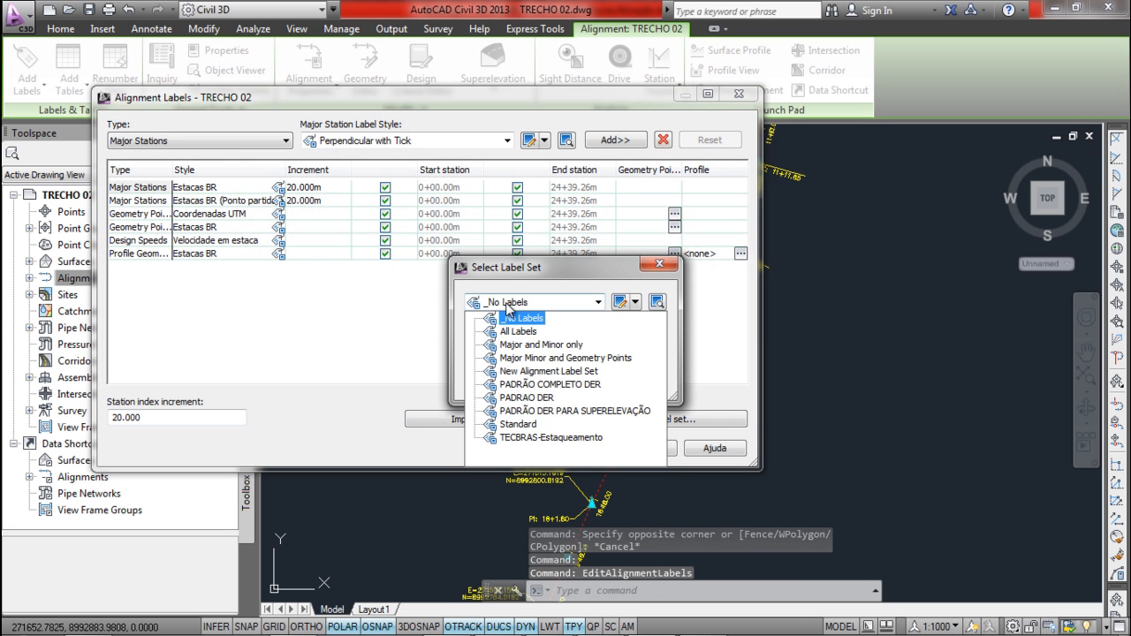
click(536, 412)
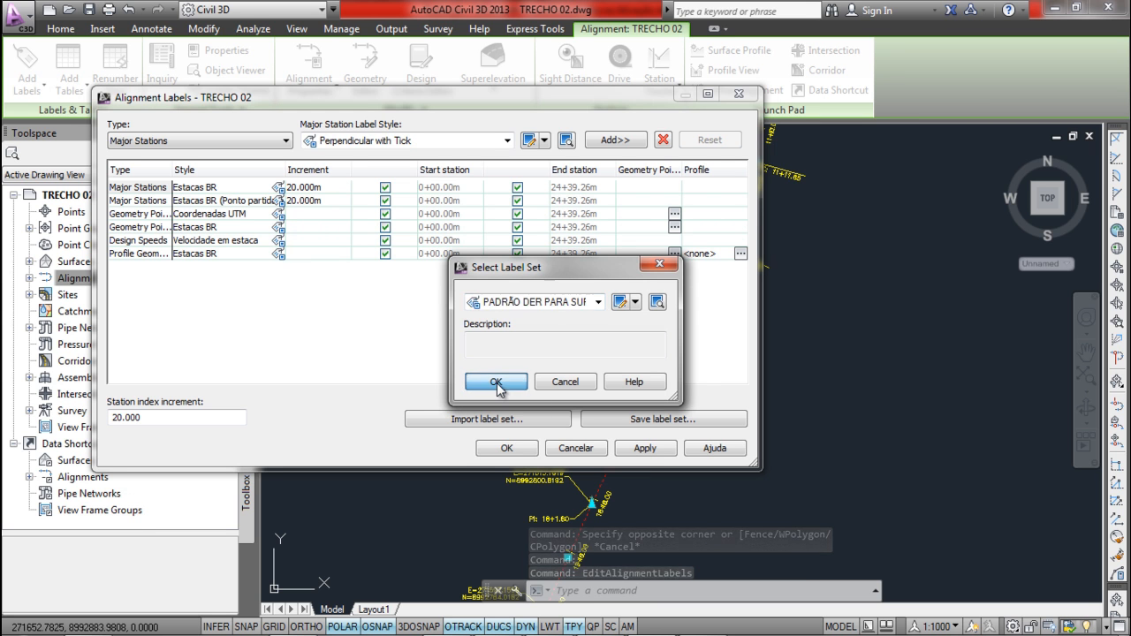
click(497, 383)
click(508, 374)
scroll(642, 399, down, 5)
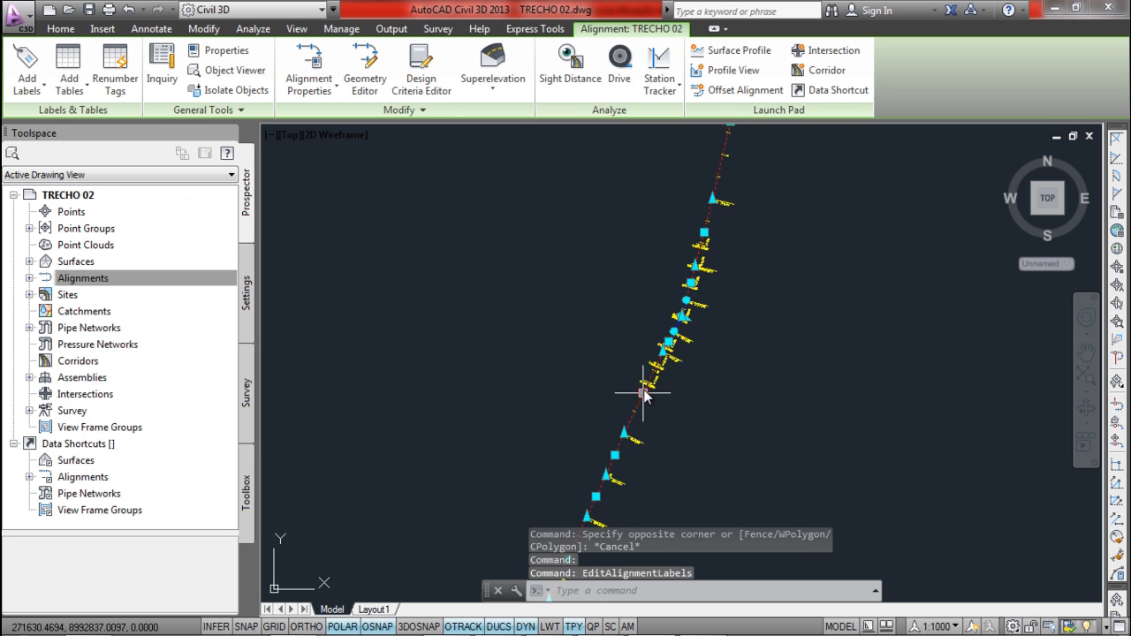
key(Escape)
- Save the relabelled TRECHO 02 drawing and close it
middle_drag(597, 318, 582, 293)
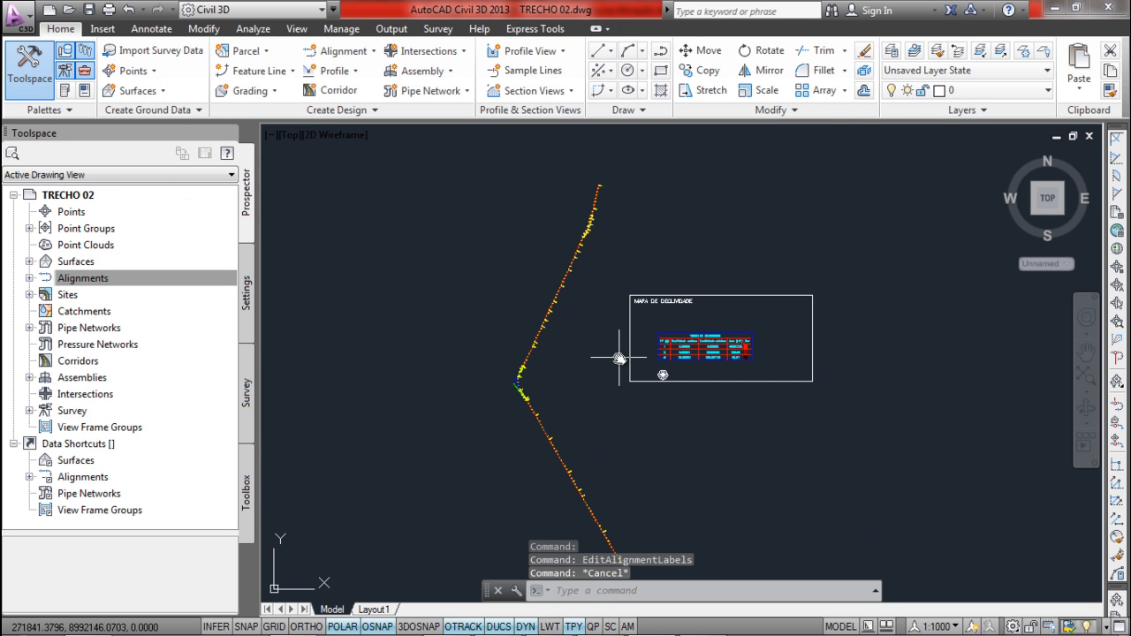
middle_drag(595, 347, 554, 325)
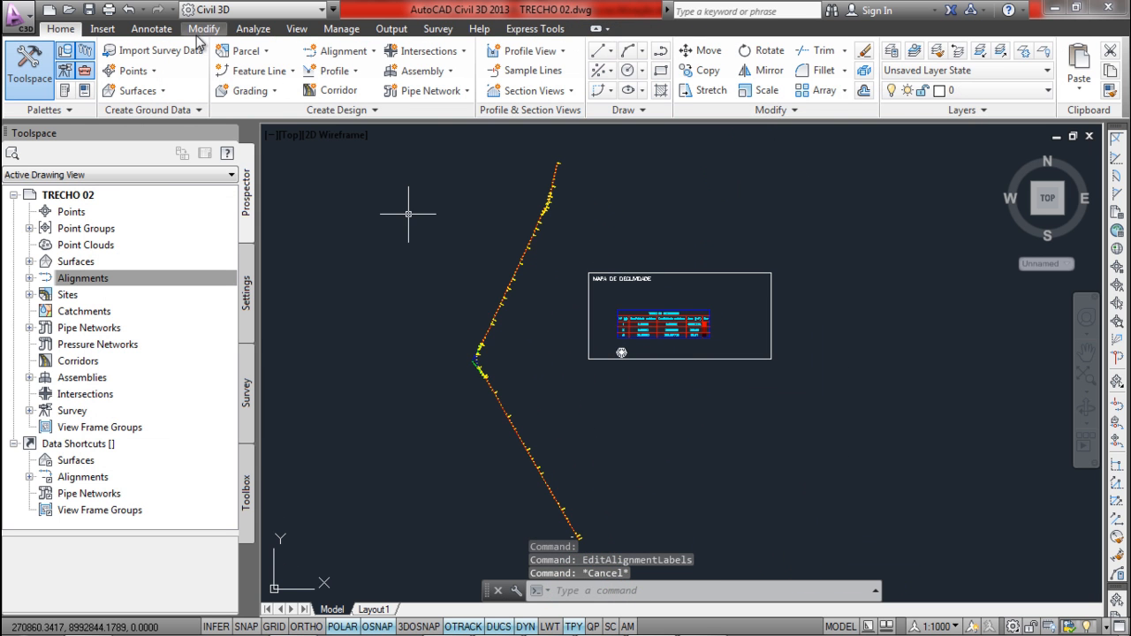
click(89, 10)
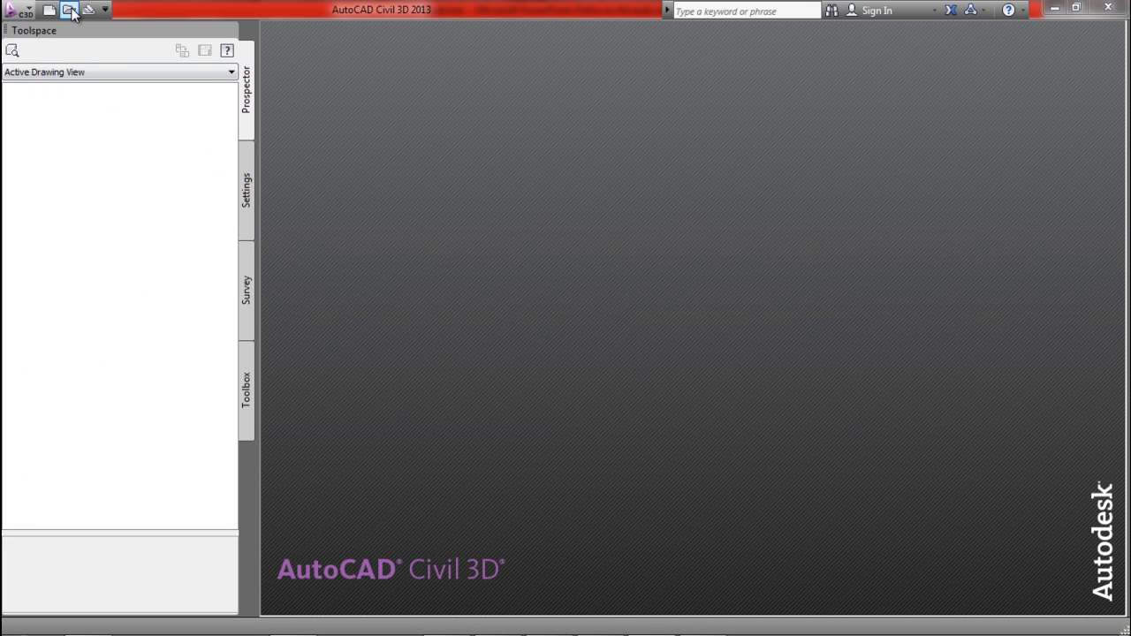
- Open the drawing TRECHO 03 from the Pista simples folder, continuing without converting its VBA content
click(70, 10)
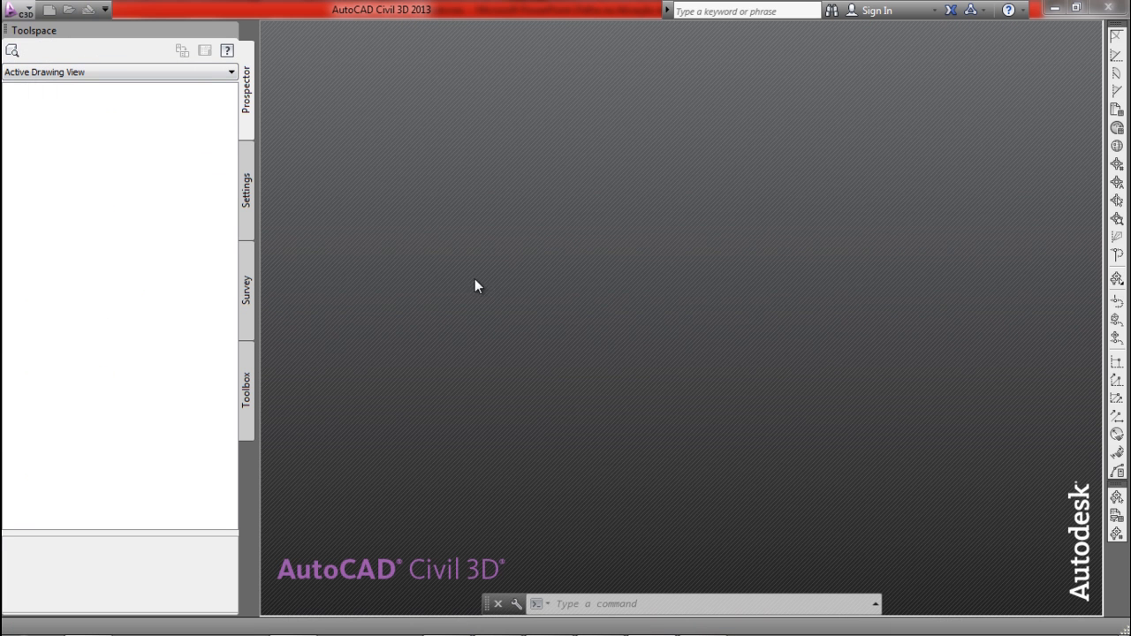
click(449, 235)
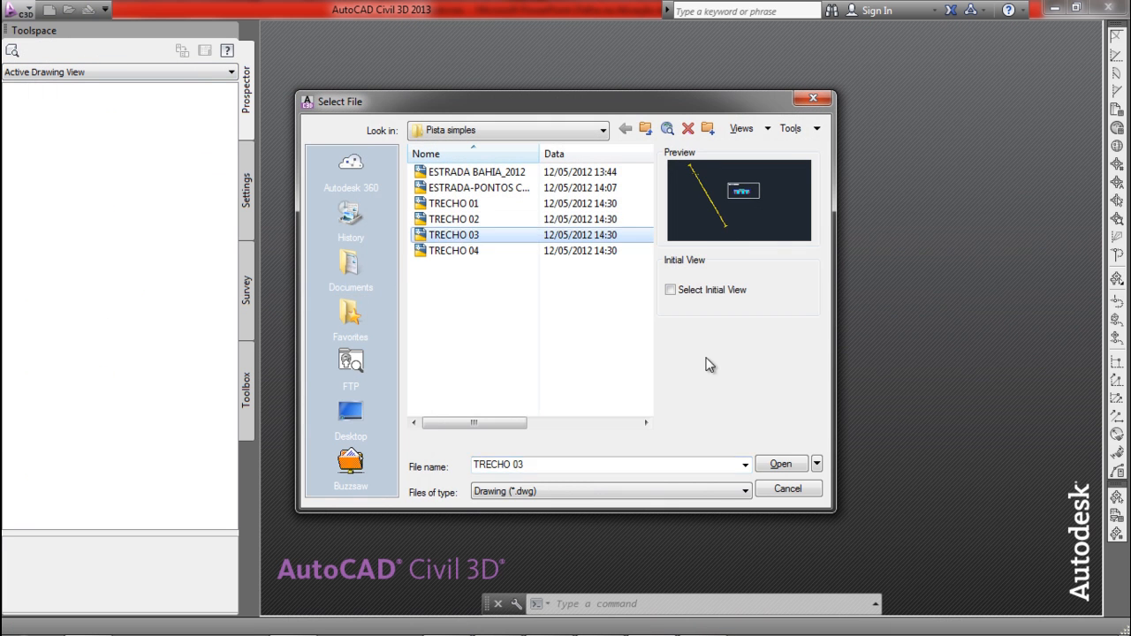
click(781, 465)
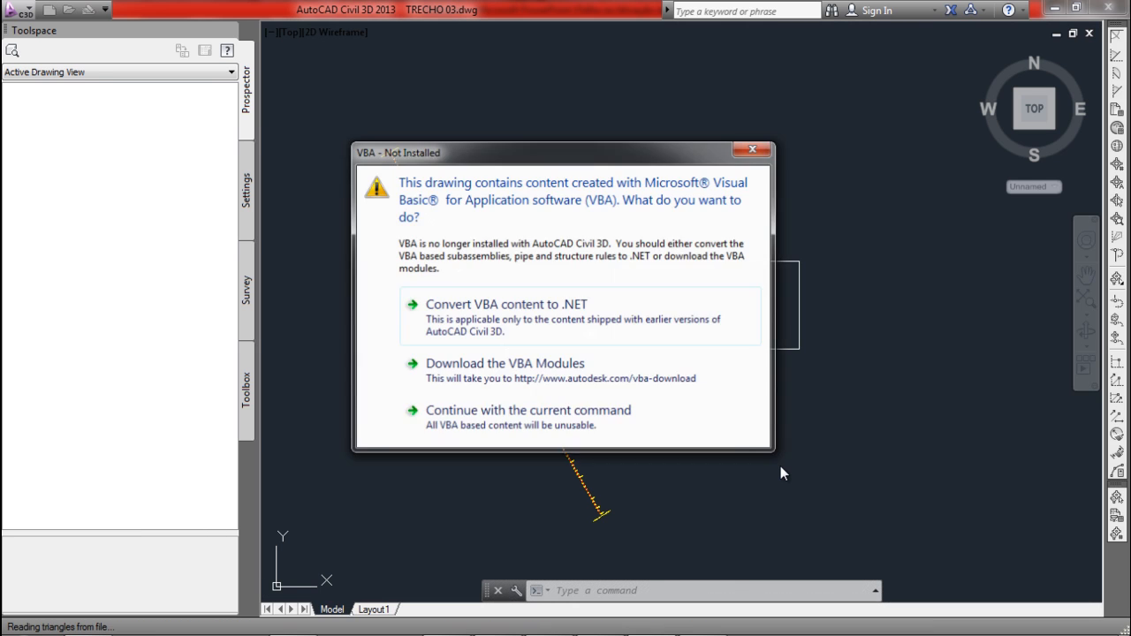
click(739, 437)
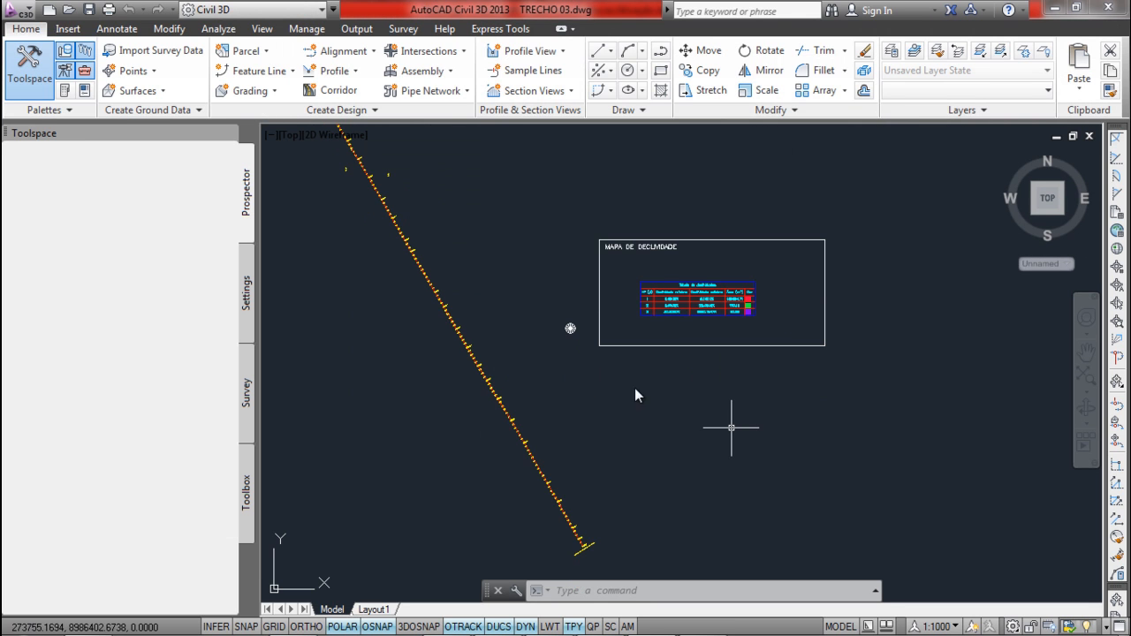
- Check the labelled alignment in TRECHO 03 along its length, and close the drawing without saving changes
scroll(485, 323, up, 5)
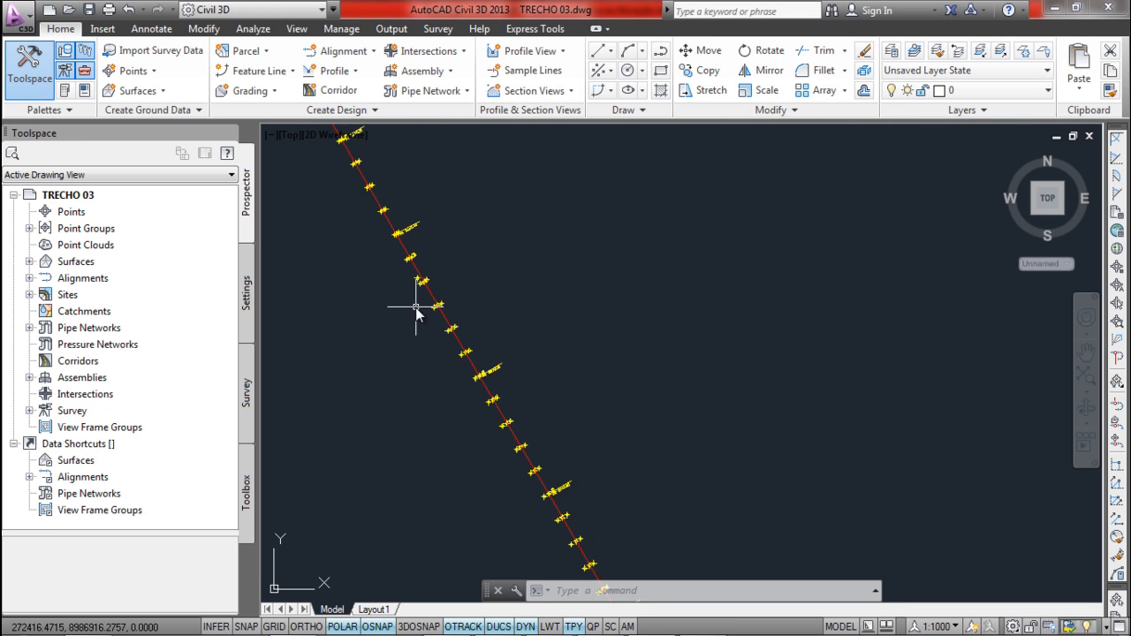
scroll(433, 314, down, 5)
middle_drag(374, 222, 504, 374)
scroll(501, 376, down, 2)
scroll(565, 404, down, 2)
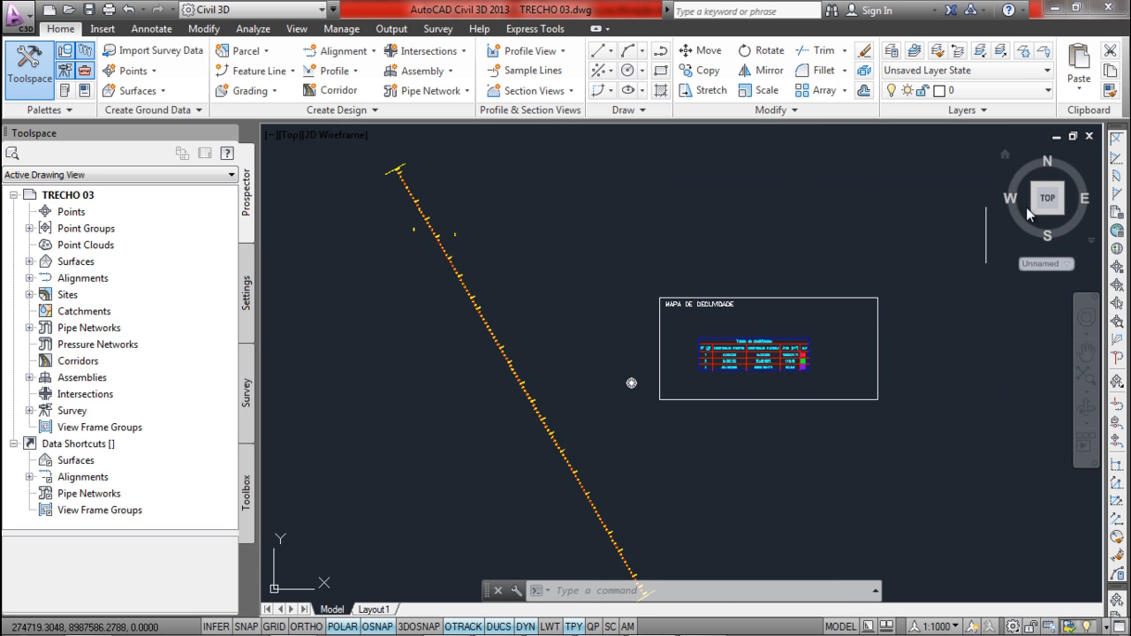
click(1089, 137)
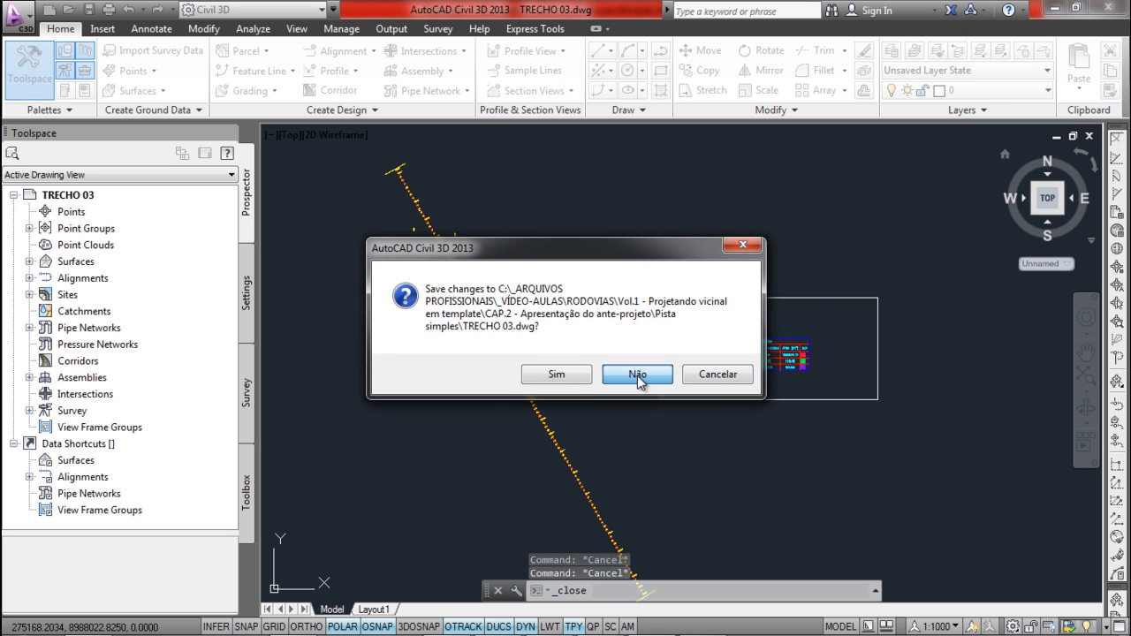
click(638, 375)
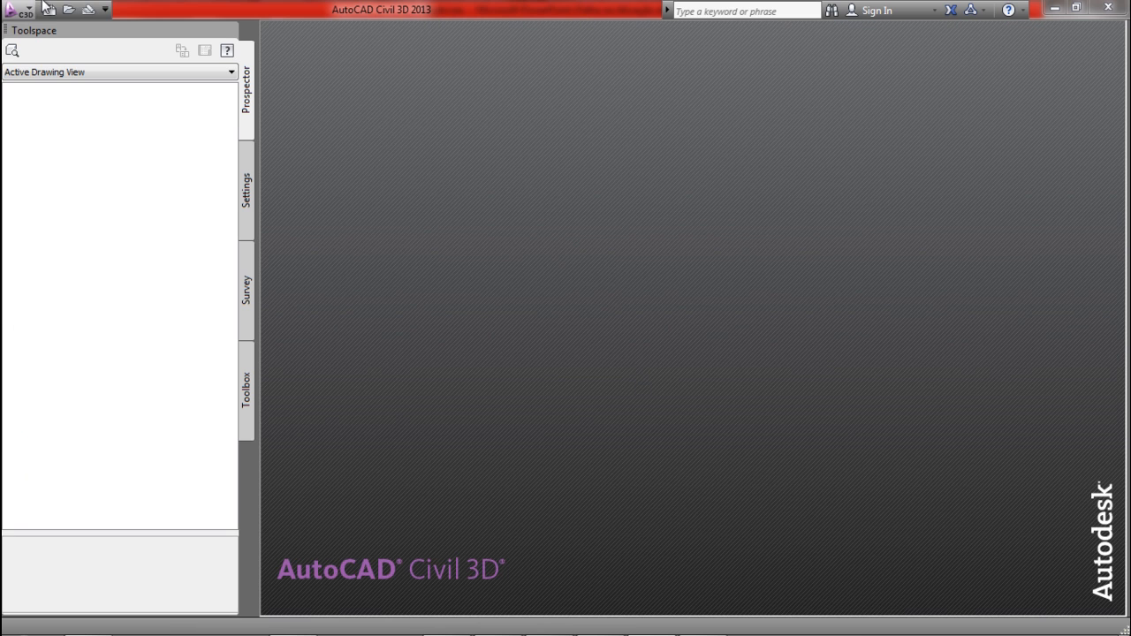
- Open the drawing TRECHO 04 from the Pista simples folder
click(68, 13)
click(466, 253)
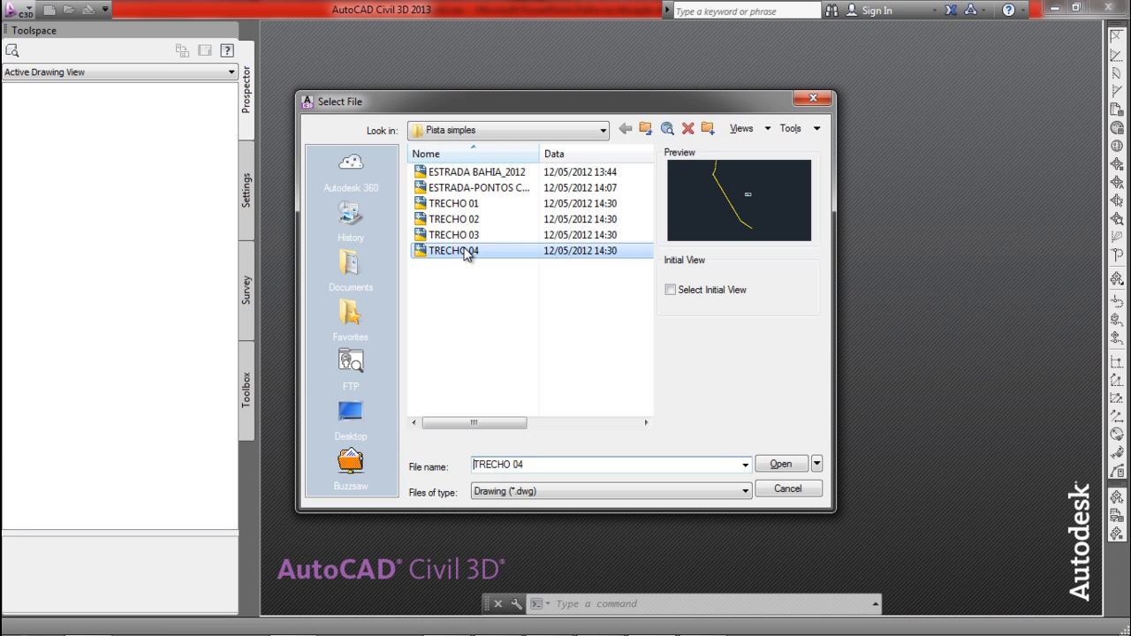
click(781, 468)
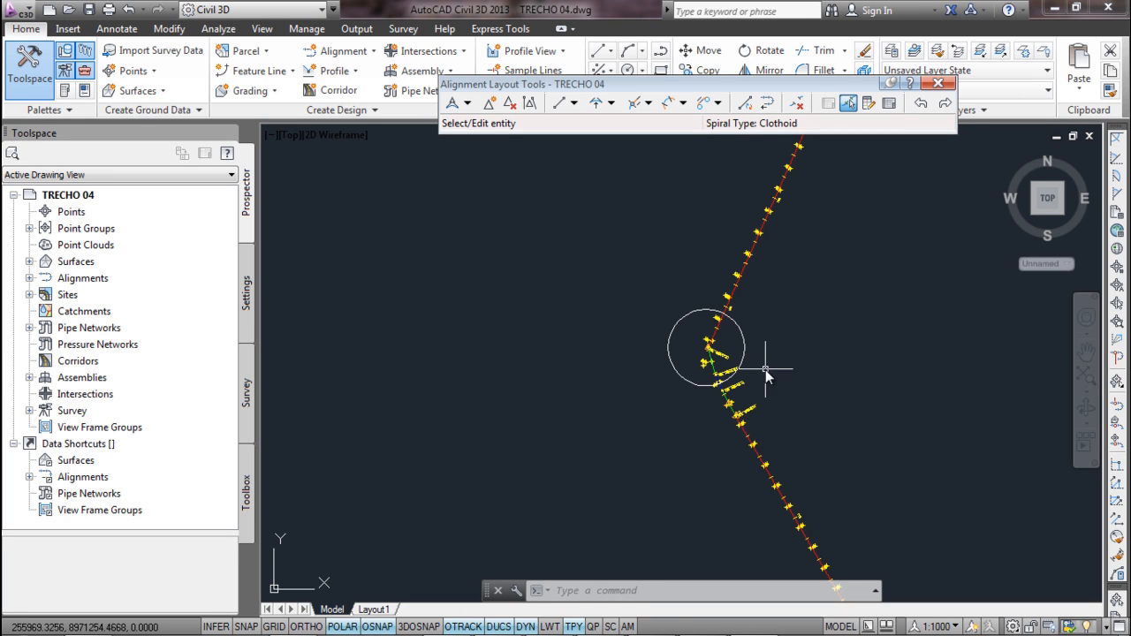
- Examine the spiral curve of alignment TRECHO 04 with its geometry point labels and warning markers
scroll(748, 363, up, 2)
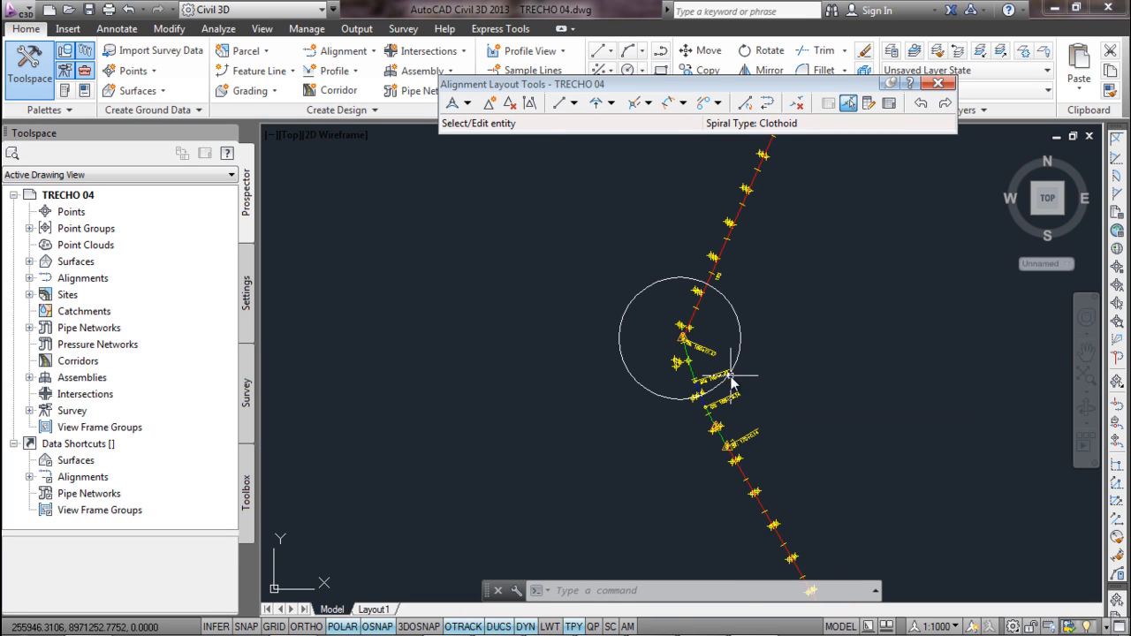
scroll(732, 364, up, 4)
scroll(637, 306, down, 3)
scroll(669, 343, up, 1)
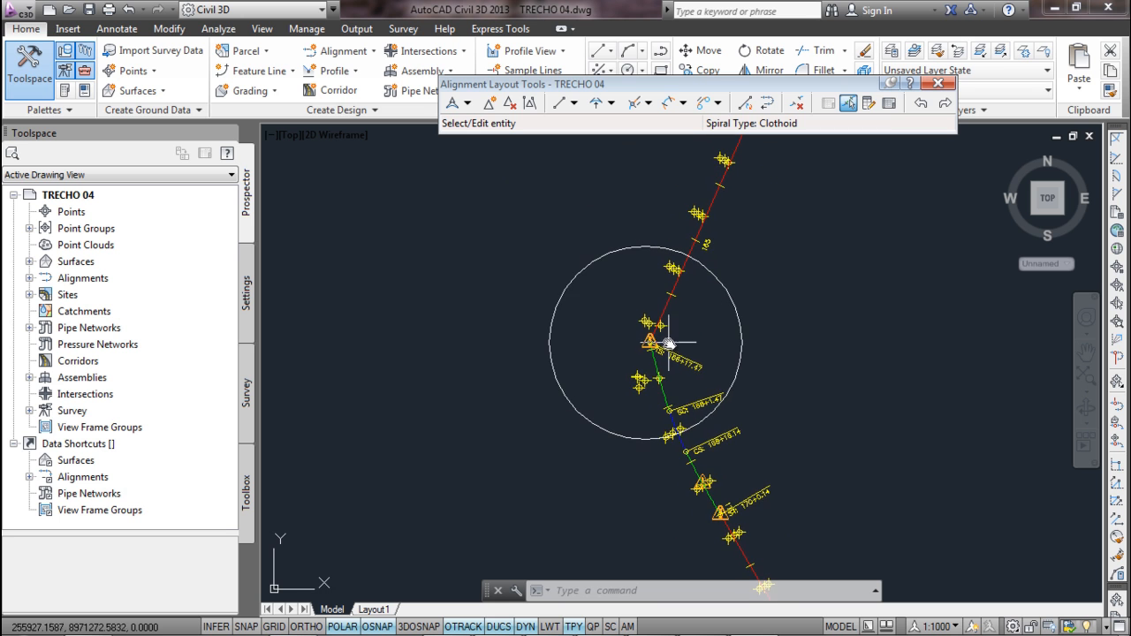
scroll(674, 381, up, 2)
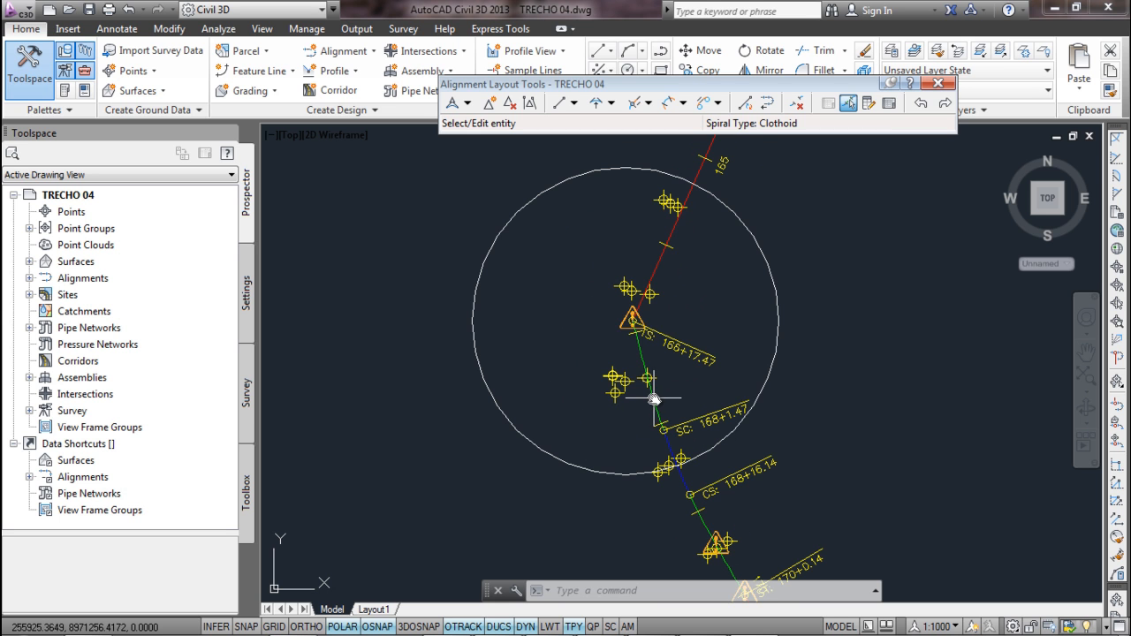
scroll(655, 399, down, 2)
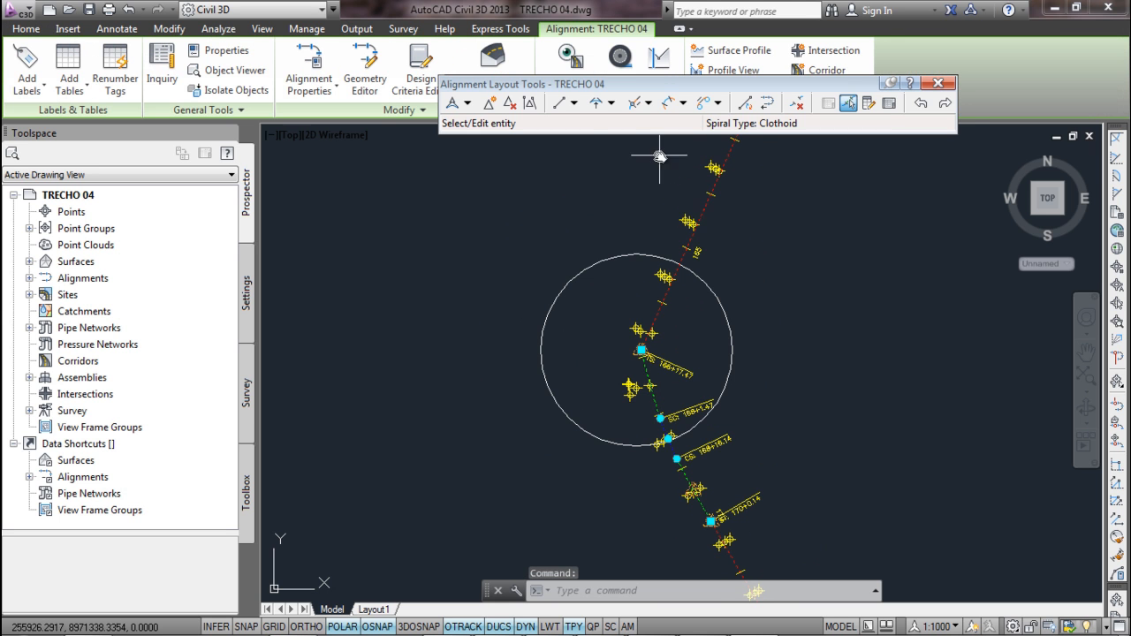
- Delete both spirals and the circular curve between the TS and ST points of the alignment as sub-entities
click(798, 106)
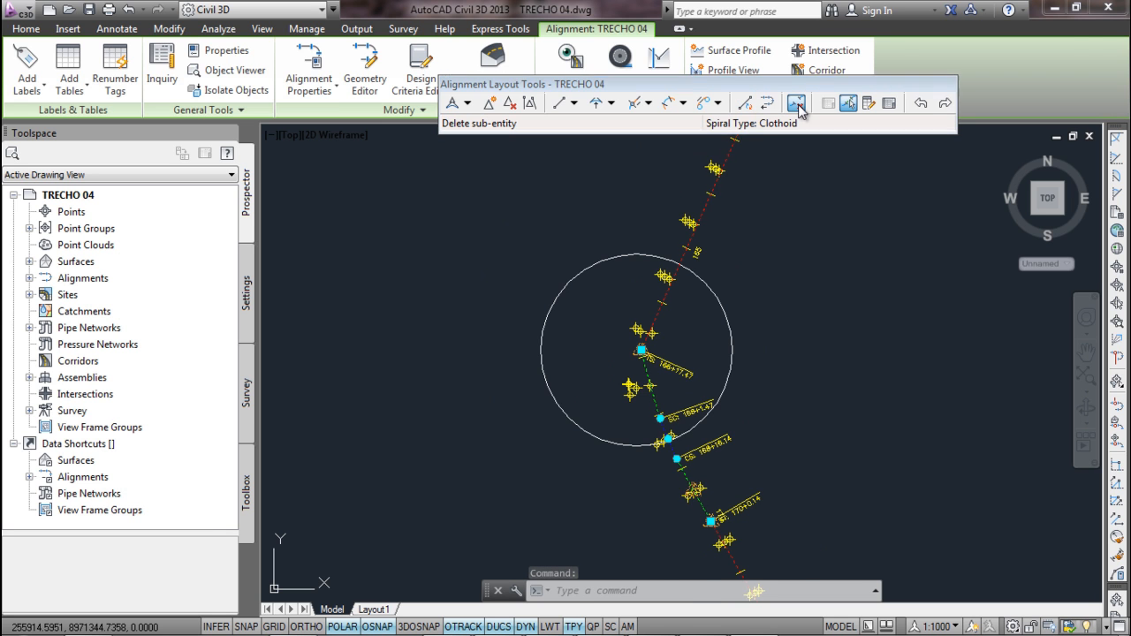
scroll(666, 373, up, 2)
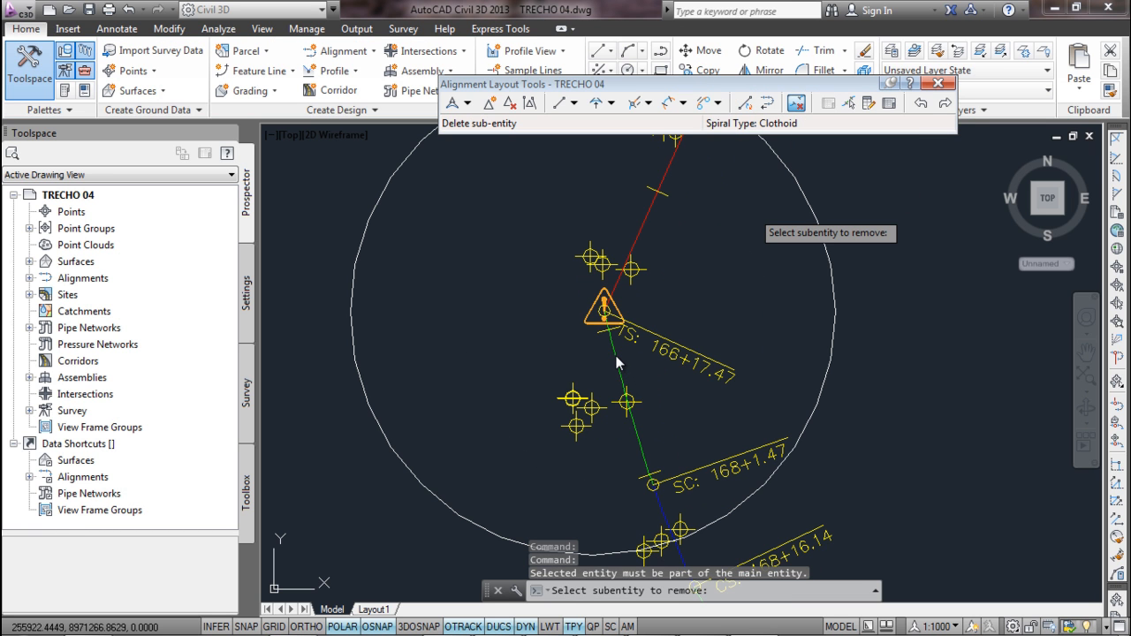
click(617, 362)
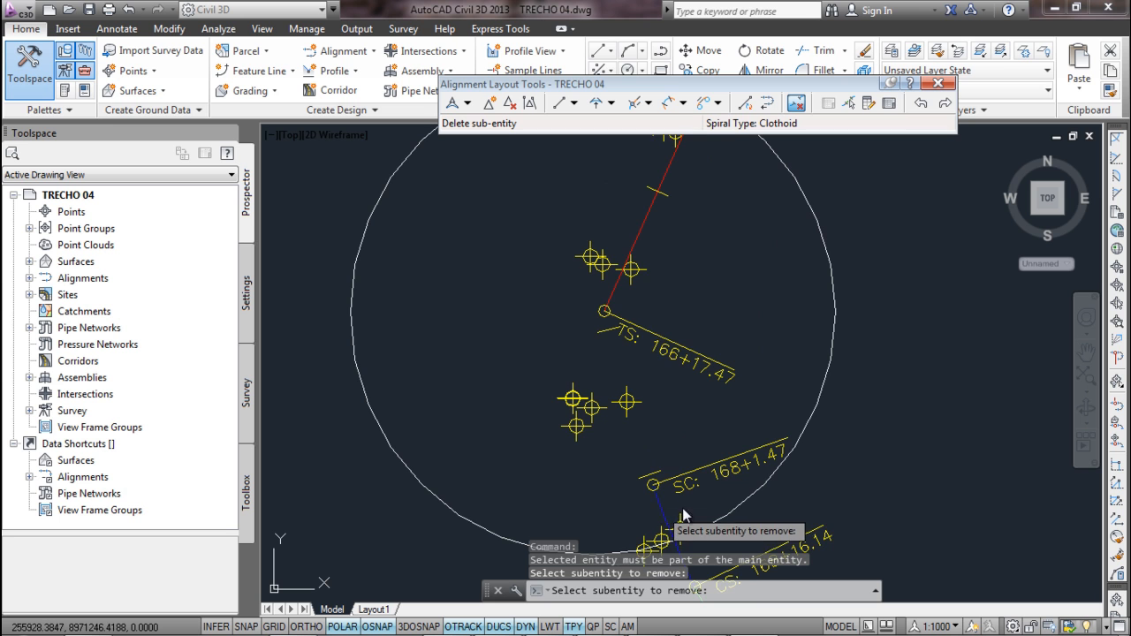
middle_drag(807, 482, 784, 329)
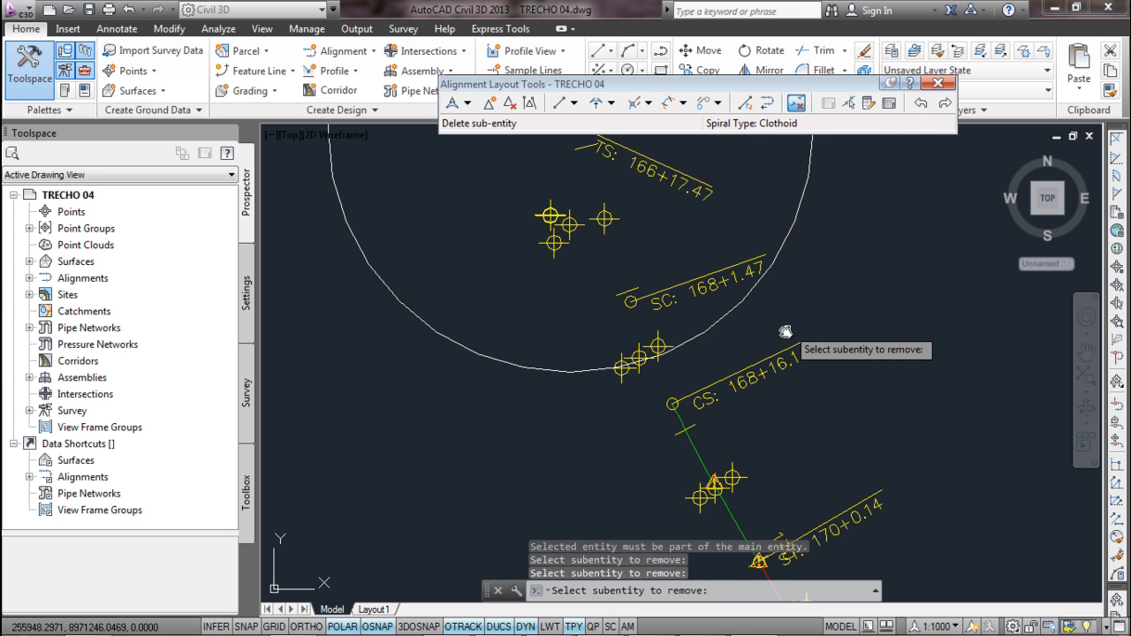
click(698, 456)
middle_drag(834, 522, 799, 424)
key(Escape)
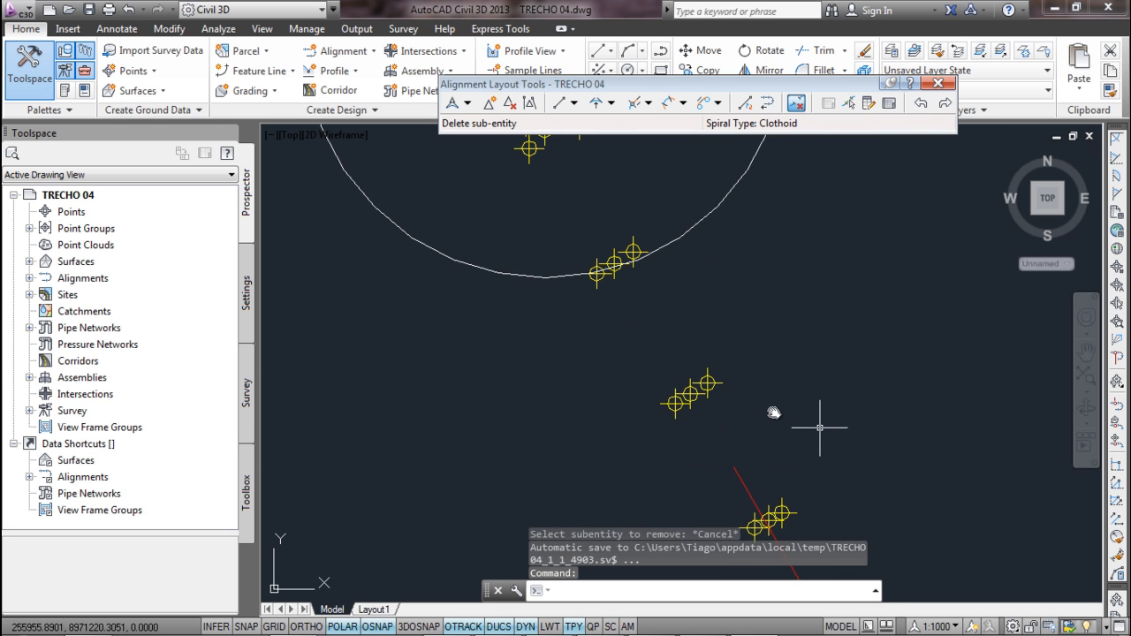
scroll(773, 413, down, 4)
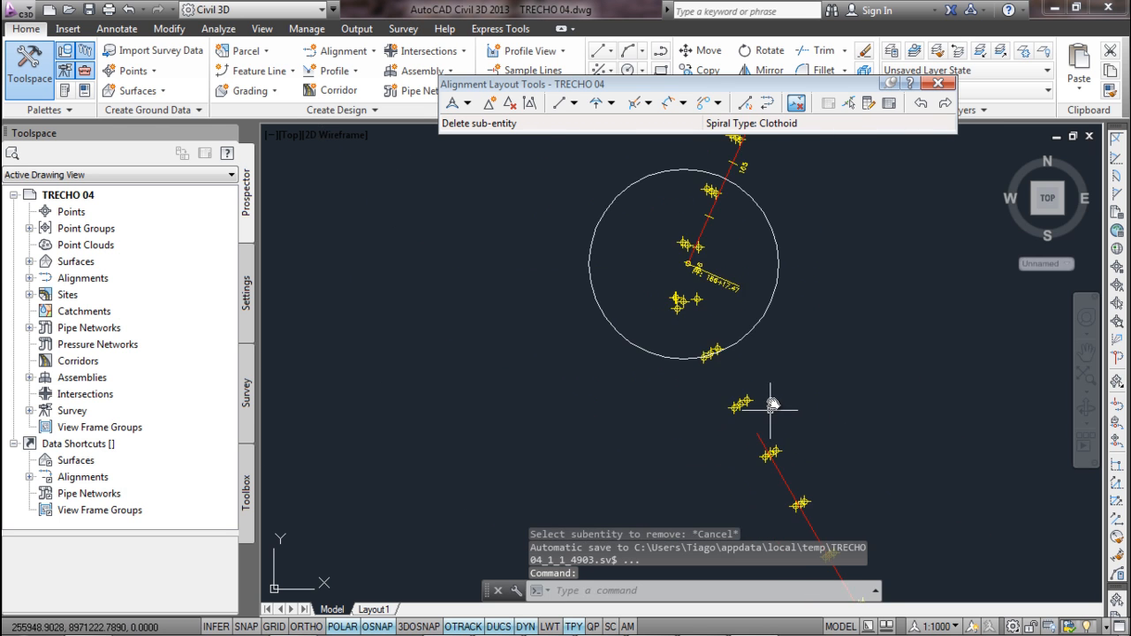
- Draw Tangent-Tangent (With curves) segments from the upper tangent's end through the survey point below it to the lower tangent's start
click(469, 104)
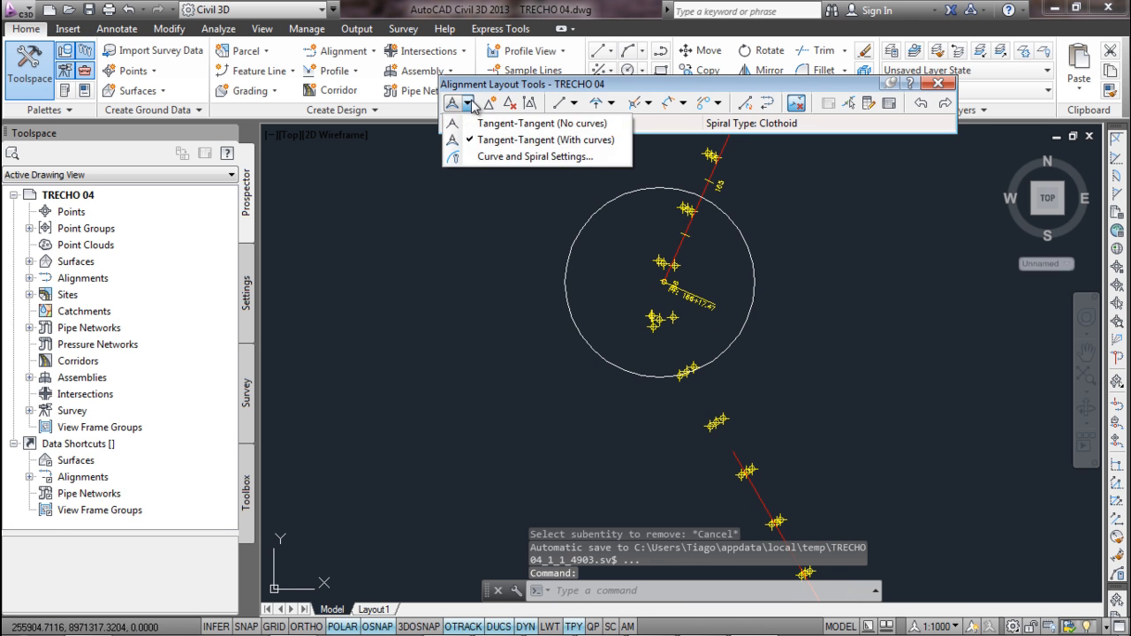
click(509, 141)
scroll(590, 325, up, 8)
click(590, 325)
scroll(601, 380, down, 2)
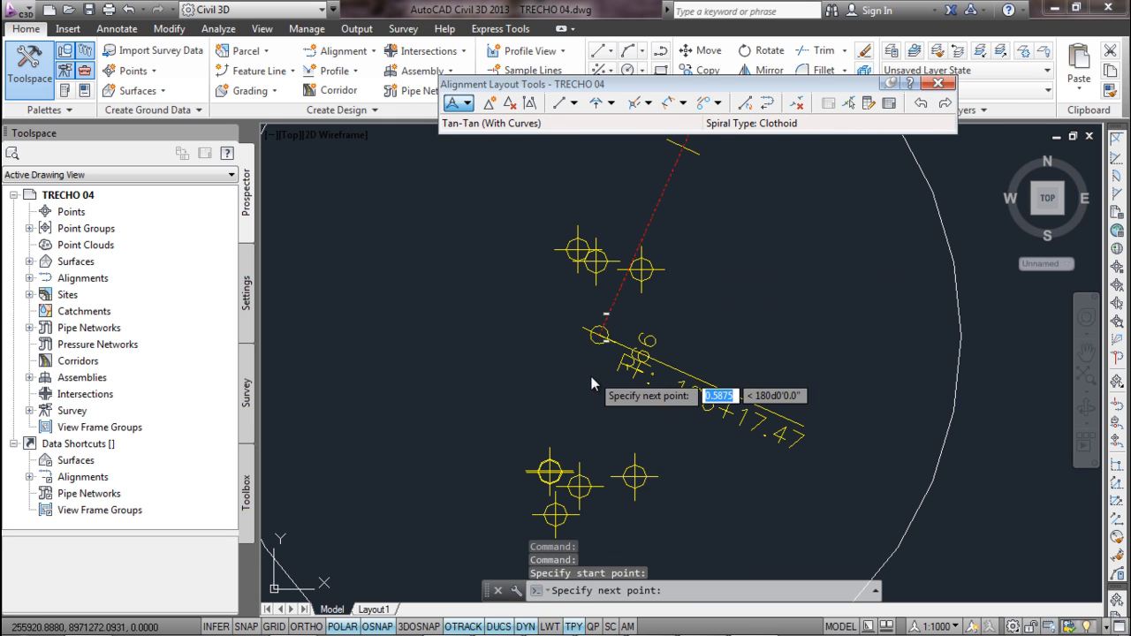
click(550, 474)
middle_drag(577, 522, 537, 374)
scroll(555, 404, up, 5)
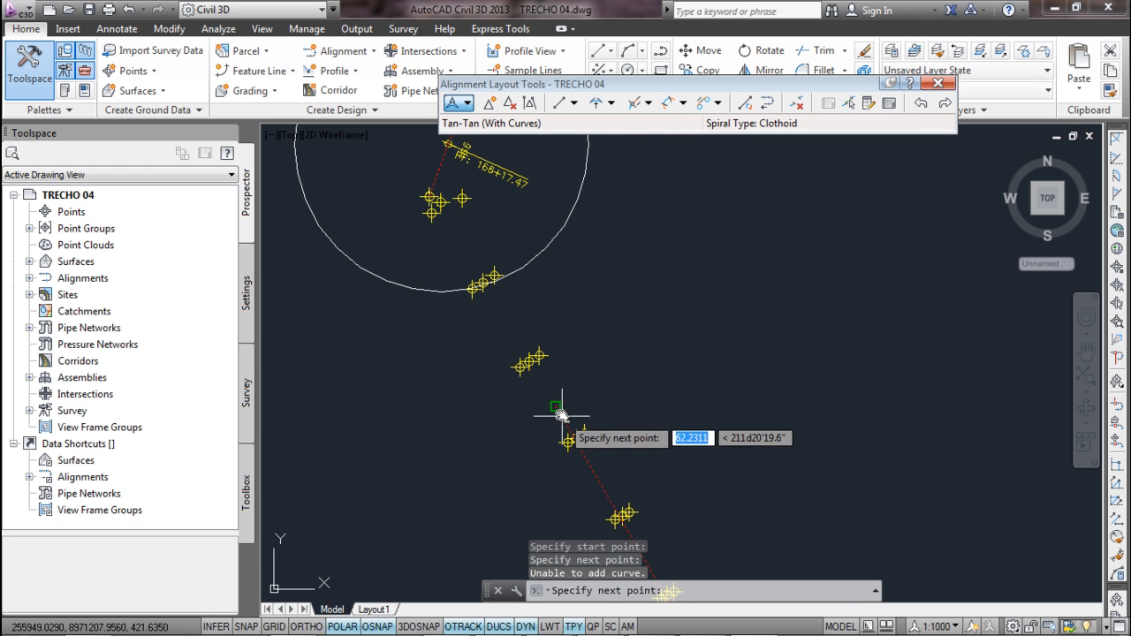
middle_drag(556, 408, 558, 411)
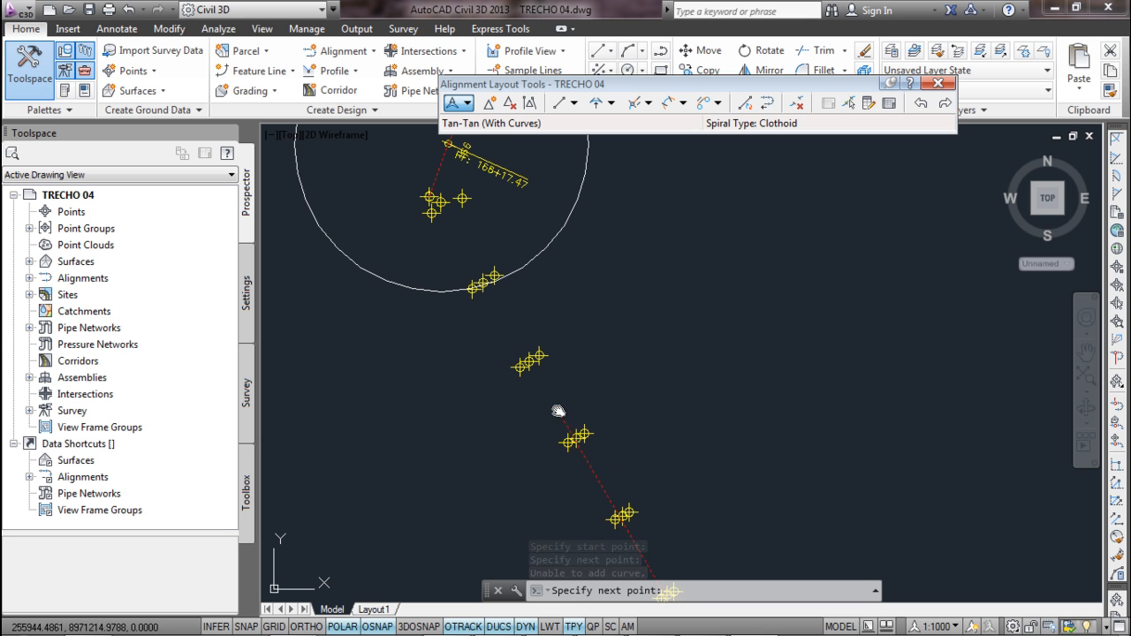
click(557, 410)
key(Escape)
- Move the PI at station 167+9.79 about 2 m southwest of the survey point
scroll(516, 295, down, 2)
middle_drag(490, 281, 552, 384)
scroll(552, 385, up, 3)
click(551, 360)
scroll(513, 305, up, 4)
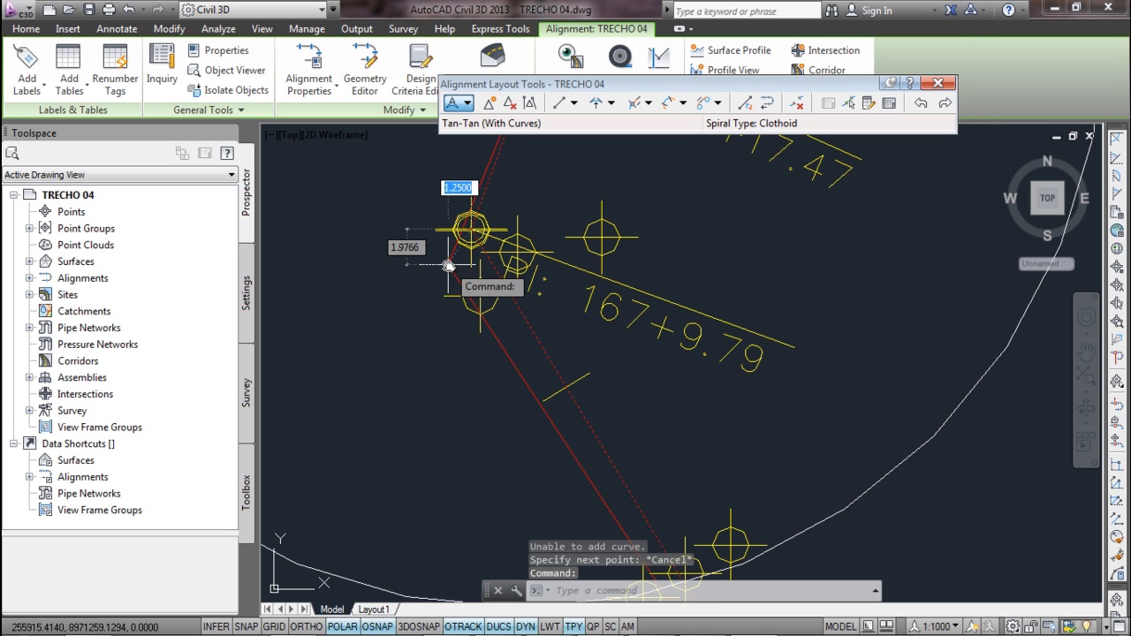
scroll(466, 259, down, 3)
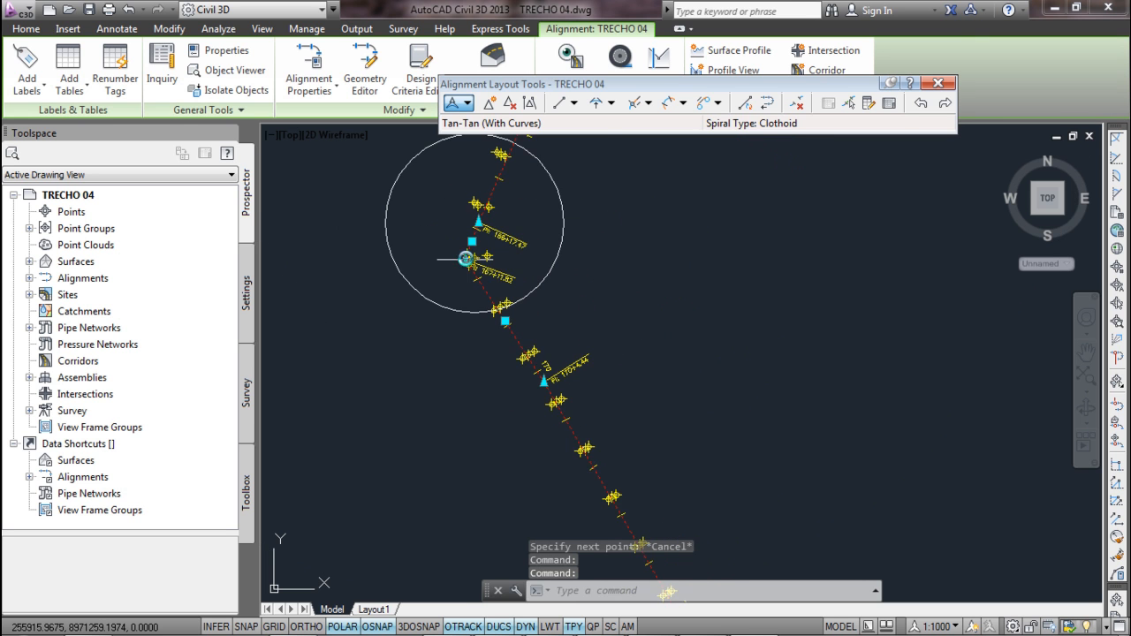
middle_drag(494, 226, 495, 305)
scroll(507, 273, up, 2)
scroll(507, 273, down, 3)
middle_drag(511, 243, 510, 323)
scroll(510, 323, up, 2)
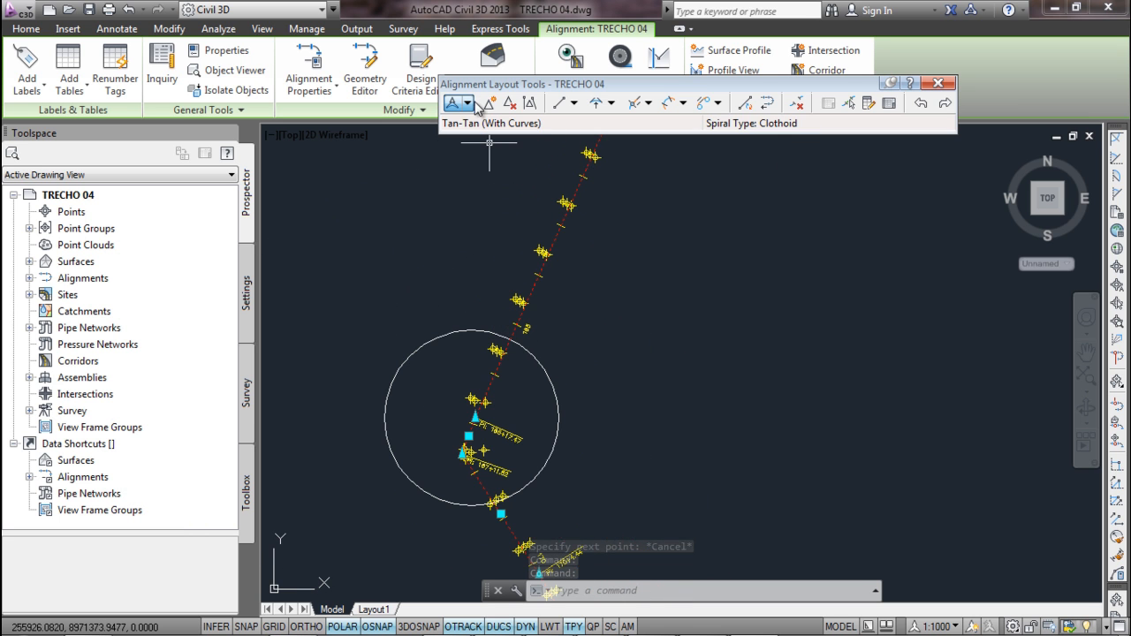
- Insert three PIs on the upper tangent, one at each of the three survey point groups north of PI 166+17.47
click(490, 103)
scroll(504, 327, up, 3)
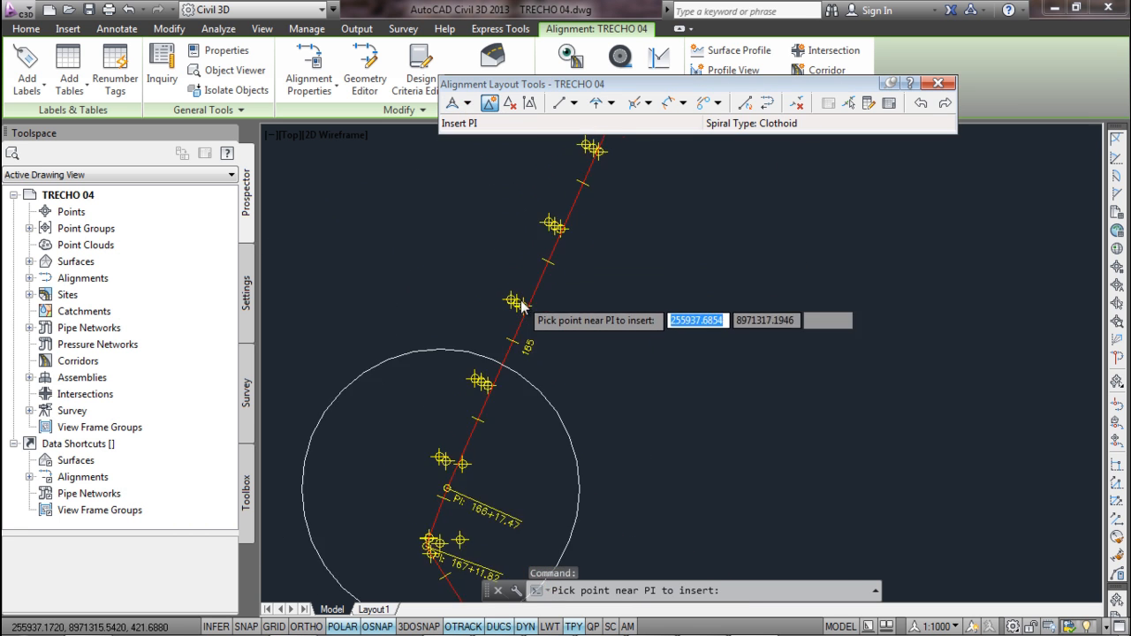
scroll(510, 313, down, 2)
click(502, 311)
scroll(482, 305, down, 3)
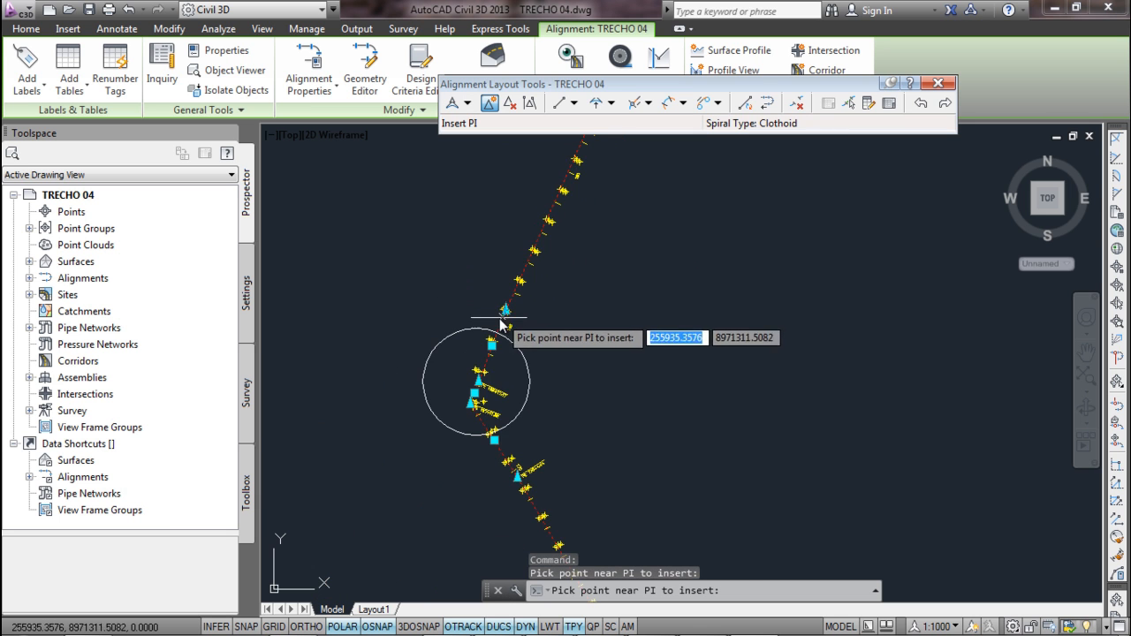
scroll(504, 286, down, 3)
scroll(508, 283, up, 3)
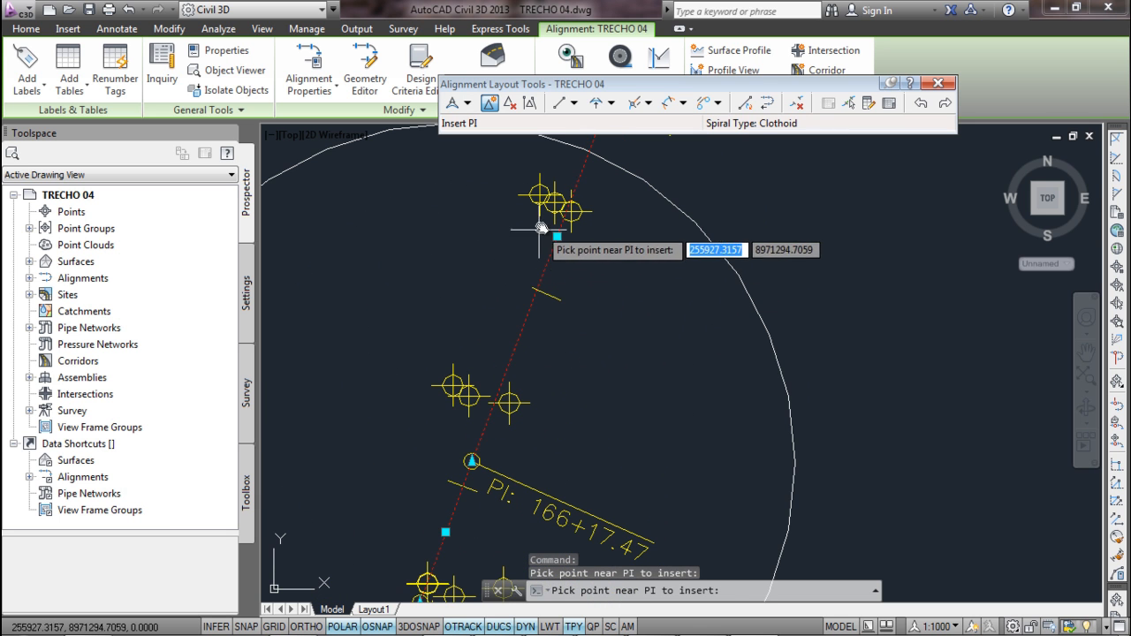
click(549, 207)
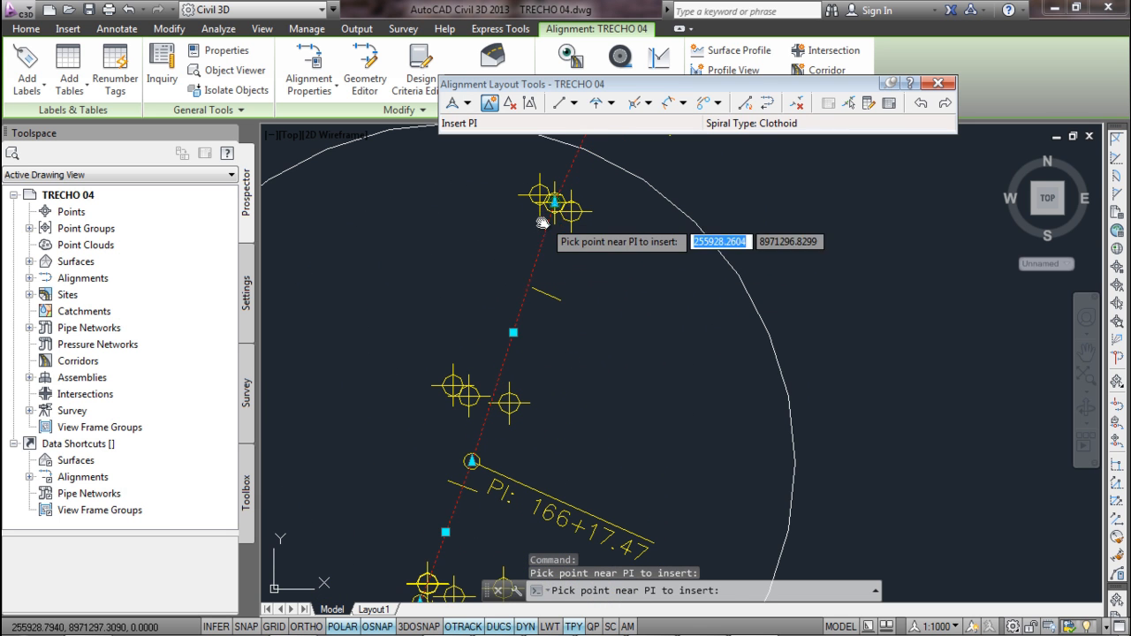
middle_drag(477, 391, 477, 390)
click(477, 391)
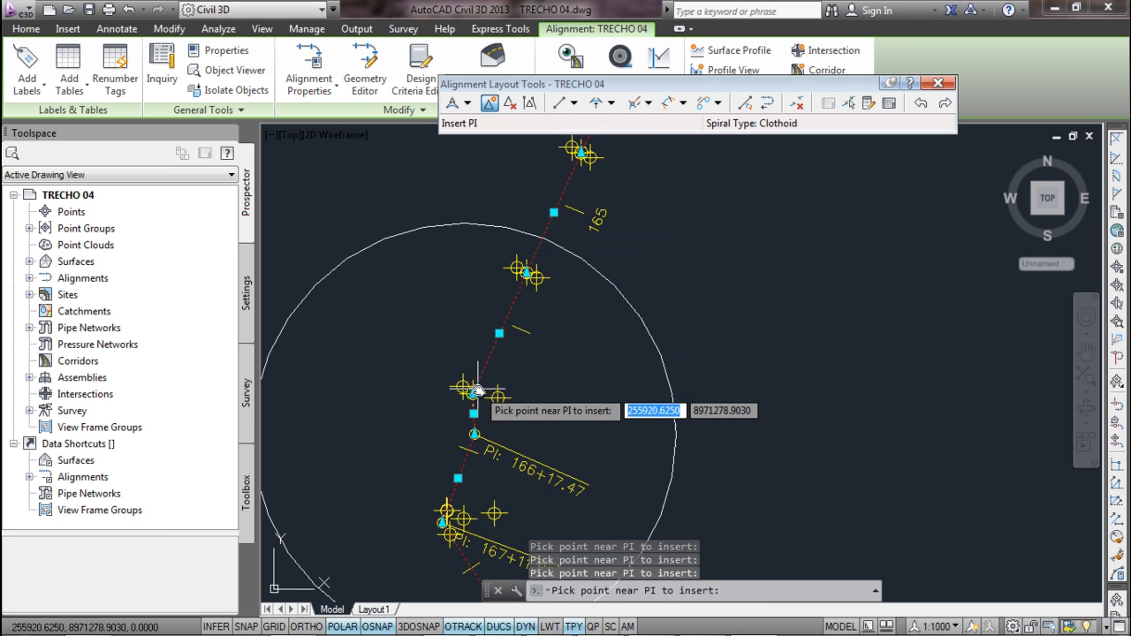
key(Escape)
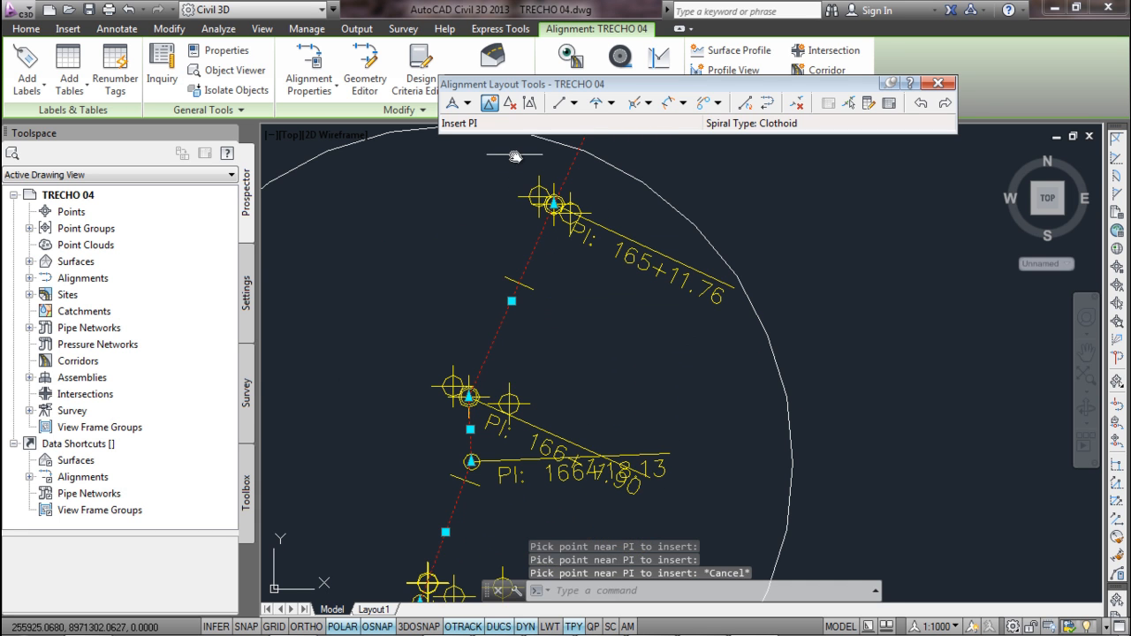
- Delete the southernmost of the newly inserted PIs, just above the former end of the upper tangent
click(509, 103)
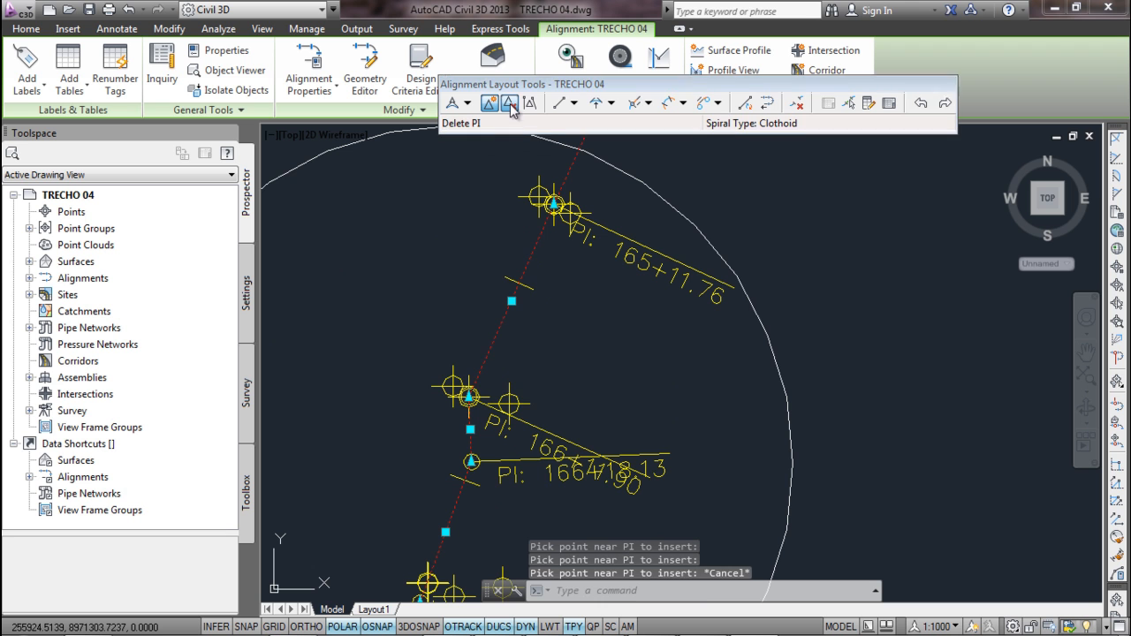
click(479, 382)
key(Escape)
key(Escape)
scroll(518, 345, down, 6)
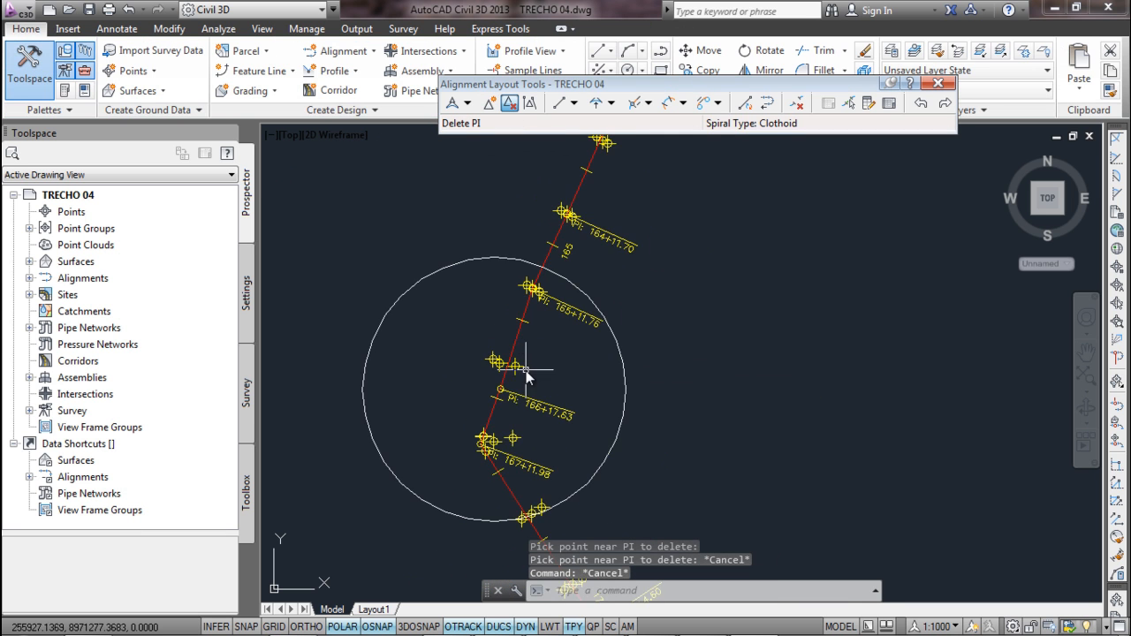
- Delete the PI at station 165+11.76 from the alignment
scroll(530, 371, up, 2)
click(527, 297)
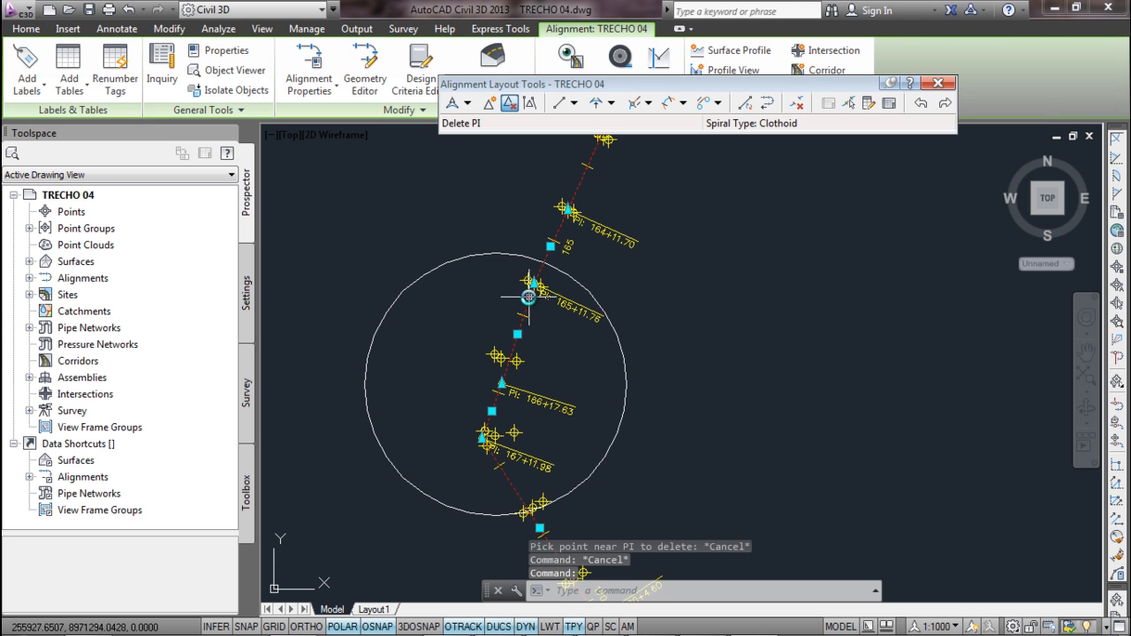
click(509, 102)
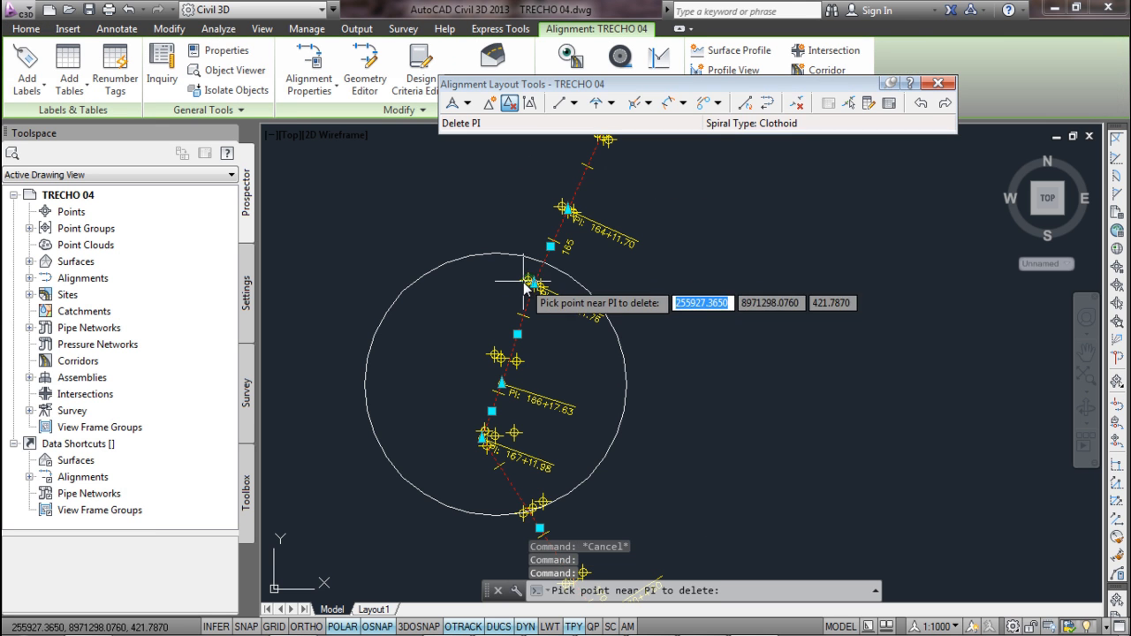
click(533, 325)
key(Escape)
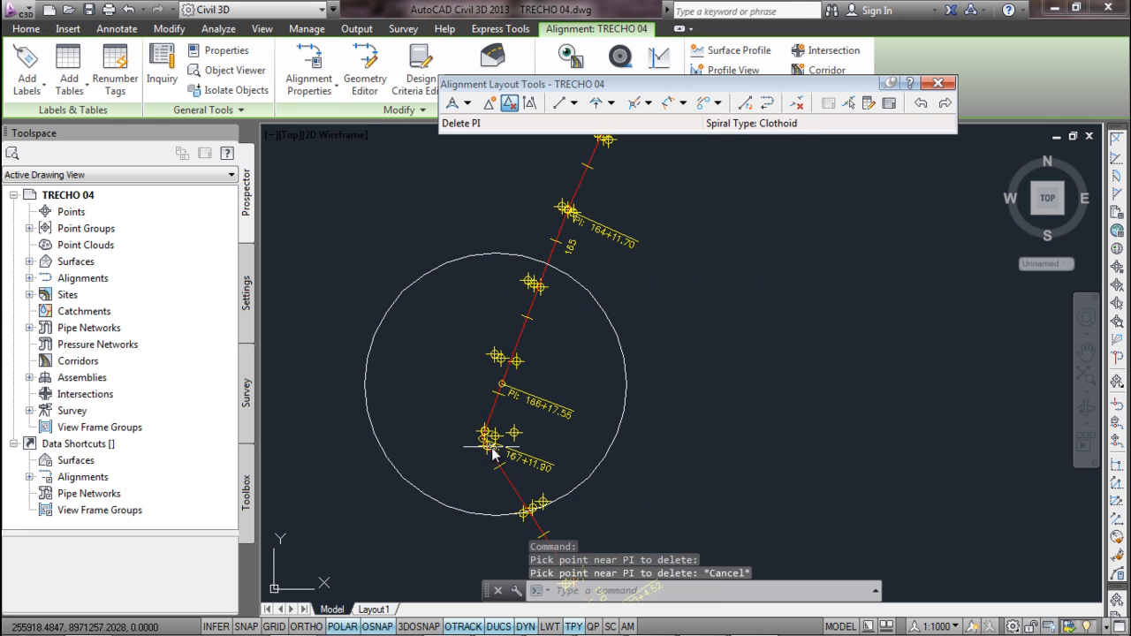
key(Escape)
click(492, 452)
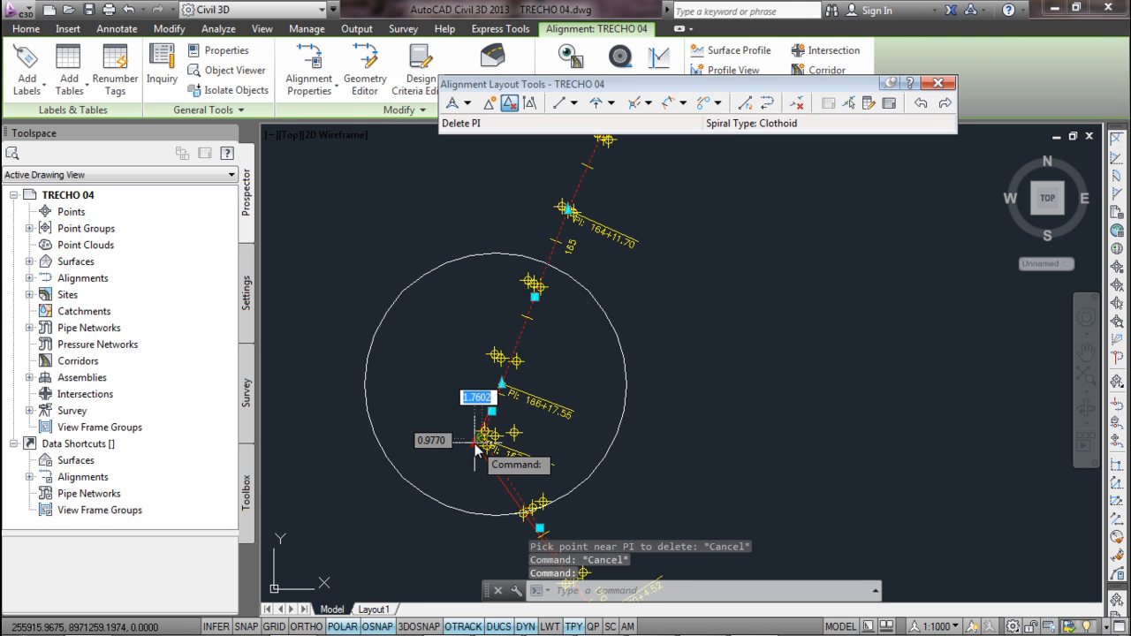
scroll(478, 452, up, 4)
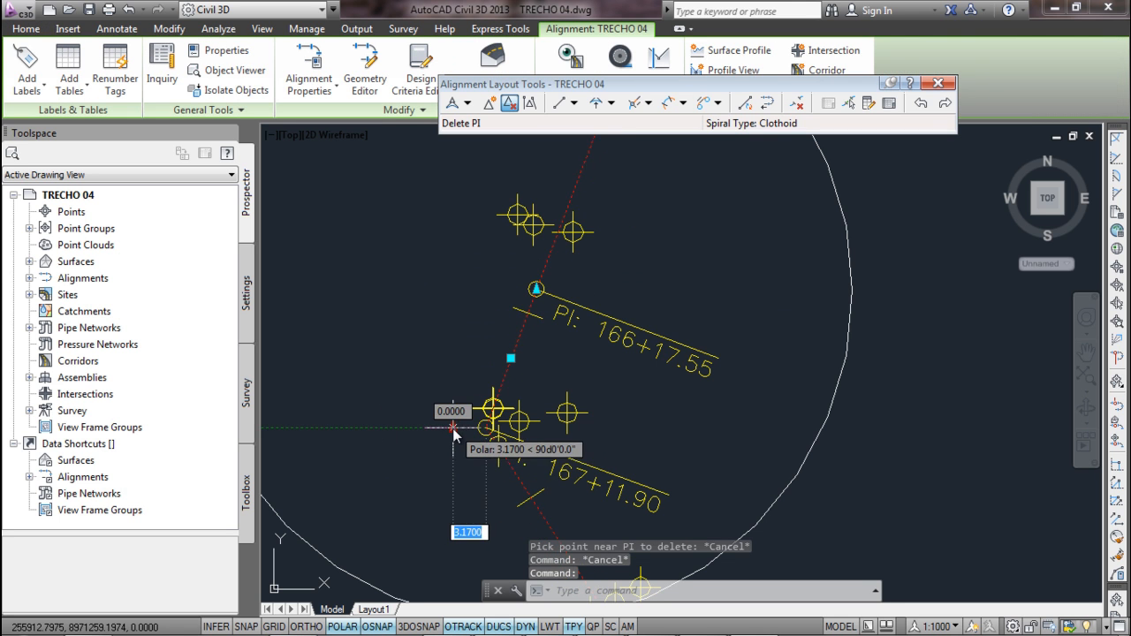
key(Escape)
- Delete the PI at station 166+17.55 from the alignment
click(509, 103)
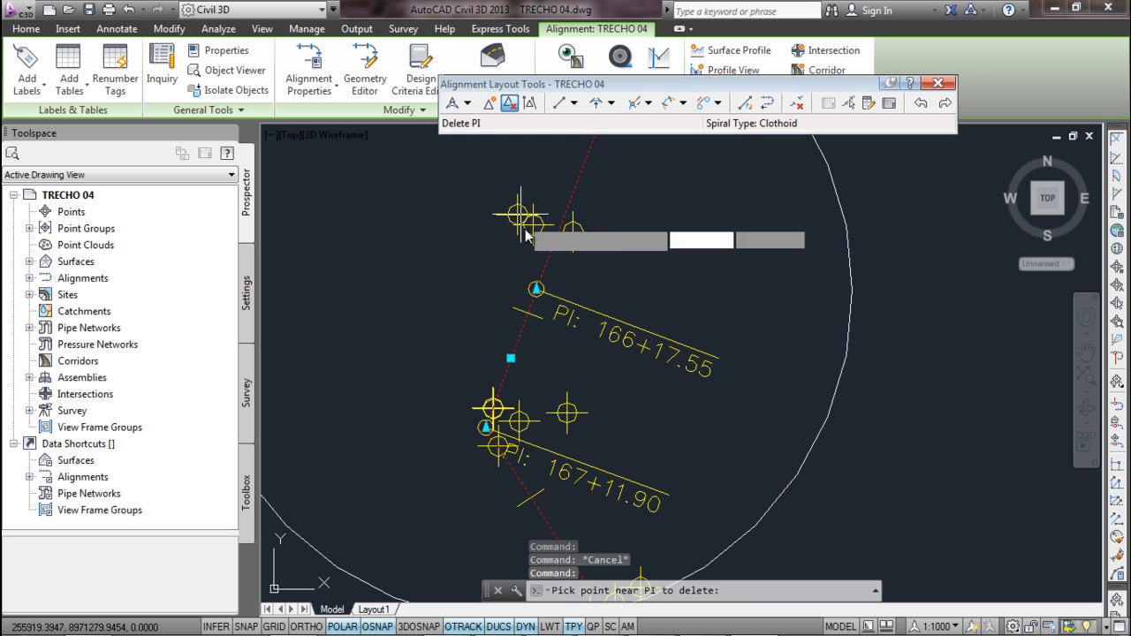
click(487, 429)
key(Escape)
- Move the PI at station 167+11.90 about 6.5 m north and 1.6 m west, and deselect the alignment
scroll(469, 429, down, 2)
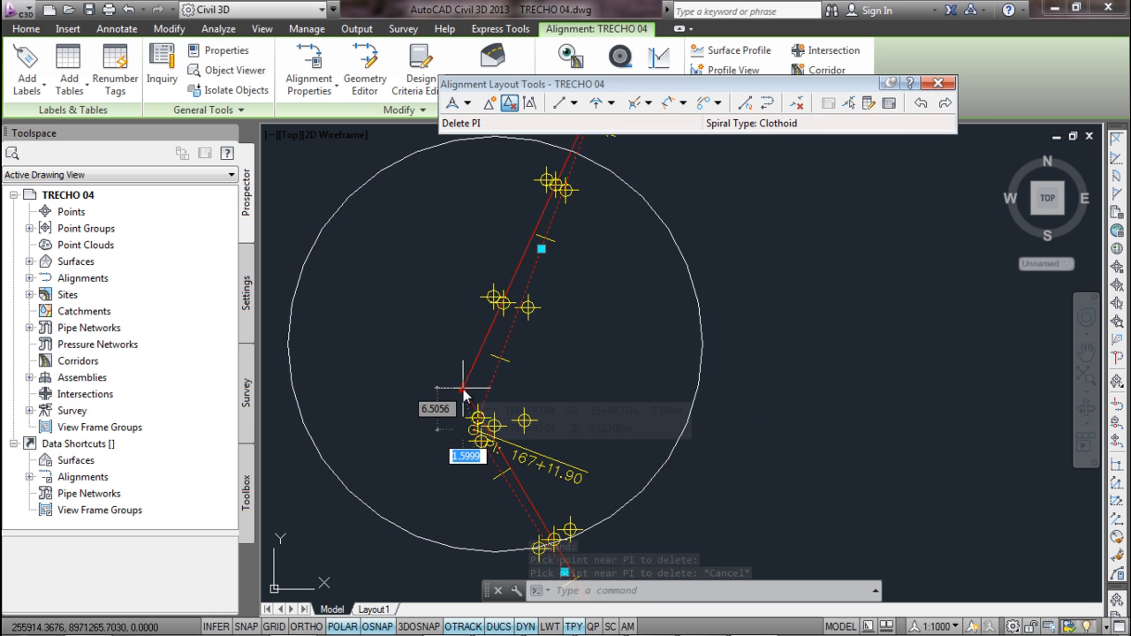
click(462, 389)
scroll(464, 389, down, 3)
mouse_move(465, 389)
key(Escape)
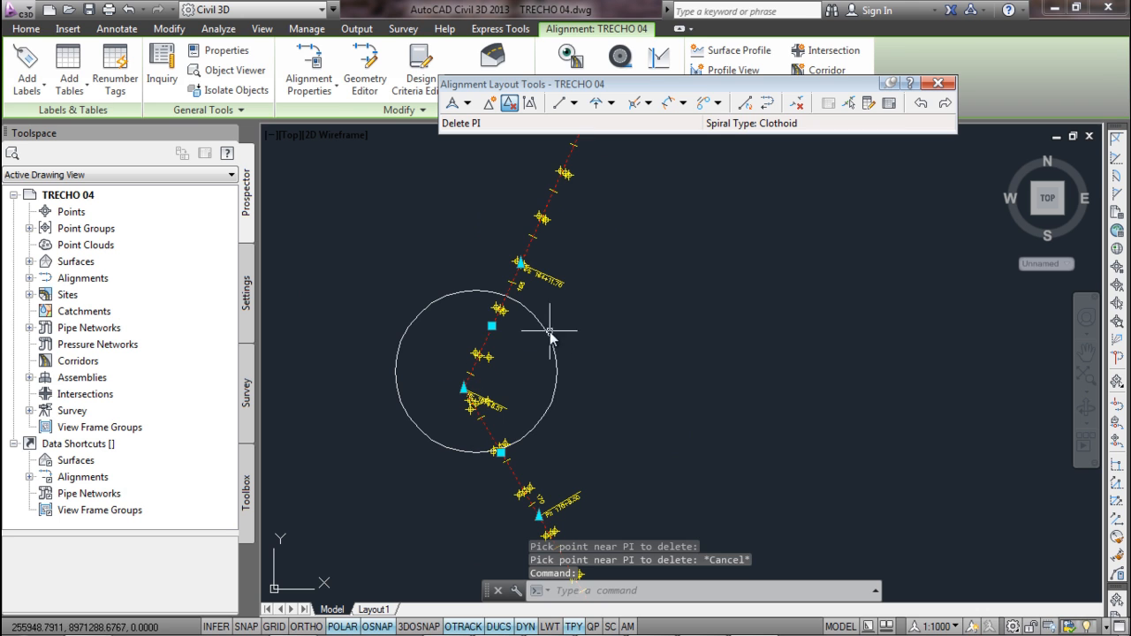
- Add a free curve fillet with a solution angle under 180° and a 100 m radius between the two tangents of the TRECHO 04 alignment
middle_drag(491, 329, 524, 335)
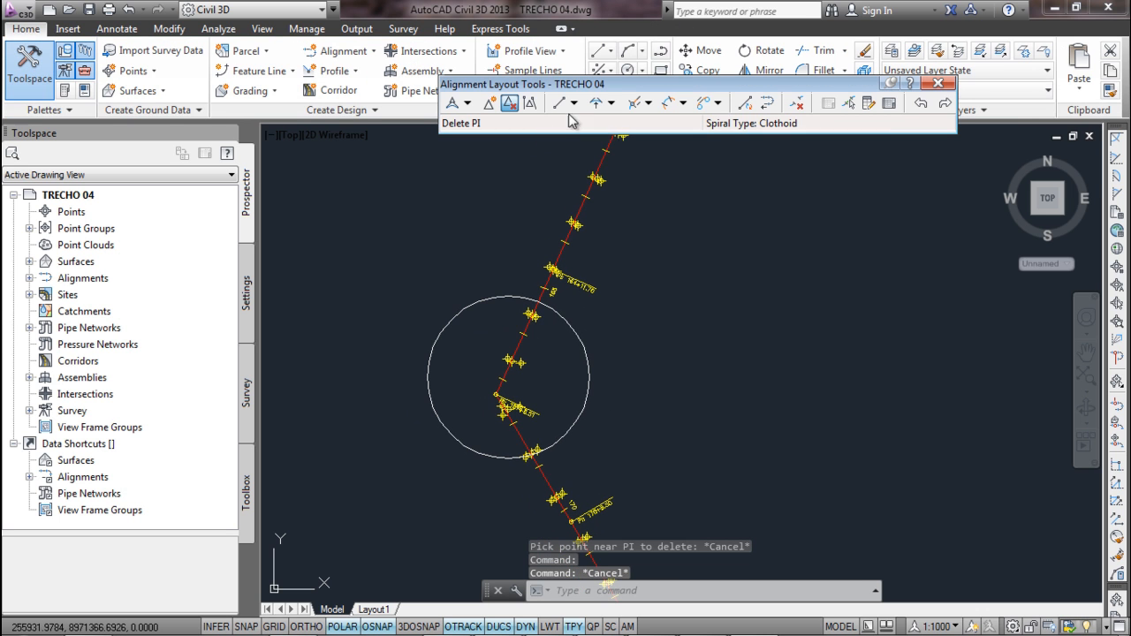
click(611, 104)
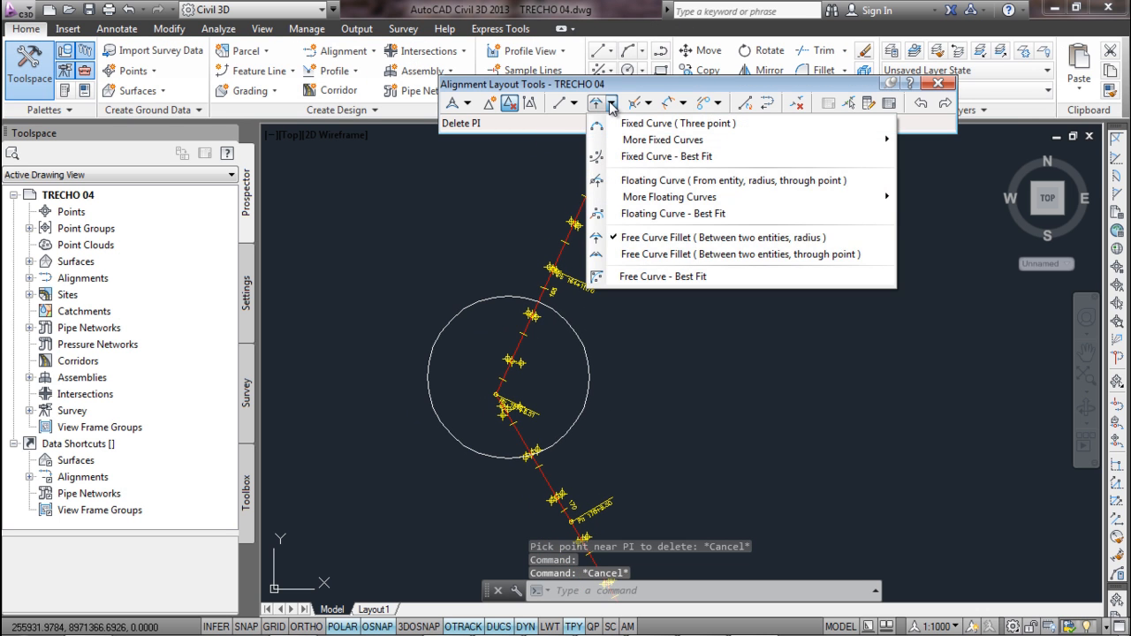
click(661, 245)
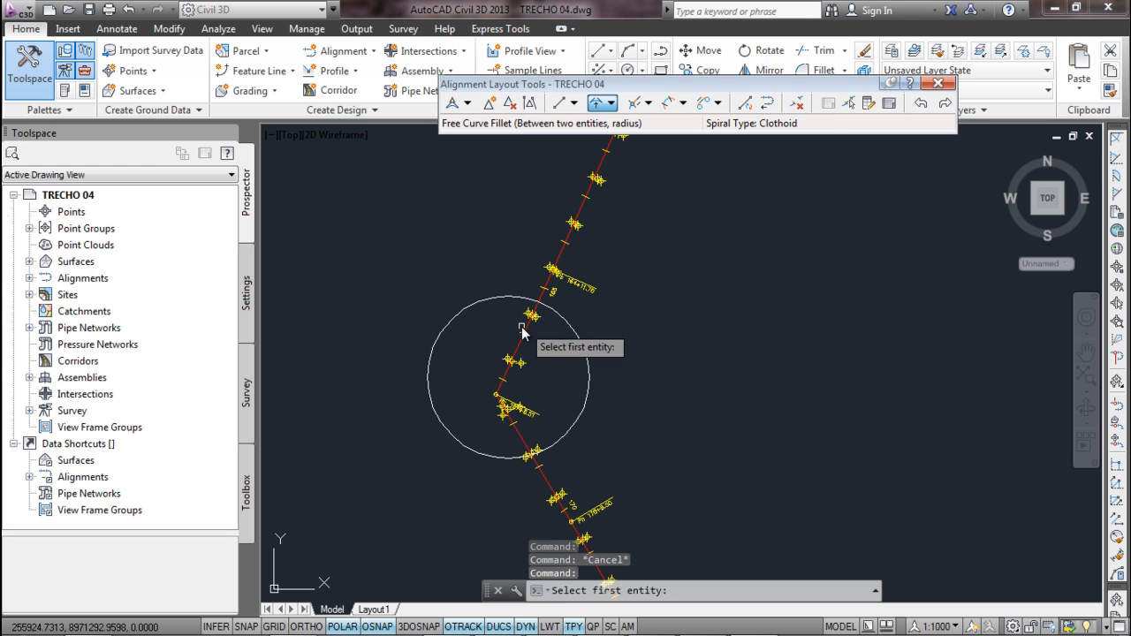
click(516, 349)
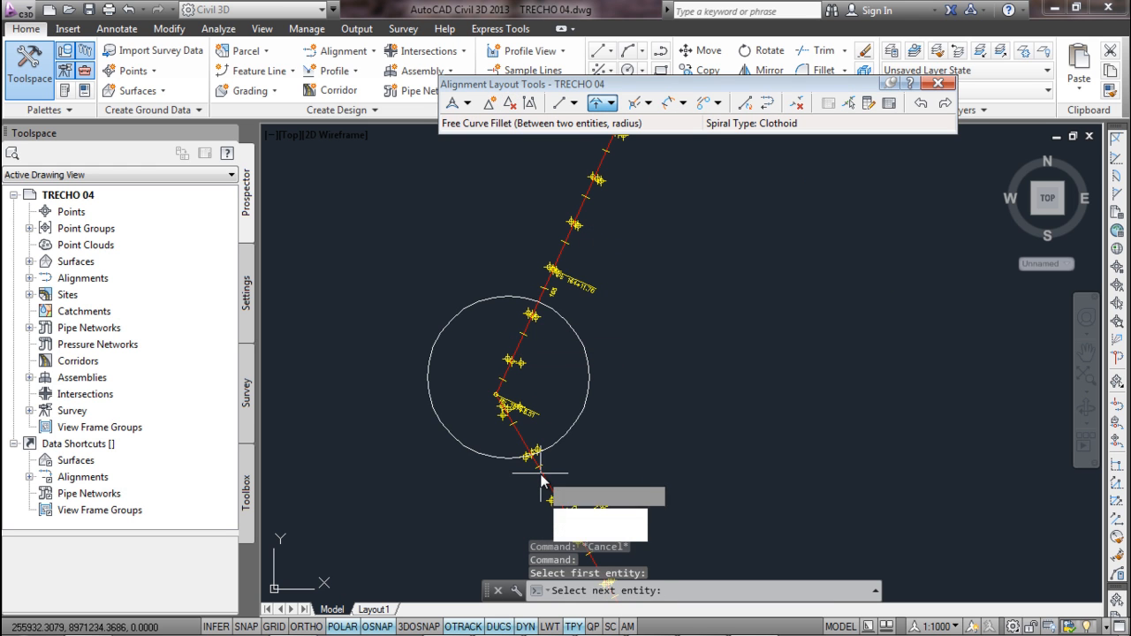
click(536, 473)
key(Down)
key(Return)
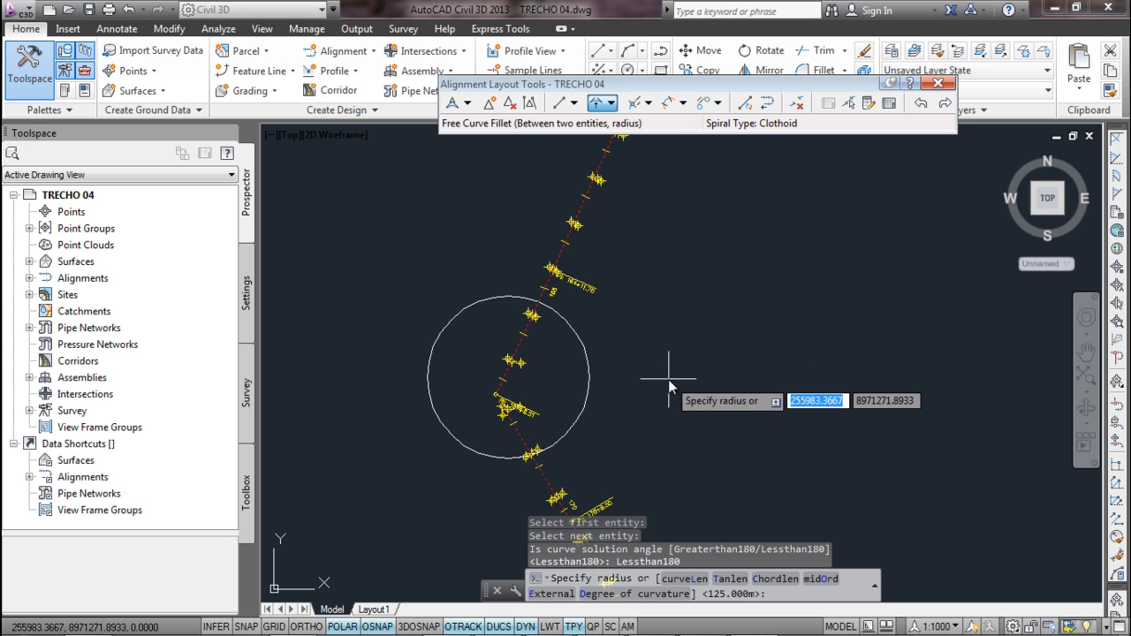
text(180)
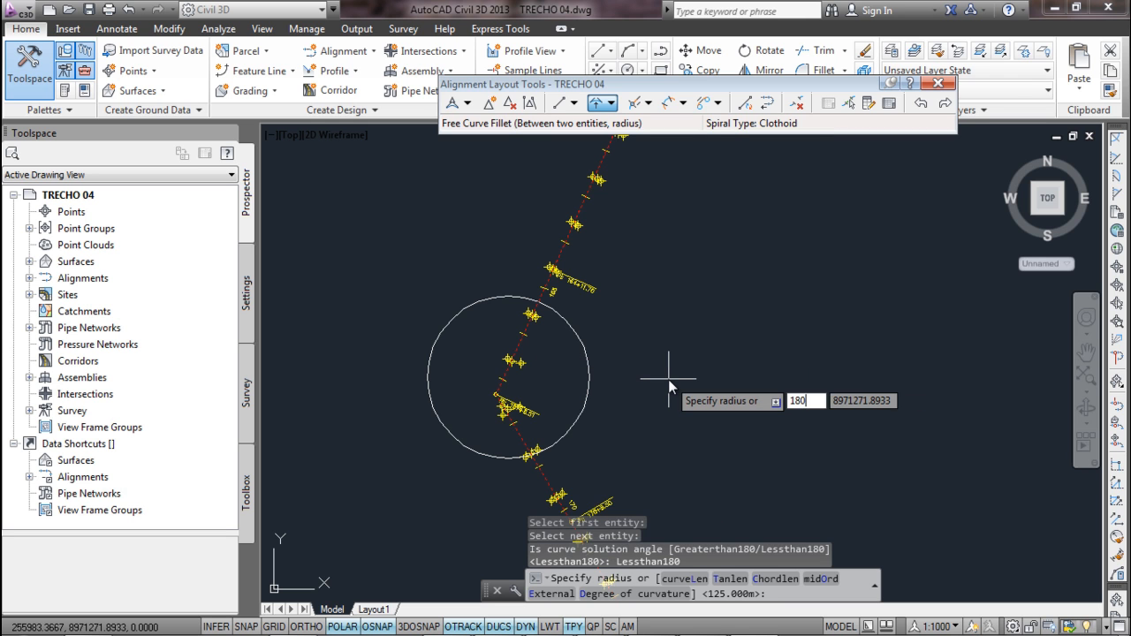
key(Return)
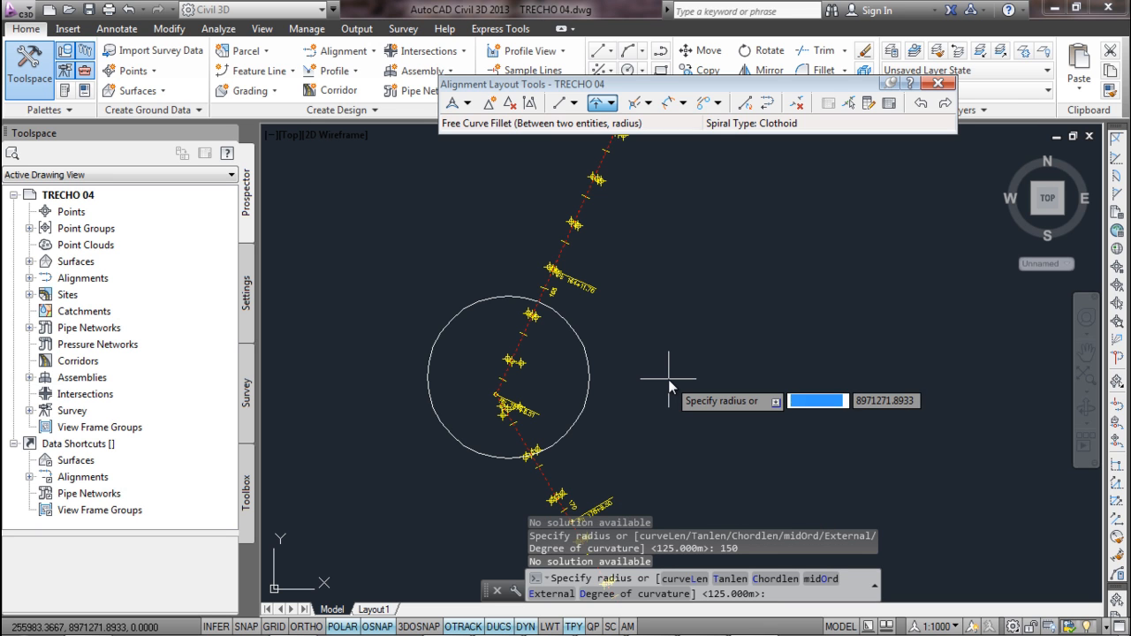
text(125)
key(Return)
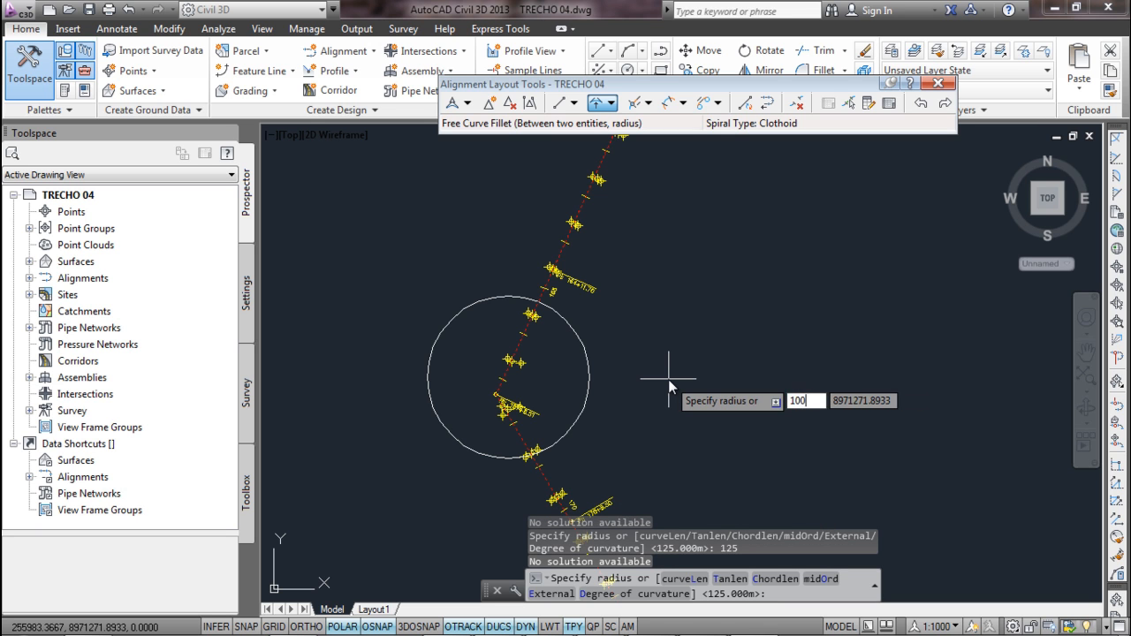
key(Return)
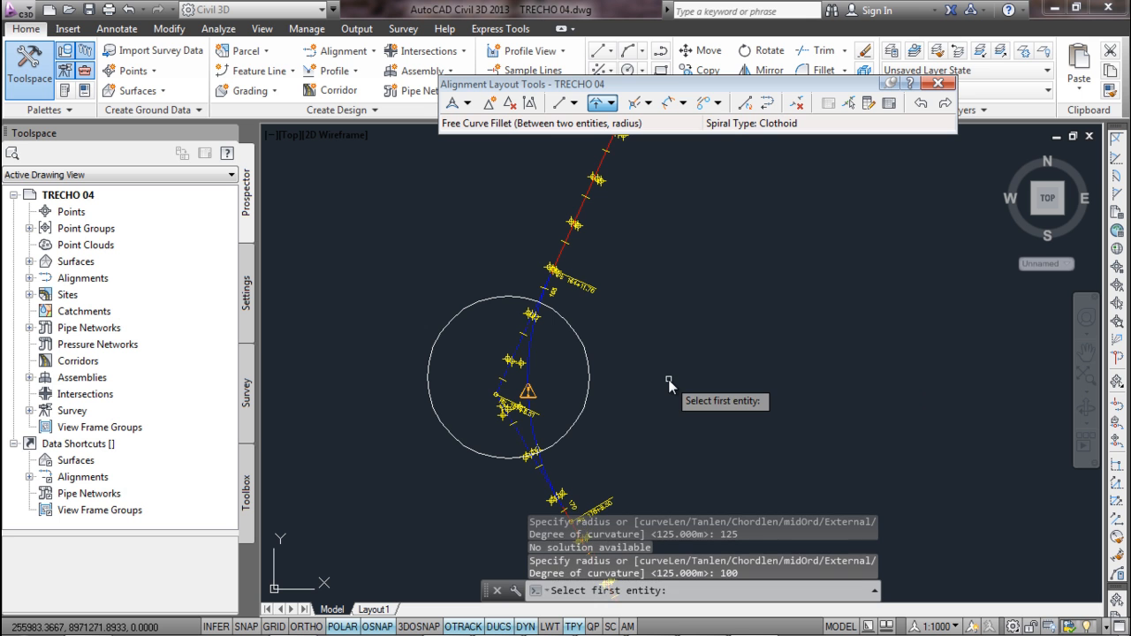
key(Return)
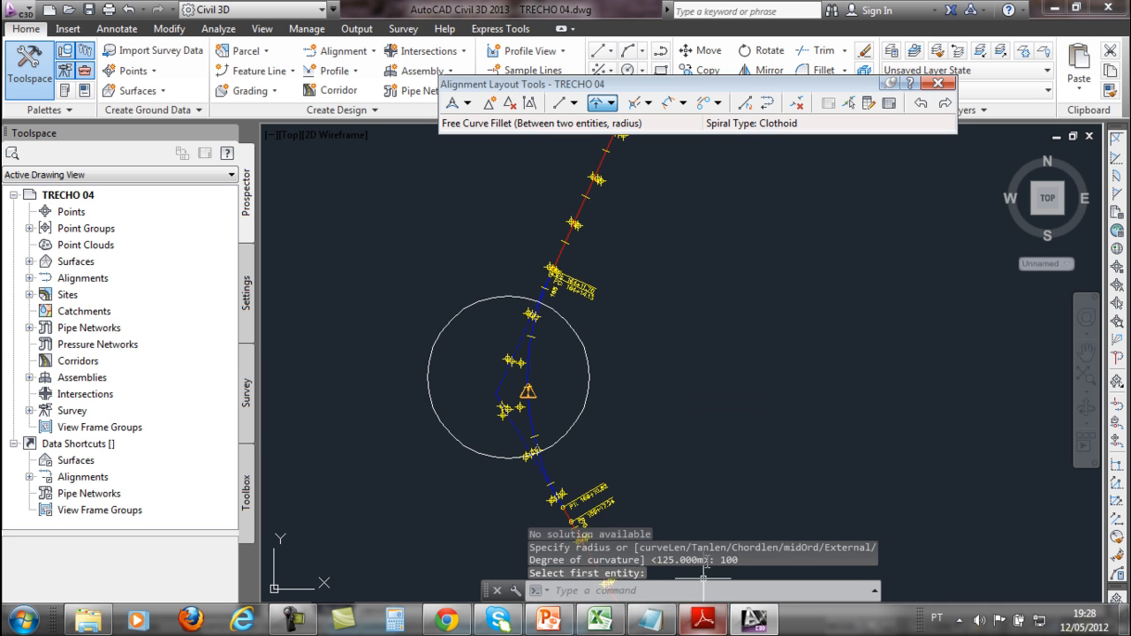
- Consult the minimum curve radius table in TABELAS-DNER.pdf in Adobe Reader, and try to change the new curve's radius in the alignment layout parameters
key(alt+Tab)
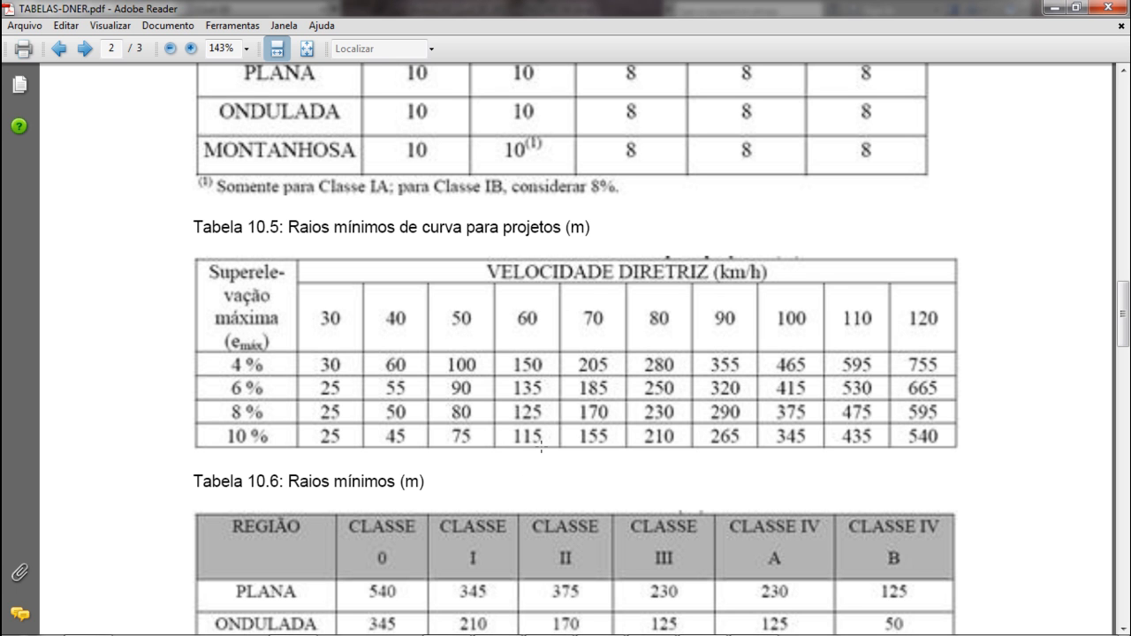
click(1050, 7)
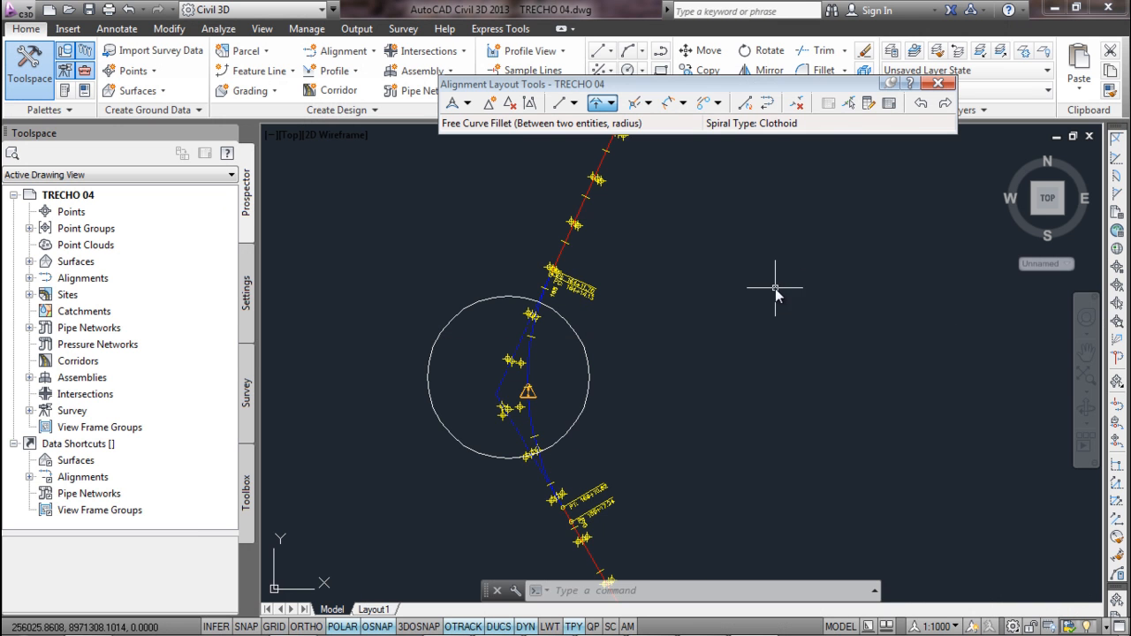
click(868, 102)
click(848, 103)
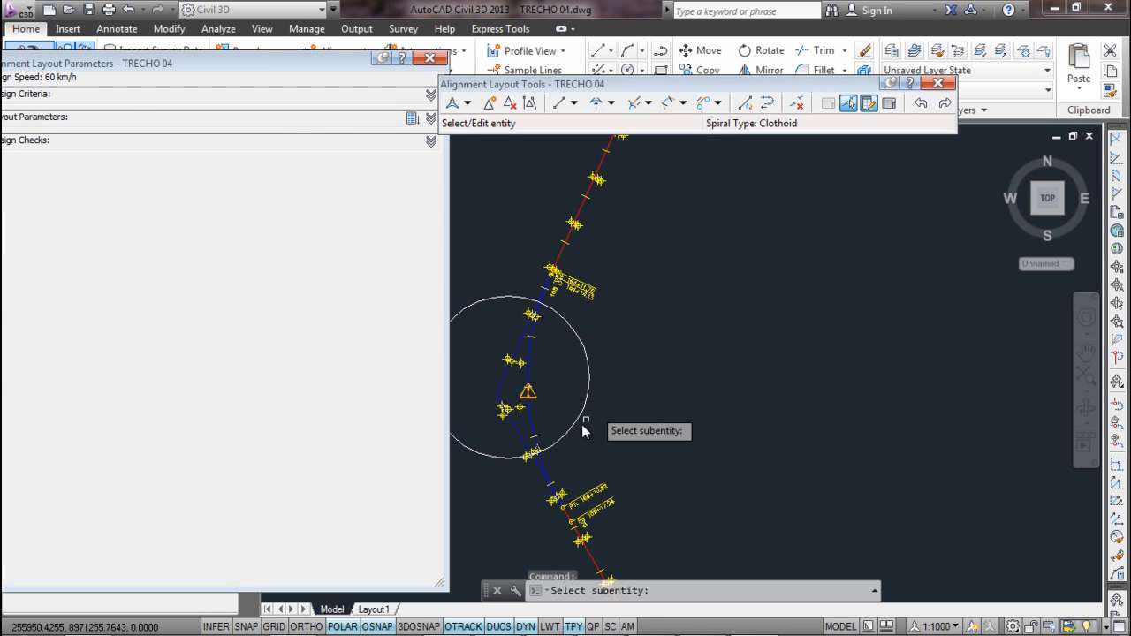
click(533, 430)
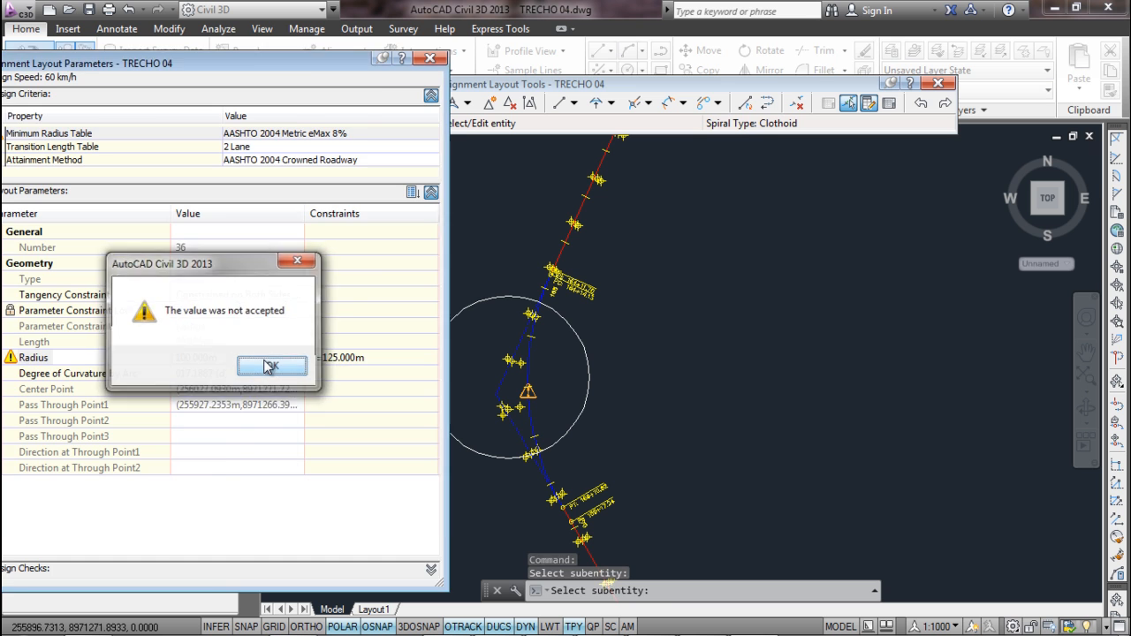
click(267, 366)
key(Escape)
key(Escape)
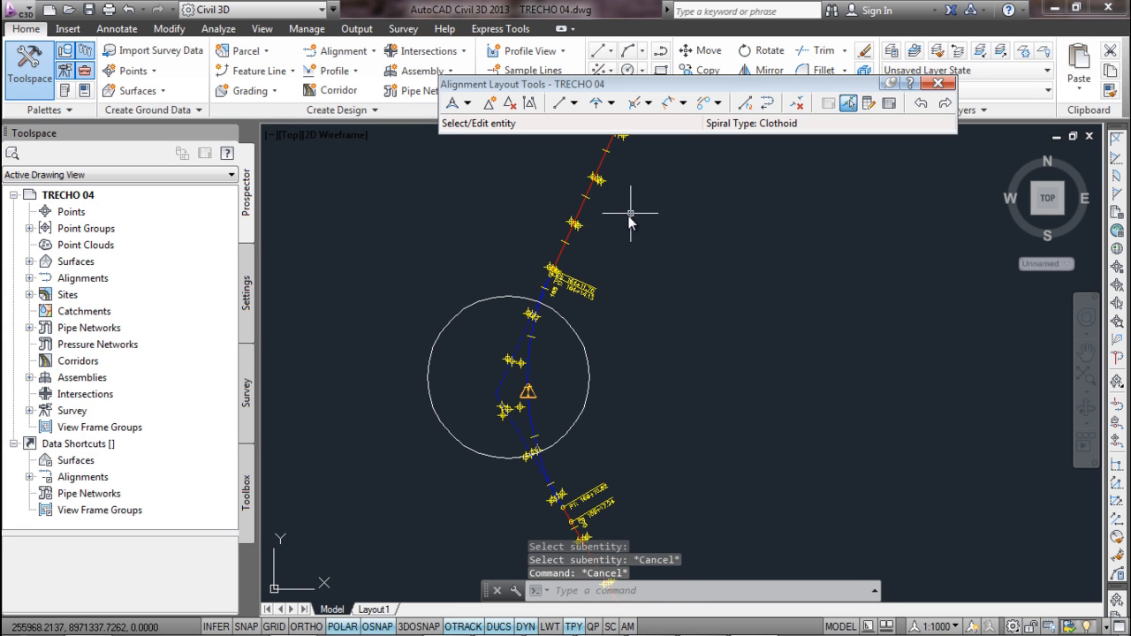
- Delete the PI at station 164+11.70, just before the start of the new curve
click(570, 237)
scroll(554, 282, up, 4)
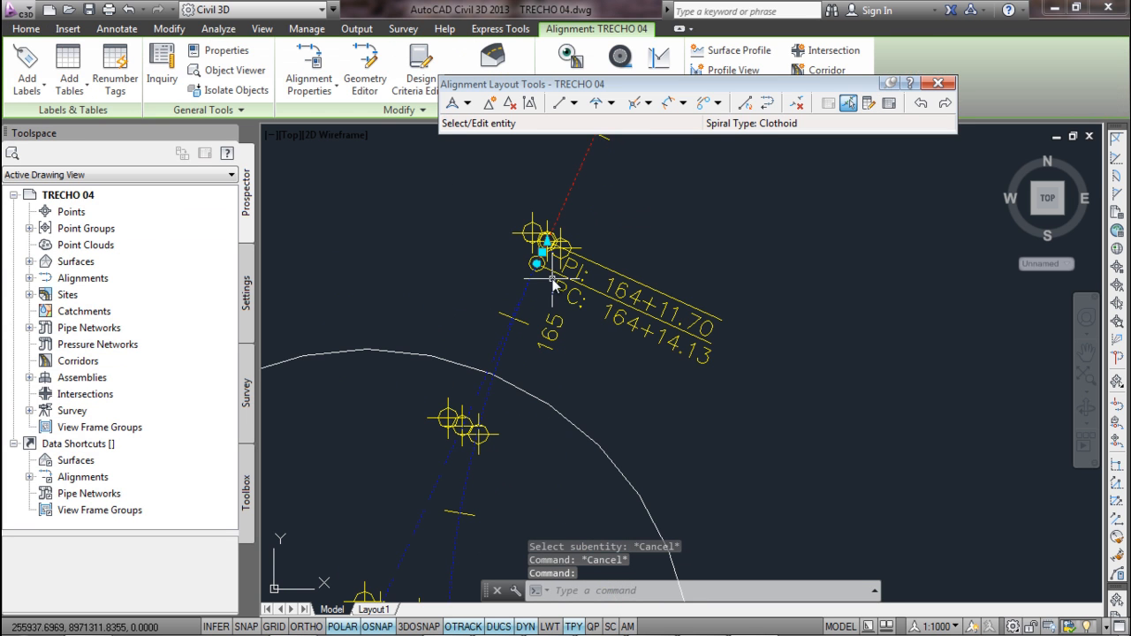
click(509, 103)
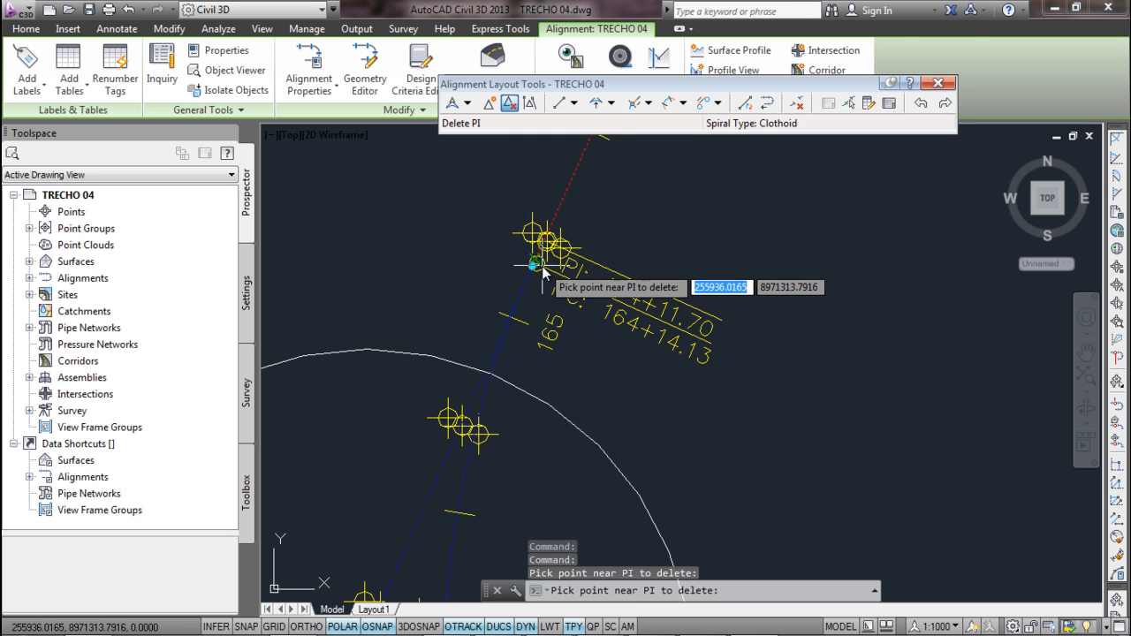
scroll(542, 258, down, 4)
key(Escape)
- Try to set the radius of the new curve to 115 m in its layout parameters
click(870, 103)
click(850, 102)
click(528, 355)
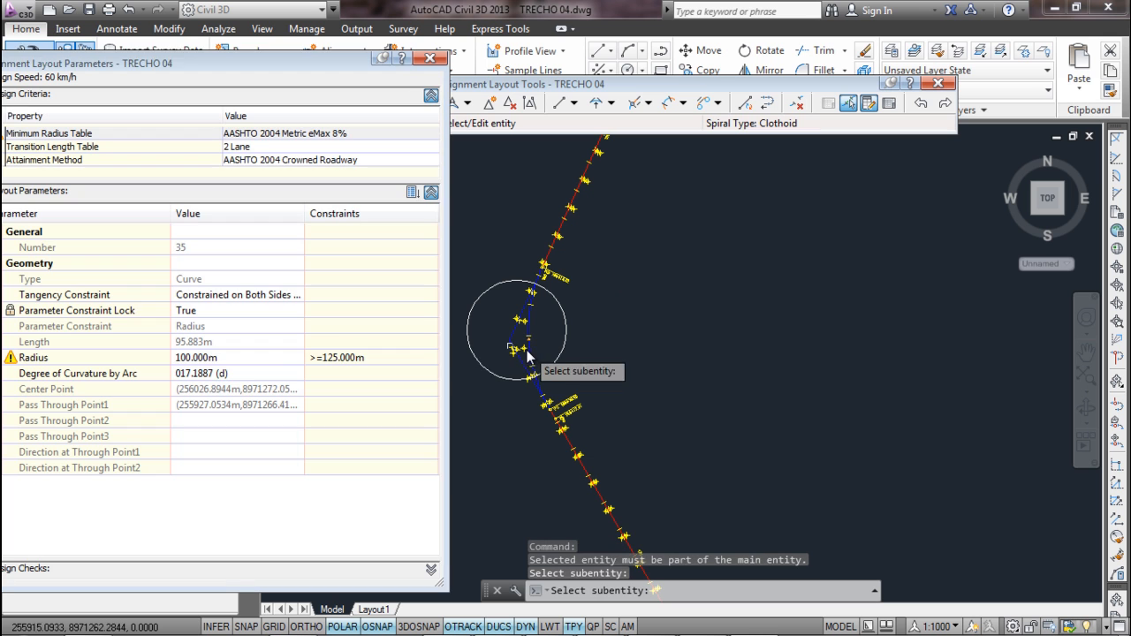
click(264, 357)
text(115)
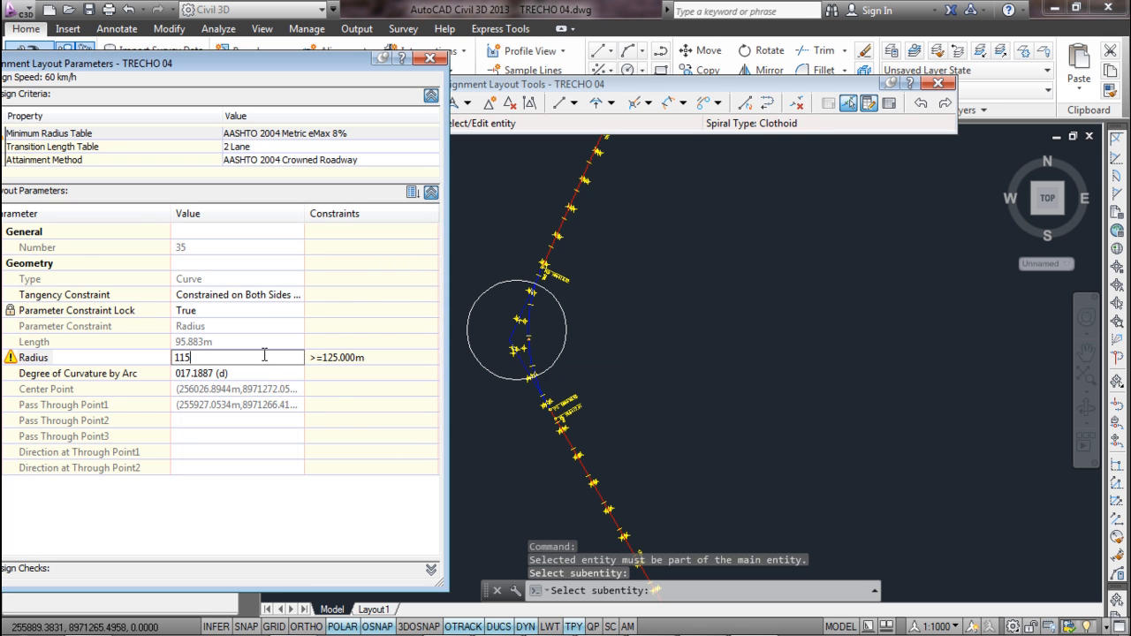
key(Return)
click(266, 360)
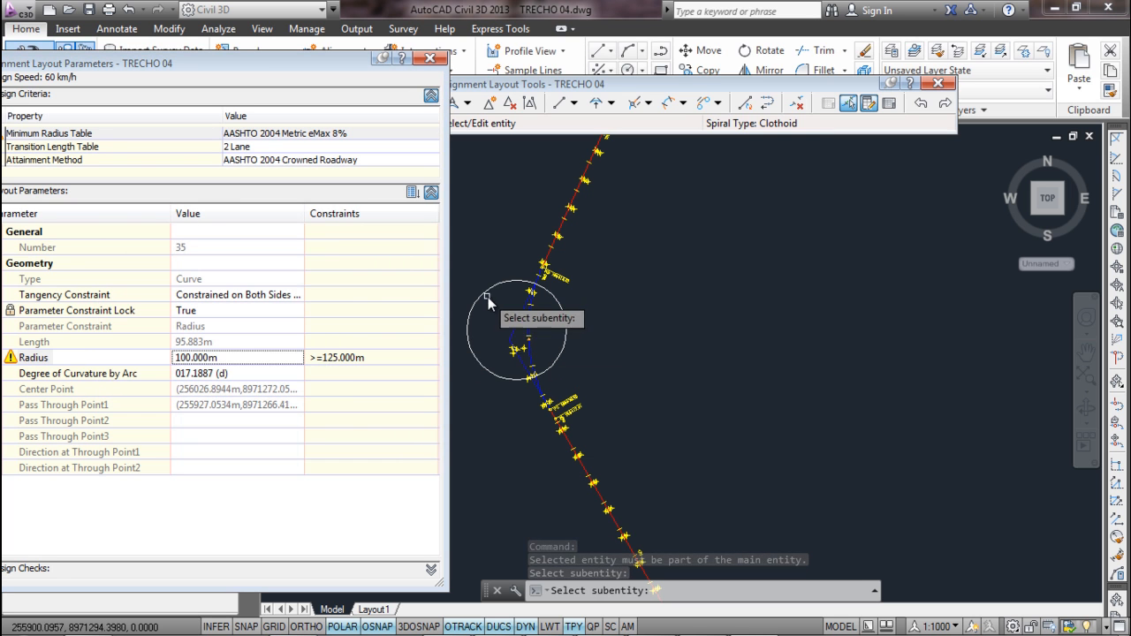
- Delete the PI at station 169+17.41, just past the end of the new curve
scroll(555, 409, up, 3)
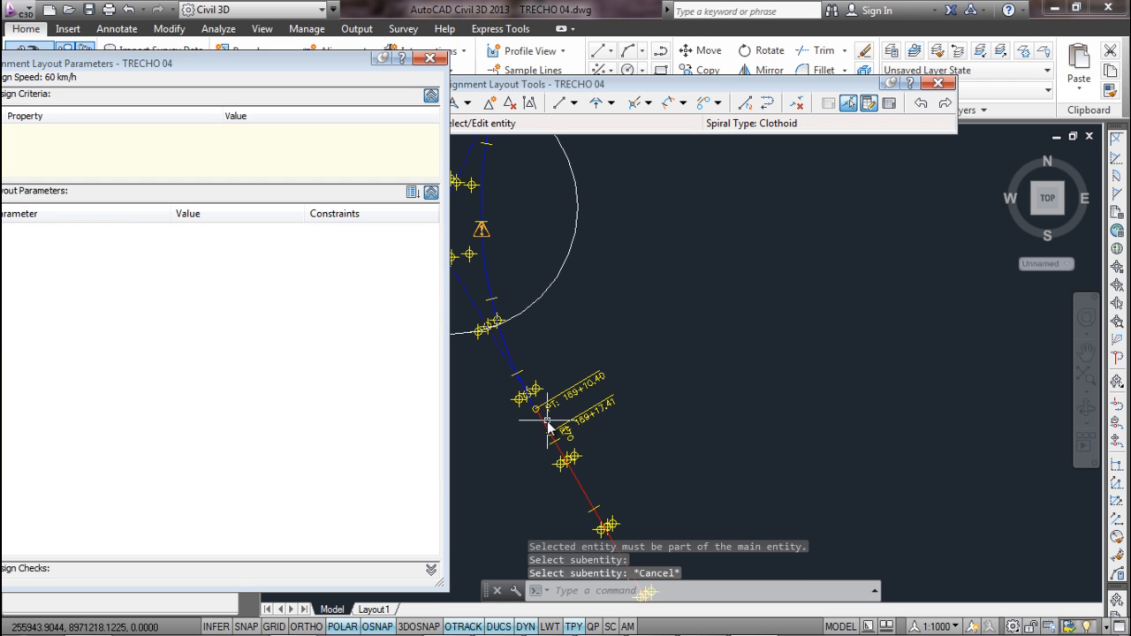
key(Escape)
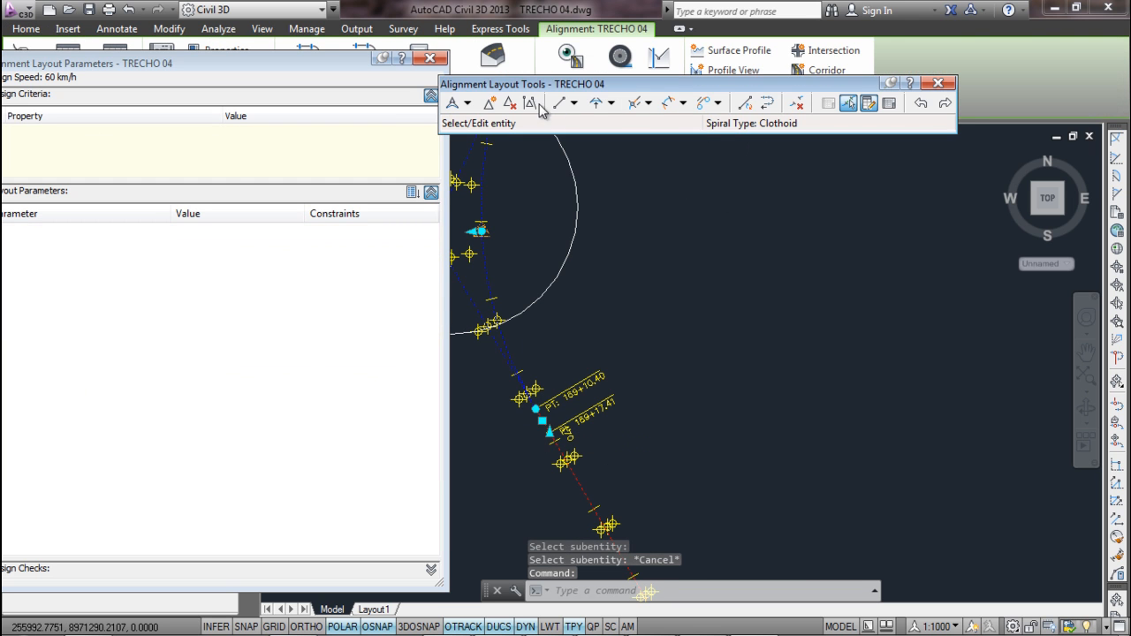
click(510, 103)
click(535, 415)
key(Escape)
scroll(548, 400, down, 3)
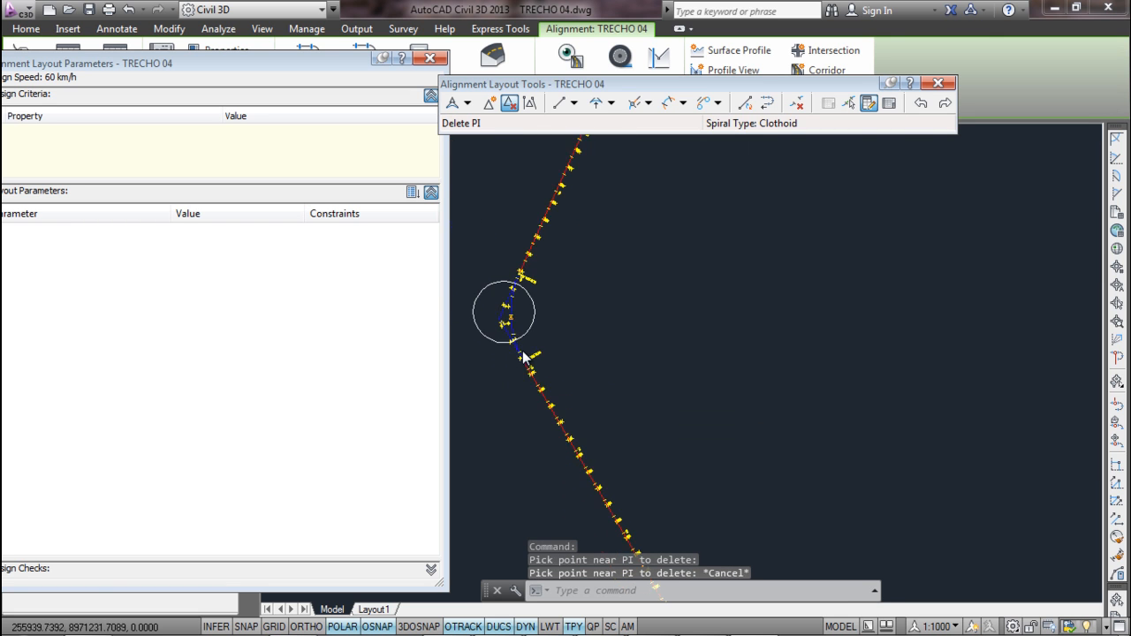
scroll(523, 358, up, 1)
scroll(524, 358, down, 2)
- Set the radius of the curve between the two long tangents to 115 m
click(848, 103)
click(552, 345)
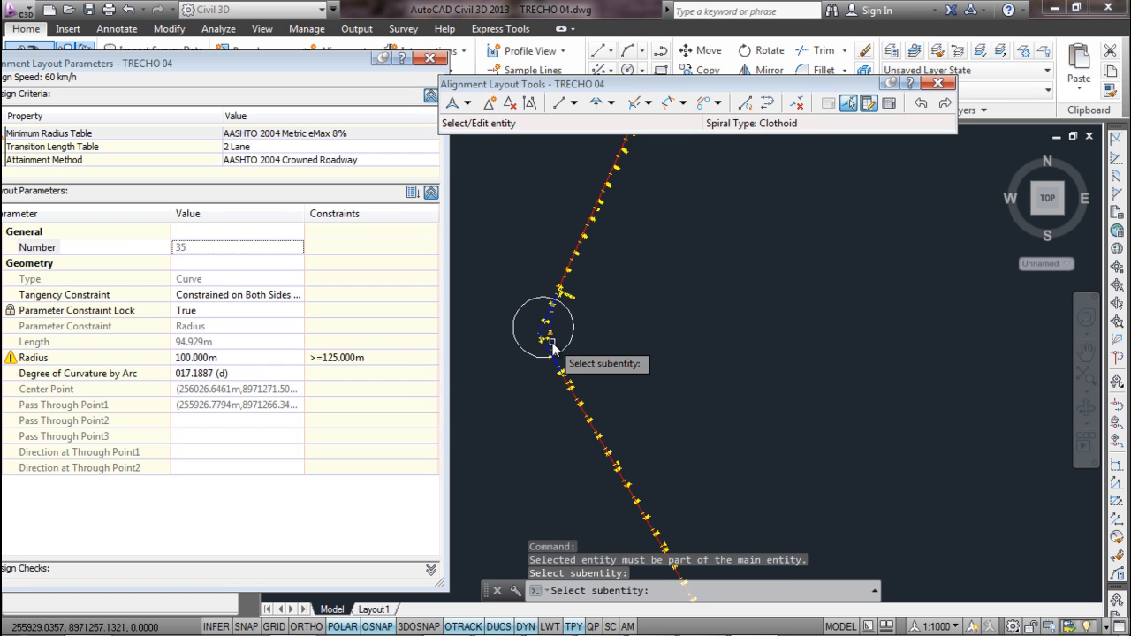
click(249, 357)
text(115)
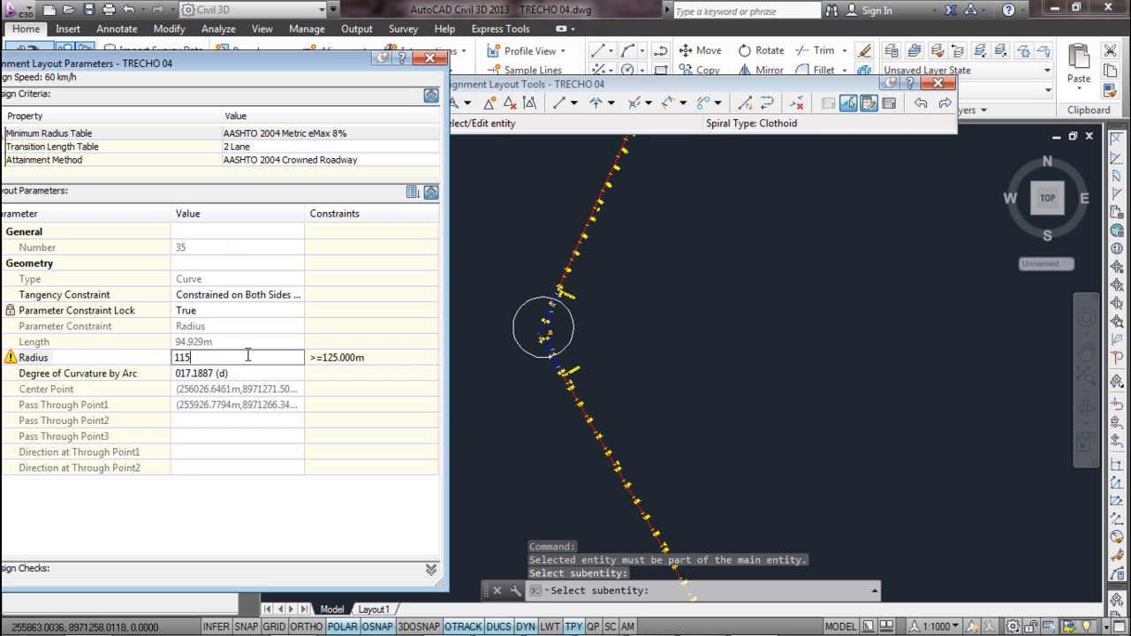
key(Return)
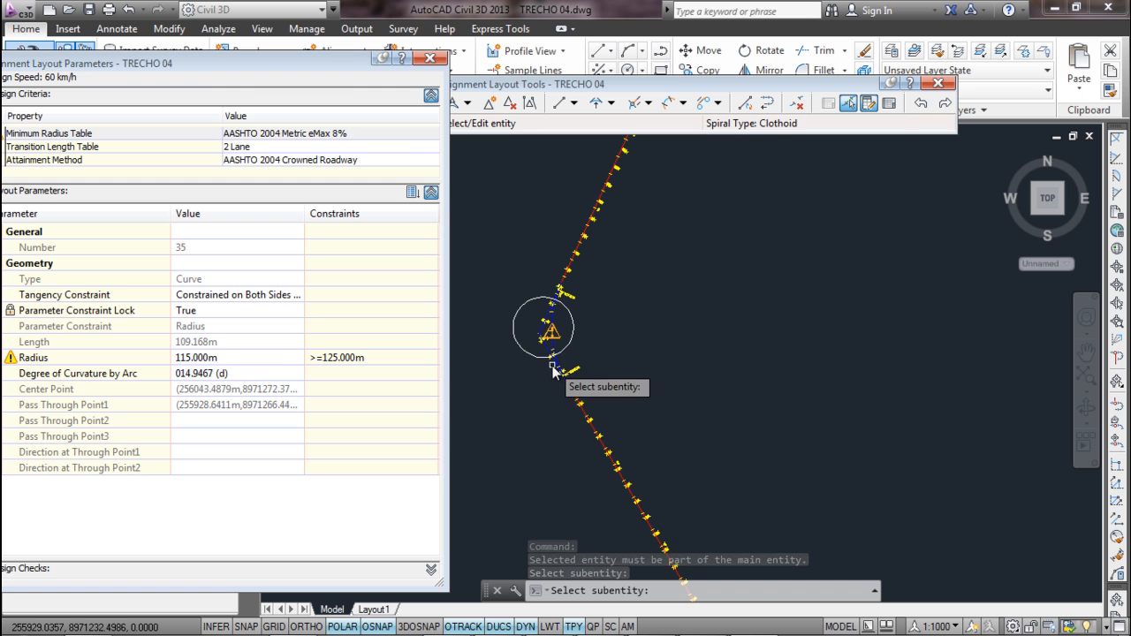
scroll(555, 339, up, 2)
scroll(547, 344, down, 1)
middle_drag(547, 340, 593, 366)
scroll(594, 365, up, 1)
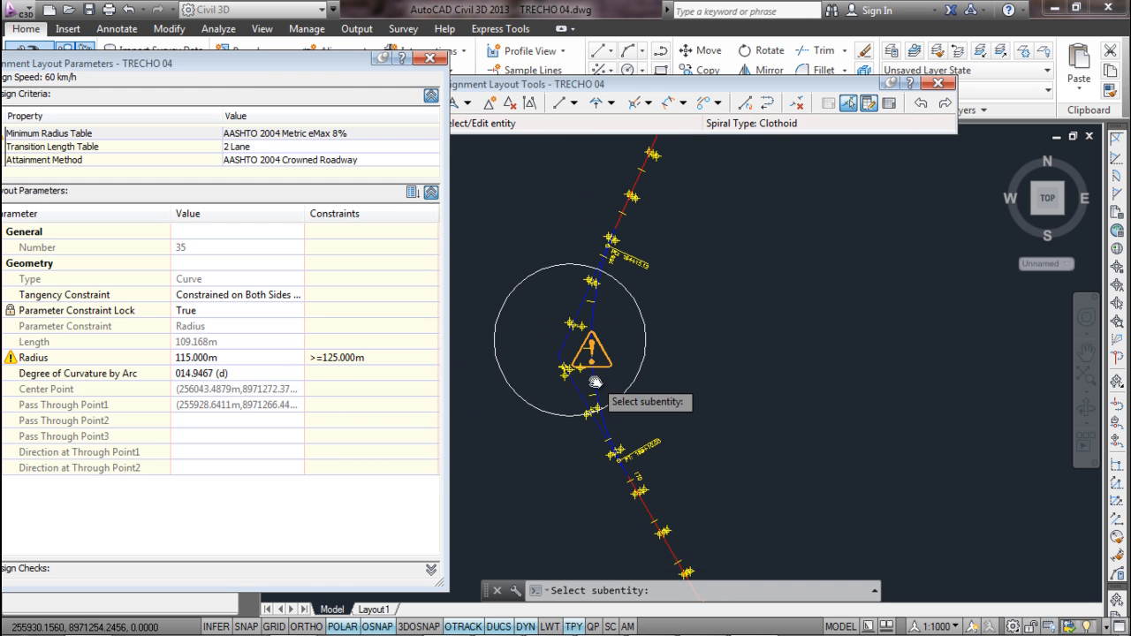
- Set the curve's minimum radius table to AASHTO 2004 Metric eMax 10%
click(707, 623)
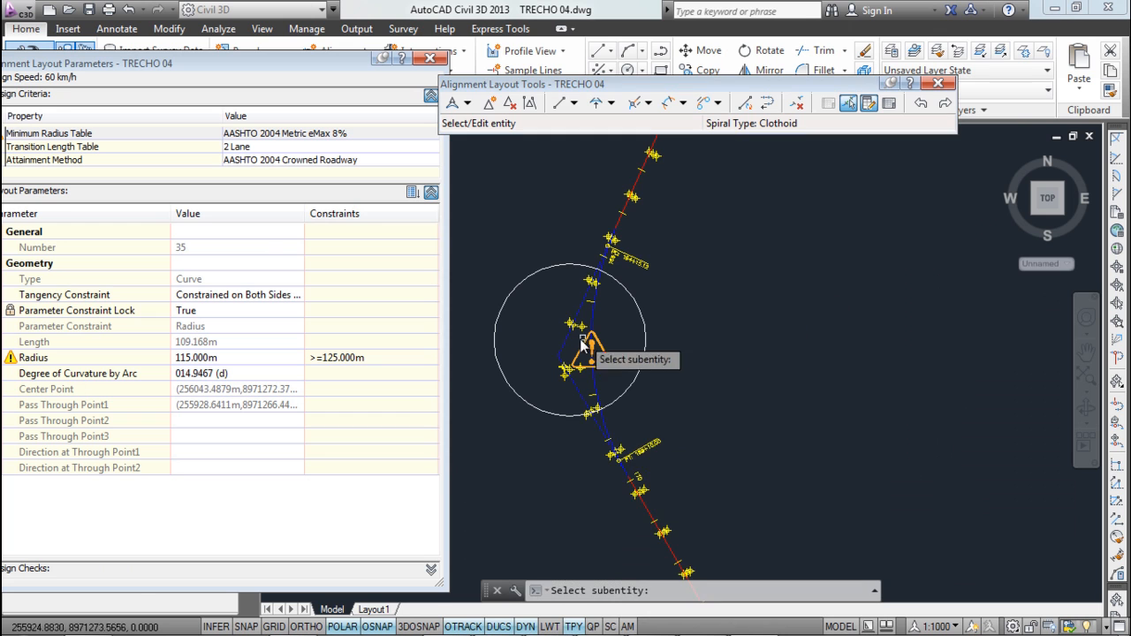
scroll(584, 343, up, 2)
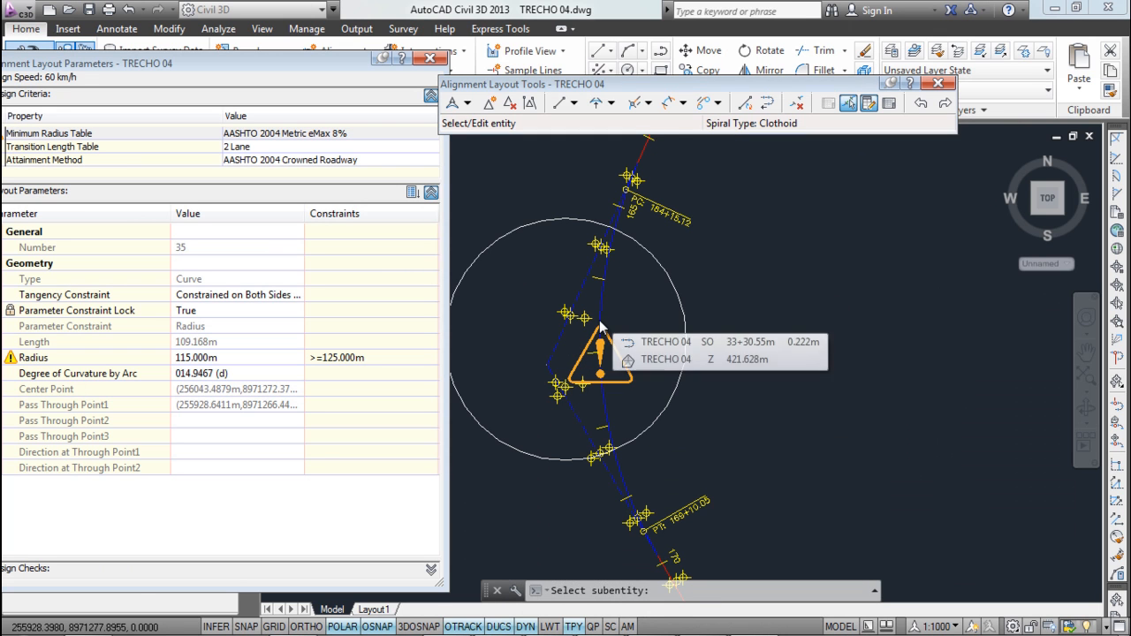
click(599, 324)
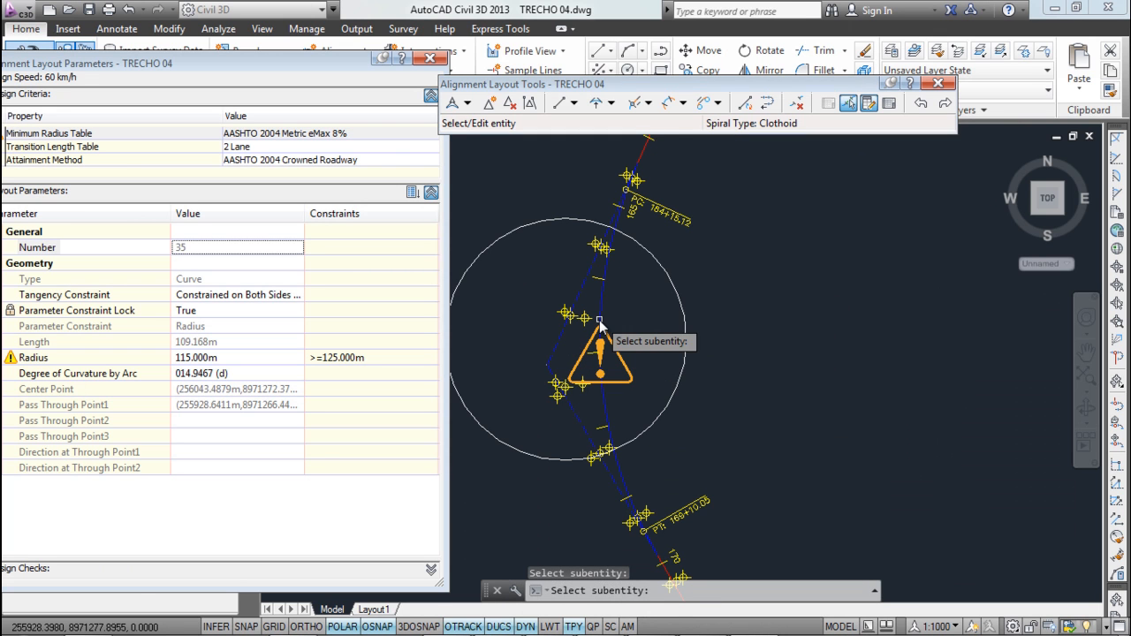
click(368, 134)
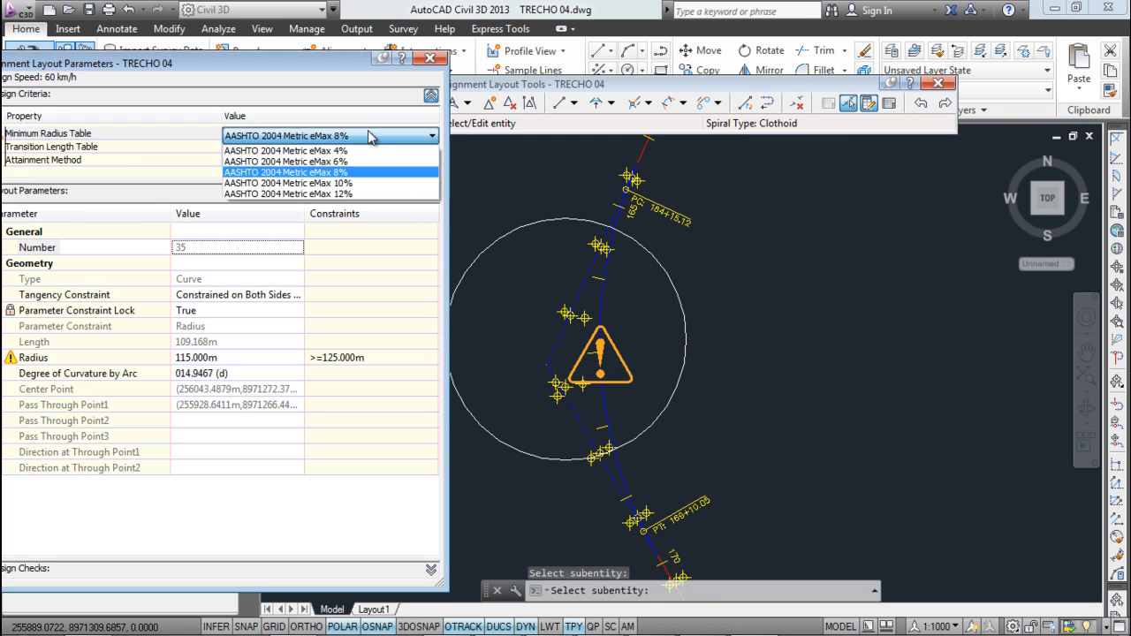
click(345, 183)
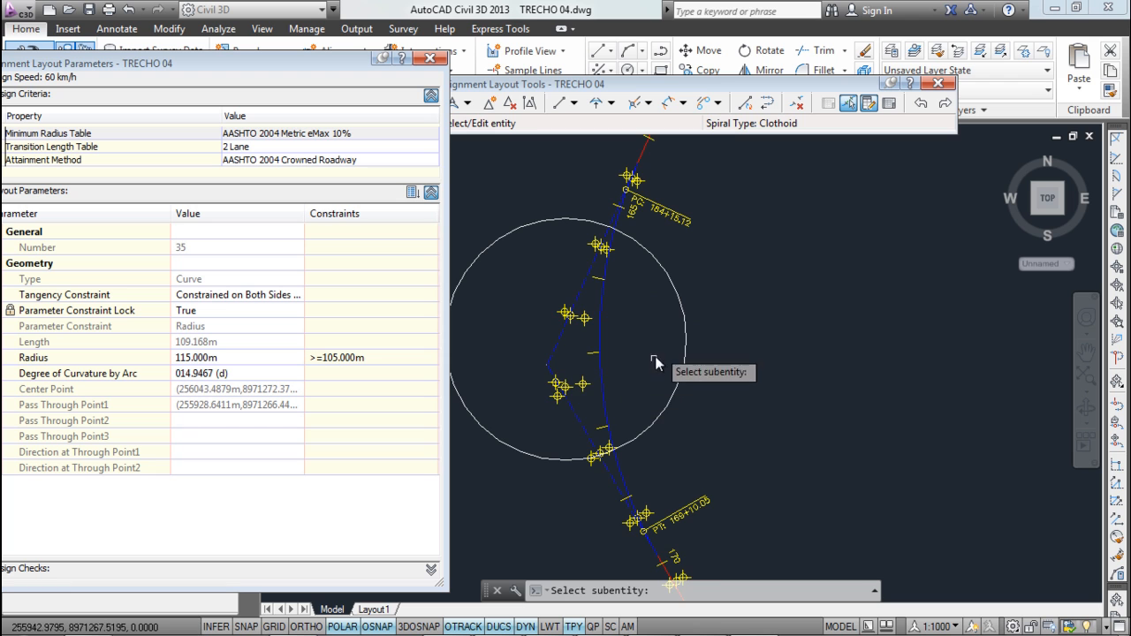
middle_drag(651, 376, 713, 367)
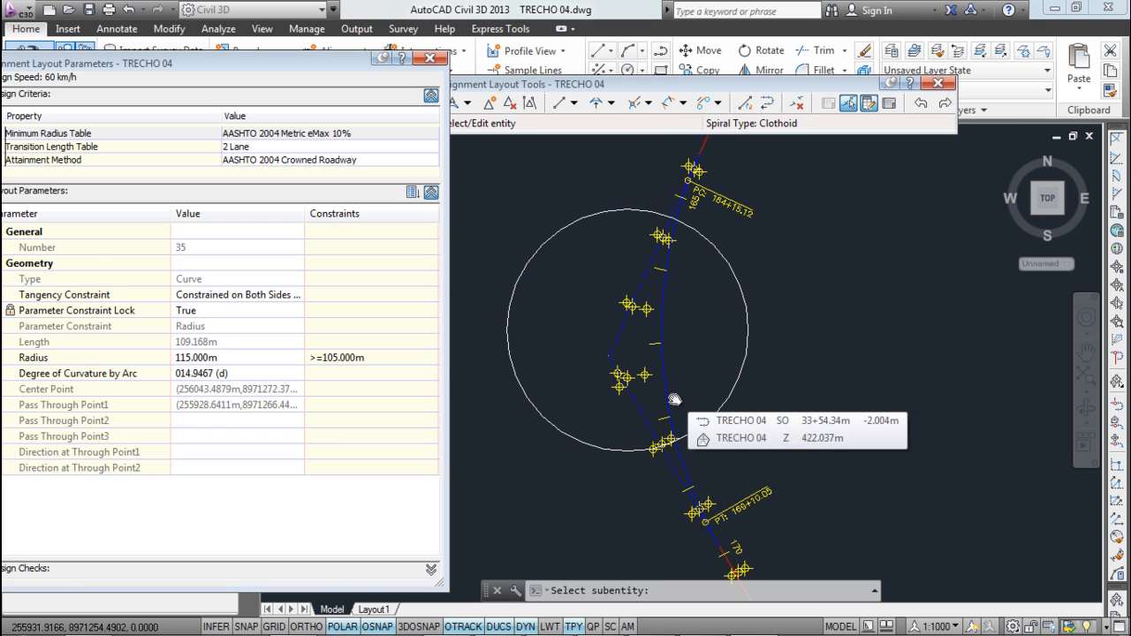
- End the subentity editing, close the alignment layout parameters, and select the alignment at the rebuilt curve
key(Escape)
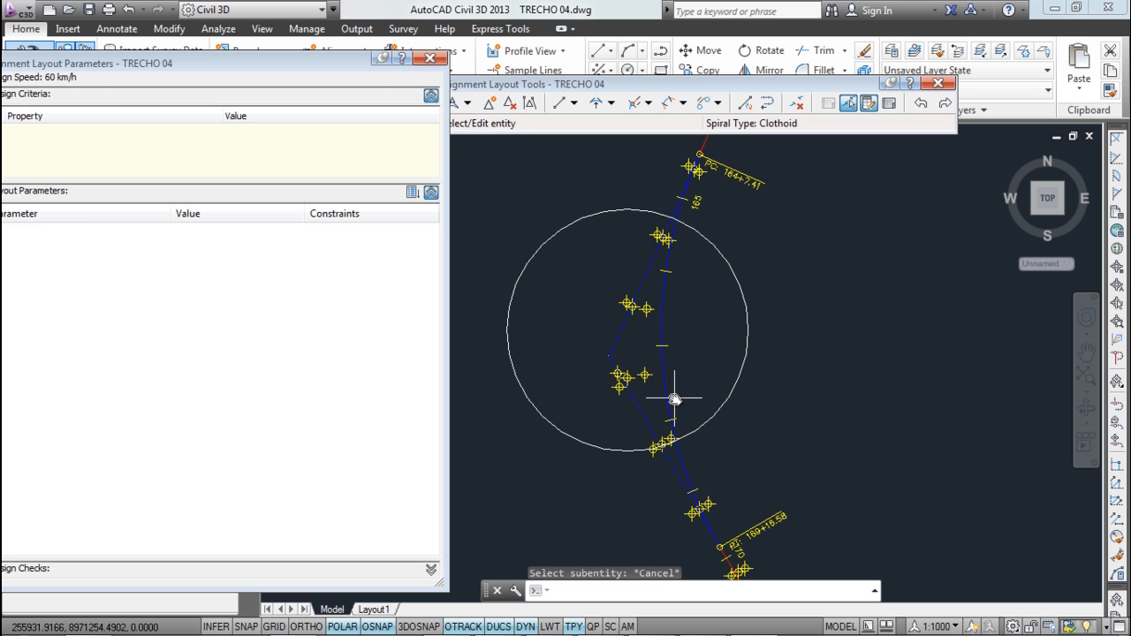
click(429, 57)
key(Escape)
click(665, 334)
scroll(663, 333, down, 5)
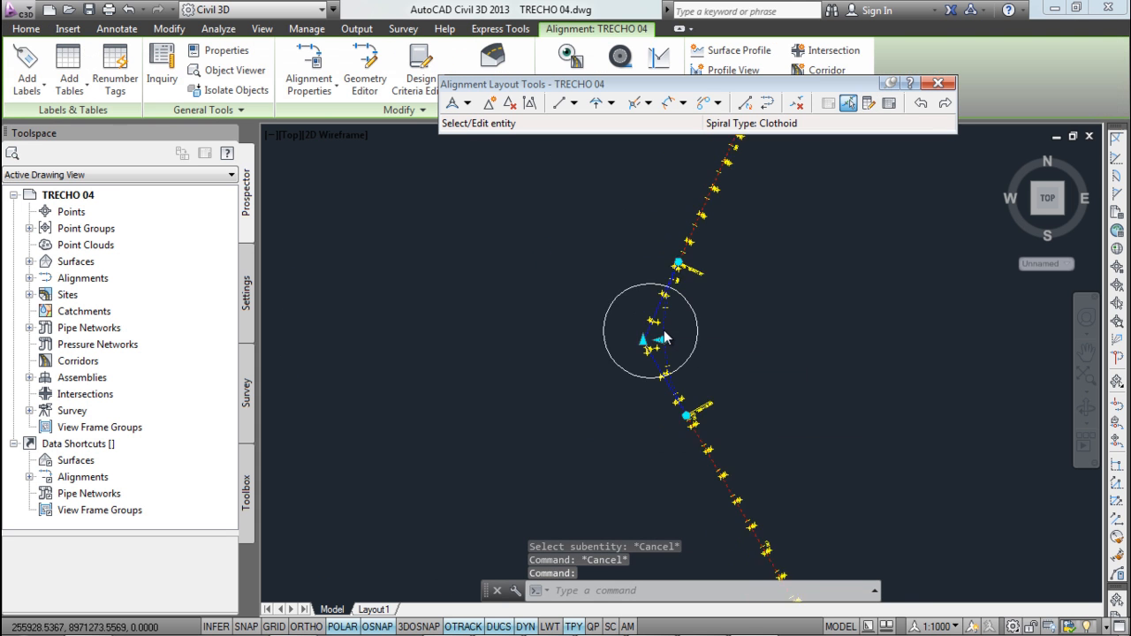
- In the TRECHO 04 alignment's design criteria, add a second design speed entry at the curve's start point, station 32+87.41
right_click(764, 311)
click(835, 453)
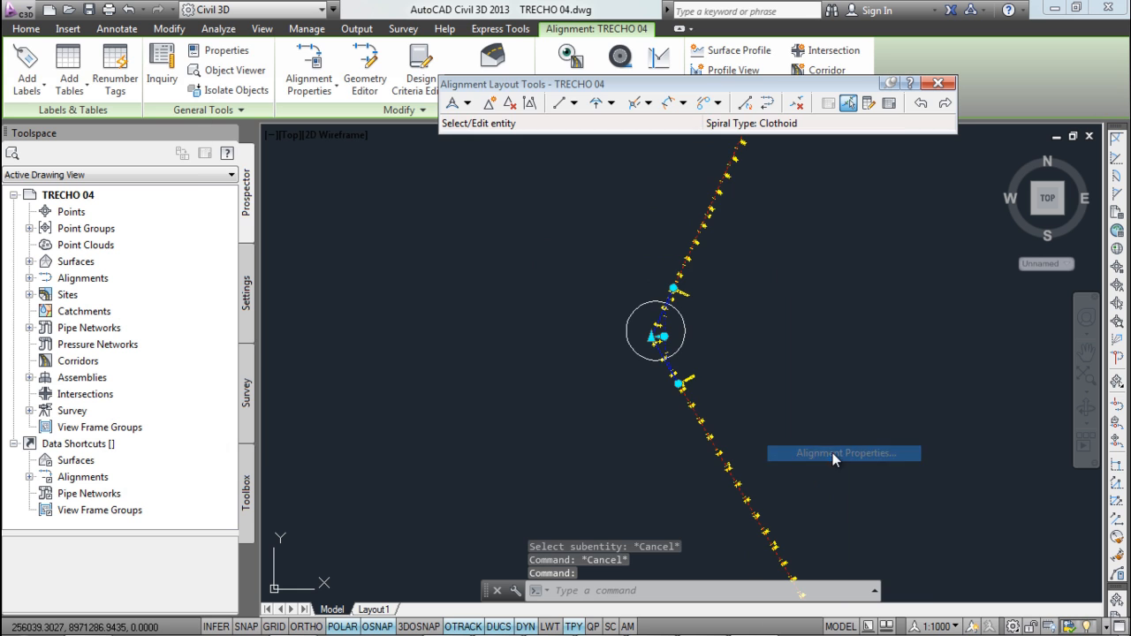
drag(449, 99, 250, 128)
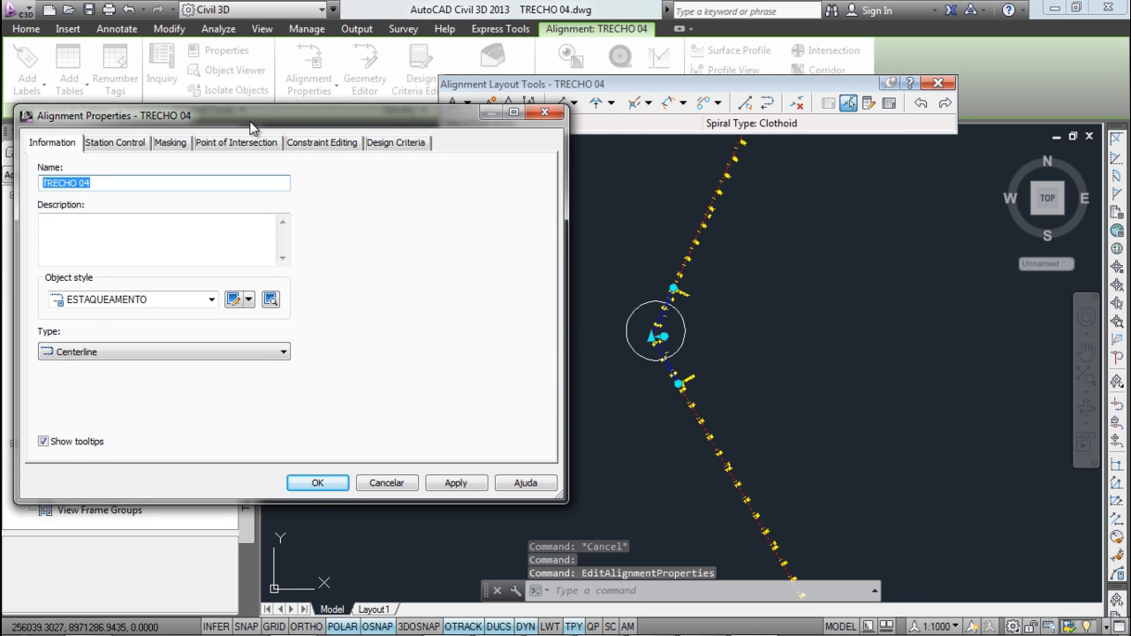
click(398, 143)
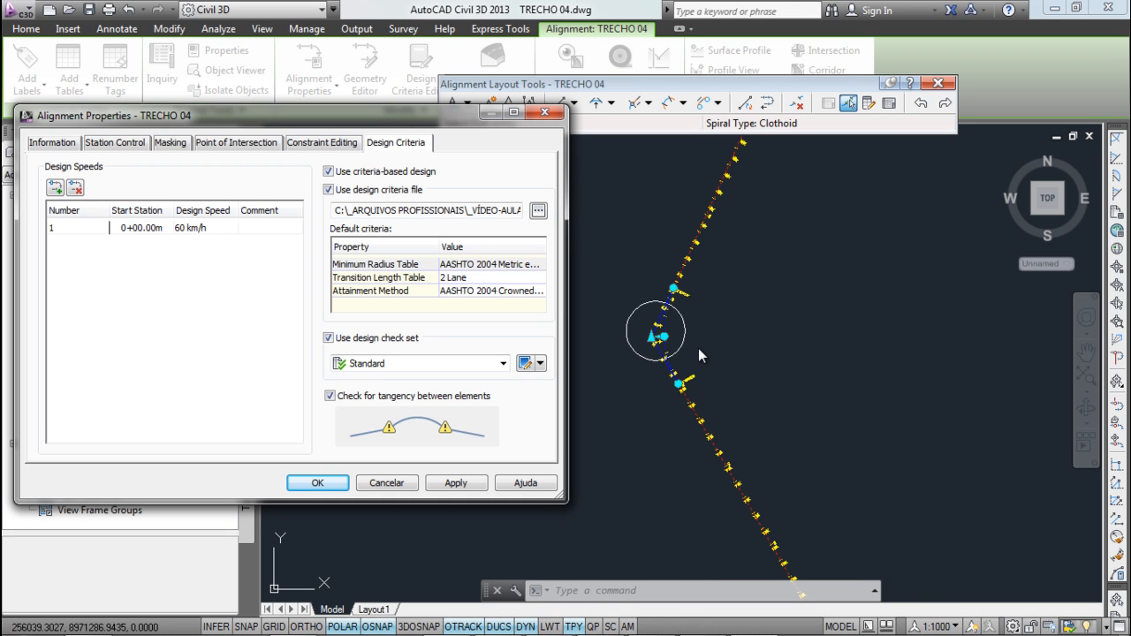
click(55, 188)
click(140, 241)
click(141, 242)
click(166, 242)
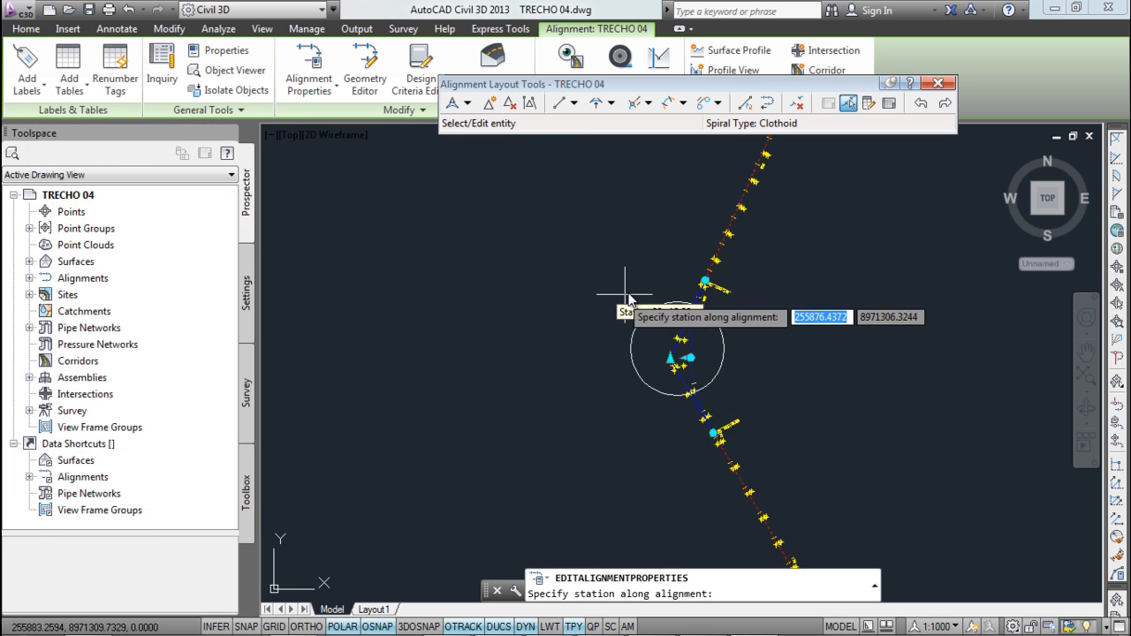
scroll(681, 291, up, 3)
click(704, 278)
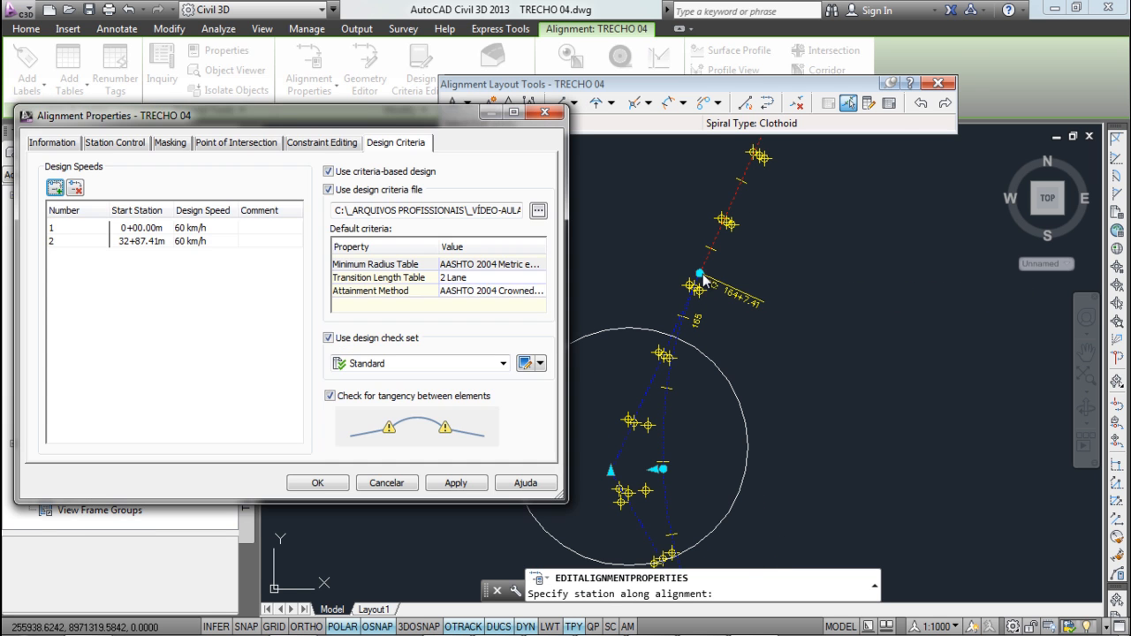
- Add a third design speed entry at the curve's end point, station 33+96.58
click(55, 188)
click(163, 243)
click(168, 245)
click(168, 242)
mouse_move(652, 504)
middle_down()
mouse_move(616, 399)
mouse_move(548, 301)
middle_up()
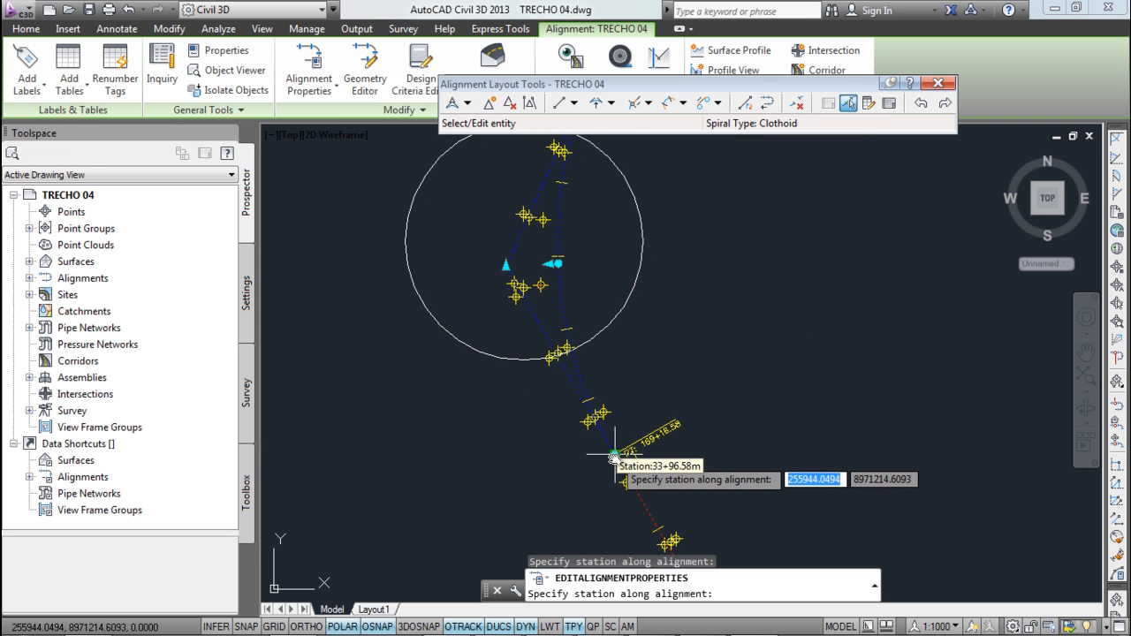
scroll(610, 460, down, 4)
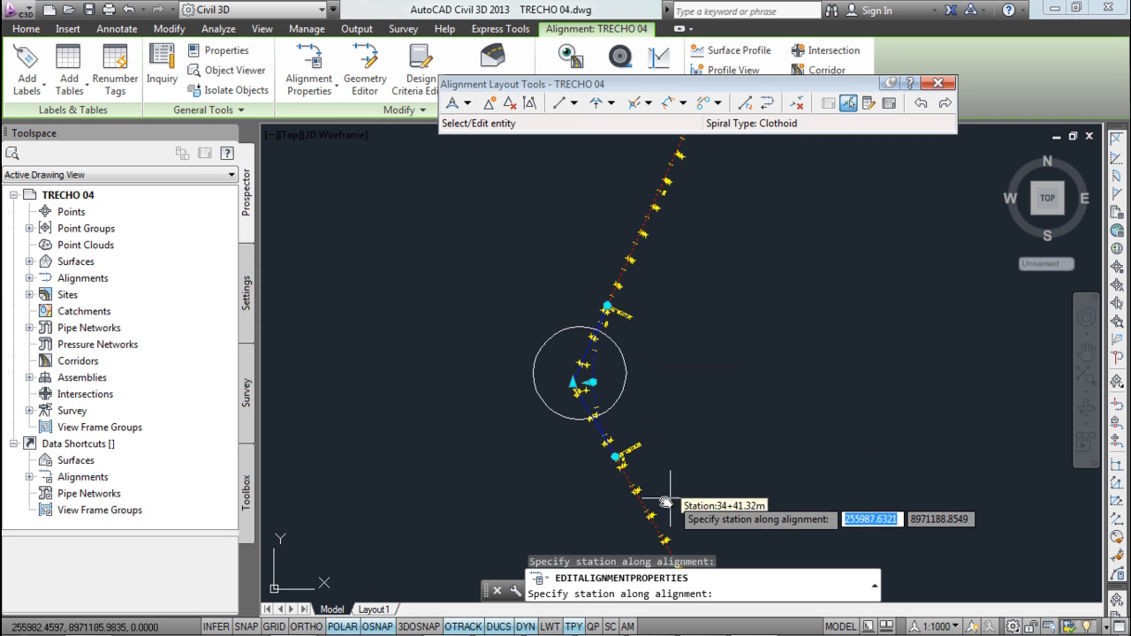
scroll(610, 484, up, 6)
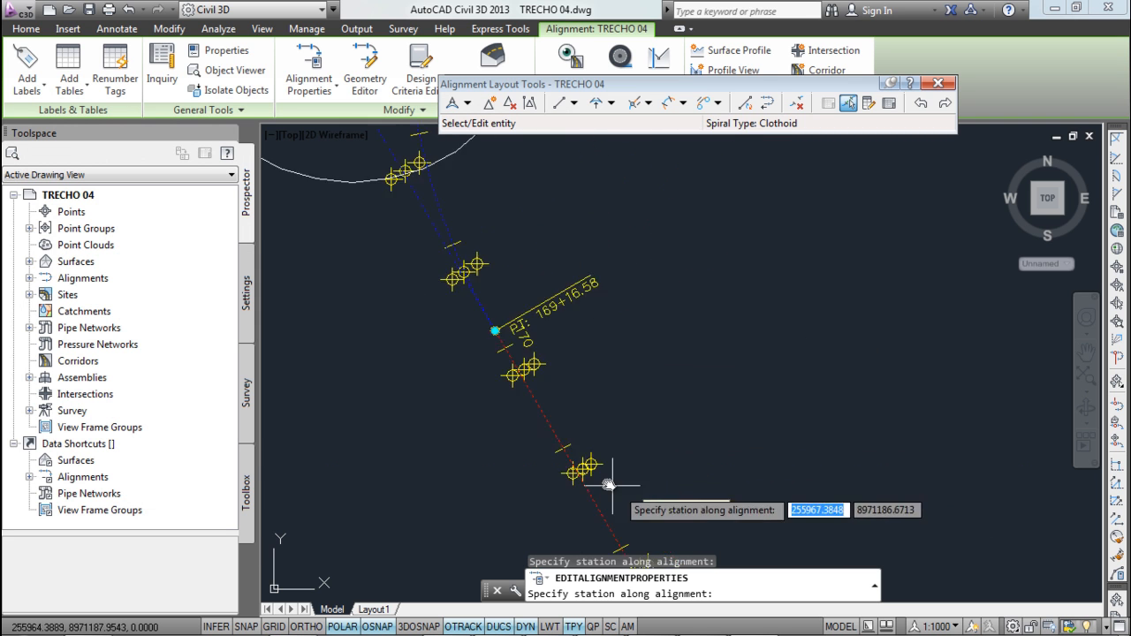
click(496, 332)
- Set the design speeds of entries 2 and 3 to 40 km/h
click(196, 242)
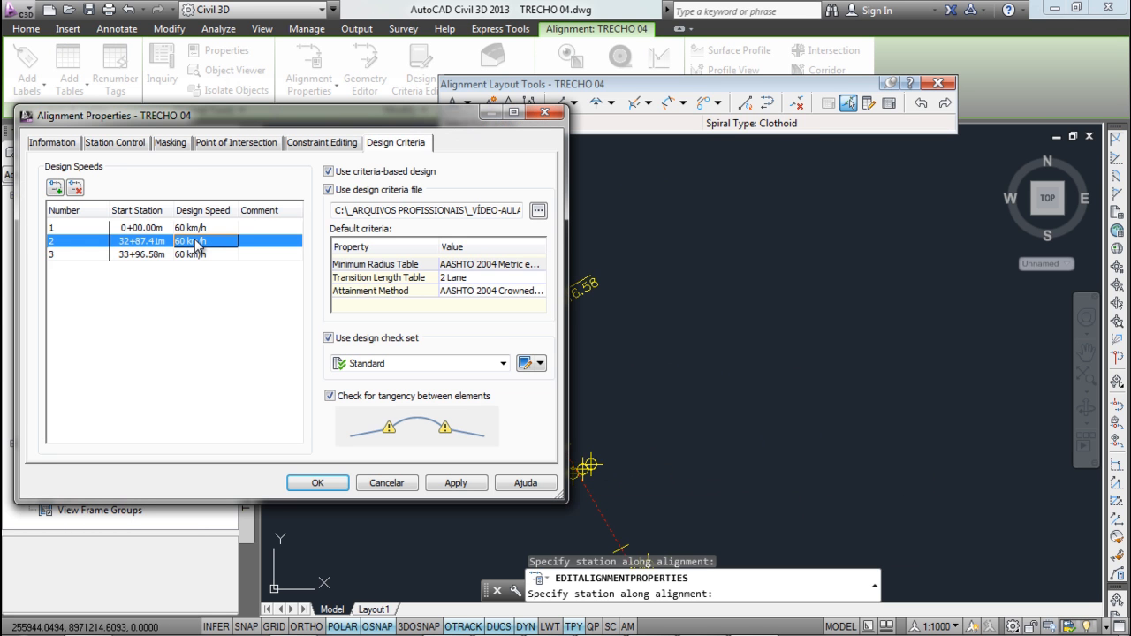
click(198, 241)
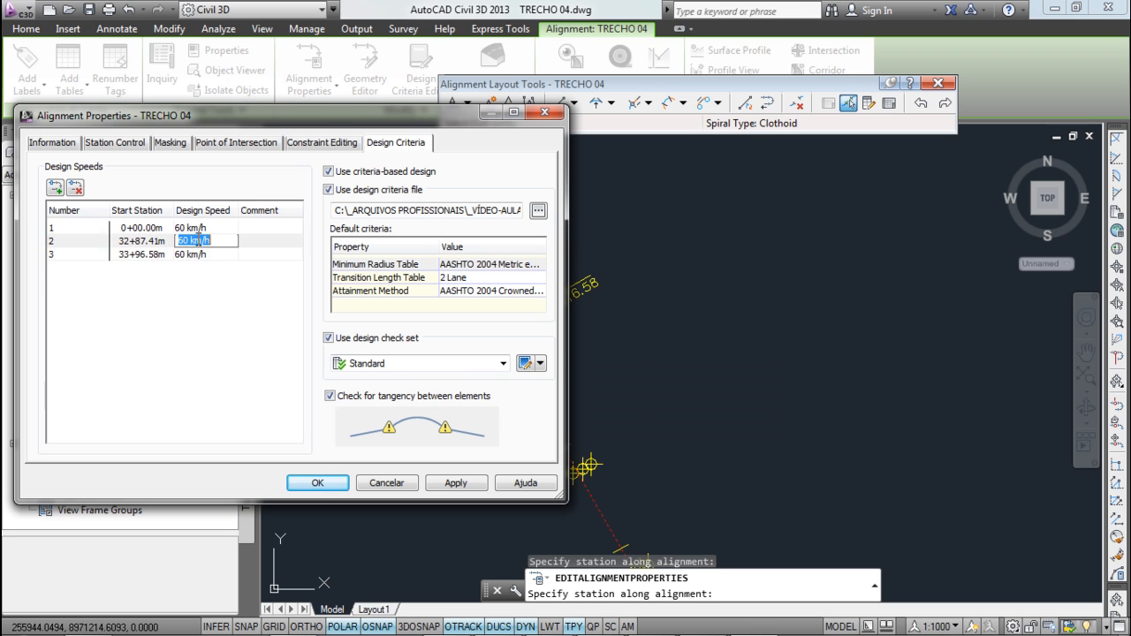
text(40)
click(203, 255)
click(202, 255)
text(4)
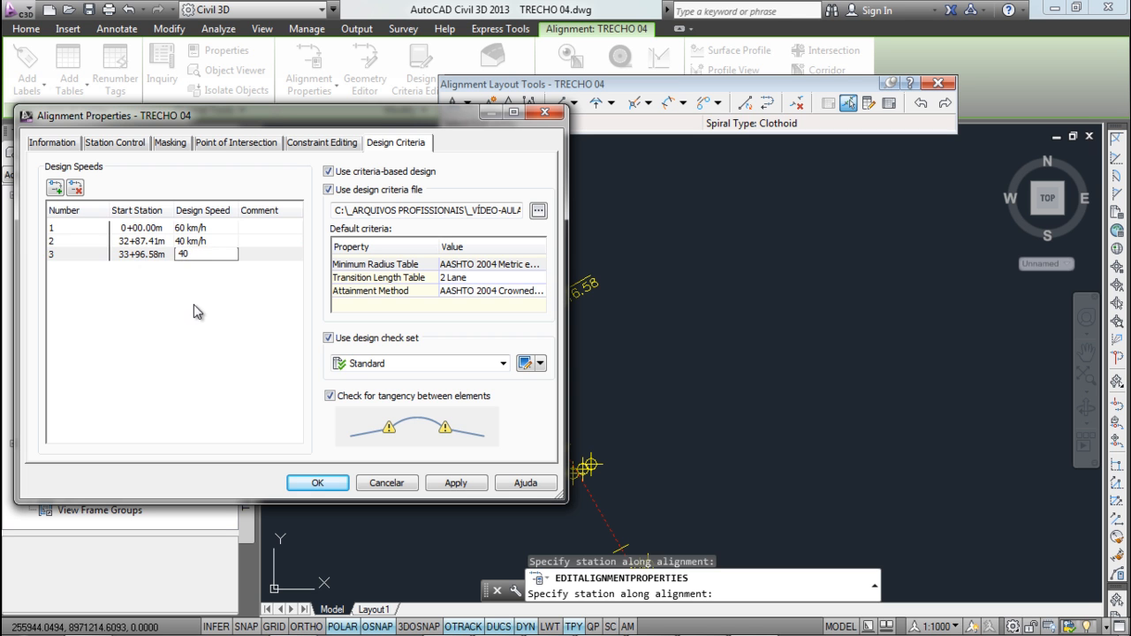
key(Return)
- Consult the minimum curve radius table in TABELAS-DNER.pdf, and set the design speeds of entries 2 and 3 to 50 km/h
click(704, 623)
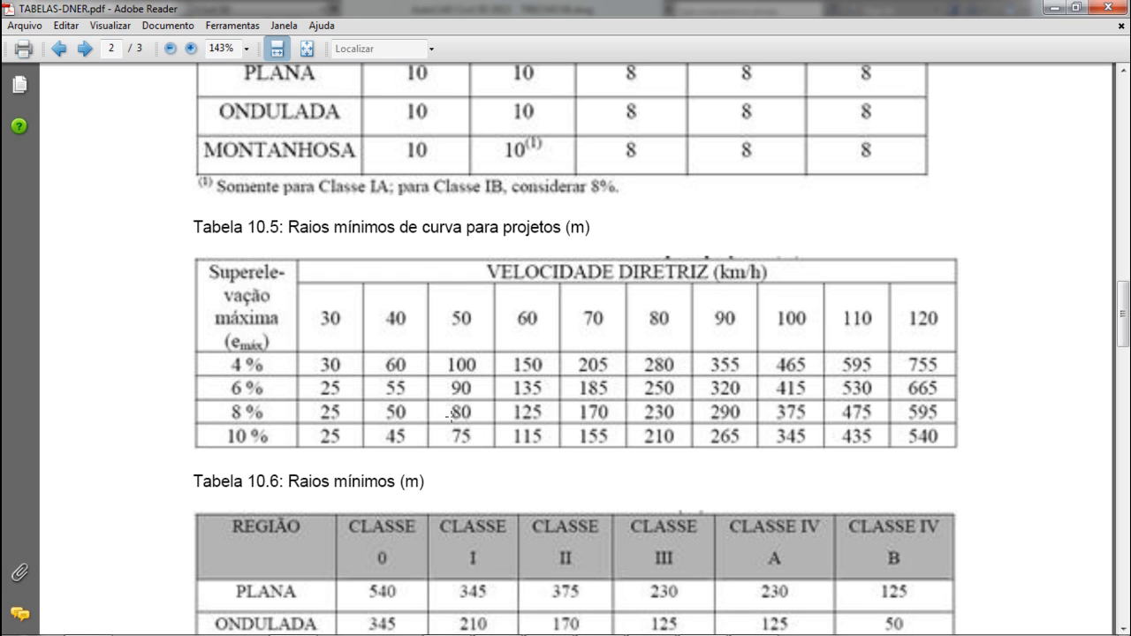
click(1055, 8)
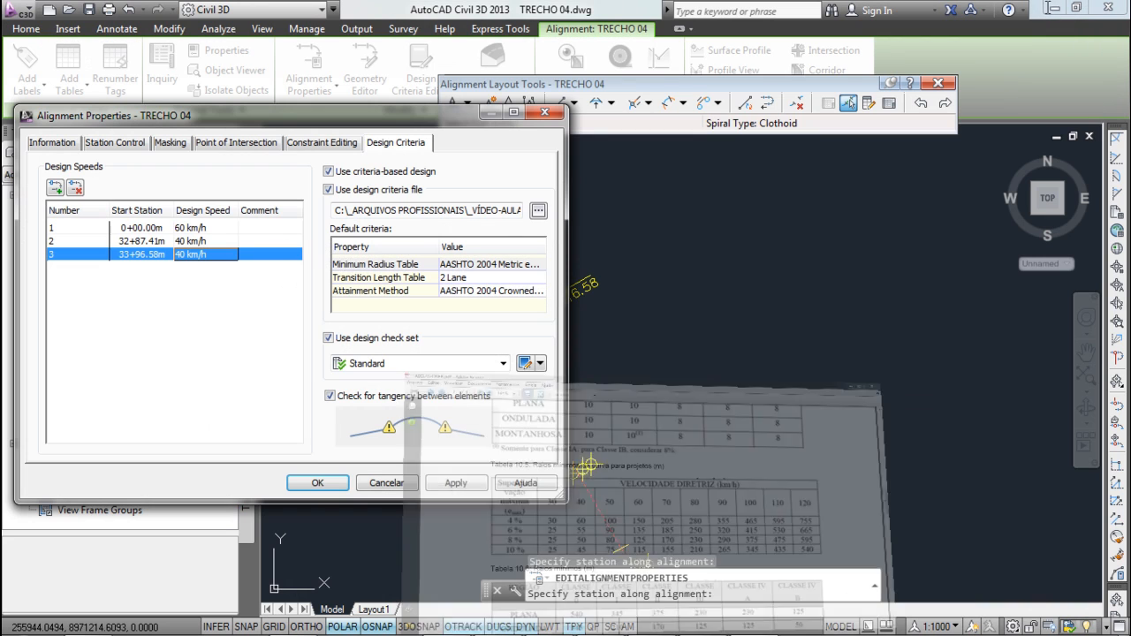
click(192, 240)
click(193, 240)
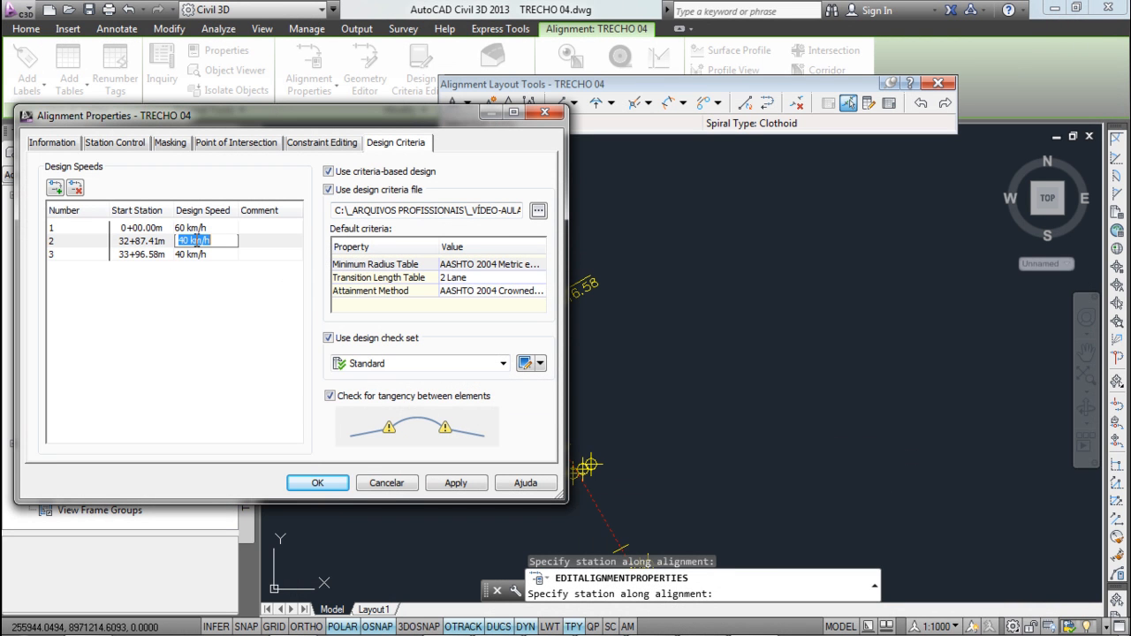
text(50)
click(202, 254)
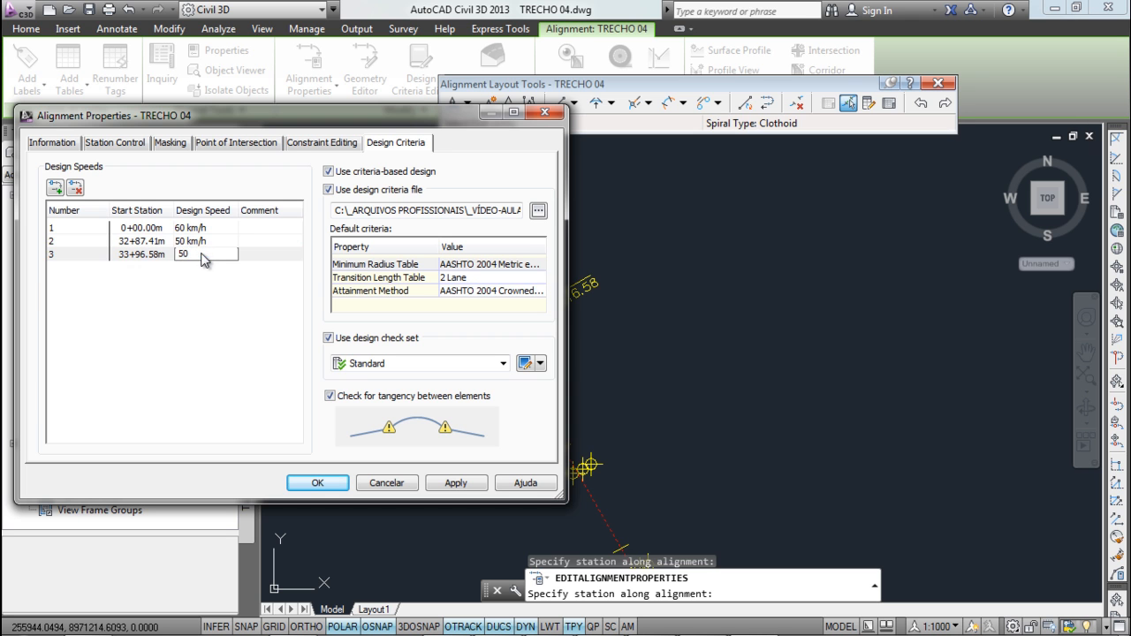
key(Return)
click(341, 486)
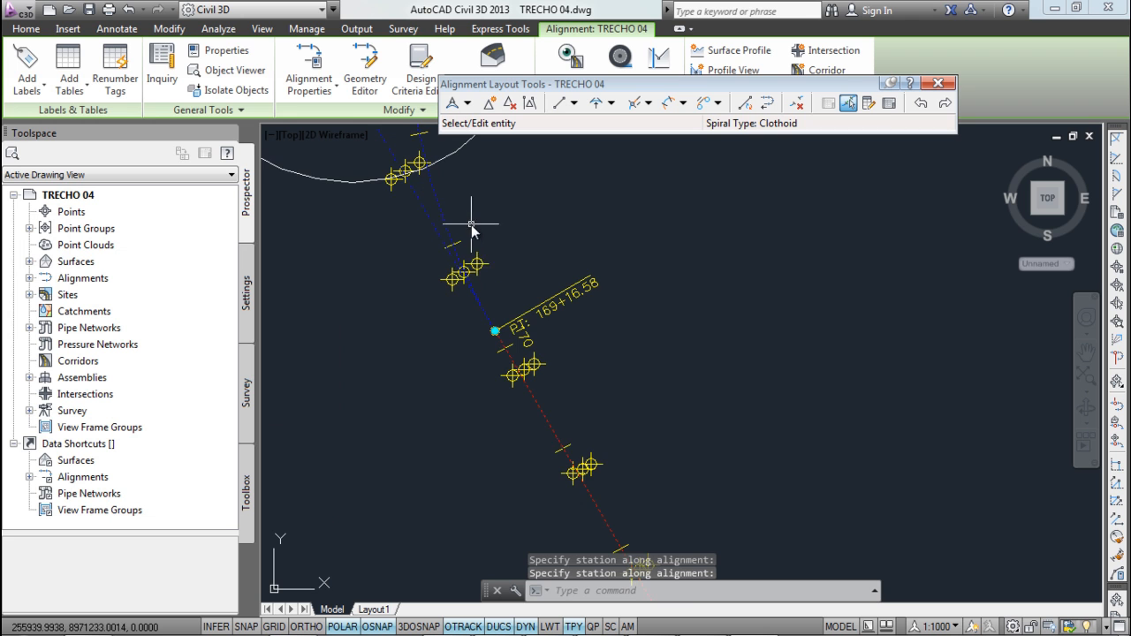
- Set the radius of the curve between the two long tangents to 80 m in the alignment layout parameters
scroll(545, 405, down, 3)
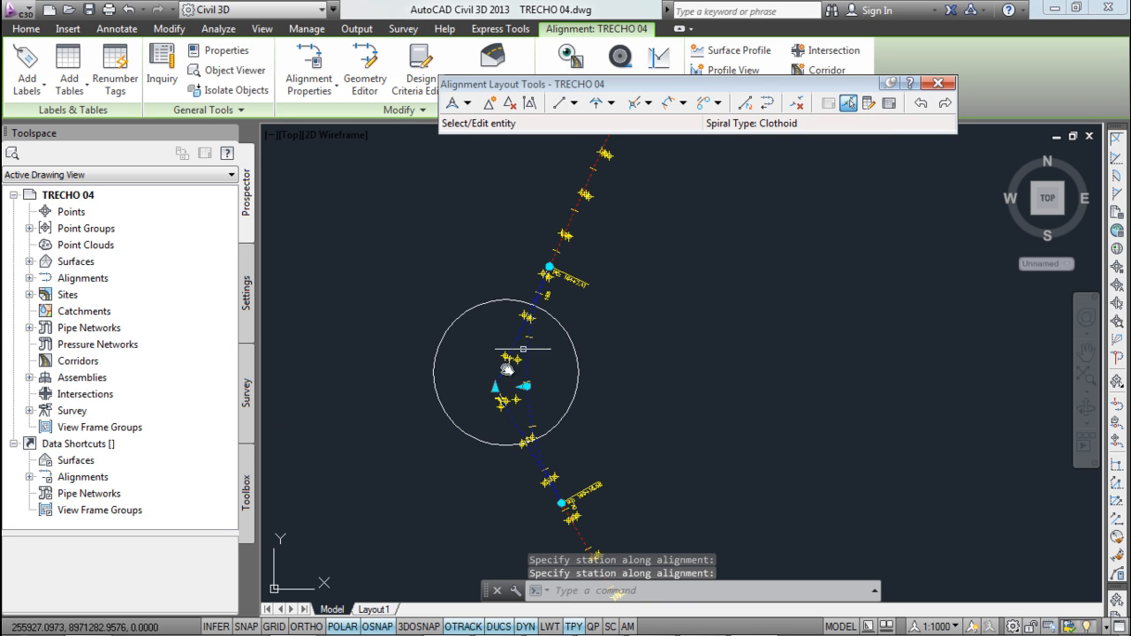
click(868, 102)
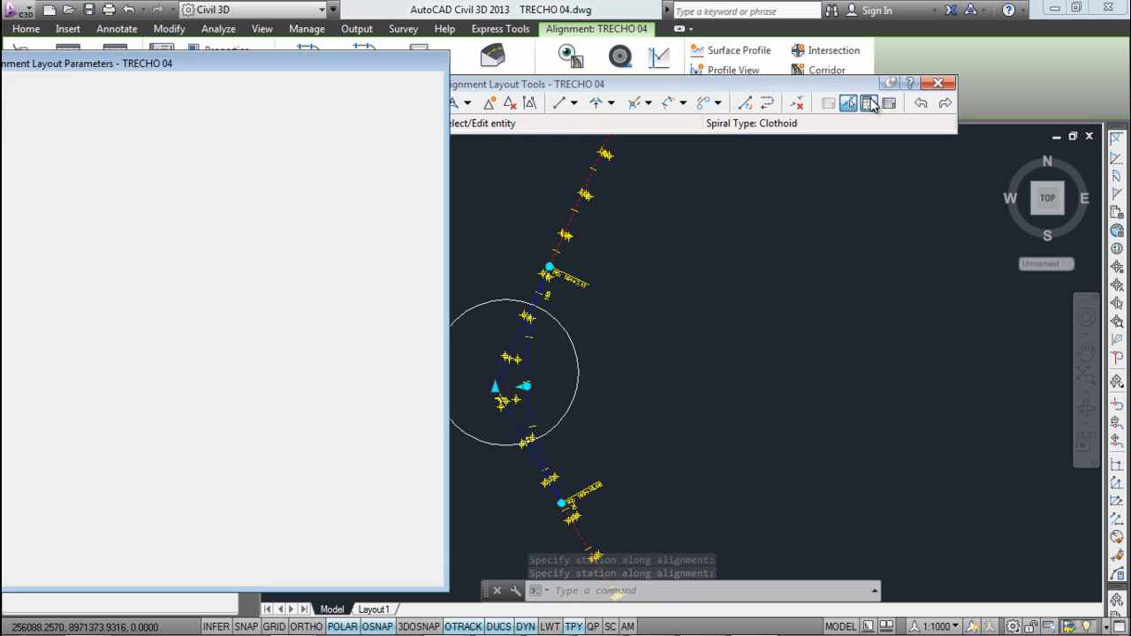
click(848, 103)
click(529, 376)
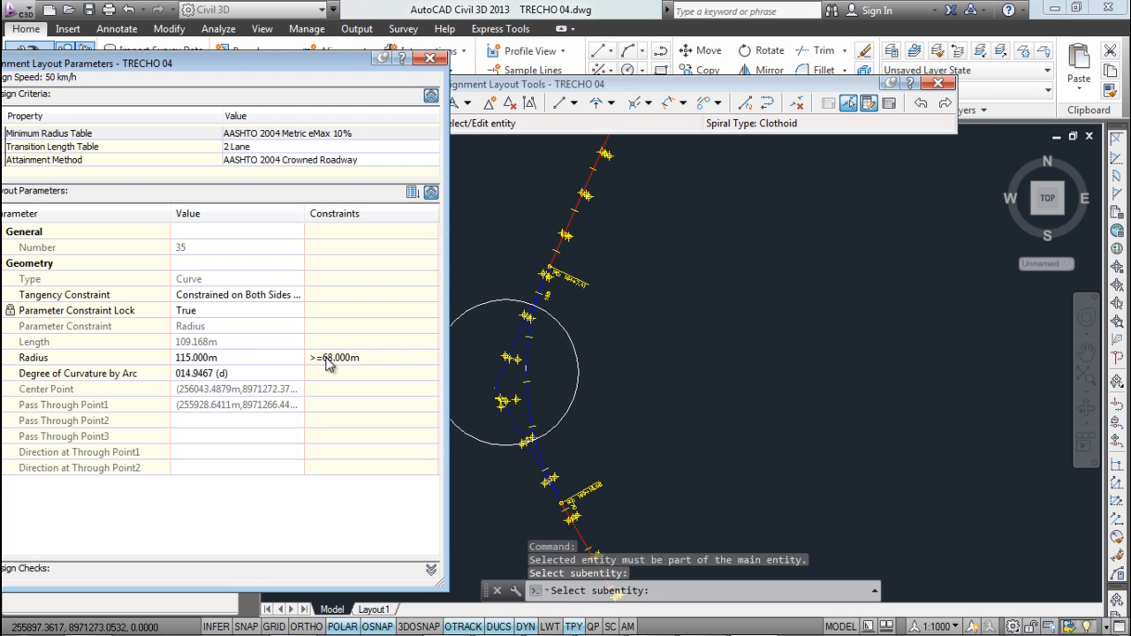
click(248, 355)
text(8)
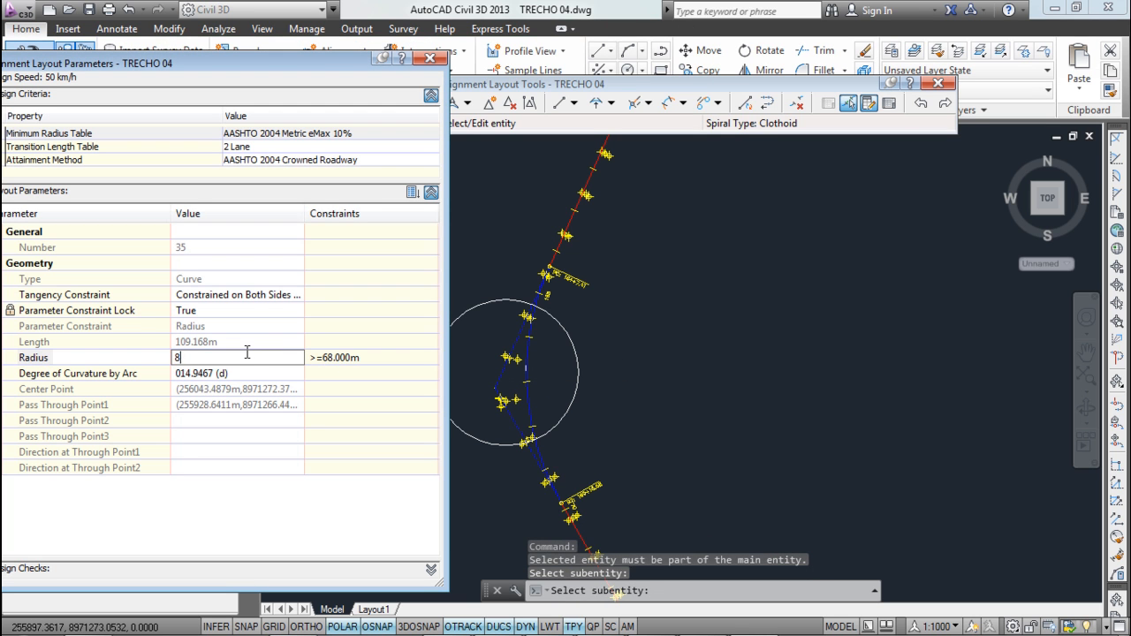
key(Return)
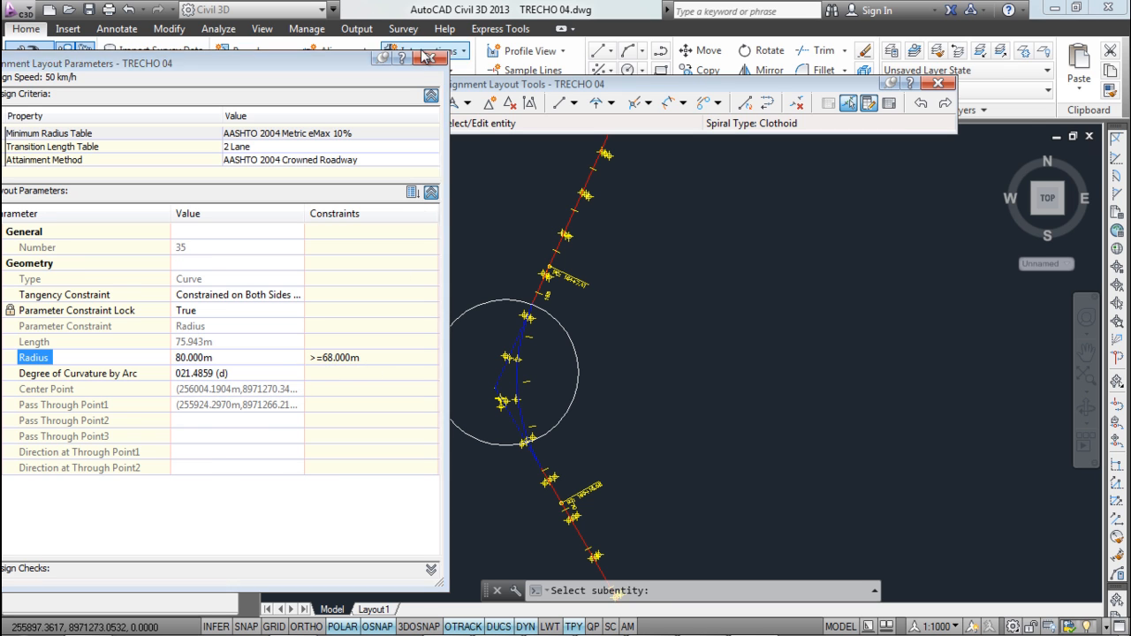
- Close the layout parameters and the alignment layout tools, and select the TRECHO 04 alignment at the curve
click(424, 133)
click(427, 59)
key(Escape)
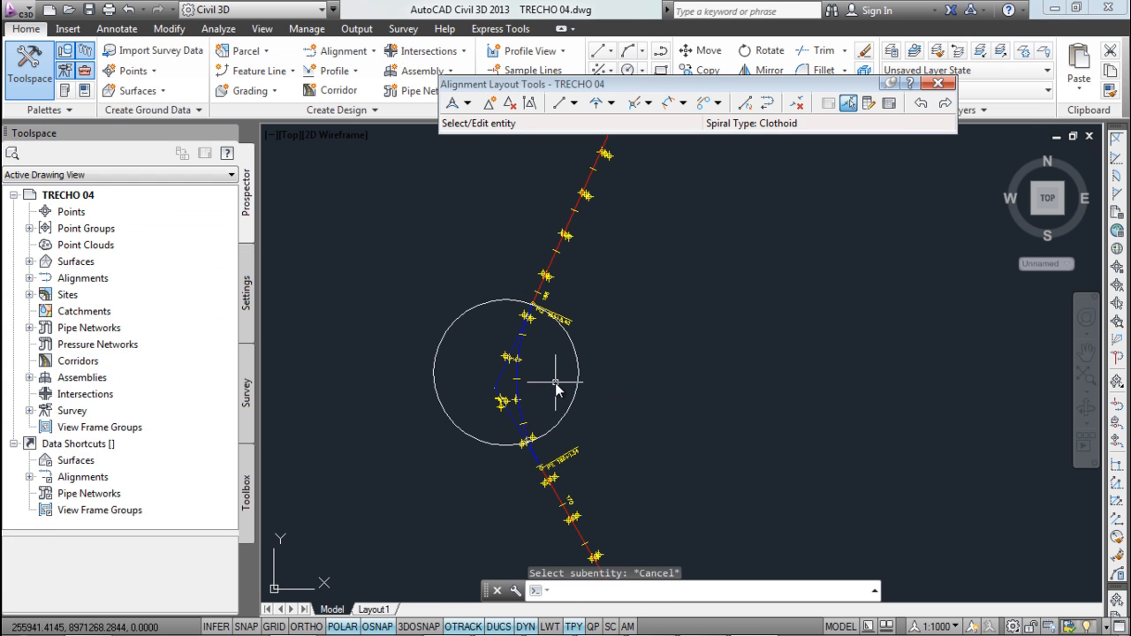
scroll(591, 361, down, 2)
middle_drag(595, 361, 535, 381)
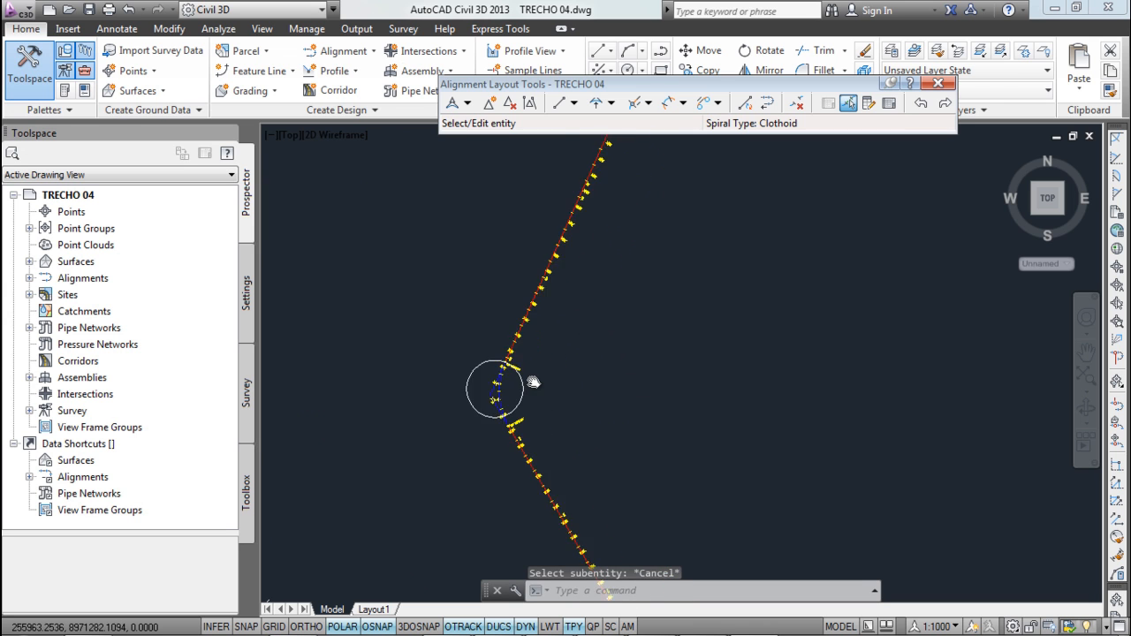
scroll(535, 381, up, 1)
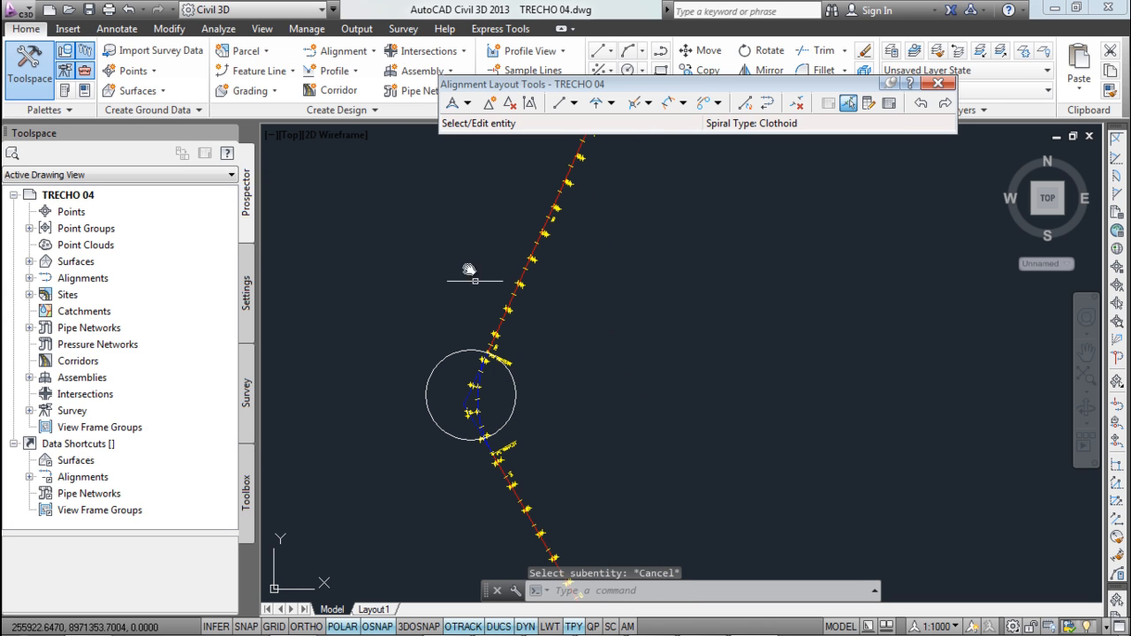
click(937, 83)
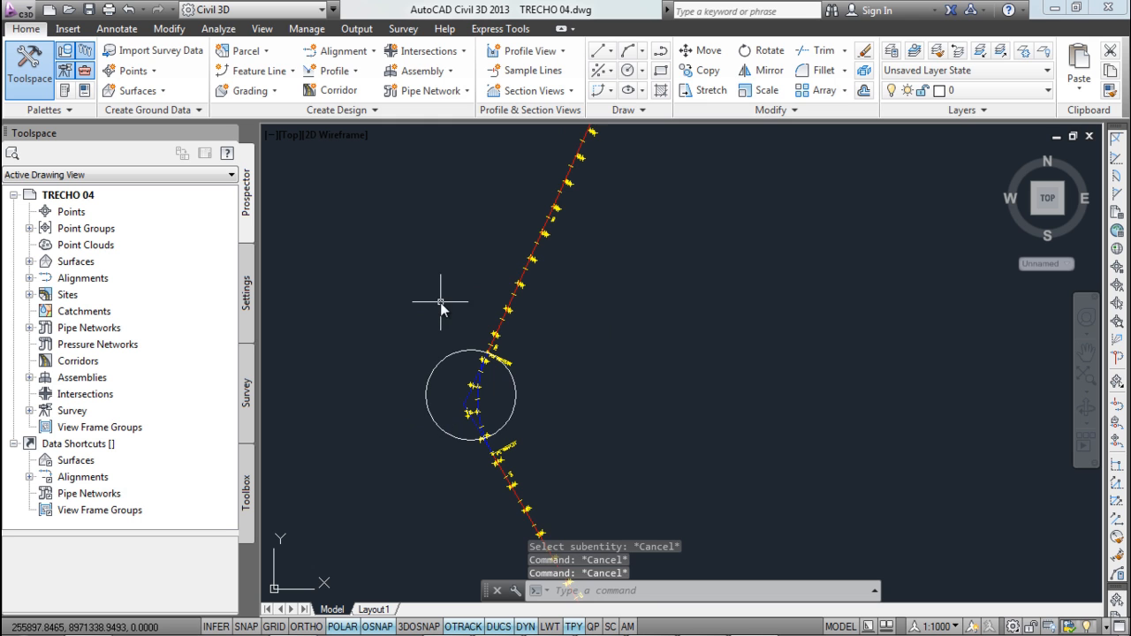
scroll(447, 380, up, 3)
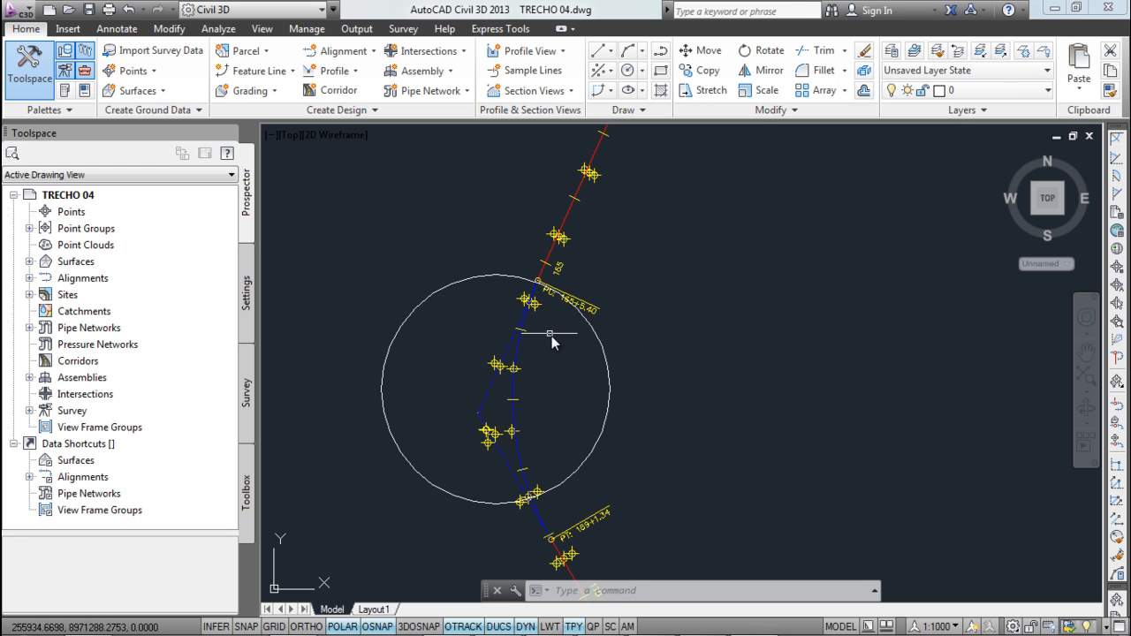
mouse_move(597, 346)
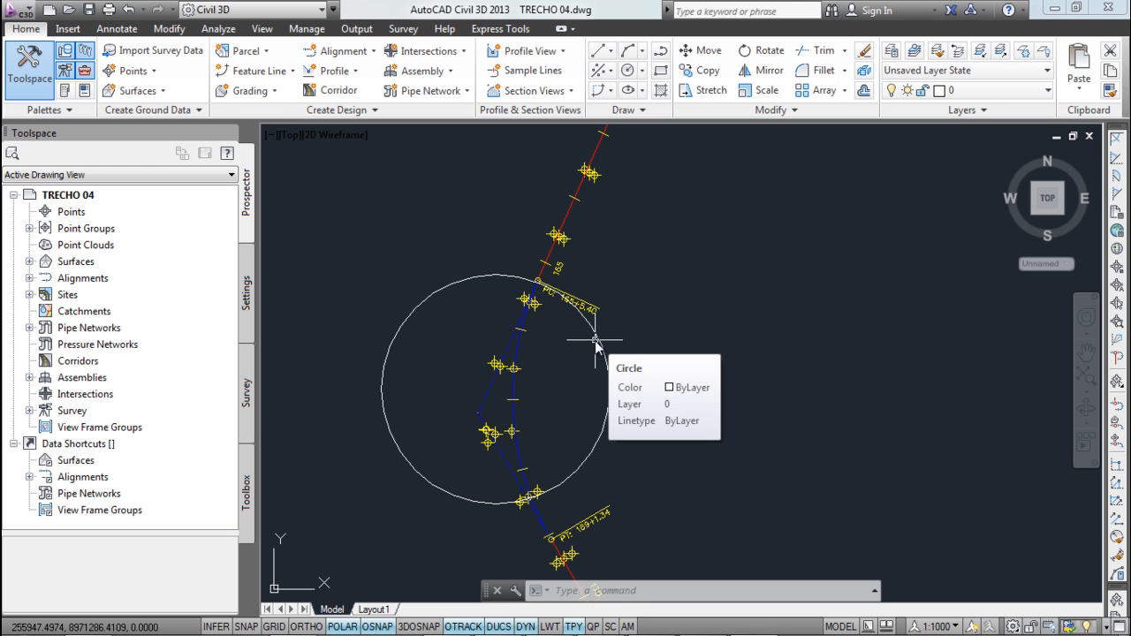
click(515, 383)
right_click(516, 382)
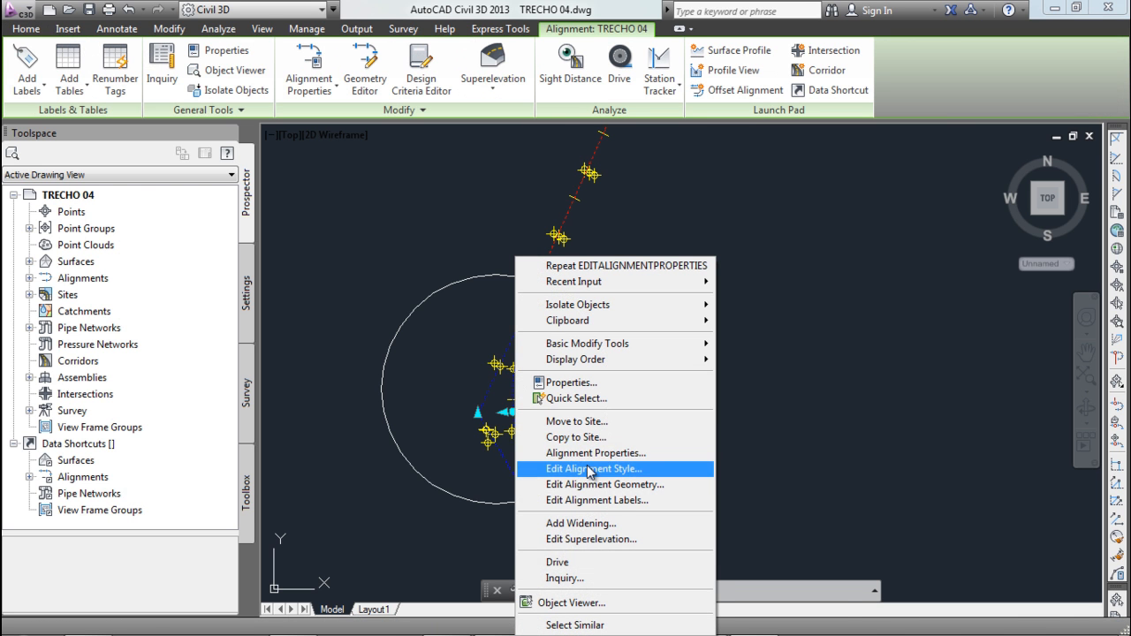
click(591, 454)
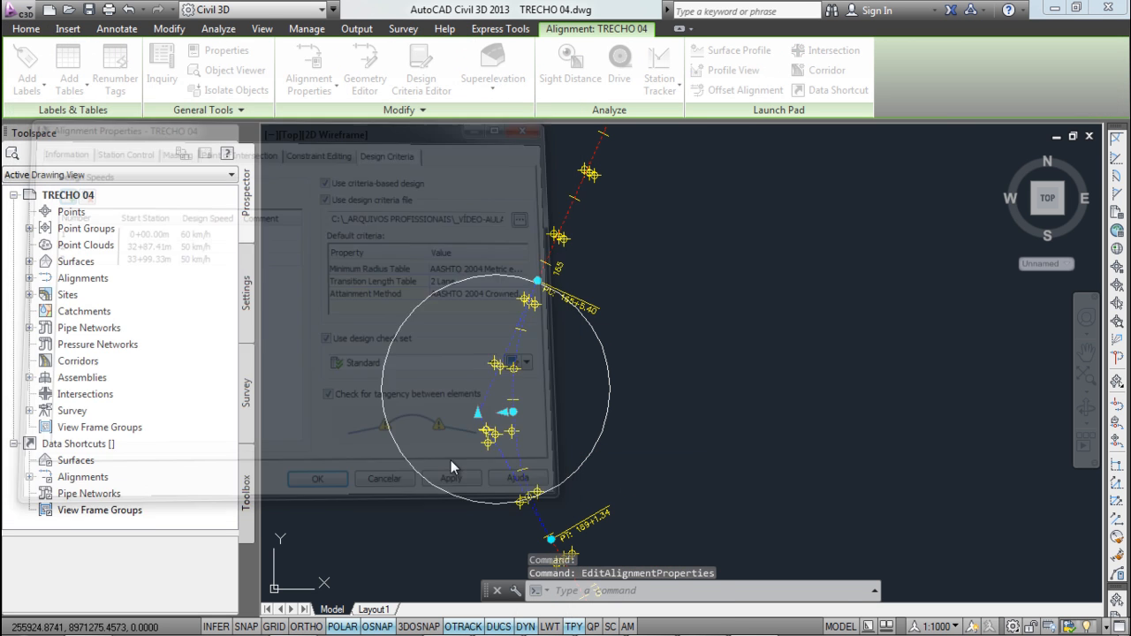
middle_drag(521, 442, 460, 431)
right_click(459, 431)
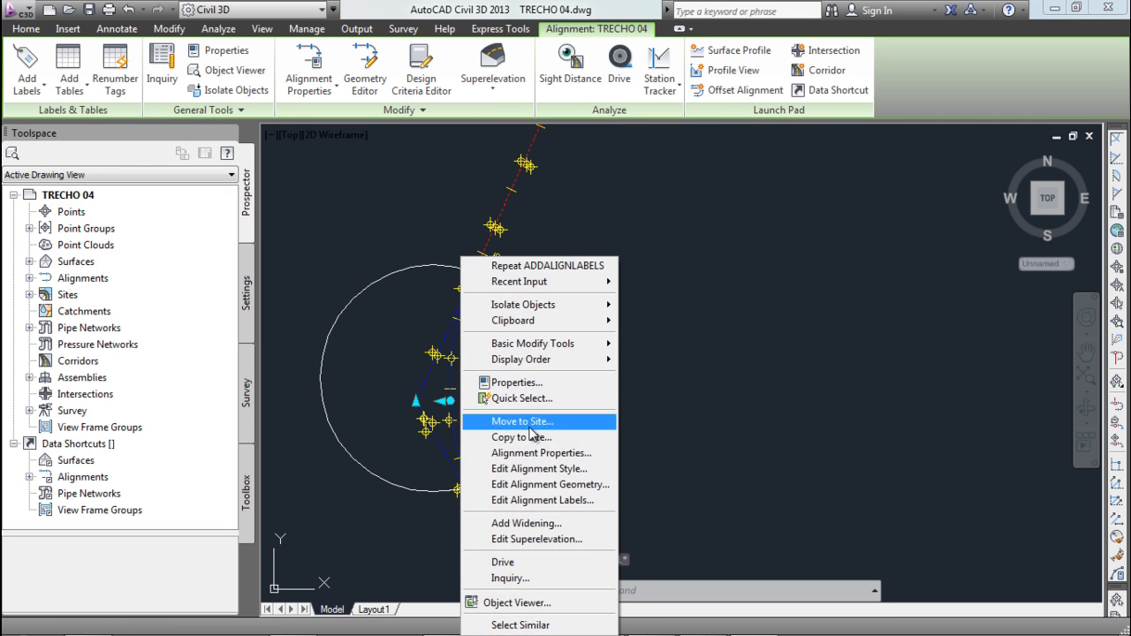
click(530, 452)
drag(353, 117, 874, 90)
key(Escape)
- Open the label settings of the TRECHO 04 alignment for editing
right_click(614, 233)
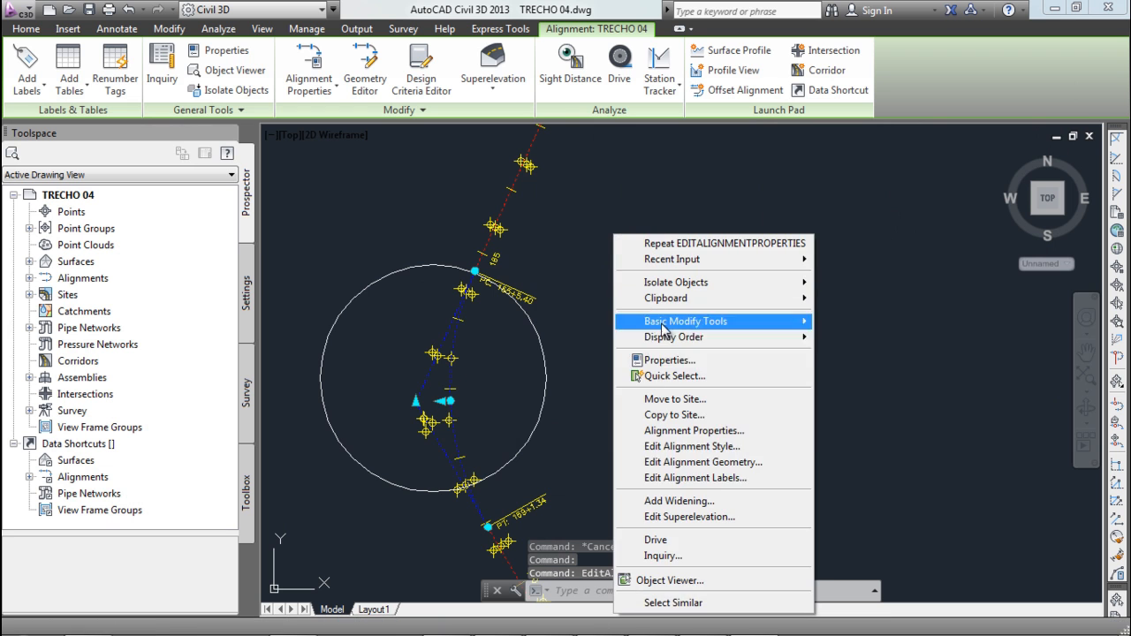
click(719, 478)
drag(398, 112, 688, 137)
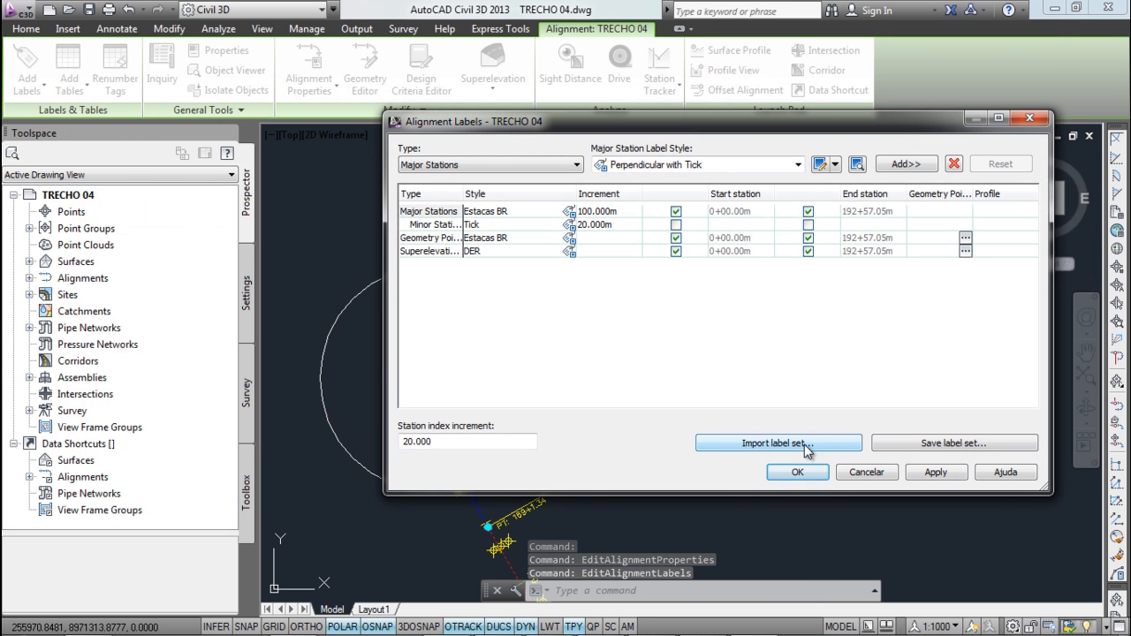
click(756, 442)
click(597, 303)
click(594, 305)
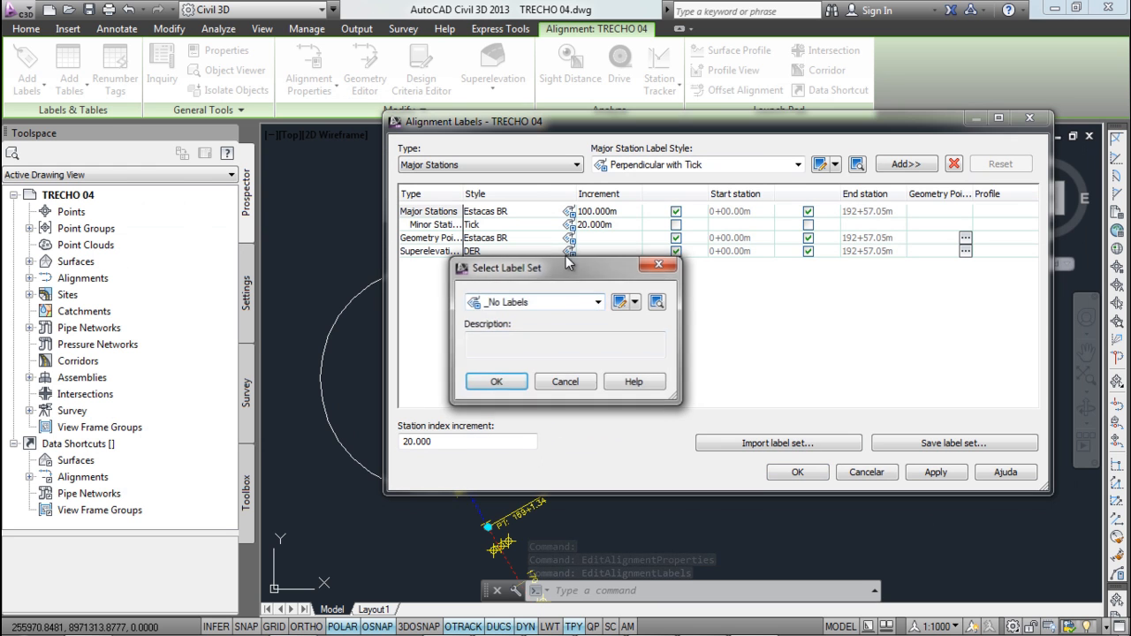
click(570, 379)
- Add a Design Speeds label in the Velocidade em estaca style to the alignment labels
click(570, 168)
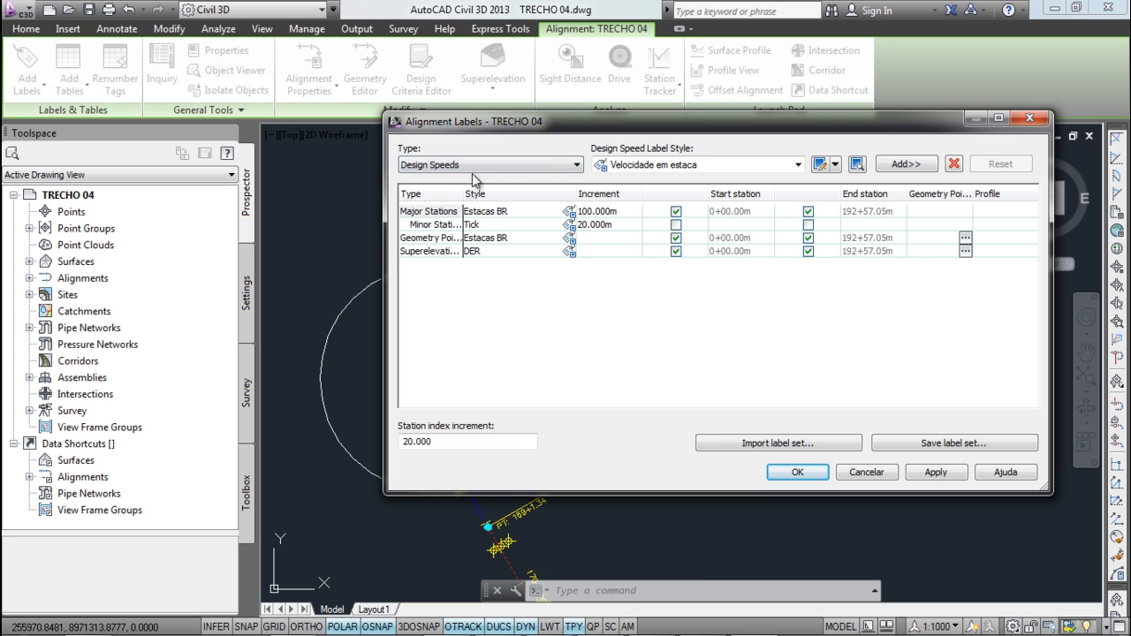
click(891, 167)
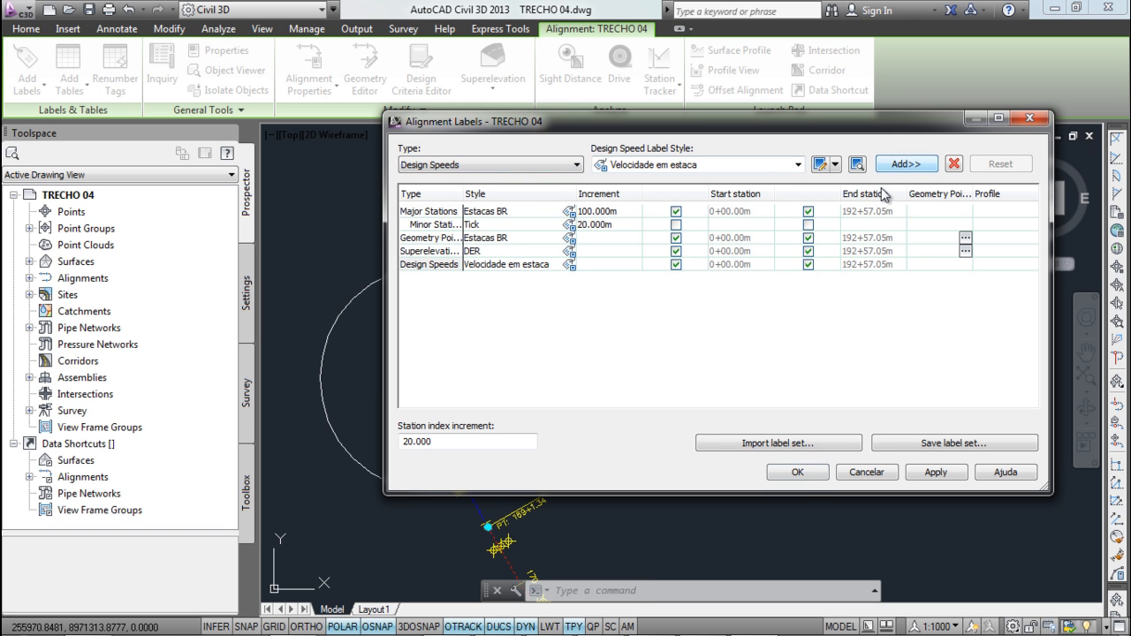
- Apply the TRECHO 04 label changes and inspect the design speed labels on both sides of the curve
click(799, 475)
scroll(392, 161, up, 2)
scroll(392, 162, down, 2)
middle_drag(392, 162, 444, 250)
scroll(468, 257, up, 2)
middle_drag(428, 350, 475, 350)
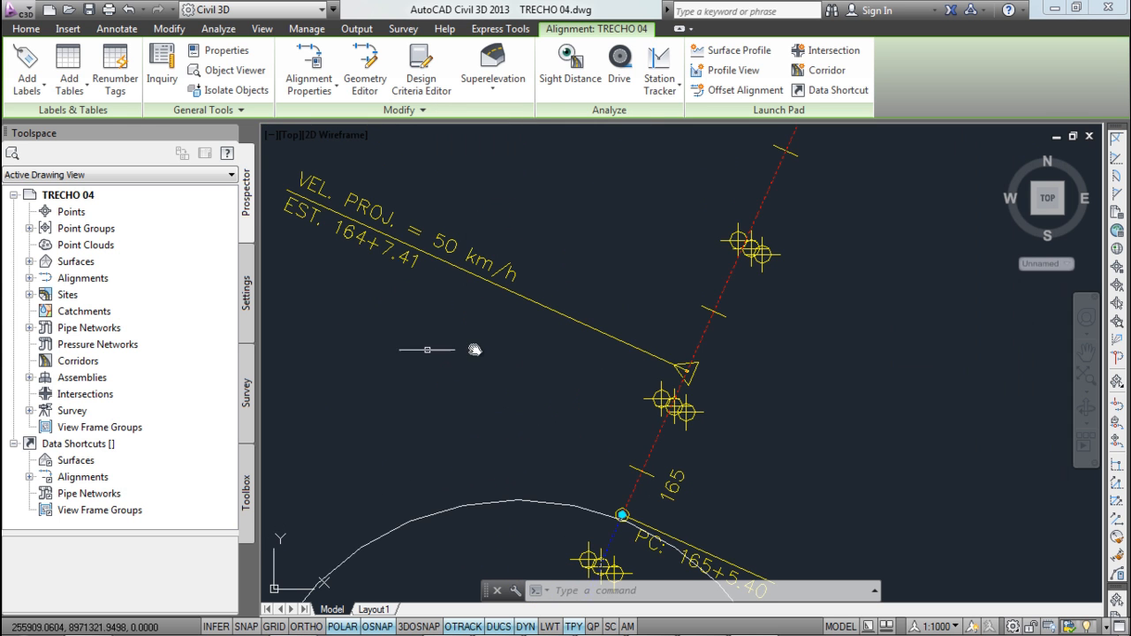
scroll(548, 292, down, 2)
middle_drag(548, 297, 549, 229)
scroll(584, 548, up, 2)
middle_drag(545, 545, 715, 425)
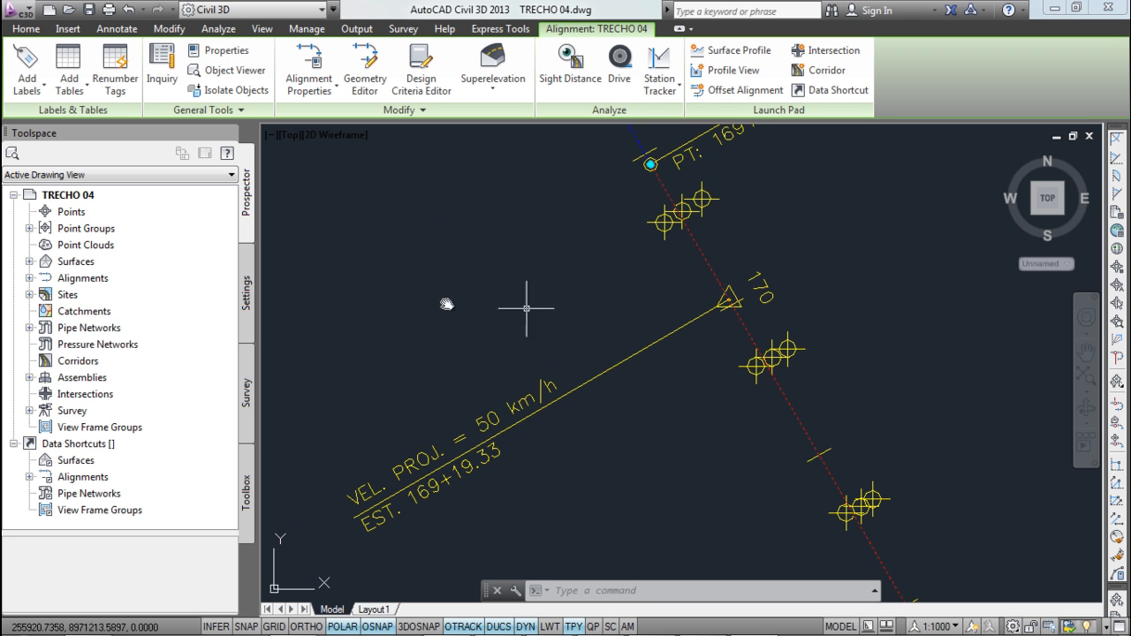
scroll(461, 478, down, 7)
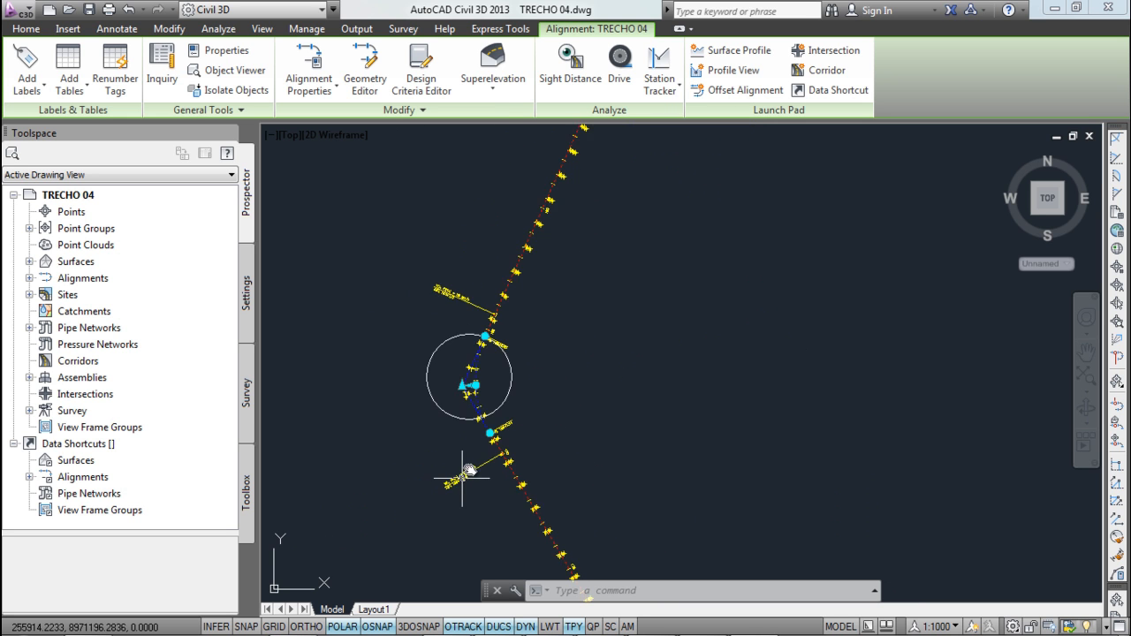
click(469, 469)
key(Escape)
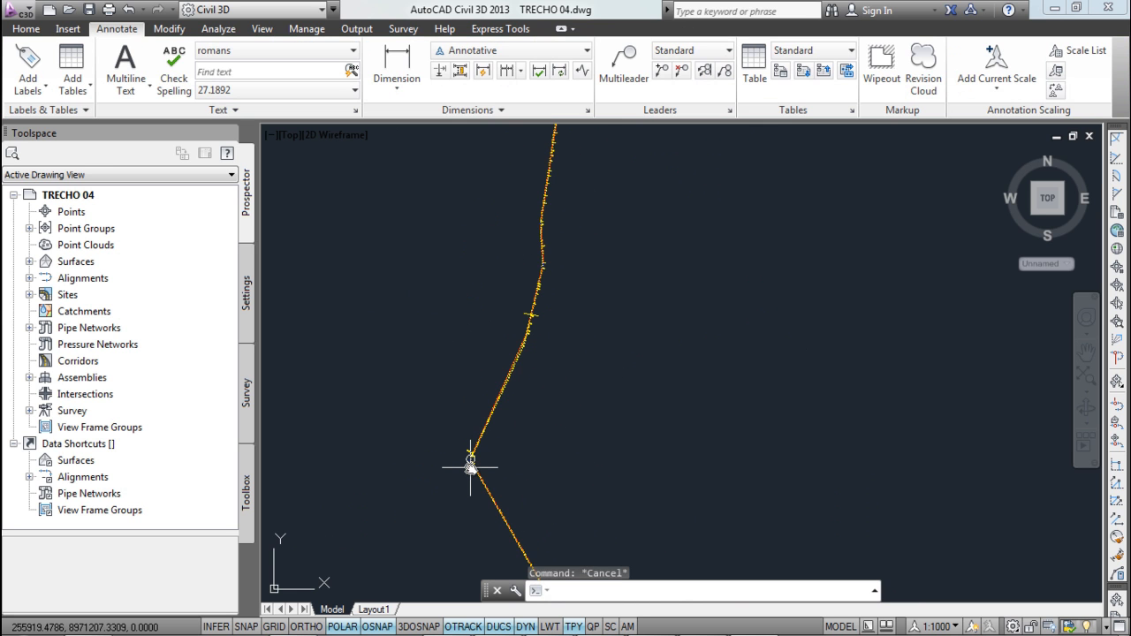
- Select the TRECHO 04 alignment and start calculating its superelevation with the wizard
scroll(519, 459, up, 1)
key(Escape)
scroll(465, 431, up, 4)
scroll(424, 449, down, 4)
scroll(398, 489, up, 4)
scroll(554, 341, down, 3)
scroll(553, 341, up, 3)
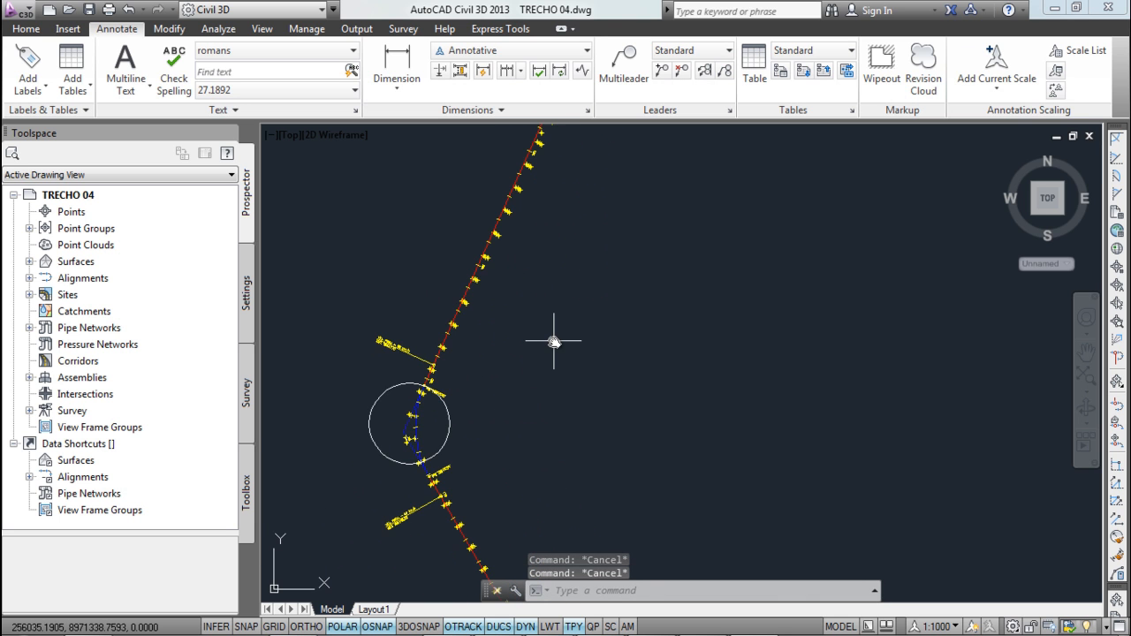
middle_drag(532, 344, 639, 267)
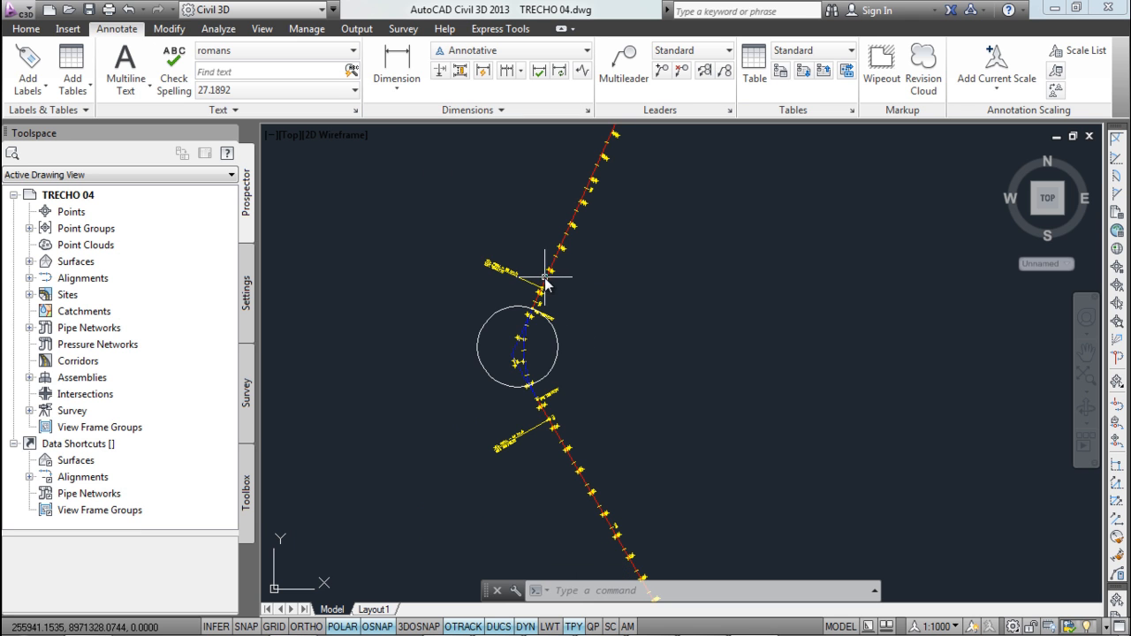
scroll(556, 244, up, 4)
click(550, 244)
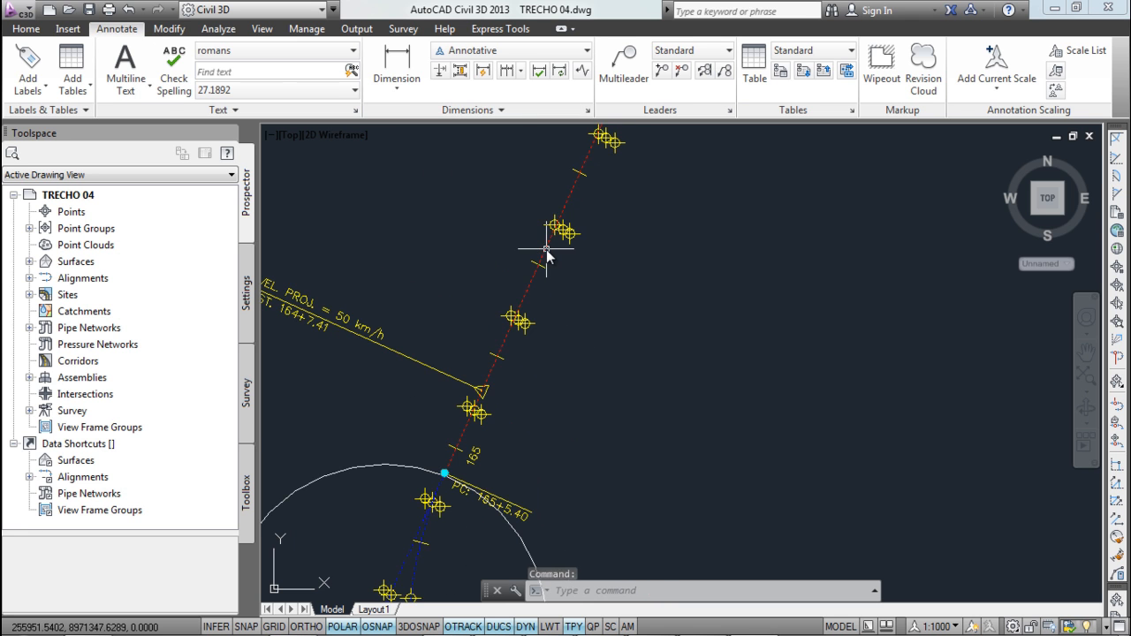
scroll(549, 247, down, 5)
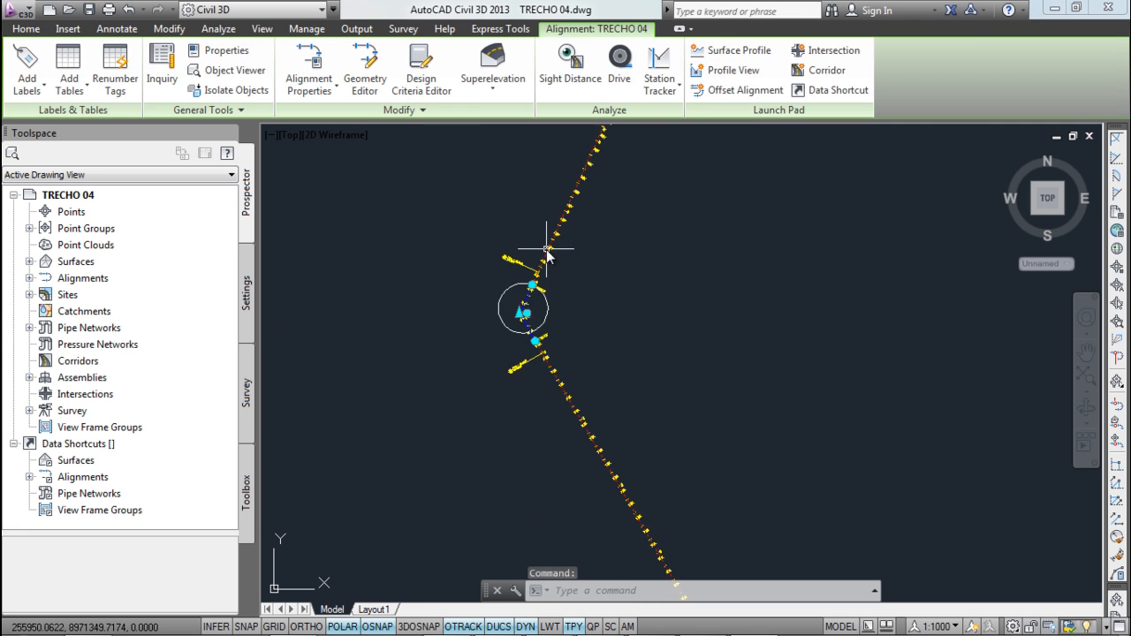
click(493, 78)
click(536, 124)
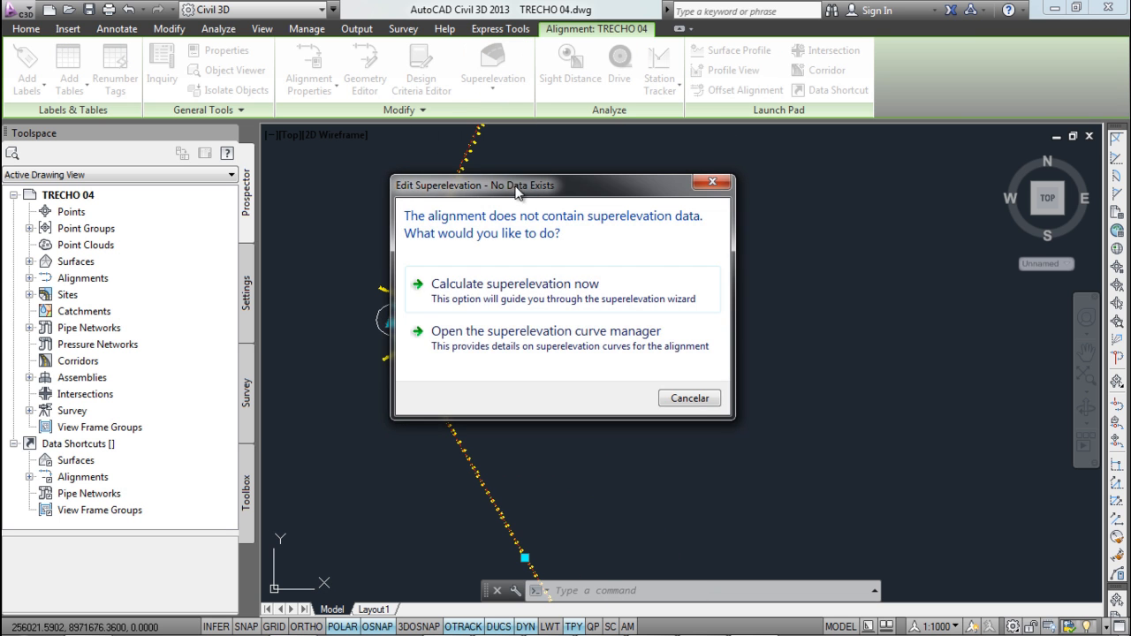
drag(529, 191, 674, 177)
click(638, 271)
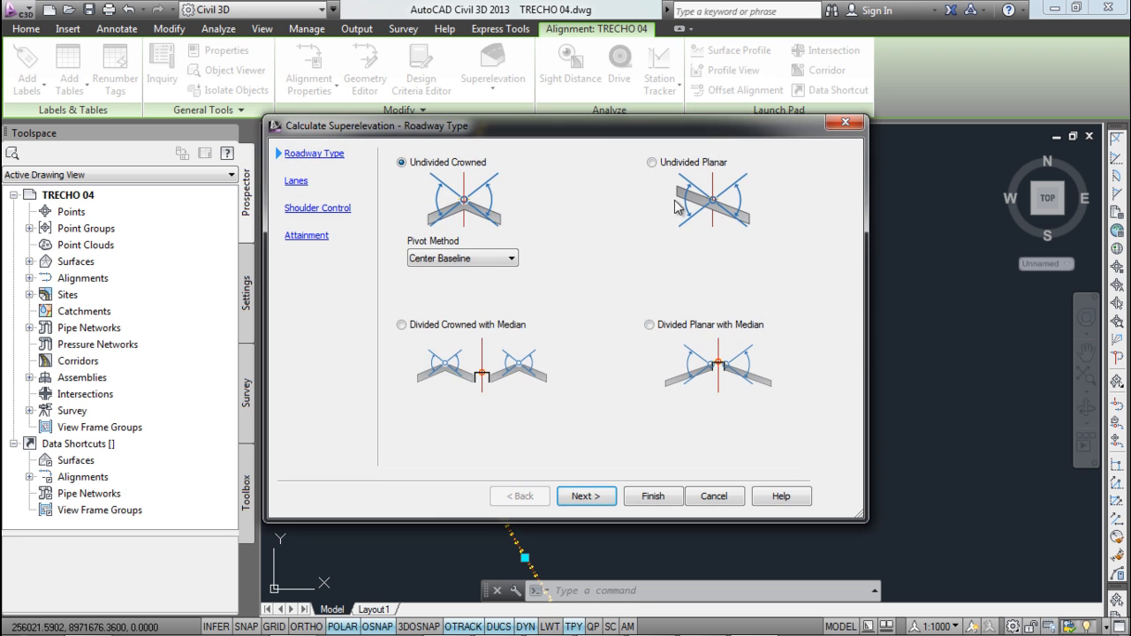
- Set the pivot method of the undivided crowned roadway to Outside Of Curve
click(450, 257)
click(466, 265)
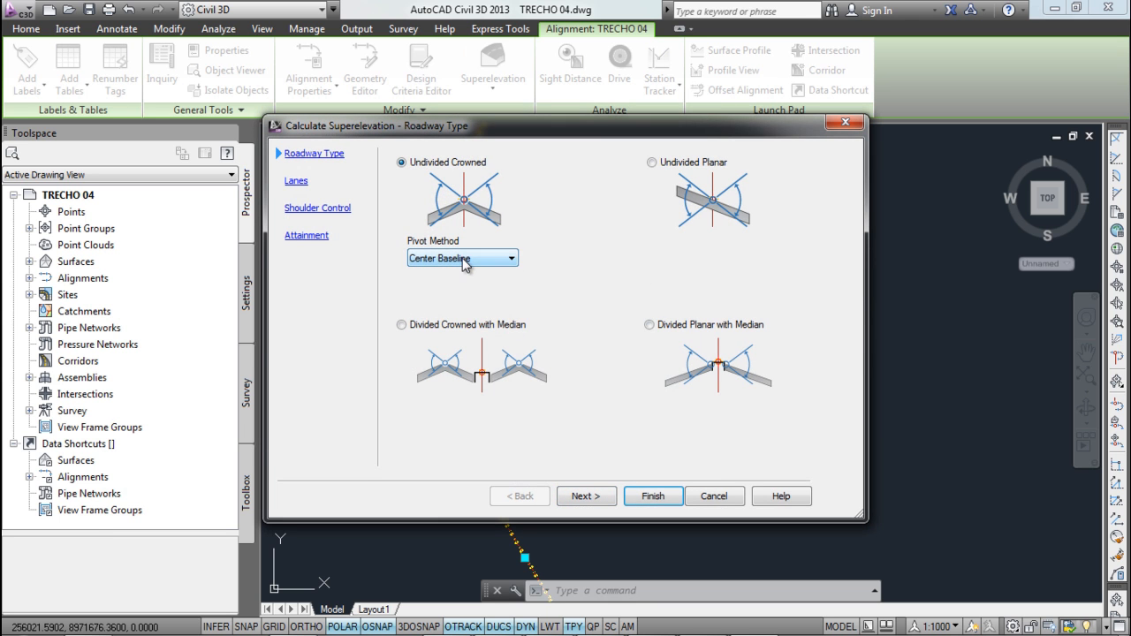
click(459, 265)
click(460, 294)
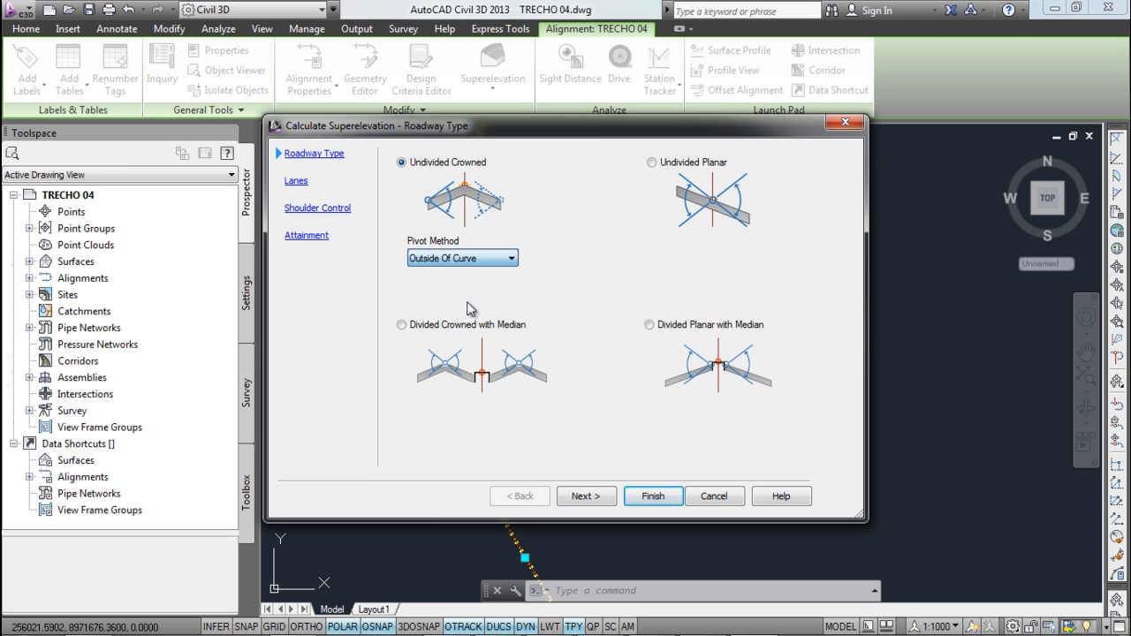
- Set the normal lanes to 3 m wide with a -3% slope and the outside edge shoulder width to 0.5 m
click(307, 183)
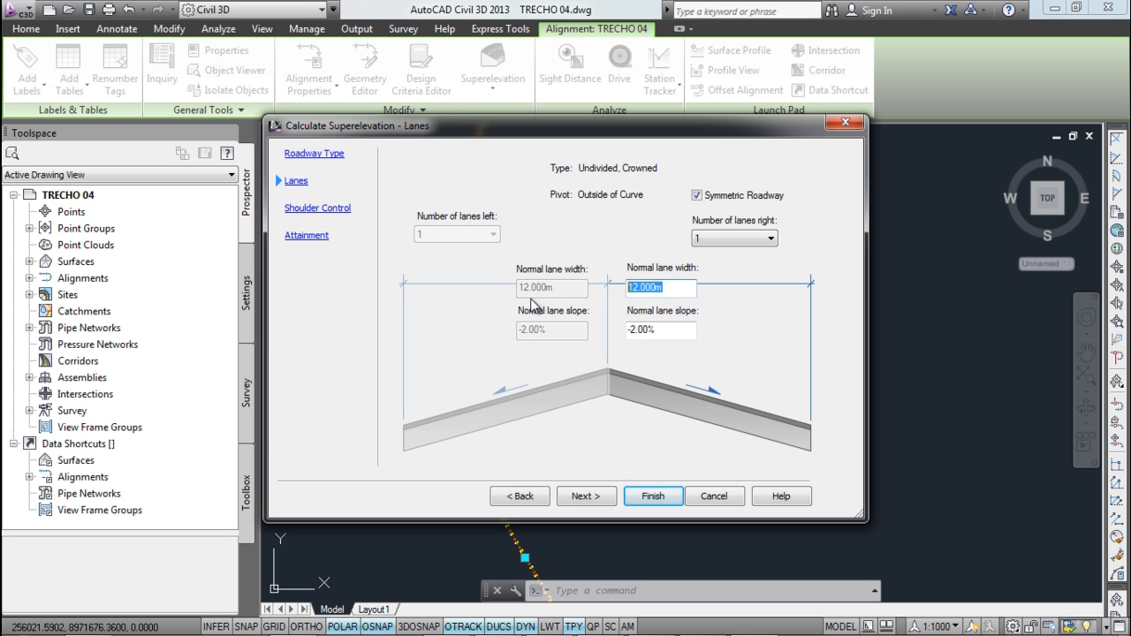
text(3)
drag(672, 333, 634, 336)
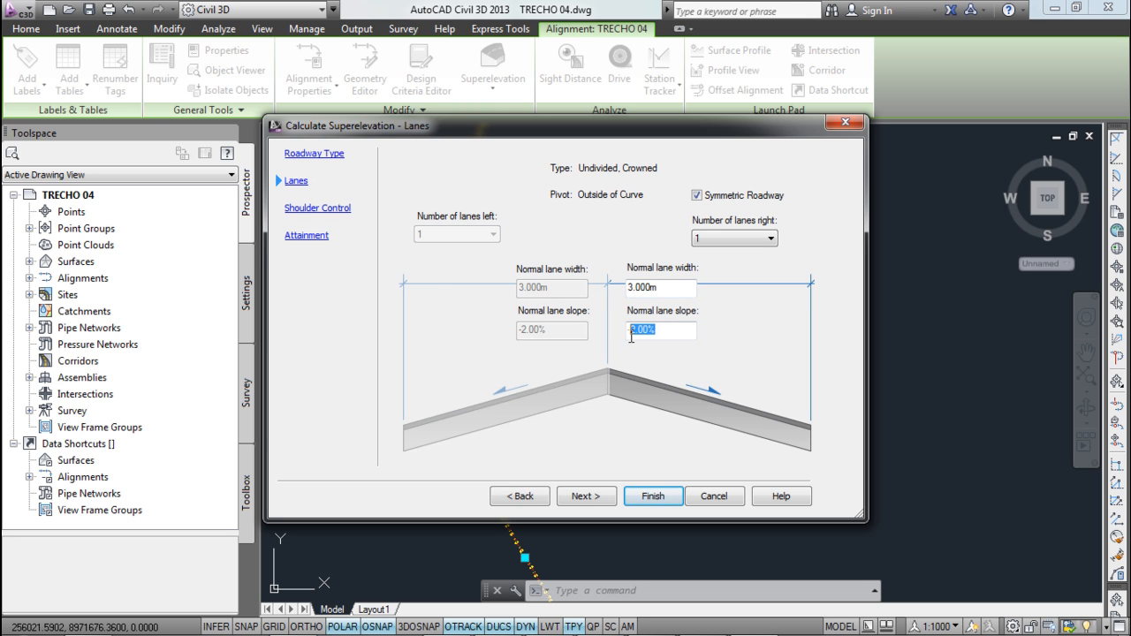
click(747, 233)
click(727, 265)
click(319, 209)
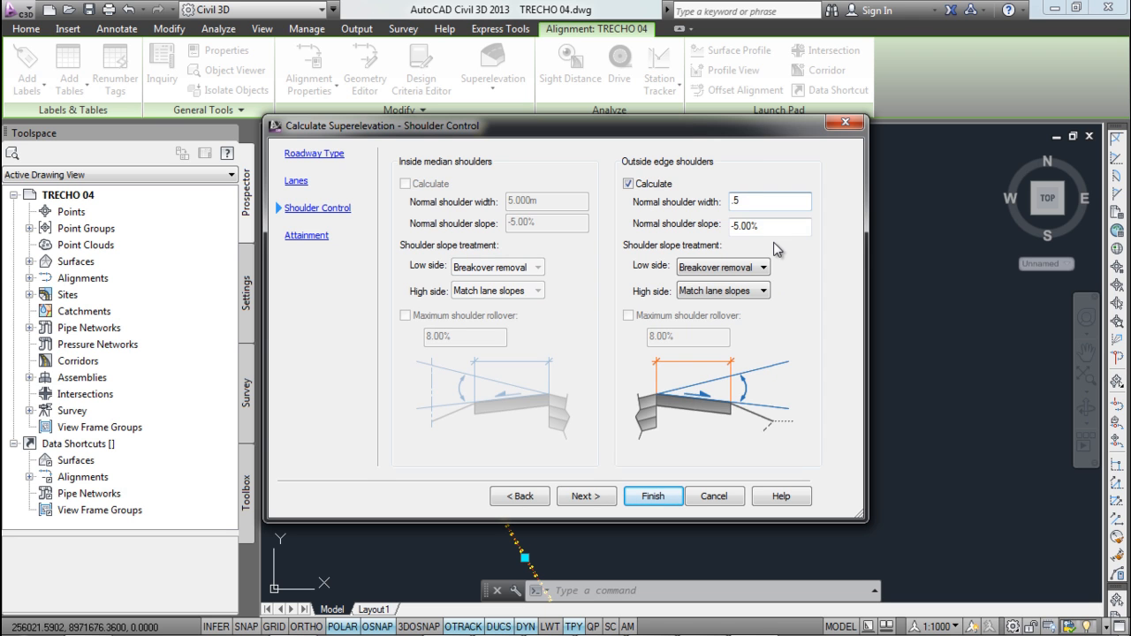
click(736, 227)
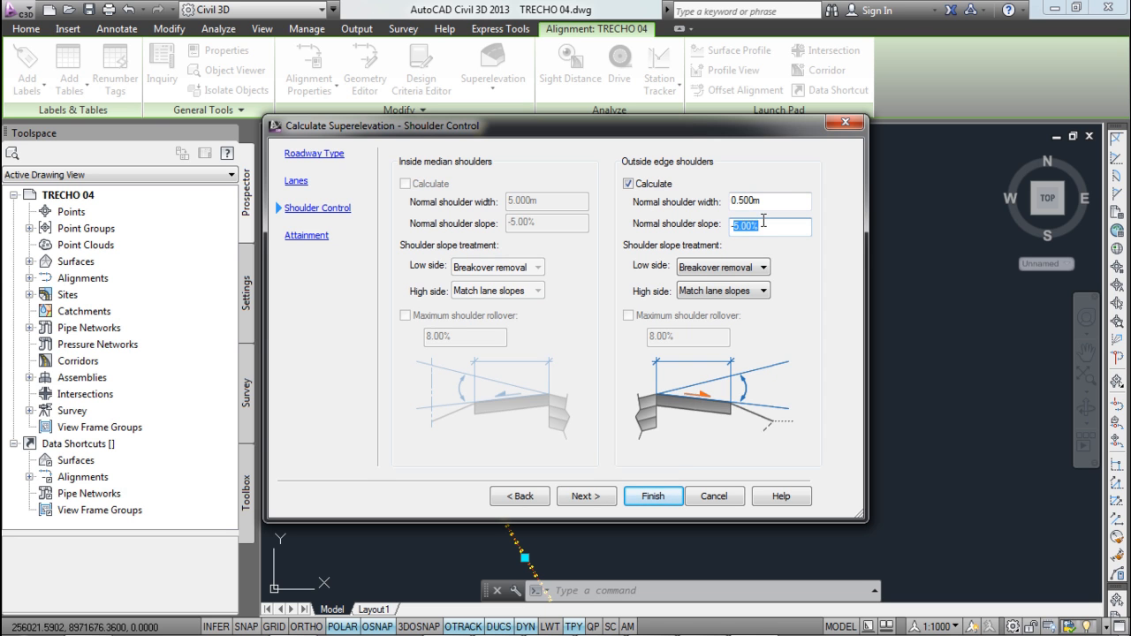
- Load the attainment design criteria file from the Tabela e arquivo de critérios folder within the Vol.1 _Template folder
click(326, 235)
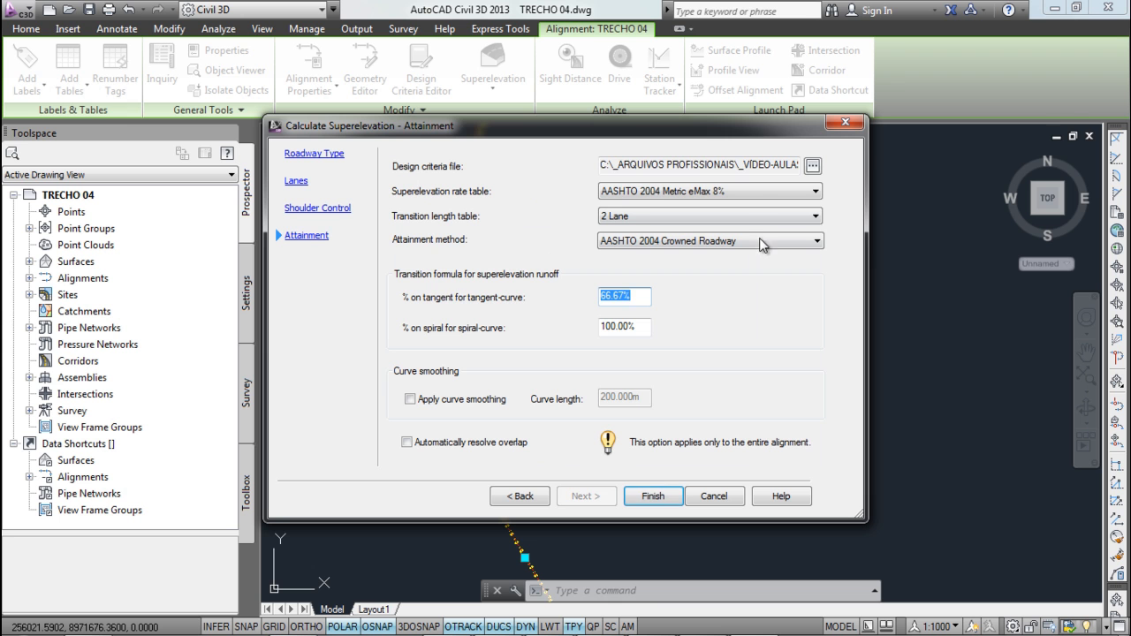
drag(709, 166, 821, 172)
click(812, 166)
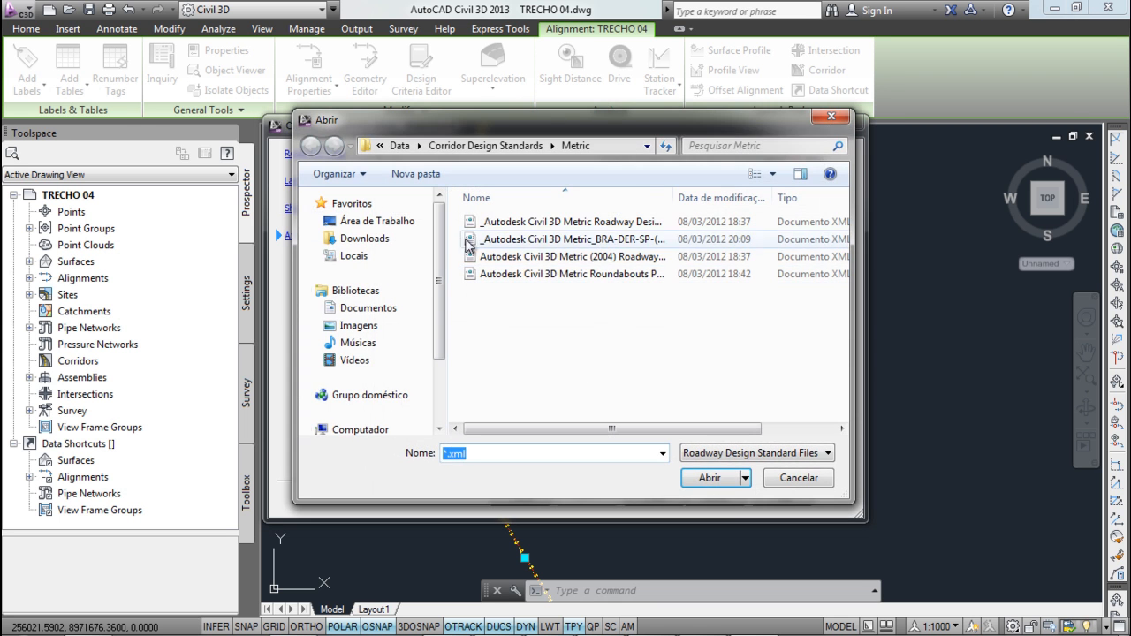
click(360, 429)
double_click(534, 237)
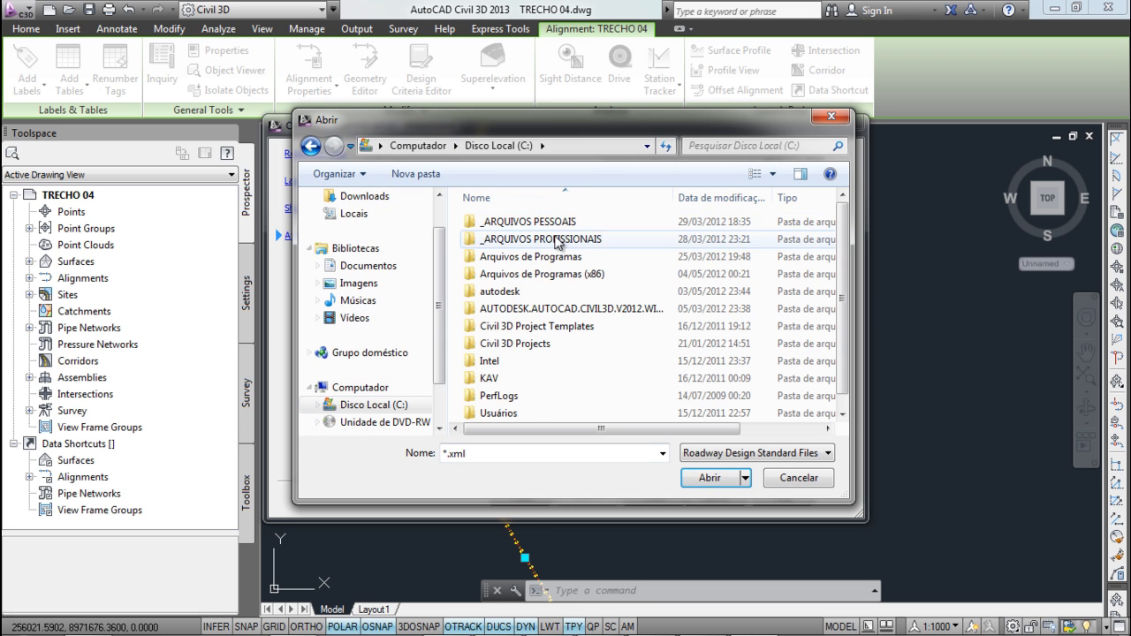
double_click(530, 238)
double_click(525, 326)
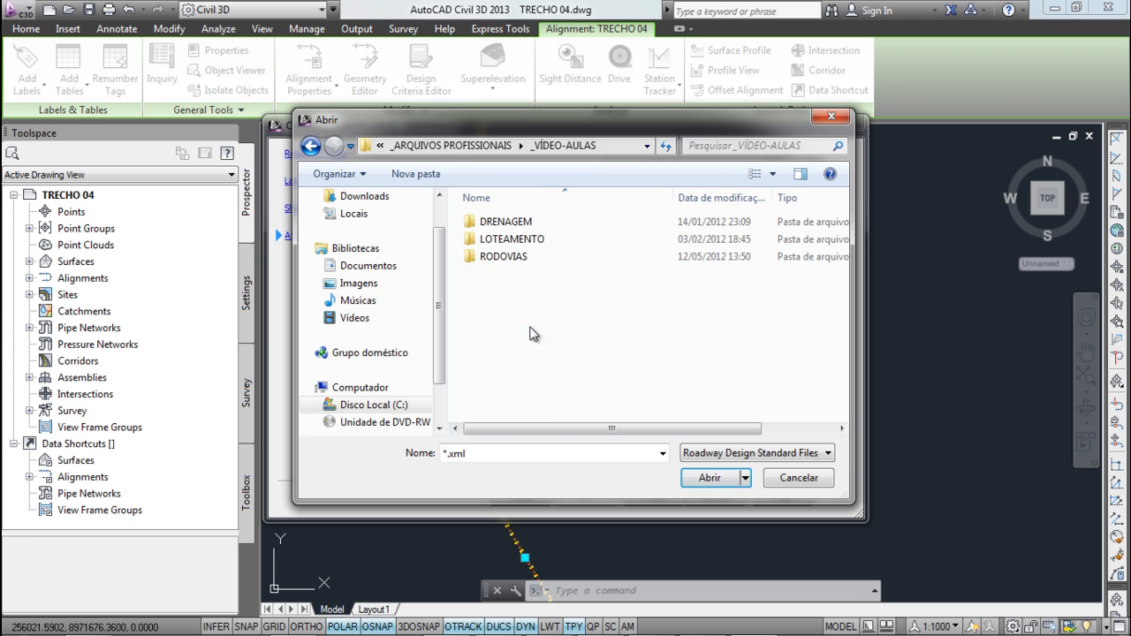
double_click(522, 254)
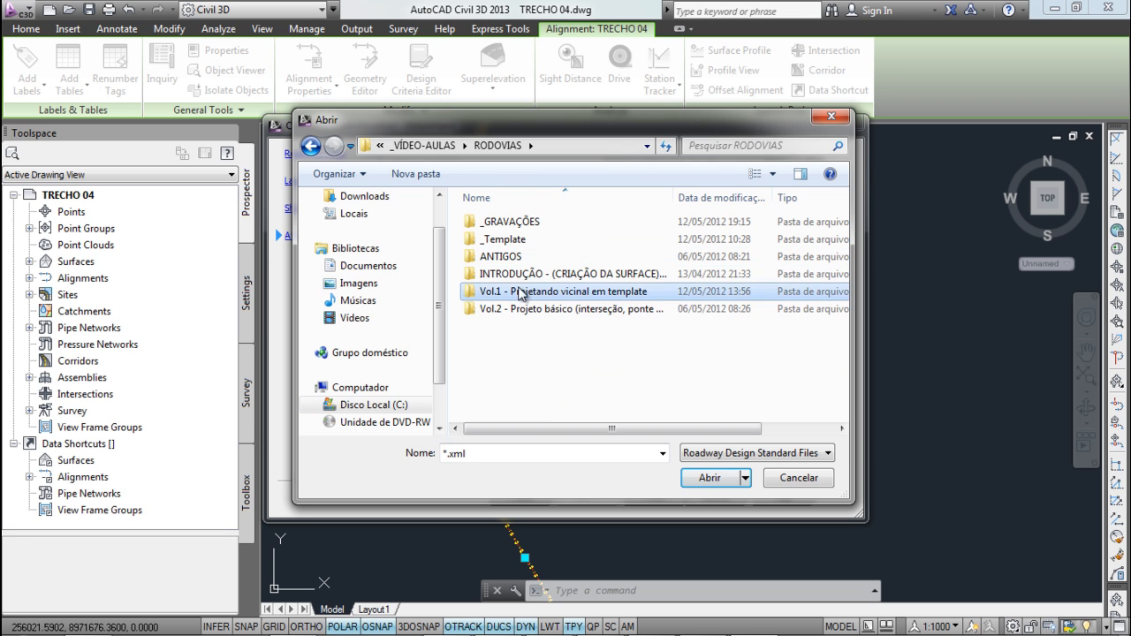
double_click(526, 290)
double_click(520, 222)
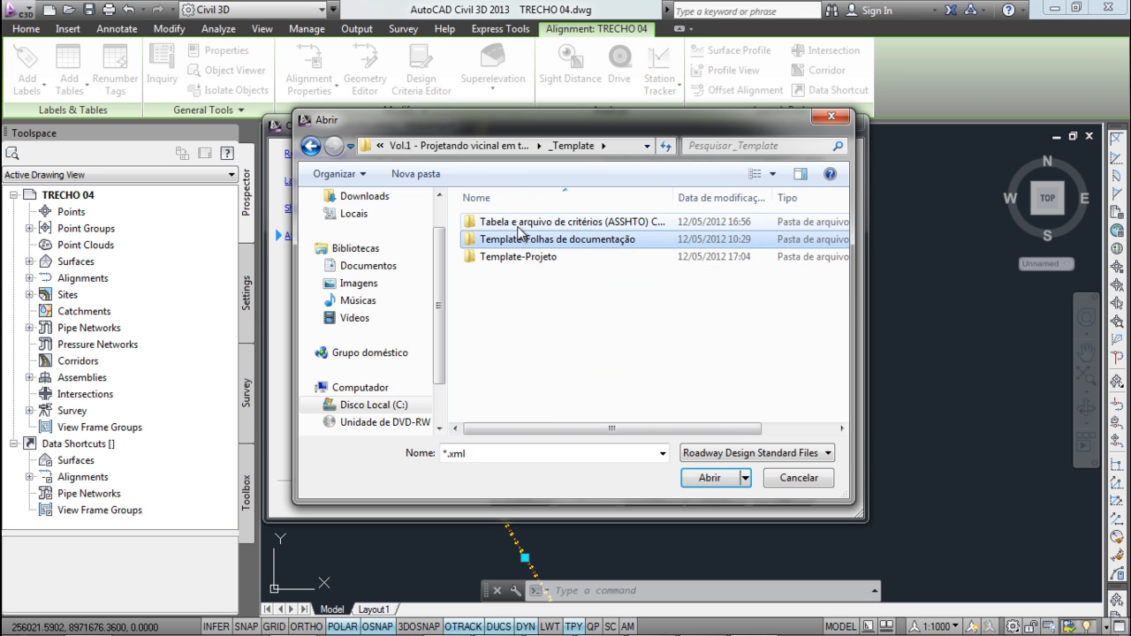
double_click(517, 222)
click(519, 224)
double_click(520, 224)
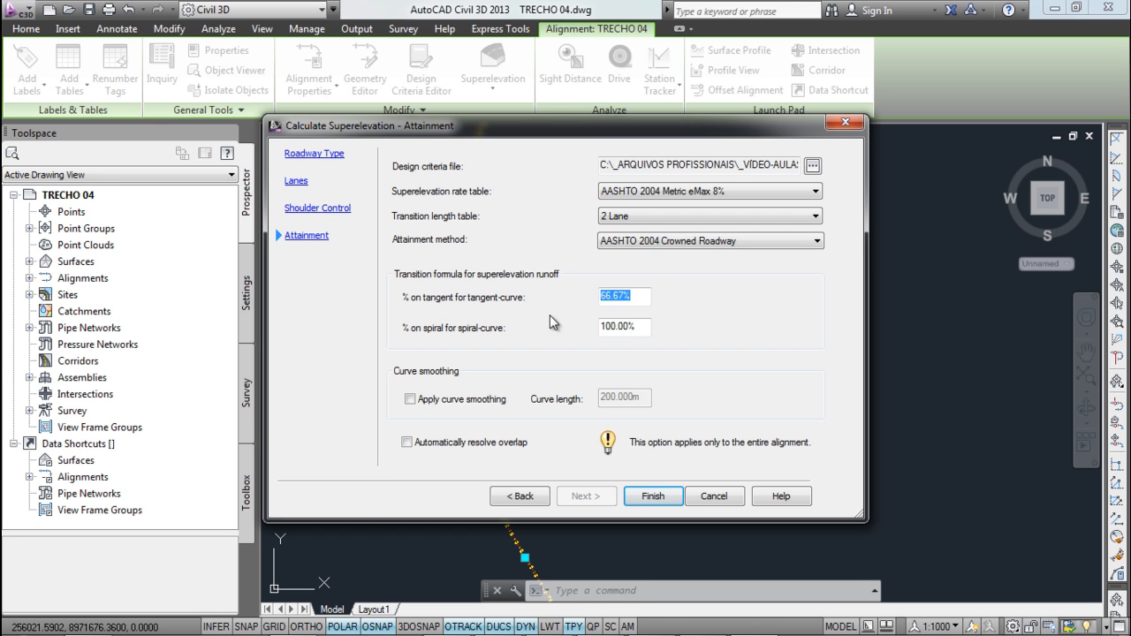
- Set the superelevation runoff to 60% on tangent and 40% on spiral, finish the calculation and close the resulting table
click(638, 325)
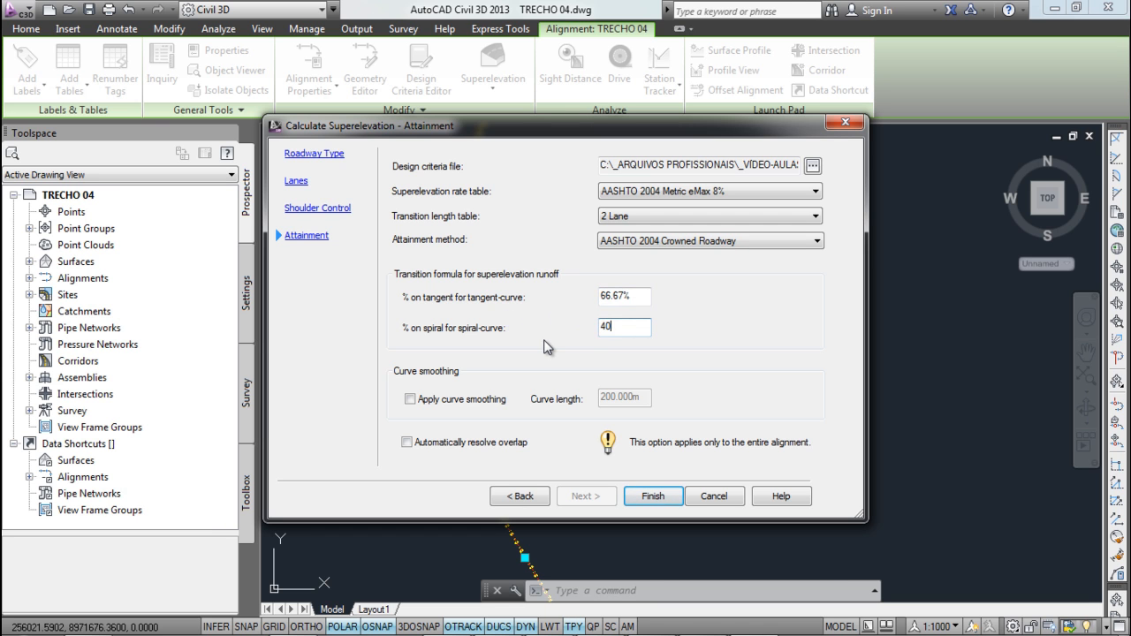
click(641, 294)
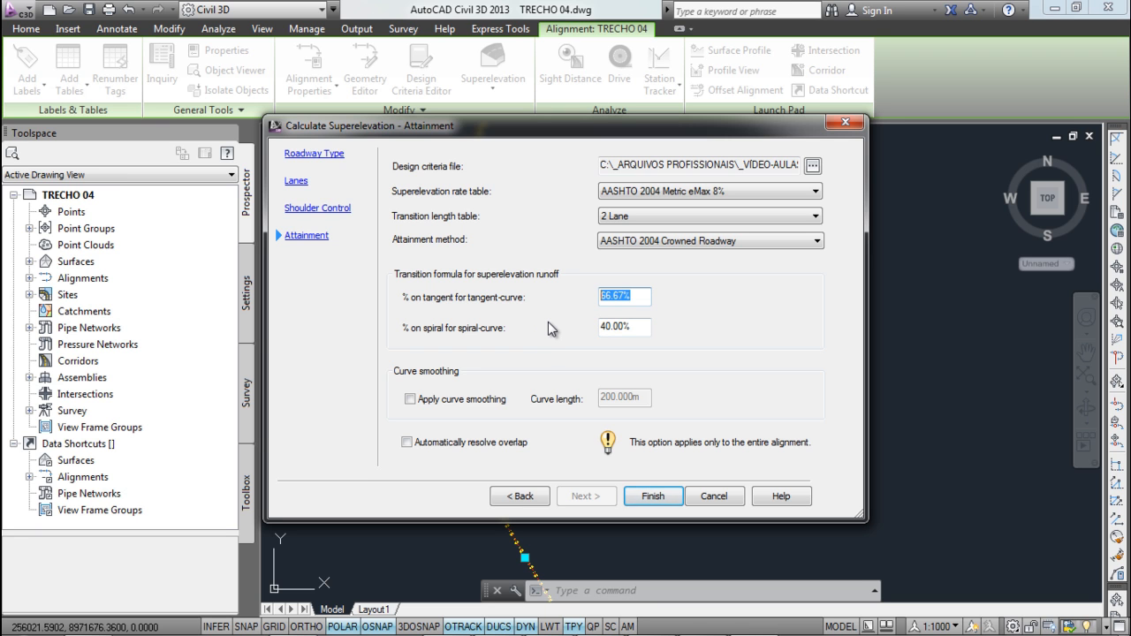
text(60)
click(656, 500)
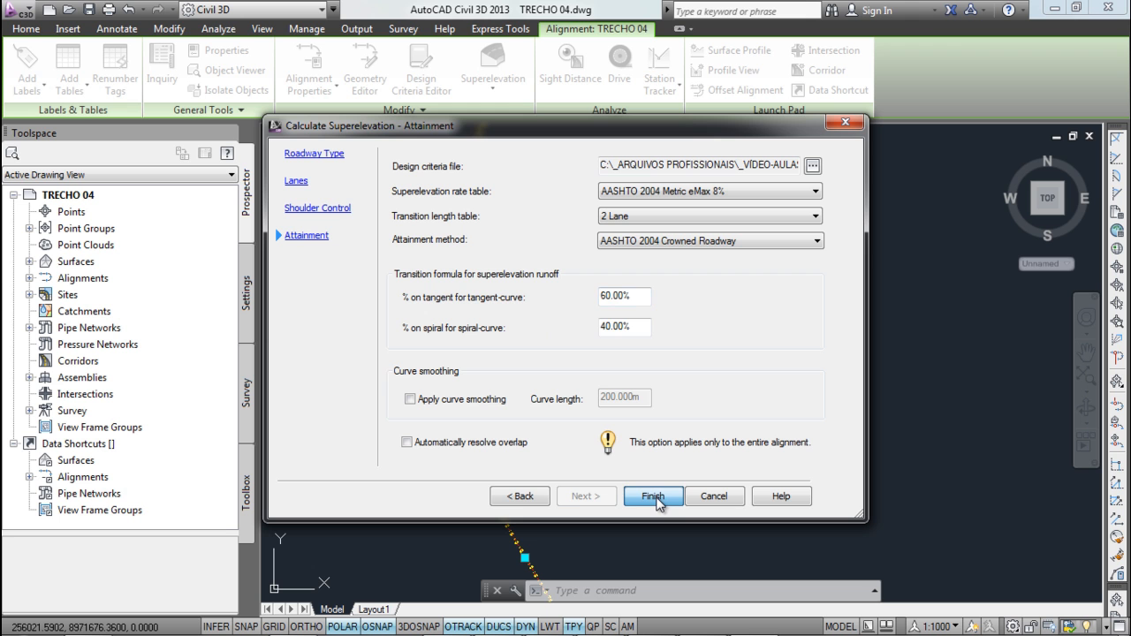
click(652, 495)
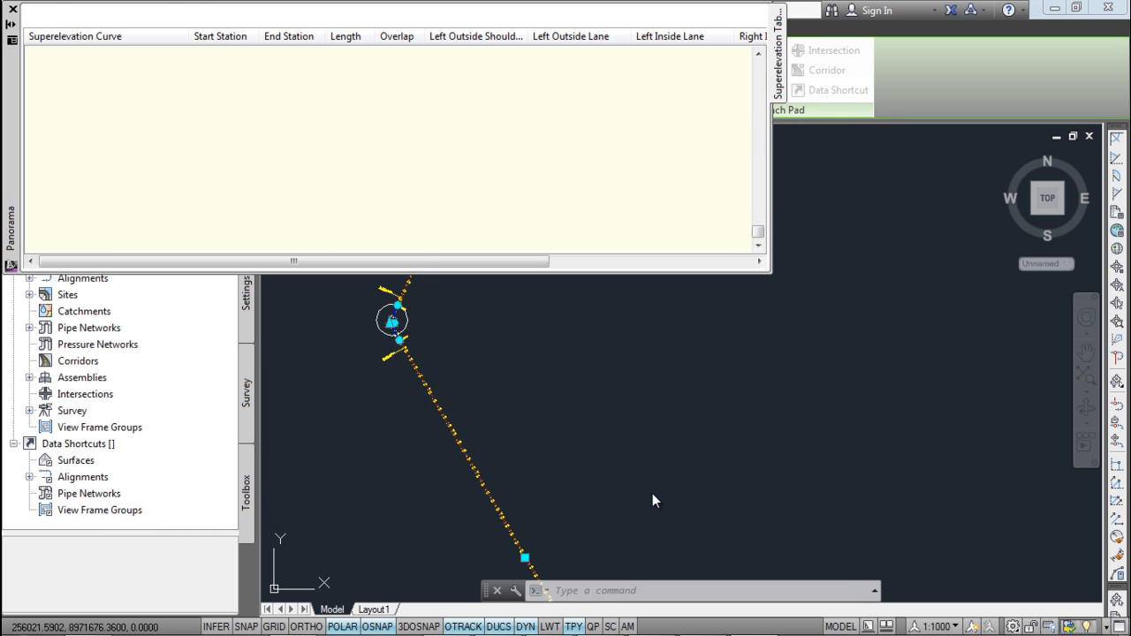
click(734, 16)
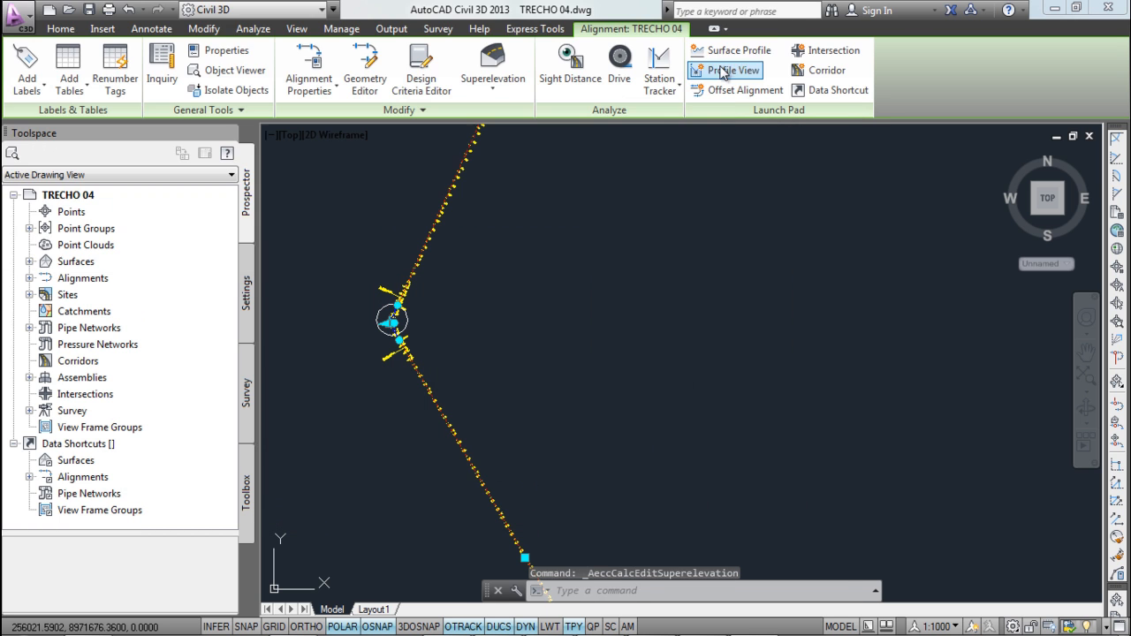
- Examine the superelevation labels along the 80 m radius curve, and deselect the alignment
scroll(366, 286, up, 3)
scroll(509, 269, up, 5)
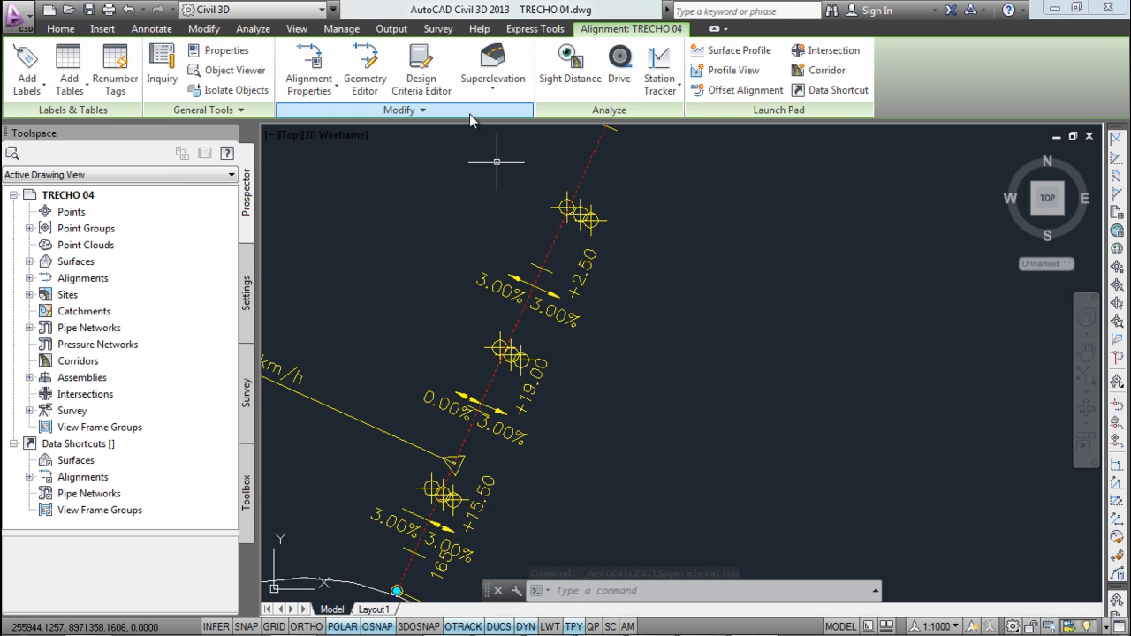
scroll(531, 229, down, 5)
scroll(521, 354, up, 3)
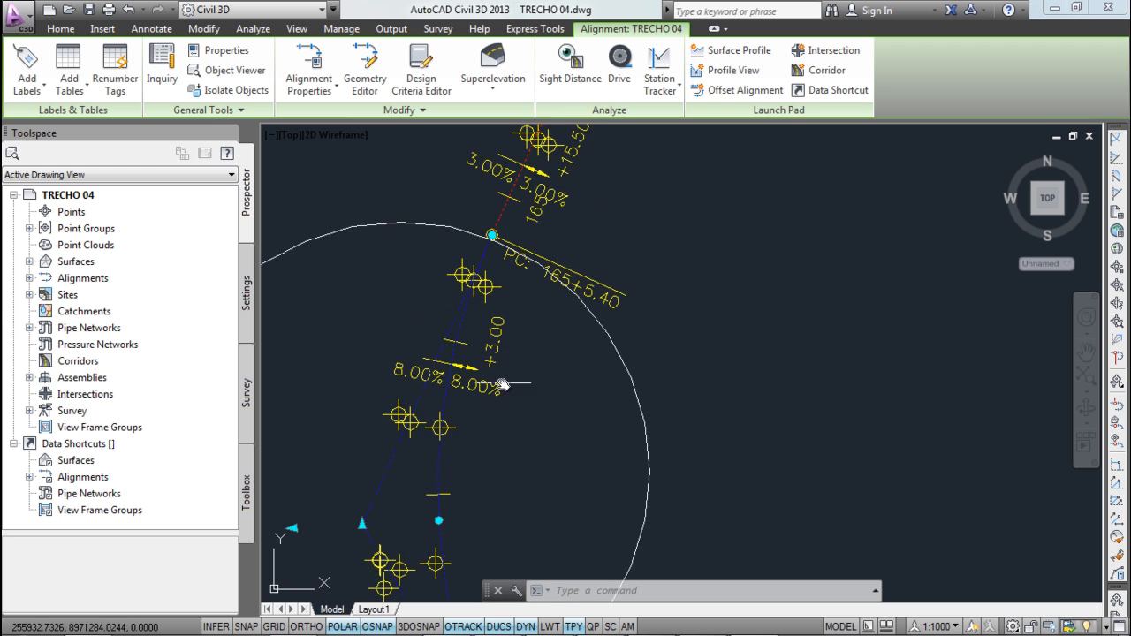
scroll(581, 298, down, 3)
scroll(610, 361, down, 5)
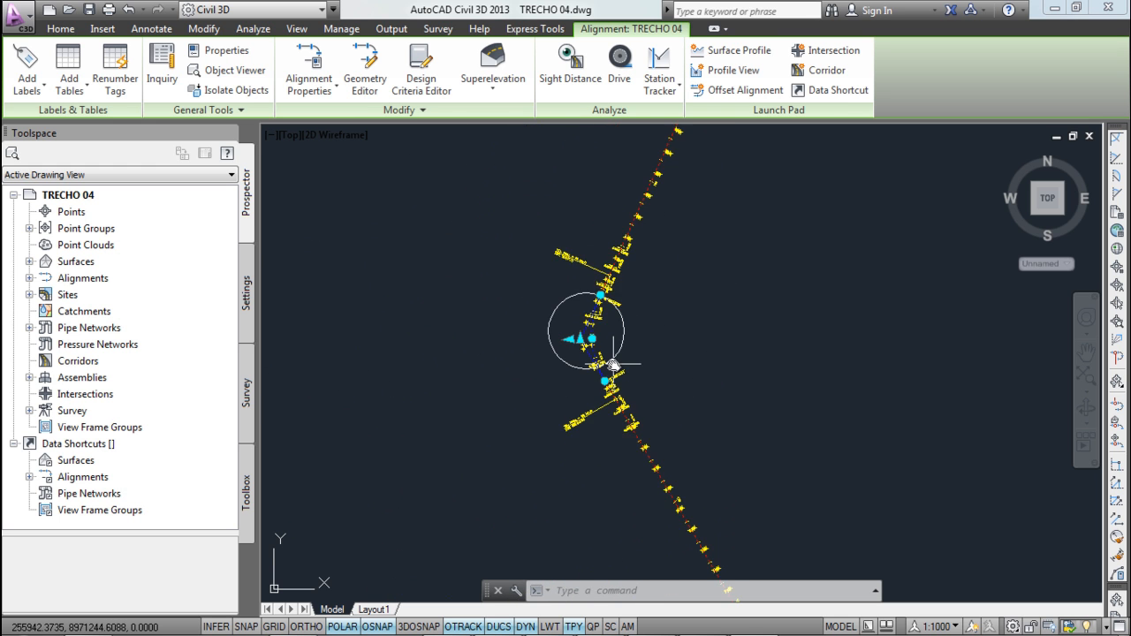
key(Escape)
- Follow the alignment to the spiral curve around station 803 and examine its superelevation labels and transitions
mouse_move(685, 274)
middle_down()
mouse_move(682, 388)
mouse_move(618, 404)
mouse_move(531, 290)
middle_up()
scroll(530, 291, down, 1)
middle_drag(579, 410, 432, 141)
middle_drag(664, 468, 460, 147)
middle_drag(538, 407, 627, 539)
scroll(525, 228, up, 3)
scroll(503, 244, up, 3)
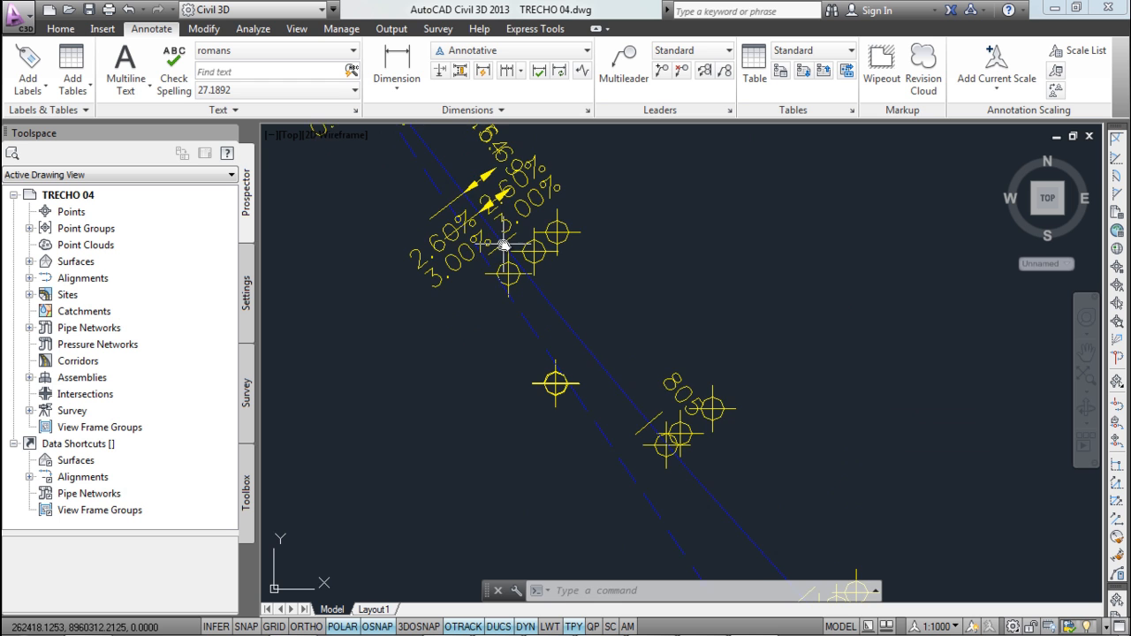
middle_drag(461, 152, 612, 309)
scroll(568, 253, down, 1)
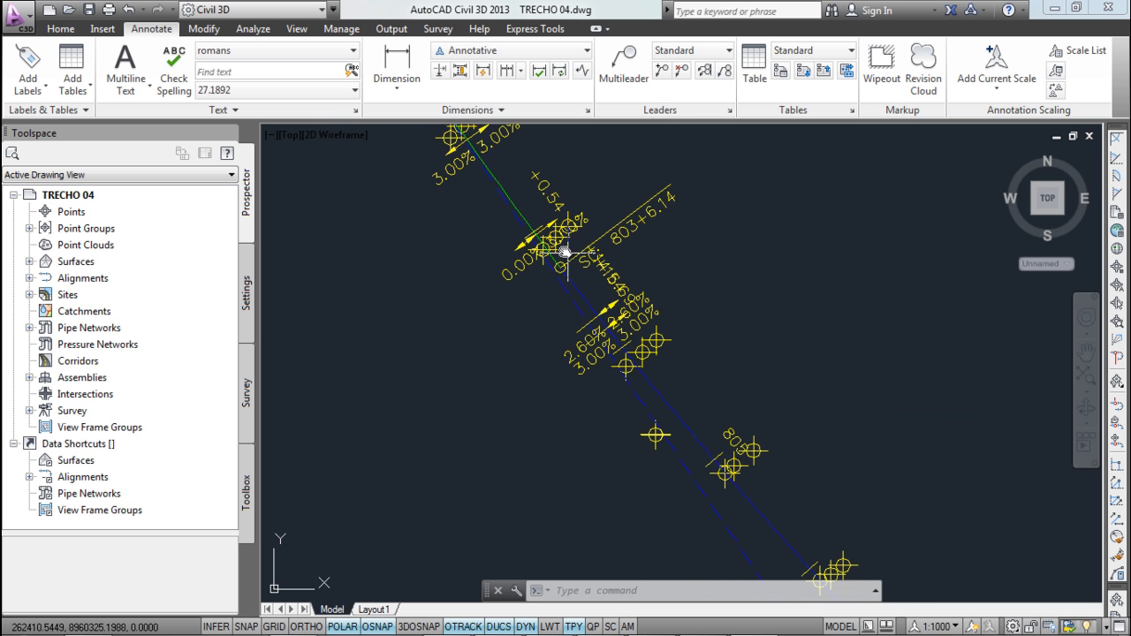
middle_drag(488, 157, 521, 251)
scroll(586, 344, down, 2)
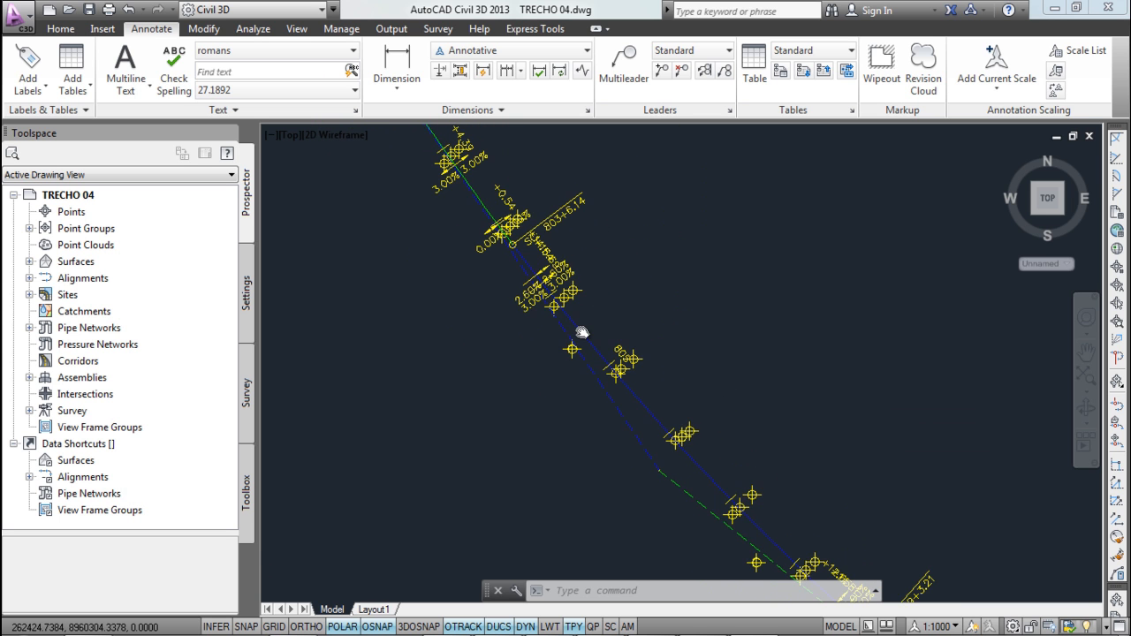
scroll(555, 292, up, 1)
middle_drag(798, 564, 568, 331)
middle_drag(683, 476, 519, 317)
mouse_move(681, 412)
middle_down()
mouse_move(606, 297)
mouse_move(625, 342)
middle_up()
scroll(576, 288, down, 2)
scroll(625, 342, up, 1)
scroll(662, 345, down, 4)
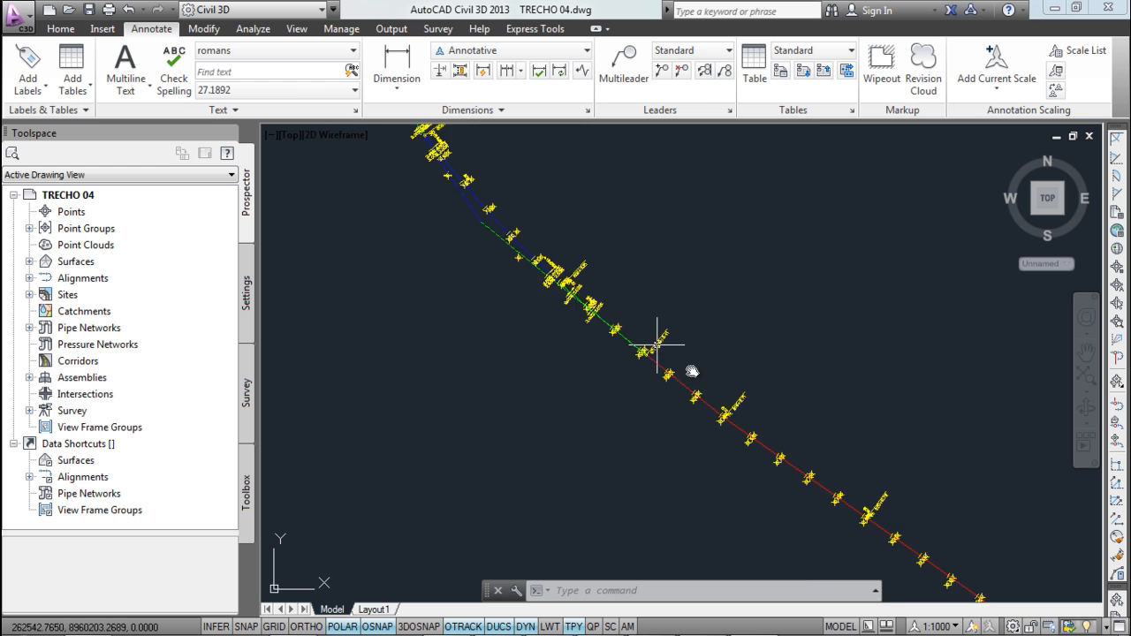
- Follow the alignment to the final curve starting at PC 956+3.37 and examine its superelevation labels
middle_drag(505, 225, 552, 283)
scroll(552, 283, up, 3)
scroll(826, 459, down, 3)
scroll(804, 462, up, 4)
scroll(669, 368, down, 3)
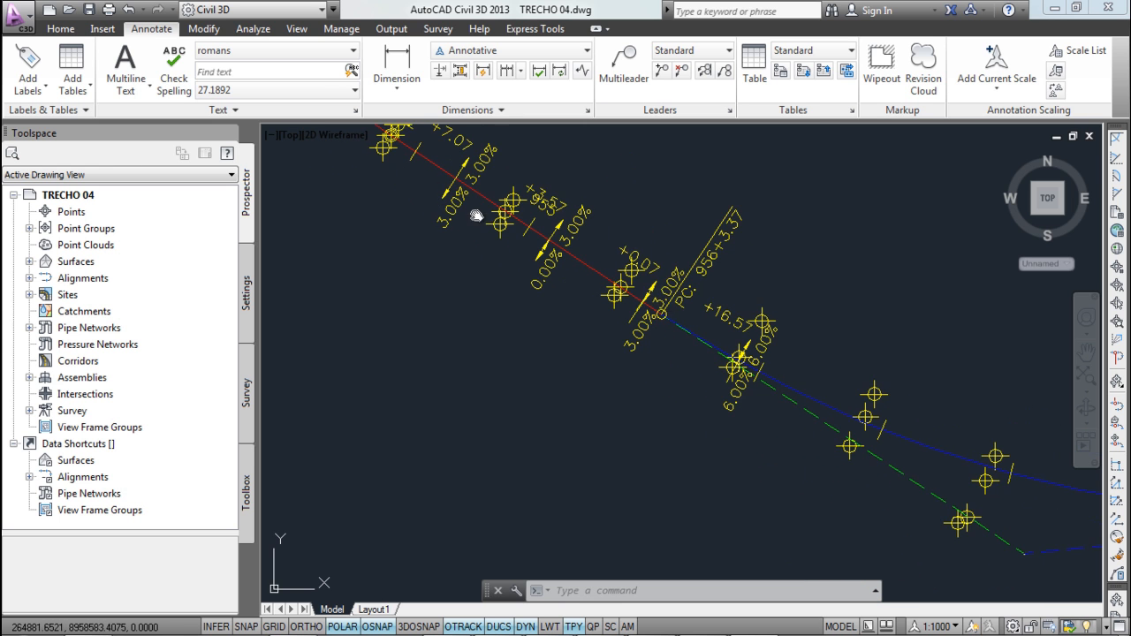
scroll(553, 256, up, 3)
scroll(447, 202, down, 3)
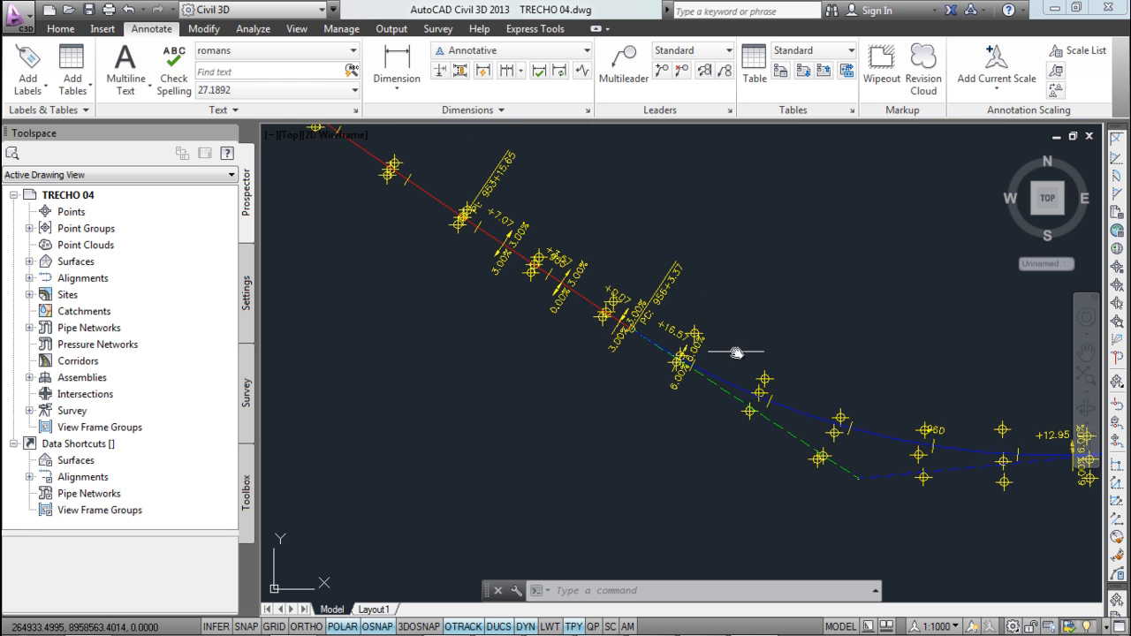
scroll(755, 383, up, 3)
middle_drag(789, 381, 527, 307)
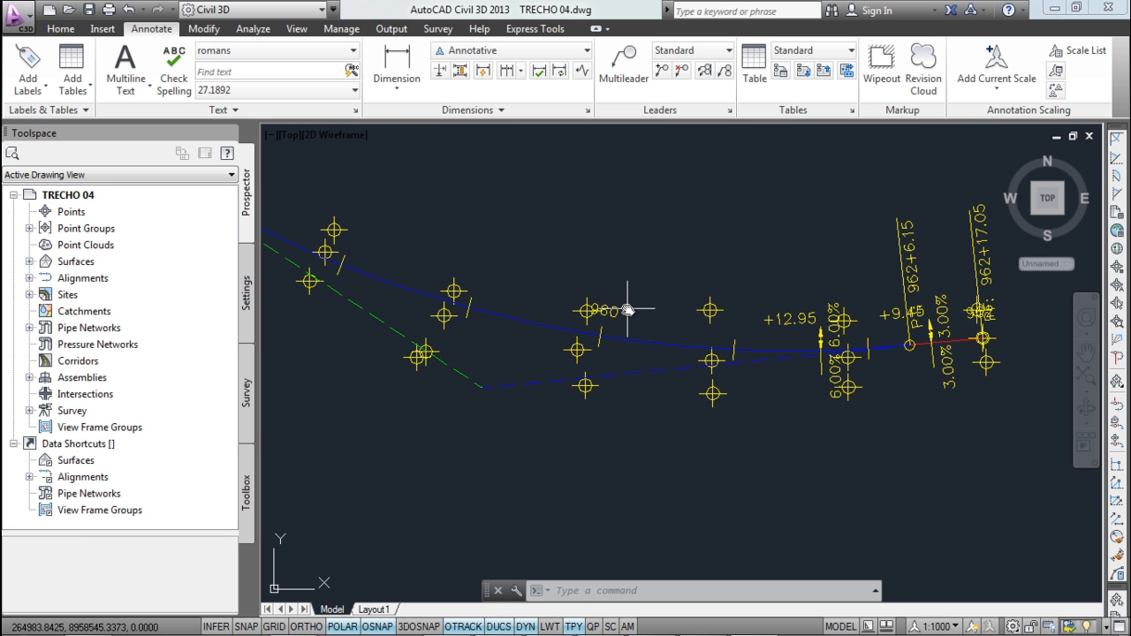
- Freeze the PONTOS - TRECHO 04 and PONTO layers by picking a point marker beside the final curve
text(LAYFRZ)
key(Return)
click(710, 311)
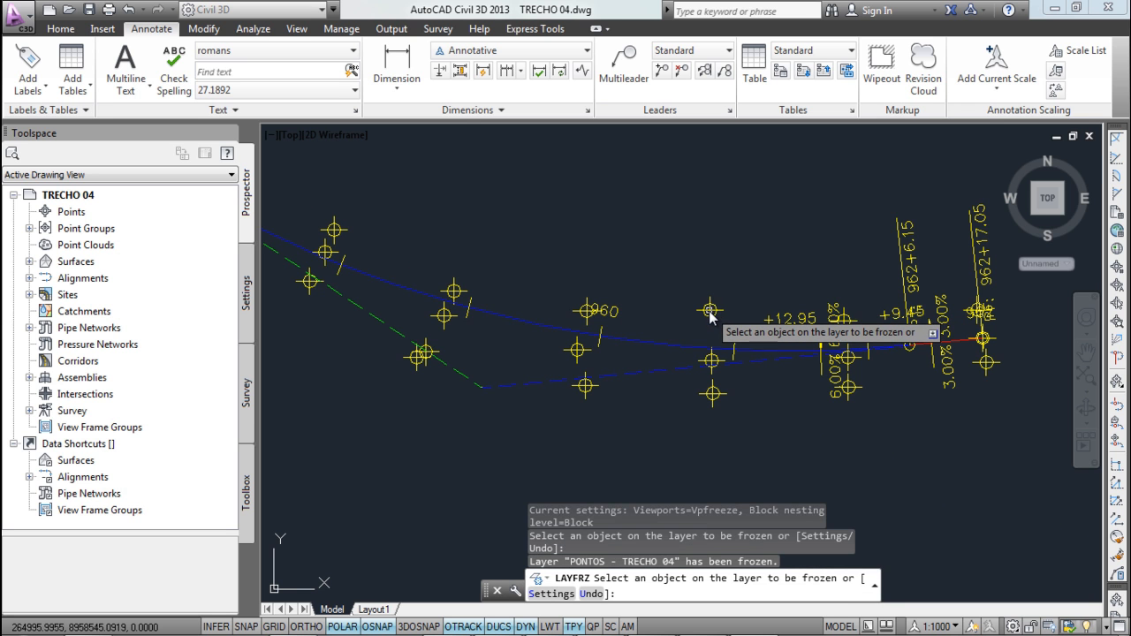
click(712, 312)
key(Return)
- Examine the superelevation transitions of the final curve, from station 953+15.65 to the alignment end at 962+17.05
scroll(715, 315, down, 2)
scroll(853, 327, up, 2)
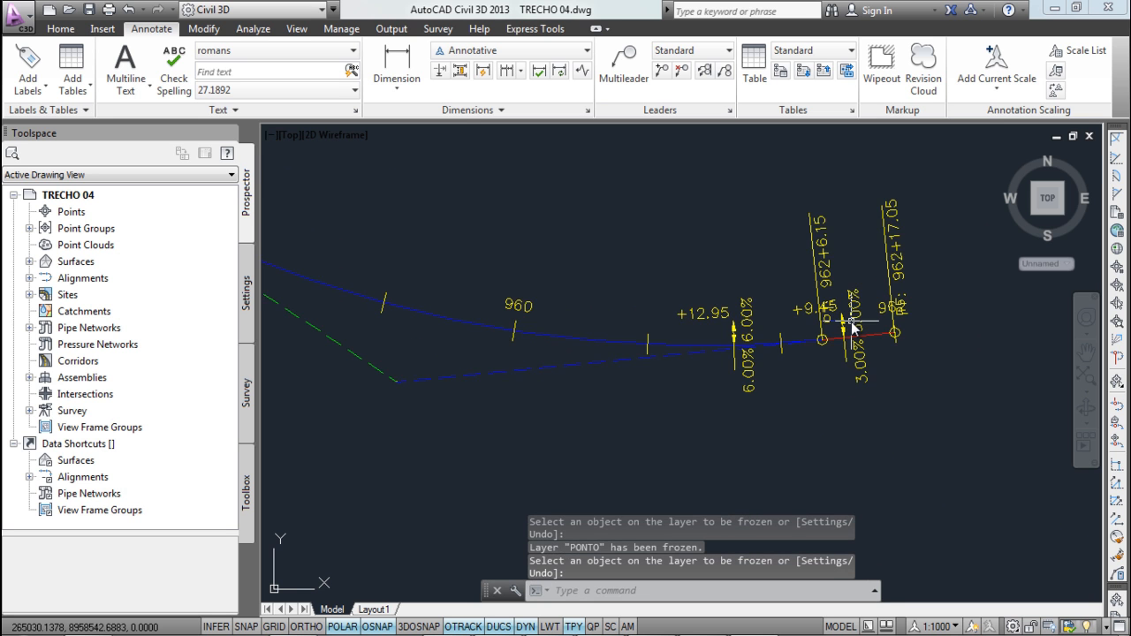
scroll(853, 327, down, 2)
scroll(598, 237, up, 2)
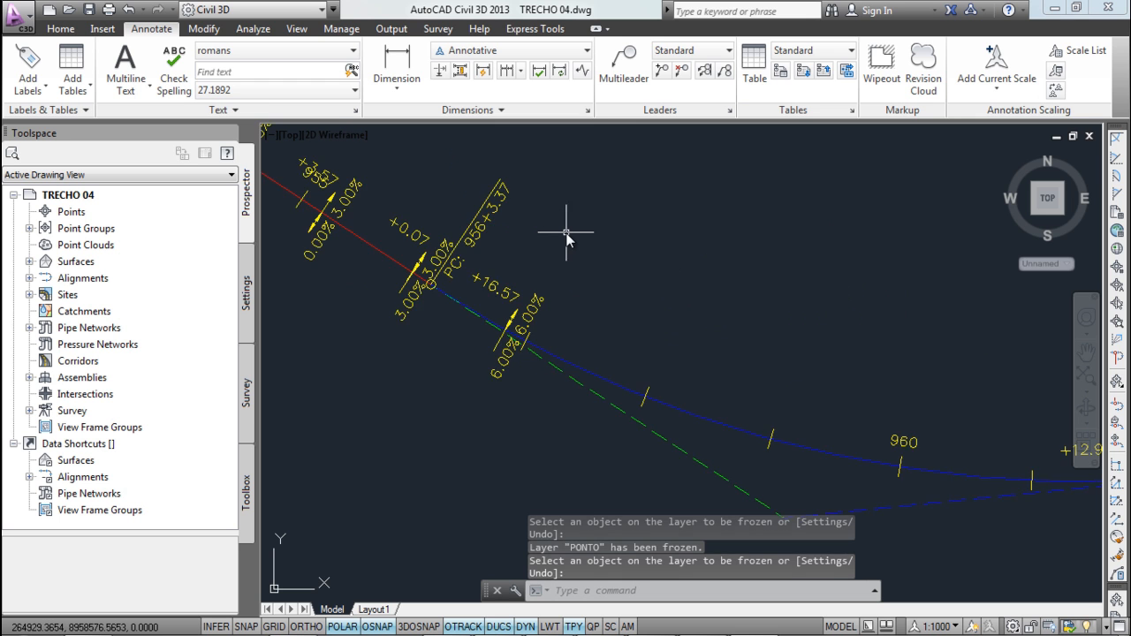
scroll(567, 233, down, 1)
middle_drag(566, 233, 702, 322)
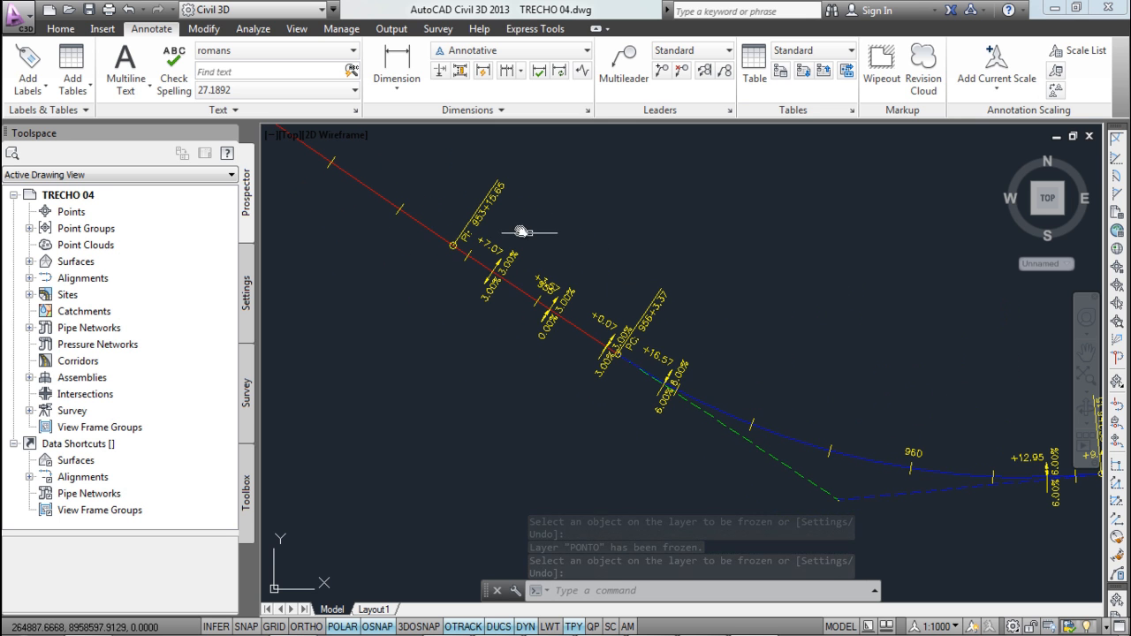
scroll(633, 353, down, 2)
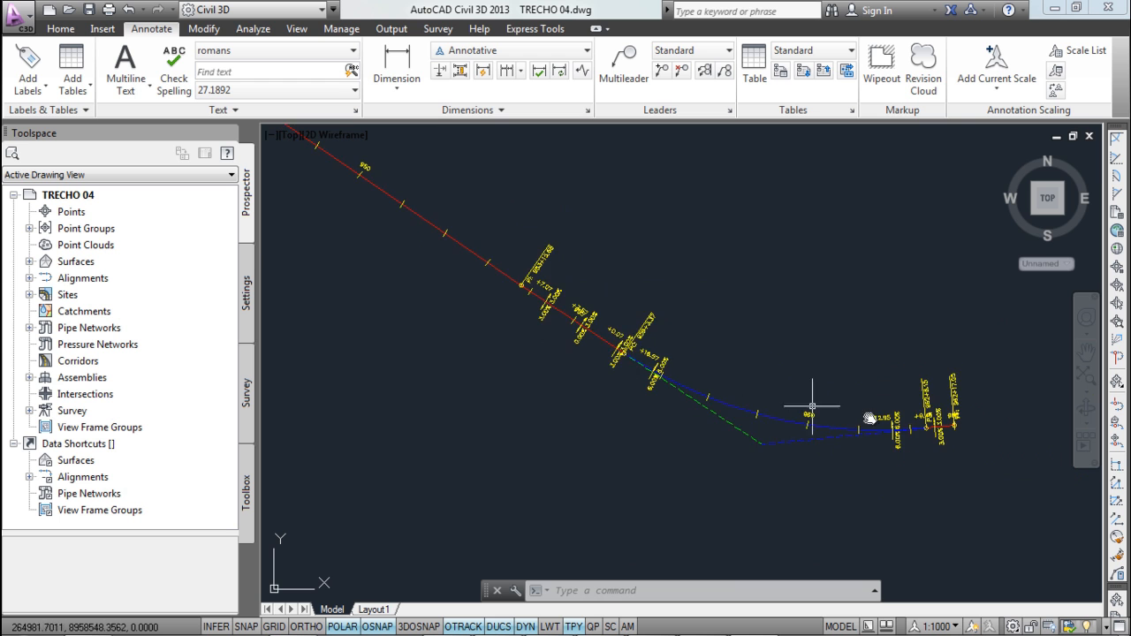
scroll(918, 430, up, 3)
scroll(943, 426, up, 4)
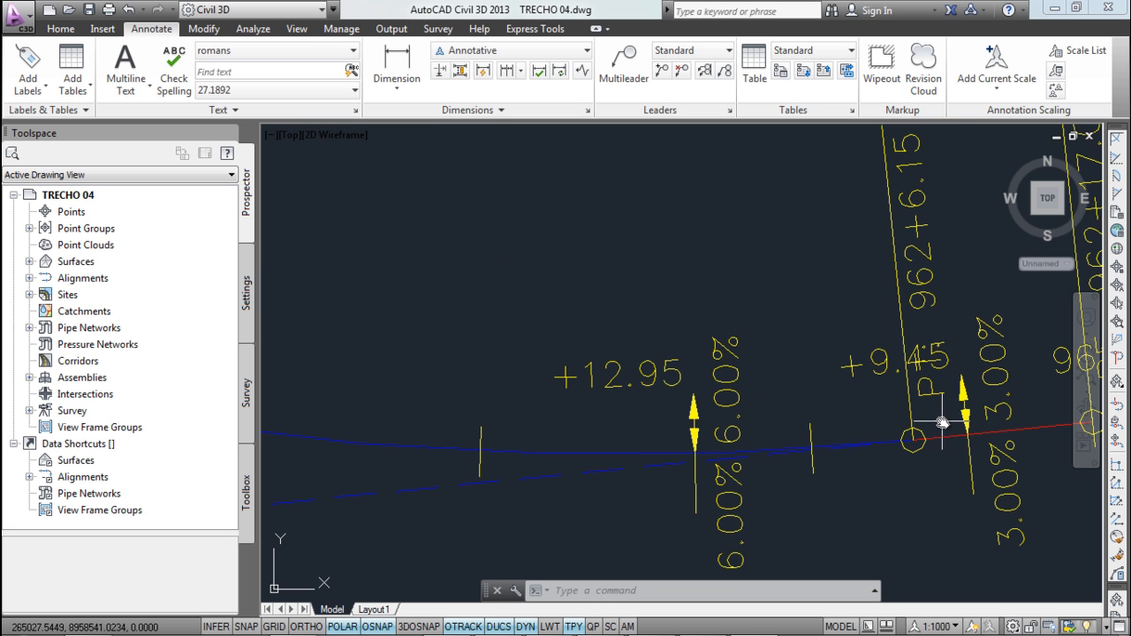
scroll(942, 424, down, 4)
scroll(773, 409, down, 2)
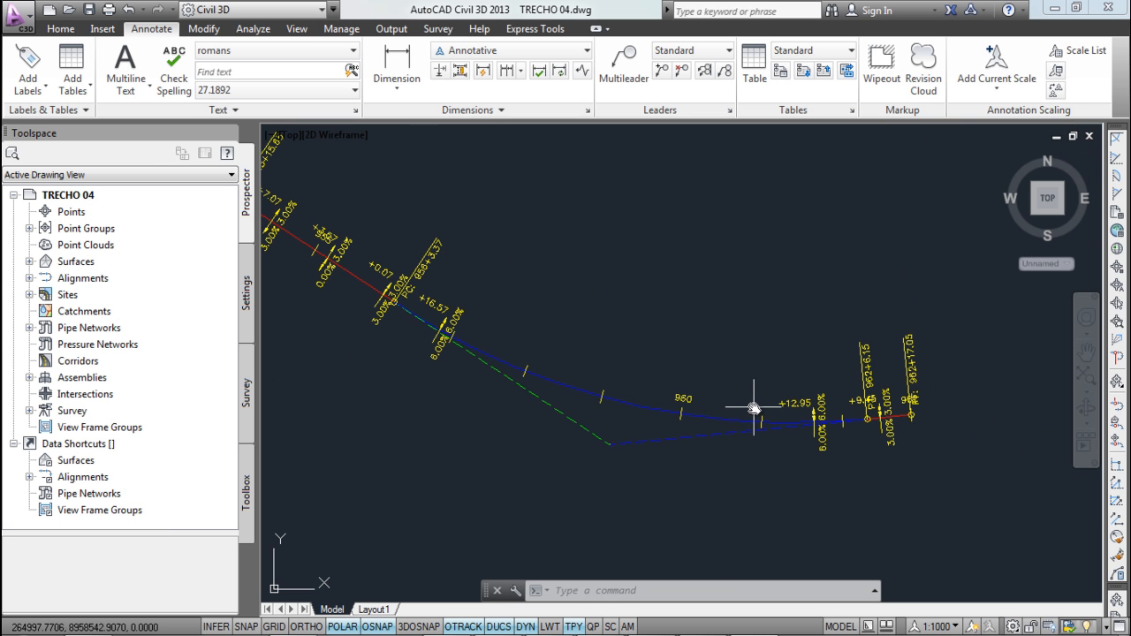
scroll(747, 408, down, 2)
scroll(739, 410, down, 3)
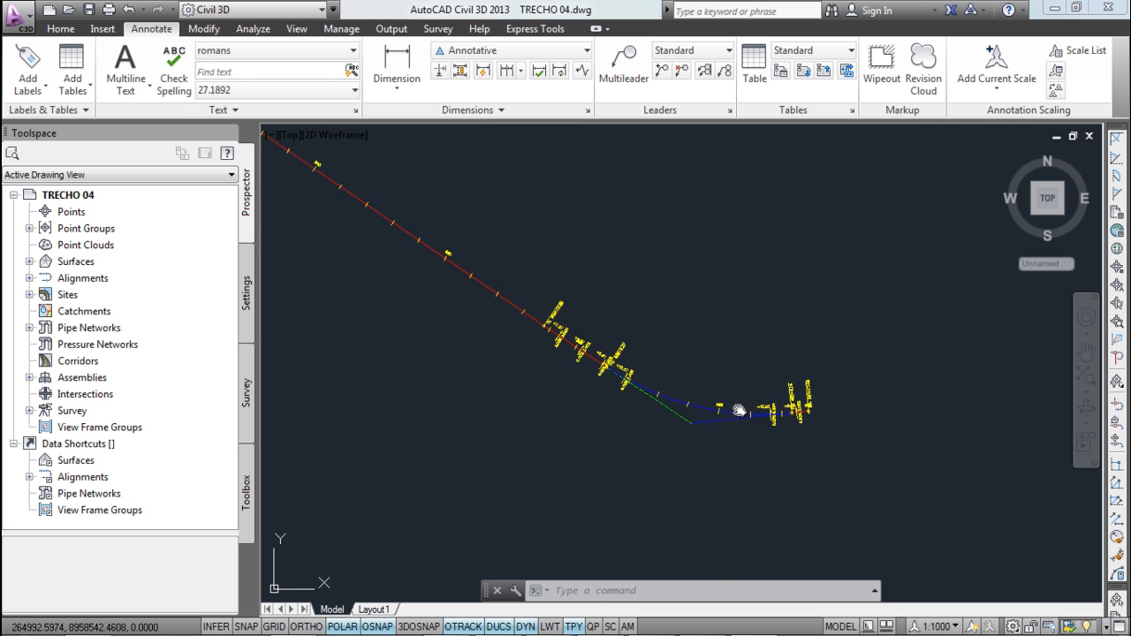
- Return to the spiral curve between stations 803+6.14 and 809+3.21, examine its superelevation labels, and show the whole alignment
middle_drag(393, 181, 624, 331)
scroll(624, 330, down, 2)
middle_drag(595, 292, 785, 452)
scroll(566, 313, up, 3)
scroll(607, 336, up, 3)
scroll(606, 361, up, 3)
scroll(610, 362, down, 2)
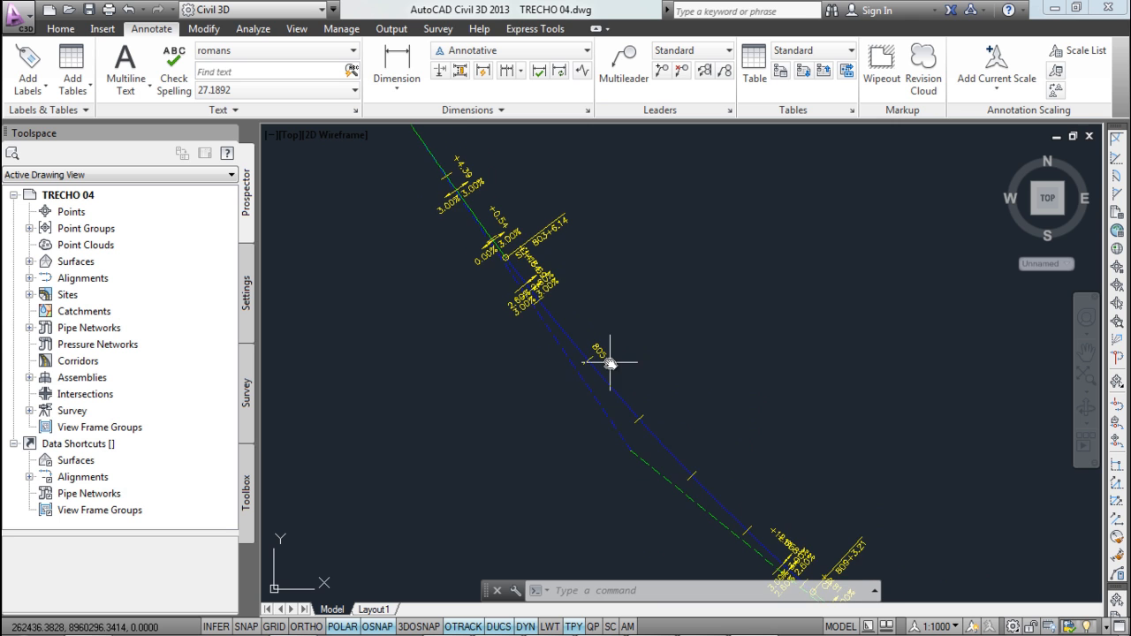
scroll(610, 362, down, 3)
scroll(654, 322, down, 1)
mouse_move(669, 328)
middle_down()
mouse_move(645, 381)
mouse_move(687, 396)
middle_up()
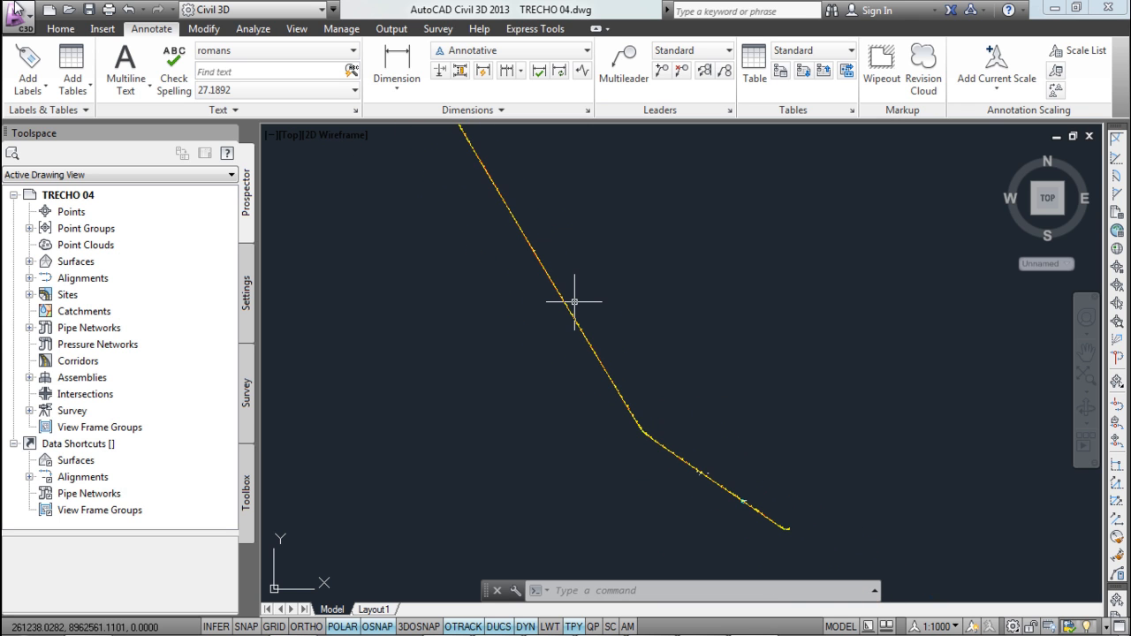
- Save the TRECHO 04 drawing and close it
click(92, 13)
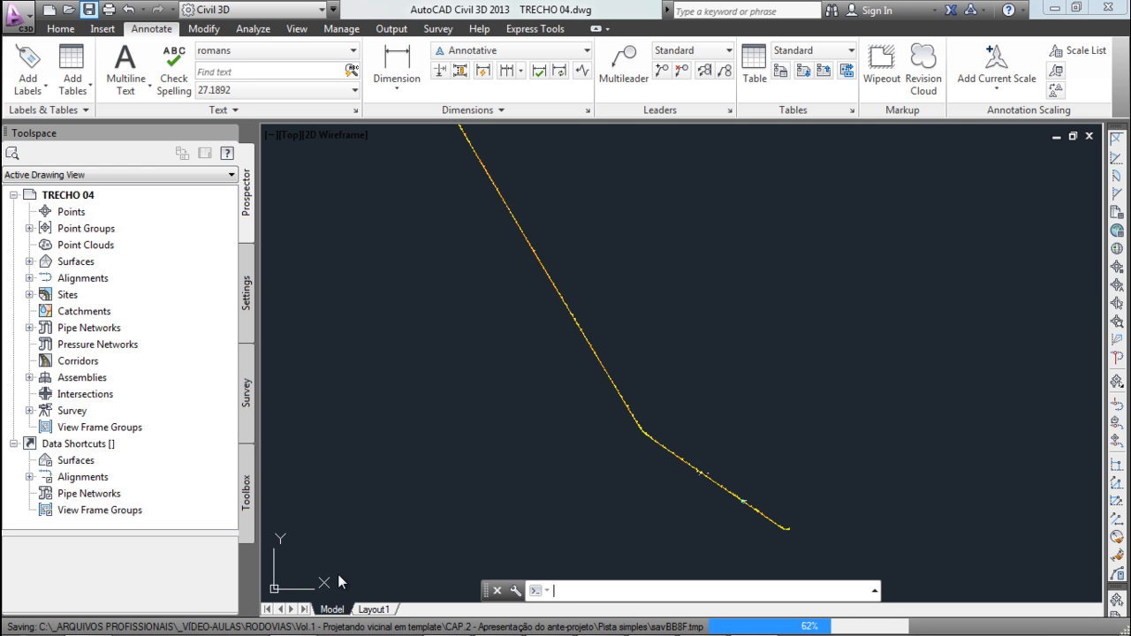
text(close)
key(Return)
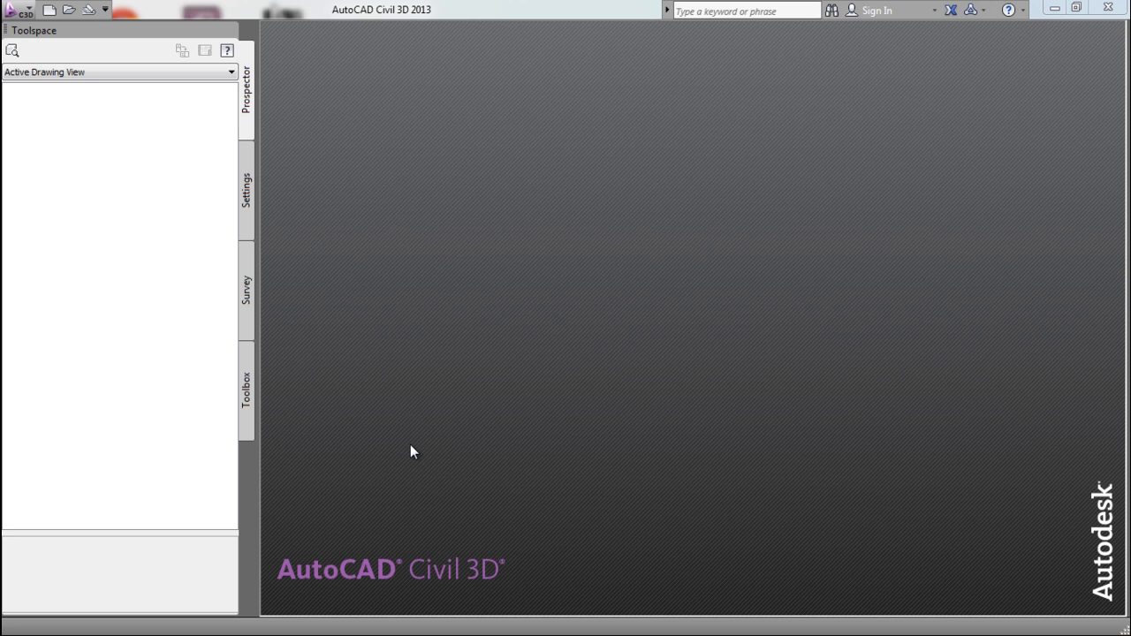
- Open TRECHO 01.dwg and dismiss the VBA warning without converting any content
click(71, 10)
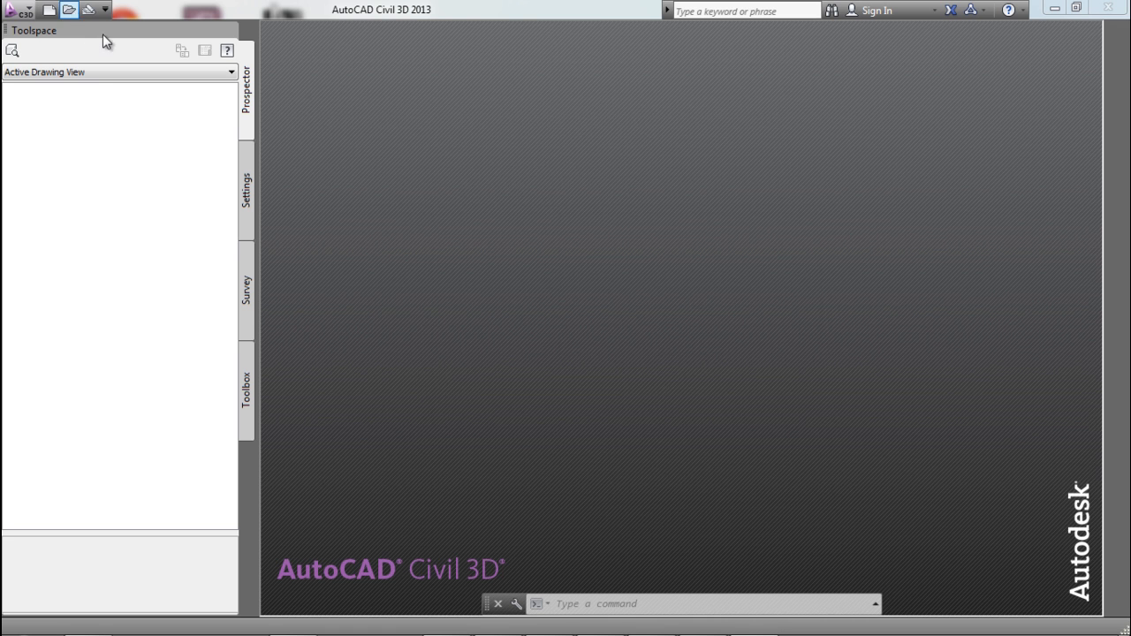
click(767, 467)
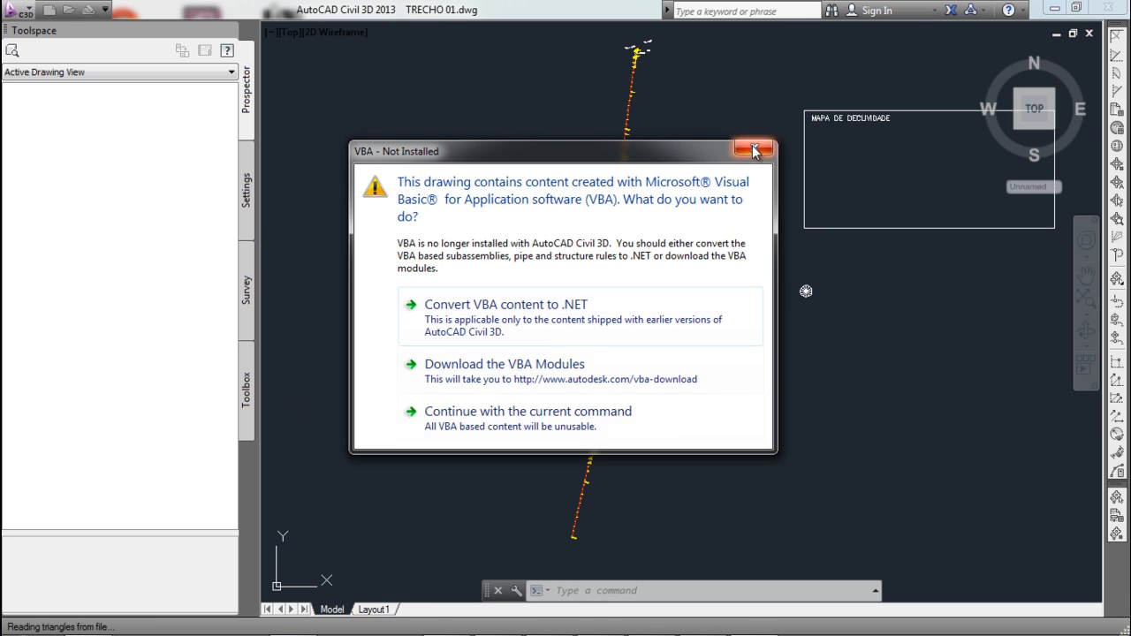
click(753, 150)
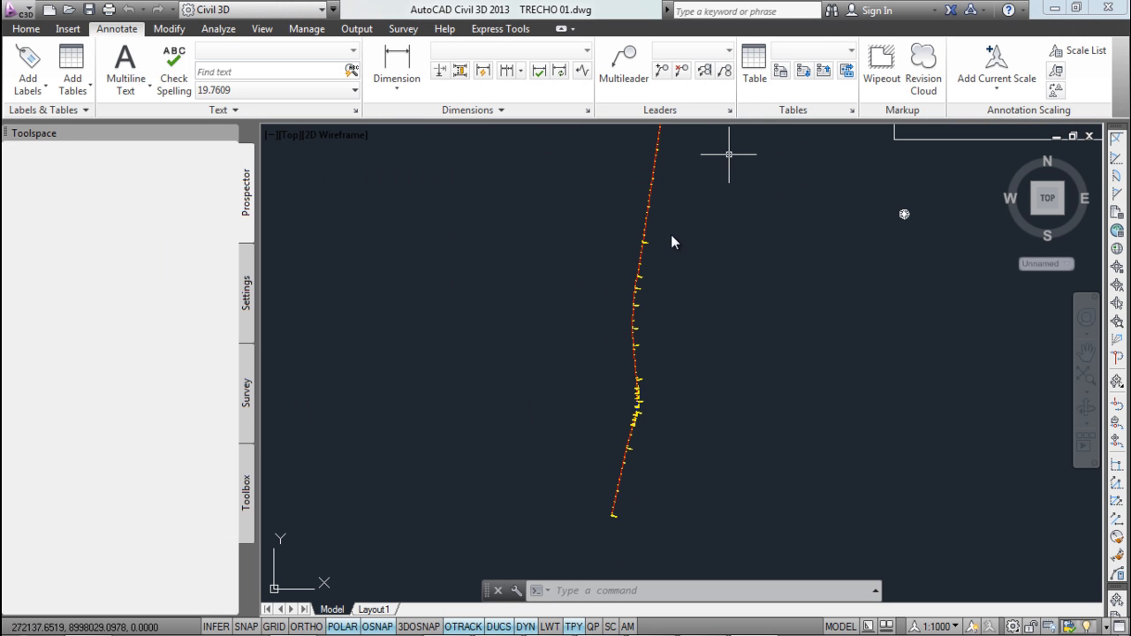
- Start creating offset alignments from the TRECHO 01 alignment and set the offset name to SUPERLARGURA TRECHO 01
middle_drag(707, 193, 662, 274)
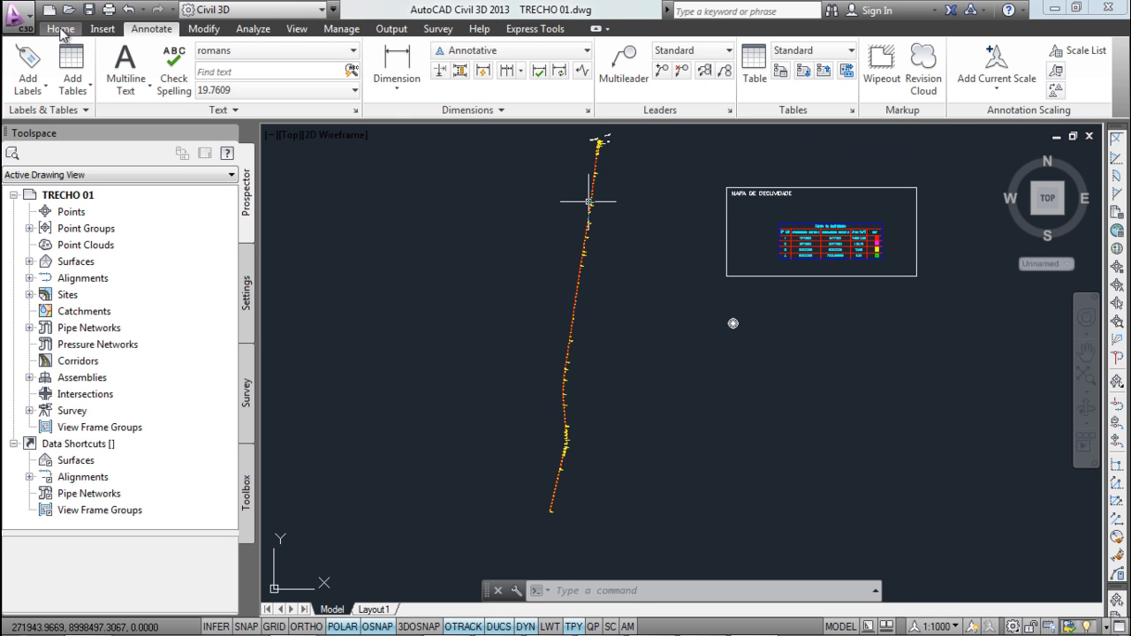
scroll(601, 327, up, 5)
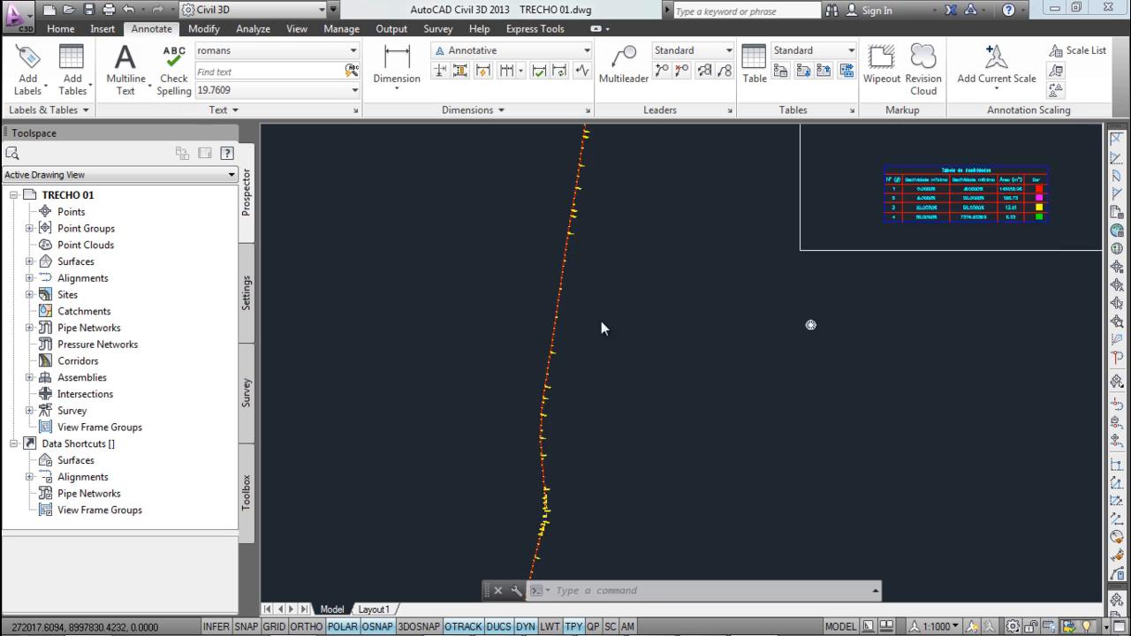
click(491, 290)
scroll(493, 287, down, 4)
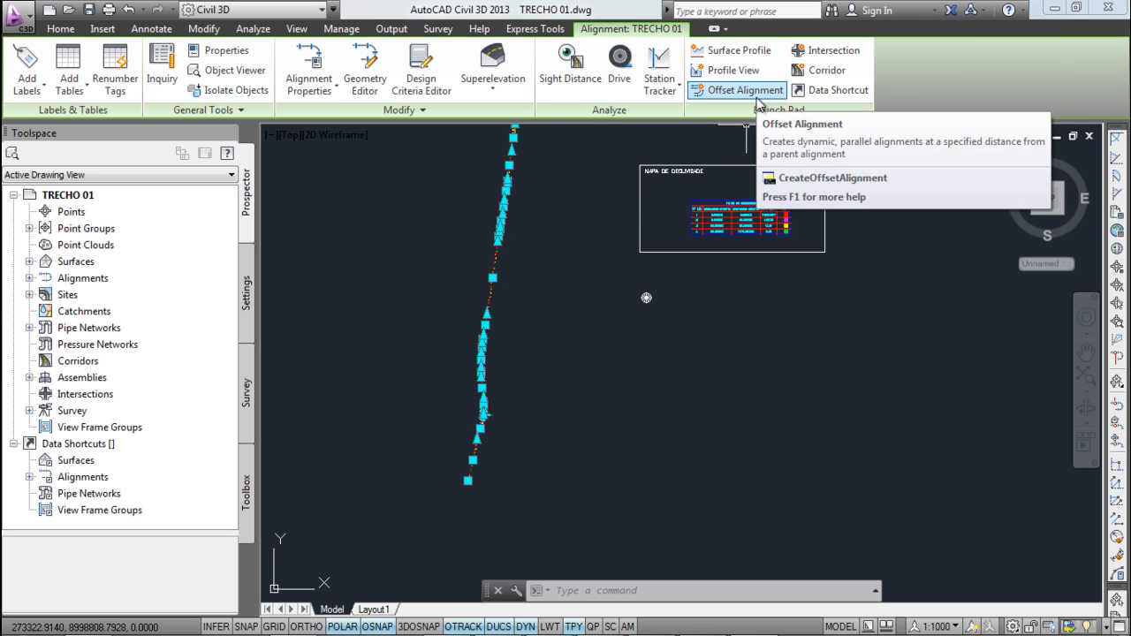
middle_drag(538, 248, 515, 294)
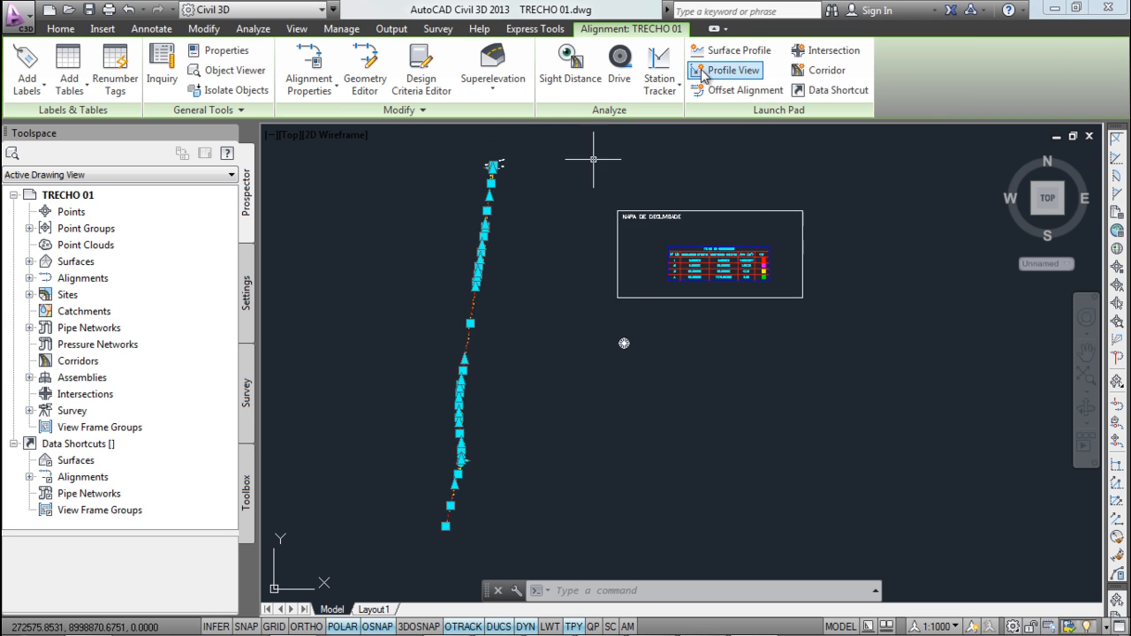
click(743, 91)
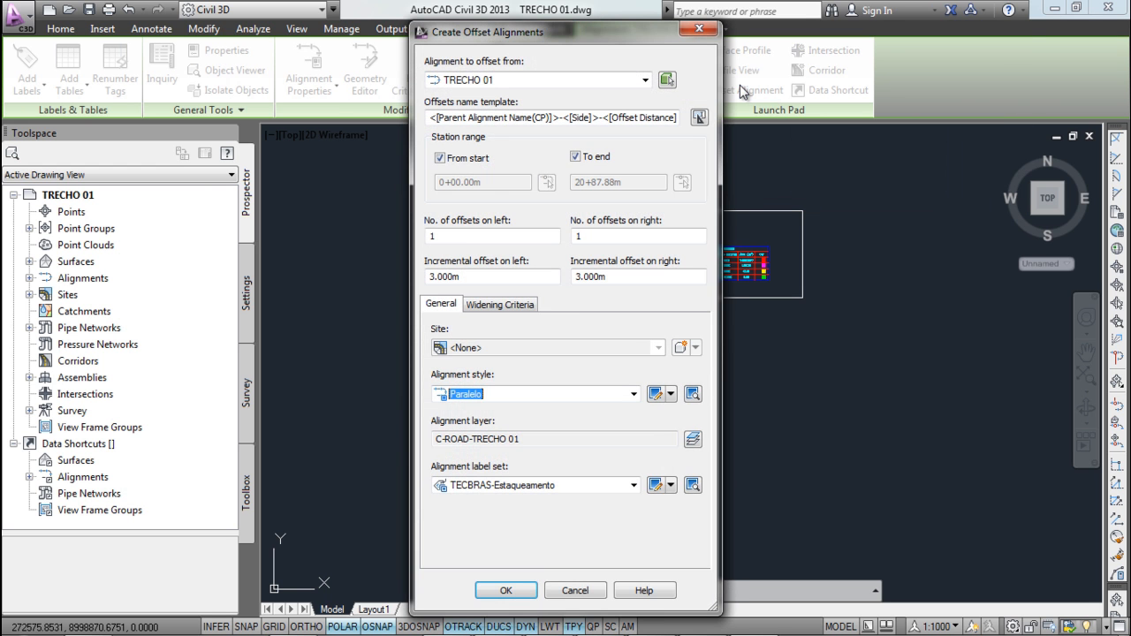
drag(604, 41, 738, 40)
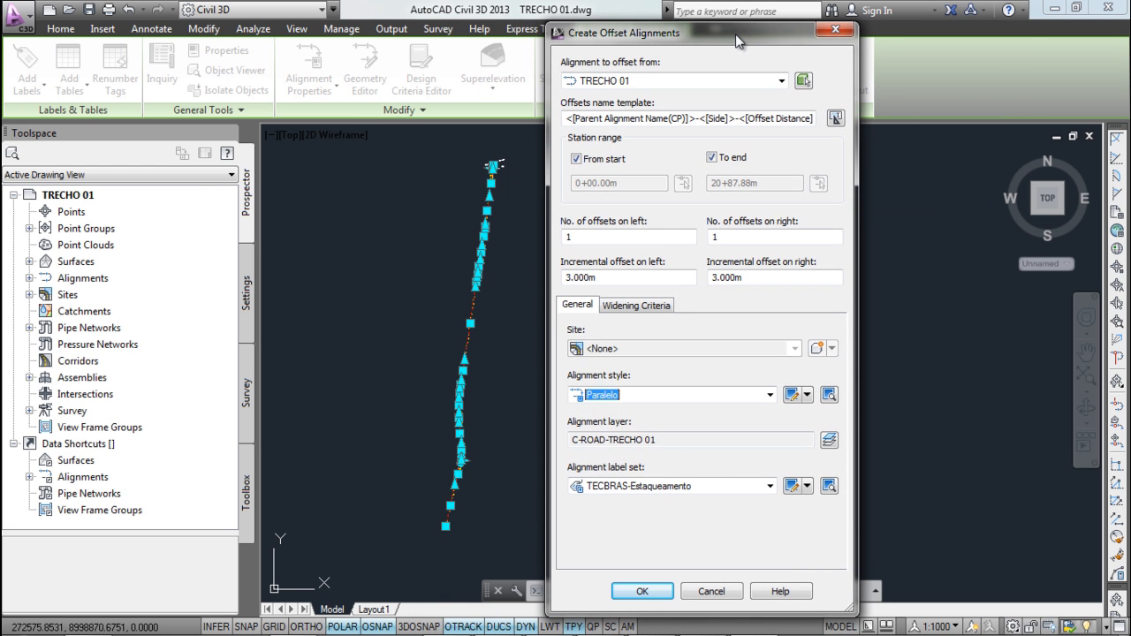
click(568, 119)
drag(565, 119, 894, 119)
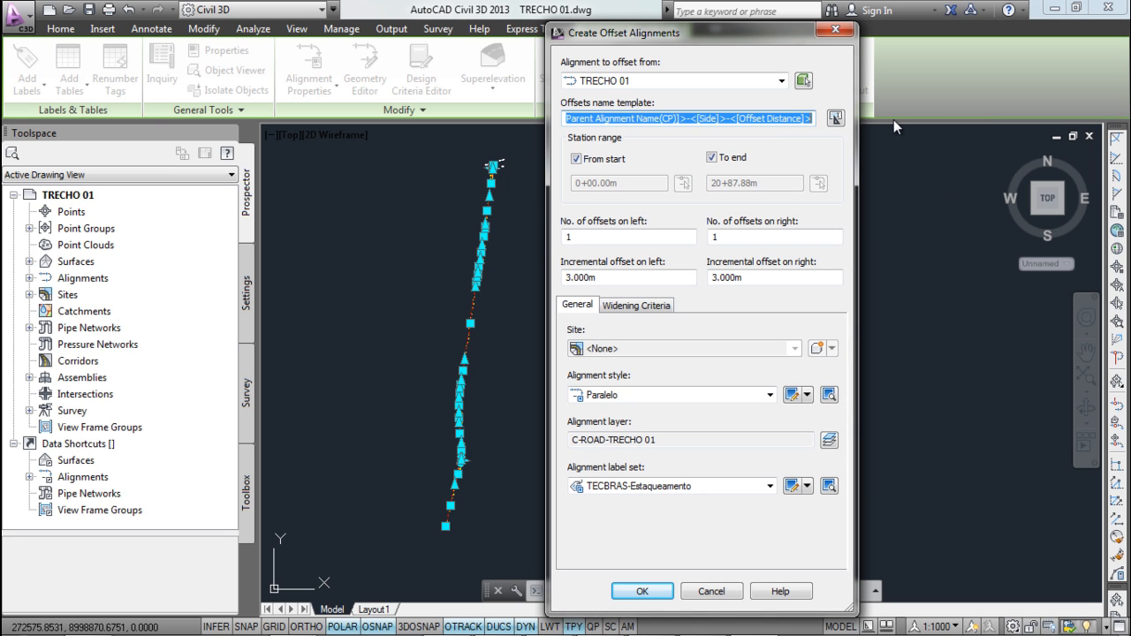
text(SUPERLARGURA TRECHO 01)
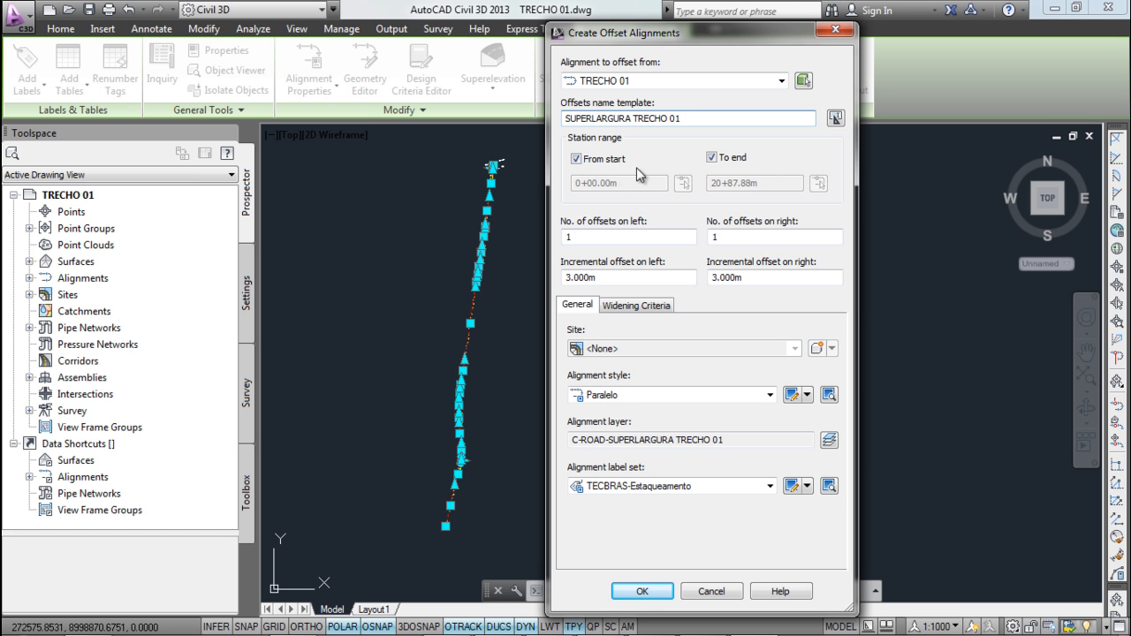
- Start the offset range at the curve's PC 84+1.04, station 16+81.04m, instead of the alignment start
click(581, 160)
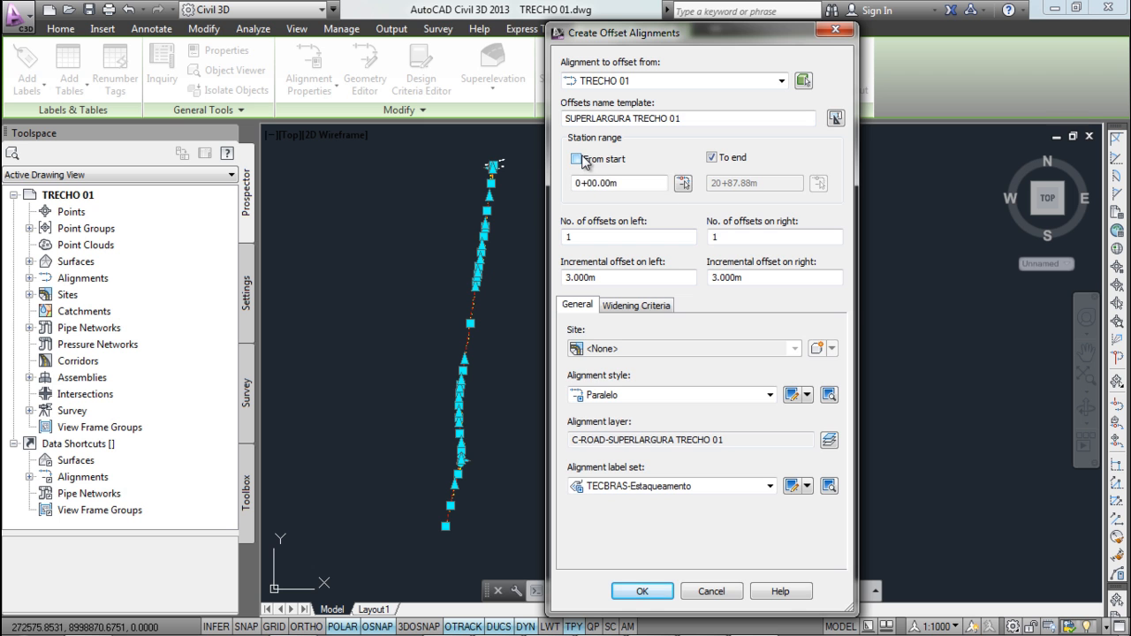
click(683, 183)
scroll(478, 389, up, 4)
scroll(539, 403, down, 3)
mouse_move(590, 285)
middle_down()
mouse_move(568, 422)
mouse_move(579, 566)
middle_up()
mouse_move(596, 434)
middle_down()
mouse_move(613, 203)
mouse_move(619, 245)
middle_up()
scroll(601, 389, up, 1)
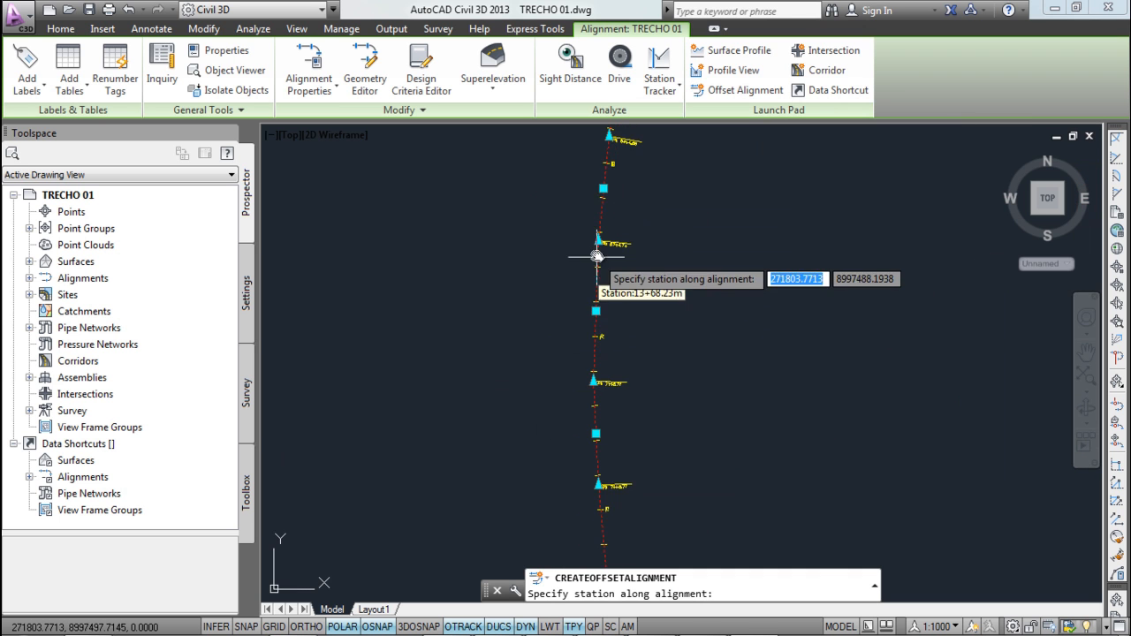
scroll(603, 266, up, 1)
mouse_move(598, 380)
middle_down()
mouse_move(624, 400)
mouse_move(620, 230)
middle_up()
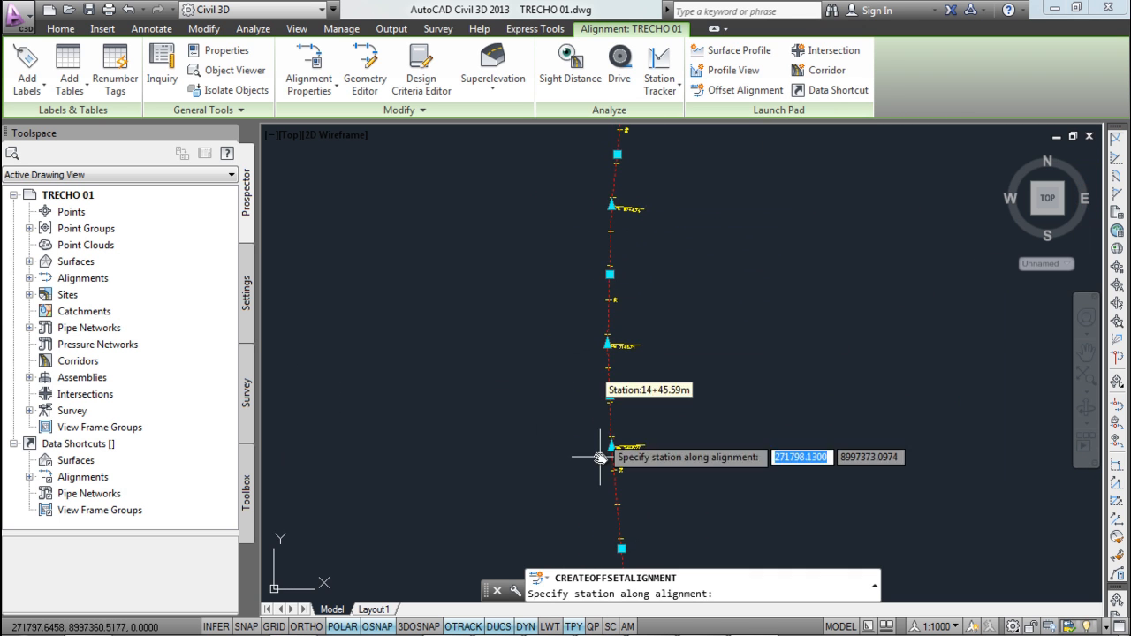
middle_drag(601, 457, 603, 189)
middle_drag(638, 421, 655, 353)
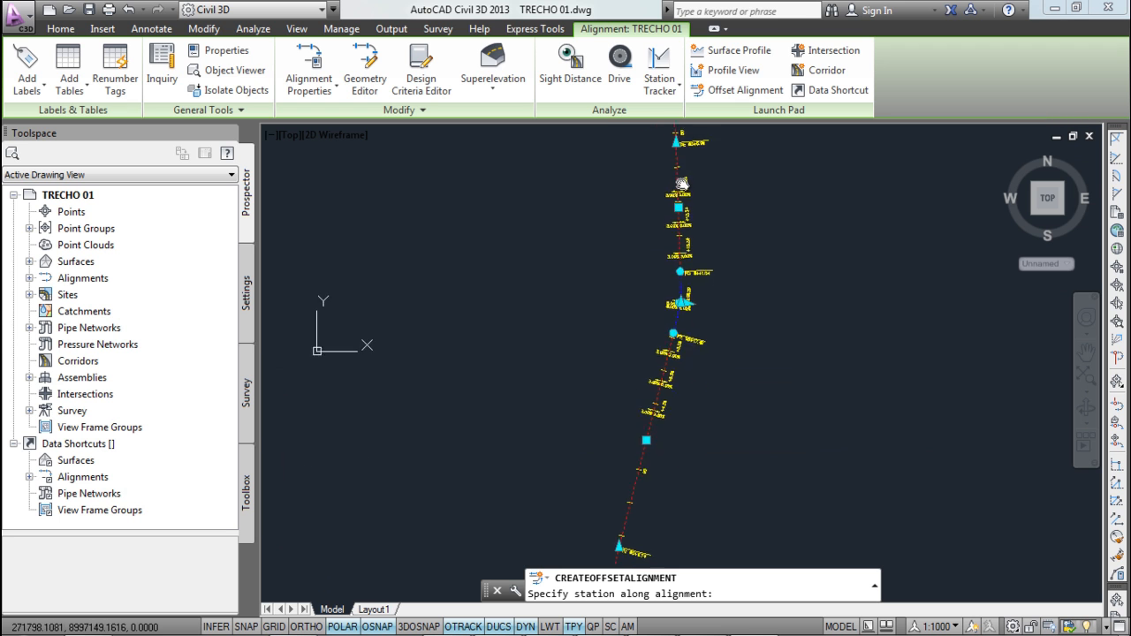
scroll(687, 256, up, 3)
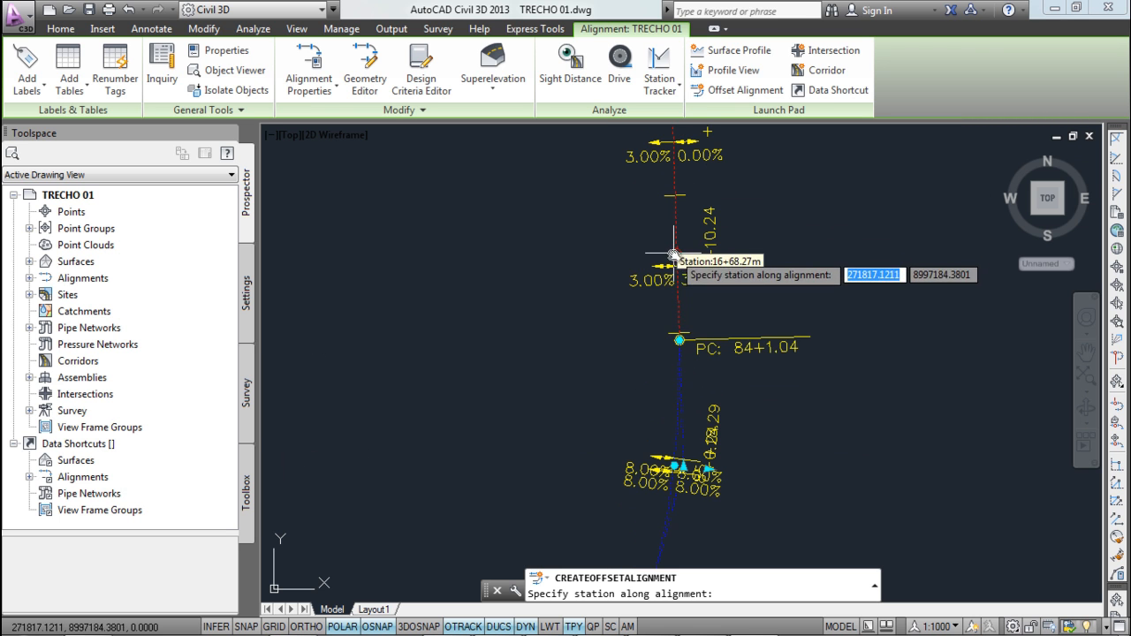
click(680, 340)
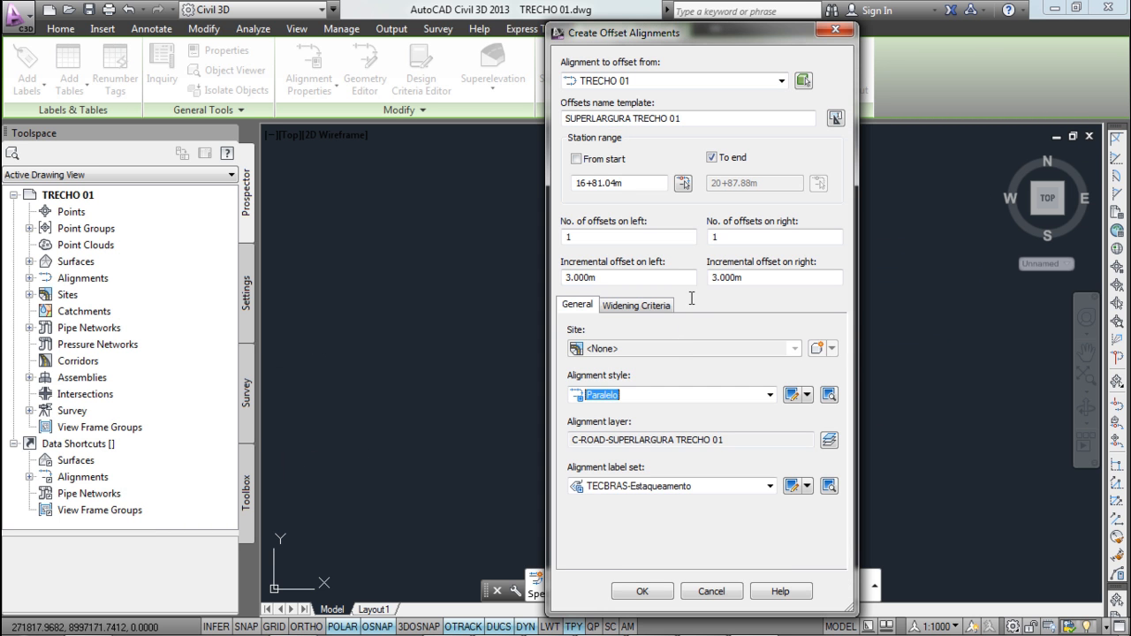
- End the offset range at the end point of the same curve, station 17+17.49m, instead of the alignment end
click(725, 161)
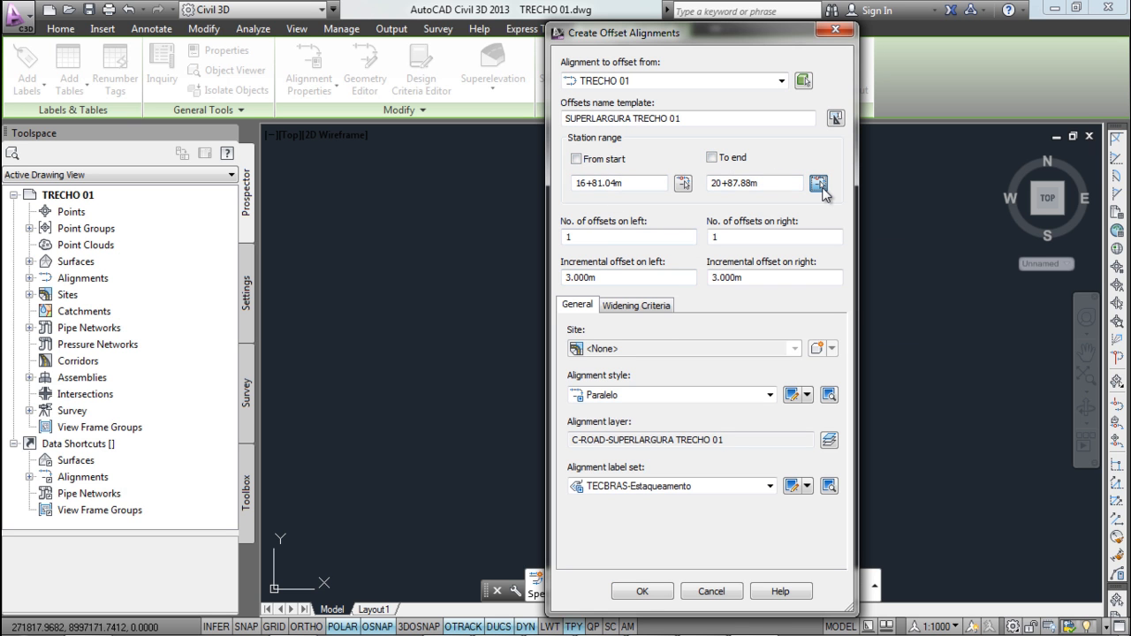
click(819, 183)
scroll(720, 340, up, 4)
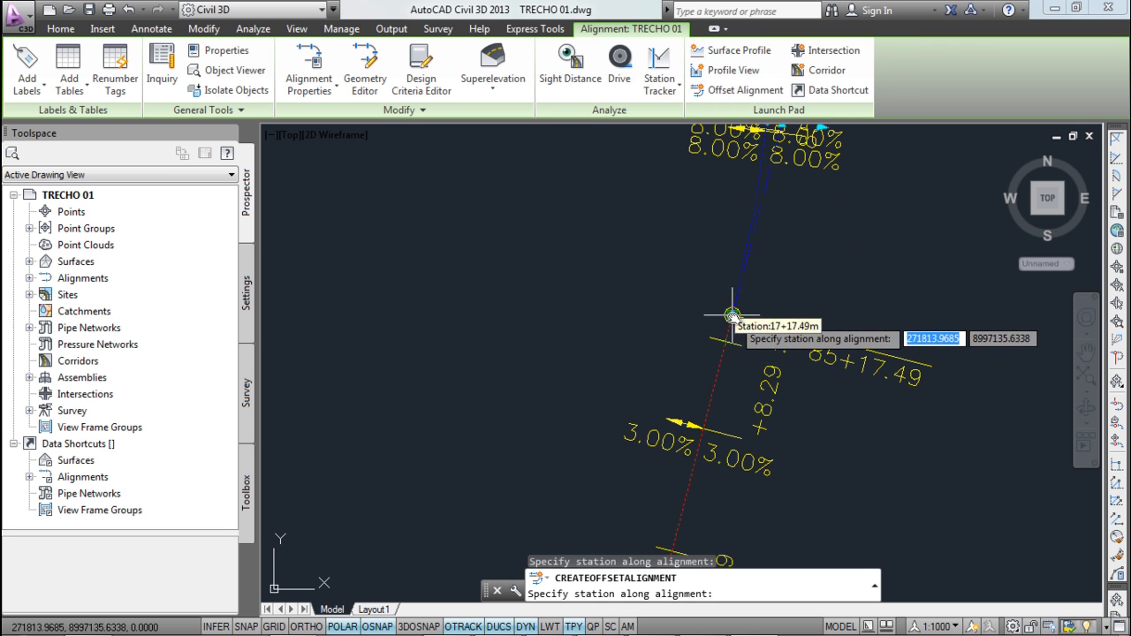
click(732, 324)
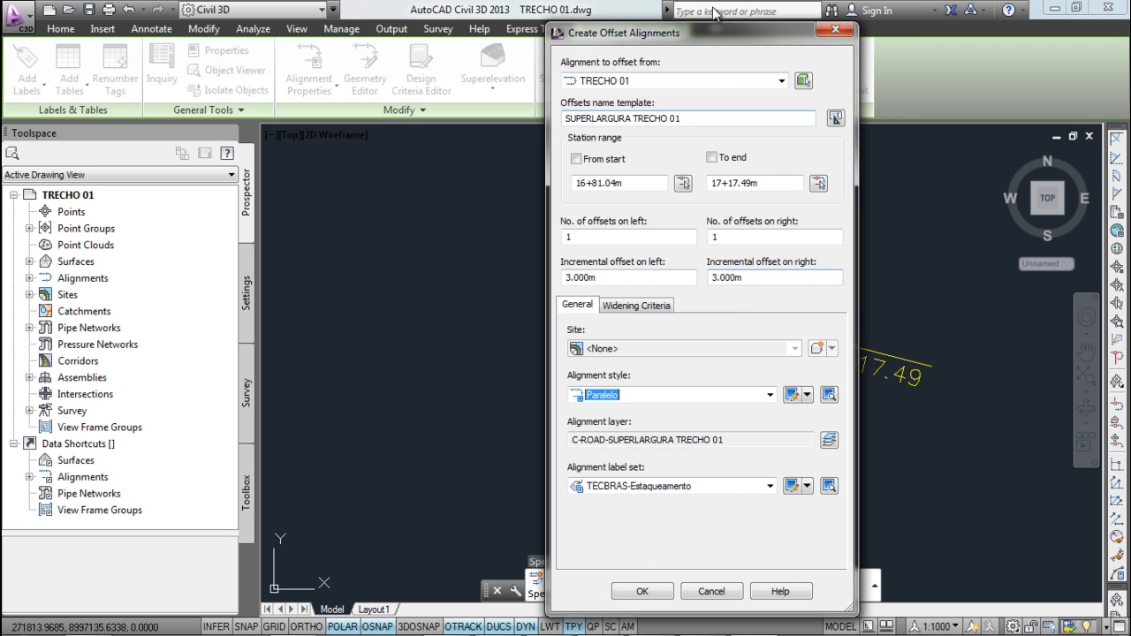
- Set the offset alignments' style to SUPERLARGURA instead of Paralelo
drag(701, 26, 431, 22)
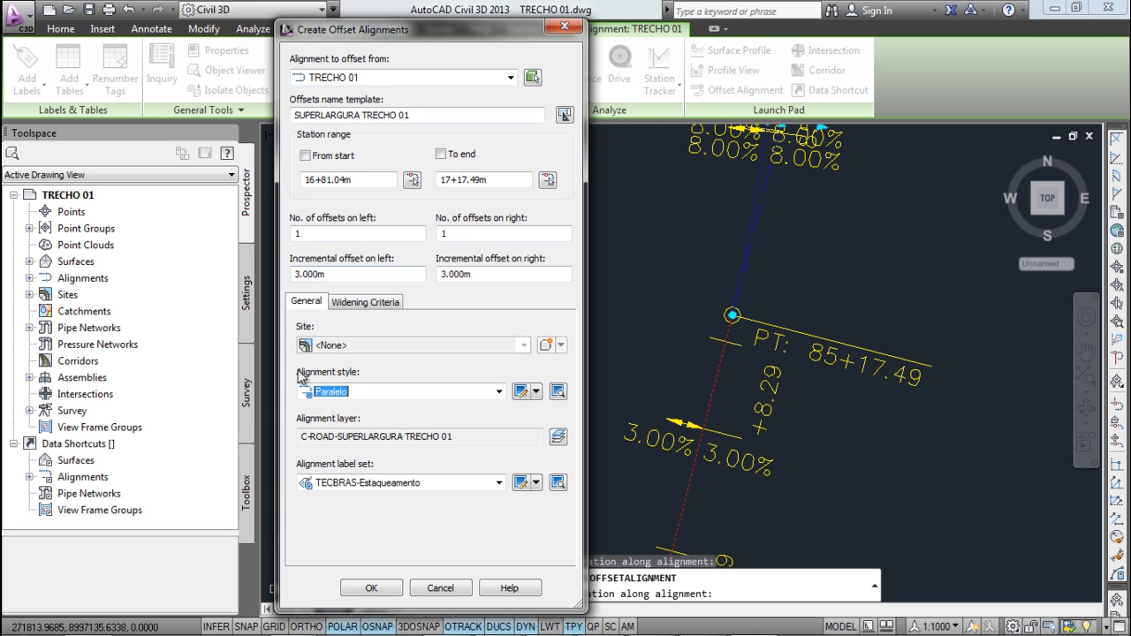
click(352, 395)
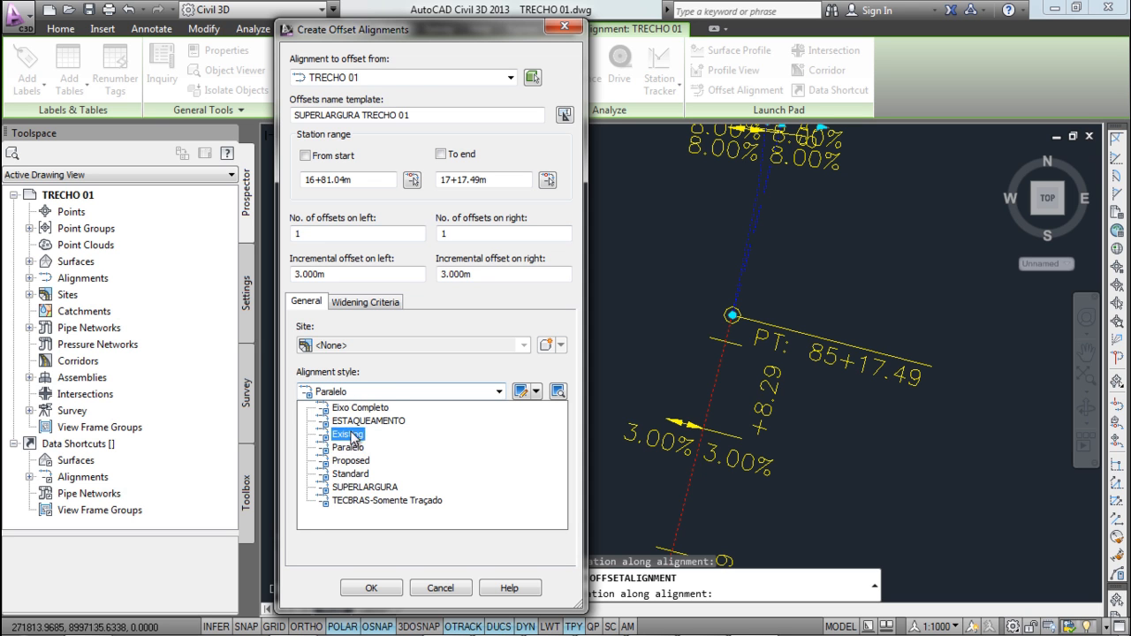
click(355, 487)
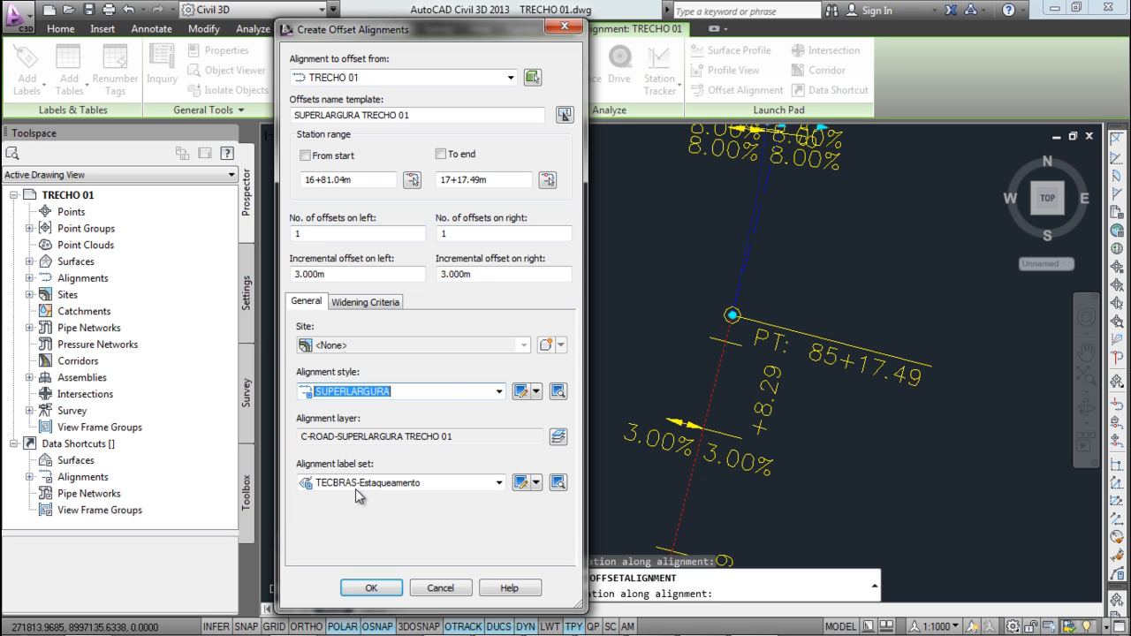
- Examine the plan display settings of the SUPERLARGURA alignment style for the line, curve, spiral and arrow components
click(519, 396)
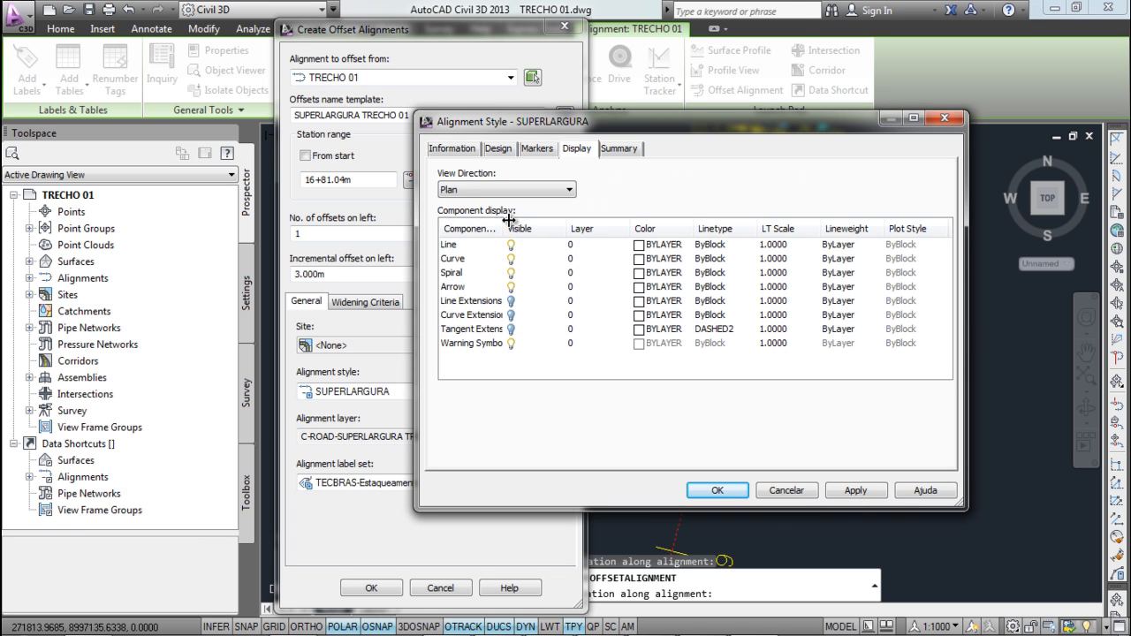
click(456, 250)
click(458, 259)
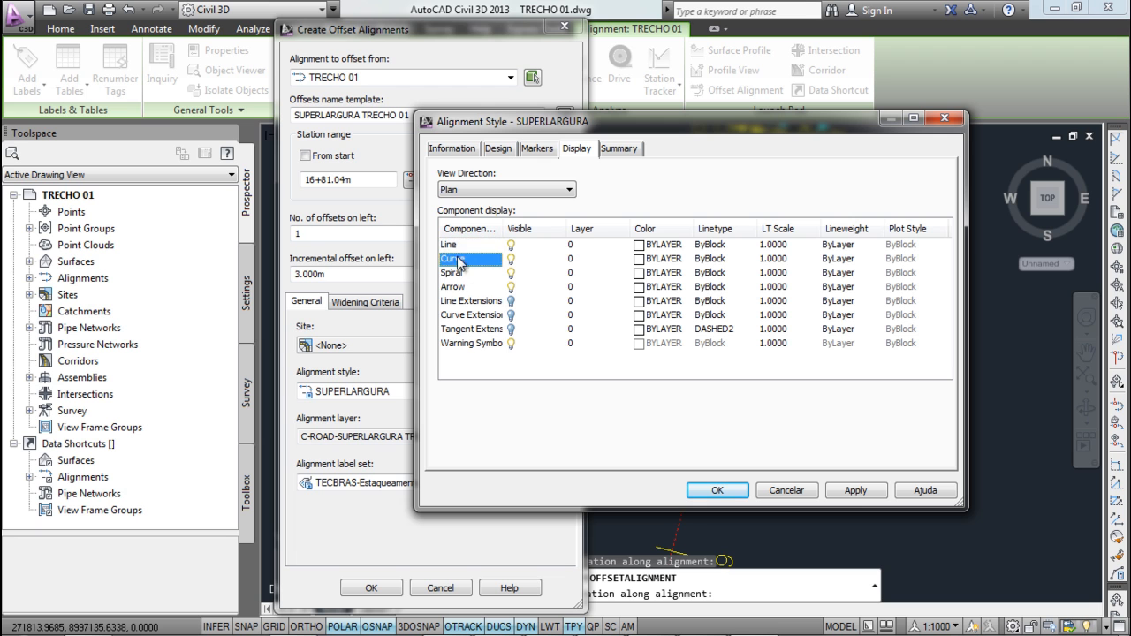
click(468, 276)
click(471, 289)
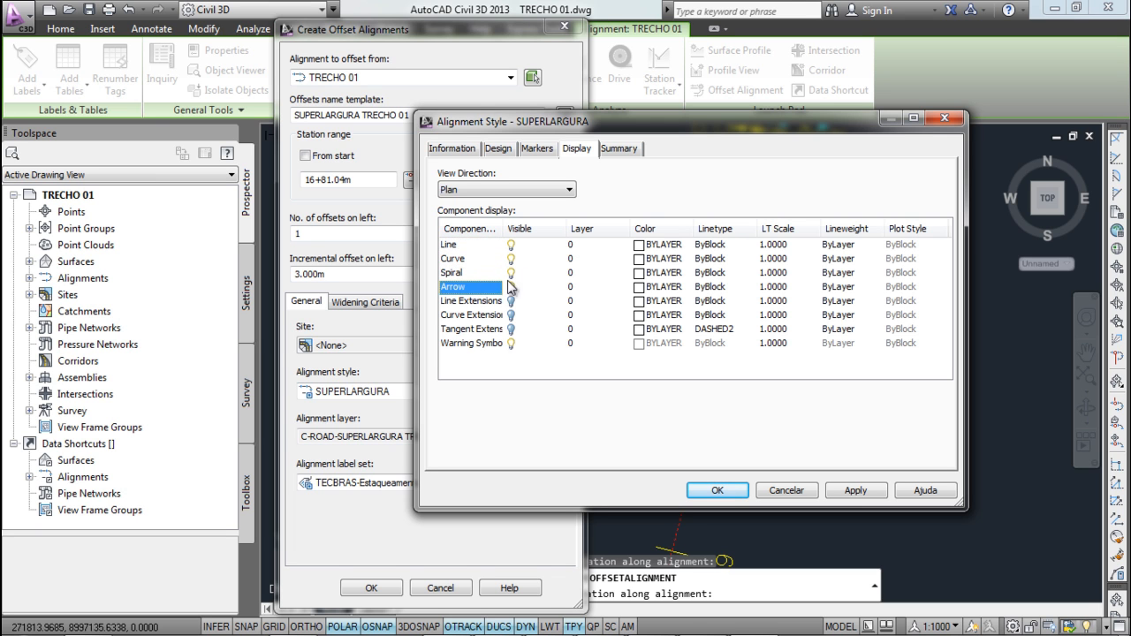
click(715, 492)
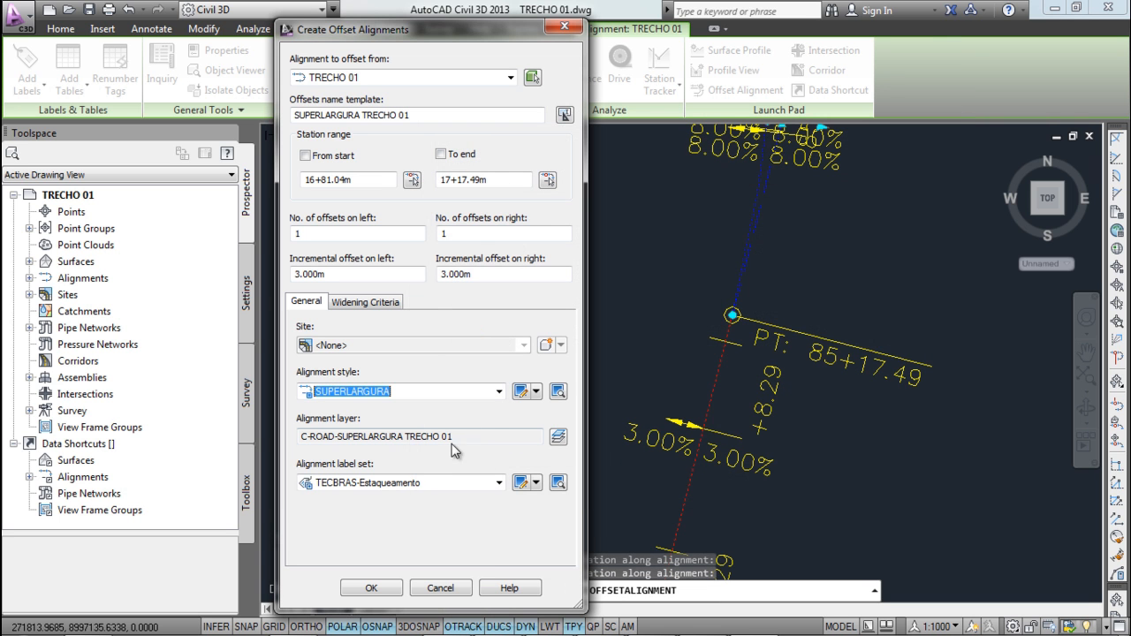
- Set the offset alignments' label set to _No Labels
click(357, 483)
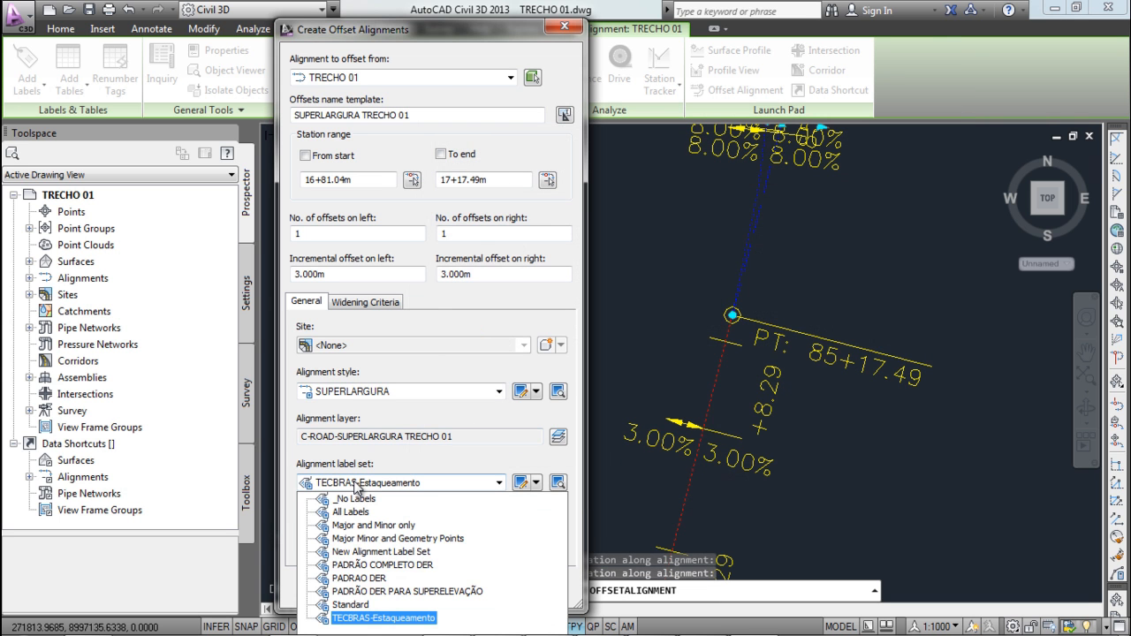
click(449, 37)
drag(449, 37, 515, 16)
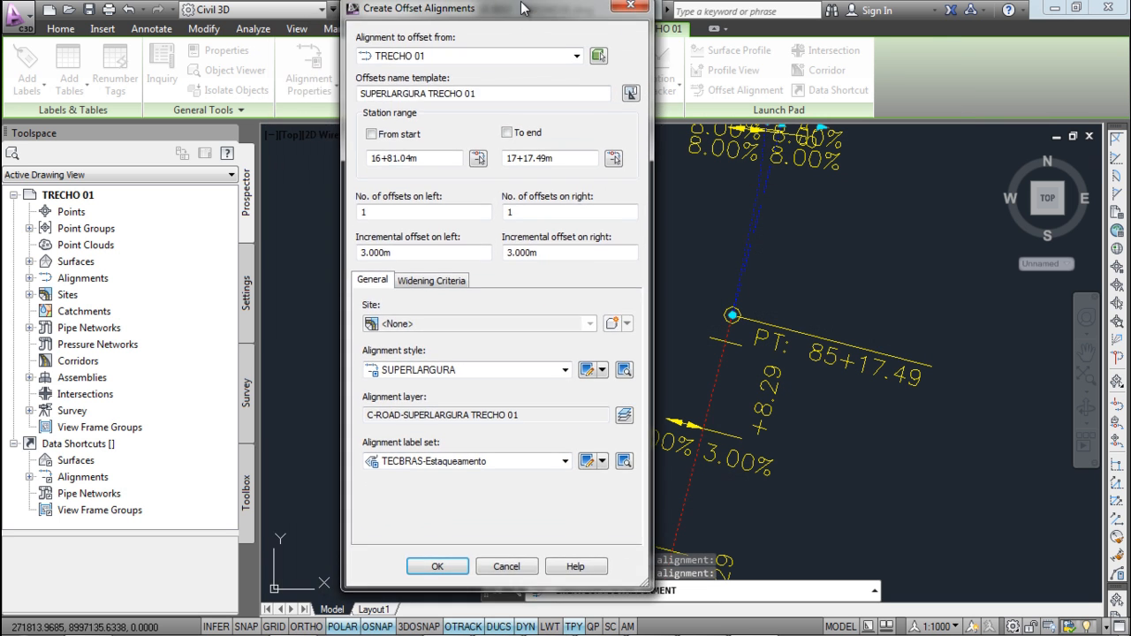
click(471, 463)
click(422, 478)
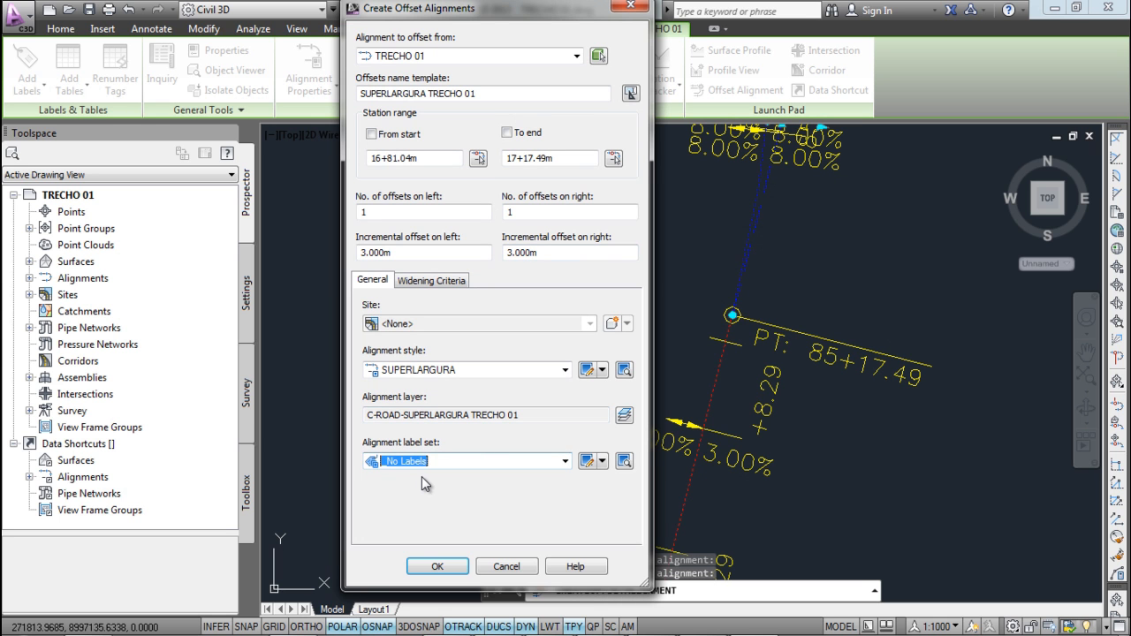
drag(495, 9, 432, 16)
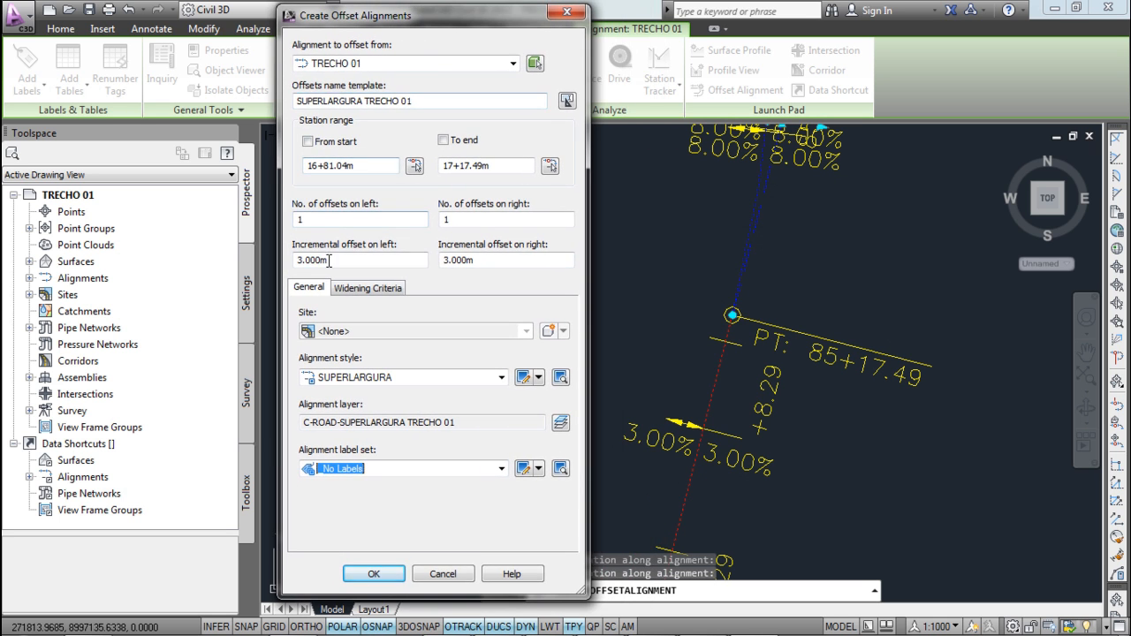
- Add widening around curves through design standards, using the AASHTO Metric Table - Vehicle Type SU as the widening method
click(391, 293)
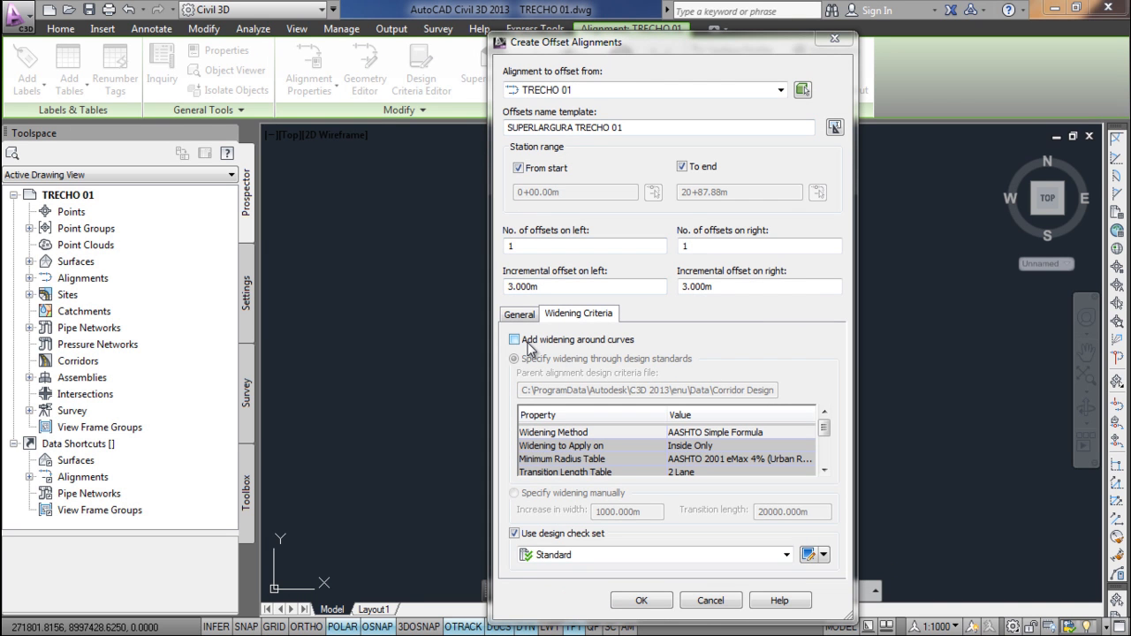
click(529, 346)
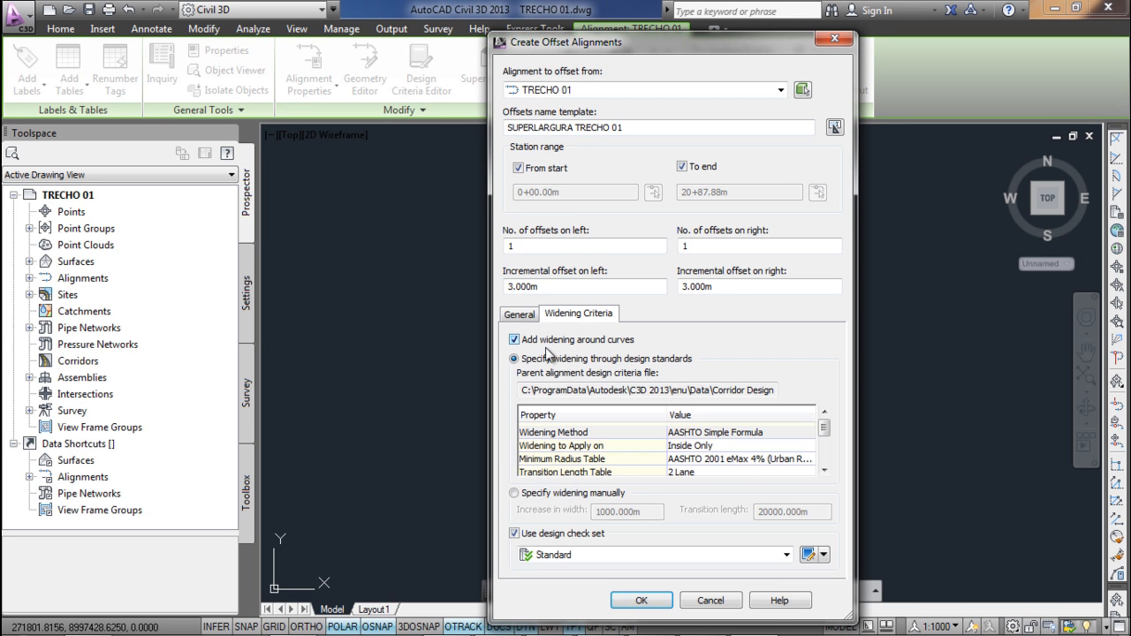
drag(559, 390, 794, 389)
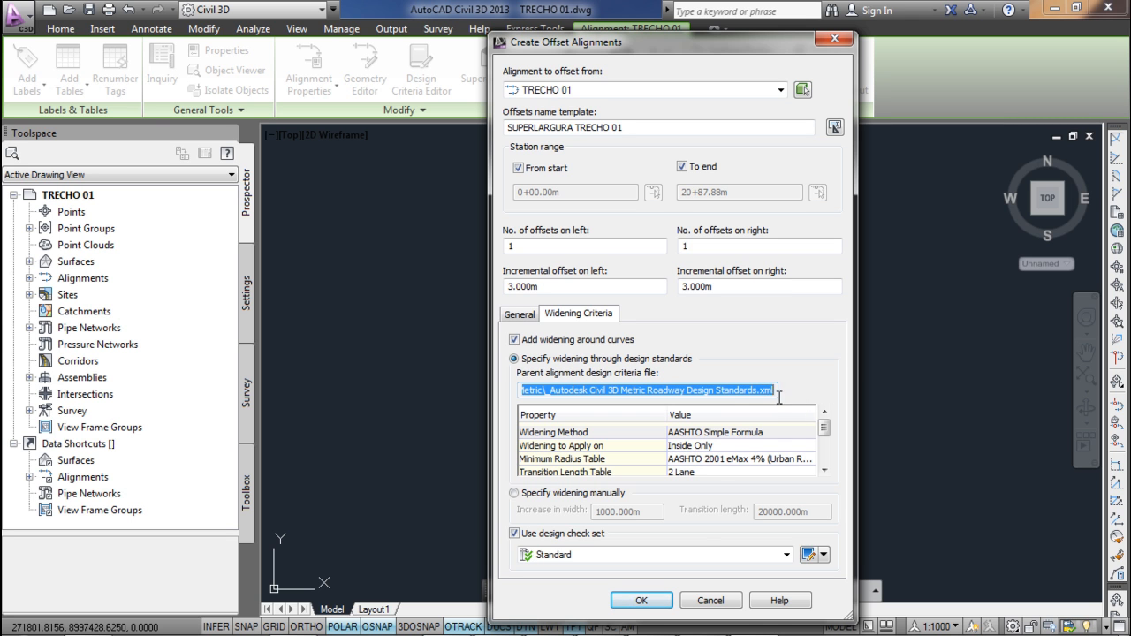
click(721, 432)
click(721, 432)
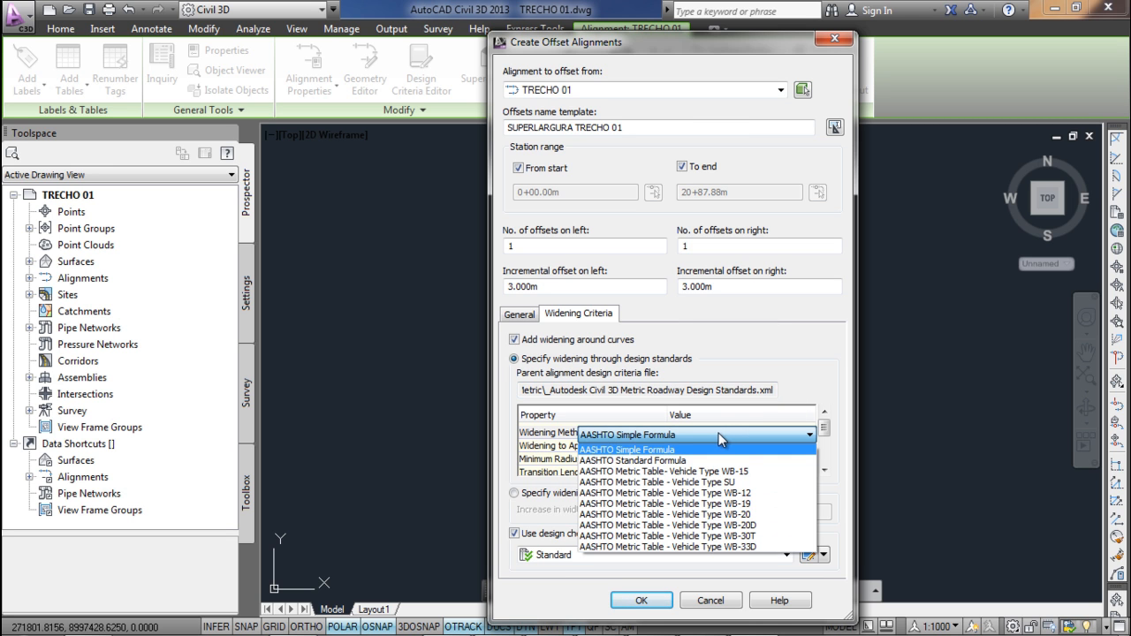
click(659, 482)
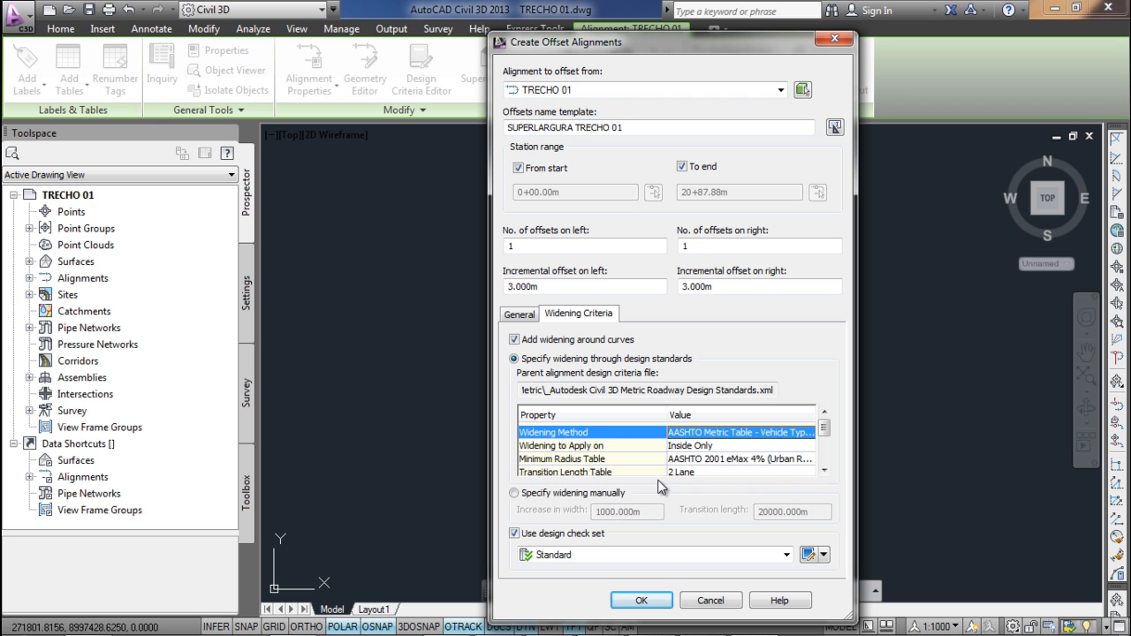
- Apply the widening to Outside Only and set the minimum radius table to AASHTO 2001 eMax 8%
click(717, 446)
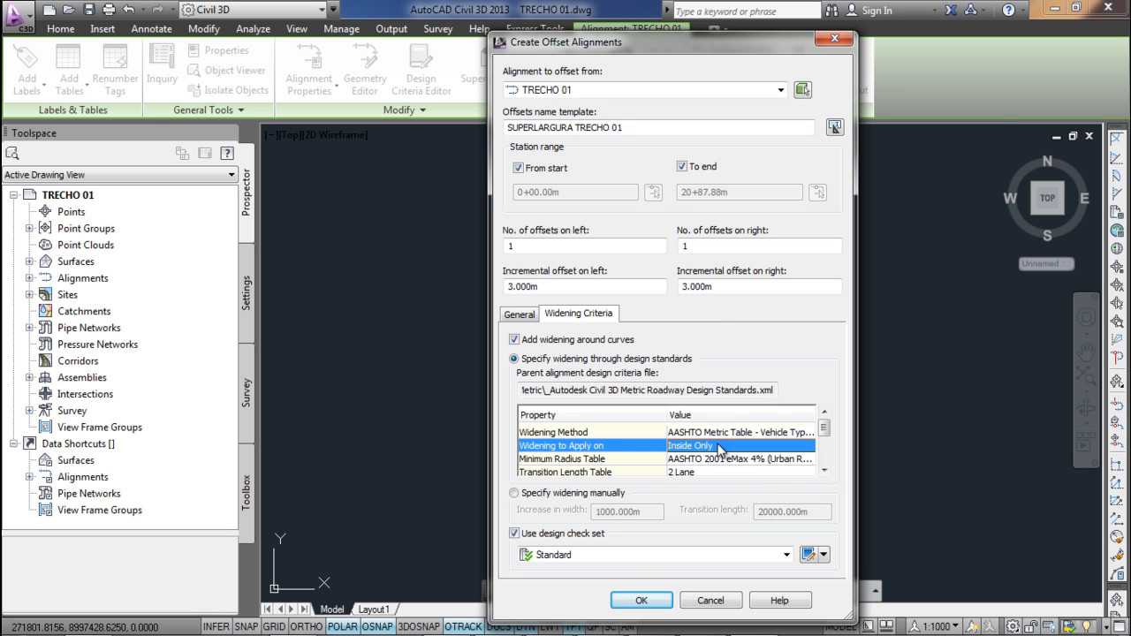
click(718, 445)
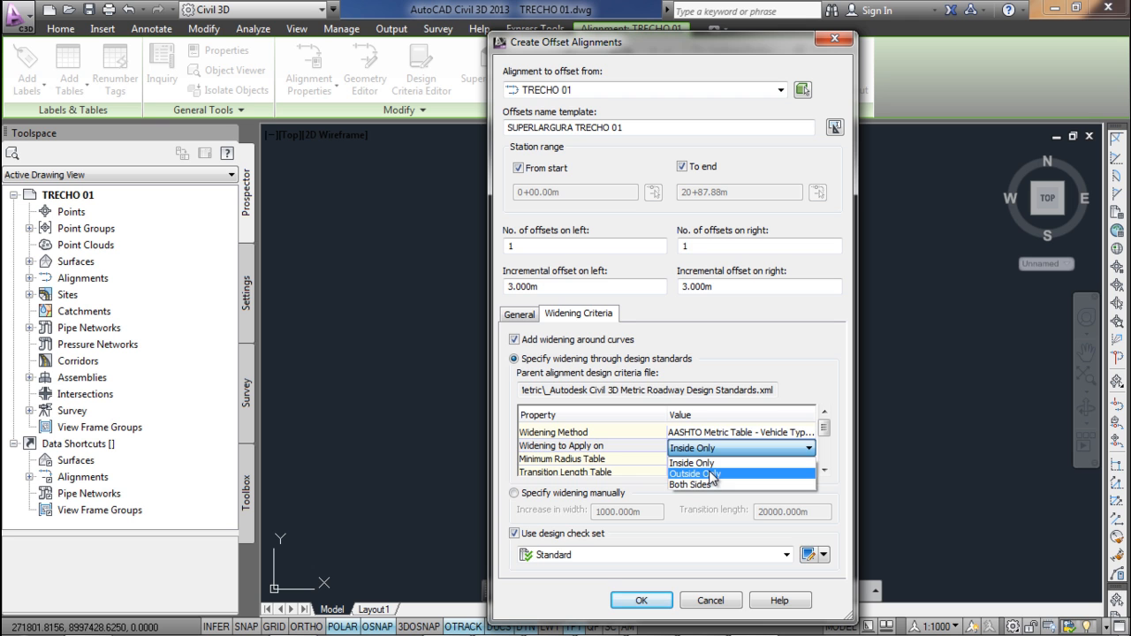
click(711, 474)
click(774, 460)
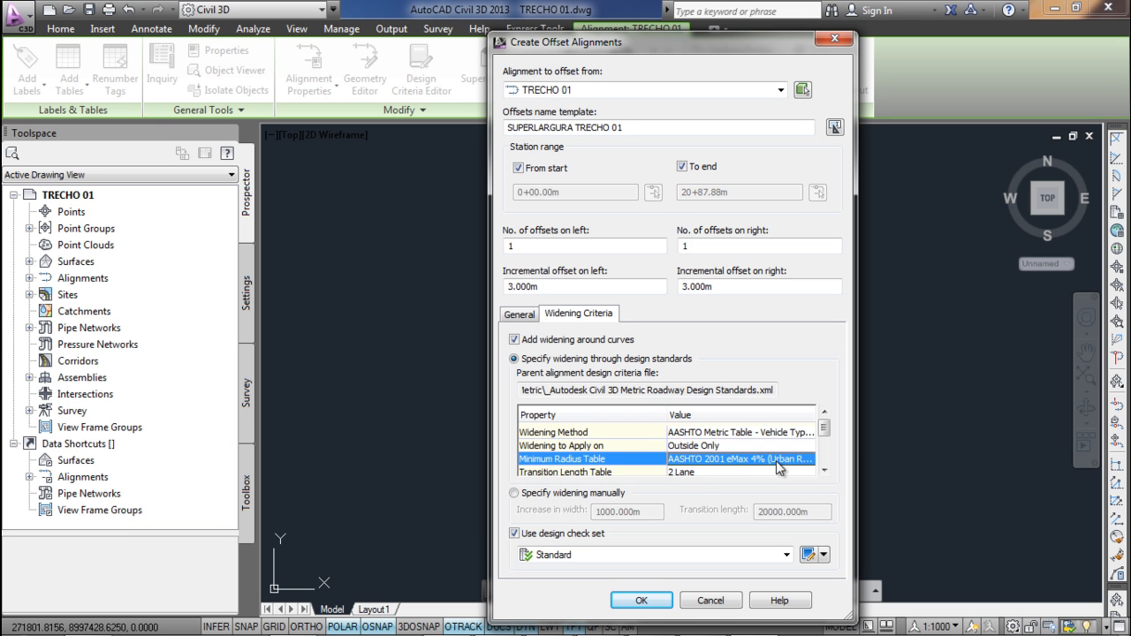
click(776, 460)
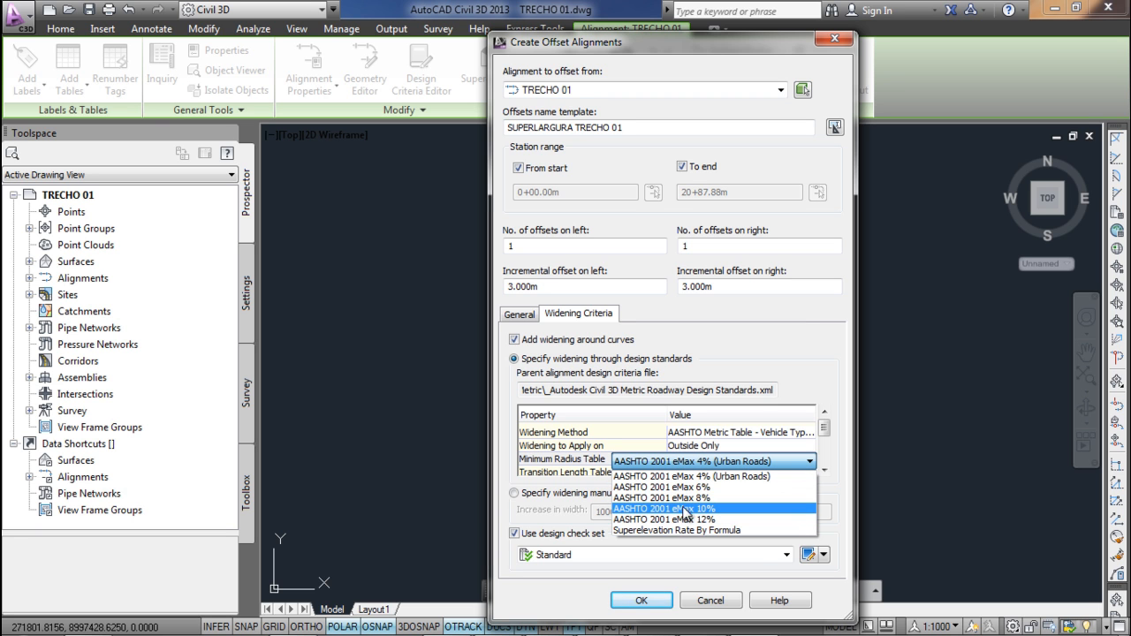
click(690, 499)
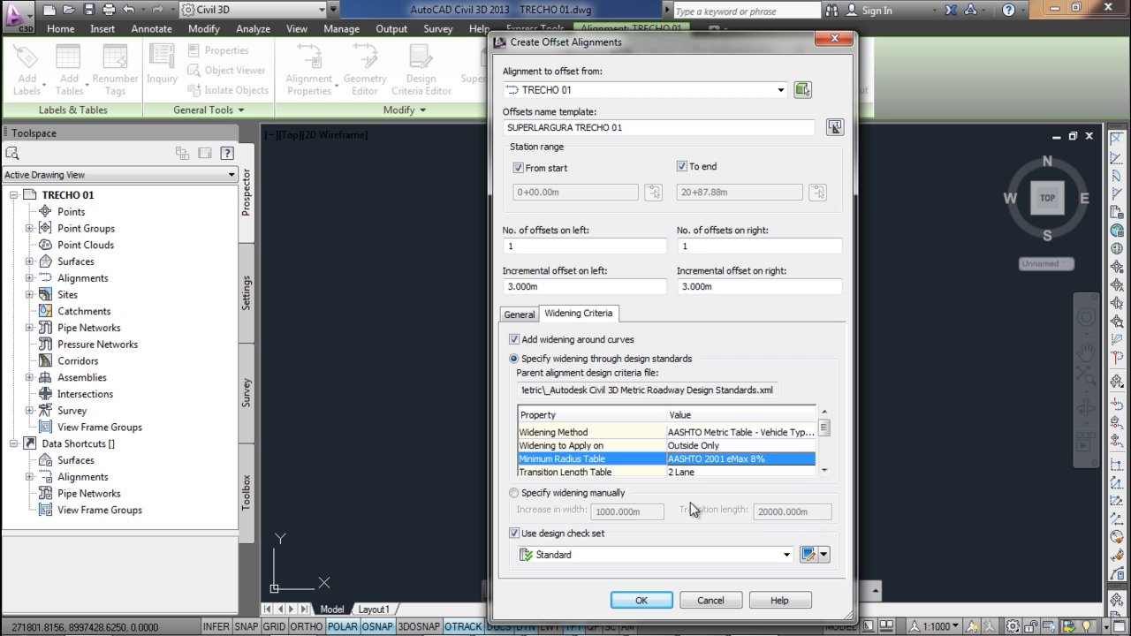
- Set the widening's attainment method to Planar Roadway
scroll(826, 474, down, 1)
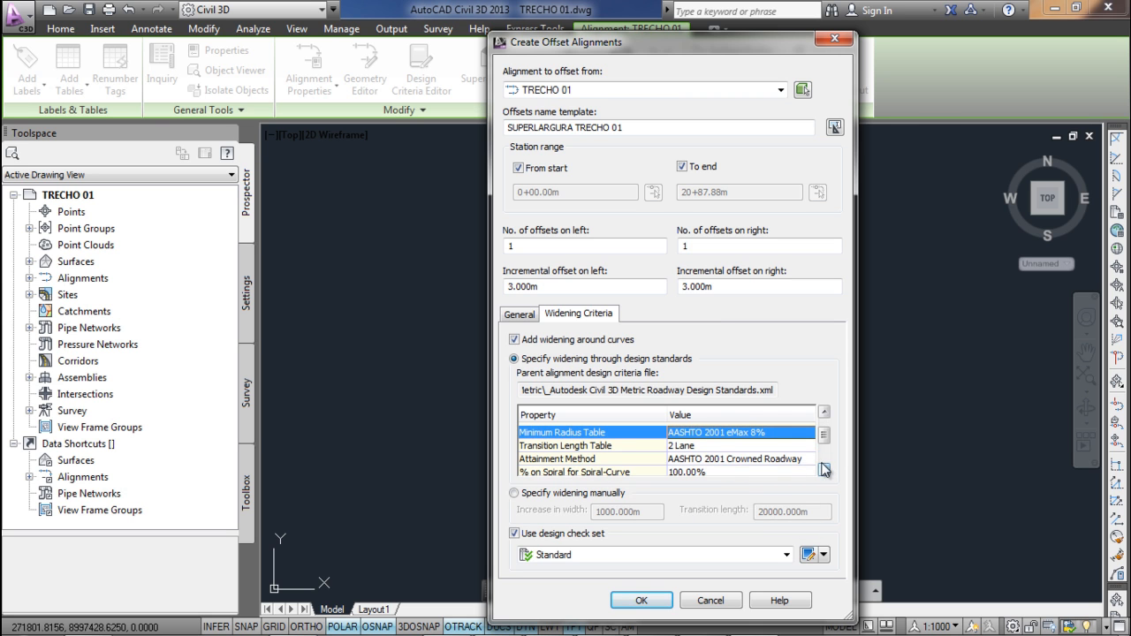
click(731, 448)
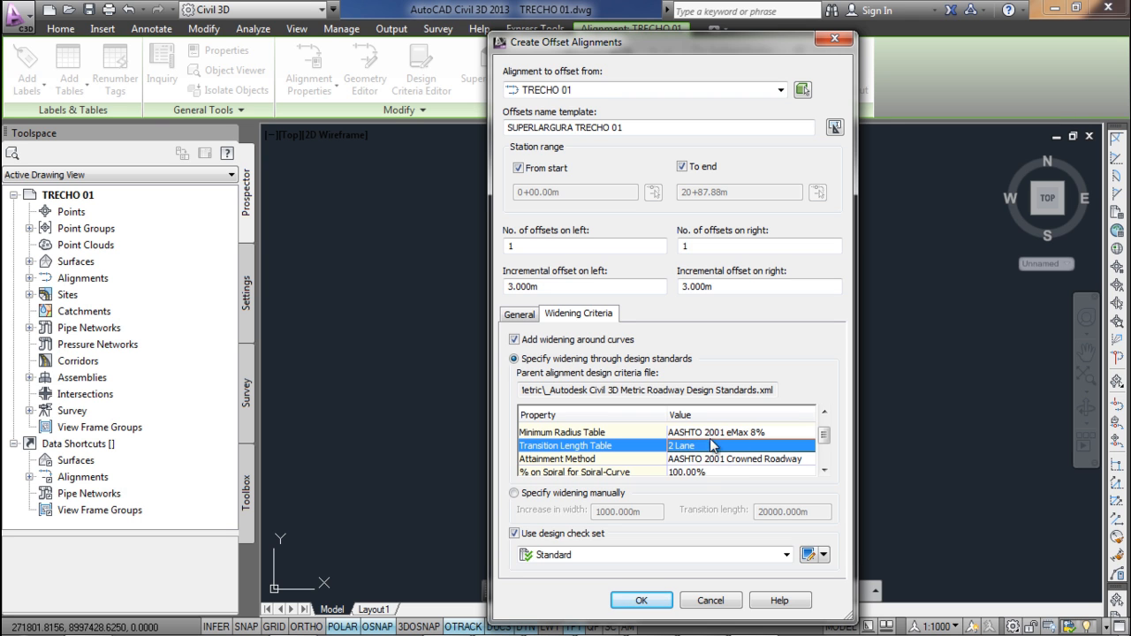
click(806, 465)
click(809, 461)
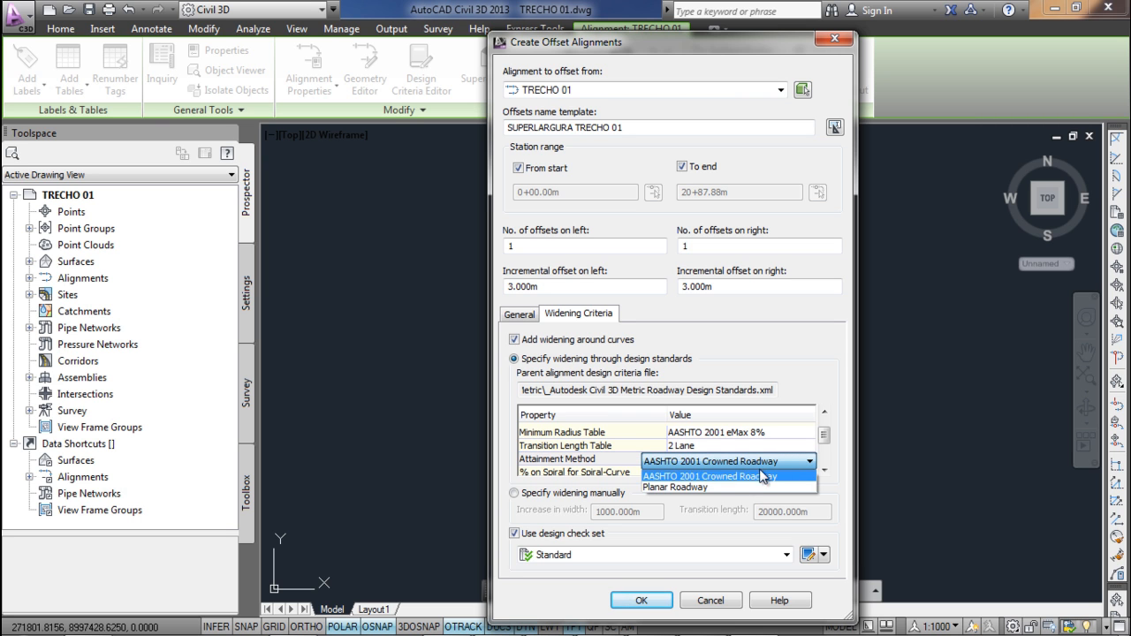
click(699, 488)
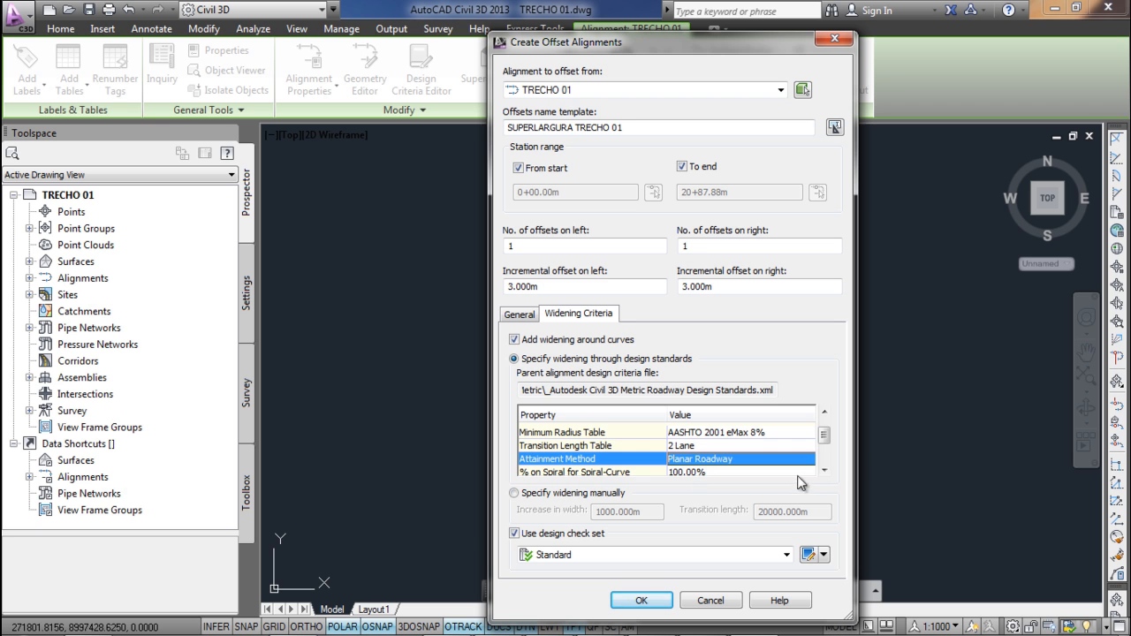
- Set the widening criteria to 40% on spiral for spiral-curve and 60% on tangent for tangent-curve
click(824, 473)
click(824, 473)
click(703, 446)
click(711, 446)
text(40)
click(716, 462)
click(716, 461)
text(60)
- Set the normal lane width in the widening criteria to 3 m
click(824, 473)
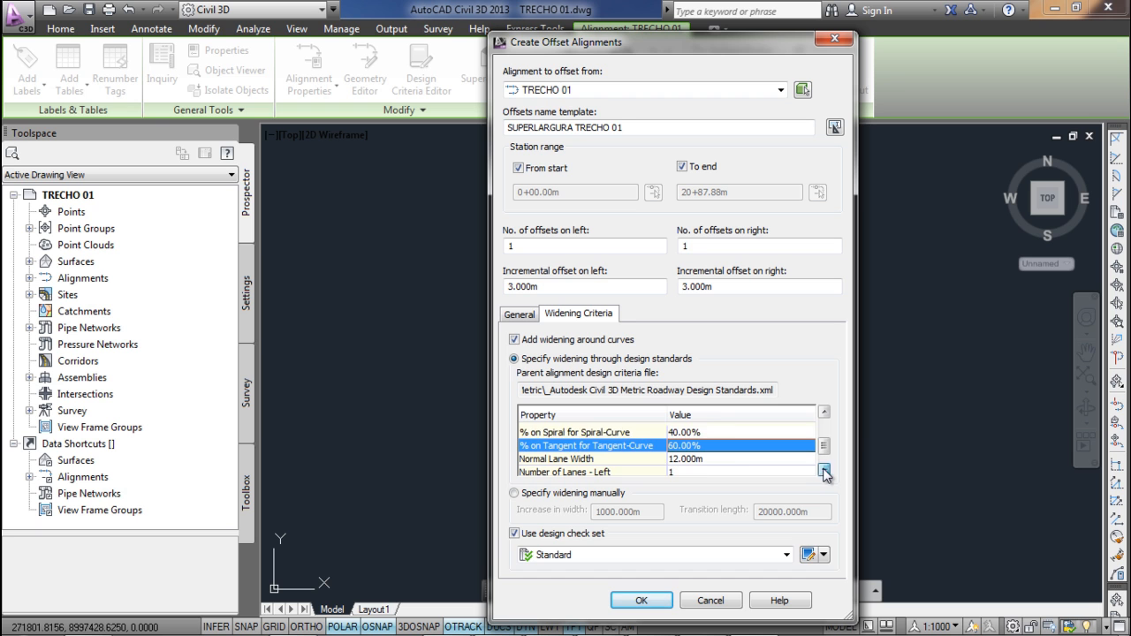
click(824, 473)
click(710, 446)
click(709, 446)
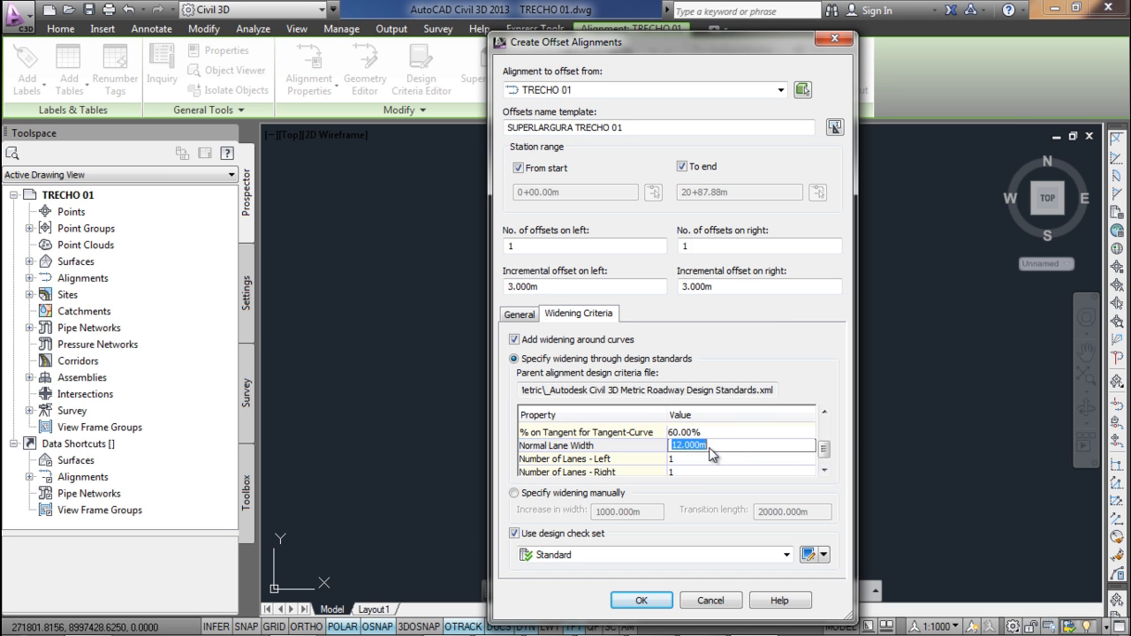
text(3)
click(825, 469)
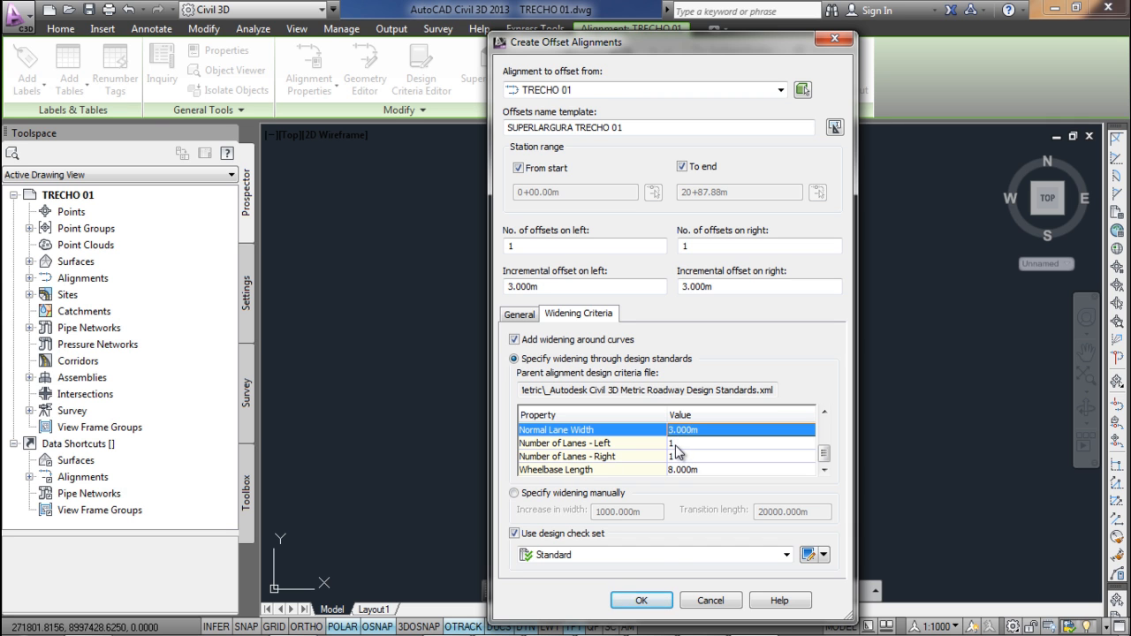
- Assign the SUPERLARGURA alignment style and the _No Labels label set to the offset alignments
click(528, 318)
click(624, 403)
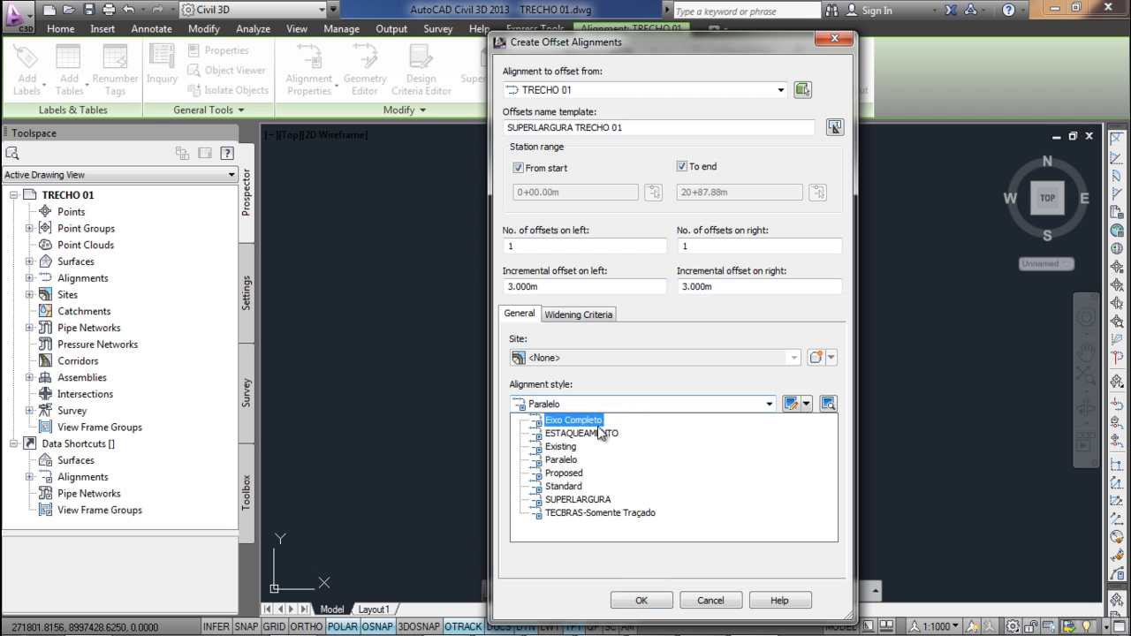
click(577, 499)
click(583, 495)
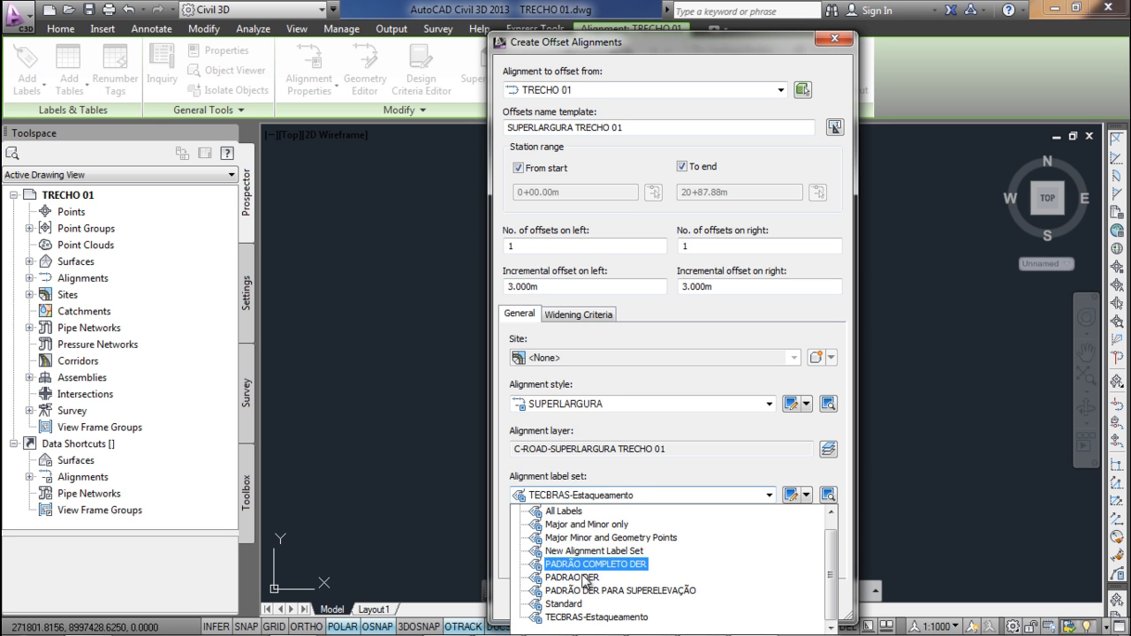
scroll(606, 564, up, 1)
click(571, 513)
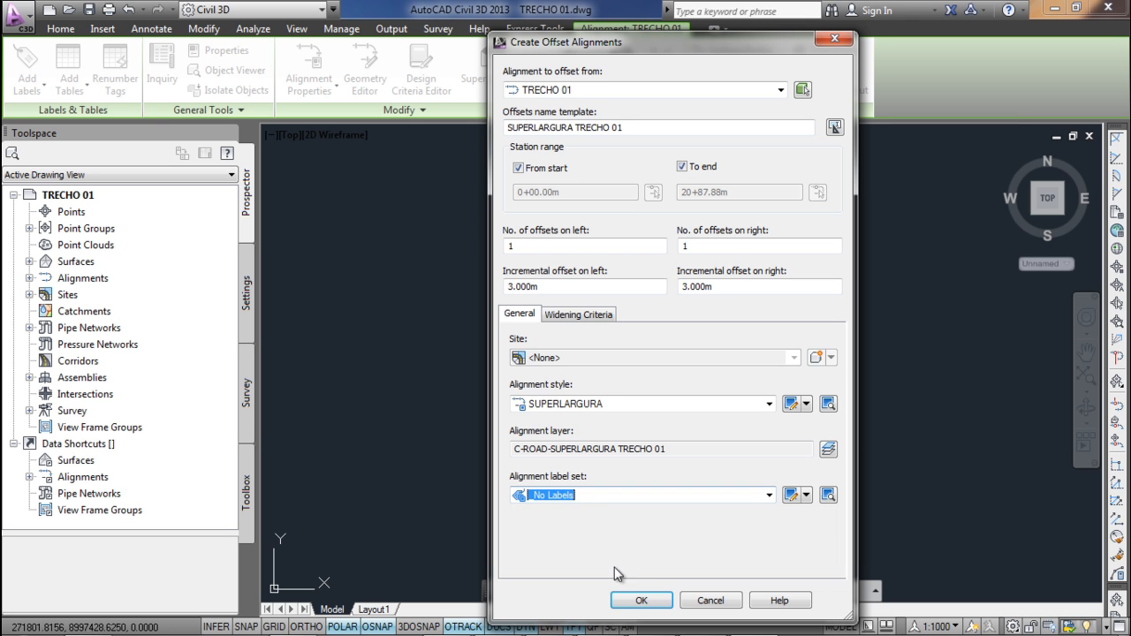
- Create the offset alignments along the full length of TRECHO 01 and dismiss the event list
click(641, 601)
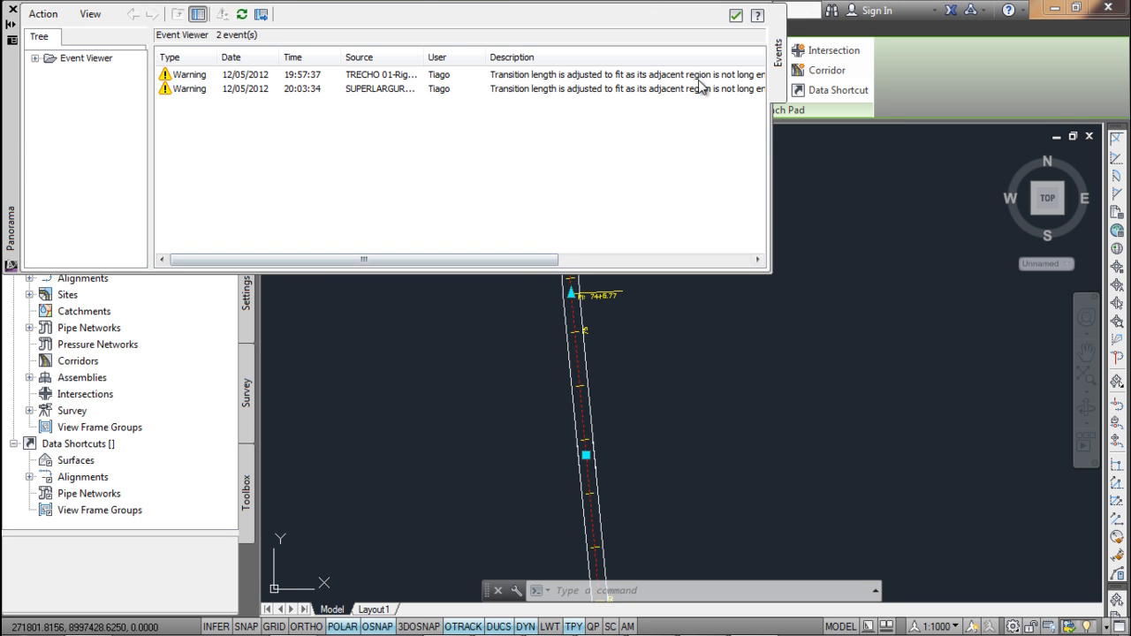
click(737, 15)
scroll(606, 397, up, 8)
key(Escape)
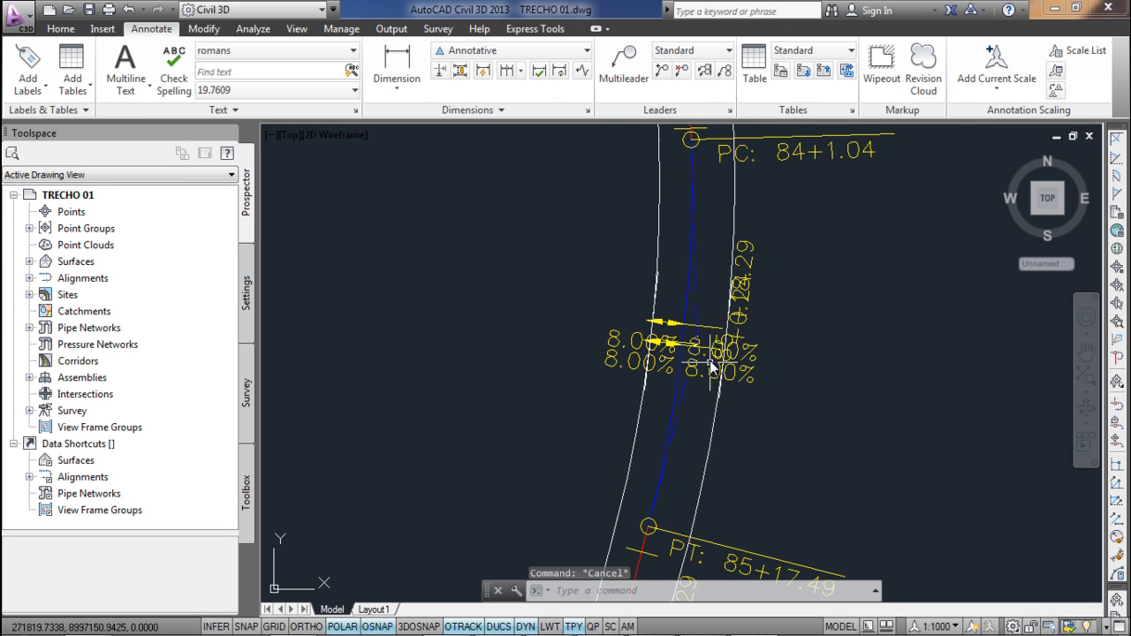
- Measure the lane width in the curve between PC 84+1.04 and PT 85+17.49, from the centerline perpendicular to the offset alignment
scroll(712, 368, down, 3)
scroll(654, 358, up, 5)
scroll(653, 371, down, 5)
scroll(611, 358, up, 4)
text(DI)
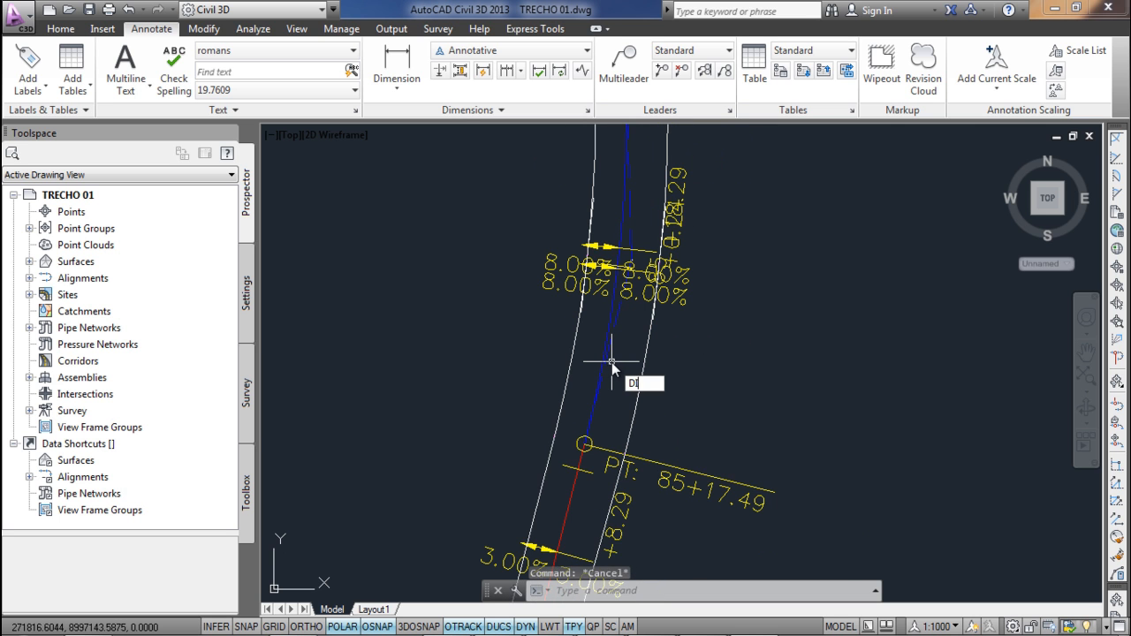
text(ST)
key(Return)
text(NEA)
key(Return)
scroll(608, 349, up, 5)
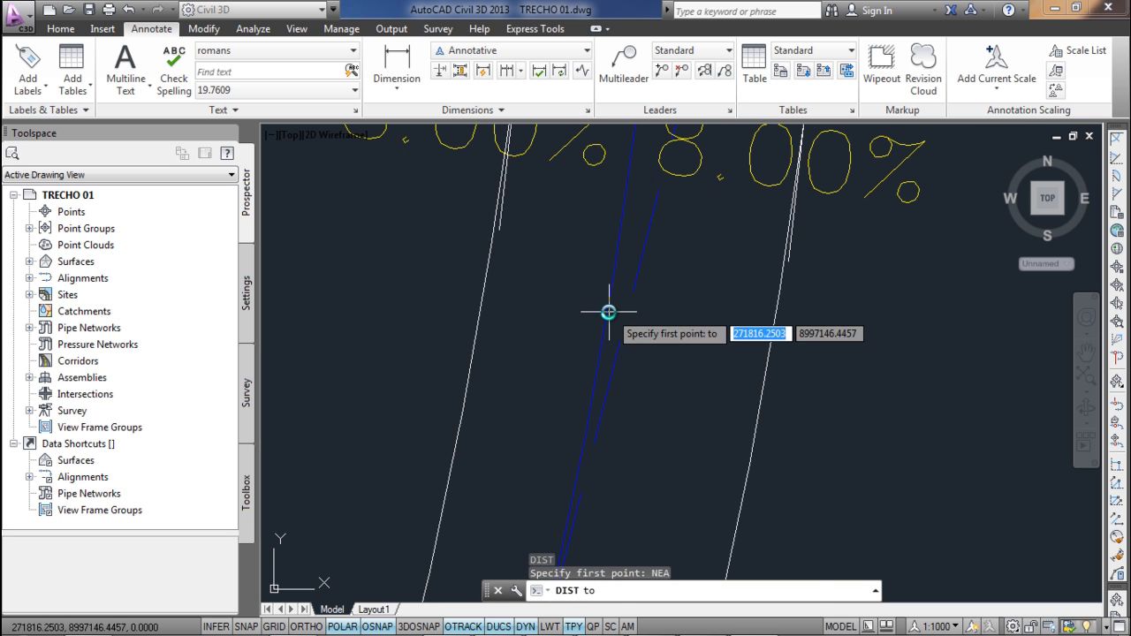
click(608, 312)
text(PER)
key(Return)
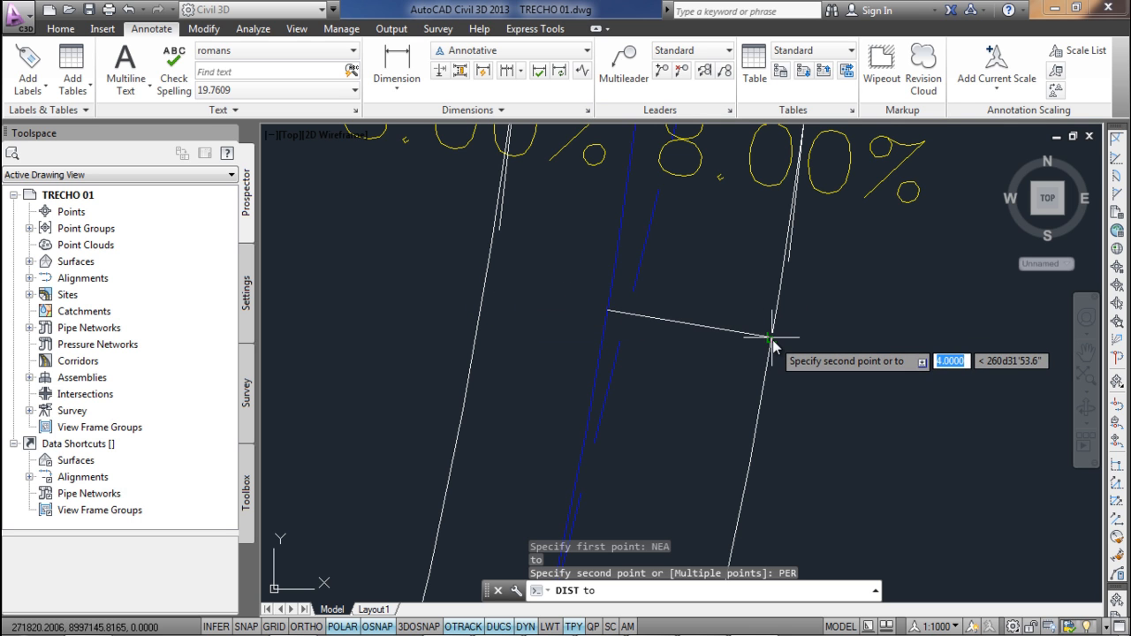
scroll(771, 345, down, 2)
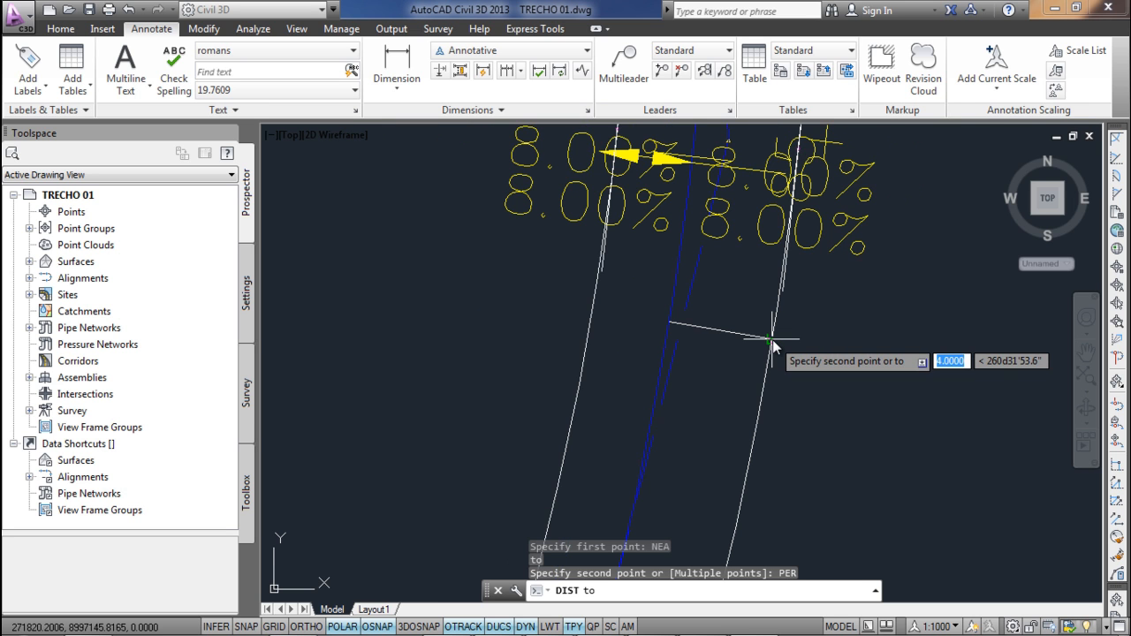
scroll(772, 345, down, 2)
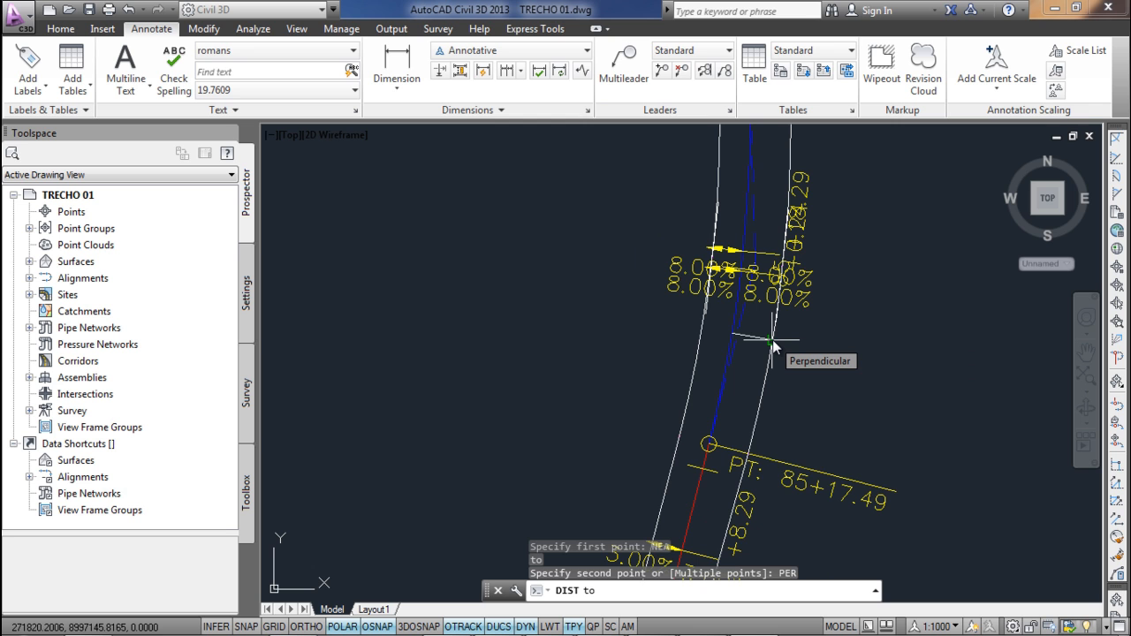
scroll(771, 345, down, 3)
key(Escape)
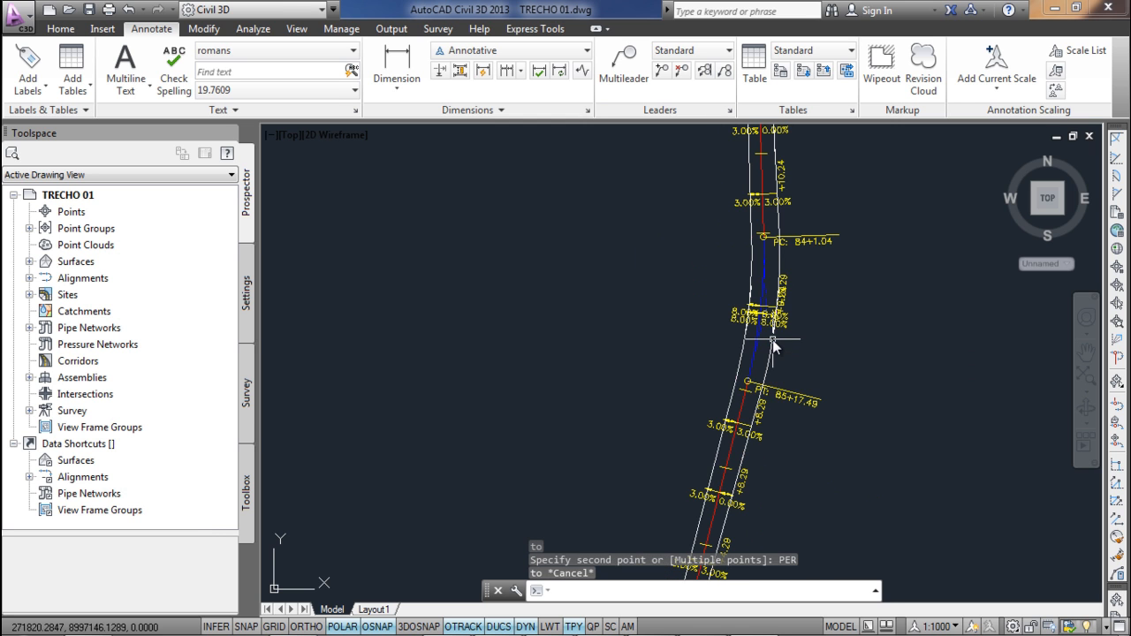
scroll(858, 309, down, 5)
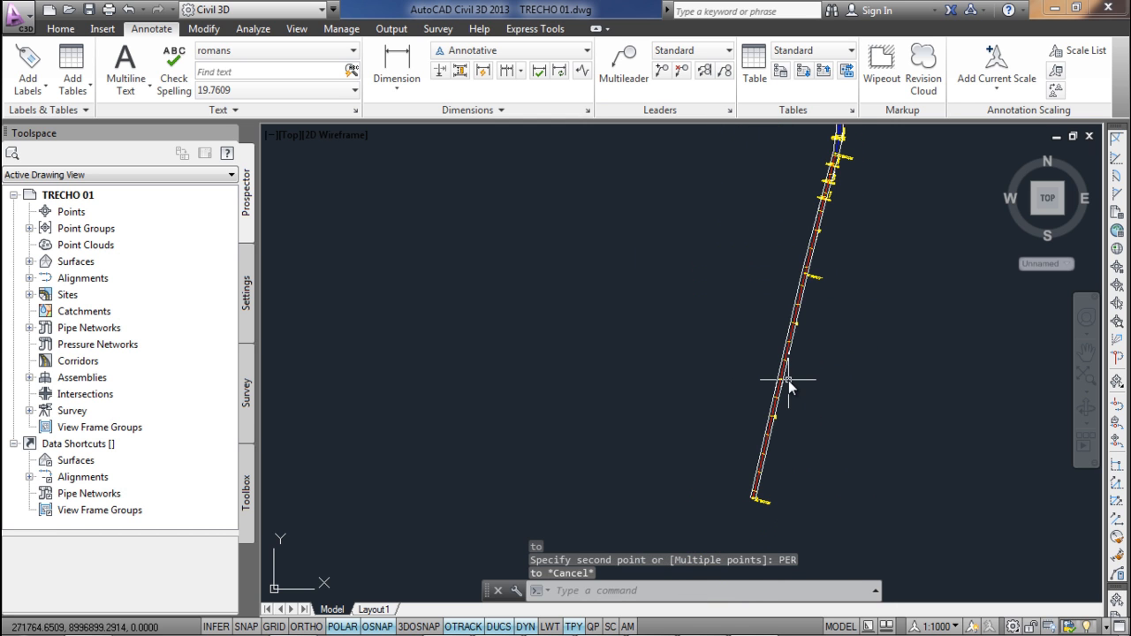
scroll(789, 380, up, 5)
key(Return)
text(NEA)
key(Return)
click(792, 364)
click(812, 361)
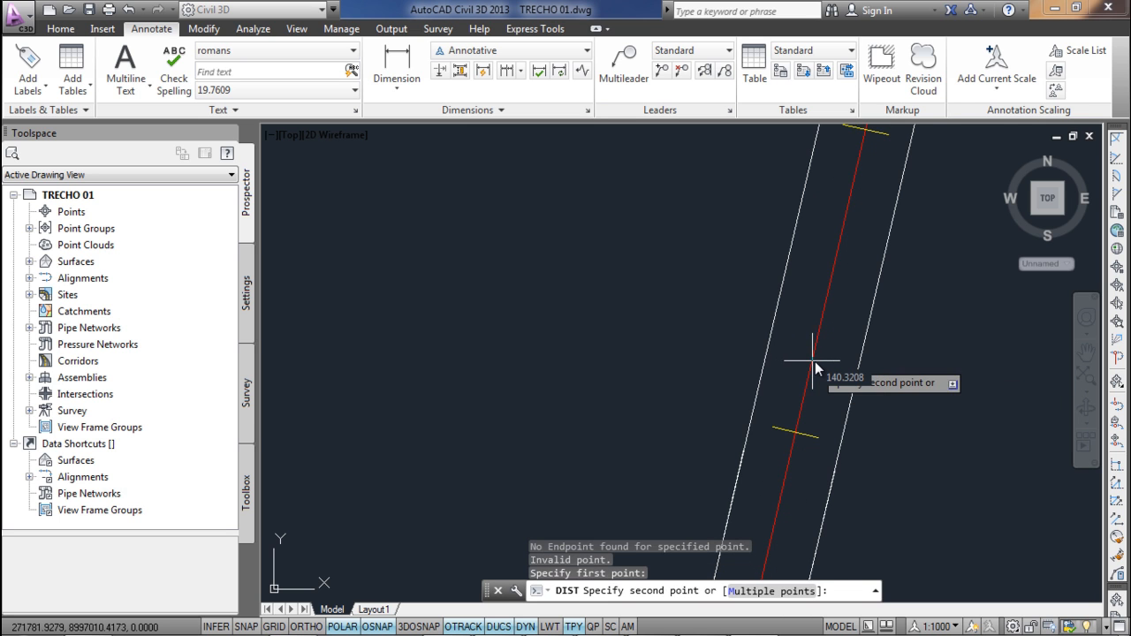
click(854, 369)
key(Escape)
key(Escape)
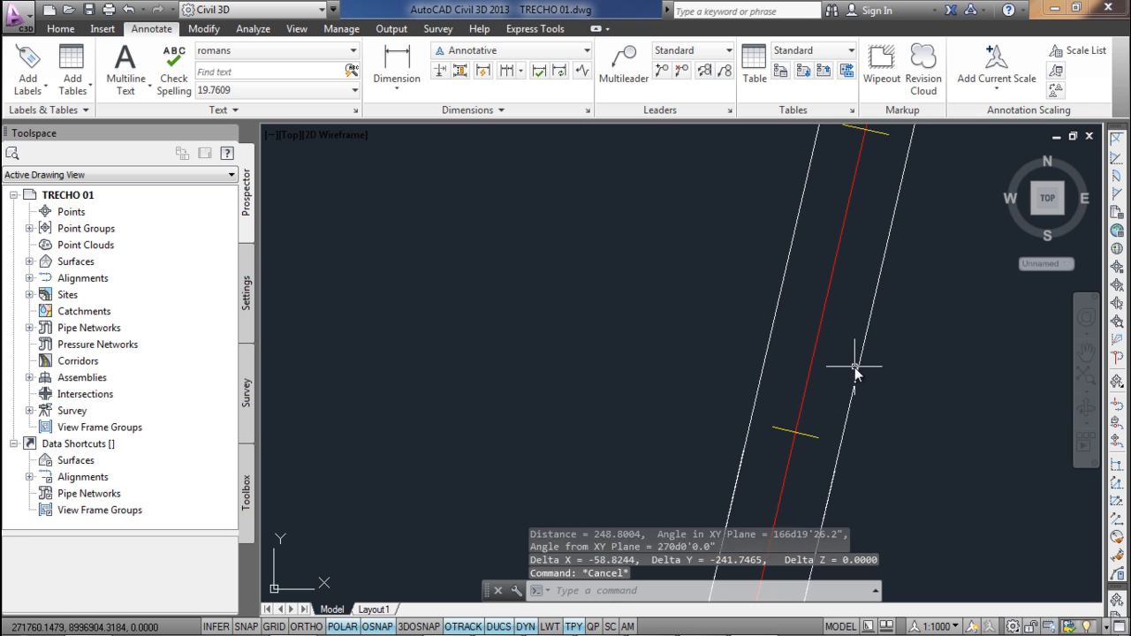
- Measure the lane width on the straight stretch, from the nearest centerline point perpendicular to the offset alignment
text(DIST)
key(Return)
text(NEA)
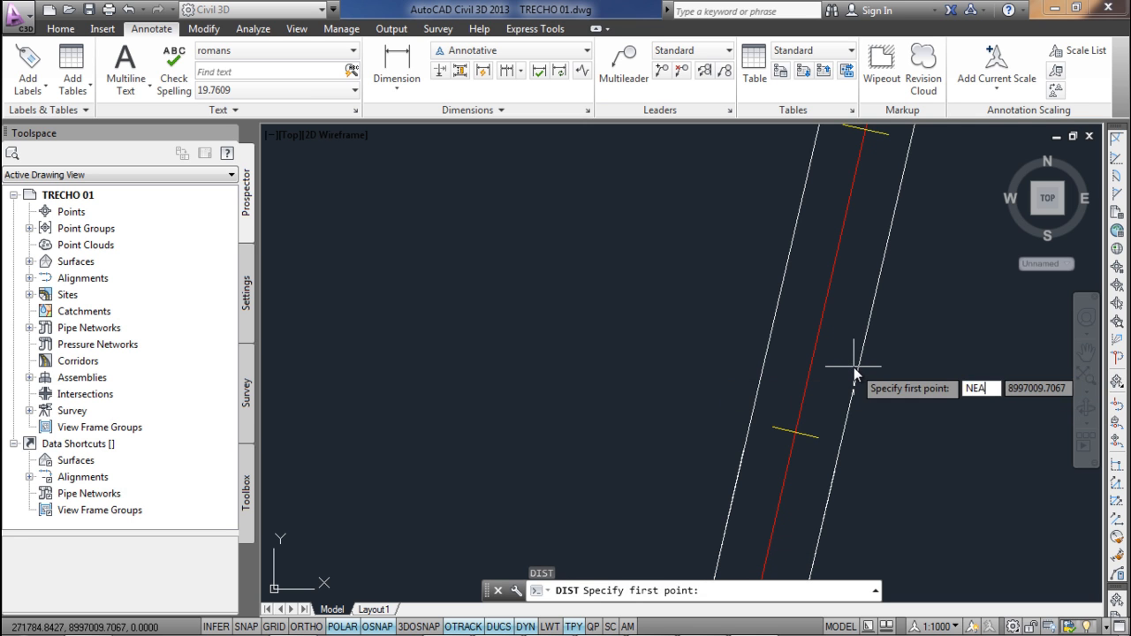
key(Return)
click(817, 365)
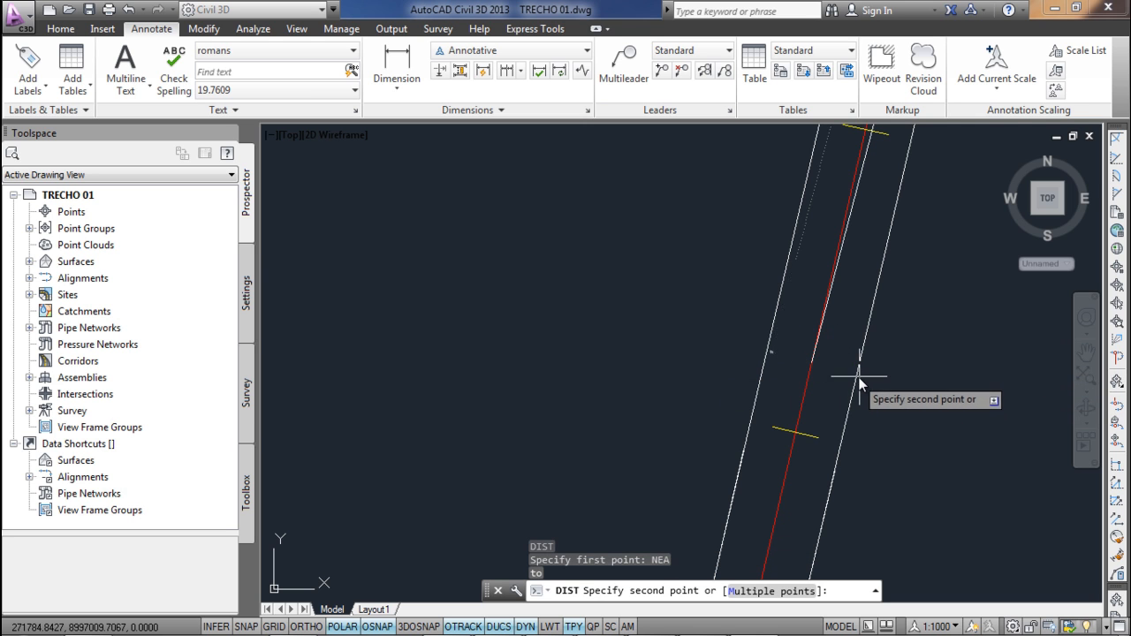
text(PER)
key(Return)
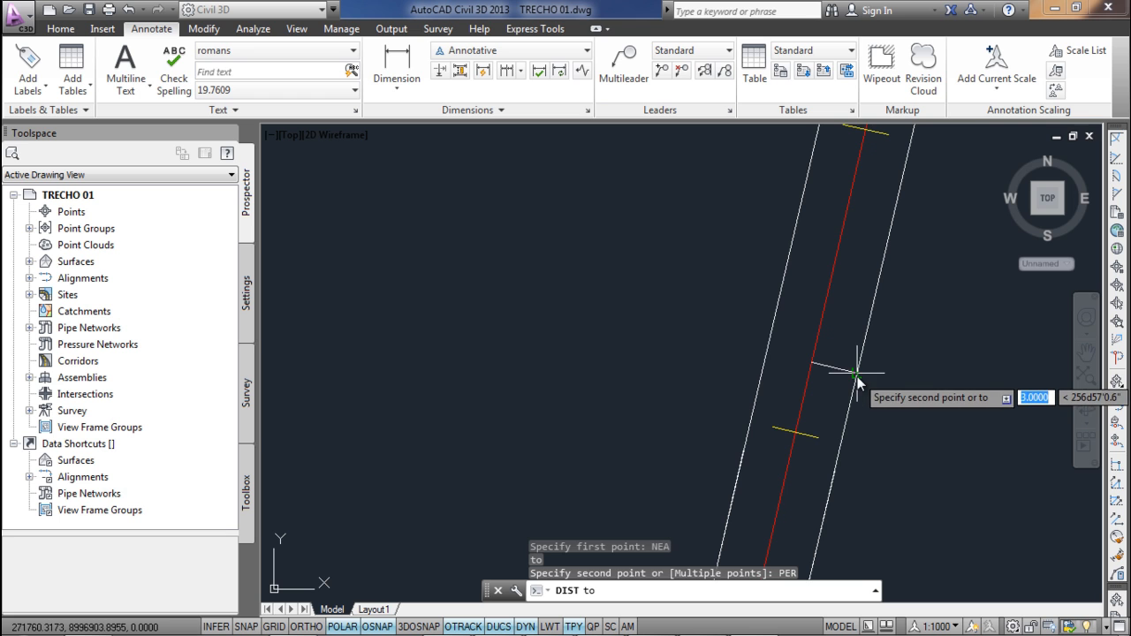
key(Escape)
- Save the TRECHO 01 drawing and close it
scroll(856, 371, down, 5)
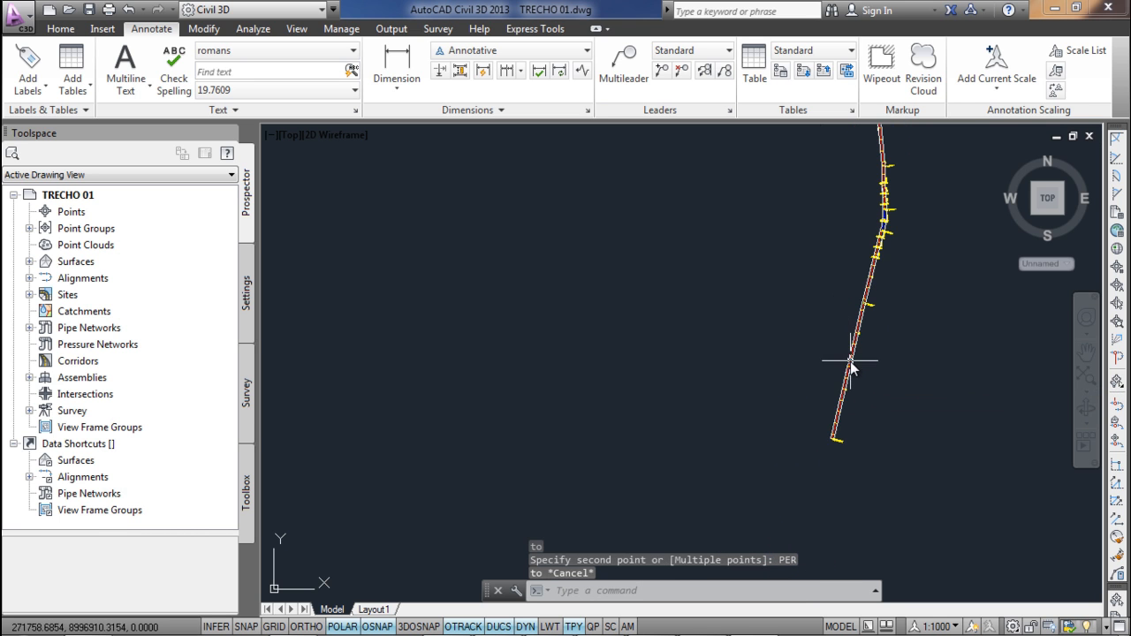
mouse_move(856, 344)
middle_down()
mouse_move(808, 323)
mouse_move(734, 372)
middle_up()
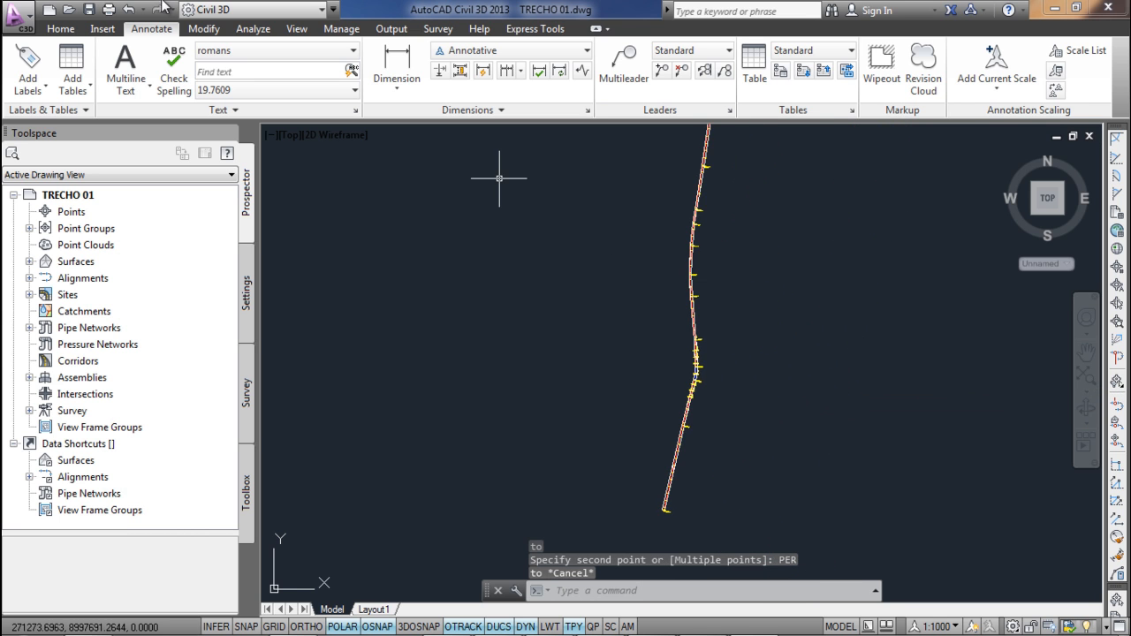
click(88, 9)
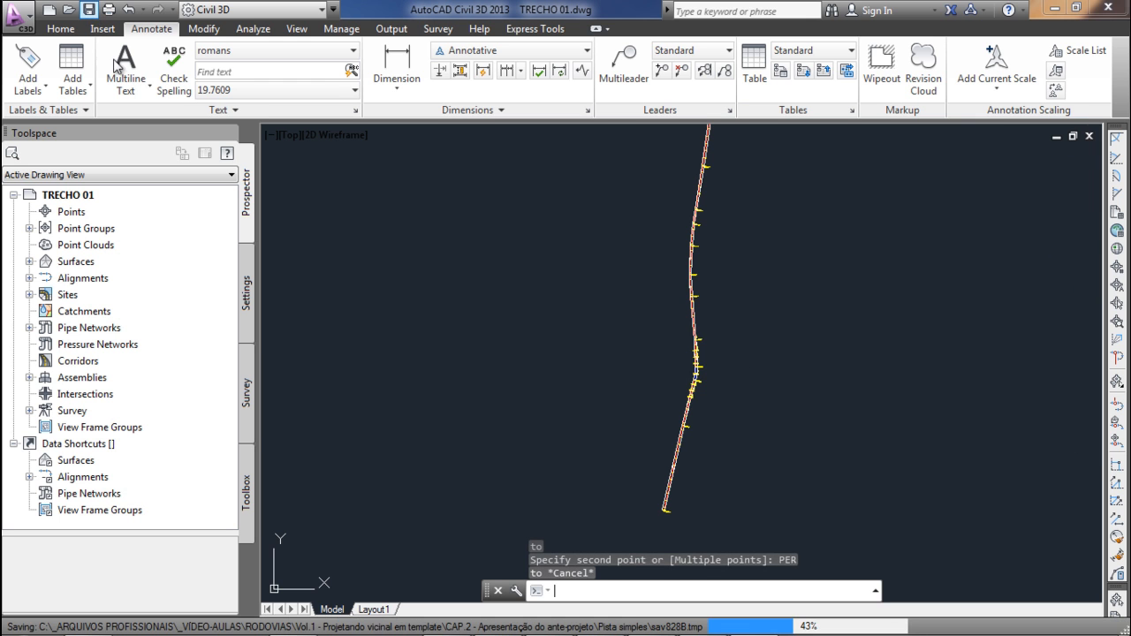
click(1089, 137)
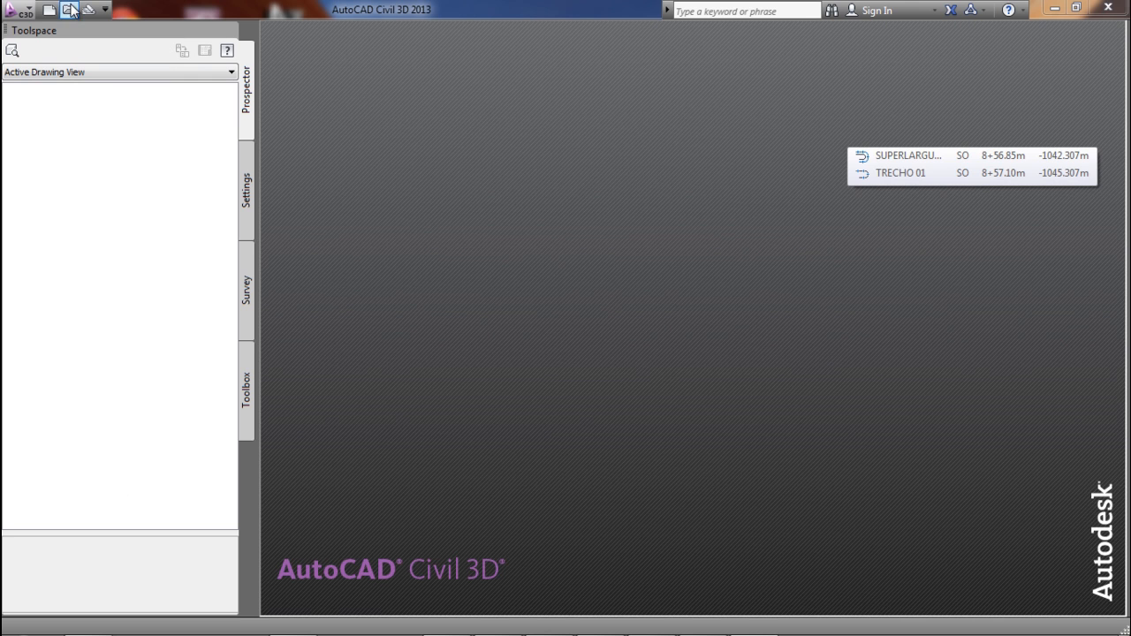
- Open the TRECHO 02 drawing from the Pista simples folder and dismiss the VBA notice
click(68, 9)
click(453, 219)
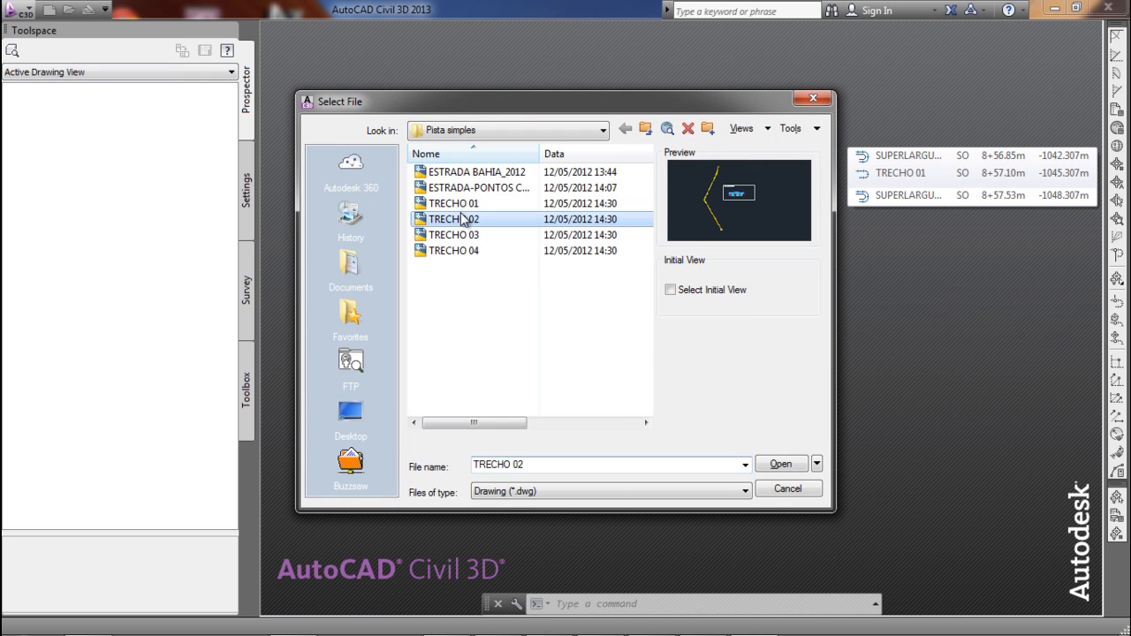
click(781, 464)
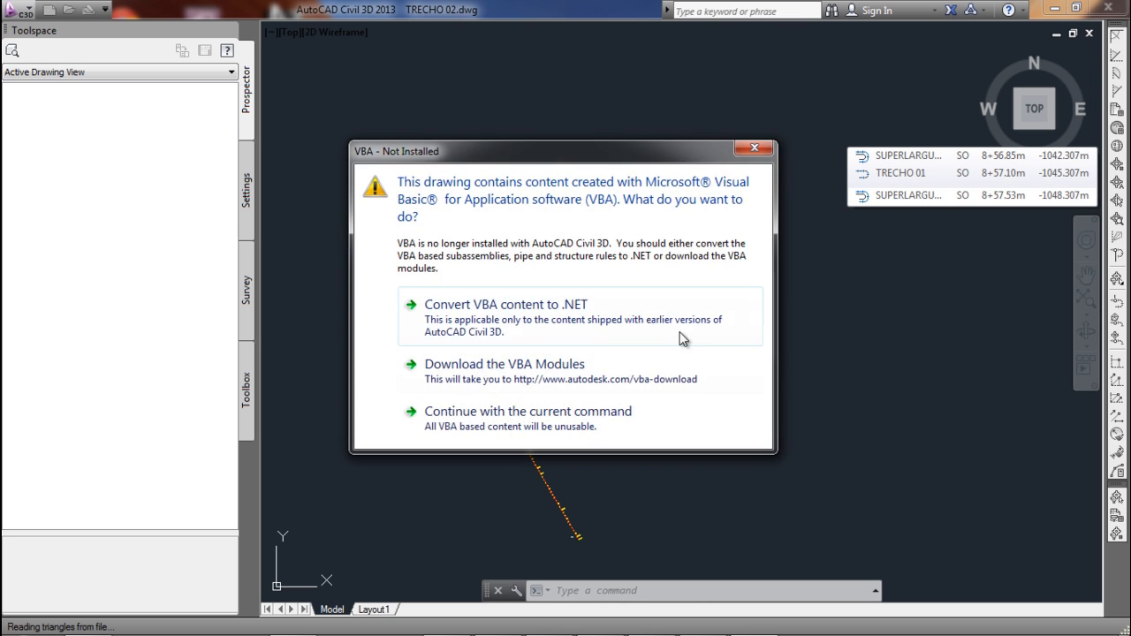
click(751, 147)
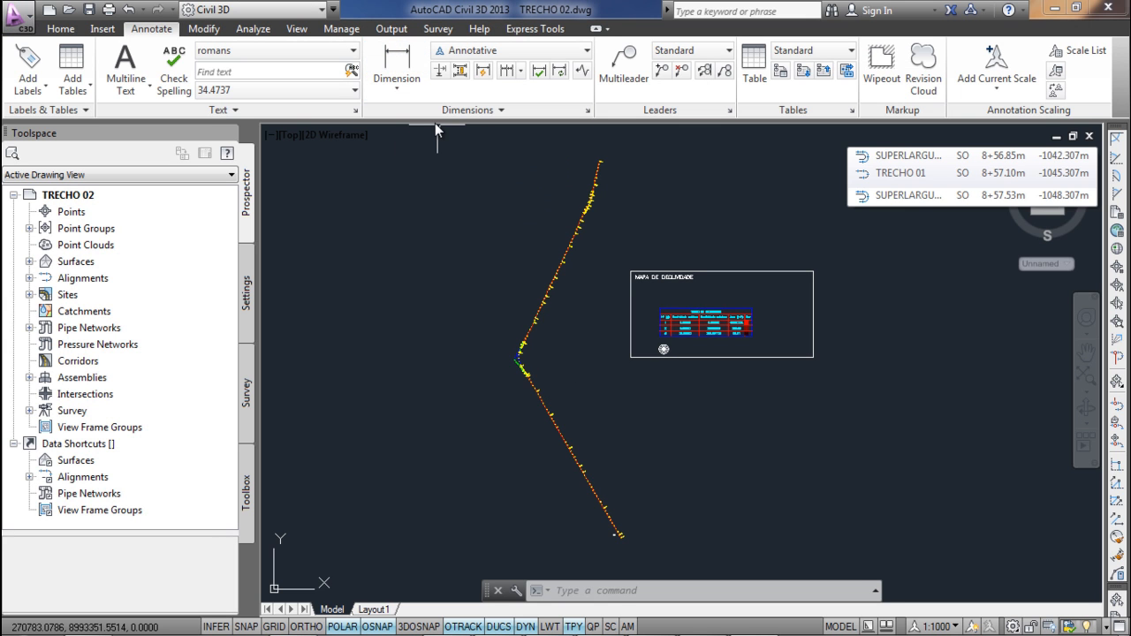
- Start creating offset alignments from the TRECHO 02 alignment, with SUPERLARGURA TRECHO 02 as the name template
scroll(555, 235, up, 2)
scroll(557, 244, up, 1)
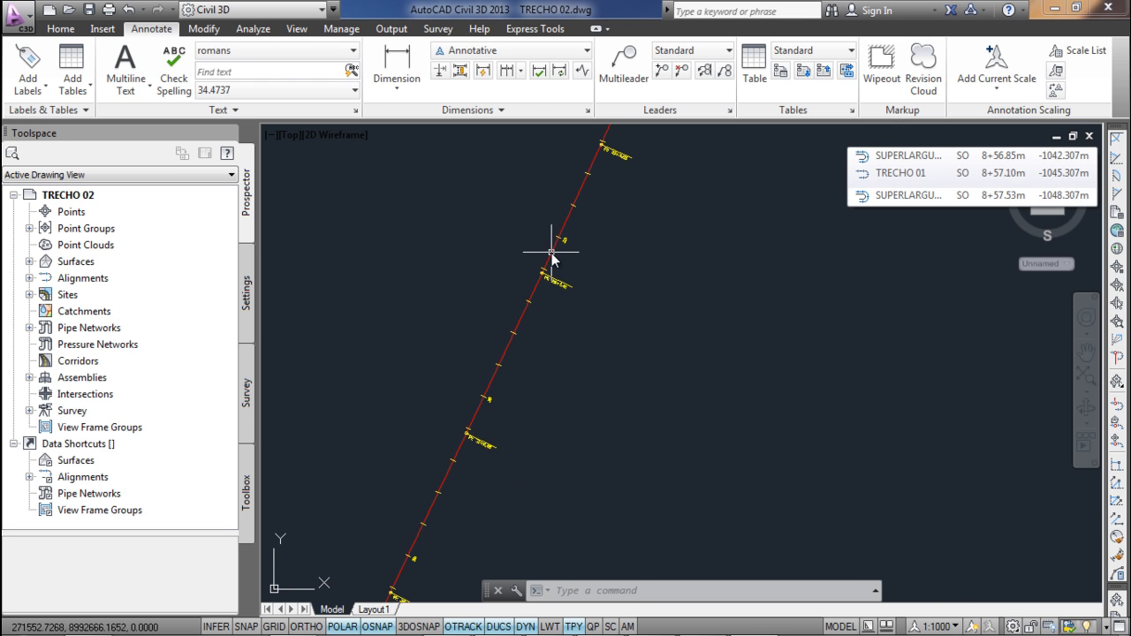
click(553, 245)
scroll(552, 252, down, 1)
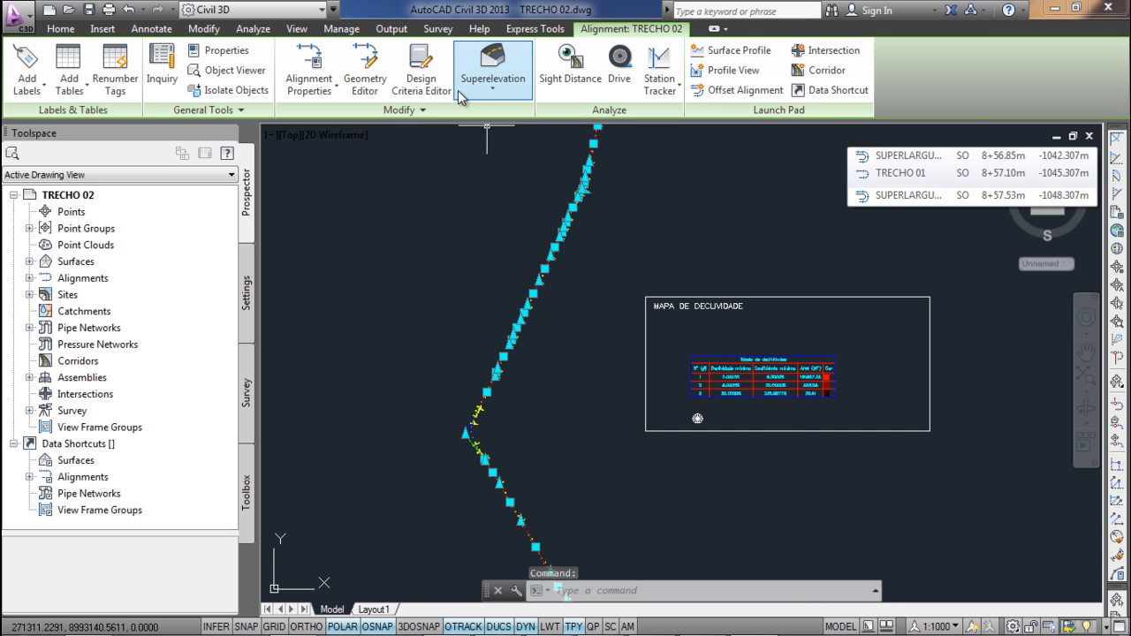
click(745, 89)
drag(760, 123, 399, 139)
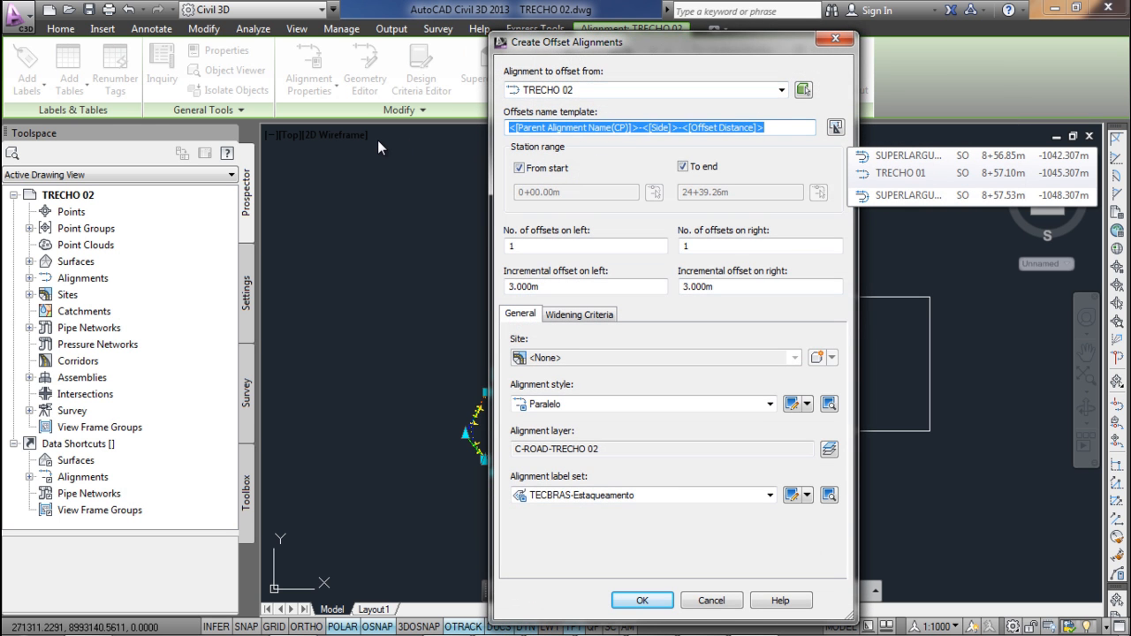
text(SUPERLARGURA TRECHO 02)
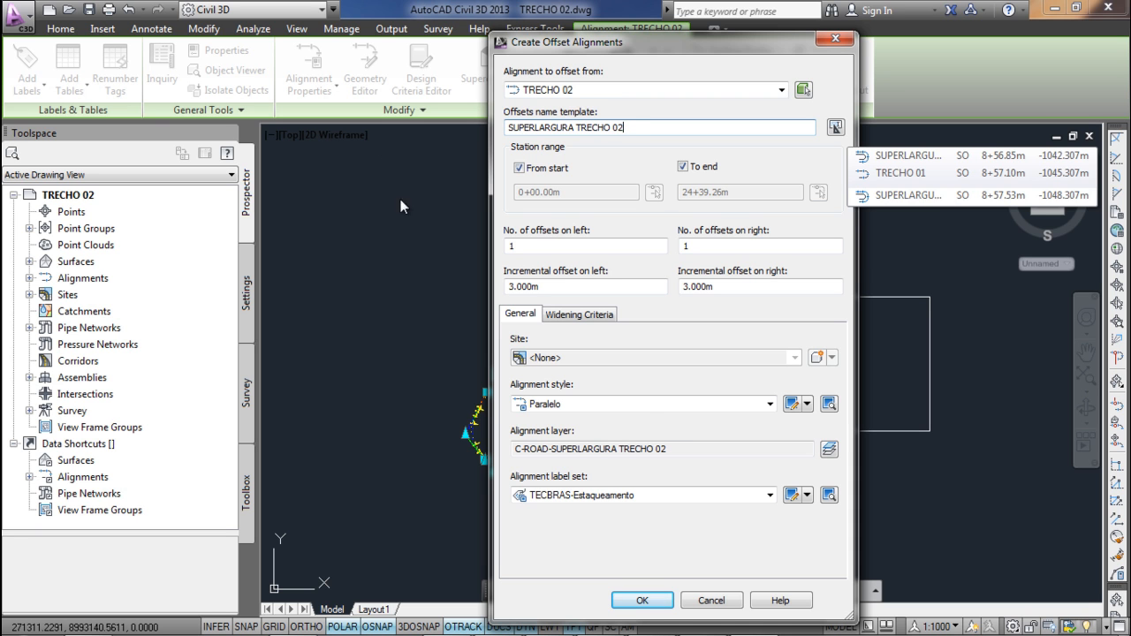
- Assign the SUPERLARGURA alignment style and the _No Labels label set to the TRECHO 02 offset alignments
click(637, 403)
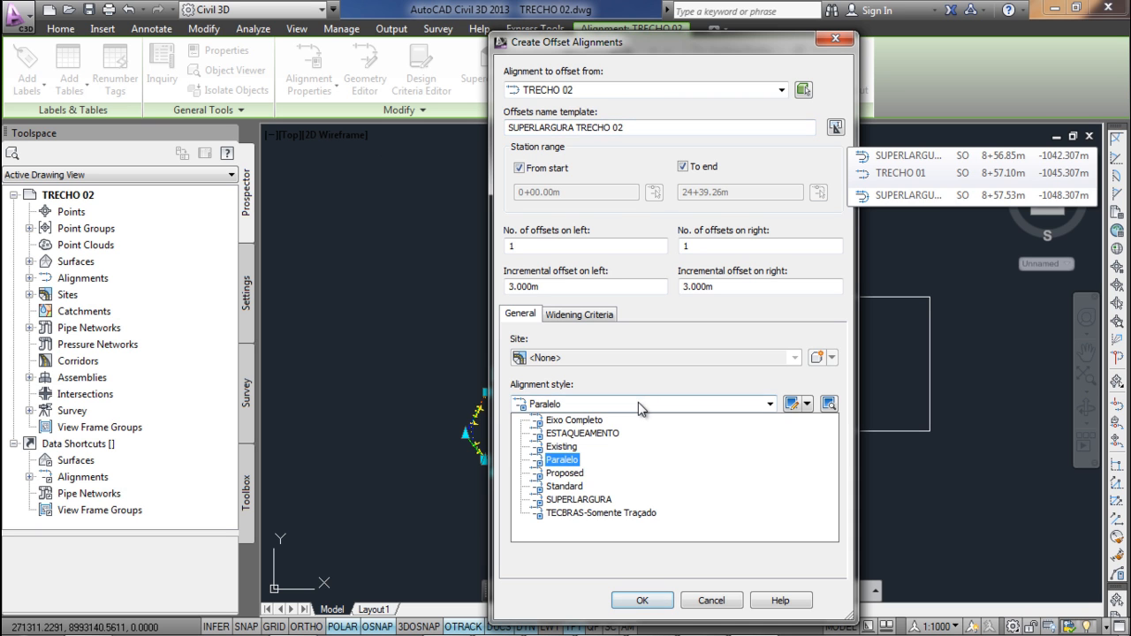
click(575, 499)
click(641, 493)
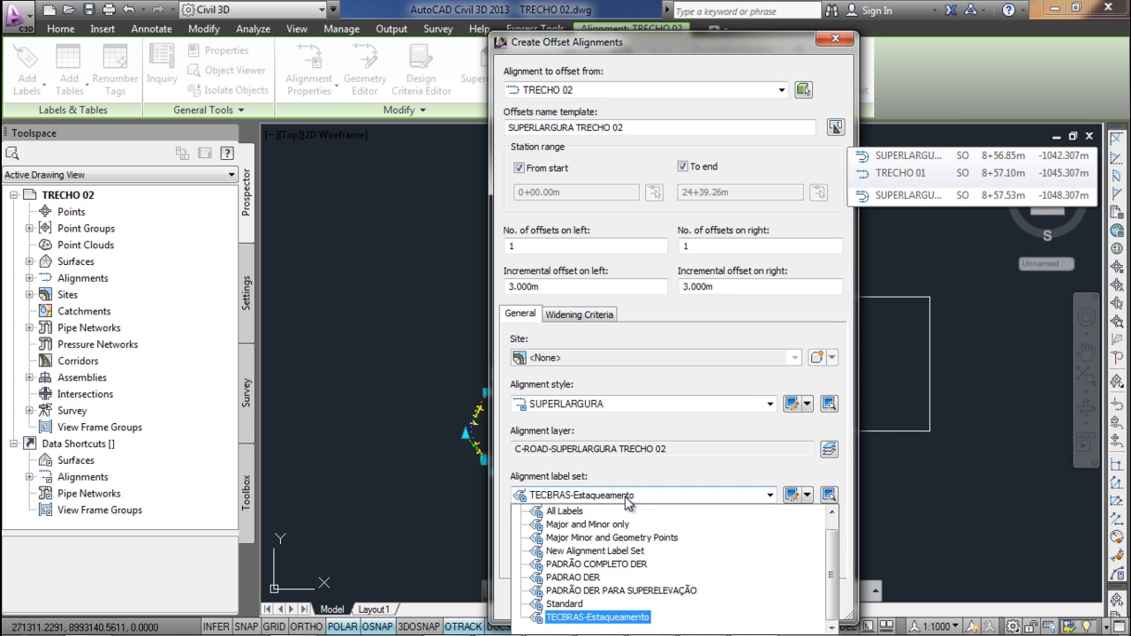
scroll(575, 522, up, 1)
click(580, 513)
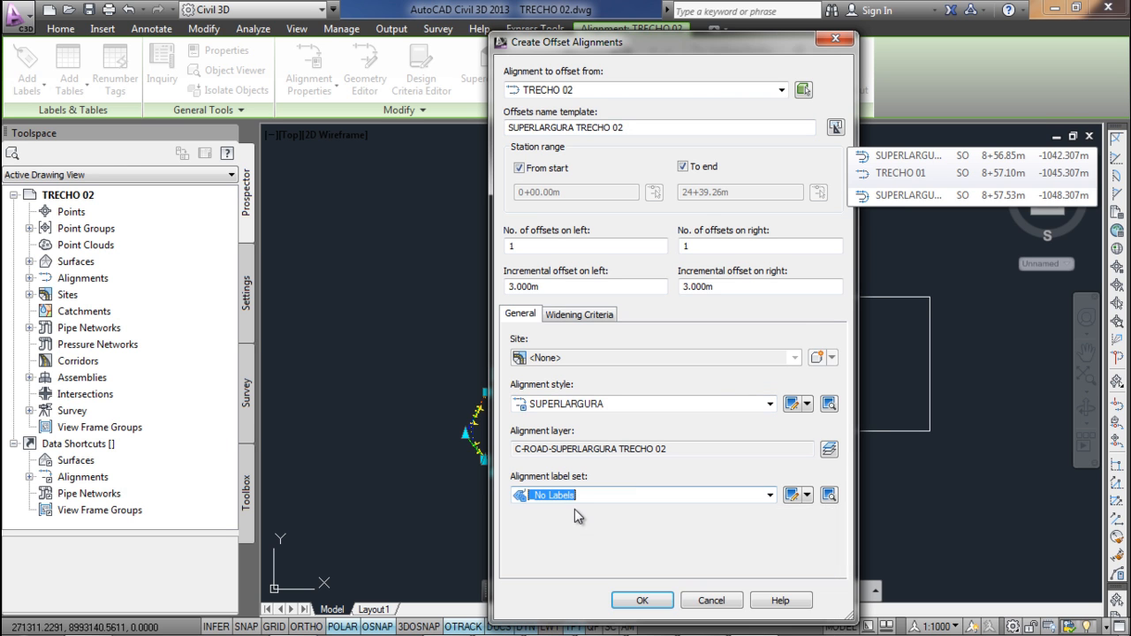
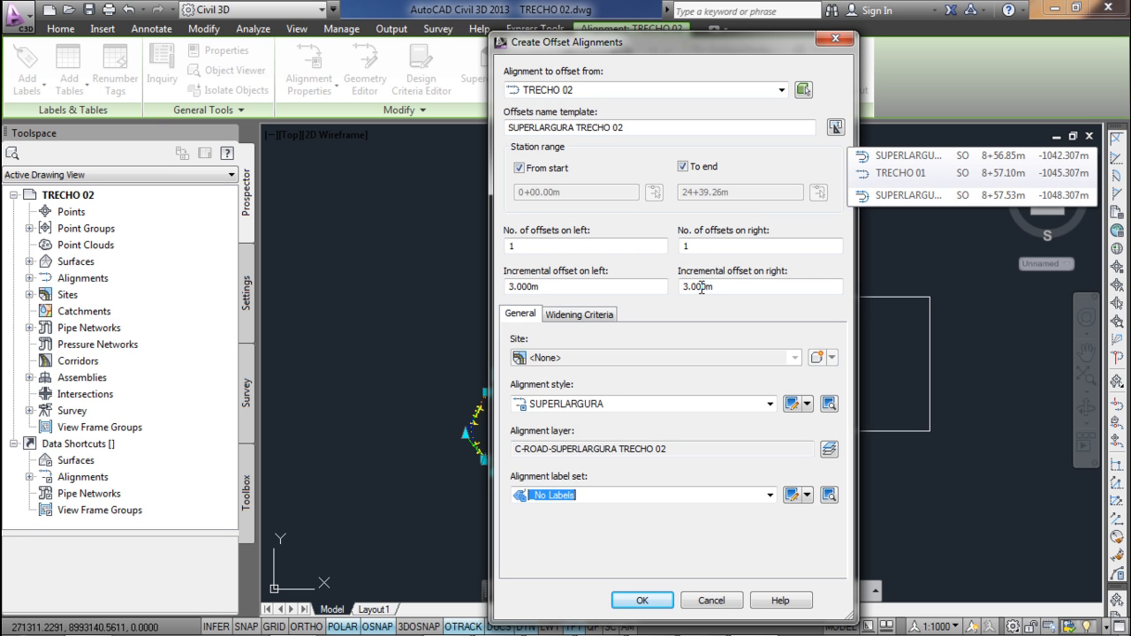
- Enable widening around curves and set the widening method to AASHTO Metric Table - Vehicle Type SU
click(728, 285)
click(596, 314)
click(552, 341)
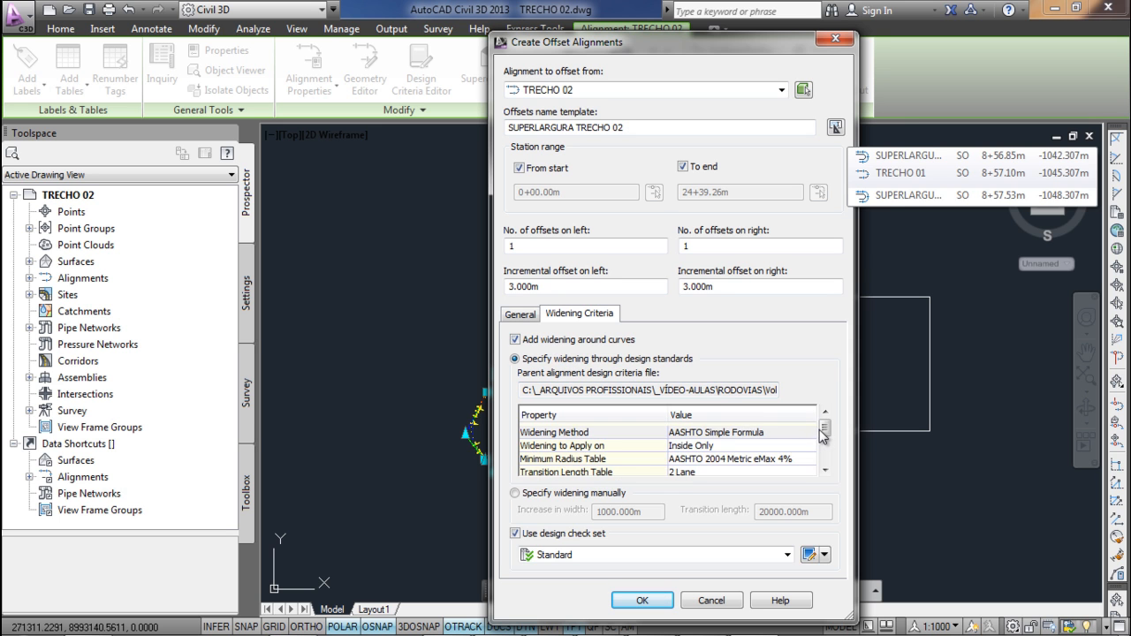
click(787, 435)
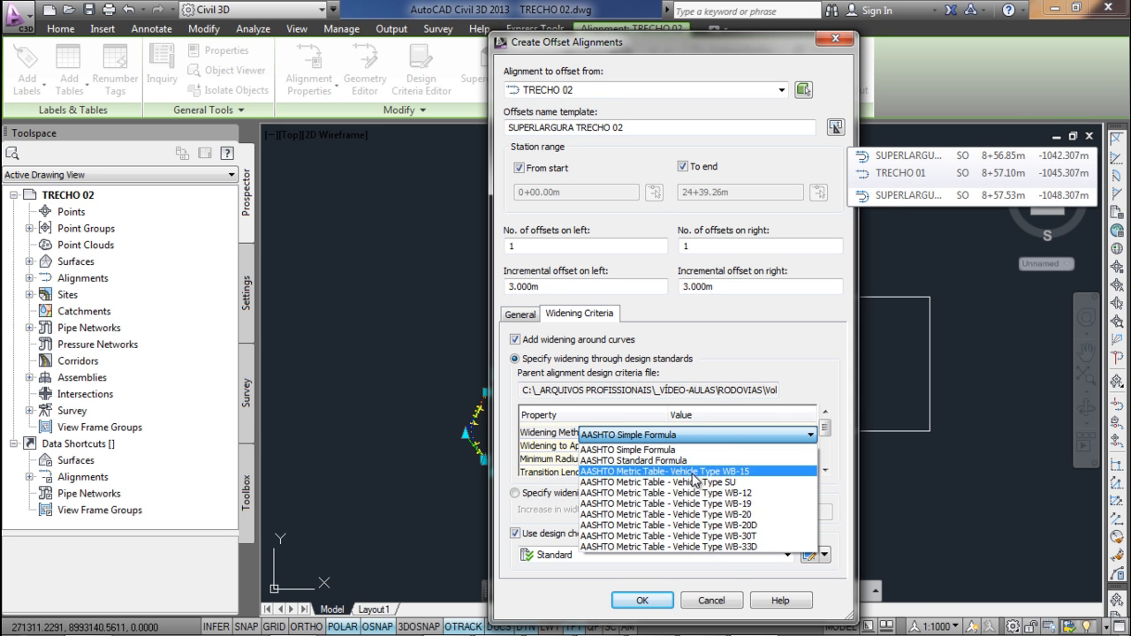
click(694, 485)
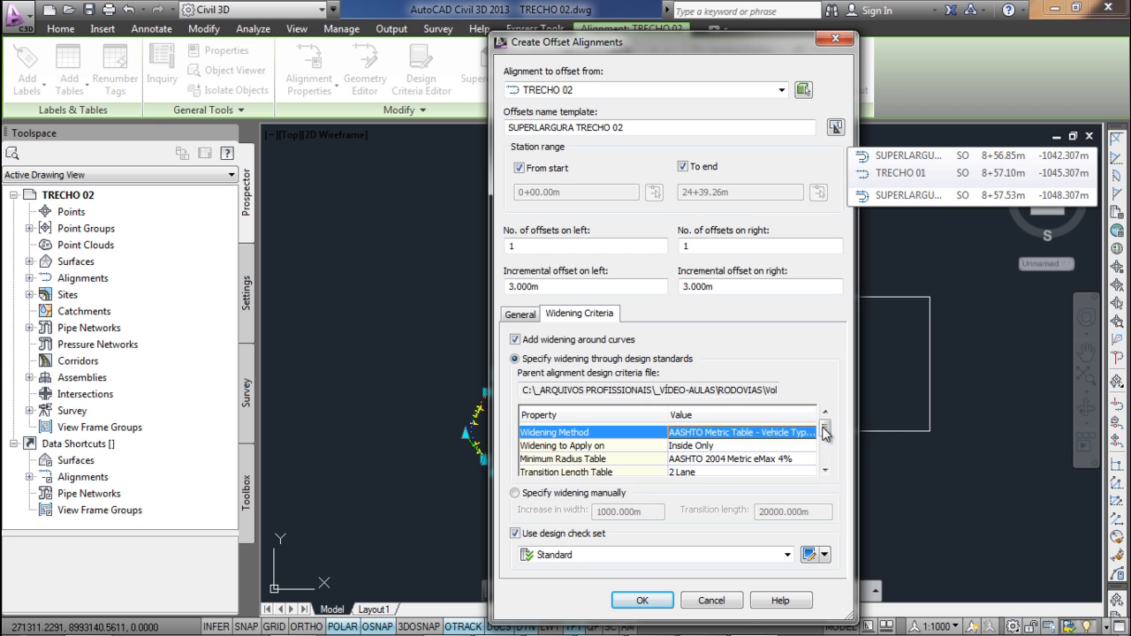
- Apply the widening to Outside Only and choose a different AASHTO 2004 Metric eMax minimum radius table
click(783, 450)
click(784, 451)
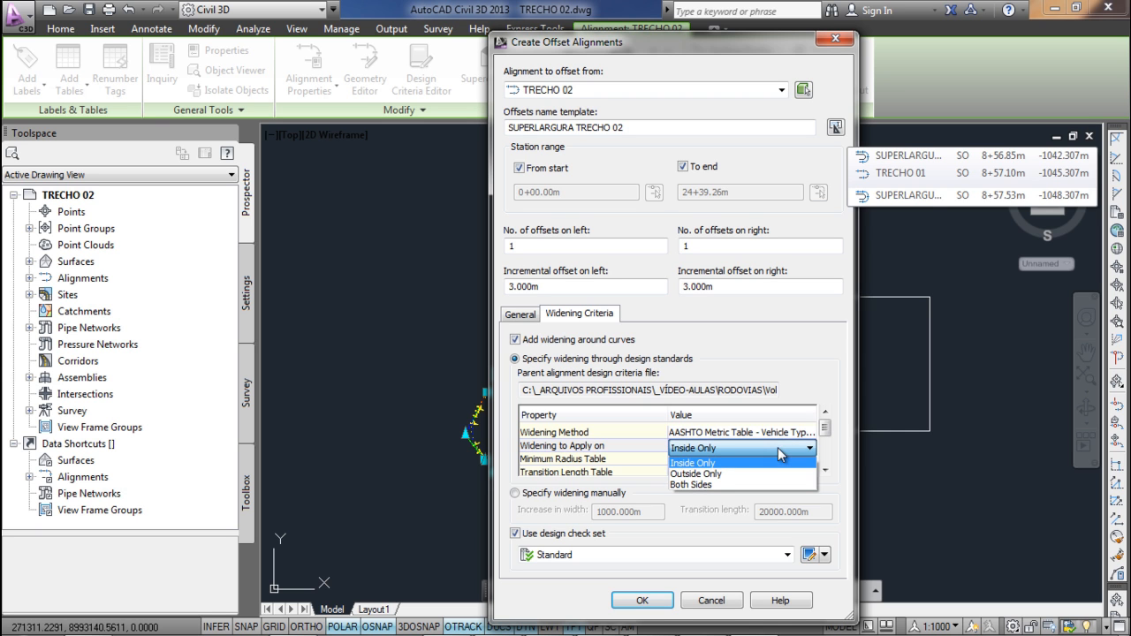
click(717, 475)
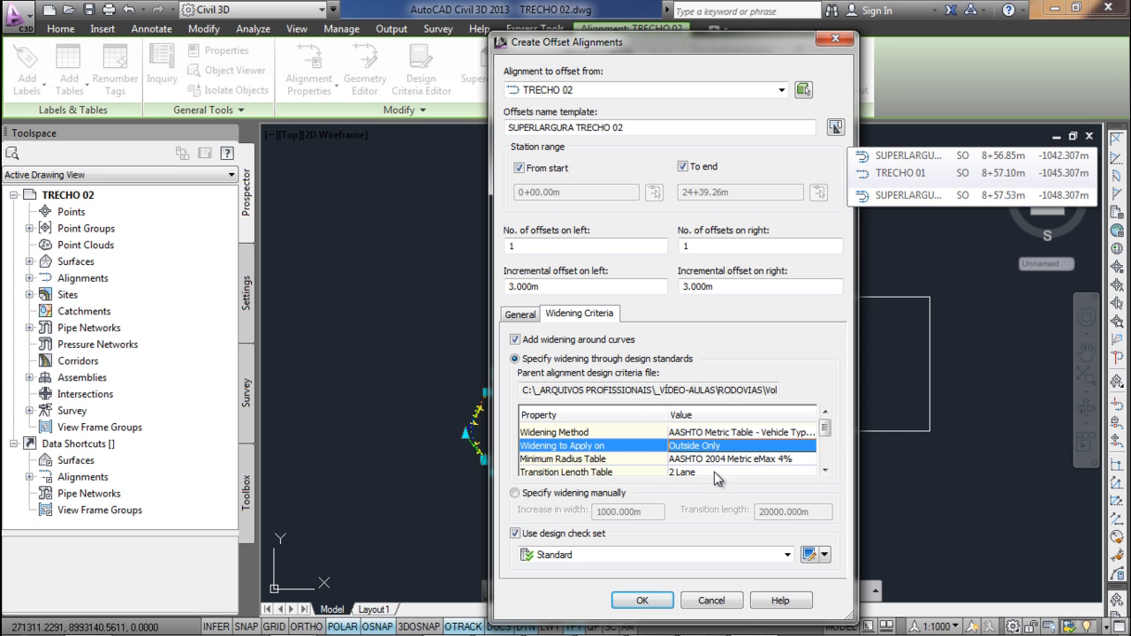
click(824, 470)
click(795, 446)
click(810, 446)
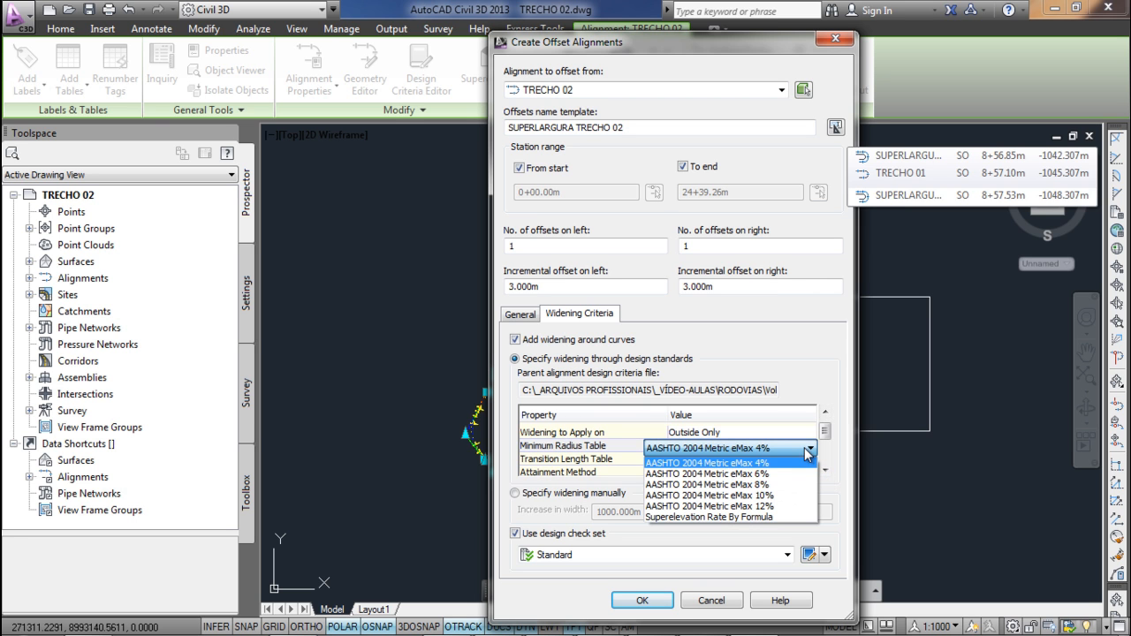
click(765, 491)
- Set the attainment method to Planar Roadway and create the offset alignments along the full length of TRECHO 02
click(825, 470)
click(825, 471)
double_click(789, 452)
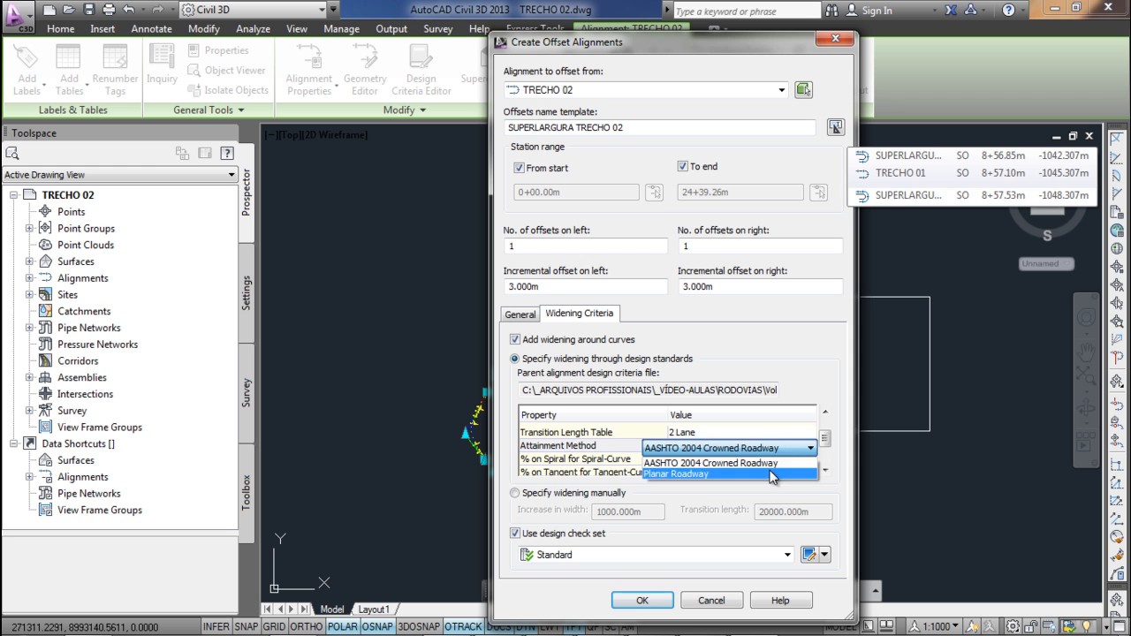
click(778, 472)
scroll(825, 472, down, 1)
click(643, 600)
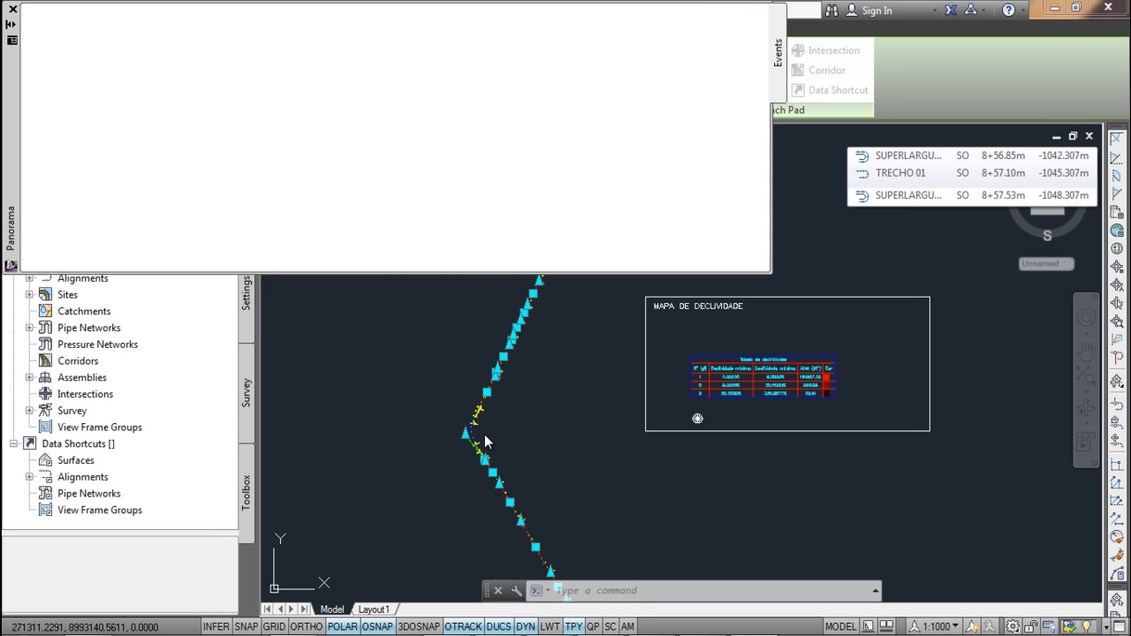
- Dismiss the widening event warnings and clear the TRECHO 02 alignment selection
mouse_move(485, 440)
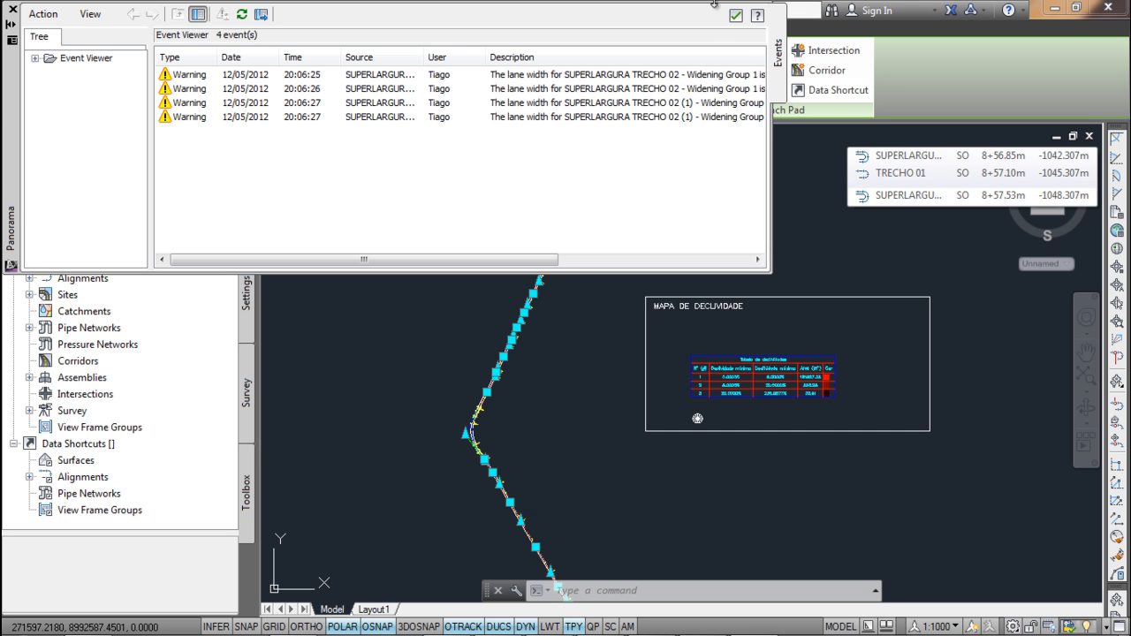
click(736, 15)
scroll(453, 458, up, 6)
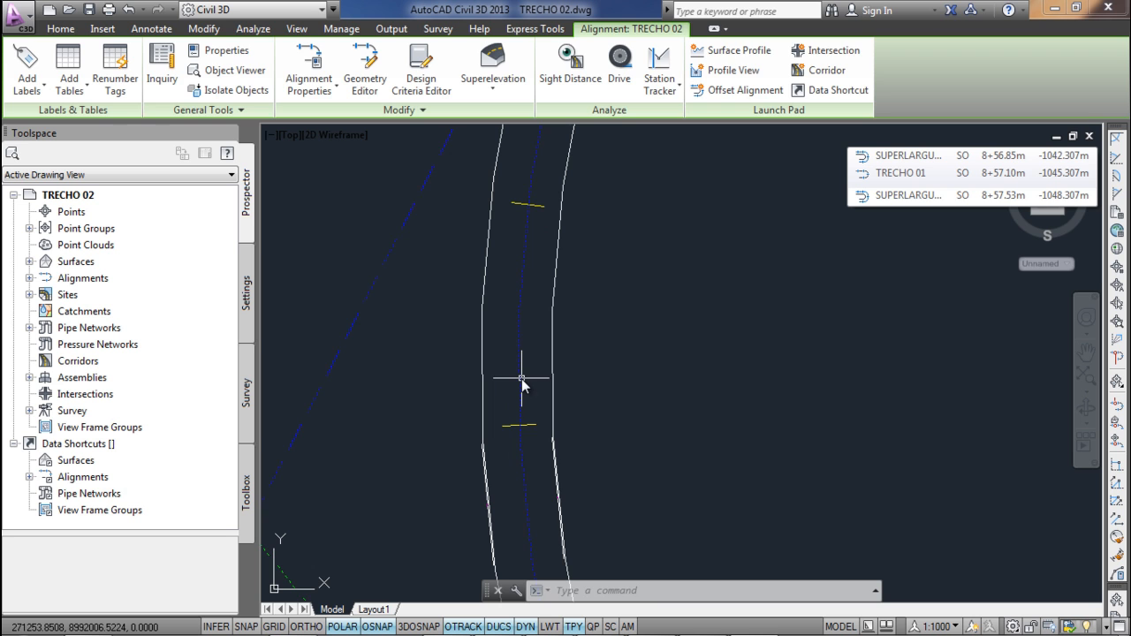
key(Escape)
key(Escape)
- Measure the perpendicular distance from the TRECHO 02 centreline to the offset alignments on the large curve
scroll(511, 375, up, 2)
text(di)
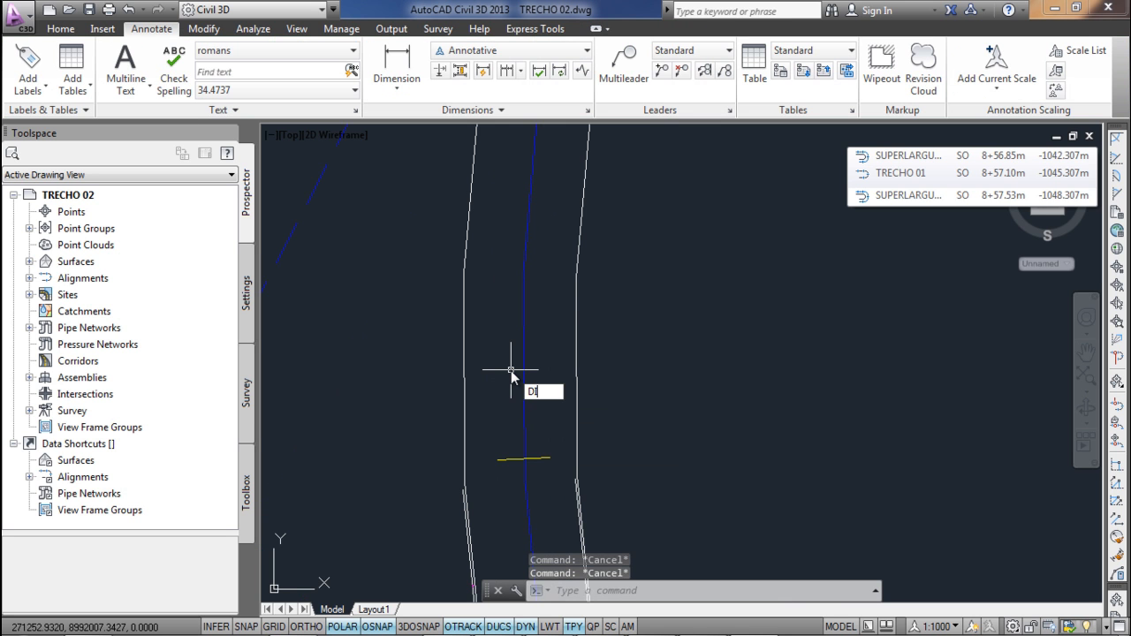
key(Return)
text(nea)
key(Return)
click(513, 369)
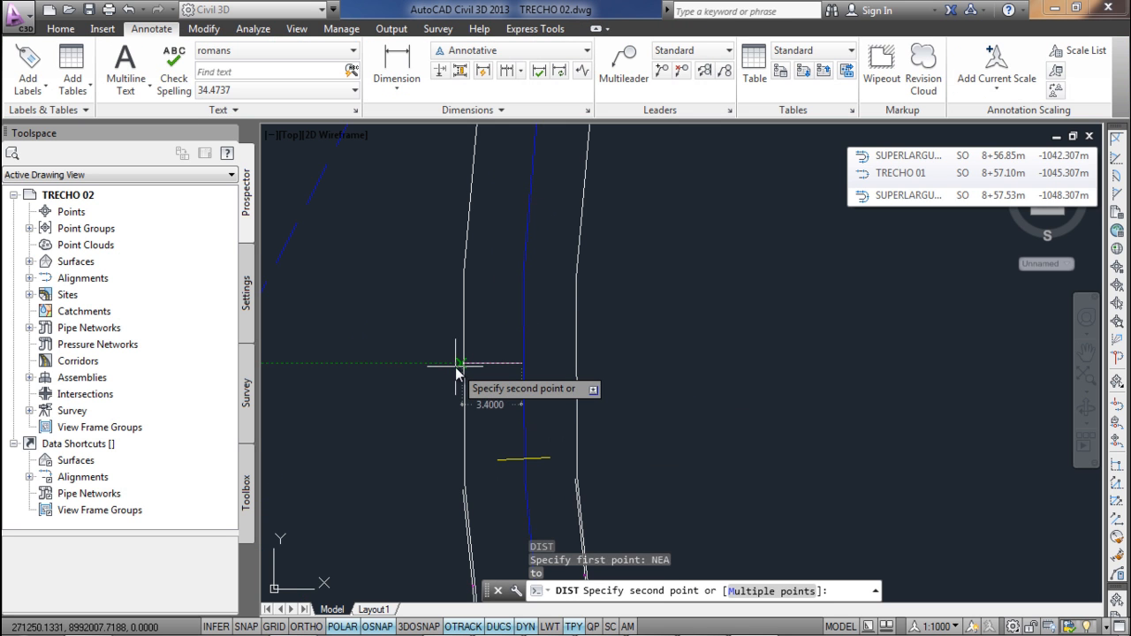
text(per)
key(Return)
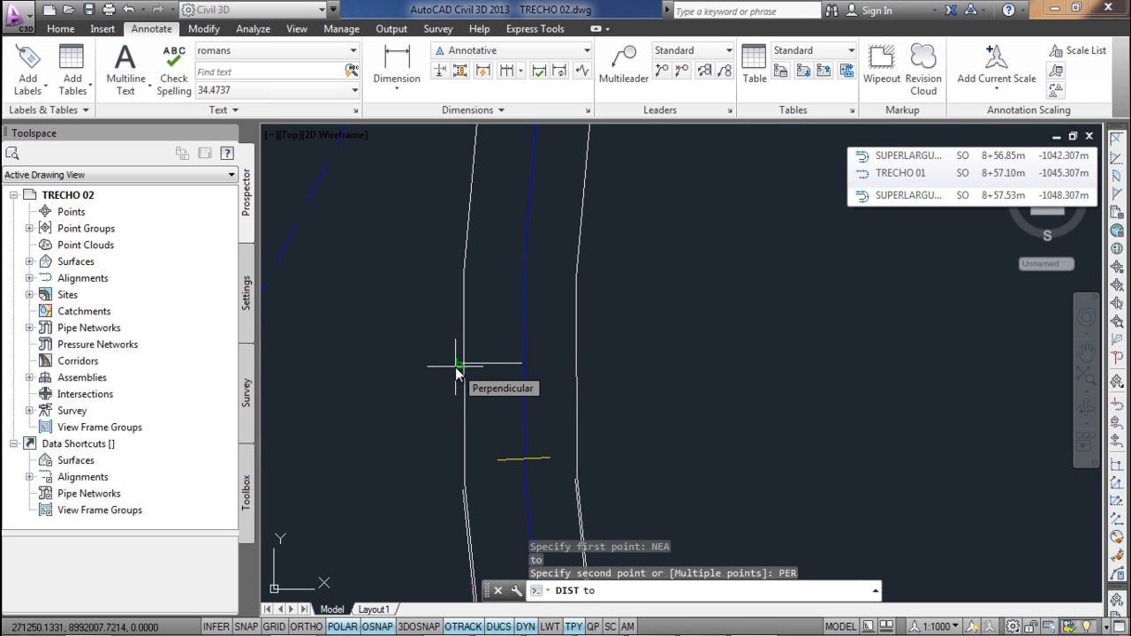
scroll(576, 345, down, 5)
click(585, 350)
- Examine the new offset alignments along TRECHO 02 as far as the curve near PC 11+11.85
mouse_move(657, 475)
middle_down()
mouse_move(586, 273)
mouse_move(631, 368)
mouse_move(565, 263)
middle_up()
scroll(662, 434, down, 4)
middle_drag(662, 434, 622, 343)
scroll(646, 397, up, 4)
scroll(690, 484, up, 3)
scroll(657, 416, down, 4)
middle_drag(571, 247, 655, 459)
scroll(655, 460, down, 4)
middle_drag(628, 268, 624, 281)
scroll(624, 279, up, 8)
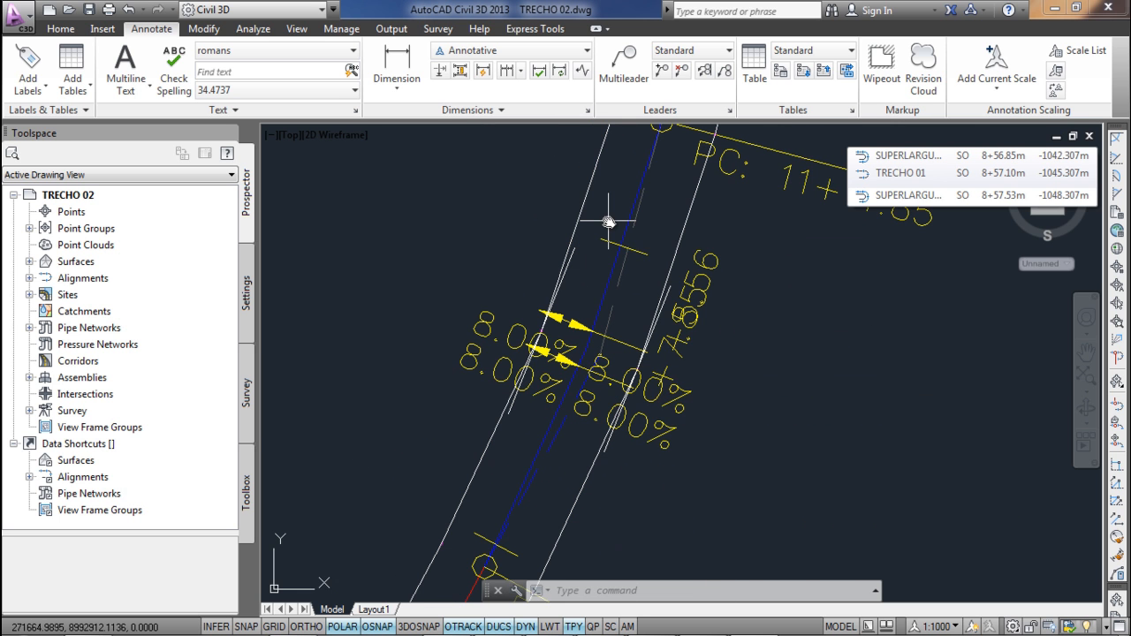
text(di)
key(Return)
key(Escape)
key(Escape)
- Measure the perpendicular lane width from the centreline to each offset alignment on the curve after PC 11+11.85
text(Di)
key(Return)
text(NEA)
key(Return)
click(559, 413)
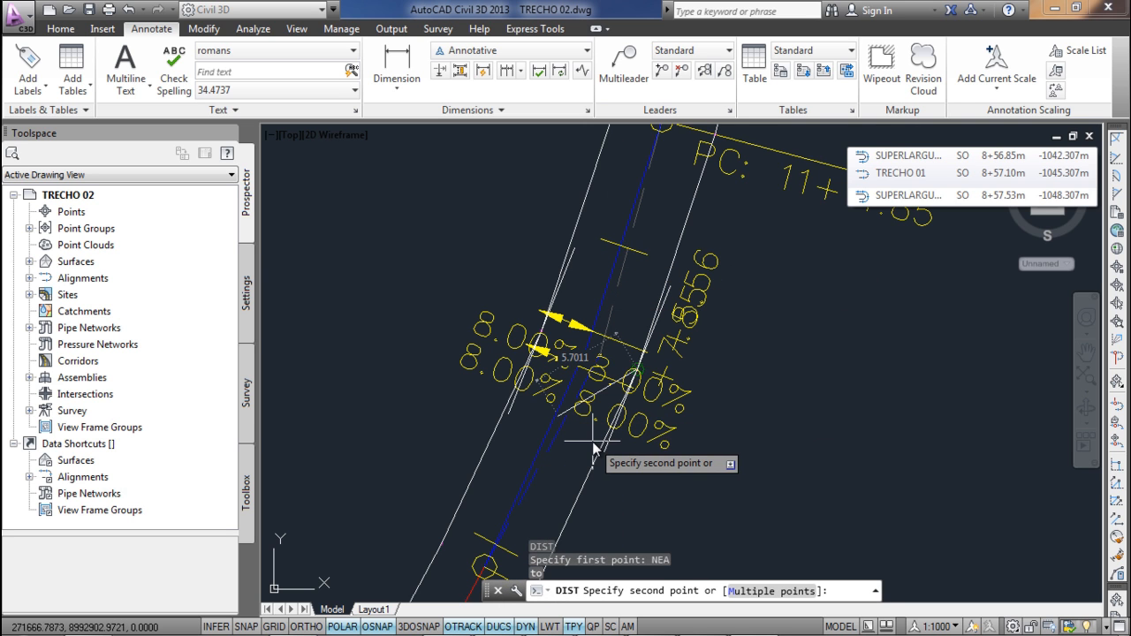
text(PER)
key(Return)
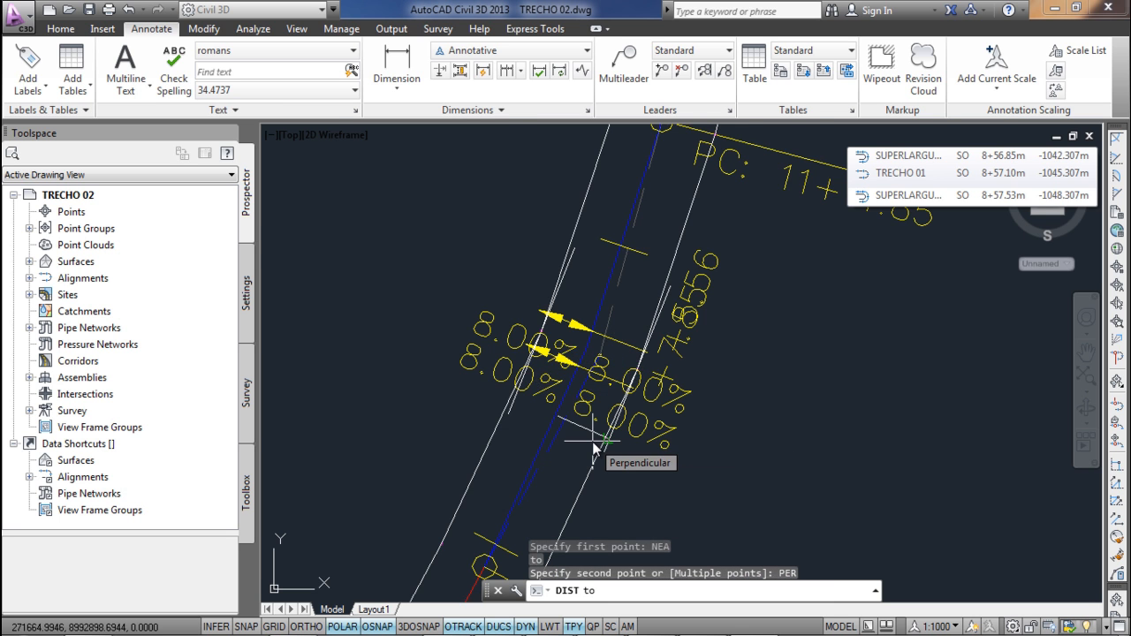
scroll(594, 449, up, 5)
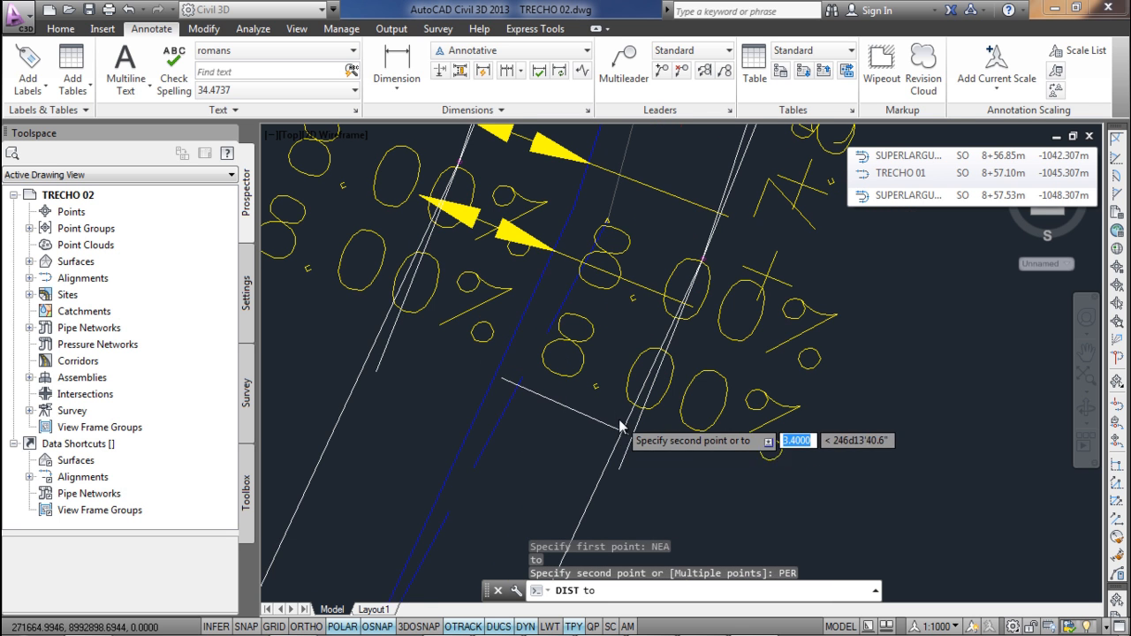
scroll(619, 442, down, 5)
scroll(565, 413, up, 5)
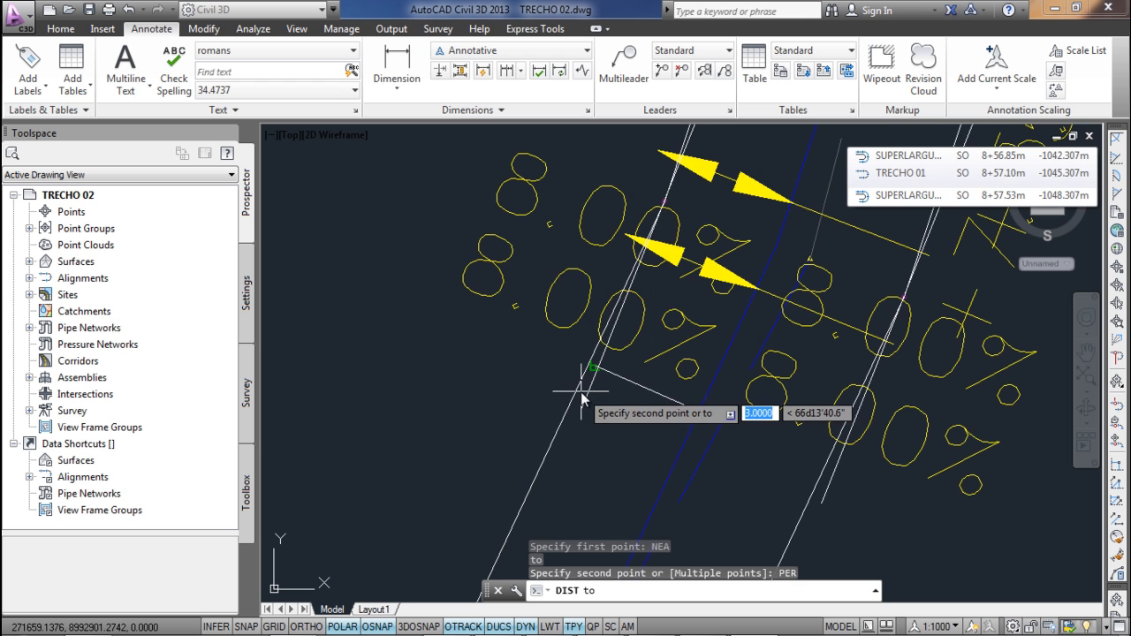
scroll(584, 400, down, 6)
key(Escape)
- Highlight the SUPERLARGURA TRECHO 02 offset alignment around the curve to inspect it, clear the selection and regenerate the drawing
scroll(593, 396, up, 5)
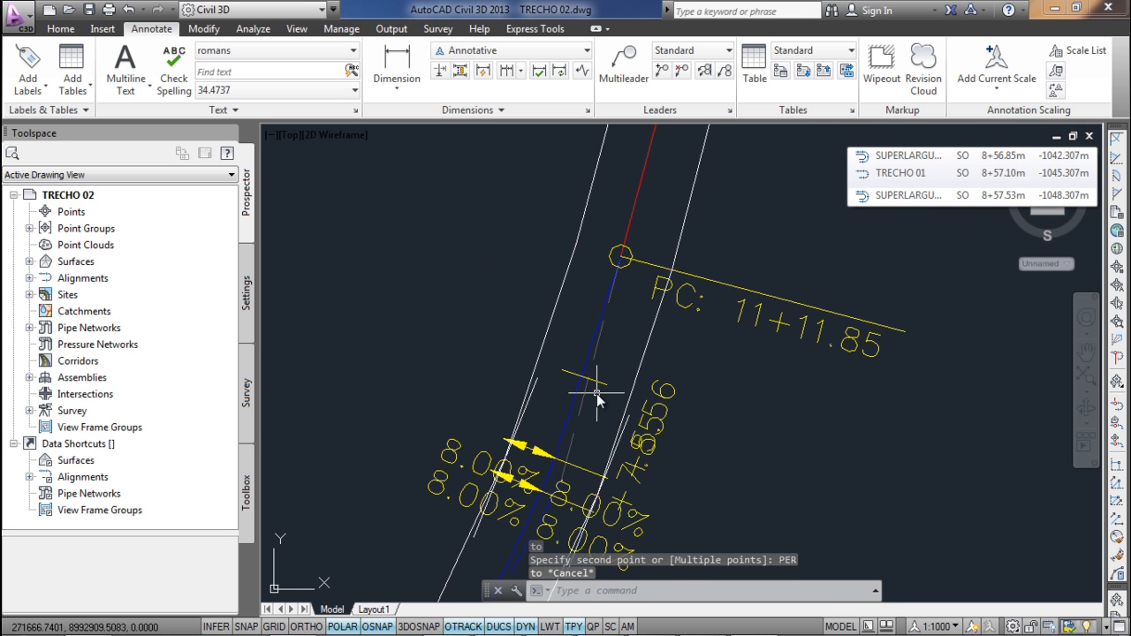
click(626, 432)
key(Escape)
click(622, 433)
scroll(623, 433, down, 4)
middle_drag(622, 434, 673, 353)
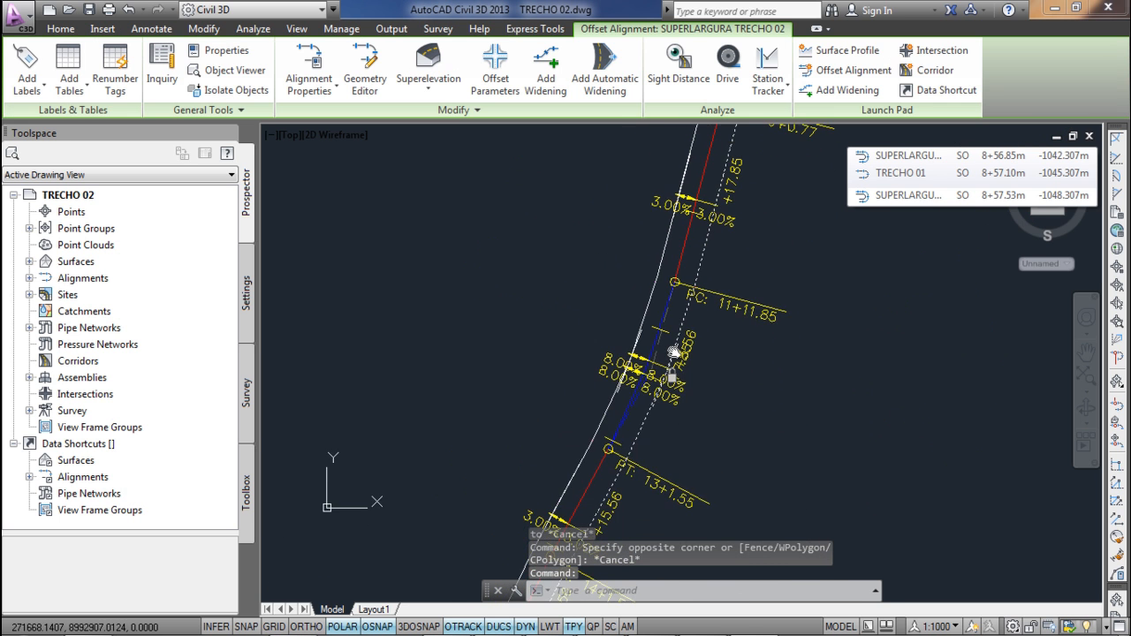
scroll(674, 352, up, 4)
middle_drag(621, 444, 715, 284)
key(Escape)
text(RE)
key(Return)
- Measure the perpendicular lane widths again between the two 8.00% superelevation labels on the curve
scroll(652, 265, up, 3)
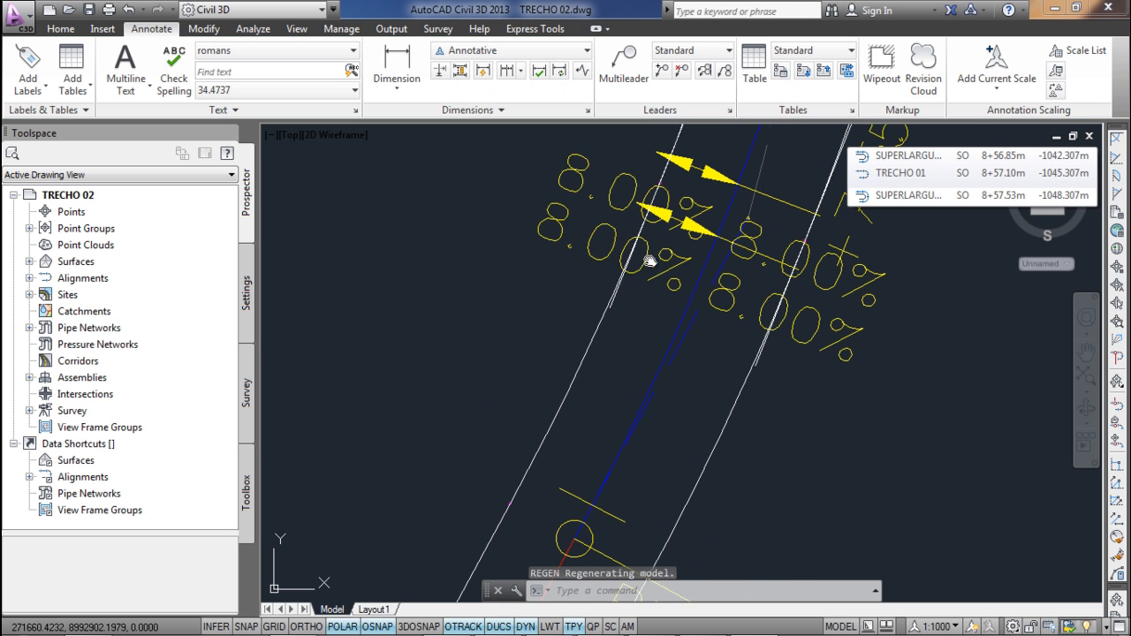
scroll(703, 305, up, 2)
text(IST)
key(Return)
text(NEA)
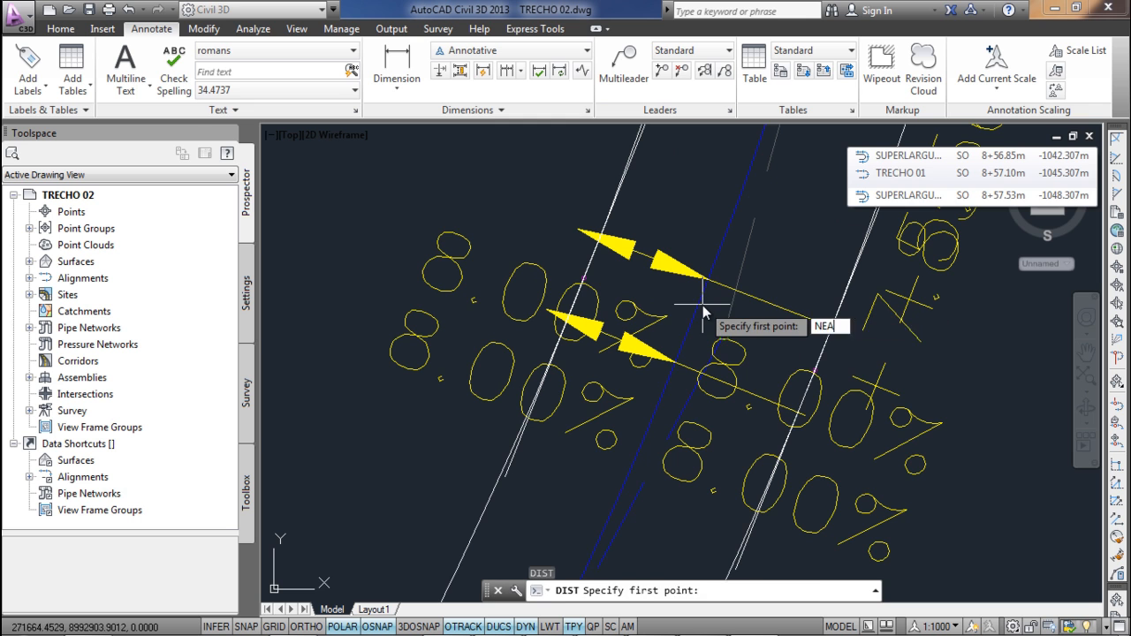
key(Return)
click(691, 325)
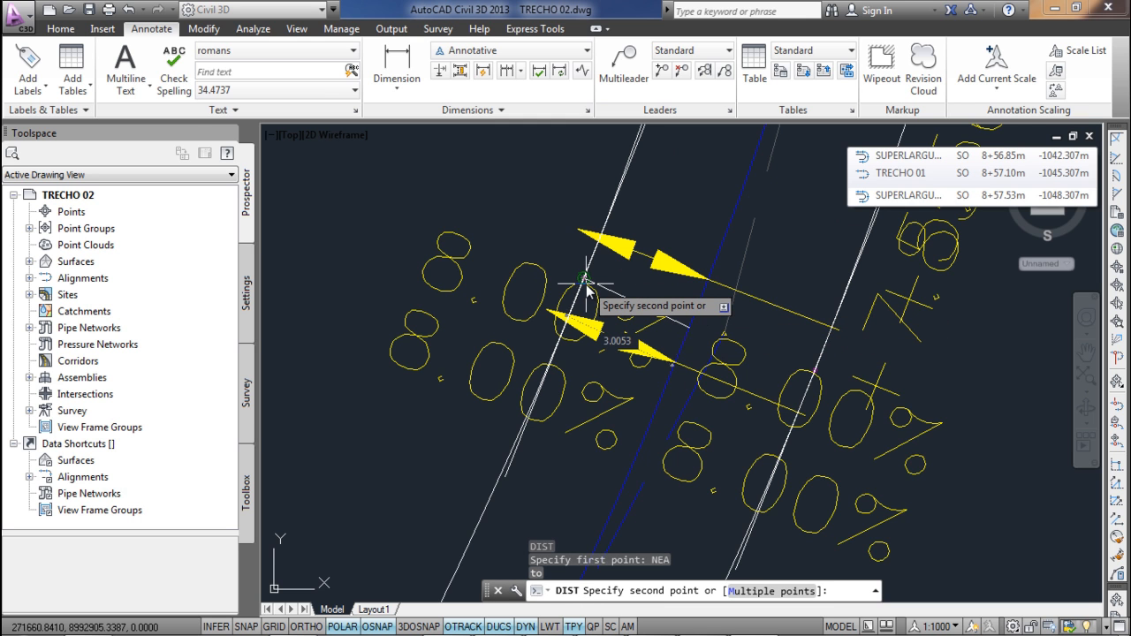
text(PER)
key(Return)
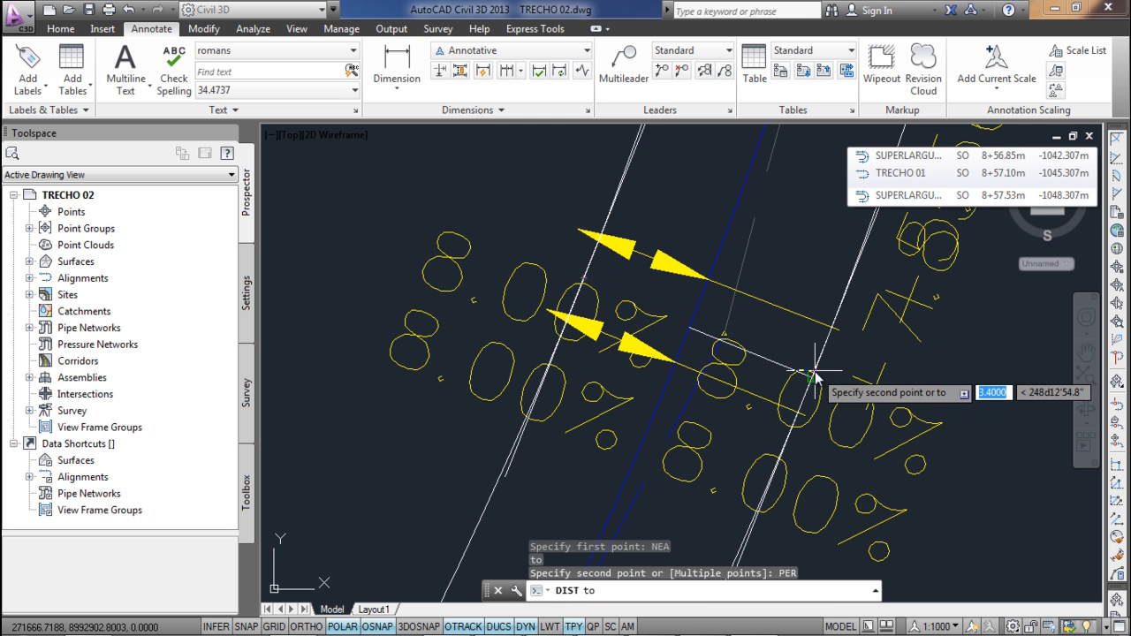
scroll(814, 380, down, 4)
key(Escape)
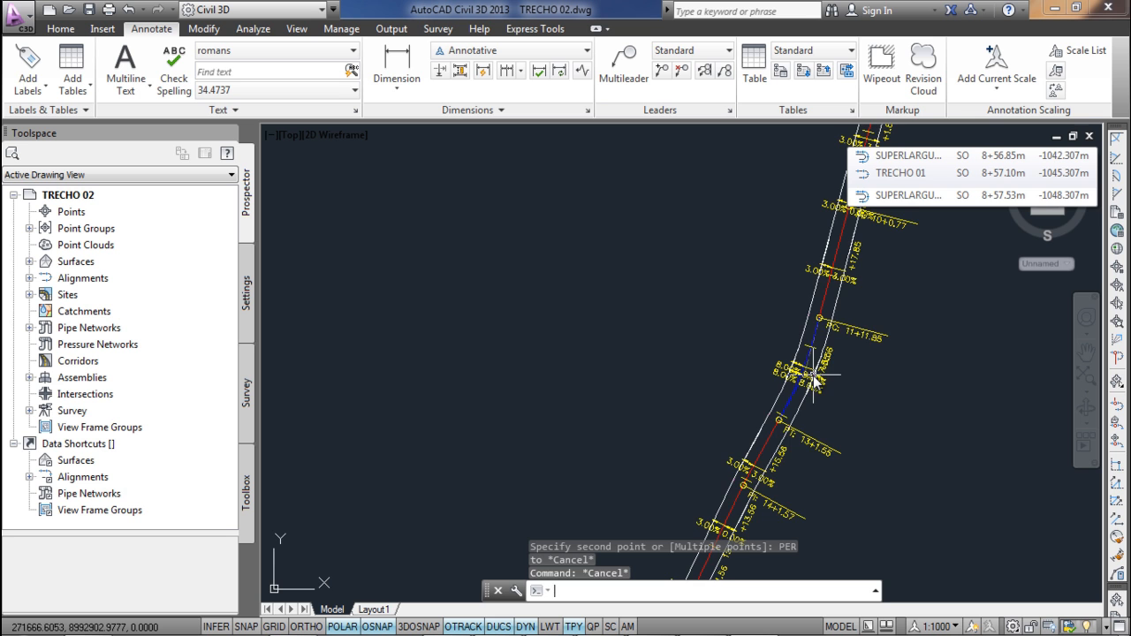
- Save the TRECHO 02 drawing and close it
scroll(990, 309, down, 5)
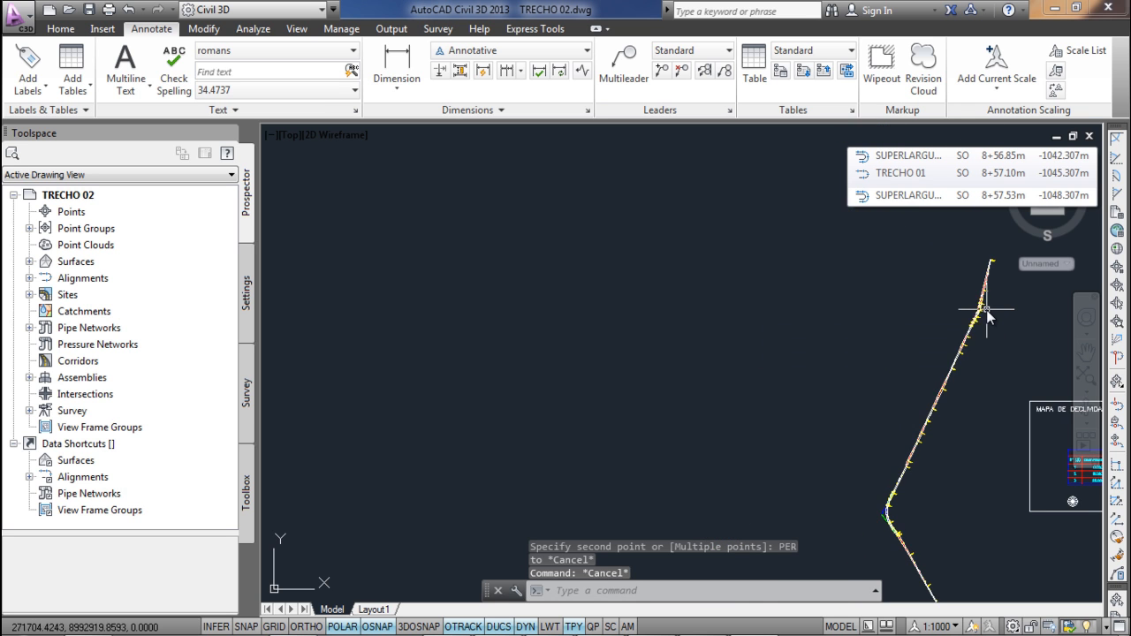
middle_drag(981, 327, 687, 220)
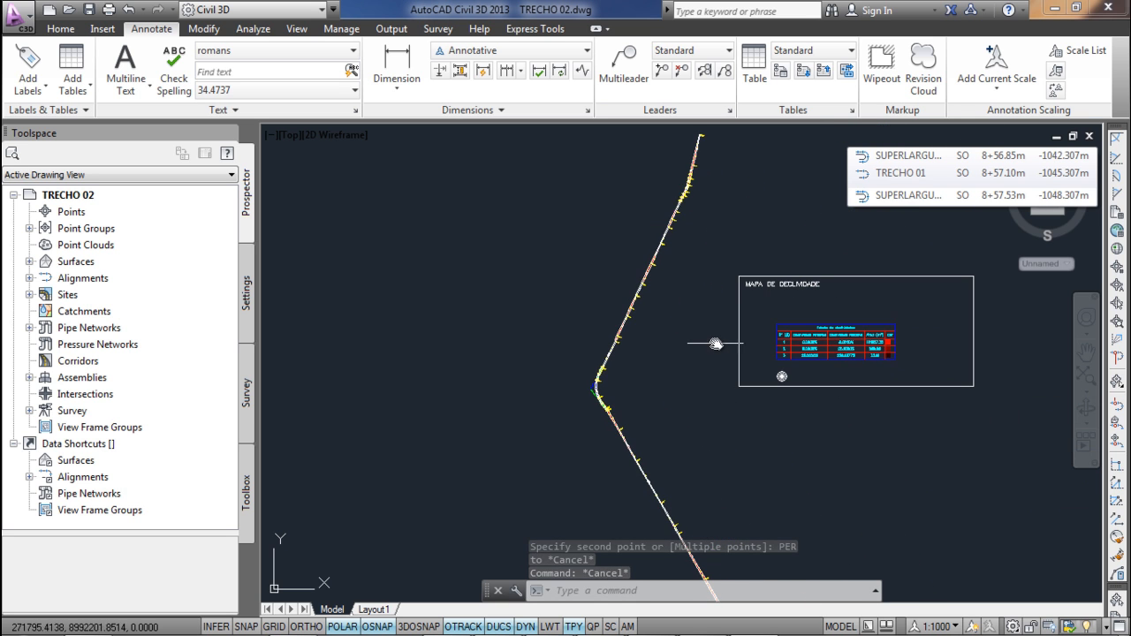
scroll(716, 344, down, 2)
middle_drag(716, 344, 656, 316)
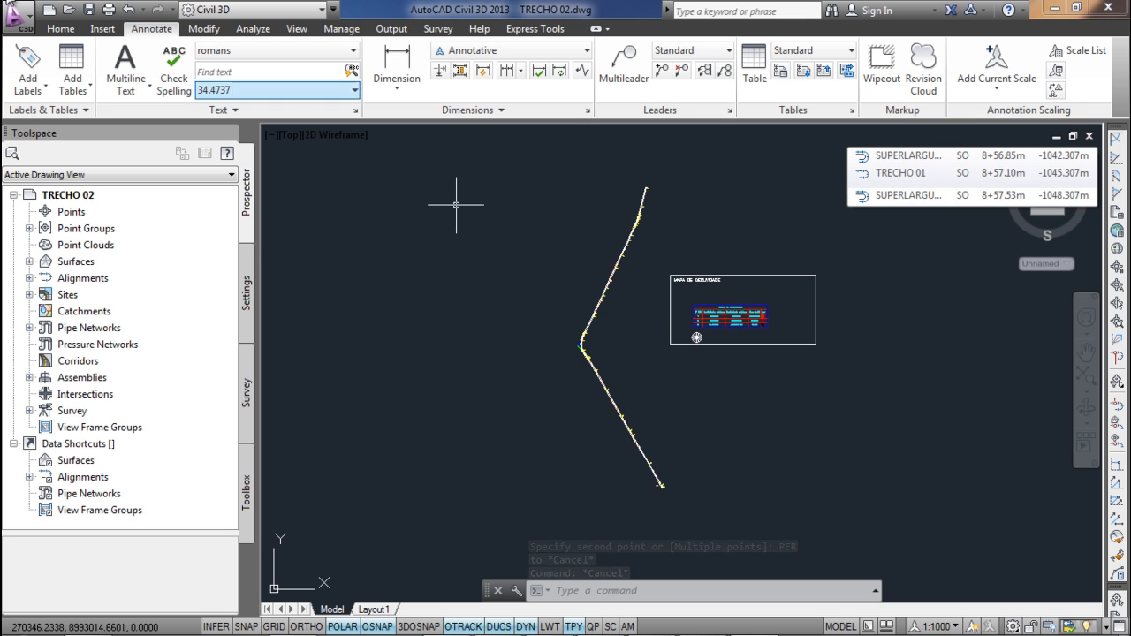
click(89, 10)
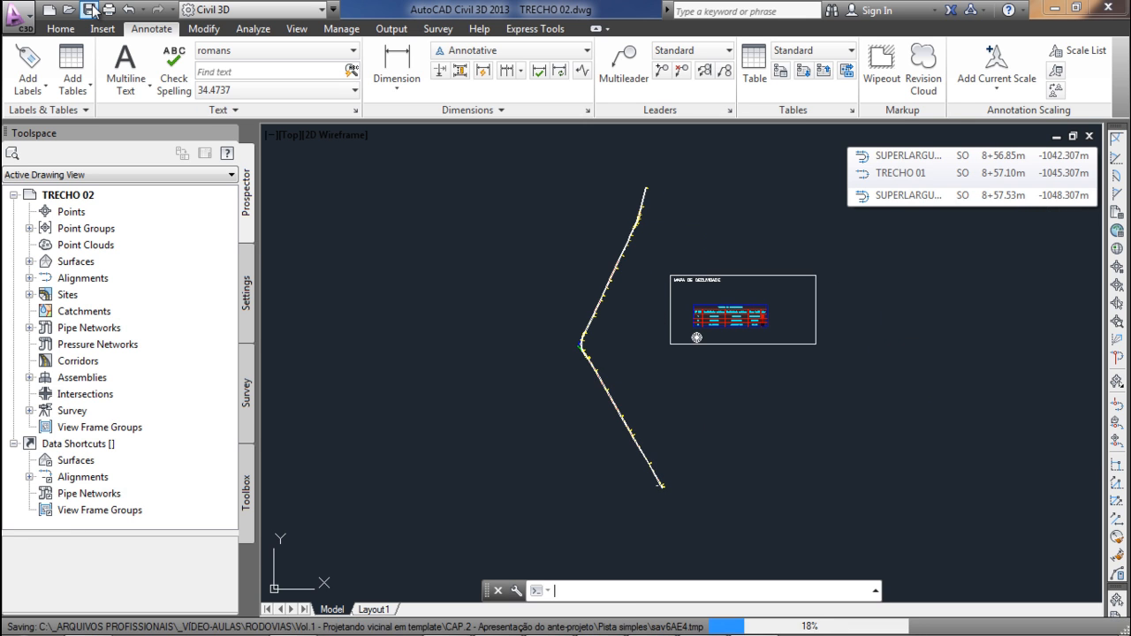
click(1089, 138)
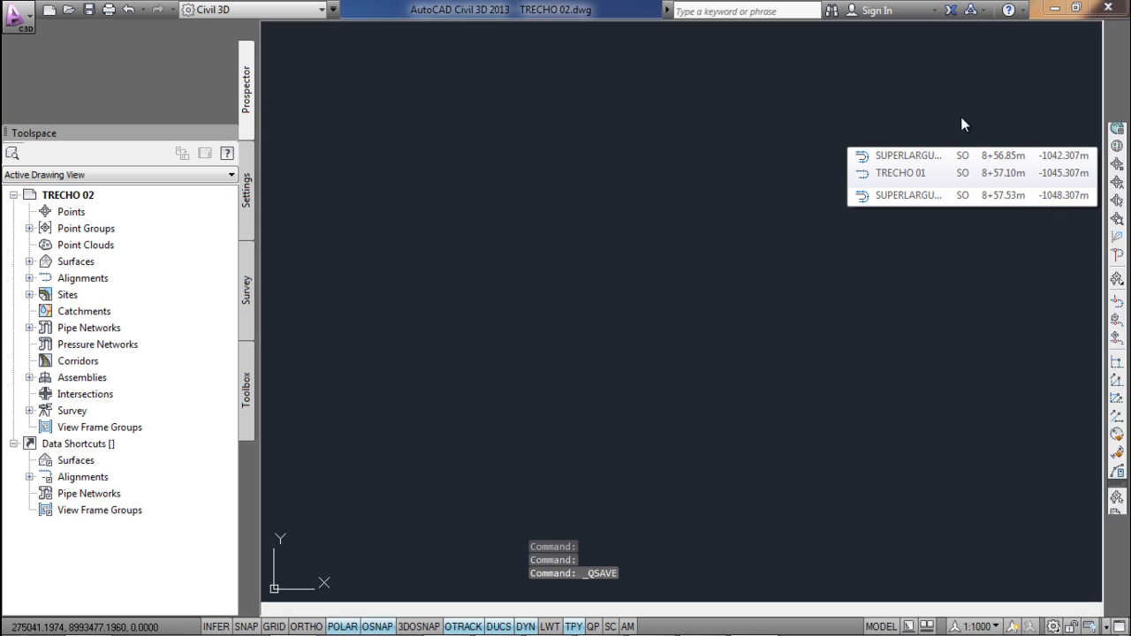
- Open the TRECHO 03 drawing and dismiss the missing VBA notice
key(ctrl+o)
click(499, 237)
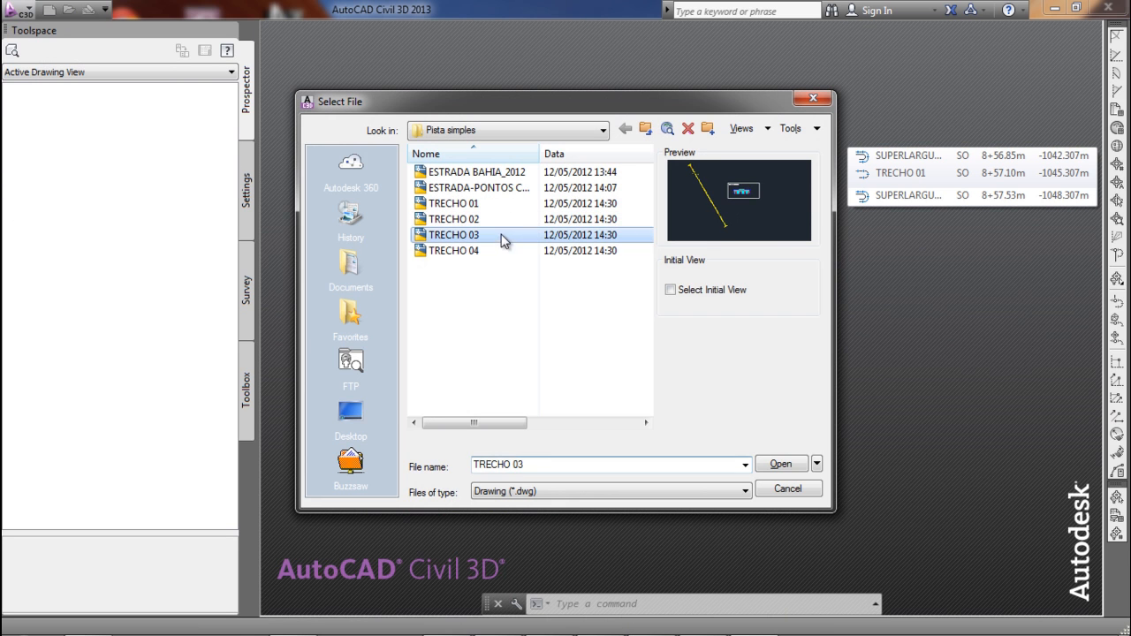
click(781, 464)
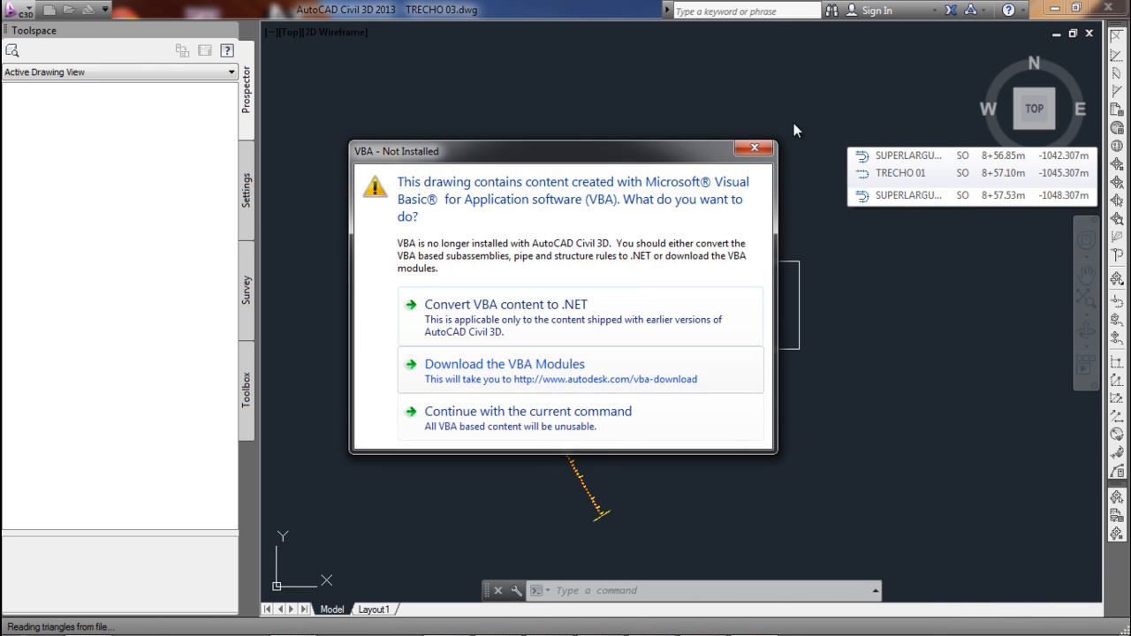
click(755, 147)
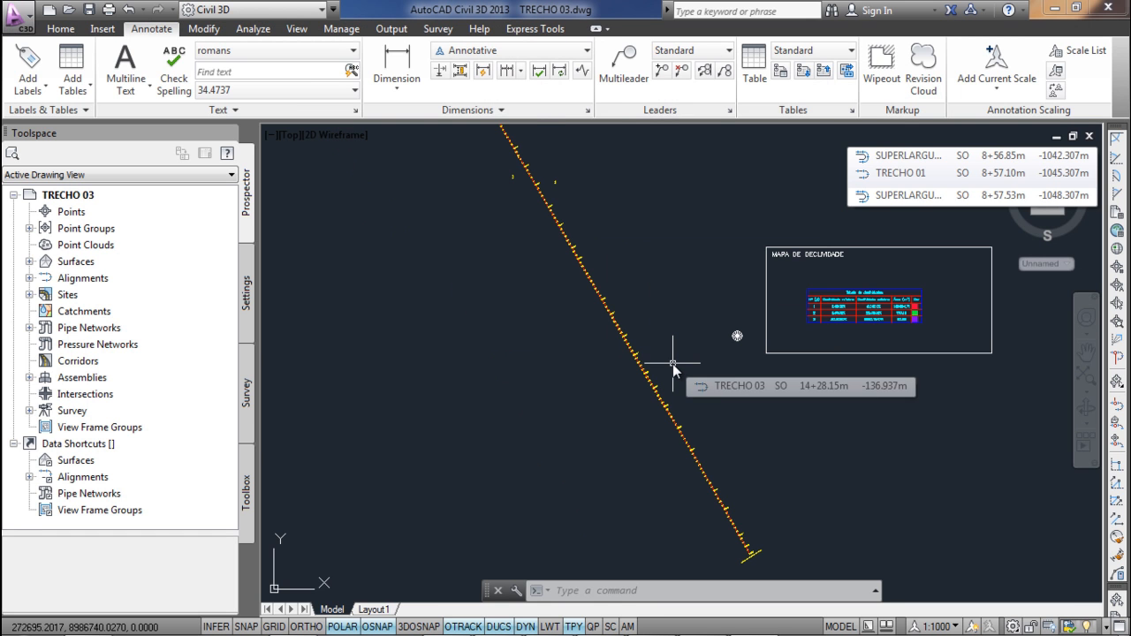
- Start creating offset alignments from the TRECHO 03 alignment with the name template SUPERLARGURA TRECHO 03
middle_drag(662, 321, 651, 328)
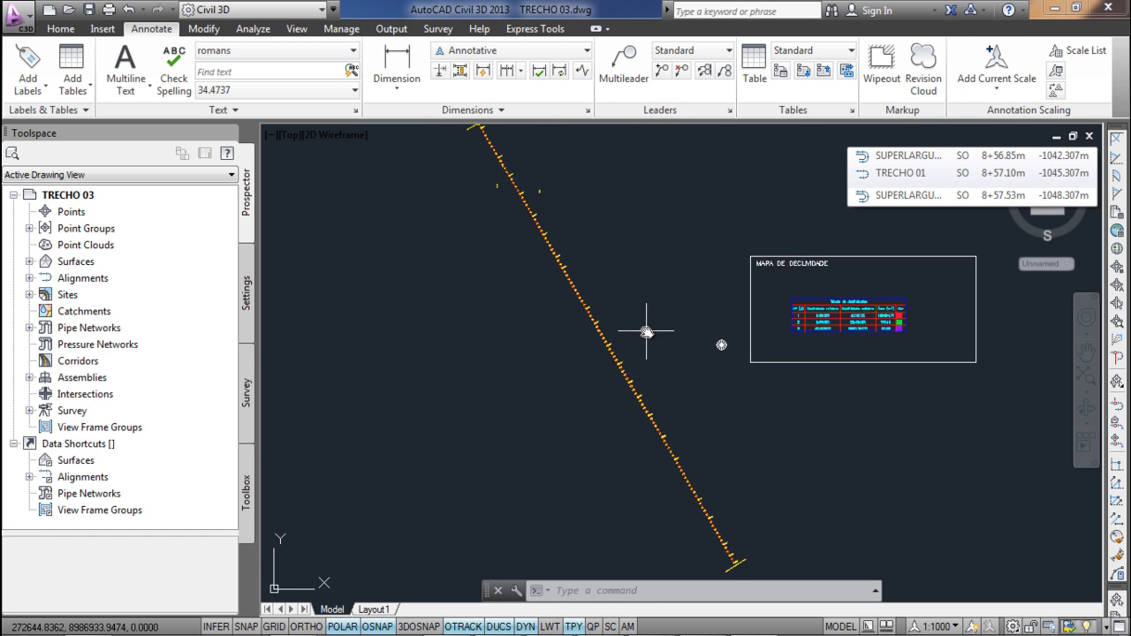
mouse_move(554, 235)
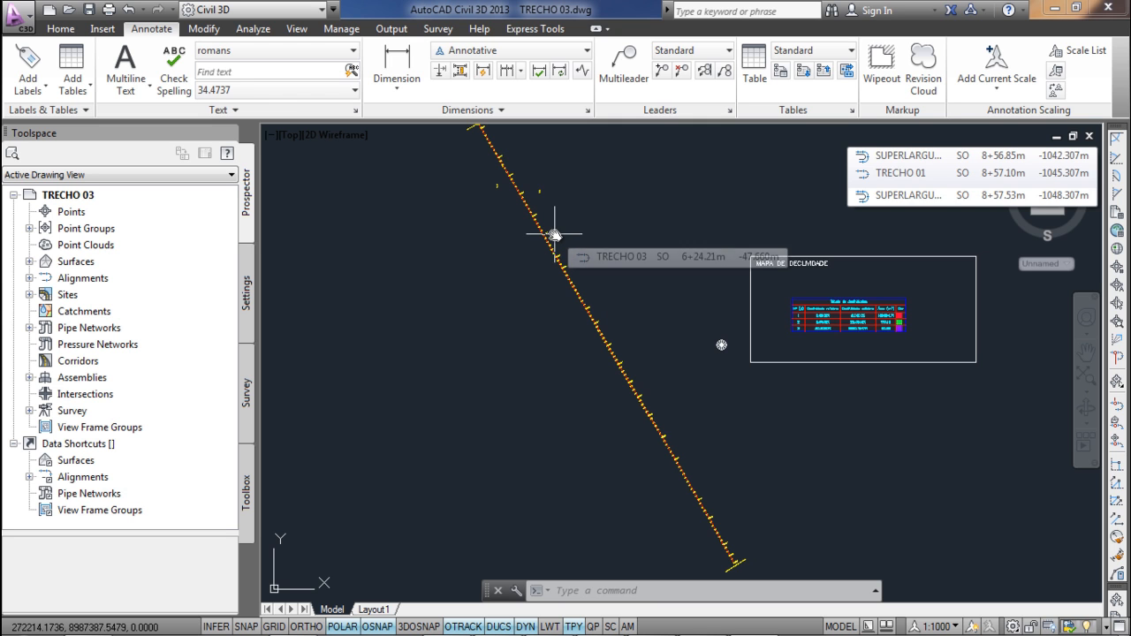
middle_drag(554, 235, 538, 245)
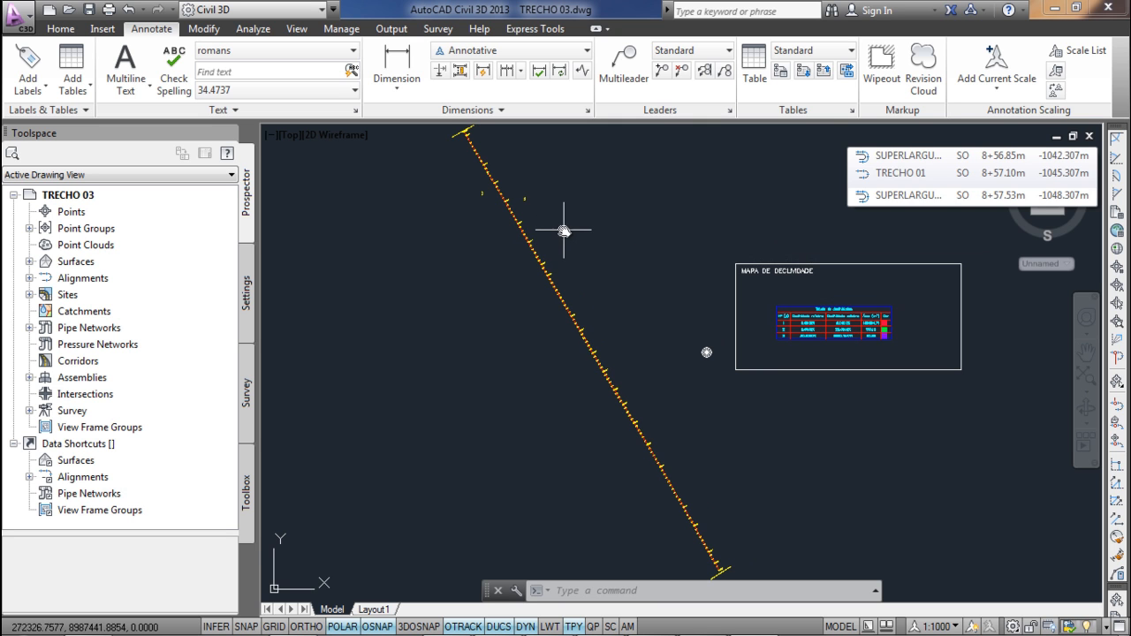
scroll(530, 247, up, 3)
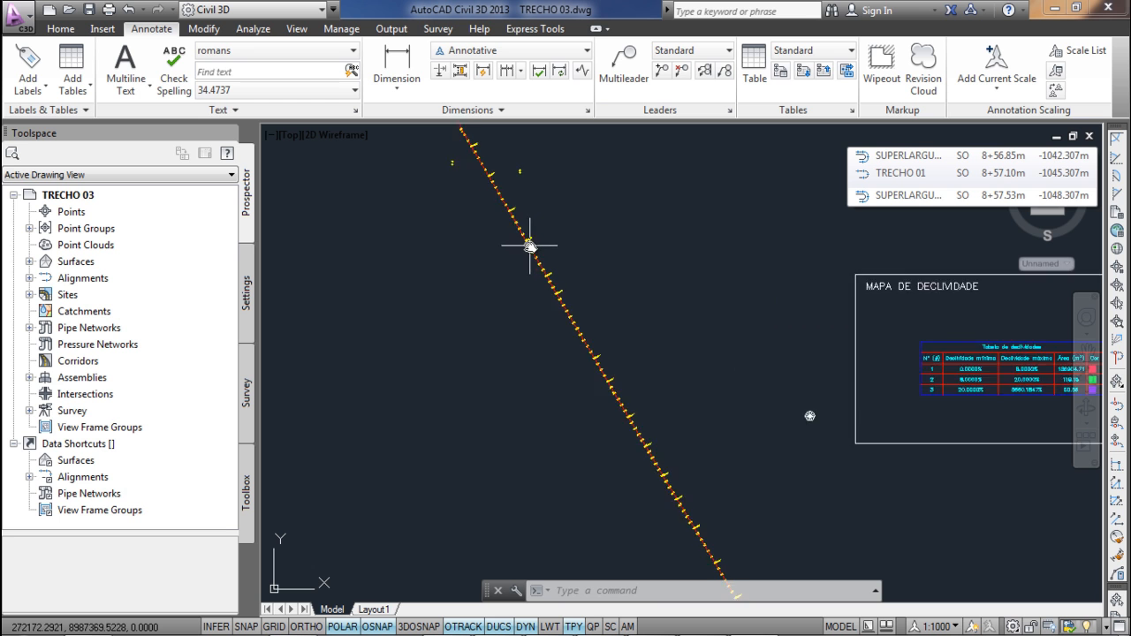
click(526, 254)
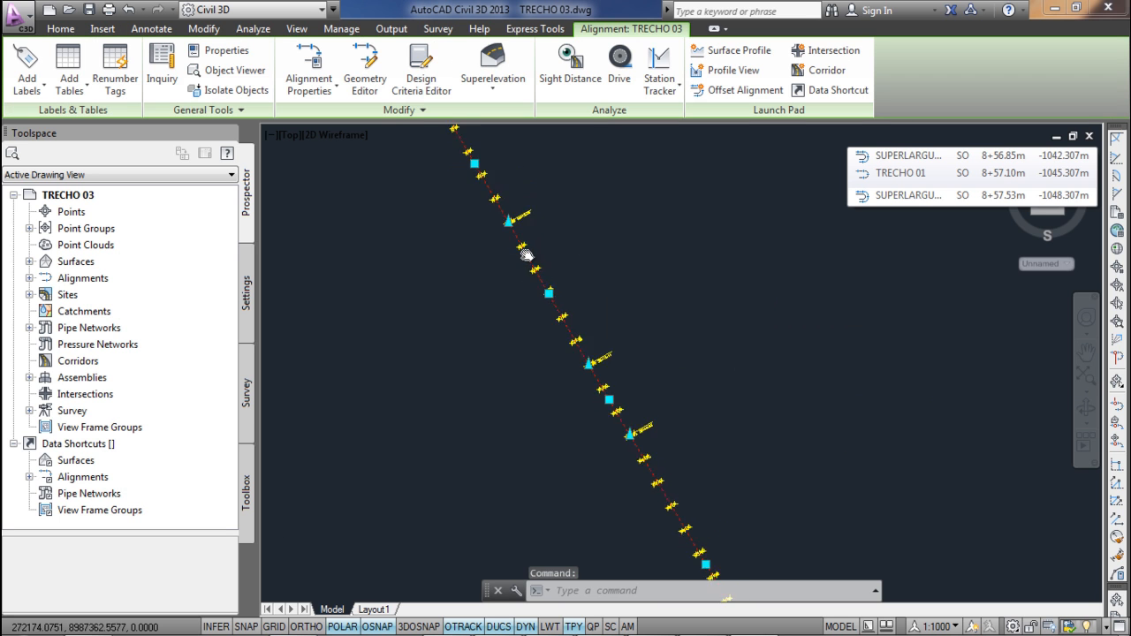
click(745, 90)
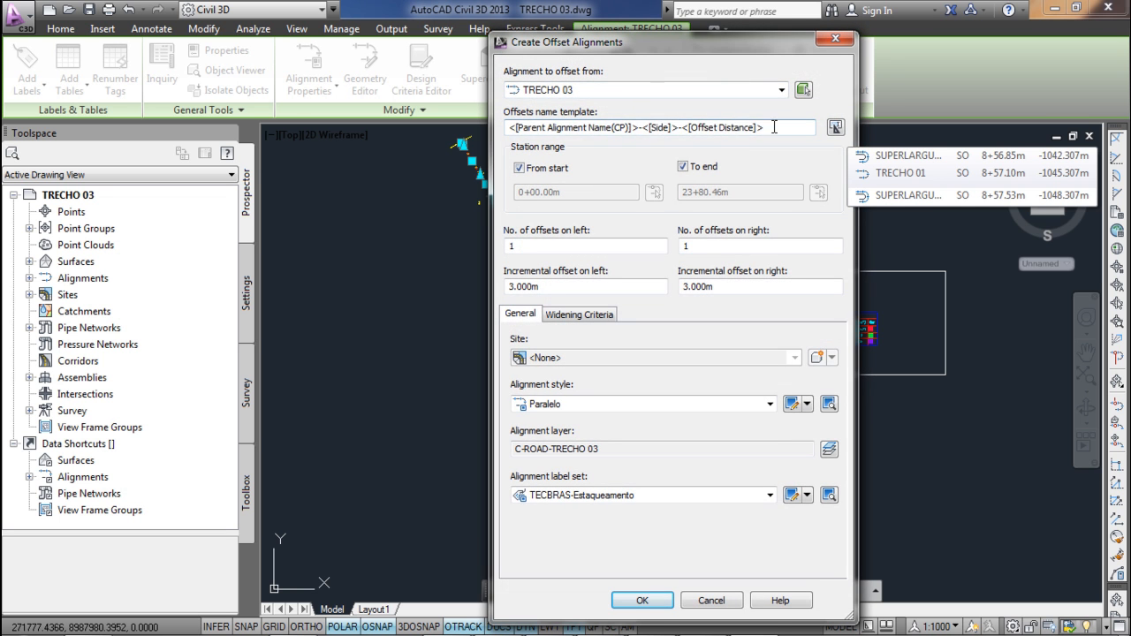
text(SUPERLARGURA TRECHO 03)
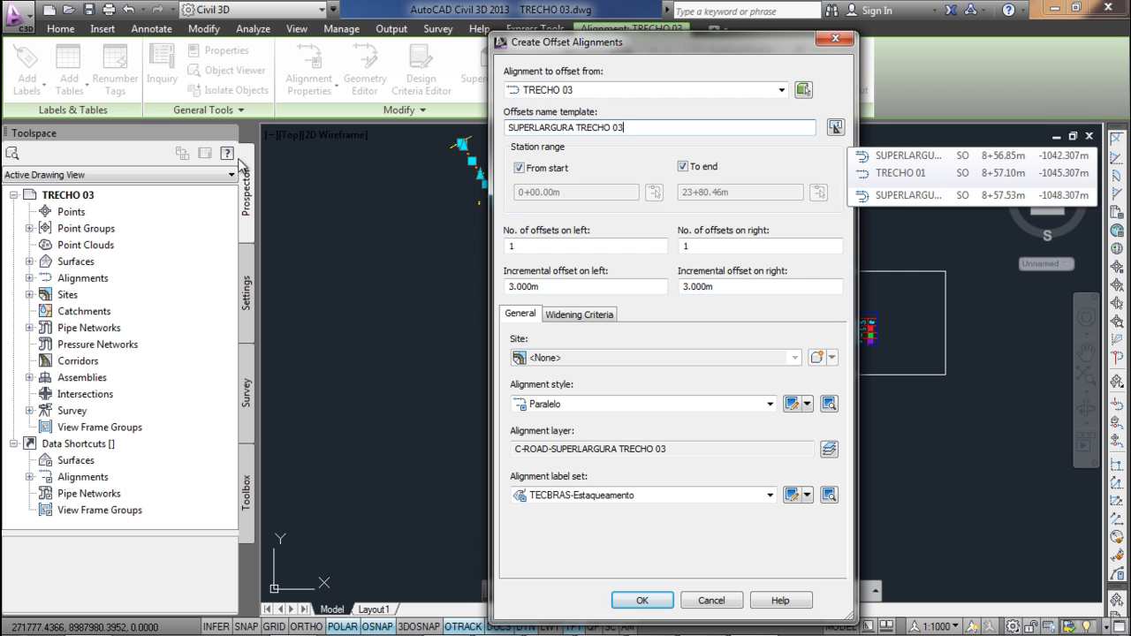
- Assign the SUPERLARGURA alignment style and the _No Labels label set to the TRECHO 03 offset alignments
click(623, 404)
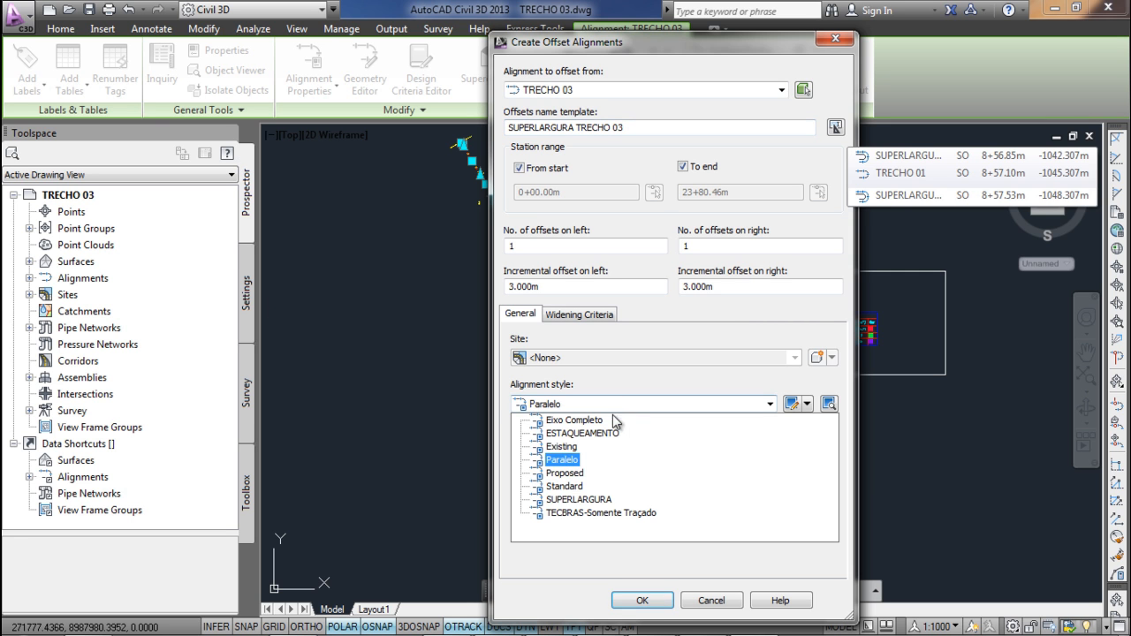
click(588, 502)
click(589, 495)
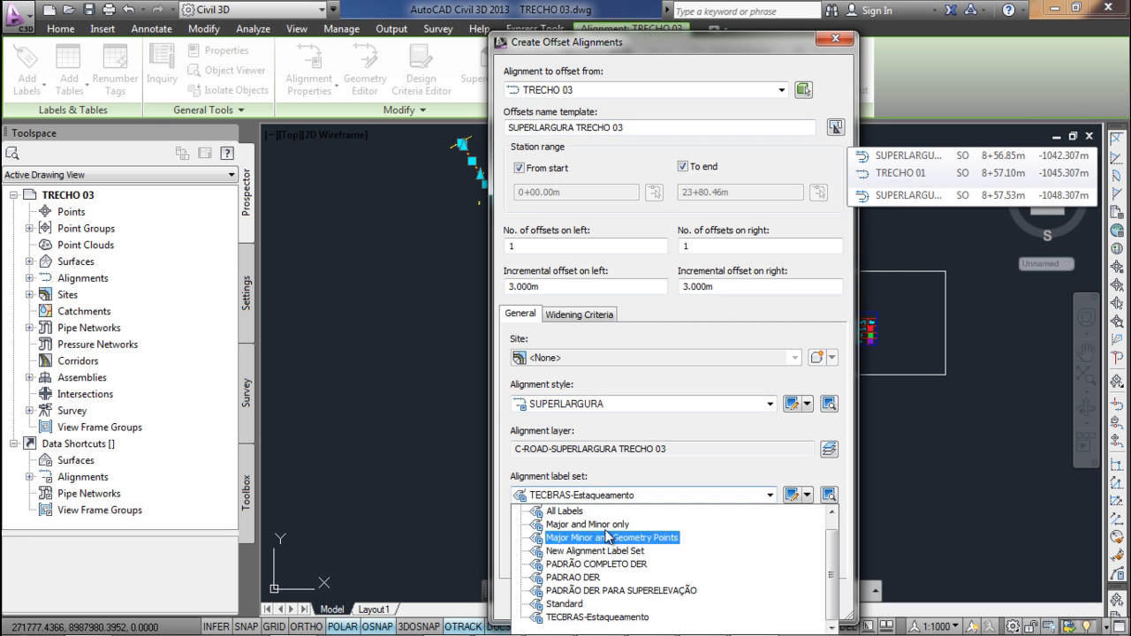
click(560, 513)
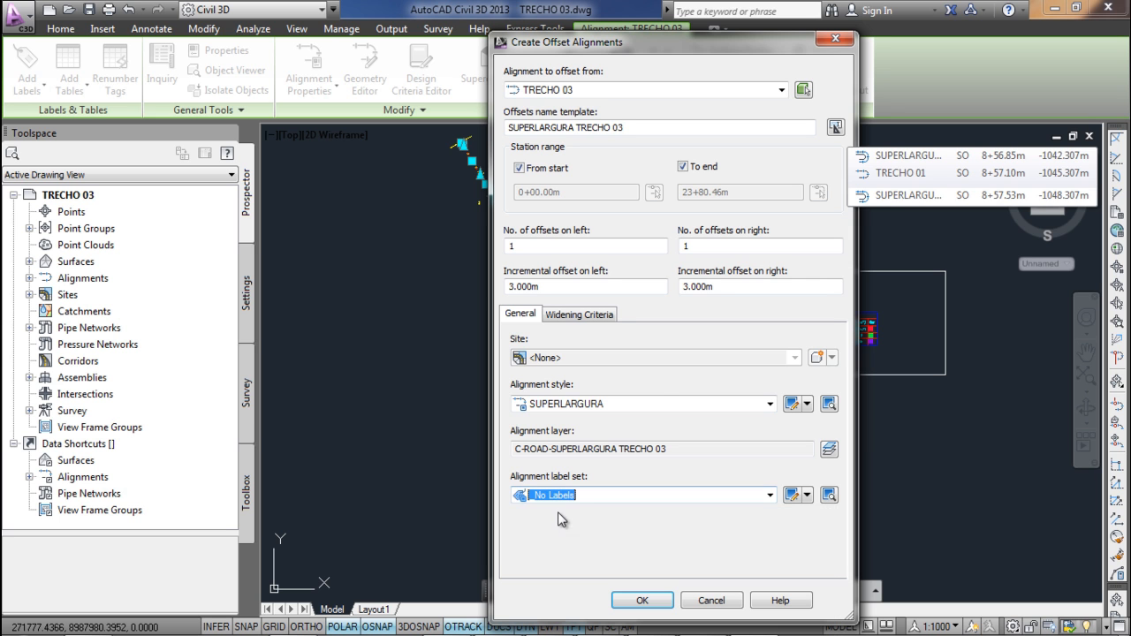
- Add widening around curves to the TRECHO 03 offset alignments and choose an AASHTO Metric Table vehicle-type widening method
click(587, 317)
click(515, 339)
click(725, 432)
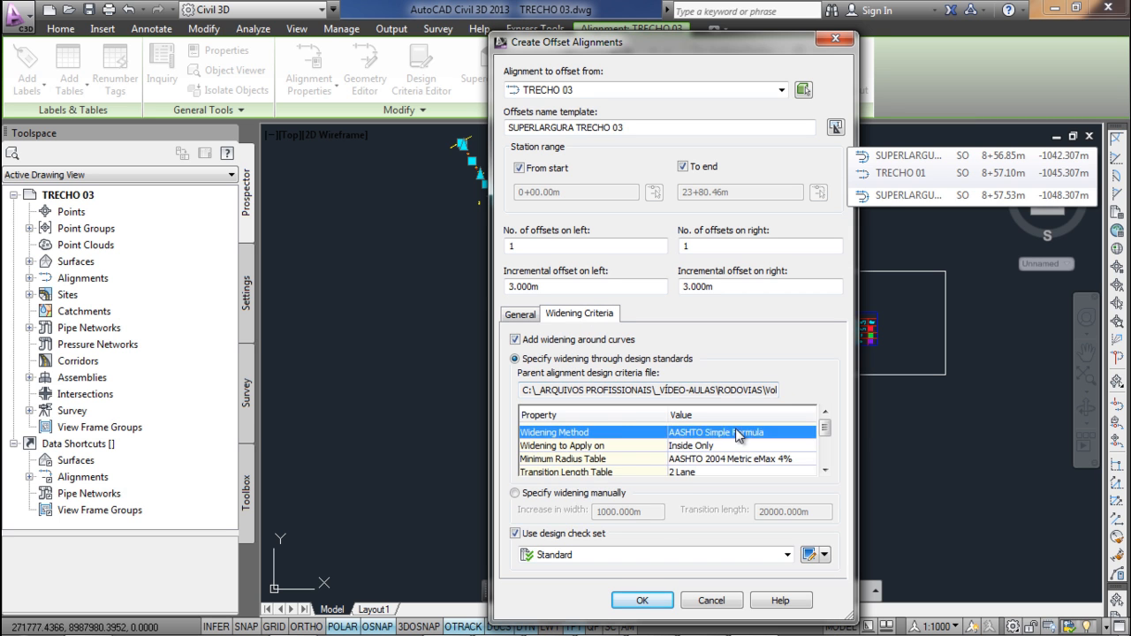
click(736, 432)
click(684, 483)
- Apply the TRECHO 03 widening on Outside Only and set the minimum radius table to AASHTO 2004 Metric eMax 8%
click(824, 473)
drag(828, 434, 827, 432)
click(789, 433)
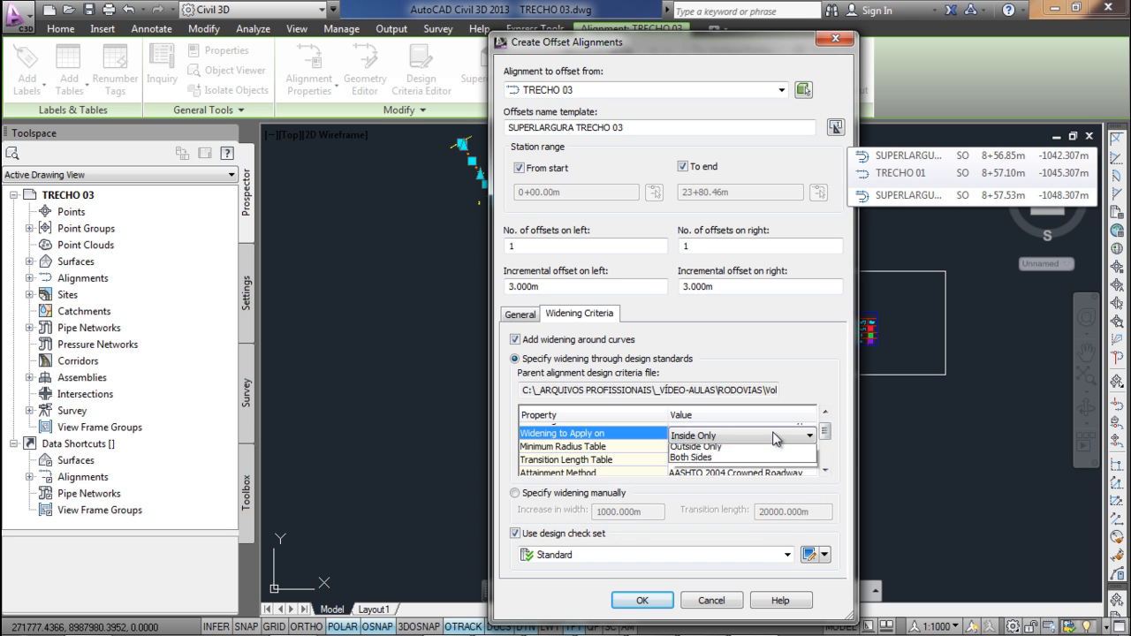
click(787, 435)
click(730, 461)
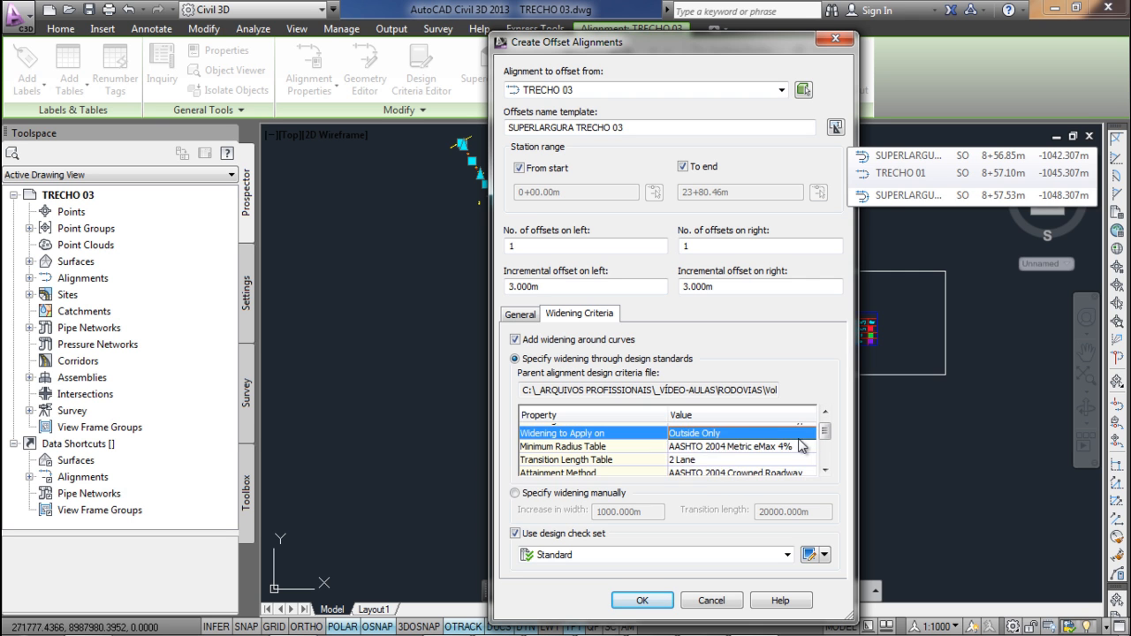
click(798, 438)
click(808, 435)
click(800, 447)
click(802, 449)
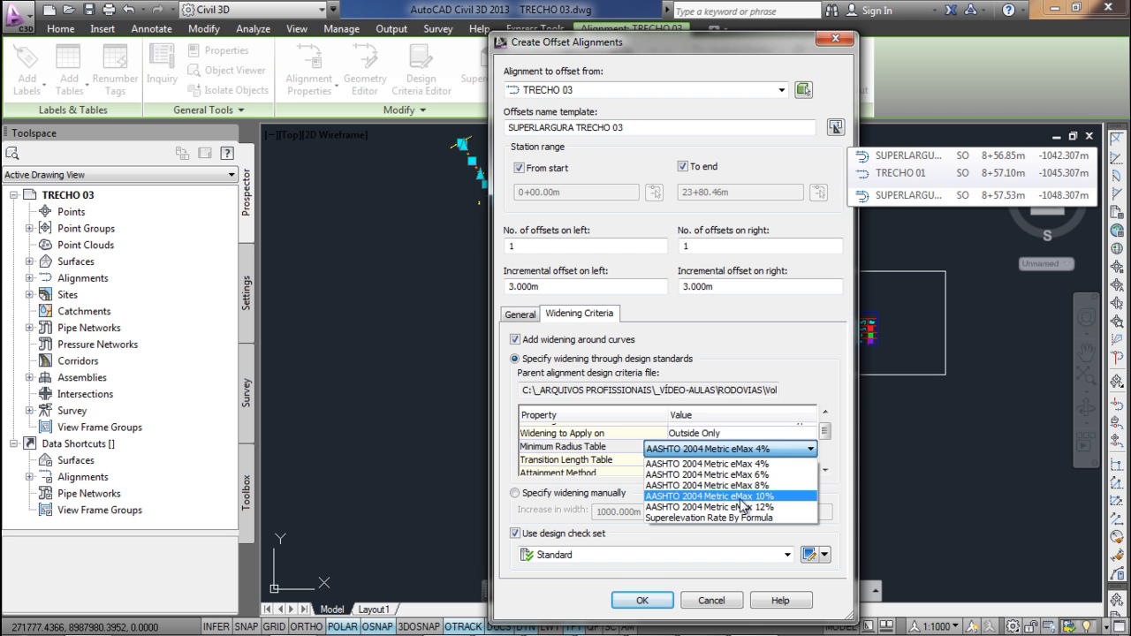
click(808, 486)
- Set the attainment method in the TRECHO 03 widening criteria to Planar Roadway
click(824, 470)
click(825, 470)
click(825, 471)
click(824, 470)
click(798, 435)
click(750, 459)
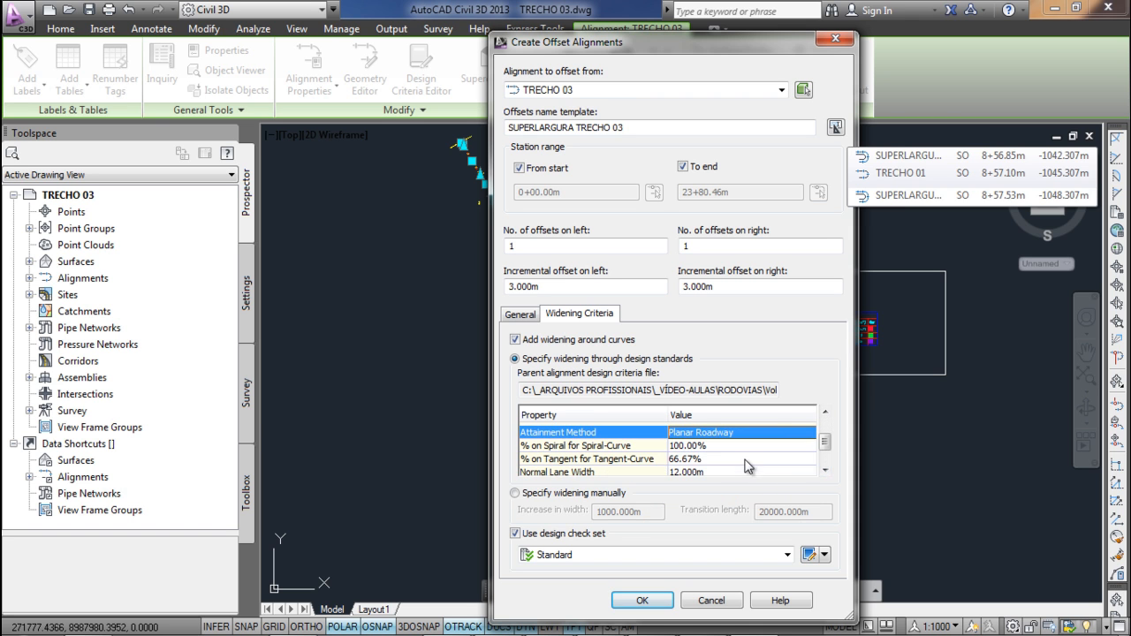
- Set the TRECHO 03 widening percentages to 40% on spiral for spiral-curve and 60% on tangent for tangent-curve
click(760, 446)
click(753, 447)
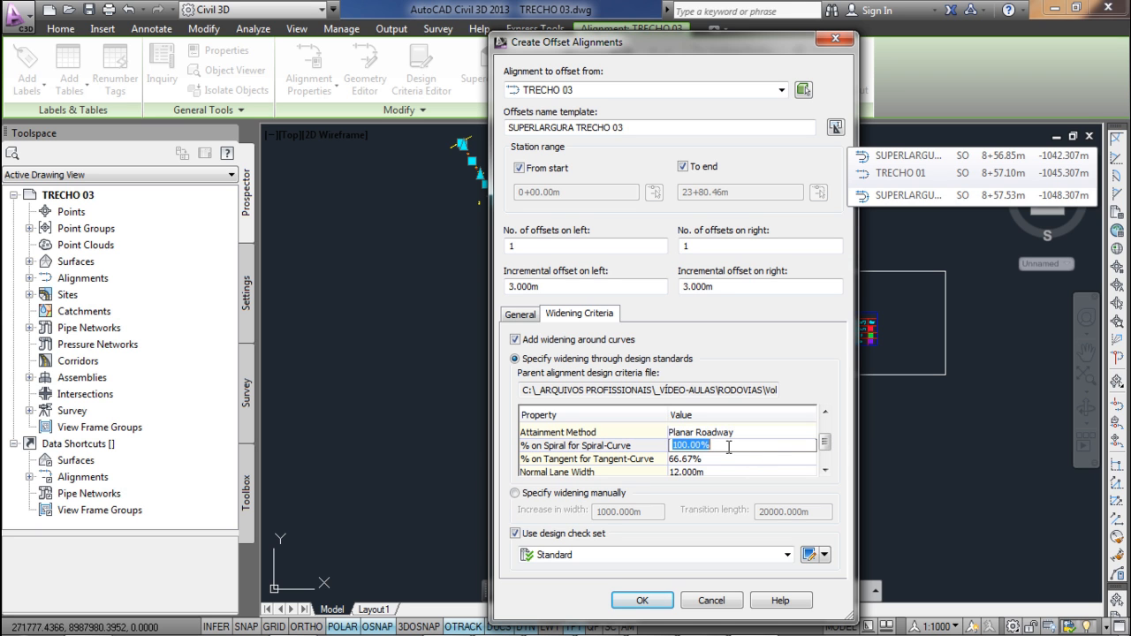
text(40)
click(725, 459)
click(725, 459)
text(60)
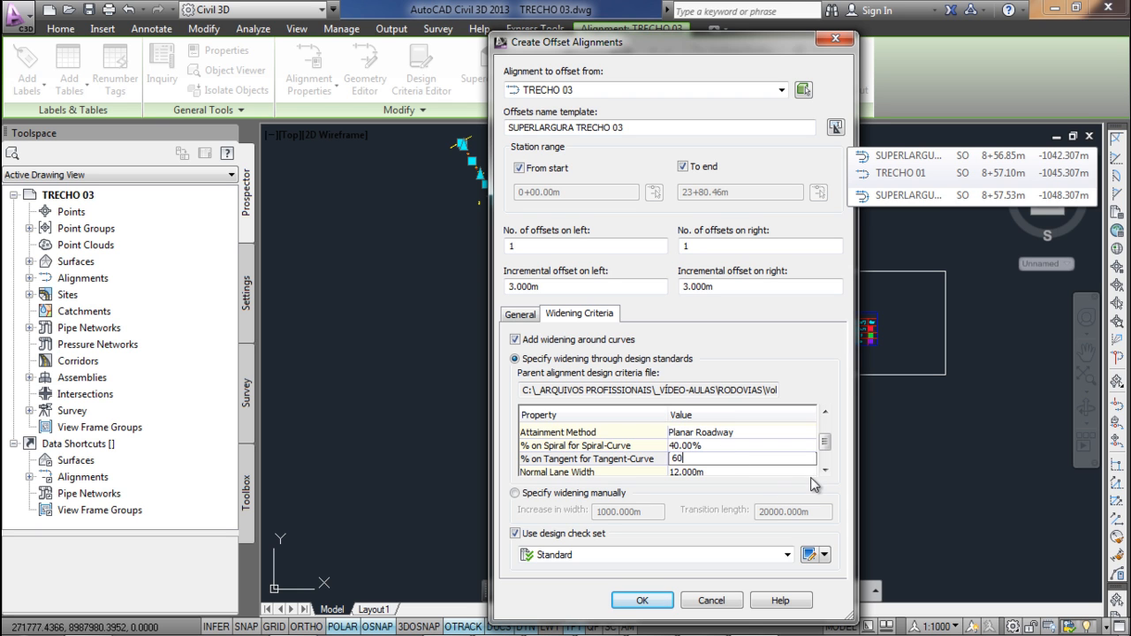
- Set the normal lane width to 3 m and create the TRECHO 03 offset alignments
click(829, 470)
click(829, 470)
click(829, 470)
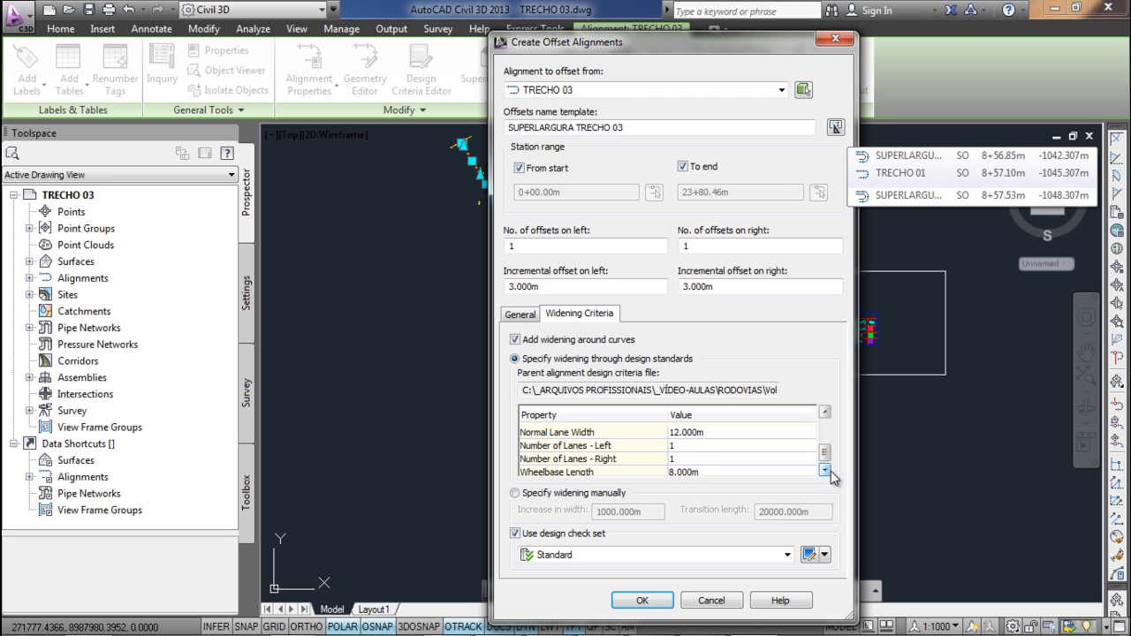
click(725, 432)
click(725, 432)
text(3)
click(712, 470)
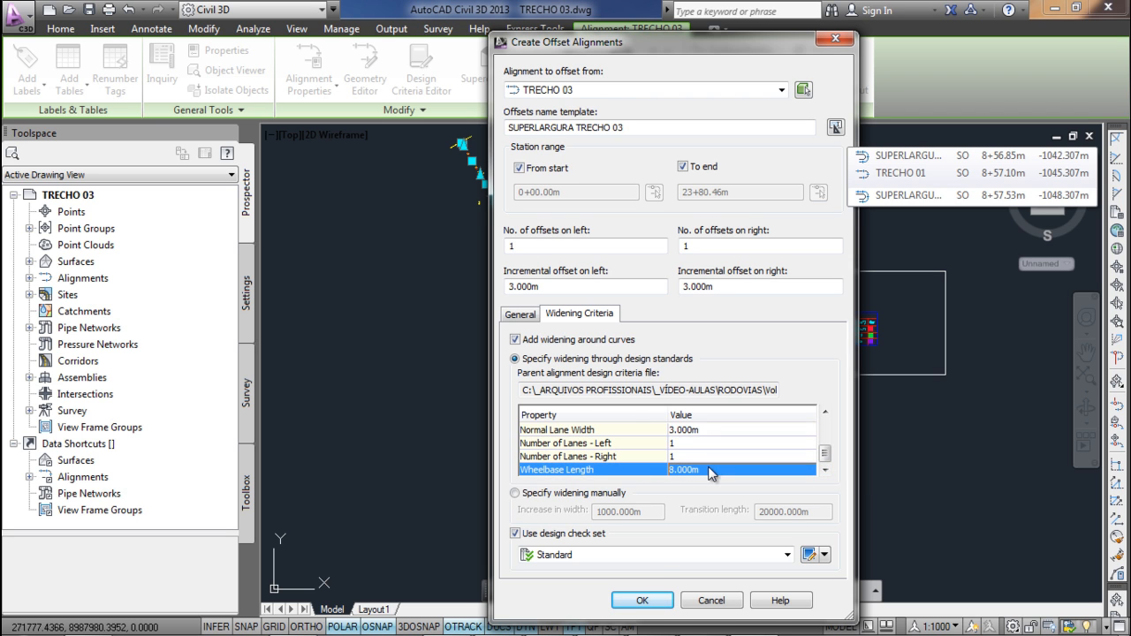
click(654, 603)
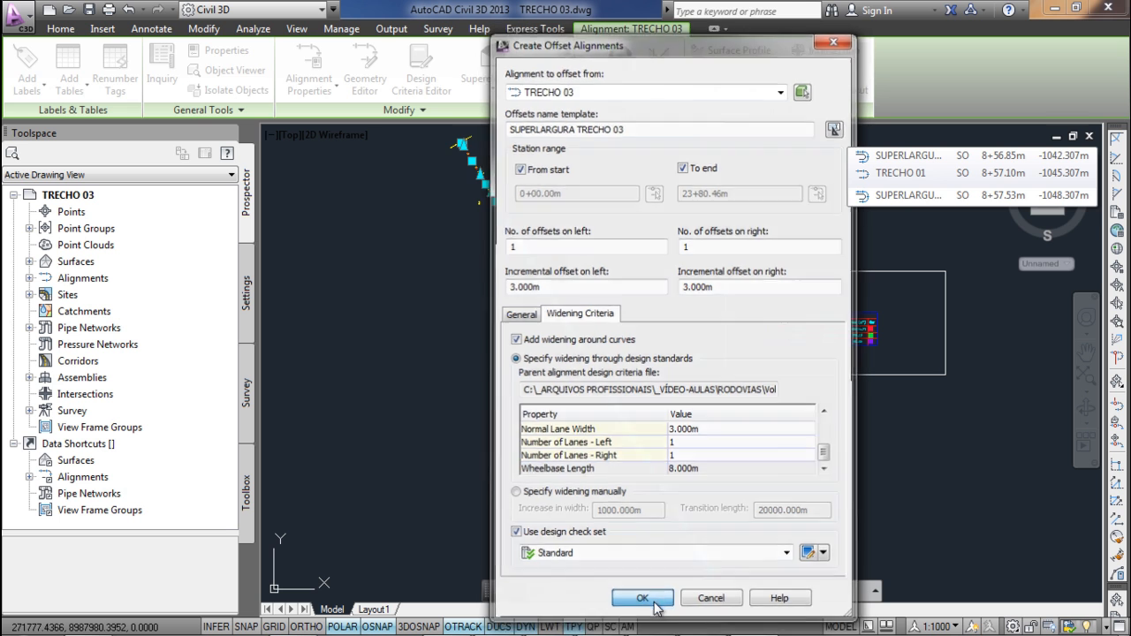
key(Escape)
key(Escape)
- Save the TRECHO 03 drawing and close it
scroll(576, 349, down, 4)
scroll(576, 353, up, 7)
scroll(574, 354, down, 4)
mouse_move(577, 382)
middle_down()
mouse_move(573, 341)
mouse_move(557, 360)
middle_up()
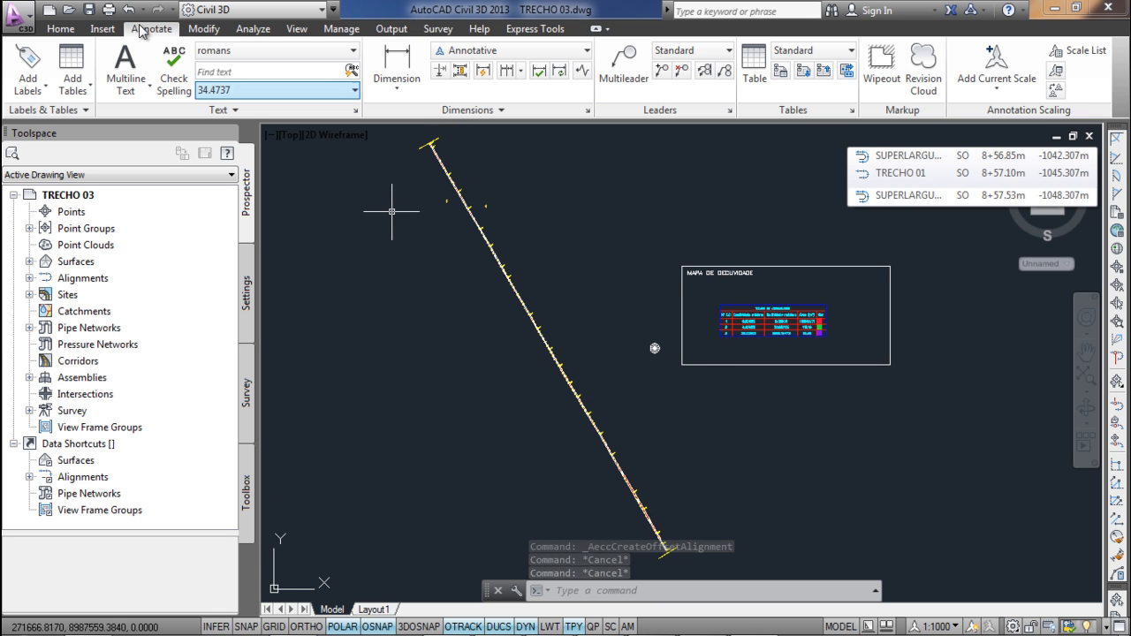
click(89, 10)
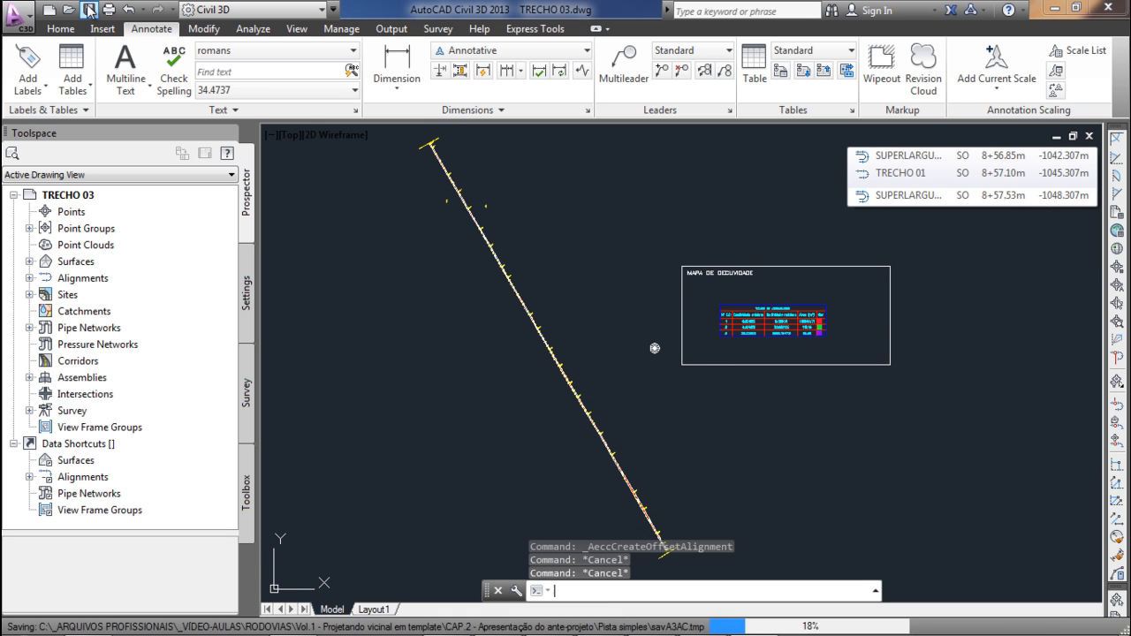
click(1091, 136)
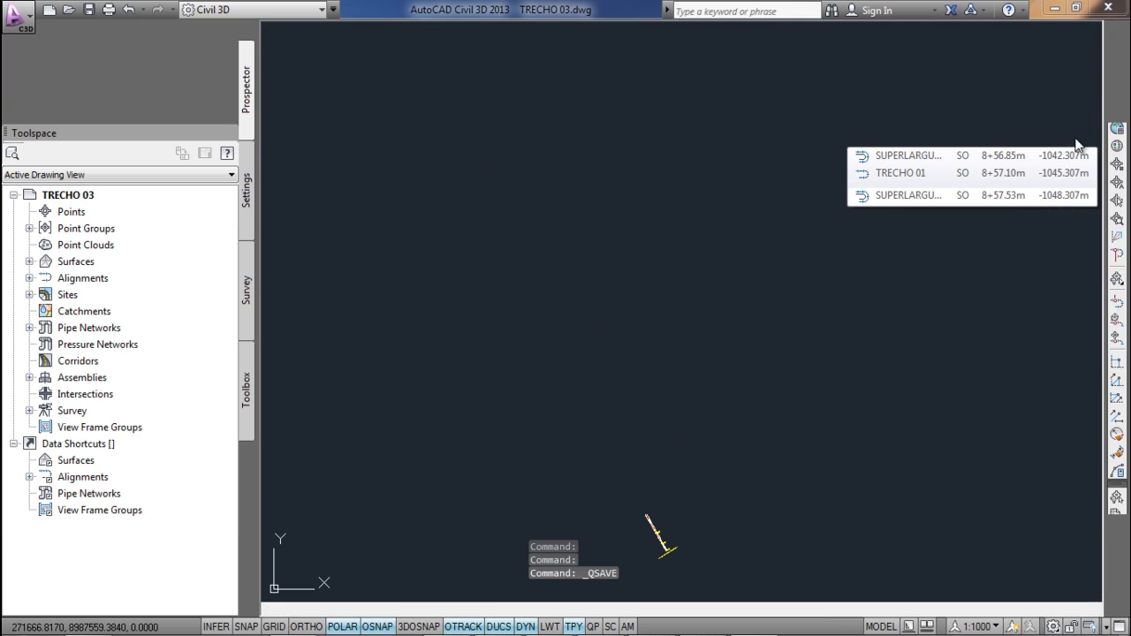
- Open the TRECHO 04 drawing and dismiss the startup notice
key(ctrl+o)
click(459, 253)
click(790, 460)
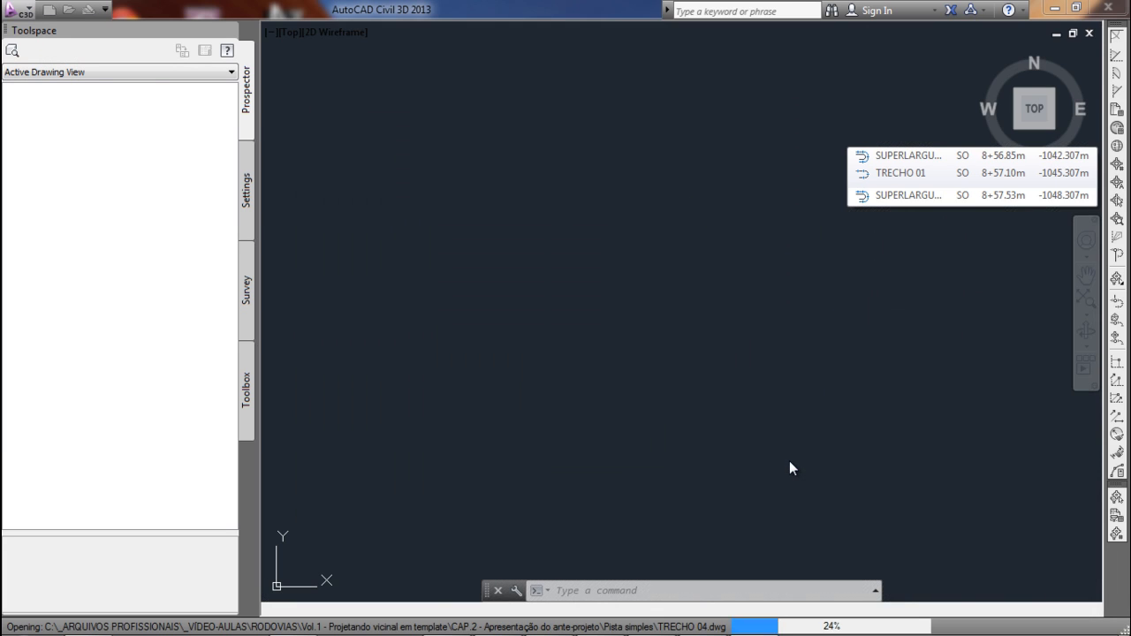
key(Escape)
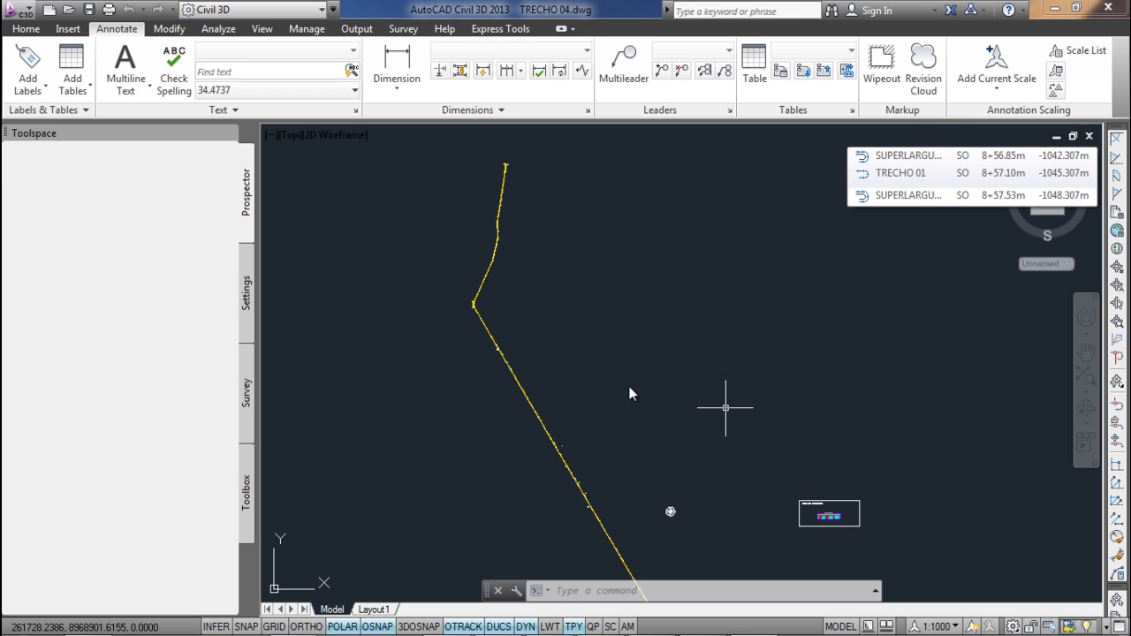
- Start creating offset alignments from the TRECHO 04 alignment with the name template SUPERLARGURA TRECHO 04
scroll(503, 253, up, 6)
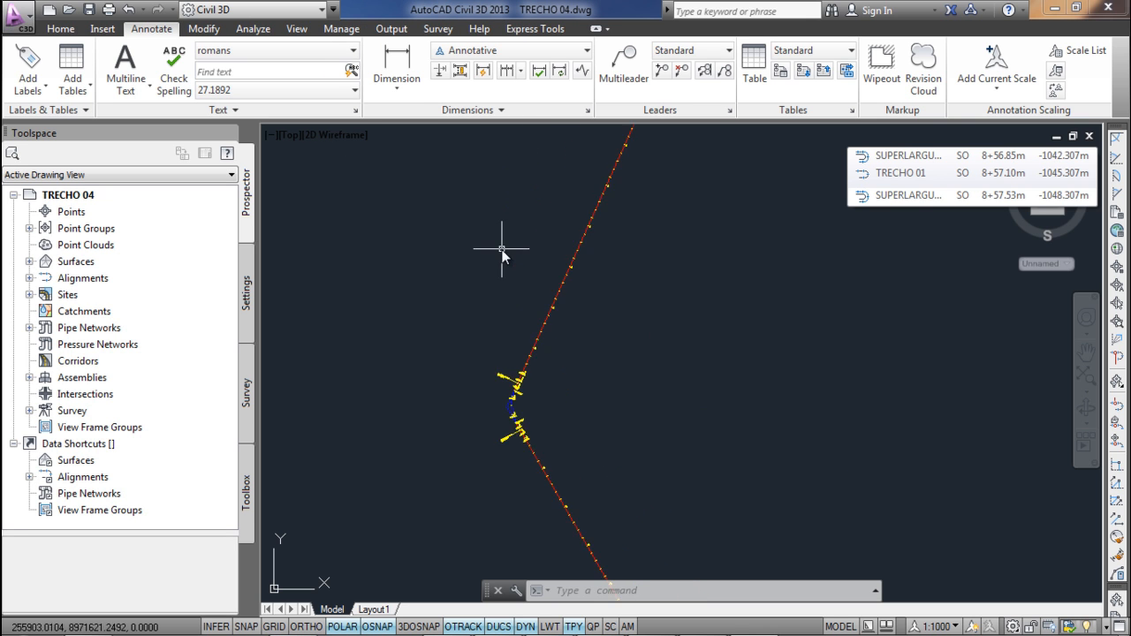
click(616, 314)
middle_drag(611, 308, 640, 279)
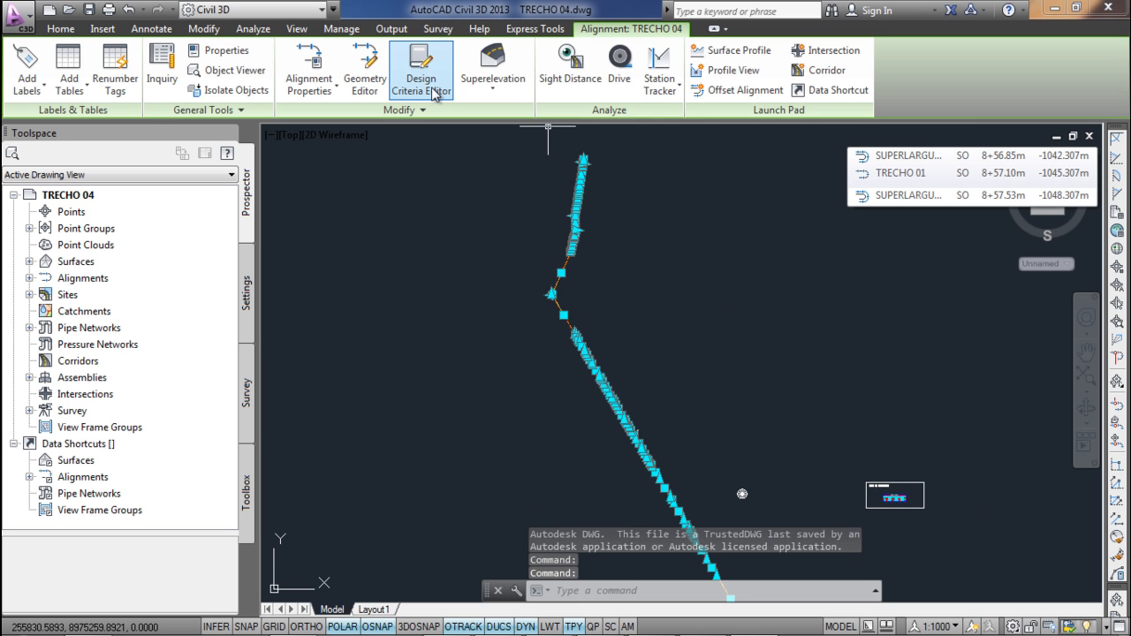
click(745, 90)
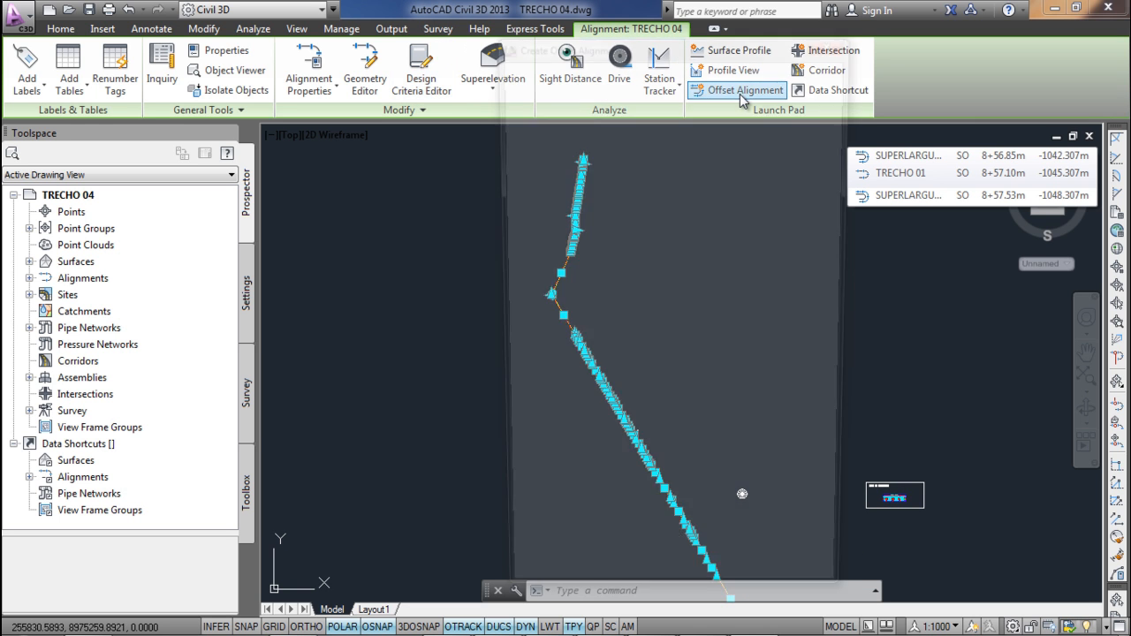
drag(784, 125, 321, 105)
text(SUPERLARGURA TRECHO 04)
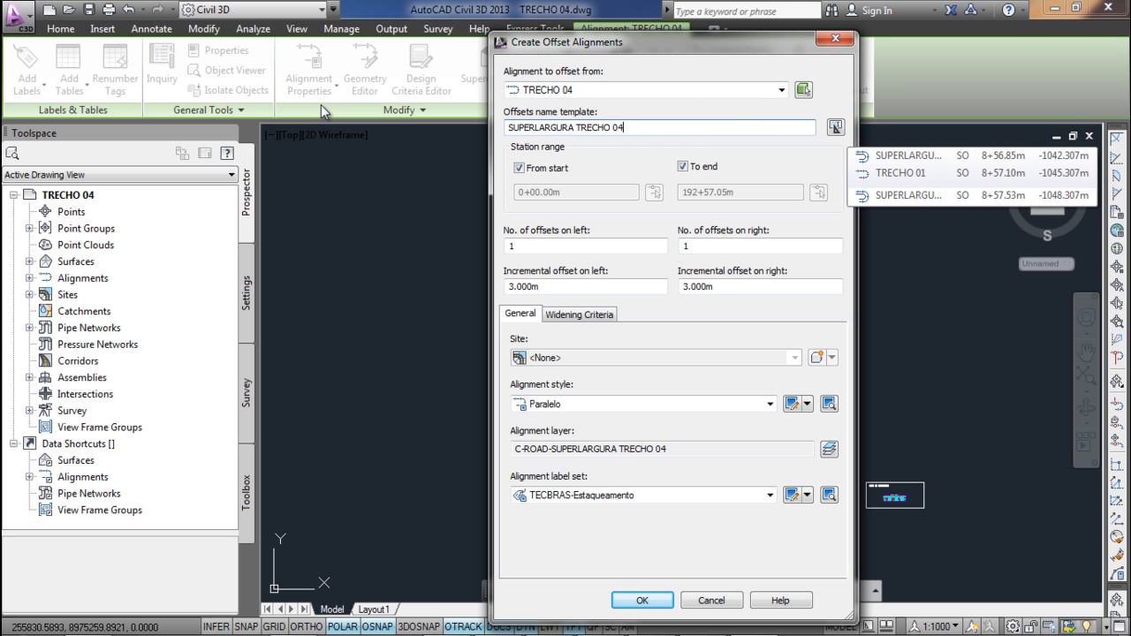
- Assign the SUPERLARGURA alignment style and the _No Labels label set to the TRECHO 04 offset alignments
click(589, 404)
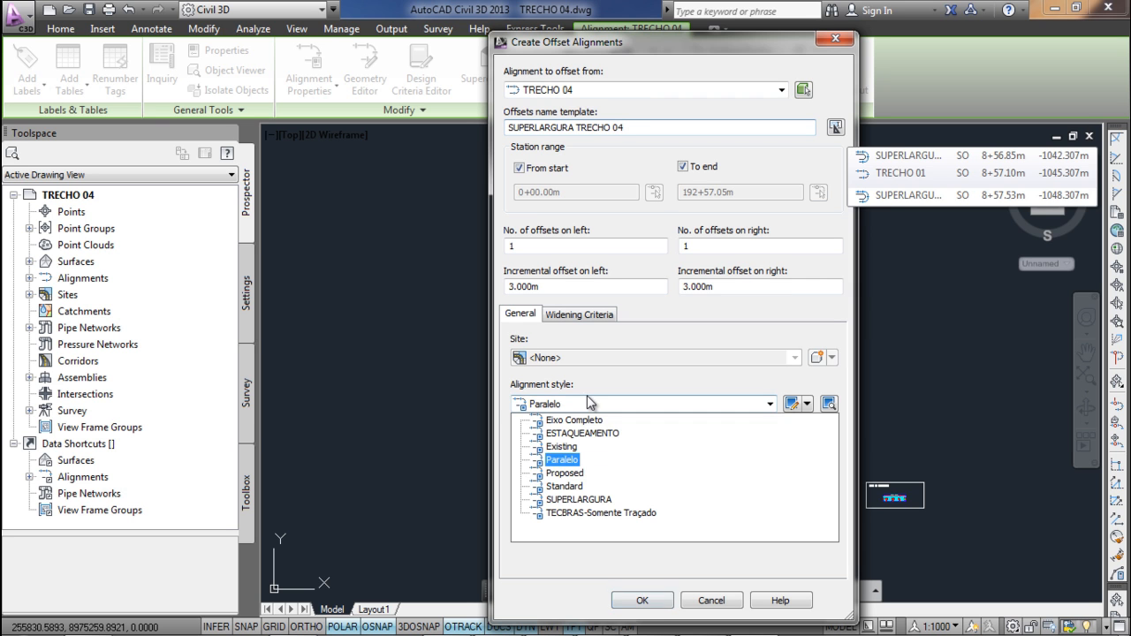
click(579, 500)
click(590, 495)
scroll(594, 513, up, 1)
click(592, 512)
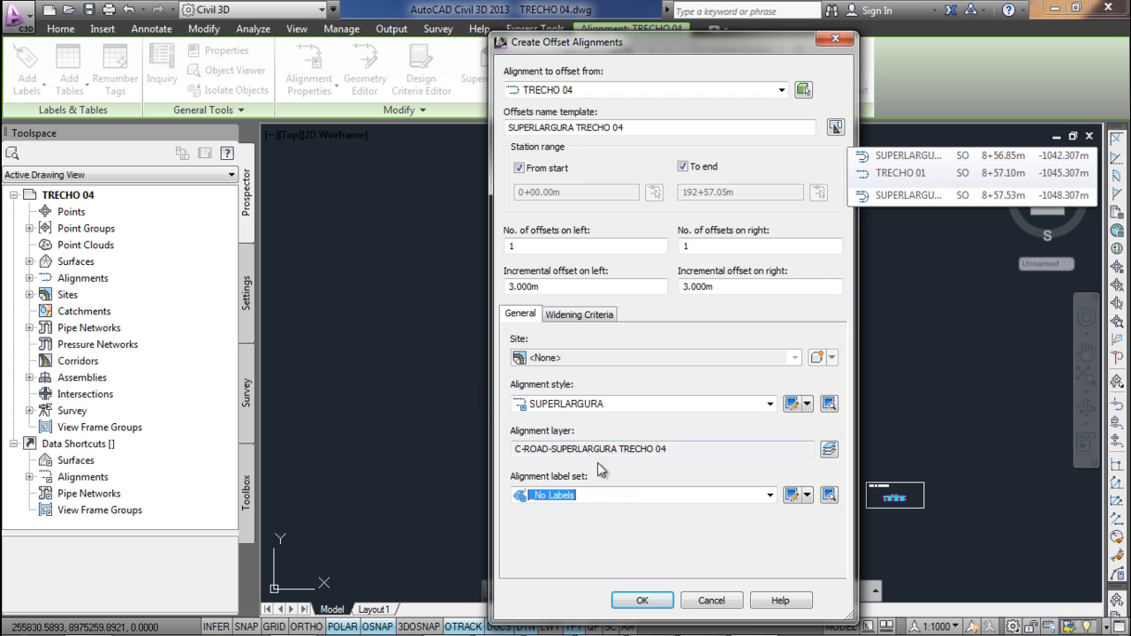
- Add widening around curves to the TRECHO 04 offset alignments and choose an AASHTO Metric Table vehicle-type widening method
click(576, 316)
click(565, 345)
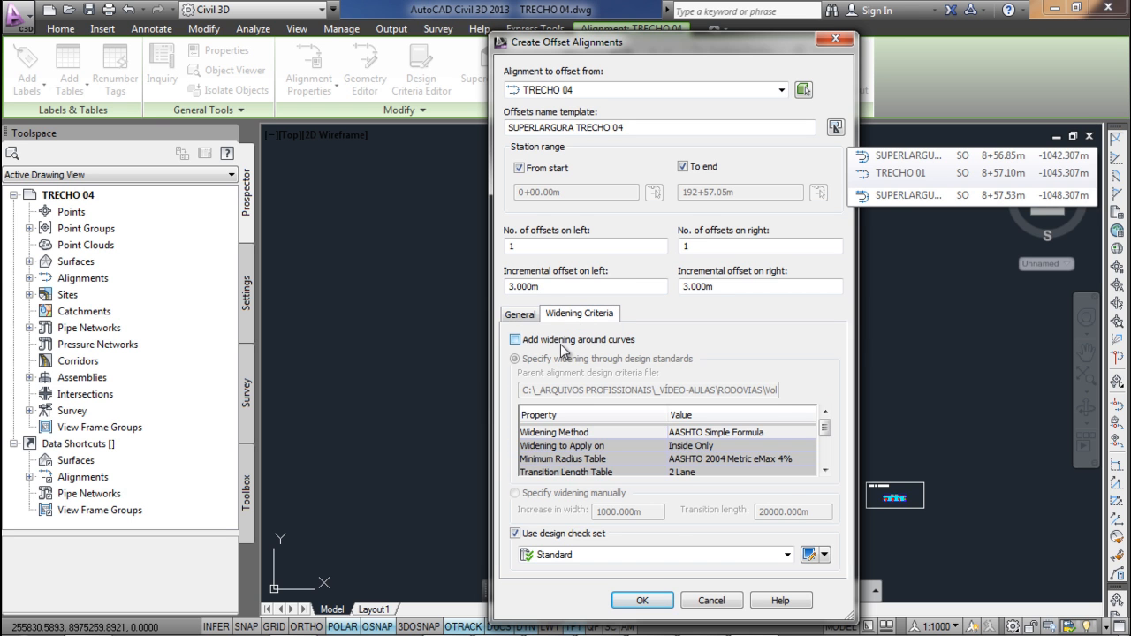
click(795, 437)
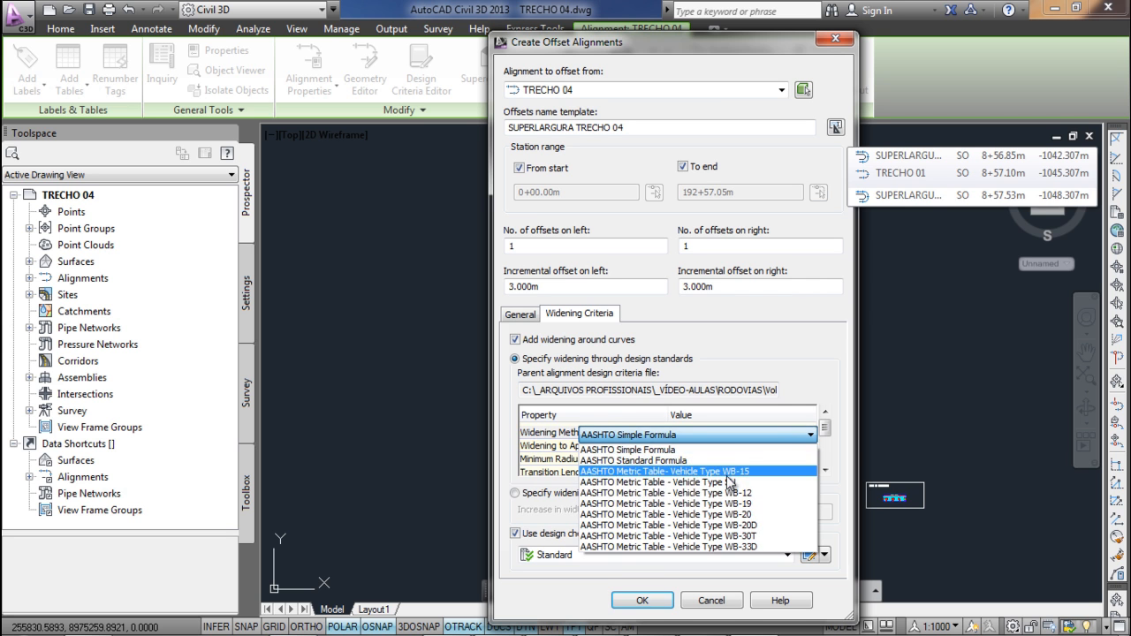
click(734, 481)
- Apply the TRECHO 04 widening on Outside Only and set the minimum radius table to AASHTO 2004 Metric eMax 8%
click(761, 446)
click(761, 447)
click(730, 472)
click(810, 447)
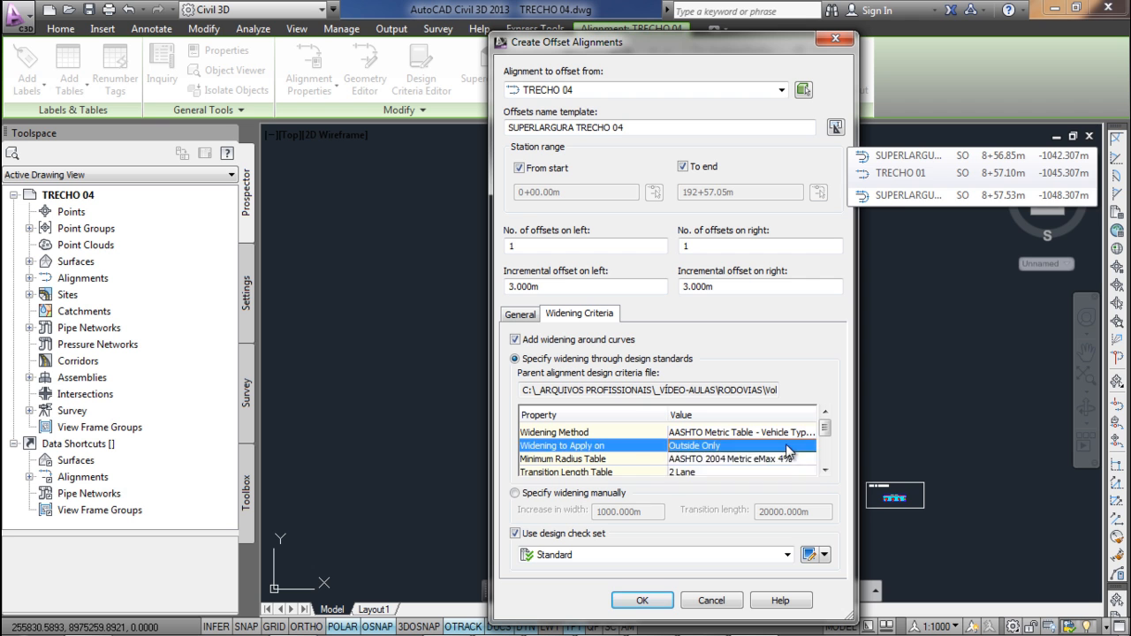
click(836, 466)
click(790, 460)
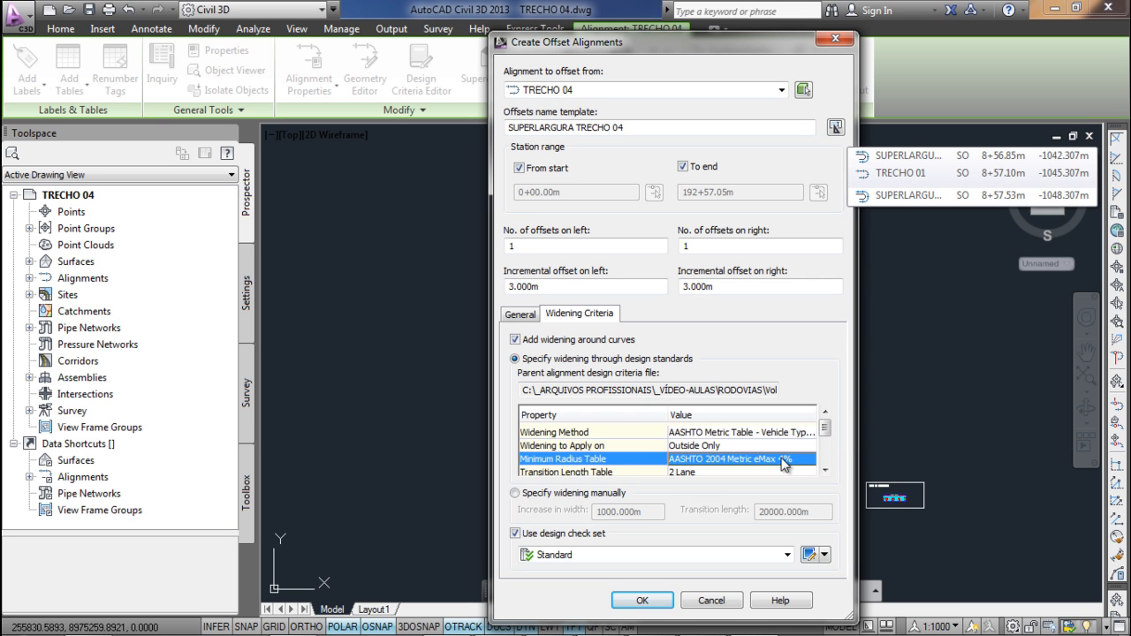
click(810, 460)
click(745, 500)
- Set the attainment method in the TRECHO 04 widening criteria to Planar Roadway
click(824, 470)
click(825, 469)
click(824, 470)
click(783, 457)
click(759, 471)
- Set the TRECHO 04 widening percentages to 40% on spiral for spiral-curve and 60% on tangent for tangent-curve
click(824, 470)
click(825, 470)
click(698, 432)
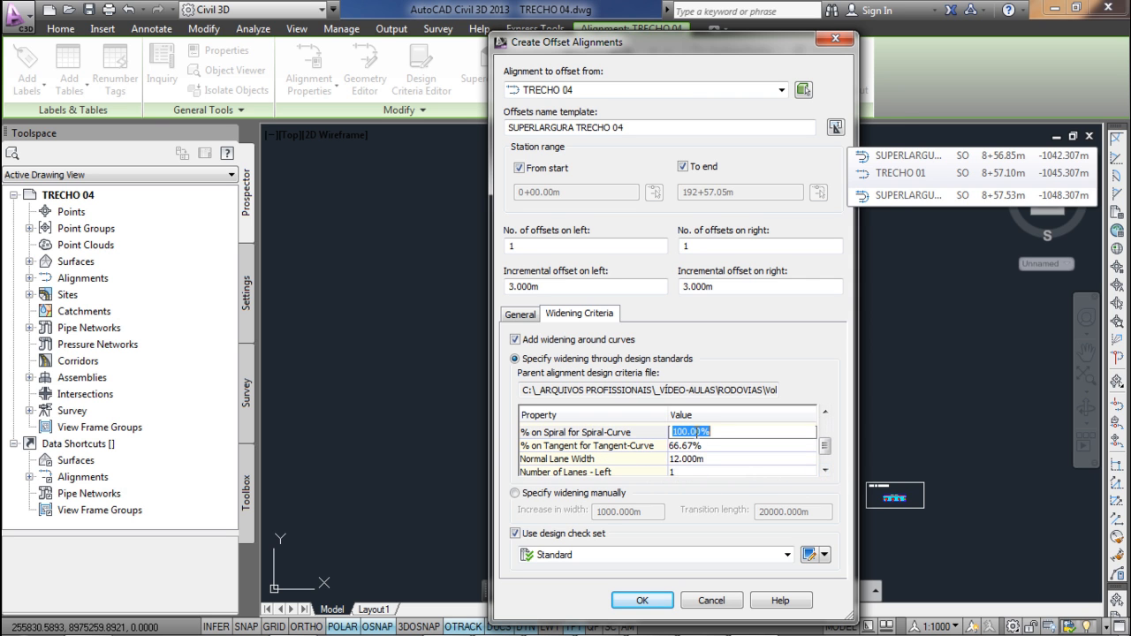
text(40)
click(732, 448)
click(732, 448)
text(60)
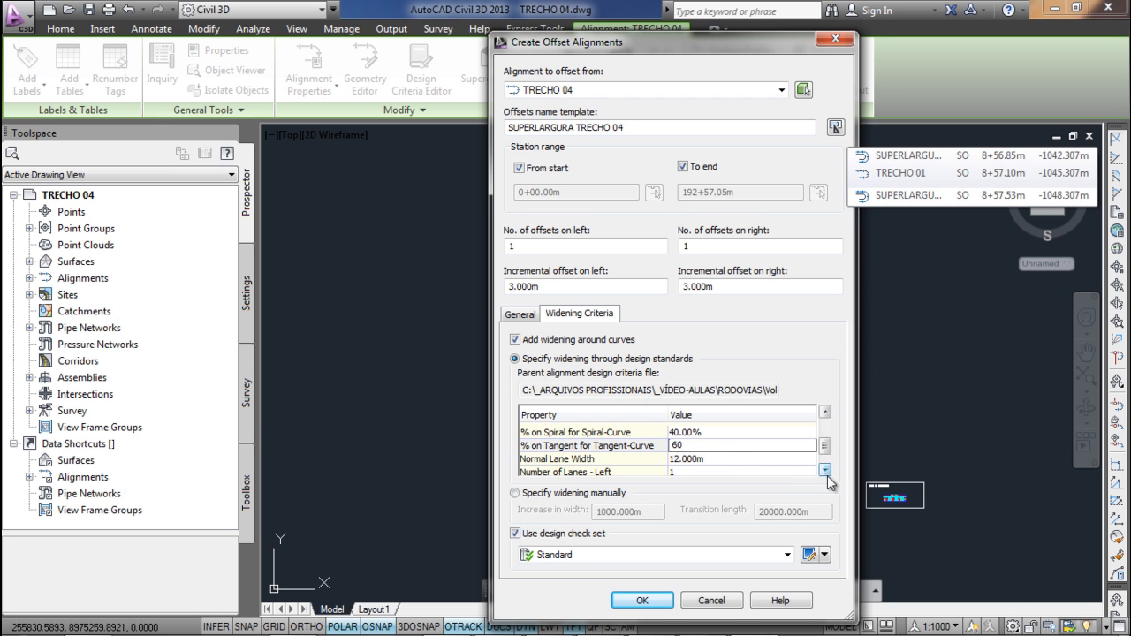
- Set the normal lane width to 3 m and create the TRECHO 04 offset alignments
click(762, 459)
text(3)
click(824, 470)
click(825, 470)
click(642, 600)
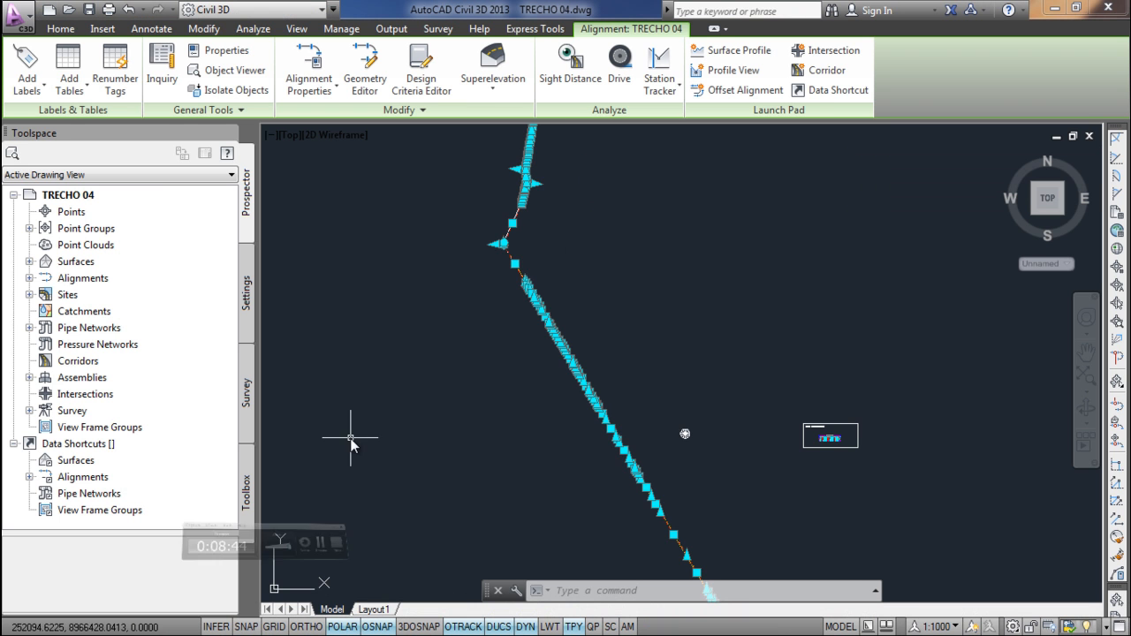
- Examine the offset alignments along the TRECHO 04 curve between the PC at 67+8.67 and the PT at 68+16.29
scroll(499, 241, up, 3)
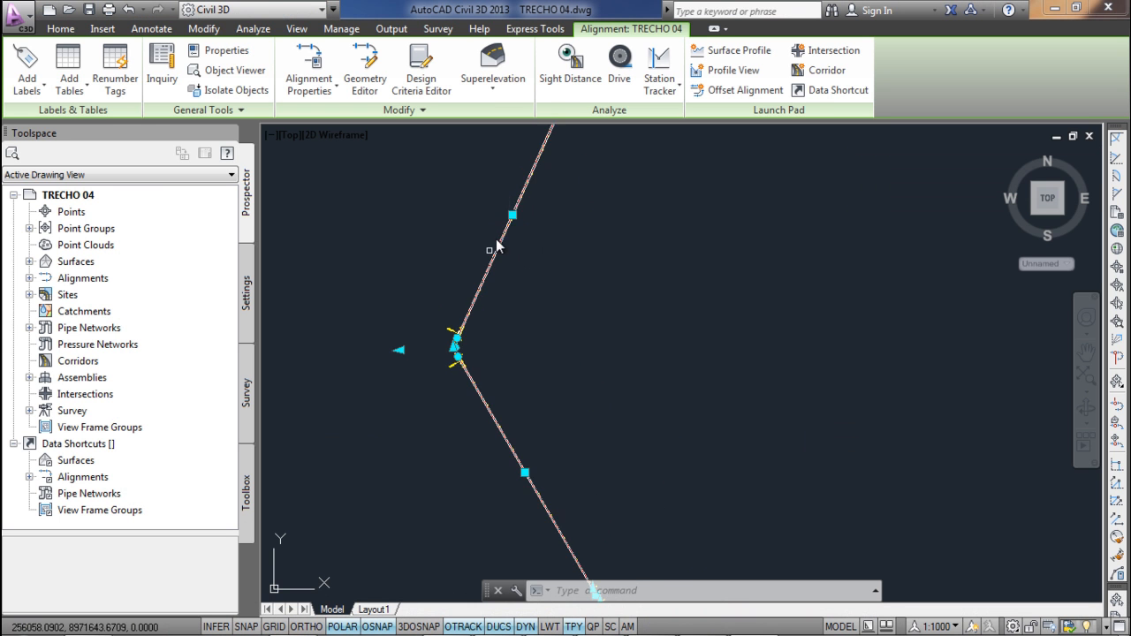
key(Escape)
middle_drag(533, 227, 462, 447)
scroll(468, 442, down, 2)
scroll(495, 310, up, 7)
middle_drag(424, 215, 458, 425)
scroll(455, 345, up, 6)
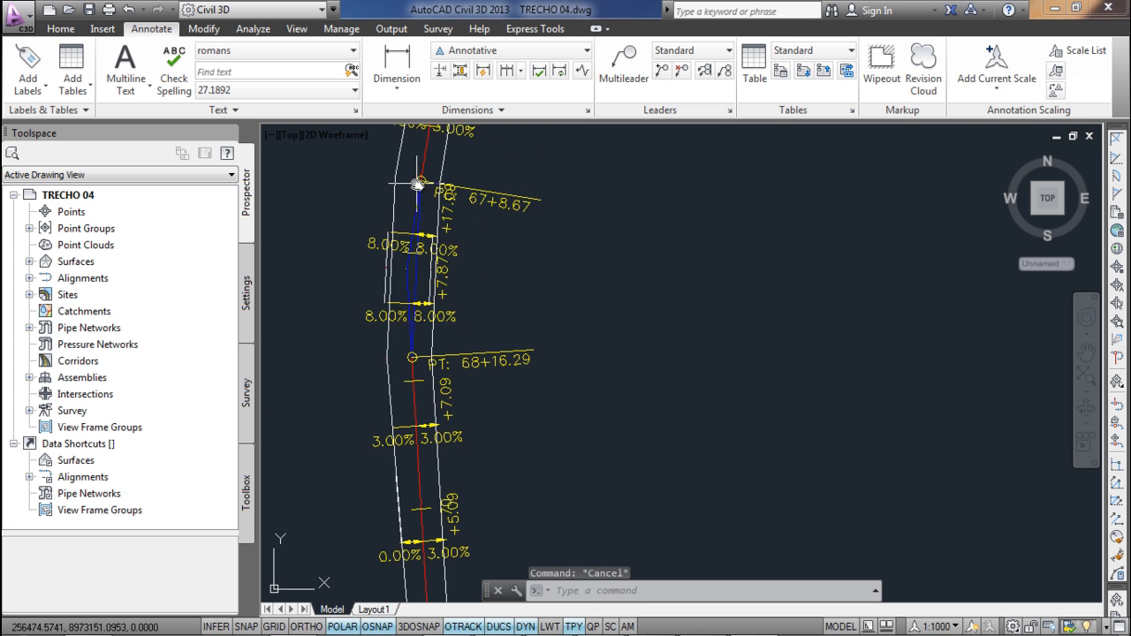
scroll(431, 382, down, 2)
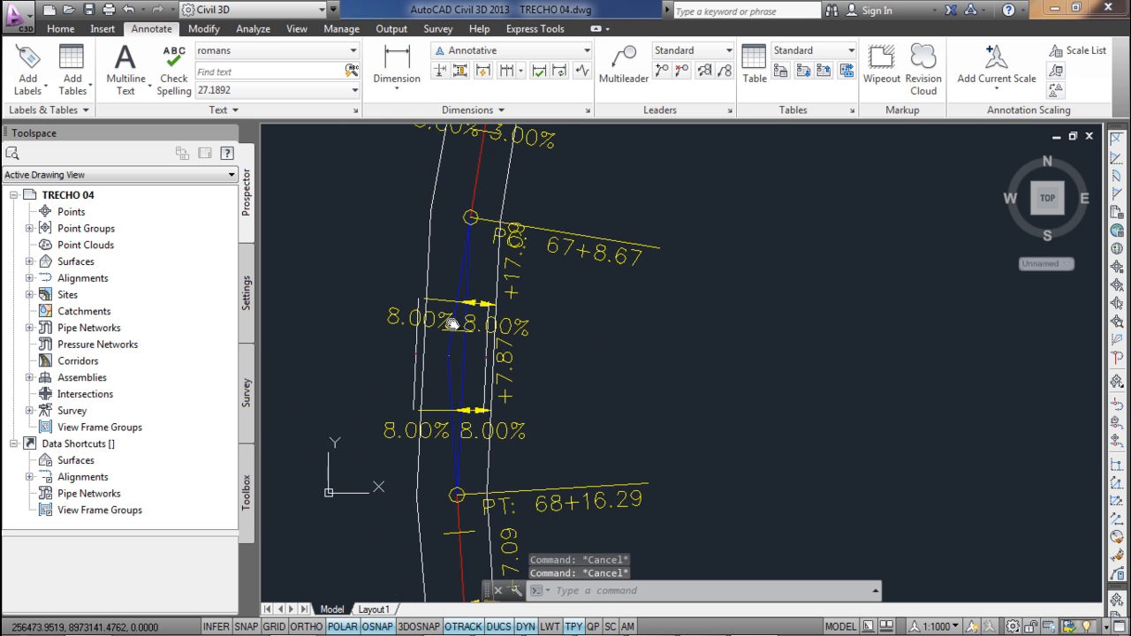
- Check the design criteria in the alignment properties of the offset SUPERLARGURA TRECHO 04 (1), leaving them unmodified
click(425, 391)
right_click(425, 391)
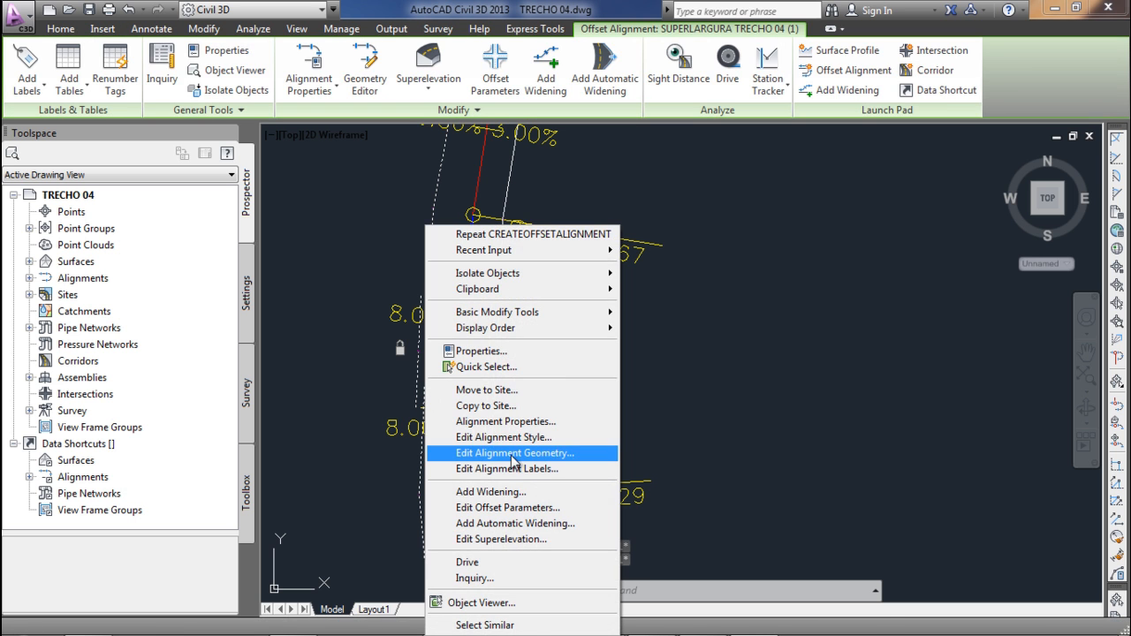
click(506, 422)
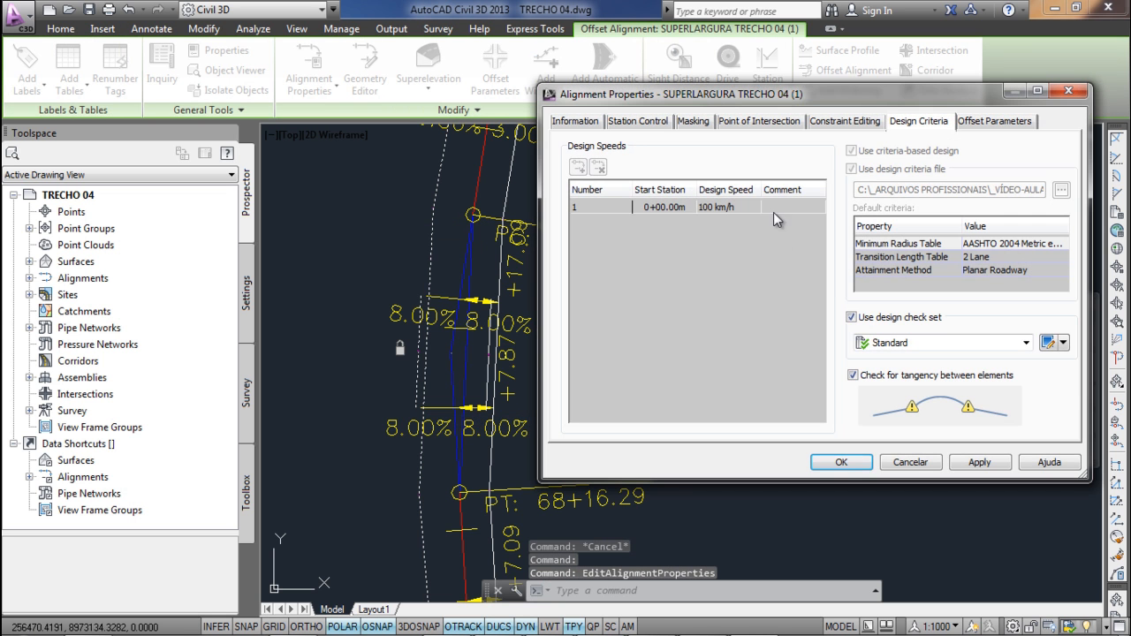
key(Escape)
- Turn off the Arrow component in the SUPERLARGURA alignment style through the properties of the offset SUPERLARGURA TRECHO 04
click(494, 463)
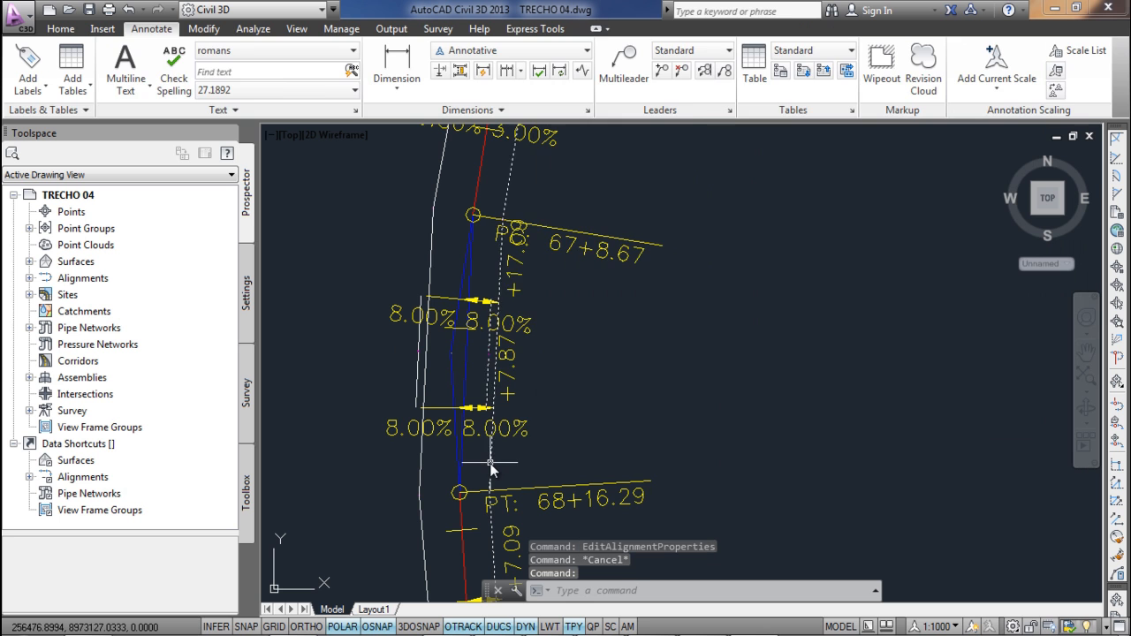
right_click(493, 462)
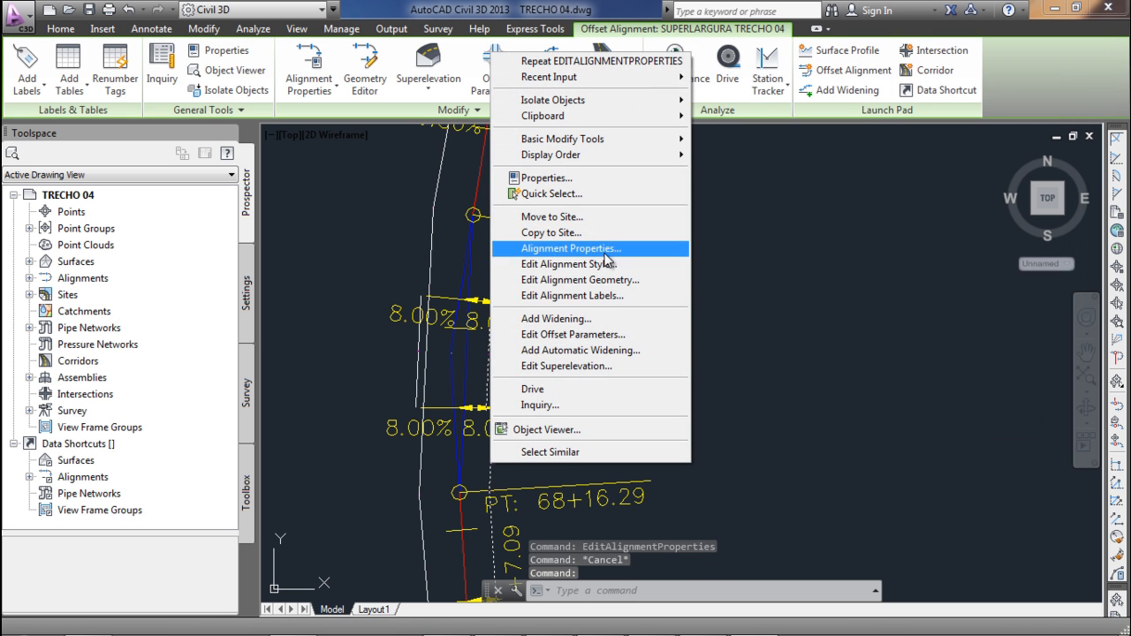
click(571, 249)
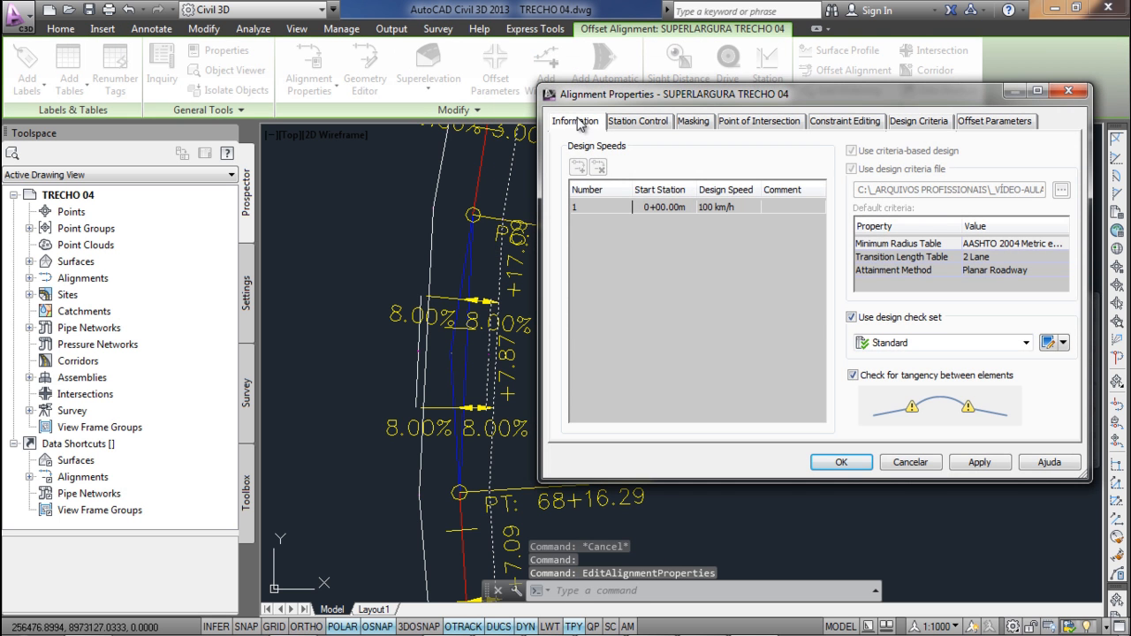
click(578, 123)
click(755, 277)
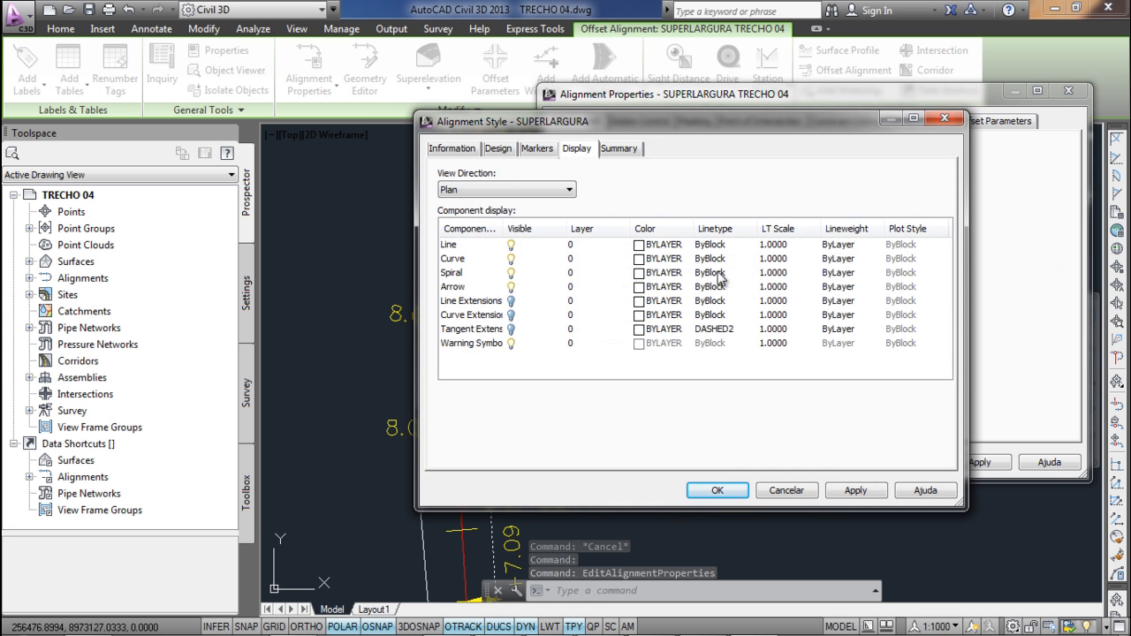
click(717, 490)
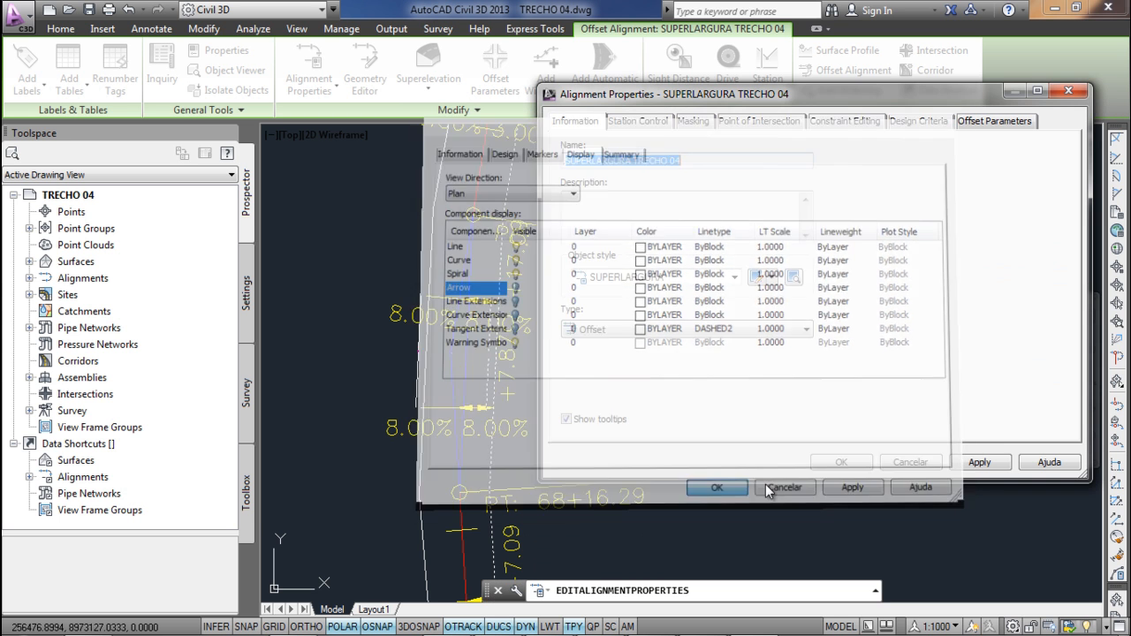
click(841, 463)
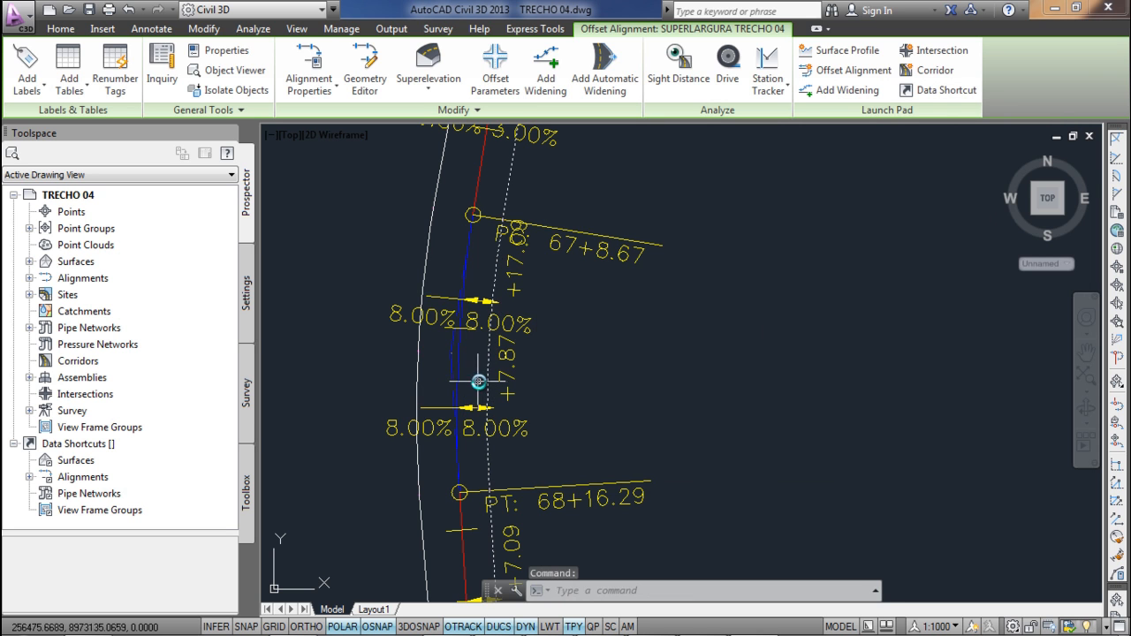
key(Escape)
- Measure the perpendicular distance from the centreline to the offset alignments on the curve starting at PC 67+8.67
scroll(442, 350, up, 4)
text(DIST)
key(Return)
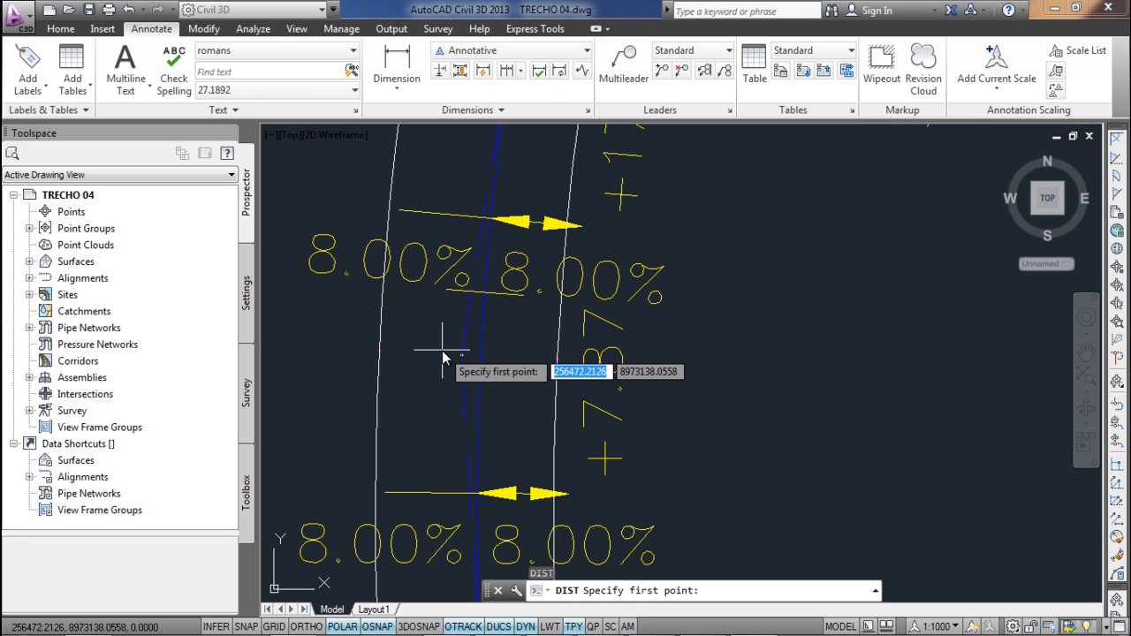
text(NEA)
key(Return)
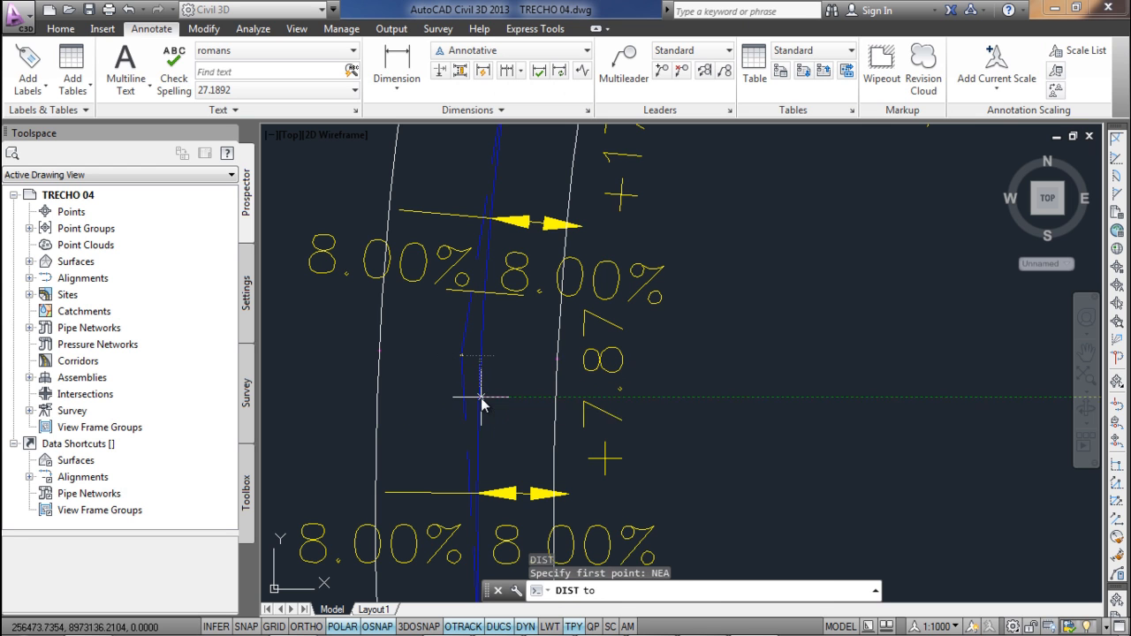
click(478, 396)
text(PER)
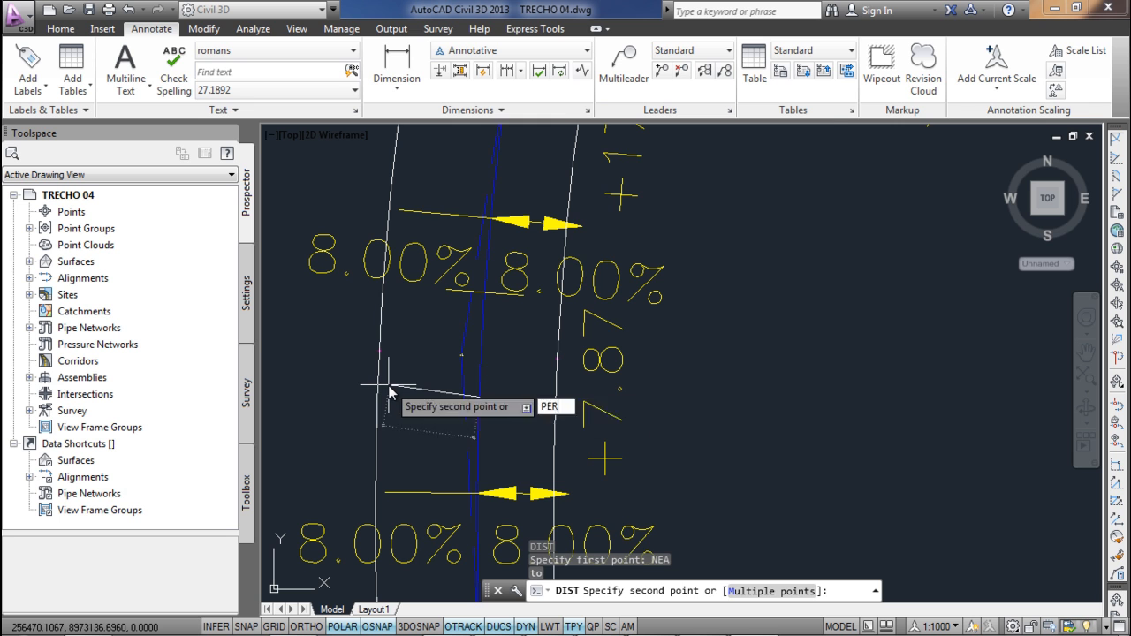
key(Return)
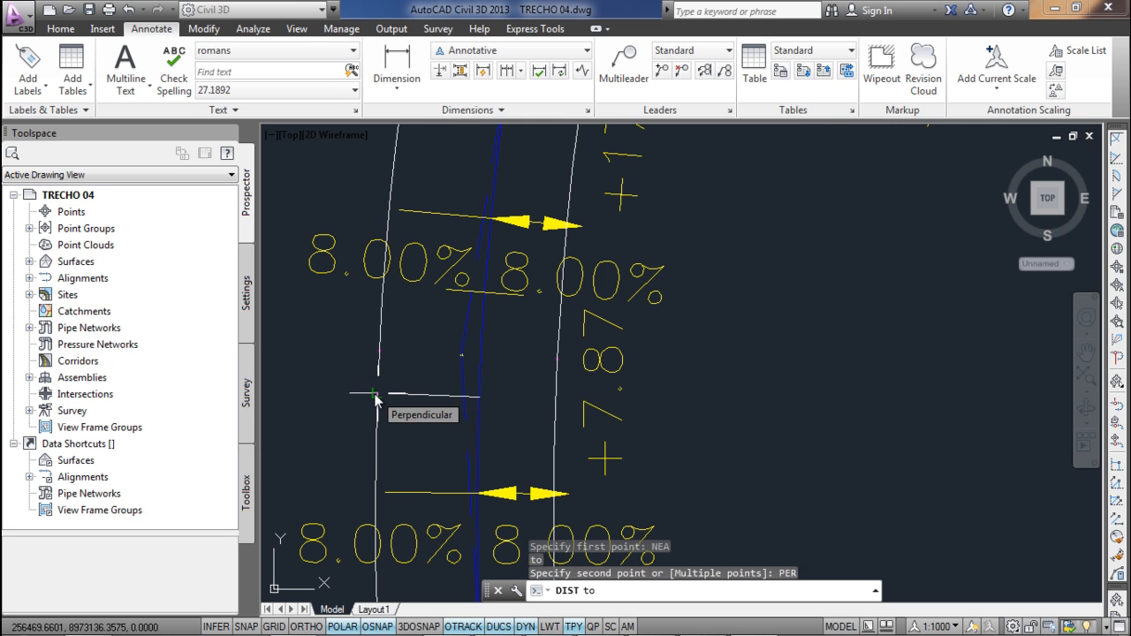
scroll(406, 402, down, 5)
scroll(420, 403, up, 4)
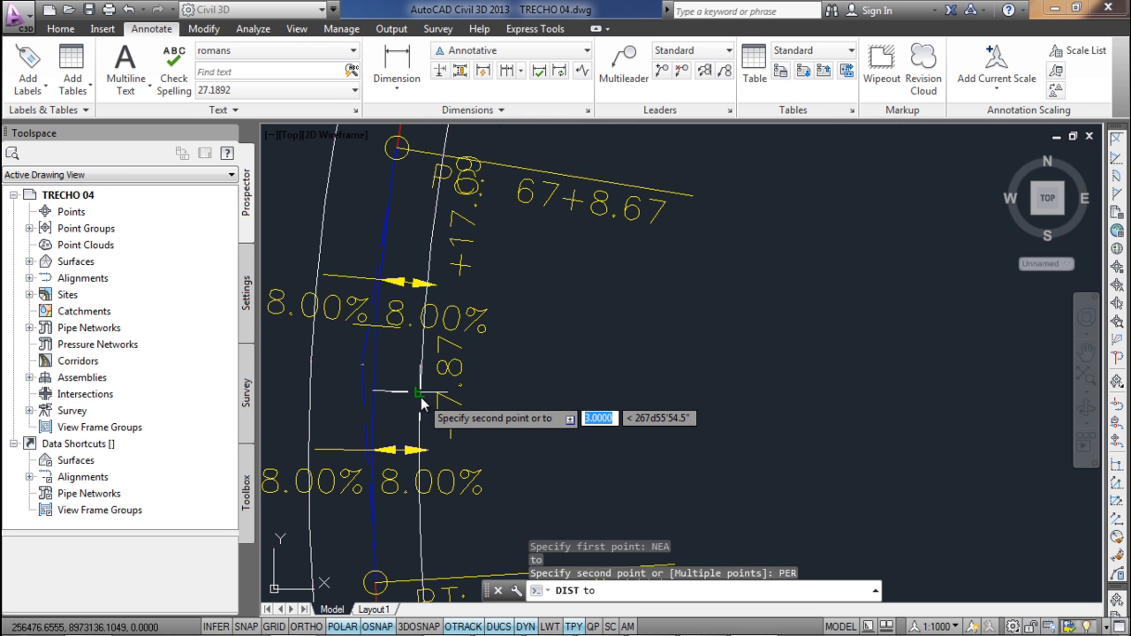
click(422, 403)
- Measure the perpendicular distance from the centreline to the inner and outer offsets on the curve between PC 84+1.03 and PT 85+18.55
scroll(417, 398, down, 4)
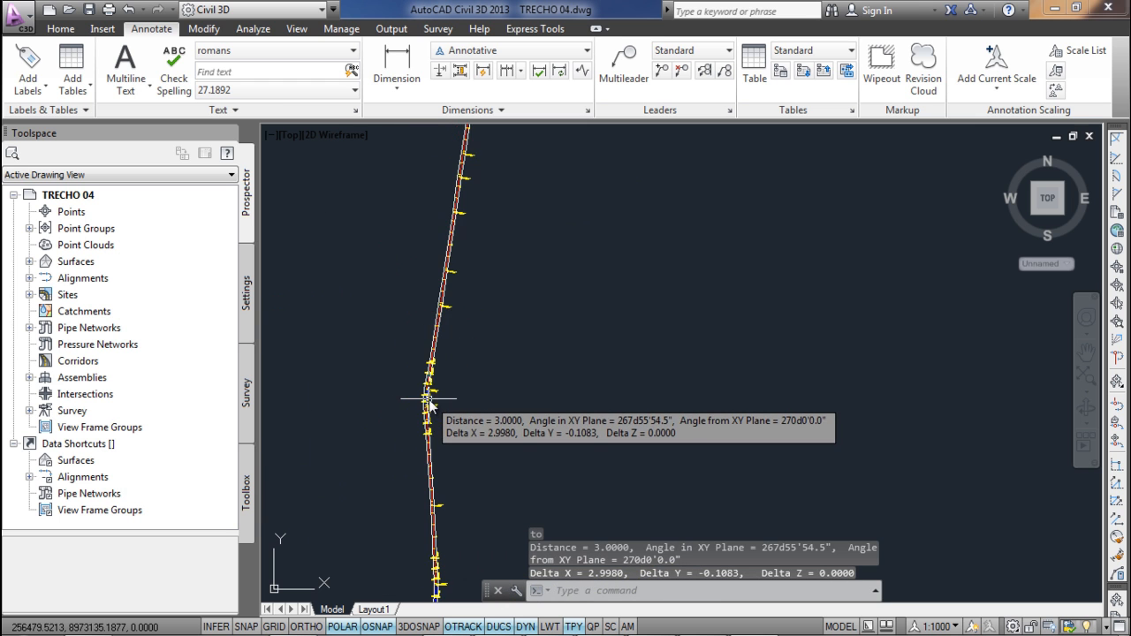
scroll(406, 252, up, 4)
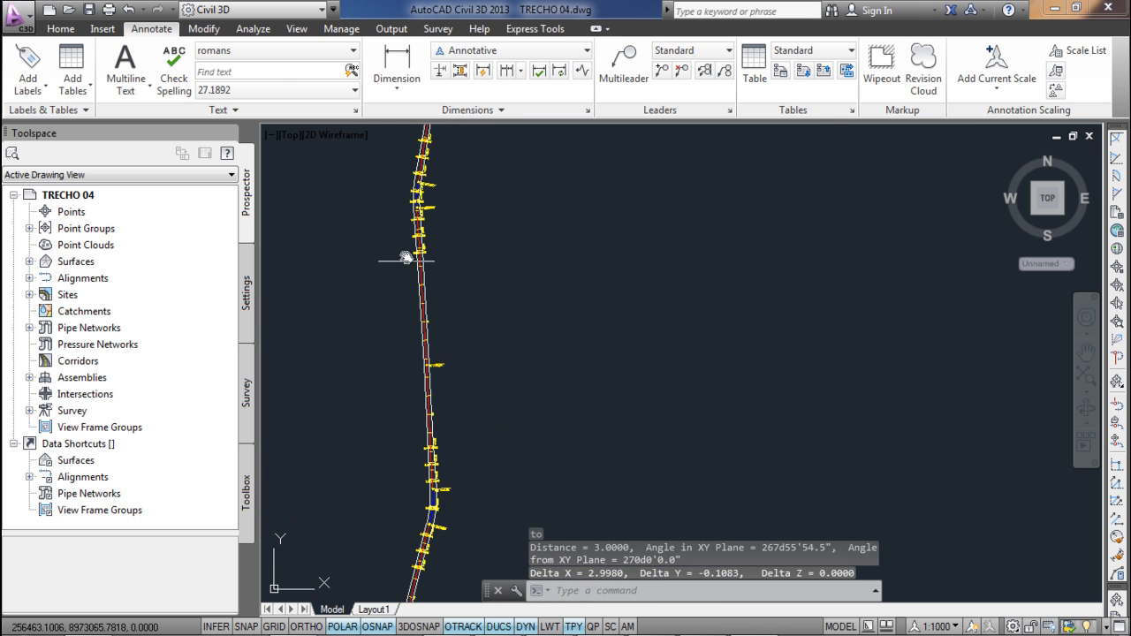
scroll(413, 187, up, 5)
scroll(412, 189, down, 6)
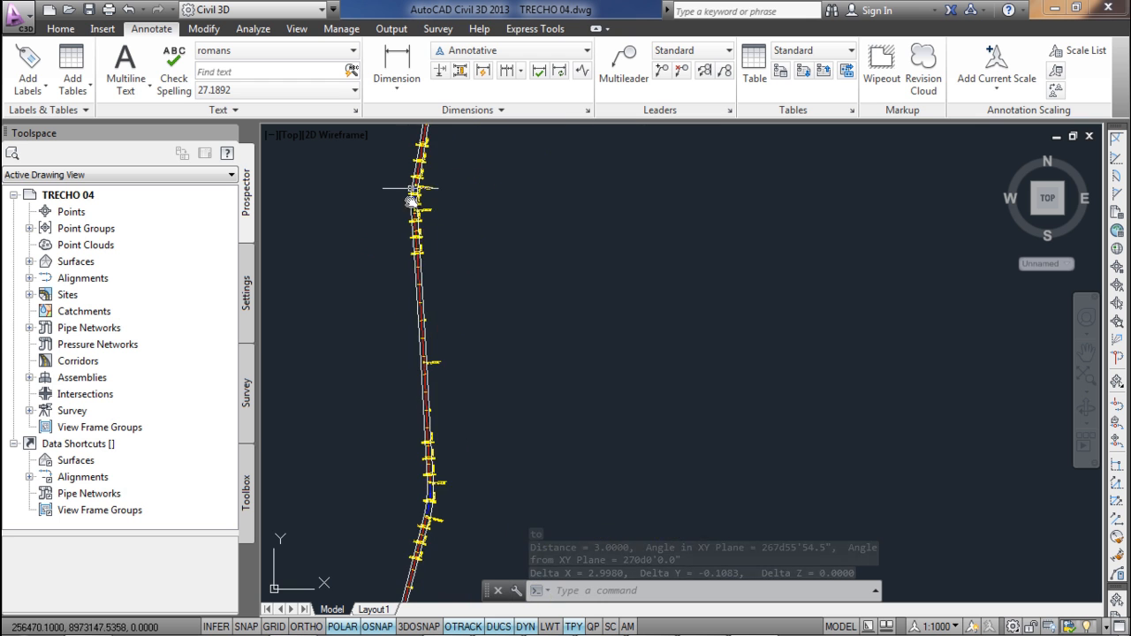
middle_drag(432, 400, 457, 290)
scroll(457, 318, up, 10)
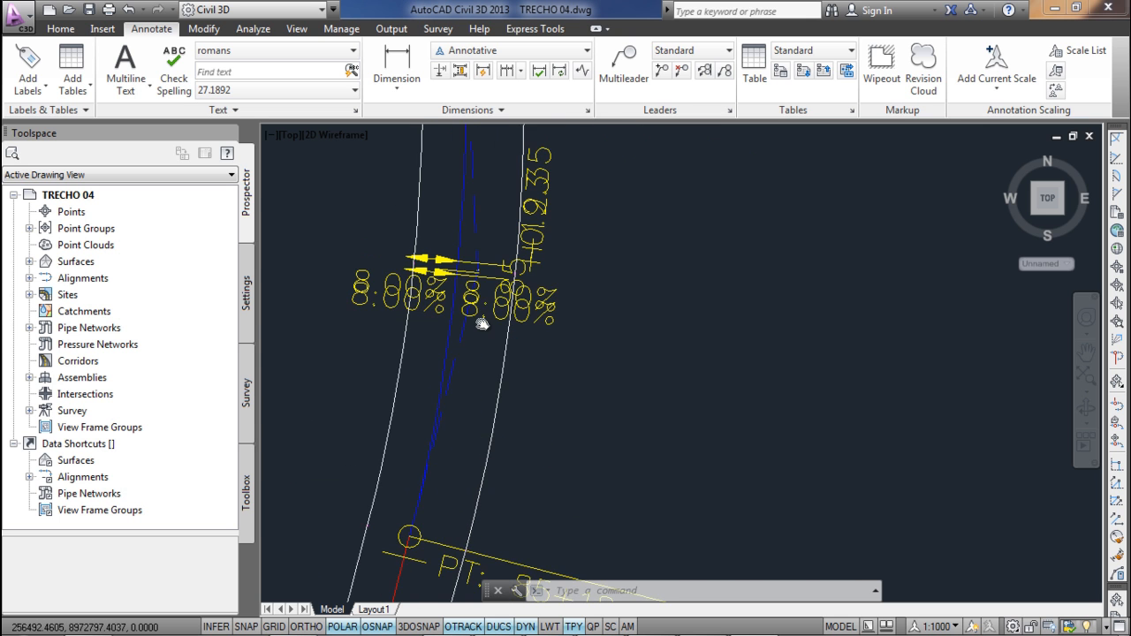
middle_drag(457, 341, 479, 467)
text(ST)
key(Return)
text(NEA)
key(Return)
click(427, 457)
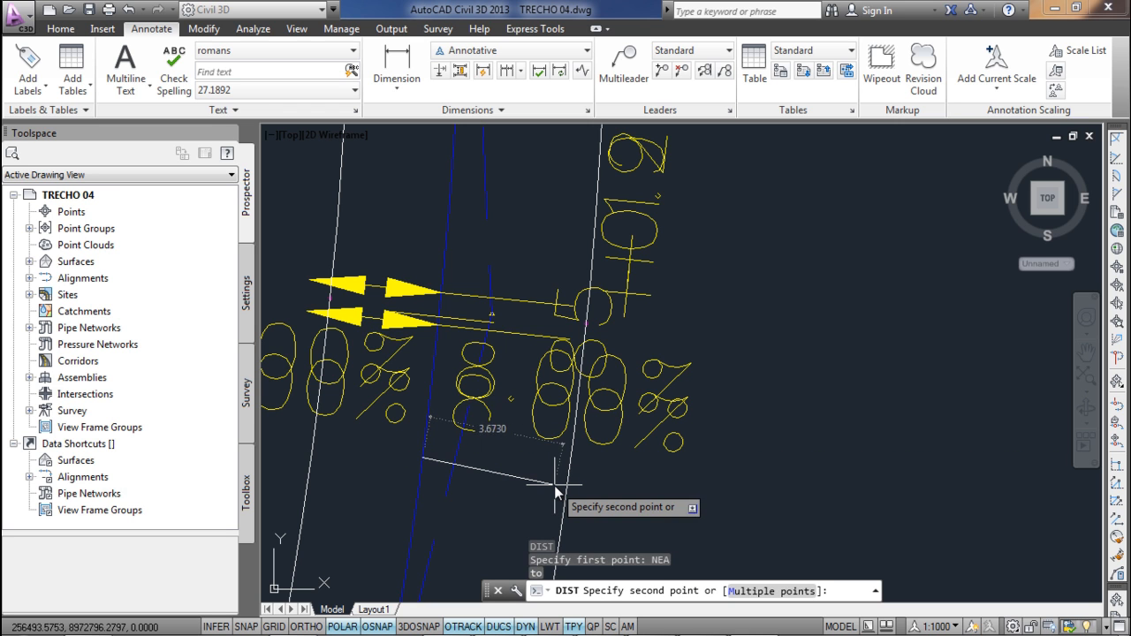
text(PER)
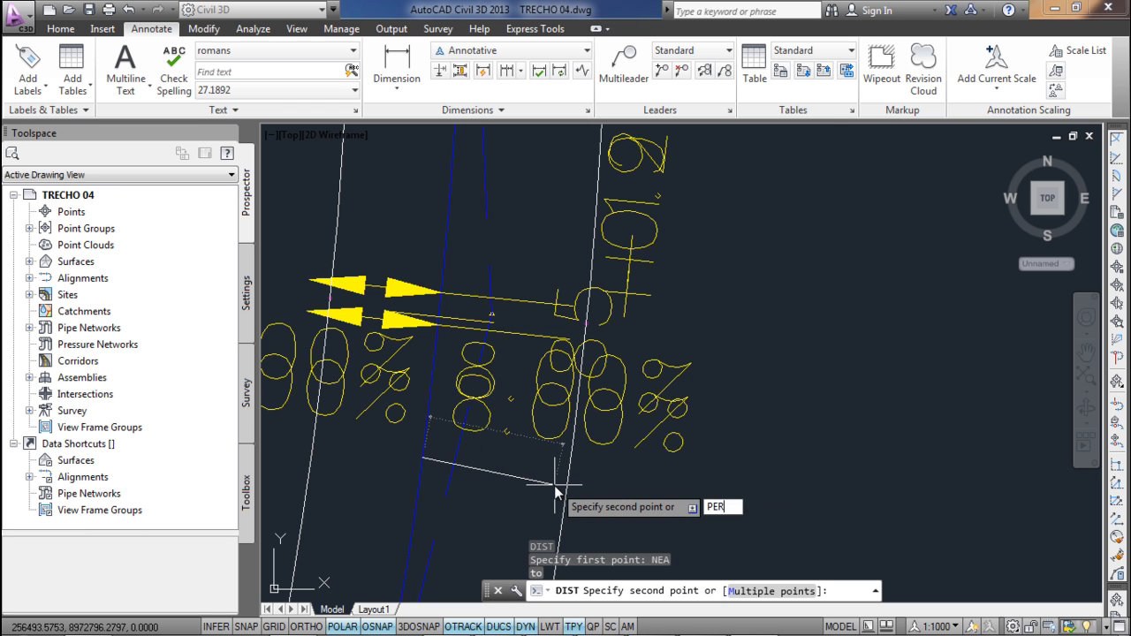
key(Return)
scroll(574, 484, down, 6)
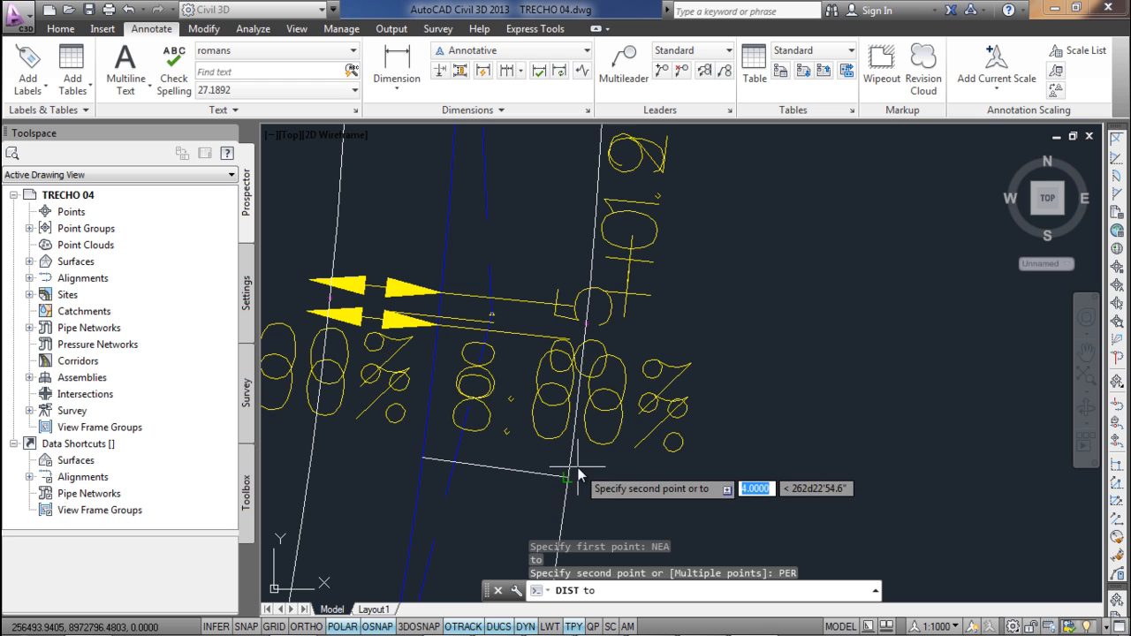
scroll(585, 385, down, 5)
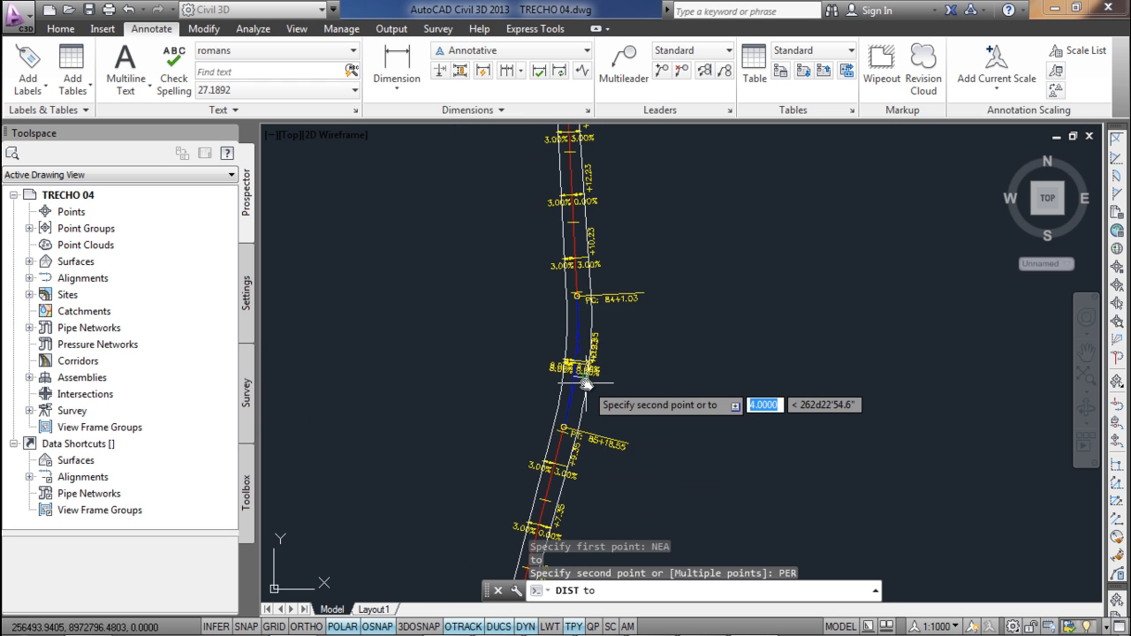
key(Escape)
- Check the perpendicular distance from the centreline to the offset alignments on the curve between stations 165+5.40 and 169+1.34
scroll(592, 459, up, 5)
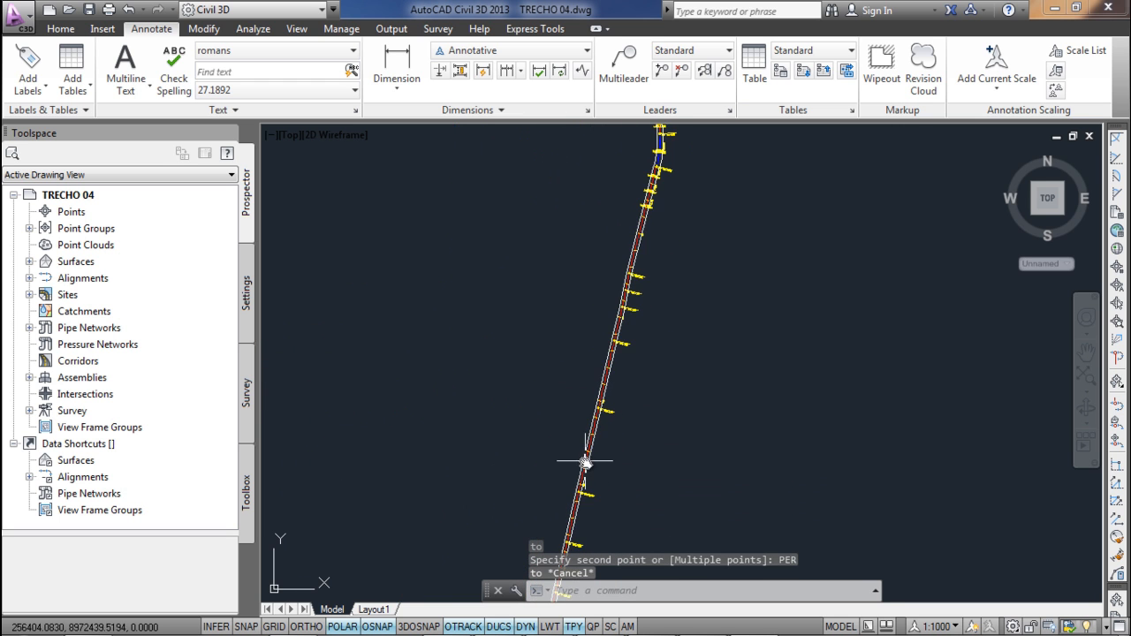
middle_drag(584, 499, 723, 273)
scroll(711, 301, down, 1)
middle_drag(683, 377, 722, 253)
middle_drag(675, 409, 749, 219)
middle_drag(670, 440, 786, 259)
middle_drag(693, 470, 767, 290)
scroll(675, 427, up, 1)
scroll(678, 316, up, 4)
scroll(768, 372, up, 4)
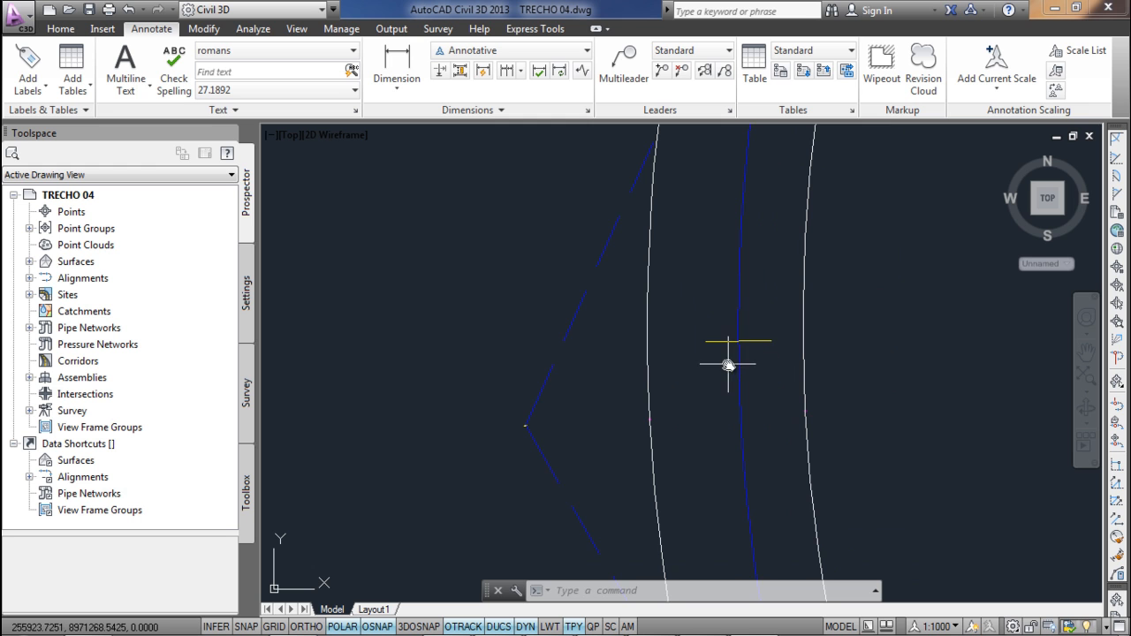
text(I)
key(Return)
text(NEA)
key(Return)
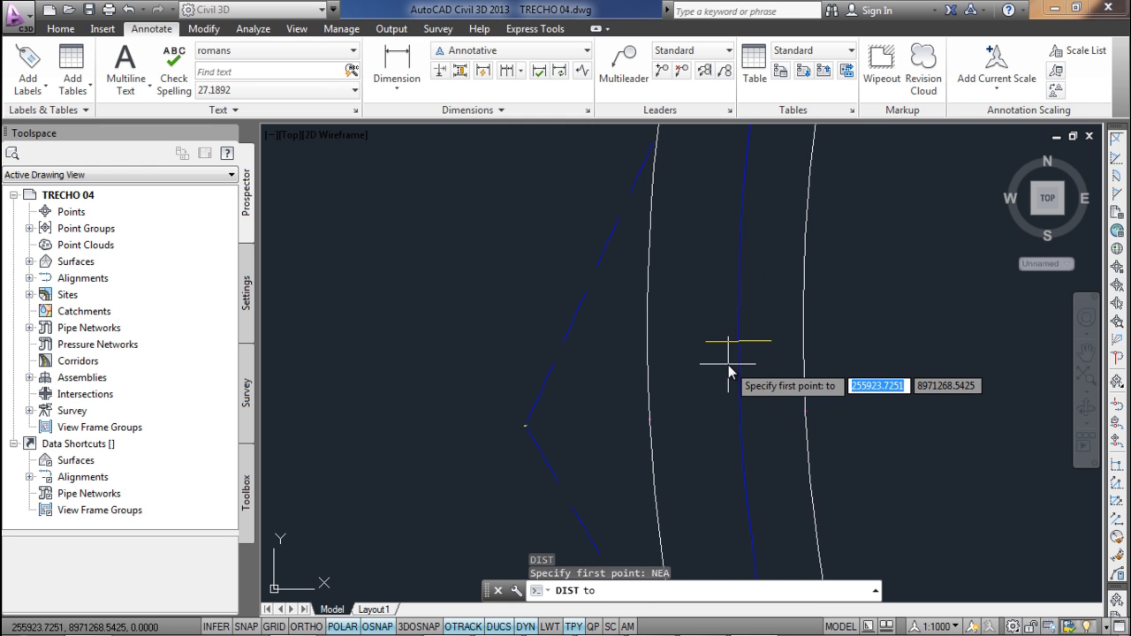
click(737, 370)
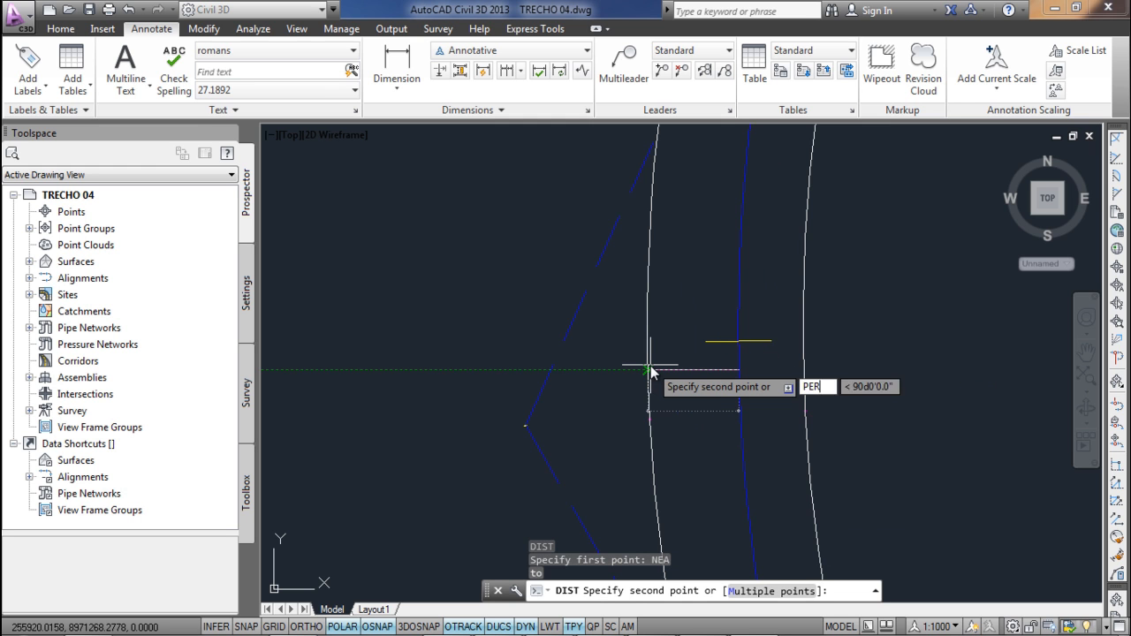
text(PER)
key(Return)
scroll(649, 373, down, 6)
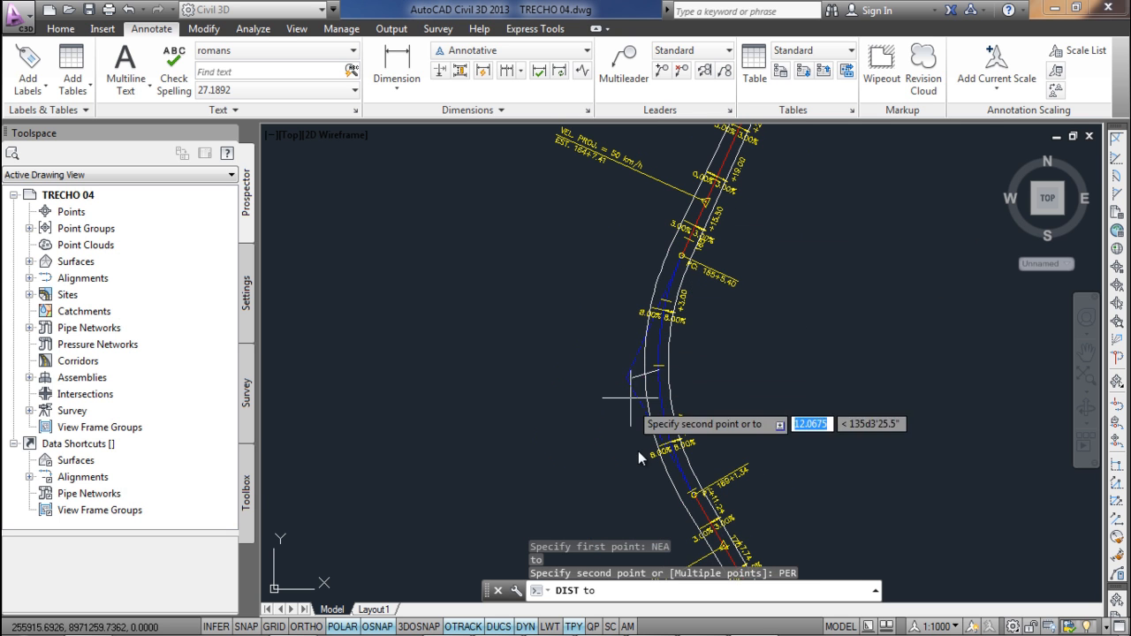
scroll(628, 397, down, 5)
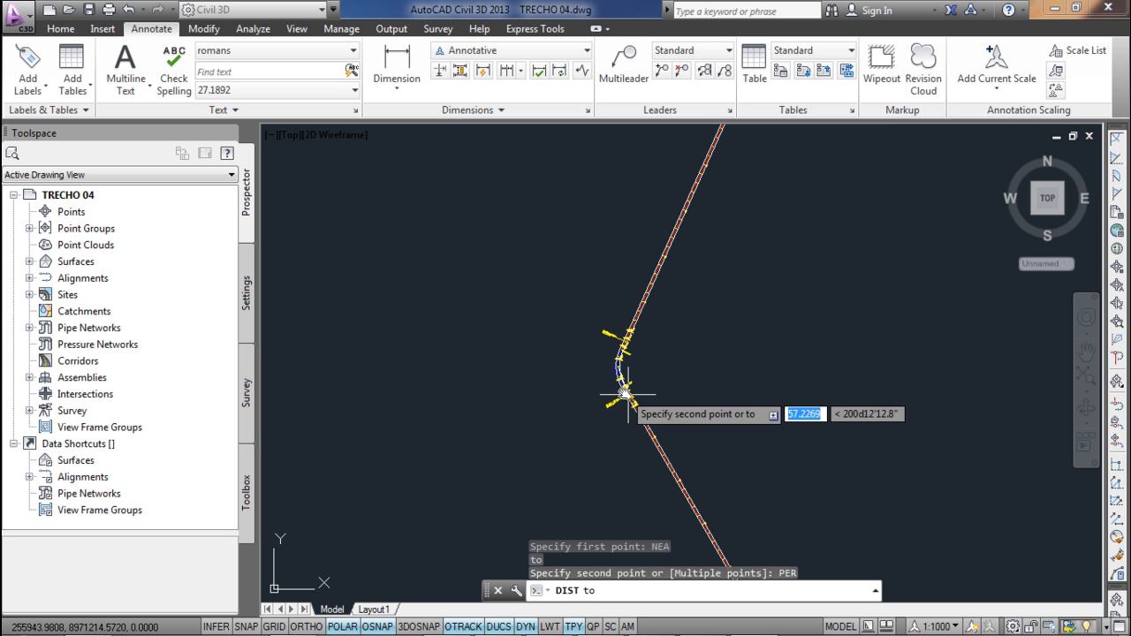
key(Escape)
- Measure the perpendicular distance from the centreline to both offset alignments on the spiralled curve near station 805
scroll(614, 323, up, 10)
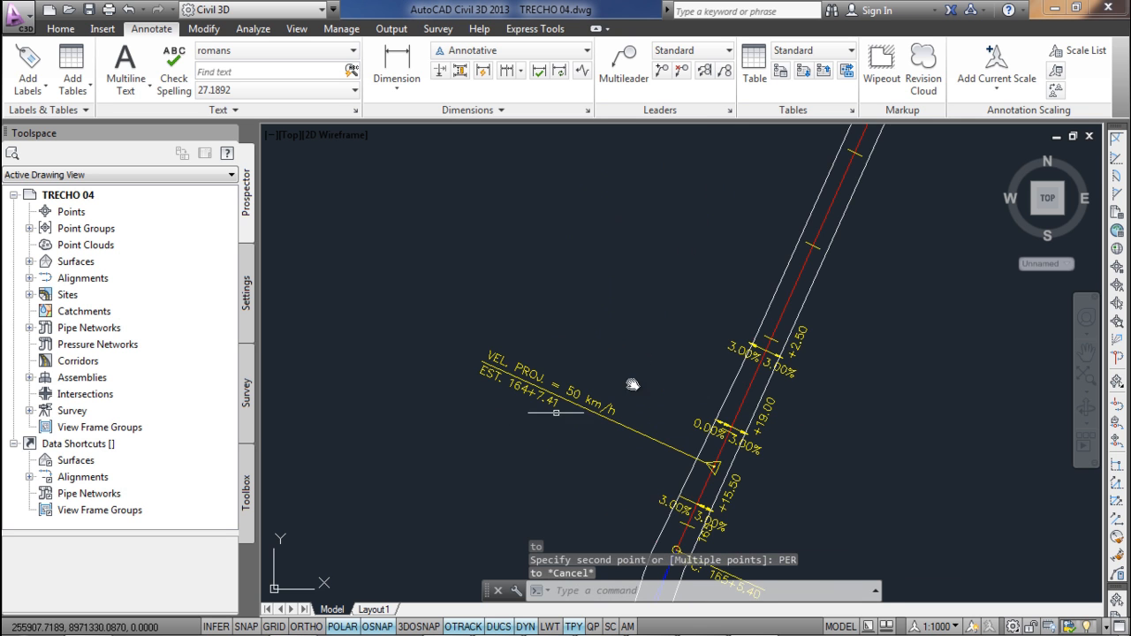
scroll(563, 321, down, 6)
scroll(747, 403, down, 5)
middle_drag(770, 457, 557, 217)
middle_drag(741, 419, 622, 153)
middle_drag(757, 442, 660, 198)
middle_drag(772, 415, 598, 167)
middle_drag(784, 473, 661, 252)
scroll(792, 546, up, 4)
scroll(810, 492, up, 8)
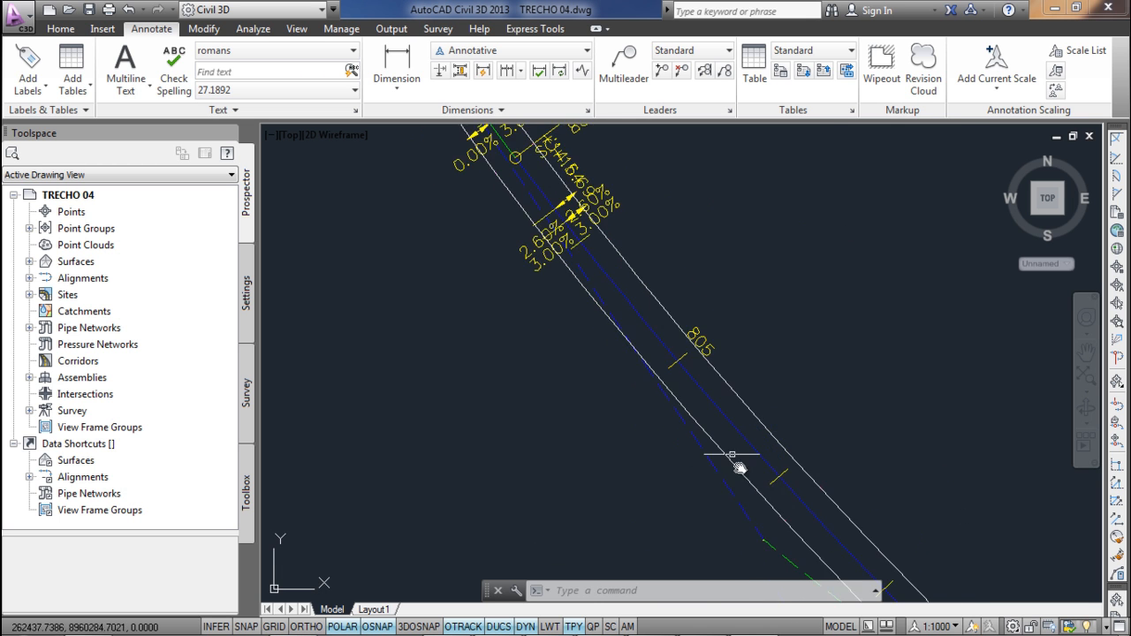
text(I)
key(Return)
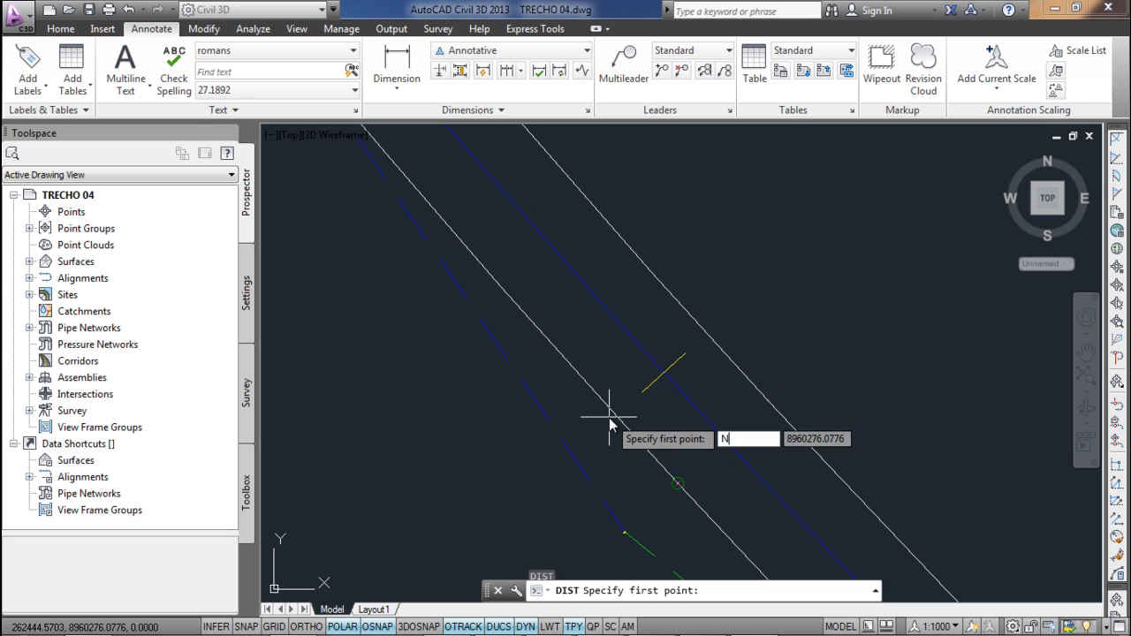
text(NEA)
key(Return)
click(705, 415)
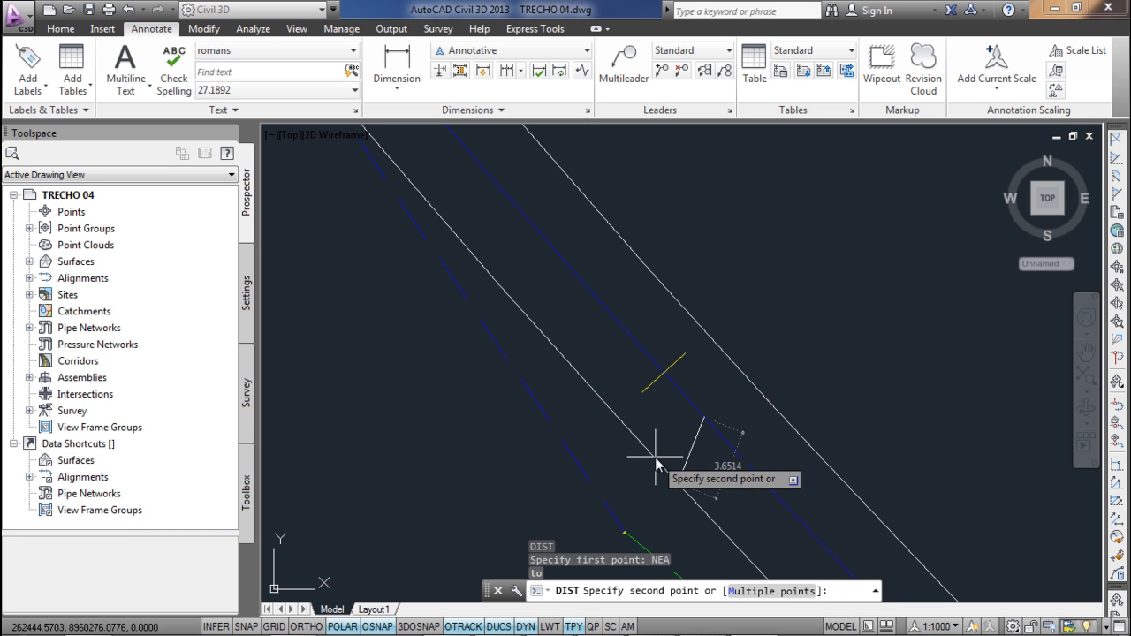
text(PER)
key(Return)
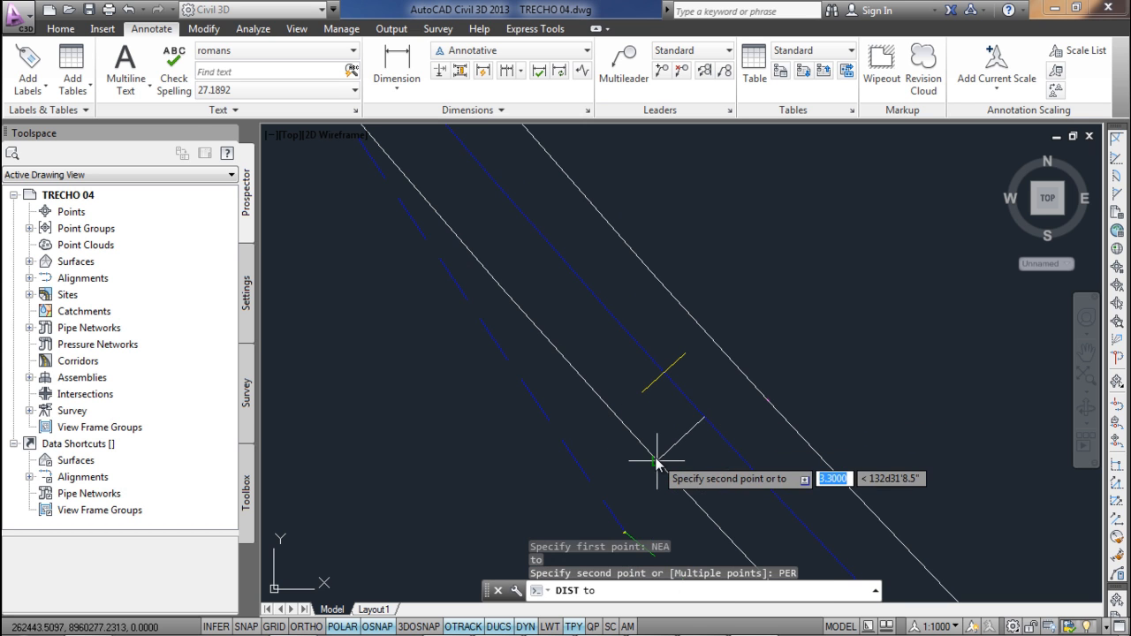
click(748, 380)
- Measure the perpendicular distance from the centreline to the inner offset alignment on the curve near station 960
scroll(748, 378, down, 5)
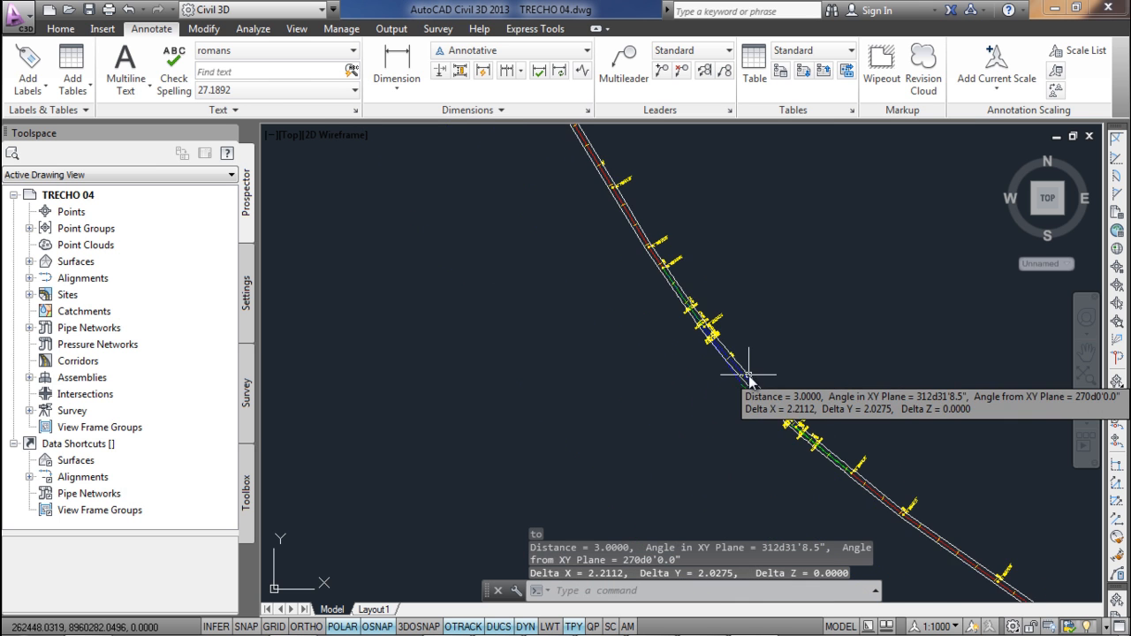
scroll(748, 380, up, 4)
mouse_move(619, 362)
middle_down()
mouse_move(571, 252)
mouse_move(855, 417)
middle_up()
scroll(855, 416, down, 2)
middle_drag(950, 510, 710, 333)
scroll(839, 406, up, 7)
middle_drag(903, 420, 777, 321)
scroll(798, 384, up, 2)
text(DI)
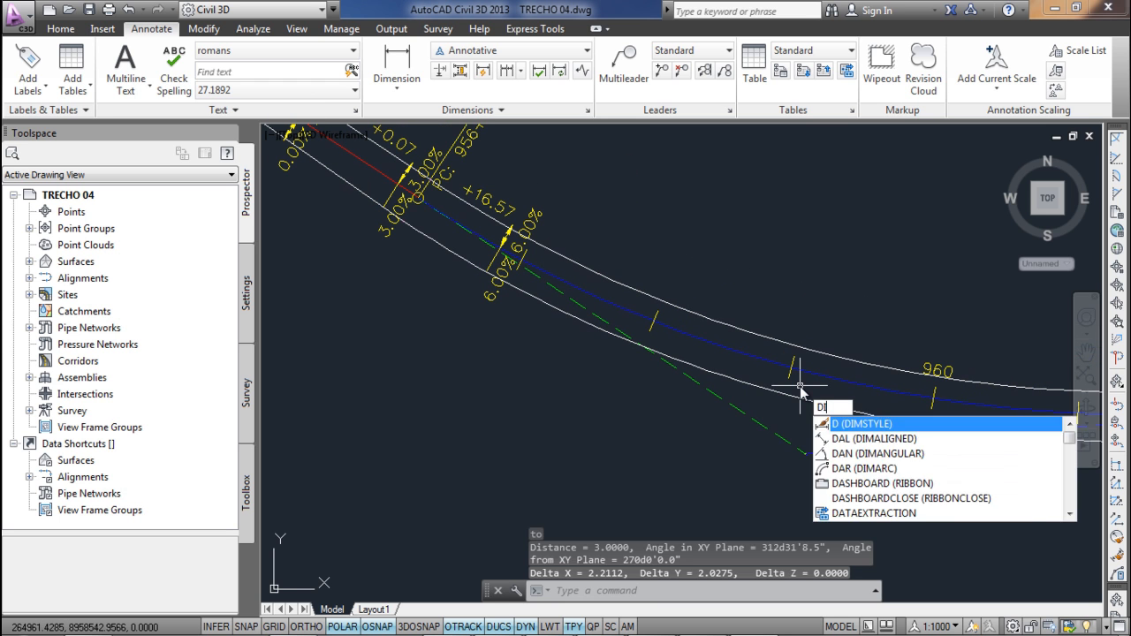
text(ST)
key(Return)
text(NEA)
key(Return)
click(819, 378)
scroll(813, 400, up, 3)
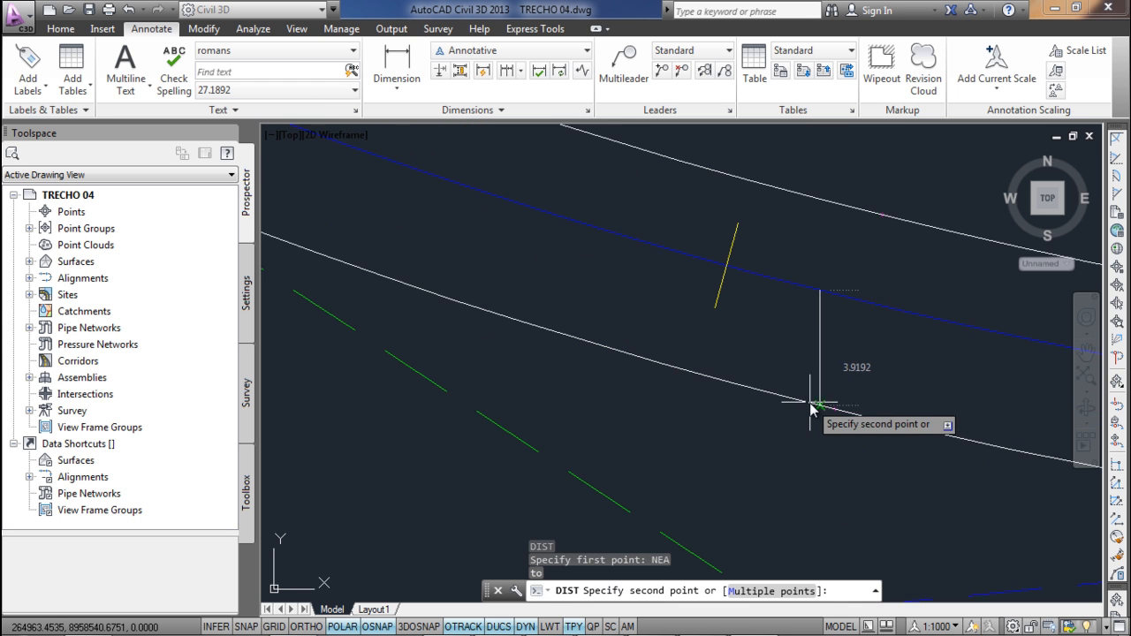
text(PER)
key(Return)
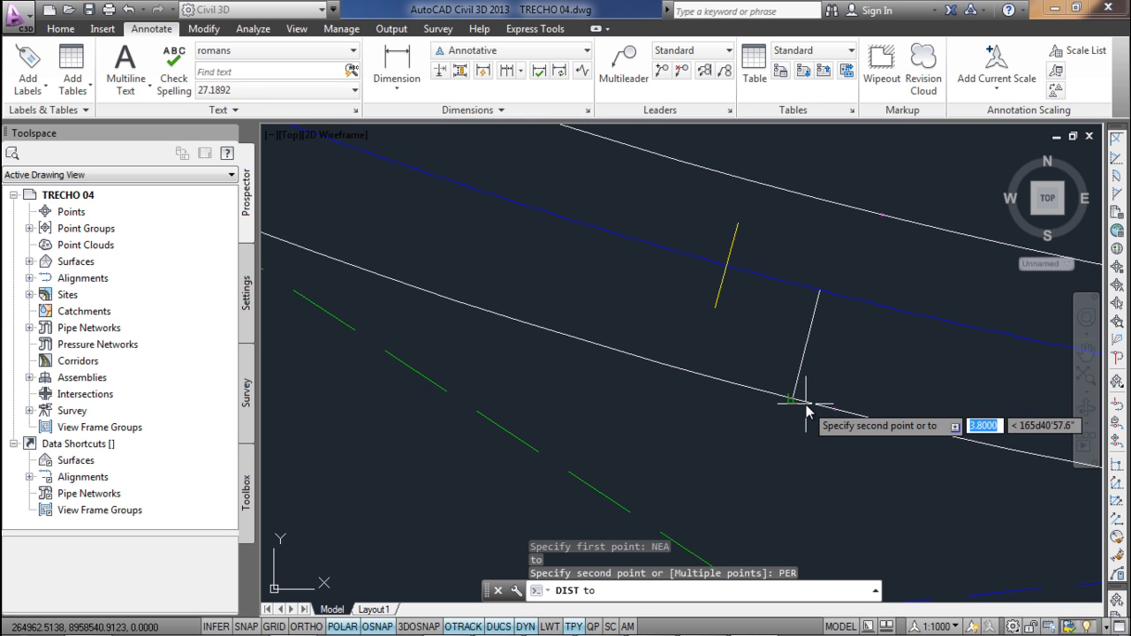
click(806, 406)
- Bring the whole road section into view and save the TRECHO 04 drawing
scroll(806, 405, down, 3)
scroll(806, 405, down, 2)
mouse_move(715, 253)
middle_down()
mouse_move(713, 404)
mouse_move(659, 403)
middle_up()
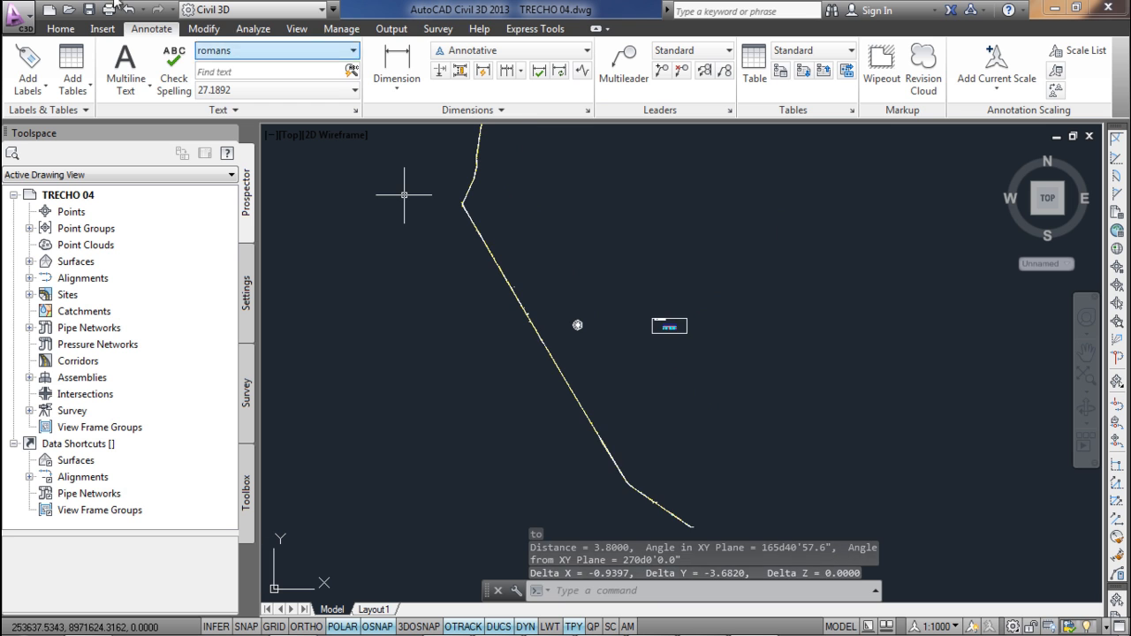
click(89, 9)
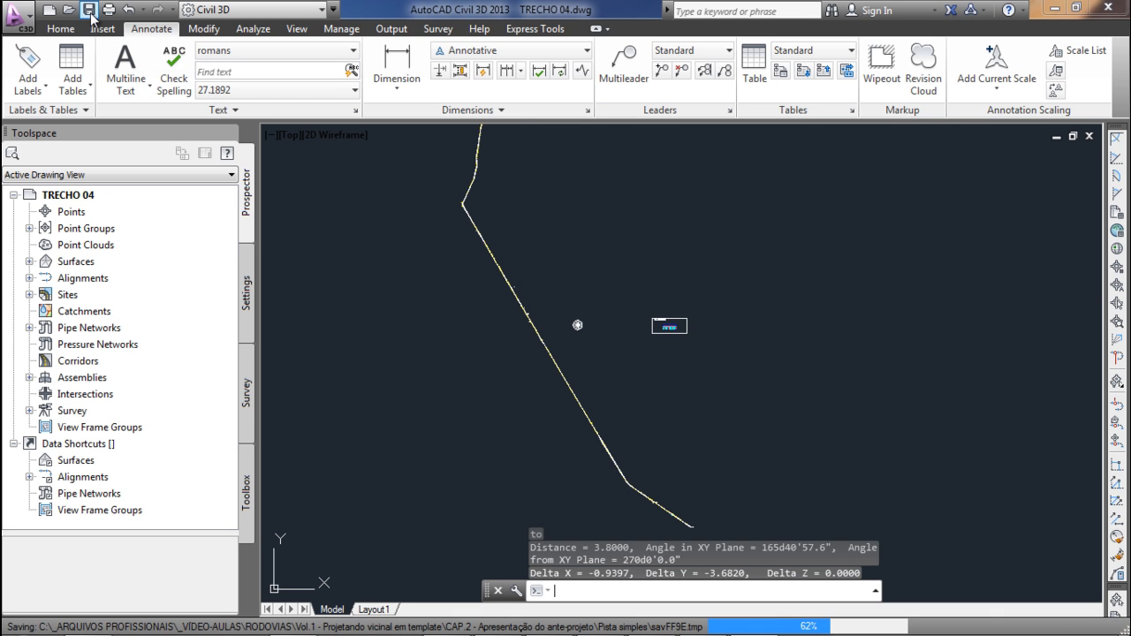